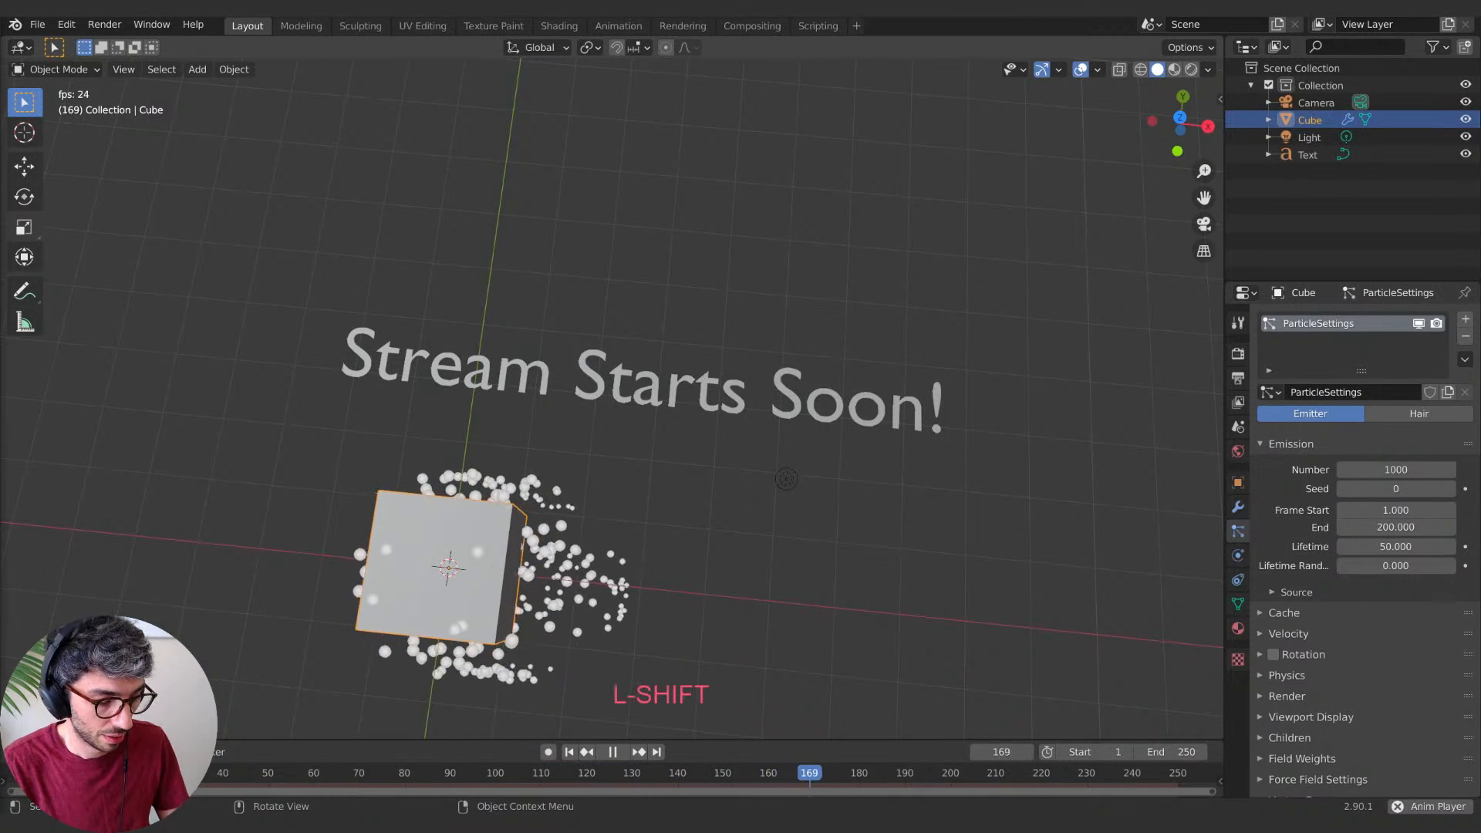
pyautogui.hotkey('shift', 'g')
pyautogui.press('h')
pyautogui.press('space')
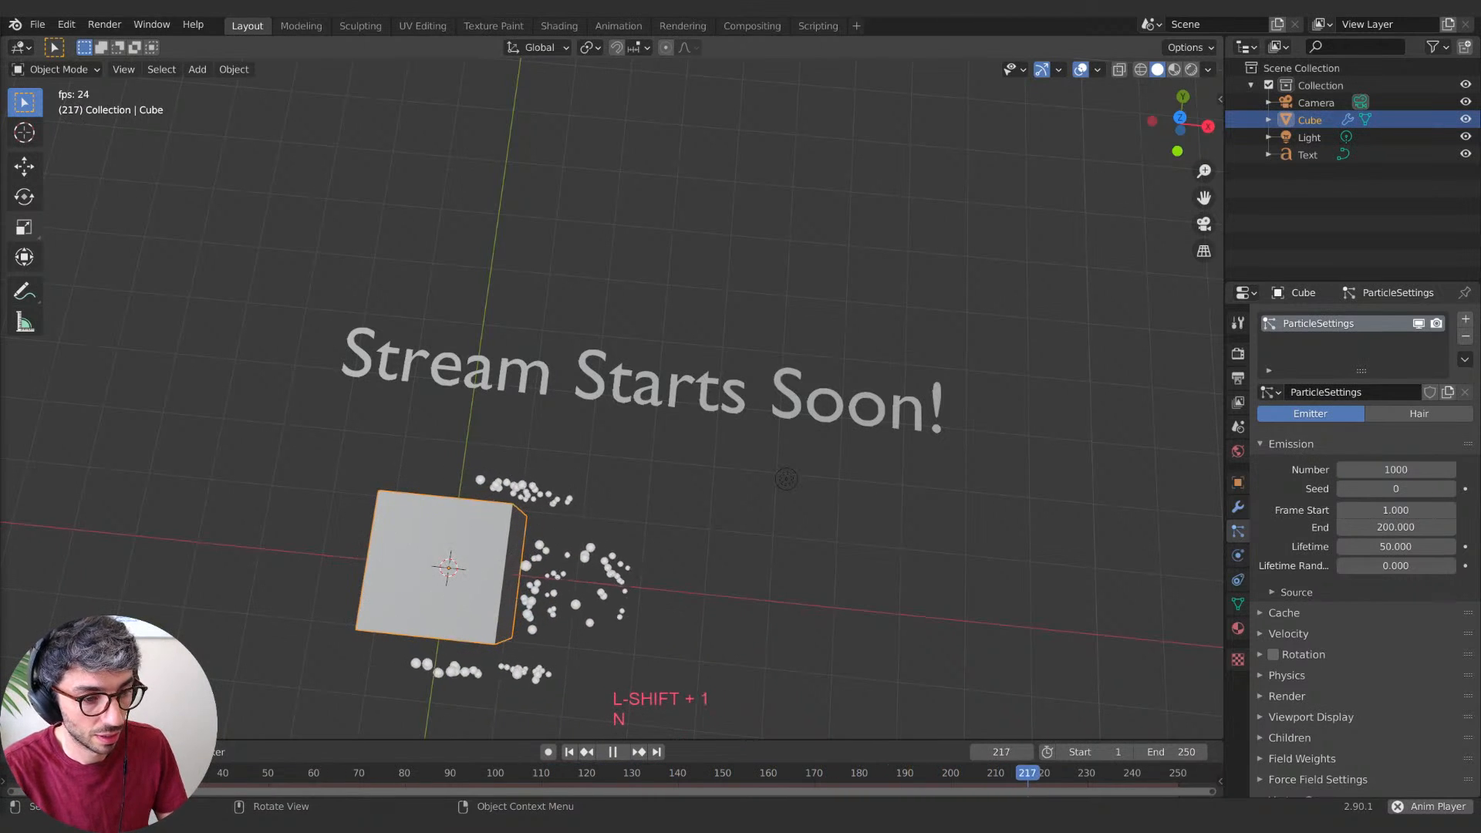
pyautogui.press('Return')
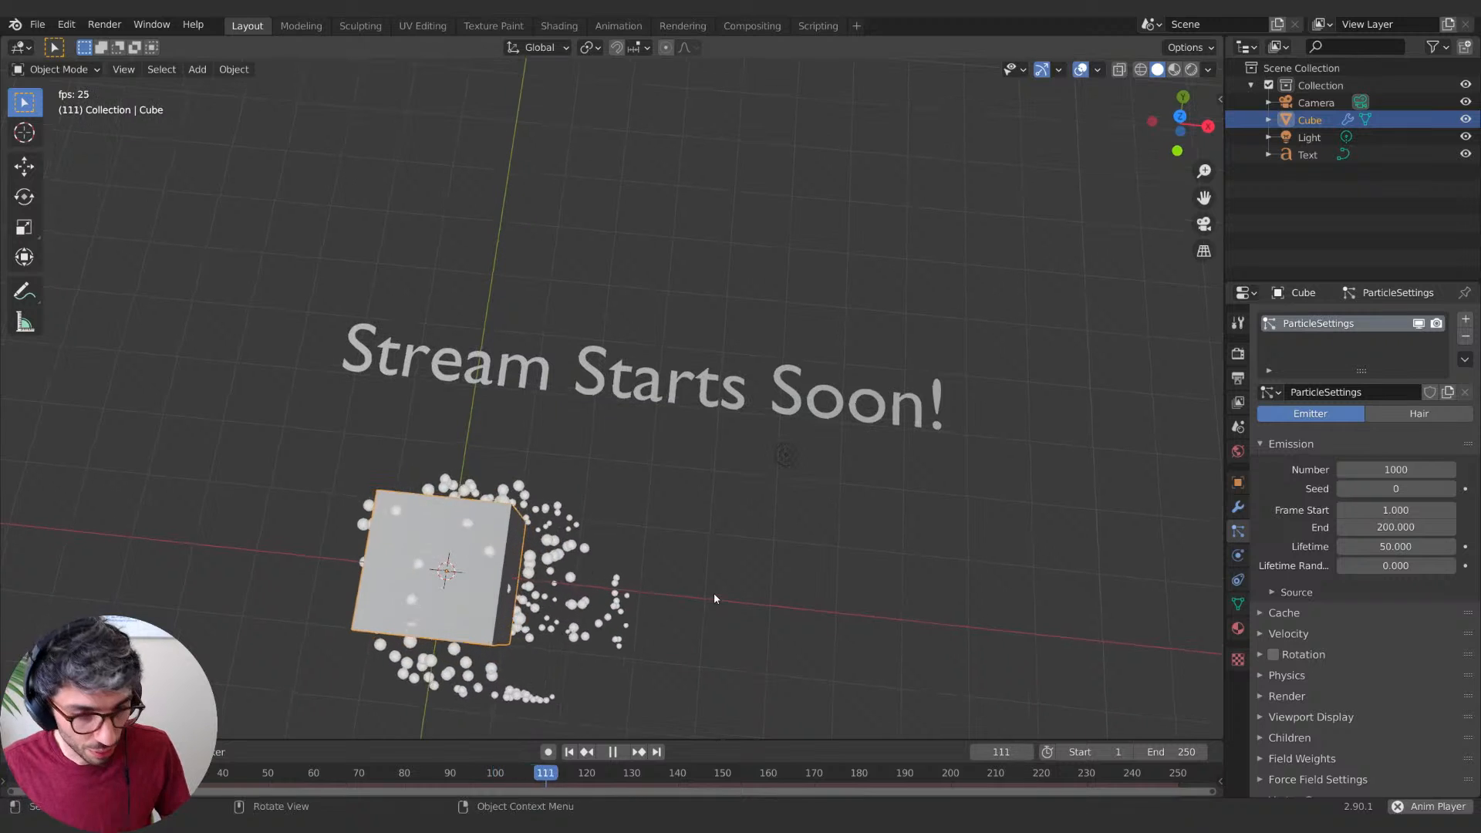
# Step: Stop the animation playback and delete every object in the scene
pyautogui.press('space')
pyautogui.keyDown('shift'); pyautogui.moveTo(706, 605); pyautogui.dragTo(673, 561, button='middle'); pyautogui.keyUp('shift')
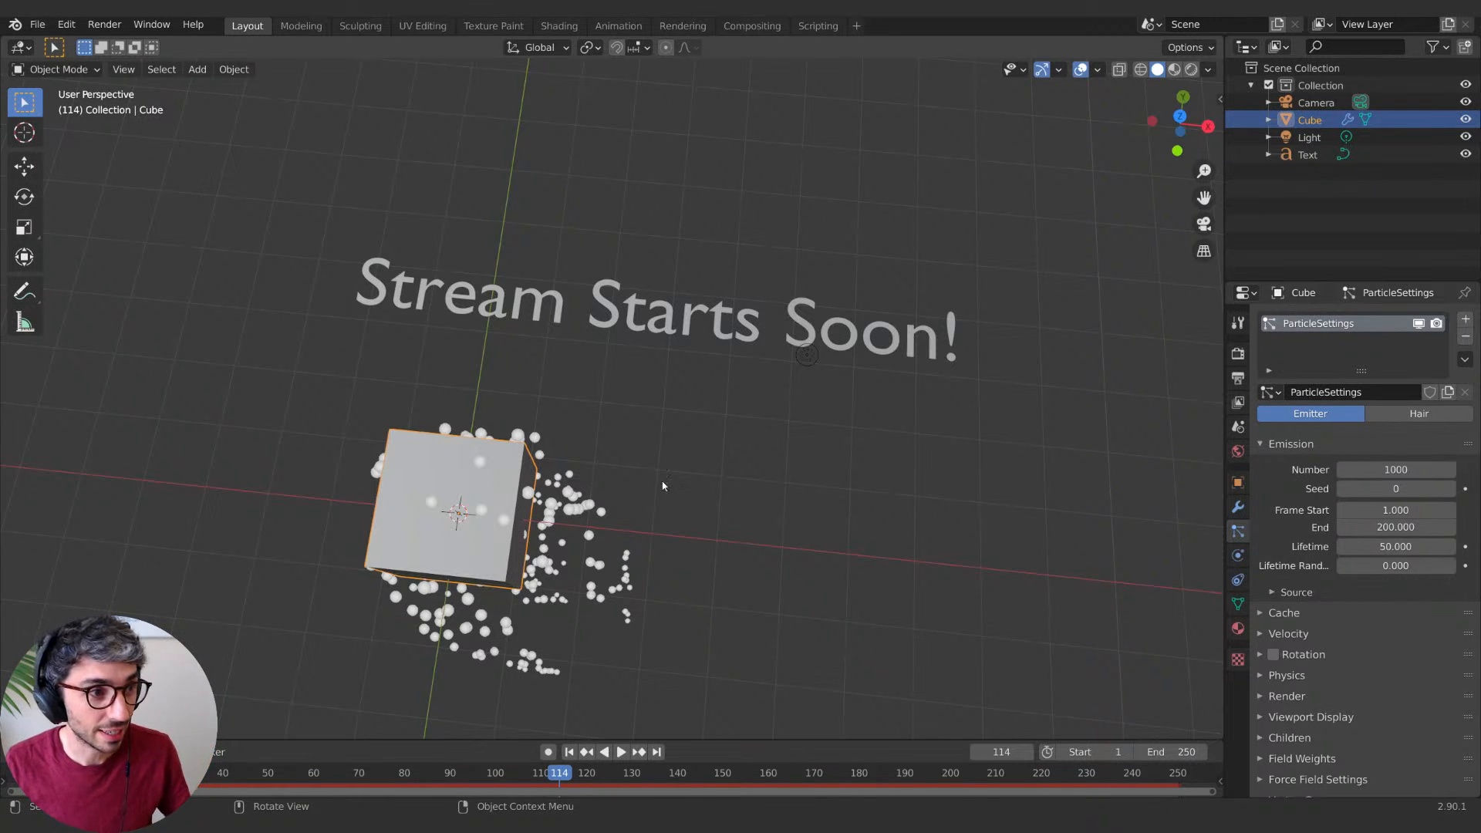
pyautogui.moveTo(662, 486); pyautogui.dragTo(709, 538, button='middle')
pyautogui.scroll(-4, 694, 540)
pyautogui.press('a')
pyautogui.press('x')
pyautogui.click(662, 507)
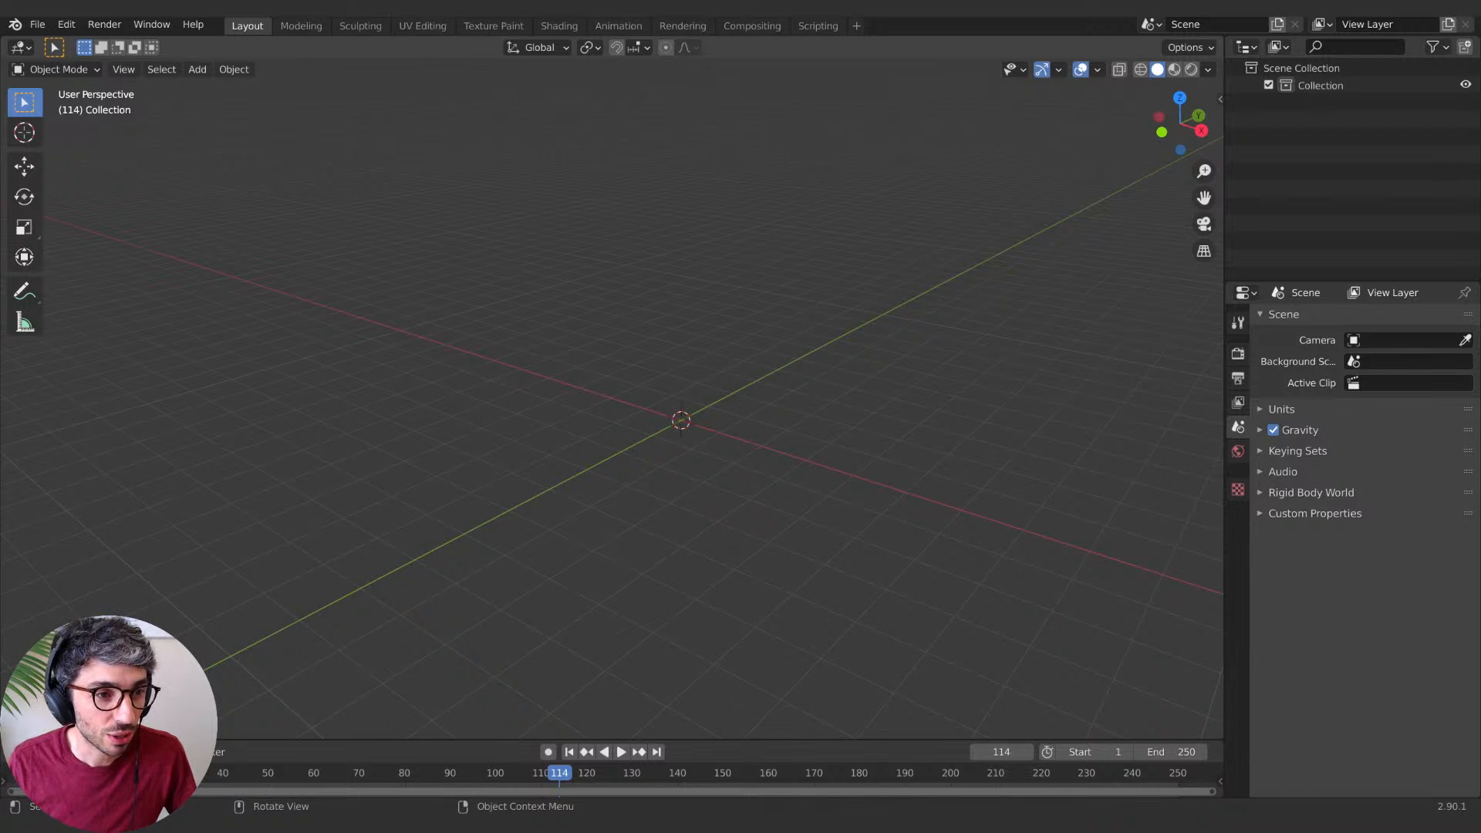
pyautogui.keyDown('shift'); pyautogui.moveTo(469, 437); pyautogui.dragTo(604, 450, button='middle'); pyautogui.keyUp('shift')
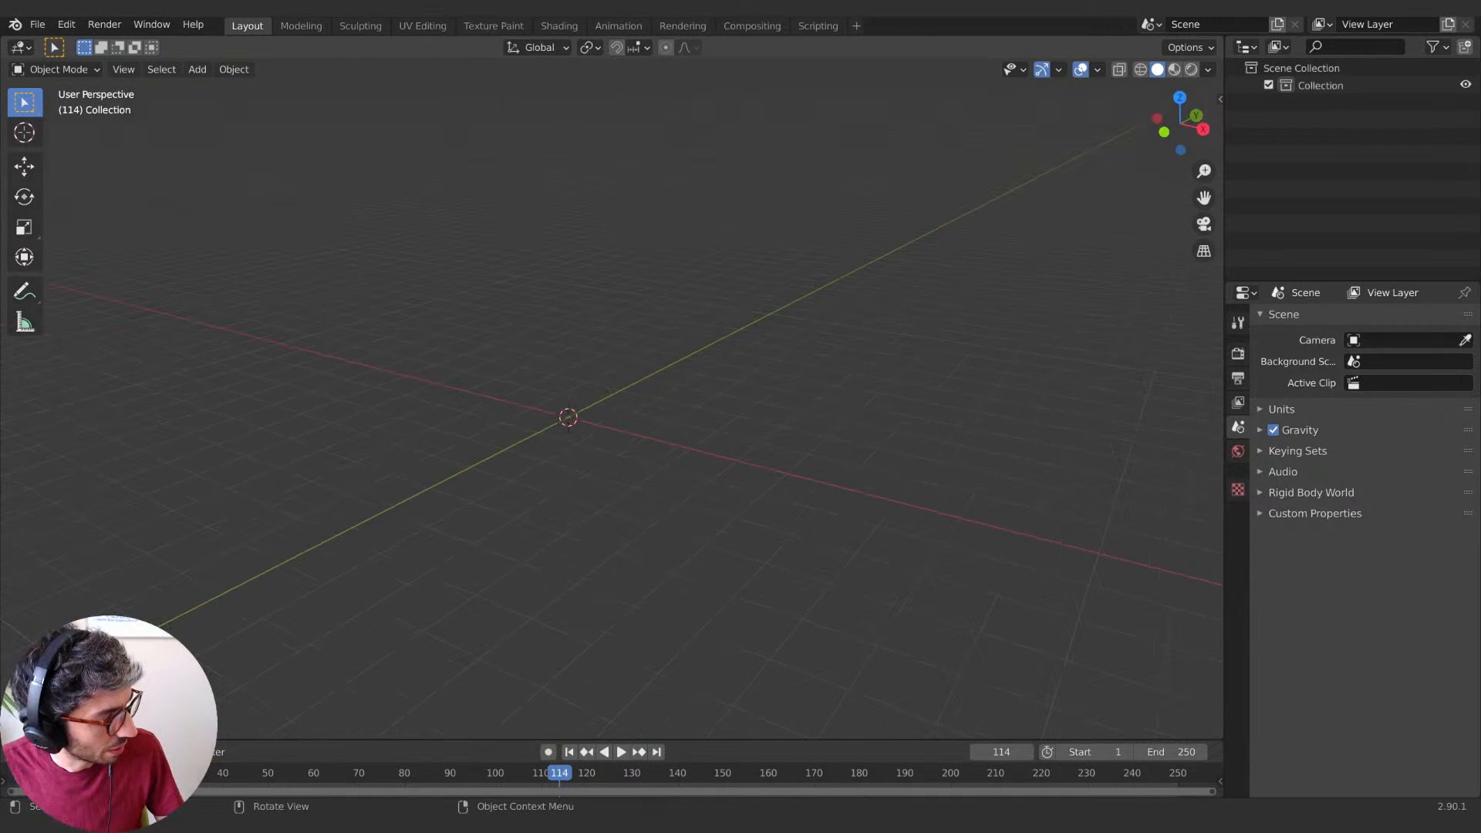
pyautogui.write('tim')
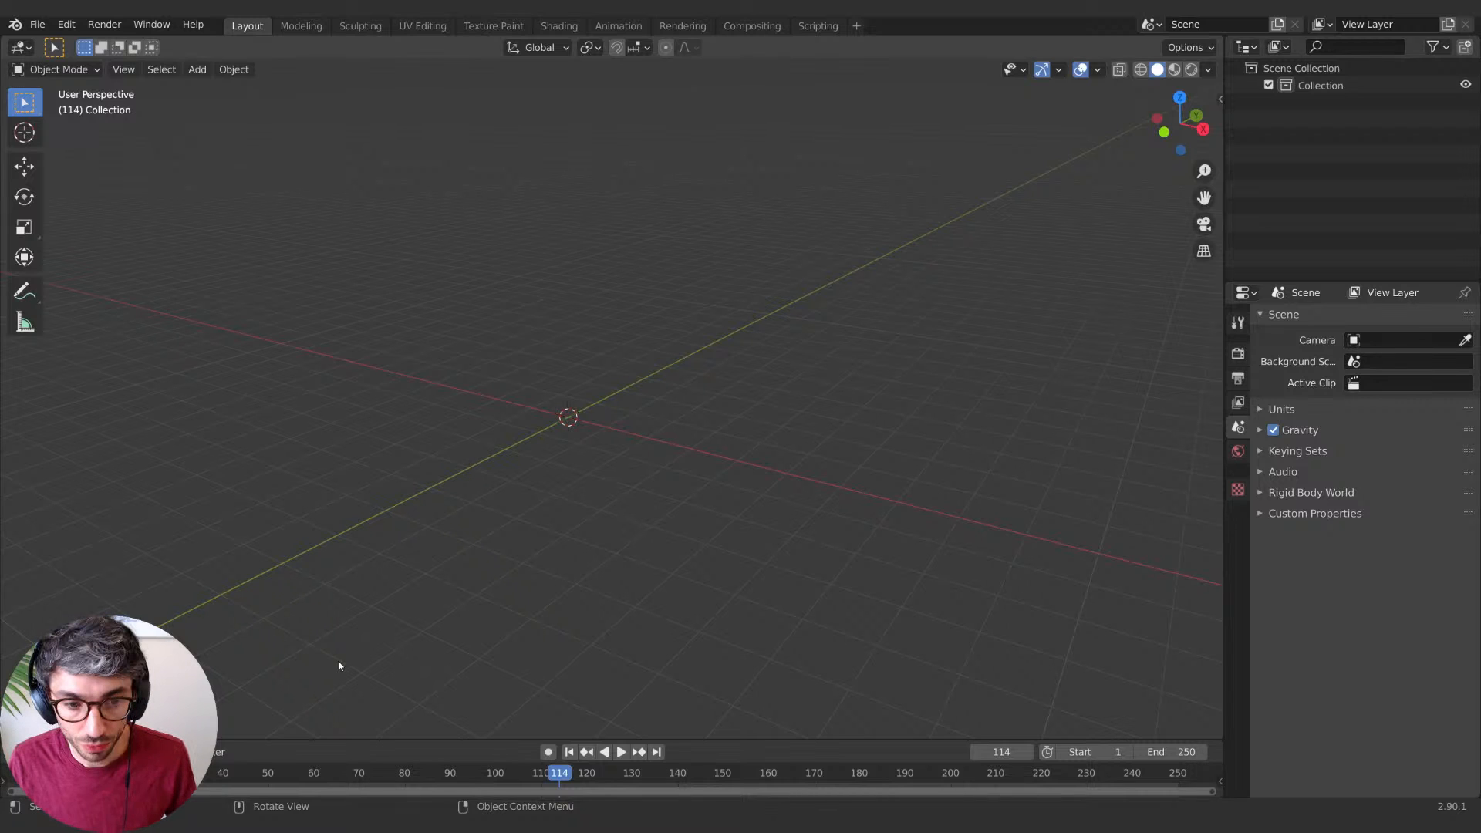
# Step: Enlarge the timeline area, split a narrow area off its side and turn that area into a Text Editor
pyautogui.moveTo(373, 740); pyautogui.dragTo(390, 618)
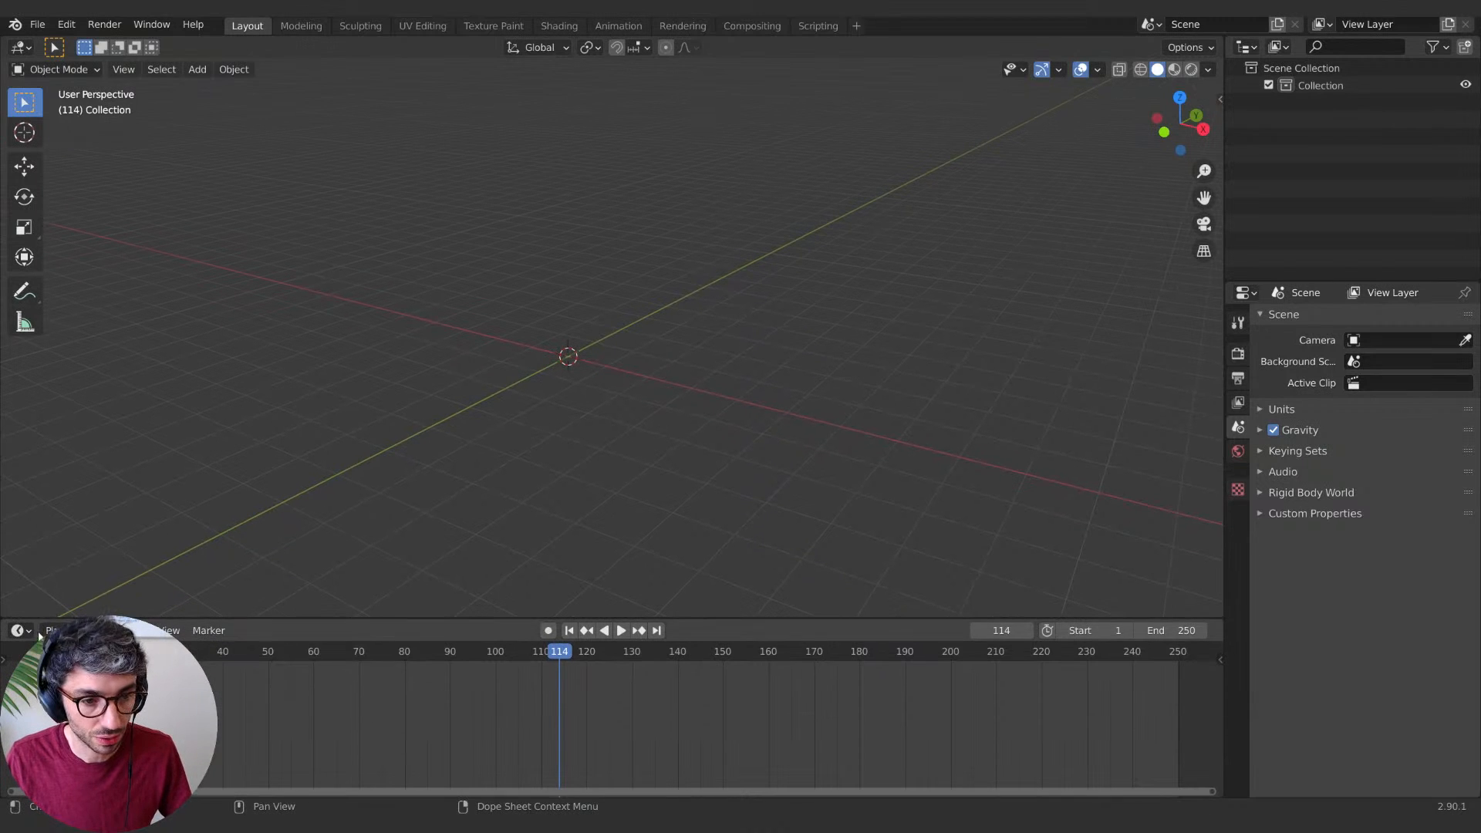
pyautogui.moveTo(4, 625); pyautogui.dragTo(193, 643)
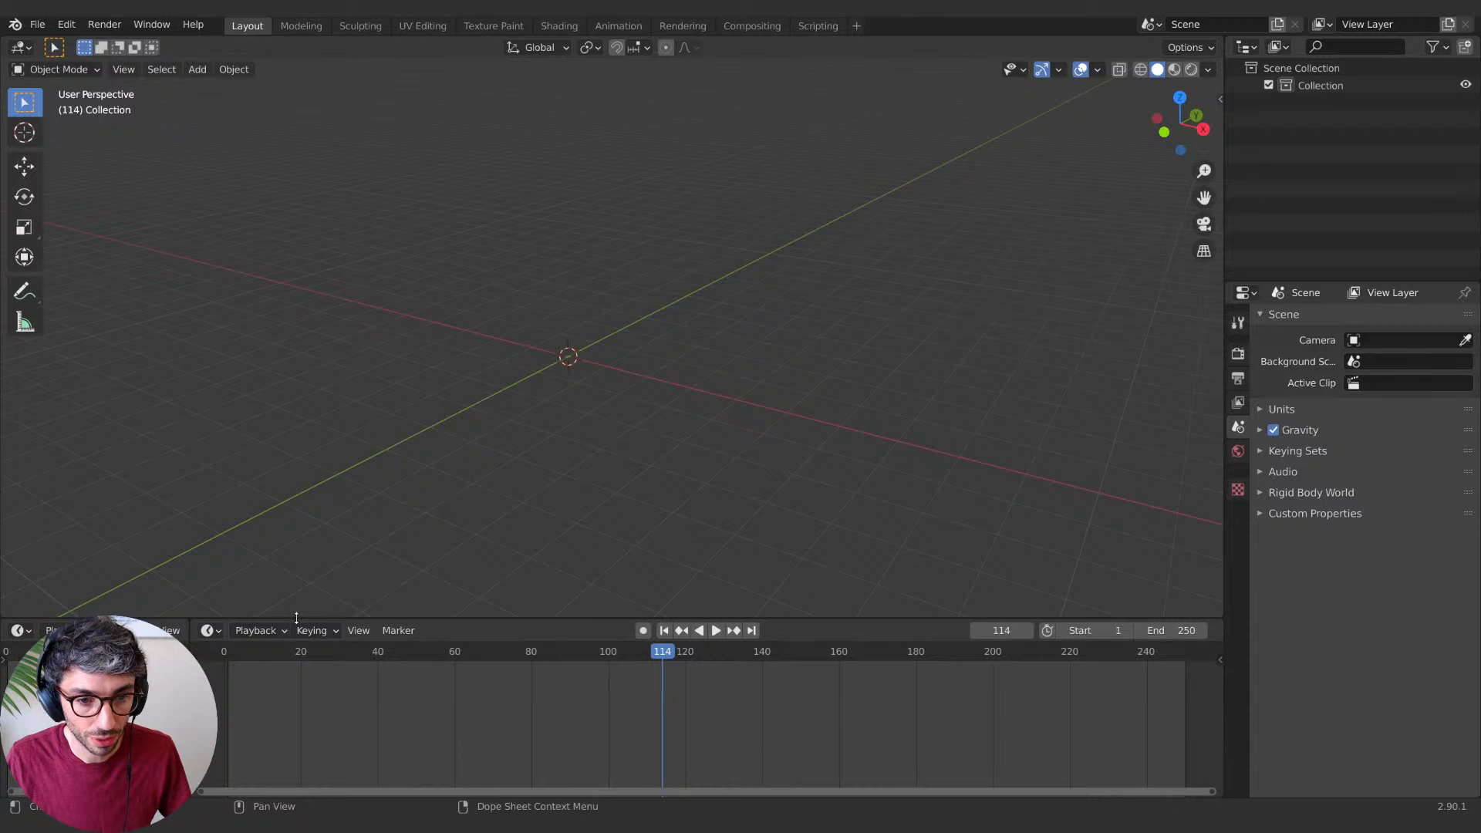
pyautogui.moveTo(293, 620); pyautogui.dragTo(297, 624)
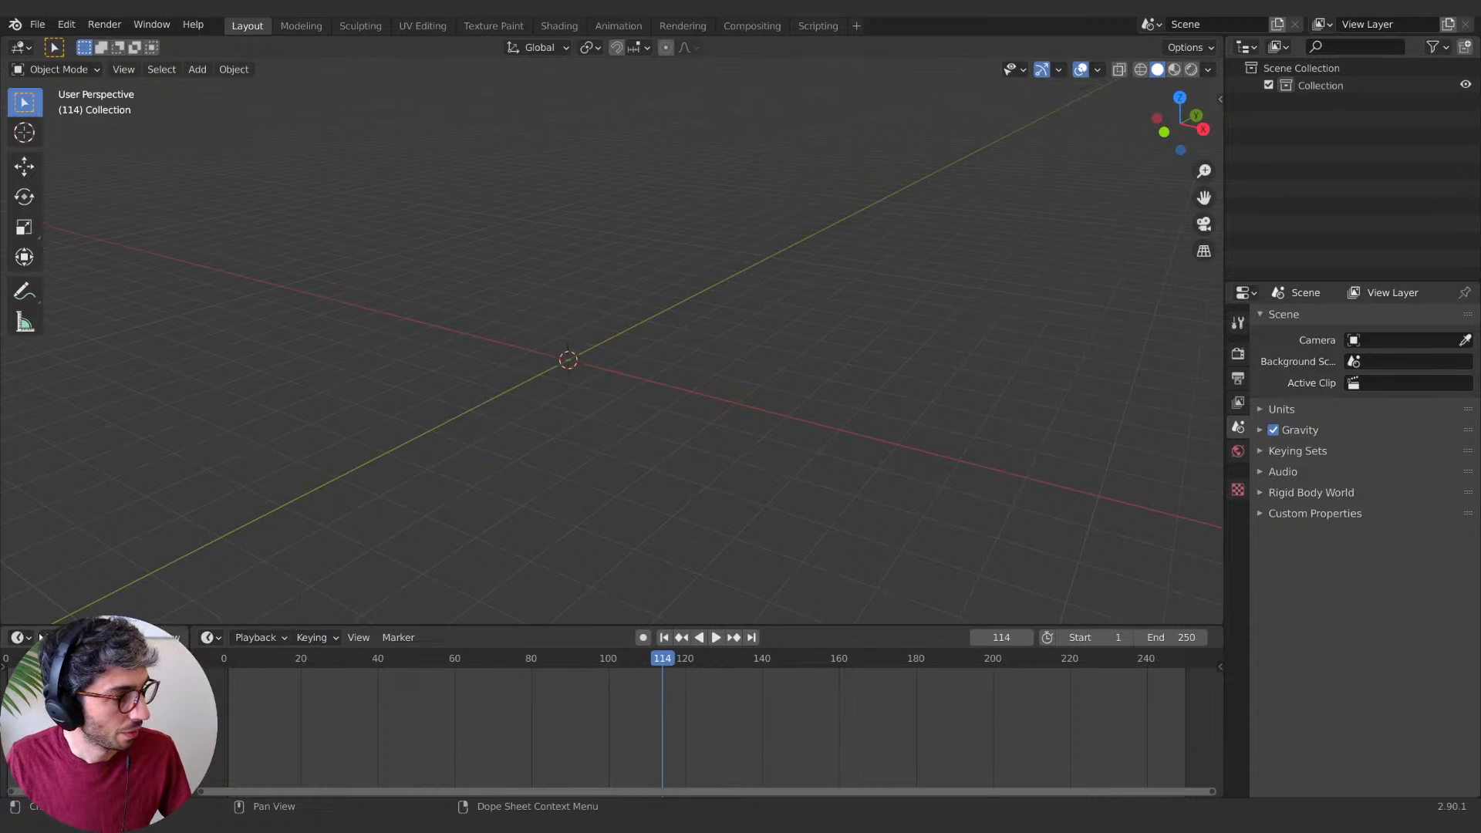
pyautogui.click(18, 638)
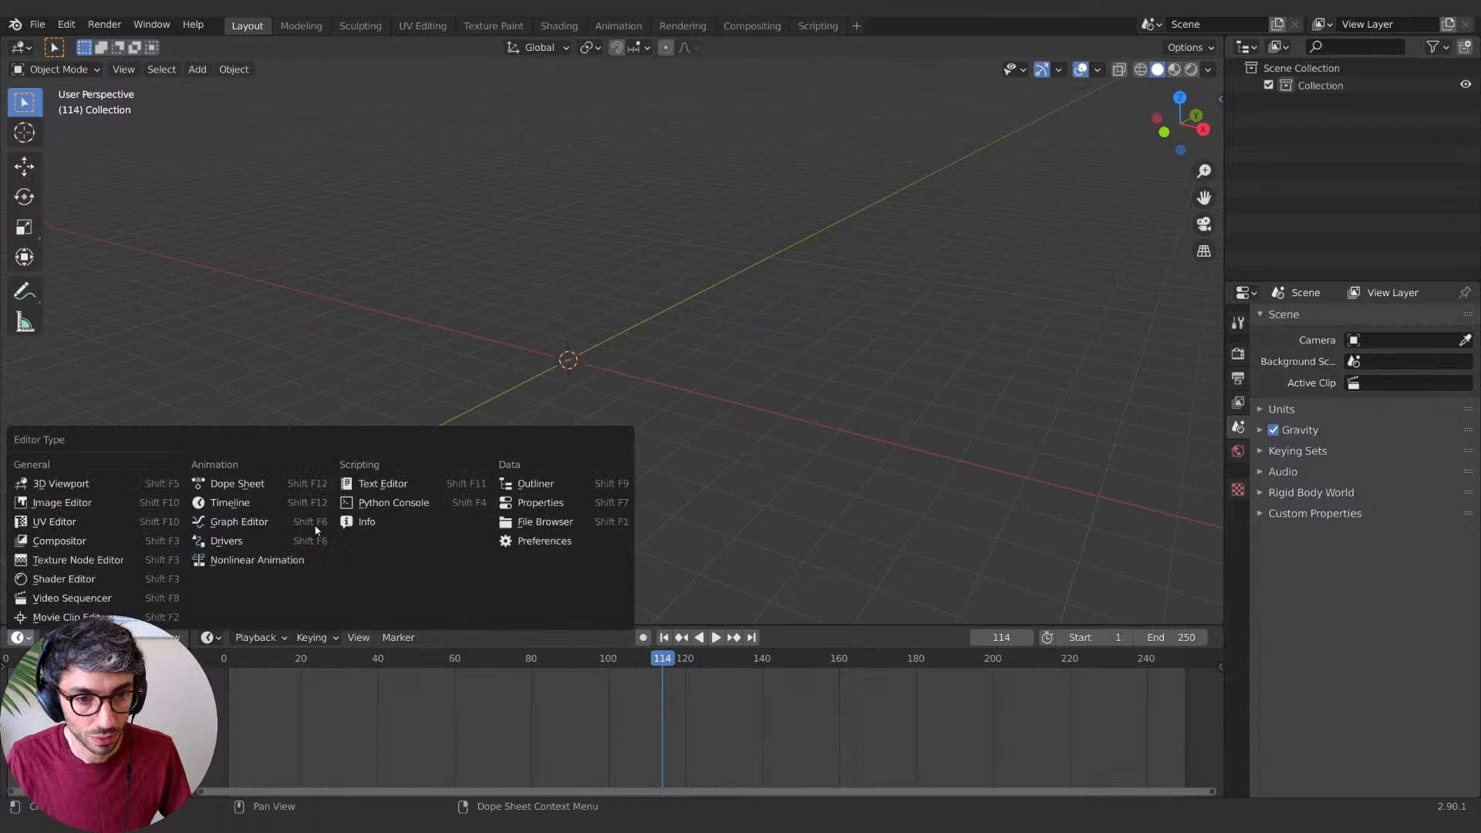
pyautogui.click(381, 486)
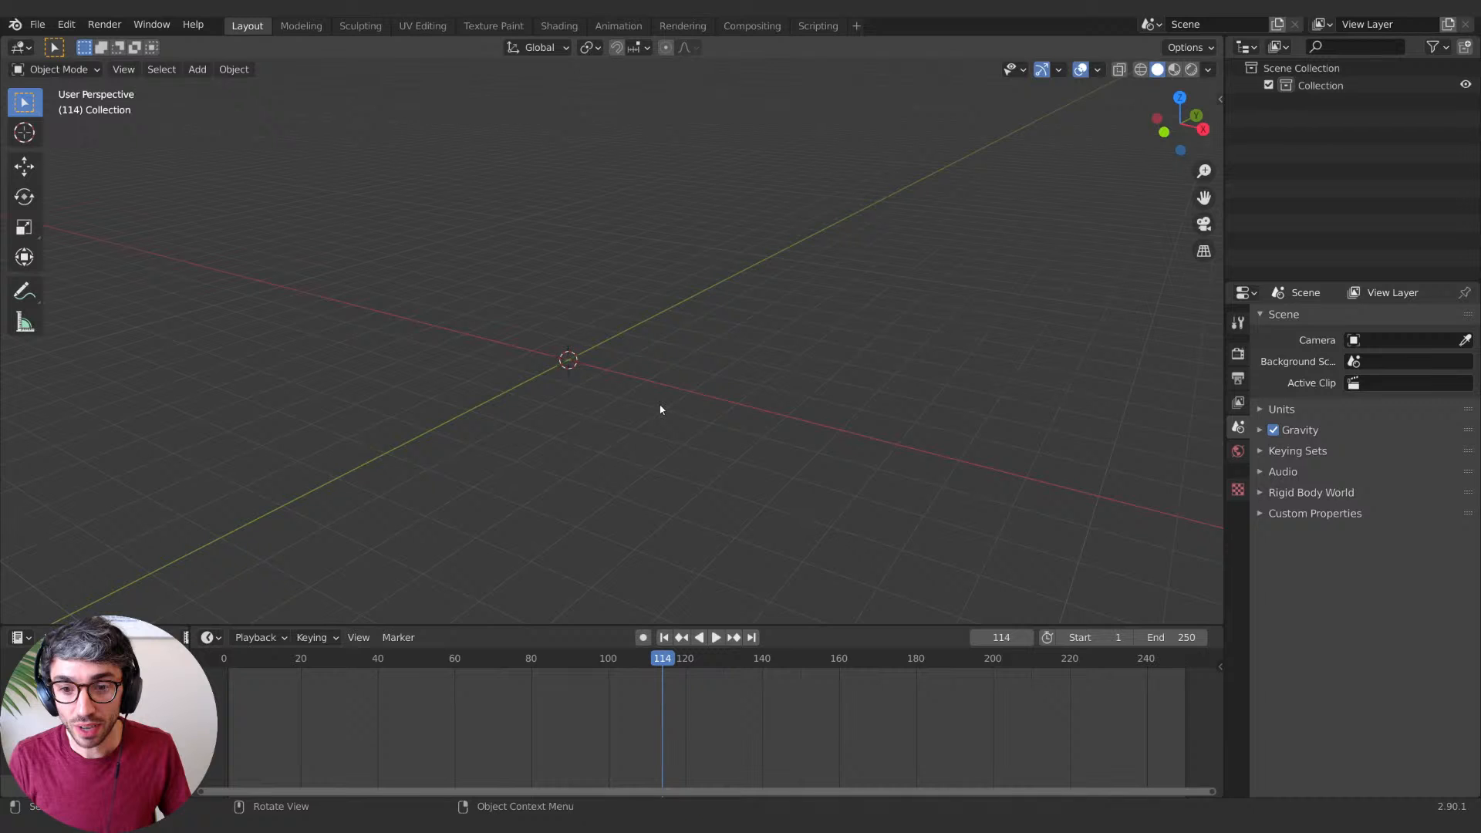
# Step: Add a UV sphere at the world origin and scale it up uniformly
pyautogui.keyDown('shift'); pyautogui.moveTo(660, 409); pyautogui.dragTo(619, 439, button='middle'); pyautogui.keyUp('shift')
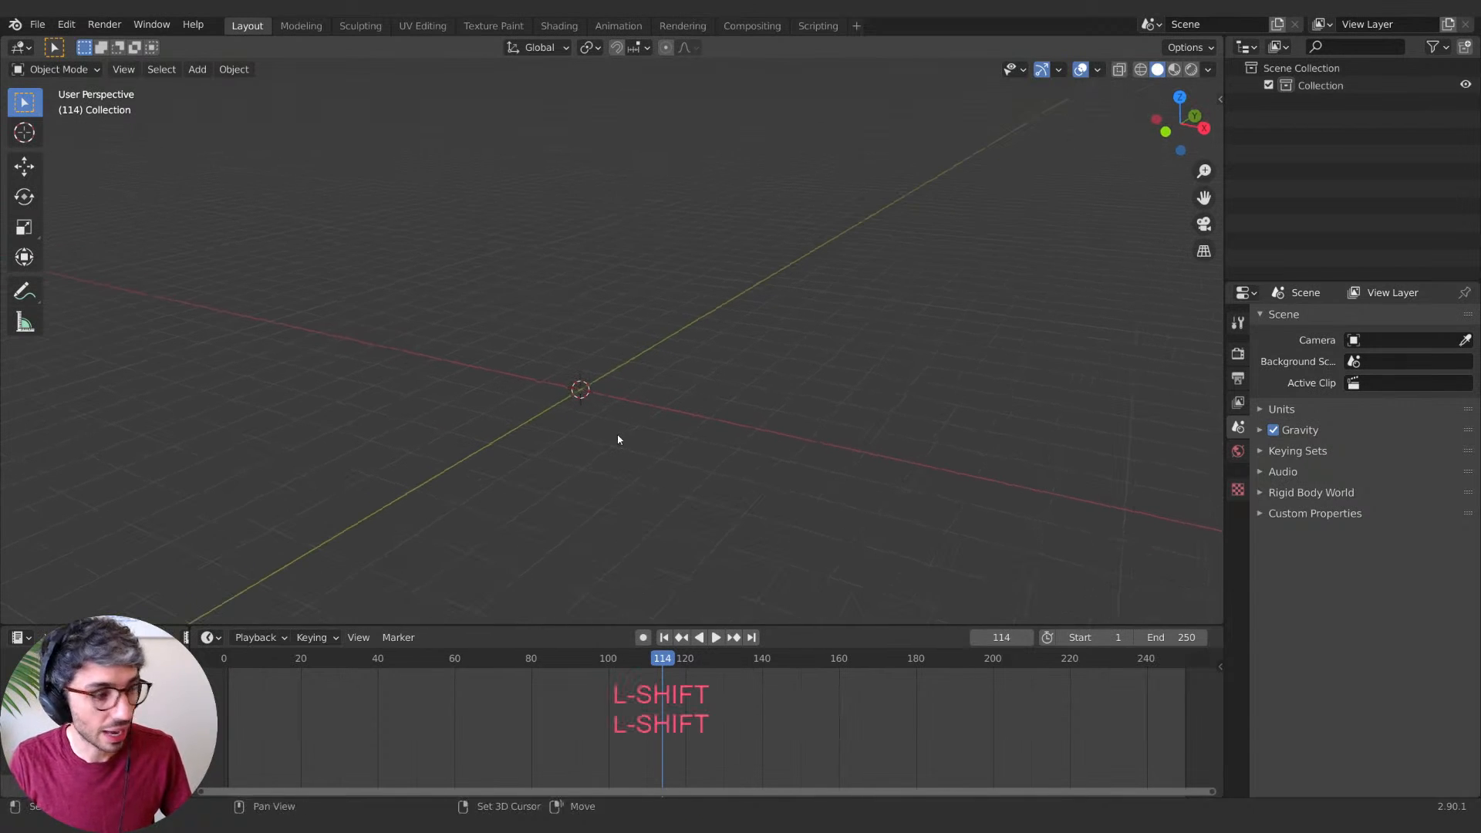
pyautogui.hotkey('shift', 'a')
pyautogui.moveTo(616, 369)
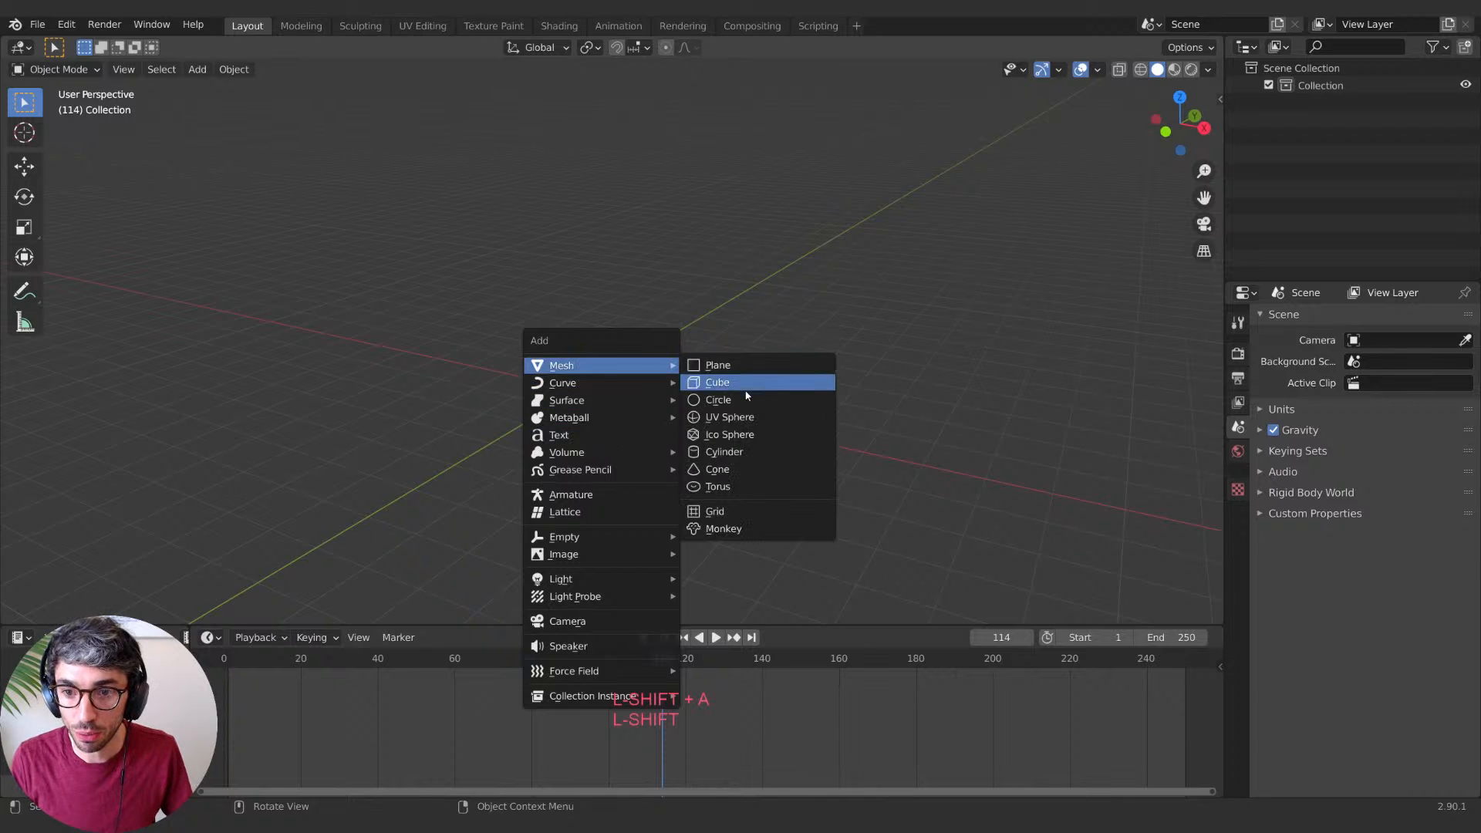
pyautogui.click(739, 419)
pyautogui.press('s')
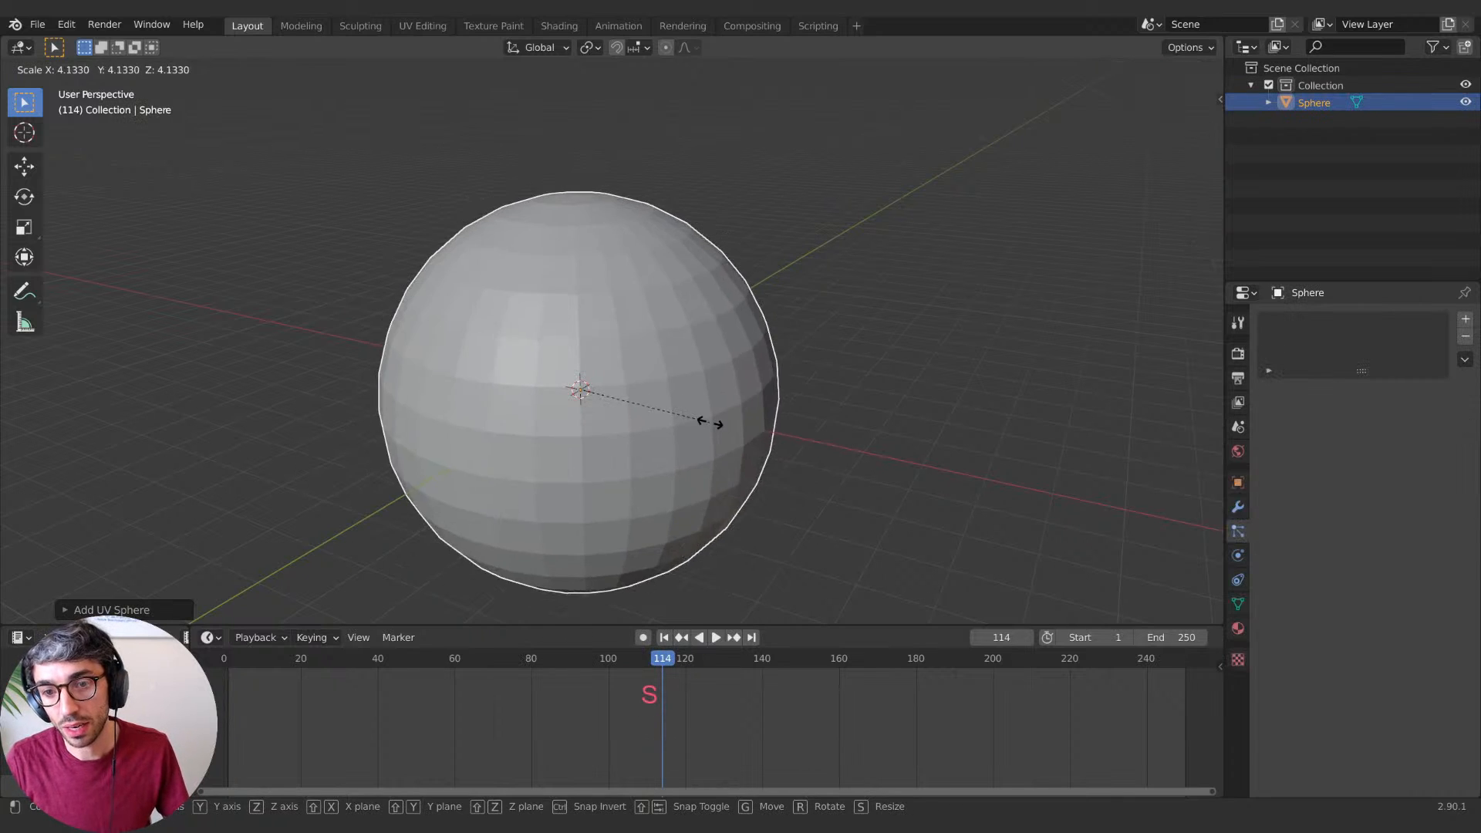
pyautogui.click(671, 406)
# Step: Add a camera, look through it and lock the camera to the view
pyautogui.hotkey('shift', 'a')
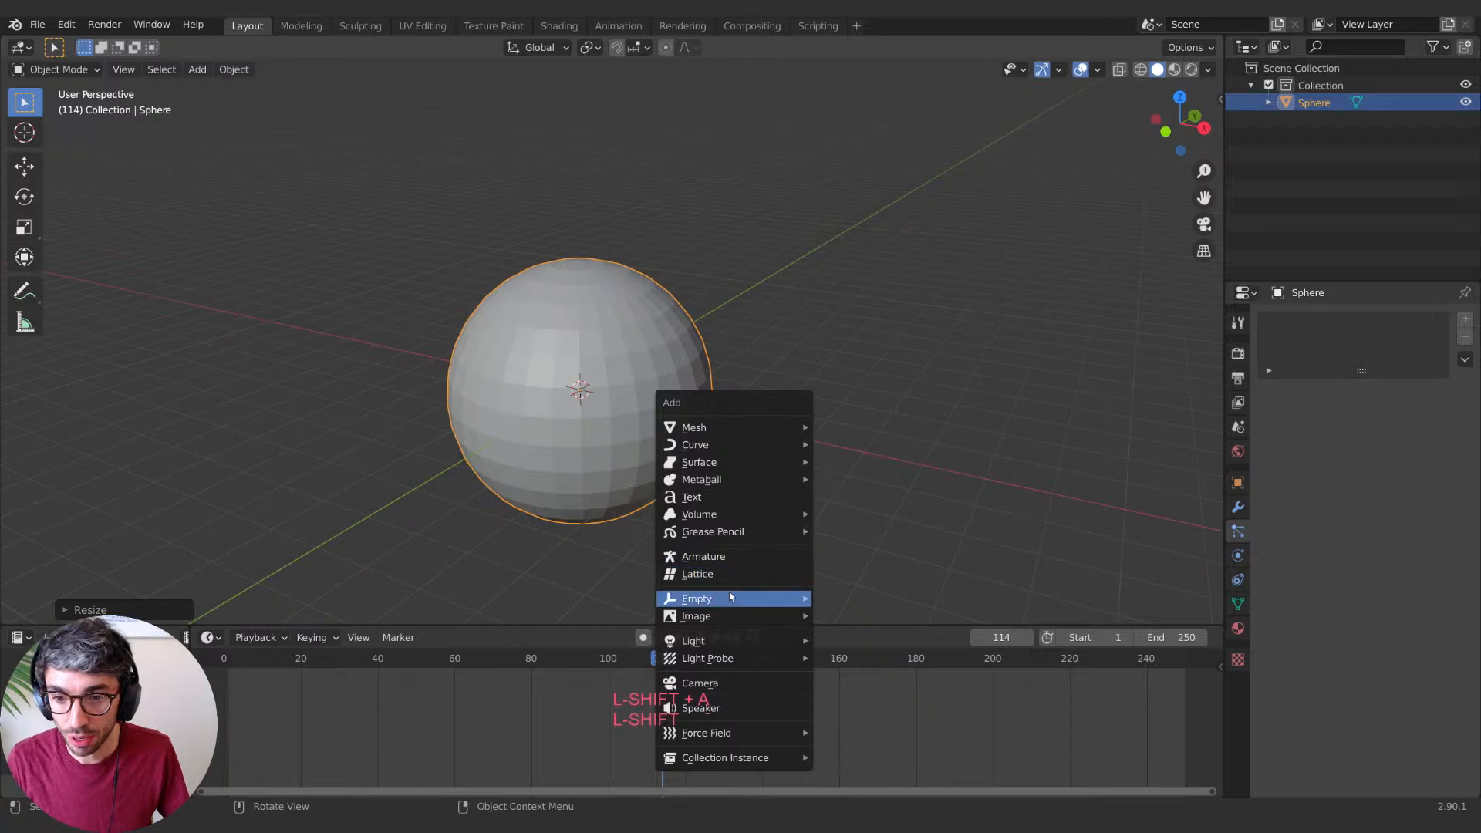
pyautogui.click(710, 688)
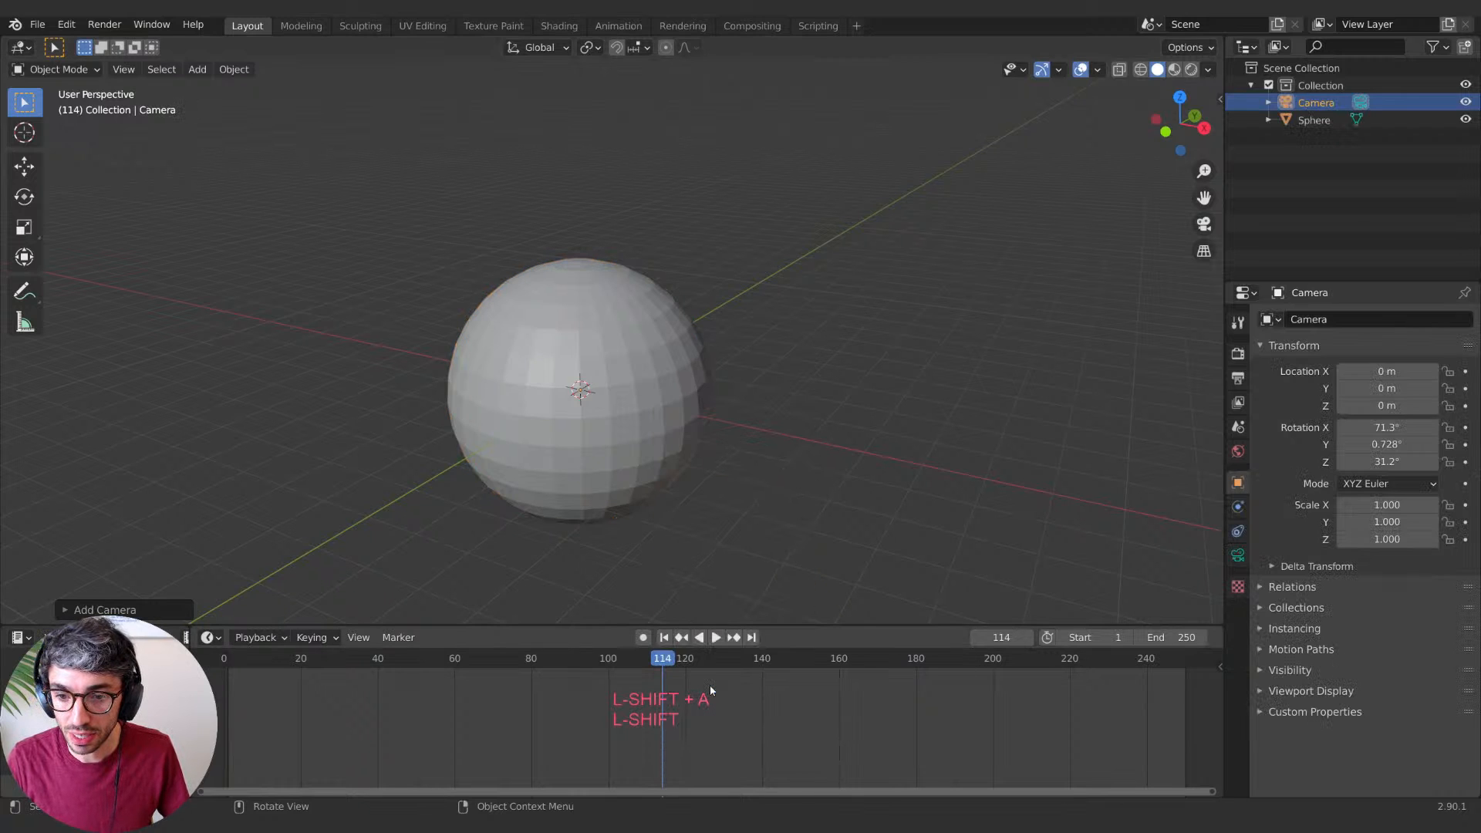
pyautogui.press('KP_0')
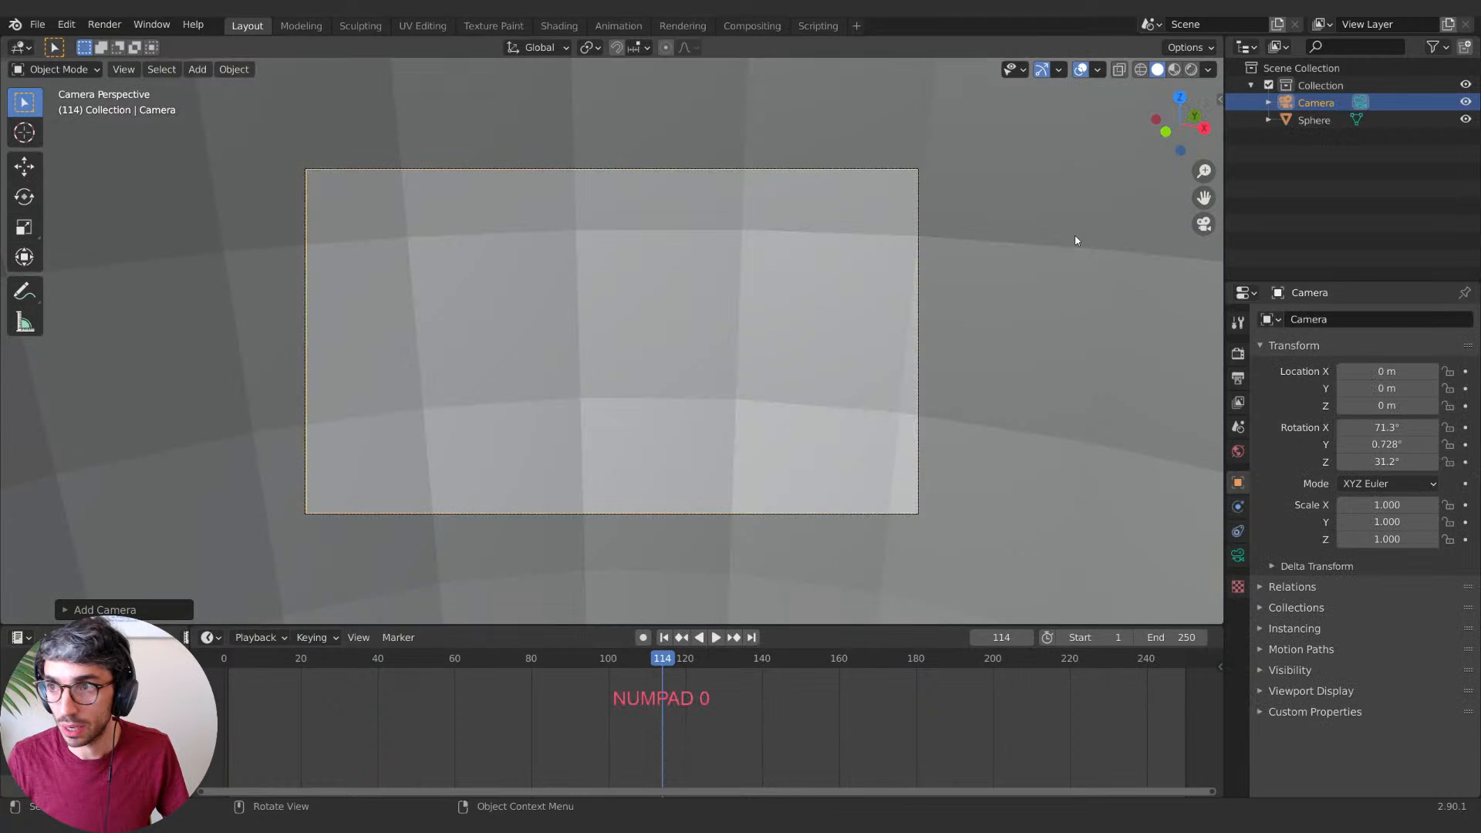
pyautogui.press('n')
pyautogui.click(1110, 303)
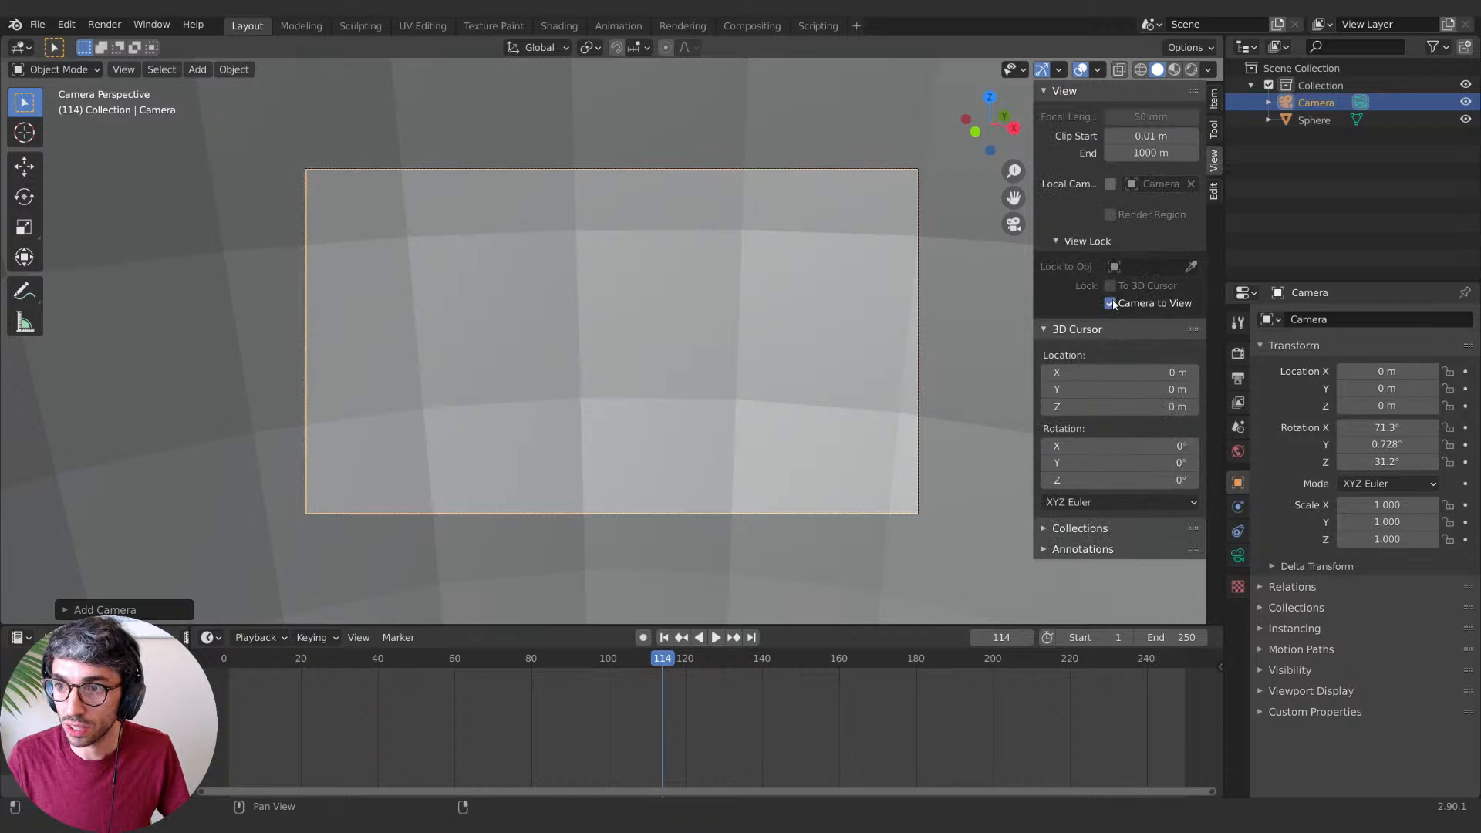
# Step: Move the camera back and adjust its position until the whole sphere fits inside the frame
pyautogui.scroll(-6, 747, 401)
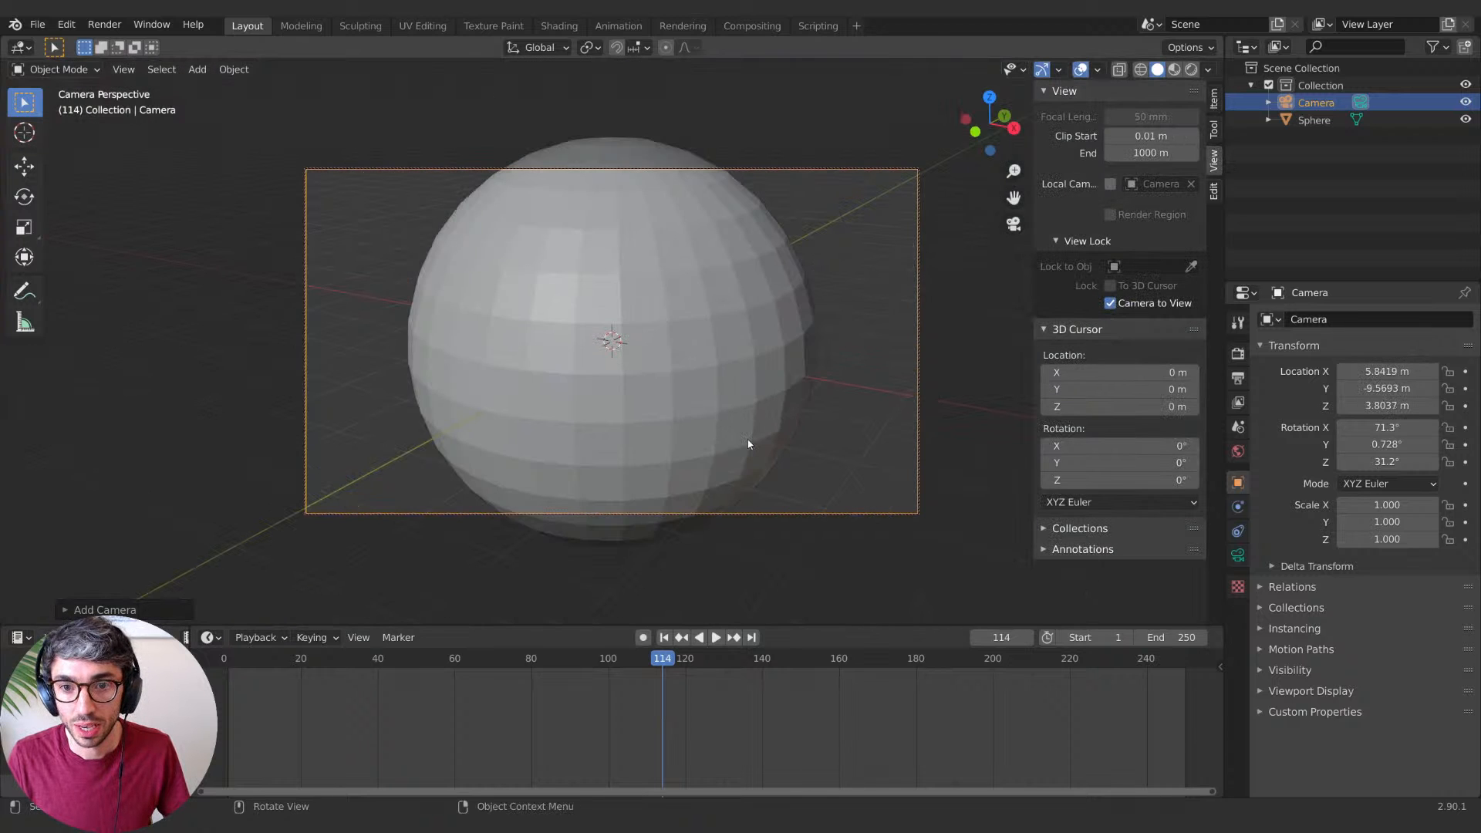
pyautogui.scroll(-2, 748, 439)
pyautogui.moveTo(747, 439); pyautogui.dragTo(736, 432, button='middle')
pyautogui.keyDown('shift'); pyautogui.moveTo(736, 432); pyautogui.dragTo(723, 429, button='middle'); pyautogui.keyUp('shift')
# Step: Set the output's horizontal resolution to 1080*2.35 for a widescreen frame
pyautogui.click(1237, 353)
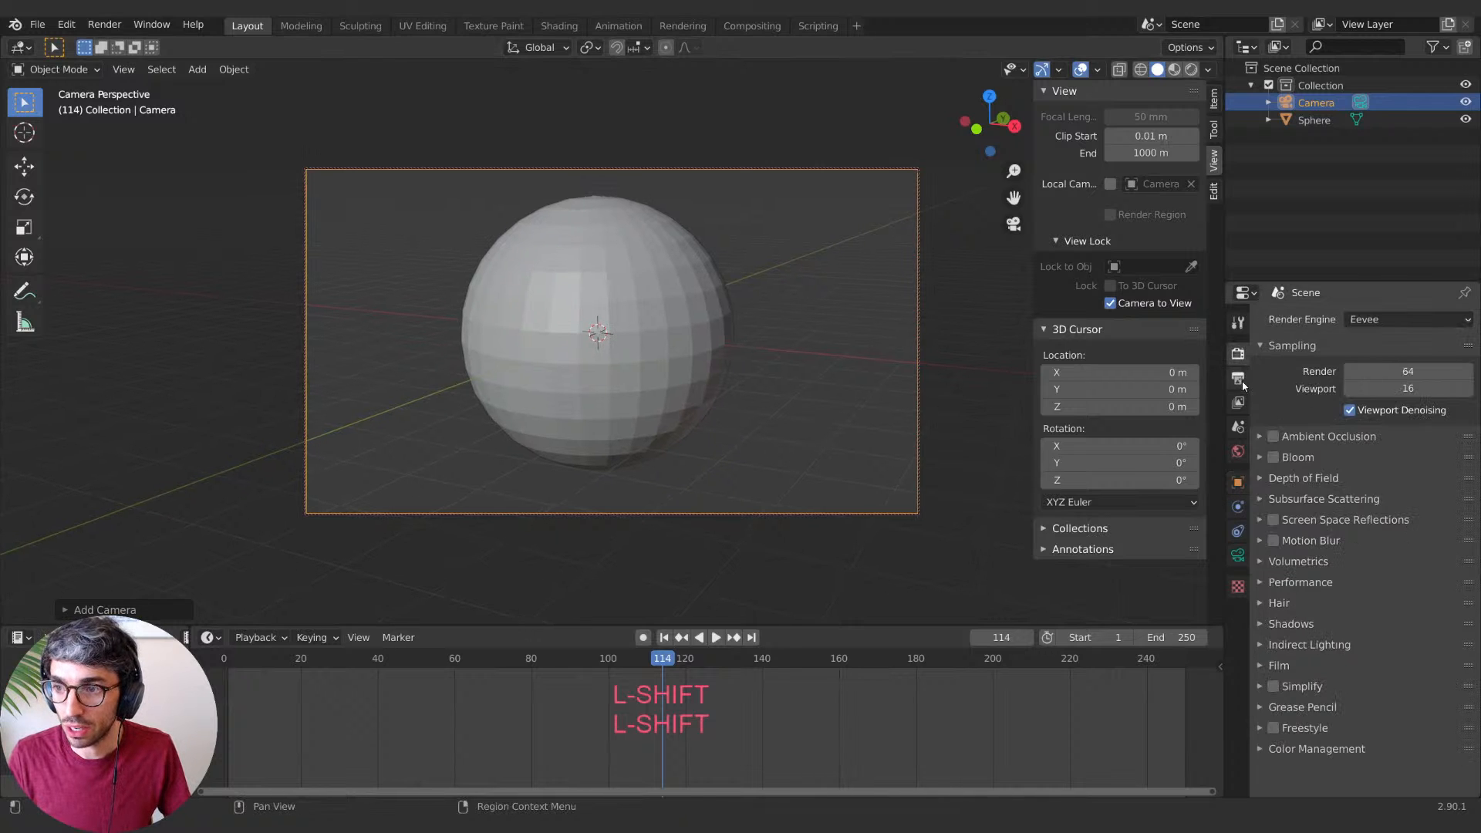
pyautogui.click(1238, 378)
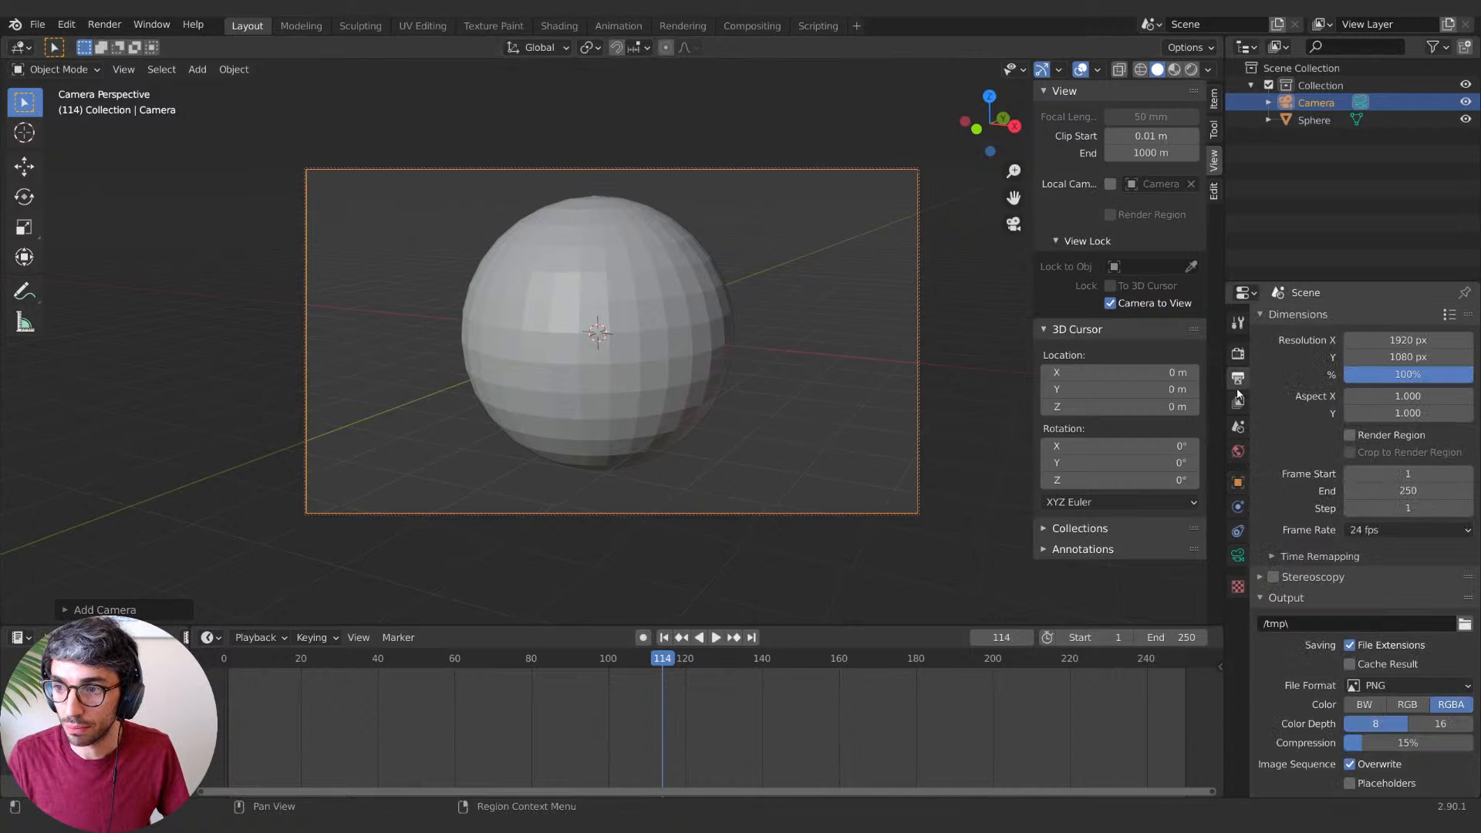
pyautogui.click(1402, 340)
pyautogui.write('10')
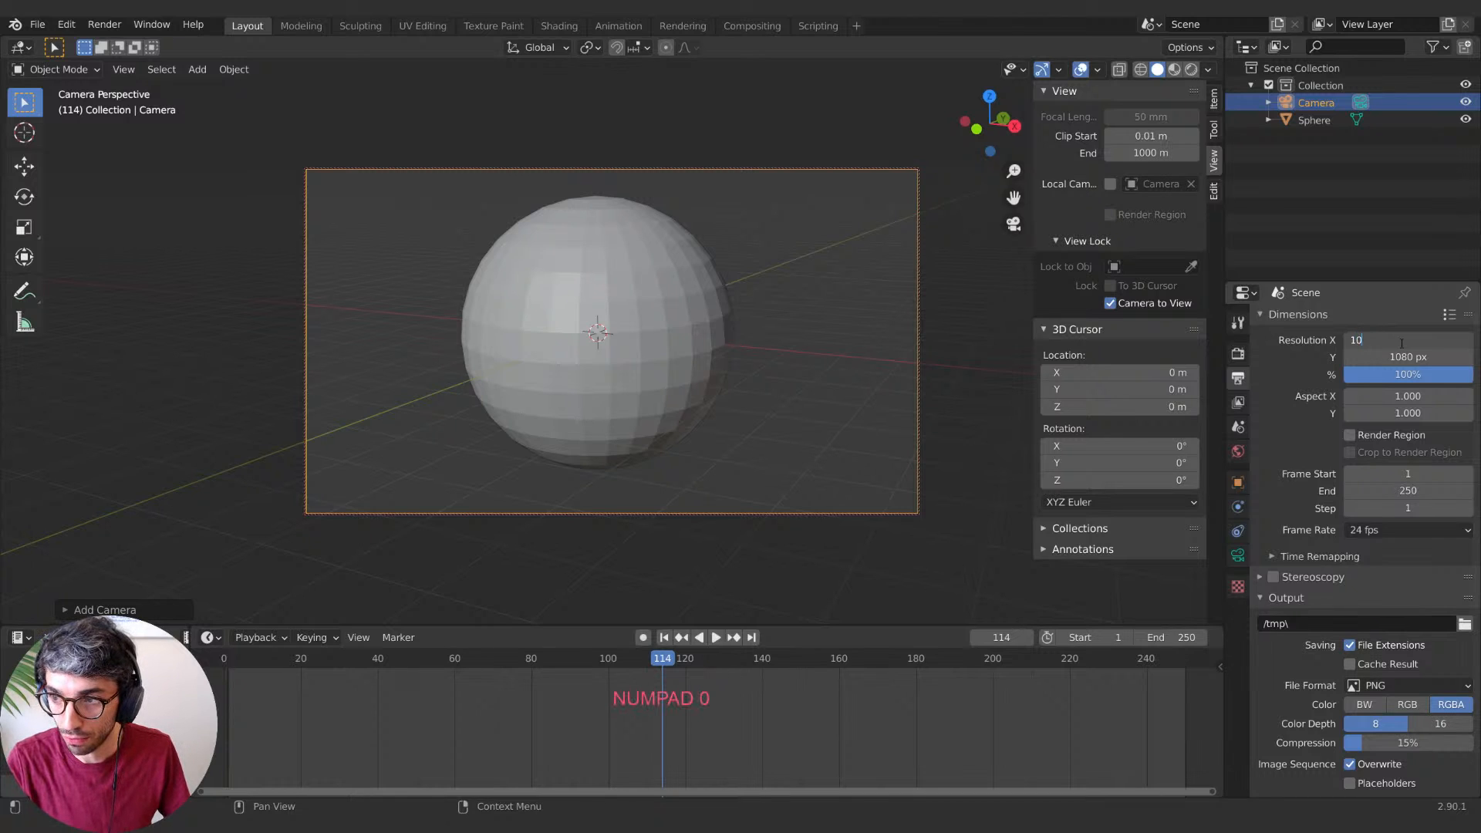
pyautogui.write('80')
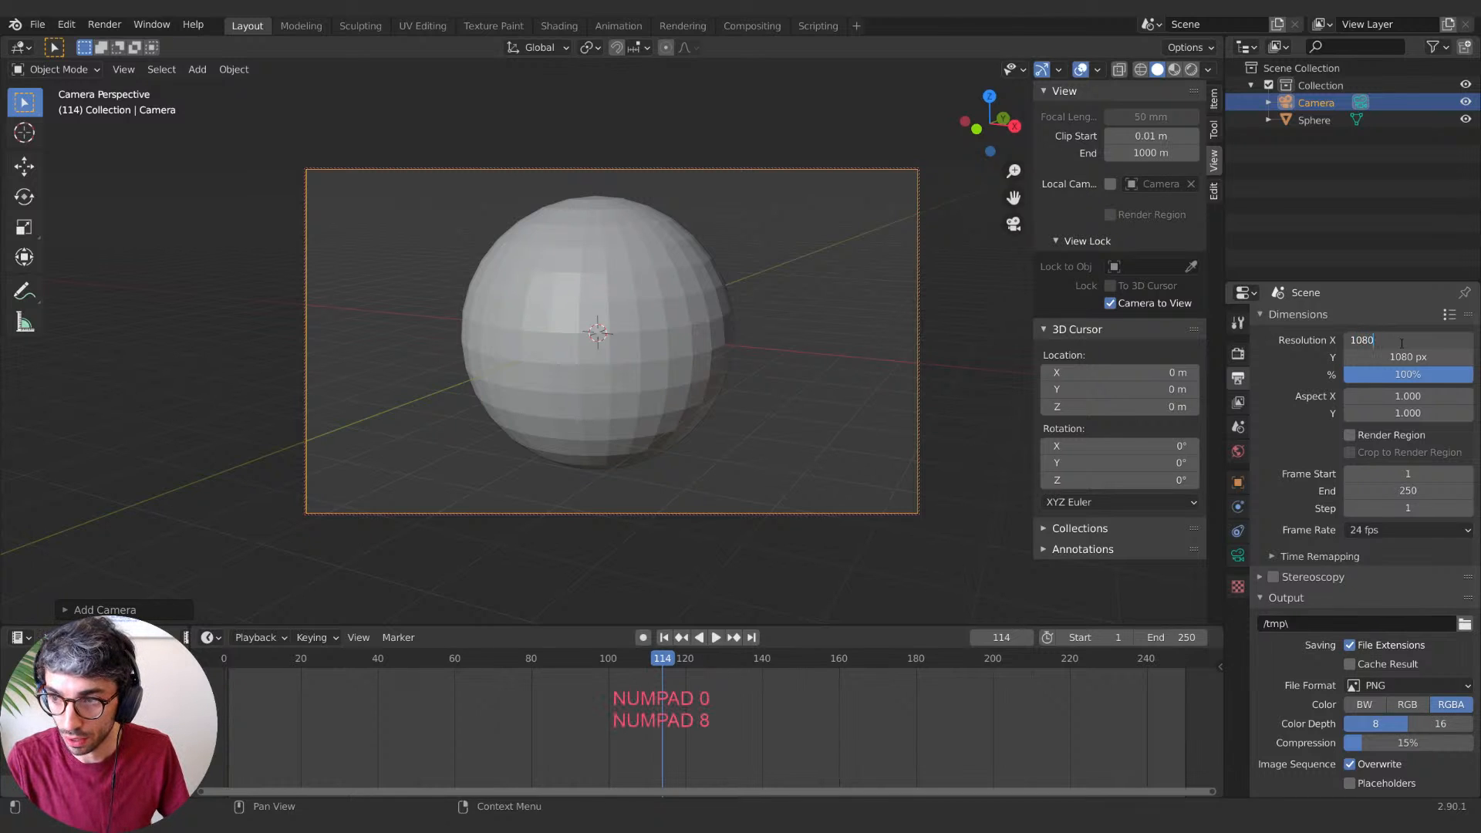
pyautogui.write('*2.35')
pyautogui.press('Return')
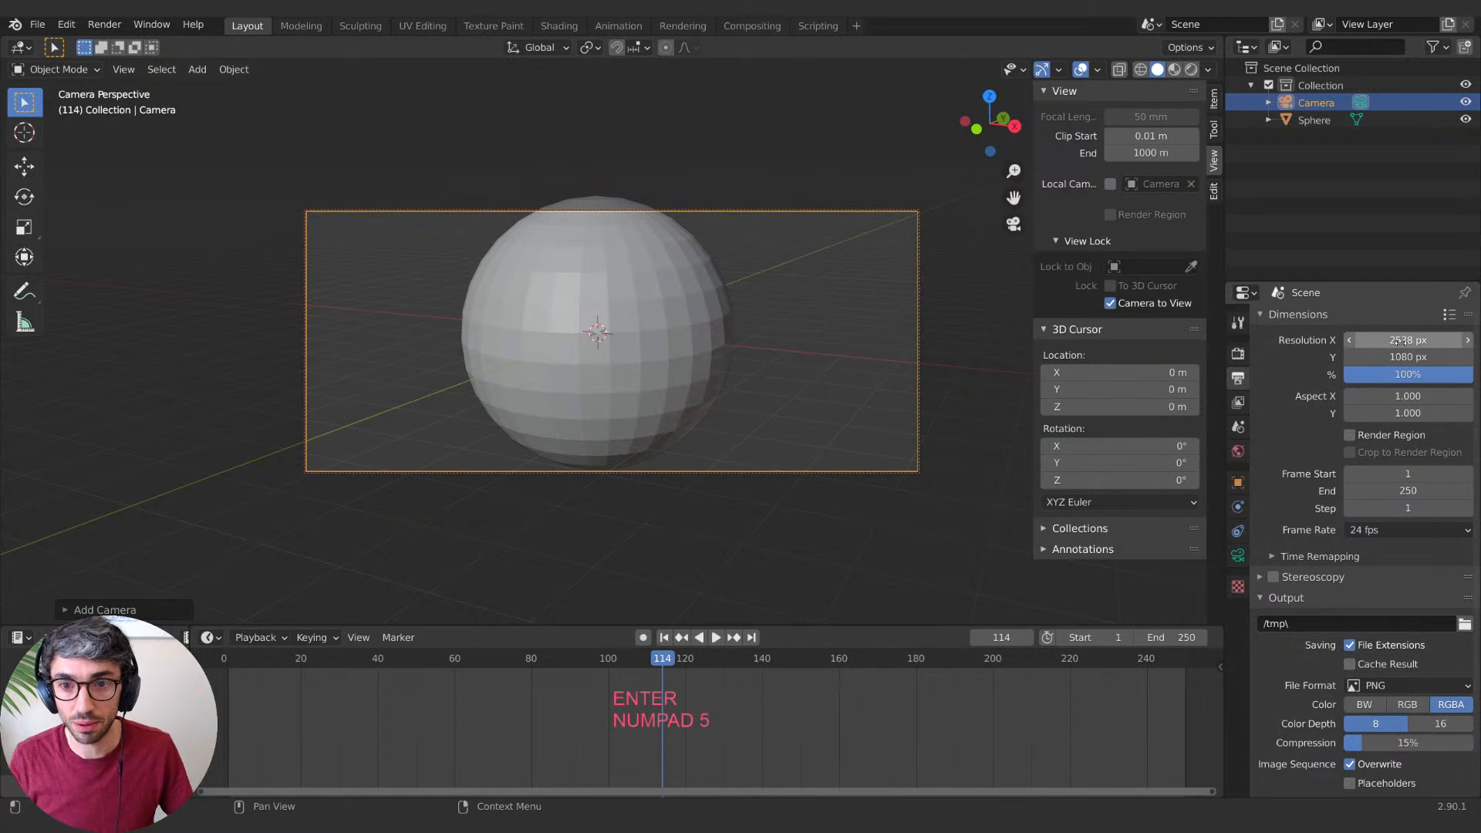
# Step: Pull the camera farther back and centre the sphere in the widescreen frame
pyautogui.scroll(-2, 786, 370)
pyautogui.scroll(1, 701, 406)
pyautogui.keyDown('shift'); pyautogui.moveTo(700, 408); pyautogui.dragTo(714, 414, button='middle'); pyautogui.keyUp('shift')
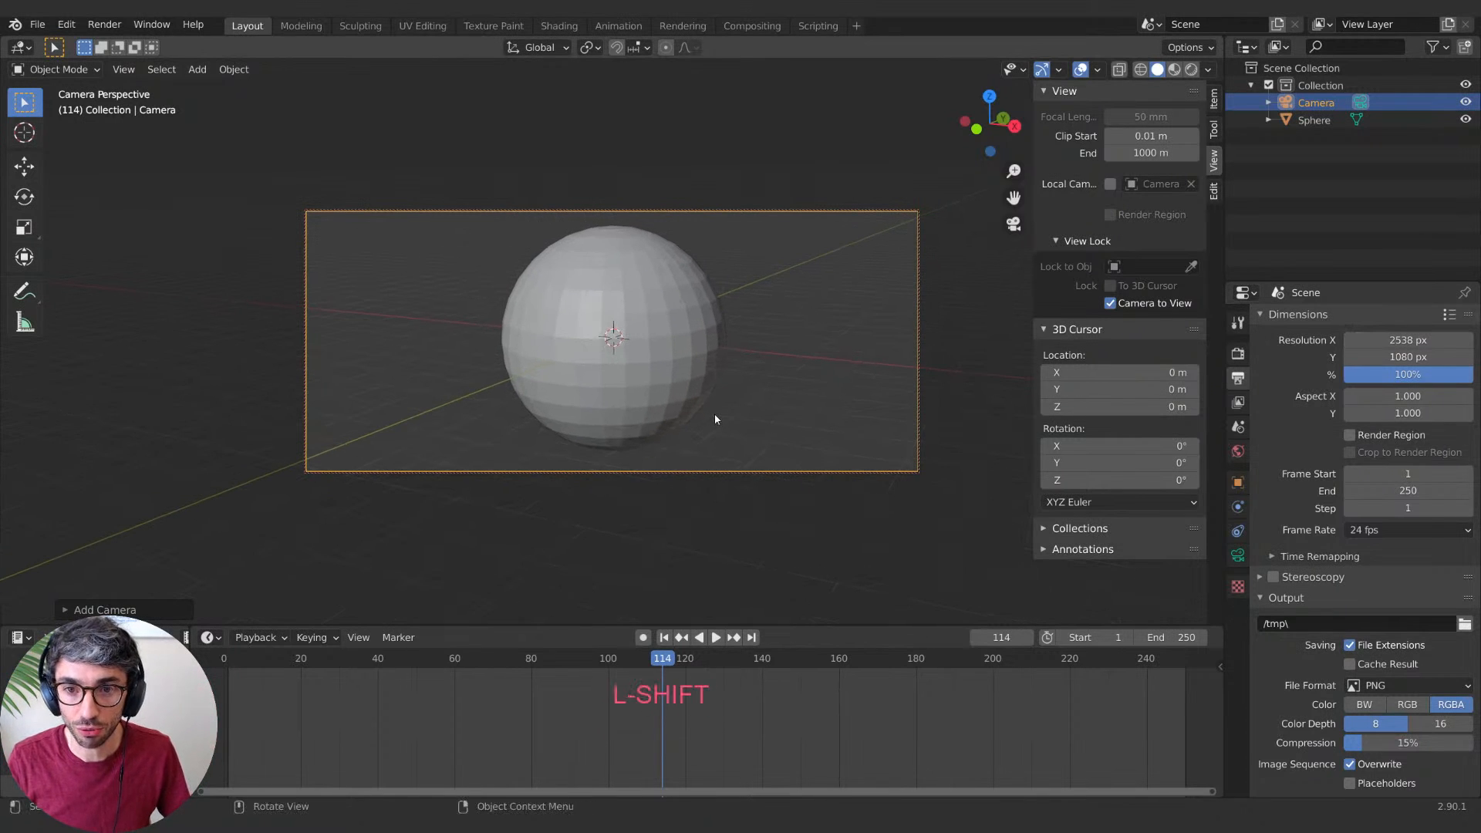
pyautogui.scroll(-1, 714, 414)
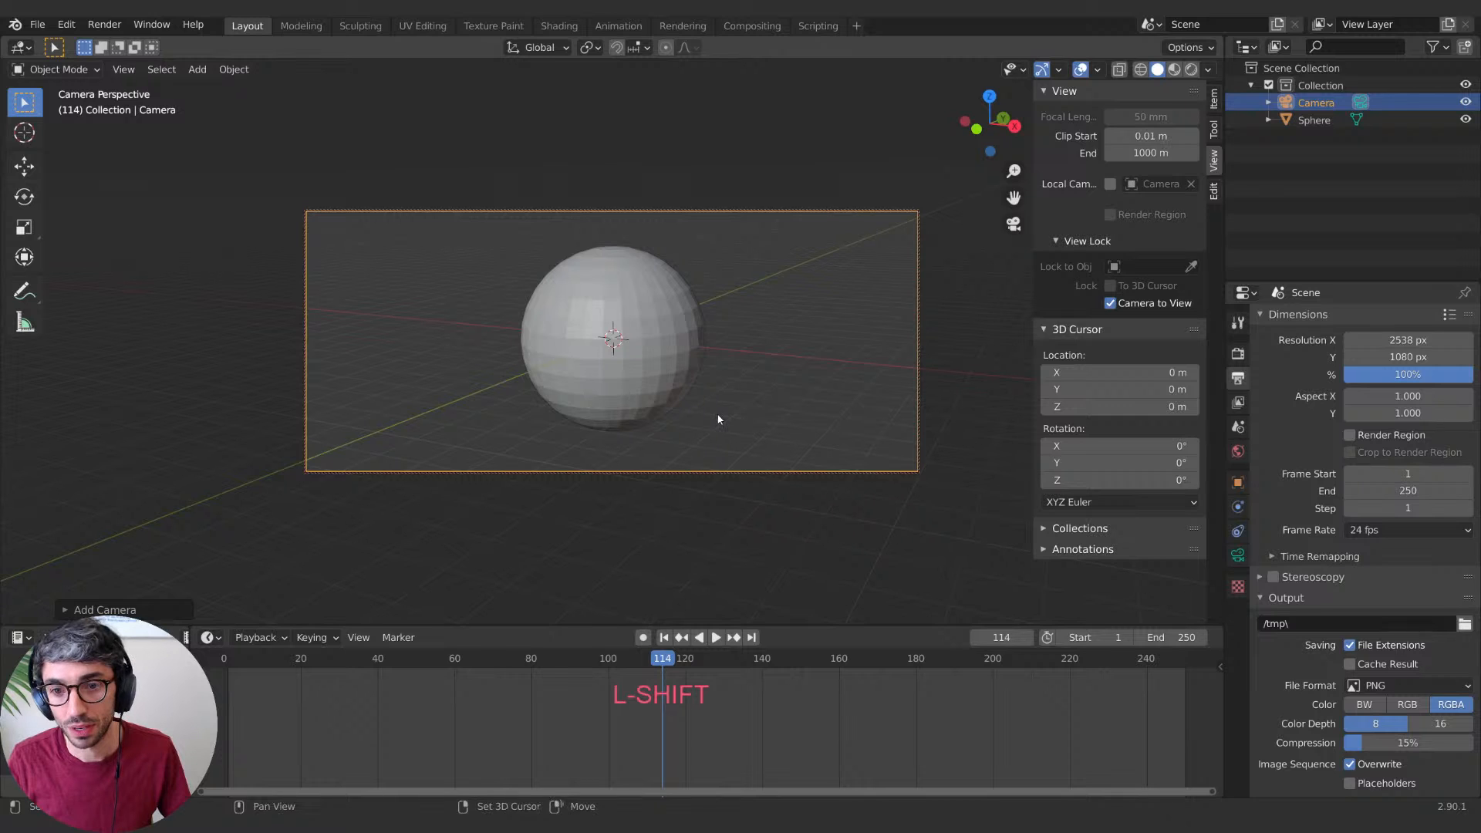
# Step: Set the camera's passepartout opacity to 1.000 in its viewport display settings
pyautogui.scroll(-1, 1255, 709)
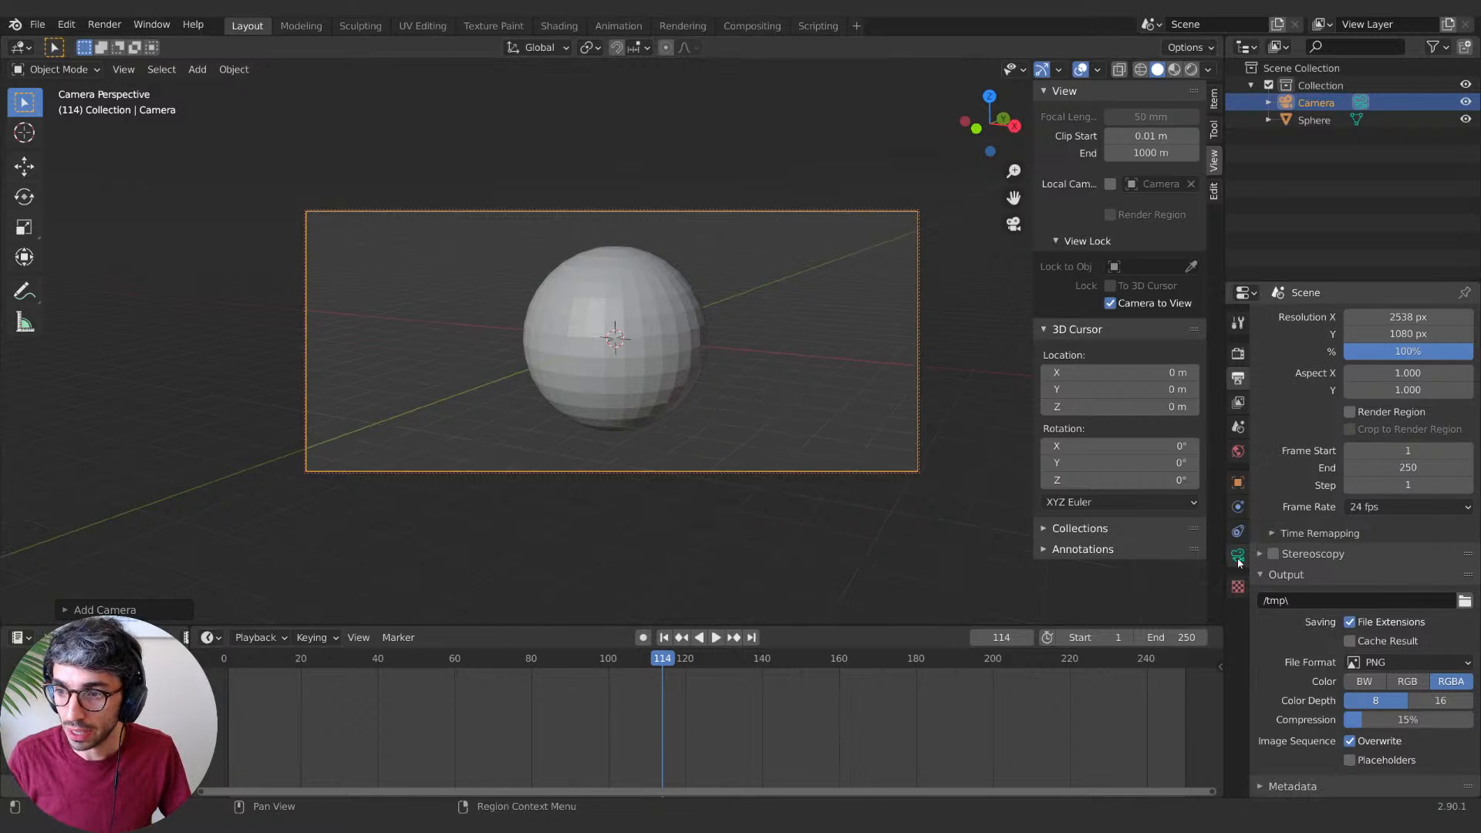
pyautogui.click(1239, 482)
pyautogui.keyDown('ctrl'); pyautogui.scroll(3, 1243, 497); pyautogui.keyUp('ctrl')
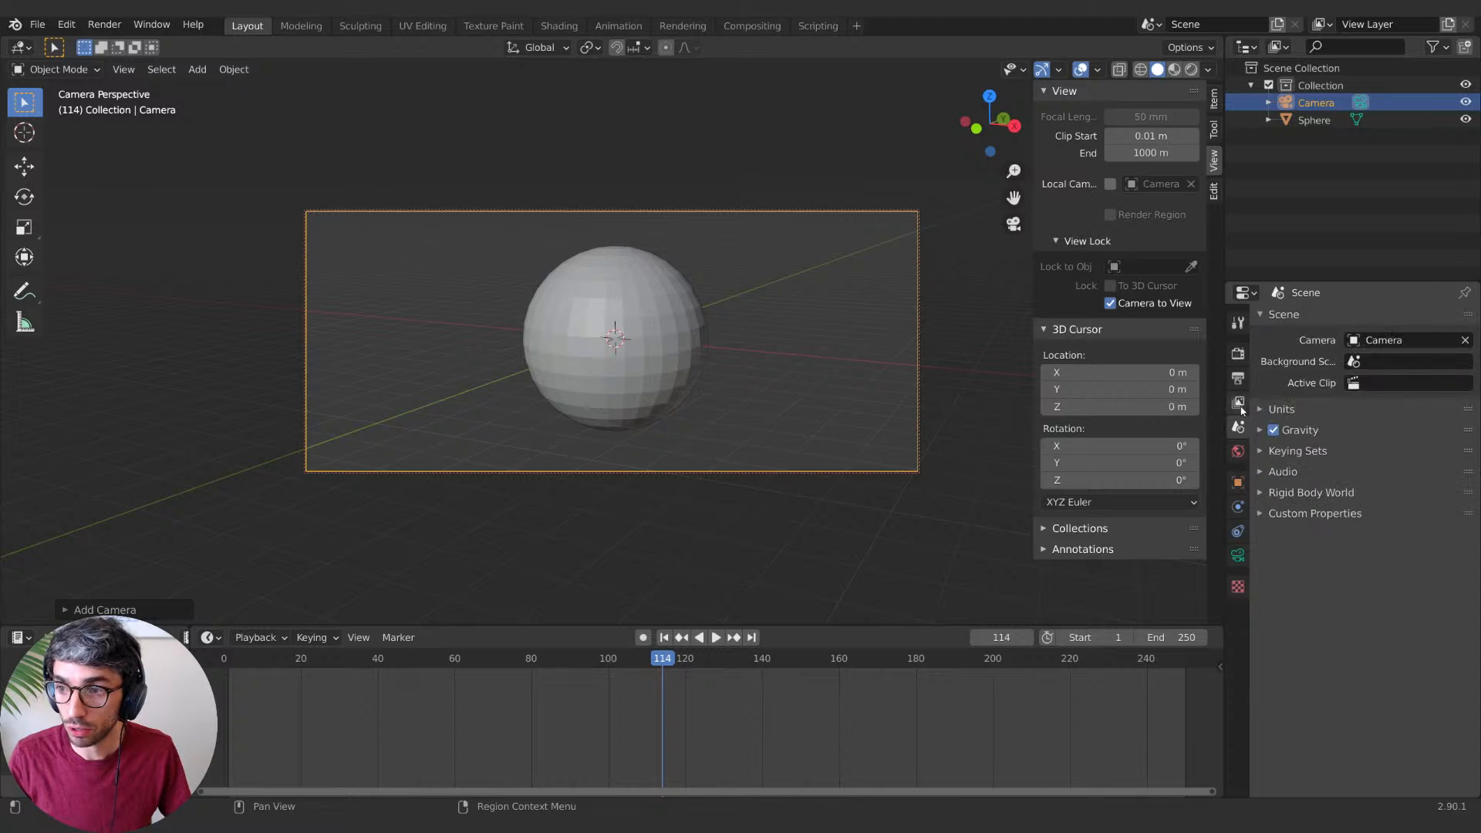
pyautogui.click(1238, 353)
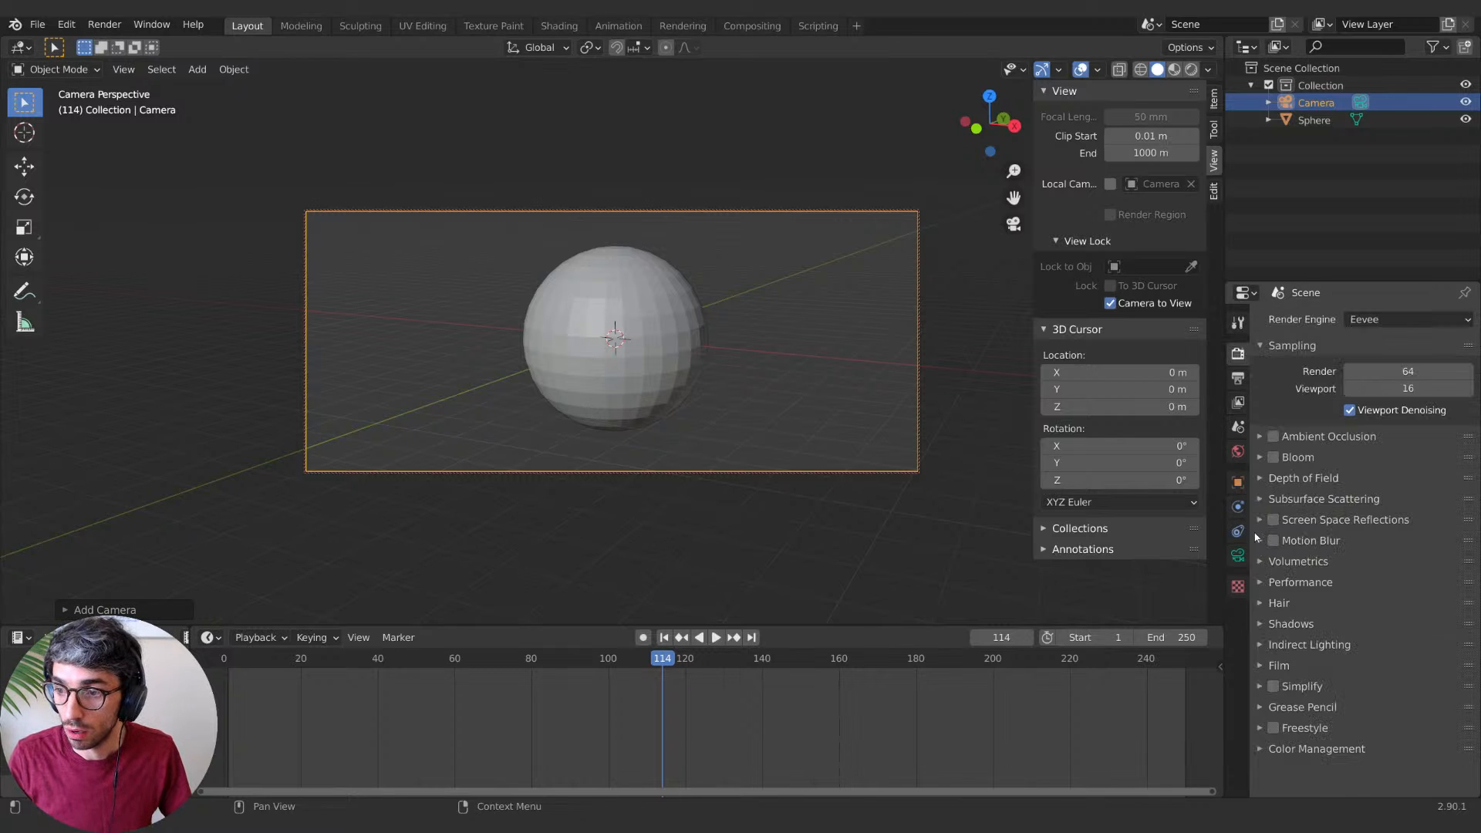
pyautogui.click(1237, 555)
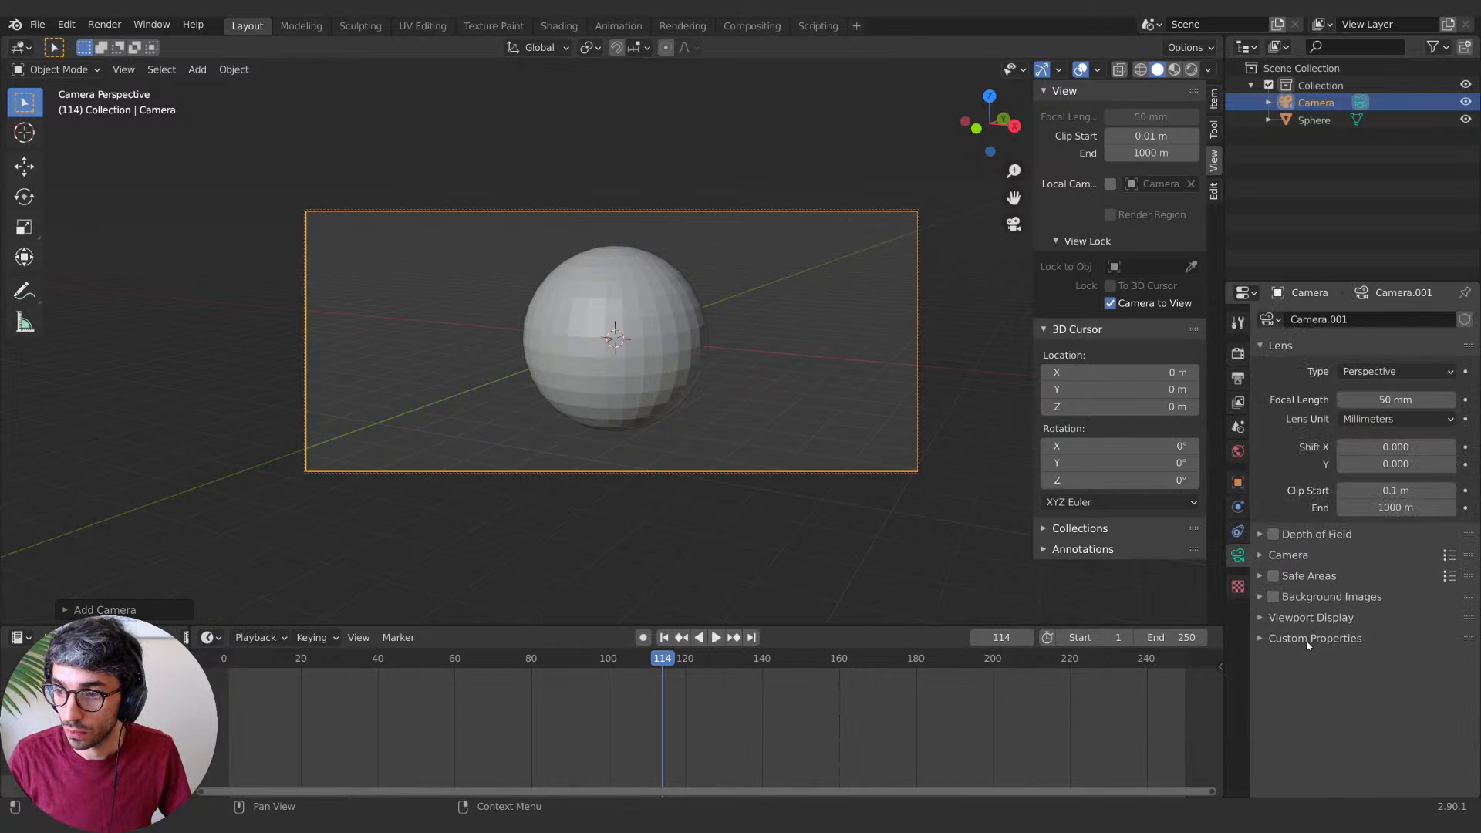
pyautogui.click(1303, 617)
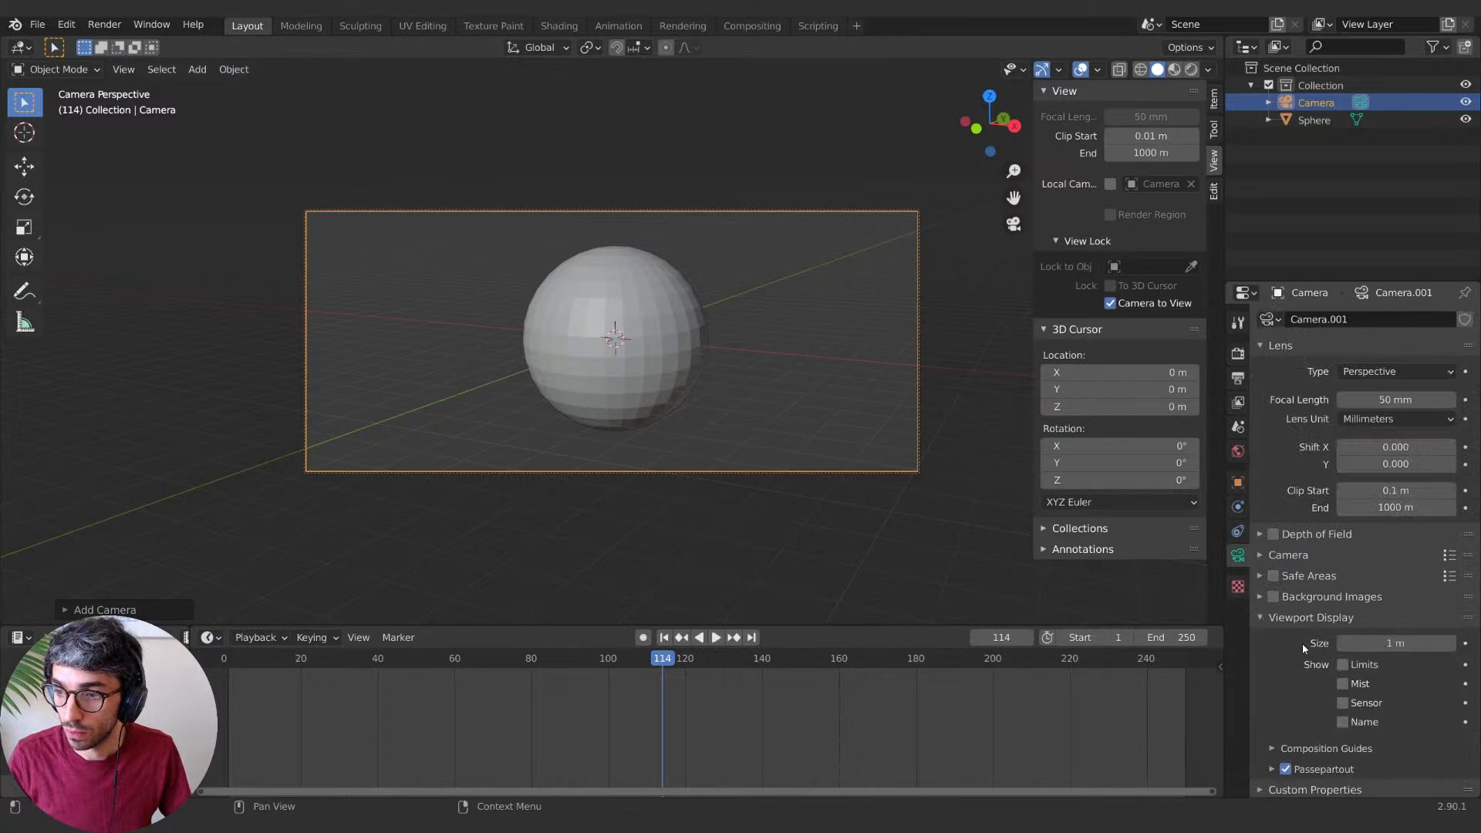
pyautogui.click(1329, 762)
pyautogui.scroll(-1, 1342, 760)
pyautogui.moveTo(1392, 760); pyautogui.dragTo(1455, 761)
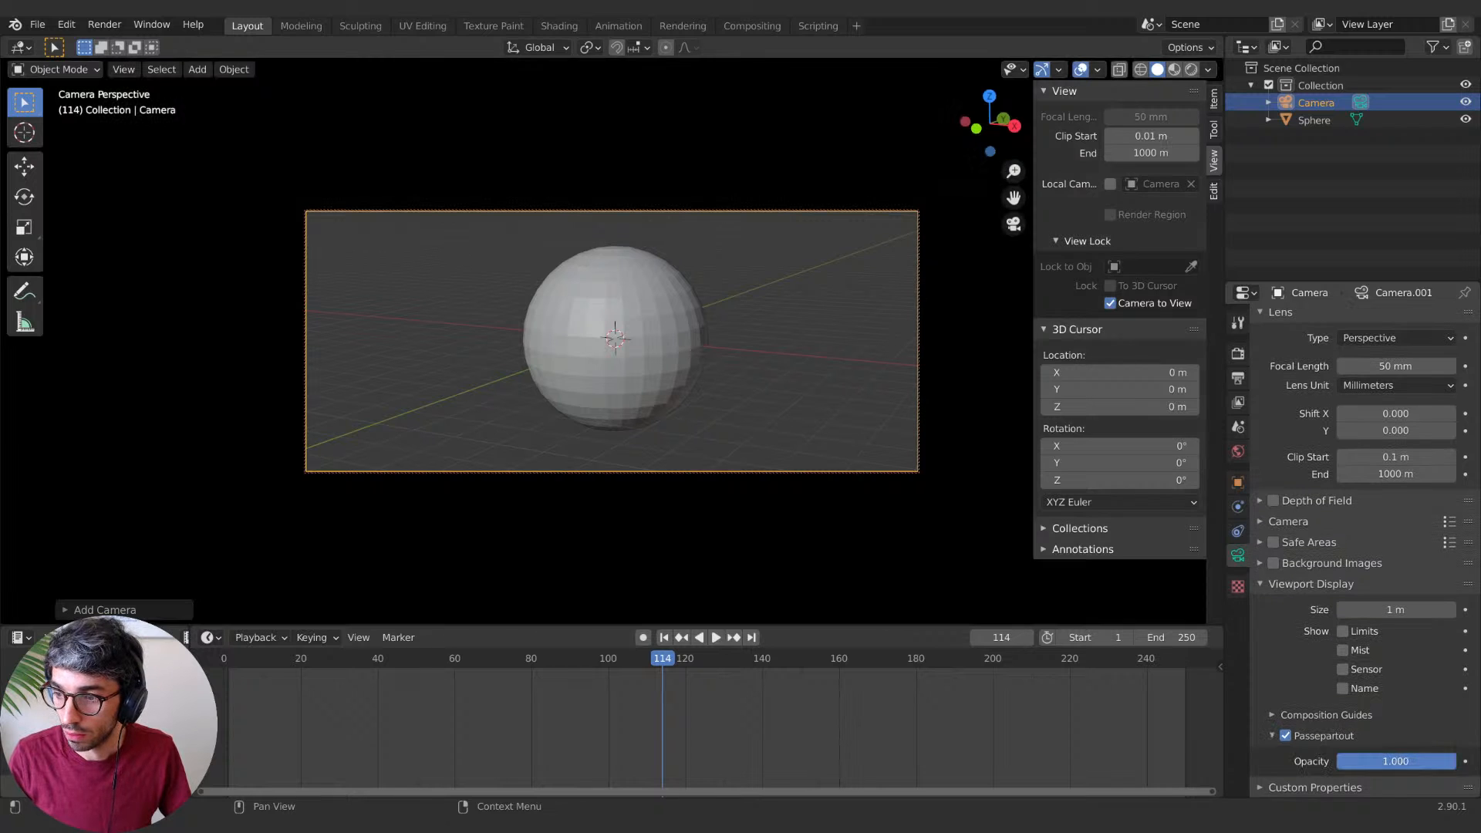
pyautogui.click(1297, 735)
pyautogui.click(1309, 616)
# Step: Move the camera slightly farther from the sphere and unlock it from the view
pyautogui.scroll(1, 775, 461)
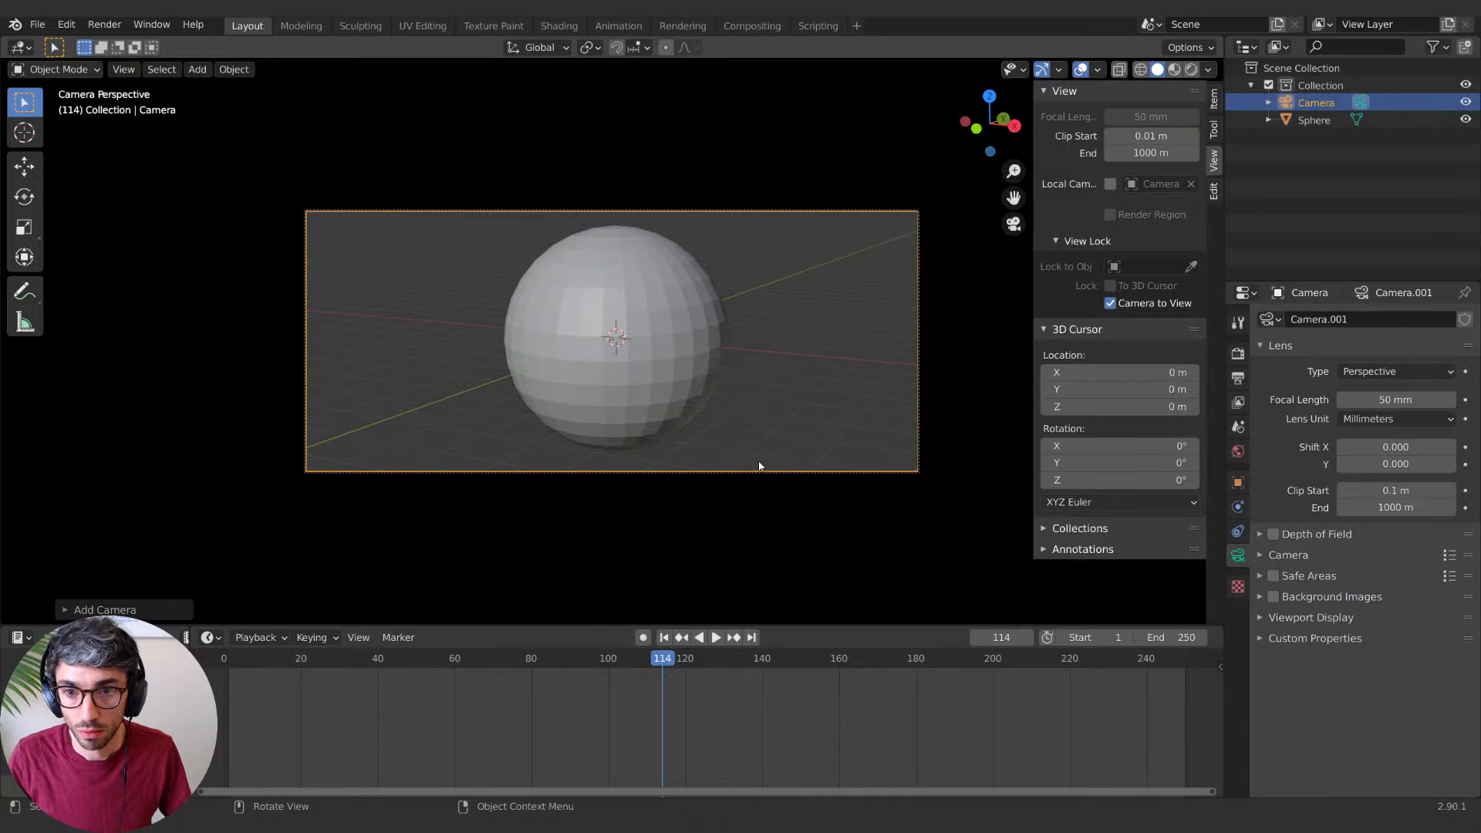
pyautogui.scroll(-2, 758, 466)
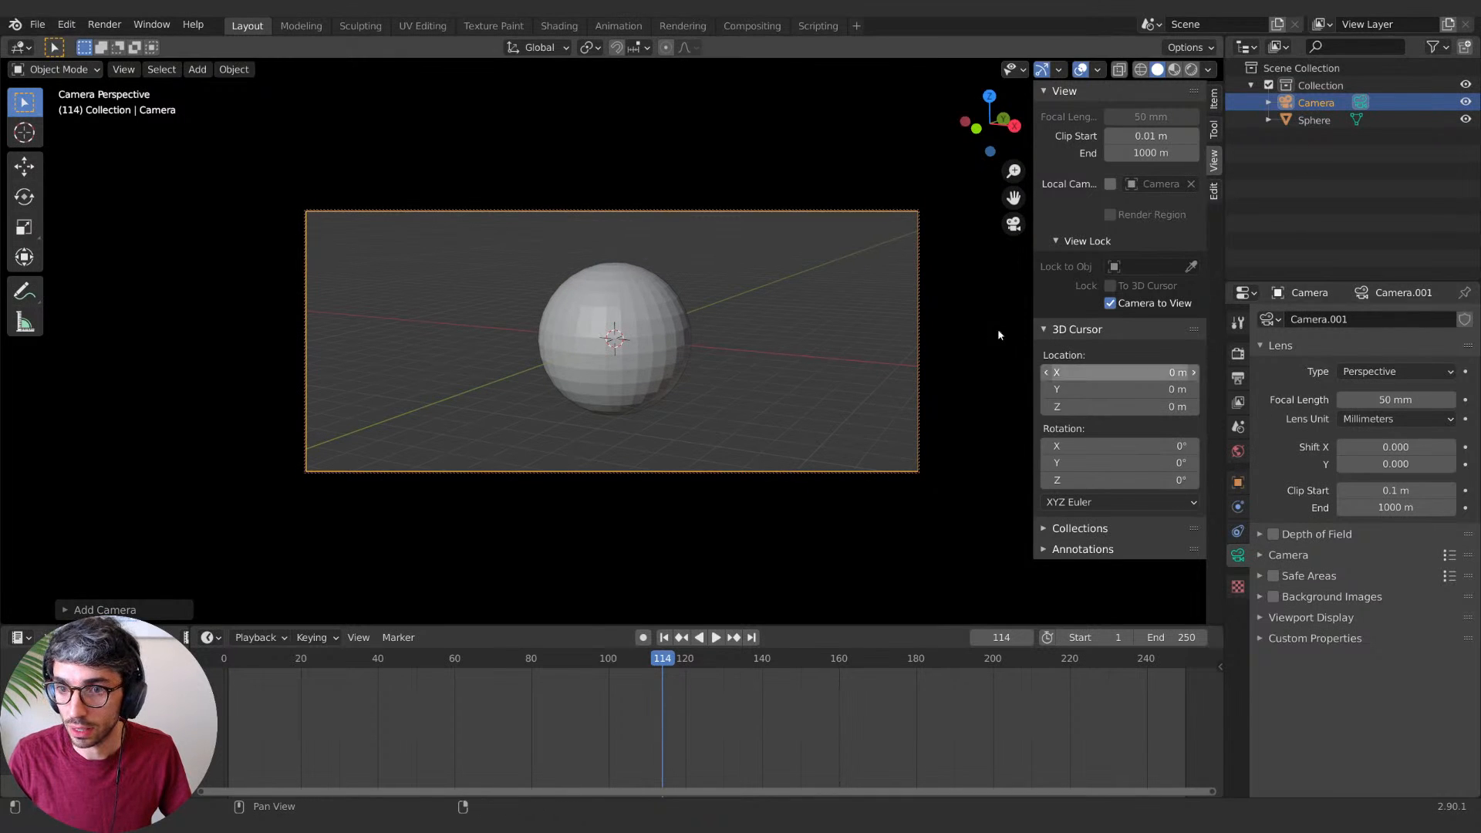
pyautogui.click(1110, 303)
# Step: Leave the camera view and select the sphere
pyautogui.moveTo(671, 374); pyautogui.dragTo(748, 377, button='middle')
pyautogui.scroll(5, 723, 455)
pyautogui.scroll(-3, 763, 446)
pyautogui.click(663, 377)
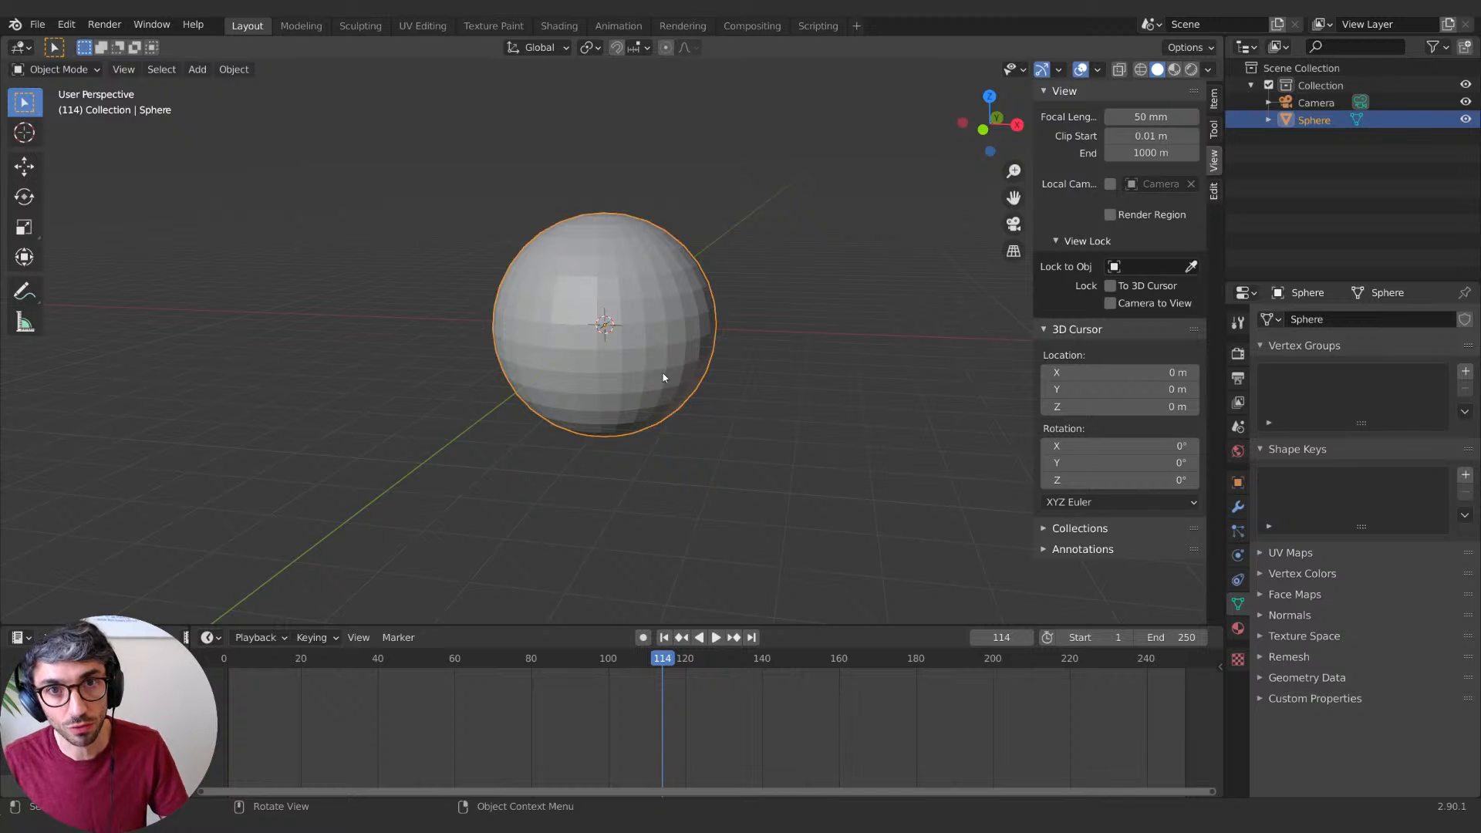
pyautogui.moveTo(700, 371); pyautogui.dragTo(661, 363, button='middle')
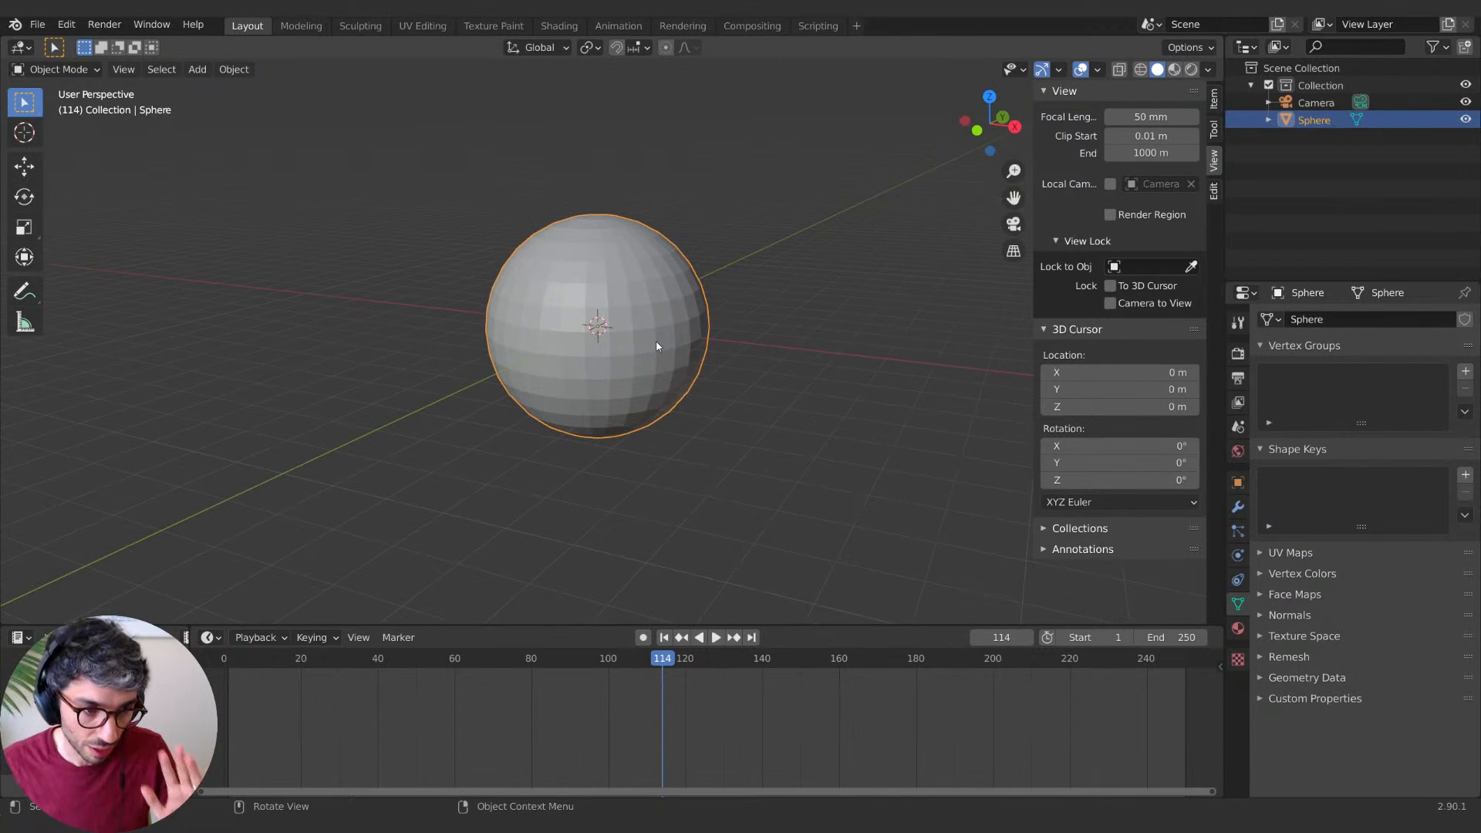
pyautogui.moveTo(648, 366); pyautogui.dragTo(683, 438, button='middle')
pyautogui.scroll(1, 644, 397)
pyautogui.scroll(2, 637, 433)
pyautogui.scroll(-2, 656, 438)
pyautogui.moveTo(626, 403)
pyautogui.keyDown('shift'); pyautogui.mouseDown(button='middle')
pyautogui.moveTo(645, 452)
pyautogui.moveTo(667, 402)
pyautogui.moveTo(618, 405)
pyautogui.moveTo(635, 386)
pyautogui.moveTo(616, 382)
pyautogui.moveTo(626, 351)
pyautogui.moveTo(622, 400)
pyautogui.moveTo(612, 377)
pyautogui.moveTo(596, 387)
pyautogui.moveTo(600, 373)
pyautogui.moveTo(615, 393)
pyautogui.moveTo(594, 381)
pyautogui.moveTo(631, 406)
pyautogui.moveTo(606, 406)
pyautogui.mouseUp(button='middle'); pyautogui.keyUp('shift')
pyautogui.keyDown('shift'); pyautogui.moveTo(606, 406); pyautogui.dragTo(667, 439, button='middle'); pyautogui.keyUp('shift')
pyautogui.scroll(2, 693, 412)
pyautogui.scroll(-1, 678, 360)
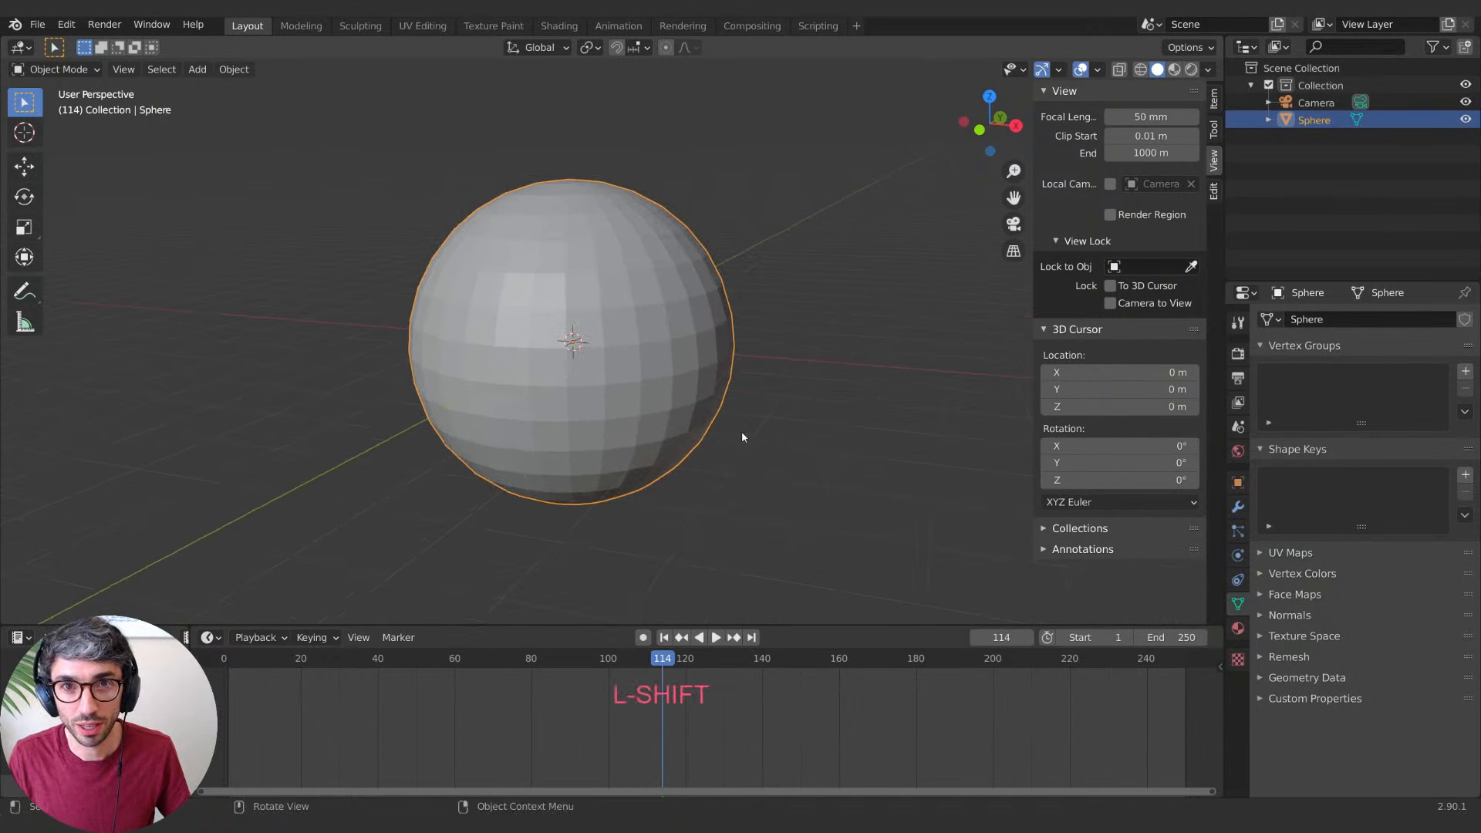
pyautogui.moveTo(794, 409); pyautogui.dragTo(779, 415, button='middle')
pyautogui.click(832, 440)
pyautogui.hotkey('ctrl', 'z')
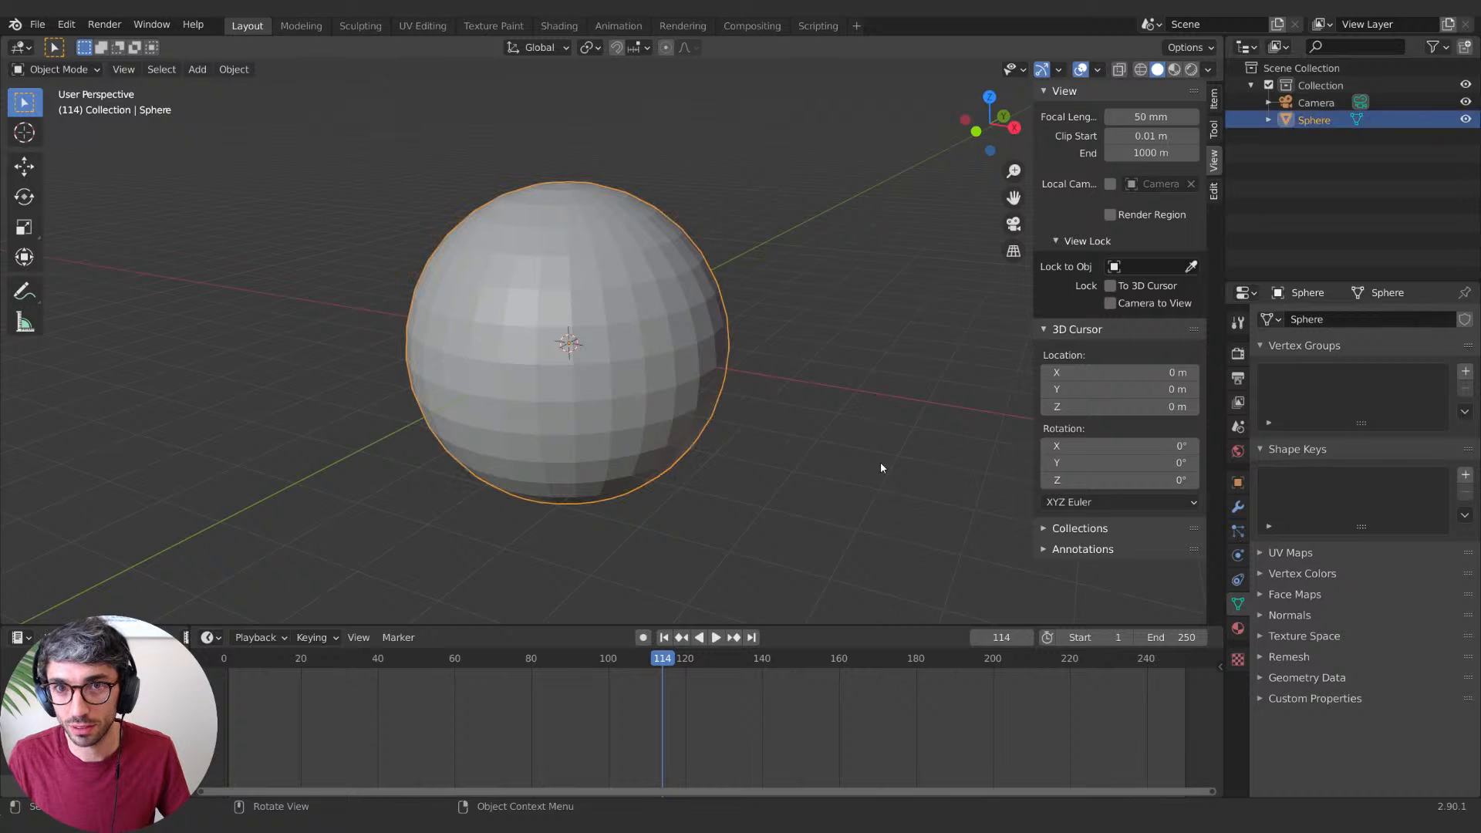
pyautogui.moveTo(880, 467); pyautogui.dragTo(846, 466, button='middle')
# Step: Split the 3D viewport into two side-by-side areas and turn one into a Shader Editor with its sidebar hidden
pyautogui.click(802, 455)
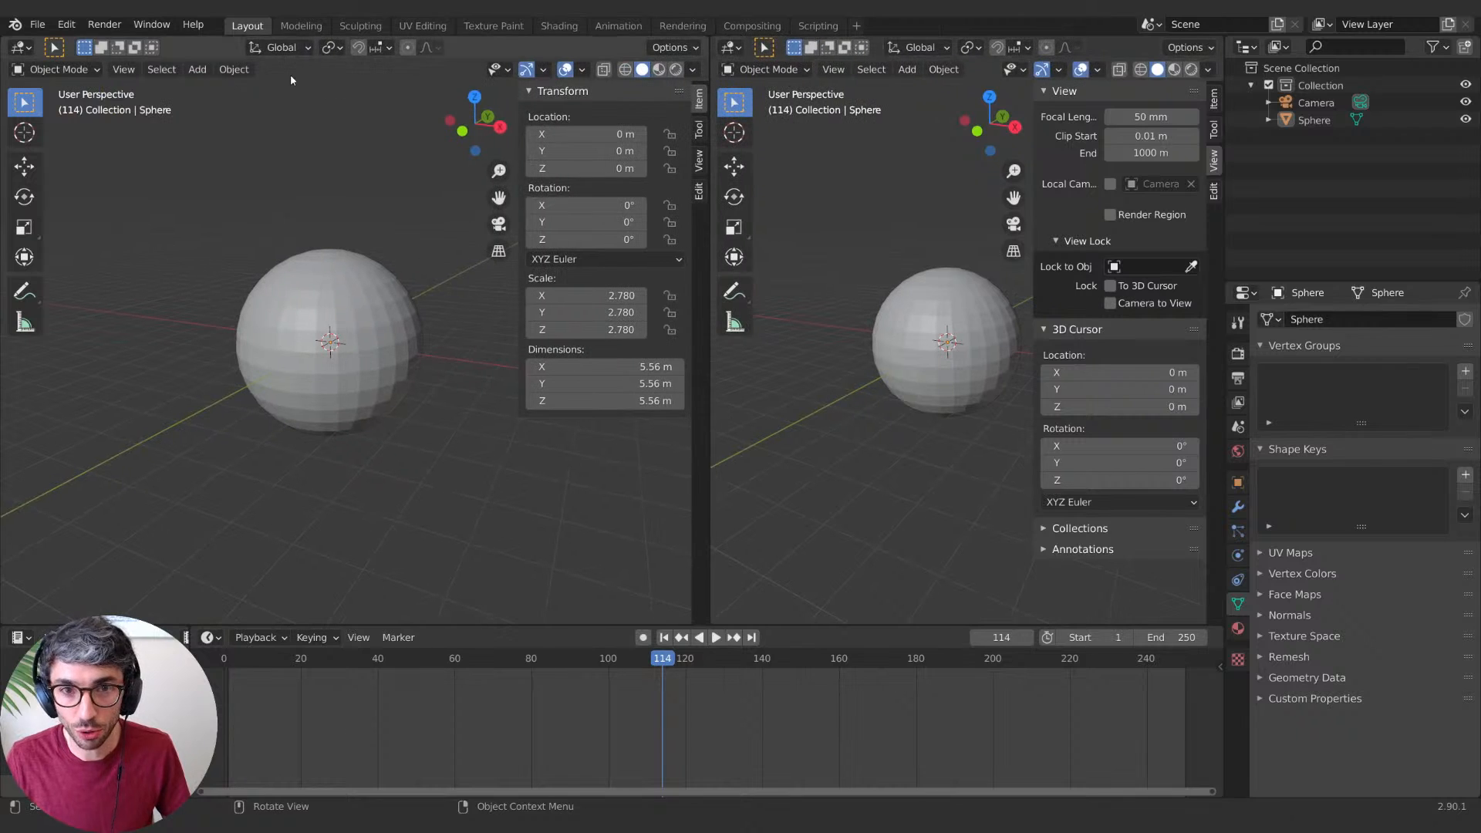
pyautogui.click(23, 49)
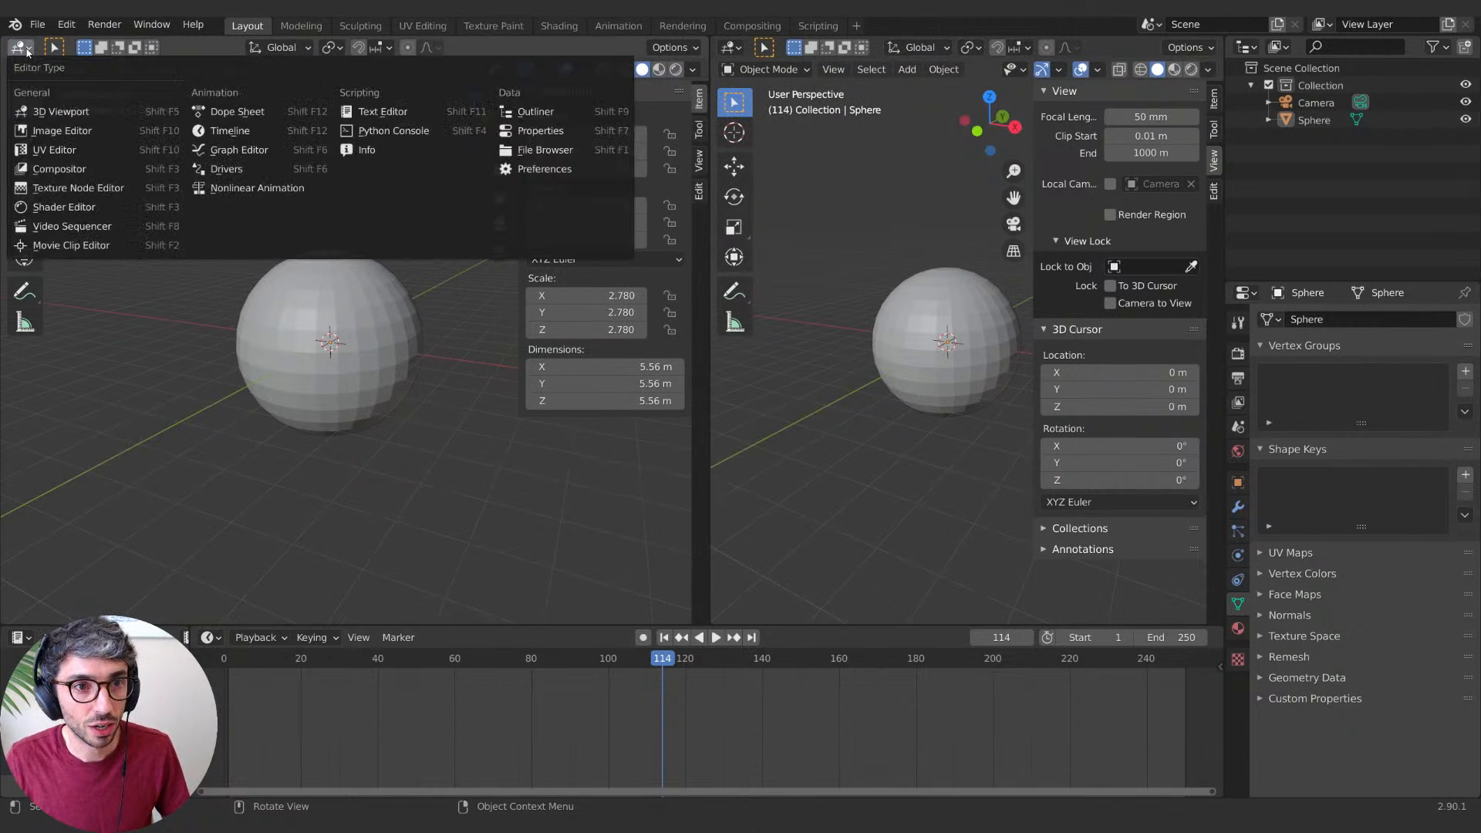
pyautogui.click(77, 206)
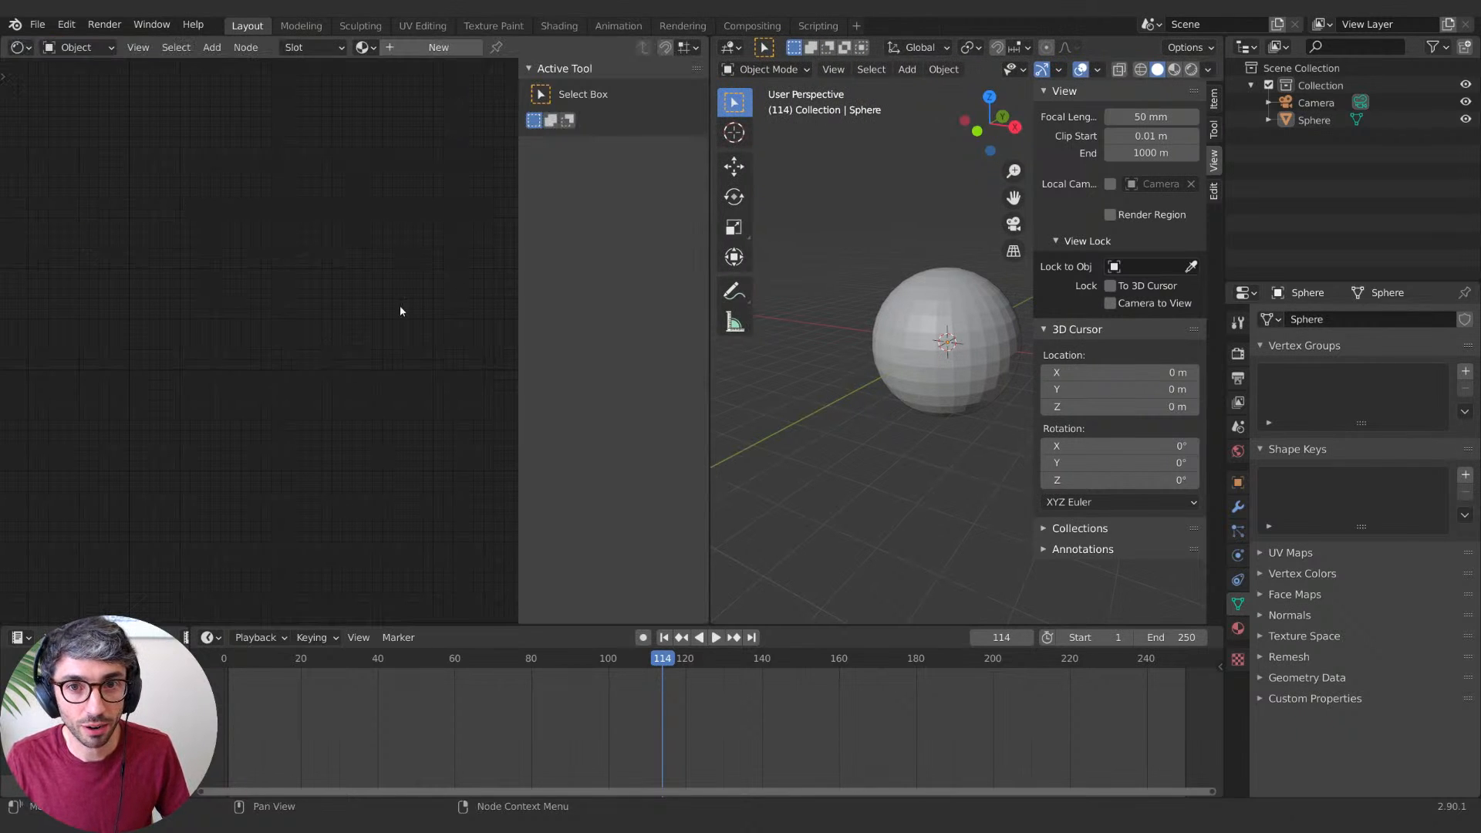
pyautogui.moveTo(518, 284); pyautogui.dragTo(848, 294)
# Step: Select the sphere and rename it DeathStar
pyautogui.click(1006, 308)
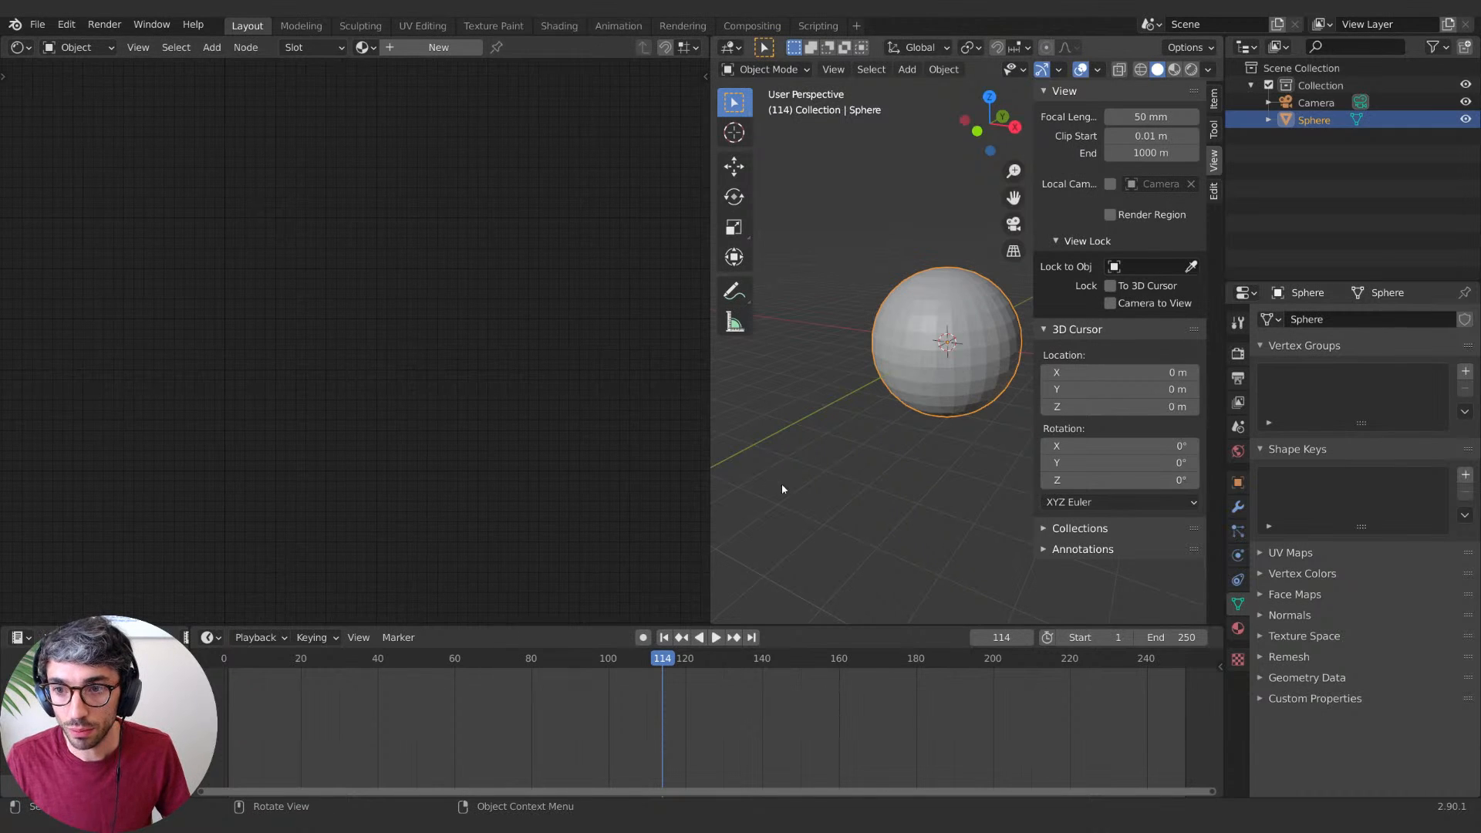
pyautogui.keyDown('shift'); pyautogui.moveTo(914, 373); pyautogui.dragTo(877, 369, button='middle'); pyautogui.keyUp('shift')
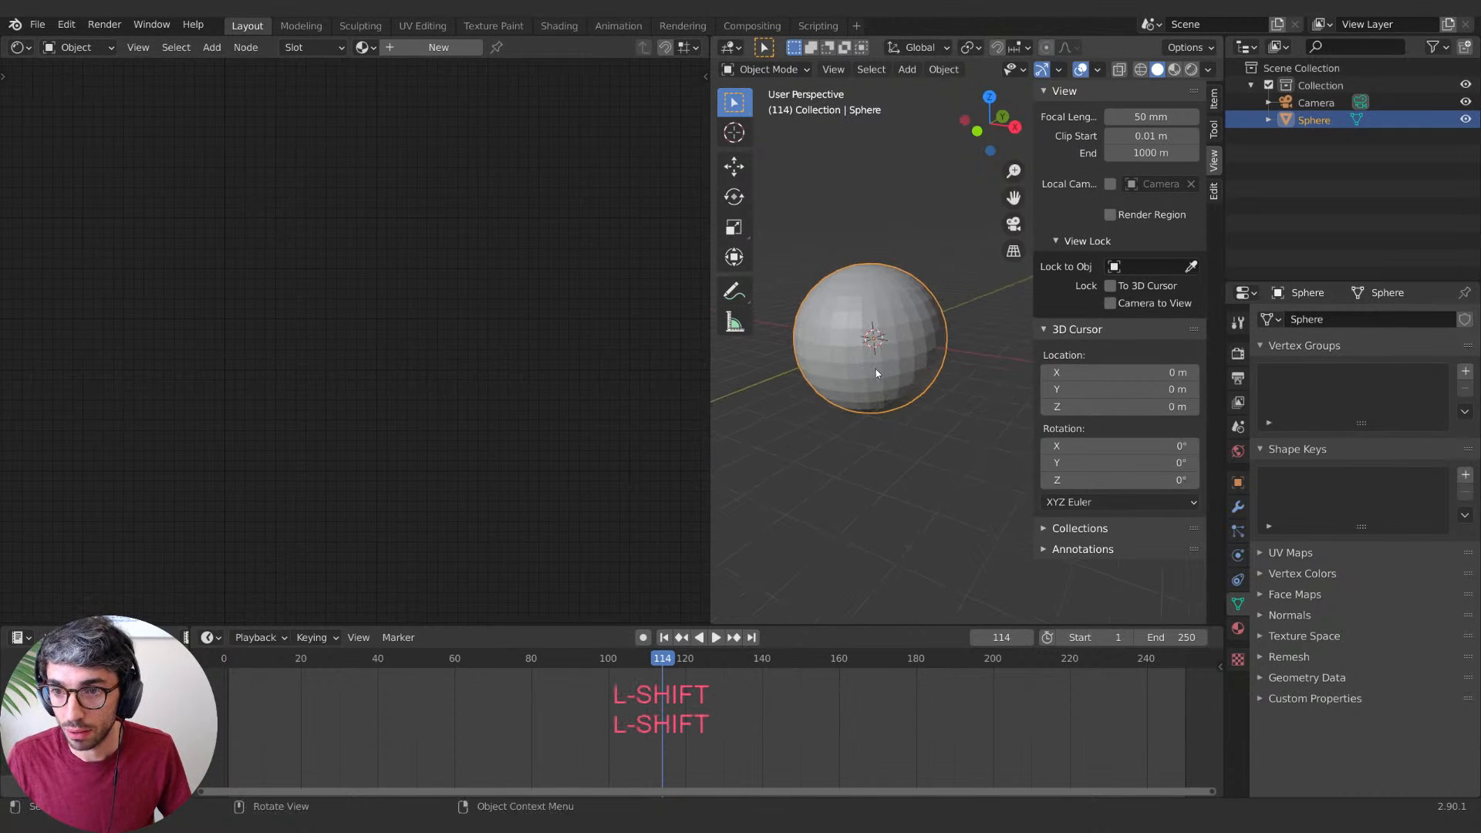
pyautogui.doubleClick(1328, 121)
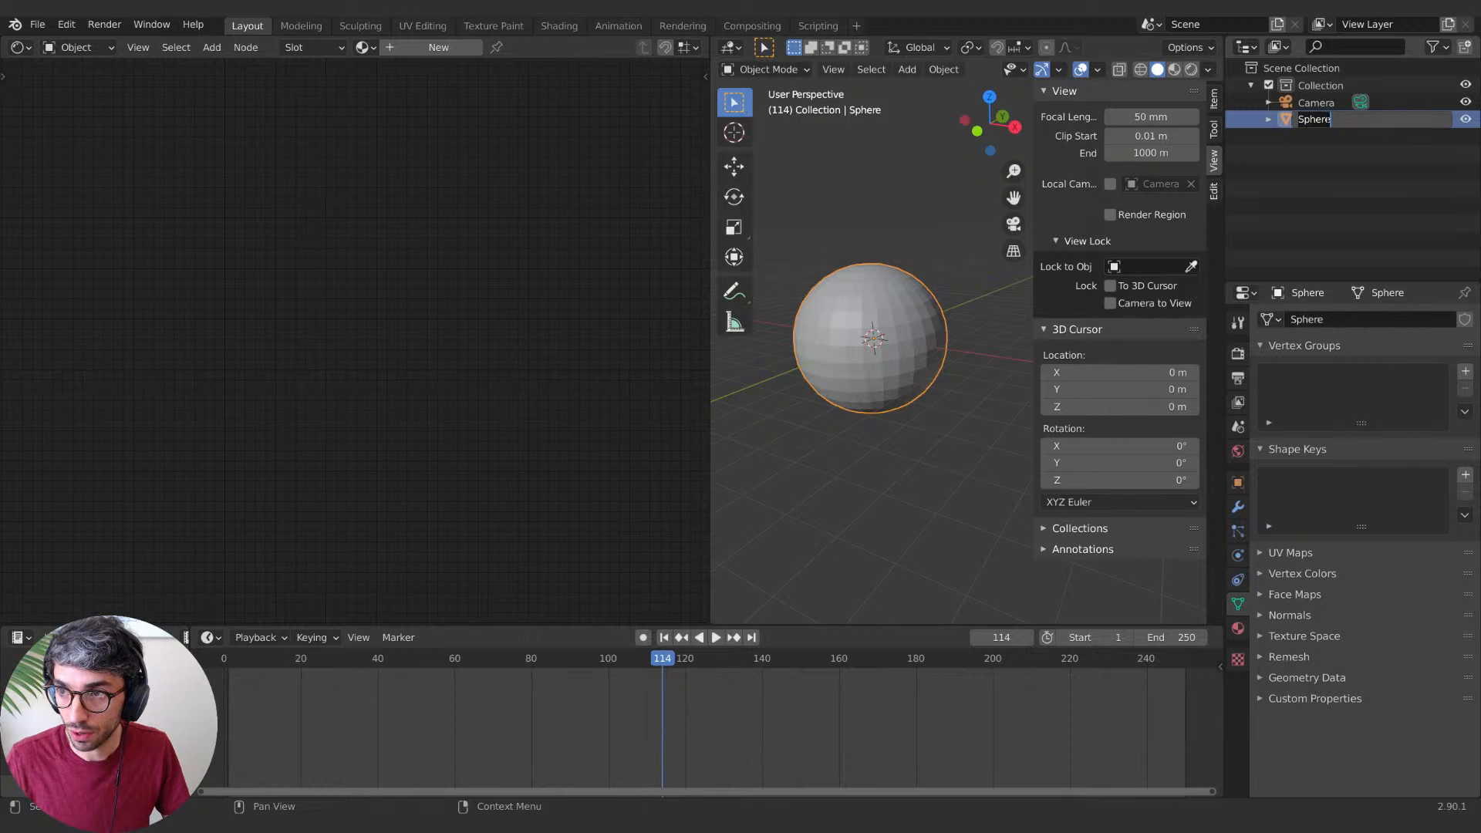
pyautogui.write('Deat')
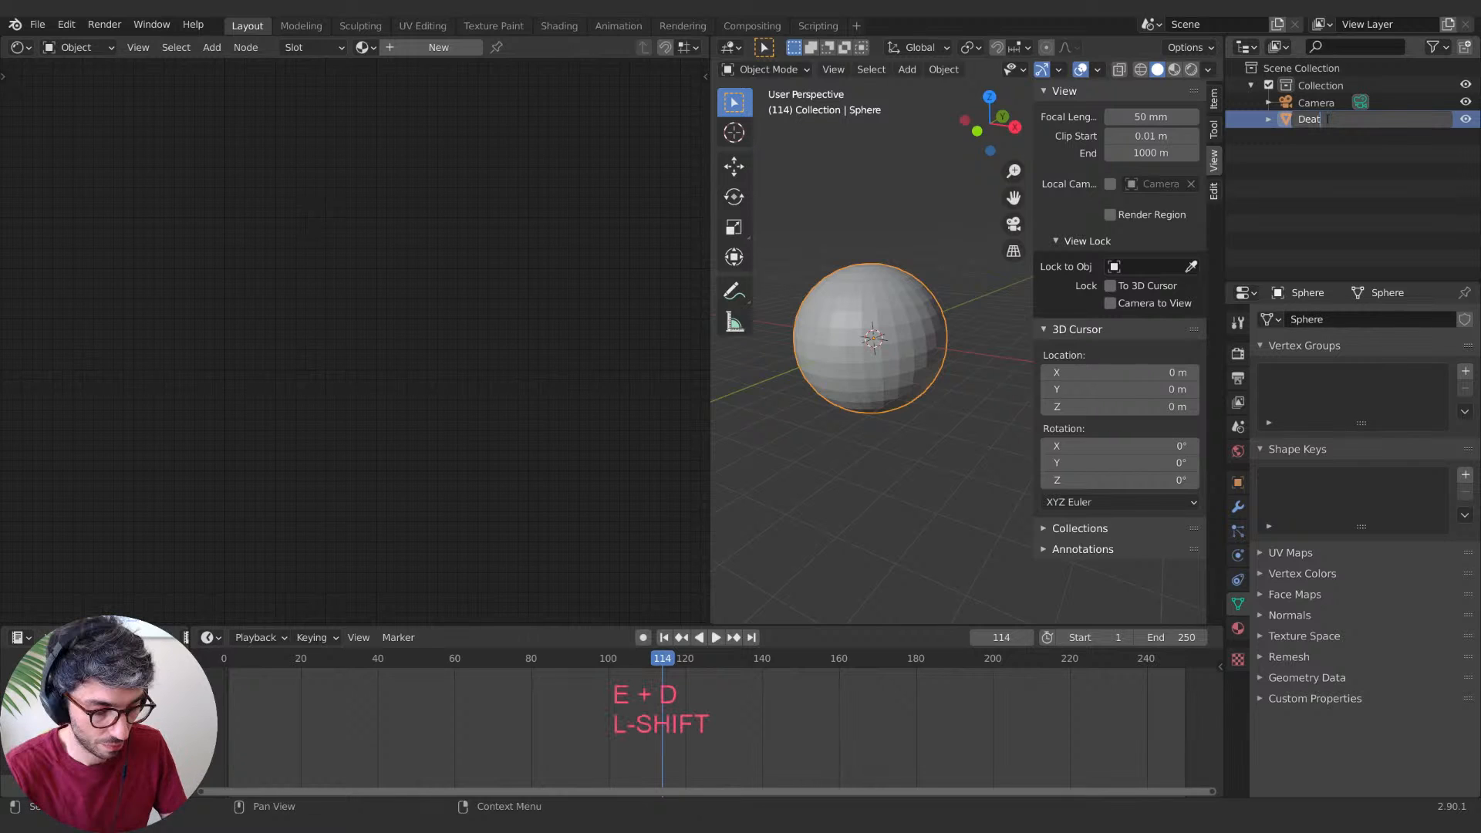
pyautogui.write('hStar')
pyautogui.press('Return')
# Step: Create a new material on the sphere and name it DeathStar
pyautogui.click(1238, 628)
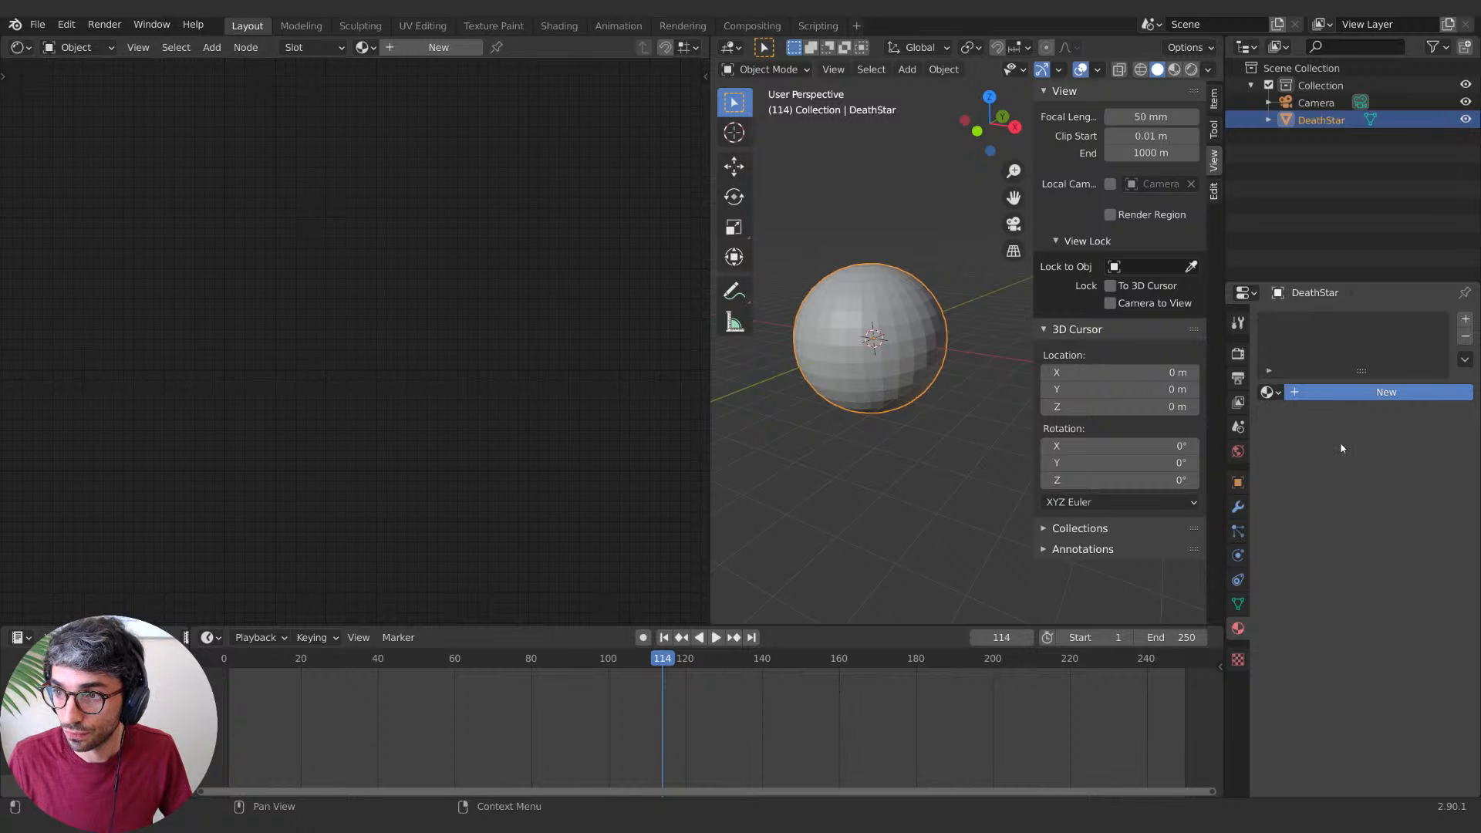
pyautogui.click(1346, 392)
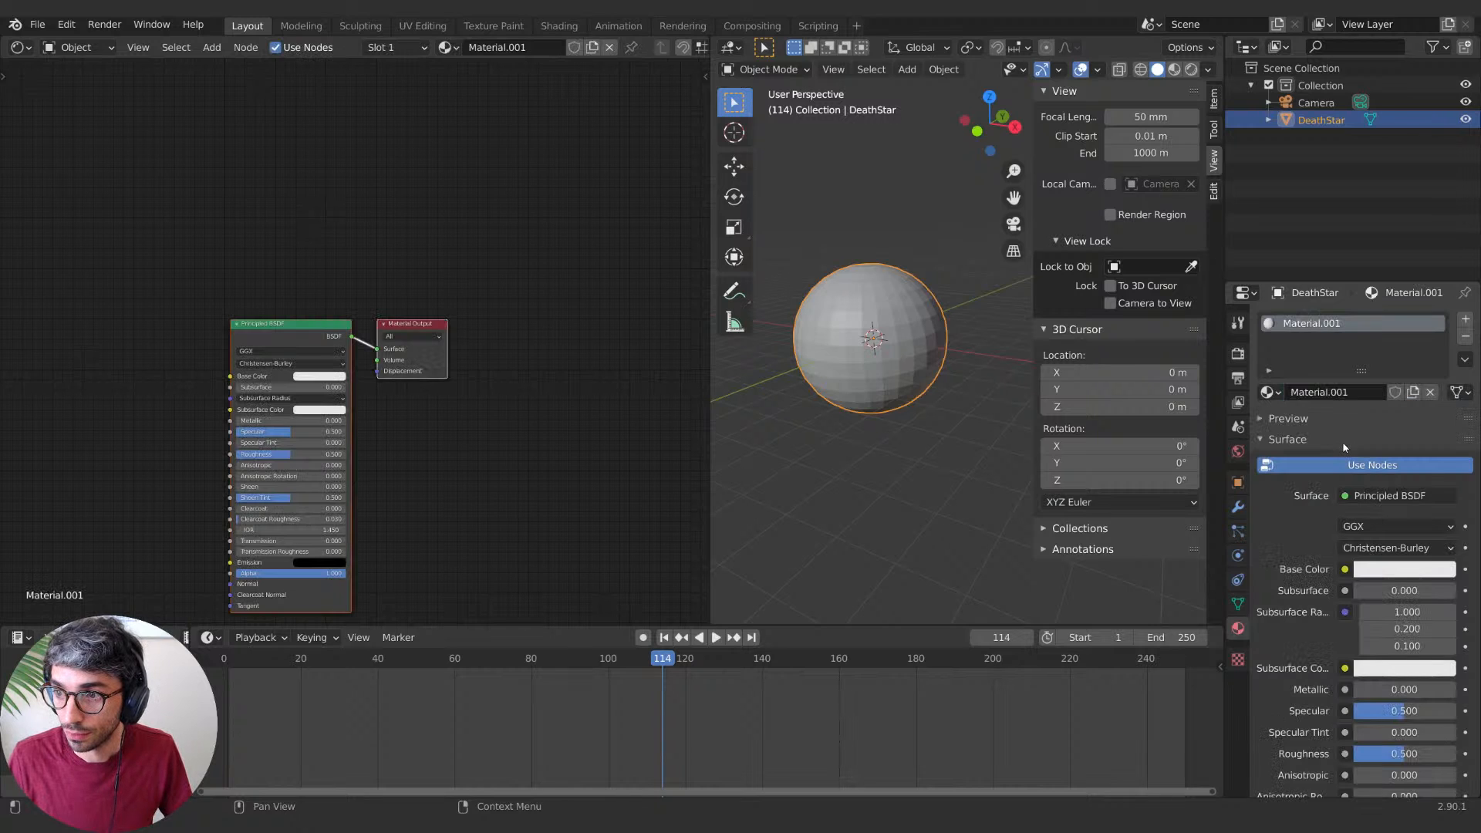
pyautogui.click(1345, 391)
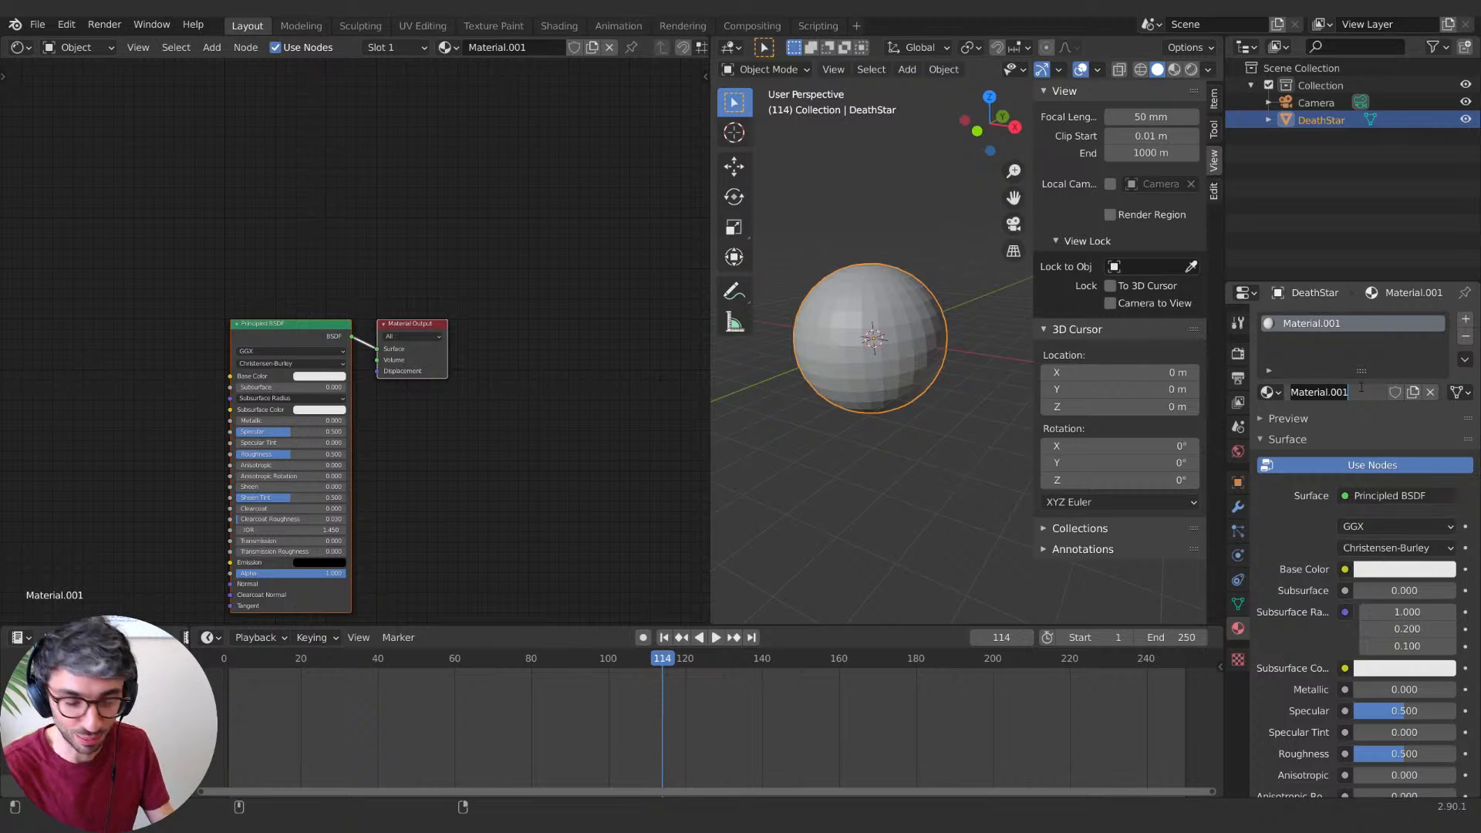
pyautogui.write('Death')
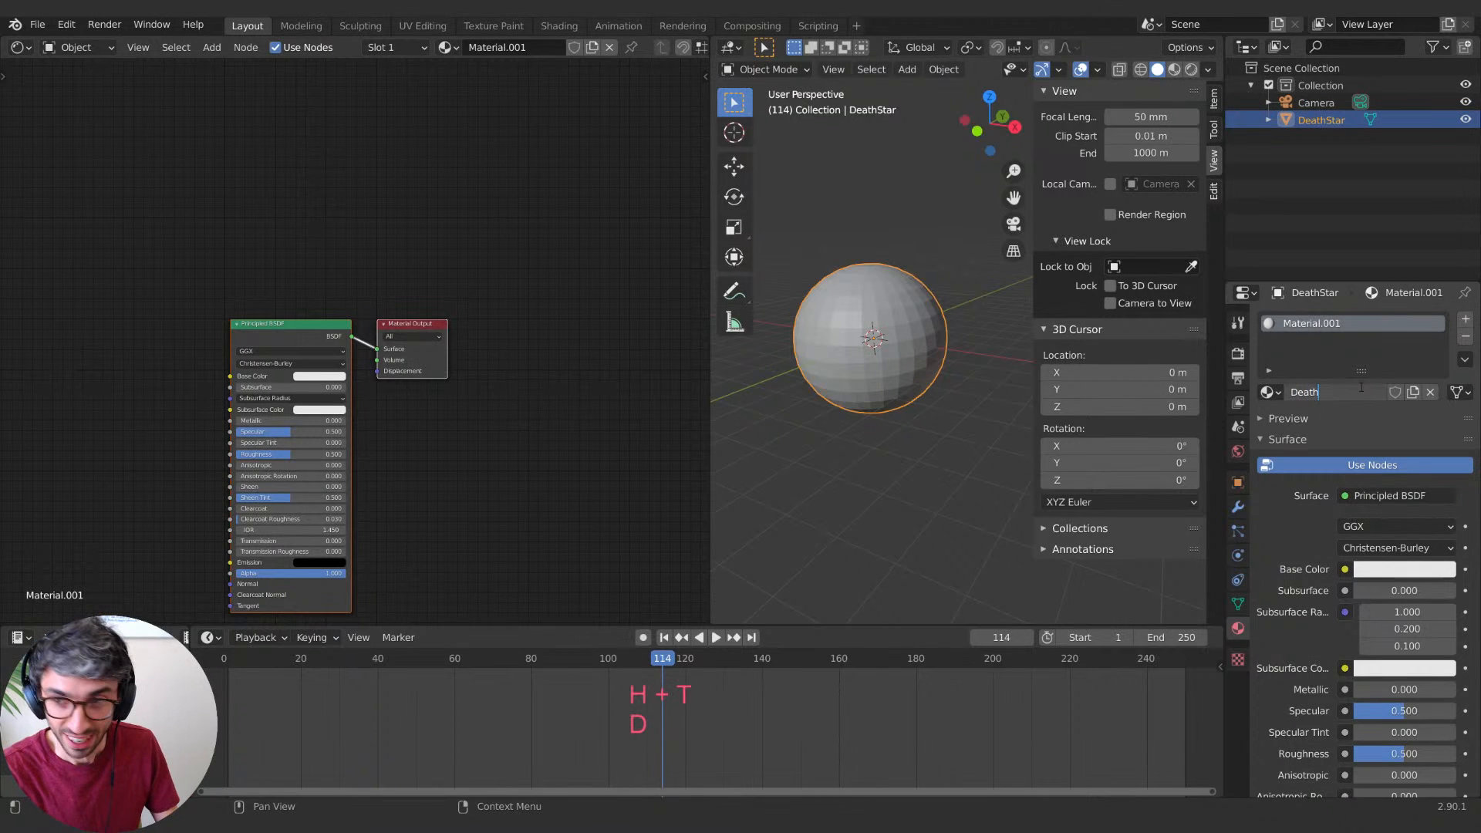
pyautogui.write('Star')
pyautogui.press('Return')
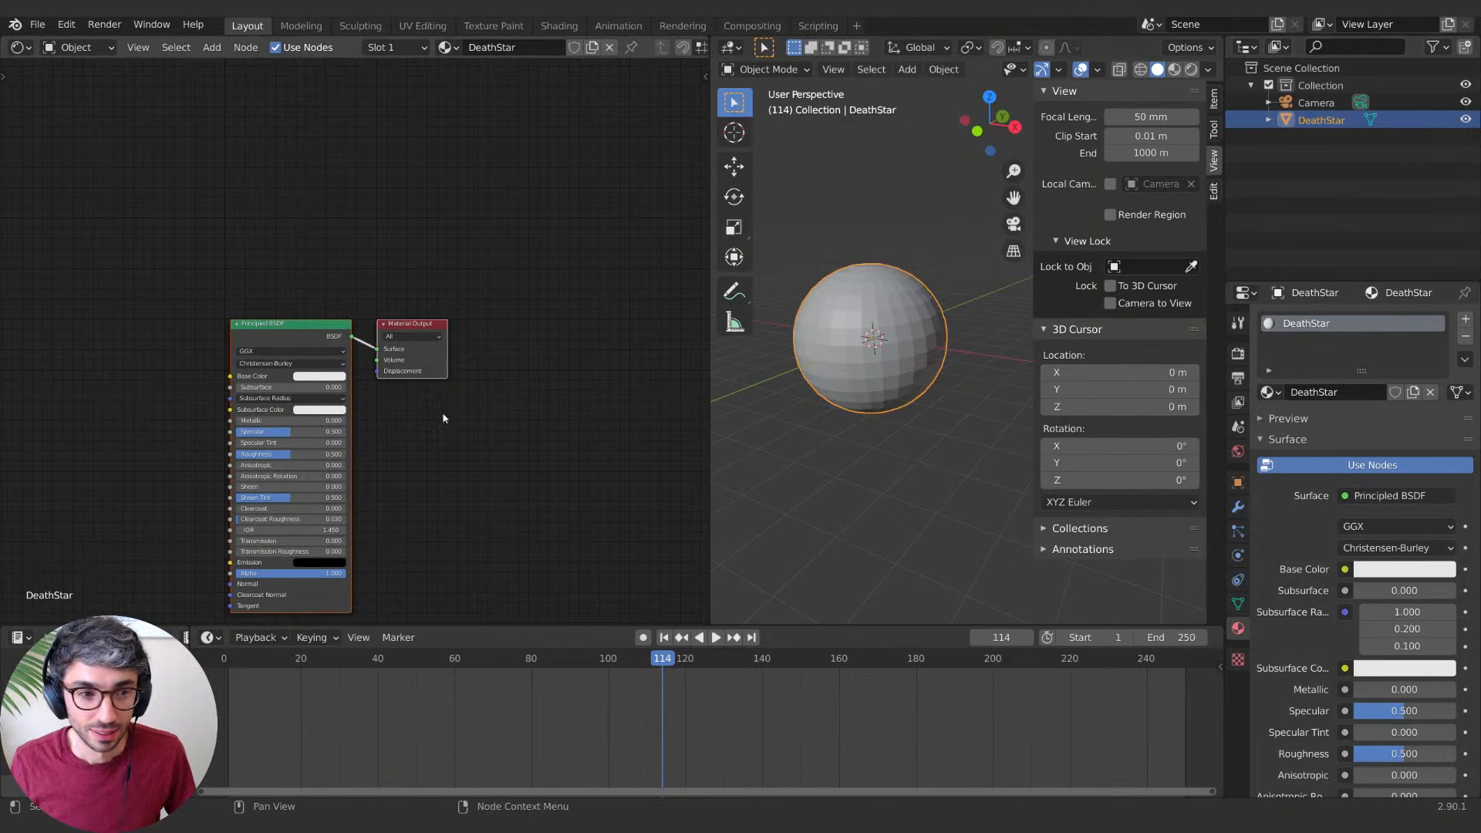
# Step: Add a Voronoi Texture node to the DeathStar material, placed before the Principled BSDF
pyautogui.moveTo(483, 441); pyautogui.dragTo(506, 440, button='middle')
pyautogui.scroll(1, 506, 441)
pyautogui.keyDown('shift'); pyautogui.moveTo(499, 498); pyautogui.dragTo(565, 327, button='middle'); pyautogui.keyUp('shift')
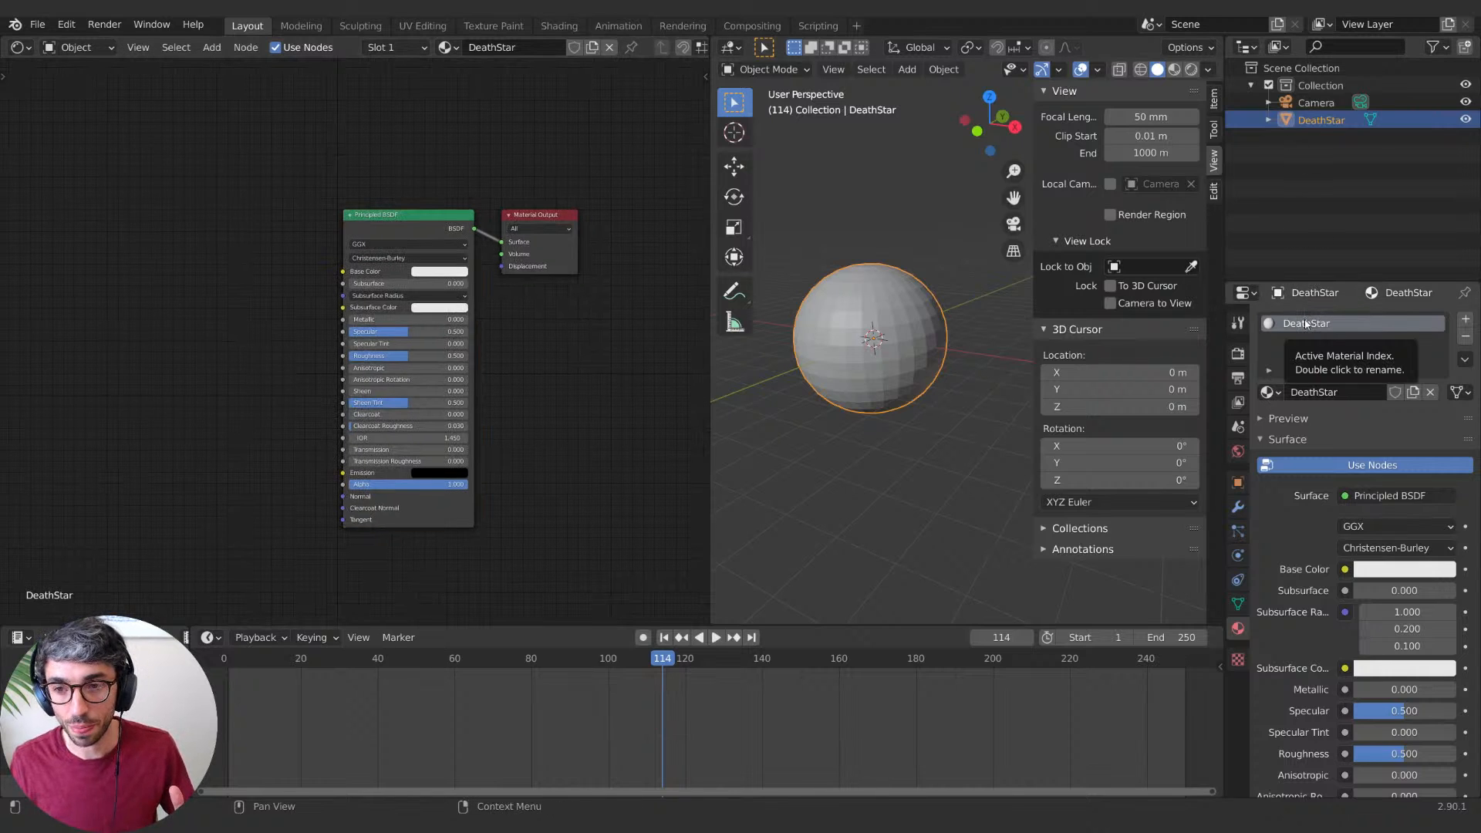
pyautogui.scroll(2, 894, 401)
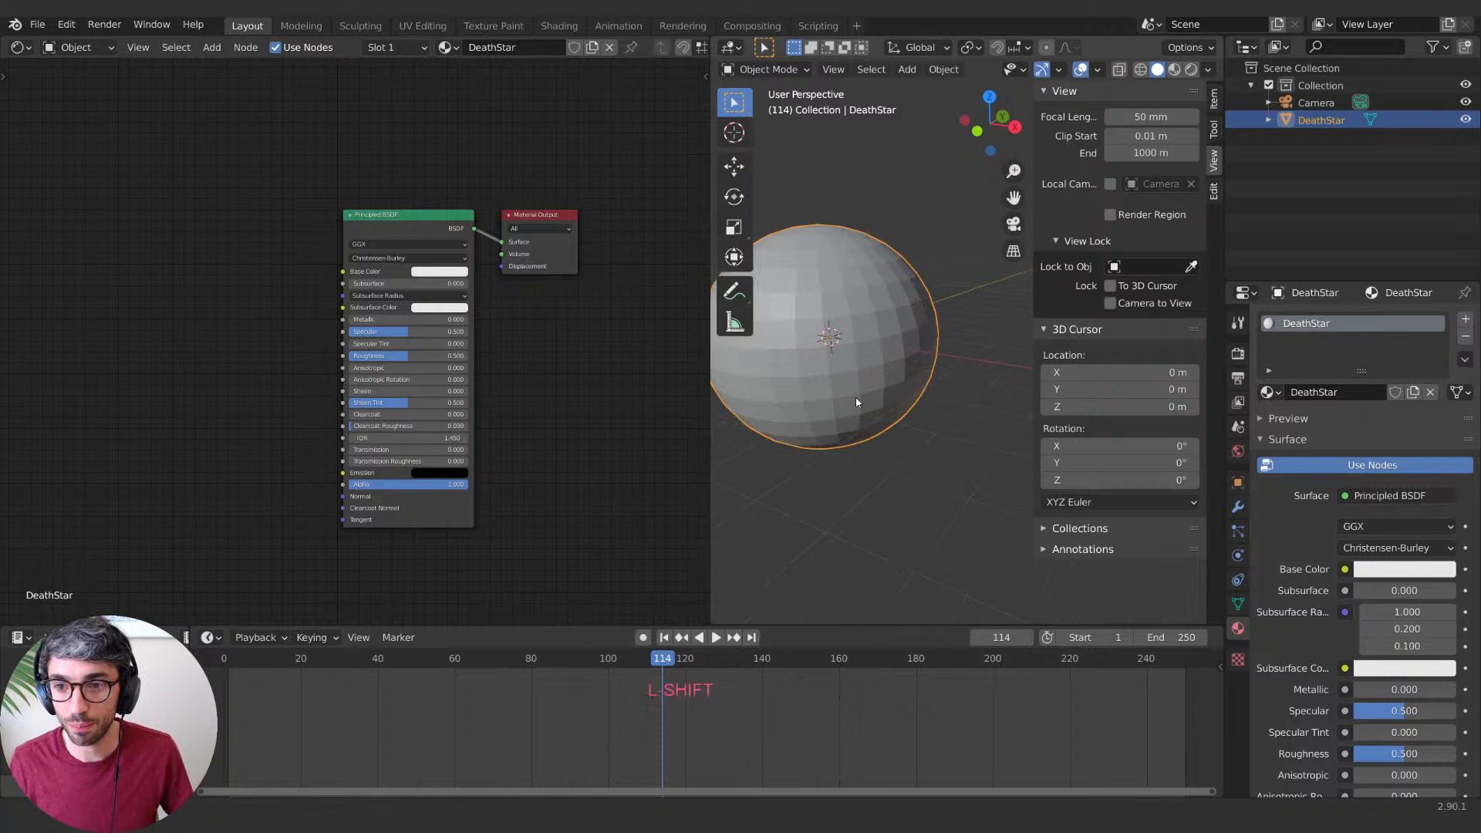
pyautogui.keyDown('shift'); pyautogui.moveTo(854, 396); pyautogui.dragTo(901, 396, button='middle'); pyautogui.keyUp('shift')
pyautogui.scroll(-1, 902, 397)
pyautogui.keyDown('shift'); pyautogui.moveTo(193, 322); pyautogui.dragTo(315, 322, button='middle'); pyautogui.keyUp('shift')
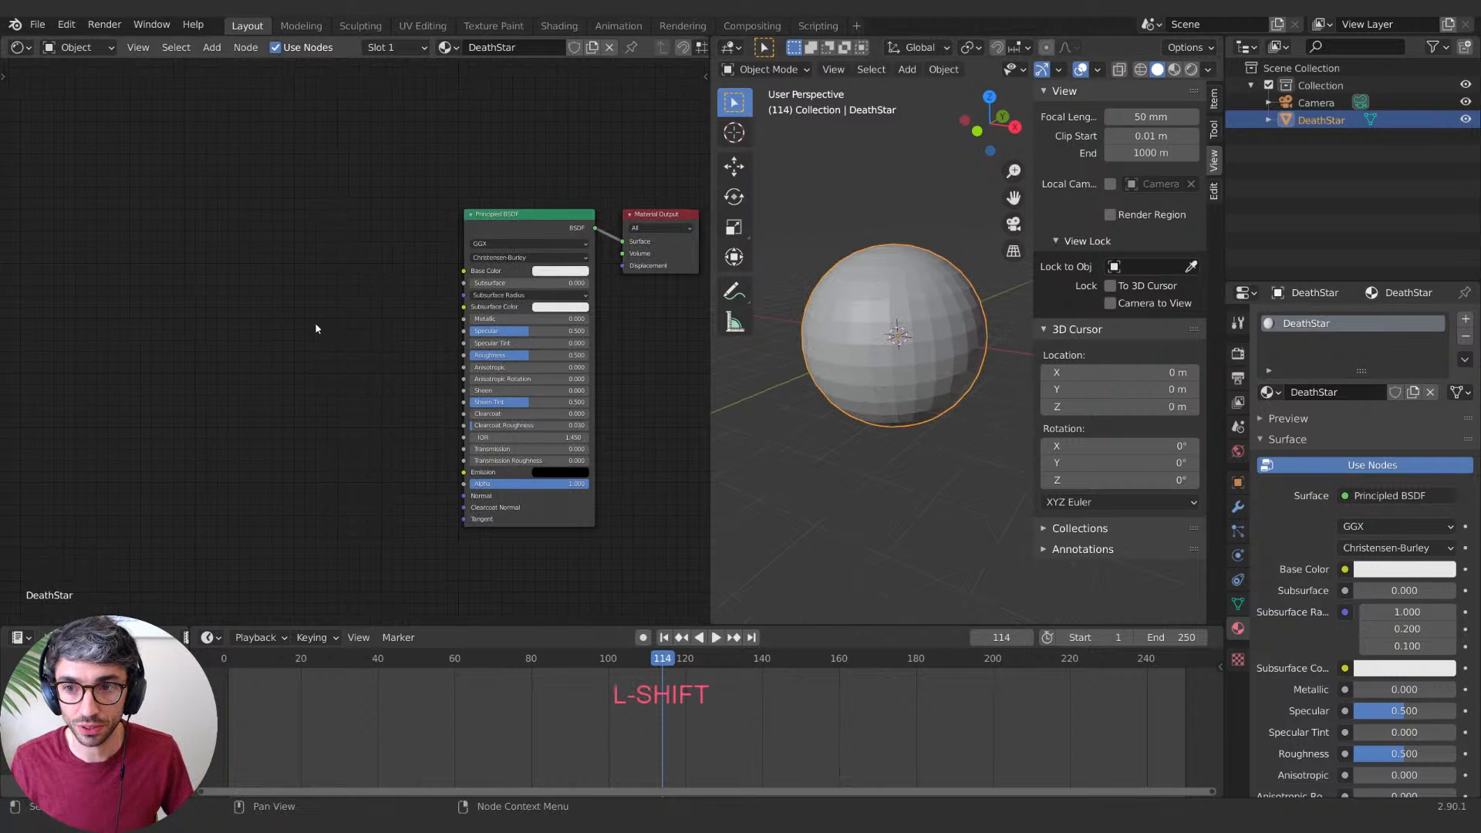
pyautogui.hotkey('shift', 'a')
pyautogui.write('vor')
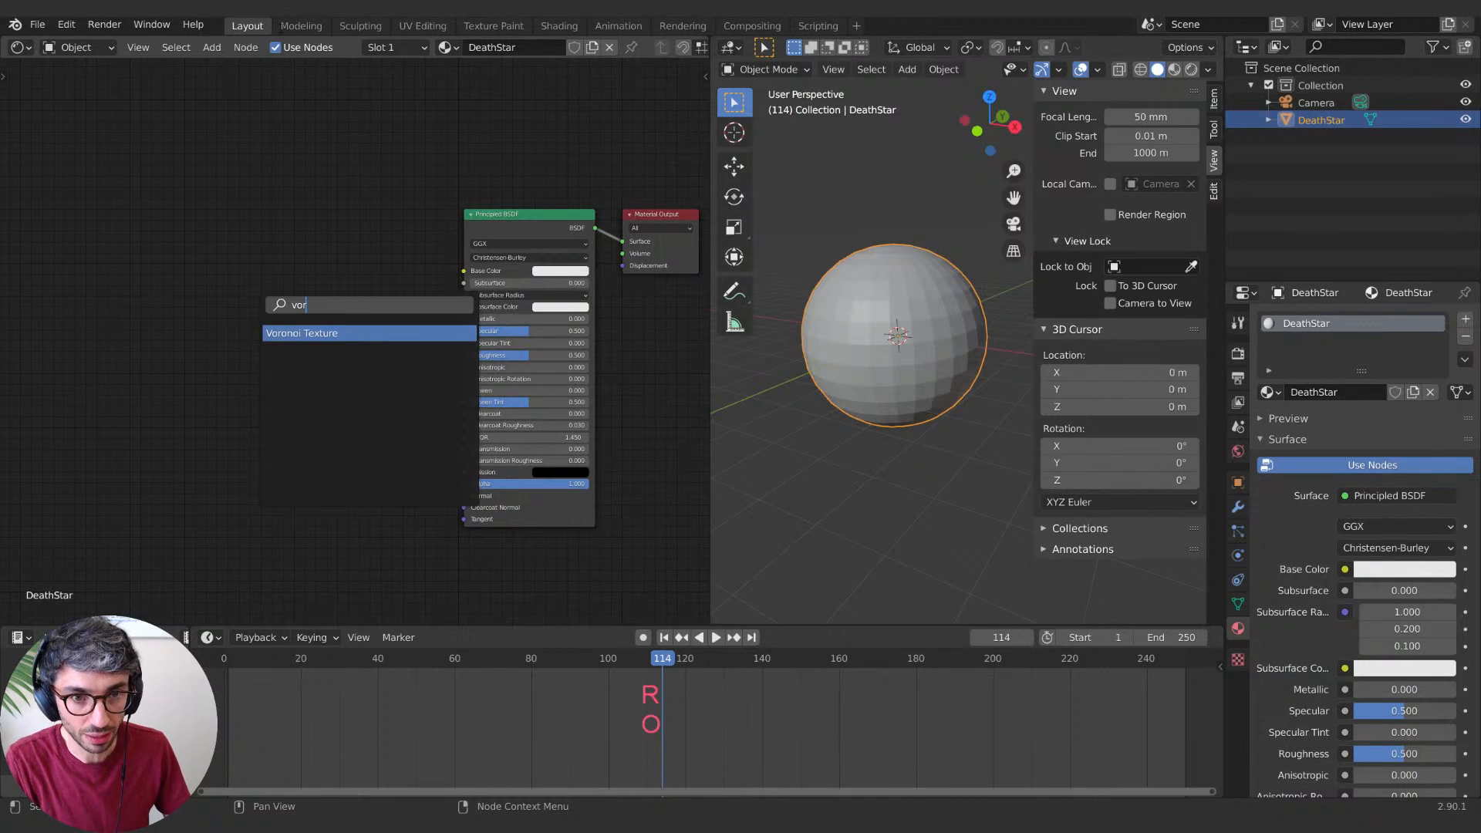
pyautogui.press('Return')
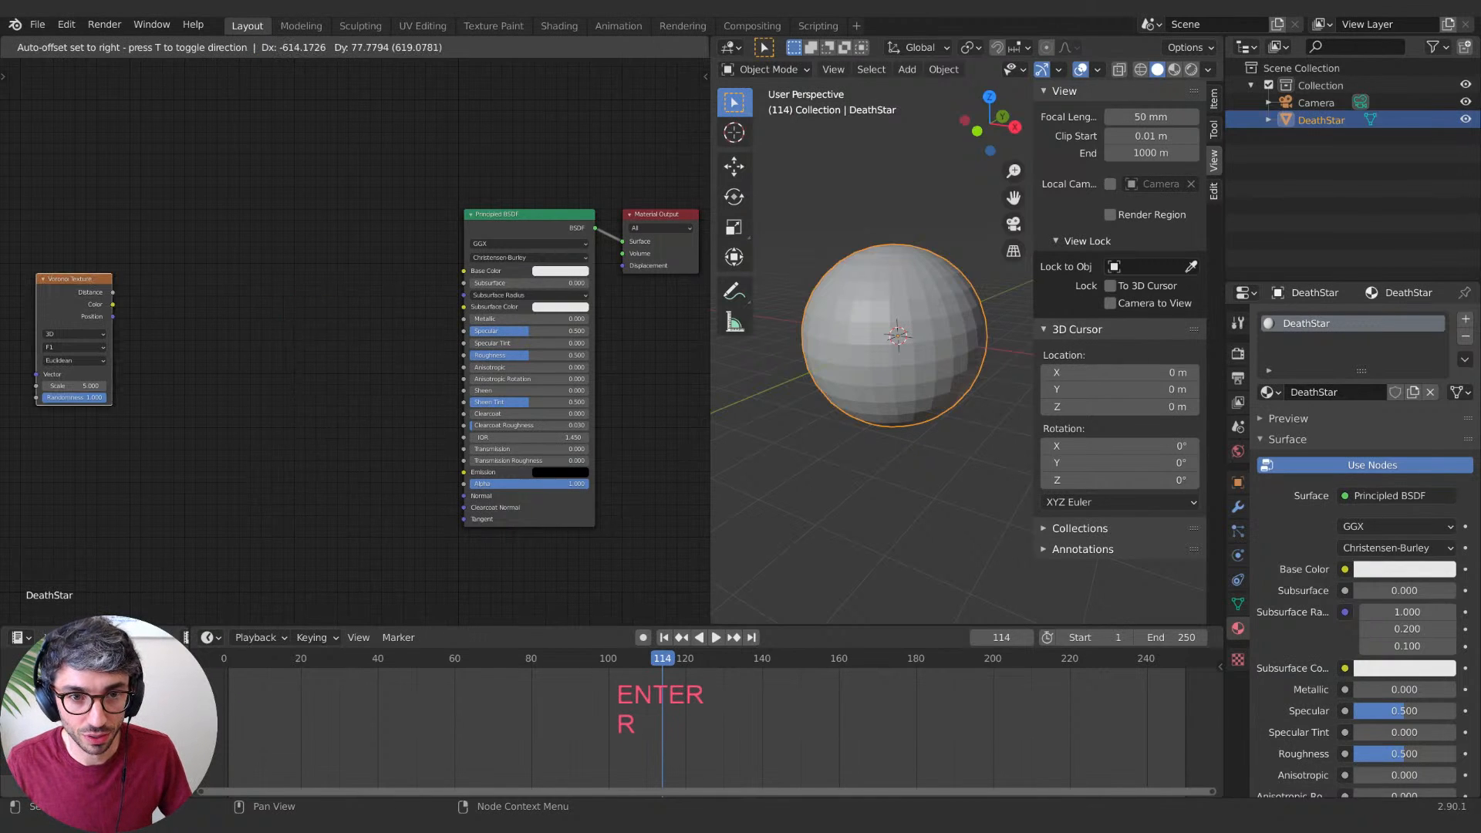
pyautogui.click(303, 351)
# Step: Set the Voronoi distance metric to Manhattan and feed its Distance output into the Principled BSDF's Emission, with the viewport in rendered shading
pyautogui.click(301, 366)
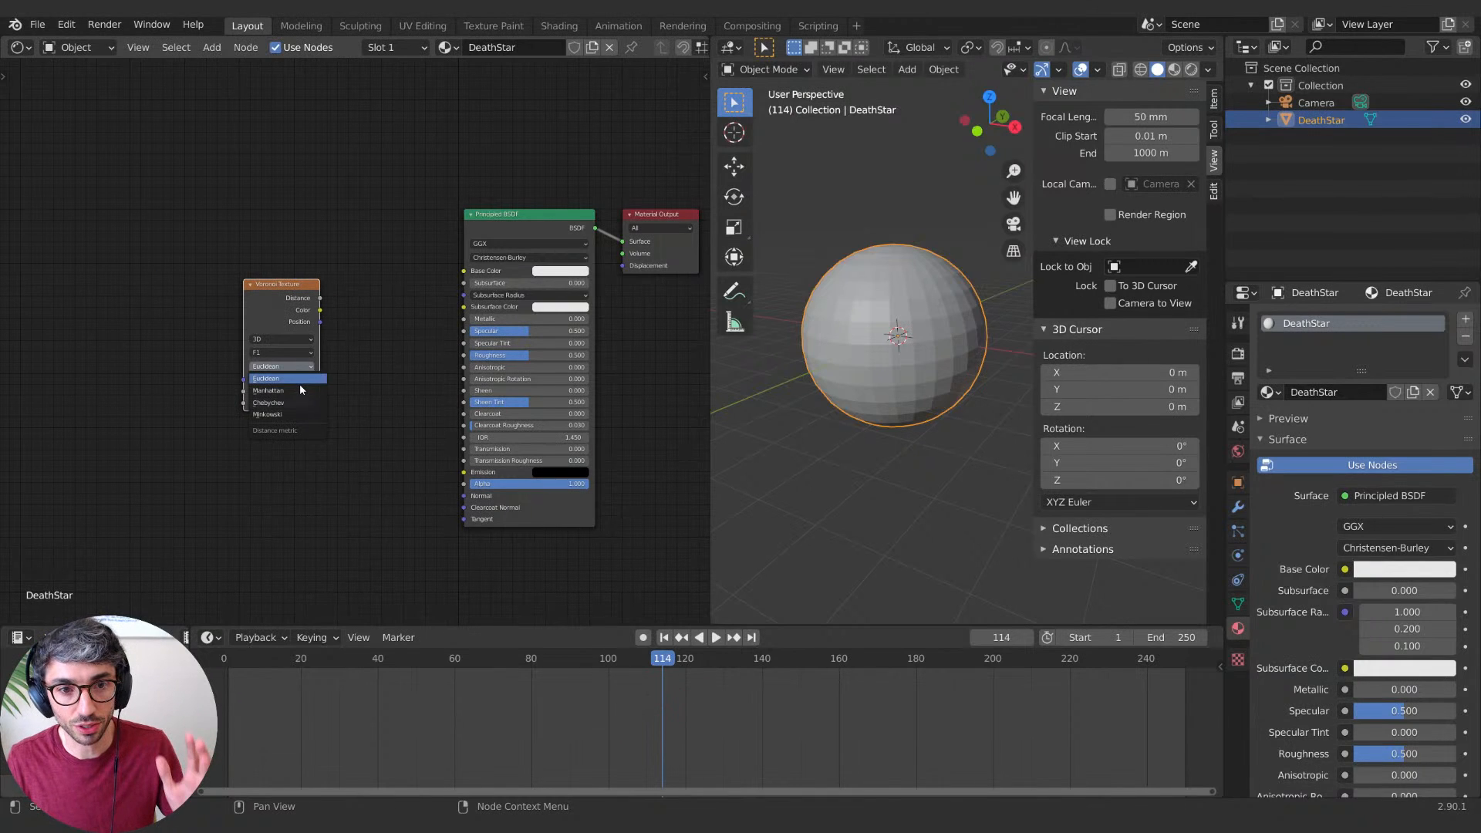
pyautogui.click(300, 389)
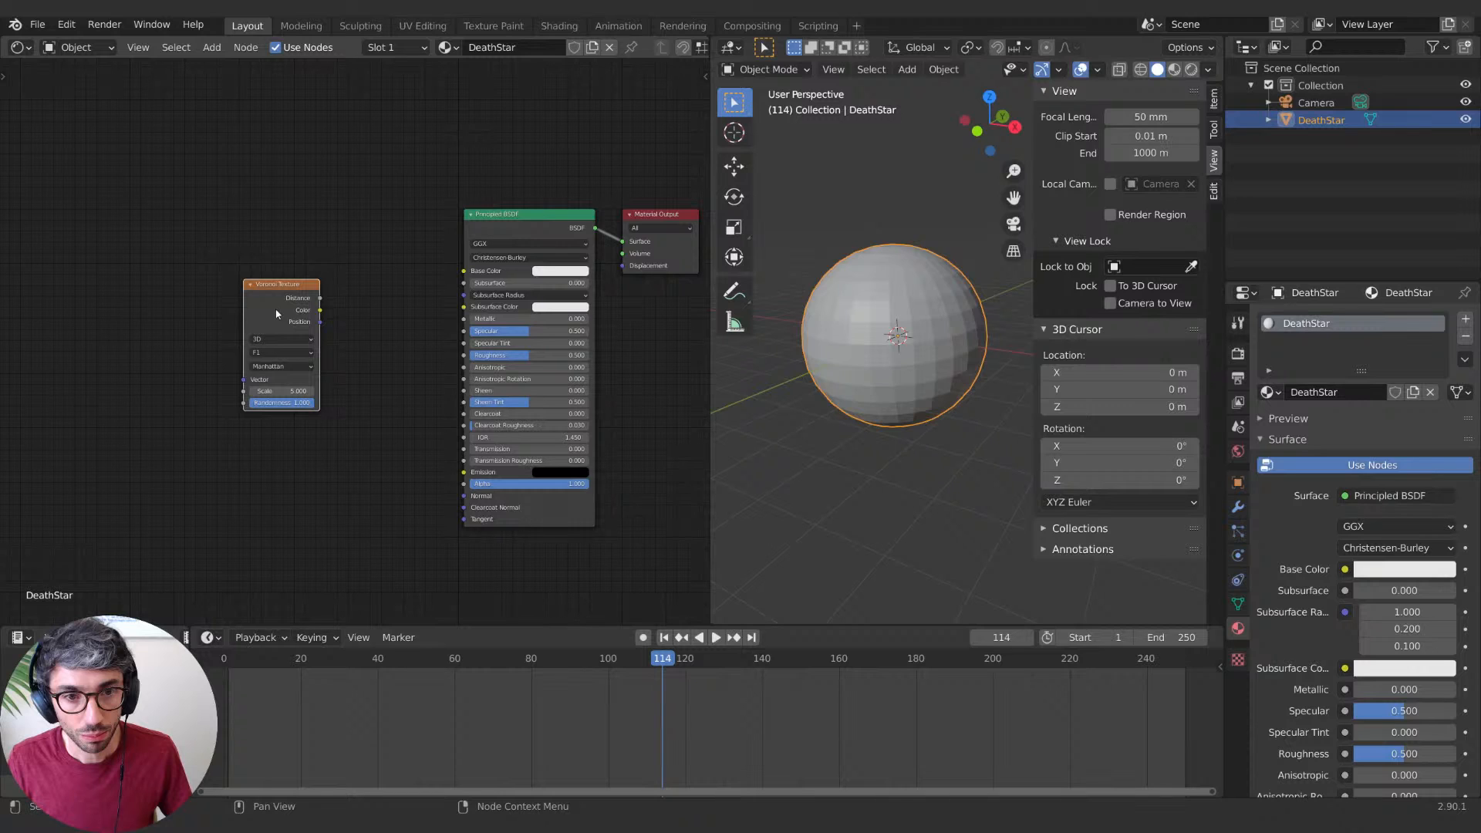
pyautogui.moveTo(276, 314)
pyautogui.mouseDown()
pyautogui.moveTo(251, 317)
pyautogui.moveTo(438, 496)
pyautogui.moveTo(464, 472)
pyautogui.mouseUp()
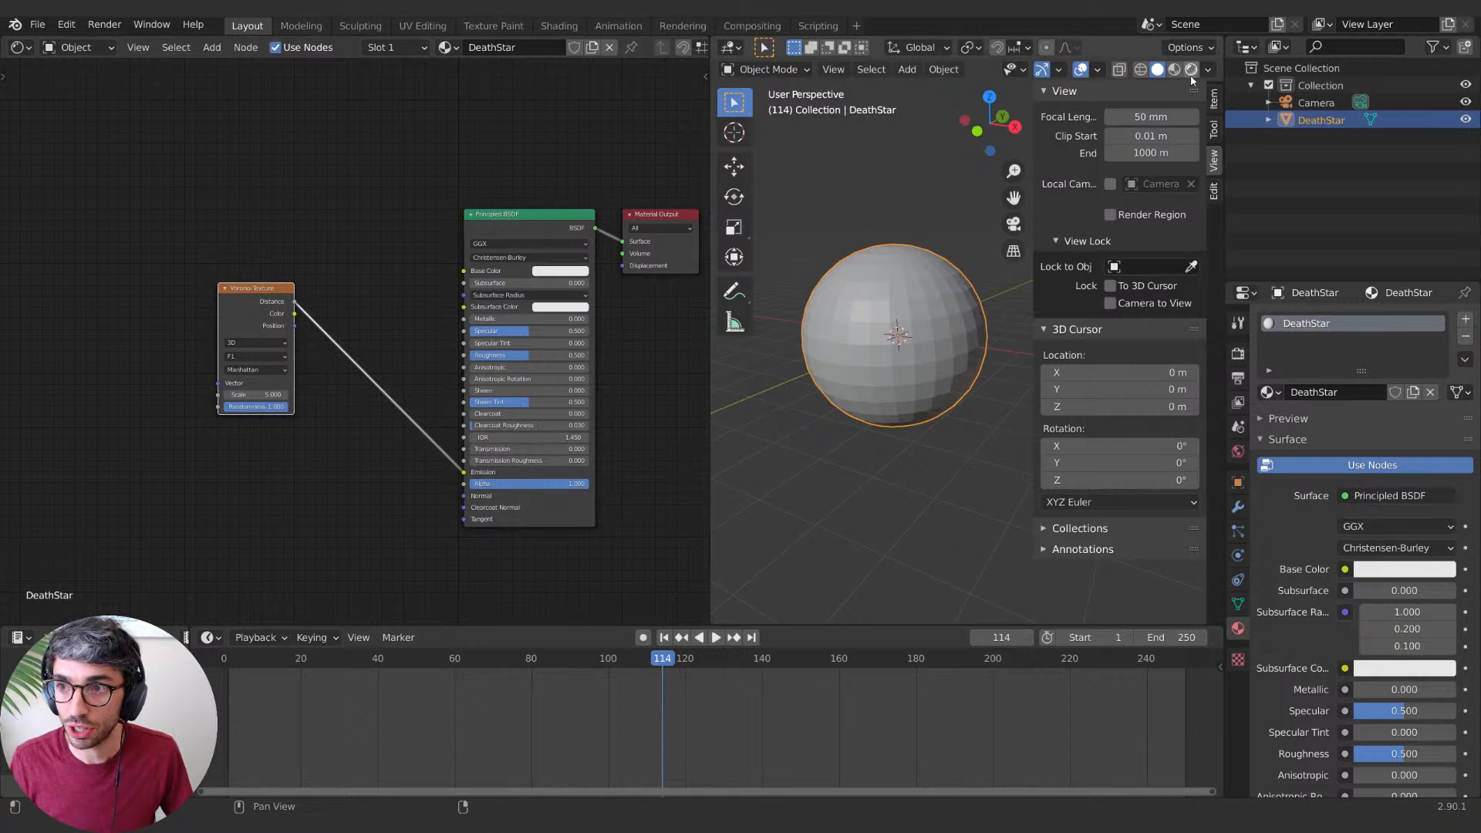
pyautogui.click(1190, 70)
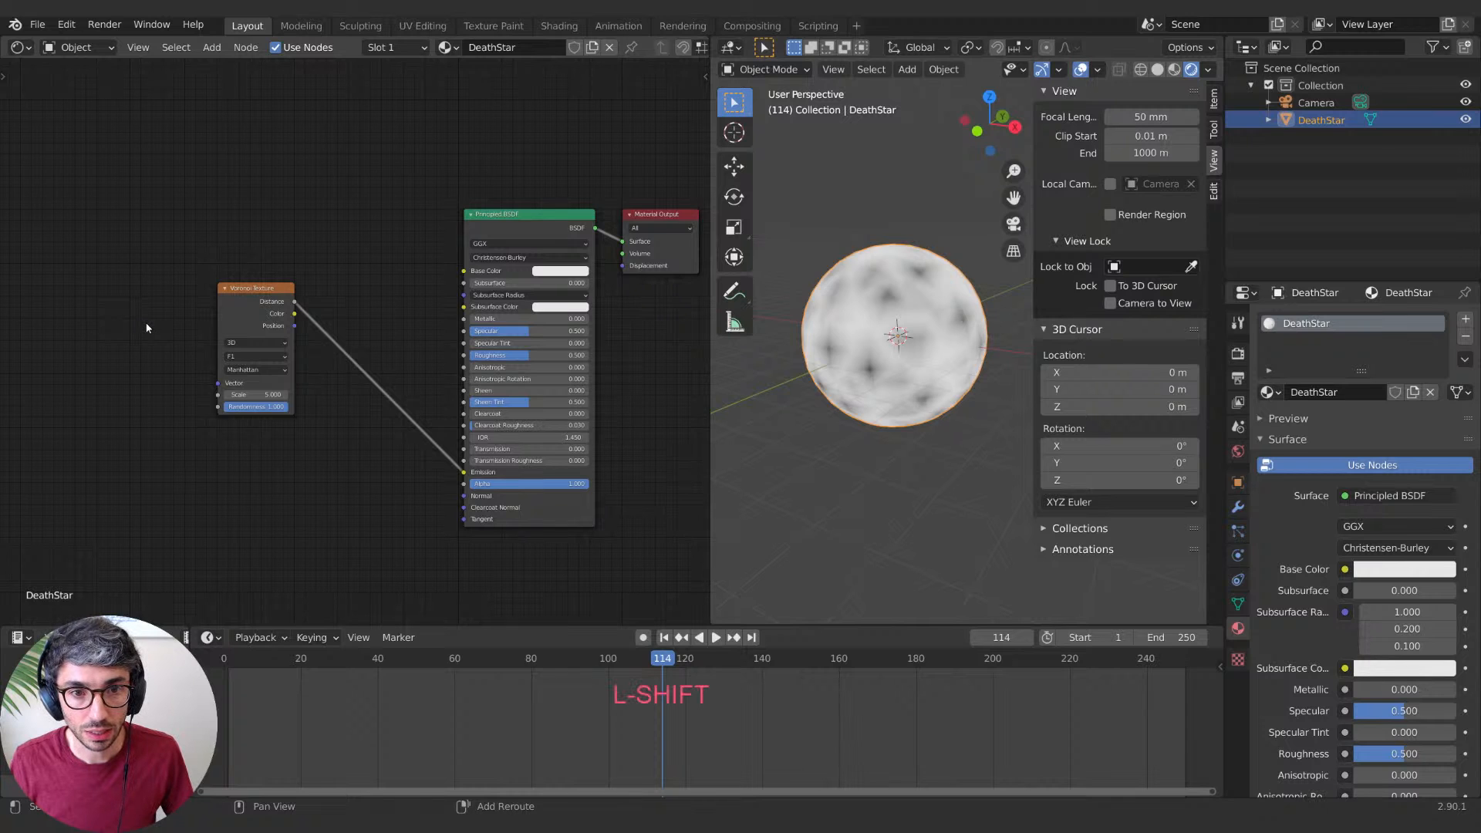
# Step: Insert a ColorRamp node on the link between the Voronoi Texture and the Principled BSDF's Emission
pyautogui.hotkey('shift', 'a')
pyautogui.write('colo')
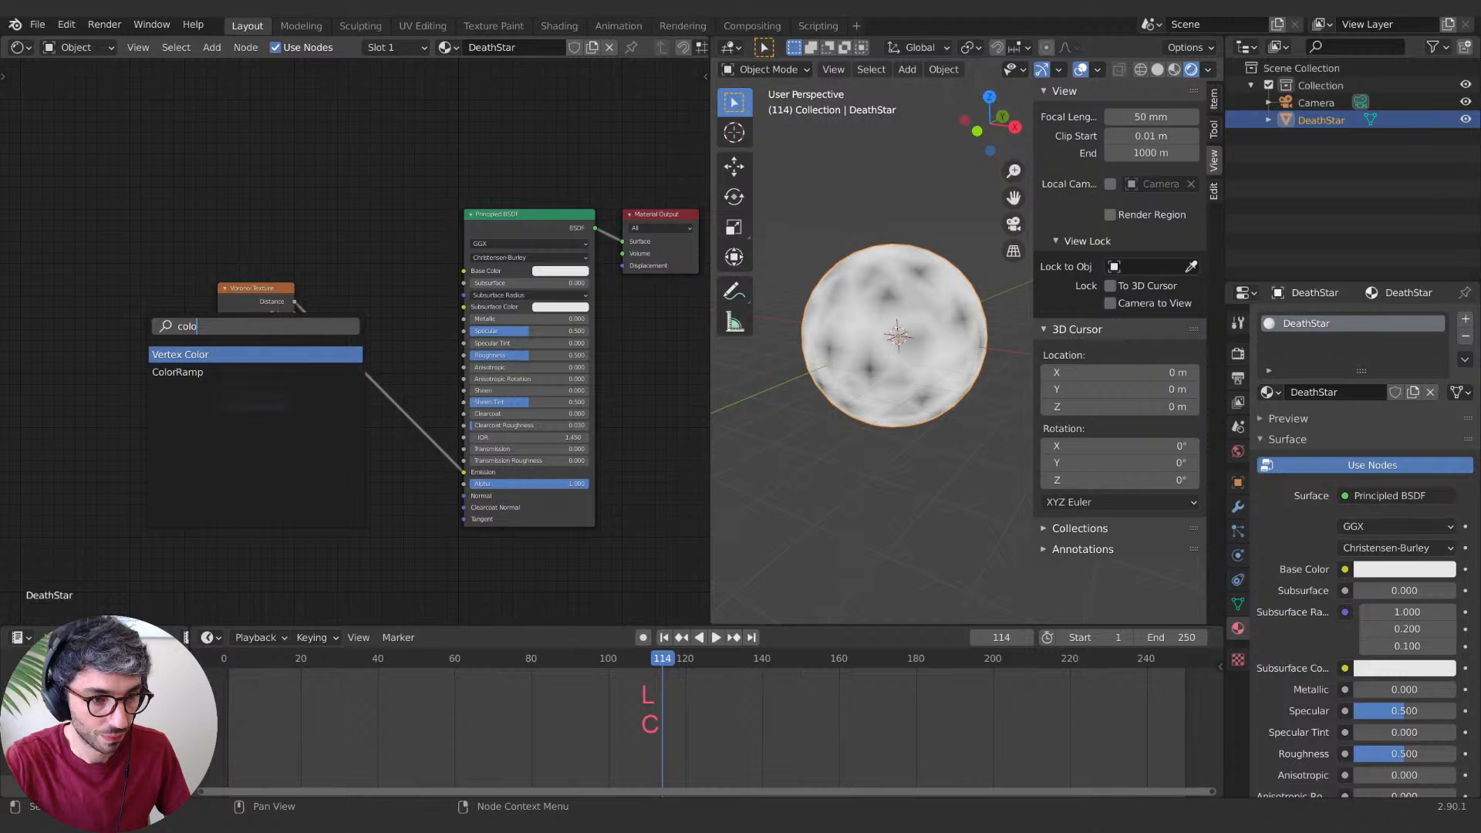
pyautogui.press('Return')
pyautogui.click(370, 339)
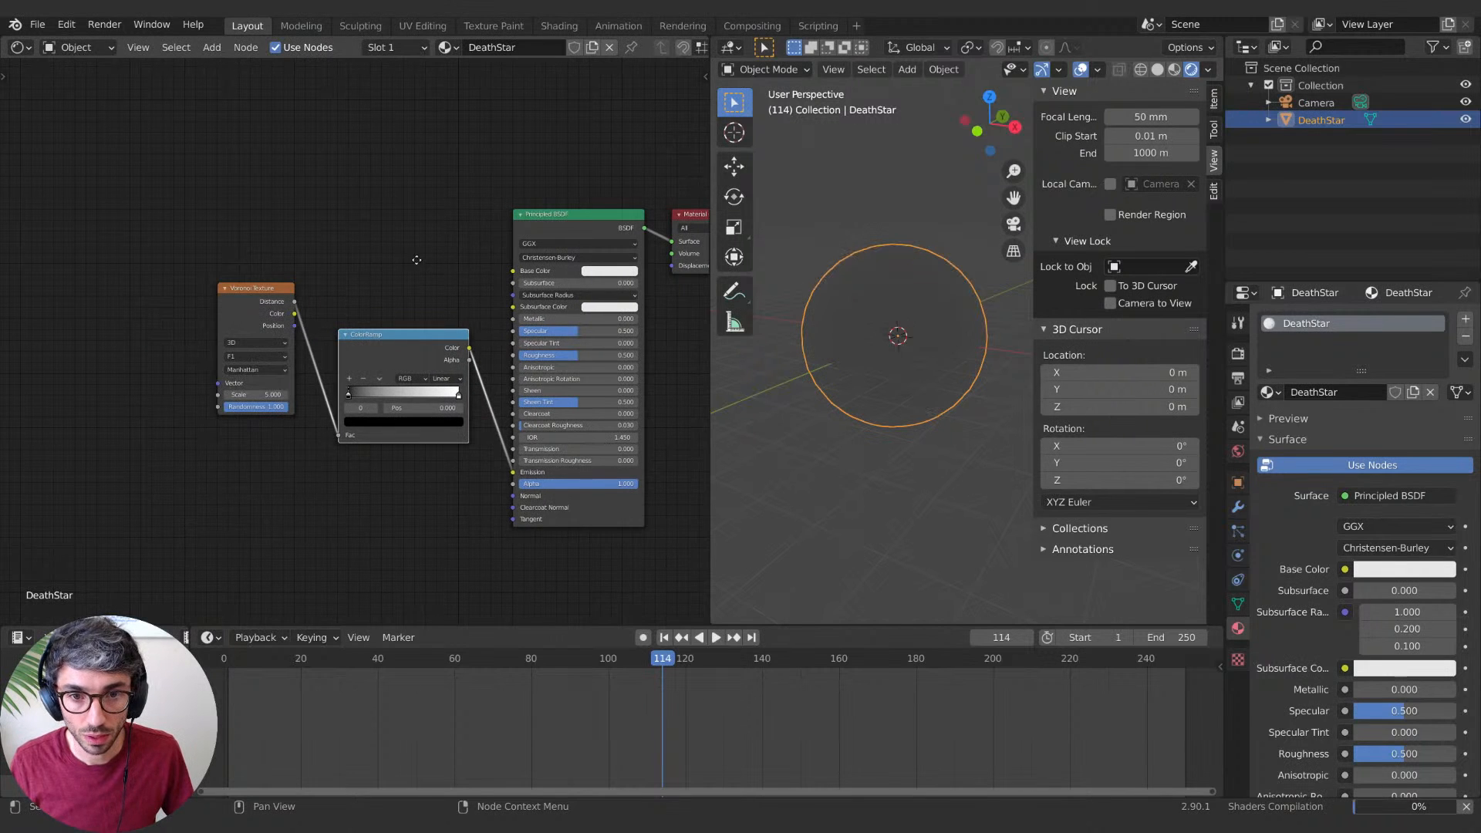
# Step: Set the ColorRamp interpolation to Constant and place its white stop at about 0.633
pyautogui.moveTo(318, 386); pyautogui.dragTo(388, 391)
pyautogui.click(415, 370)
pyautogui.click(432, 431)
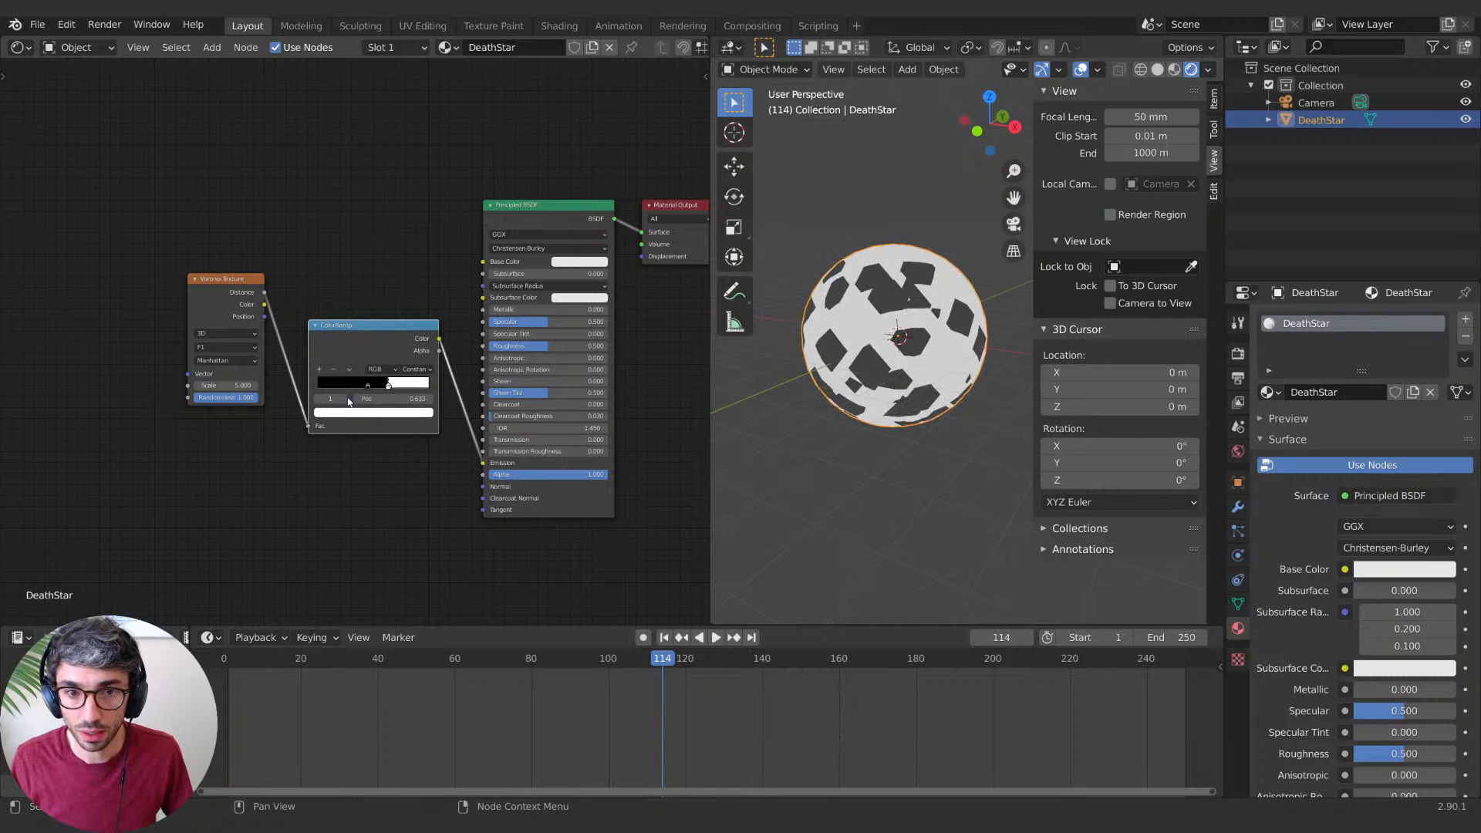
# Step: Add a Mapping node and connect its Vector output to the Voronoi Texture's Vector input
pyautogui.hotkey('shift', 'a')
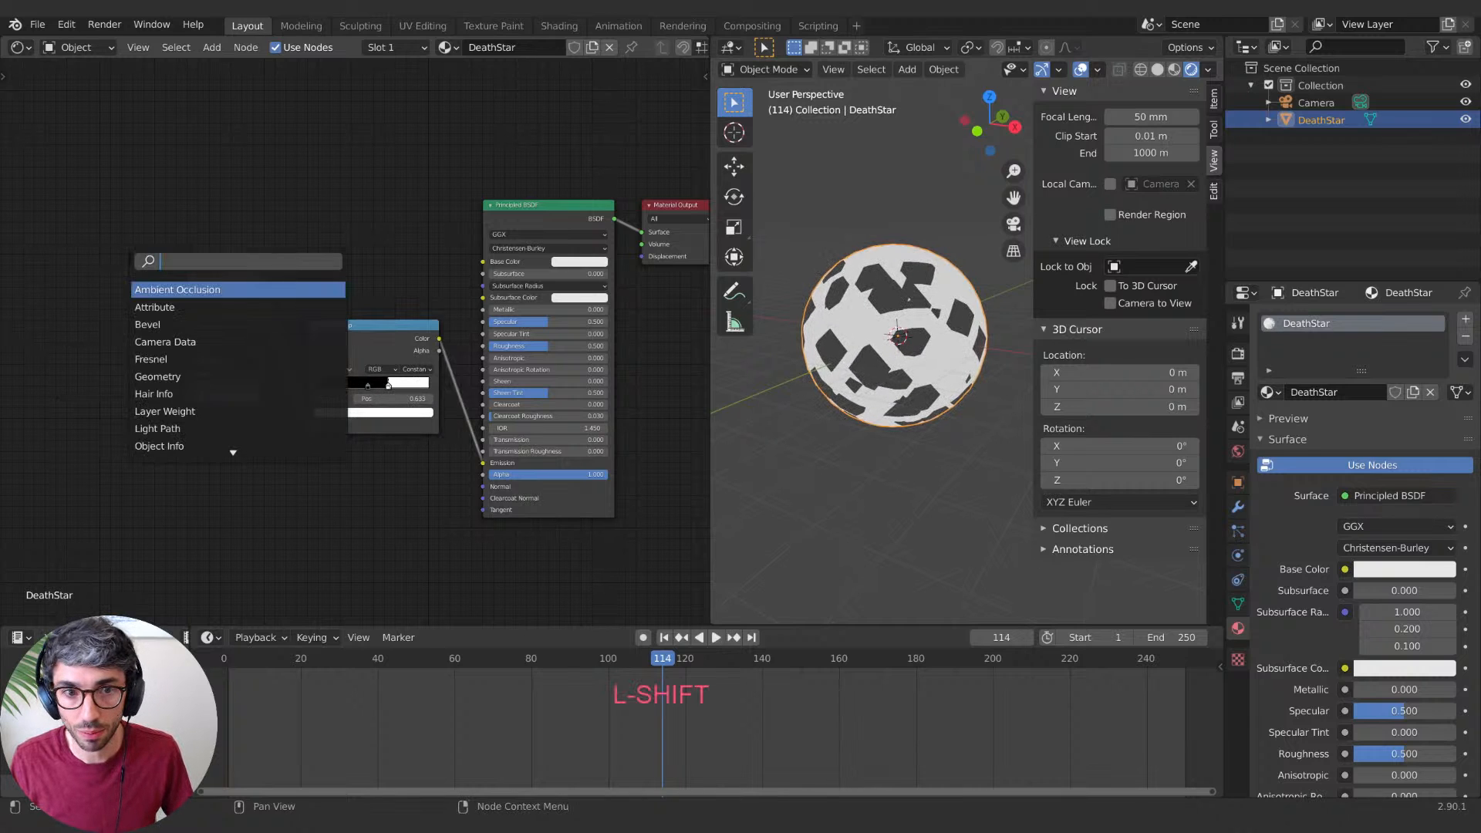
pyautogui.write('mapp')
pyautogui.press('Return')
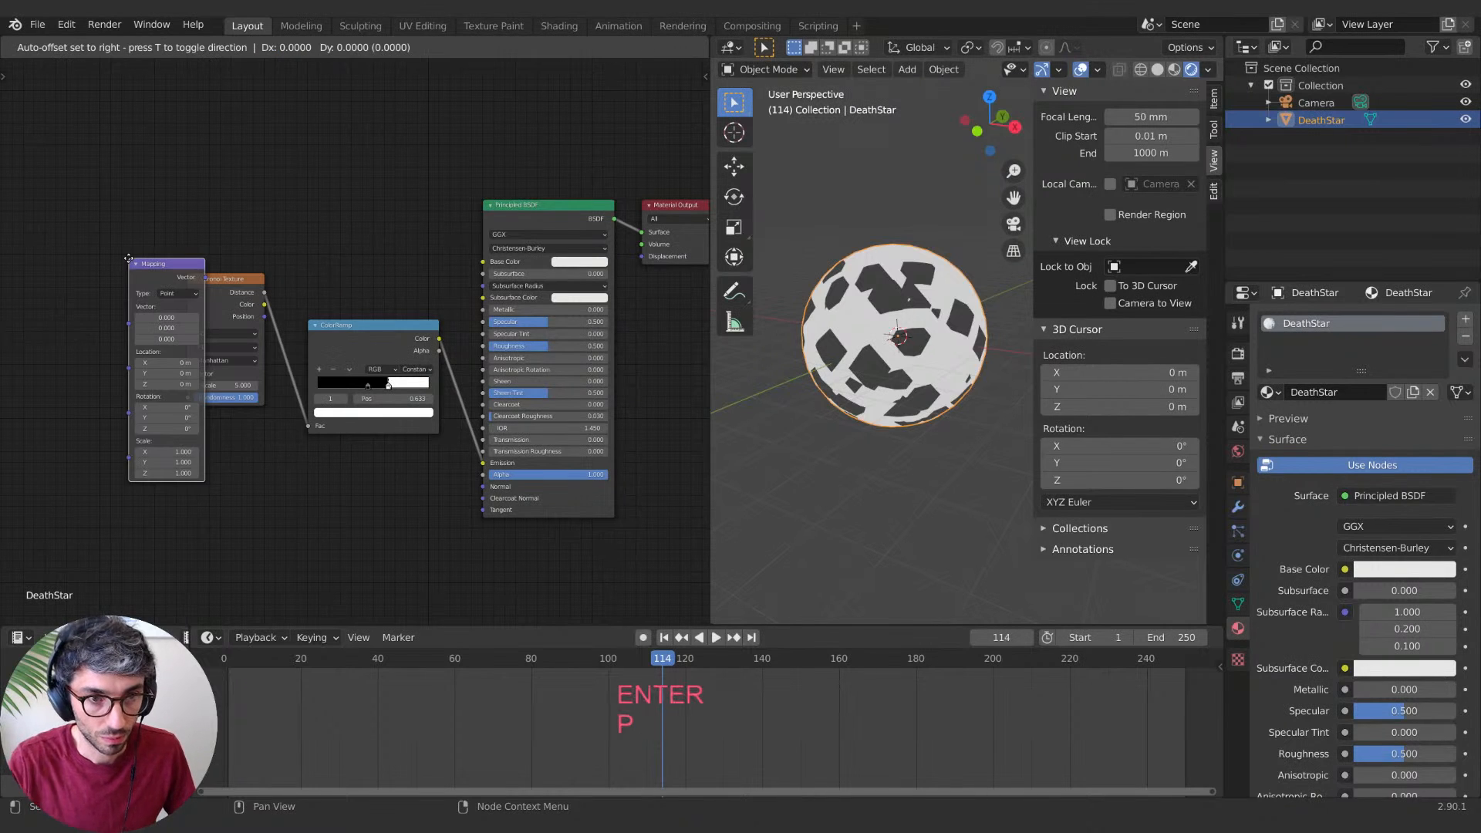
pyautogui.click(55, 254)
pyautogui.moveTo(175, 271); pyautogui.dragTo(187, 263, button='middle')
pyautogui.moveTo(143, 266); pyautogui.dragTo(199, 368)
pyautogui.moveTo(183, 431); pyautogui.dragTo(309, 446, button='middle')
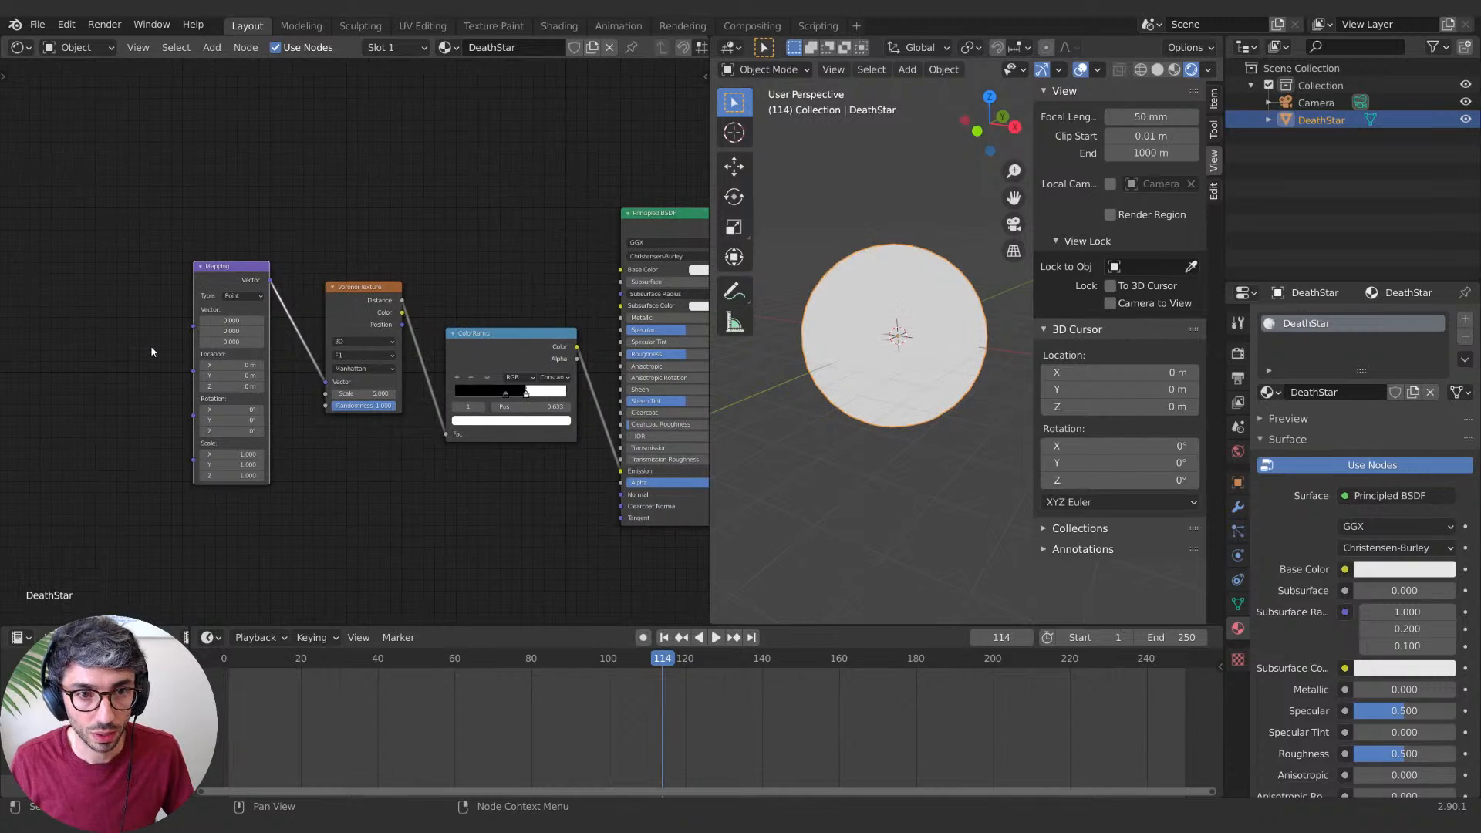
# Step: Add a Texture Coordinate node and connect its Generated output to the Mapping node's Vector input
pyautogui.hotkey('shift', 'a')
pyautogui.write('tex')
pyautogui.click(216, 378)
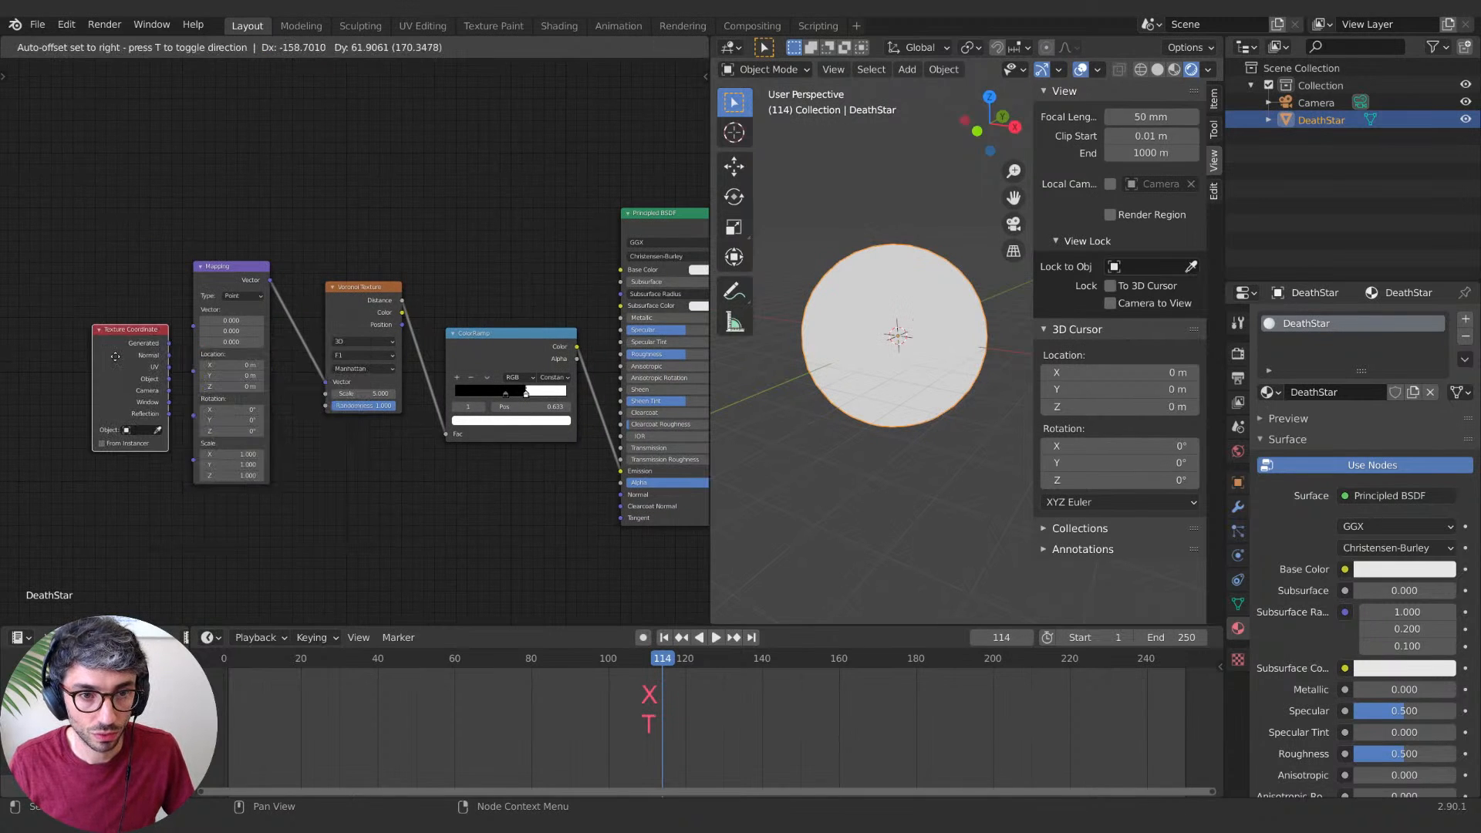
pyautogui.click(159, 338)
pyautogui.moveTo(169, 342); pyautogui.dragTo(102, 330)
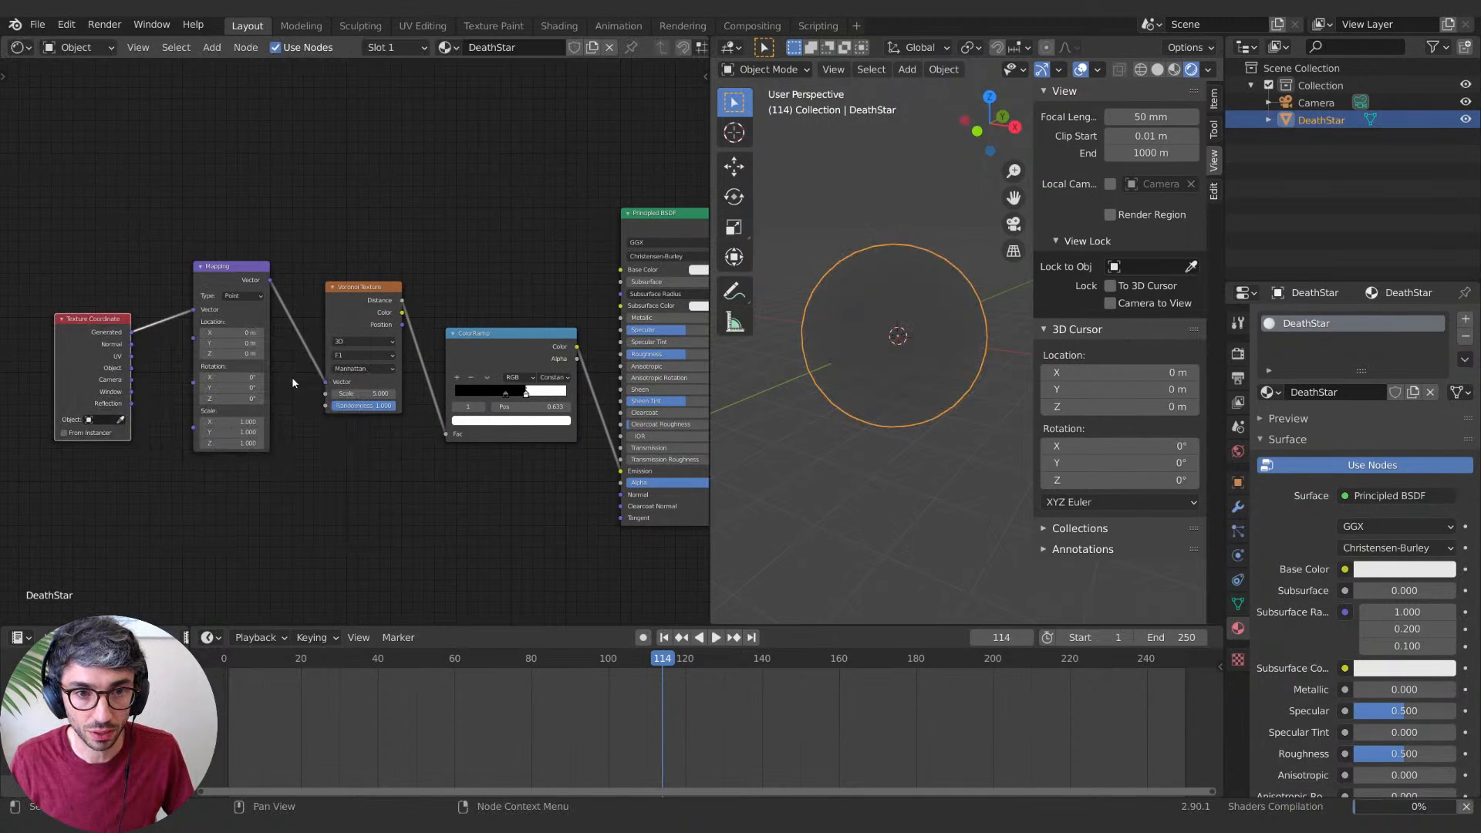
# Step: Try a Y rotation of 45° on the Mapping node and reset it to 0°
pyautogui.click(229, 387)
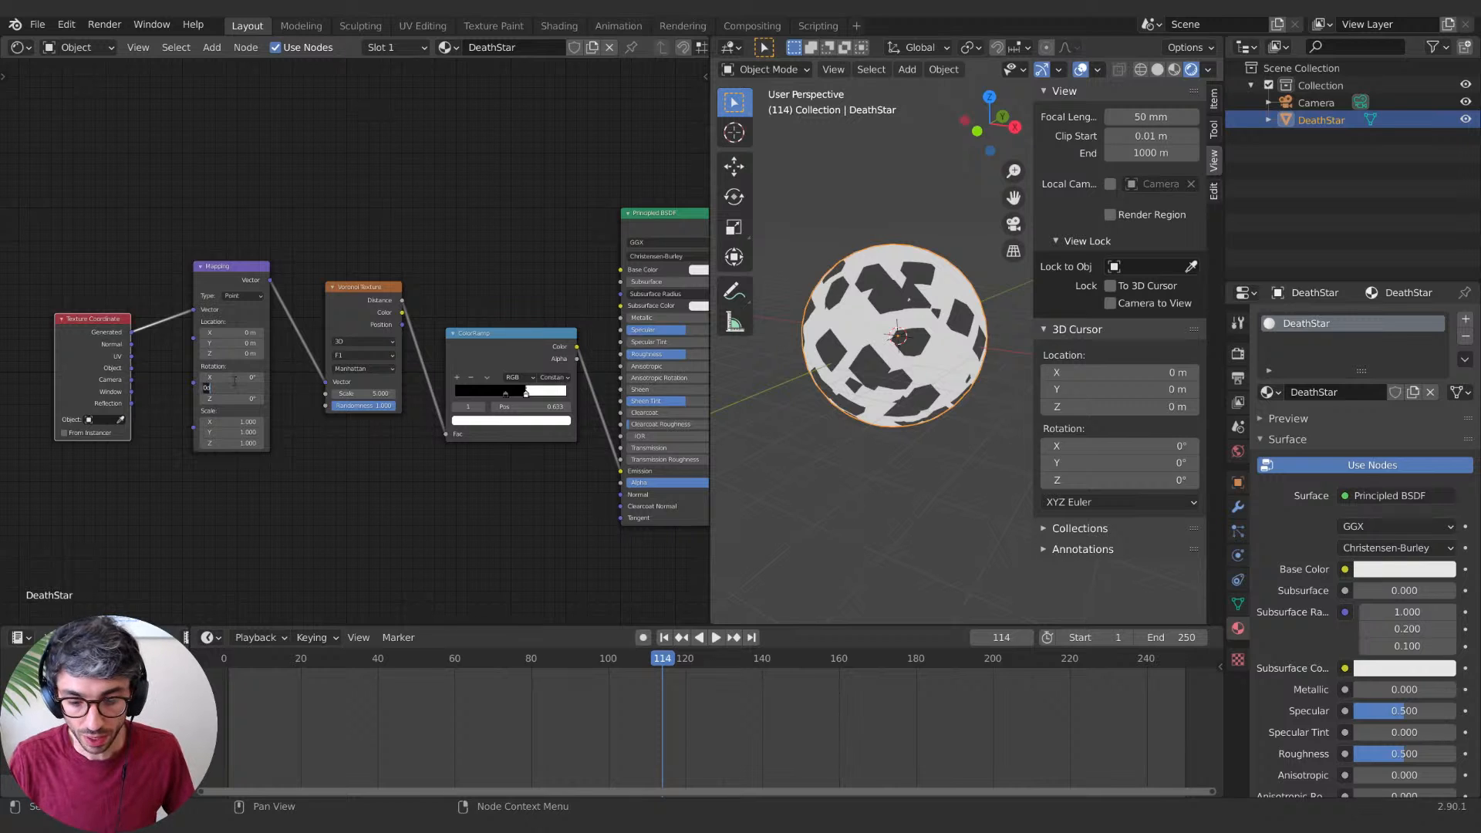
pyautogui.write('45')
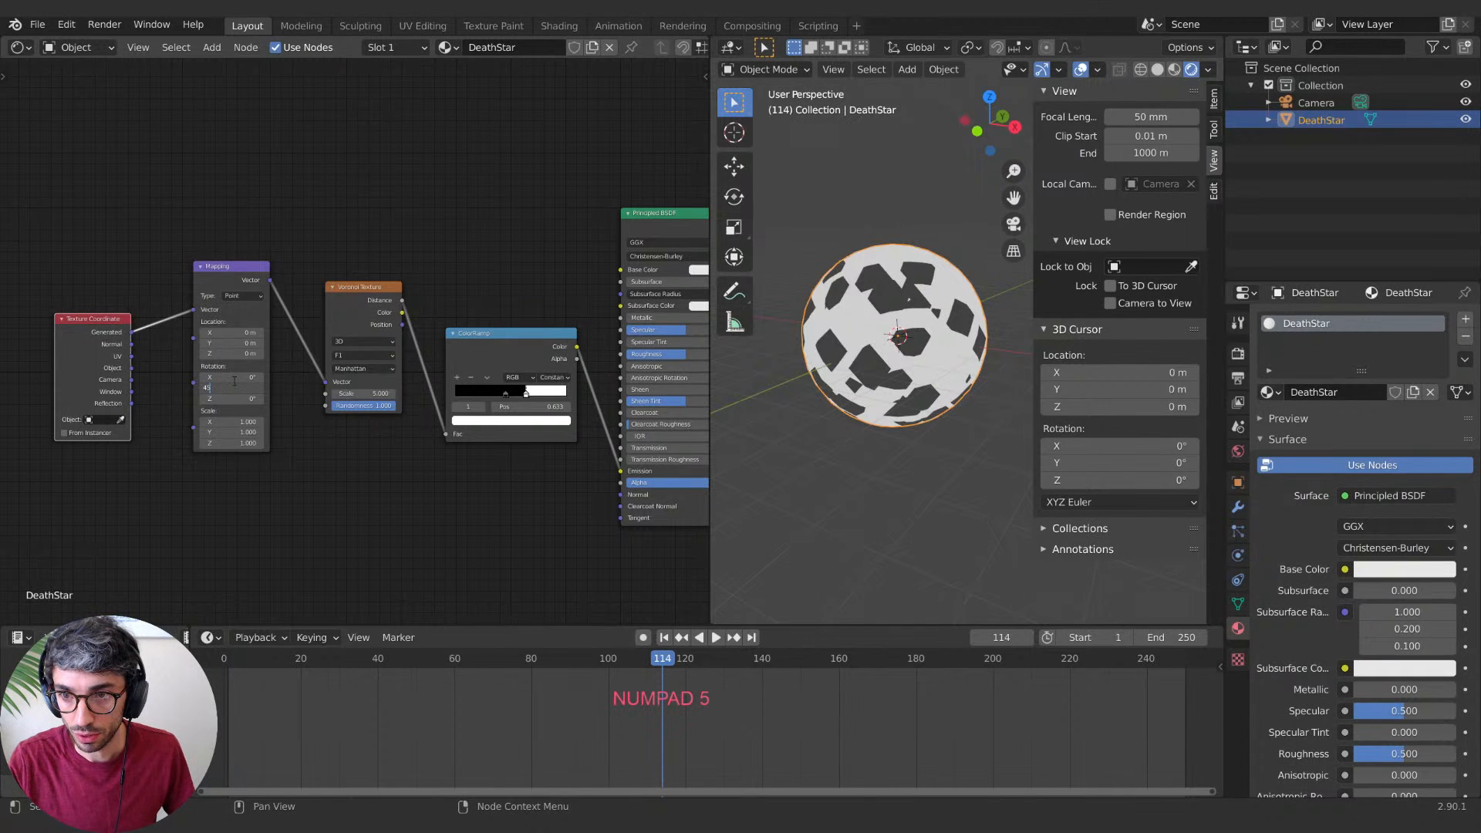
pyautogui.press('Return')
pyautogui.click(235, 387)
pyautogui.write('0')
pyautogui.press('Return')
# Step: Try an X rotation of 45° on the Mapping node and reset it to 0°
pyautogui.click(253, 377)
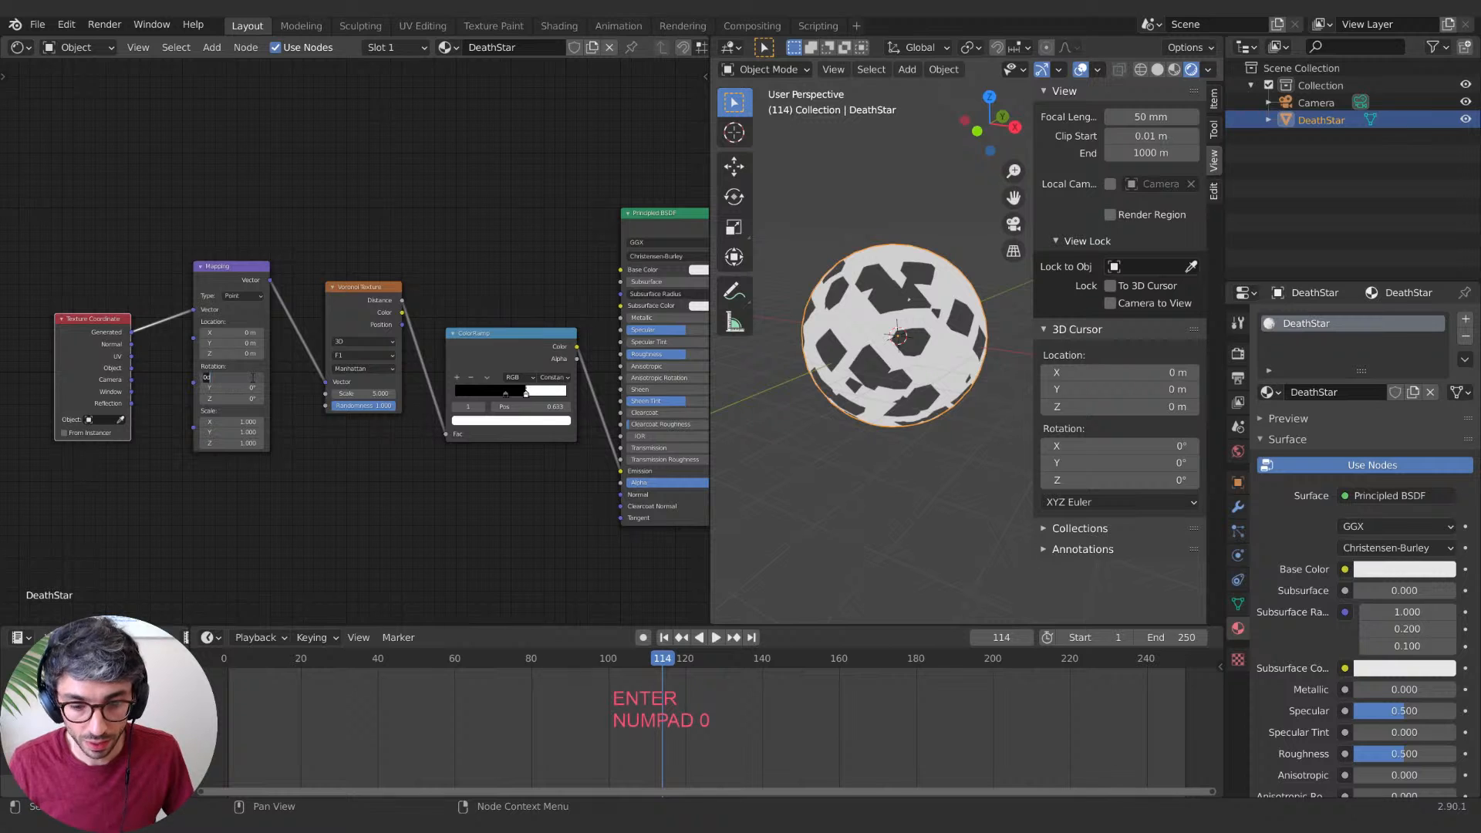
pyautogui.write('45')
pyautogui.press('Return')
pyautogui.click(251, 377)
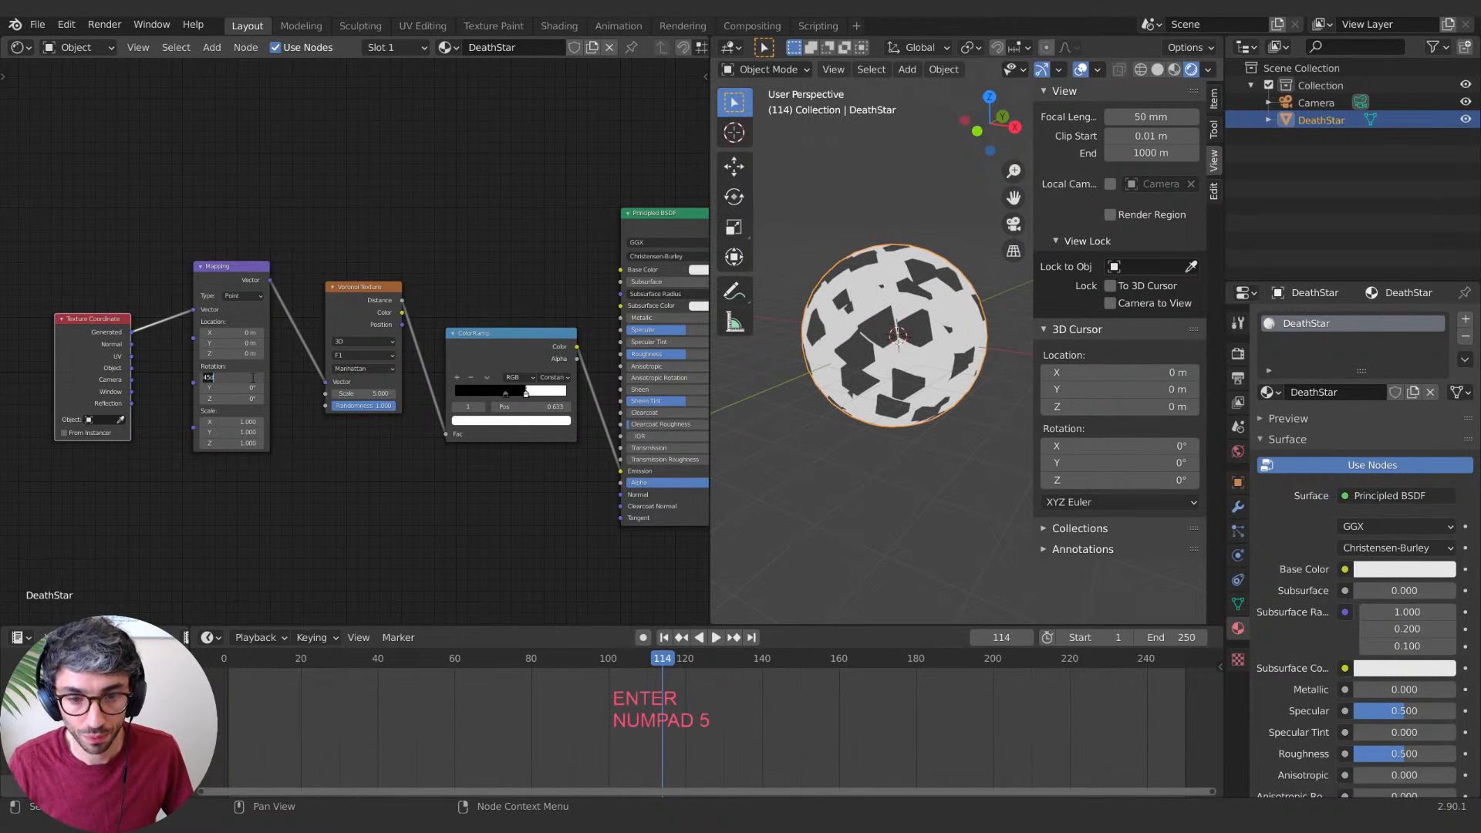
pyautogui.write('0')
pyautogui.press('Return')
# Step: Set the Mapping node's Z rotation to 45°
pyautogui.click(236, 399)
pyautogui.write('0.5')
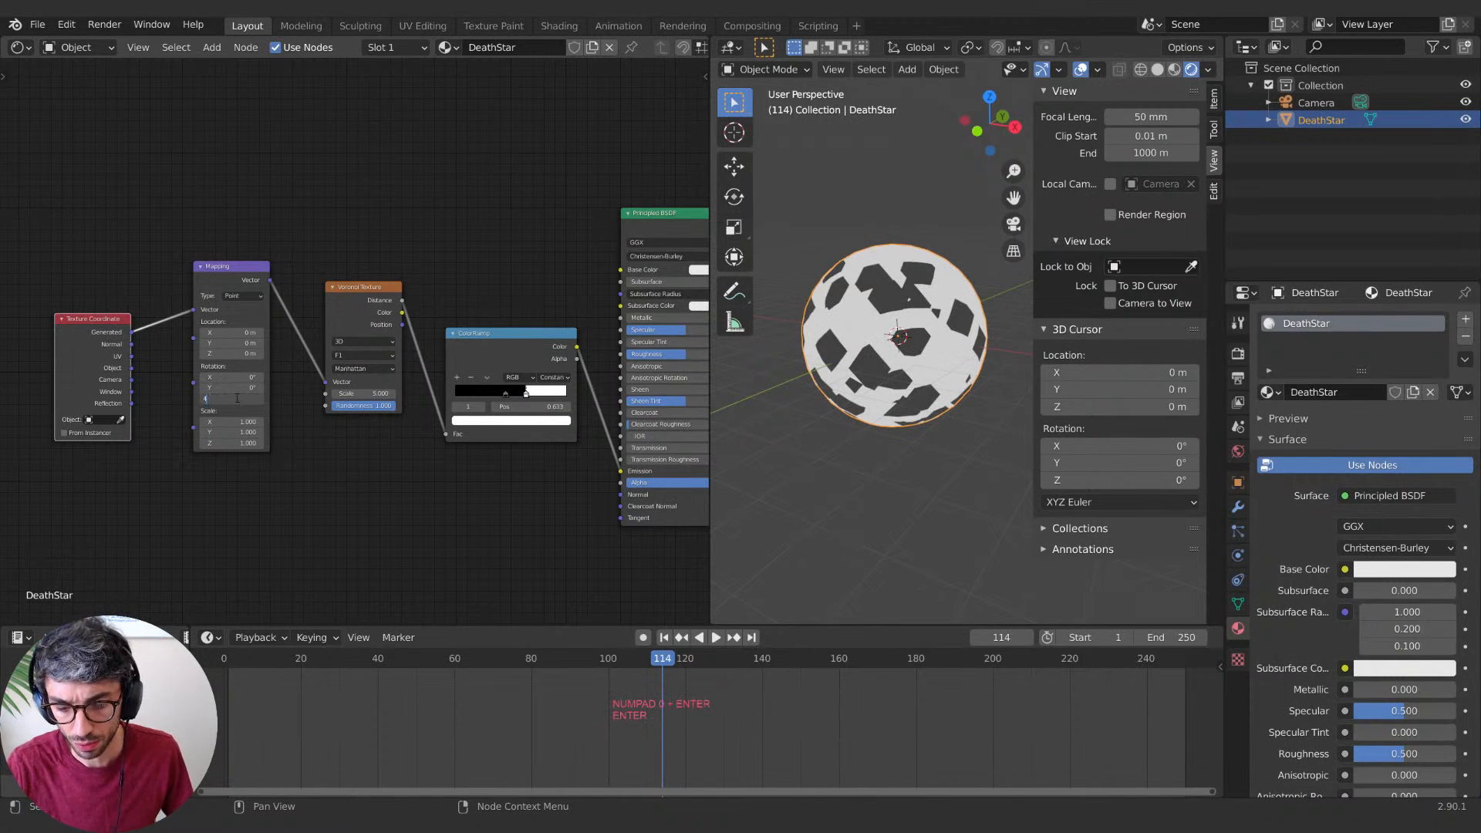
pyautogui.press('Return')
# Step: Move the ColorRamp's black stop farther from the white stop and place the white stop at about 0.694
pyautogui.moveTo(582, 316); pyautogui.dragTo(487, 304, button='middle')
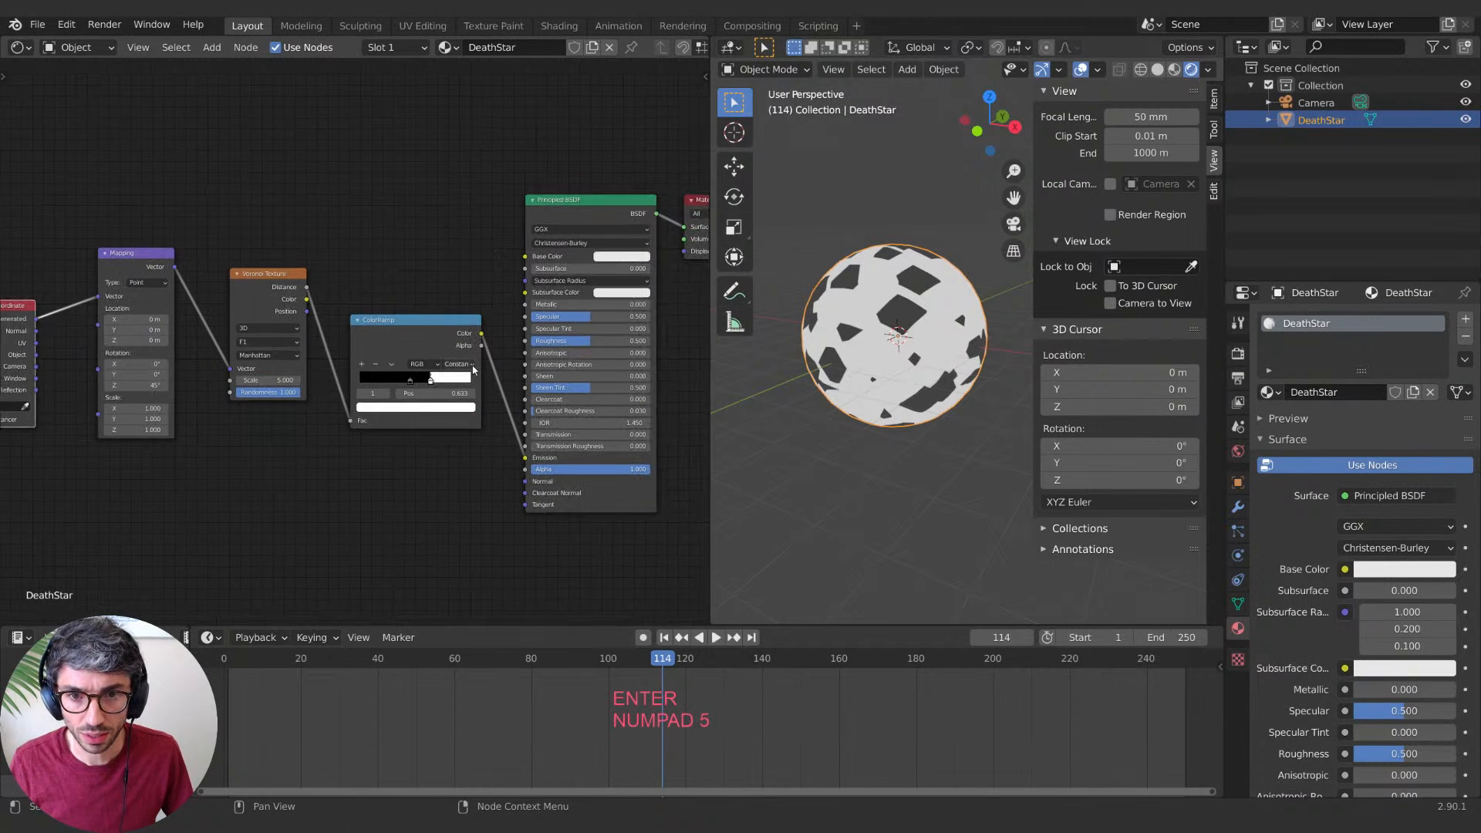
pyautogui.click(384, 378)
pyautogui.moveTo(432, 384); pyautogui.dragTo(436, 381)
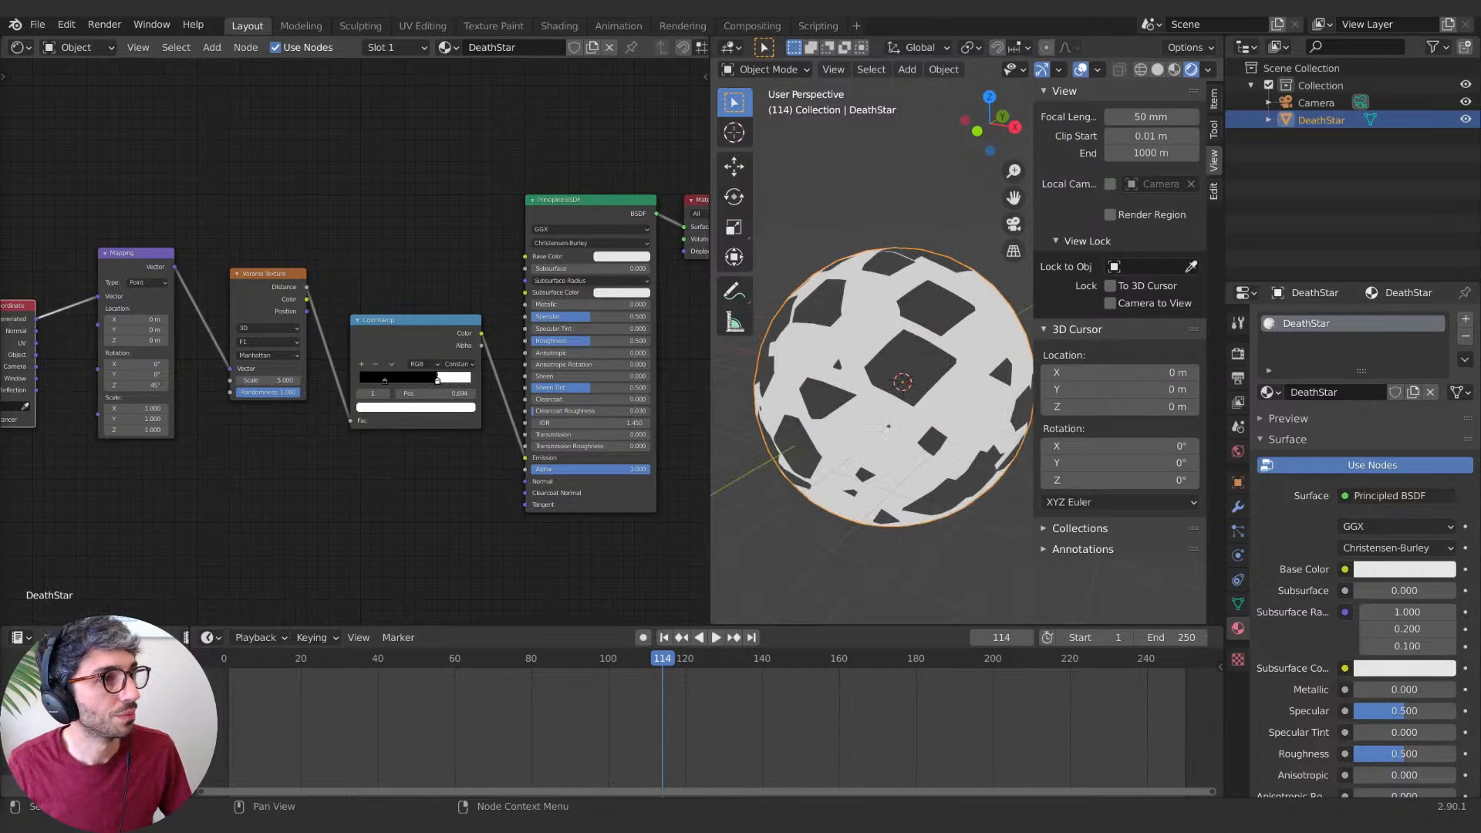
# Step: Search the web for death star images in the browser, examine the DS-2 reference picture and return to Blender
pyautogui.press('d')
pyautogui.press('h')
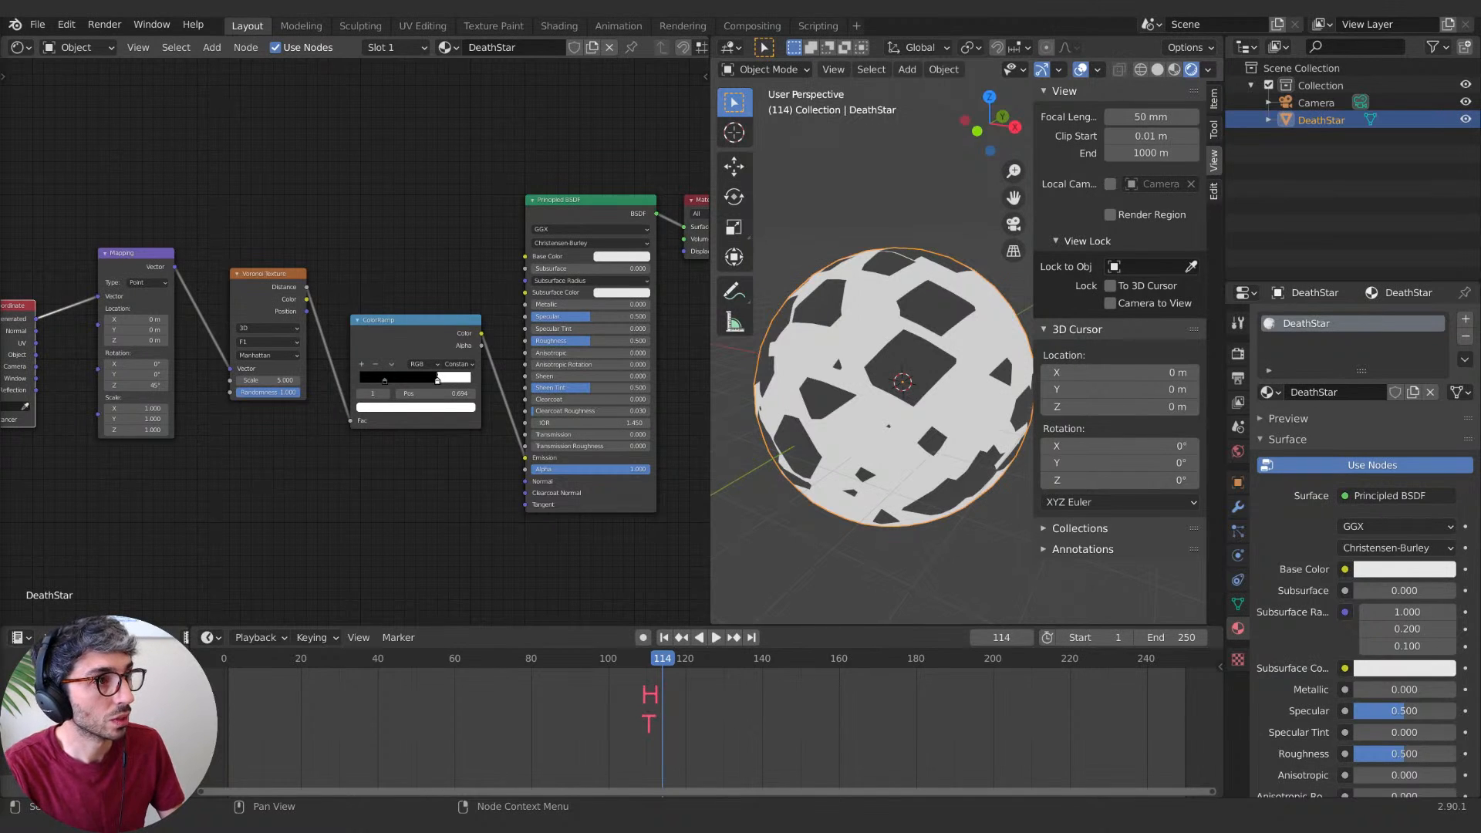
pyautogui.press('Return')
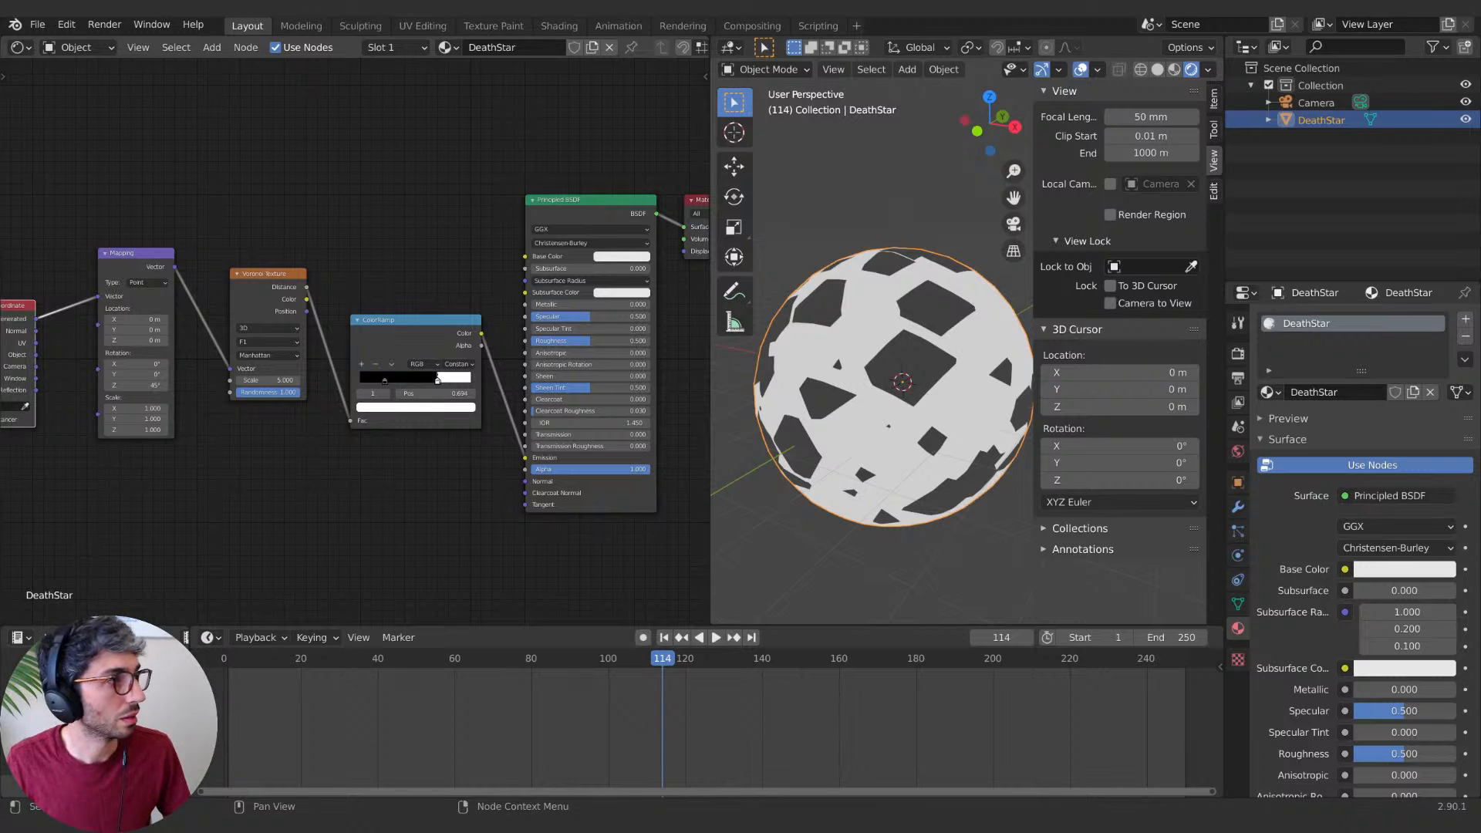
pyautogui.press('super+Right')
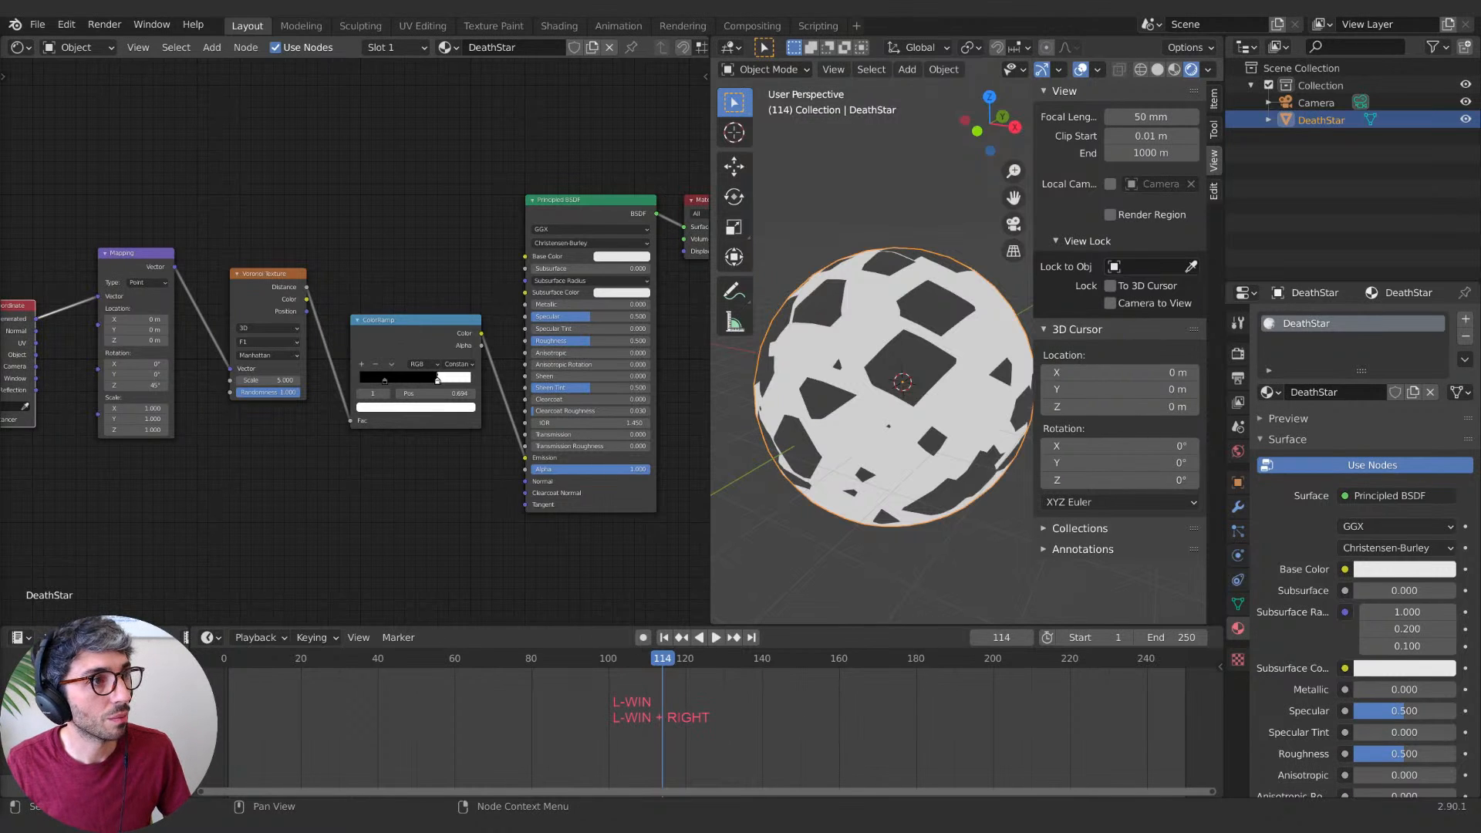
pyautogui.moveTo(0, 115); pyautogui.dragTo(314, 60)
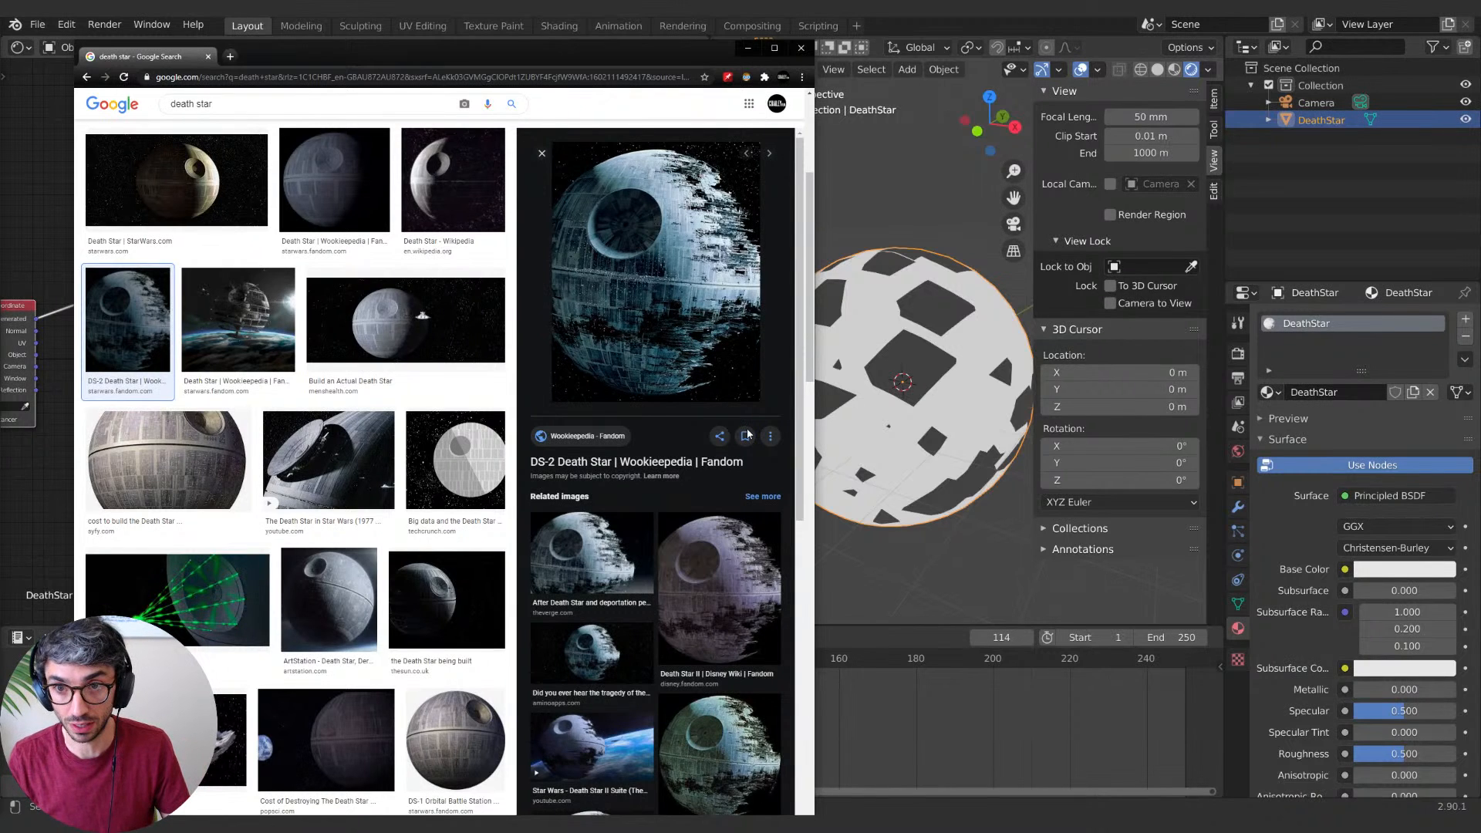
pyautogui.hotkey('alt', 'Tab')
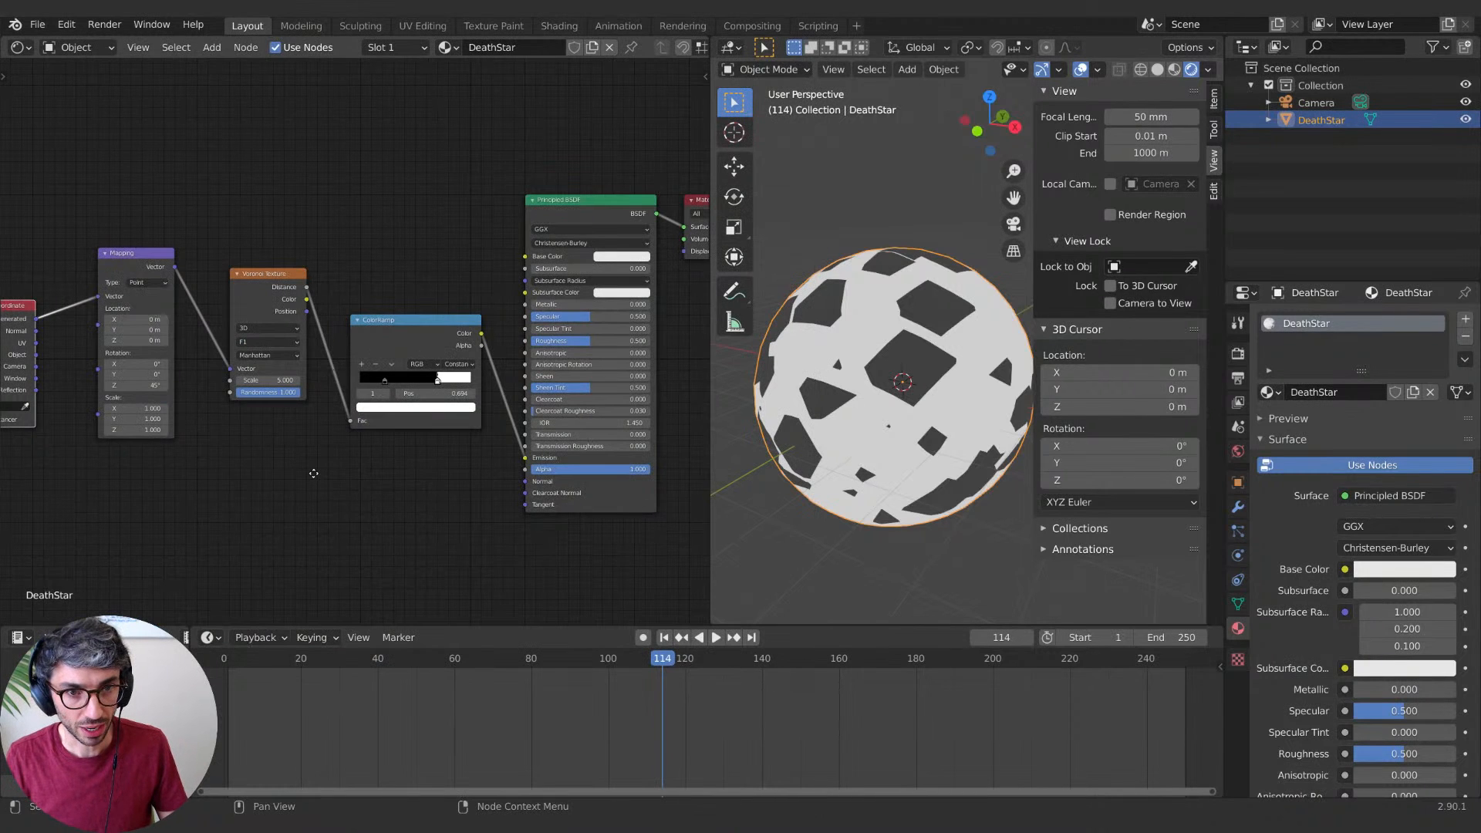
# Step: Add a Checker Texture node below the Voronoi Texture and connect the Mapping node's Vector output to its Vector input
pyautogui.hotkey('shift', 'a')
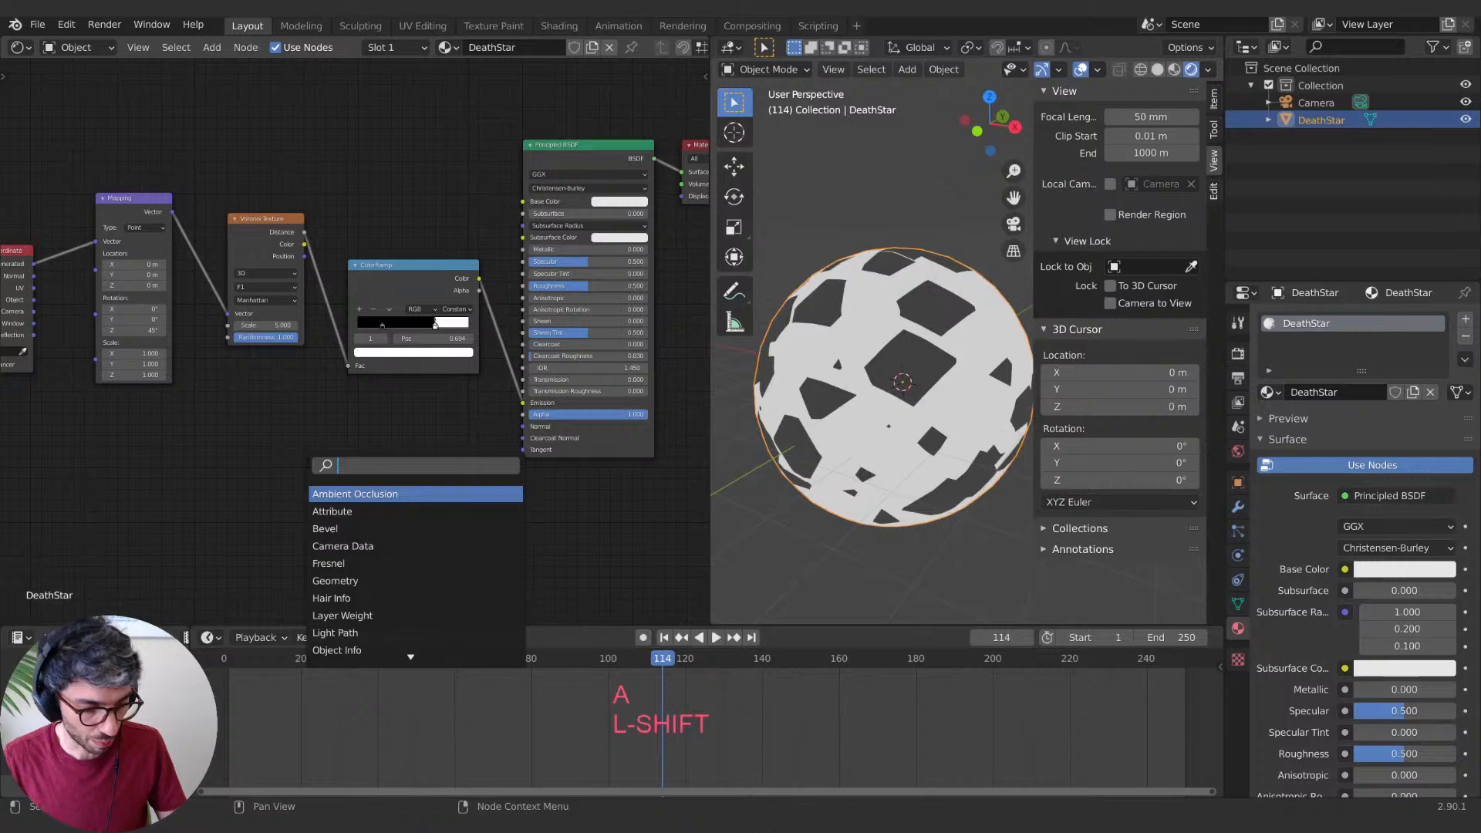
pyautogui.write('gr')
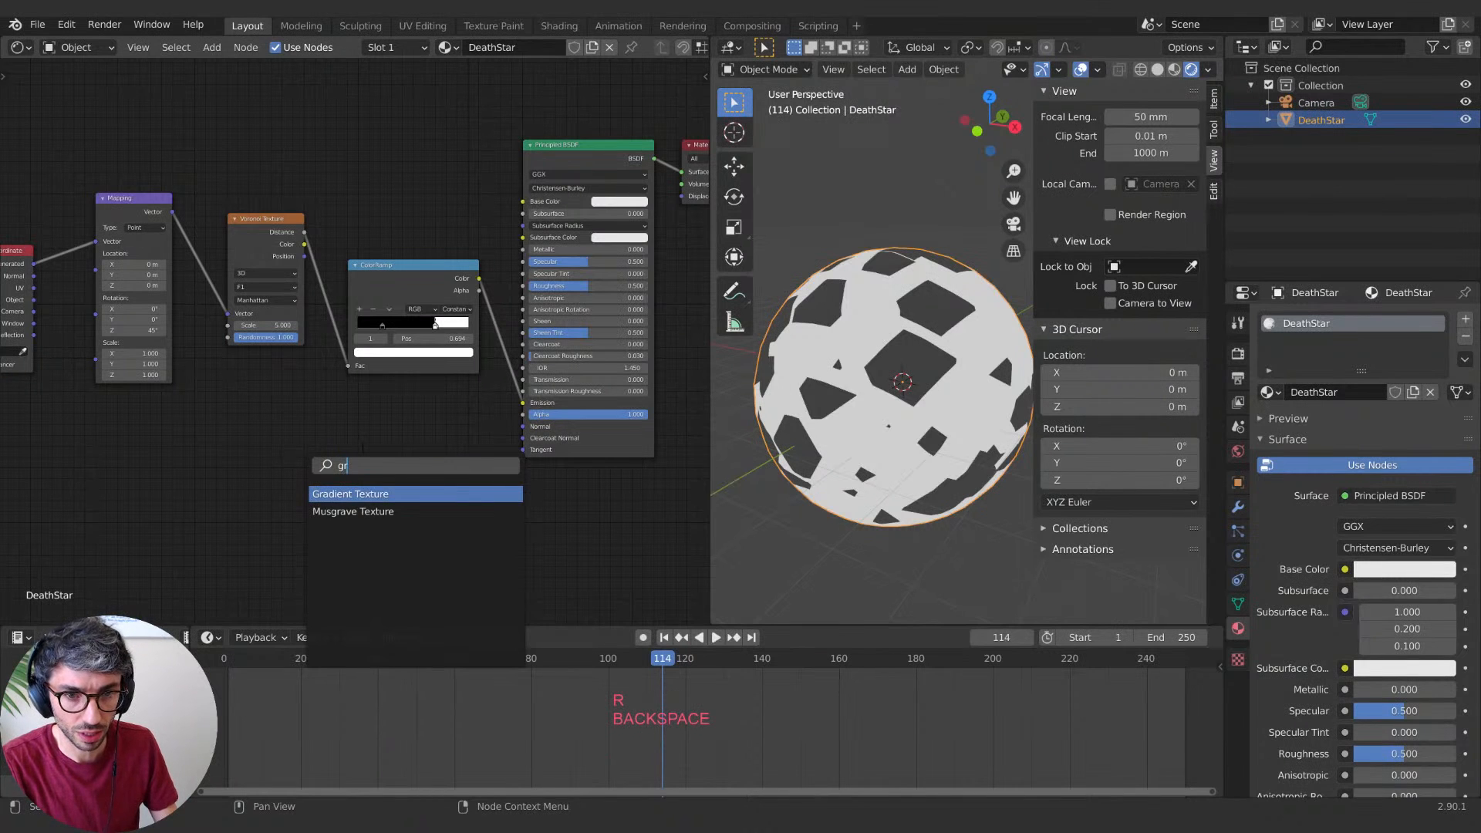
pyautogui.press('BackSpace')
pyautogui.press('BackSpace')
pyautogui.write('ch')
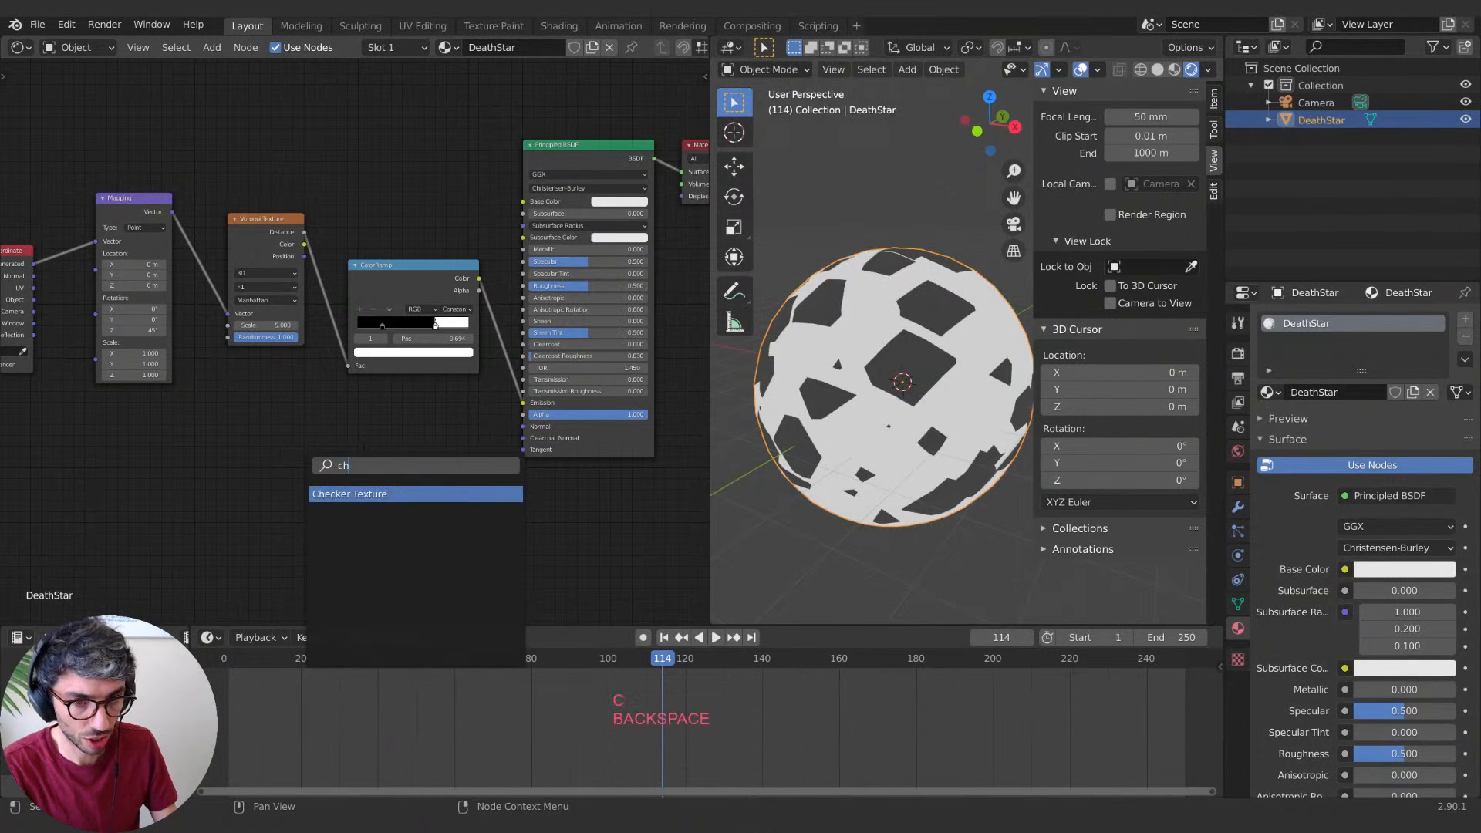
pyautogui.press('Return')
pyautogui.click(336, 374)
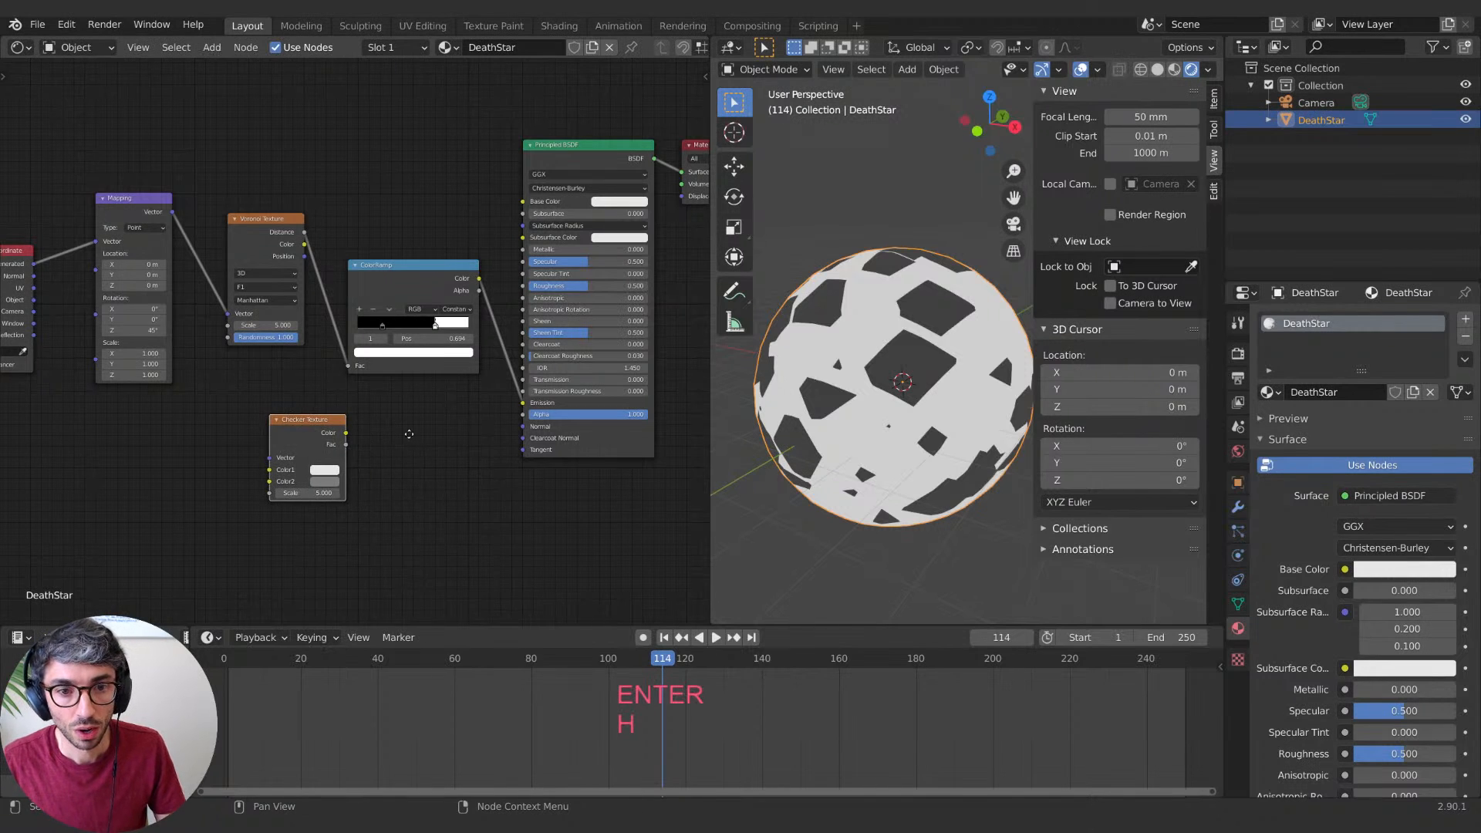
pyautogui.moveTo(409, 434); pyautogui.dragTo(437, 449, button='middle')
pyautogui.moveTo(335, 445); pyautogui.dragTo(305, 425)
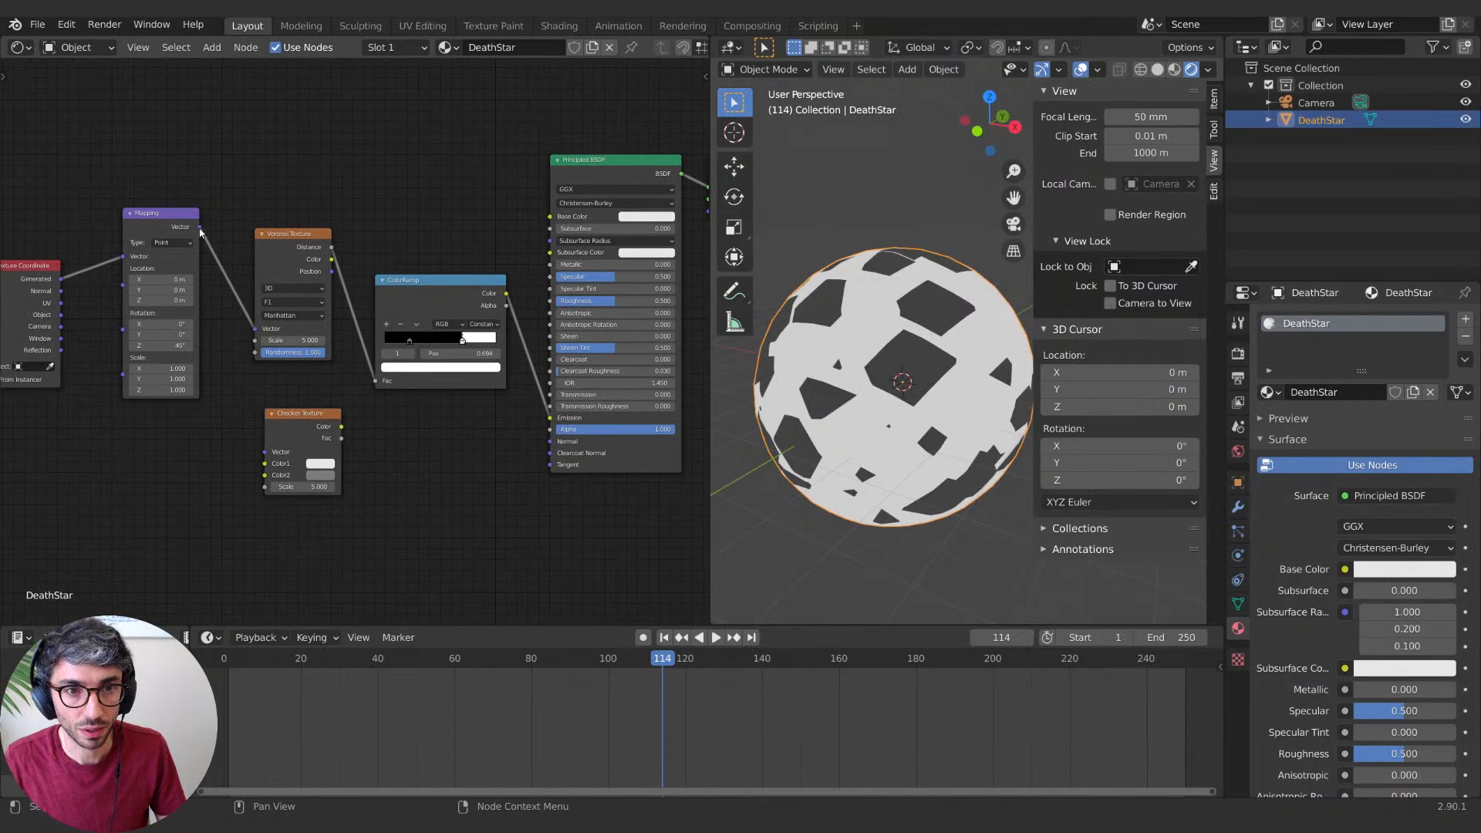
pyautogui.moveTo(200, 227); pyautogui.dragTo(264, 451)
# Step: Reset the Mapping node's Z rotation to 0°
pyautogui.click(163, 356)
pyautogui.click(164, 347)
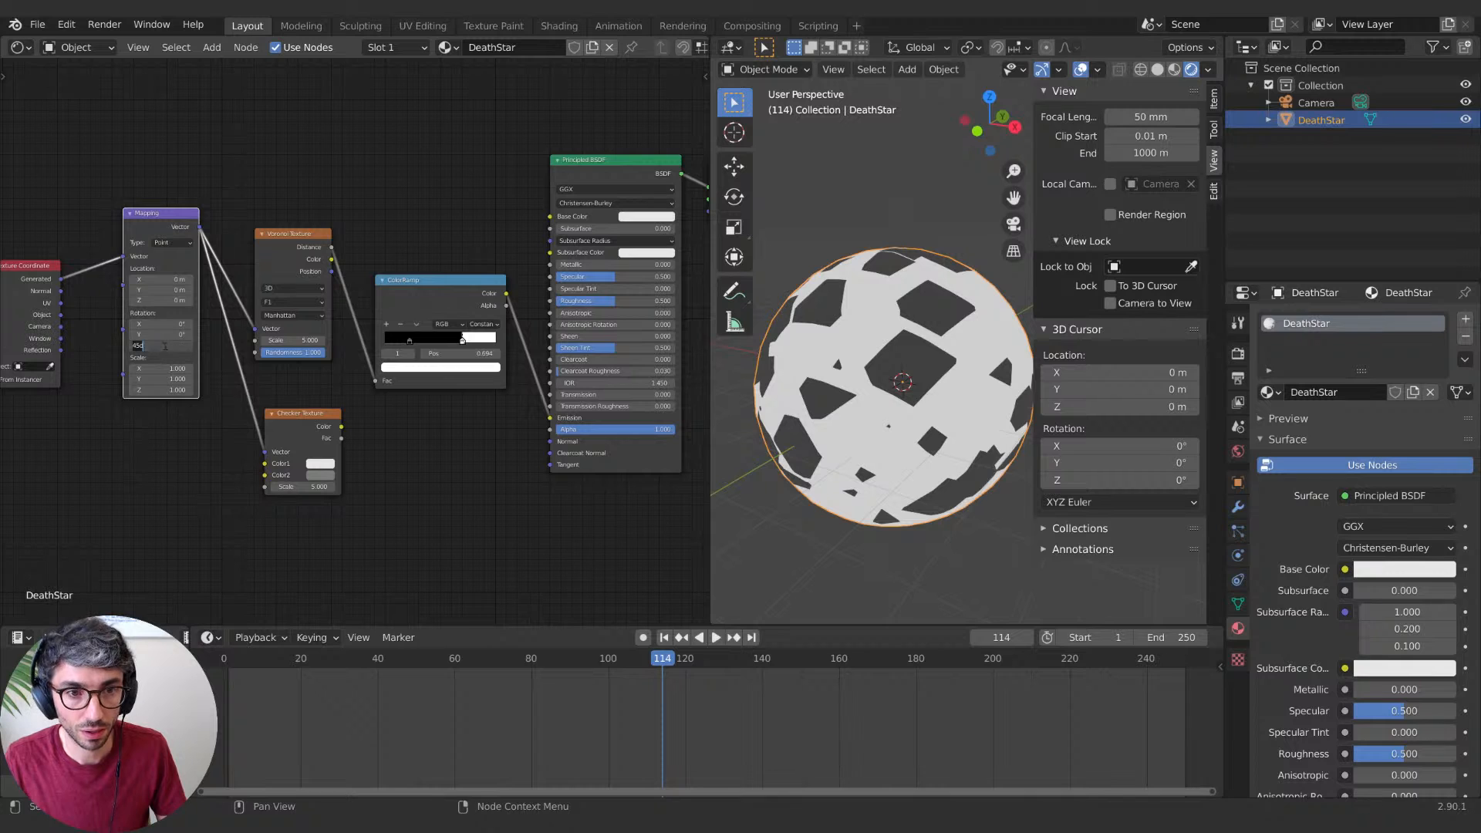
pyautogui.write('0')
pyautogui.press('Return')
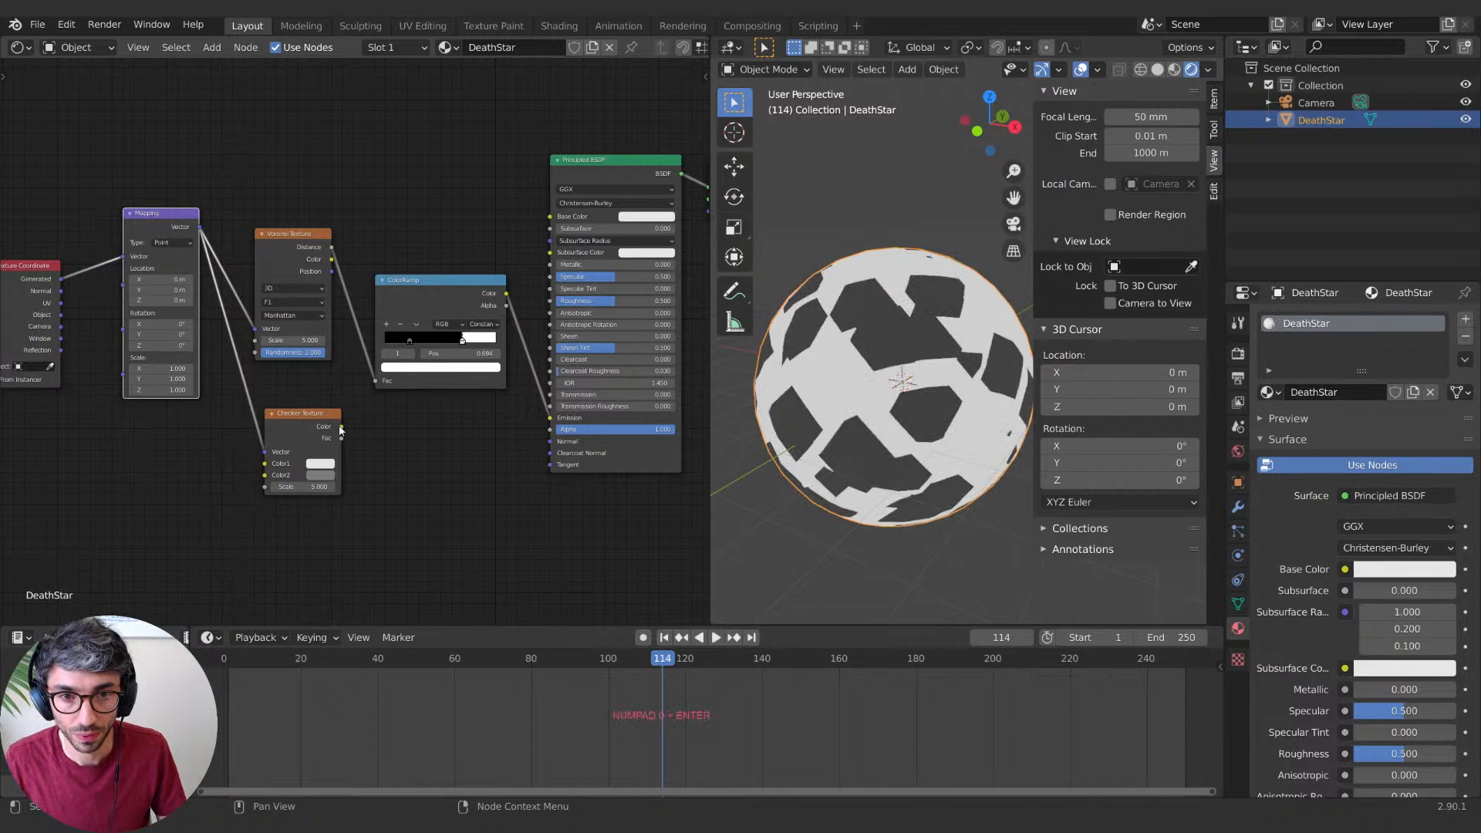
# Step: Connect the Checker Texture's Color output to the Principled BSDF's Emission input and move the Texture Coordinate node below the Mapping node
pyautogui.moveTo(340, 429); pyautogui.dragTo(550, 418)
pyautogui.moveTo(956, 450); pyautogui.dragTo(946, 416, button='middle')
pyautogui.scroll(2, 921, 432)
pyautogui.scroll(-2, 901, 452)
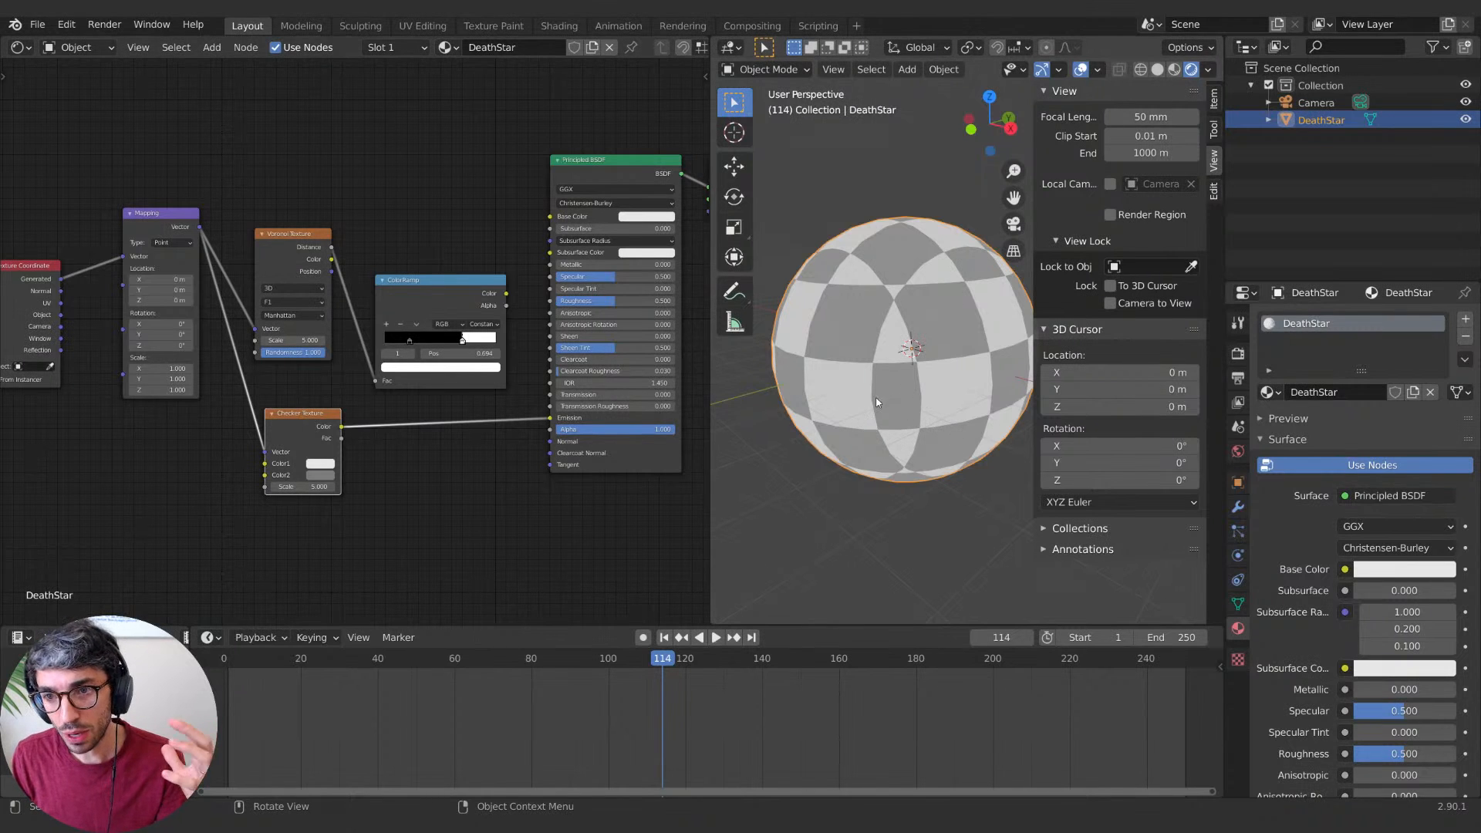
pyautogui.moveTo(877, 402); pyautogui.dragTo(864, 417, button='middle')
pyautogui.moveTo(19, 309); pyautogui.dragTo(59, 477)
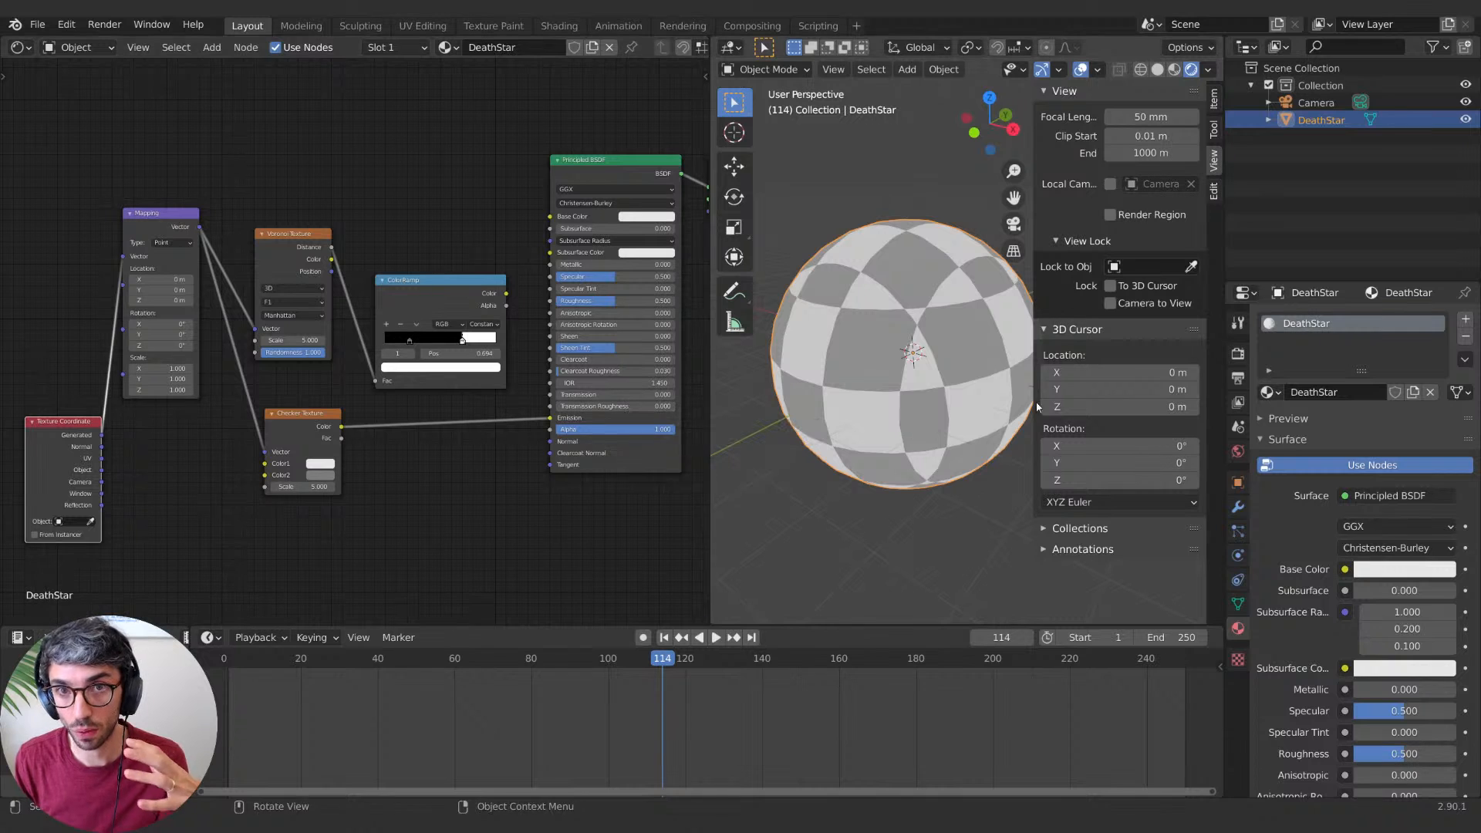
# Step: Check the Death Star reference in the browser and connect the Texture Coordinate's Object output to the Mapping node's Vector input
pyautogui.moveTo(984, 418); pyautogui.dragTo(962, 381, button='middle')
pyautogui.hotkey('alt', 'Tab')
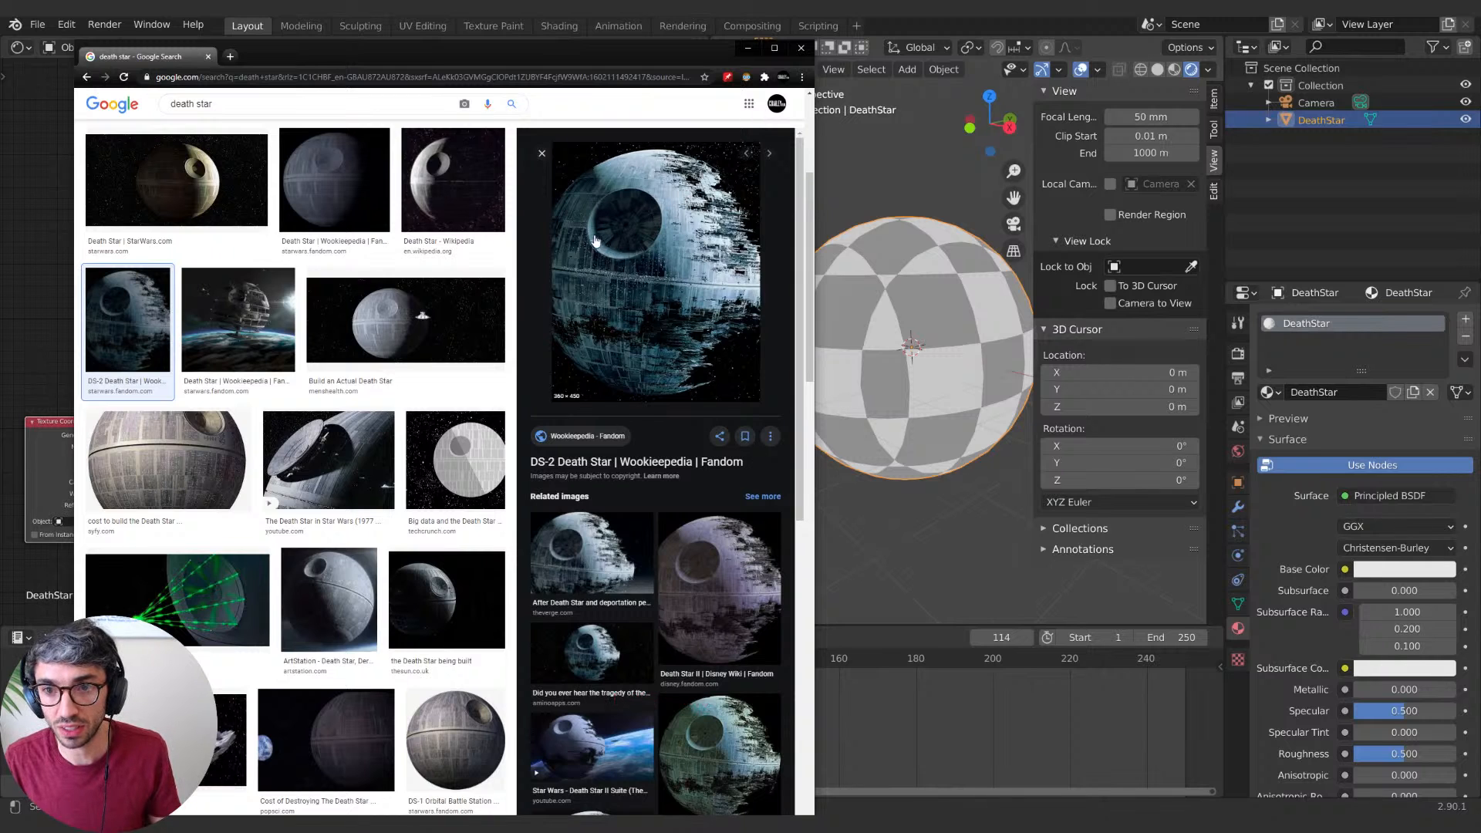
pyautogui.hotkey('alt', 'Tab')
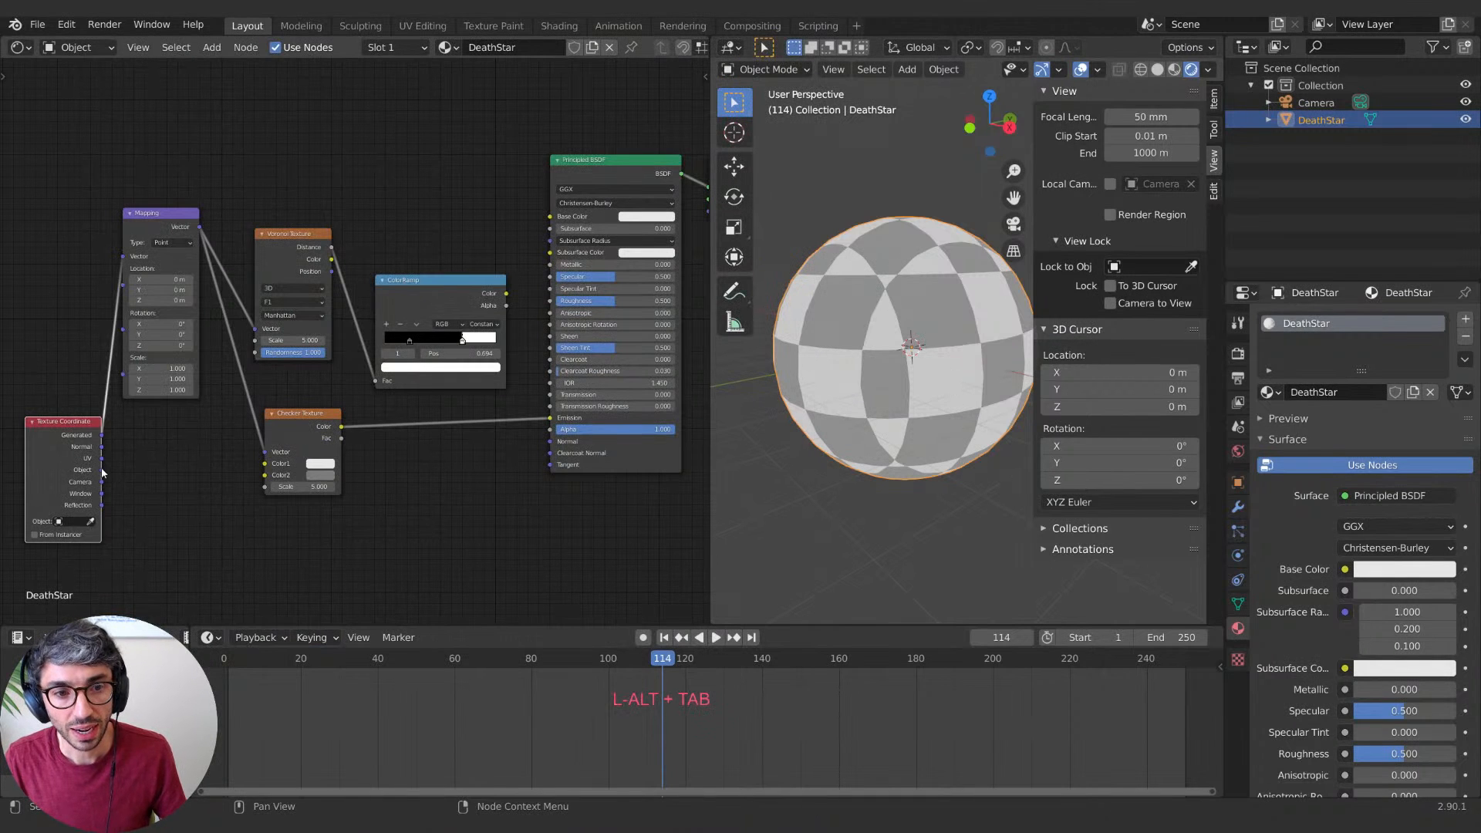
pyautogui.moveTo(101, 469); pyautogui.dragTo(124, 256)
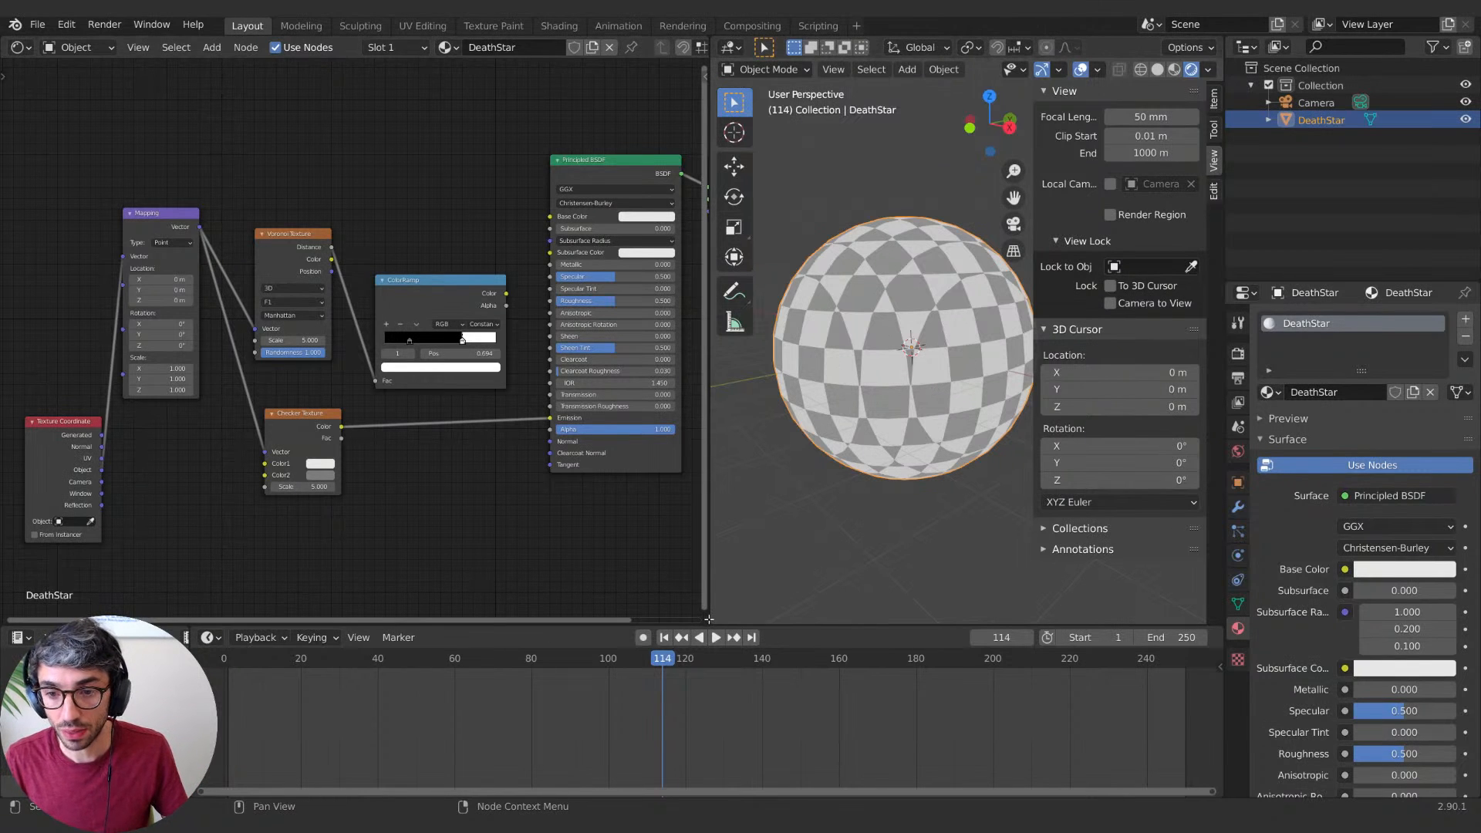
# Step: Split the Shader Editor area, change the new area to a UV Editor and enter Edit Mode on the sphere
pyautogui.moveTo(708, 619); pyautogui.dragTo(286, 571)
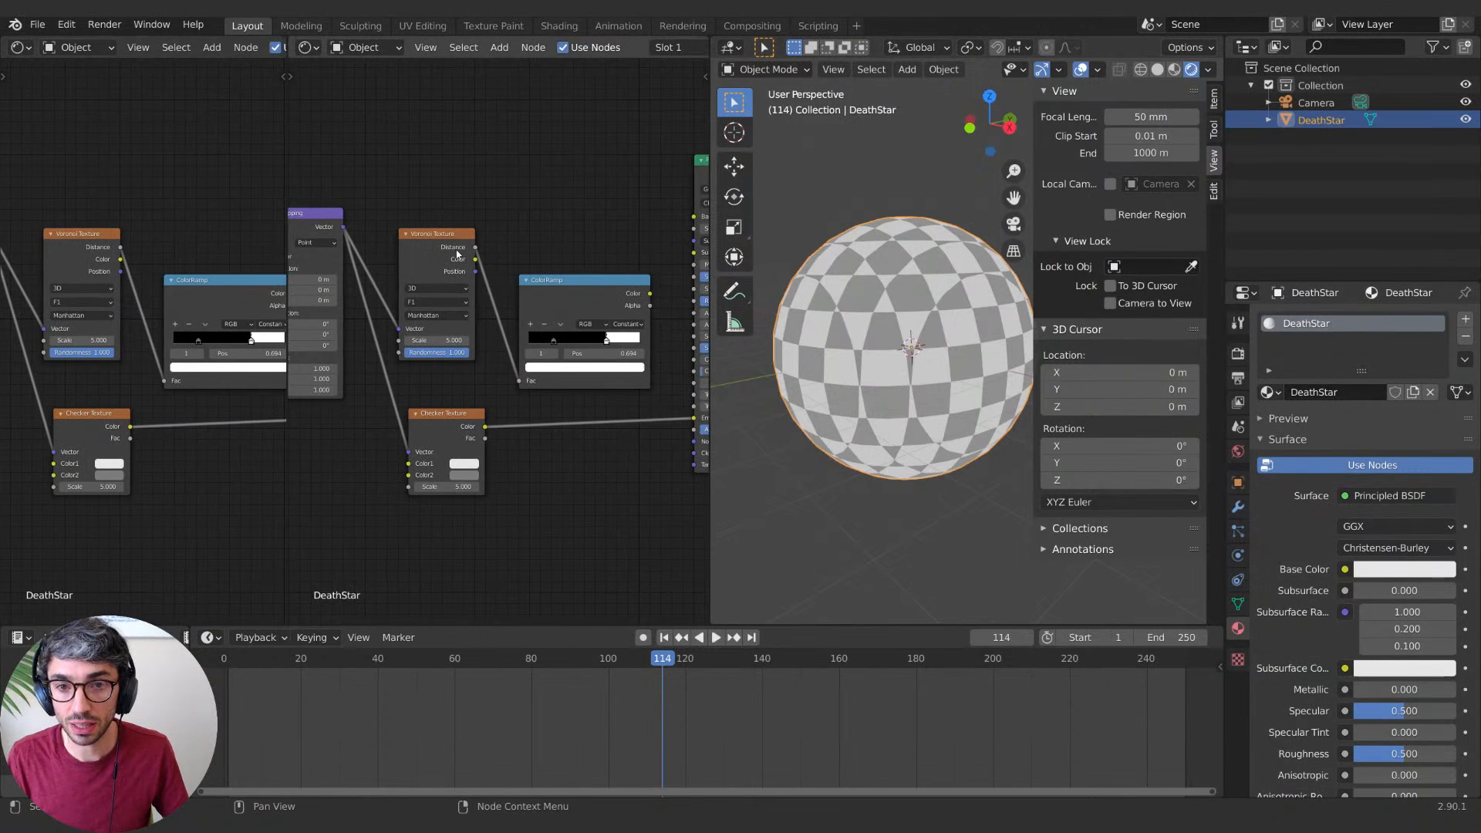
pyautogui.click(309, 47)
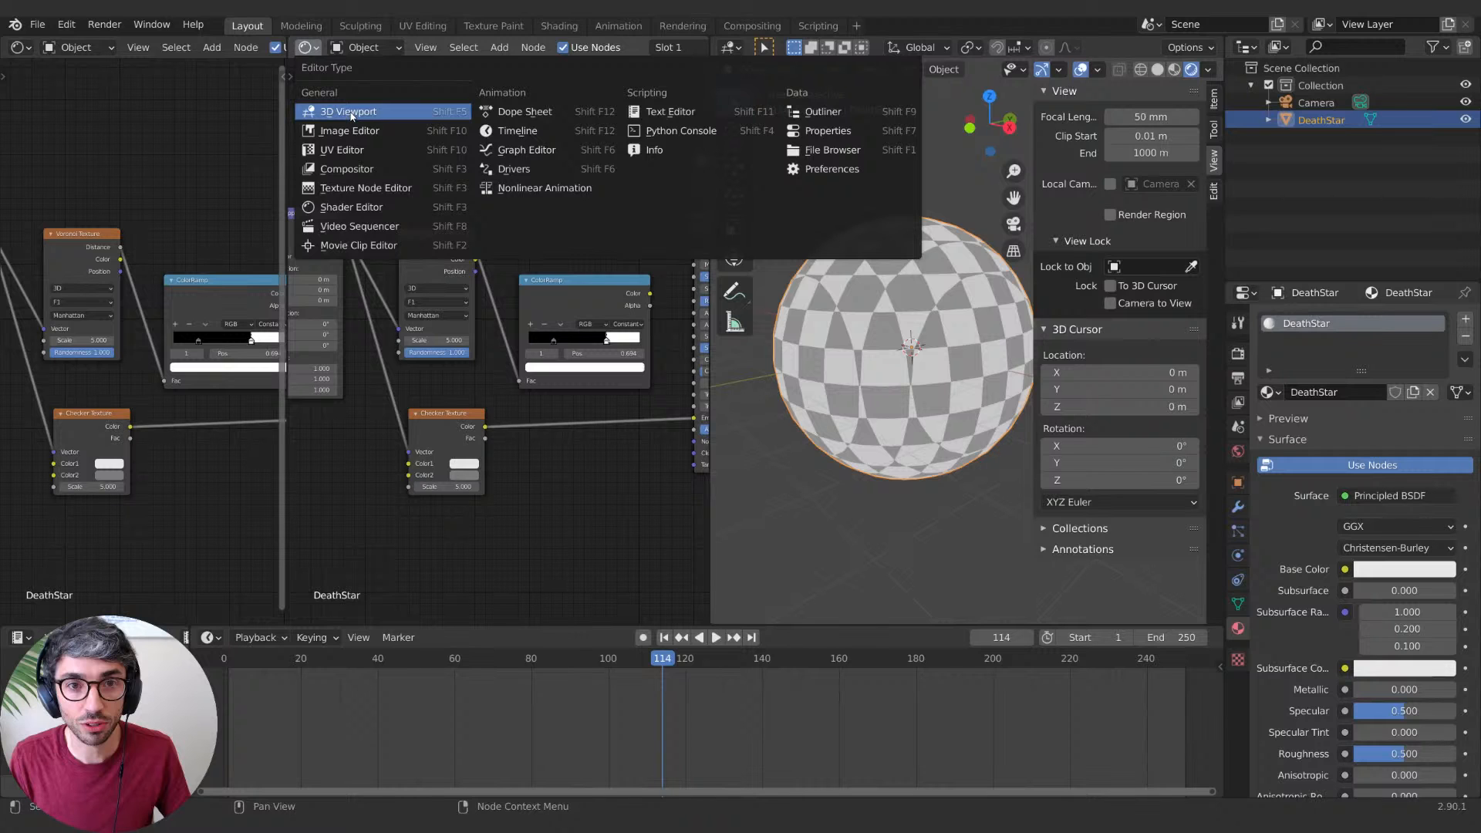
pyautogui.click(342, 150)
pyautogui.press('Tab')
# Step: Examine the sphere's UV layout alongside the checker pattern on its surface and around its pole
pyautogui.scroll(5, 931, 368)
pyautogui.scroll(1, 463, 443)
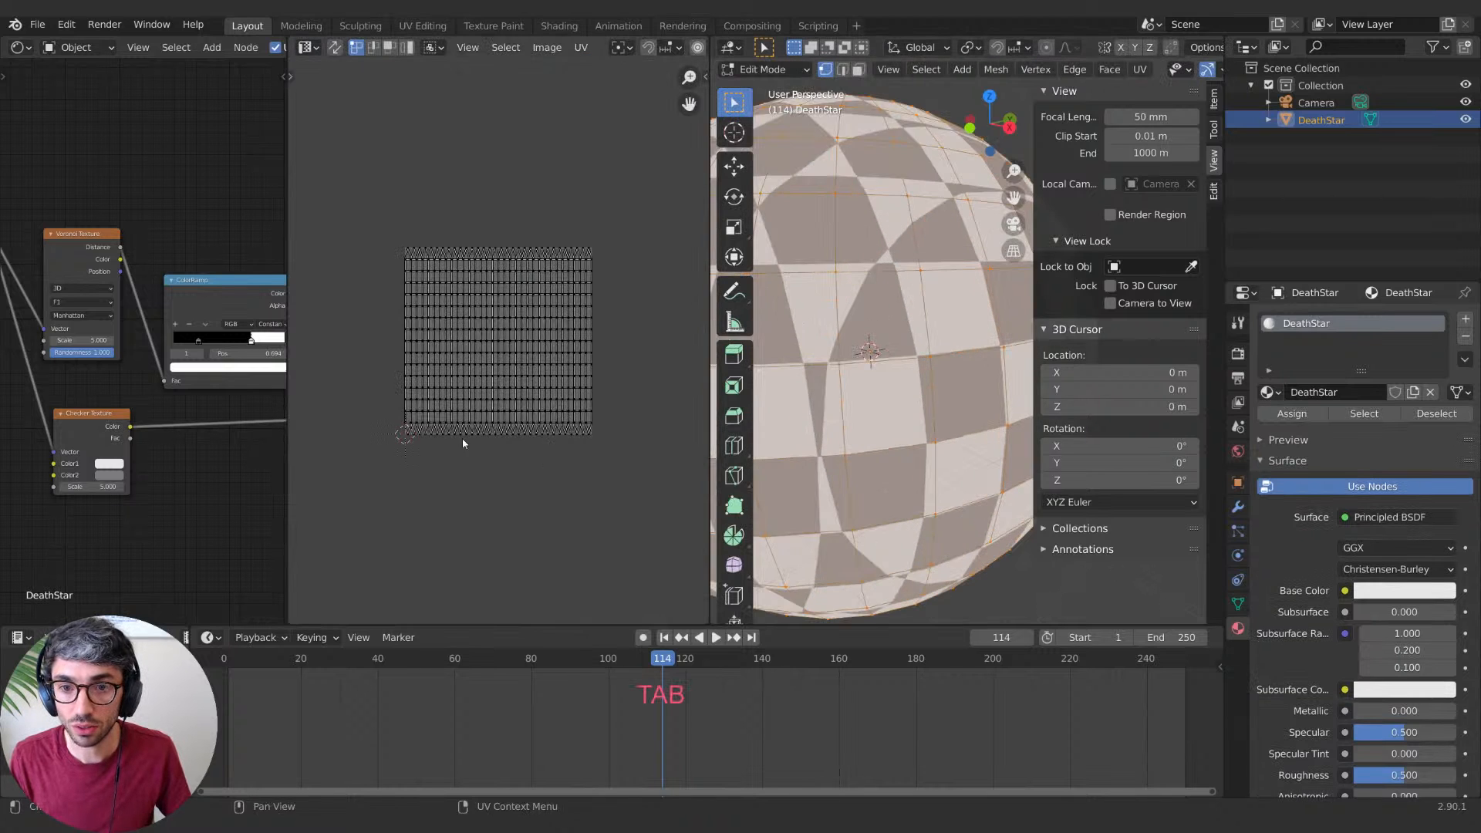
pyautogui.scroll(-6, 779, 385)
pyautogui.keyDown('shift'); pyautogui.moveTo(446, 423); pyautogui.dragTo(384, 423, button='middle'); pyautogui.keyUp('shift')
pyautogui.scroll(4, 482, 417)
pyautogui.scroll(-2, 452, 413)
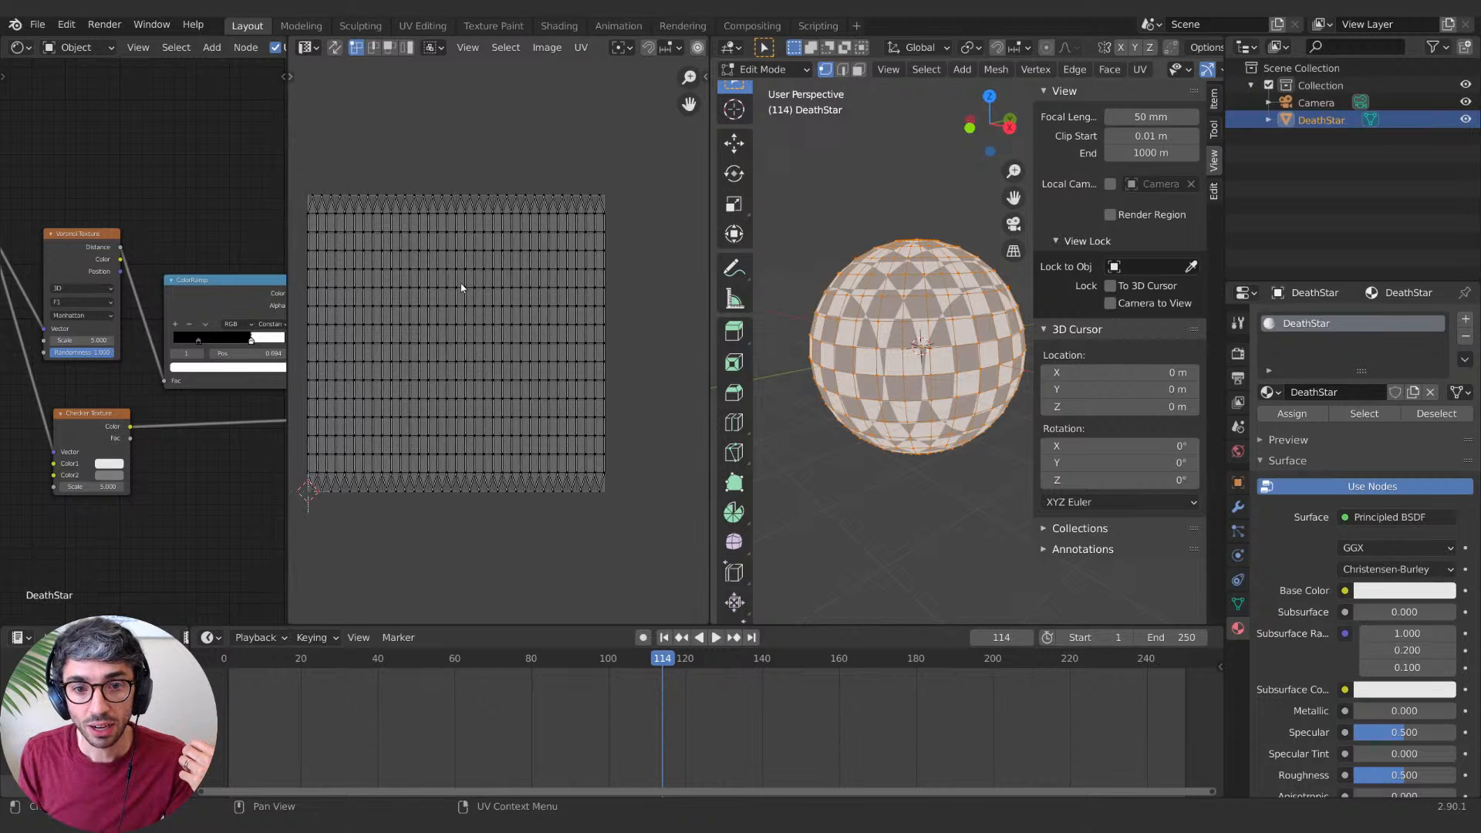
pyautogui.moveTo(910, 247); pyautogui.dragTo(914, 332, button='middle')
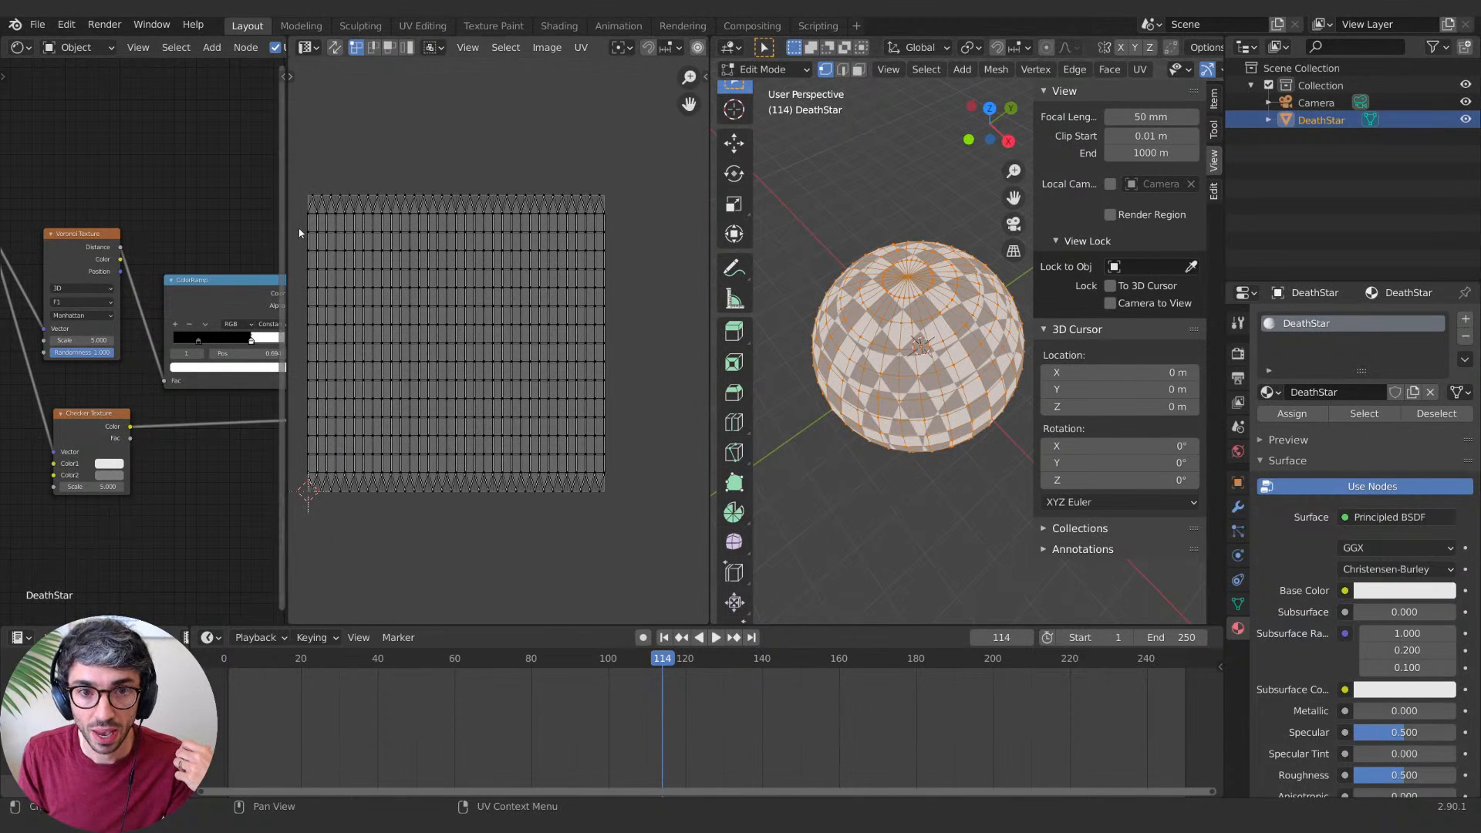
pyautogui.moveTo(887, 386); pyautogui.dragTo(897, 361, button='middle')
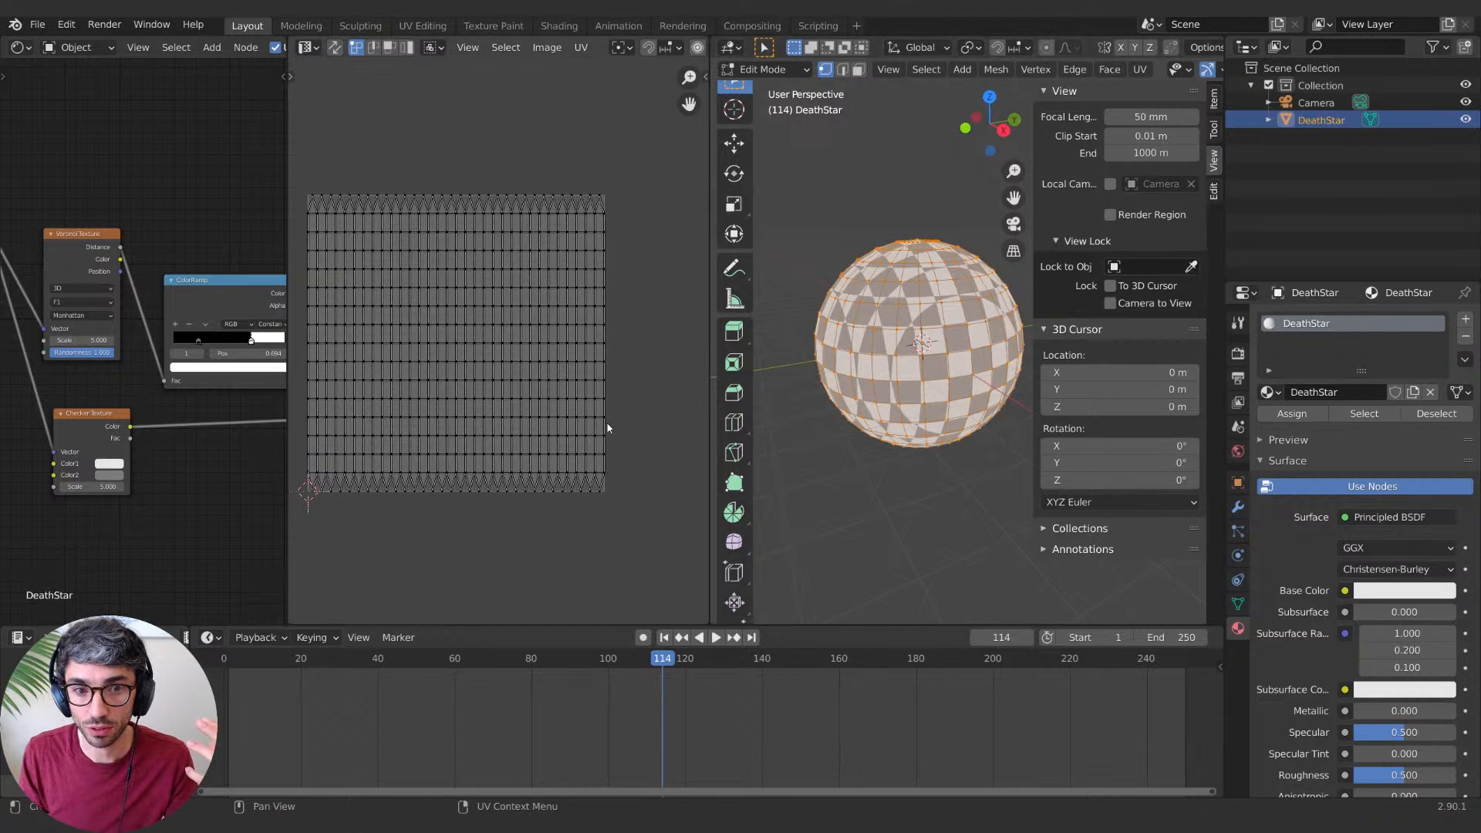
# Step: Connect the Texture Coordinate's UV output to the Mapping node's Vector input and compare the pattern with the reference image in the browser
pyautogui.moveTo(6, 474); pyautogui.dragTo(220, 409, button='middle')
pyautogui.moveTo(73, 375); pyautogui.dragTo(133, 198)
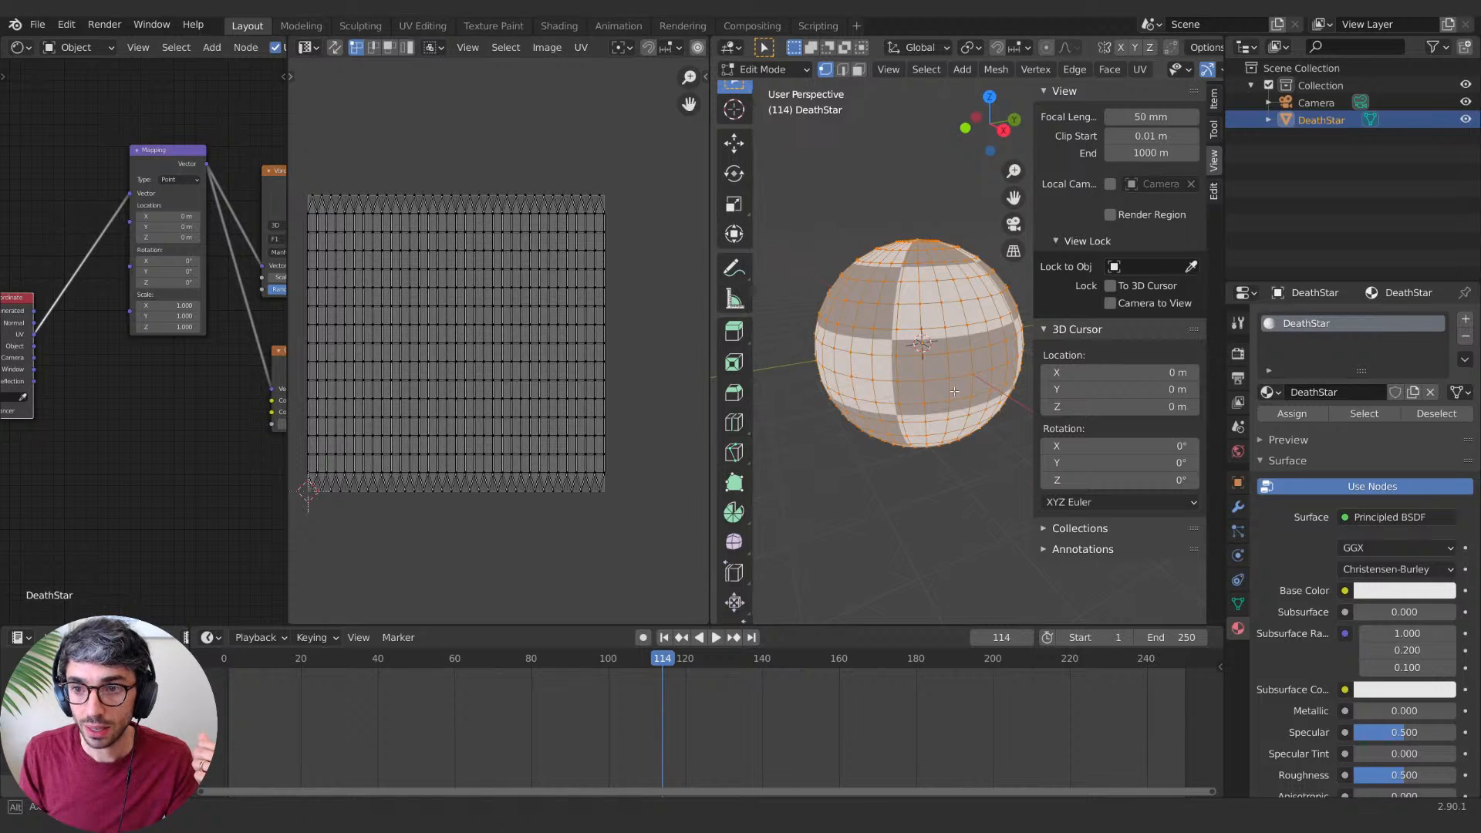
pyautogui.moveTo(954, 391); pyautogui.dragTo(899, 317, button='middle')
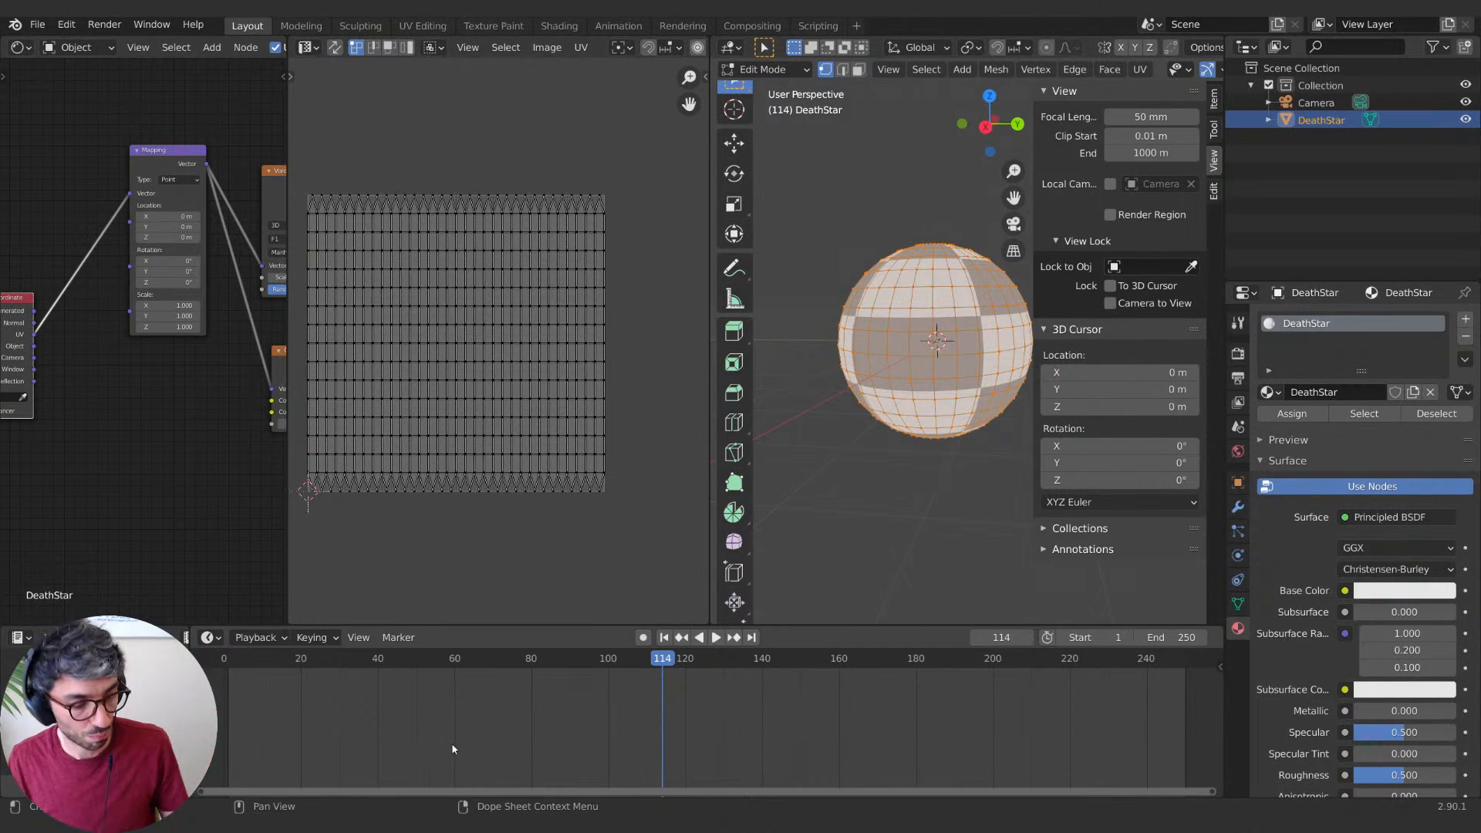
pyautogui.hotkey('alt', 'Tab')
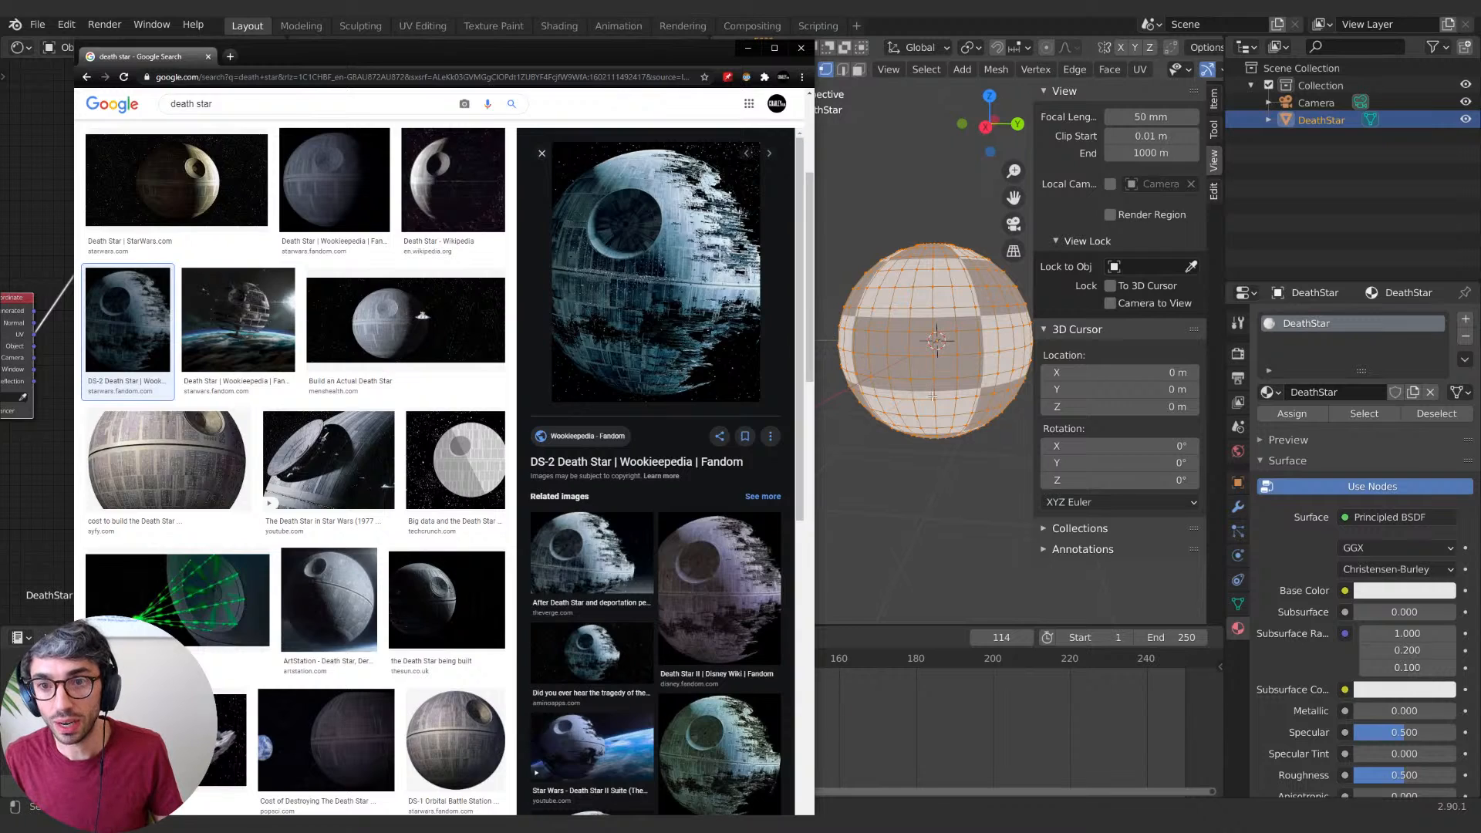
pyautogui.hotkey('alt', 'Tab')
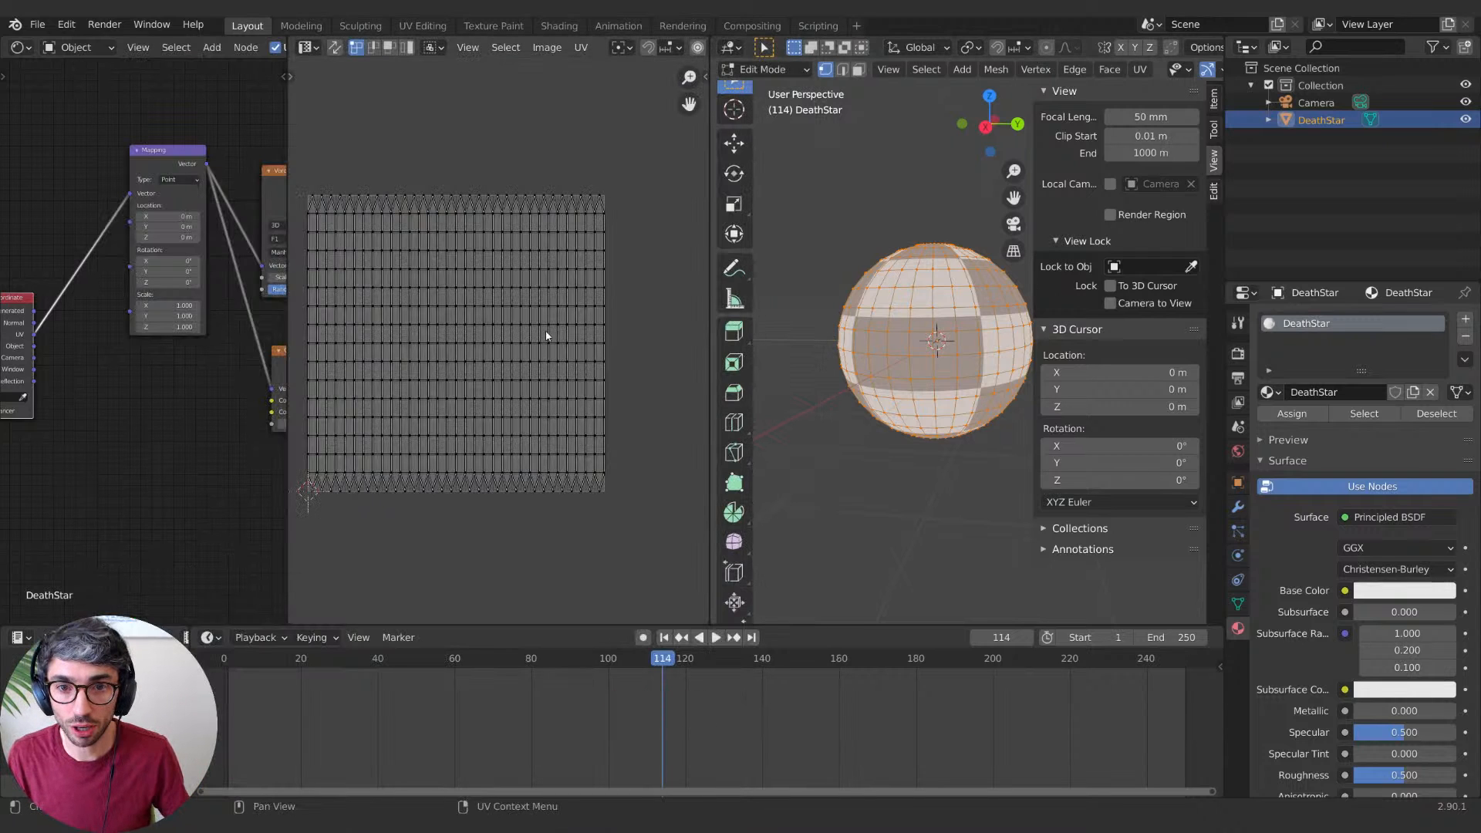
# Step: Scale all of the sphere's UVs along Y to about half their height and stretch them along X far beyond the image bounds
pyautogui.press('a')
pyautogui.press('s')
pyautogui.press('y')
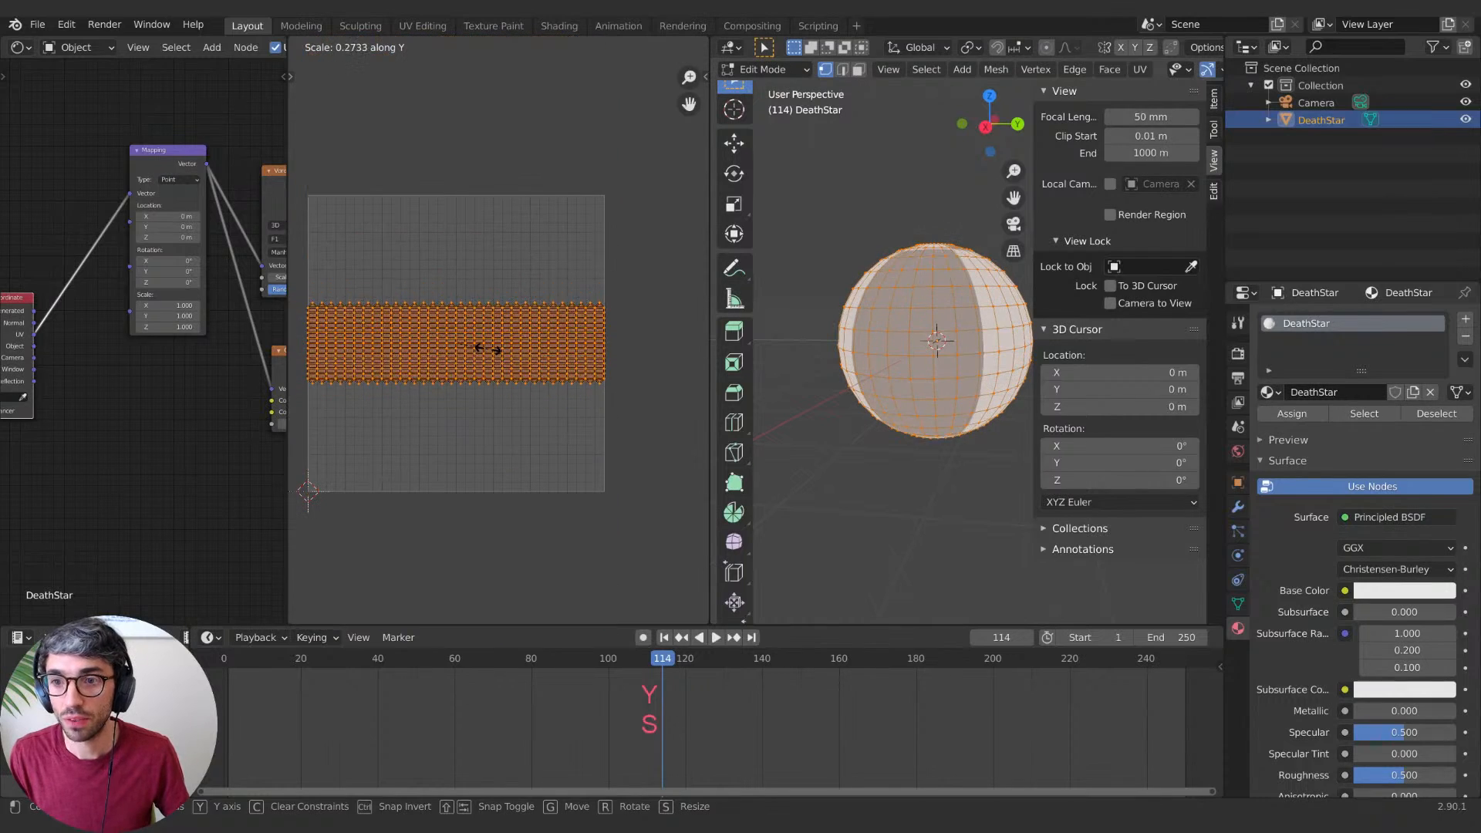
pyautogui.click(512, 341)
pyautogui.press('s')
pyautogui.press('x')
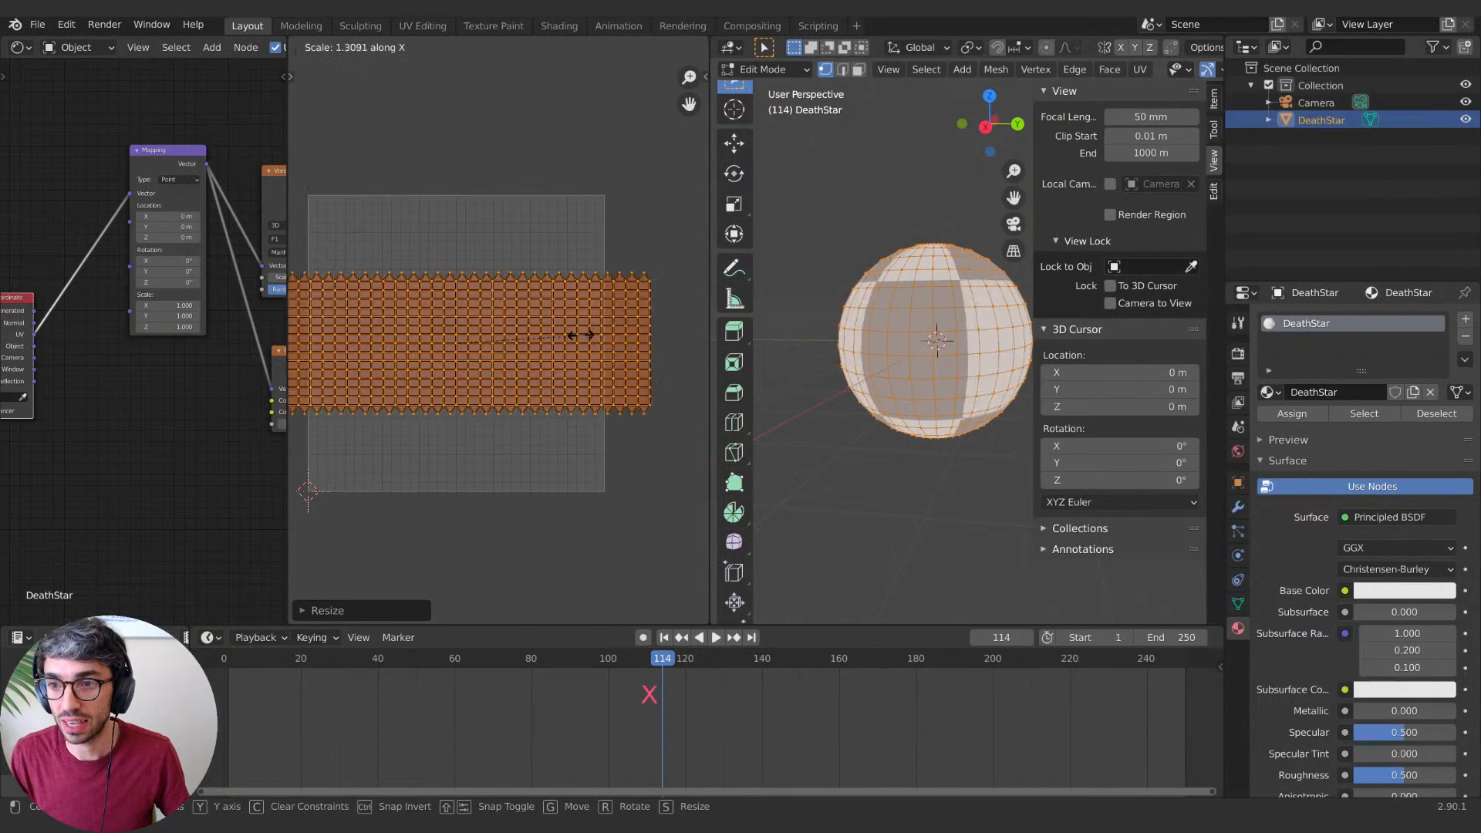
pyautogui.click(429, 304)
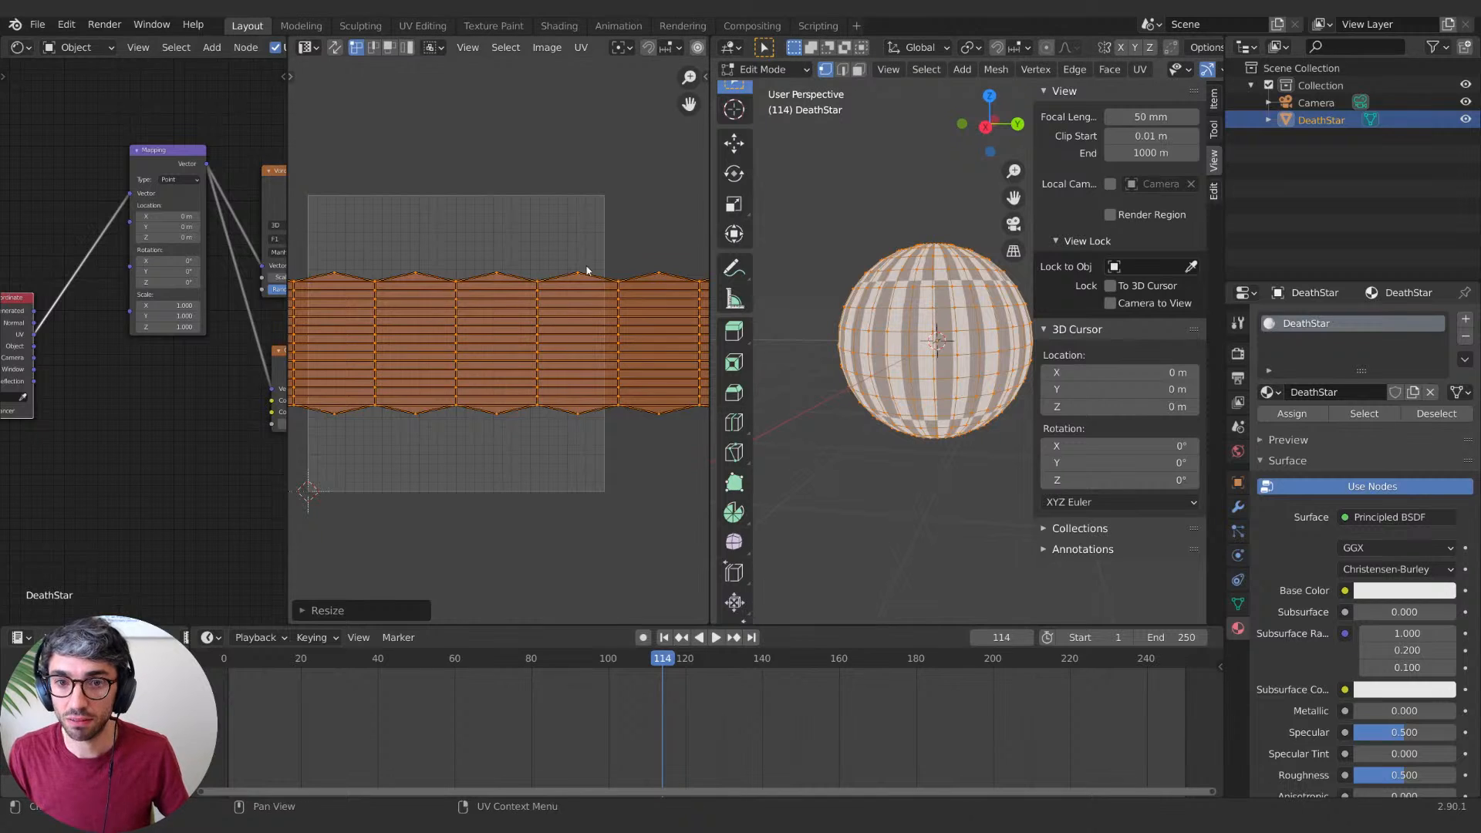
# Step: Try scaling the sphere's UVs further down along Y into a narrower band and inspect the checker stretching on the surface
pyautogui.press('s')
pyautogui.press('y')
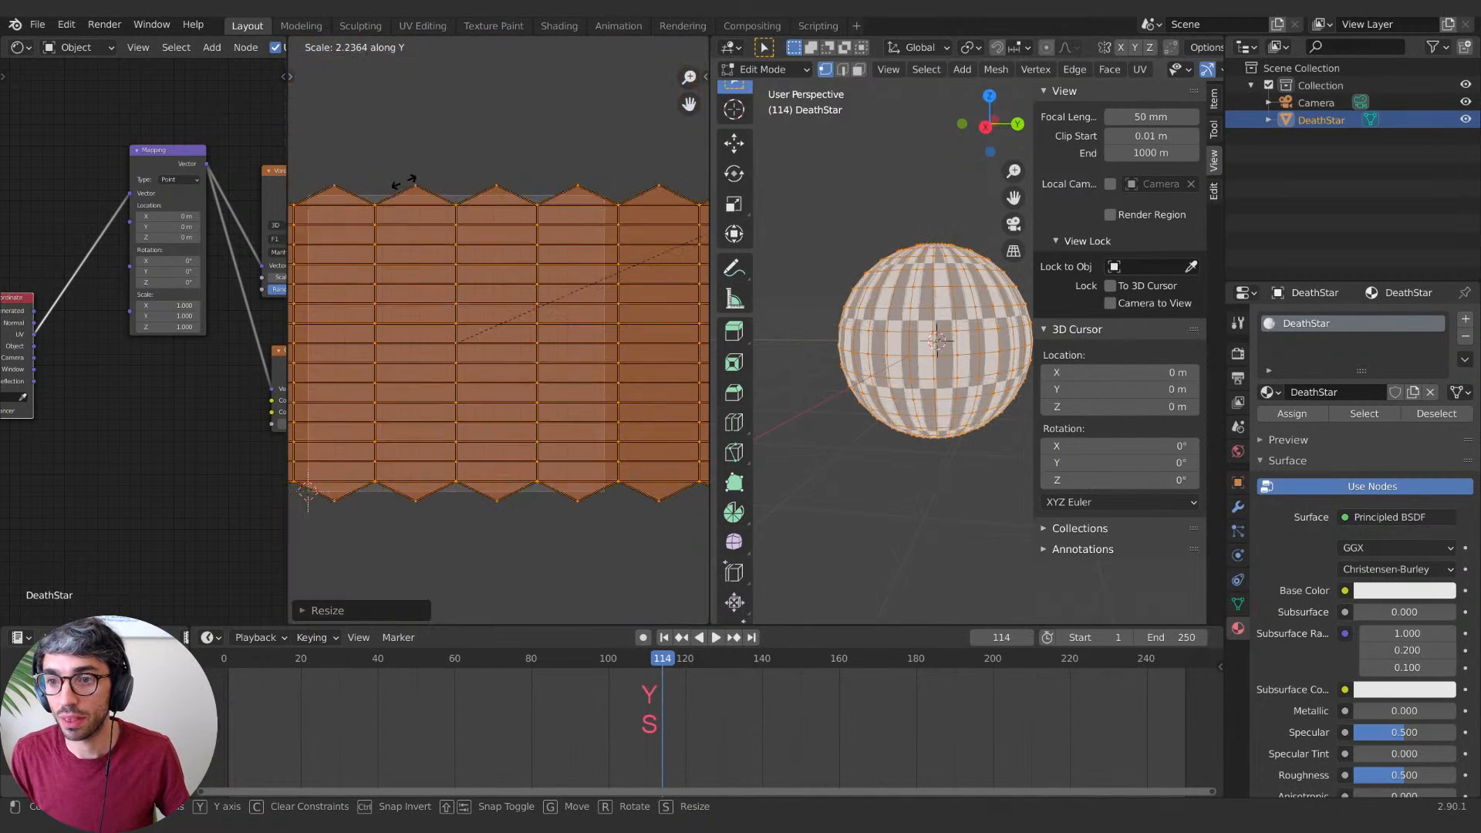
pyautogui.click(555, 294)
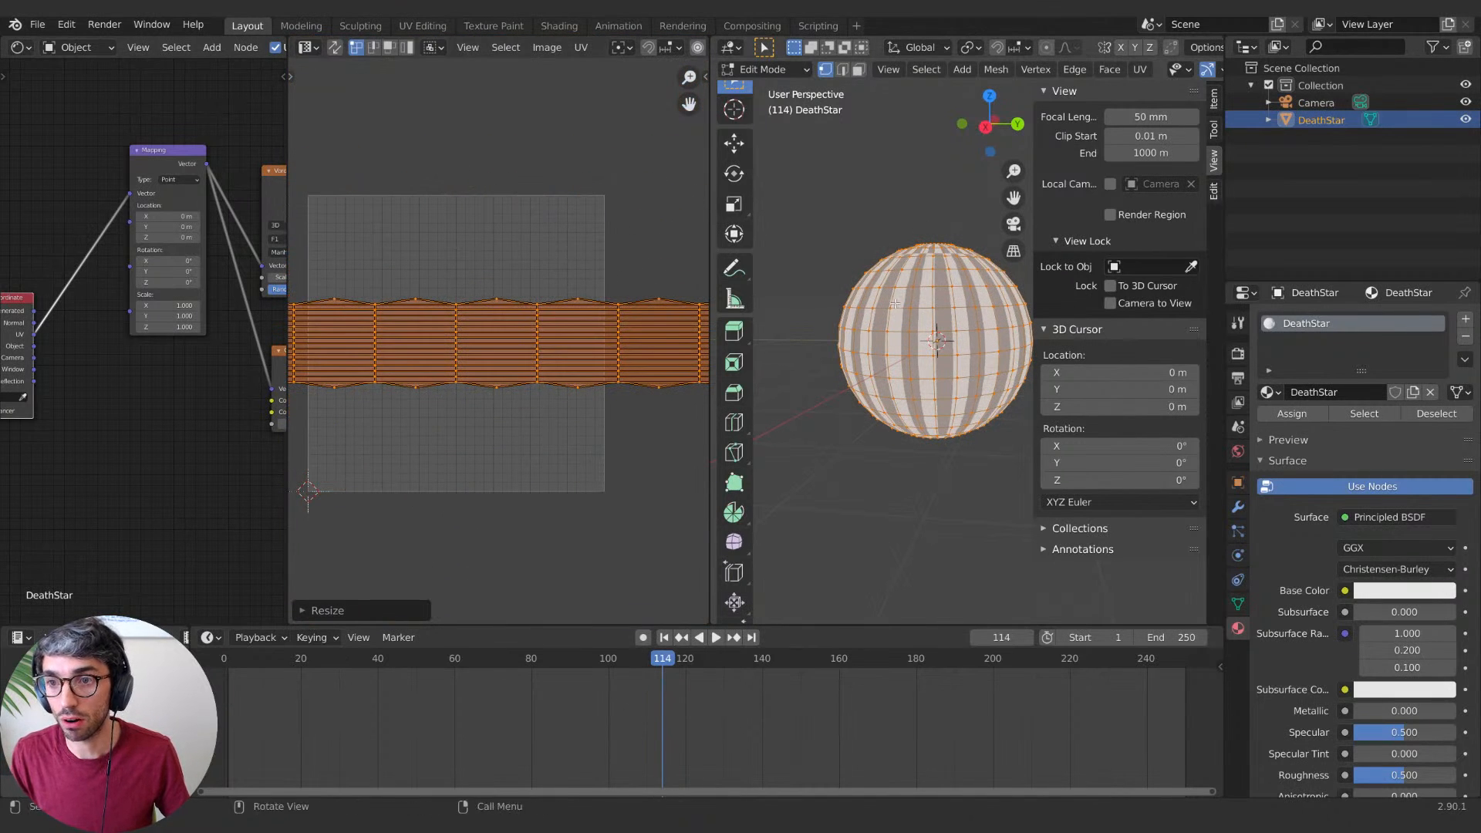
pyautogui.moveTo(887, 292); pyautogui.dragTo(988, 259, button='middle')
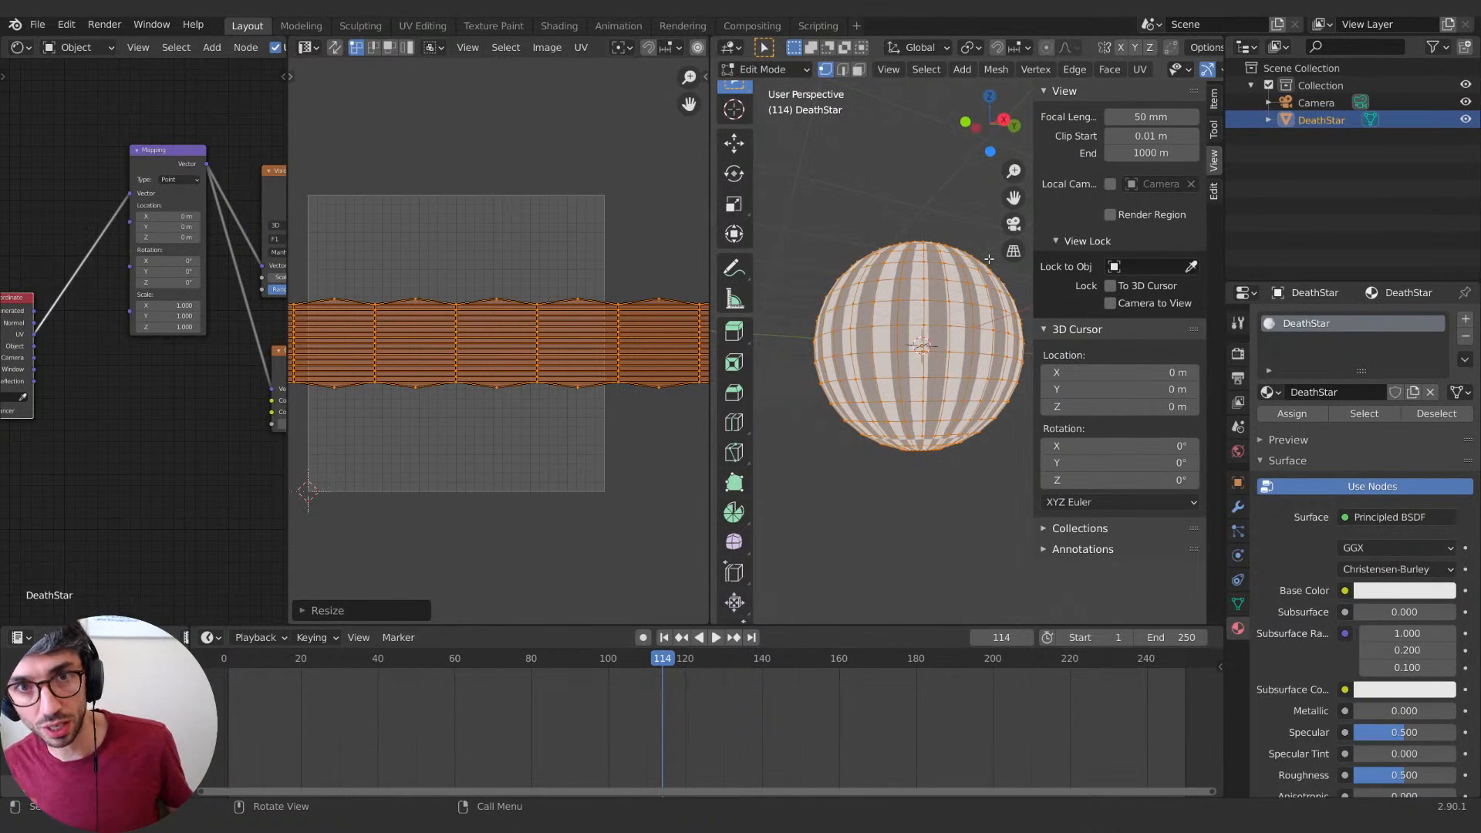
# Step: Undo all of the UV scaling and merge the UV Editor area back into the Shader Editor
pyautogui.hotkey('ctrl', 'z')
pyautogui.hotkey('ctrl', 'z')
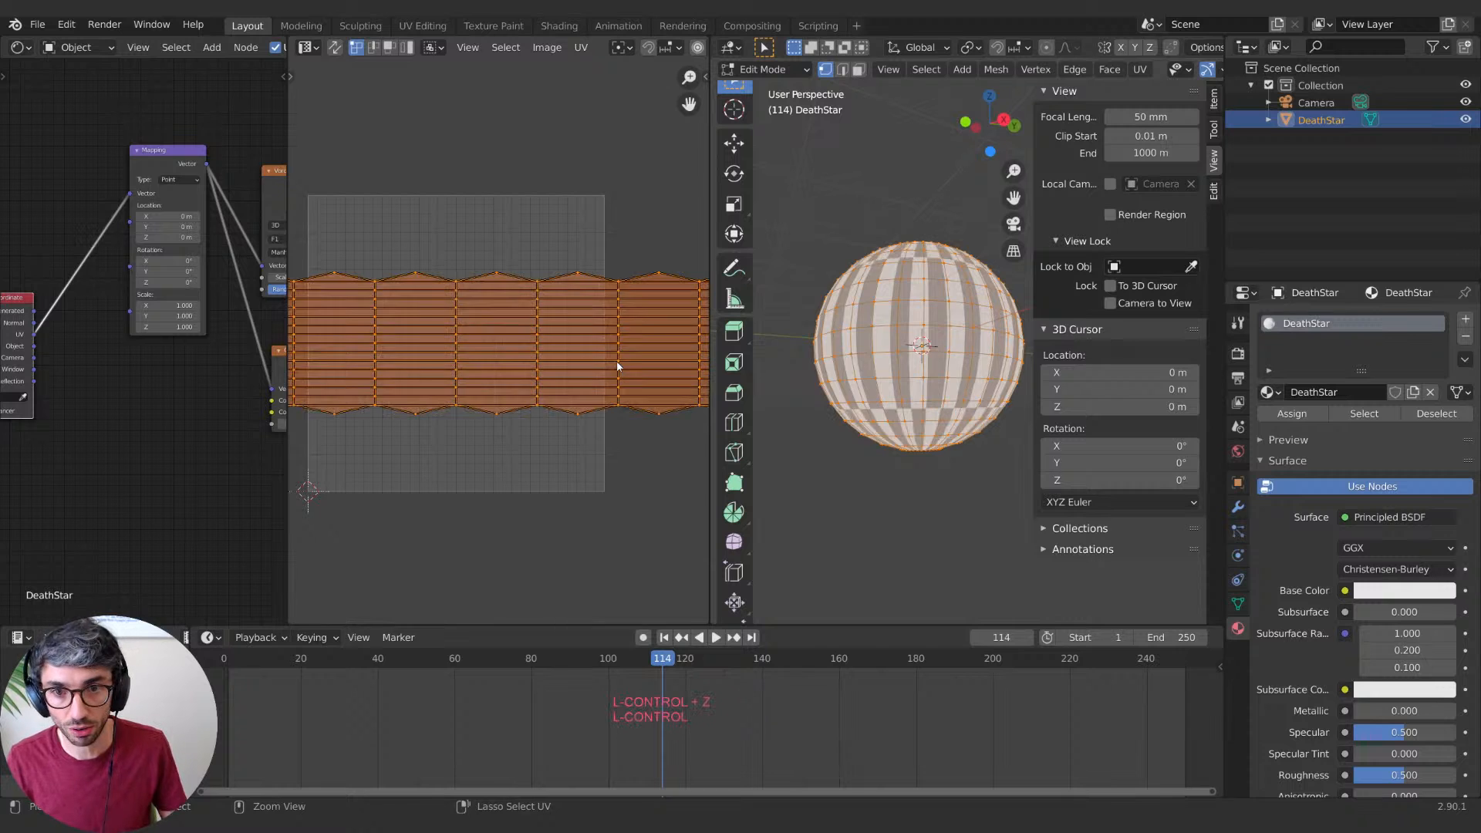
pyautogui.moveTo(159, 425); pyautogui.dragTo(113, 437, button='middle')
pyautogui.scroll(-3, 112, 437)
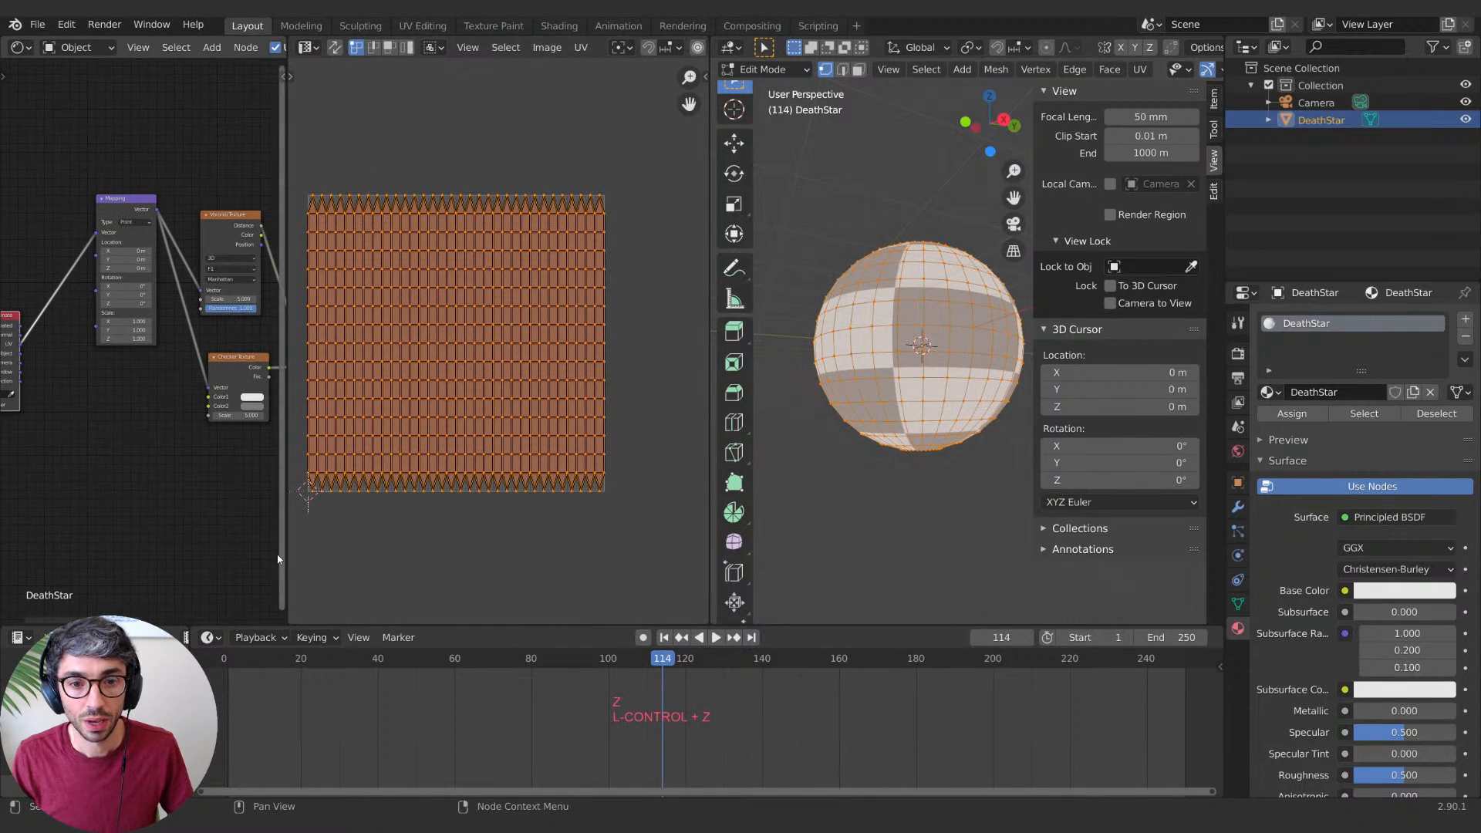
pyautogui.moveTo(282, 621); pyautogui.dragTo(713, 466)
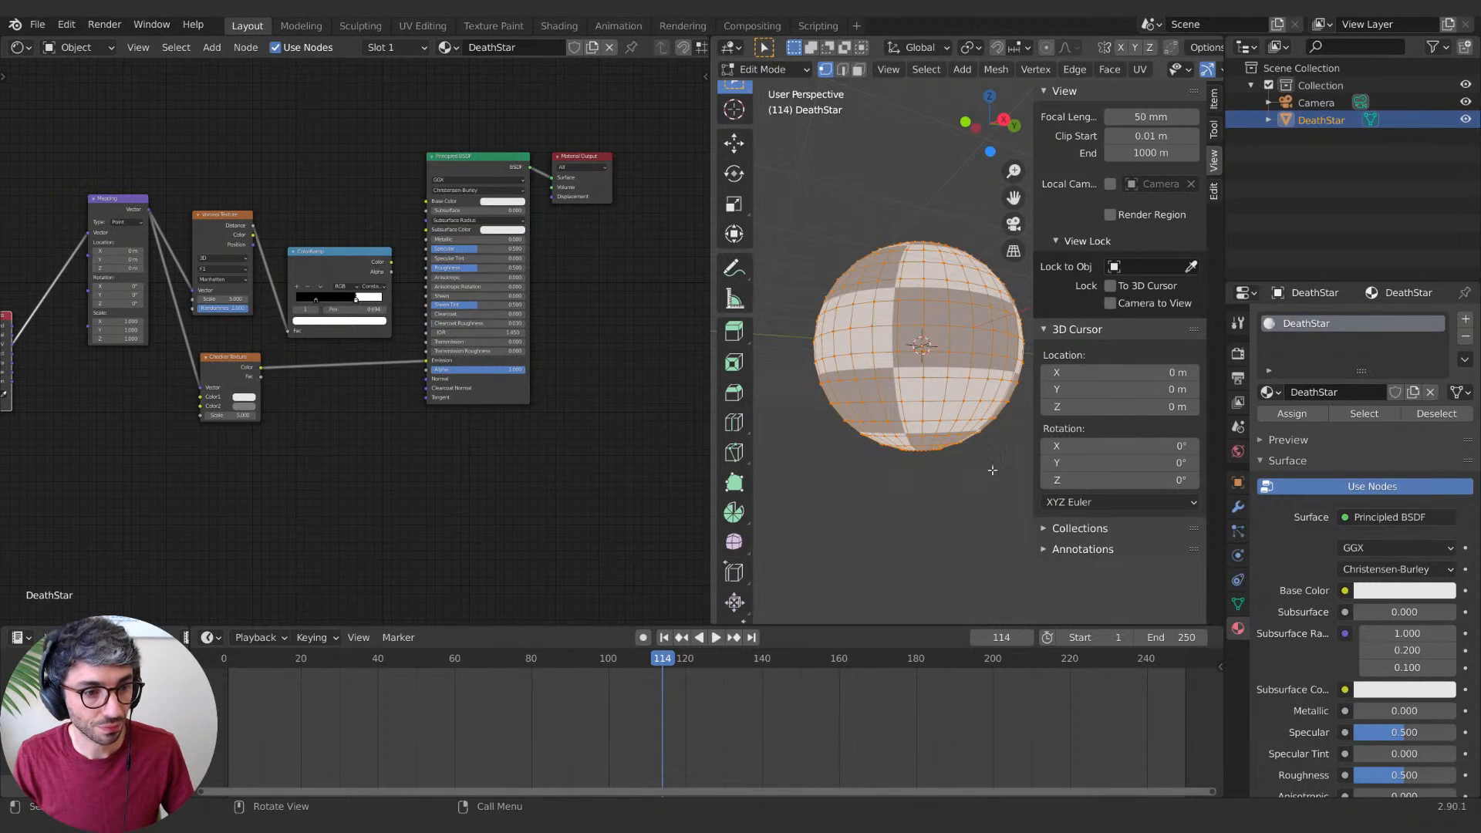
# Step: Return the sphere to Object Mode and delete the Texture Coordinate, Mapping, Voronoi Texture, ColorRamp and Checker Texture nodes
pyautogui.moveTo(969, 443); pyautogui.dragTo(919, 470, button='middle')
pyautogui.press('Tab')
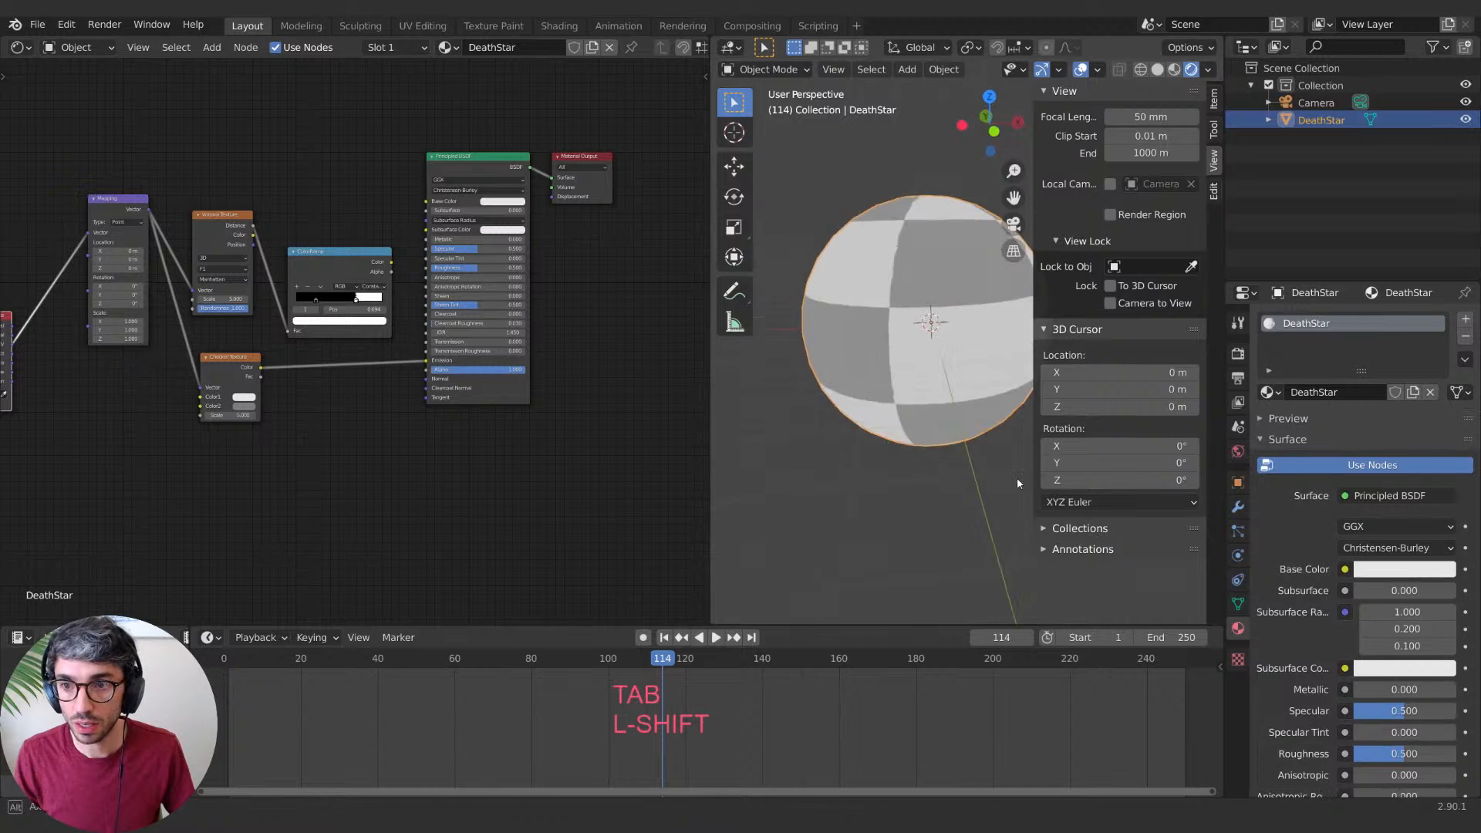
pyautogui.moveTo(1016, 479); pyautogui.dragTo(921, 432, button='middle')
pyautogui.moveTo(333, 469); pyautogui.dragTo(460, 532, button='middle')
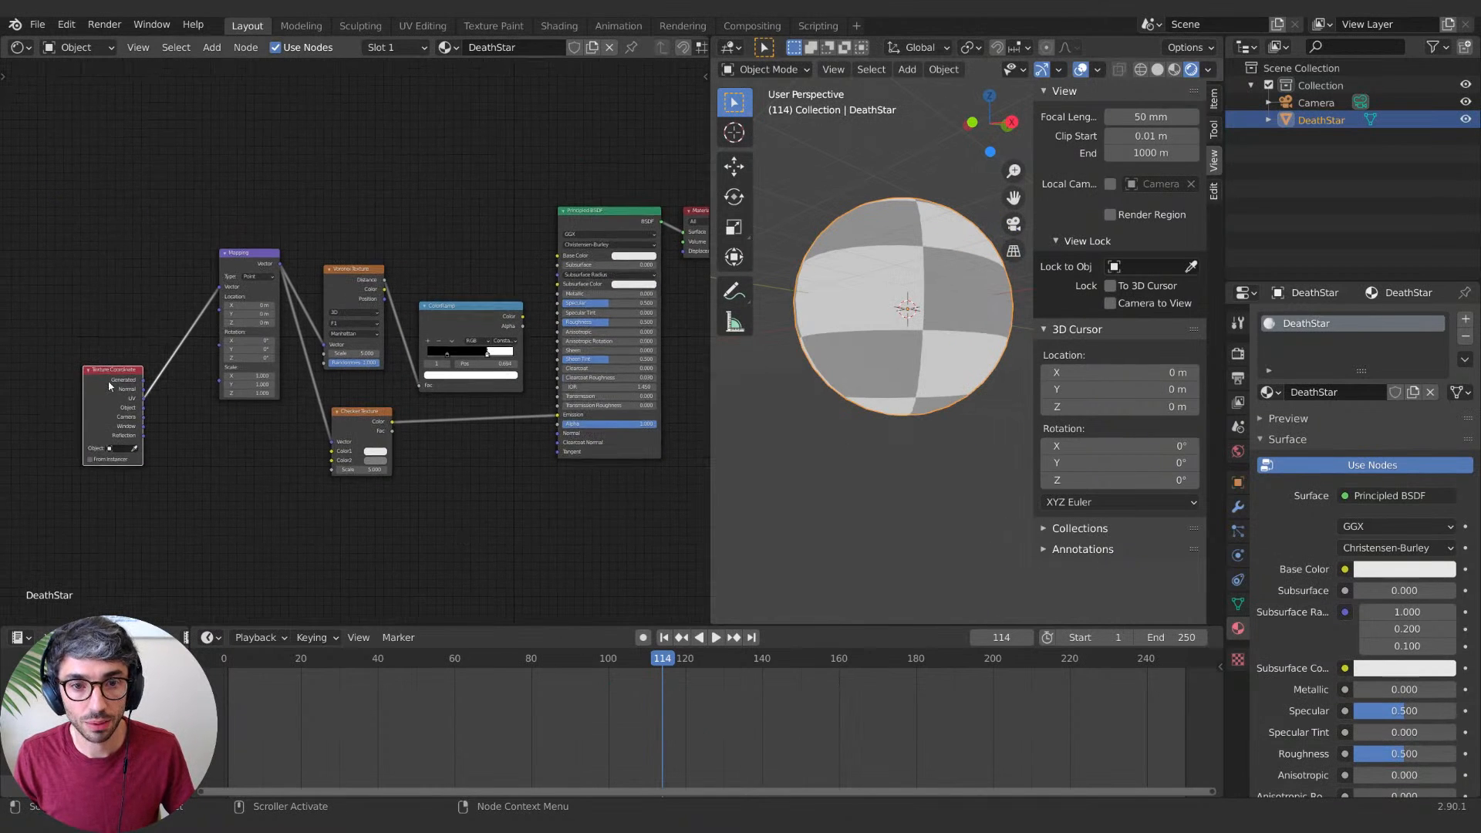
pyautogui.press('b')
pyautogui.moveTo(59, 193); pyautogui.dragTo(493, 523)
pyautogui.press('Delete')
pyautogui.moveTo(489, 522); pyautogui.dragTo(352, 546, button='middle')
# Step: Put the sphere in Edit Mode and compare its mesh with the Death Star reference image in the browser
pyautogui.moveTo(857, 381); pyautogui.dragTo(899, 523, button='middle')
pyautogui.press('Tab')
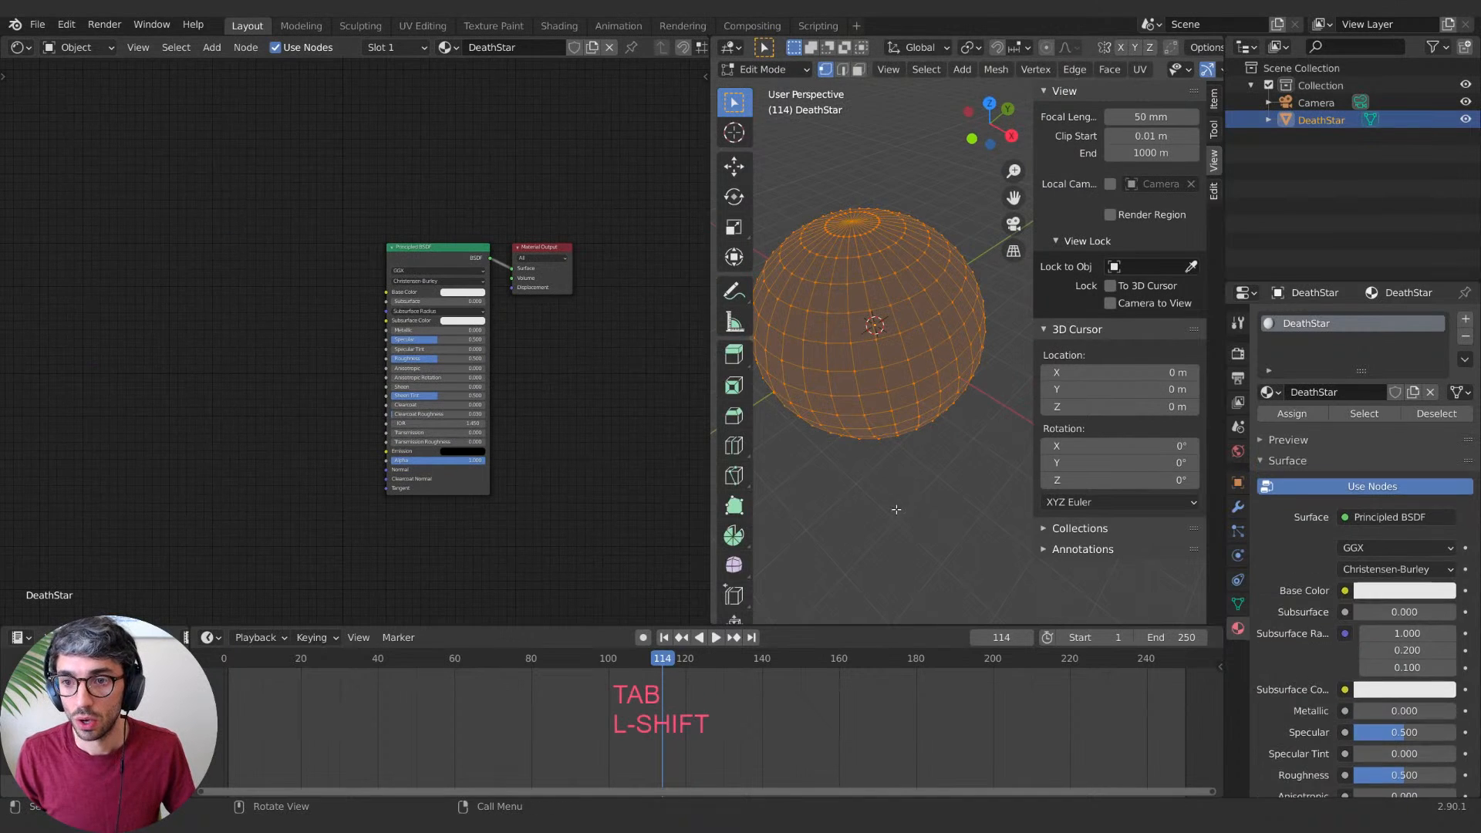
pyautogui.press('Tab')
pyautogui.press('Tab')
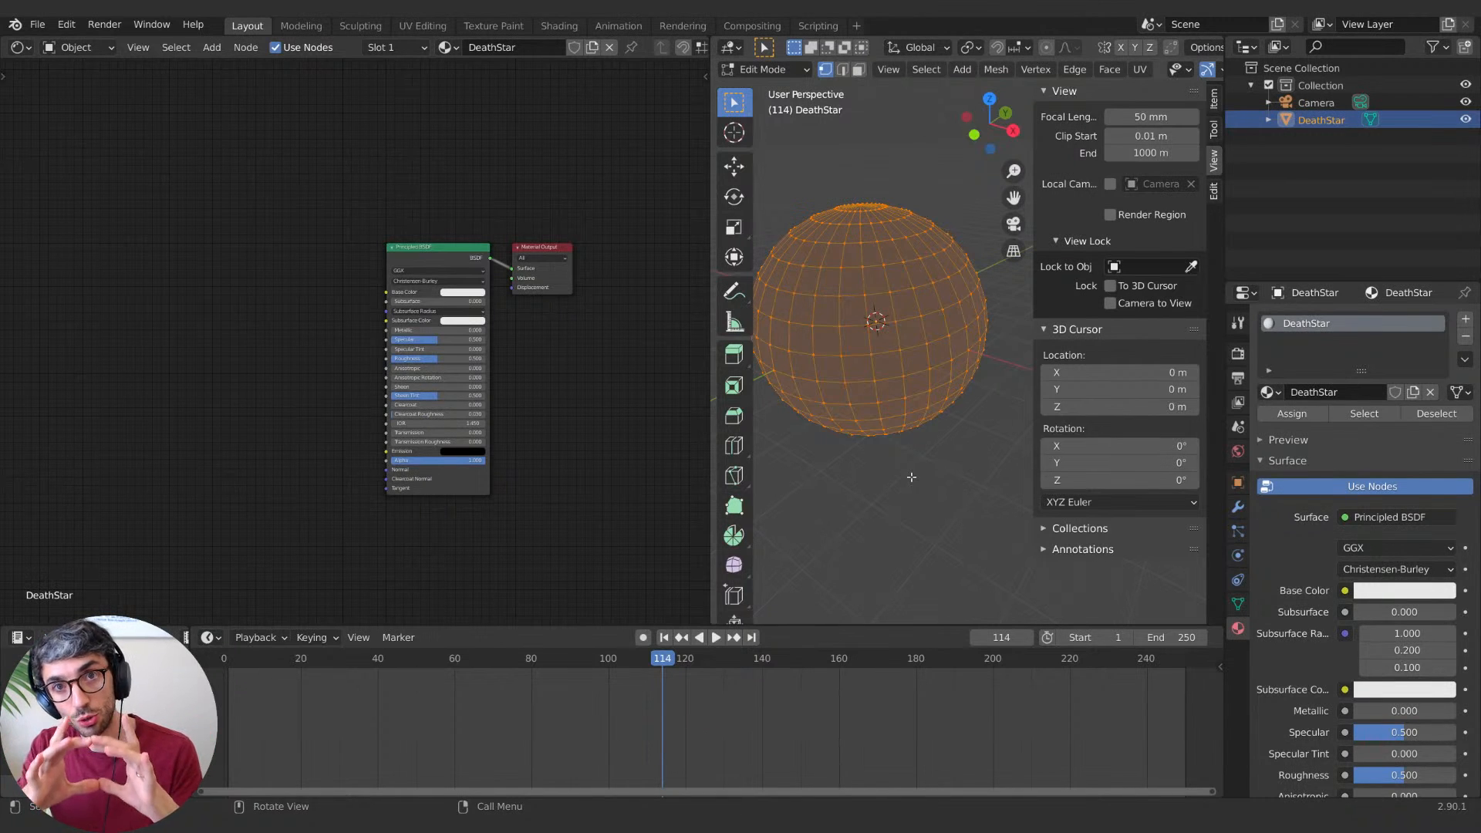
pyautogui.hotkey('alt', 'Tab')
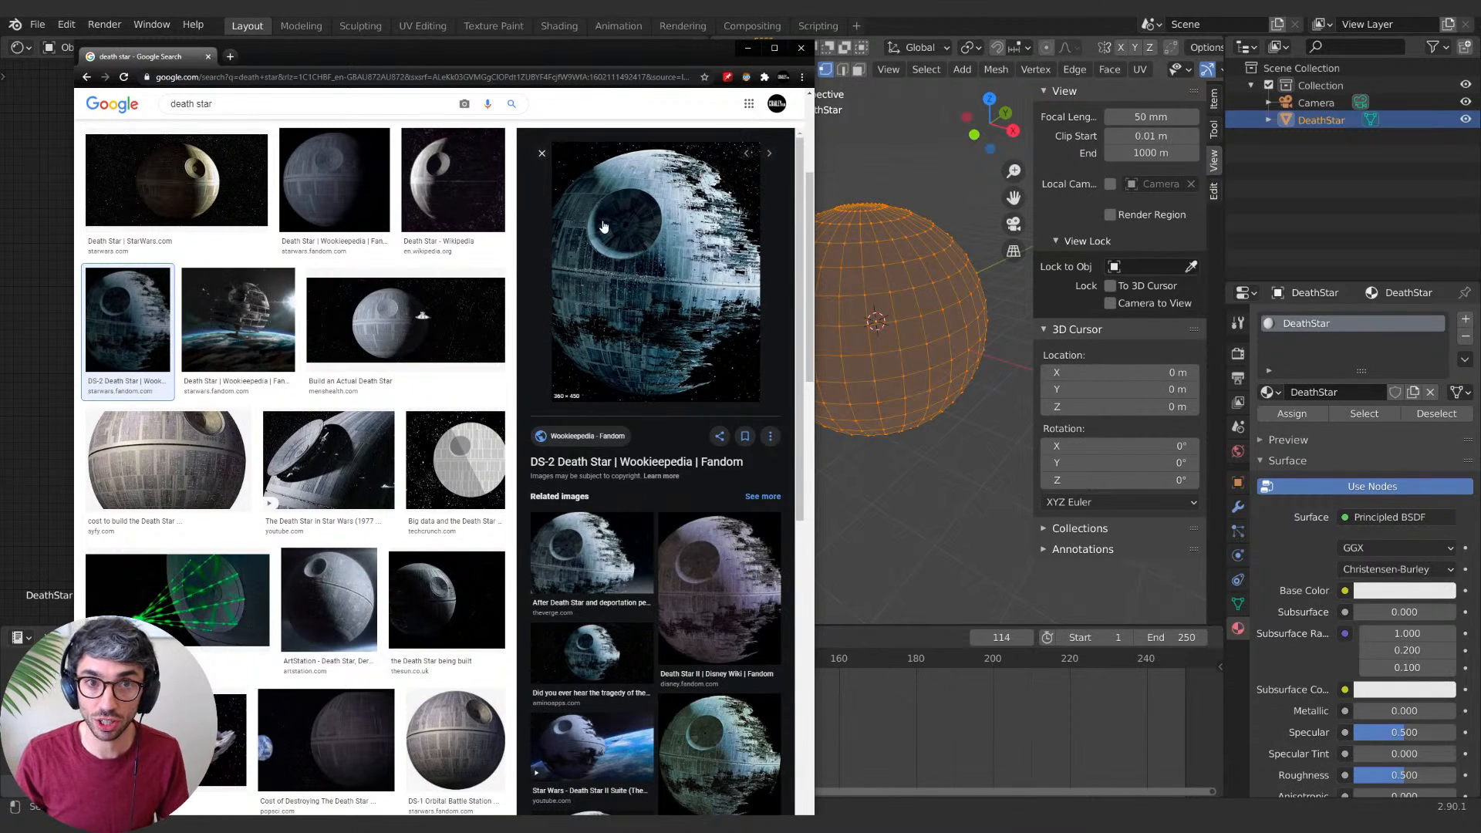
pyautogui.moveTo(599, 57); pyautogui.dragTo(0, 92)
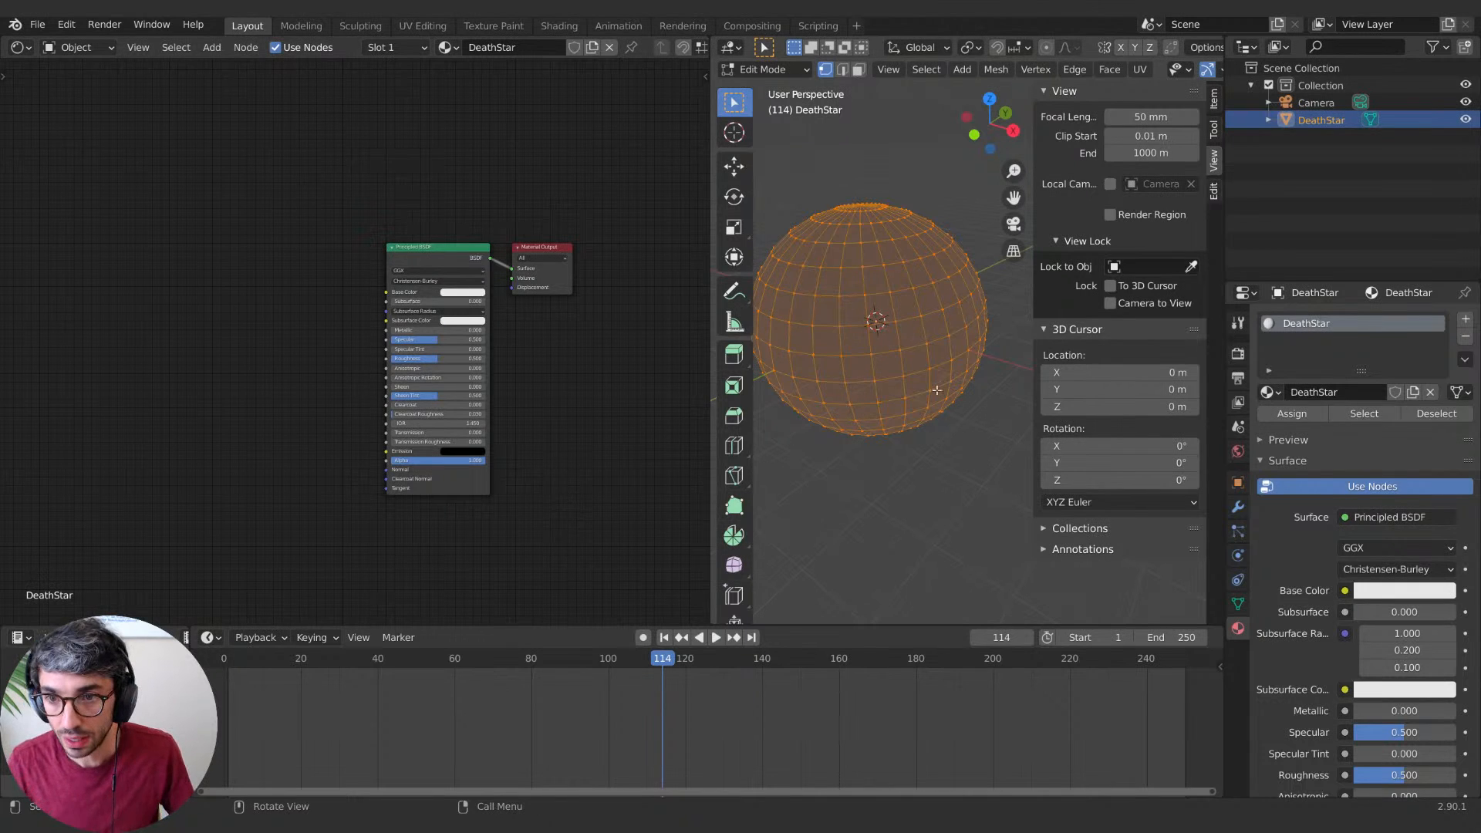
# Step: Add a Subdivision Surface modifier to the sphere with viewport level 2 and display it on the editing cage
pyautogui.moveTo(843, 385); pyautogui.dragTo(887, 381, button='middle')
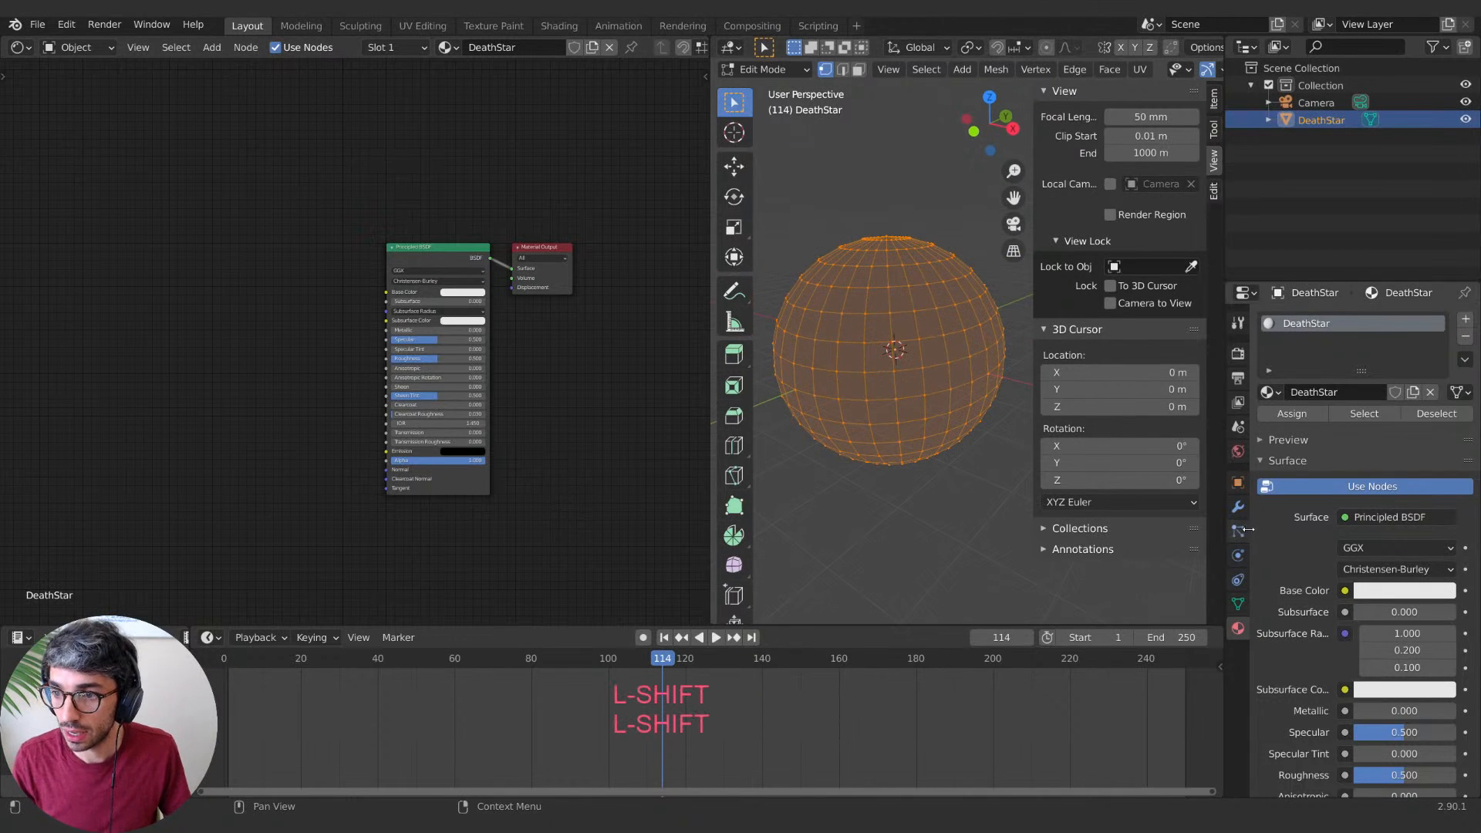
pyautogui.click(1237, 506)
pyautogui.click(1316, 319)
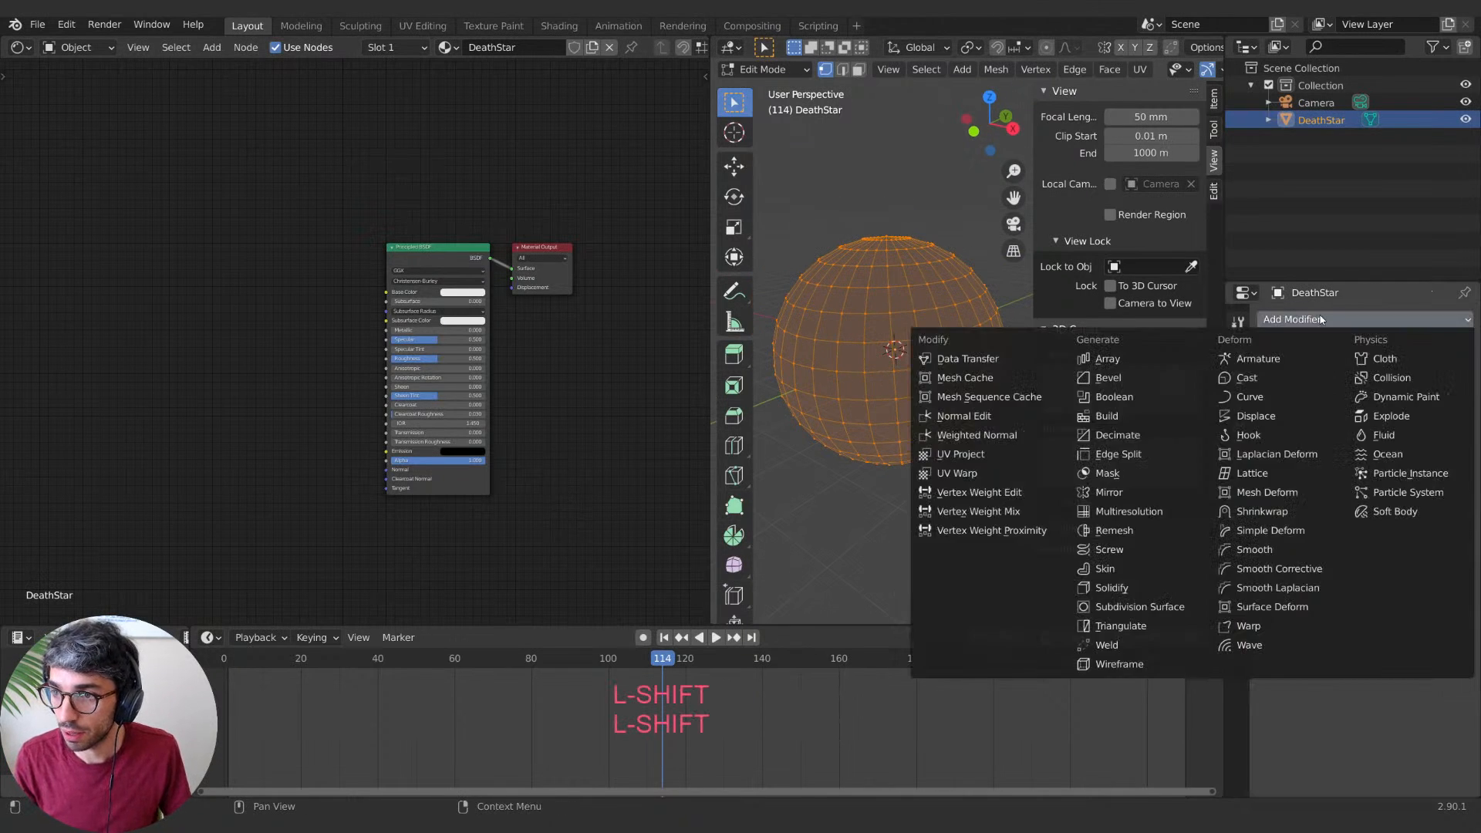
pyautogui.click(1145, 608)
pyautogui.click(1445, 396)
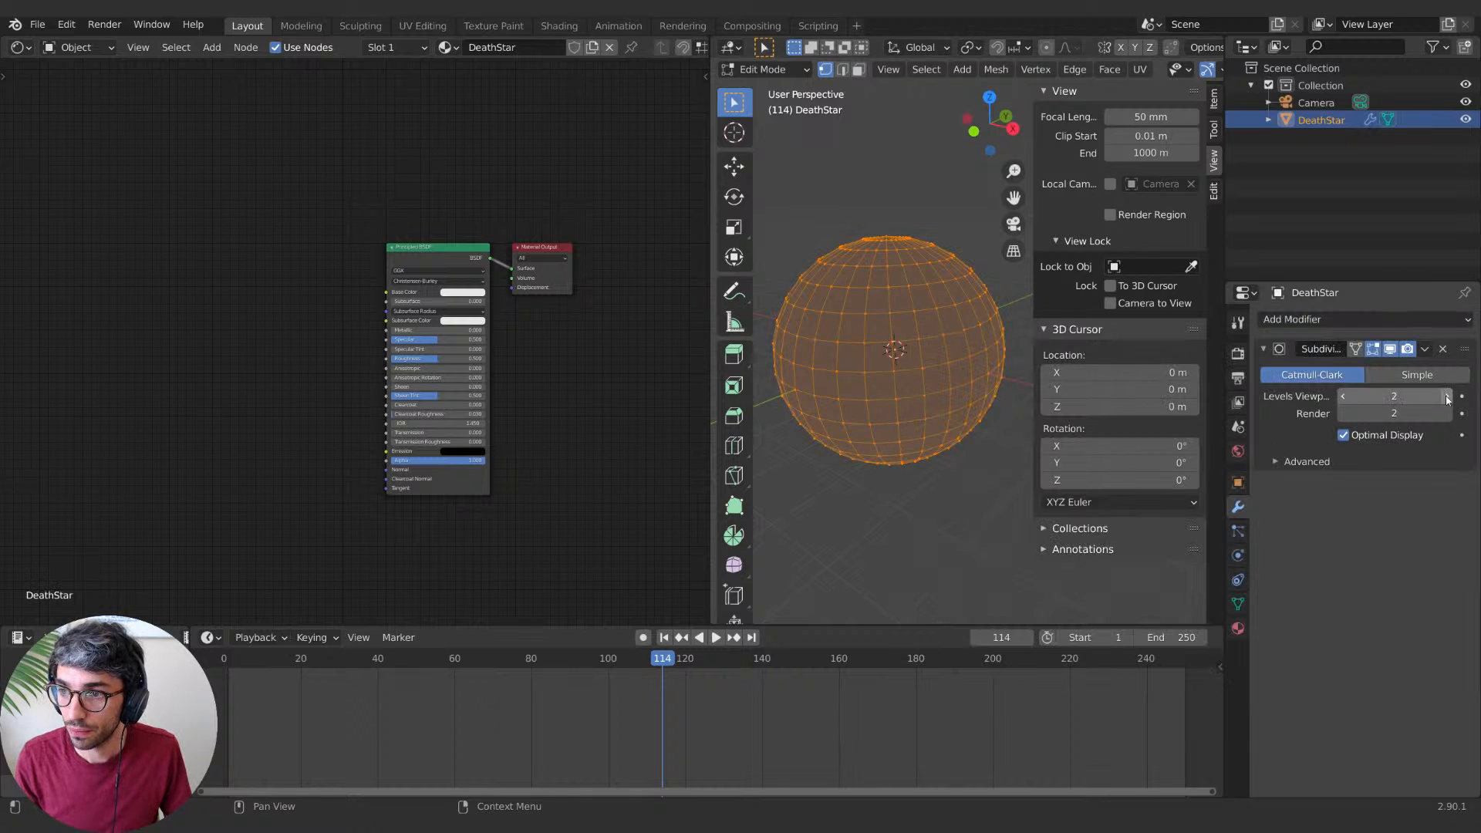
pyautogui.click(1355, 349)
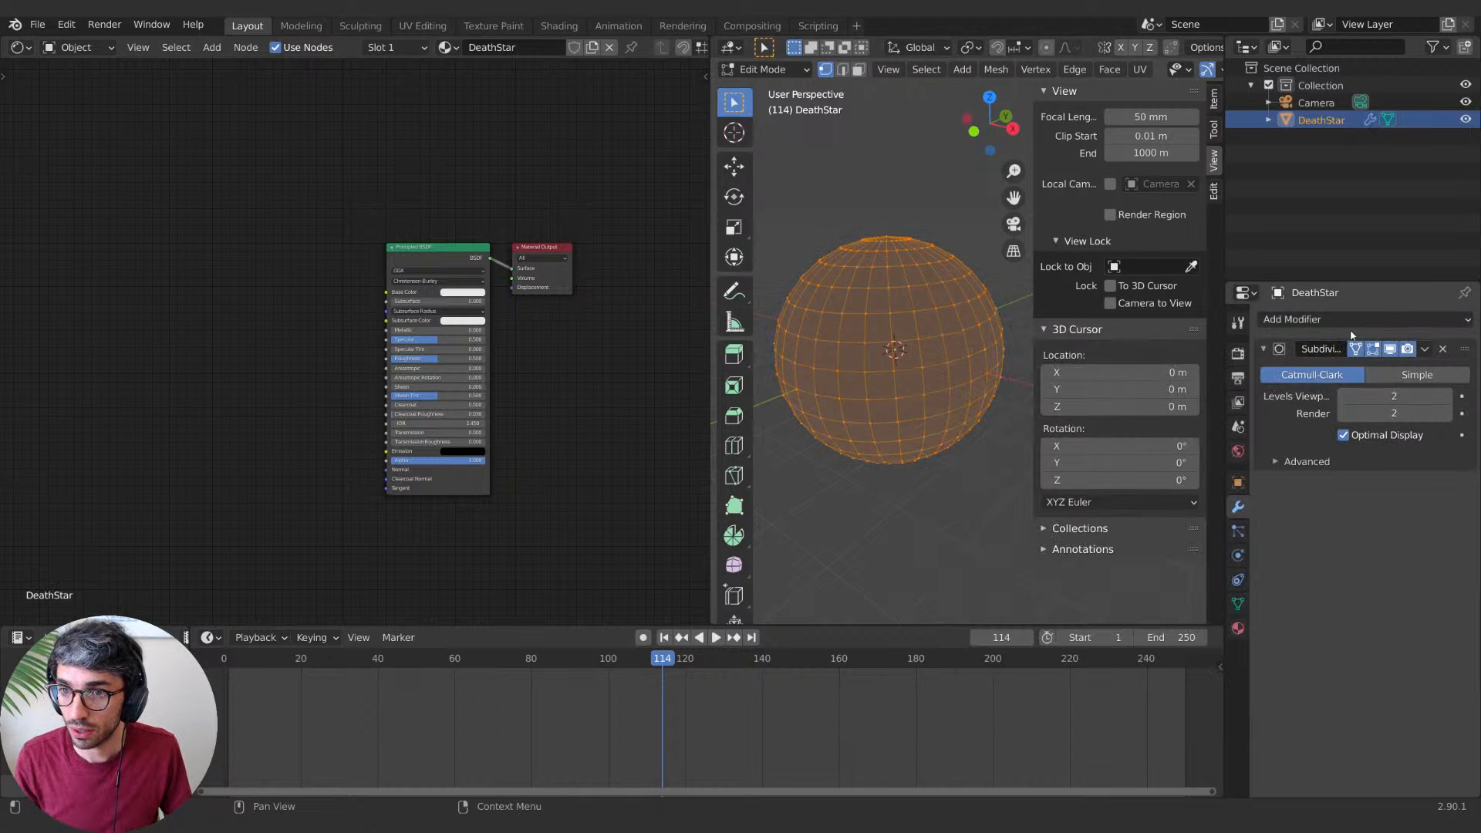
# Step: Hide the 3D viewport's sidebar and widen the viewport into the Shader Editor's space
pyautogui.scroll(4, 920, 355)
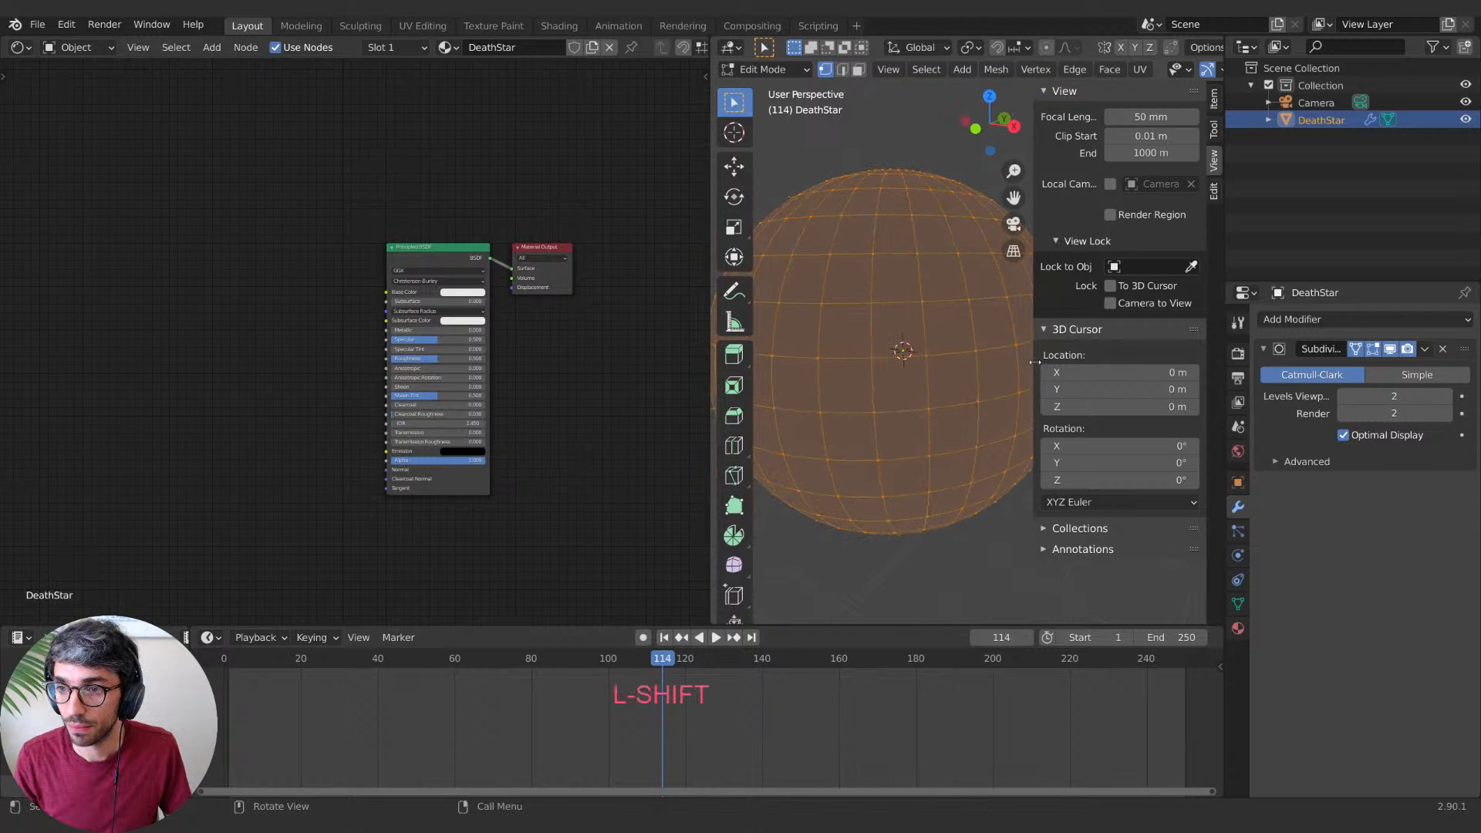
pyautogui.press('n')
pyautogui.moveTo(711, 463); pyautogui.dragTo(432, 509)
pyautogui.scroll(-1, 746, 433)
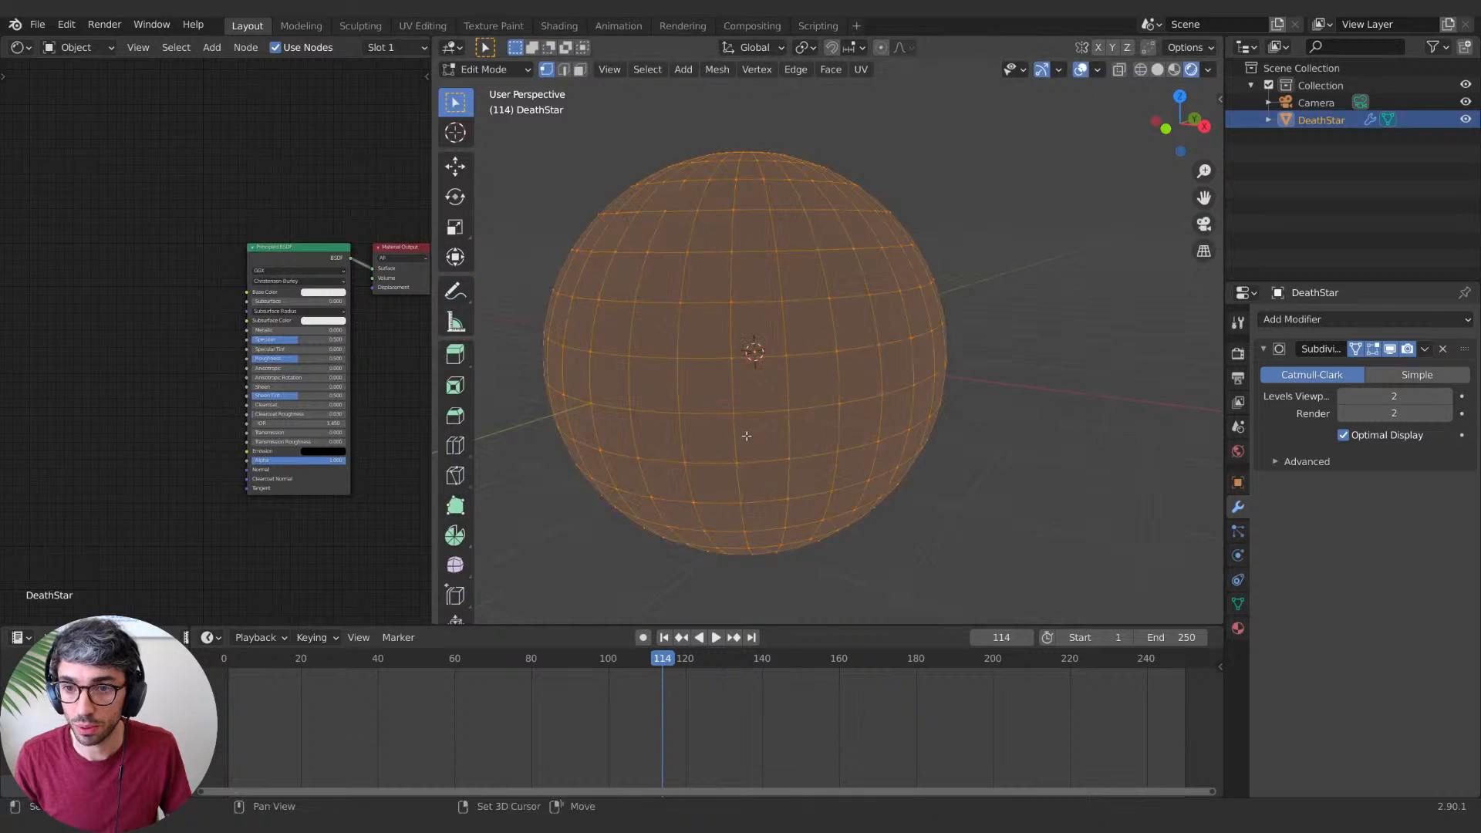
pyautogui.keyDown('shift'); pyautogui.moveTo(760, 428); pyautogui.dragTo(882, 416, button='middle'); pyautogui.keyUp('shift')
# Step: Remove the Subdivision Surface modifier and undo back to the sphere in Object Mode
pyautogui.click(1343, 395)
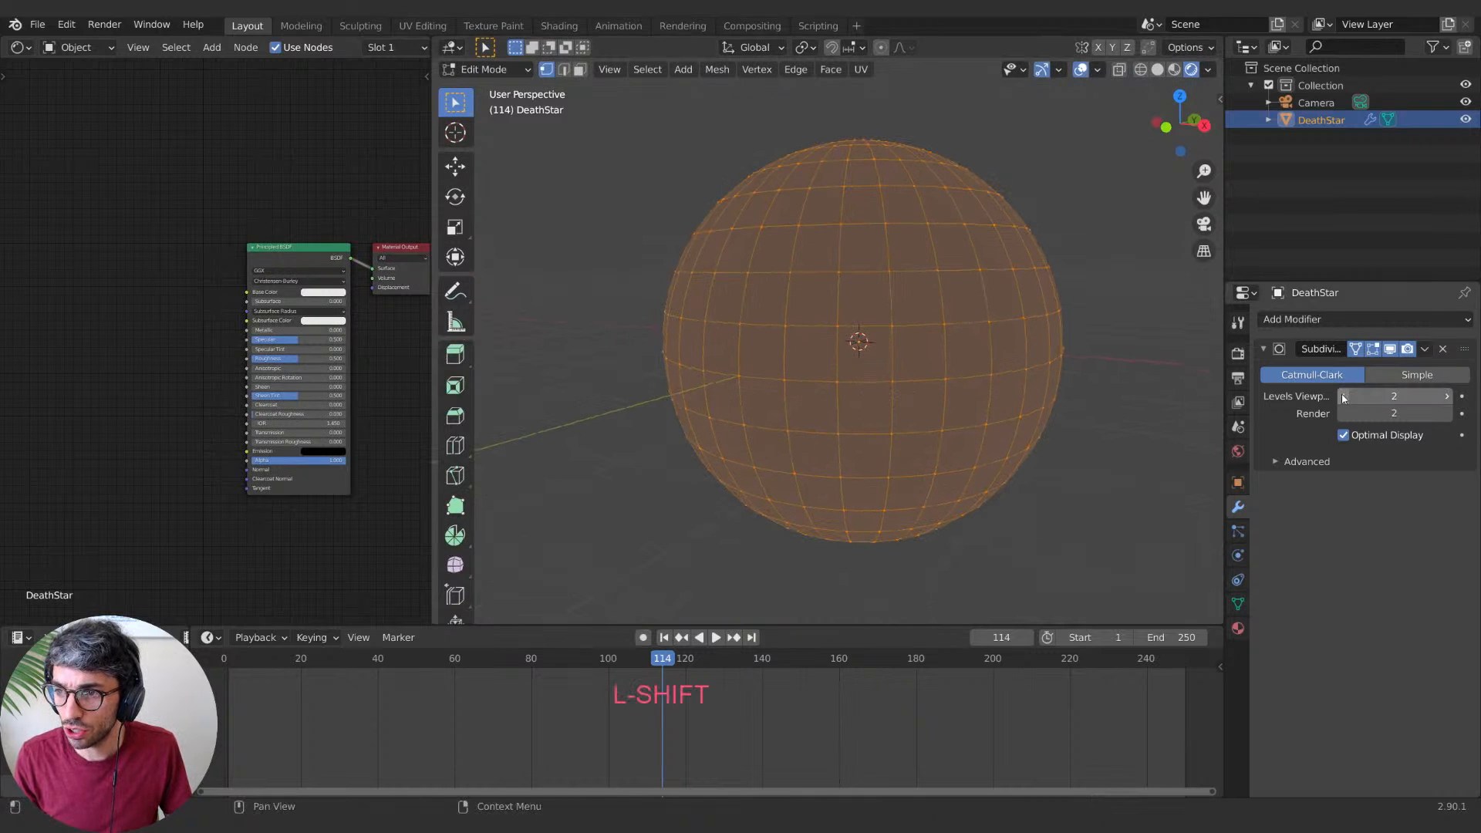
pyautogui.click(1442, 348)
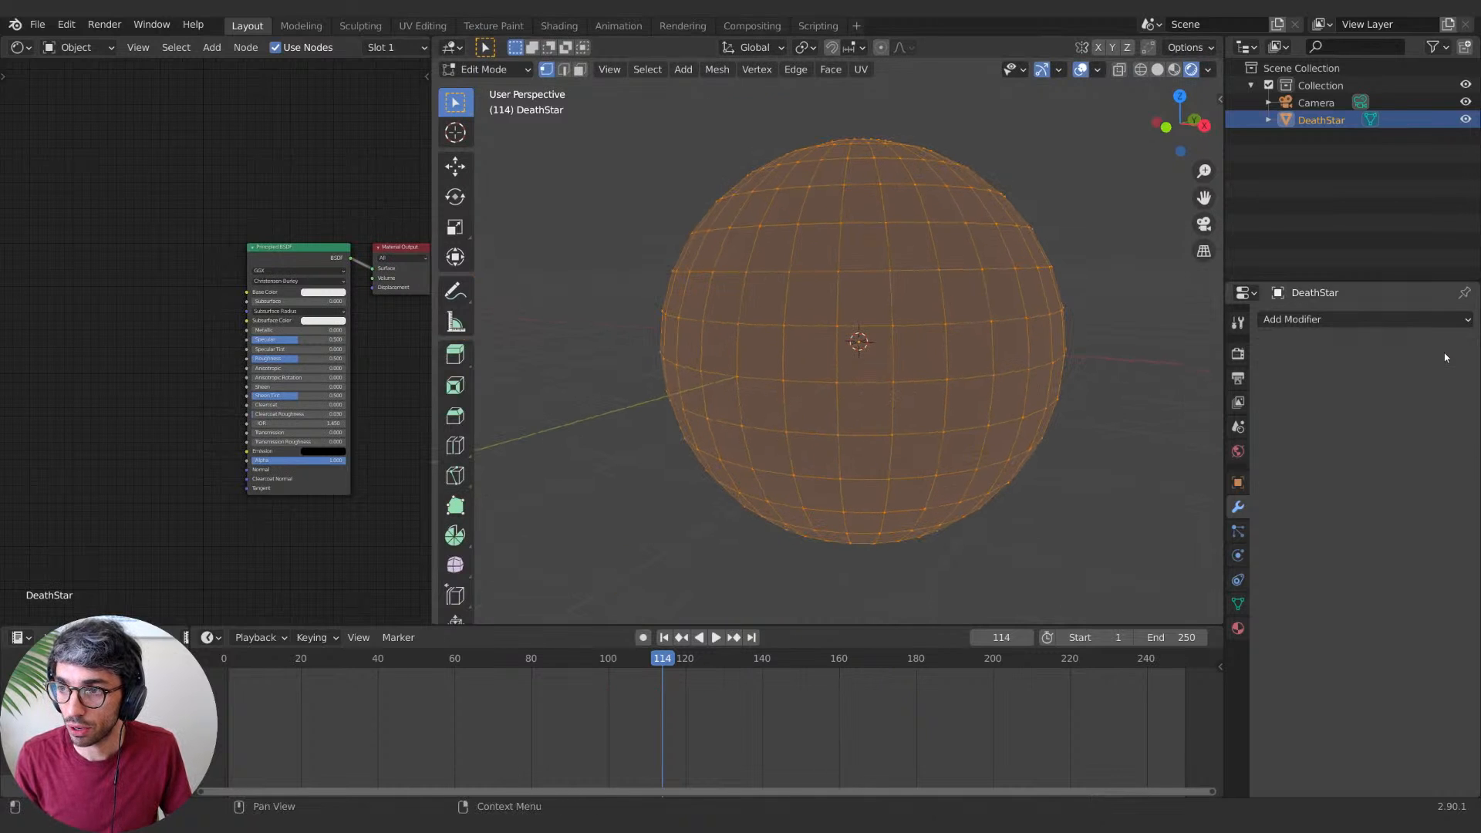
pyautogui.click(1412, 319)
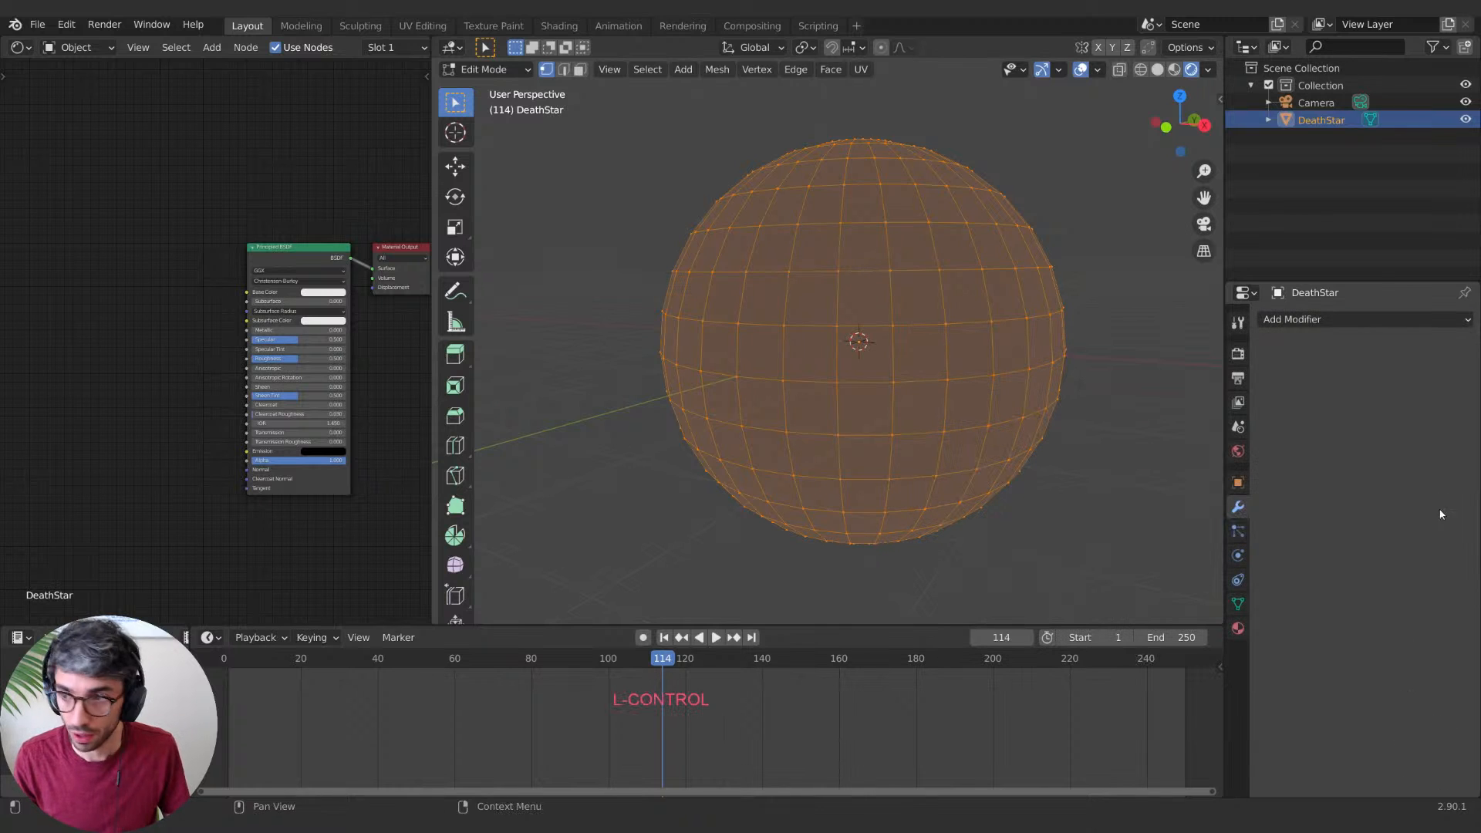
pyautogui.hotkey('ctrl', 'z')
pyautogui.hotkey('ctrl', 'z')
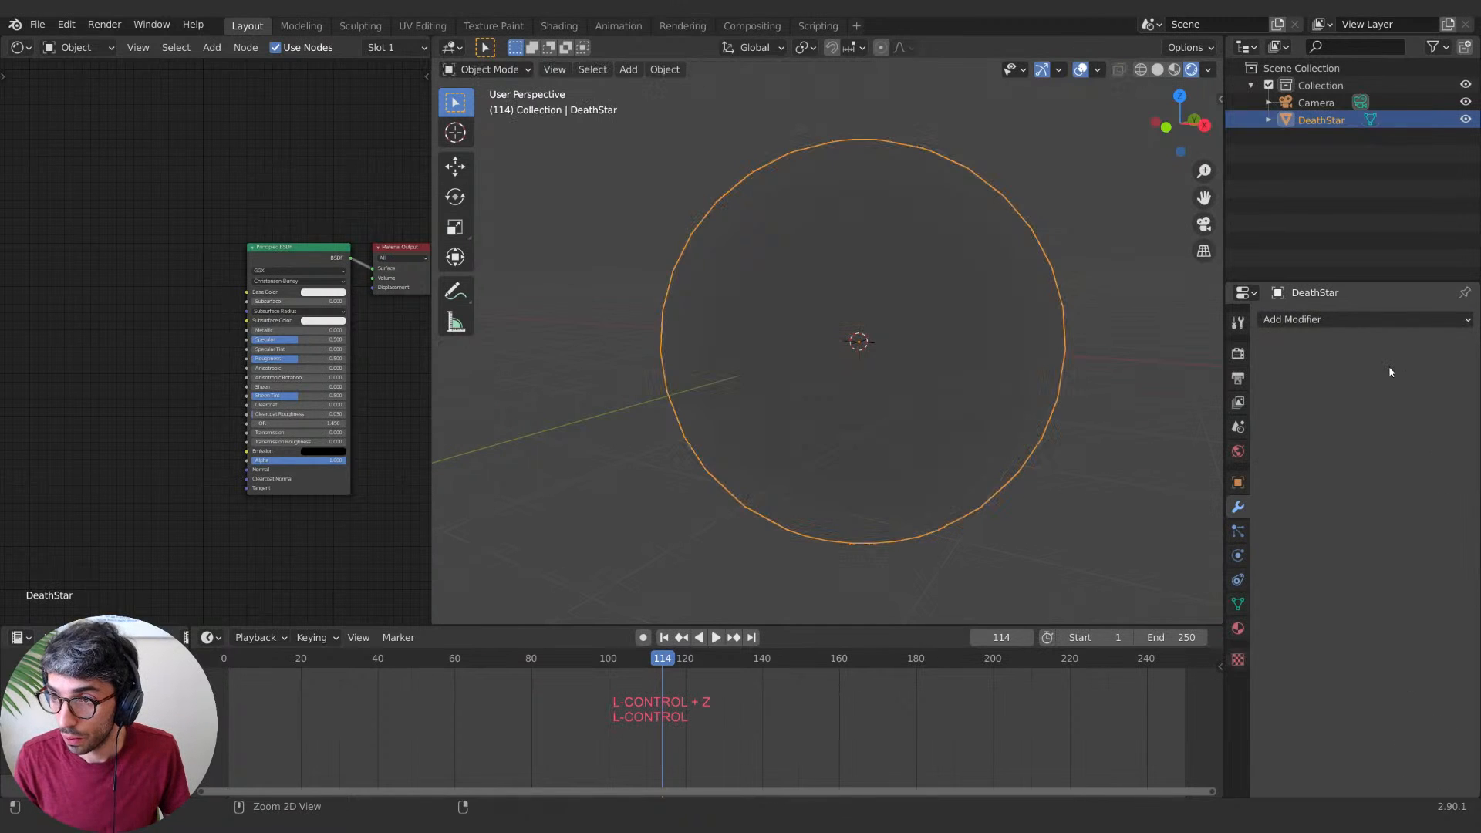
pyautogui.hotkey('ctrl', 'z')
pyautogui.hotkey('ctrl', 'z')
# Step: Add a Subdivision Surface modifier with viewport level 1 to the sphere and apply it to the mesh
pyautogui.click(1384, 319)
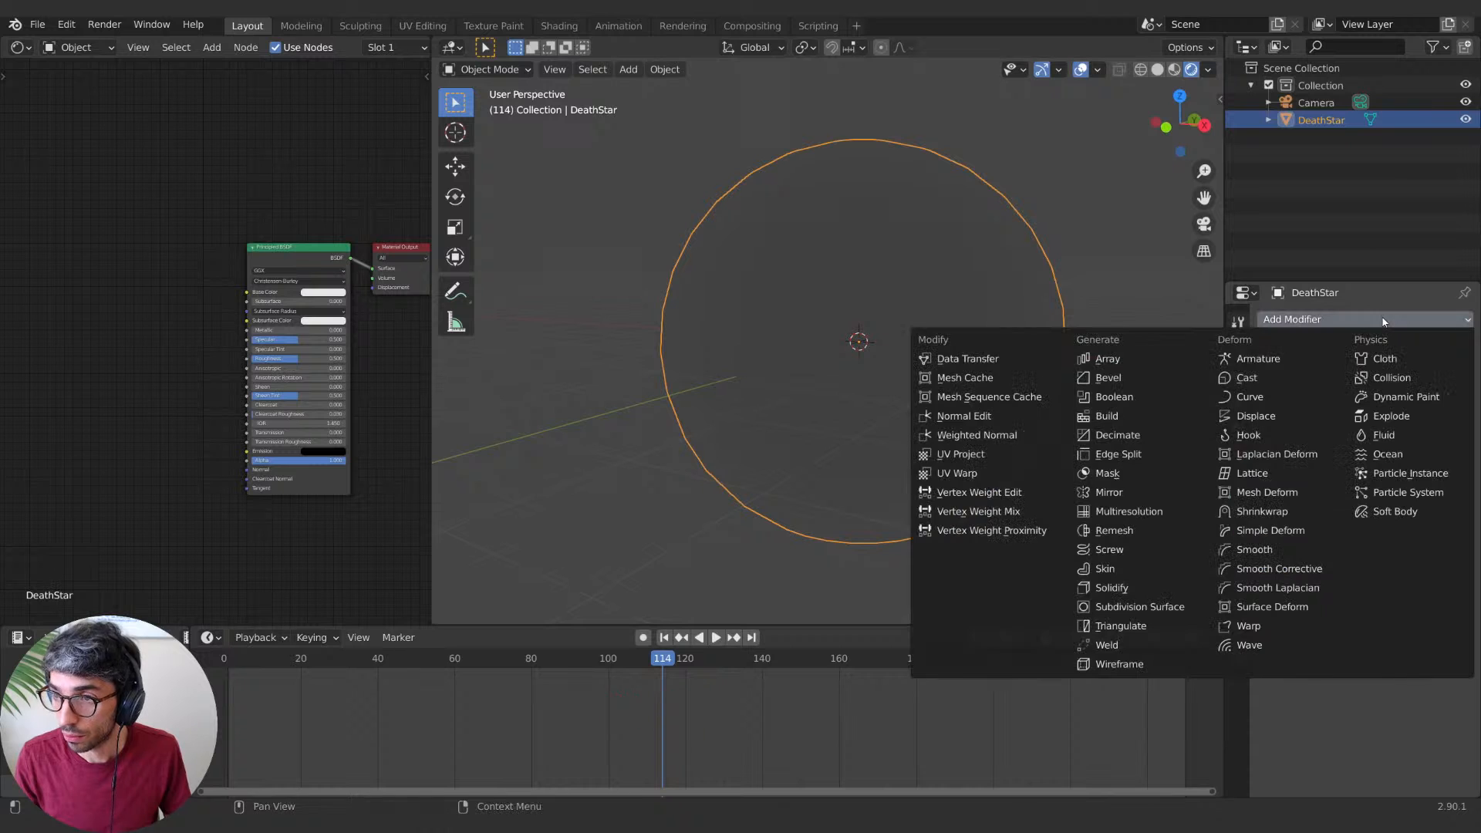
pyautogui.click(1356, 320)
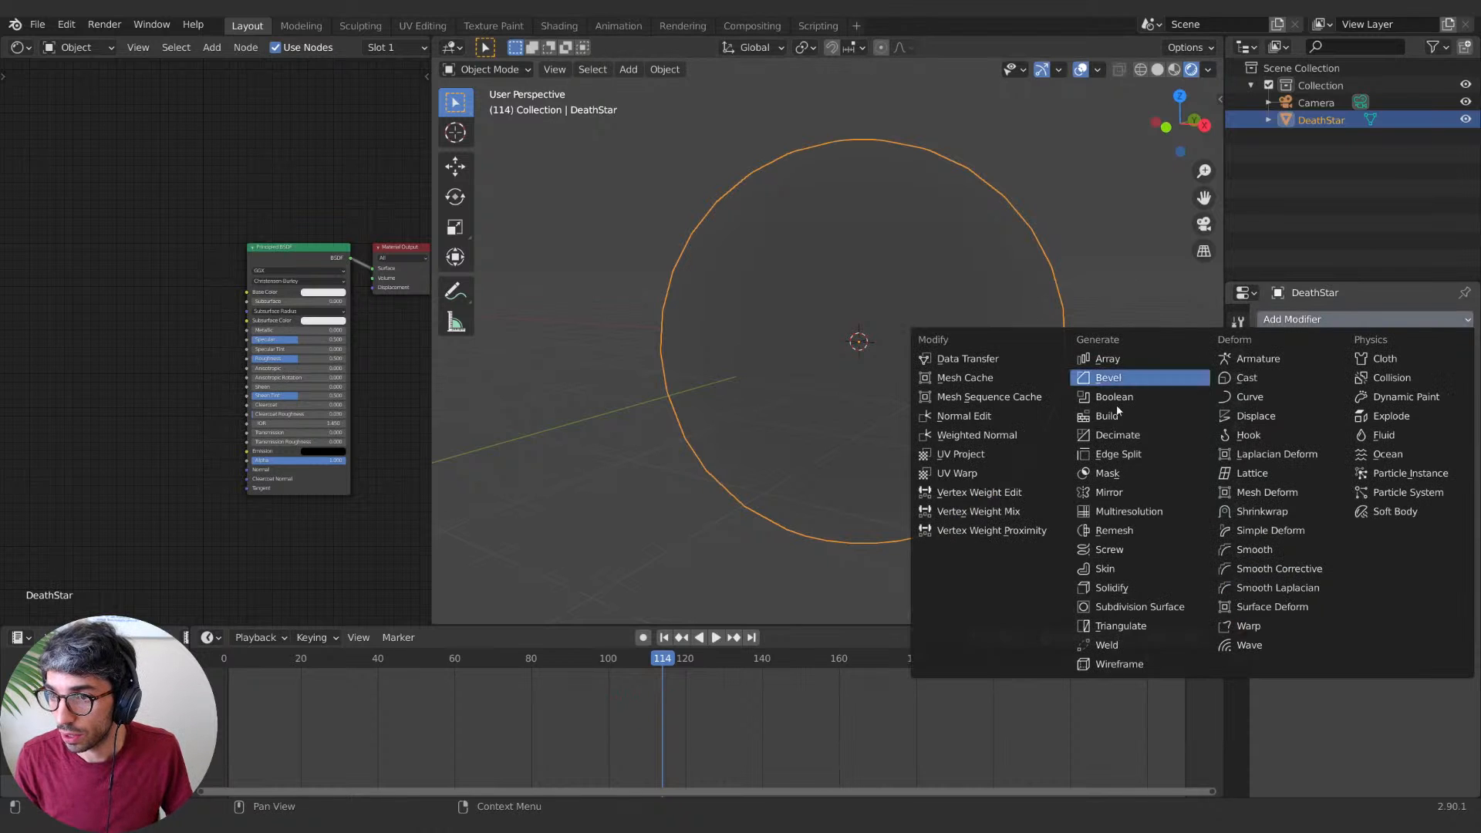
pyautogui.click(1122, 599)
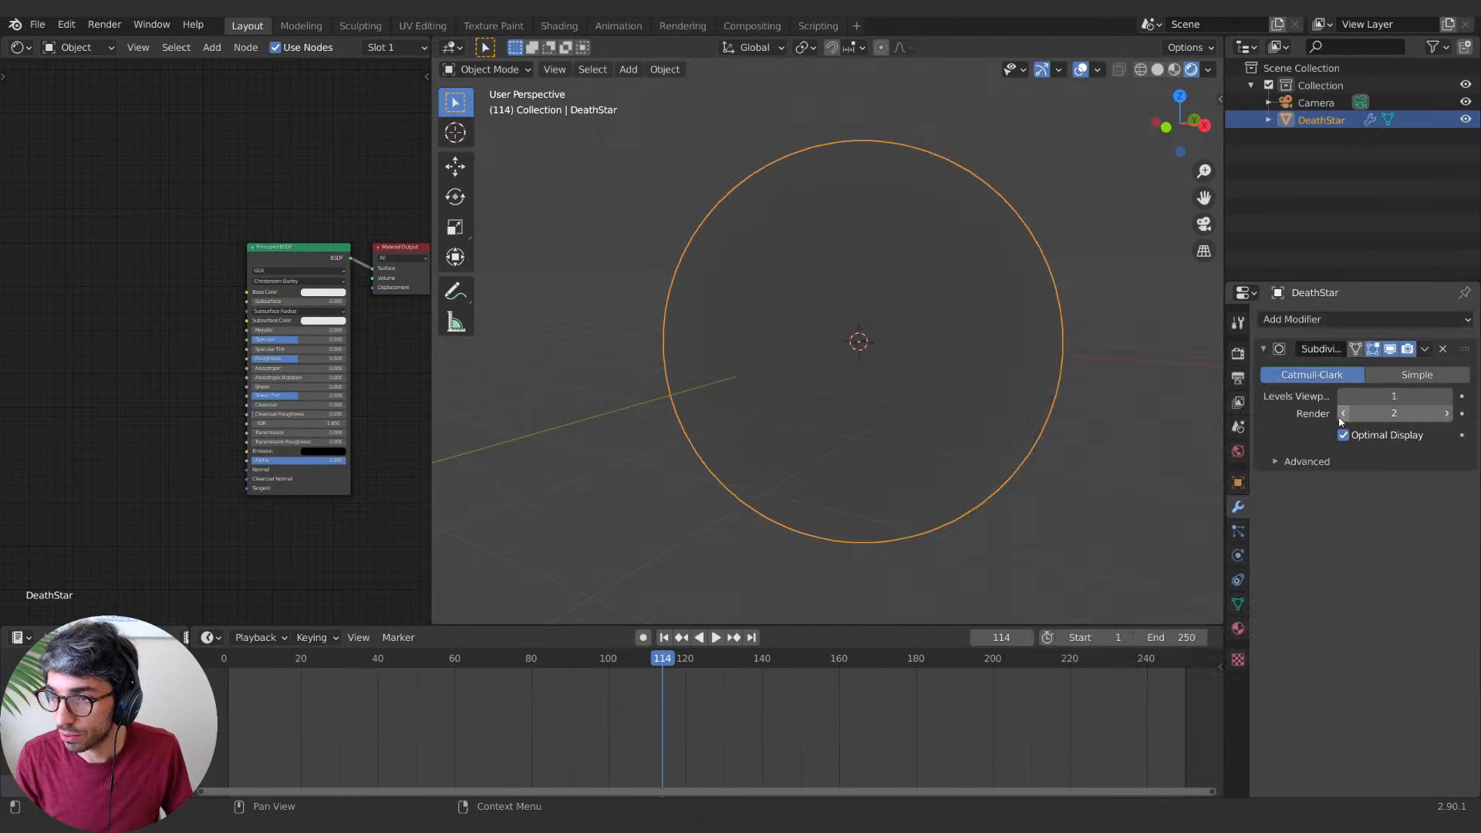
pyautogui.click(1426, 349)
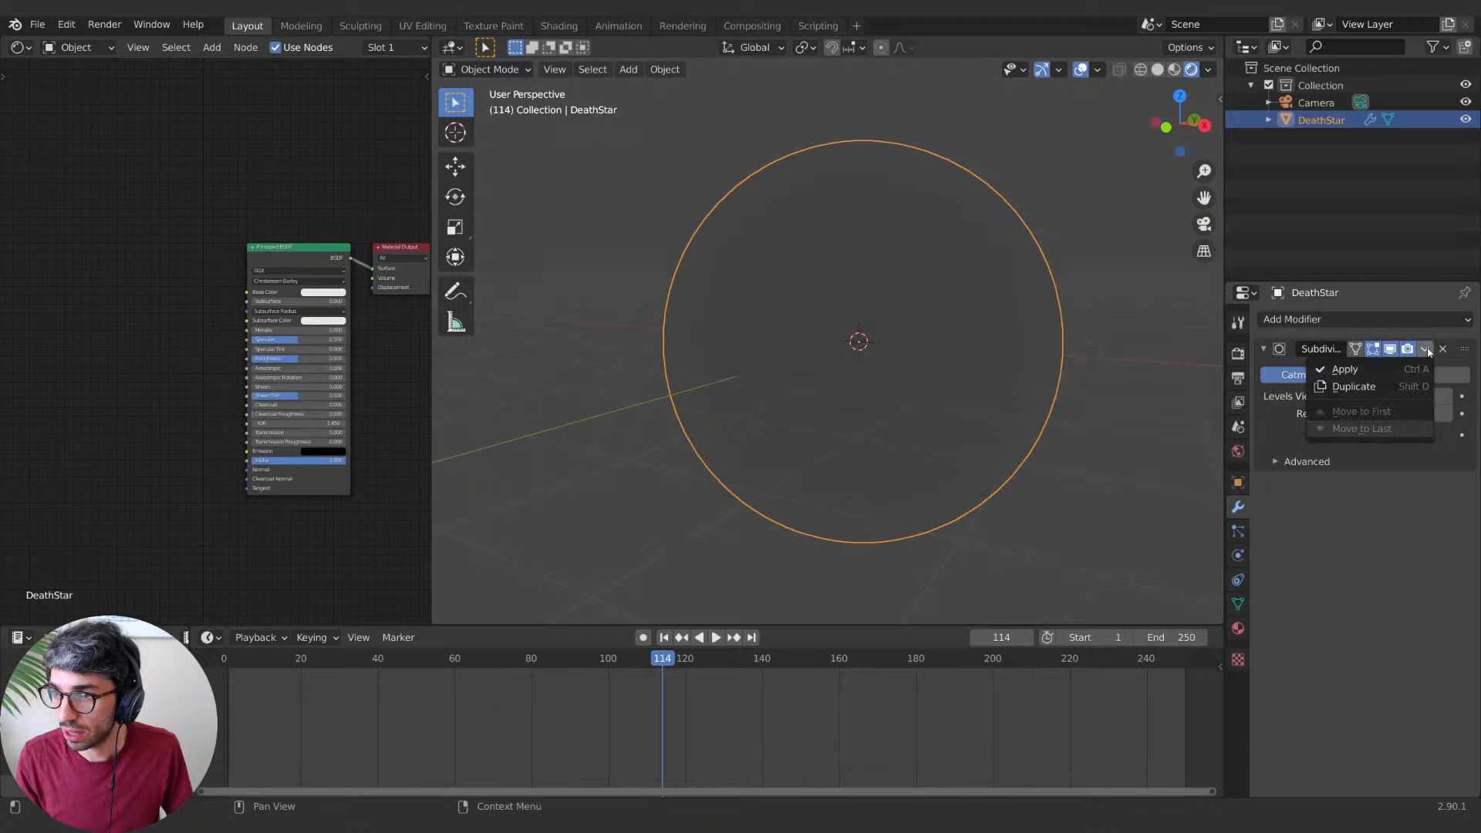
pyautogui.click(1377, 373)
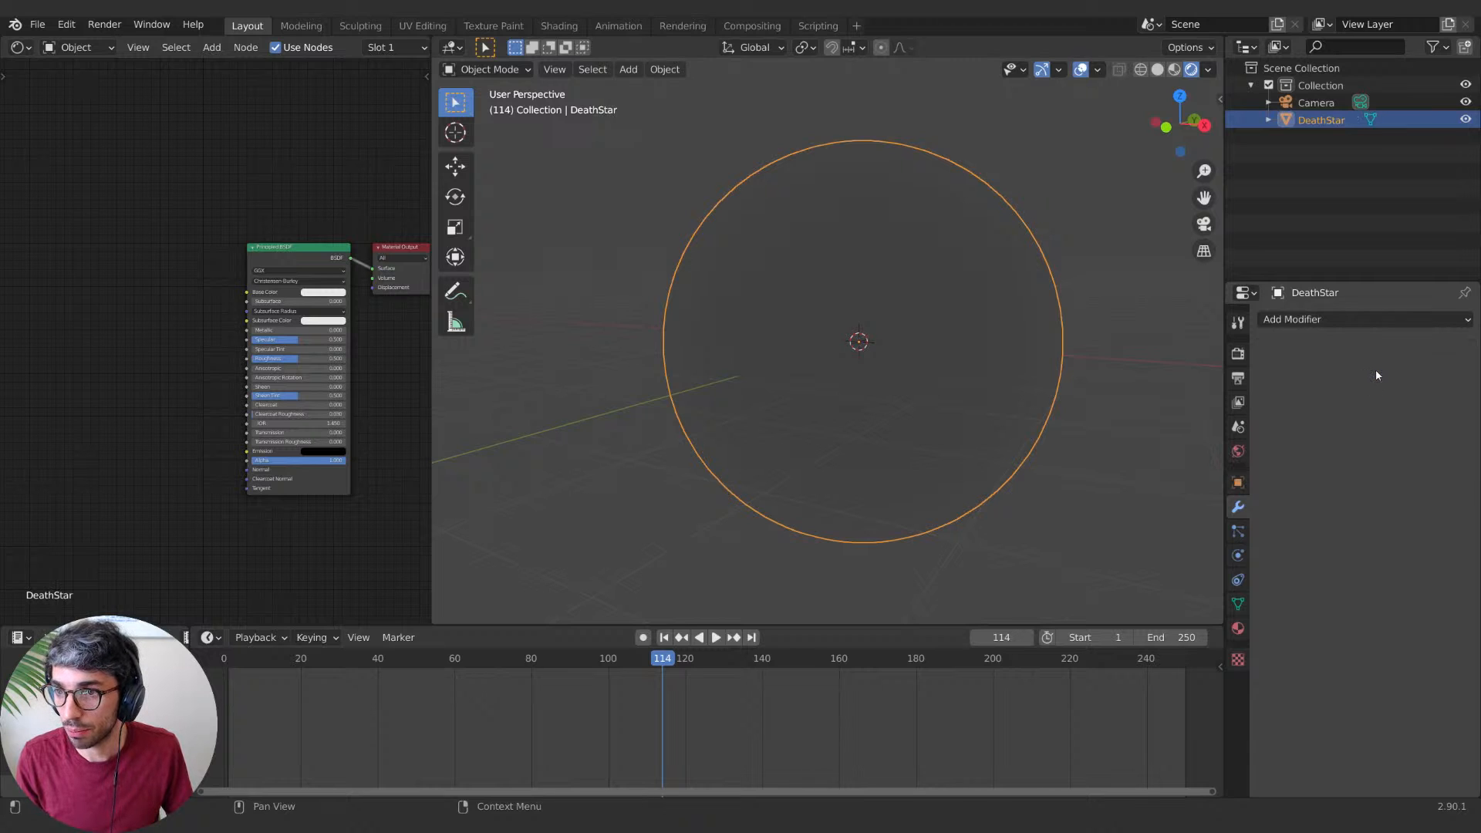
# Step: Check the subdivided mesh in Edit Mode, return to Object Mode and shade the sphere smooth
pyautogui.press('Tab')
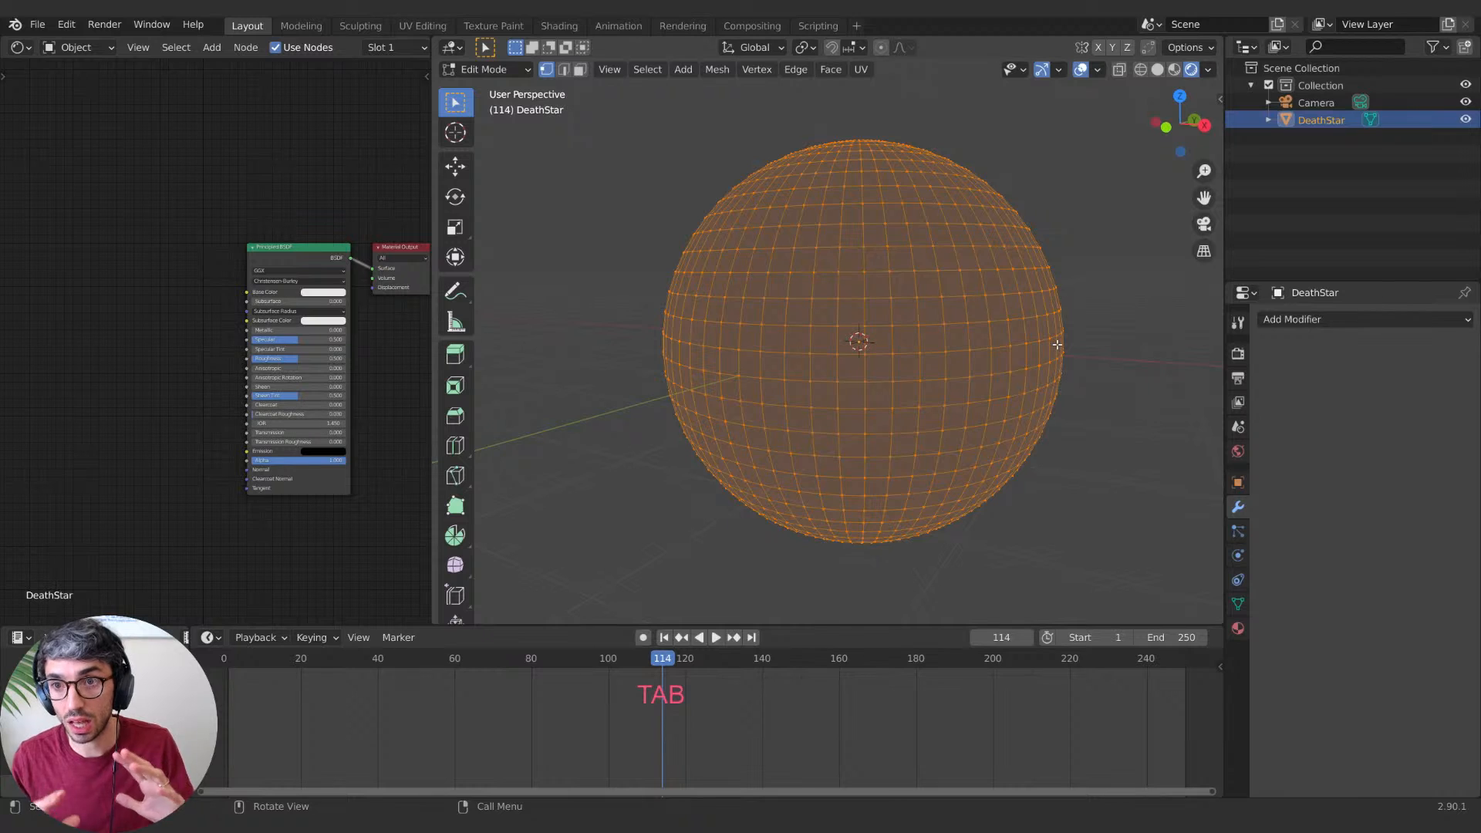
pyautogui.press('Tab')
pyautogui.rightClick(872, 323)
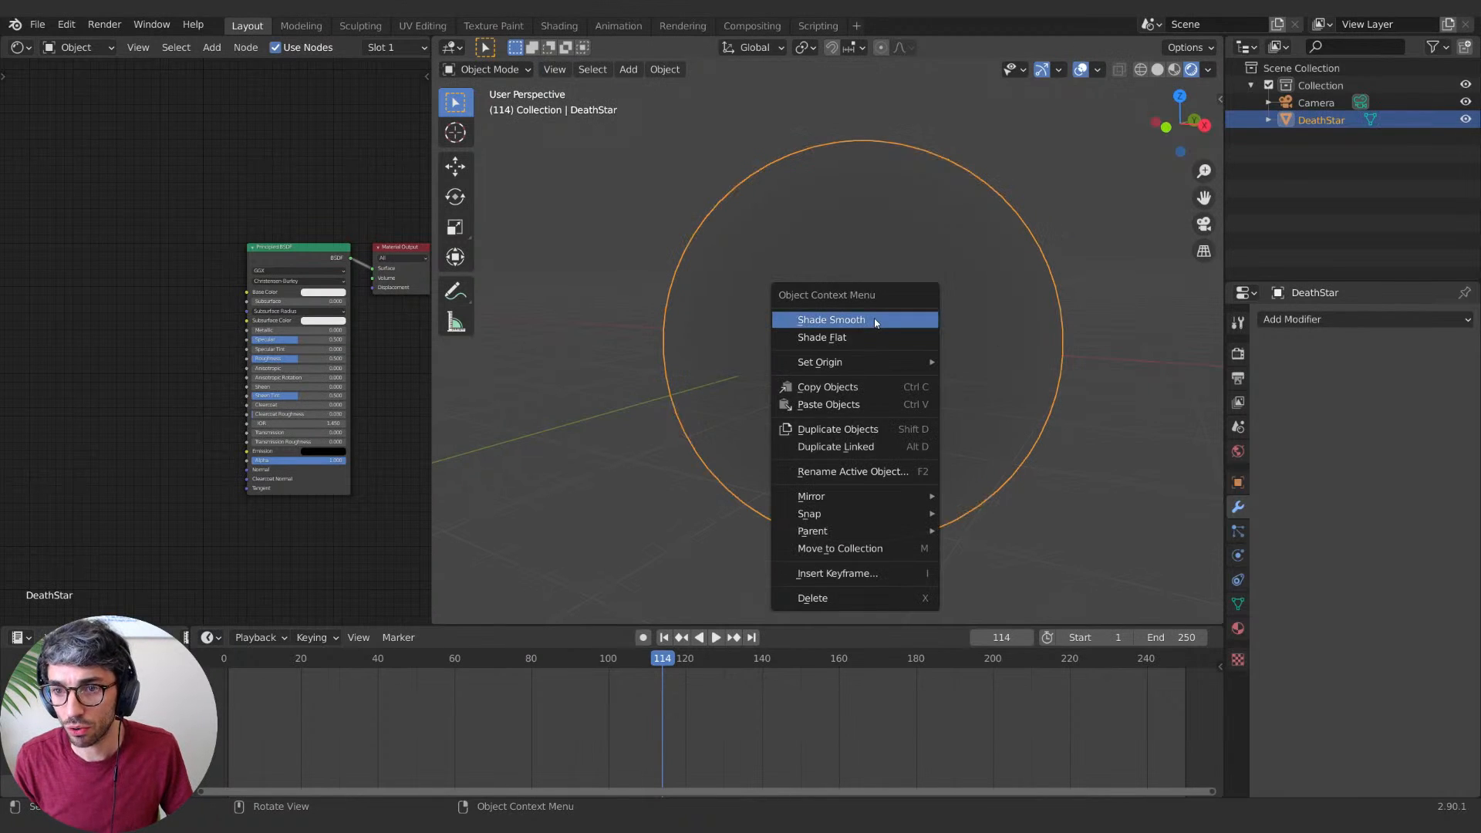
pyautogui.click(872, 323)
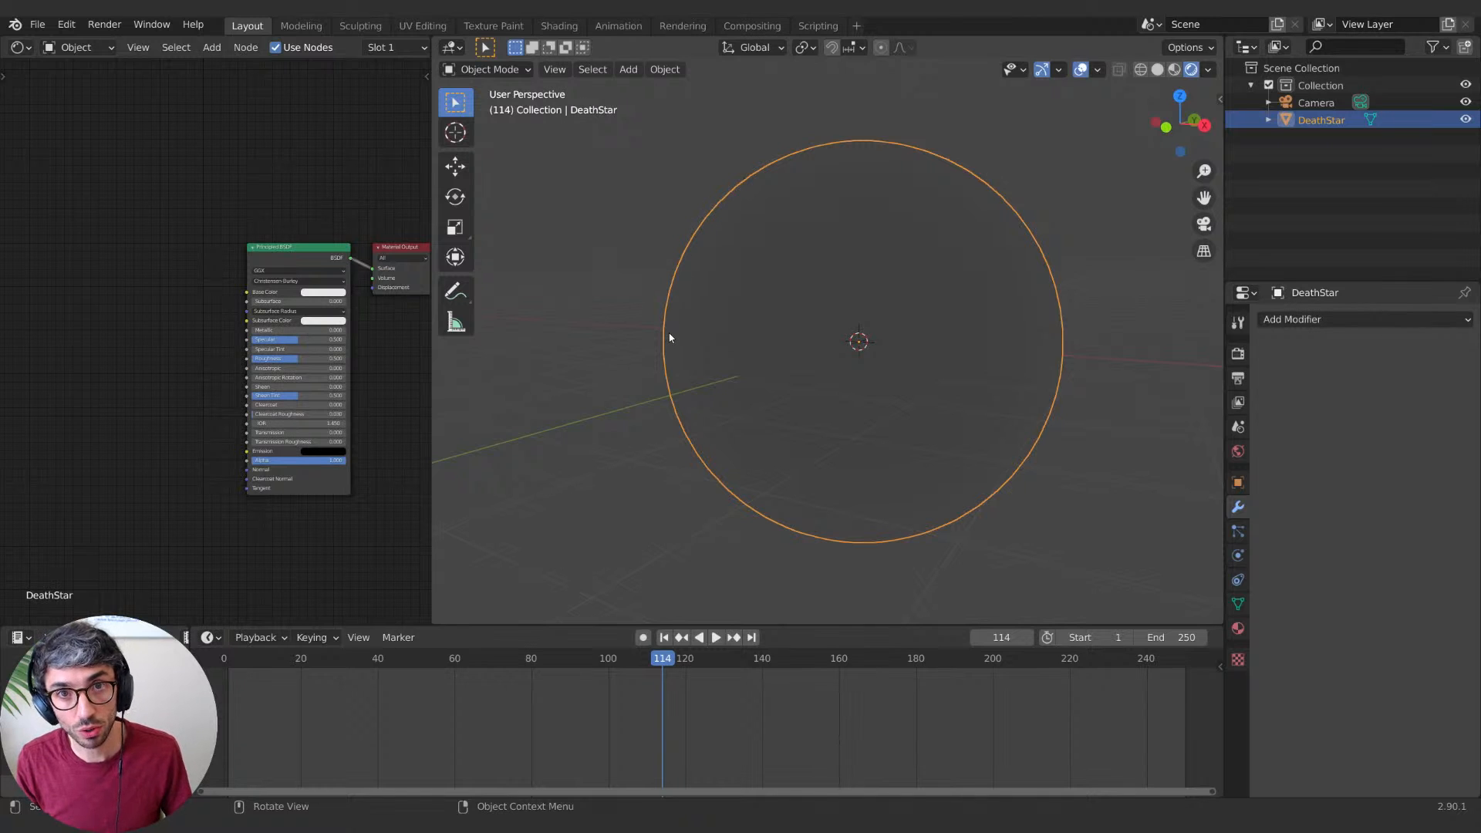
# Step: Examine the subdivided sphere's UV layout in a temporary UV Editor split from the viewport, and return to the mesh in Edit Mode
pyautogui.press('Tab')
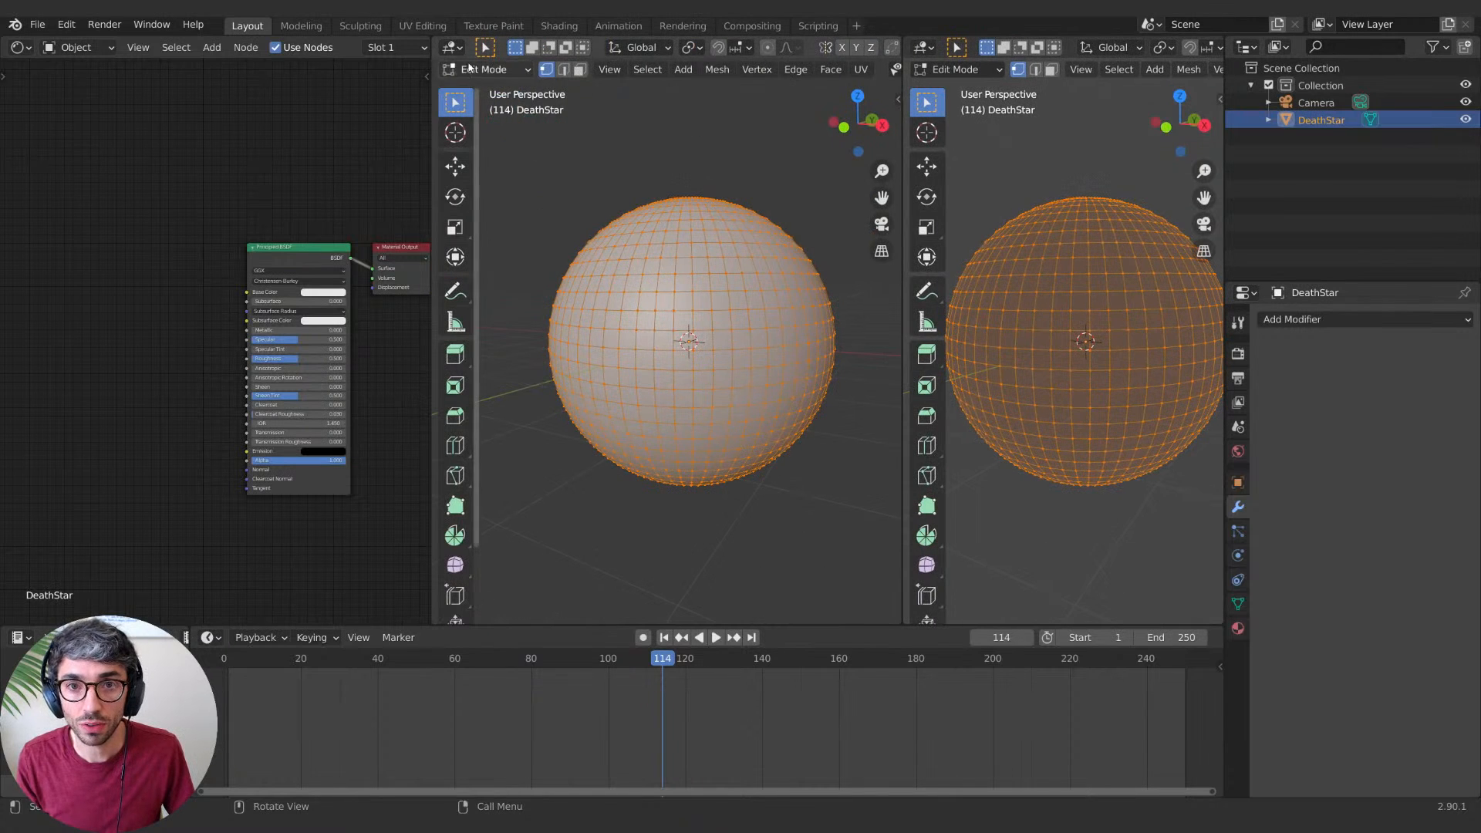
pyautogui.click(469, 68)
pyautogui.click(452, 47)
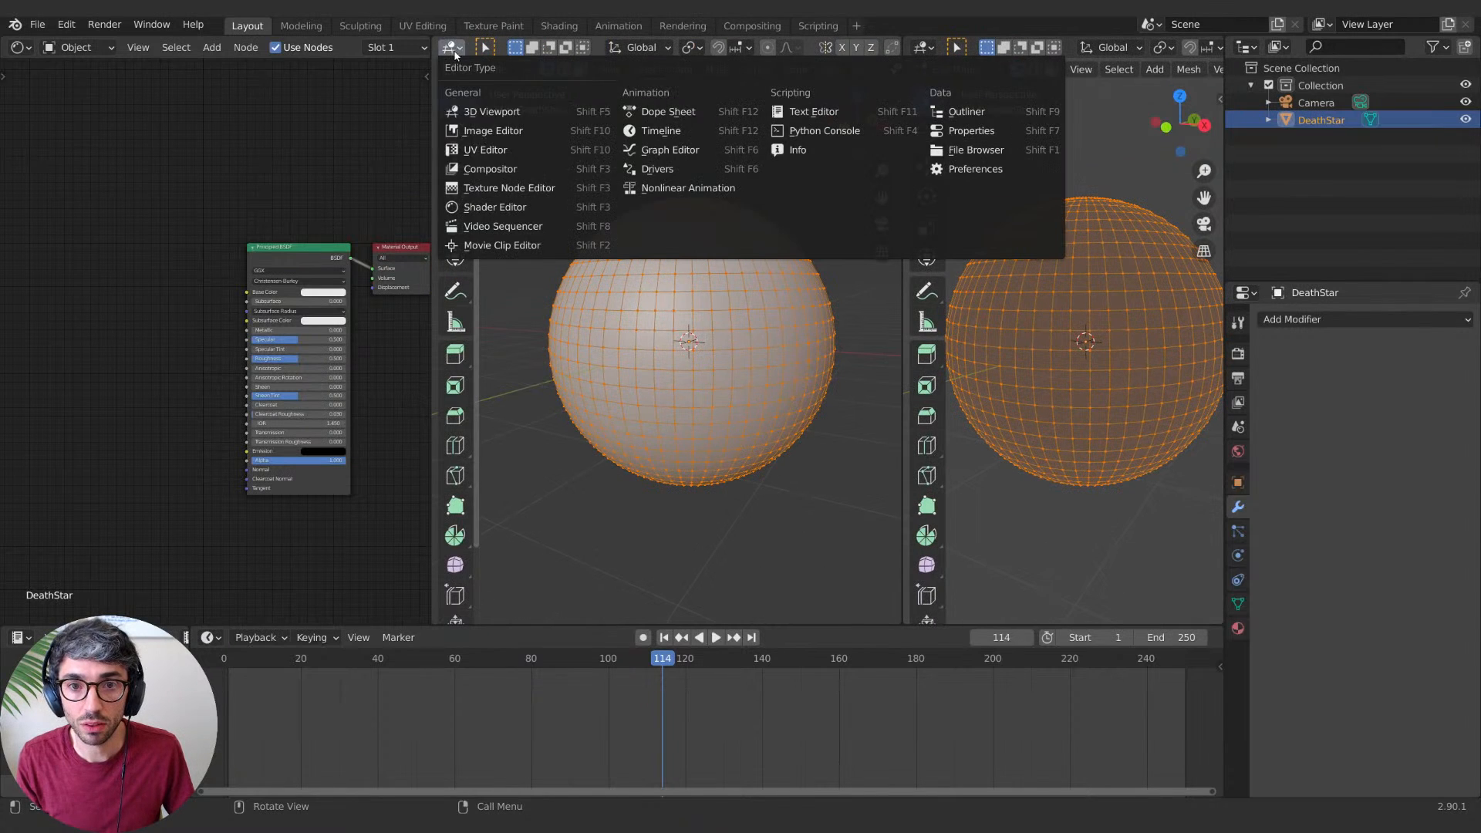
pyautogui.click(494, 158)
pyautogui.scroll(5, 820, 418)
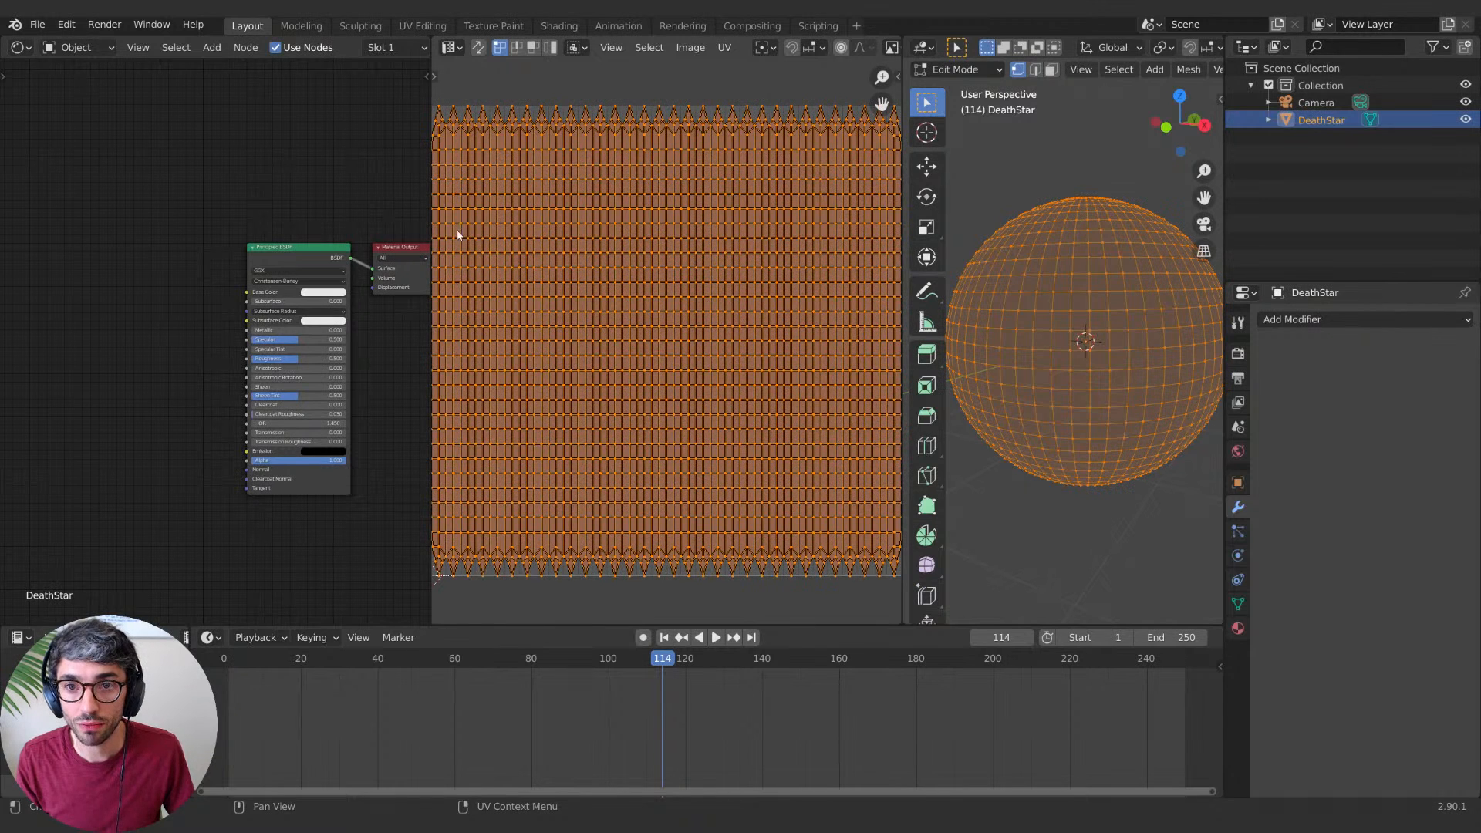
pyautogui.scroll(-1, 695, 315)
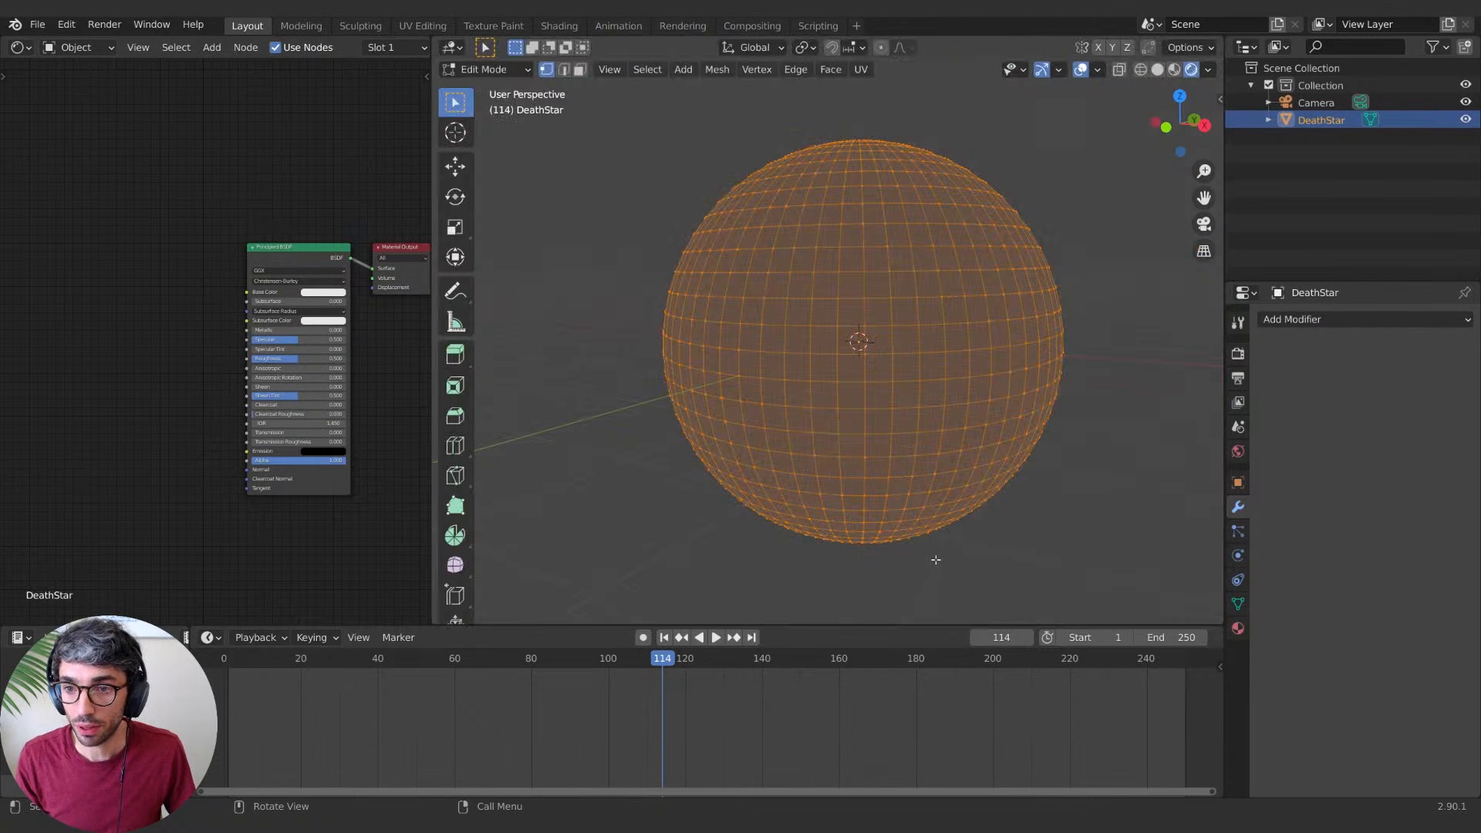
pyautogui.press('Tab')
pyautogui.press('Tab')
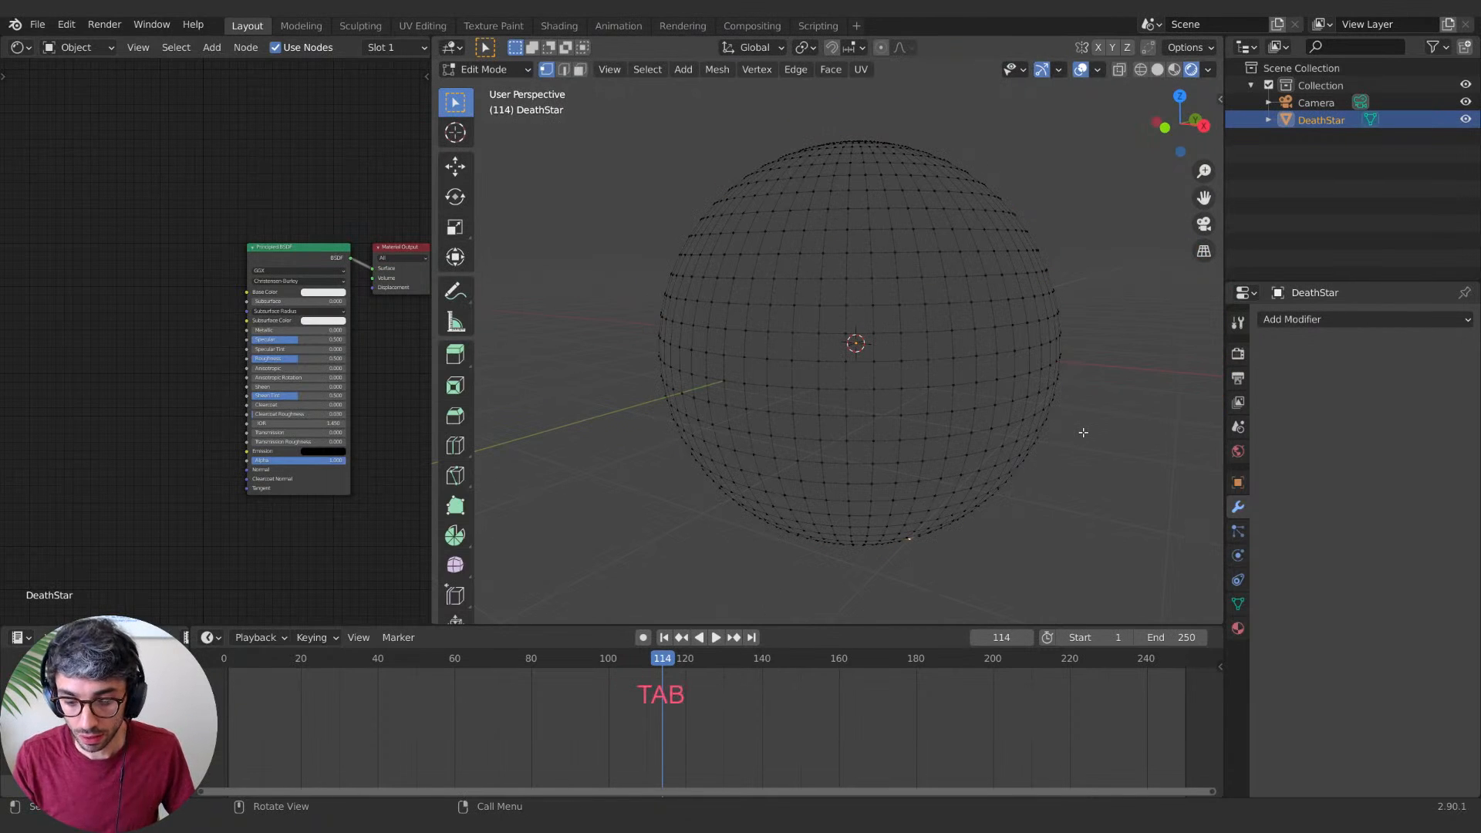
# Step: Compare the mesh with the camera view, examine the edge loop around the sphere's equator up close, and clear the selection
pyautogui.press('KP_0')
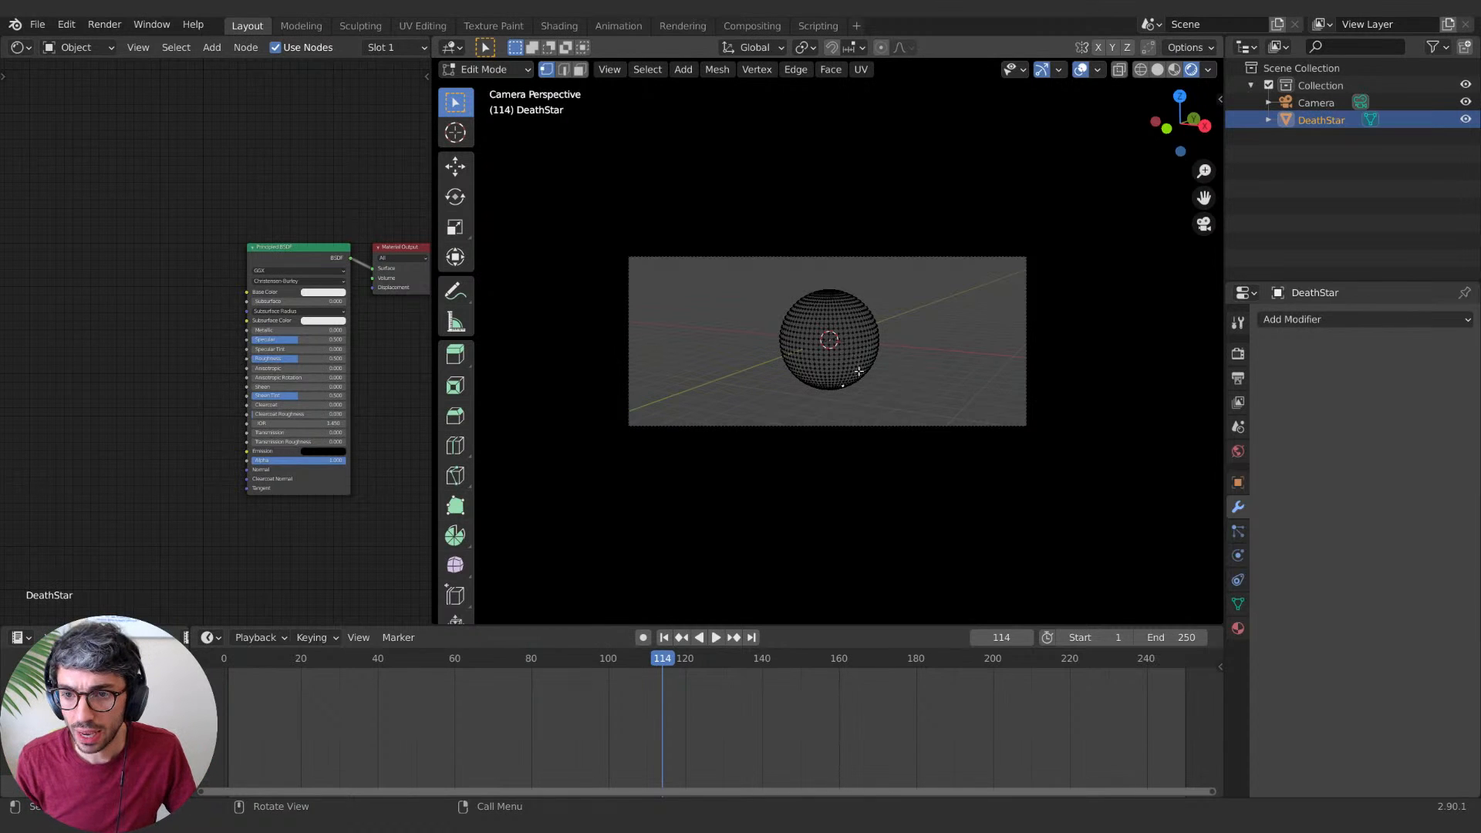
pyautogui.press('KP_0')
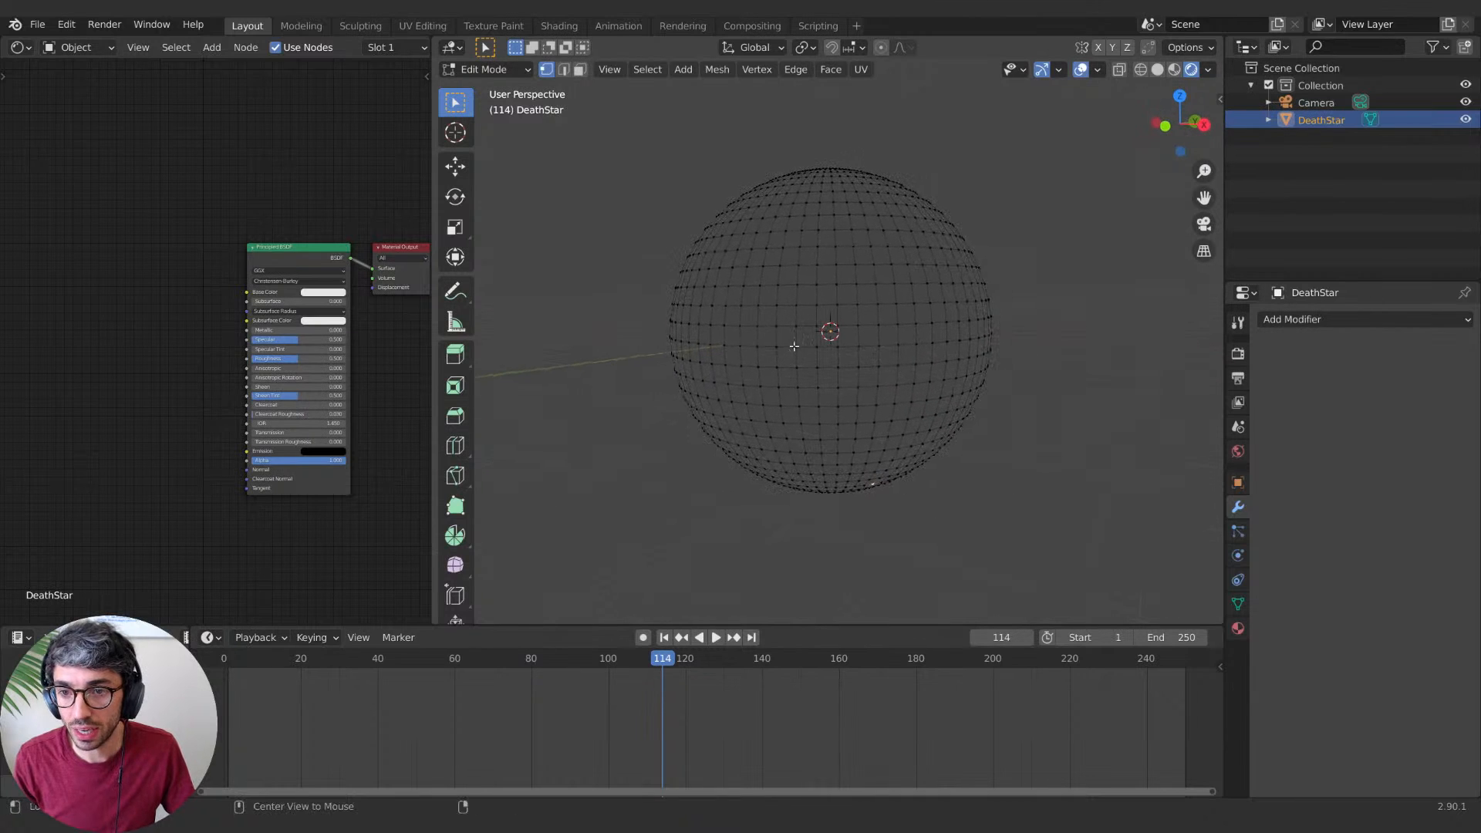
pyautogui.keyDown('alt'); pyautogui.click(794, 344); pyautogui.keyUp('alt')
pyautogui.moveTo(760, 340); pyautogui.dragTo(705, 331, button='middle')
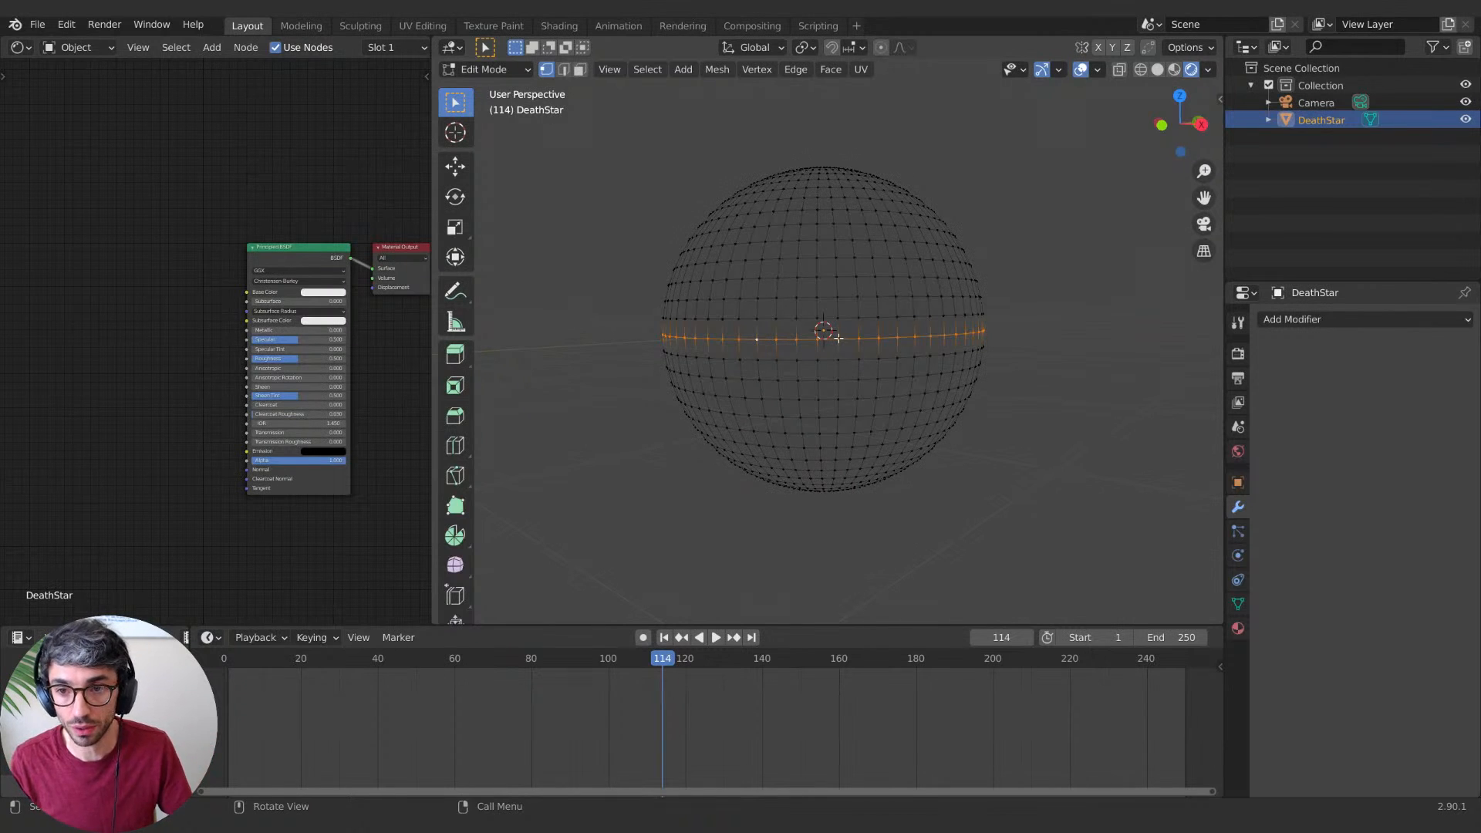
pyautogui.scroll(4, 882, 393)
pyautogui.hotkey('alt', 'Tab')
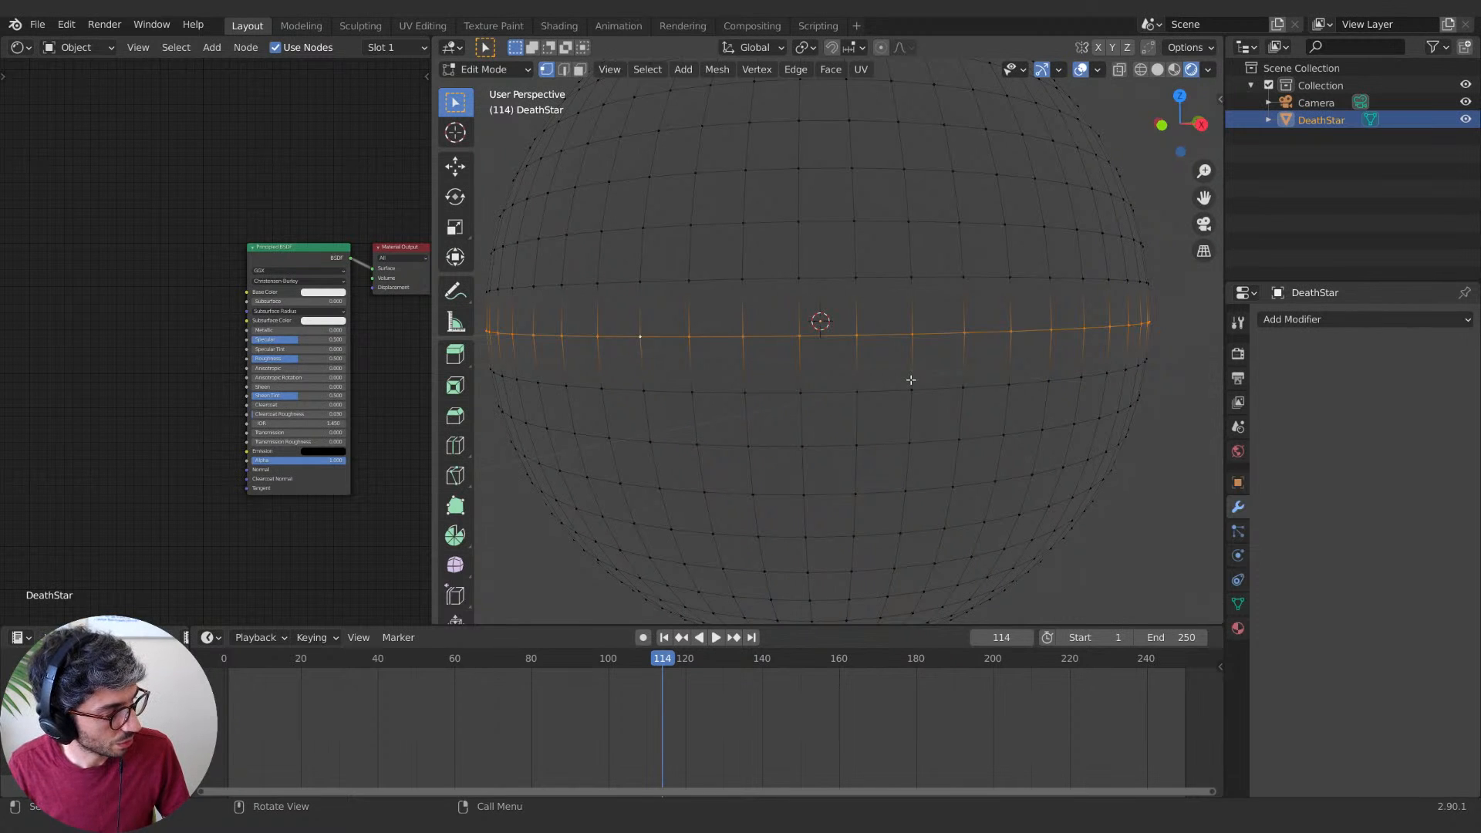
pyautogui.keyDown('alt'); pyautogui.moveTo(956, 300); pyautogui.dragTo(932, 329); pyautogui.keyUp('alt')
pyautogui.hotkey('alt', 'a')
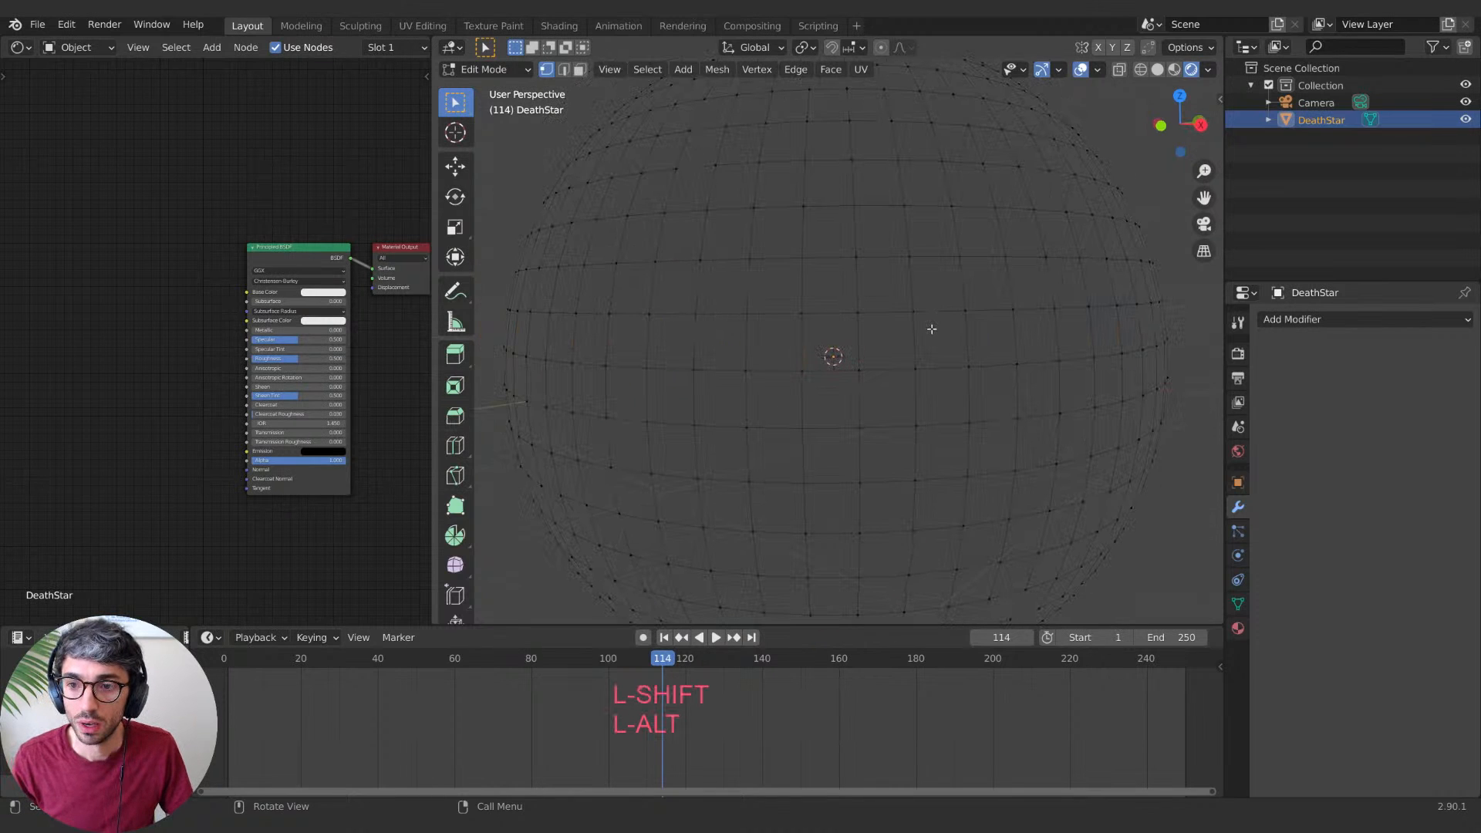
# Step: Fit the camera frame to the viewport and bring up the Death Star reference images beside the sphere
pyautogui.press('KP_0')
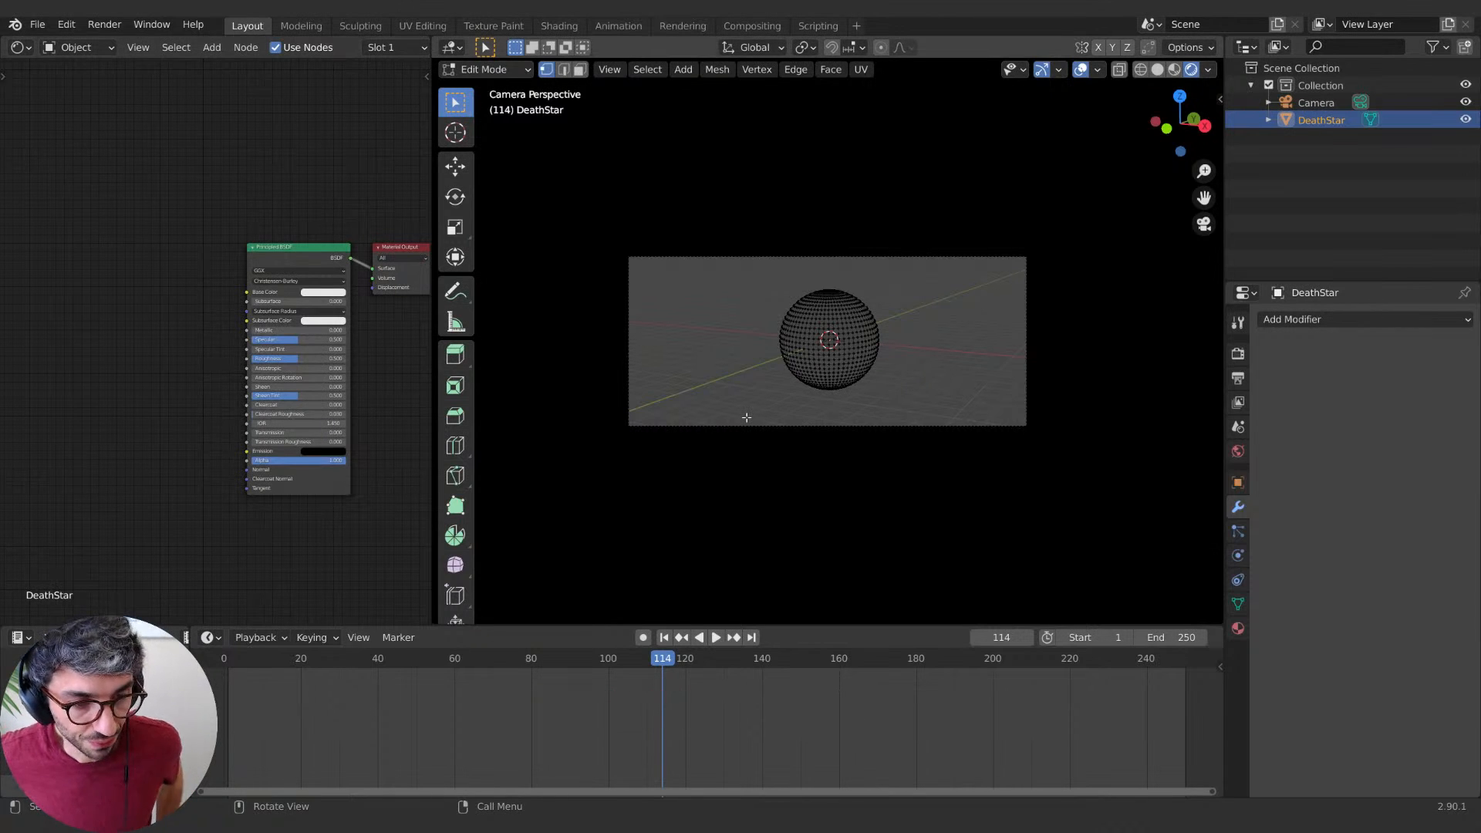
pyautogui.press('Home')
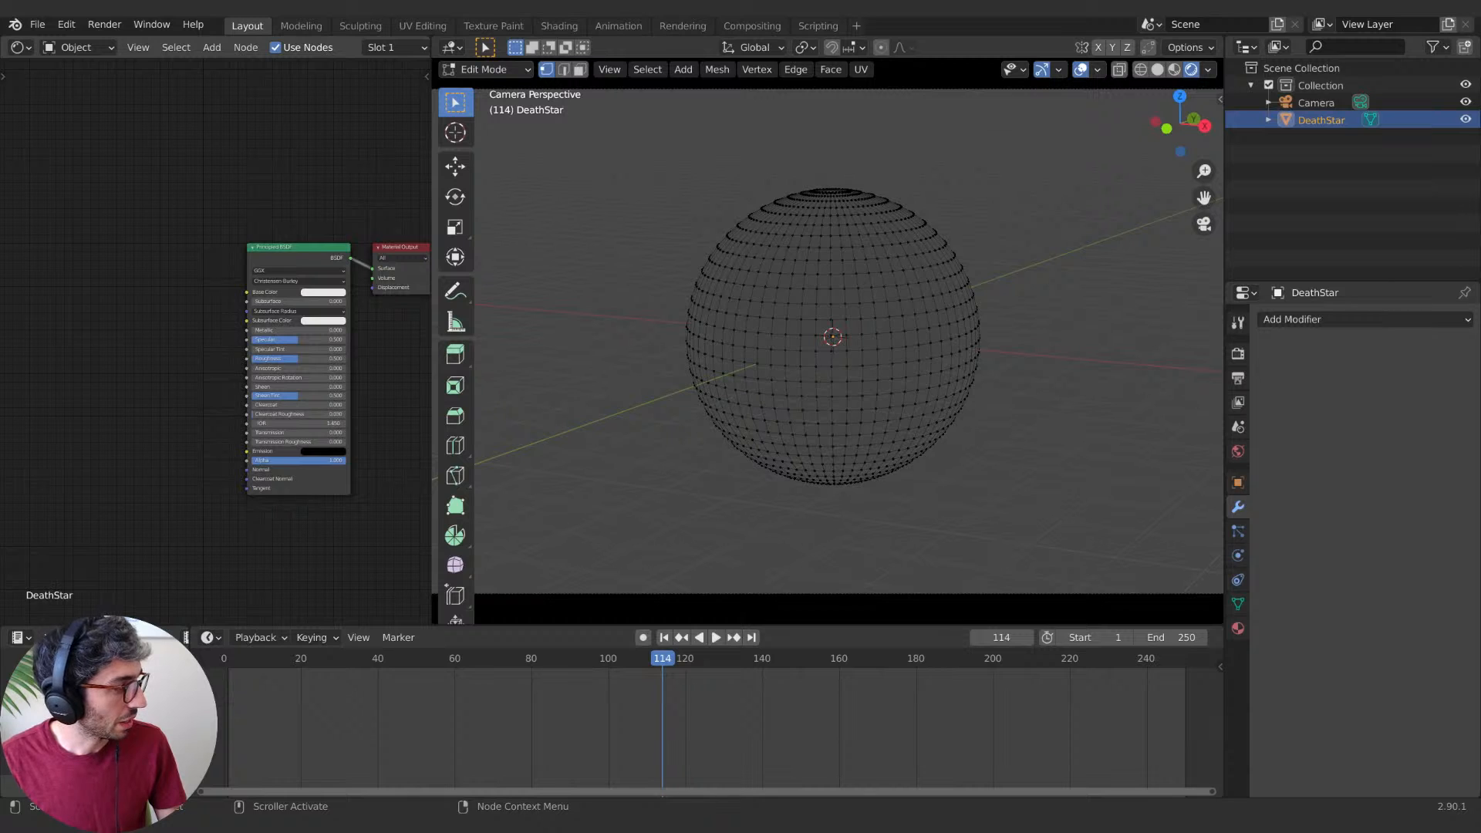
pyautogui.moveTo(0, 254); pyautogui.dragTo(395, 96)
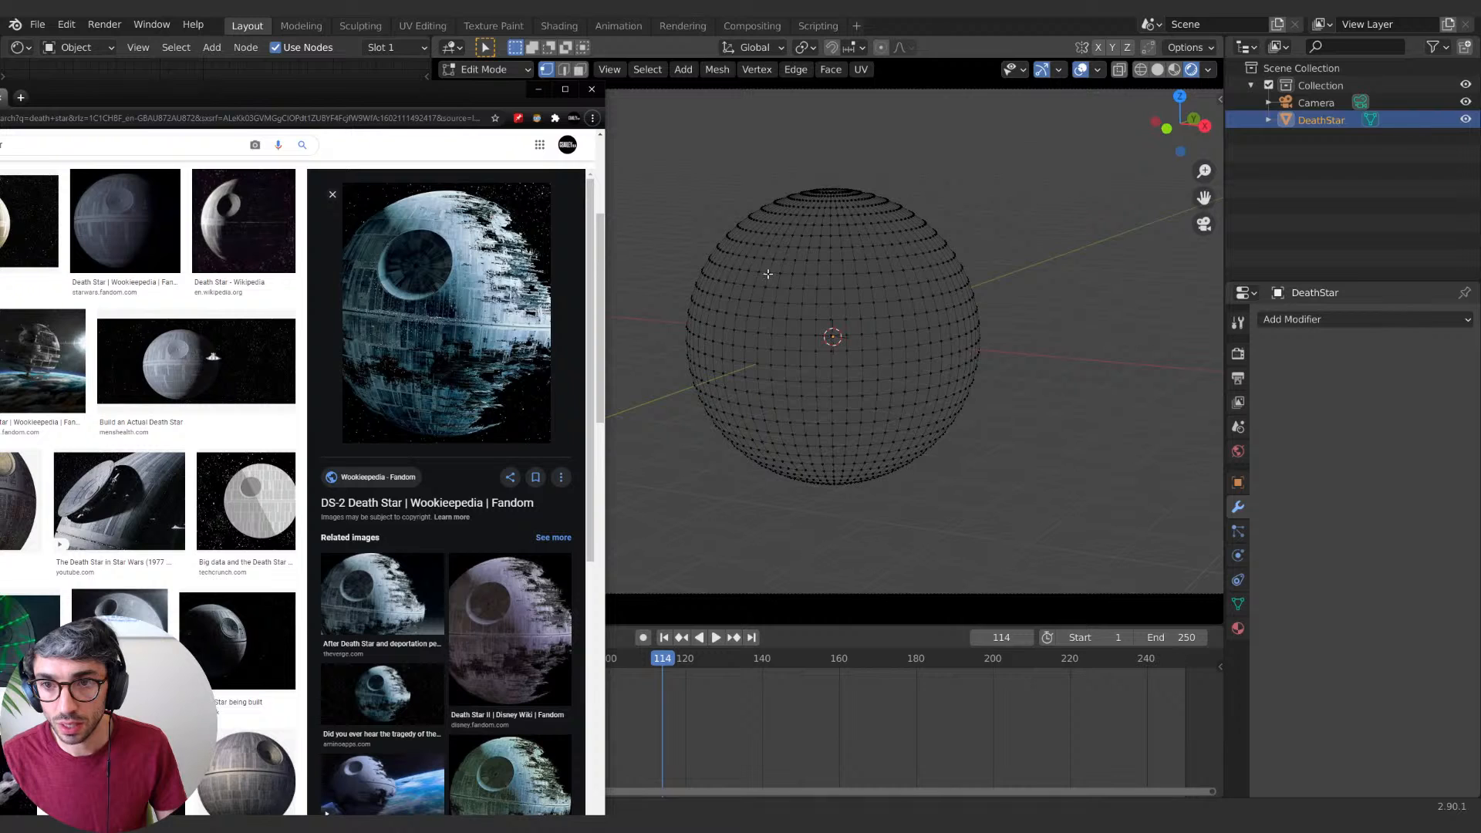
# Step: Switch to face selection and circle-select a small patch of faces on the sphere's upper-left front as seen by the camera
pyautogui.press('c')
pyautogui.click(767, 143)
pyautogui.press('c')
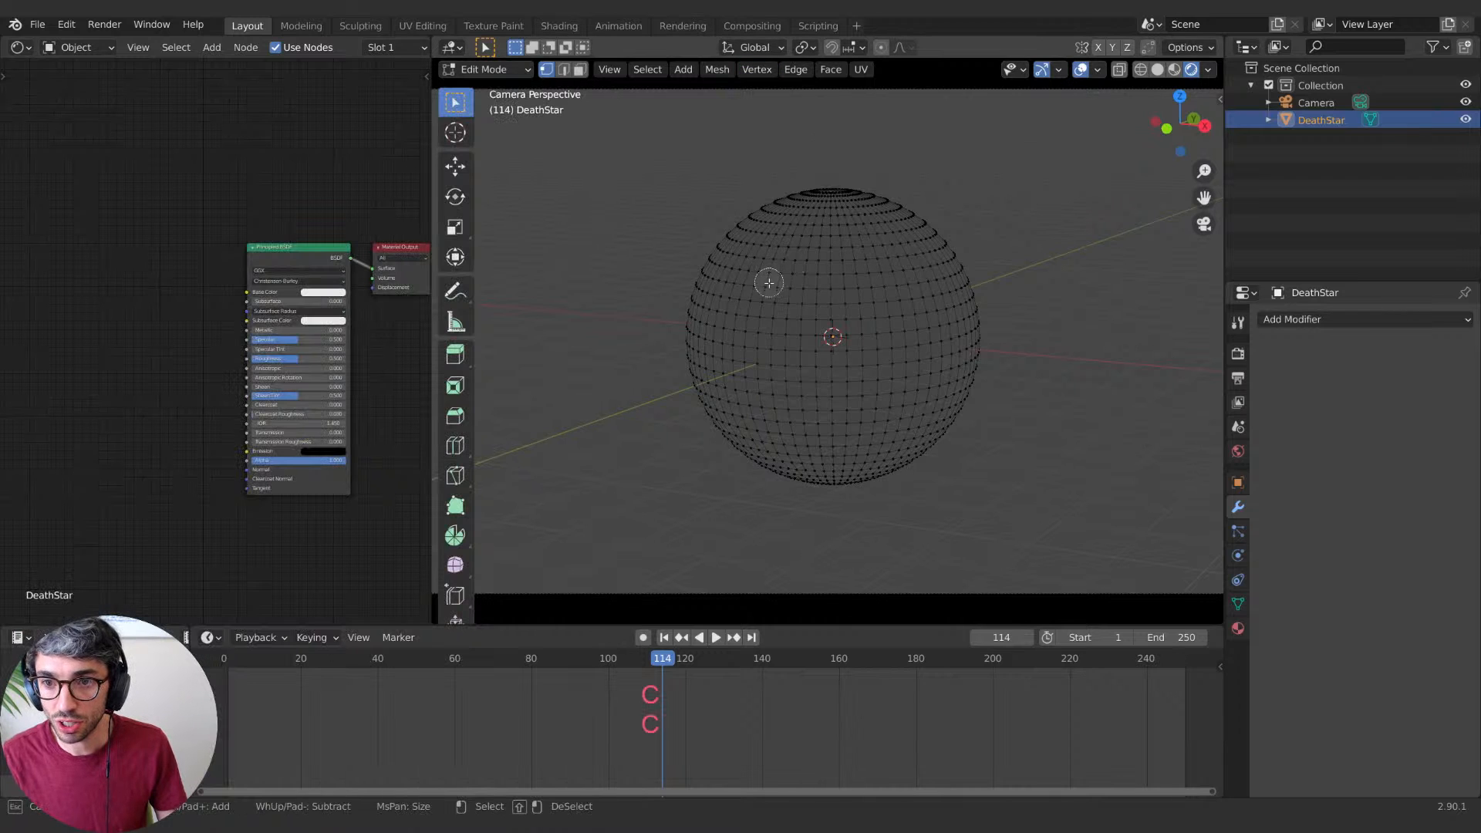
pyautogui.rightClick(781, 290)
pyautogui.click(580, 70)
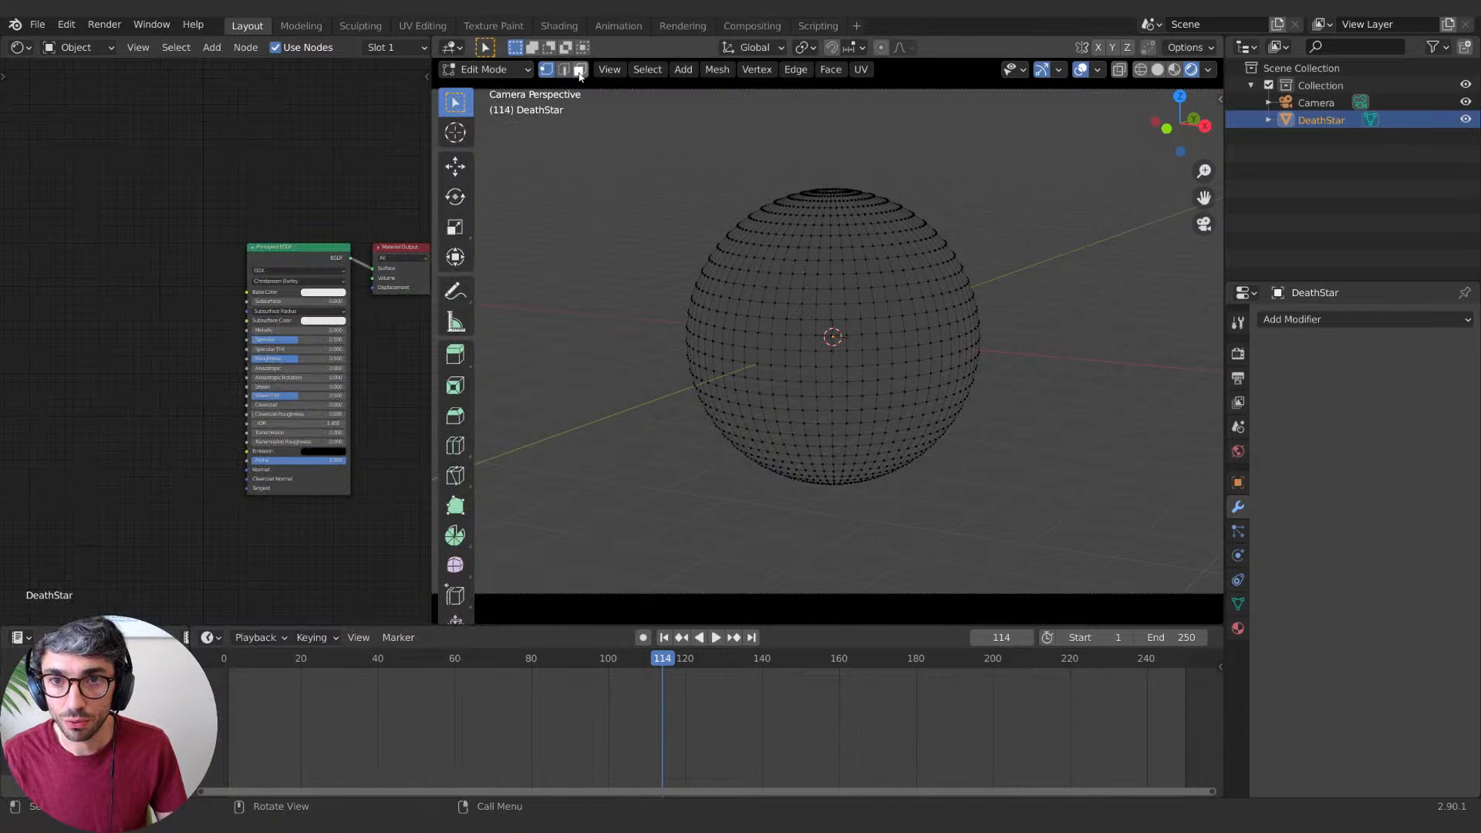
pyautogui.press('c')
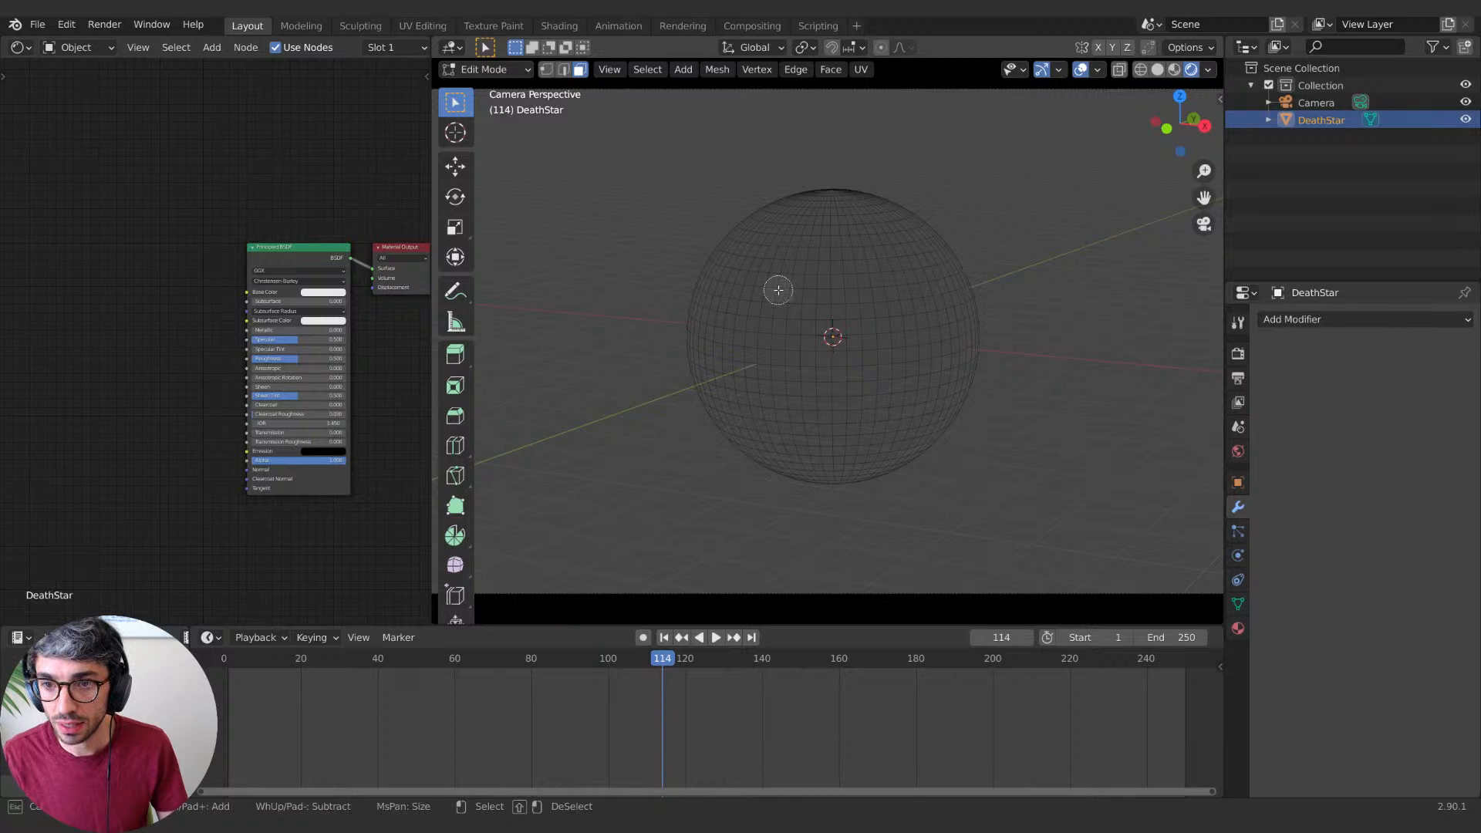
pyautogui.click(778, 289)
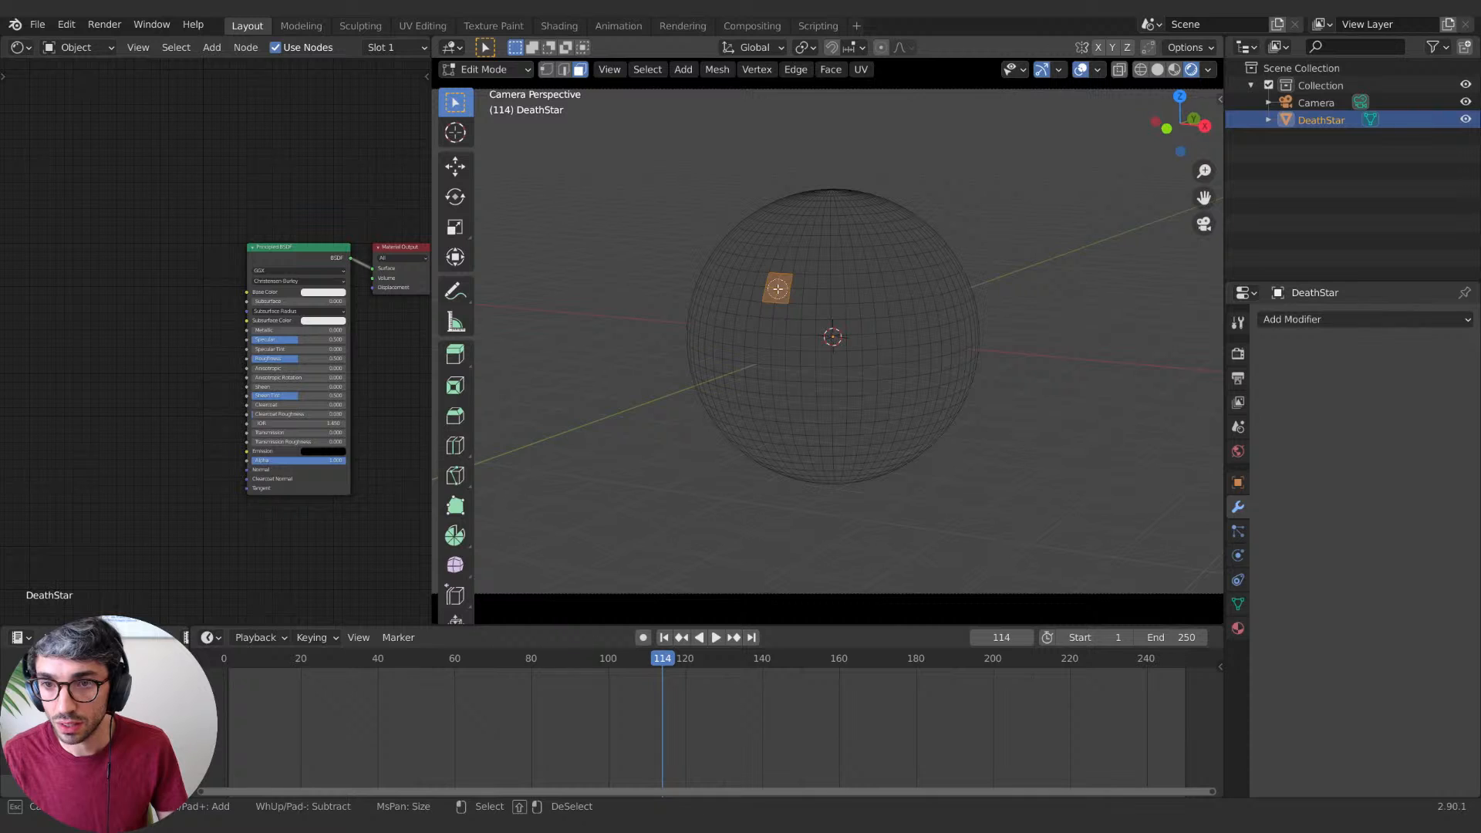
pyautogui.press('Escape')
# Step: Grow the face selection by two rings, compare it with the dish in the reference image, and delete the selected faces
pyautogui.press('ctrl+KP_Add')
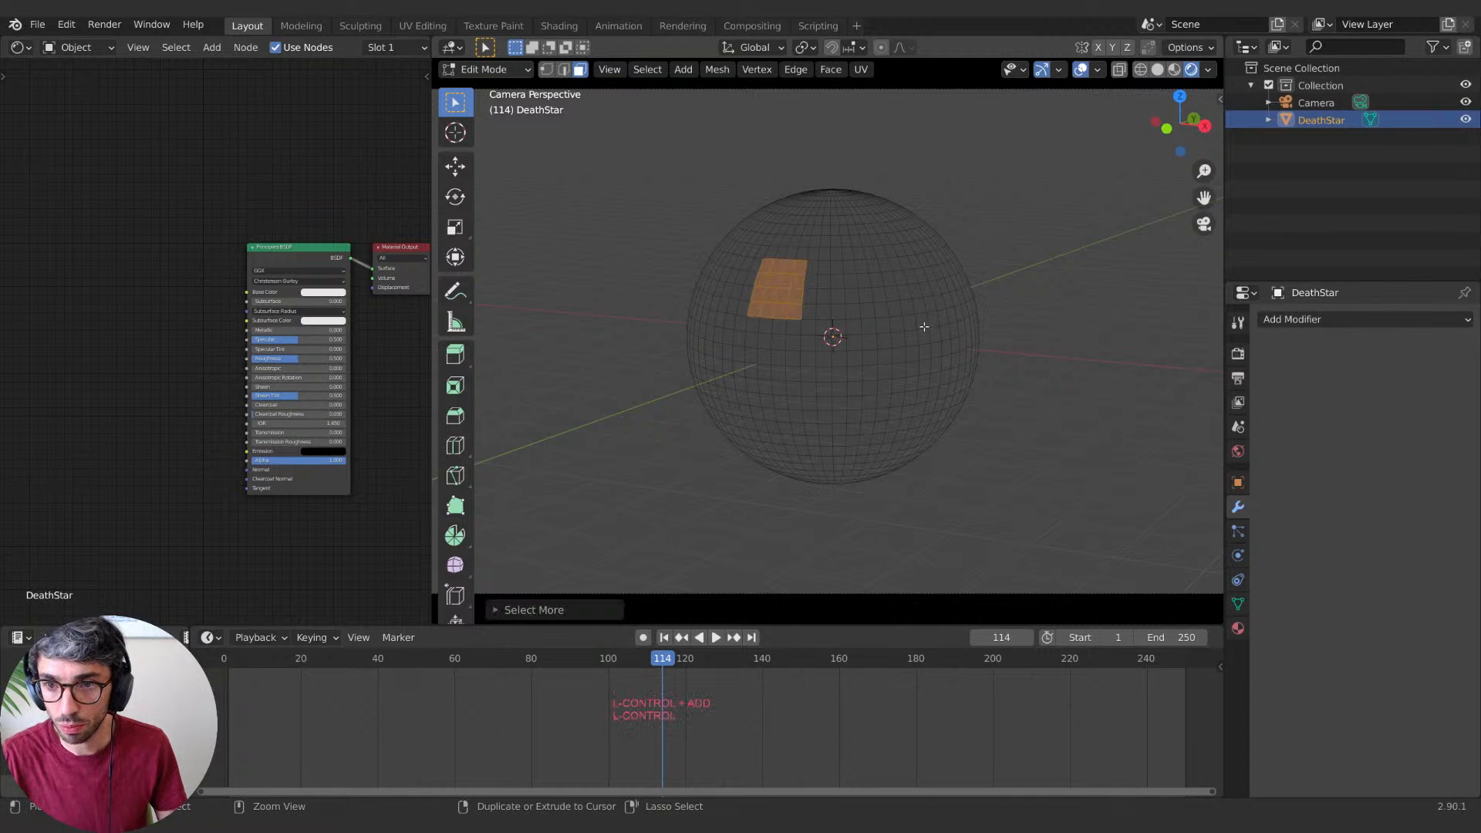
pyautogui.press('ctrl+KP_Add')
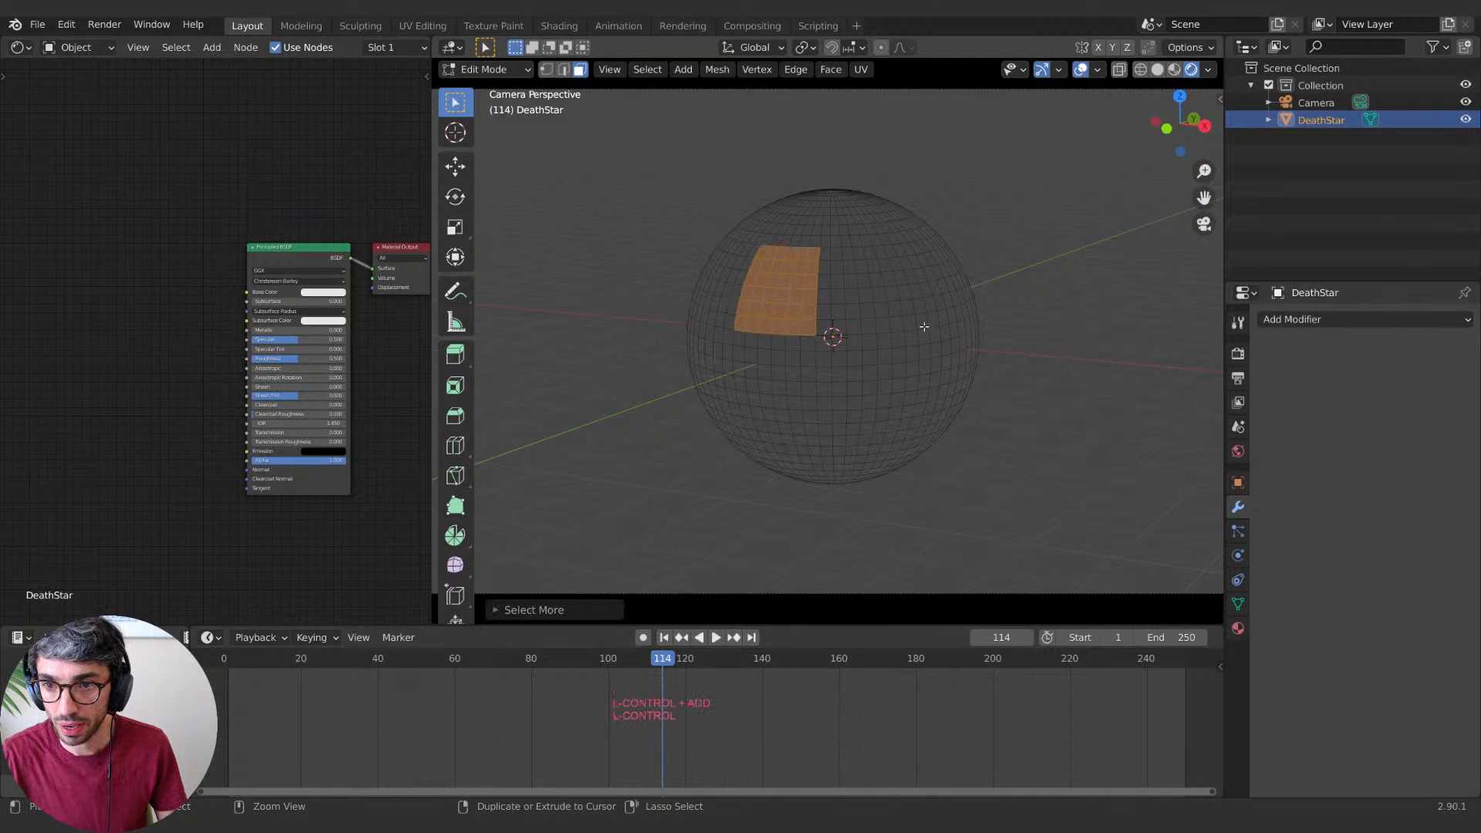
pyautogui.press('ctrl+KP_Add')
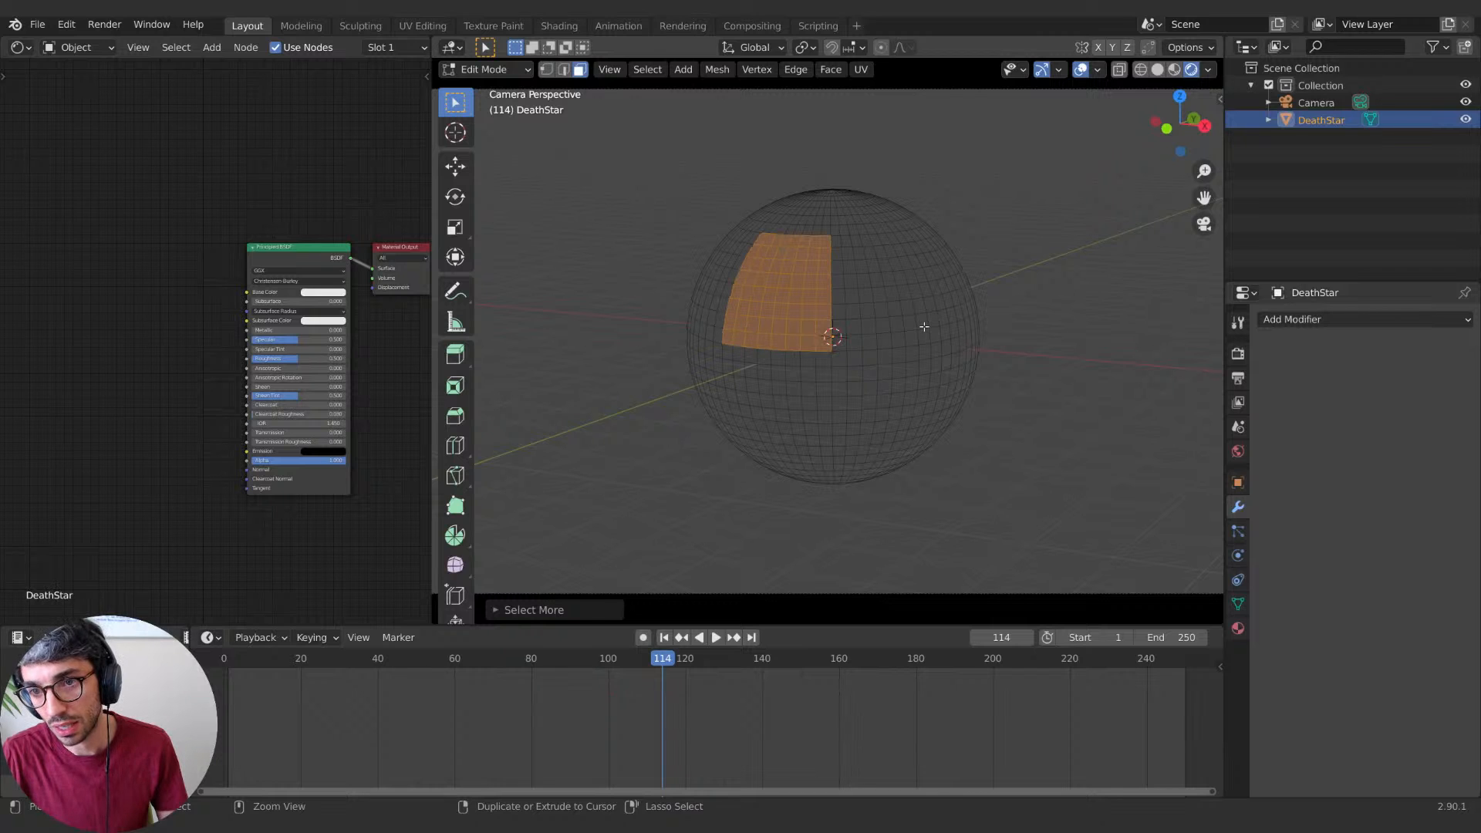
pyautogui.press('ctrl+KP_Subtract')
pyautogui.hotkey('alt', 'Tab')
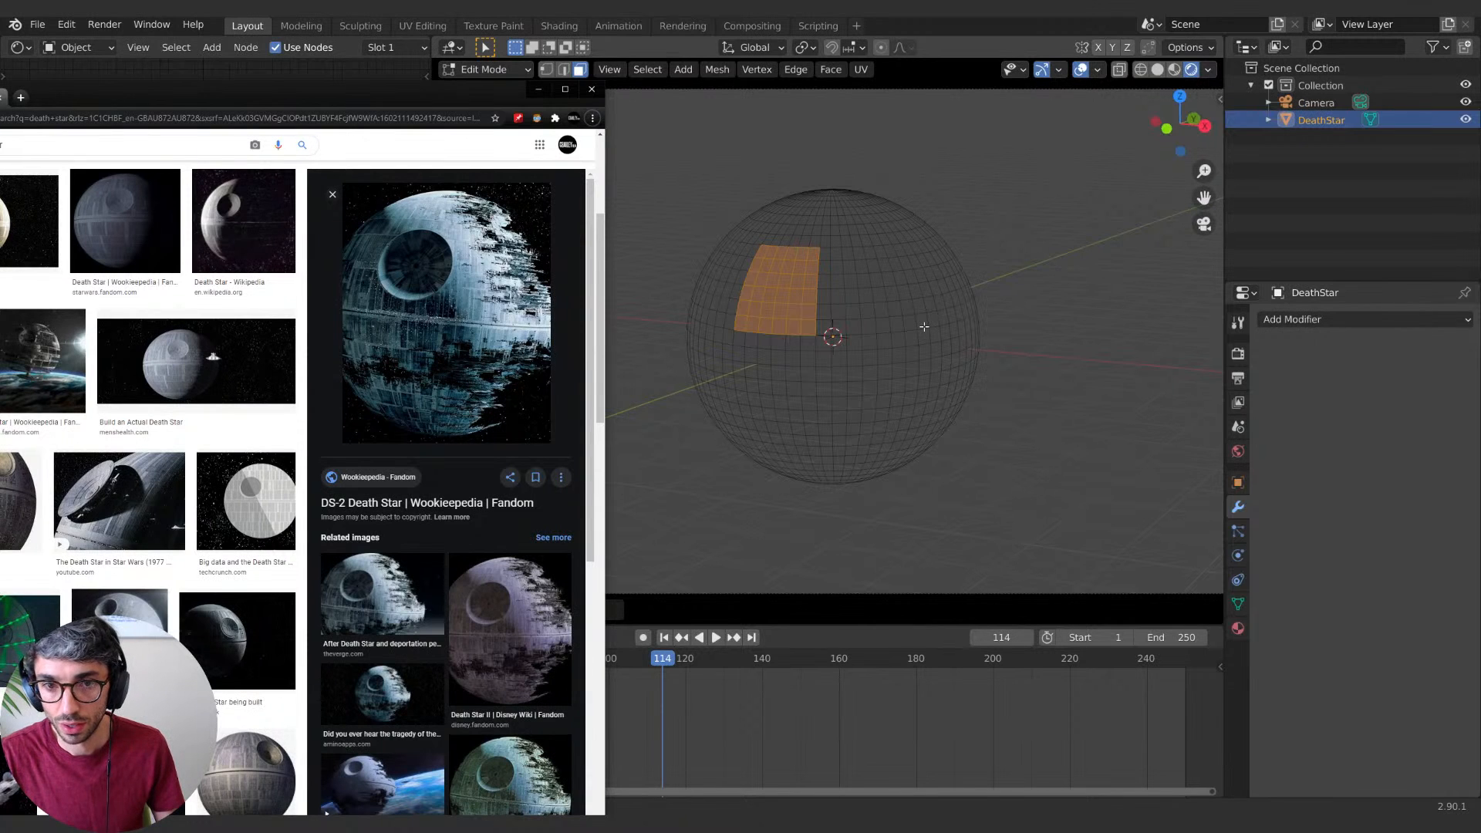
pyautogui.hotkey('alt', 'Tab')
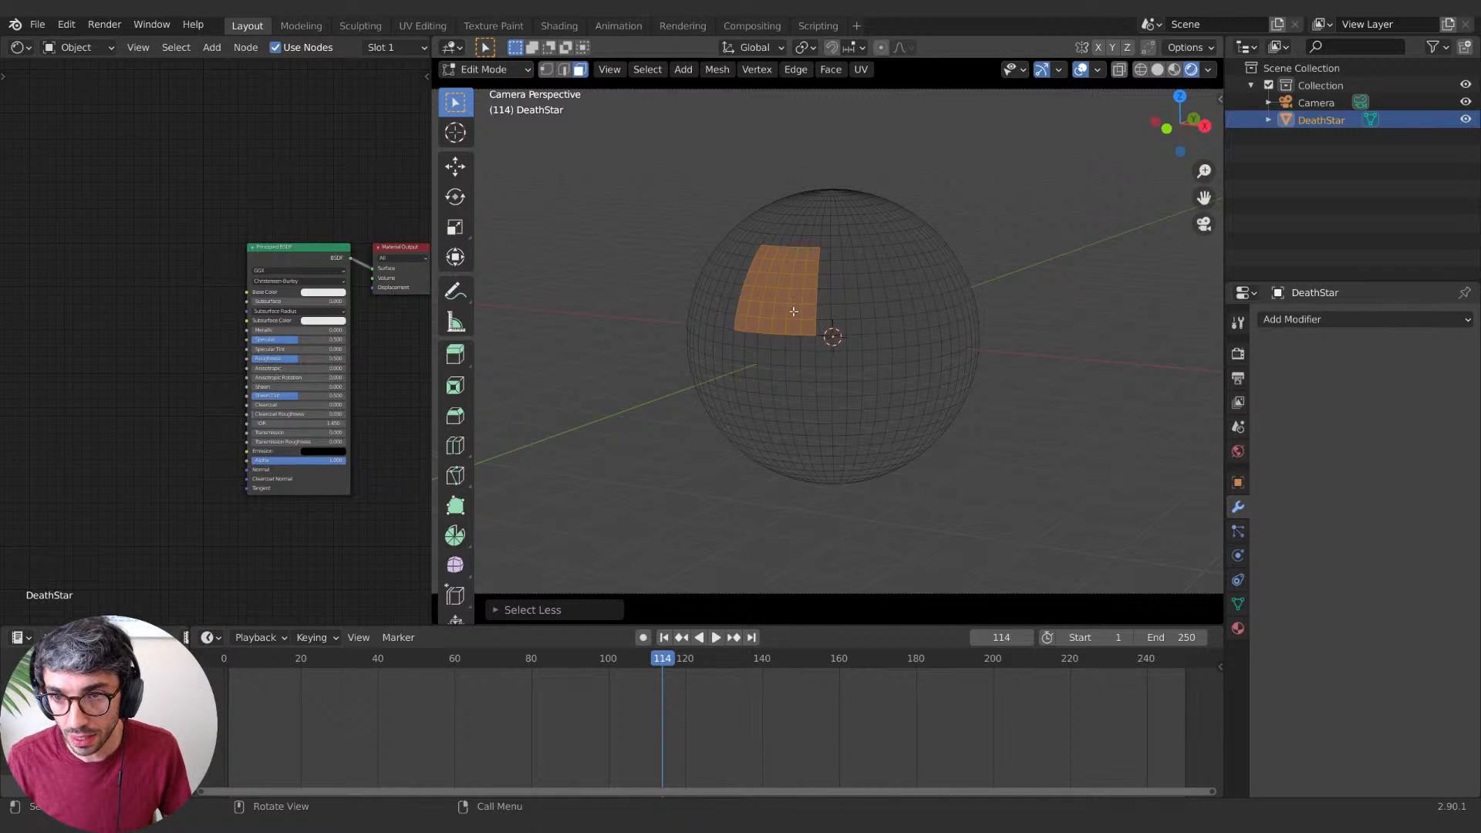
pyautogui.press('x')
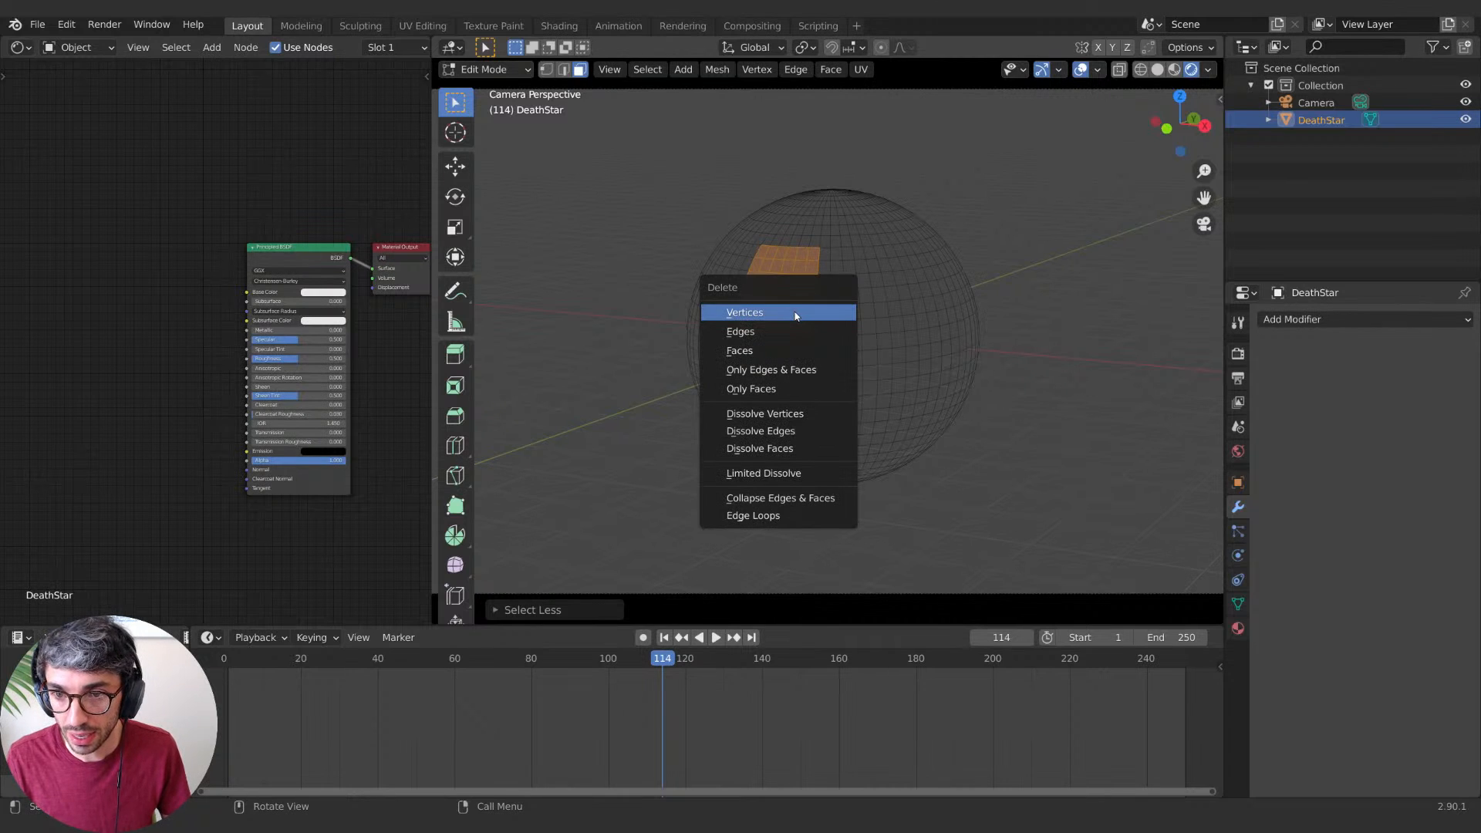
pyautogui.click(796, 351)
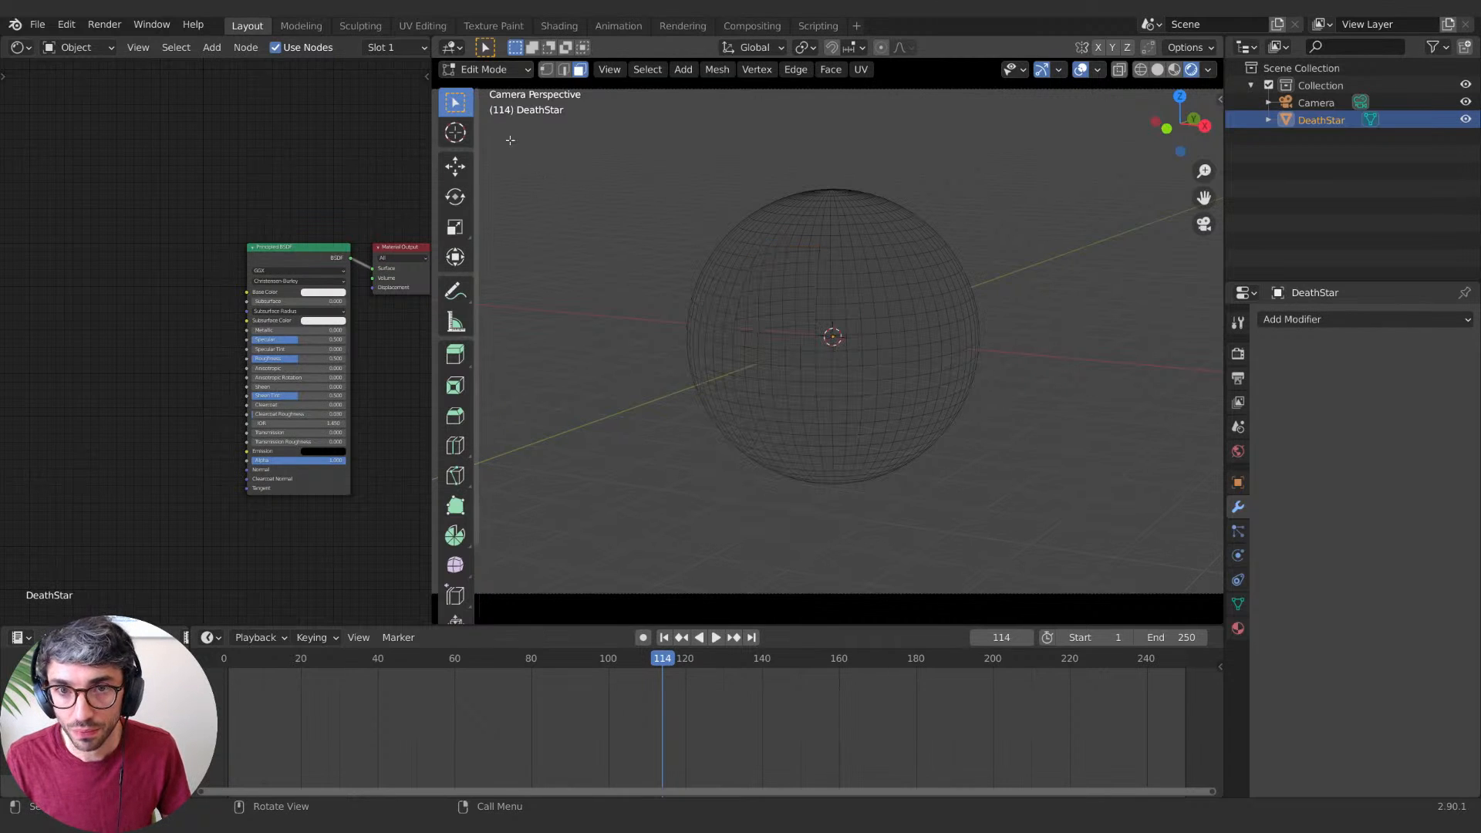
# Step: In edge selection and solid shading, duplicate the square opening's boundary loop in place and scale the copy to about 0.82
pyautogui.click(564, 68)
pyautogui.click(1156, 70)
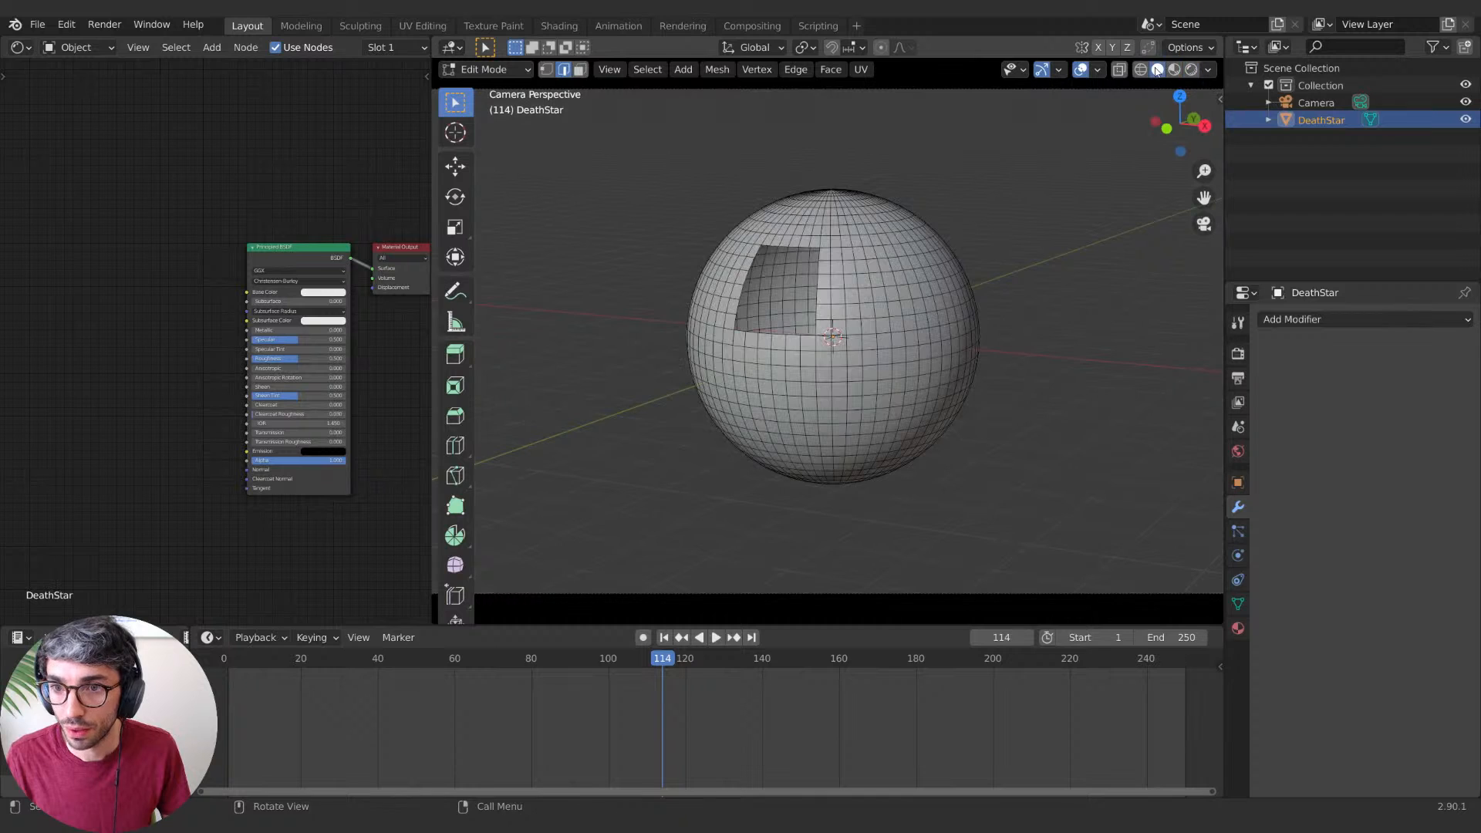
pyautogui.keyDown('alt'); pyautogui.click(779, 334); pyautogui.keyUp('alt')
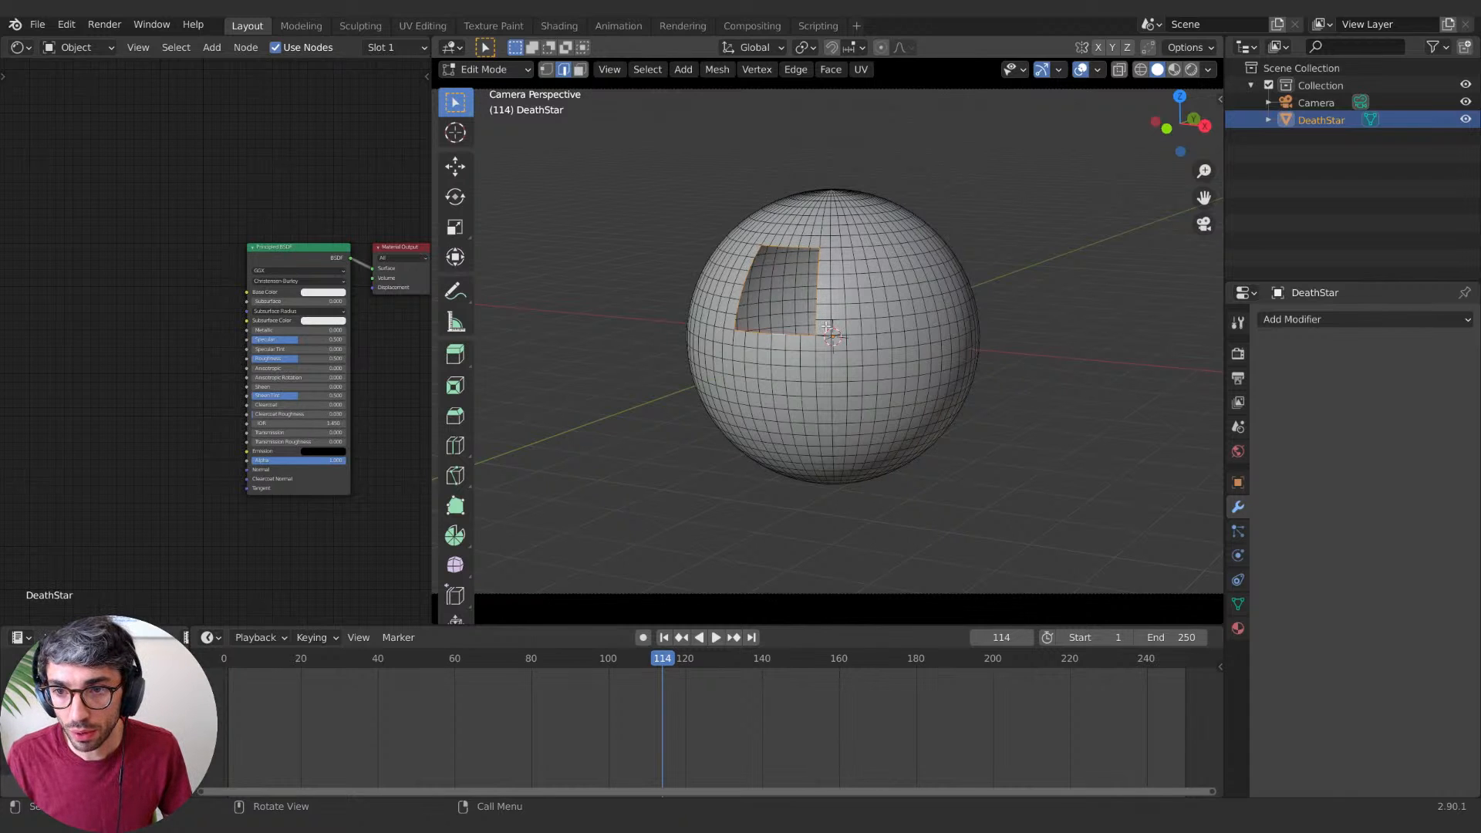
pyautogui.hotkey('shift', 'd')
pyautogui.press('Escape')
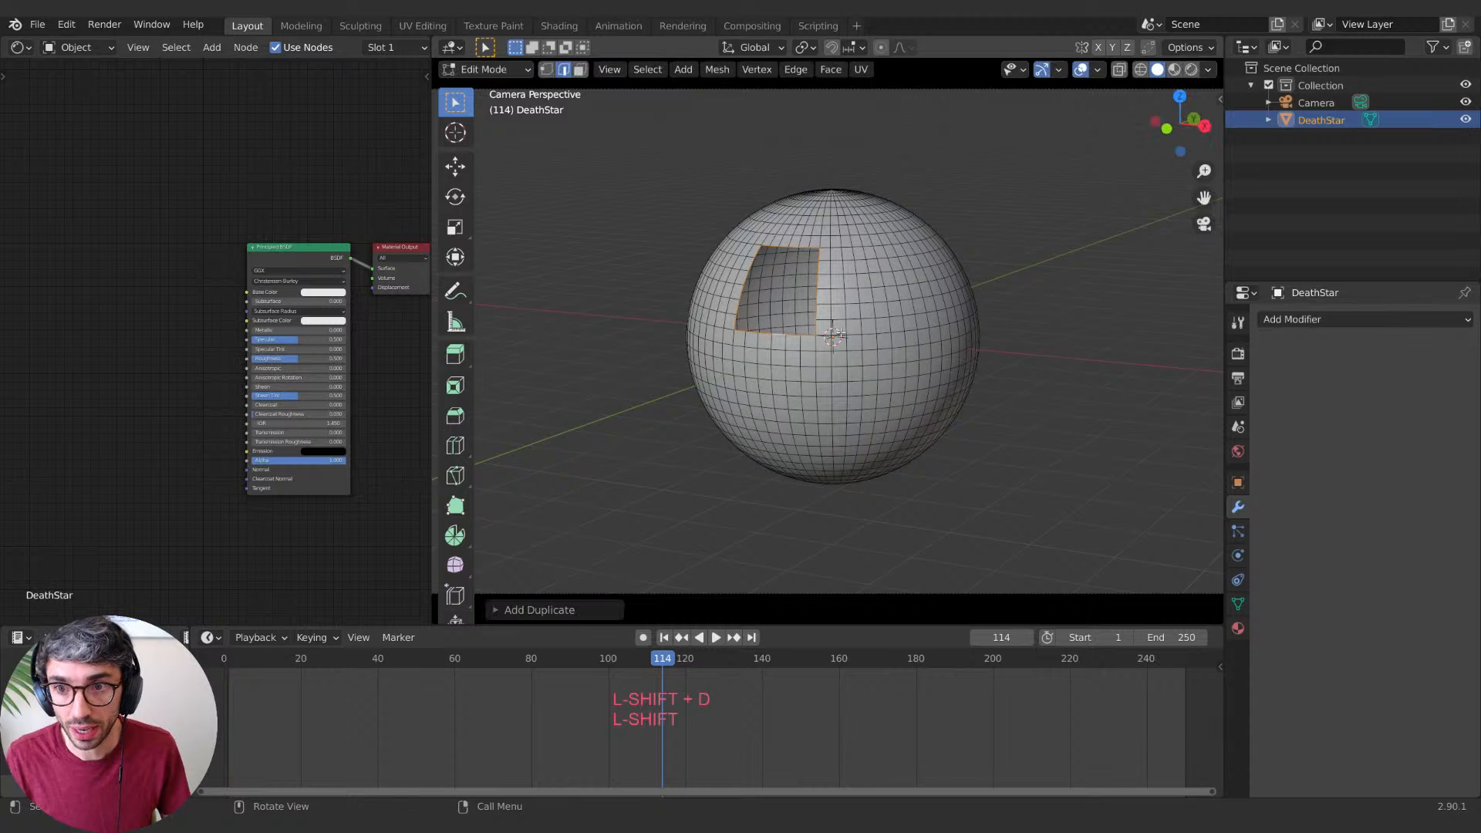
pyautogui.press('s')
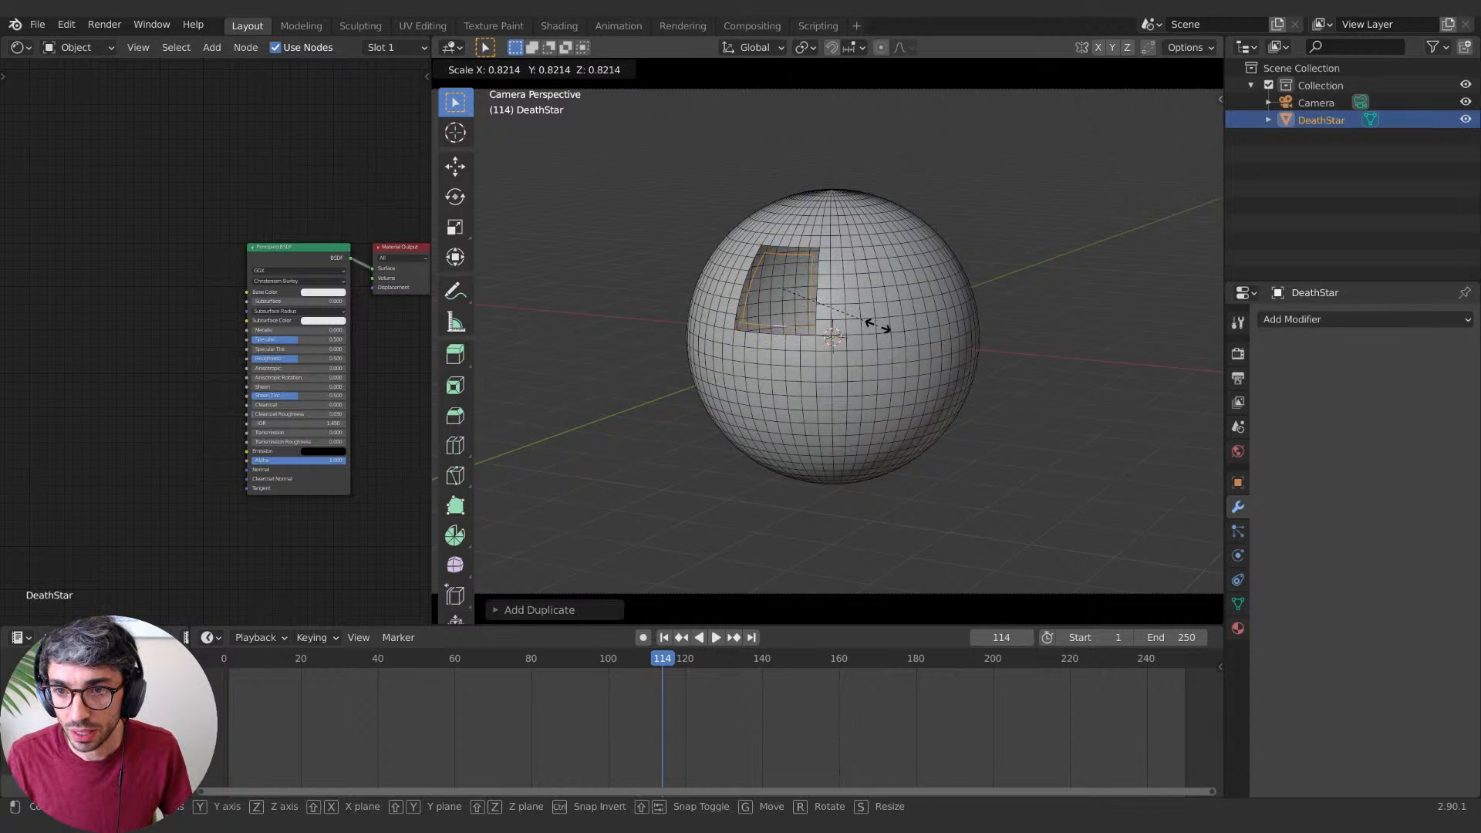
pyautogui.click(874, 327)
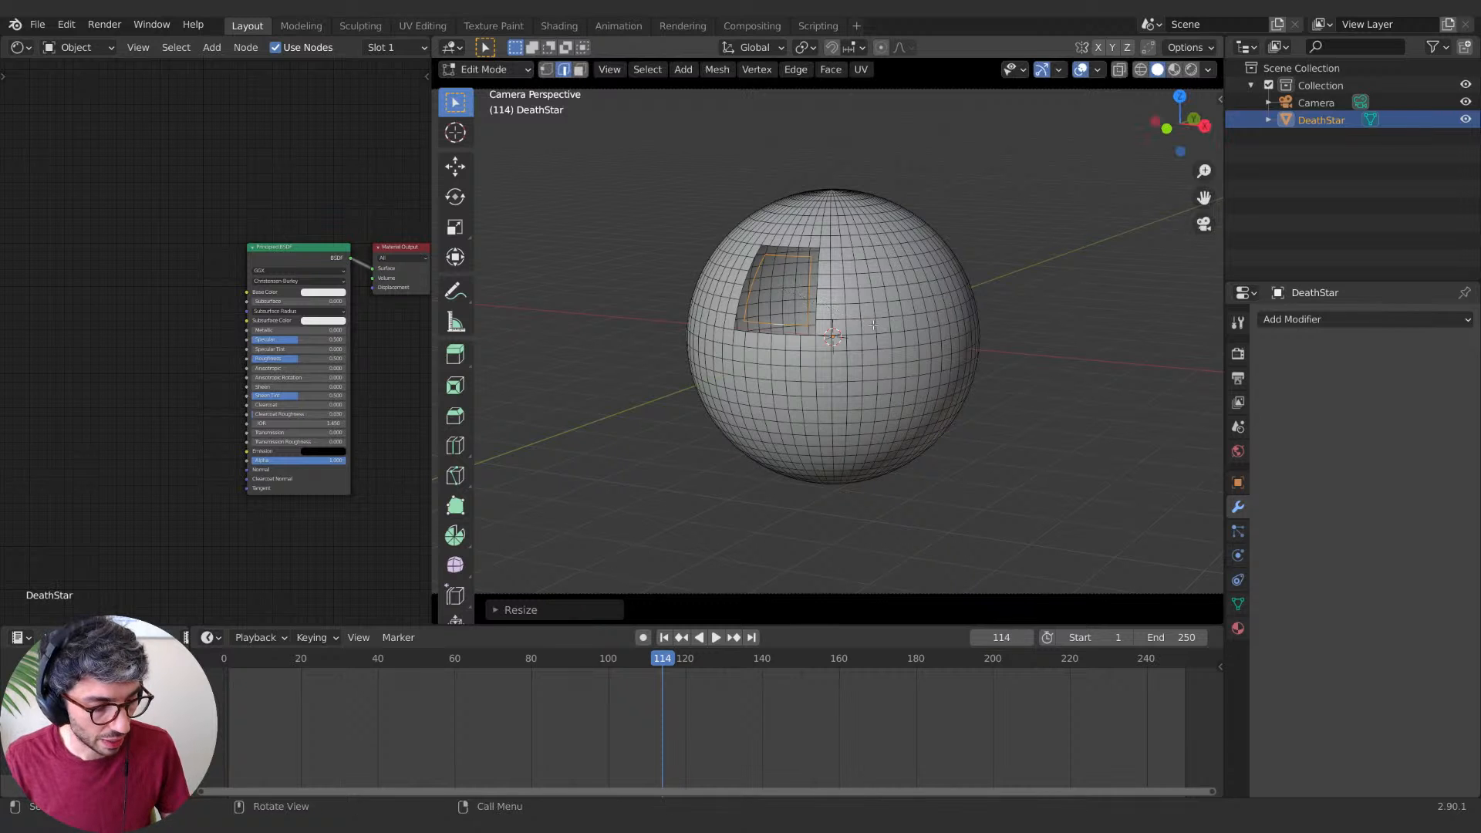
# Step: Round the duplicated loop inside the opening with the To Sphere transform
pyautogui.press('F3')
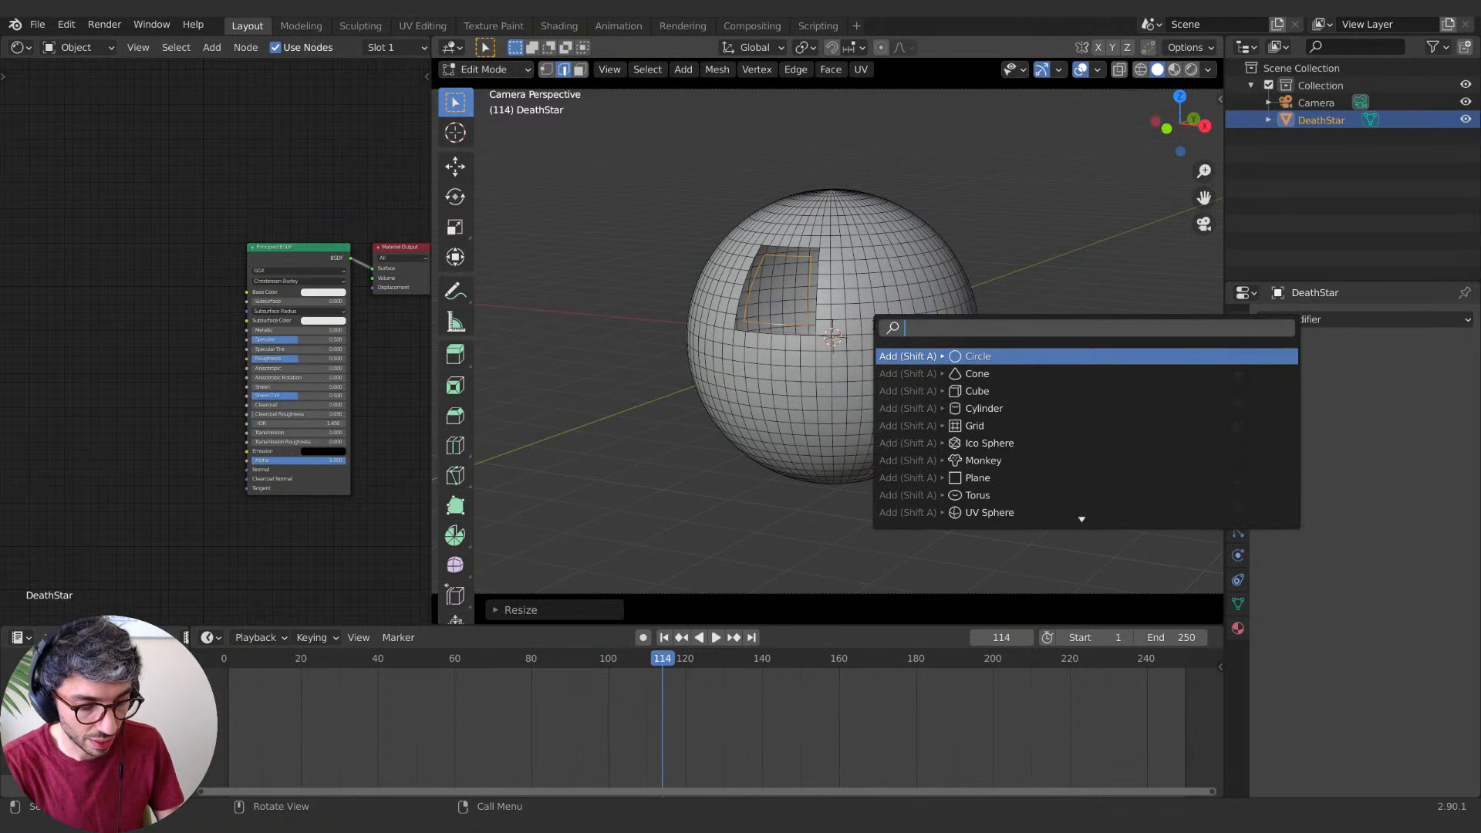
pyautogui.write('tos')
pyautogui.press('BackSpace')
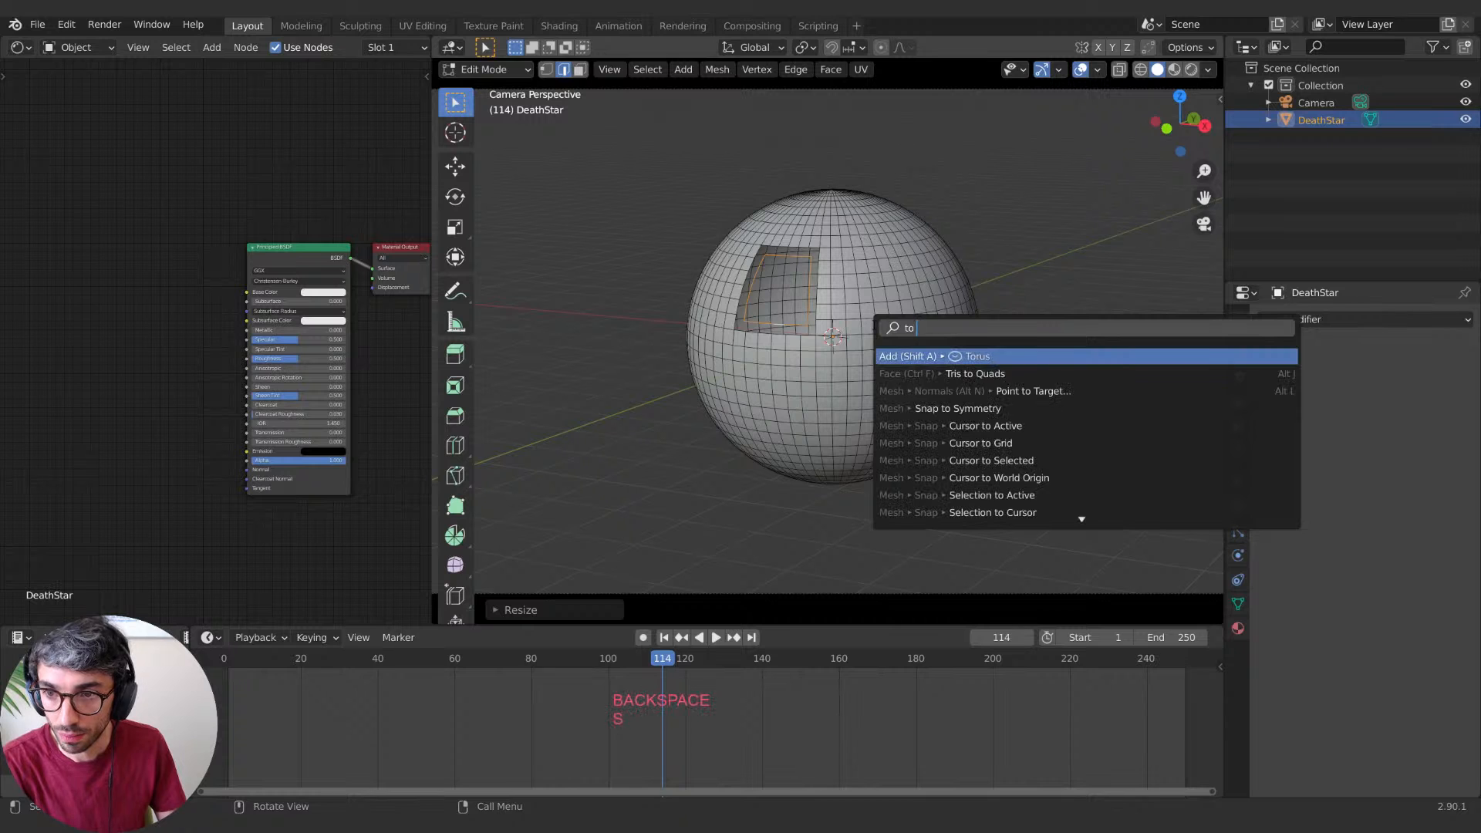
pyautogui.write('sph')
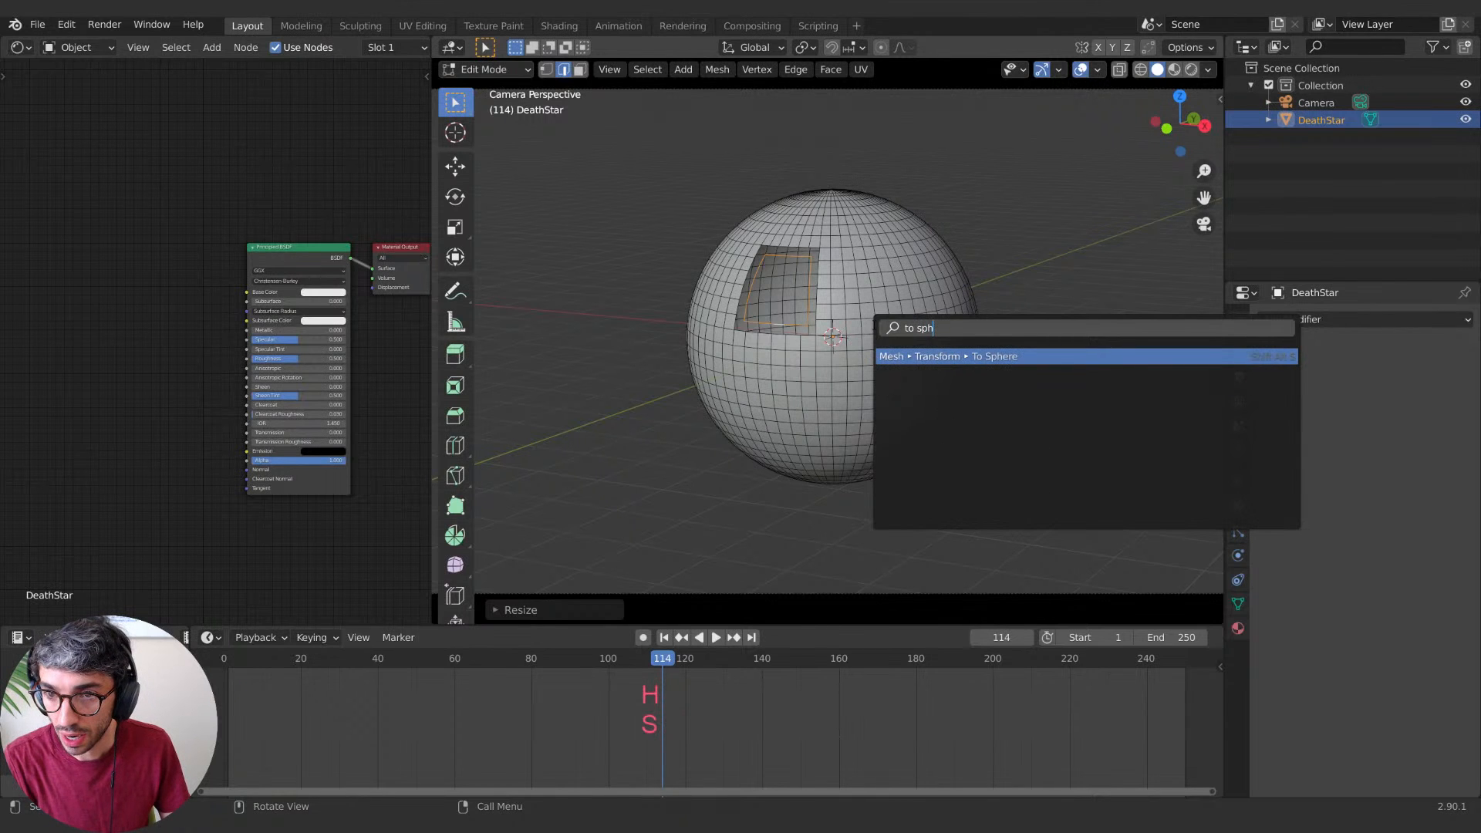
pyautogui.press('Return')
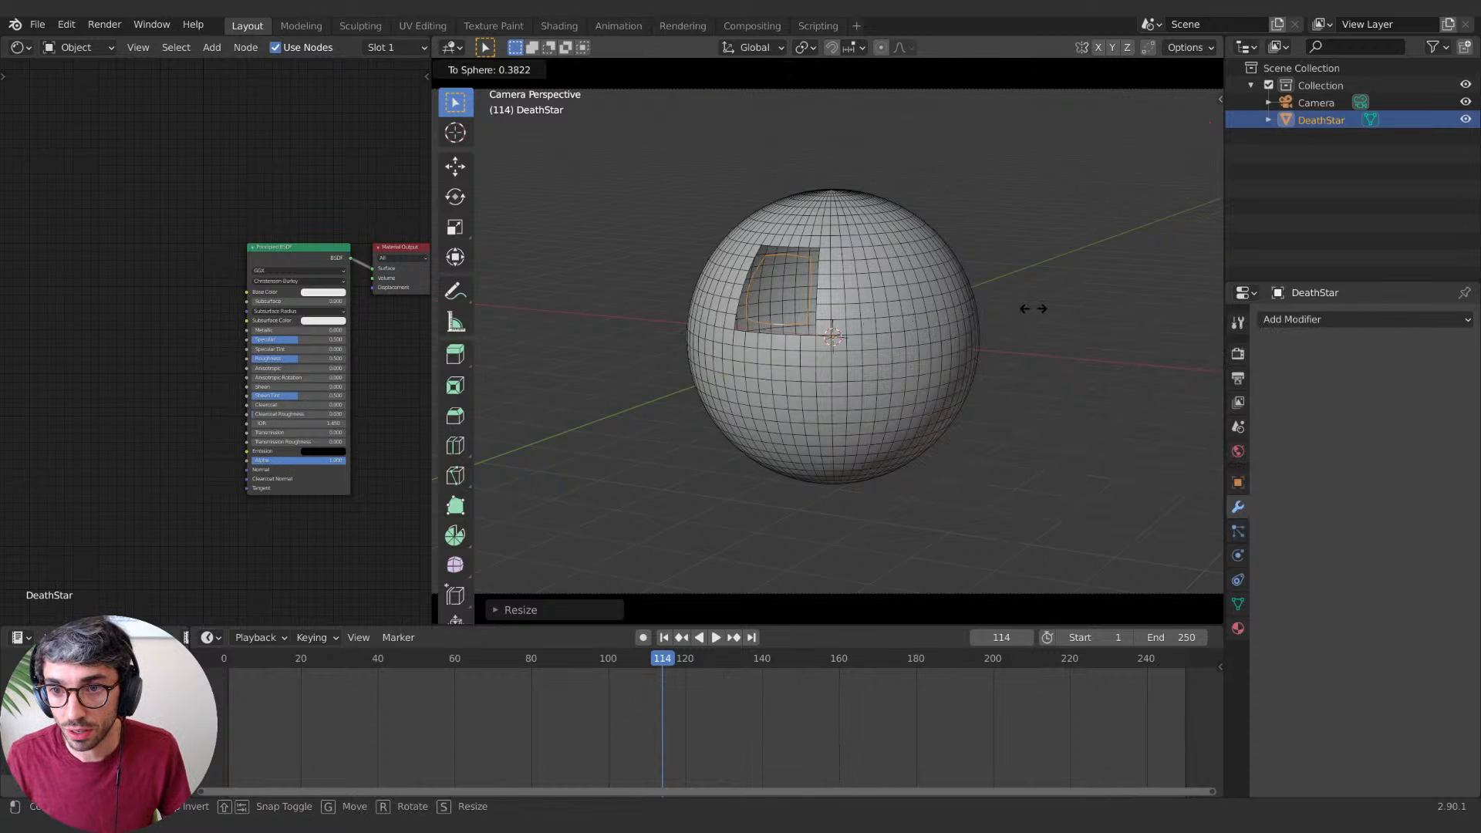
pyautogui.click(837, 299)
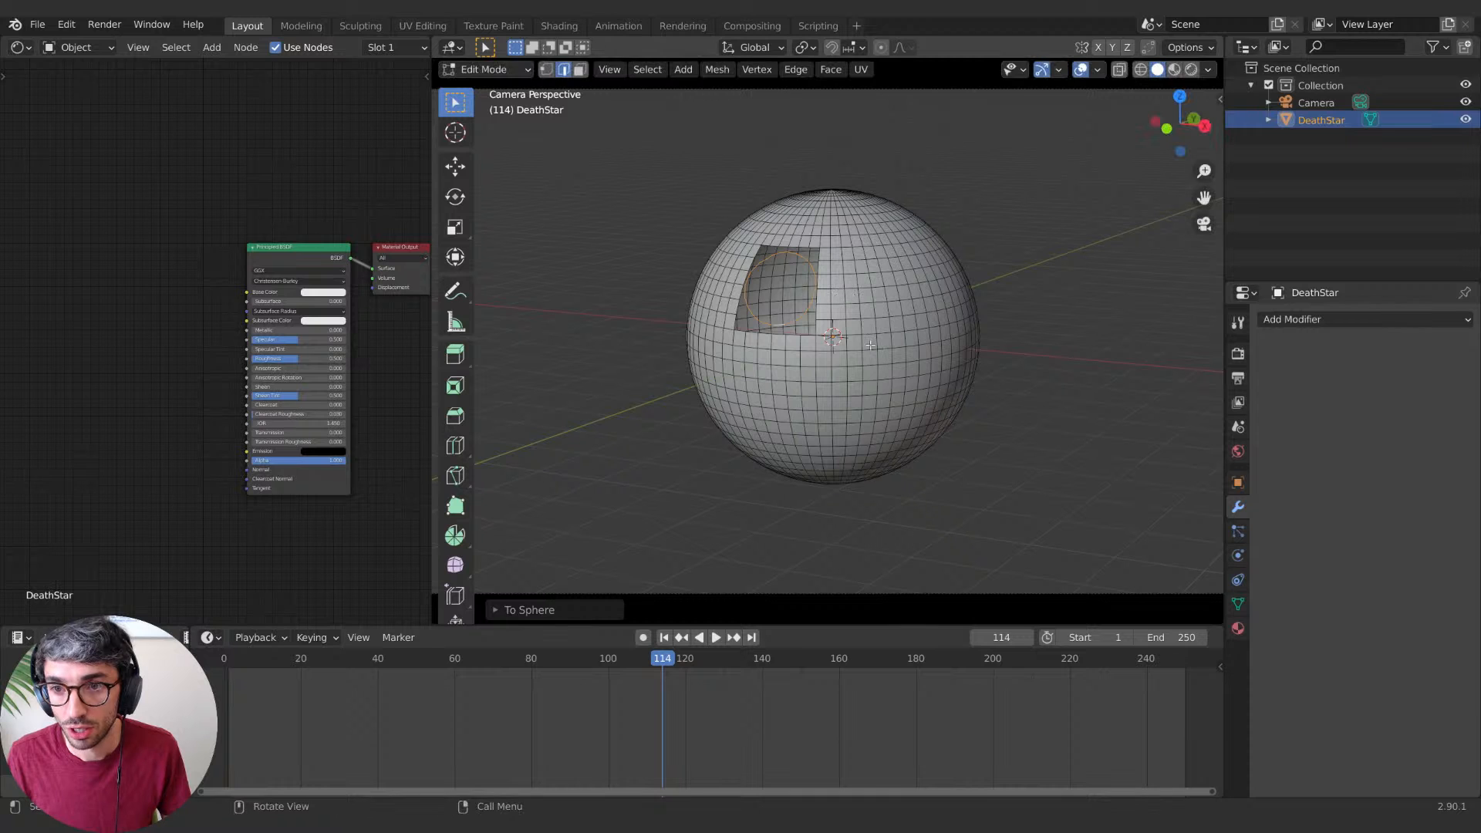
pyautogui.press('F3')
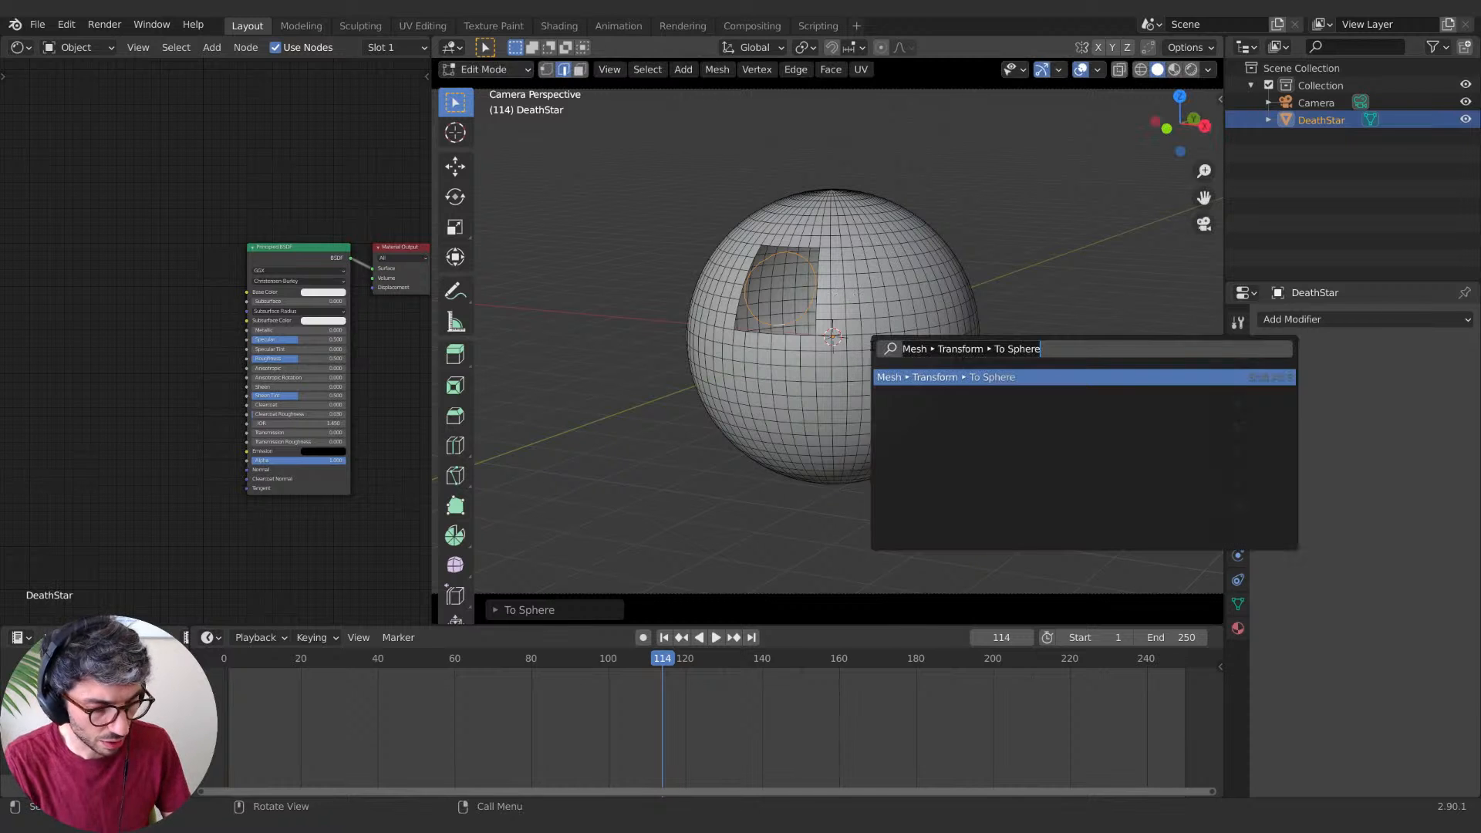
pyautogui.write('to ci')
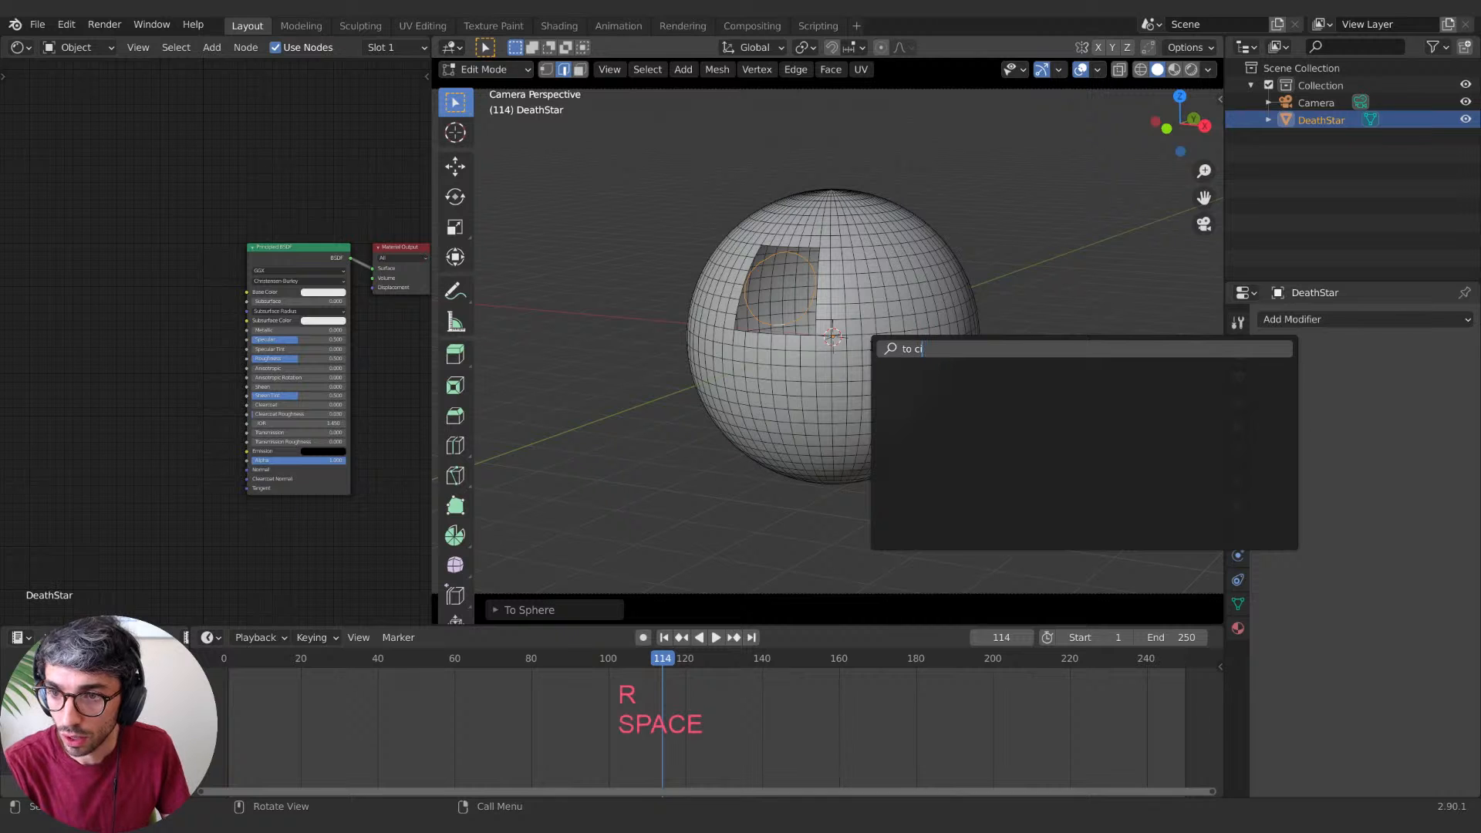
pyautogui.press('BackSpace')
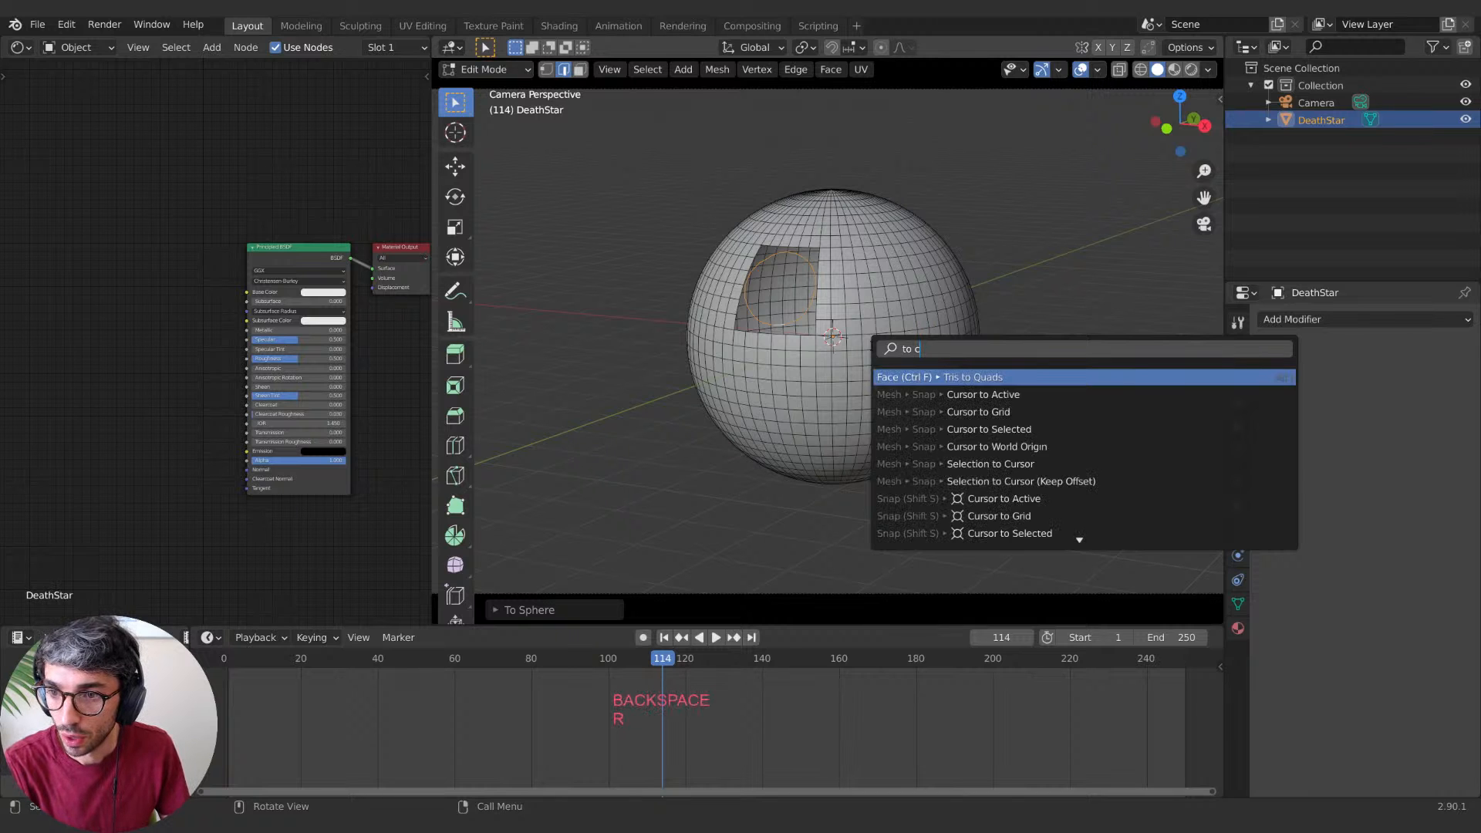
pyautogui.press('Escape')
# Step: Activate the Move tool and set the transform orientation to Normal for the rounded loop in the sphere's opening
pyautogui.scroll(2, 840, 397)
pyautogui.moveTo(794, 373); pyautogui.dragTo(796, 412, button='middle')
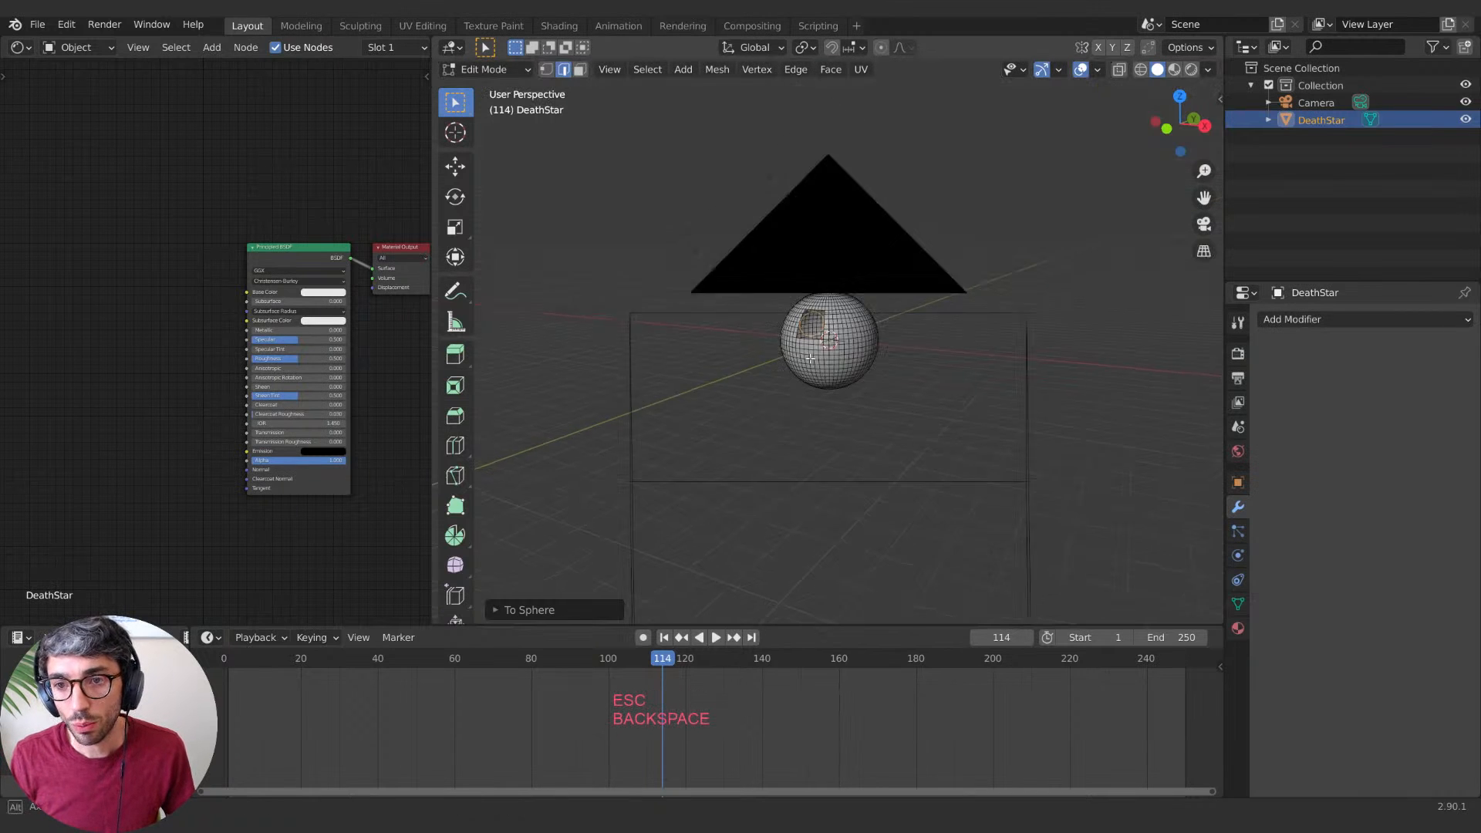
pyautogui.scroll(7, 764, 363)
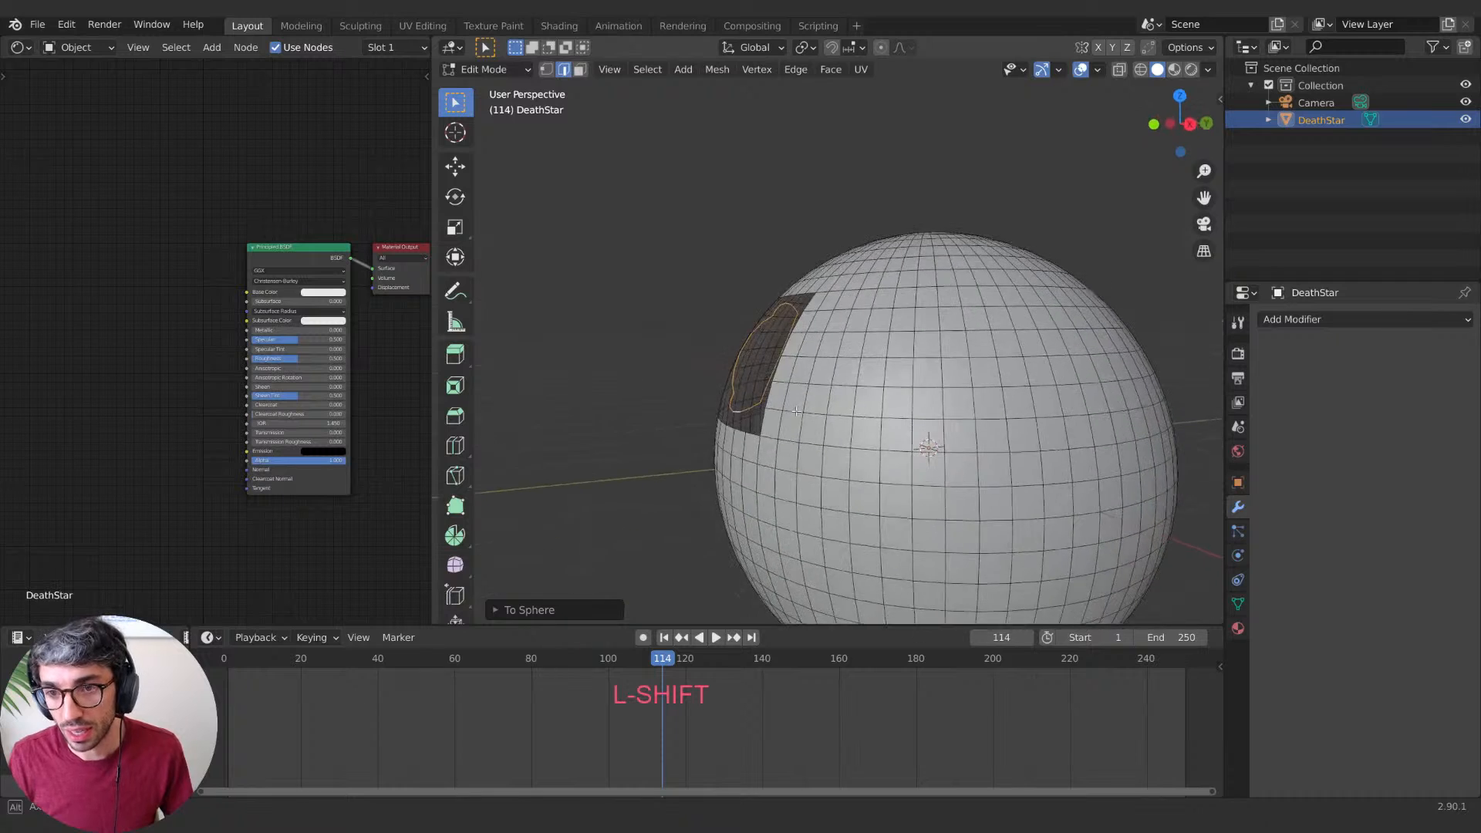
pyautogui.scroll(3, 751, 331)
pyautogui.moveTo(752, 330); pyautogui.dragTo(778, 312, button='middle')
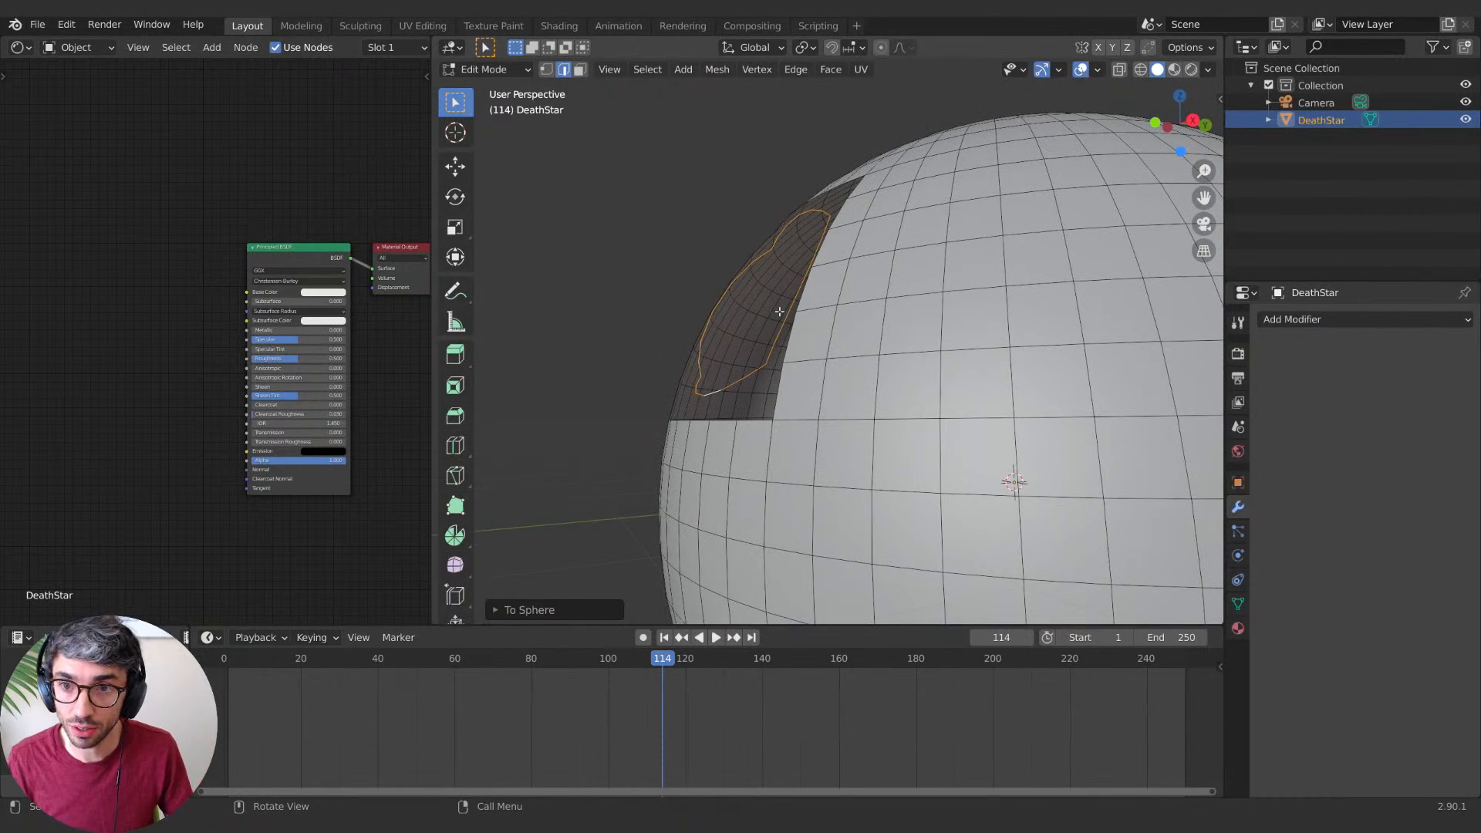
pyautogui.moveTo(778, 311); pyautogui.dragTo(725, 378, button='middle')
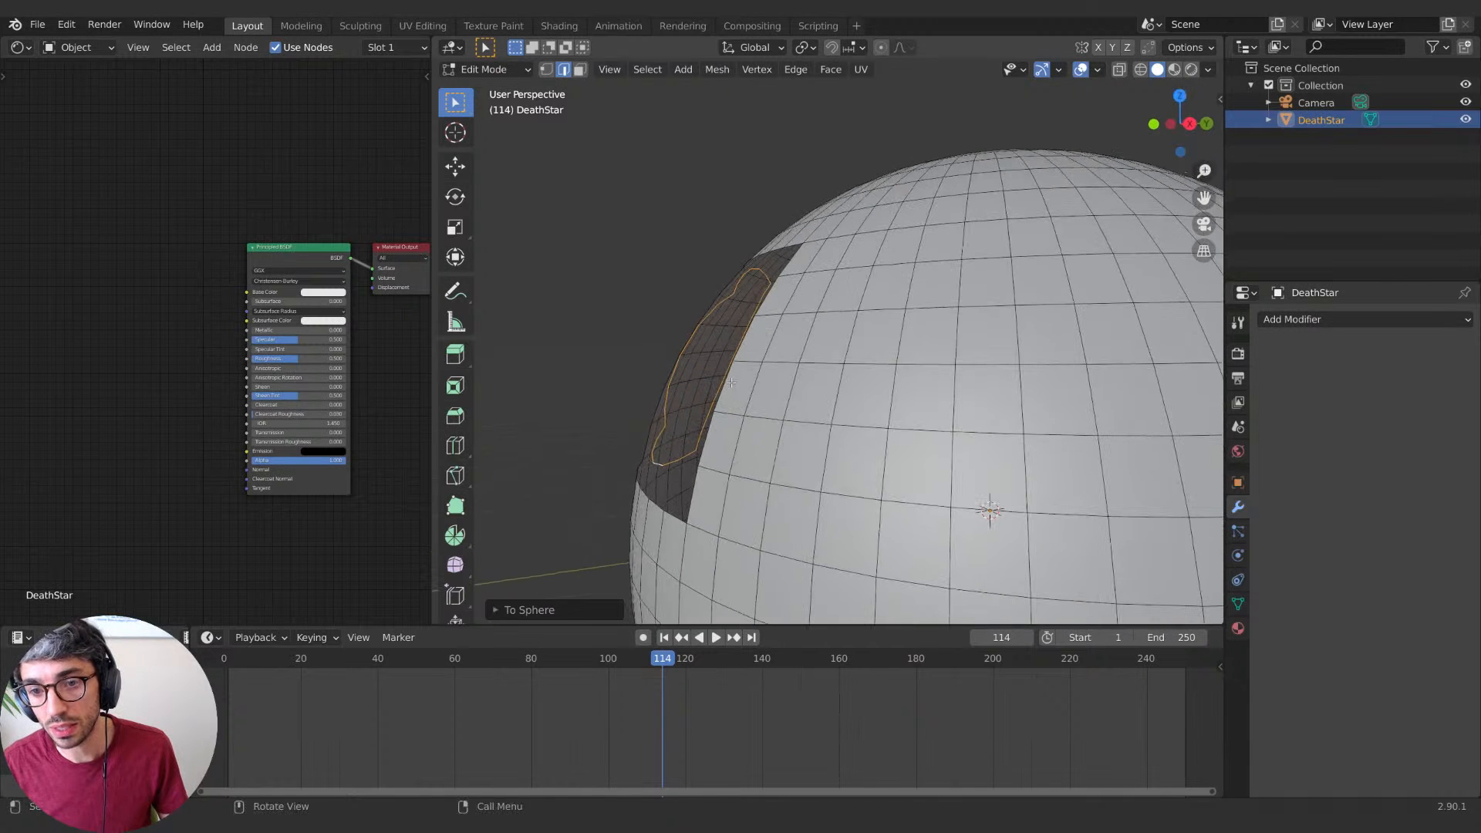
pyautogui.press('s')
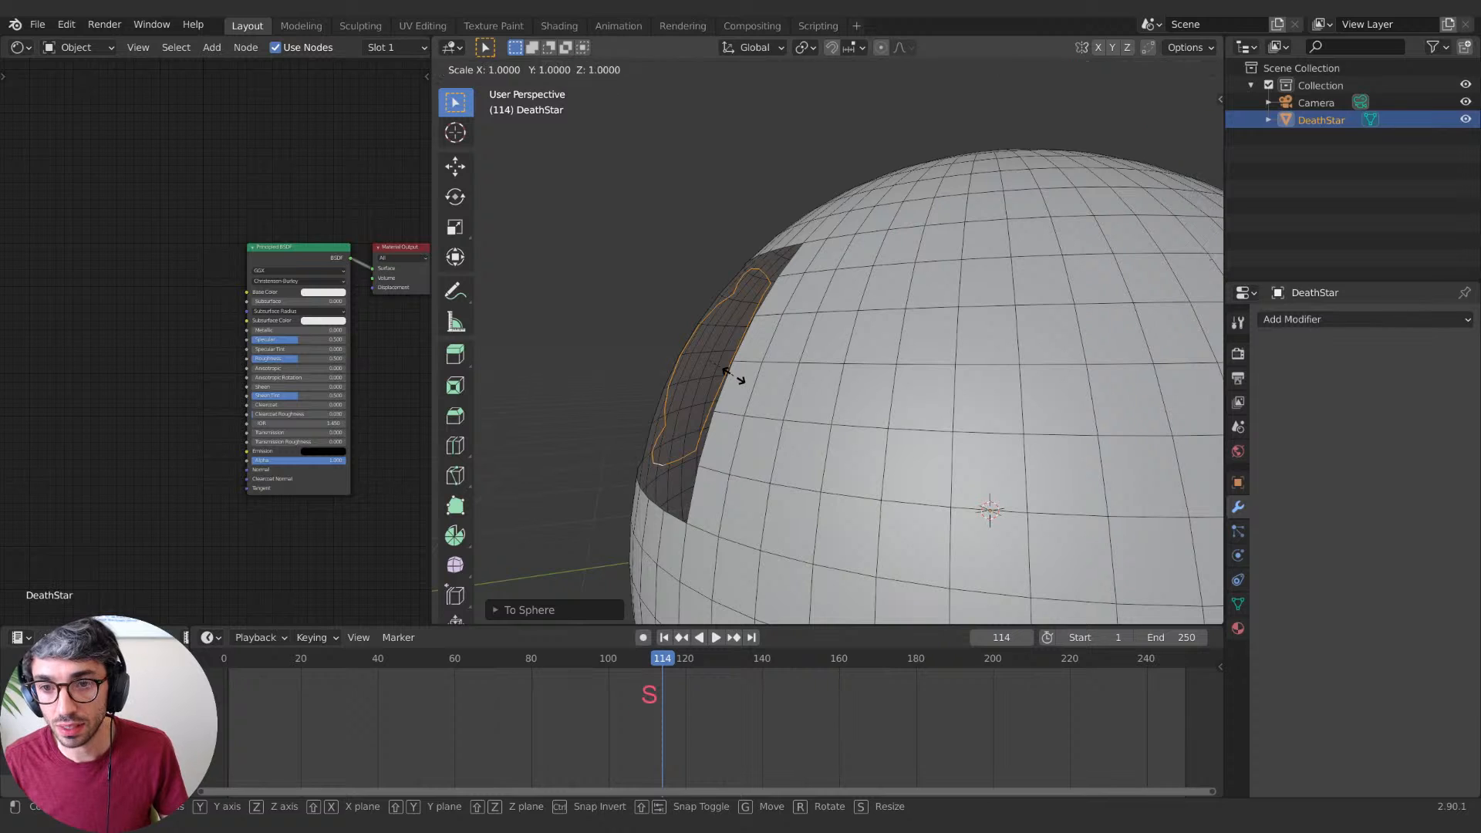
pyautogui.press('Escape')
pyautogui.click(768, 51)
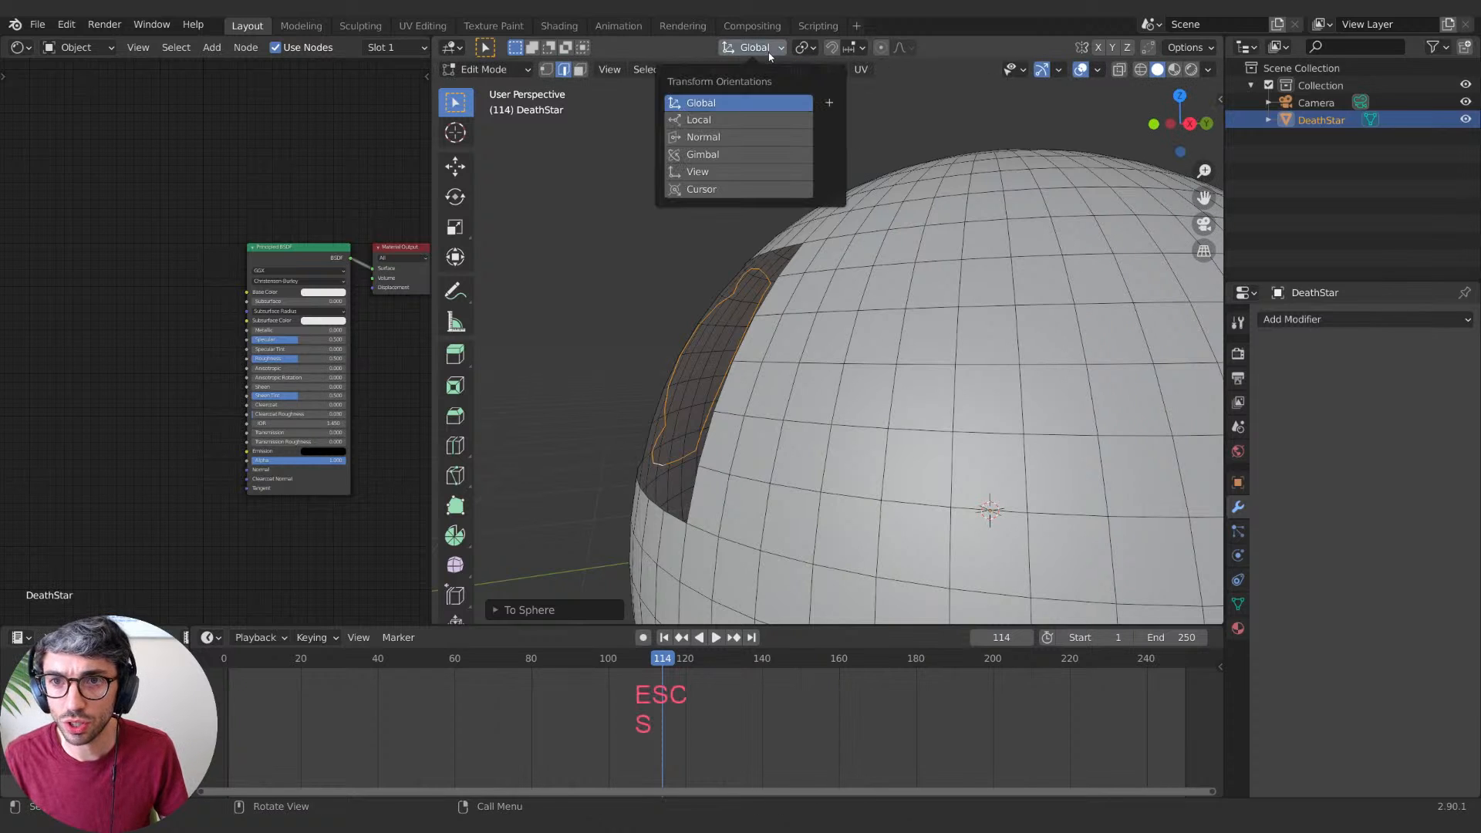
pyautogui.click(455, 166)
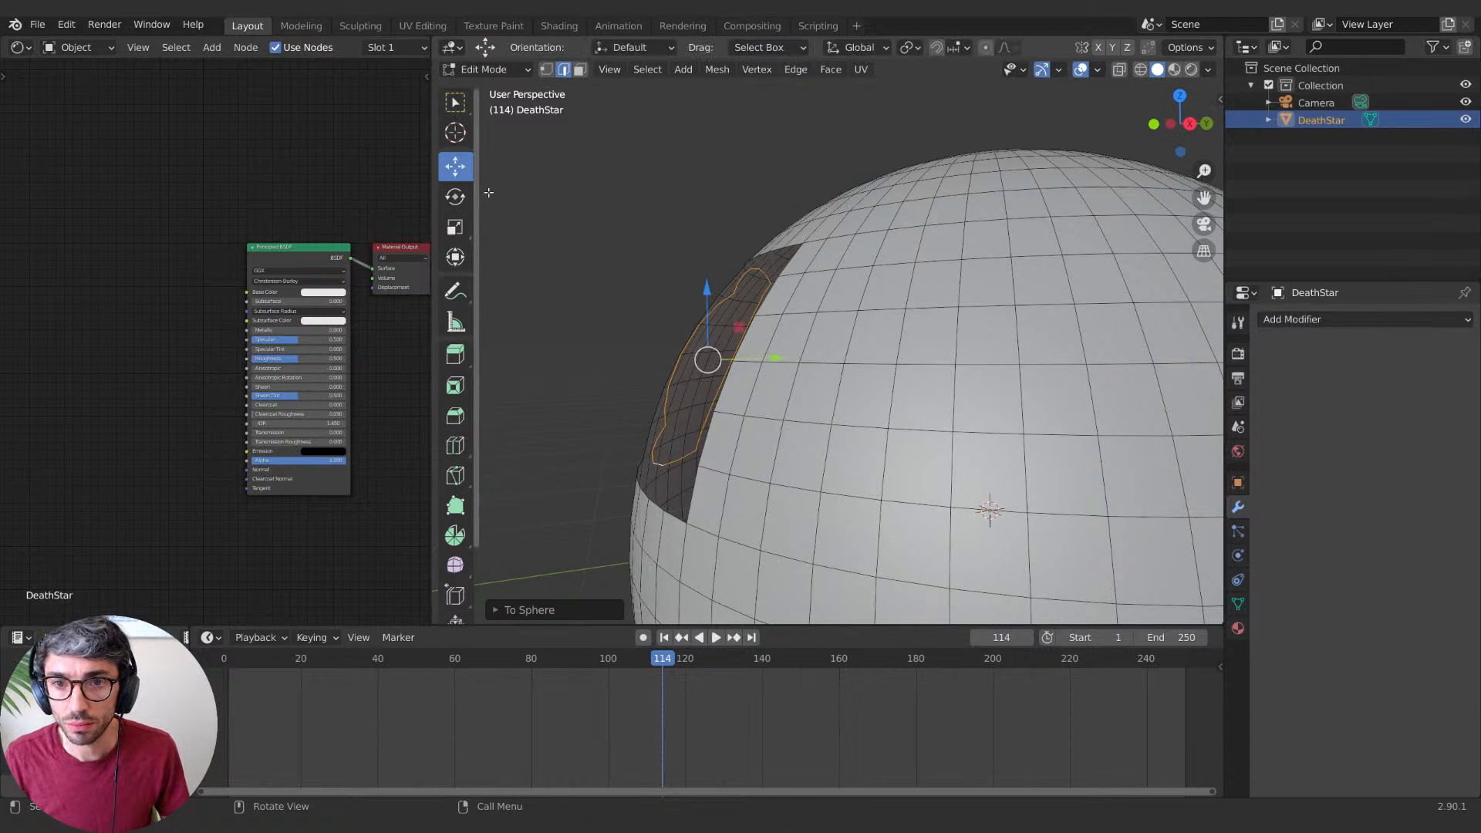
pyautogui.moveTo(693, 286); pyautogui.dragTo(730, 338, button='middle')
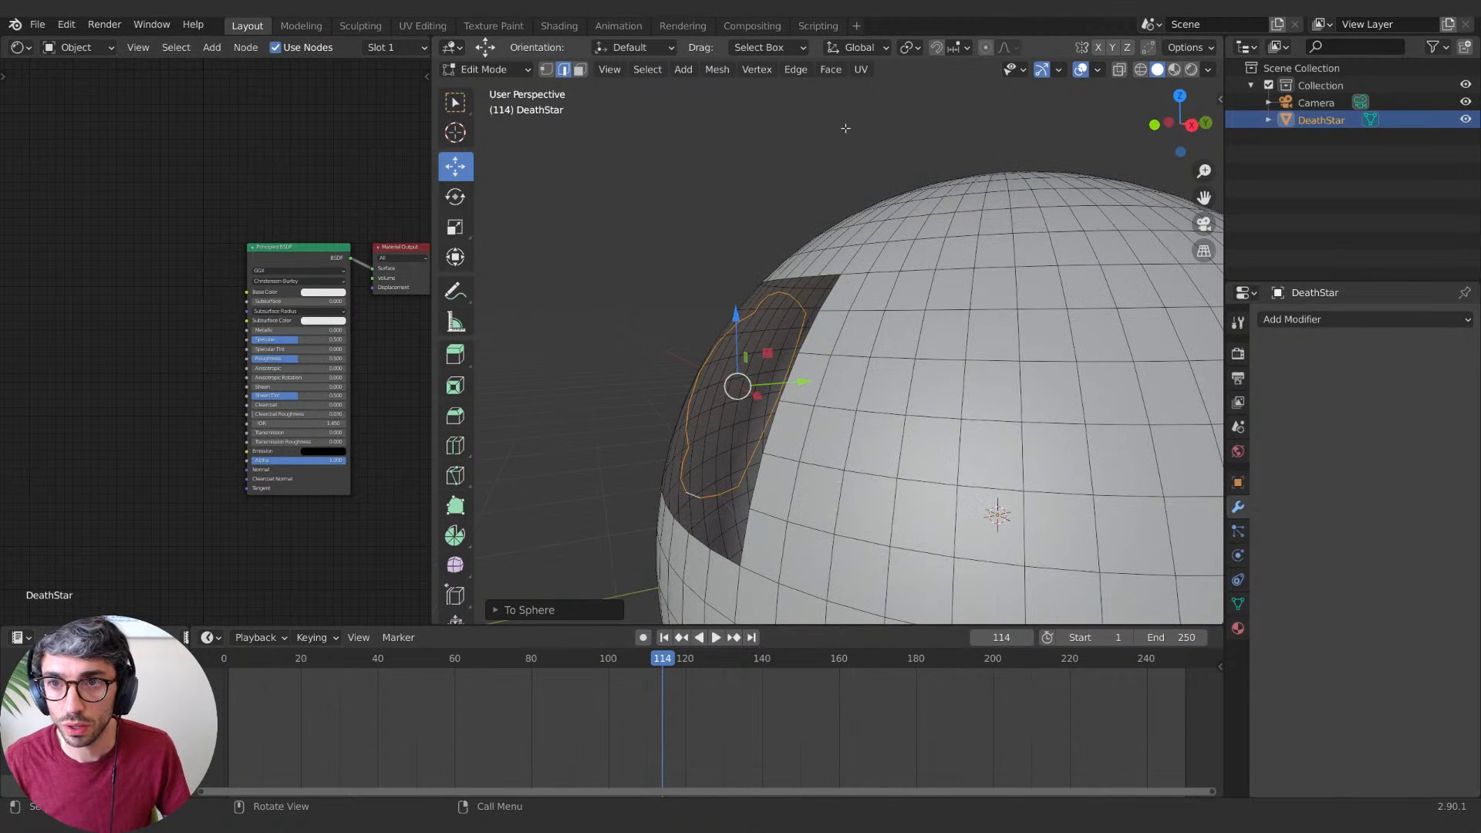
pyautogui.click(849, 48)
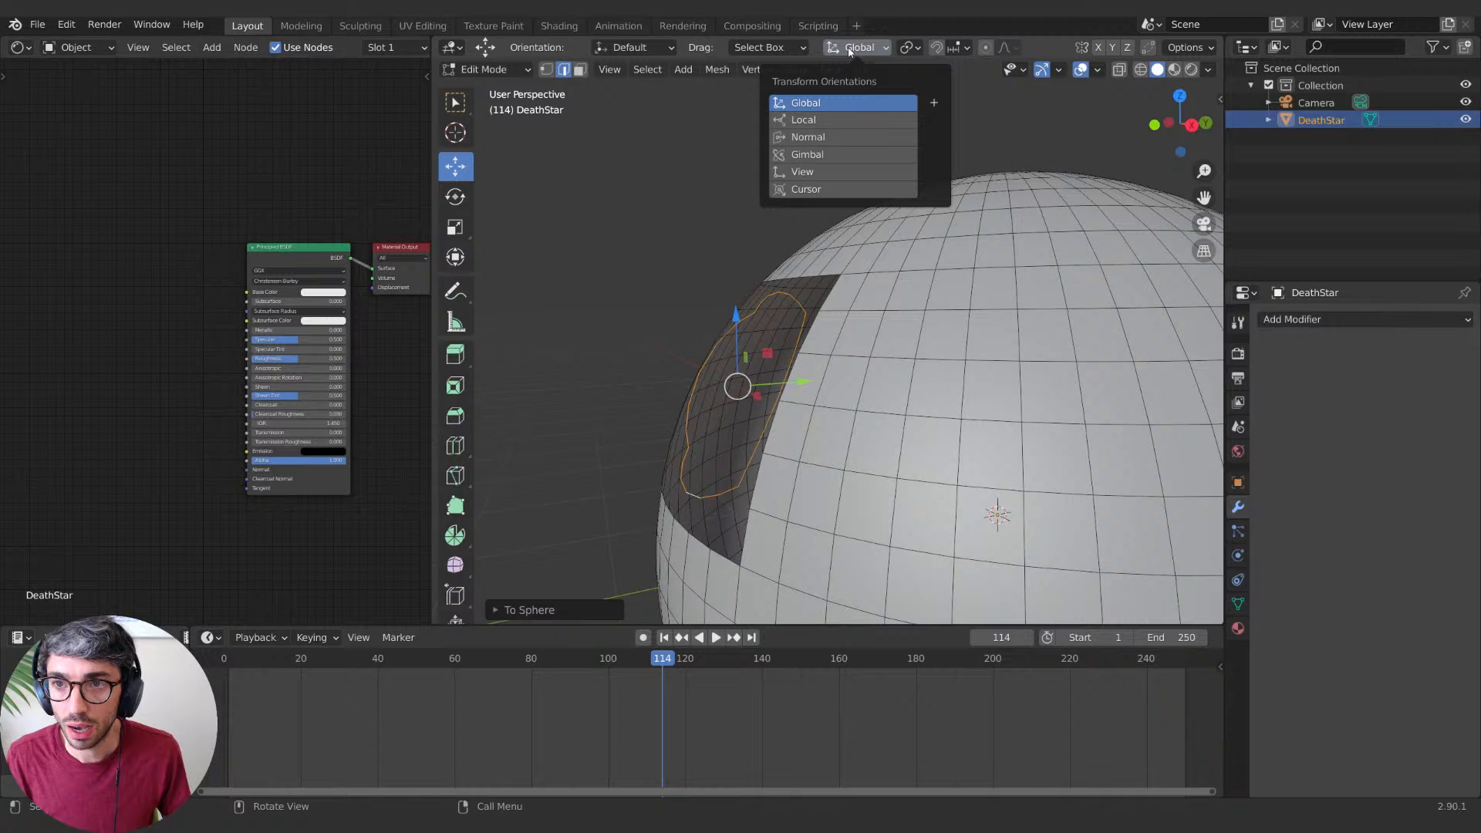
pyautogui.click(807, 136)
# Step: Flatten the rounded loop by scaling it along its normal Z axis with a factor of 0
pyautogui.moveTo(802, 339)
pyautogui.mouseDown(button='middle')
pyautogui.moveTo(771, 362)
pyautogui.moveTo(819, 355)
pyautogui.mouseUp(button='middle')
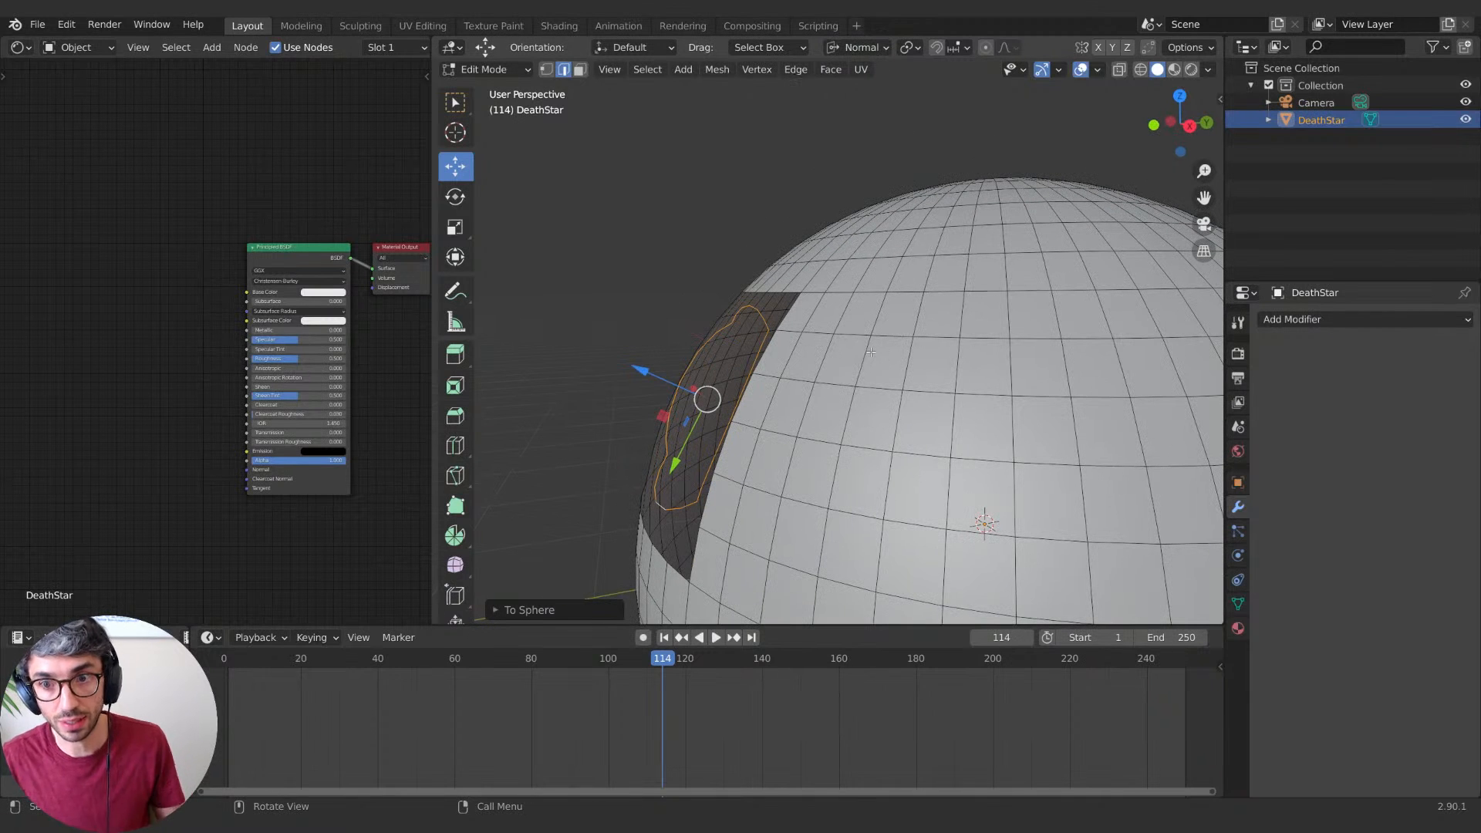
pyautogui.moveTo(677, 221); pyautogui.dragTo(829, 421, button='middle')
pyautogui.click(455, 227)
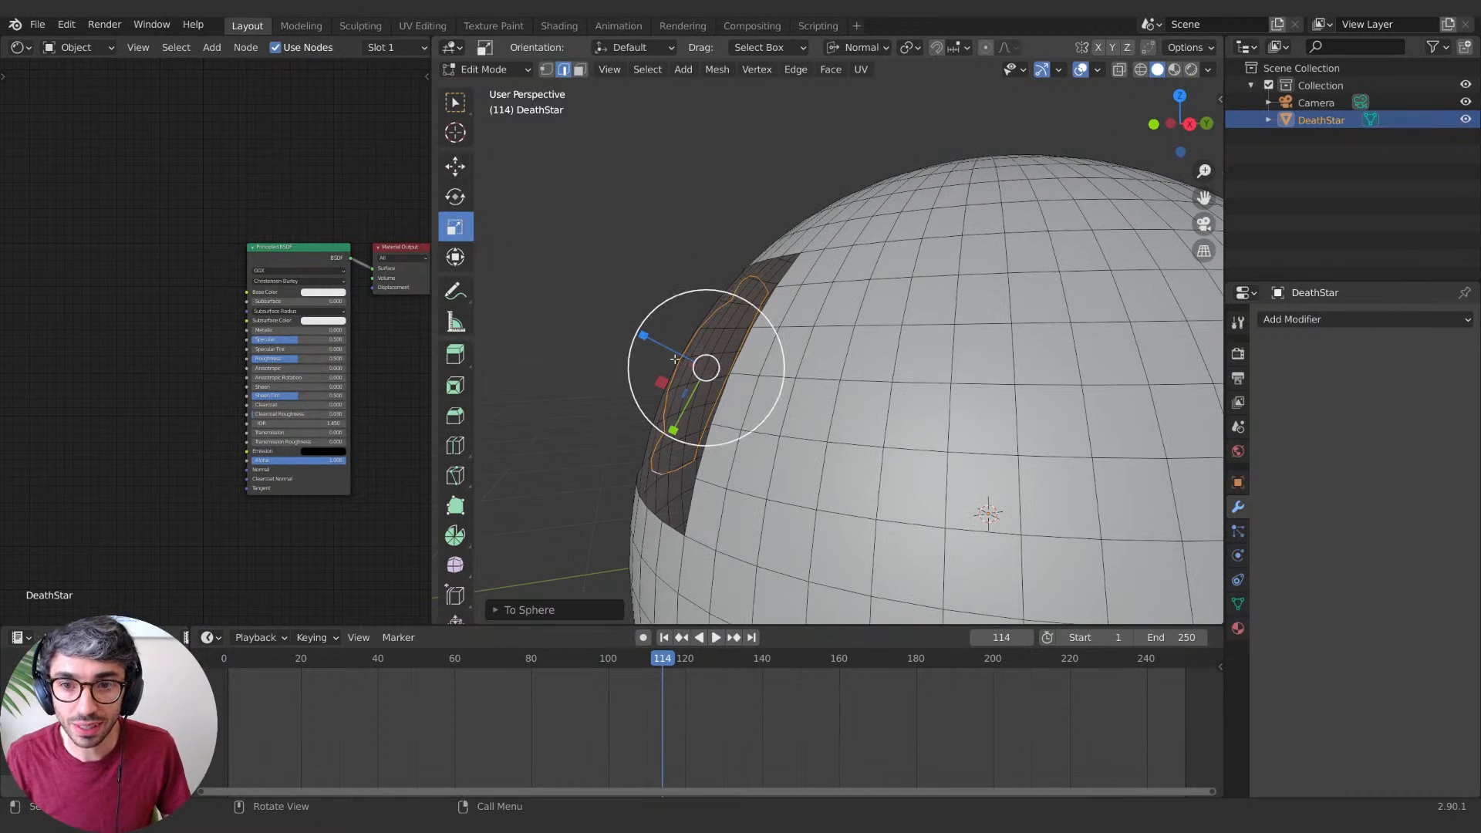
pyautogui.moveTo(495, 229); pyautogui.dragTo(640, 378, button='middle')
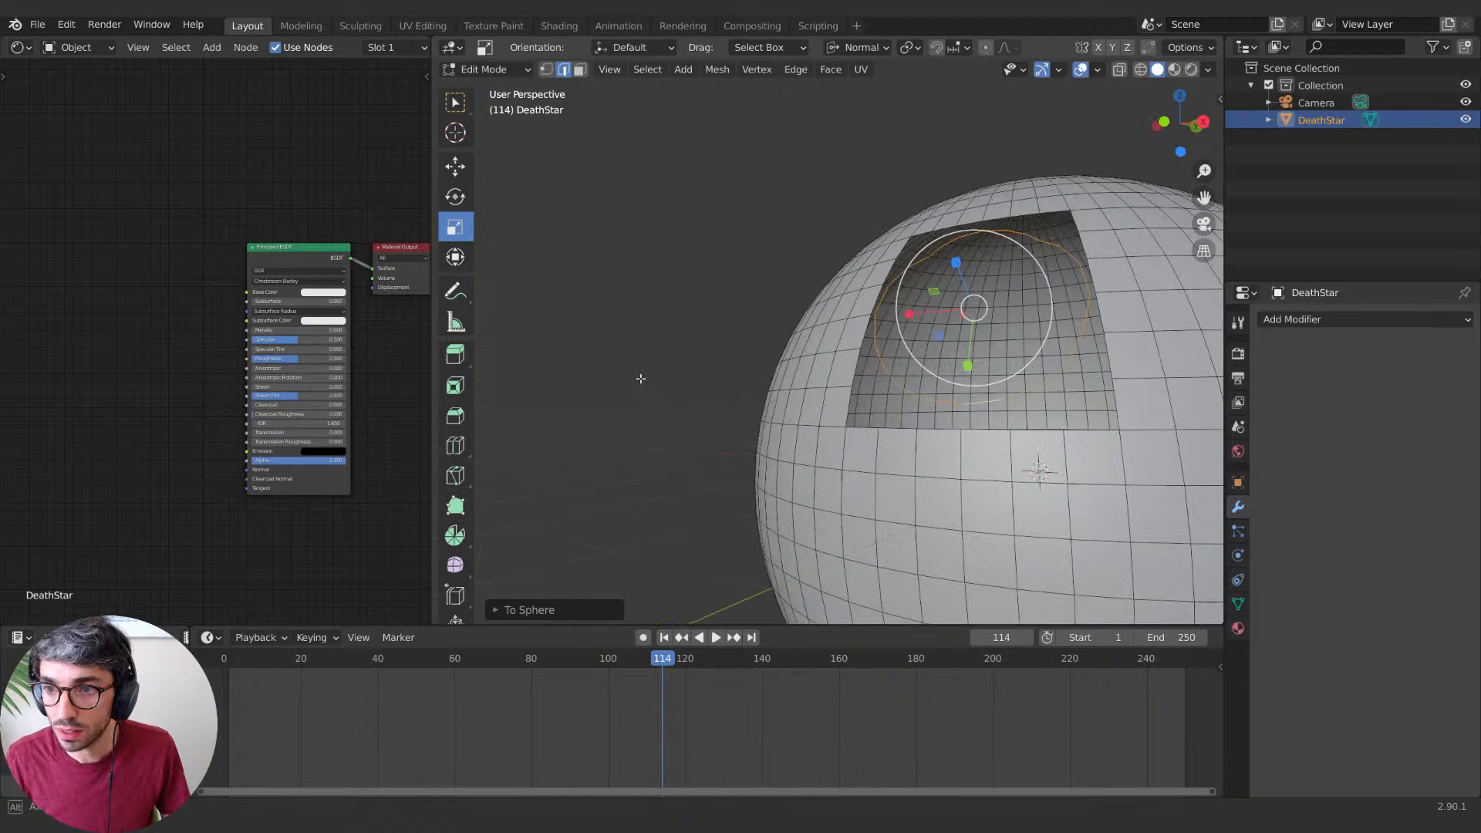
pyautogui.moveTo(956, 263); pyautogui.dragTo(962, 303)
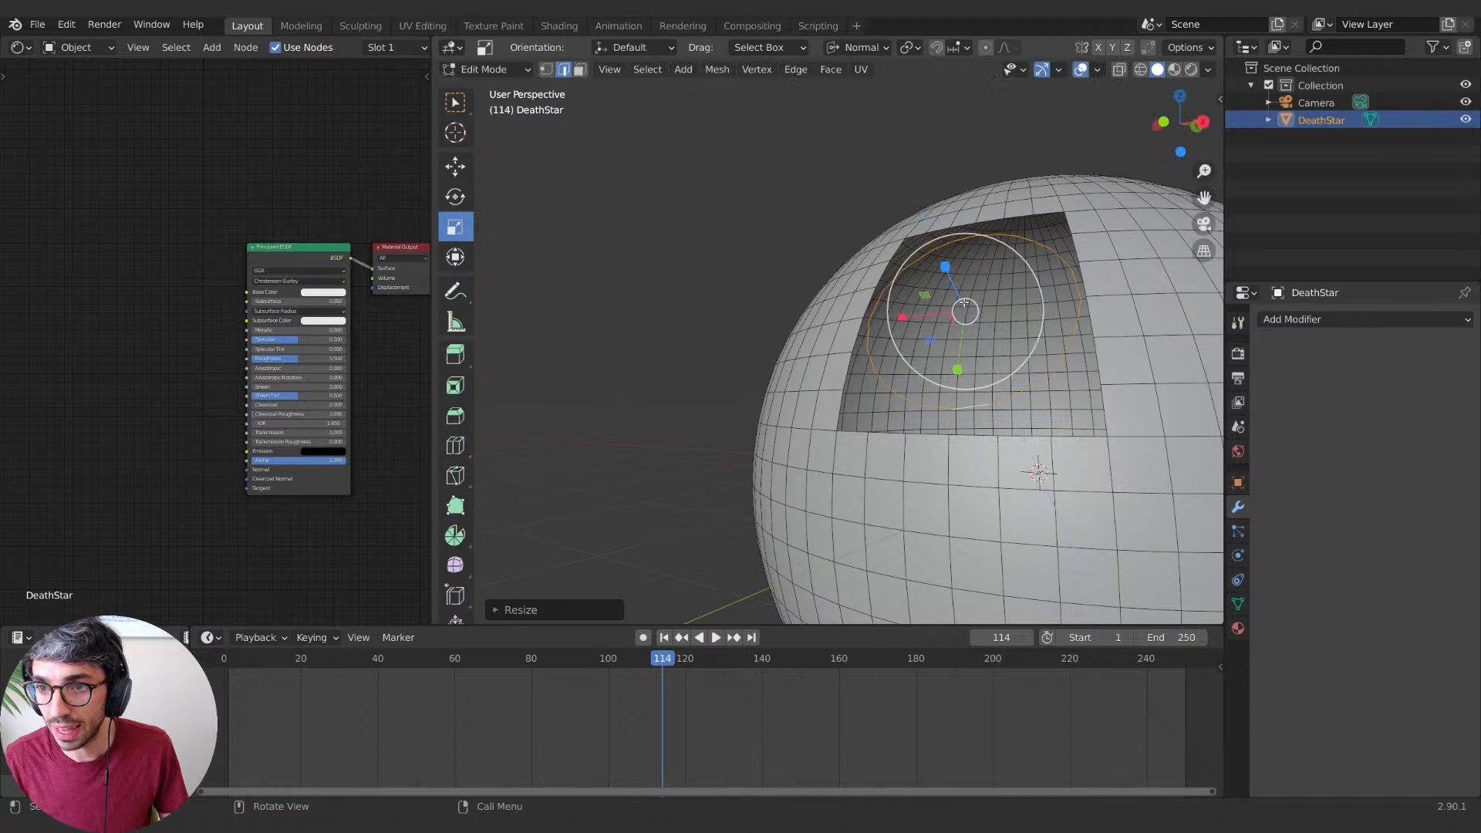
pyautogui.click(500, 609)
pyautogui.doubleClick(655, 565)
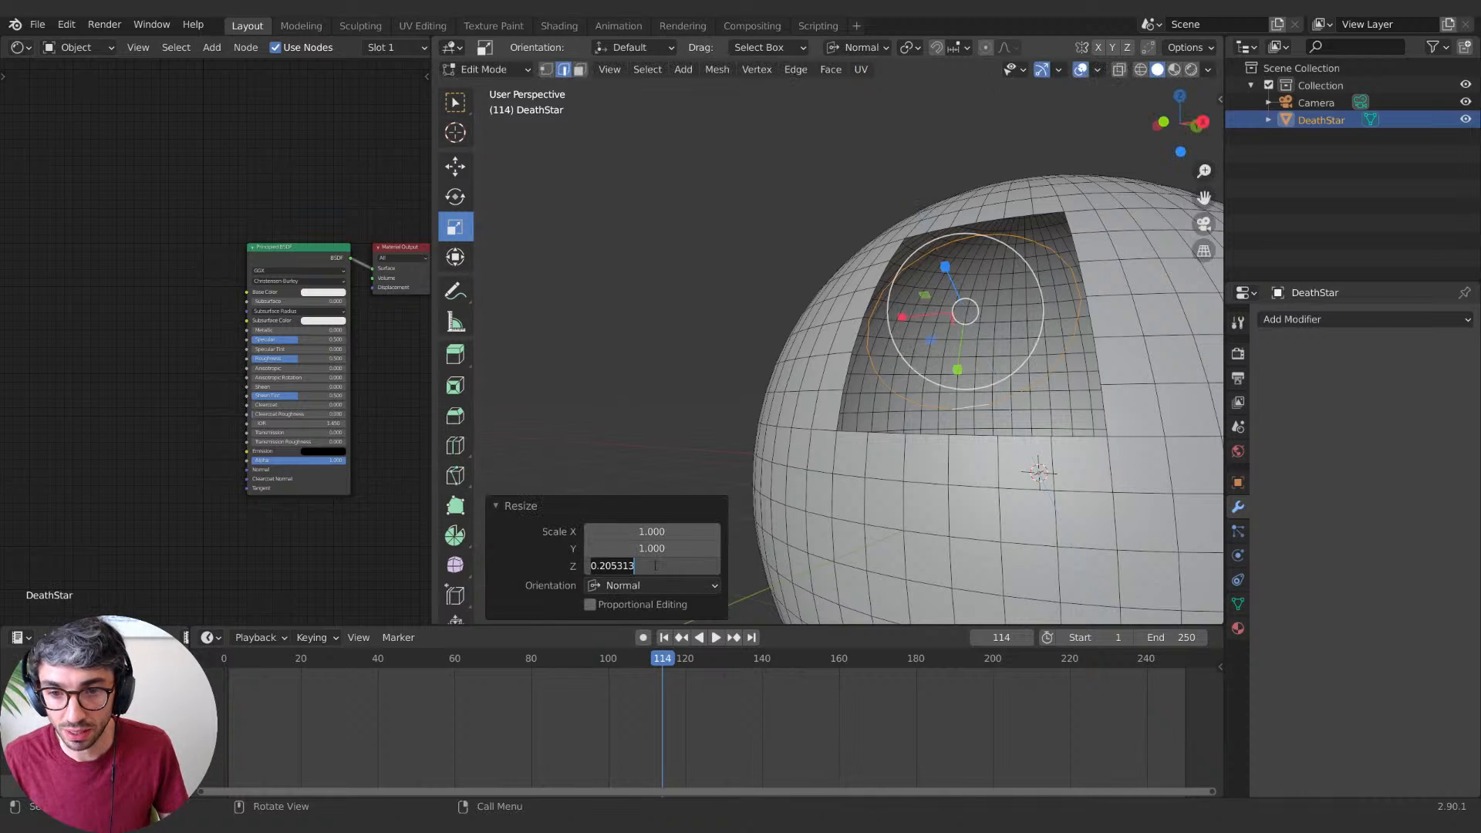
pyautogui.write('0')
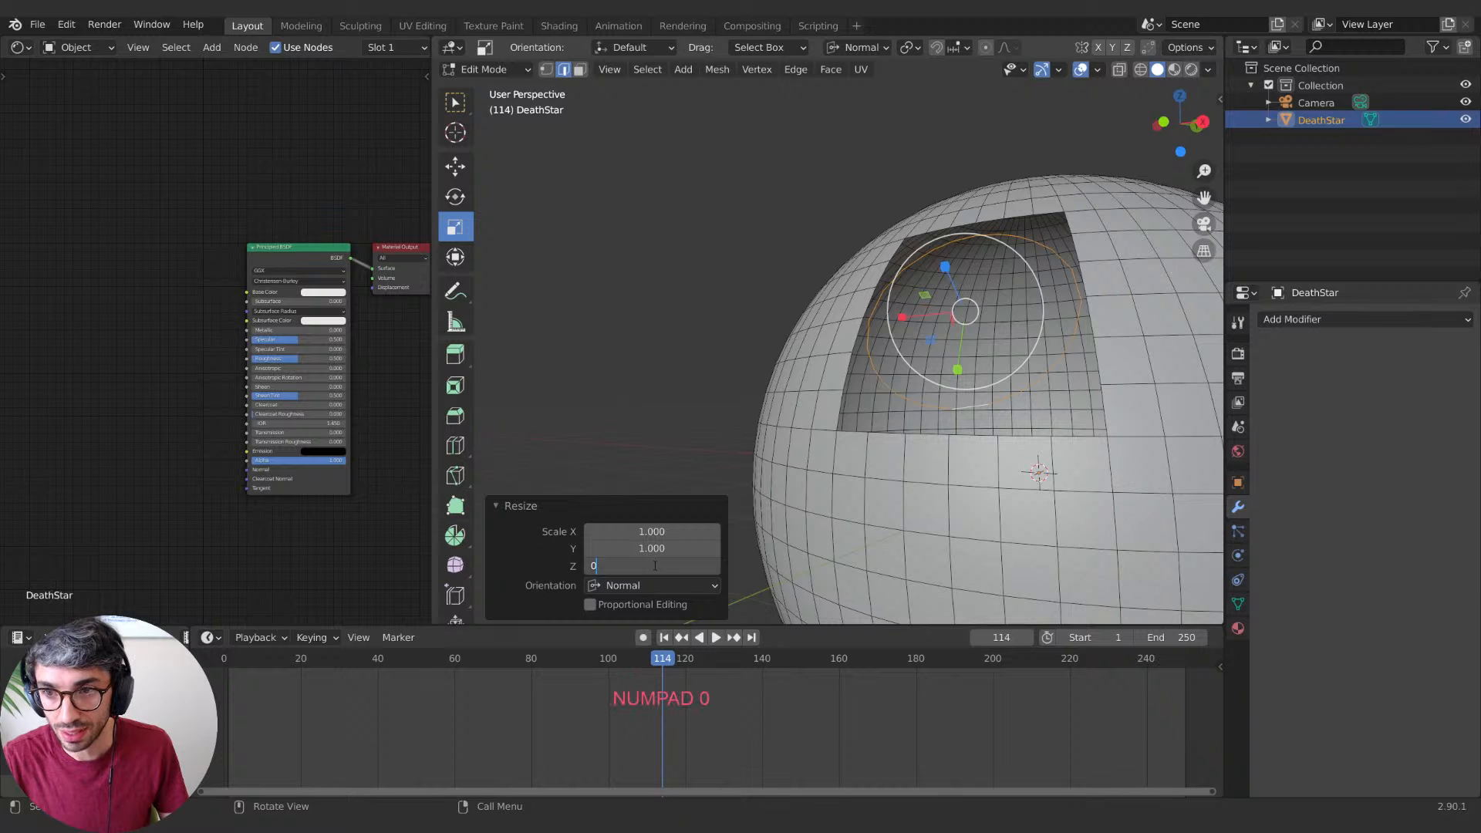
pyautogui.press('Return')
# Step: Move the flattened loop outward along its normal Z axis by about 0.069 m, checking it against the sphere's profile
pyautogui.moveTo(1025, 324); pyautogui.dragTo(932, 421, button='middle')
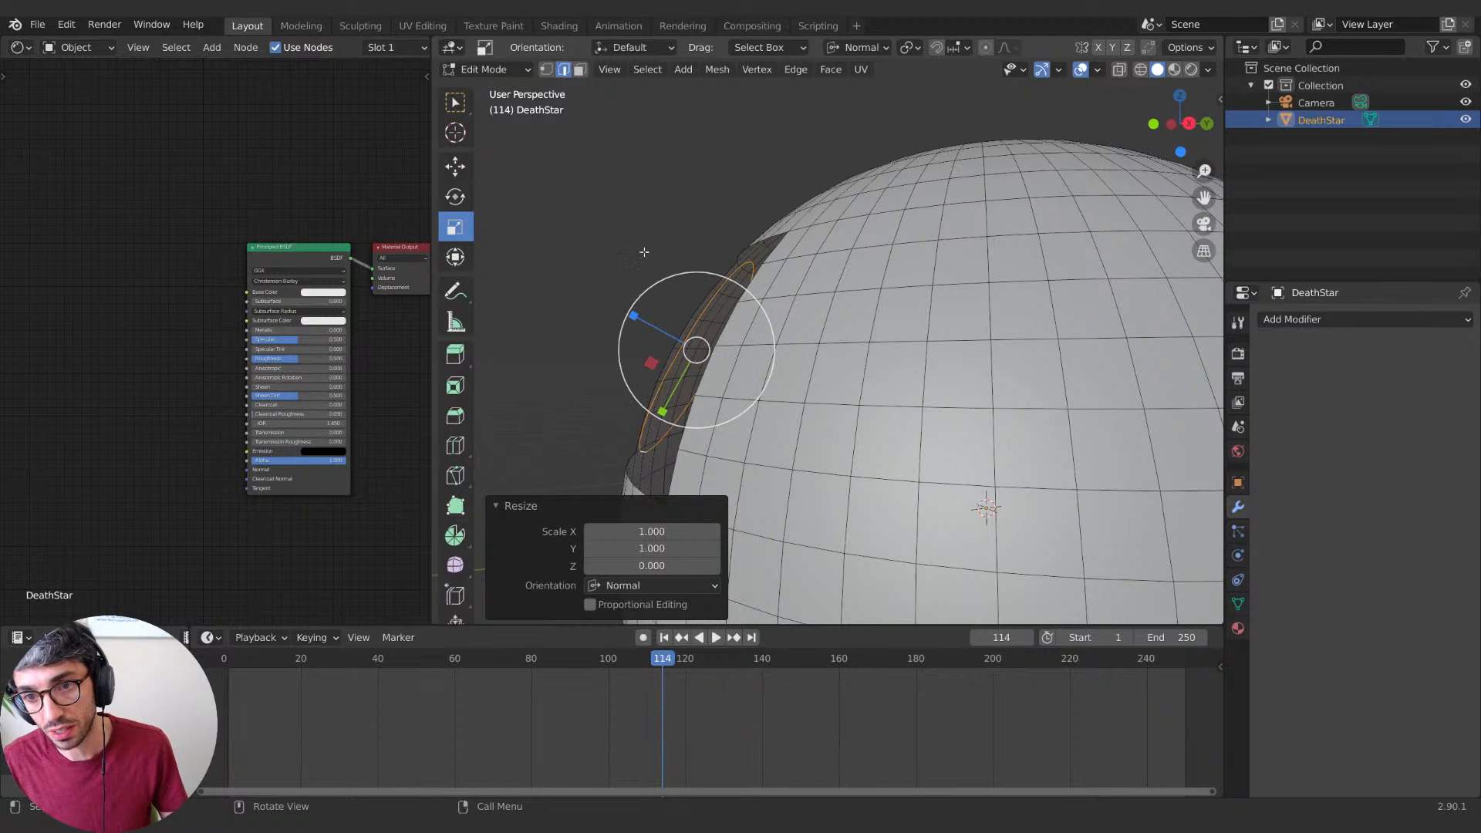
pyautogui.moveTo(631, 235); pyautogui.dragTo(623, 235, button='middle')
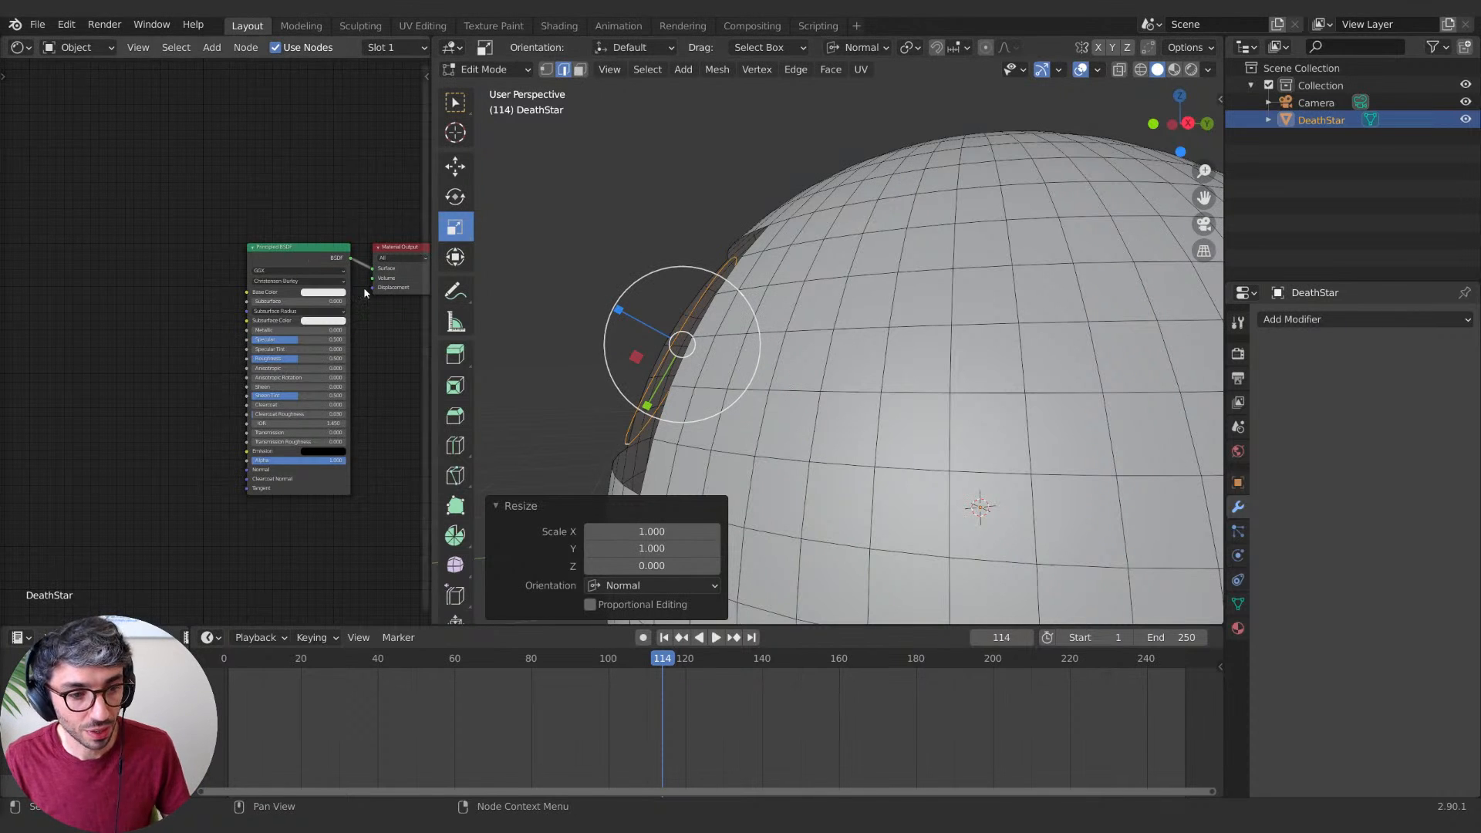
pyautogui.moveTo(677, 212); pyautogui.dragTo(663, 205, button='middle')
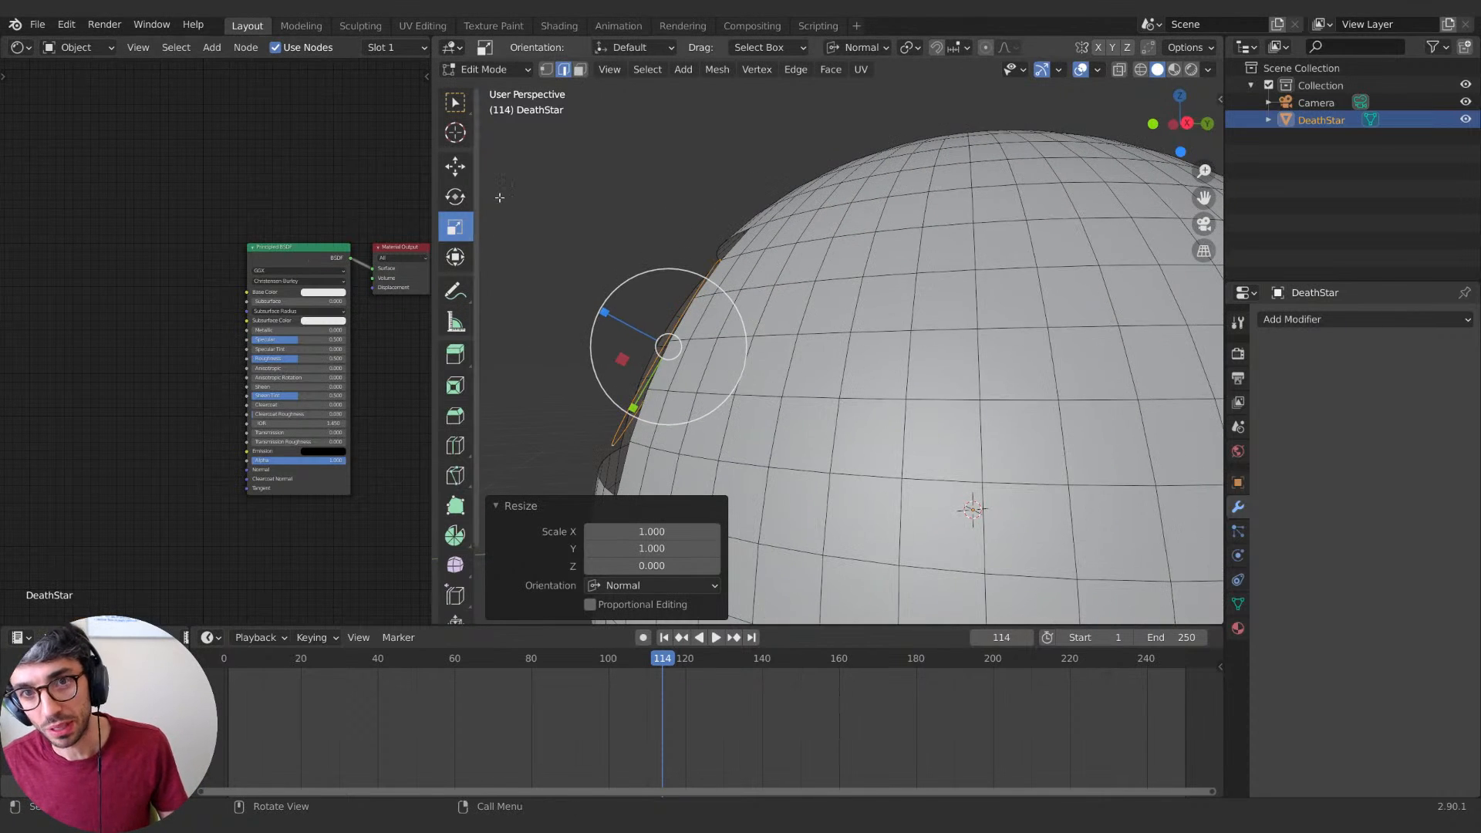
pyautogui.click(461, 175)
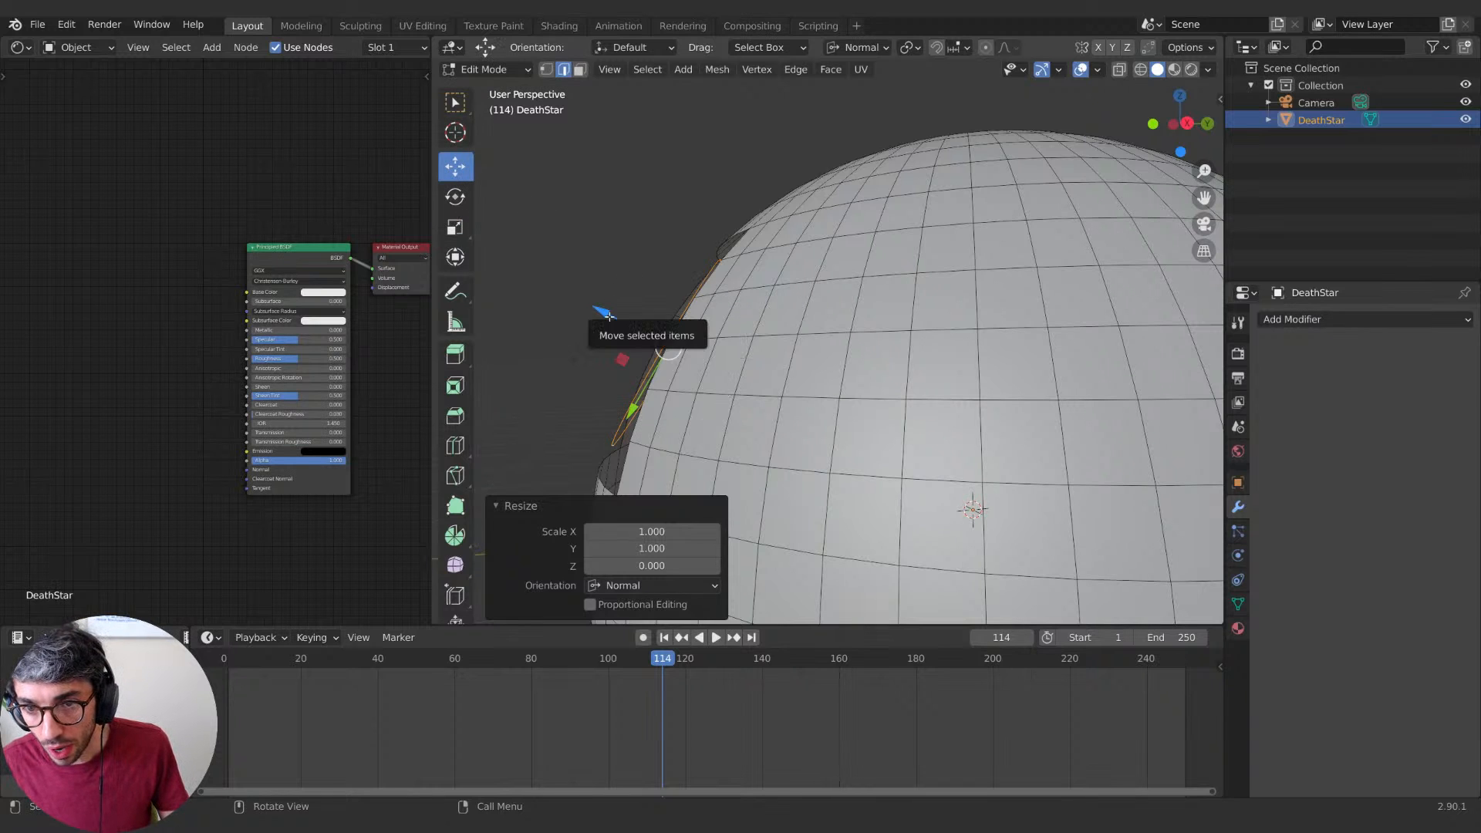
pyautogui.moveTo(606, 316); pyautogui.dragTo(594, 310)
pyautogui.moveTo(774, 348); pyautogui.dragTo(723, 226, button='middle')
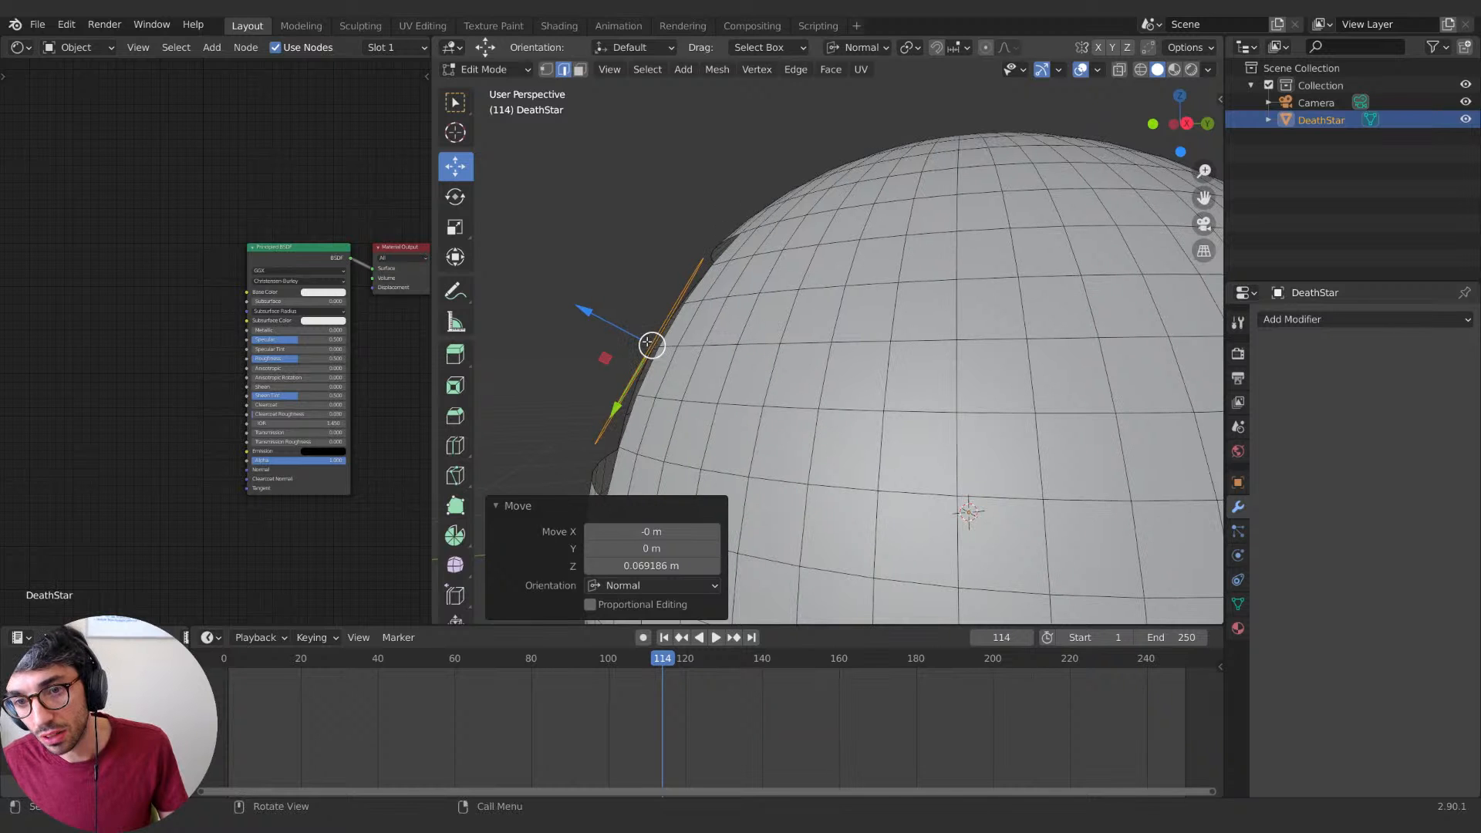
pyautogui.moveTo(651, 344); pyautogui.dragTo(683, 290, button='middle')
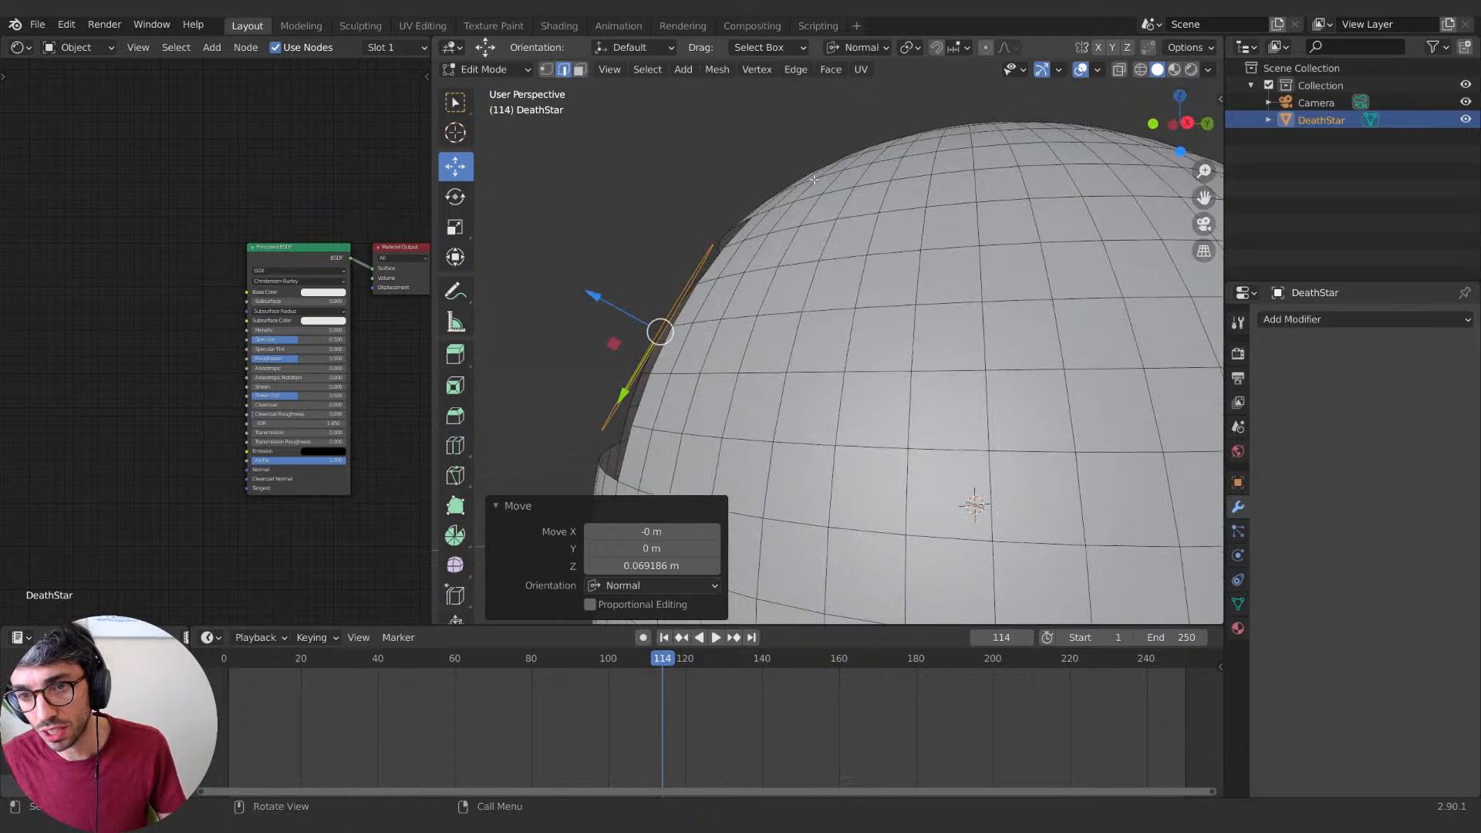
# Step: Select the square opening's boundary together with the round loop and connect them with Bridge Edge Loops
pyautogui.moveTo(534, 394); pyautogui.dragTo(785, 407, button='middle')
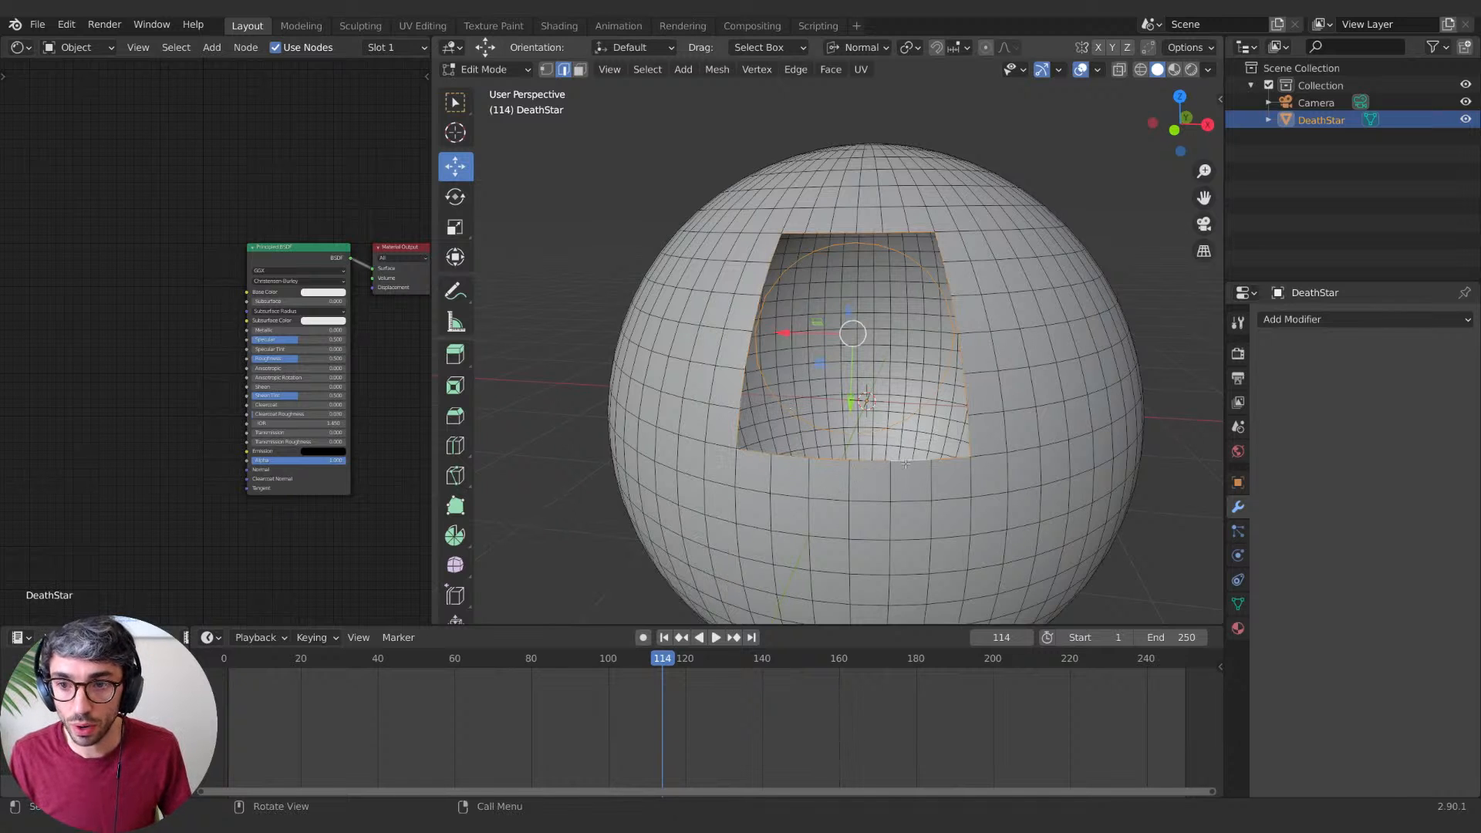
pyautogui.press('F3')
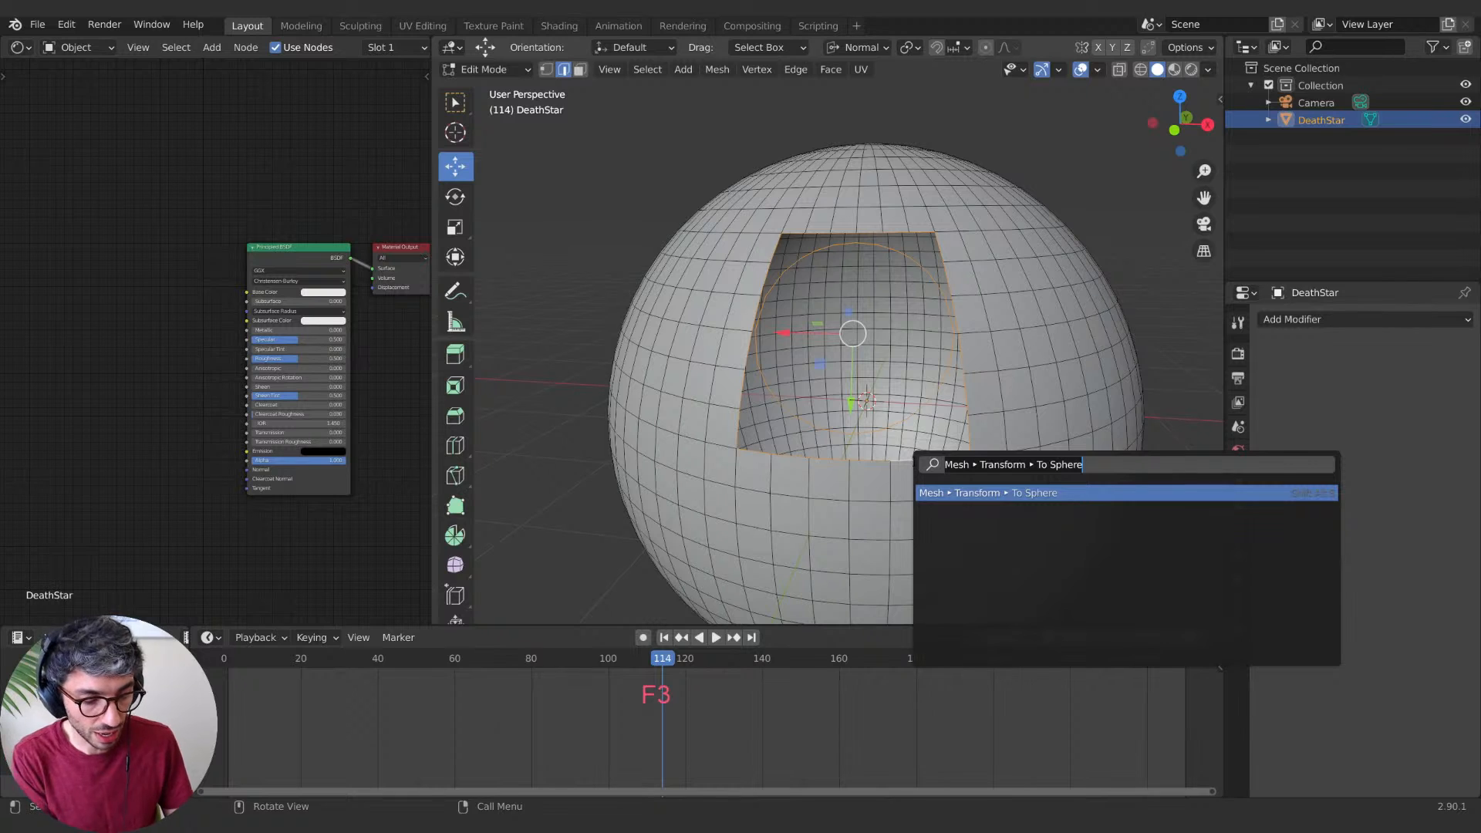
pyautogui.write('gr')
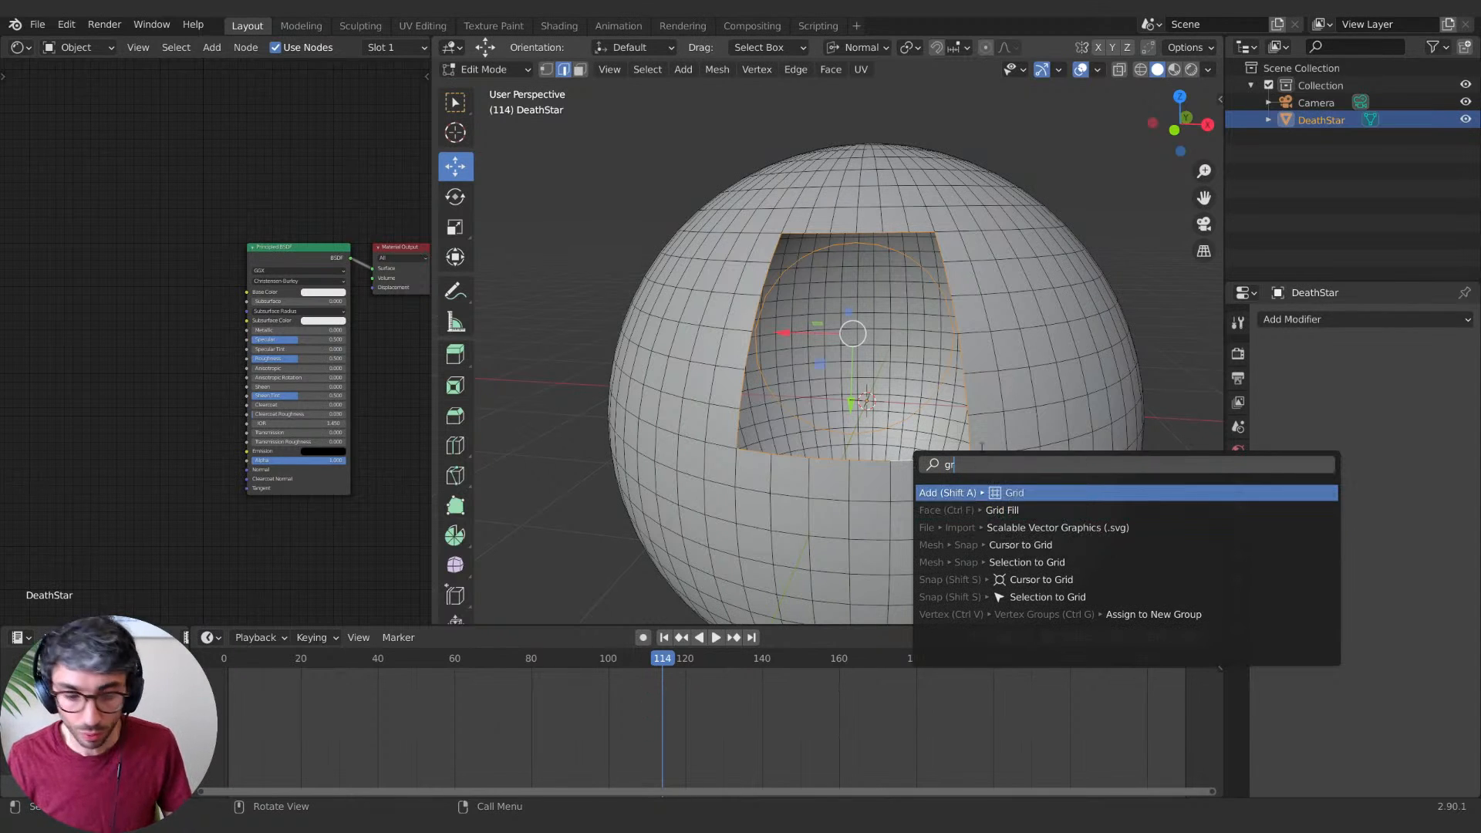
pyautogui.press('BackSpace')
pyautogui.press('BackSpace')
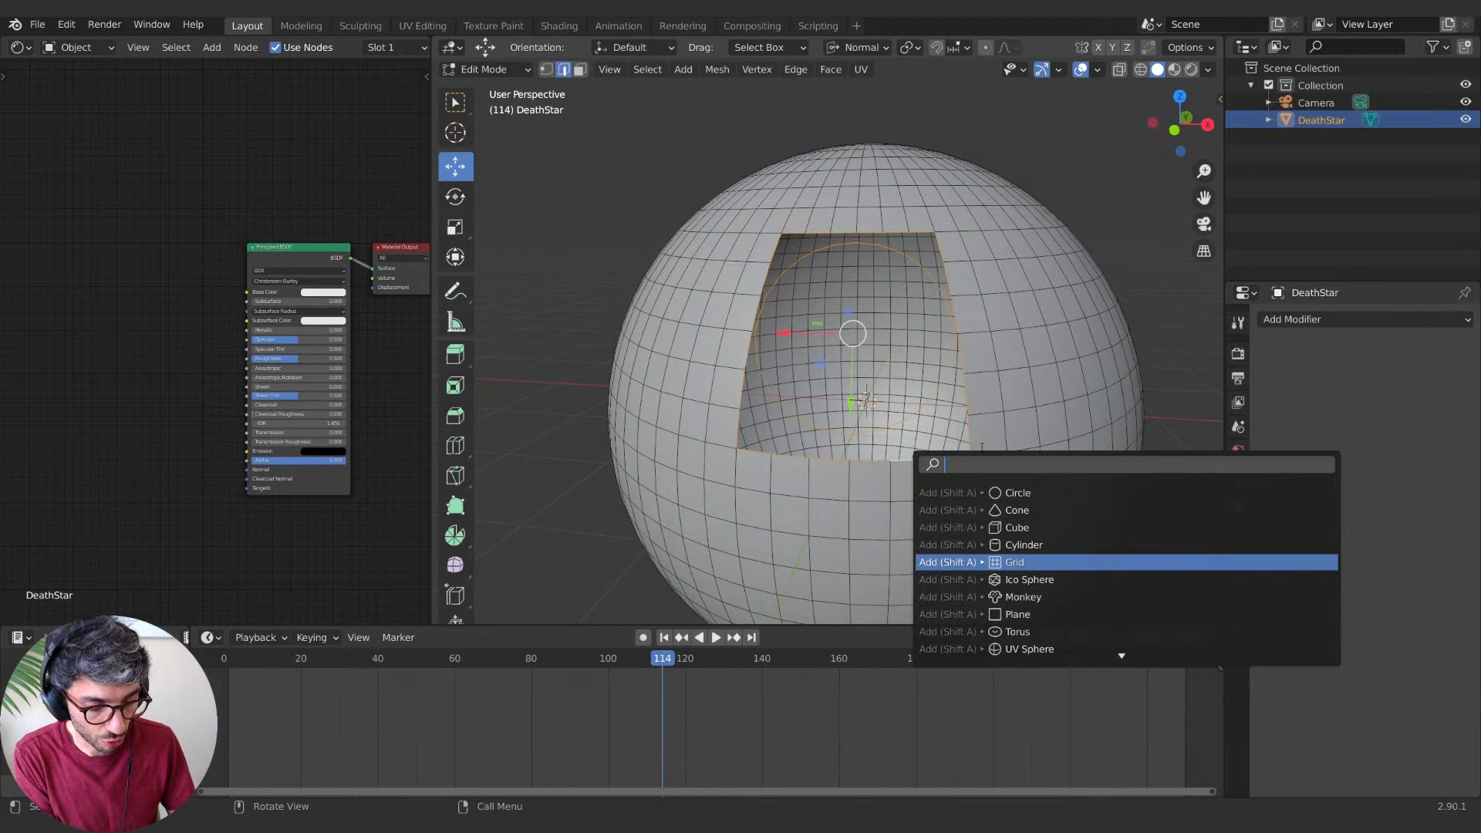
pyautogui.write('br')
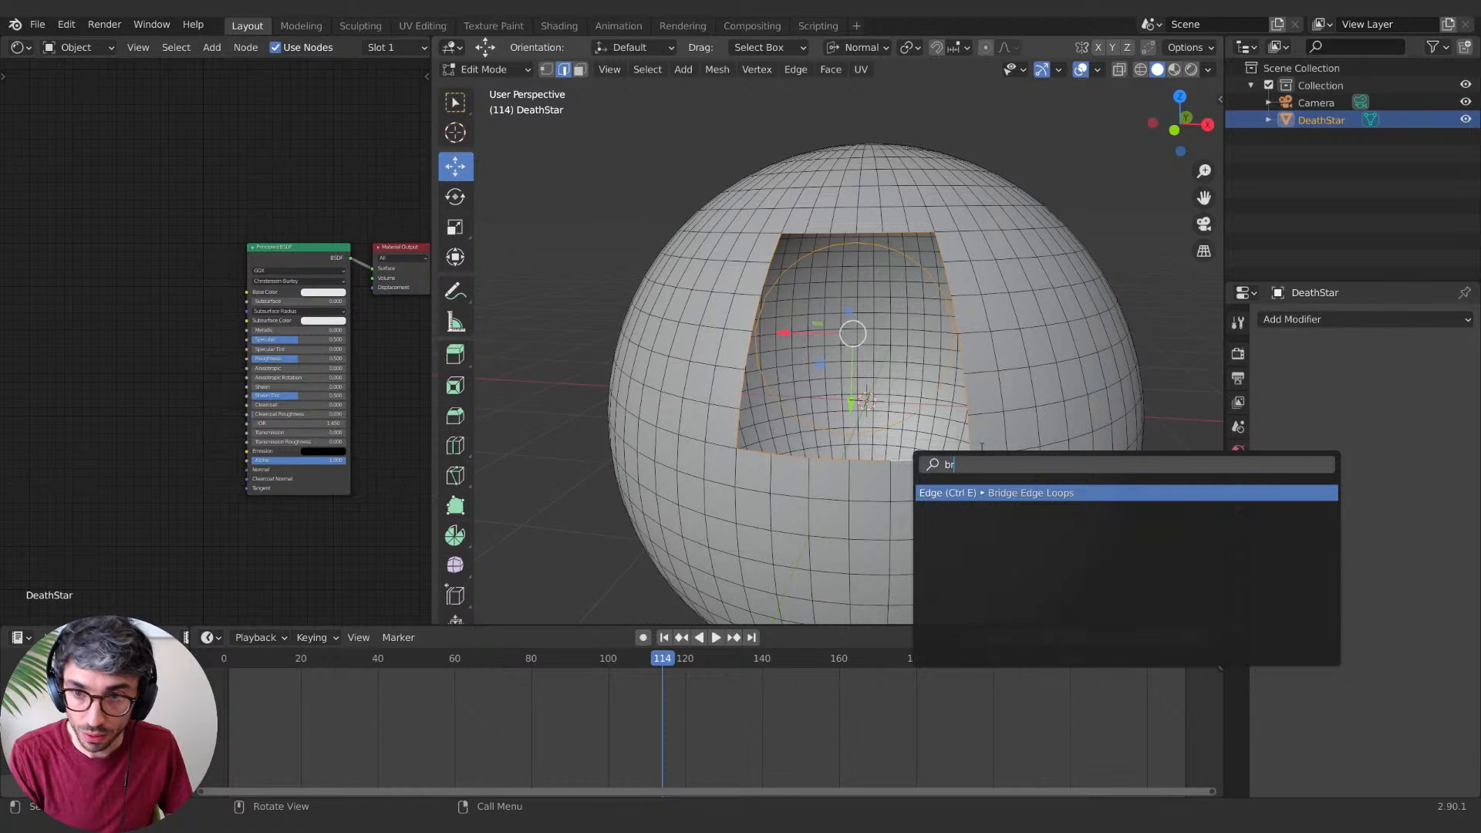
pyautogui.press('Return')
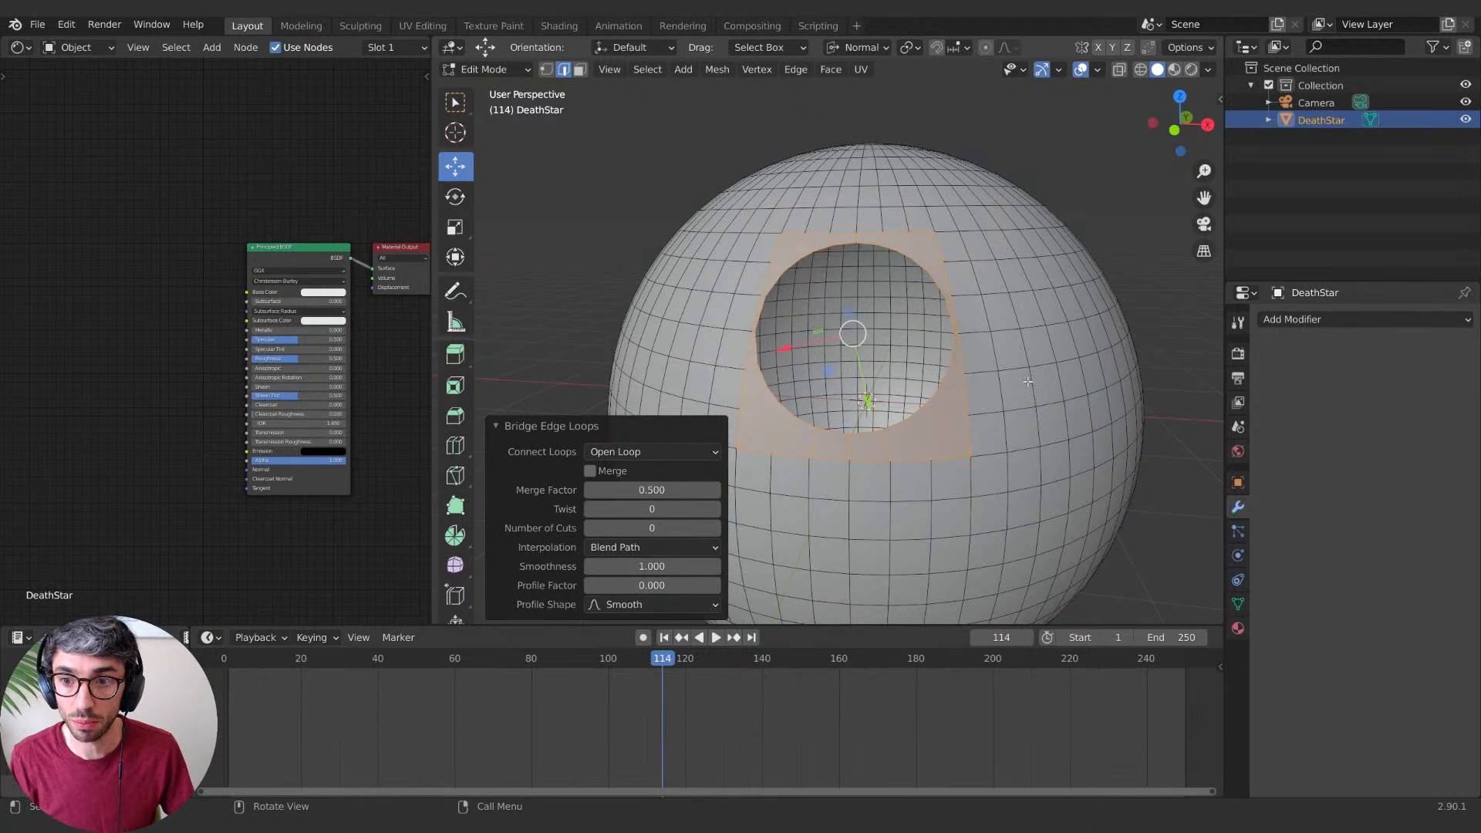
# Step: Select only the edge loop around the new round opening in the sphere
pyautogui.keyDown('alt'); pyautogui.moveTo(922, 442); pyautogui.dragTo(730, 392); pyautogui.keyUp('alt')
pyautogui.press('Tab')
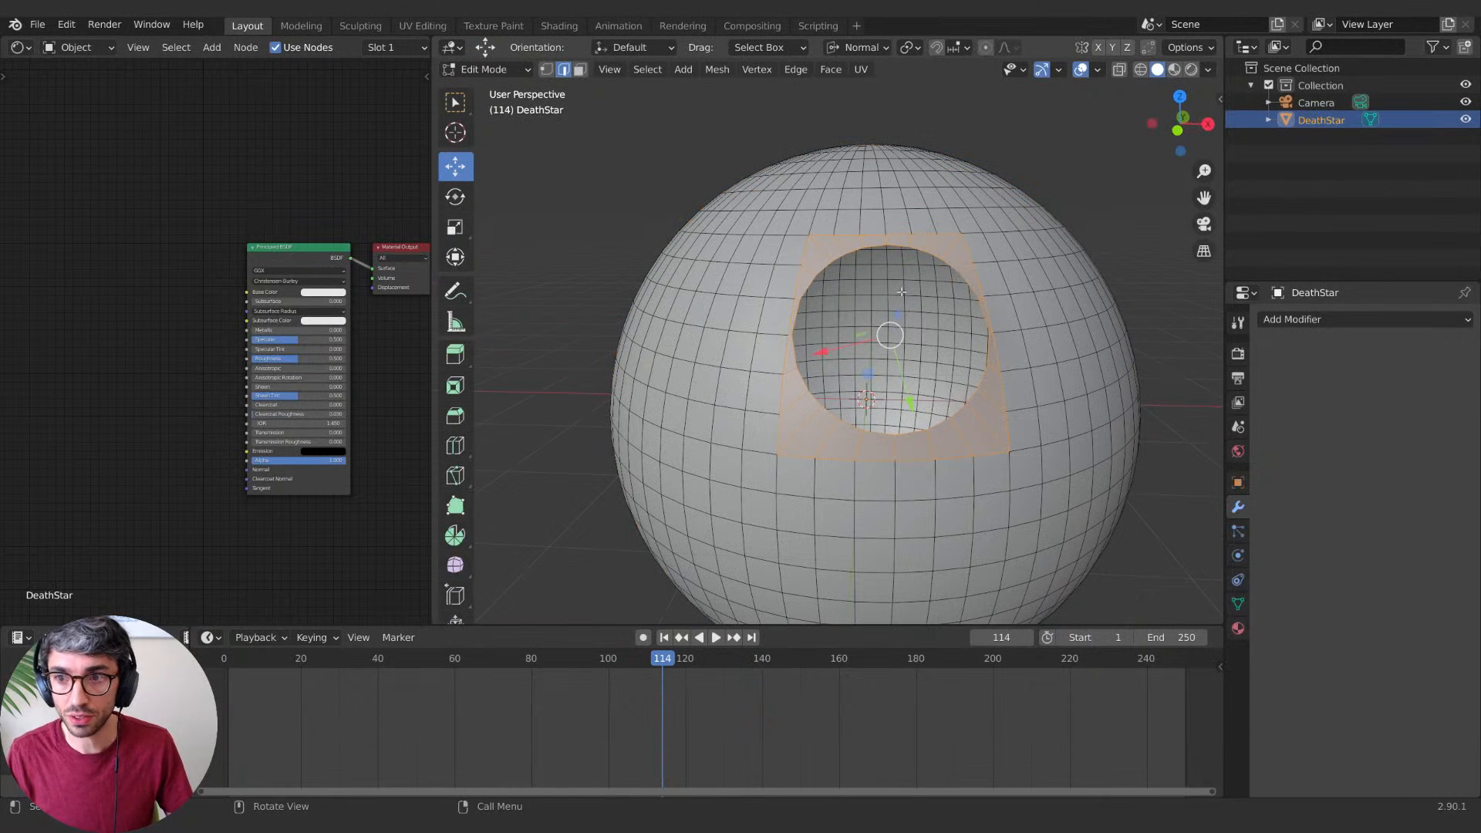
pyautogui.keyDown('alt'); pyautogui.click(924, 249); pyautogui.keyUp('alt')
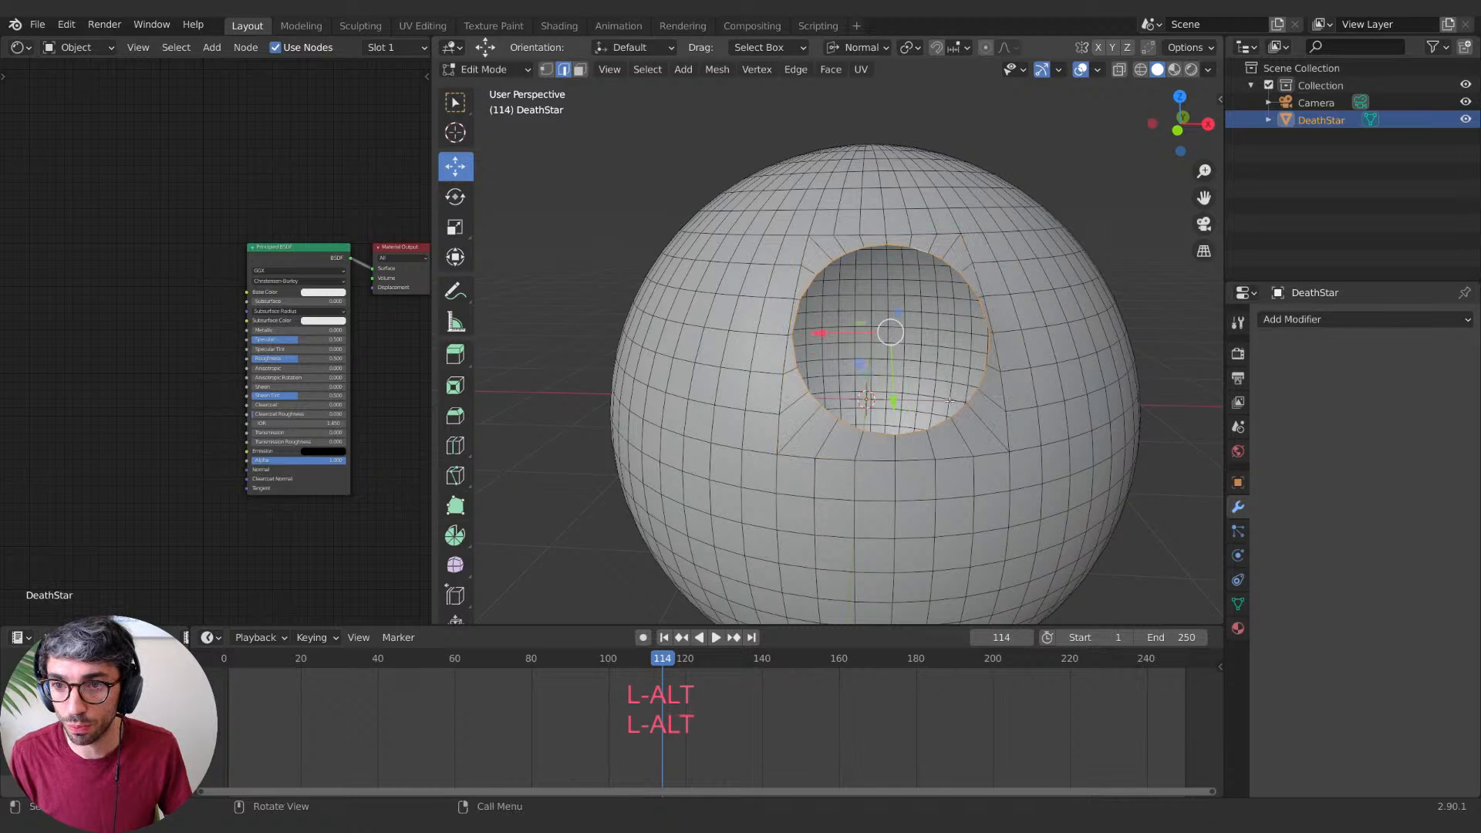
pyautogui.moveTo(949, 401); pyautogui.dragTo(871, 404, button='middle')
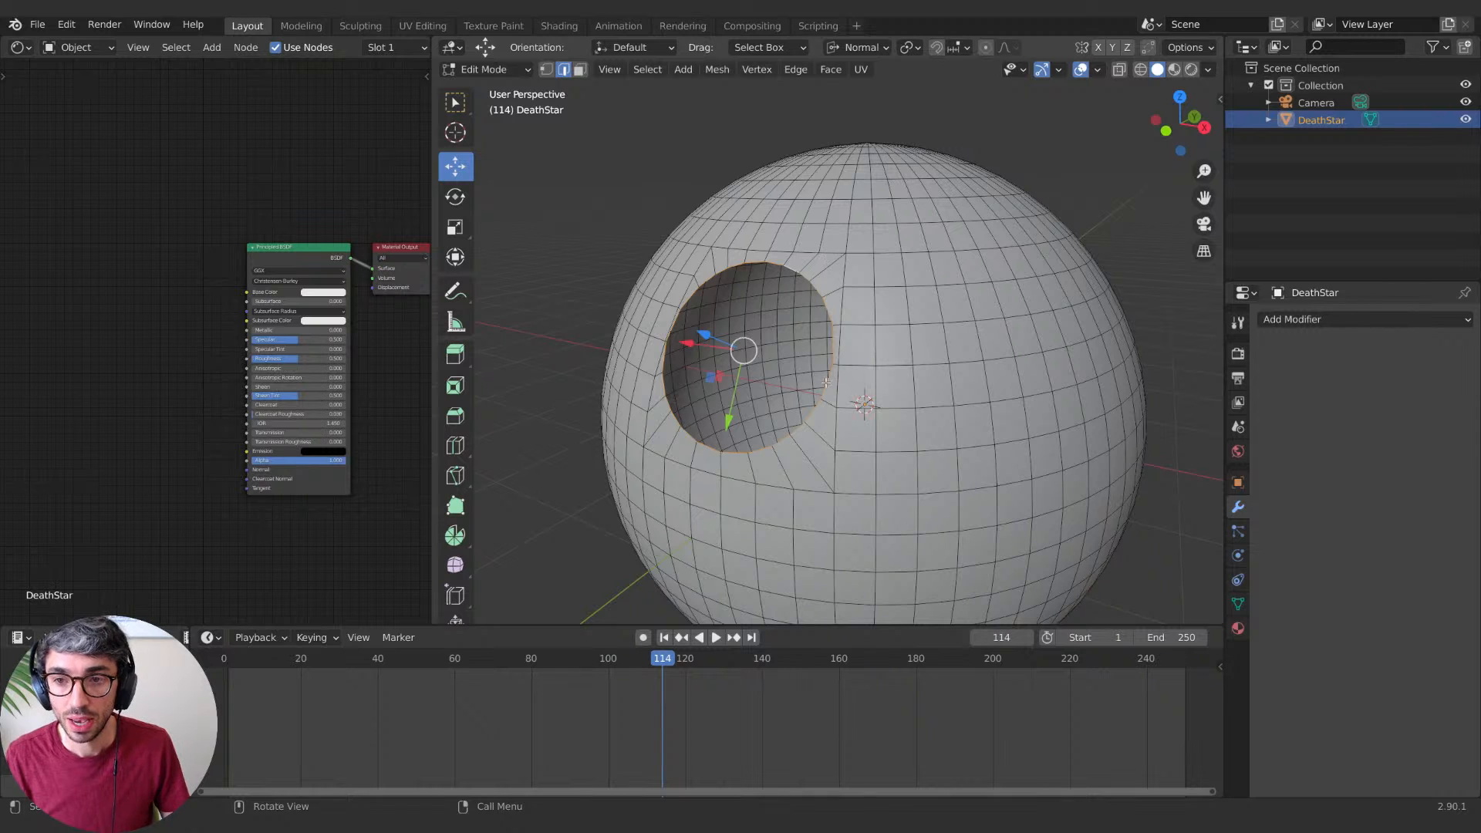
pyautogui.moveTo(826, 382); pyautogui.dragTo(845, 386, button='middle')
# Step: Try closing the round opening with Grid Fill, inspect the filled surface, and undo the fill
pyautogui.press('F3')
pyautogui.write('gr')
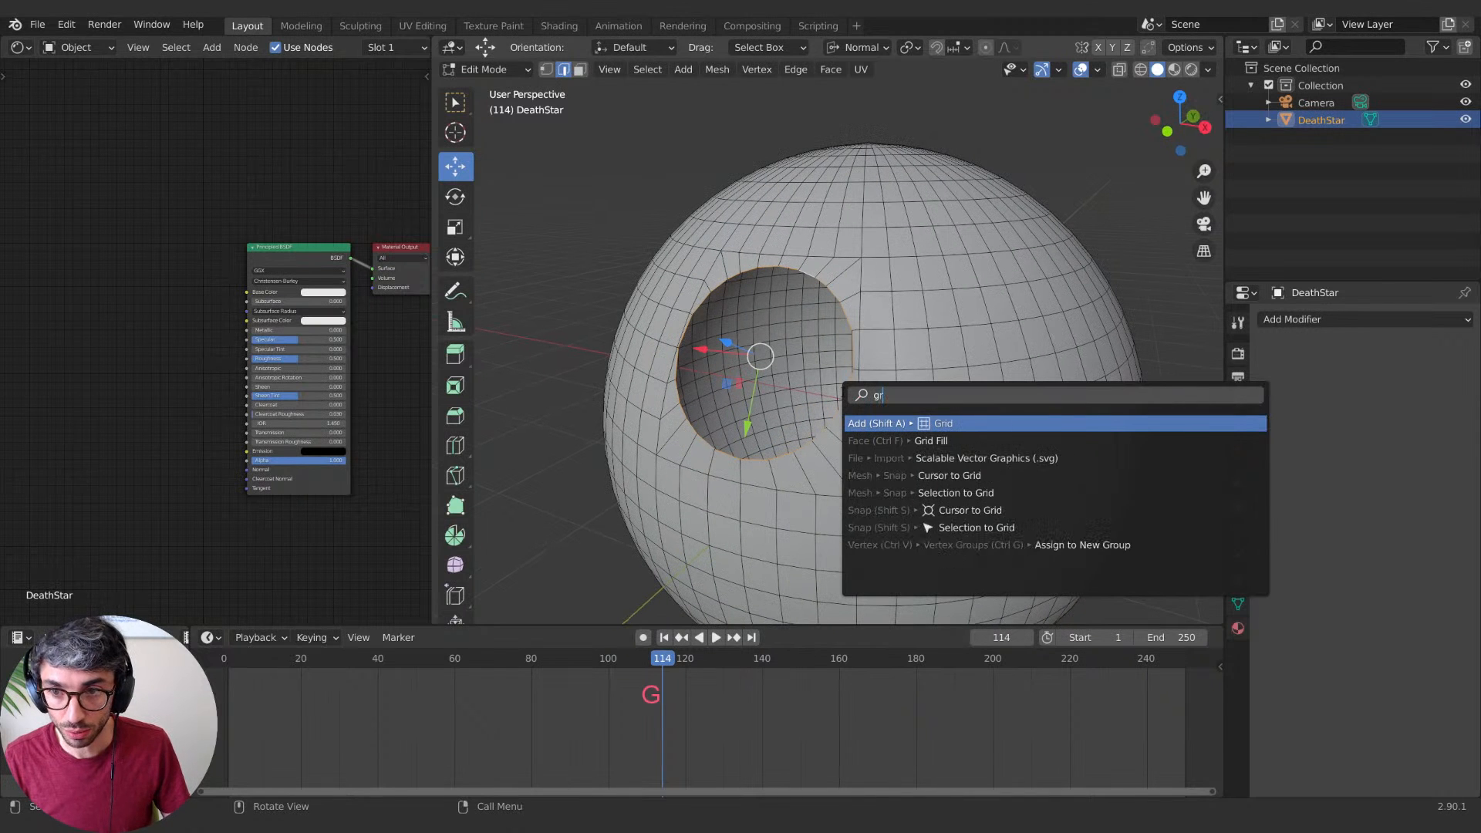
pyautogui.click(915, 441)
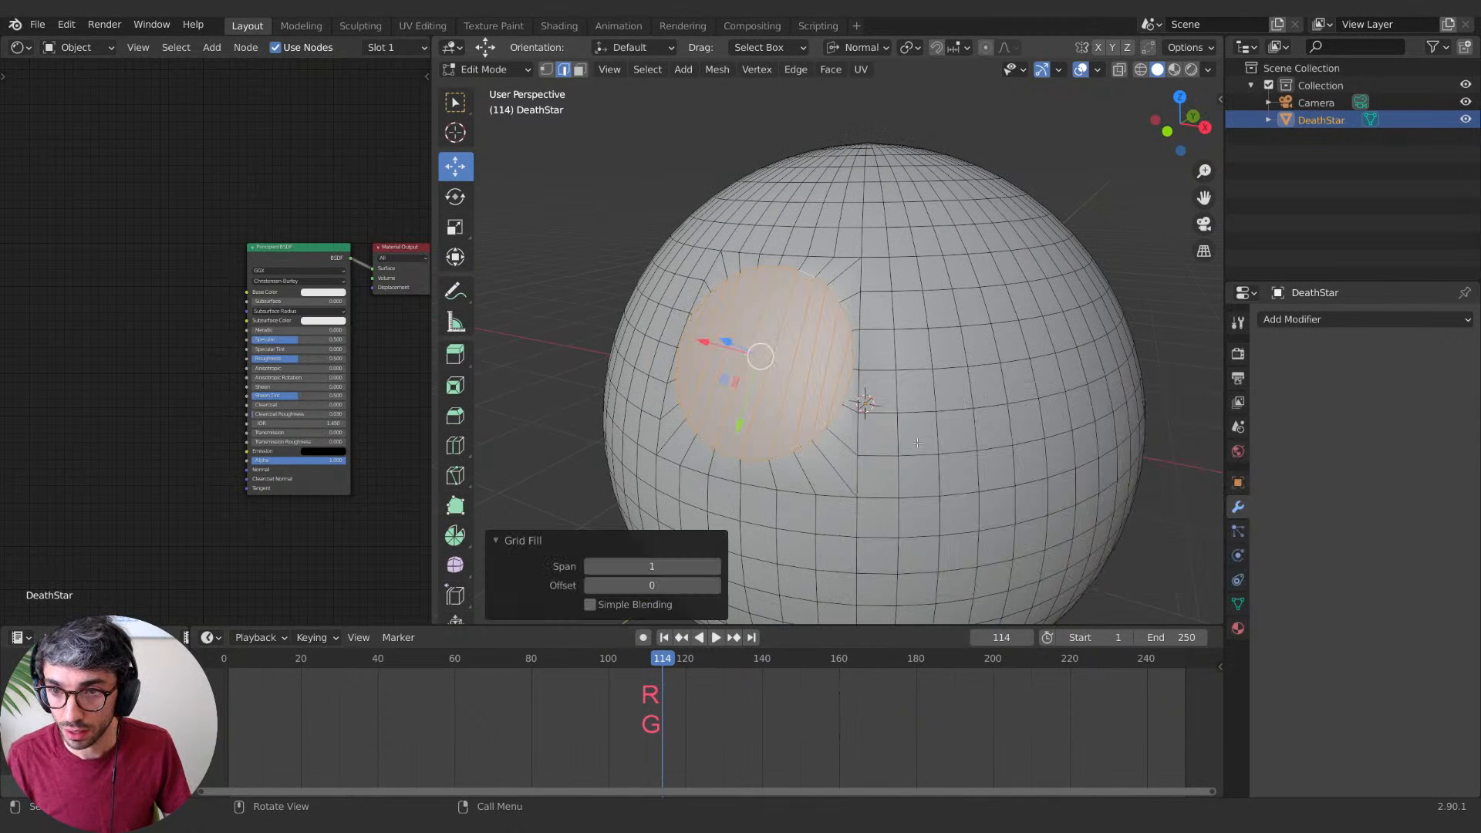
pyautogui.moveTo(916, 441); pyautogui.dragTo(978, 429, button='middle')
pyautogui.scroll(2, 978, 429)
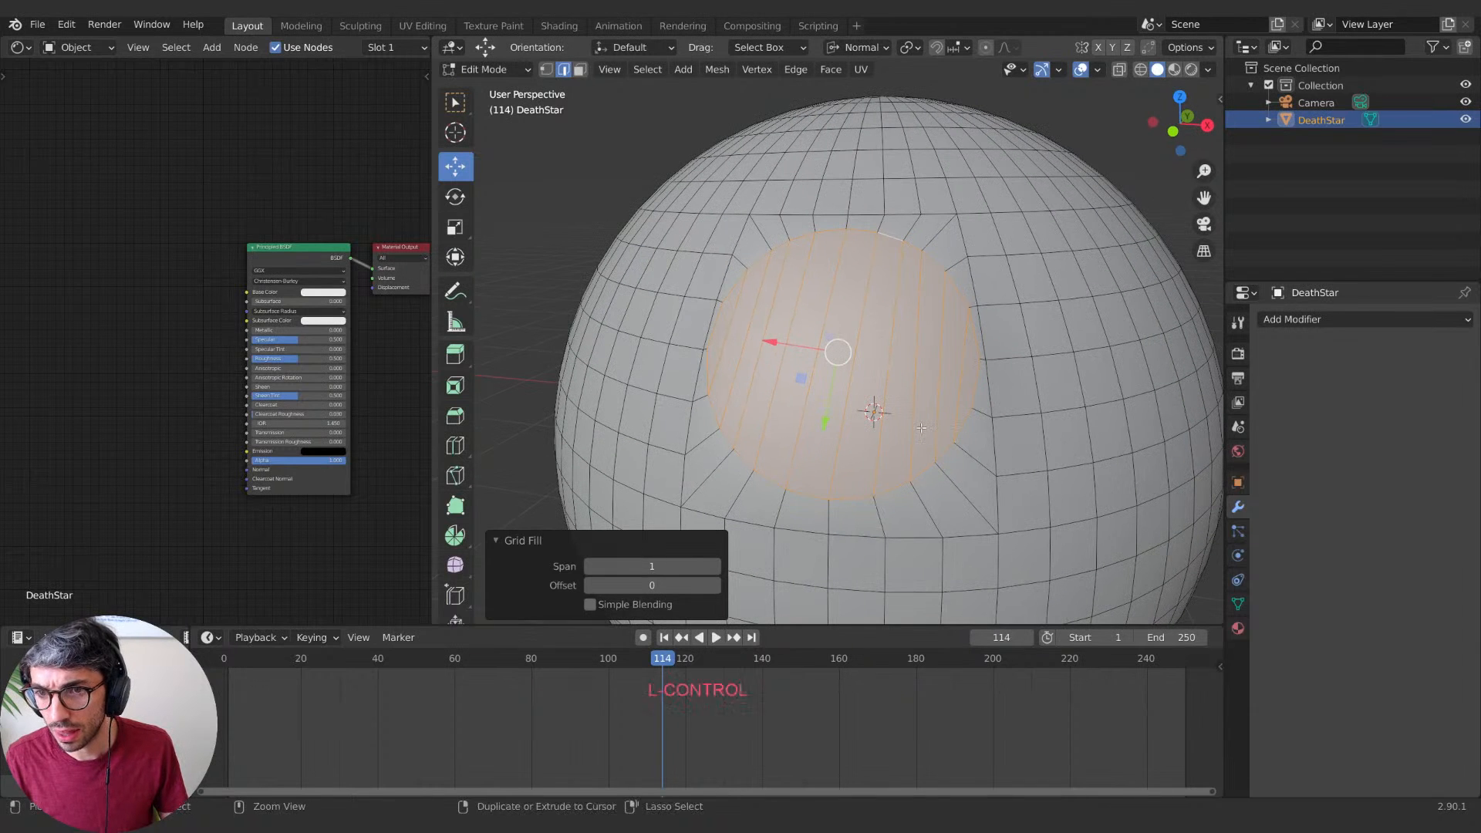
pyautogui.hotkey('ctrl', 'z')
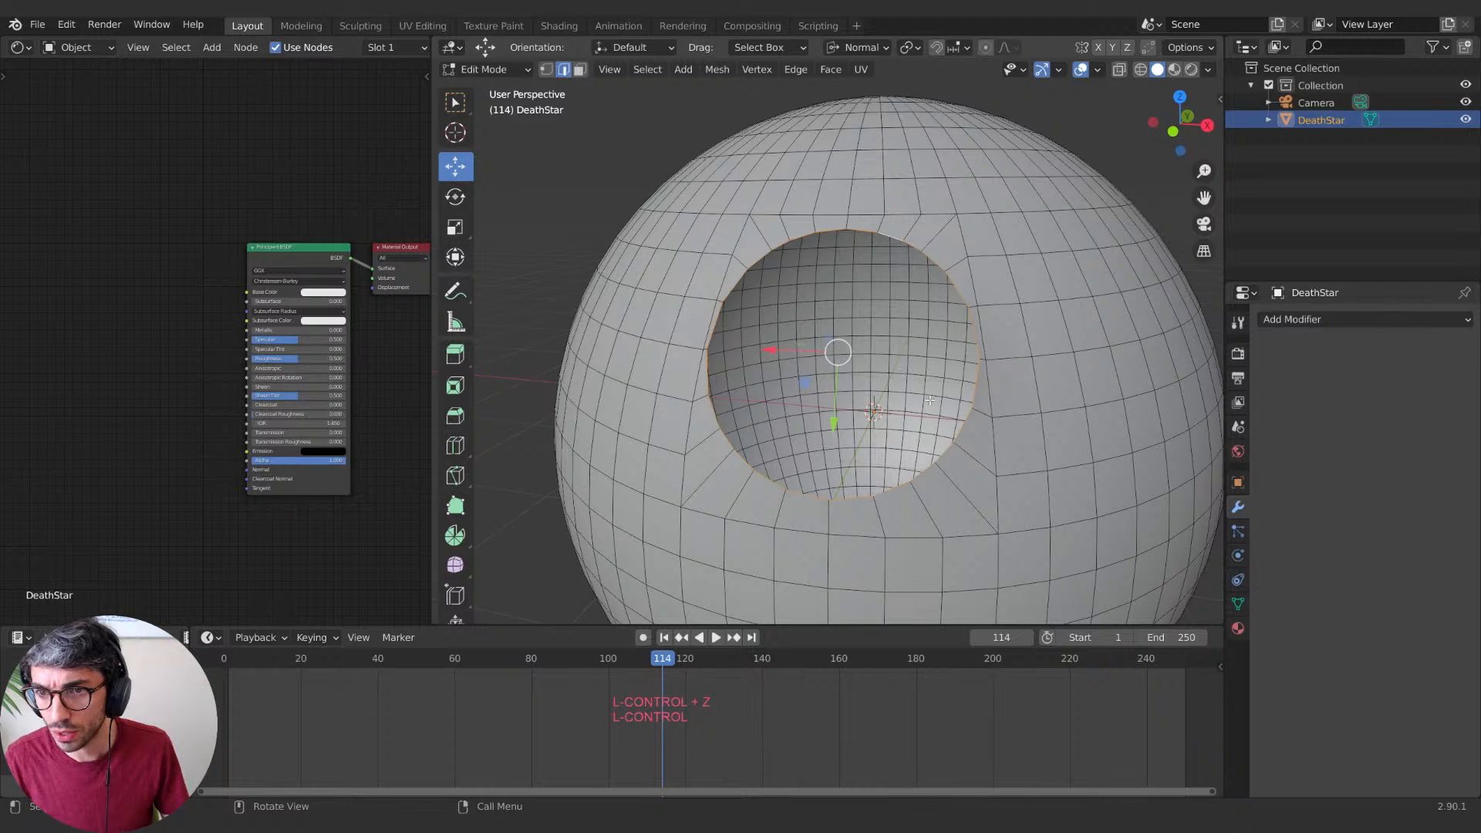
# Step: Reselect the edge loop of the sphere's round opening and extrude it inward as a new ring scaled to 0.744
pyautogui.moveTo(930, 400); pyautogui.dragTo(933, 383, button='middle')
pyautogui.keyDown('alt'); pyautogui.click(1055, 472); pyautogui.keyUp('alt')
pyautogui.keyDown('alt'); pyautogui.click(986, 339); pyautogui.keyUp('alt')
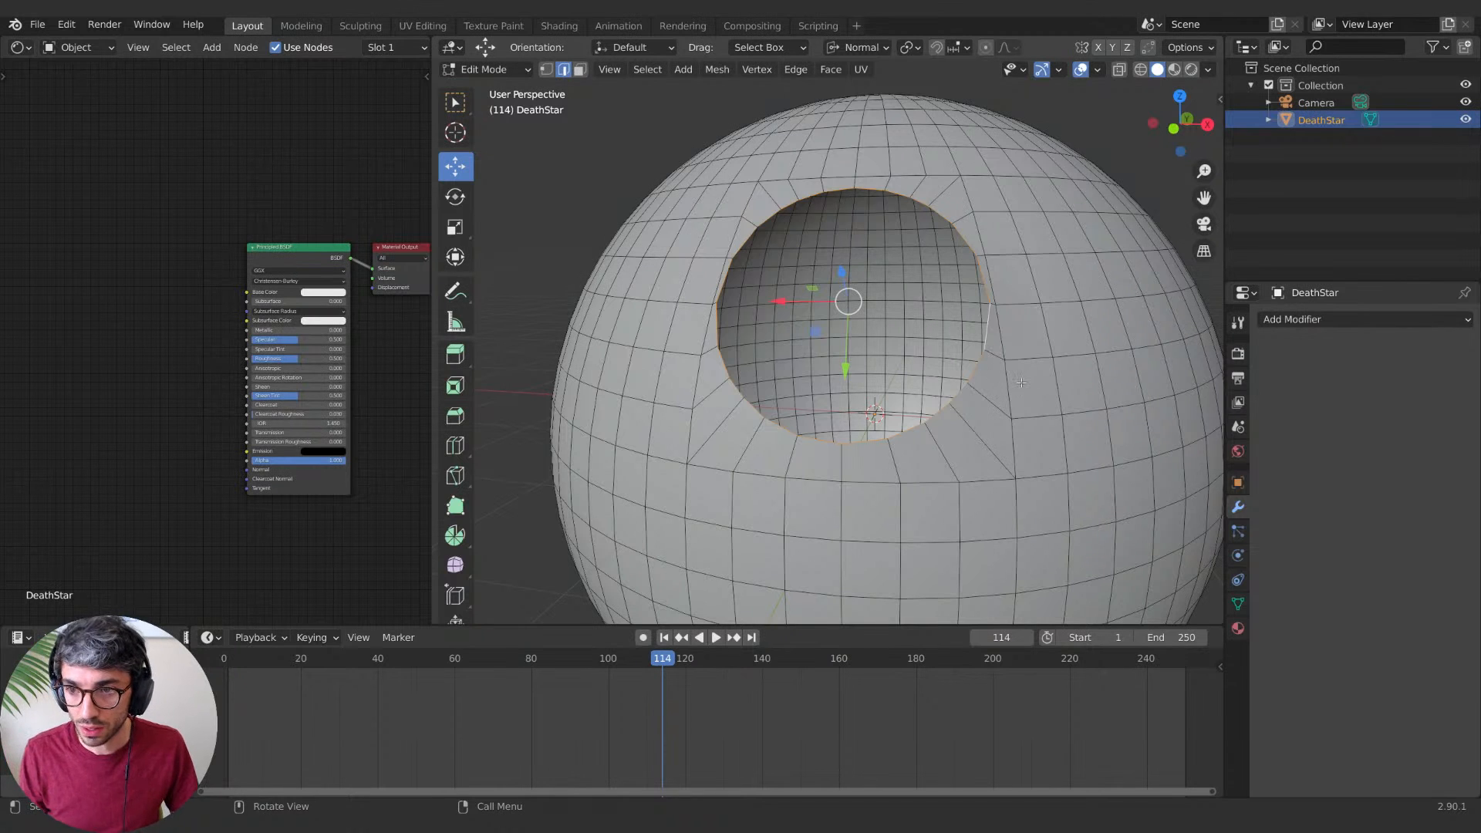
pyautogui.moveTo(987, 375); pyautogui.dragTo(991, 395, button='middle')
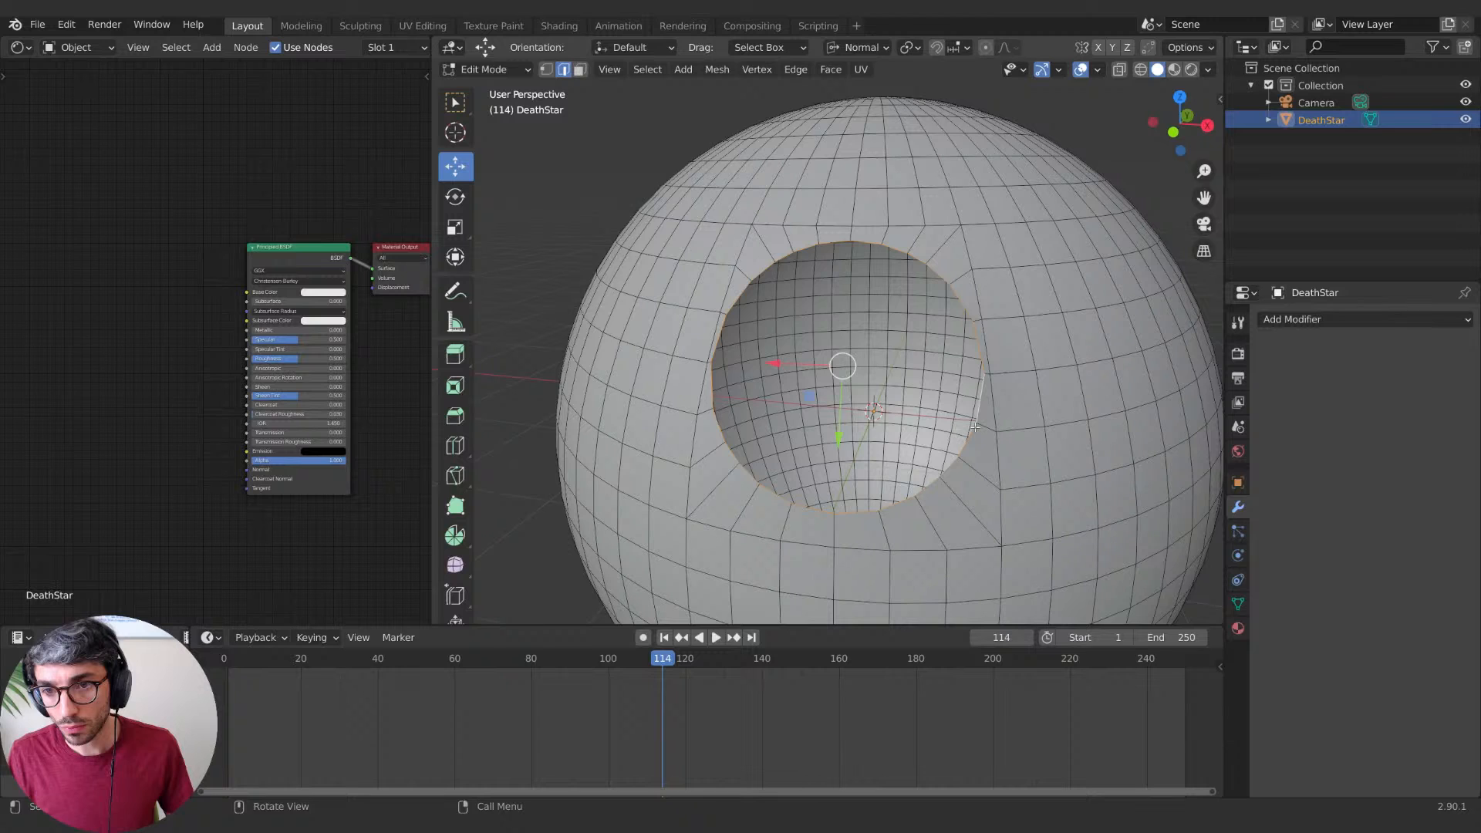
pyautogui.press('e')
pyautogui.press('Escape')
pyautogui.press('s')
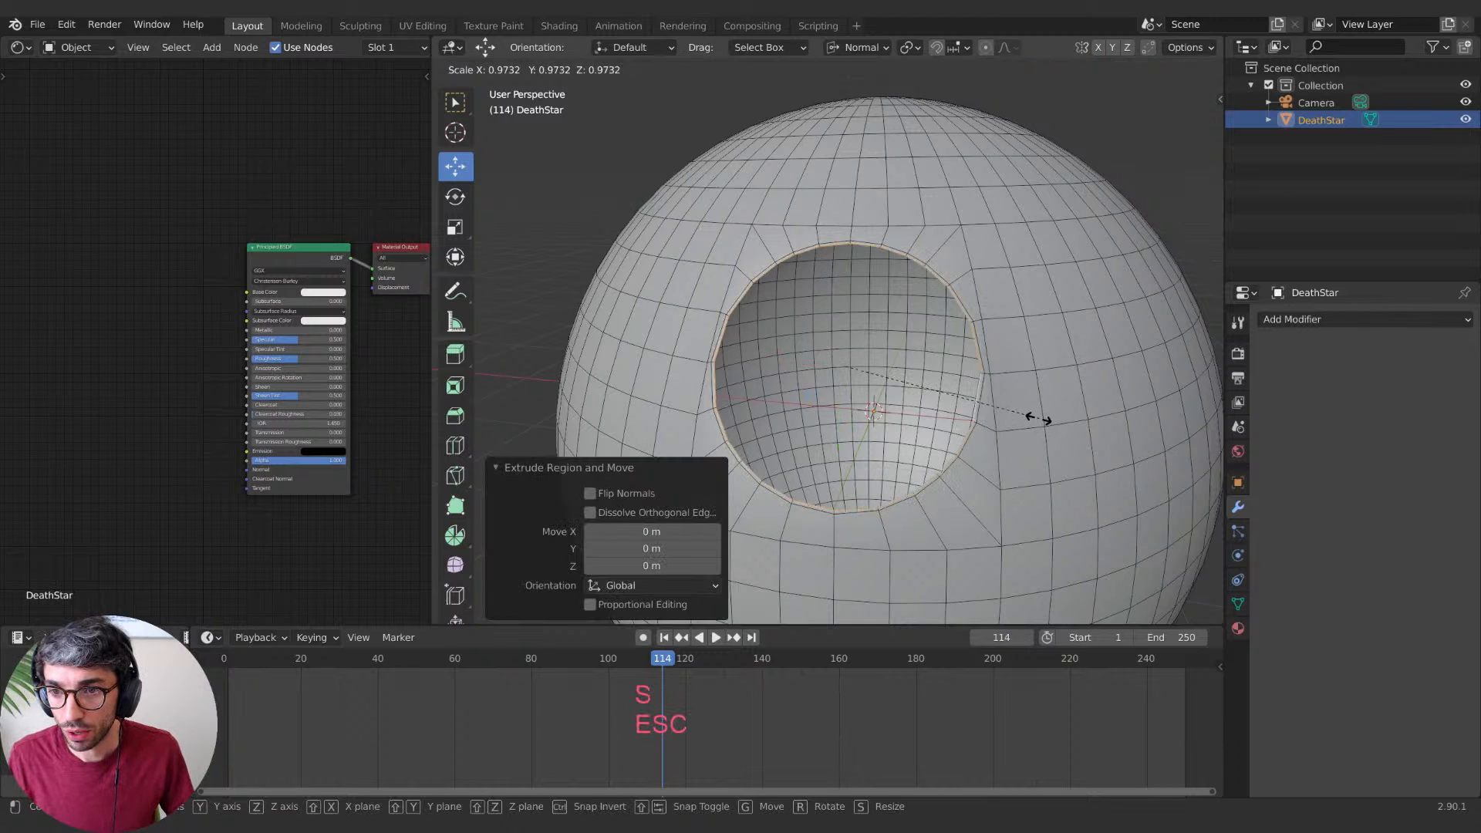
pyautogui.click(987, 420)
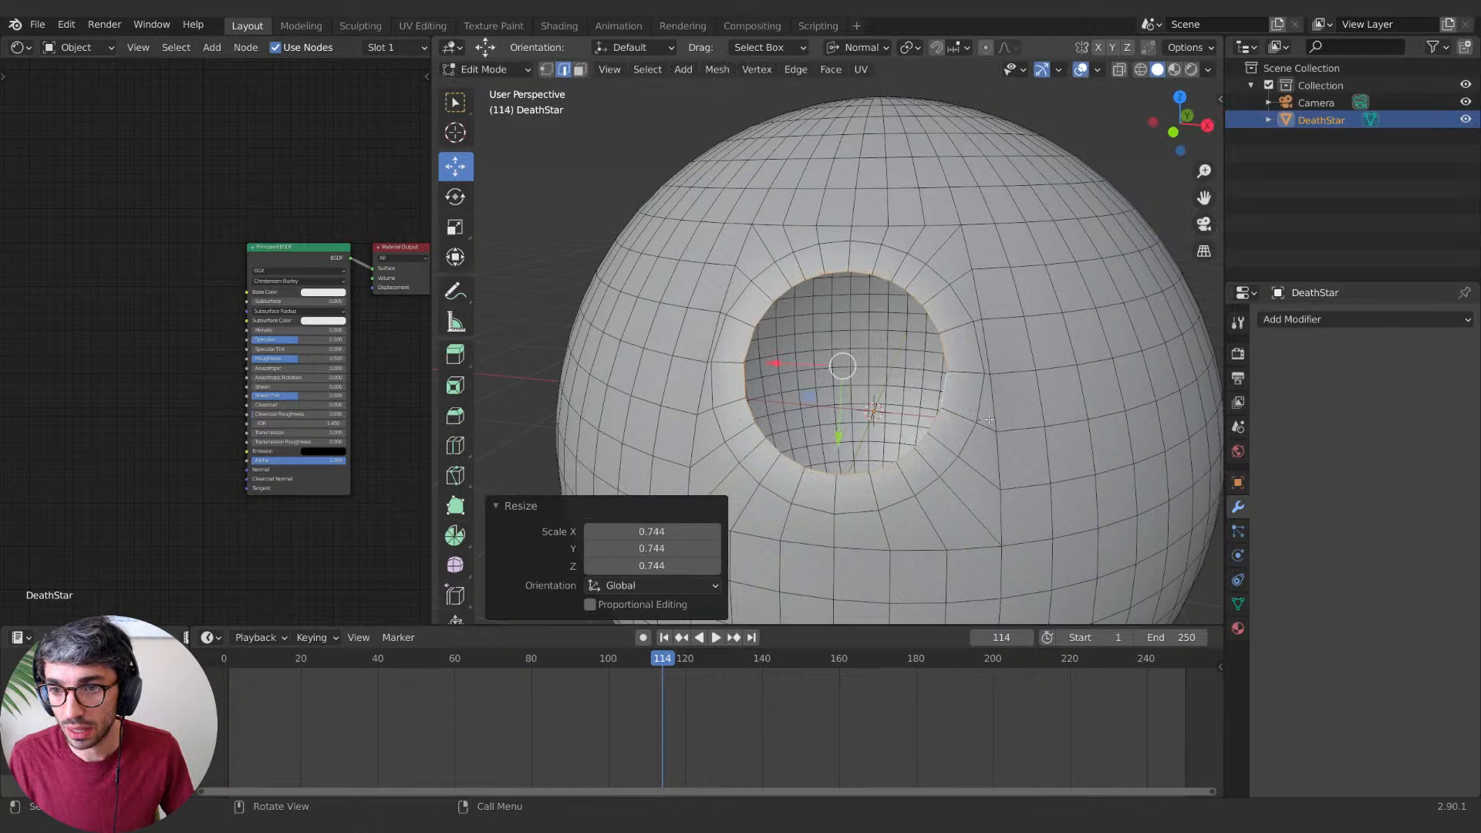
# Step: Extrude the opening's inner loop twice more, scaling each ring inward and the second one to 0.688
pyautogui.press('e')
pyautogui.press('Escape')
pyautogui.press('s')
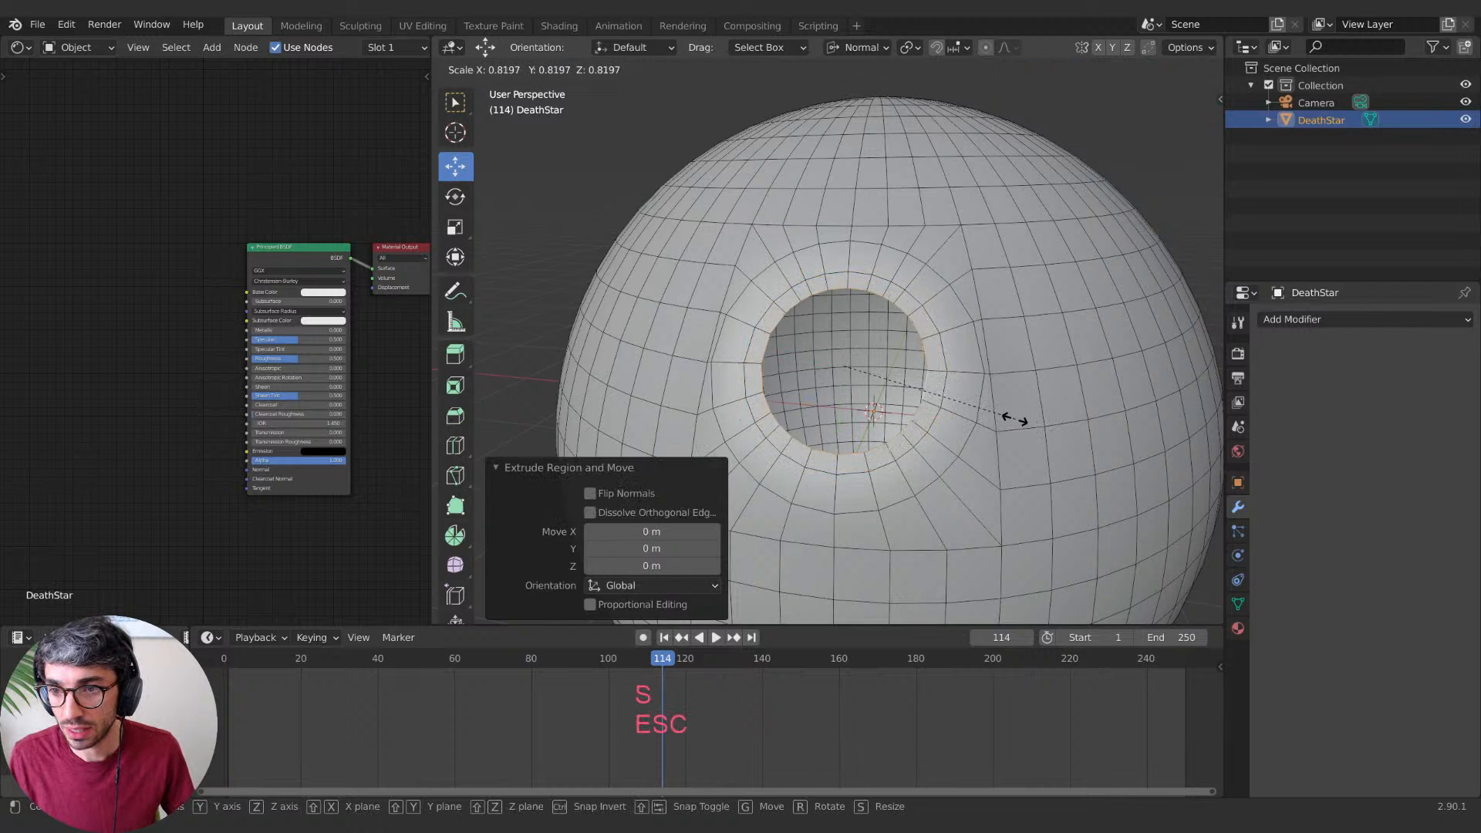
pyautogui.click(1000, 418)
pyautogui.press('e')
pyautogui.press('Escape')
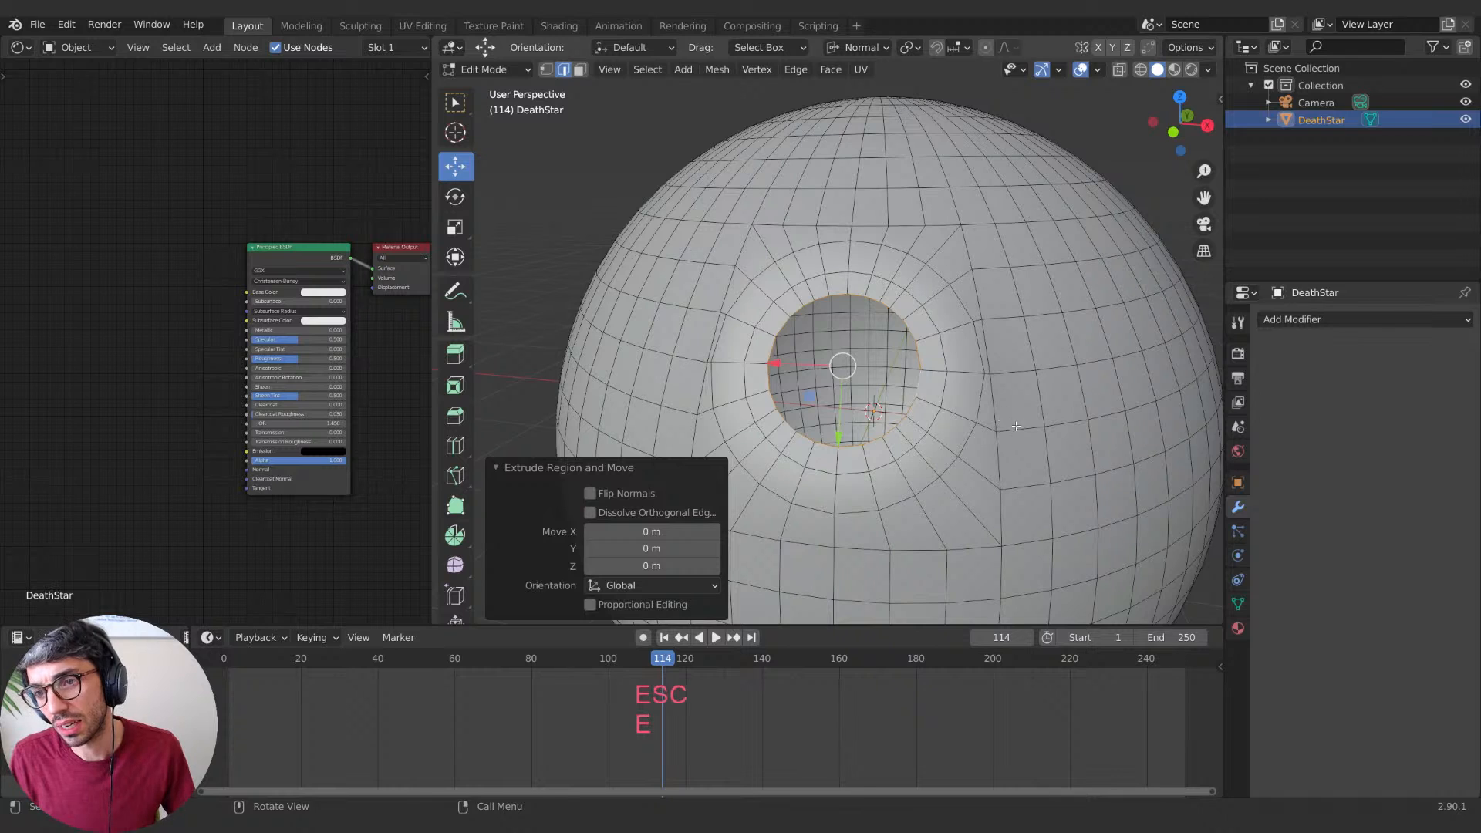
pyautogui.press('s')
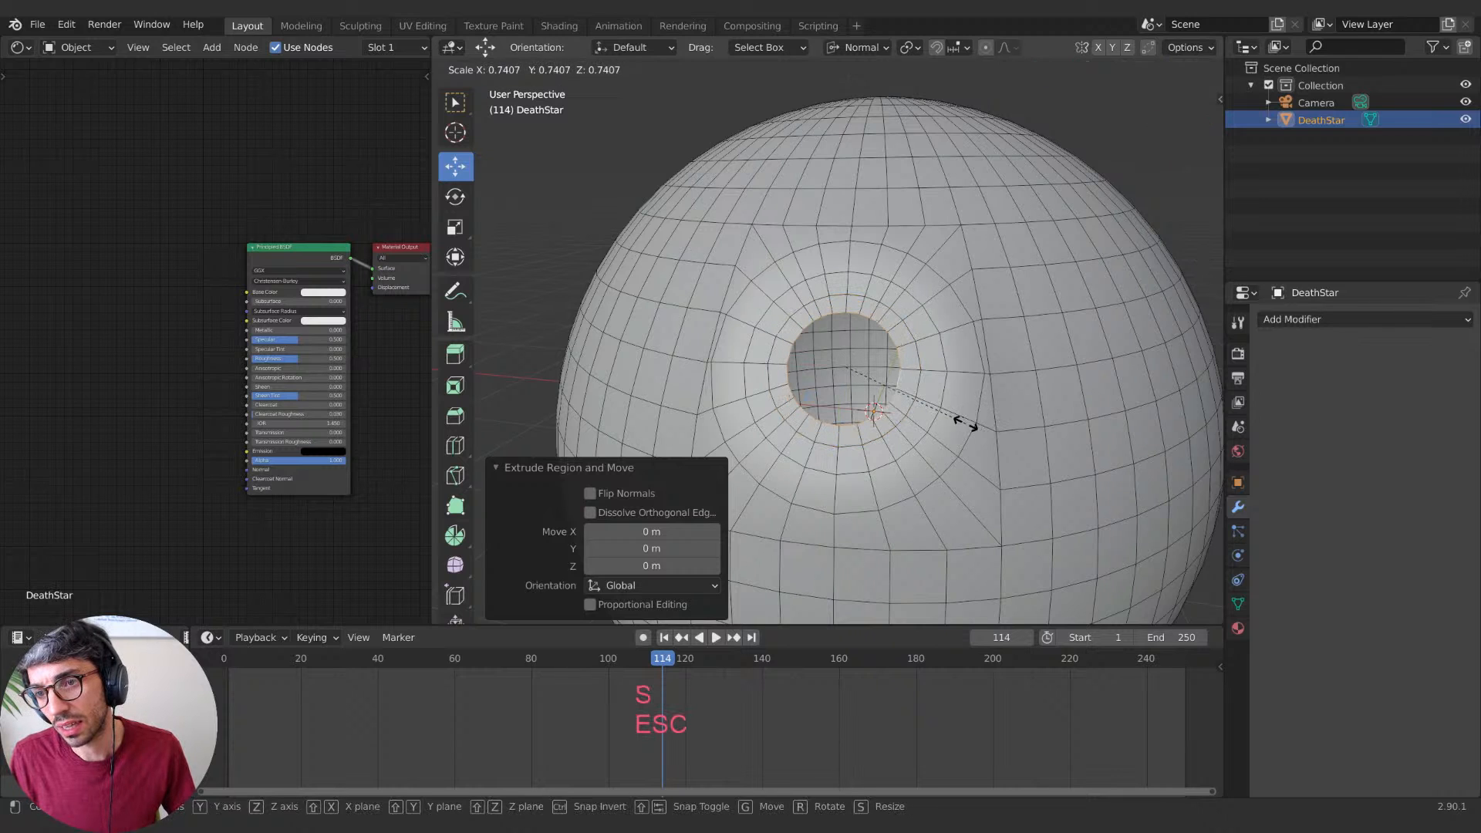
pyautogui.click(955, 422)
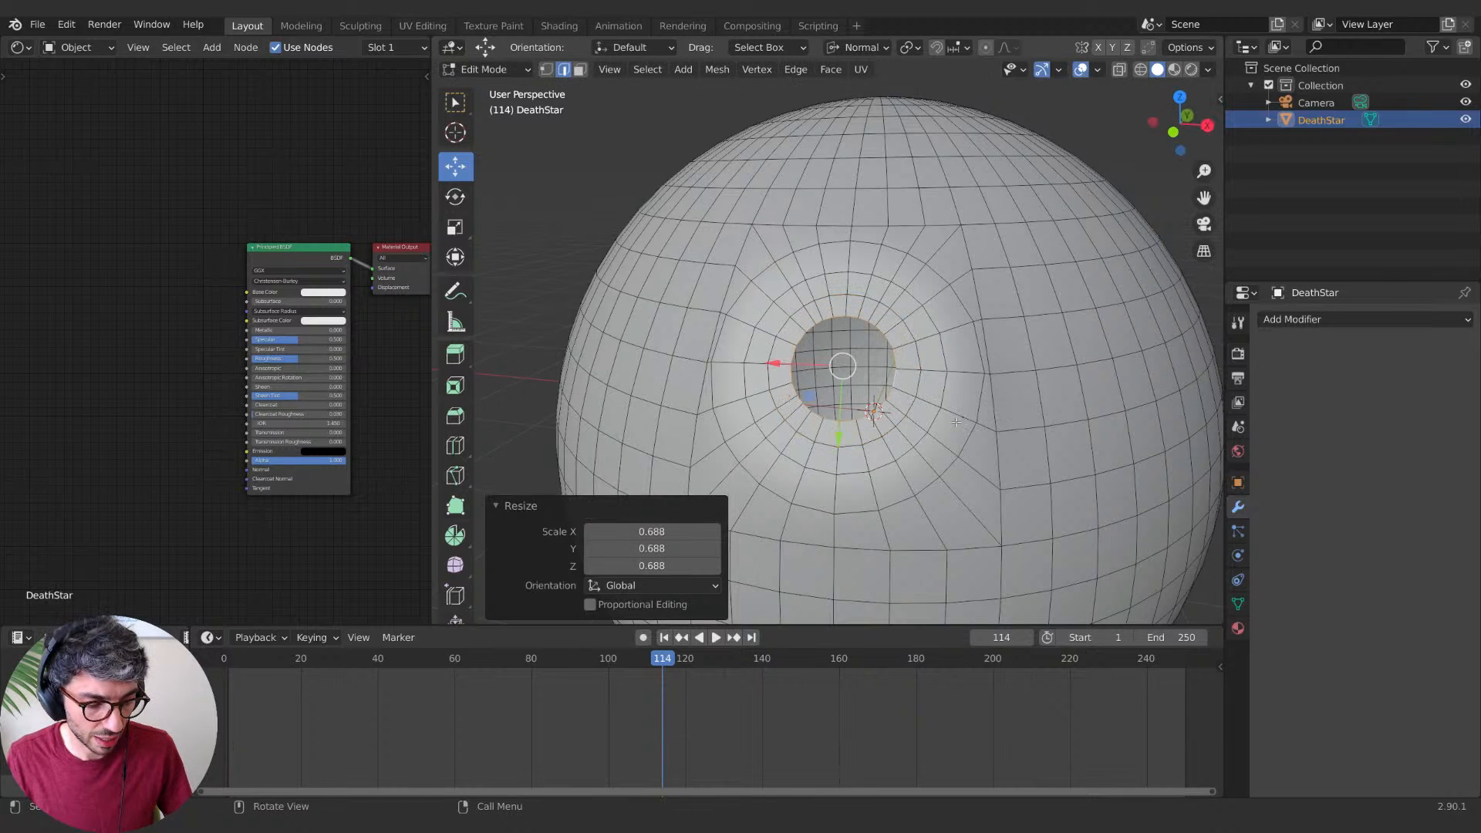
# Step: Add two closely spaced rings by extruding the inner loop in place, scaling the first to 0.789 and the second slightly smaller
pyautogui.press('e')
pyautogui.press('Escape')
pyautogui.press('s')
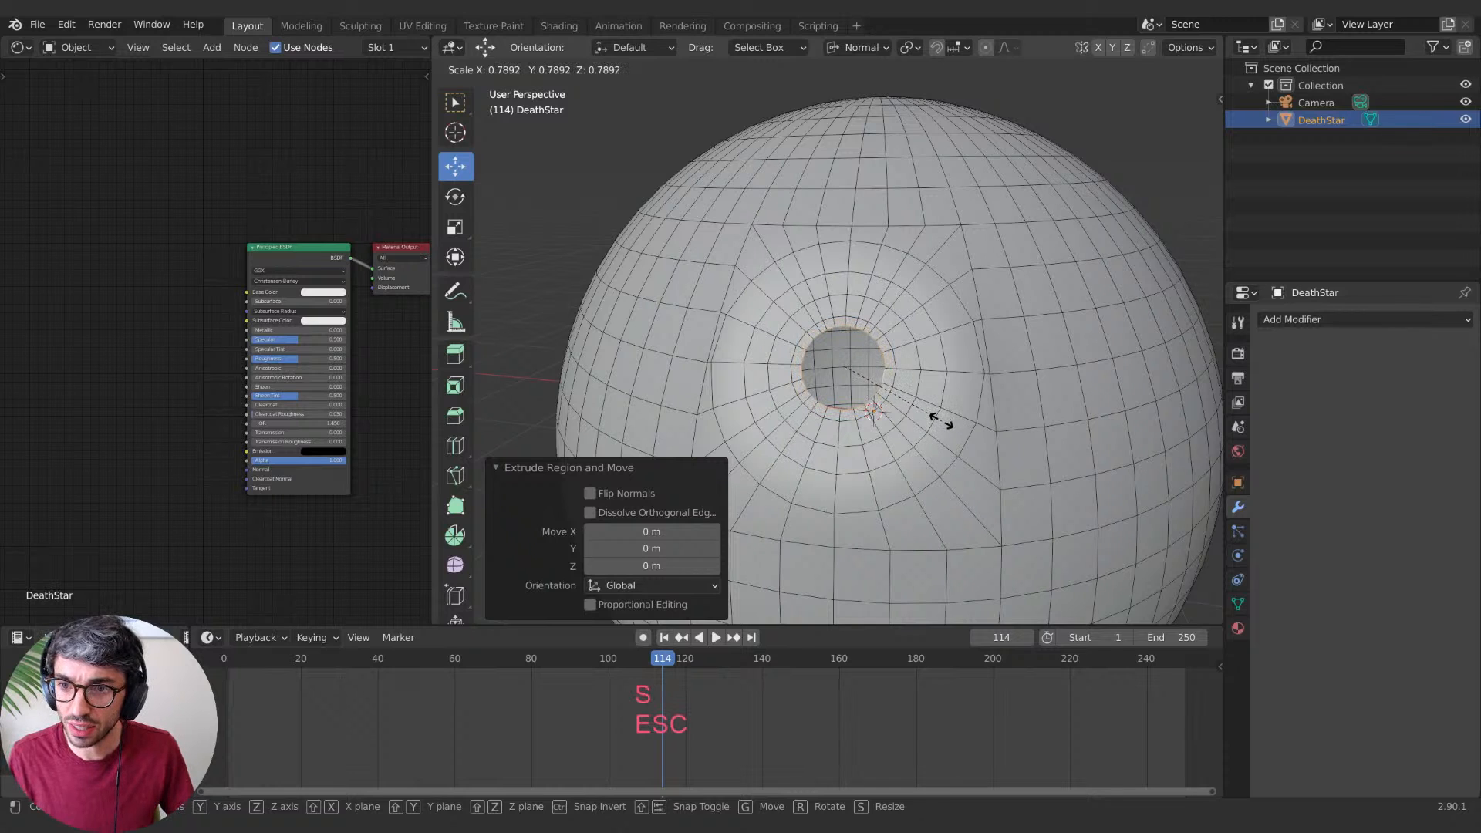
pyautogui.click(941, 420)
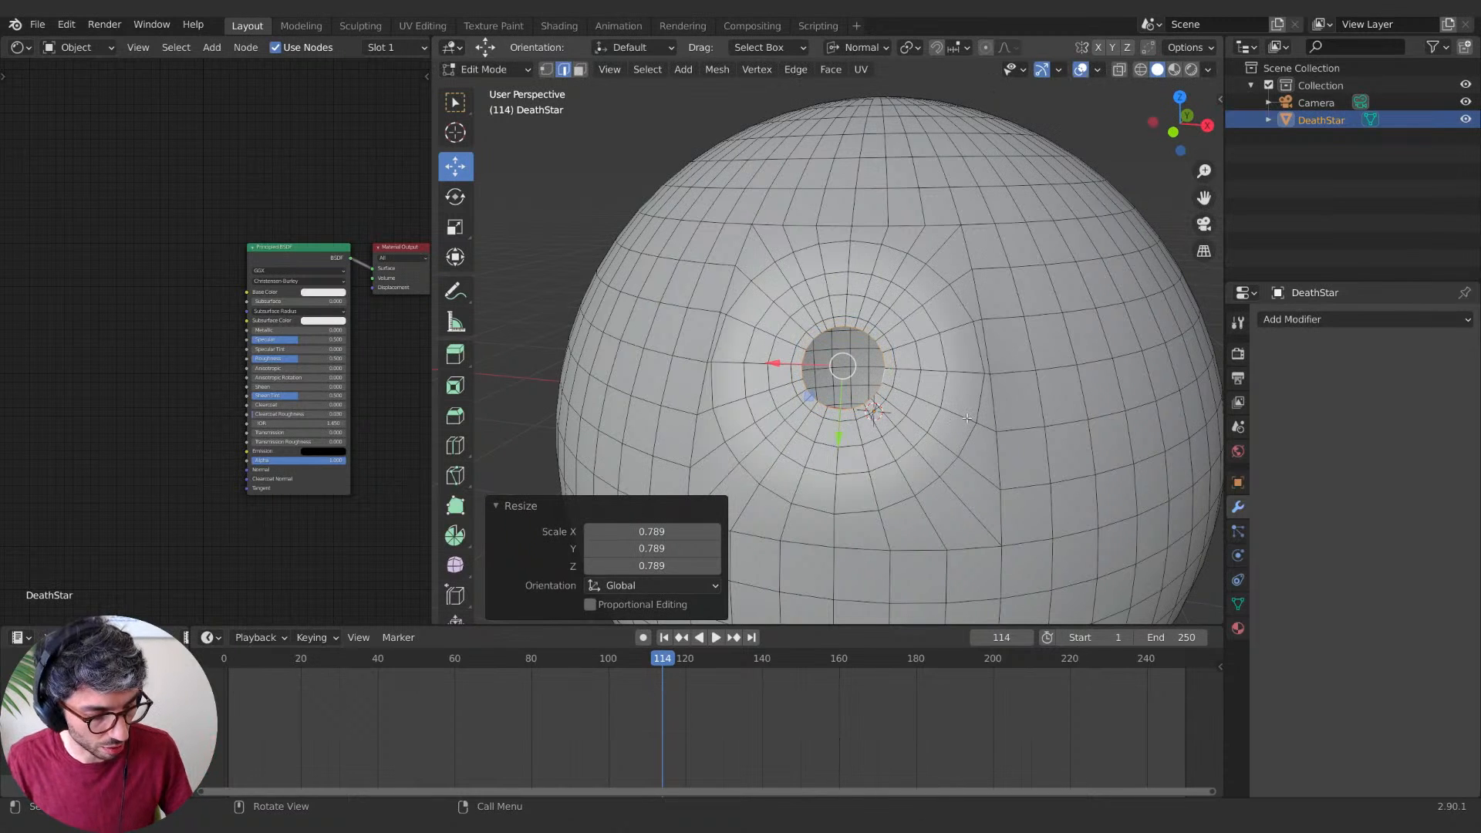
pyautogui.press('e')
pyautogui.press('Escape')
pyautogui.press('s')
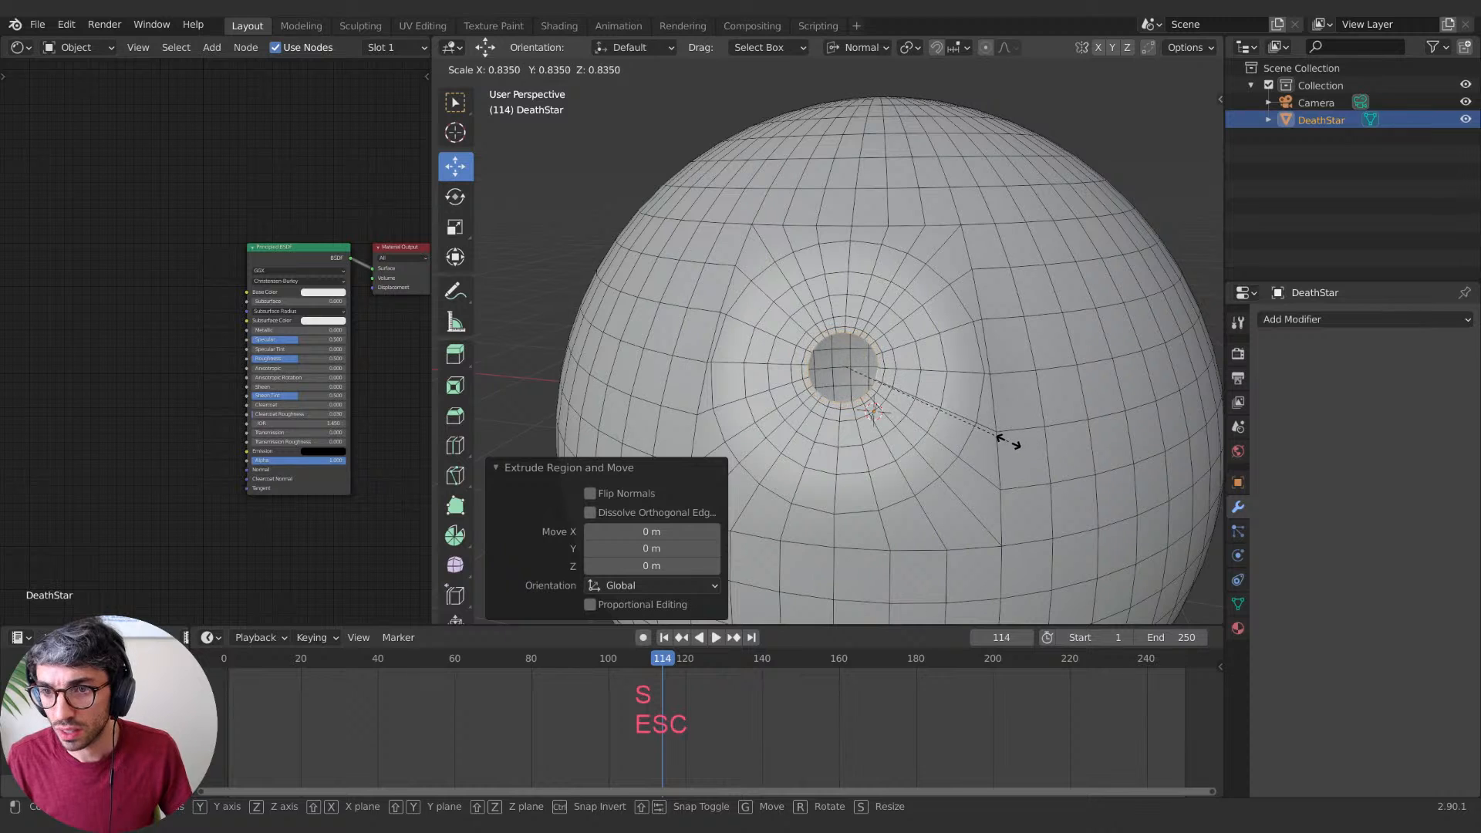
pyautogui.click(997, 436)
# Step: Extrude three more concentric rings toward the centre until the hole is nearly closed, scaling the last one to 0.336
pyautogui.press('e')
pyautogui.press('Escape')
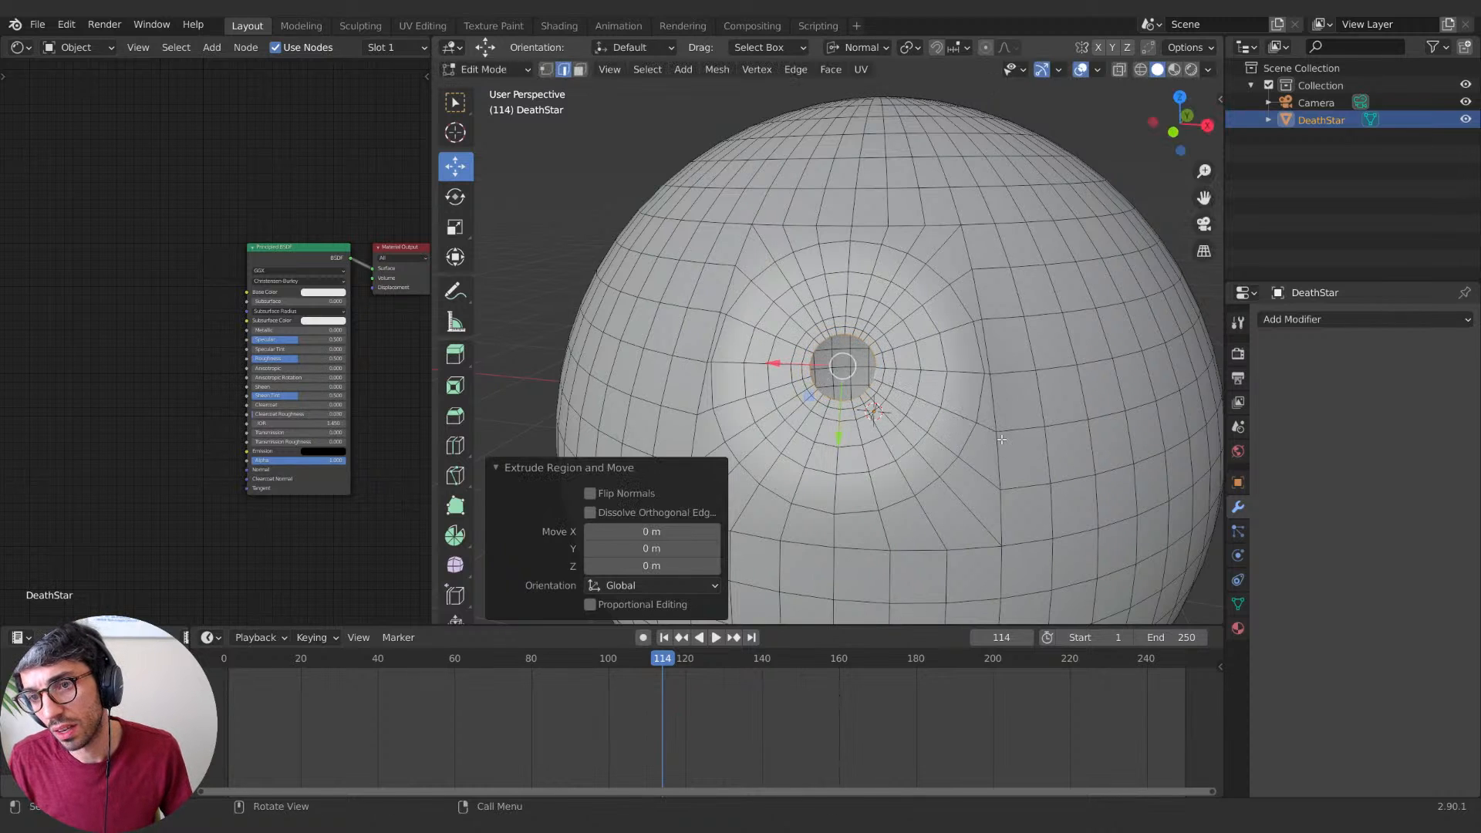
pyautogui.press('s')
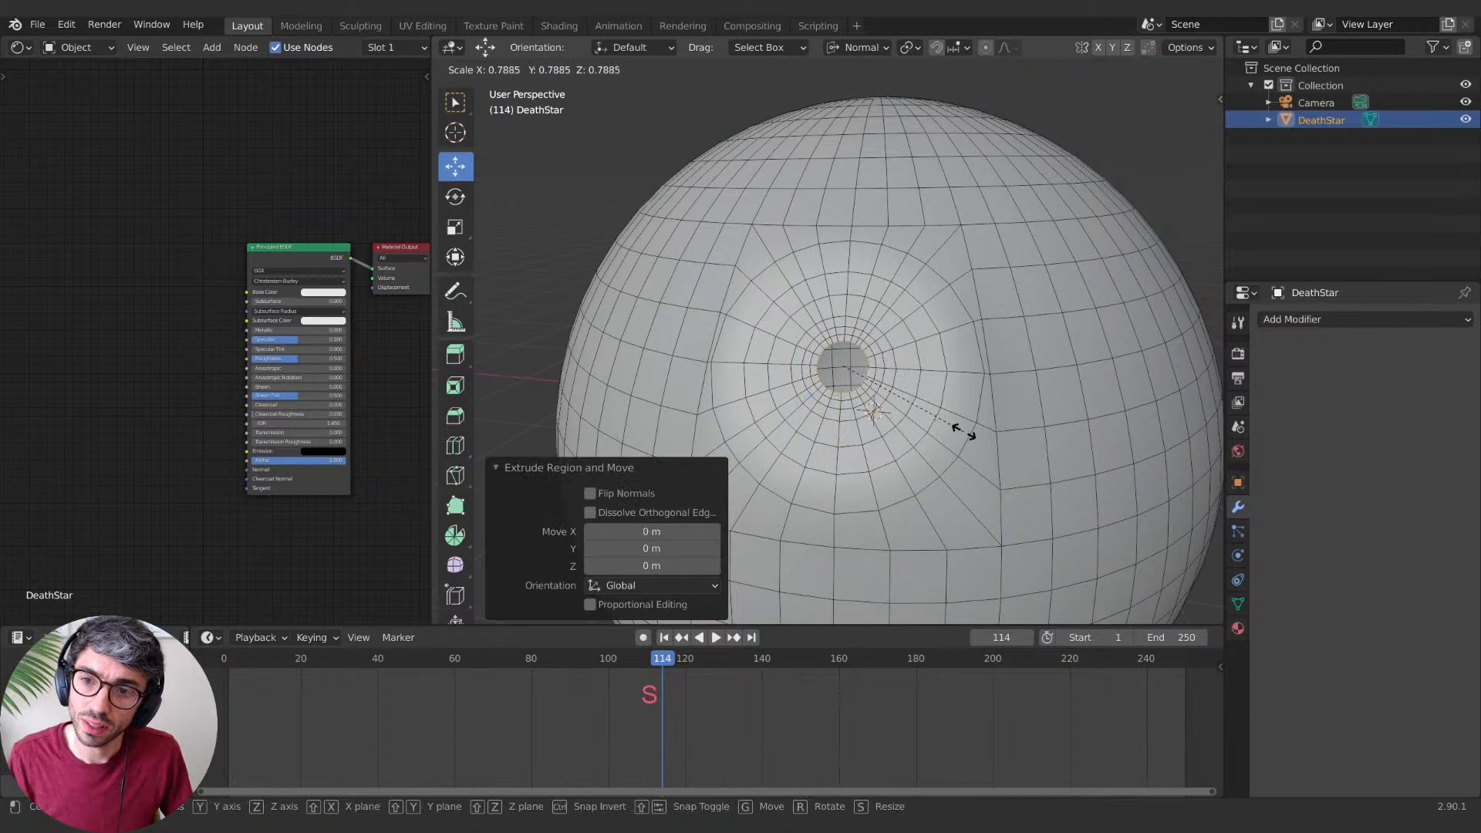
pyautogui.click(964, 432)
pyautogui.press('e')
pyautogui.press('Escape')
pyautogui.press('s')
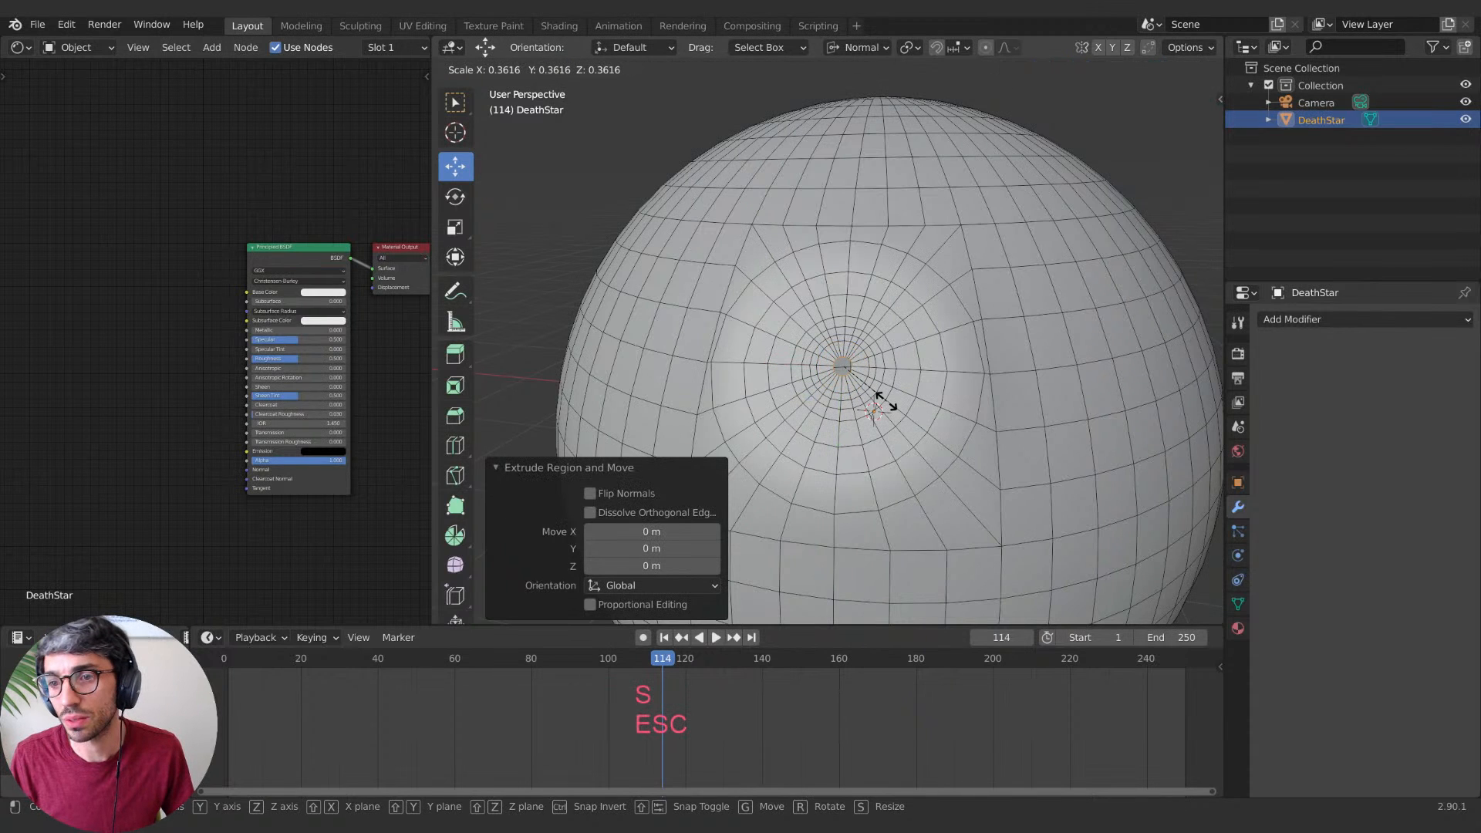
pyautogui.click(918, 419)
pyautogui.press('e')
pyautogui.press('Escape')
pyautogui.press('s')
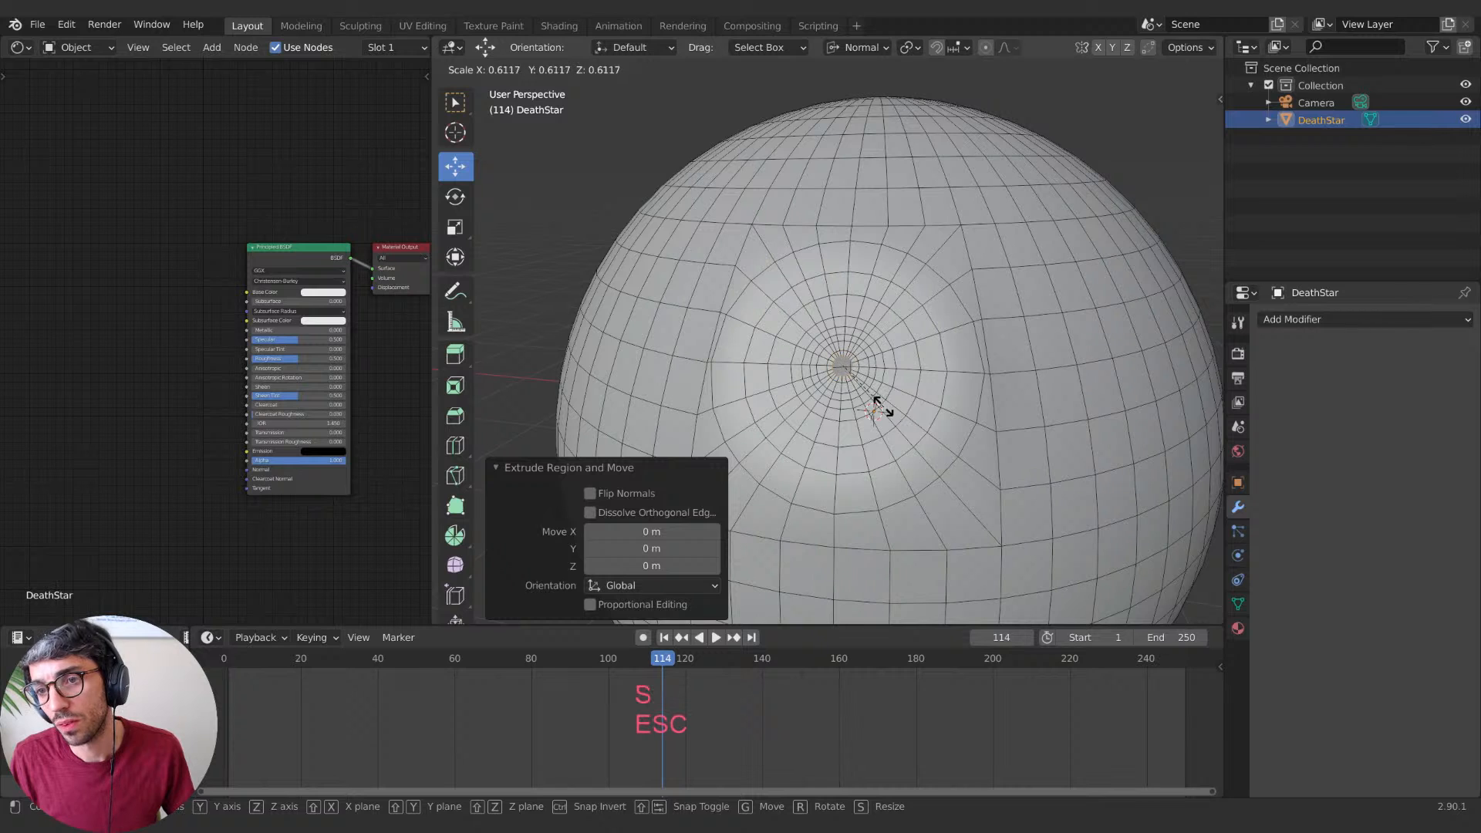
pyautogui.click(866, 392)
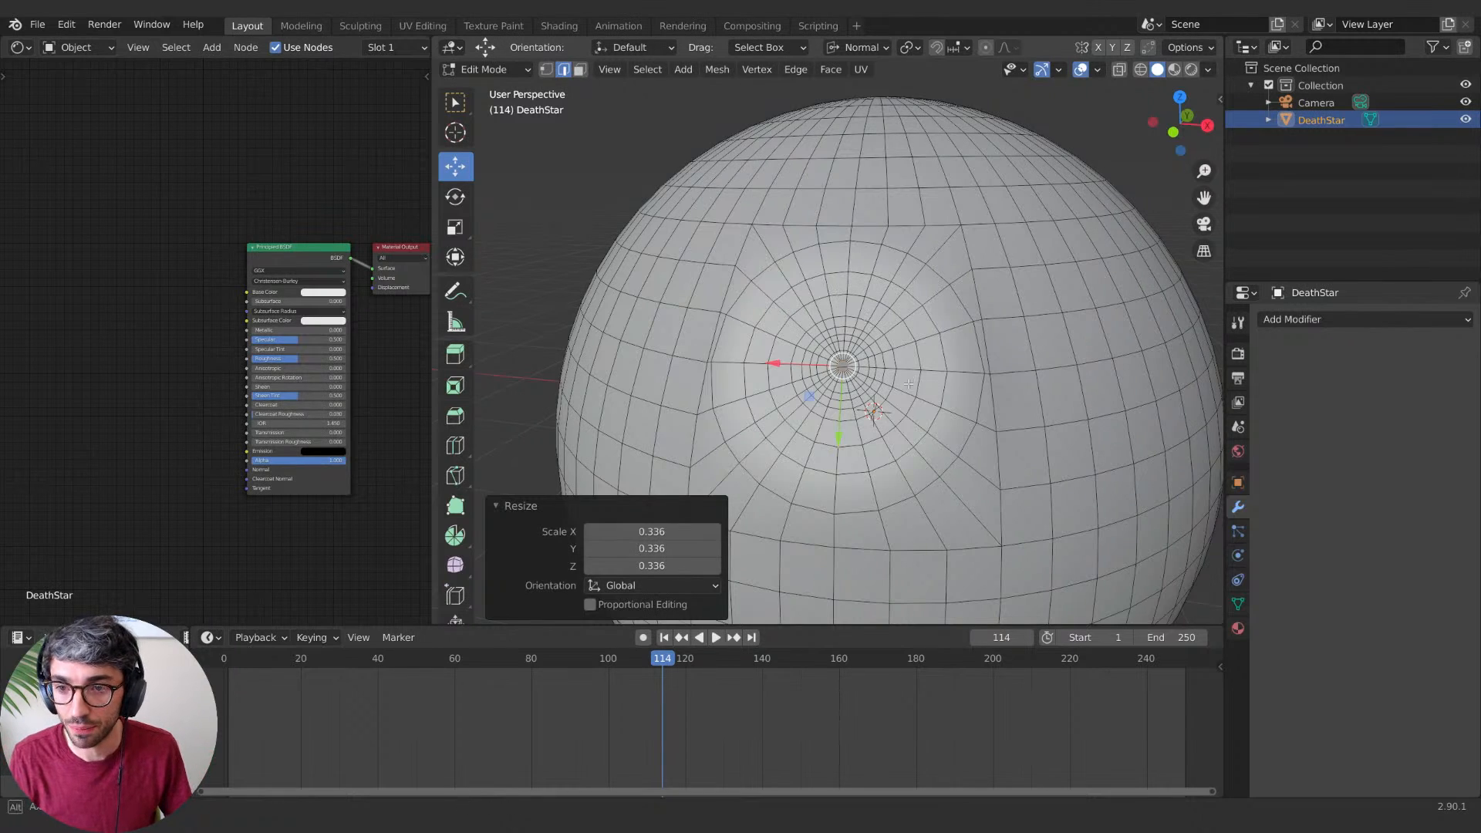
# Step: Enable proportional editing with the Sphere falloff, keeping the tiny central loop selected
pyautogui.moveTo(870, 320); pyautogui.dragTo(788, 315, button='middle')
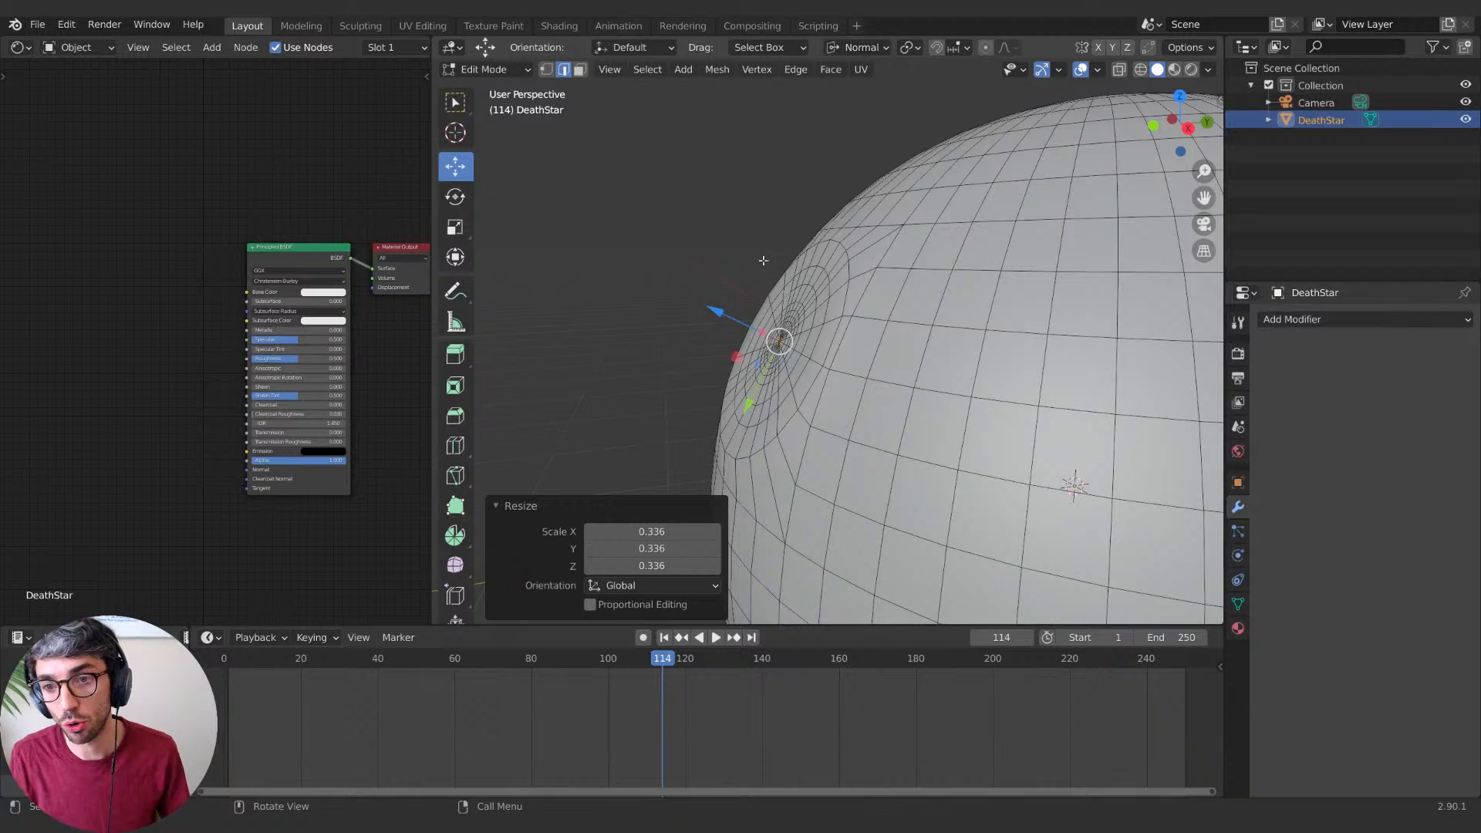
pyautogui.moveTo(764, 260); pyautogui.dragTo(856, 282, button='middle')
pyautogui.scroll(8, 883, 365)
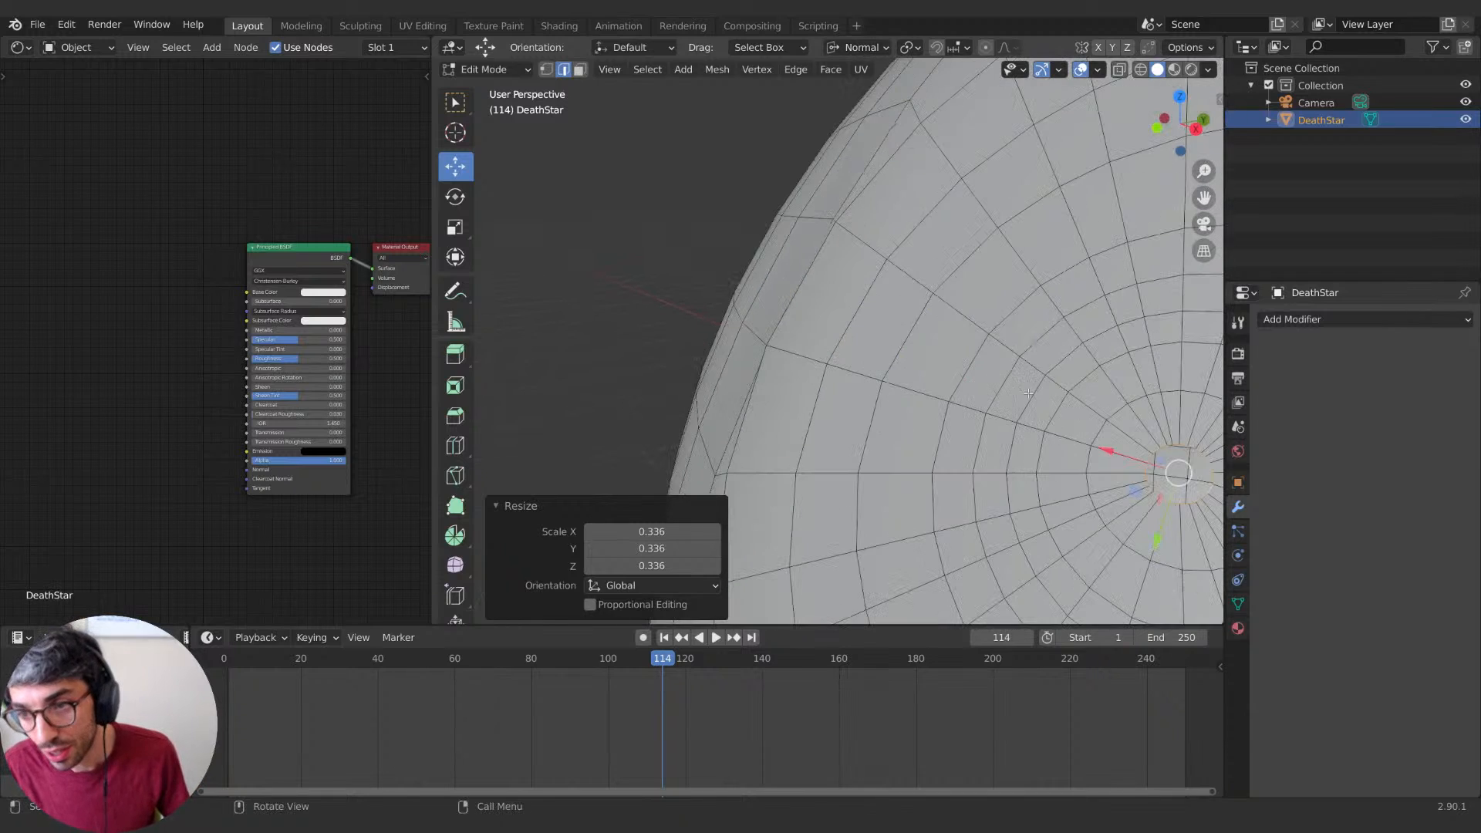
pyautogui.scroll(-6, 882, 365)
pyautogui.keyDown('shift'); pyautogui.moveTo(882, 366); pyautogui.dragTo(816, 351, button='middle'); pyautogui.keyUp('shift')
pyautogui.scroll(-1, 728, 315)
pyautogui.scroll(1, 759, 321)
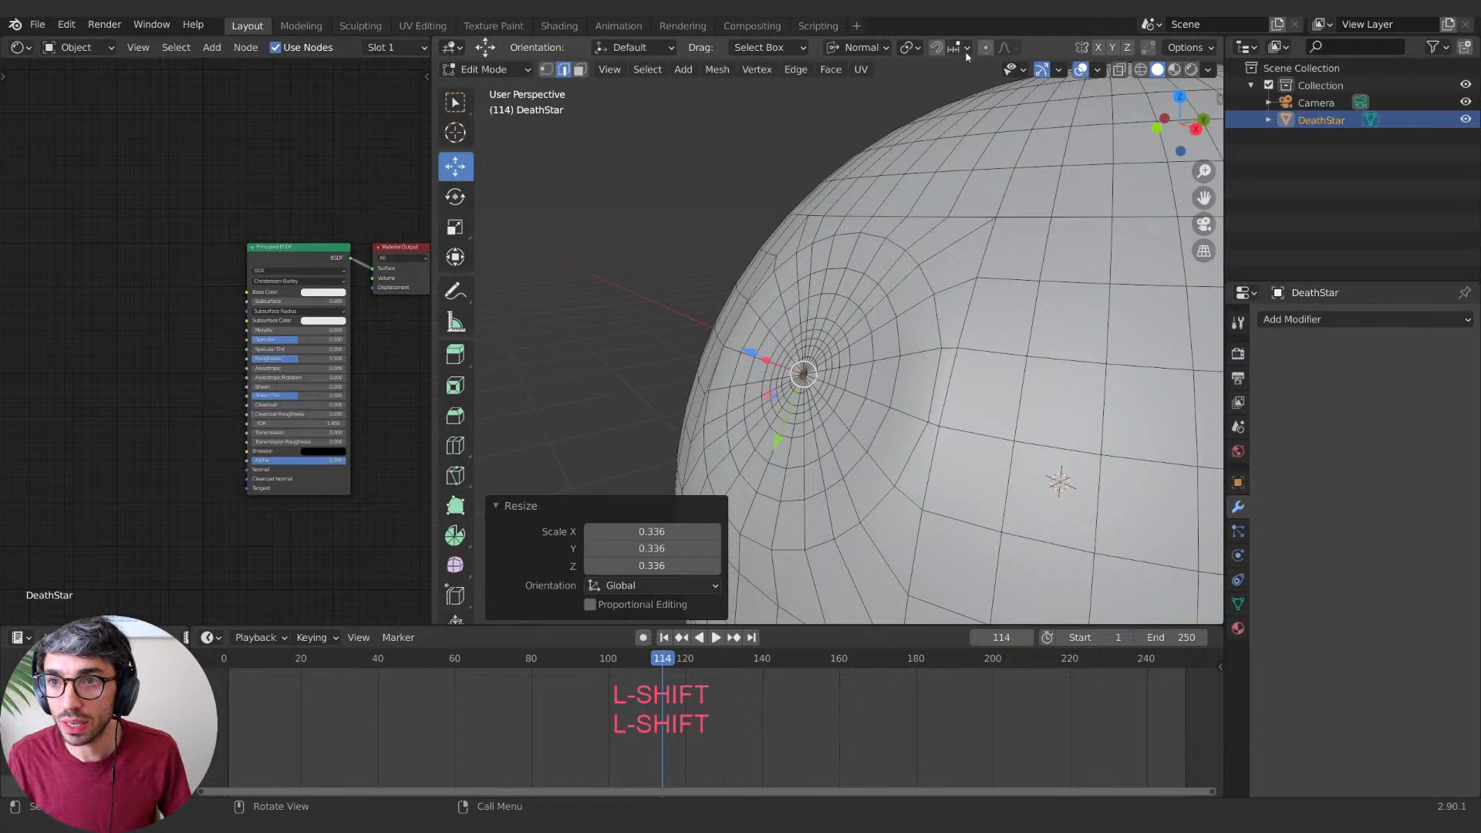
pyautogui.click(988, 49)
pyautogui.click(1006, 48)
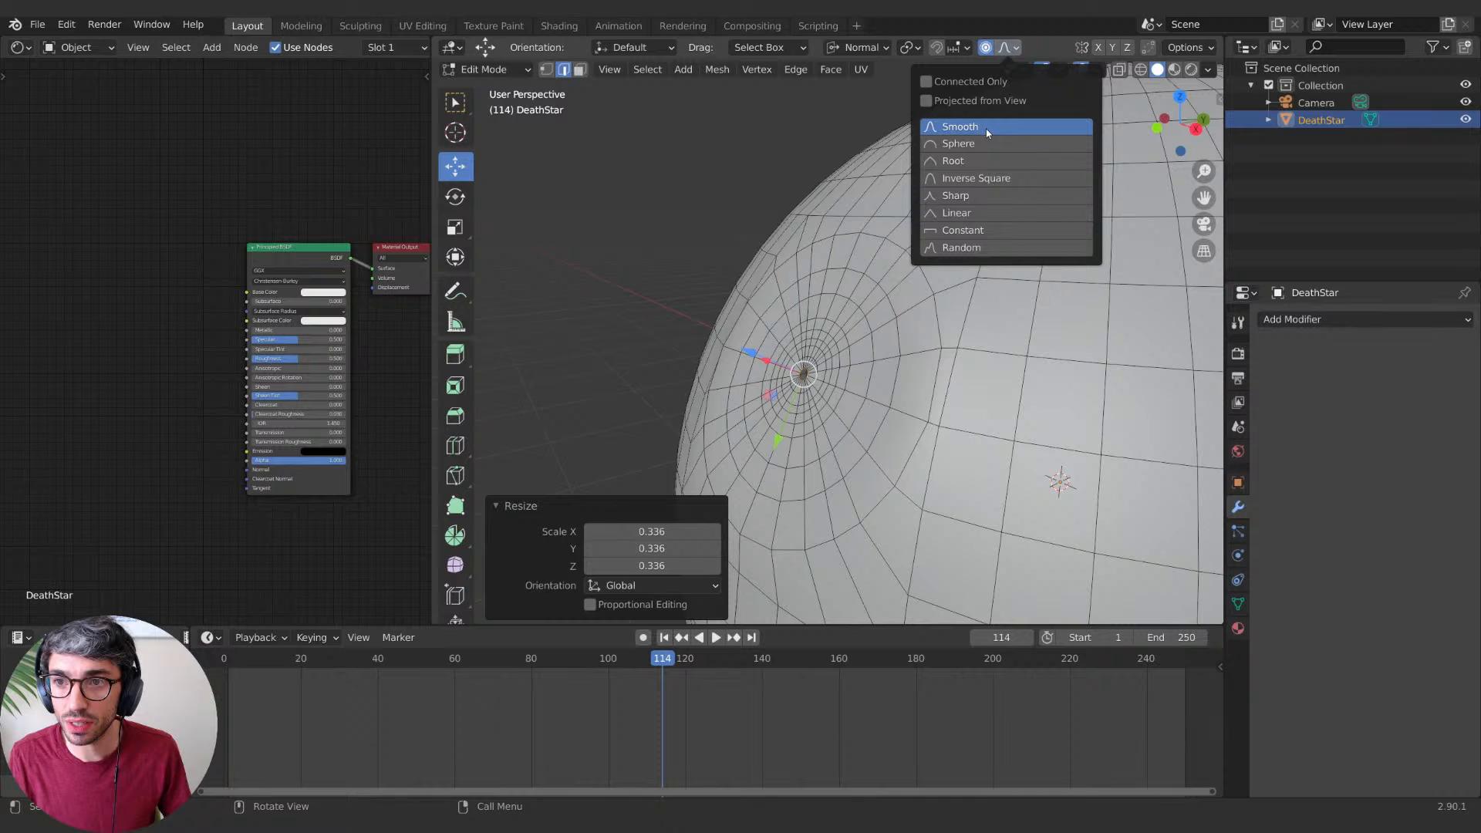
pyautogui.click(964, 143)
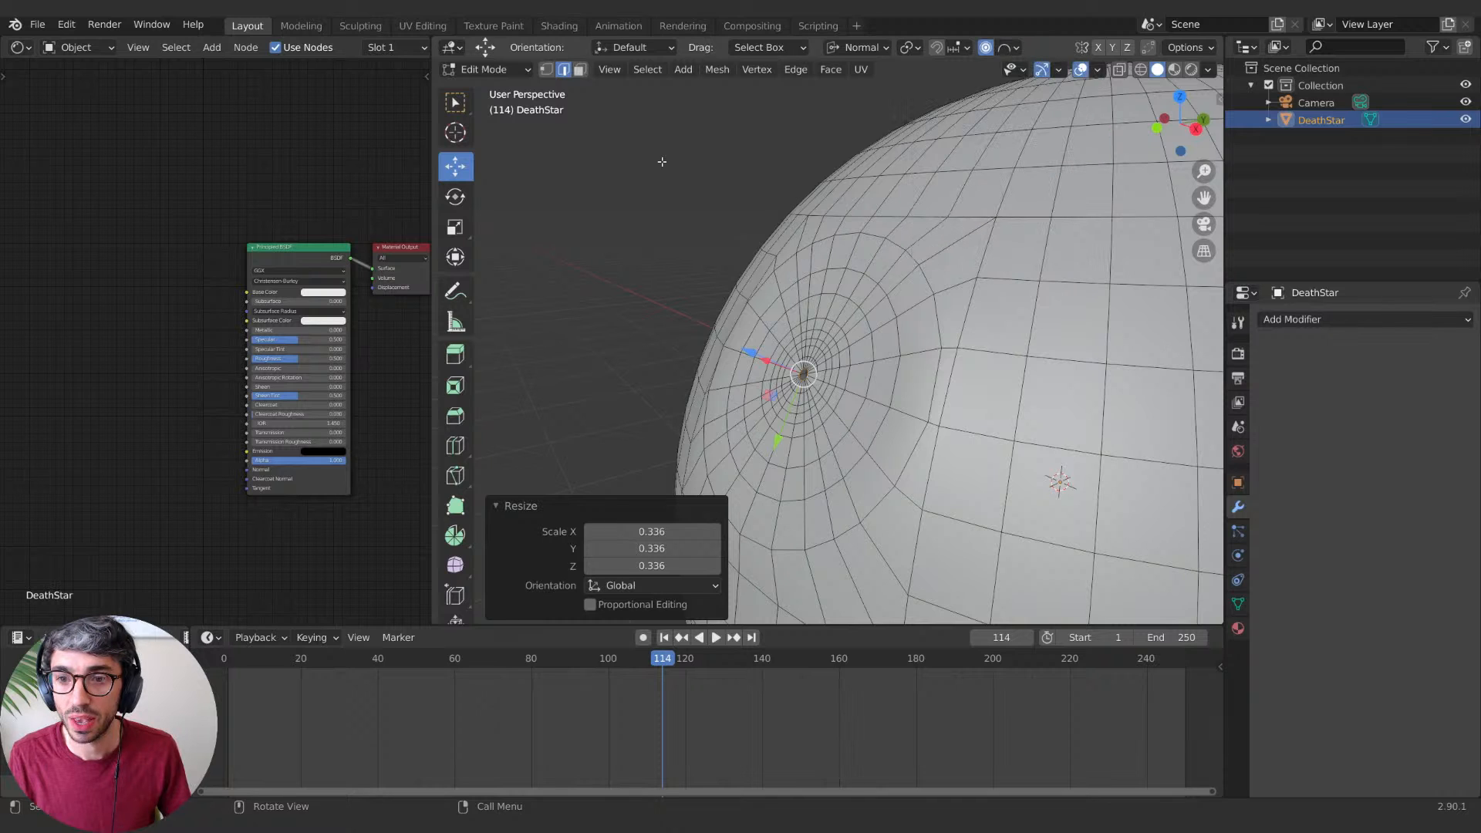
# Step: Push the central loop into the sphere along its normal Z axis, shrinking the proportional influence until only the dish area sinks
pyautogui.moveTo(661, 161); pyautogui.dragTo(643, 162, button='middle')
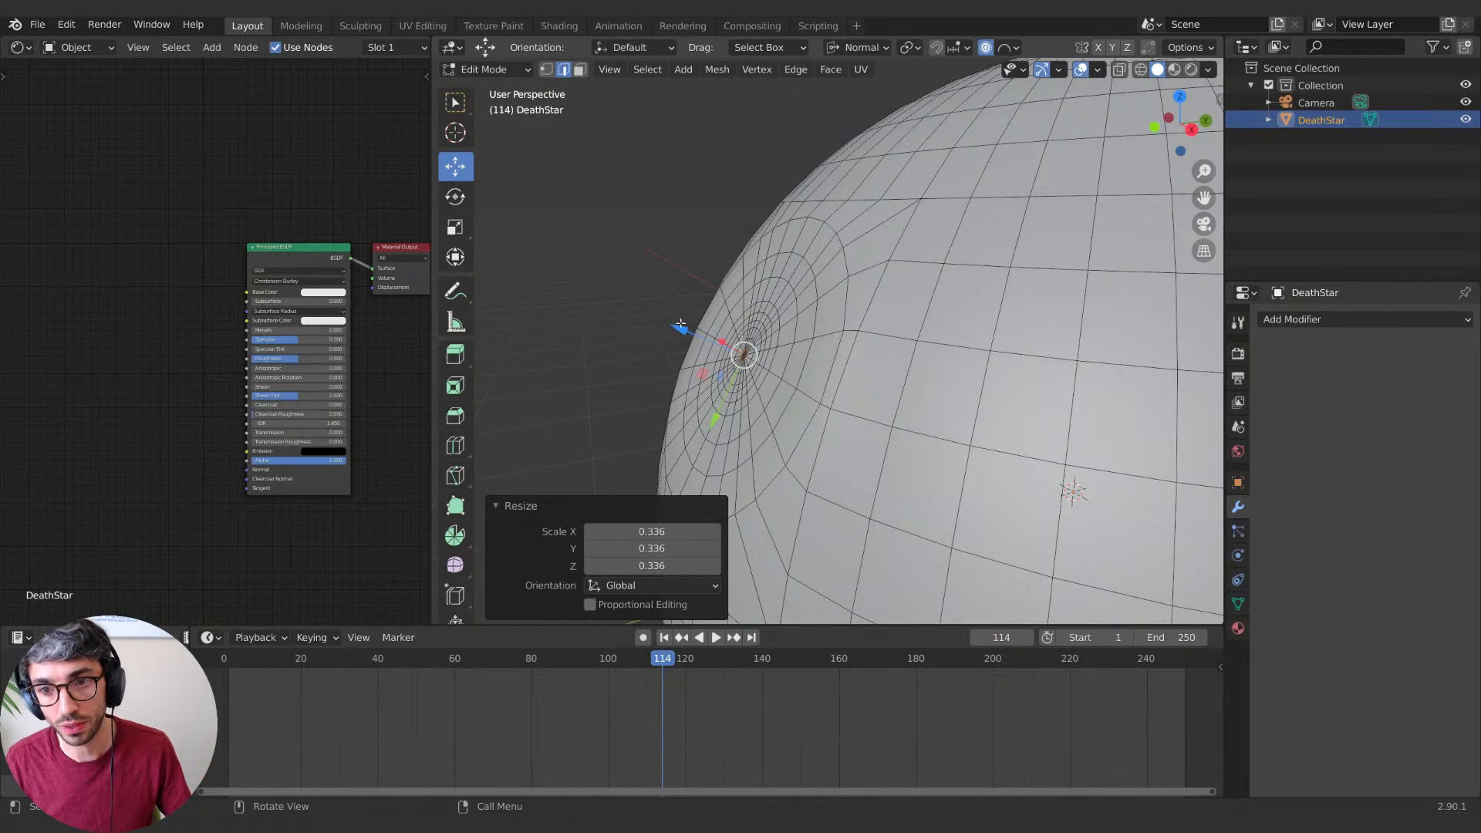
pyautogui.moveTo(680, 324); pyautogui.dragTo(889, 185, button='middle')
pyautogui.moveTo(876, 354); pyautogui.dragTo(703, 256, button='middle')
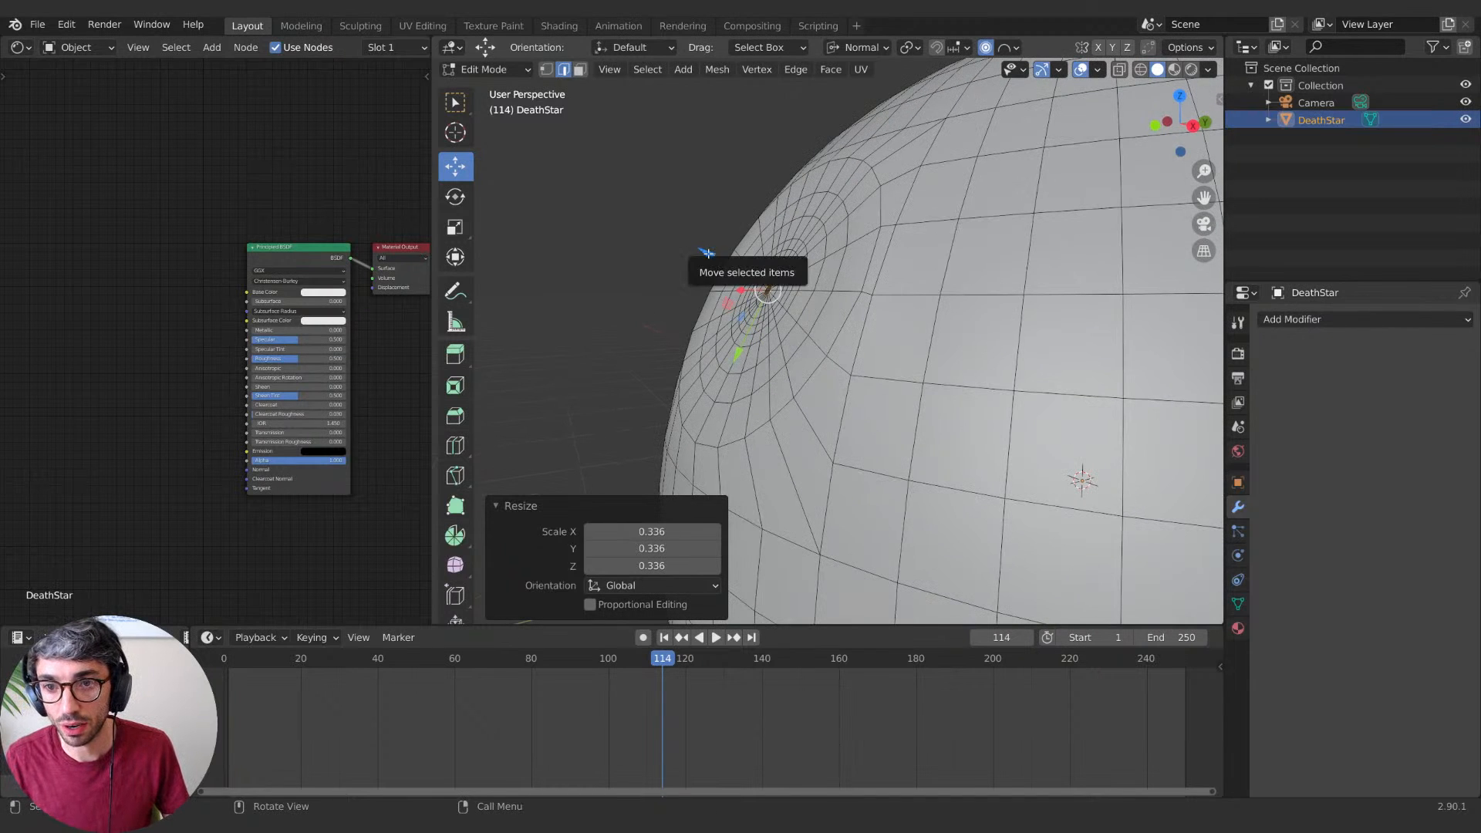
pyautogui.moveTo(708, 255); pyautogui.dragTo(714, 261)
pyautogui.scroll(-2, 715, 257)
pyautogui.scroll(-9, 715, 258)
pyautogui.scroll(2, 714, 261)
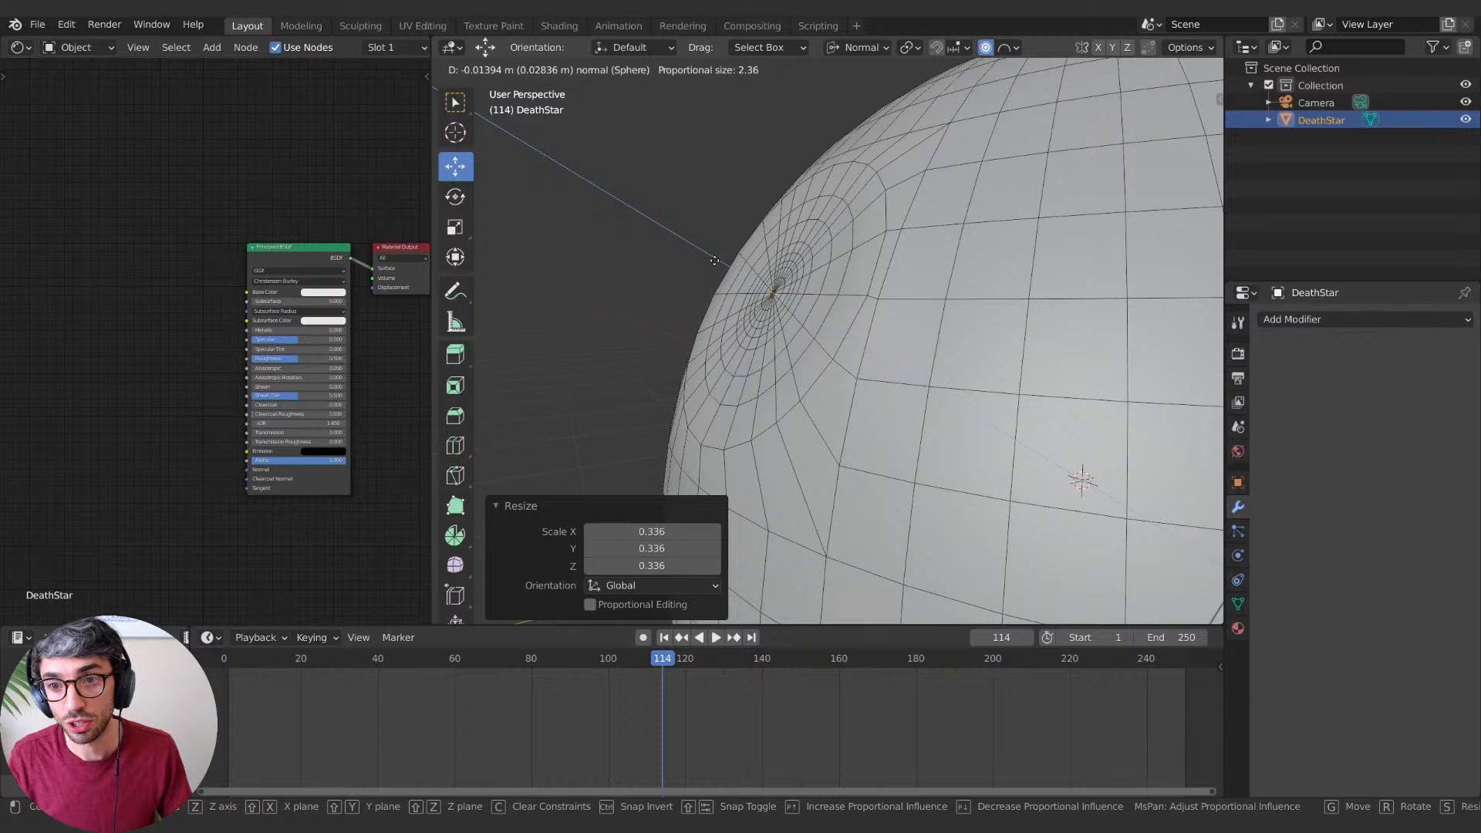
pyautogui.scroll(4, 714, 260)
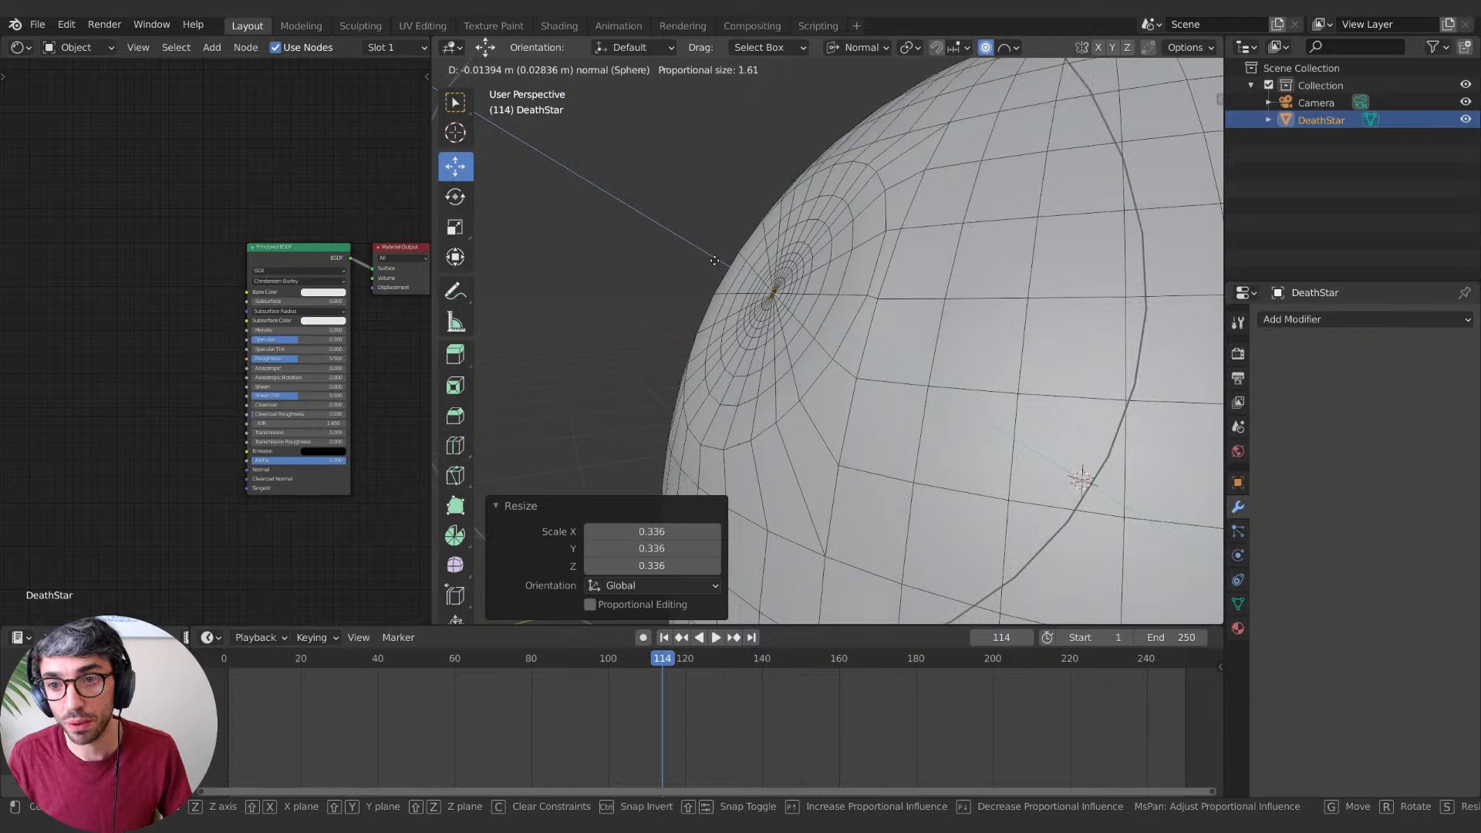
pyautogui.scroll(12, 717, 260)
pyautogui.moveTo(714, 261); pyautogui.dragTo(743, 302)
pyautogui.scroll(-1, 734, 267)
pyautogui.scroll(-1, 741, 272)
pyautogui.scroll(1, 743, 283)
# Step: Select the dish's rim loop, turn off proportional editing, move it about 0.027 m inward along normal Z, and nudge it slightly back outward
pyautogui.moveTo(743, 302); pyautogui.dragTo(685, 257, button='middle')
pyautogui.press('Tab')
pyautogui.press('Tab')
pyautogui.keyDown('alt'); pyautogui.click(693, 263); pyautogui.keyUp('alt')
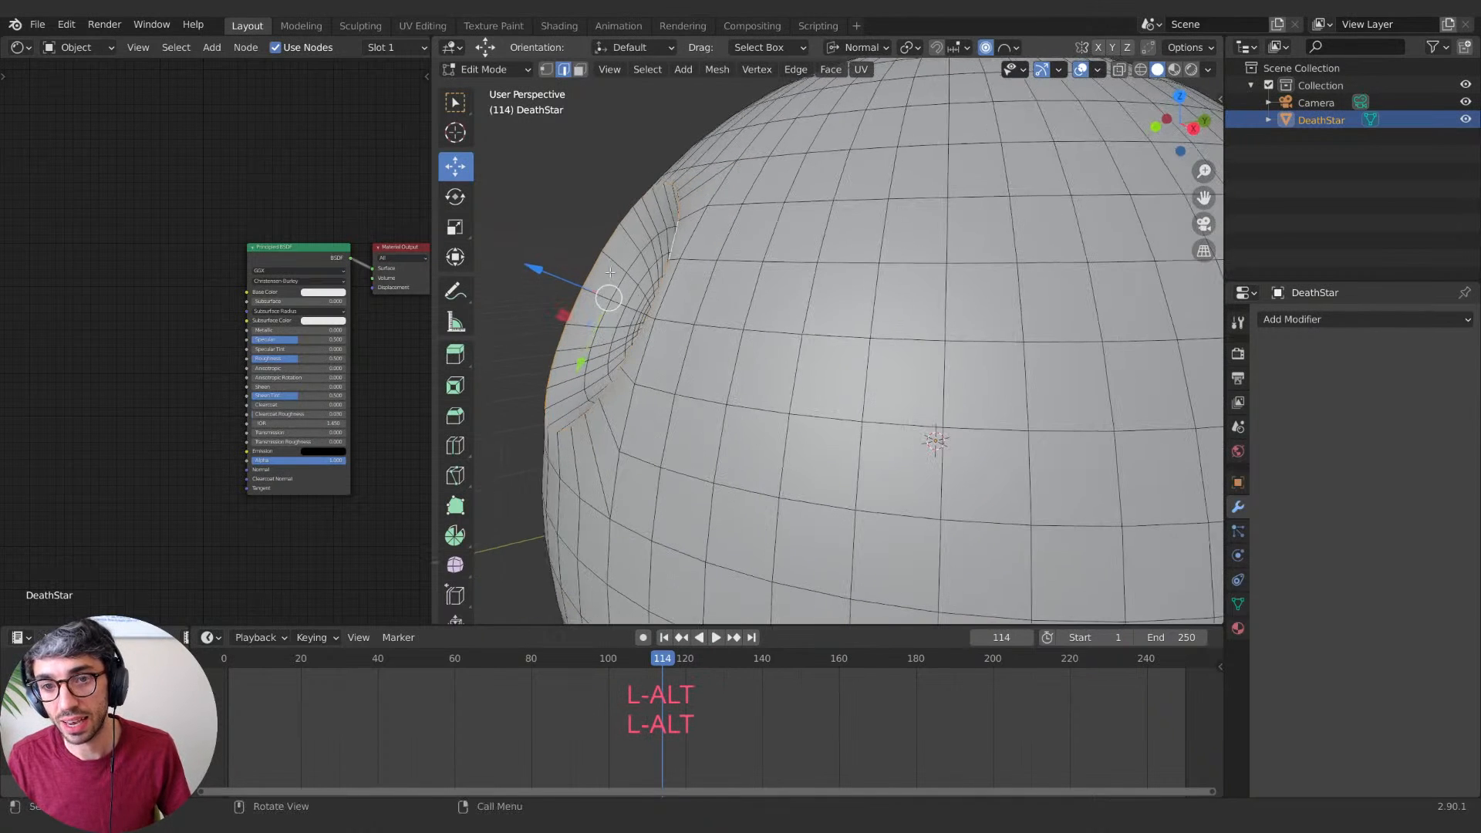
pyautogui.press('o')
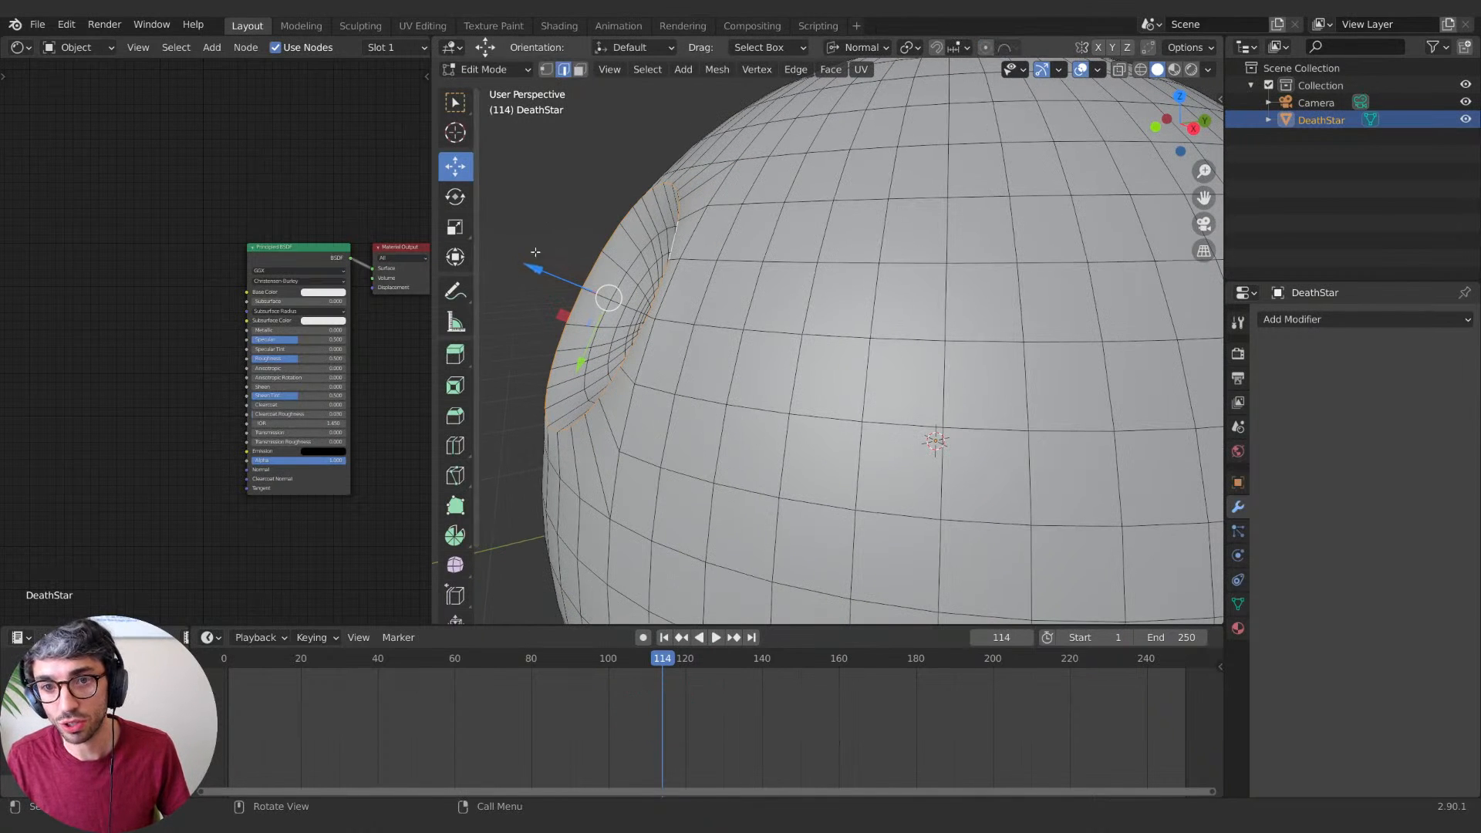
pyautogui.moveTo(534, 268); pyautogui.dragTo(644, 273)
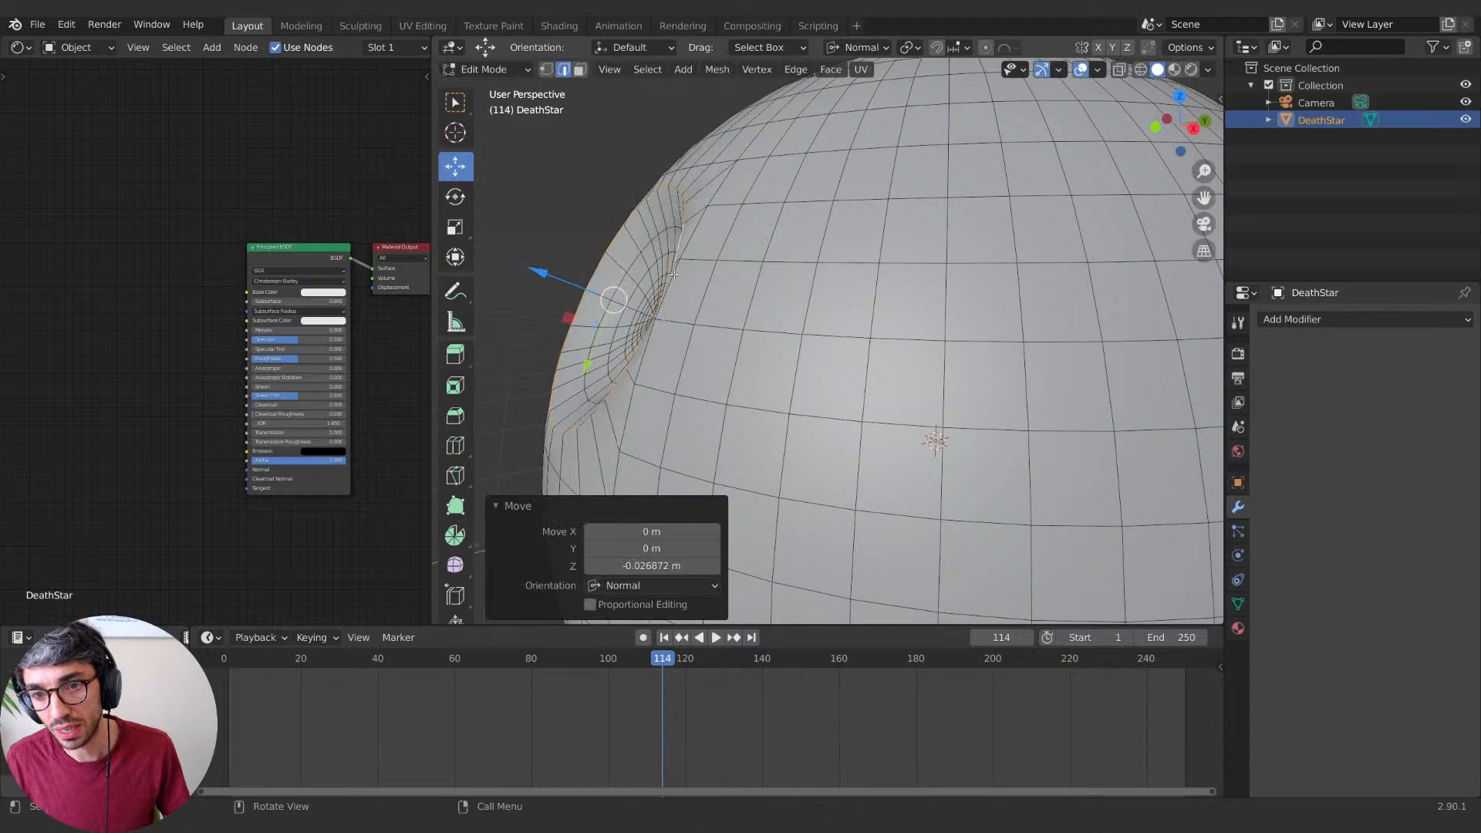
pyautogui.moveTo(644, 273); pyautogui.dragTo(563, 279, button='middle')
pyautogui.moveTo(546, 278); pyautogui.dragTo(540, 276)
# Step: Inspect the dish and its rim from several angles, comparing the Object Mode shading with the Edit Mode wireframe
pyautogui.press('Tab')
pyautogui.moveTo(693, 281); pyautogui.dragTo(754, 291, button='middle')
pyautogui.press('Tab')
pyautogui.press('Tab')
pyautogui.press('Tab')
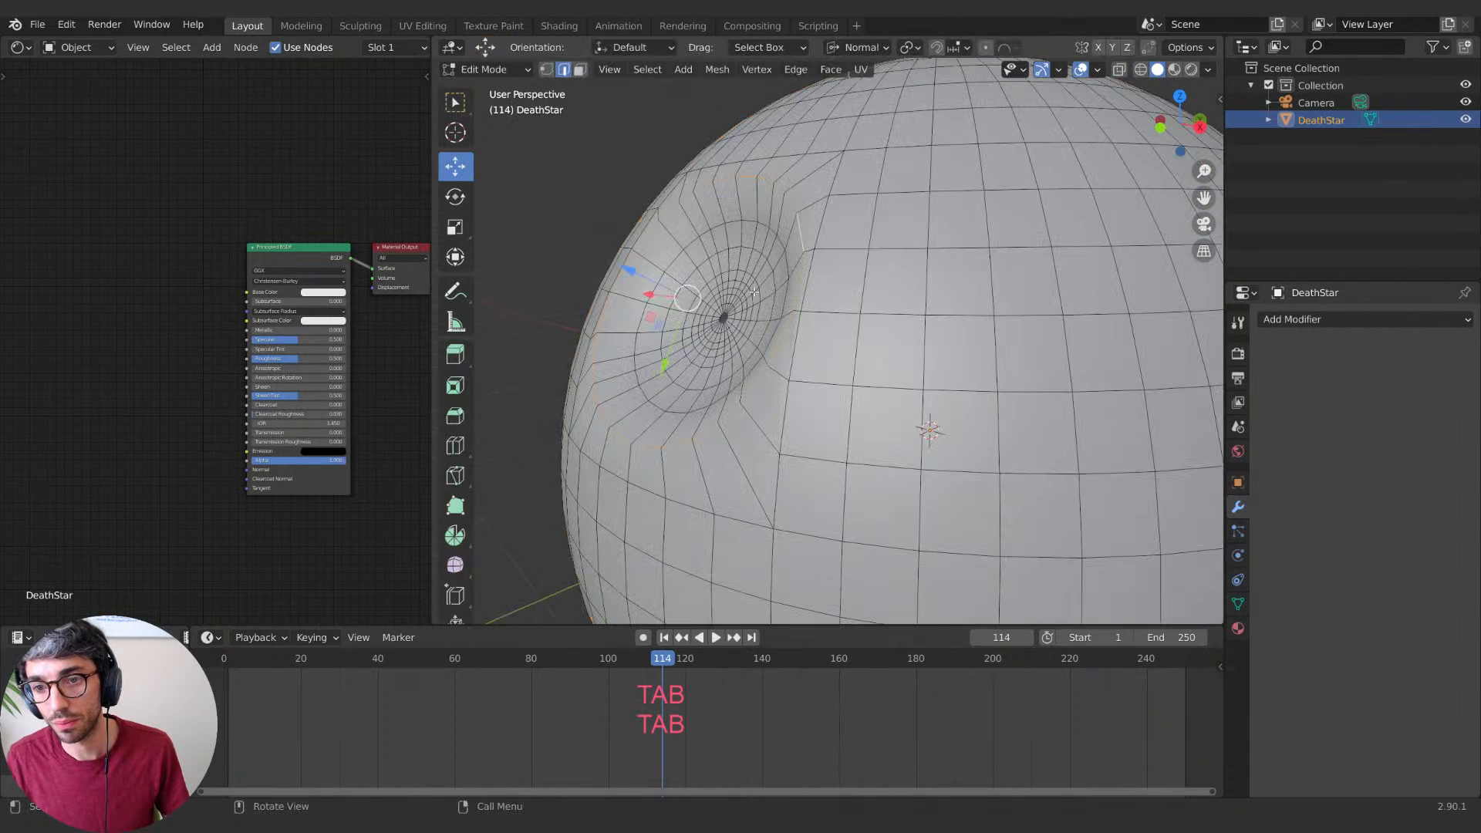
pyautogui.moveTo(629, 269); pyautogui.dragTo(833, 301, button='middle')
pyautogui.press('Tab')
pyautogui.moveTo(956, 307); pyautogui.dragTo(887, 331, button='middle')
pyautogui.press('Tab')
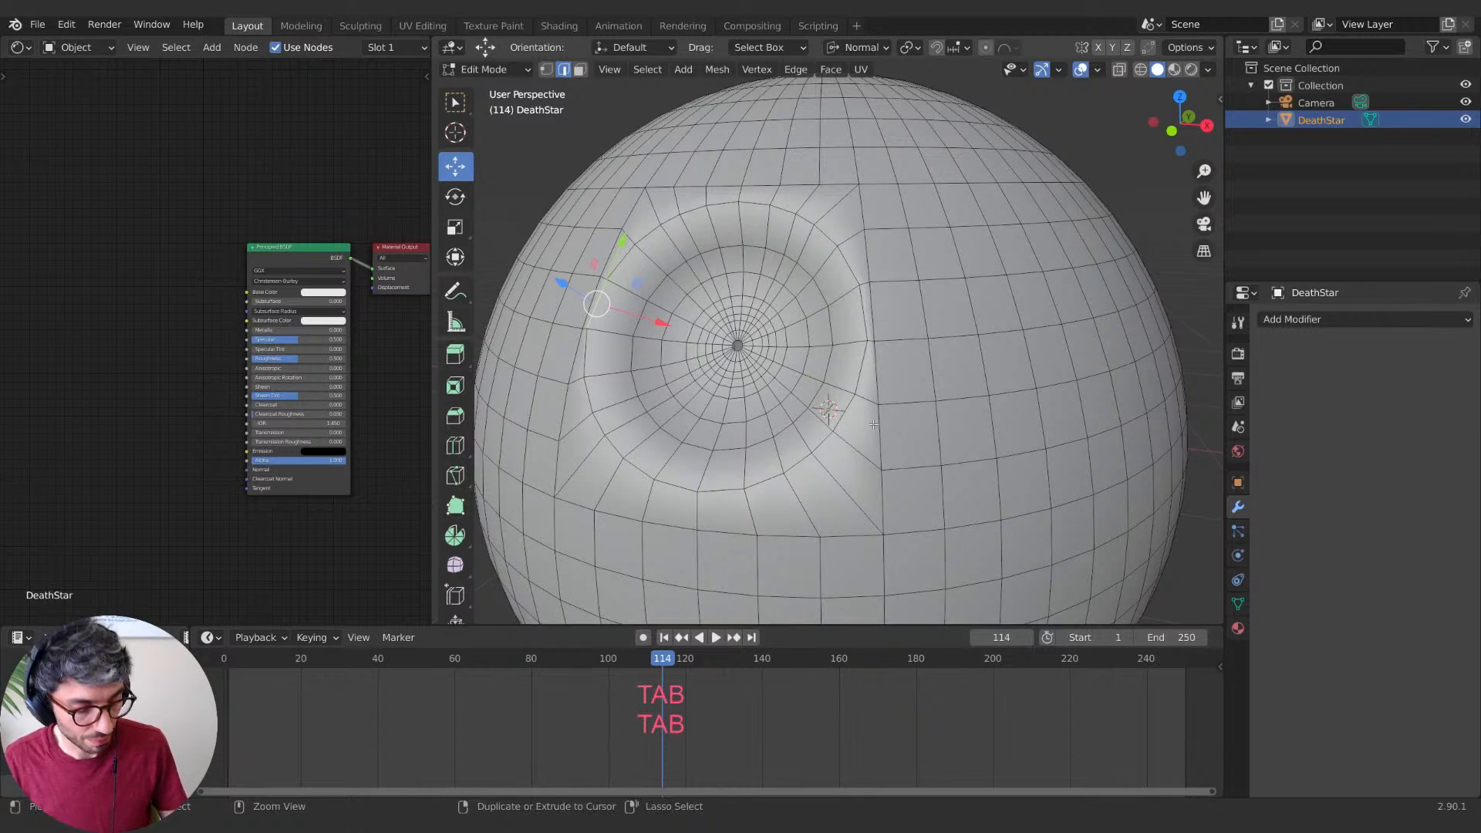
# Step: Add a loop cut between the dish rim and the surrounding square boundary, sliding it tight against the rim at about 0.93
pyautogui.hotkey('ctrl', 'r')
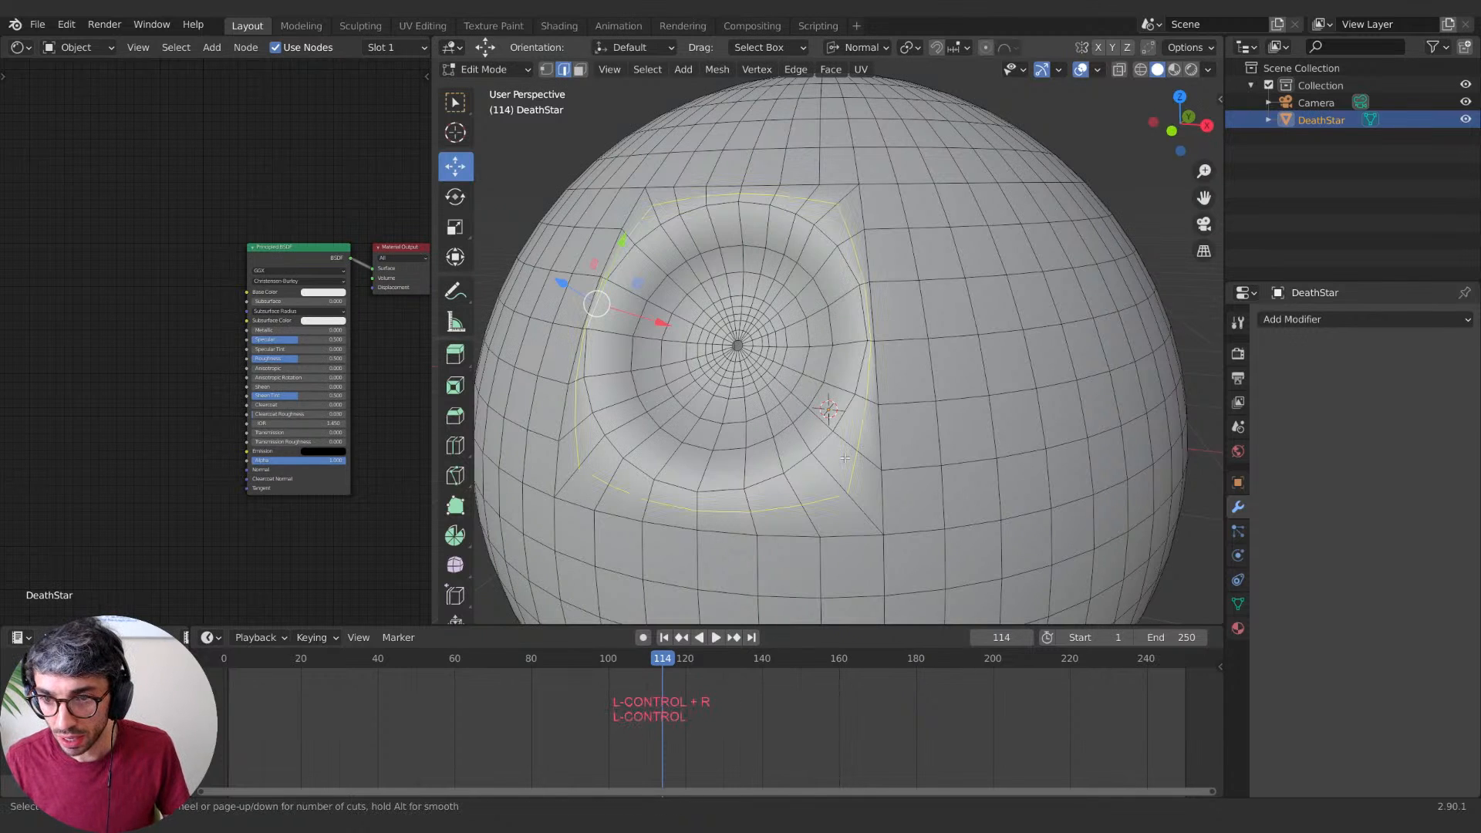
pyautogui.click(805, 438)
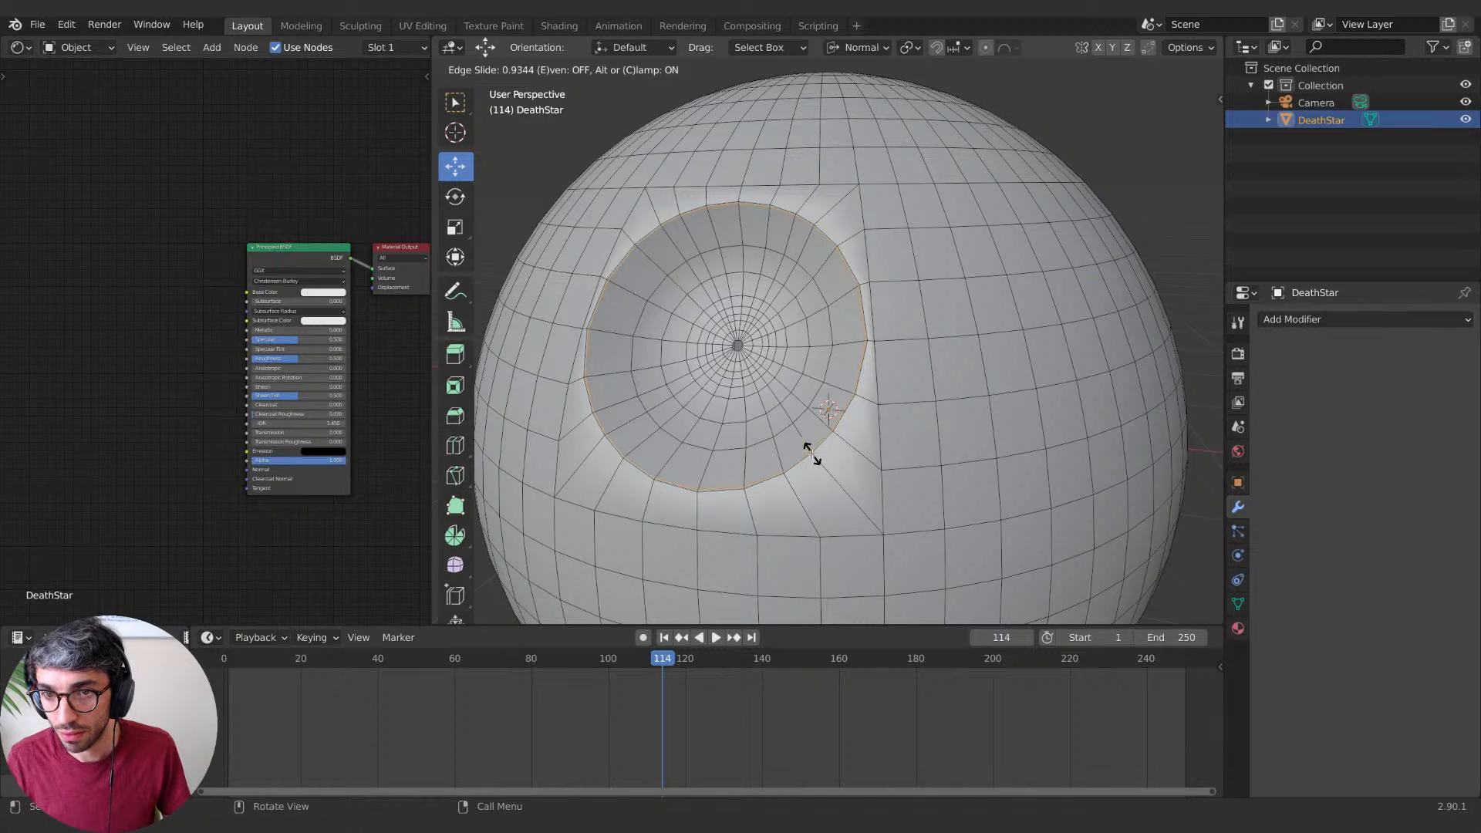
pyautogui.click(812, 453)
# Step: Examine the dish rim's shading on the whole sphere and up close, in Object Mode and Edit Mode
pyautogui.press('Tab')
pyautogui.moveTo(706, 292); pyautogui.dragTo(721, 291, button='middle')
pyautogui.scroll(-3, 722, 291)
pyautogui.moveTo(904, 403); pyautogui.dragTo(864, 431, button='middle')
pyautogui.scroll(2, 886, 419)
pyautogui.scroll(2, 812, 404)
pyautogui.keyDown('shift'); pyautogui.moveTo(739, 438); pyautogui.dragTo(929, 447, button='middle'); pyautogui.keyUp('shift')
pyautogui.scroll(-3, 797, 403)
pyautogui.press('Tab')
pyautogui.press('Tab')
pyautogui.press('Tab')
pyautogui.scroll(2, 914, 397)
# Step: Add a second supporting loop cut outside the dish rim, slide it toward the rim by about 0.88, and check the shading
pyautogui.hotkey('ctrl', 'r')
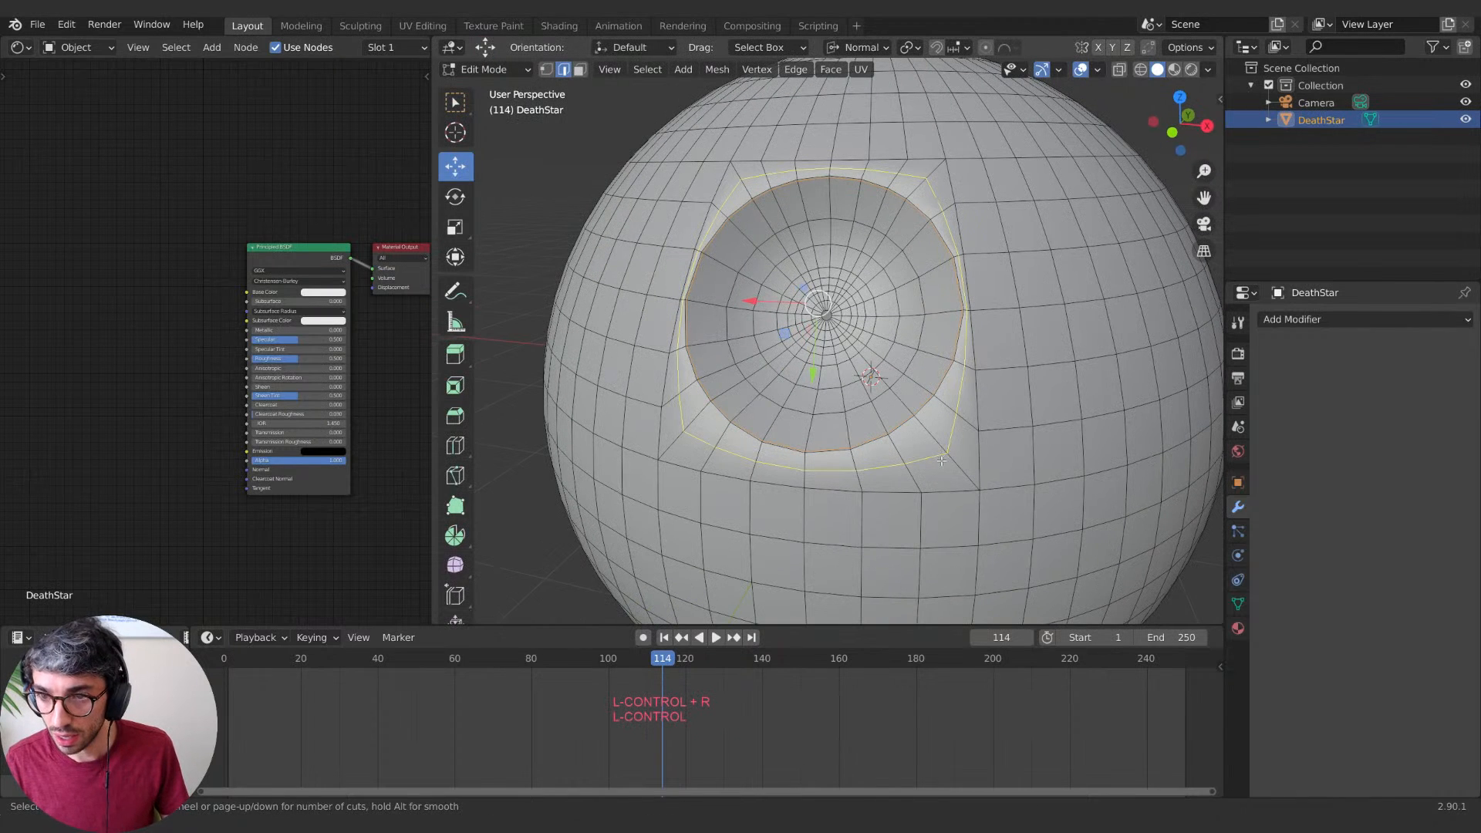
pyautogui.click(941, 460)
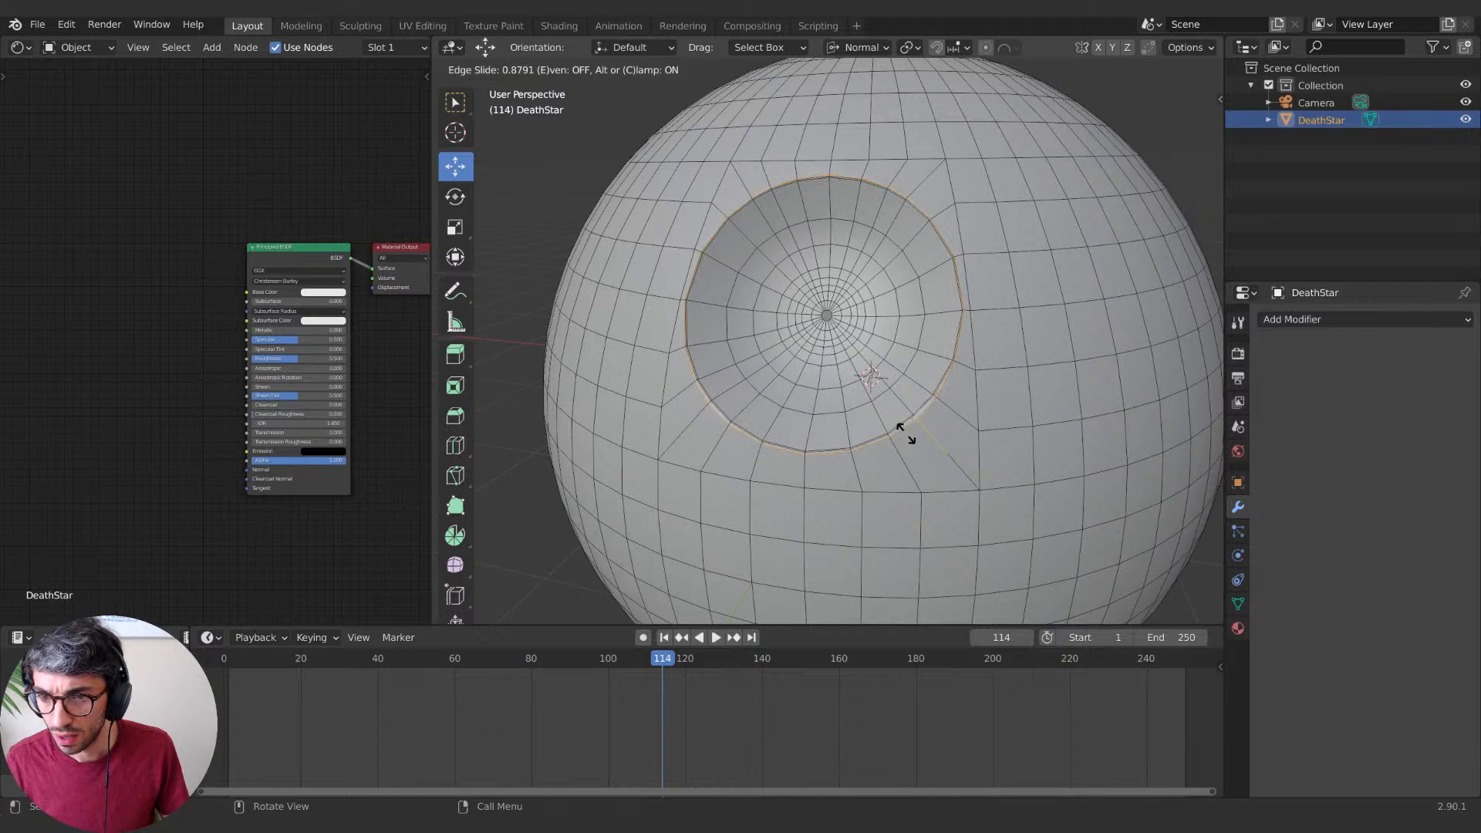
pyautogui.click(906, 432)
pyautogui.press('Tab')
pyautogui.moveTo(954, 431); pyautogui.dragTo(857, 427, button='middle')
pyautogui.scroll(-2, 962, 428)
pyautogui.scroll(-3, 869, 426)
pyautogui.scroll(3, 885, 422)
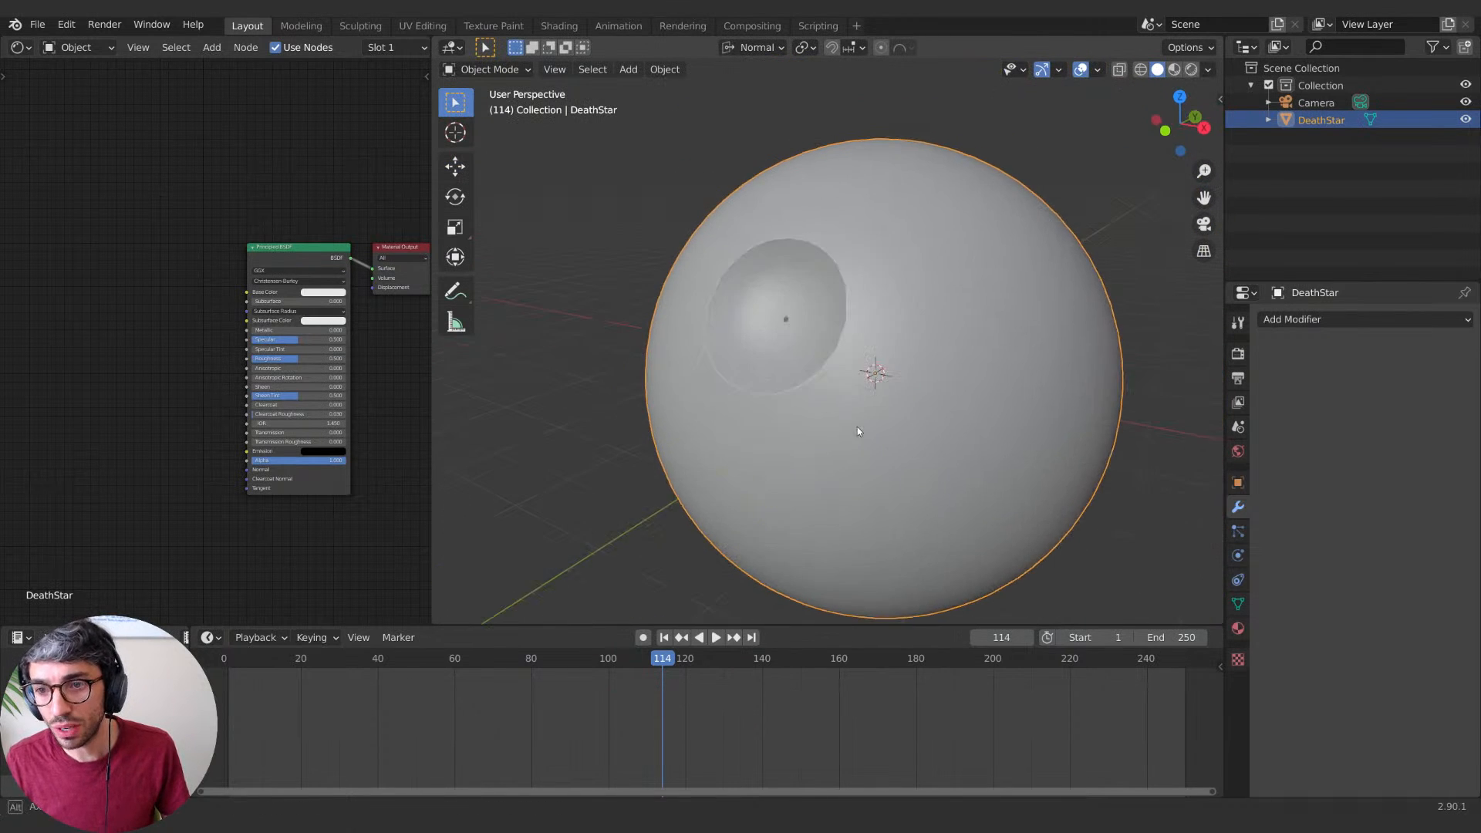
# Step: Add a Subdivision Surface modifier to the DeathStar sphere and set its render level to 1
pyautogui.scroll(3, 830, 354)
pyautogui.press('Tab')
pyautogui.press('Tab')
pyautogui.moveTo(876, 299); pyautogui.dragTo(875, 344, button='middle')
pyautogui.scroll(-2, 872, 344)
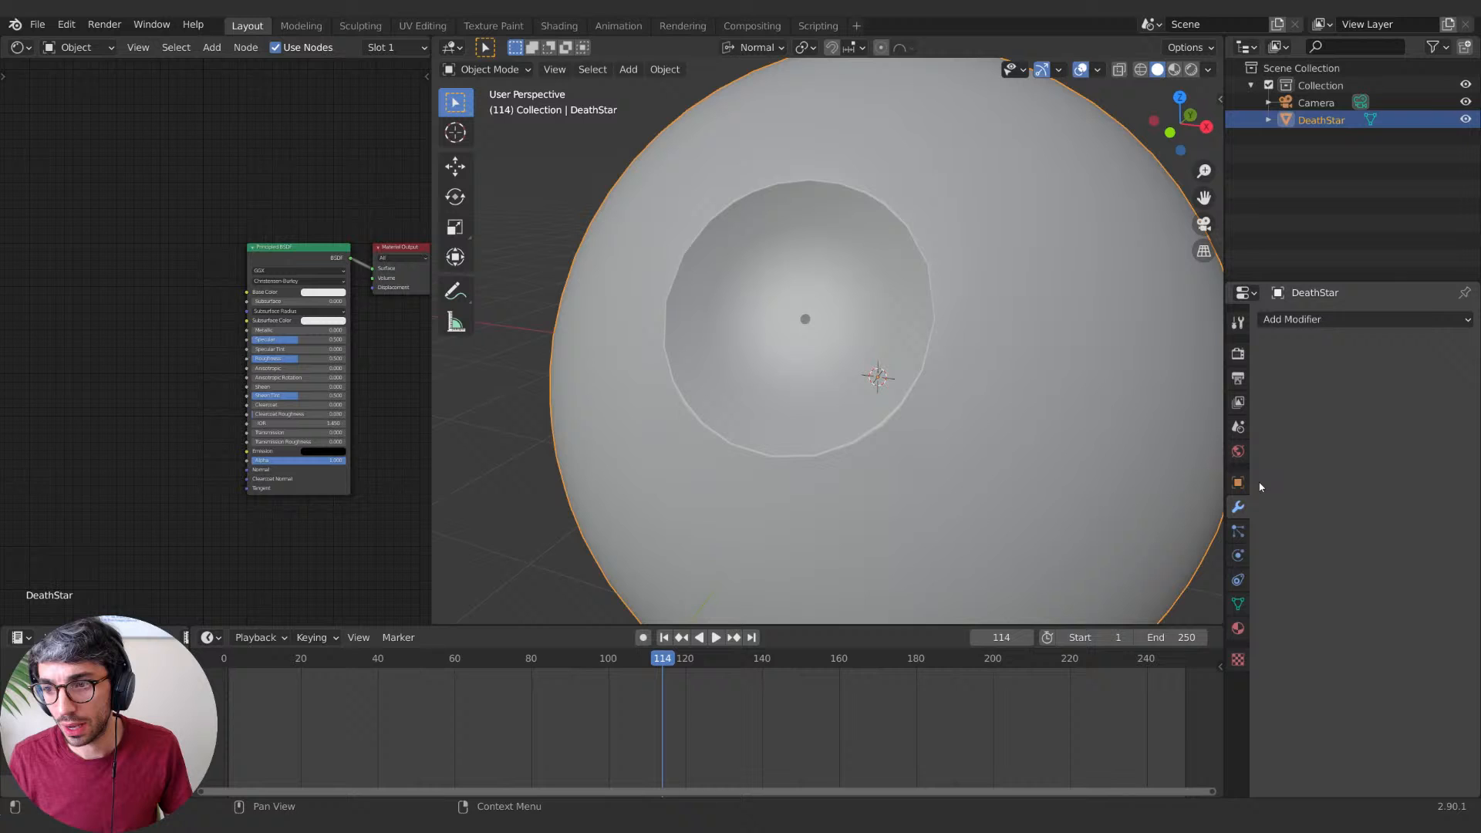
pyautogui.click(1316, 319)
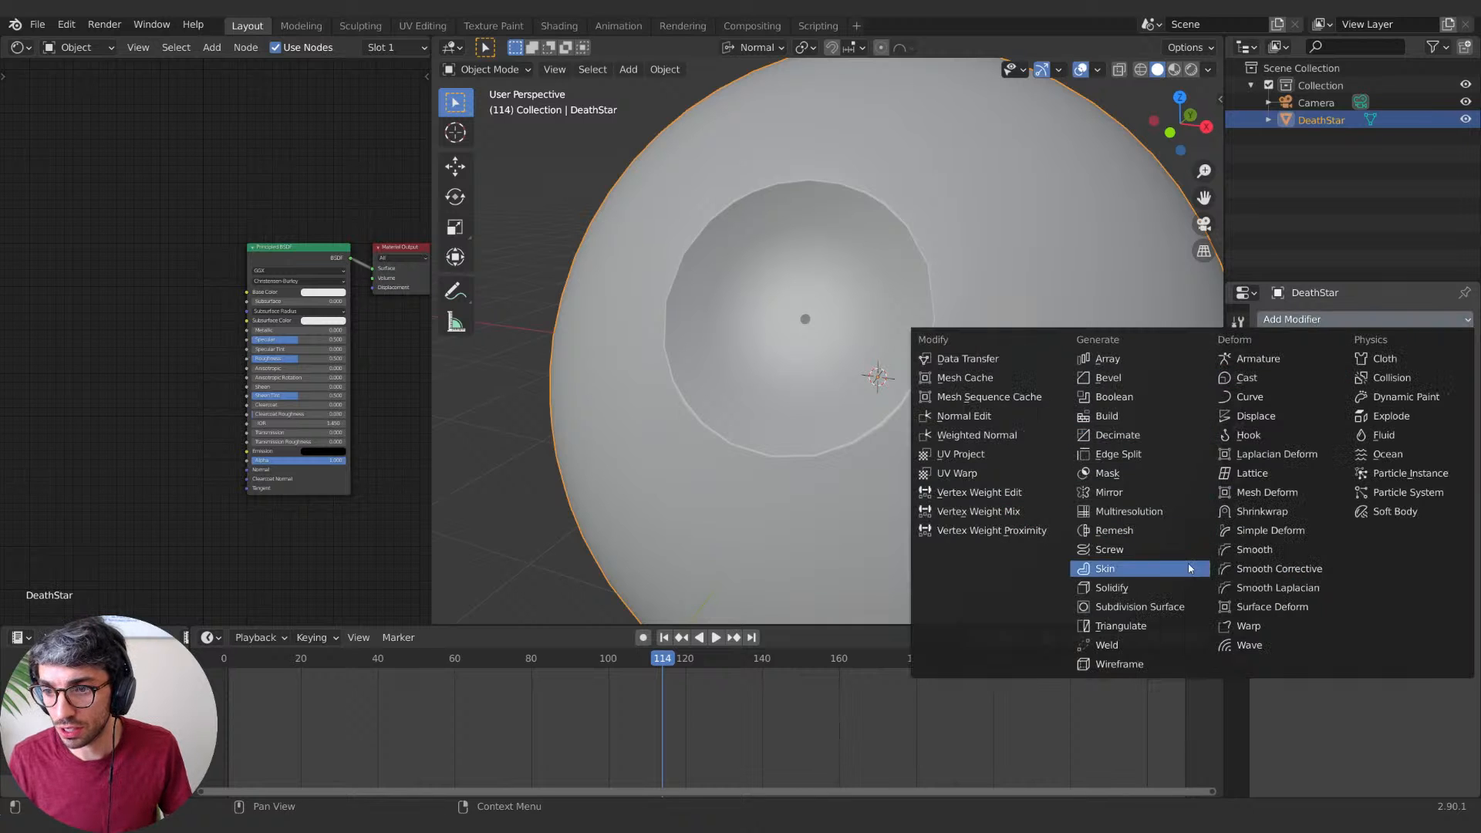
pyautogui.click(1190, 613)
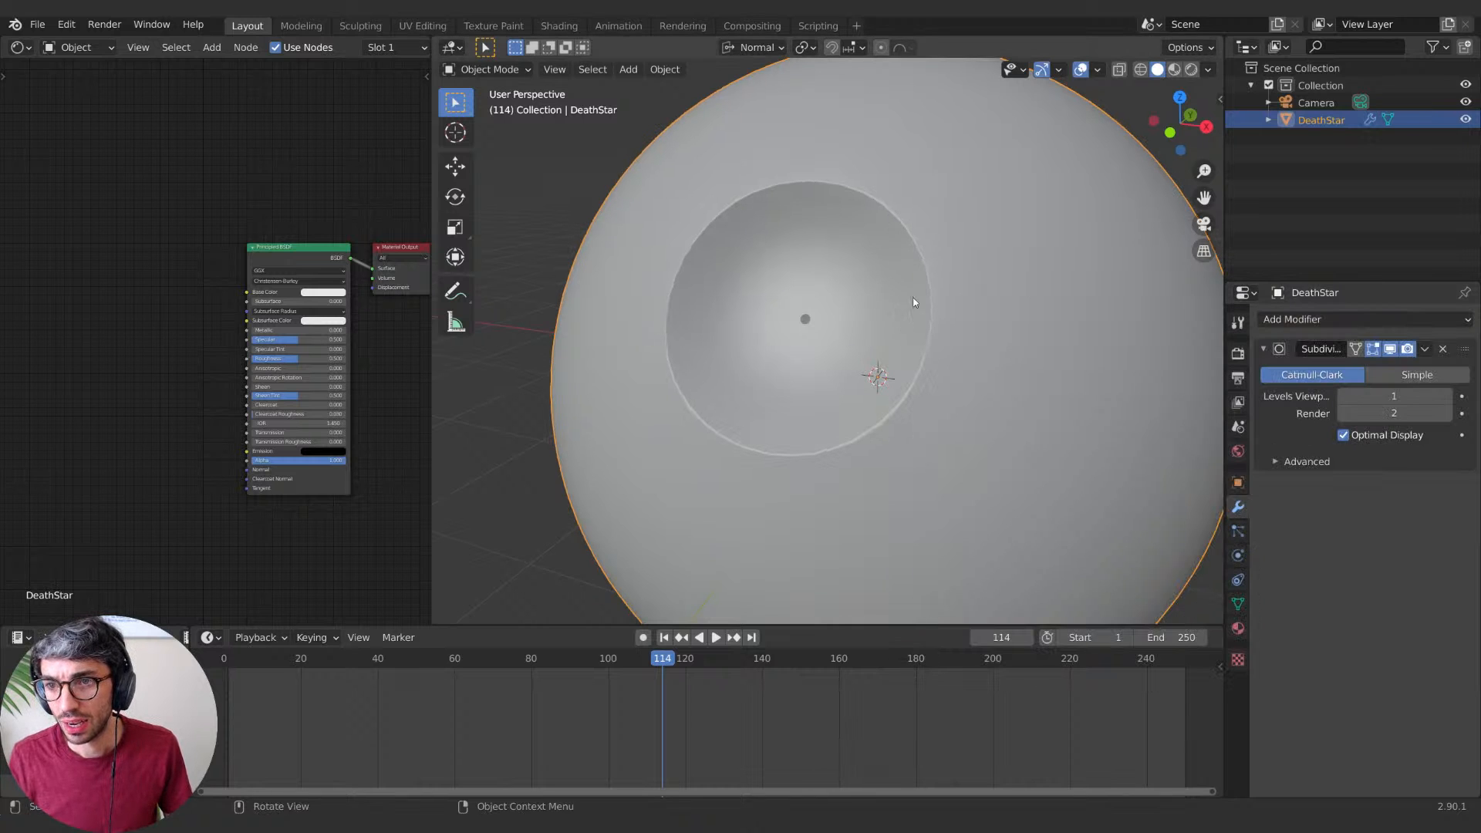
pyautogui.click(1345, 414)
# Step: Inspect the subdivided dish and its rim on the sphere, up close and from several angles
pyautogui.moveTo(764, 325); pyautogui.dragTo(959, 338, button='middle')
pyautogui.scroll(-1, 925, 336)
pyautogui.scroll(2, 859, 347)
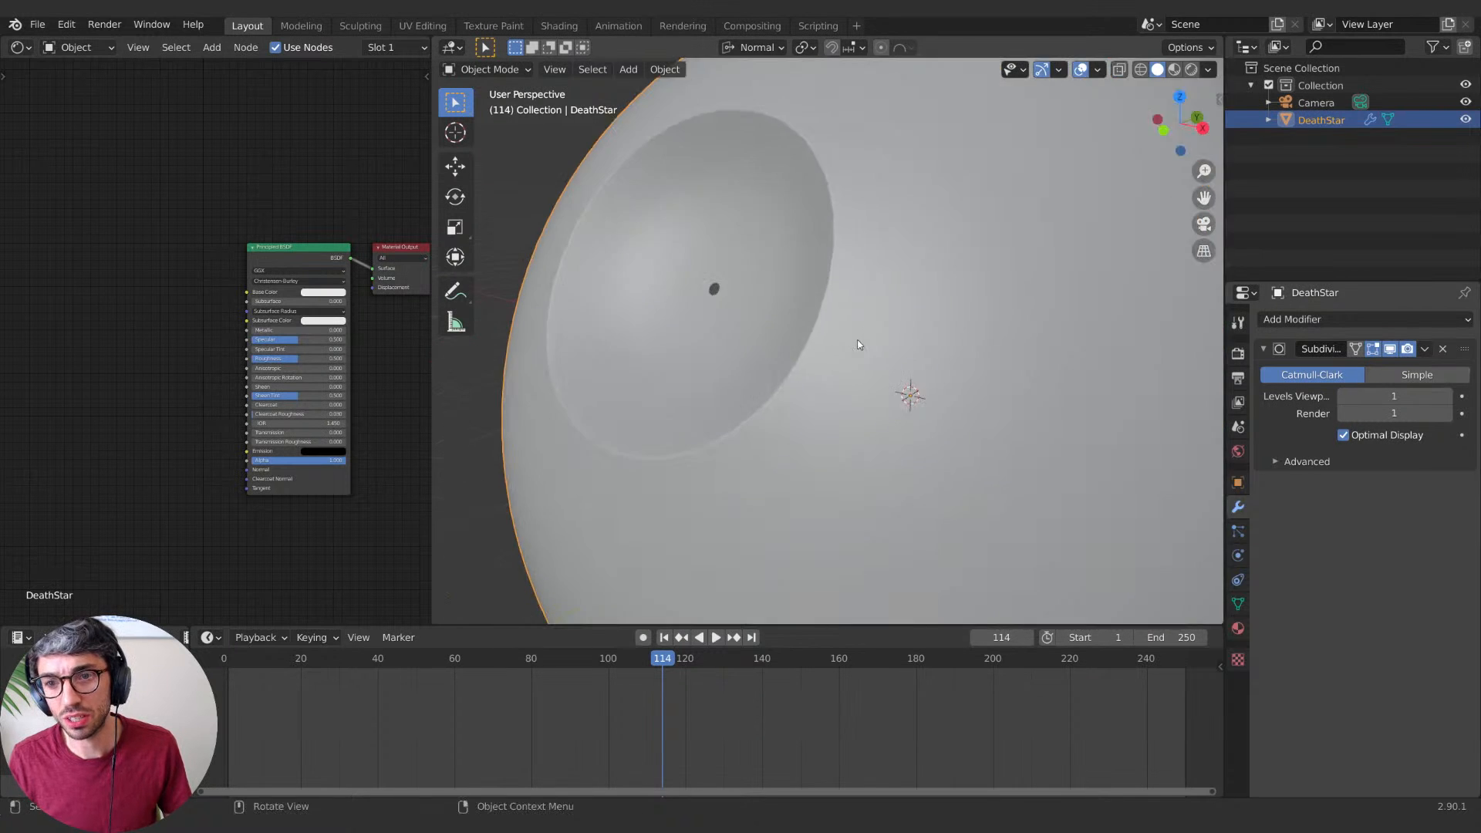
pyautogui.scroll(-3, 859, 344)
pyautogui.moveTo(859, 344)
pyautogui.mouseDown(button='middle')
pyautogui.moveTo(928, 340)
pyautogui.moveTo(876, 331)
pyautogui.mouseUp(button='middle')
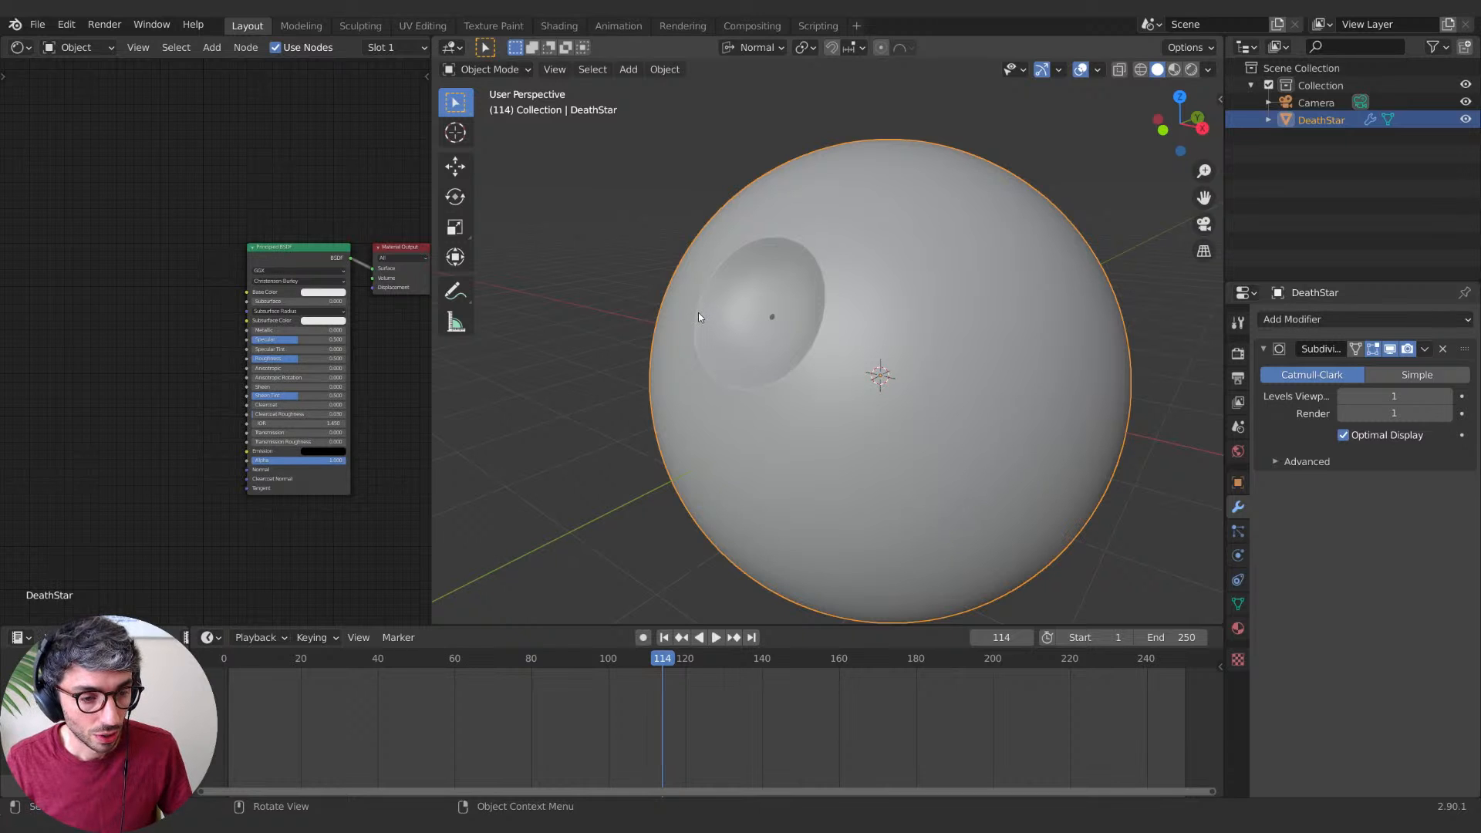
pyautogui.moveTo(697, 312); pyautogui.dragTo(872, 363, button='middle')
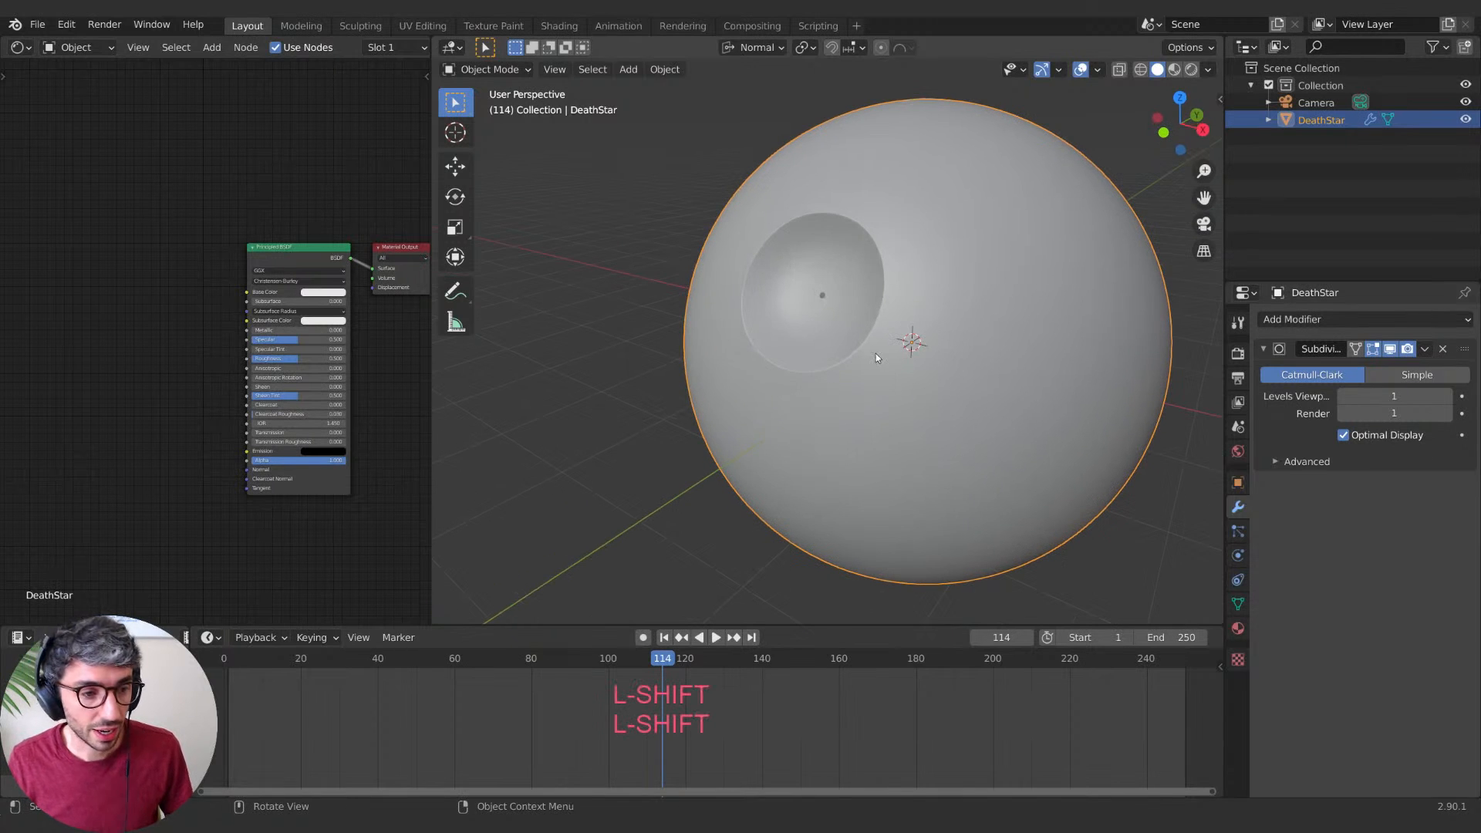
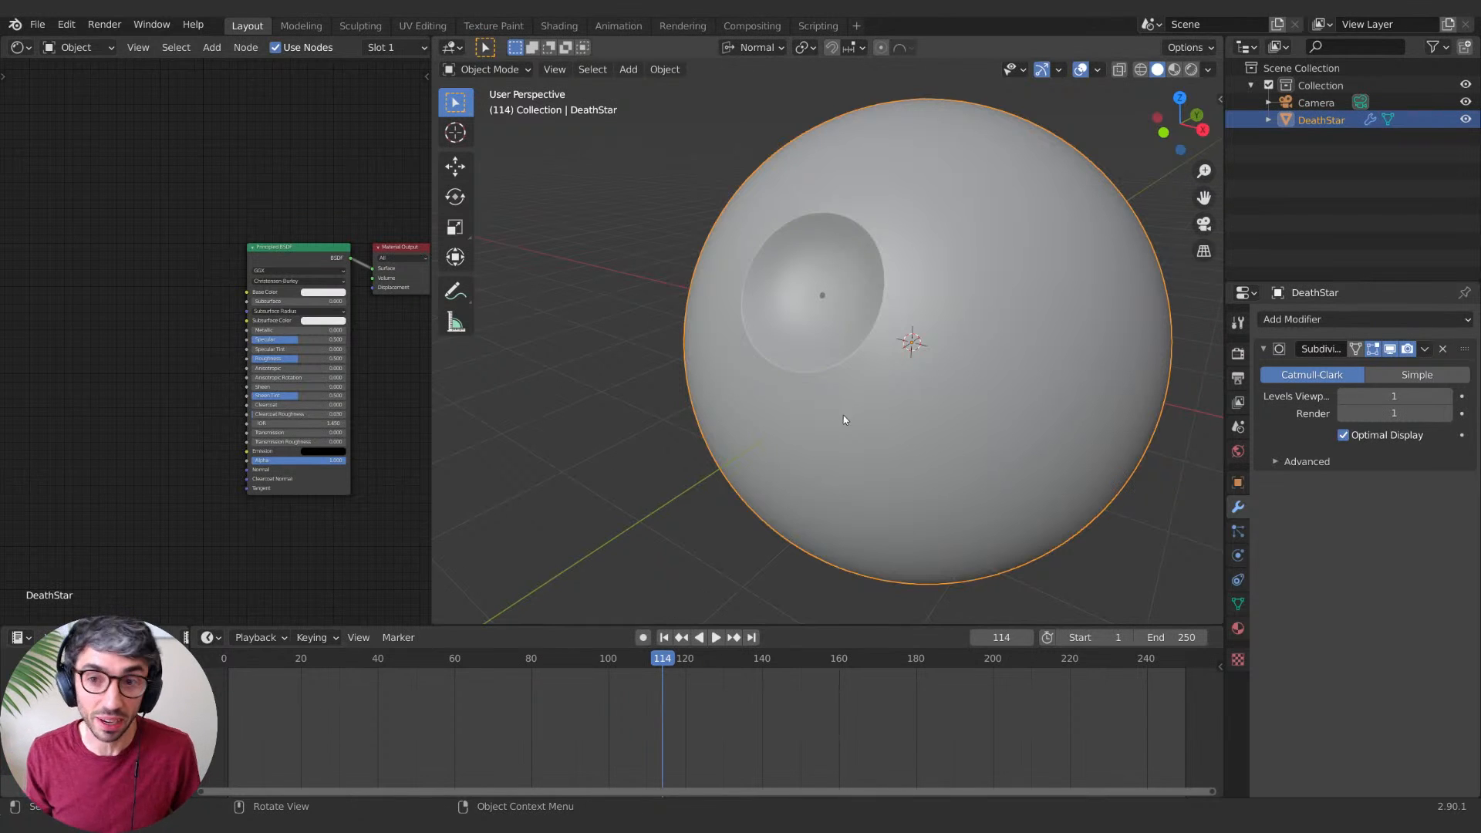
pyautogui.moveTo(876, 404)
pyautogui.mouseDown(button='middle')
pyautogui.moveTo(967, 409)
pyautogui.moveTo(961, 437)
pyautogui.moveTo(872, 428)
pyautogui.moveTo(890, 414)
pyautogui.mouseUp(button='middle')
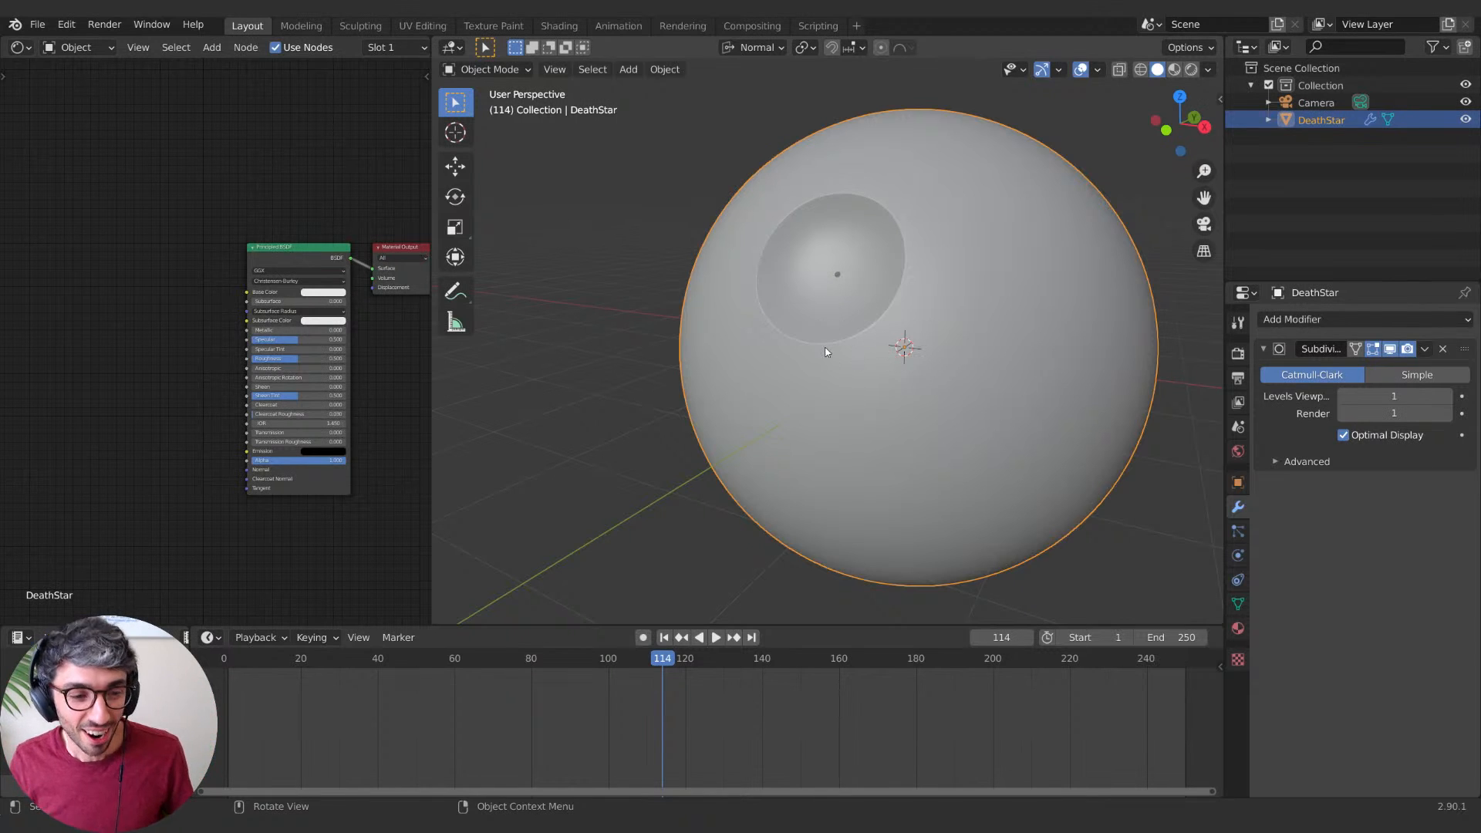
pyautogui.moveTo(809, 342); pyautogui.dragTo(819, 331, button='middle')
pyautogui.keyDown('shift'); pyautogui.moveTo(909, 339); pyautogui.dragTo(946, 380, button='middle'); pyautogui.keyUp('shift')
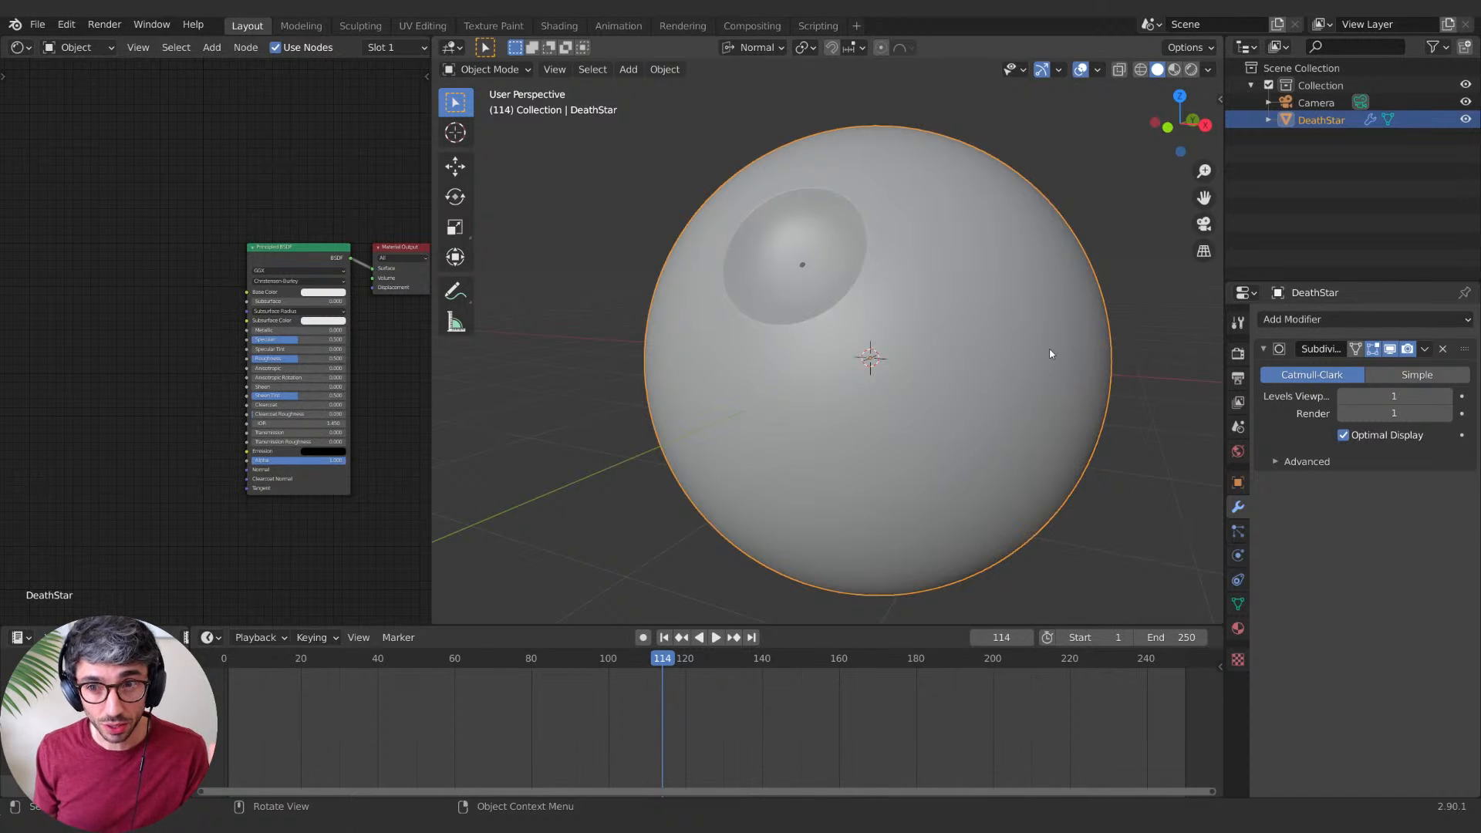
# Step: Switch the viewport to the camera's view of the DeathStar sphere
pyautogui.scroll(-4, 1050, 353)
pyautogui.press('KP_0')
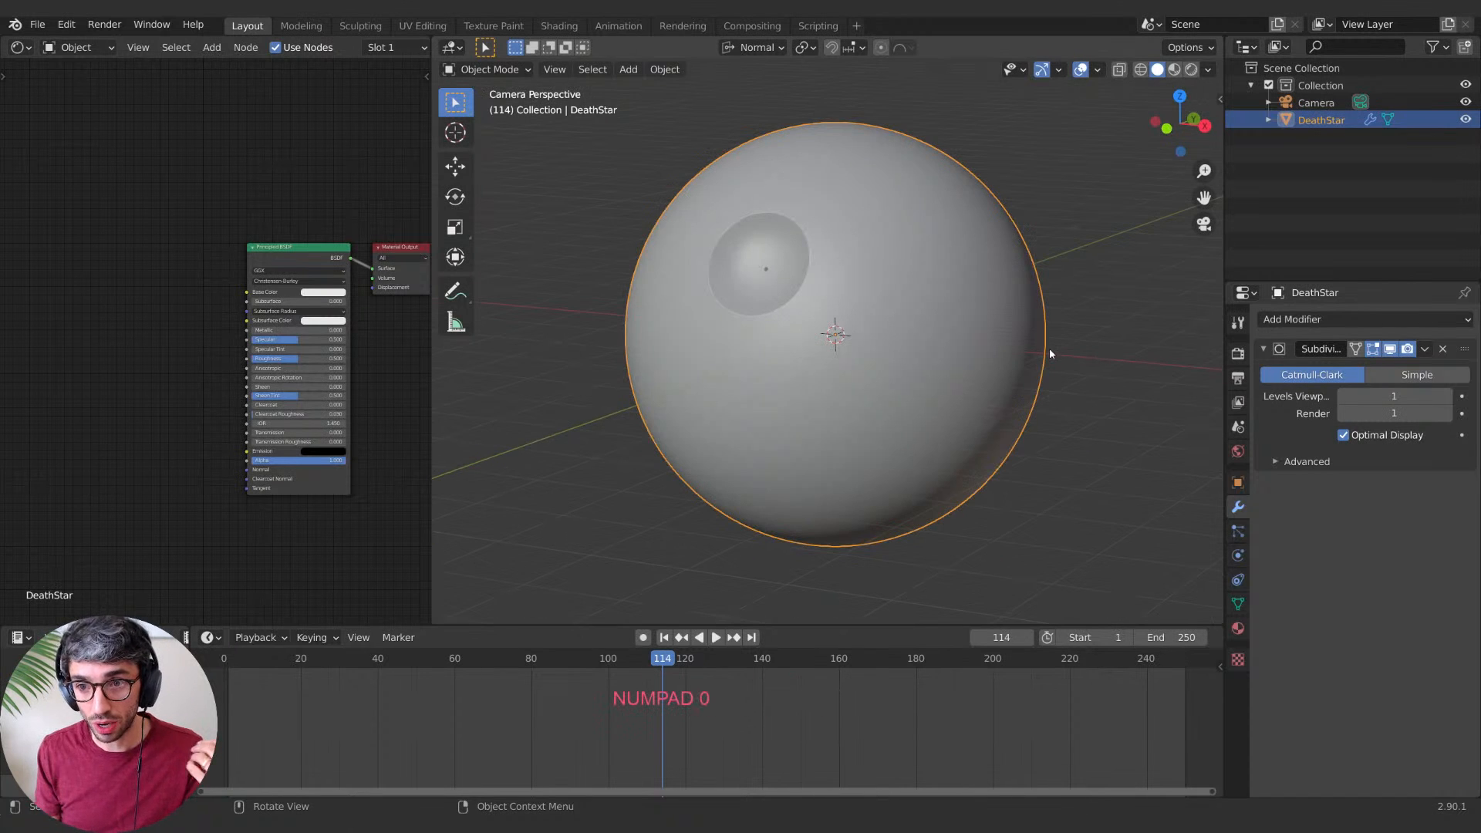
pyautogui.scroll(-3, 1049, 351)
pyautogui.scroll(-2, 1049, 351)
pyautogui.scroll(6, 1029, 370)
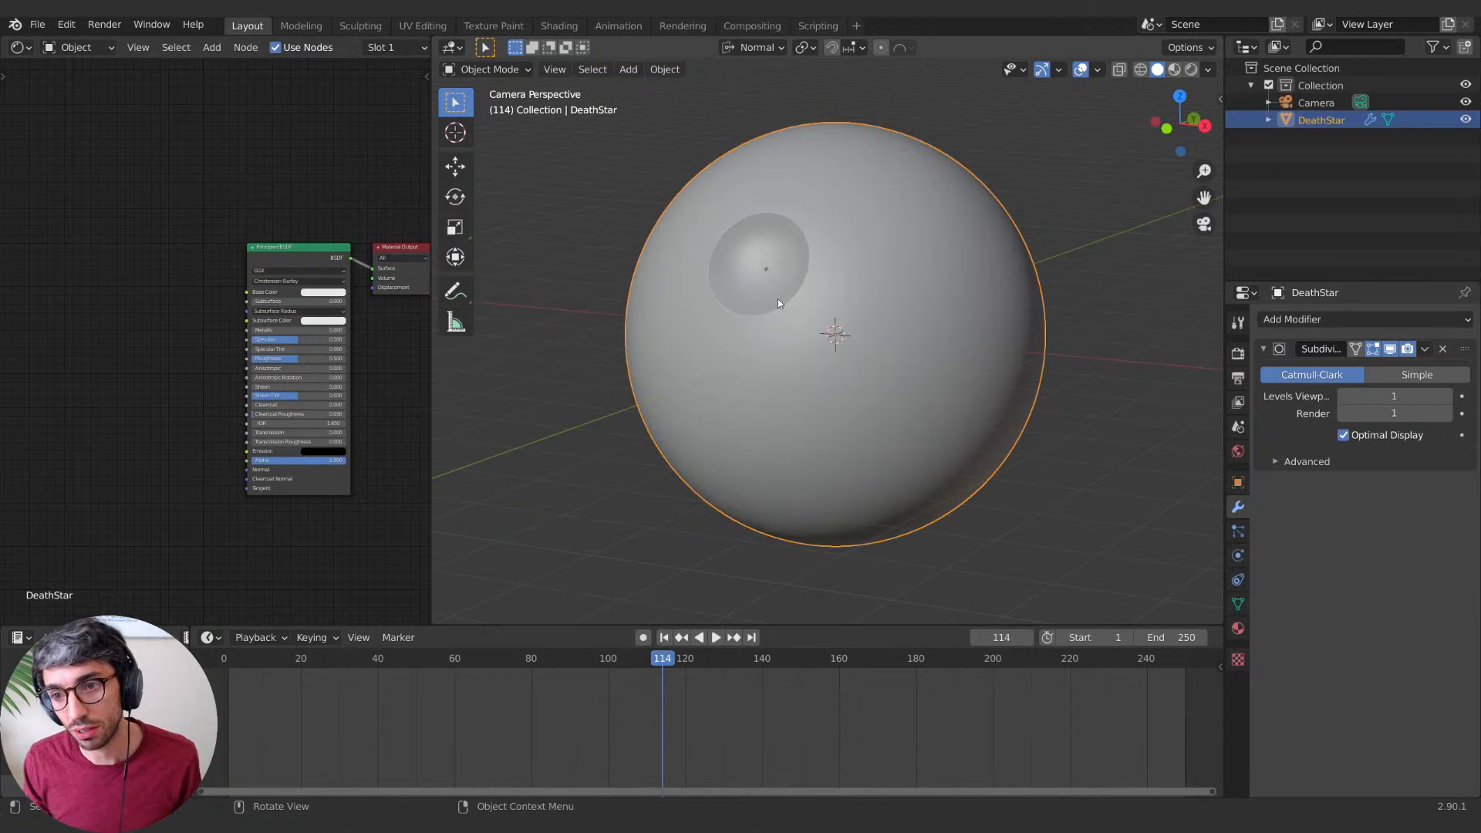
# Step: Rotate the sphere slightly about its local Z axis so the dish position matches the Death Star reference image
pyautogui.hotkey('alt', 'Tab')
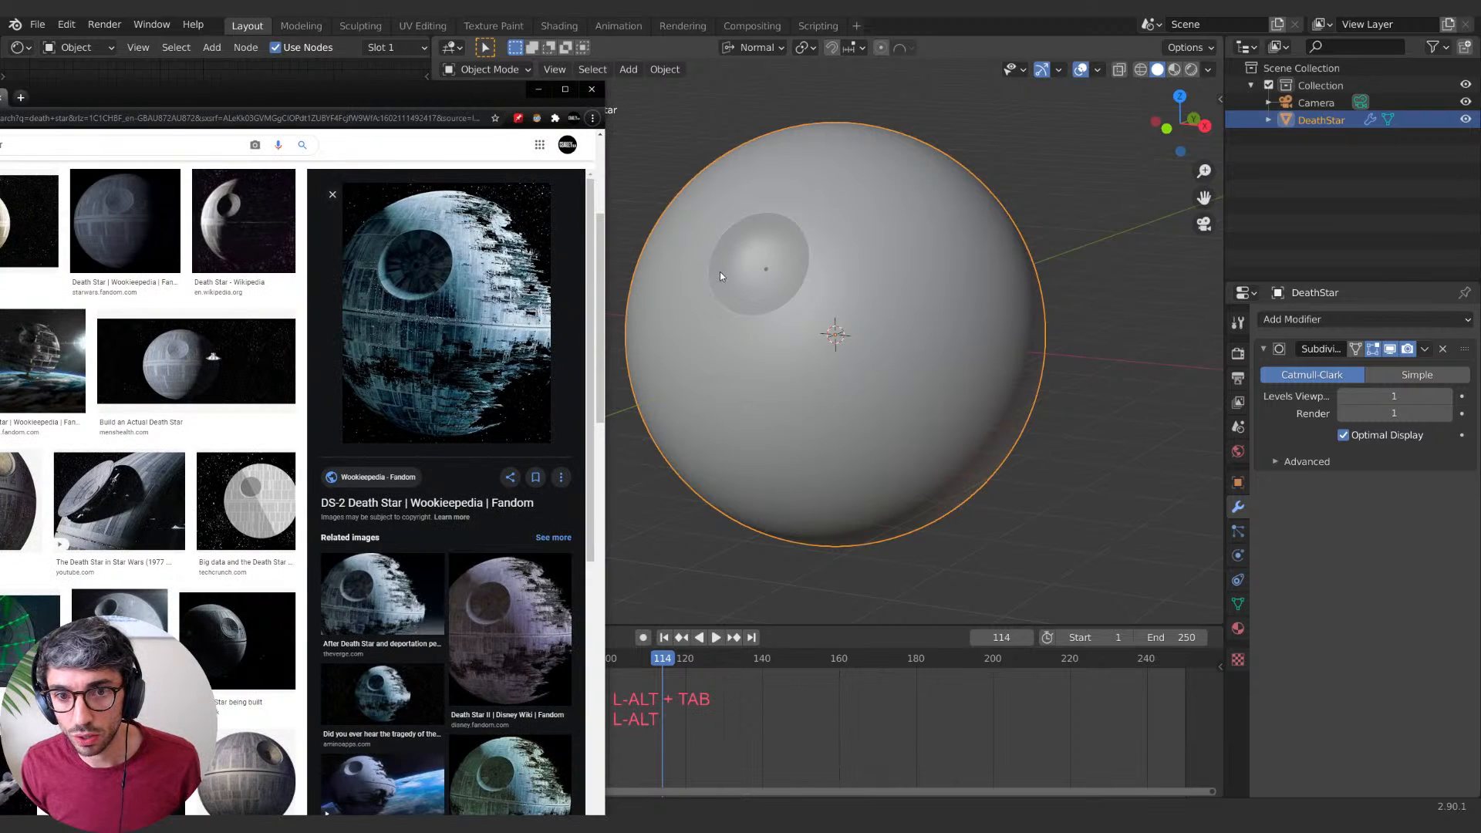
pyautogui.click(917, 298)
pyautogui.press('r')
pyautogui.press('z')
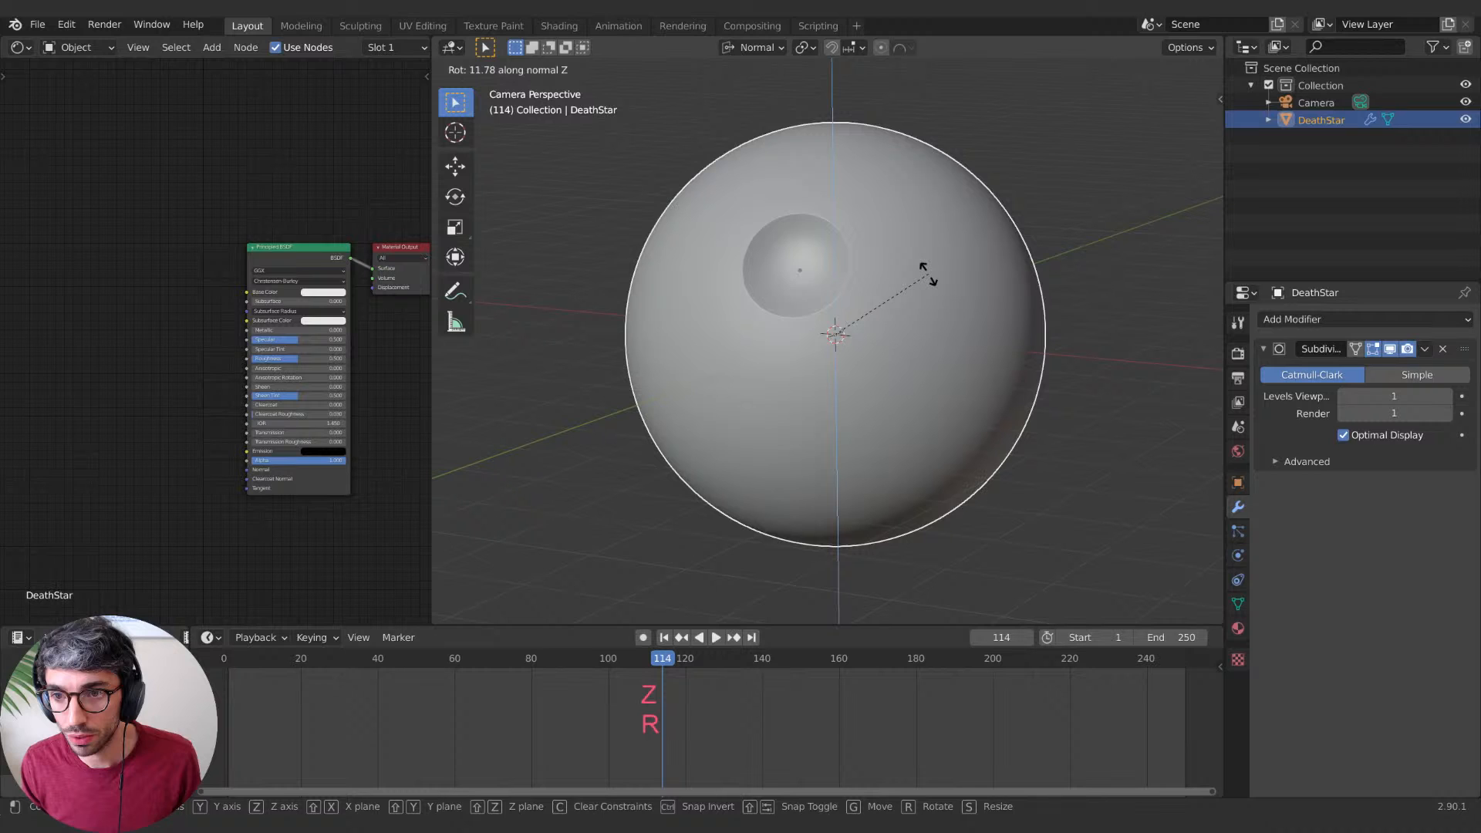
pyautogui.hotkey('alt', 'Tab')
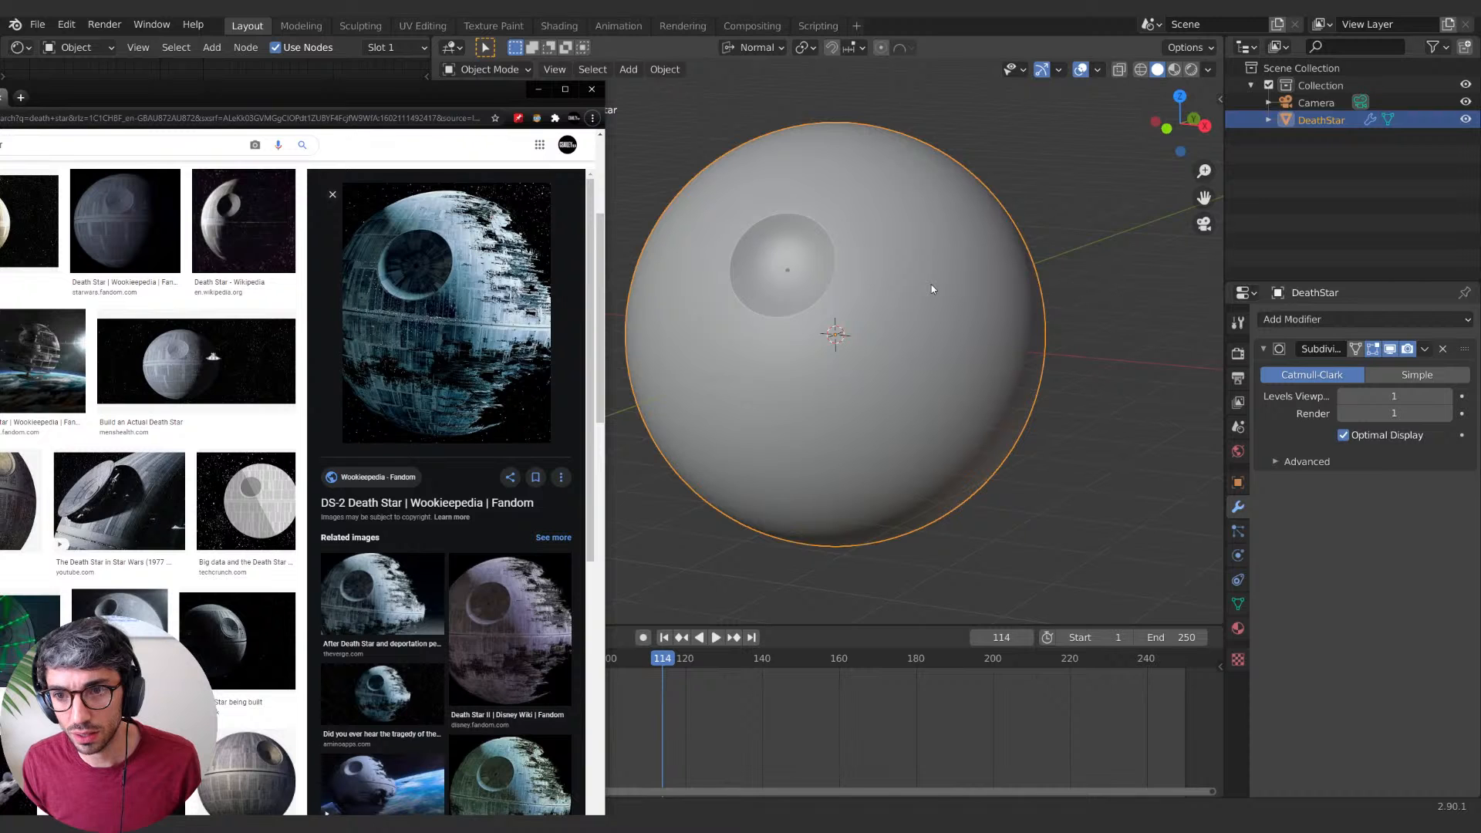
pyautogui.hotkey('alt', 'Tab')
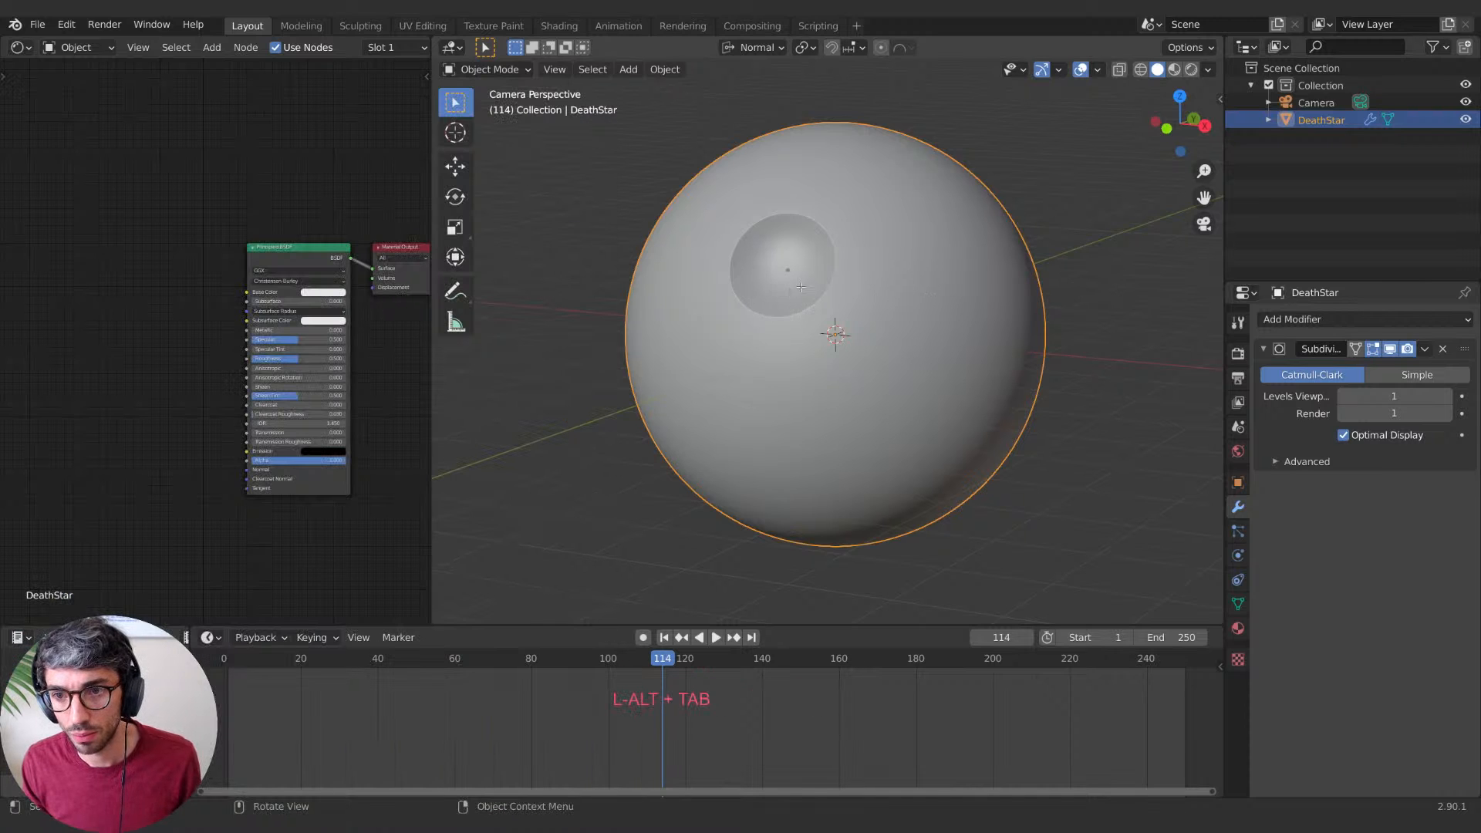
# Step: Try to enlarge the dish by growing the selection from its centre to the rim and scaling it by about 1.3
pyautogui.press('Tab')
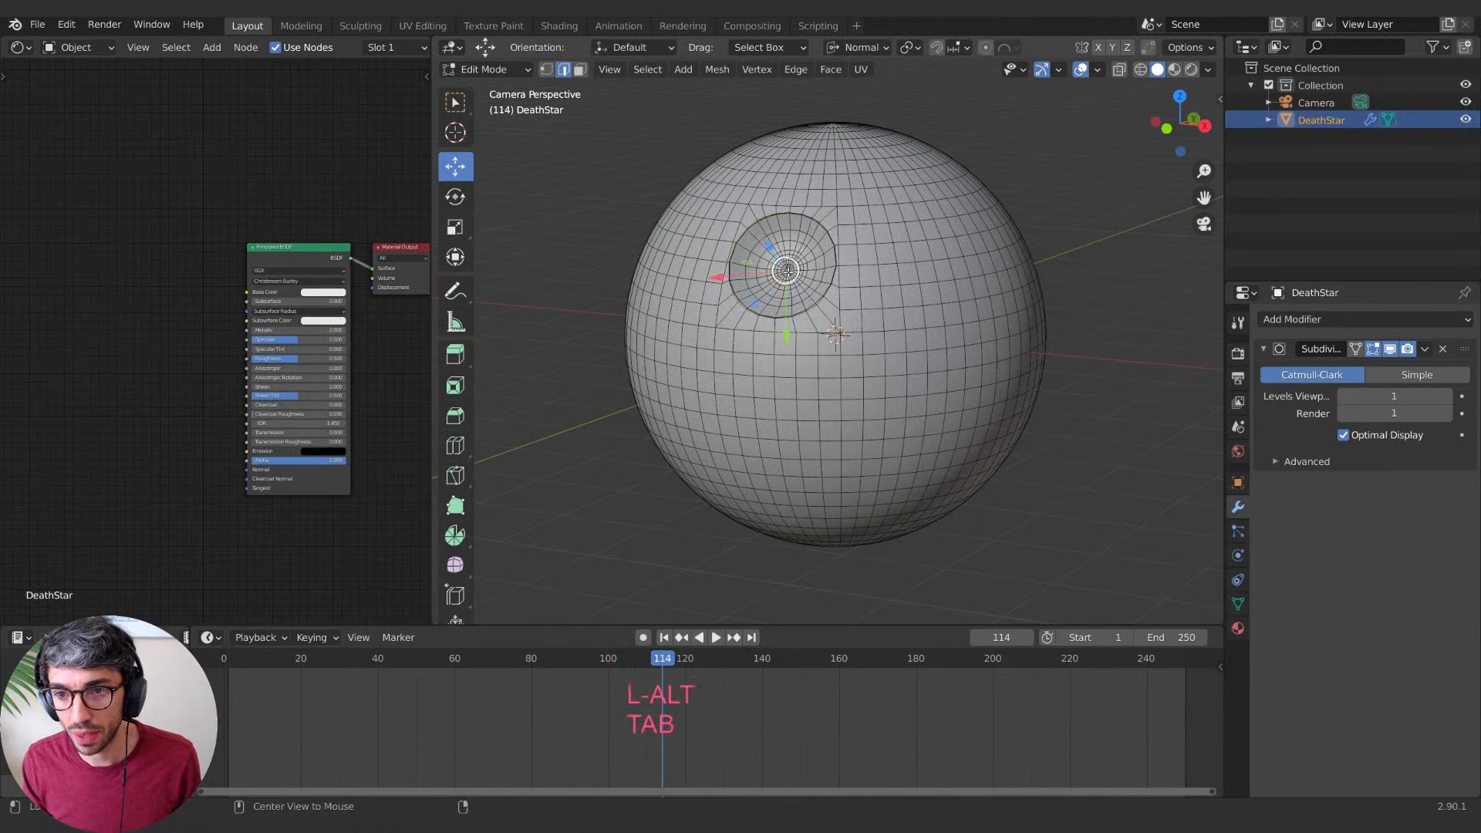
pyautogui.press('ctrl+KP_Add')
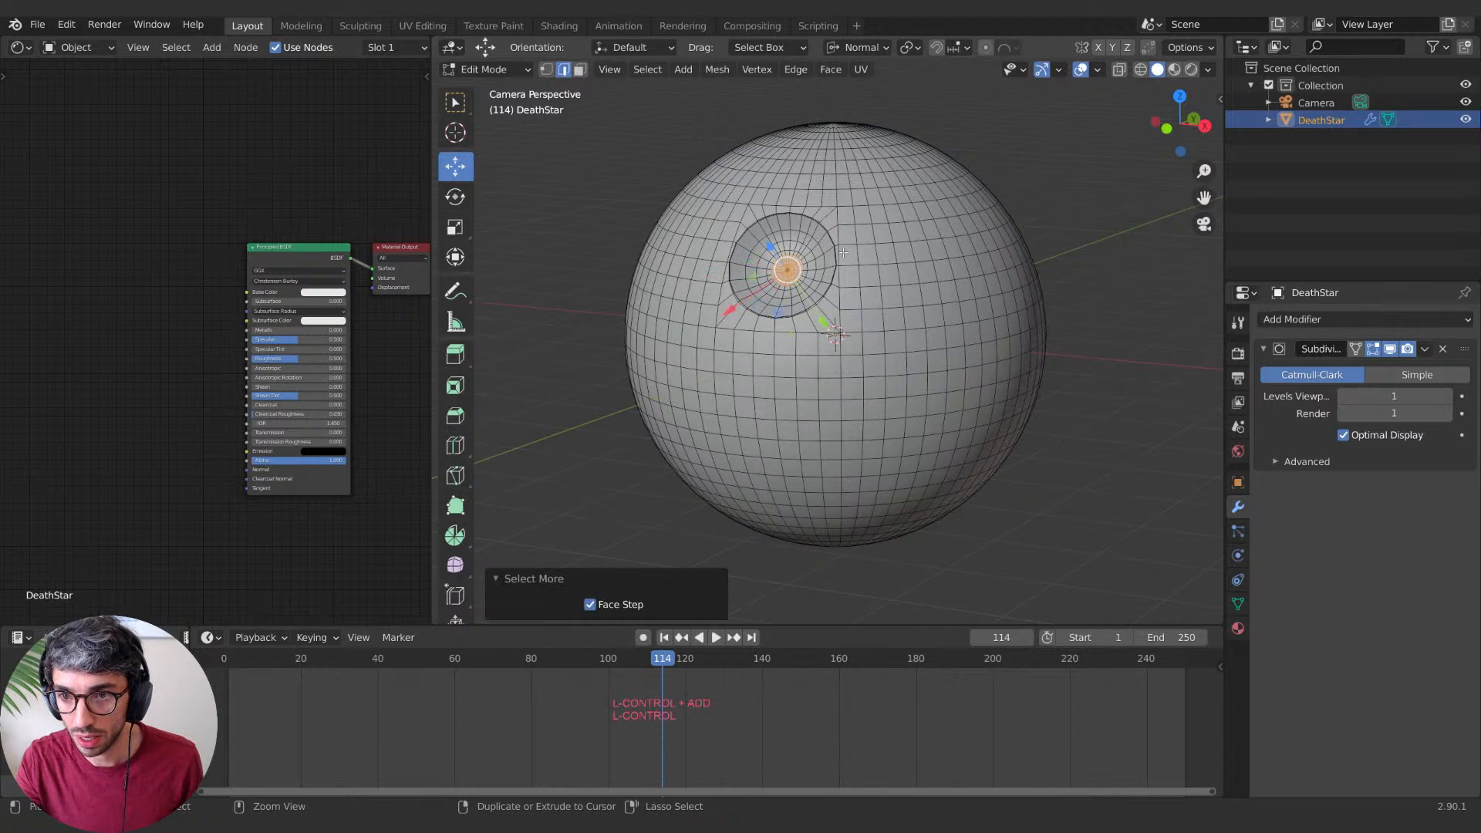
pyautogui.press('ctrl+KP_Add')
pyautogui.press('ctrl+KP_Add')
pyautogui.press('ctrl+KP_Add')
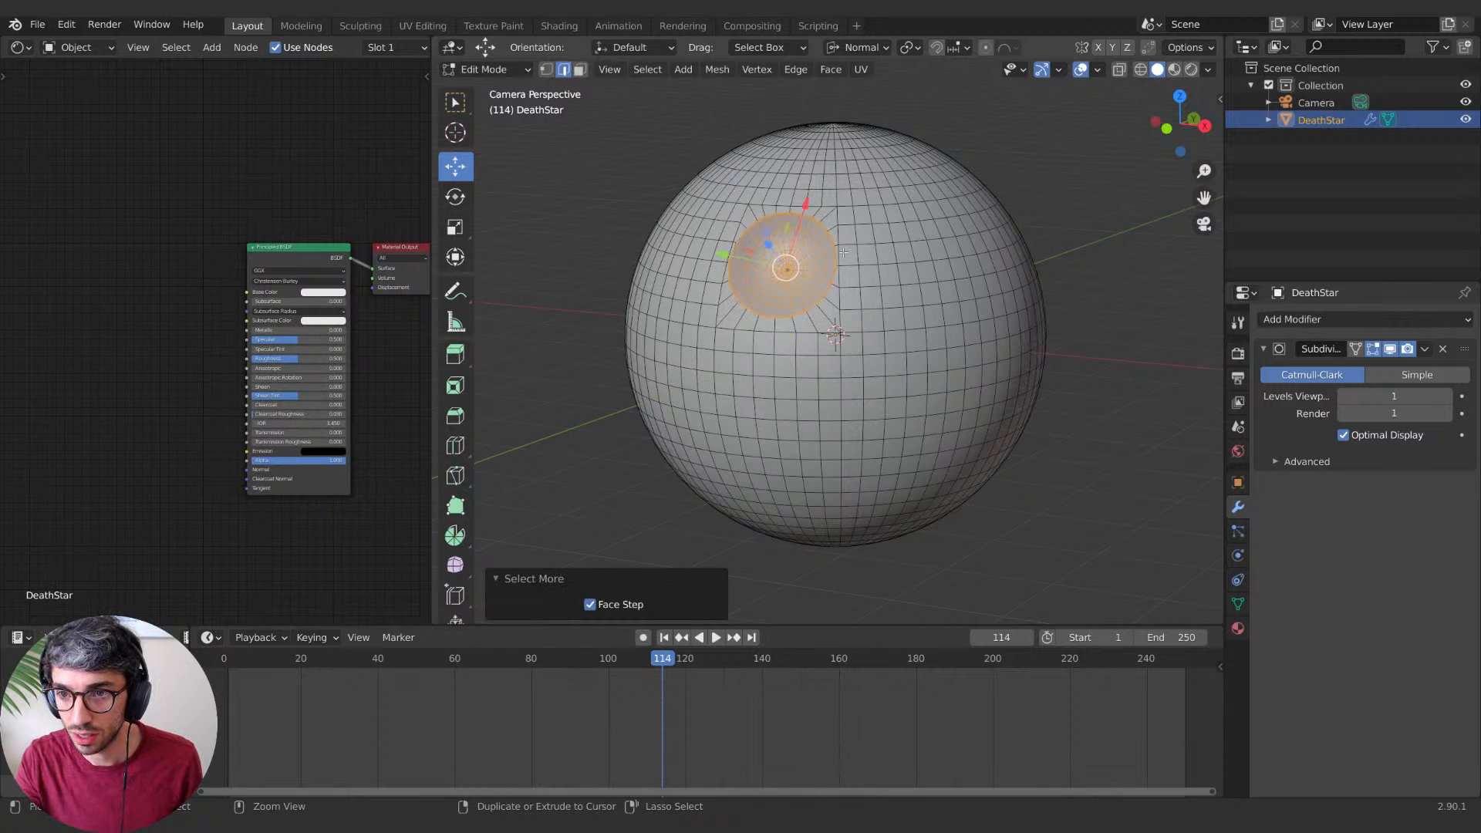
pyautogui.press('ctrl+KP_Add')
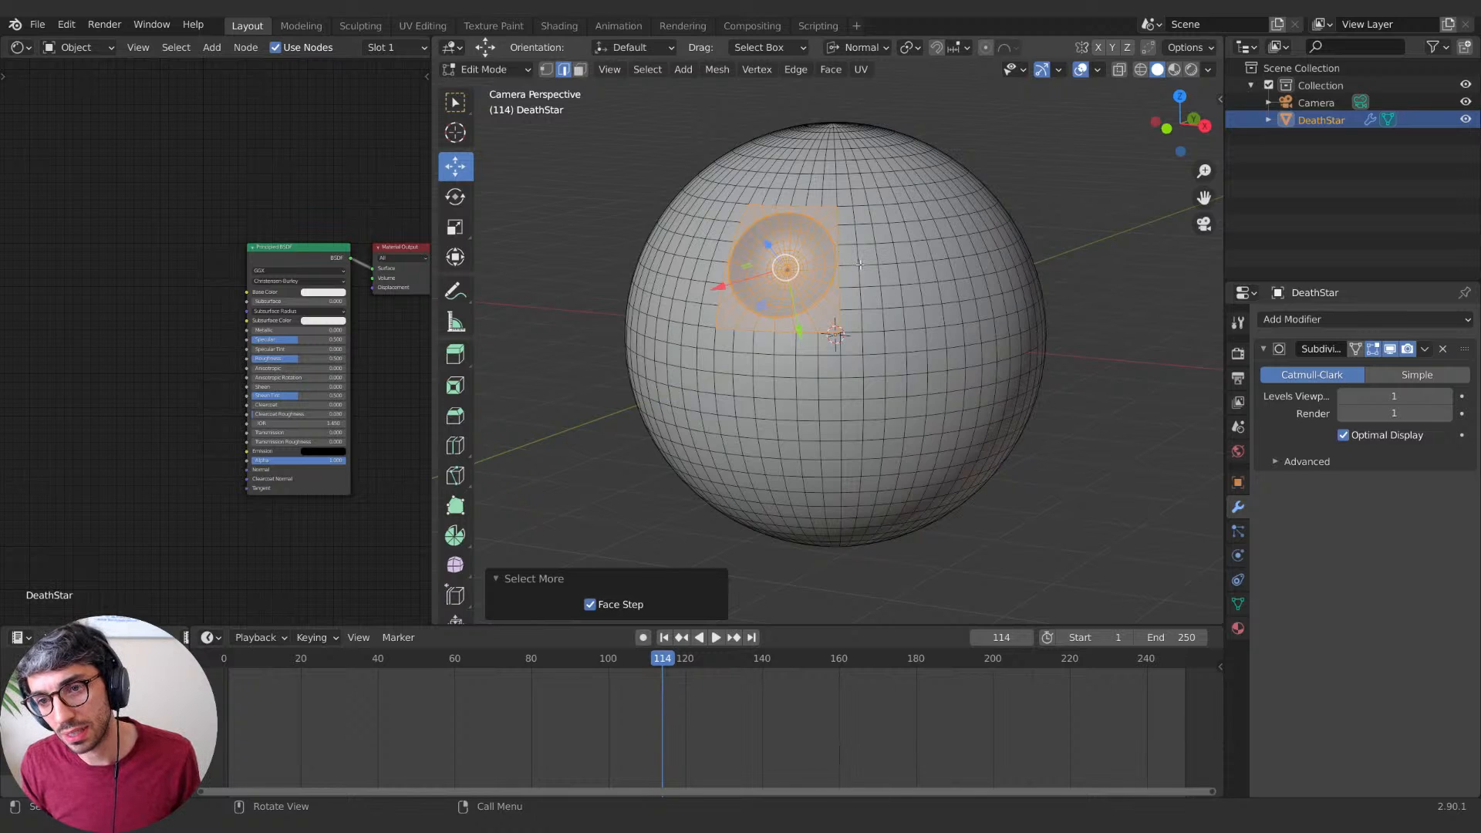
pyautogui.press('ctrl+KP_Subtract')
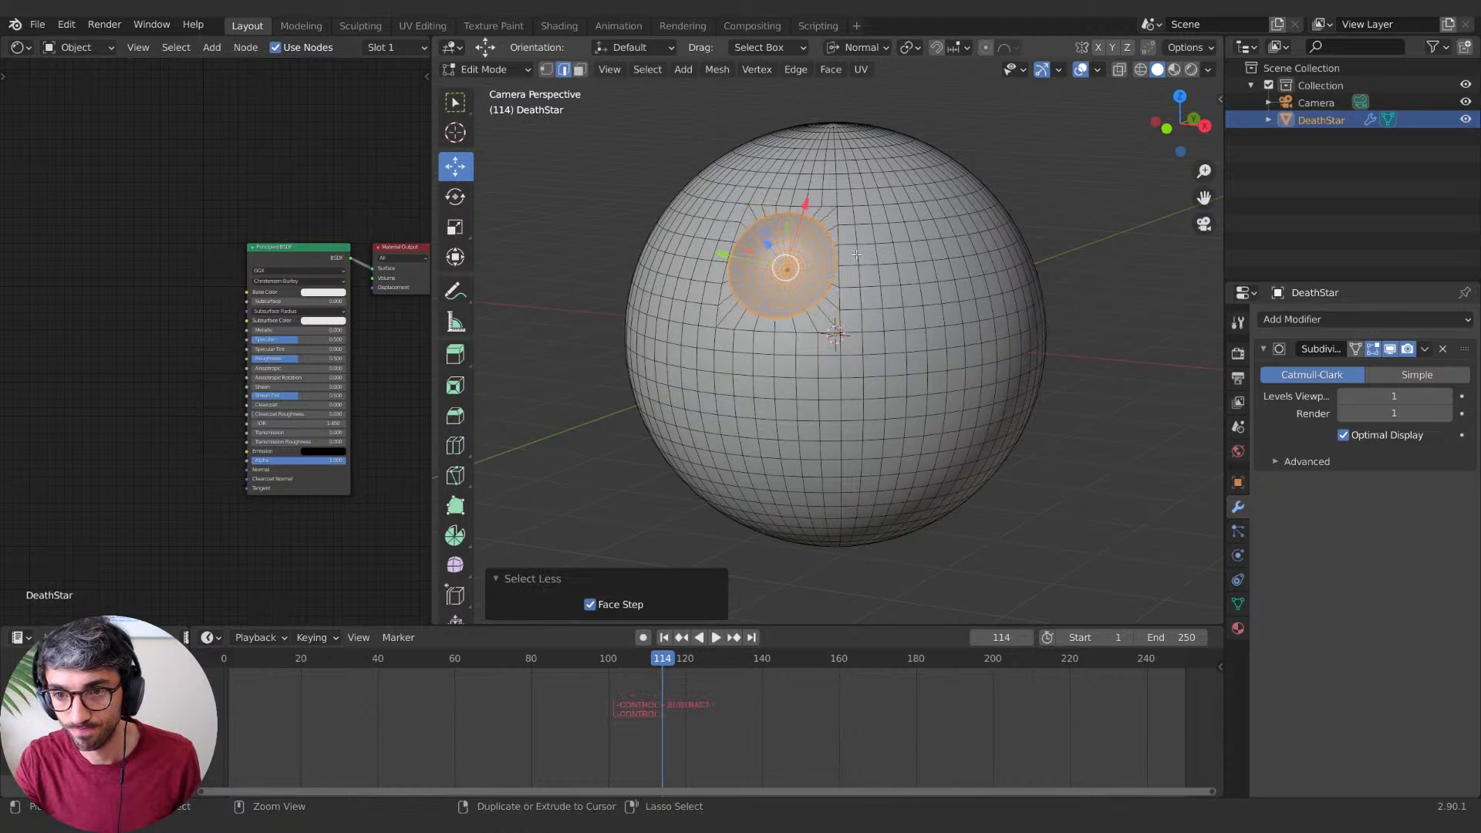
pyautogui.press('s')
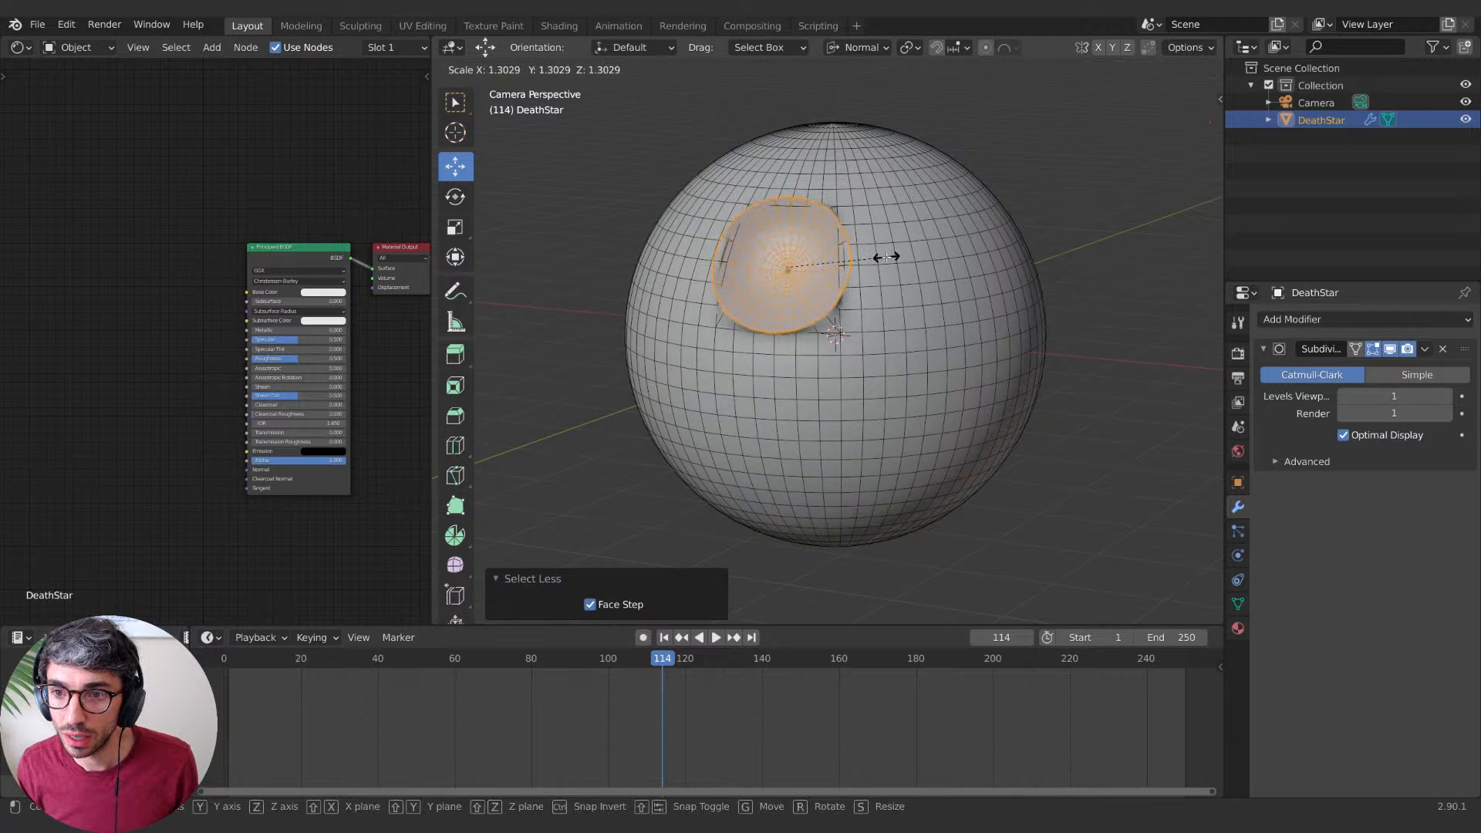
pyautogui.press('Escape')
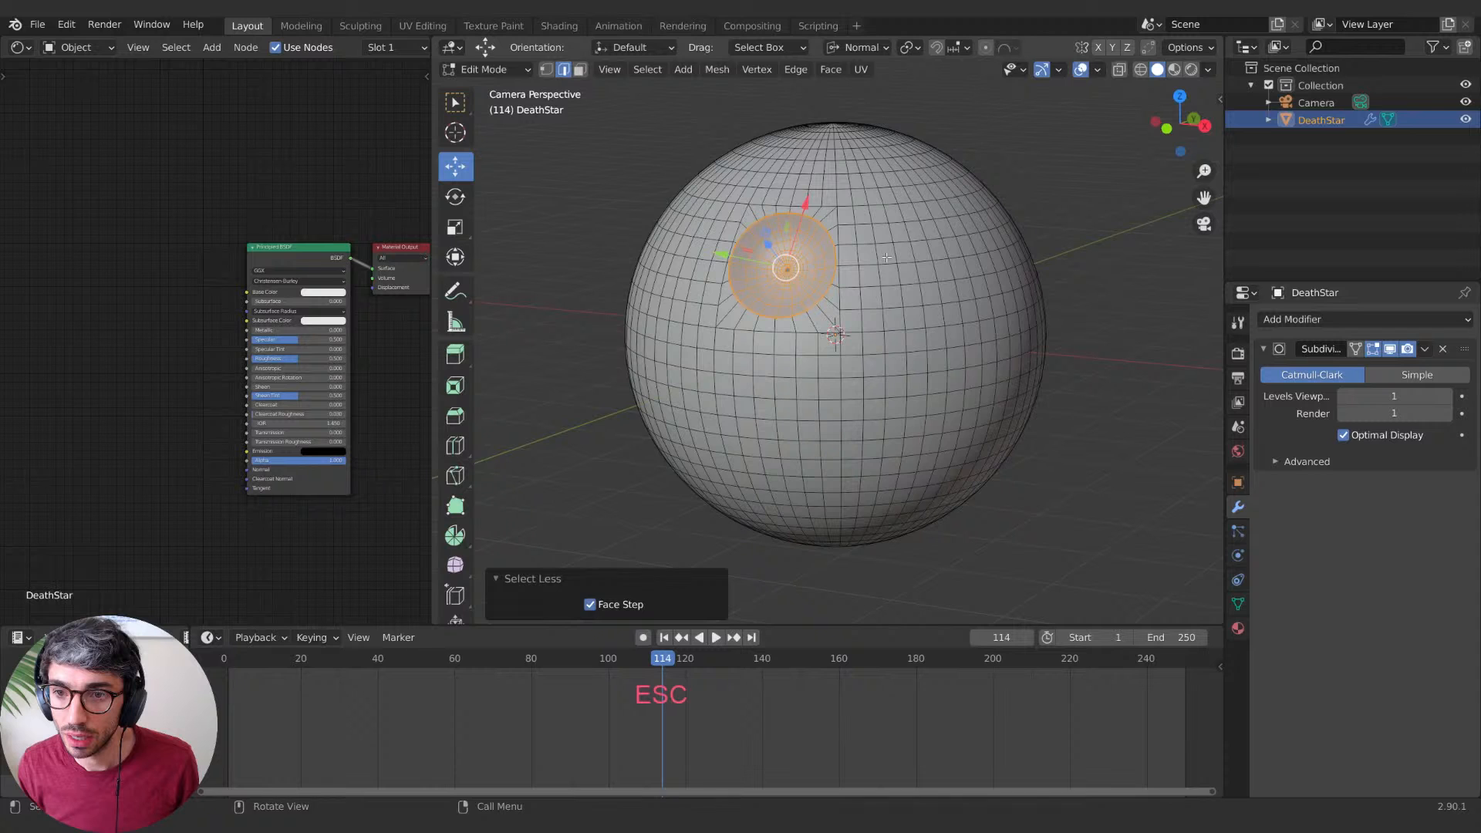
pyautogui.press('Tab')
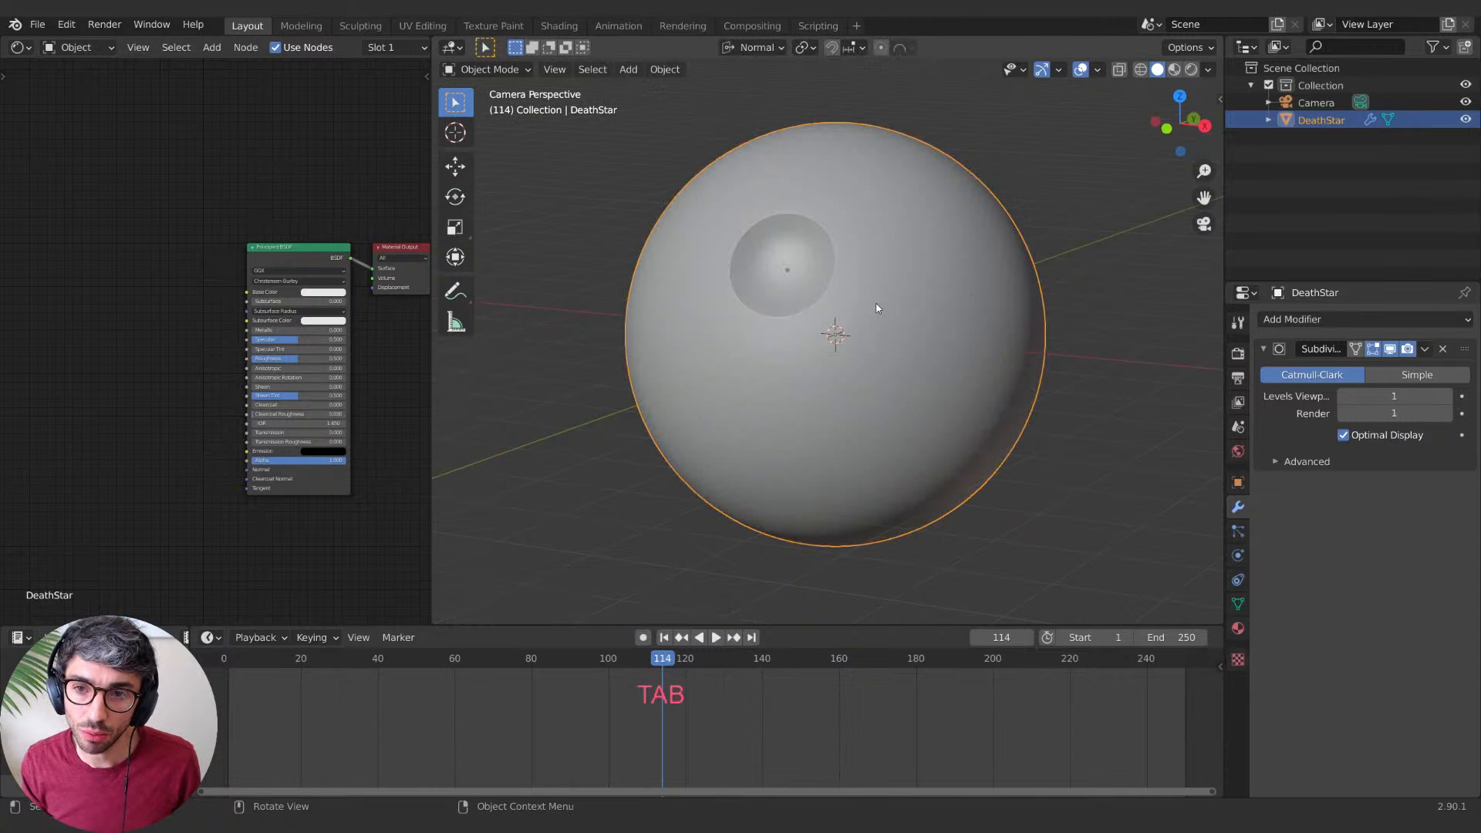
pyautogui.press('Tab')
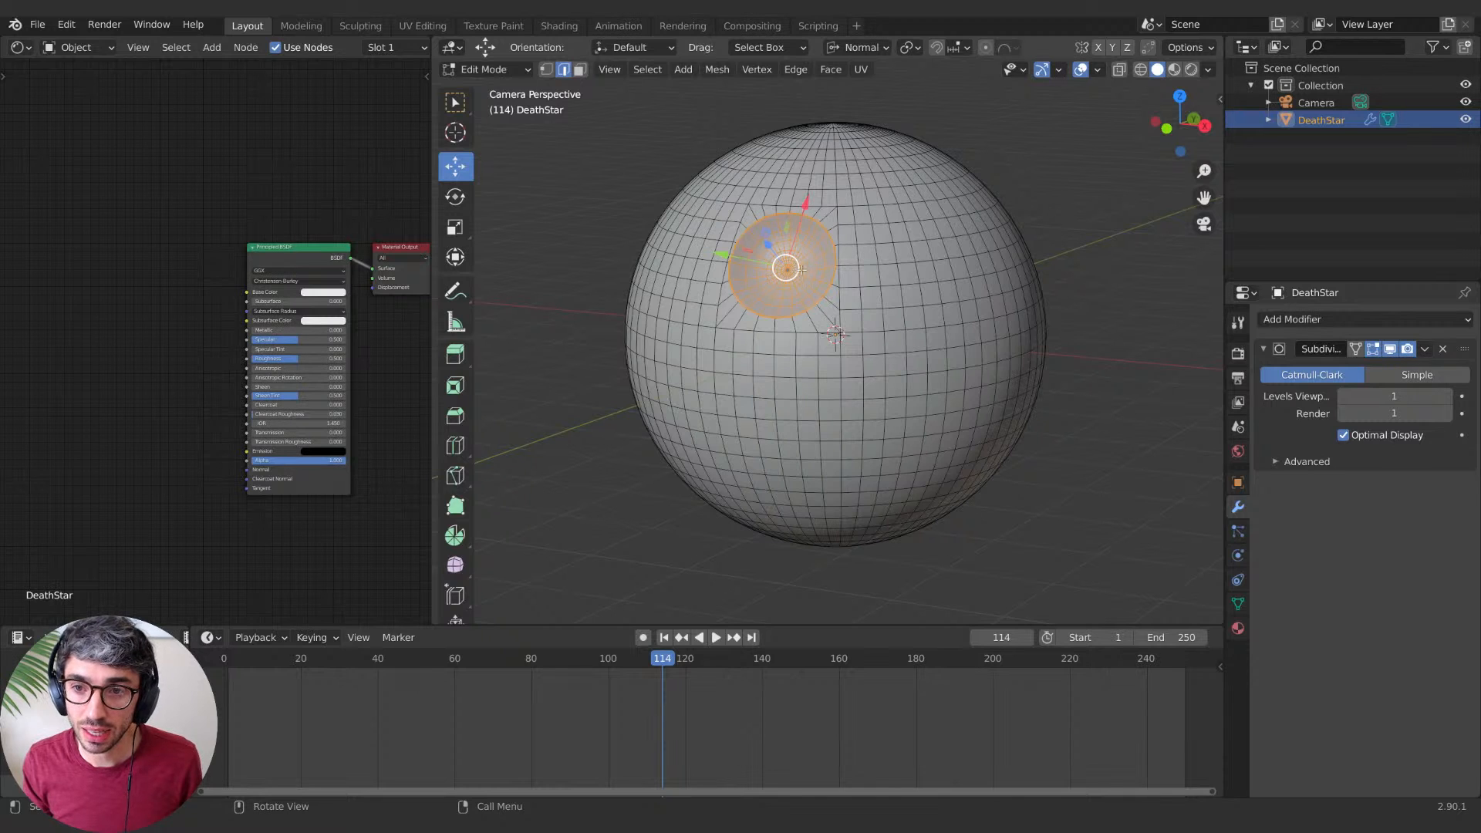
pyautogui.hotkey('alt', 'a')
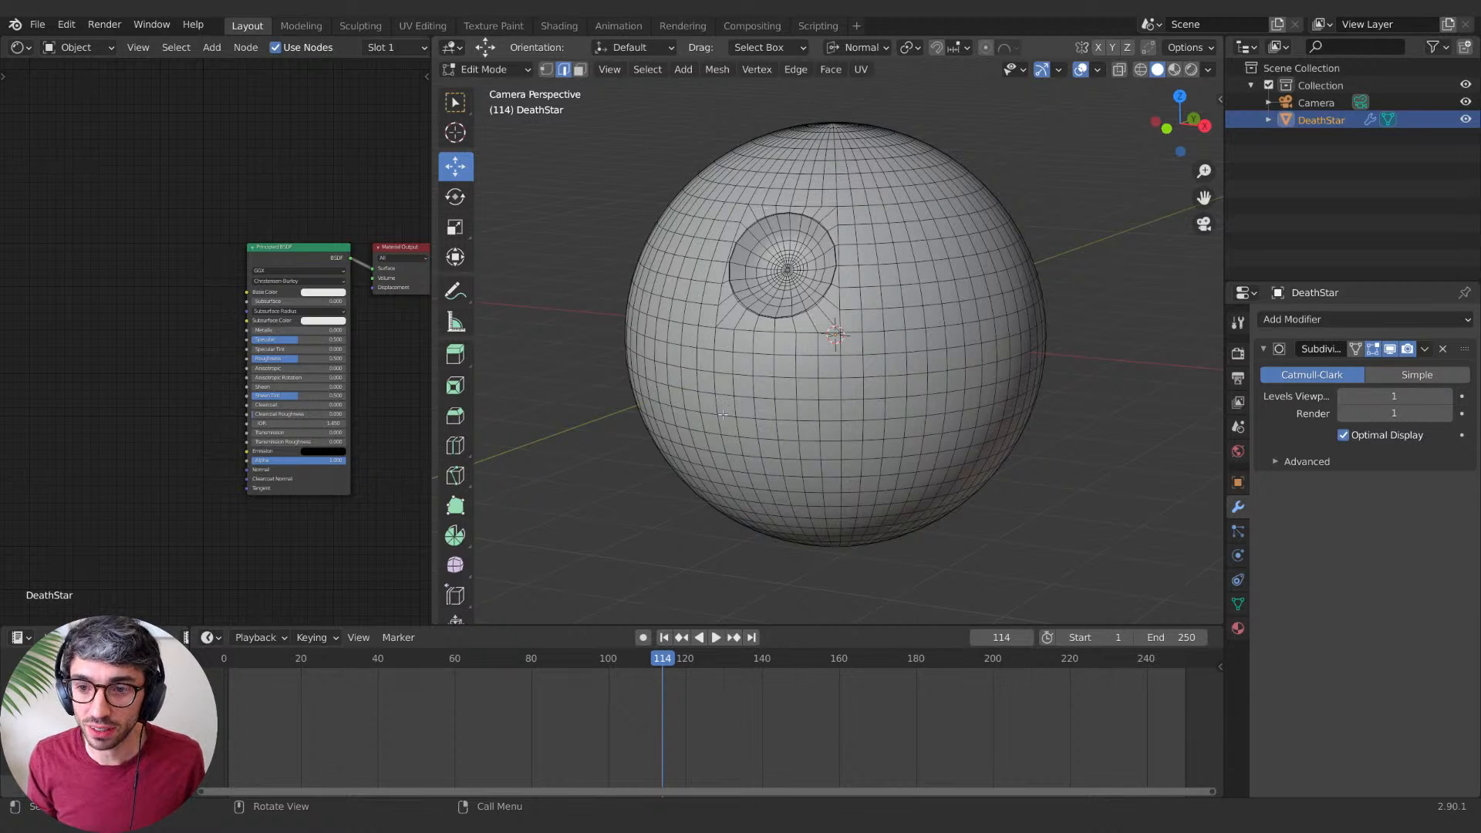
pyautogui.keyDown('alt'); pyautogui.click(738, 315); pyautogui.keyUp('alt')
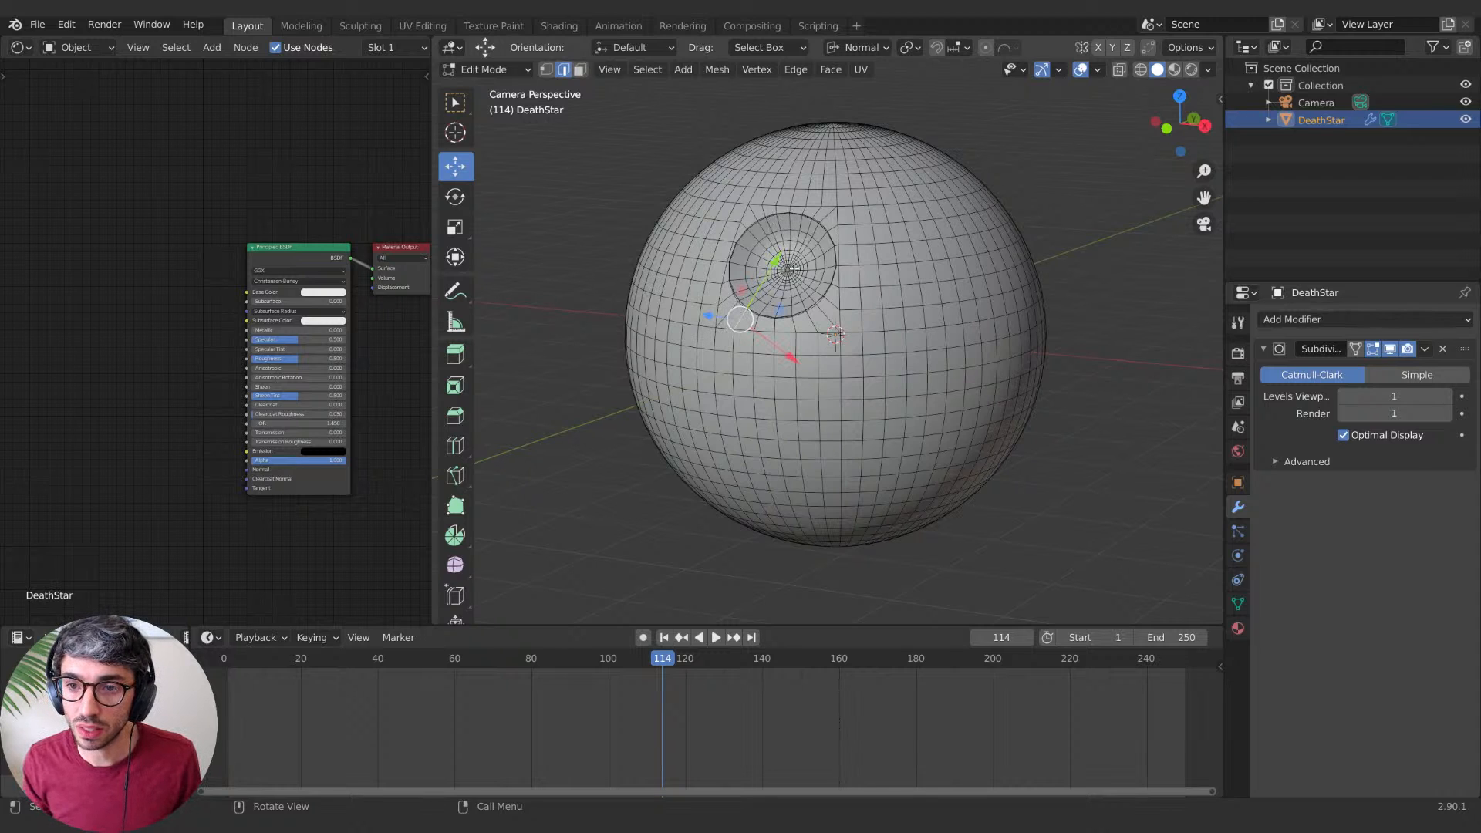
pyautogui.keyDown('ctrl'); pyautogui.click(809, 252); pyautogui.keyUp('ctrl')
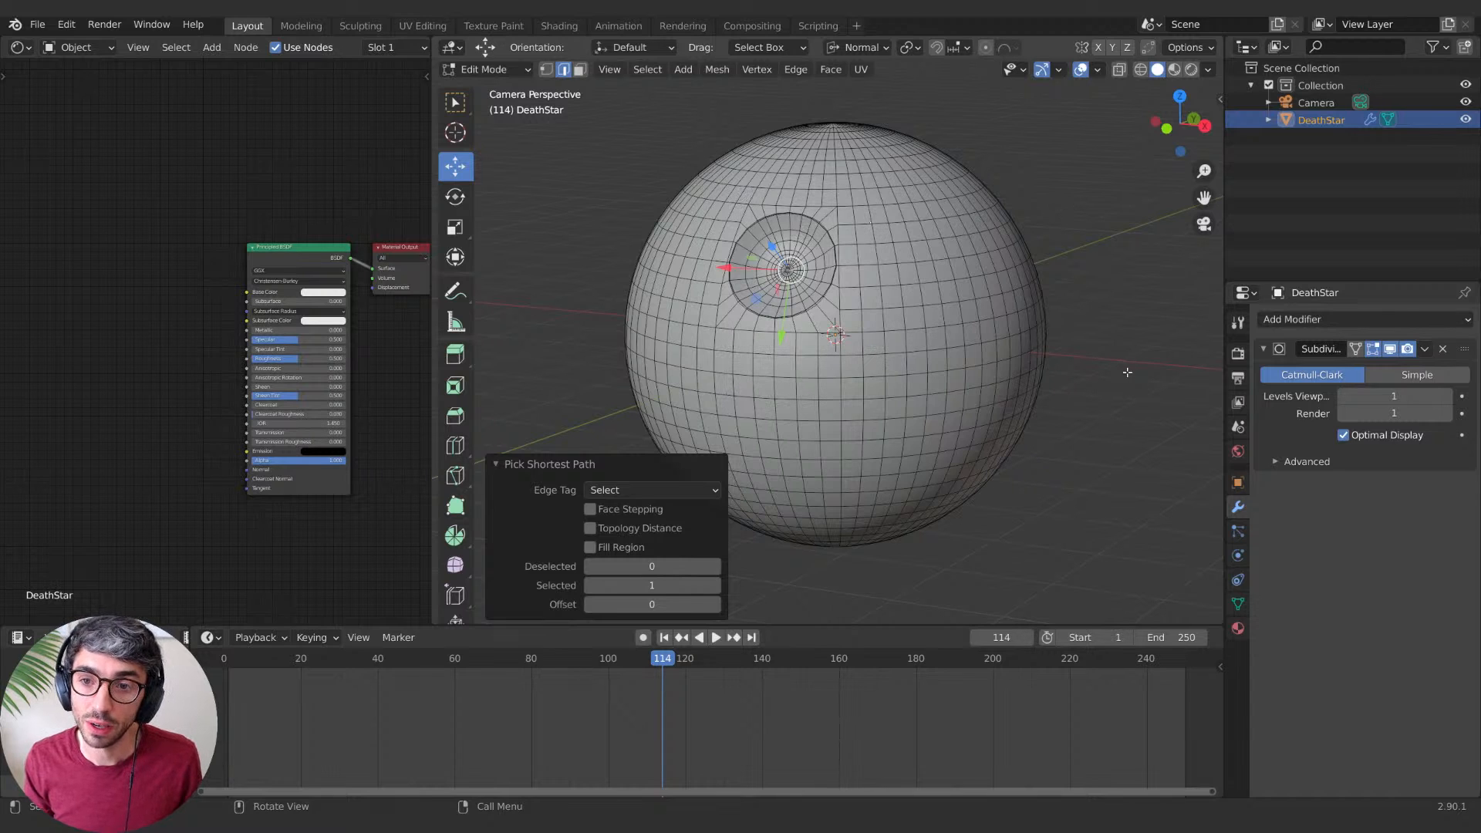
pyautogui.hotkey('alt', 'a')
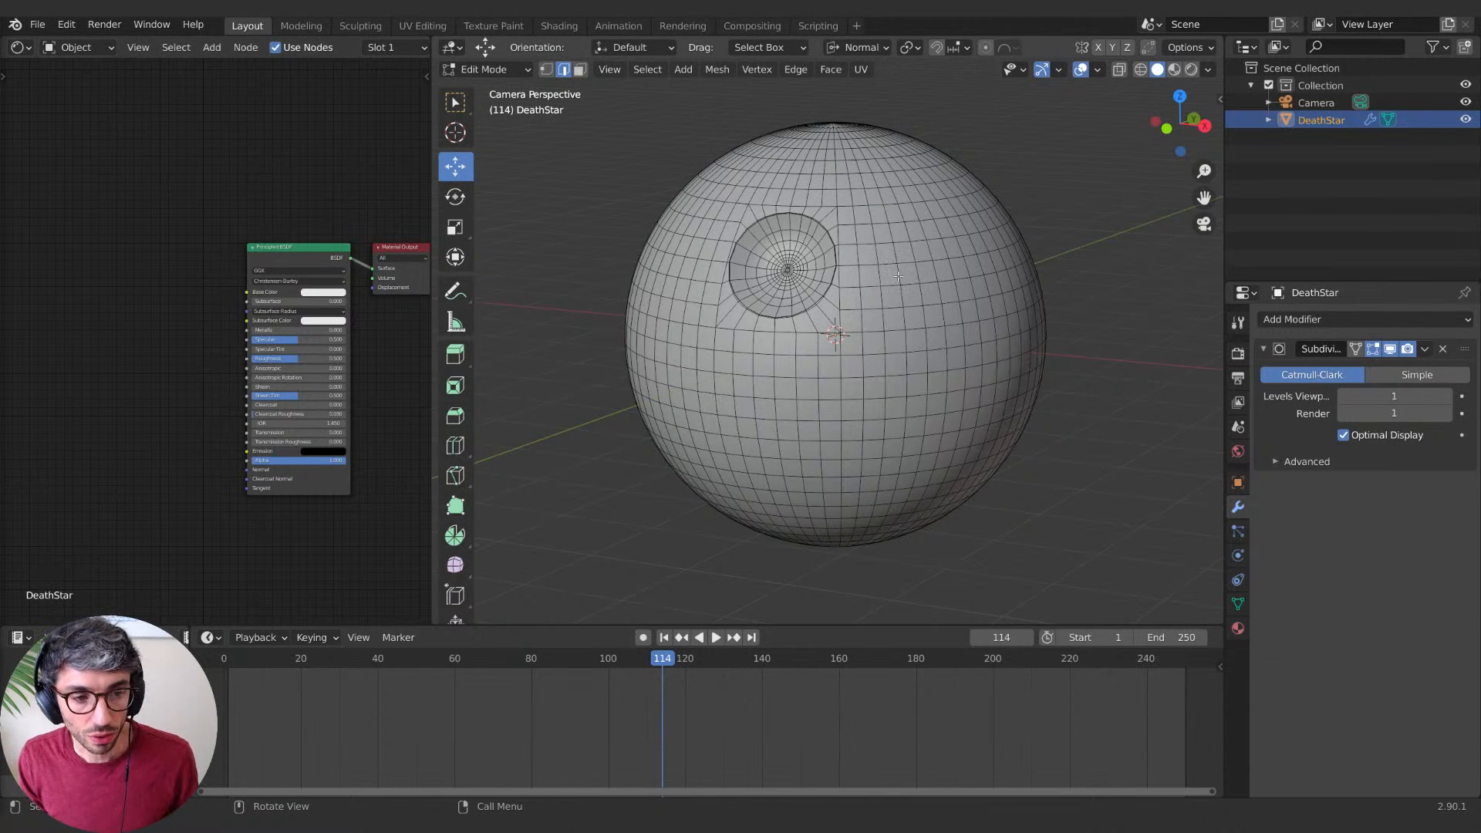
pyautogui.press('Tab')
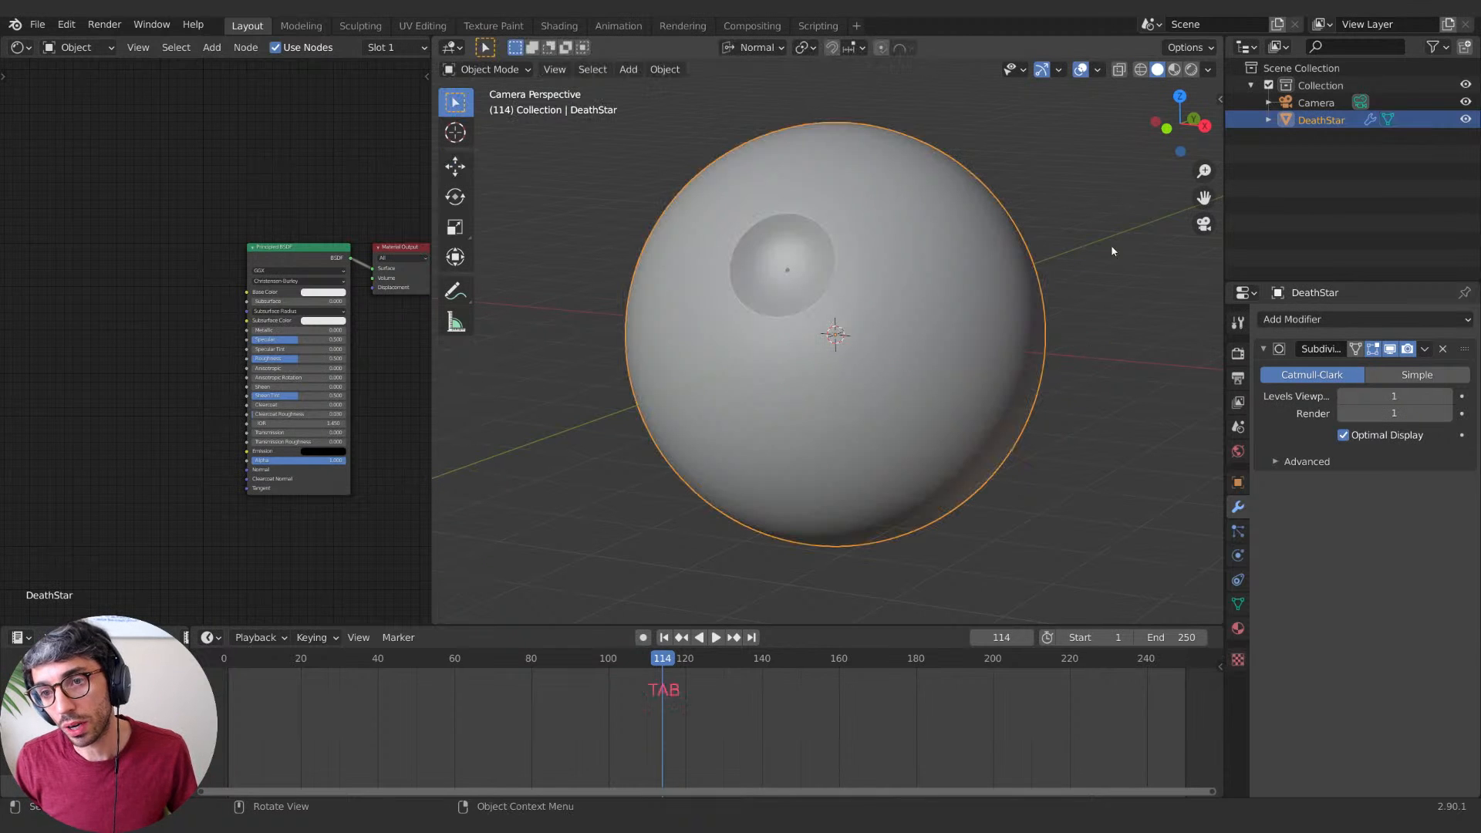
# Step: Widen the shader editor beside the 3D view, reframe the sphere, and change the viewport shading to Rendered
pyautogui.moveTo(295, 177); pyautogui.dragTo(134, 154, button='middle')
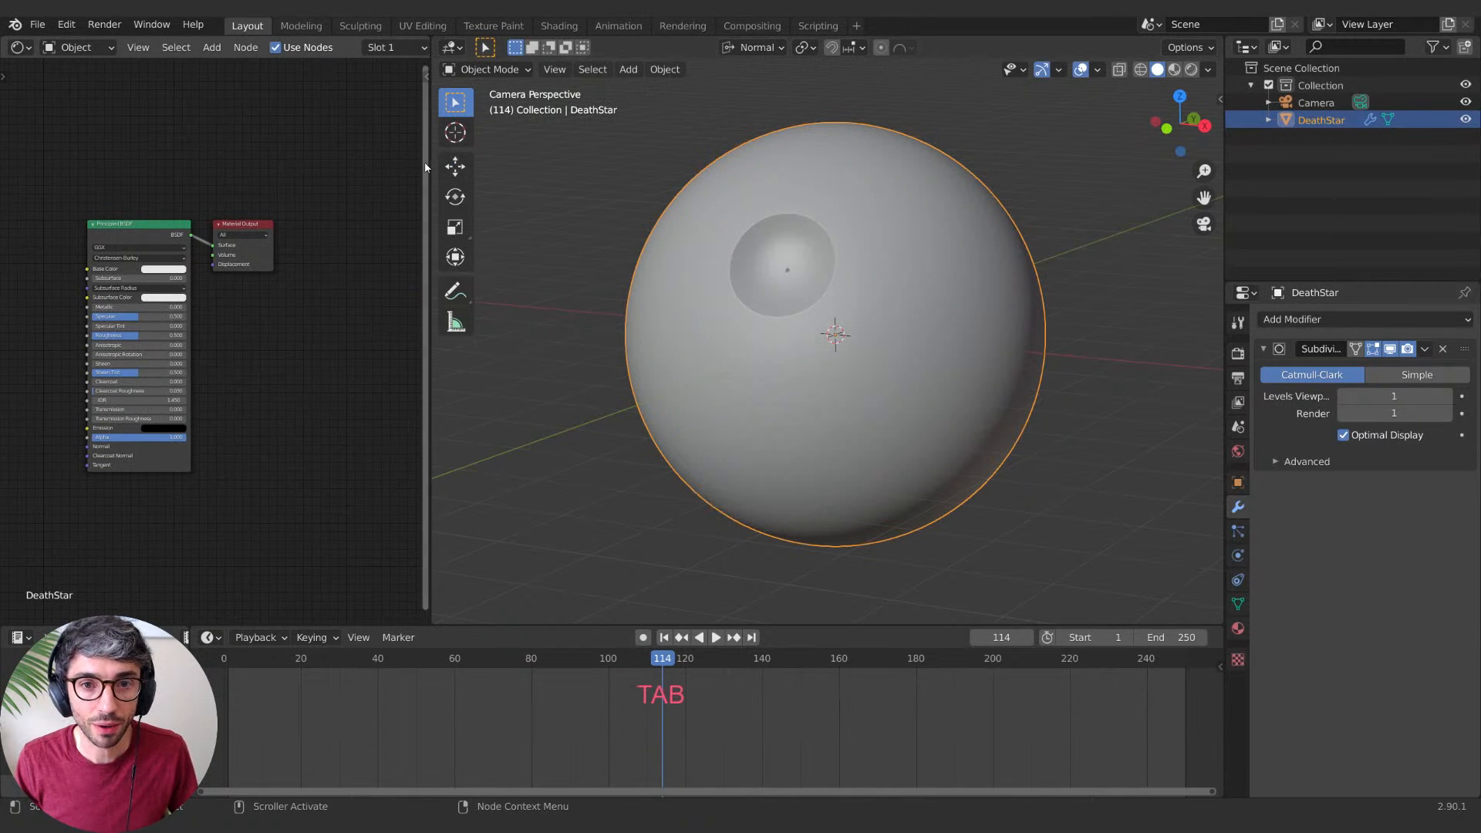
pyautogui.moveTo(430, 165); pyautogui.dragTo(546, 165)
pyautogui.scroll(2, 853, 270)
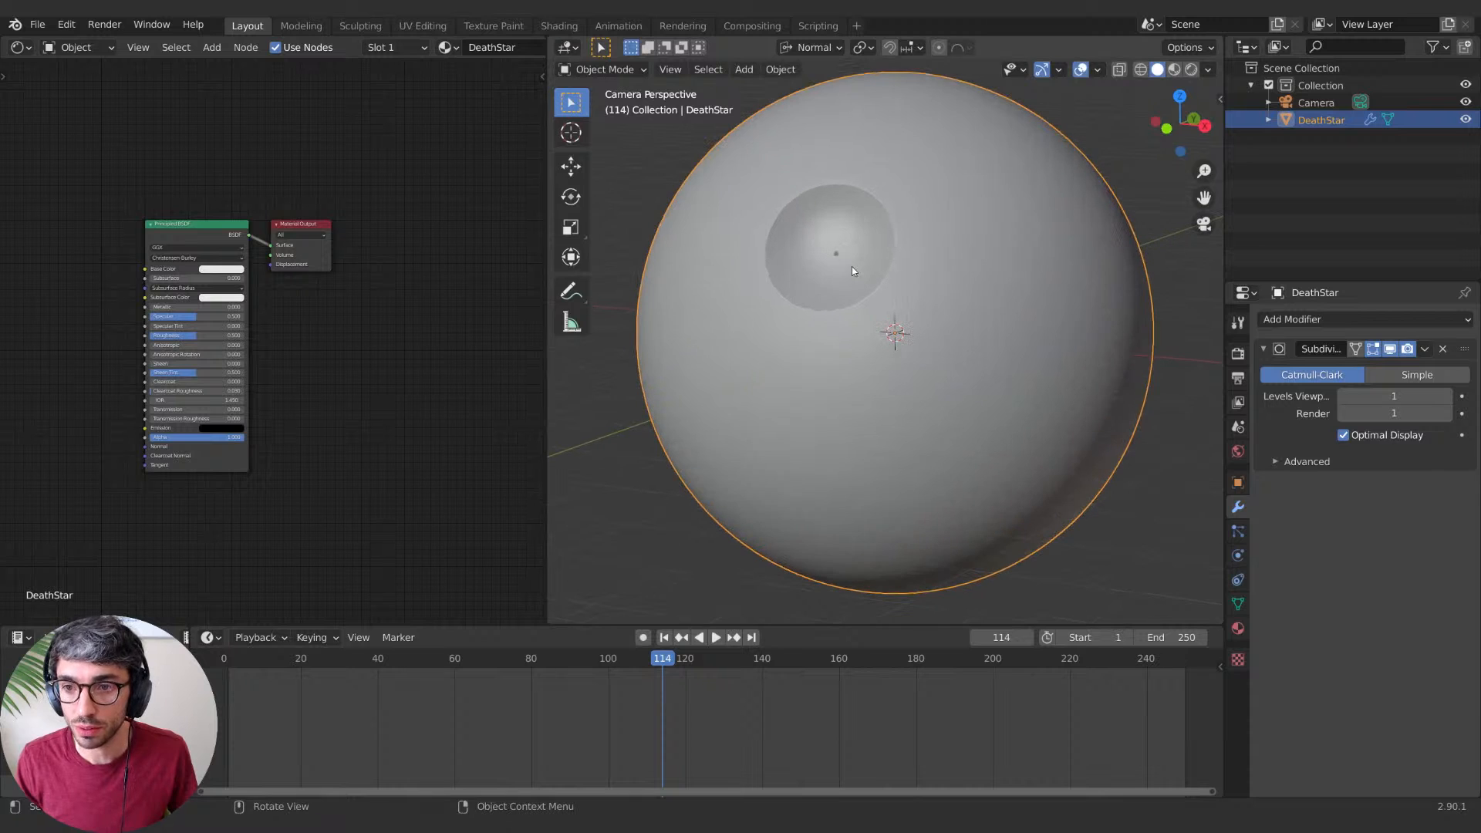
pyautogui.keyDown('shift'); pyautogui.moveTo(1036, 163); pyautogui.dragTo(1033, 172, button='middle'); pyautogui.keyUp('shift')
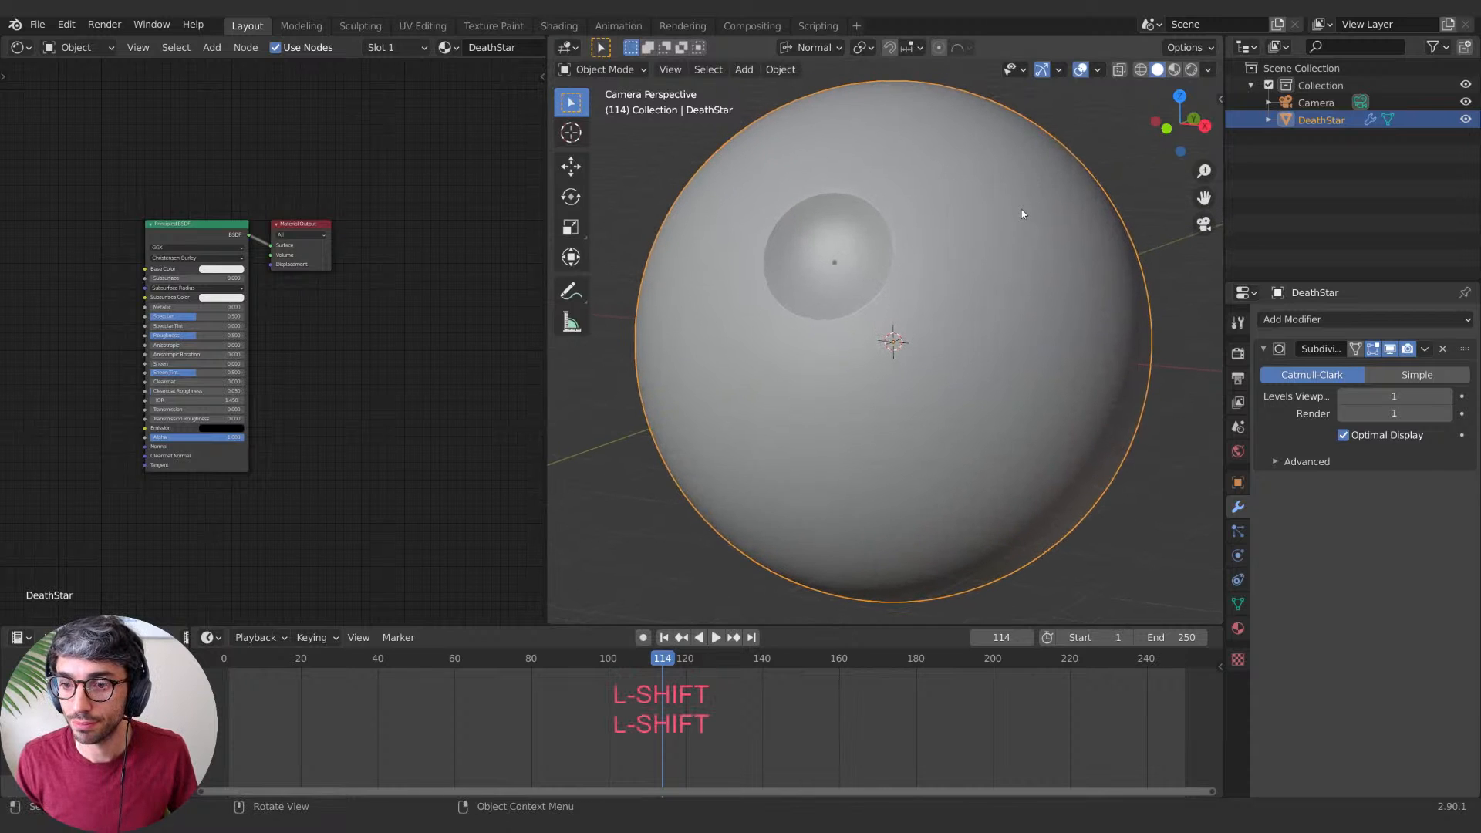
pyautogui.scroll(-1, 1021, 209)
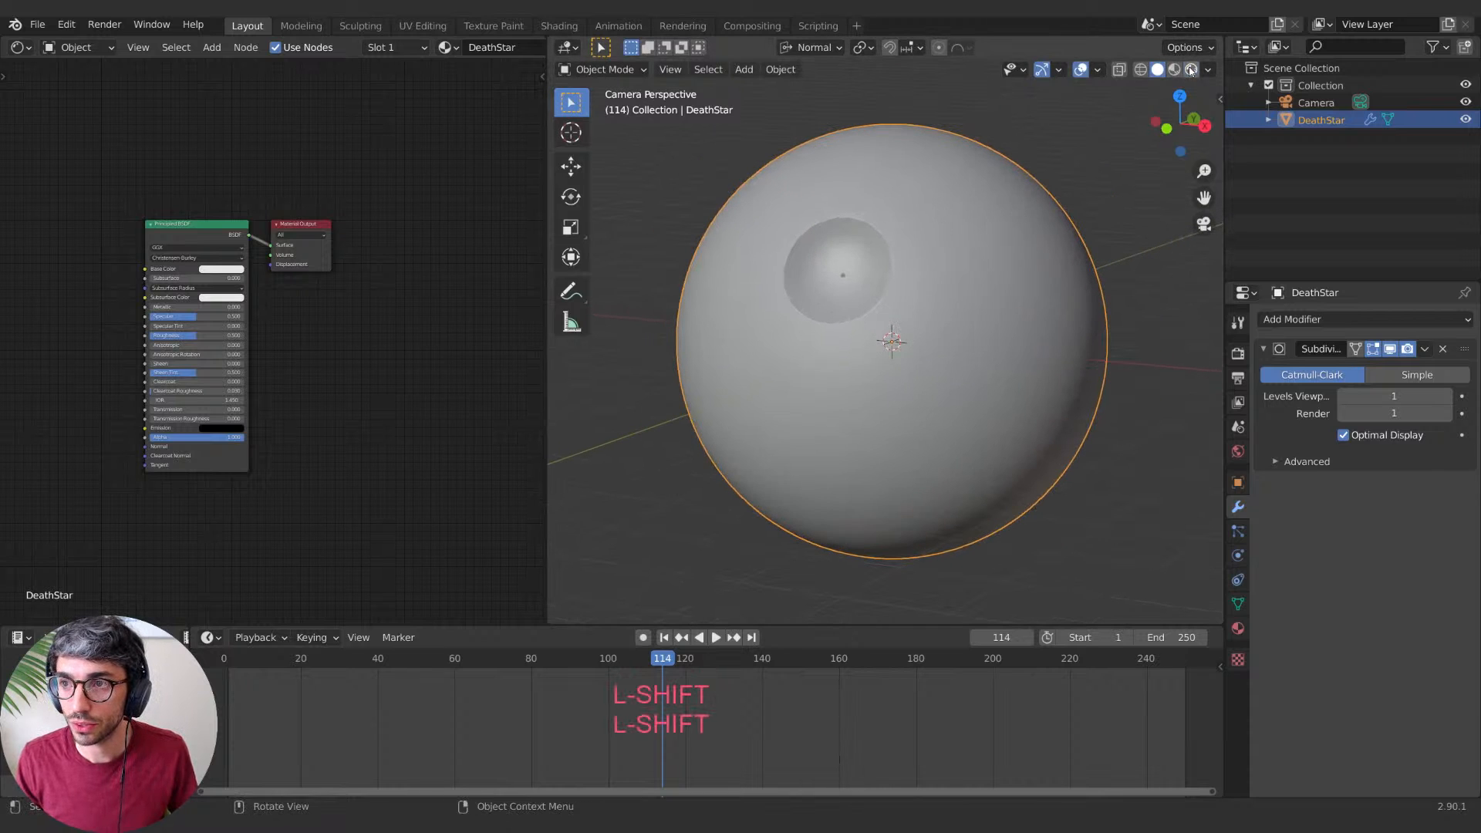
pyautogui.click(1190, 71)
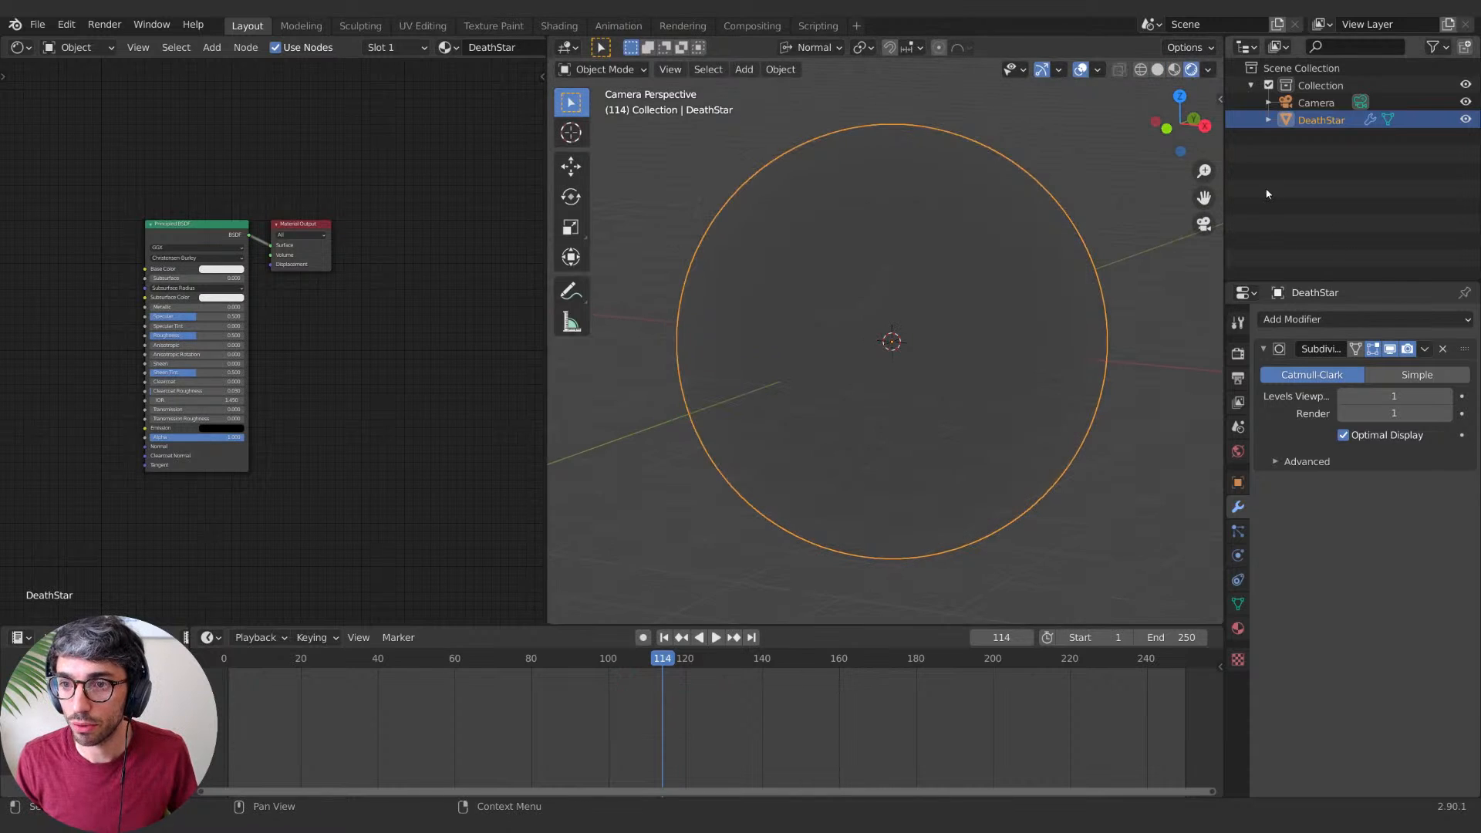
# Step: Add a sun light and rotate it about 43° in the camera view to light the DeathStar's upper-right side
pyautogui.hotkey('shift', 'a')
pyautogui.moveTo(1032, 251)
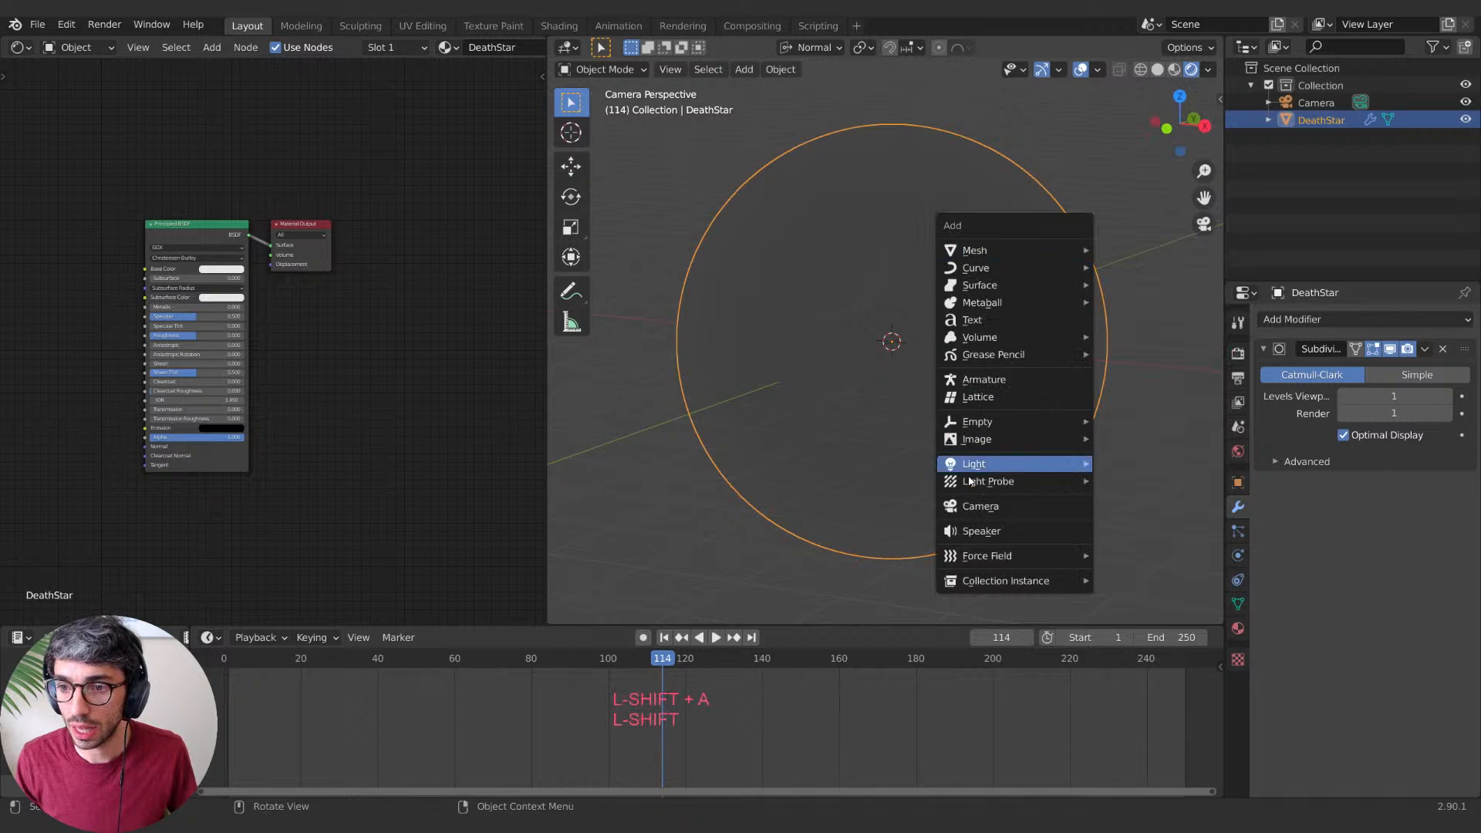
pyautogui.moveTo(1003, 464)
pyautogui.click(1140, 481)
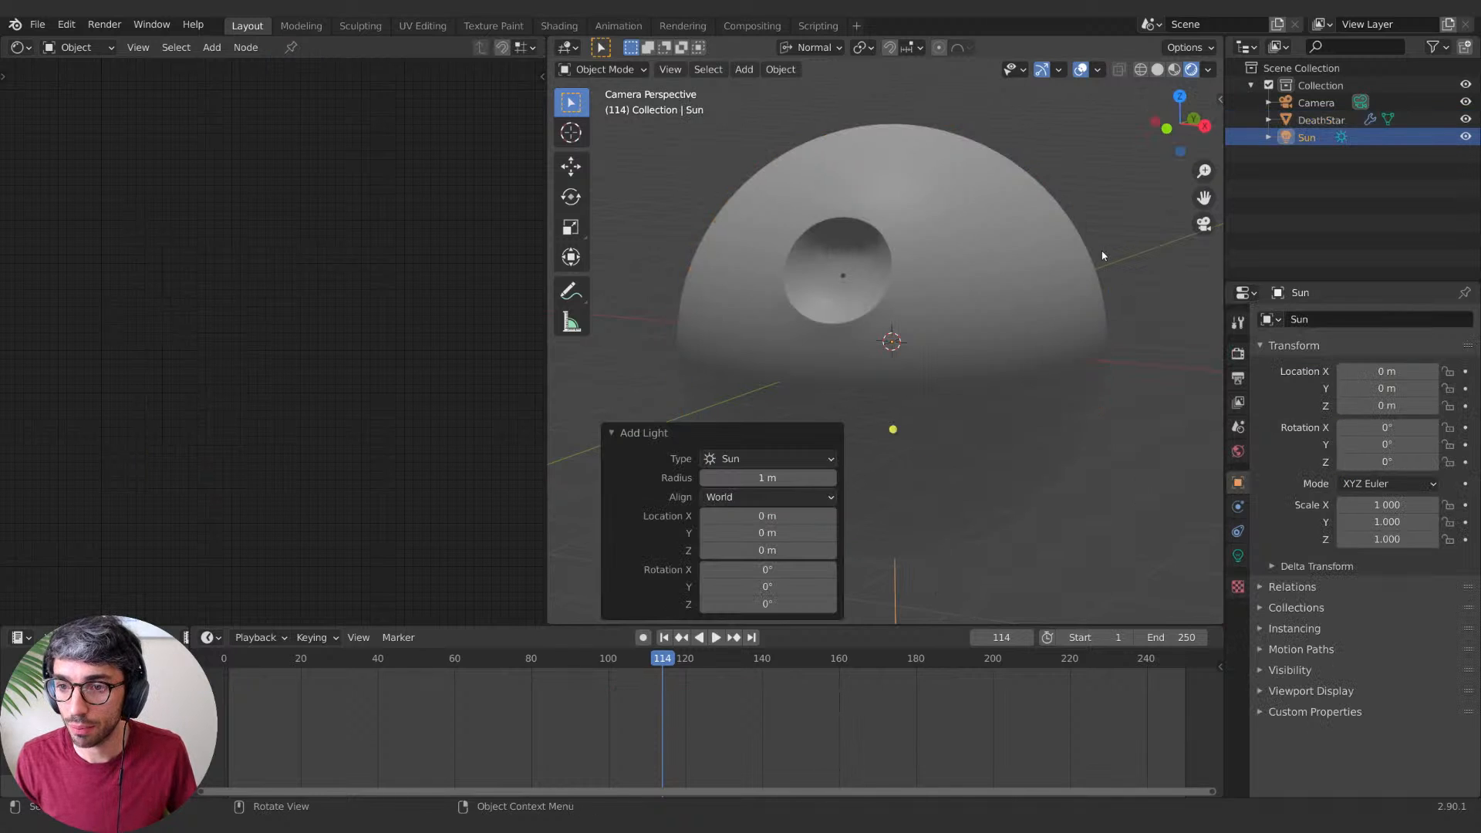
pyautogui.press('r')
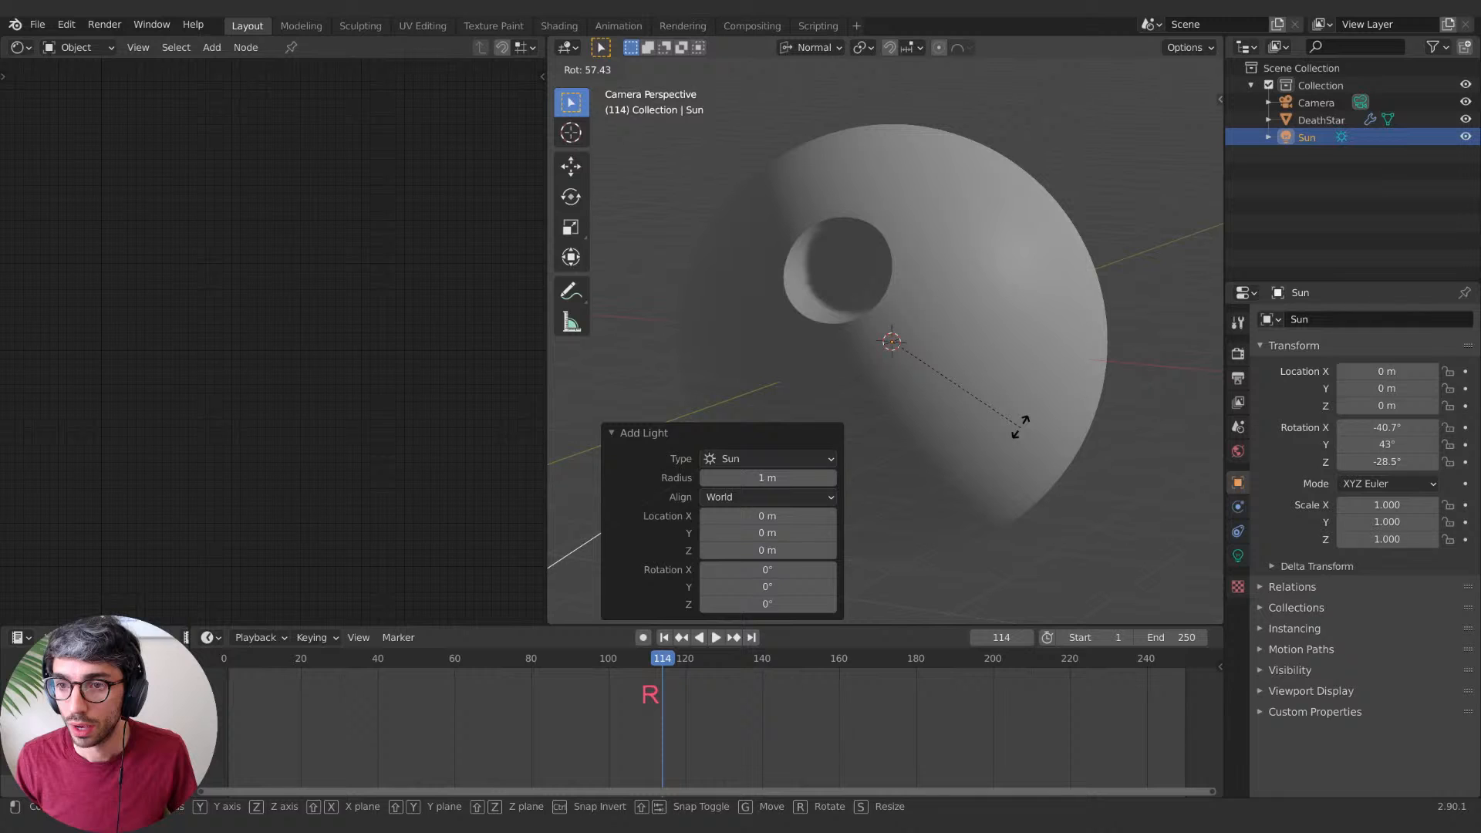
pyautogui.click(1075, 308)
# Step: Duplicate the sun in place, rotate the copy about -183° in the view, and tilt it about -7.8° around its normal X axis
pyautogui.hotkey('shift', 'd')
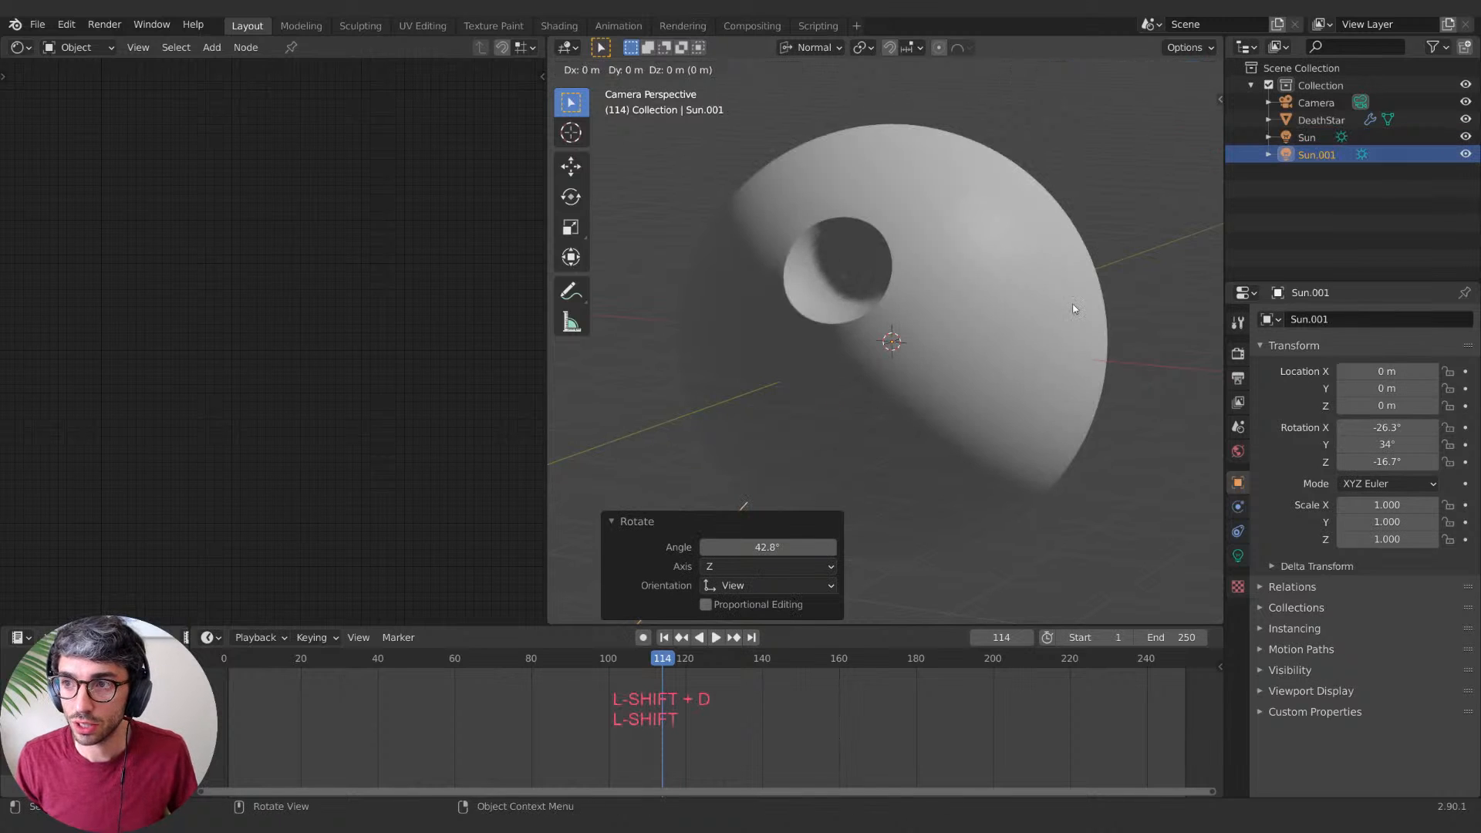
pyautogui.press('Escape')
pyautogui.press('r')
pyautogui.click(973, 317)
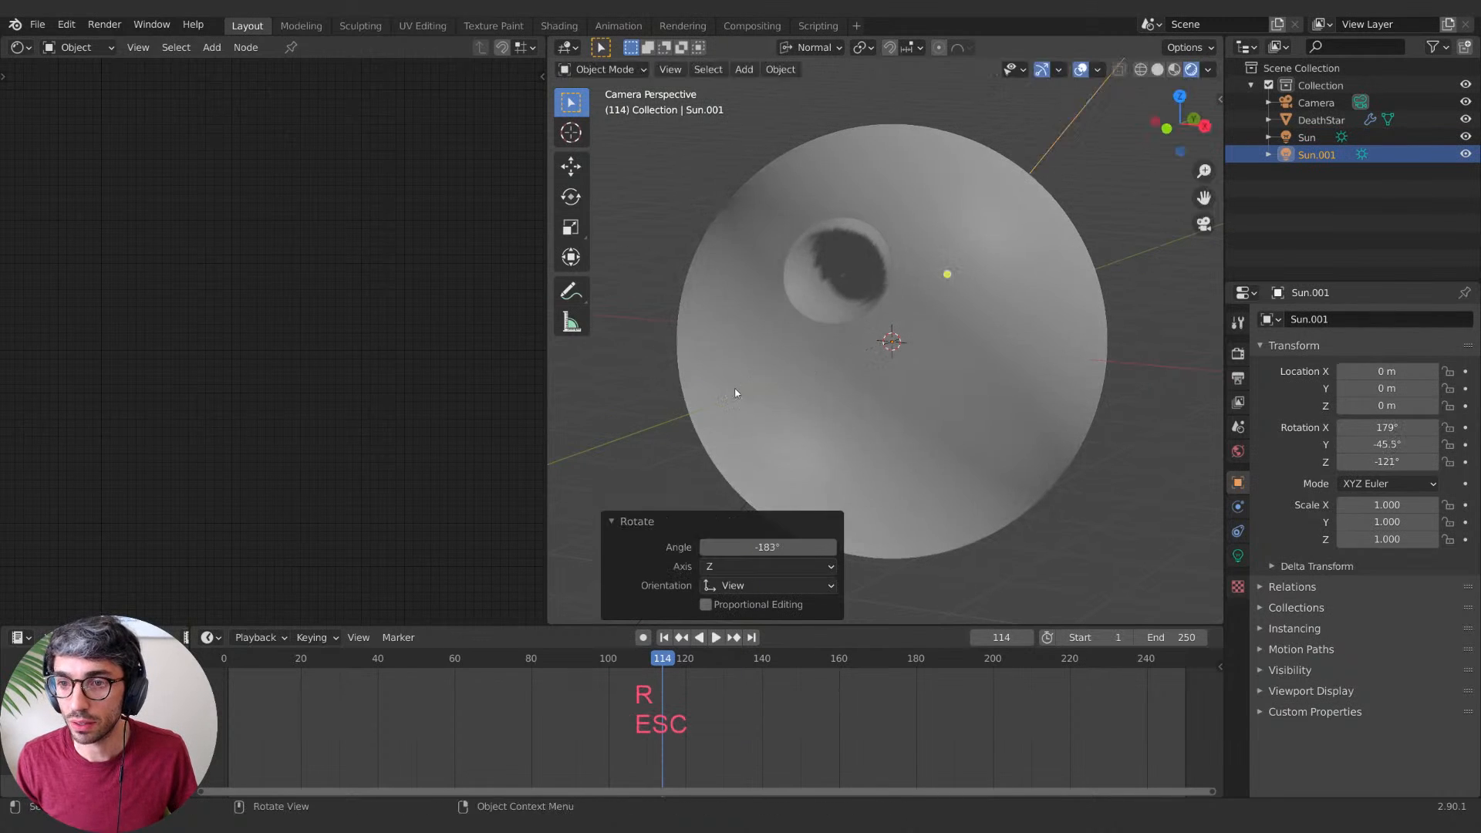
pyautogui.press('r')
pyautogui.press('x')
pyautogui.press('x')
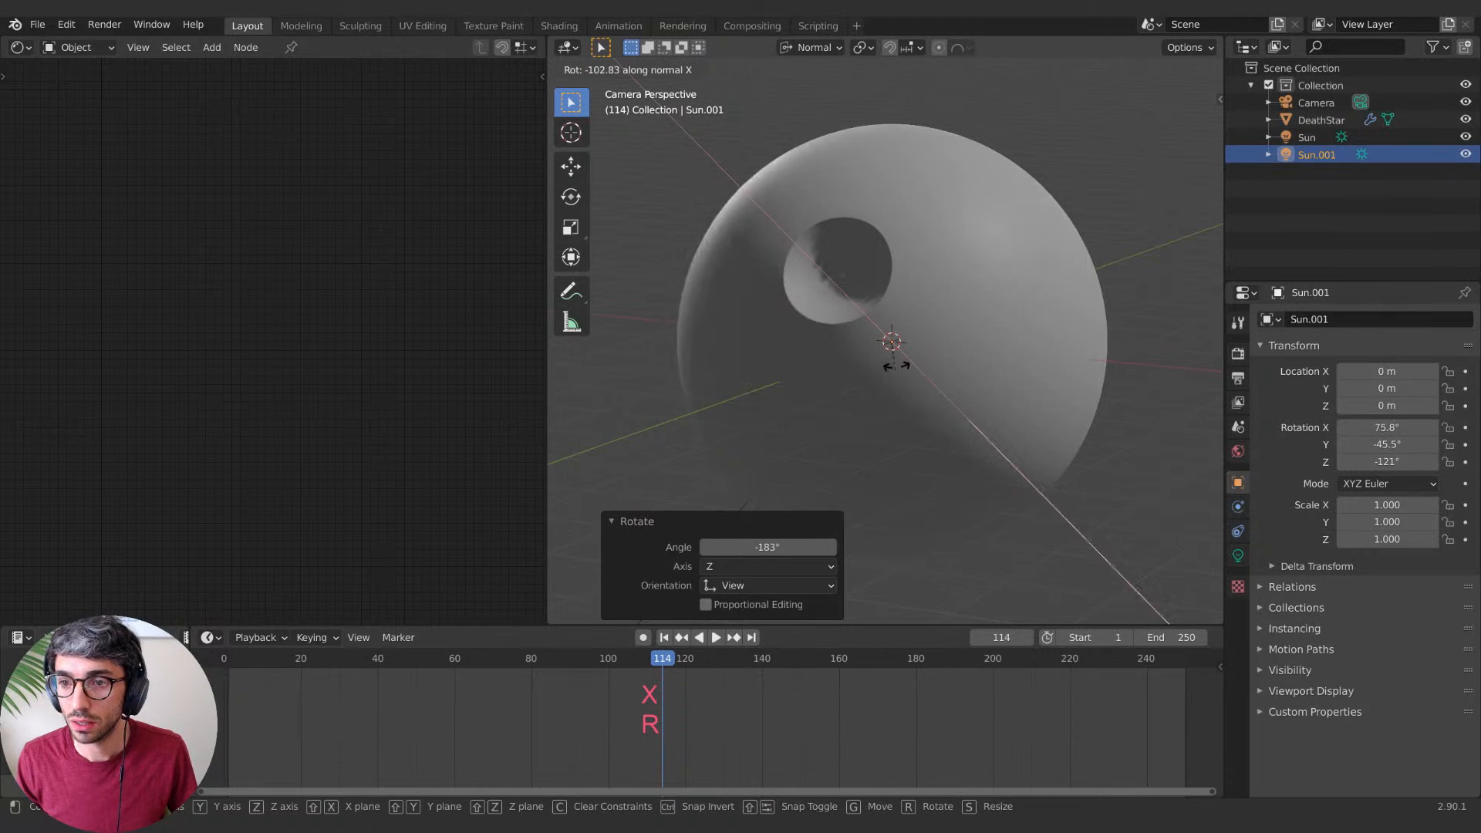
pyautogui.click(903, 332)
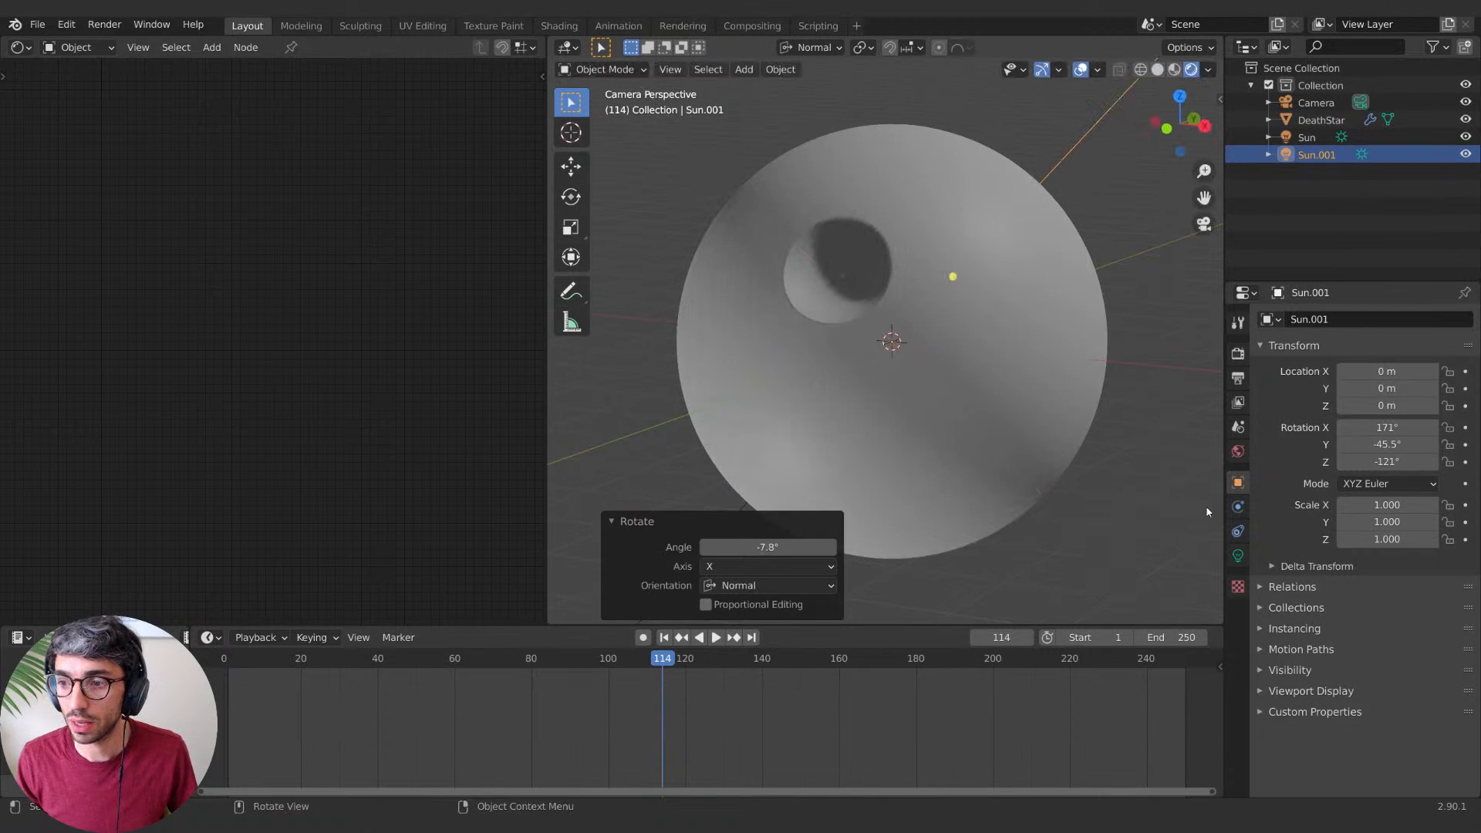
# Step: Set the duplicated sun's strength to 0.19 and the original sun's strength to 1.55
pyautogui.click(1237, 554)
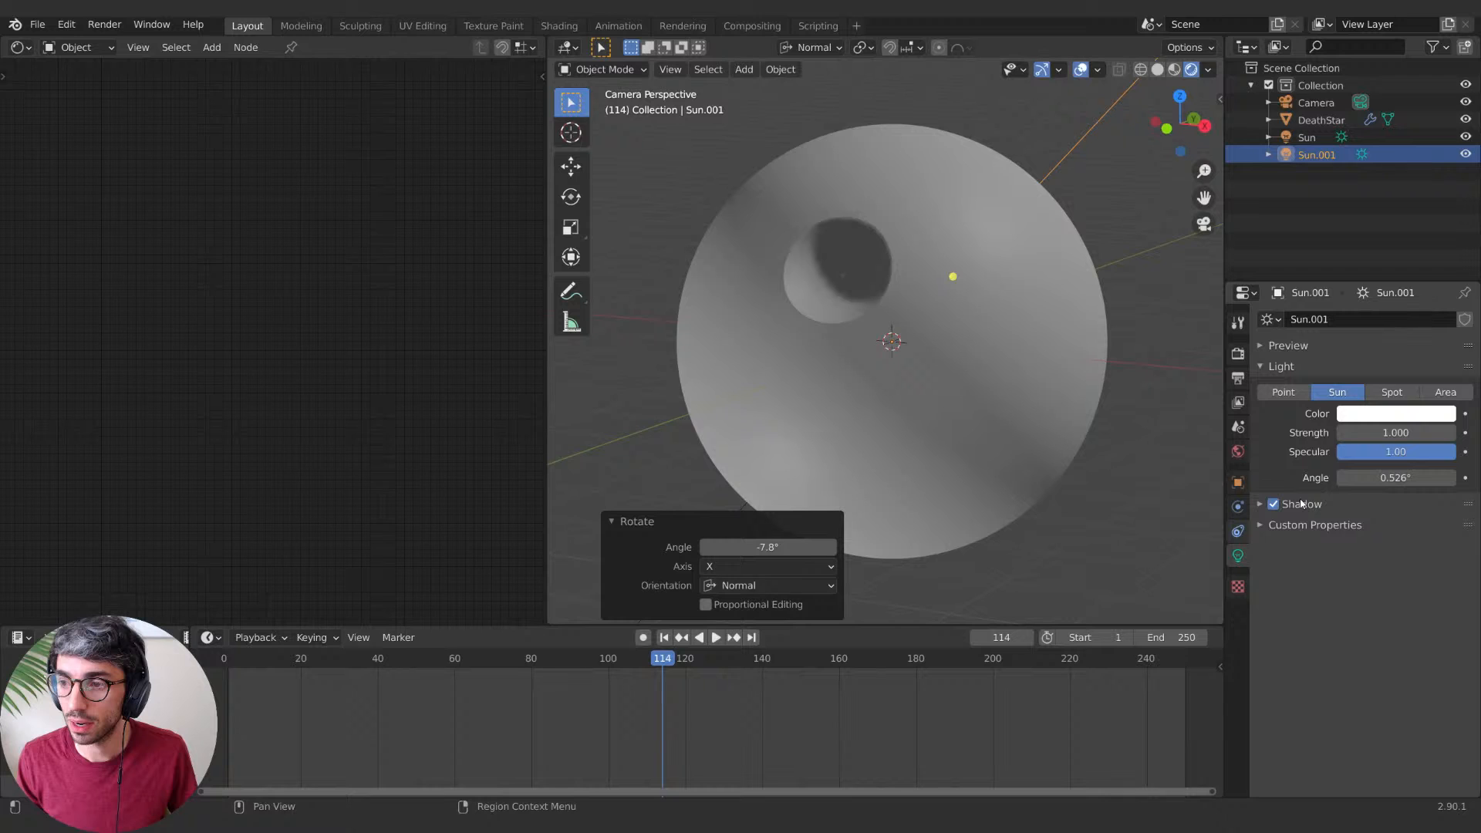
pyautogui.moveTo(1388, 433); pyautogui.dragTo(1326, 433)
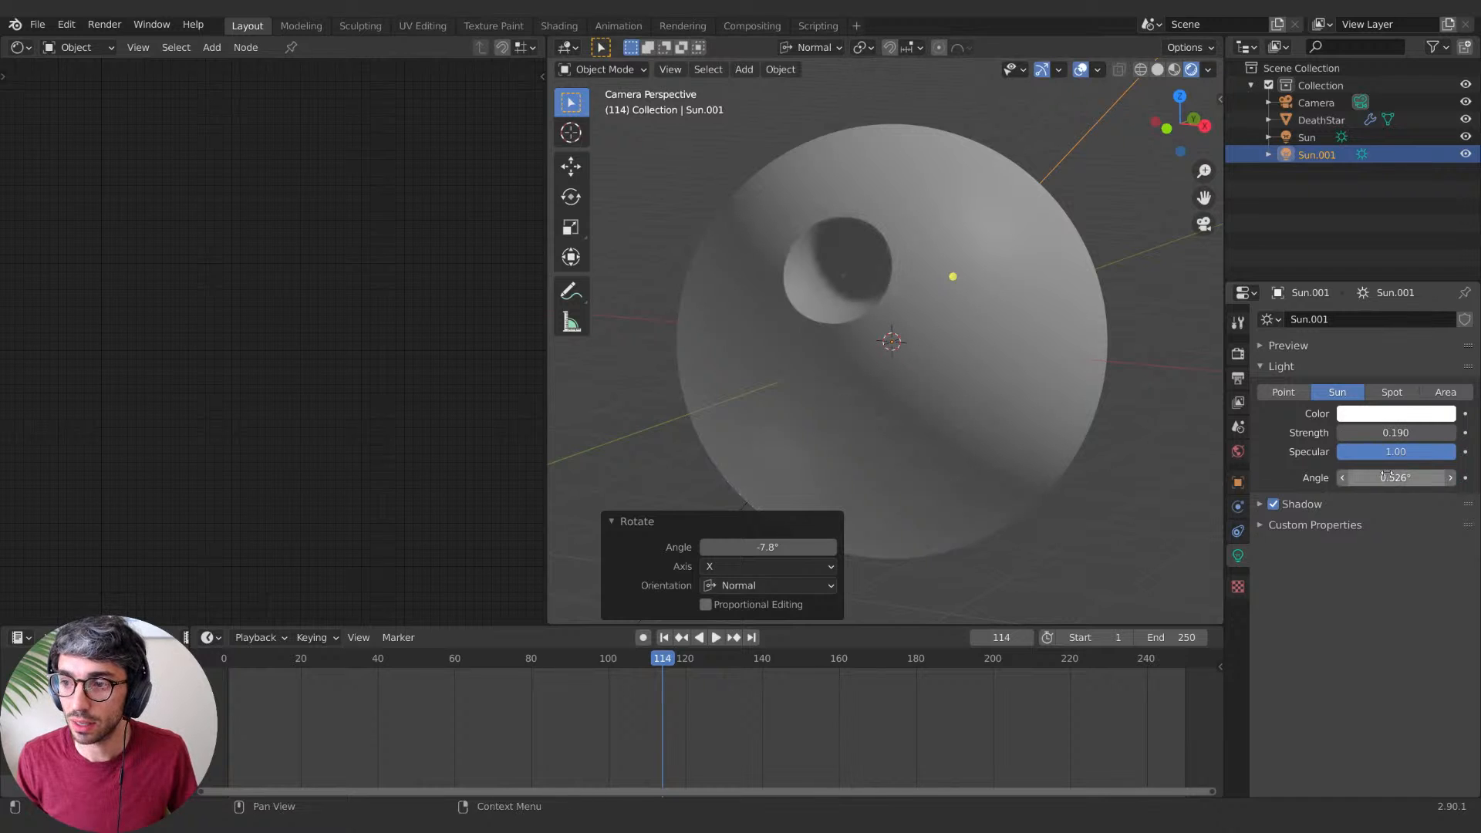
pyautogui.moveTo(1382, 478); pyautogui.dragTo(1342, 477)
pyautogui.click(1307, 136)
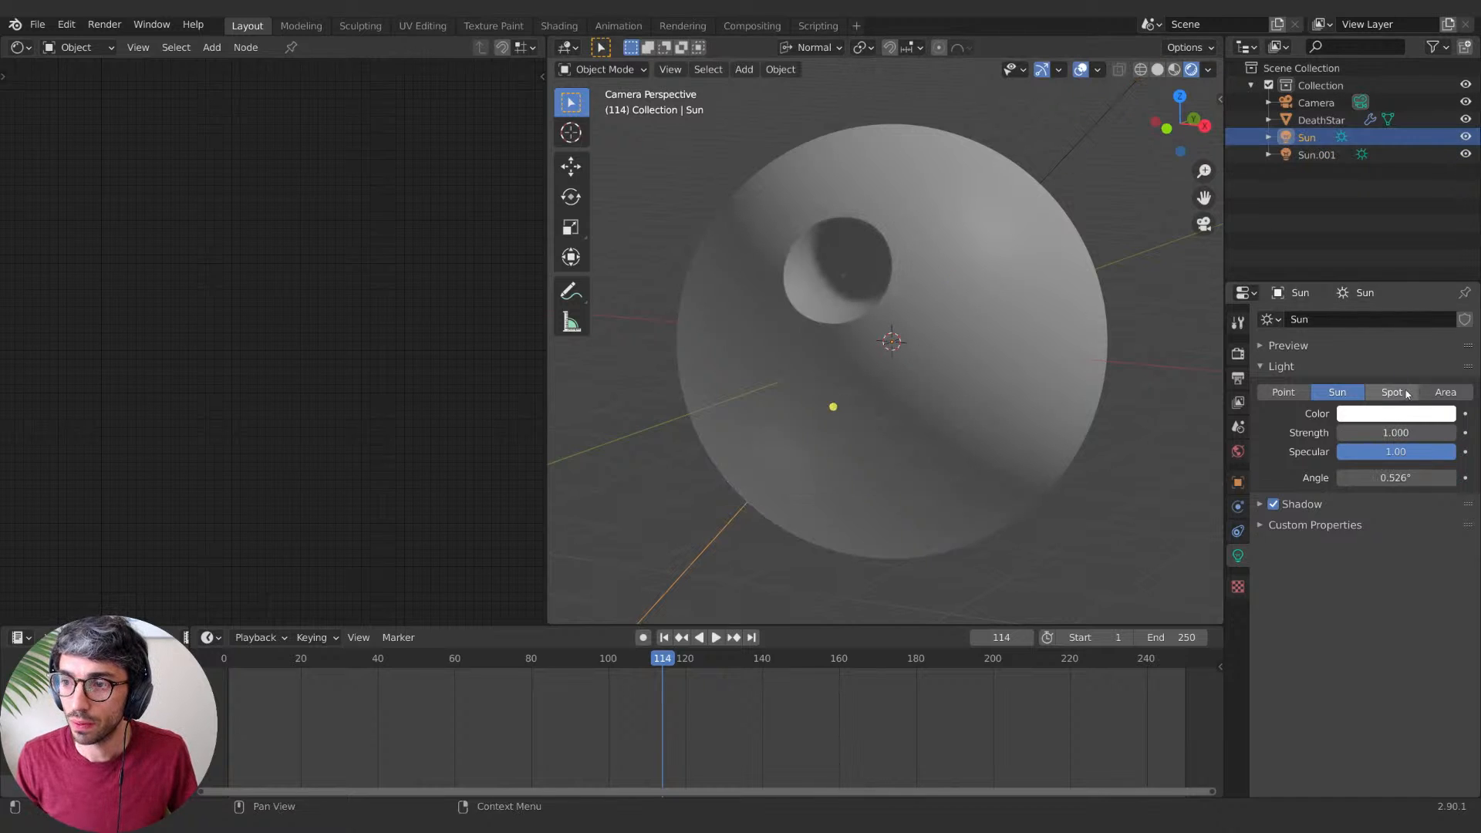
pyautogui.moveTo(1396, 432); pyautogui.dragTo(1419, 433)
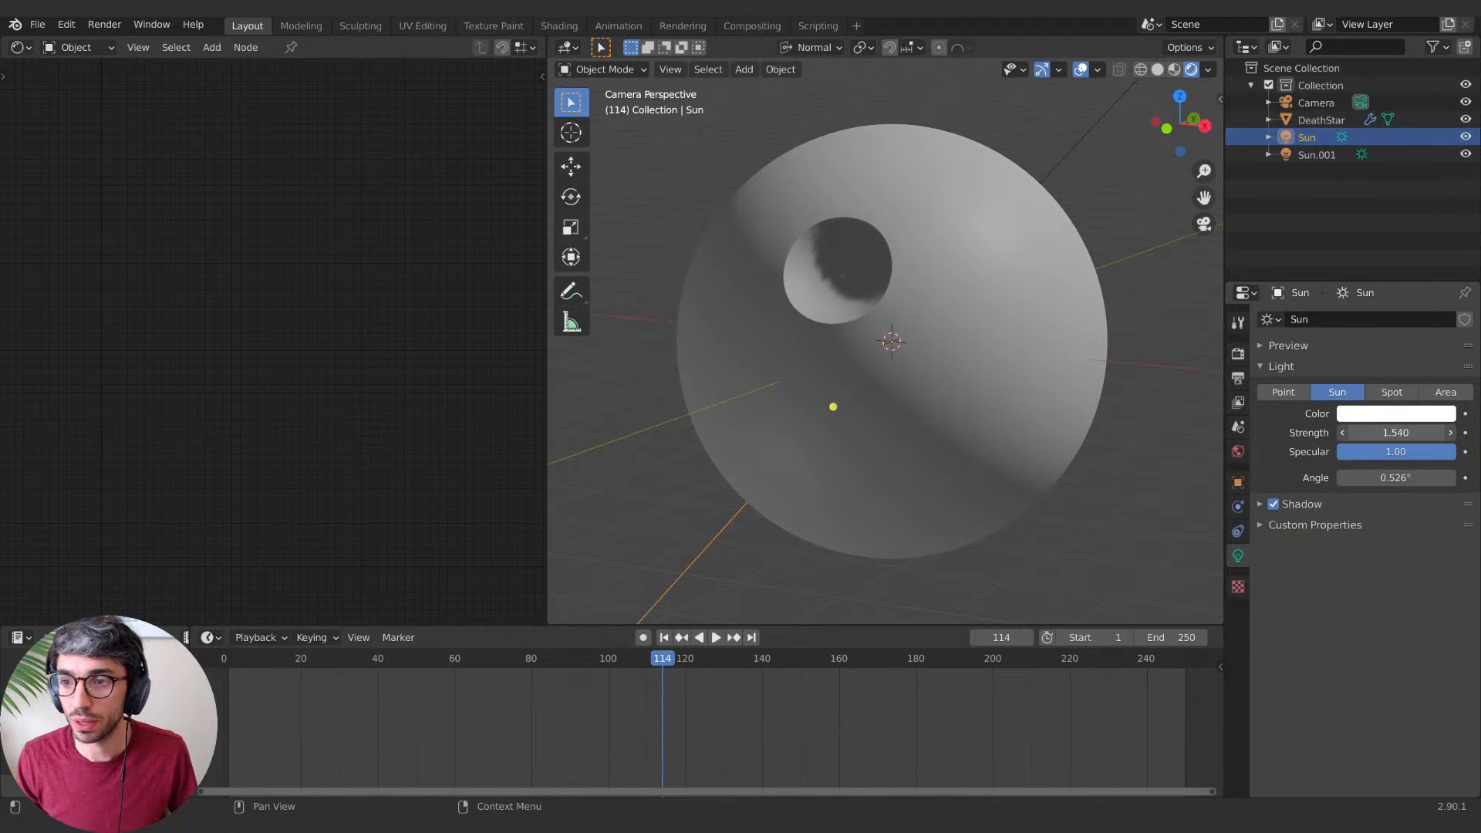
pyautogui.click(1100, 451)
# Step: Compare the lighting with the Death Star reference image and rotate the original sun around its normal X axis to deepen the dish's shadow
pyautogui.hotkey('alt', 'Tab')
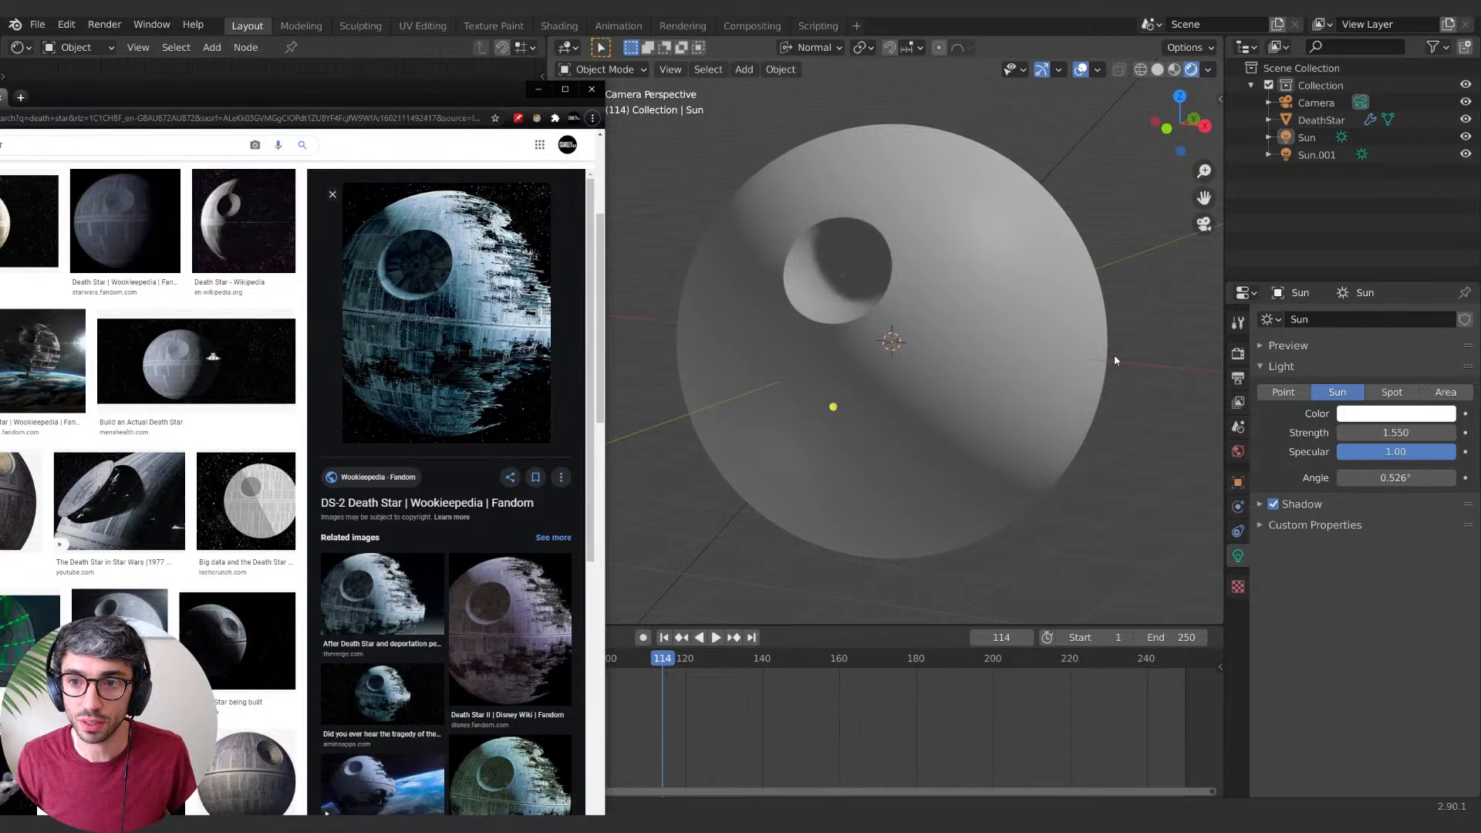
pyautogui.hotkey('alt', 'Tab')
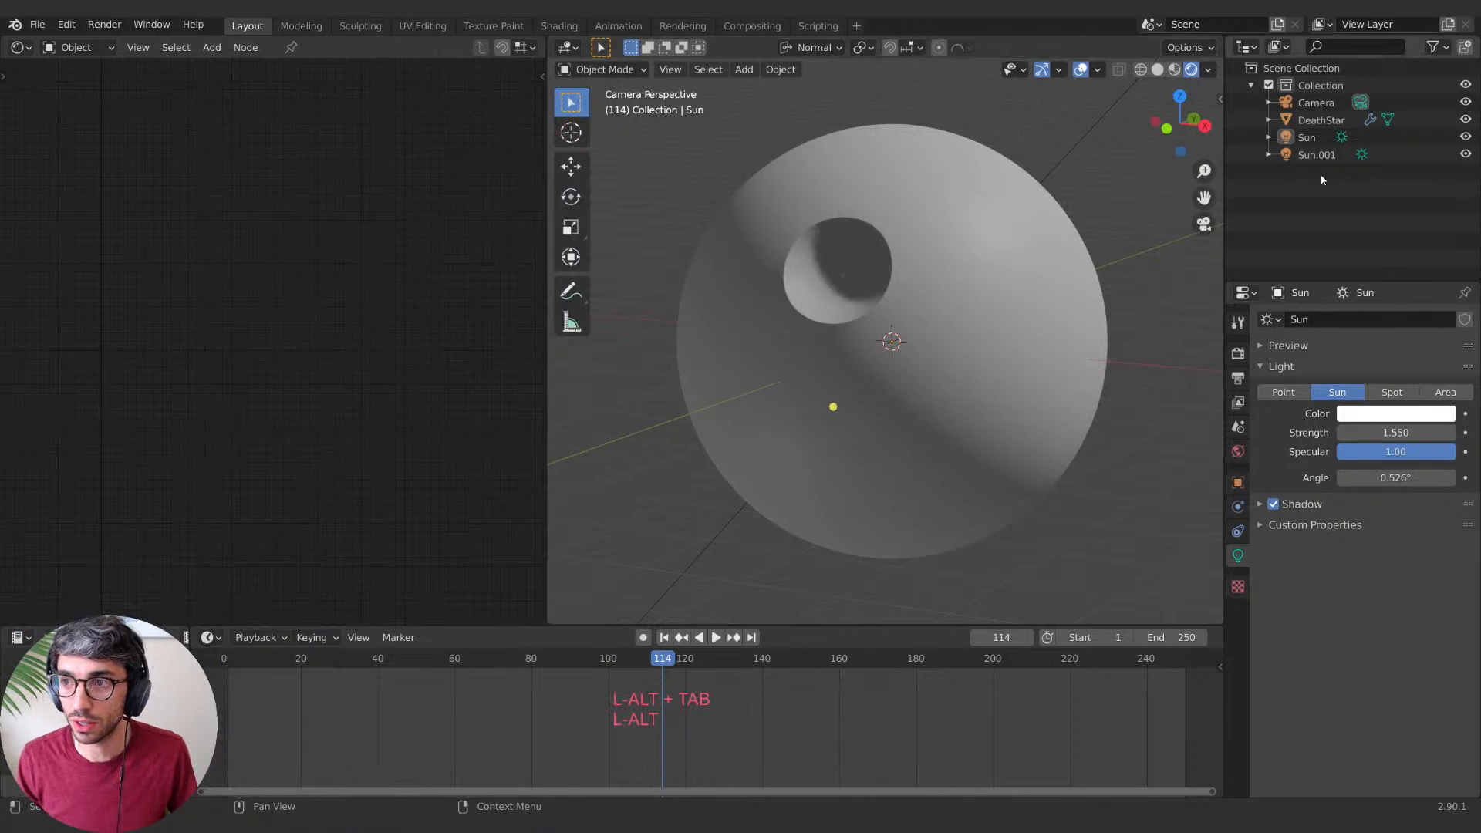
pyautogui.click(1316, 155)
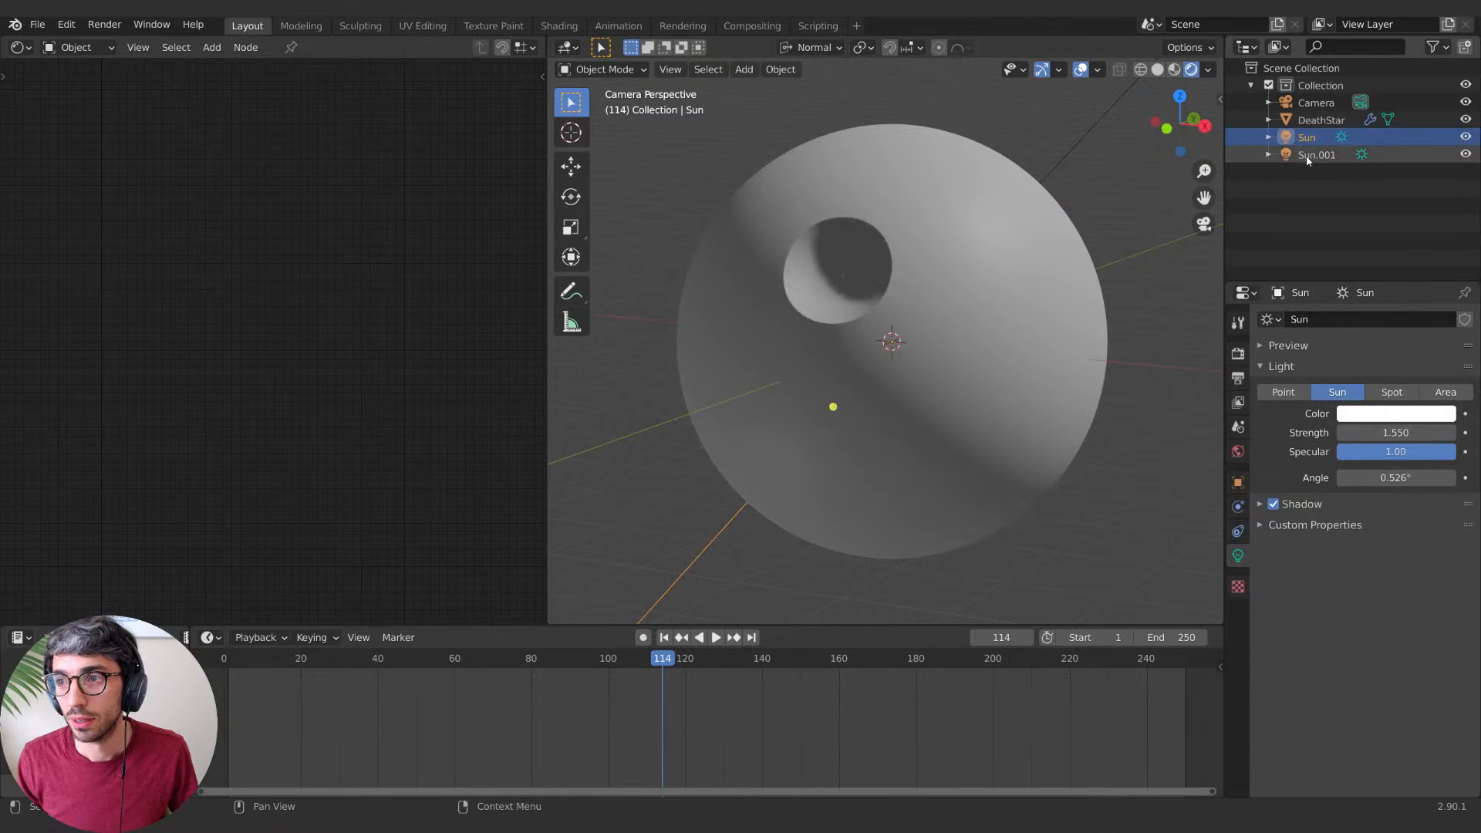
pyautogui.press('r')
pyautogui.press('Escape')
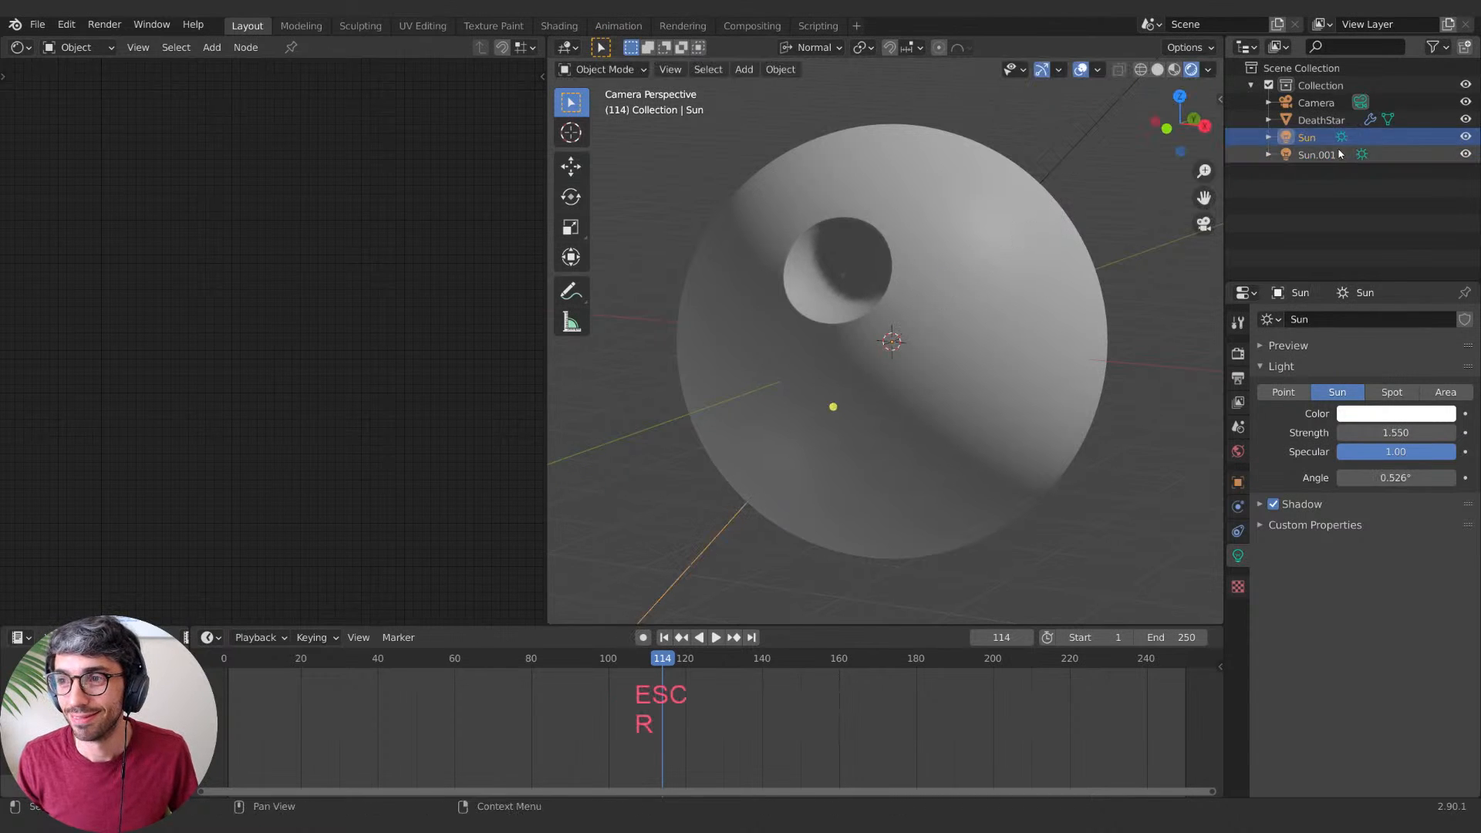
pyautogui.click(1273, 136)
pyautogui.press('r')
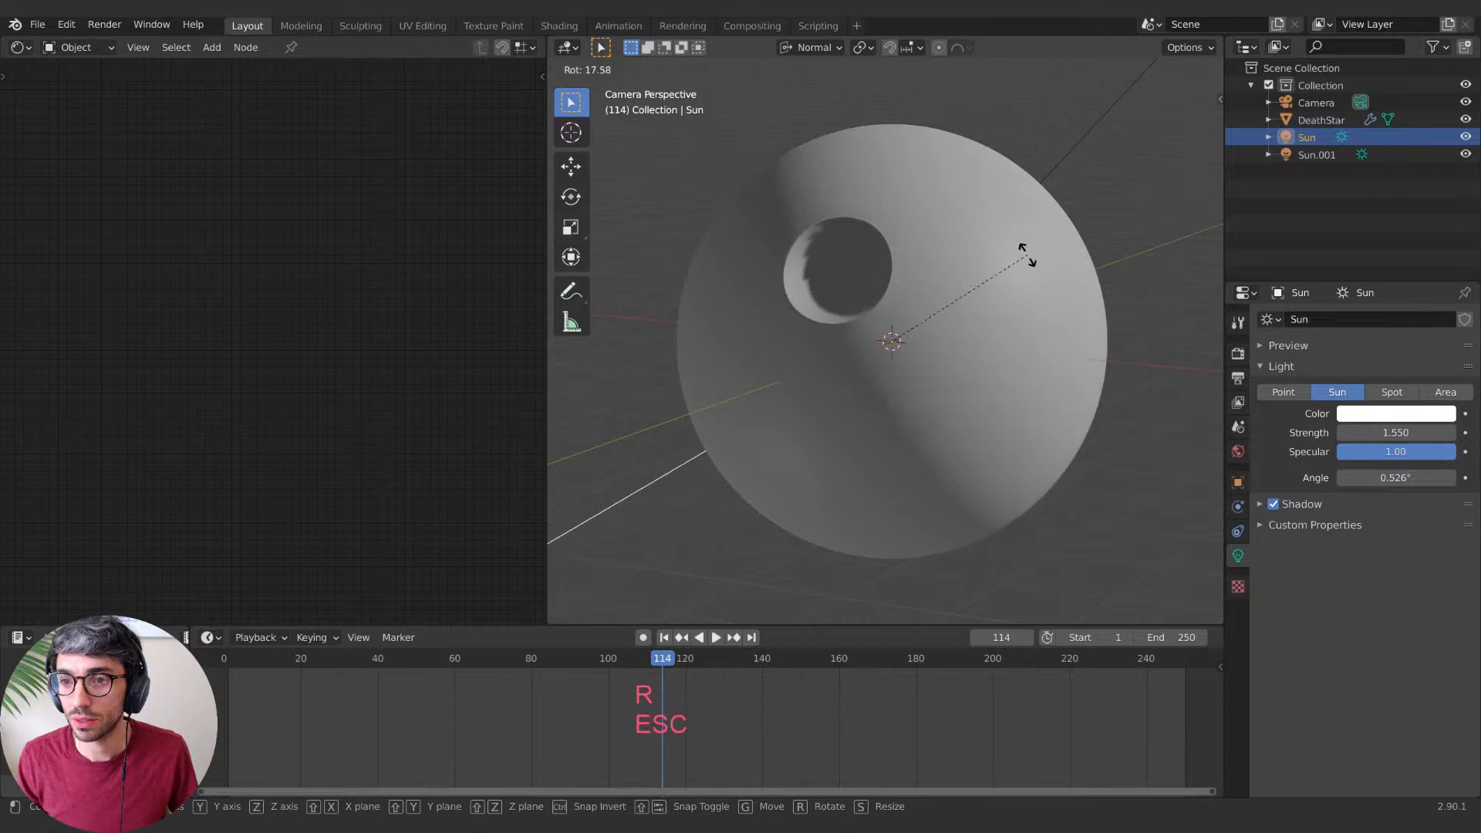
pyautogui.click(1003, 190)
pyautogui.press('r')
pyautogui.press('x')
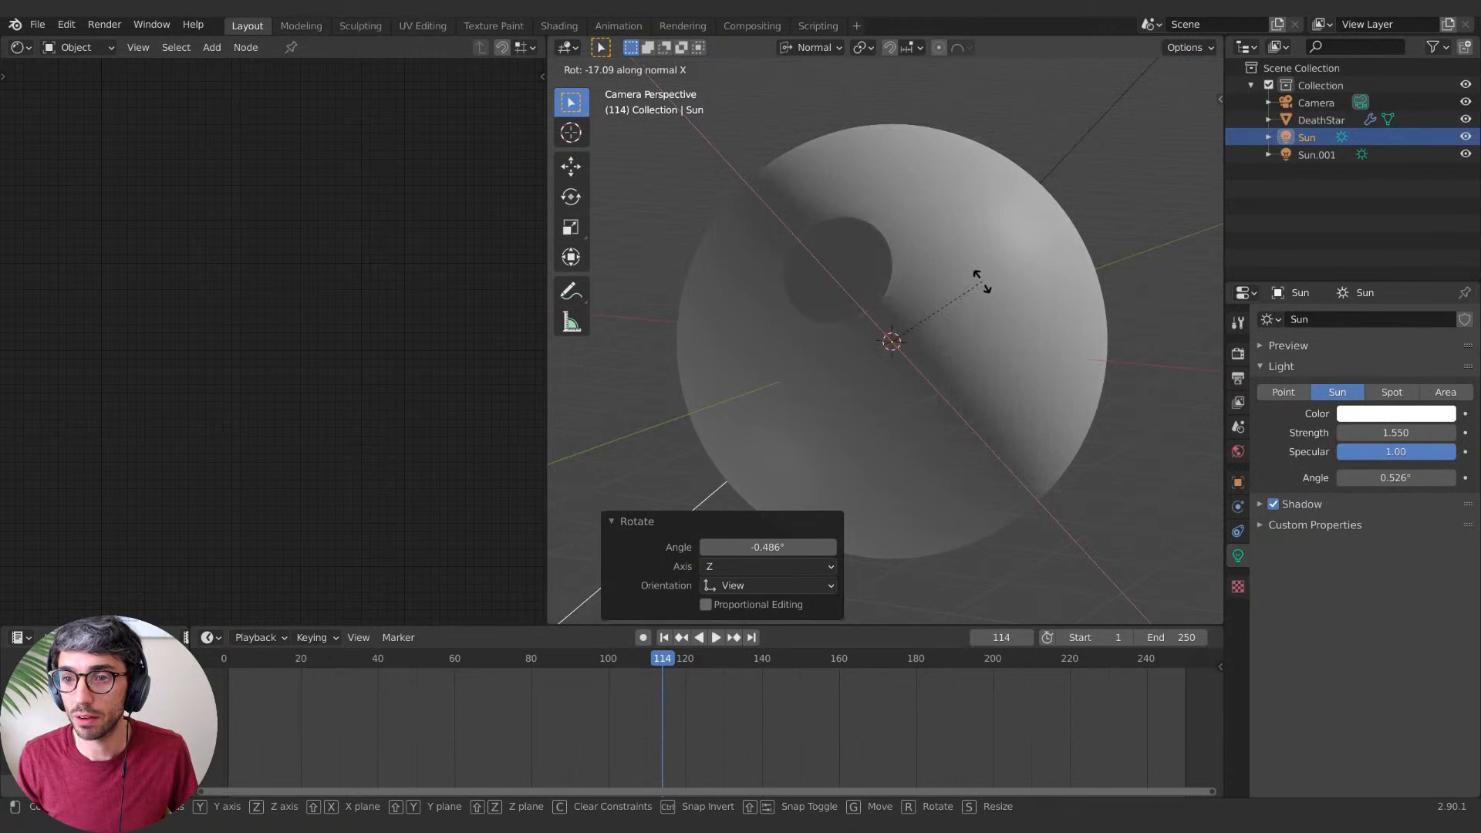
pyautogui.click(992, 250)
pyautogui.click(1169, 220)
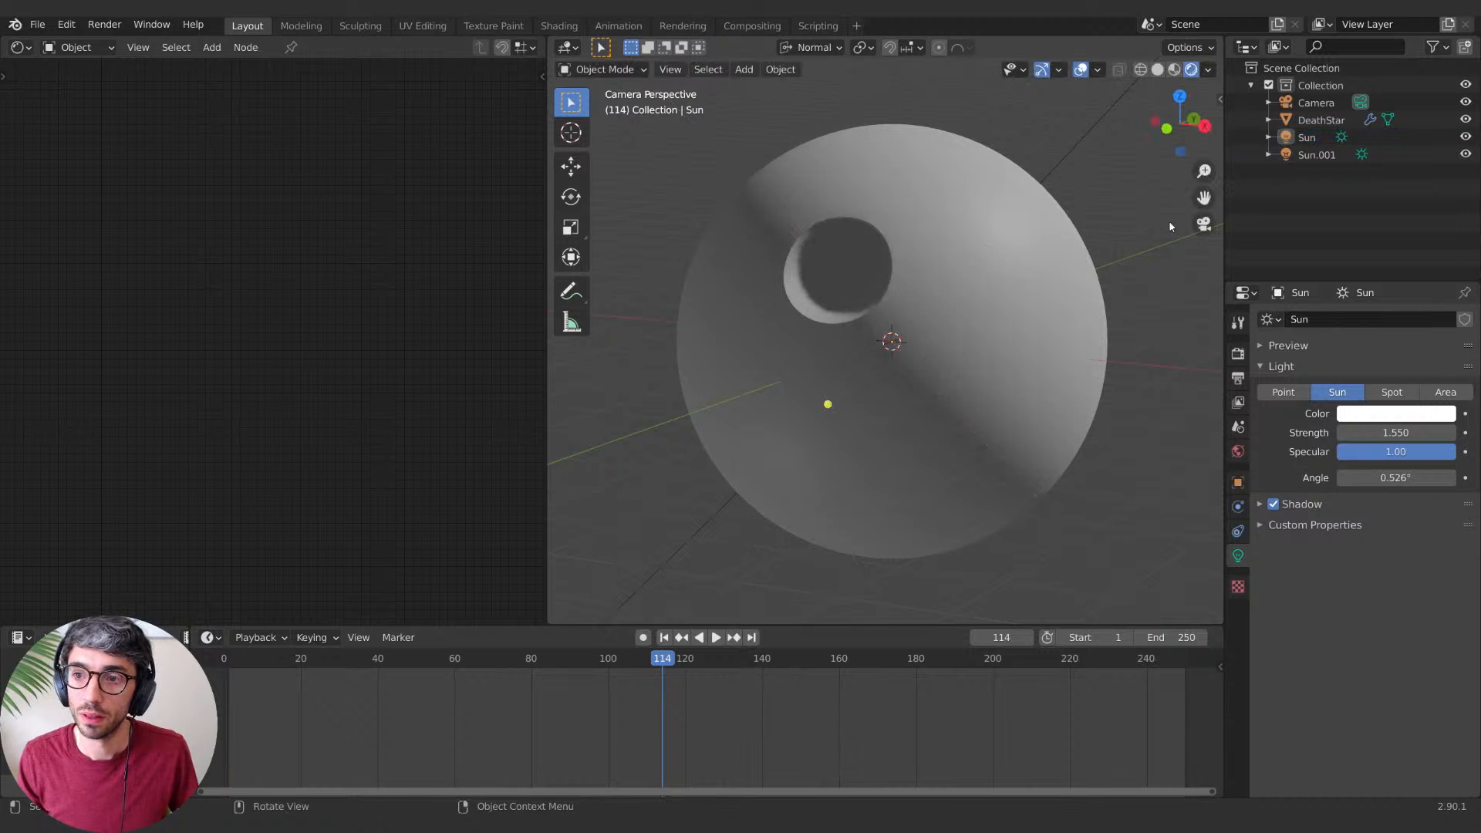
# Step: Switch the shader editor from the DeathStar material to the World nodes
pyautogui.click(1054, 382)
pyautogui.click(1188, 451)
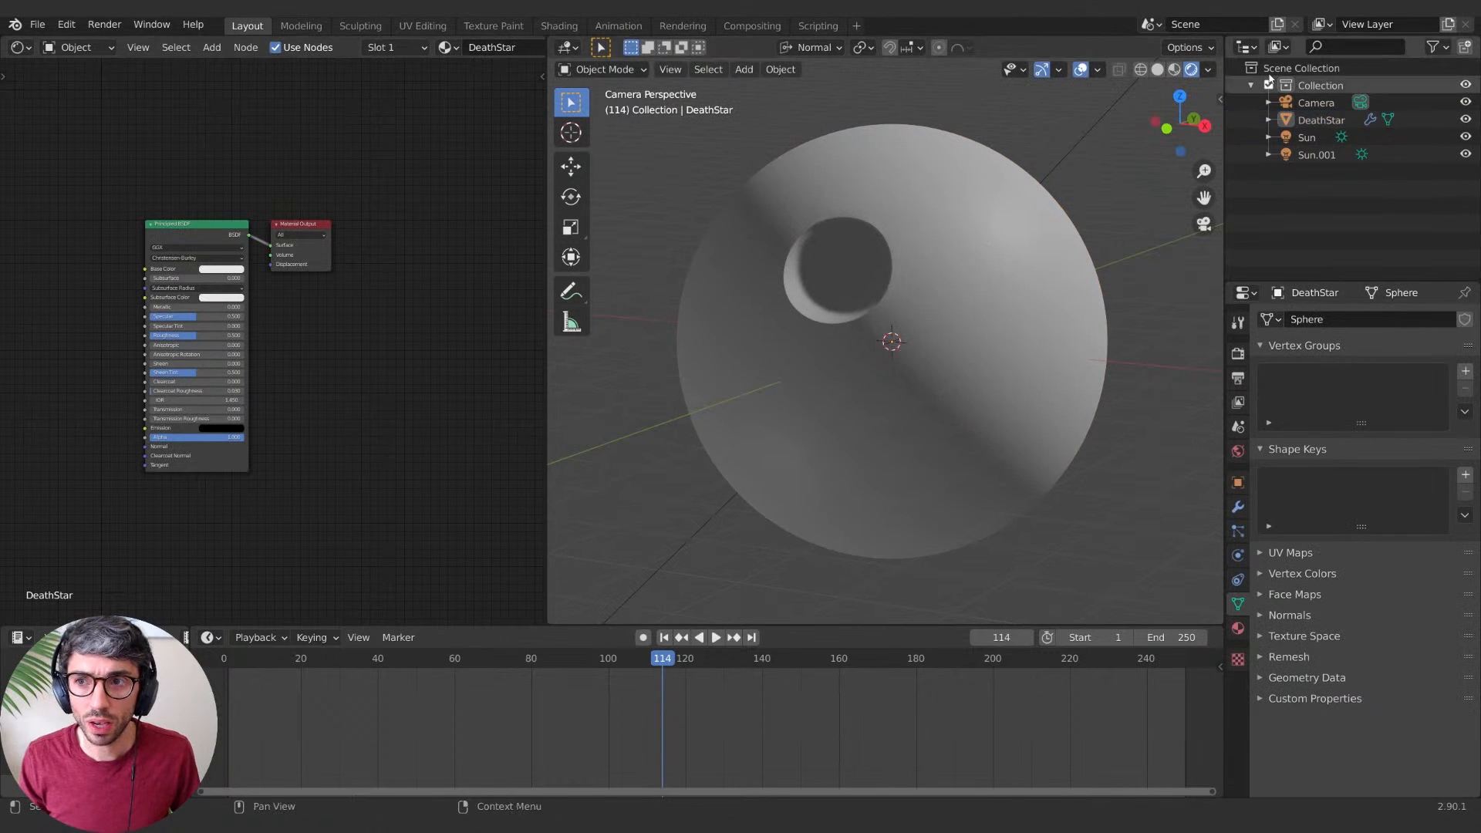
pyautogui.click(23, 47)
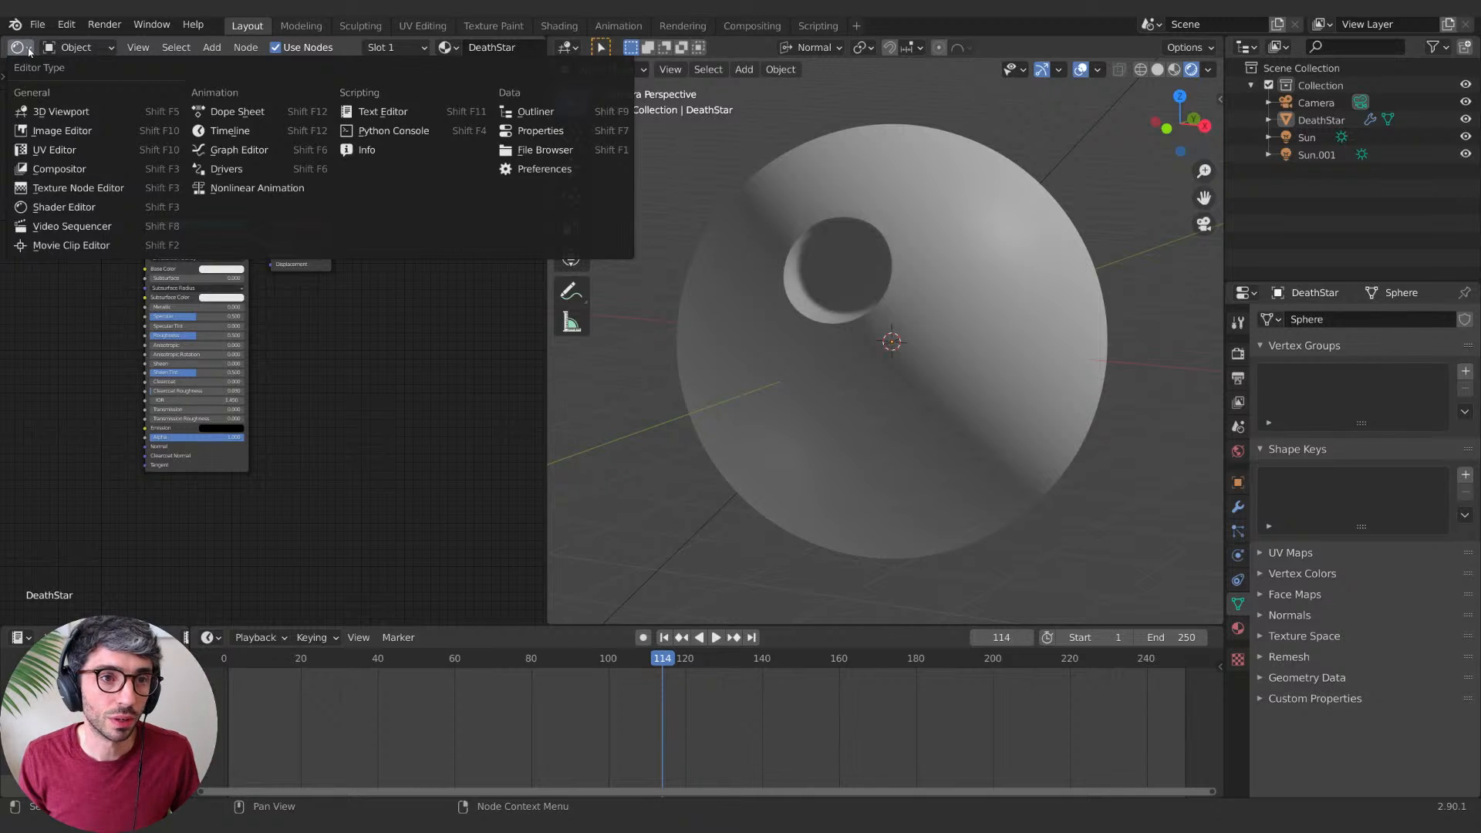
pyautogui.click(77, 47)
pyautogui.click(85, 81)
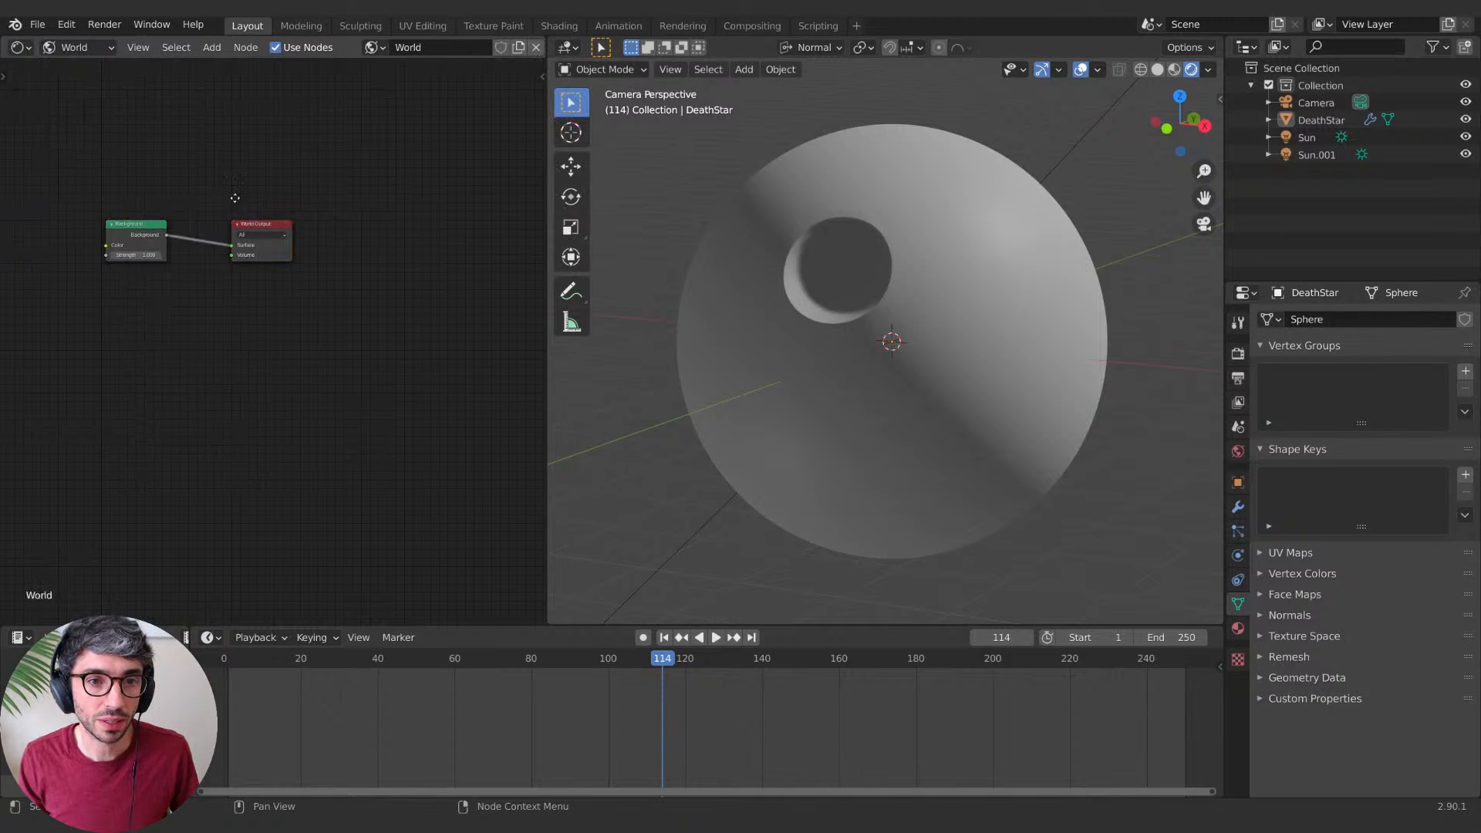
pyautogui.moveTo(235, 198); pyautogui.dragTo(317, 164, button='middle')
# Step: Add a Noise Texture node below the Background node in the World shader
pyautogui.hotkey('shift', 'a')
pyautogui.click(204, 311)
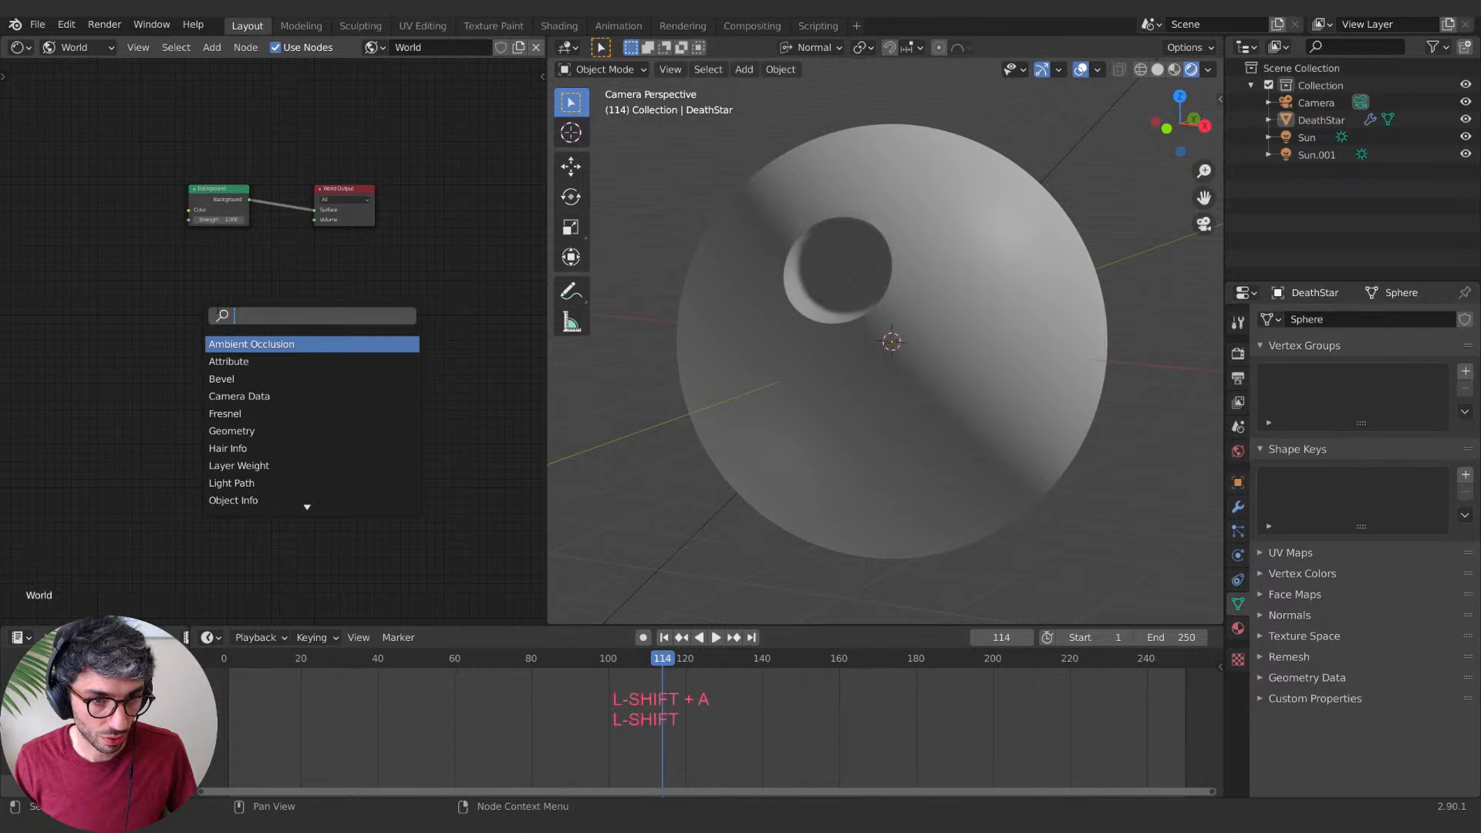
pyautogui.write('noi')
pyautogui.click(235, 344)
pyautogui.click(210, 319)
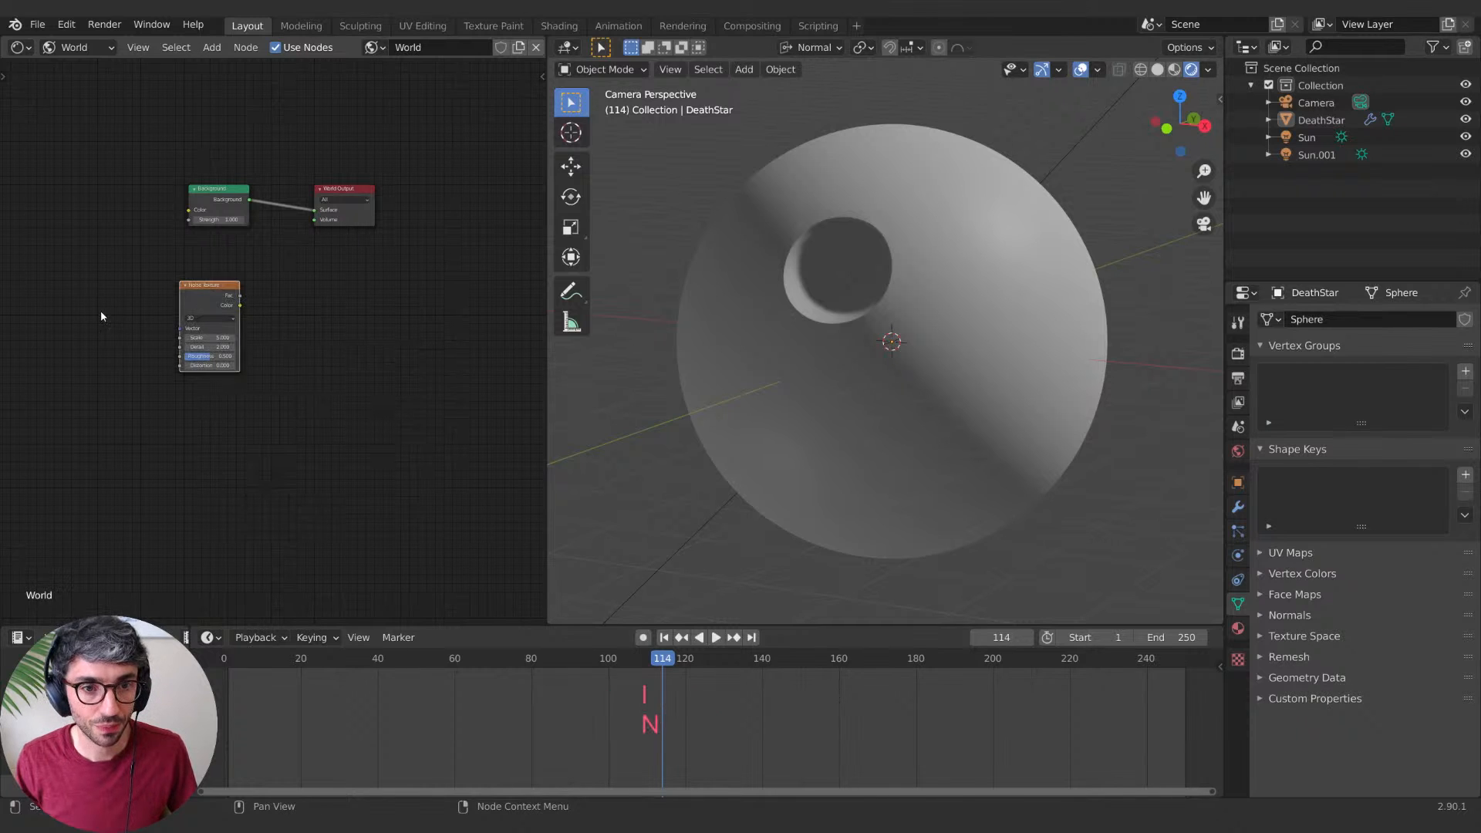
# Step: Add a Texture Coordinate node before the Noise Texture and move the noise node closer to it
pyautogui.hotkey('shift', 'a')
pyautogui.click(103, 309)
pyautogui.write('tex')
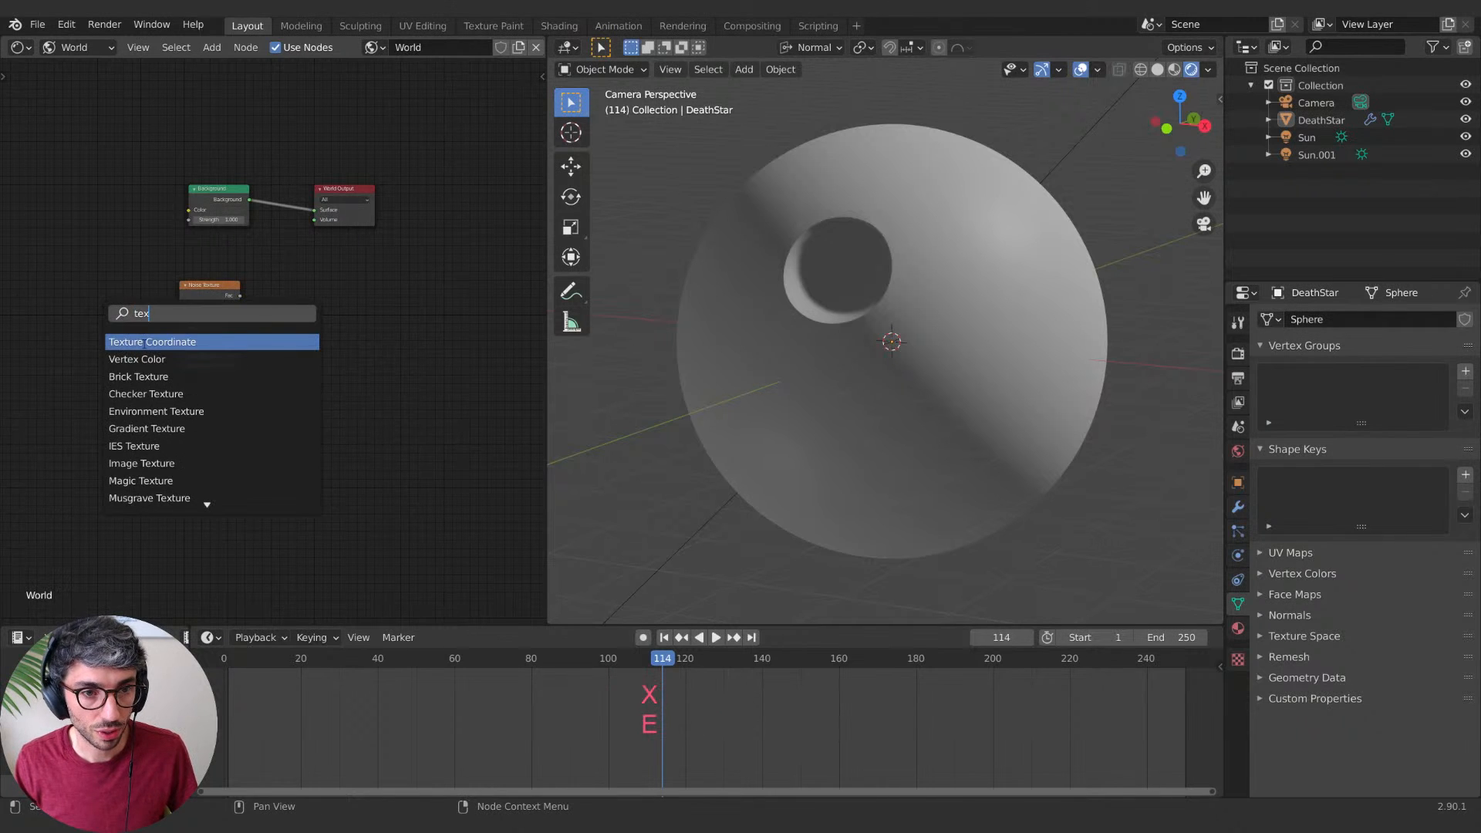
pyautogui.click(144, 342)
pyautogui.click(73, 316)
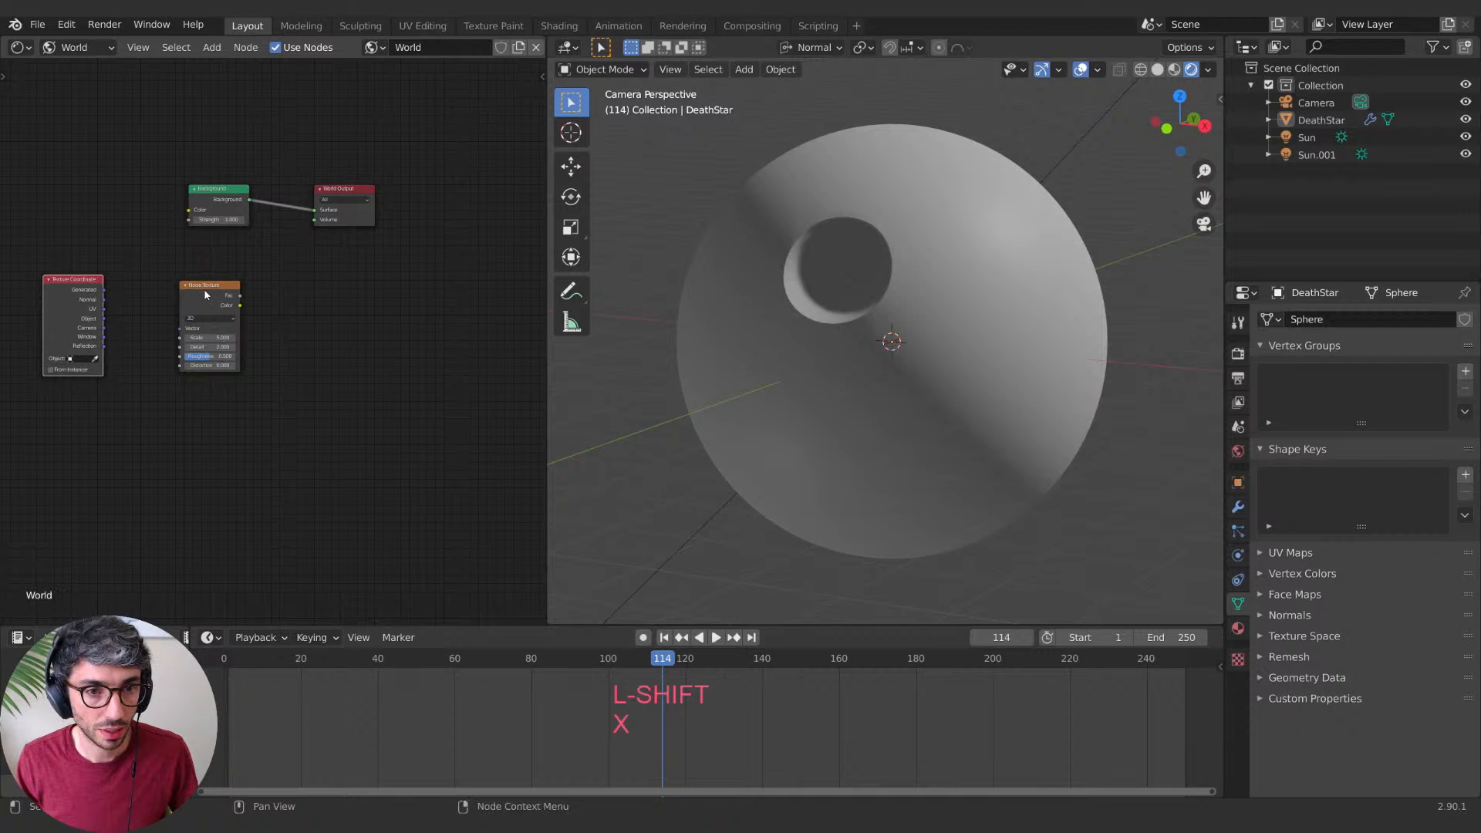
pyautogui.moveTo(205, 286); pyautogui.dragTo(163, 285)
# Step: Add a ColorRamp node after the Noise Texture and connect the noise output to the ramp's Fac input
pyautogui.hotkey('shift', 'a')
pyautogui.click(307, 301)
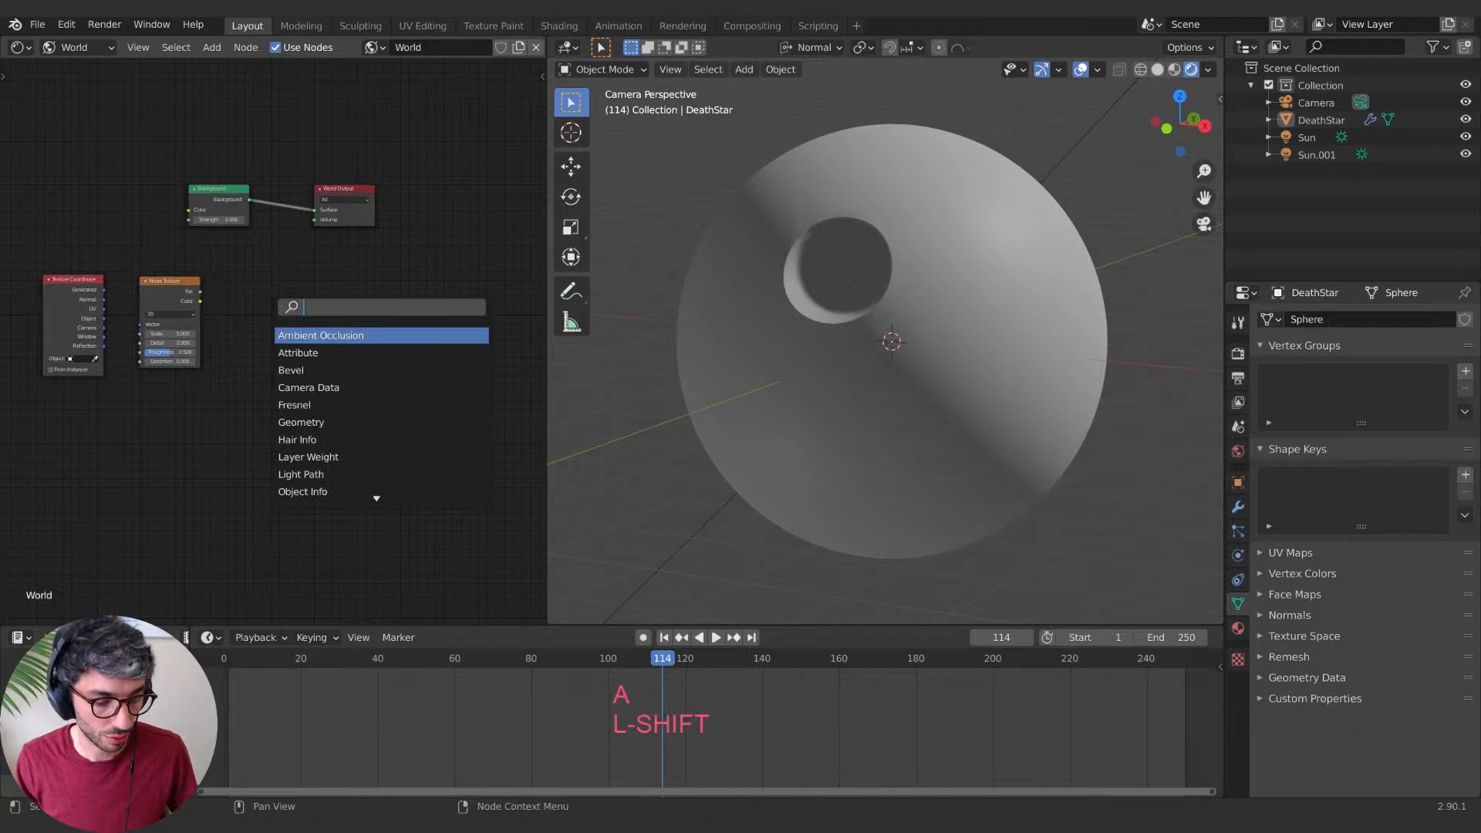
pyautogui.write('colo')
pyautogui.click(288, 353)
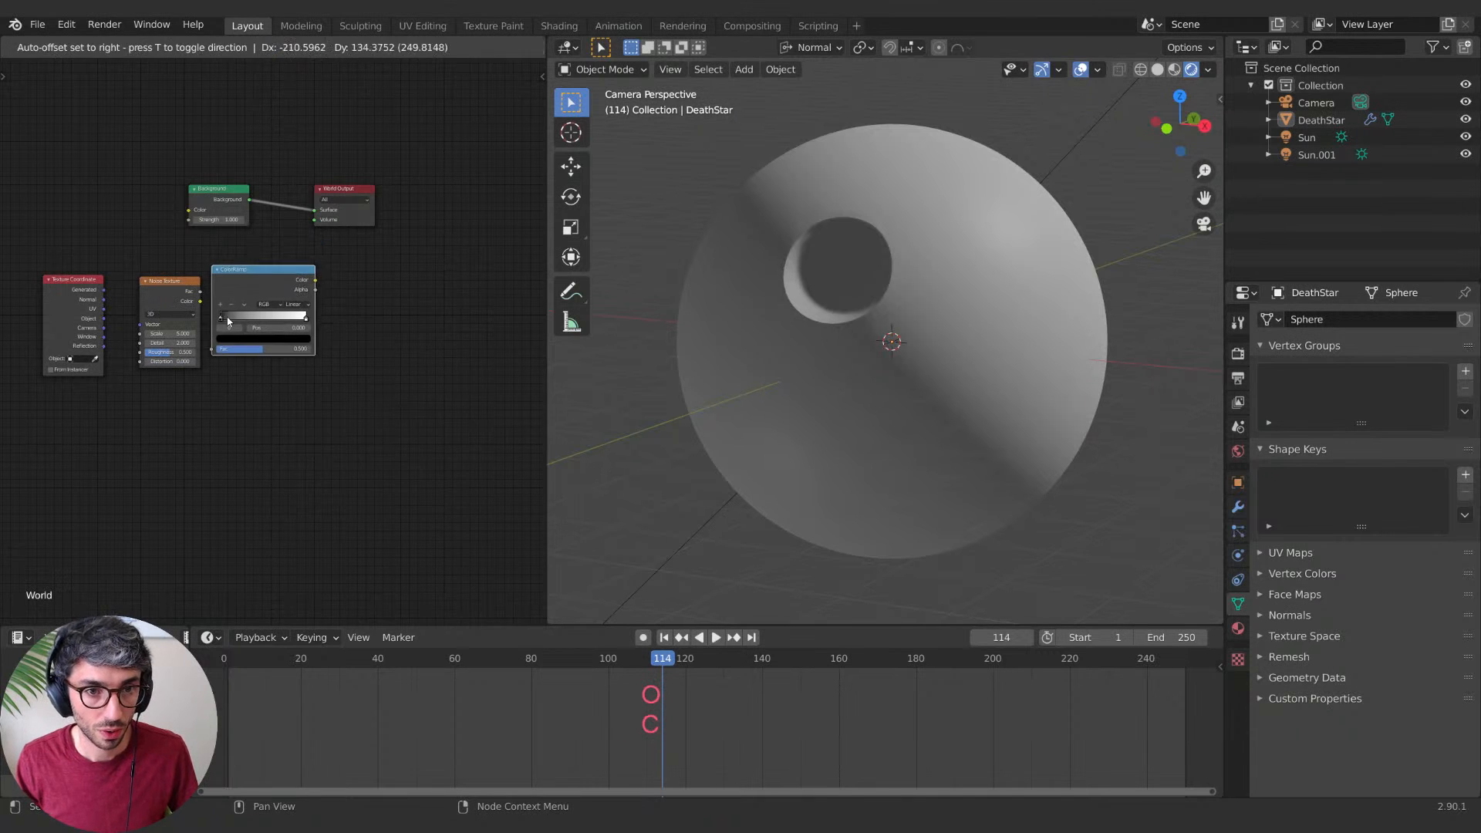
pyautogui.click(227, 315)
pyautogui.moveTo(199, 300); pyautogui.dragTo(215, 350)
# Step: Connect the ColorRamp's Color to the Background's Color and move the Background and World Output nodes beyond the ramp
pyautogui.moveTo(270, 280); pyautogui.dragTo(188, 213)
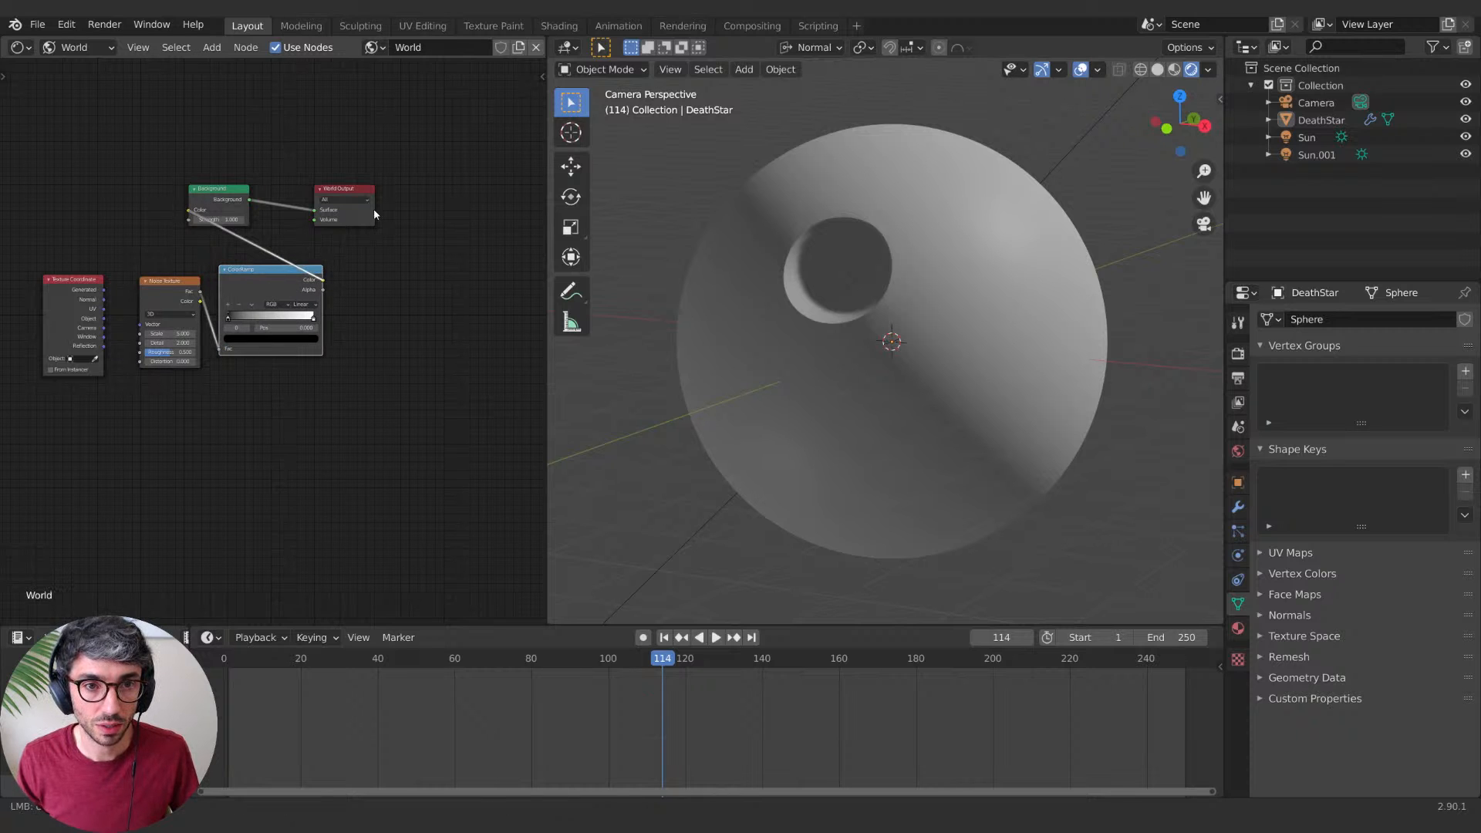
pyautogui.click(350, 192)
pyautogui.keyDown('shift'); pyautogui.click(231, 196); pyautogui.keyUp('shift')
pyautogui.press('g')
pyautogui.click(442, 195)
pyautogui.click(441, 339)
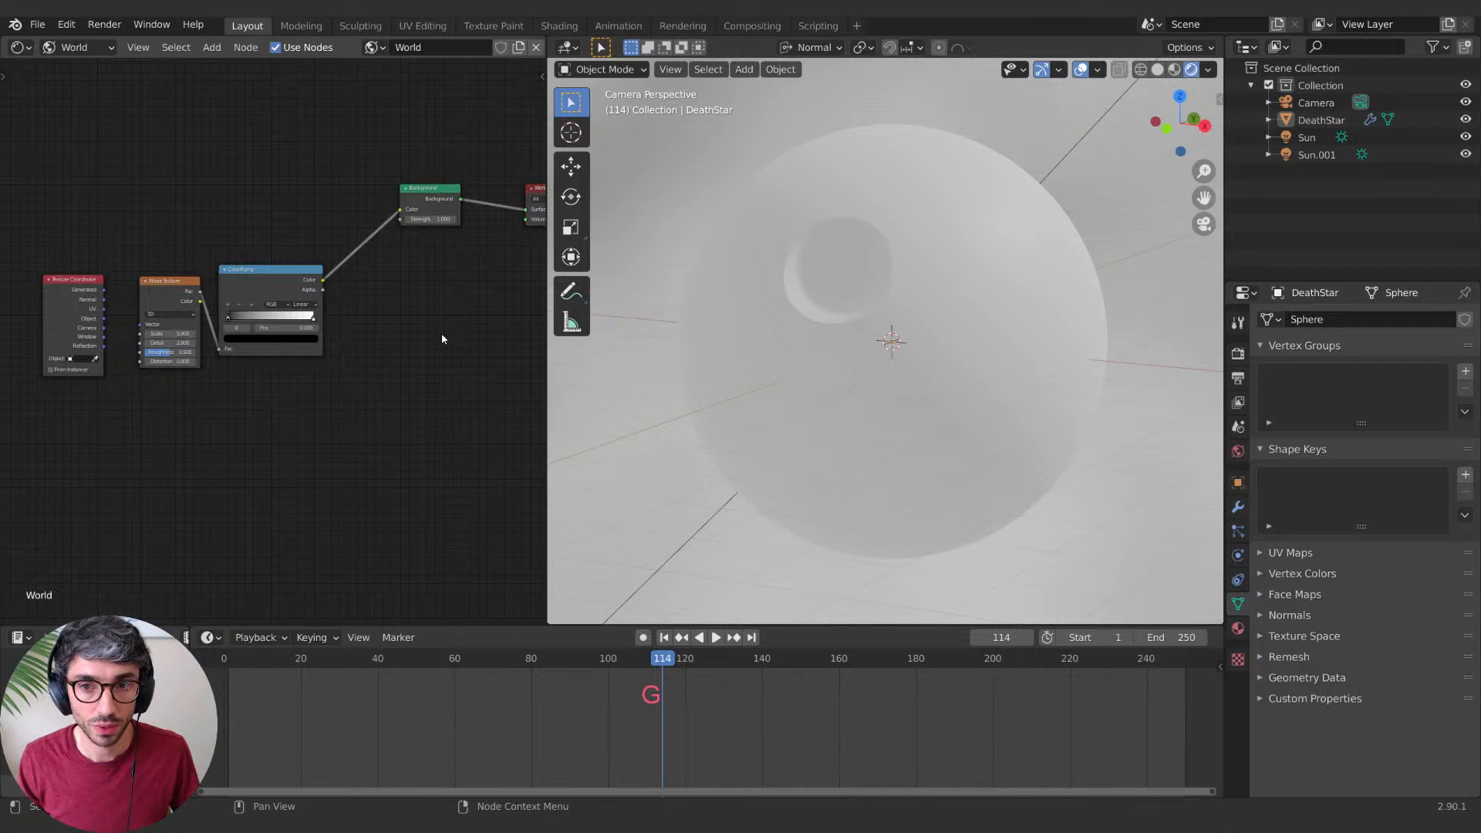
# Step: Set the Noise Texture scale to 800 and move the ColorRamp's black stop to about 0.718 to form sparse stars
pyautogui.moveTo(229, 323); pyautogui.dragTo(277, 321)
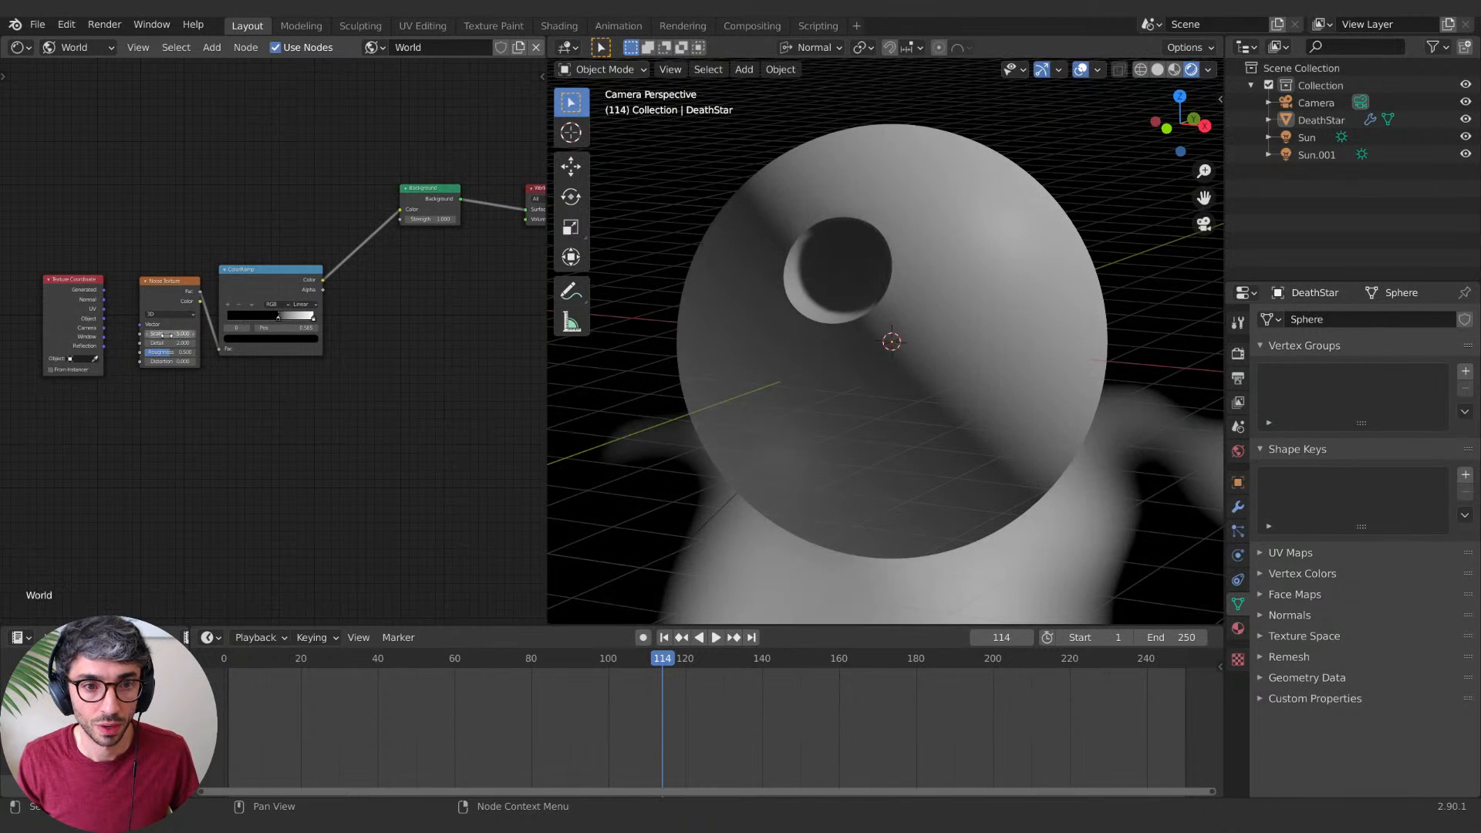
pyautogui.click(167, 334)
pyautogui.press('Return')
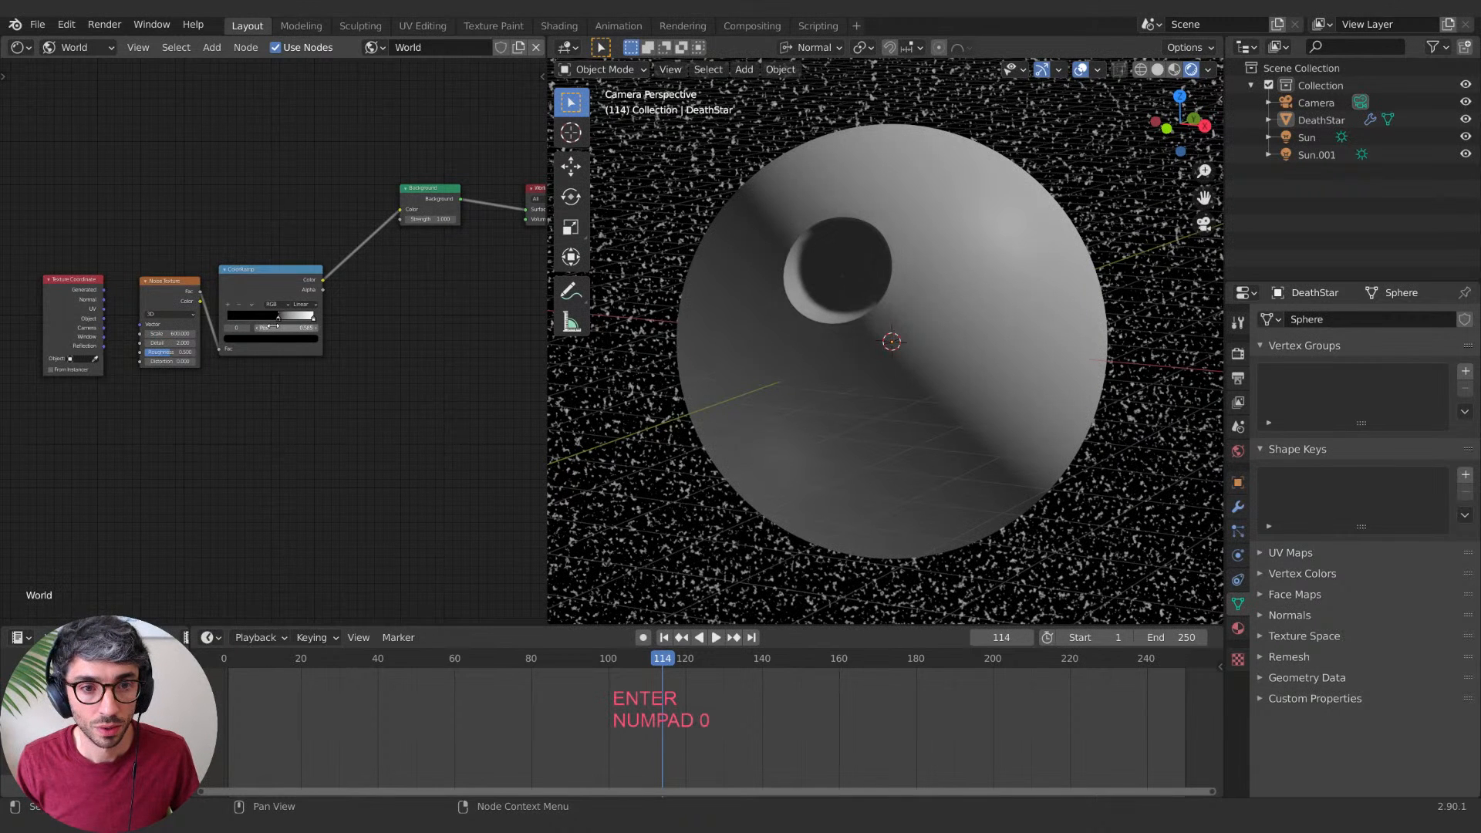
pyautogui.click(304, 319)
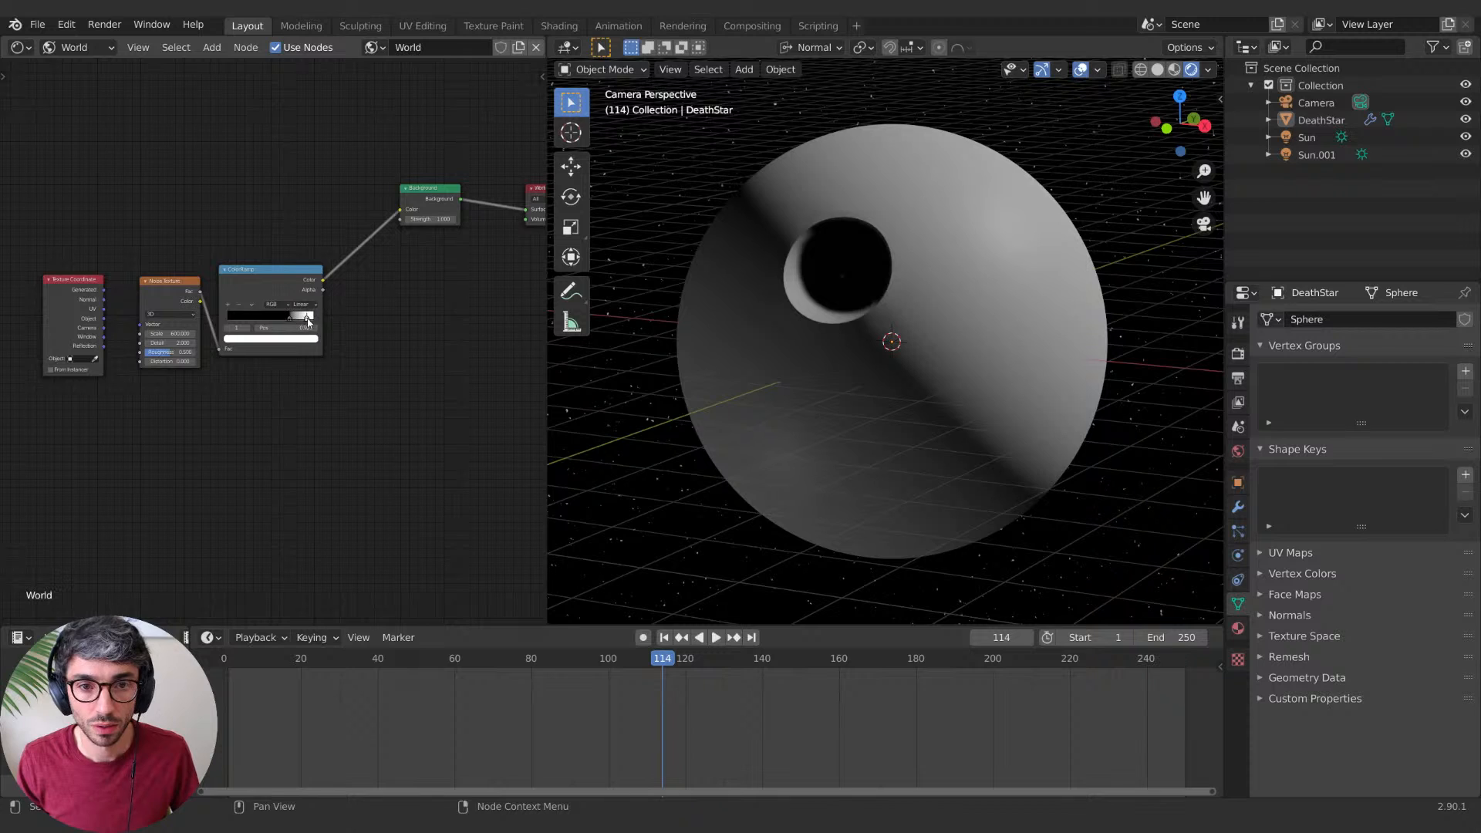
pyautogui.click(290, 319)
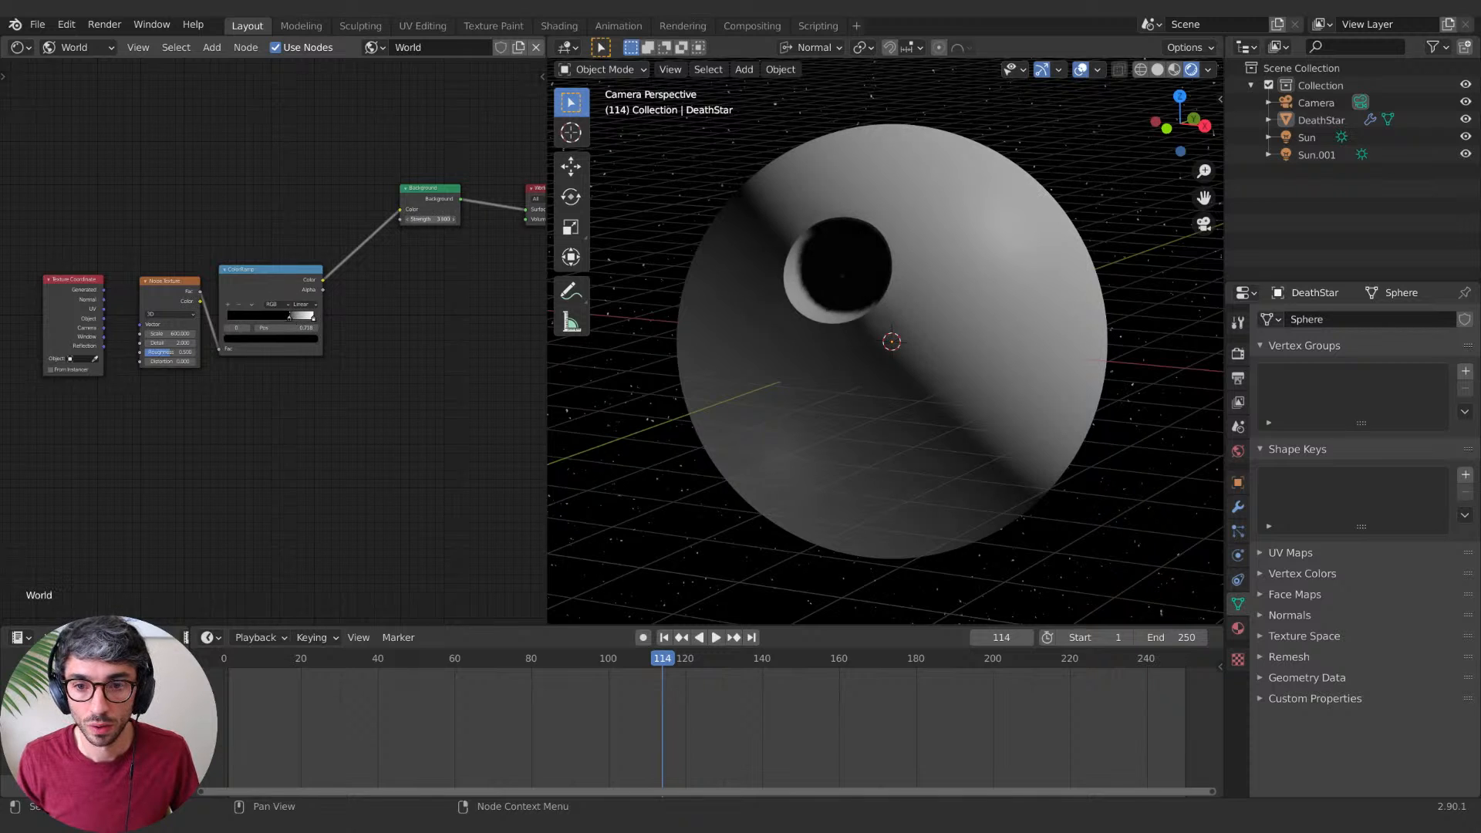
# Step: Raise the Background node's strength to brighten the stars
pyautogui.click(429, 219)
pyautogui.write('3.50')
pyautogui.press('Return')
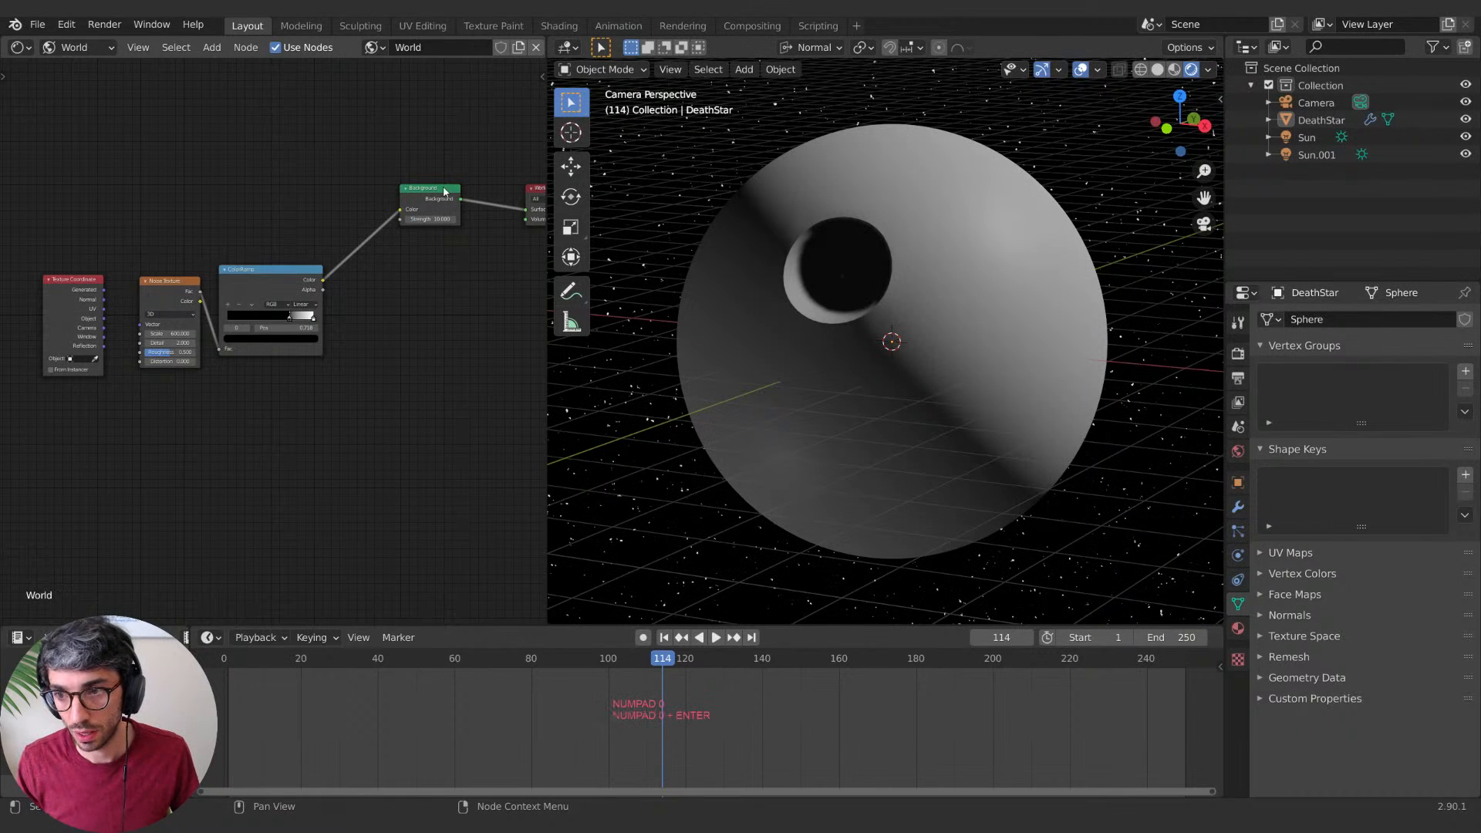
# Step: Set the world Noise Texture's scale to 1000 for finer stars and hide the 3D view's overlays and gizmos
pyautogui.click(166, 333)
pyautogui.write('1000')
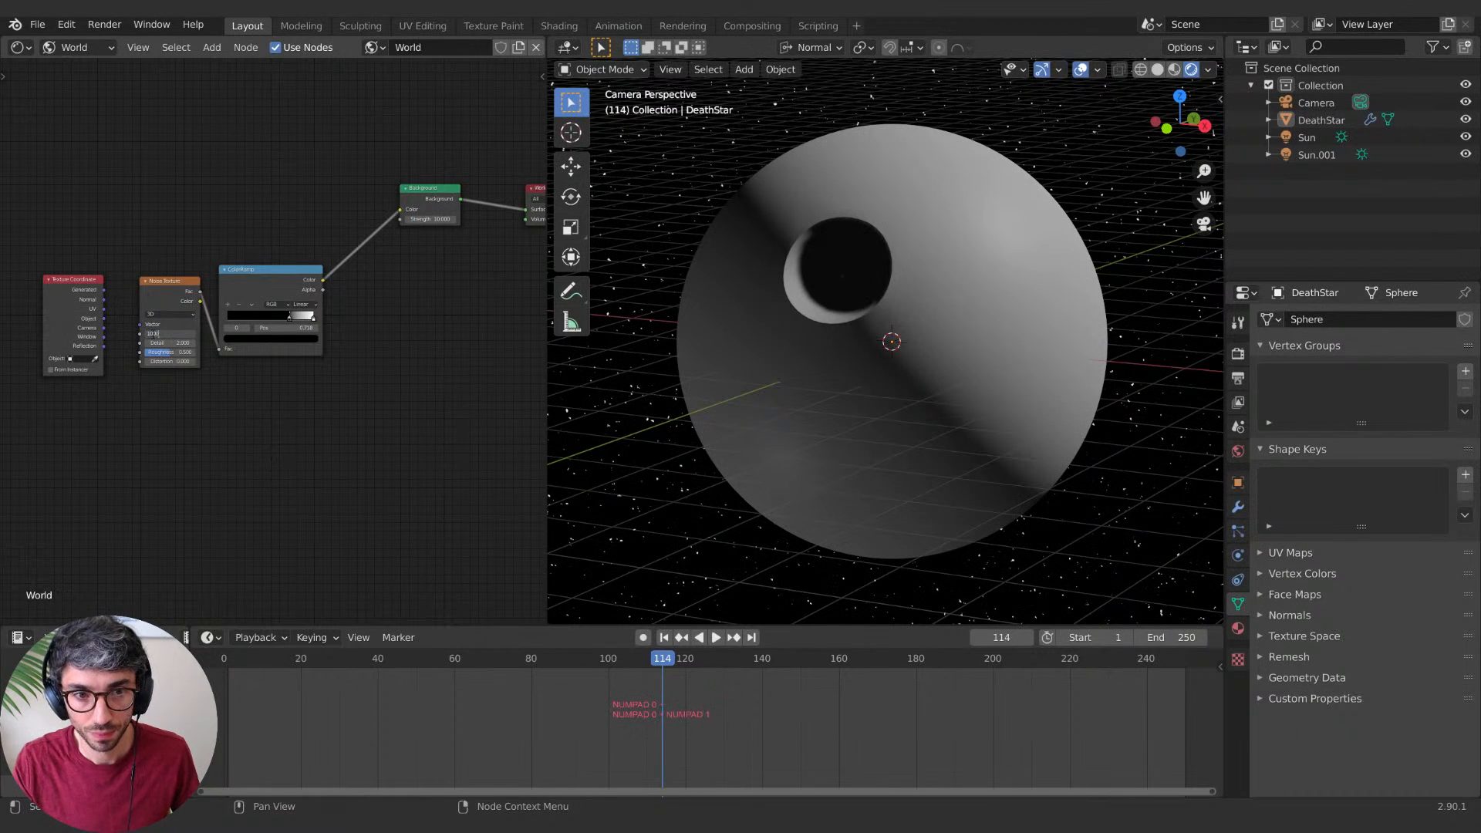
pyautogui.press('Return')
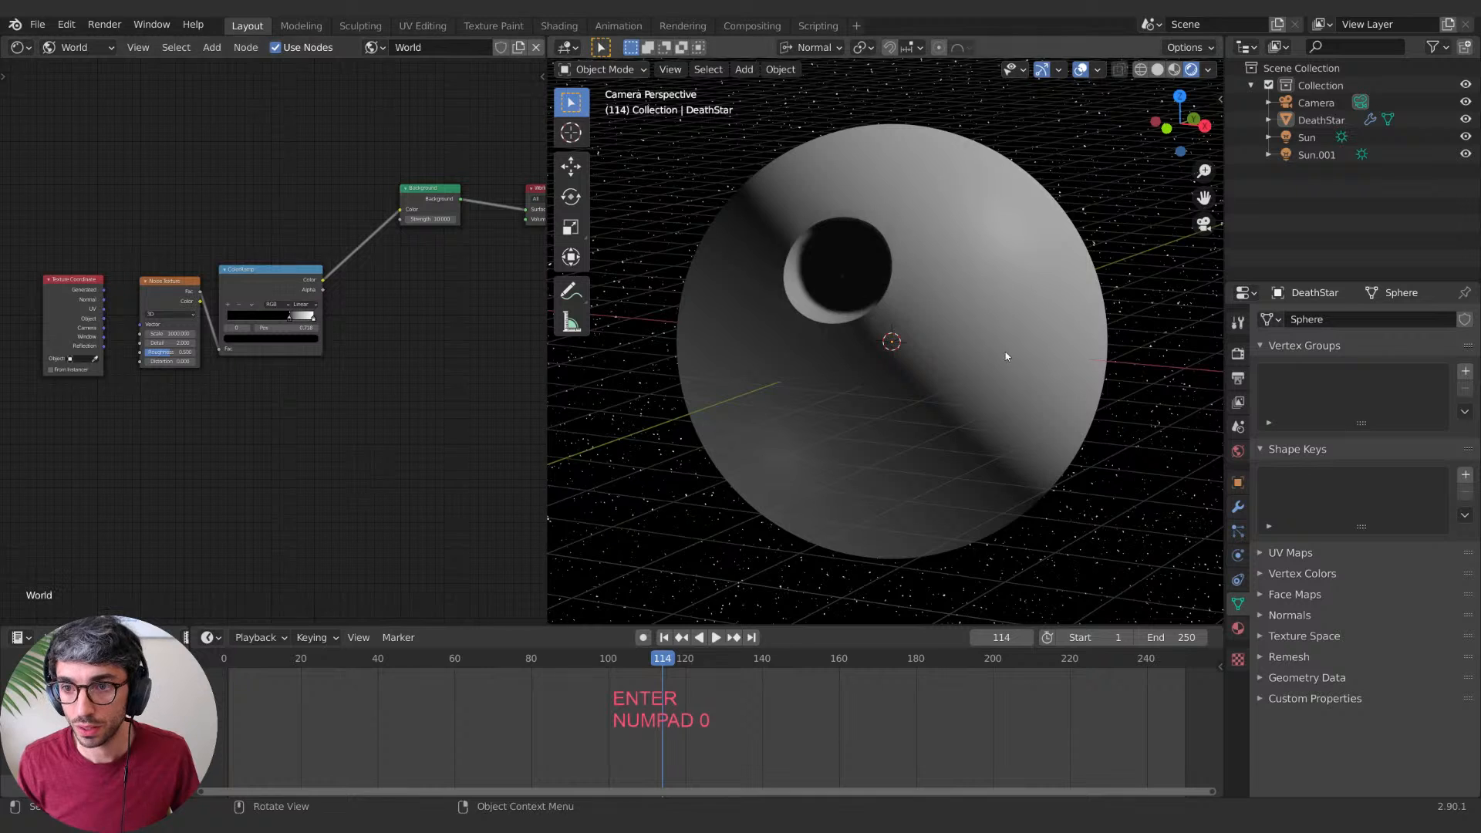
pyautogui.scroll(-4, 974, 388)
pyautogui.scroll(5, 974, 388)
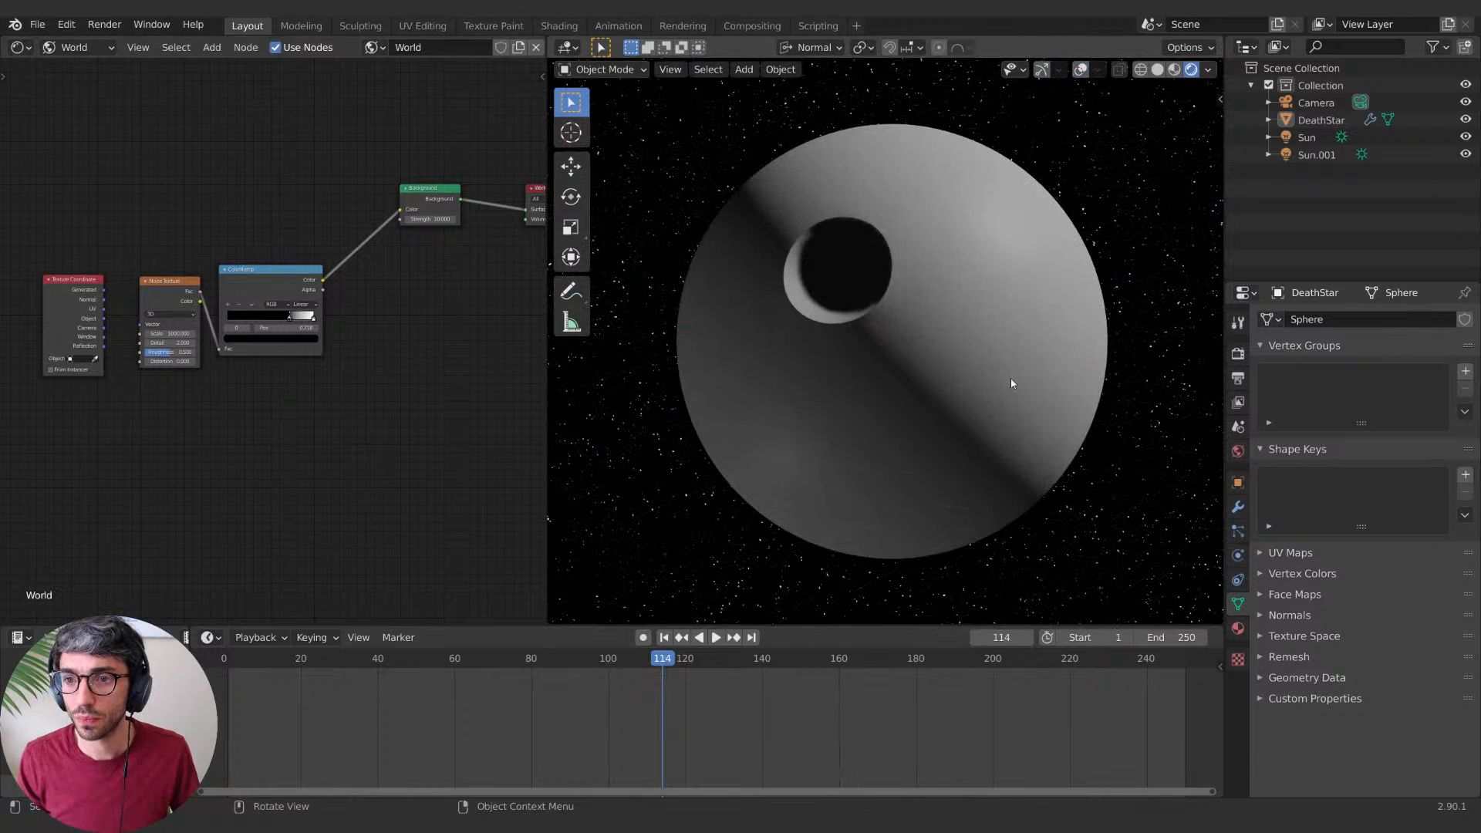
# Step: Select the DeathStar sphere and switch the shader editor from World to Object to show its material nodes
pyautogui.click(1005, 386)
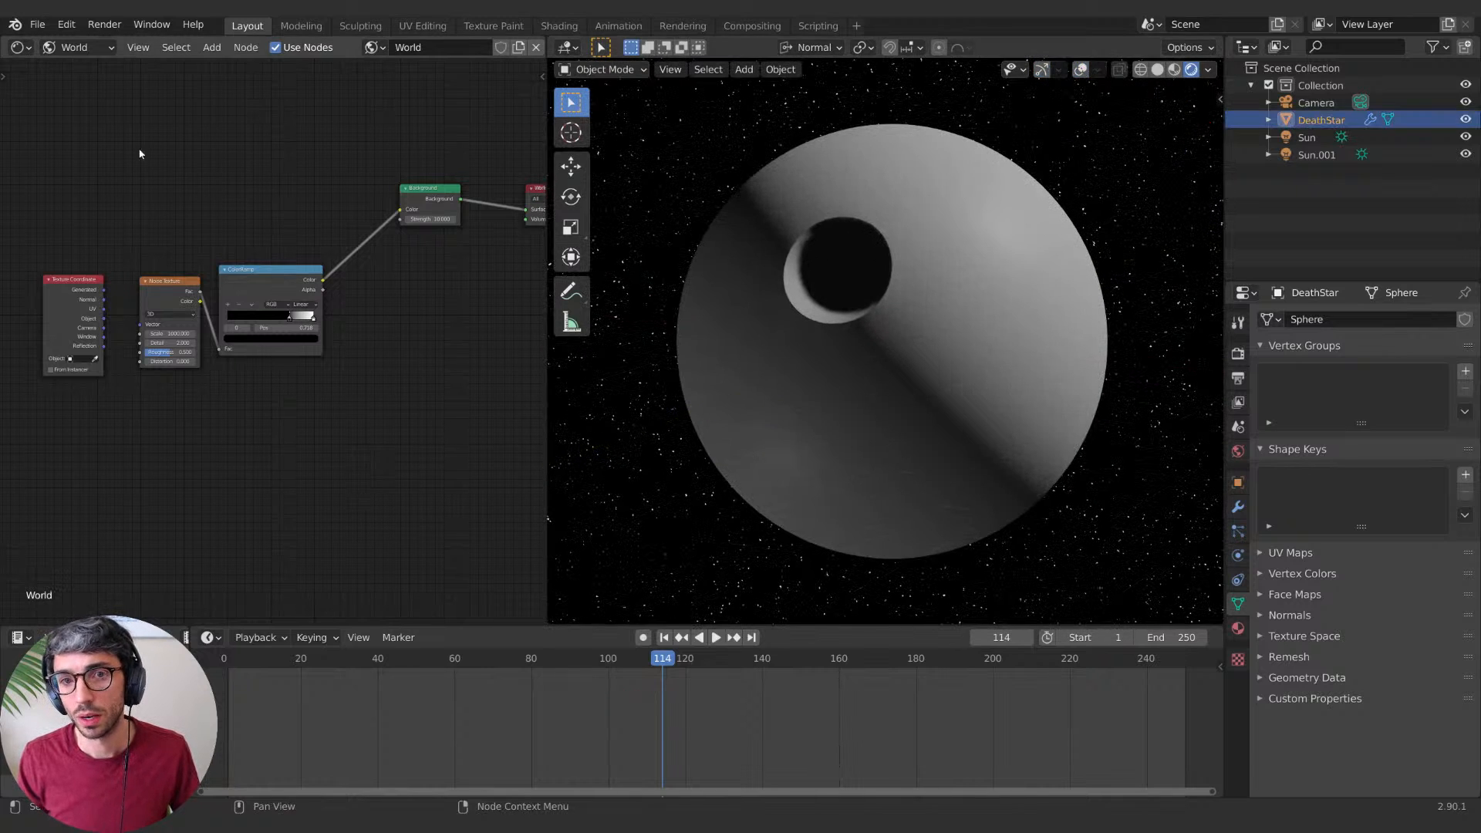
pyautogui.click(75, 47)
pyautogui.click(78, 68)
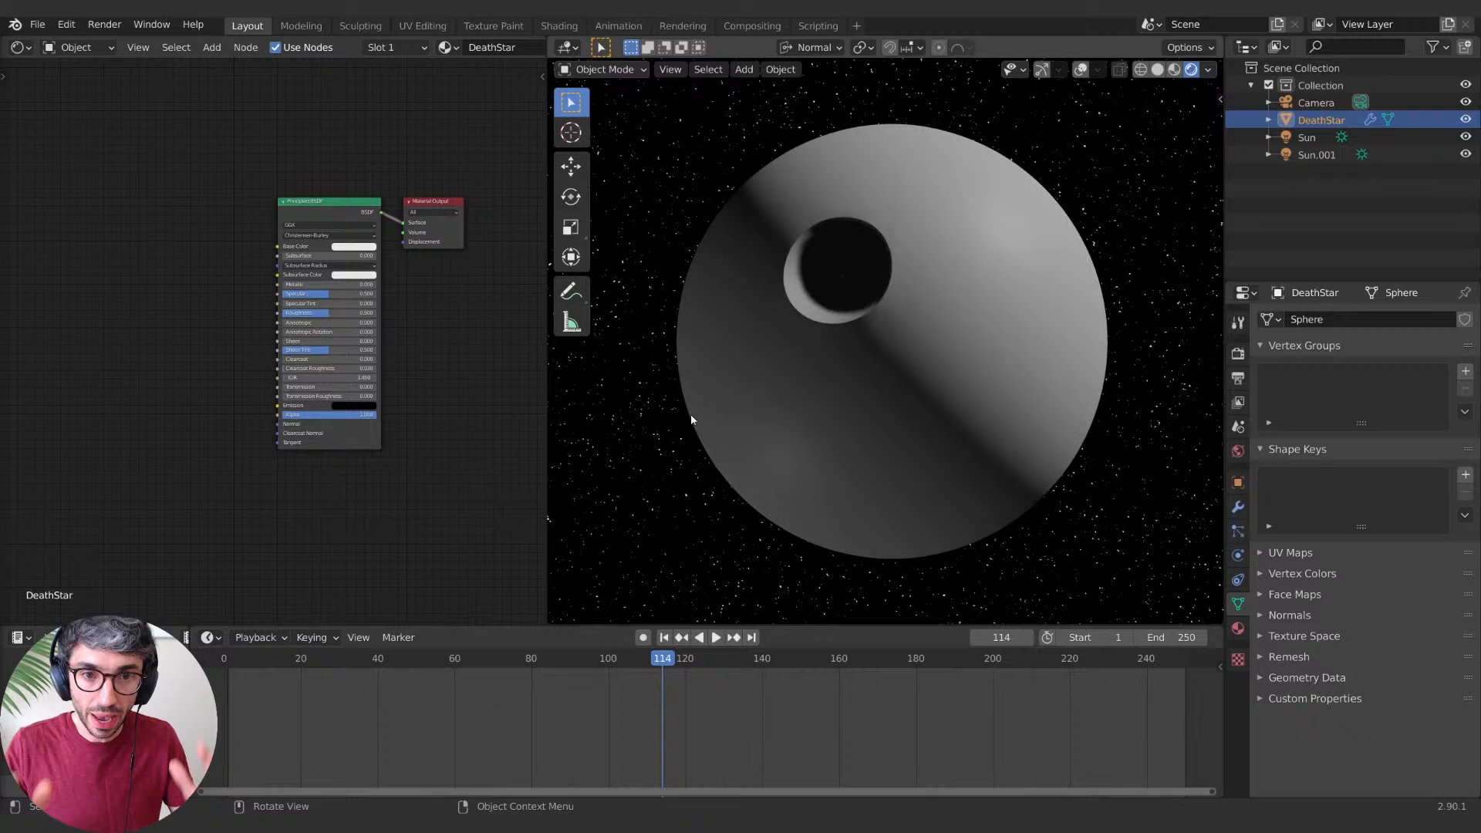
# Step: Add a Texture Coordinate node to the DeathStar material, well ahead of the Principled BSDF
pyautogui.hotkey('shift', 'a')
pyautogui.click(304, 338)
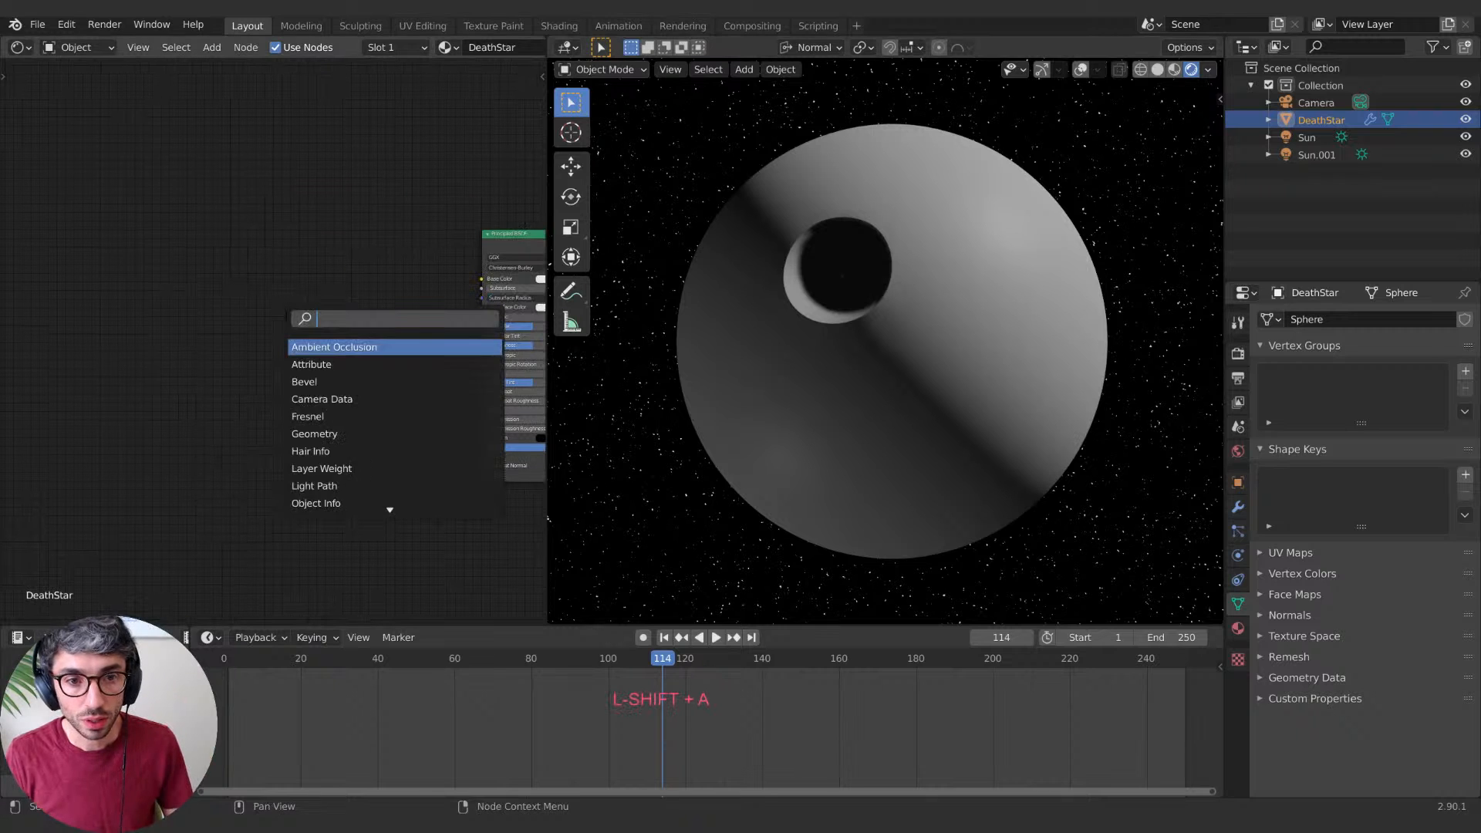
pyautogui.write('tex')
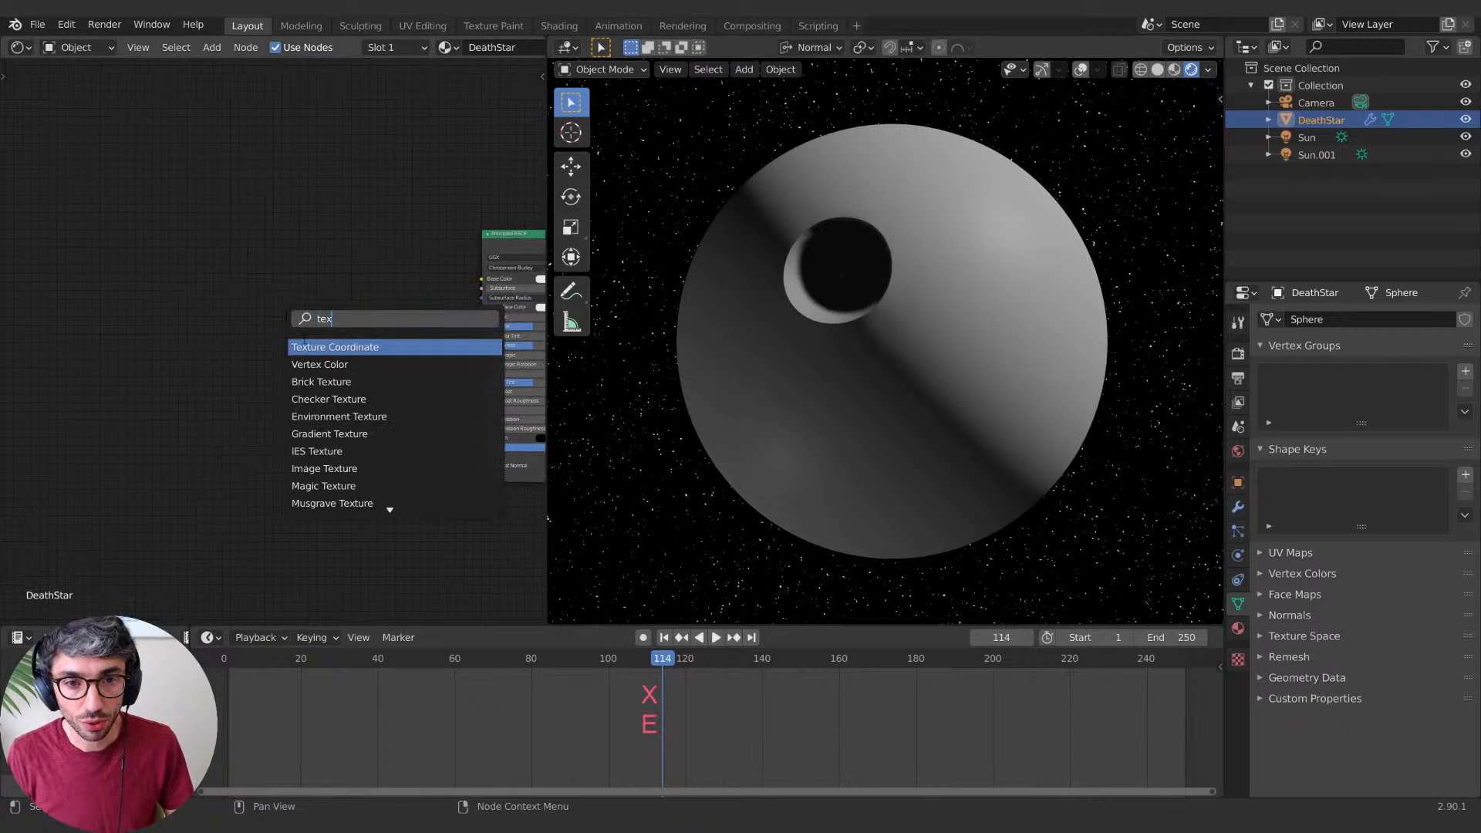
pyautogui.press('Return')
pyautogui.click(227, 328)
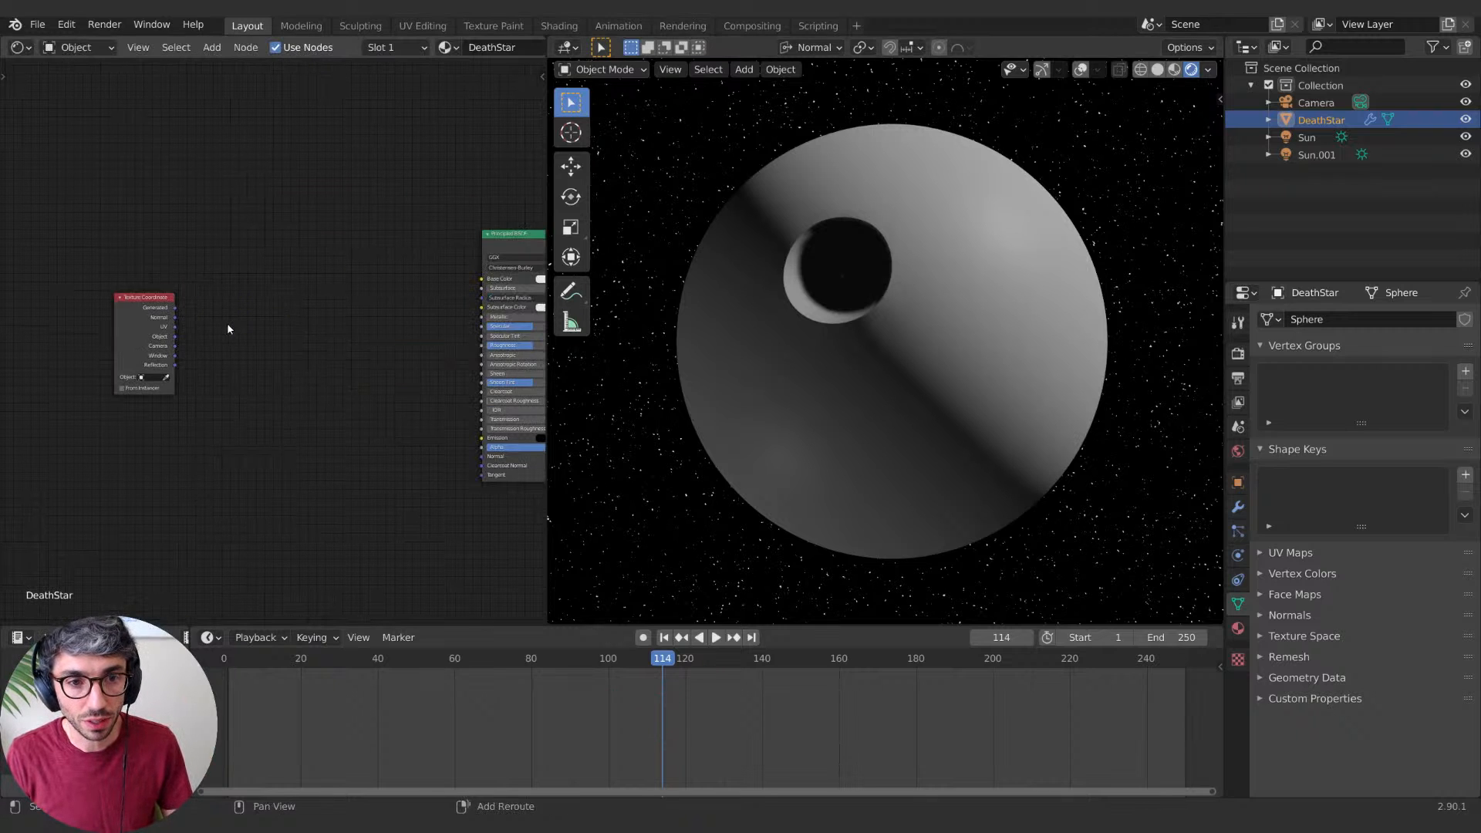
# Step: Add a Voronoi Texture node between the Texture Coordinate node and the Principled BSDF
pyautogui.hotkey('shift', 'a')
pyautogui.write('vo')
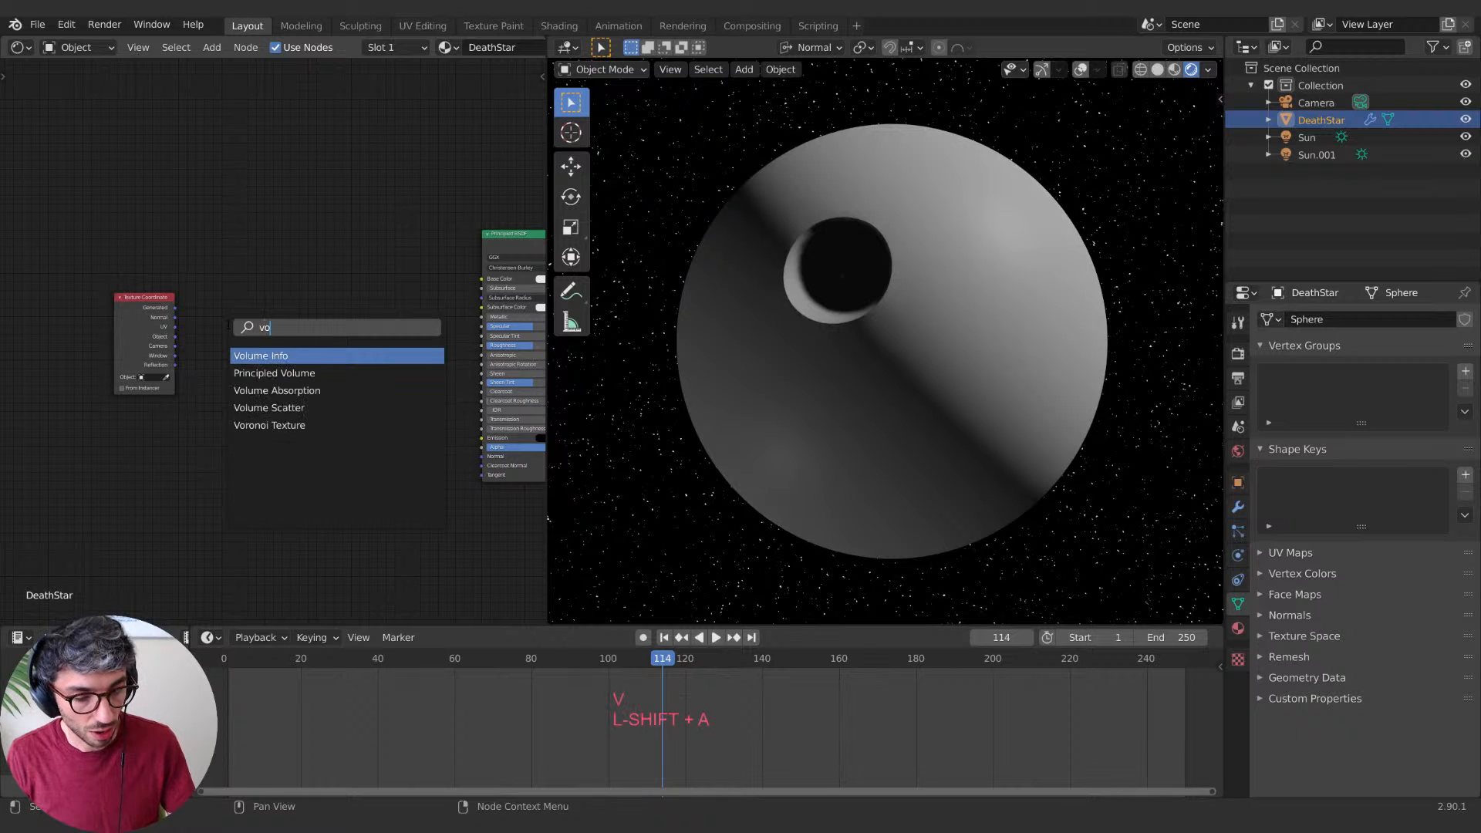
# Step: Add a Voronoi Texture node beside the Texture Coordinate node and set its distance metric to Manhattan
pyautogui.click(270, 425)
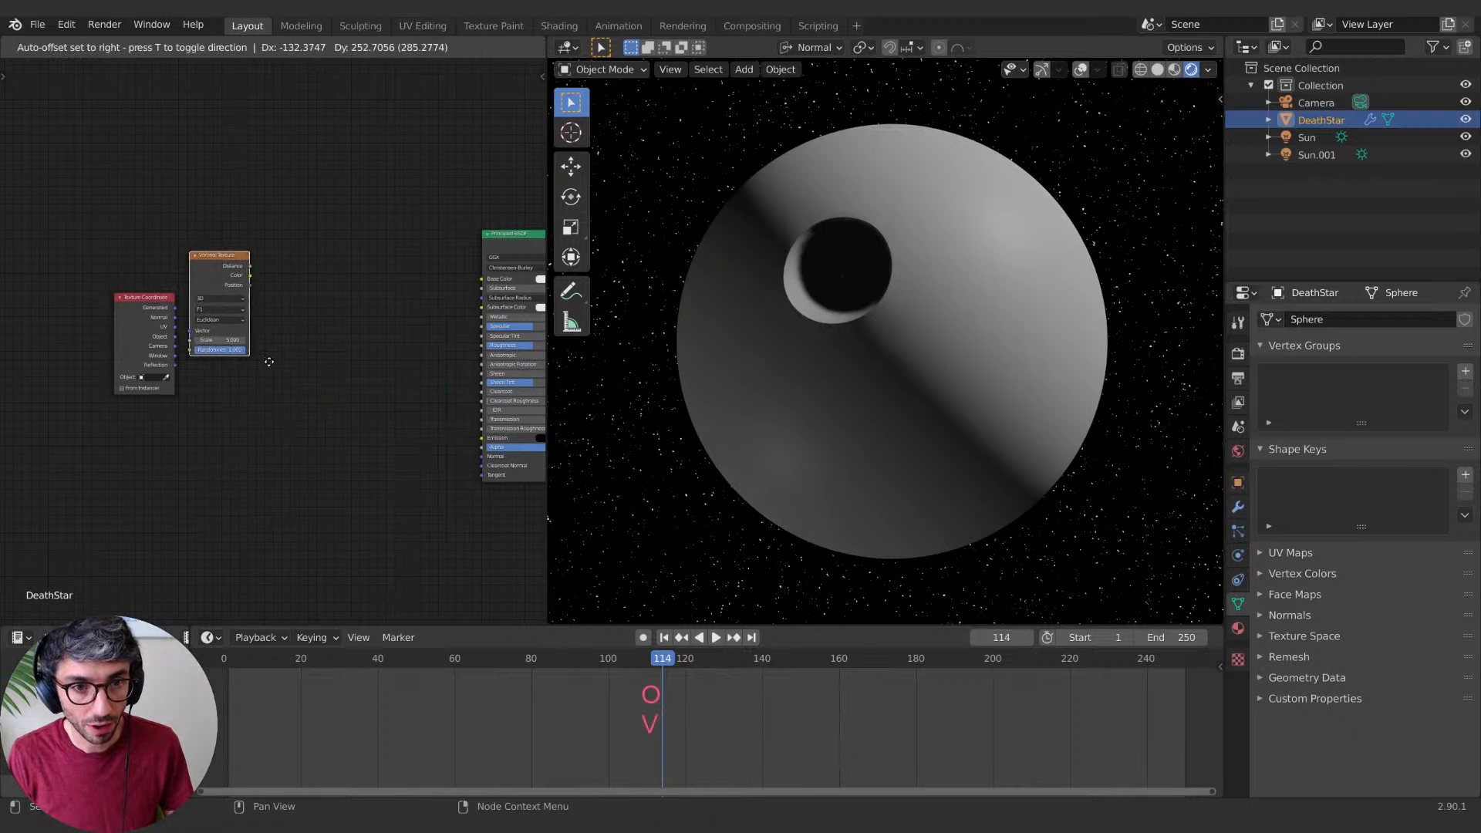
pyautogui.click(280, 376)
pyautogui.moveTo(147, 309); pyautogui.dragTo(129, 291)
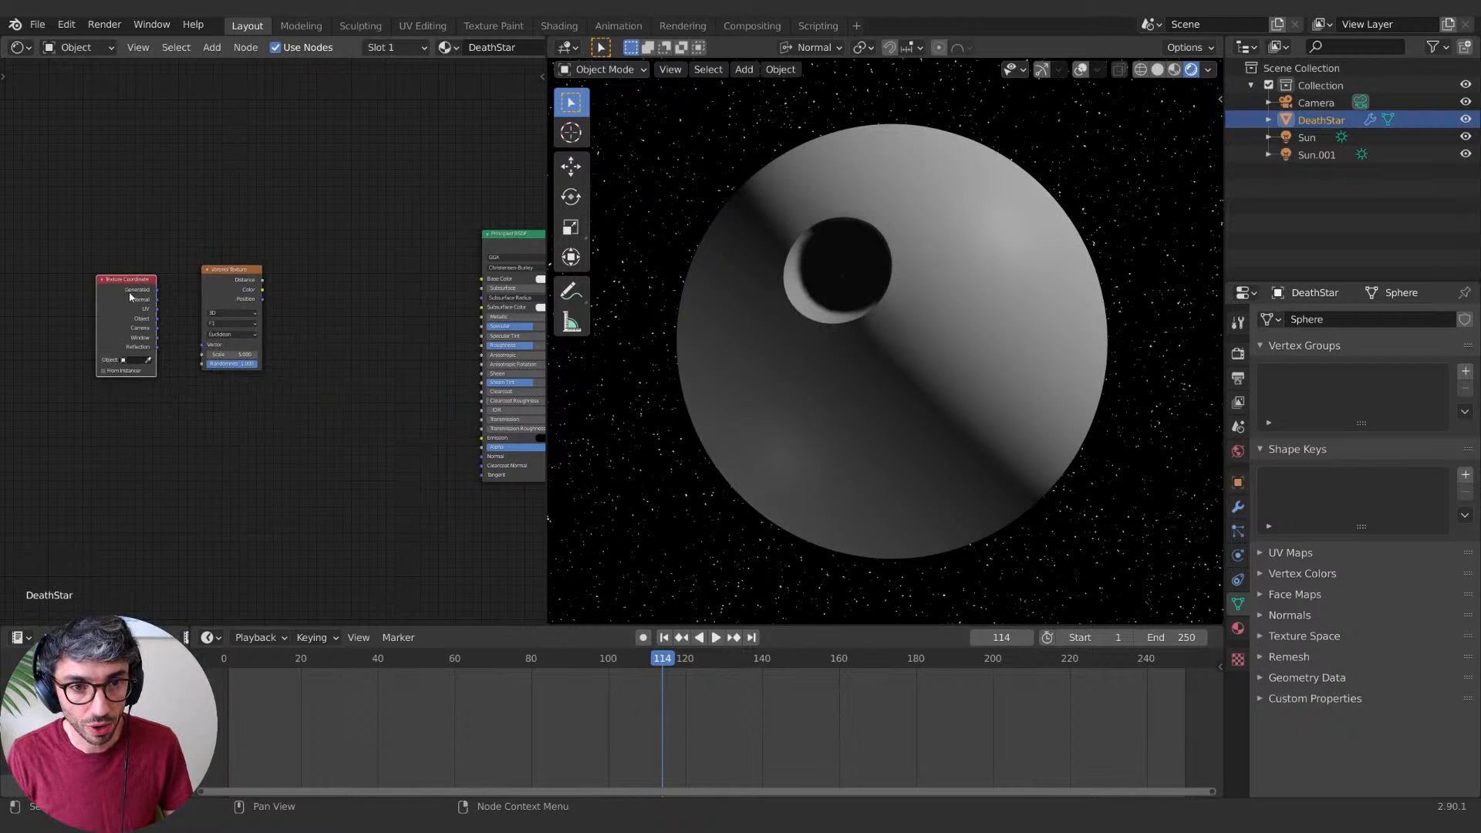
pyautogui.click(246, 335)
pyautogui.click(245, 351)
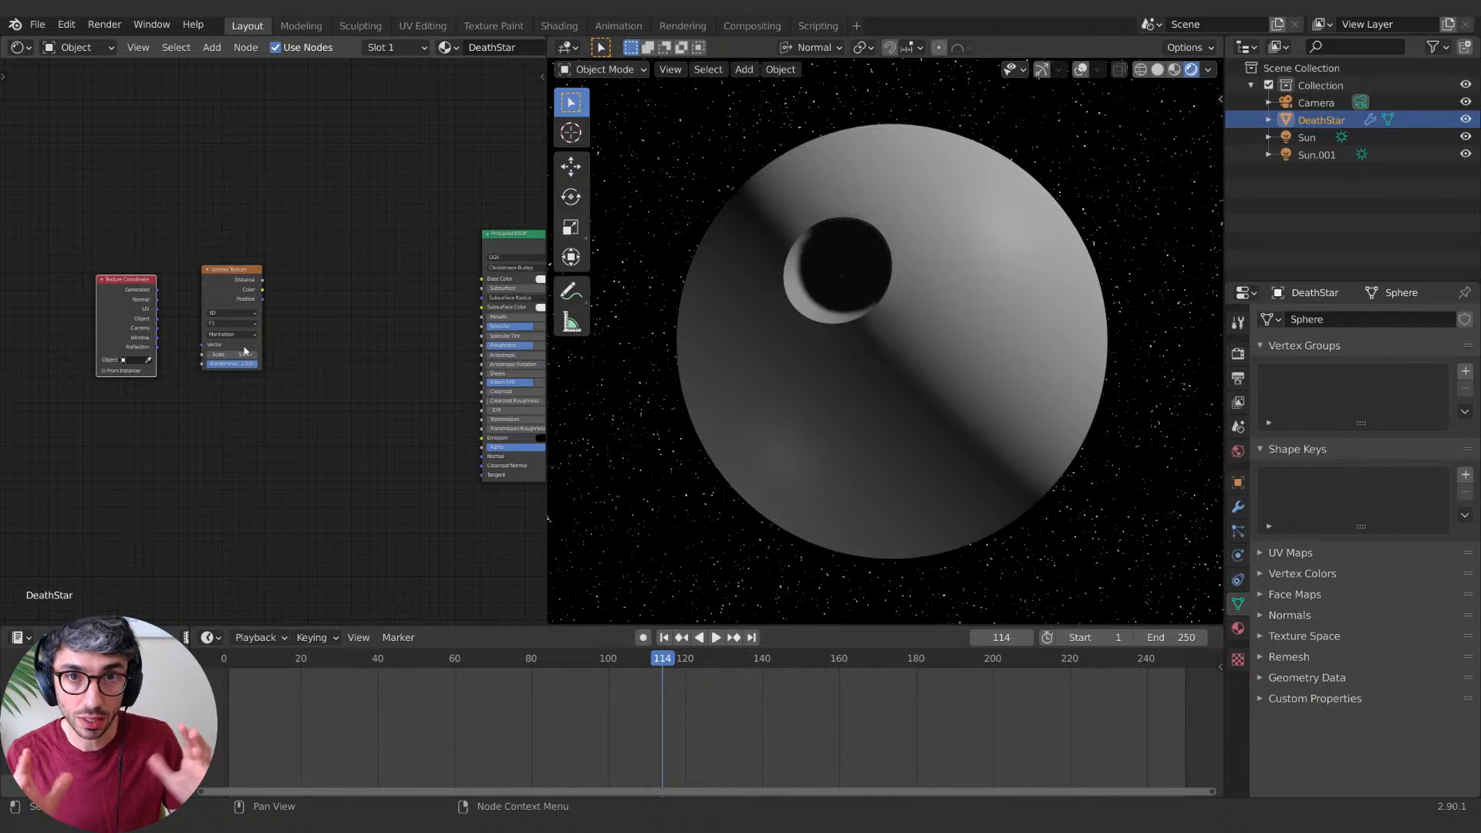
# Step: Add a Mapping node and link it between the Texture Coordinate's UV output and the Voronoi Texture's Vector input
pyautogui.moveTo(143, 311); pyautogui.dragTo(126, 315)
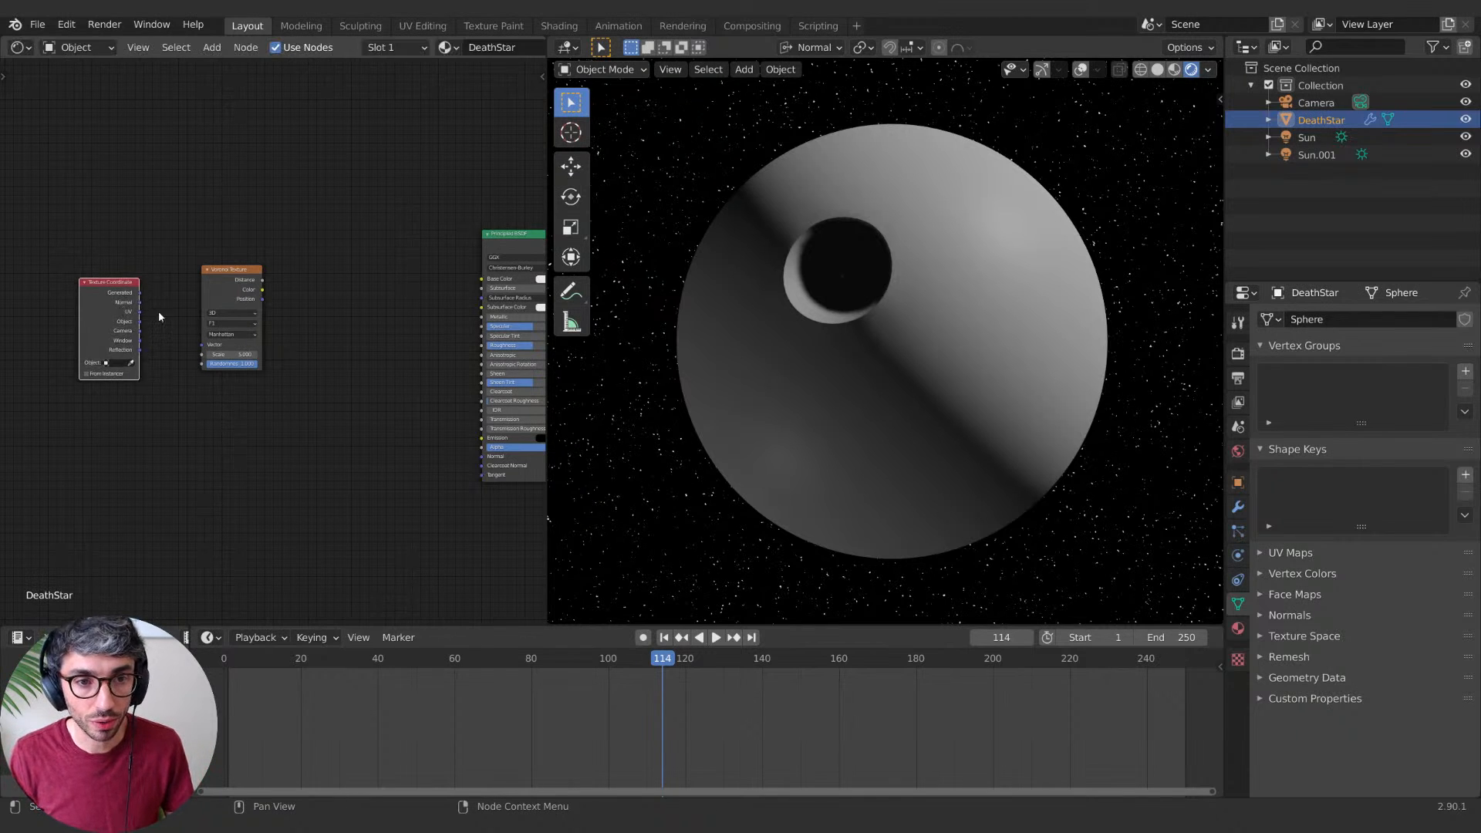
pyautogui.hotkey('shift', 'a')
pyautogui.write('mapp')
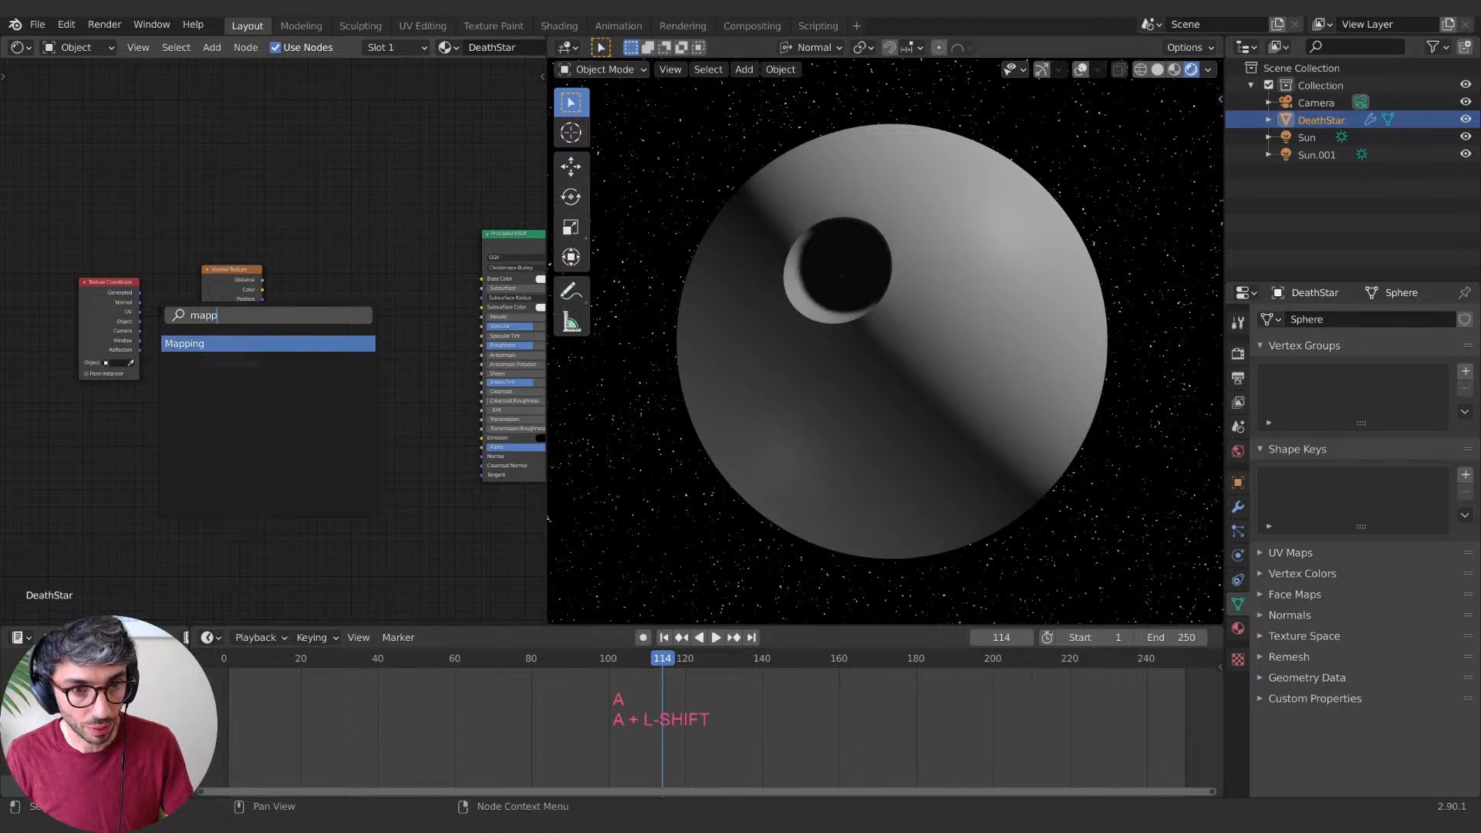
pyautogui.press('Return')
pyautogui.click(155, 309)
pyautogui.click(108, 311)
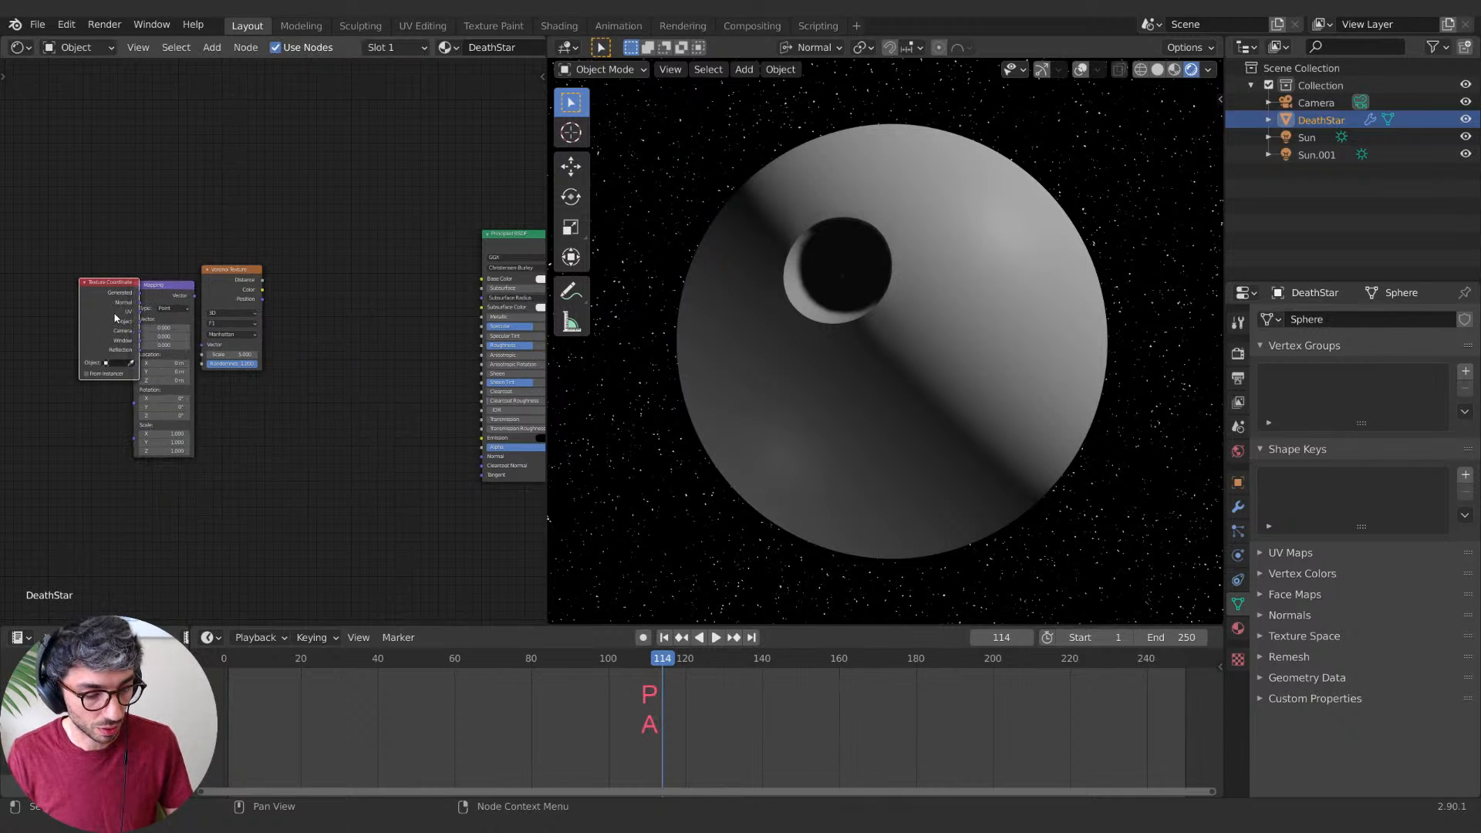
pyautogui.moveTo(115, 317)
pyautogui.mouseDown()
pyautogui.moveTo(70, 326)
pyautogui.moveTo(134, 331)
pyautogui.moveTo(123, 289)
pyautogui.mouseUp()
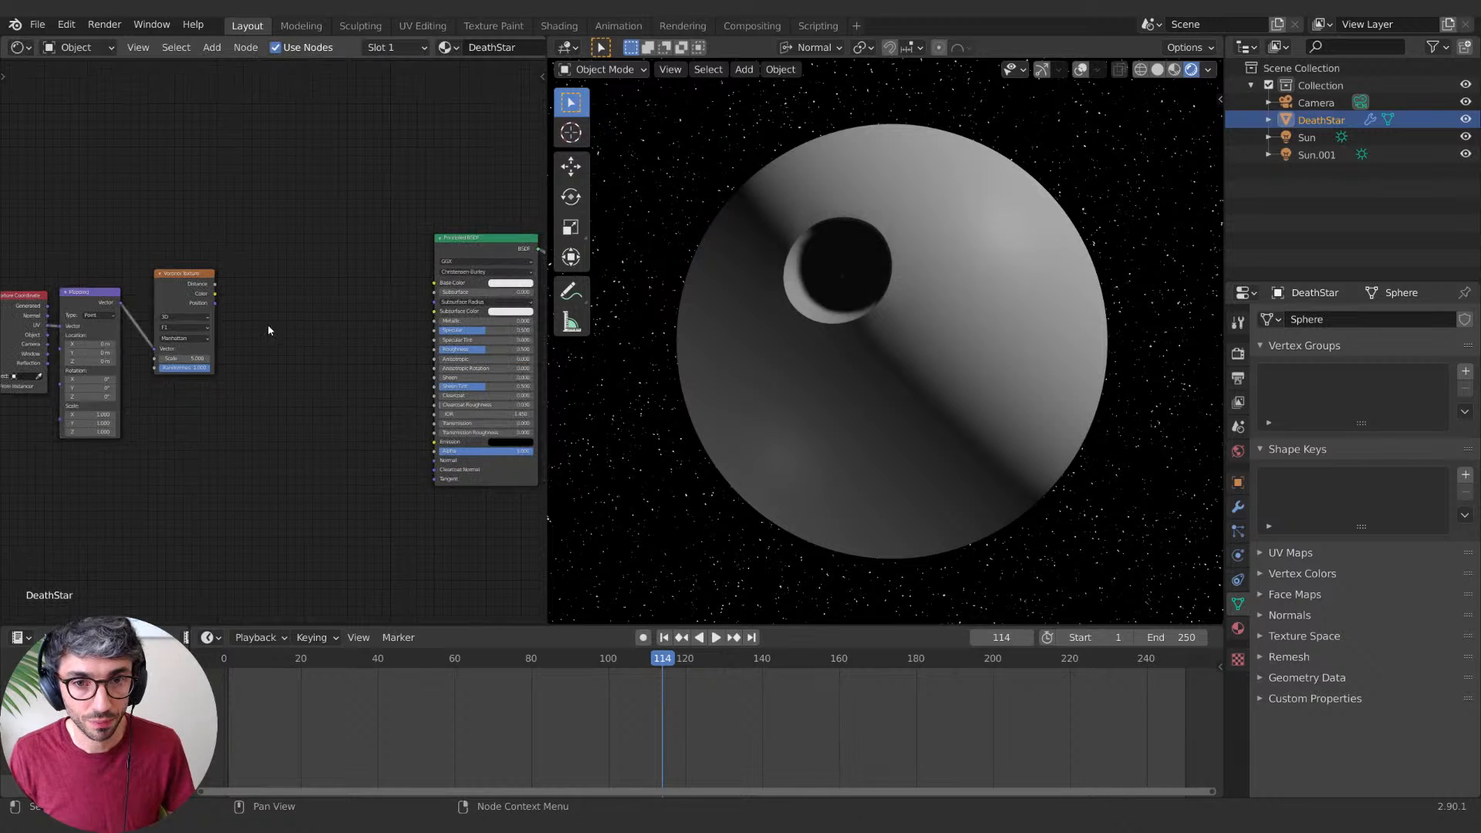
# Step: Add a ColorRamp node after the Voronoi Texture and connect the Voronoi Distance output to its Fac input
pyautogui.hotkey('shift', 'a')
pyautogui.write('c')
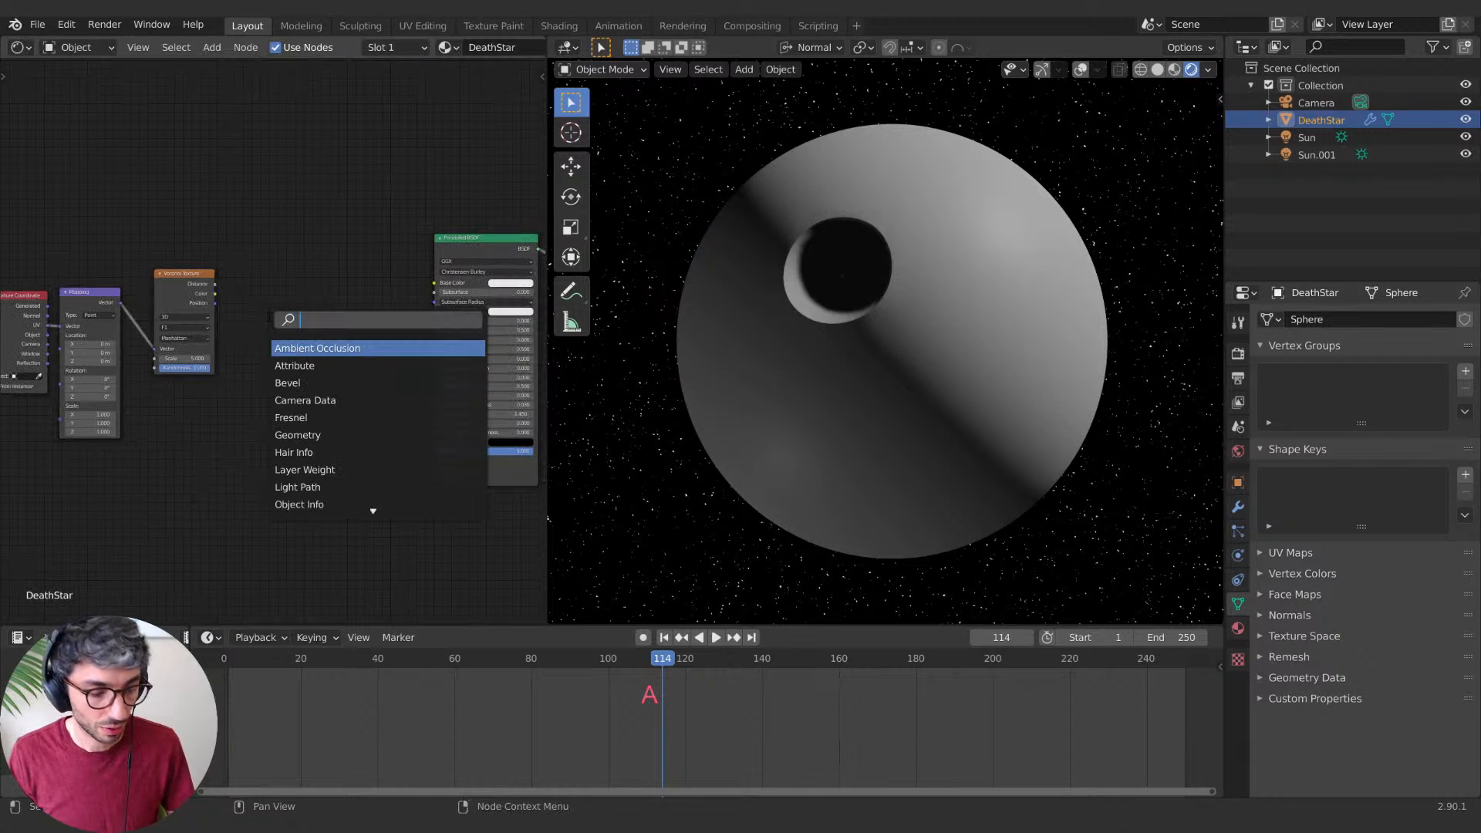
pyautogui.write('ol')
pyautogui.press('Down')
pyautogui.press('Return')
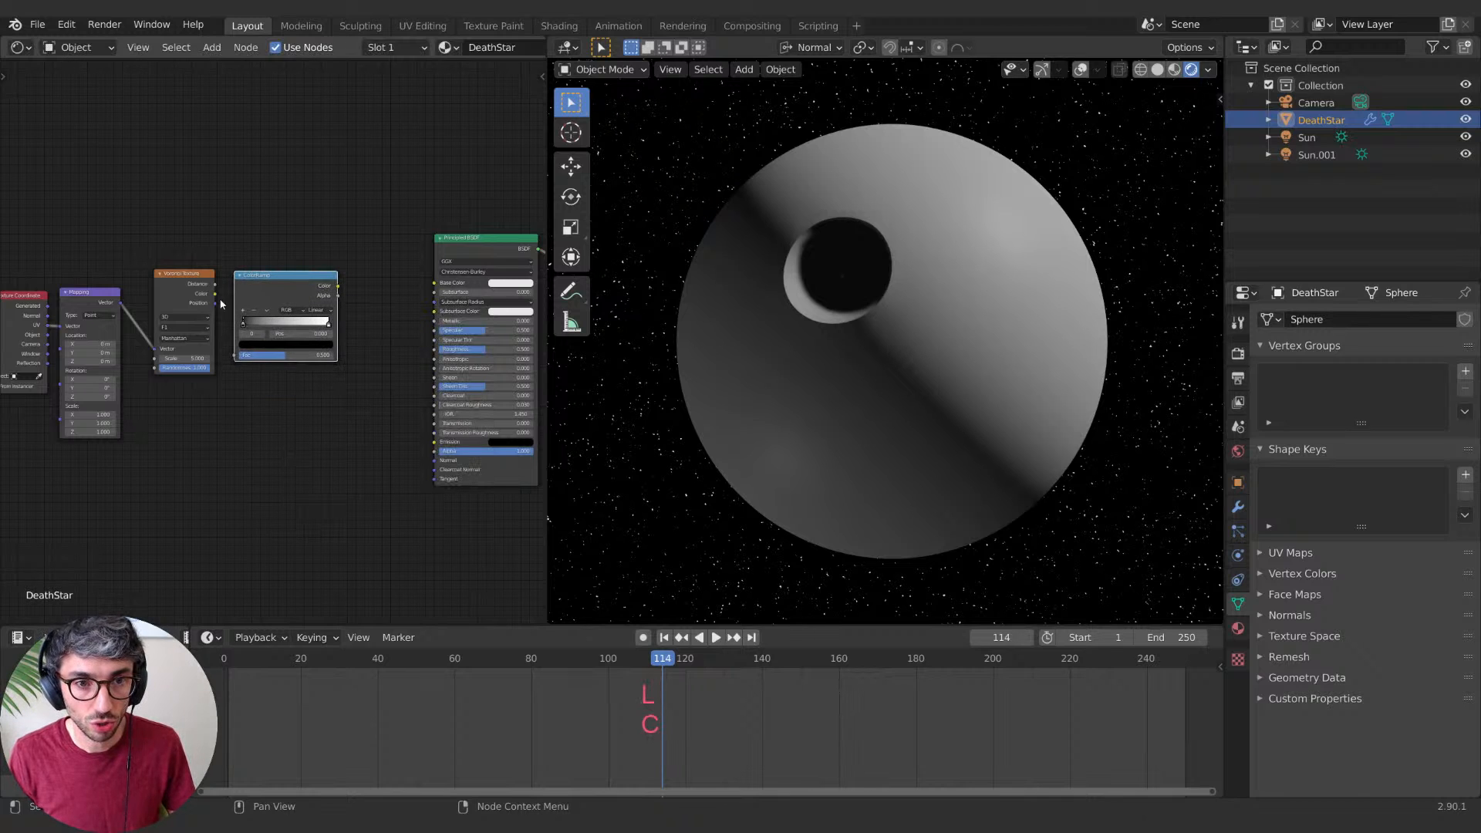
pyautogui.click(217, 294)
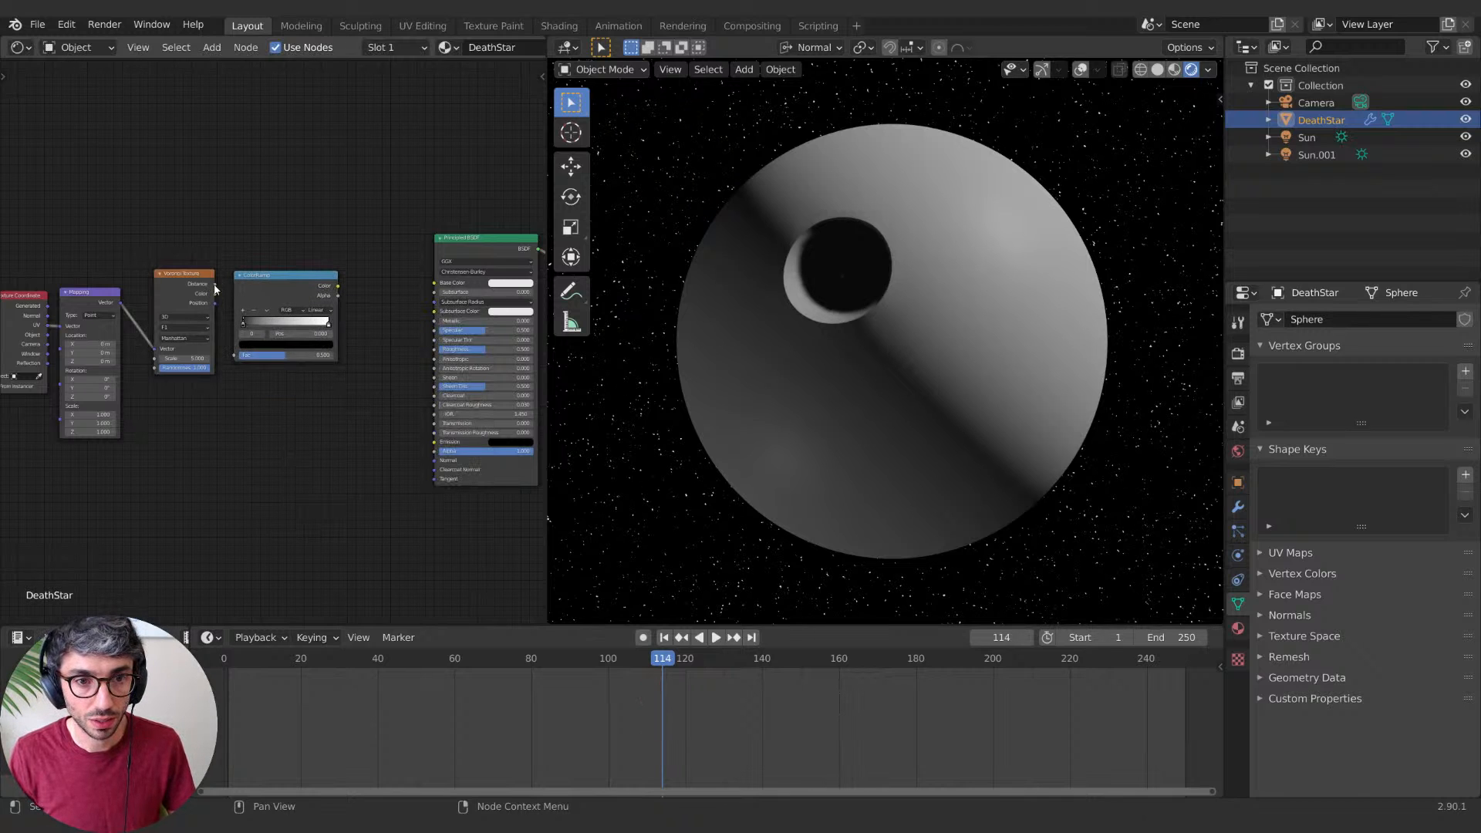
pyautogui.moveTo(216, 289); pyautogui.dragTo(235, 355)
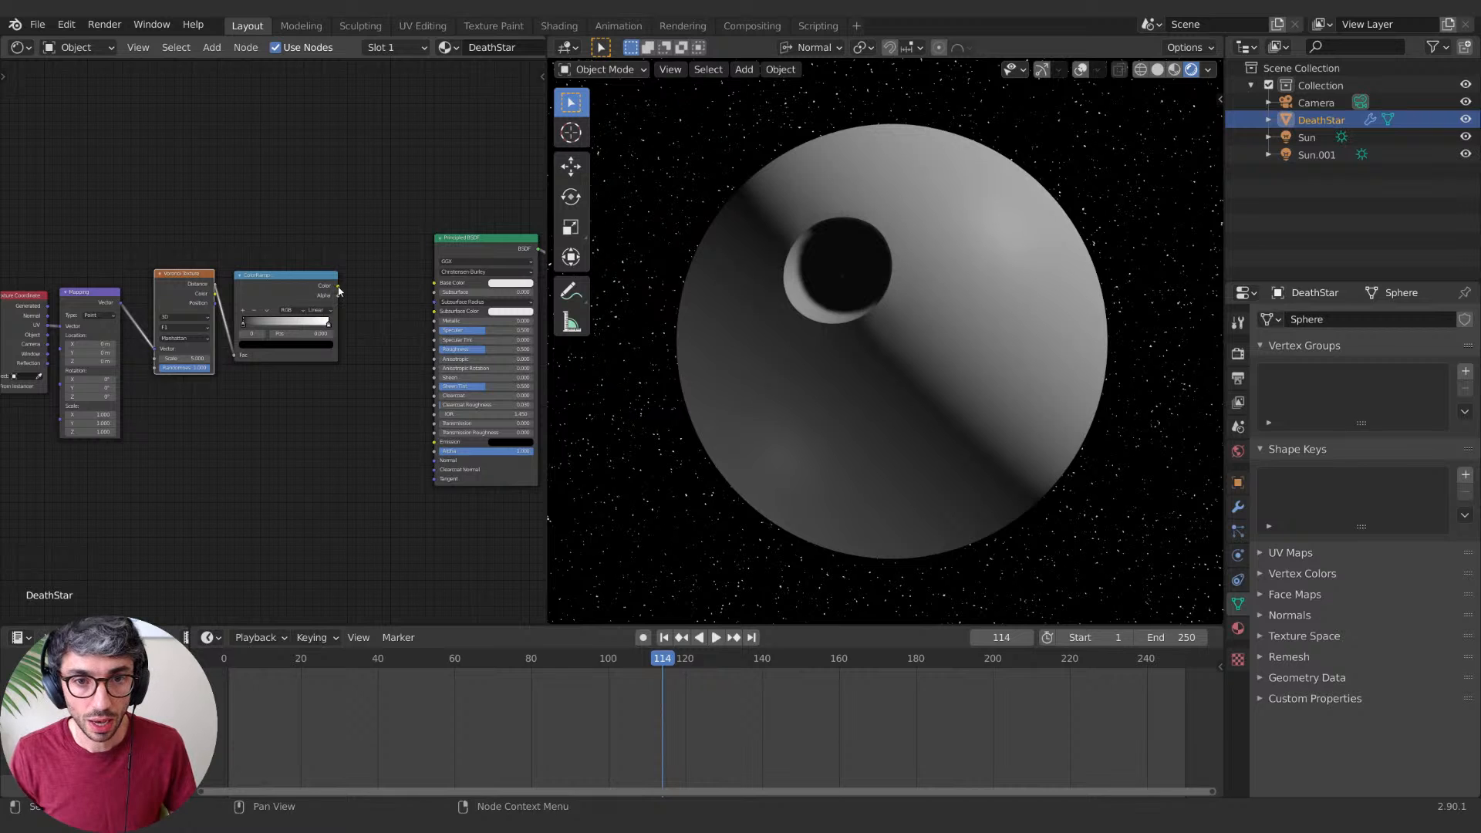
# Step: Move the Principled BSDF node below the ColorRamp to clear space in front of the Material Output
pyautogui.moveTo(338, 287); pyautogui.dragTo(347, 289)
pyautogui.click(310, 284)
pyautogui.moveTo(357, 285); pyautogui.dragTo(350, 303, button='middle')
pyautogui.moveTo(486, 255); pyautogui.dragTo(478, 401)
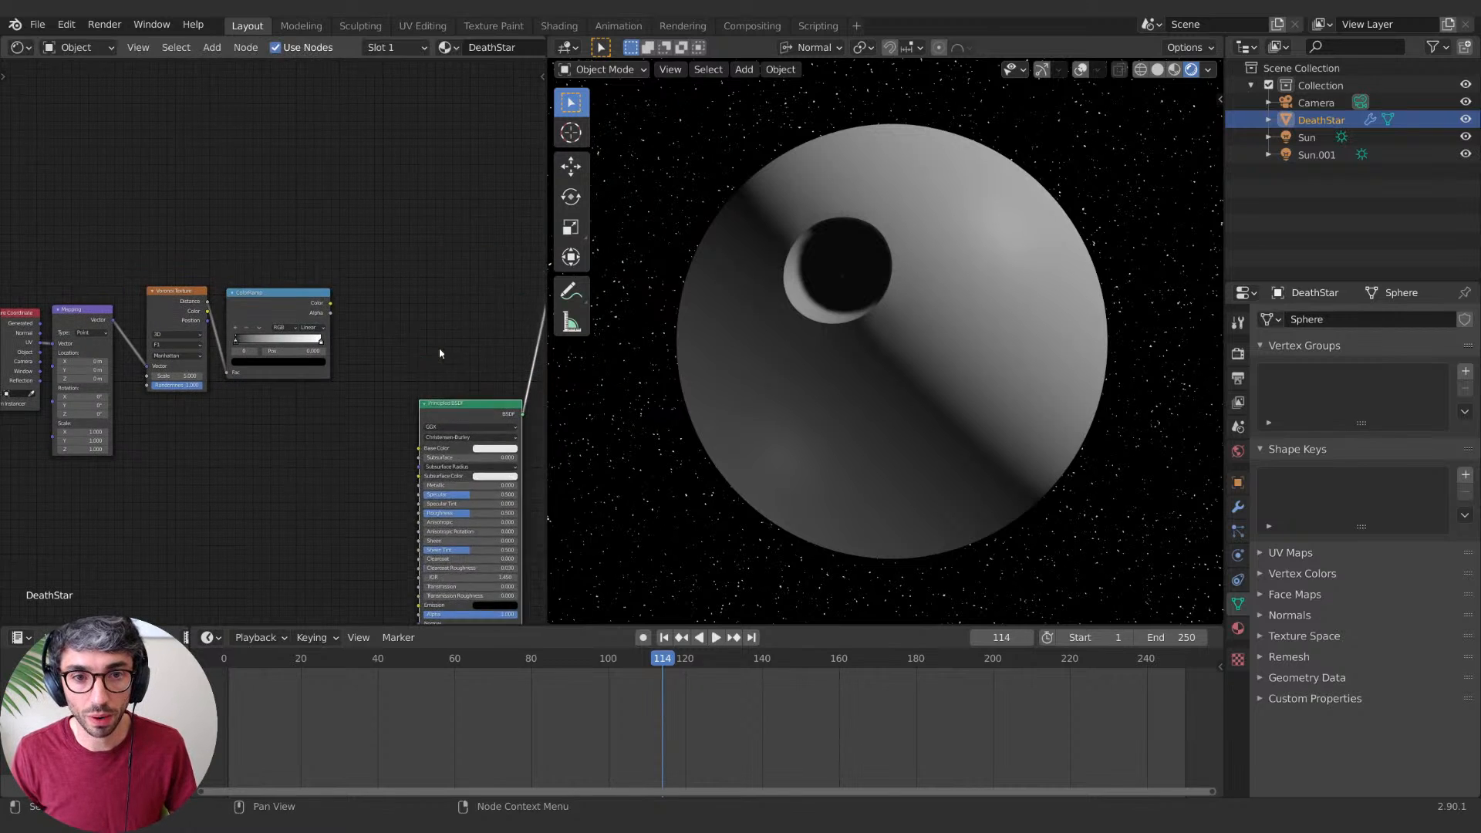
pyautogui.moveTo(439, 353); pyautogui.dragTo(401, 277, button='middle')
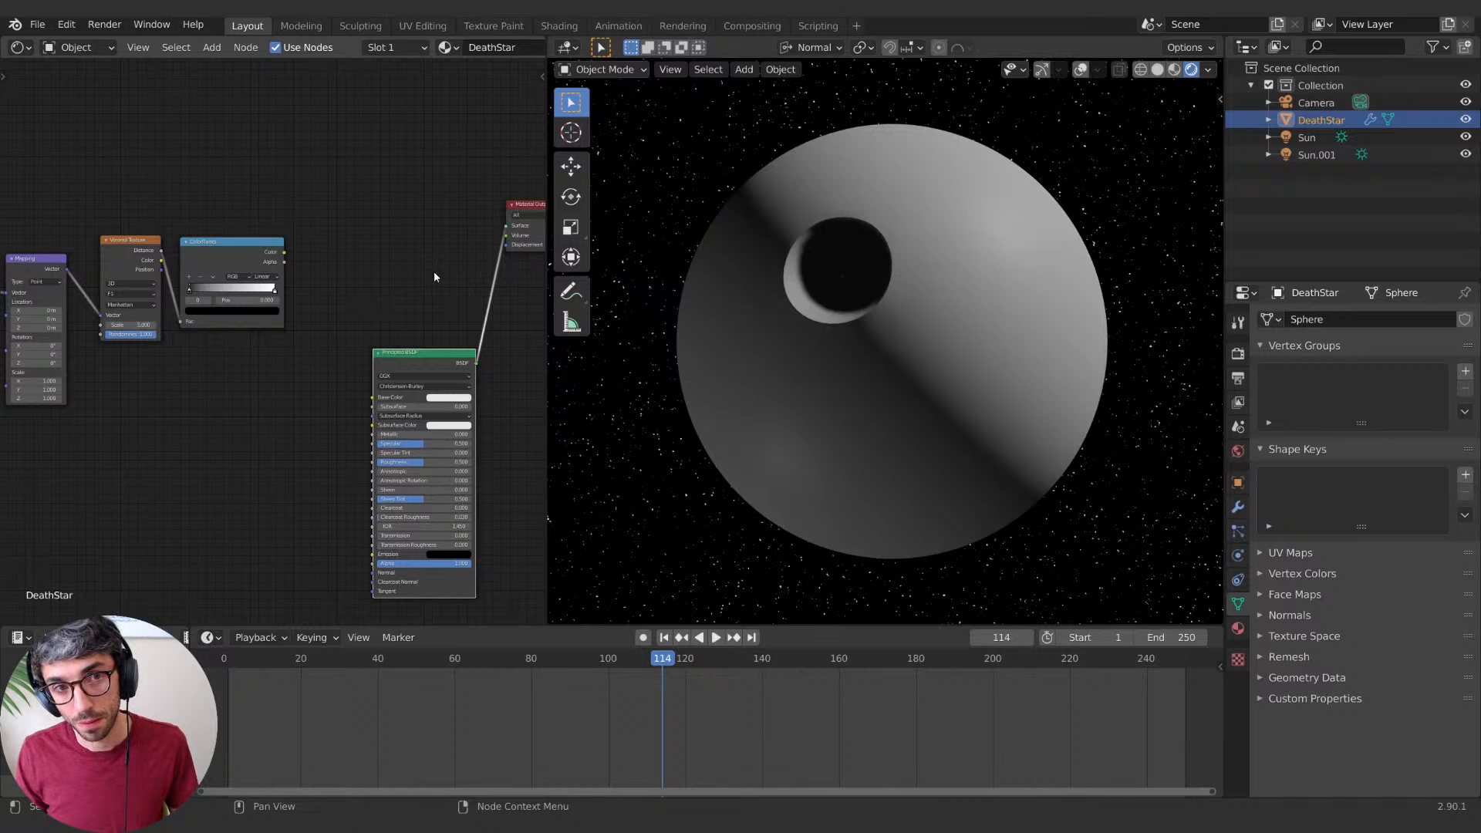
# Step: Search the add-ons in the preferences for "node" and check whether Node Wrangler is enabled
pyautogui.click(39, 24)
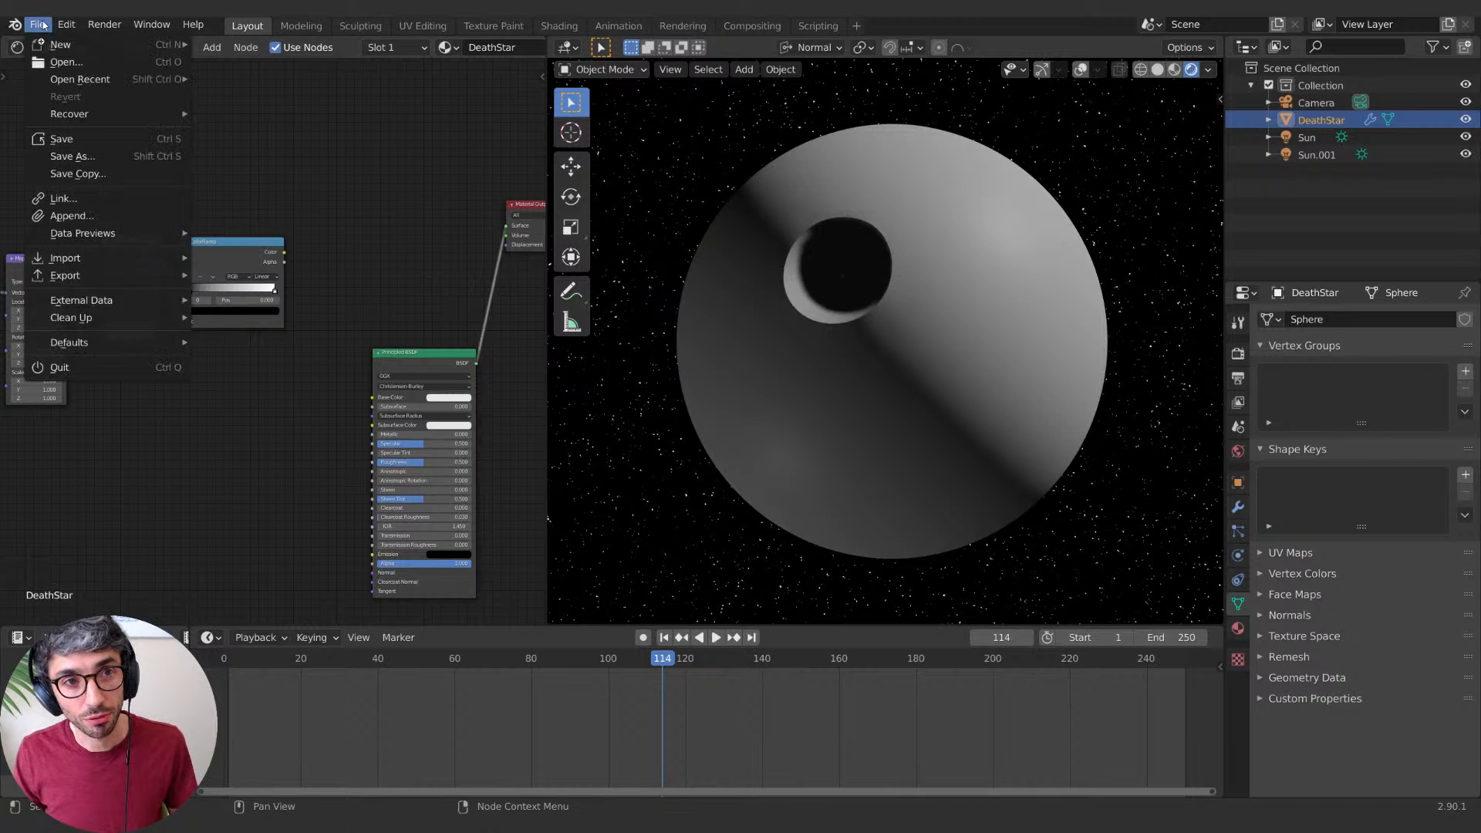
pyautogui.moveTo(71, 26)
pyautogui.click(126, 267)
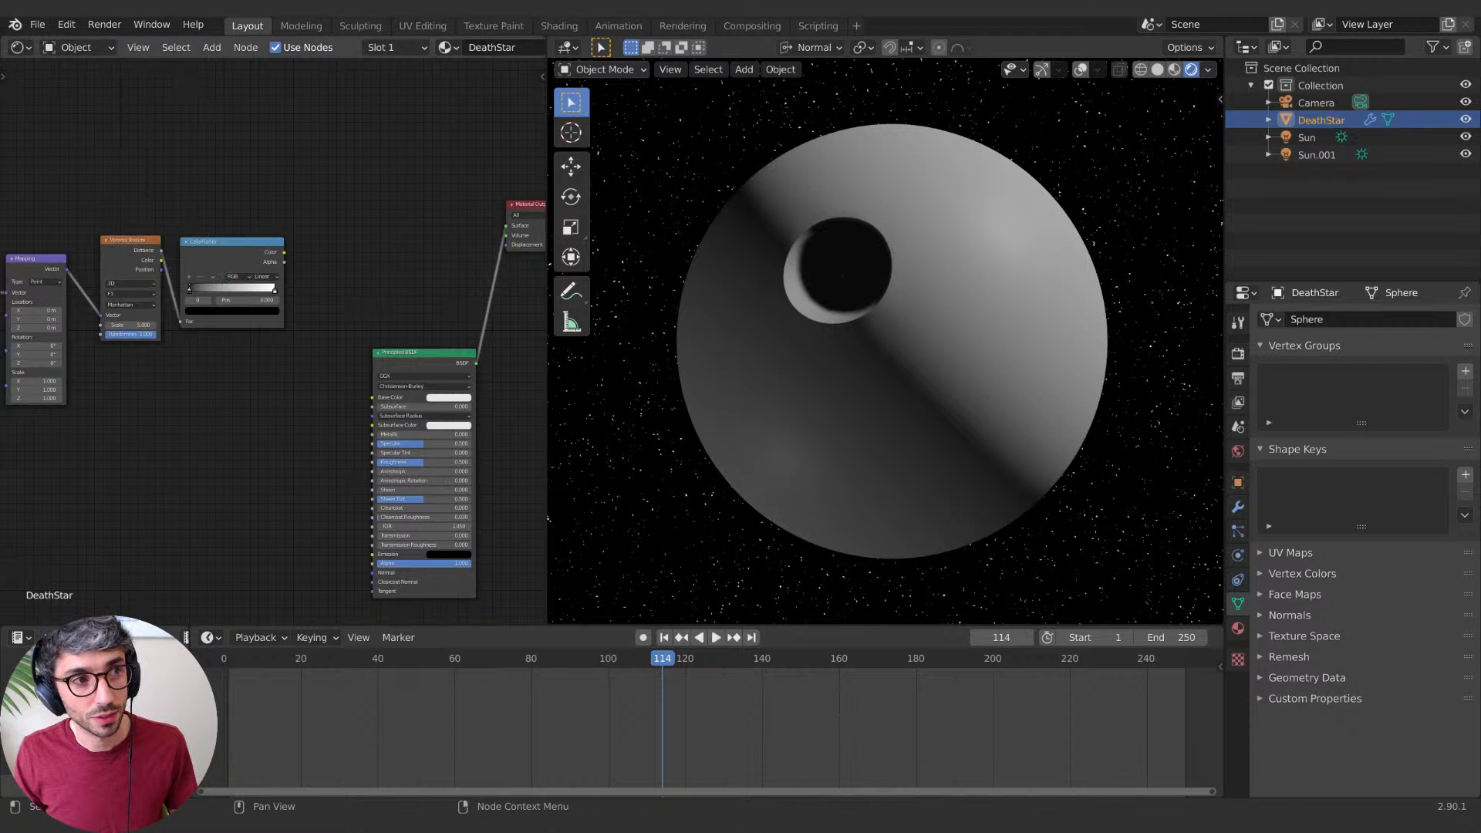
pyautogui.click(774, 126)
pyautogui.write('n')
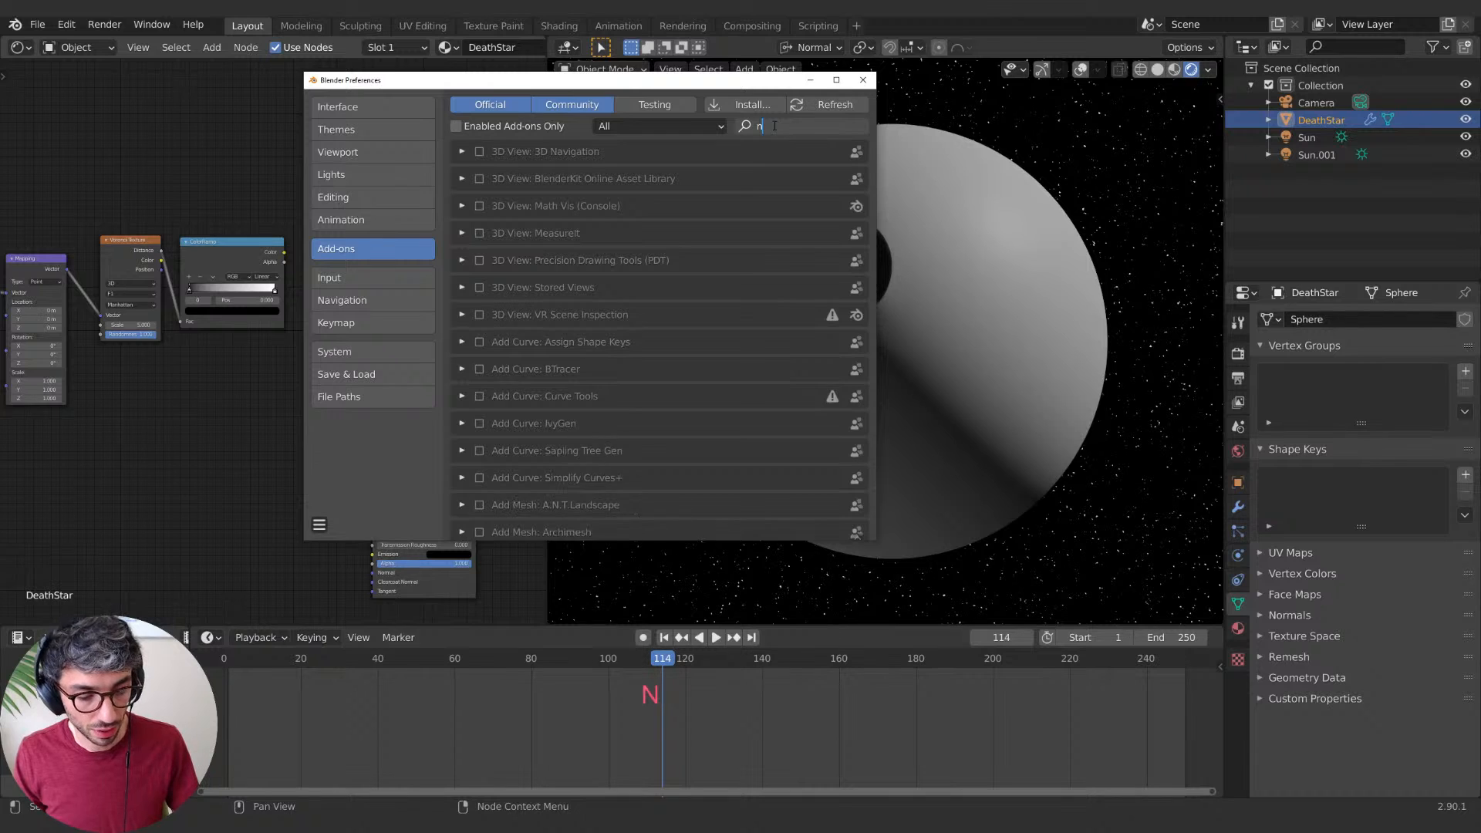
pyautogui.write('ode')
pyautogui.press('Return')
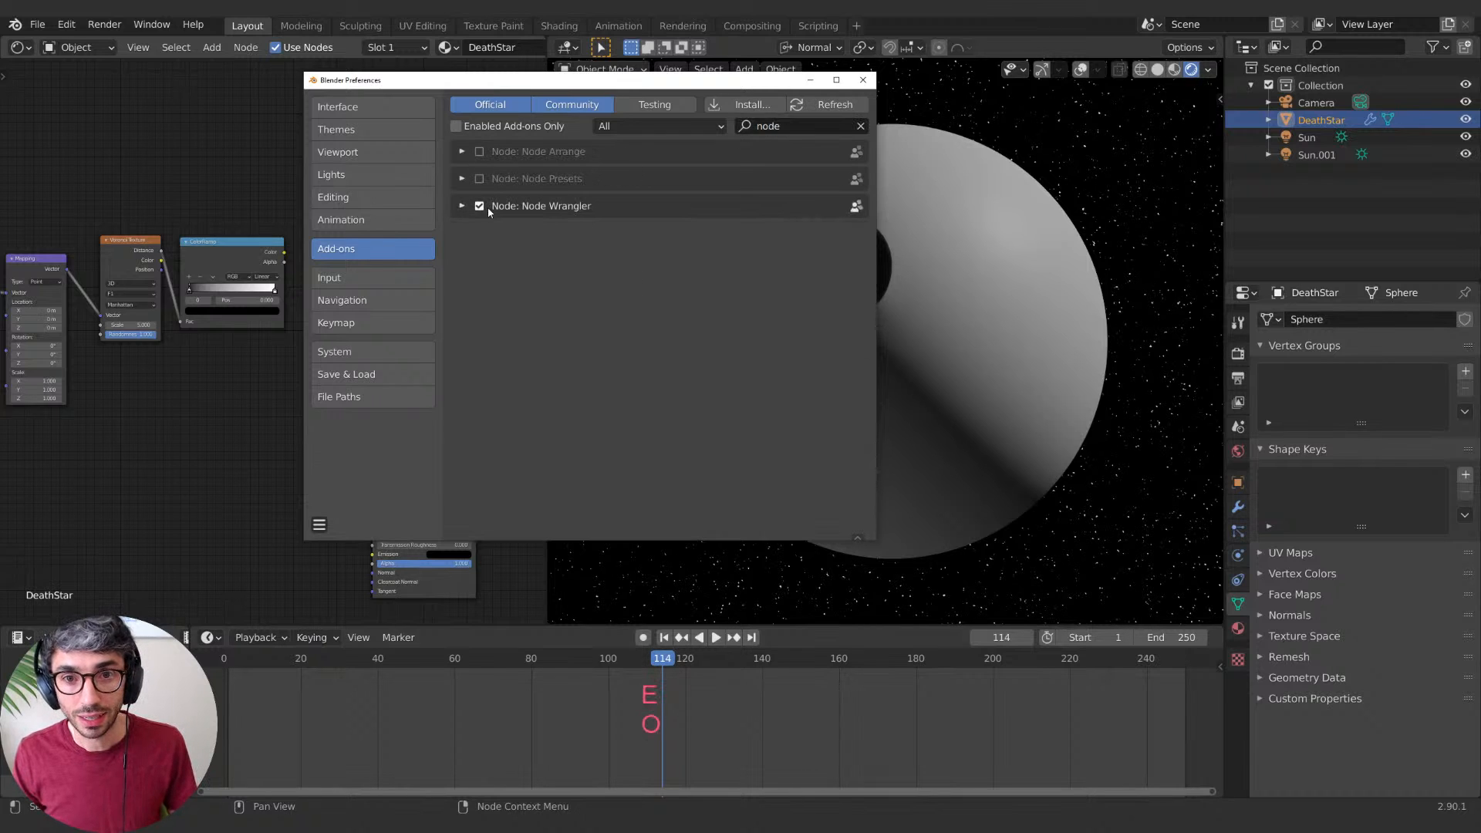
pyautogui.click(862, 79)
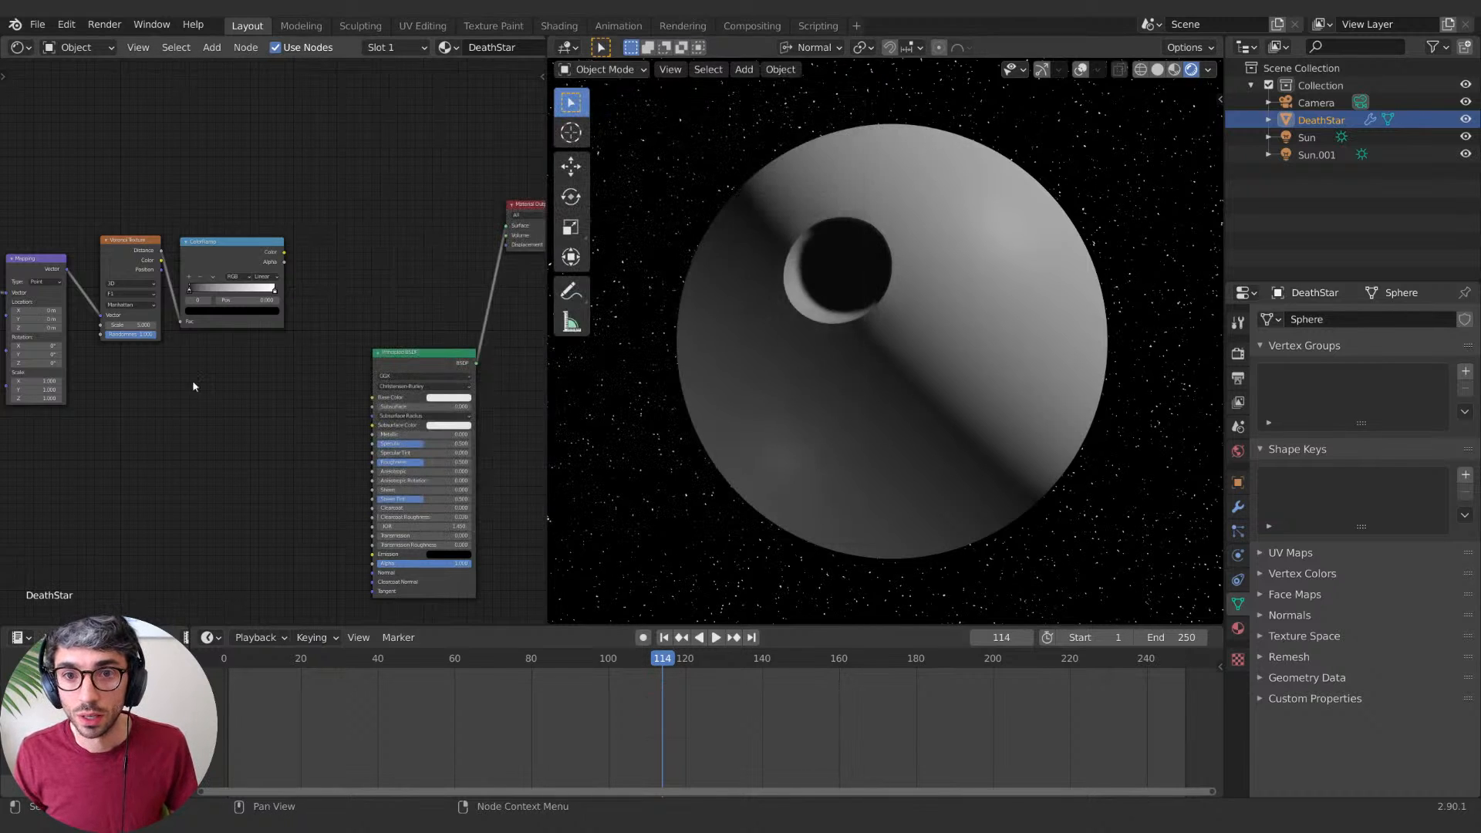
# Step: Preview the ColorRamp output on the Death Star with Node Wrangler and slide the black stop past the middle toward white
pyautogui.hscroll(-3, 192, 379)
pyautogui.scroll(5, 455, 161)
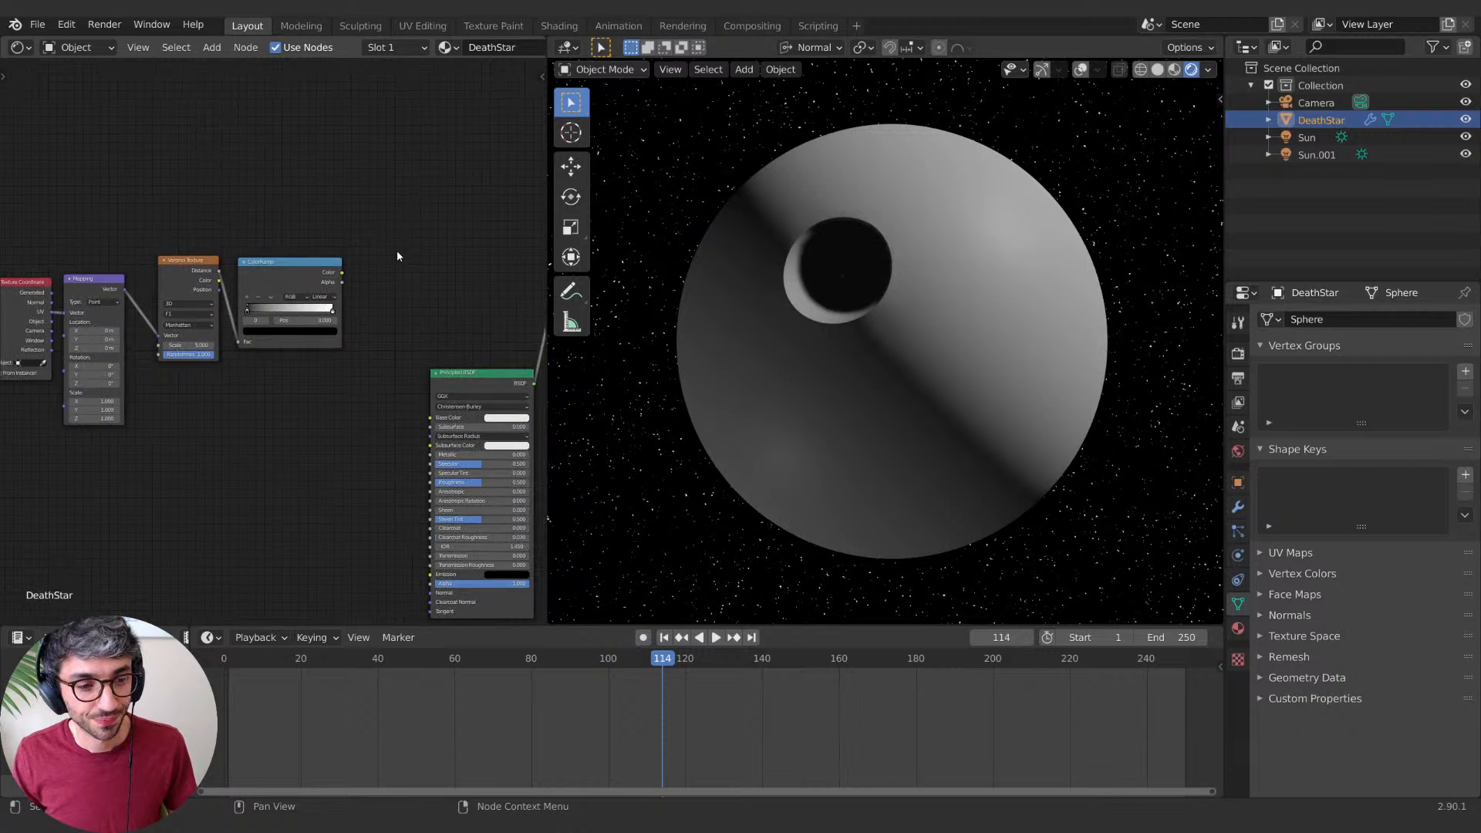
pyautogui.click(336, 299)
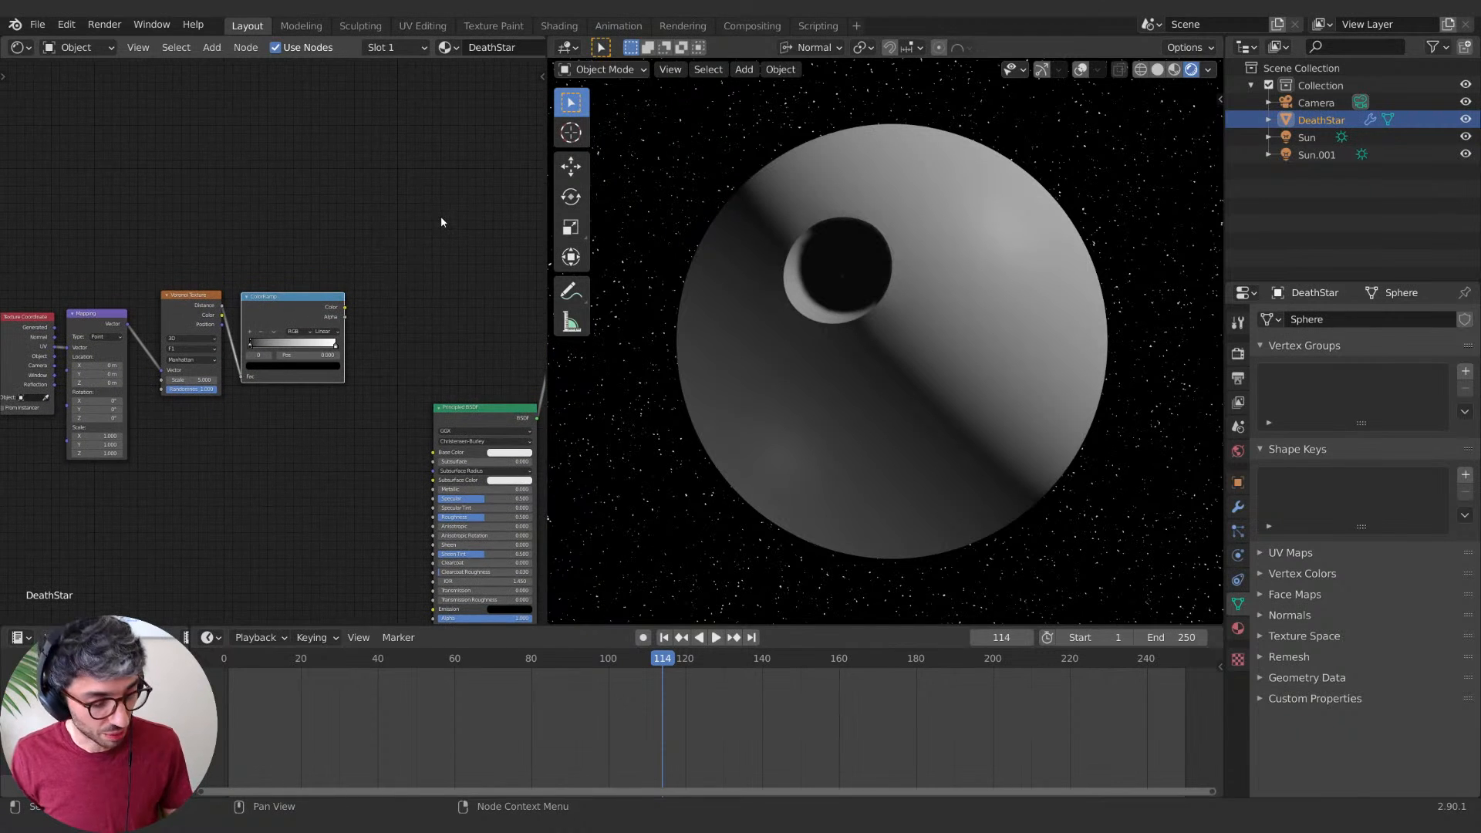
pyautogui.press('ctrl')
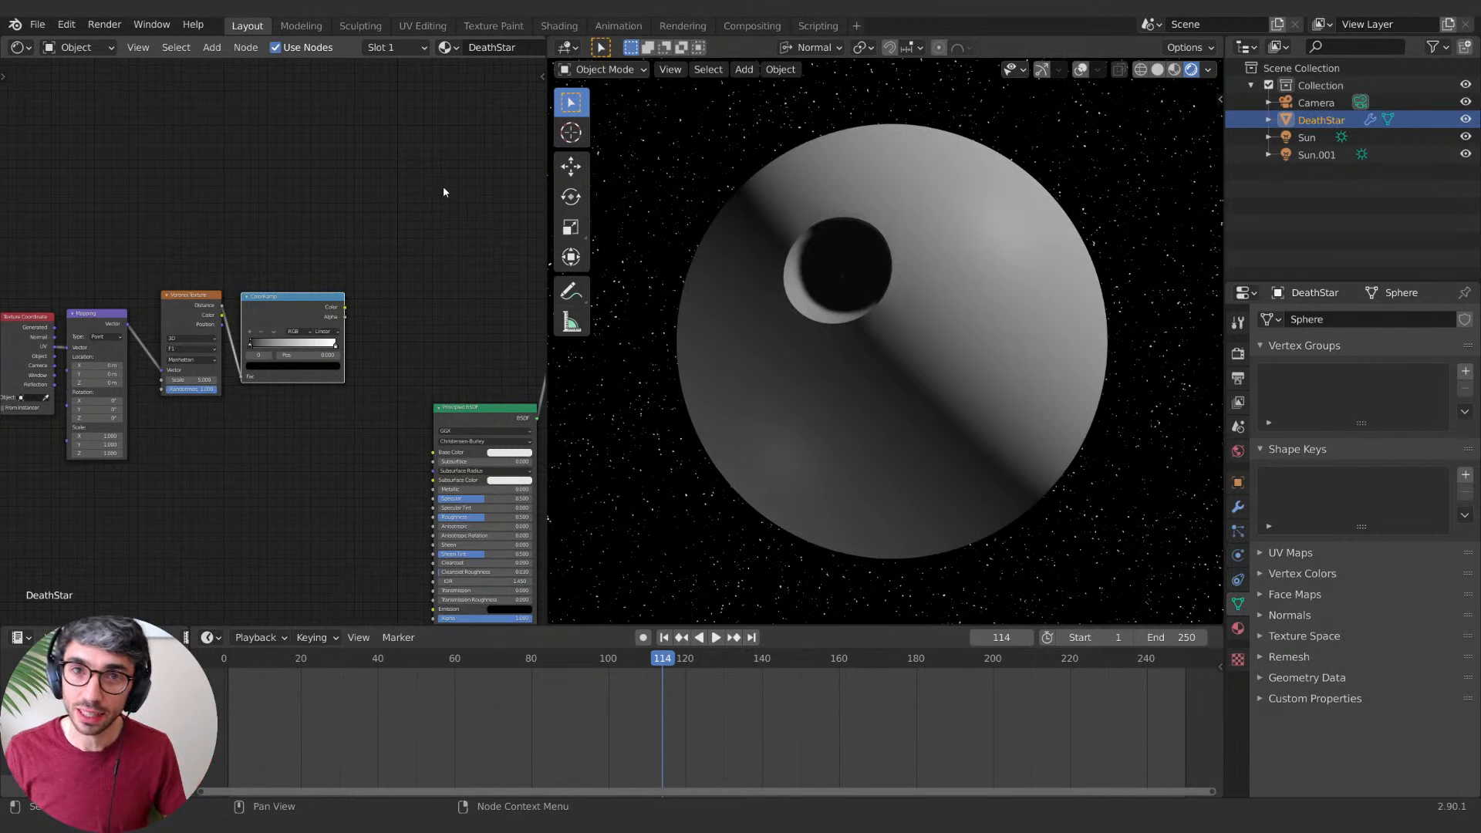
pyautogui.keyDown('ctrl'); pyautogui.keyDown('shift'); pyautogui.click(462, 254); pyautogui.keyUp('shift'); pyautogui.keyUp('ctrl')
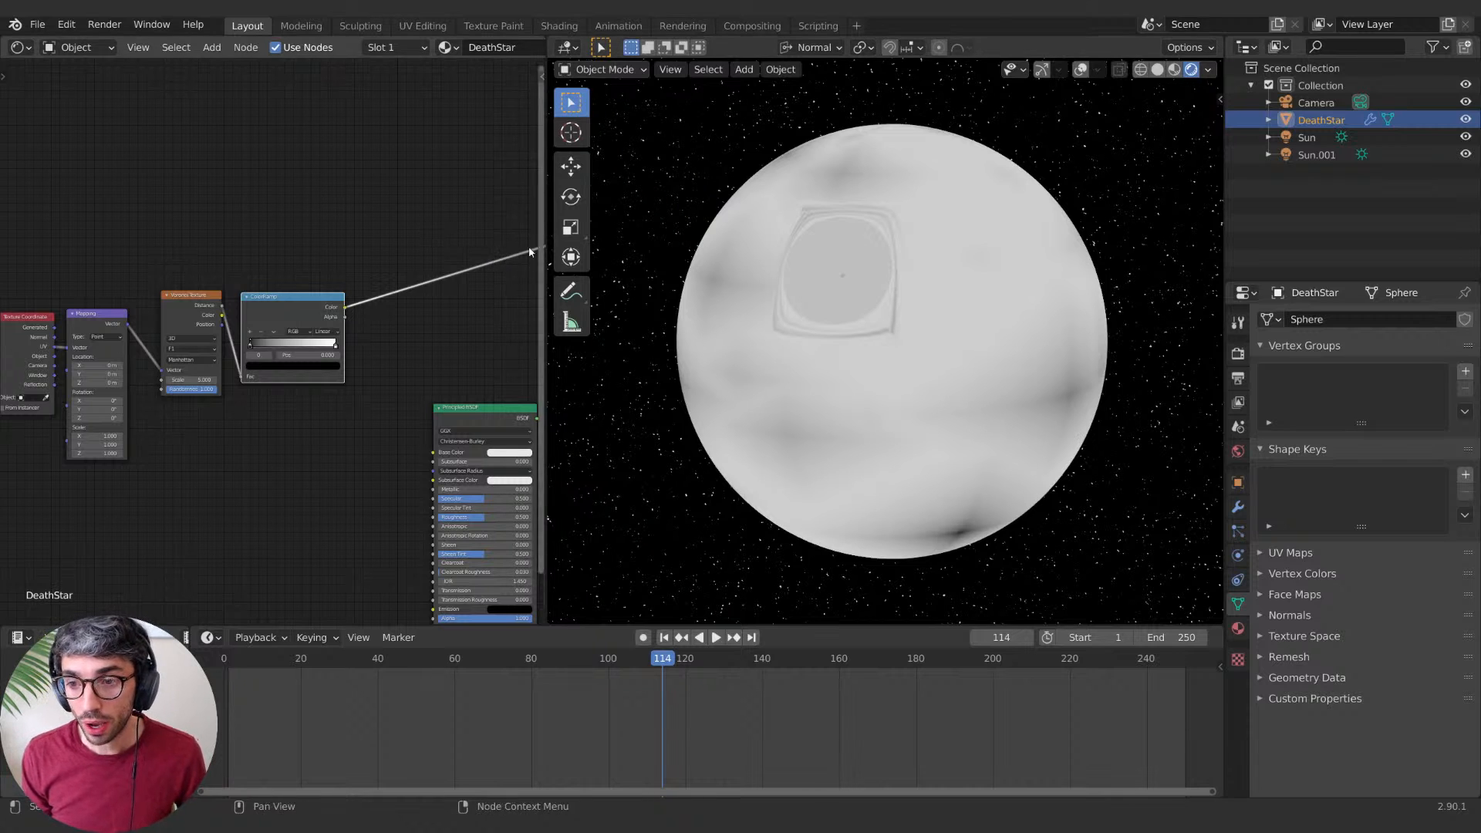
pyautogui.moveTo(273, 452); pyautogui.dragTo(313, 451, button='middle')
pyautogui.moveTo(292, 348); pyautogui.dragTo(348, 342)
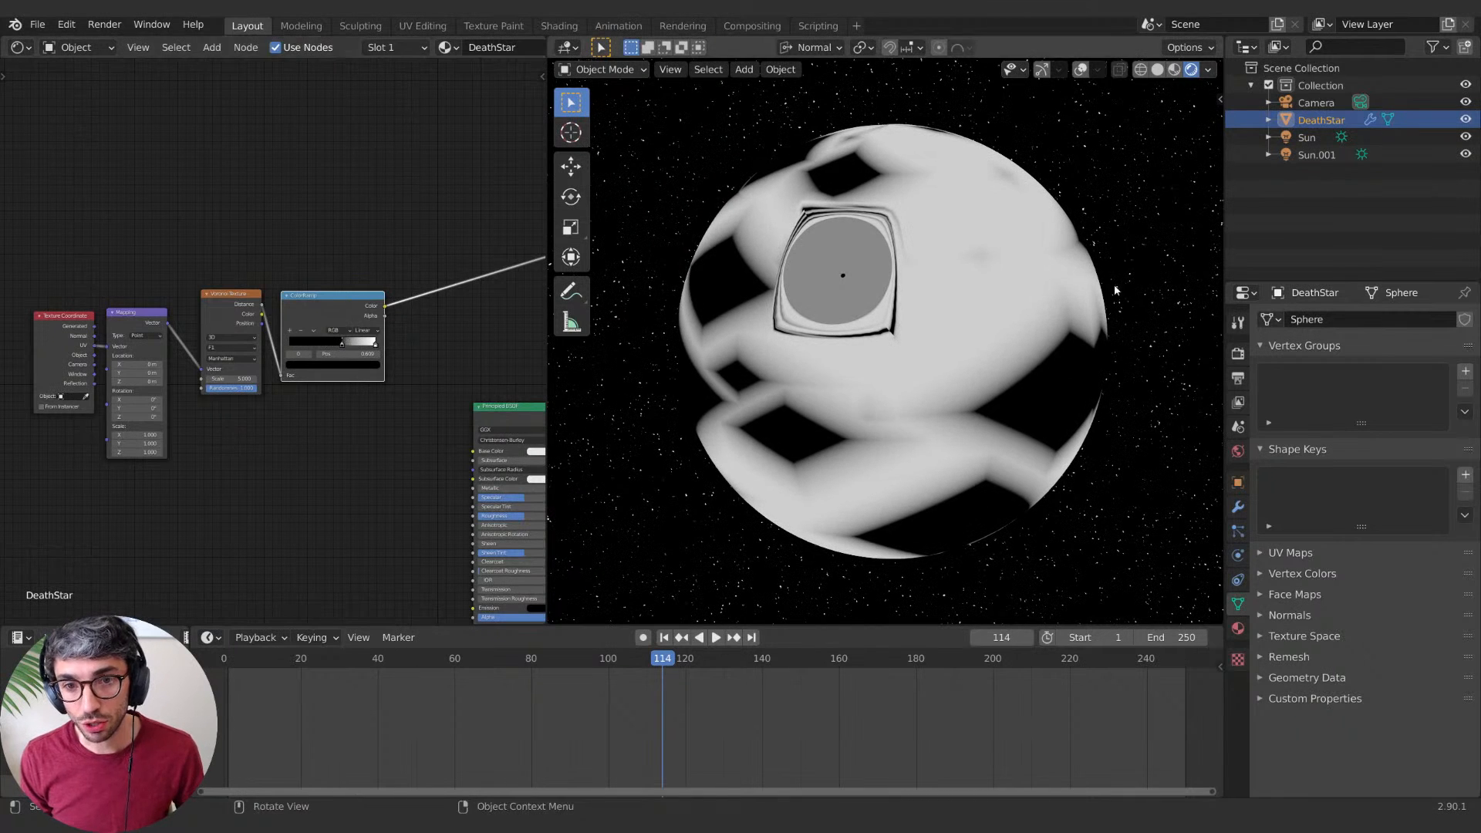
# Step: Move the collapsed preview node up above the Material Output node
pyautogui.moveTo(452, 296); pyautogui.dragTo(117, 360, button='middle')
pyautogui.moveTo(298, 309); pyautogui.dragTo(207, 311)
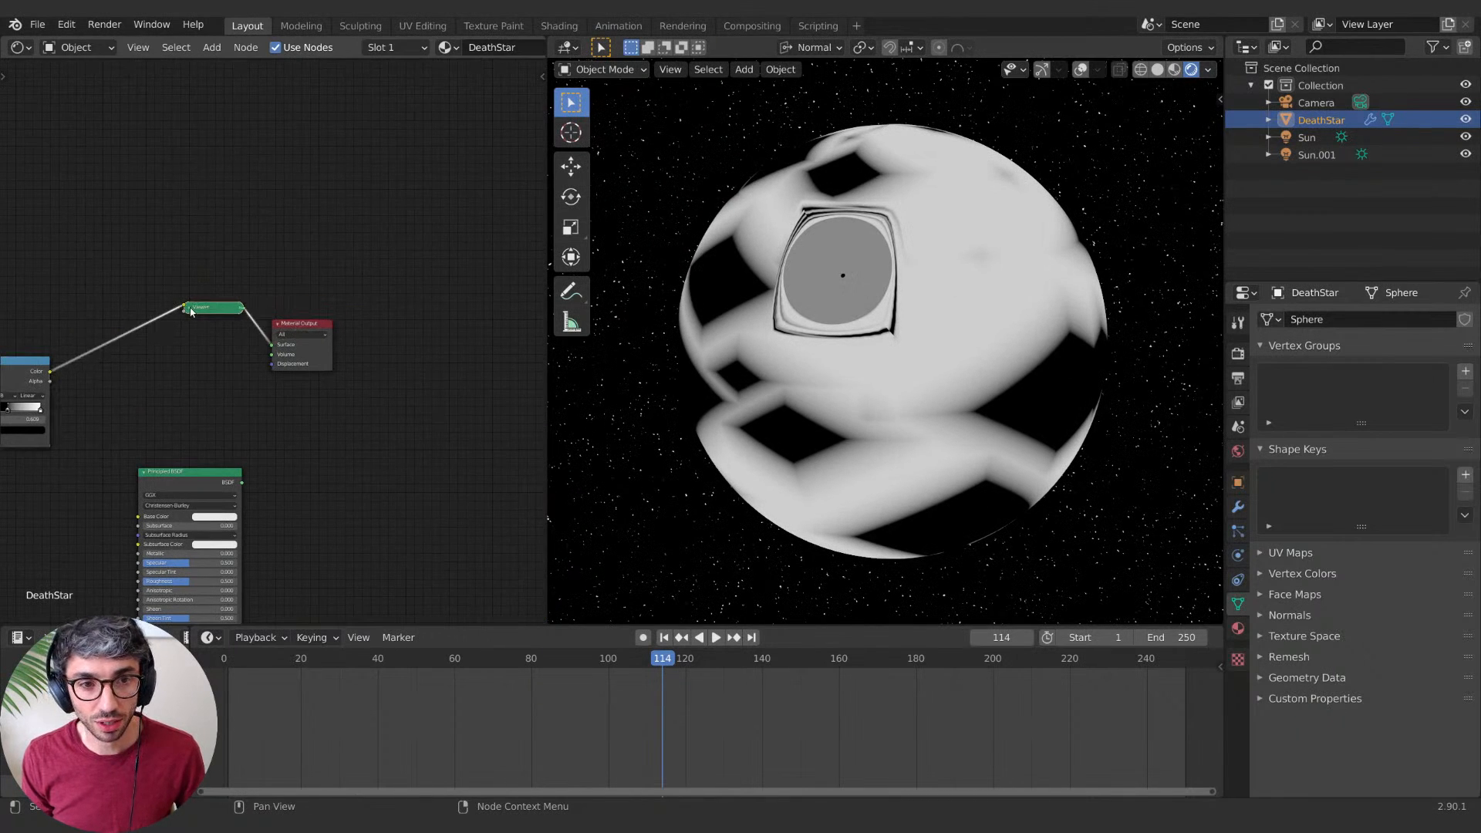
pyautogui.click(189, 310)
pyautogui.click(190, 308)
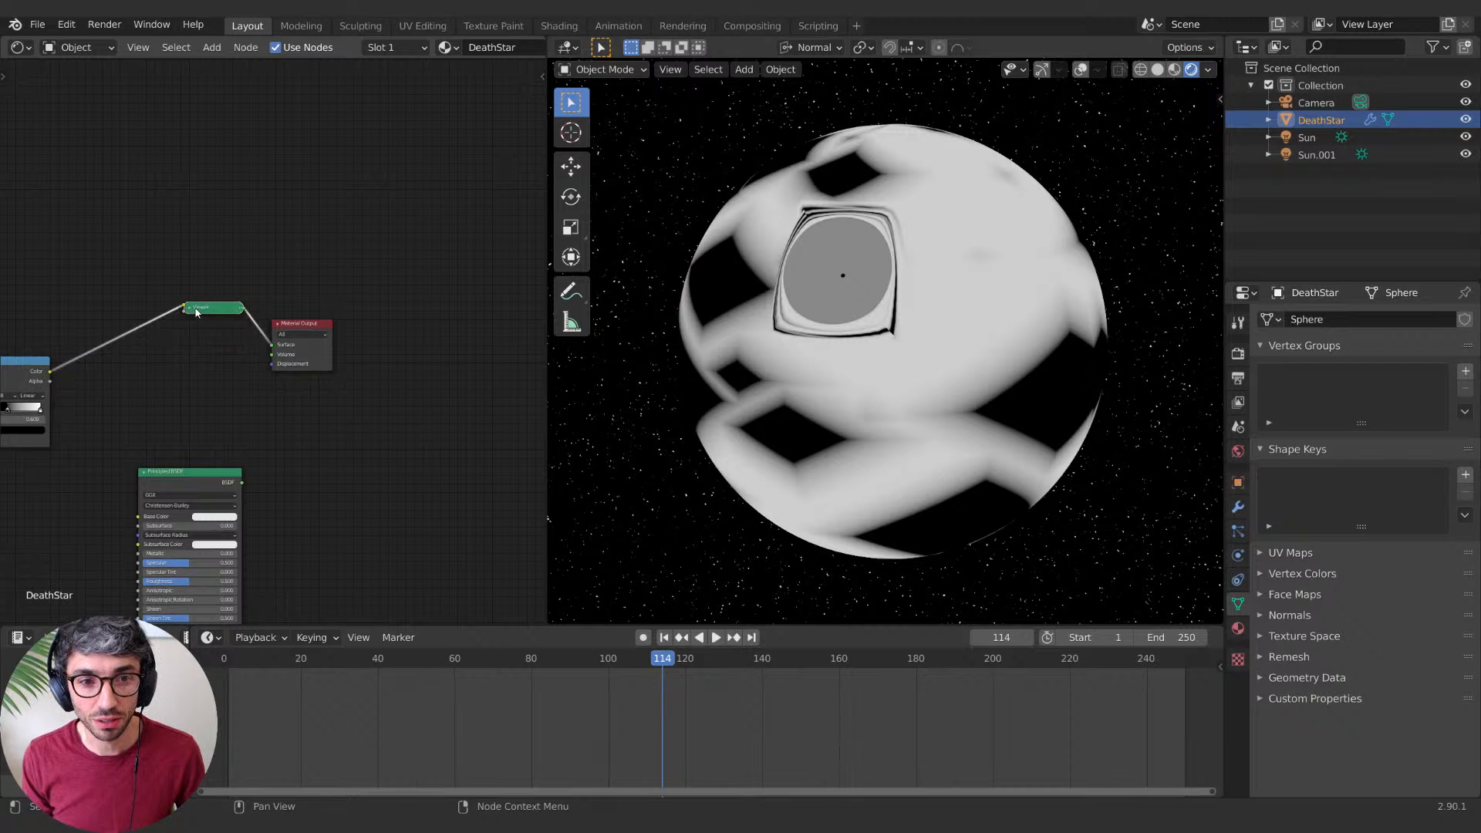
pyautogui.moveTo(197, 312); pyautogui.dragTo(253, 266)
# Step: Set the Mapping node's Z rotation to 45° and increase the Voronoi Texture's scale for smaller, denser blocks
pyautogui.moveTo(98, 433); pyautogui.dragTo(414, 301, button='middle')
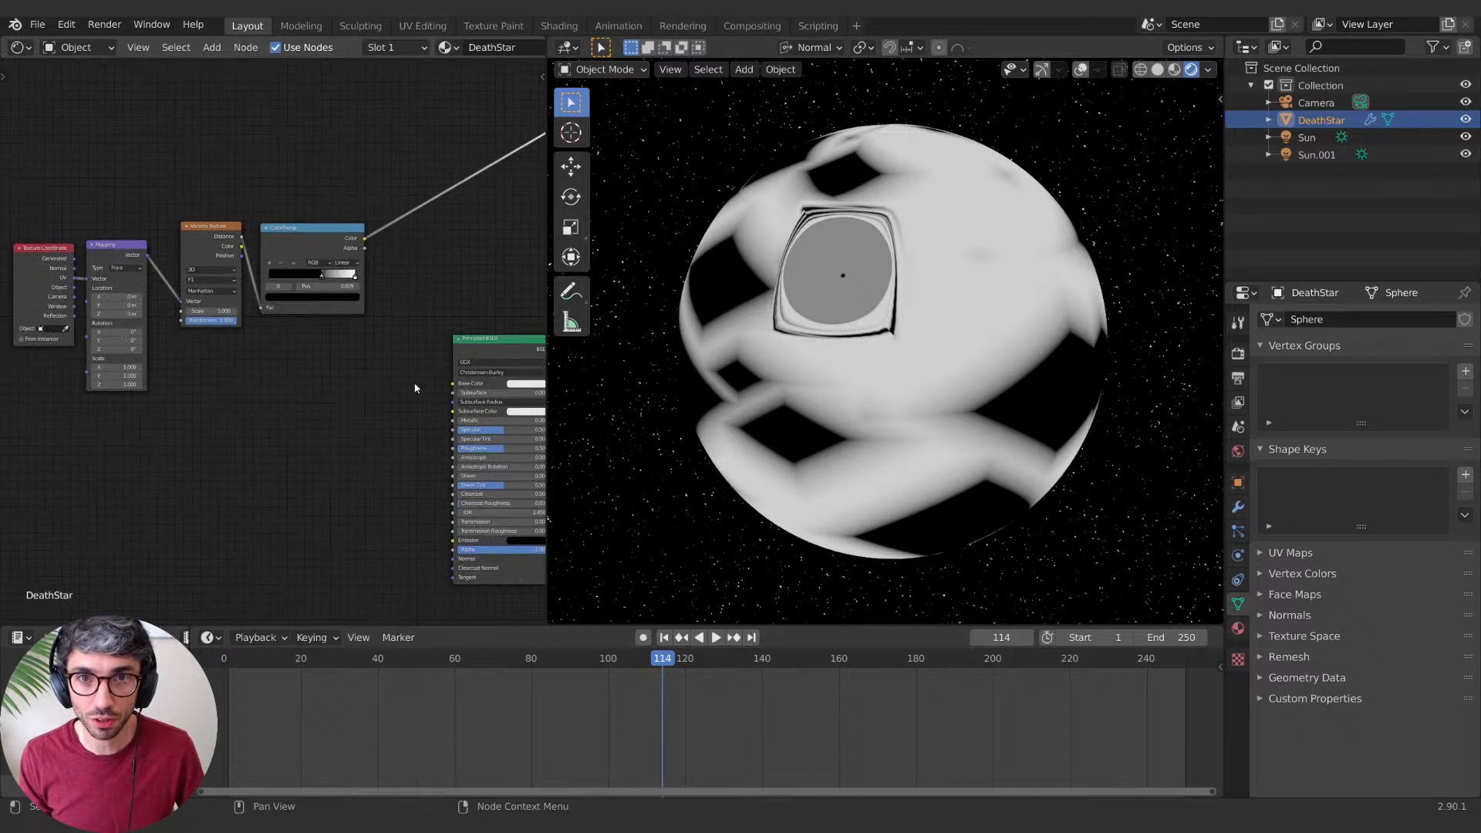
pyautogui.moveTo(229, 412); pyautogui.dragTo(380, 460, button='middle')
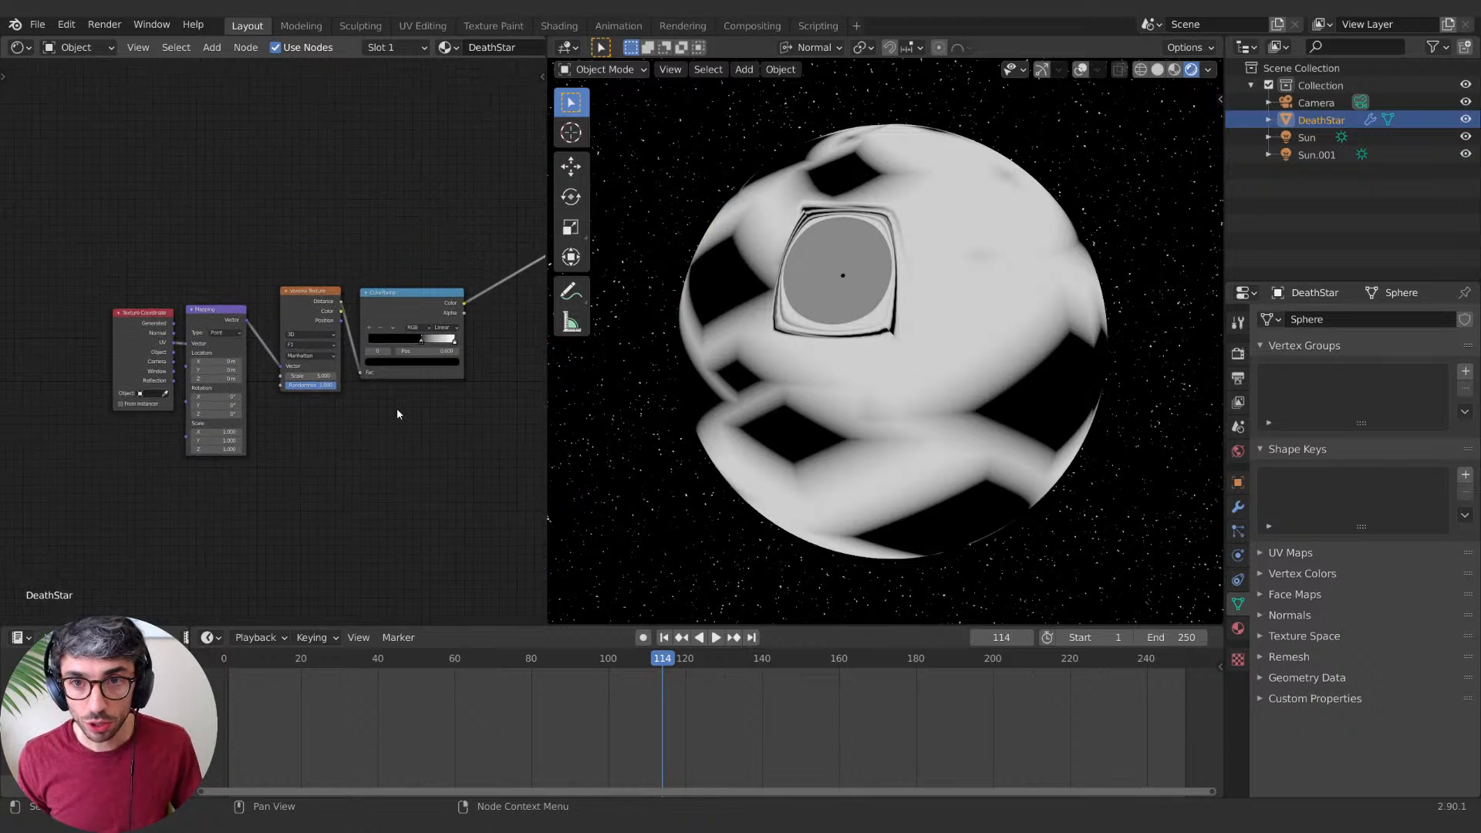
pyautogui.click(214, 416)
pyautogui.write('45')
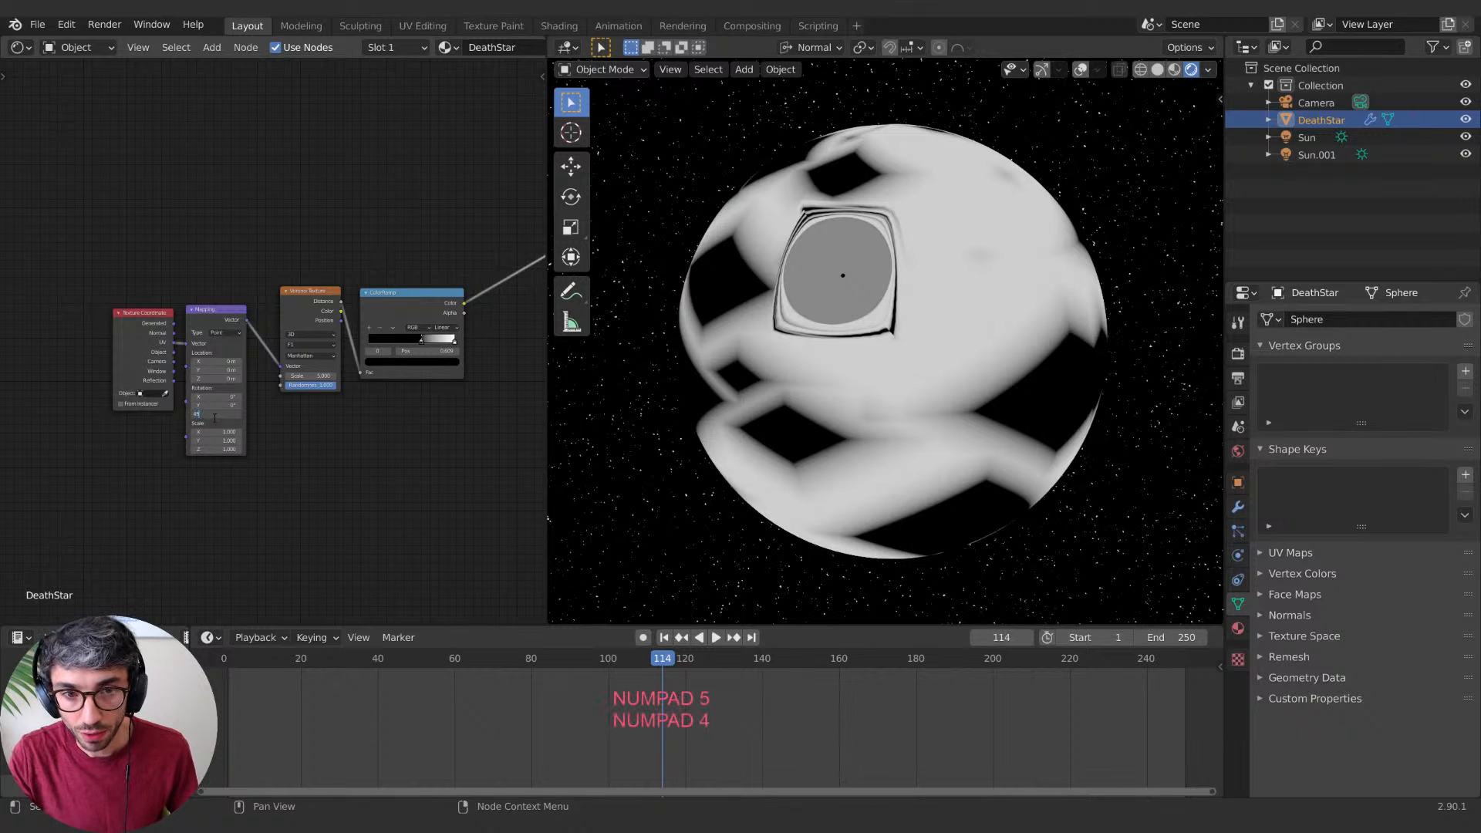
pyautogui.press('Return')
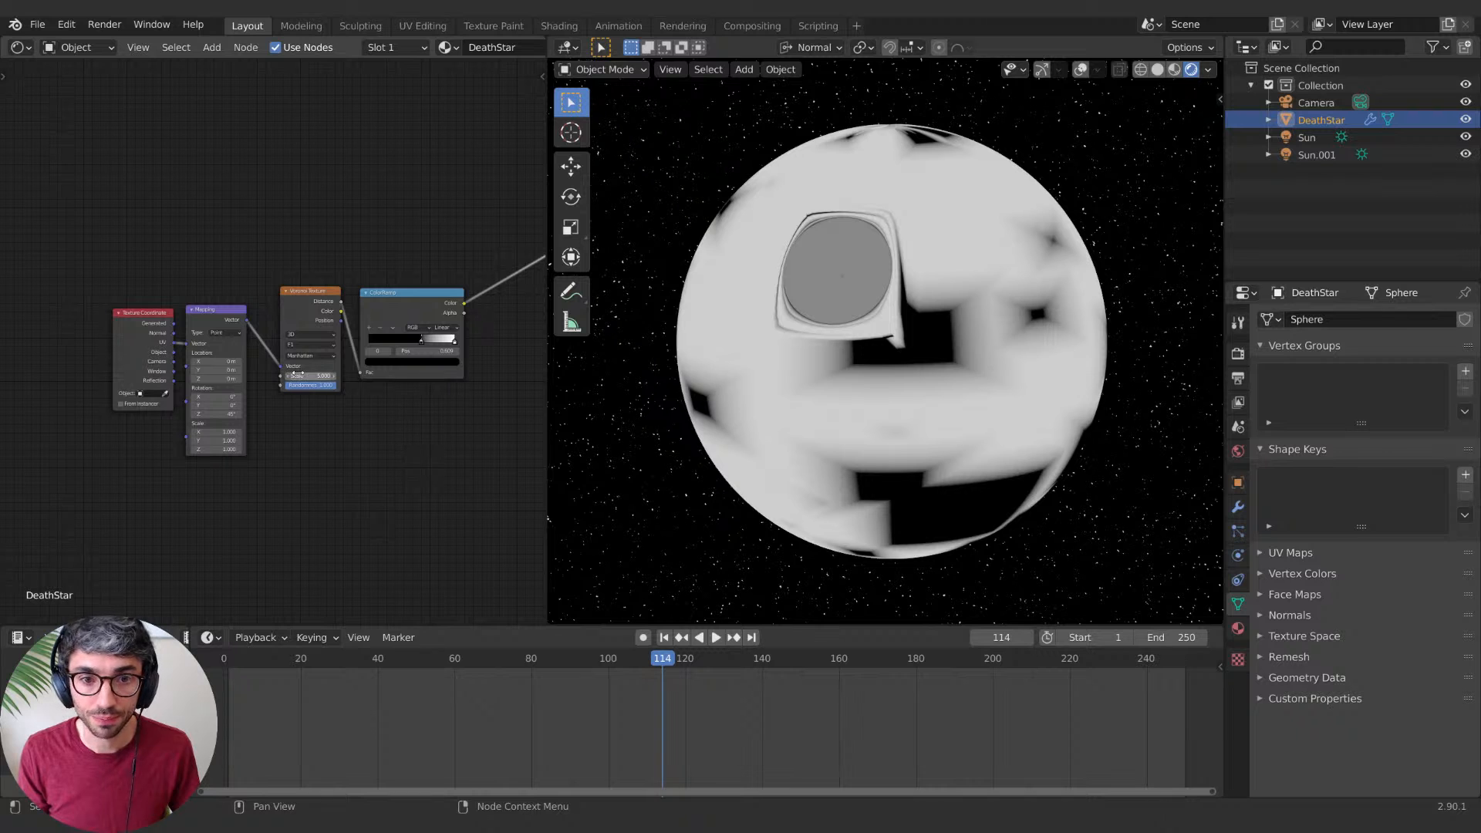
pyautogui.moveTo(309, 375)
pyautogui.mouseDown()
pyautogui.moveTo(366, 376)
pyautogui.moveTo(316, 383)
pyautogui.mouseUp()
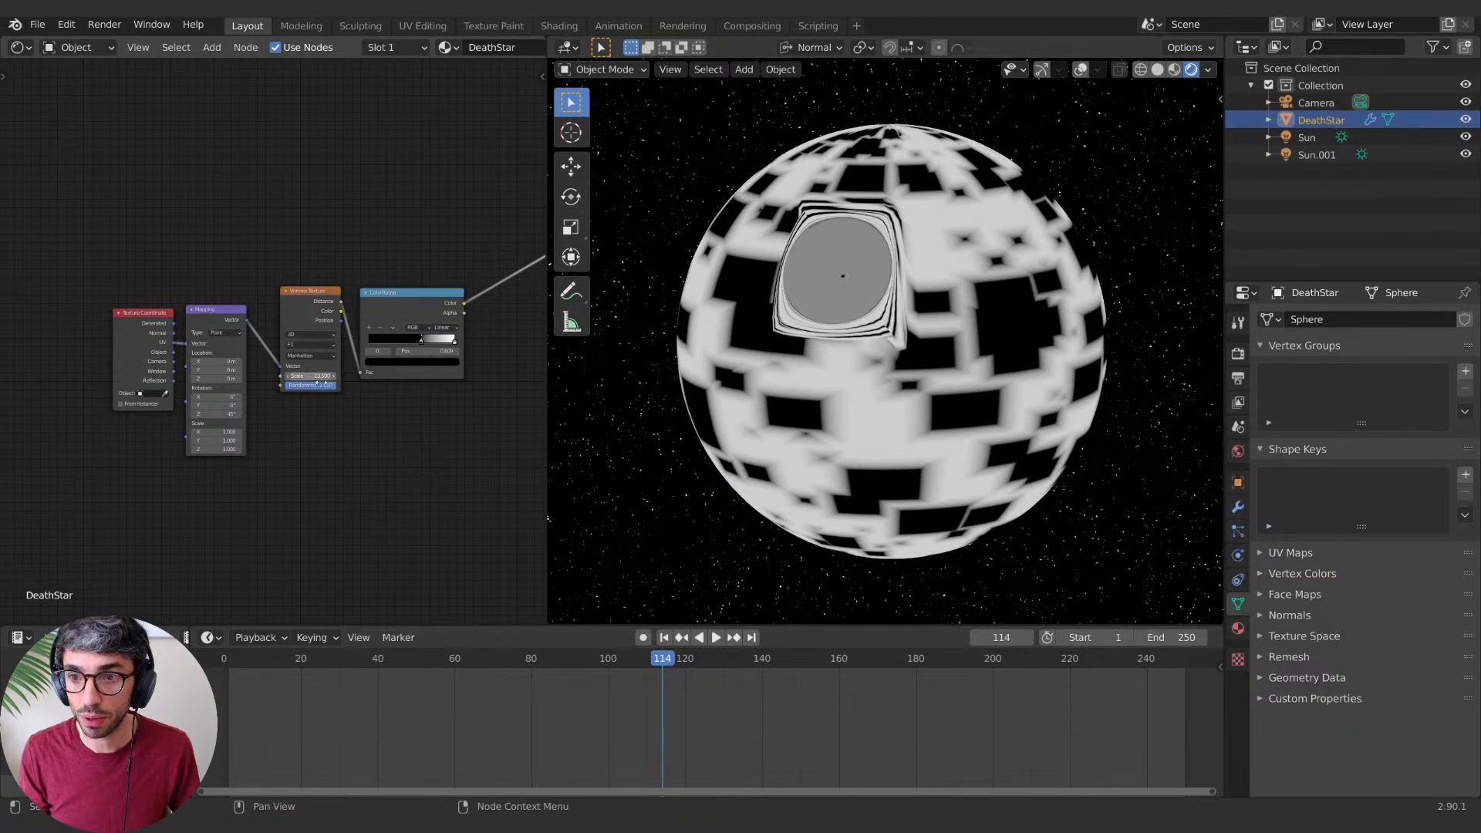
# Step: Set the ColorRamp's interpolation to Constant and adjust its stops so that white starts at about 0.7
pyautogui.moveTo(391, 472); pyautogui.dragTo(270, 457, button='middle')
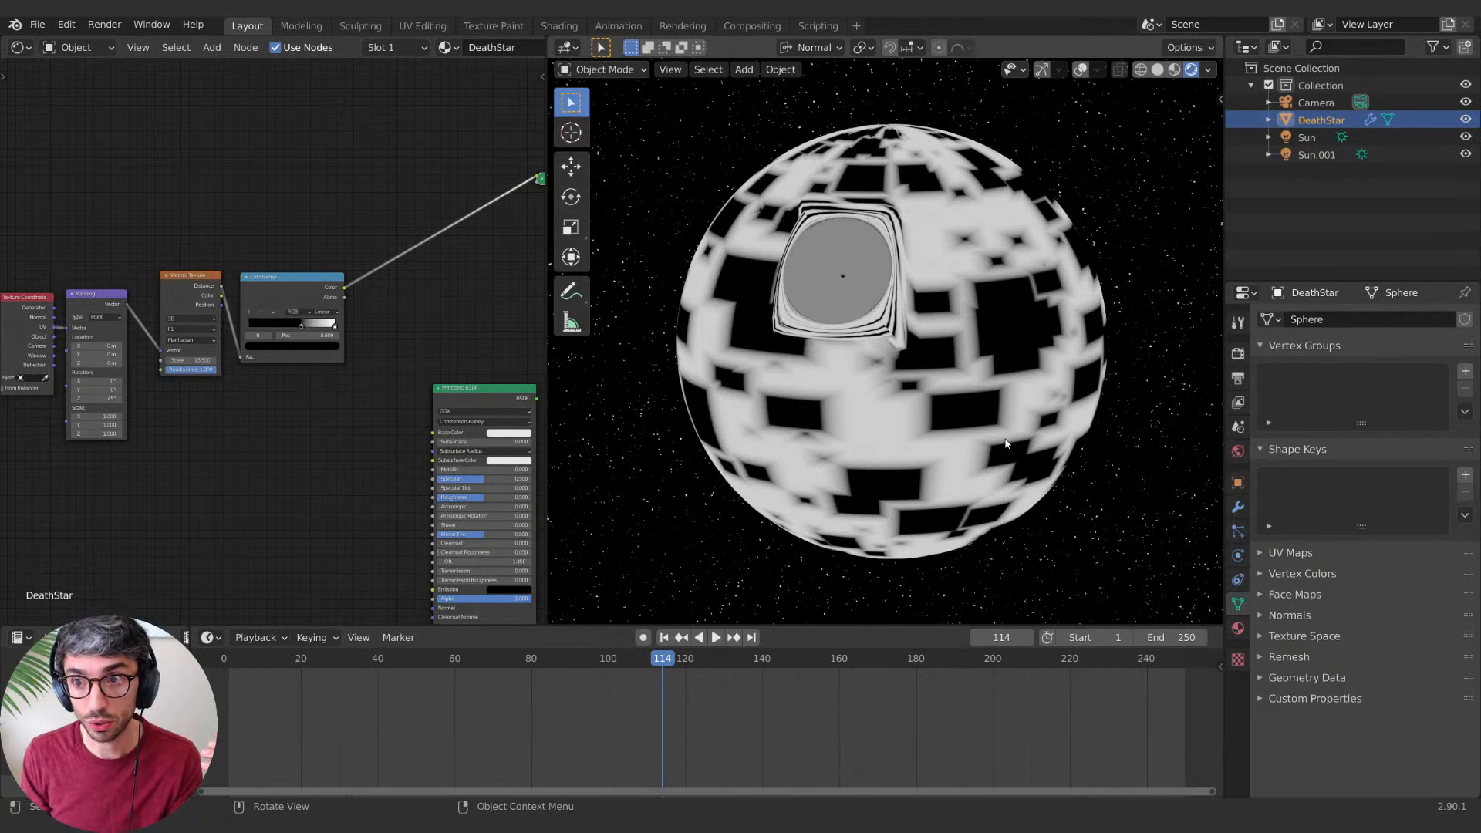
pyautogui.click(330, 312)
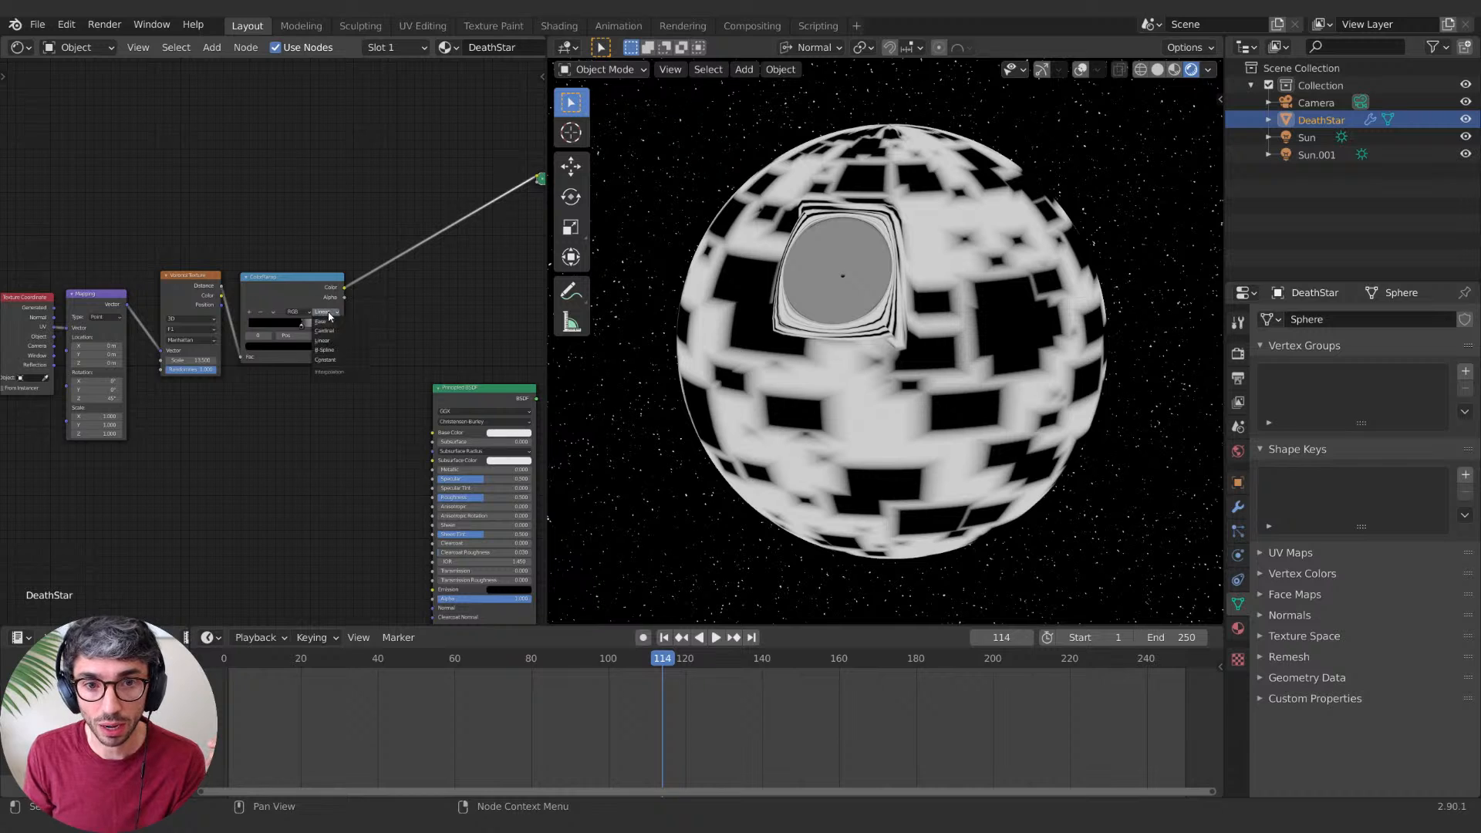
pyautogui.click(332, 361)
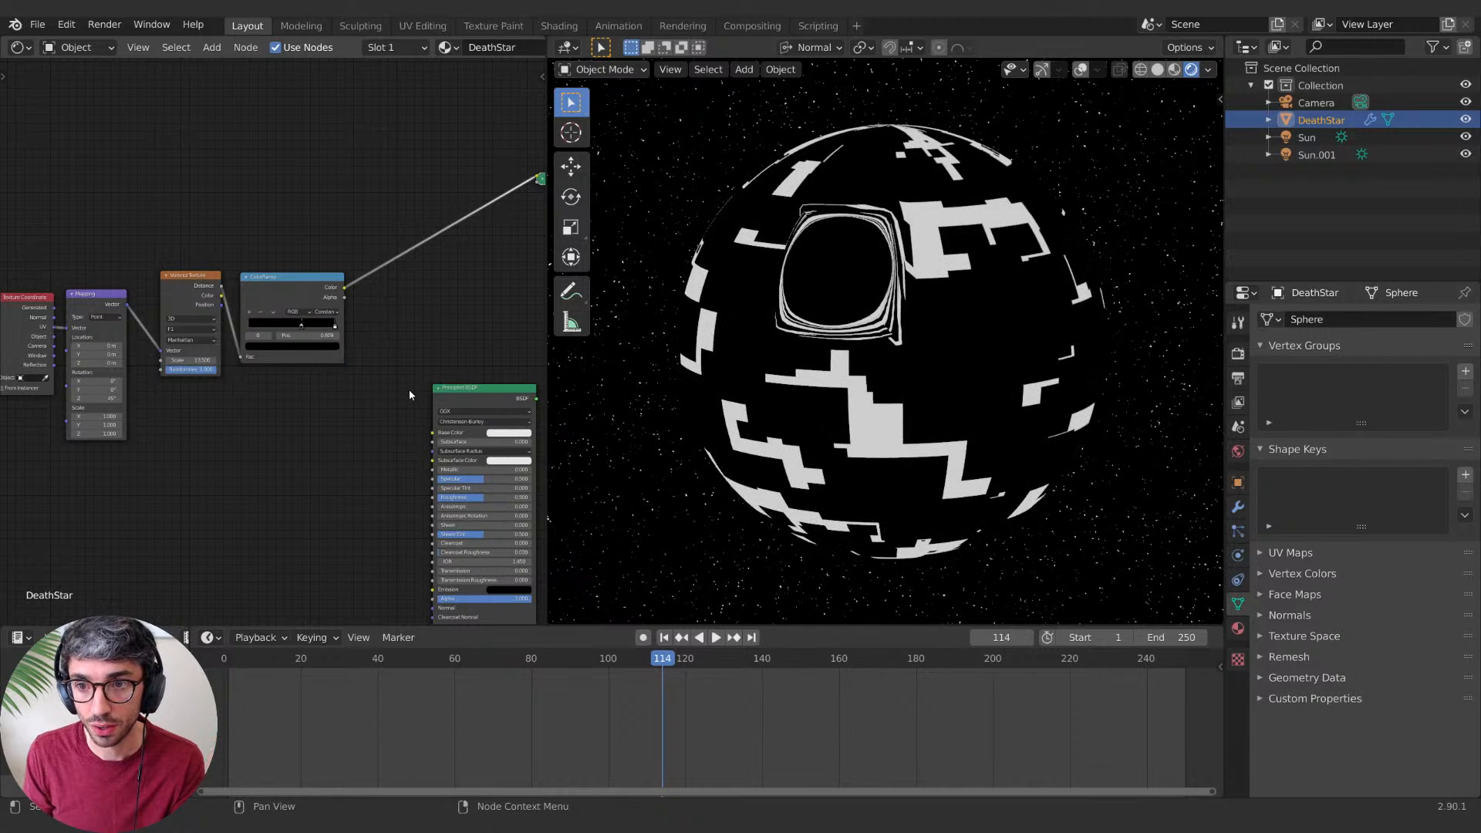
pyautogui.moveTo(303, 329); pyautogui.dragTo(312, 337)
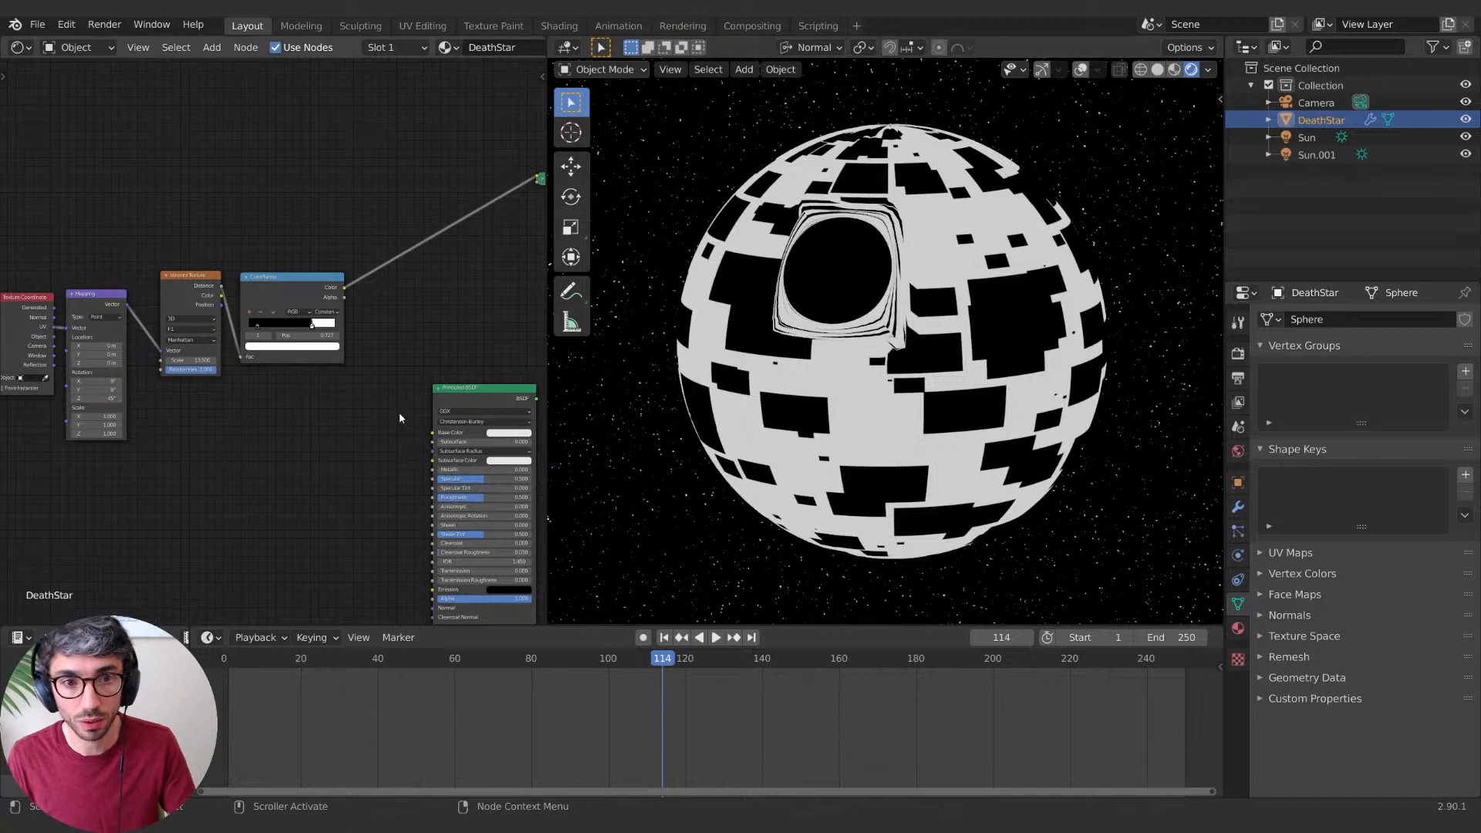
pyautogui.moveTo(193, 440); pyautogui.dragTo(327, 439, button='middle')
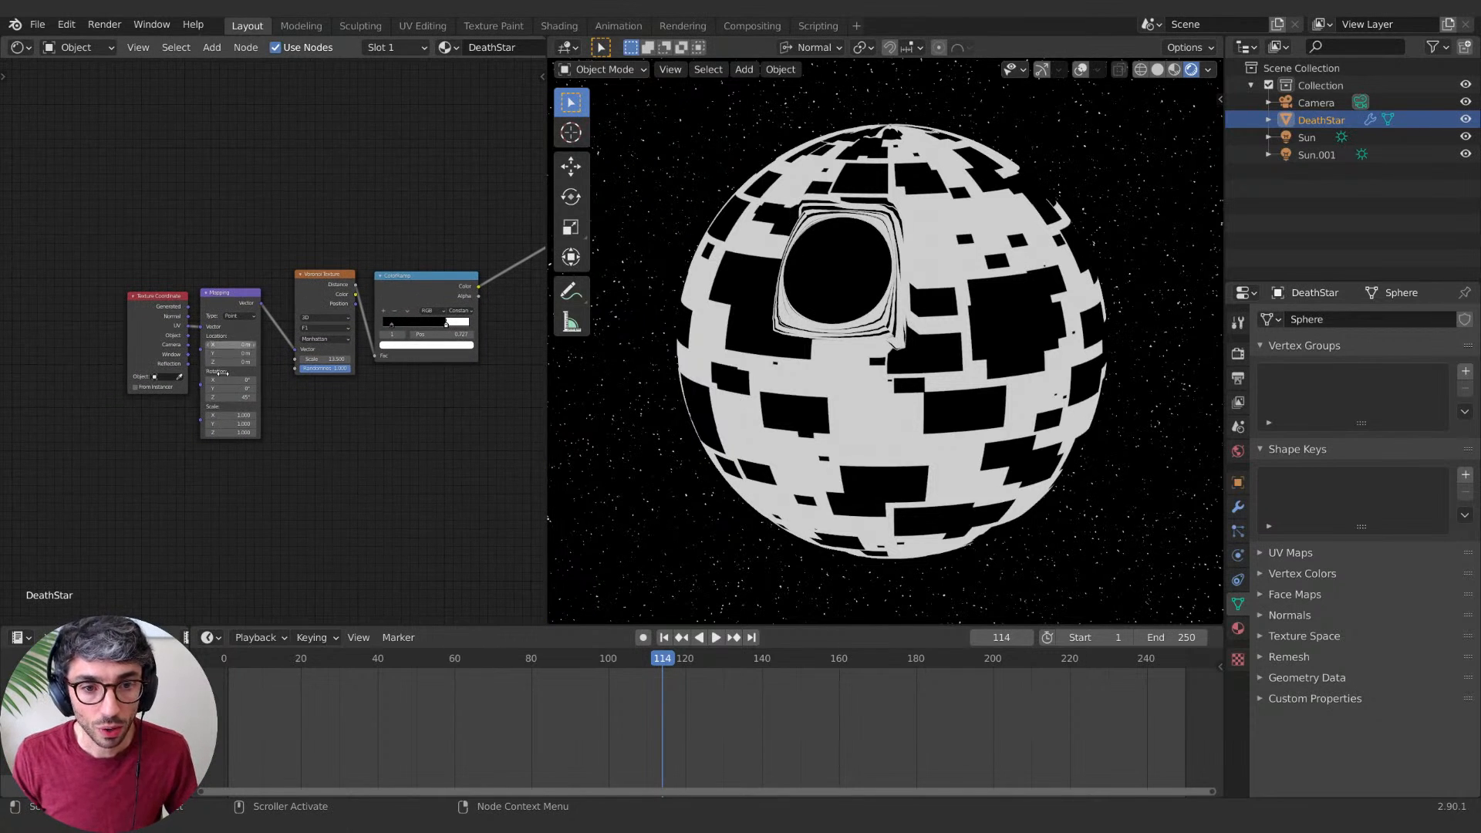
# Step: Change the Mapping node's X and Y scale to stretch the blocks into narrow vertical strips, comparing with the Death Star reference image in the browser
pyautogui.moveTo(229, 415); pyautogui.dragTo(366, 415)
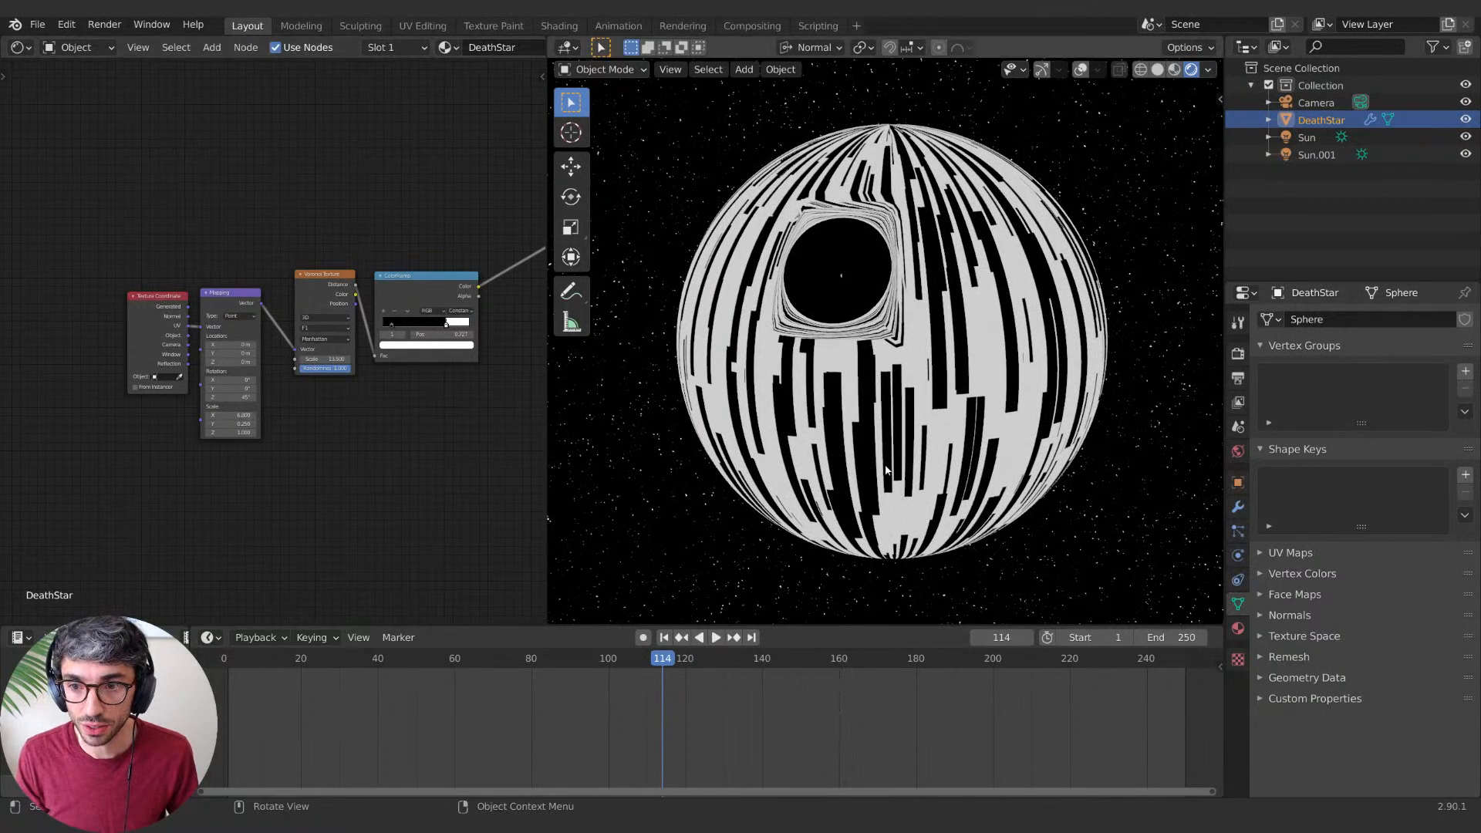
pyautogui.hotkey('alt', 'Tab')
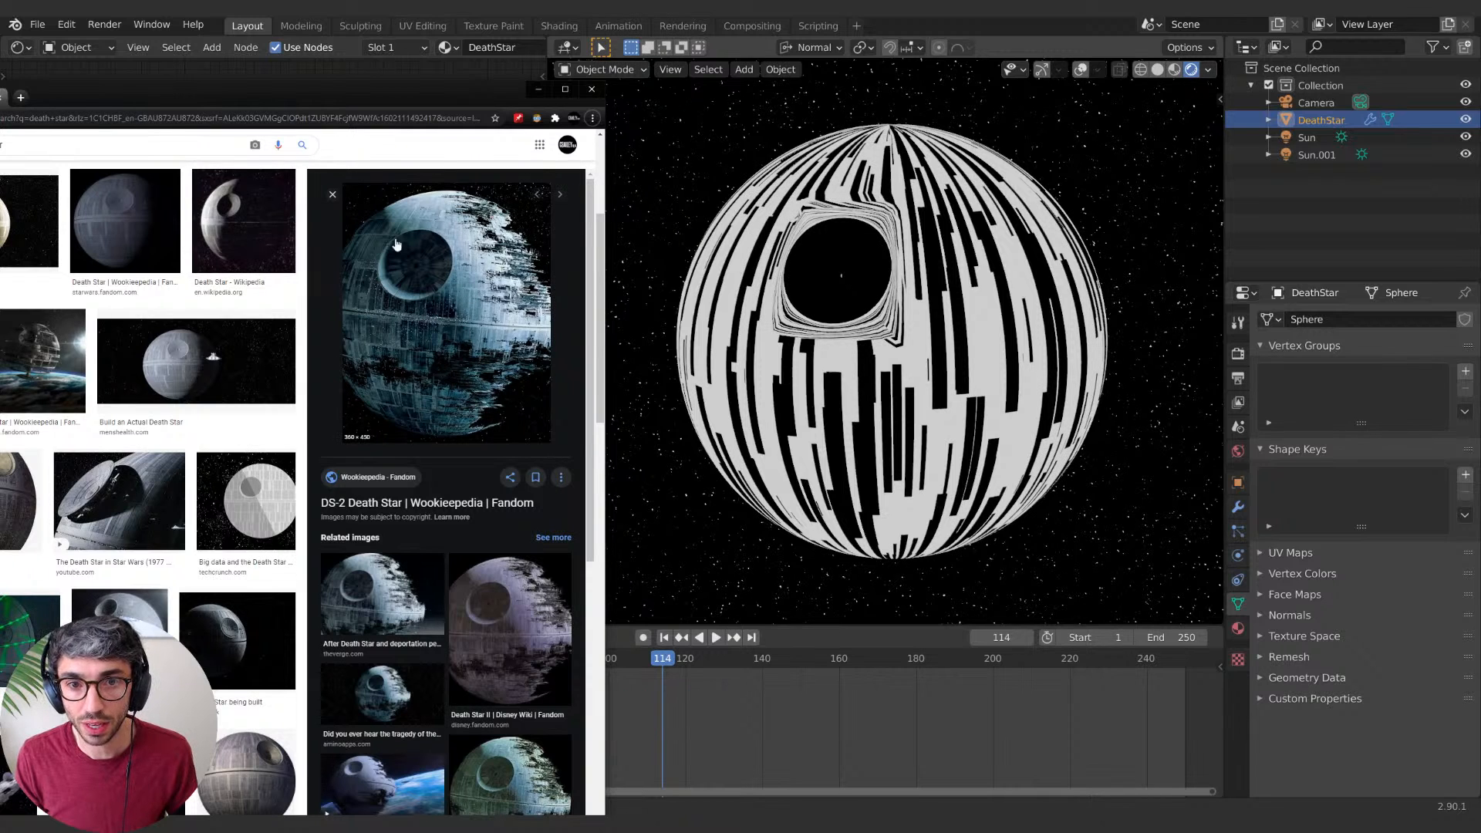
pyautogui.hotkey('alt', 'Tab')
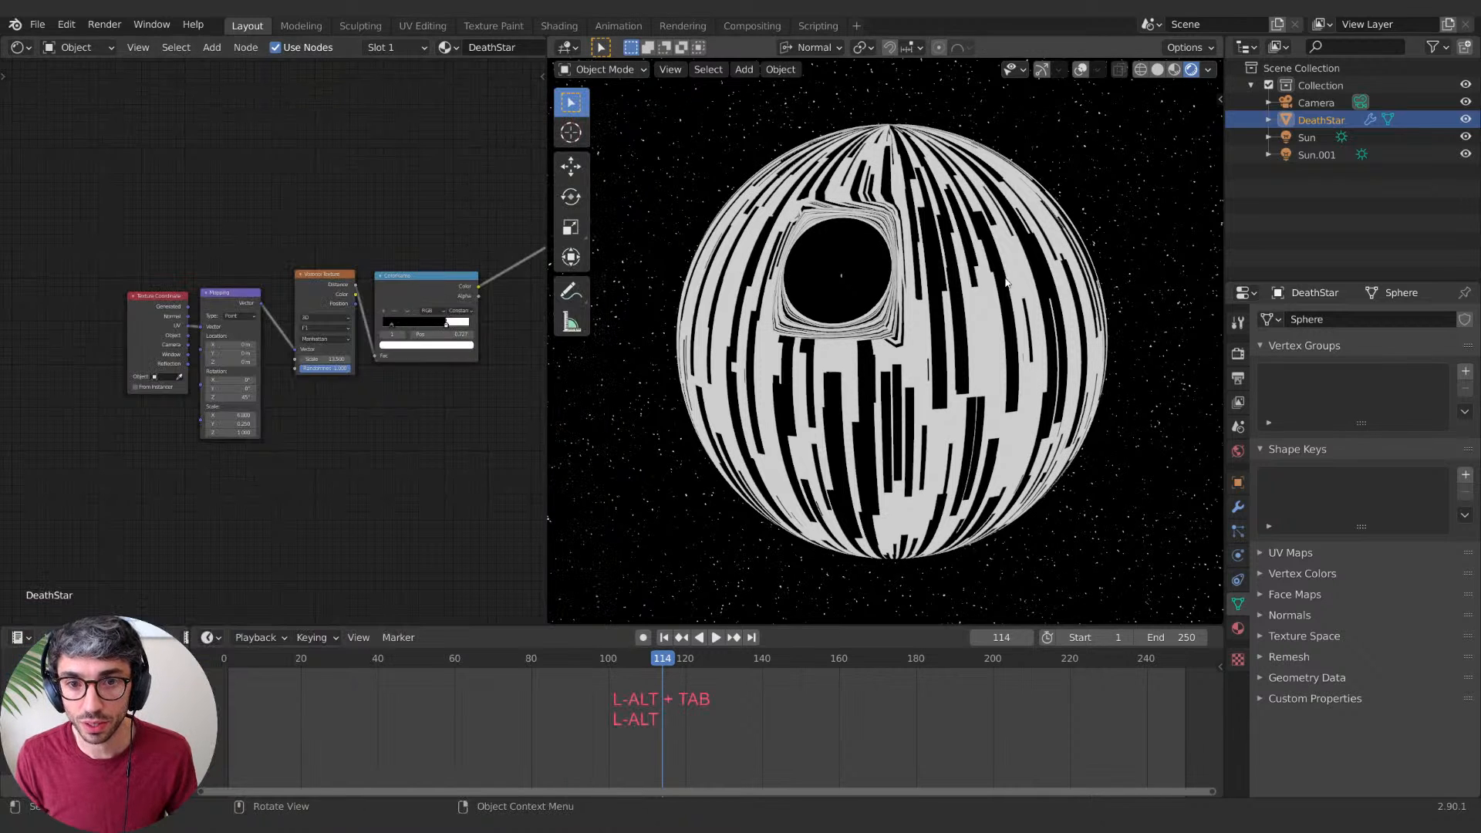
# Step: Nudge the ColorRamp's white stop slightly toward the white end to widen the black areas of the pattern
pyautogui.moveTo(351, 509); pyautogui.dragTo(277, 491, button='middle')
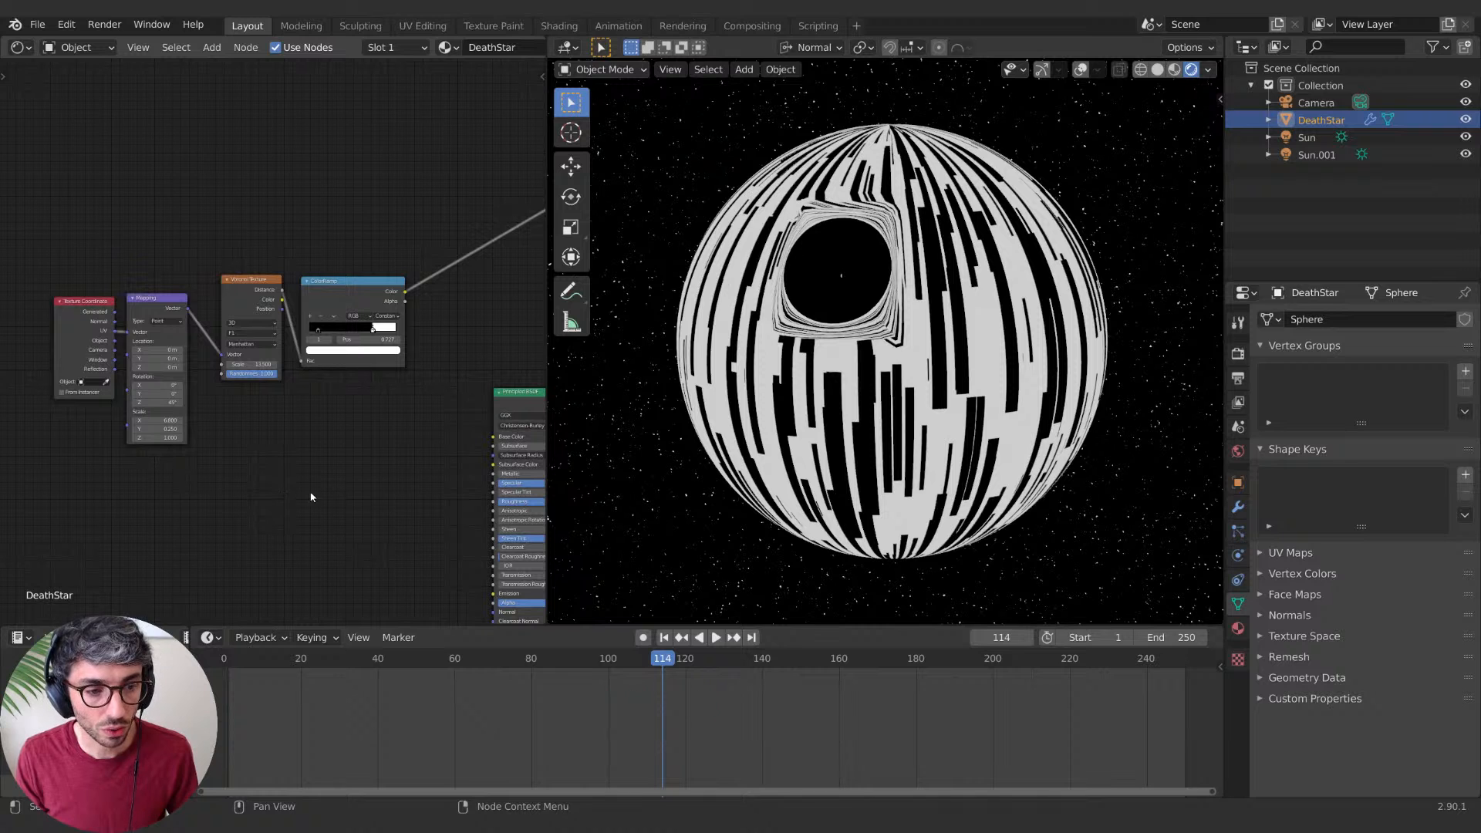
pyautogui.moveTo(310, 424)
pyautogui.mouseDown(button='middle')
pyautogui.moveTo(281, 433)
pyautogui.moveTo(332, 413)
pyautogui.mouseUp(button='middle')
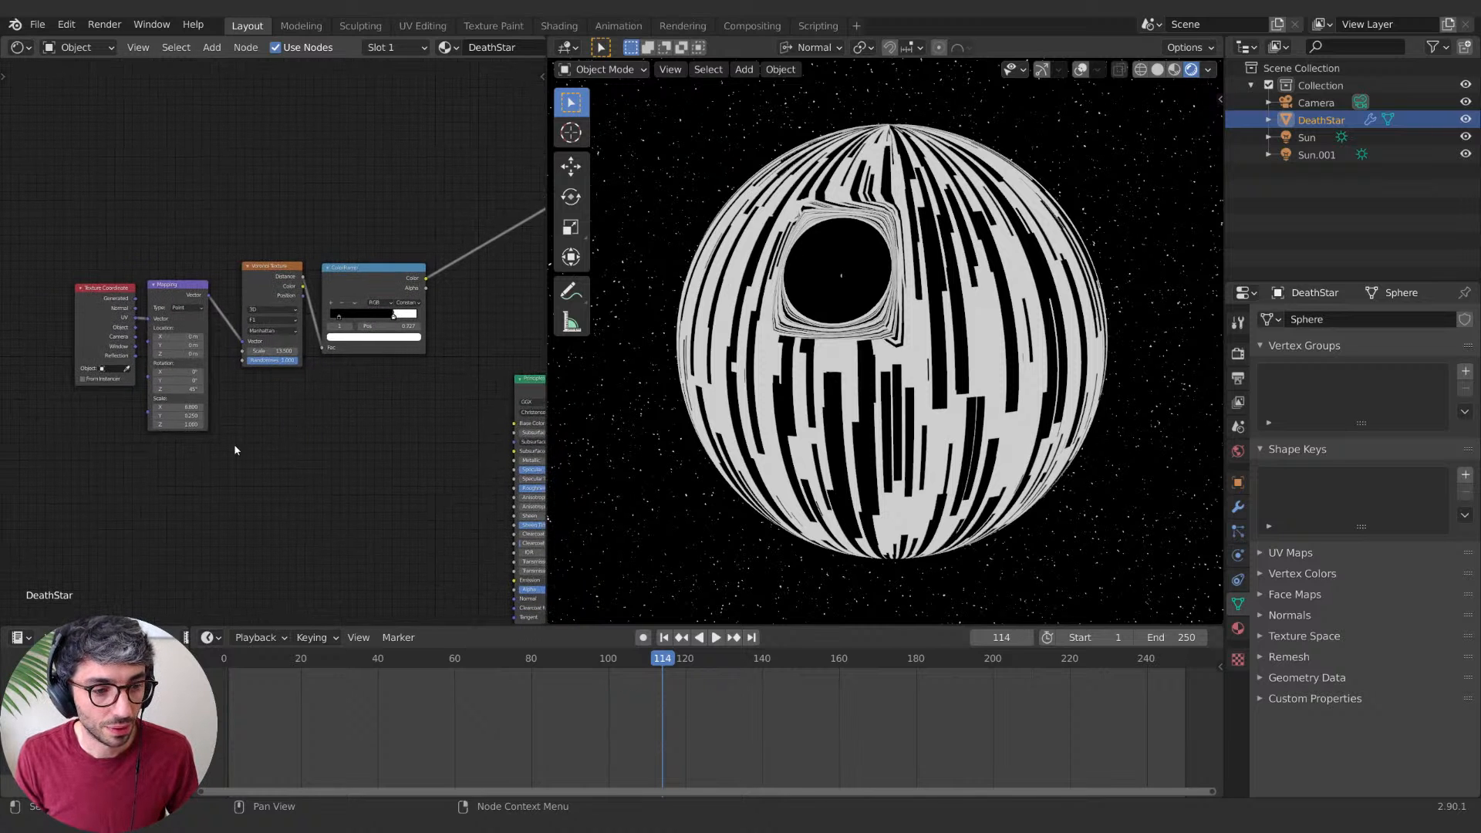
pyautogui.moveTo(273, 466); pyautogui.dragTo(296, 529, button='middle')
pyautogui.moveTo(177, 338); pyautogui.dragTo(185, 326)
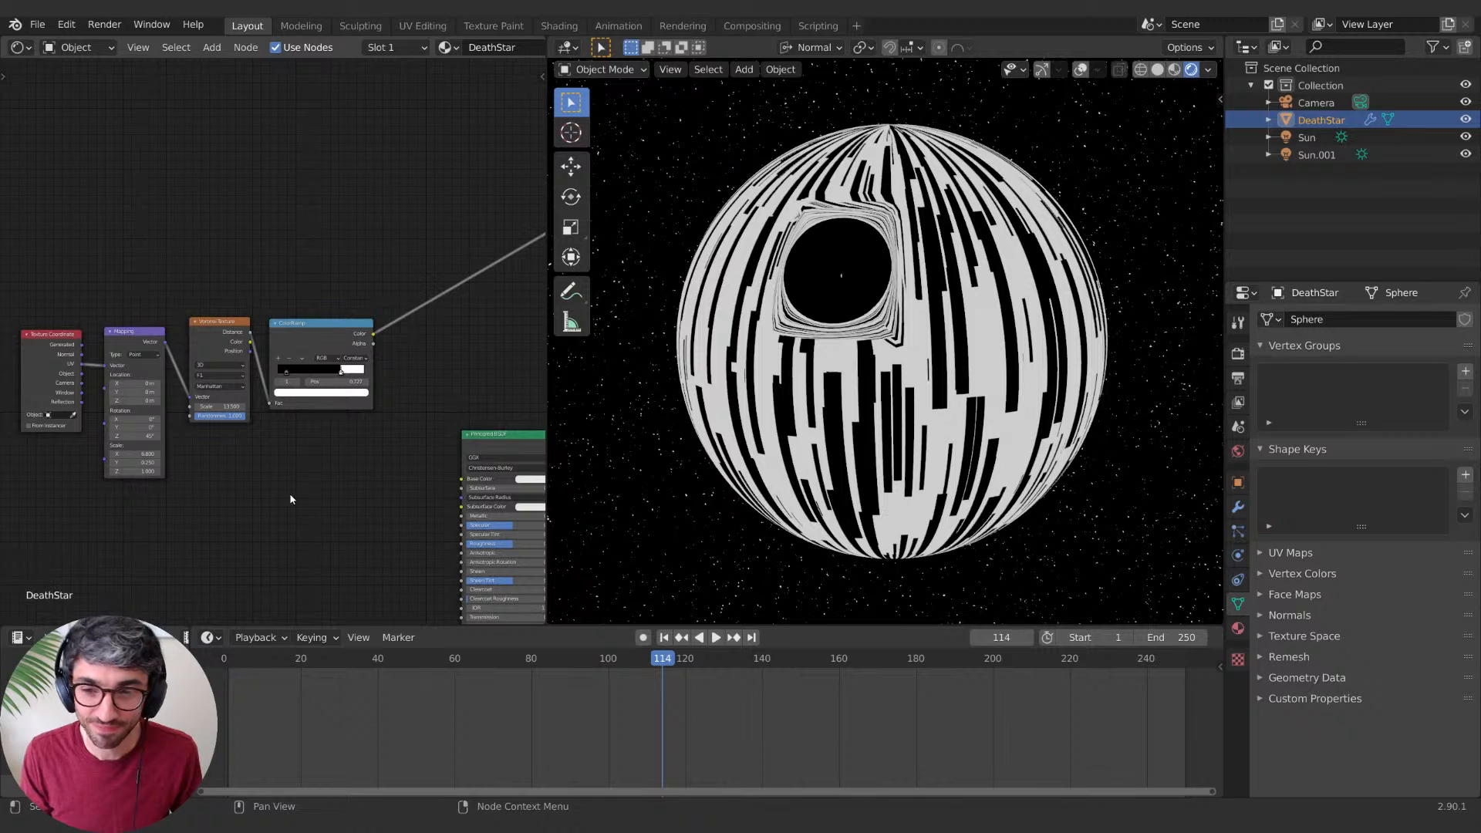
pyautogui.moveTo(290, 499); pyautogui.dragTo(305, 462, button='middle')
pyautogui.moveTo(356, 336); pyautogui.dragTo(359, 336)
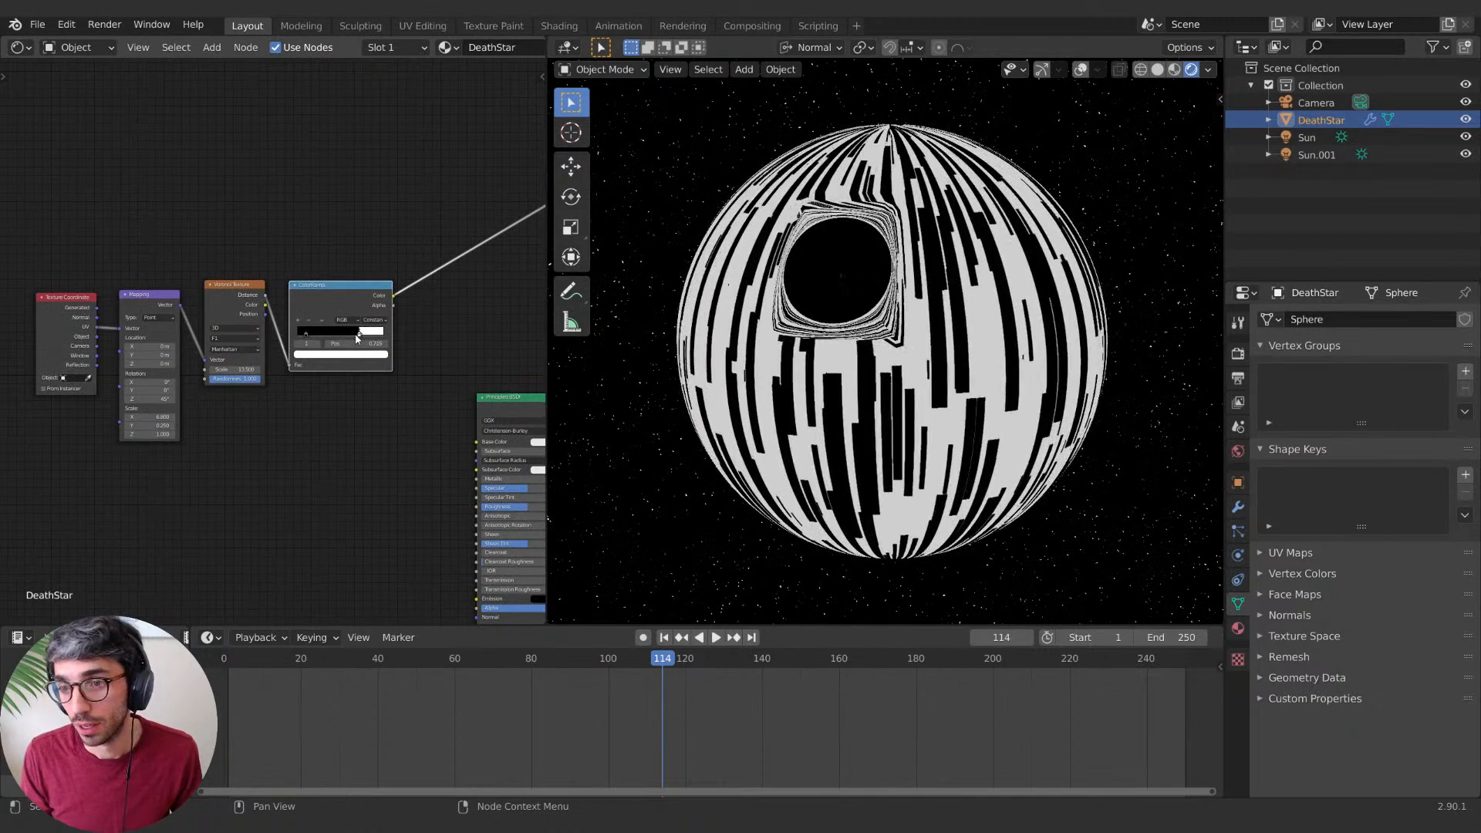
pyautogui.click(363, 519)
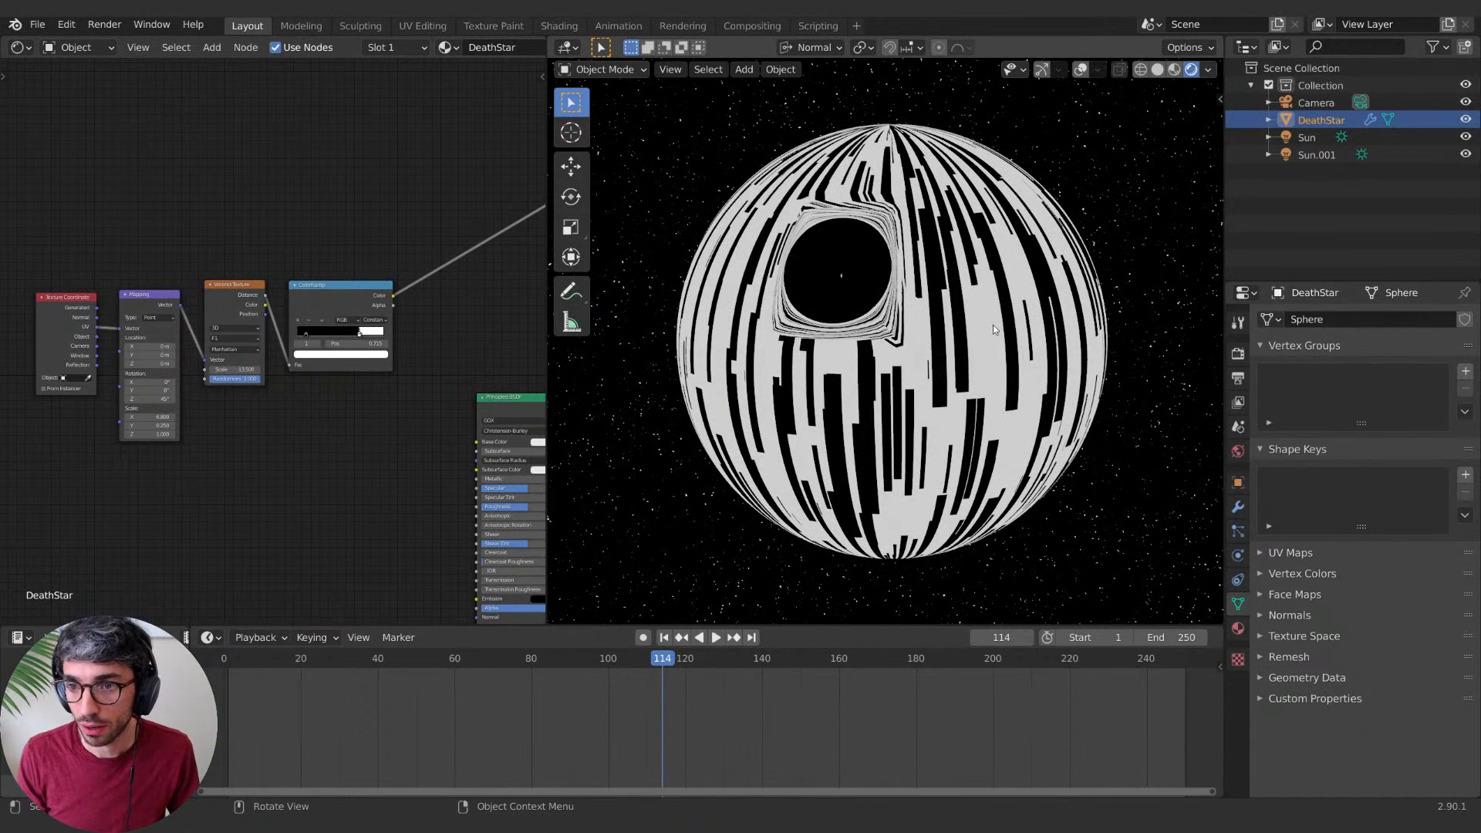
# Step: Enter Edit Mode on the Death Star and turn off the Subdivision modifier's display in Edit Mode
pyautogui.press('Tab')
pyautogui.click(1238, 506)
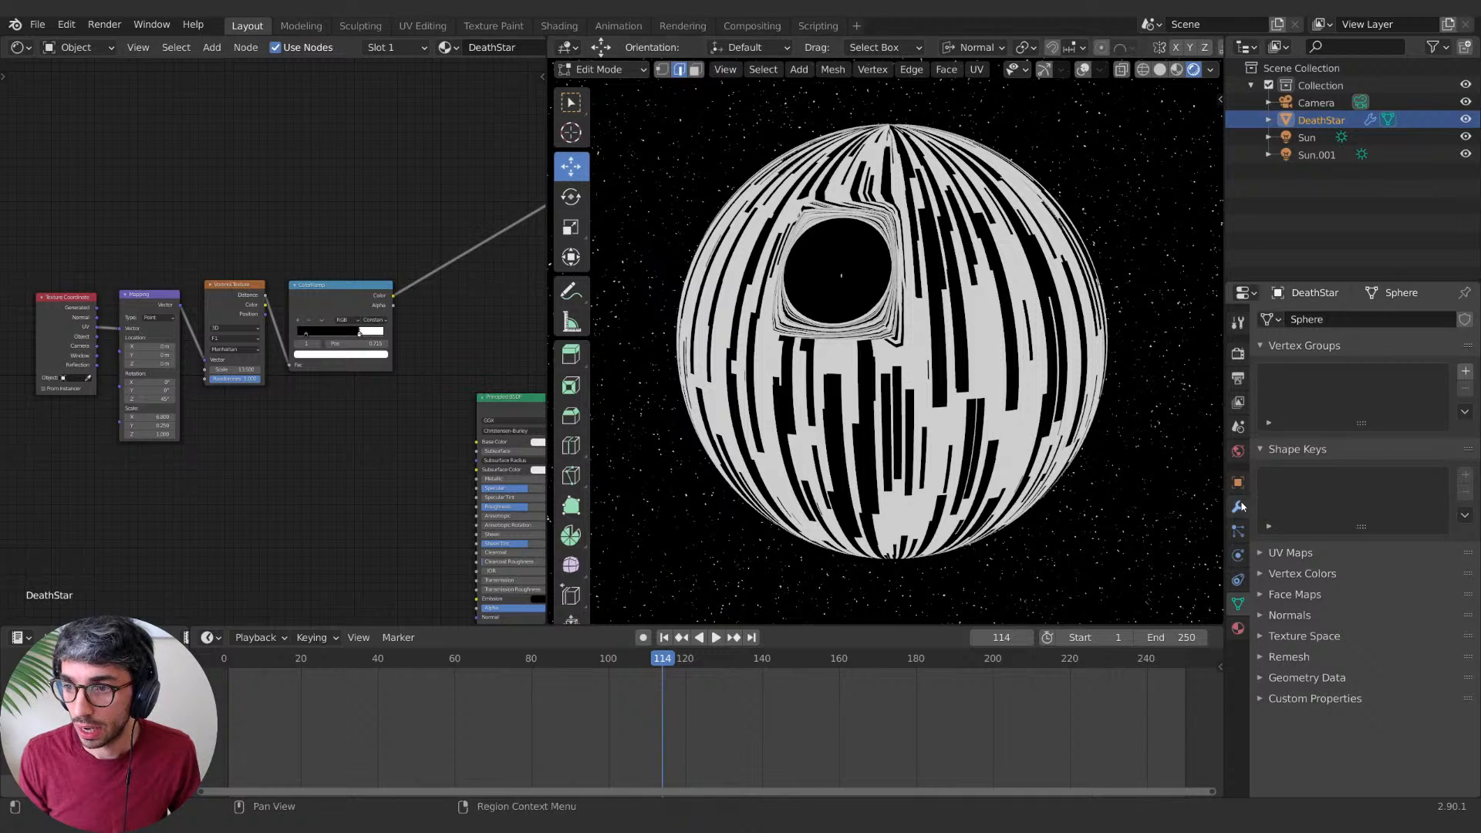
pyautogui.click(1373, 349)
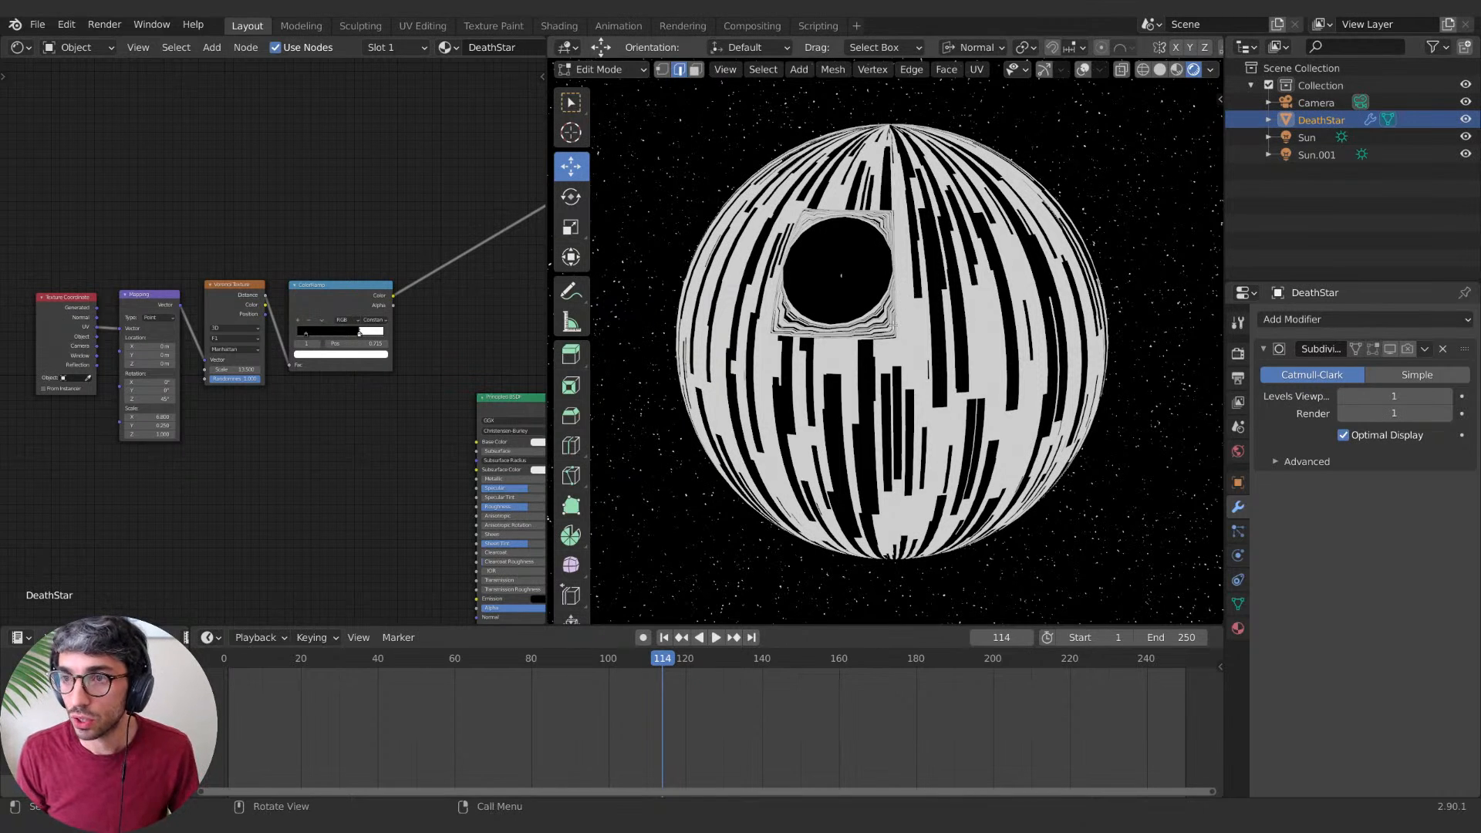
pyautogui.scroll(-9, 923, 298)
pyautogui.scroll(5, 912, 362)
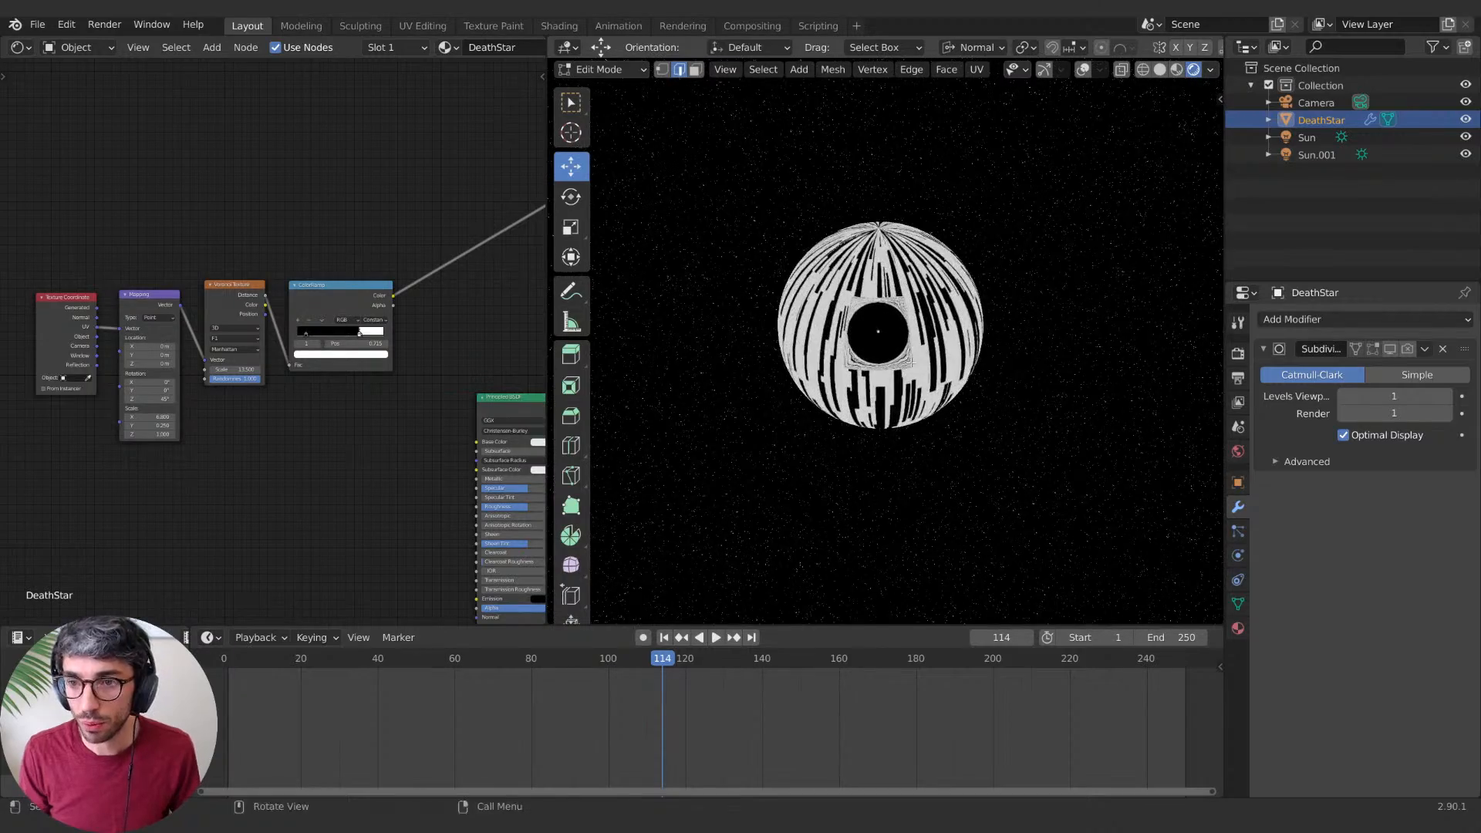
# Step: Show the viewport overlays and gizmos and select the ring of faces around the dish in face select mode
pyautogui.click(1082, 69)
pyautogui.click(1042, 71)
pyautogui.scroll(6, 958, 394)
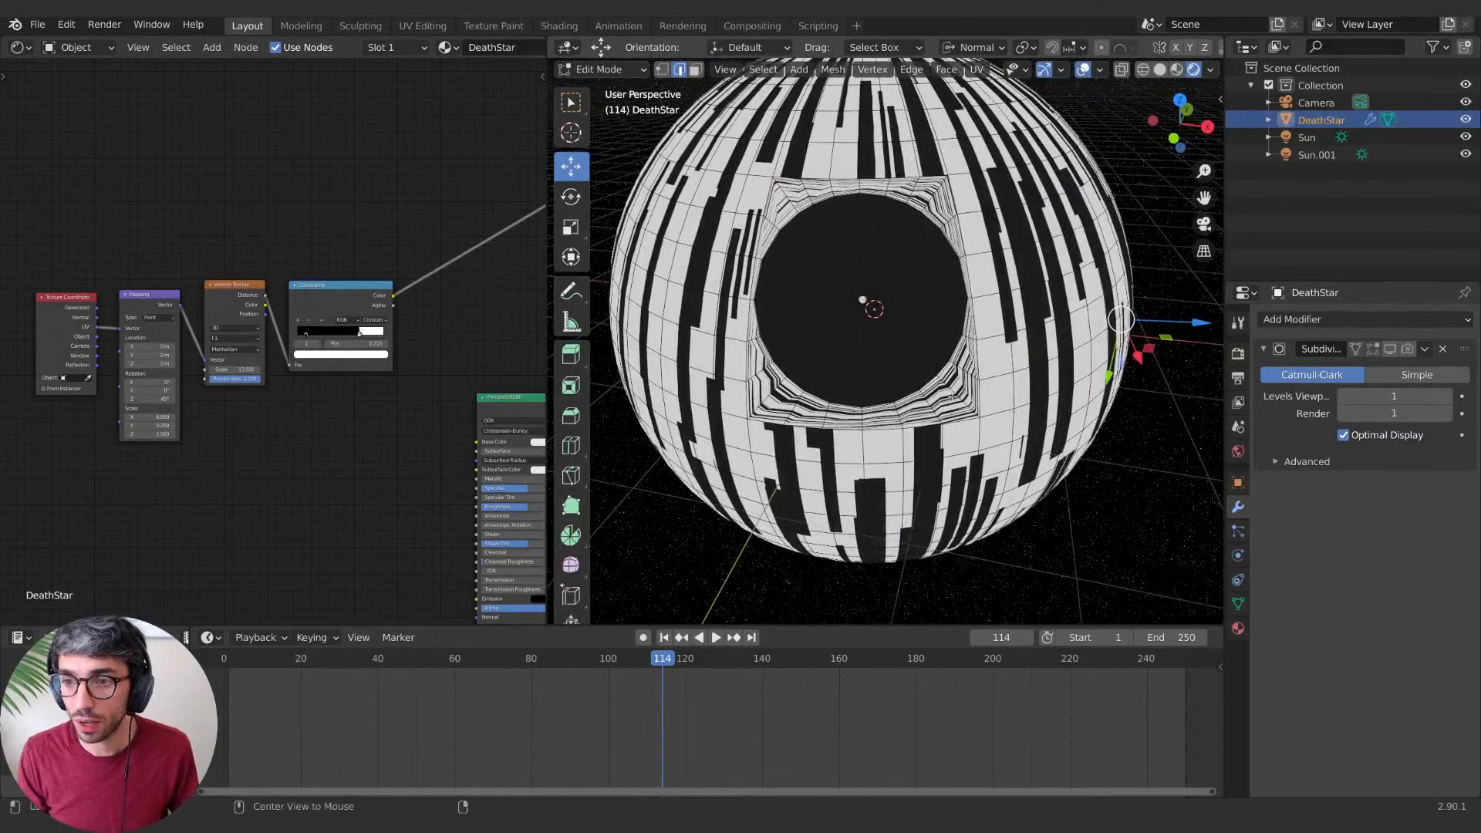
pyautogui.moveTo(958, 394); pyautogui.dragTo(948, 388, button='middle')
pyautogui.click(695, 69)
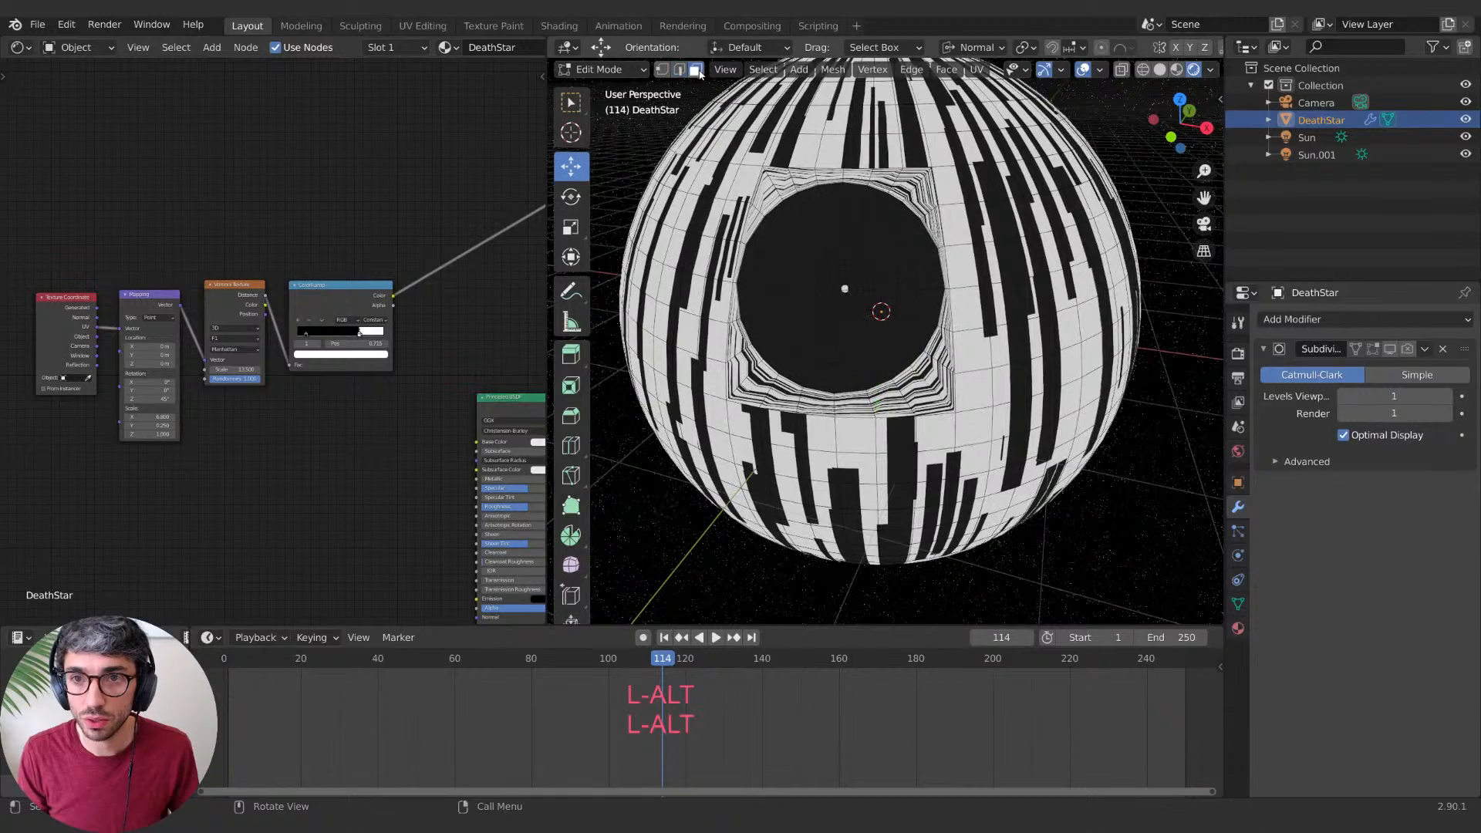
pyautogui.keyDown('alt'); pyautogui.click(930, 387); pyautogui.keyUp('alt')
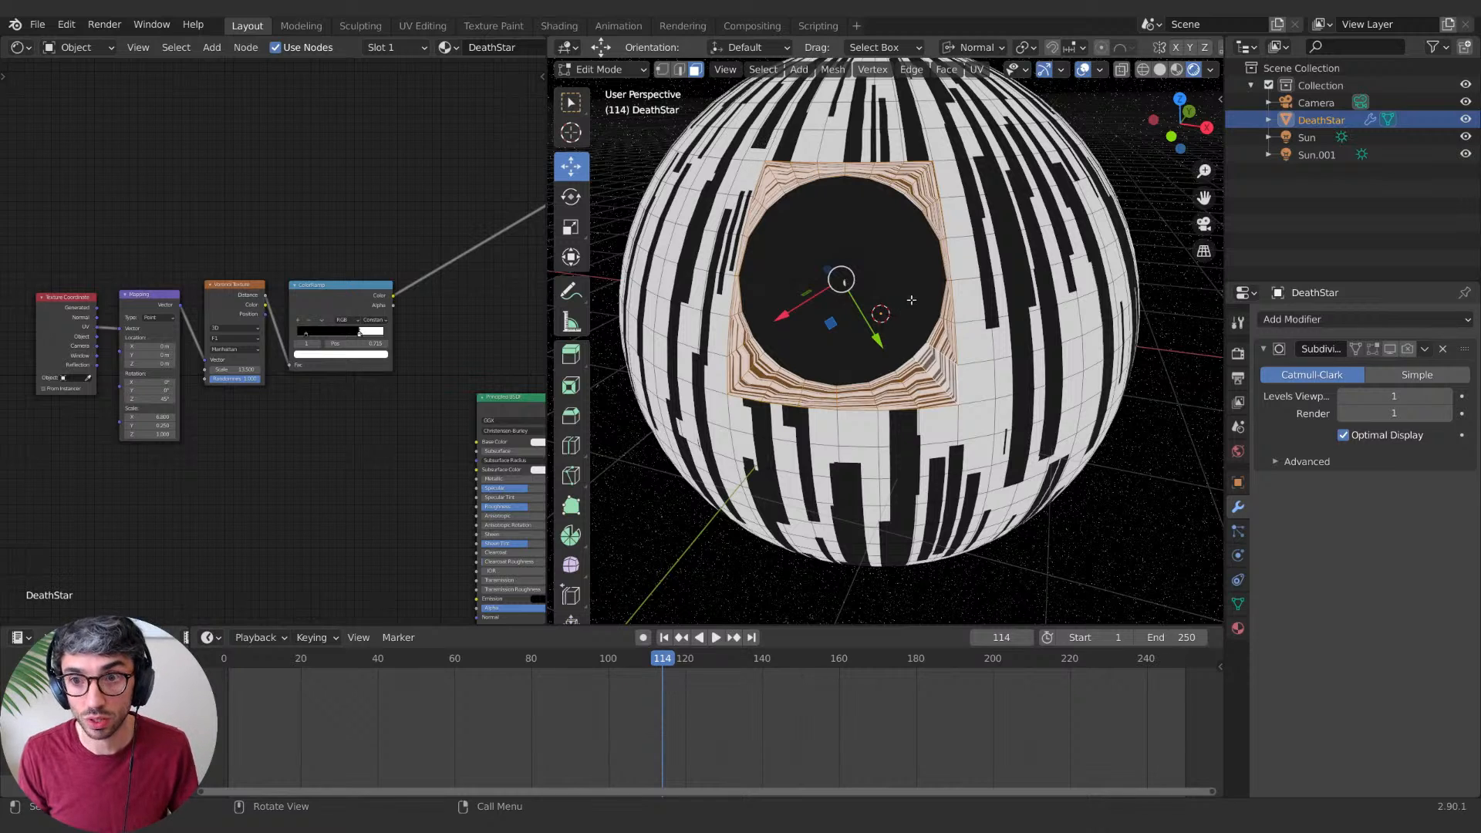
pyautogui.moveTo(928, 282); pyautogui.dragTo(830, 202, button='middle')
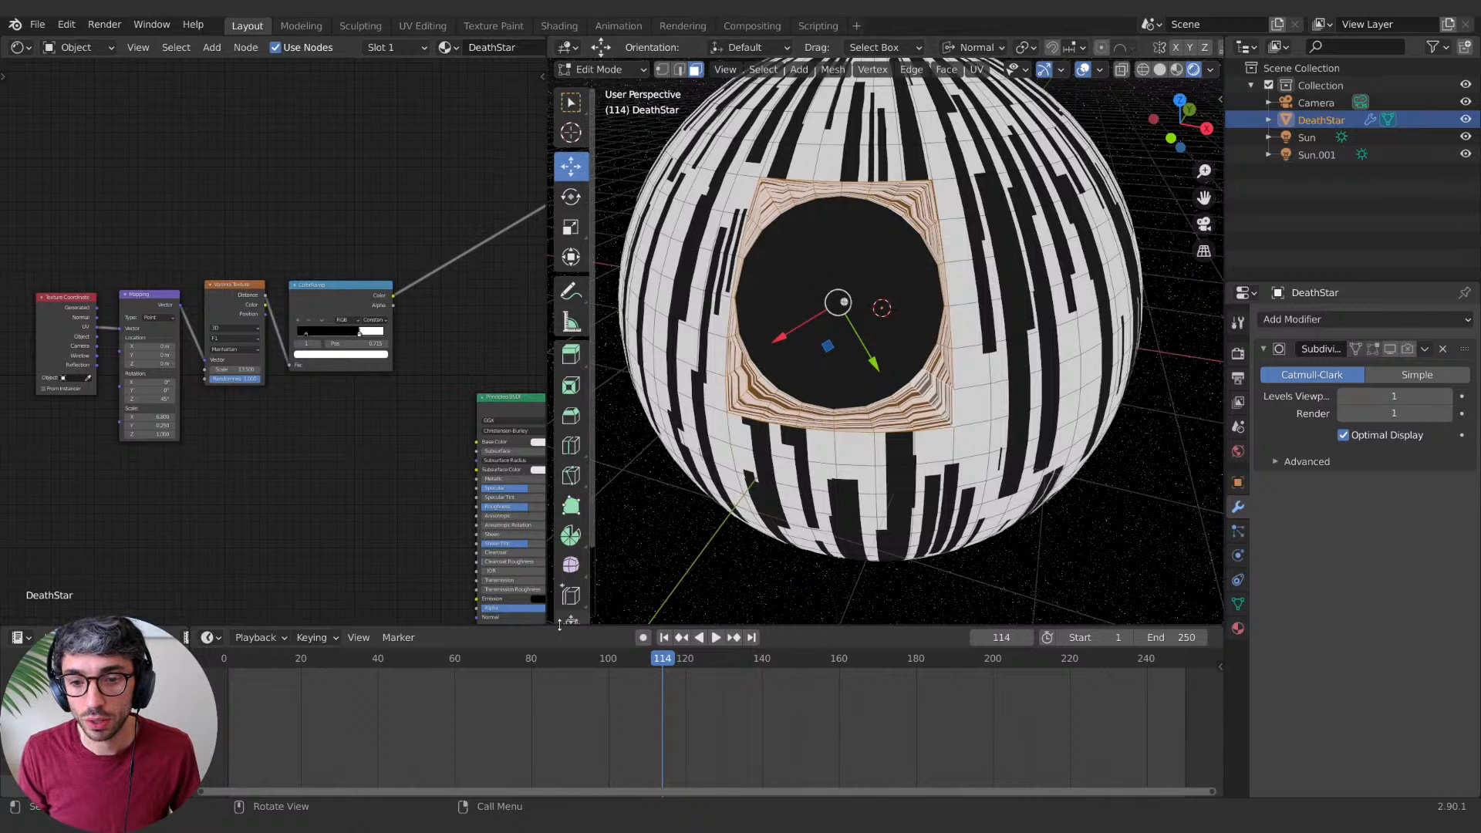
# Step: Split the 3D viewport and turn the new middle area into a wide UV Editor
pyautogui.moveTo(548, 620); pyautogui.dragTo(631, 613)
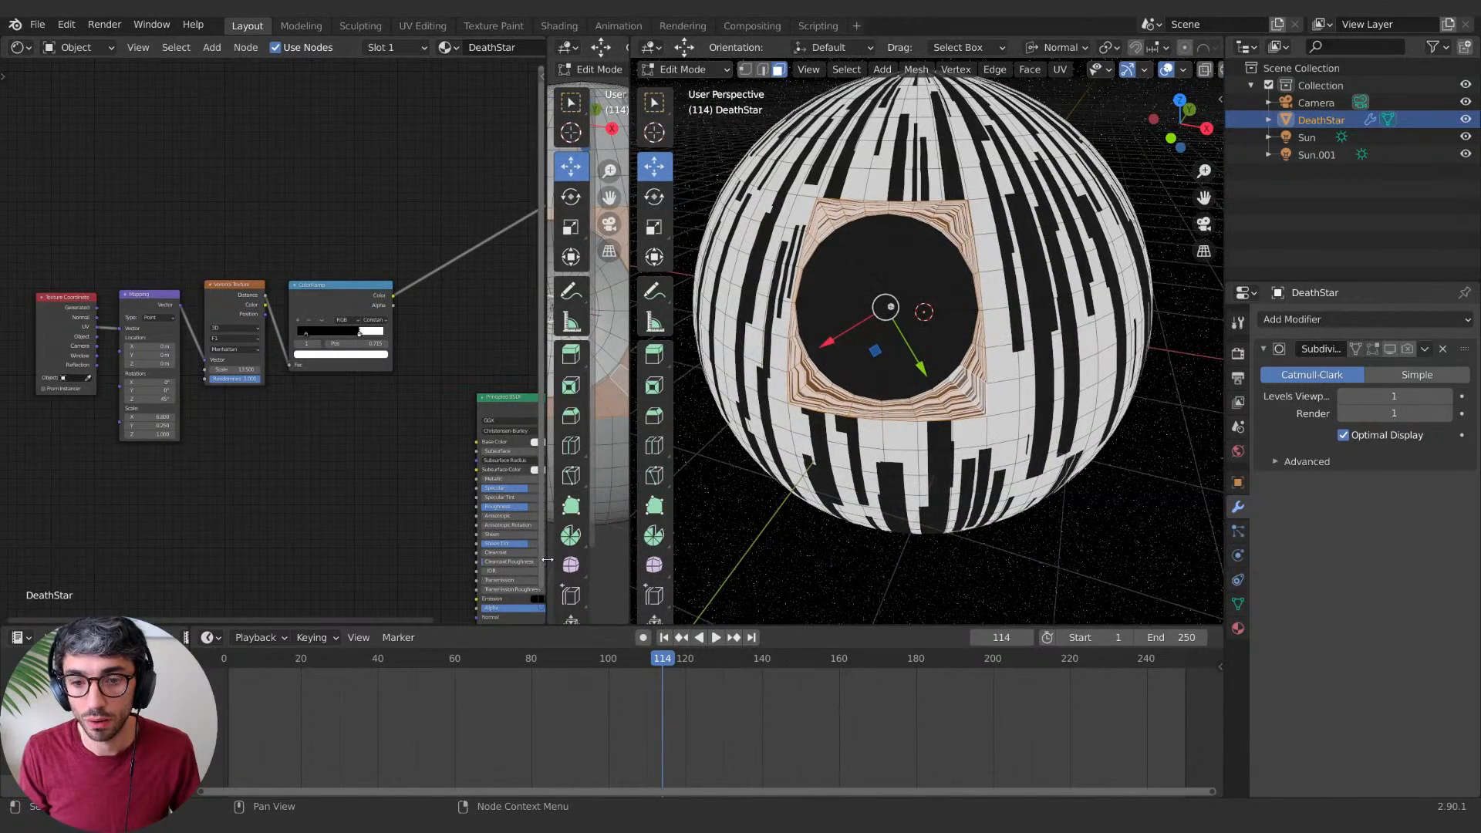
pyautogui.moveTo(547, 559); pyautogui.dragTo(235, 559)
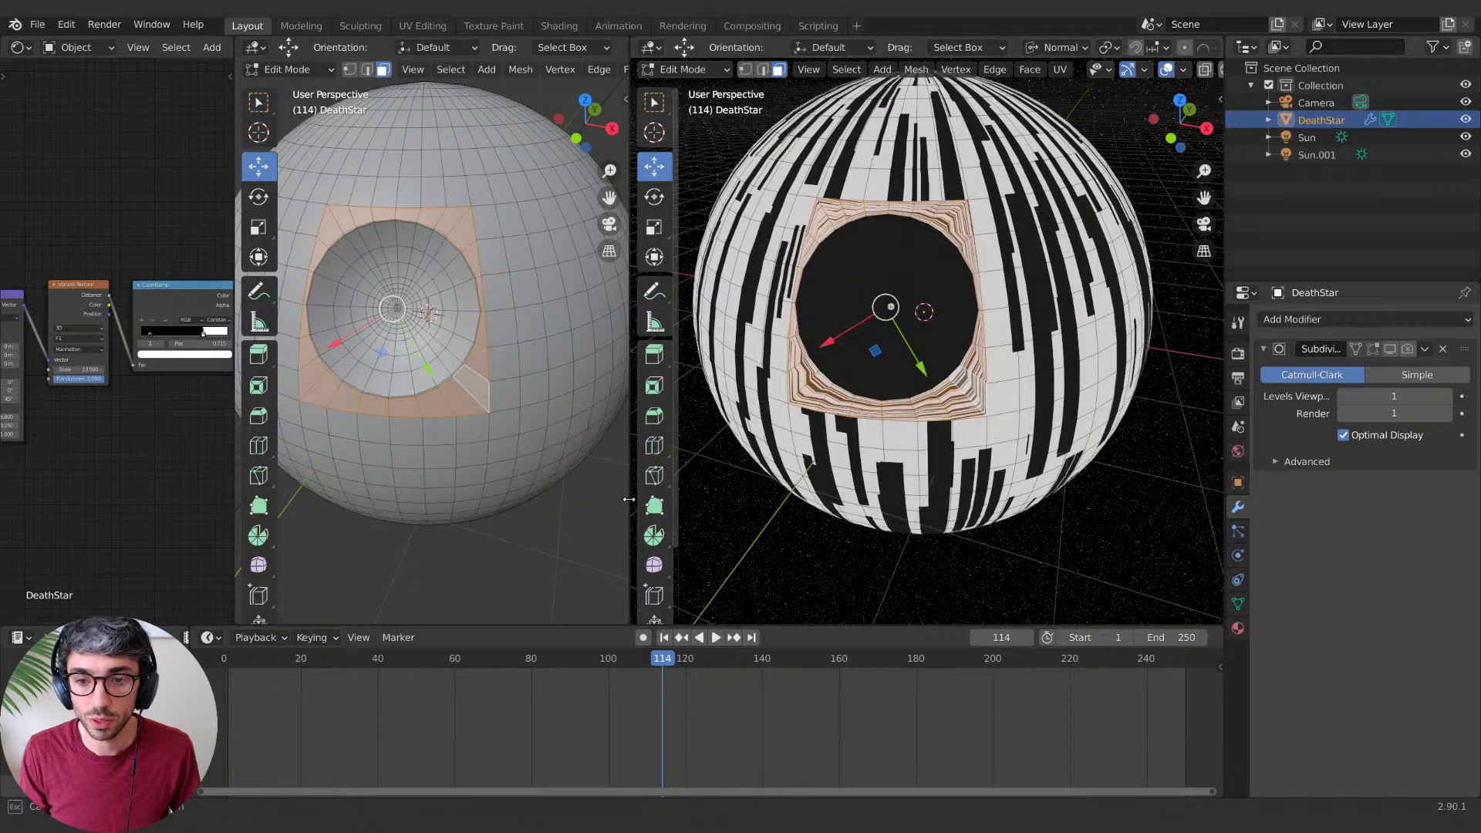
pyautogui.moveTo(629, 499); pyautogui.dragTo(807, 499)
pyautogui.click(257, 50)
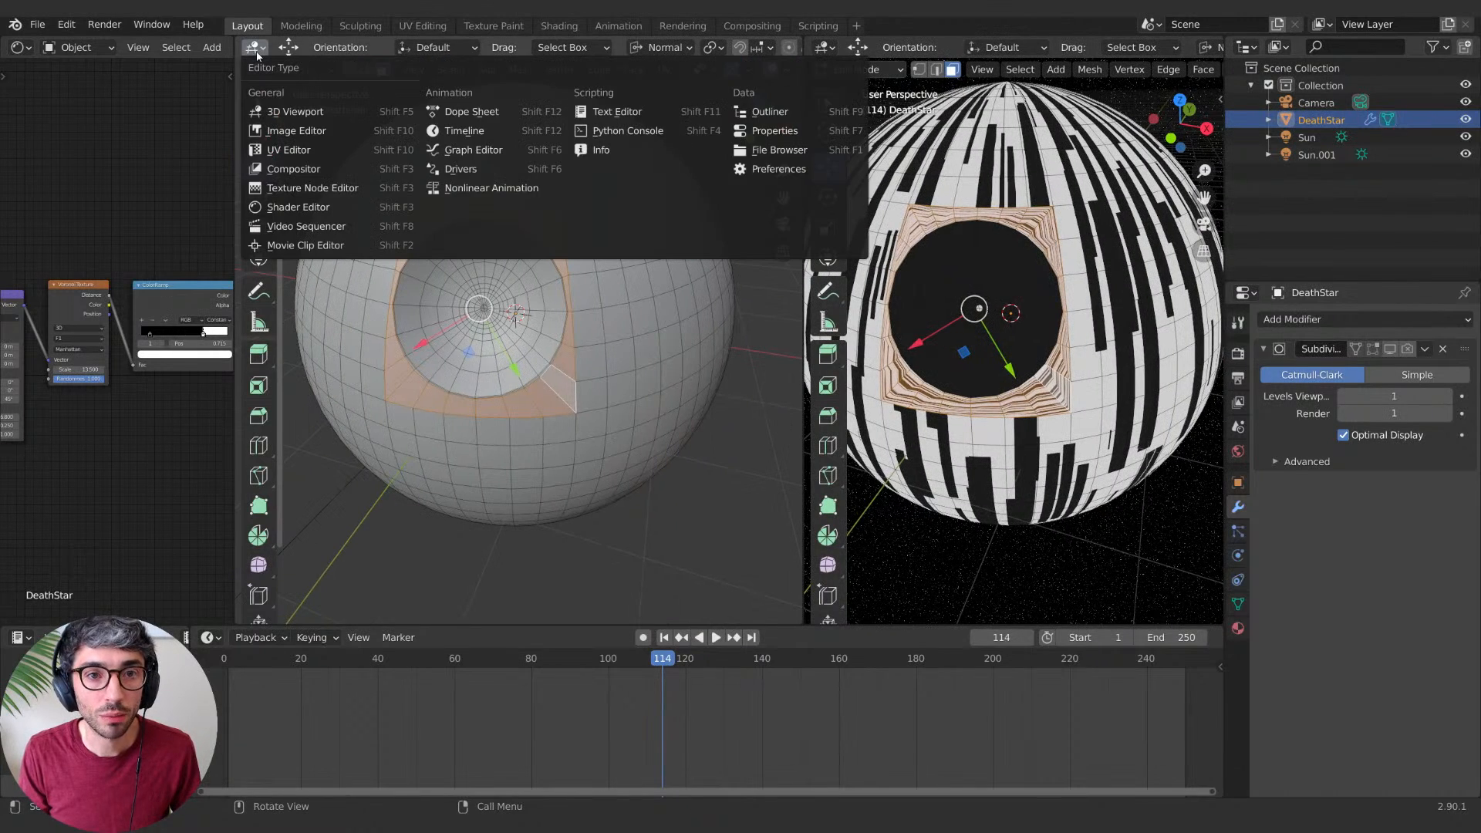
pyautogui.click(289, 150)
pyautogui.scroll(4, 529, 373)
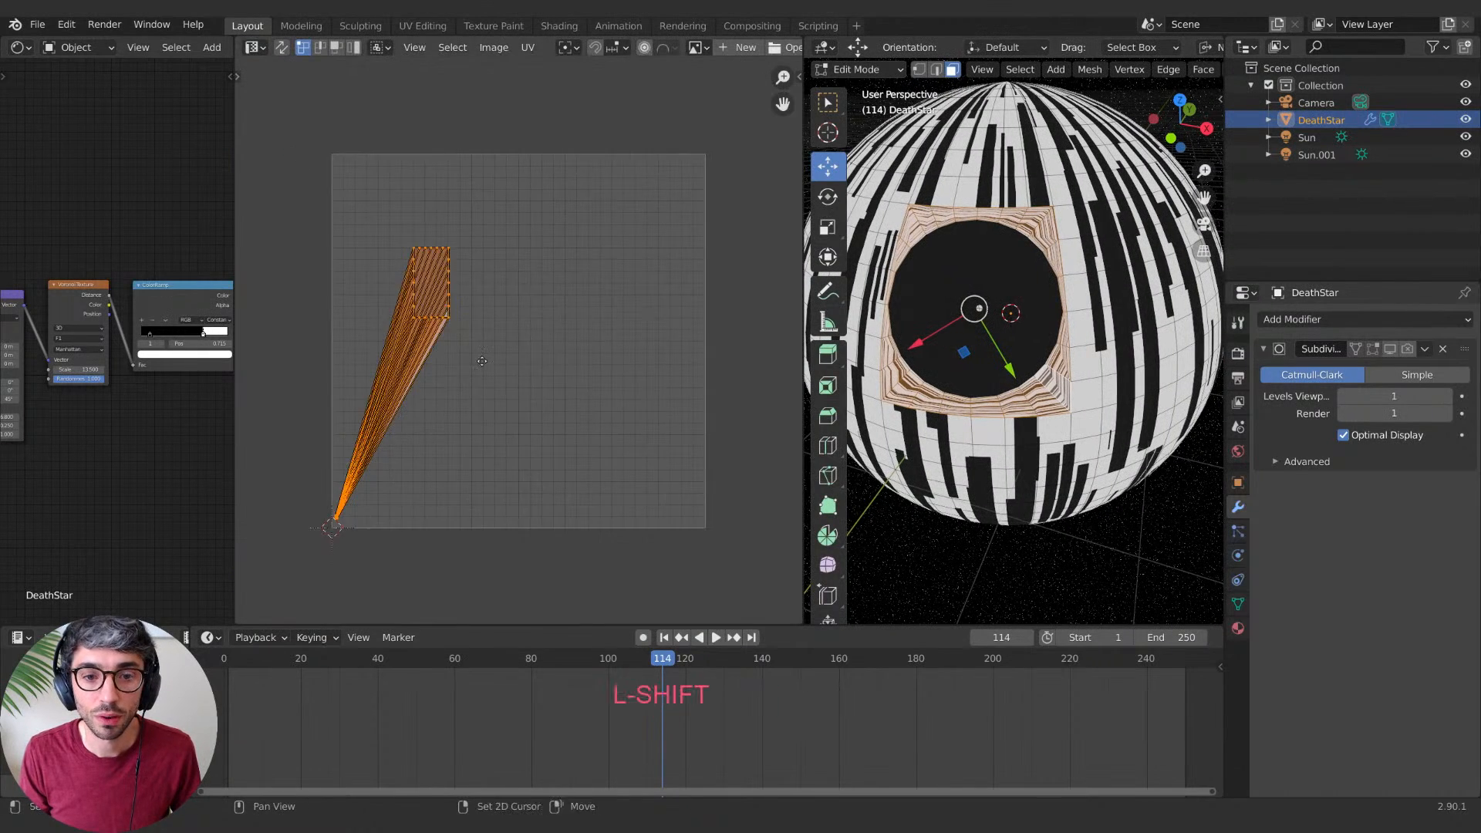
pyautogui.keyDown('shift'); pyautogui.moveTo(554, 395); pyautogui.dragTo(635, 365, button='middle'); pyautogui.keyUp('shift')
# Step: Examine the UV layout of the whole sphere and reselect the ring of faces around the dish
pyautogui.press('a')
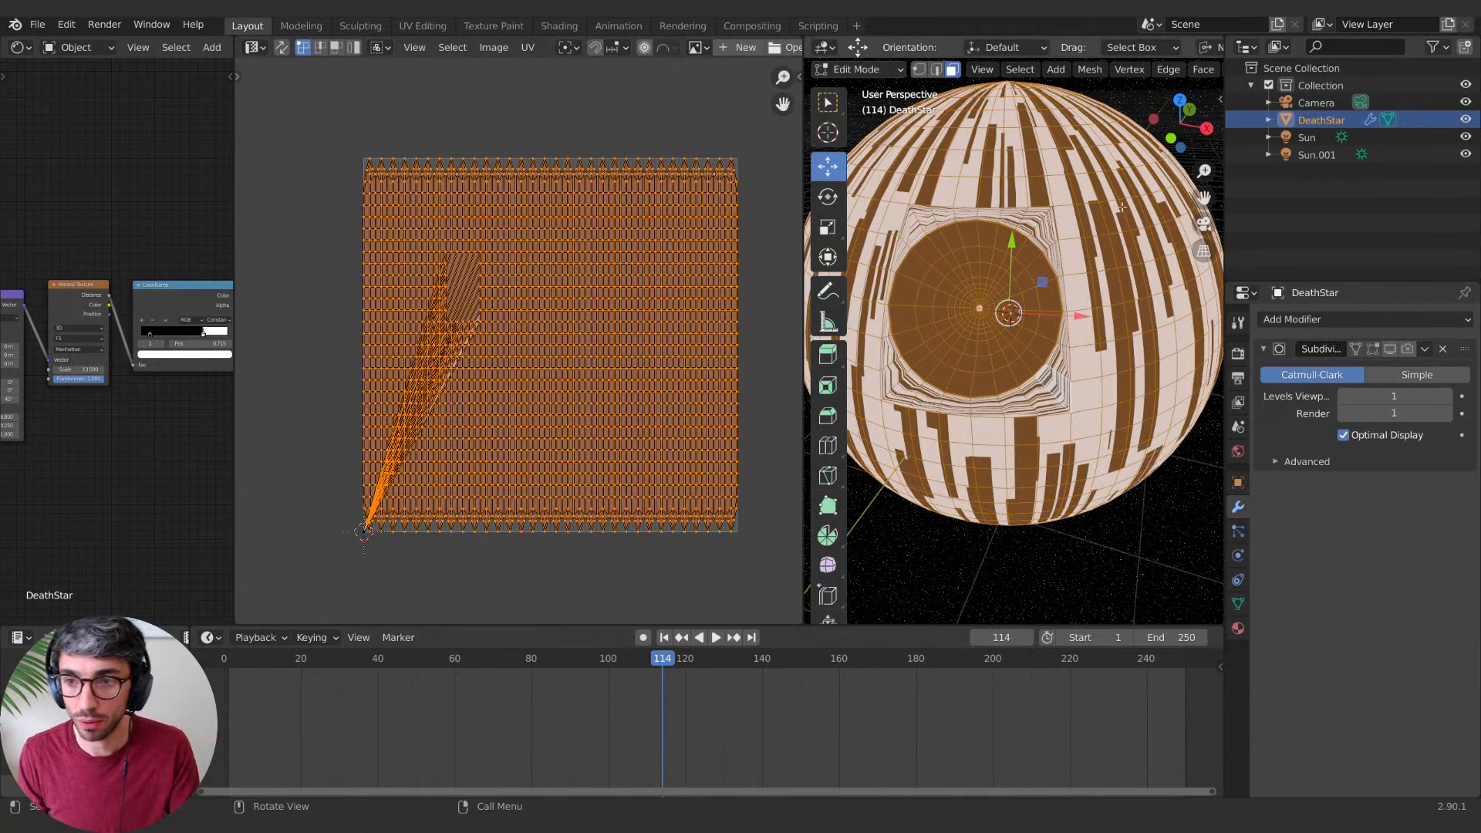
pyautogui.keyDown('alt'); pyautogui.click(1044, 266); pyautogui.keyUp('alt')
pyautogui.keyDown('alt'); pyautogui.click(1049, 248); pyautogui.keyUp('alt')
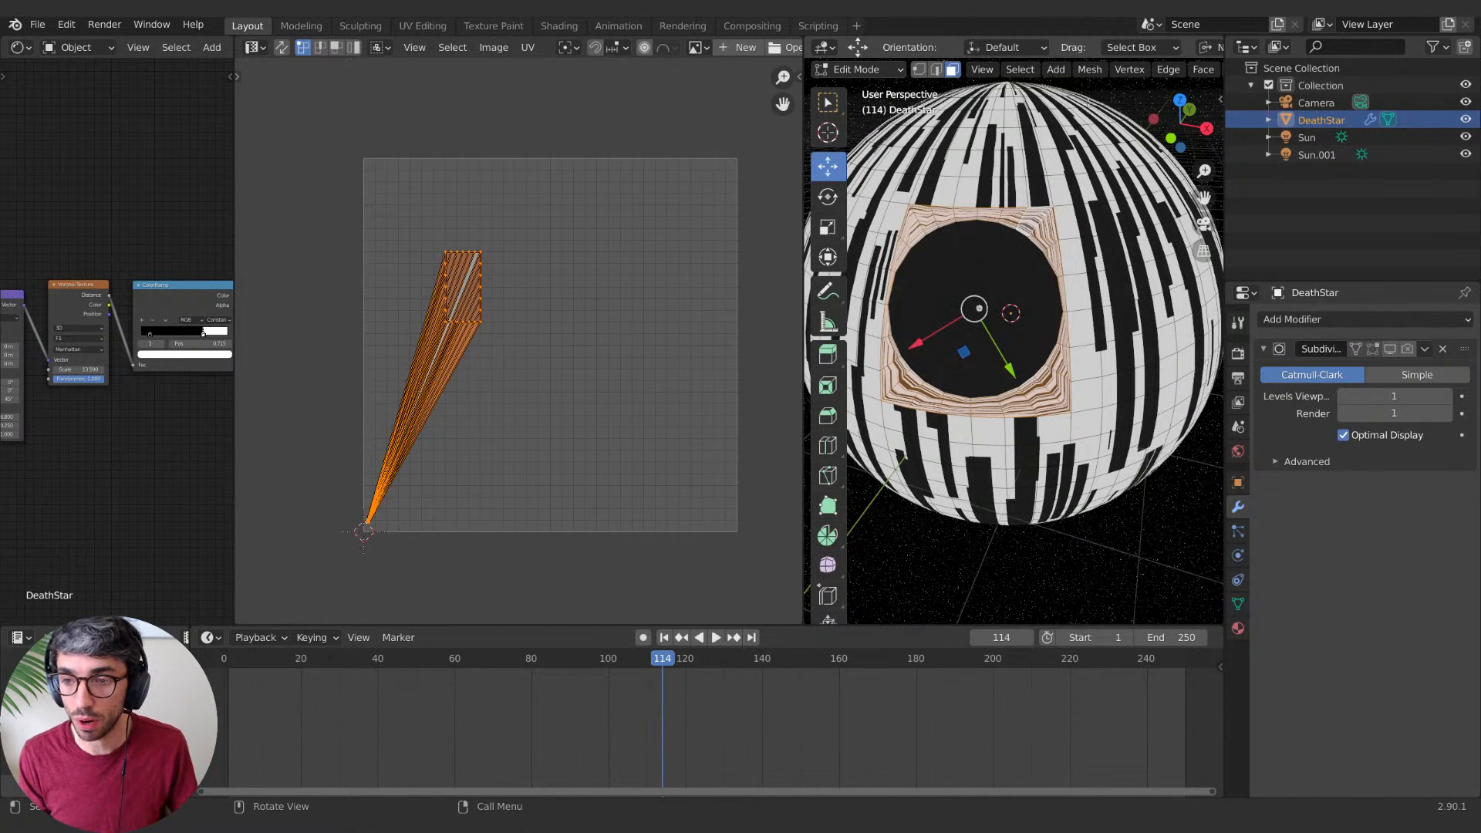
# Step: Face the dish in an orthographic view and unwrap the selected ring of faces with Project From View
pyautogui.moveTo(942, 287); pyautogui.dragTo(989, 265, button='middle')
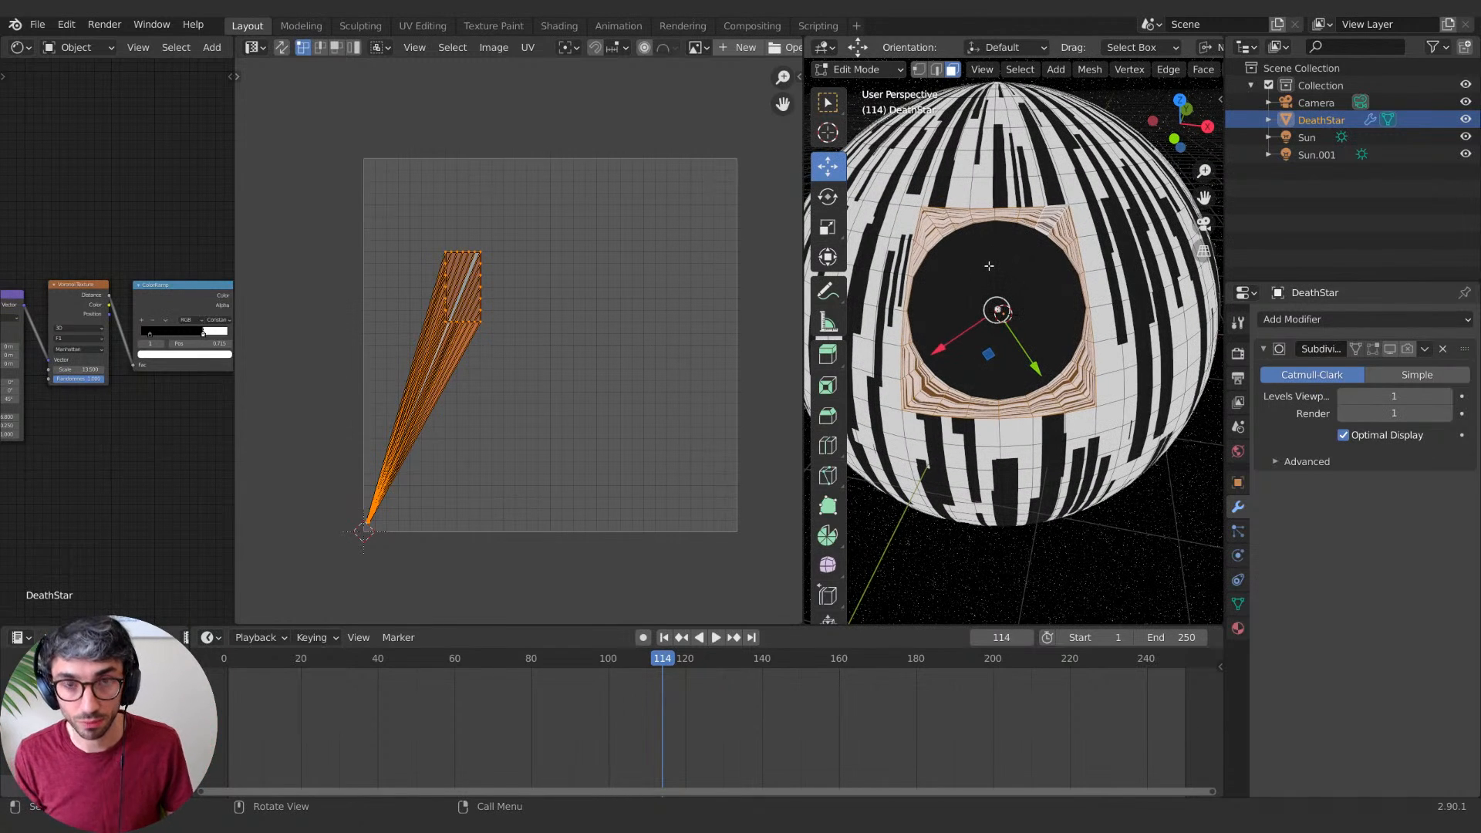
pyautogui.press('KP_5')
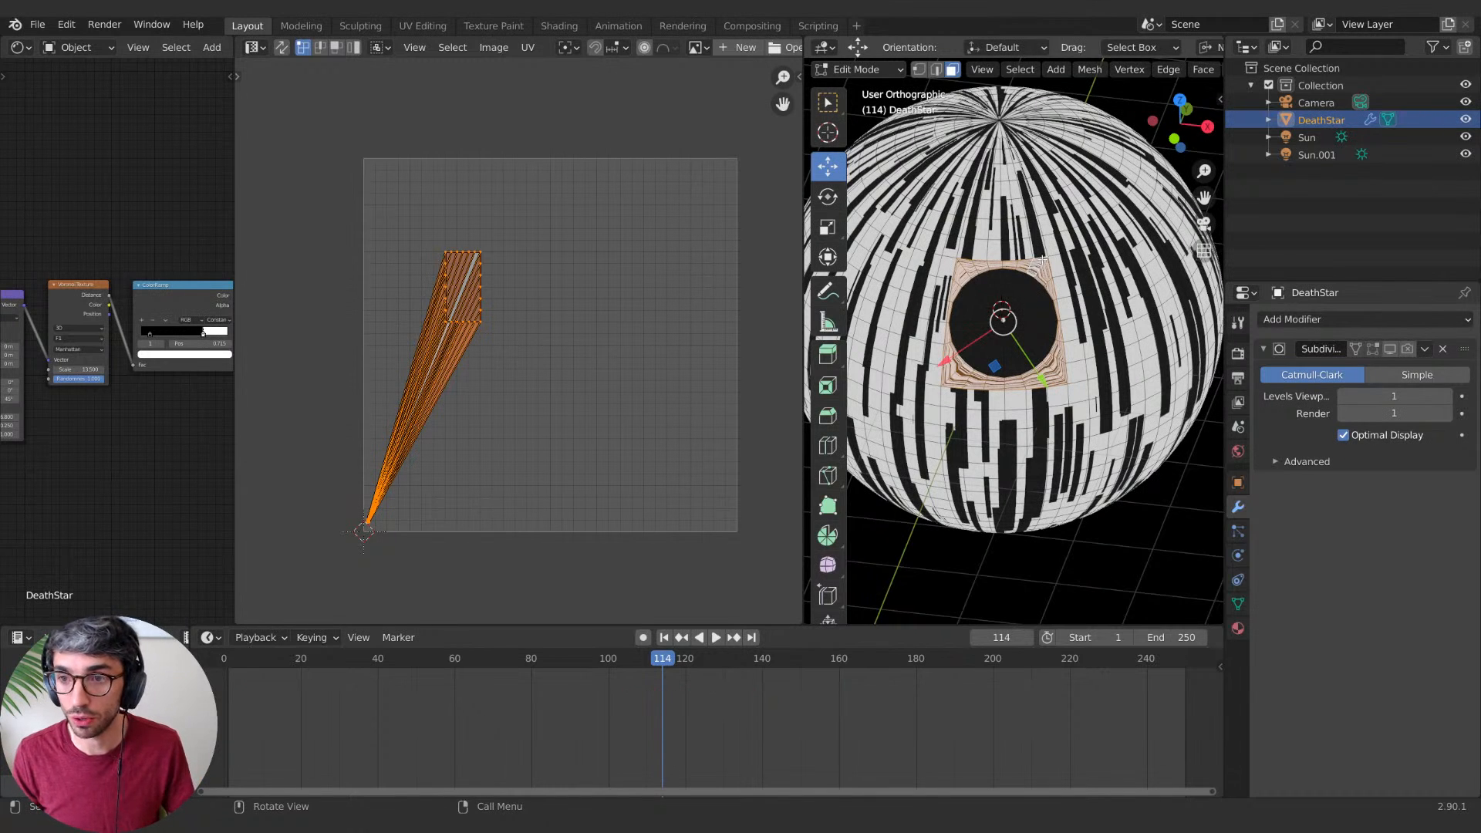
pyautogui.scroll(3, 1095, 320)
pyautogui.keyDown('shift'); pyautogui.moveTo(1095, 321); pyautogui.dragTo(1112, 345, button='middle'); pyautogui.keyUp('shift')
pyautogui.scroll(1, 1116, 342)
pyautogui.keyDown('shift'); pyautogui.moveTo(1111, 345); pyautogui.dragTo(1143, 370, button='middle'); pyautogui.keyUp('shift')
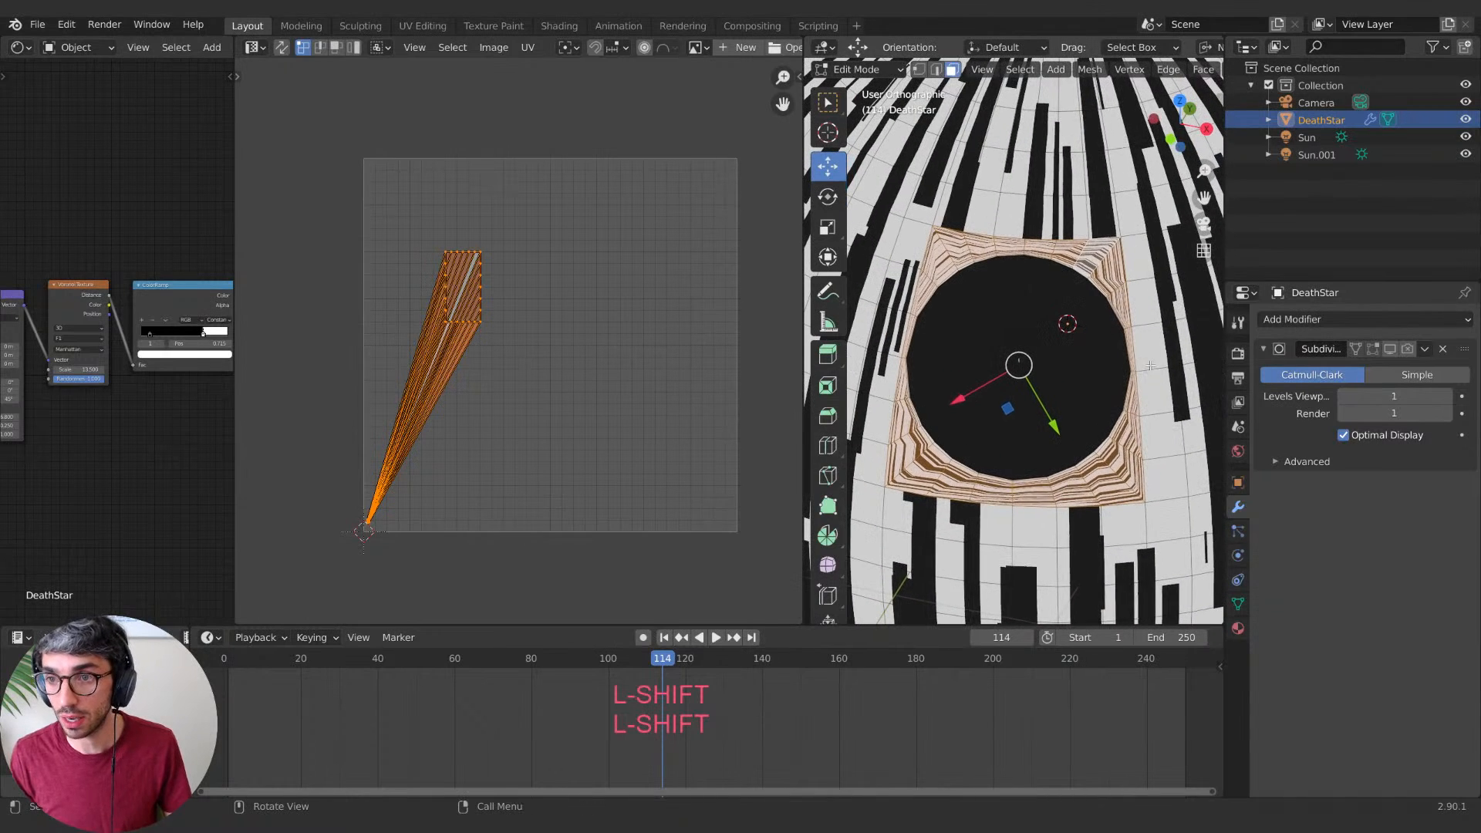
pyautogui.scroll(1, 1149, 365)
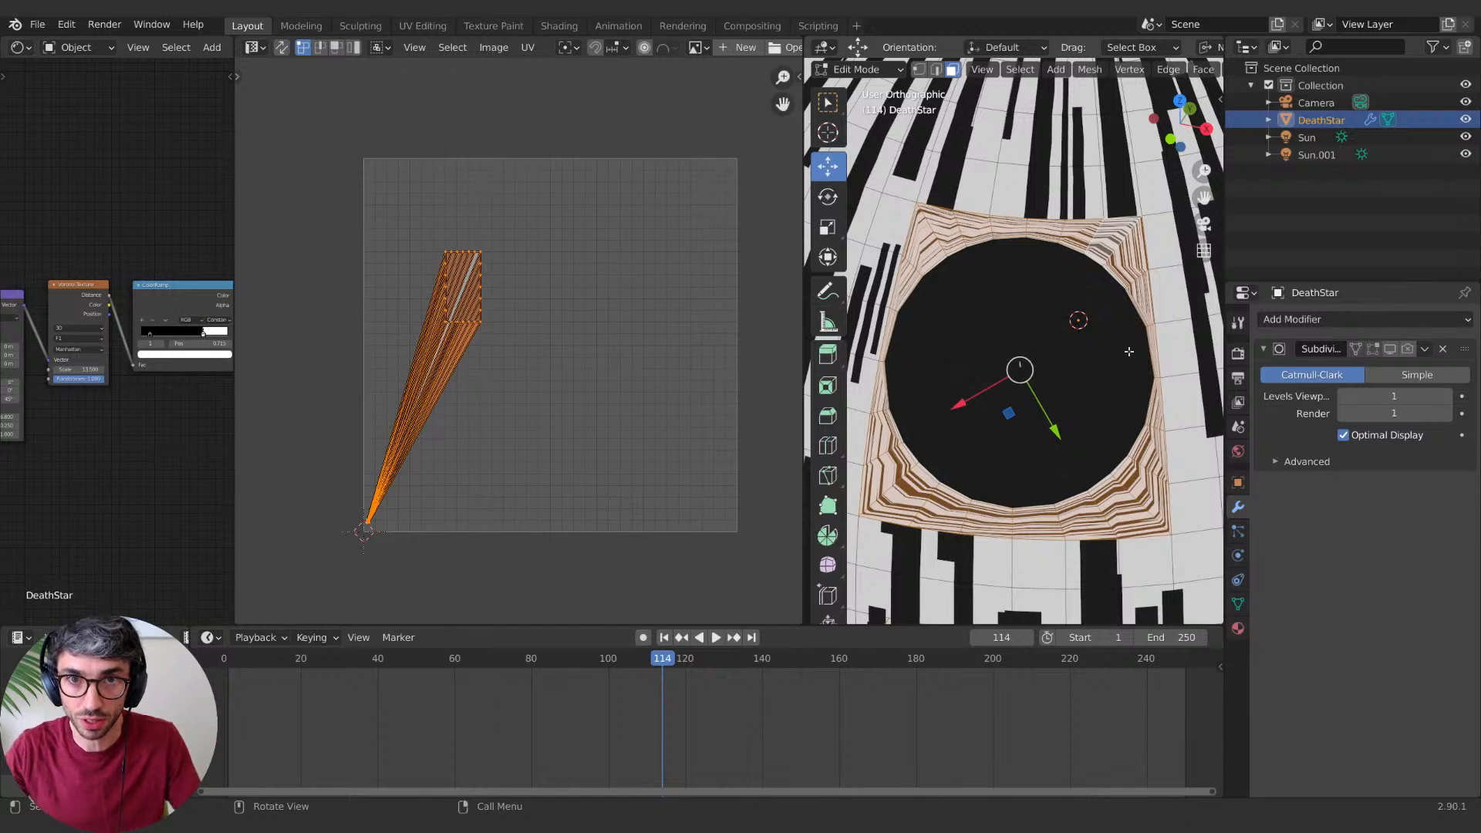
pyautogui.scroll(-6, 971, 71)
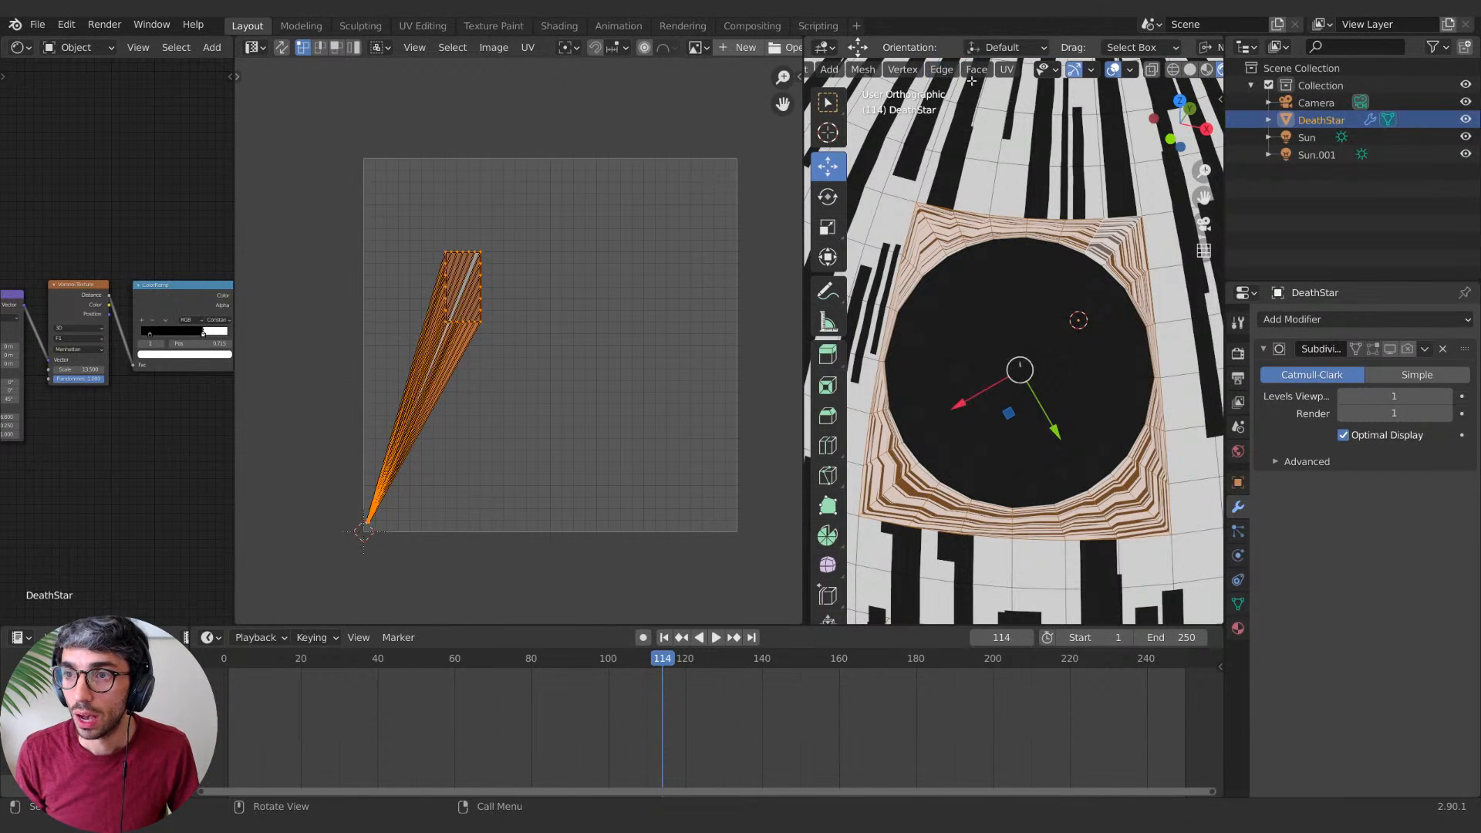
pyautogui.click(1006, 69)
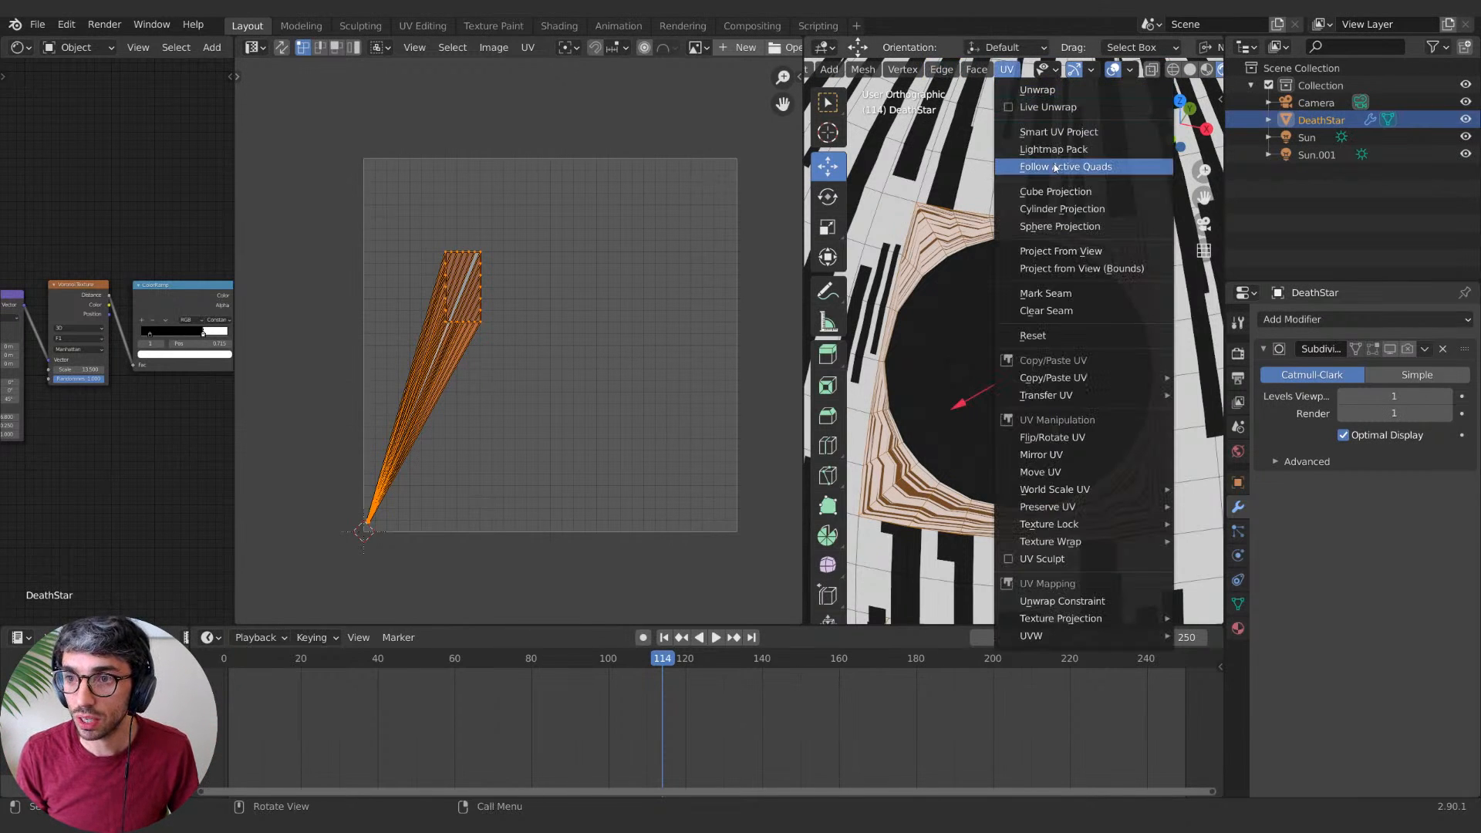
pyautogui.click(1071, 253)
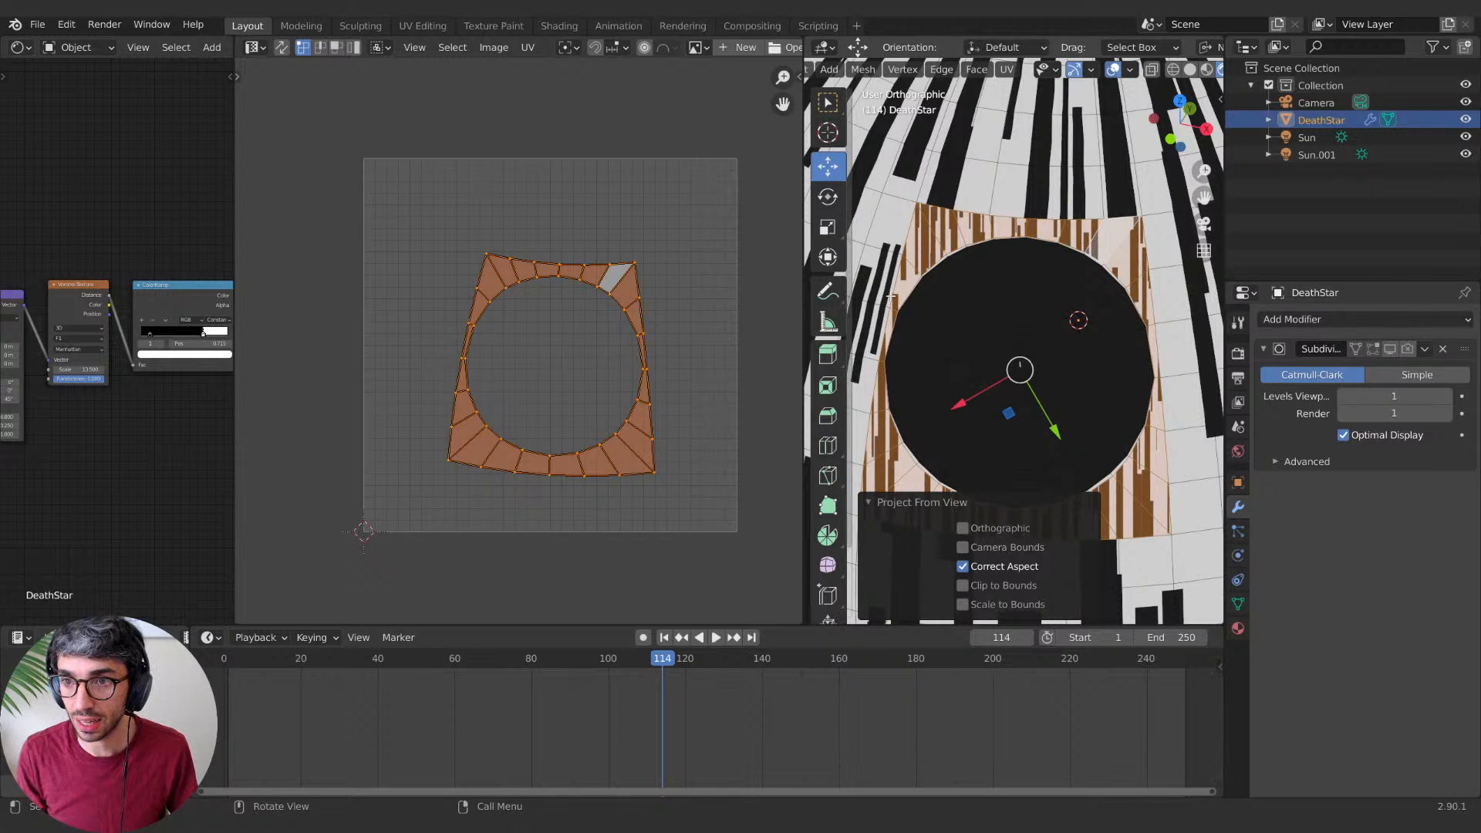
# Step: Try the Orthographic option on the ring's view projection
pyautogui.click(963, 527)
pyautogui.scroll(-5, 440, 429)
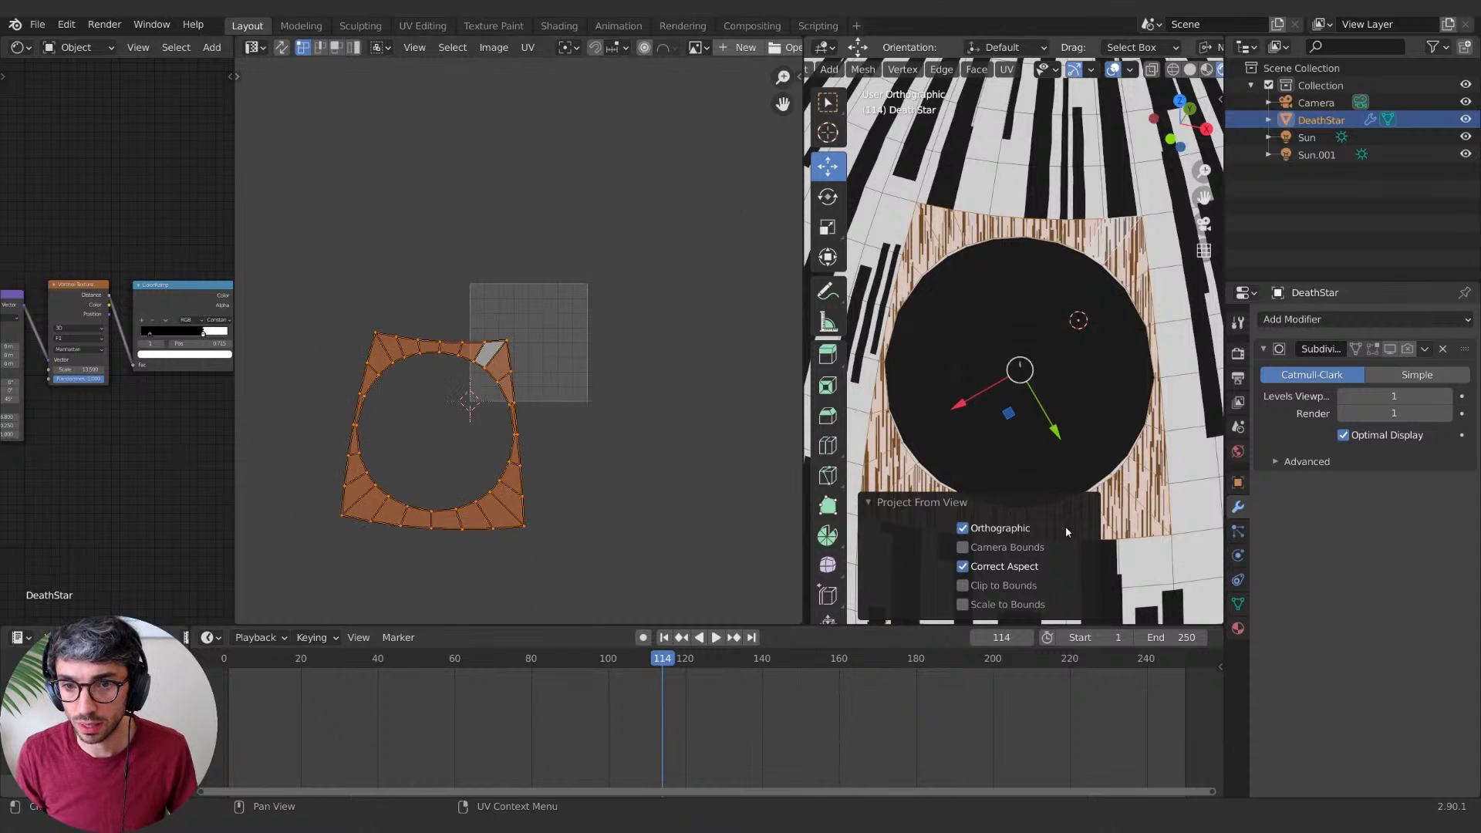
pyautogui.click(963, 528)
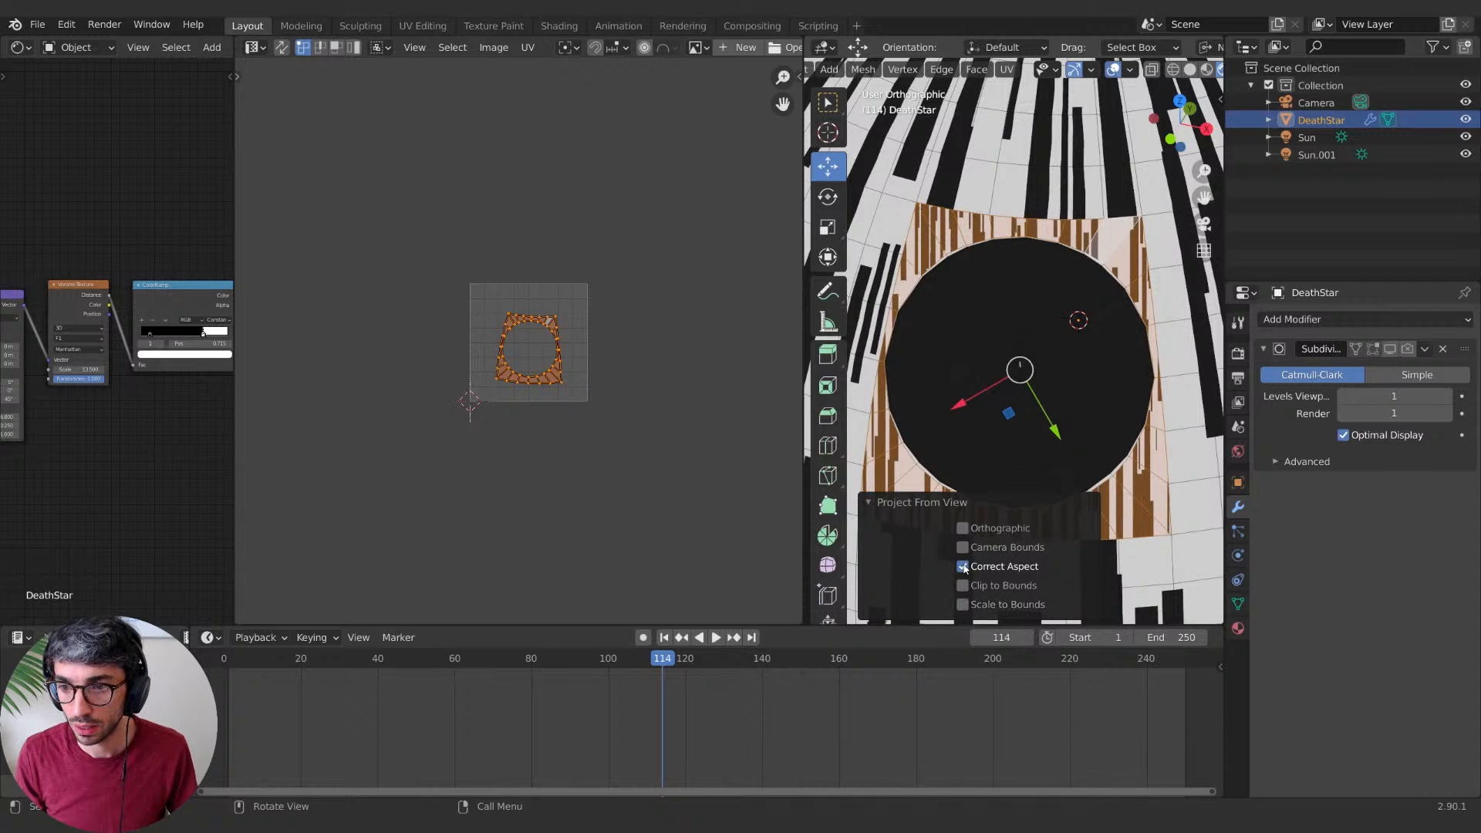
pyautogui.click(870, 501)
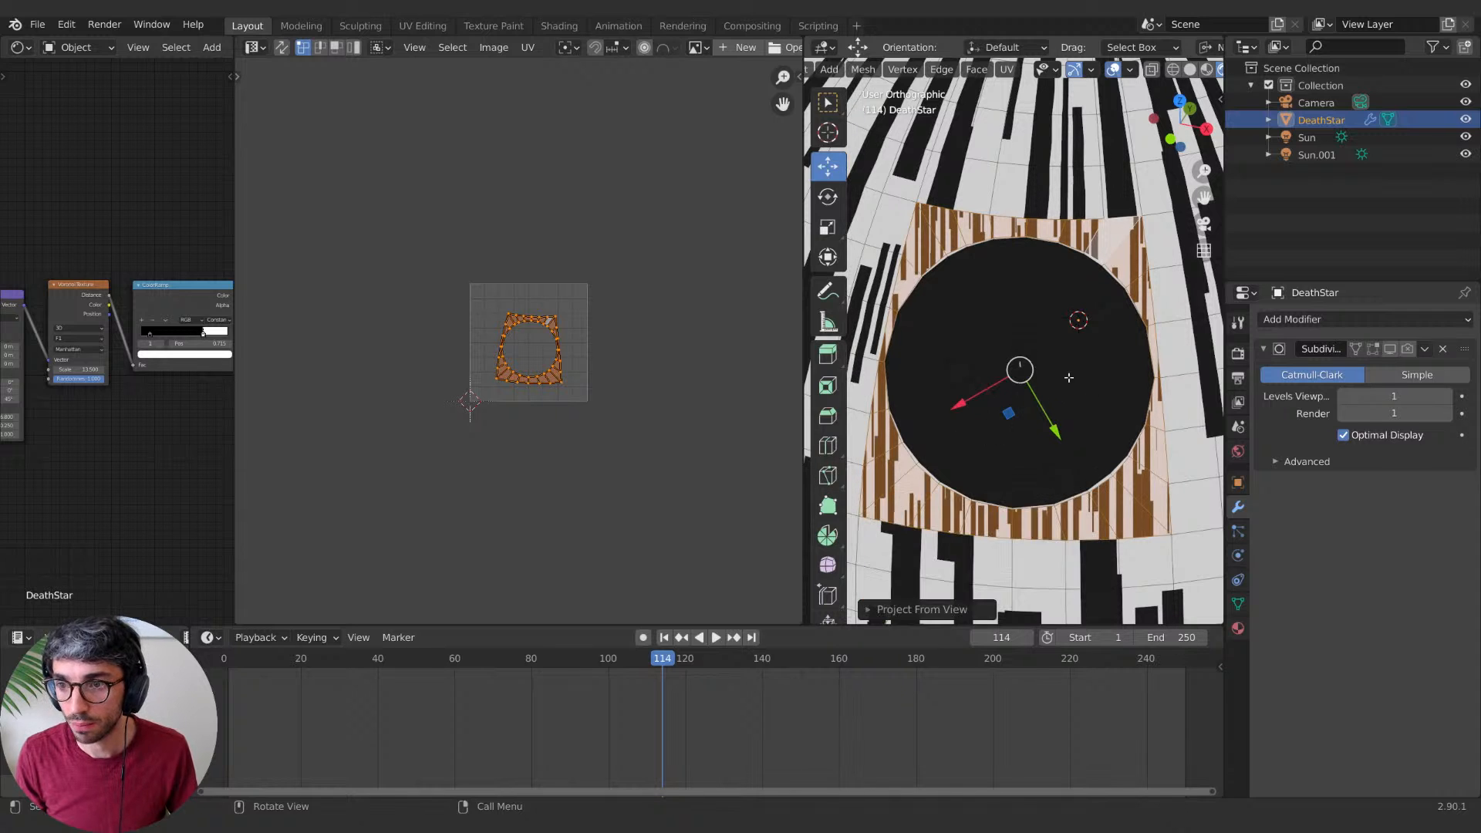
# Step: Enable UV sync selection and scale the ring's UV island down to roughly a third of its size
pyautogui.scroll(-3, 1061, 432)
pyautogui.scroll(-3, 1061, 432)
pyautogui.scroll(3, 600, 429)
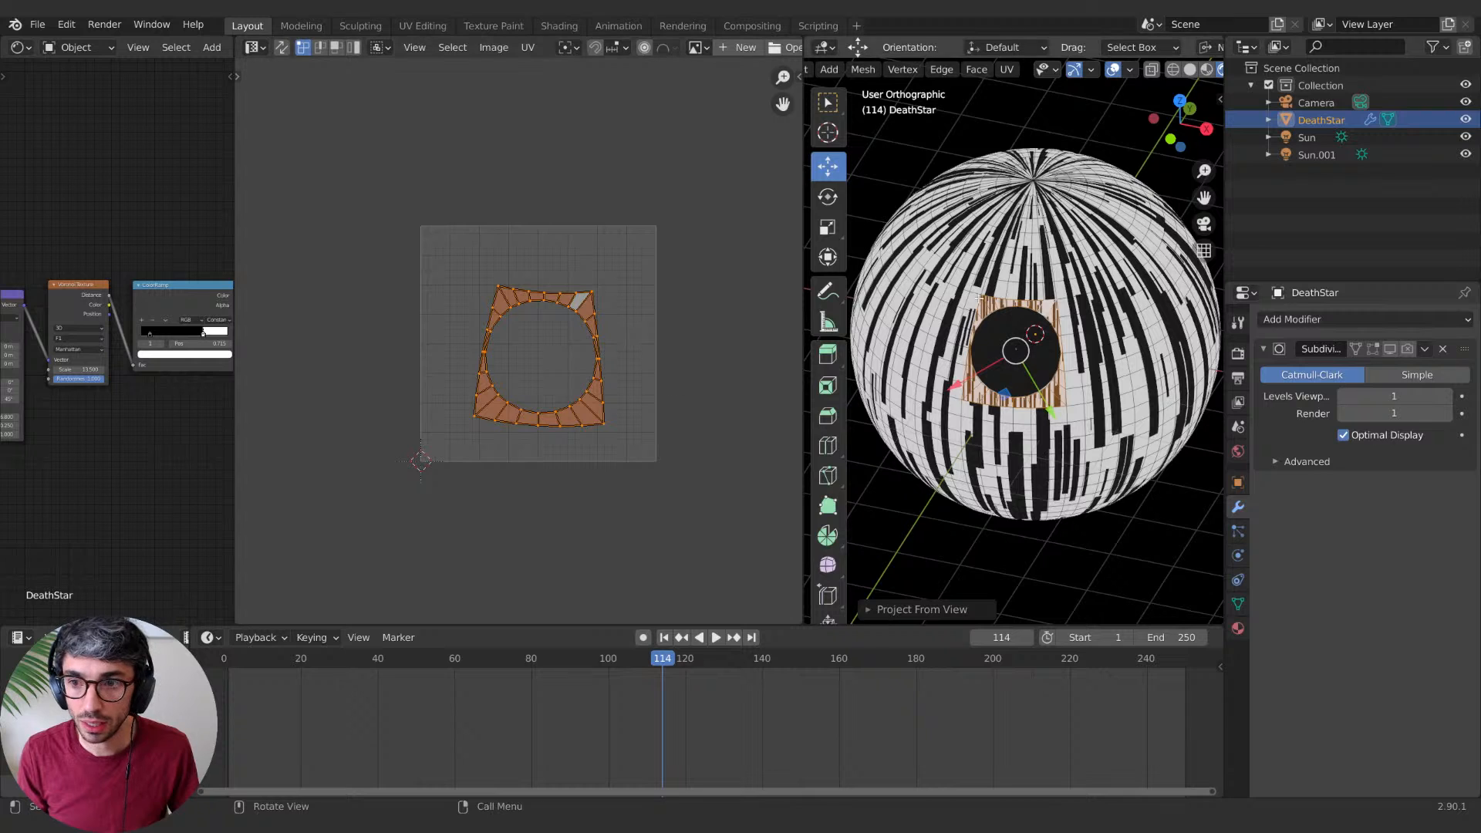
pyautogui.click(282, 48)
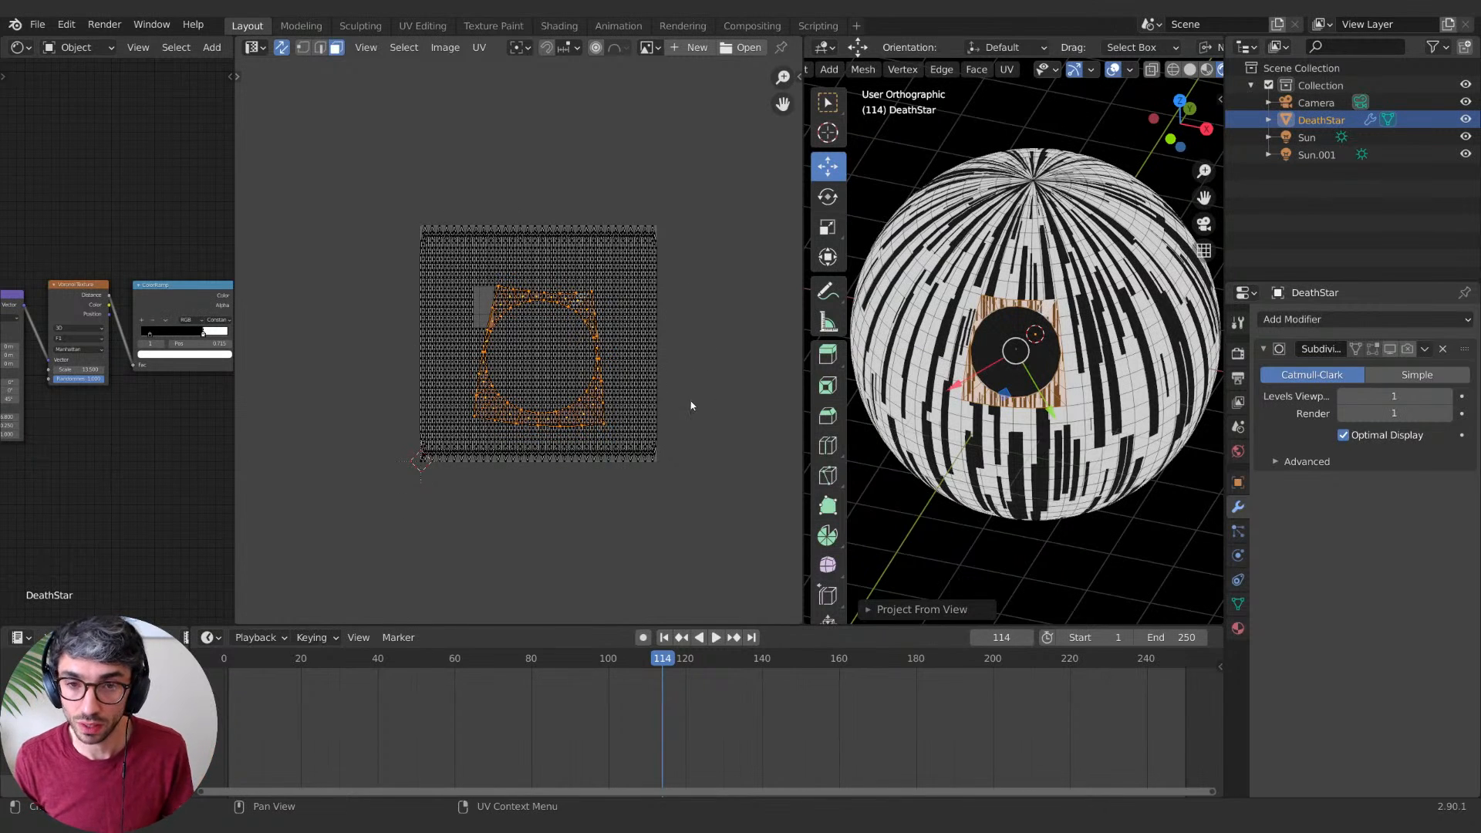
pyautogui.scroll(4, 610, 439)
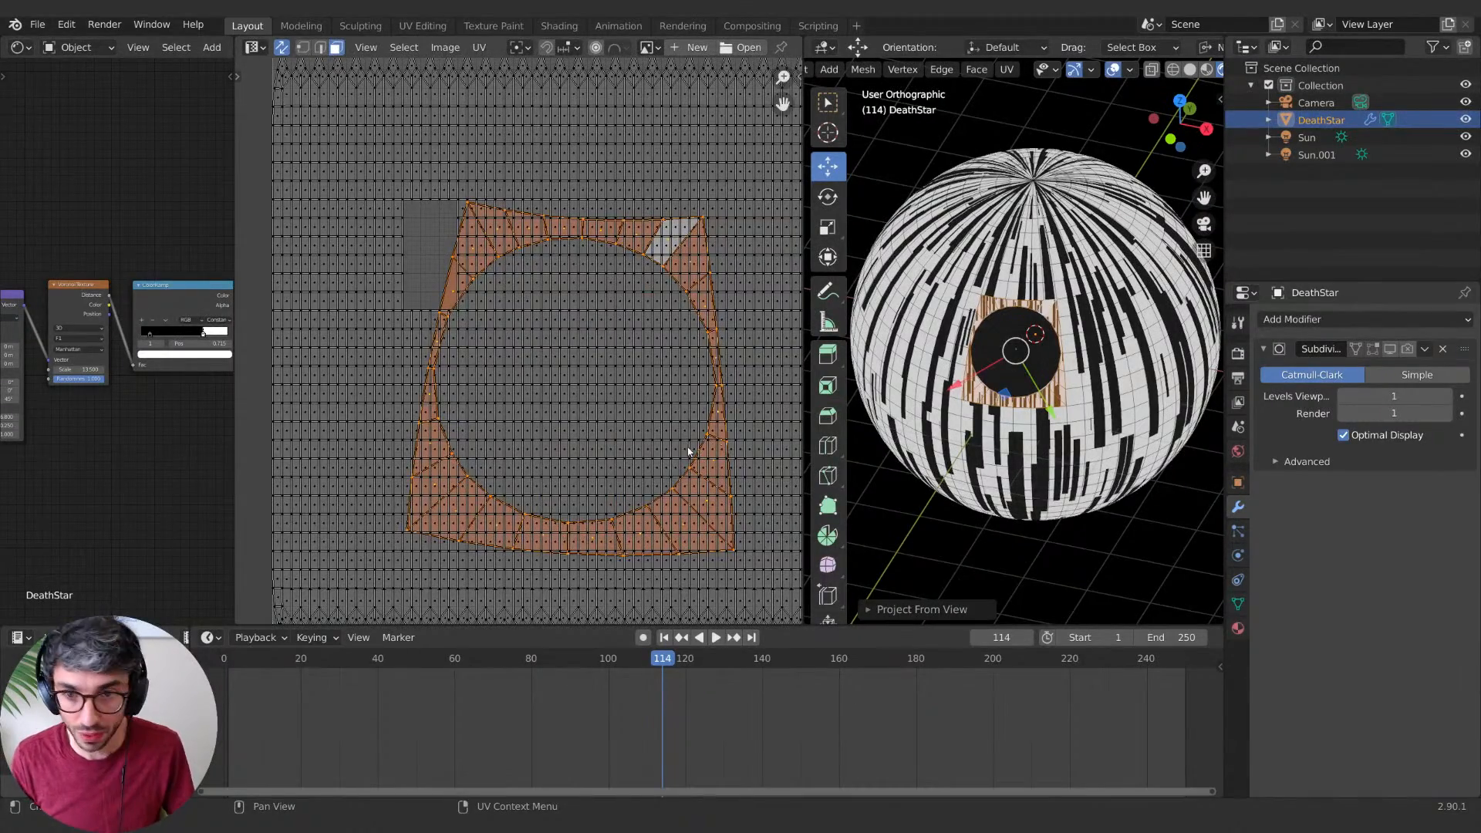
pyautogui.press('s')
pyautogui.click(619, 423)
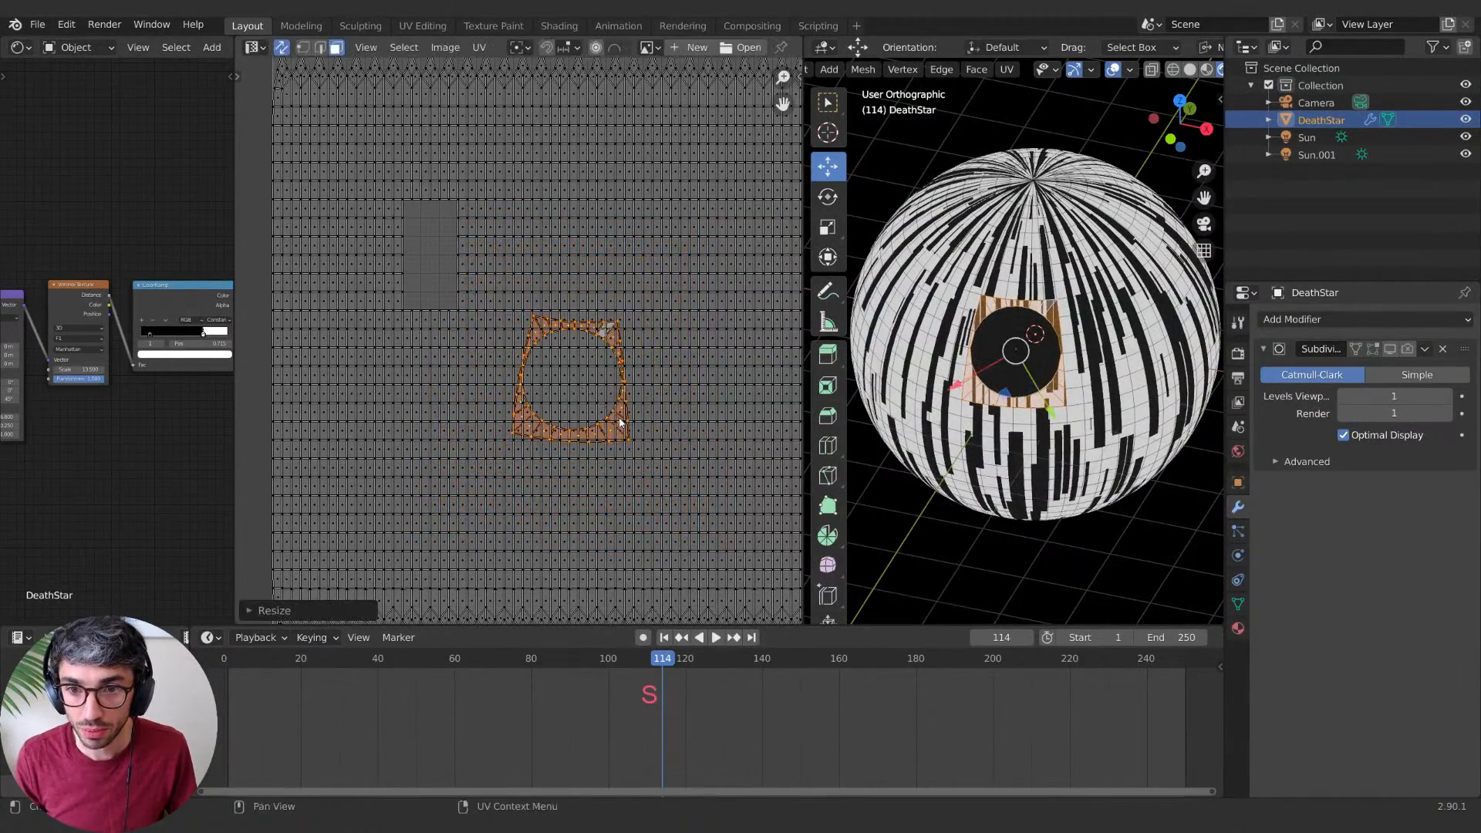
# Step: Move the ring's UV island onto the empty gap in the sphere's UV grid, shrink it to about the gap's width and adjust its rotation
pyautogui.press('g')
pyautogui.click(480, 295)
pyautogui.press('s')
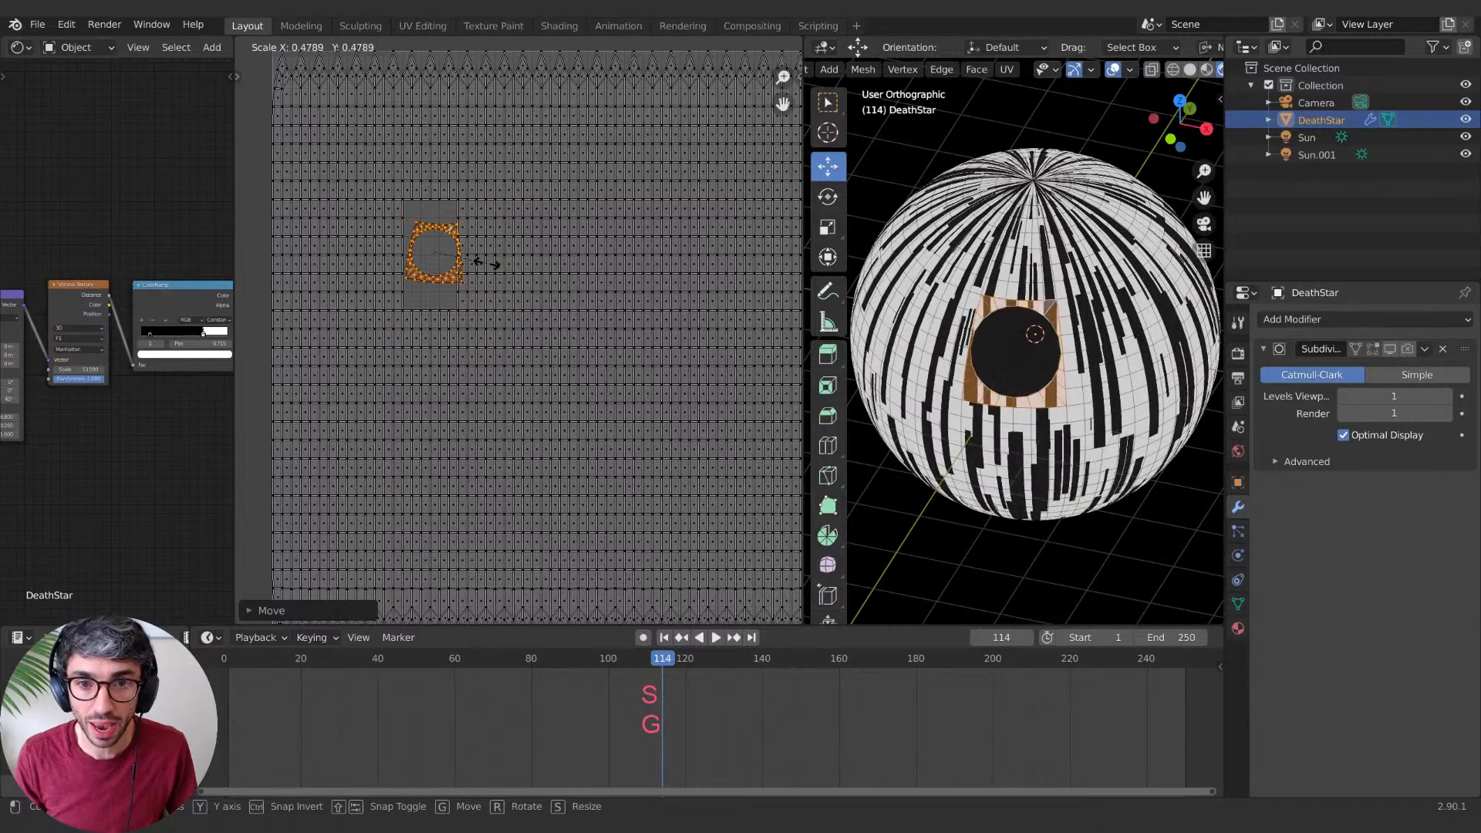
pyautogui.click(502, 284)
pyautogui.press('r')
pyautogui.click(529, 297)
# Step: Scale the ring's UV island down inside the gap, center it there and fine-tune its rotation
pyautogui.scroll(4, 529, 297)
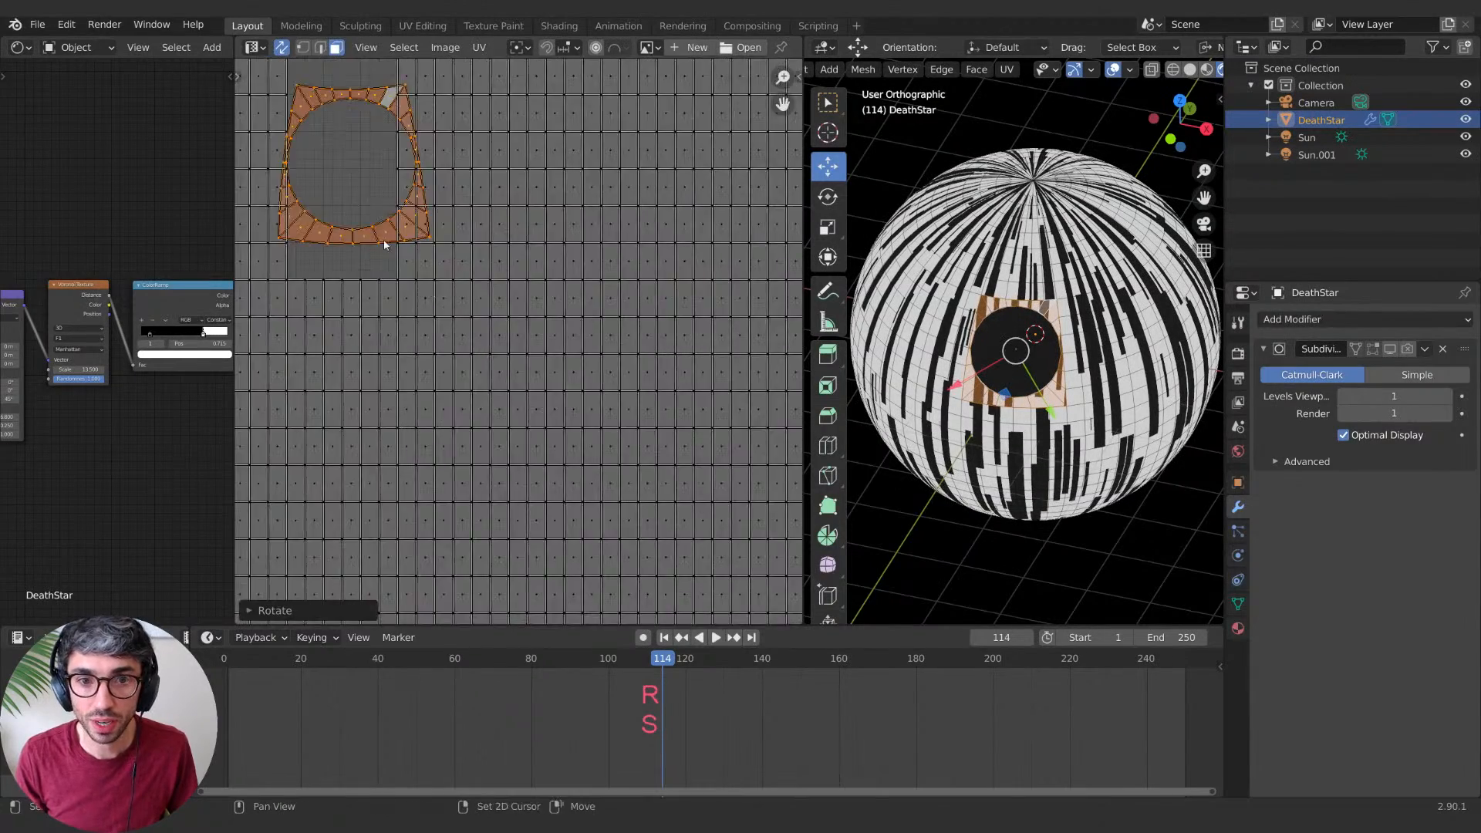
pyautogui.scroll(1, 494, 399)
pyautogui.keyDown('shift'); pyautogui.moveTo(384, 245); pyautogui.dragTo(584, 395, button='middle'); pyautogui.keyUp('shift')
pyautogui.press('r')
pyautogui.click(664, 403)
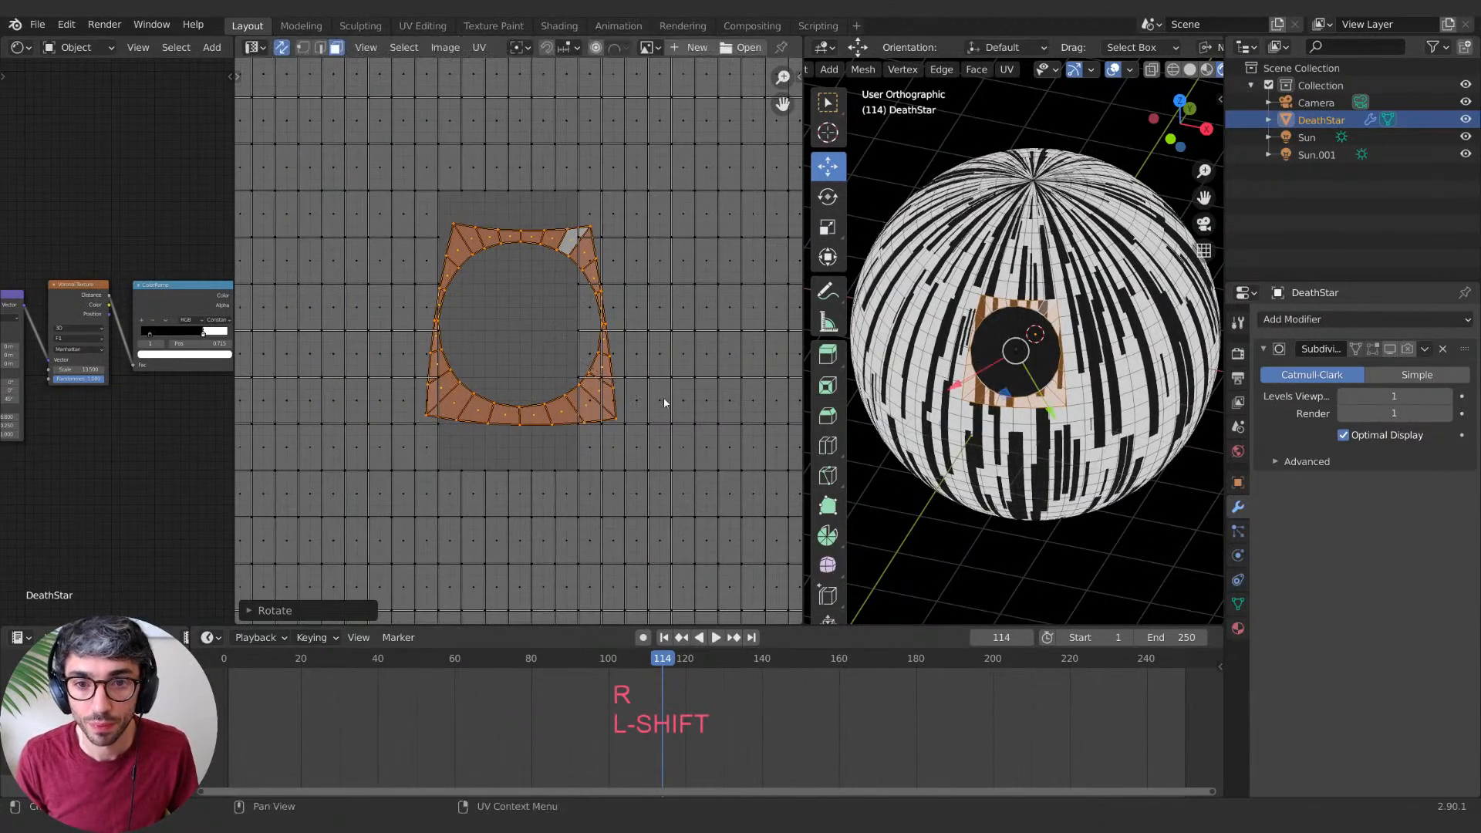
pyautogui.press('s')
pyautogui.click(615, 375)
pyautogui.press('g')
pyautogui.click(605, 374)
pyautogui.press('r')
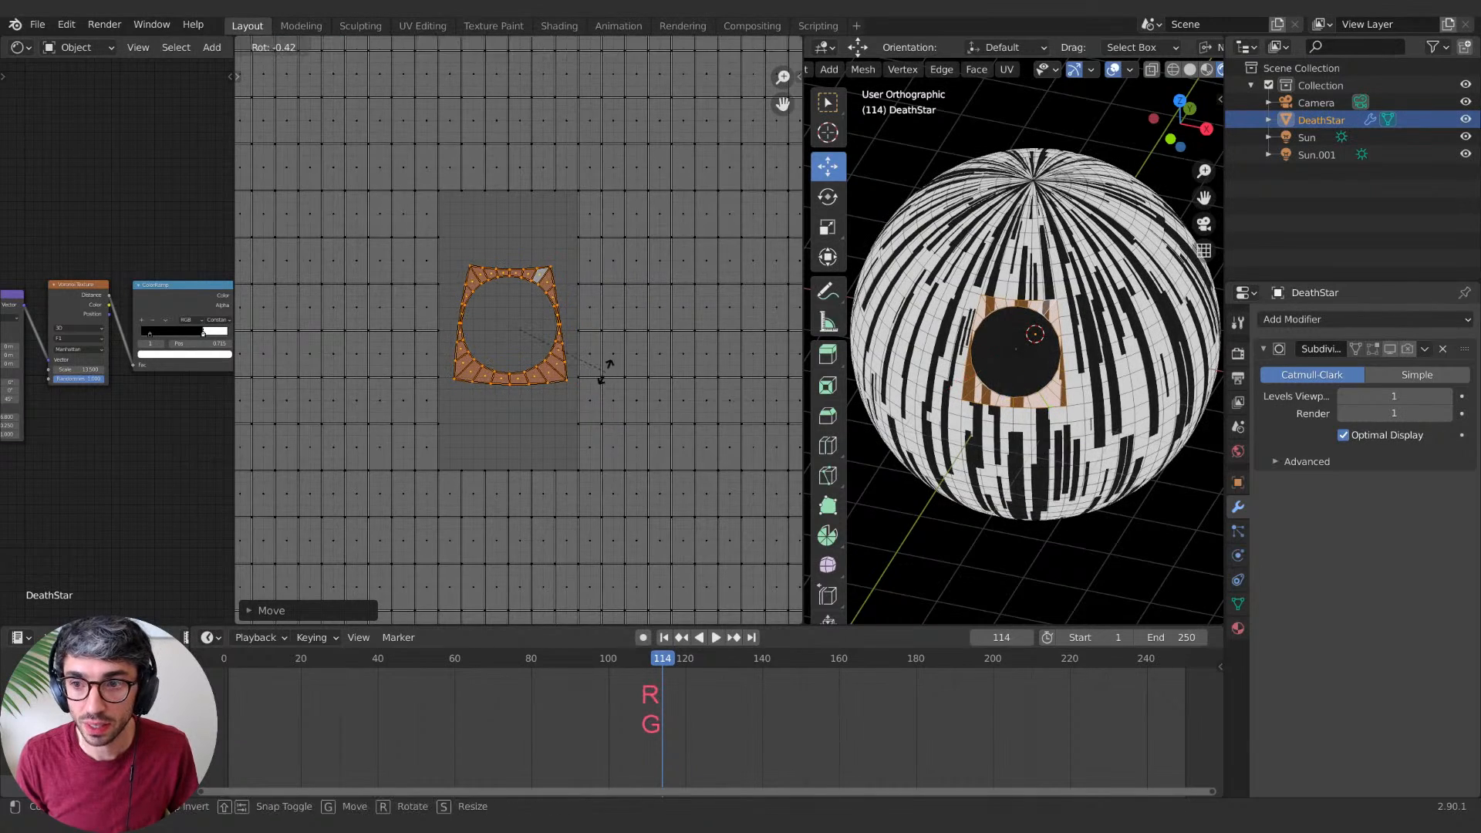
pyautogui.click(605, 370)
# Step: Enlarge the ring's UV island to about the gap's height and narrow it along X to match the gap's width
pyautogui.scroll(4, 994, 184)
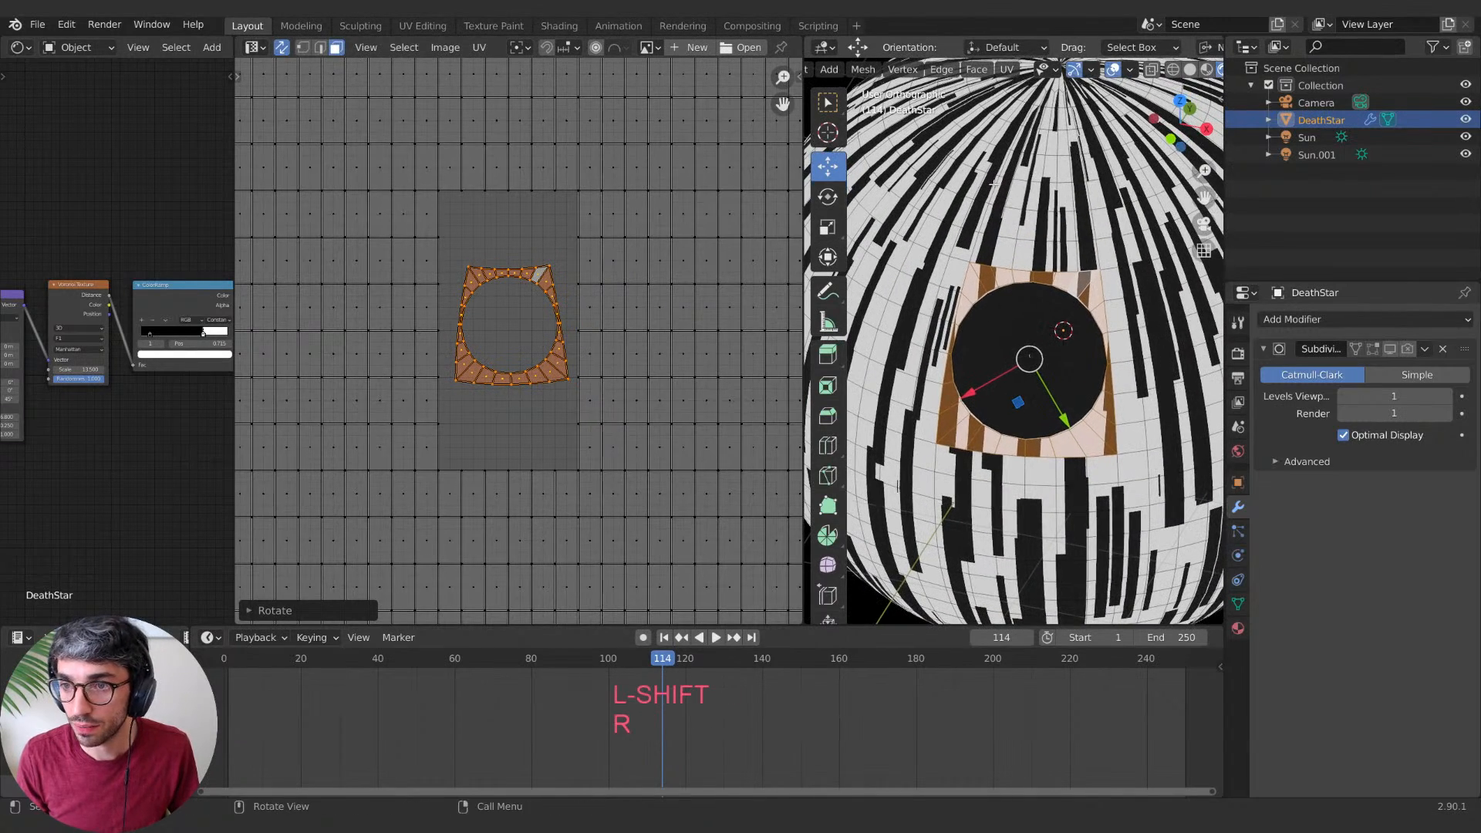
pyautogui.press('s')
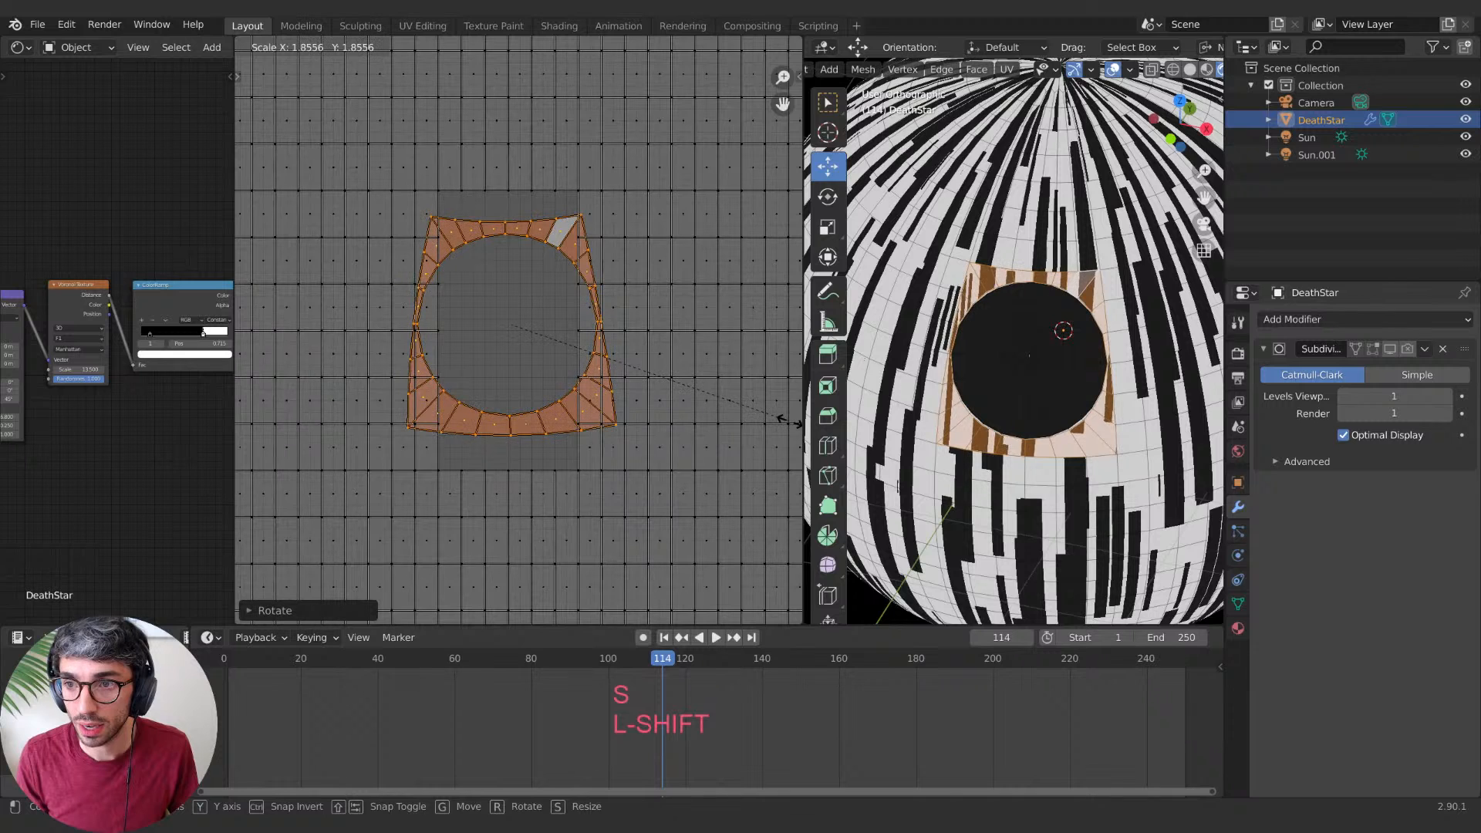
pyautogui.click(379, 332)
pyautogui.press('s')
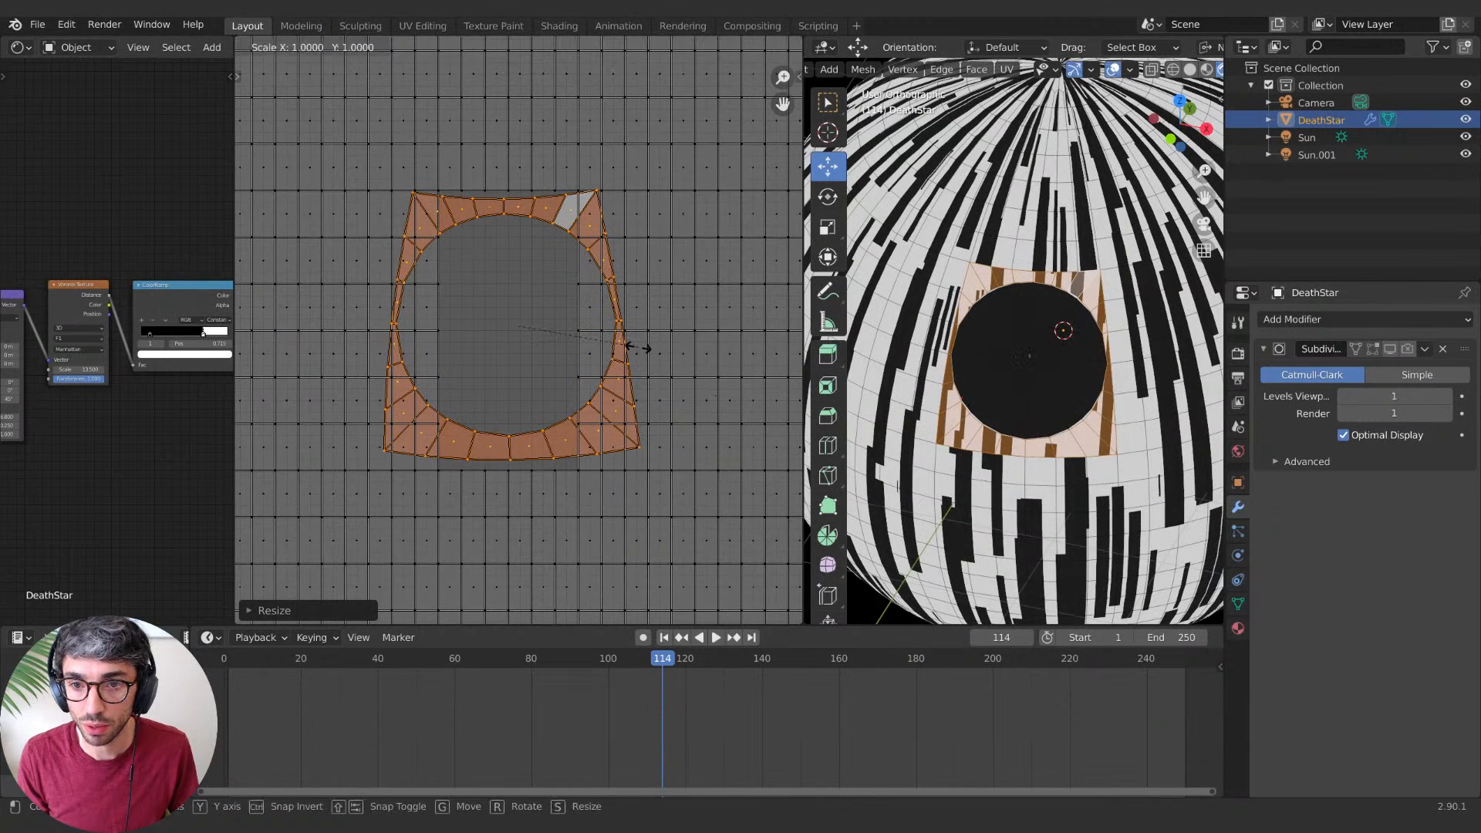
pyautogui.press('y')
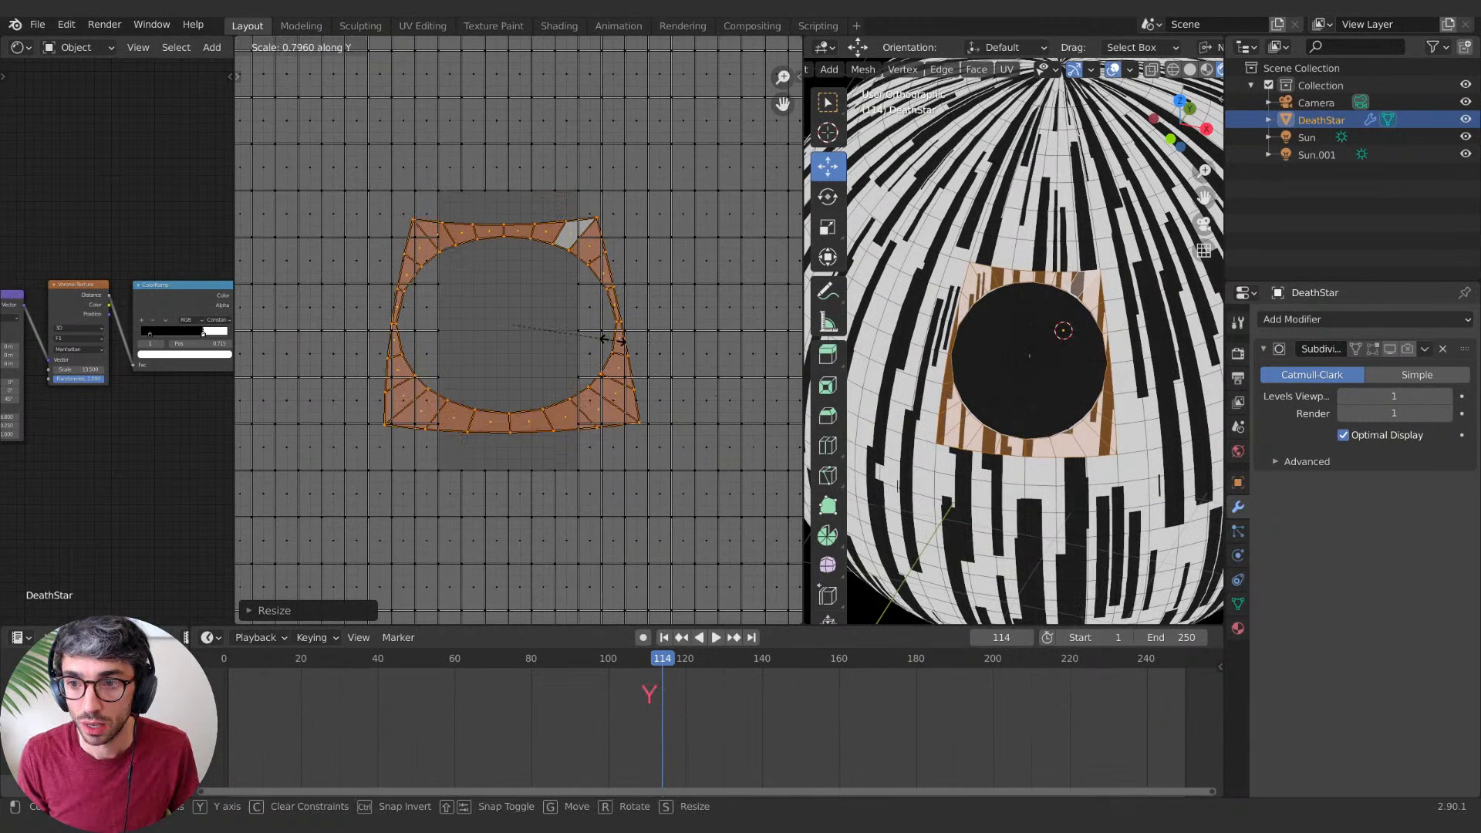
pyautogui.press('x')
pyautogui.click(570, 343)
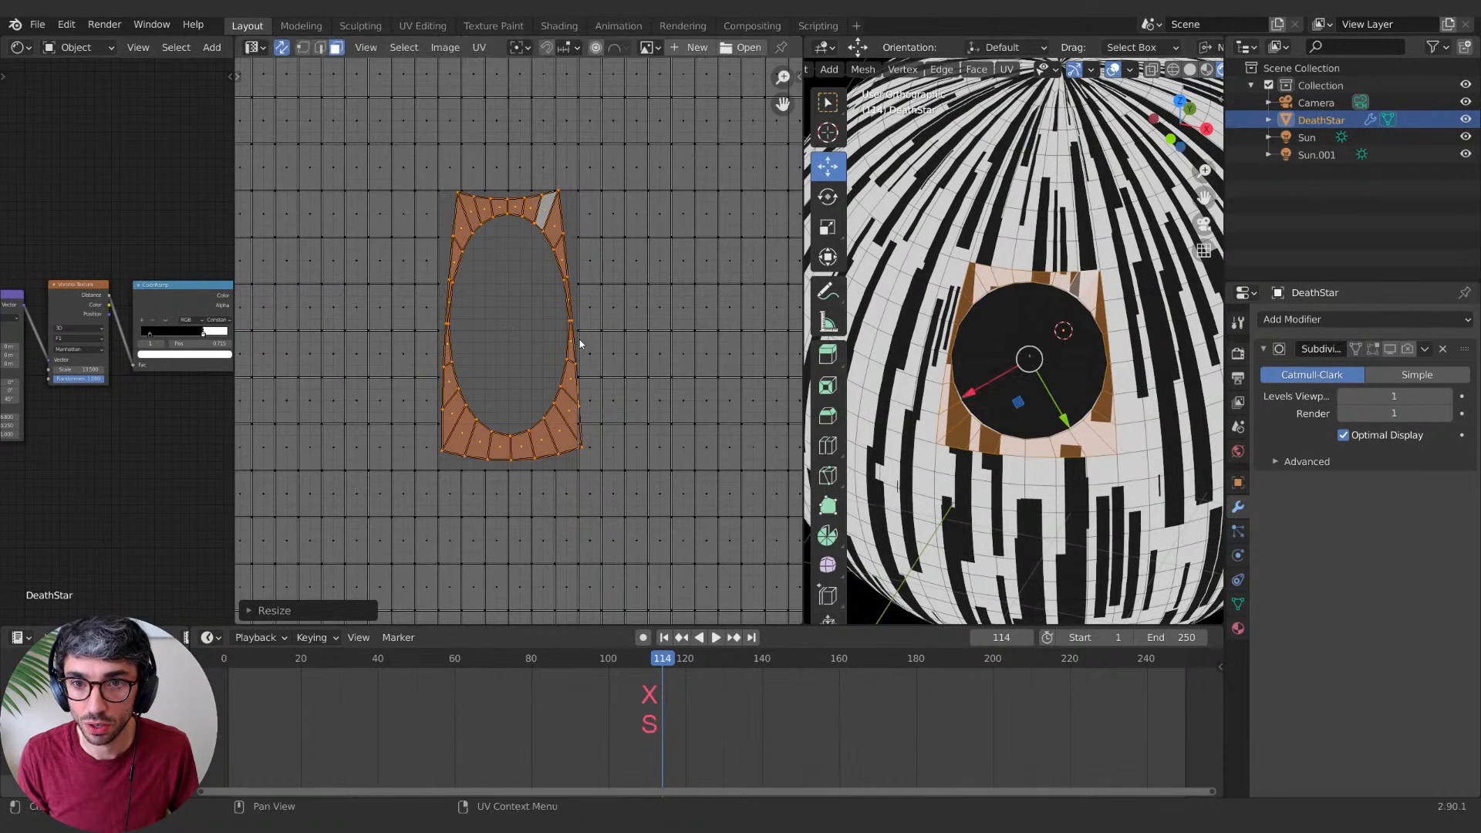
pyautogui.press('g')
pyautogui.click(580, 345)
pyautogui.press('s')
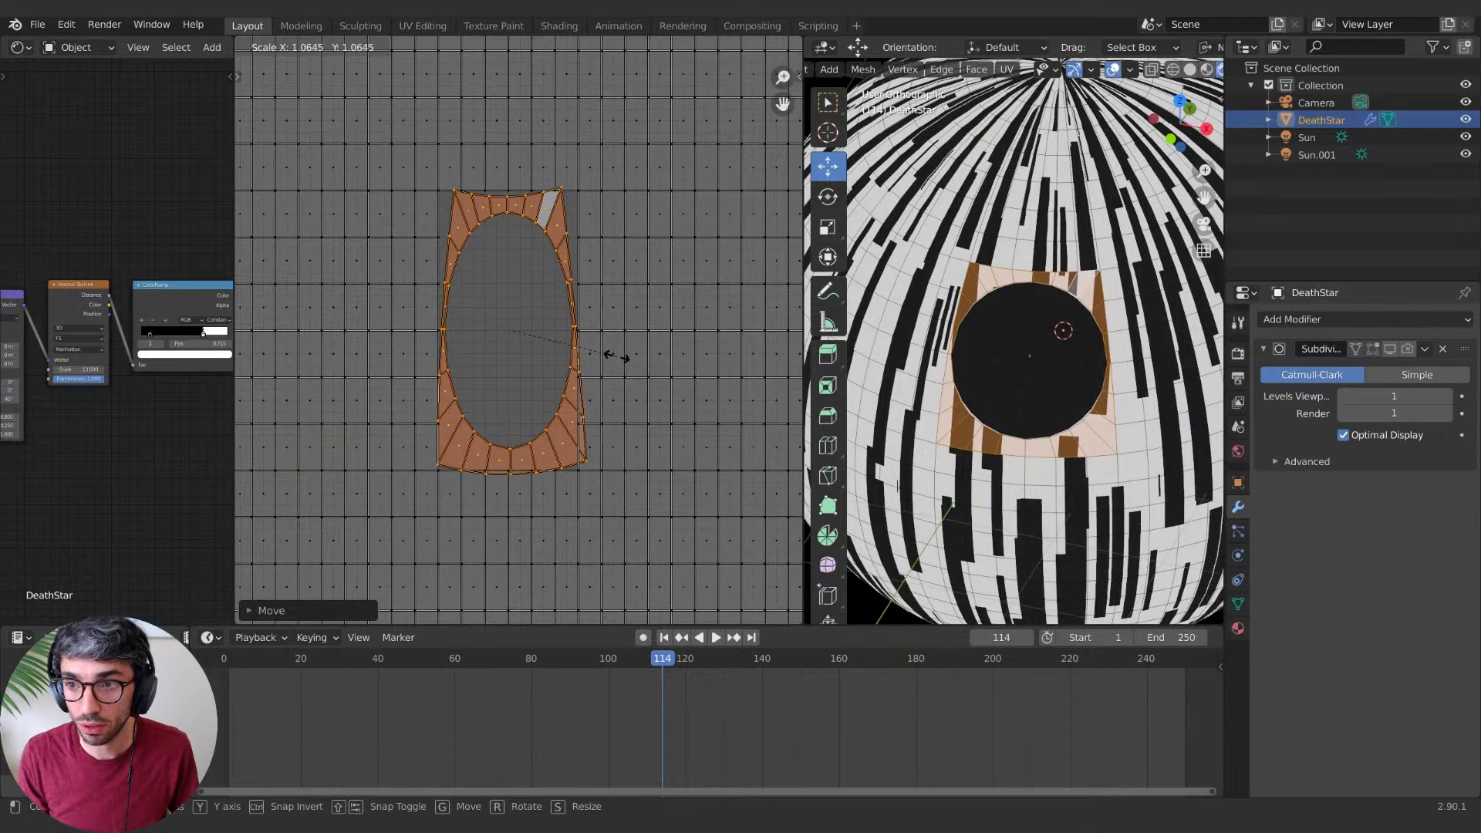
pyautogui.click(613, 358)
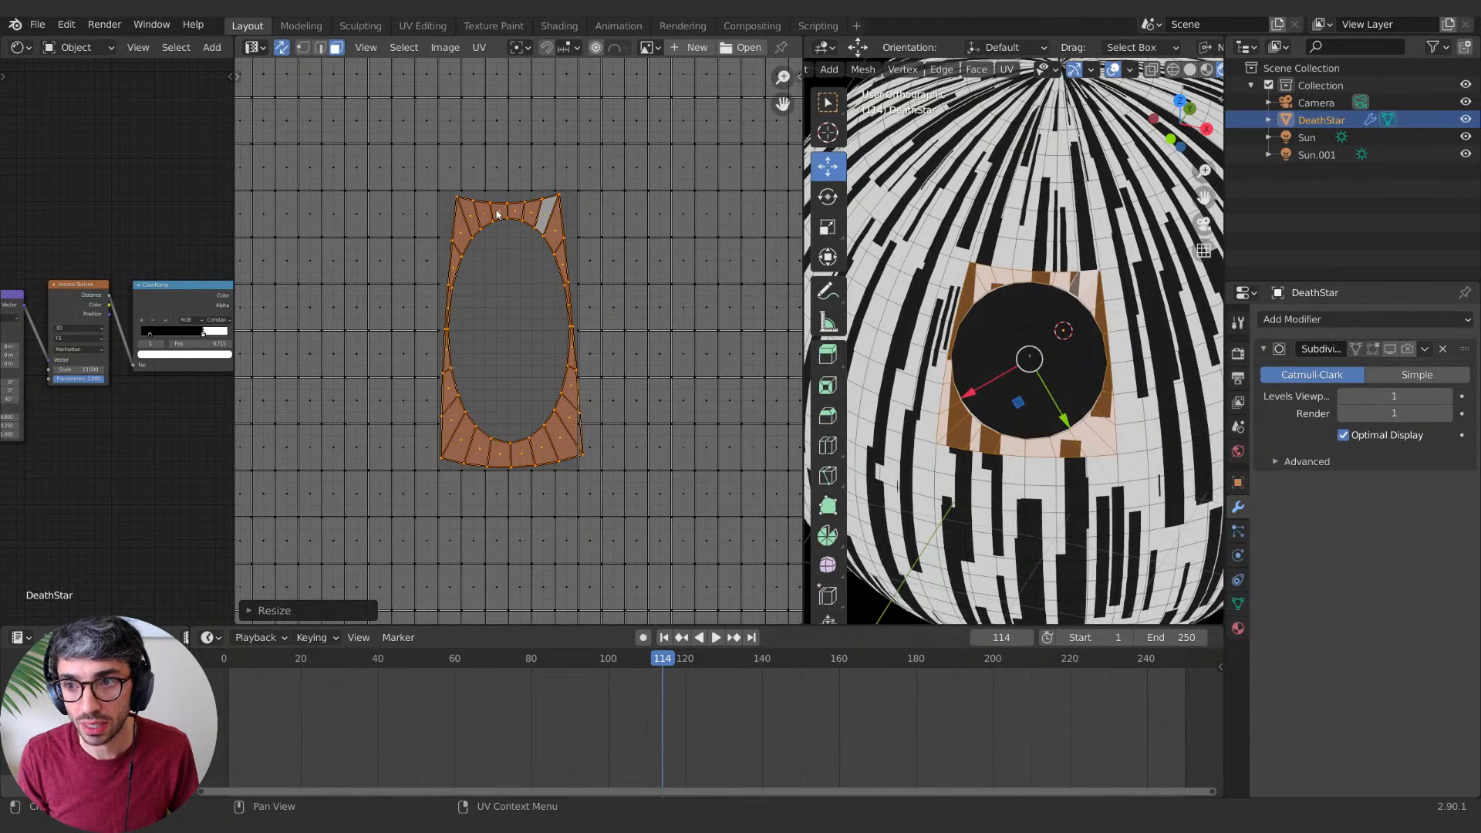
# Step: Try the ring's UV island at about 1.4 times its size and scale it back down to the gap's height
pyautogui.press('g')
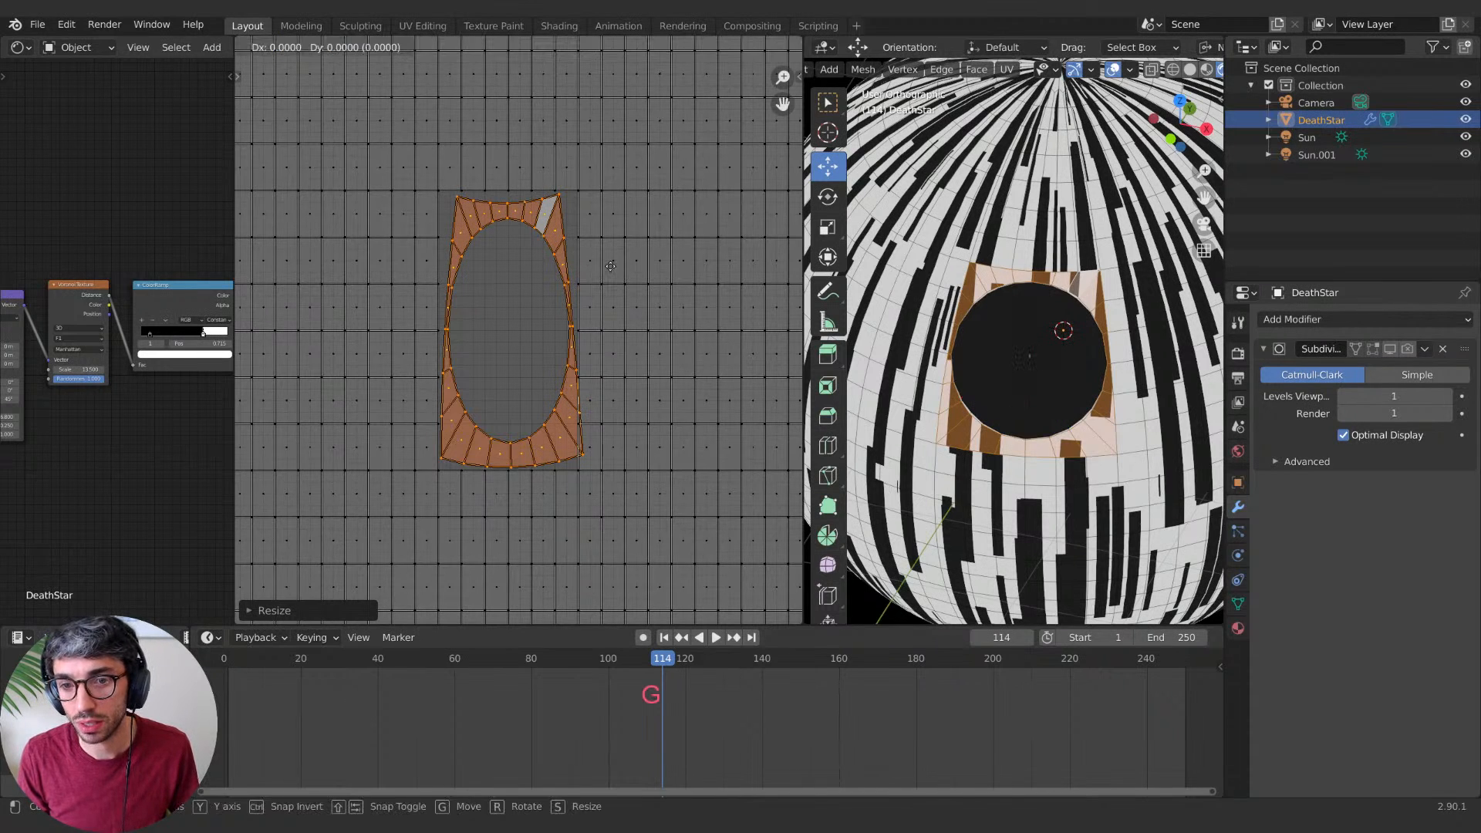
pyautogui.press('Escape')
pyautogui.press('s')
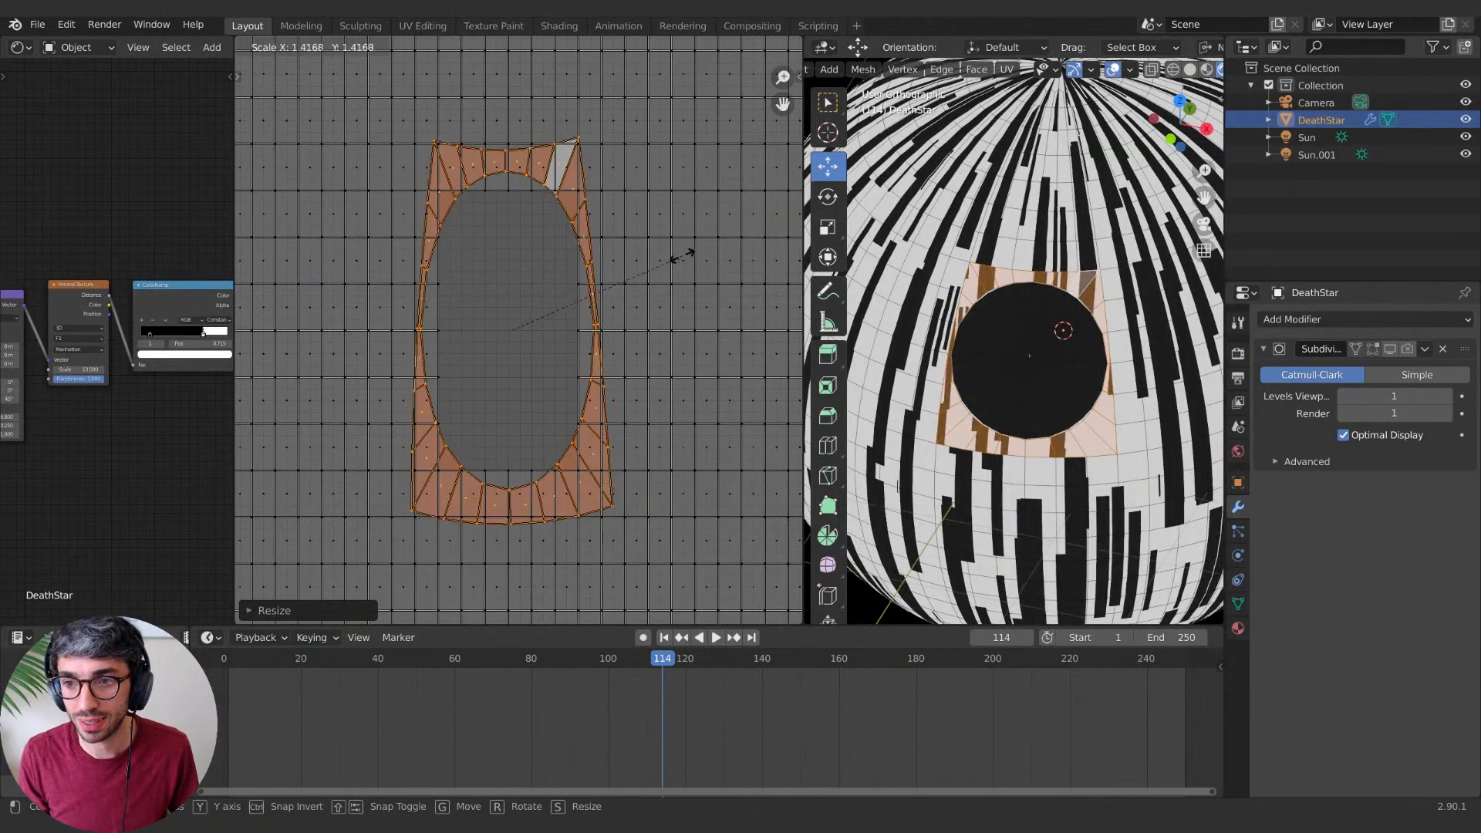
pyautogui.click(690, 260)
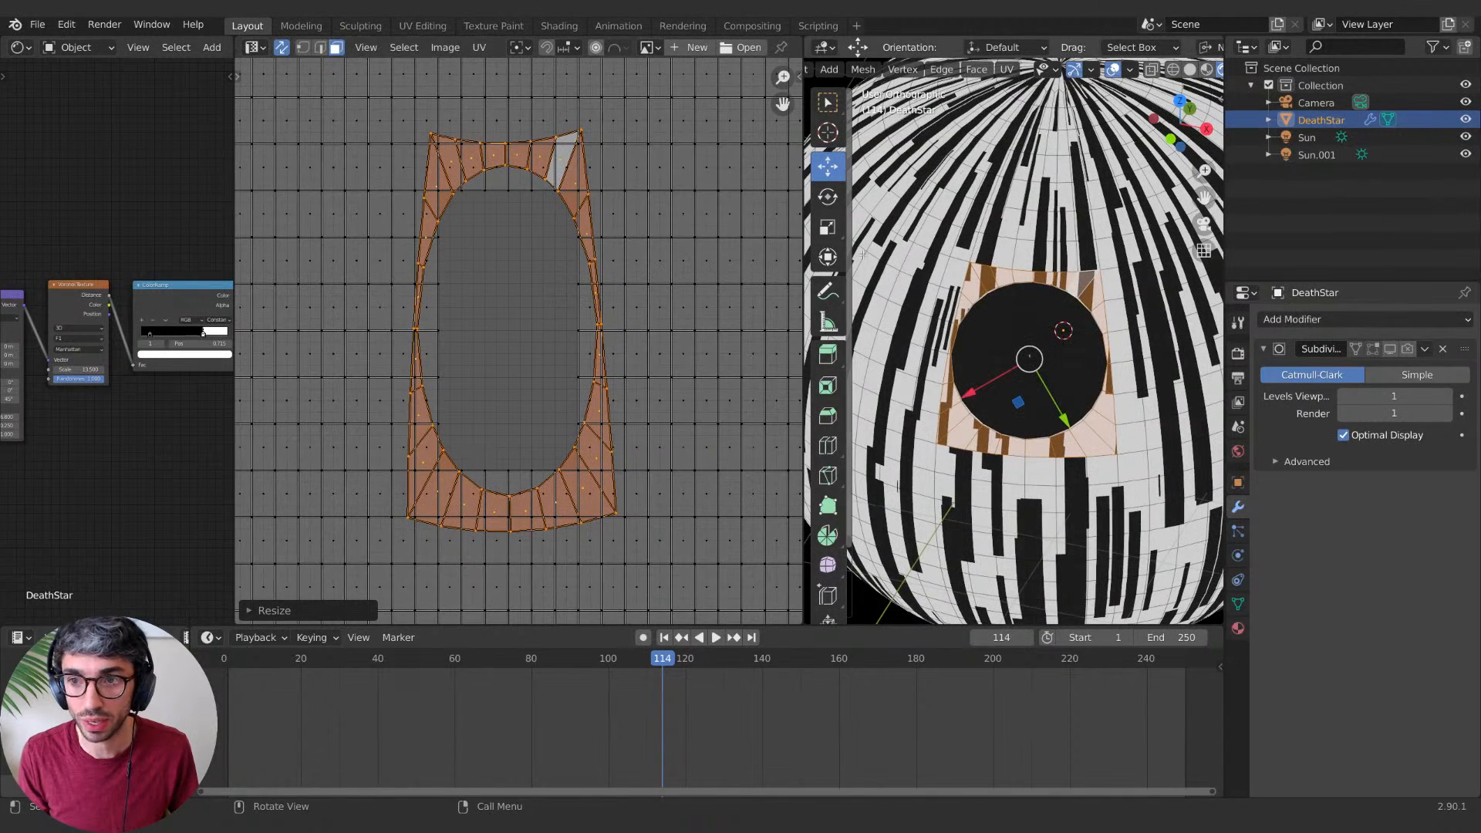
pyautogui.press('s')
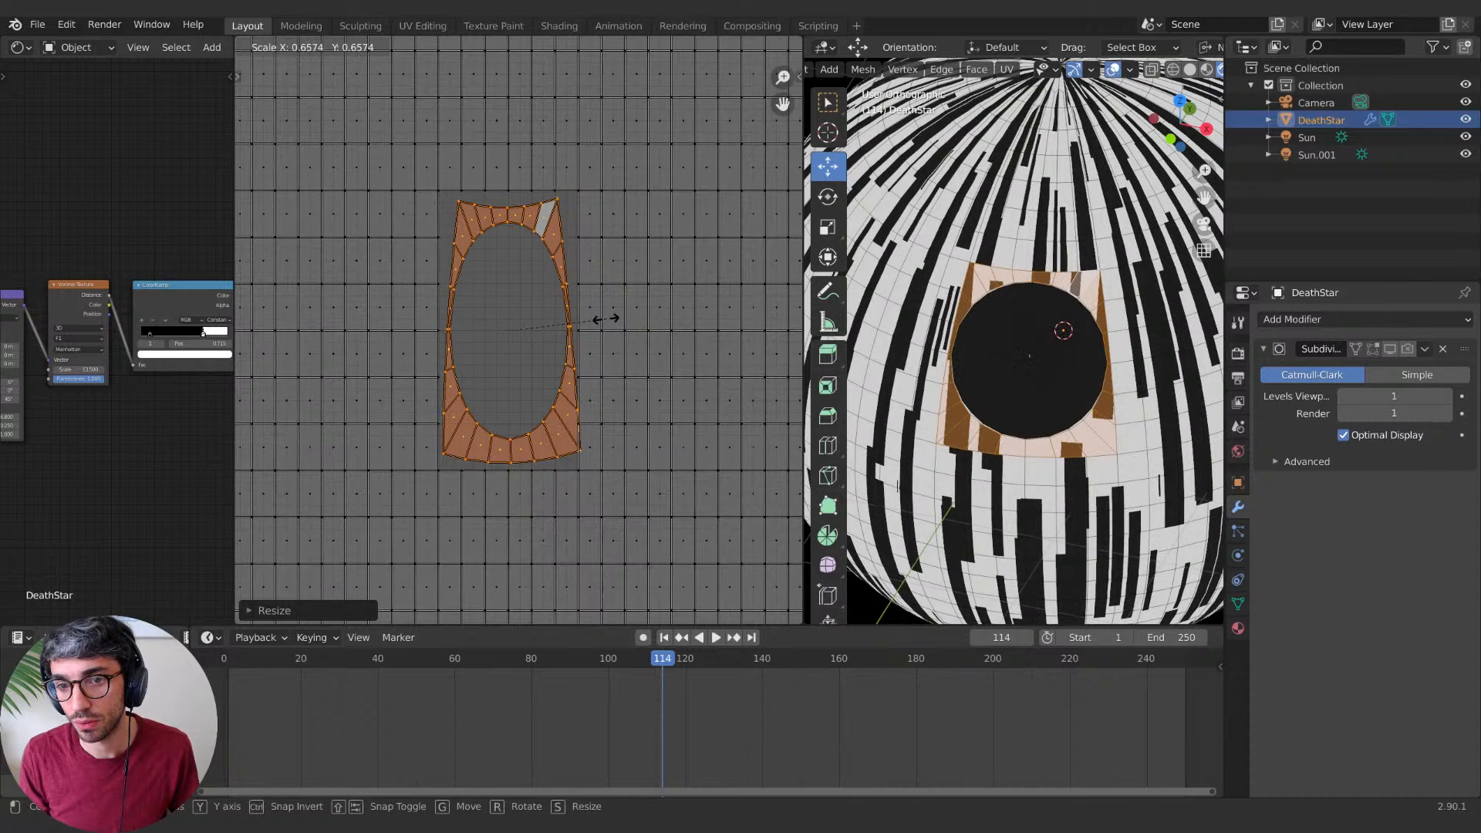
pyautogui.click(606, 324)
# Step: Narrow the ring's UV island slightly along X and scale it uniformly to about 0.93 so it fits inside the gap
pyautogui.press('s')
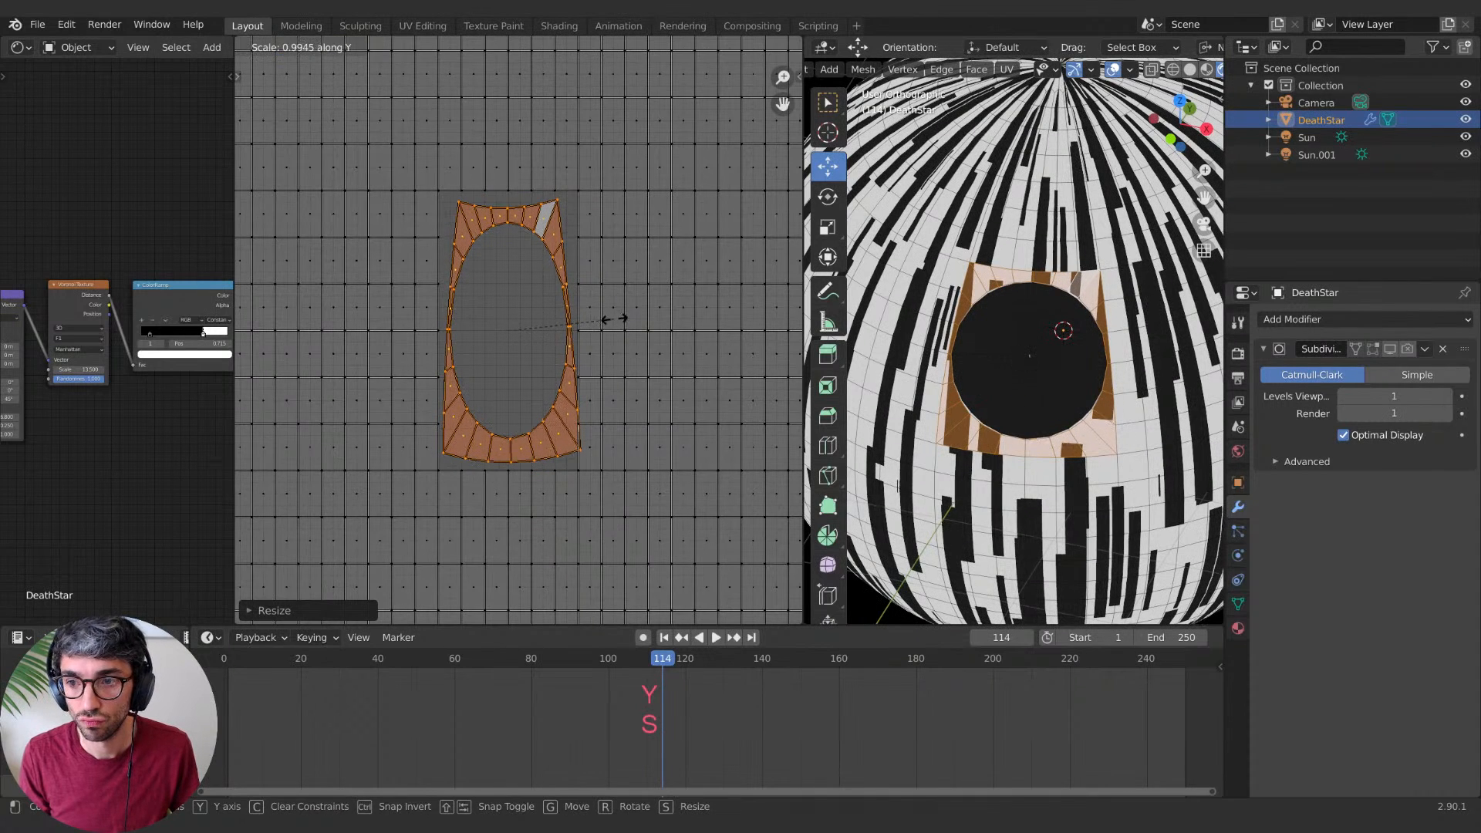
pyautogui.press('x')
pyautogui.click(604, 319)
pyautogui.press('s')
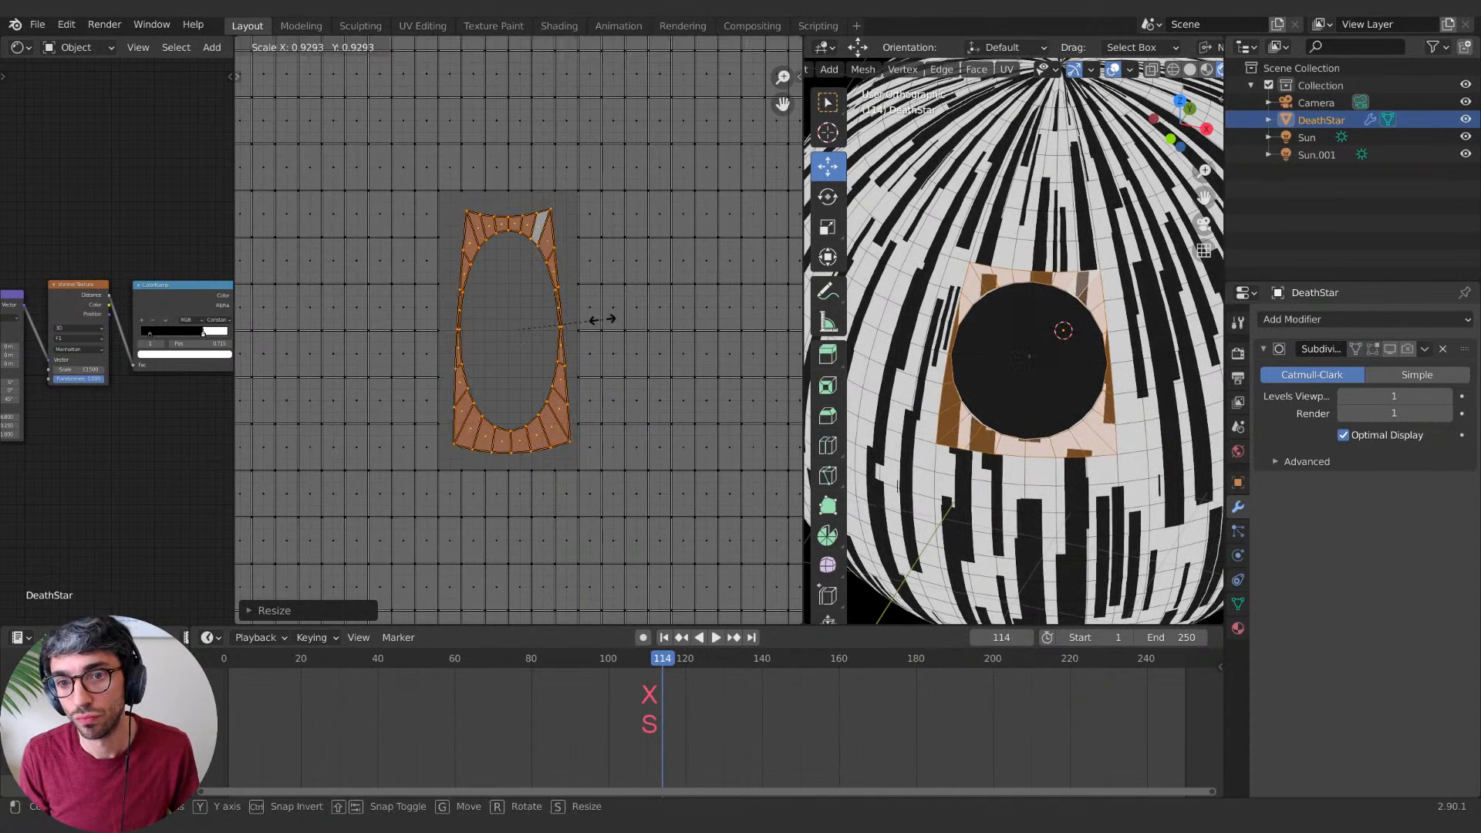
pyautogui.click(603, 324)
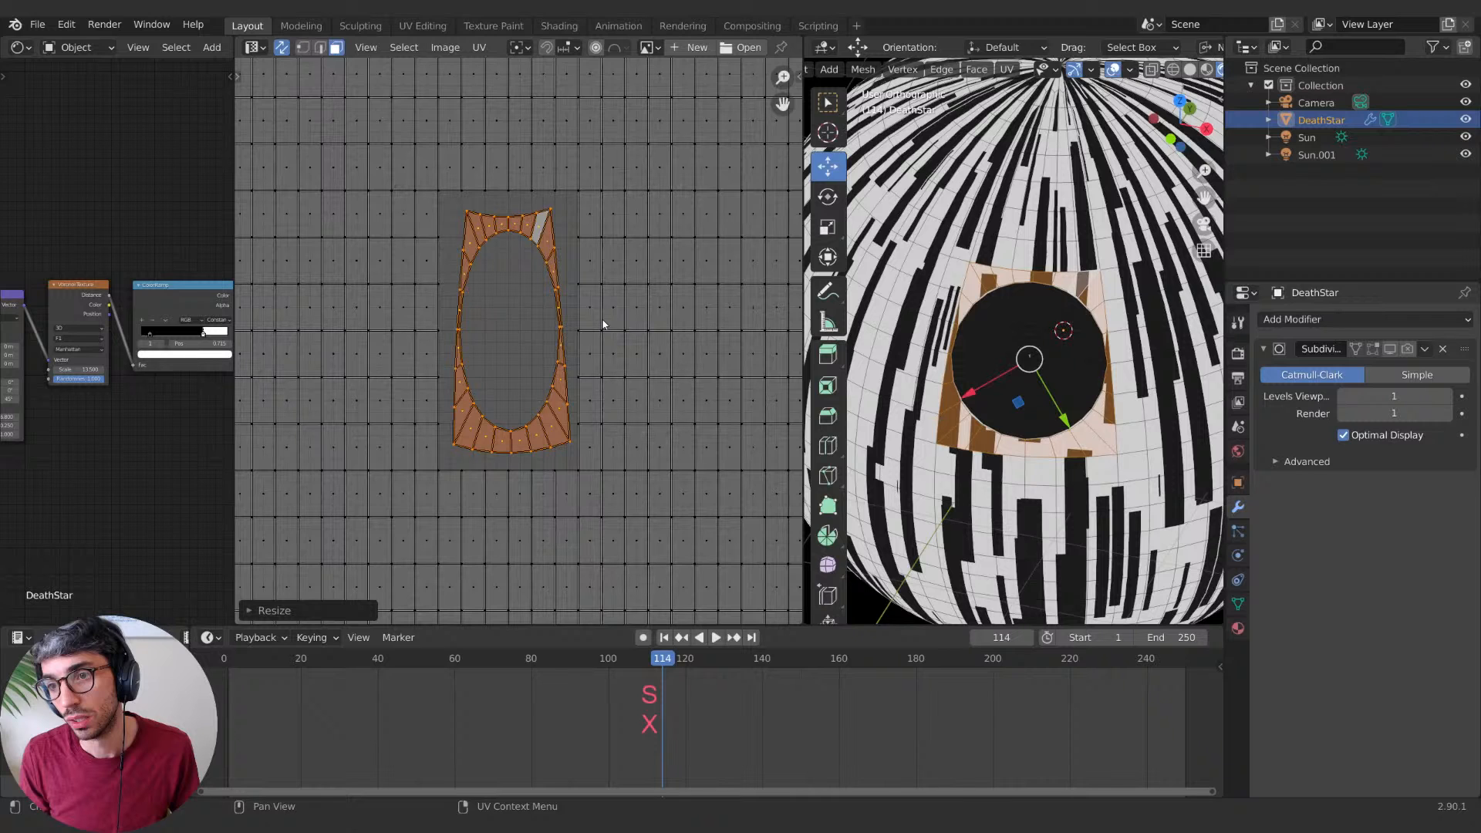
# Step: Deselect everything, return to Object Mode and inspect the pattern around the dish up close
pyautogui.scroll(-6, 648, 347)
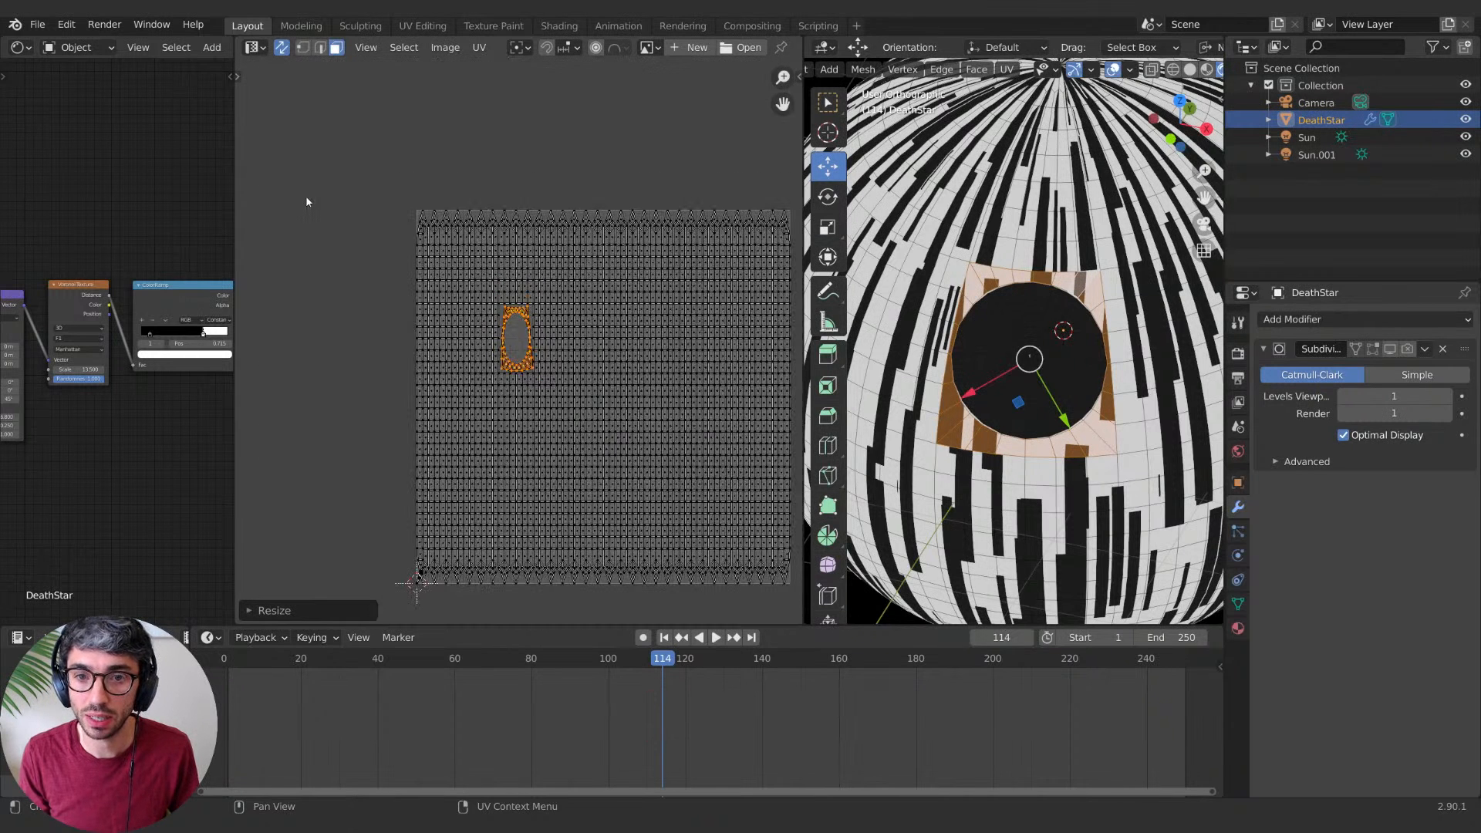
pyautogui.hotkey('alt', 'a')
pyautogui.moveTo(1095, 386); pyautogui.dragTo(997, 317, button='middle')
pyautogui.keyDown('shift'); pyautogui.click(997, 317); pyautogui.keyUp('shift')
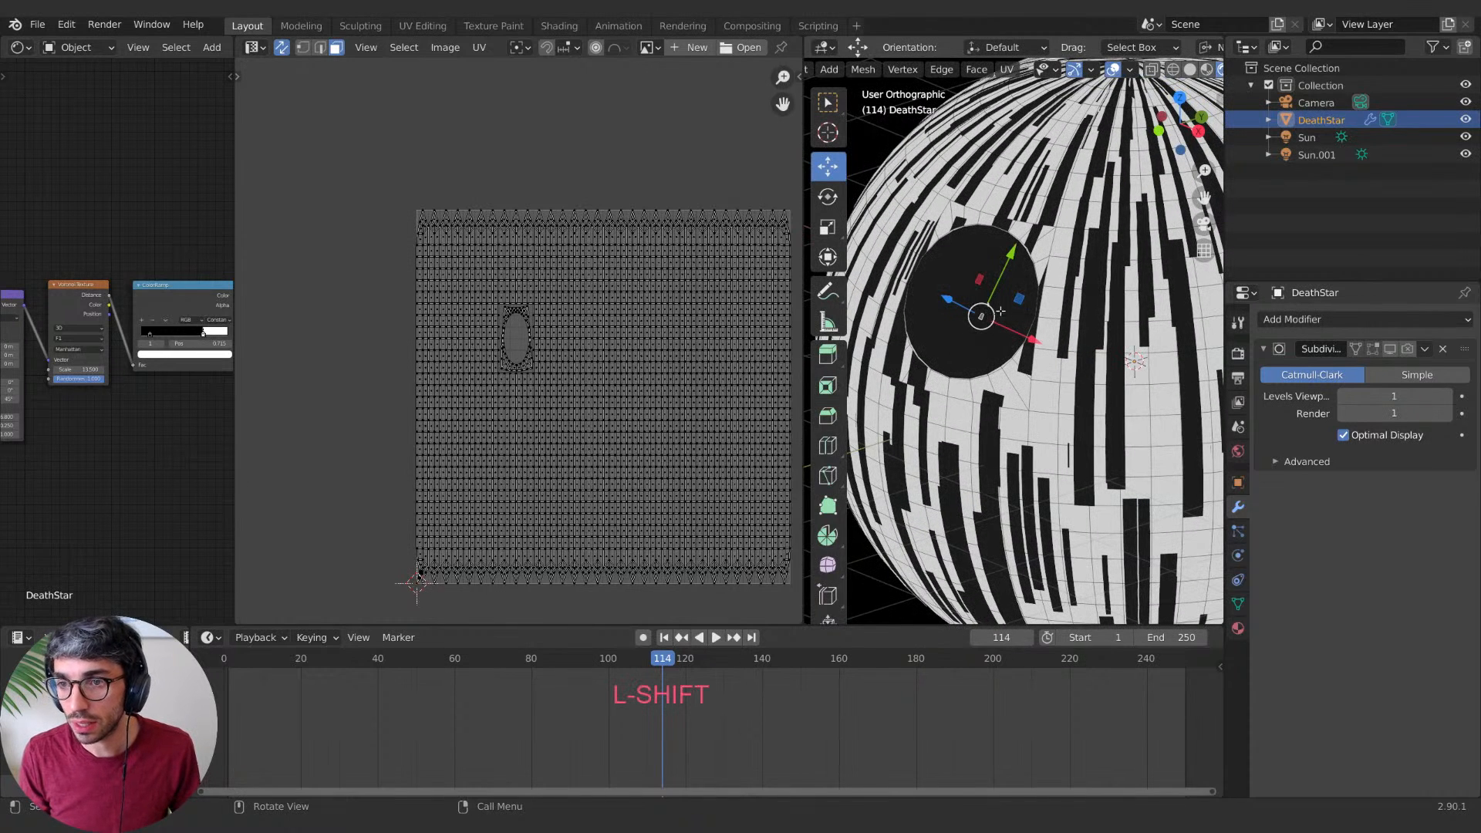
pyautogui.hotkey('alt', 'a')
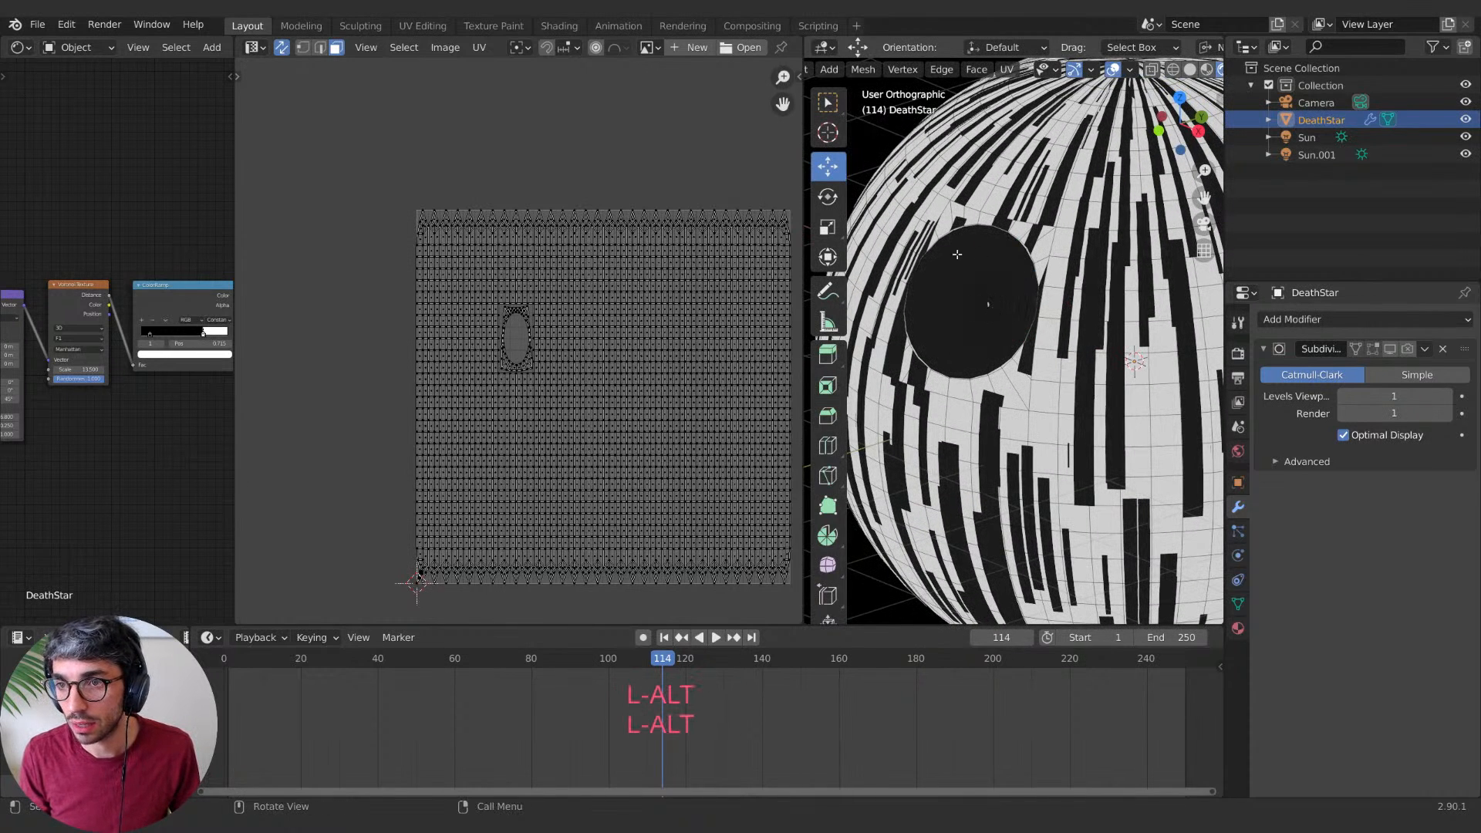
pyautogui.press('Tab')
pyautogui.scroll(3, 978, 293)
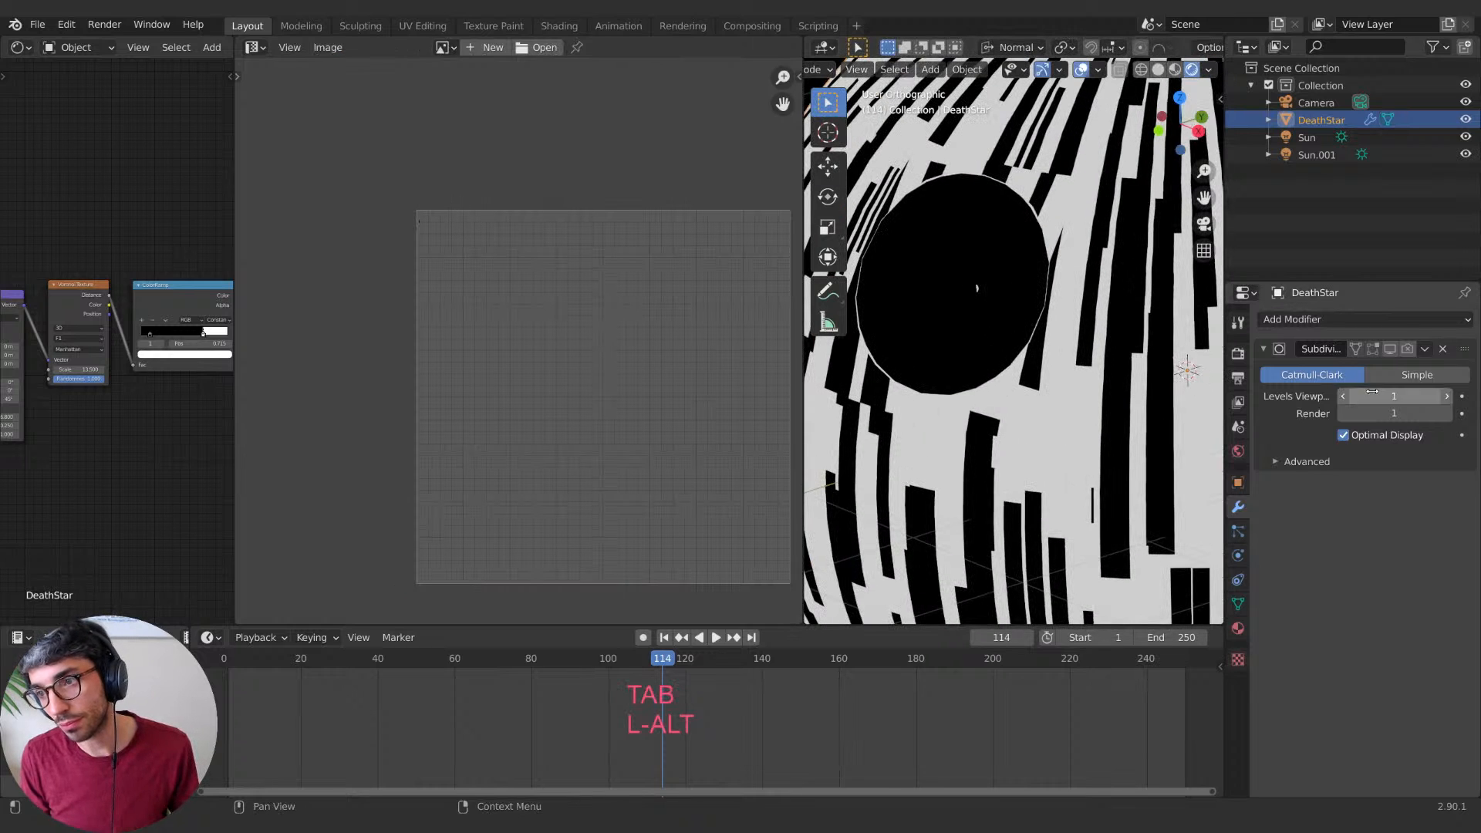
# Step: Compare the pattern around the dish with the Subdivision modifier shown and hidden in the viewport
pyautogui.click(1406, 349)
pyautogui.click(1389, 350)
pyautogui.click(1372, 350)
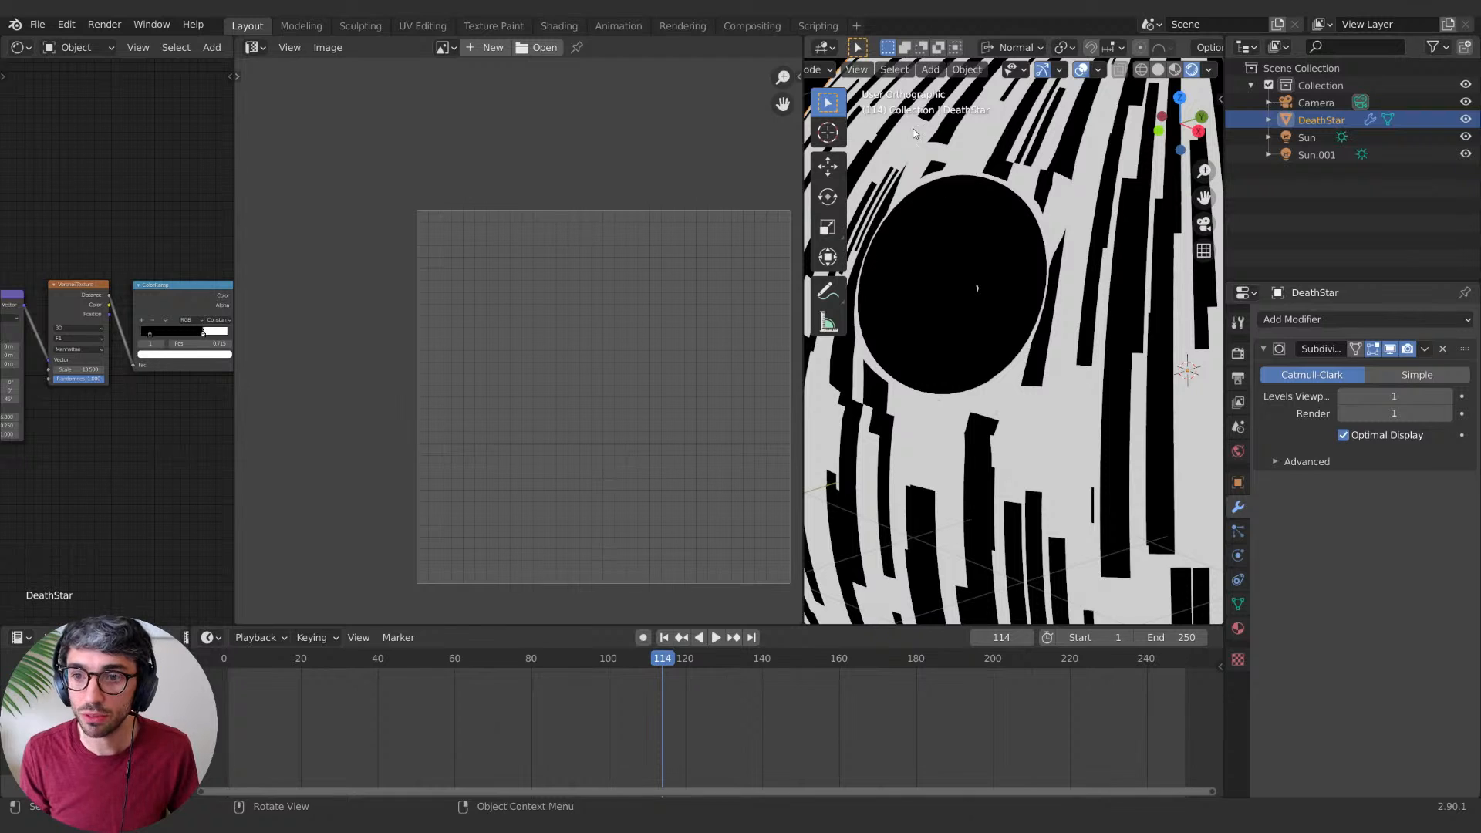
pyautogui.click(1372, 351)
pyautogui.click(1391, 351)
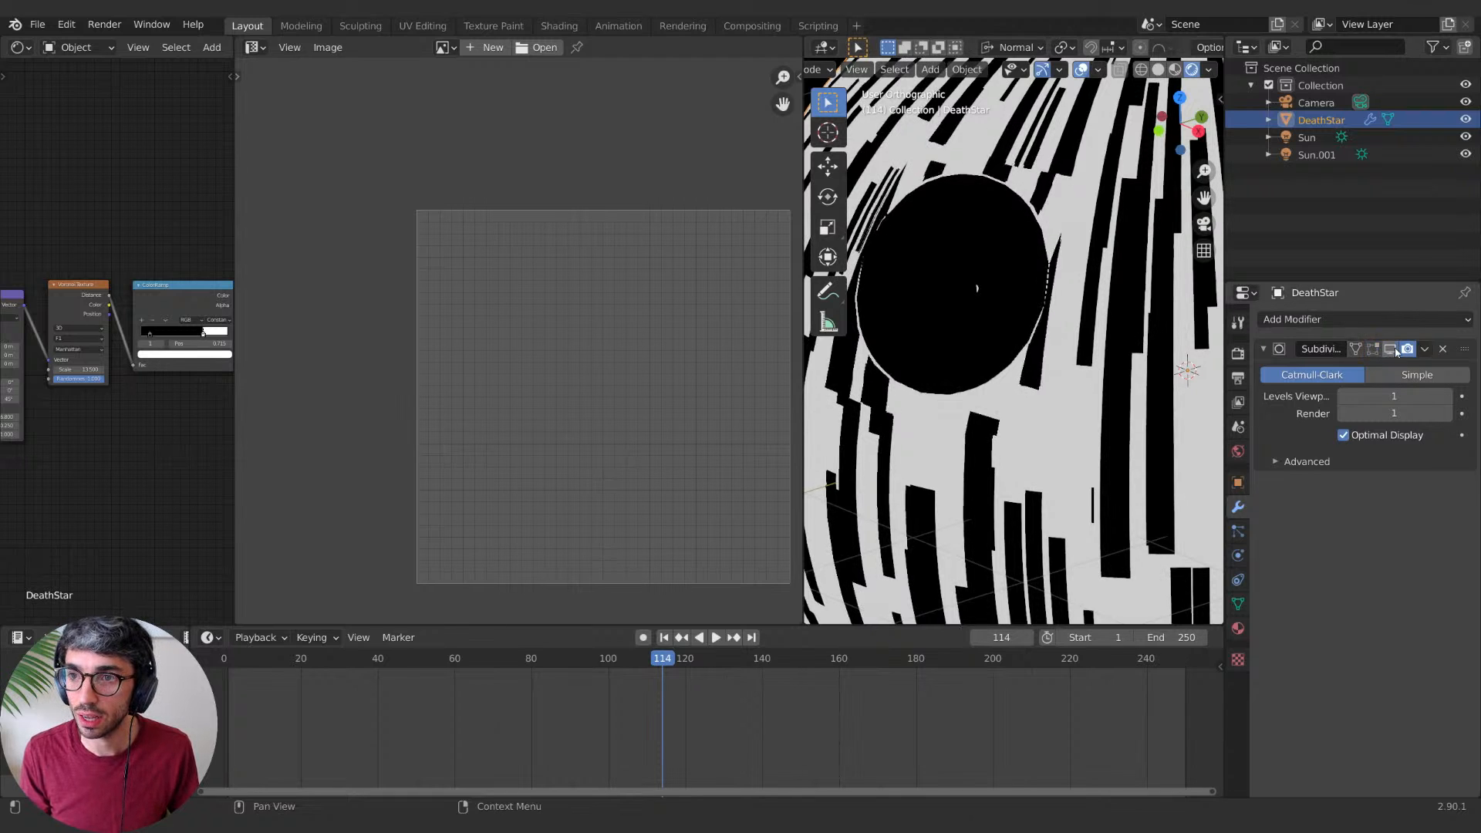
pyautogui.click(1392, 352)
pyautogui.click(1391, 351)
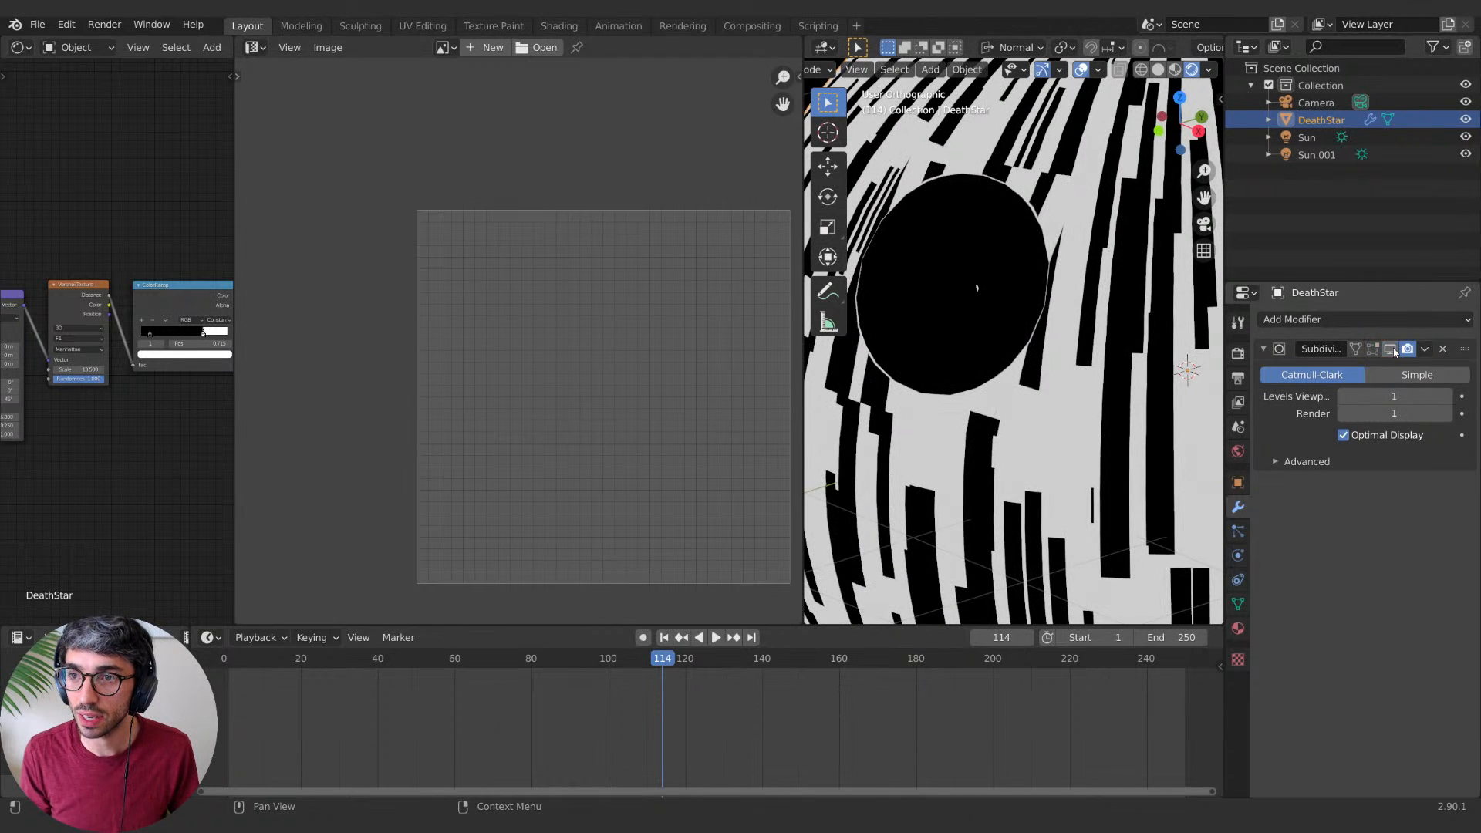
pyautogui.click(1392, 351)
pyautogui.click(1392, 351)
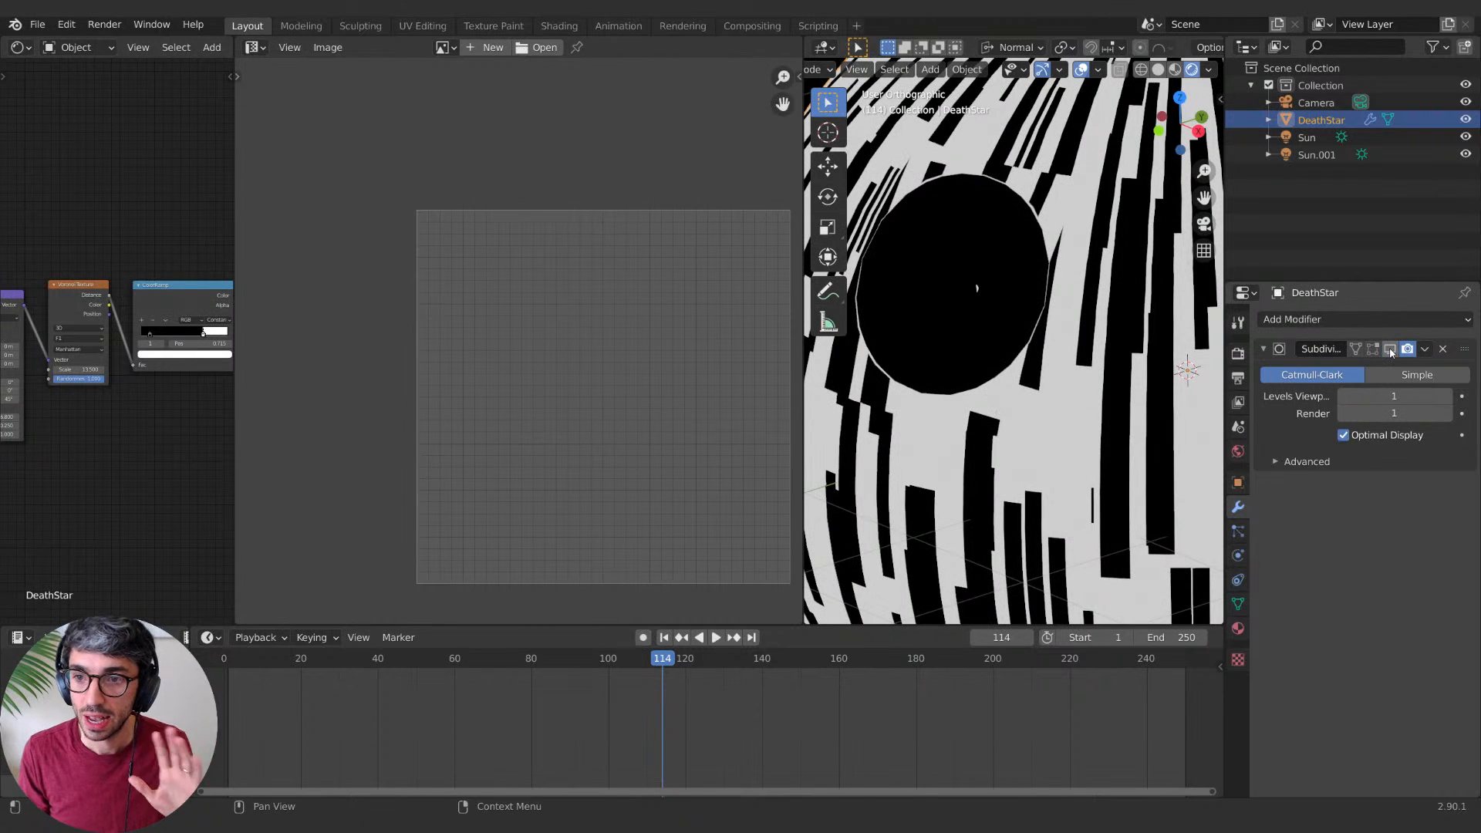
pyautogui.click(1392, 351)
pyautogui.click(1392, 351)
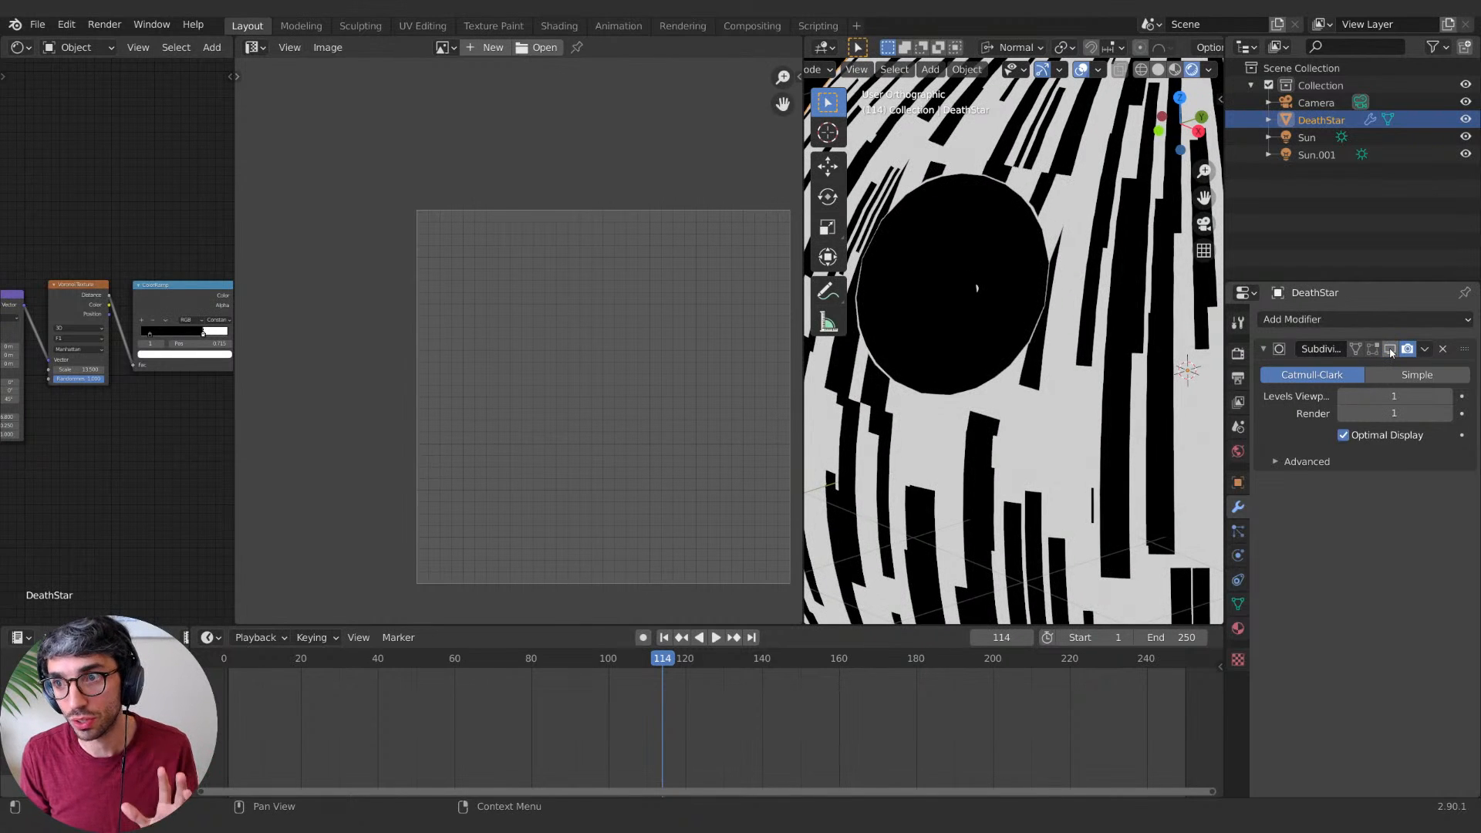
pyautogui.click(1392, 351)
pyautogui.click(1392, 351)
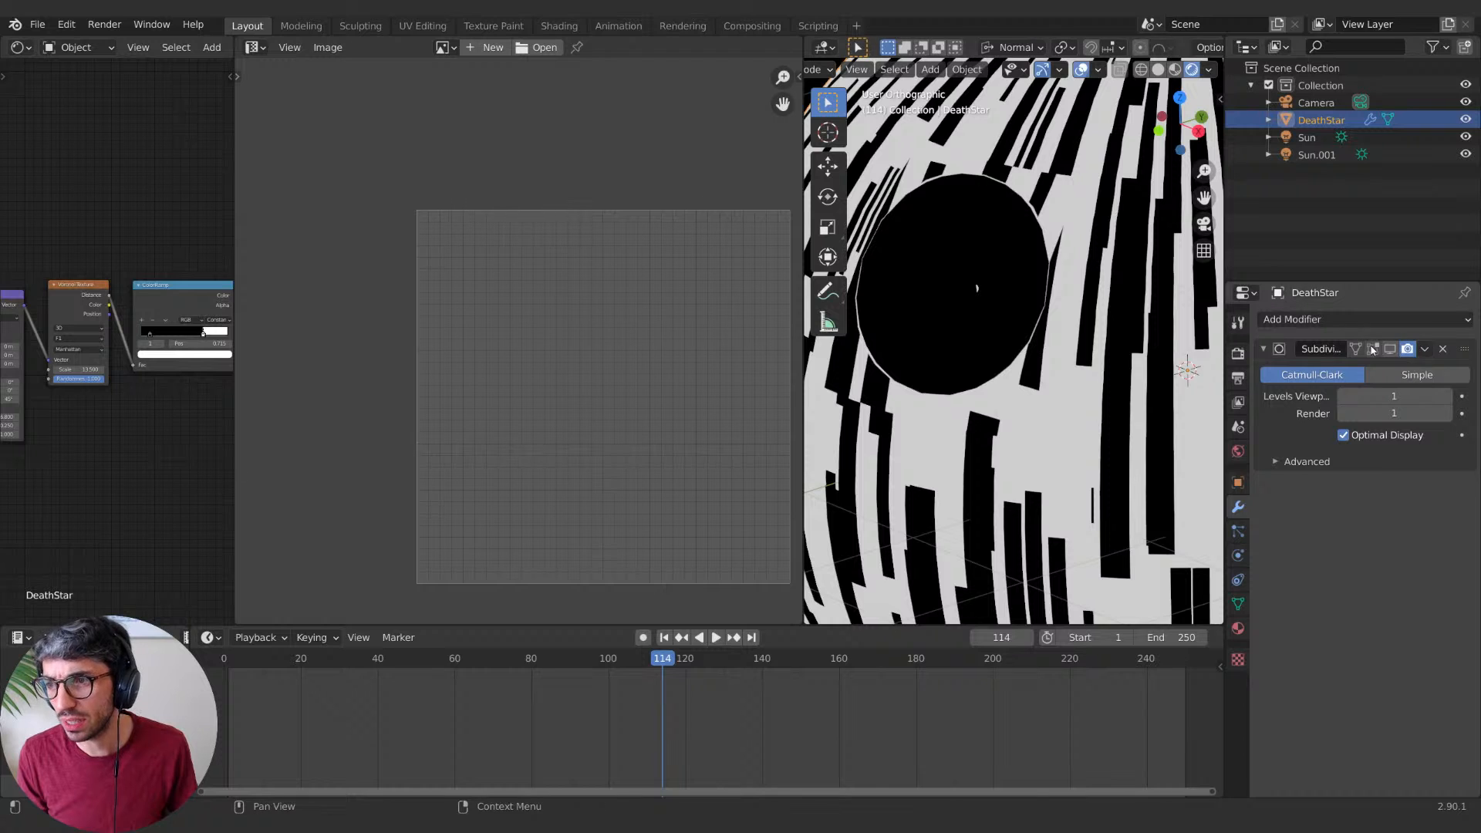
# Step: Remove the Subdivision modifier from the DeathStar object and enter Edit Mode
pyautogui.click(1442, 348)
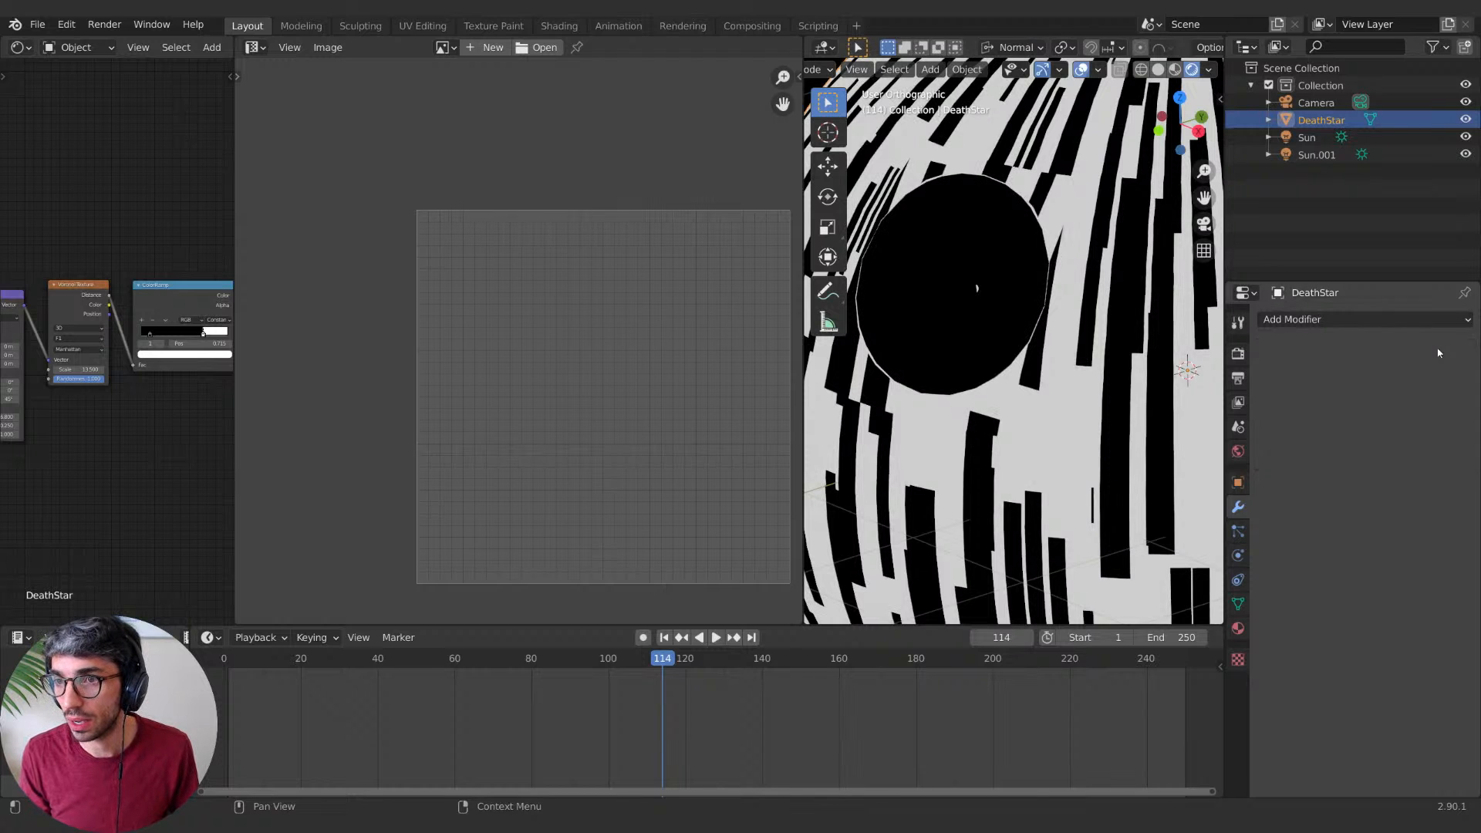
pyautogui.press('Tab')
pyautogui.press('Tab')
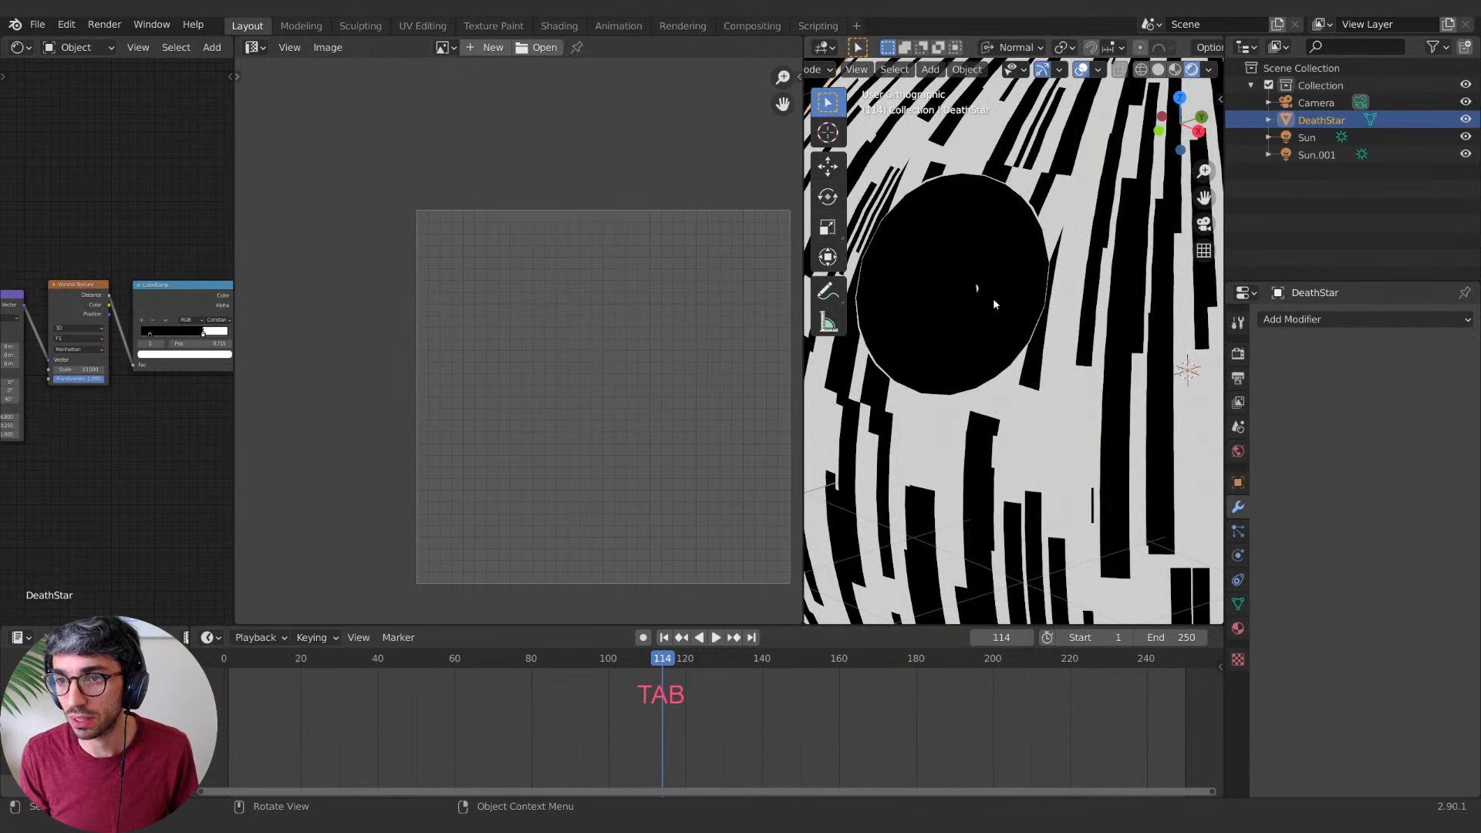
pyautogui.press('Tab')
pyautogui.press('Tab')
pyautogui.press('Tab')
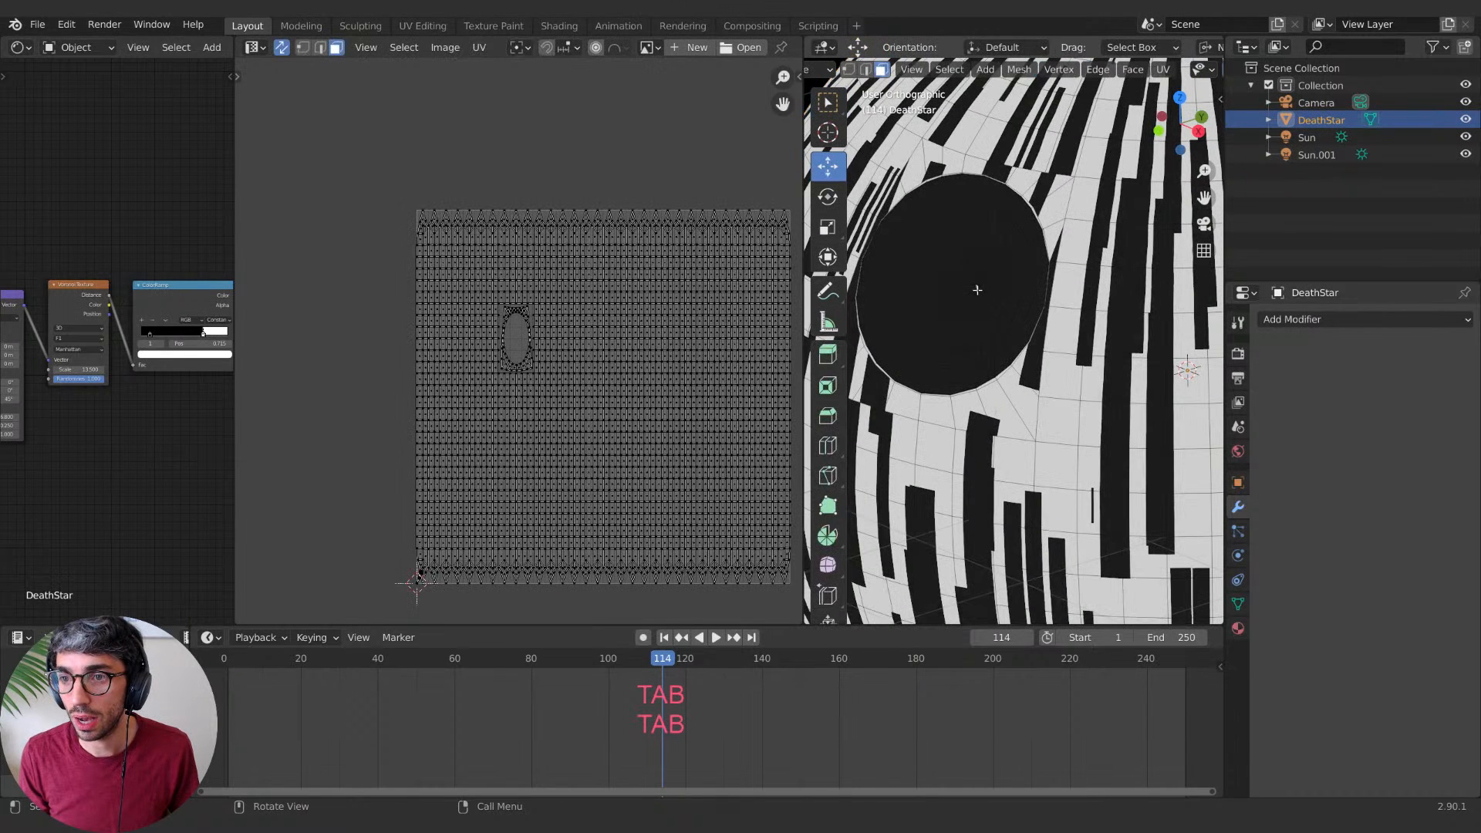
# Step: Select all the dish's faces by growing the selection from its center to the rim and shrinking it back by one ring
pyautogui.keyDown('alt'); pyautogui.click(977, 289); pyautogui.keyUp('alt')
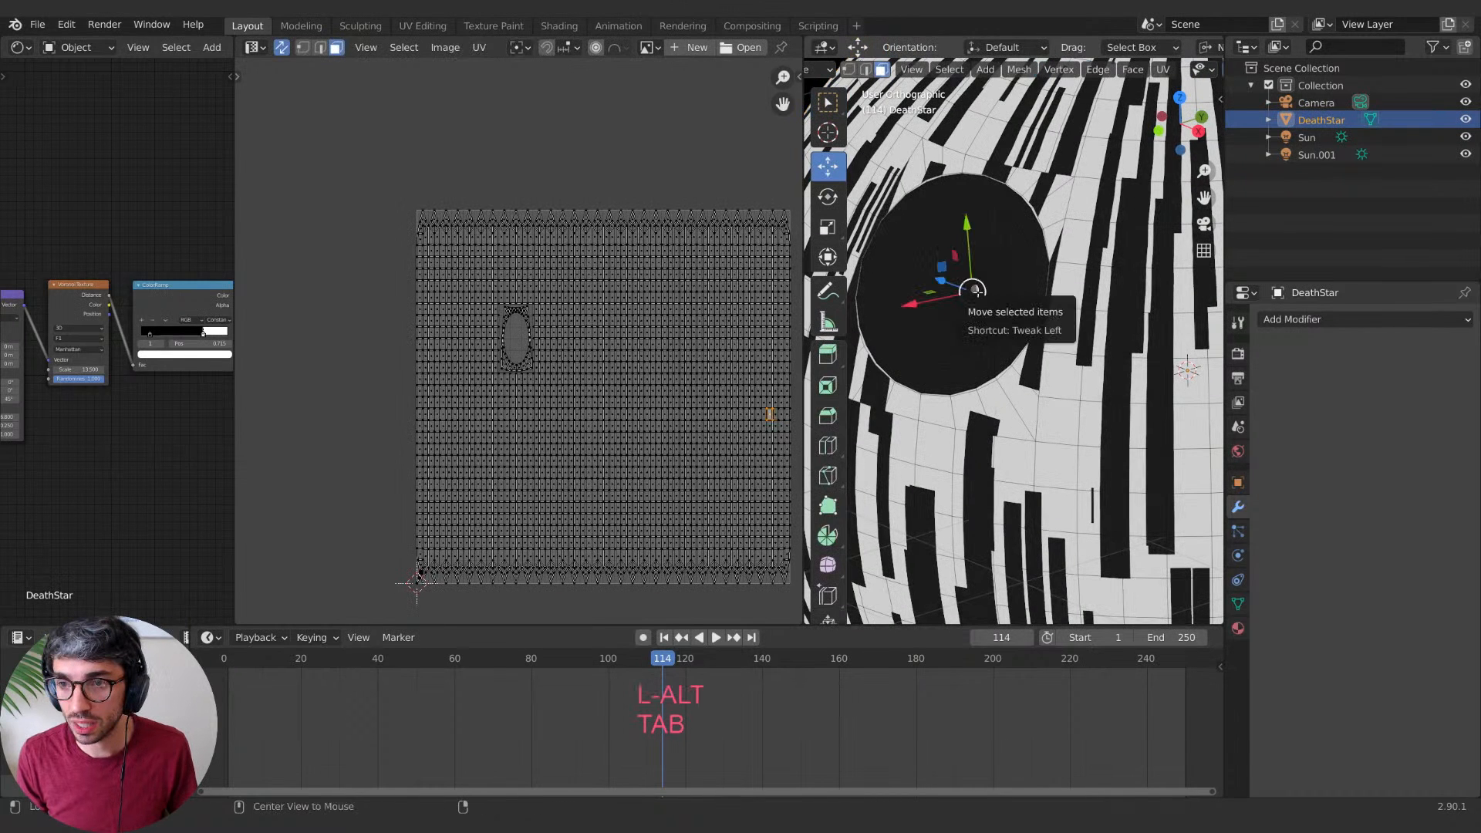
pyautogui.press('ctrl+KP_Add')
pyautogui.press('ctrl+KP_Add')
pyautogui.press('ctrl+KP_Add')
pyautogui.press('ctrl+KP_Add')
pyautogui.press('ctrl+KP_Add')
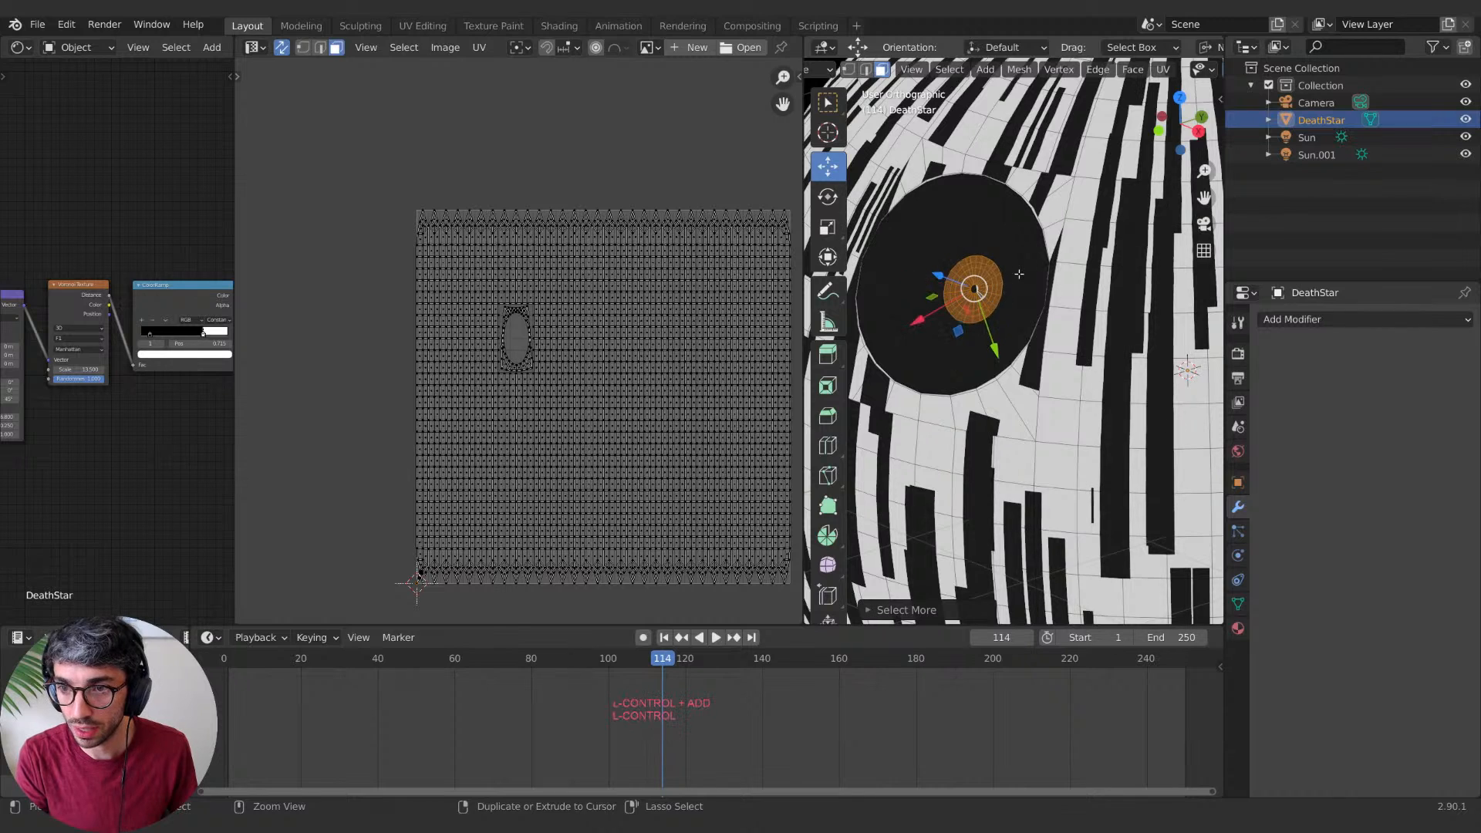
pyautogui.press('ctrl+KP_Add')
pyautogui.press('ctrl+KP_Add')
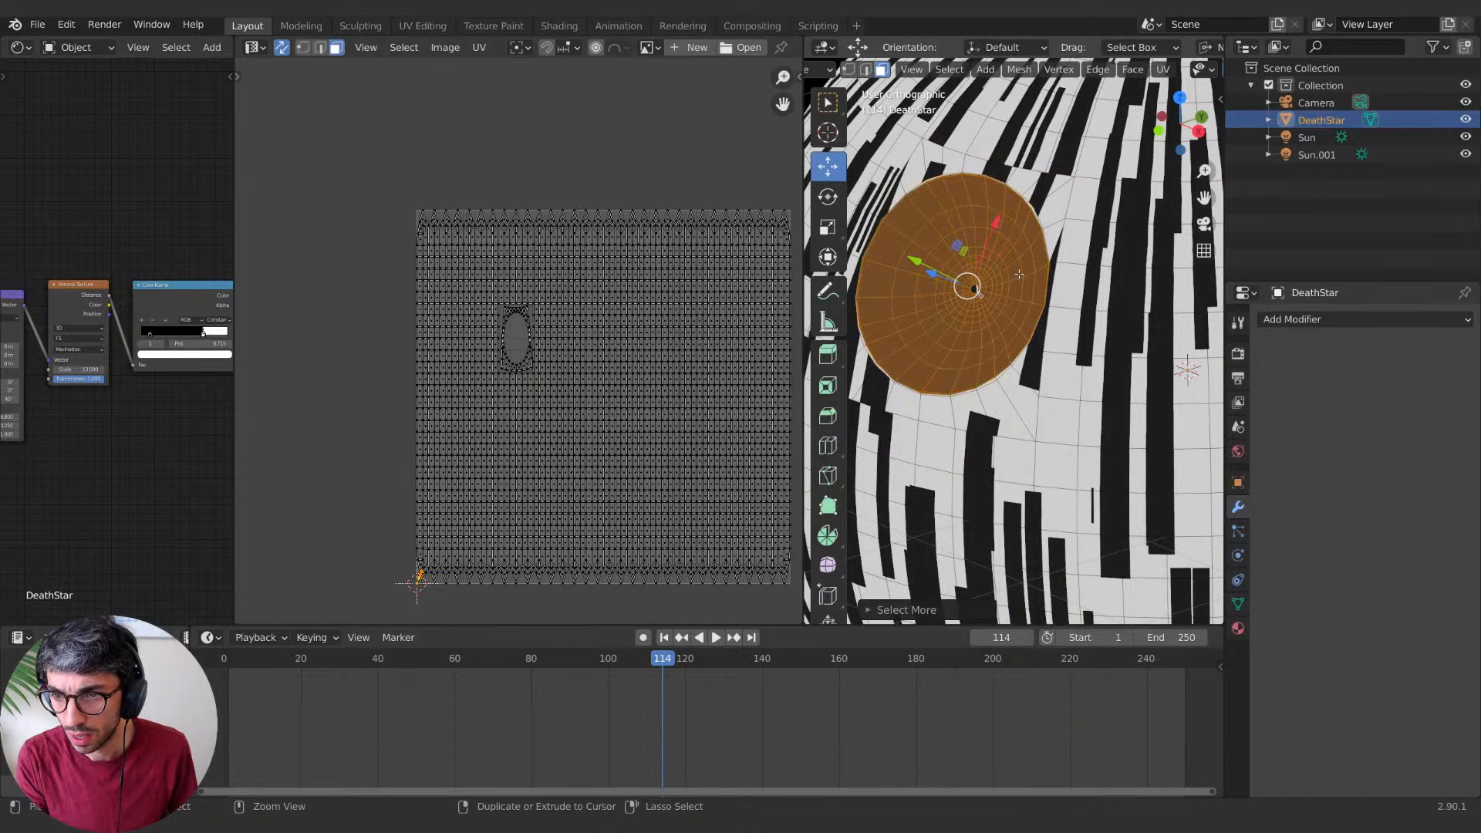
pyautogui.press('ctrl+KP_Subtract')
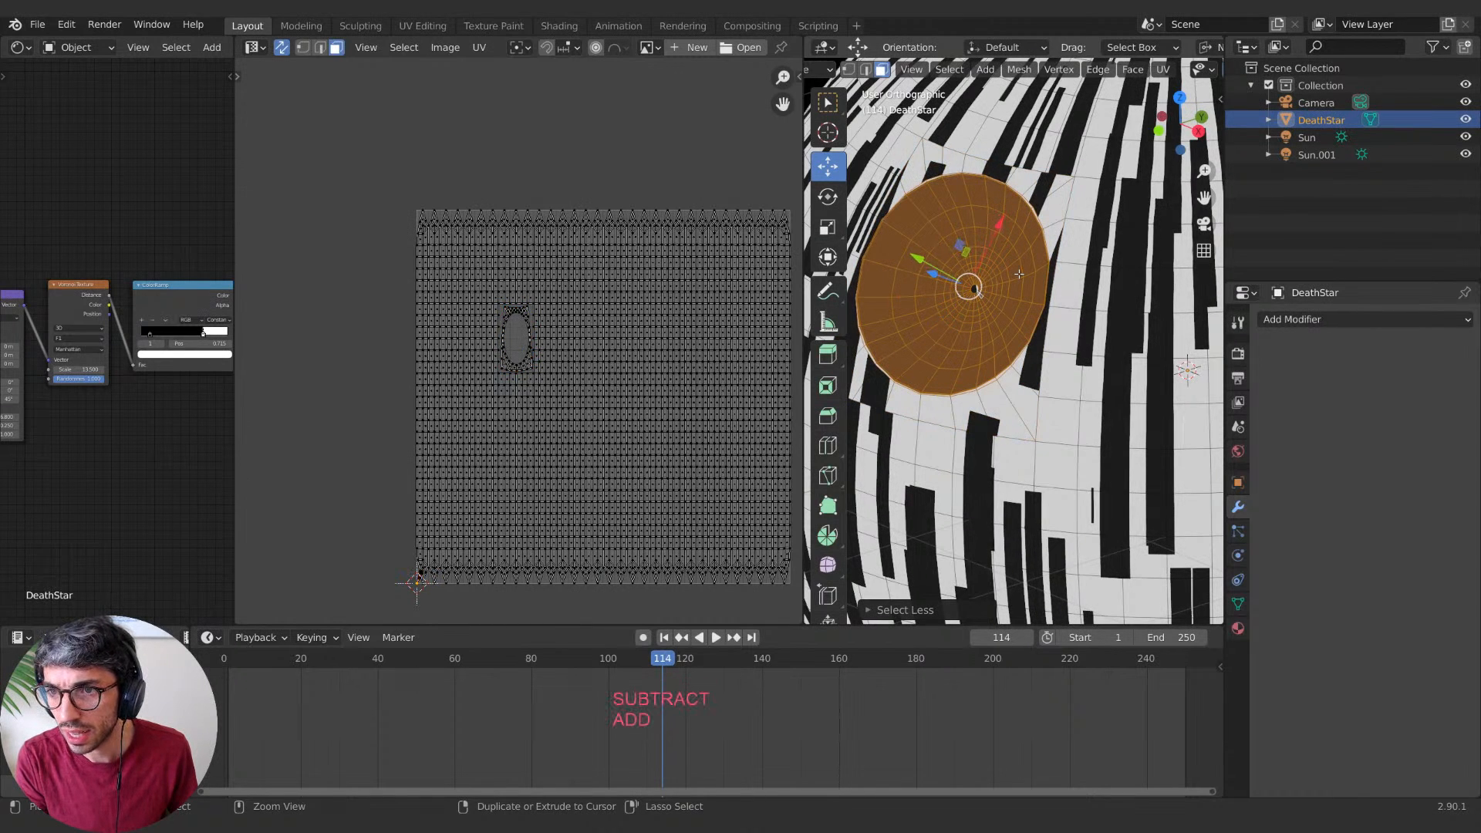
# Step: Separate the selected dish faces from the DeathStar mesh into their own object and return to Object Mode
pyautogui.press('ctrl+KP_Add')
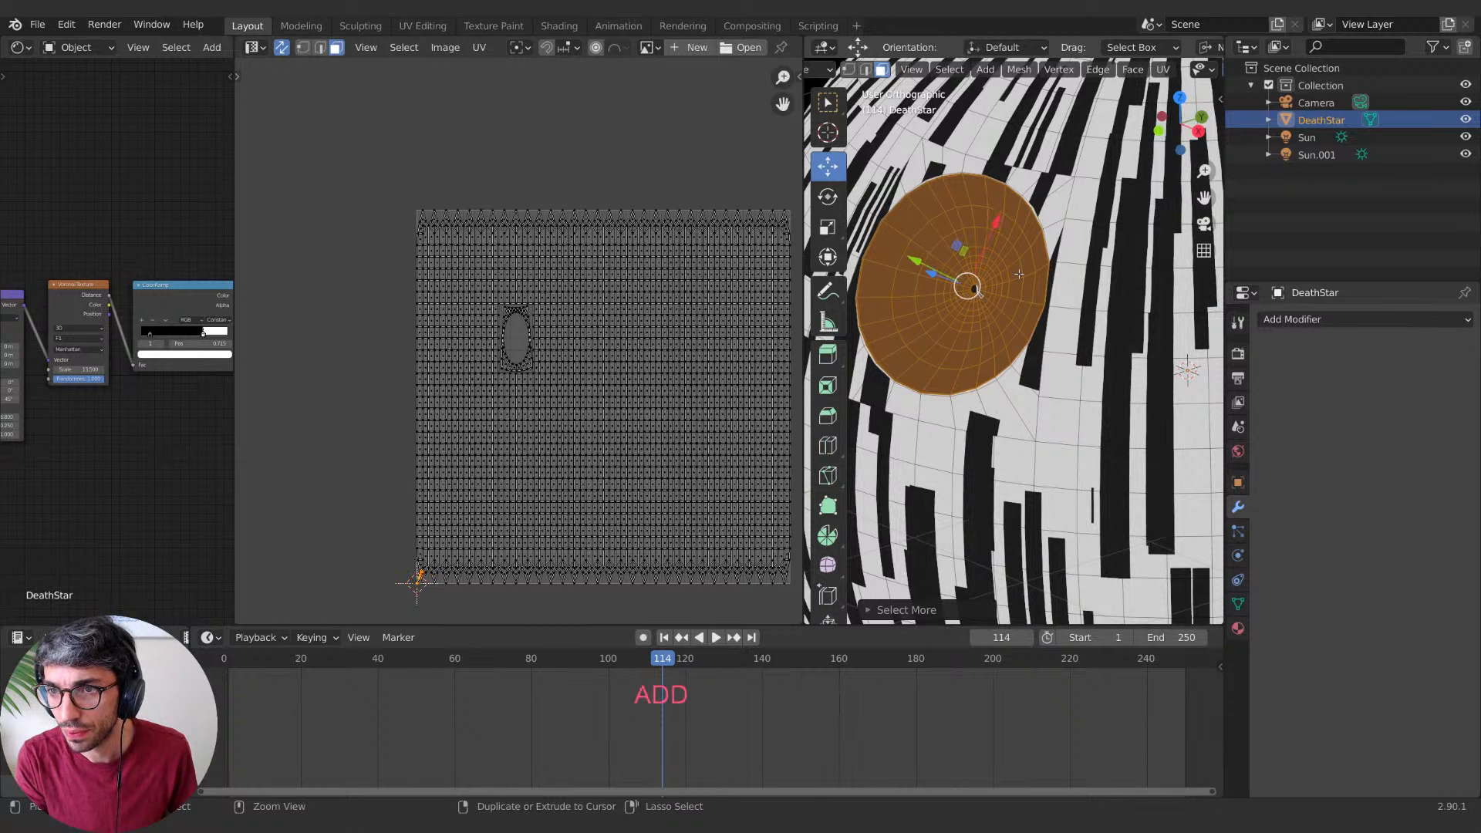
pyautogui.press('ctrl+KP_Subtract')
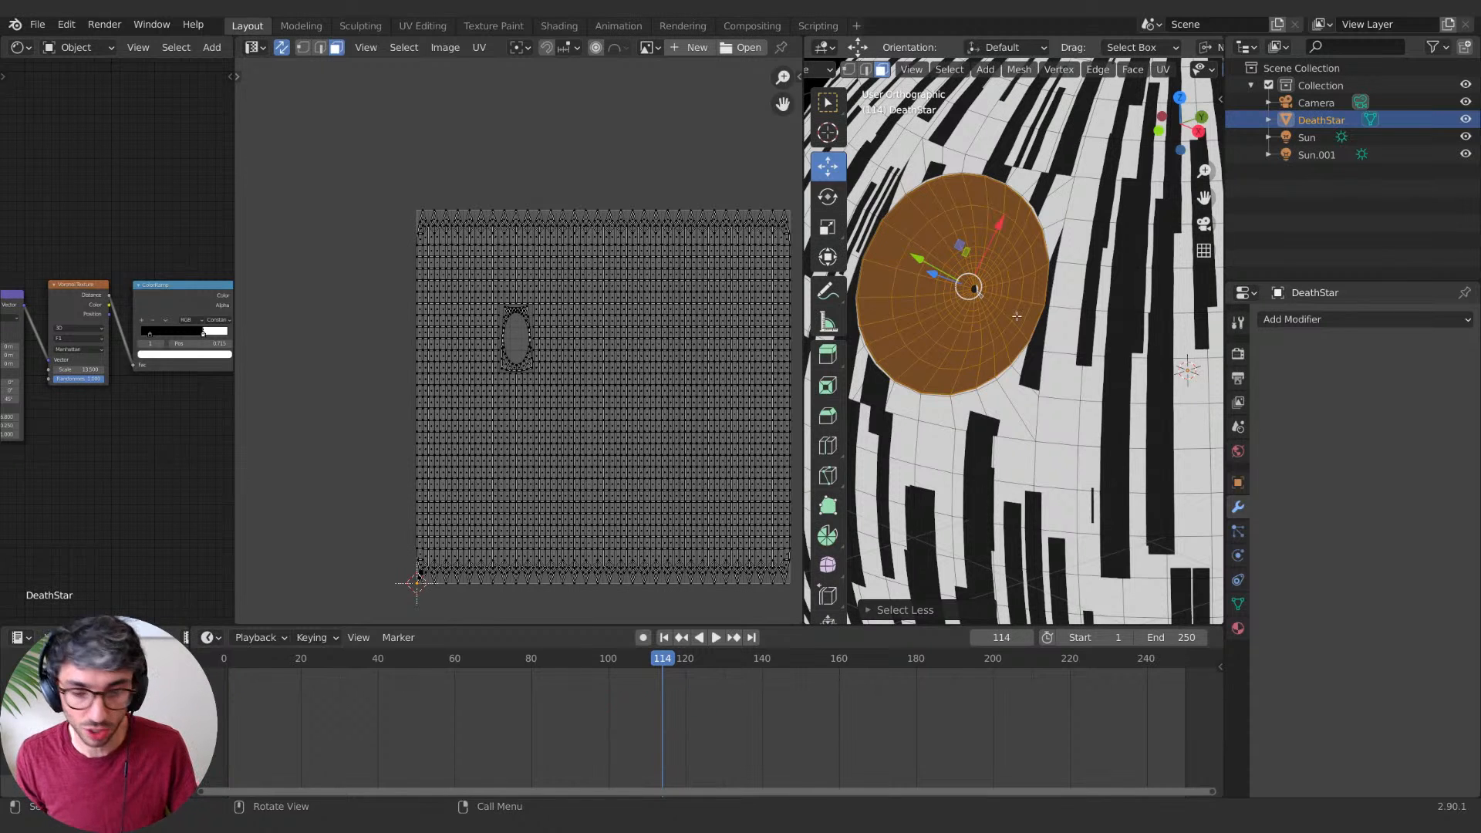
pyautogui.press('p')
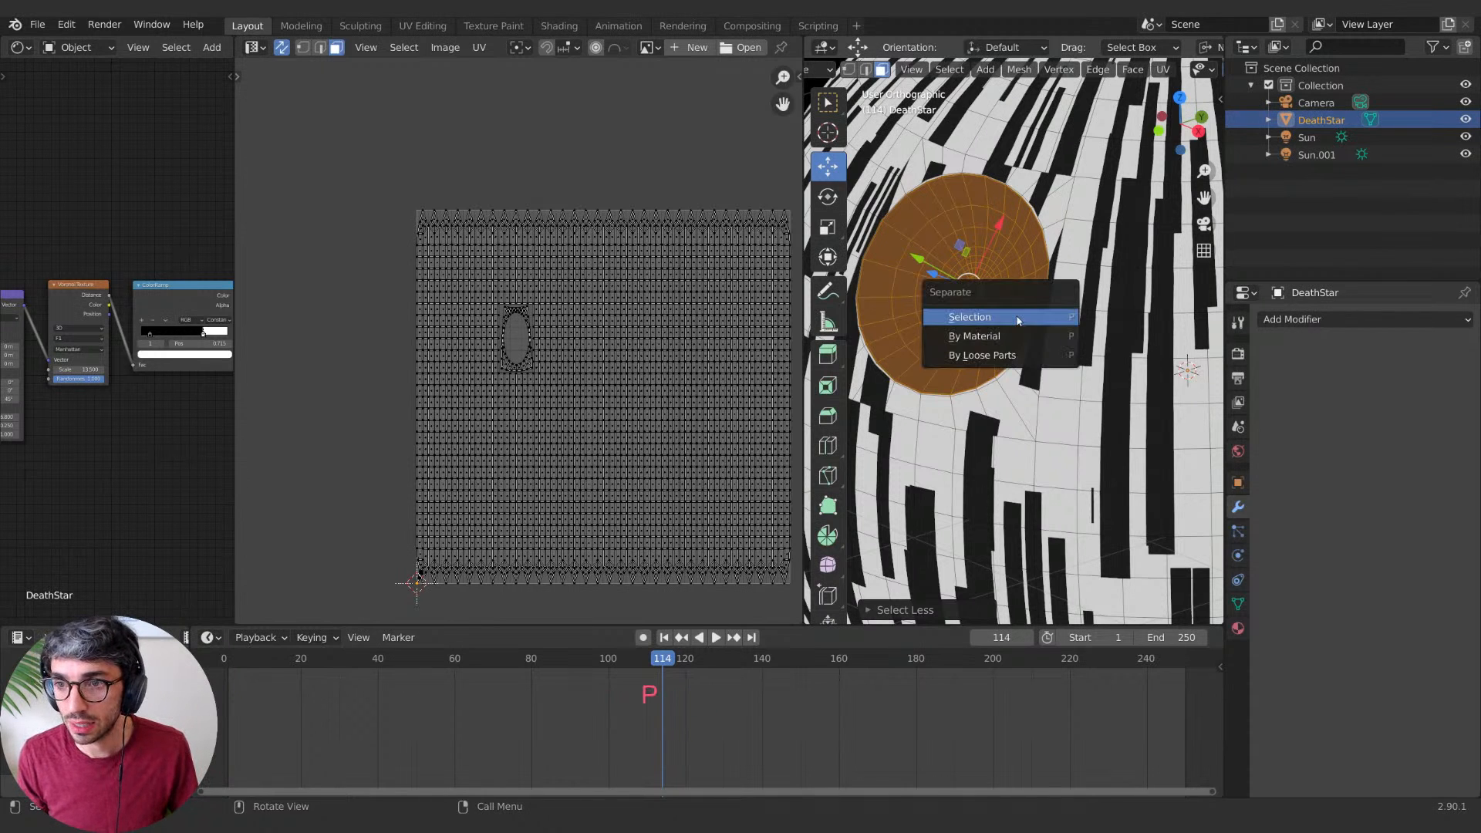
pyautogui.click(1017, 317)
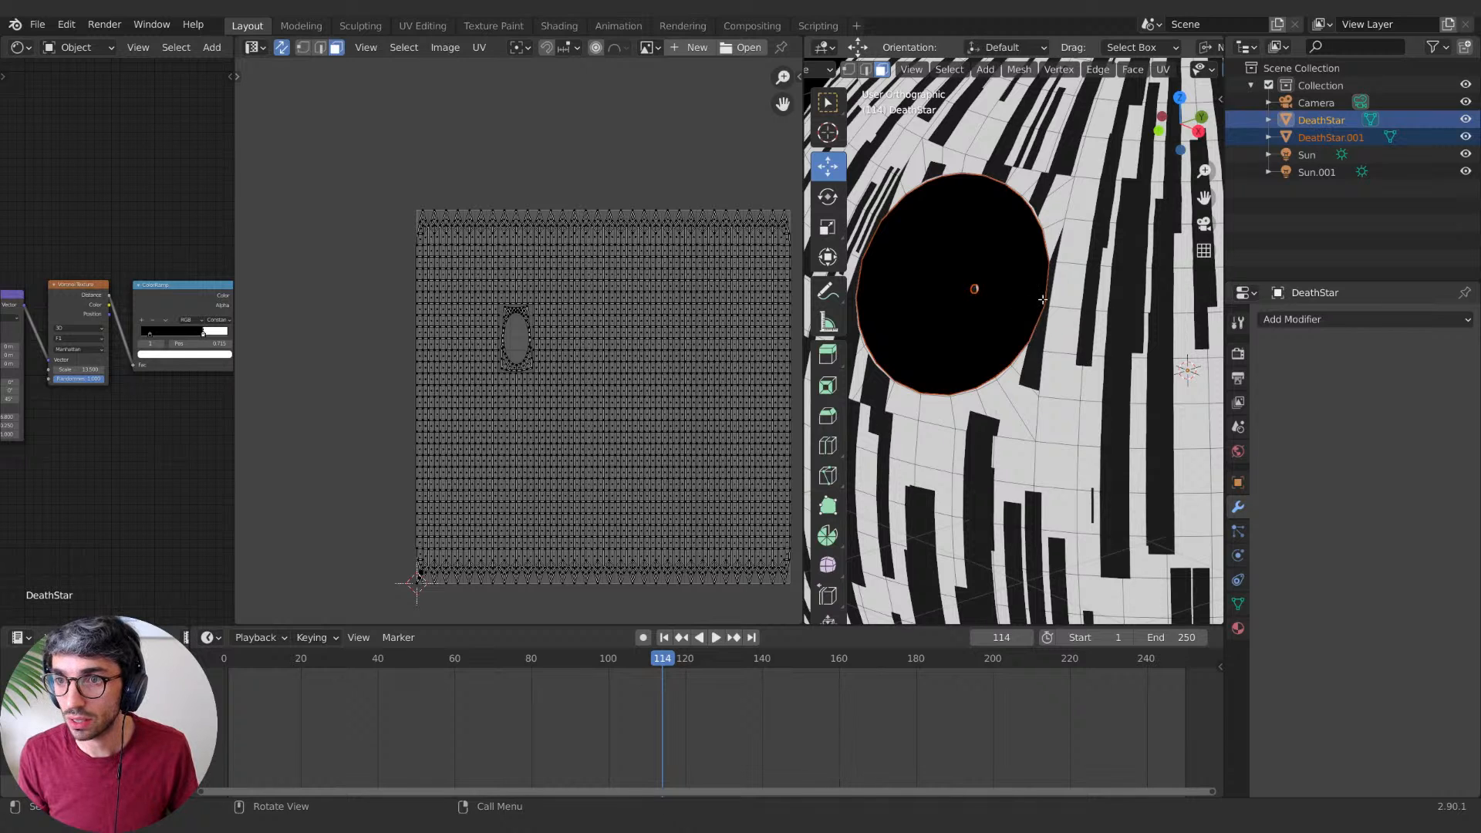
pyautogui.press('Escape')
pyautogui.press('Tab')
# Step: Select the separated dish object and add a Subdivision Surface modifier to it
pyautogui.click(1337, 126)
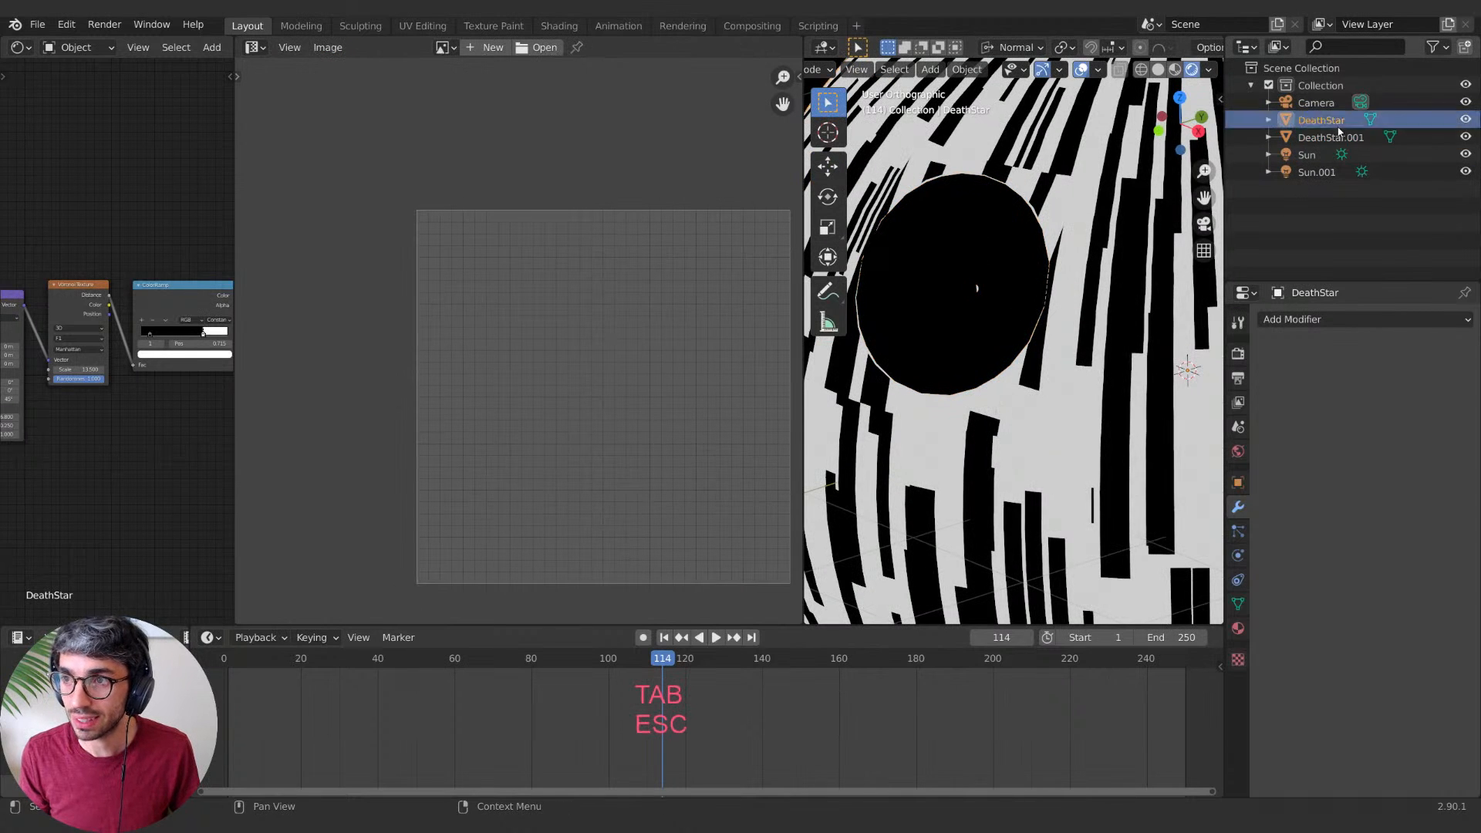
pyautogui.click(1331, 137)
pyautogui.press('g')
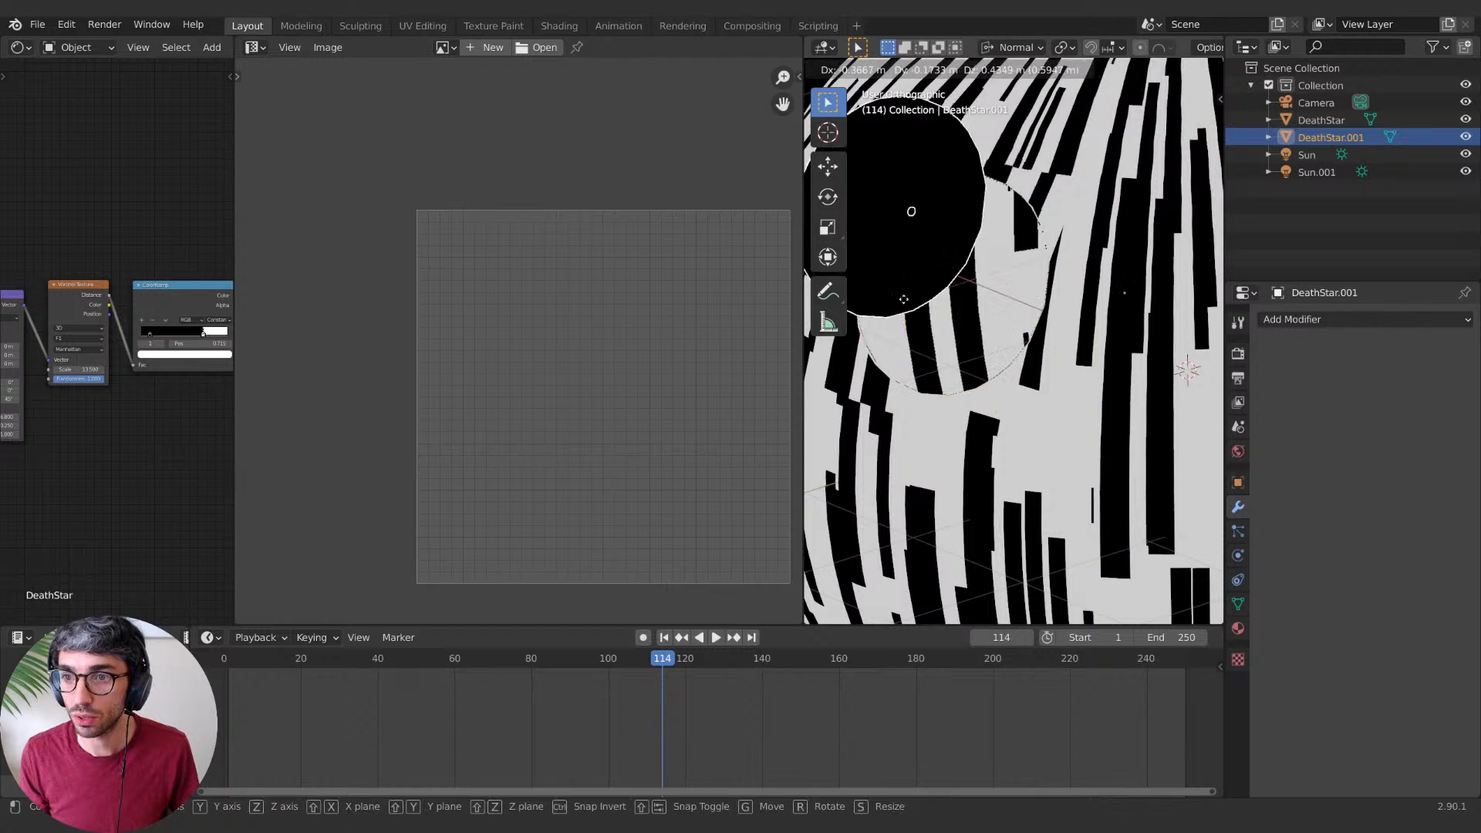
pyautogui.press('Escape')
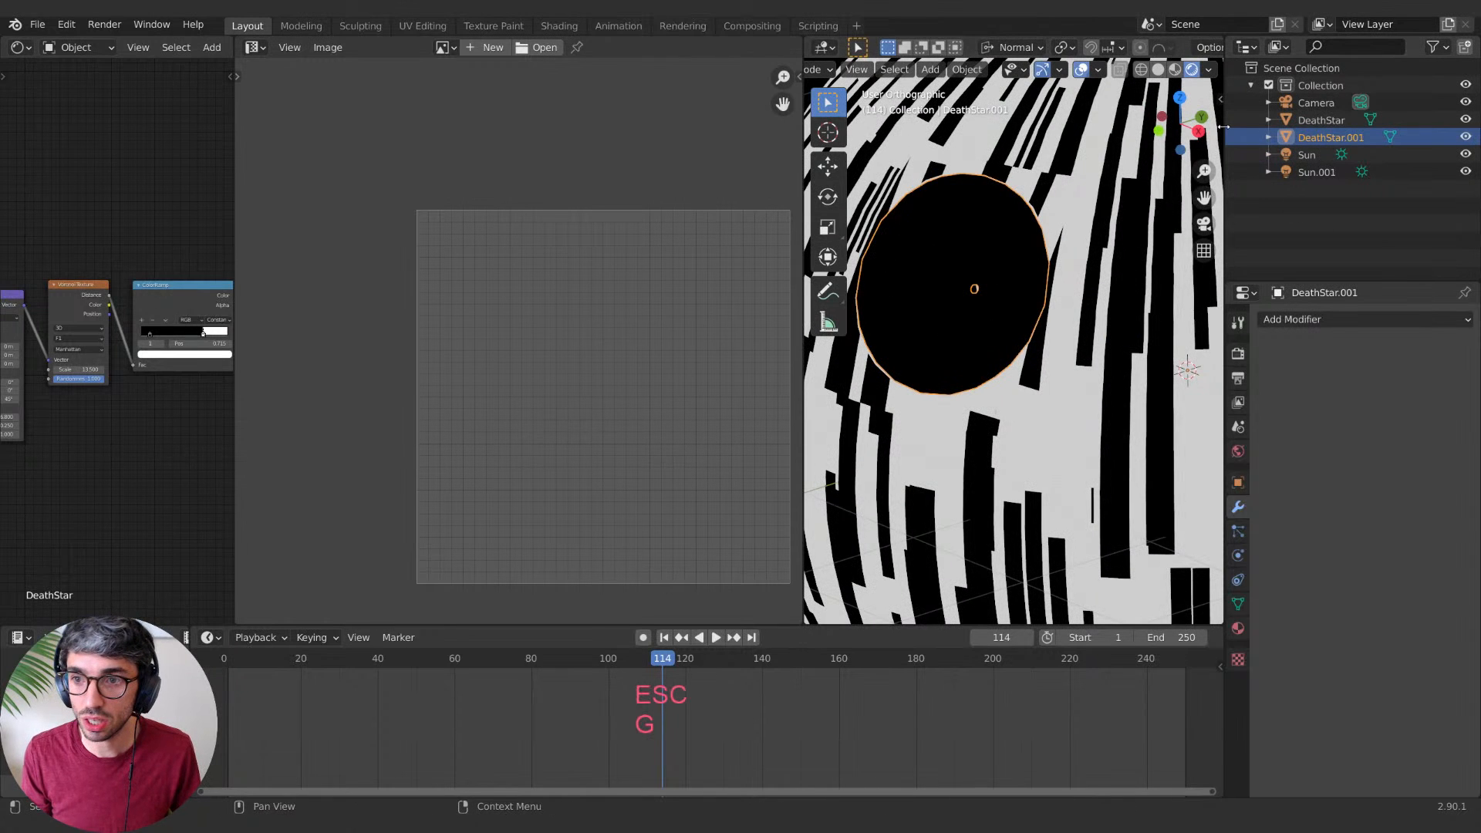
pyautogui.press('Tab')
pyautogui.press('Tab')
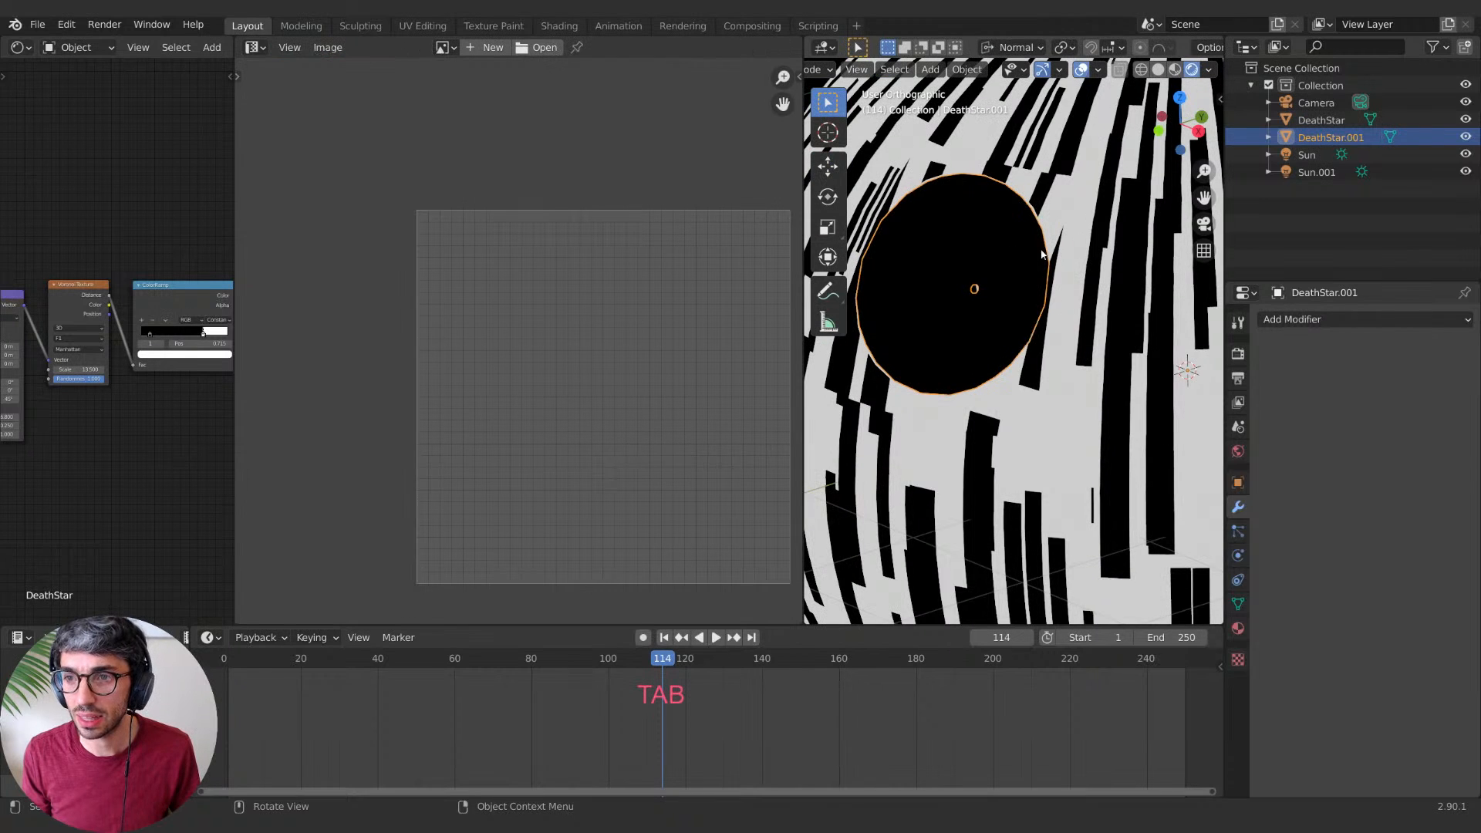
pyautogui.click(1303, 320)
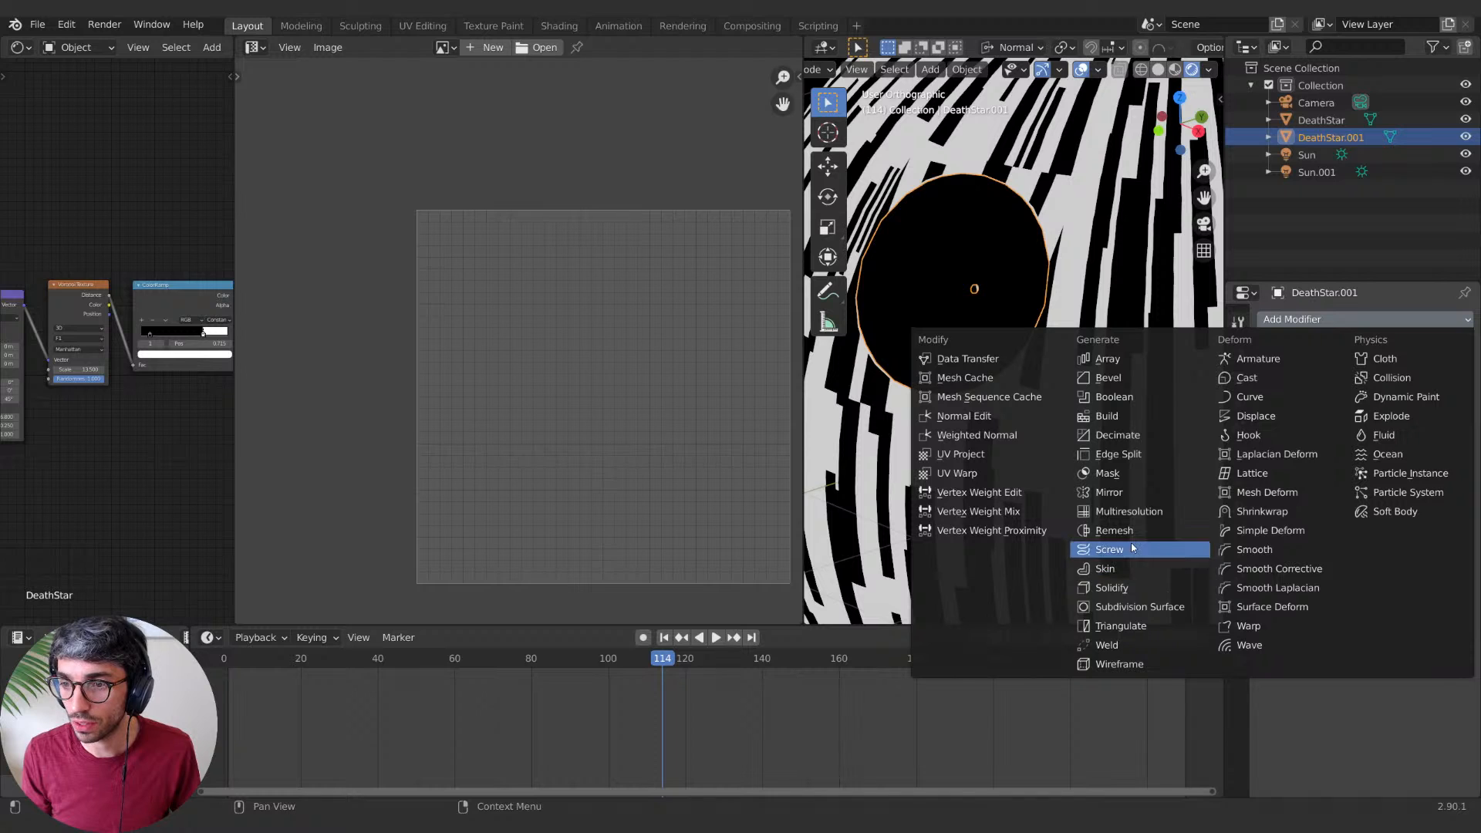
pyautogui.click(1127, 608)
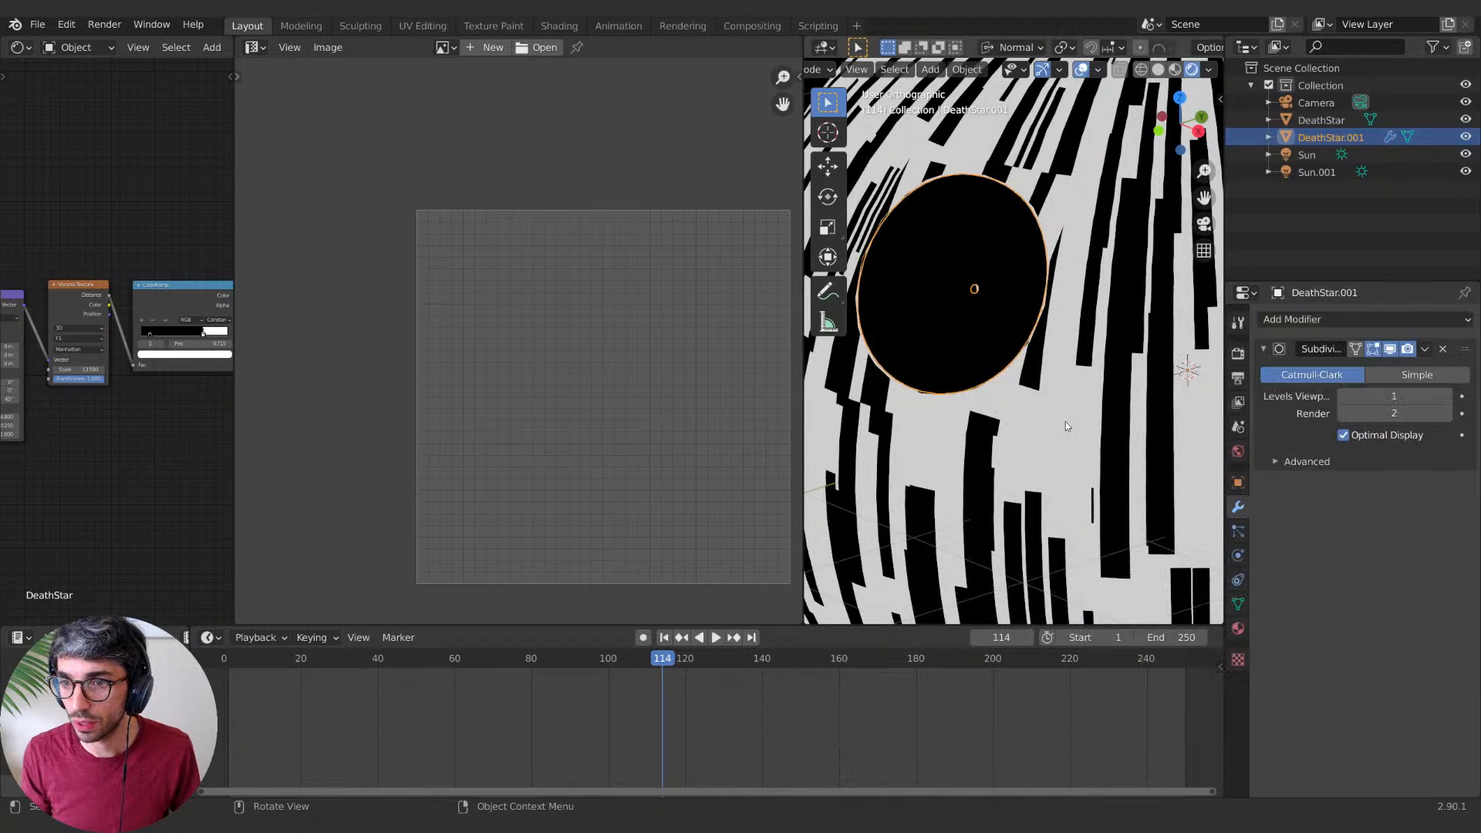
# Step: Try to scale the separated dish object slightly against the sphere's rim and undo the change
pyautogui.click(1041, 300)
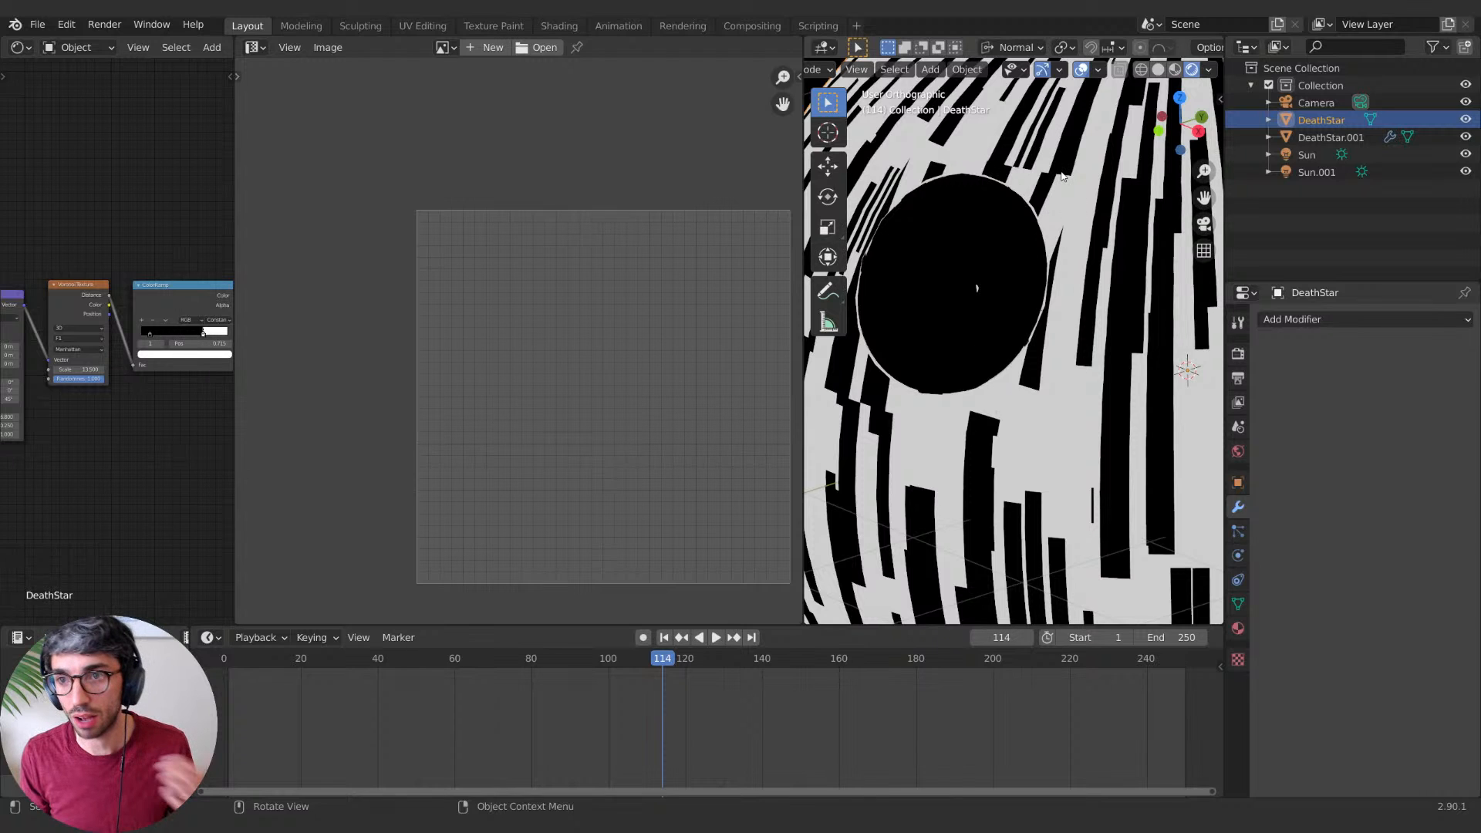
pyautogui.click(1056, 298)
pyautogui.press('s')
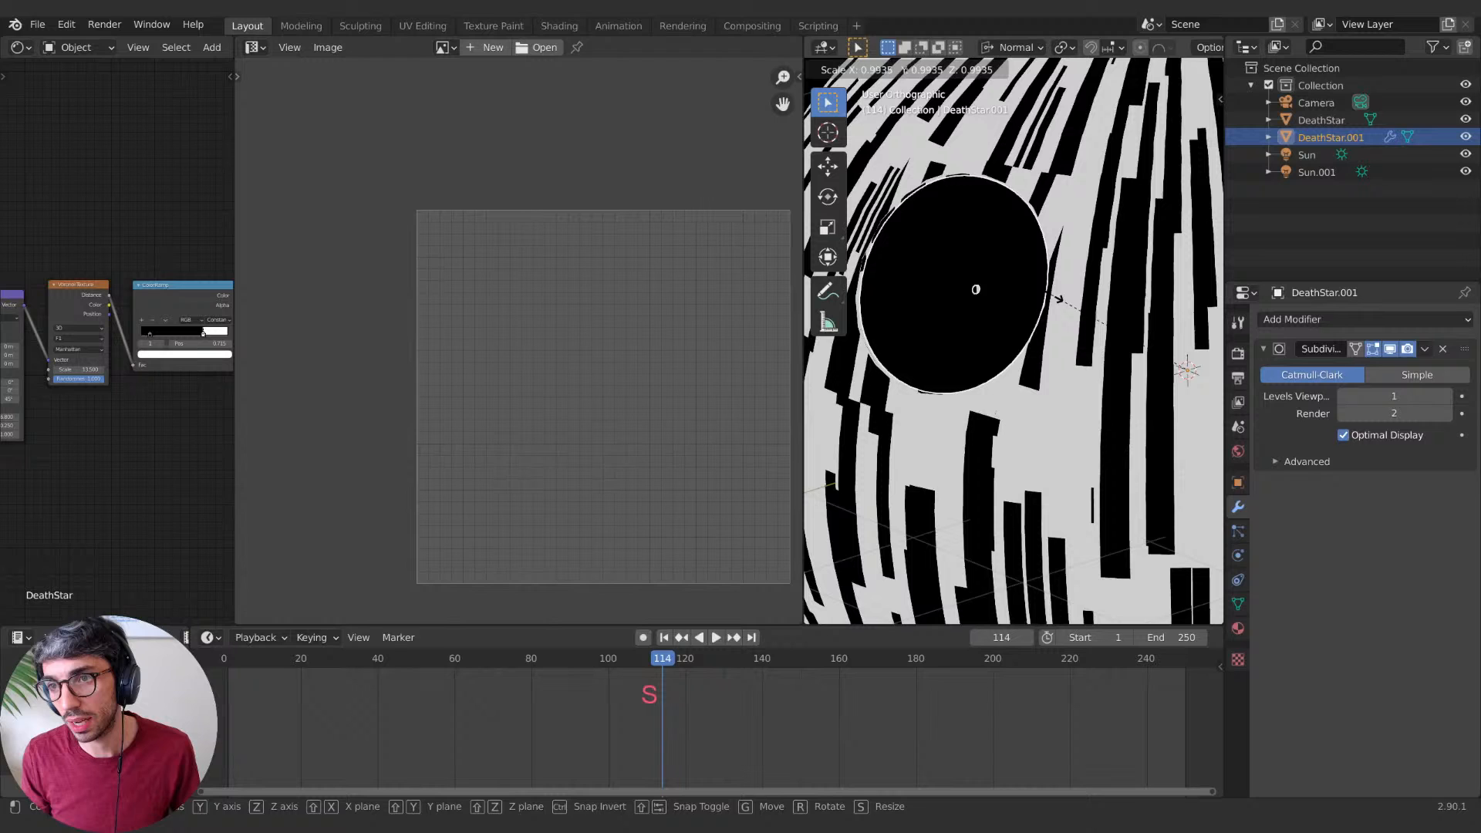
pyautogui.press('Escape')
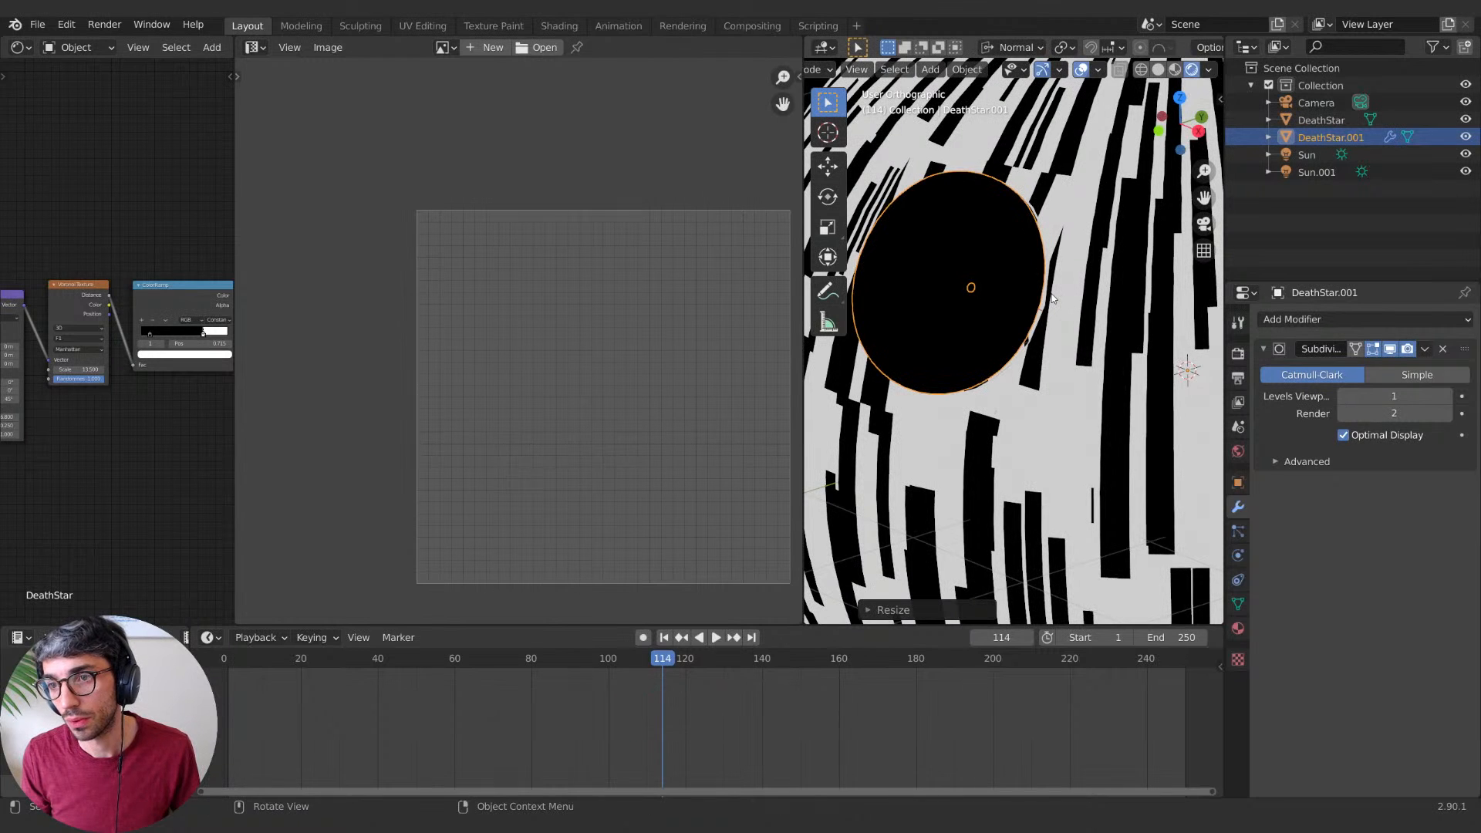
pyautogui.hotkey('ctrl', 'z')
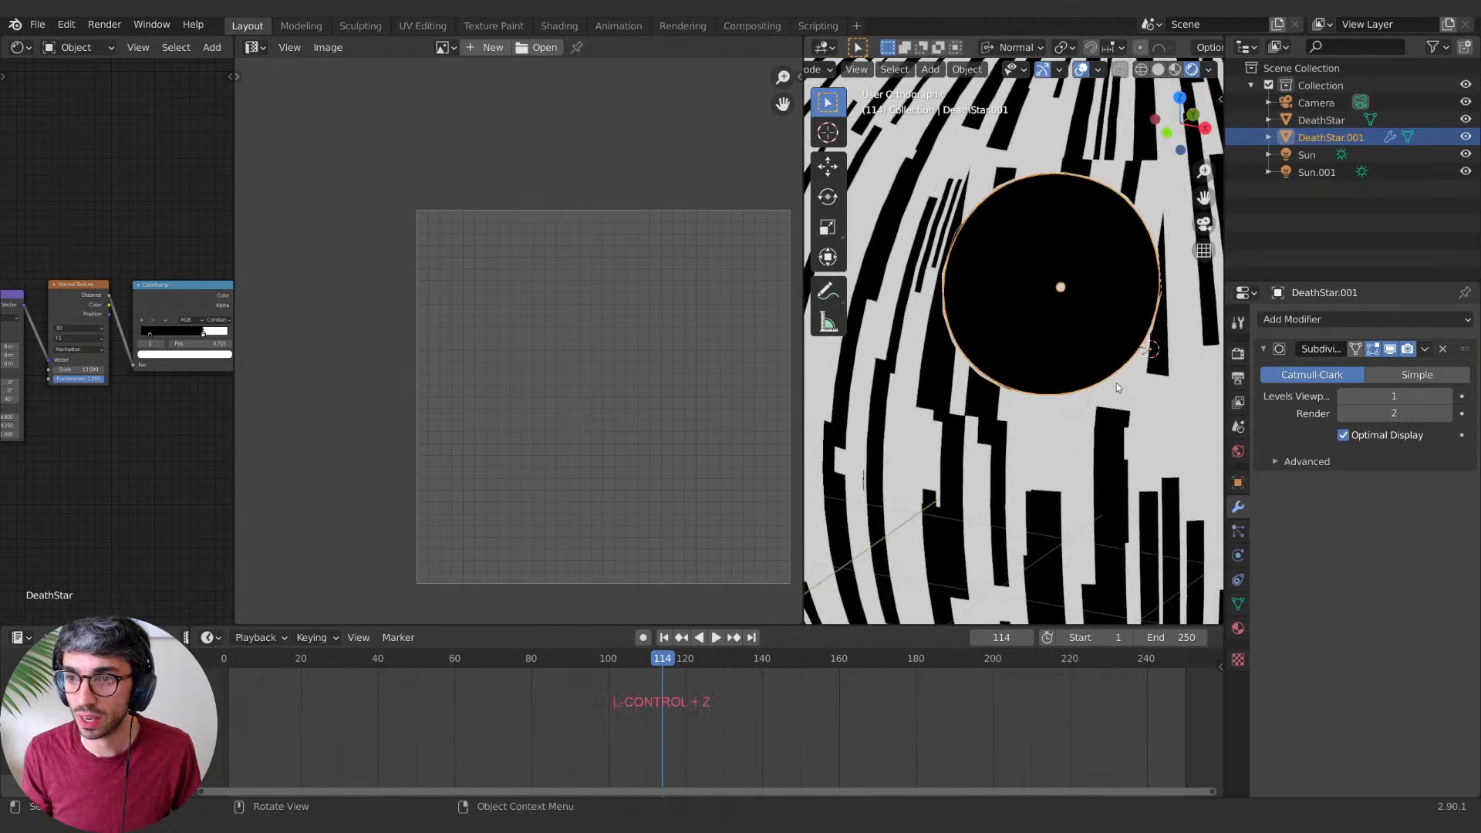
# Step: Enter Edit Mode on the separated dish object and select all its faces
pyautogui.moveTo(1123, 396); pyautogui.dragTo(1110, 386, button='middle')
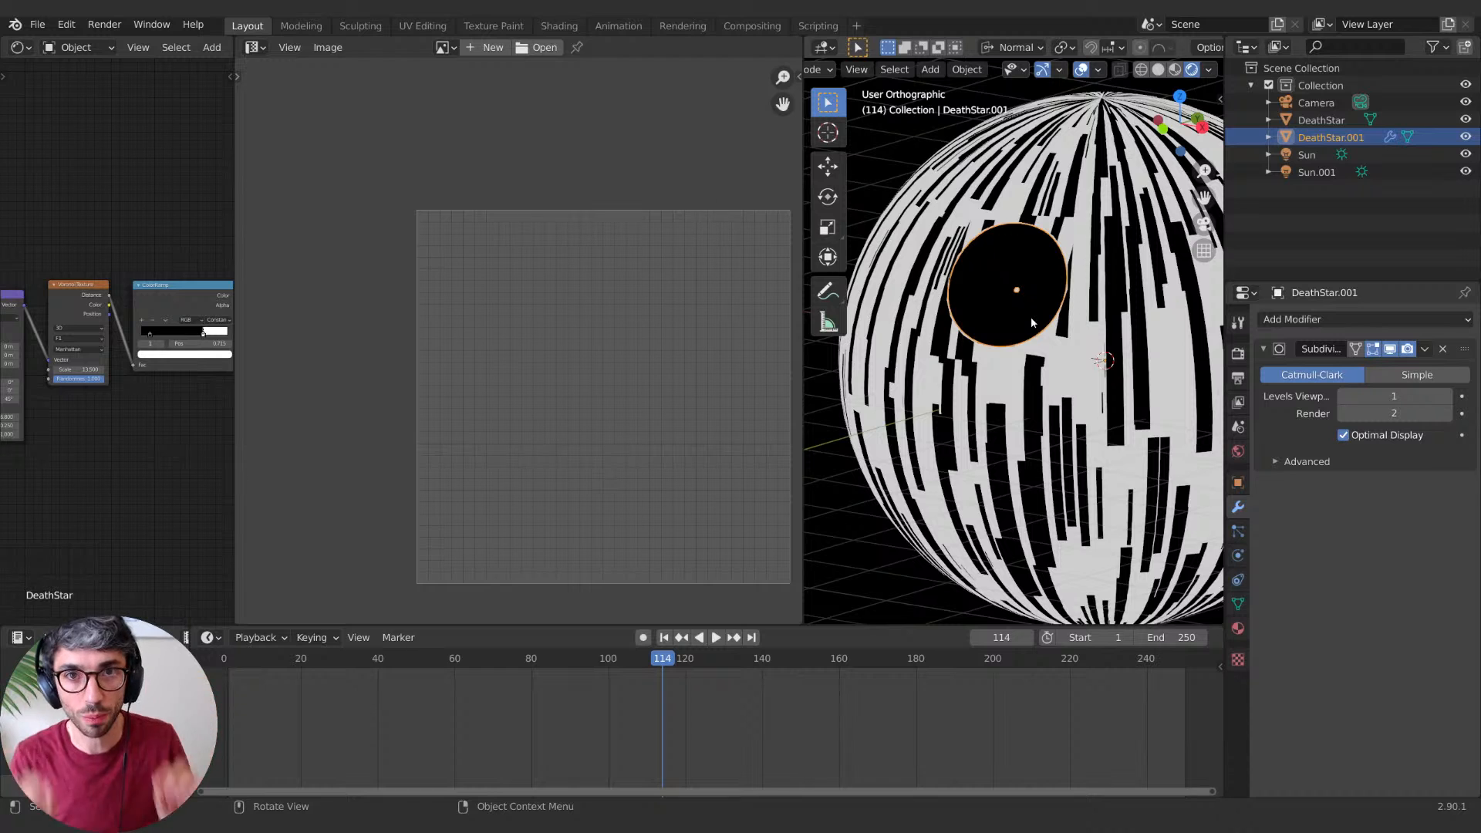
pyautogui.keyDown('shift'); pyautogui.moveTo(1031, 318); pyautogui.dragTo(993, 315, button='middle'); pyautogui.keyUp('shift')
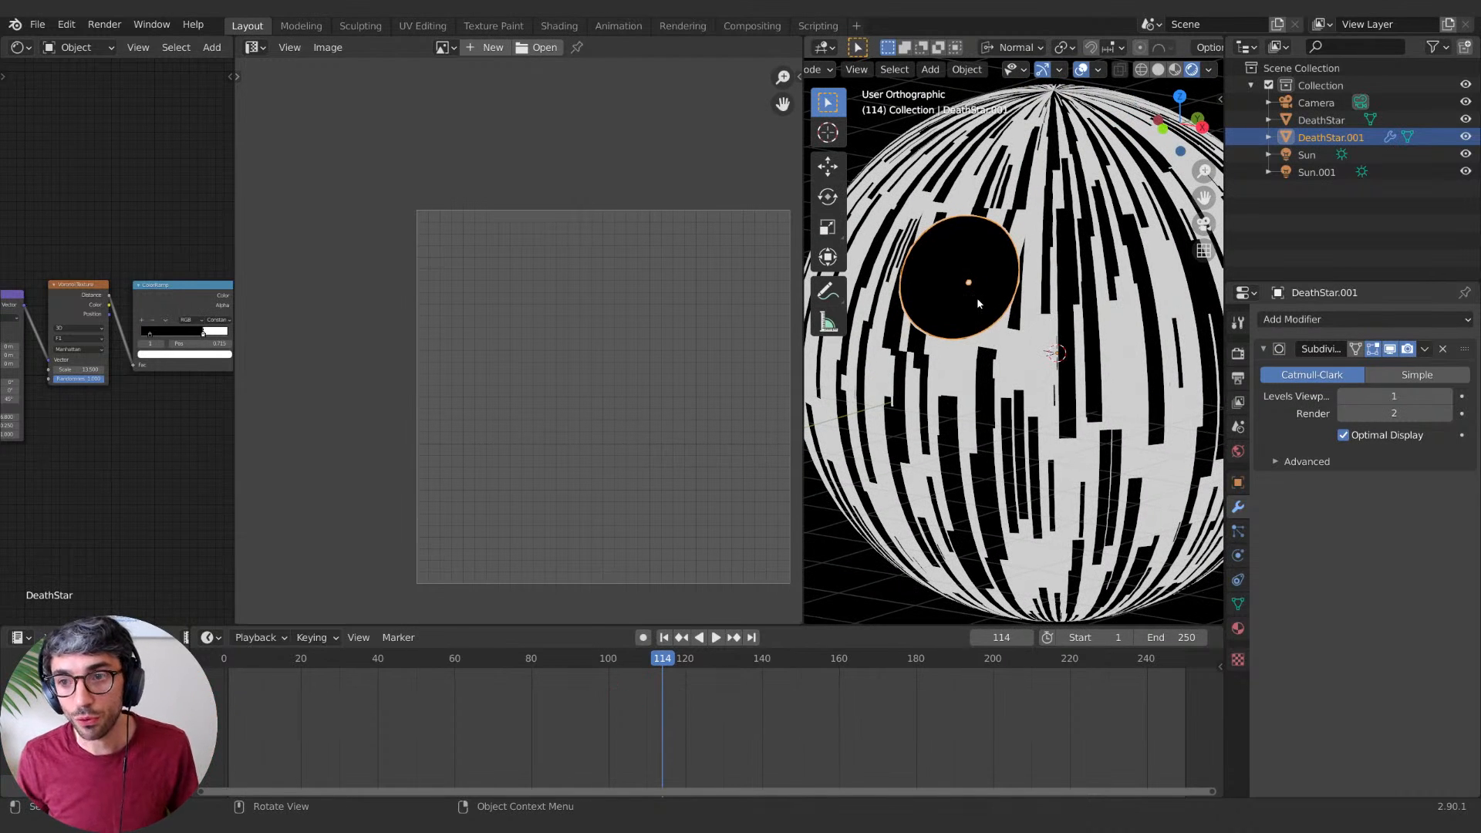
pyautogui.press('Tab')
pyautogui.press('Tab')
pyautogui.press('Tab')
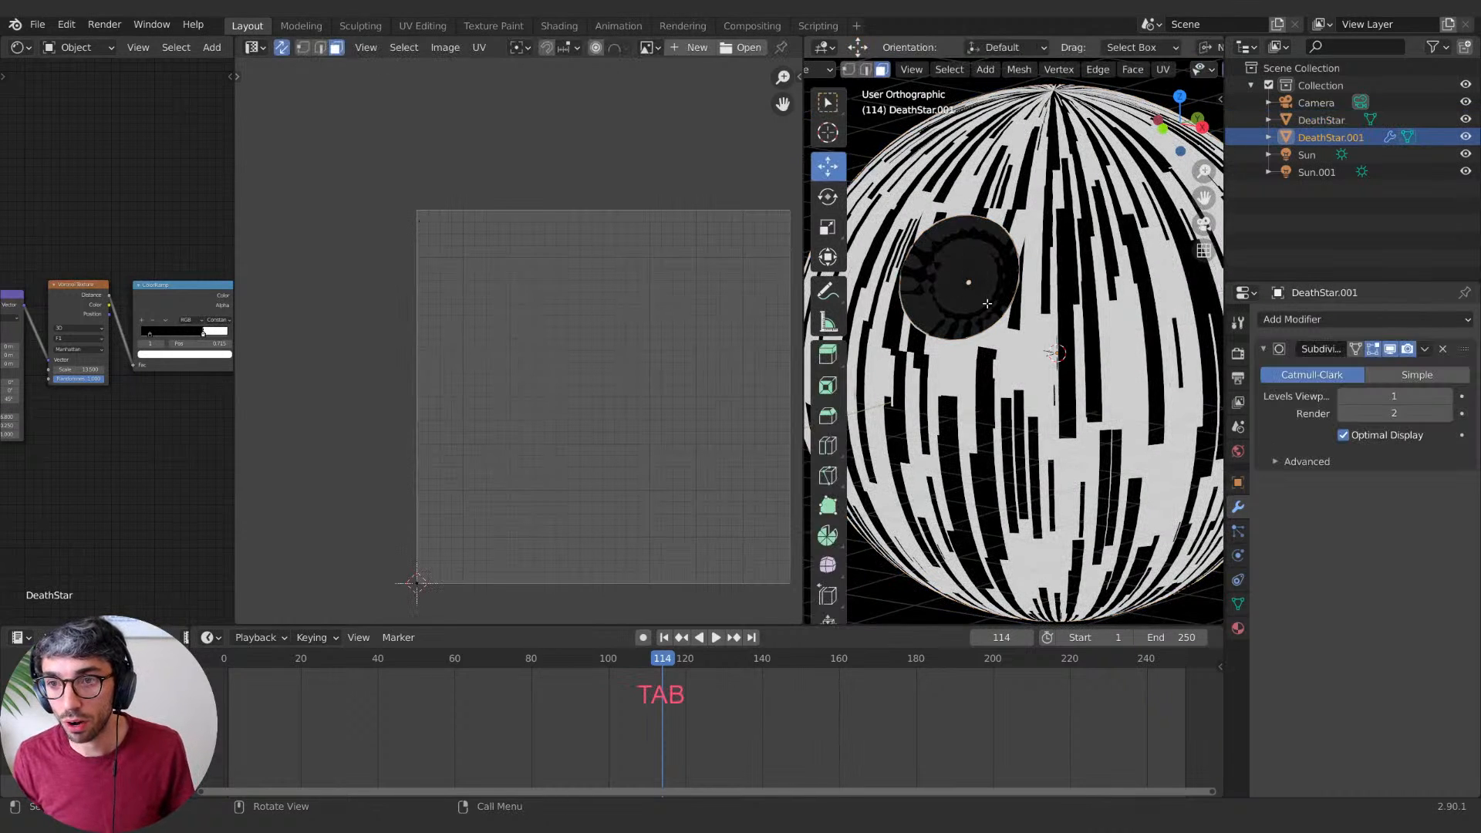
pyautogui.press('a')
# Step: Unwrap the dish's faces with the standard Unwrap and try scaling the resulting UVs down
pyautogui.keyDown('shift'); pyautogui.moveTo(599, 347); pyautogui.dragTo(501, 347, button='middle'); pyautogui.keyUp('shift')
pyautogui.click(1238, 629)
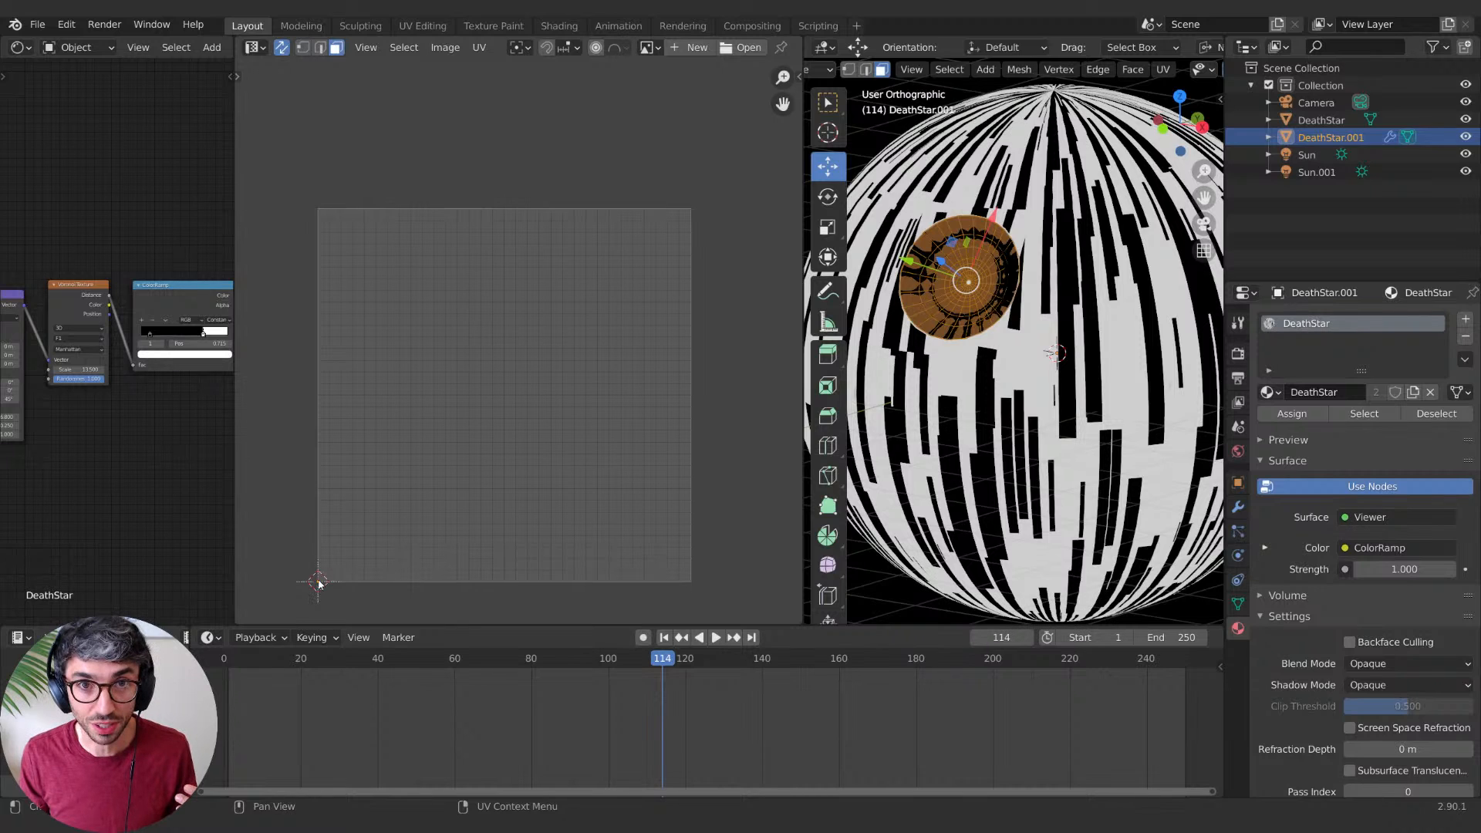
pyautogui.click(1163, 70)
pyautogui.click(1203, 86)
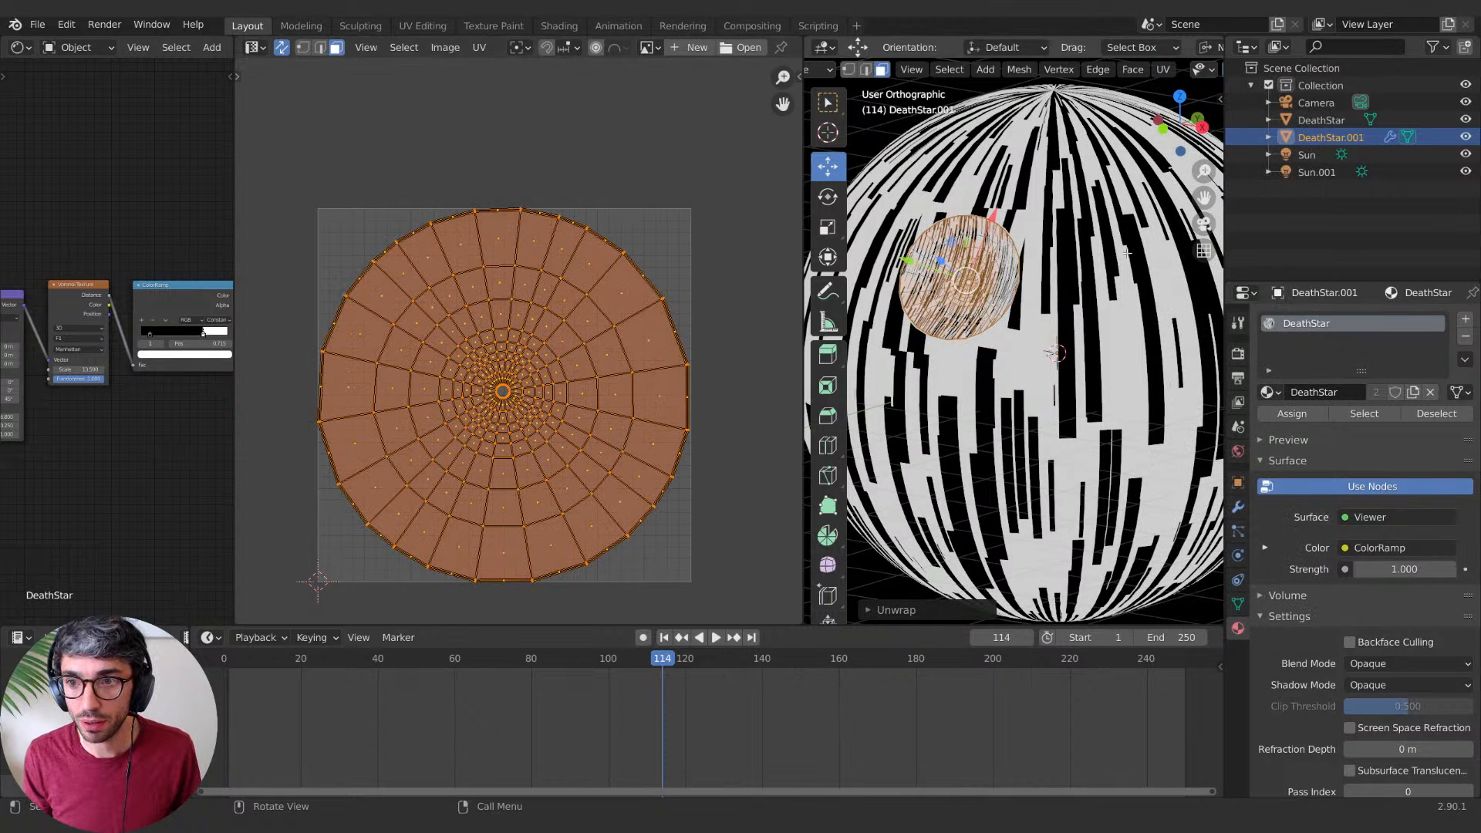
pyautogui.press('s')
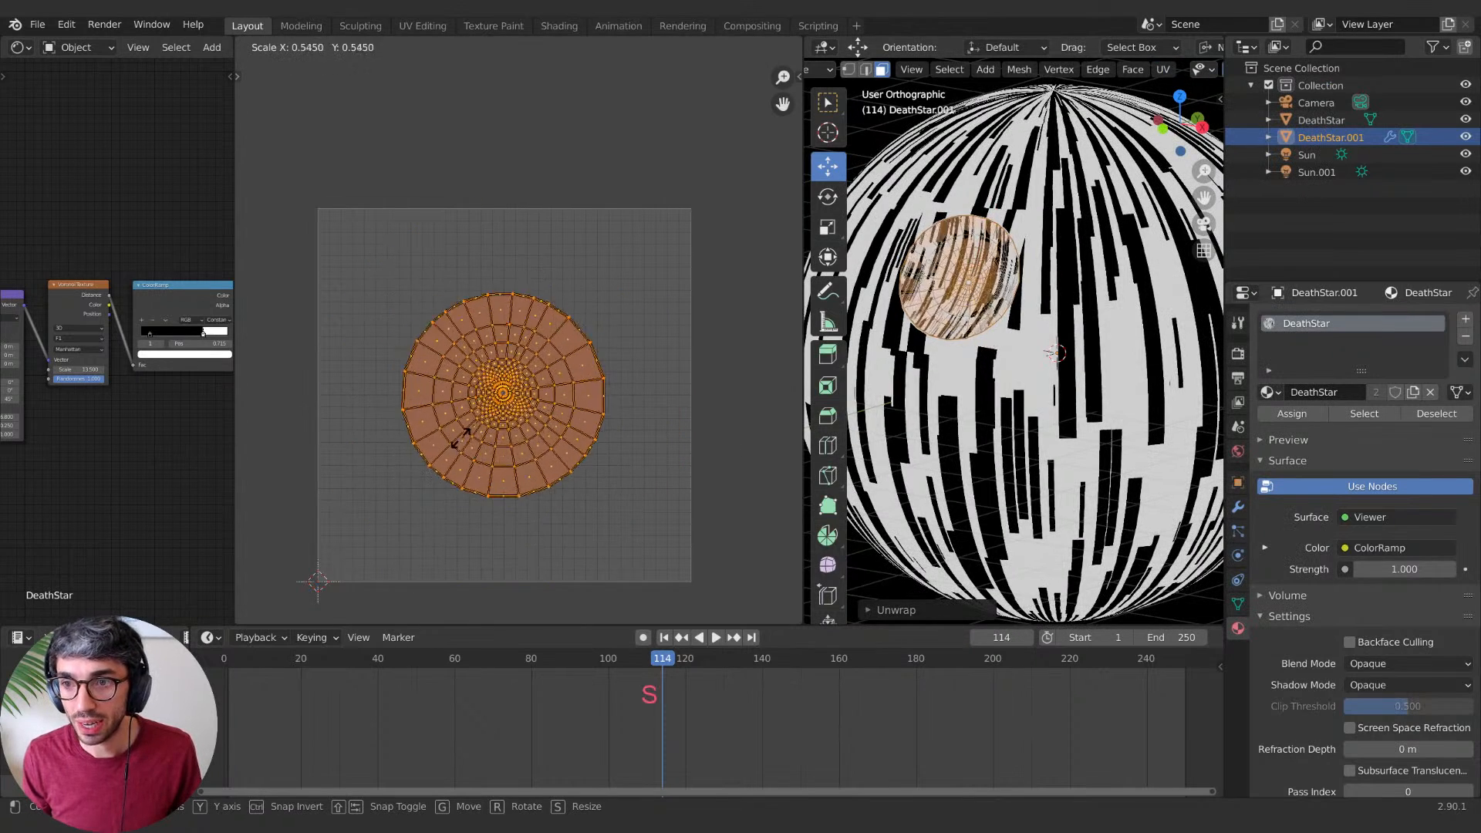
pyautogui.press('Escape')
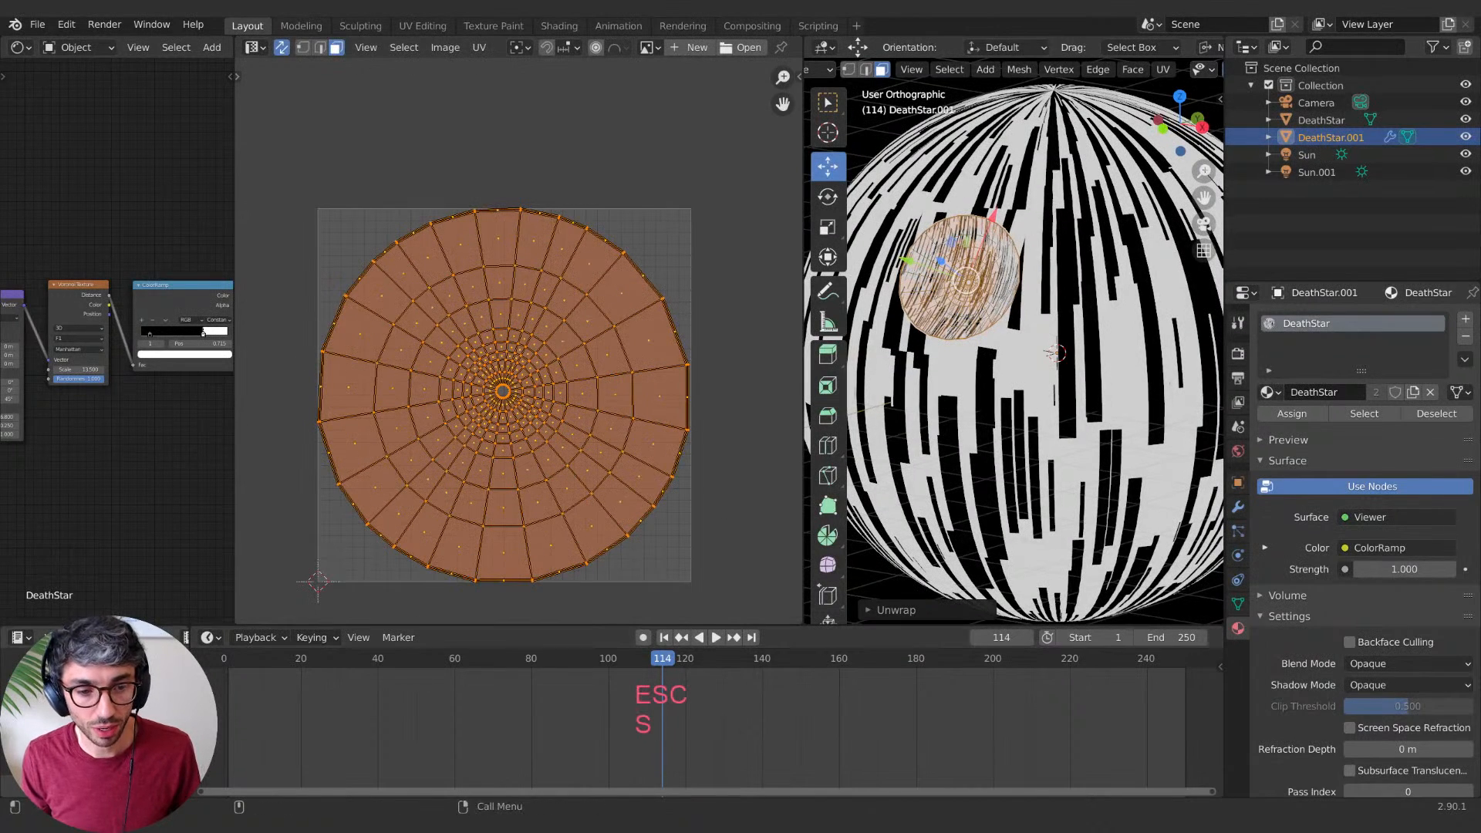
# Step: Switch to the browser, examine the dish in the Death Star reference image and return to Blender
pyautogui.hotkey('alt', 'Tab')
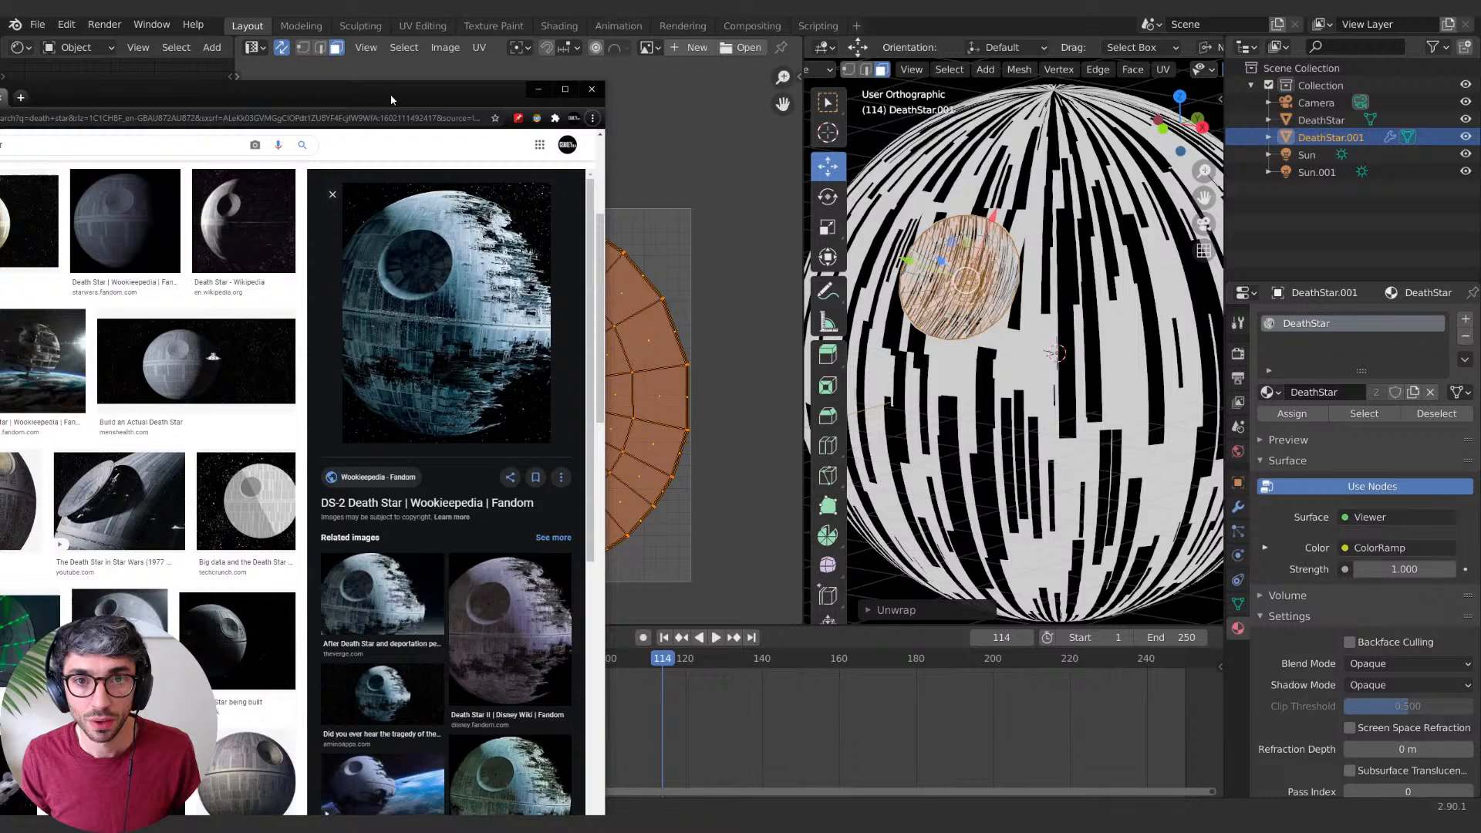
pyautogui.moveTo(390, 94); pyautogui.dragTo(462, 86)
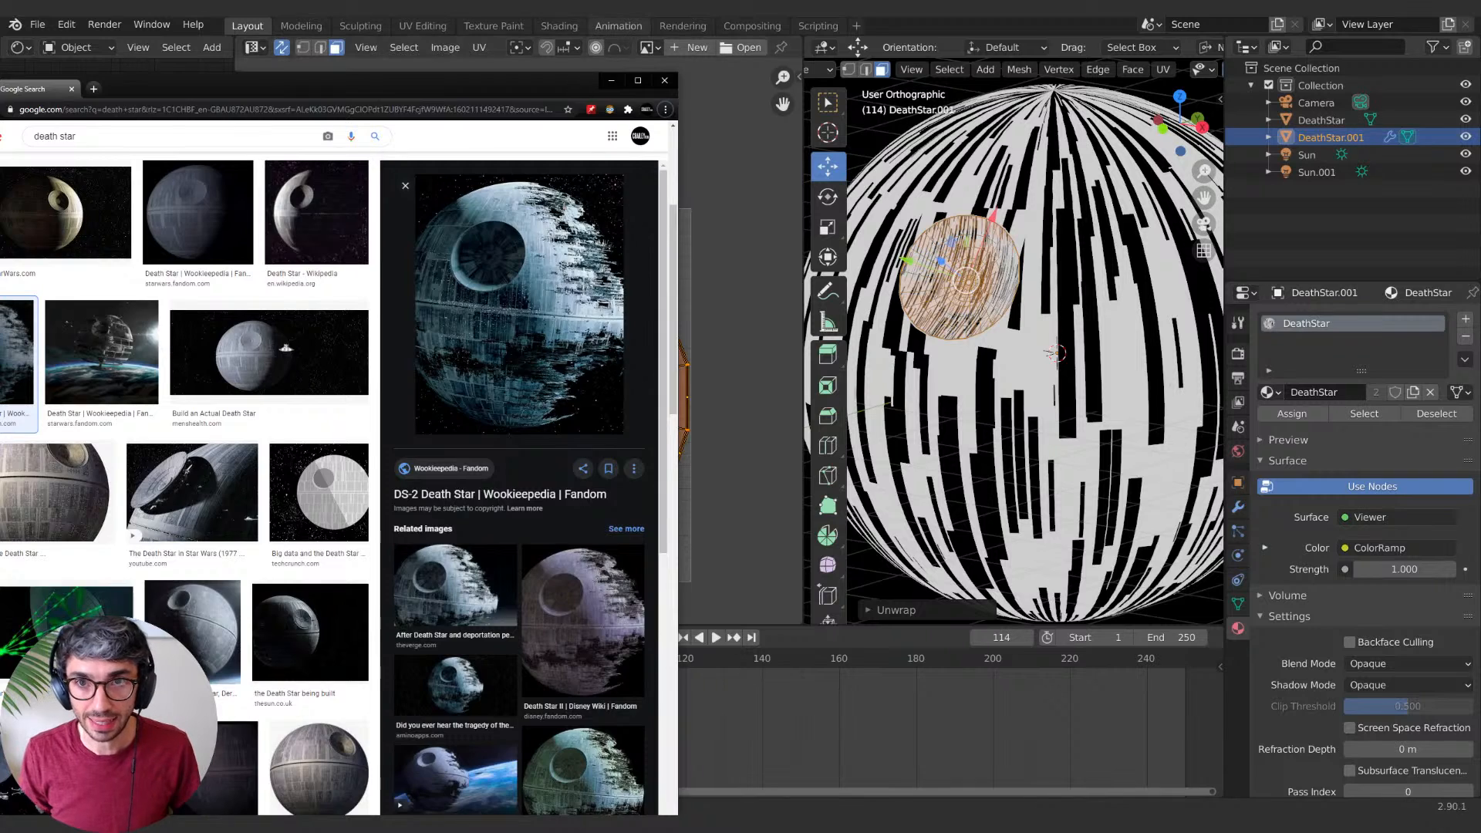
pyautogui.click(610, 80)
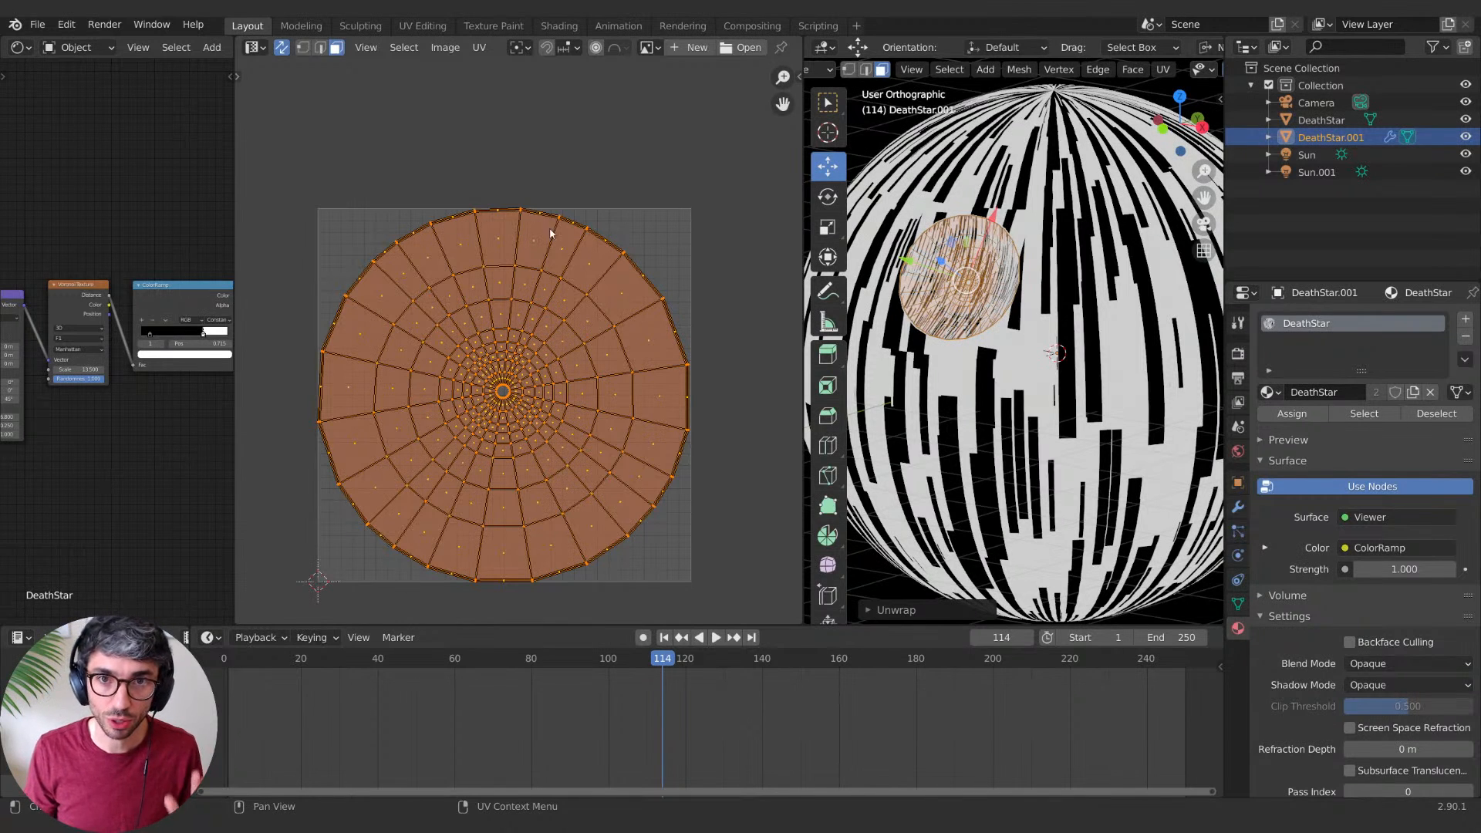
# Step: Unwrap the dish's selected faces with Lightmap Pack and inspect the resulting pattern inside the dish up close
pyautogui.click(1161, 71)
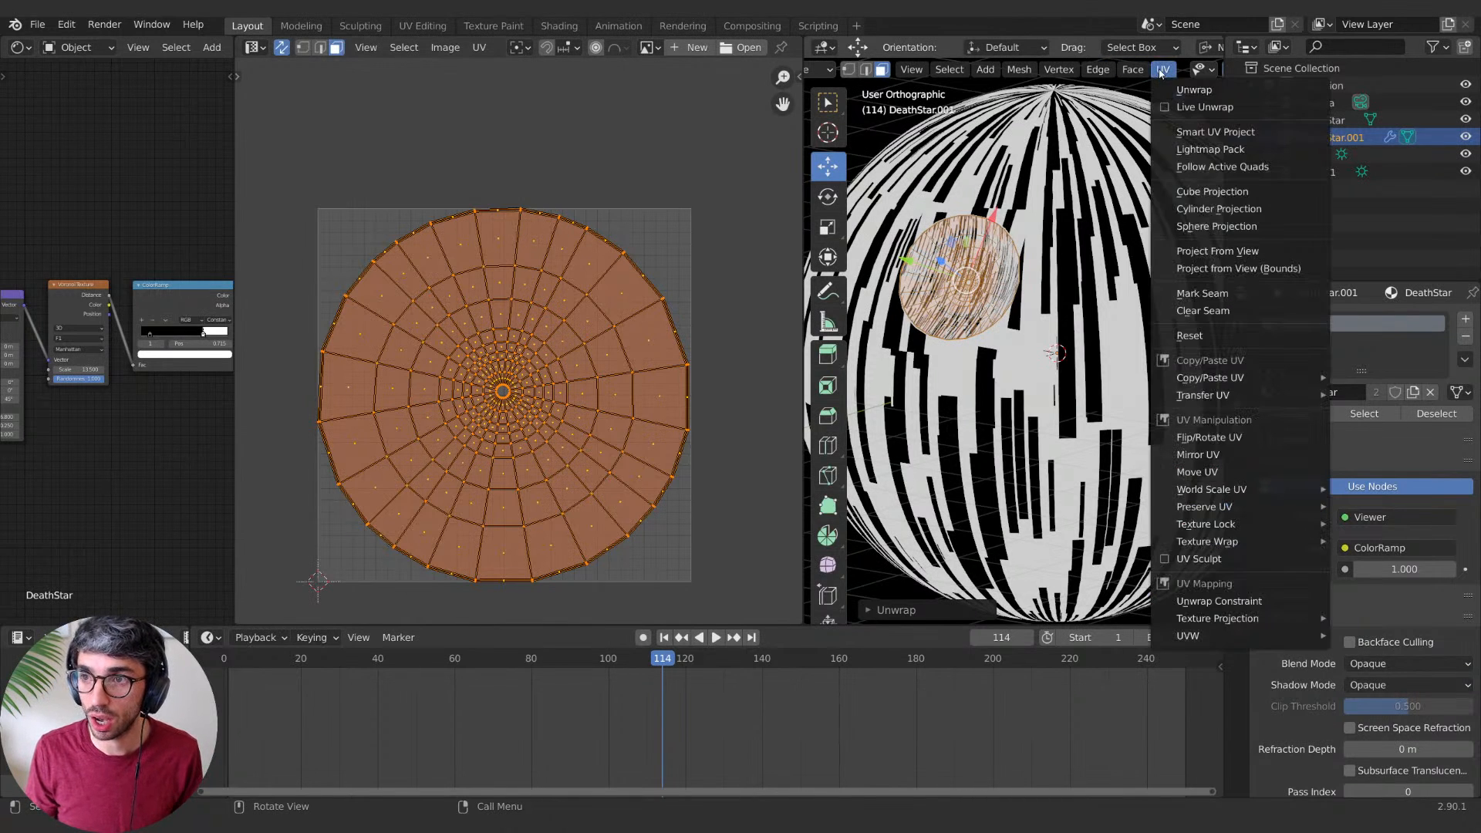
pyautogui.click(1224, 150)
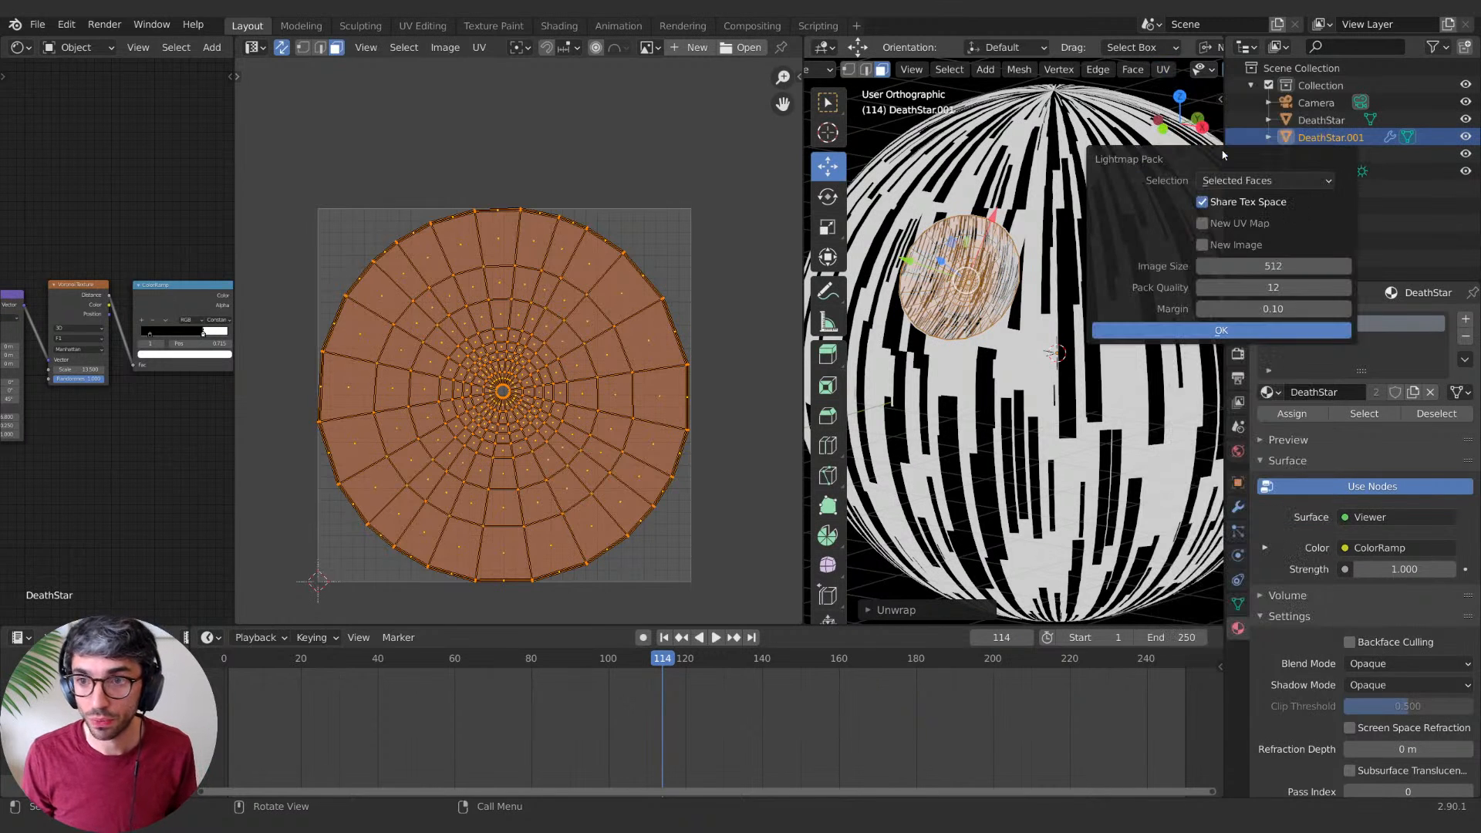
pyautogui.click(1179, 336)
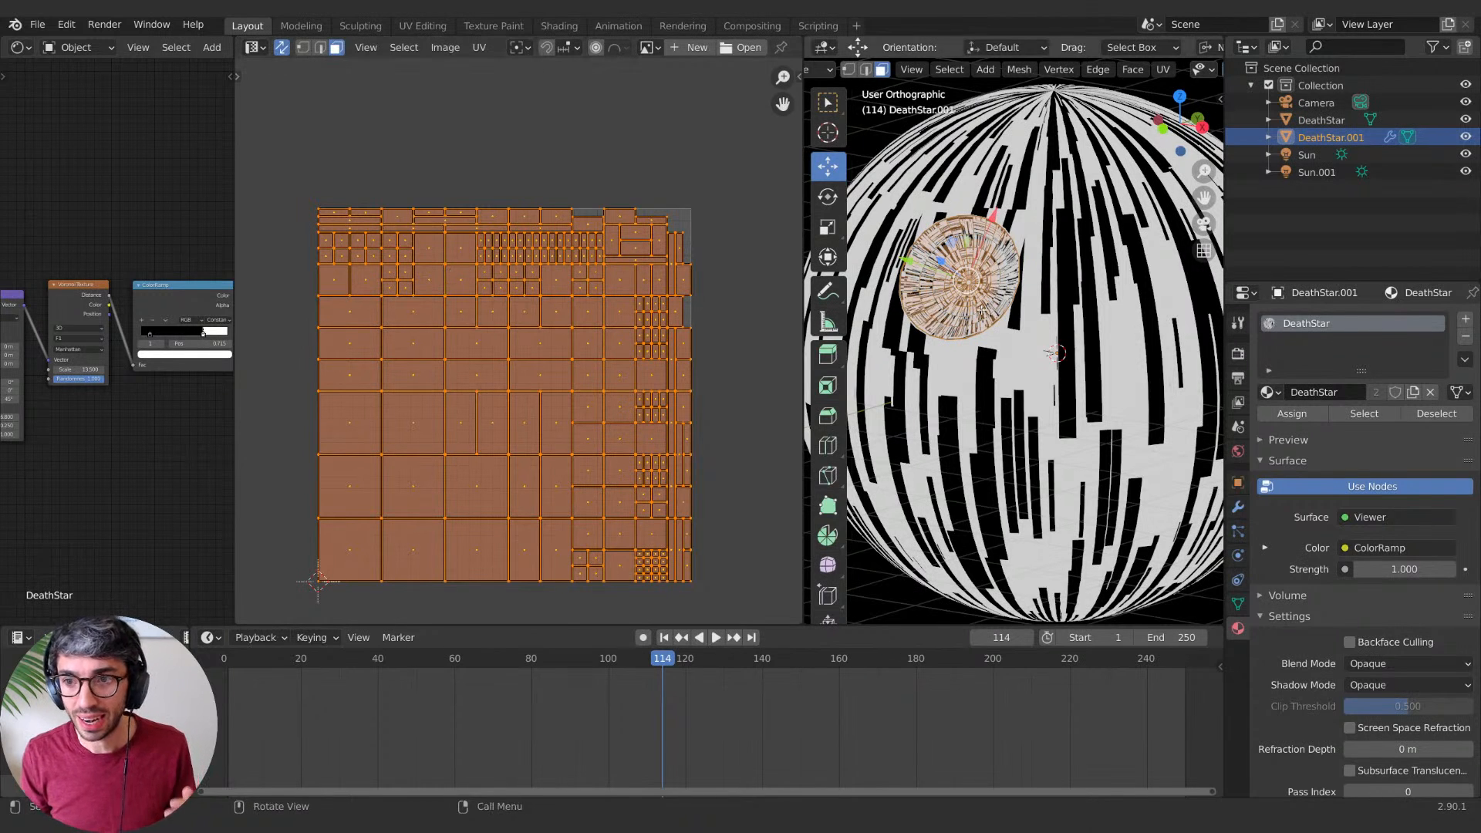
pyautogui.scroll(3, 1022, 254)
pyautogui.keyDown('shift'); pyautogui.moveTo(944, 284); pyautogui.dragTo(1037, 392, button='middle'); pyautogui.keyUp('shift')
pyautogui.scroll(2, 1027, 351)
pyautogui.scroll(1, 1073, 220)
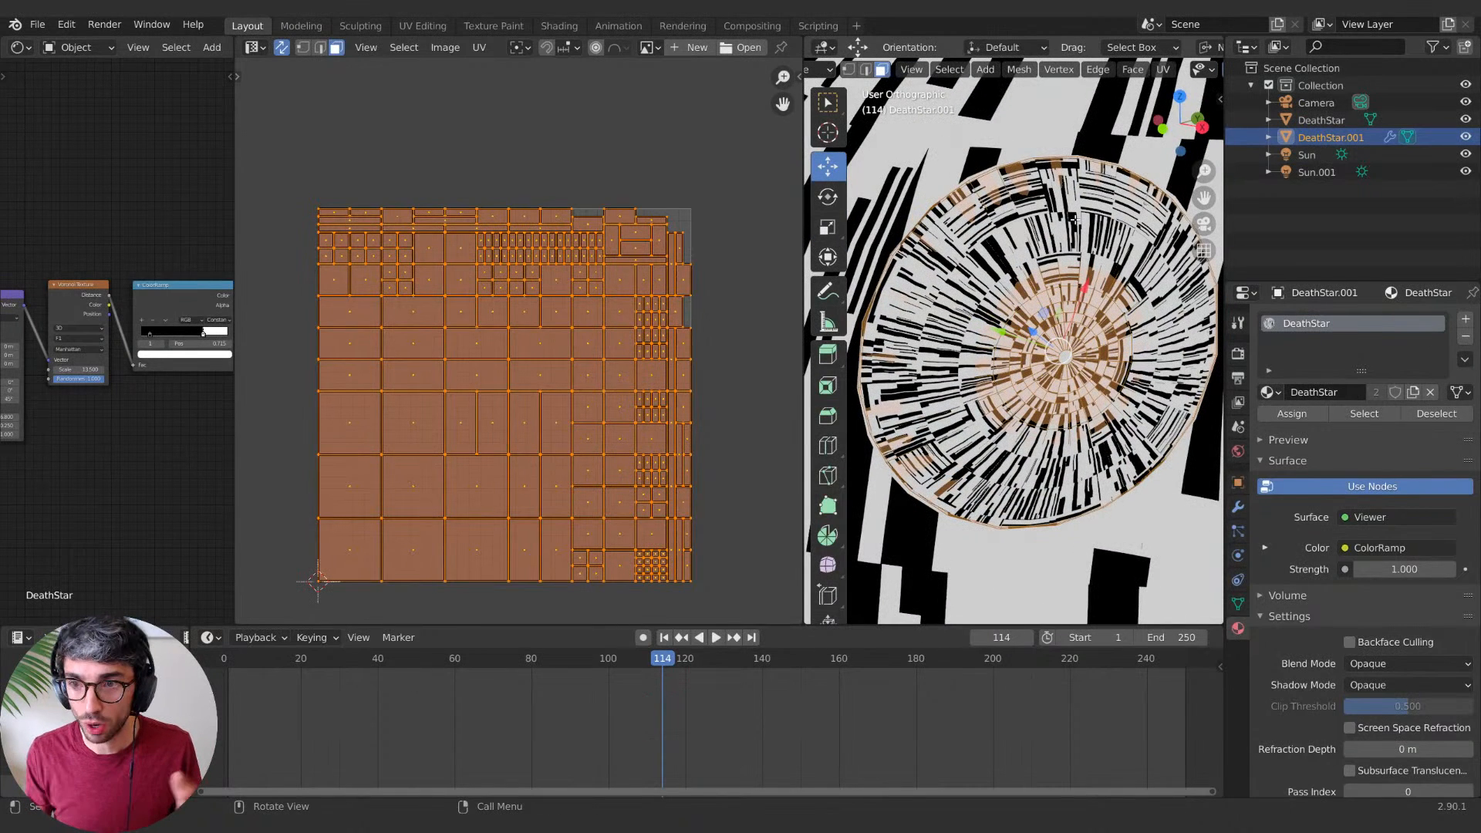
# Step: Scale the dish's UVs along Y to about 0.104
pyautogui.scroll(-3, 517, 340)
pyautogui.press('s')
pyautogui.press('y')
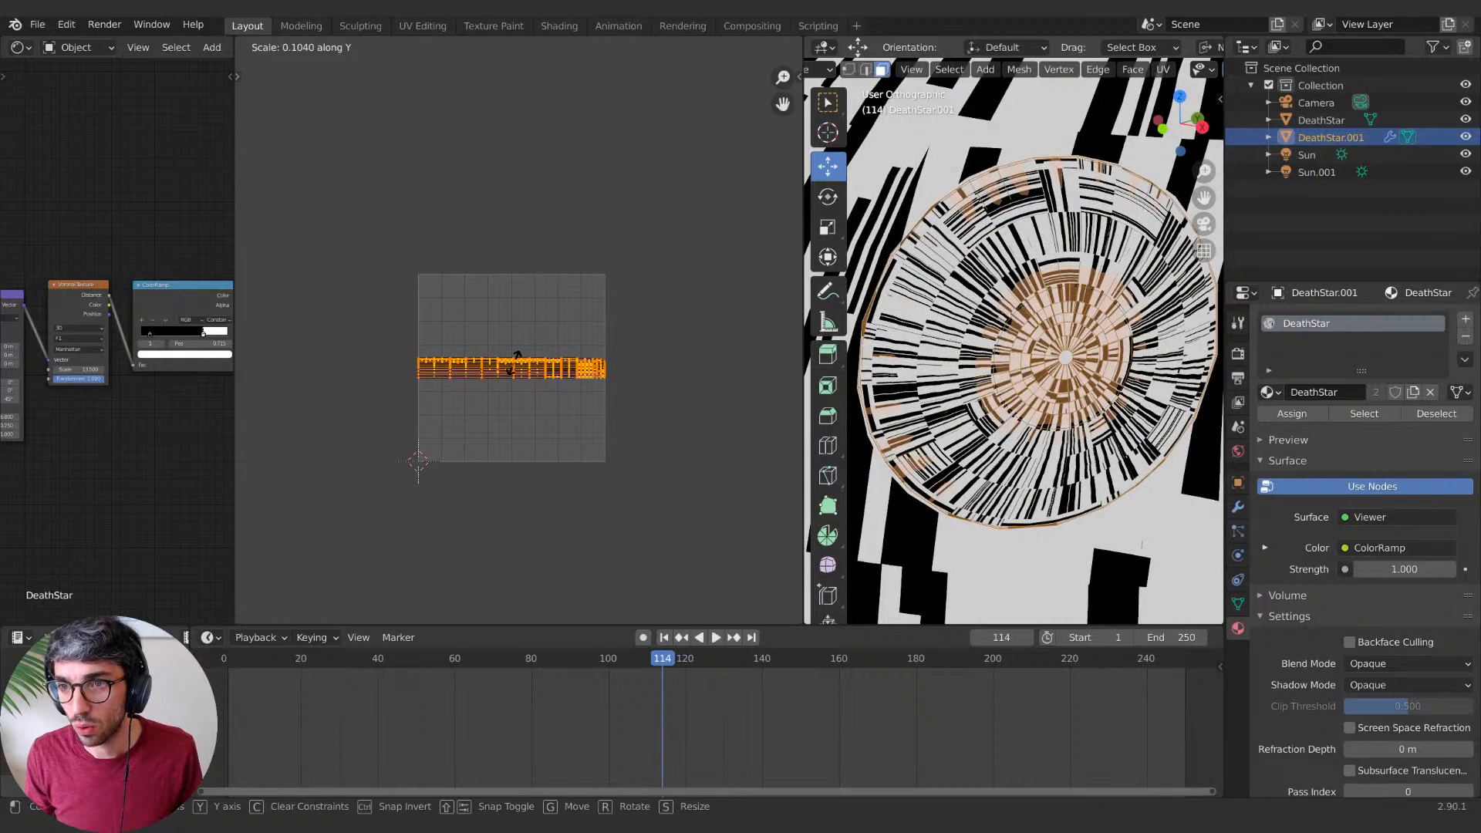
pyautogui.click(515, 368)
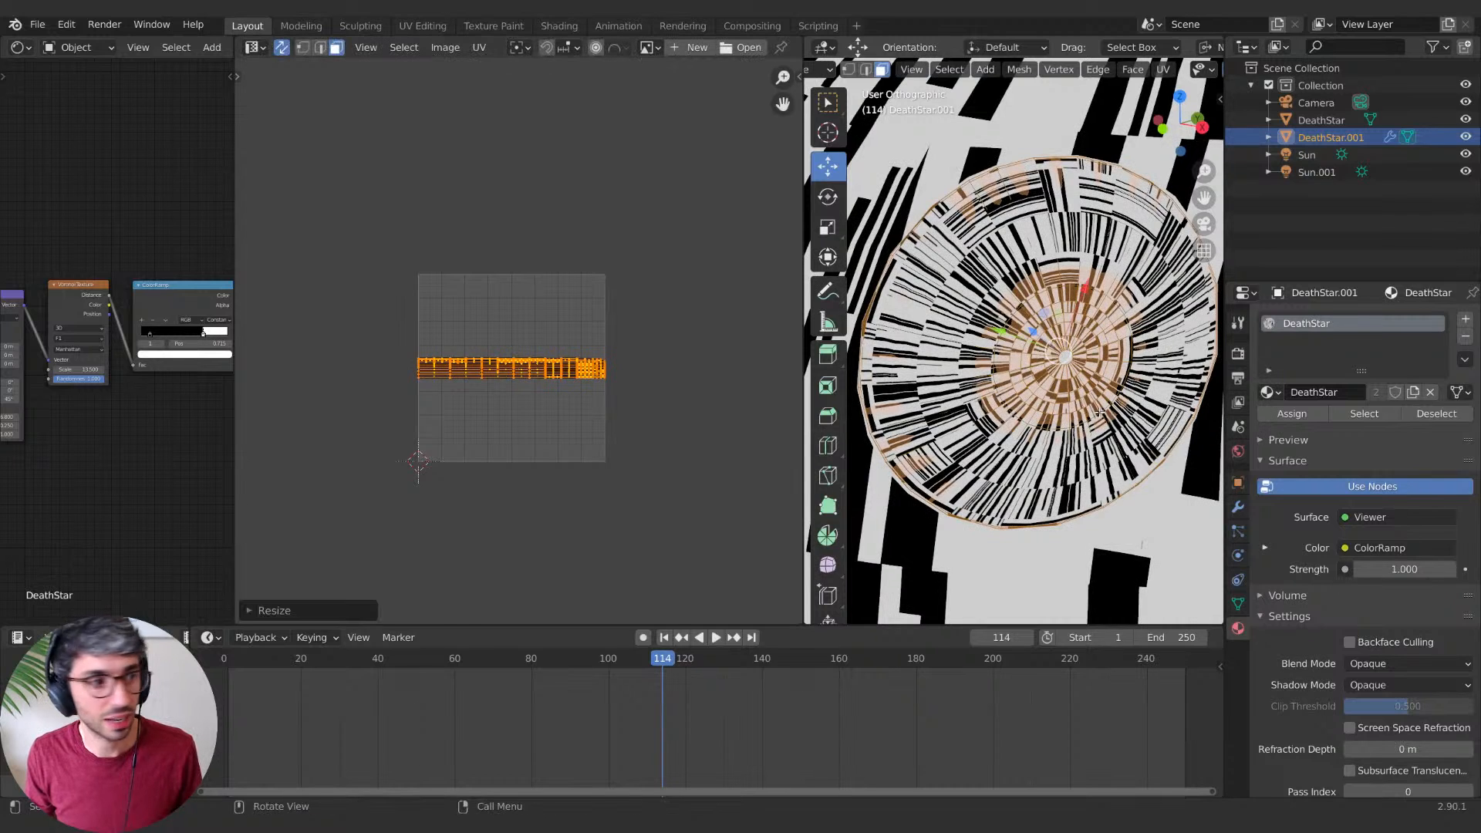
# Step: Check the Death Star reference image in the browser, return to Blender's Object Mode and inspect the dish pattern against the whole sphere
pyautogui.hotkey('alt', 'Tab')
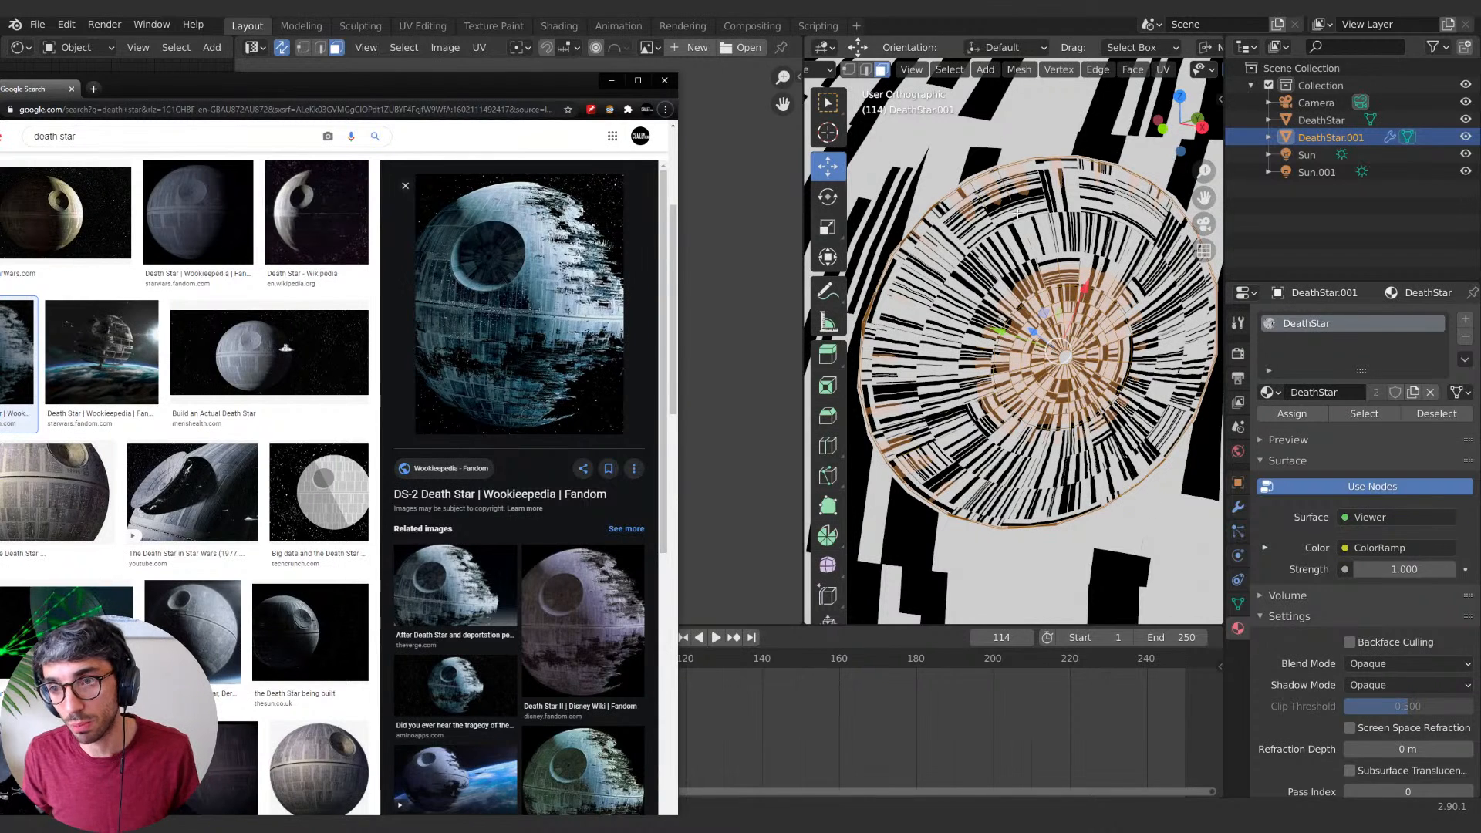
pyautogui.click(610, 80)
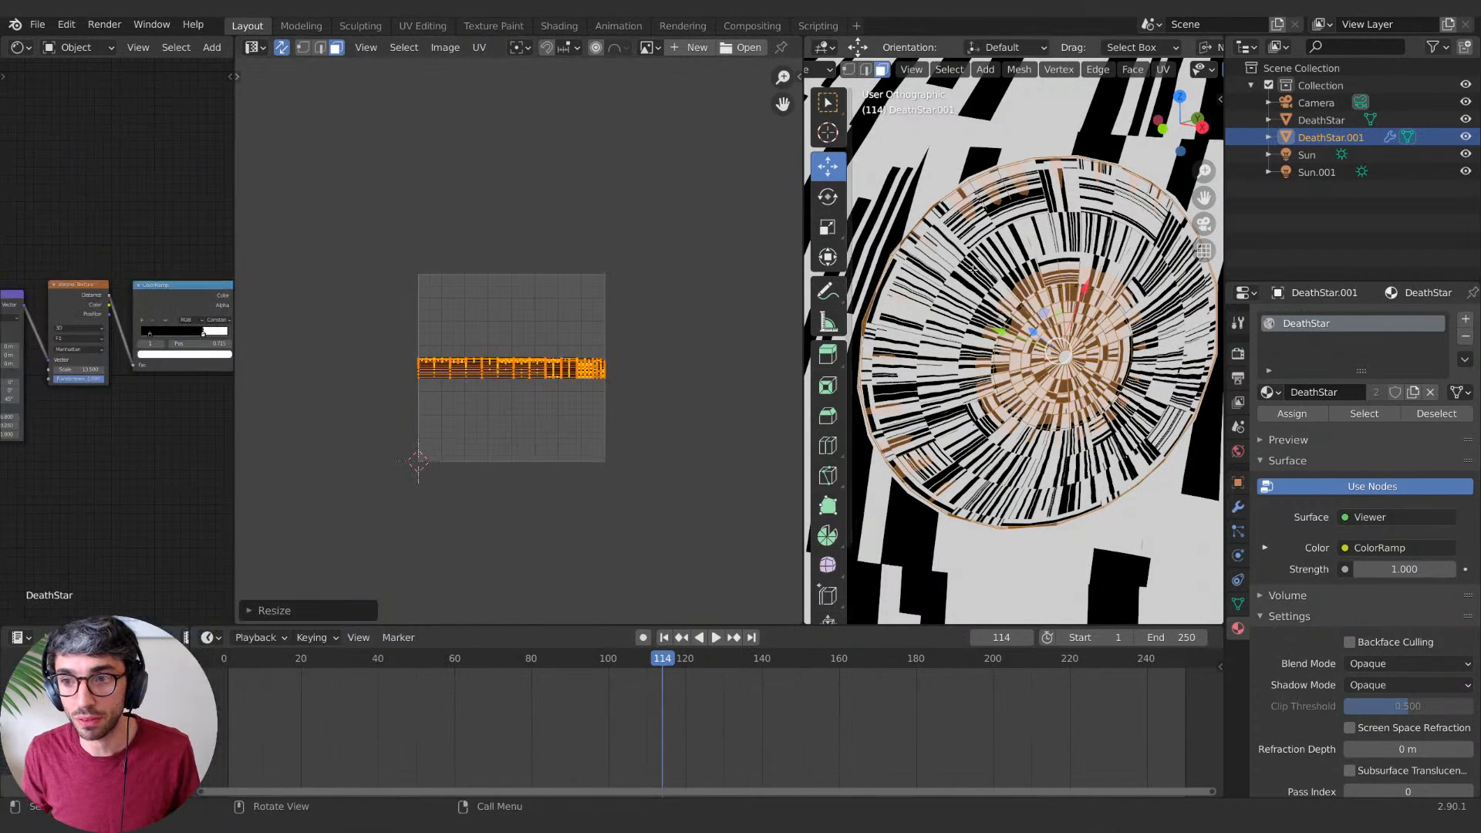
pyautogui.press('Tab')
pyautogui.press('Tab')
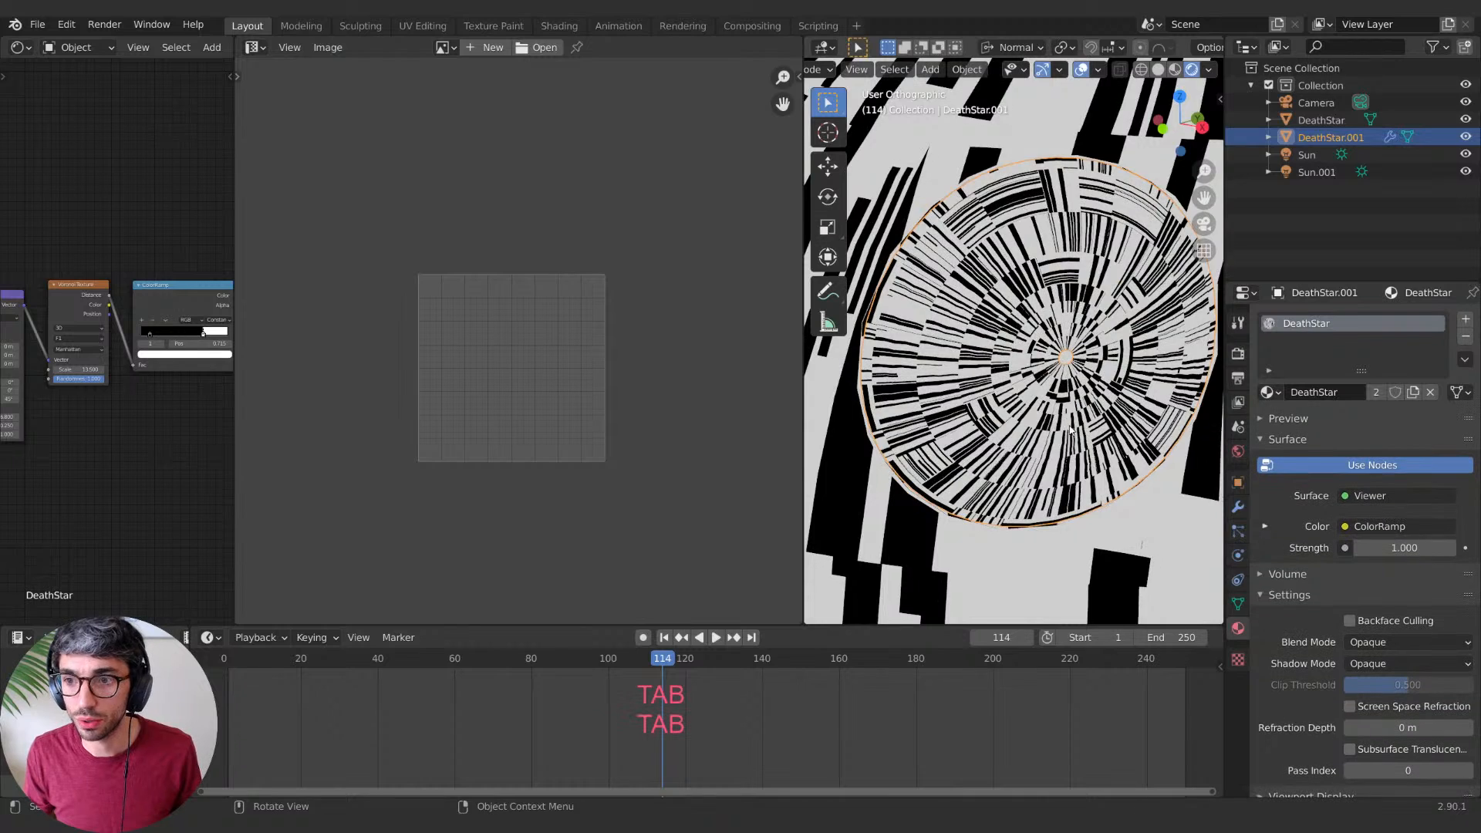
pyautogui.scroll(-8, 1069, 429)
pyautogui.keyDown('shift'); pyautogui.moveTo(1067, 442); pyautogui.dragTo(982, 455, button='middle'); pyautogui.keyUp('shift')
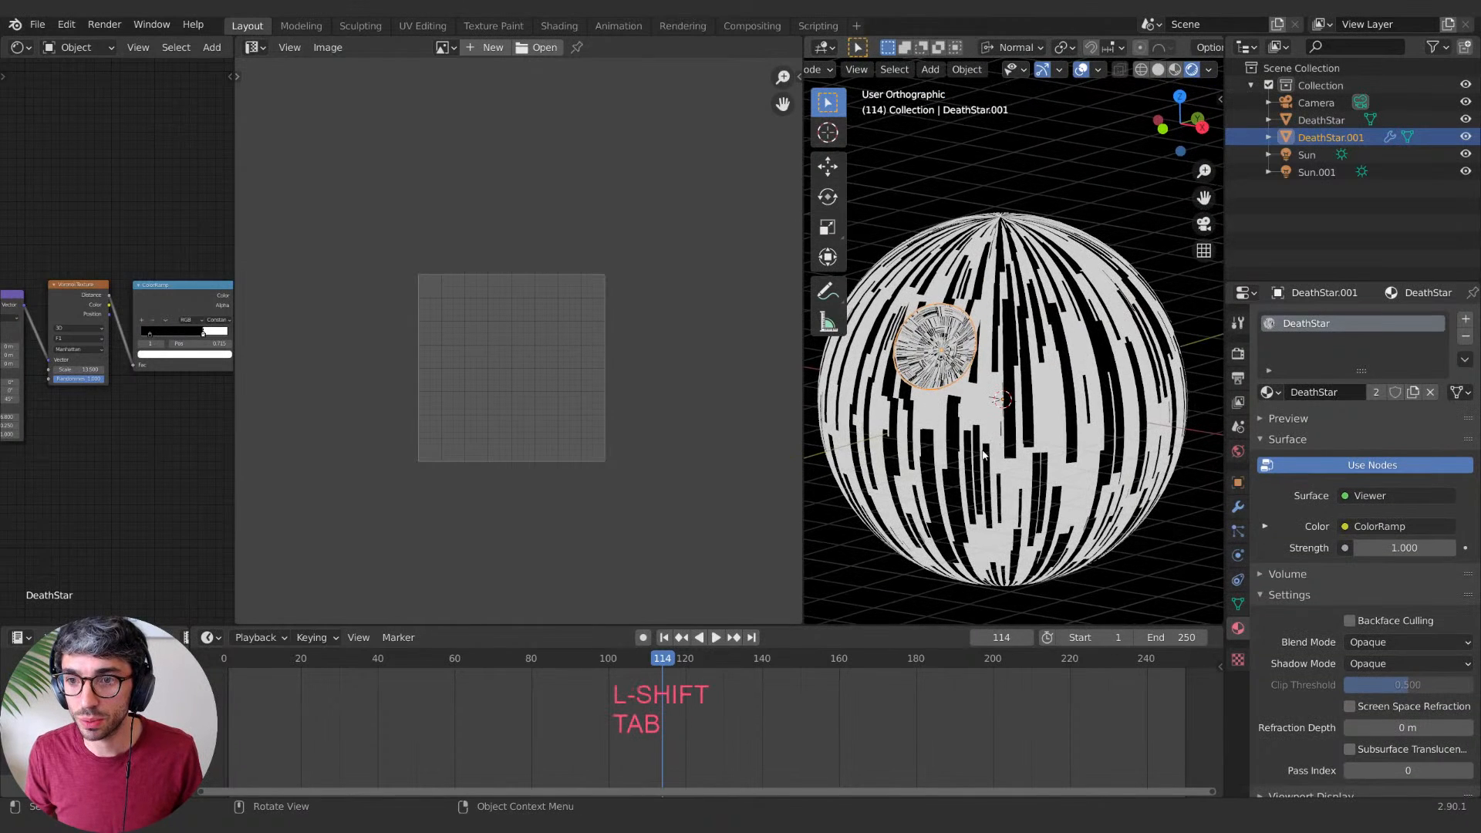
pyautogui.scroll(3, 910, 318)
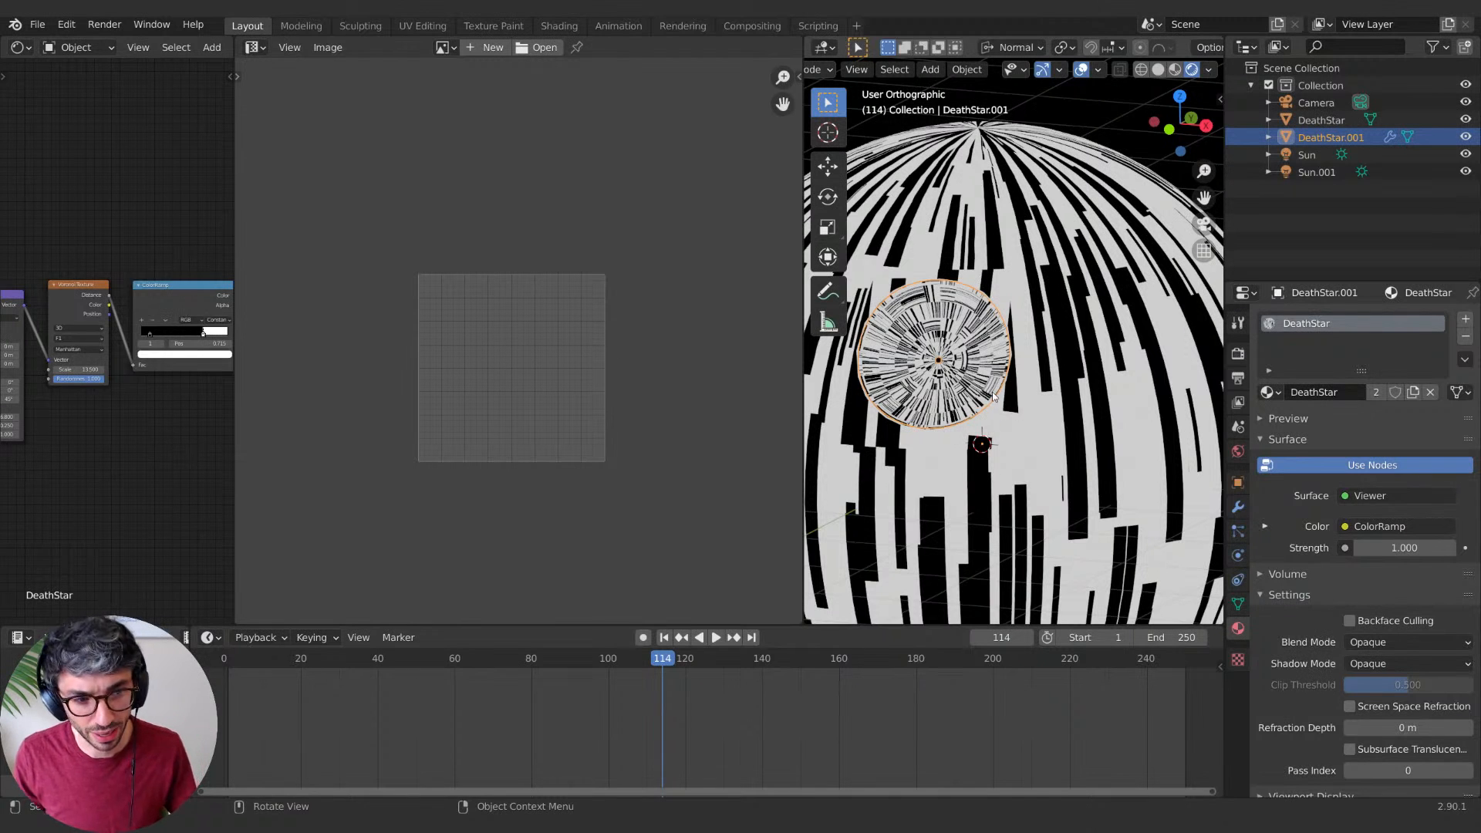
# Step: Save the project as DeathStar 03.blend
pyautogui.click(38, 25)
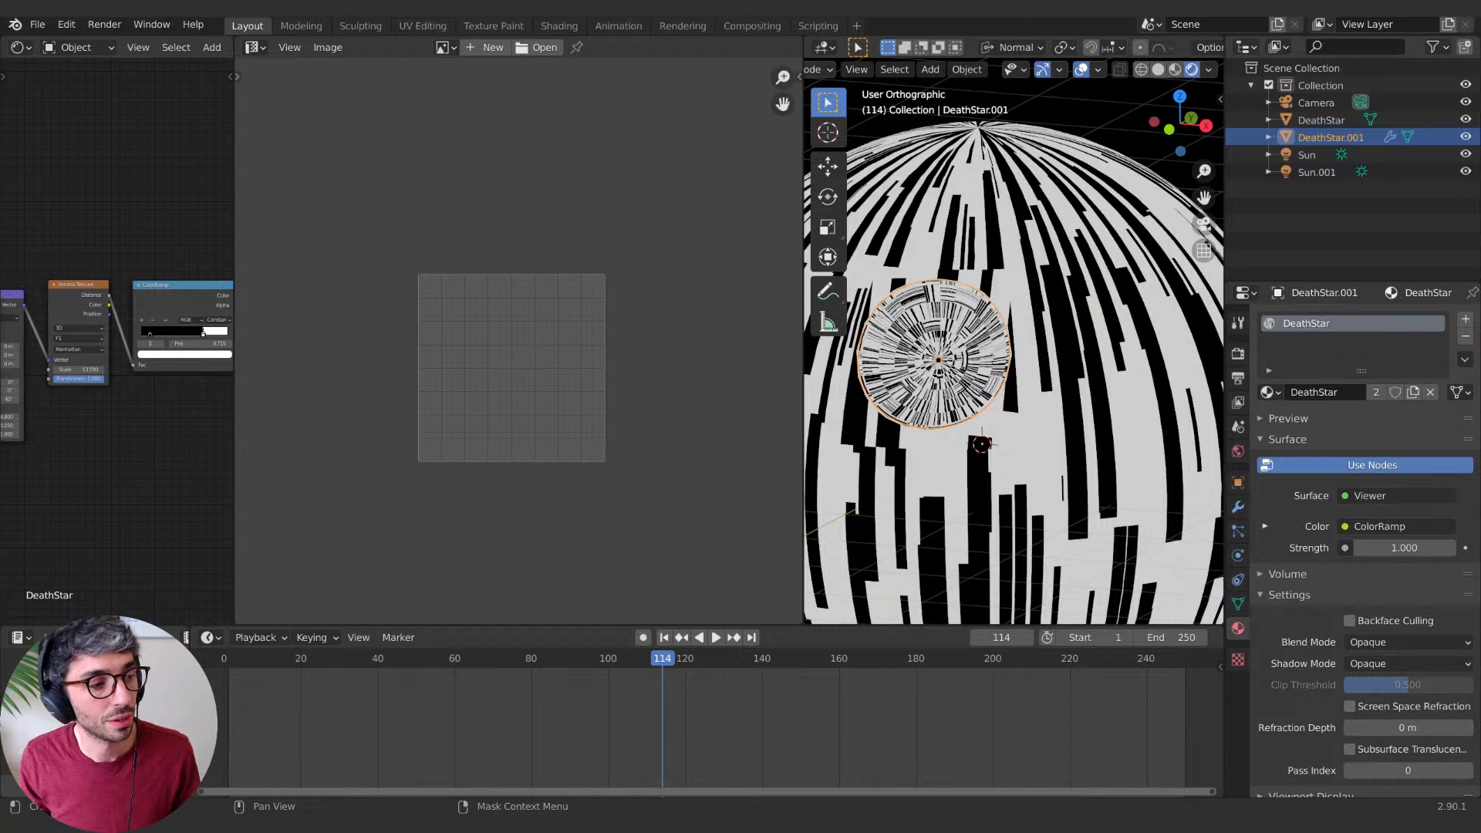
pyautogui.press('KP_3')
pyautogui.hotkey('shift', 'Right')
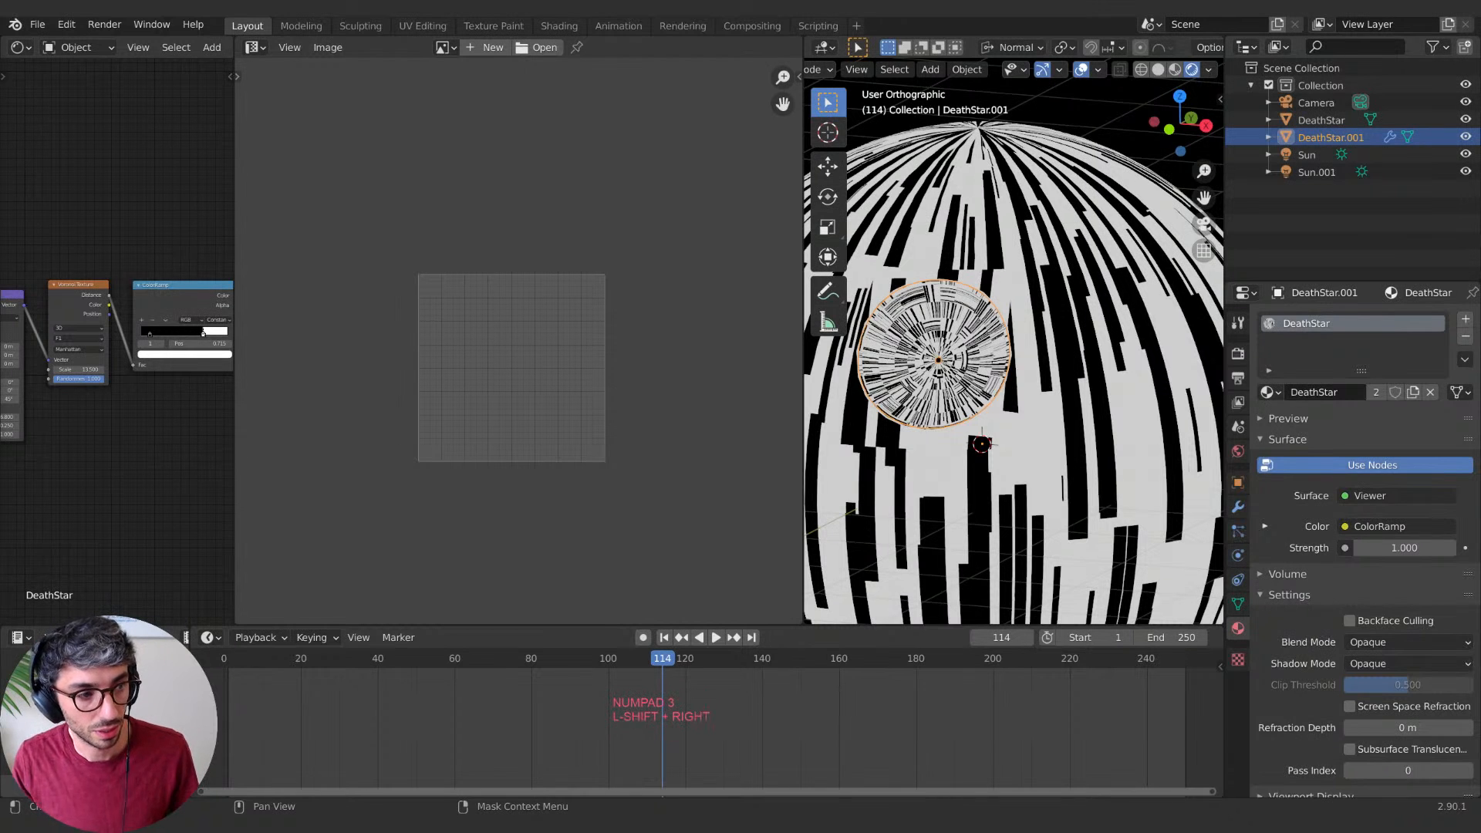
pyautogui.hotkey('ctrl', 's')
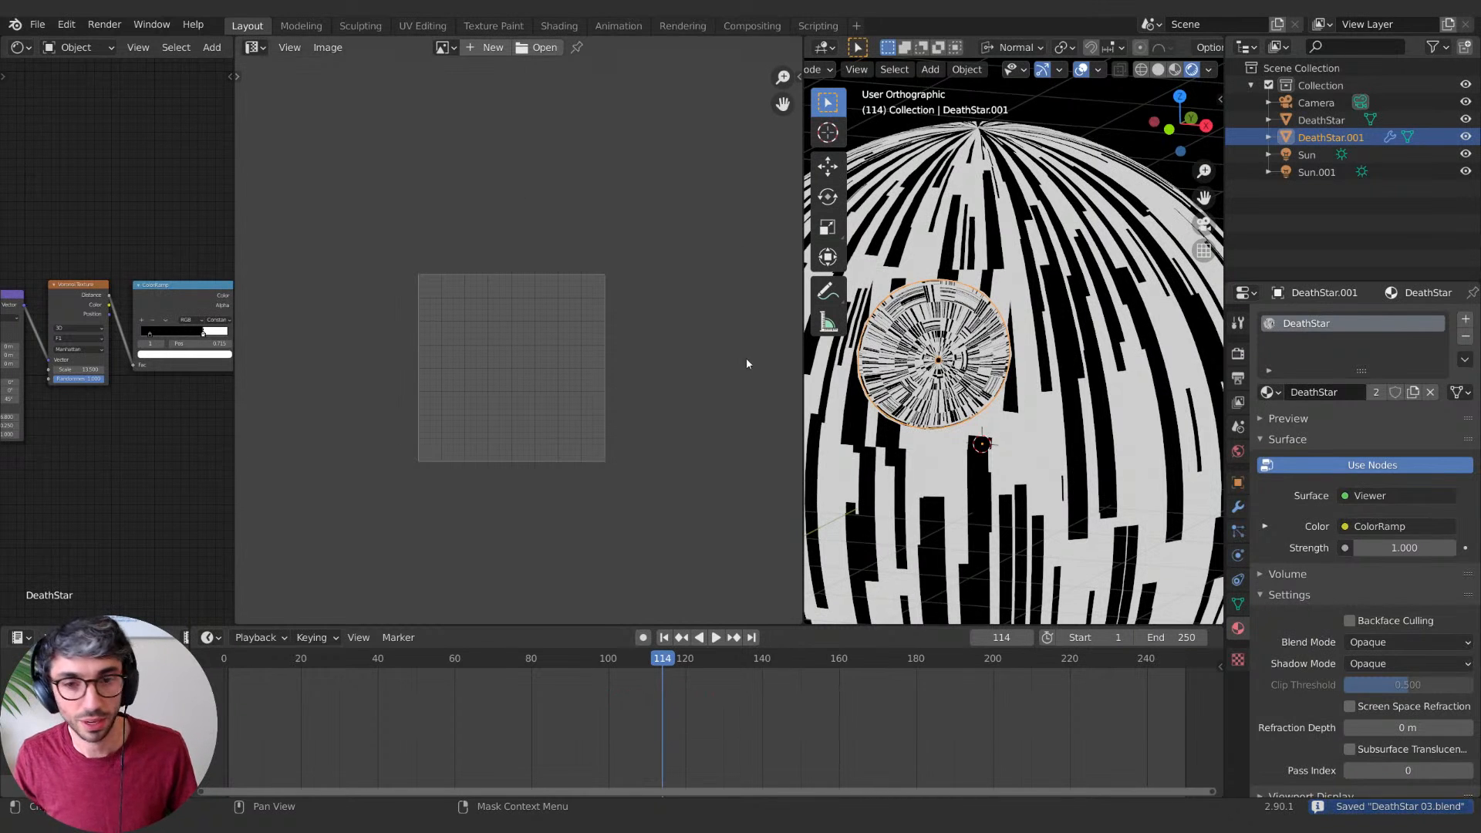
# Step: Rename the separated dish object DeathStar.001 as DeathStar Eye
pyautogui.click(1320, 120)
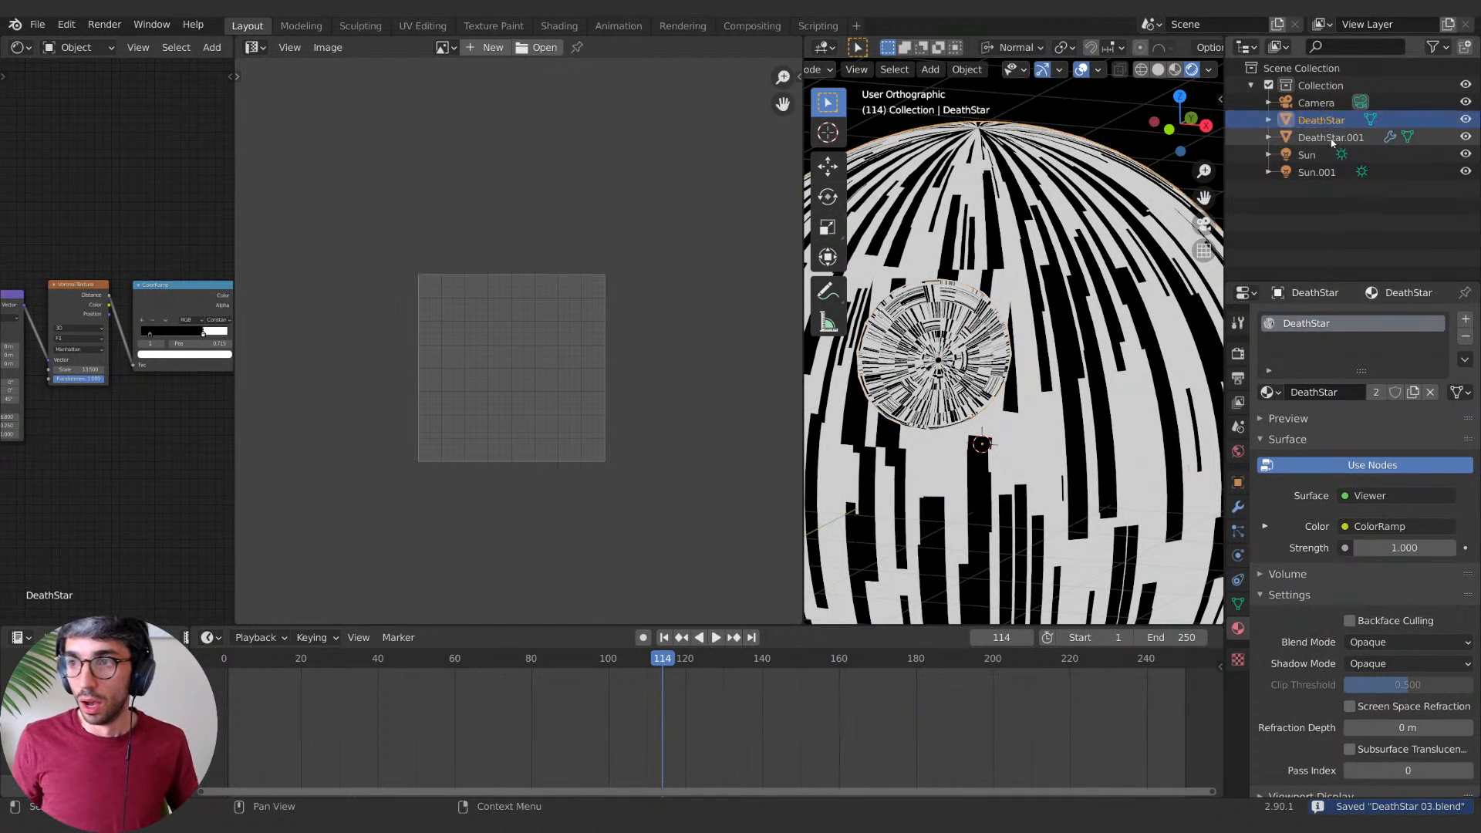
pyautogui.click(1332, 136)
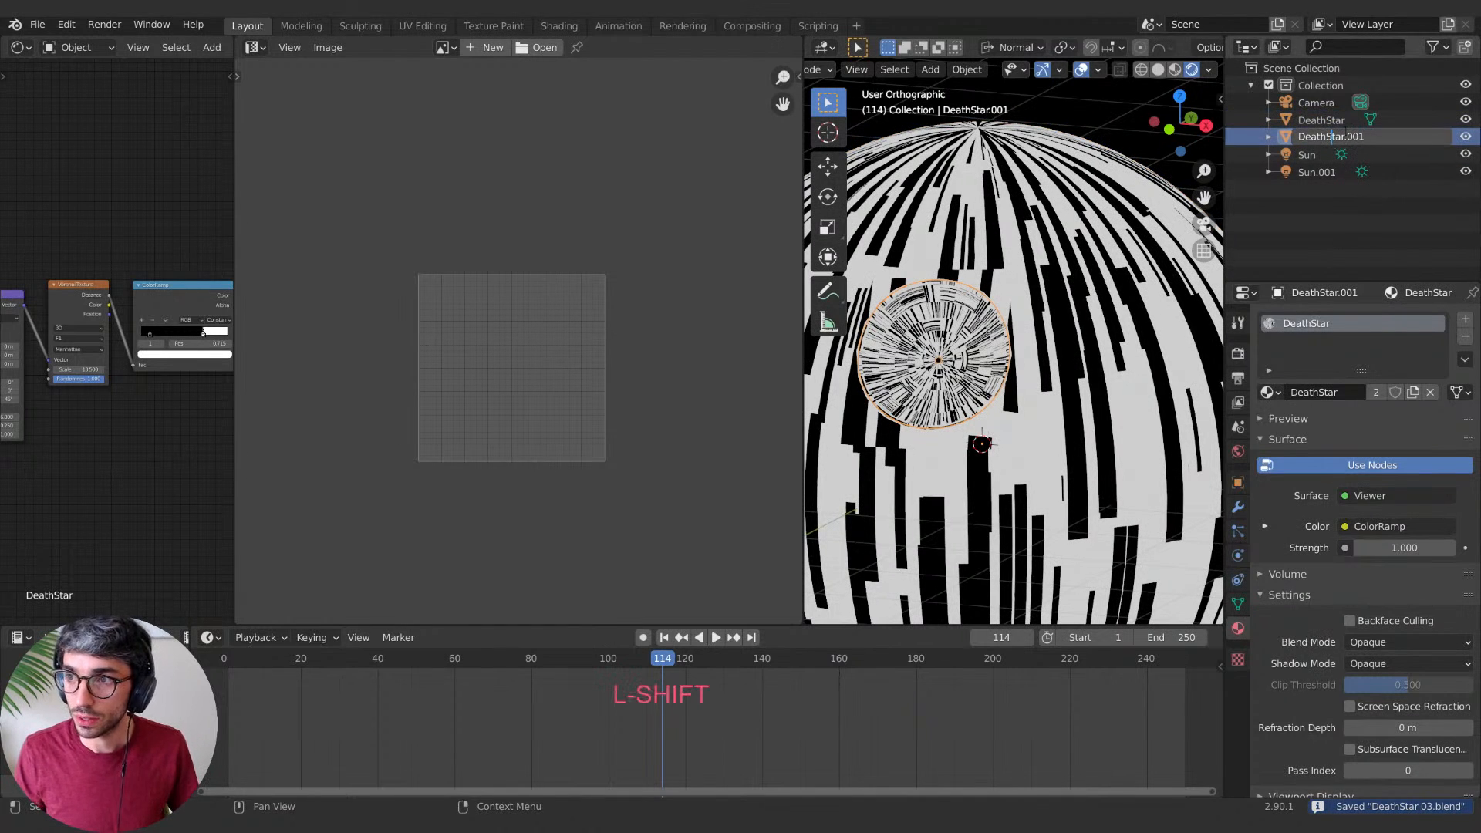
pyautogui.doubleClick(1332, 136)
pyautogui.press('BackSpace')
pyautogui.press('BackSpace')
pyautogui.press('BackSpace')
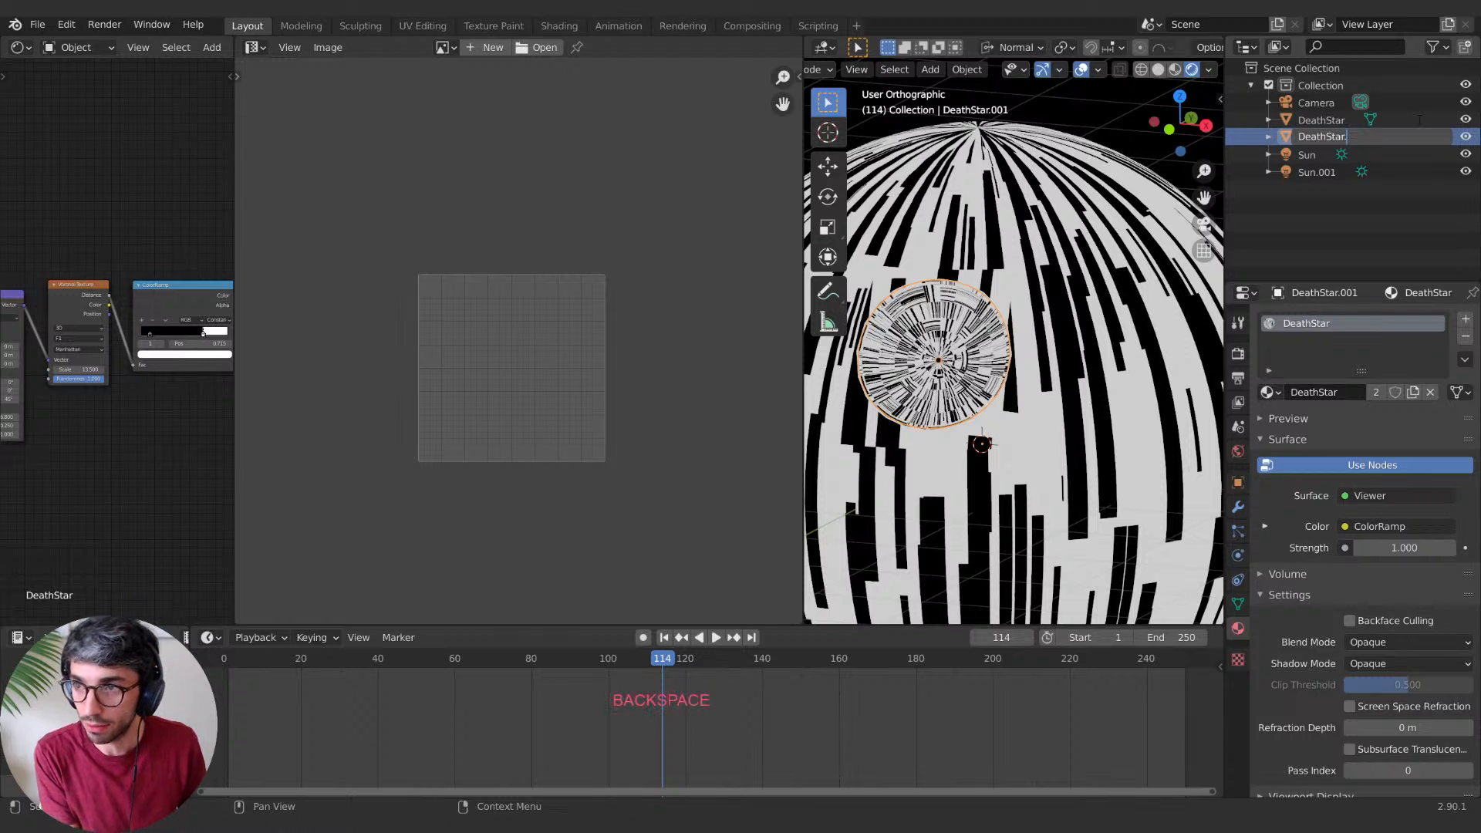
pyautogui.write('Eye')
pyautogui.press('Left')
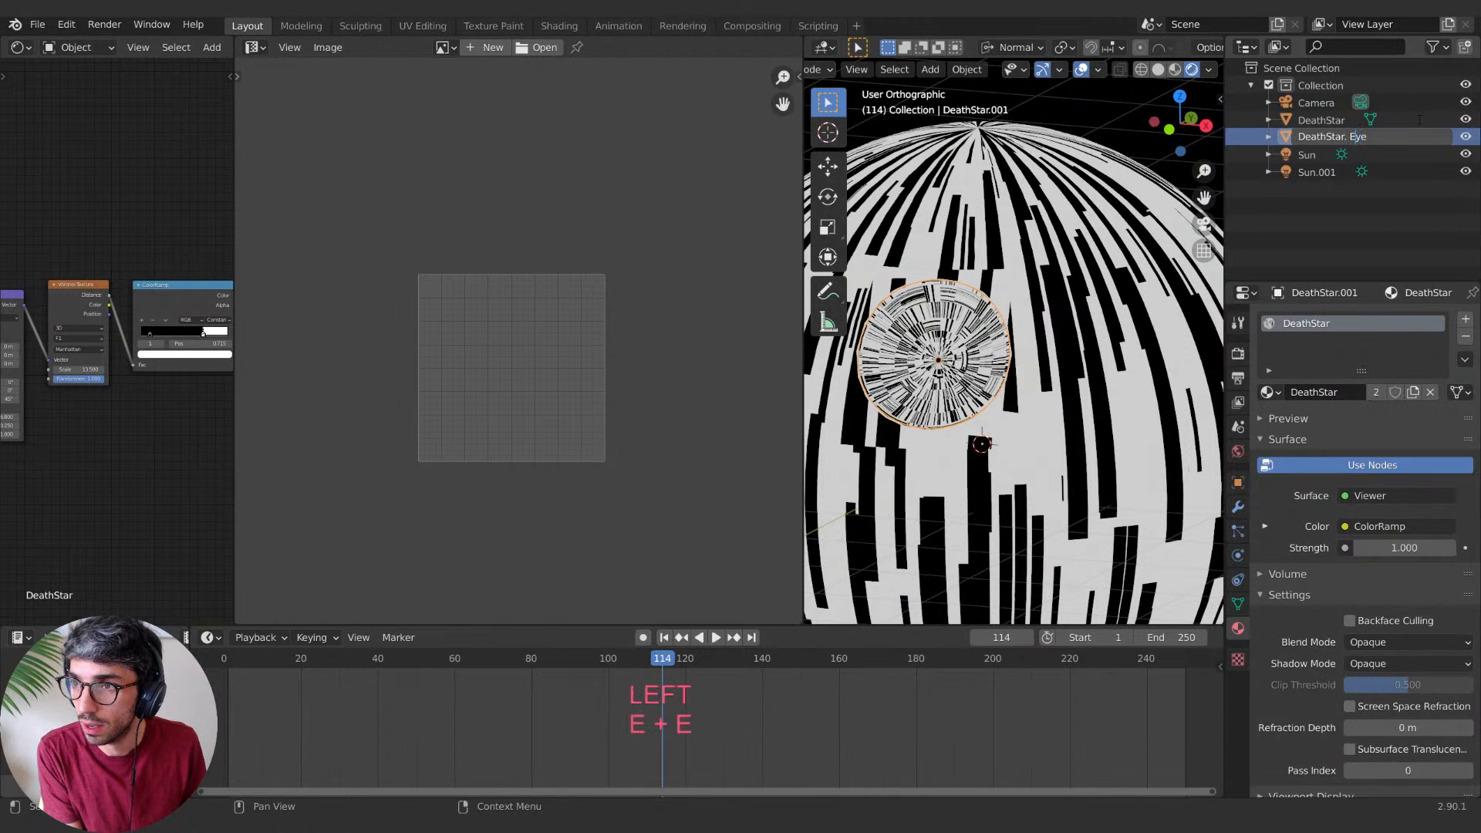
pyautogui.press('BackSpace')
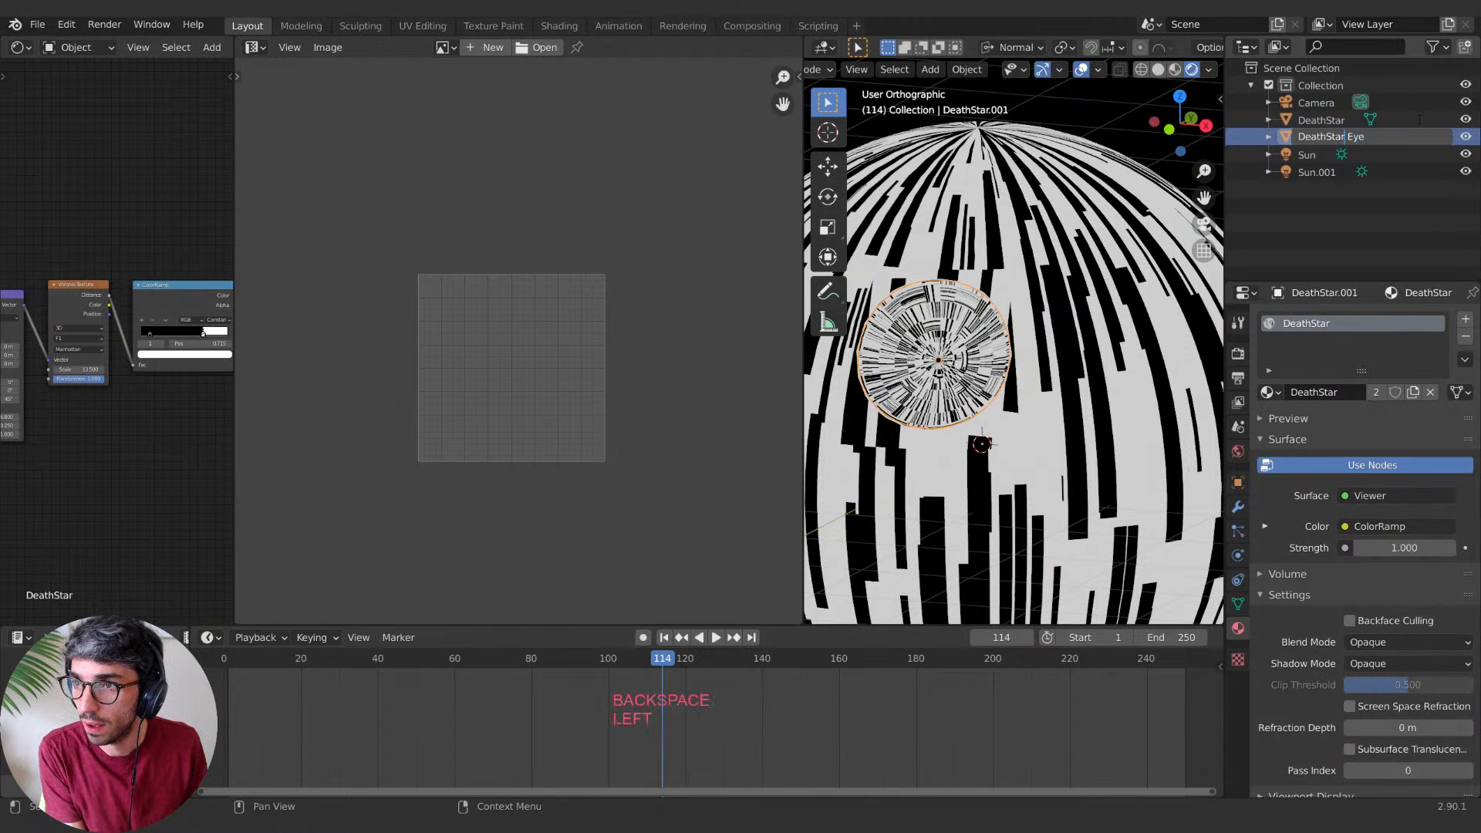
pyautogui.press('Return')
# Step: Select the main DeathStar sphere and close the UV editor area so the shader node editor fills its space
pyautogui.click(1096, 236)
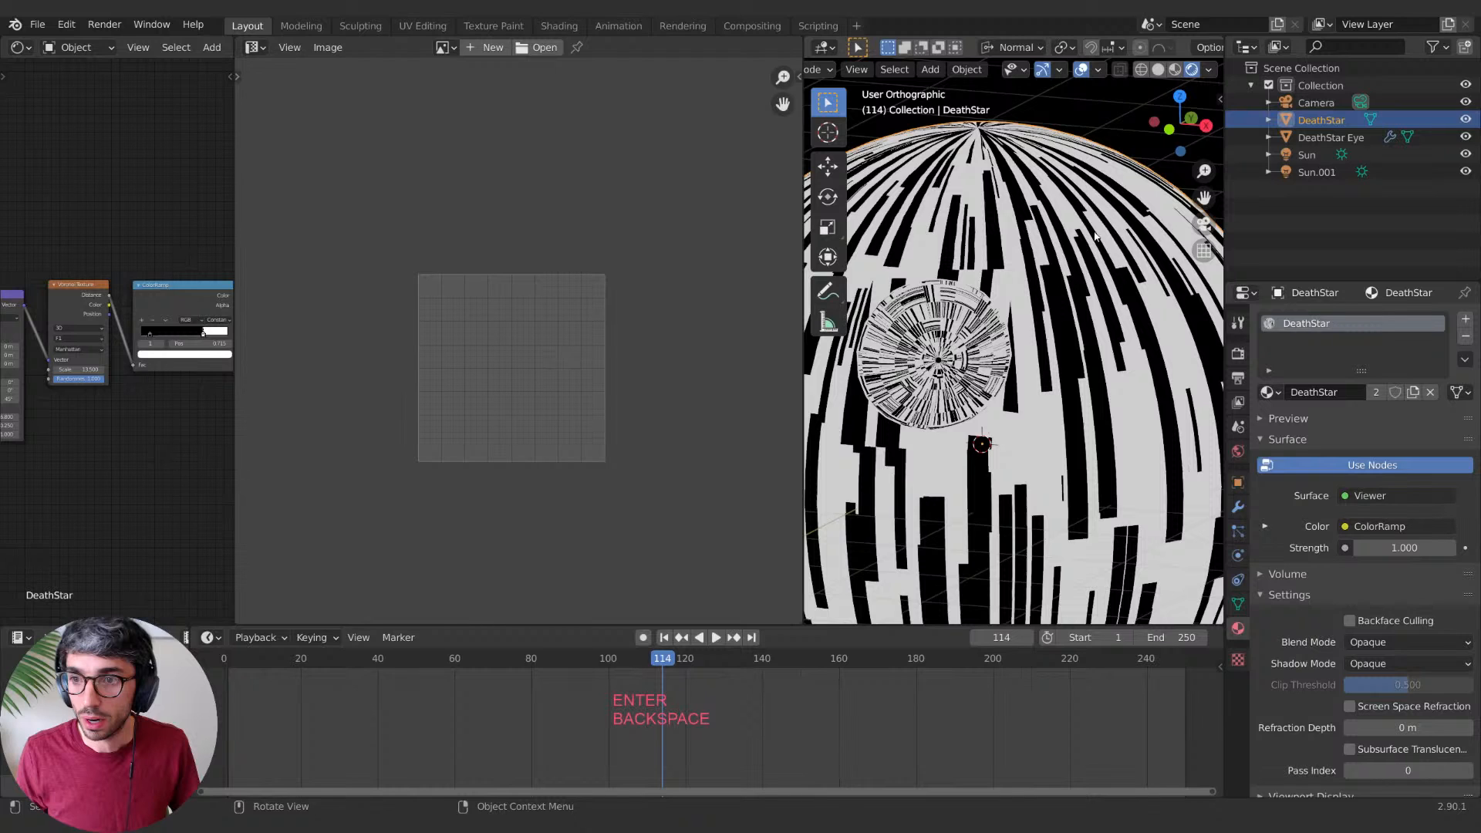
pyautogui.press('Tab')
pyautogui.press('Tab')
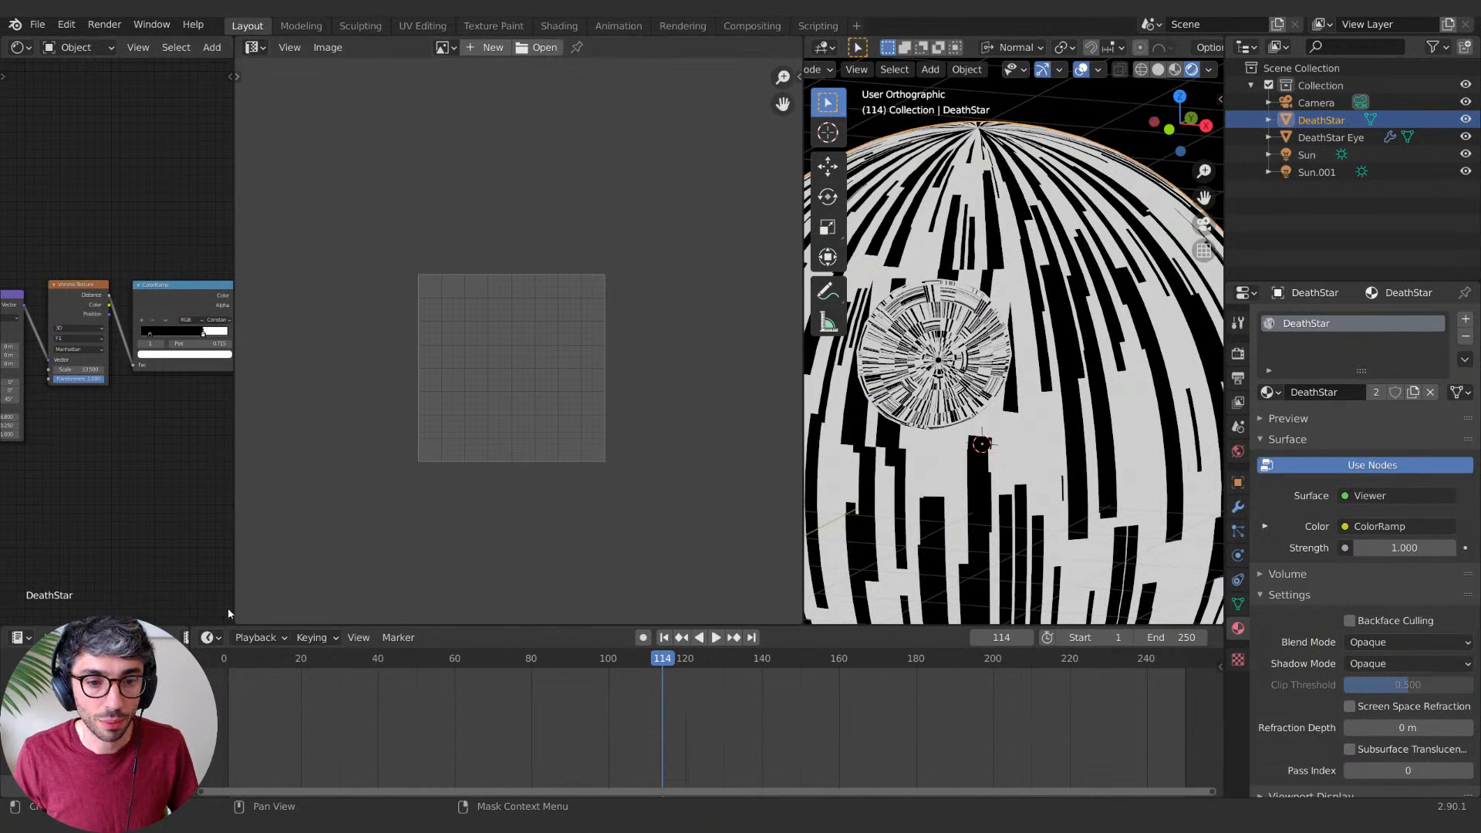
pyautogui.moveTo(231, 619); pyautogui.dragTo(301, 613)
pyautogui.moveTo(1169, 435); pyautogui.dragTo(1035, 424, button='middle')
pyautogui.scroll(-1, 1078, 440)
pyautogui.scroll(-1, 1080, 441)
pyautogui.moveTo(1035, 424); pyautogui.dragTo(1010, 432, button='middle')
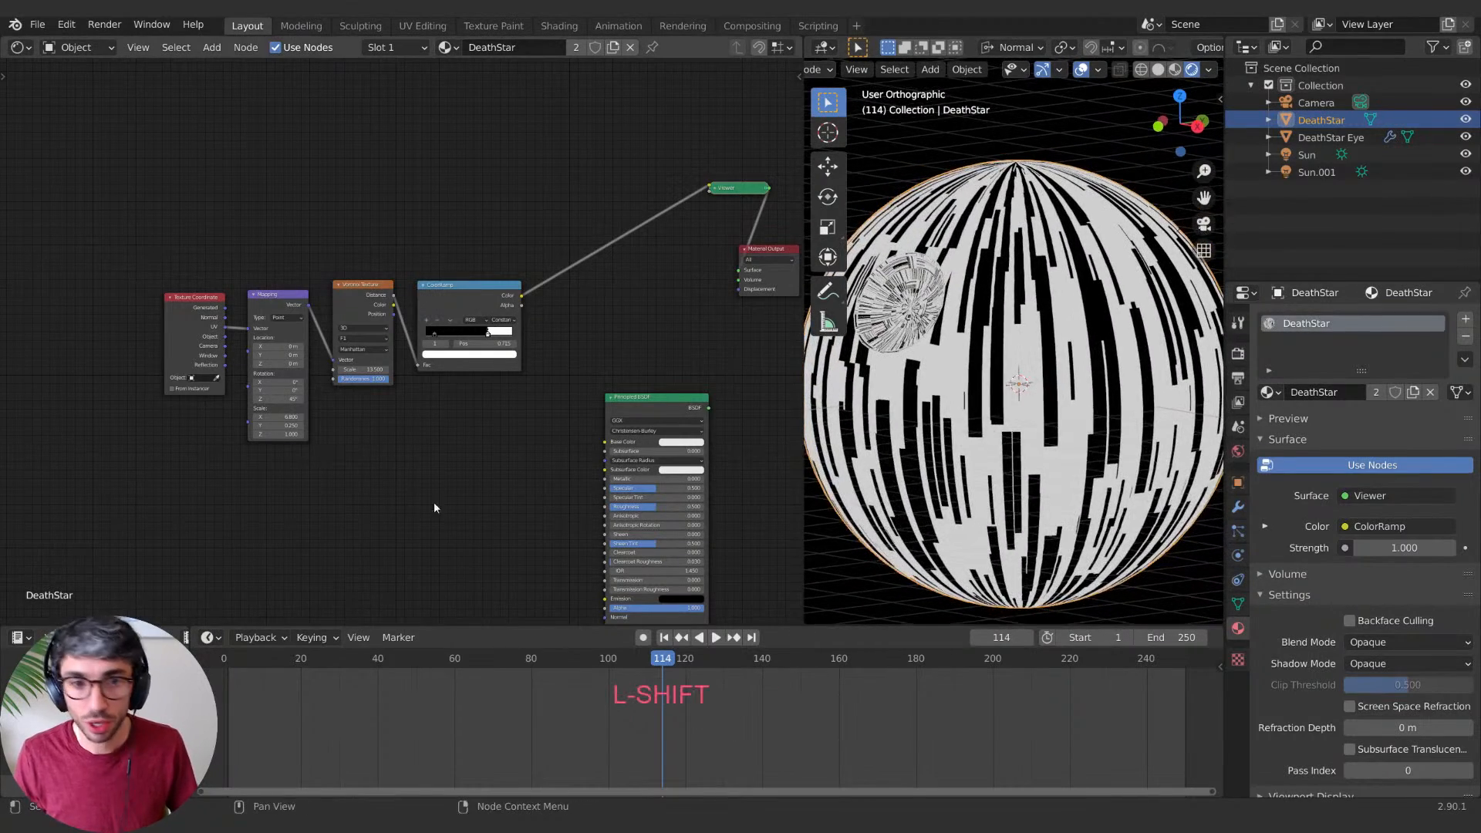
pyautogui.scroll(2, 423, 502)
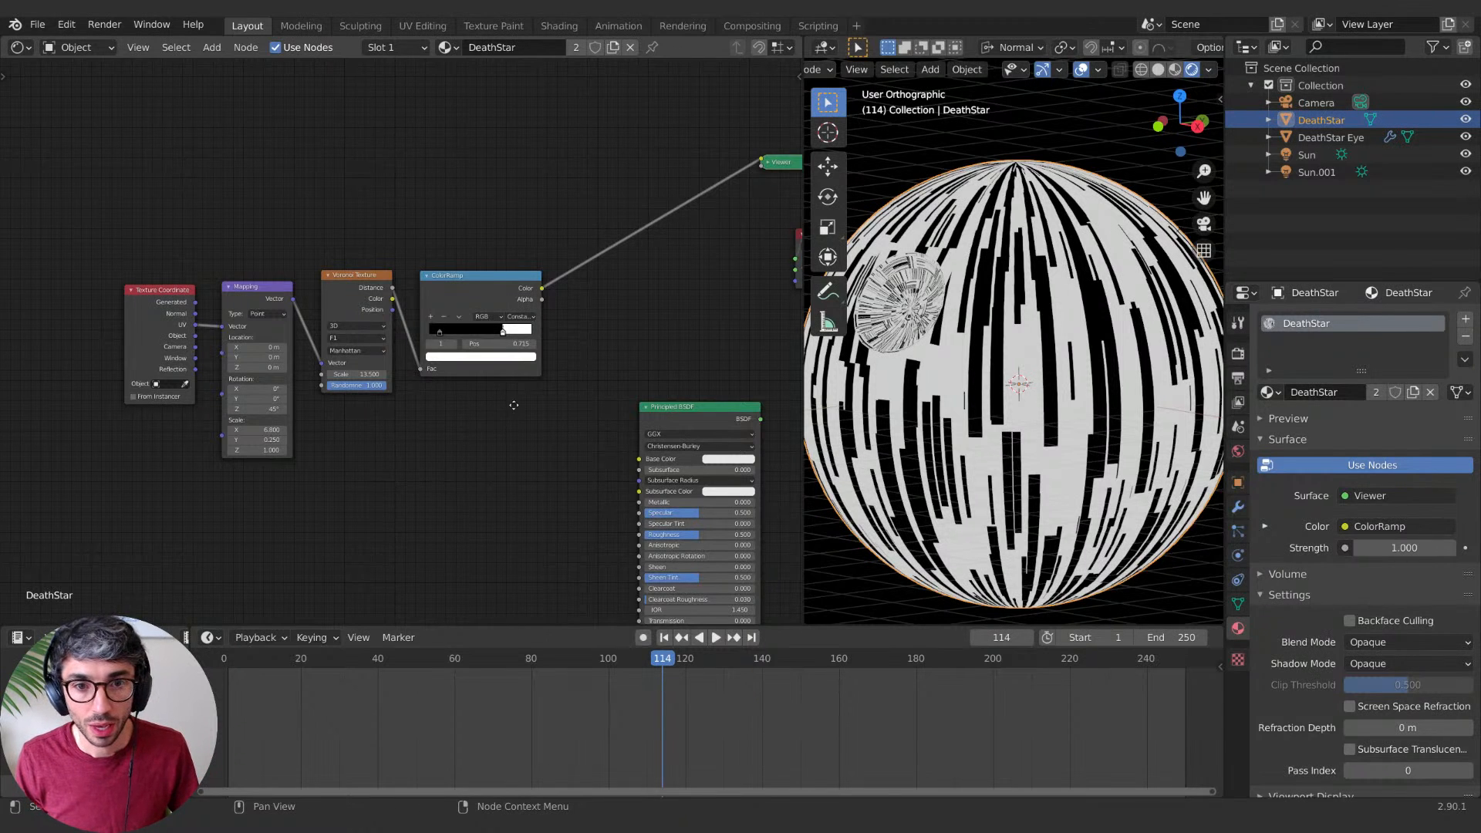
pyautogui.keyDown('ctrl'); pyautogui.hscroll(6, 514, 405); pyautogui.keyUp('ctrl')
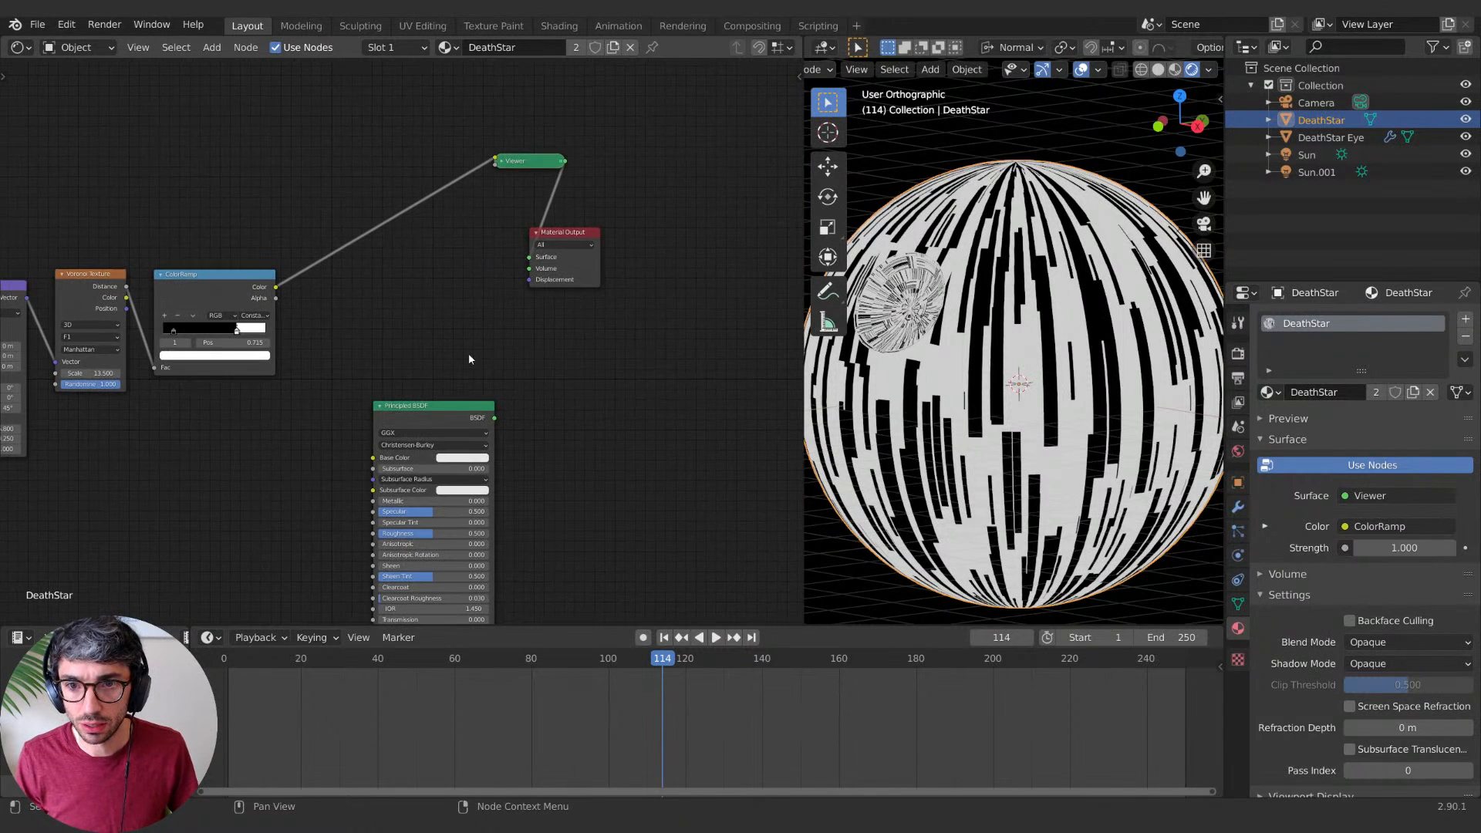
# Step: Connect the ColorRamp's Color to the Principled BSDF's Base Color and output that shader to the material's Surface
pyautogui.moveTo(469, 356); pyautogui.dragTo(700, 280, button='middle')
pyautogui.moveTo(526, 235); pyautogui.dragTo(562, 200, button='middle')
pyautogui.moveTo(623, 297); pyautogui.dragTo(668, 246)
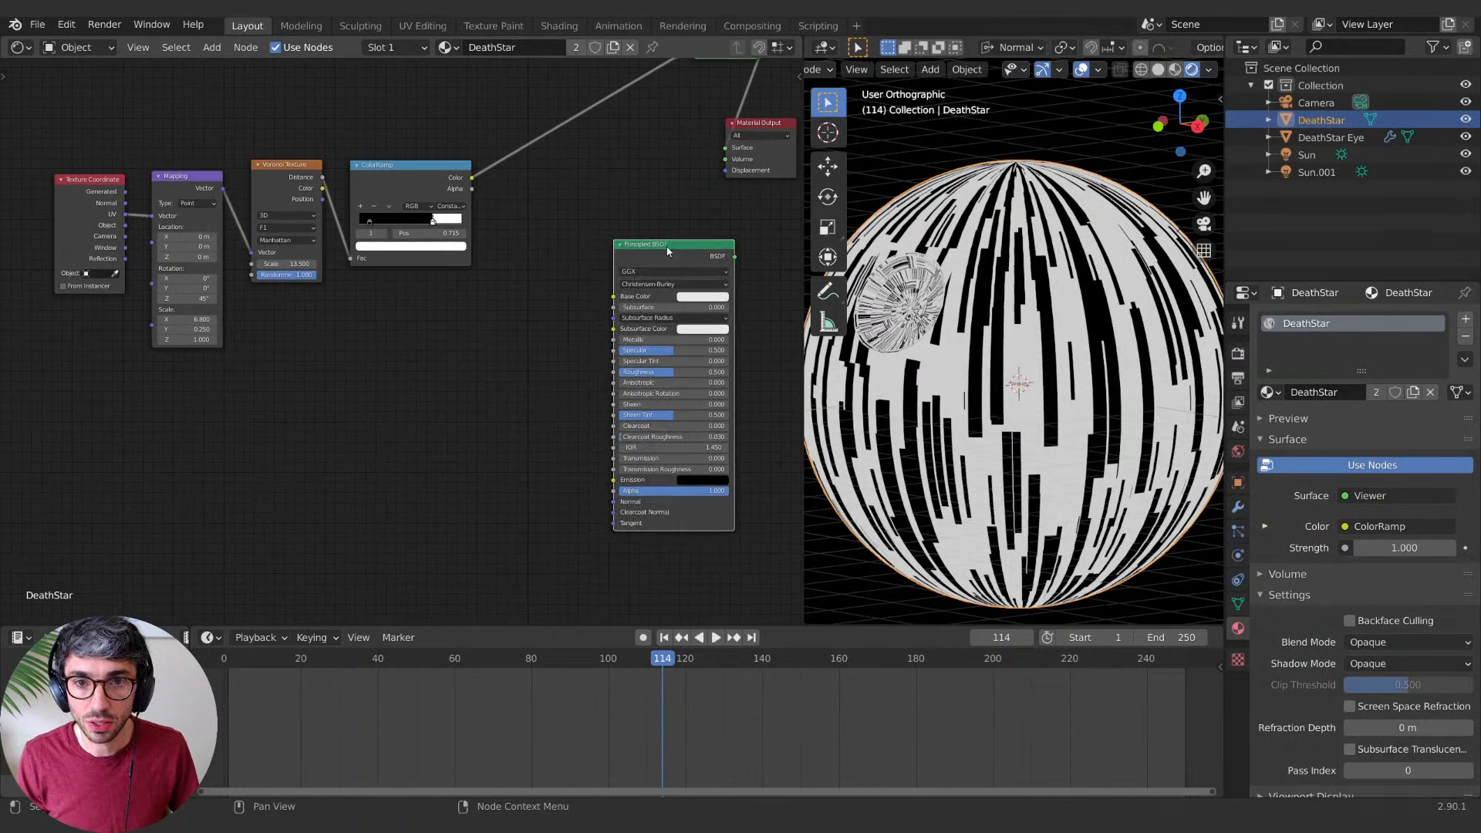
pyautogui.click(579, 222)
pyautogui.moveTo(472, 178); pyautogui.dragTo(614, 296)
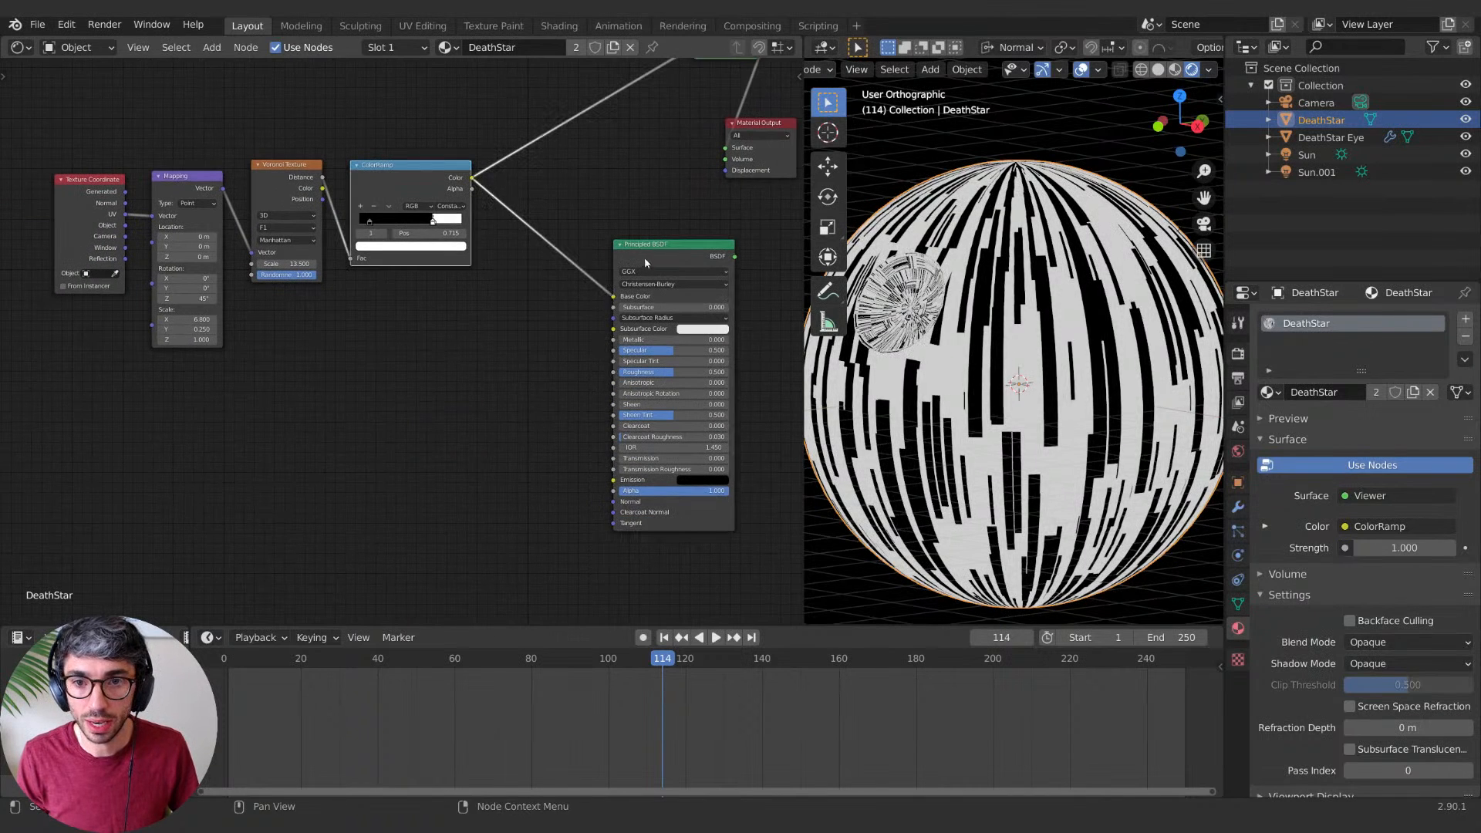
pyautogui.keyDown('ctrl'); pyautogui.keyDown('shift'); pyautogui.click(672, 257); pyautogui.keyUp('shift'); pyautogui.keyUp('ctrl')
# Step: Place the Material Output beside the Principled BSDF and move the texture nodes farther away to free space before the shader
pyautogui.moveTo(682, 181); pyautogui.dragTo(480, 151, button='middle')
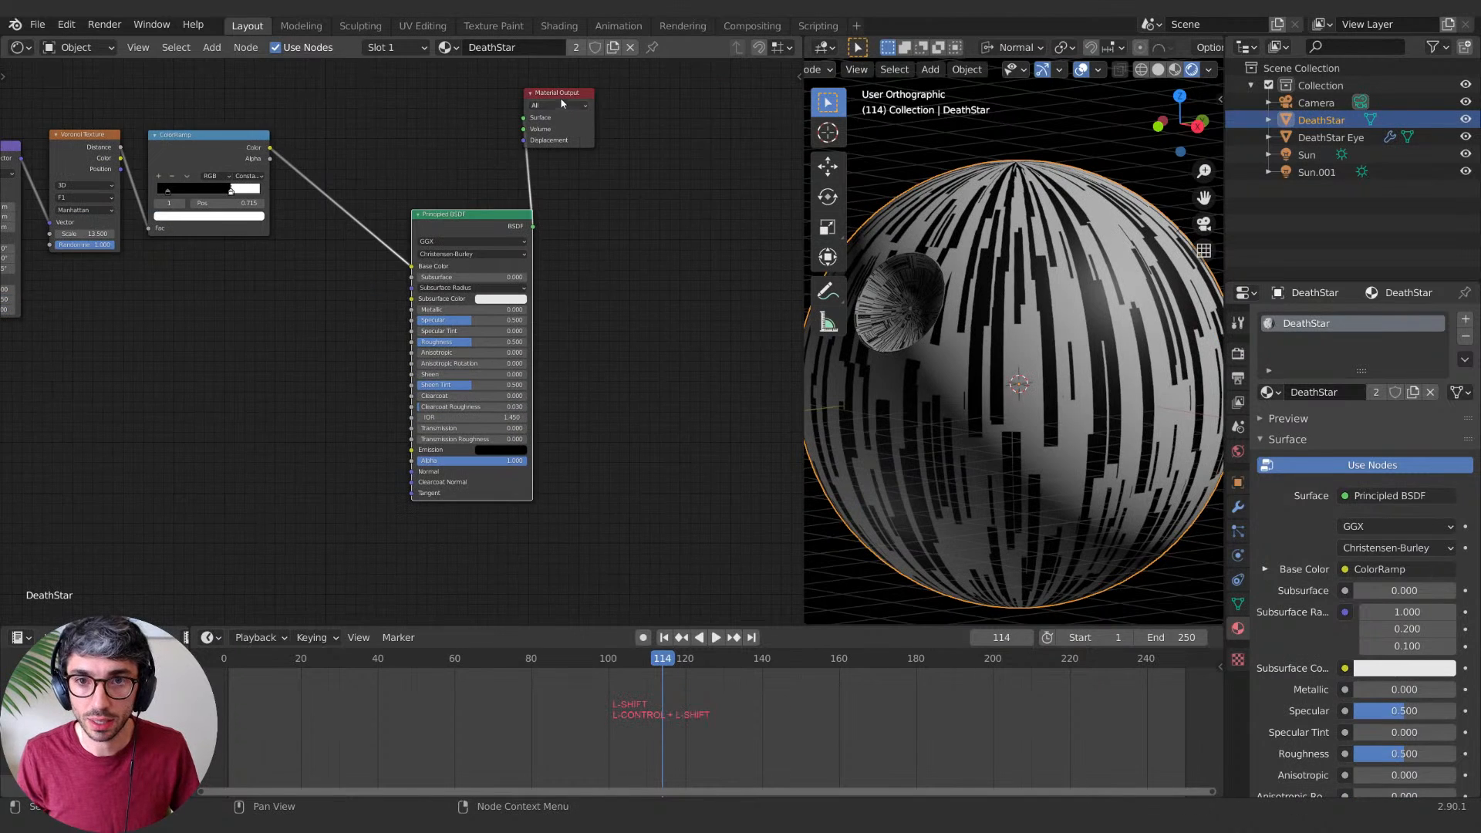
pyautogui.moveTo(549, 88); pyautogui.dragTo(713, 218)
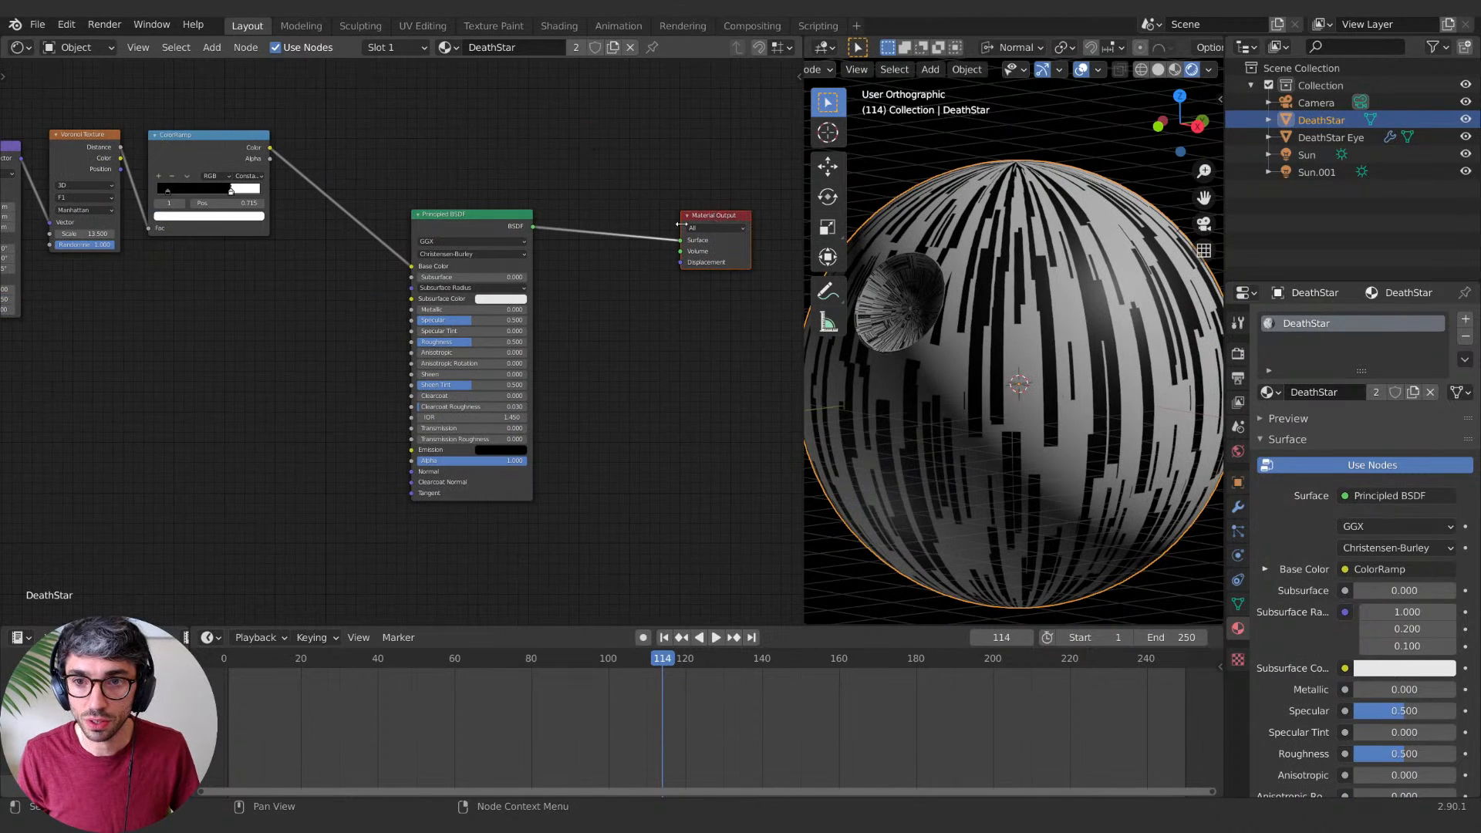
pyautogui.click(633, 262)
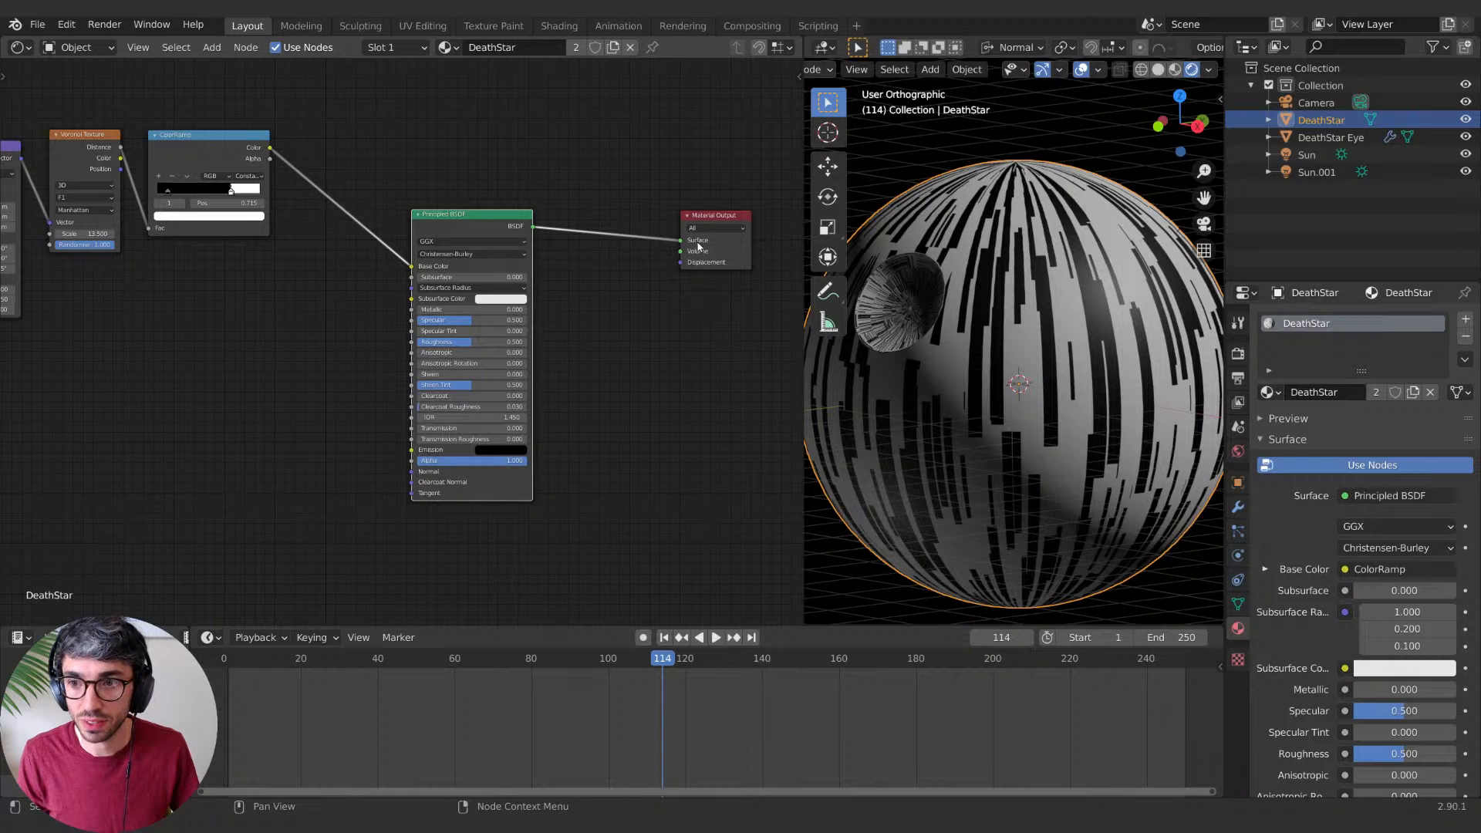
pyautogui.moveTo(419, 153); pyautogui.dragTo(557, 181, button='middle')
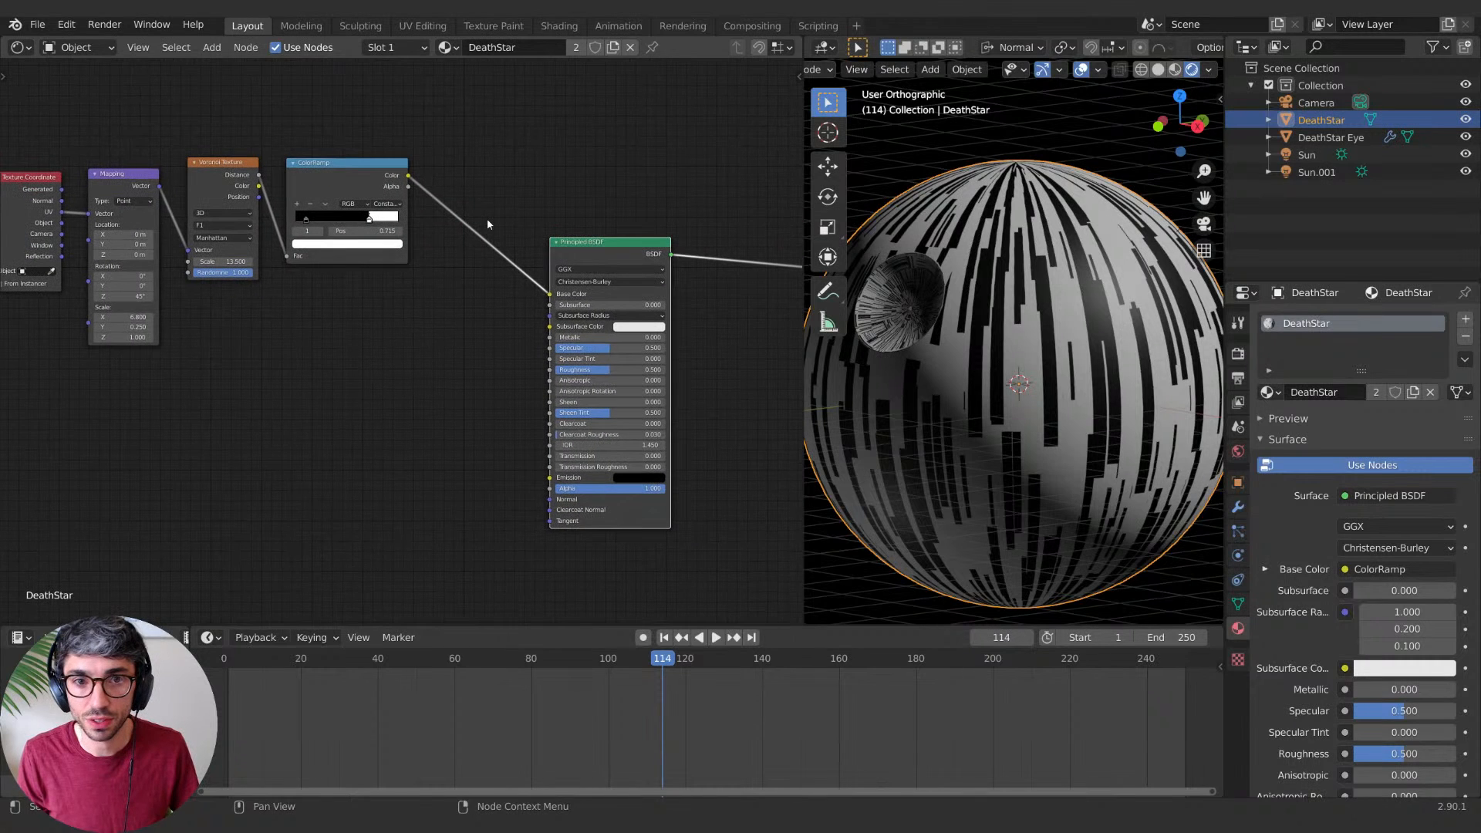
pyautogui.moveTo(317, 164); pyautogui.dragTo(469, 235, button='middle')
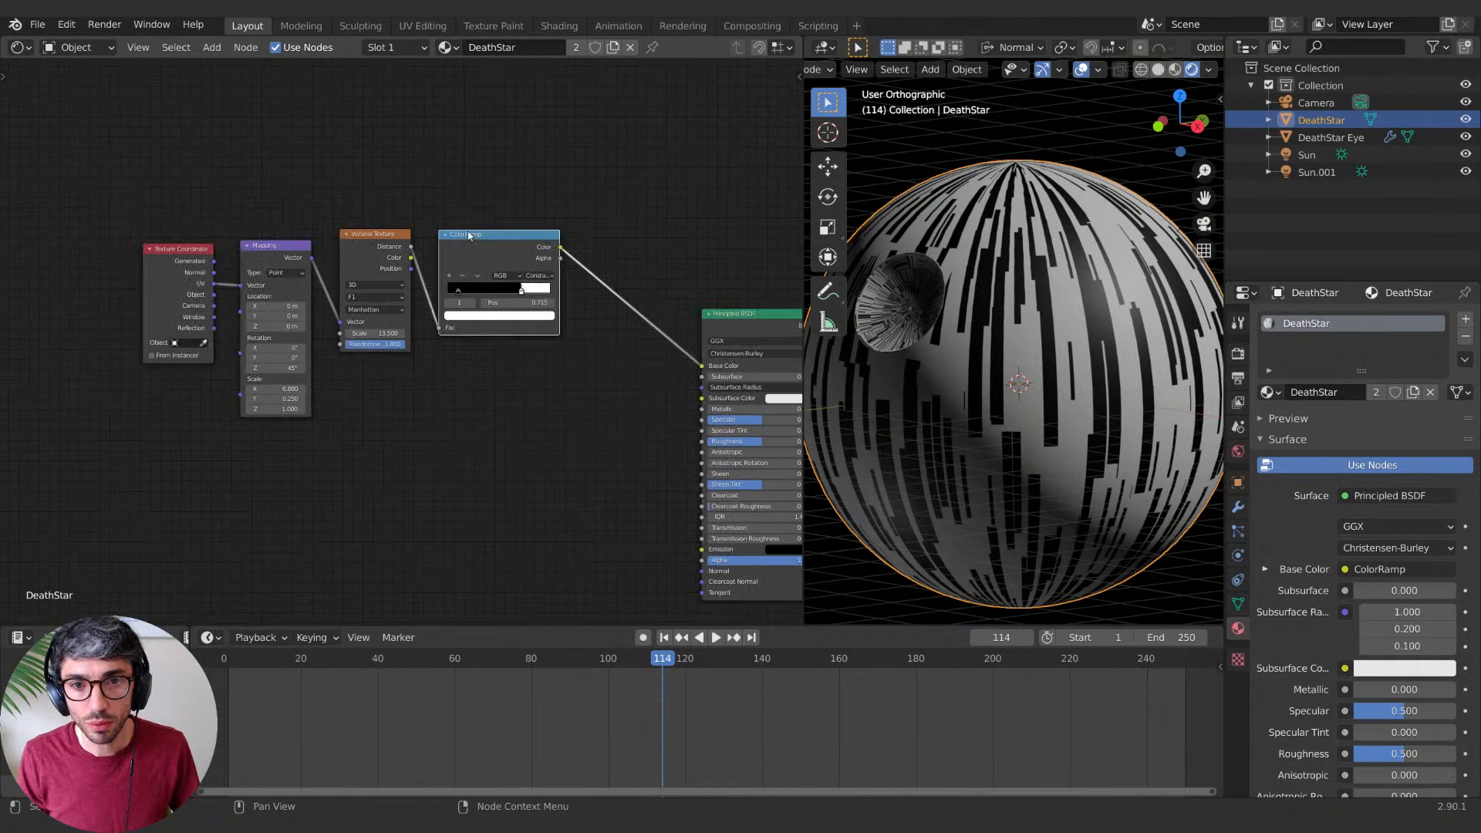
pyautogui.press('g')
pyautogui.click(378, 367)
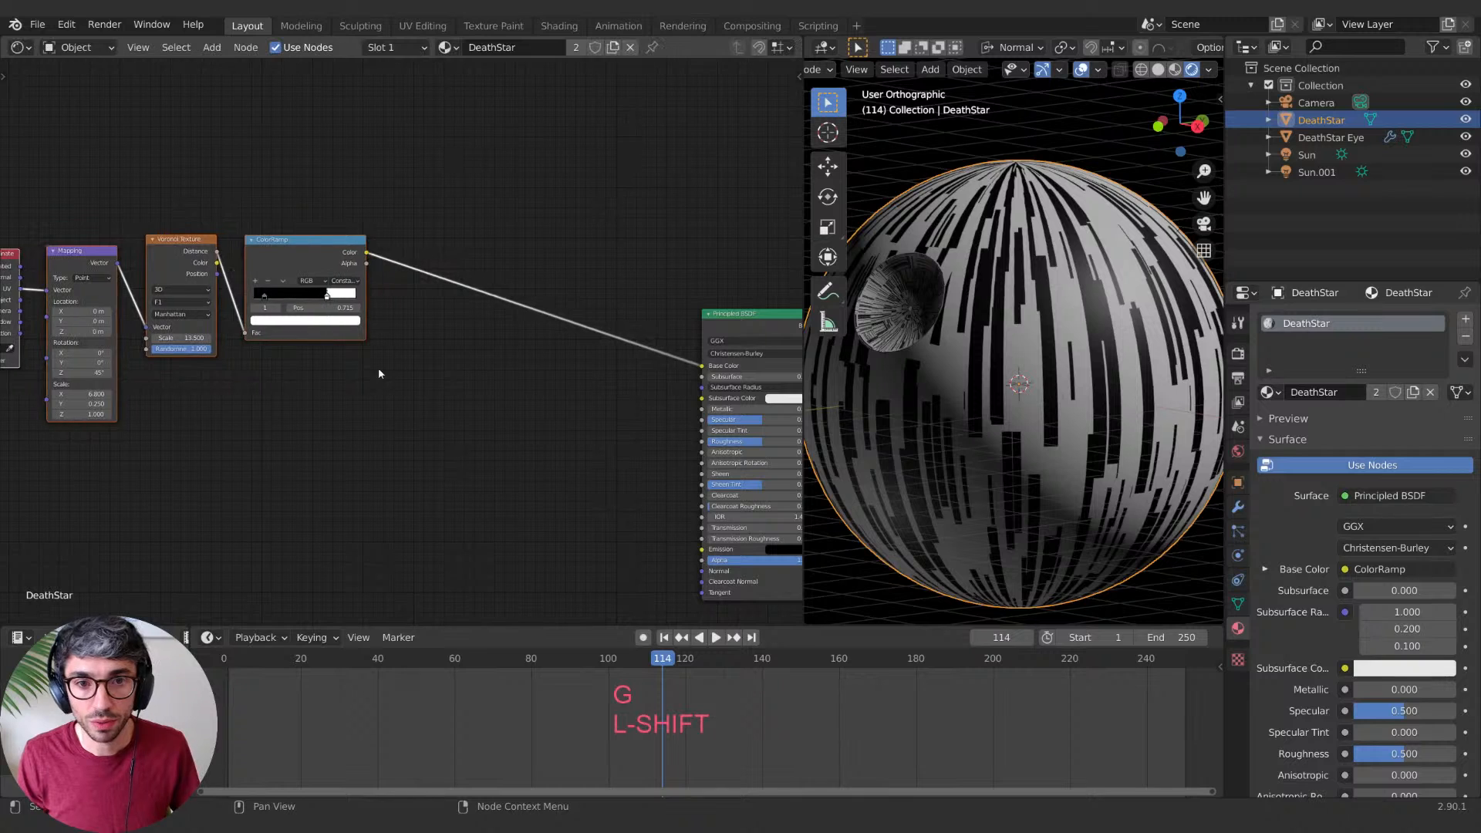
pyautogui.click(384, 374)
pyautogui.moveTo(424, 409); pyautogui.dragTo(463, 395, button='middle')
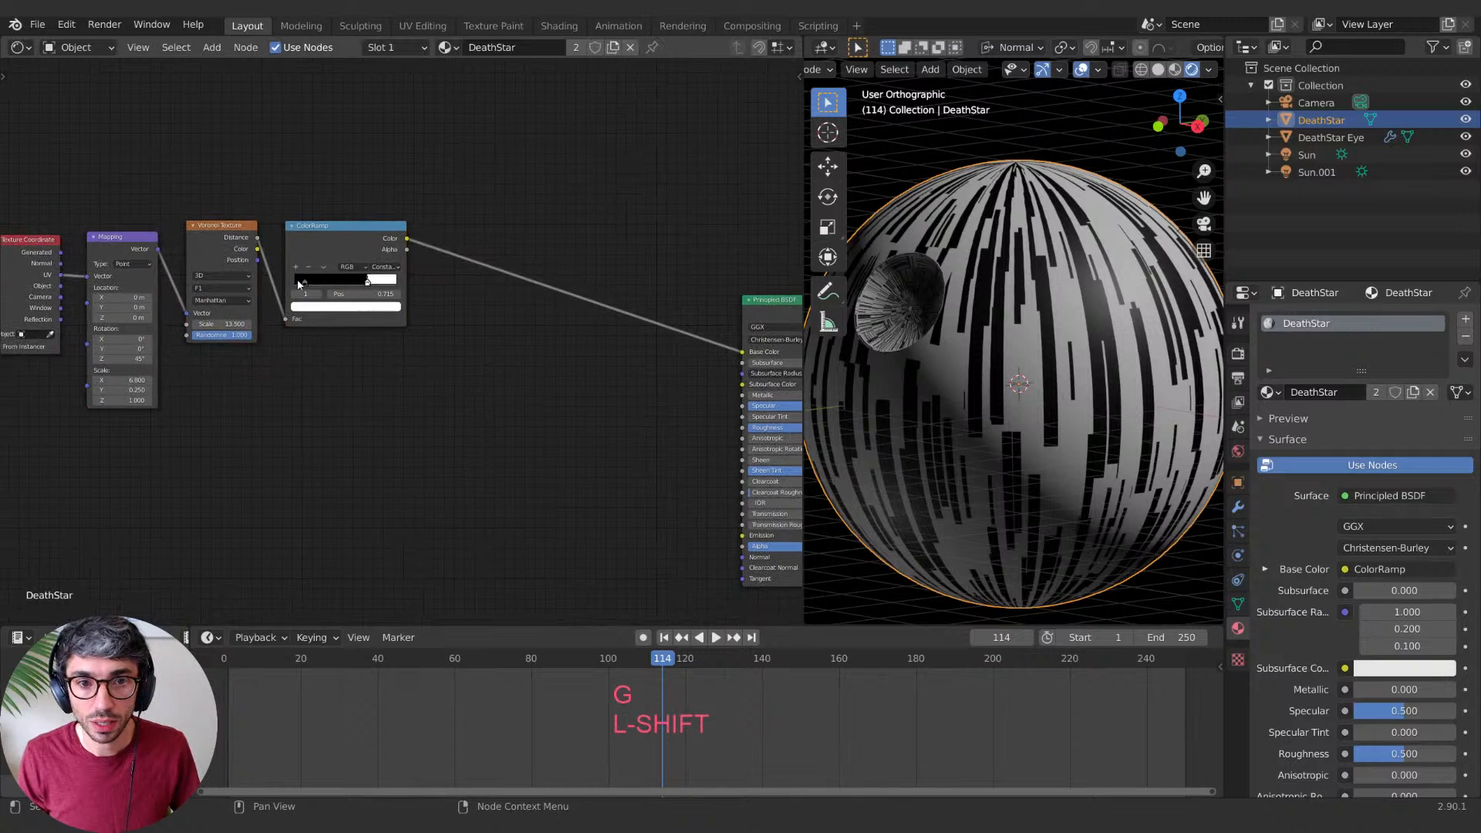
# Step: Recolor the ColorRamp's black stop to a darker grey and its white stop to a slightly lighter grey
pyautogui.click(304, 284)
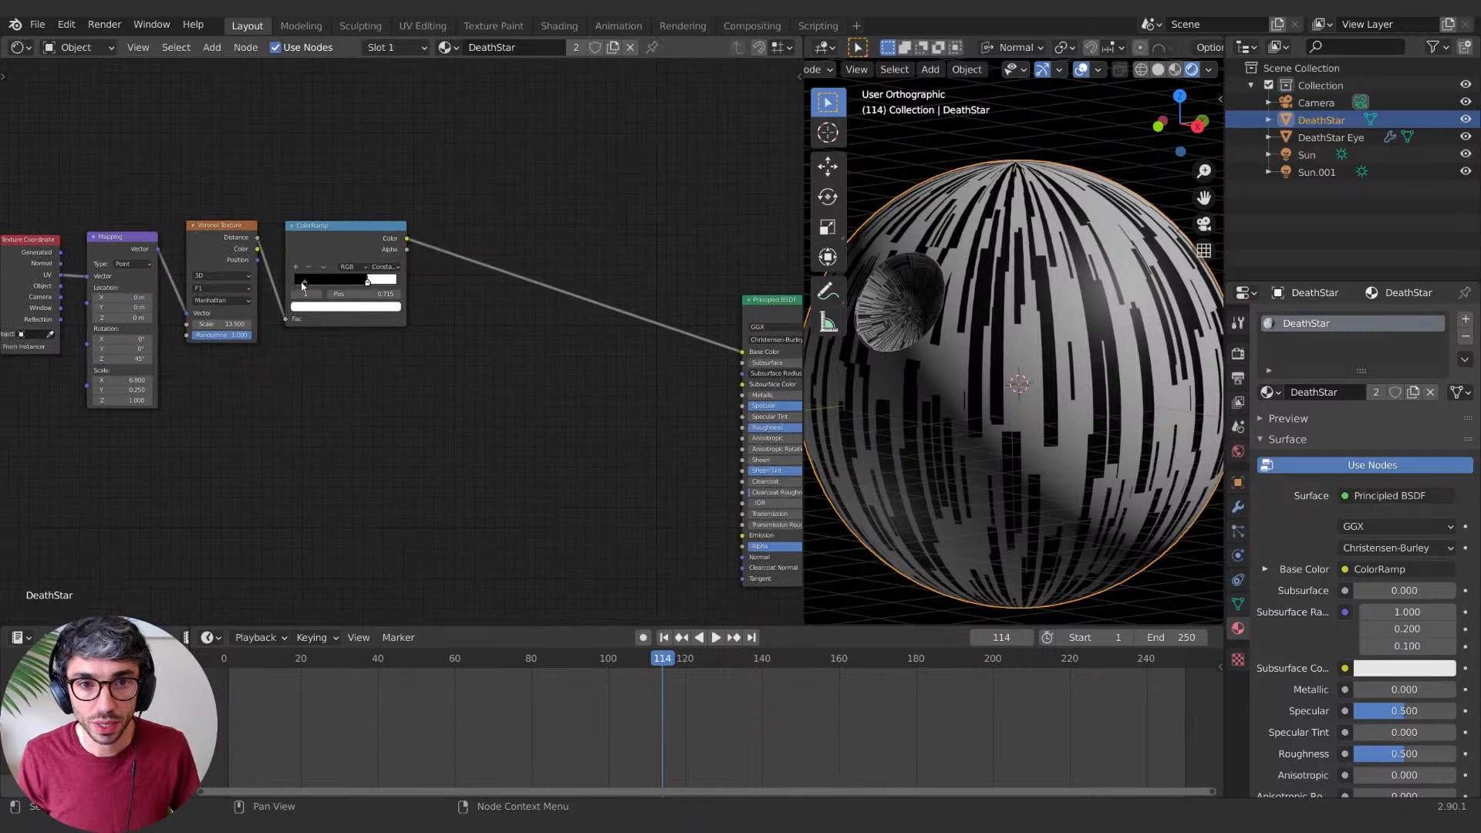
pyautogui.click(346, 306)
pyautogui.moveTo(384, 215); pyautogui.dragTo(379, 185)
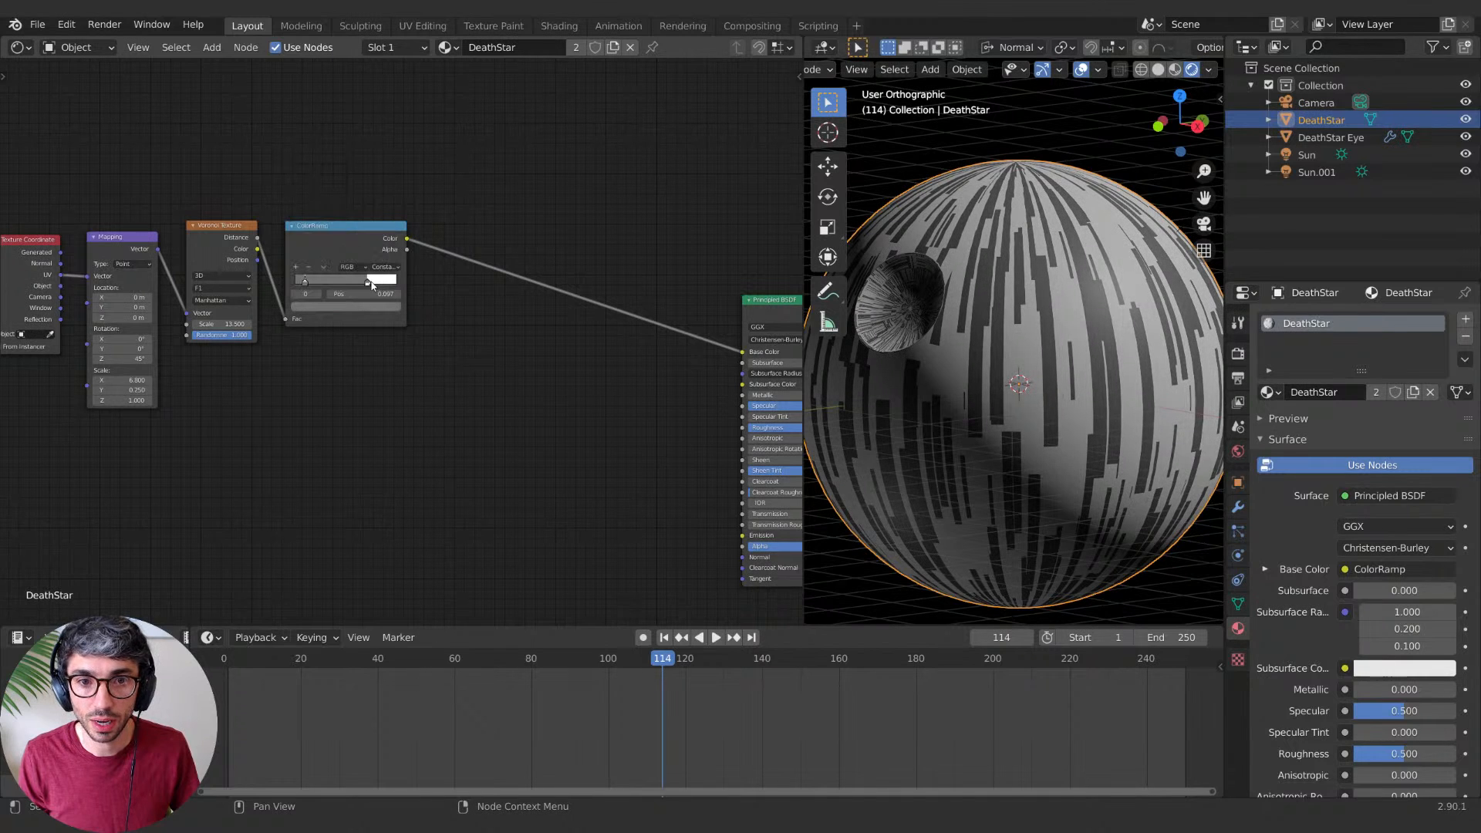
pyautogui.click(368, 282)
pyautogui.click(378, 306)
pyautogui.moveTo(379, 185); pyautogui.dragTo(378, 195)
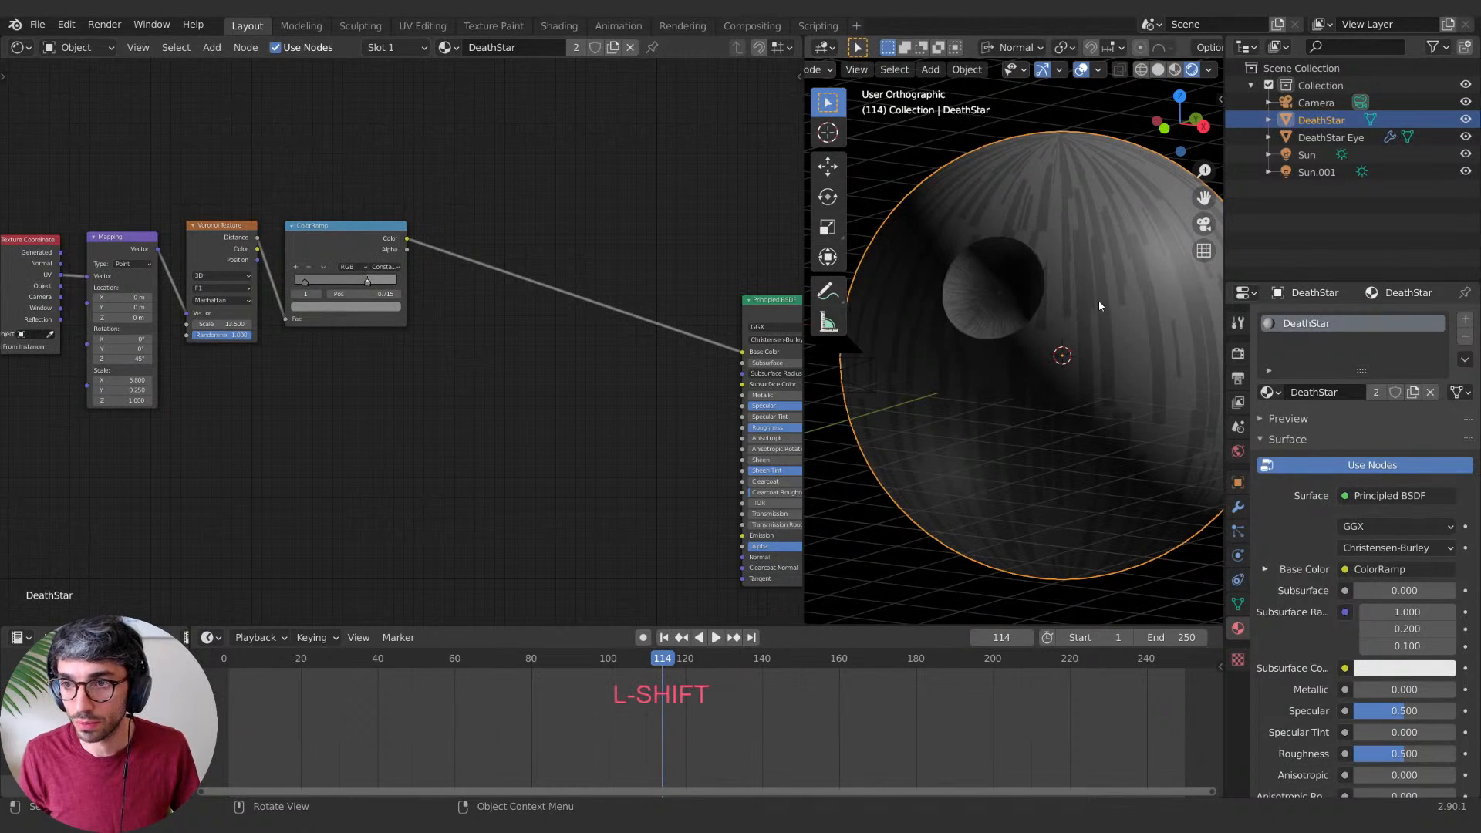
# Step: Inspect the grey panel pattern on the sphere and dish up close and from farther out
pyautogui.scroll(1, 1086, 322)
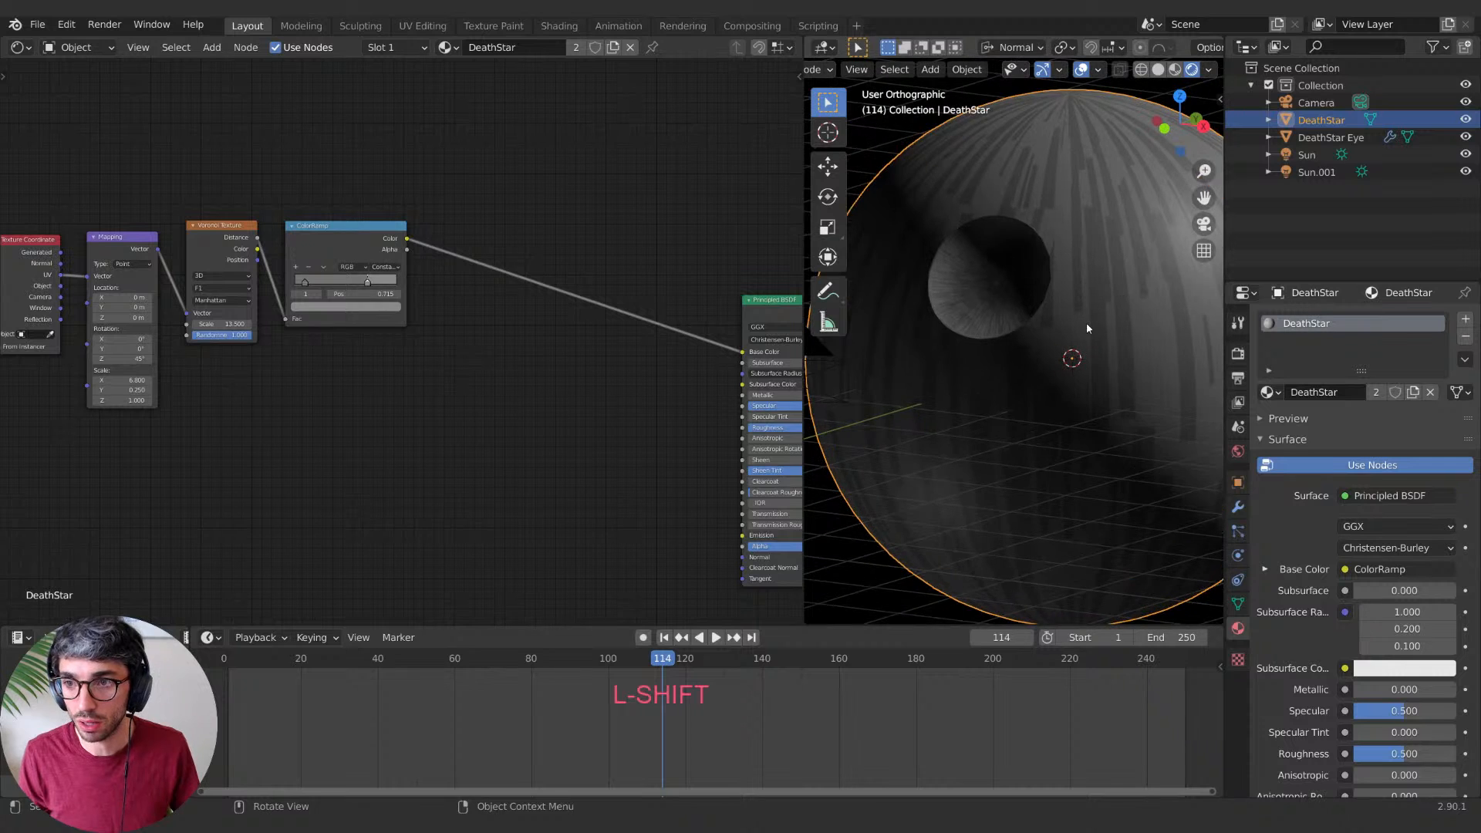
pyautogui.scroll(-2, 1087, 332)
pyautogui.keyDown('shift'); pyautogui.moveTo(1065, 361); pyautogui.dragTo(1052, 361, button='middle'); pyautogui.keyUp('shift')
pyautogui.scroll(3, 1041, 316)
pyautogui.keyDown('shift'); pyautogui.moveTo(1034, 247); pyautogui.dragTo(1039, 281, button='middle'); pyautogui.keyUp('shift')
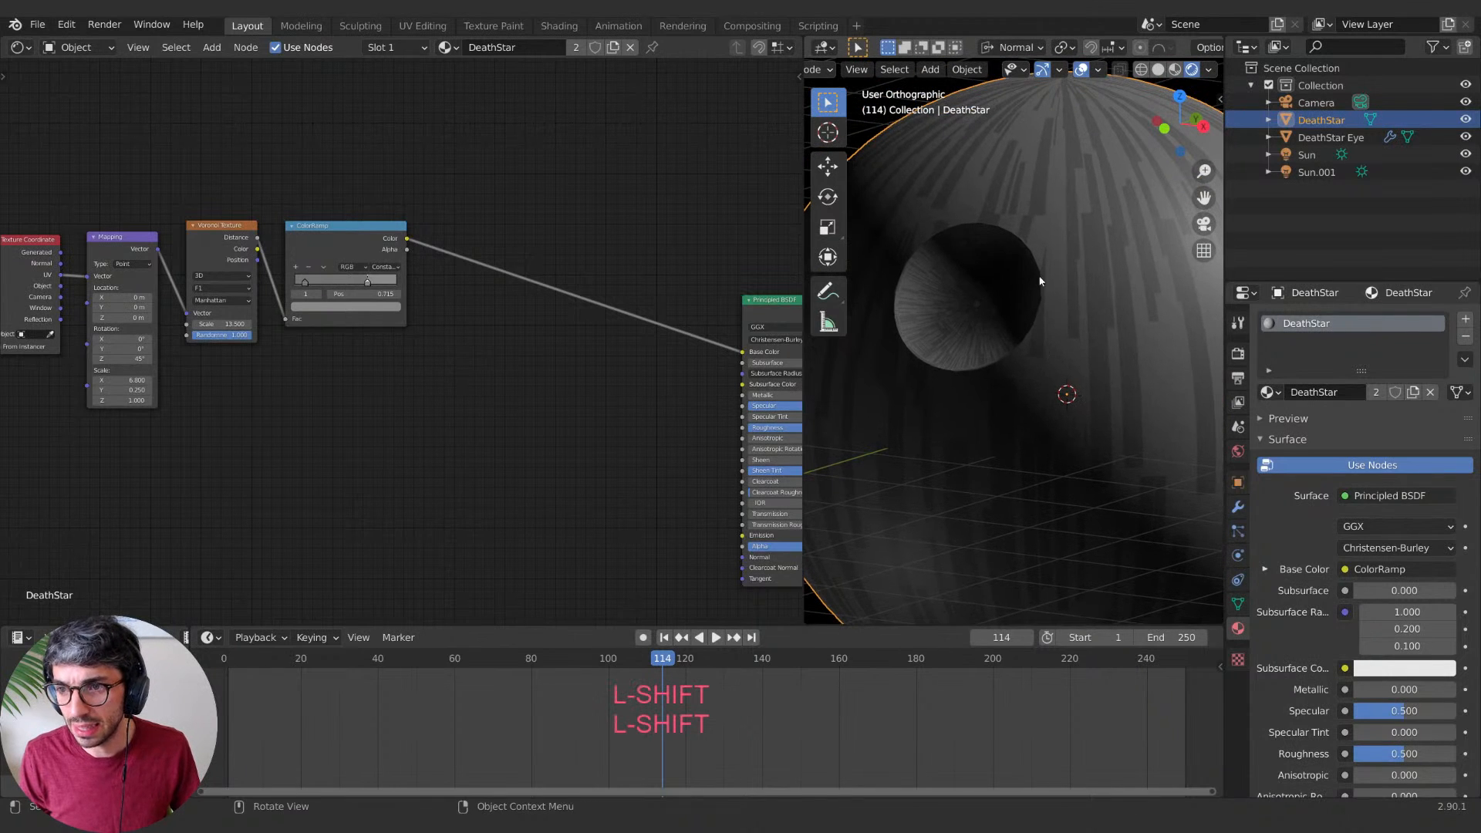
pyautogui.scroll(-1, 1067, 396)
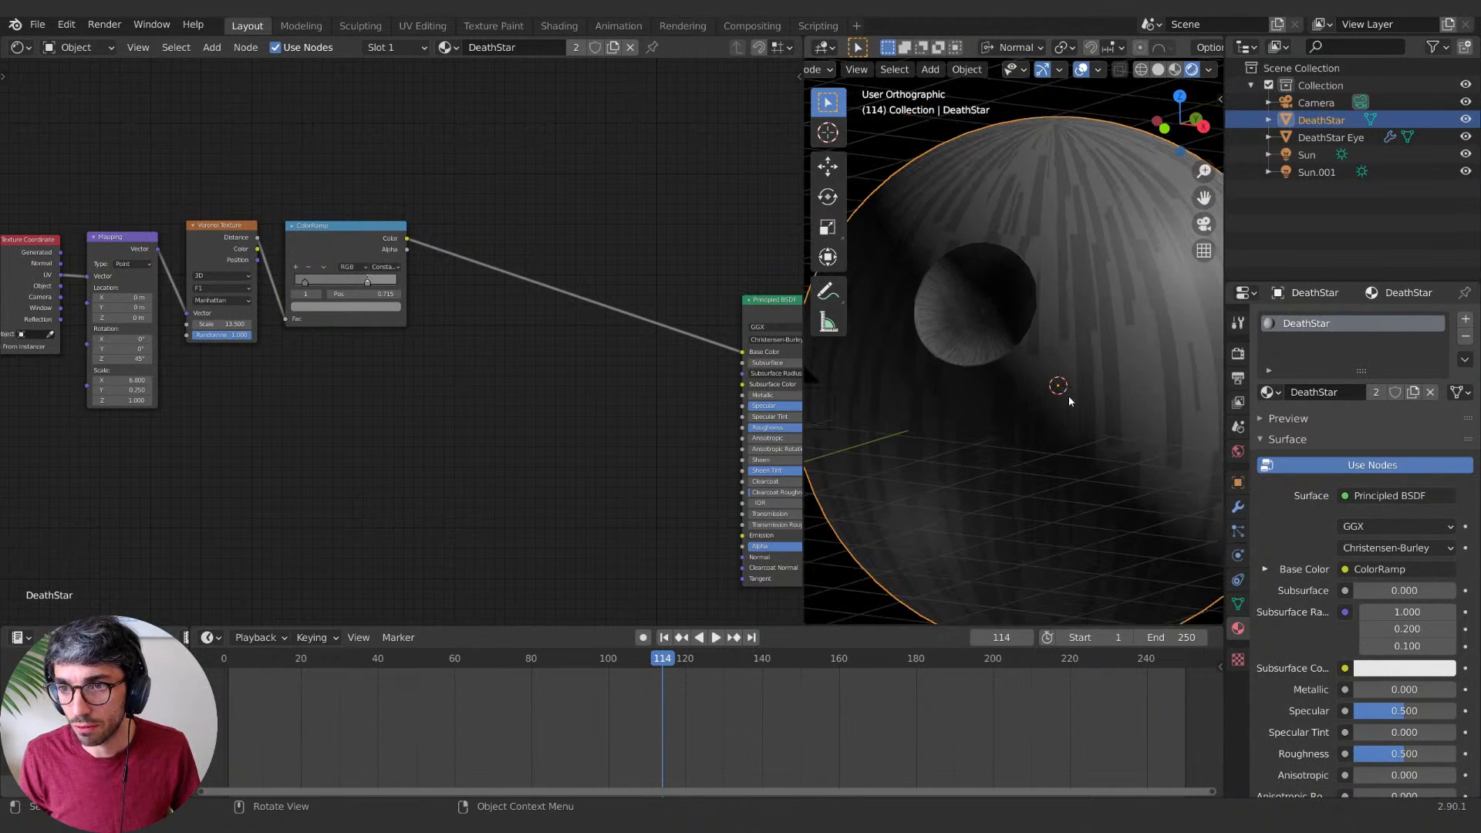
pyautogui.keyDown('shift'); pyautogui.moveTo(1092, 416); pyautogui.dragTo(1040, 415, button='middle'); pyautogui.keyUp('shift')
pyautogui.scroll(-2, 1009, 390)
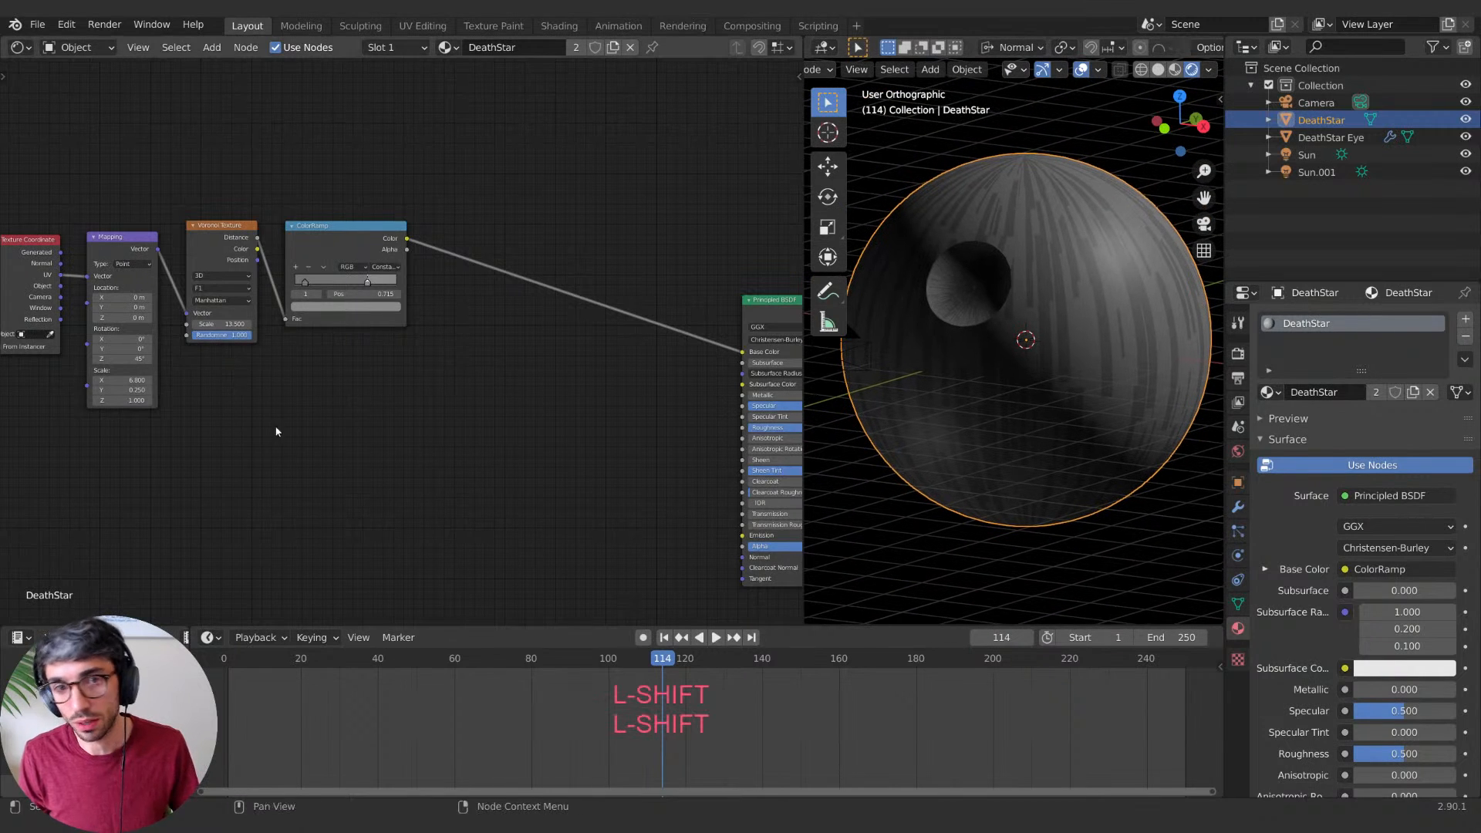
# Step: Switch to the browser, check the Death Star reference image's surface detail and return to Blender
pyautogui.moveTo(301, 436); pyautogui.dragTo(367, 469, button='middle')
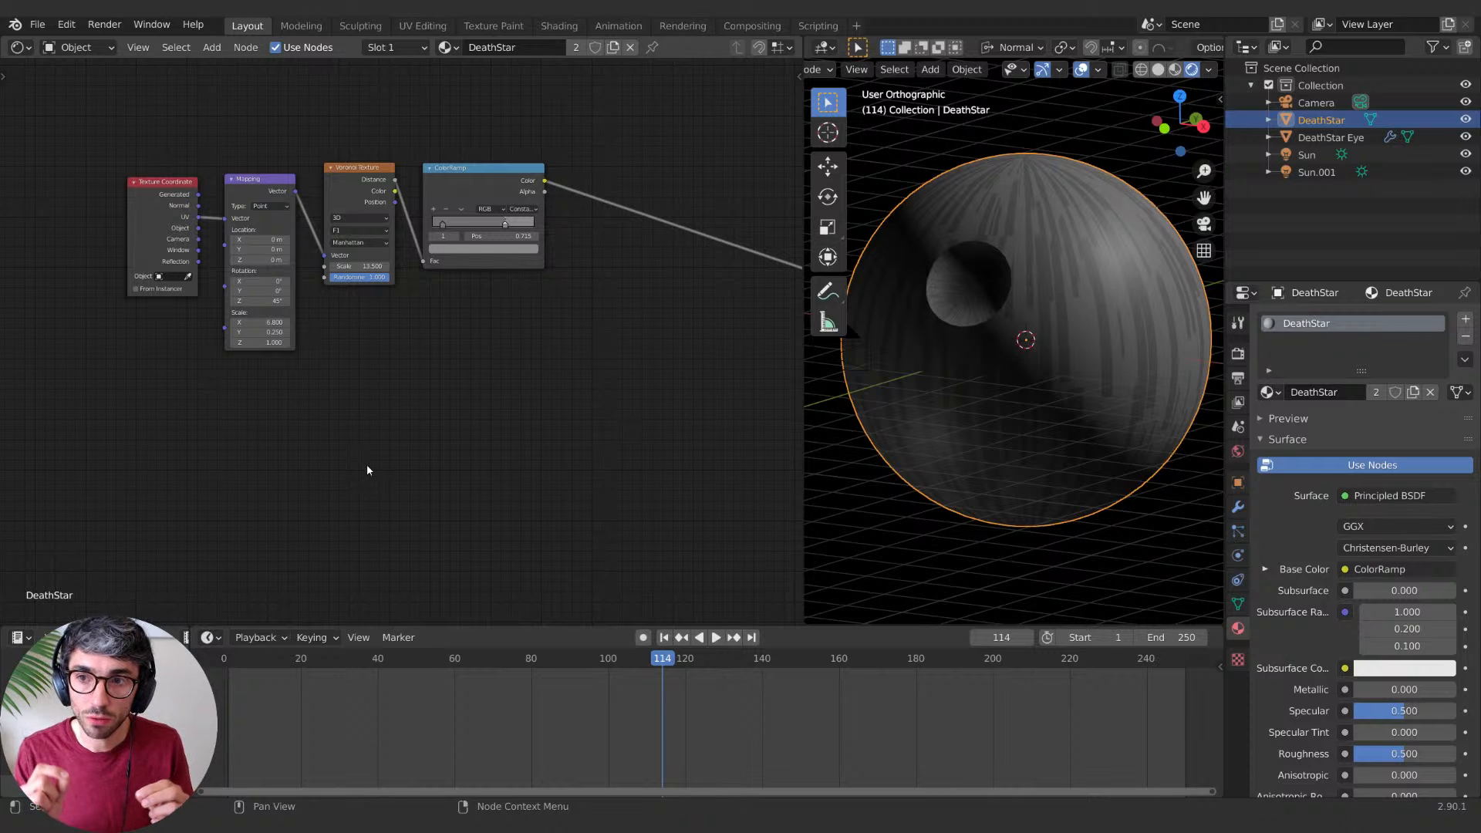
pyautogui.hotkey('alt', 'Tab')
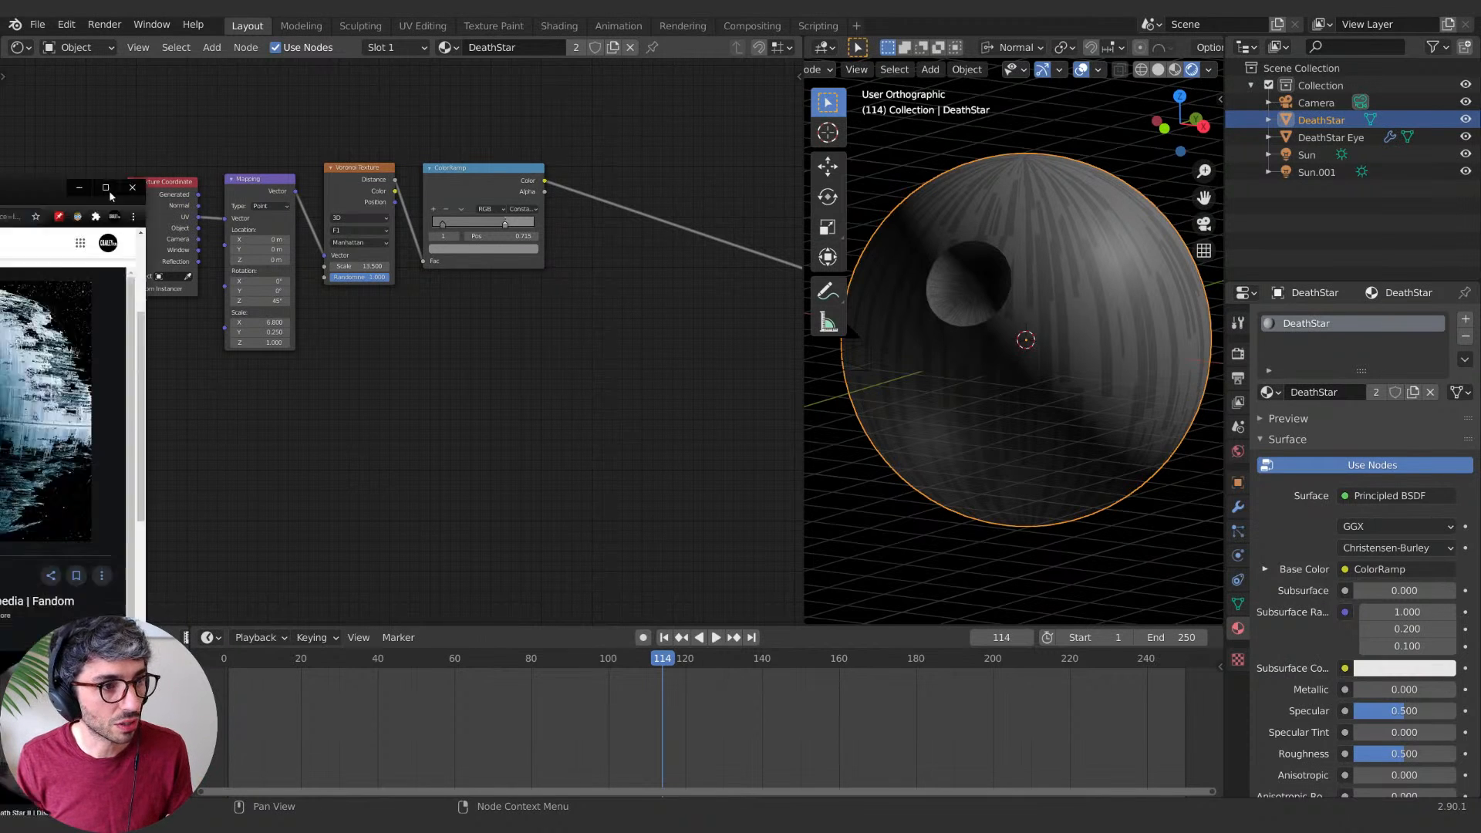
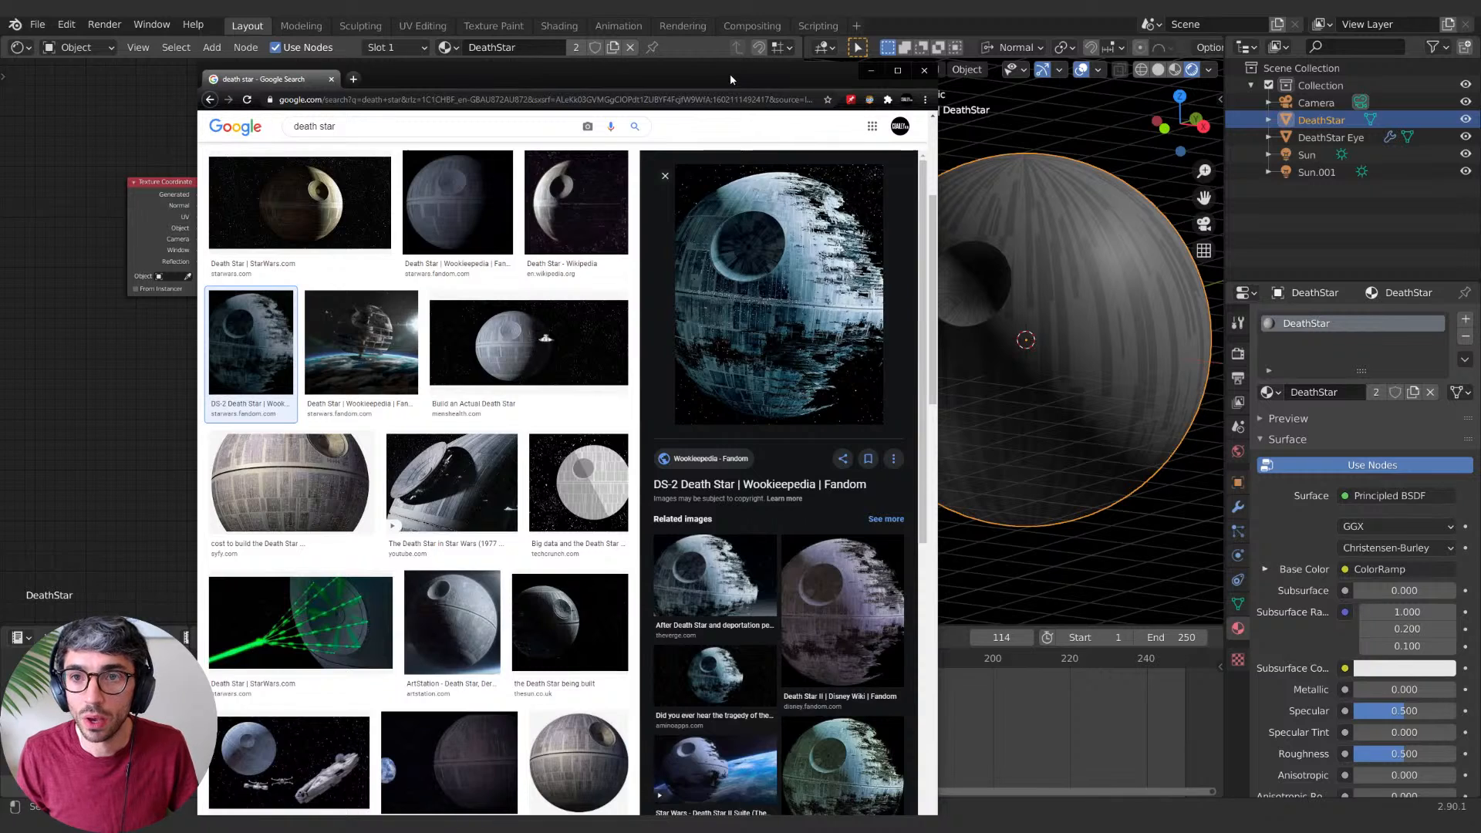
pyautogui.hotkey('alt', 'Tab')
# Step: Add a second Voronoi Texture node below the existing ColorRamp
pyautogui.moveTo(383, 371); pyautogui.dragTo(301, 348, button='middle')
pyautogui.hotkey('shift', 'a')
pyautogui.click(463, 351)
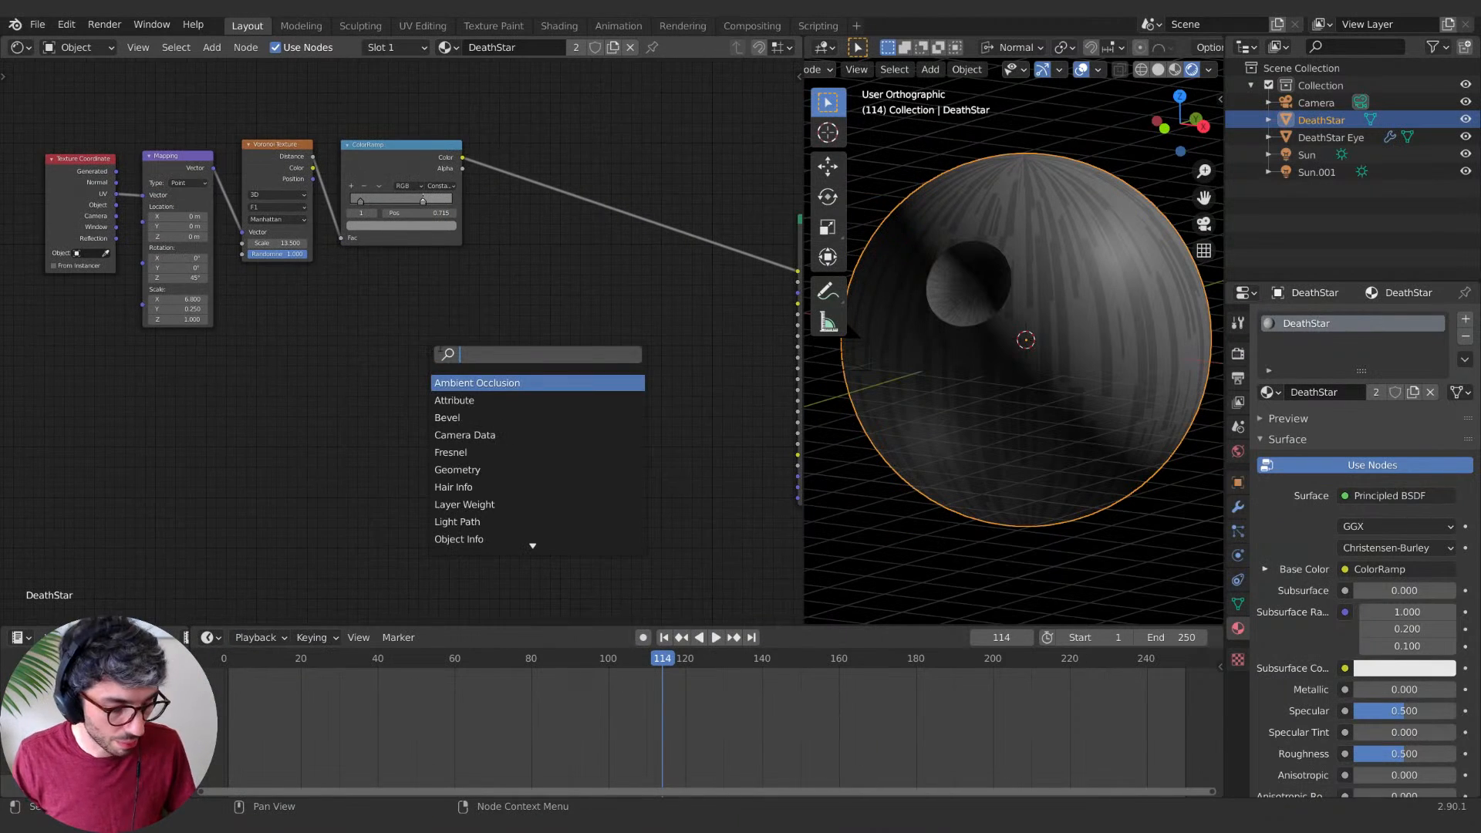
pyautogui.write('vor')
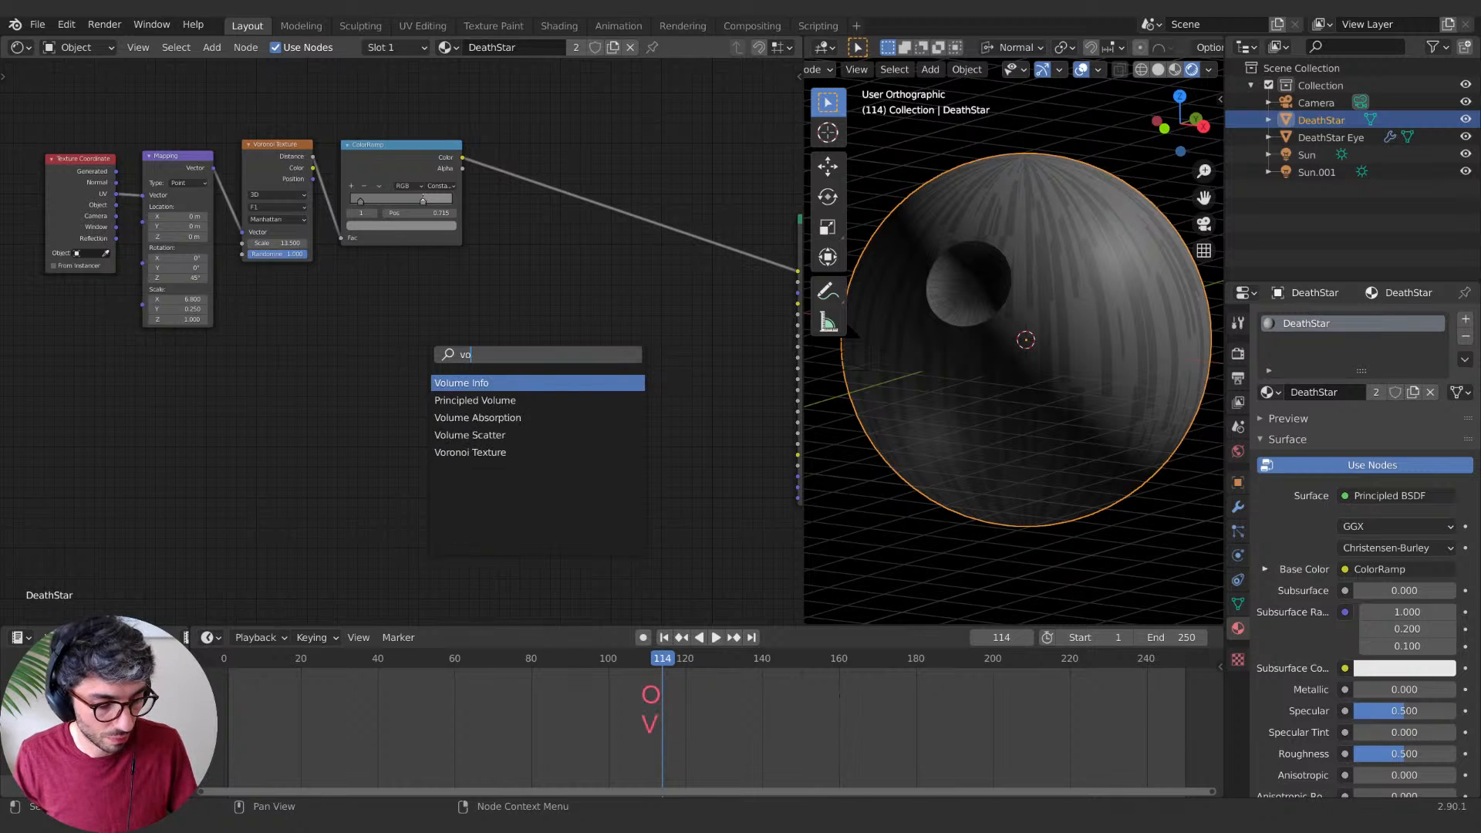
pyautogui.click(500, 383)
pyautogui.click(500, 383)
pyautogui.moveTo(536, 403); pyautogui.dragTo(461, 402, button='middle')
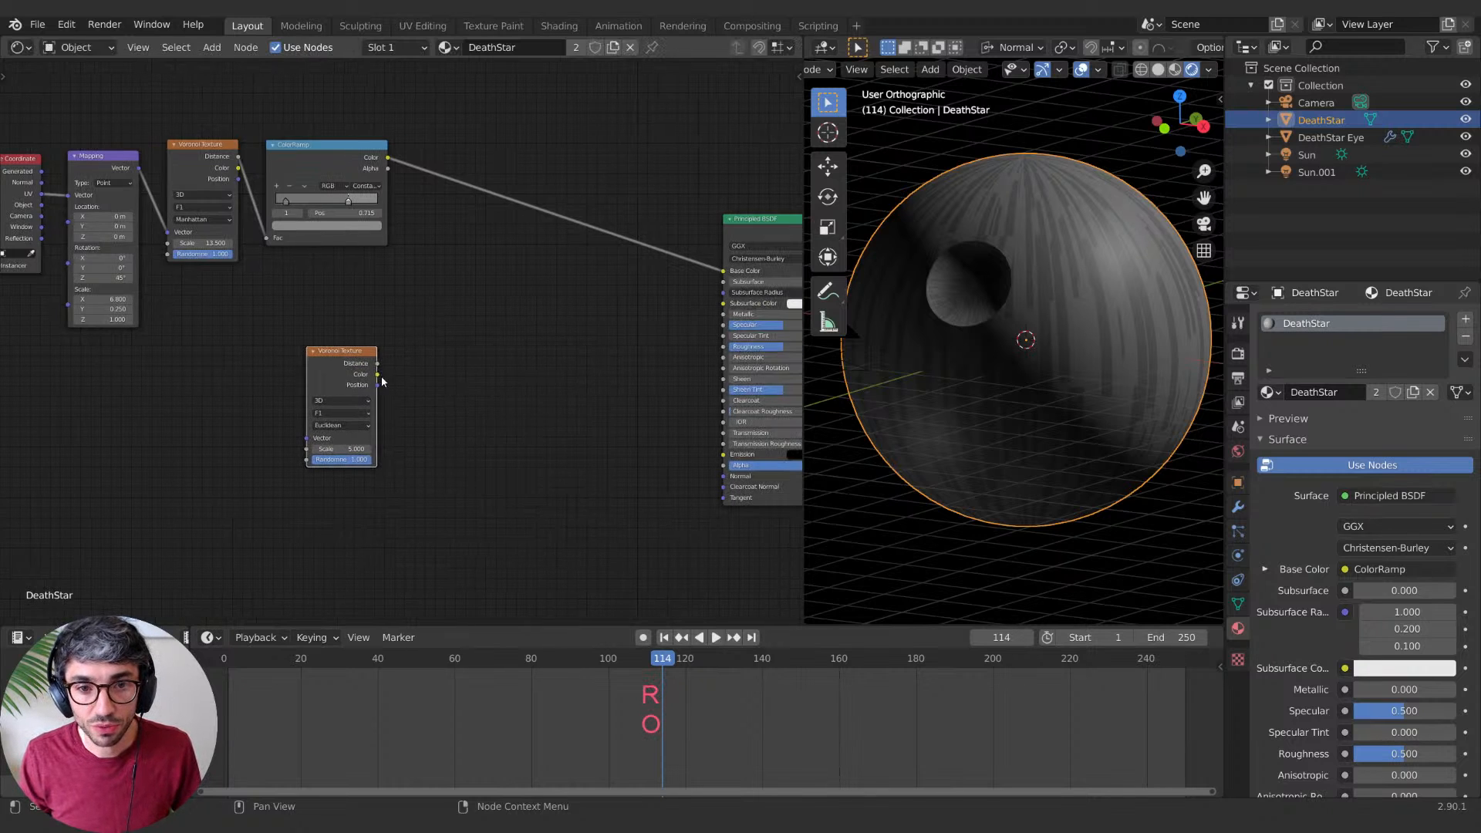
# Step: Duplicate the Texture Coordinate, Mapping and ColorRamp nodes of the upper chain down beside the new Voronoi Texture
pyautogui.moveTo(322, 366); pyautogui.dragTo(339, 415)
pyautogui.moveTo(339, 415); pyautogui.dragTo(508, 354, button='middle')
pyautogui.click(199, 183)
pyautogui.keyDown('shift'); pyautogui.click(256, 105); pyautogui.keyUp('shift')
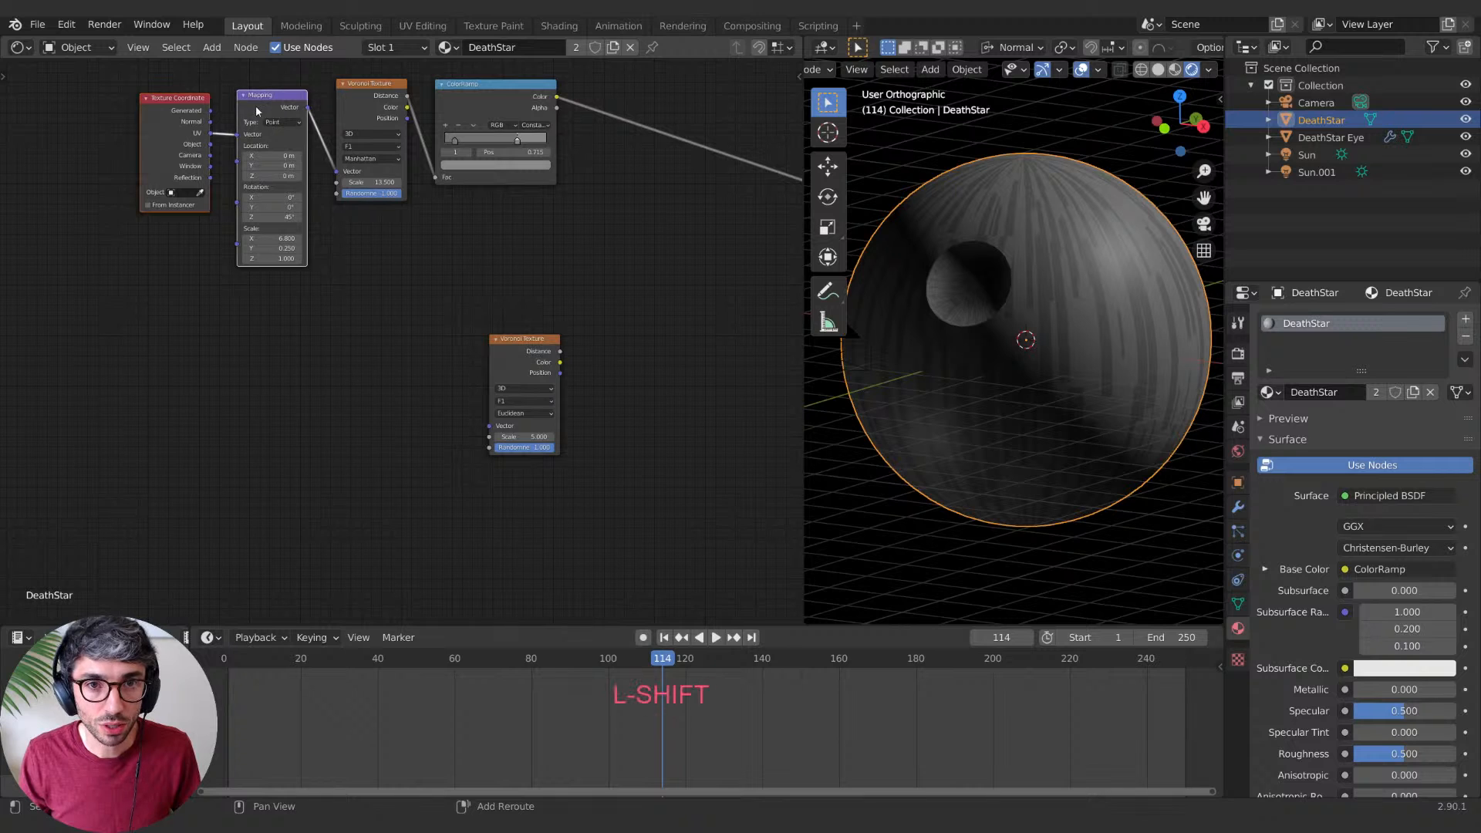
pyautogui.keyDown('shift'); pyautogui.click(503, 102); pyautogui.keyUp('shift')
pyautogui.hotkey('shift', 'd')
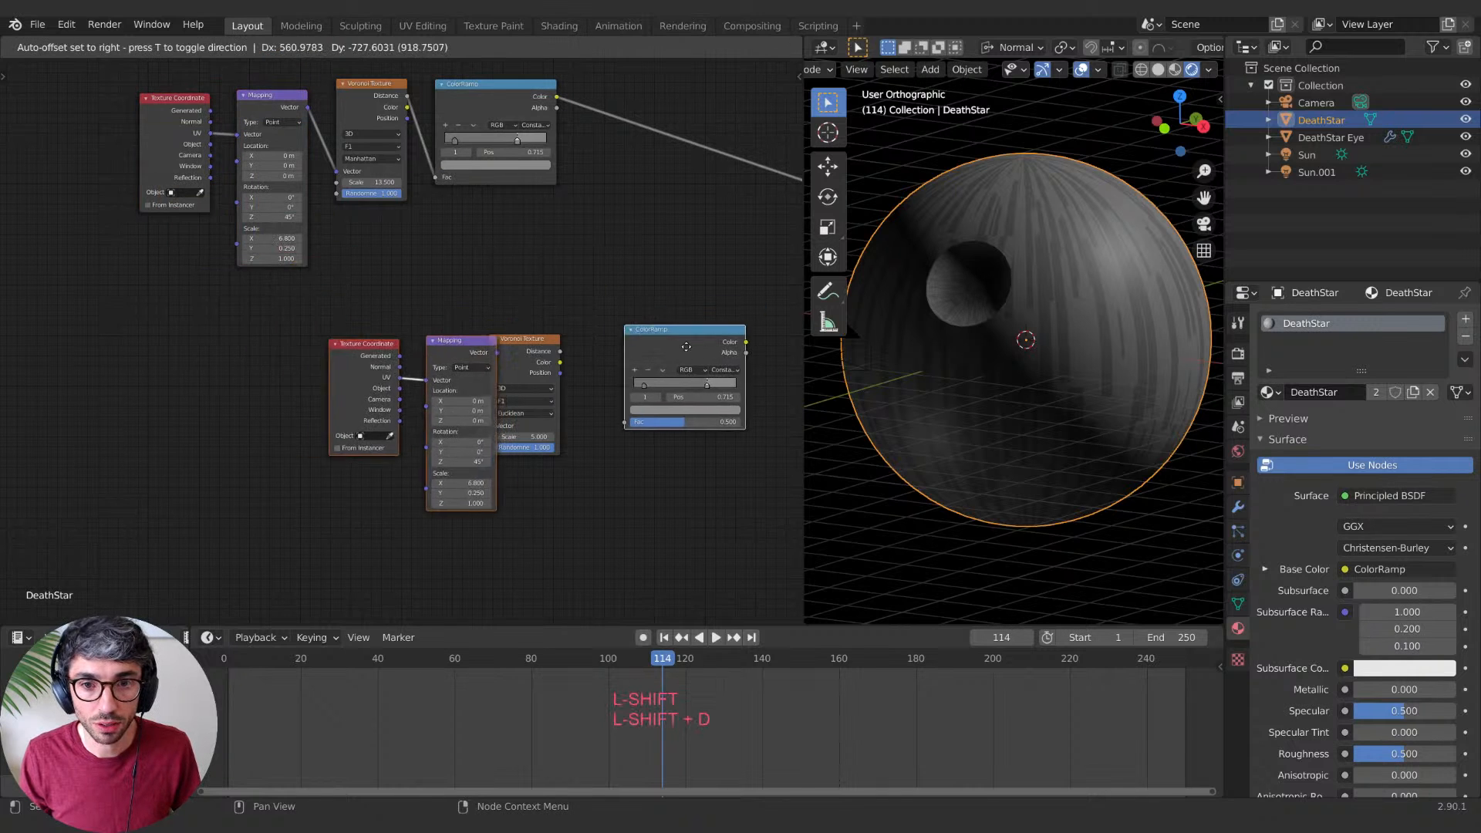
pyautogui.click(622, 367)
# Step: Arrange the lower nodes in a row: Texture Coordinate, Mapping, Voronoi Texture, and ColorRamp with a gap before it
pyautogui.click(403, 370)
pyautogui.keyDown('shift'); pyautogui.click(343, 369); pyautogui.keyUp('shift')
pyautogui.press('g')
pyautogui.click(199, 384)
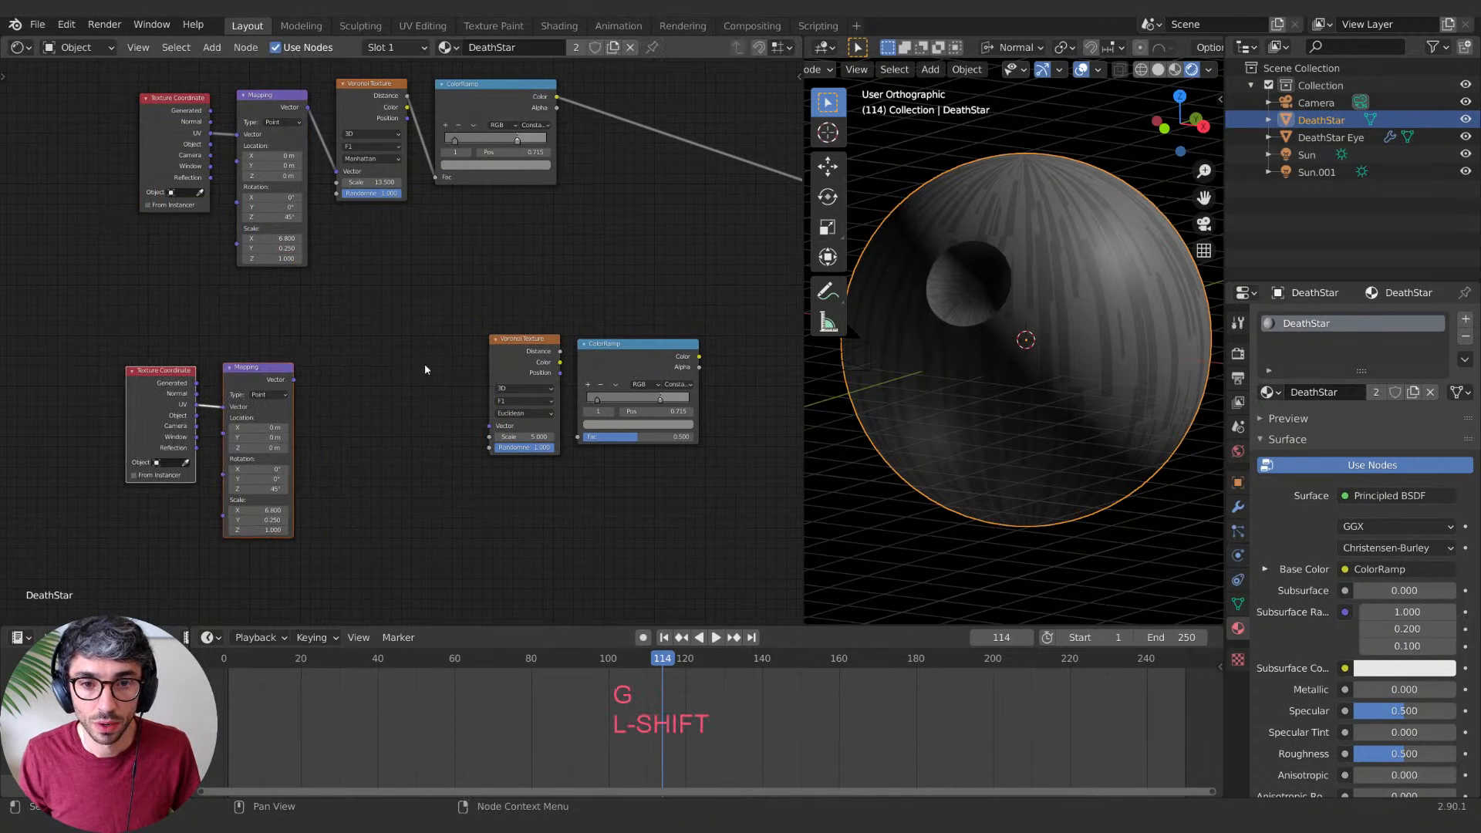
pyautogui.moveTo(548, 347); pyautogui.dragTo(385, 391)
pyautogui.click(678, 337)
pyautogui.moveTo(654, 351); pyautogui.dragTo(637, 358)
pyautogui.click(512, 324)
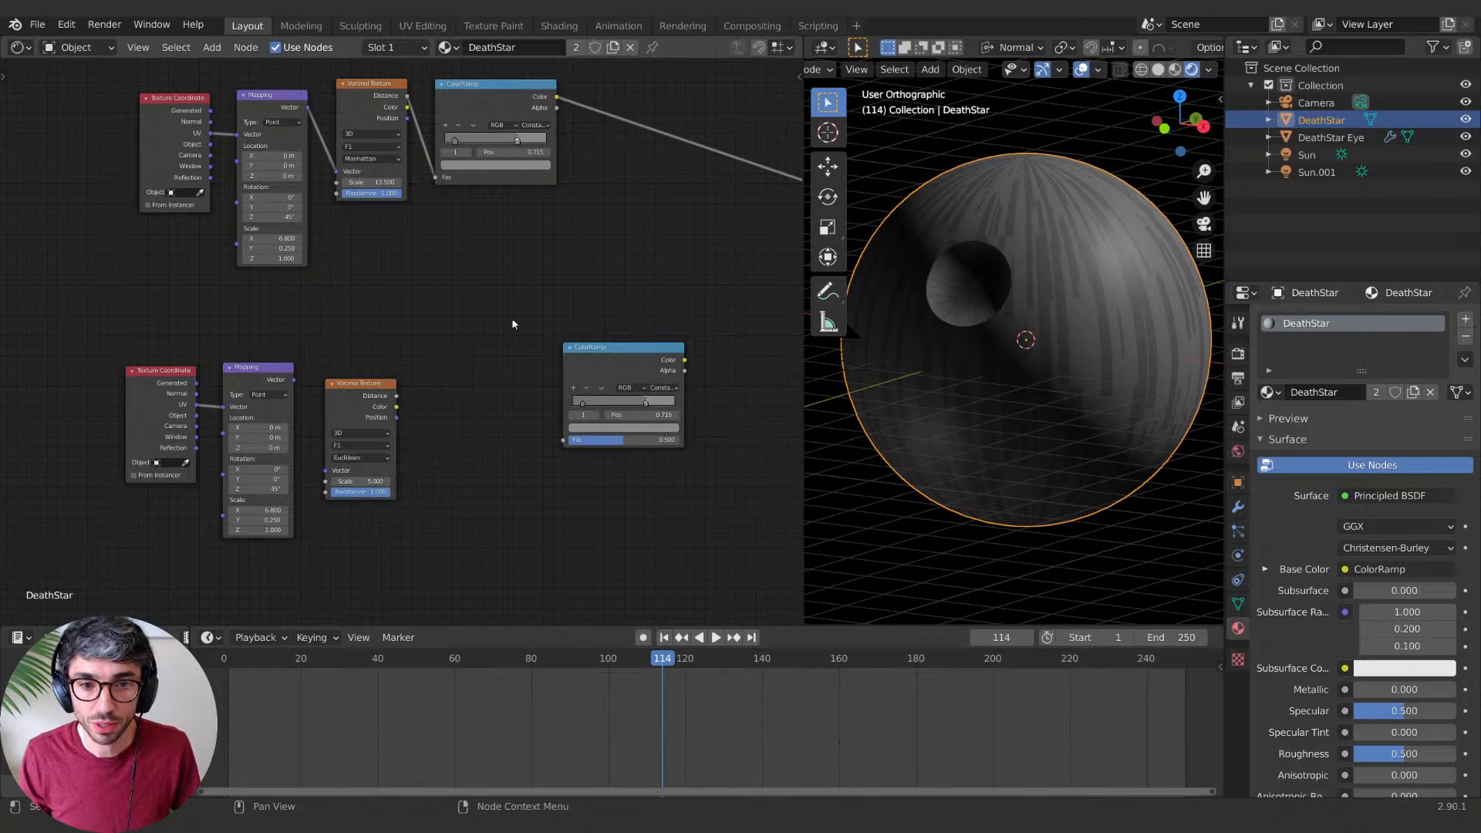
# Step: Duplicate the lower Voronoi Texture and place the copy between it and the ColorRamp
pyautogui.click(377, 392)
pyautogui.hotkey('shift', 'd')
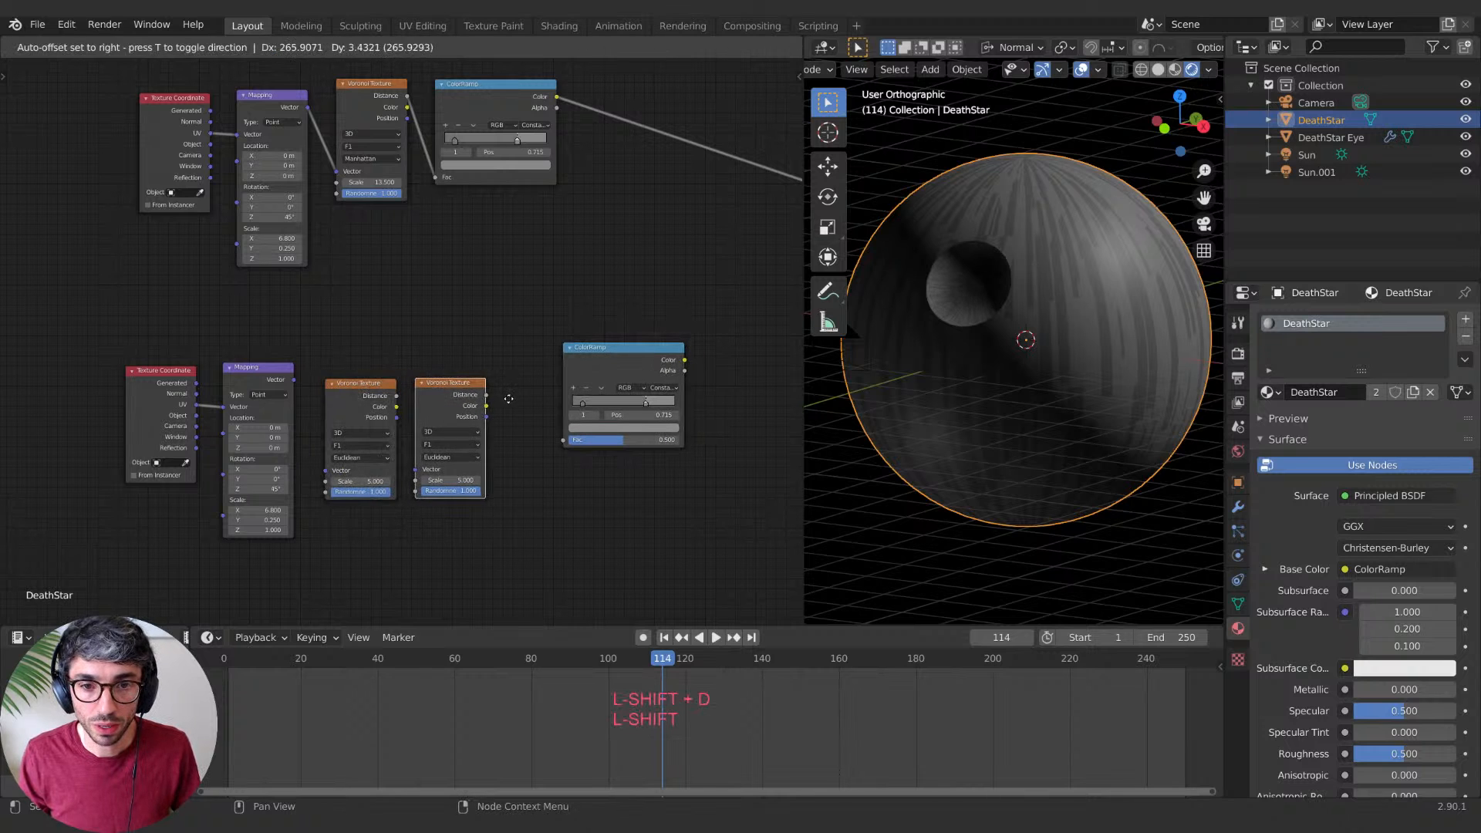
pyautogui.click(510, 405)
pyautogui.moveTo(398, 387); pyautogui.dragTo(391, 351, button='middle')
pyautogui.click(378, 359)
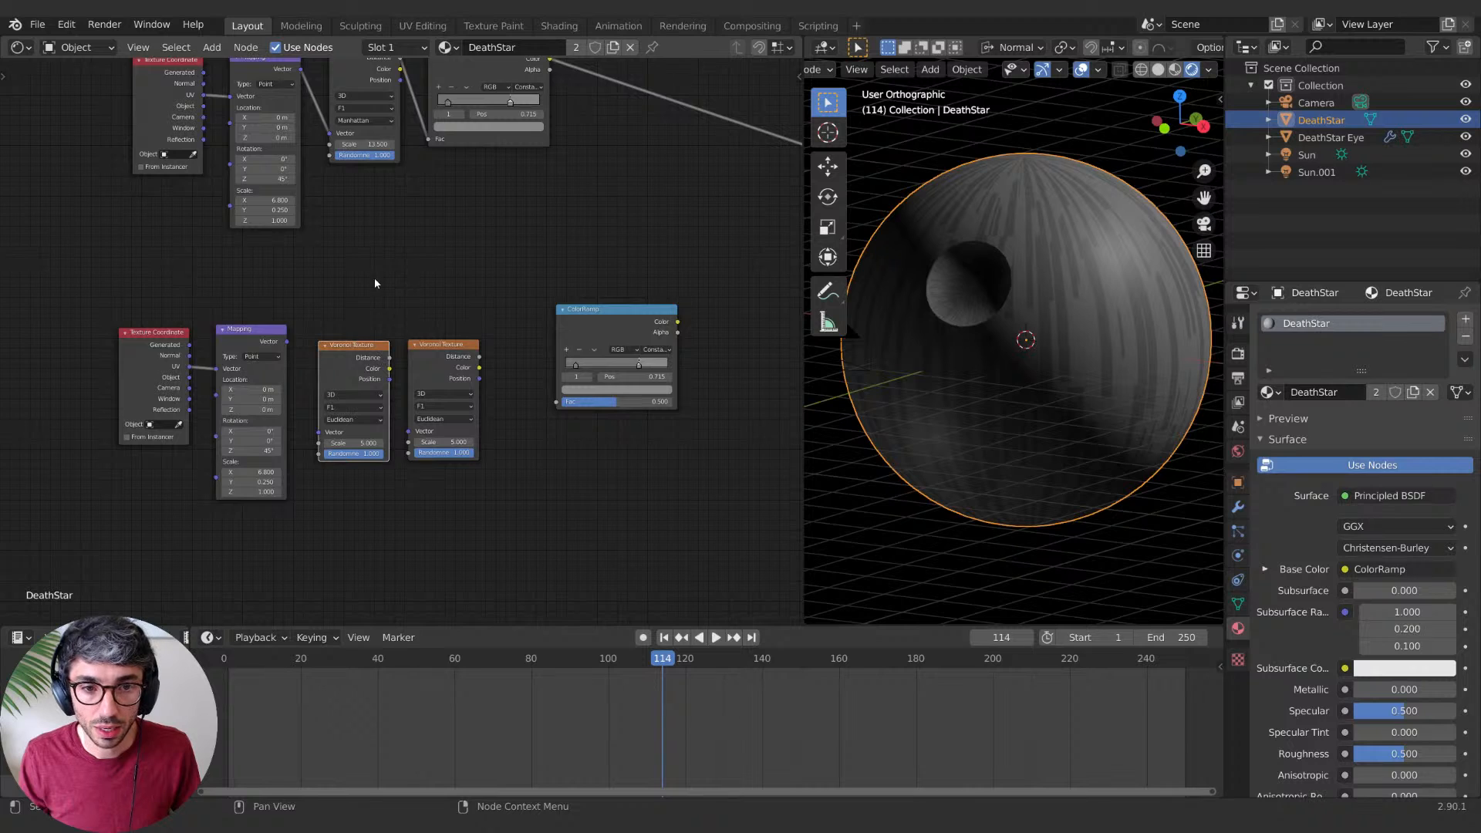
# Step: Set the distance metric of both lower Voronoi Textures to Manhattan
pyautogui.moveTo(374, 283); pyautogui.dragTo(517, 265, button='middle')
pyautogui.click(495, 402)
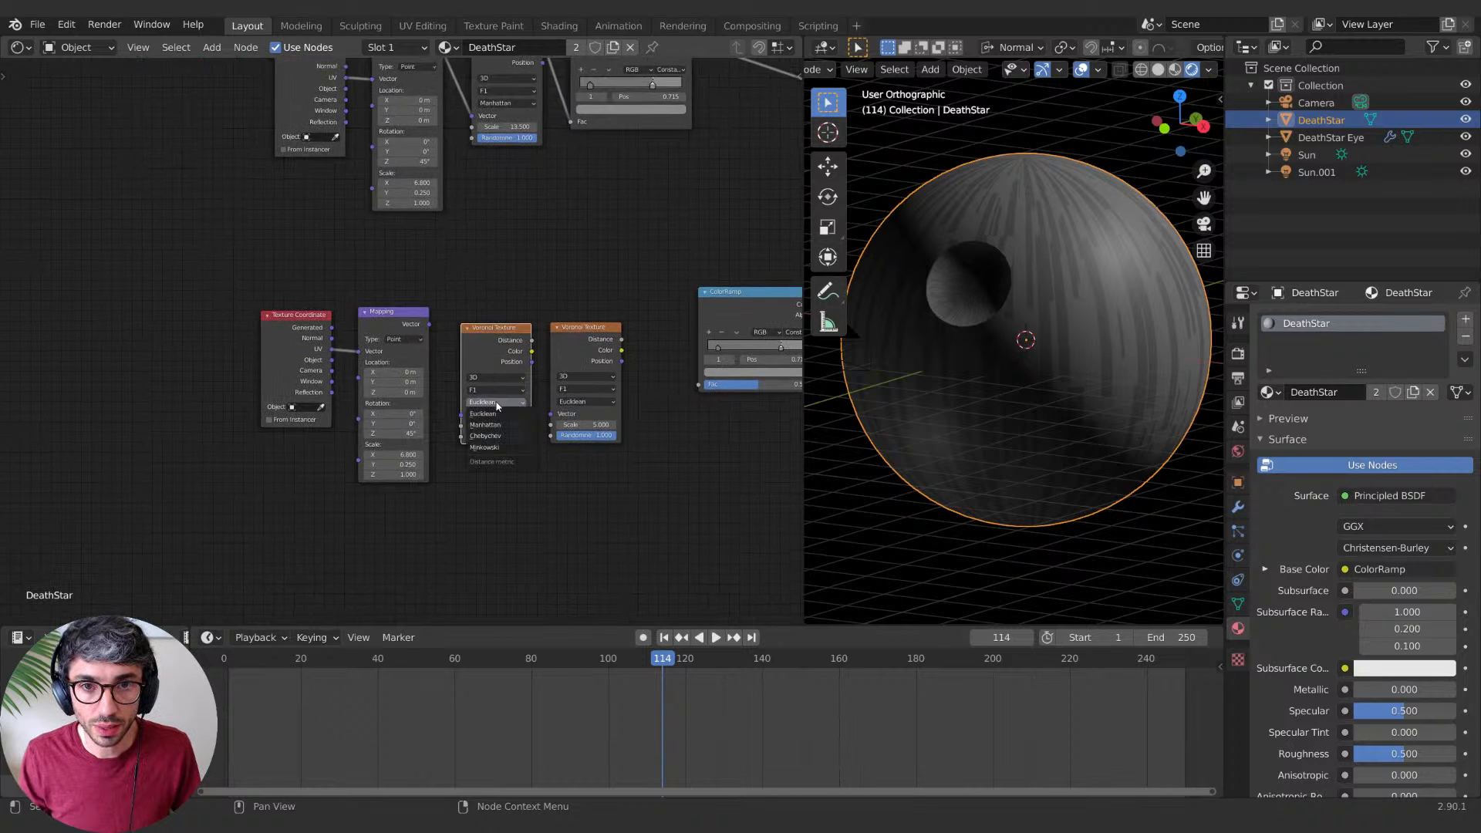
pyautogui.click(498, 410)
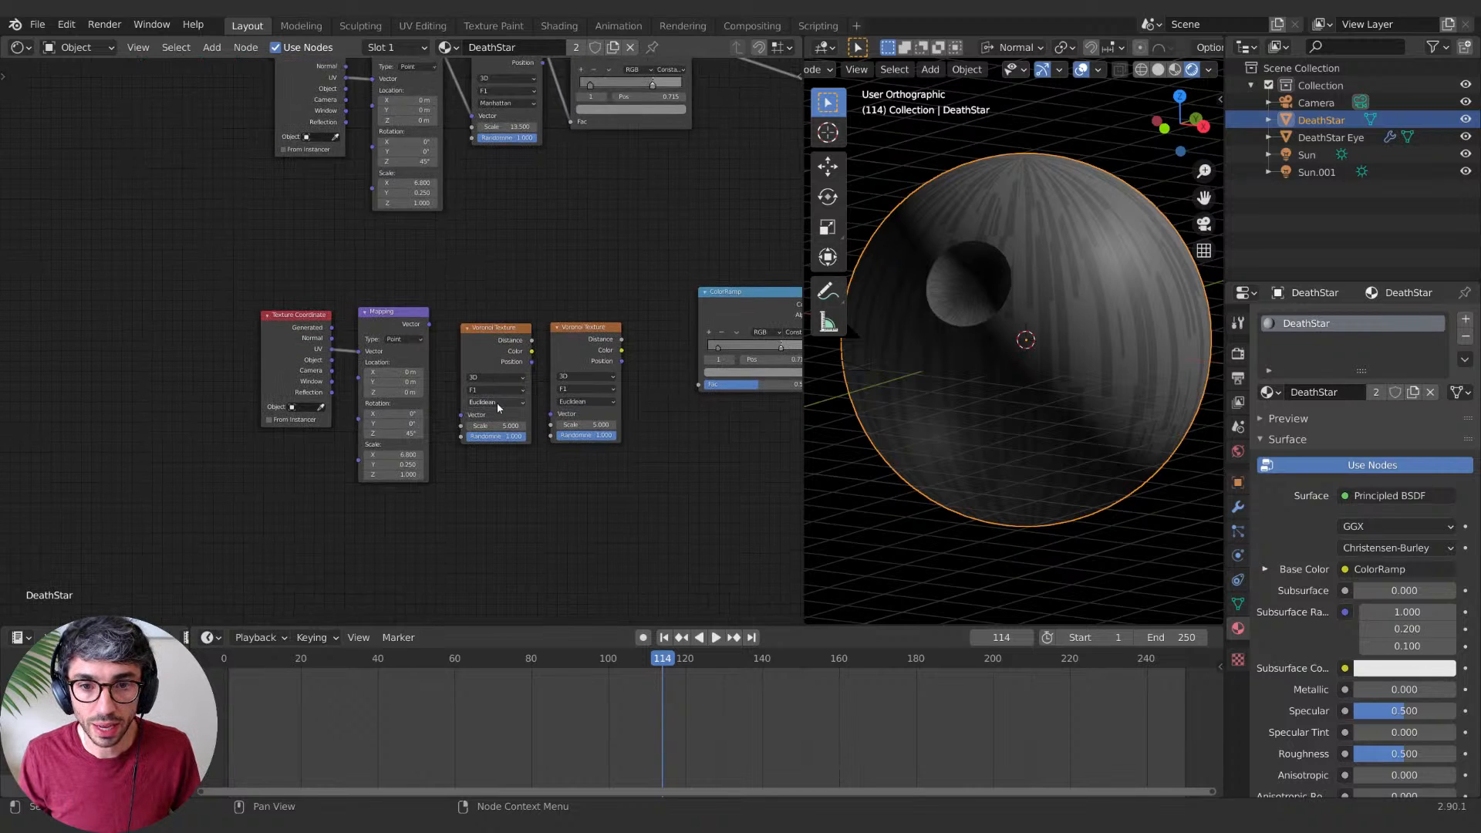
pyautogui.click(497, 403)
pyautogui.click(497, 425)
pyautogui.click(584, 401)
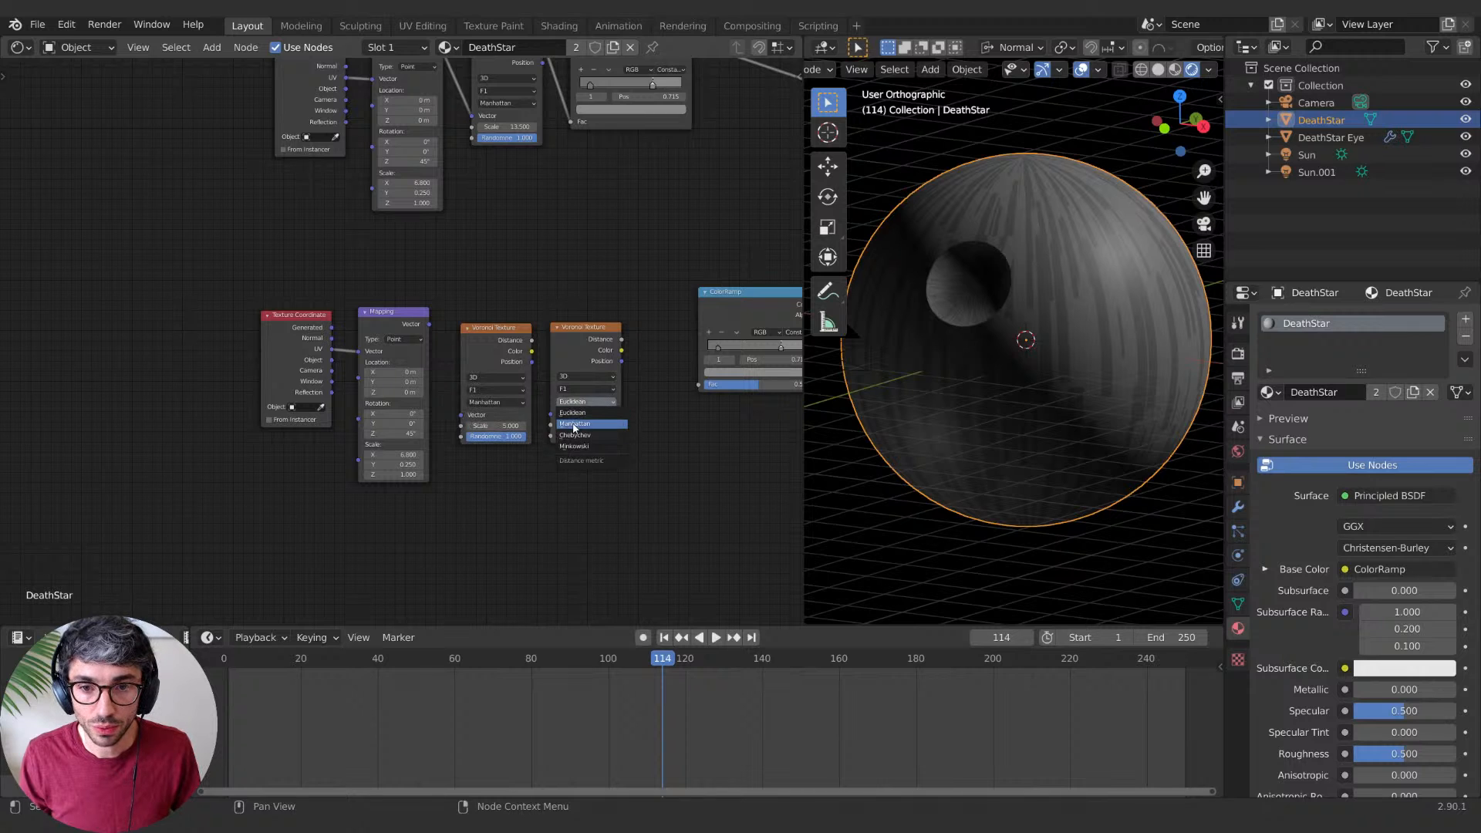
pyautogui.click(574, 424)
# Step: Connect the lower Mapping's Vector output to the first lower Voronoi Texture and preview that texture on the sphere
pyautogui.moveTo(587, 306); pyautogui.dragTo(502, 358, button='middle')
pyautogui.click(308, 371)
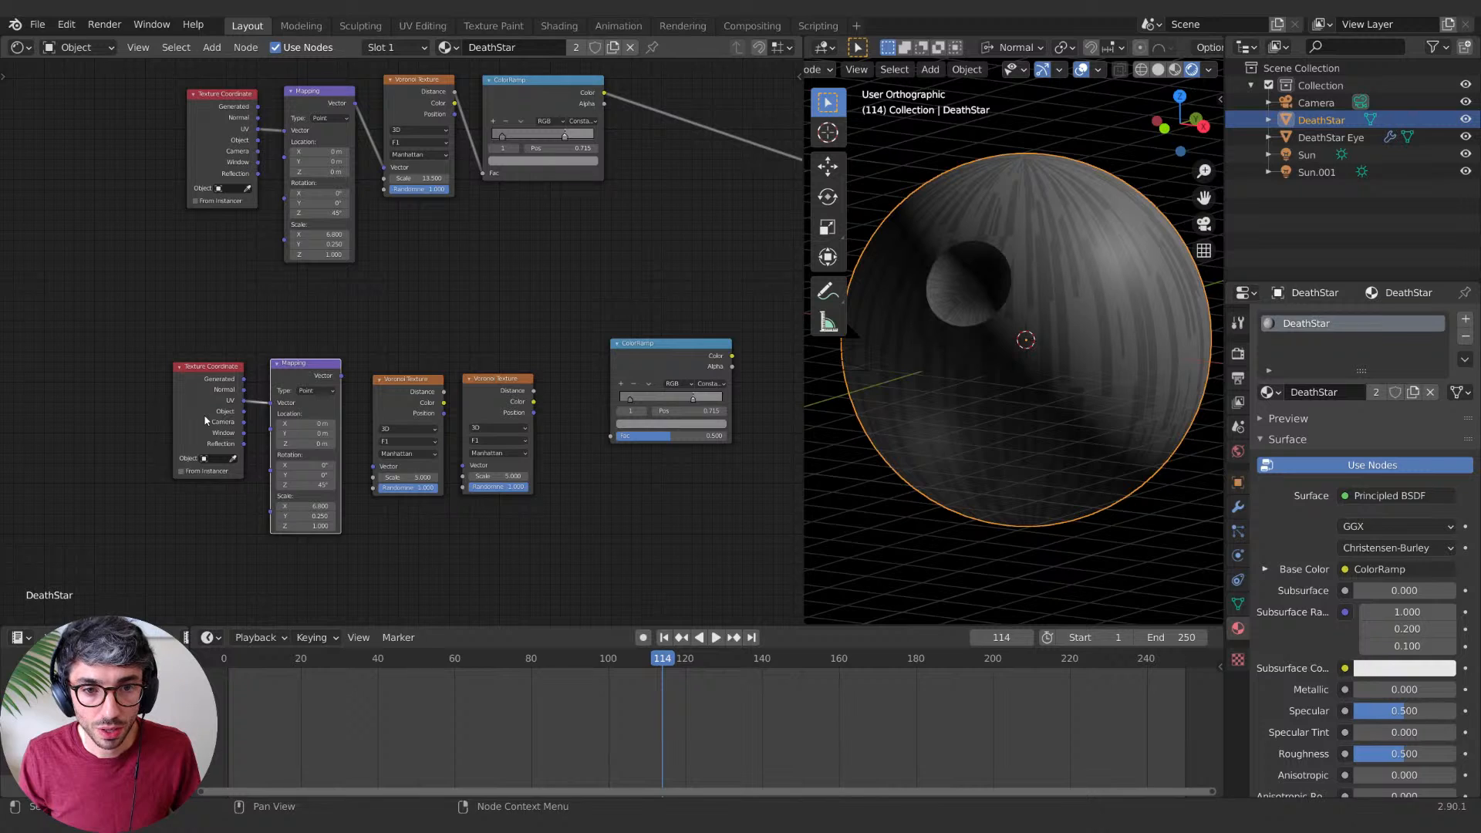
pyautogui.keyDown('shift'); pyautogui.click(205, 421); pyautogui.keyUp('shift')
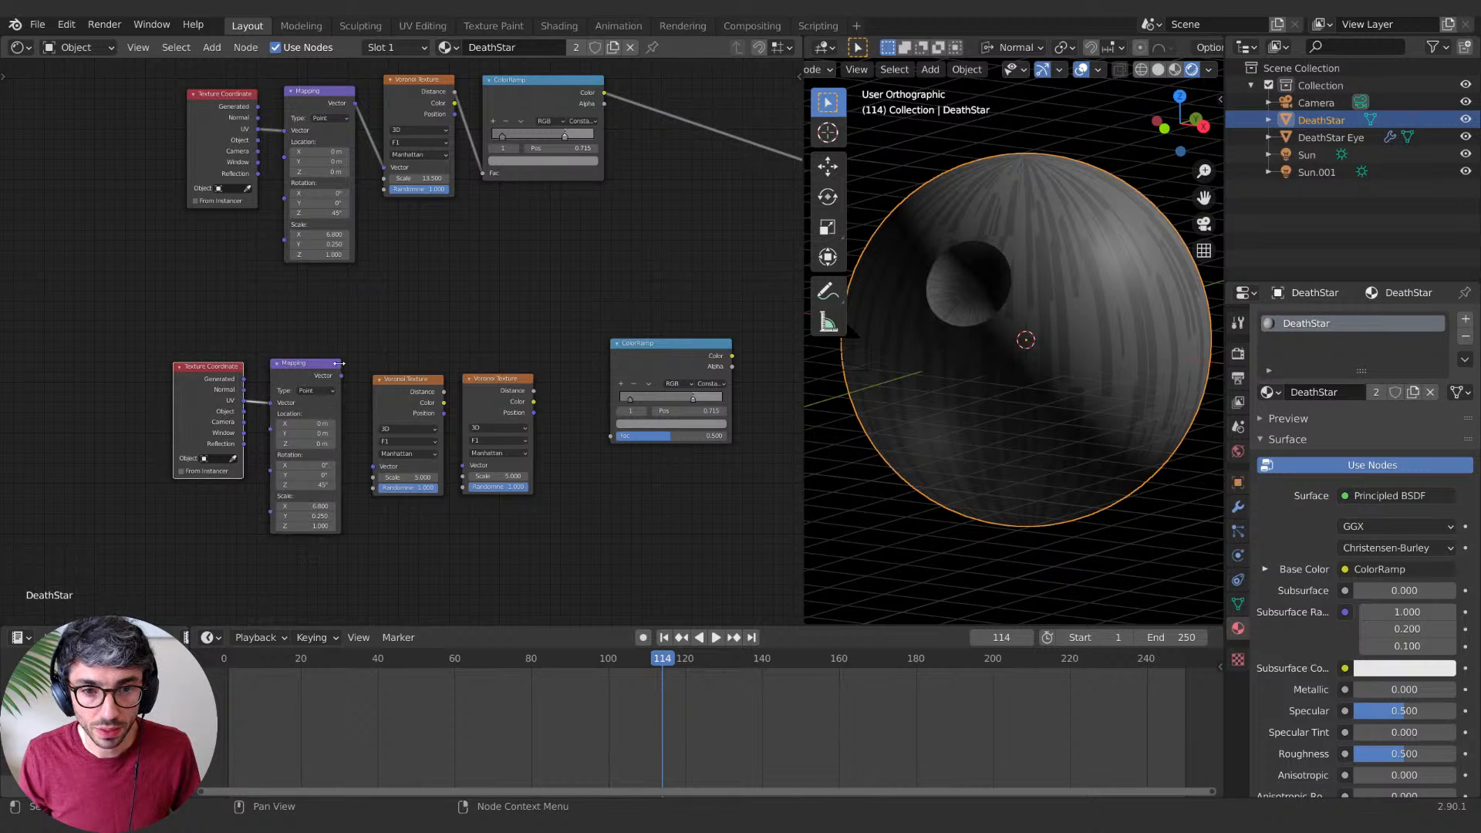
pyautogui.moveTo(341, 377); pyautogui.dragTo(374, 467)
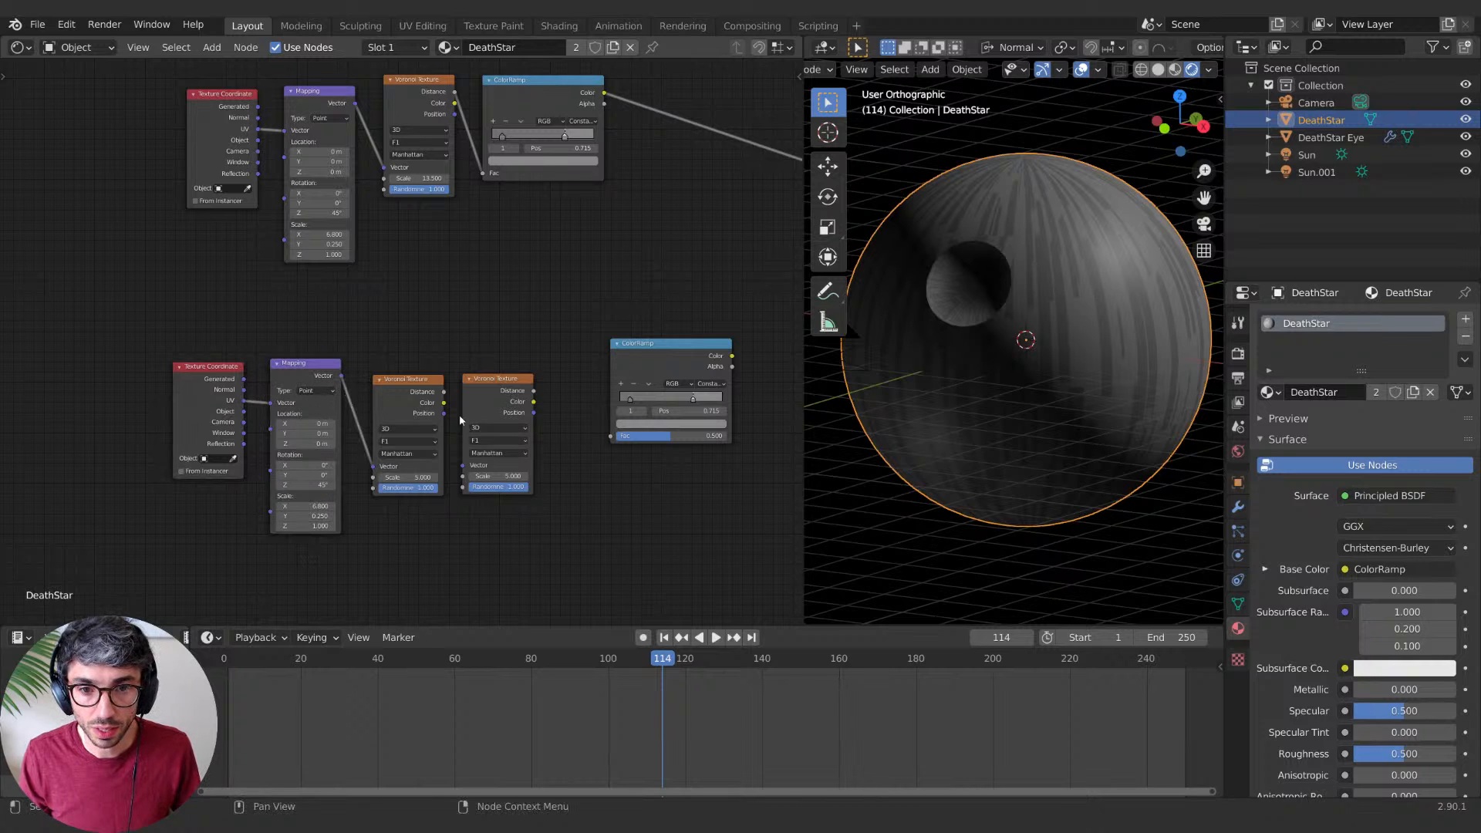
pyautogui.moveTo(443, 396); pyautogui.dragTo(386, 396, button='middle')
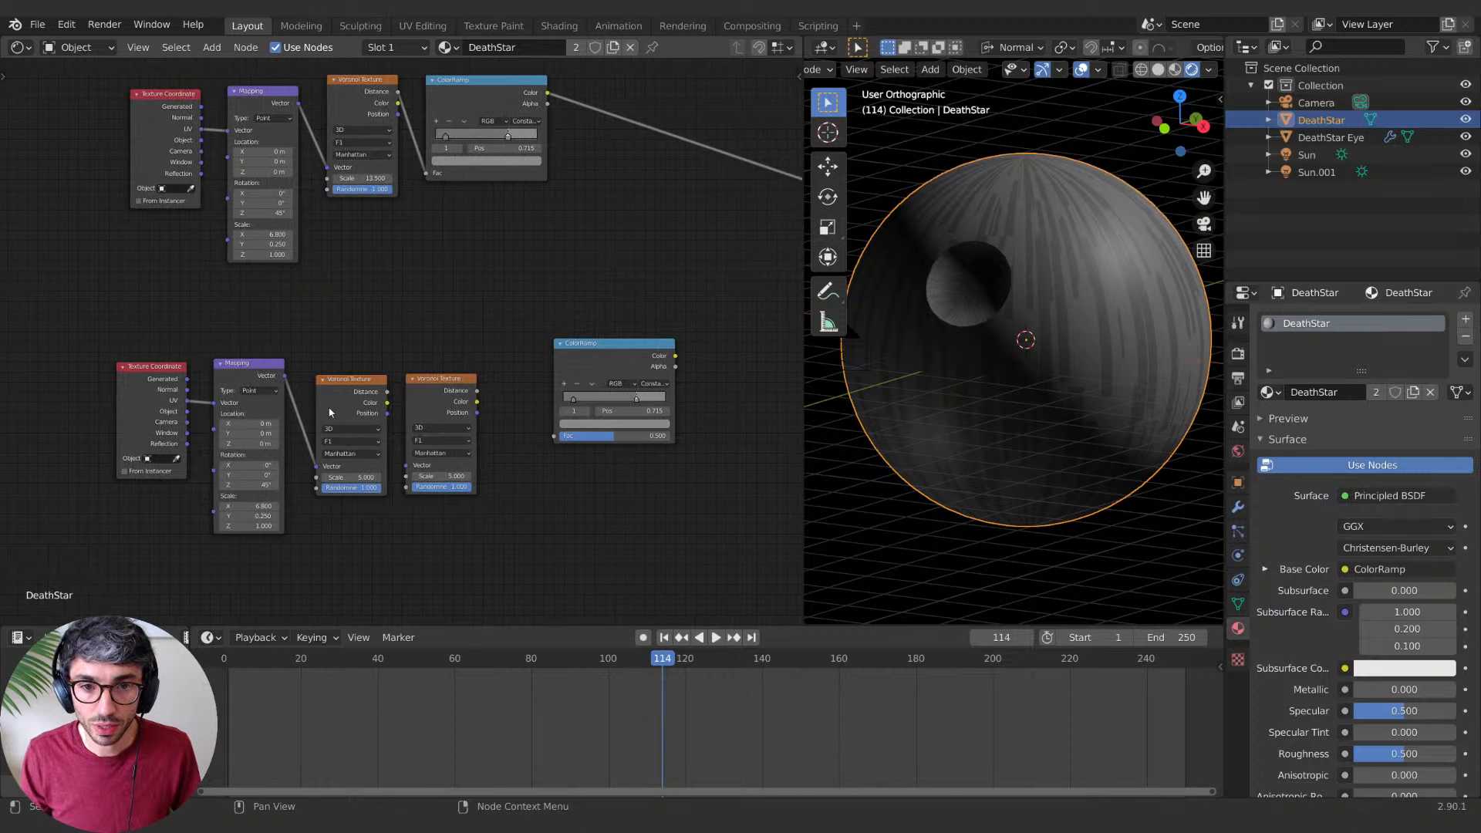
pyautogui.keyDown('ctrl'); pyautogui.keyDown('shift'); pyautogui.click(353, 399); pyautogui.keyUp('shift'); pyautogui.keyUp('ctrl')
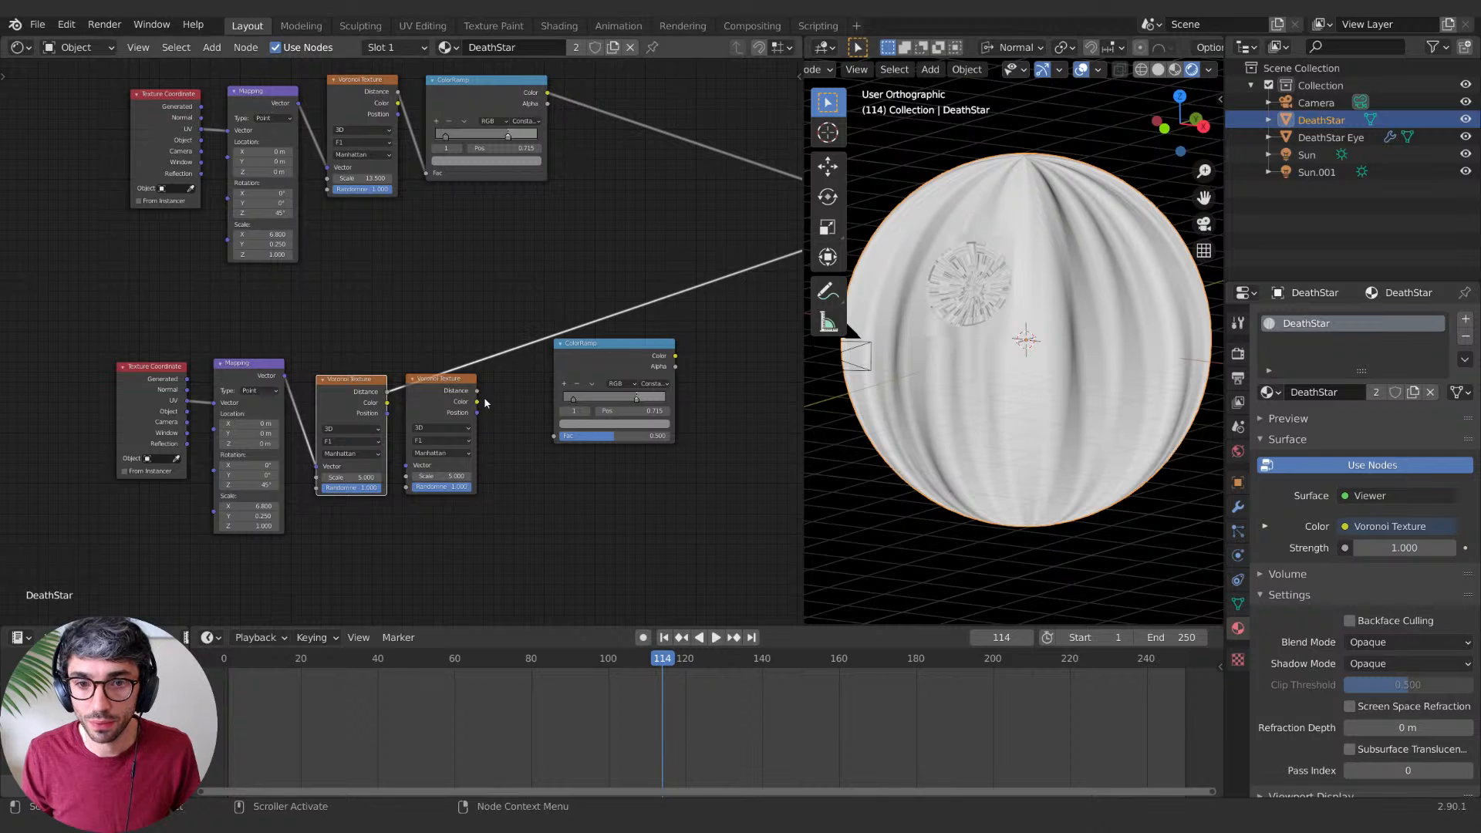
# Step: Feed the first lower Voronoi's Distance into the second one's Vector input and preview the second texture
pyautogui.moveTo(431, 400); pyautogui.dragTo(436, 480)
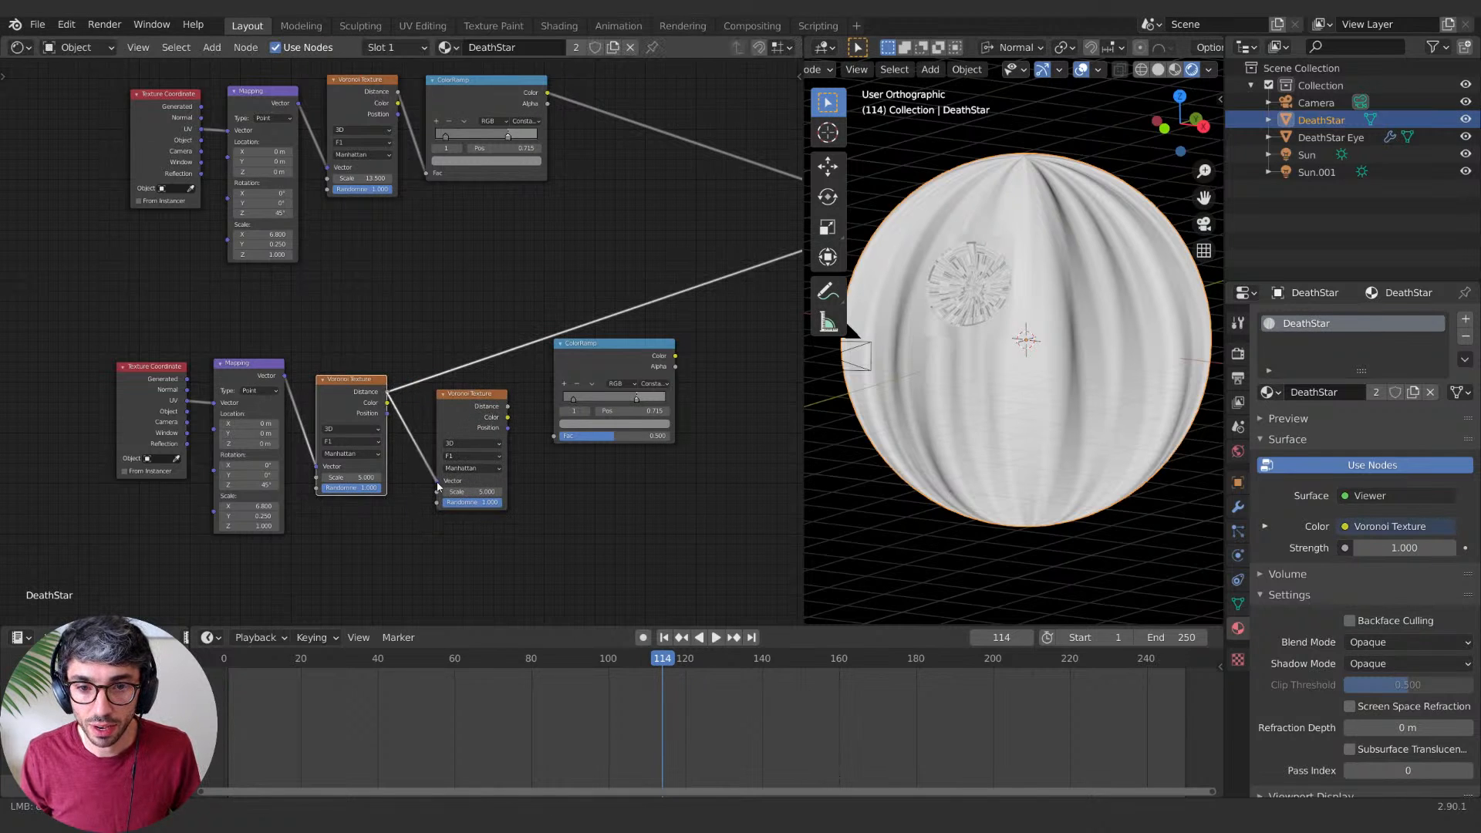
pyautogui.keyDown('ctrl'); pyautogui.keyDown('shift'); pyautogui.click(462, 413); pyautogui.keyUp('shift'); pyautogui.keyUp('ctrl')
pyautogui.keyDown('ctrl'); pyautogui.keyDown('shift'); pyautogui.click(457, 421); pyautogui.keyUp('shift'); pyautogui.keyUp('ctrl')
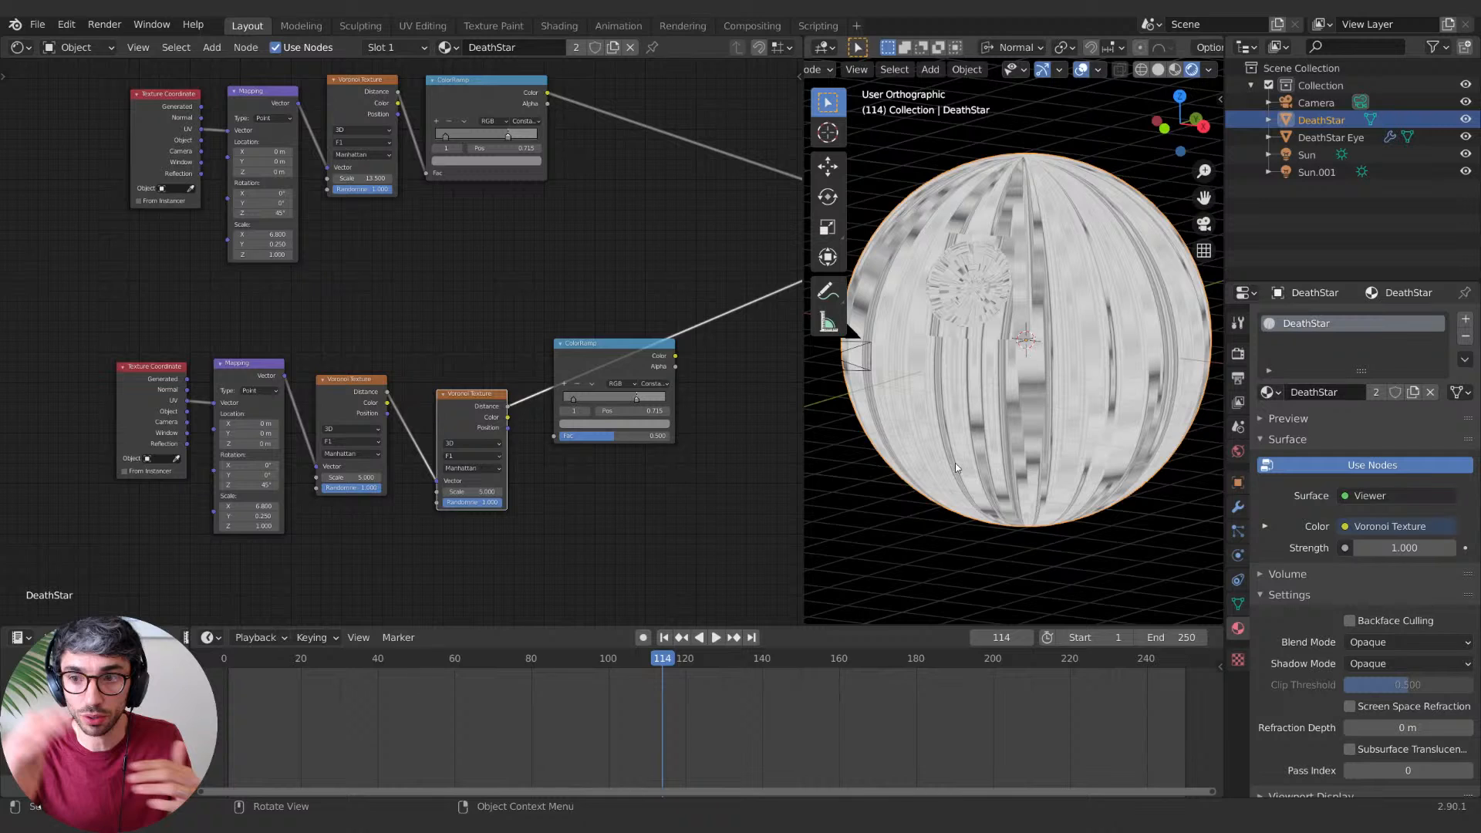
# Step: Connect the second lower Voronoi's Distance to the lower ColorRamp, preview it, and shift its stops, placing the dark one at 0.158
pyautogui.moveTo(507, 406); pyautogui.dragTo(554, 435)
pyautogui.keyDown('ctrl'); pyautogui.keyDown('shift'); pyautogui.click(593, 354); pyautogui.keyUp('shift'); pyautogui.keyUp('ctrl')
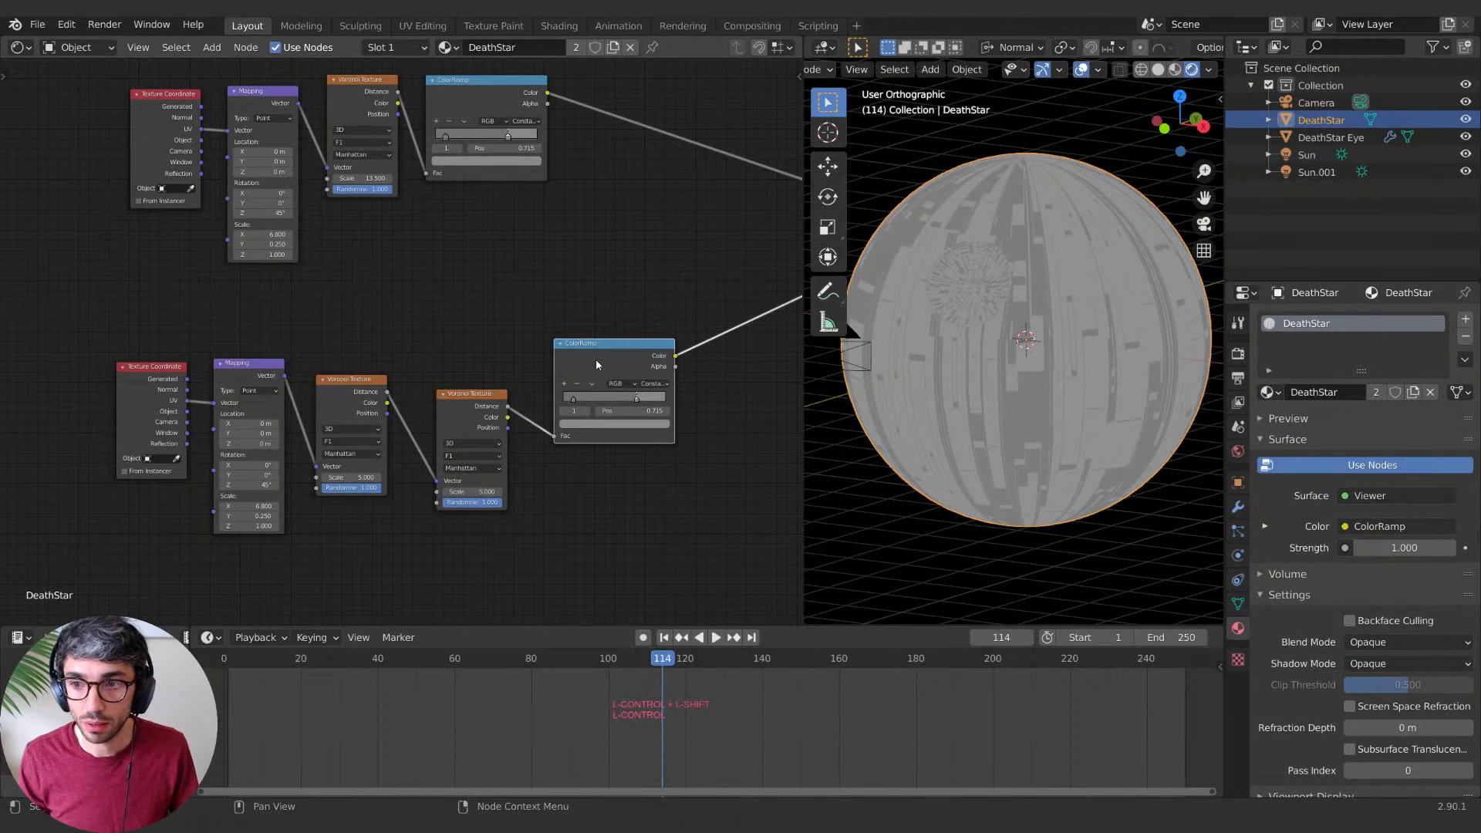
pyautogui.click(653, 383)
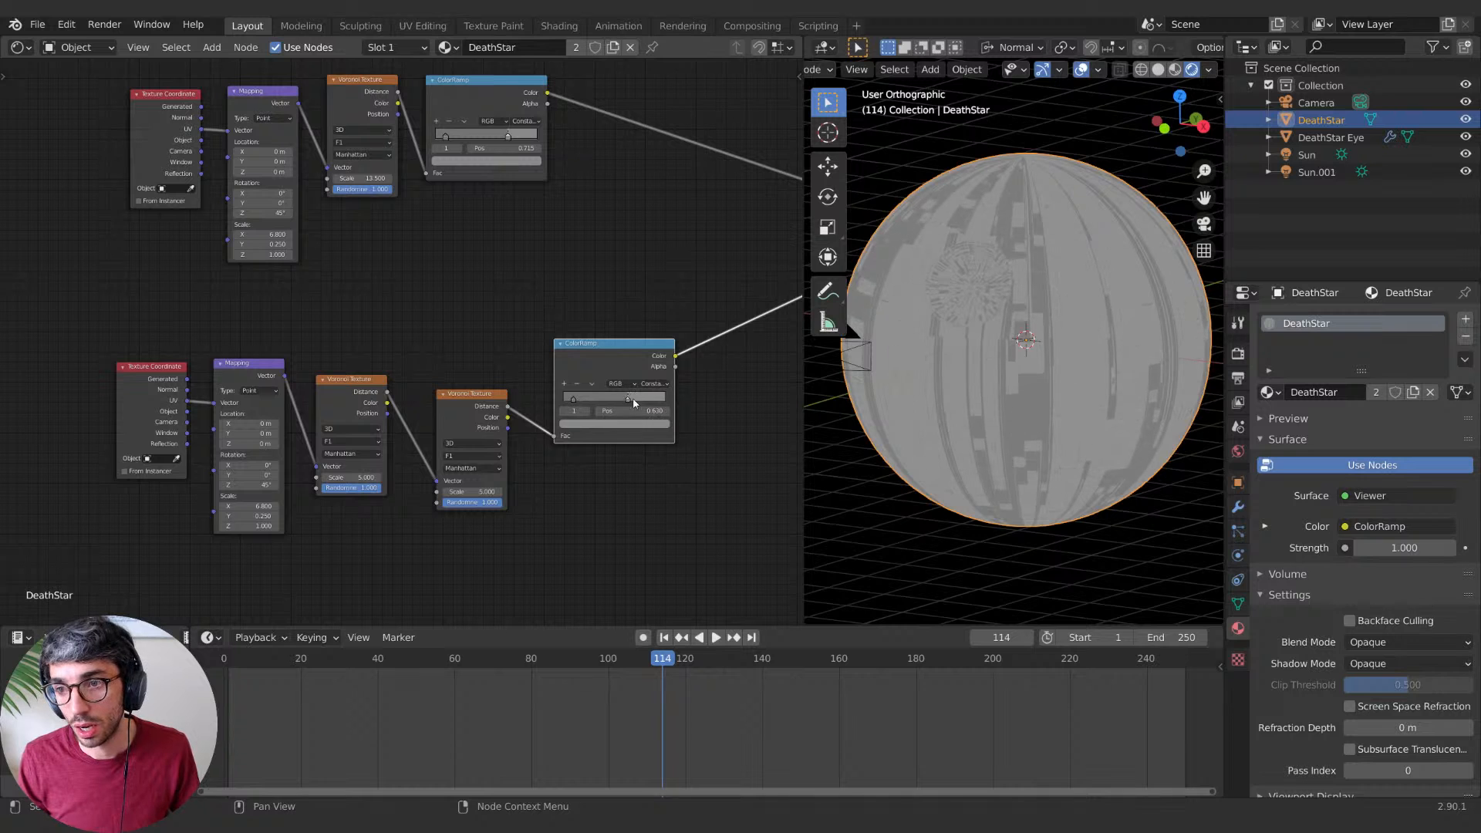
pyautogui.moveTo(637, 399); pyautogui.dragTo(580, 398)
pyautogui.moveTo(1034, 367); pyautogui.dragTo(1057, 393, button='middle')
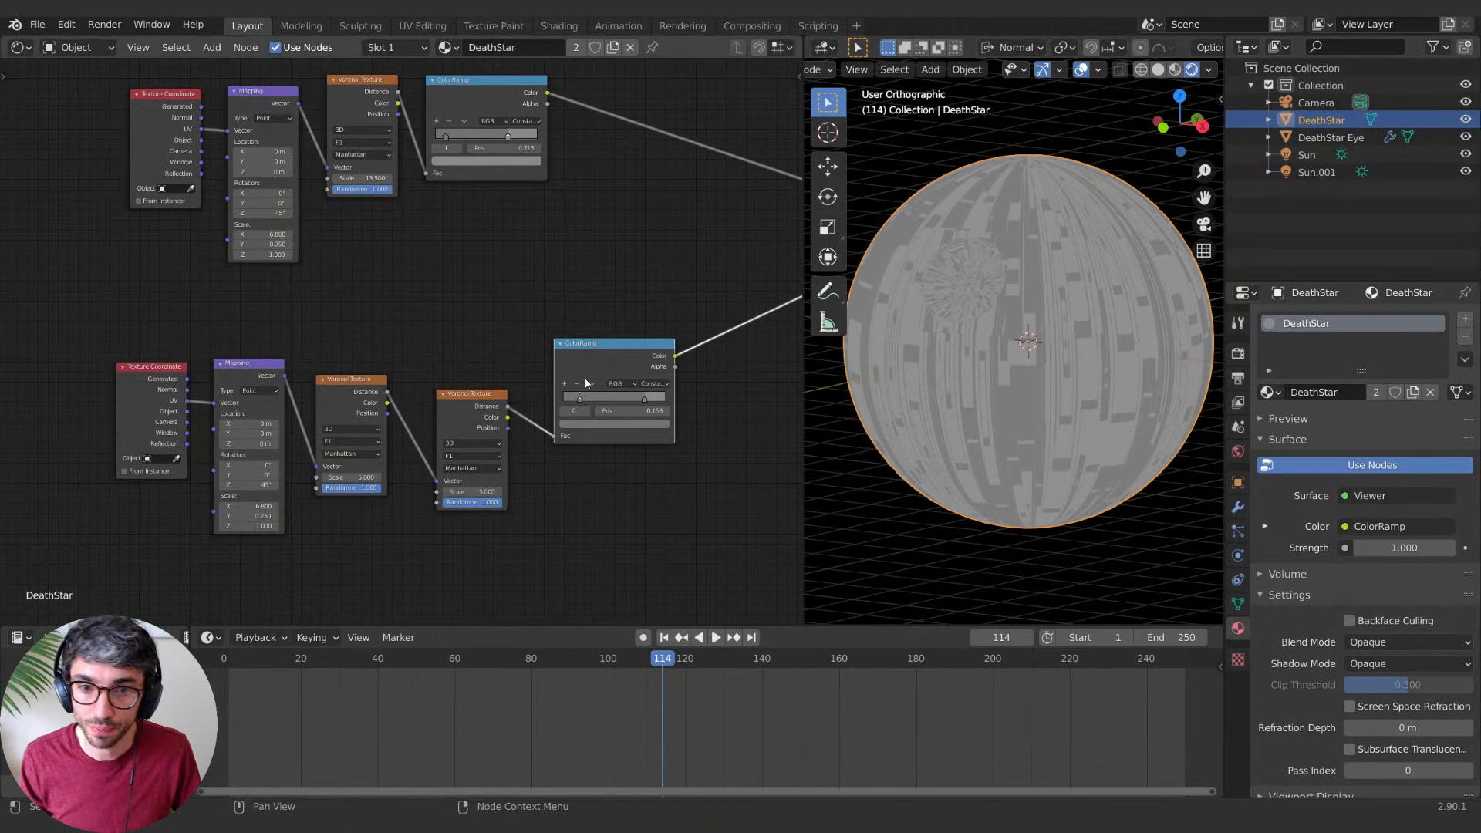
# Step: Set the first lower Voronoi's scale to 122.2 and the second one's scale to 7.2
pyautogui.moveTo(351, 477); pyautogui.dragTo(455, 478)
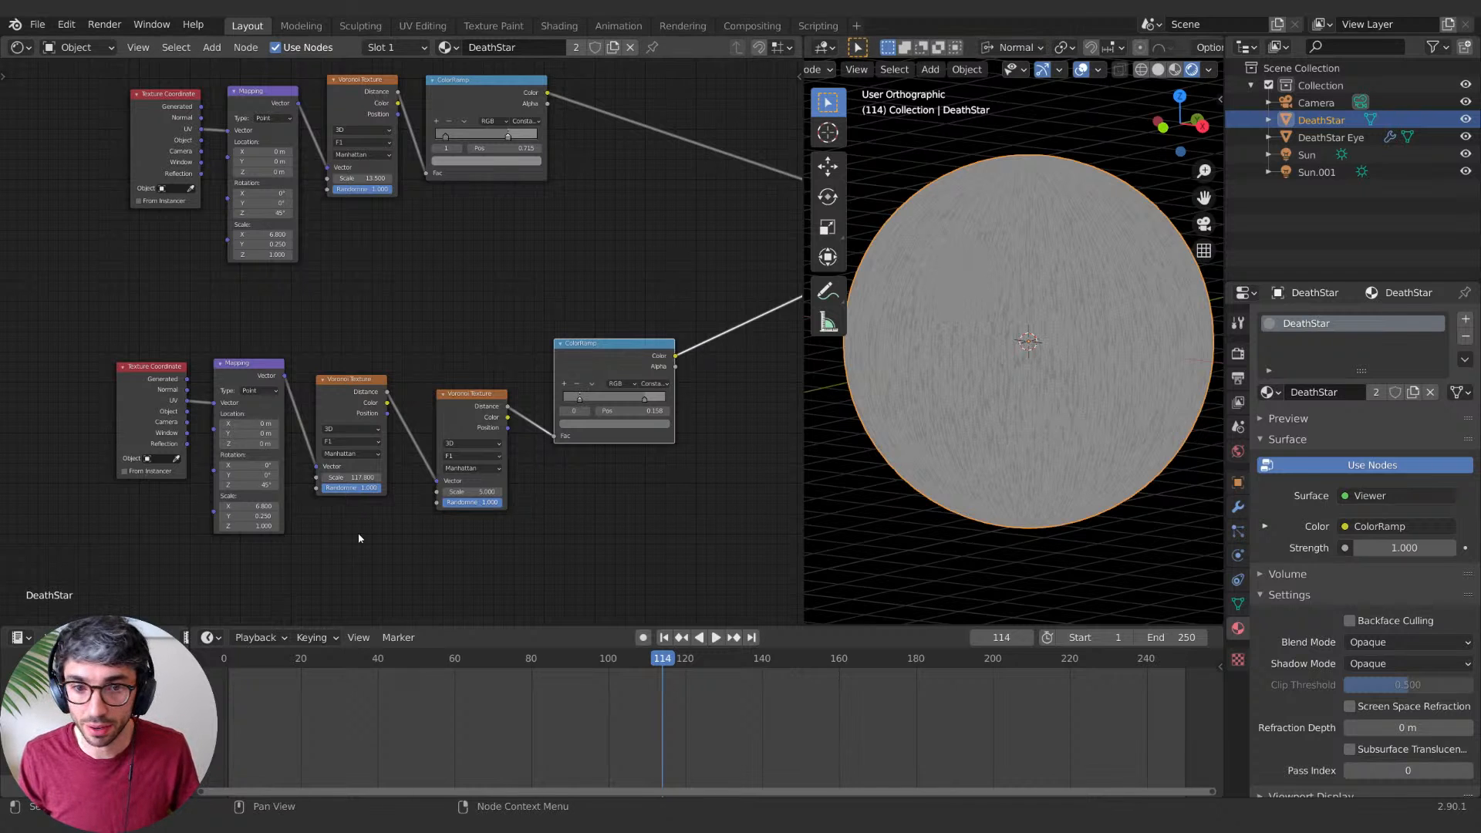
pyautogui.moveTo(351, 477); pyautogui.dragTo(369, 477)
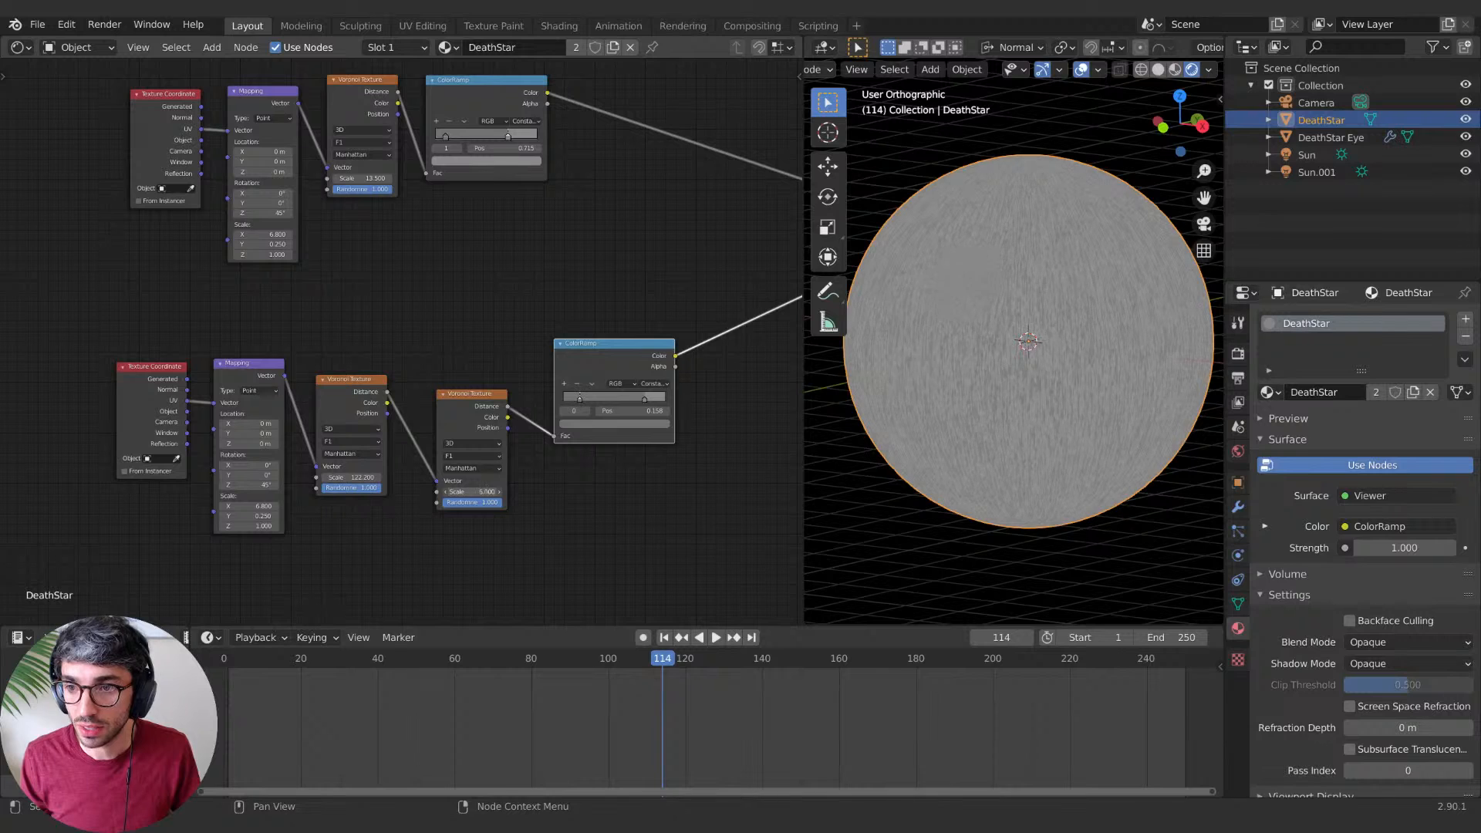
pyautogui.moveTo(467, 491); pyautogui.dragTo(484, 491)
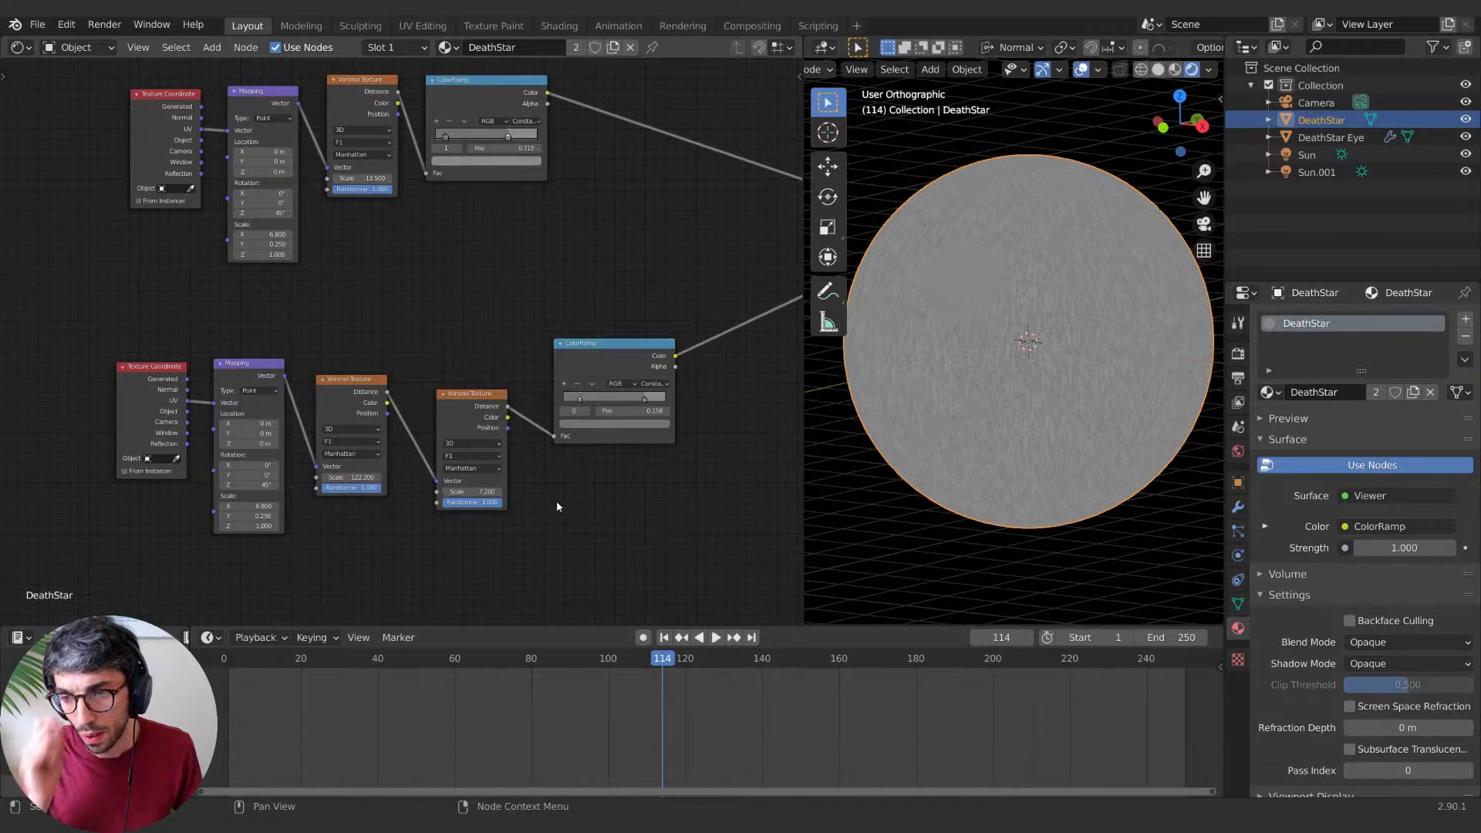
# Step: Shift the lower ColorRamp slightly and switch the preview back to the Principled BSDF
pyautogui.moveTo(637, 344); pyautogui.dragTo(624, 361)
pyautogui.moveTo(638, 321); pyautogui.dragTo(469, 367, button='middle')
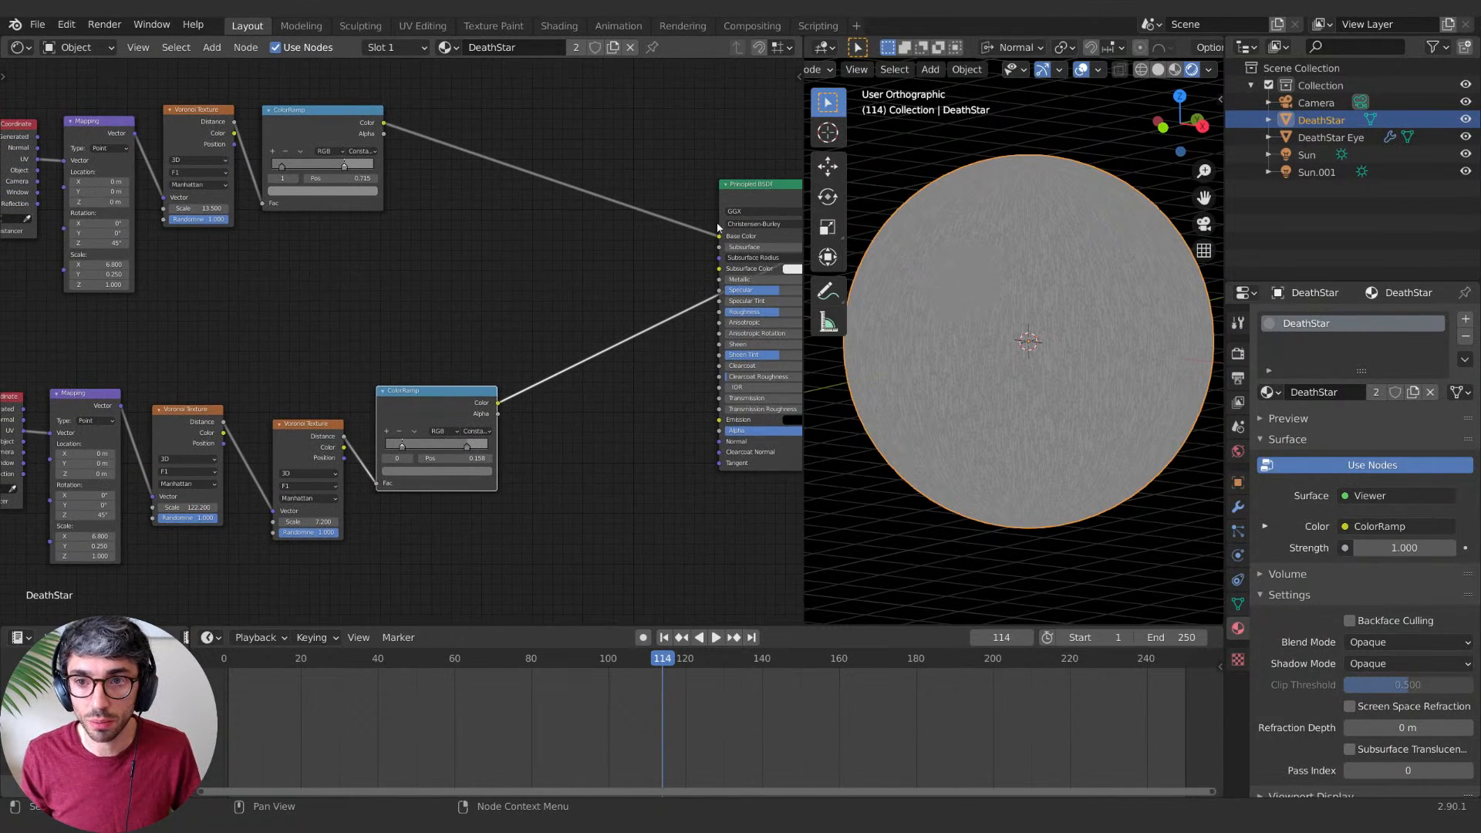
pyautogui.moveTo(641, 226)
pyautogui.mouseDown(button='middle')
pyautogui.moveTo(476, 208)
pyautogui.moveTo(592, 214)
pyautogui.mouseUp(button='middle')
pyautogui.keyDown('ctrl'); pyautogui.keyDown('shift'); pyautogui.click(753, 184); pyautogui.keyUp('shift'); pyautogui.keyUp('ctrl')
pyautogui.moveTo(471, 192); pyautogui.dragTo(497, 196, button='middle')
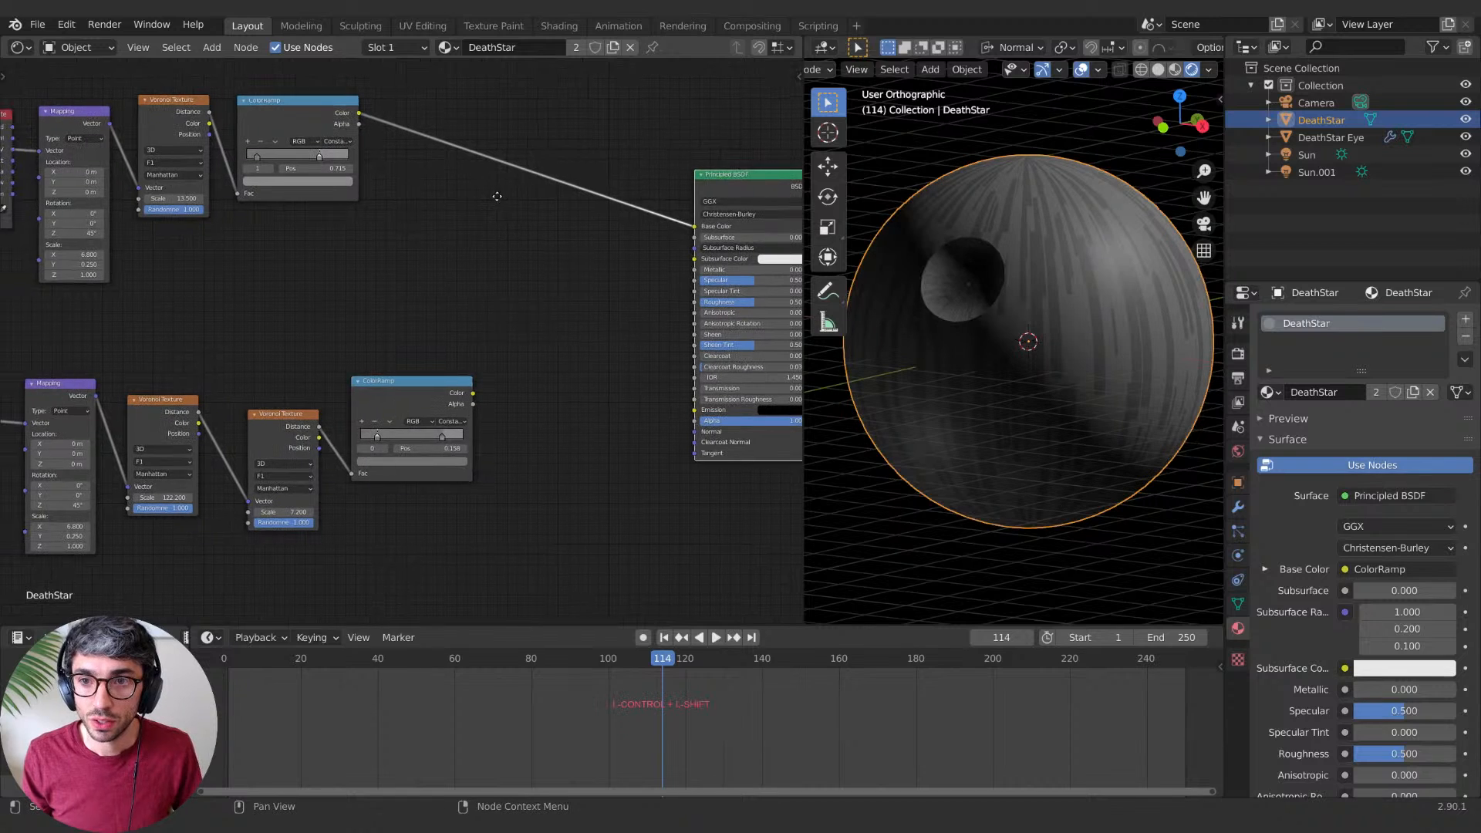
# Step: Add a MixRGB node and connect the upper ColorRamp's color to Color1 and the lower ColorRamp's color to Color2
pyautogui.hotkey('shift', 'a')
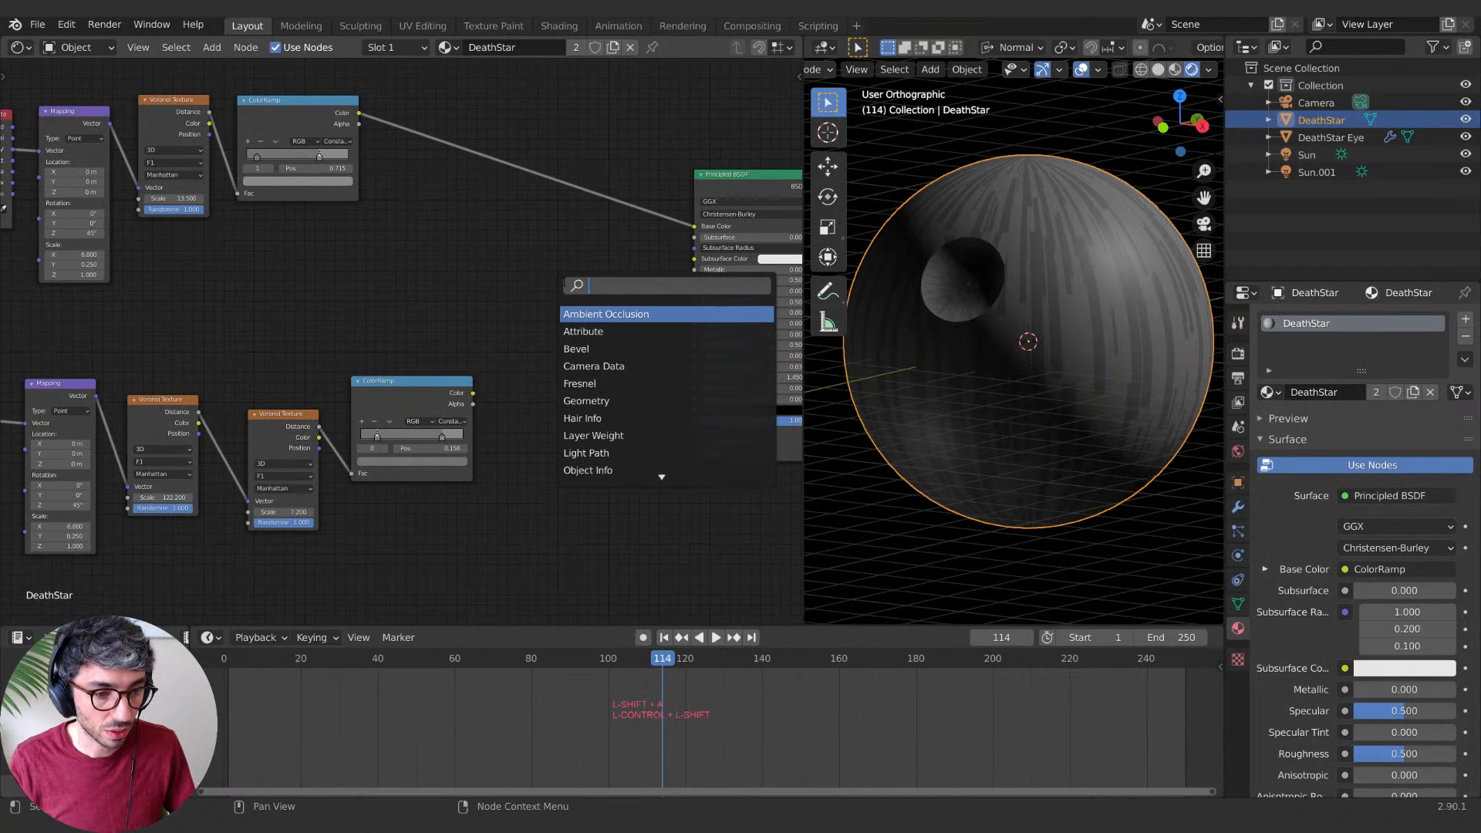
pyautogui.write('mix')
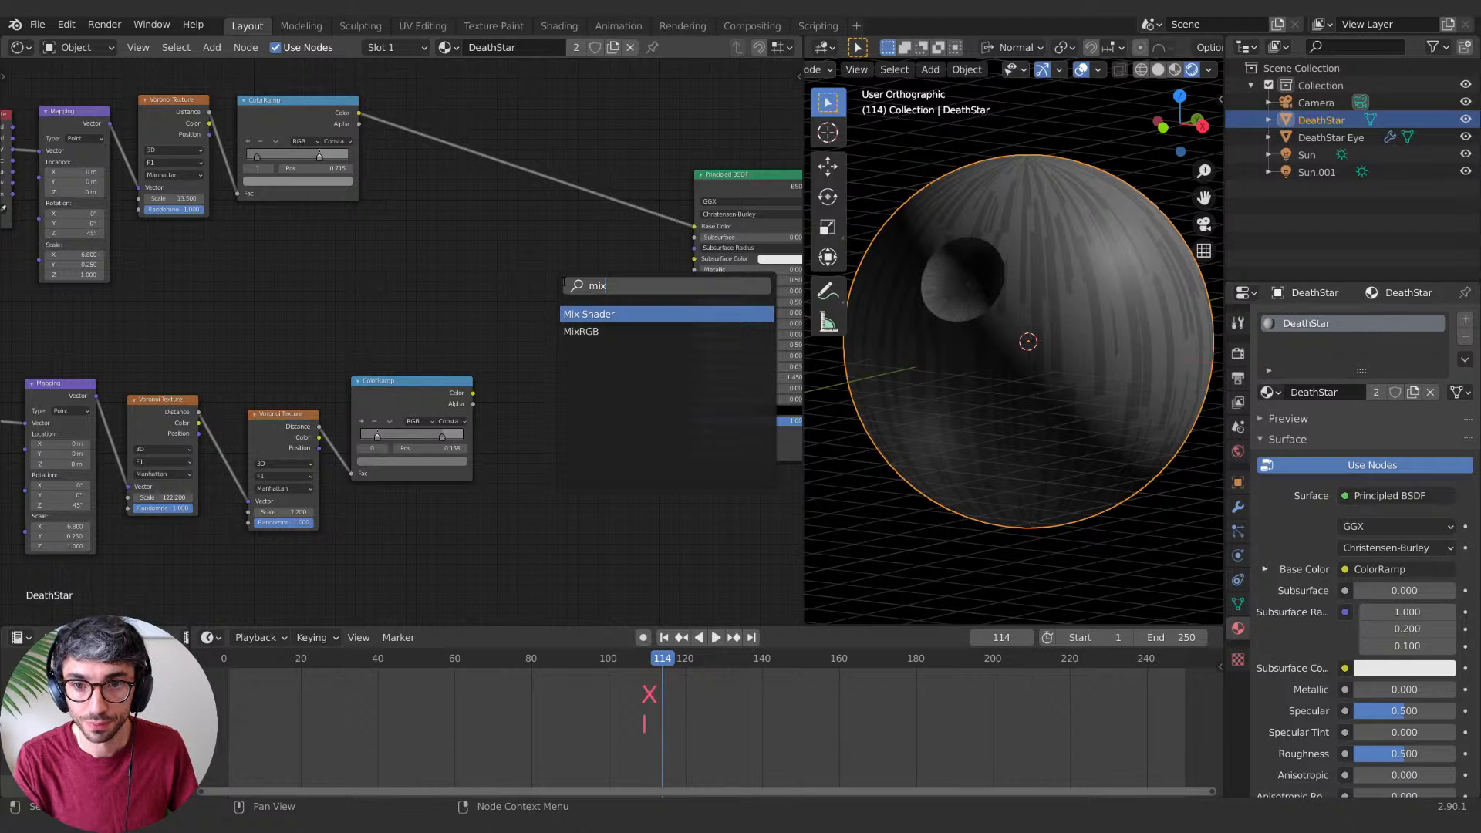
pyautogui.press('Return')
pyautogui.click(572, 305)
pyautogui.moveTo(359, 113); pyautogui.dragTo(537, 334)
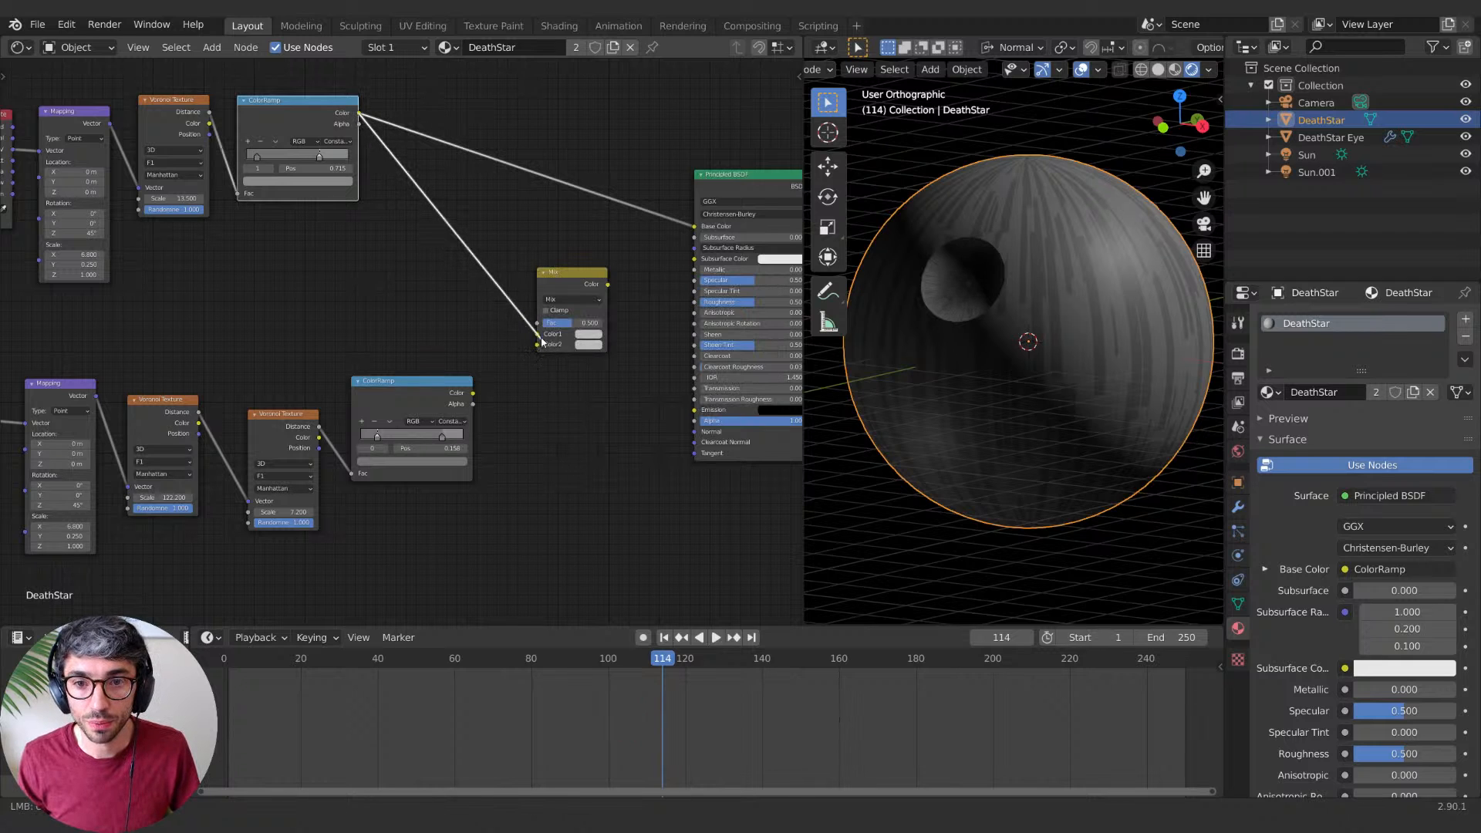
pyautogui.moveTo(472, 393); pyautogui.dragTo(538, 344)
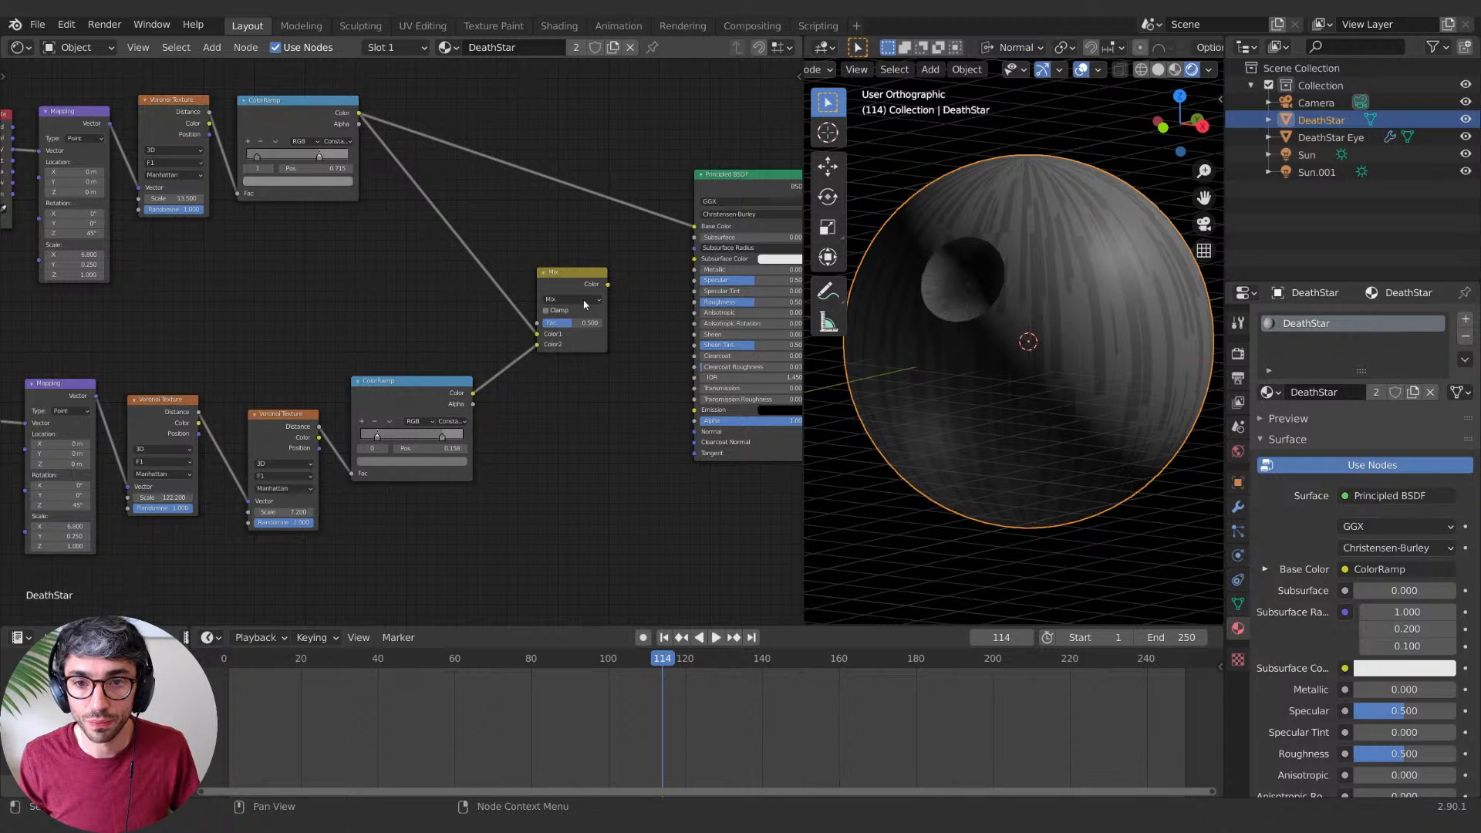
# Step: Set the mix node to Multiply, connect it to the Principled BSDF's Base Color, and set its factor to about 0.29
pyautogui.click(577, 301)
pyautogui.click(556, 338)
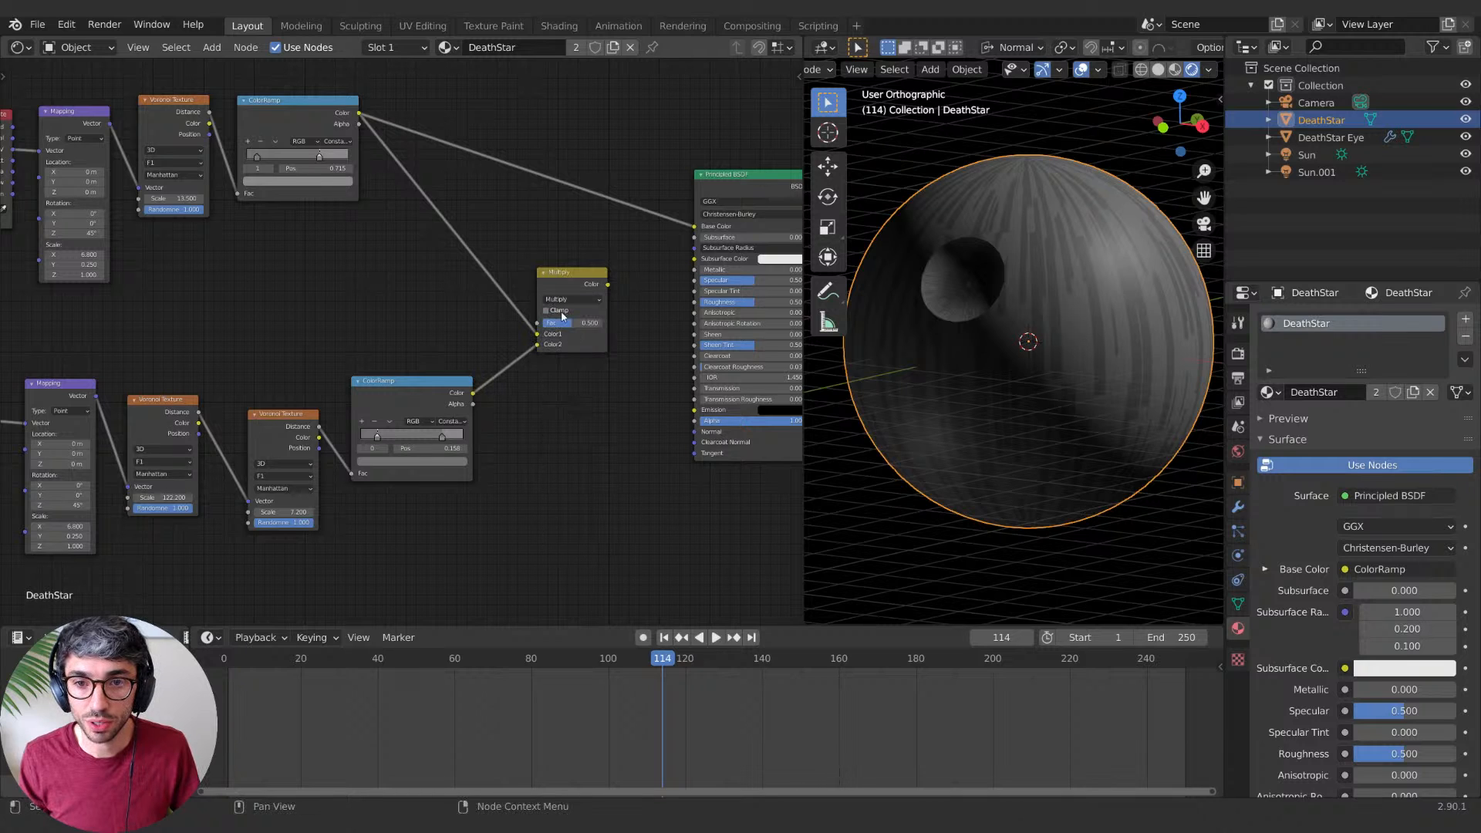
pyautogui.moveTo(608, 289); pyautogui.dragTo(695, 226)
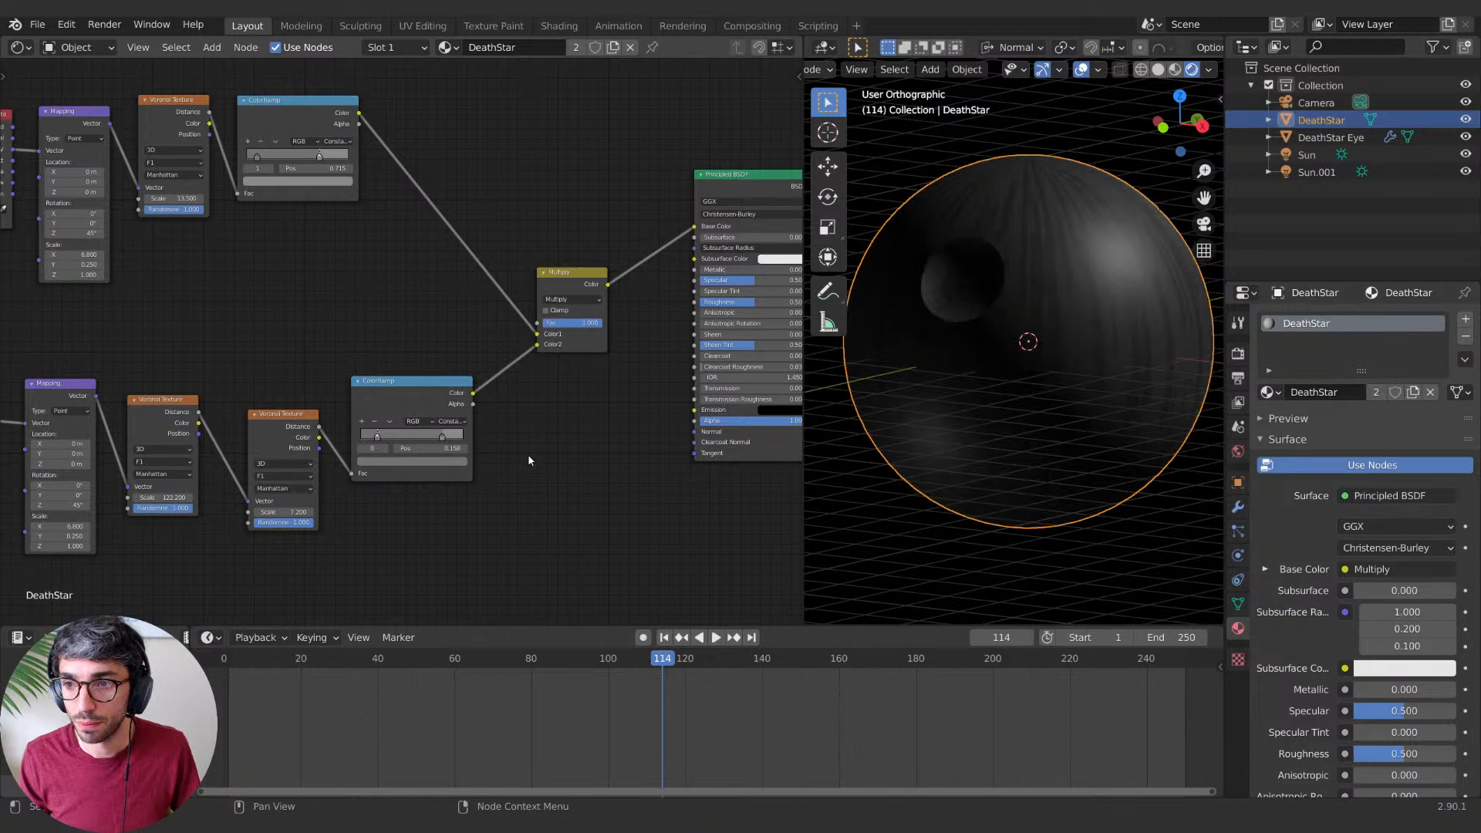
pyautogui.moveTo(475, 426); pyautogui.dragTo(507, 432, button='middle')
pyautogui.moveTo(604, 330); pyautogui.dragTo(564, 330)
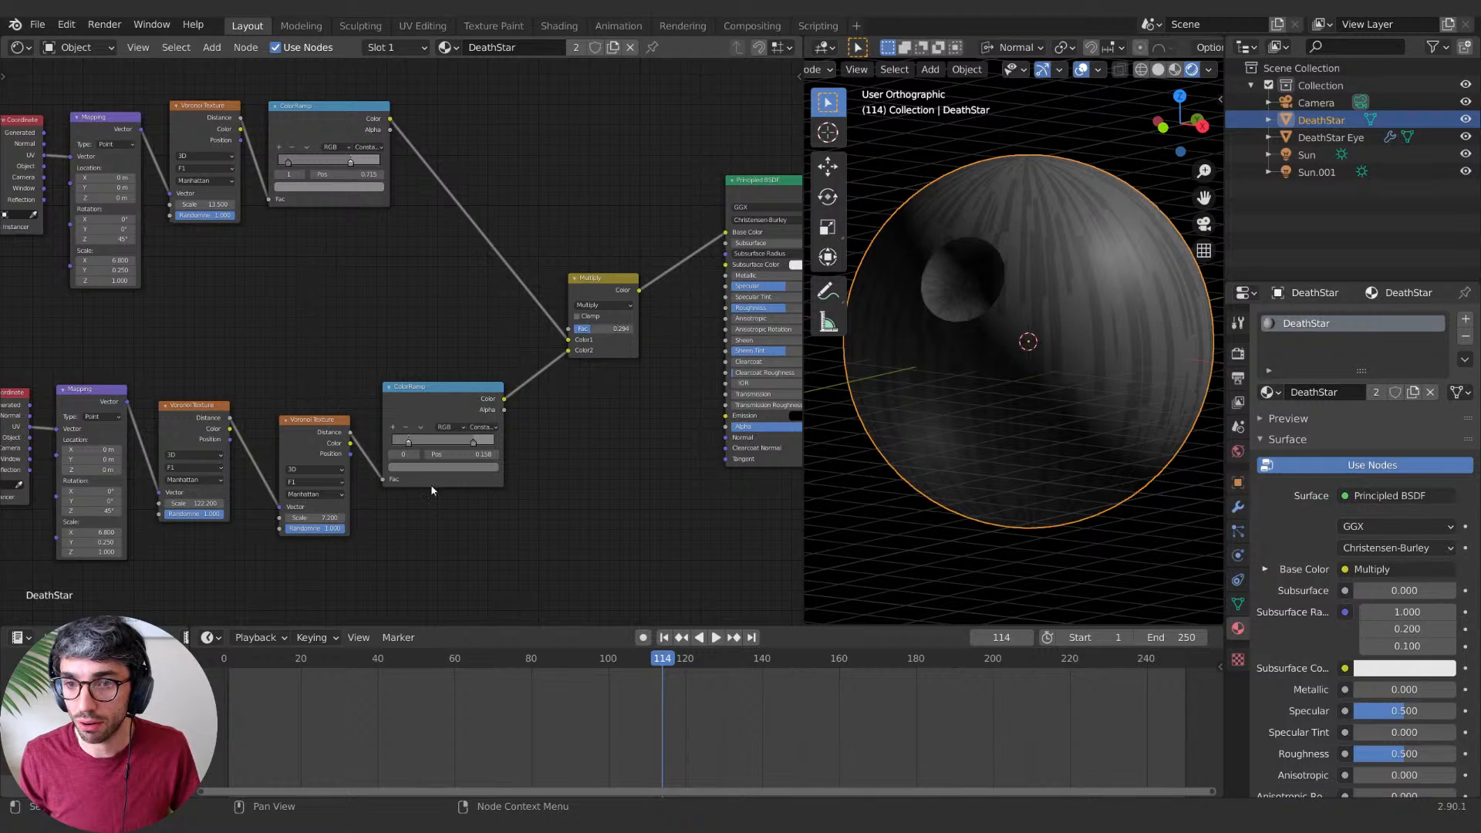
# Step: Change the mix node's blend mode to Add with a factor of 1.000 and check the surface detail up close
pyautogui.moveTo(648, 433); pyautogui.dragTo(529, 410, button='middle')
pyautogui.click(489, 282)
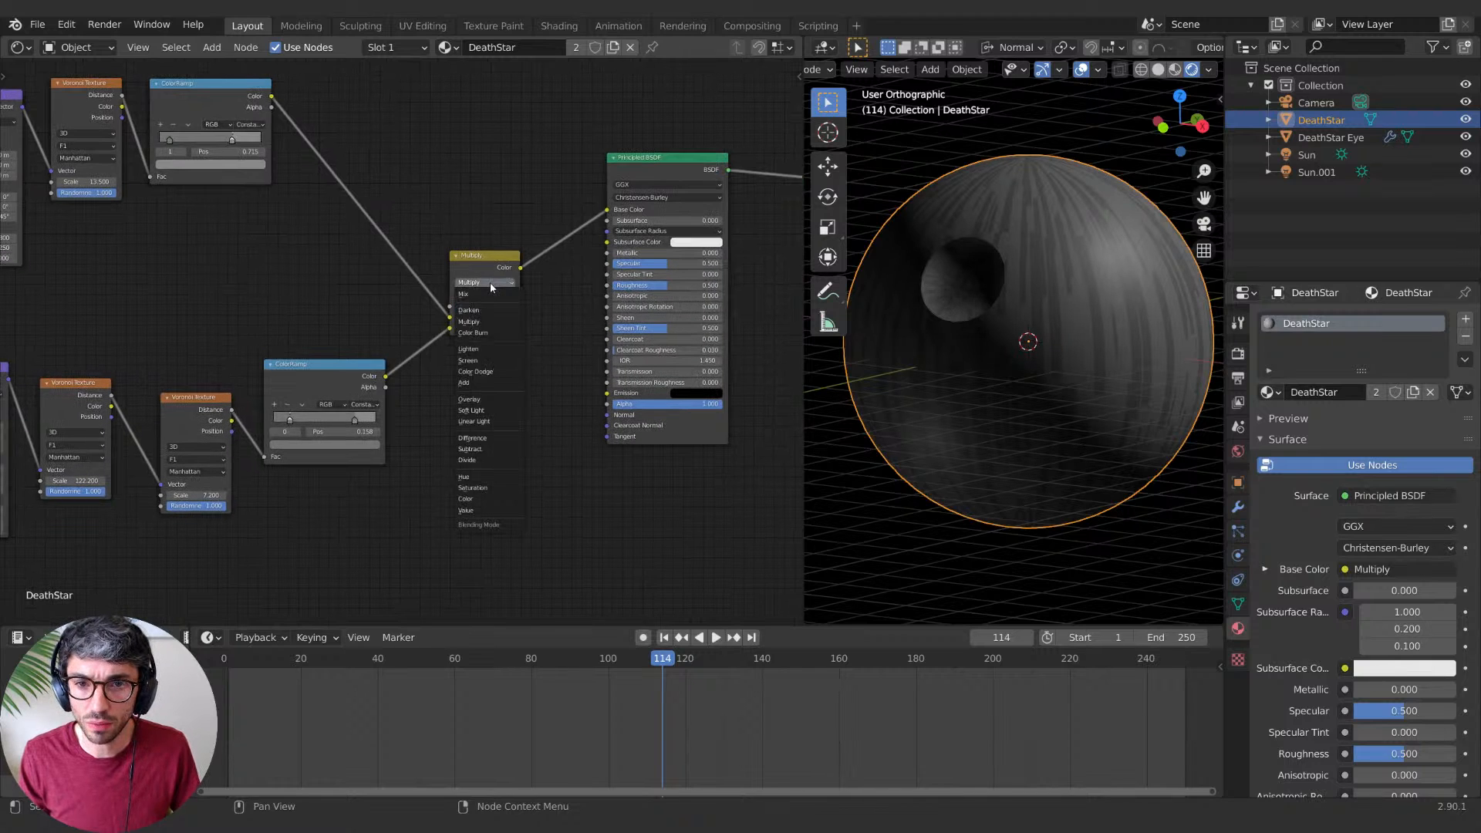
pyautogui.click(476, 384)
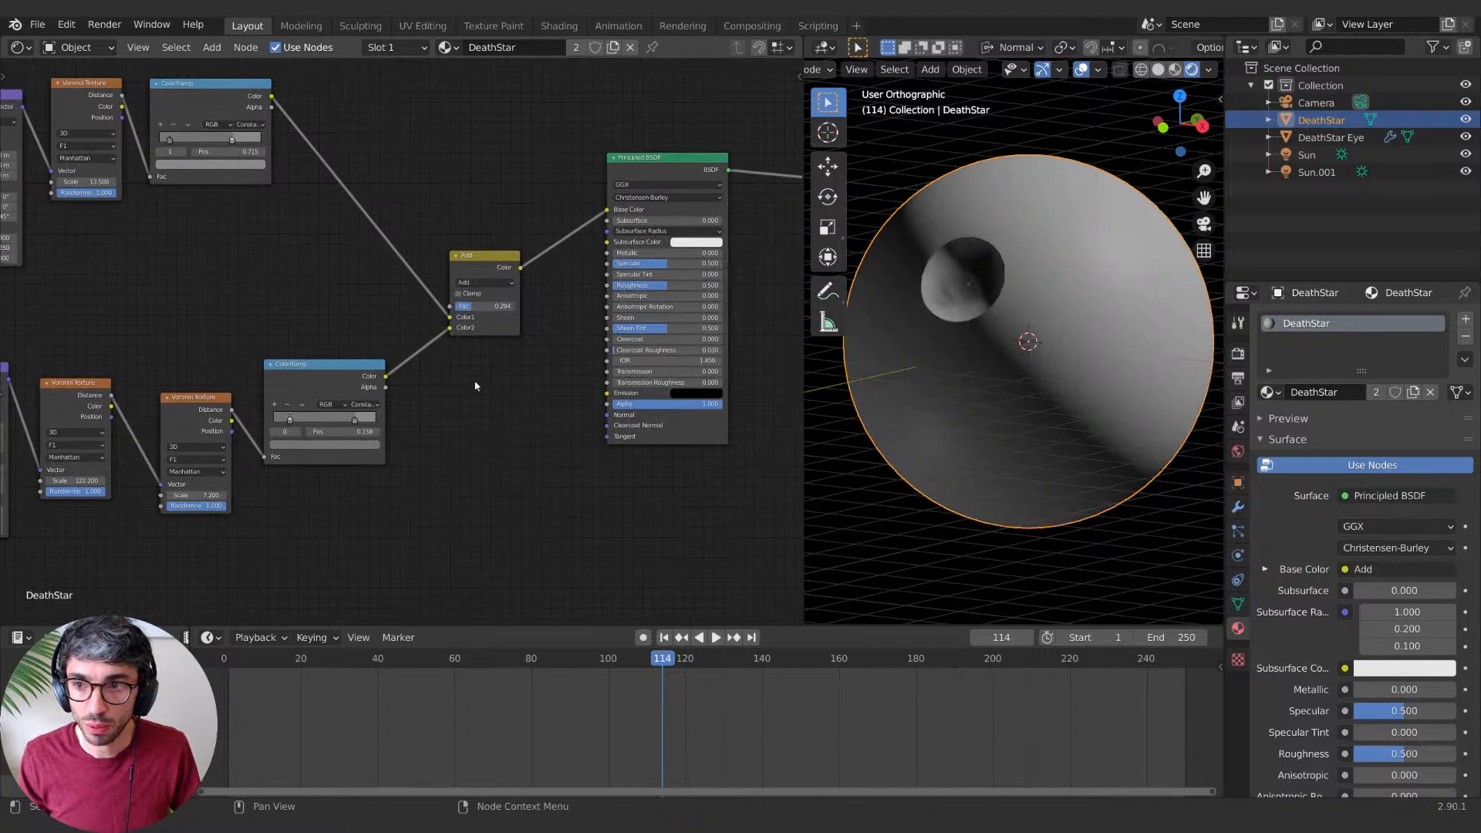
pyautogui.moveTo(494, 307); pyautogui.dragTo(514, 306)
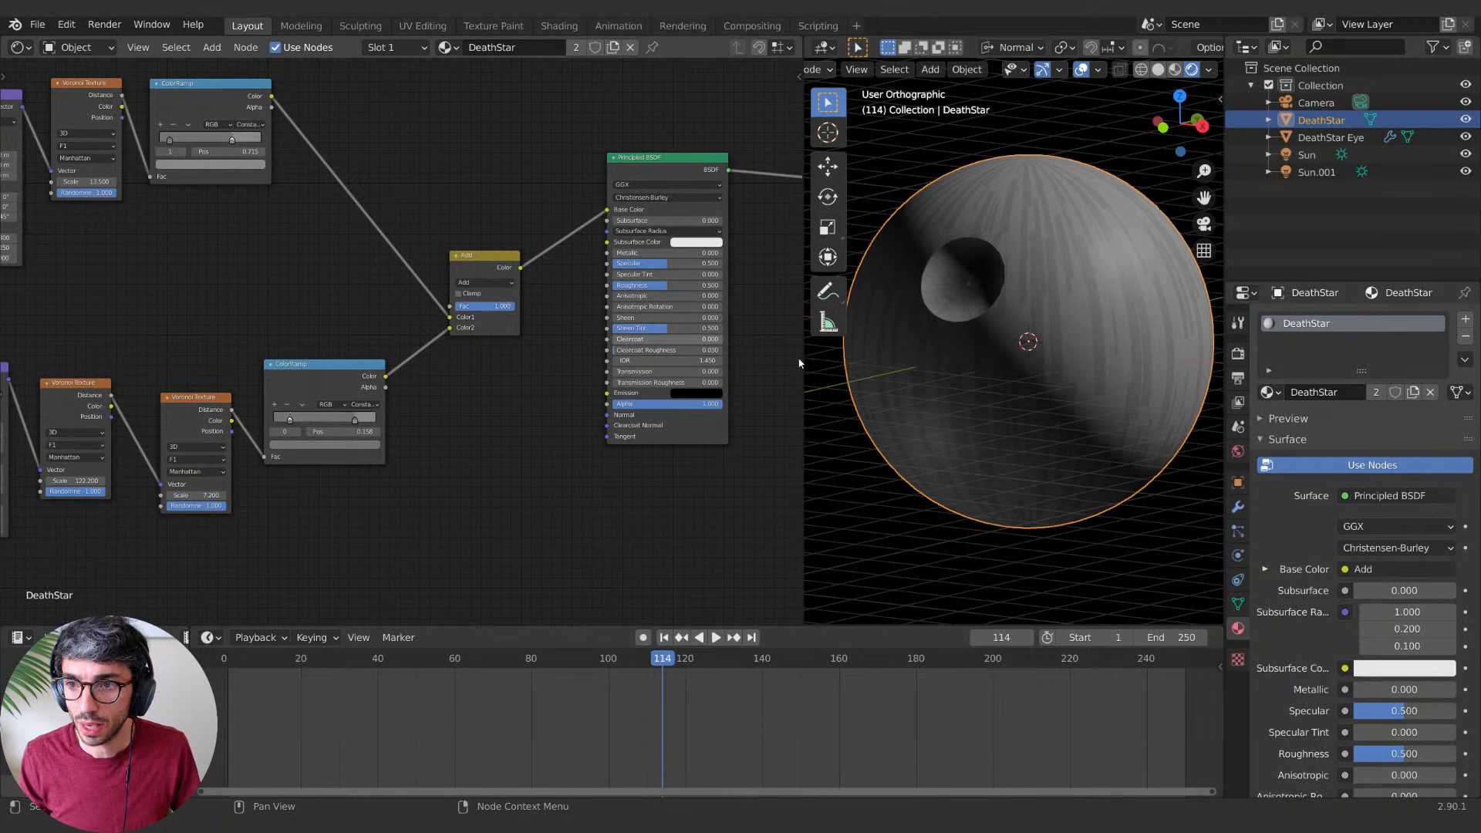
pyautogui.scroll(5, 1080, 232)
pyautogui.keyDown('shift'); pyautogui.moveTo(1090, 370); pyautogui.dragTo(991, 429, button='middle'); pyautogui.keyUp('shift')
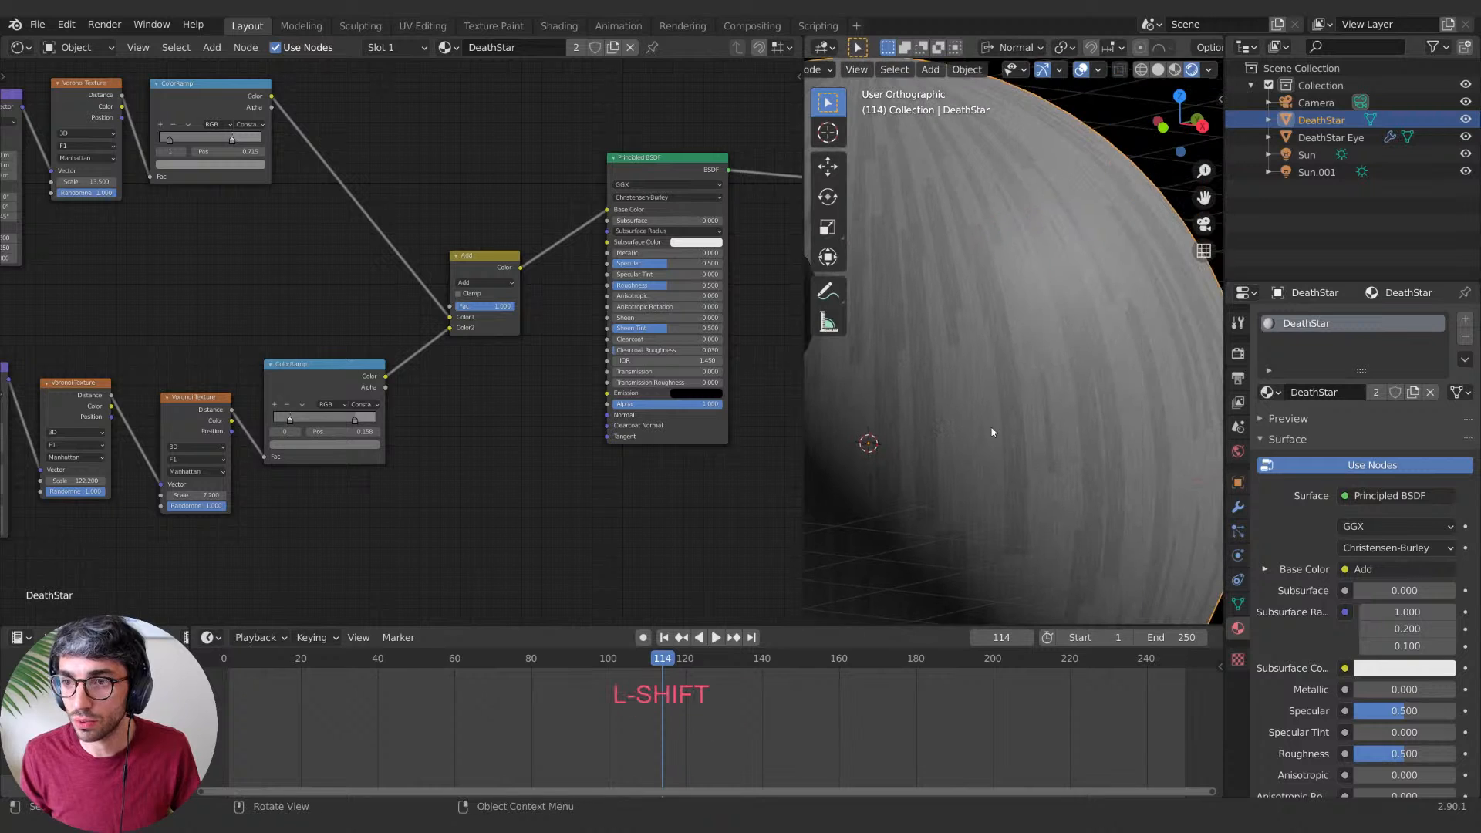
# Step: Move the Principled BSDF and Material Output nodes farther from the Add mix node to make room between them
pyautogui.scroll(-2, 1010, 373)
pyautogui.keyDown('shift'); pyautogui.moveTo(939, 531); pyautogui.dragTo(1081, 435, button='middle'); pyautogui.keyUp('shift')
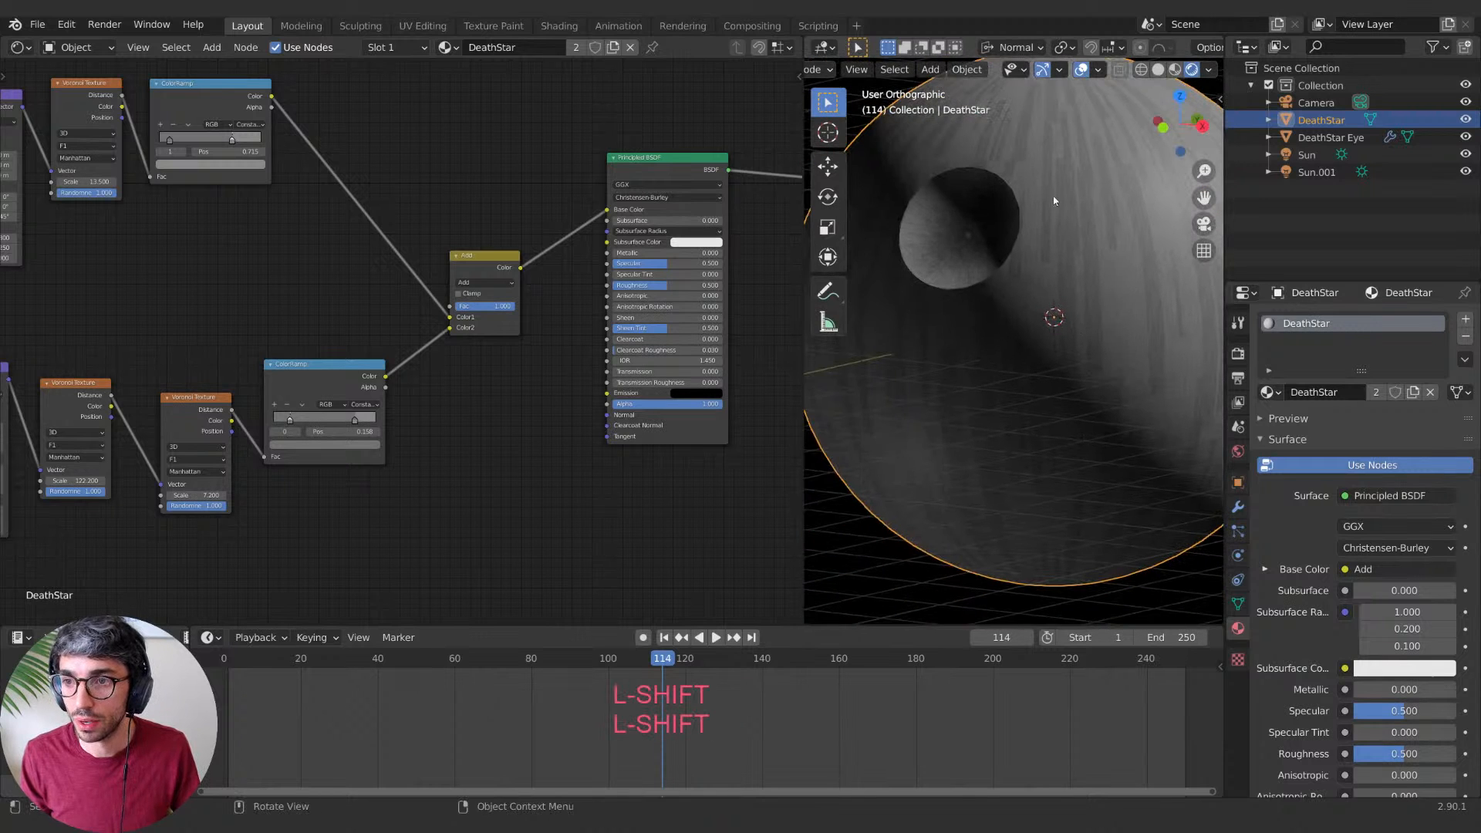
pyautogui.keyDown('shift'); pyautogui.moveTo(1052, 201); pyautogui.dragTo(1001, 316, button='middle'); pyautogui.keyUp('shift')
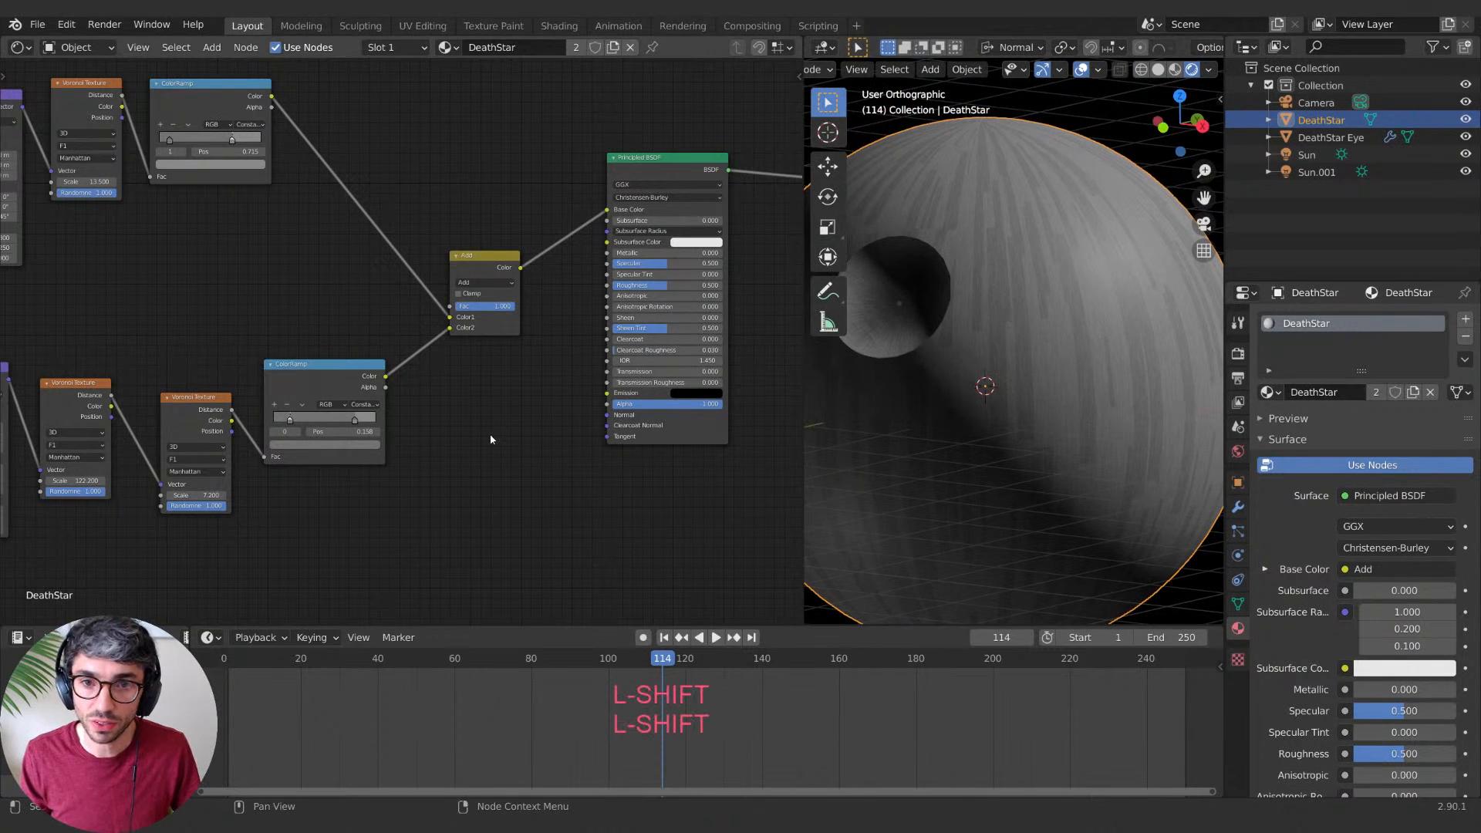
pyautogui.moveTo(489, 422); pyautogui.dragTo(449, 384, button='middle')
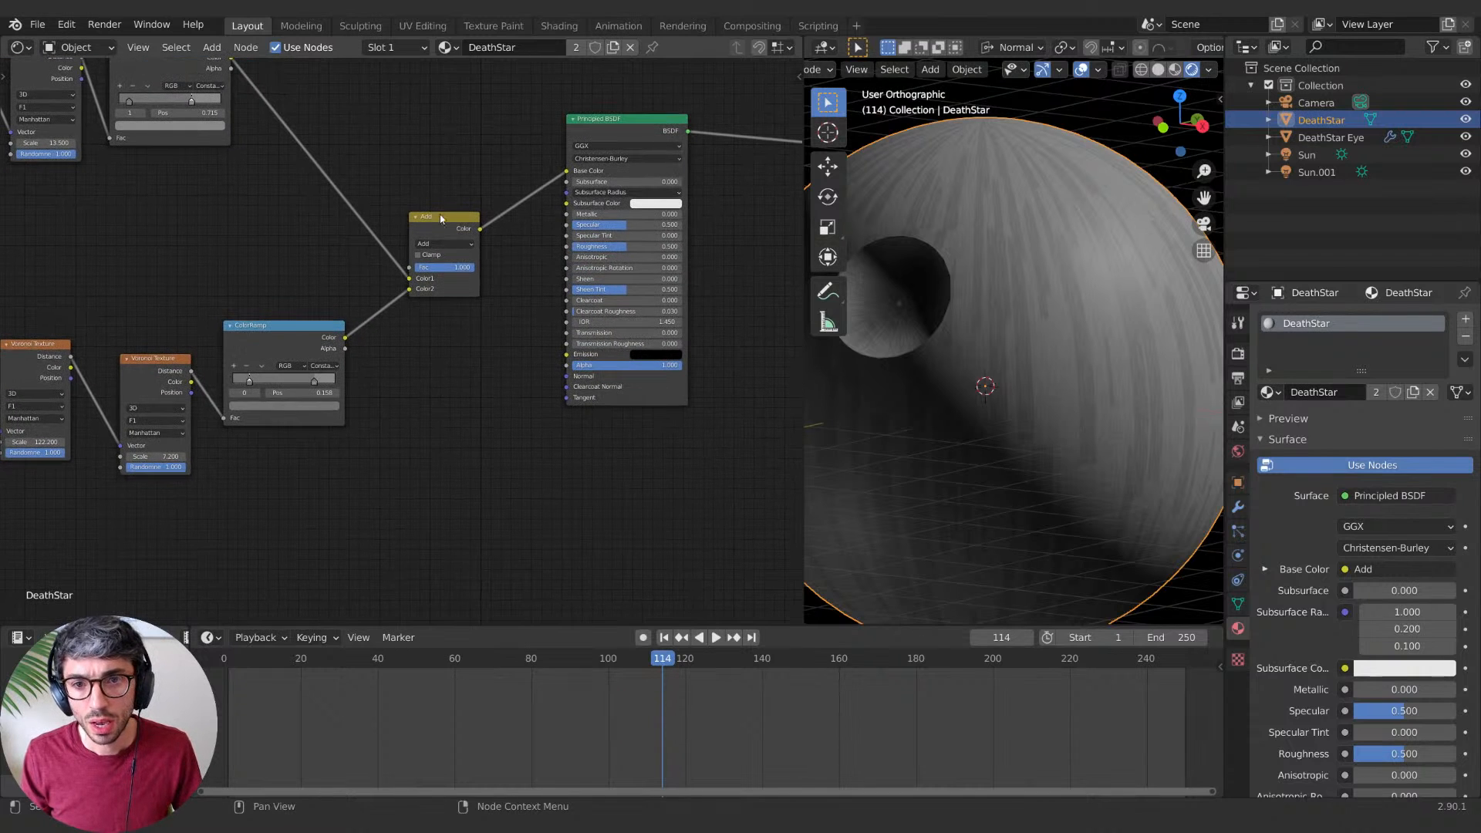
pyautogui.moveTo(591, 91); pyautogui.dragTo(417, 106, button='middle')
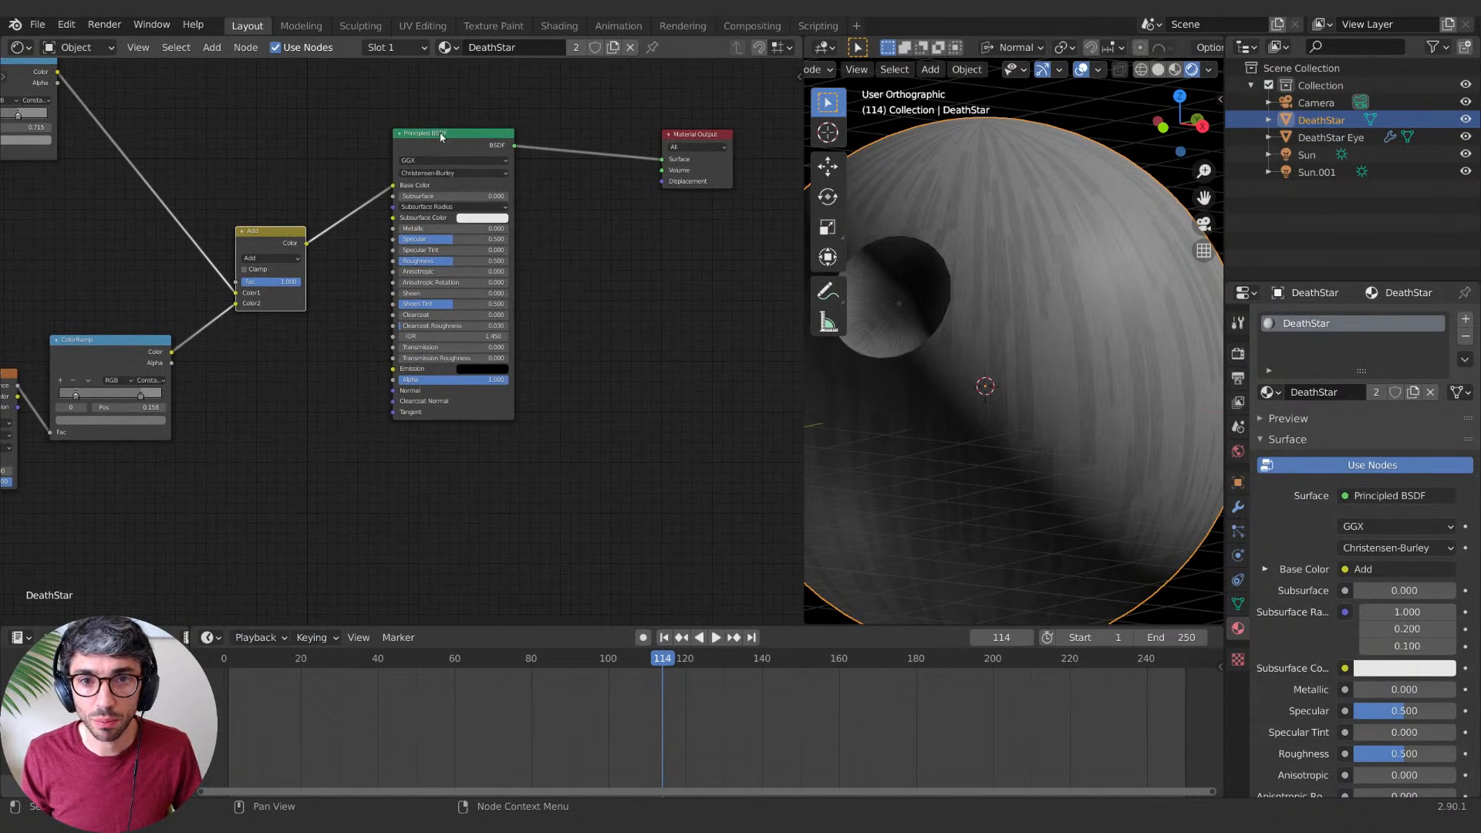
pyautogui.keyDown('shift'); pyautogui.click(686, 141); pyautogui.keyUp('shift')
pyautogui.press('g')
pyautogui.click(651, 183)
# Step: Add a Bump node, connecting the Add node's Color to its Height and its Normal output to the Principled BSDF's Normal
pyautogui.hotkey('shift', 'a')
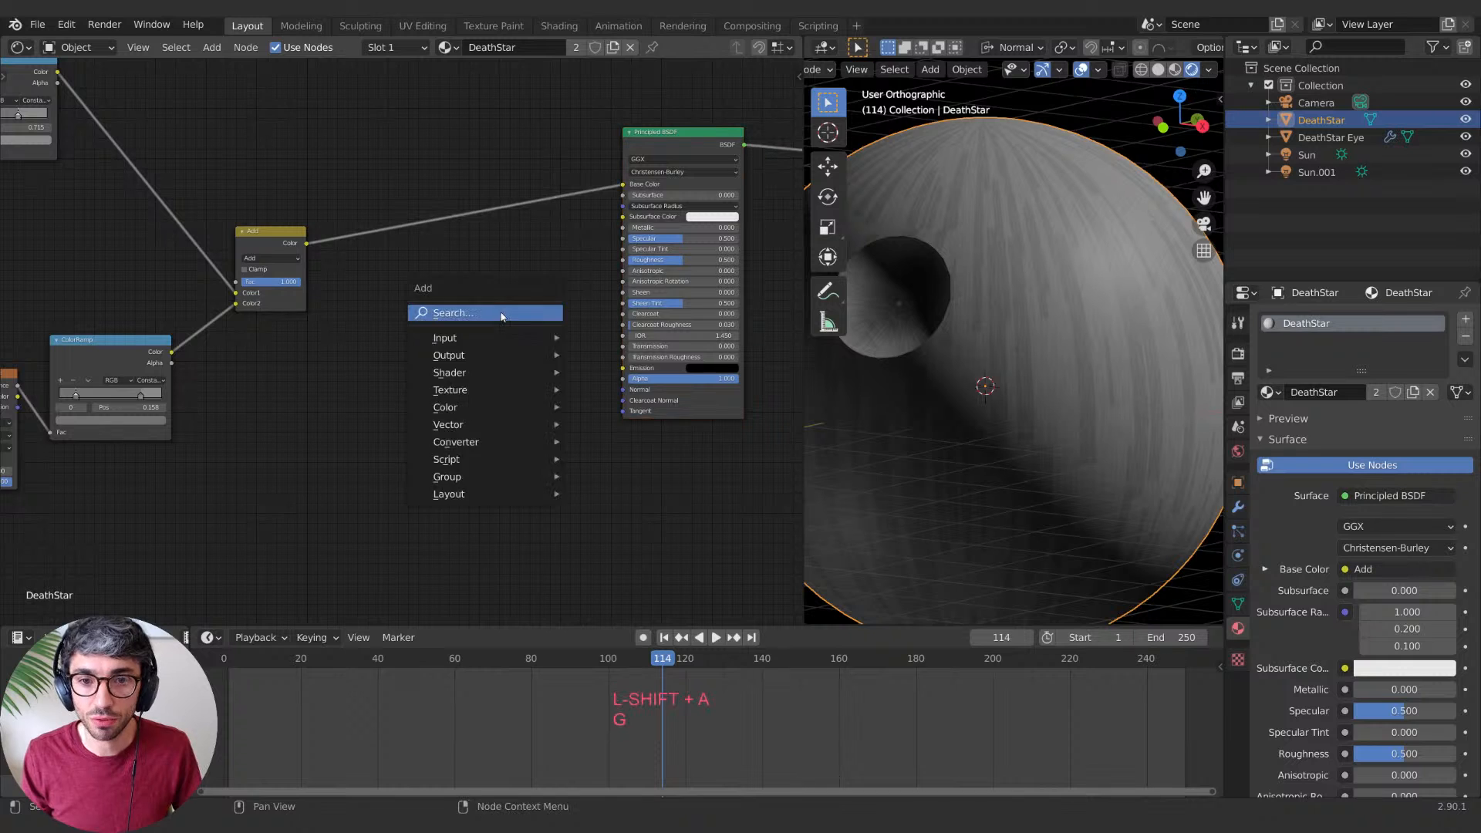
pyautogui.click(502, 312)
pyautogui.write('no')
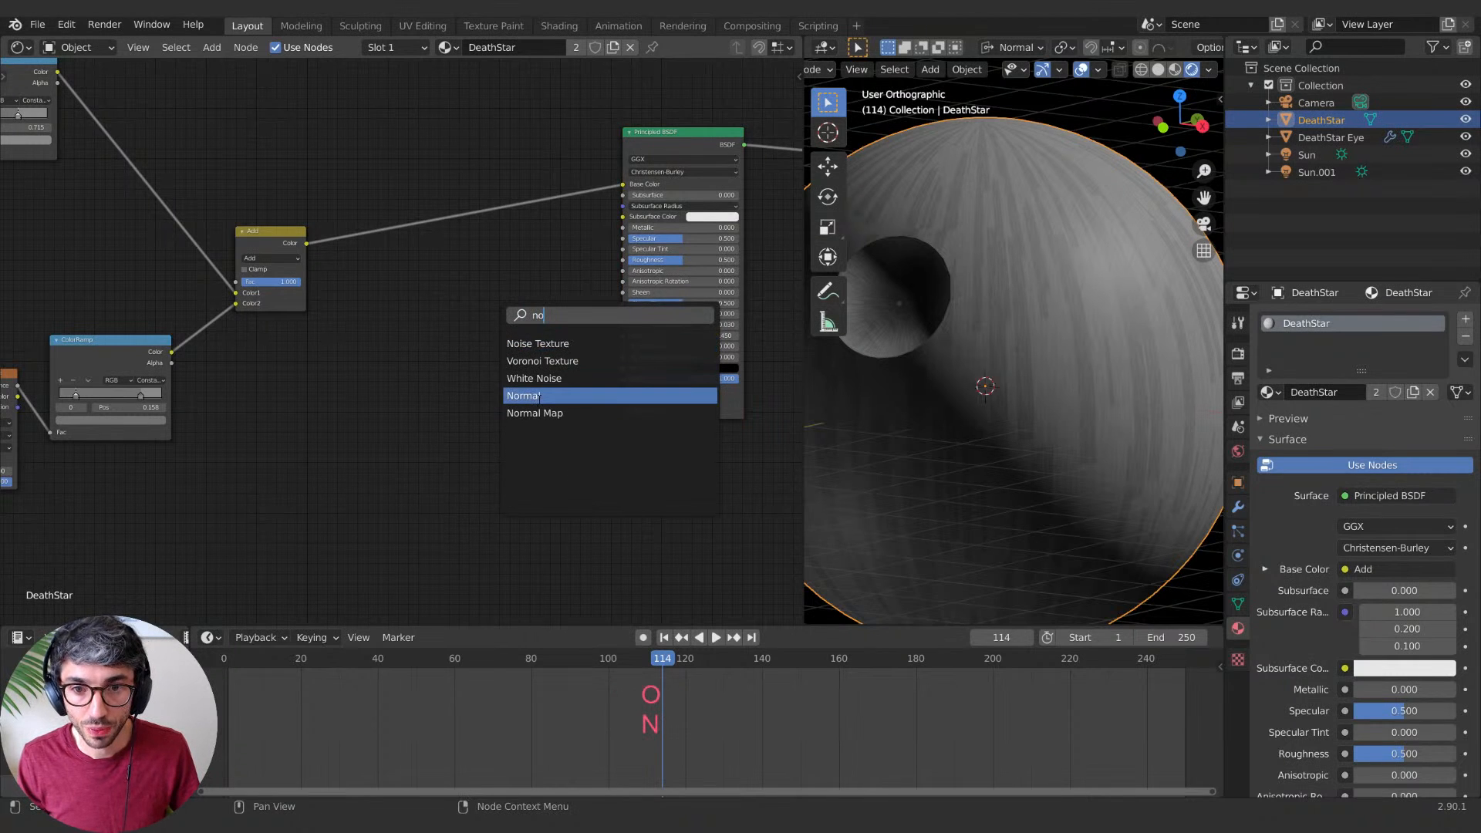
pyautogui.press('BackSpace')
pyautogui.press('BackSpace')
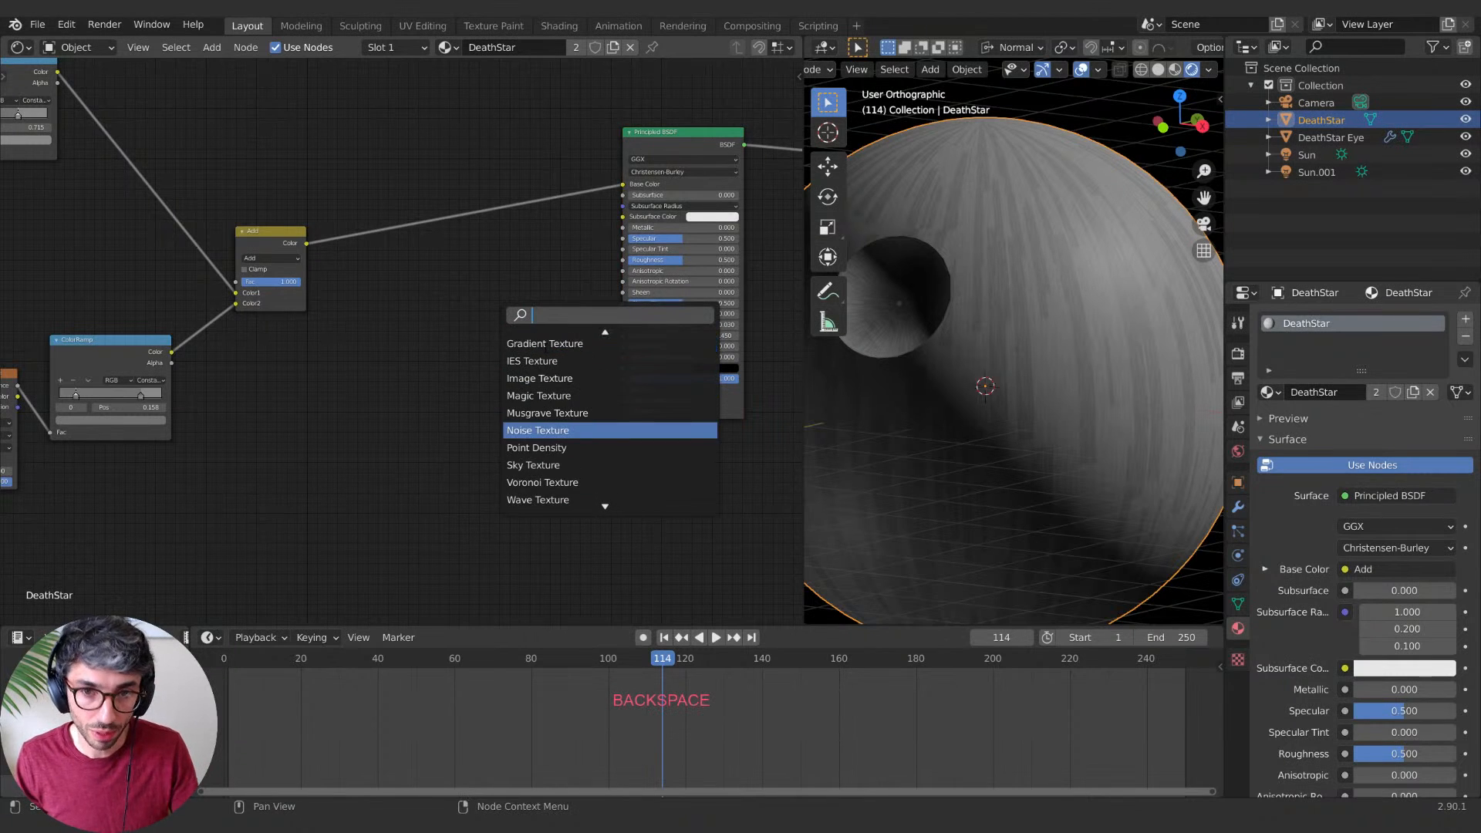
pyautogui.write('bum')
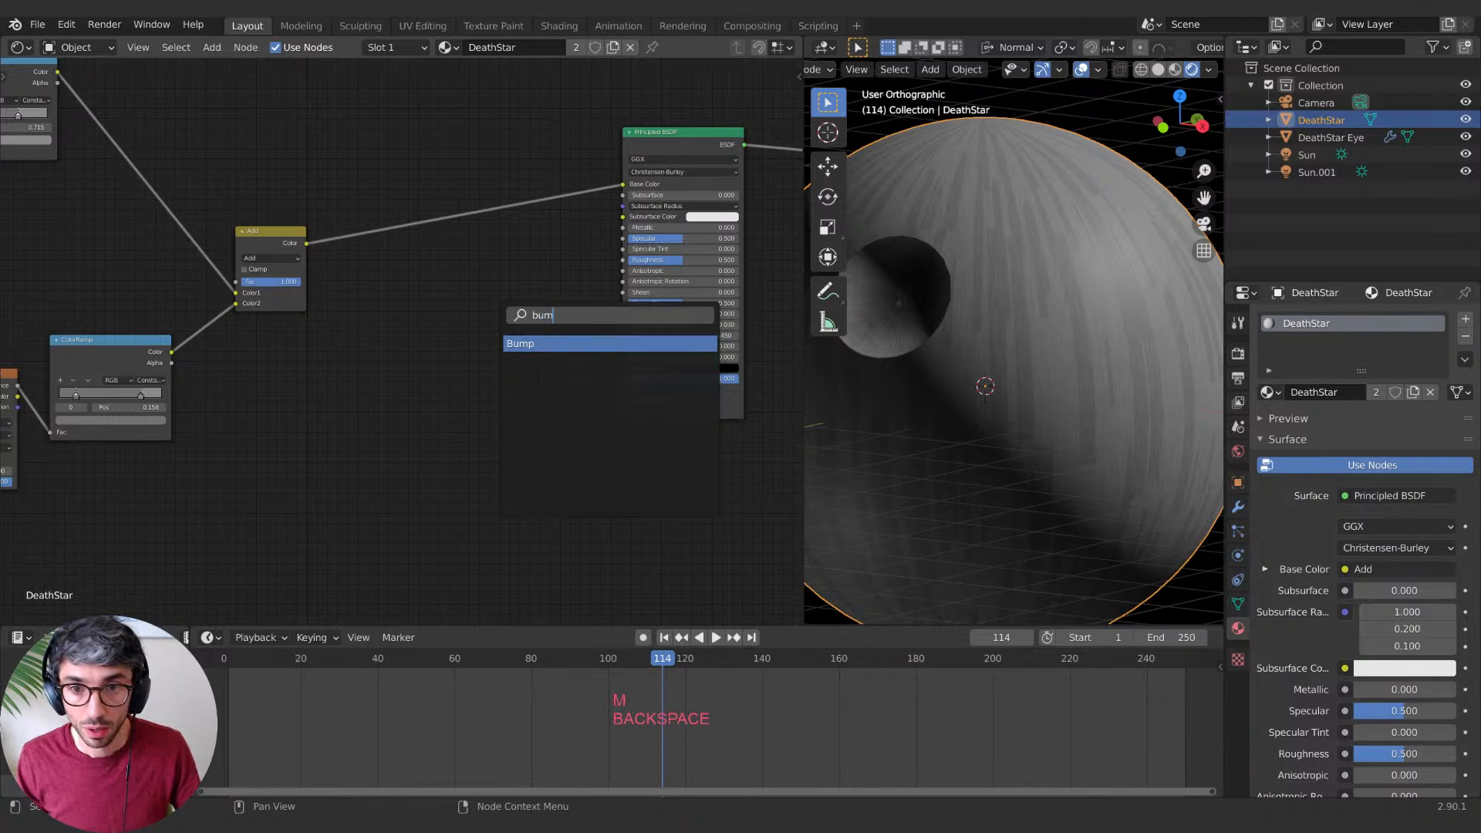
pyautogui.press('Return')
pyautogui.click(502, 374)
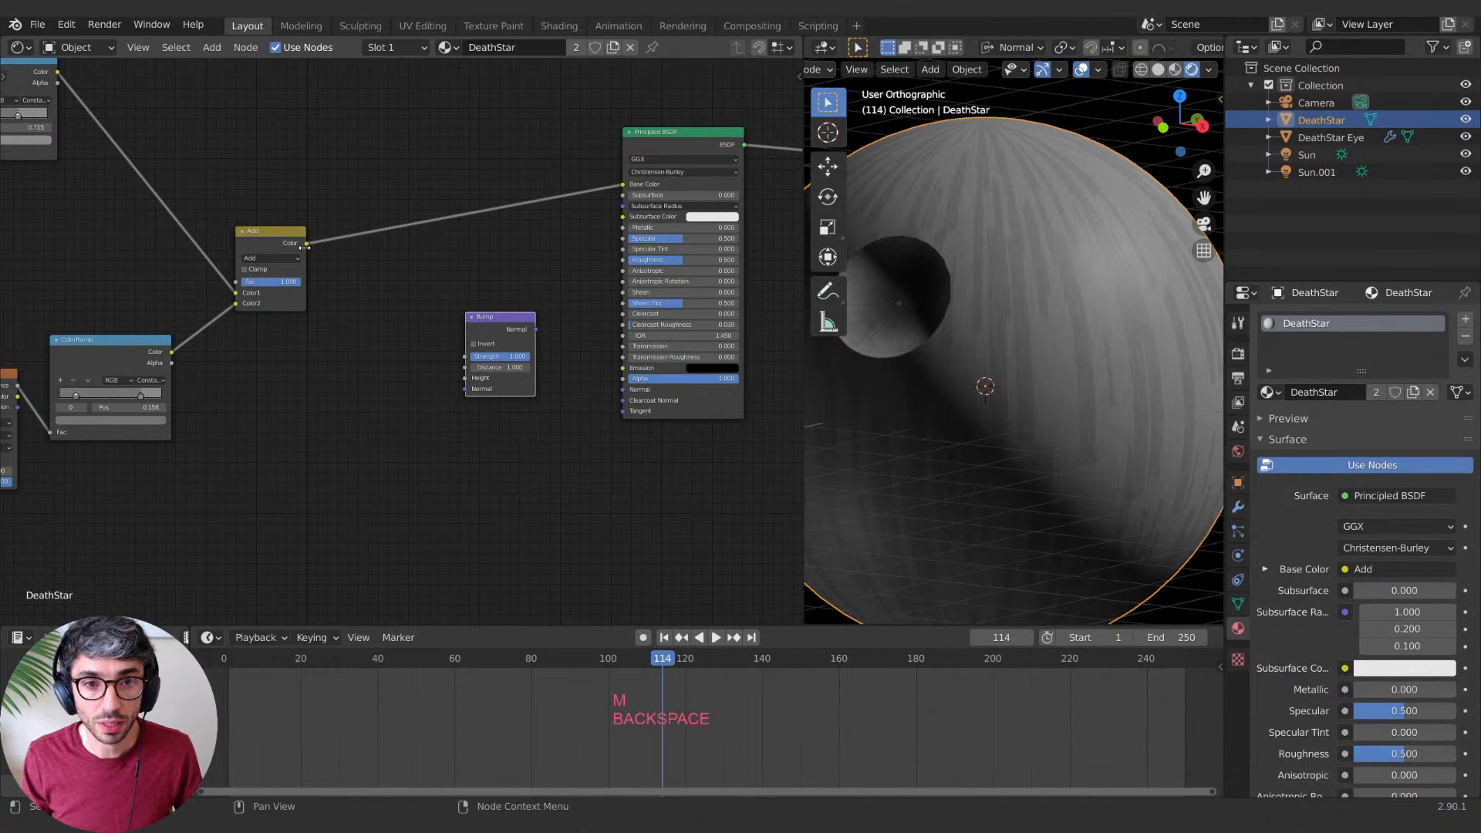
pyautogui.moveTo(307, 242); pyautogui.dragTo(465, 378)
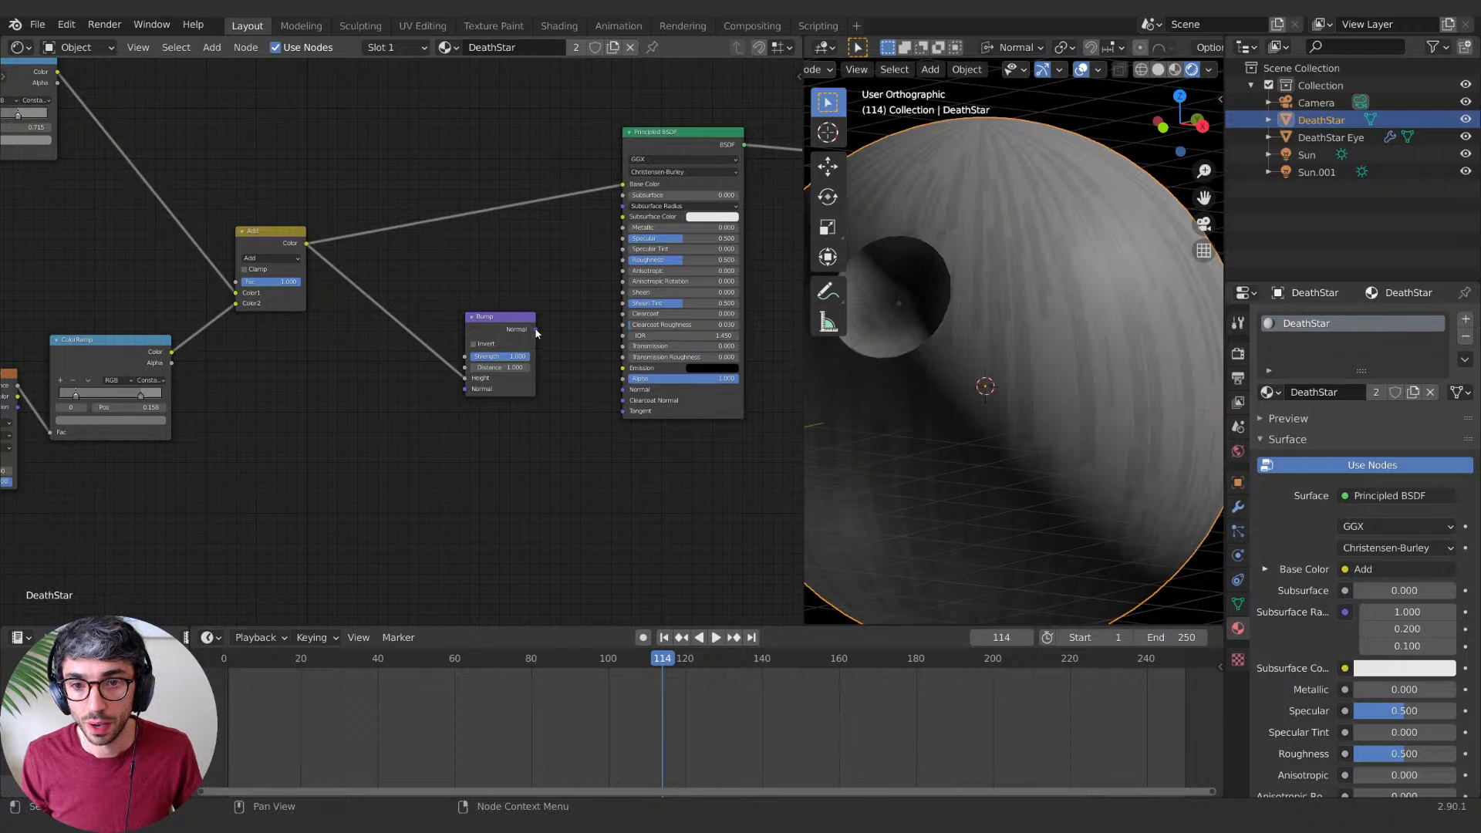
pyautogui.moveTo(536, 330); pyautogui.dragTo(622, 389)
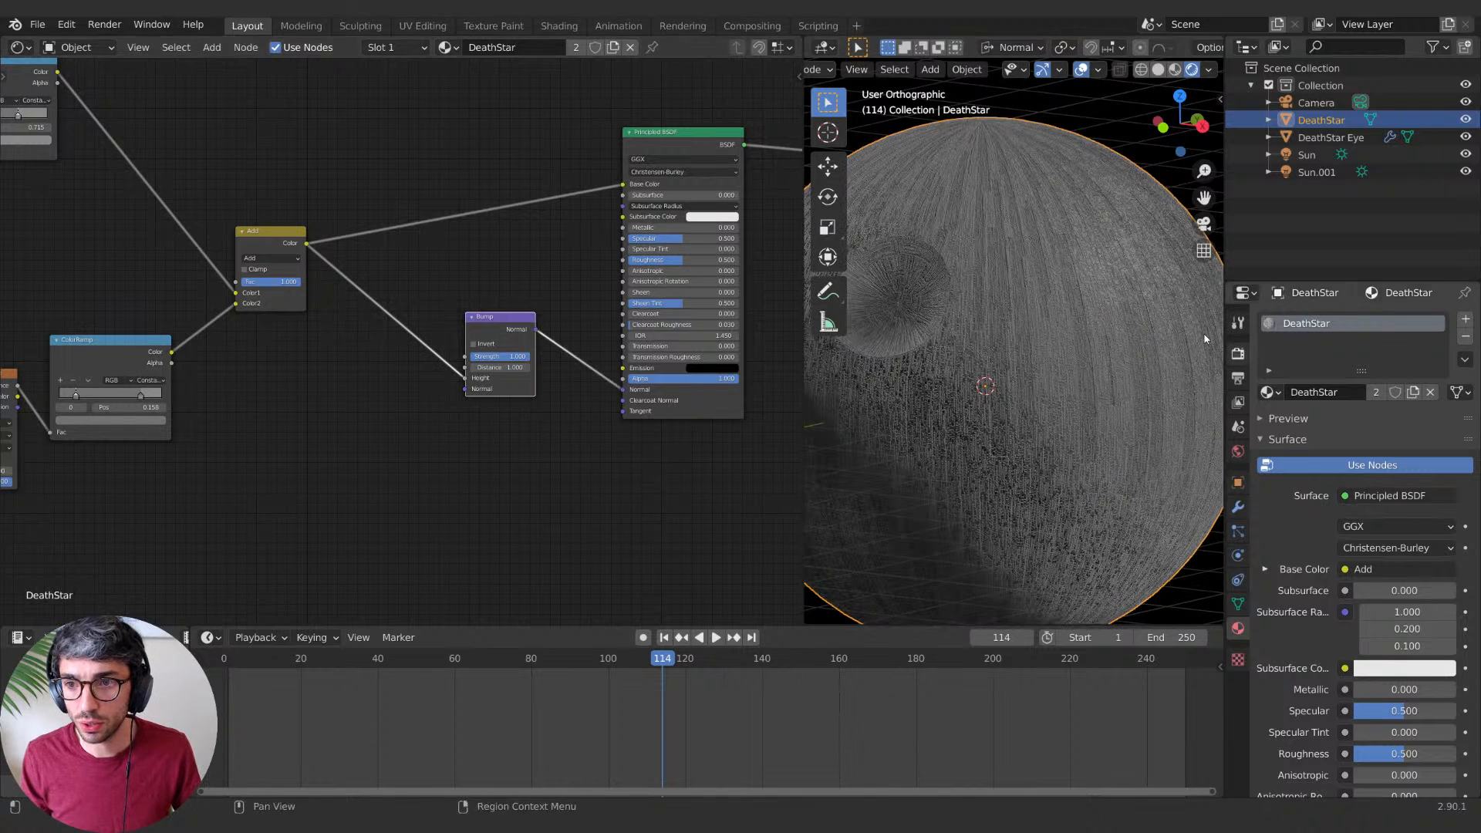
# Step: Reduce the Bump node's strength to about 0.078 and check the surface relief from near and far
pyautogui.moveTo(505, 356); pyautogui.dragTo(471, 357)
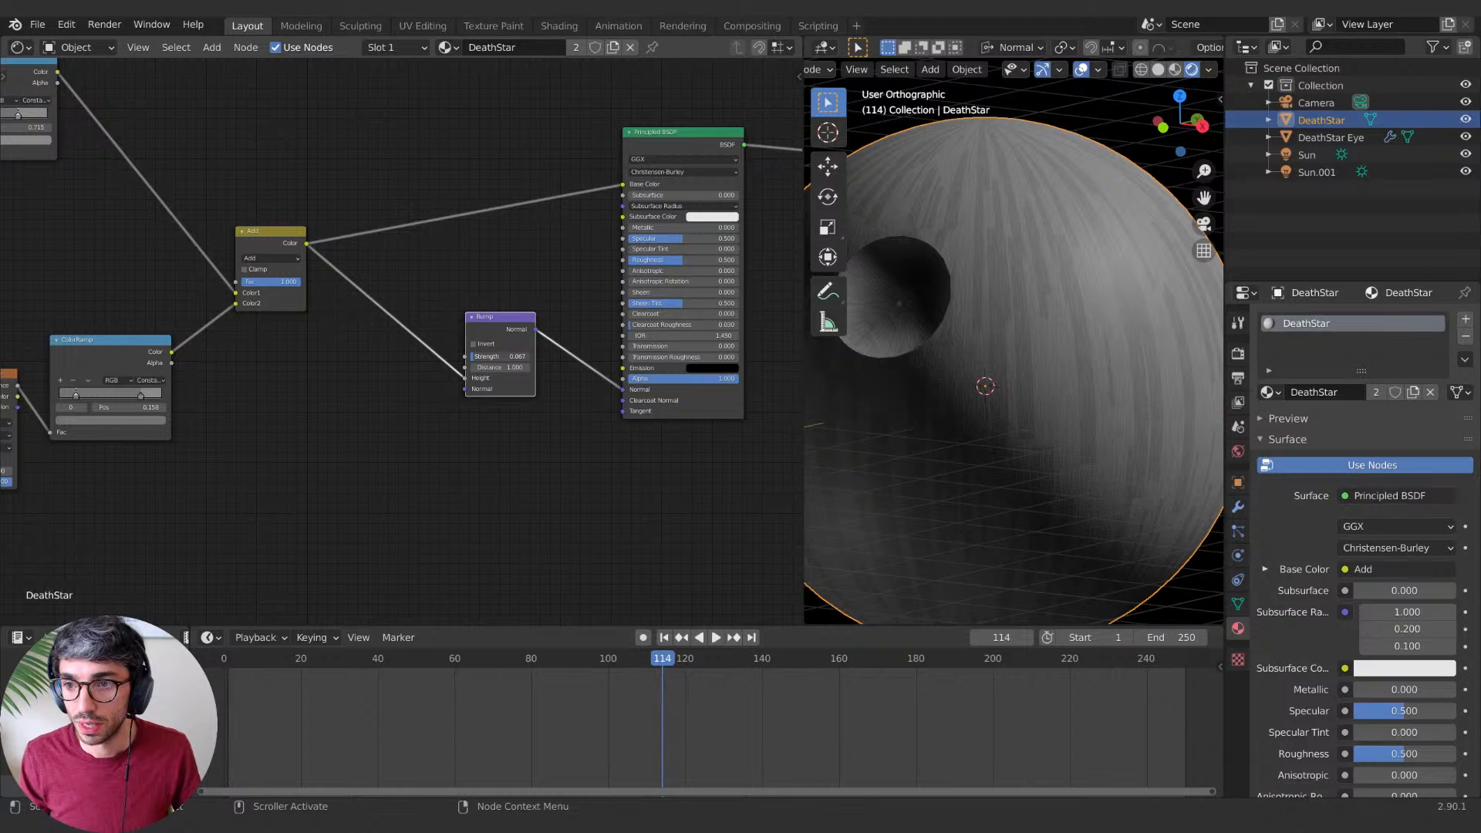
pyautogui.scroll(-5, 1041, 420)
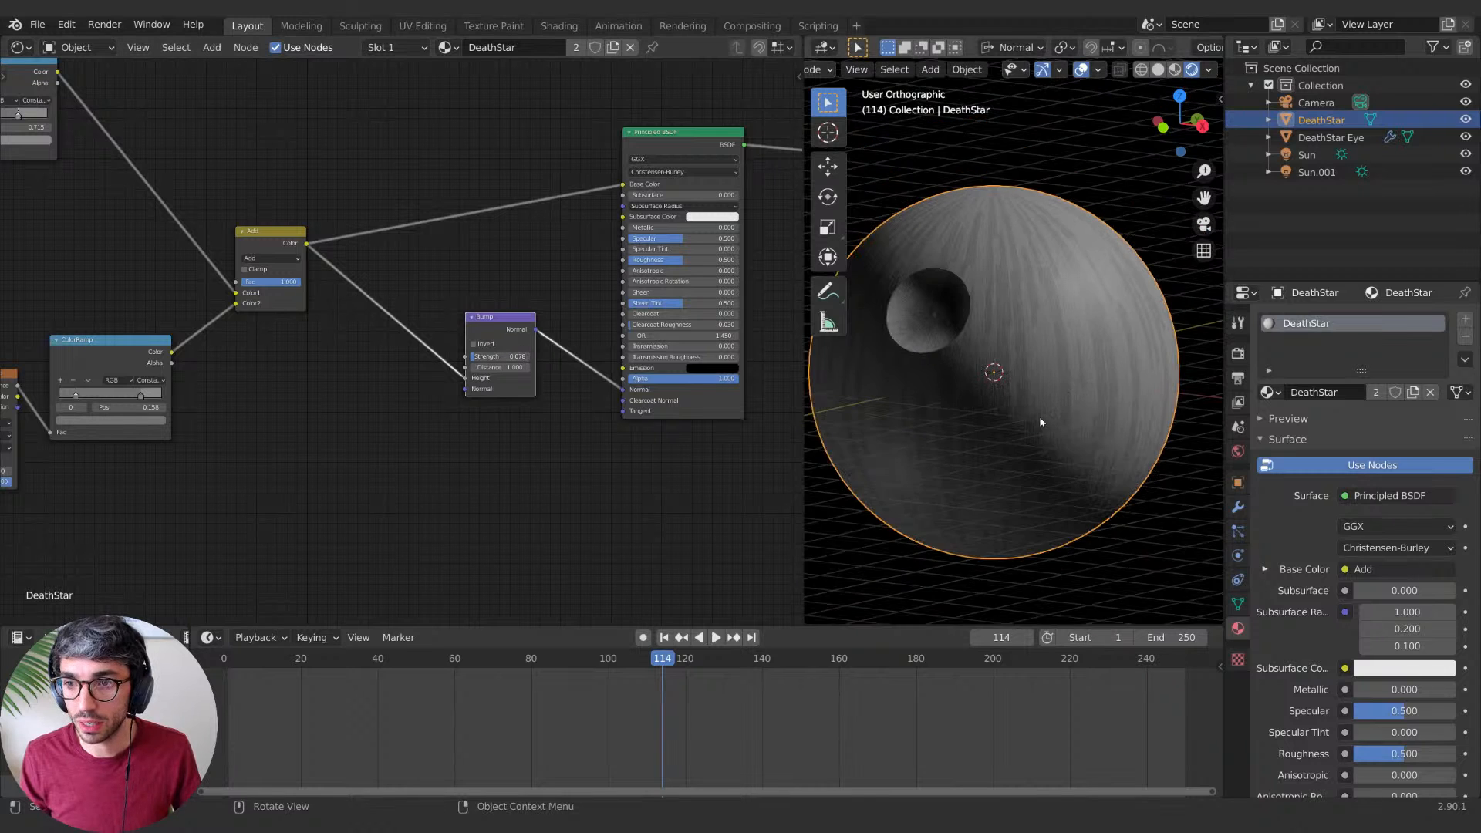
pyautogui.scroll(5, 1019, 405)
pyautogui.scroll(2, 993, 382)
pyautogui.scroll(-5, 994, 386)
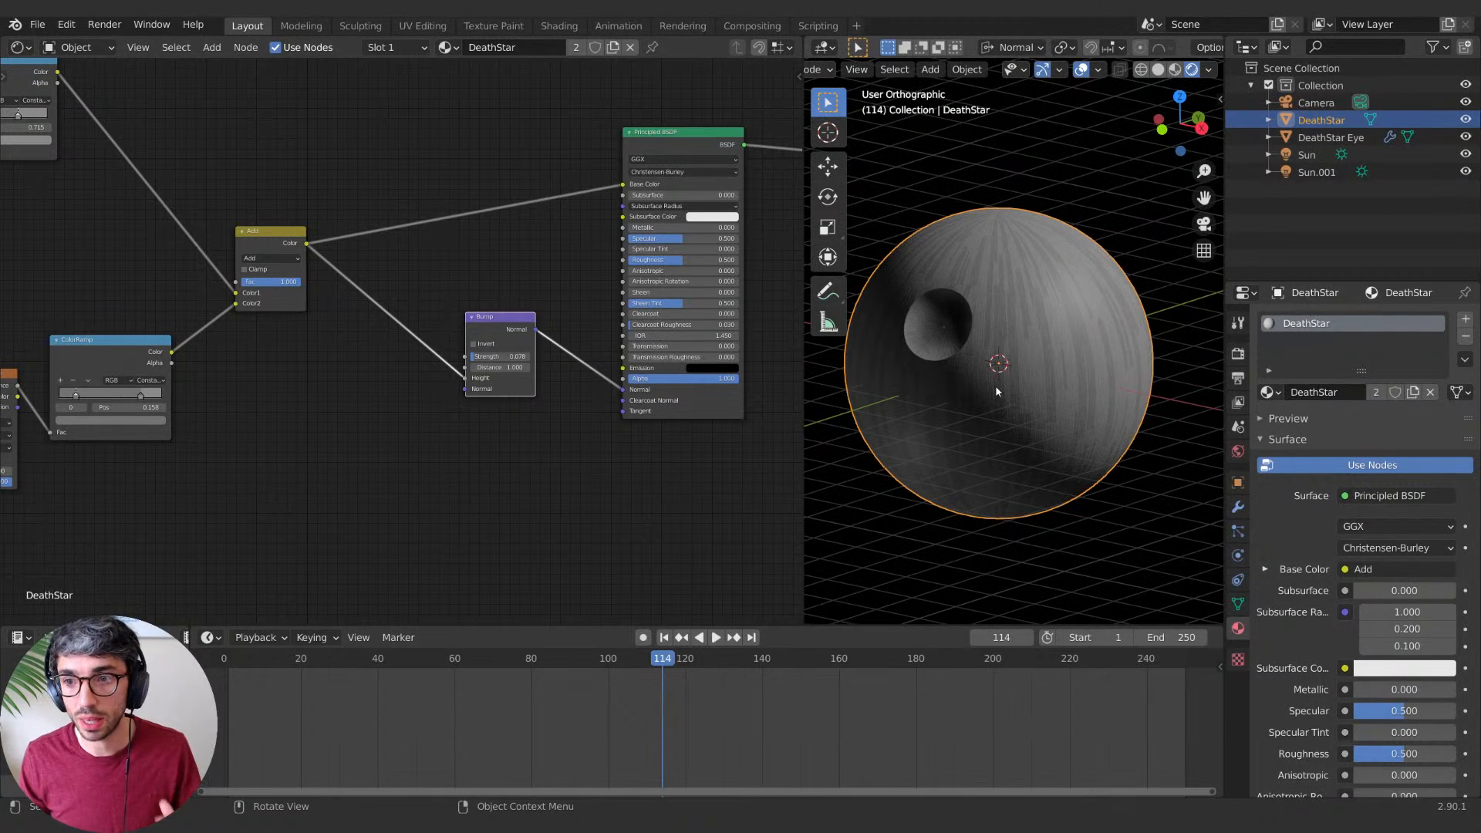
pyautogui.scroll(2, 964, 370)
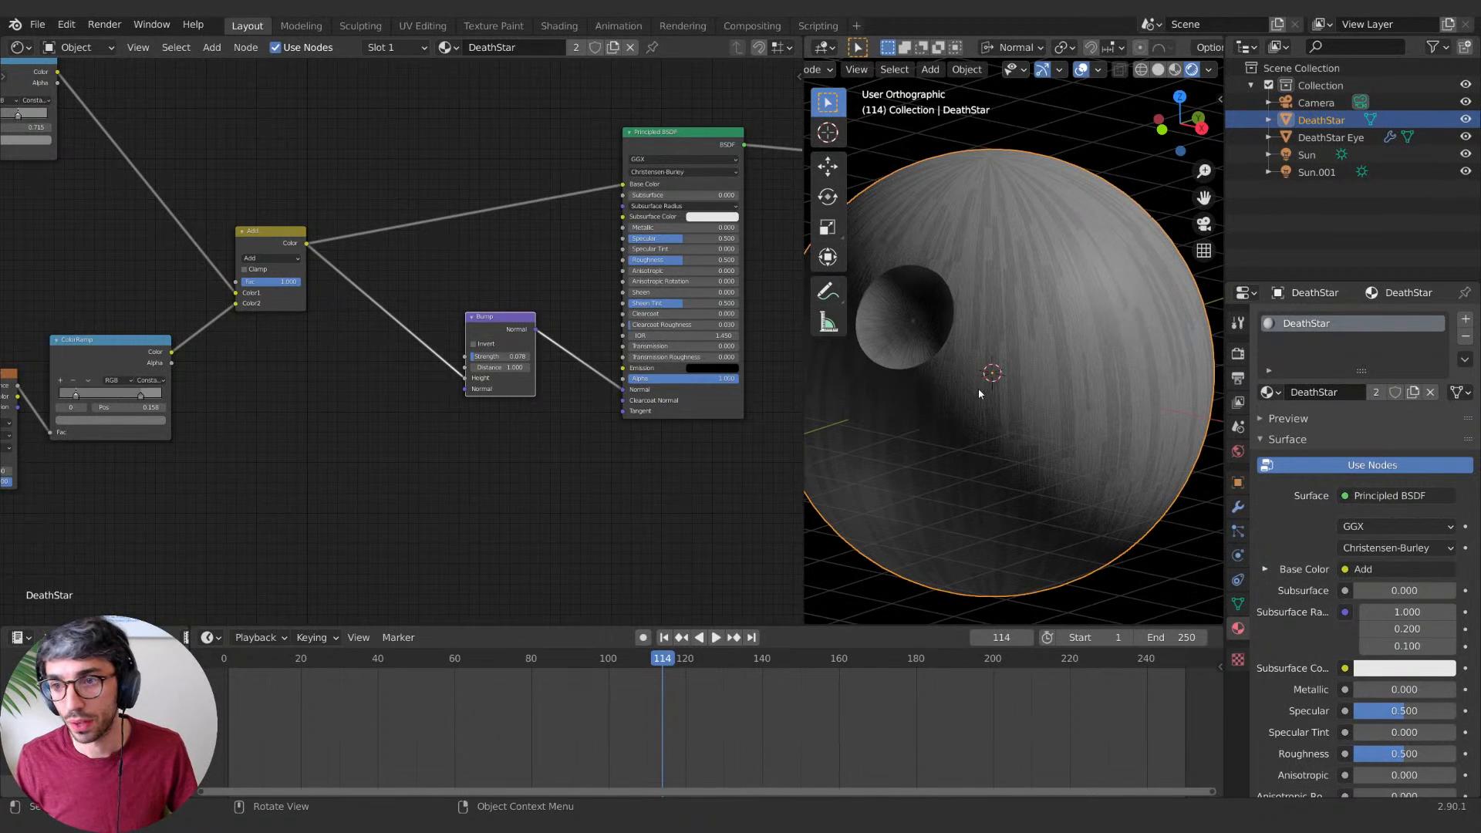
pyautogui.keyDown('shift'); pyautogui.moveTo(978, 387); pyautogui.dragTo(1053, 358, button='middle'); pyautogui.keyUp('shift')
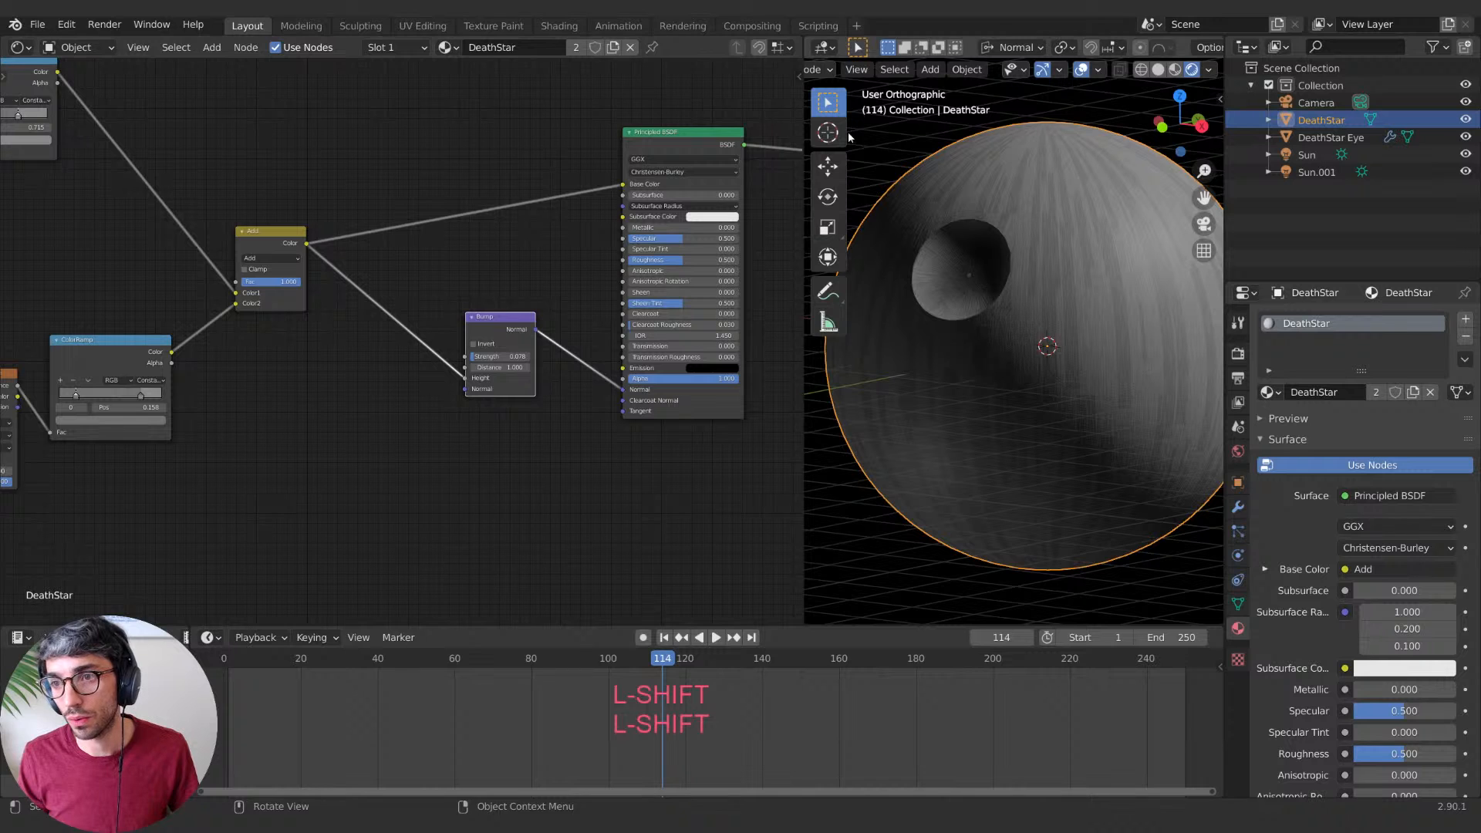
# Step: Set the upper Mapping node's scale to about 4.9 in X and 0.37 in Y, and fine-tune the upper Voronoi Texture's scale
pyautogui.moveTo(295, 159); pyautogui.dragTo(877, 213, button='middle')
pyautogui.moveTo(461, 310); pyautogui.dragTo(445, 401, button='middle')
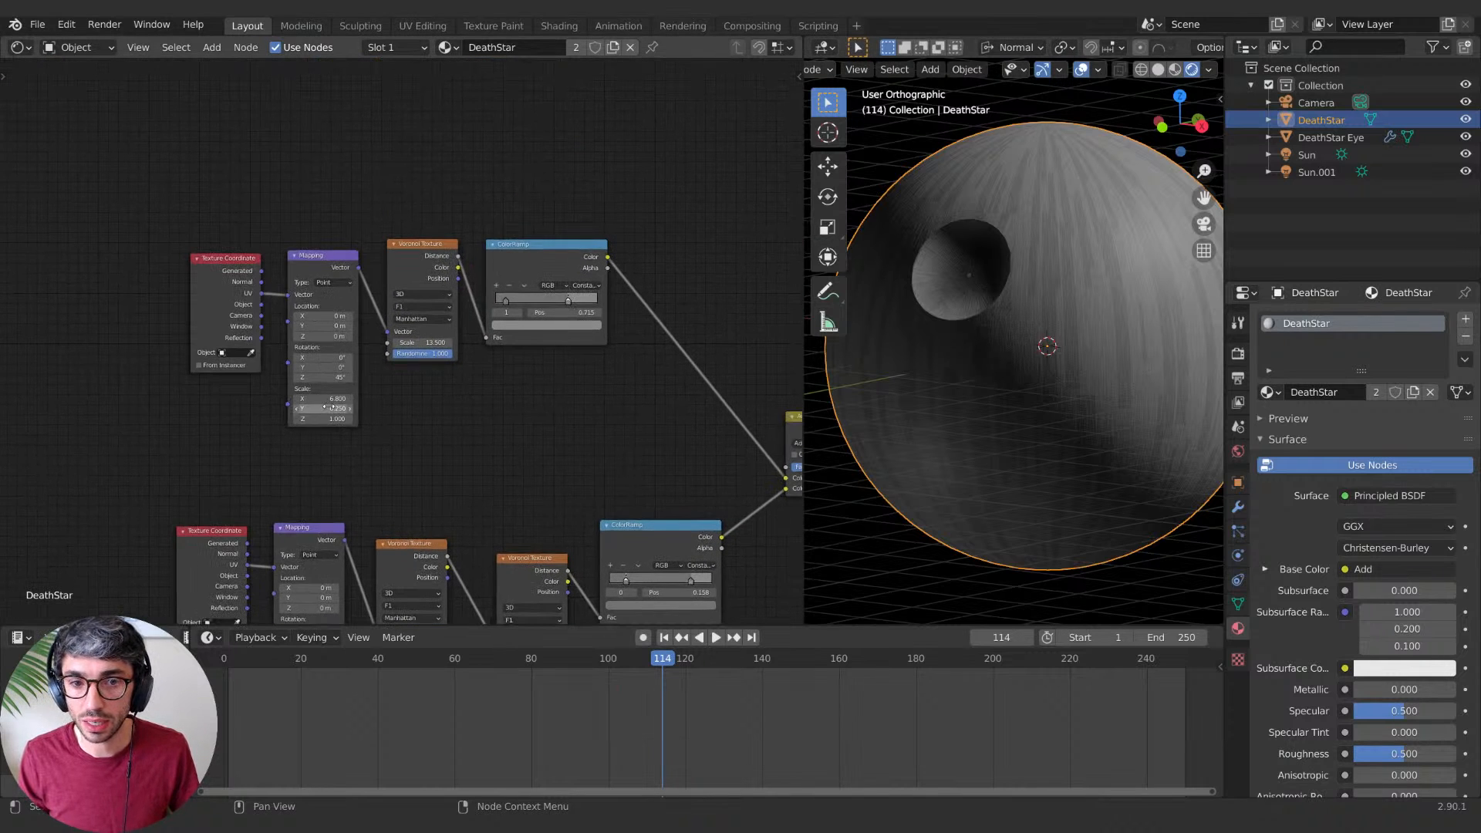
pyautogui.moveTo(323, 408)
pyautogui.keyDown('shift'); pyautogui.mouseDown()
pyautogui.moveTo(409, 409)
pyautogui.moveTo(278, 399)
pyautogui.moveTo(316, 398)
pyautogui.mouseUp(); pyautogui.keyUp('shift')
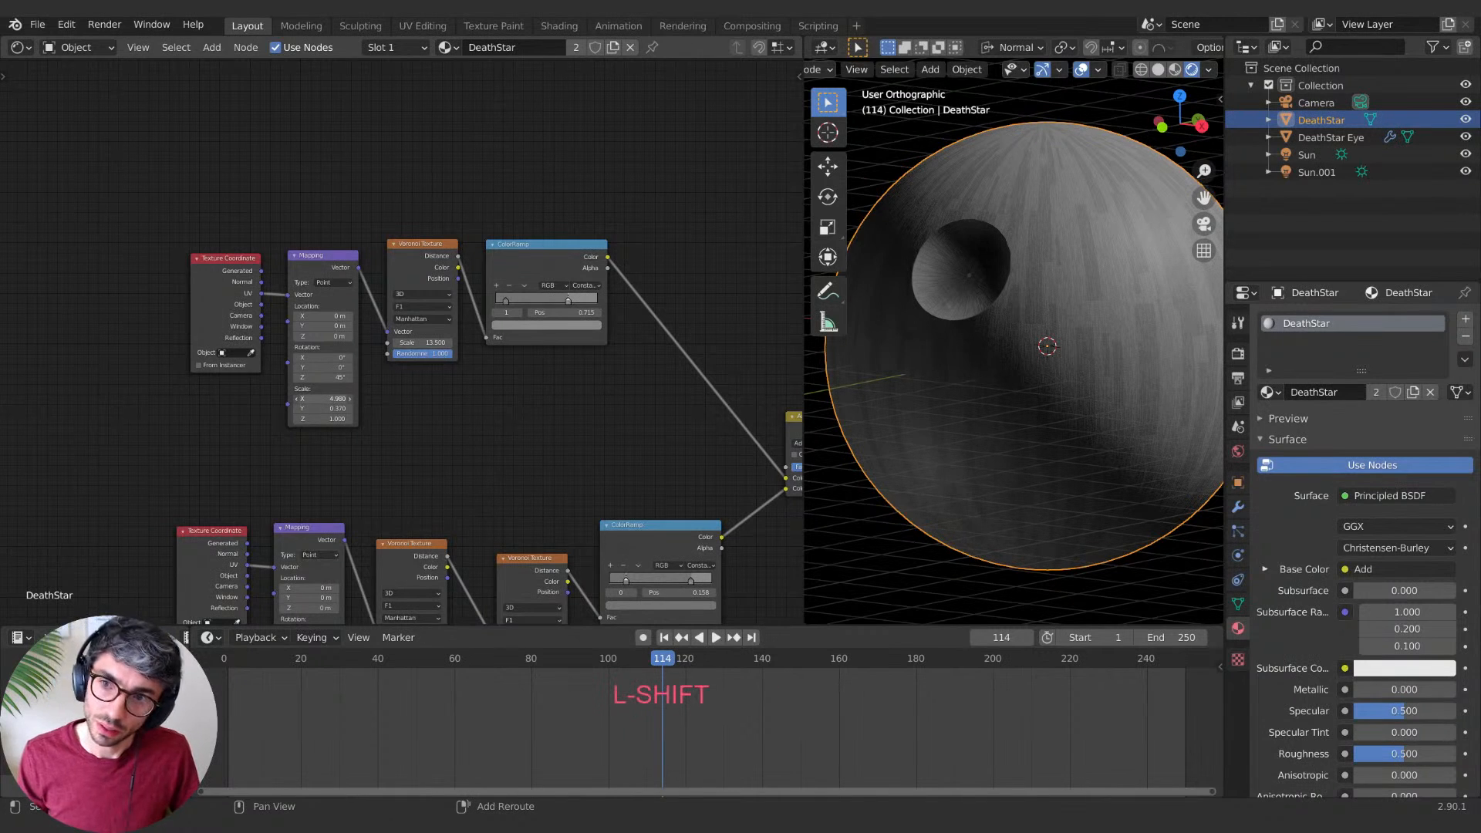
pyautogui.moveTo(573, 420); pyautogui.dragTo(350, 388, button='middle')
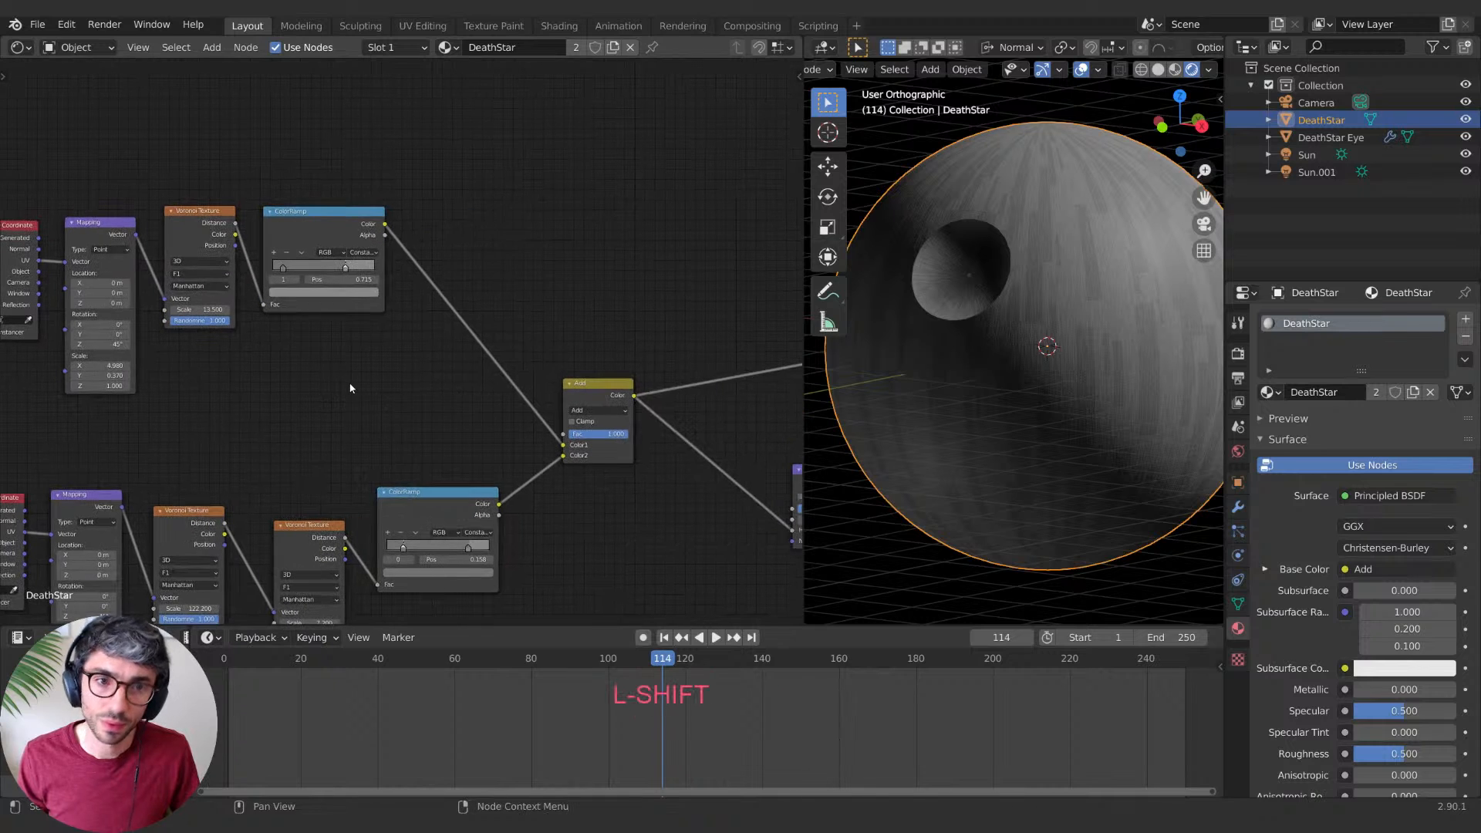
pyautogui.moveTo(199, 309)
pyautogui.mouseDown()
pyautogui.moveTo(231, 310)
pyautogui.moveTo(171, 310)
pyautogui.moveTo(210, 309)
pyautogui.mouseUp()
pyautogui.moveTo(428, 370); pyautogui.dragTo(168, 301, button='middle')
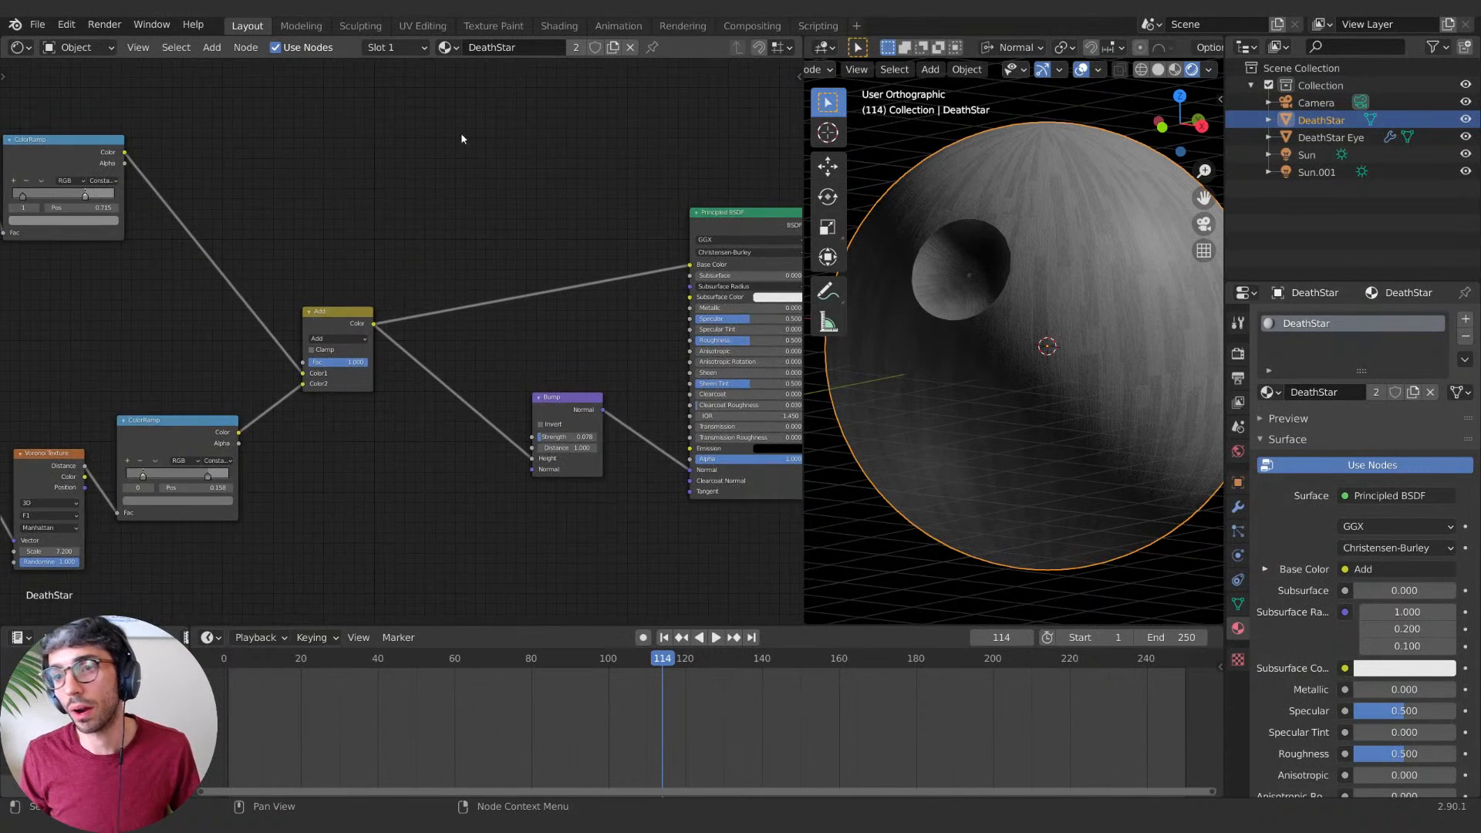
# Step: Enter Edit Mode on the Death Star and select the horizontal edge loop around its equator
pyautogui.moveTo(547, 217); pyautogui.dragTo(422, 212, button='middle')
pyautogui.scroll(-3, 1165, 303)
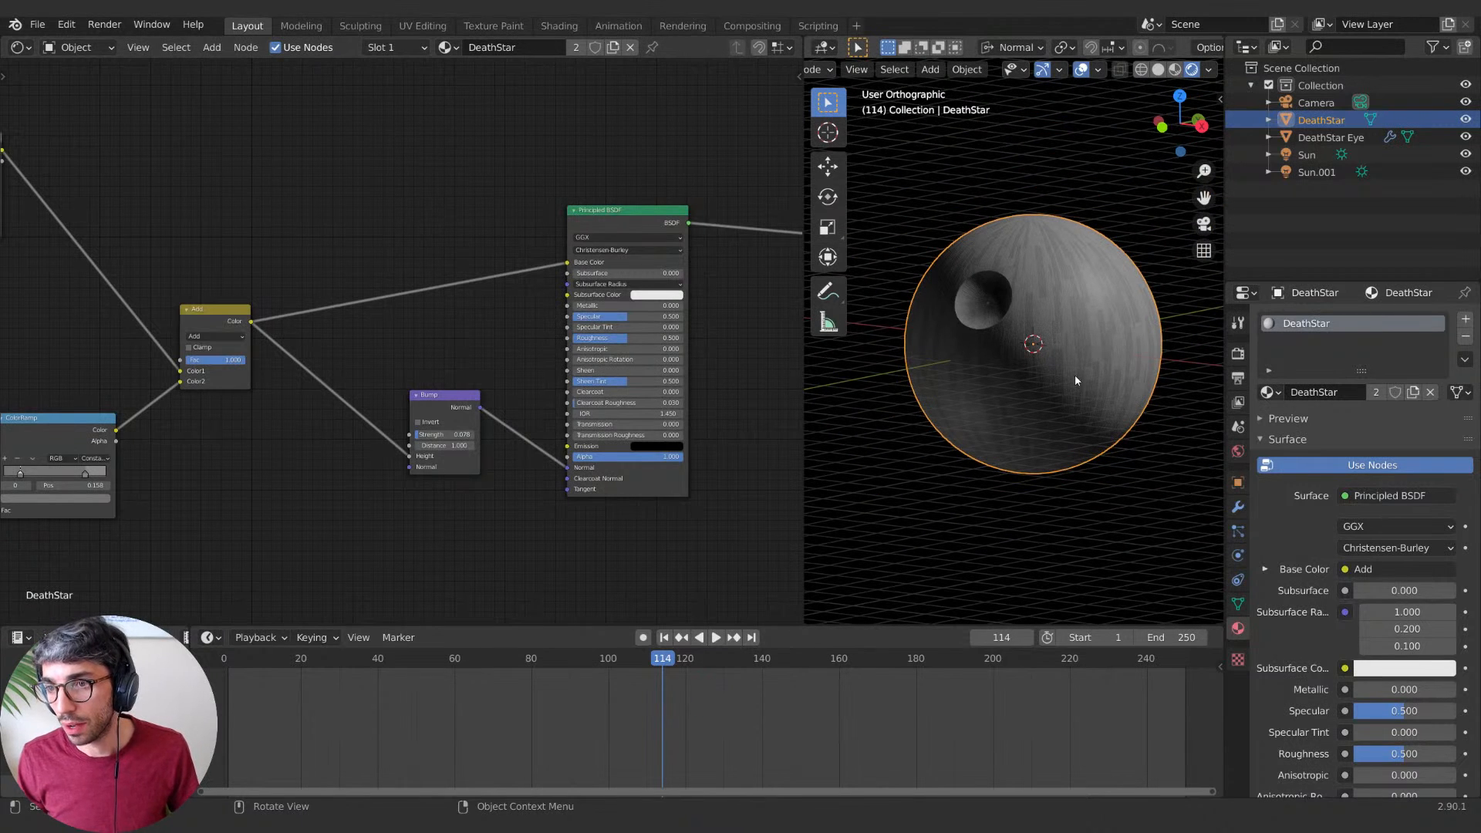
pyautogui.keyDown('shift'); pyautogui.moveTo(1071, 332); pyautogui.dragTo(1015, 322, button='middle'); pyautogui.keyUp('shift')
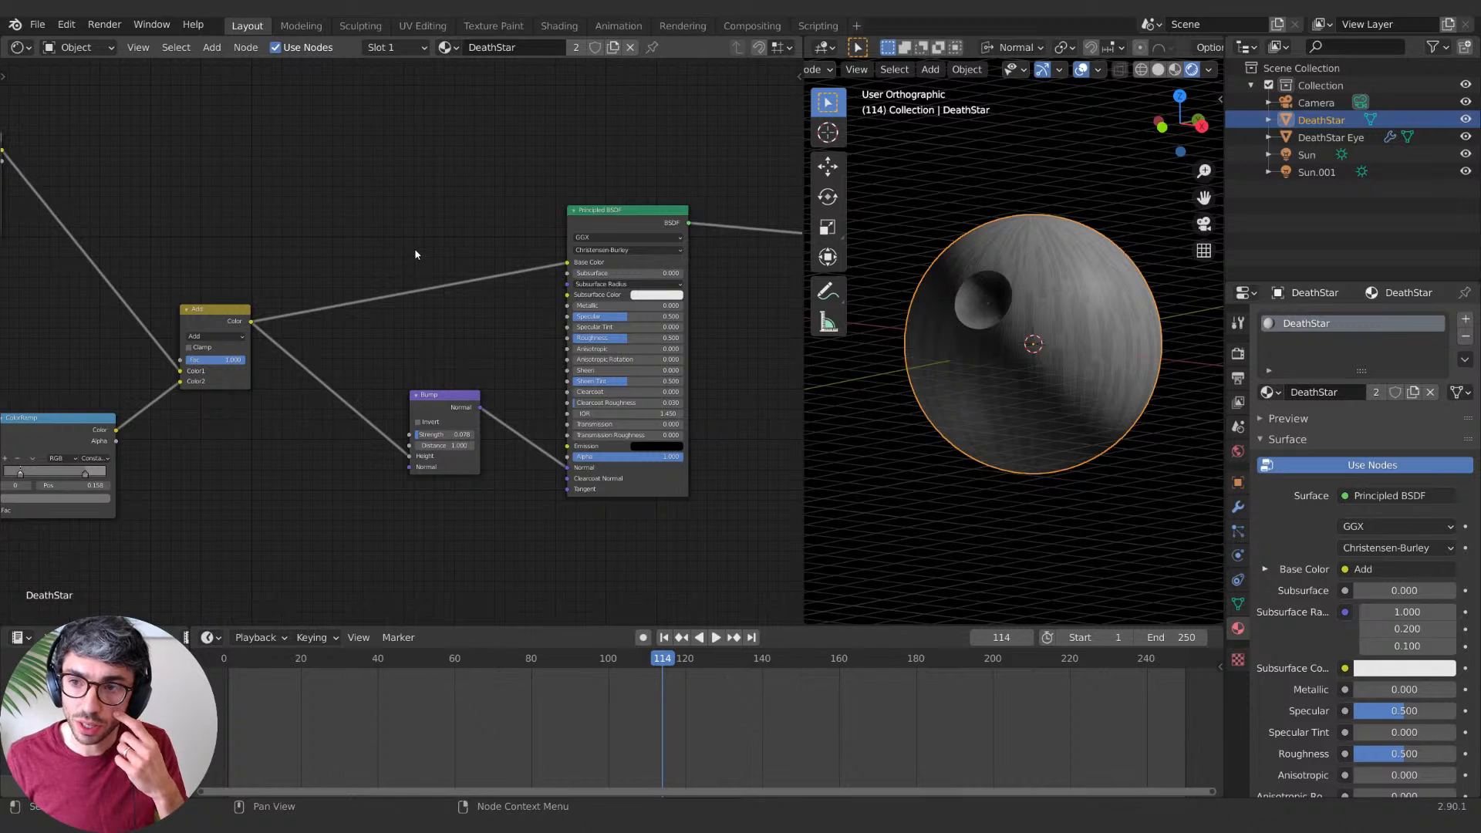
pyautogui.press('Tab')
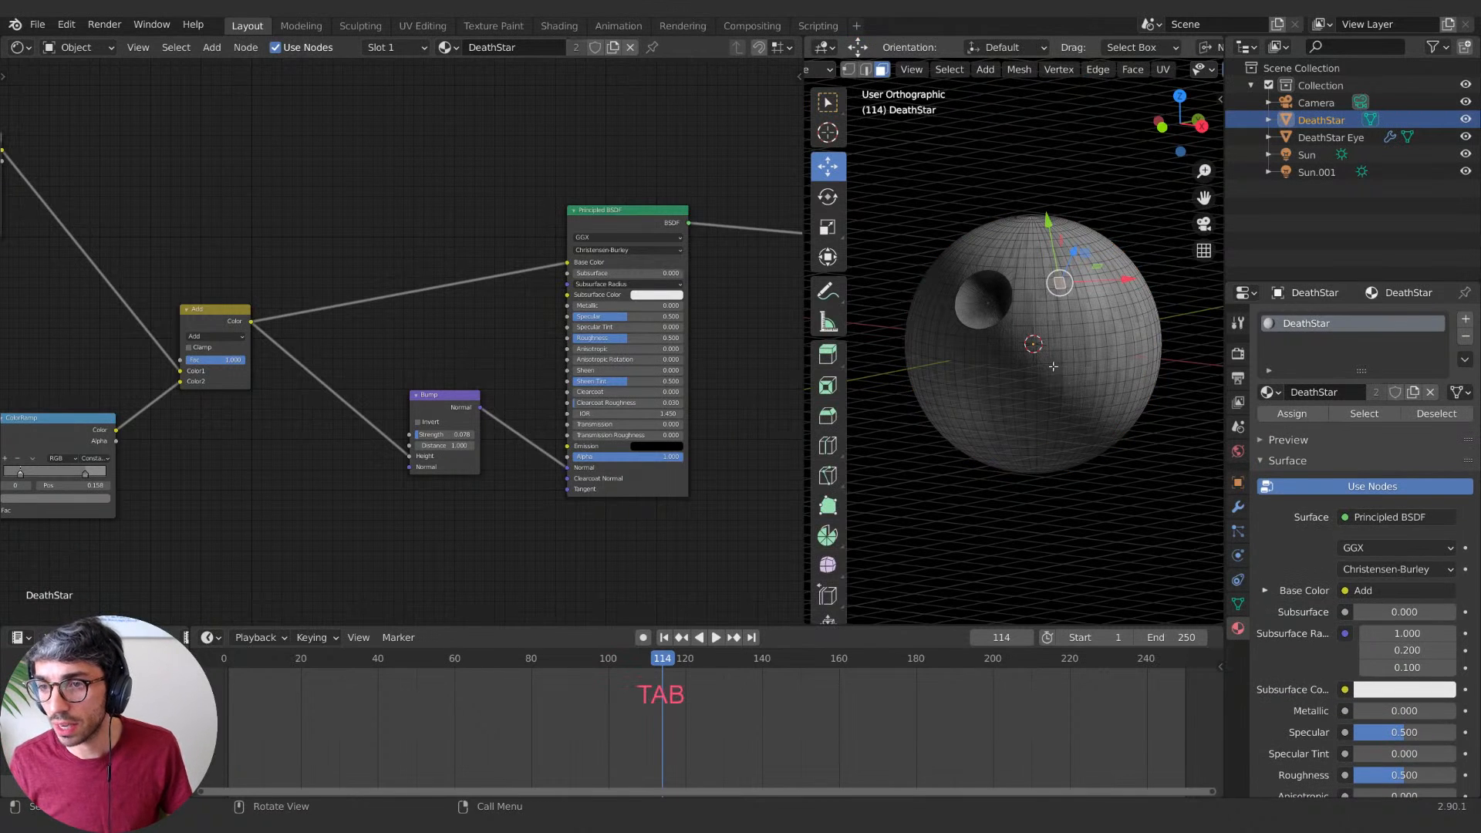
pyautogui.keyDown('alt'); pyautogui.click(1053, 367); pyautogui.keyUp('alt')
pyautogui.press('2')
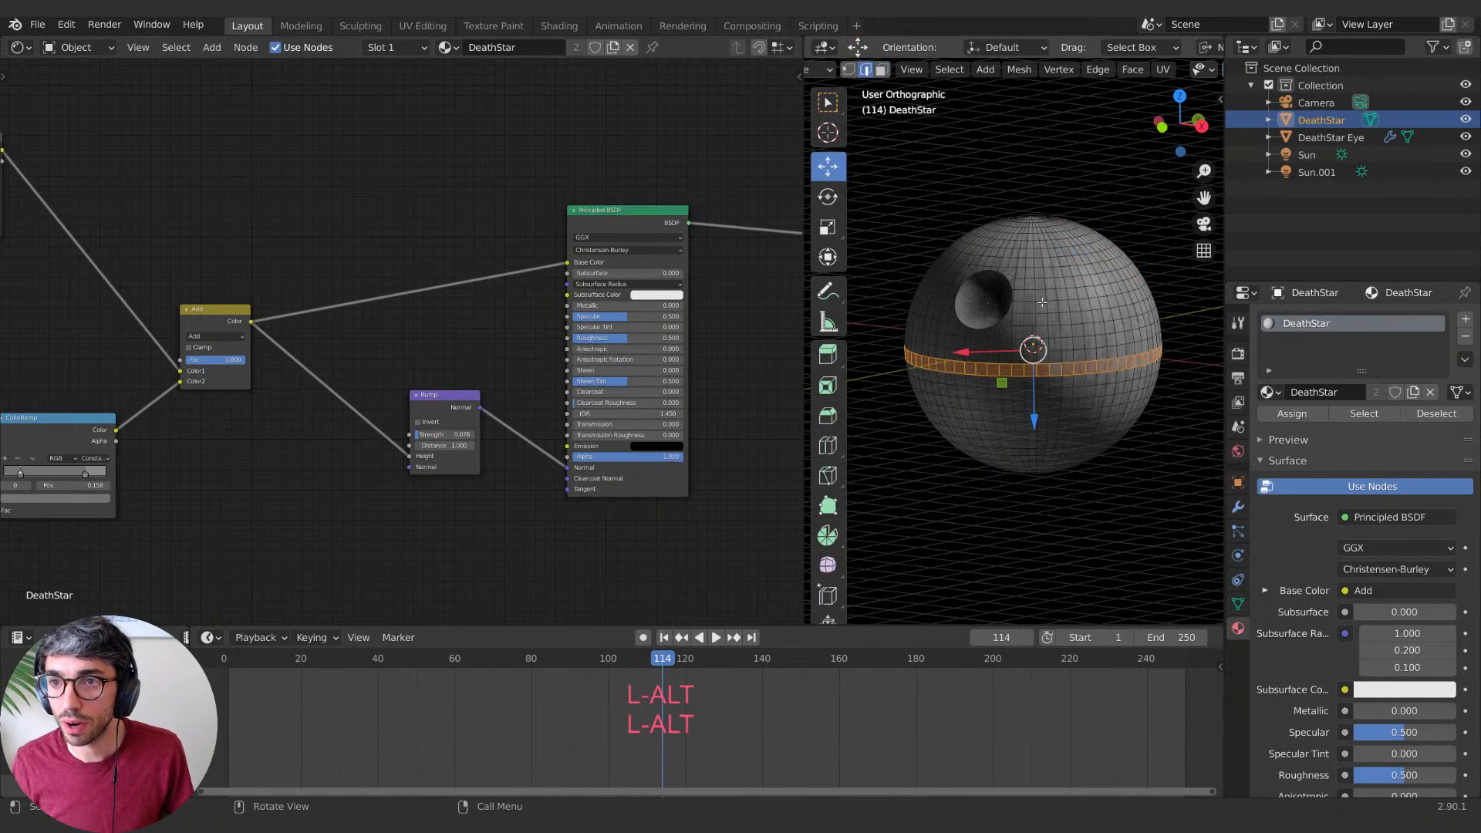
pyautogui.keyDown('alt'); pyautogui.click(1072, 364); pyautogui.keyUp('alt')
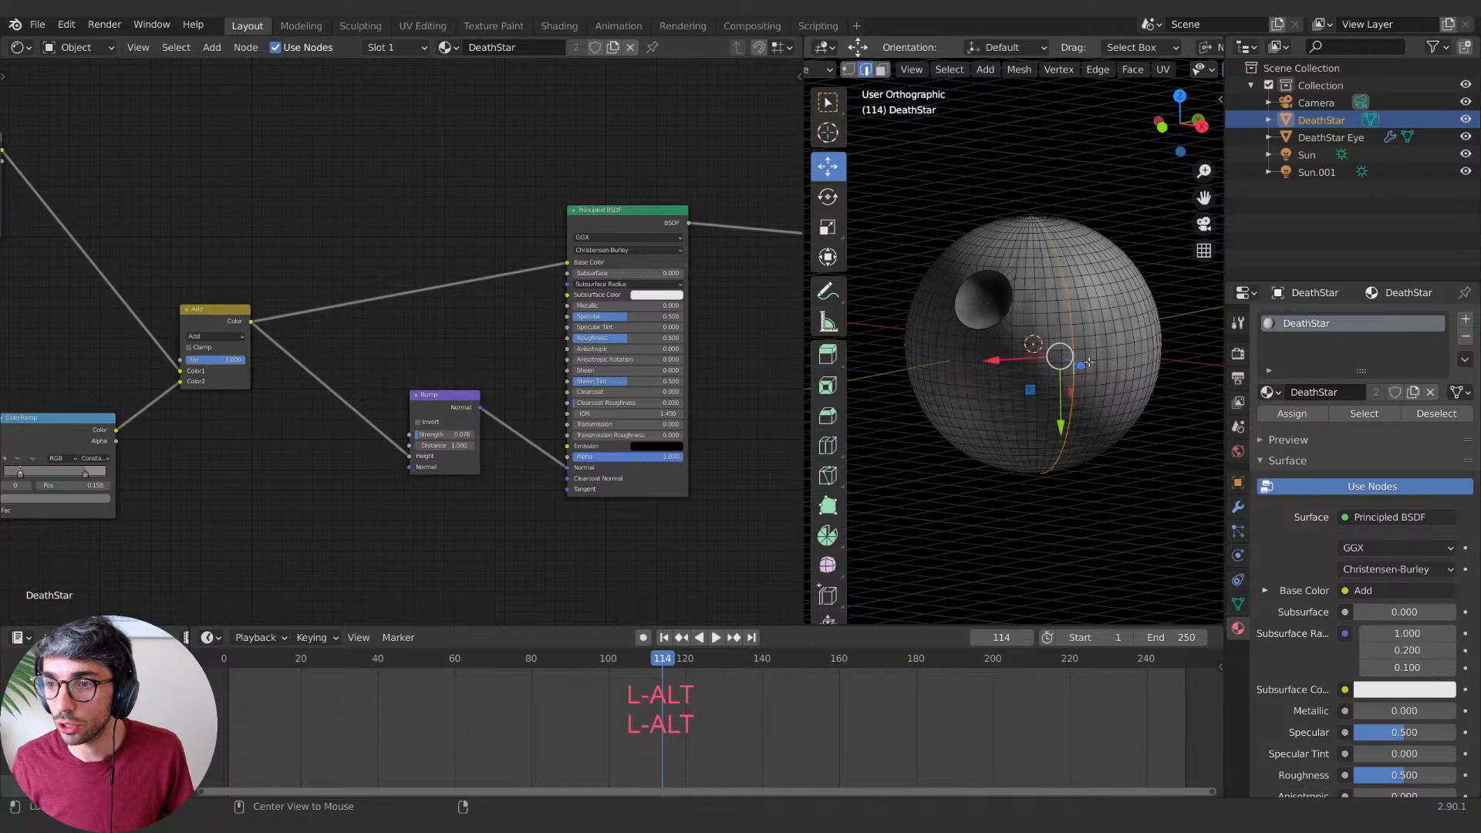
pyautogui.keyDown('alt'); pyautogui.click(1089, 361); pyautogui.keyUp('alt')
pyautogui.scroll(2, 1088, 361)
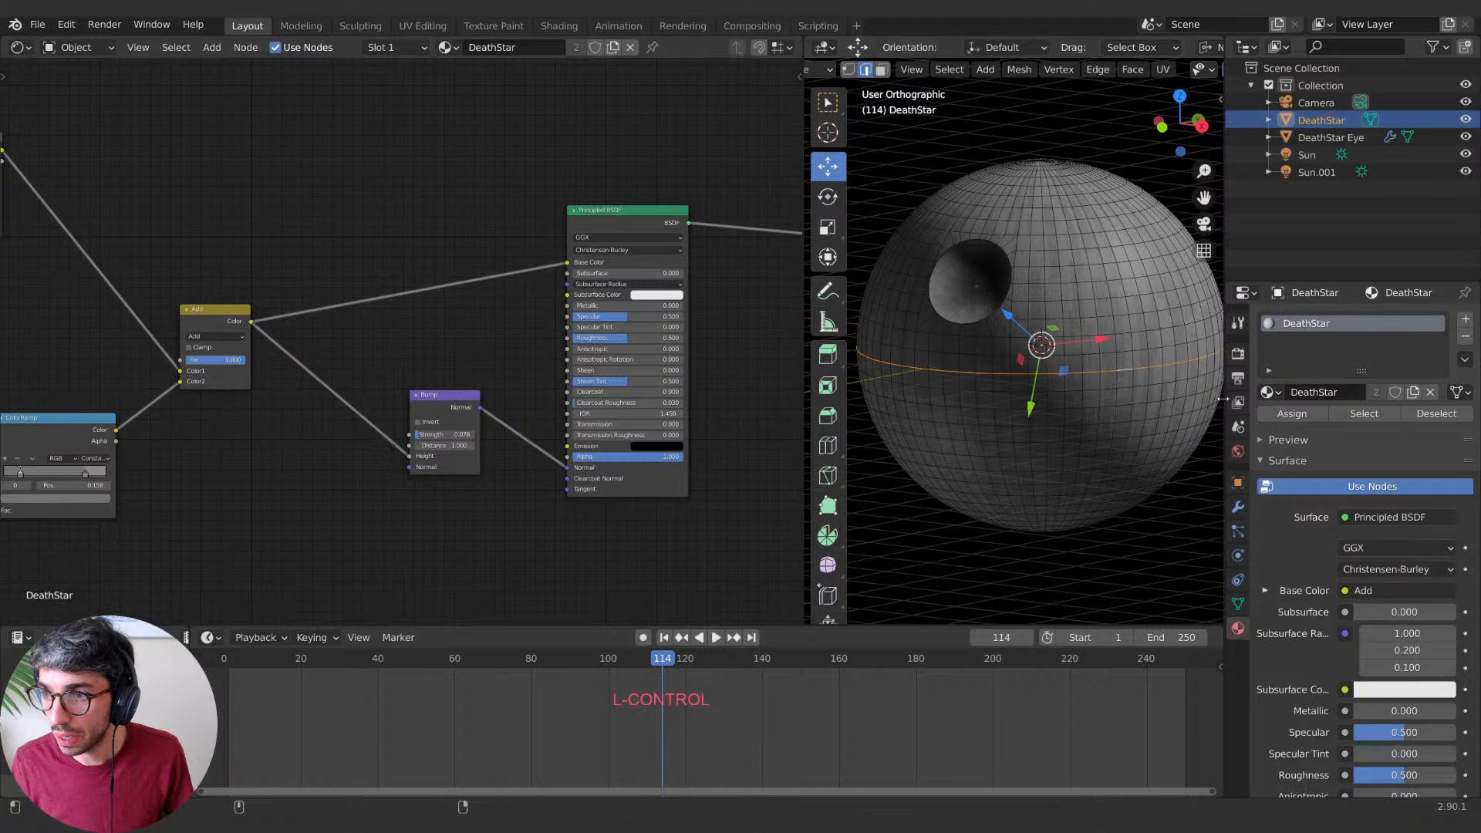
# Step: Bevel the selected equator edge loop into a narrow band with a width of about 0.0044 m
pyautogui.click(1239, 508)
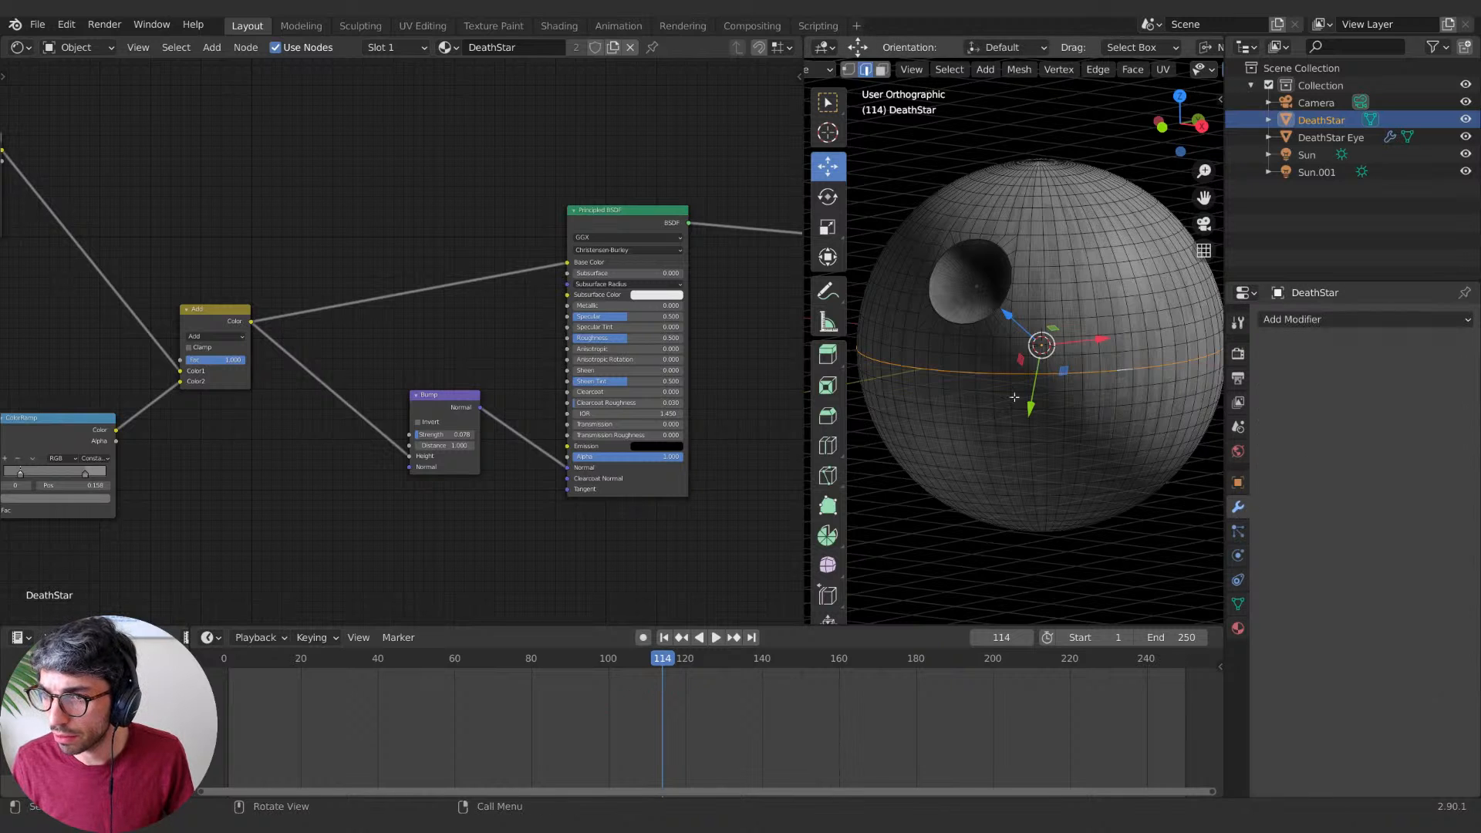
pyautogui.scroll(5, 1064, 400)
pyautogui.hotkey('ctrl', 'b')
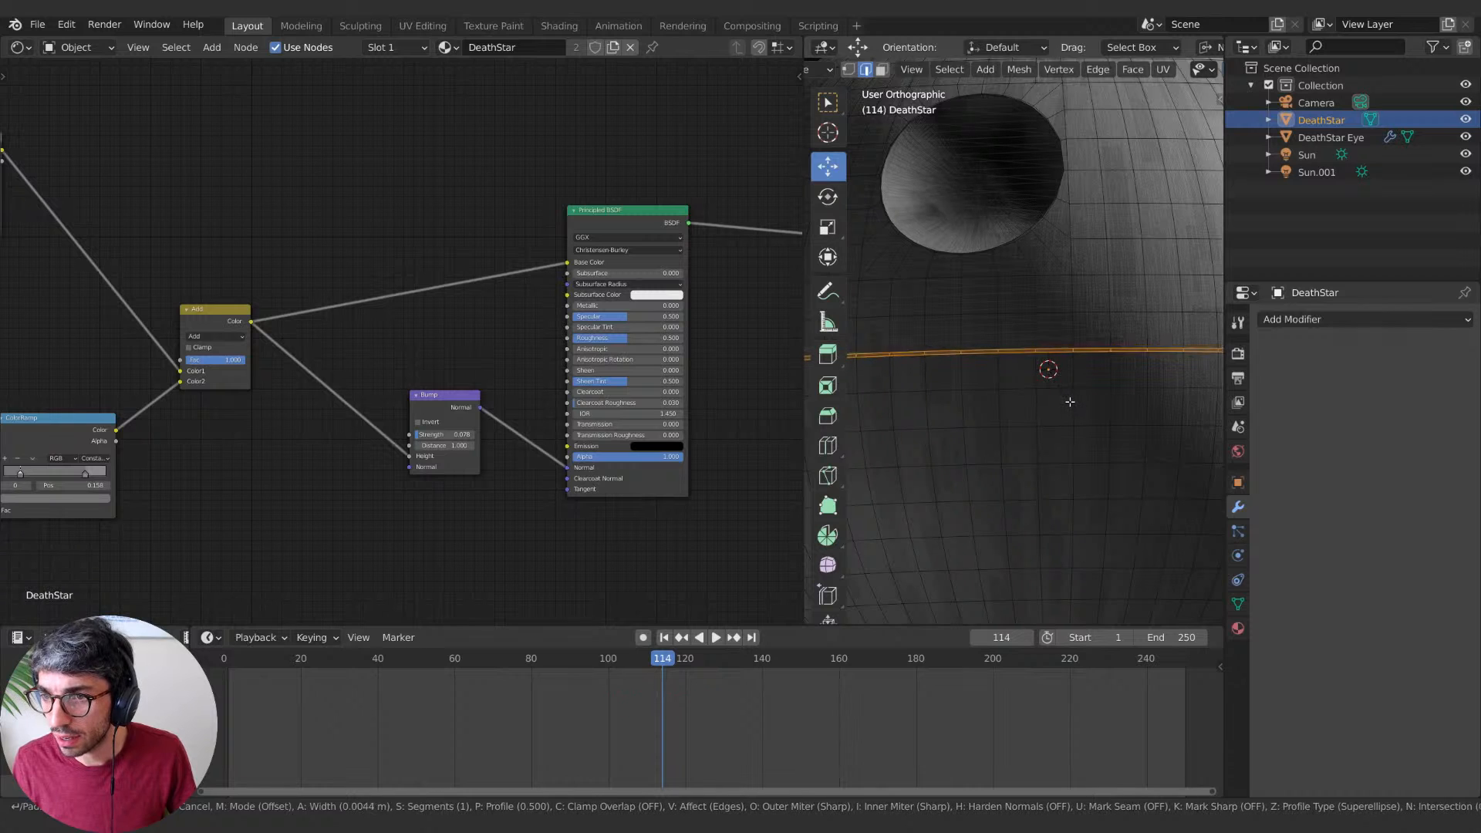
pyautogui.click(1069, 401)
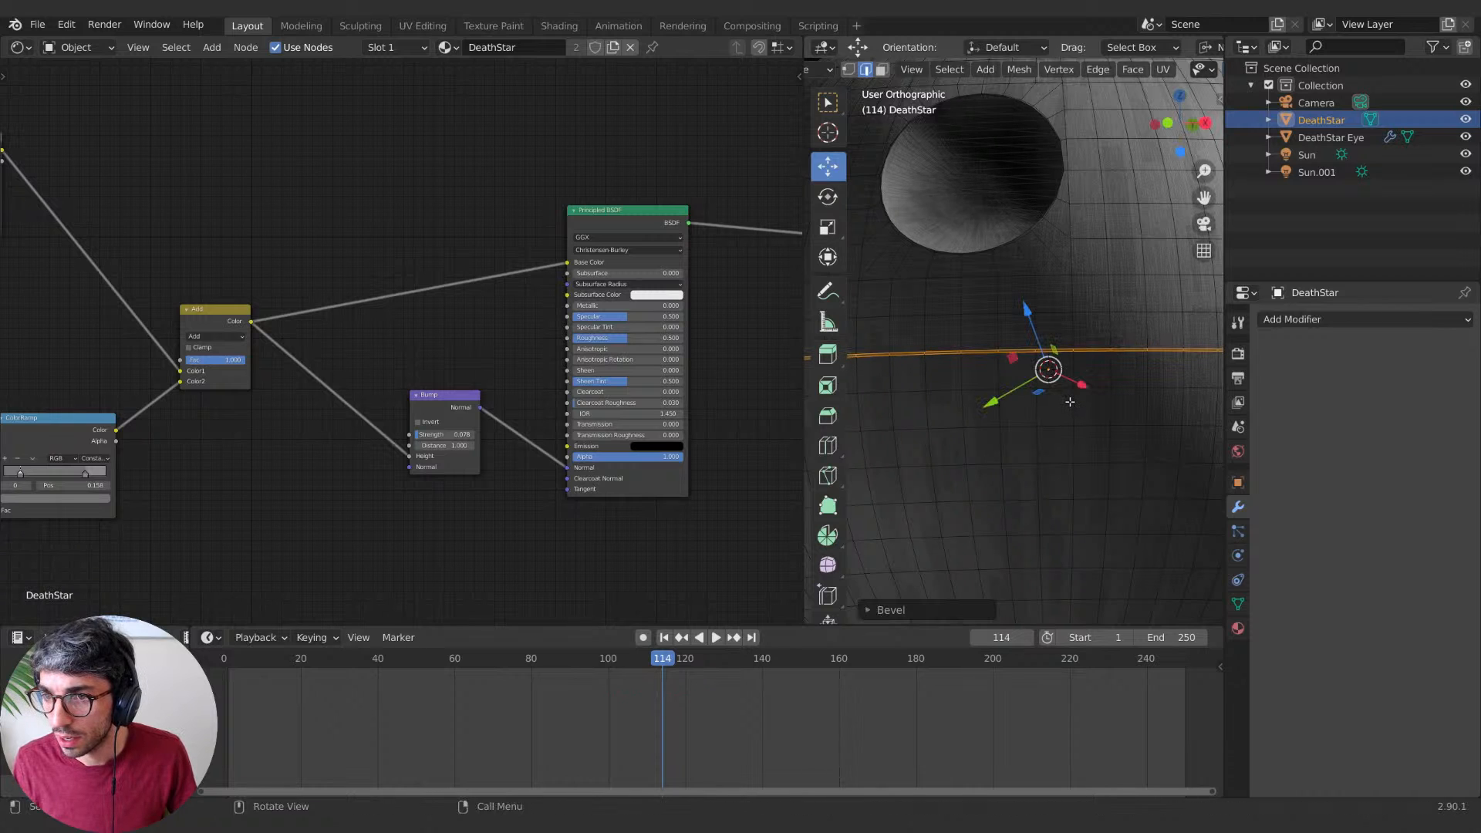
pyautogui.hotkey('alt', 'Tab')
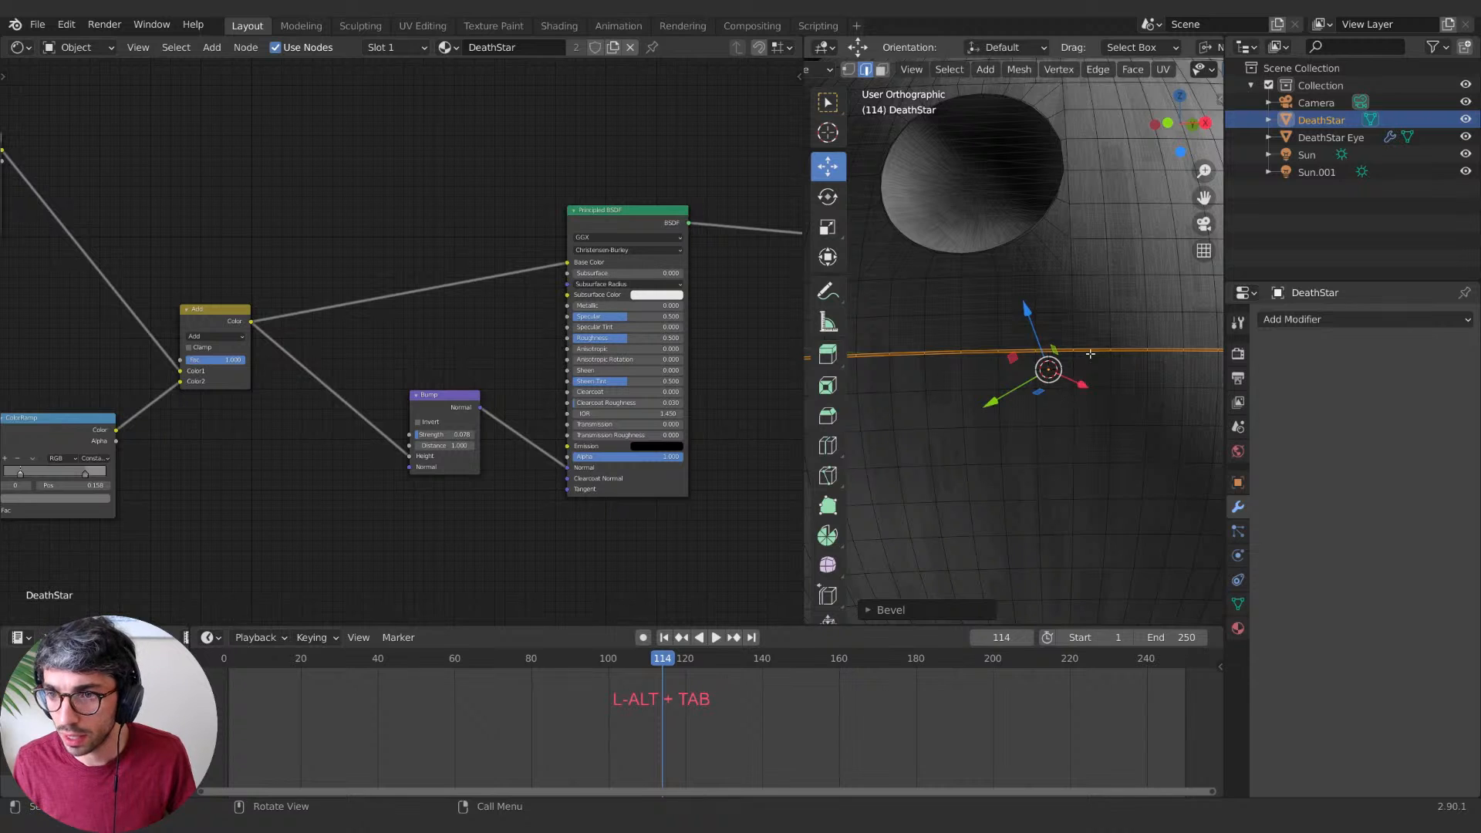
# Step: Extrude the narrow equator band in place and set the transform orientation to Global
pyautogui.moveTo(1090, 353); pyautogui.dragTo(1089, 414, button='middle')
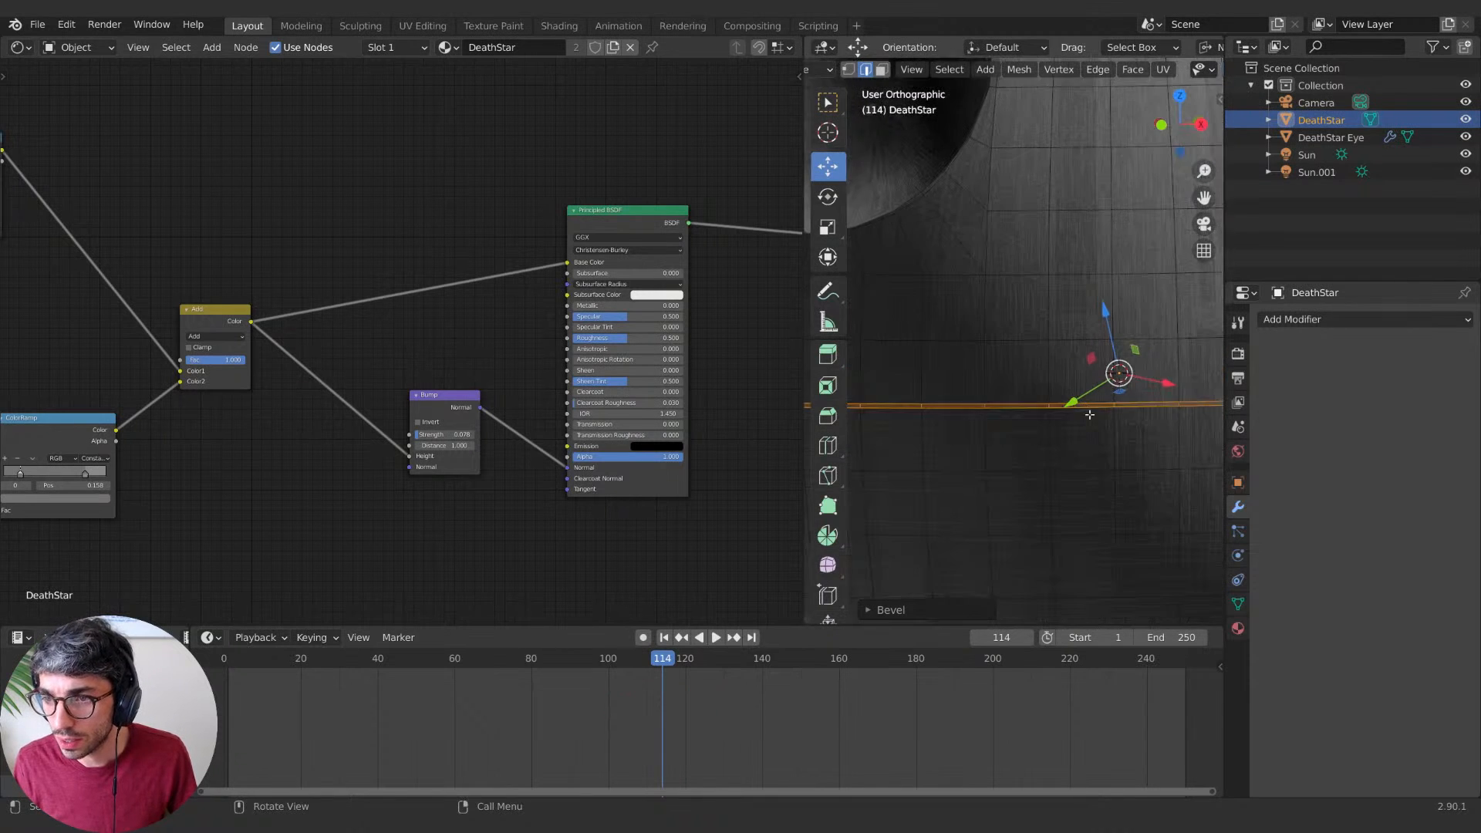
pyautogui.scroll(1, 1126, 436)
pyautogui.press('e')
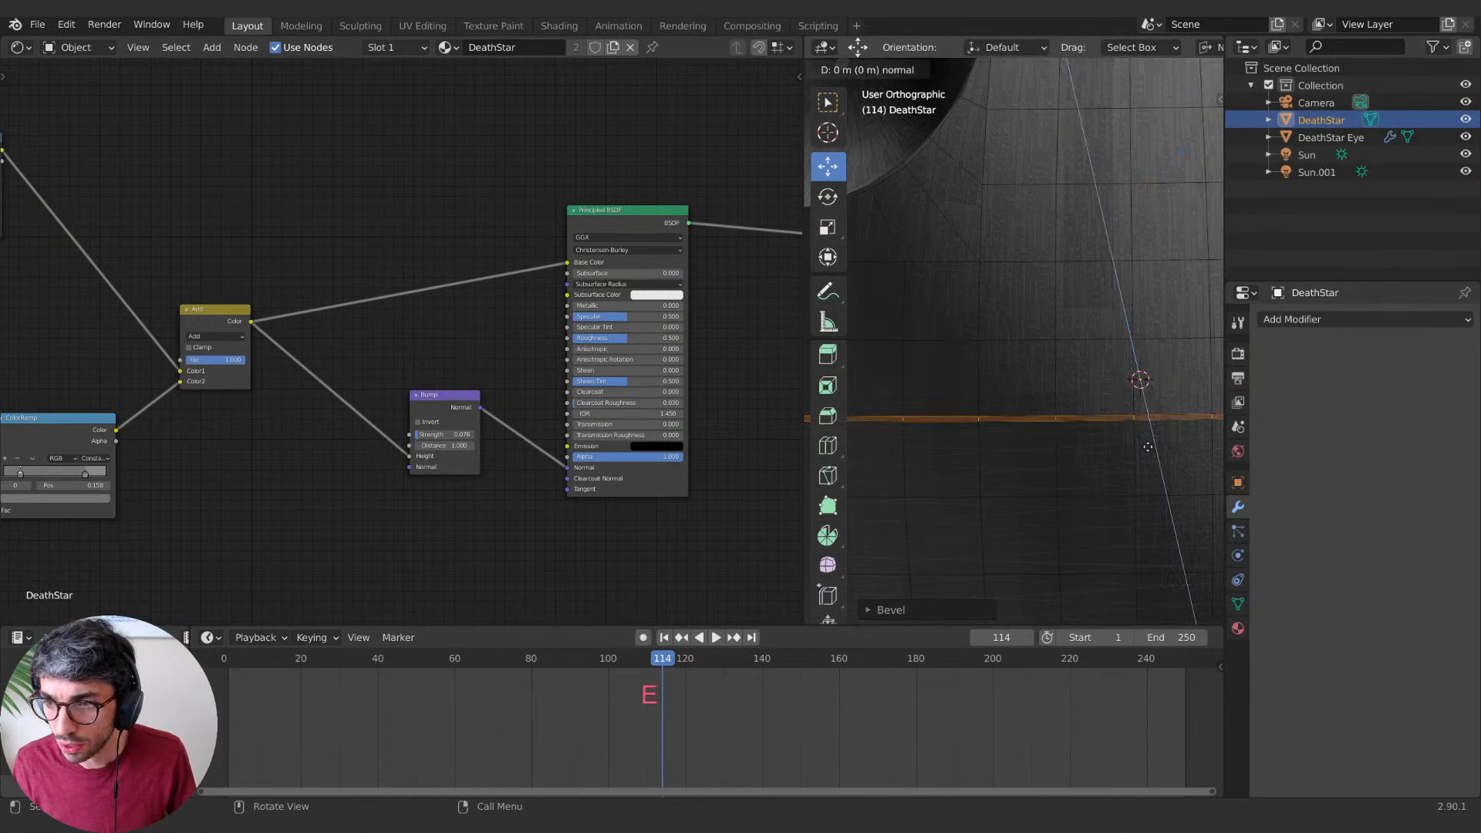
pyautogui.press('Escape')
pyautogui.scroll(-5, 1041, 48)
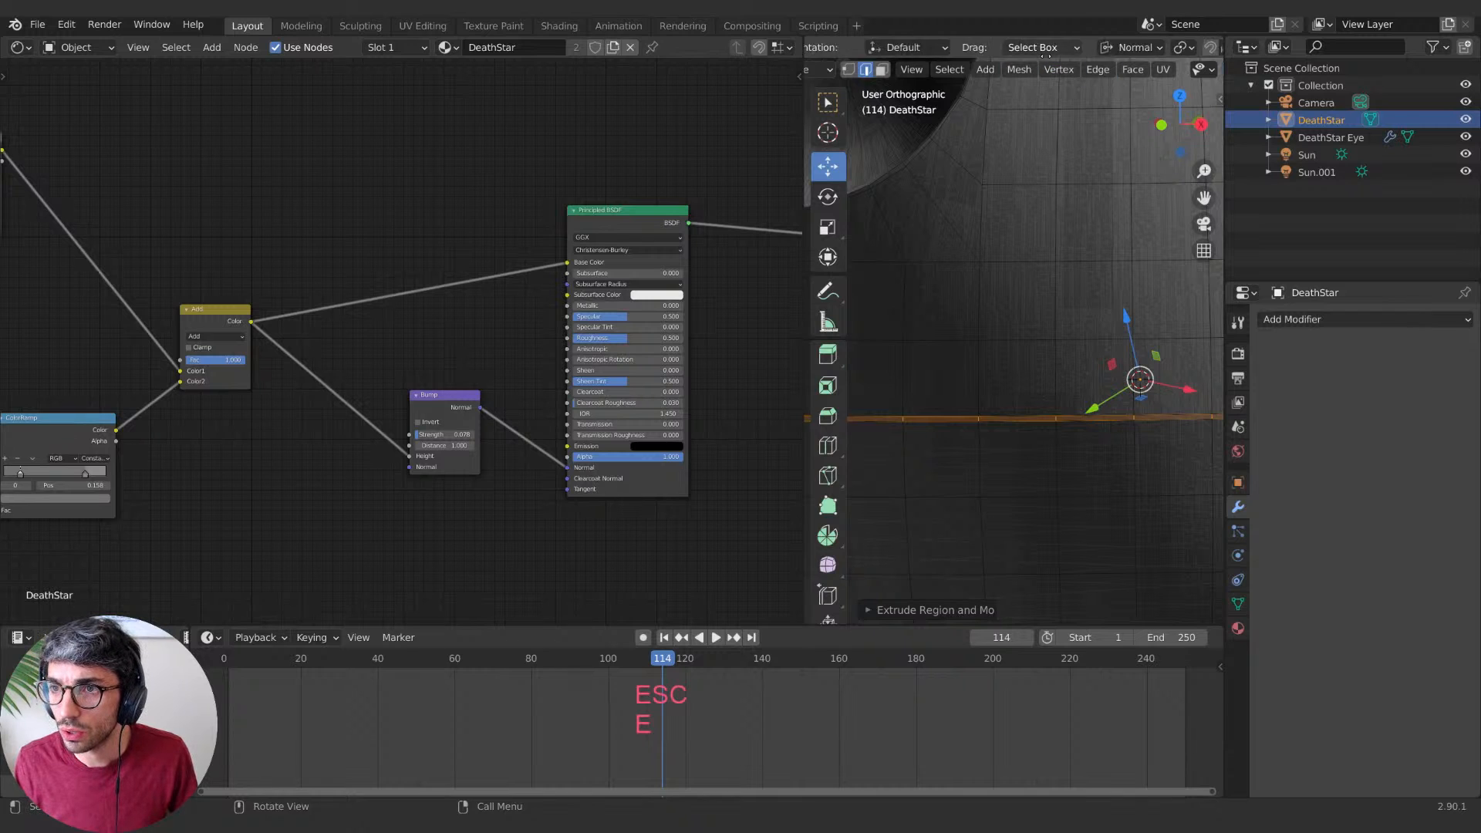
pyautogui.click(1051, 48)
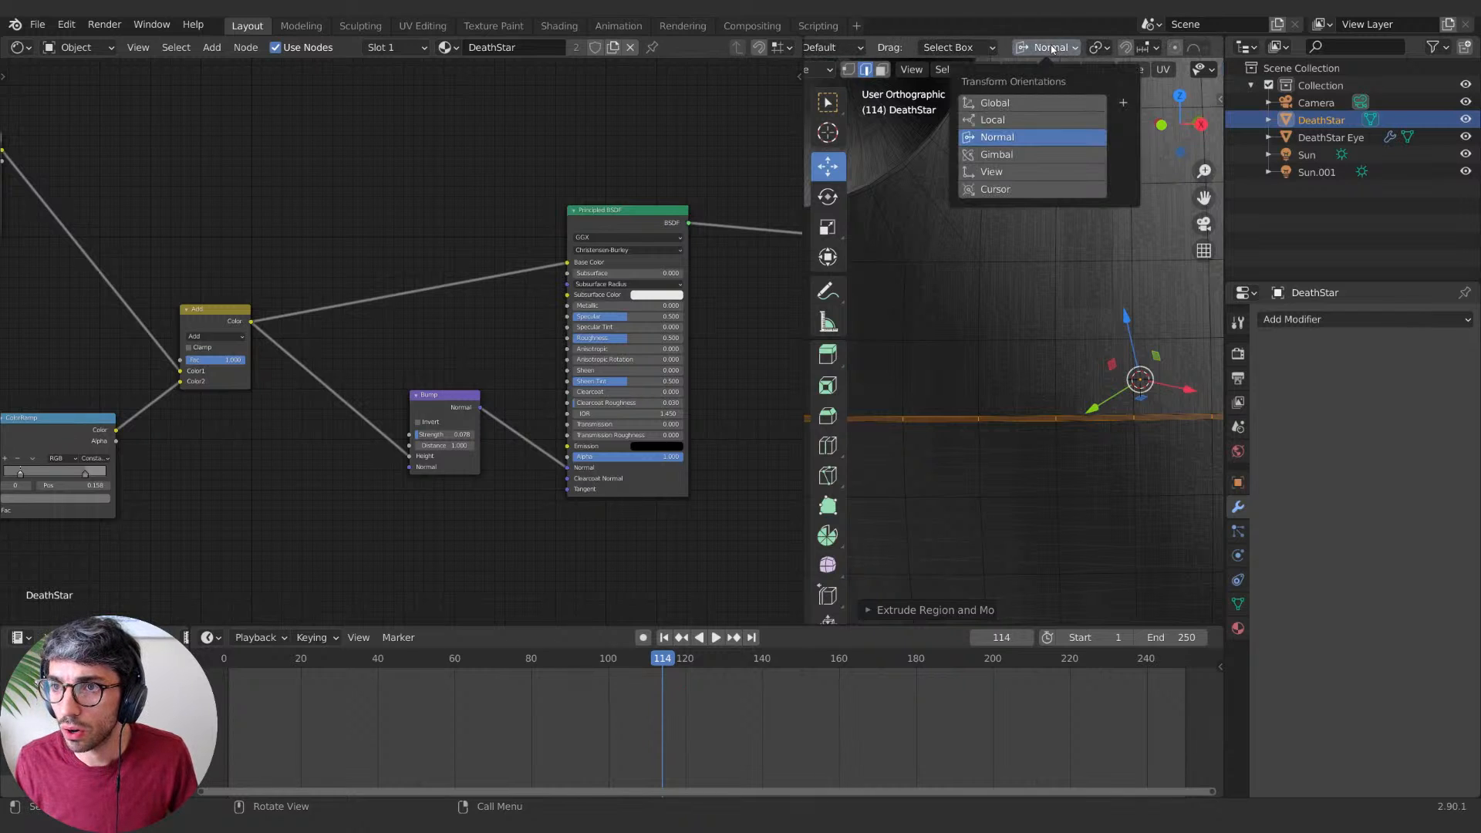
pyautogui.click(1029, 104)
pyautogui.press('s')
pyautogui.press('Escape')
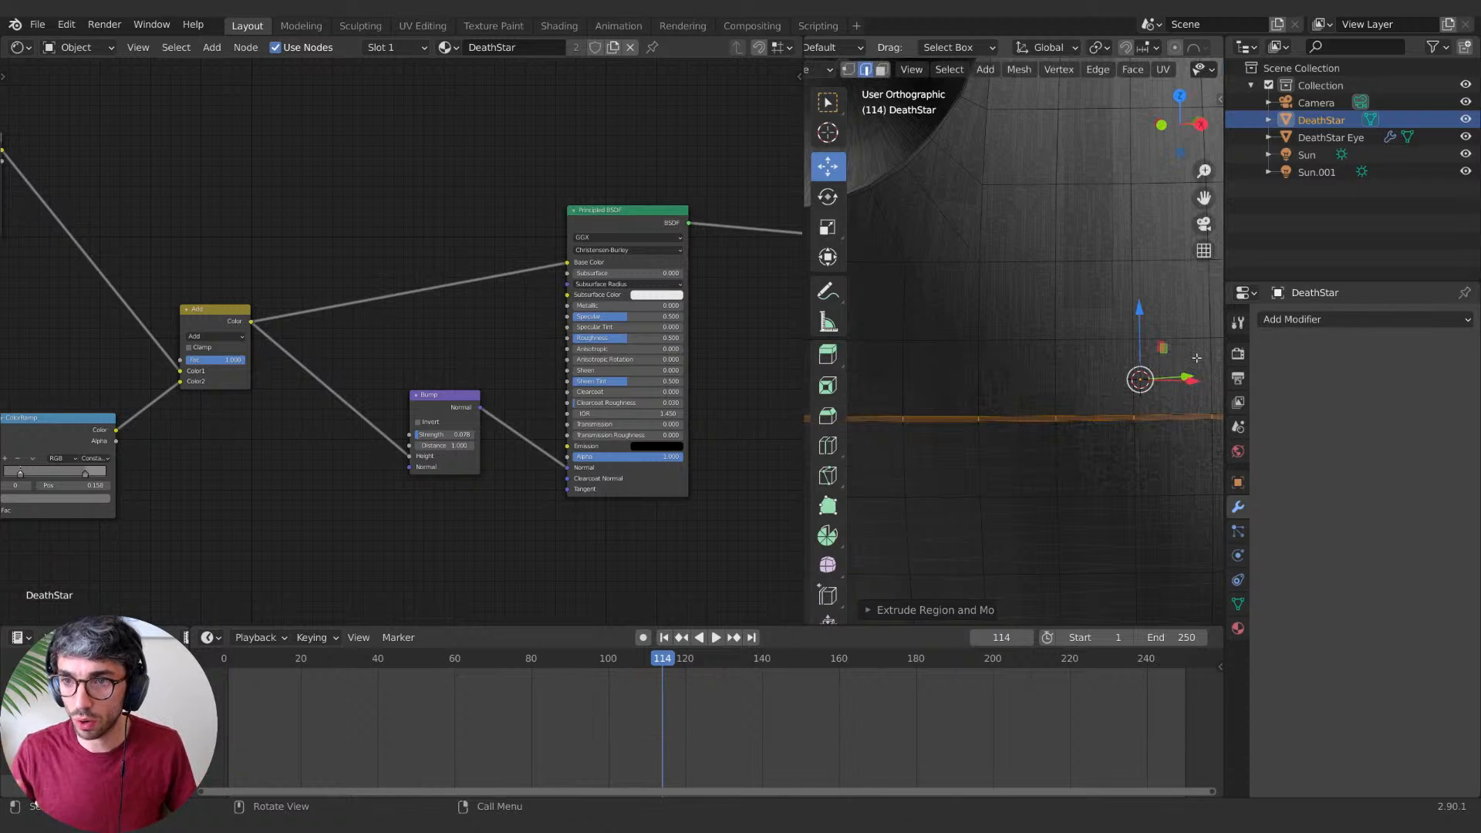
# Step: Scale the extruded equator band inward to about 0.97 with the global Z axis locked, and return to Object Mode
pyautogui.moveTo(1165, 348); pyautogui.dragTo(1109, 348, button='middle')
pyautogui.scroll(-4, 1109, 348)
pyautogui.scroll(2, 1109, 348)
pyautogui.press('s')
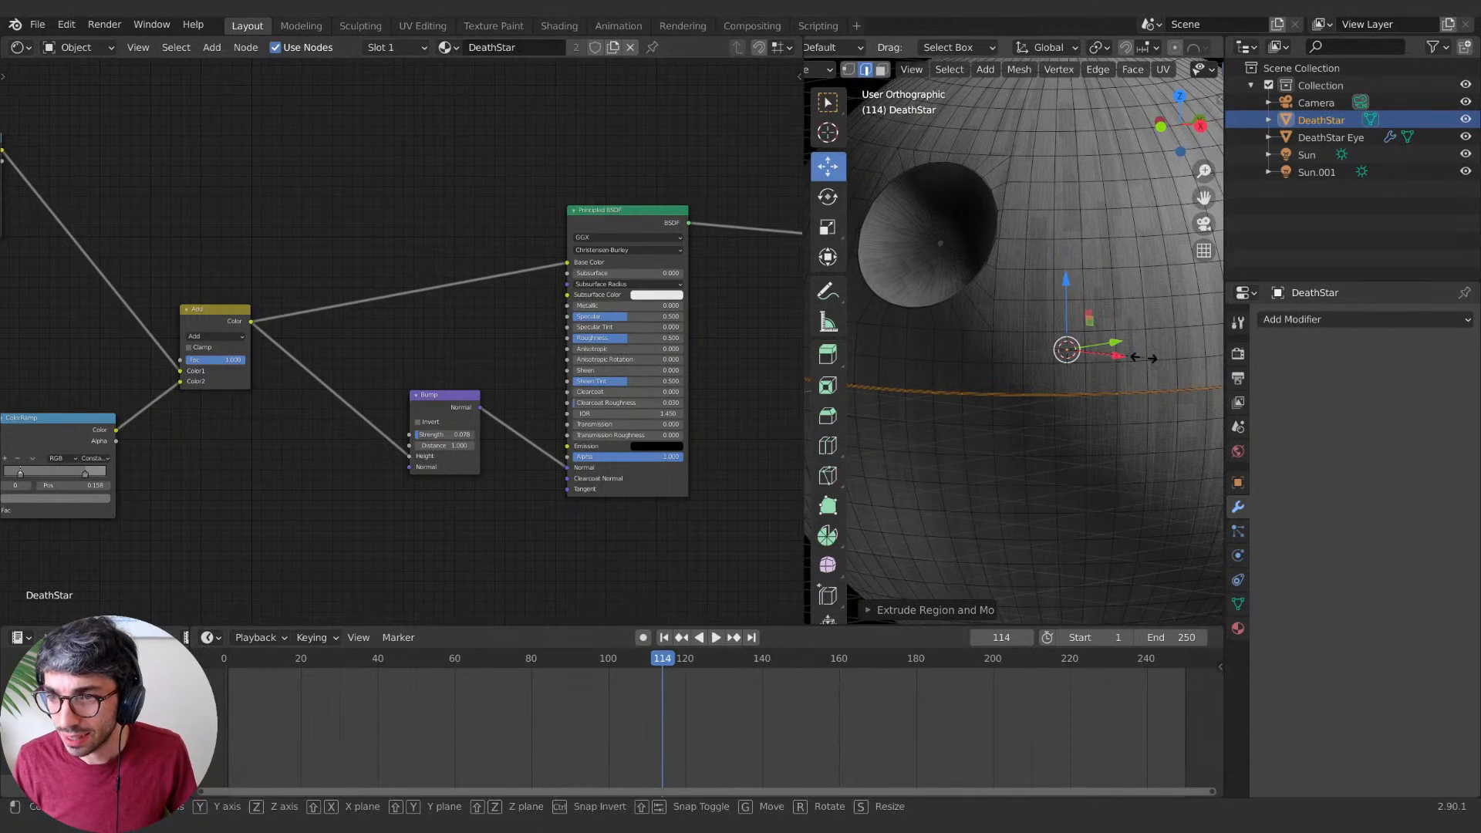
pyautogui.press('shift')
pyautogui.hotkey('shift', 'z')
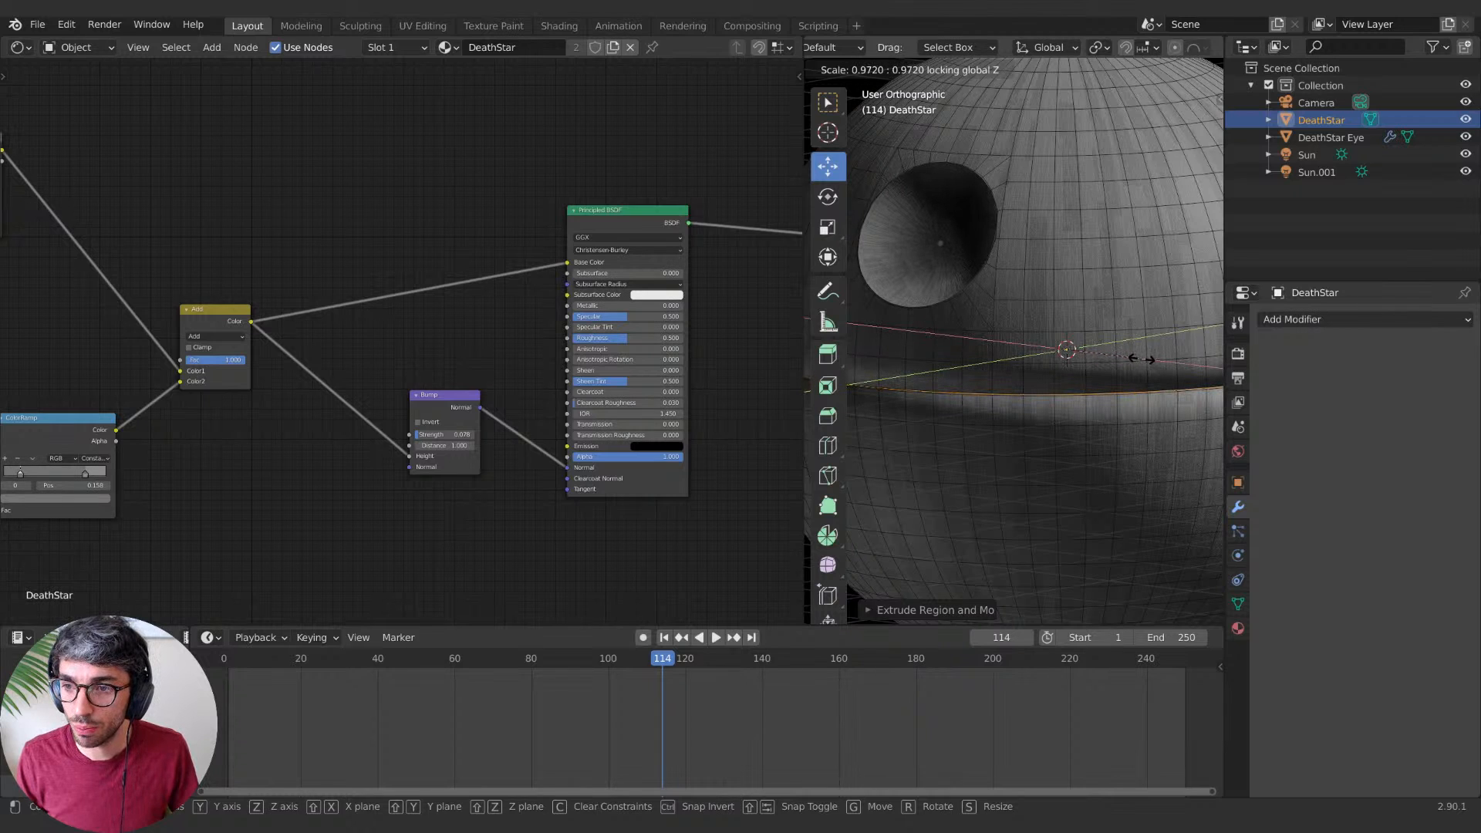
pyautogui.click(1140, 359)
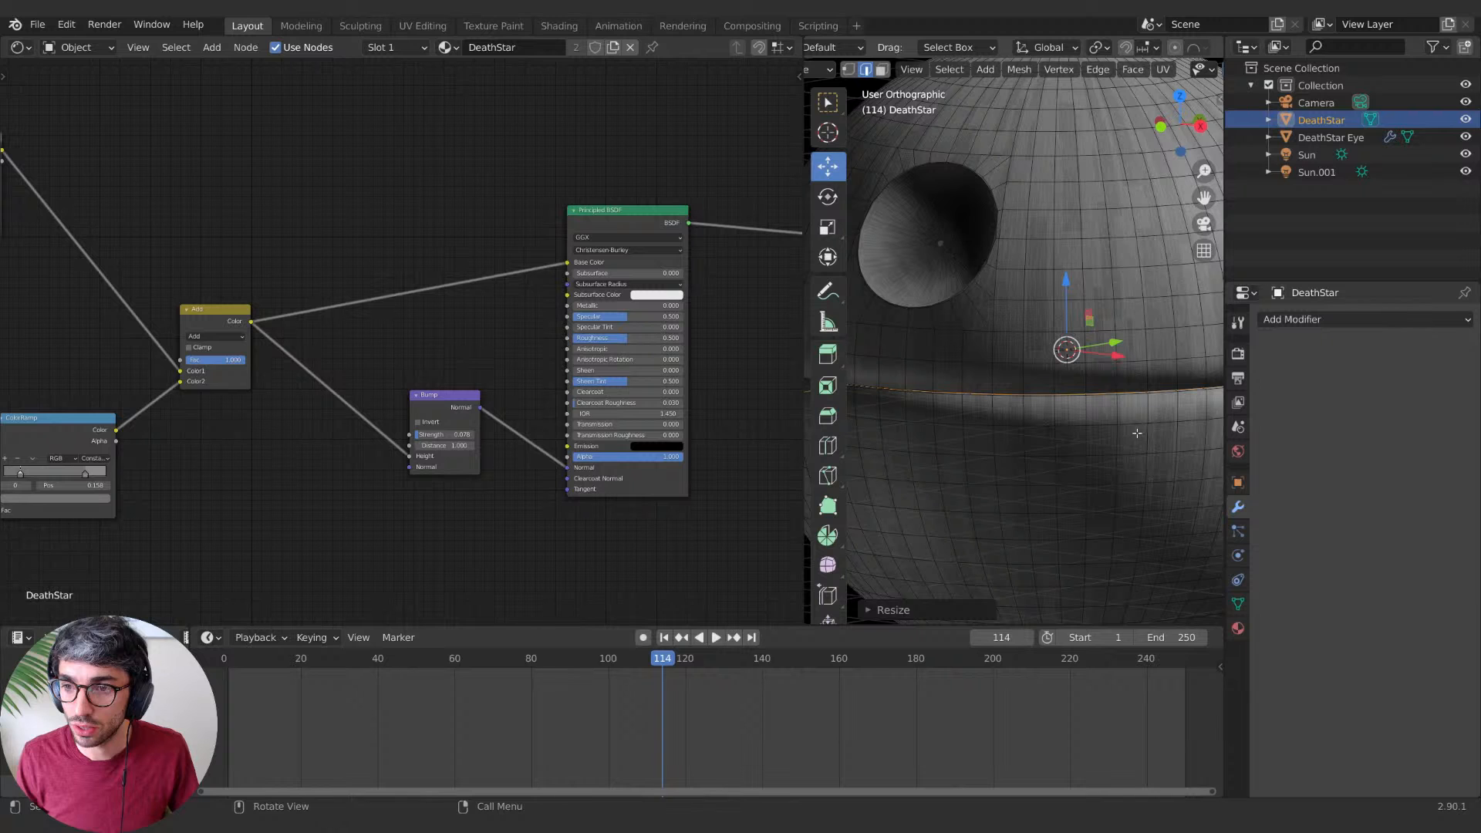
pyautogui.scroll(6, 1011, 367)
pyautogui.moveTo(1033, 463); pyautogui.dragTo(1099, 379, button='middle')
pyautogui.scroll(-4, 1035, 411)
pyautogui.scroll(-2, 1035, 411)
pyautogui.press('Tab')
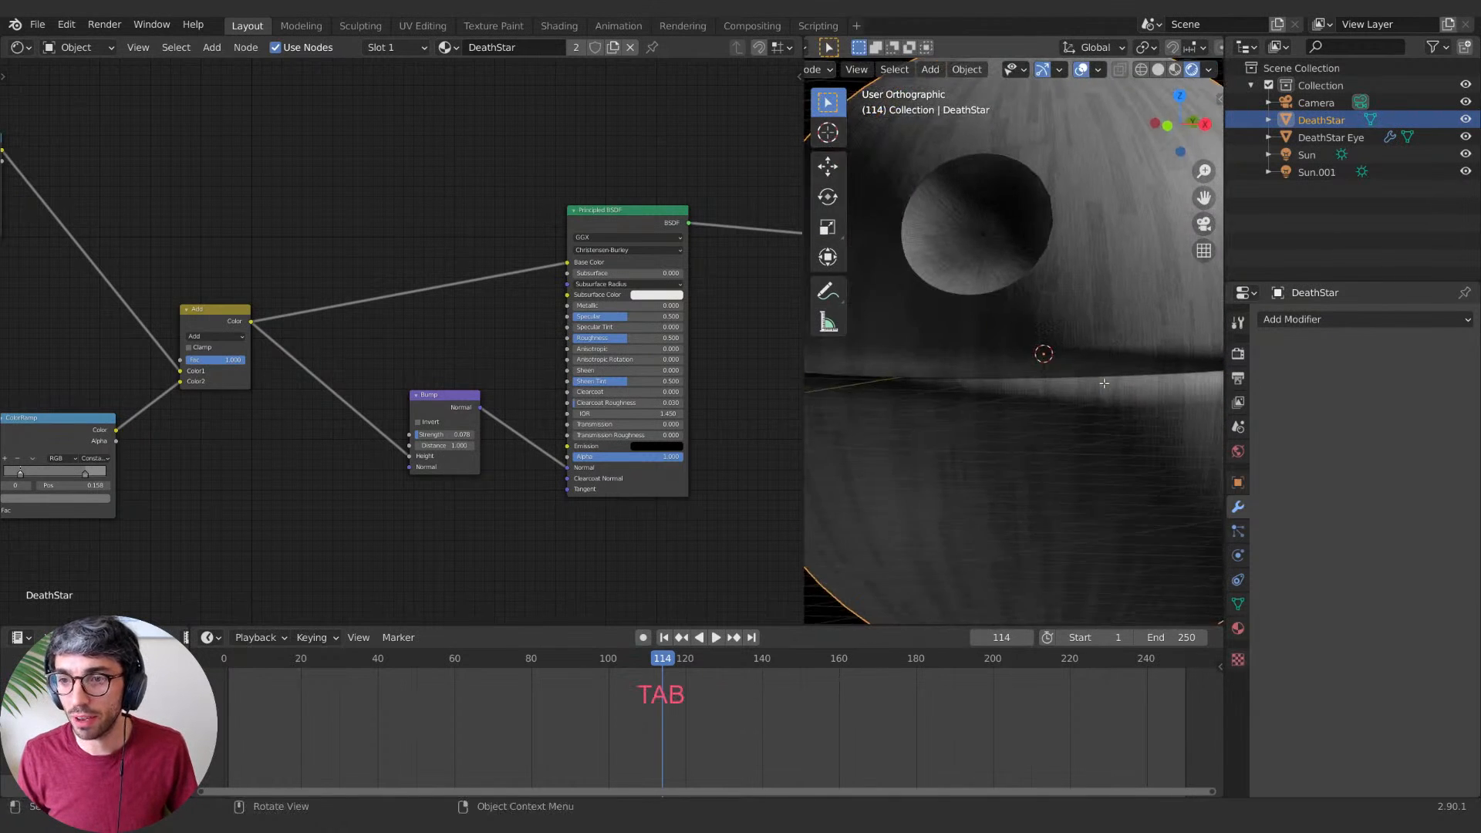
# Step: Enter Edit Mode on the Death Star and add a loop cut just above and another just below the equator trench, slid close to its edges
pyautogui.press('Tab')
pyautogui.hotkey('ctrl', 'r')
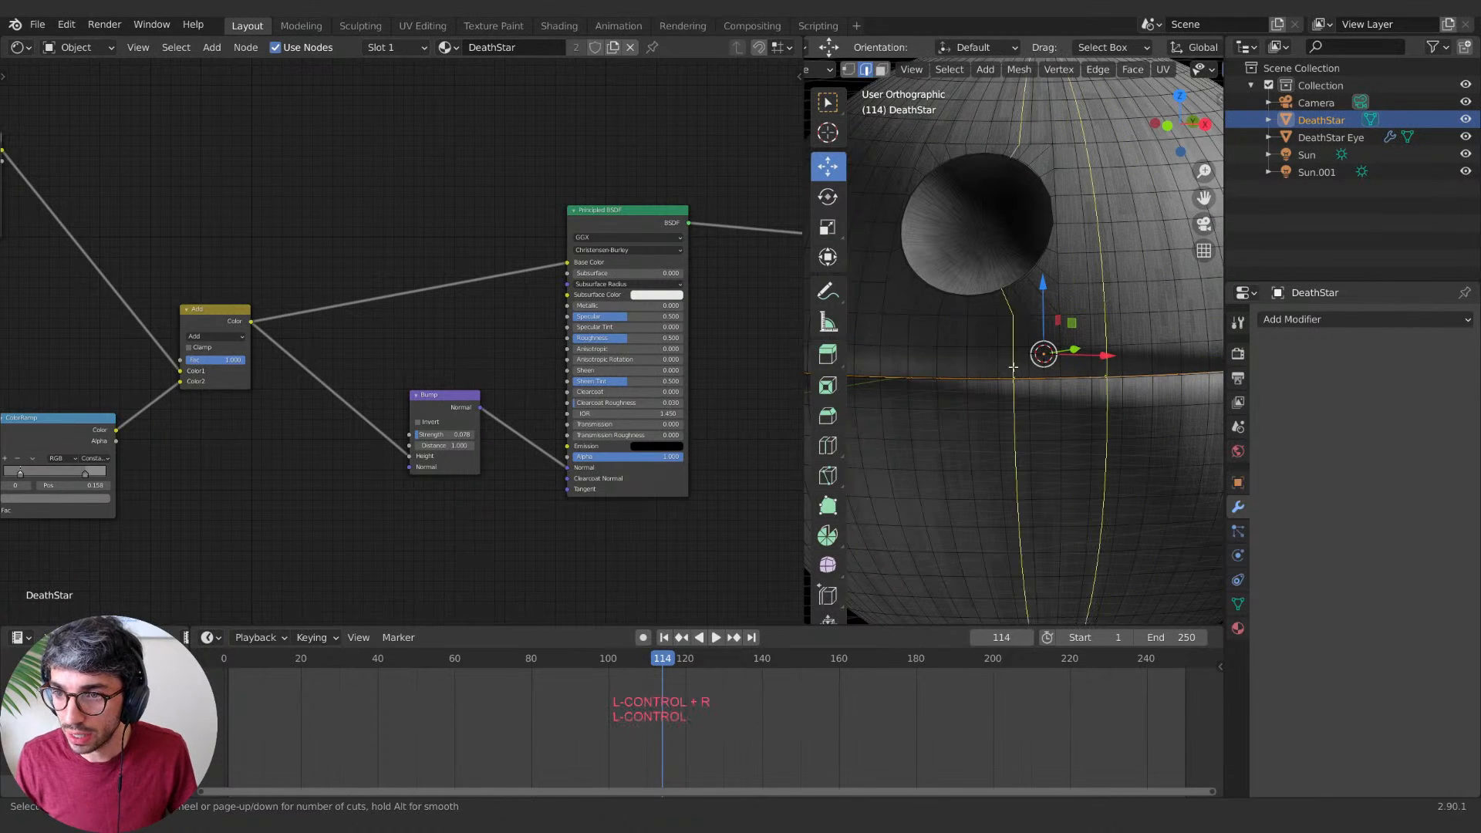
pyautogui.click(1004, 368)
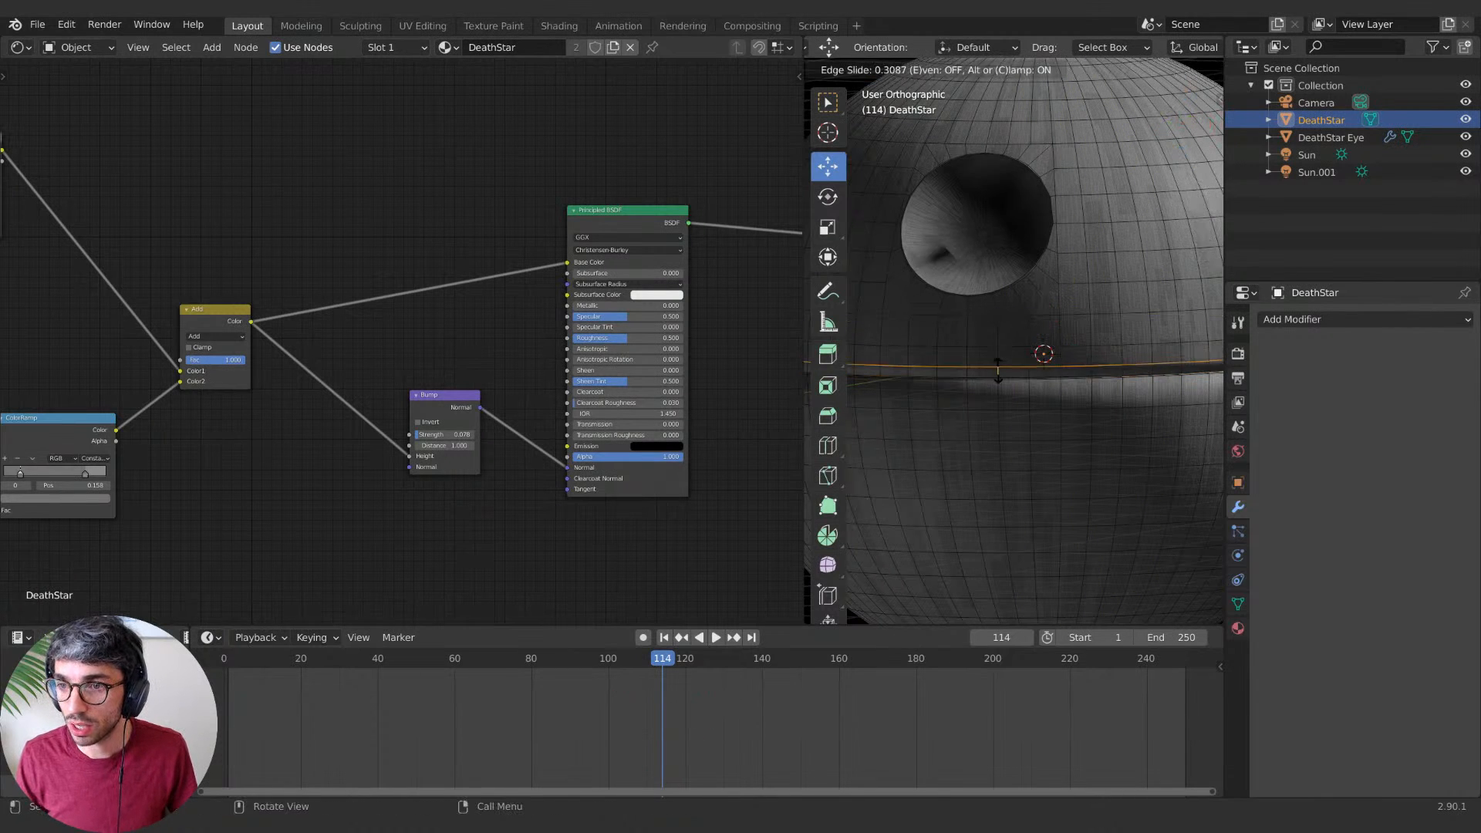
pyautogui.click(1003, 380)
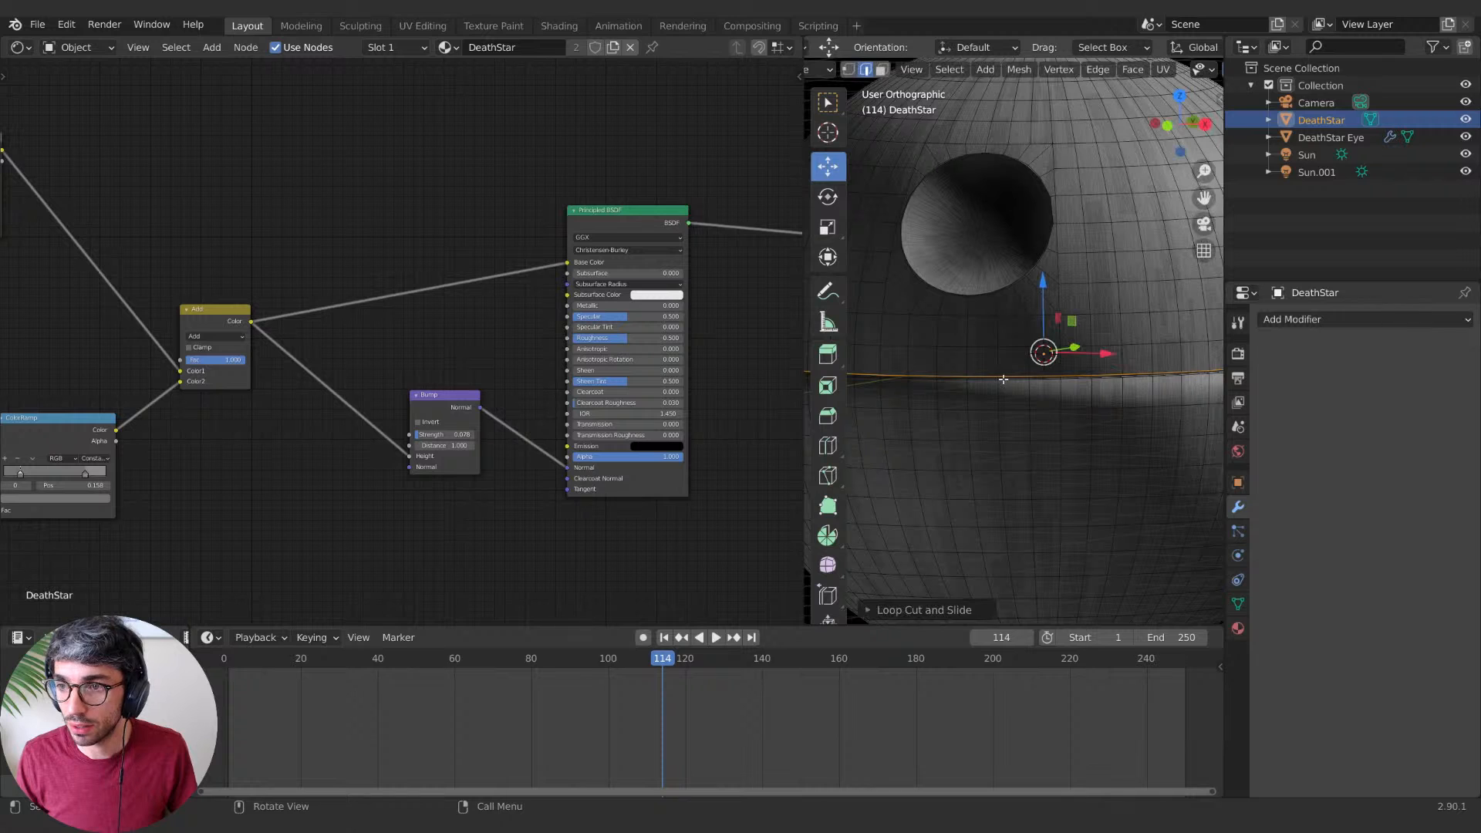
pyautogui.hotkey('ctrl', 'r')
pyautogui.click(996, 389)
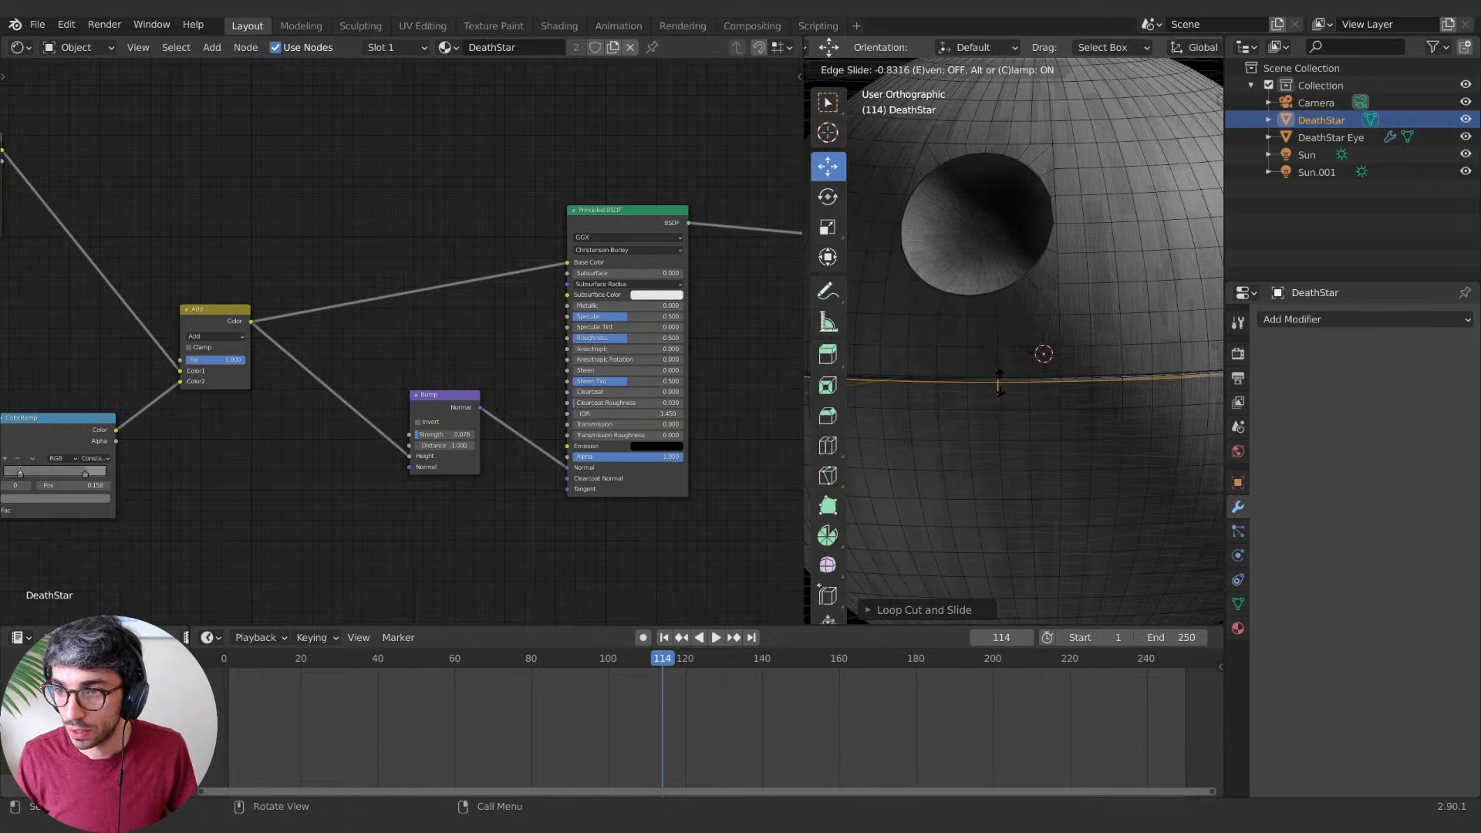
pyautogui.click(1000, 378)
# Step: Examine the equator trench up close by selecting individual edges along its upper and lower rims
pyautogui.scroll(5, 1043, 355)
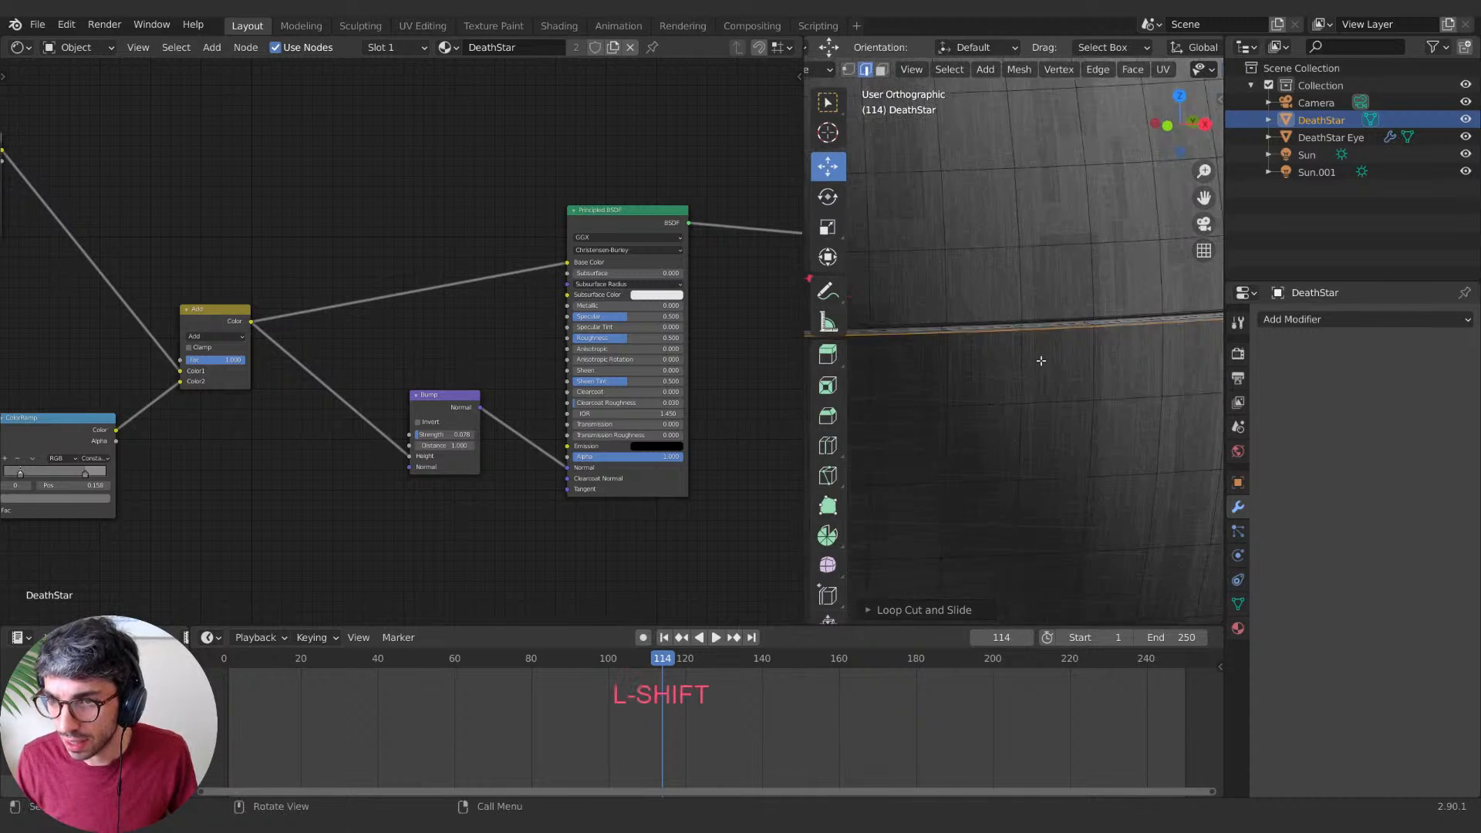
pyautogui.scroll(8, 1041, 360)
pyautogui.click(1029, 289)
pyautogui.click(1035, 297)
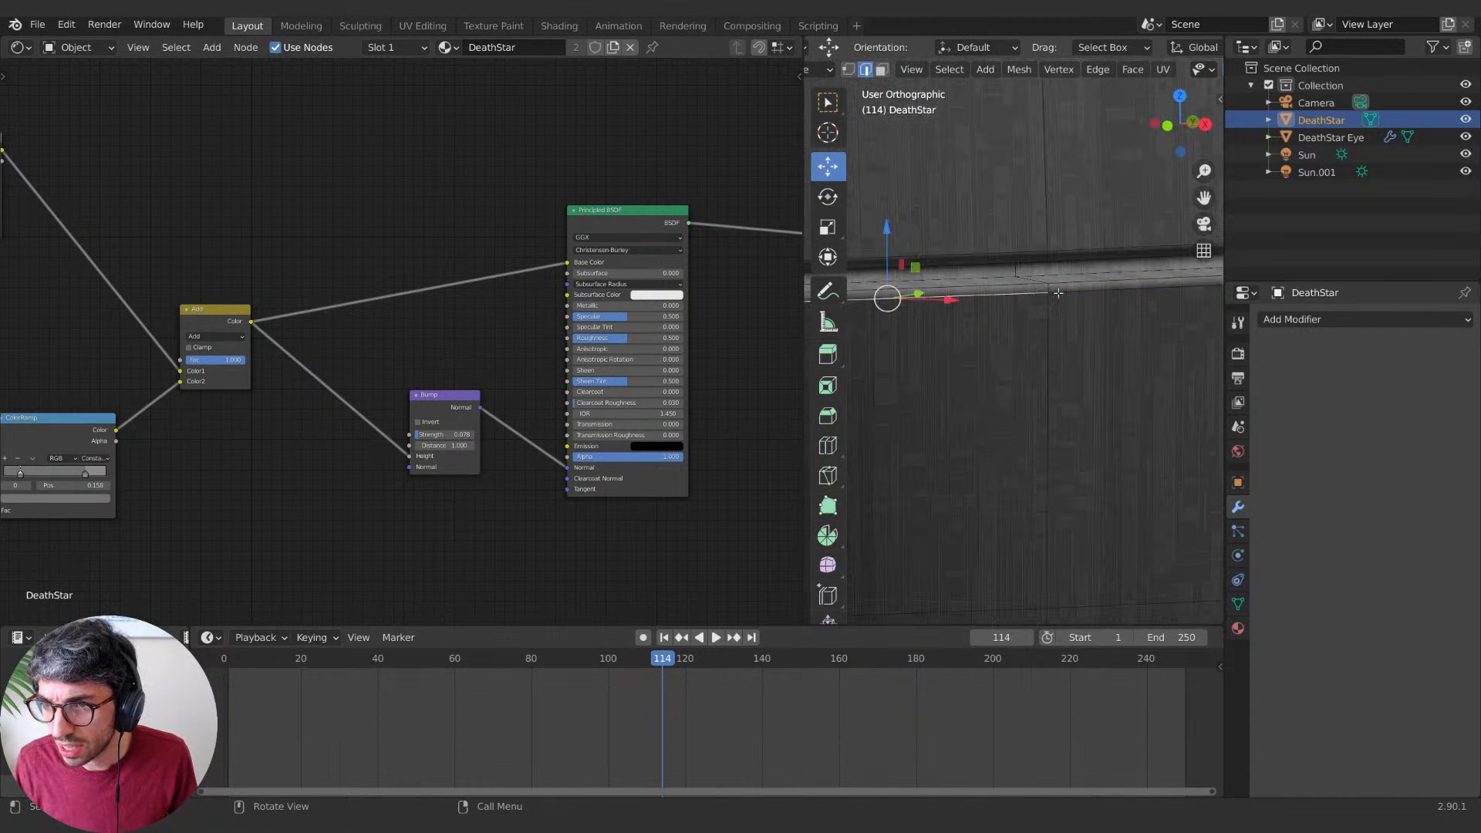
pyautogui.click(1062, 292)
pyautogui.click(1029, 284)
pyautogui.click(1008, 259)
pyautogui.click(1009, 251)
pyautogui.scroll(-4, 1033, 301)
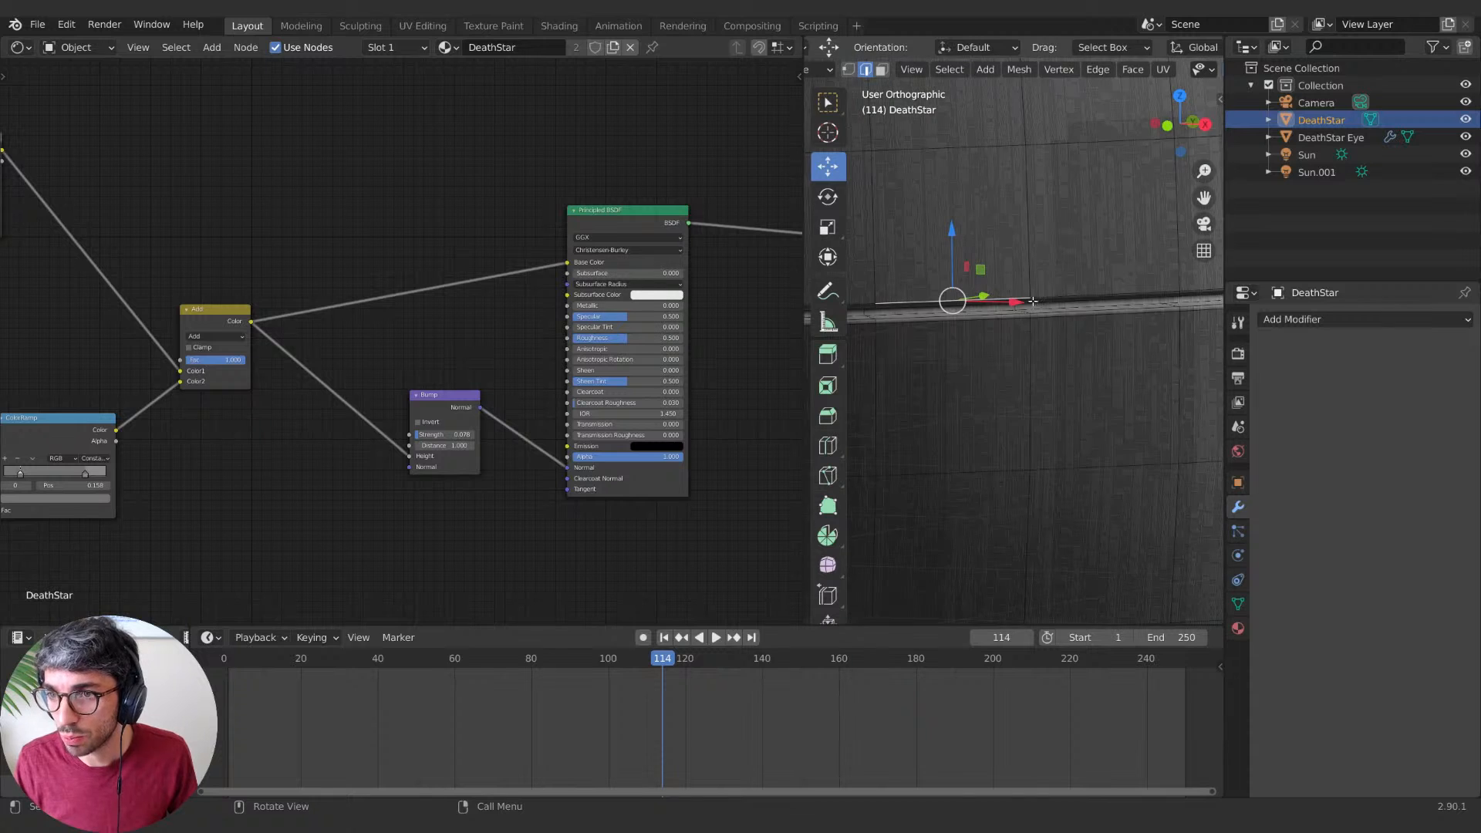
# Step: Leave Edit Mode, view the Death Star through the camera, and check it against the reference images in the browser
pyautogui.scroll(-5, 1032, 301)
pyautogui.press('Tab')
pyautogui.hotkey('shift', 'Tab')
pyautogui.scroll(-2, 1140, 376)
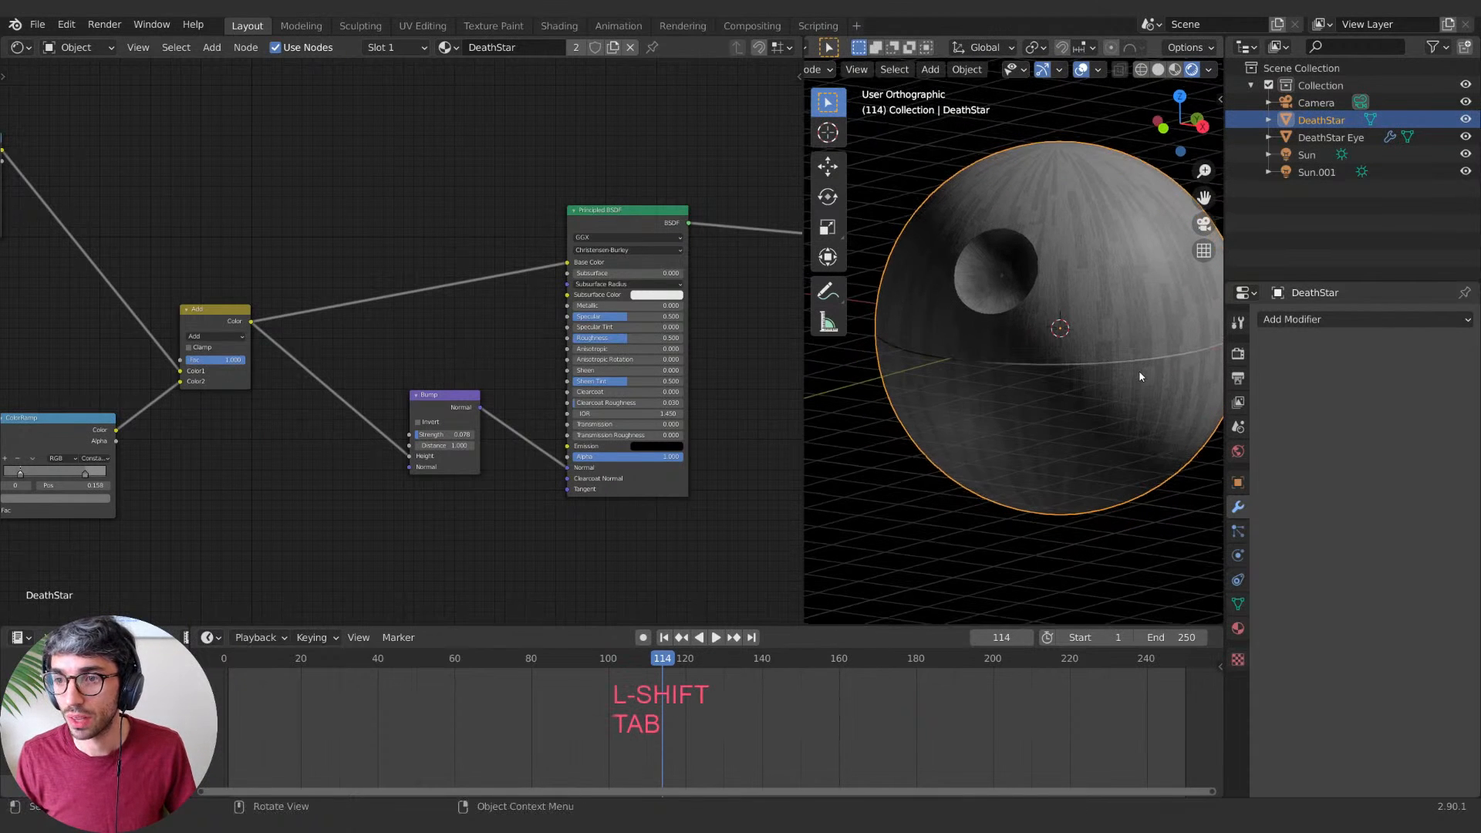
pyautogui.press('KP_0')
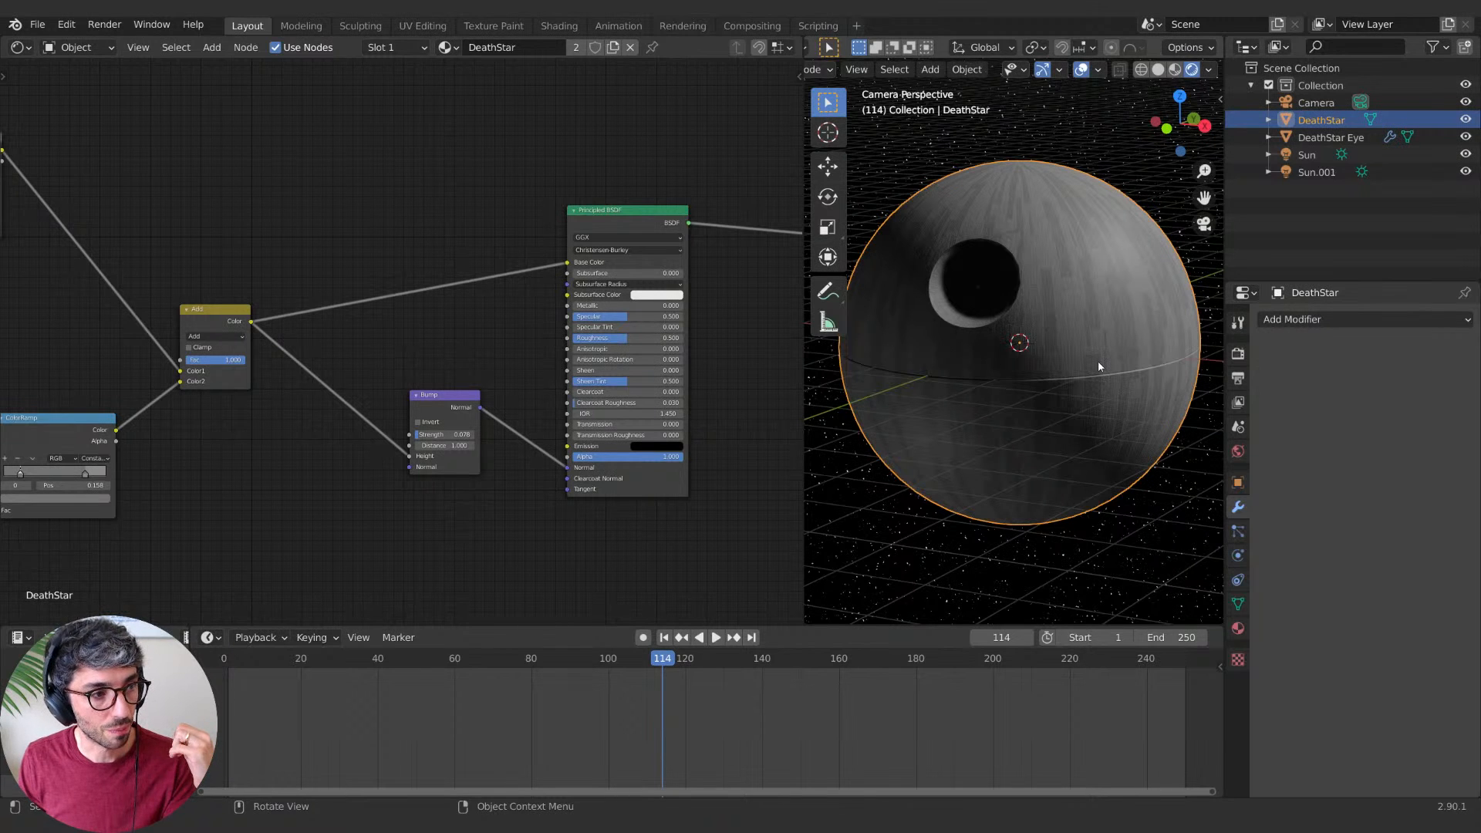
pyautogui.hotkey('alt', 'Tab')
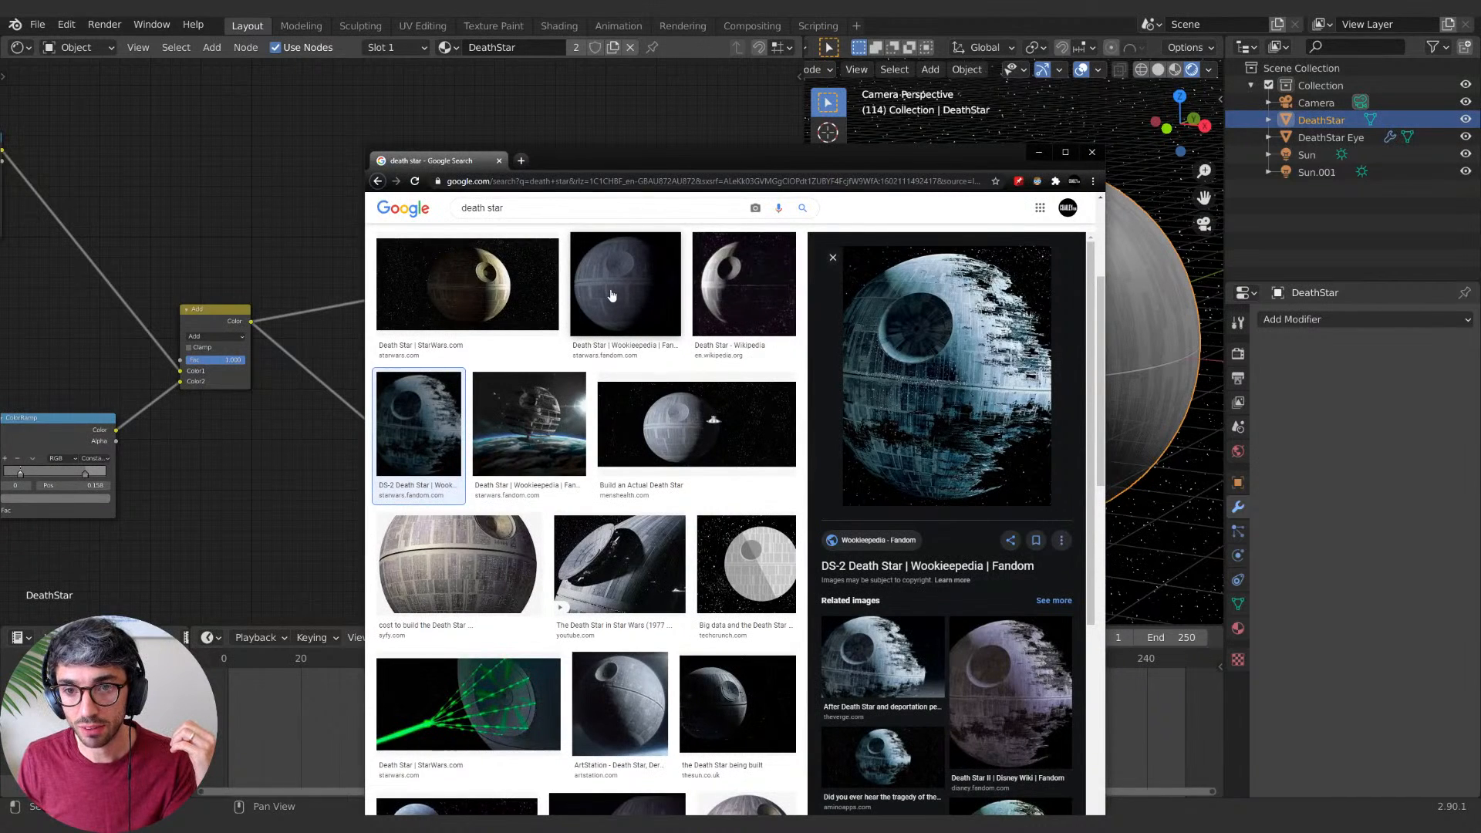
pyautogui.hotkey('alt', 'Tab')
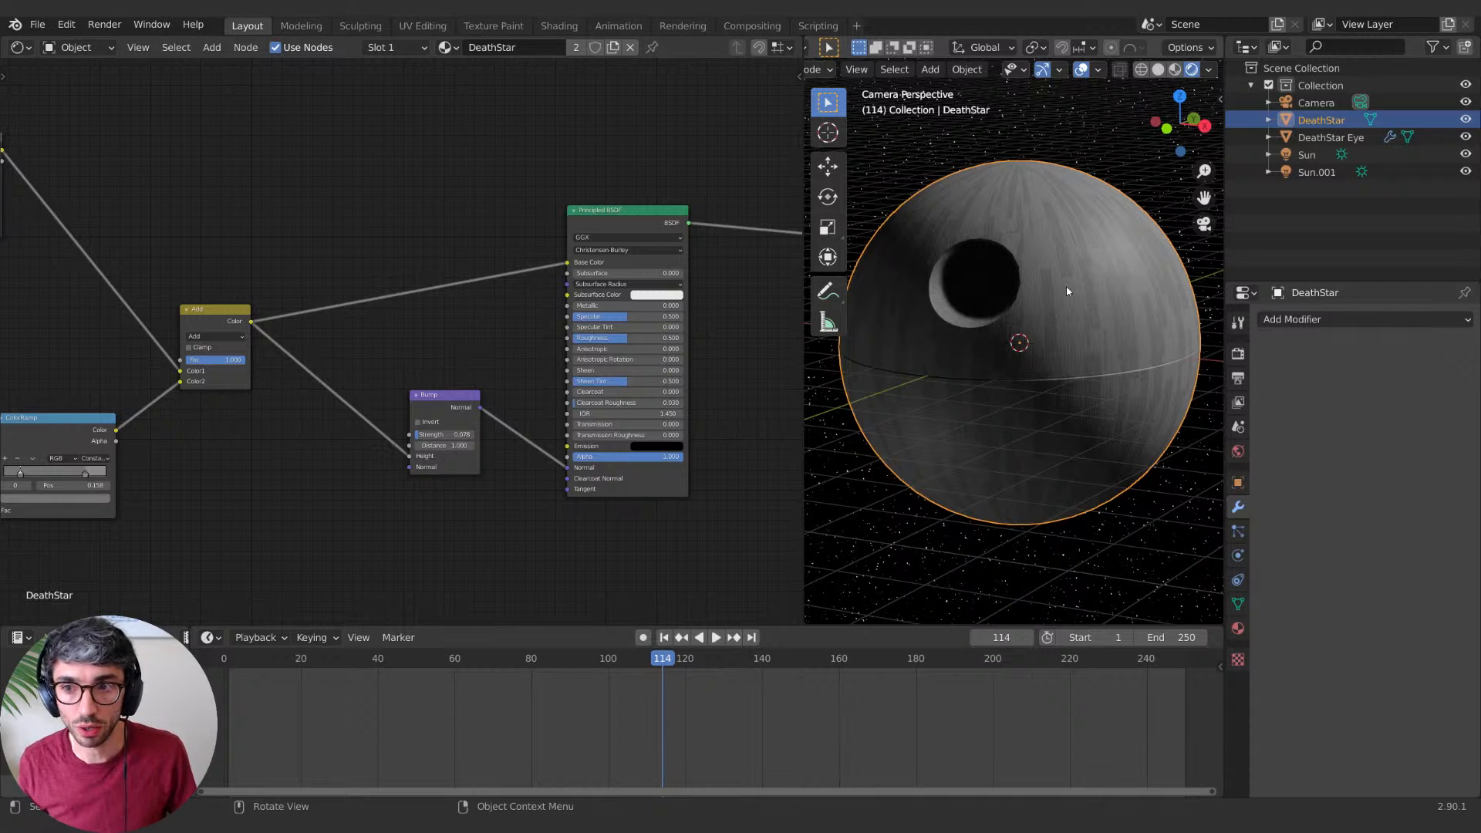
# Step: Set the Principled BSDF's Metallic to about 0.776 and Roughness to about 0.75, and raise its Specular
pyautogui.moveTo(720, 276); pyautogui.dragTo(598, 281, button='middle')
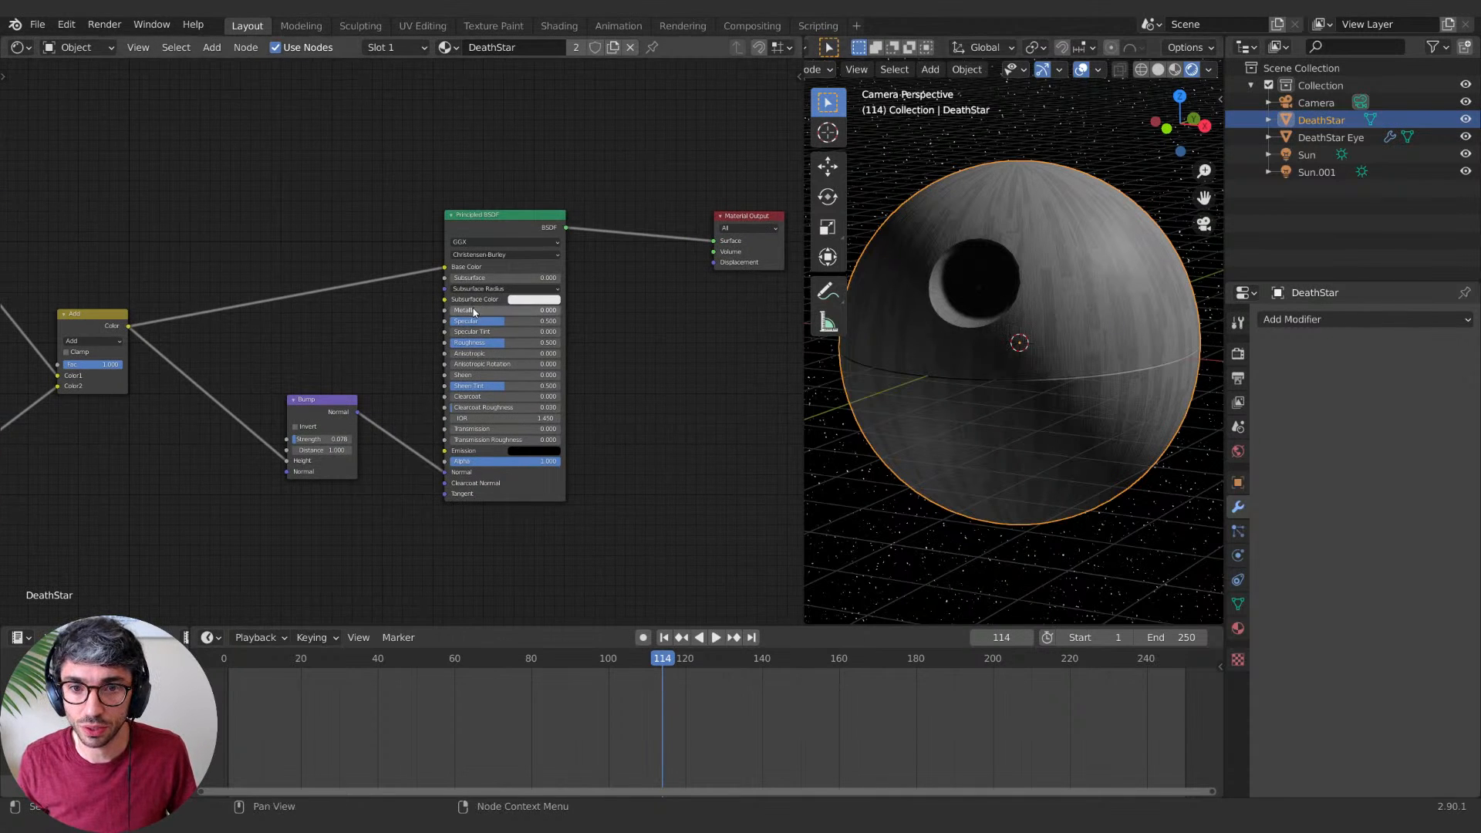
pyautogui.moveTo(476, 310)
pyautogui.mouseDown()
pyautogui.moveTo(536, 310)
pyautogui.moveTo(508, 345)
pyautogui.moveTo(540, 342)
pyautogui.moveTo(514, 321)
pyautogui.moveTo(539, 310)
pyautogui.mouseUp()
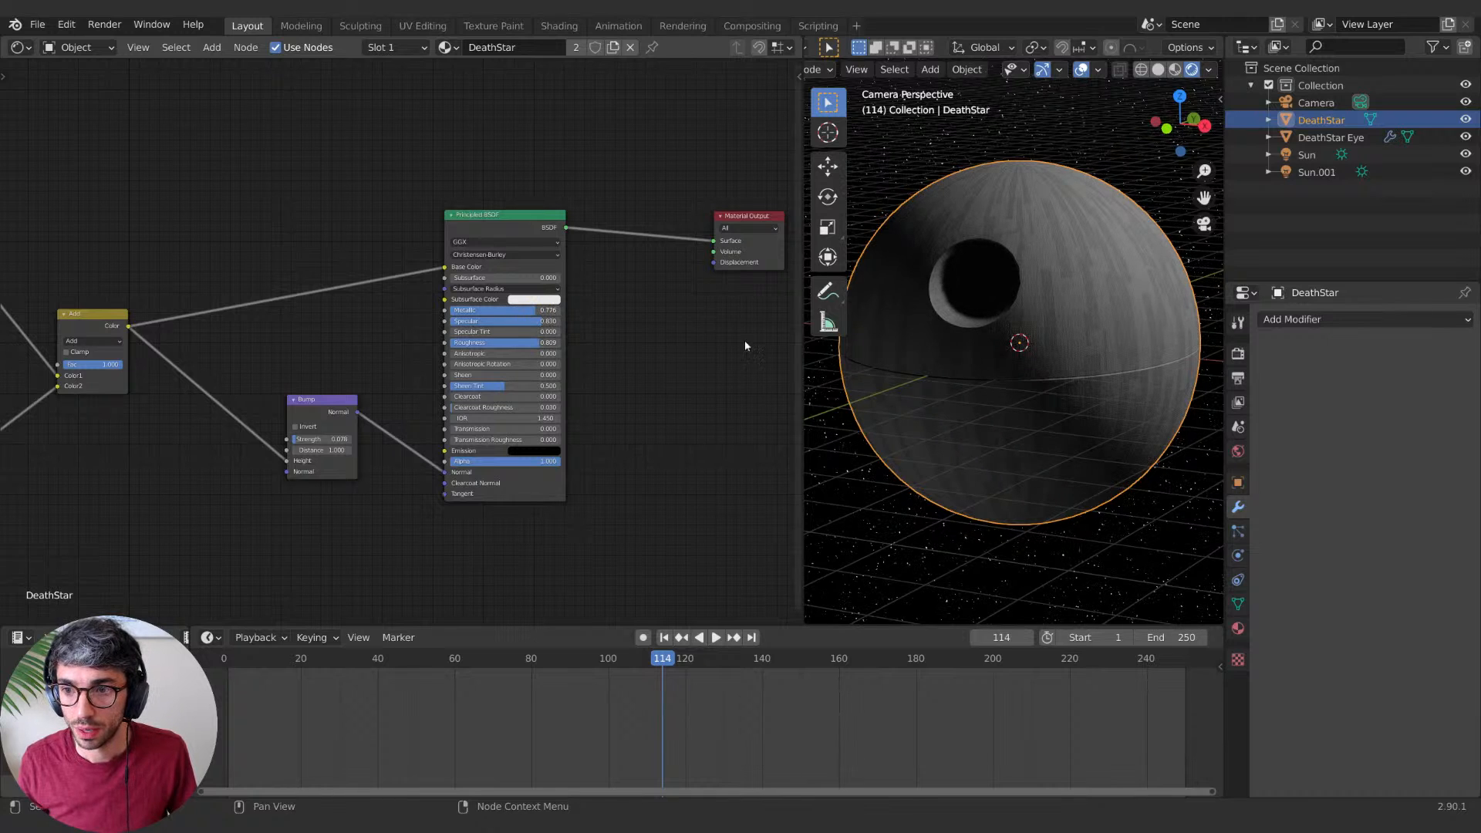
pyautogui.moveTo(505, 342)
pyautogui.mouseDown()
pyautogui.moveTo(544, 342)
pyautogui.moveTo(477, 342)
pyautogui.moveTo(547, 343)
pyautogui.moveTo(534, 342)
pyautogui.mouseUp()
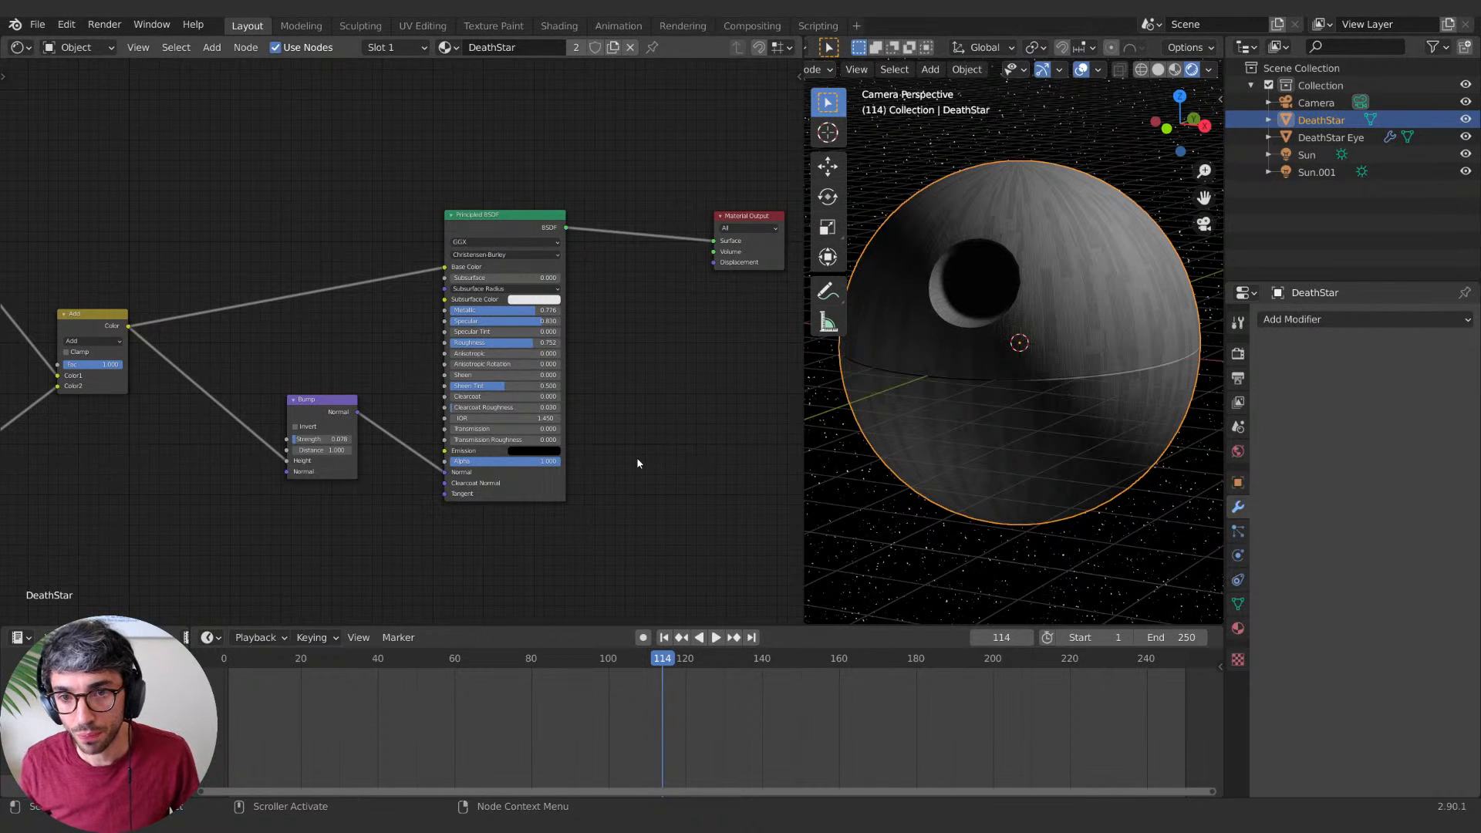
# Step: Compare the rendered Death Star side by side with the browser's reference images, and move the browser window out of the way
pyautogui.moveTo(264, 545); pyautogui.dragTo(345, 516, button='middle')
pyautogui.scroll(-1, 345, 516)
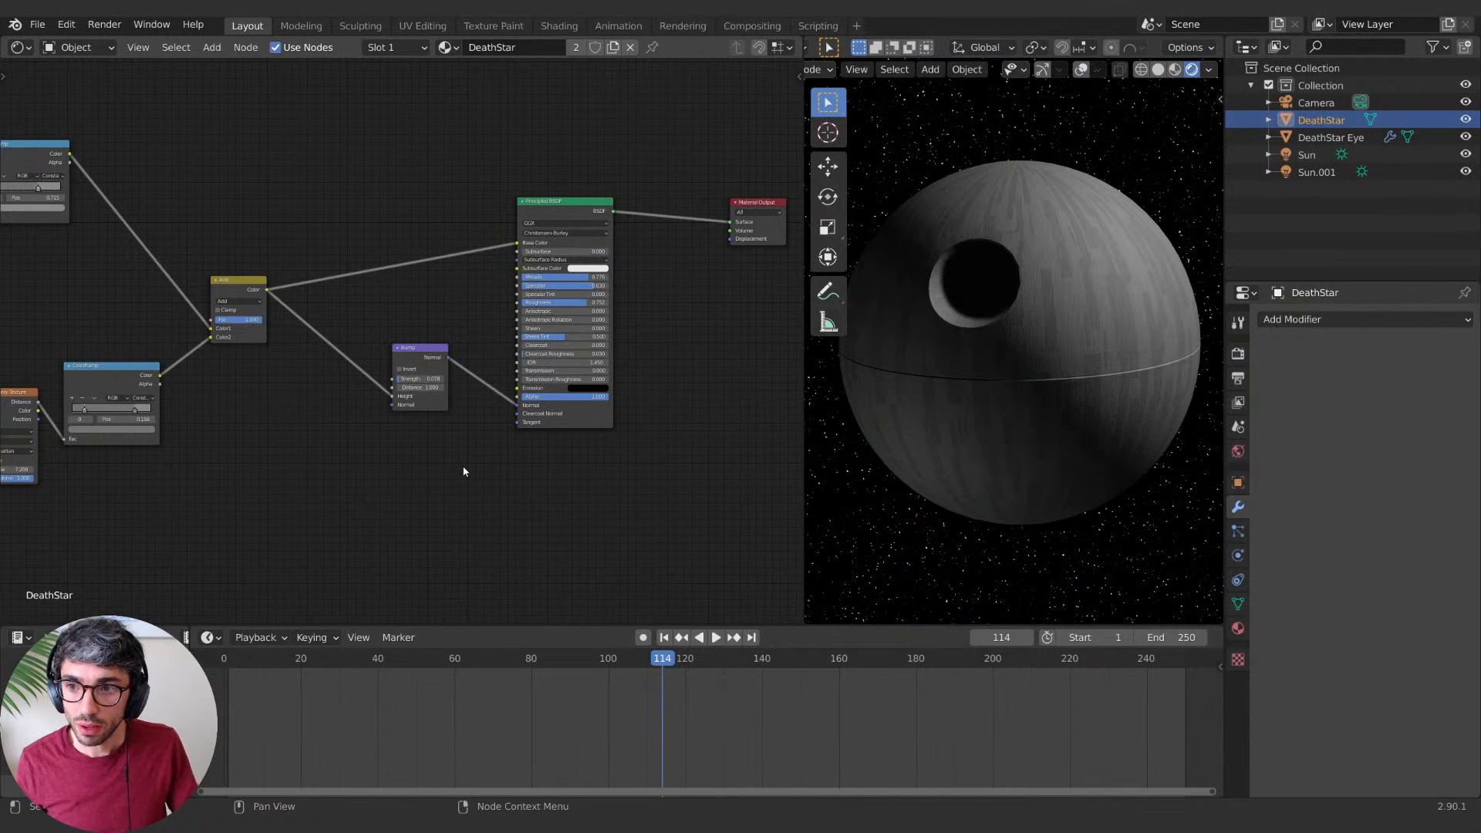
pyautogui.hotkey('alt', 'Tab')
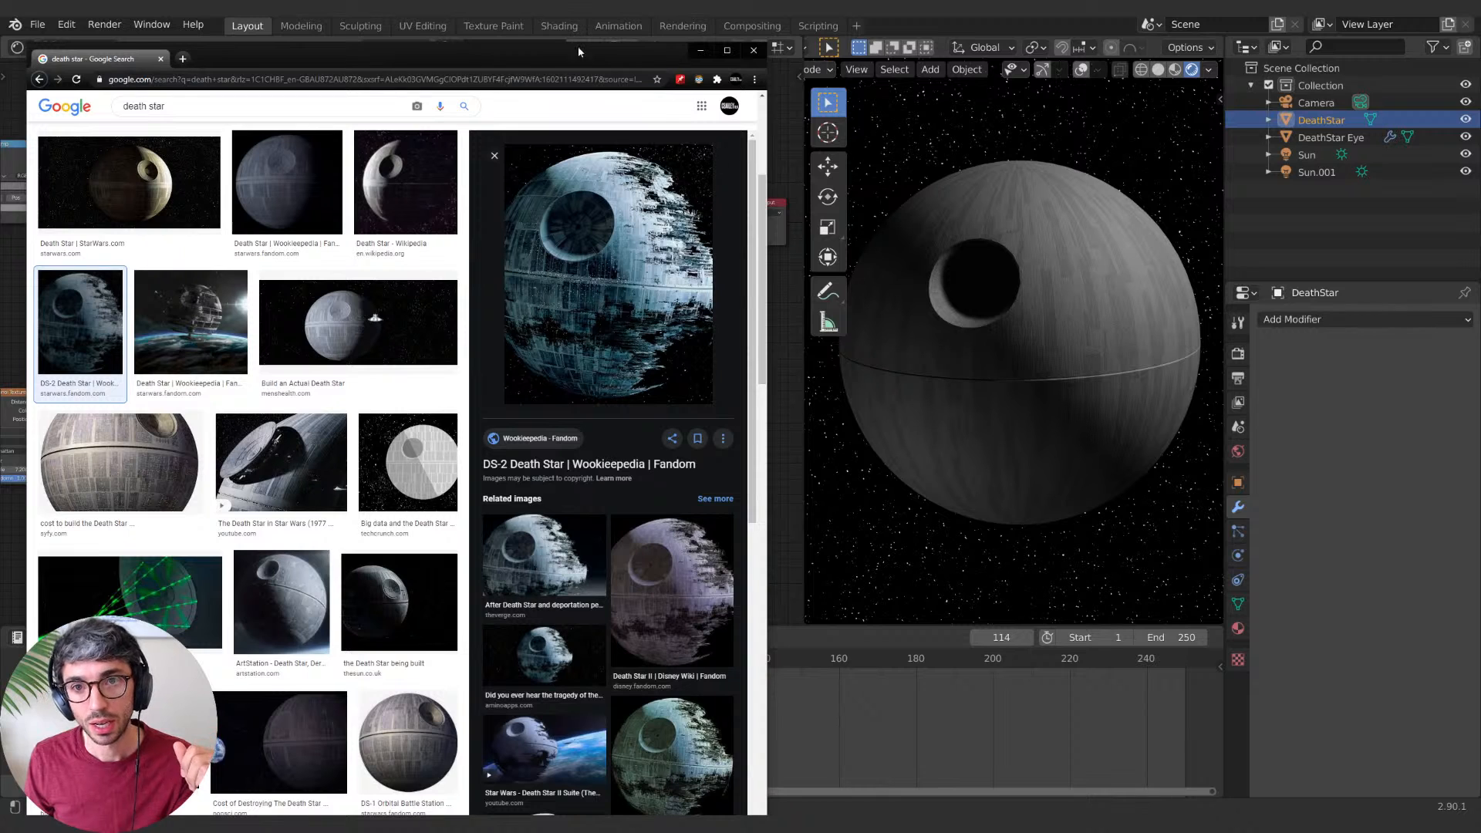
pyautogui.moveTo(589, 54); pyautogui.dragTo(0, 231)
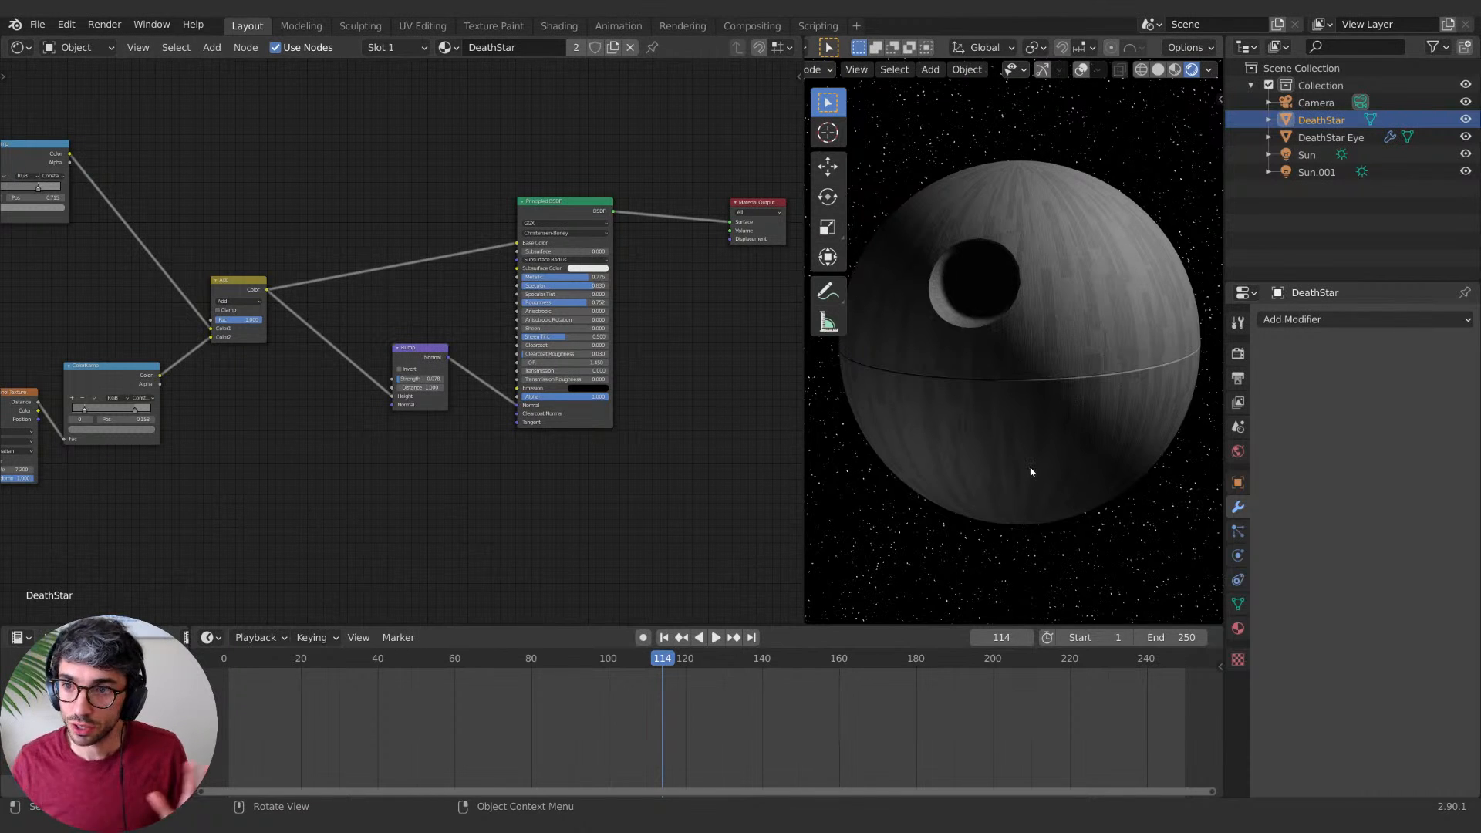
# Step: Try viewport level 2 on the DeathStar Eye's Subdivision modifier, undo it, and turn off the modifier's viewport display
pyautogui.click(997, 281)
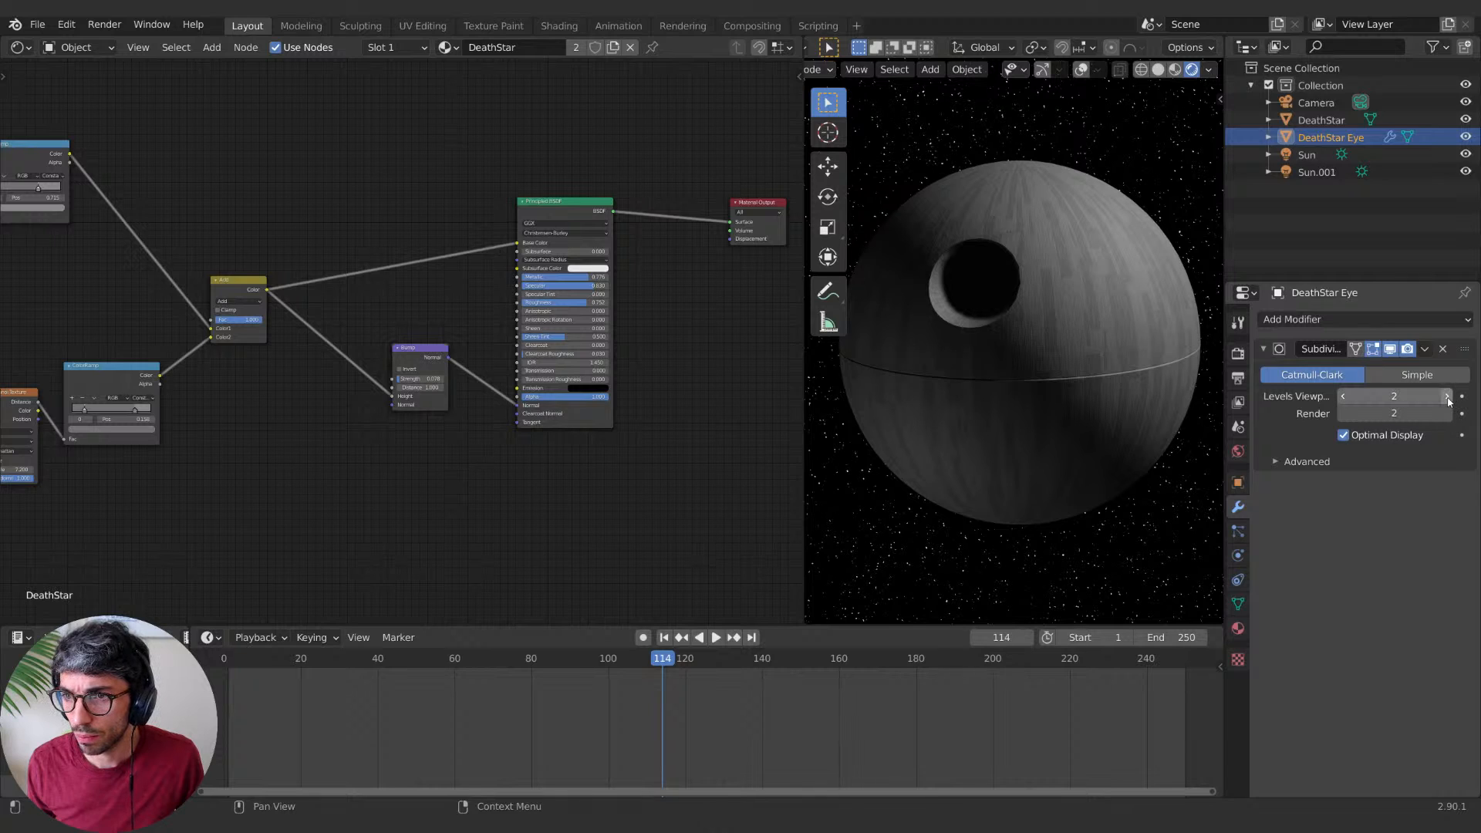
pyautogui.hotkey('ctrl', 'z')
pyautogui.click(1389, 349)
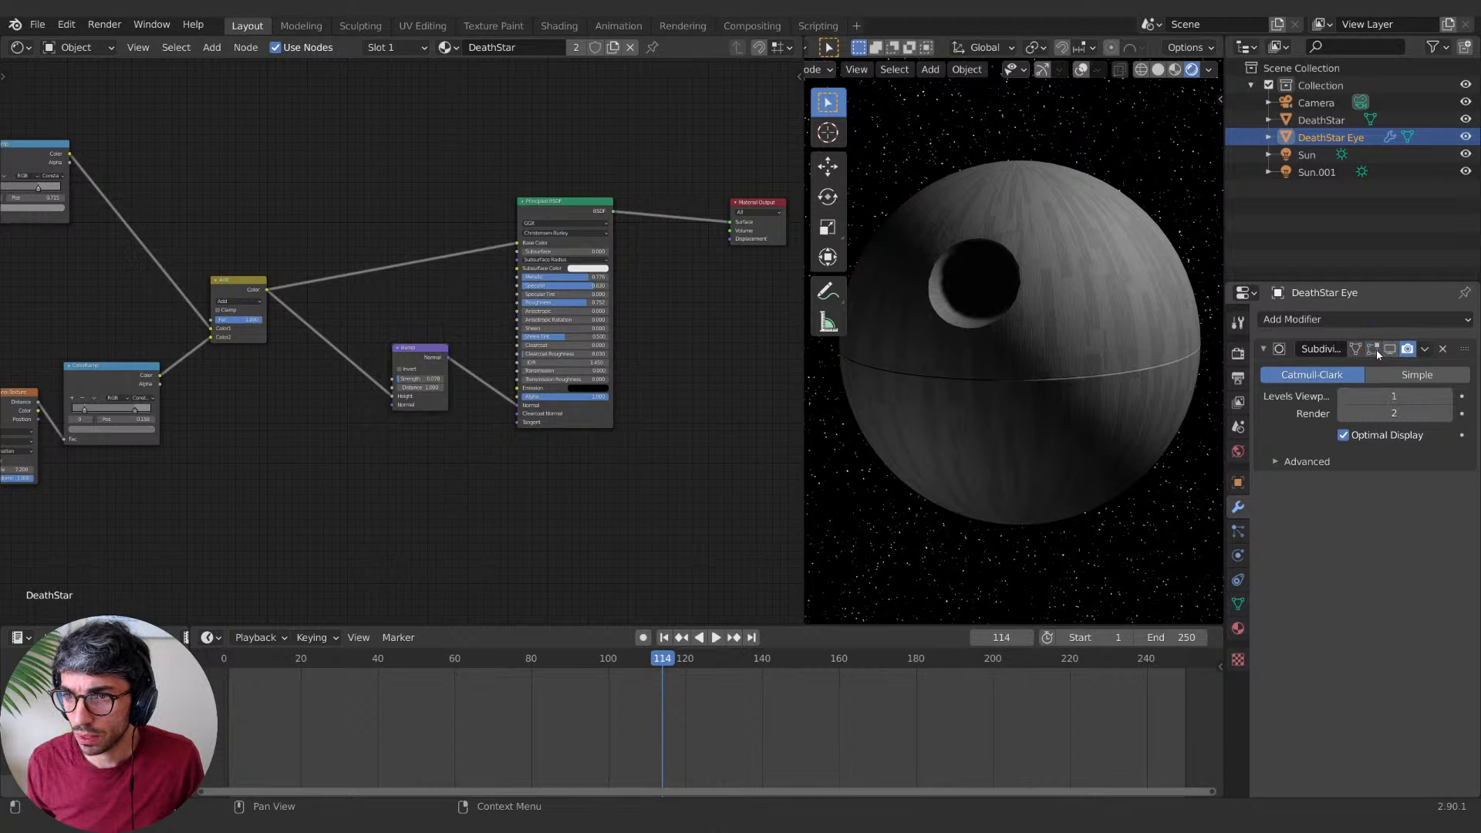
# Step: Add a Subdivision Surface modifier to the DeathStar object and set its render level to 1
pyautogui.click(1177, 321)
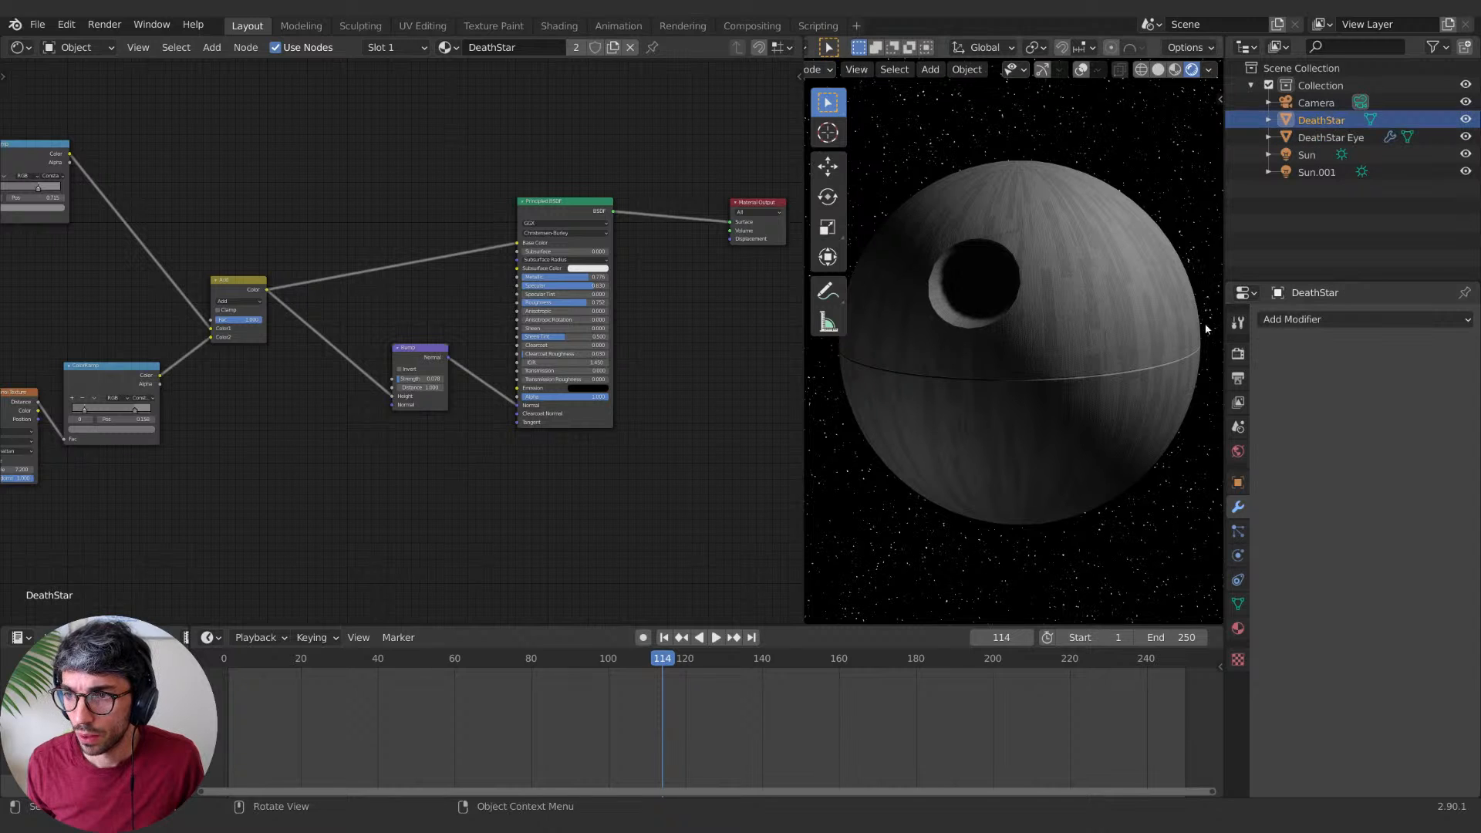
pyautogui.click(1328, 321)
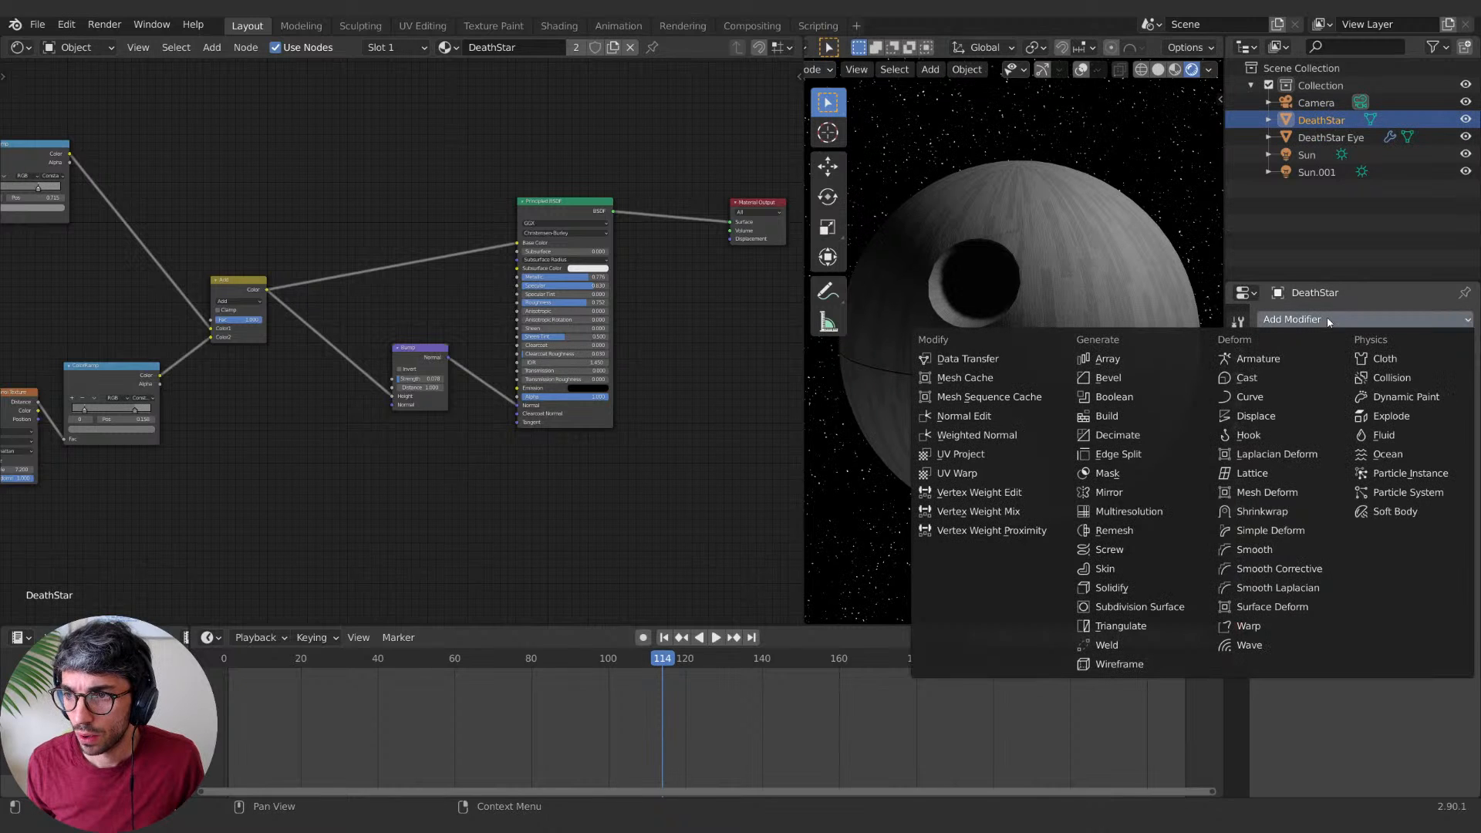
pyautogui.click(1170, 607)
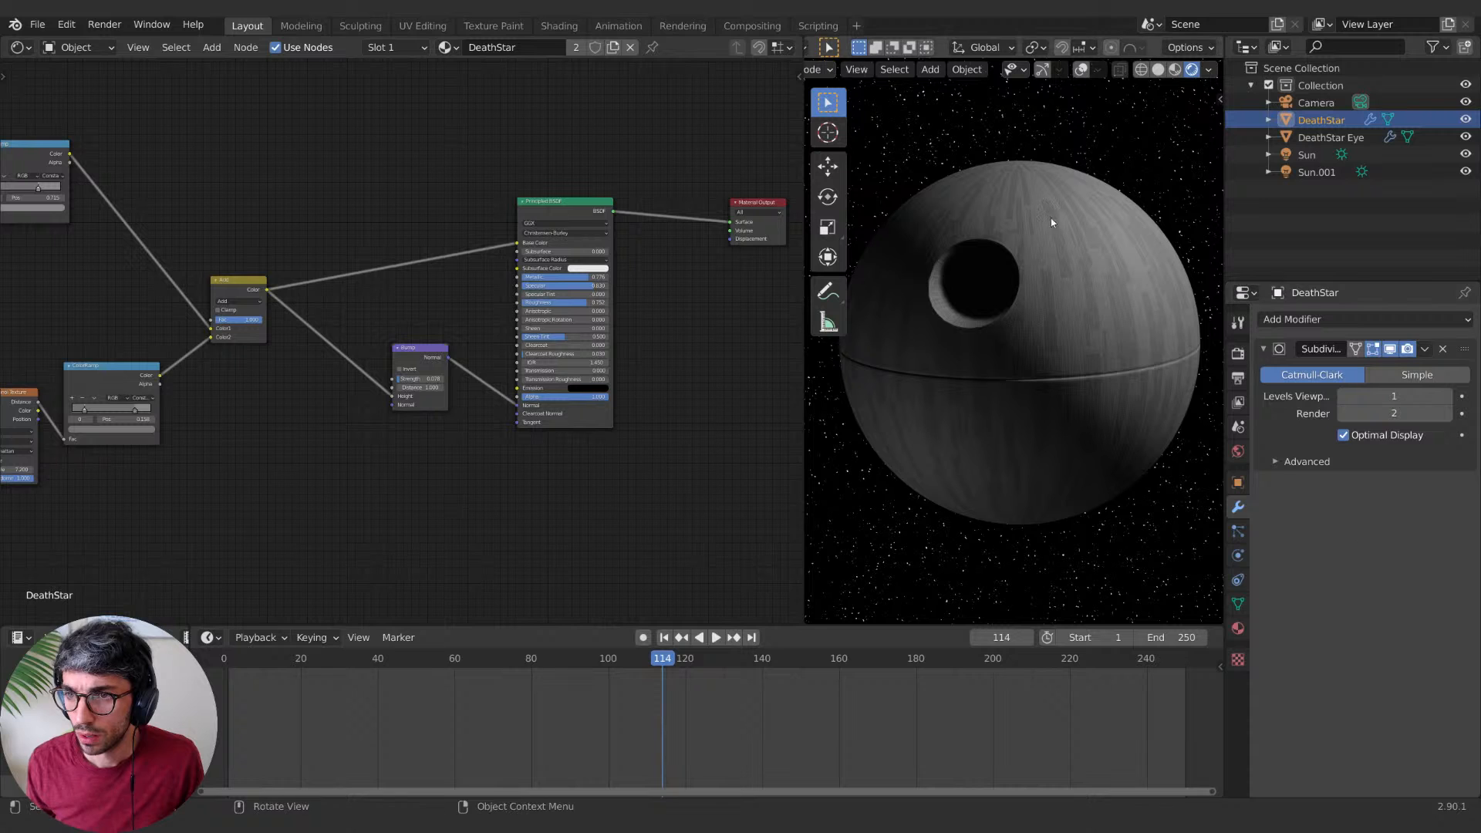
pyautogui.scroll(4, 1010, 330)
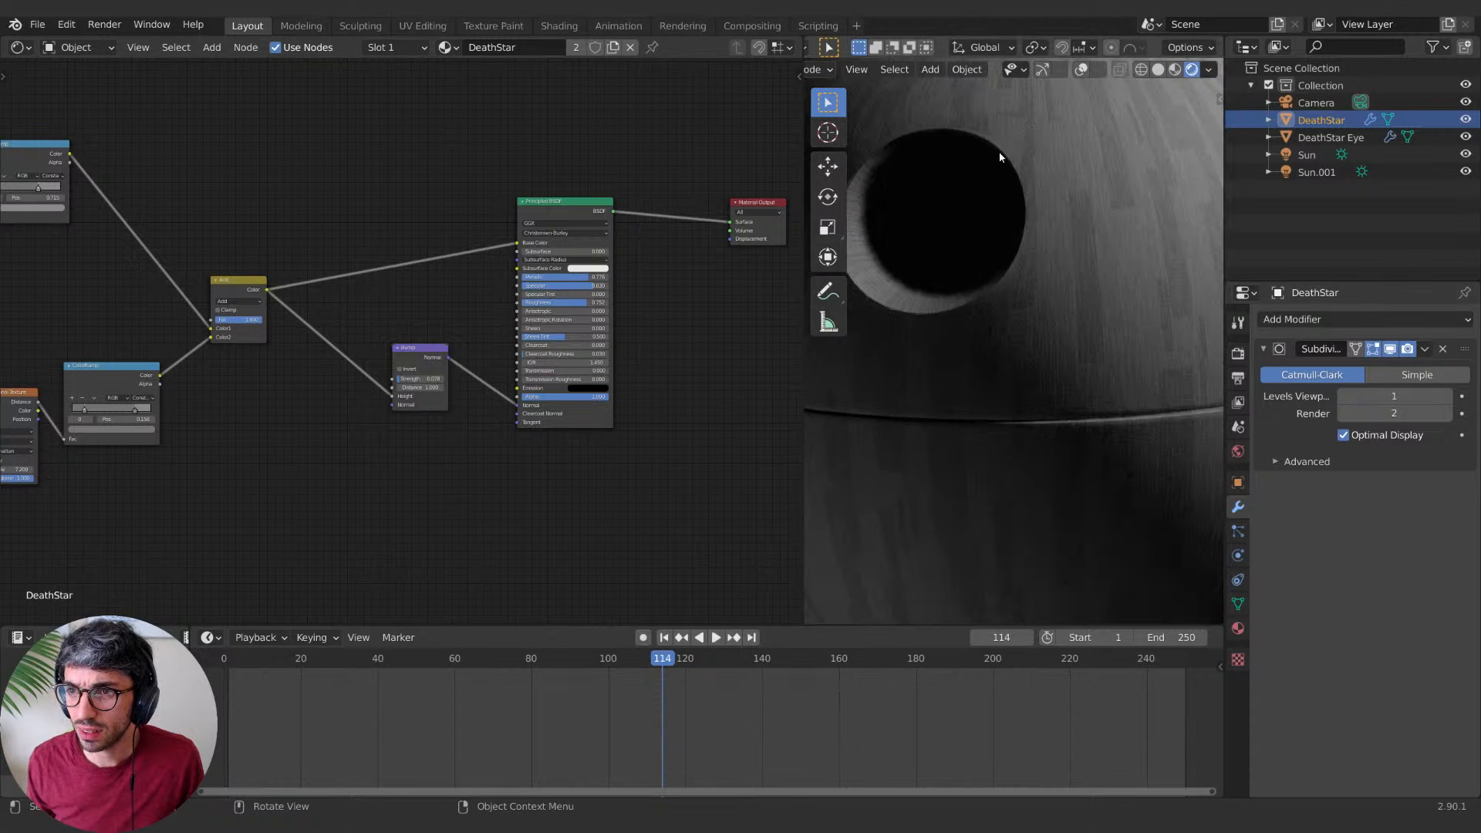
pyautogui.scroll(-6, 1002, 162)
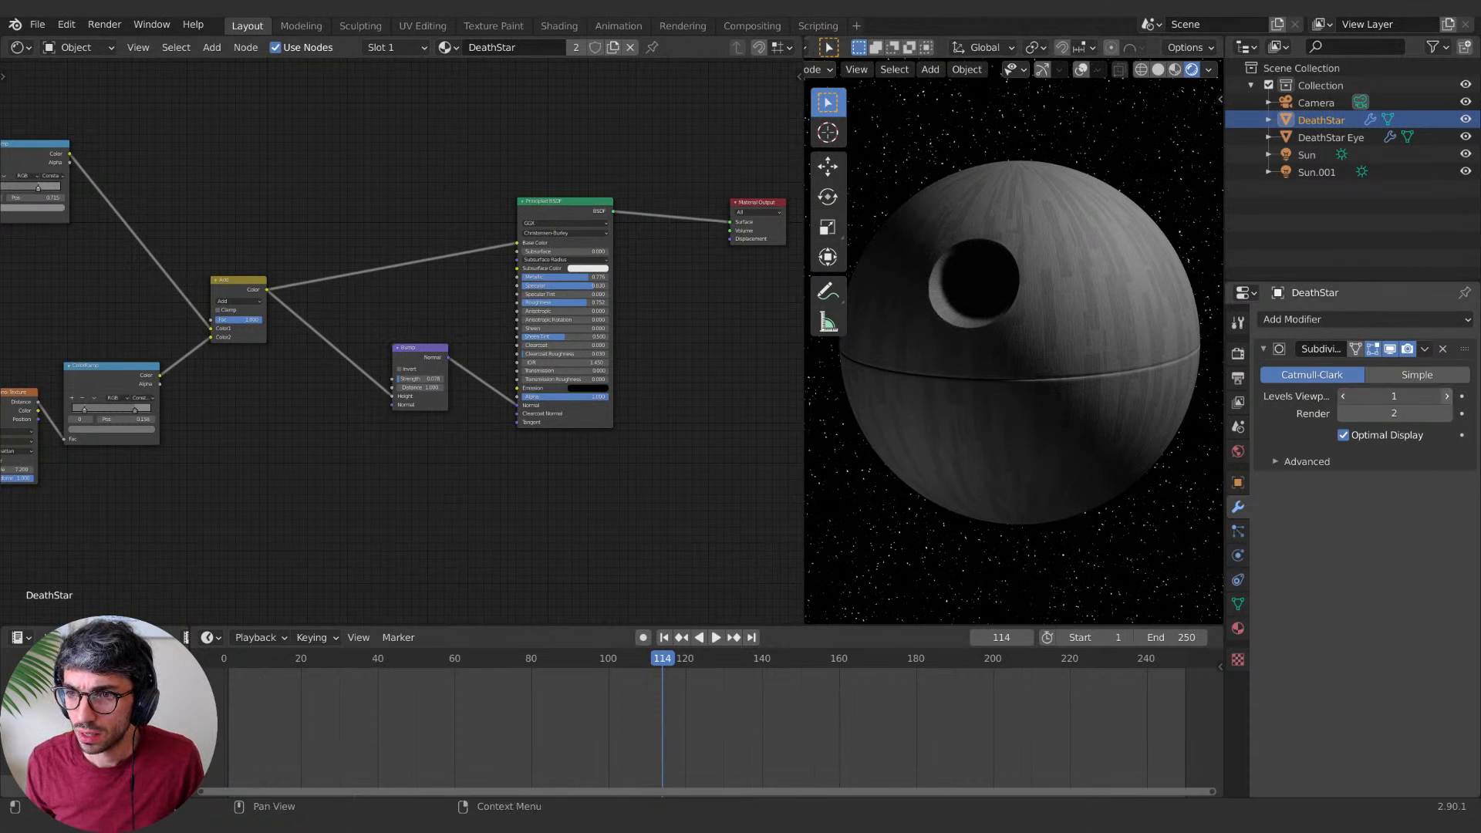
pyautogui.click(1341, 414)
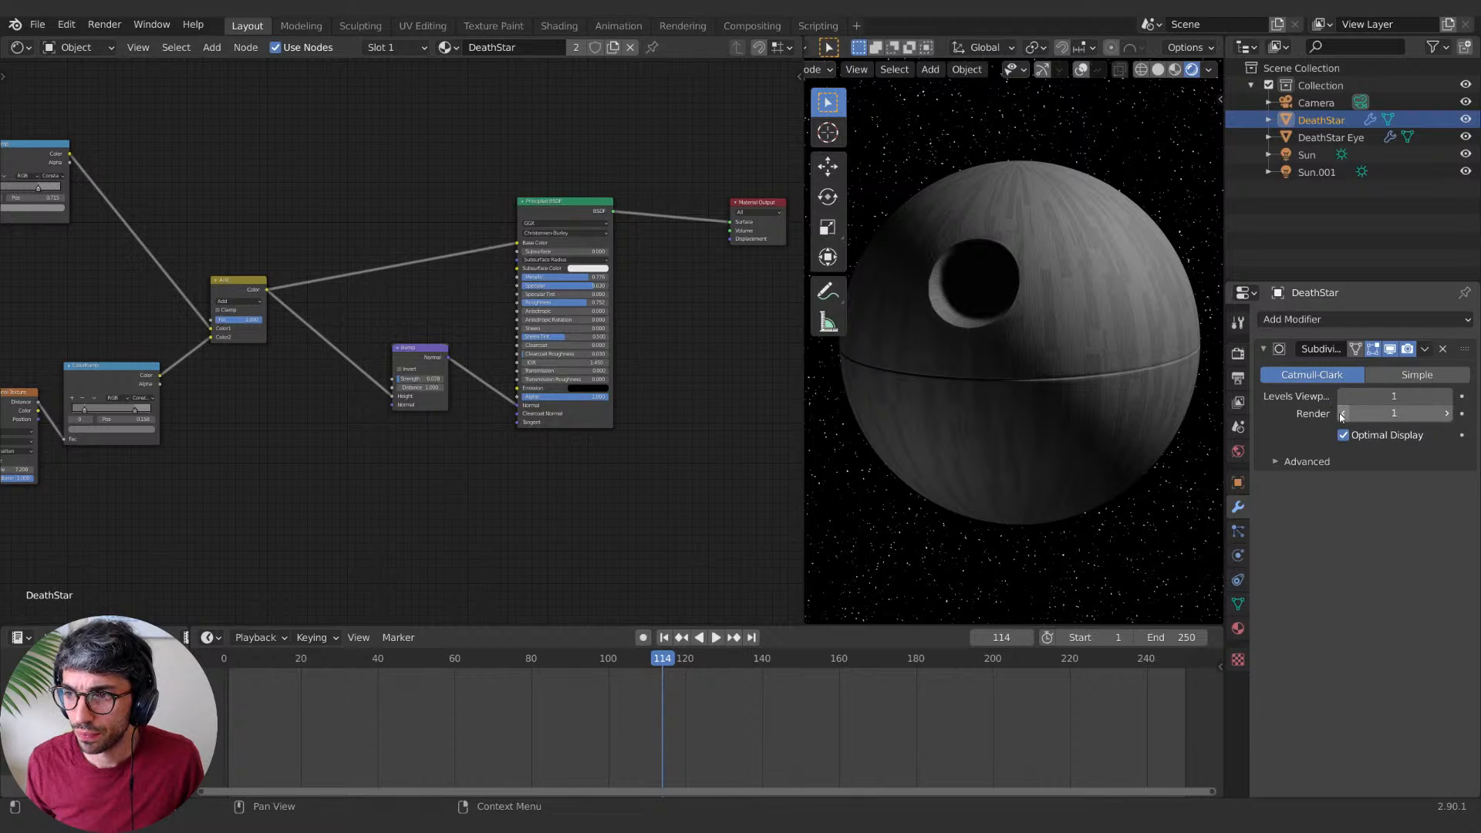
# Step: Select the DeathStar Eye and set its Subdivision modifier's render level to 1
pyautogui.scroll(4, 975, 293)
pyautogui.scroll(-4, 994, 312)
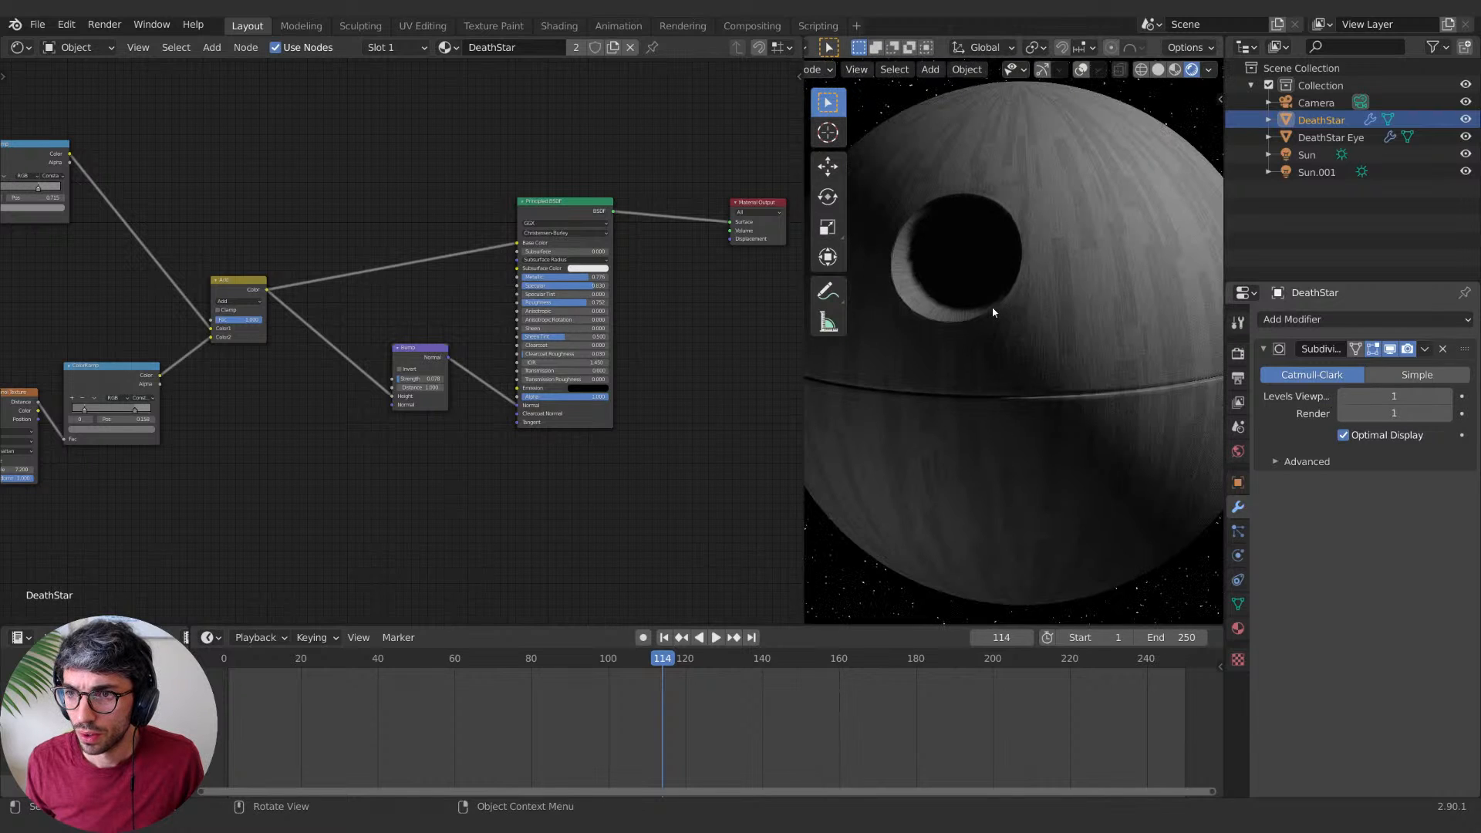
pyautogui.click(965, 235)
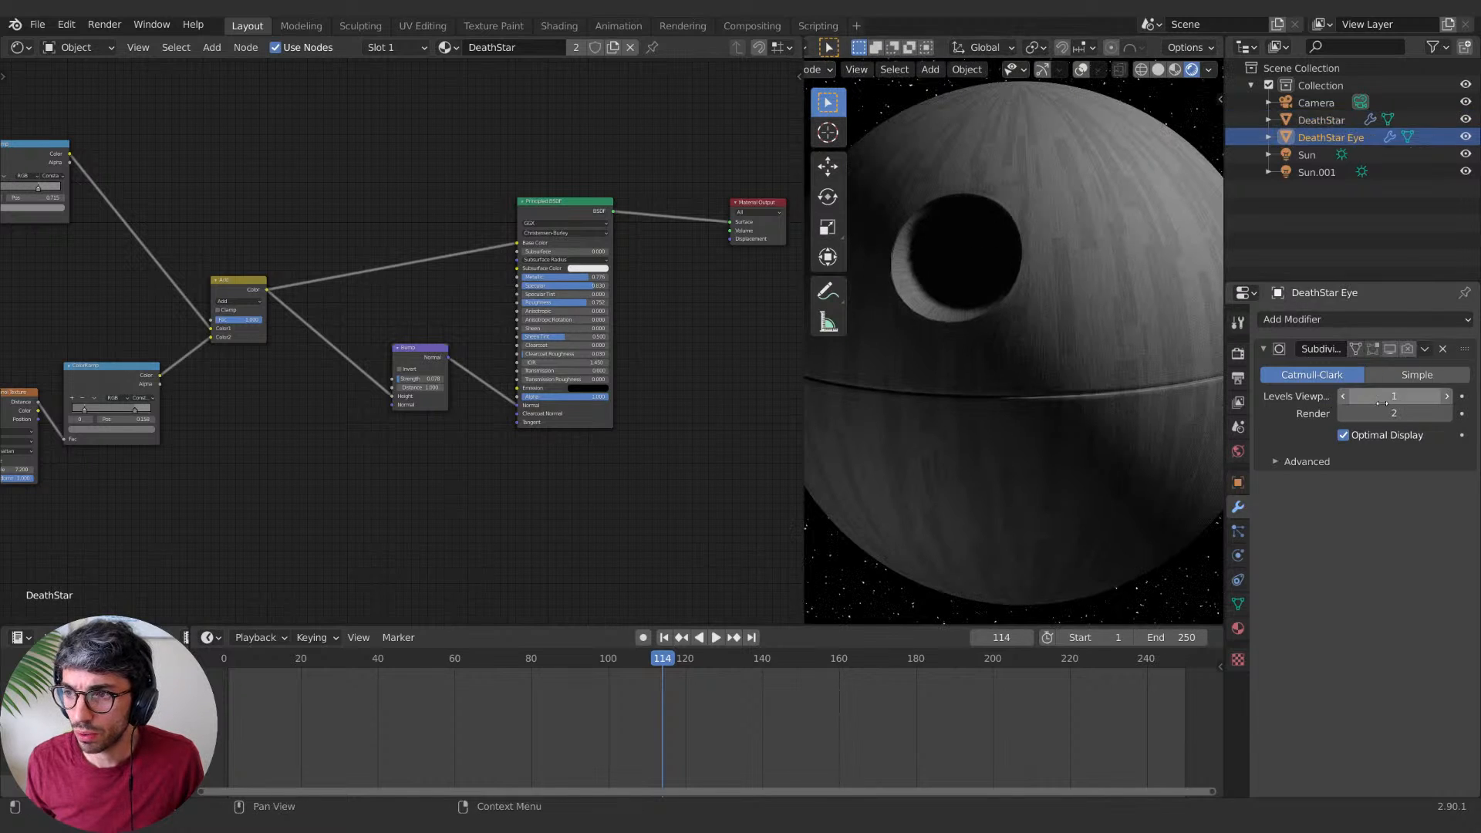
pyautogui.click(1343, 414)
# Step: Try the Simple subdivision type on the DeathStar Eye's modifier and switch back to Catmull-Clark
pyautogui.scroll(4, 978, 262)
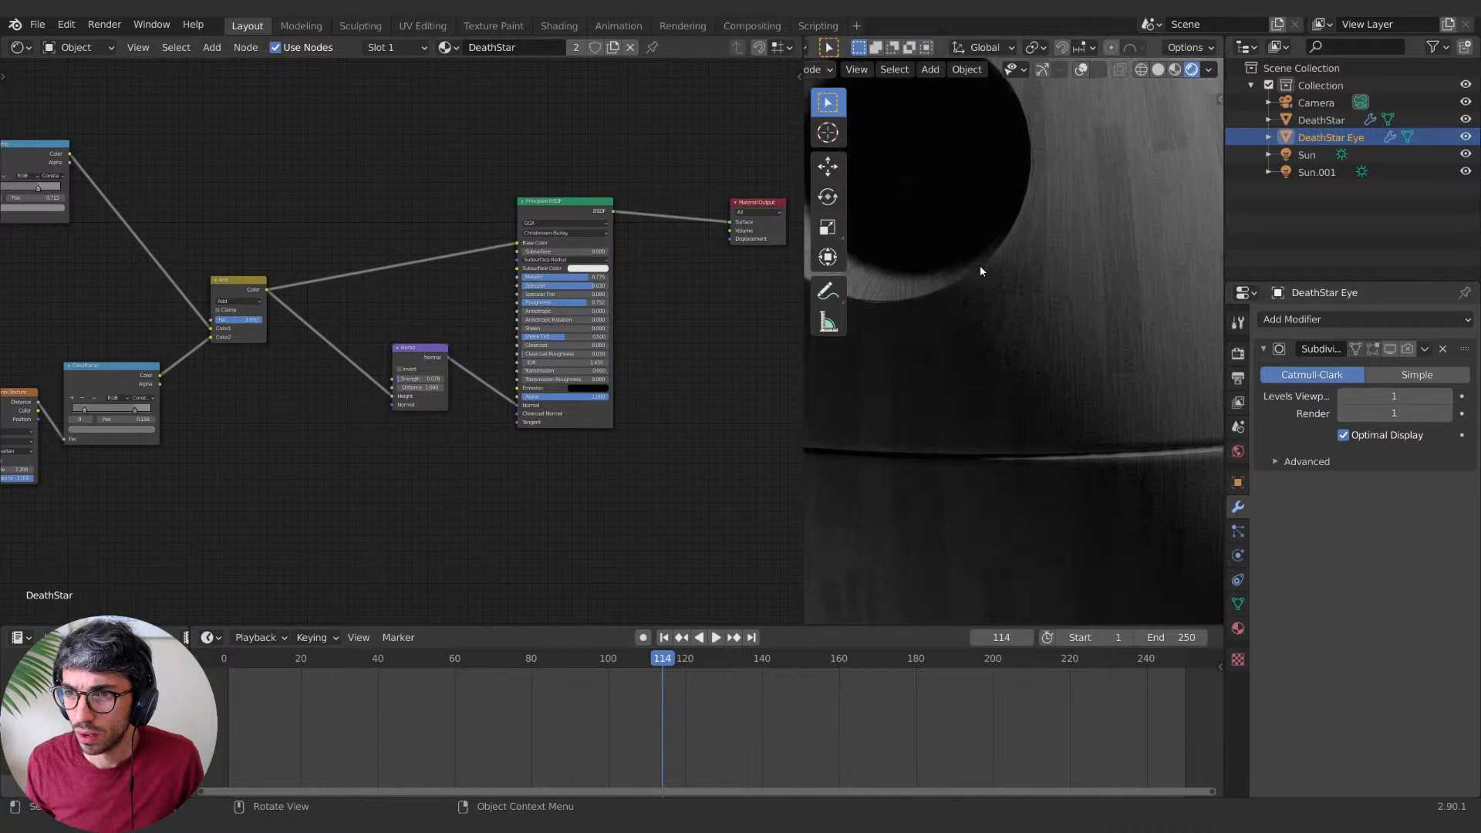
pyautogui.click(1416, 374)
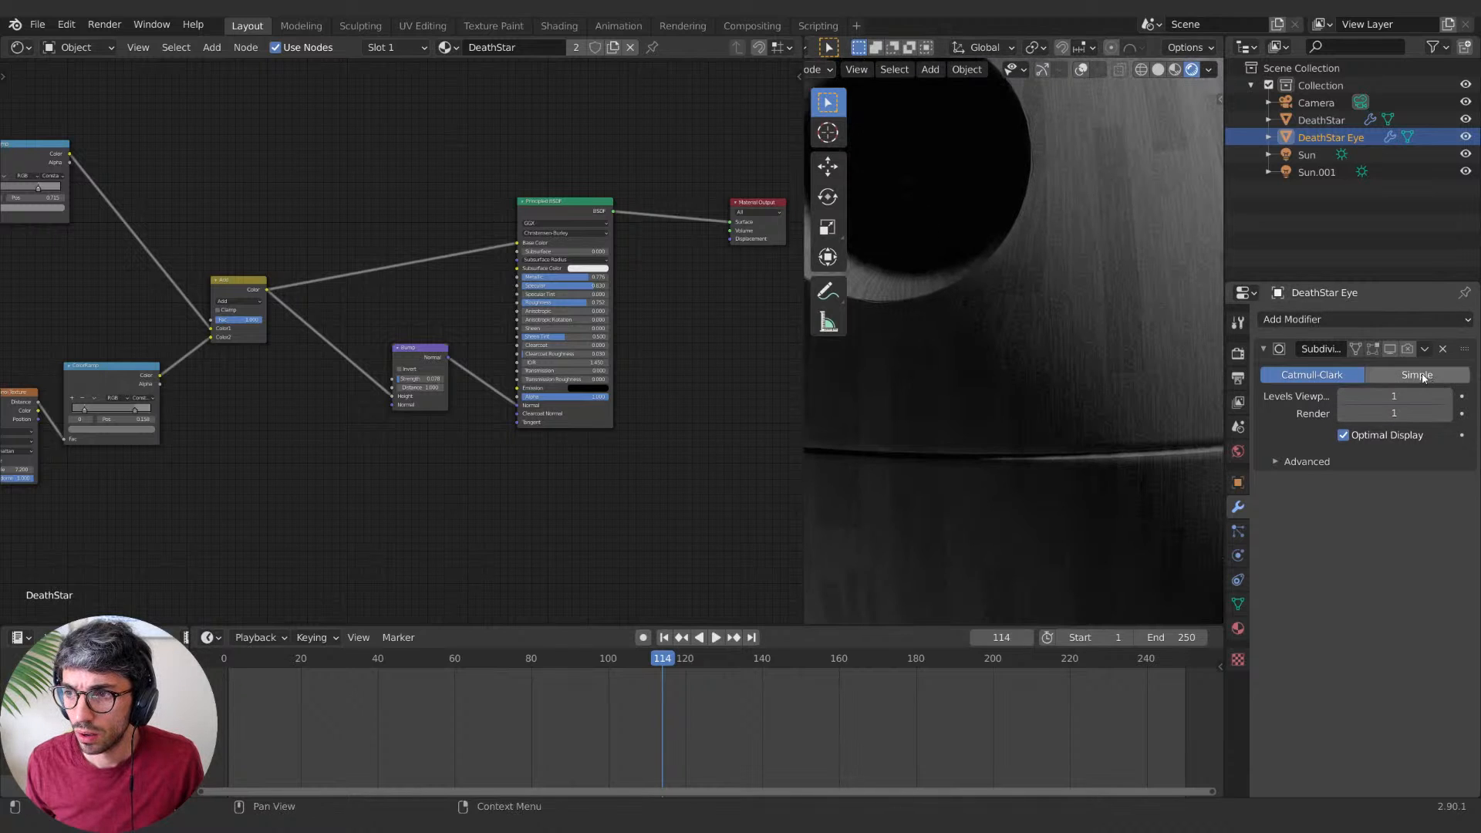
pyautogui.click(1349, 376)
pyautogui.click(1416, 374)
pyautogui.click(1345, 375)
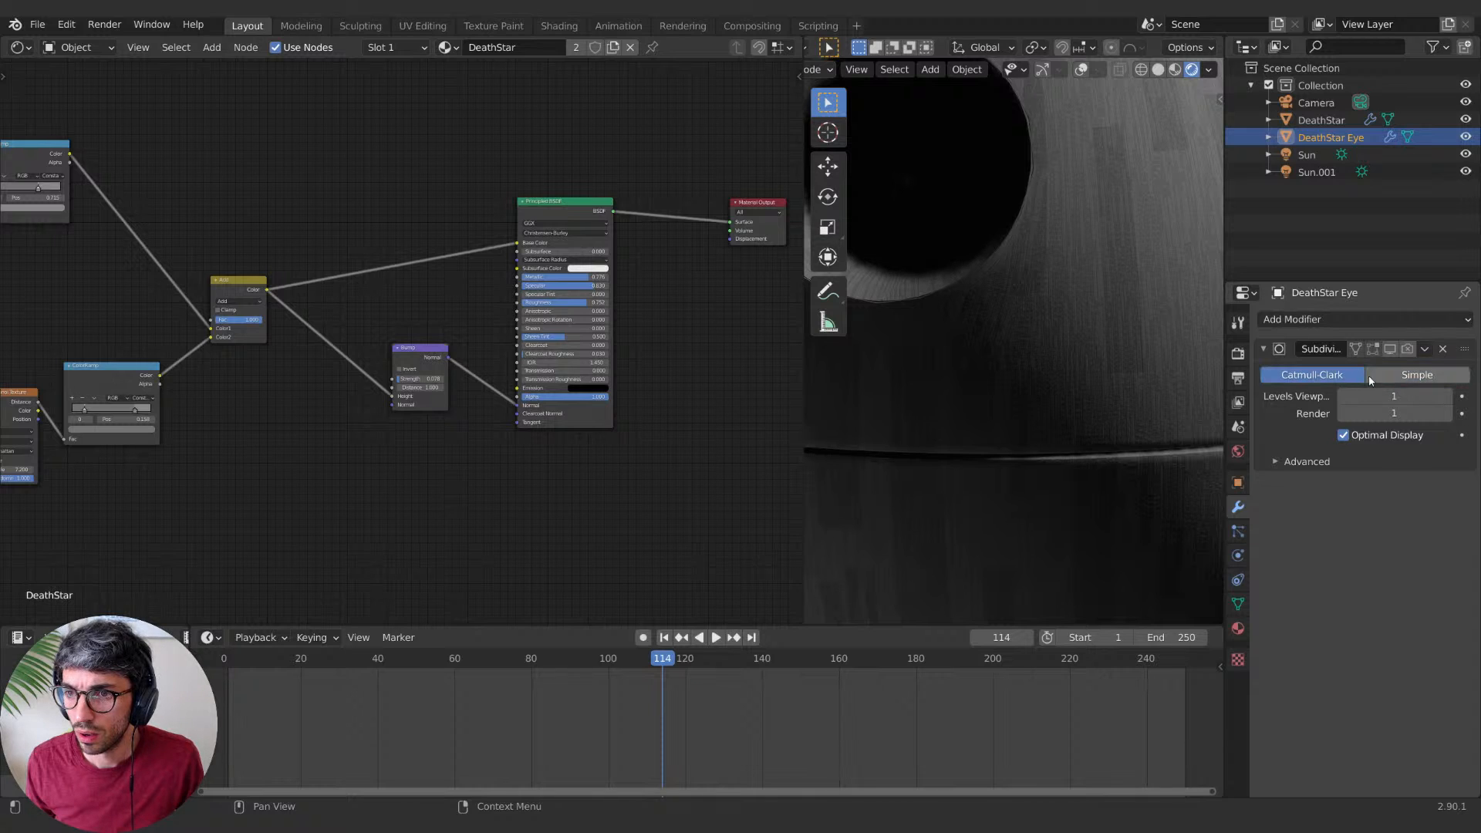
# Step: Try viewport level 2 on the DeathStar's Subdivision modifier and set it back to 1
pyautogui.click(1320, 120)
pyautogui.click(1446, 395)
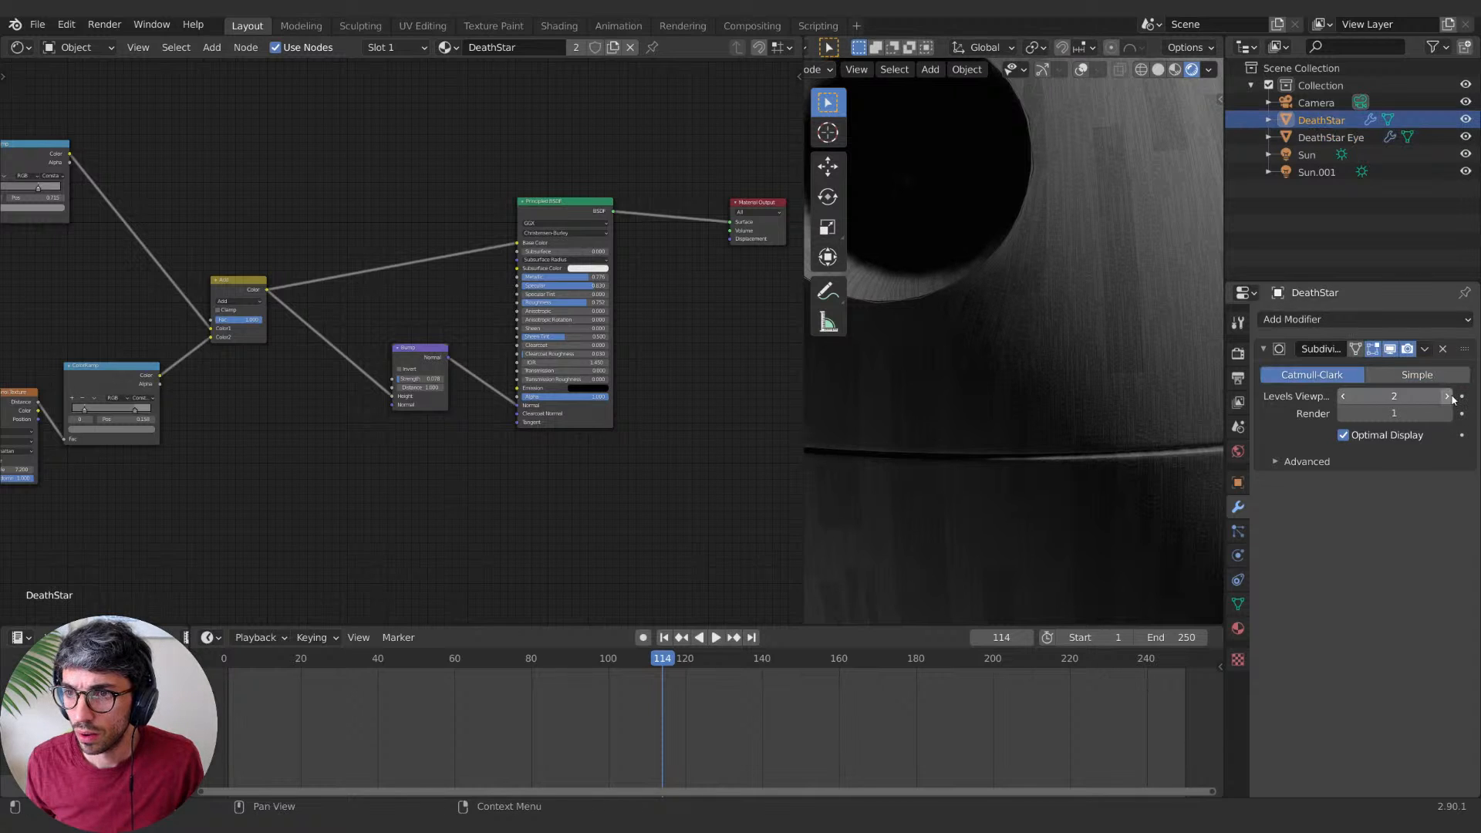
pyautogui.click(1342, 398)
# Step: Examine the whole Death Star in the rendered view, both through the camera and from a free angle
pyautogui.scroll(-10, 1064, 293)
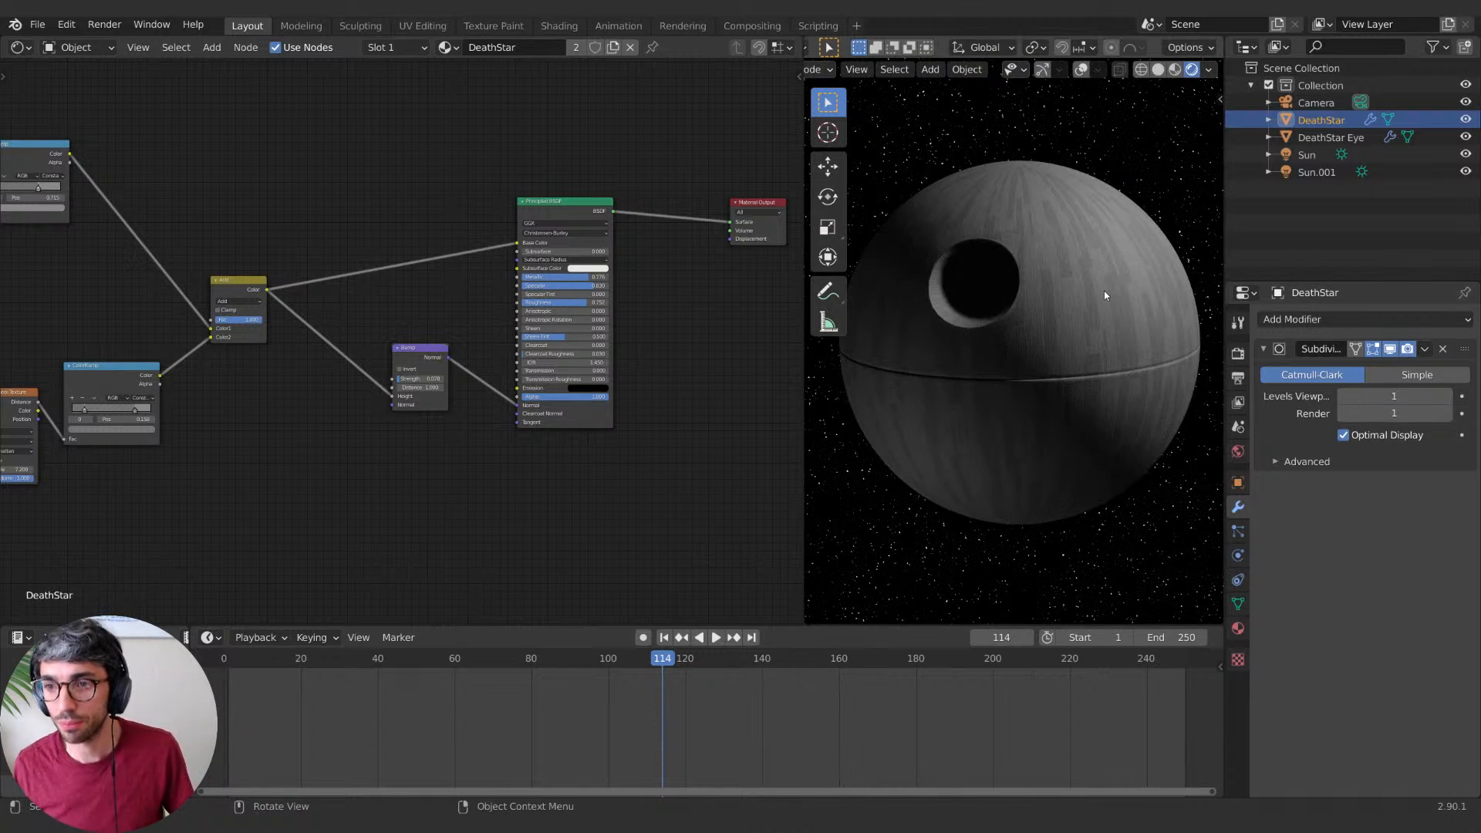
pyautogui.press('KP_0')
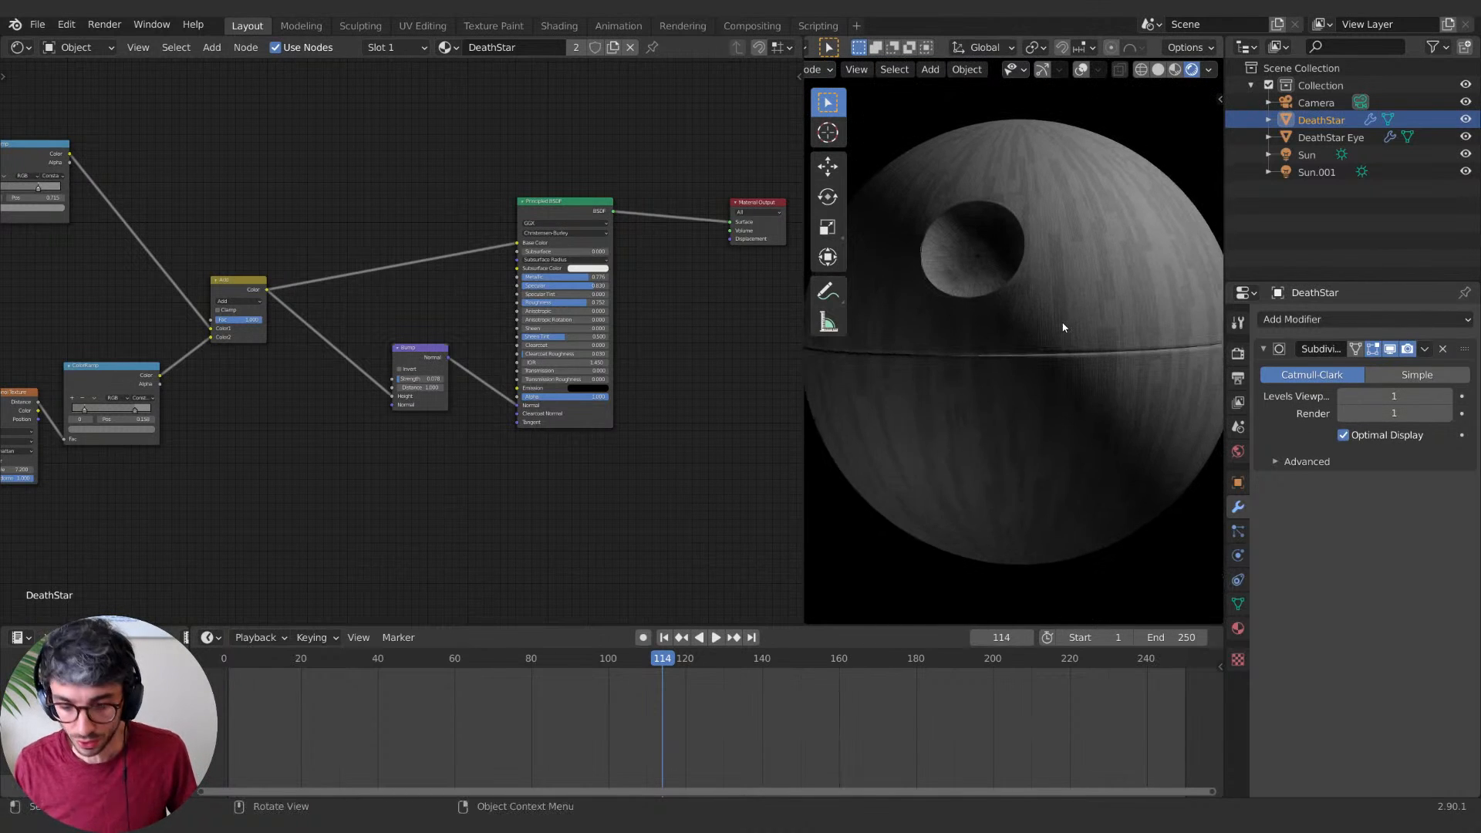
pyautogui.scroll(-1, 1050, 304)
pyautogui.scroll(3, 1051, 302)
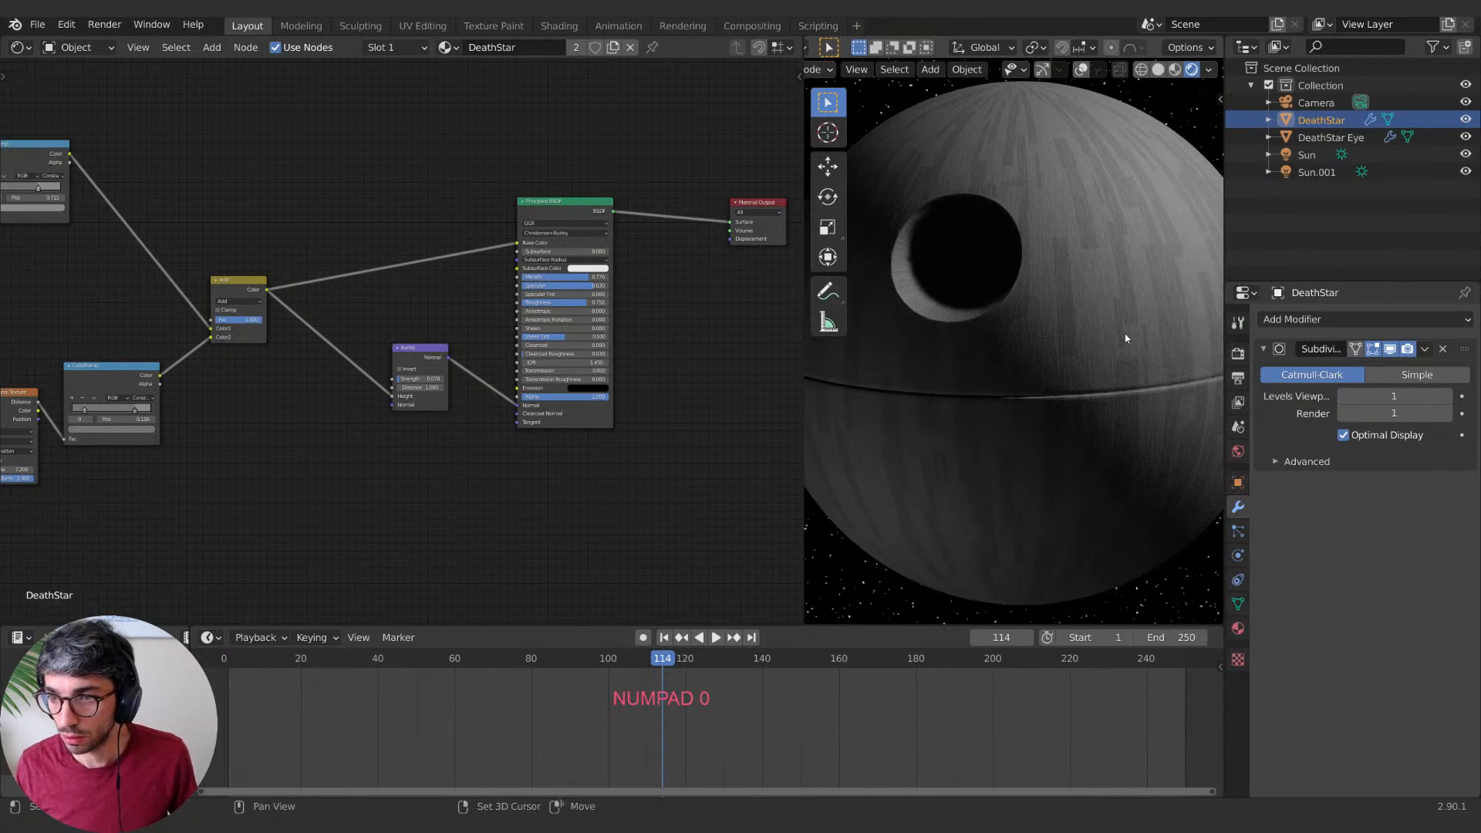
pyautogui.scroll(-1, 1166, 352)
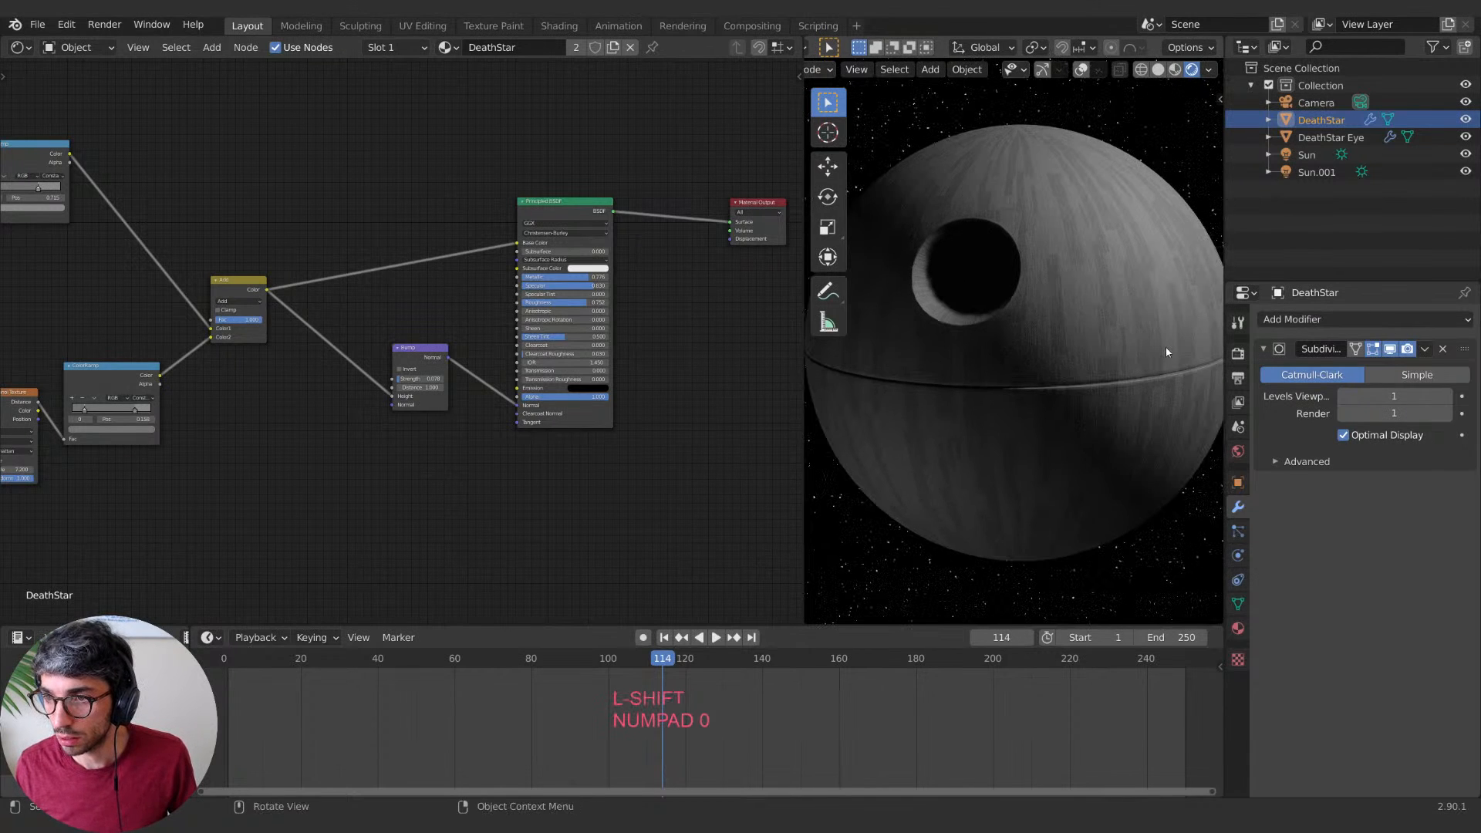
pyautogui.scroll(-1, 1164, 345)
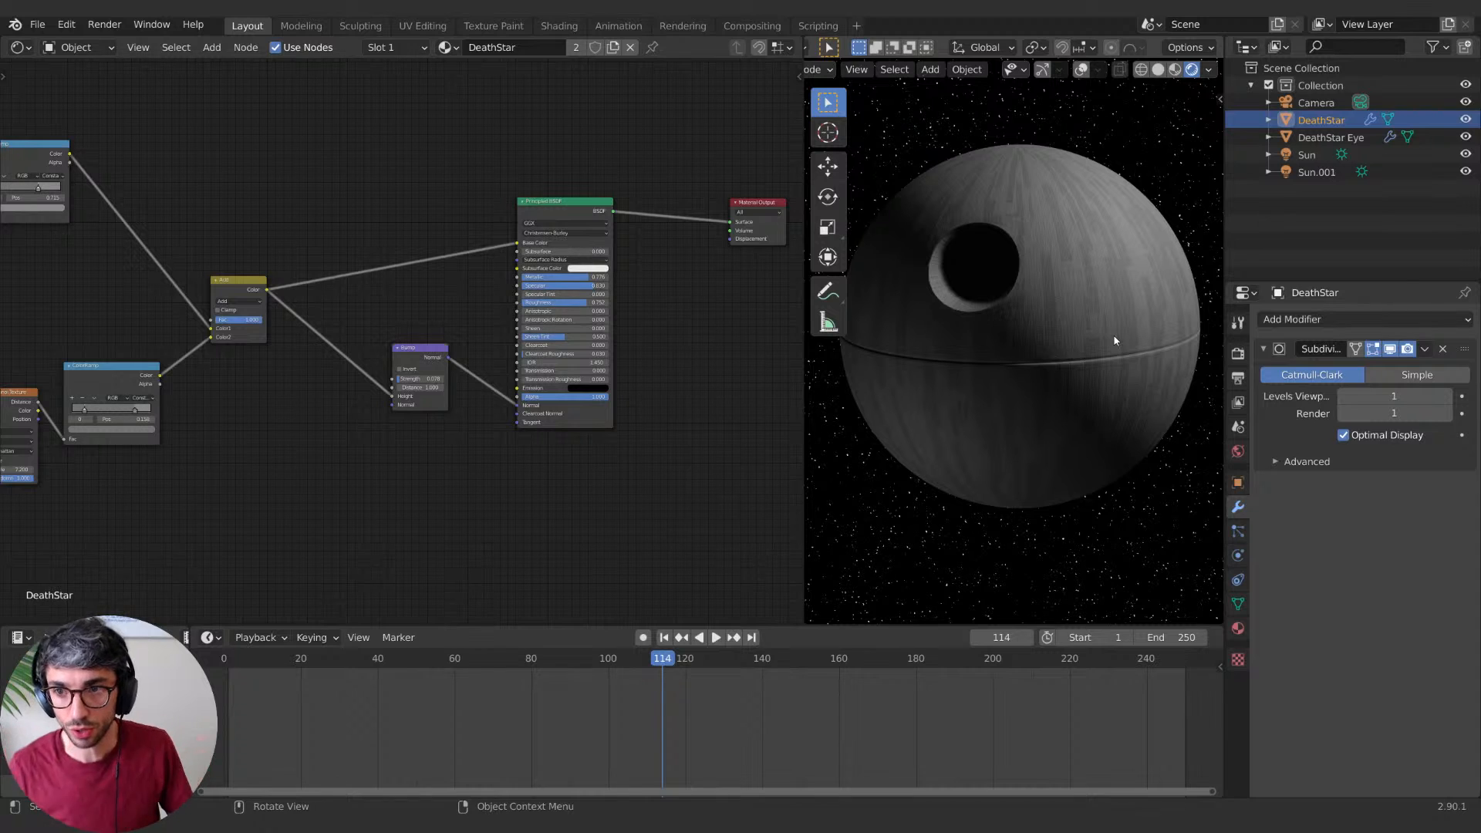
pyautogui.keyDown('shift'); pyautogui.moveTo(1051, 423); pyautogui.dragTo(888, 305, button='middle'); pyautogui.keyUp('shift')
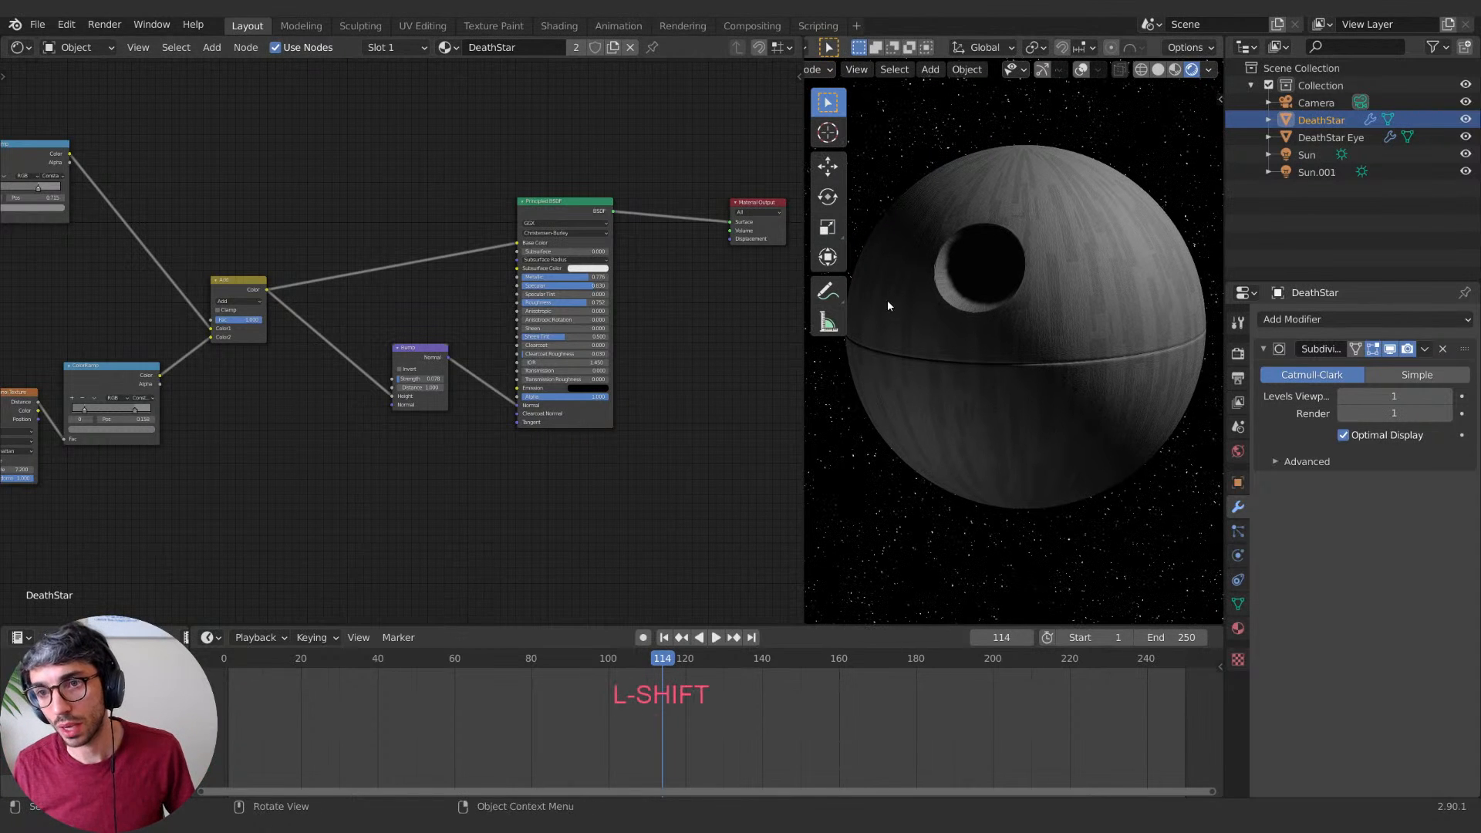
pyautogui.press('shift')
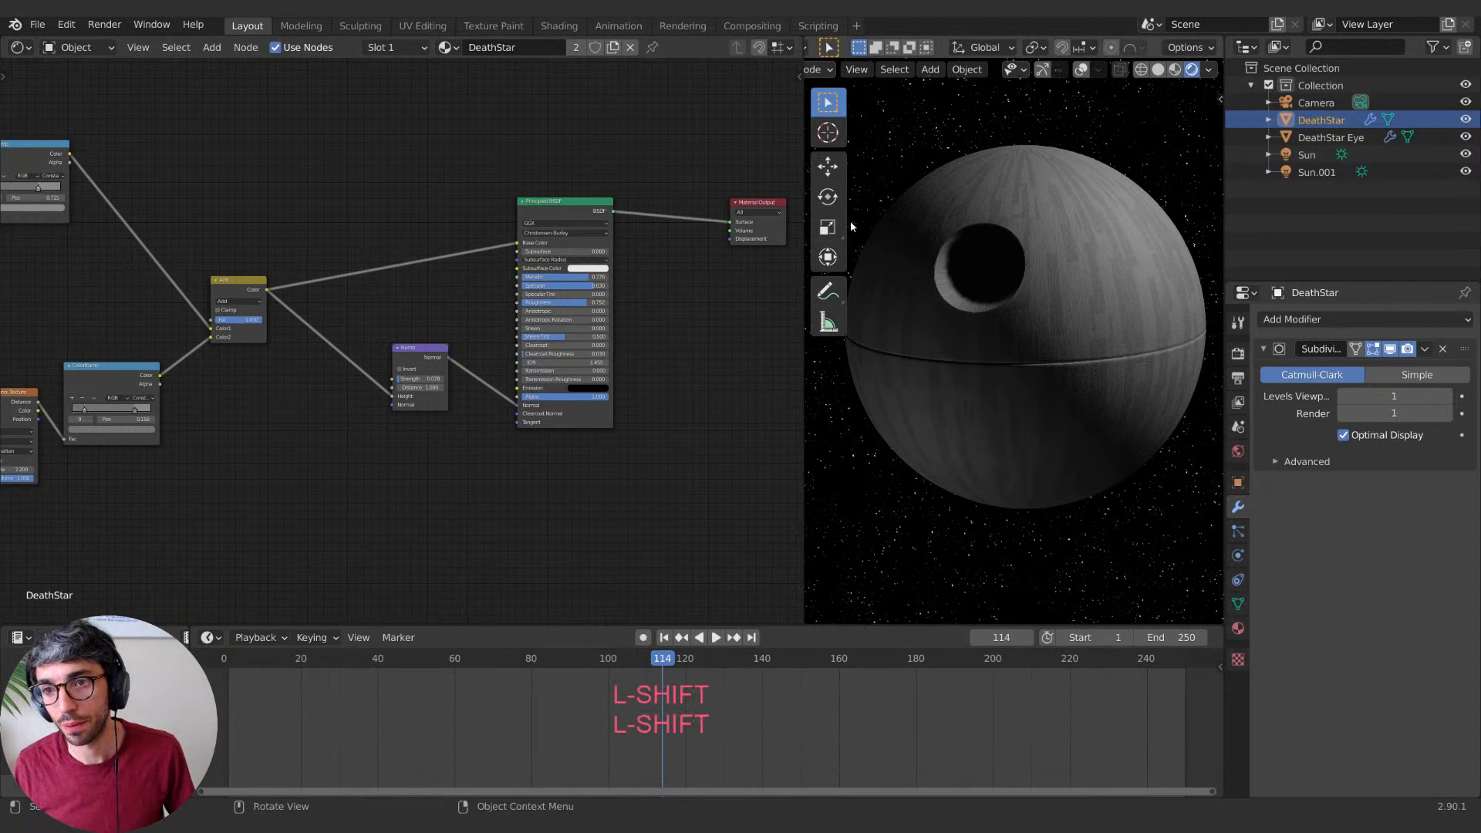
# Step: Hide the 3D viewport's toolbar for an unobstructed view of the model
pyautogui.press('n')
pyautogui.press('n')
pyautogui.press('t')
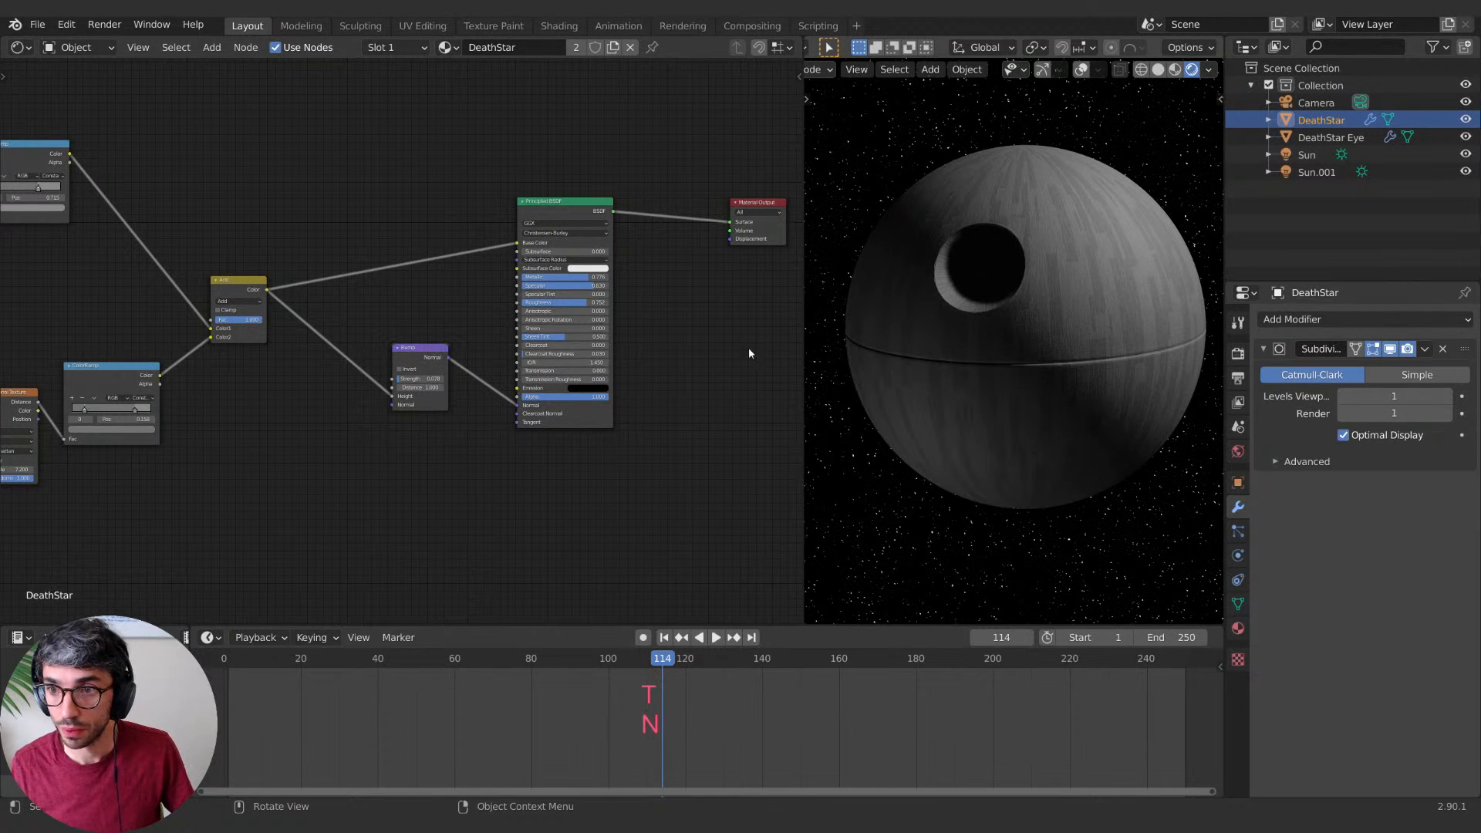
# Step: Raise the Add node slightly and move it with both texture node chains farther from the Bump and Principled BSDF nodes
pyautogui.moveTo(338, 554); pyautogui.dragTo(571, 512, button='middle')
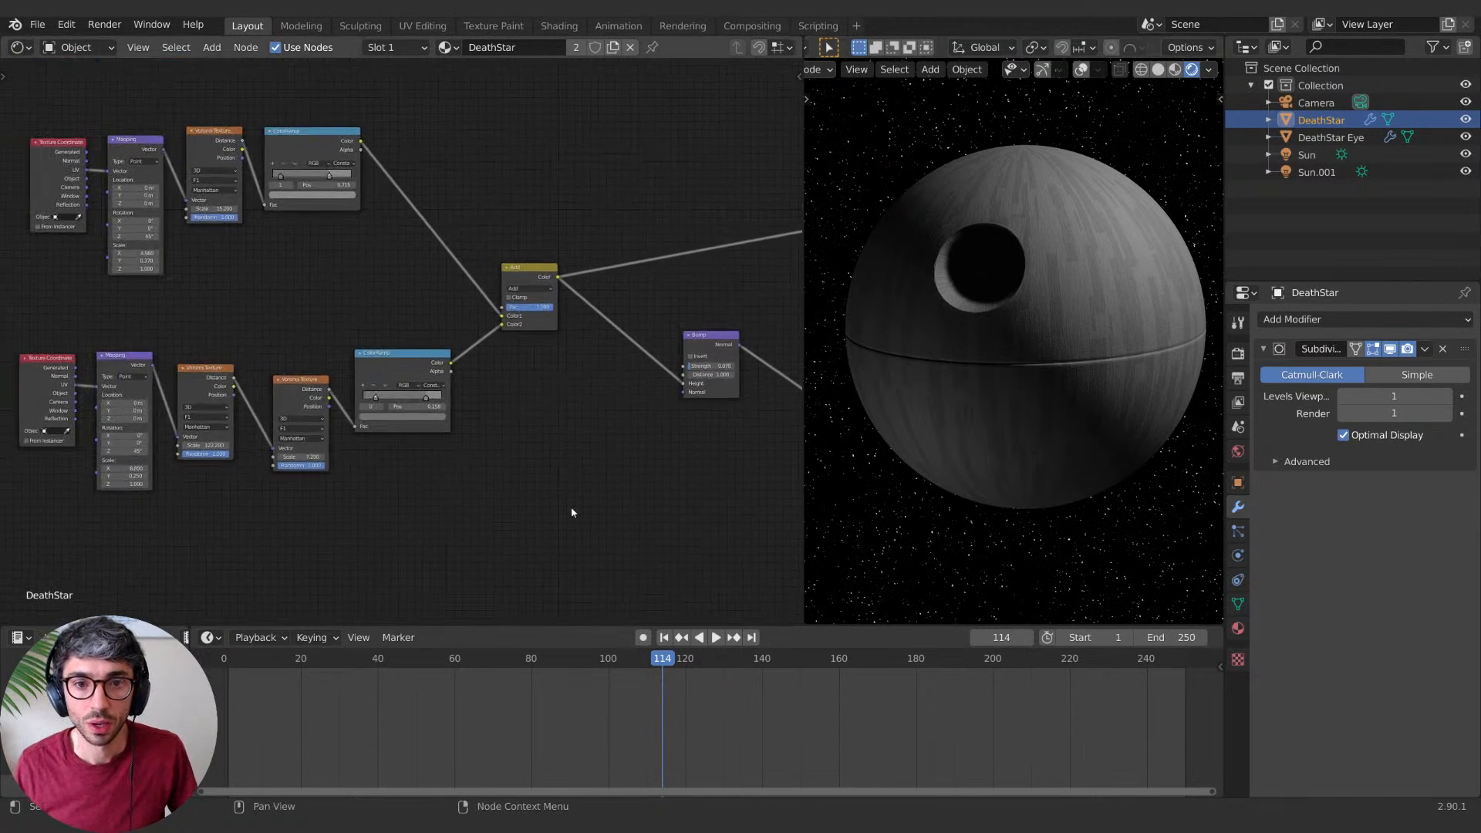
pyautogui.scroll(-3, 572, 512)
pyautogui.moveTo(421, 506); pyautogui.dragTo(575, 512, button='middle')
pyautogui.click(550, 361)
pyautogui.moveTo(628, 367); pyautogui.dragTo(604, 377, button='middle')
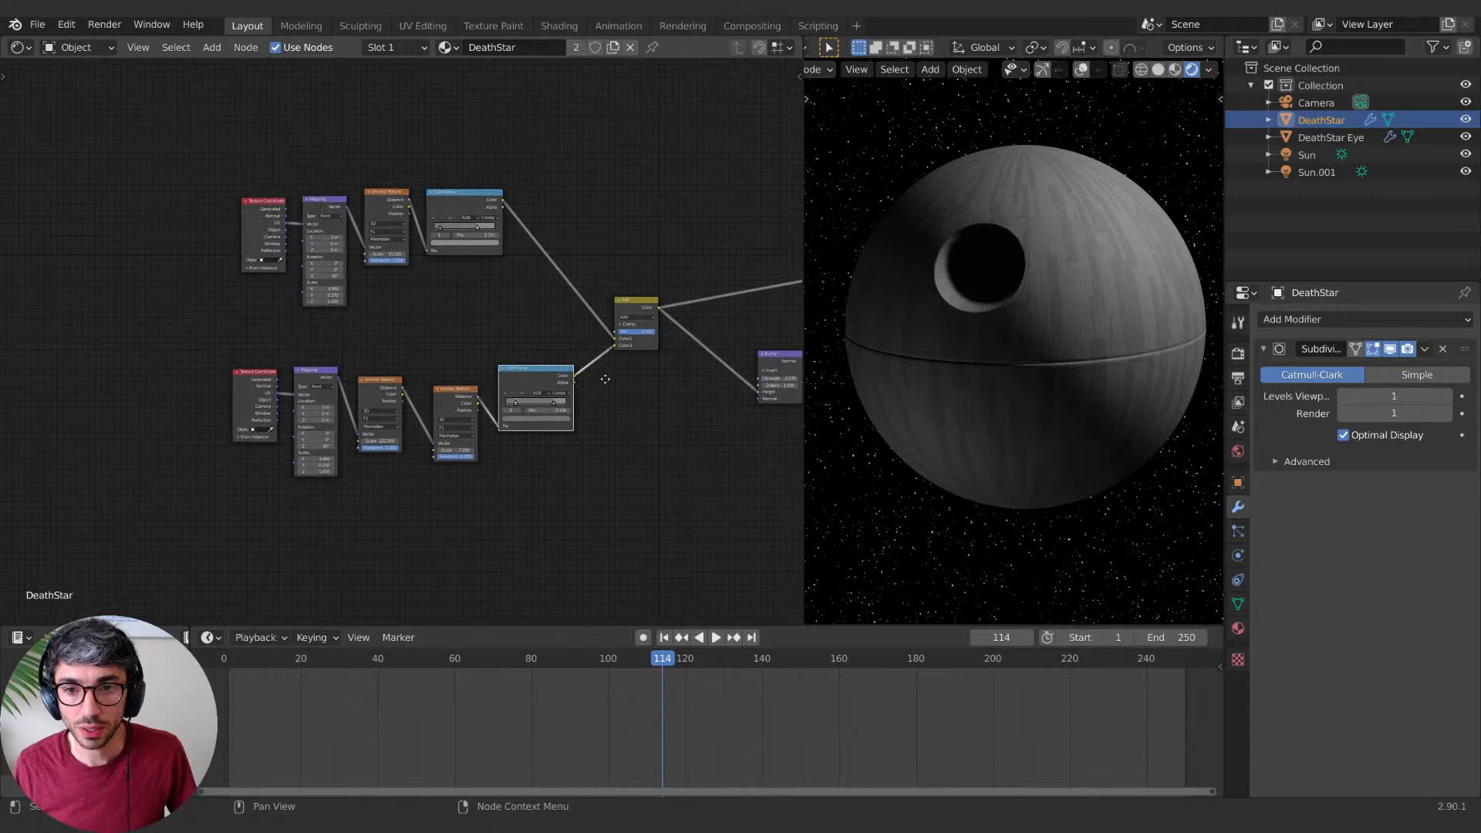
pyautogui.click(640, 301)
pyautogui.press('g')
pyautogui.click(622, 272)
pyautogui.moveTo(139, 157); pyautogui.dragTo(649, 517)
pyautogui.press('g')
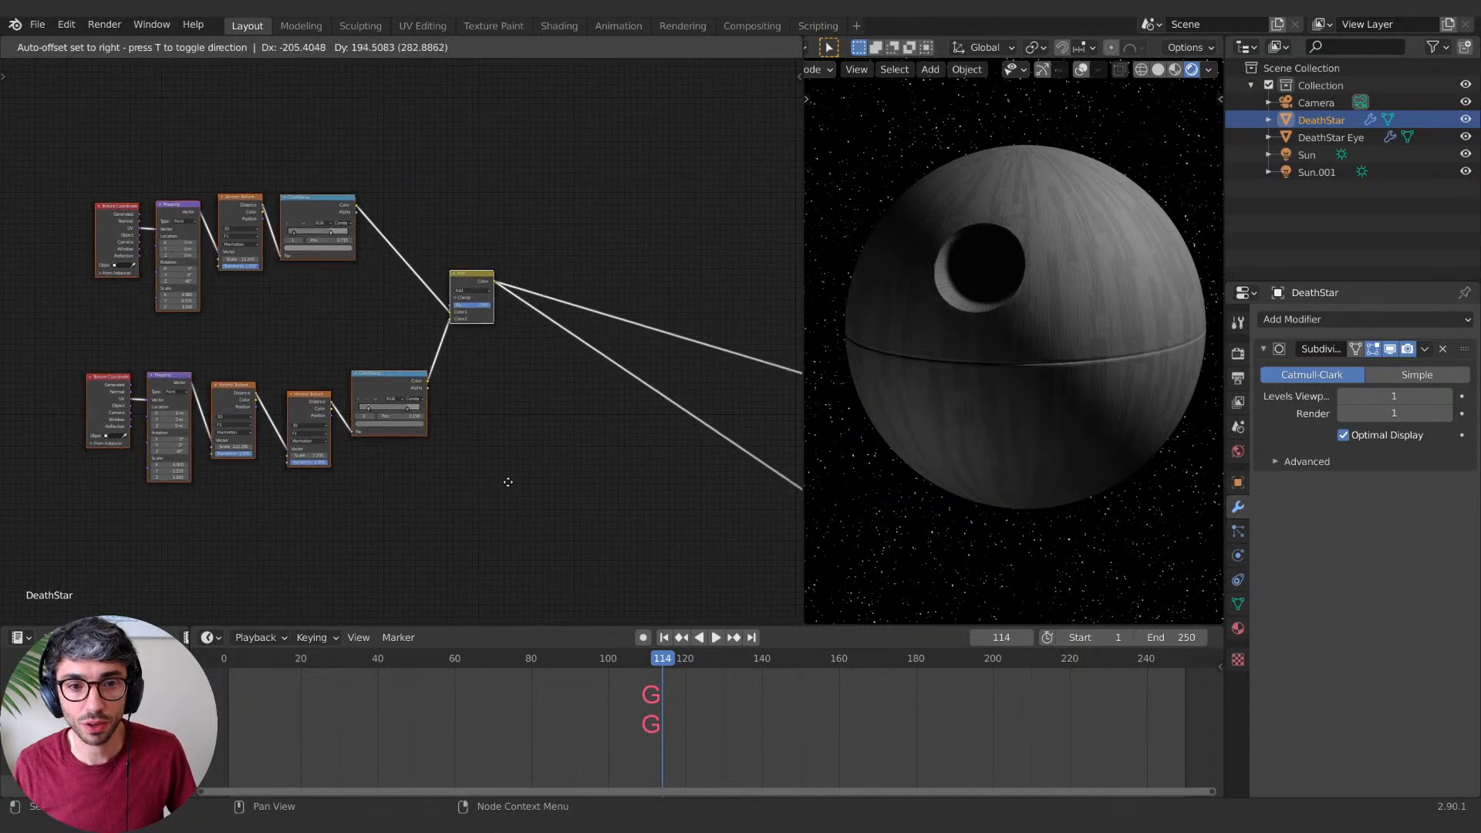
pyautogui.click(506, 483)
# Step: Preview the lower texture chain's ColorRamp output directly on the Death Star
pyautogui.moveTo(498, 264); pyautogui.dragTo(445, 436, button='middle')
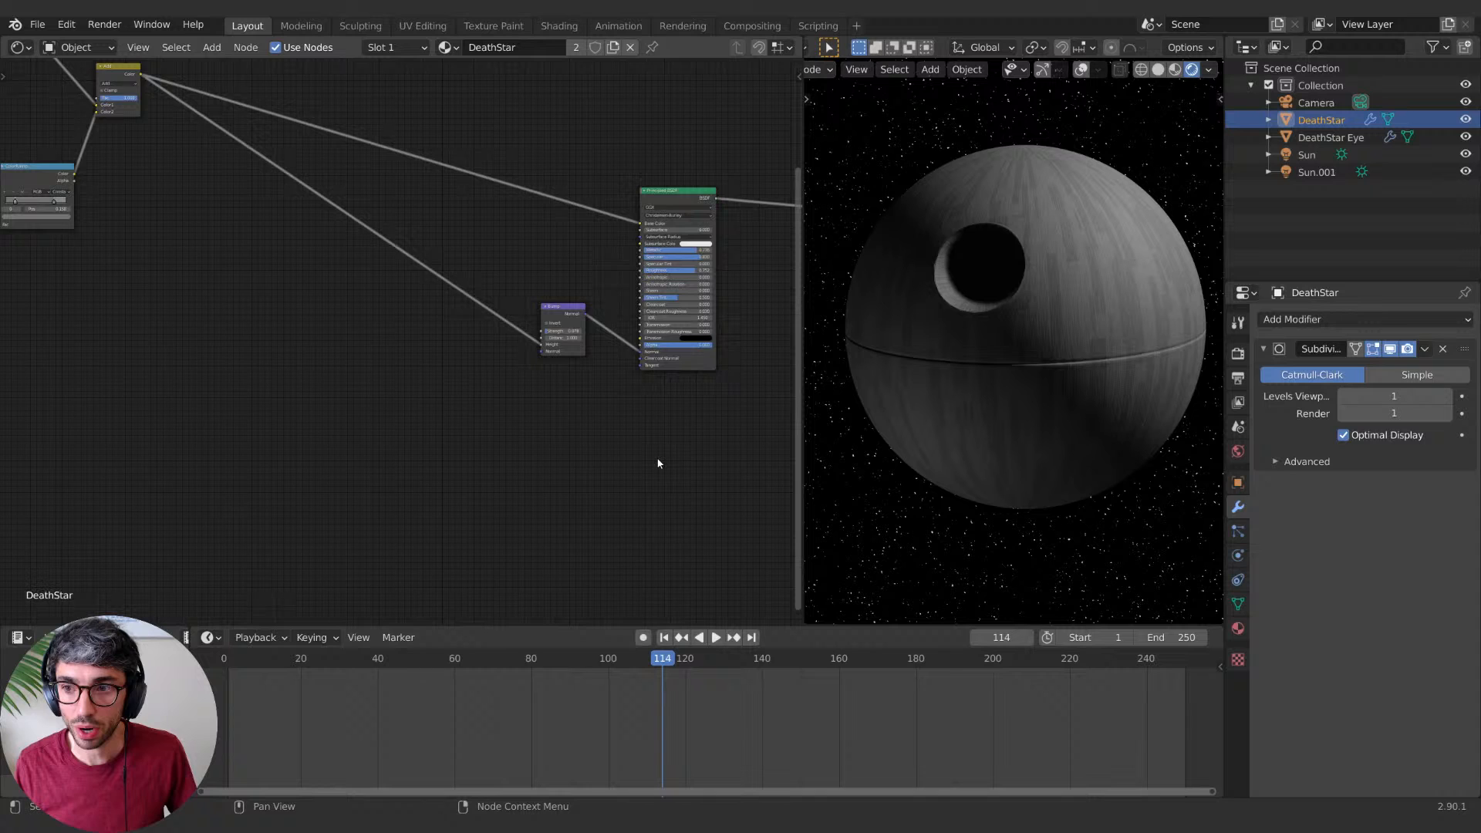
pyautogui.moveTo(658, 464); pyautogui.dragTo(756, 448, button='middle')
pyautogui.moveTo(438, 416); pyautogui.dragTo(469, 405, button='middle')
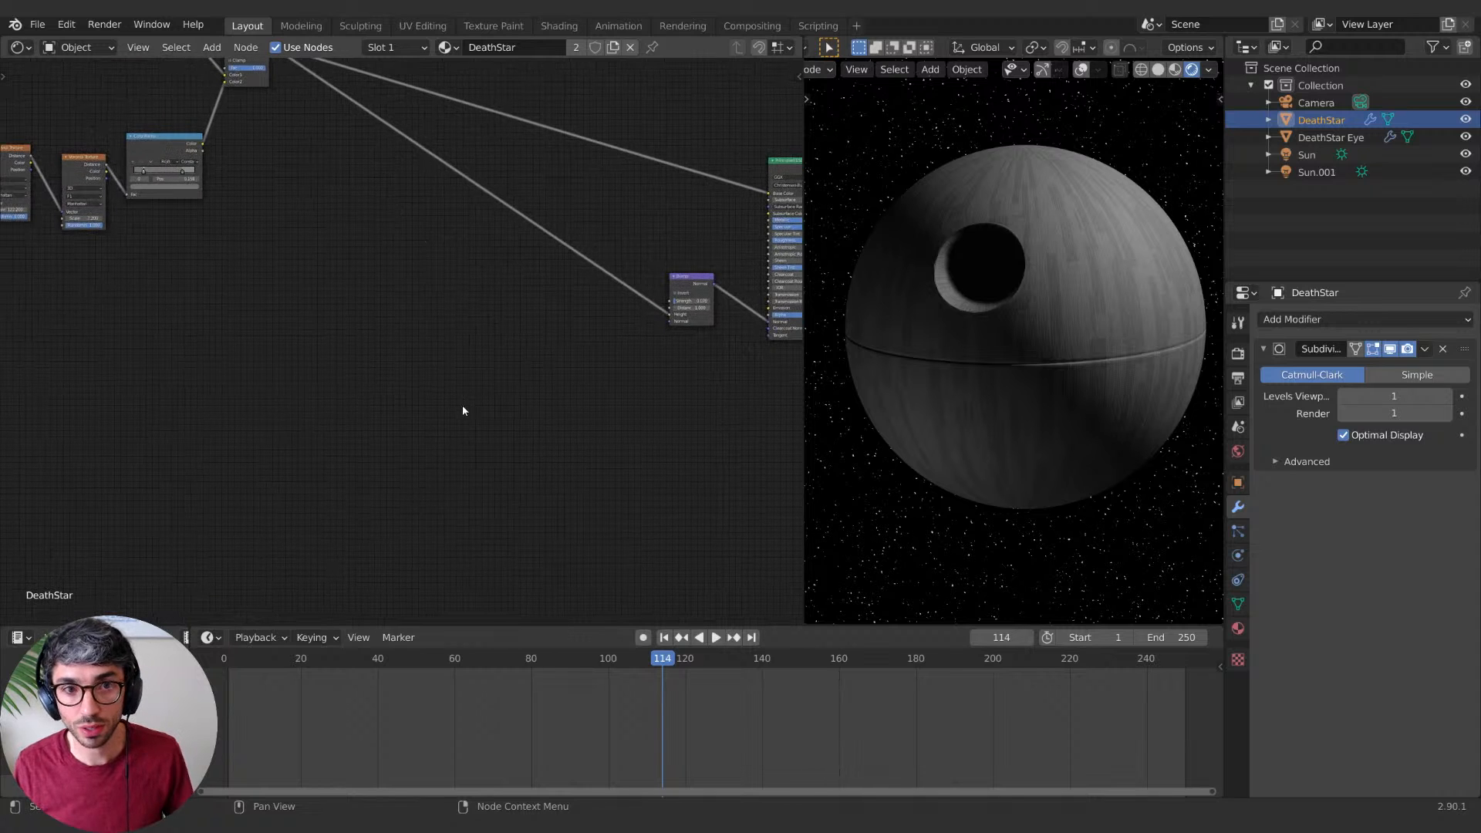
pyautogui.moveTo(141, 269); pyautogui.dragTo(487, 478, button='middle')
pyautogui.moveTo(622, 404); pyautogui.dragTo(588, 403, button='middle')
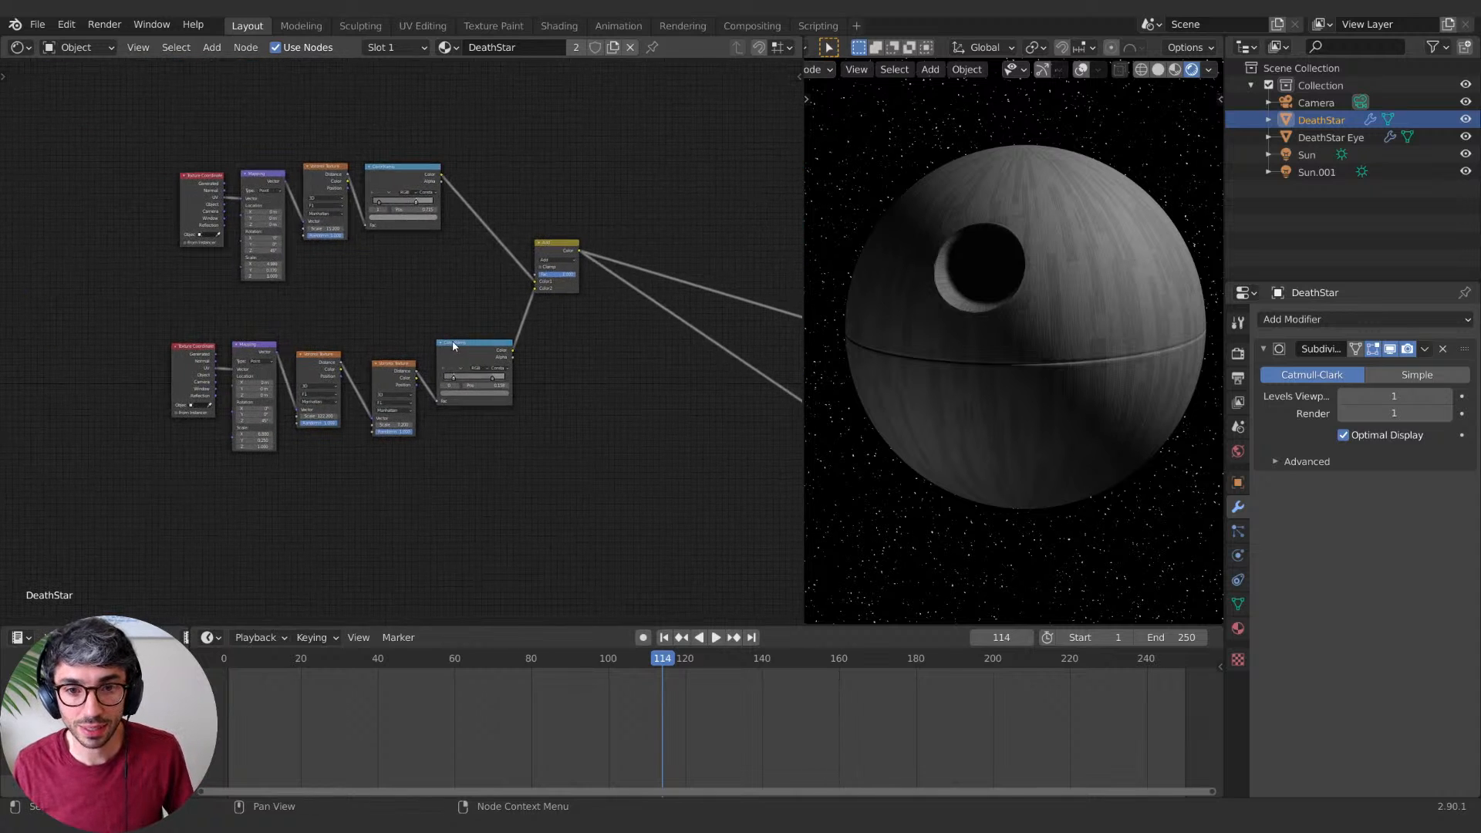
pyautogui.keyDown('ctrl'); pyautogui.keyDown('shift'); pyautogui.click(474, 358); pyautogui.keyUp('shift'); pyautogui.keyUp('ctrl')
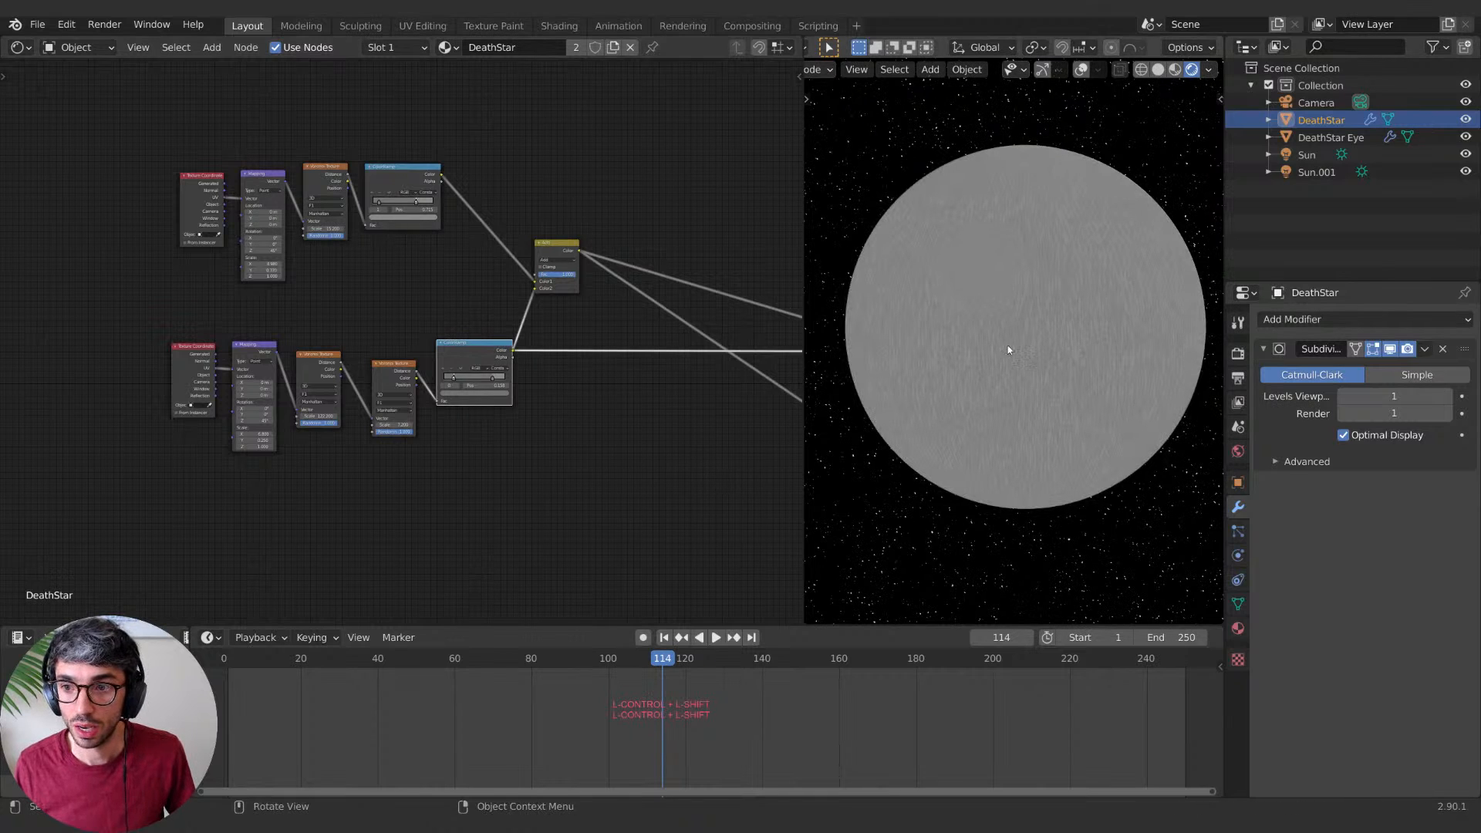
# Step: Duplicate the lower chain's Texture Coordinate, Mapping, two Voronoi Texture and ColorRamp nodes and place the copies beneath it
pyautogui.moveTo(441, 469); pyautogui.dragTo(485, 400, button='middle')
pyautogui.keyDown('shift'); pyautogui.click(434, 301); pyautogui.keyUp('shift')
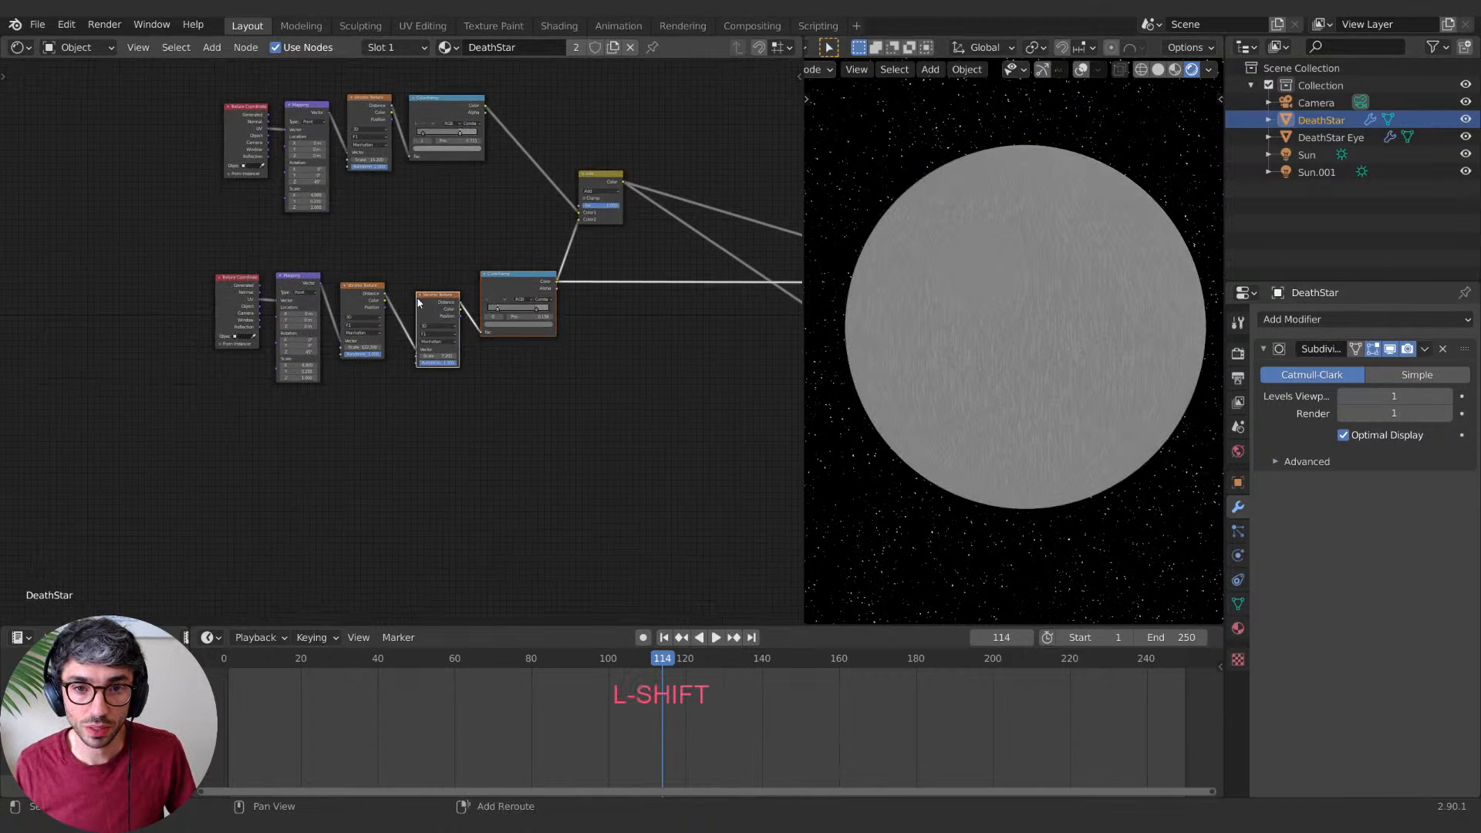
pyautogui.keyDown('shift'); pyautogui.click(365, 295); pyautogui.keyUp('shift')
pyautogui.keyDown('shift'); pyautogui.click(304, 283); pyautogui.keyUp('shift')
pyautogui.keyDown('shift'); pyautogui.click(235, 284); pyautogui.keyUp('shift')
pyautogui.hotkey('shift', 'd')
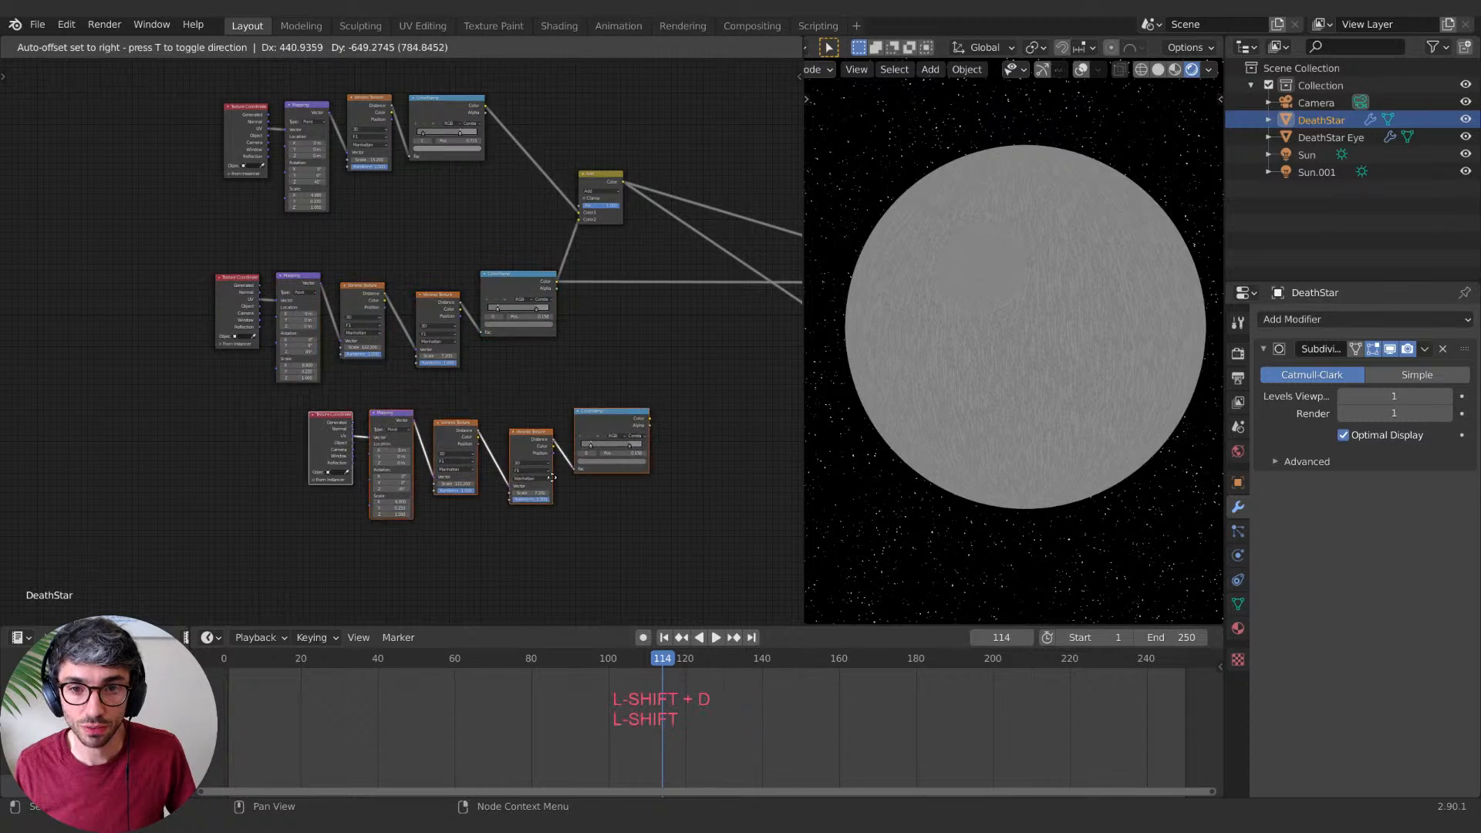
pyautogui.click(596, 517)
# Step: Switch the preview to the Principled BSDF, then preview the duplicated ColorRamp on the model
pyautogui.moveTo(689, 521)
pyautogui.mouseDown(button='middle')
pyautogui.moveTo(505, 422)
pyautogui.moveTo(513, 441)
pyautogui.moveTo(384, 431)
pyautogui.mouseUp(button='middle')
pyautogui.keyDown('ctrl'); pyautogui.keyDown('shift'); pyautogui.click(692, 256); pyautogui.keyUp('shift'); pyautogui.keyUp('ctrl')
pyautogui.scroll(3, 566, 442)
pyautogui.moveTo(283, 429); pyautogui.dragTo(541, 380, button='middle')
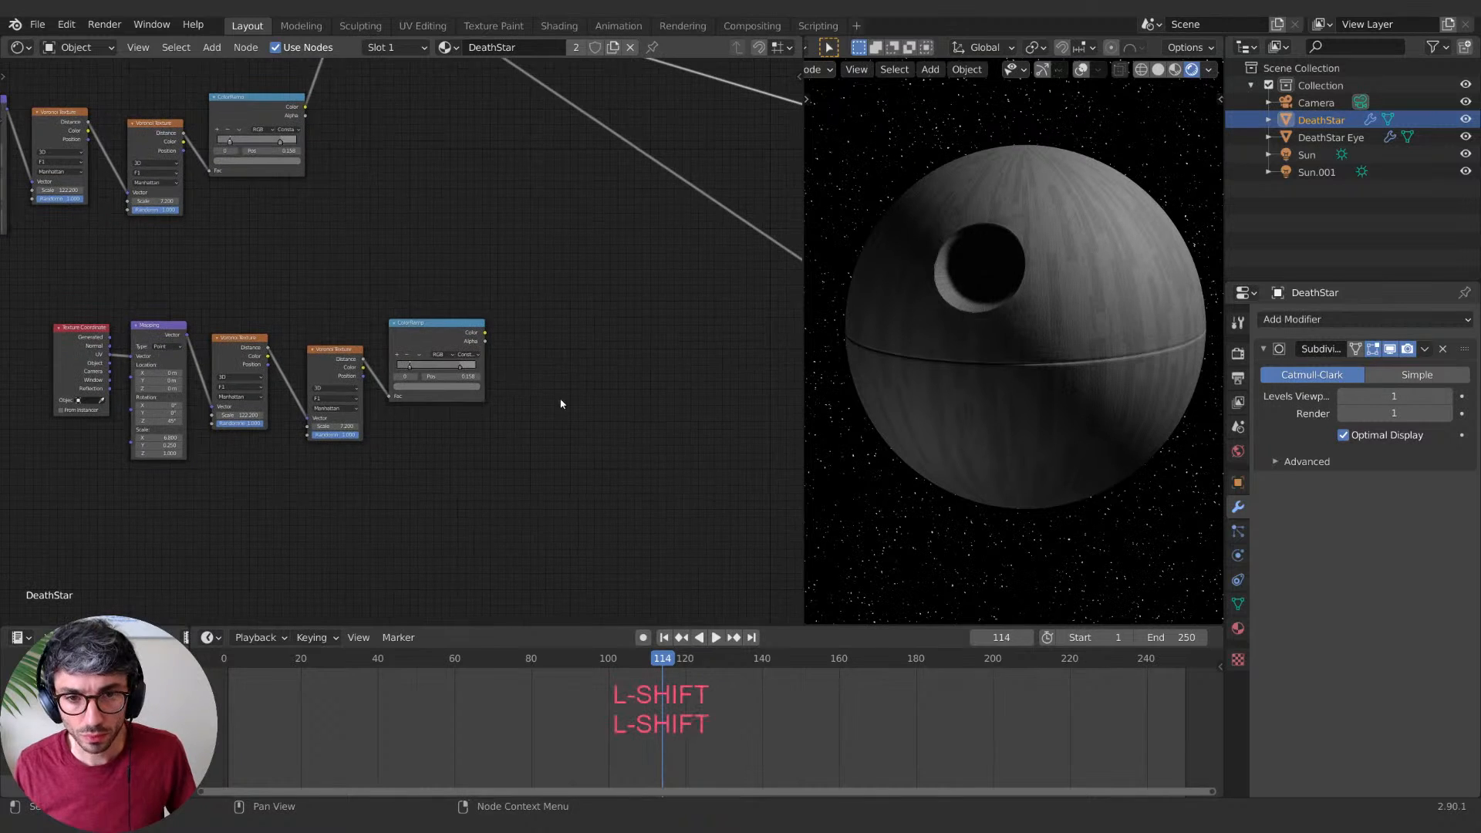
pyautogui.keyDown('ctrl'); pyautogui.keyDown('shift'); pyautogui.click(484, 336); pyautogui.keyUp('shift'); pyautogui.keyUp('ctrl')
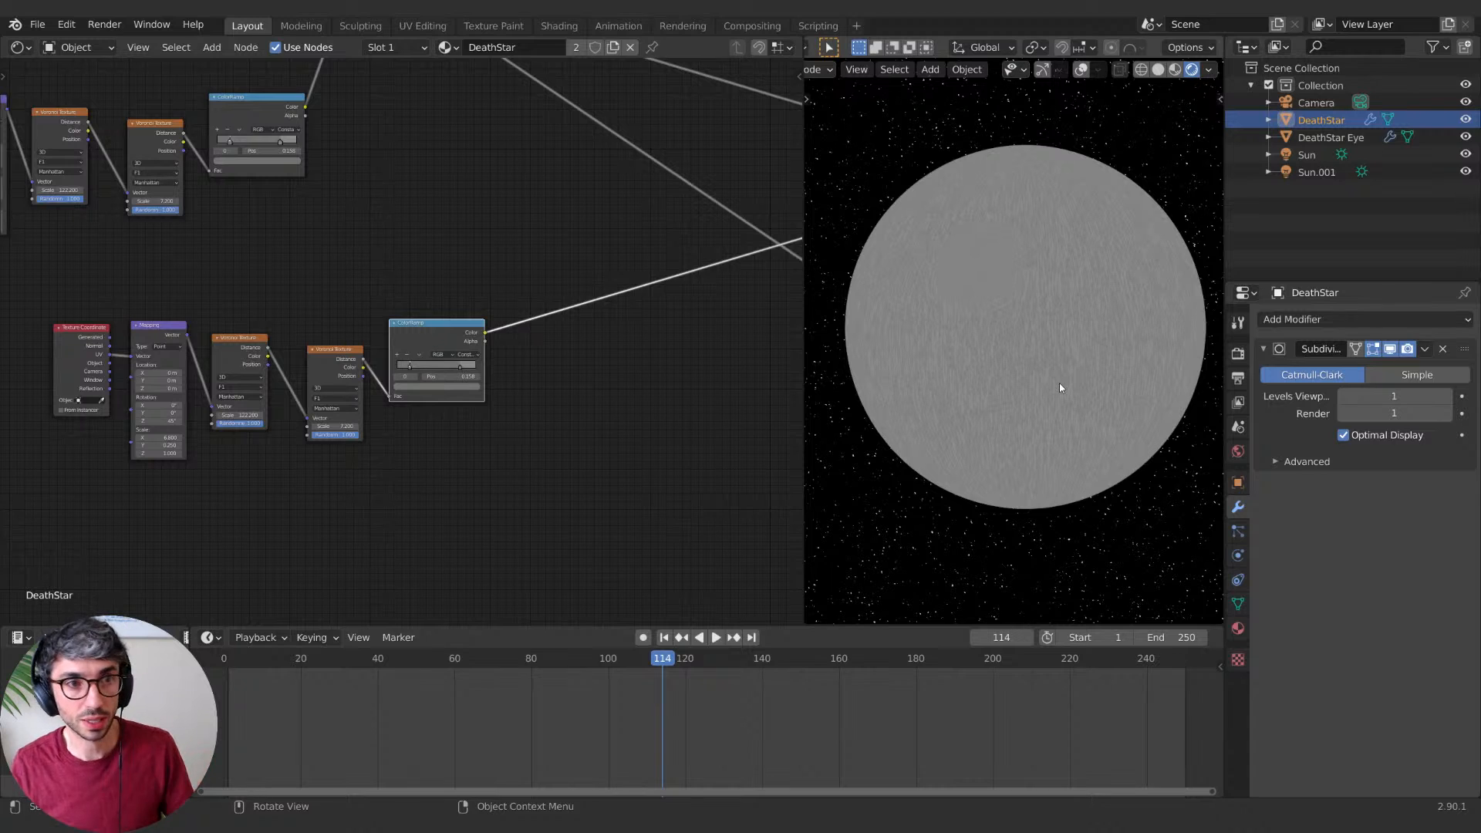
# Step: Bring the browser with the "death star" image results into view, examine the reference's surface detail, and move it away
pyautogui.moveTo(0, 193); pyautogui.dragTo(523, 174)
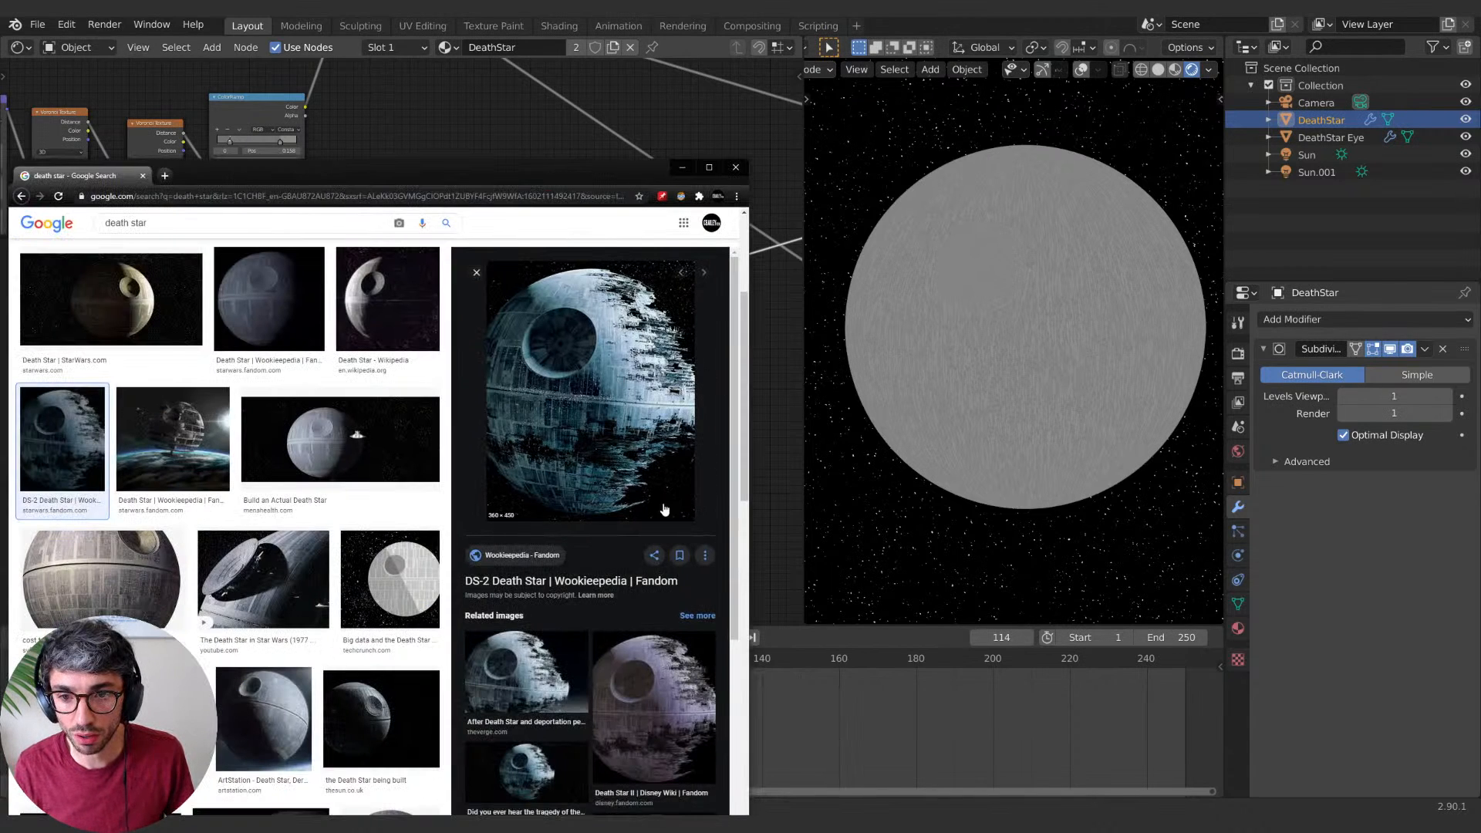
pyautogui.moveTo(575, 169); pyautogui.dragTo(0, 193)
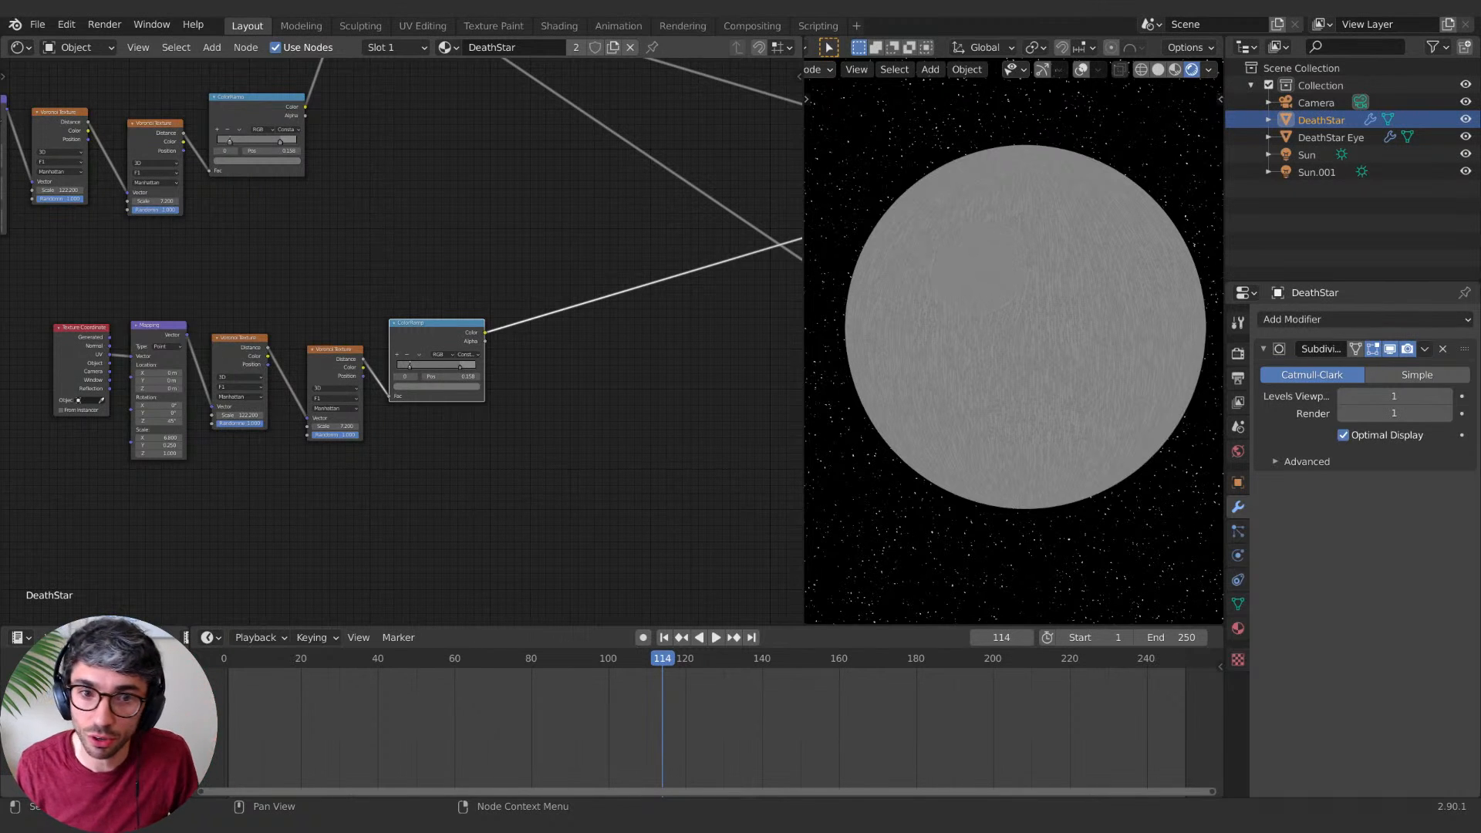
# Step: Set the duplicated Mapping node's Y scale to 8 and reduce its X scale to make the streaks run horizontally
pyautogui.moveTo(387, 538); pyautogui.dragTo(644, 466, button='middle')
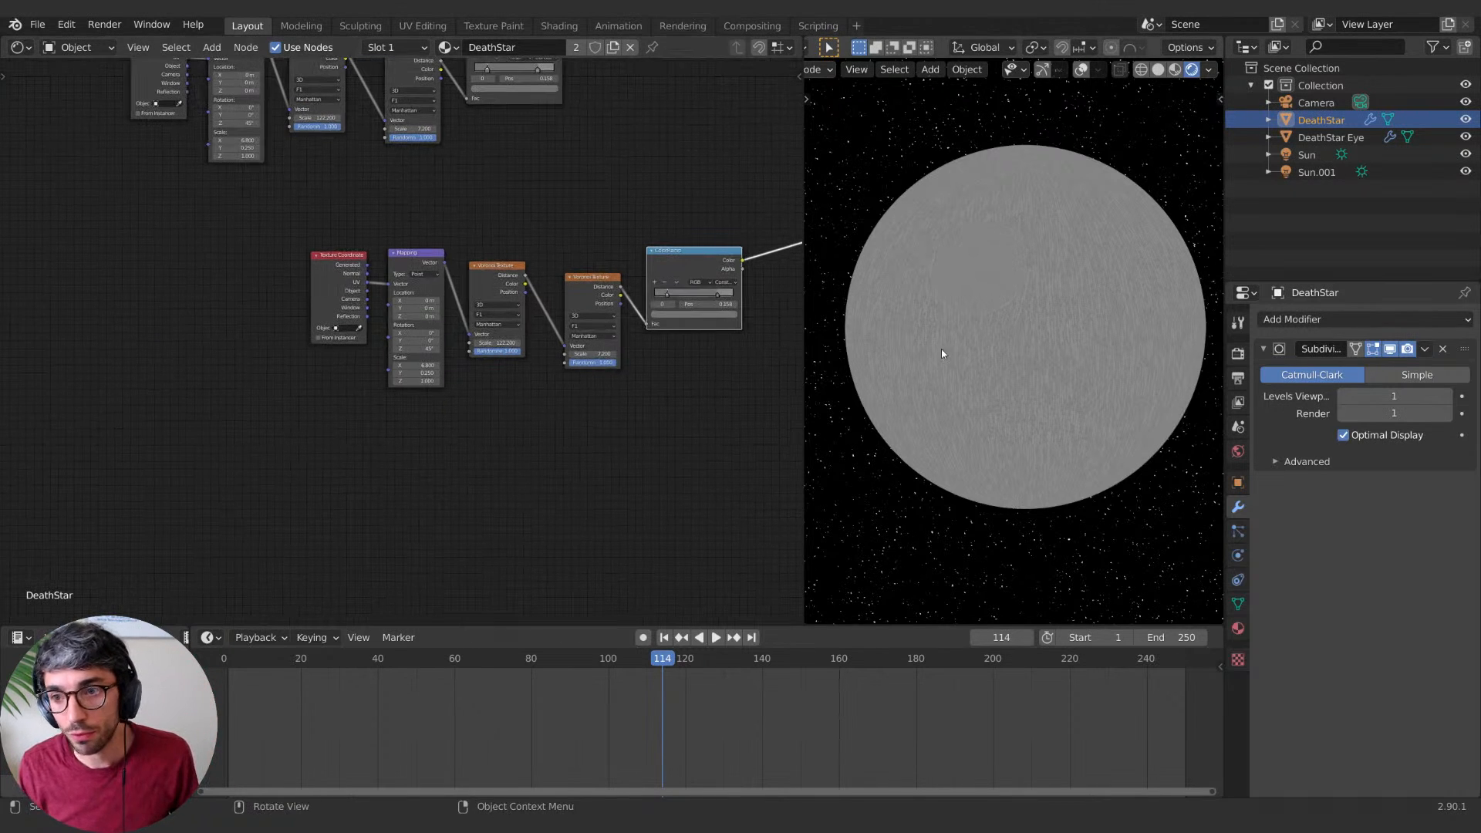
pyautogui.scroll(5, 1126, 387)
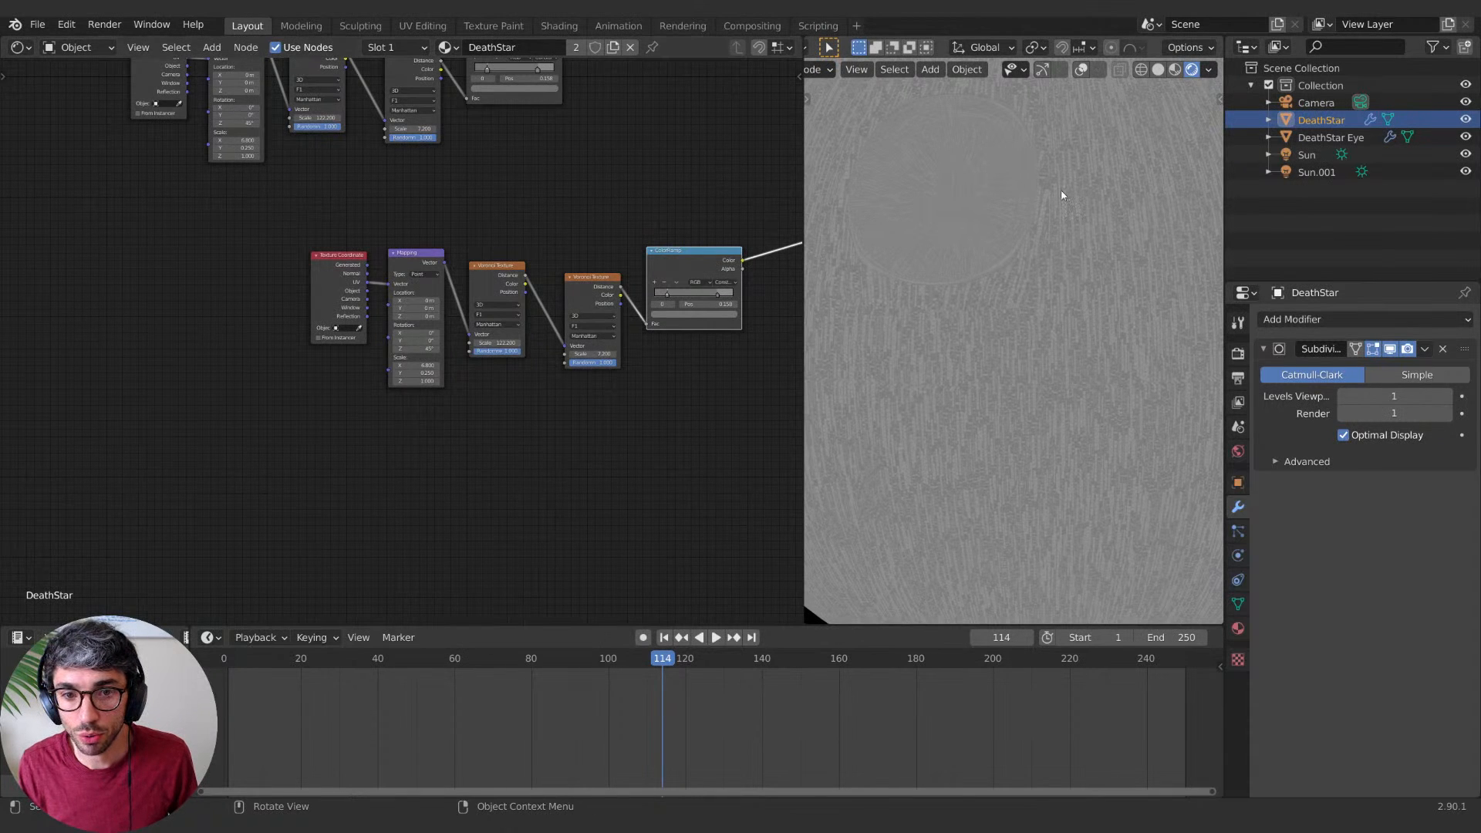
pyautogui.doubleClick(420, 373)
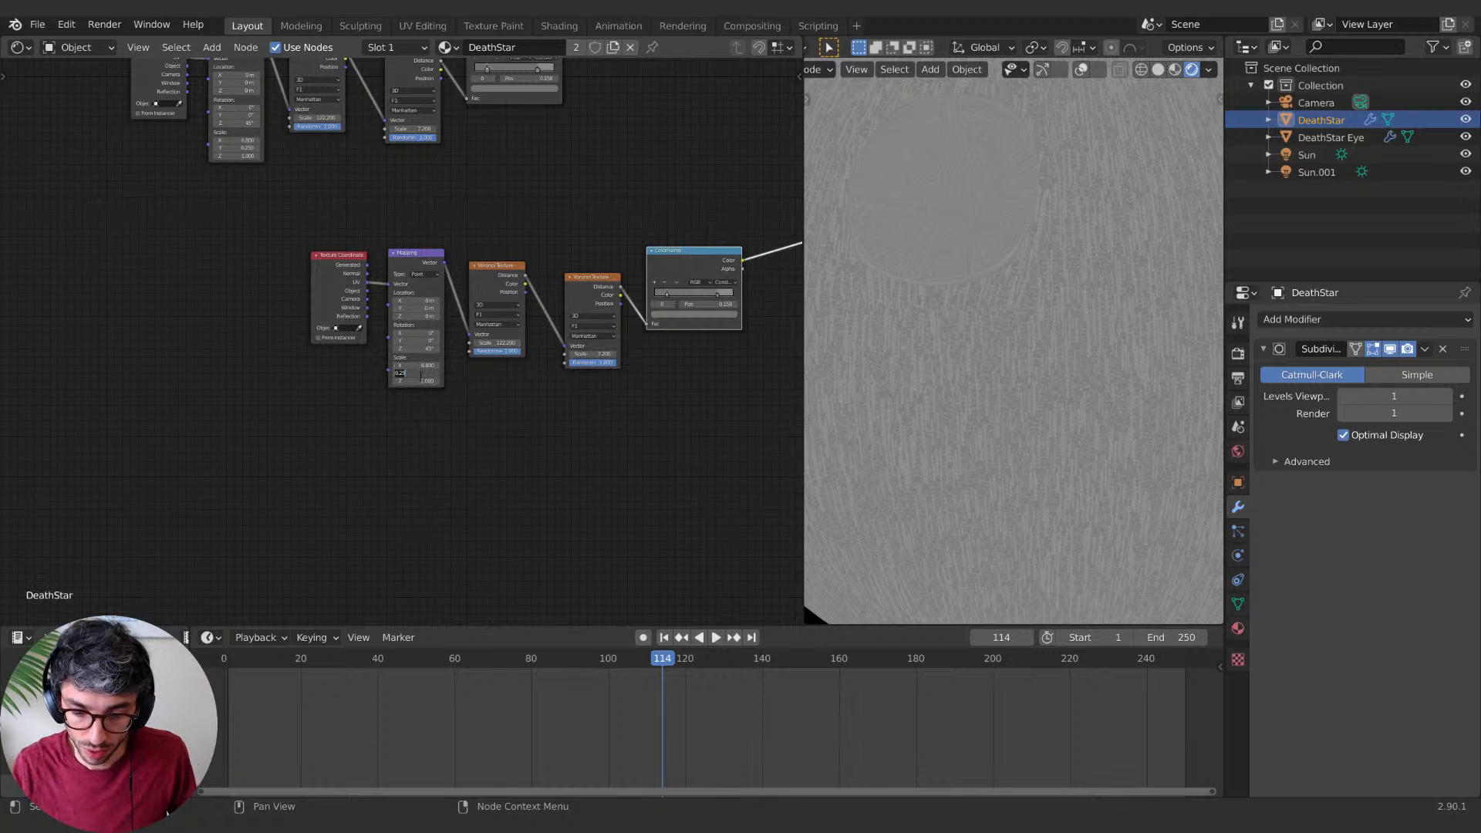
pyautogui.write('8')
pyautogui.press('Return')
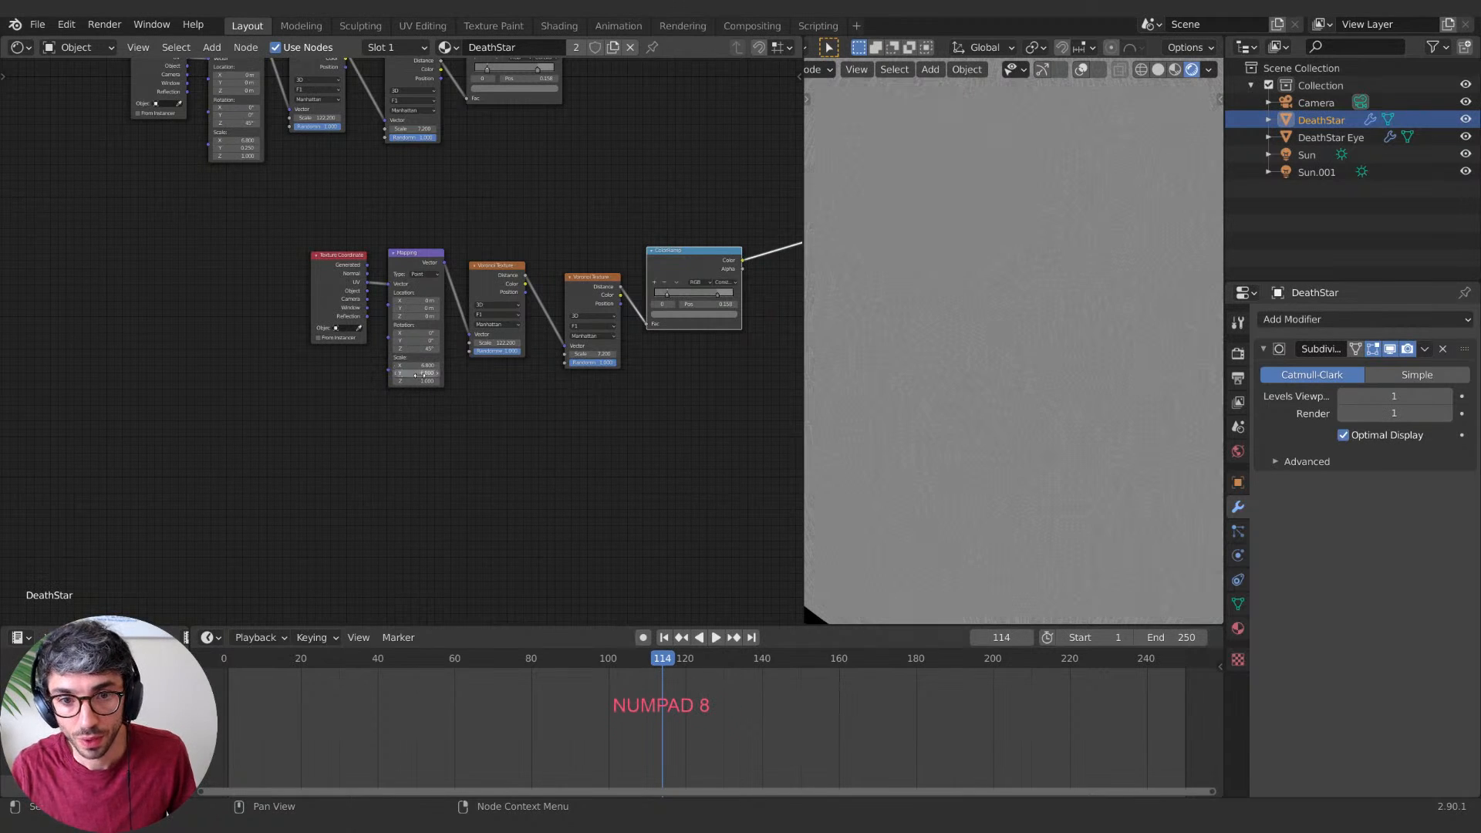
pyautogui.press('Return')
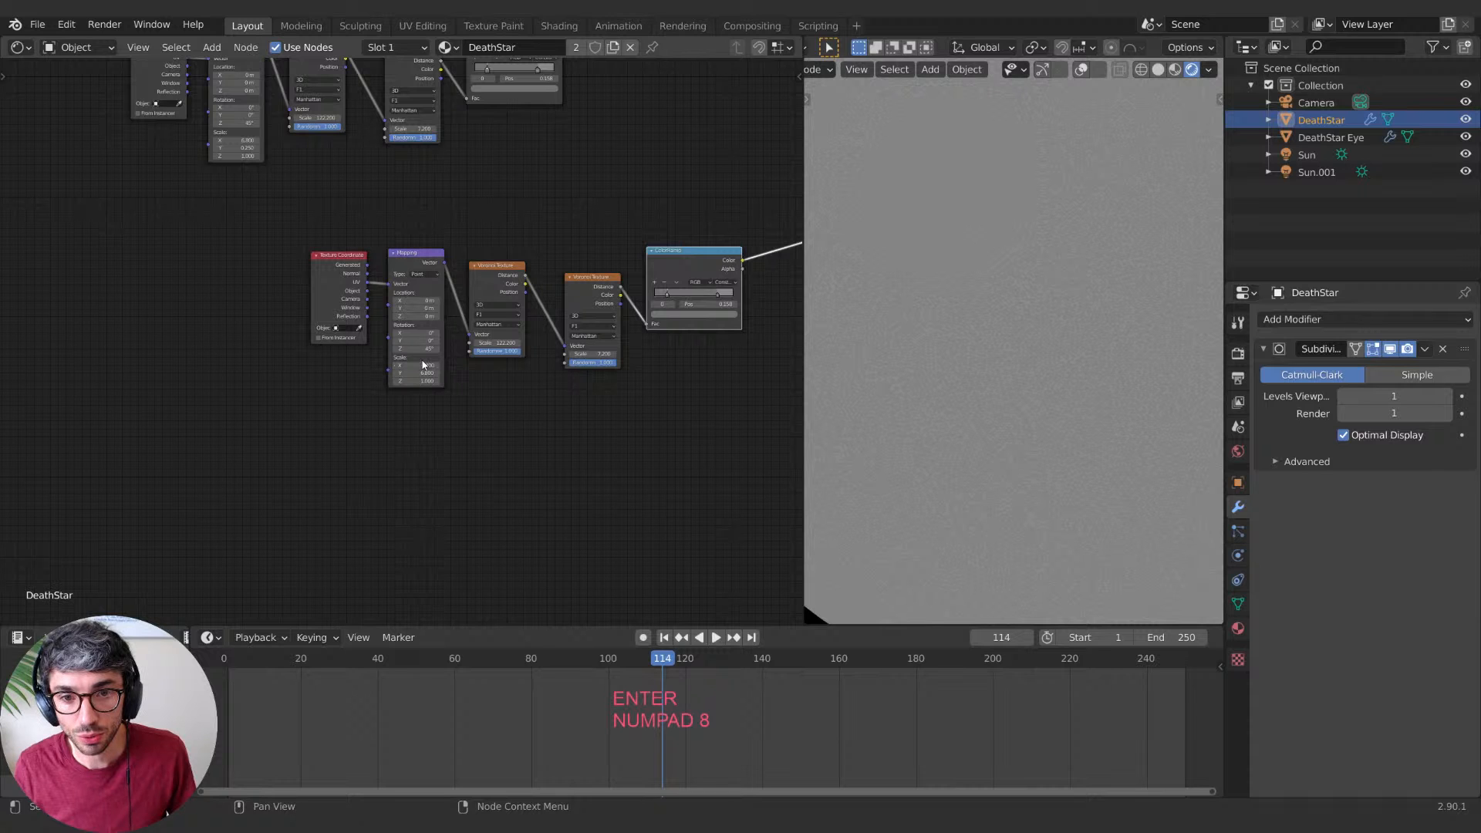
pyautogui.press('Return')
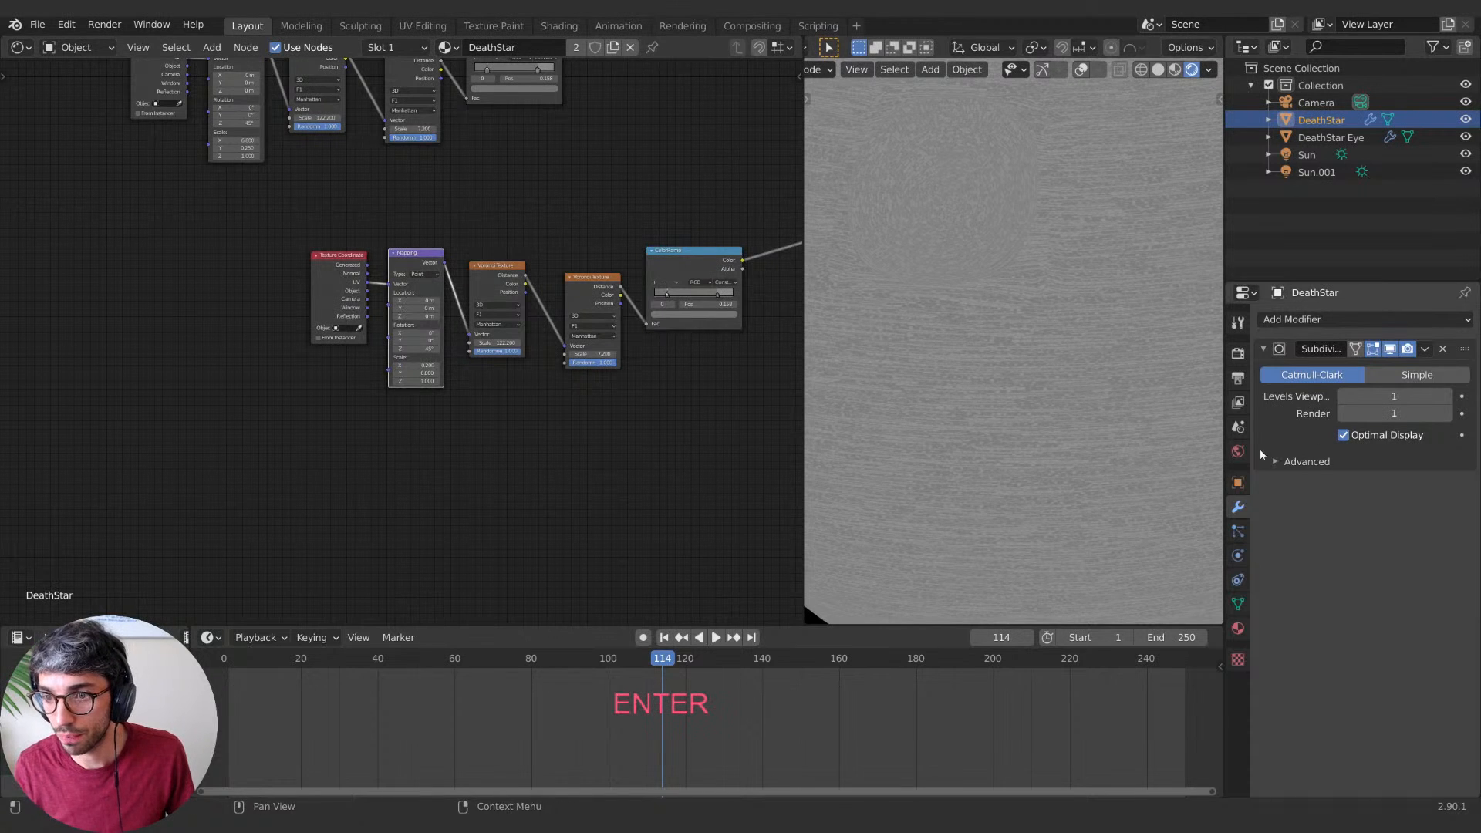
pyautogui.scroll(-5, 1067, 462)
pyautogui.scroll(4, 848, 350)
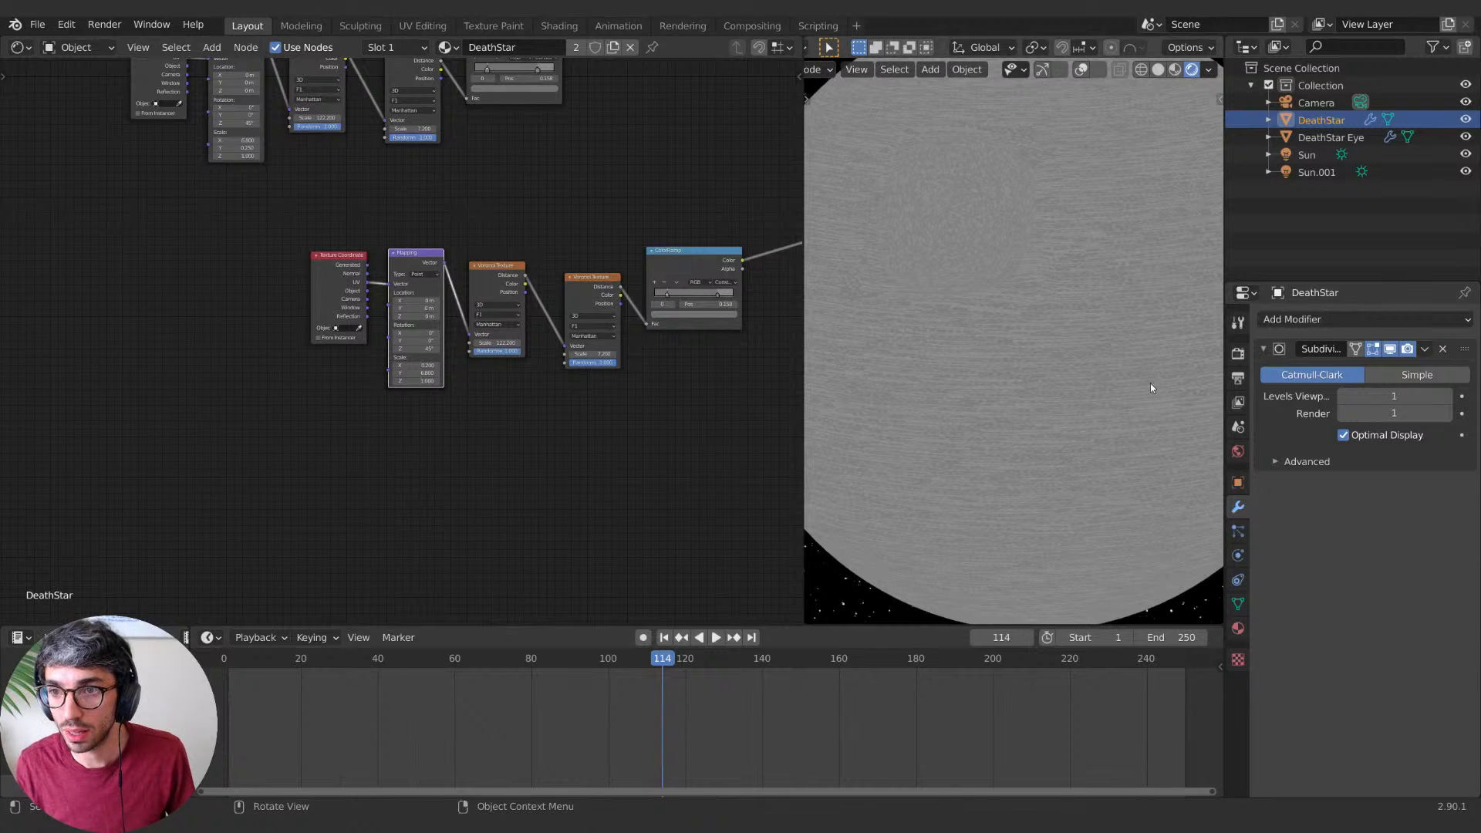
pyautogui.keyDown('shift'); pyautogui.moveTo(940, 376); pyautogui.dragTo(1062, 467, button='middle'); pyautogui.keyUp('shift')
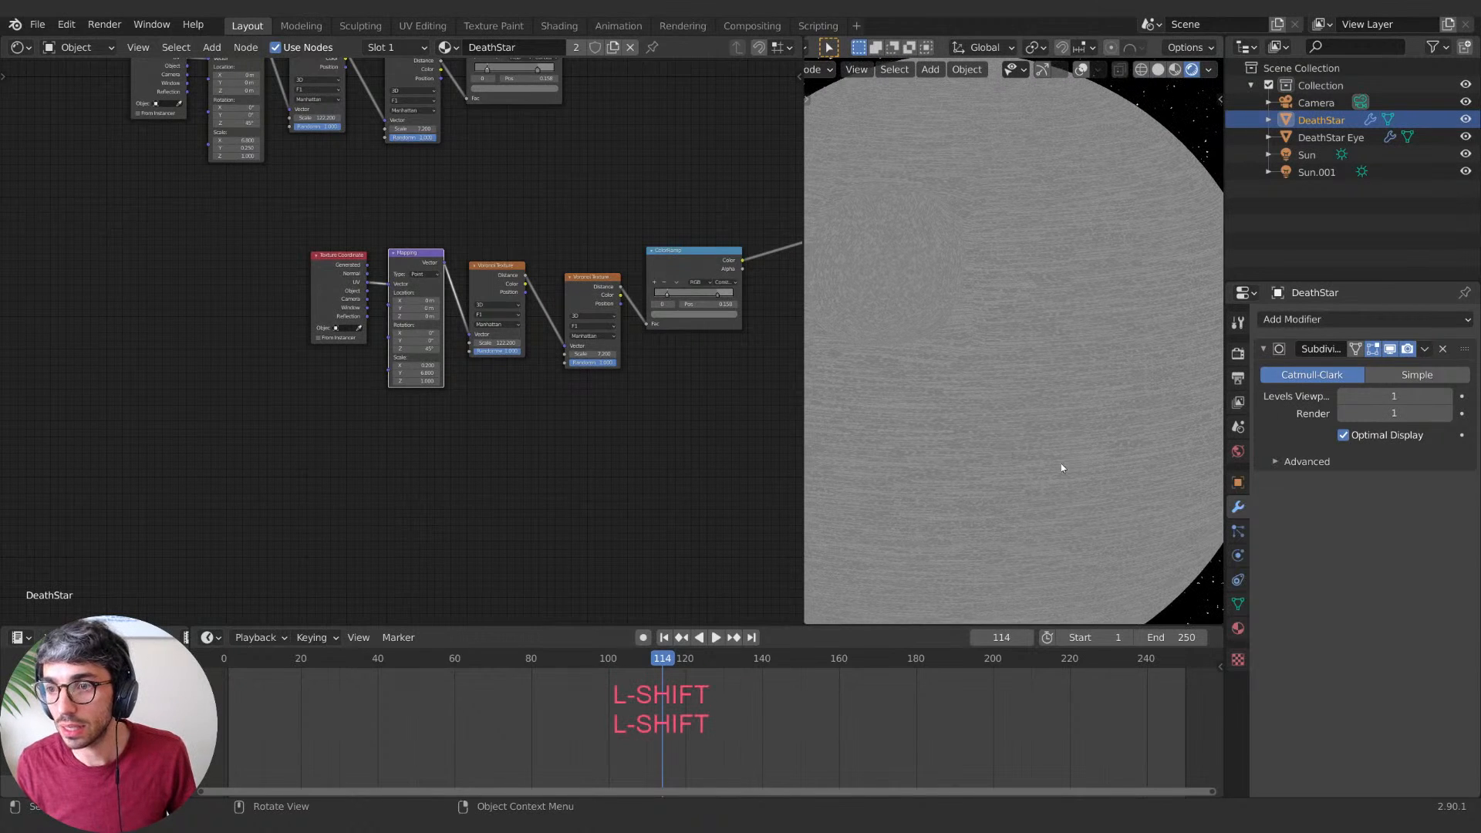
# Step: Change the duplicated ColorRamp's first stop to black and its second stop to white
pyautogui.moveTo(605, 448); pyautogui.dragTo(414, 465, button='middle')
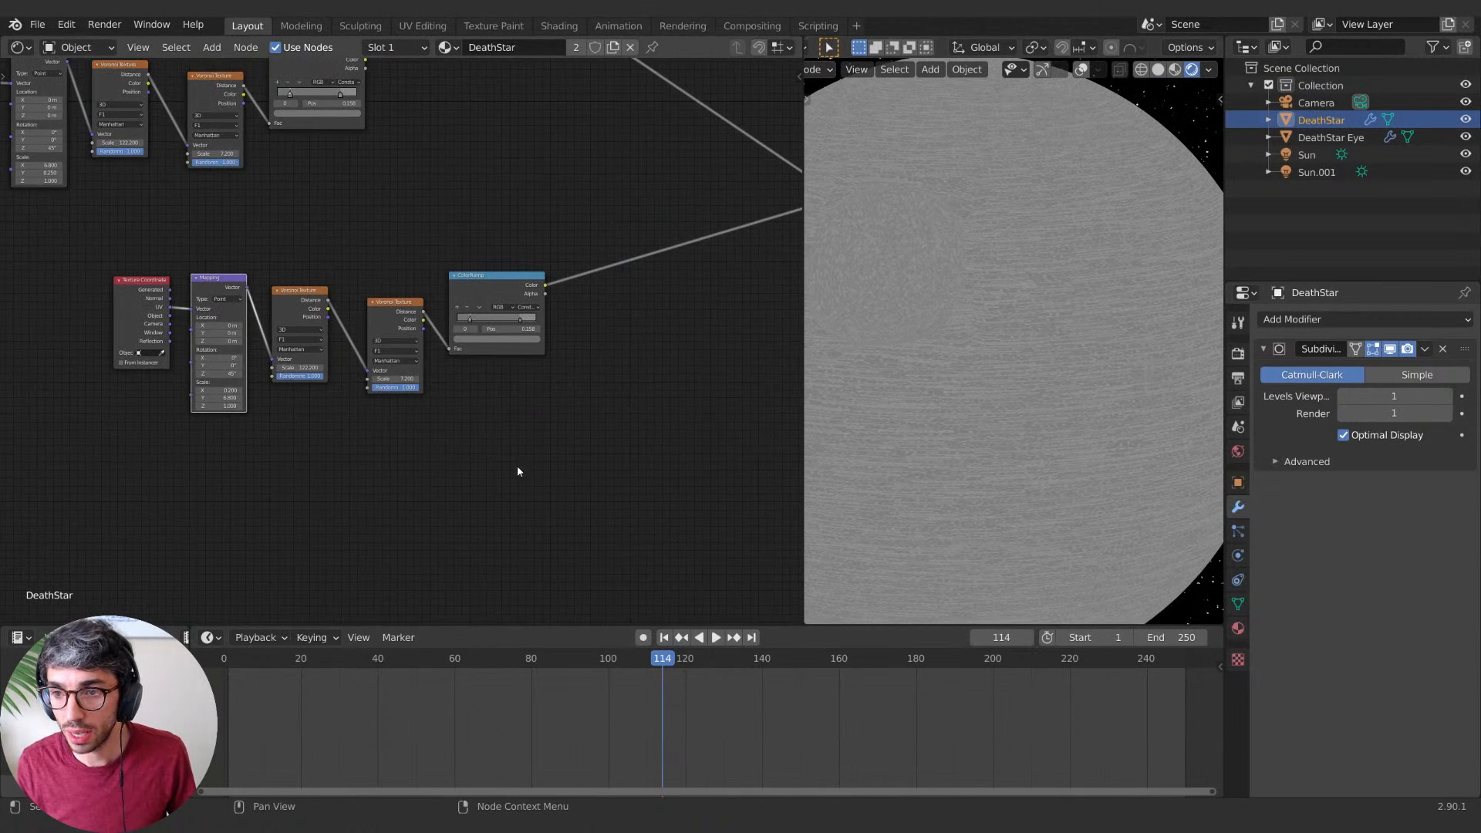
pyautogui.moveTo(330, 487); pyautogui.dragTo(441, 464, button='middle')
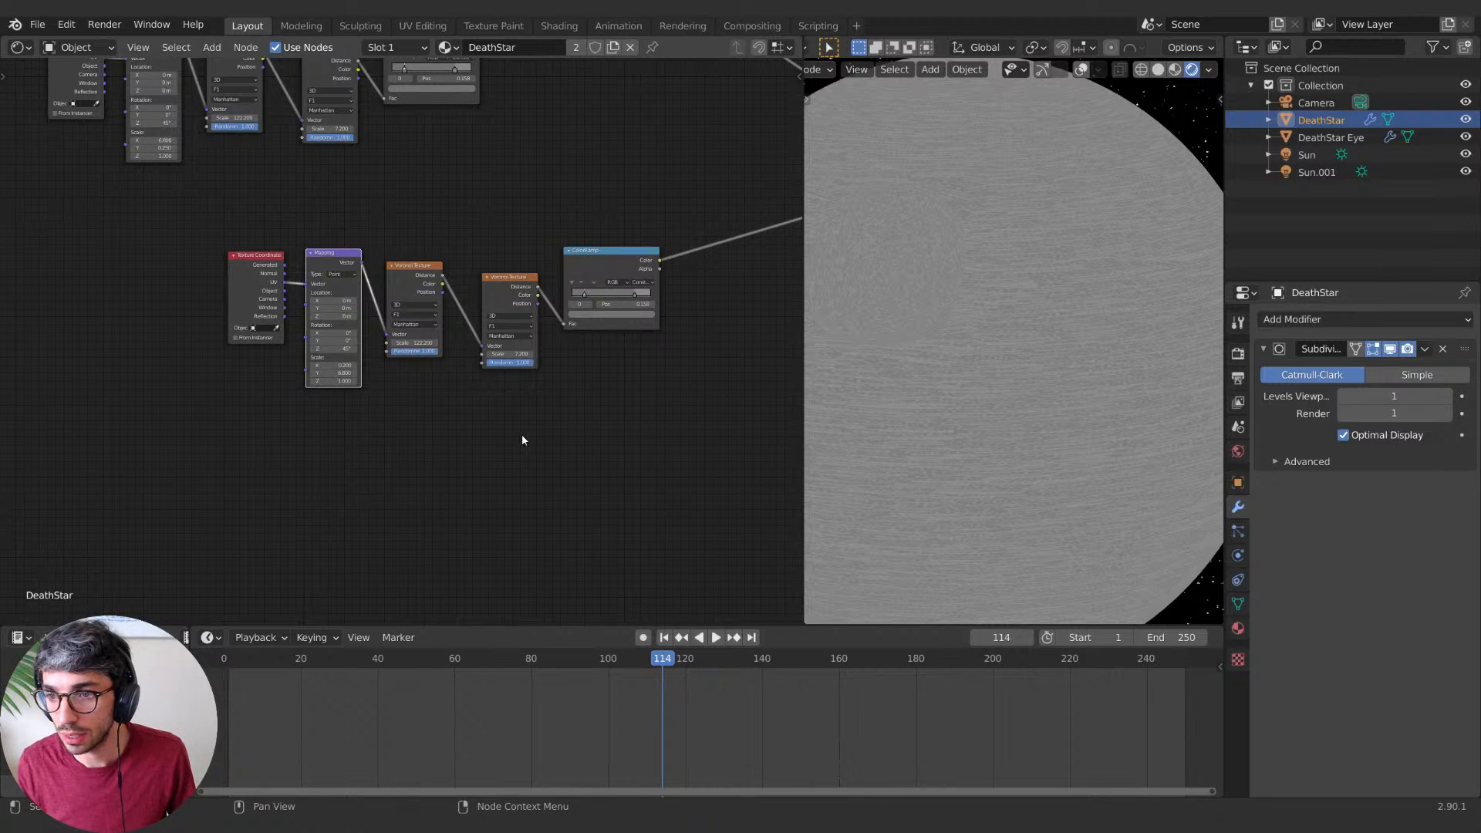
pyautogui.moveTo(565, 381); pyautogui.dragTo(452, 445, button='middle')
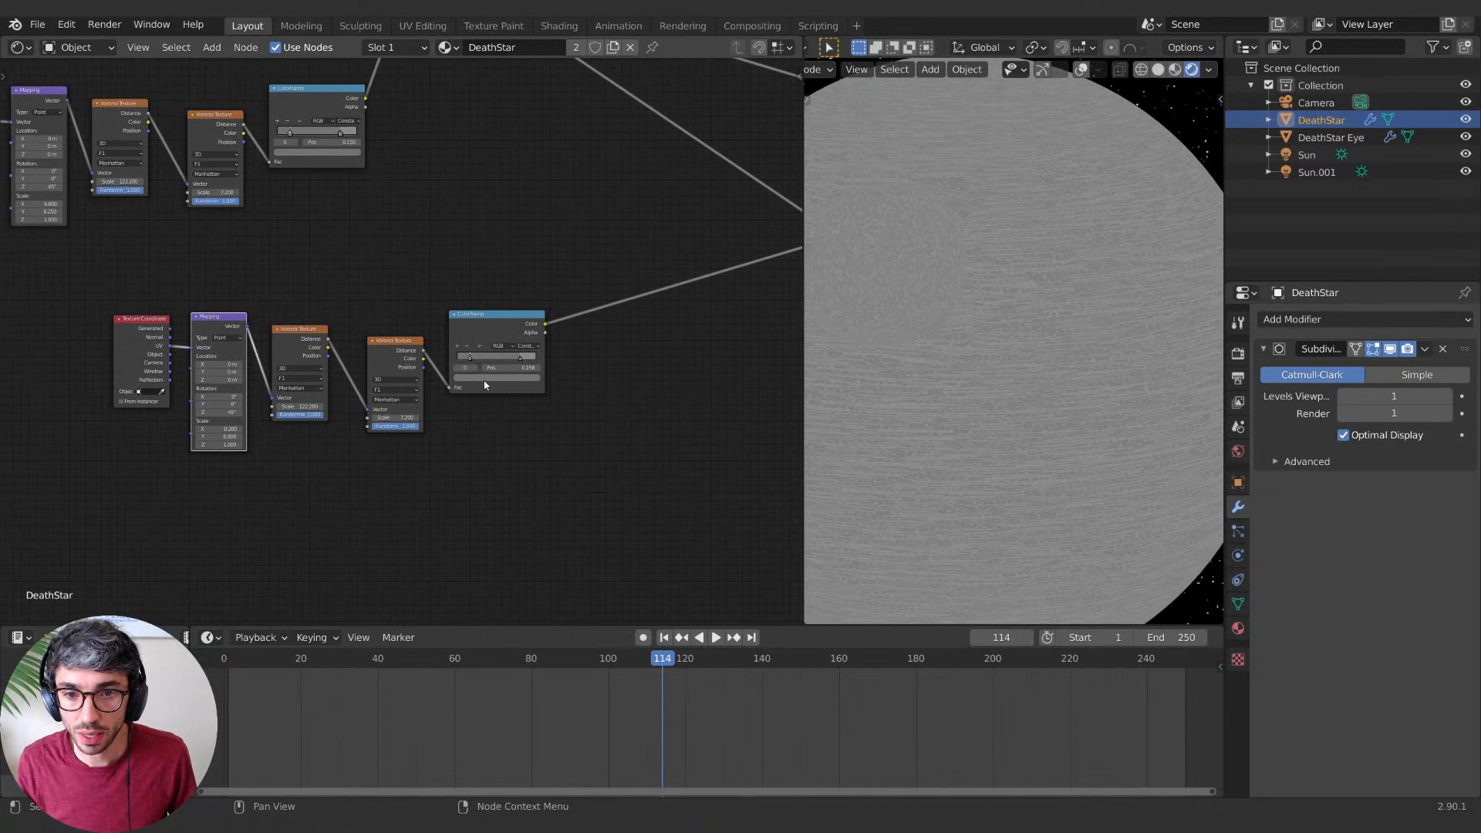
pyautogui.click(483, 380)
pyautogui.moveTo(524, 301); pyautogui.dragTo(524, 320)
pyautogui.click(594, 335)
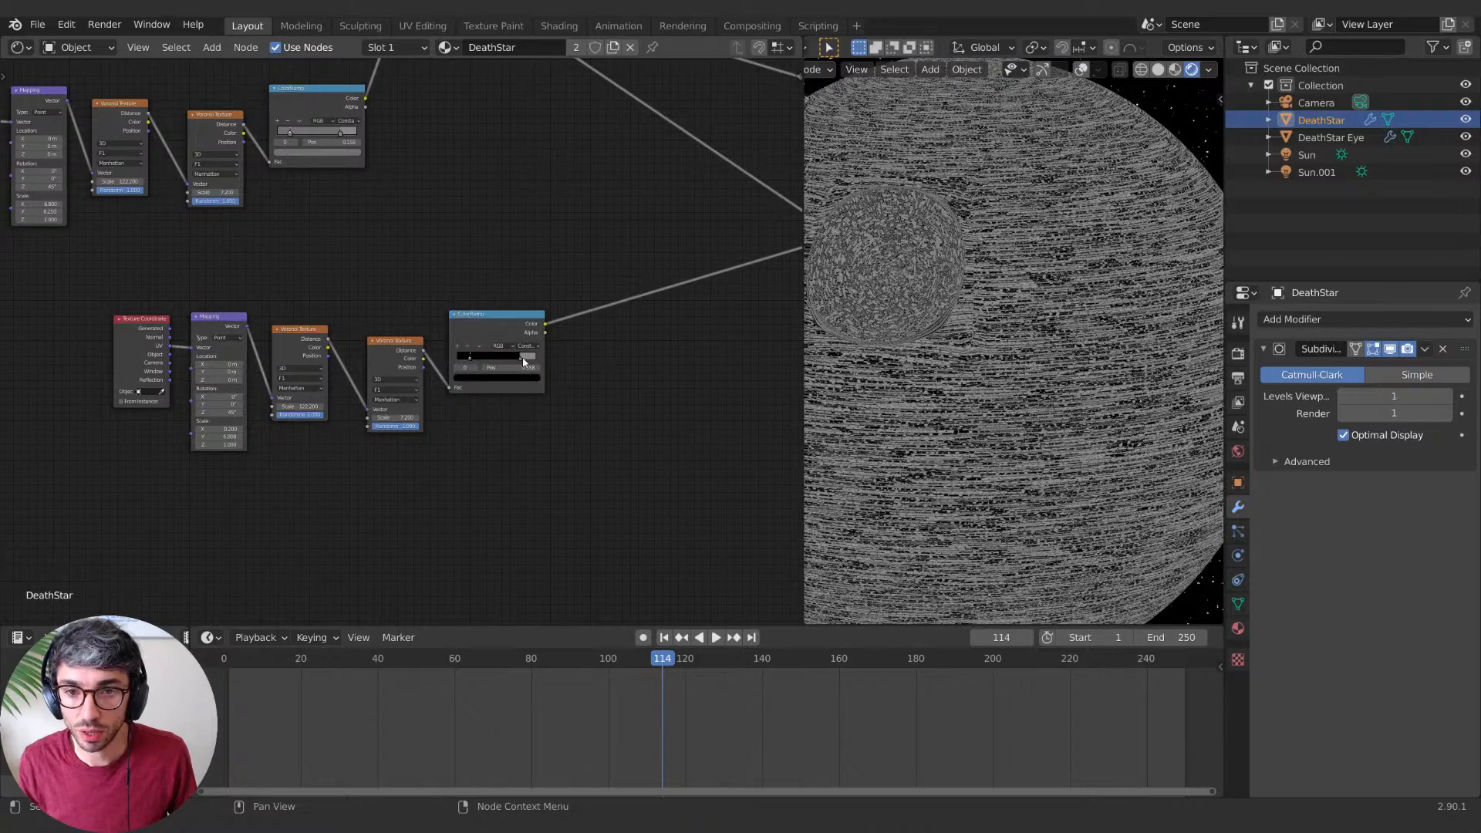
pyautogui.click(523, 358)
pyautogui.click(527, 378)
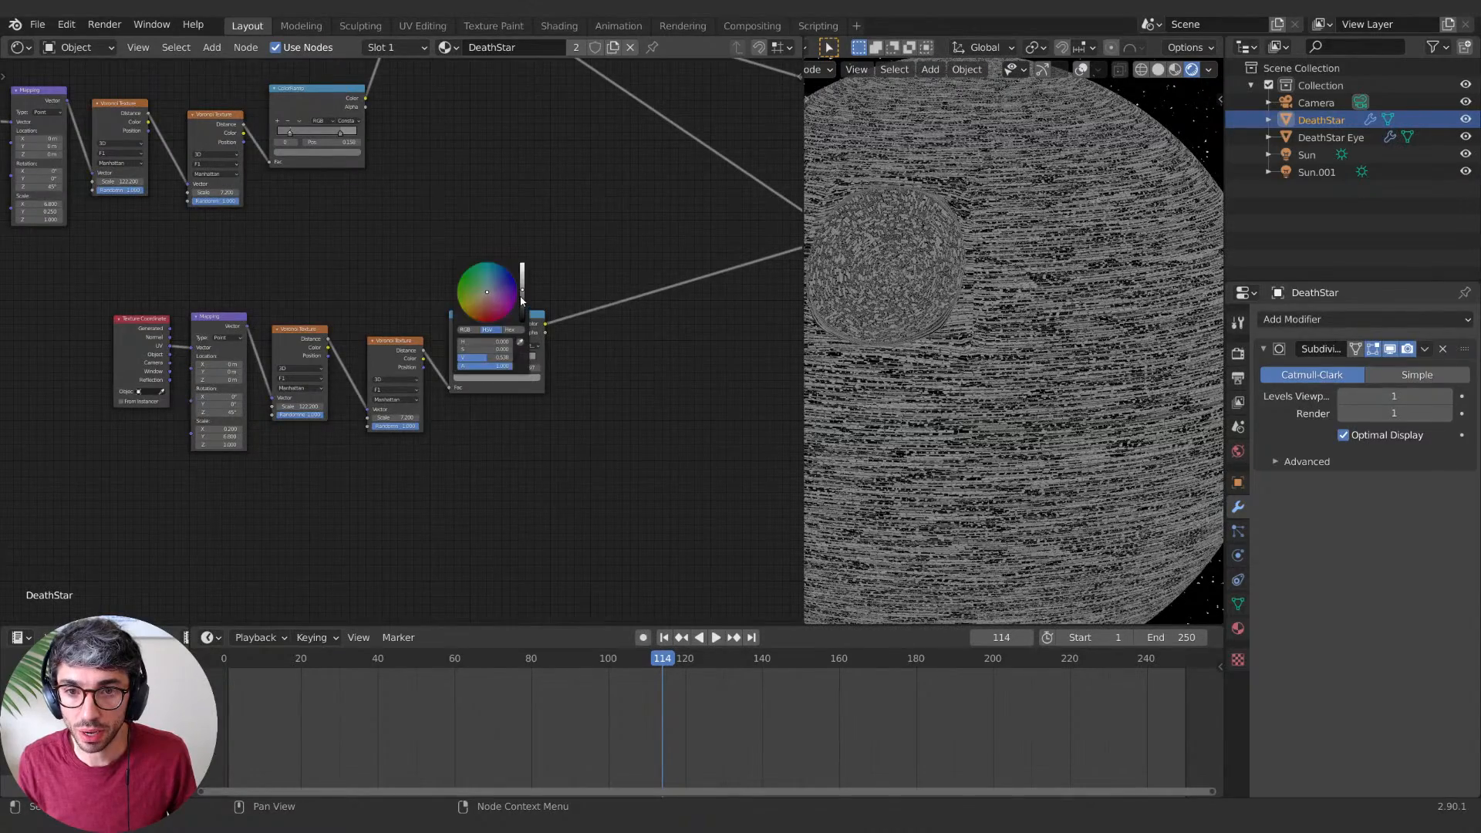
pyautogui.moveTo(521, 300); pyautogui.dragTo(522, 265)
# Step: Reposition the duplicated ColorRamp's white stop to adjust the balance of black and white streaks
pyautogui.moveTo(523, 358); pyautogui.dragTo(573, 356, button='middle')
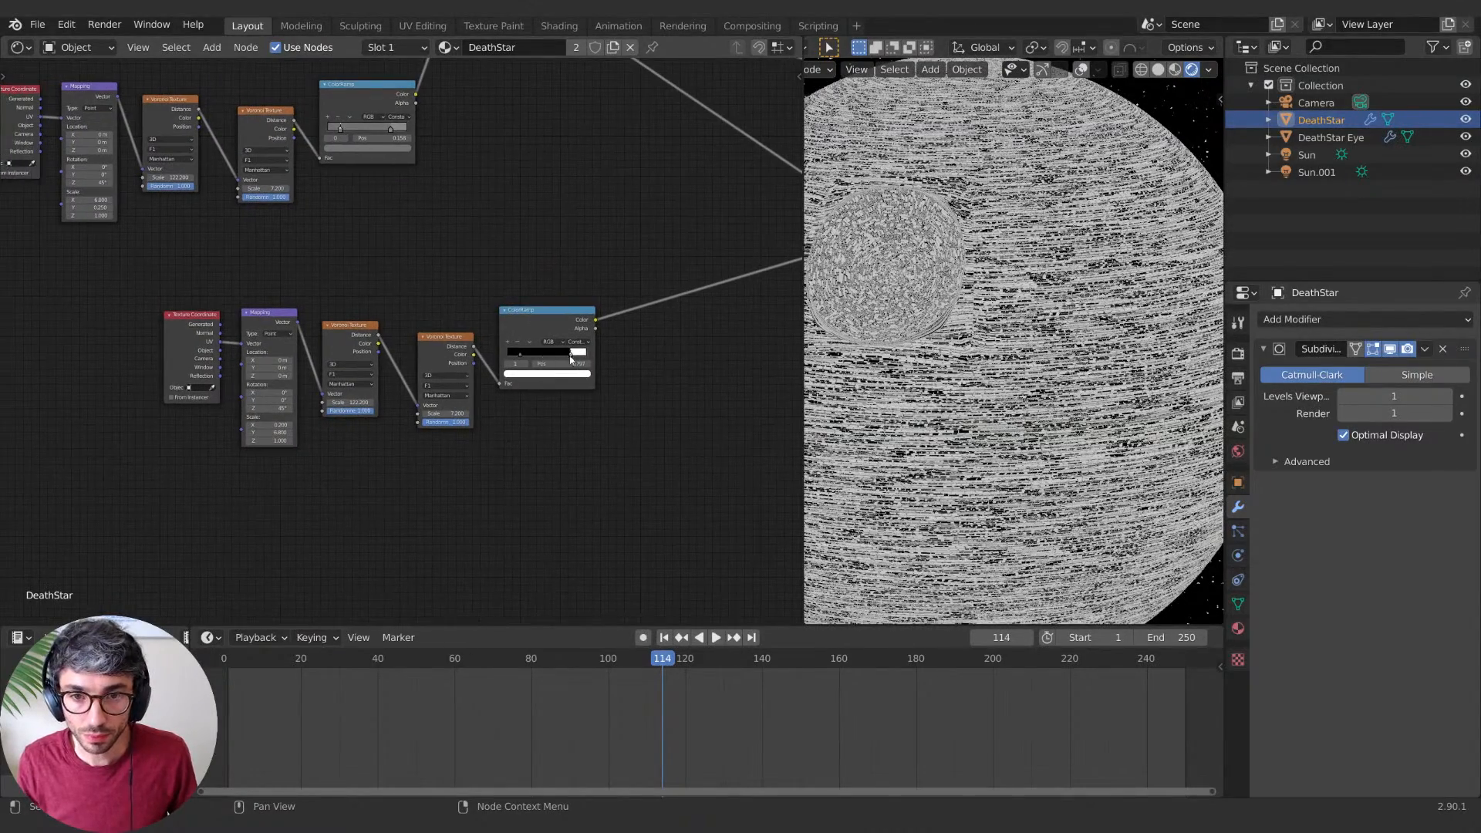
pyautogui.moveTo(573, 356); pyautogui.dragTo(543, 356)
pyautogui.moveTo(560, 354)
pyautogui.mouseDown()
pyautogui.moveTo(581, 352)
pyautogui.moveTo(569, 353)
pyautogui.mouseUp()
# Step: Raise the scale of the duplicated chain's second Voronoi Texture and lower the first one's scale for larger streaks
pyautogui.moveTo(490, 451); pyautogui.dragTo(599, 455, button='middle')
pyautogui.moveTo(557, 416); pyautogui.dragTo(598, 417)
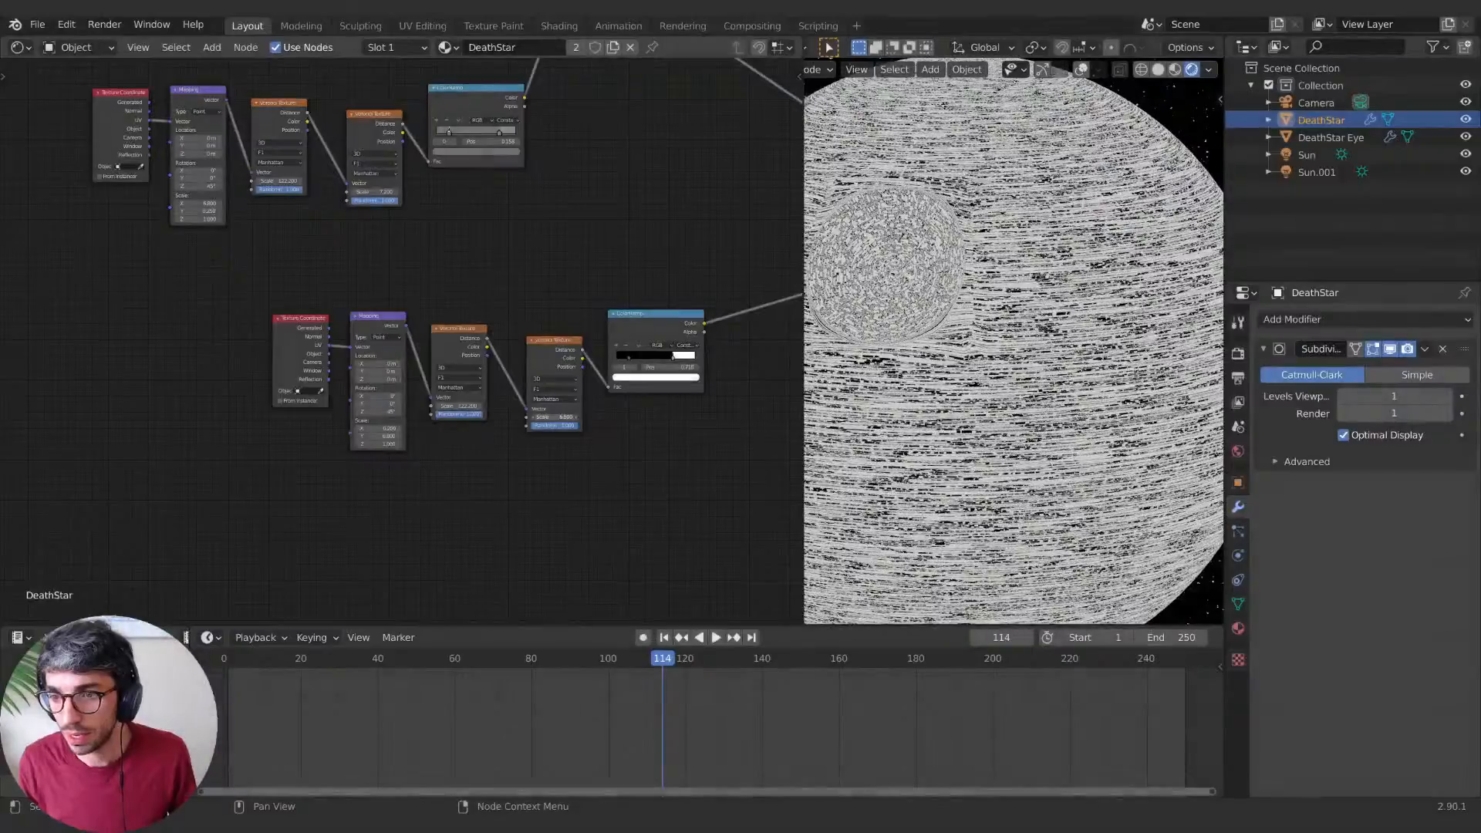
pyautogui.moveTo(462, 404)
pyautogui.mouseDown()
pyautogui.moveTo(501, 404)
pyautogui.moveTo(486, 404)
pyautogui.mouseUp()
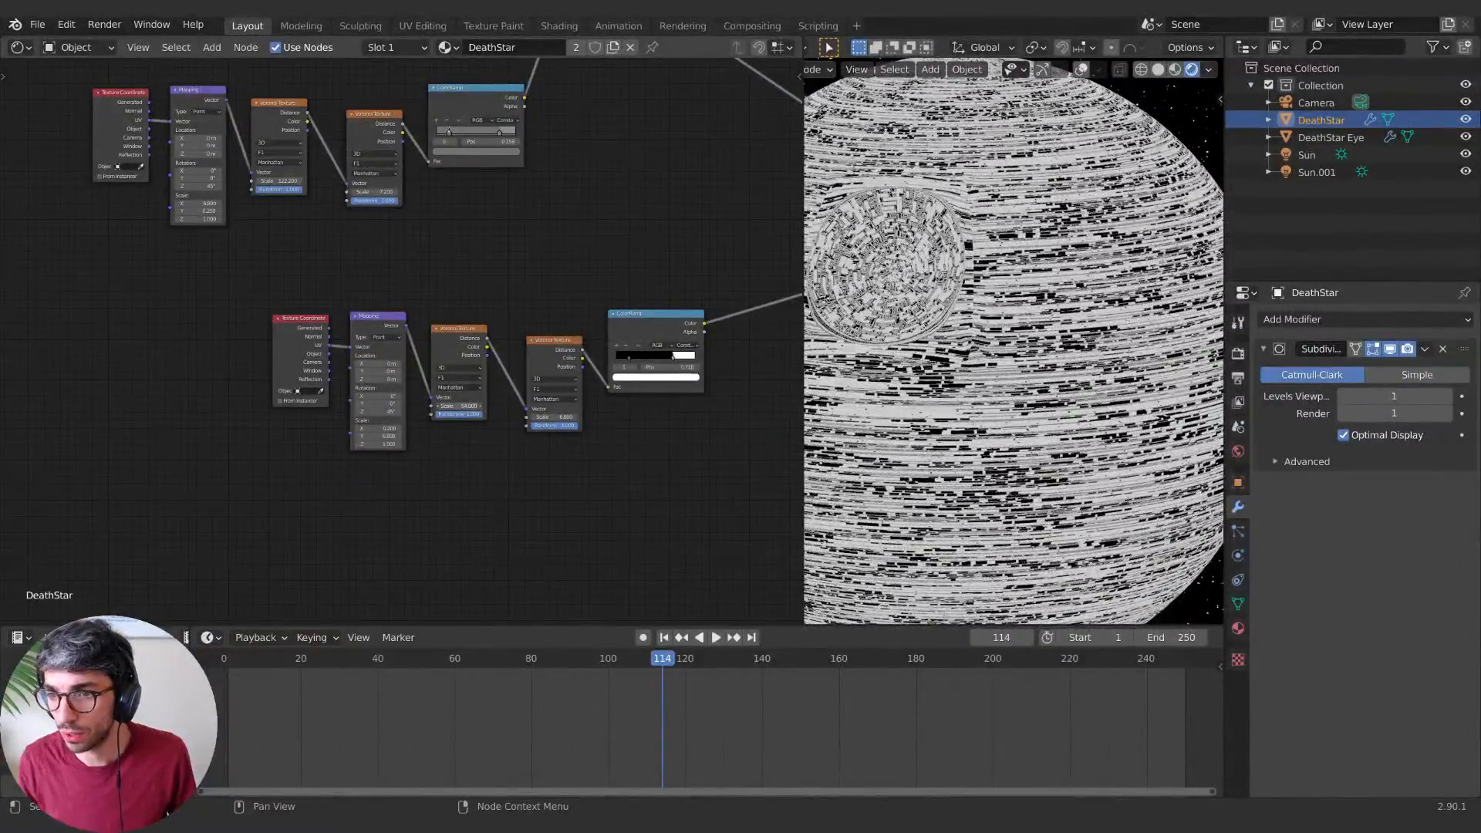
# Step: Connect the lower ColorRamp's colour output to the Principled BSDF's Alpha input and preview the Principled BSDF on the Death Star
pyautogui.scroll(-4, 1081, 500)
pyautogui.scroll(3, 1081, 500)
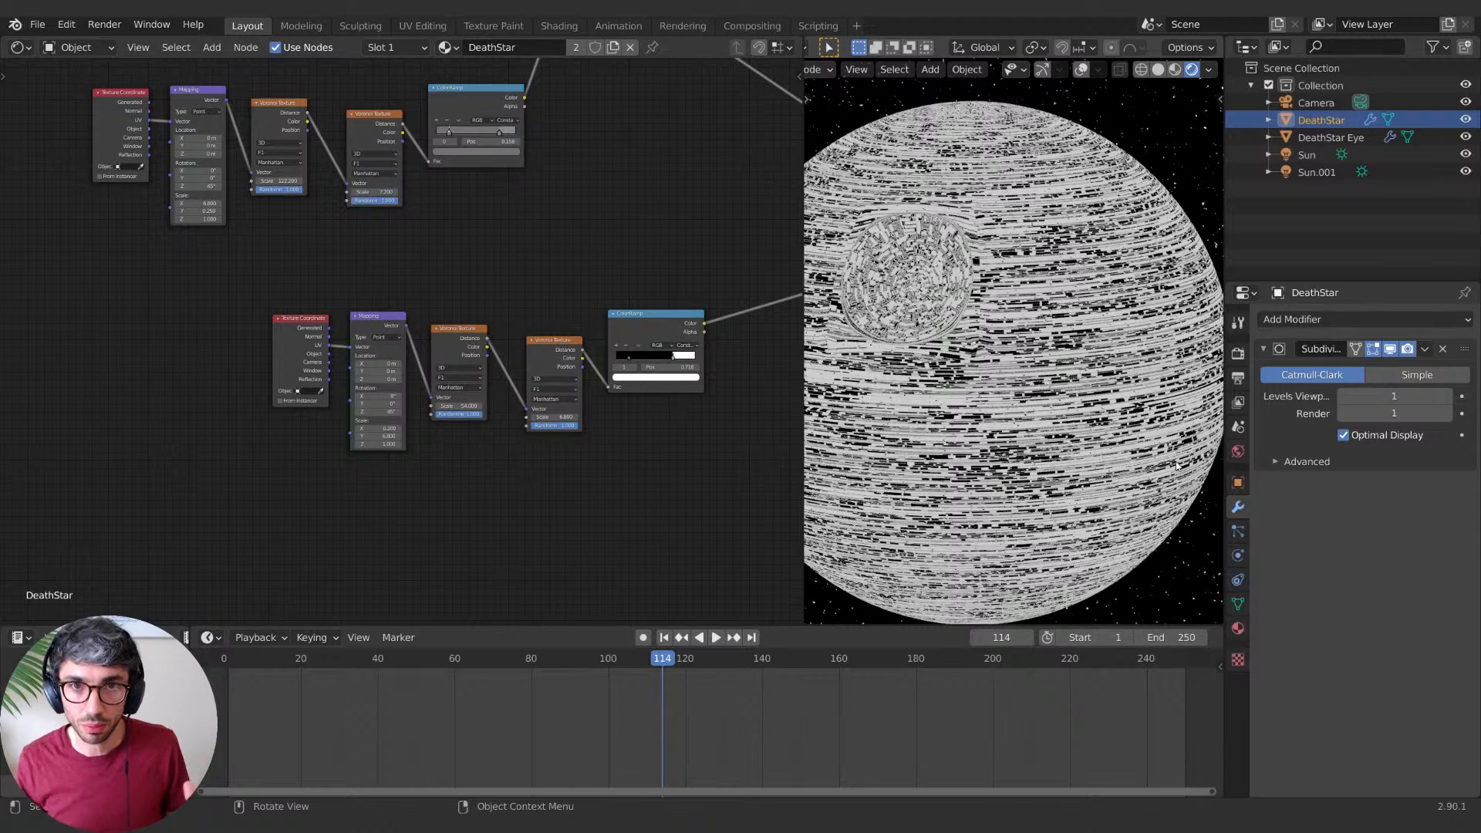
pyautogui.moveTo(658, 219); pyautogui.dragTo(347, 459, button='middle')
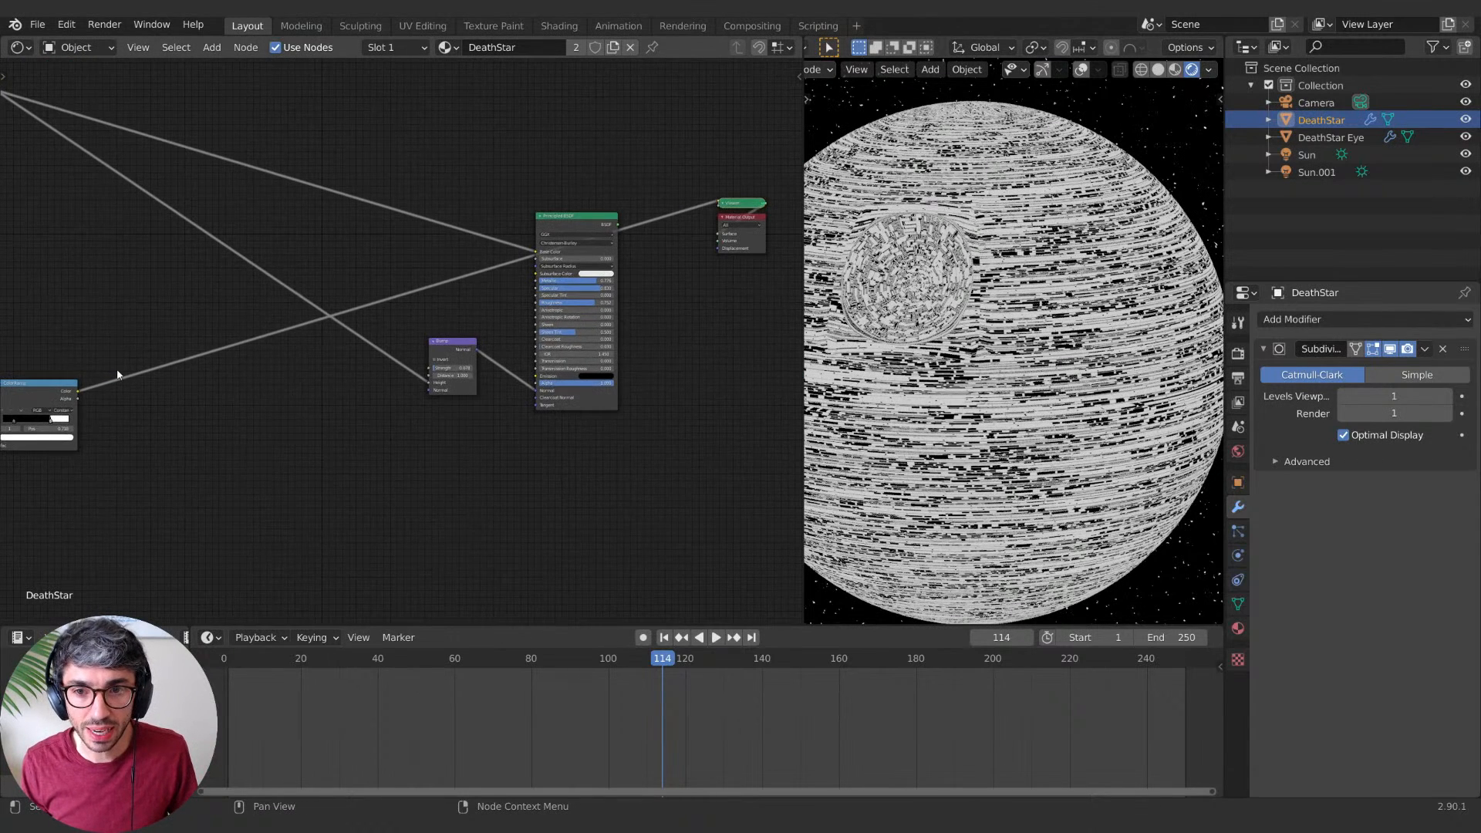
pyautogui.moveTo(77, 391)
pyautogui.mouseDown()
pyautogui.moveTo(549, 414)
pyautogui.moveTo(538, 382)
pyautogui.mouseUp()
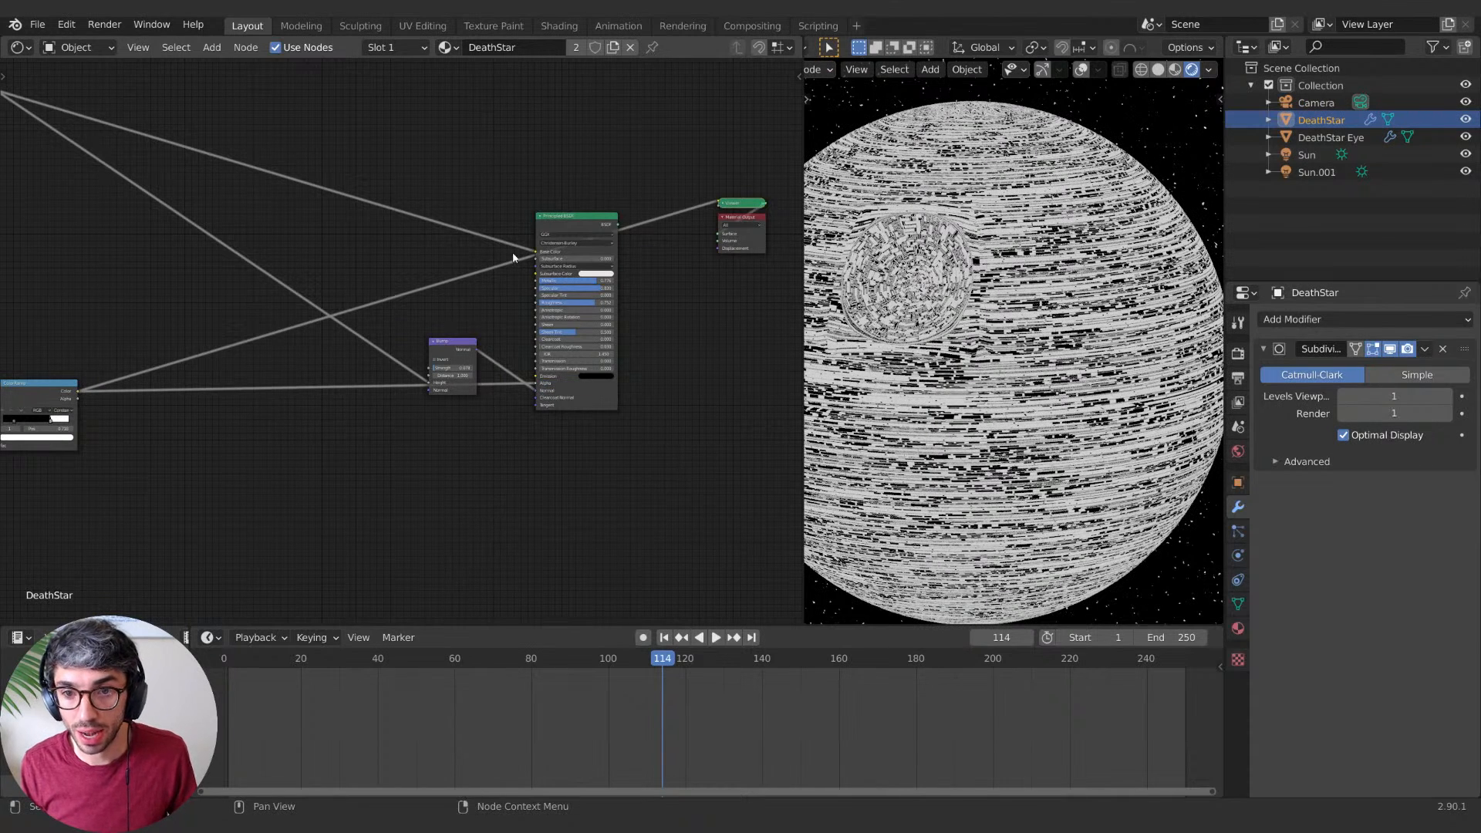
pyautogui.keyDown('ctrl'); pyautogui.keyDown('shift'); pyautogui.click(581, 231); pyautogui.keyUp('shift'); pyautogui.keyUp('ctrl')
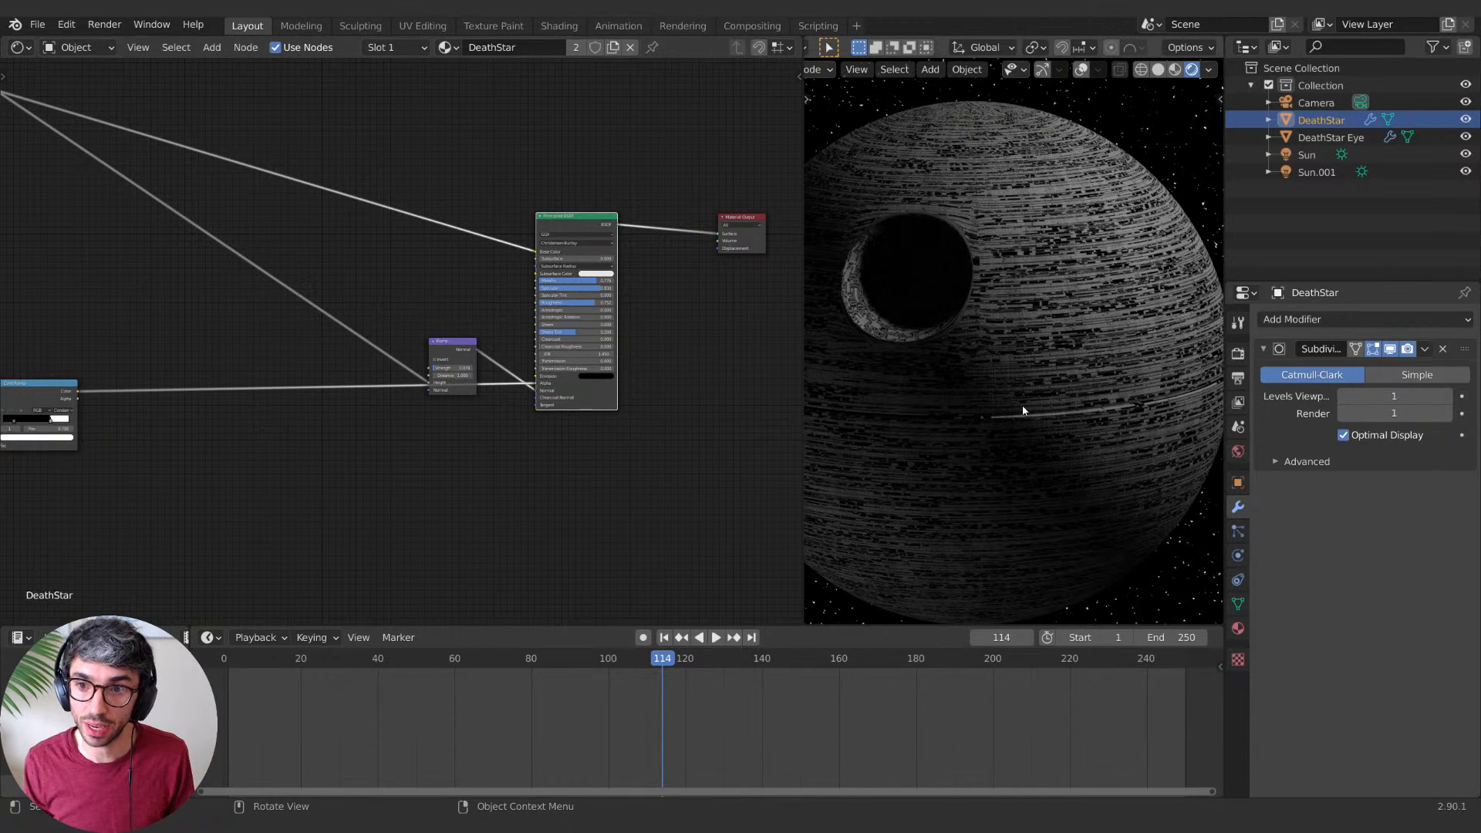
# Step: Try Alpha Blend as the DeathStar material's blend mode and inspect the sphere from outside the camera view
pyautogui.click(799, 74)
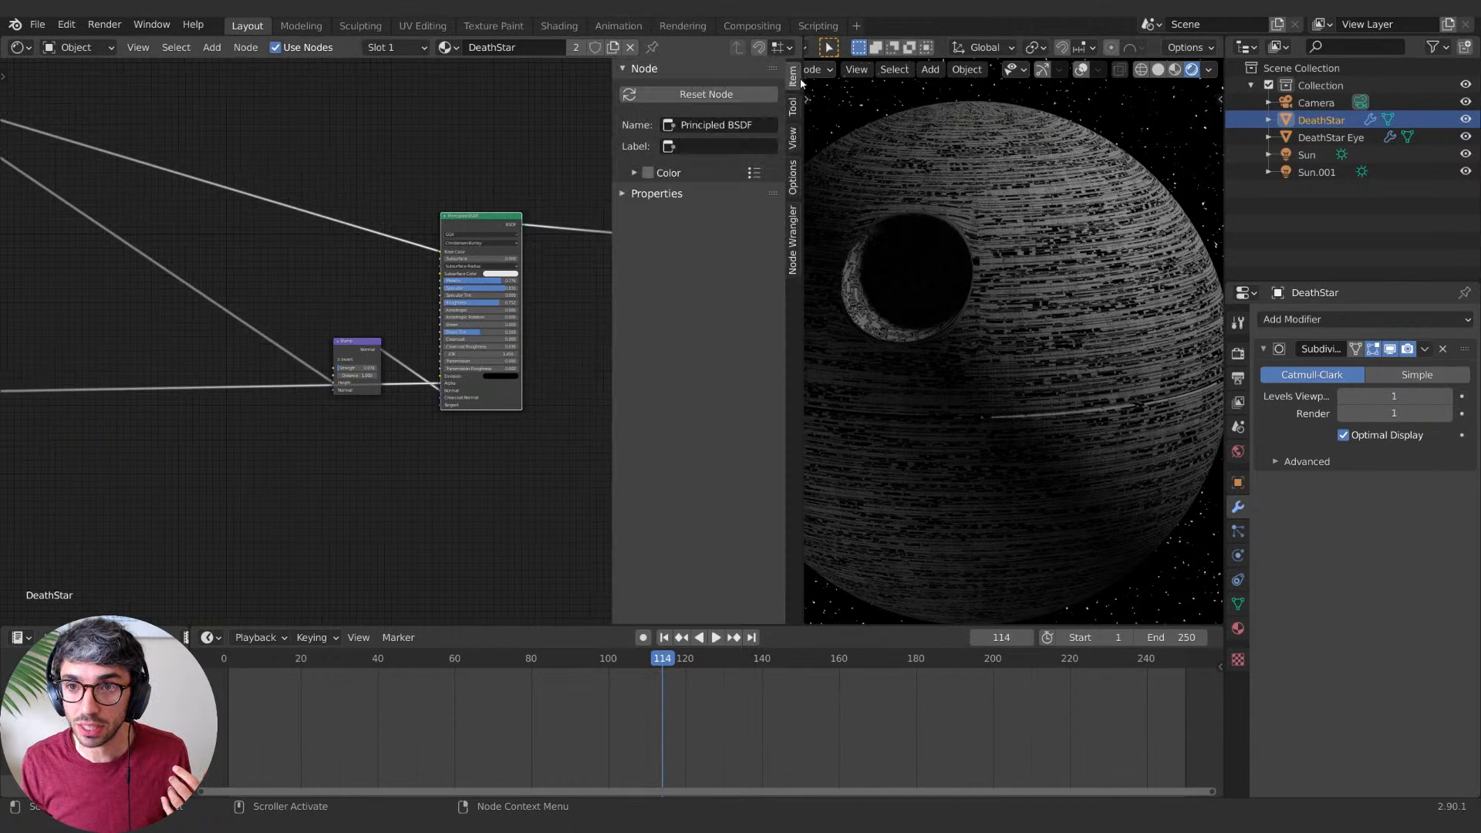
pyautogui.click(793, 202)
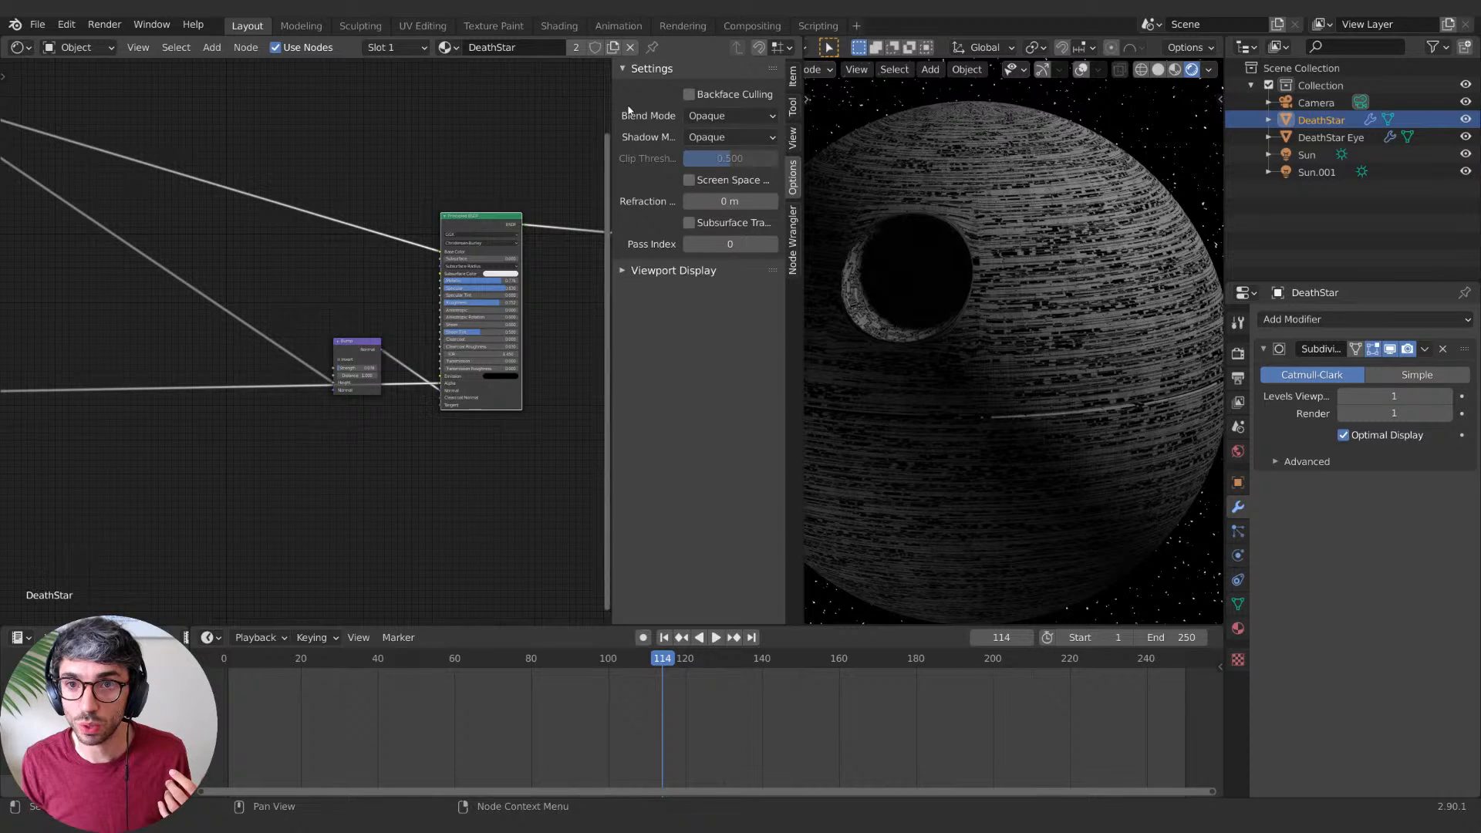
pyautogui.click(725, 116)
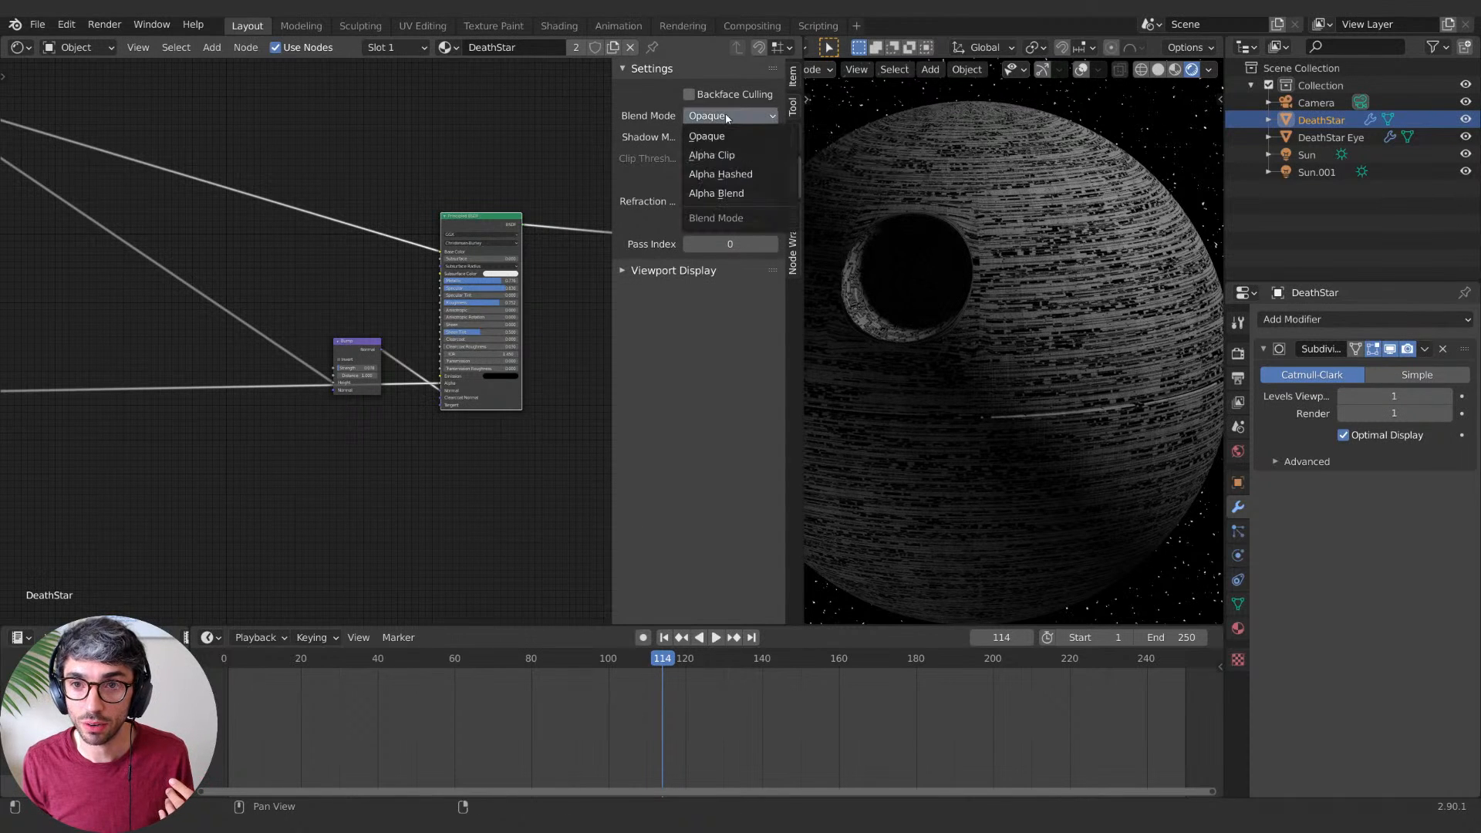
pyautogui.click(725, 194)
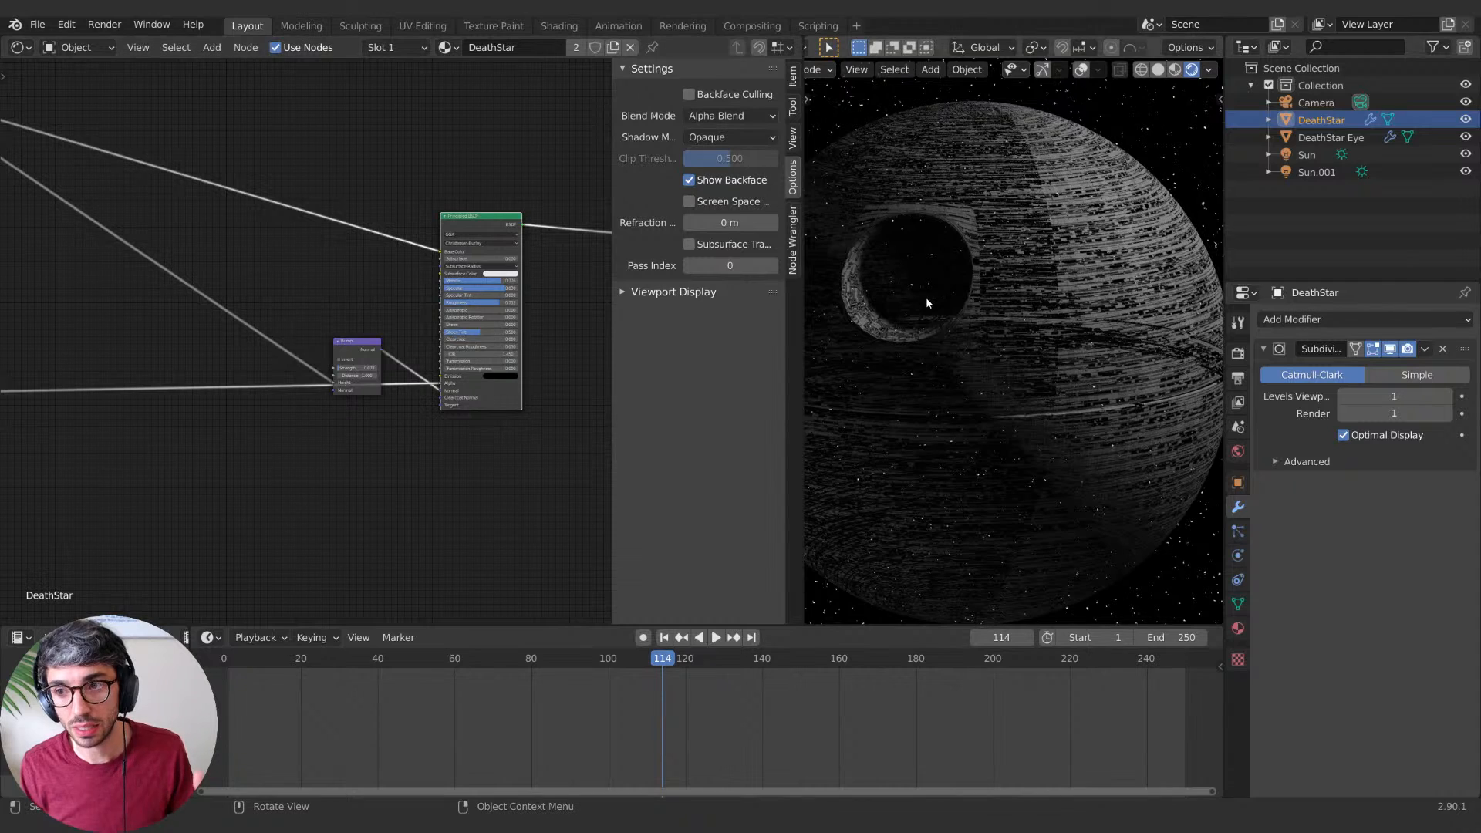
pyautogui.click(739, 117)
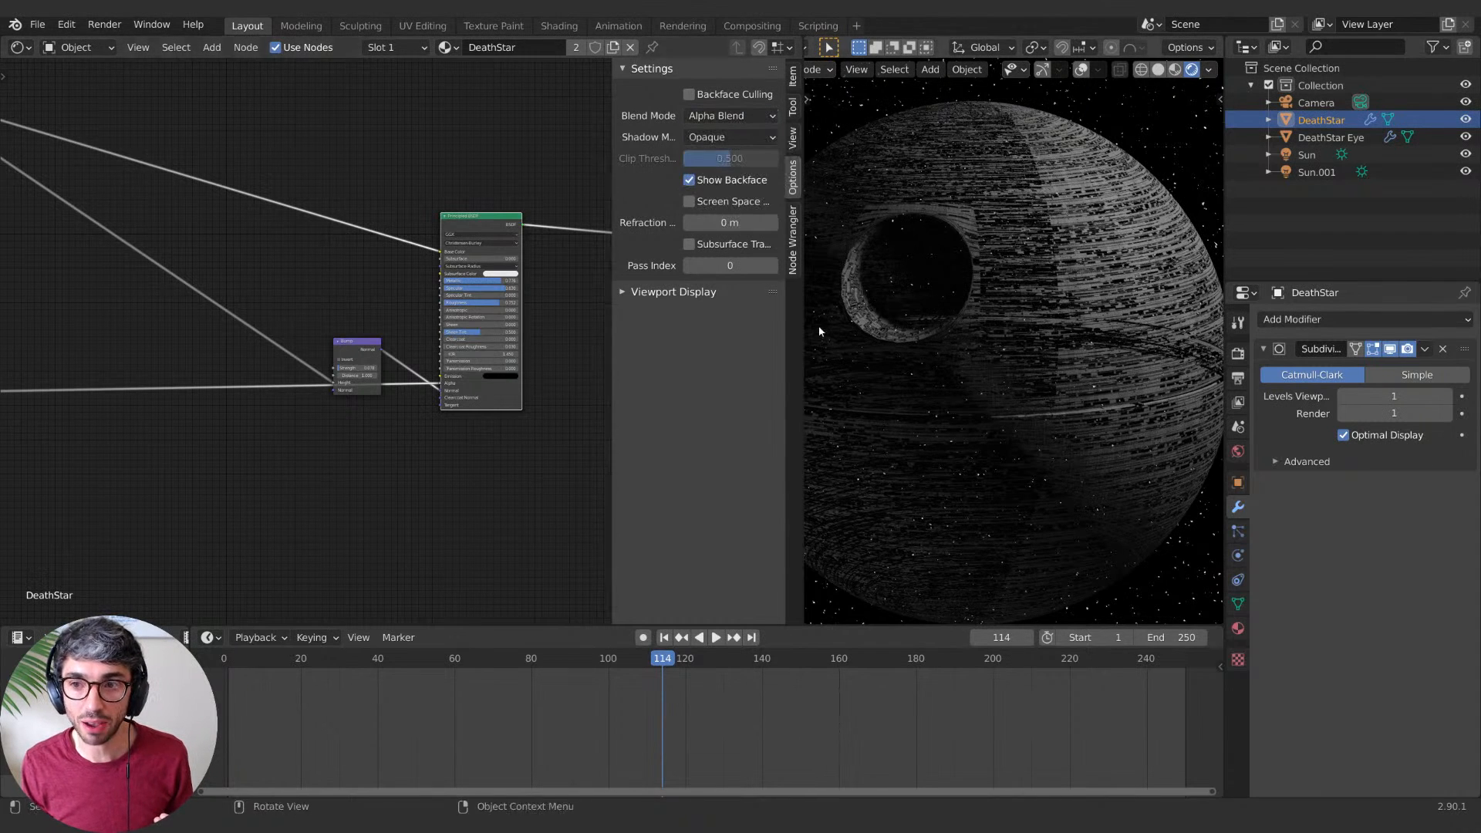
pyautogui.moveTo(1084, 293); pyautogui.dragTo(1052, 319, button='middle')
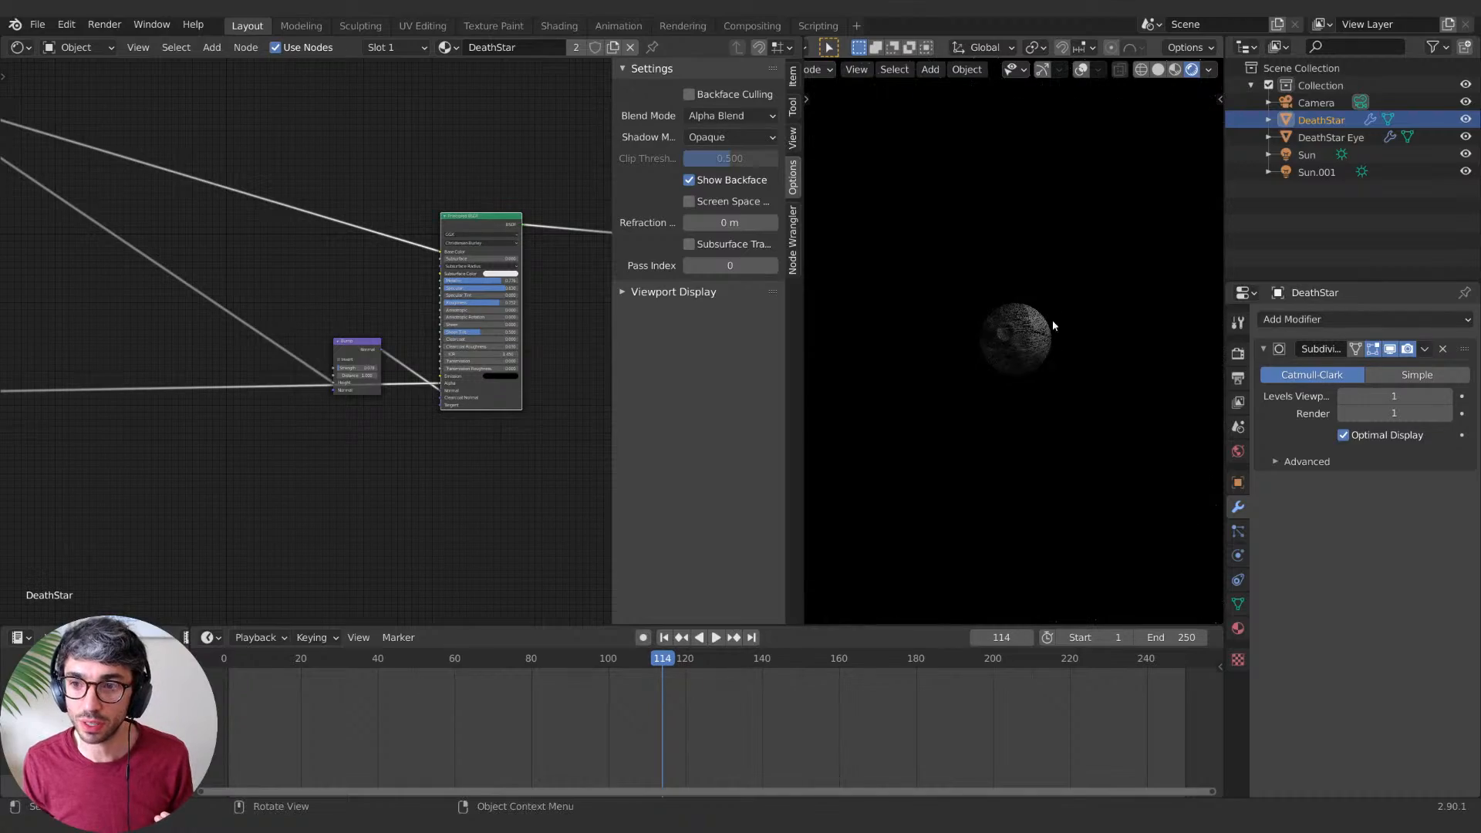
pyautogui.scroll(8, 1037, 370)
pyautogui.moveTo(1030, 395); pyautogui.dragTo(869, 317, button='middle')
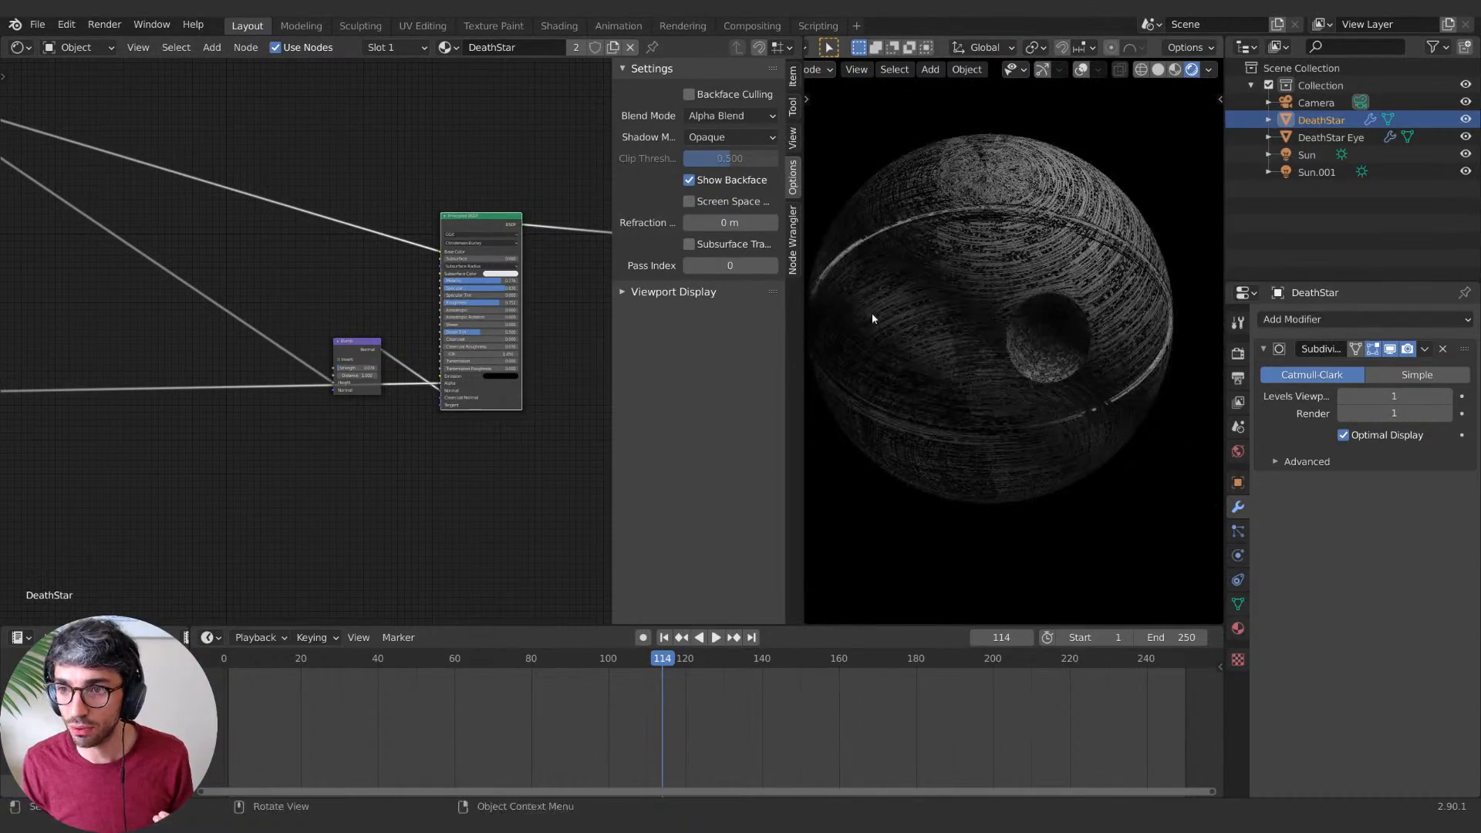
# Step: Set the DeathStar material's blend mode and shadow mode to Alpha Hashed, and return to the camera view
pyautogui.click(728, 117)
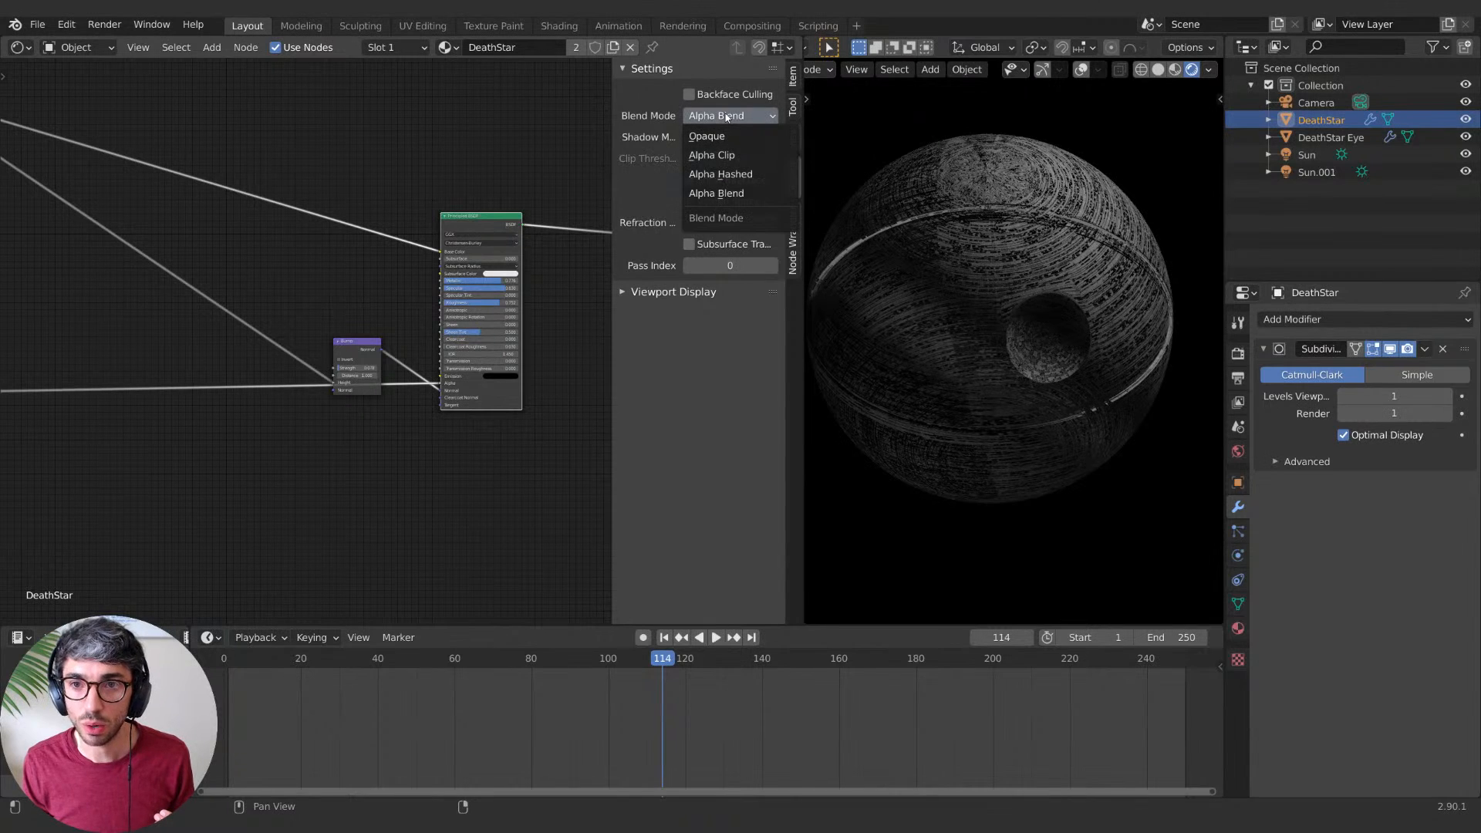
pyautogui.click(729, 176)
pyautogui.moveTo(1048, 332); pyautogui.dragTo(1006, 301, button='middle')
pyautogui.press('KP_0')
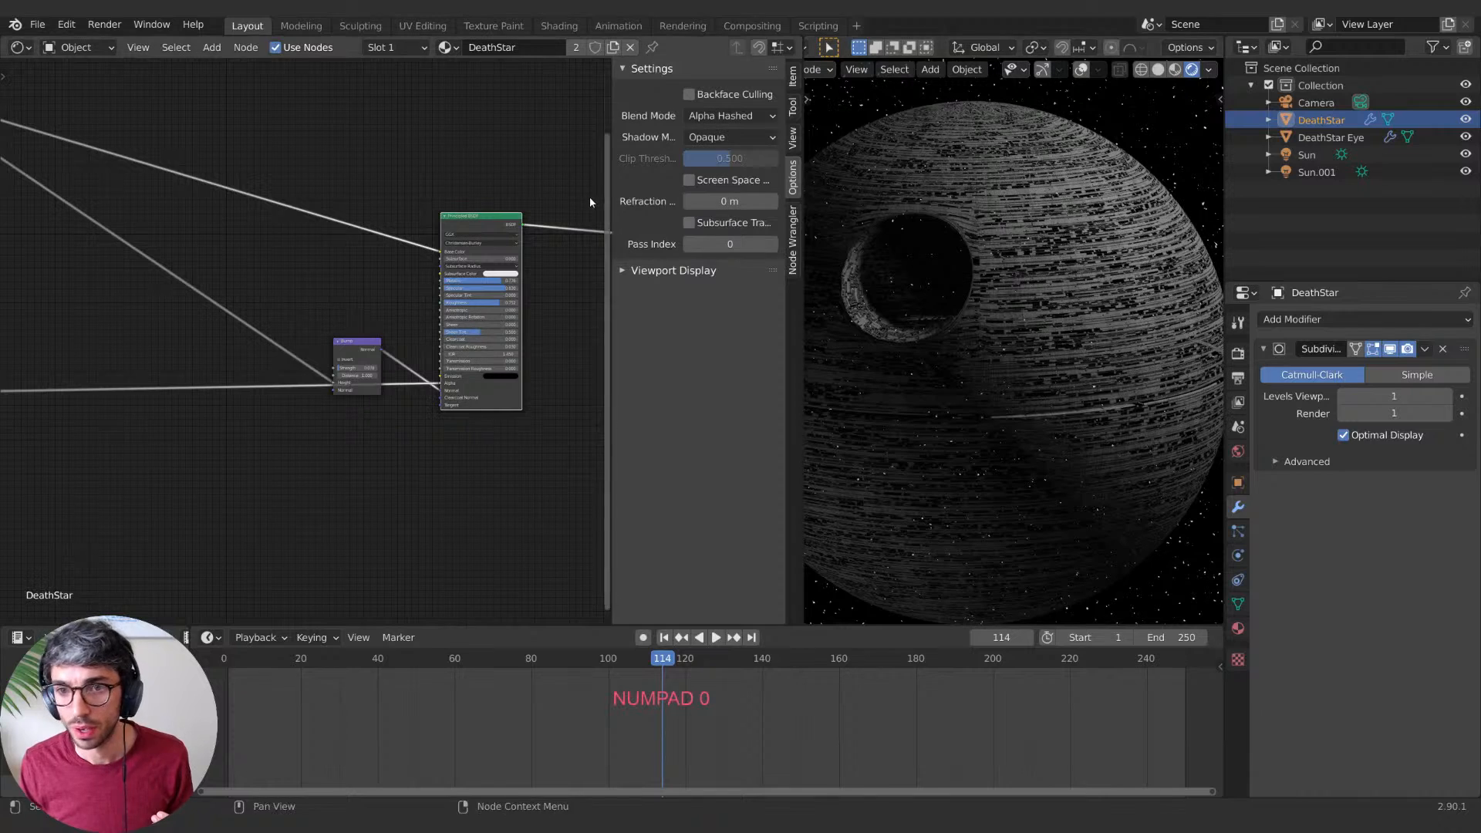
pyautogui.click(723, 138)
pyautogui.click(721, 214)
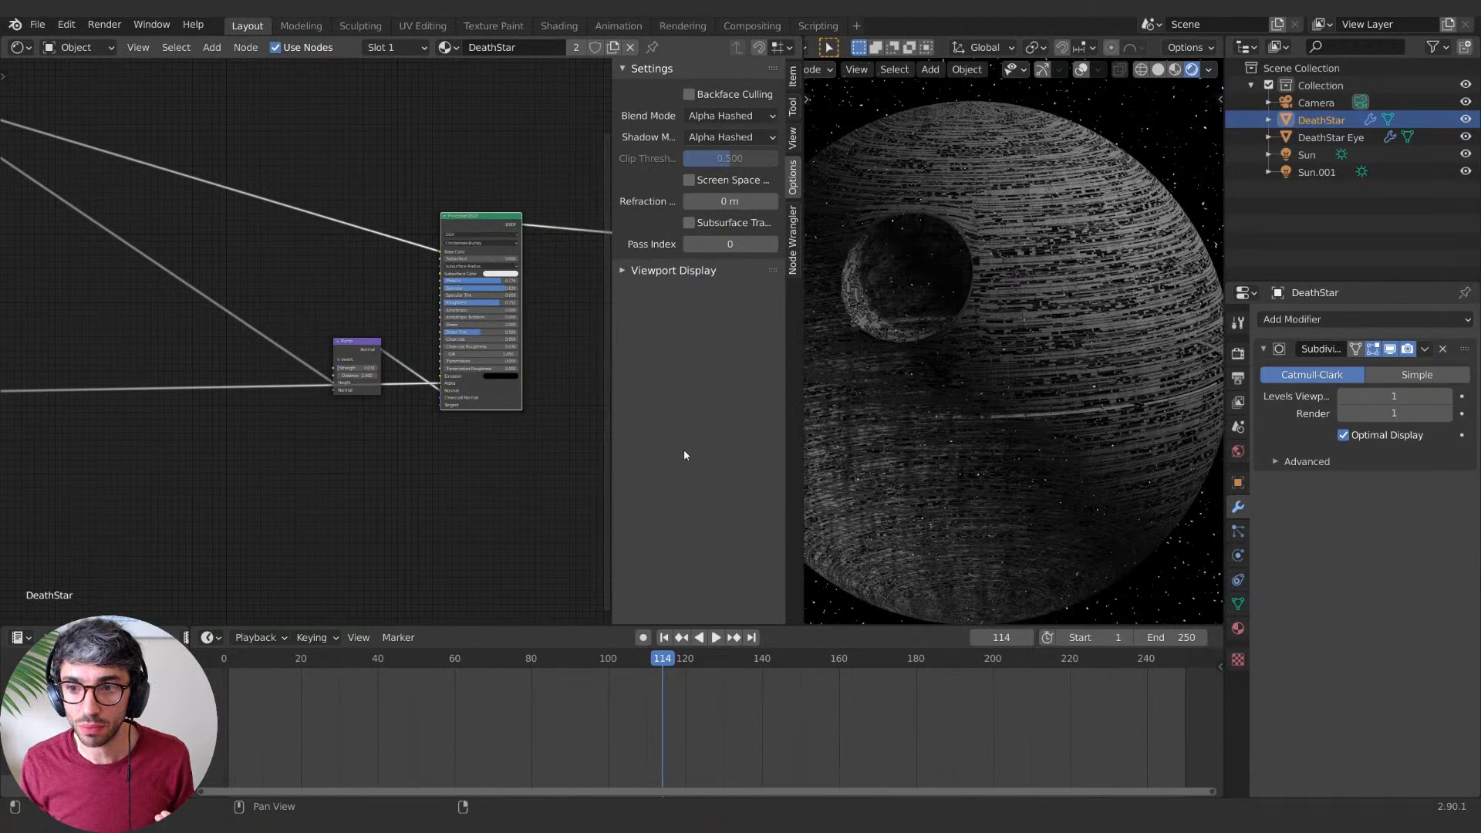
# Step: Try None as the material's shadow mode, then restore Alpha Hashed
pyautogui.click(746, 136)
pyautogui.click(743, 158)
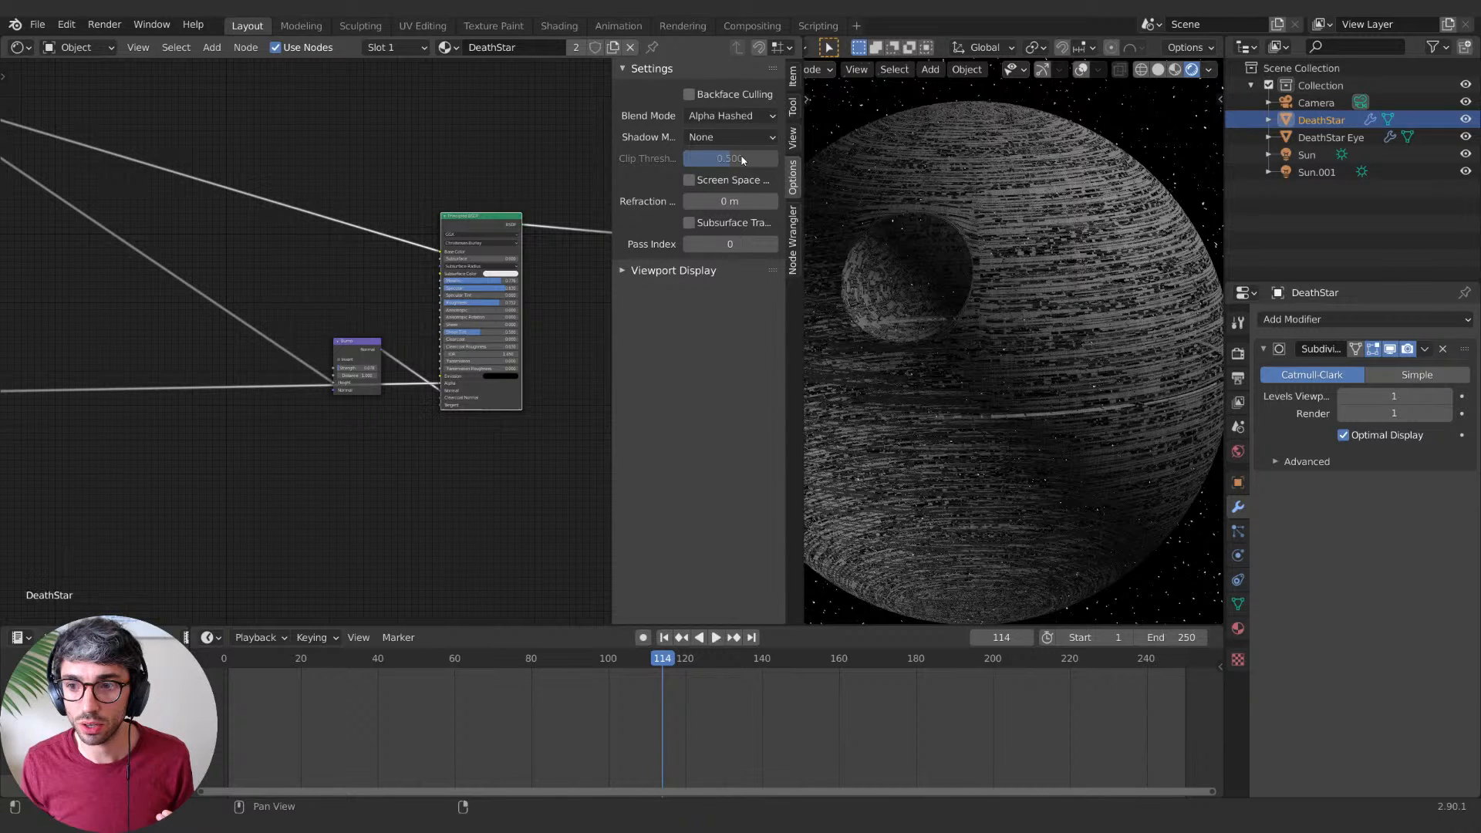
pyautogui.click(731, 136)
pyautogui.click(721, 210)
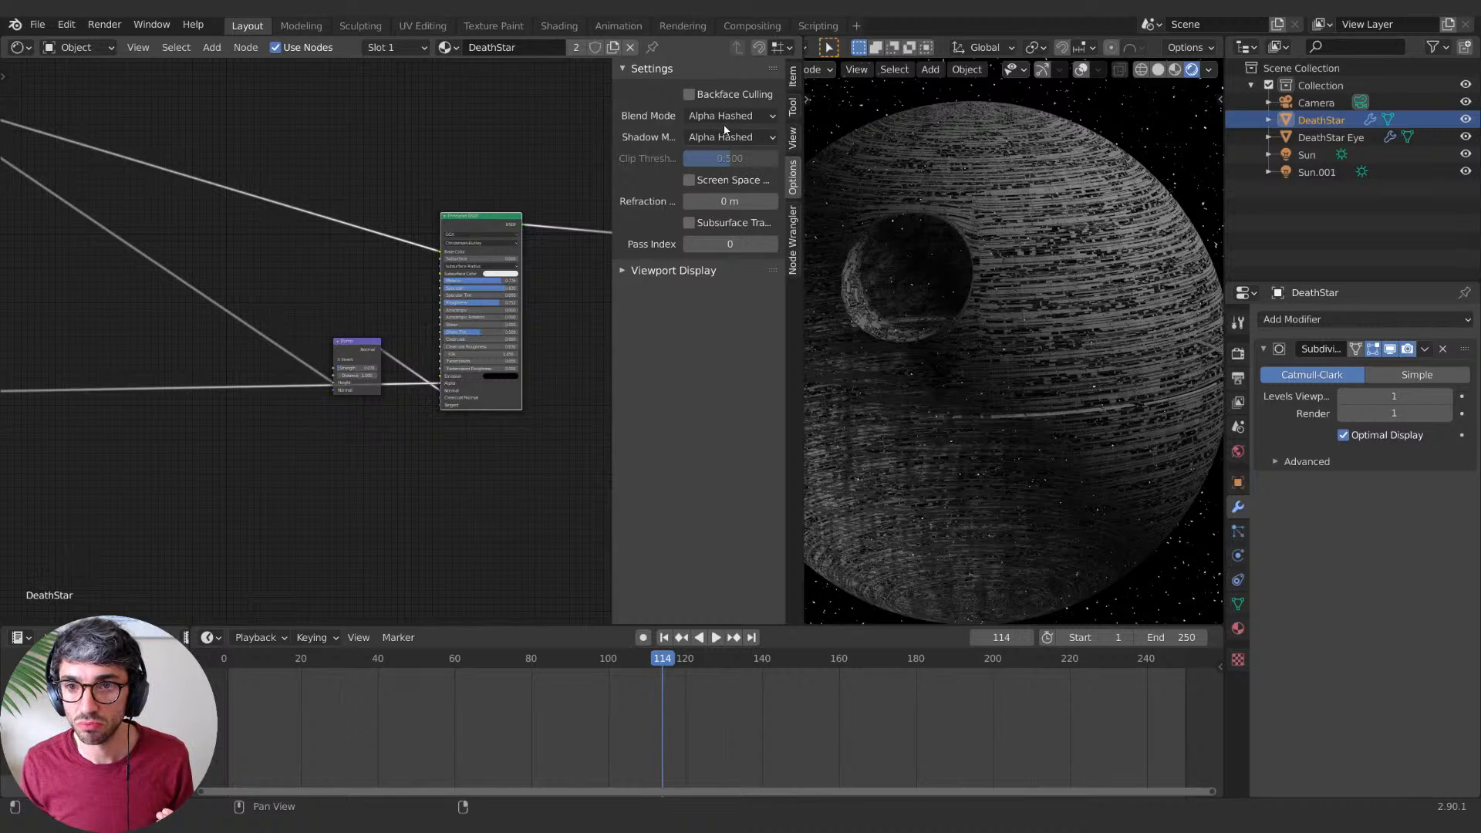
# Step: Hide the node sidebar and compare the Death Star with the reference image in the browser
pyautogui.moveTo(612, 286); pyautogui.dragTo(1052, 292)
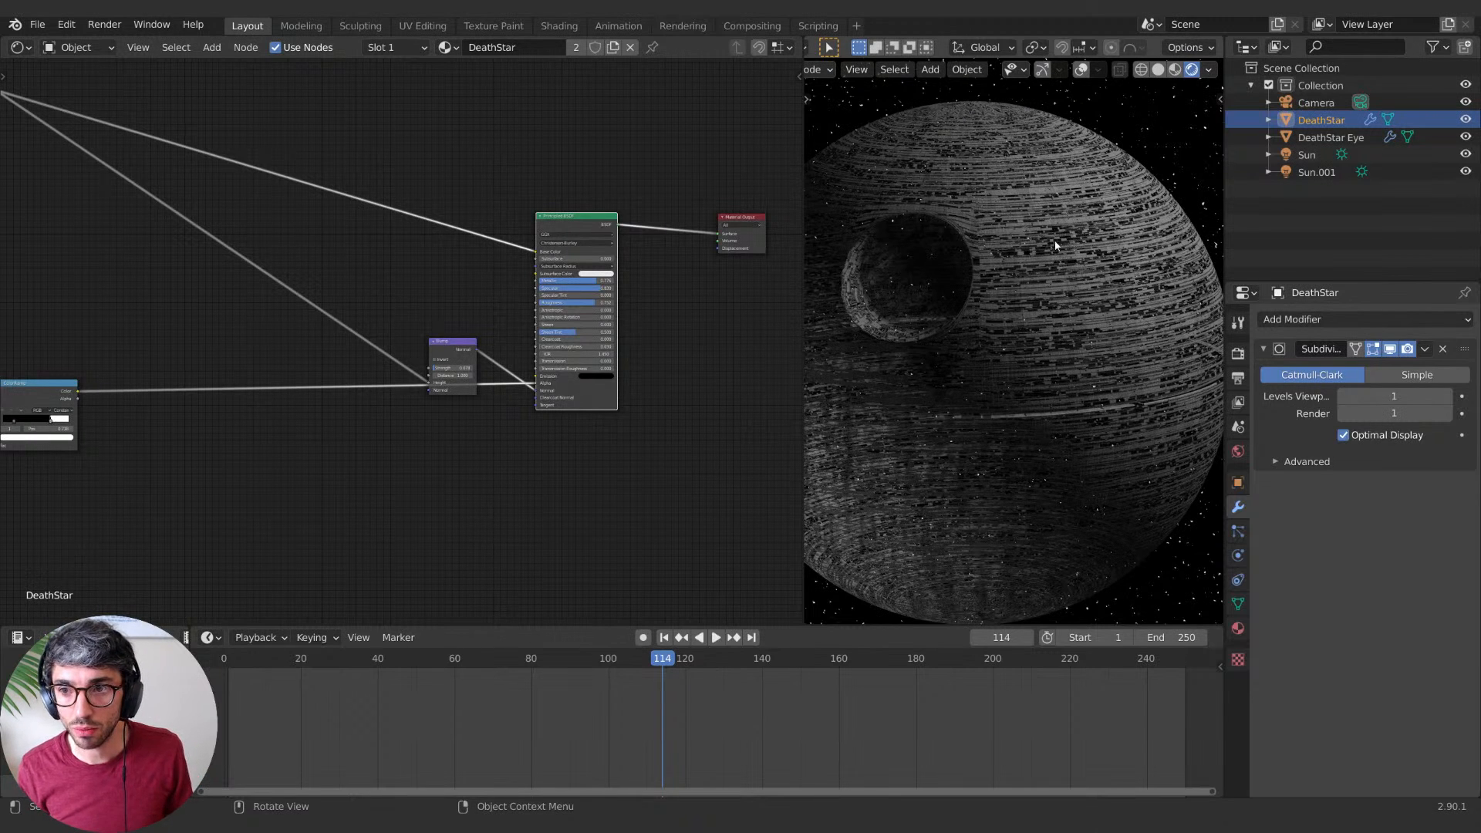
pyautogui.hotkey('alt', 'Tab')
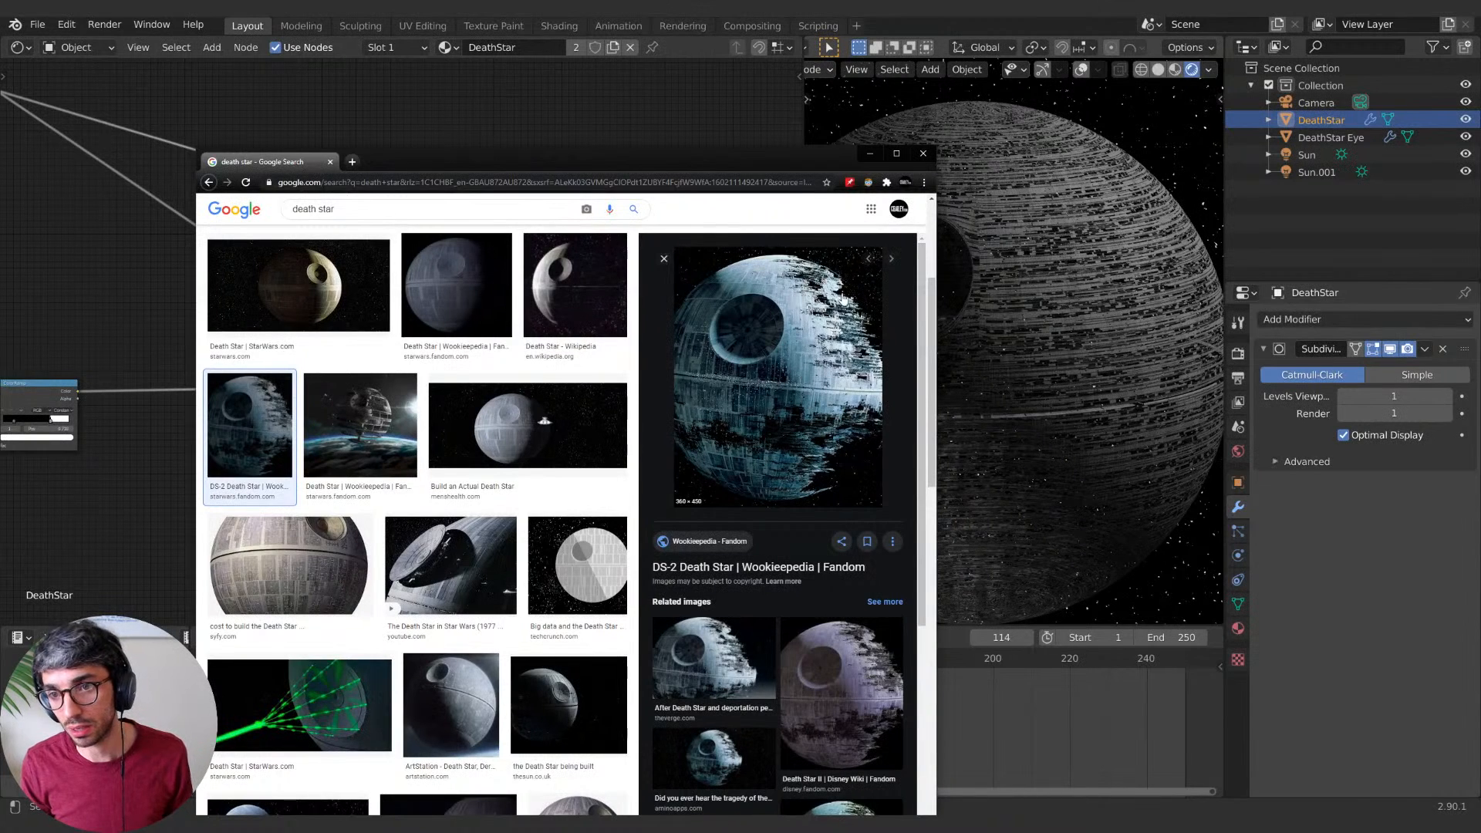
pyautogui.hotkey('alt', 'Tab')
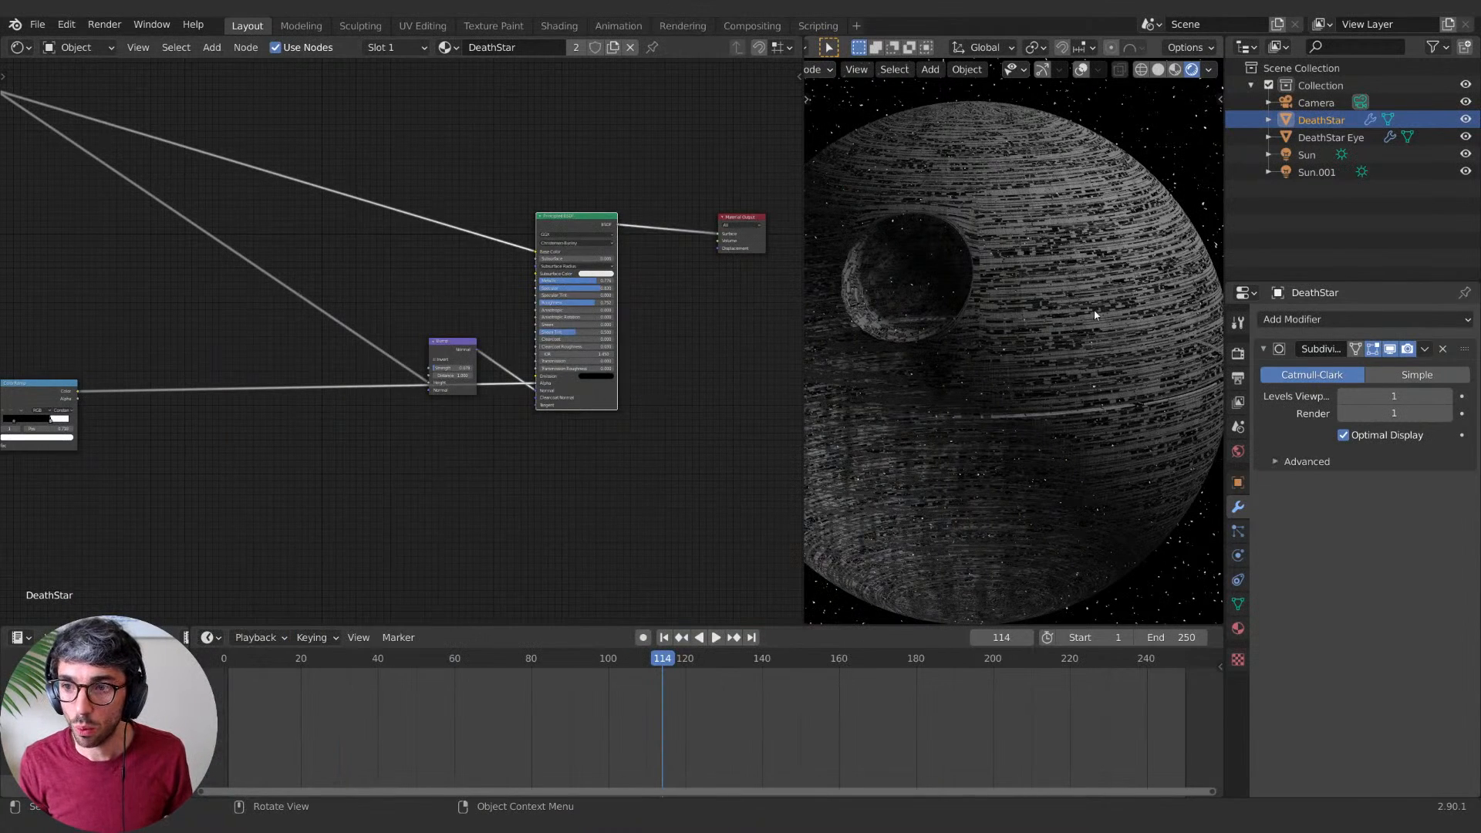
# Step: Add a Gradient Texture node below the lower ColorRamp and preview it on the Death Star
pyautogui.moveTo(160, 538); pyautogui.dragTo(517, 451, button='middle')
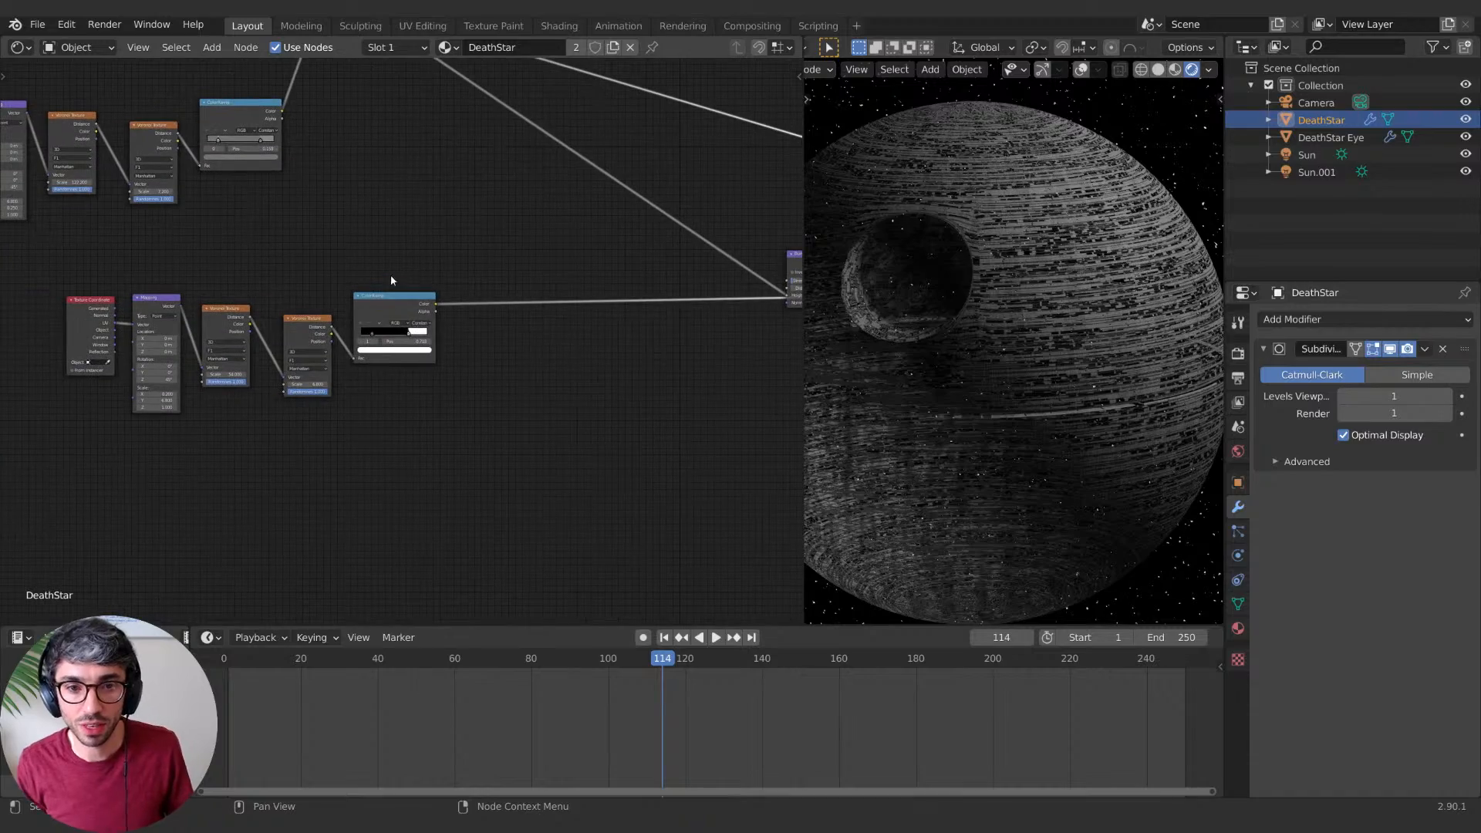
pyautogui.keyDown('ctrl'); pyautogui.keyDown('shift'); pyautogui.click(394, 312); pyautogui.keyUp('shift'); pyautogui.keyUp('ctrl')
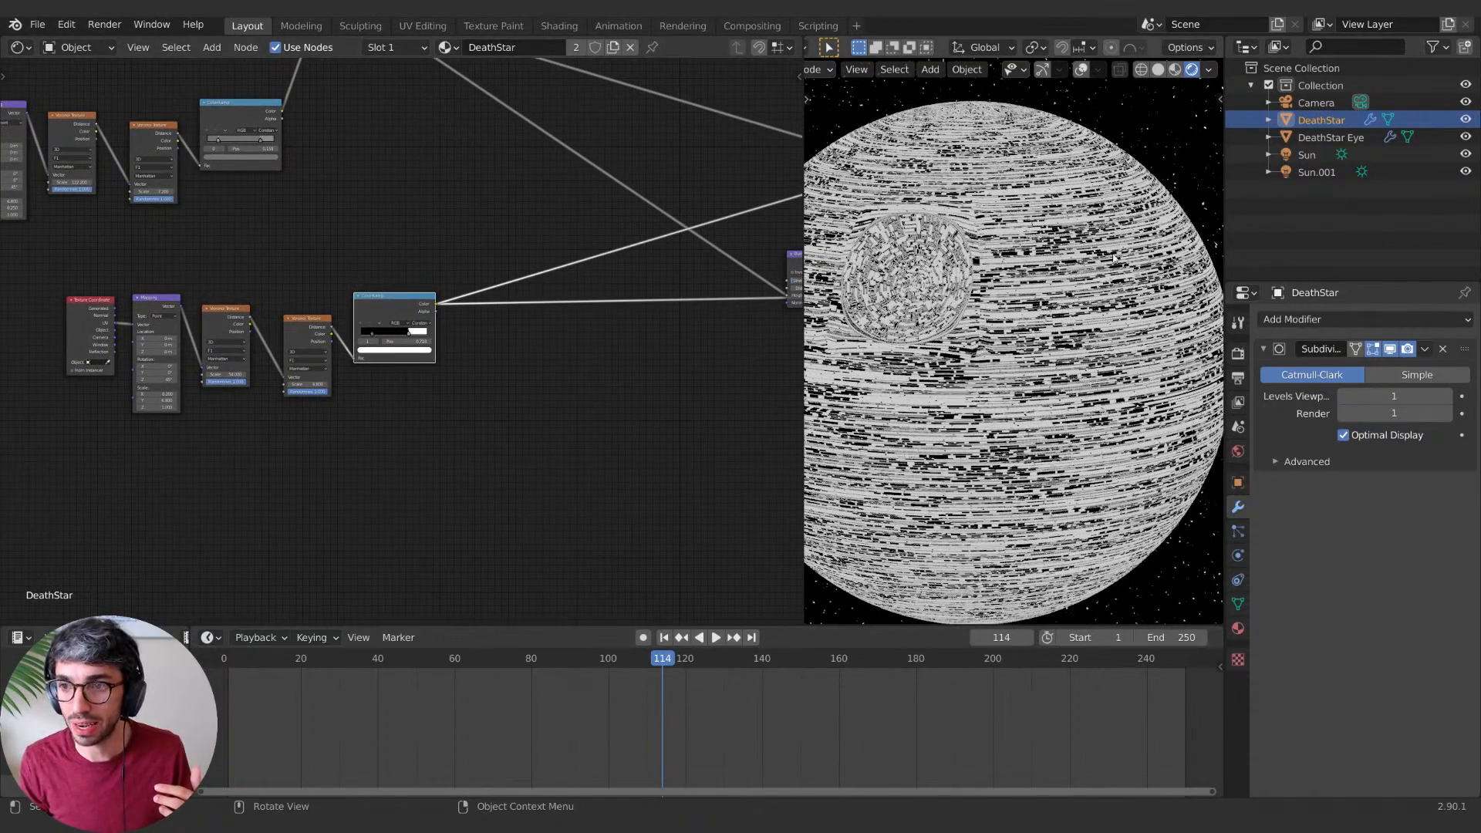
pyautogui.moveTo(378, 479); pyautogui.dragTo(411, 402, button='middle')
pyautogui.hotkey('shift', 'a')
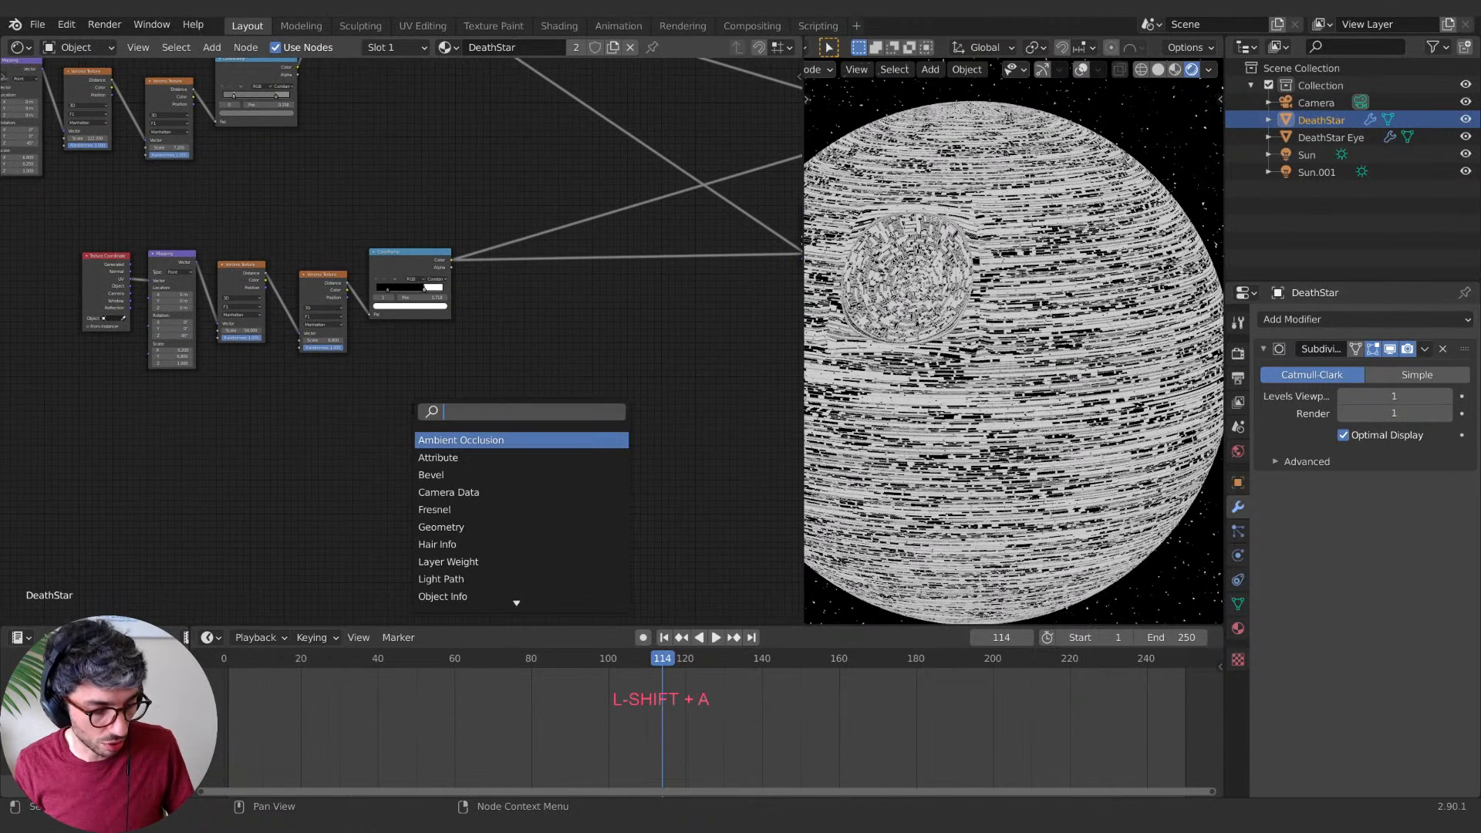
pyautogui.write('gr')
pyautogui.click(509, 456)
pyautogui.click(484, 326)
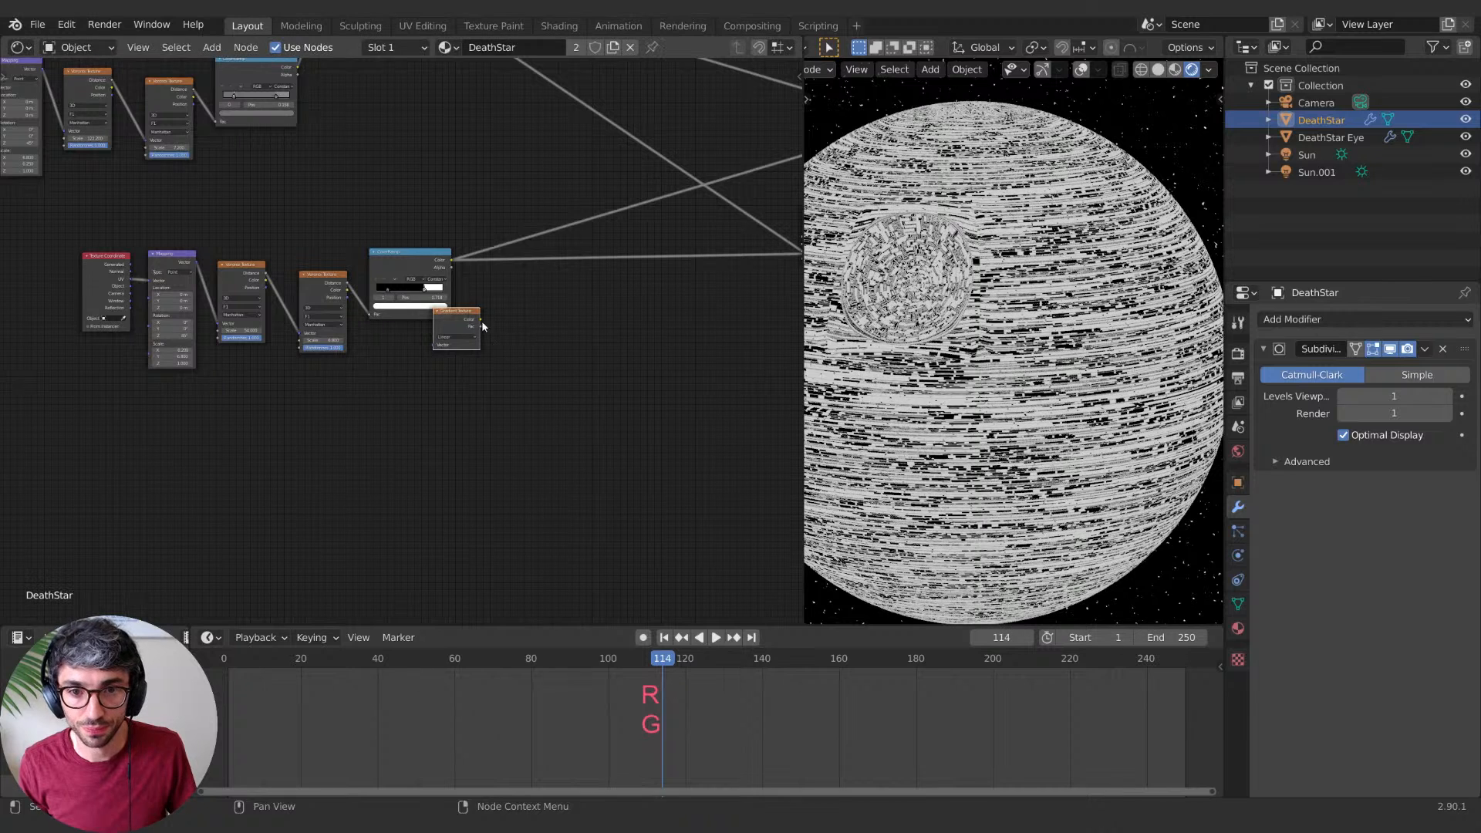
pyautogui.moveTo(484, 326); pyautogui.dragTo(488, 415)
pyautogui.keyDown('ctrl'); pyautogui.keyDown('shift'); pyautogui.click(497, 408); pyautogui.keyUp('shift'); pyautogui.keyUp('ctrl')
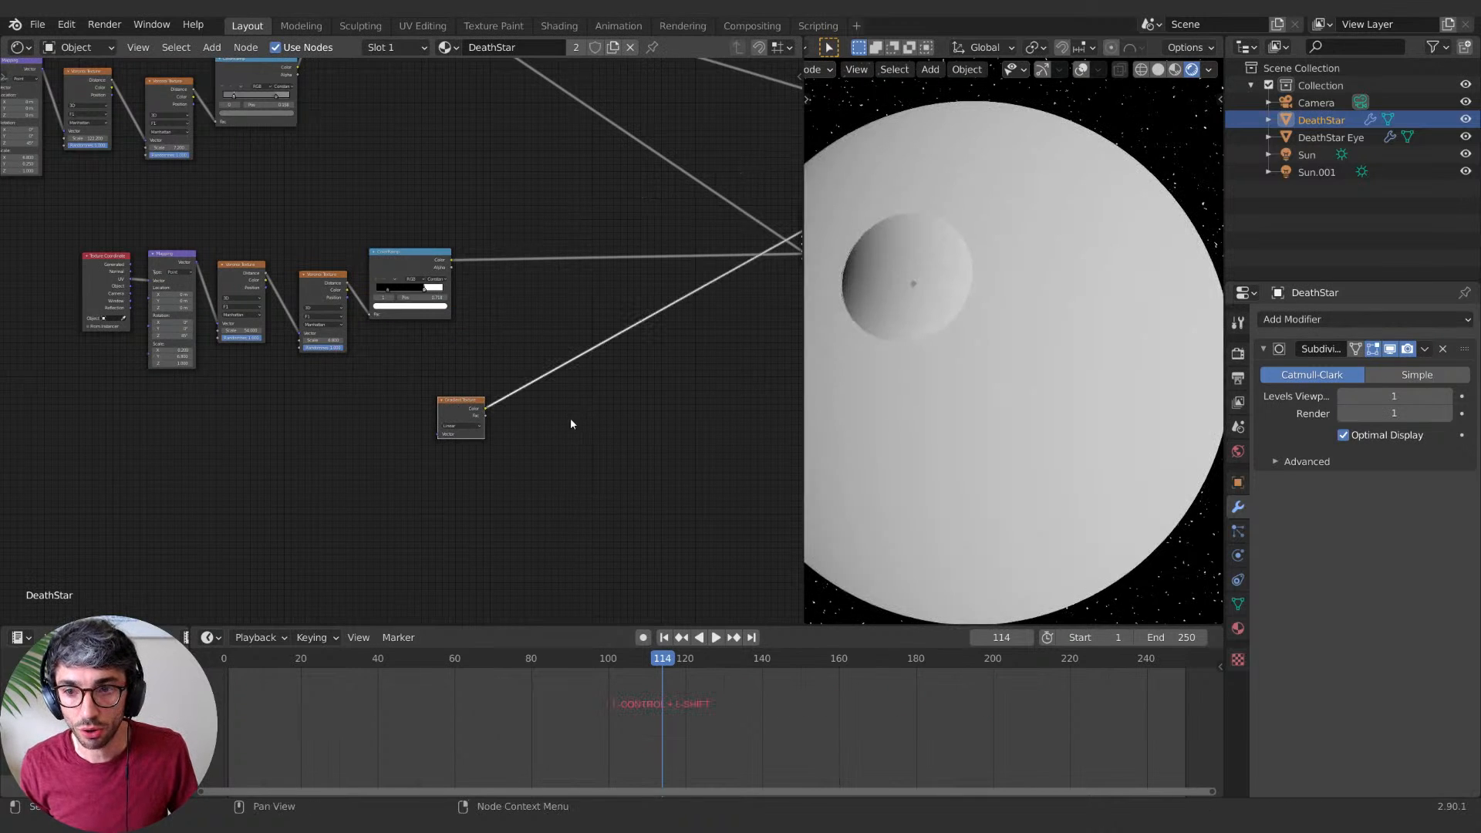
# Step: Duplicate the lower ColorRamp and insert the copy after the Gradient Texture
pyautogui.scroll(-10, 961, 463)
pyautogui.scroll(4, 961, 463)
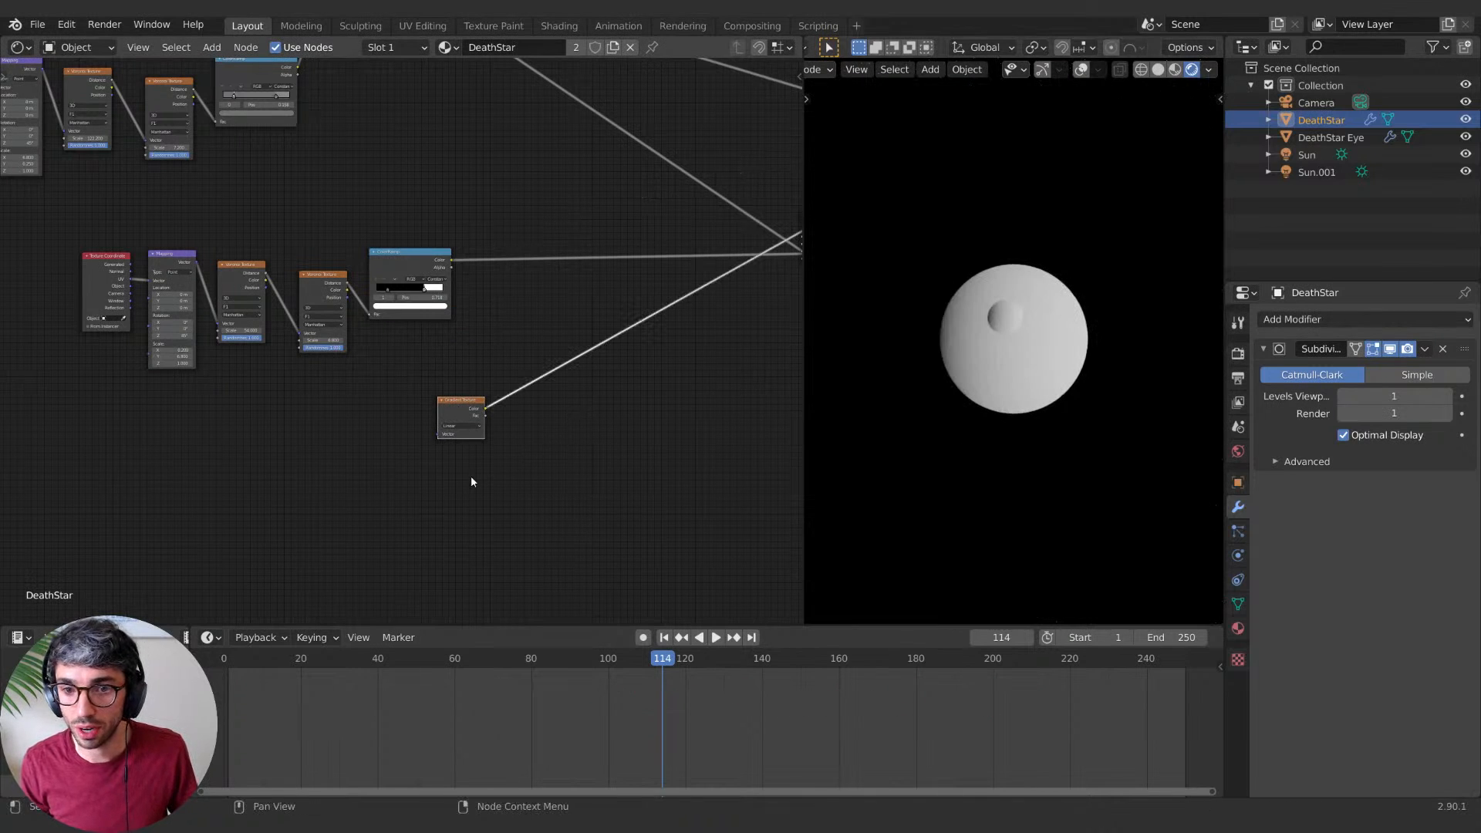
pyautogui.click(106, 276)
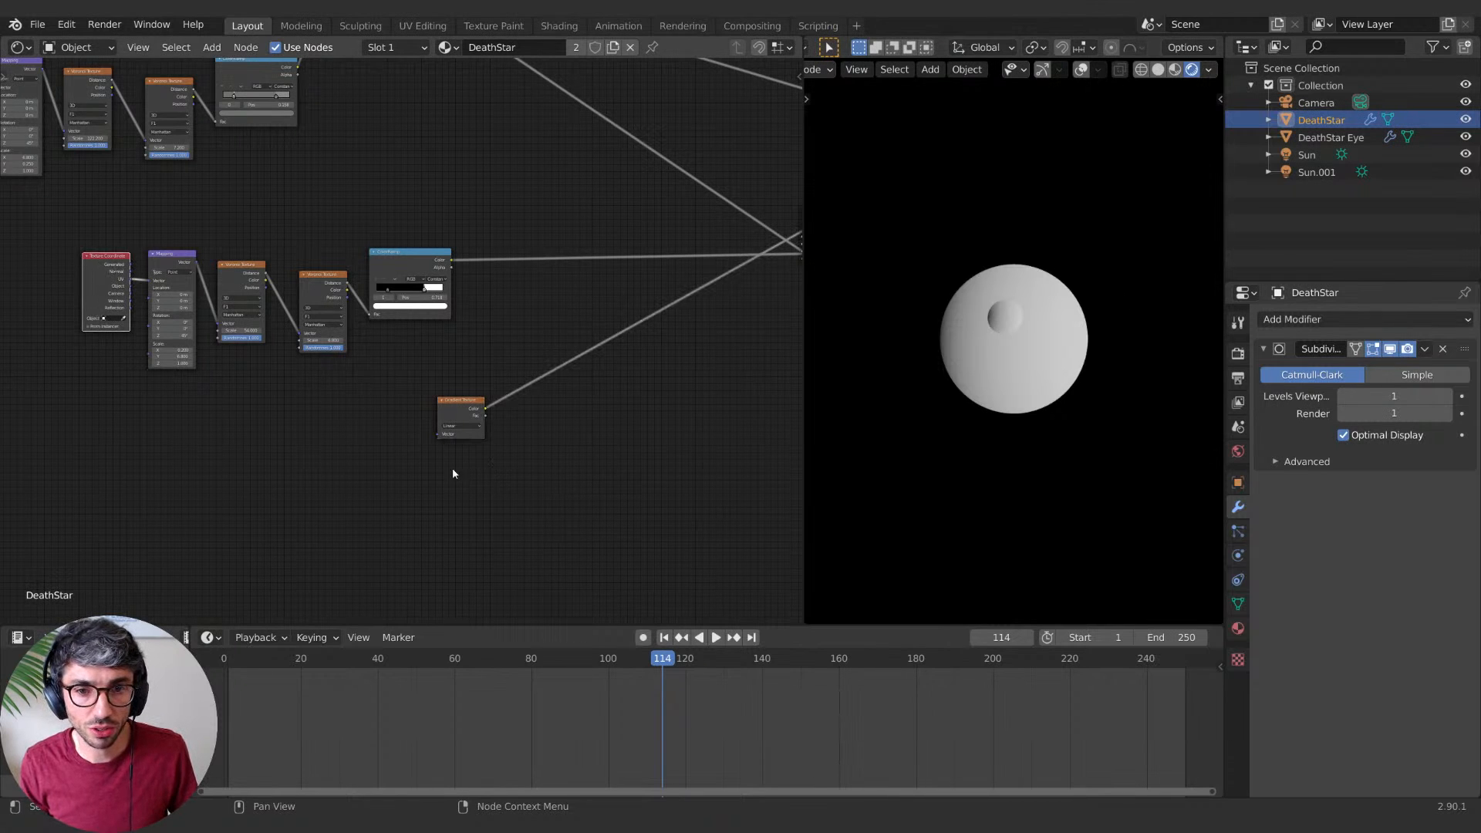
pyautogui.scroll(4, 463, 357)
pyautogui.moveTo(535, 506); pyautogui.dragTo(461, 506, button='middle')
pyautogui.click(340, 238)
pyautogui.hotkey('shift', 'd')
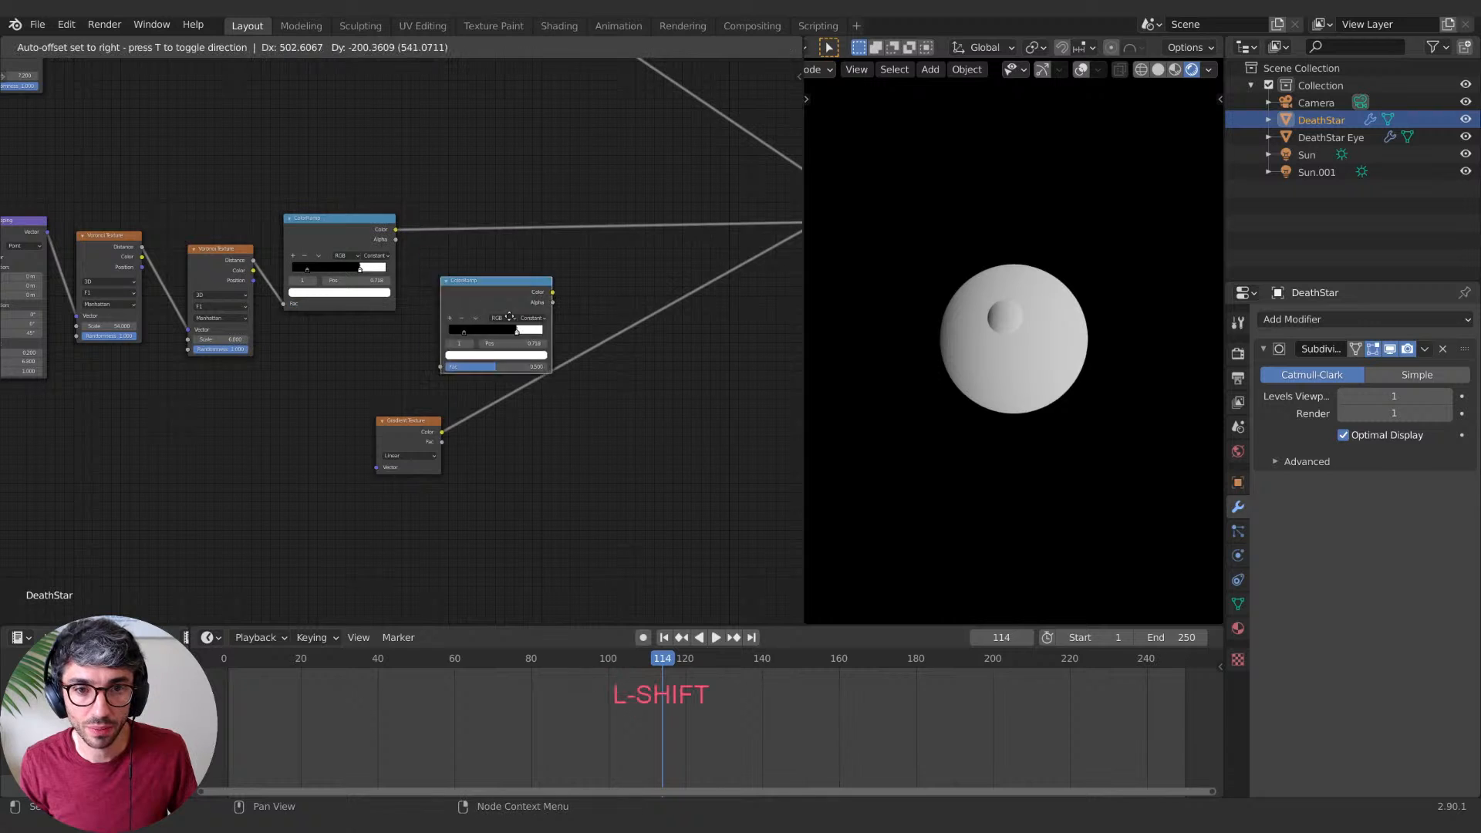
pyautogui.click(556, 389)
# Step: Set the new ColorRamp's interpolation to Ease, move its white stop to the far end and its black stop to 0.661
pyautogui.click(588, 391)
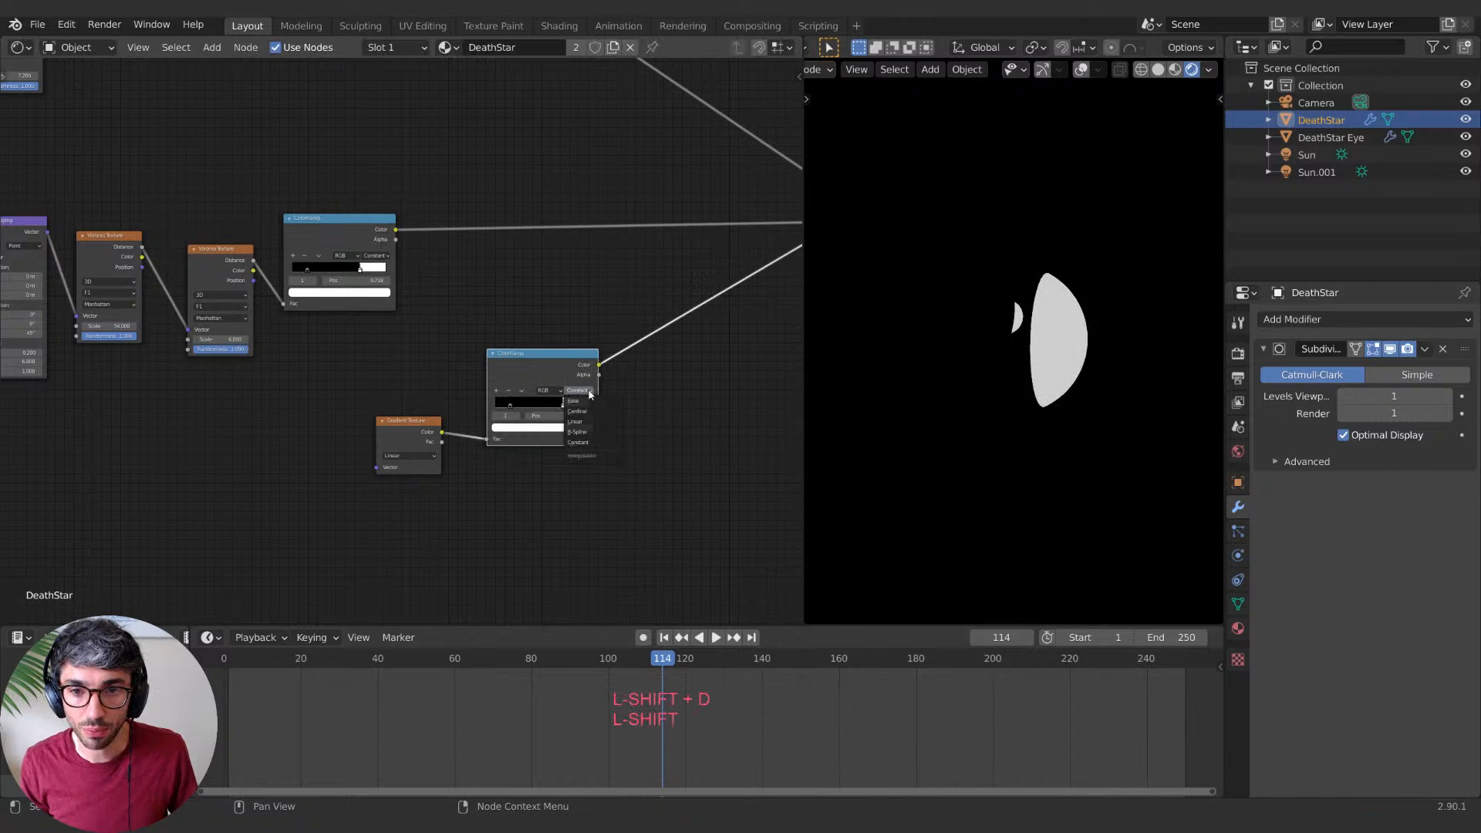
pyautogui.click(573, 400)
pyautogui.scroll(2, 651, 463)
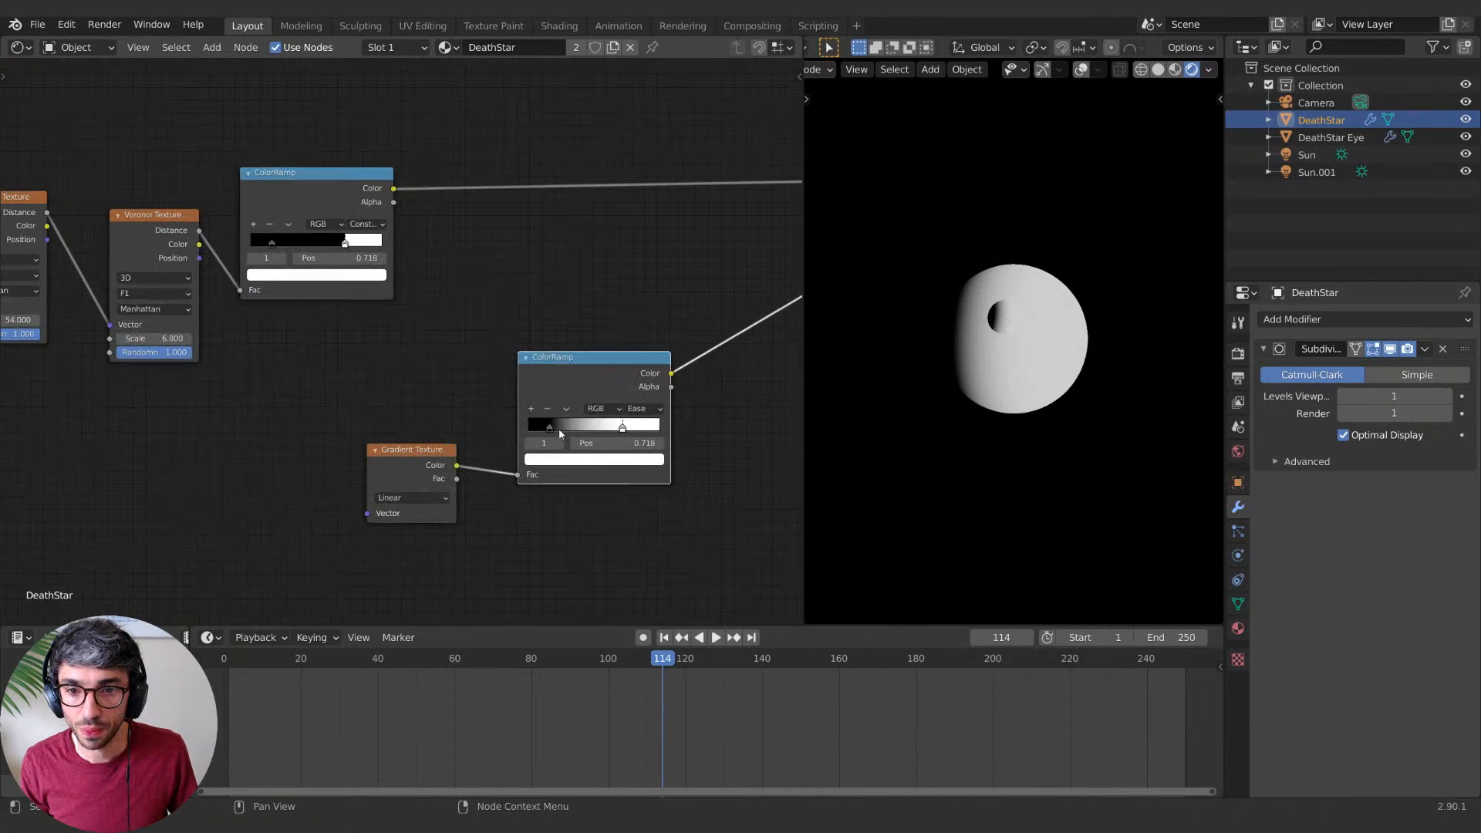
pyautogui.moveTo(558, 429); pyautogui.dragTo(617, 431)
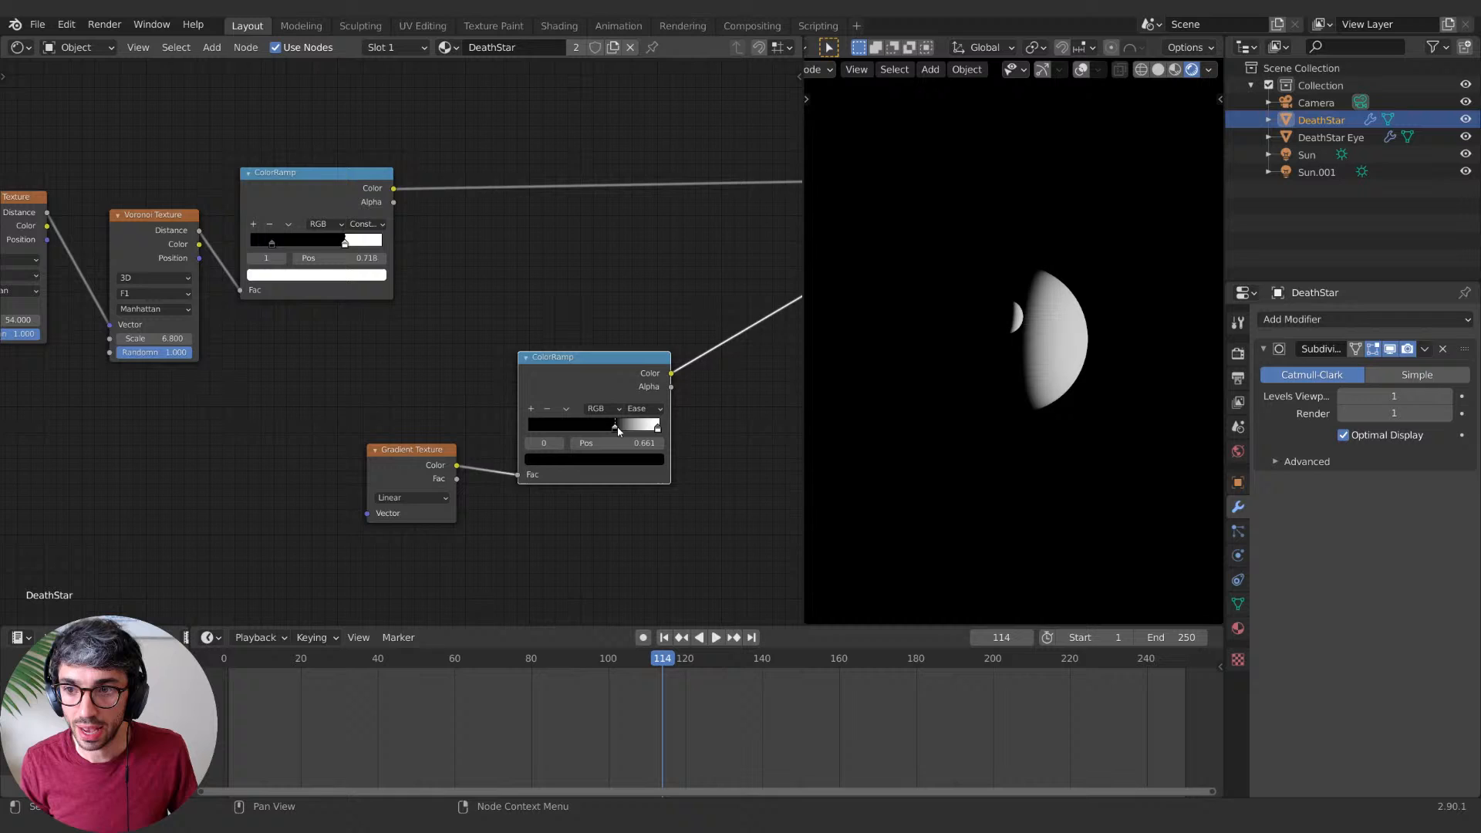
pyautogui.moveTo(150, 458); pyautogui.dragTo(585, 430, button='middle')
pyautogui.click(331, 147)
pyautogui.hotkey('shift', 'd')
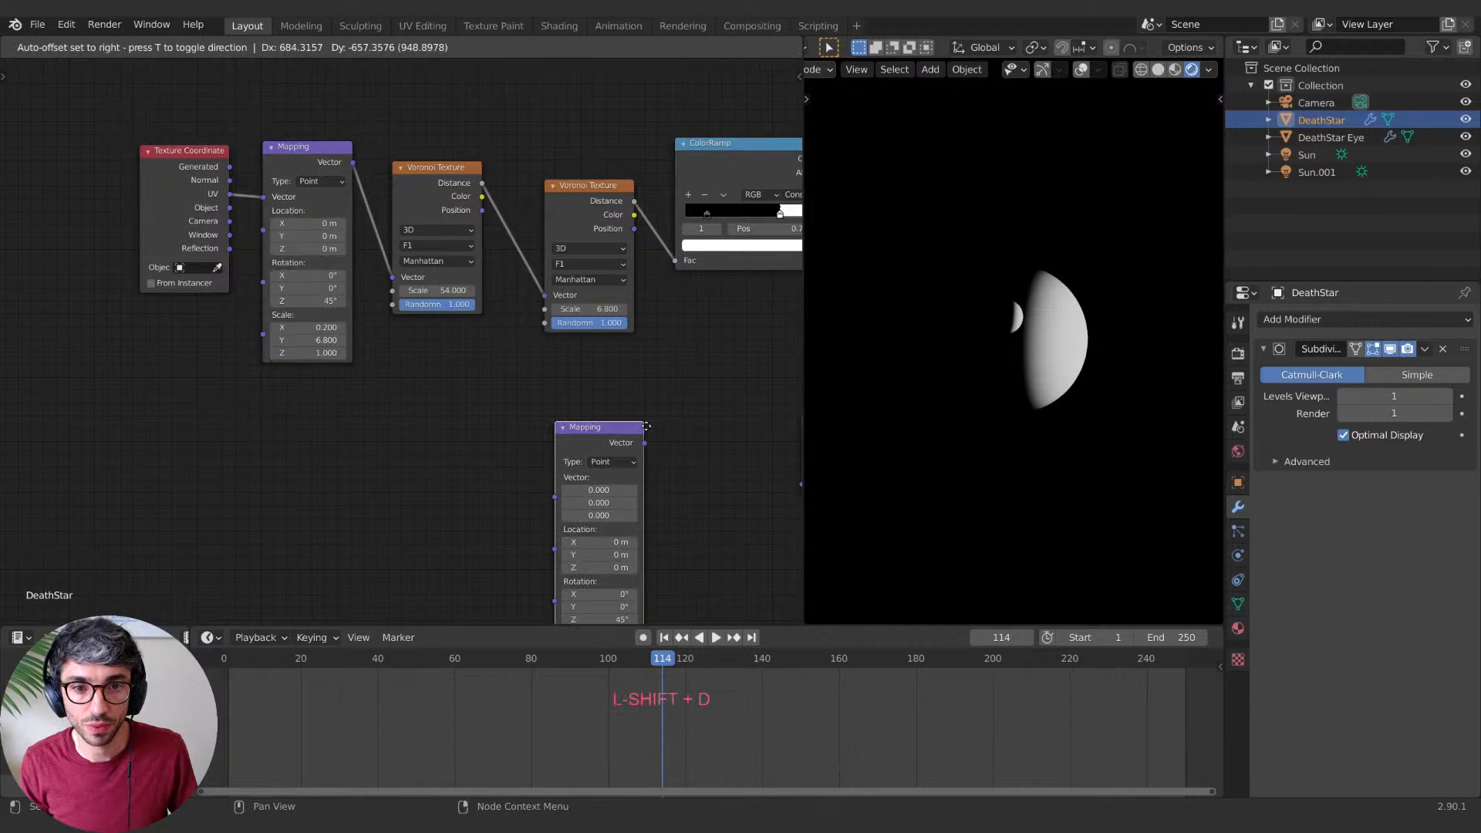
pyautogui.click(694, 400)
pyautogui.moveTo(695, 399); pyautogui.dragTo(365, 264, button='middle')
pyautogui.press('x')
# Step: Add a Mapping node before the Gradient Texture and connect its Vector output to the texture's Vector input
pyautogui.hotkey('shift', 'a')
pyautogui.click(317, 271)
pyautogui.write('m')
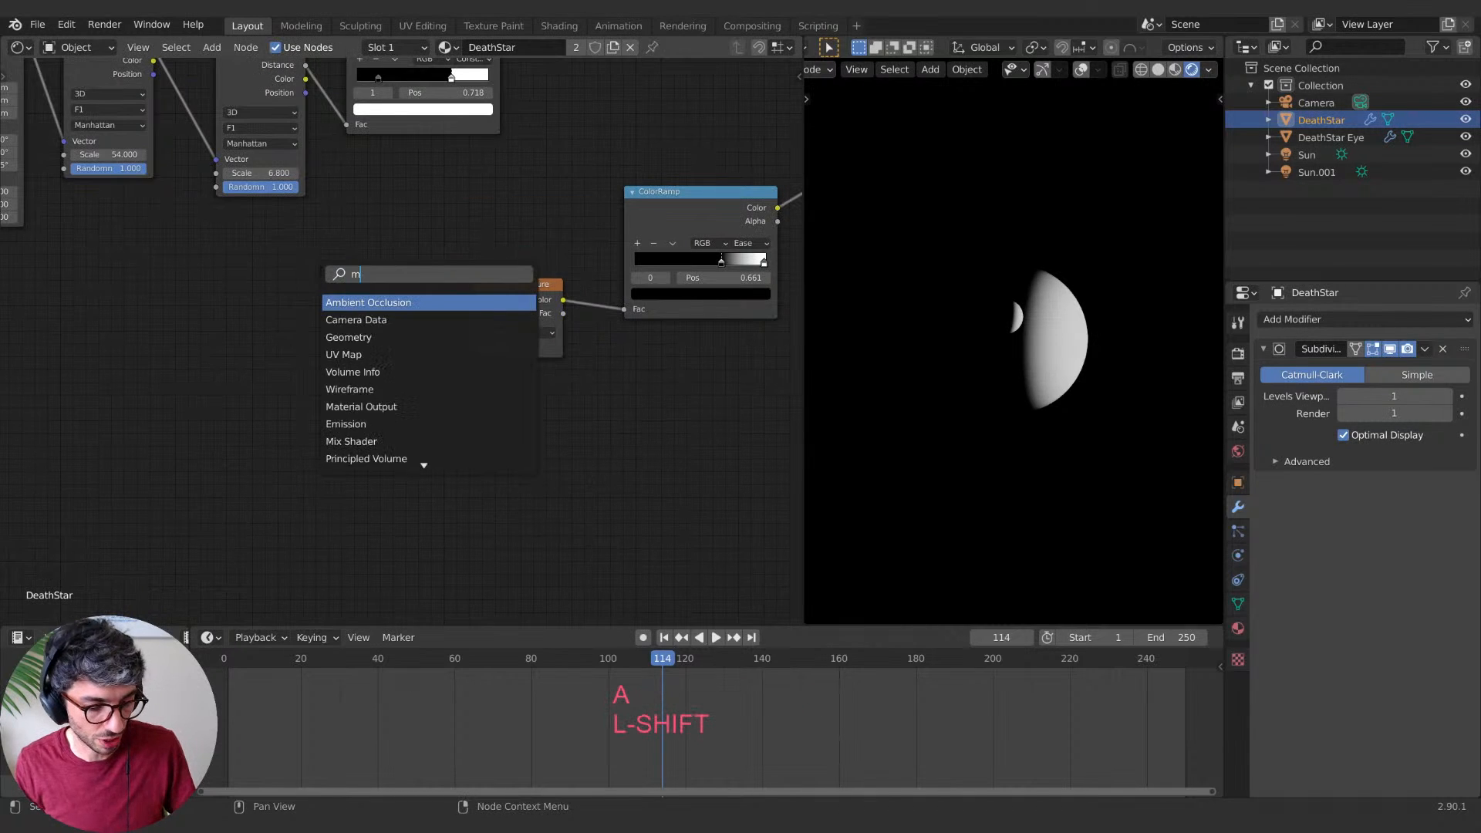
pyautogui.write('app')
pyautogui.click(325, 302)
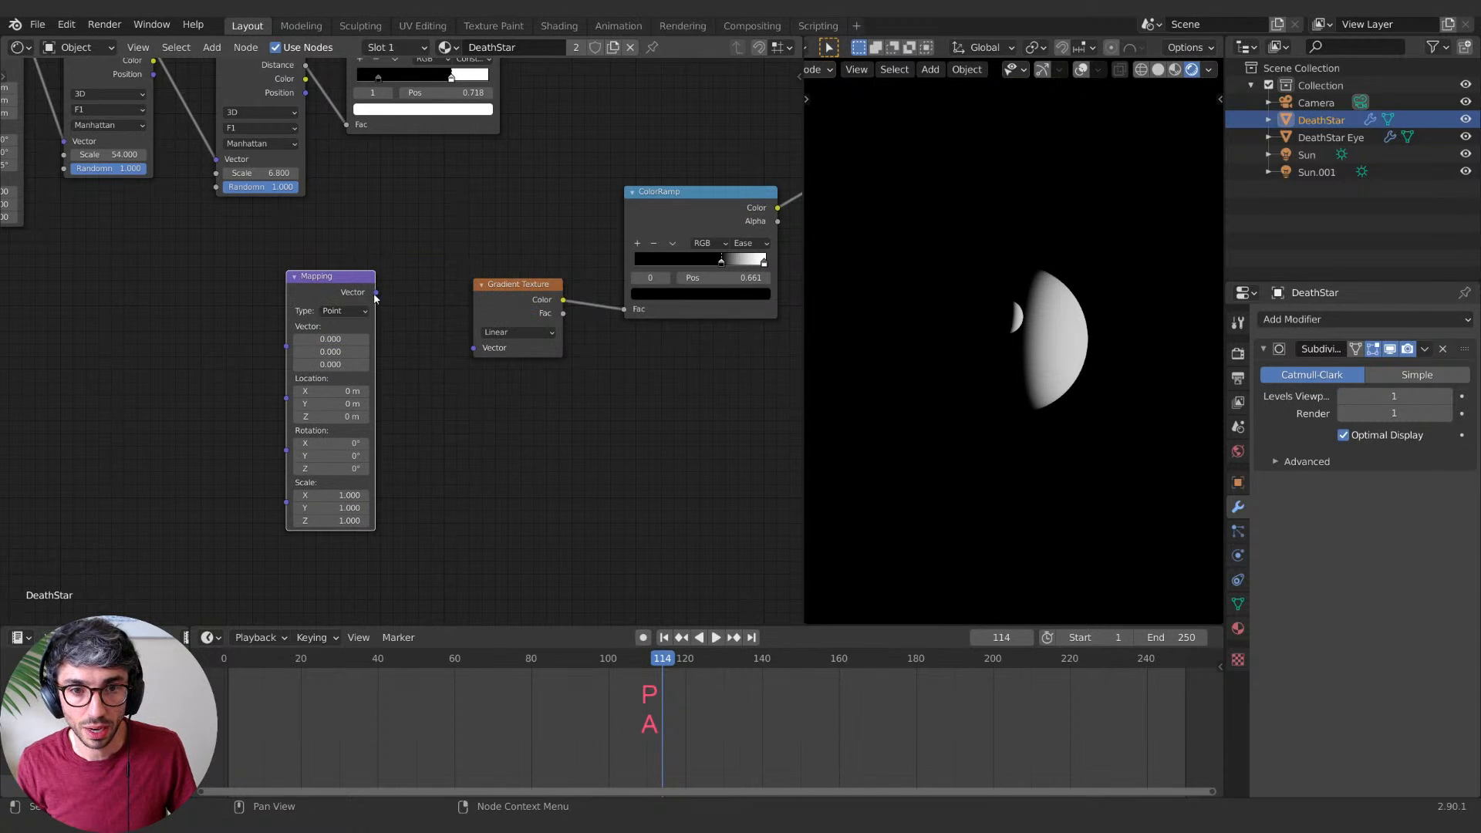
pyautogui.moveTo(376, 292); pyautogui.dragTo(473, 348)
# Step: Duplicate the Texture Coordinate node and place the copy in front of the new Mapping node
pyautogui.moveTo(271, 403); pyautogui.dragTo(388, 406, button='middle')
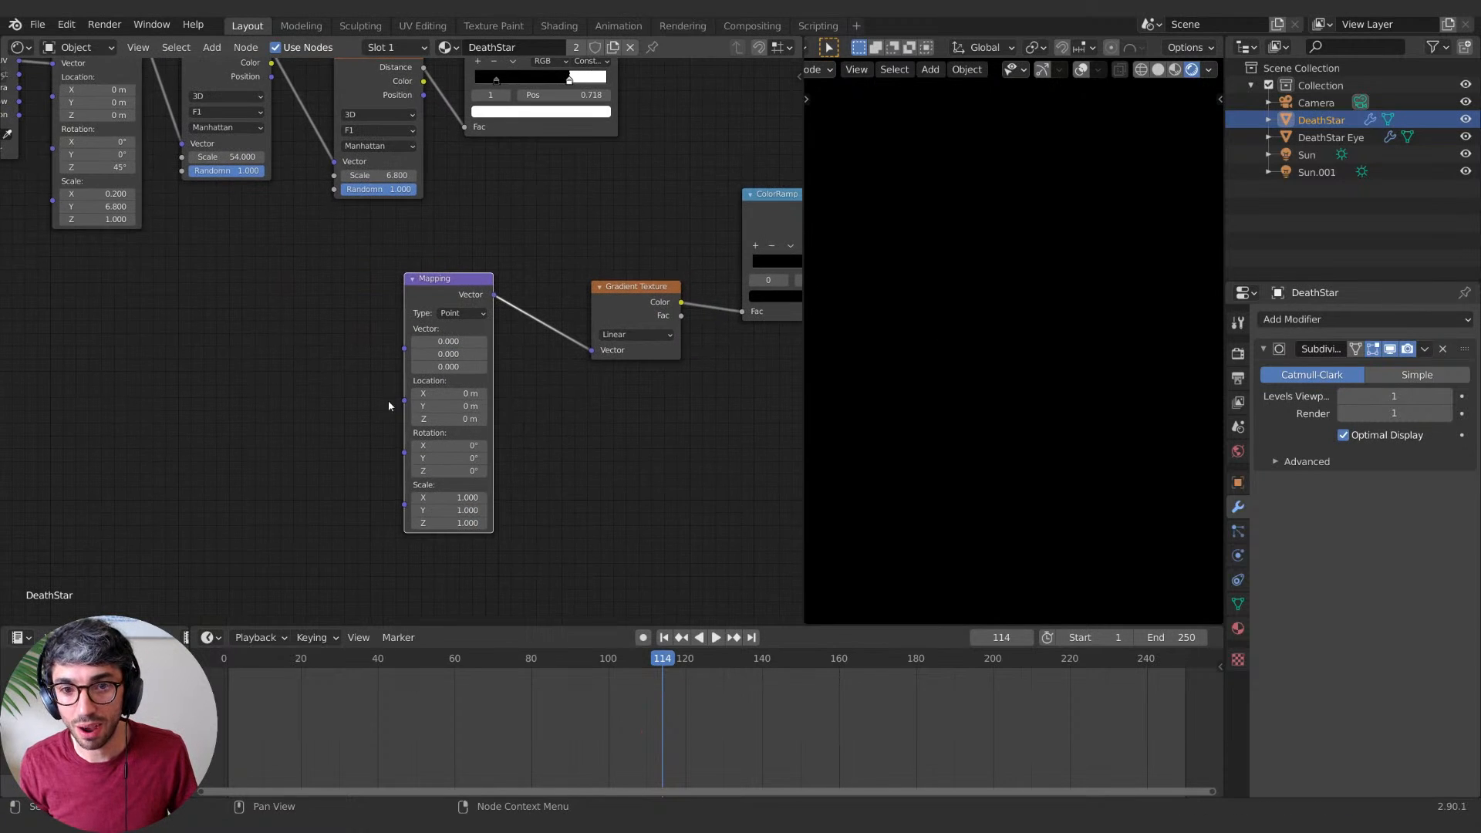
pyautogui.moveTo(269, 346); pyautogui.dragTo(489, 411, button='middle')
pyautogui.click(171, 116)
pyautogui.hotkey('shift', 'd')
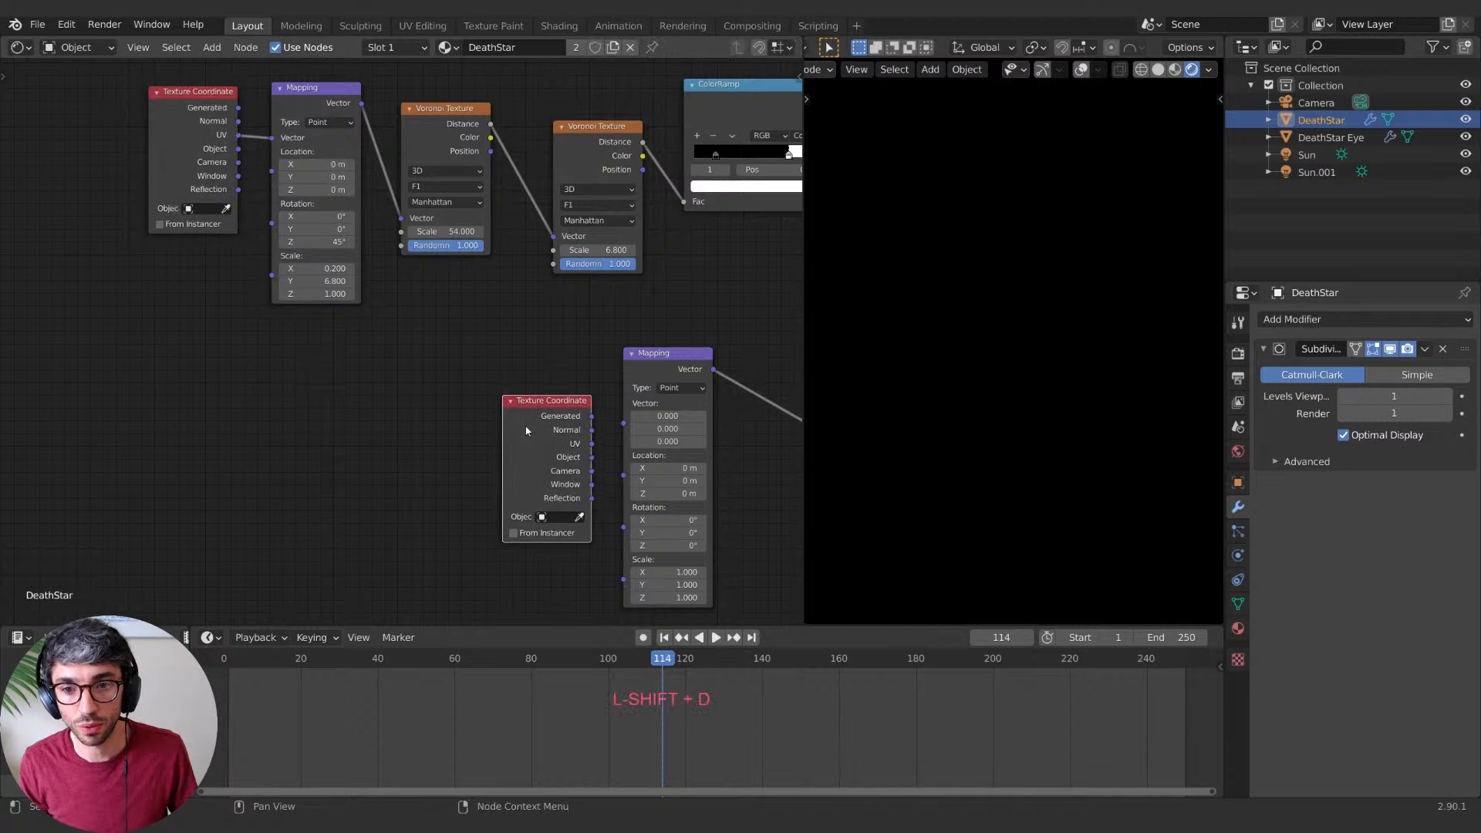
# Step: Connect the duplicated Texture Coordinate's Generated output to the lower Mapping node's Vector, and set the mapping to X location 0.11 m and Z rotation 6.38°
pyautogui.click(532, 430)
pyautogui.moveTo(577, 430); pyautogui.dragTo(235, 380, button='middle')
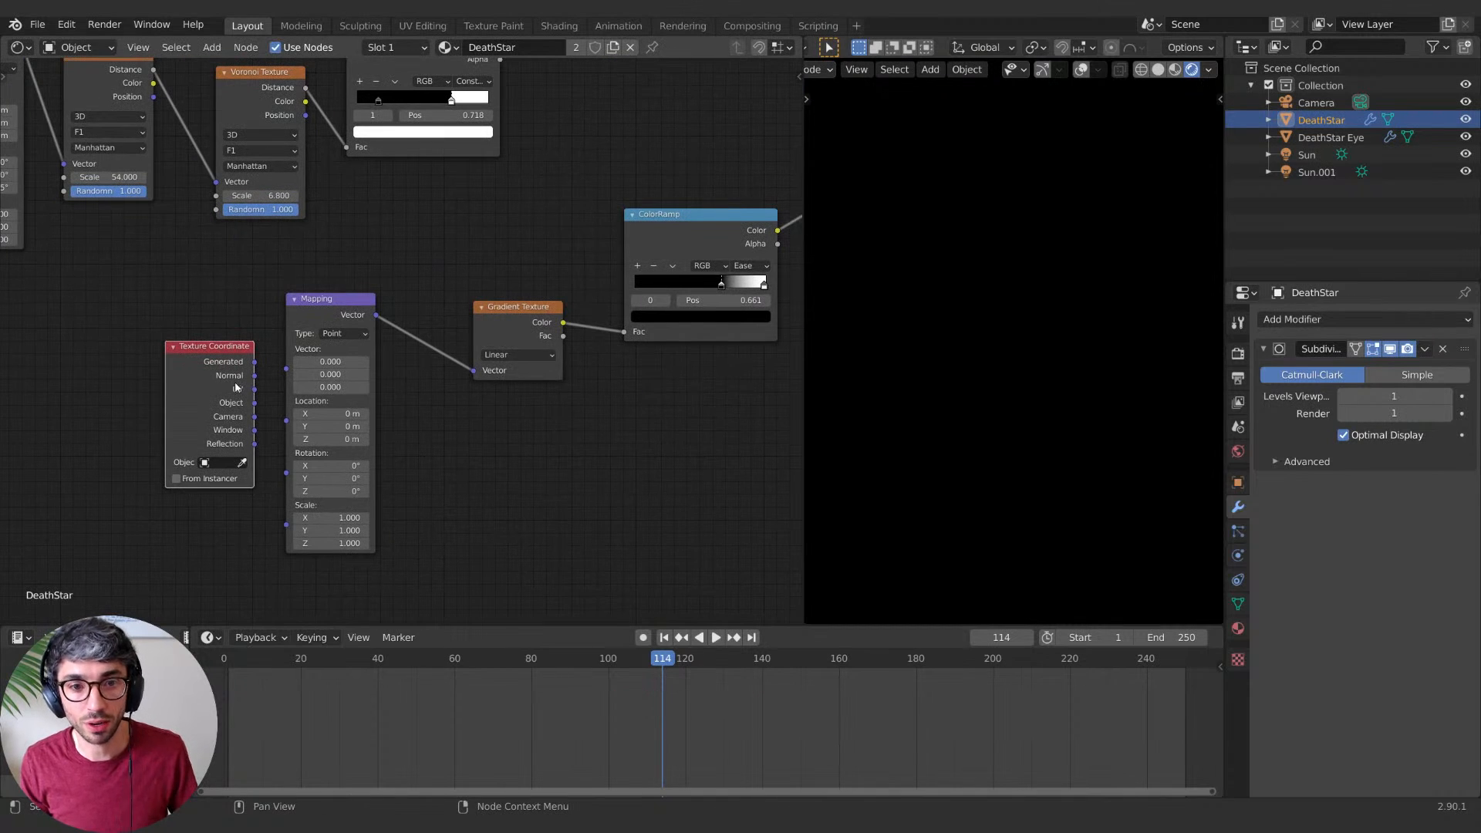
pyautogui.moveTo(234, 386); pyautogui.dragTo(213, 376)
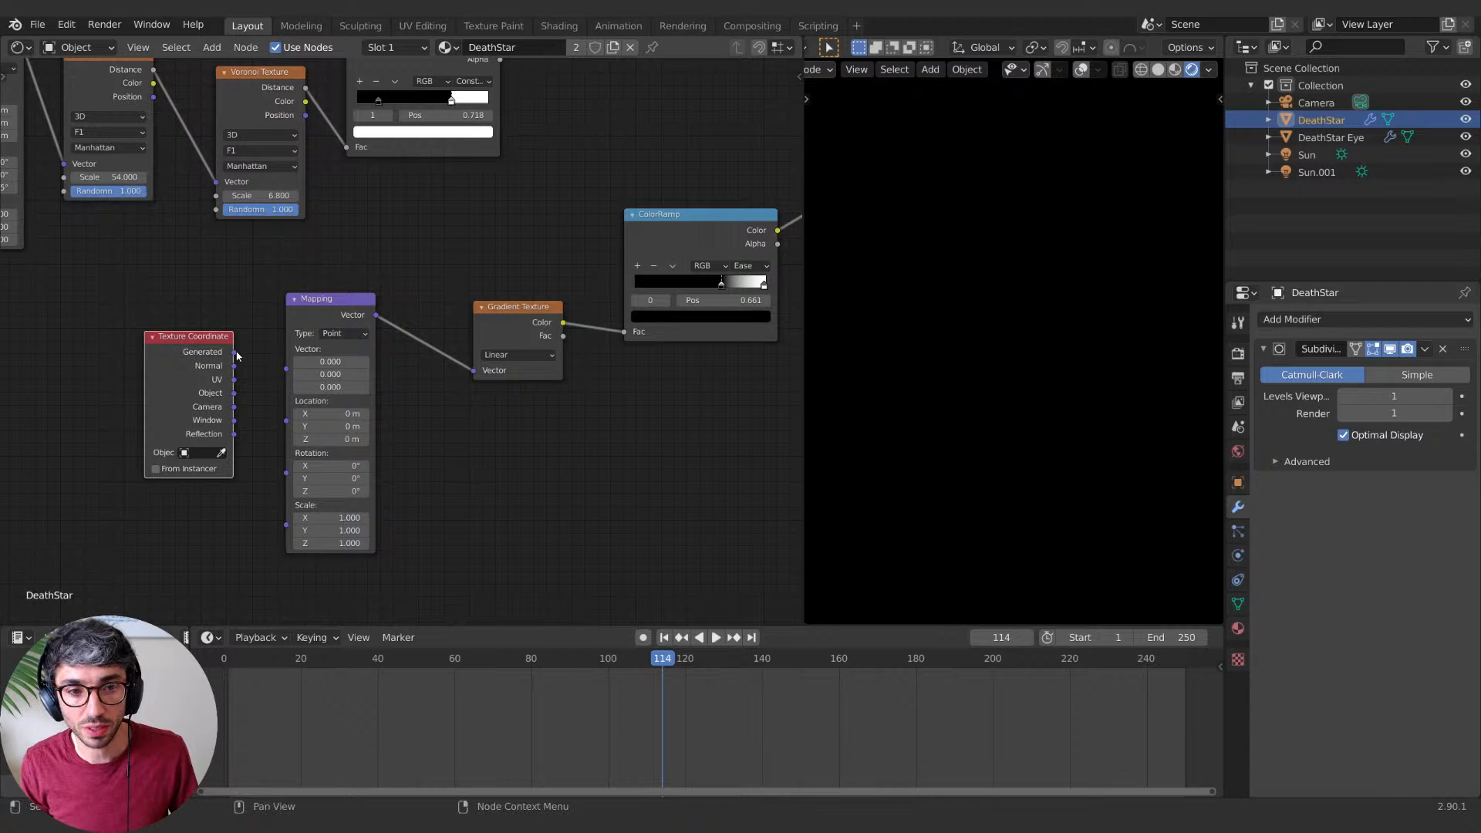
pyautogui.moveTo(235, 353); pyautogui.dragTo(335, 374)
pyautogui.moveTo(333, 427)
pyautogui.keyDown('shift'); pyautogui.mouseDown()
pyautogui.moveTo(367, 439)
pyautogui.moveTo(333, 440)
pyautogui.moveTo(350, 453)
pyautogui.moveTo(336, 452)
pyautogui.mouseUp(); pyautogui.keyUp('shift')
pyautogui.moveTo(349, 365)
pyautogui.mouseDown()
pyautogui.moveTo(327, 375)
pyautogui.moveTo(362, 375)
pyautogui.moveTo(340, 375)
pyautogui.mouseUp()
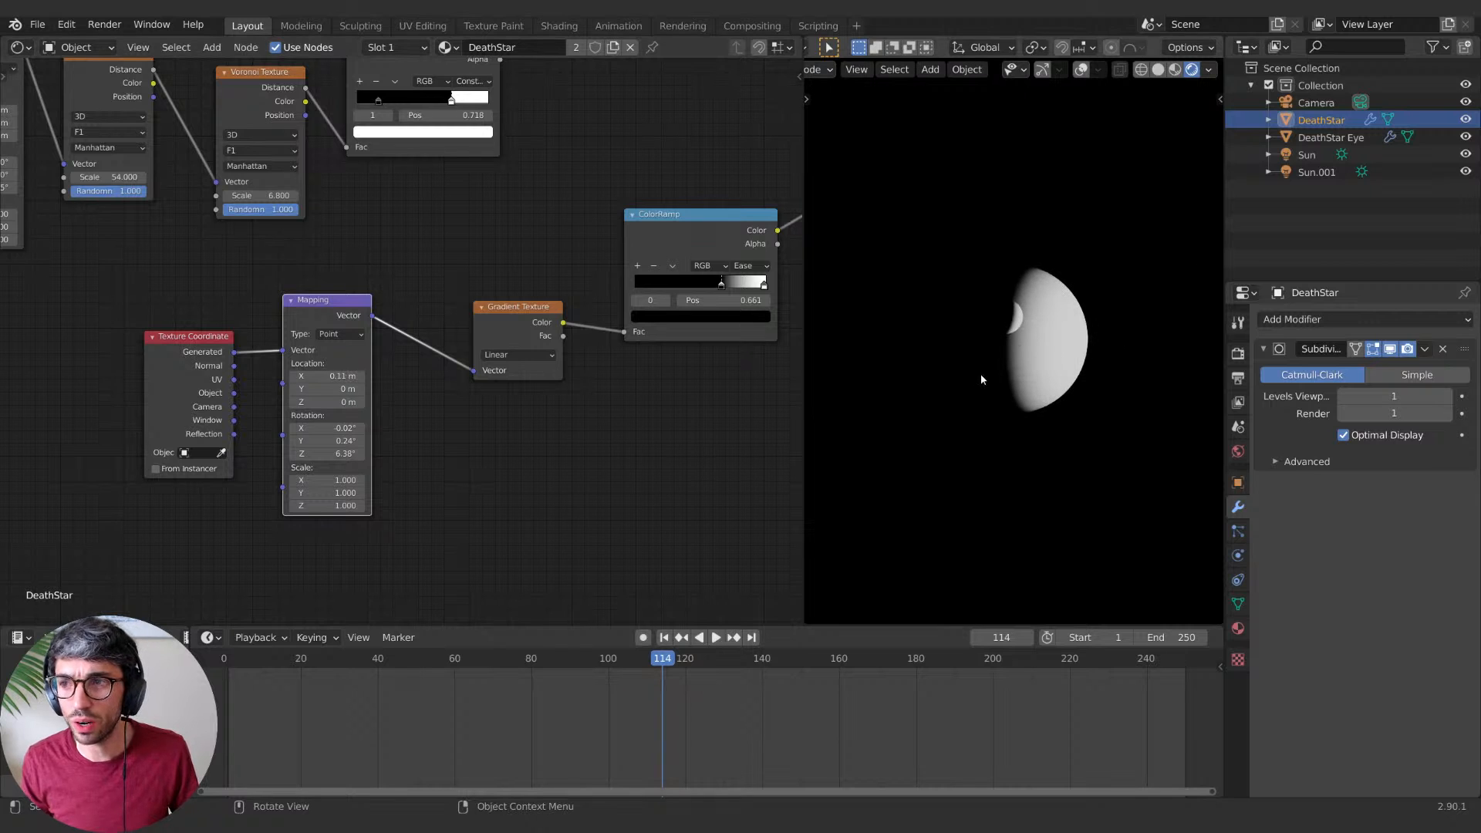
# Step: Make the DeathStar Eye object's material a single-user copy and rename it "Death Star Eye Material"
pyautogui.click(1319, 138)
pyautogui.click(1238, 628)
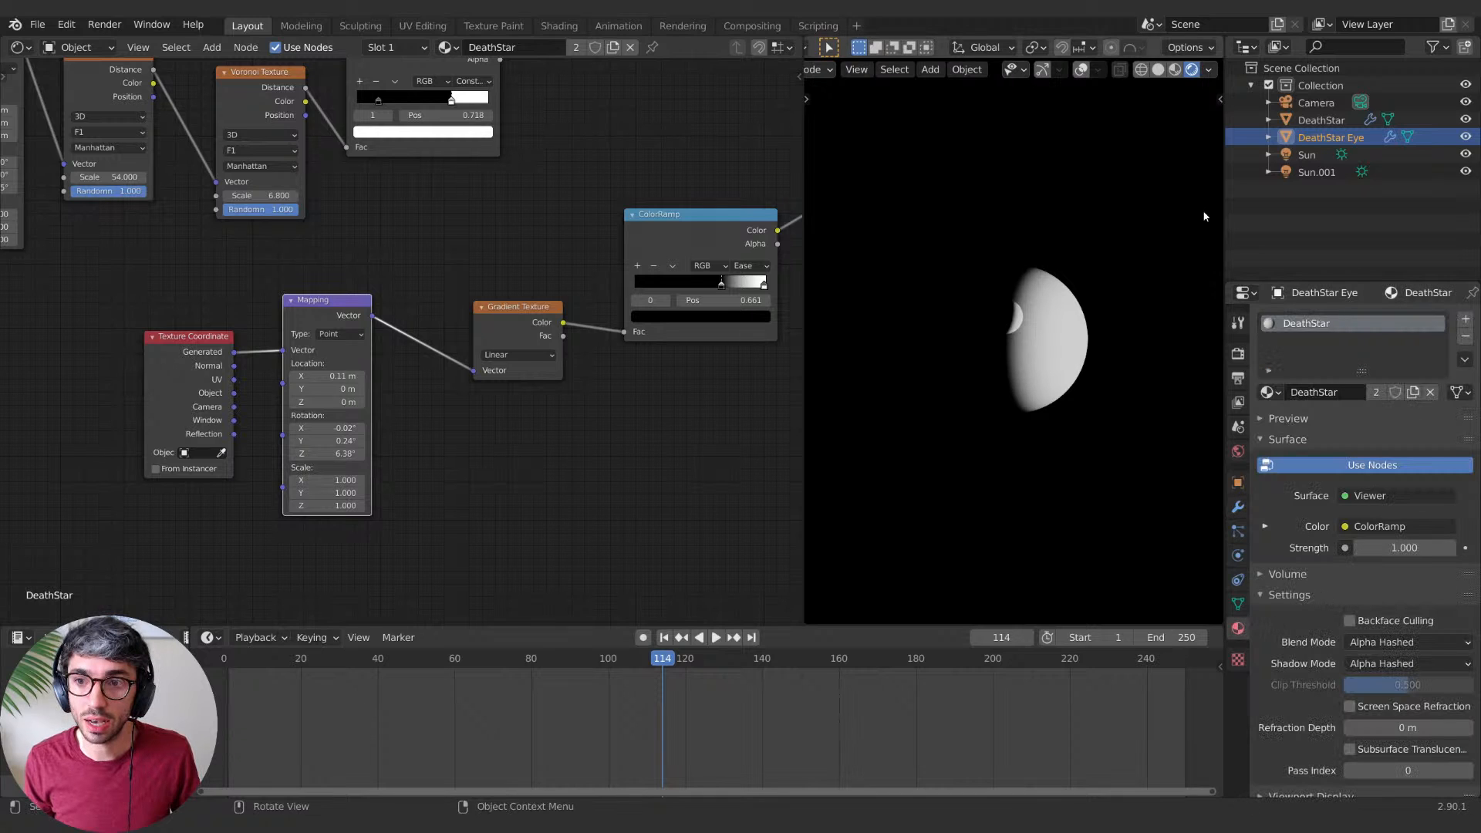
pyautogui.click(1414, 392)
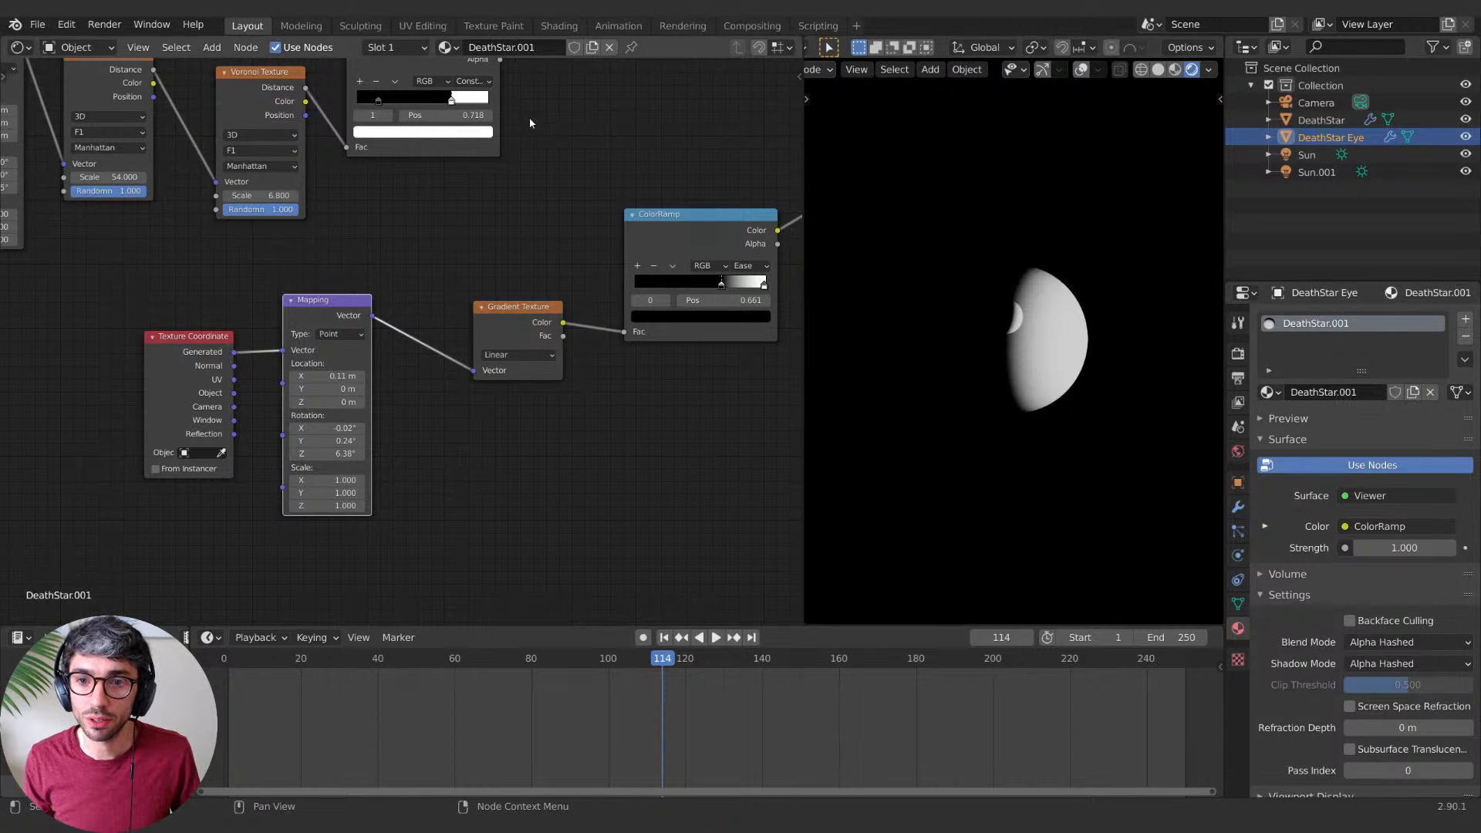
pyautogui.click(536, 47)
pyautogui.write('Death Star Eye')
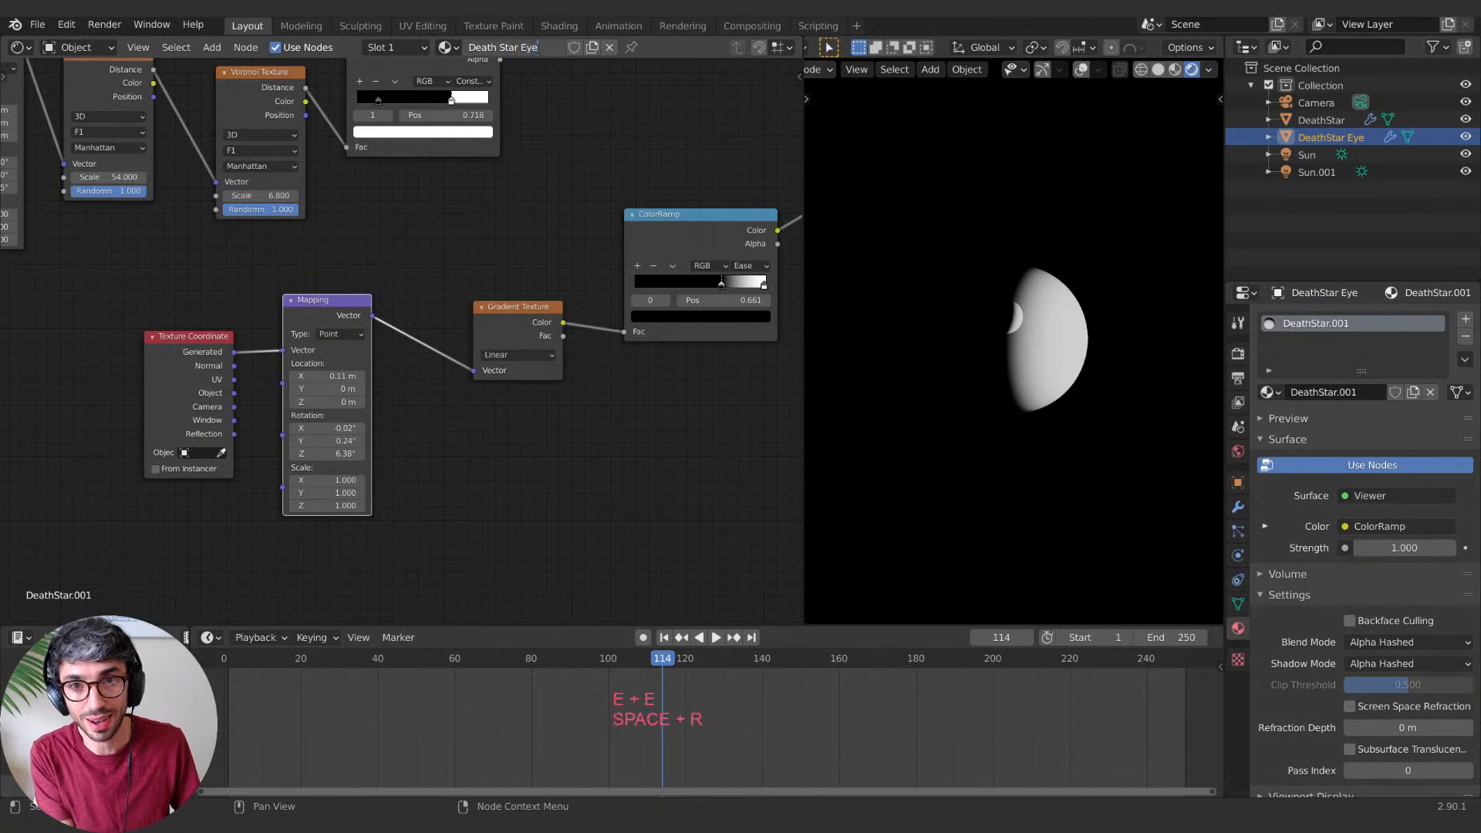
pyautogui.press('shift')
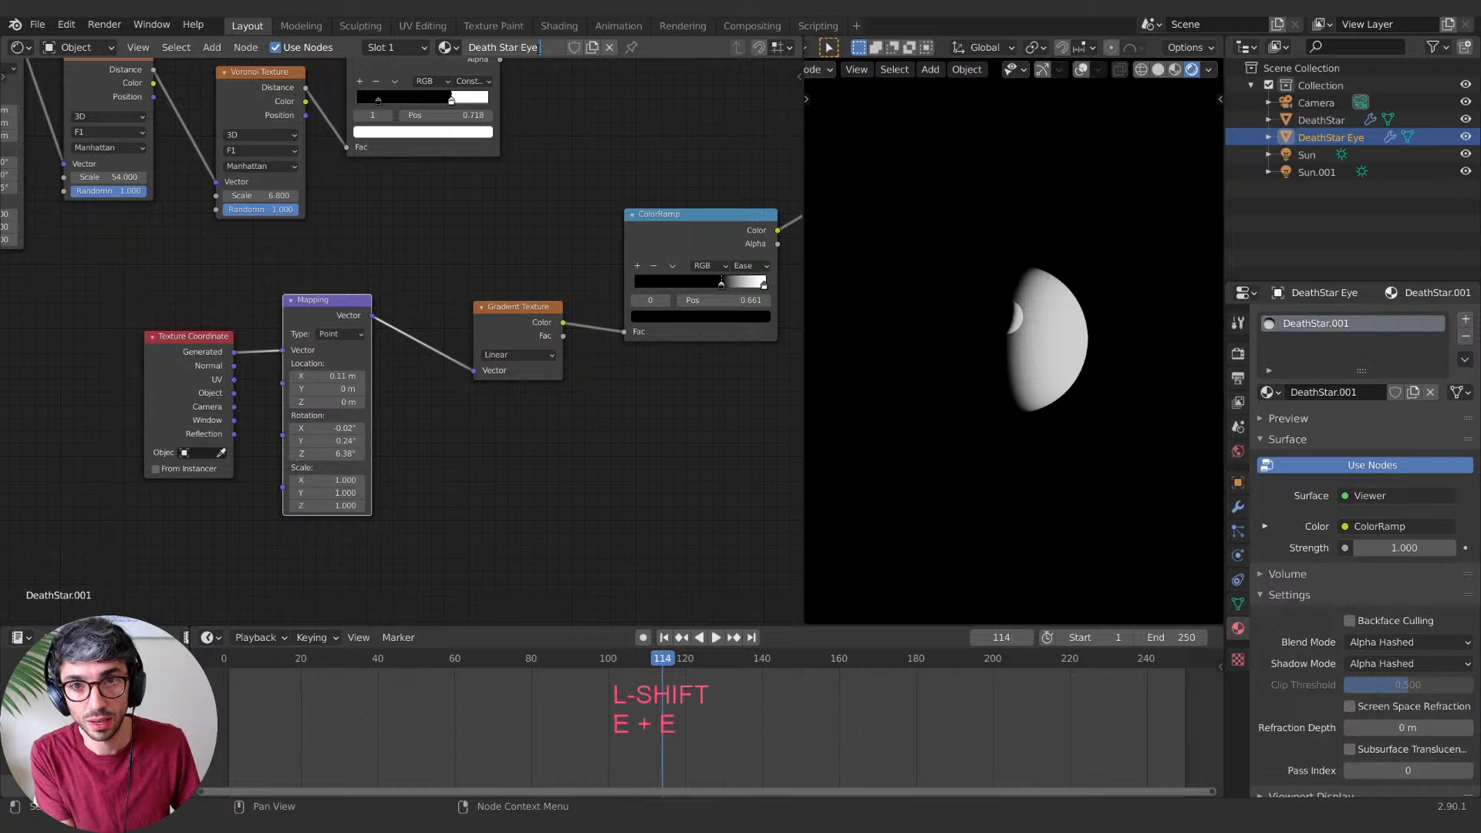
pyautogui.write('Material')
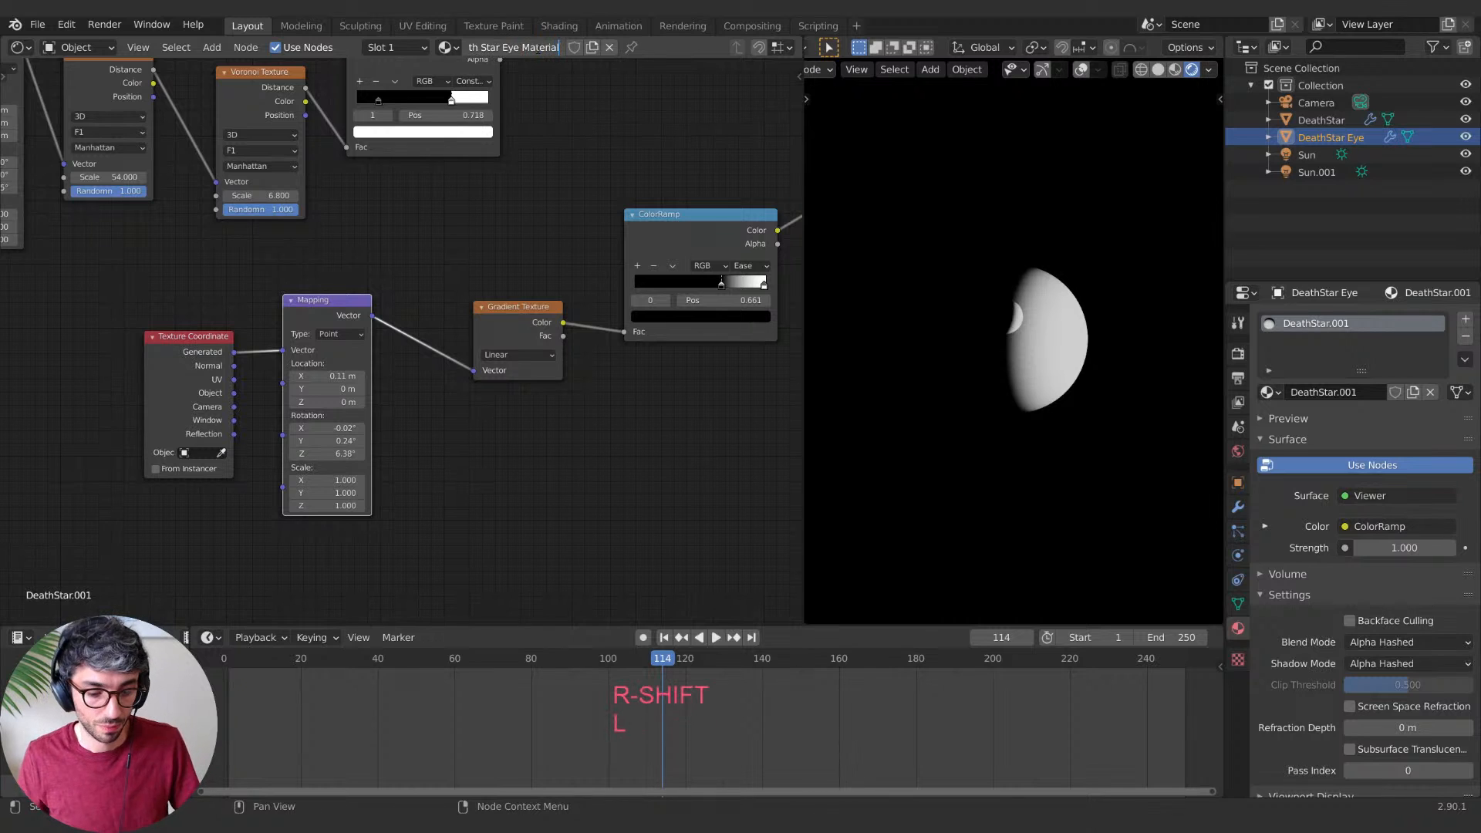
pyautogui.press('Return')
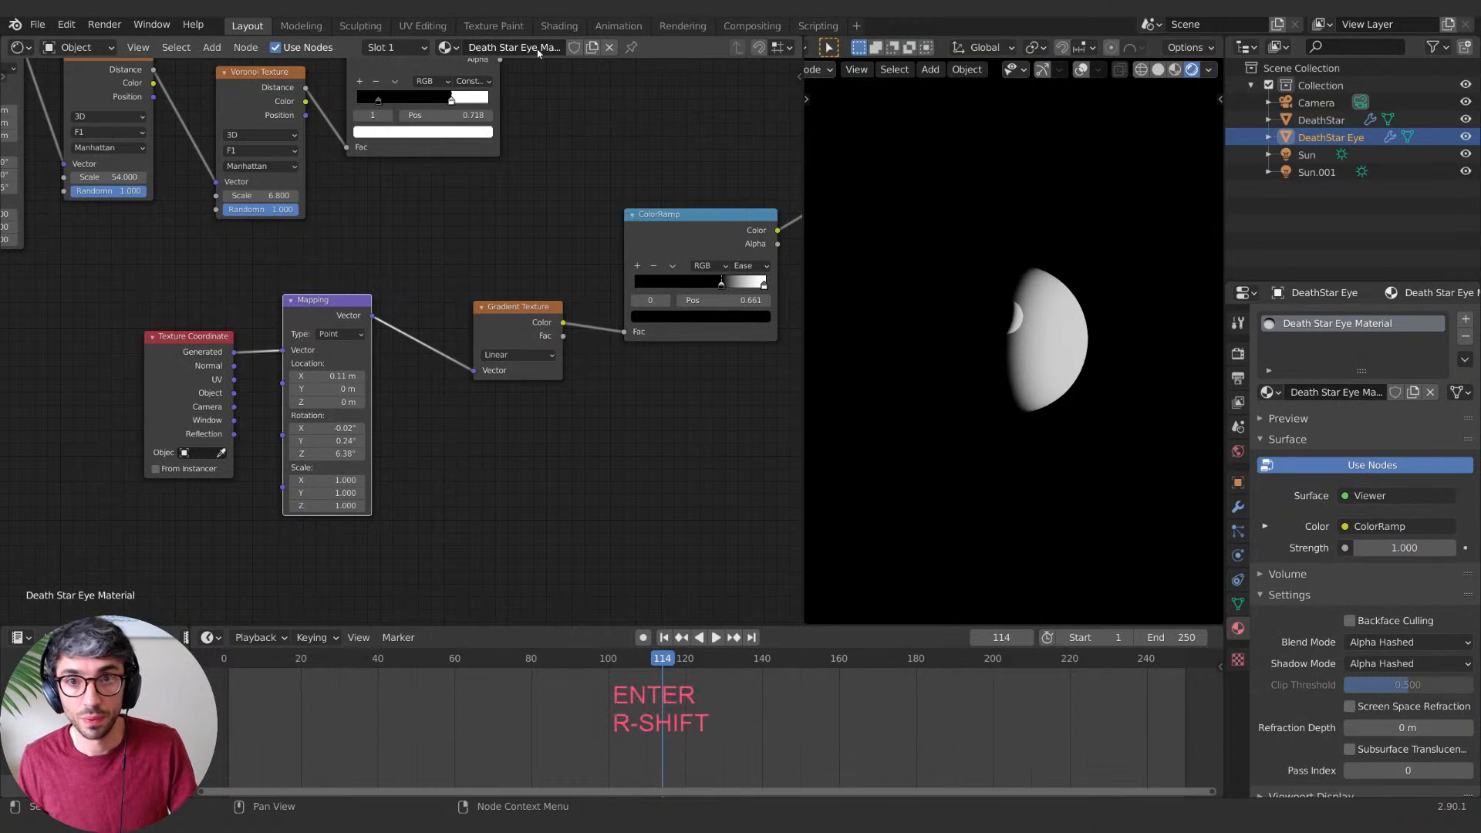
# Step: Route the Principled BSDF of the eye material back to the Material Output in place of the mask preview
pyautogui.click(620, 205)
pyautogui.scroll(-5, 660, 154)
pyautogui.moveTo(660, 155); pyautogui.dragTo(313, 375, button='middle')
pyautogui.moveTo(674, 195); pyautogui.dragTo(542, 234, button='middle')
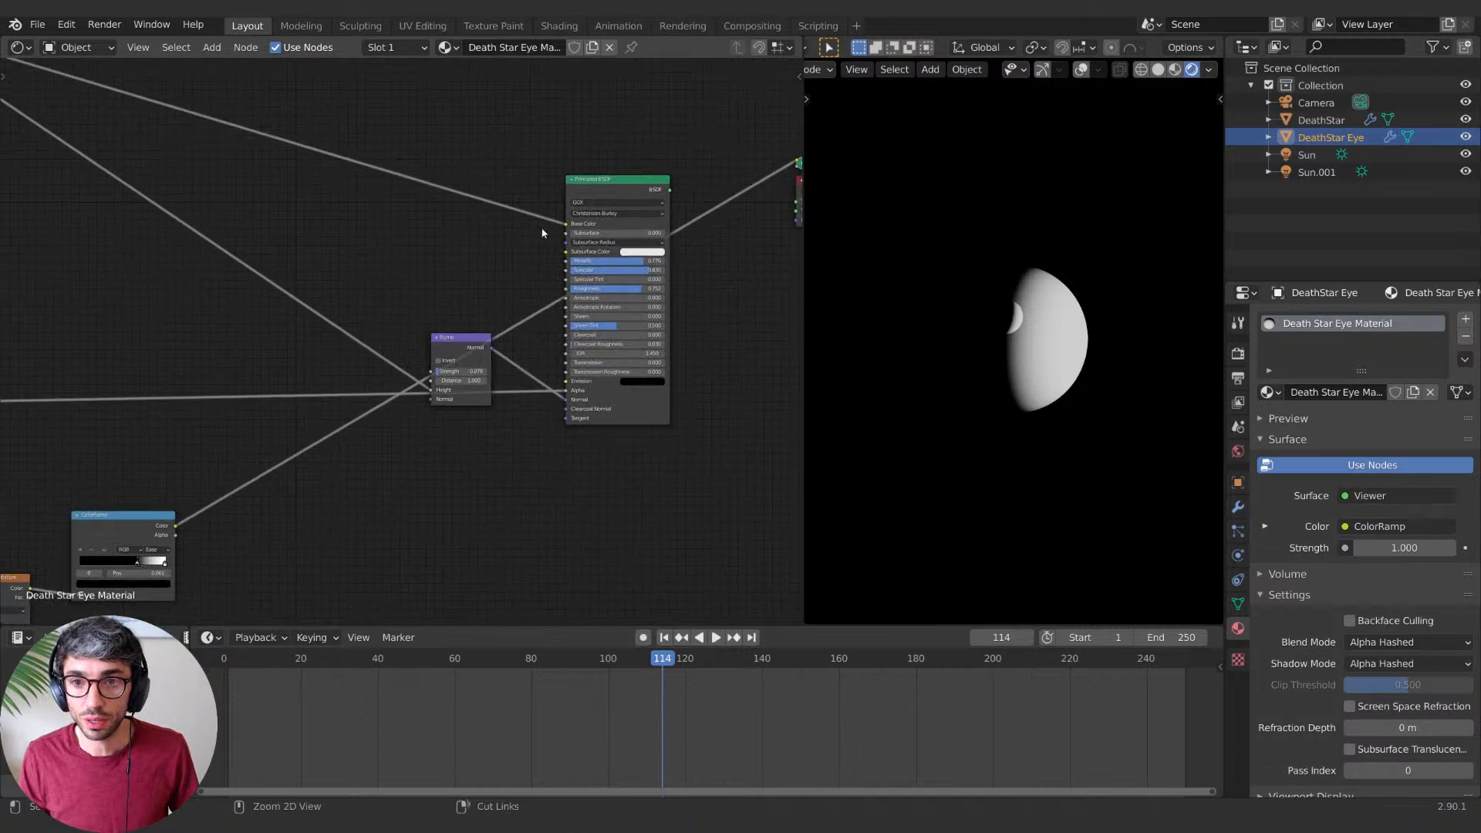
pyautogui.keyDown('ctrl'); pyautogui.keyDown('shift'); pyautogui.click(612, 179); pyautogui.keyUp('shift'); pyautogui.keyUp('ctrl')
# Step: Move the Bump node out of the way and disconnect the ColorRamp from the eye material's Principled BSDF Alpha input
pyautogui.moveTo(270, 354); pyautogui.dragTo(692, 113, button='middle')
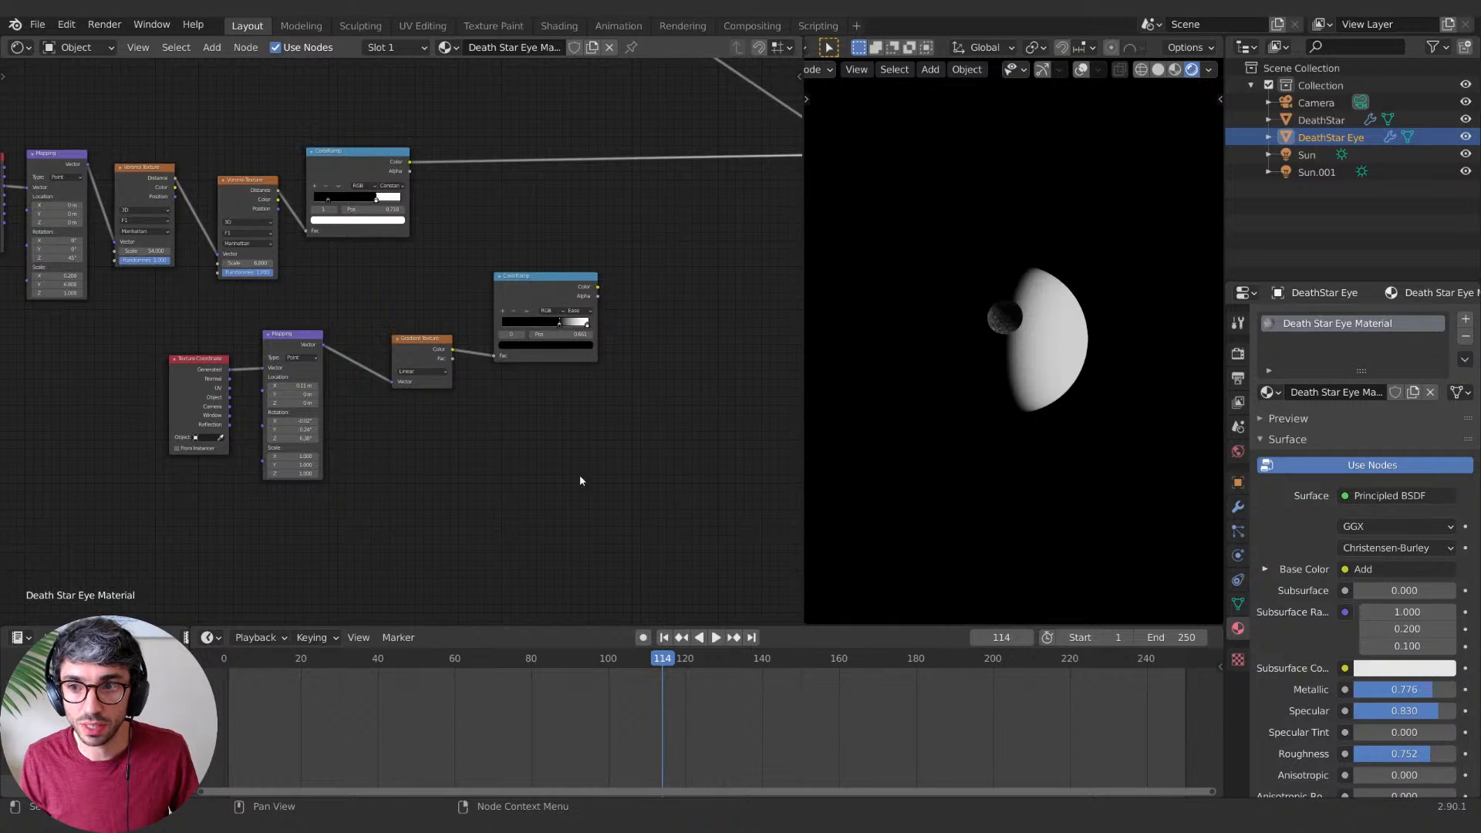
pyautogui.moveTo(580, 481); pyautogui.dragTo(395, 588, button='middle')
pyautogui.scroll(5, 992, 403)
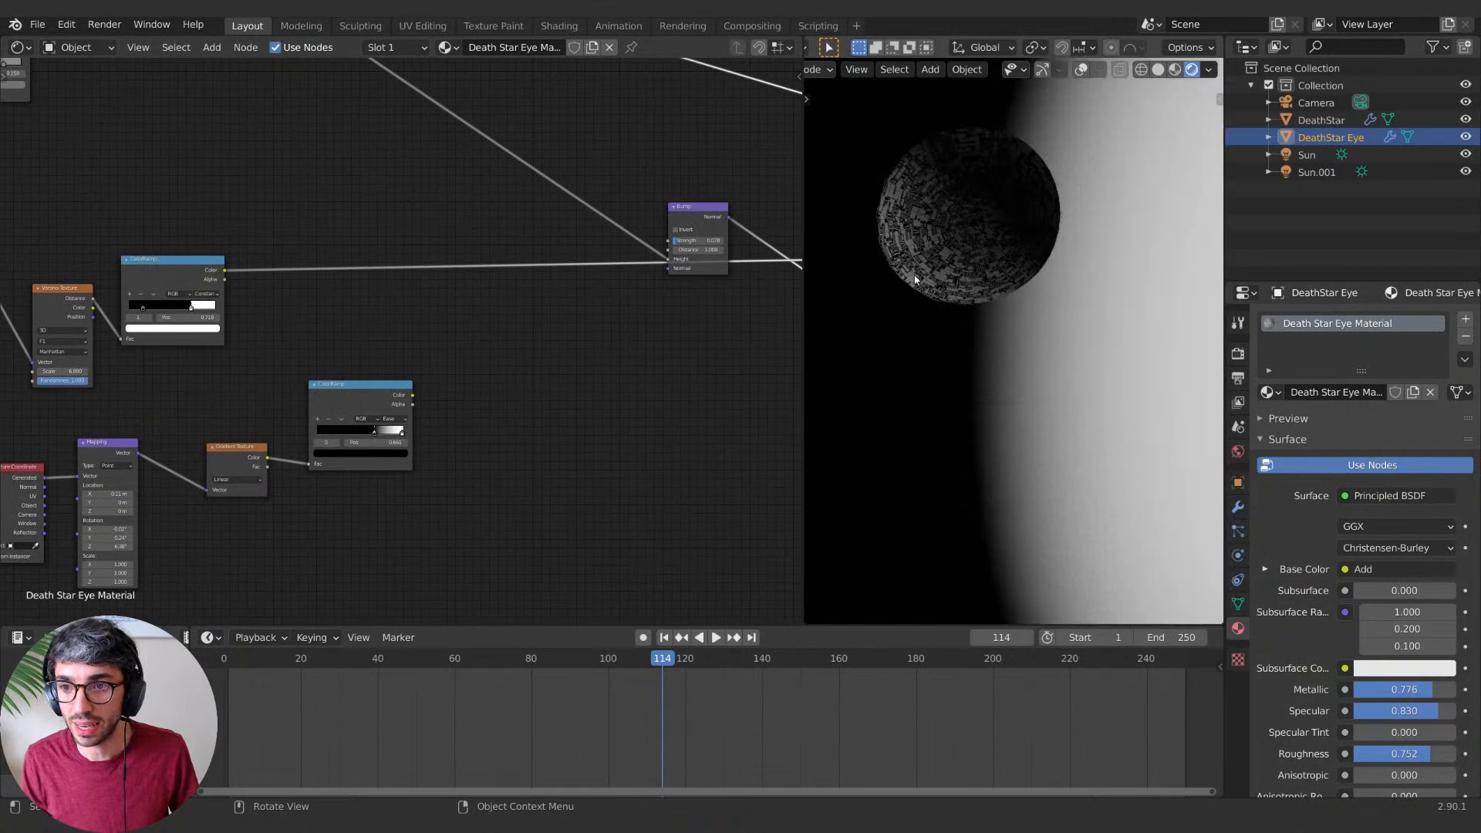
pyautogui.keyDown('shift'); pyautogui.moveTo(937, 277); pyautogui.dragTo(963, 391, button='middle'); pyautogui.keyUp('shift')
pyautogui.scroll(3, 967, 385)
pyautogui.scroll(-3, 608, 358)
pyautogui.moveTo(623, 366); pyautogui.dragTo(505, 453, button='middle')
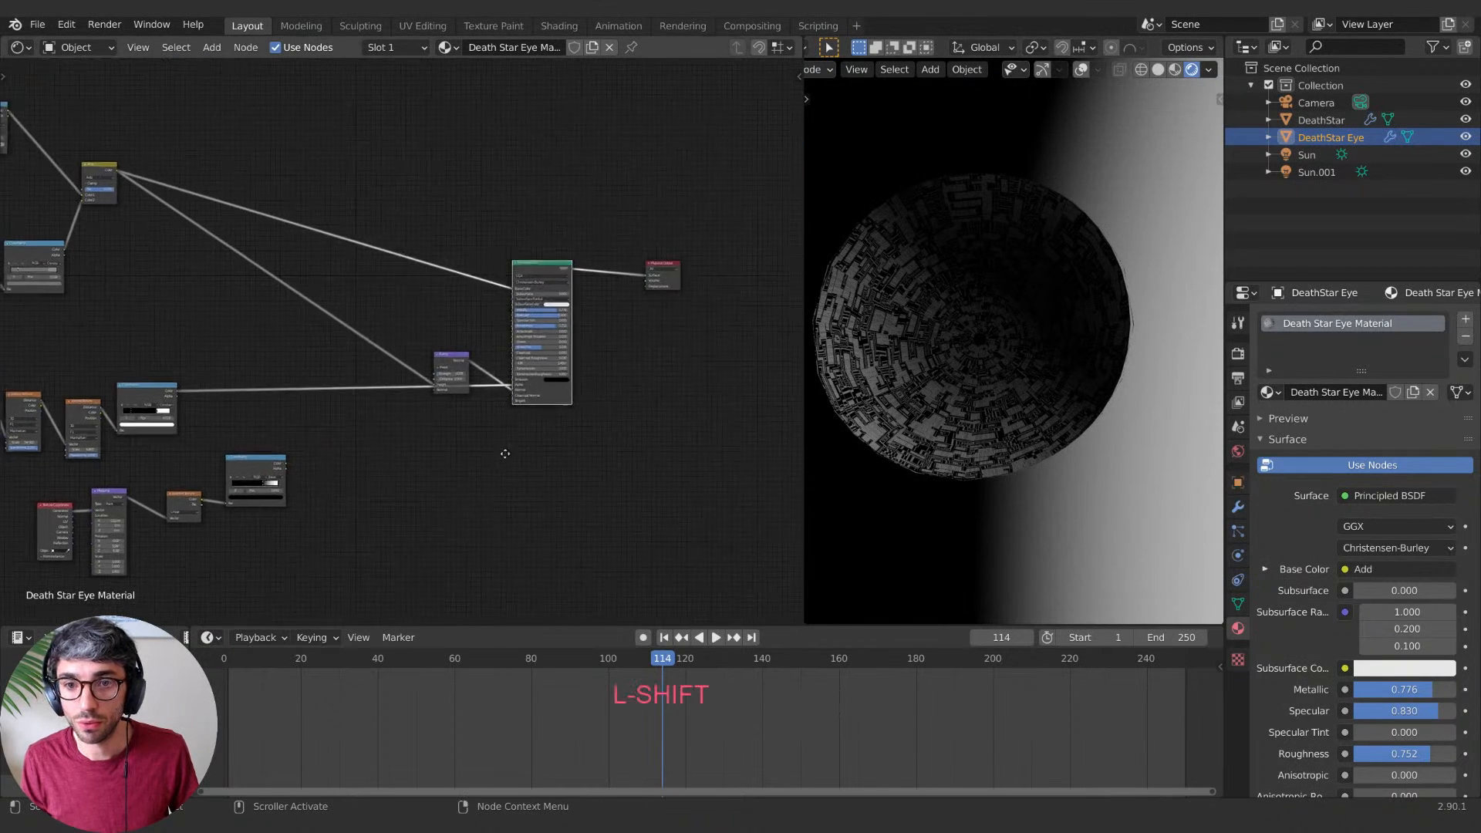
pyautogui.moveTo(455, 358); pyautogui.dragTo(356, 304)
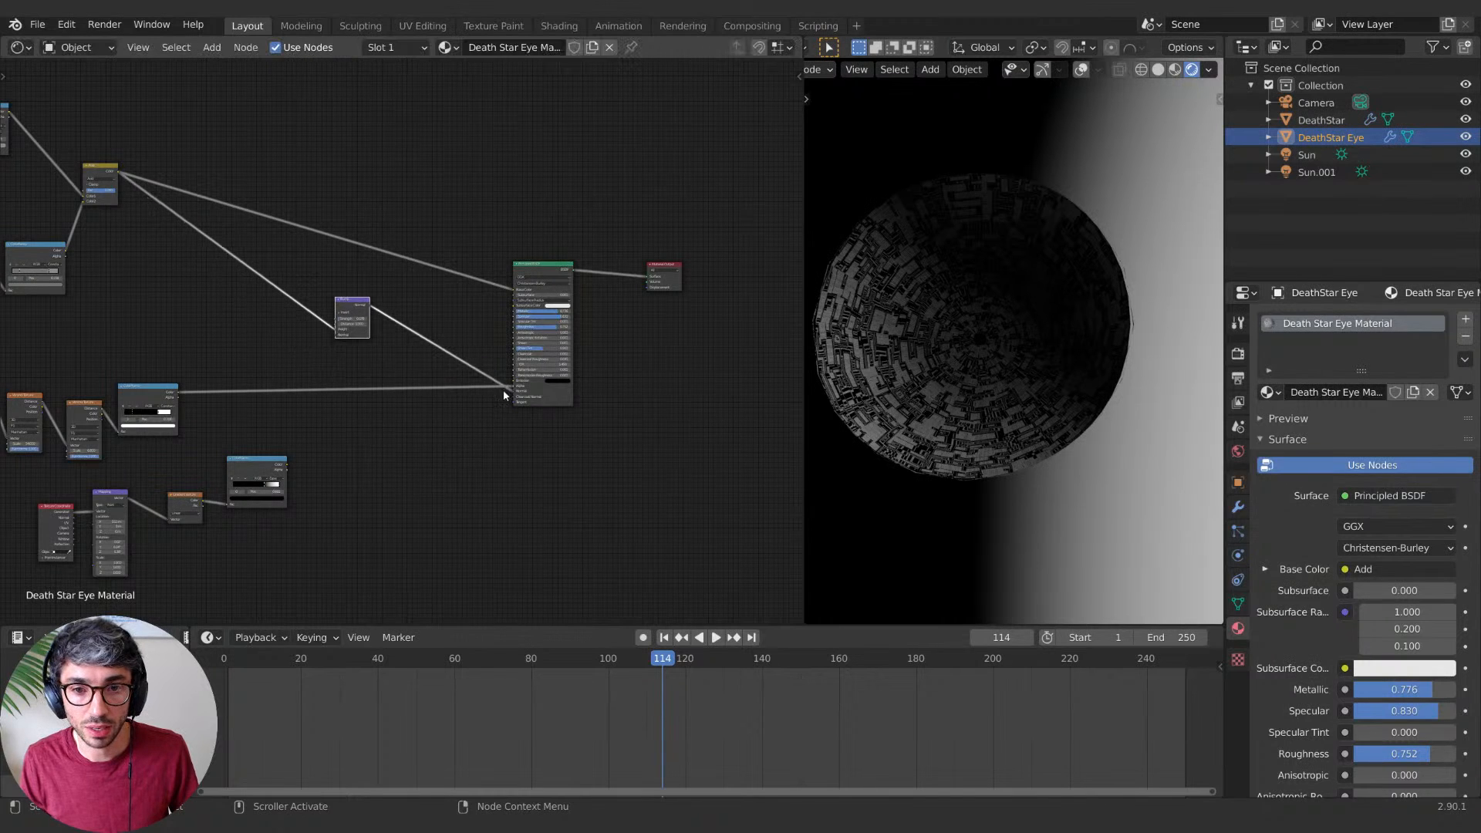
pyautogui.moveTo(511, 389); pyautogui.dragTo(336, 422)
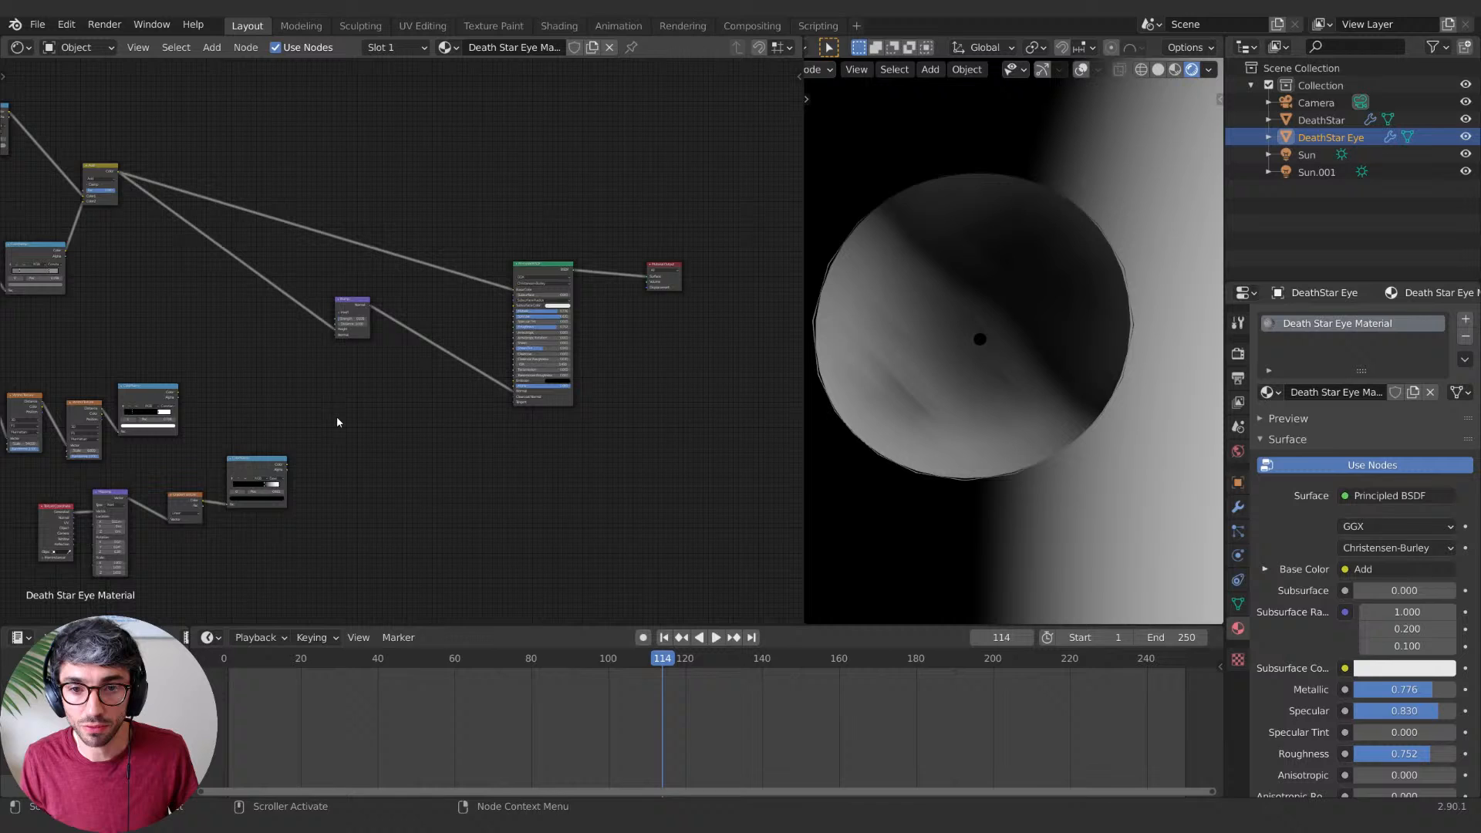
pyautogui.scroll(-3, 336, 422)
pyautogui.scroll(3, 516, 502)
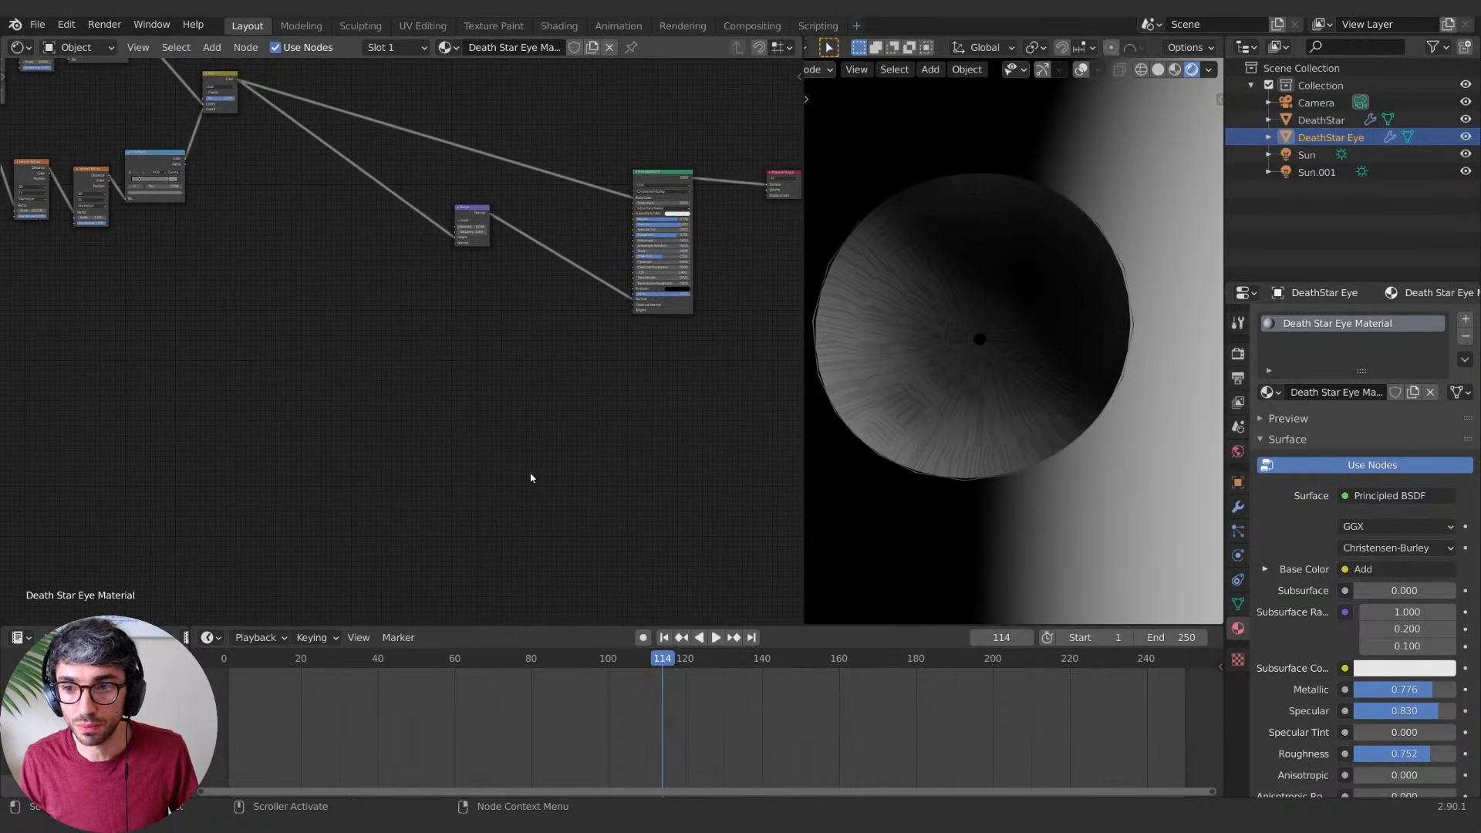
# Step: Select the main DeathStar sphere and preview the gradient mask's ColorRamp in its material
pyautogui.click(1146, 490)
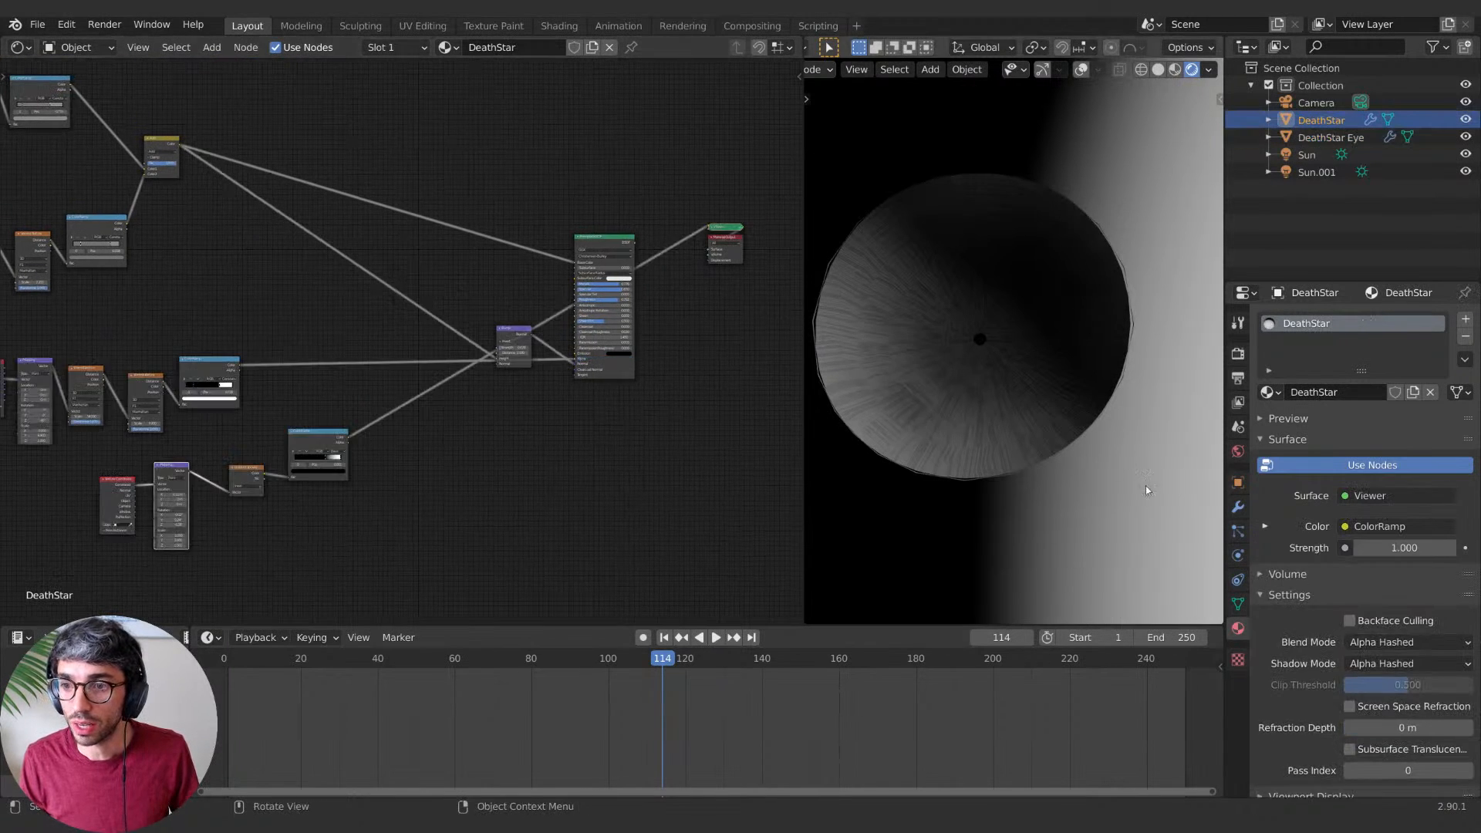
pyautogui.moveTo(445, 606); pyautogui.dragTo(595, 514, button='middle')
pyautogui.scroll(4, 591, 512)
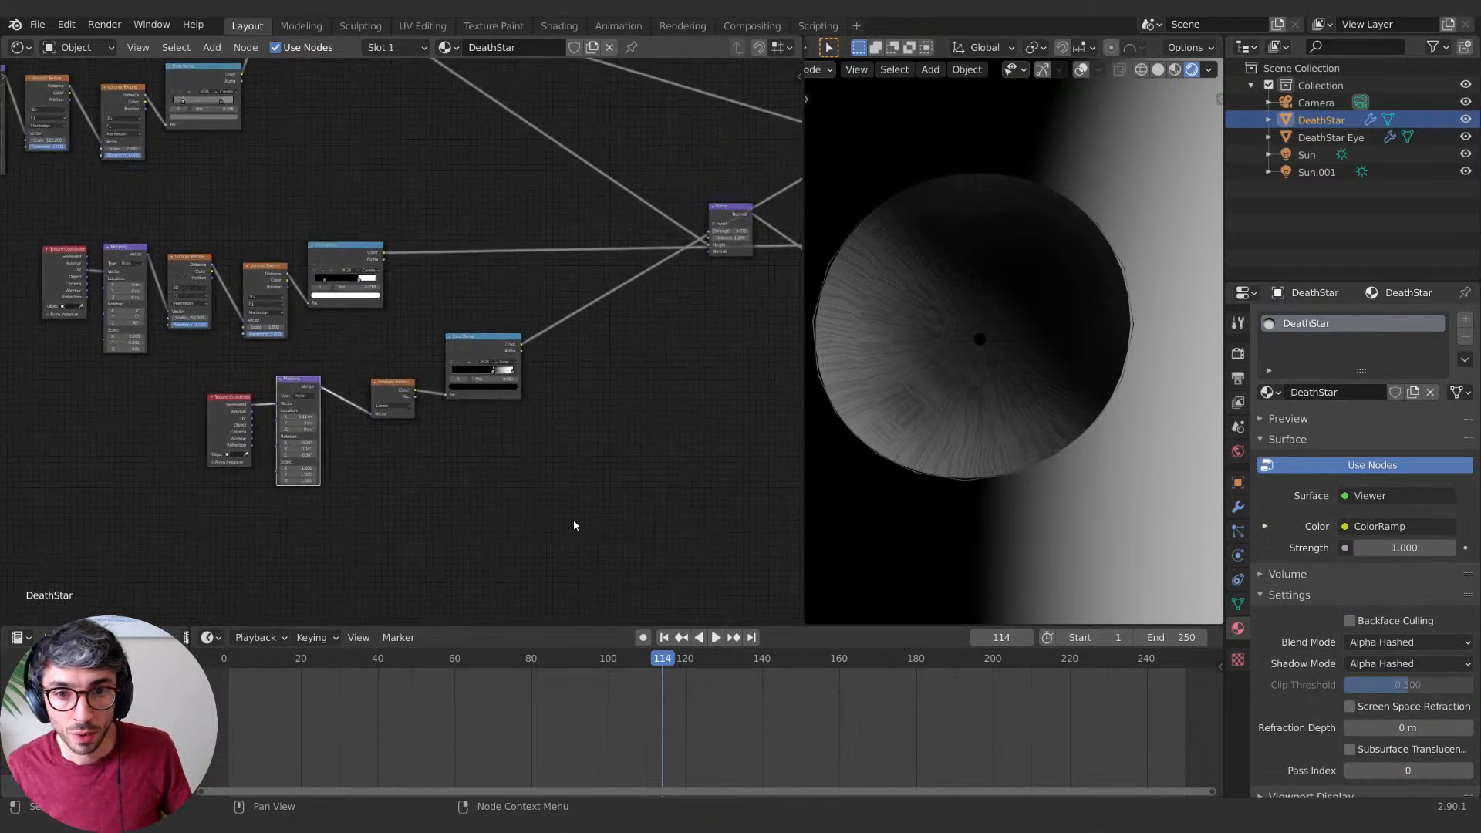
pyautogui.moveTo(635, 429); pyautogui.dragTo(629, 394, button='middle')
pyautogui.scroll(-5, 893, 406)
pyautogui.scroll(-1, 1064, 484)
pyautogui.keyDown('shift'); pyautogui.moveTo(1091, 487); pyautogui.dragTo(1082, 476, button='middle'); pyautogui.keyUp('shift')
pyautogui.moveTo(654, 413); pyautogui.dragTo(545, 430, button='middle')
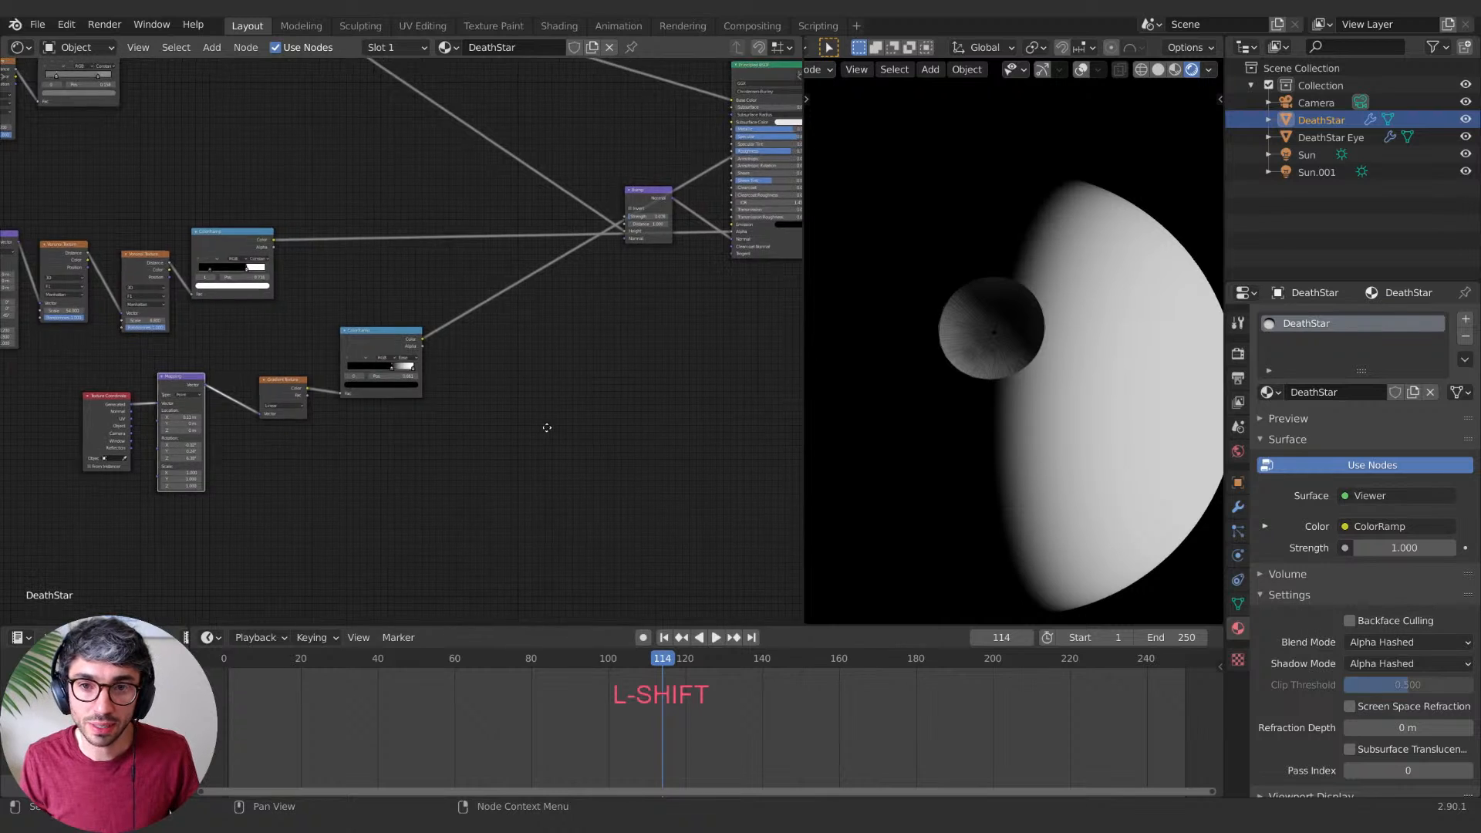
pyautogui.moveTo(336, 307); pyautogui.dragTo(588, 278, button='middle')
pyautogui.click(464, 199)
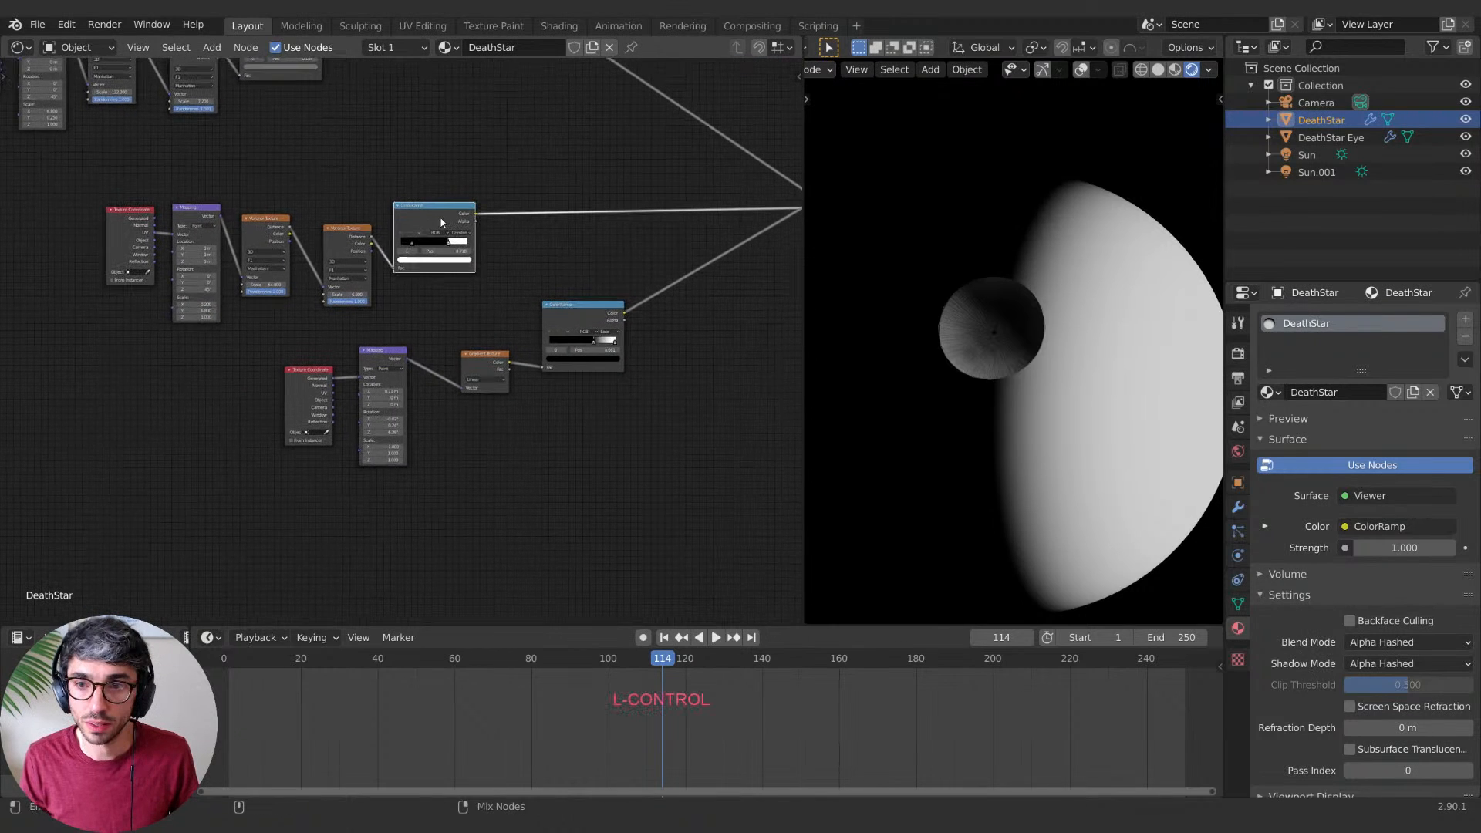
pyautogui.keyDown('ctrl'); pyautogui.keyDown('shift'); pyautogui.click(580, 324); pyautogui.keyUp('shift'); pyautogui.keyUp('ctrl')
# Step: Add a MixRGB node beside the gradient mask's ColorRamp
pyautogui.hscroll(3, 659, 370)
pyautogui.hotkey('shift', 'a')
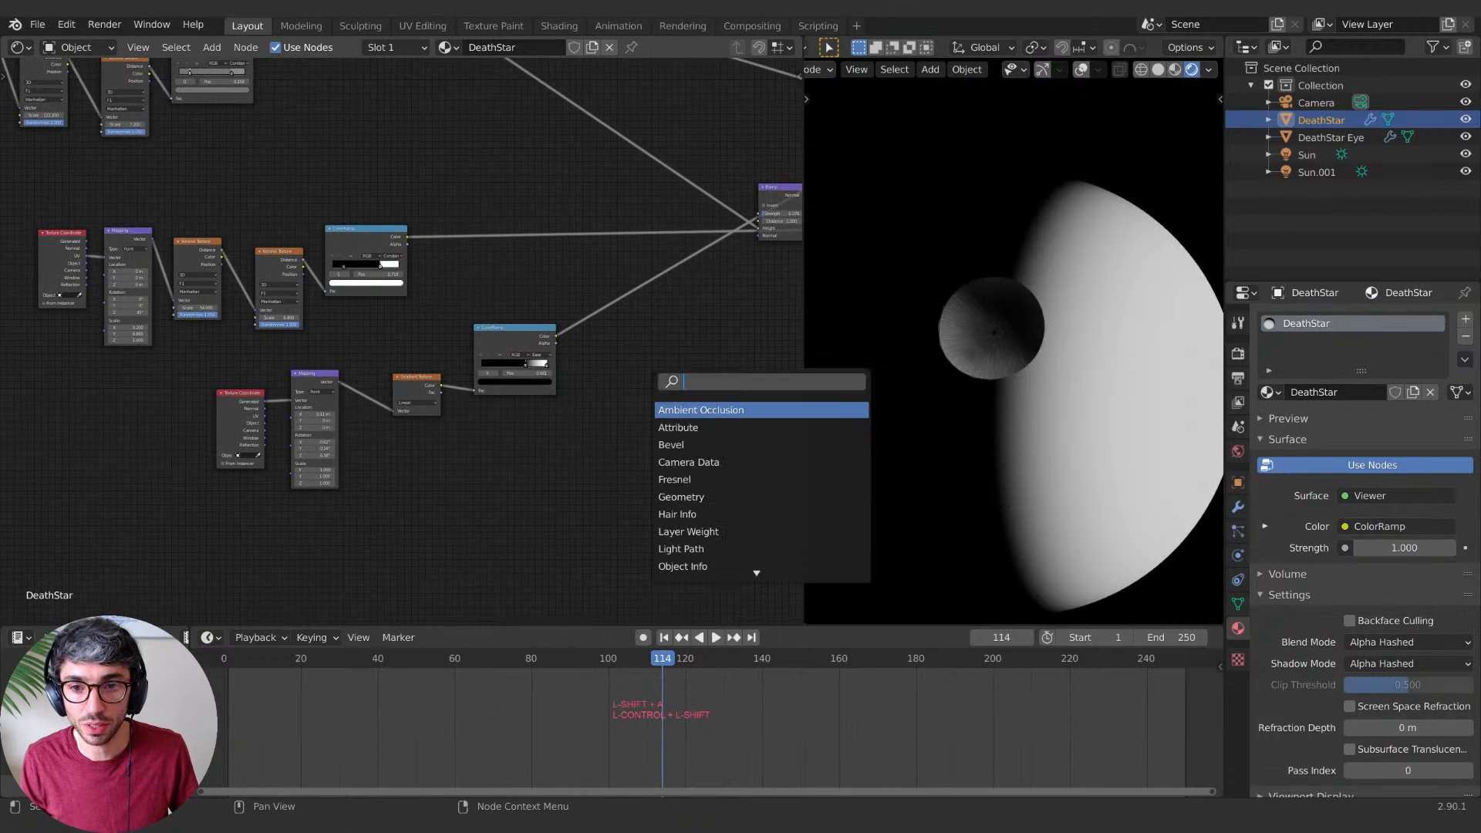
pyautogui.write('m')
pyautogui.press('BackSpace')
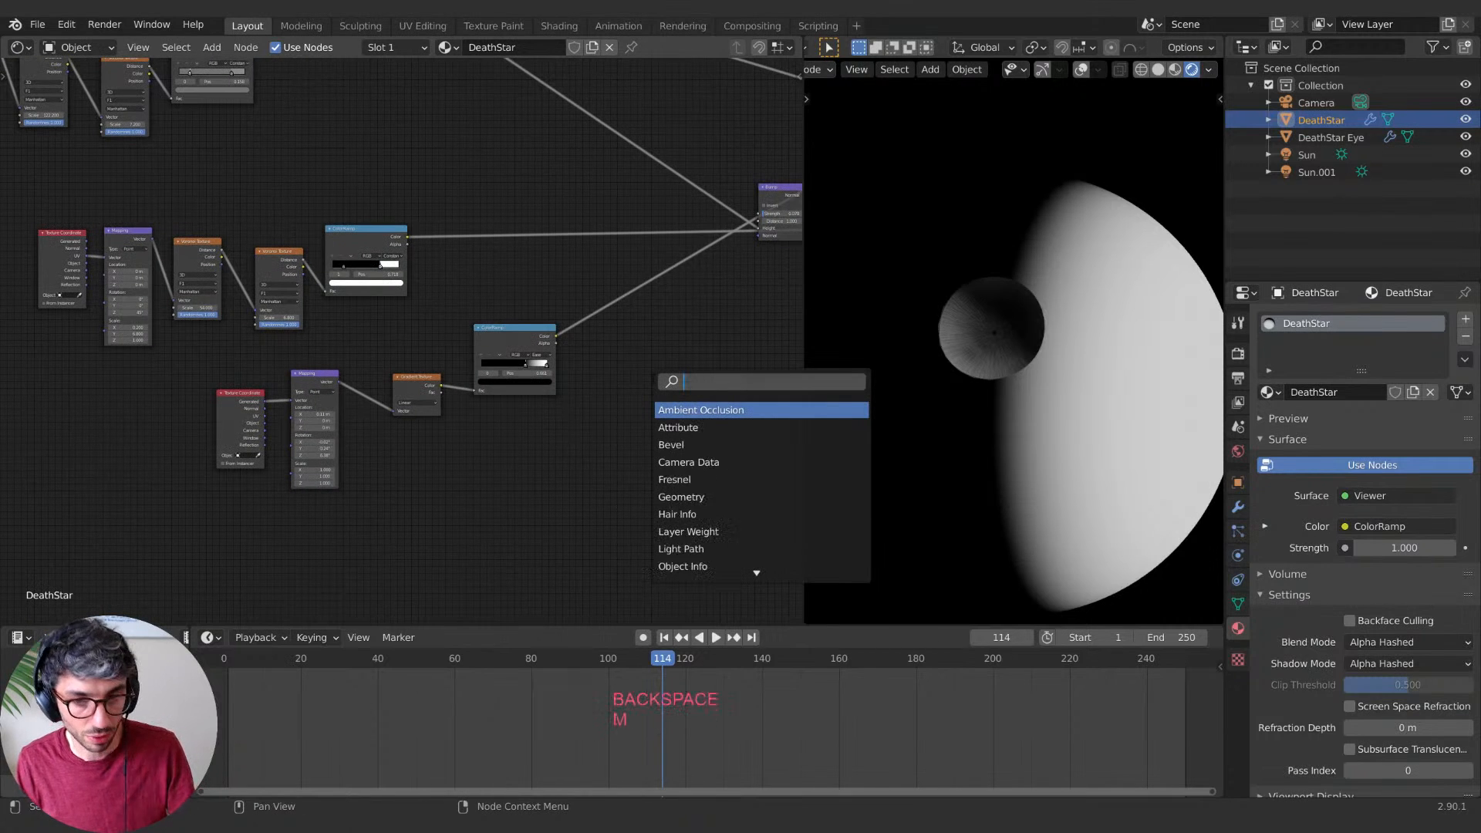
pyautogui.write('mix')
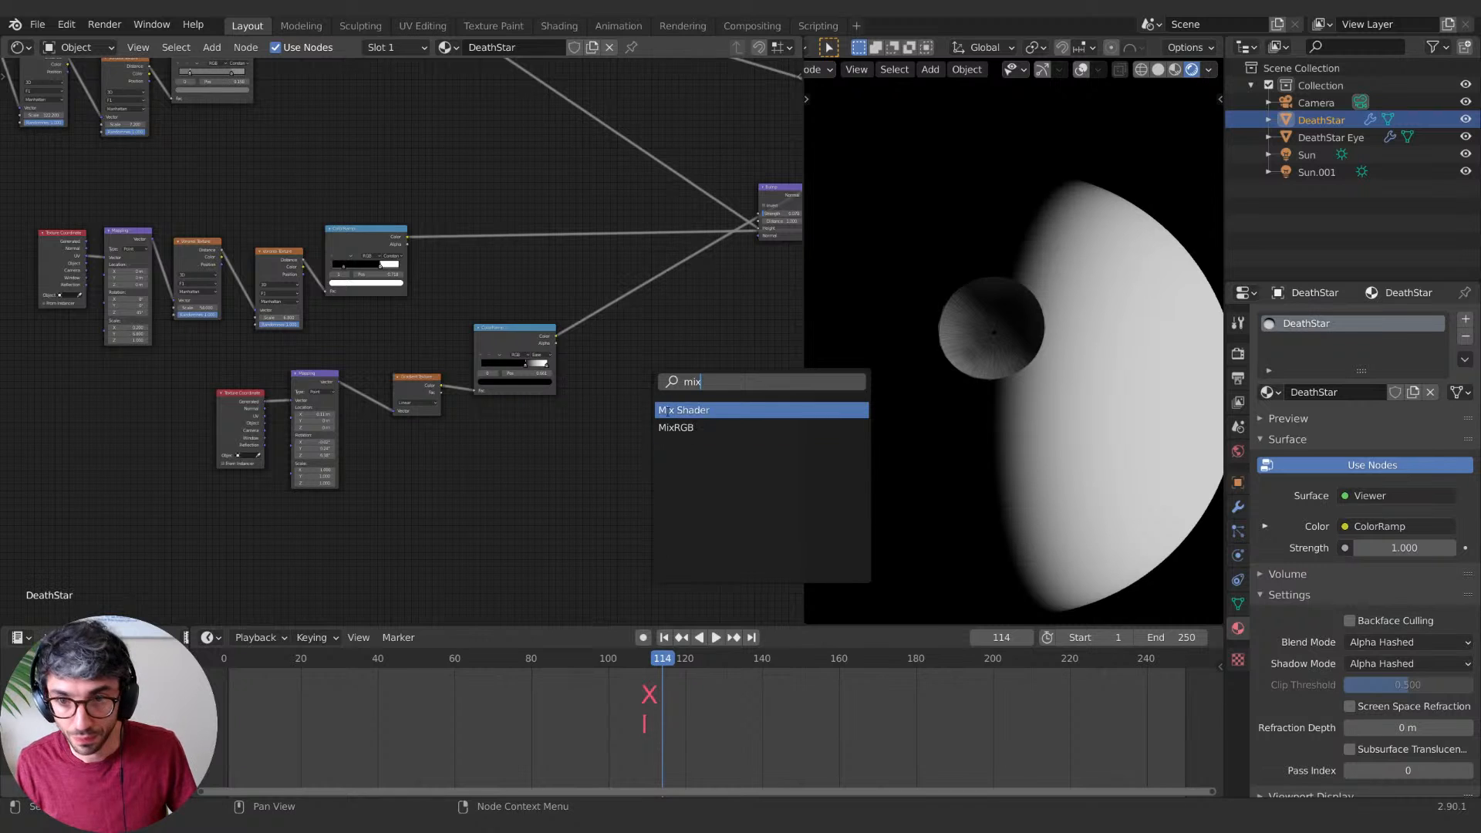
pyautogui.click(676, 427)
pyautogui.click(637, 363)
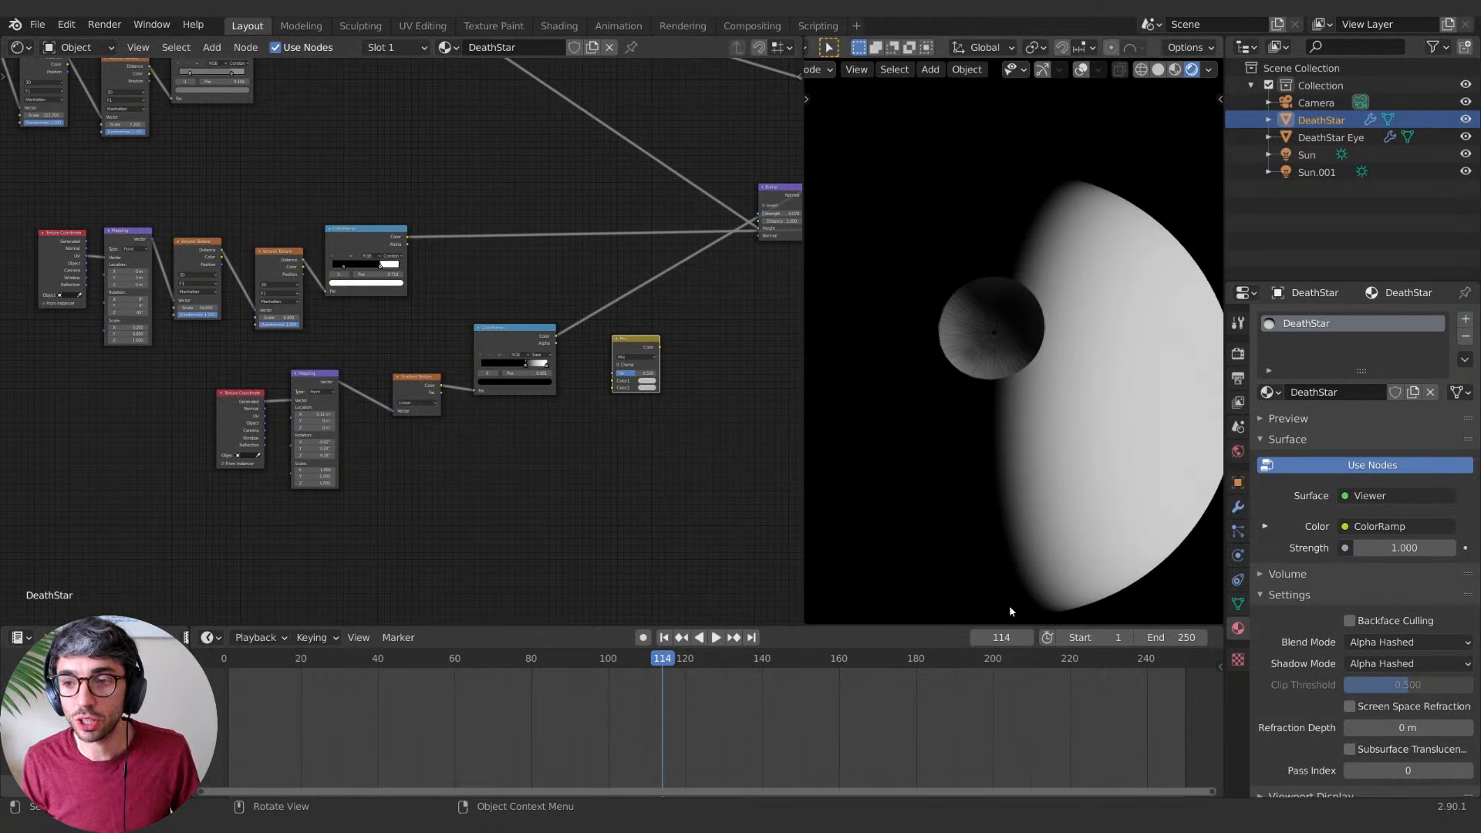
# Step: Preview the Voronoi branch's ColorRamp and set the new mix node's blending mode to Multiply
pyautogui.keyDown('ctrl'); pyautogui.keyDown('shift'); pyautogui.click(366, 255); pyautogui.keyUp('shift'); pyautogui.keyUp('ctrl')
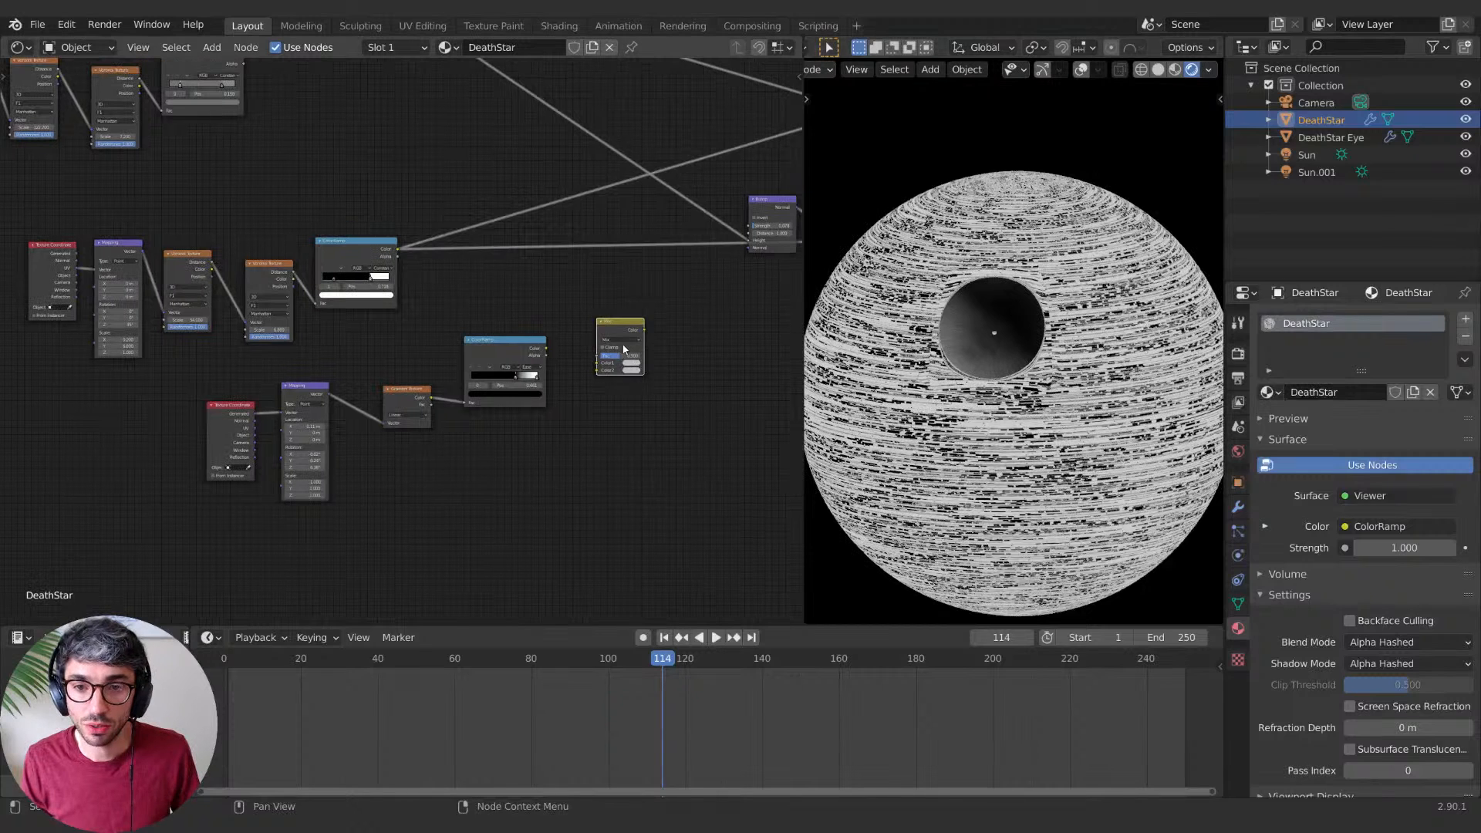
pyautogui.click(620, 340)
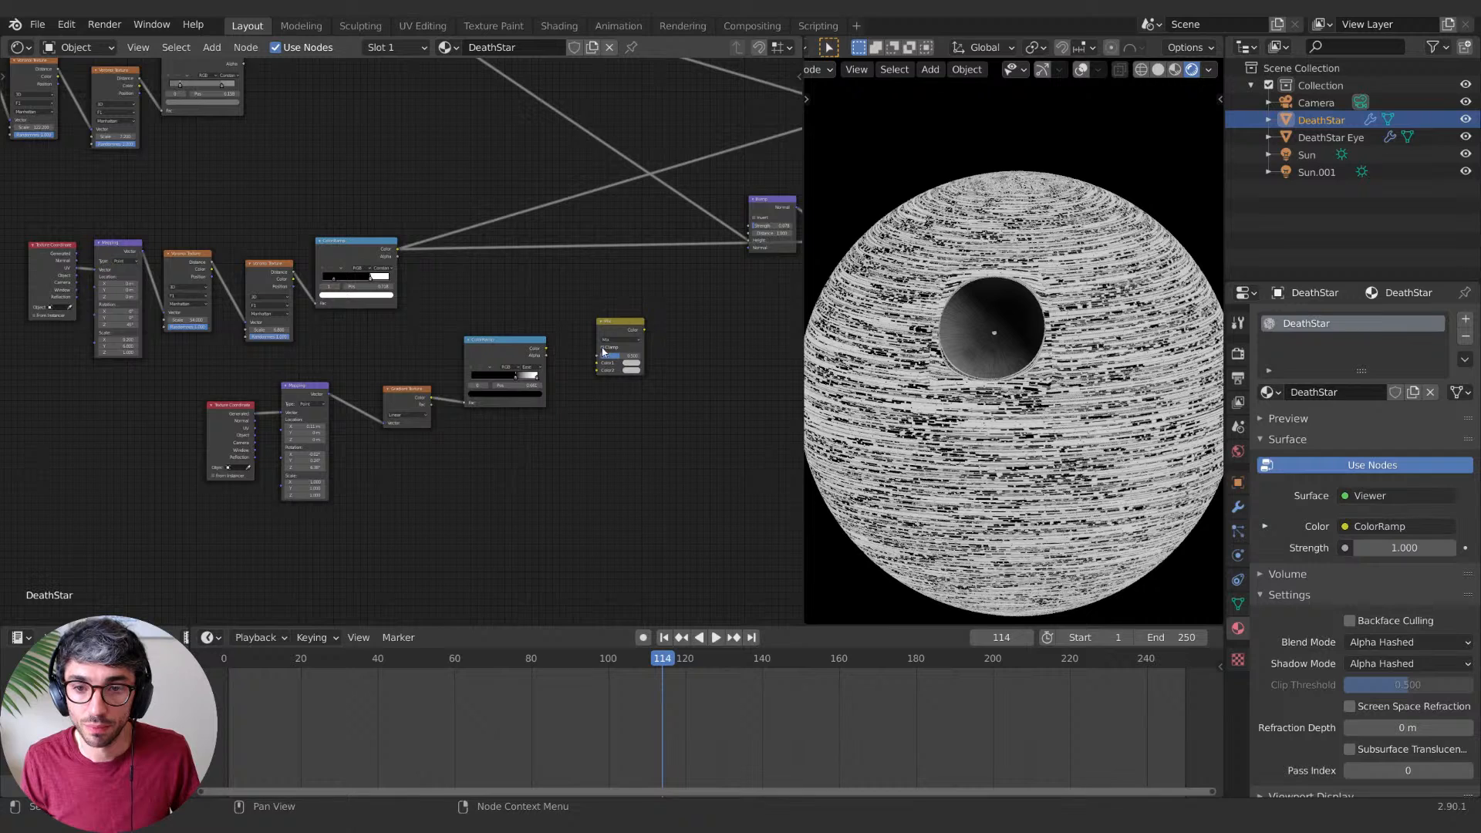
pyautogui.scroll(2, 603, 352)
pyautogui.click(602, 351)
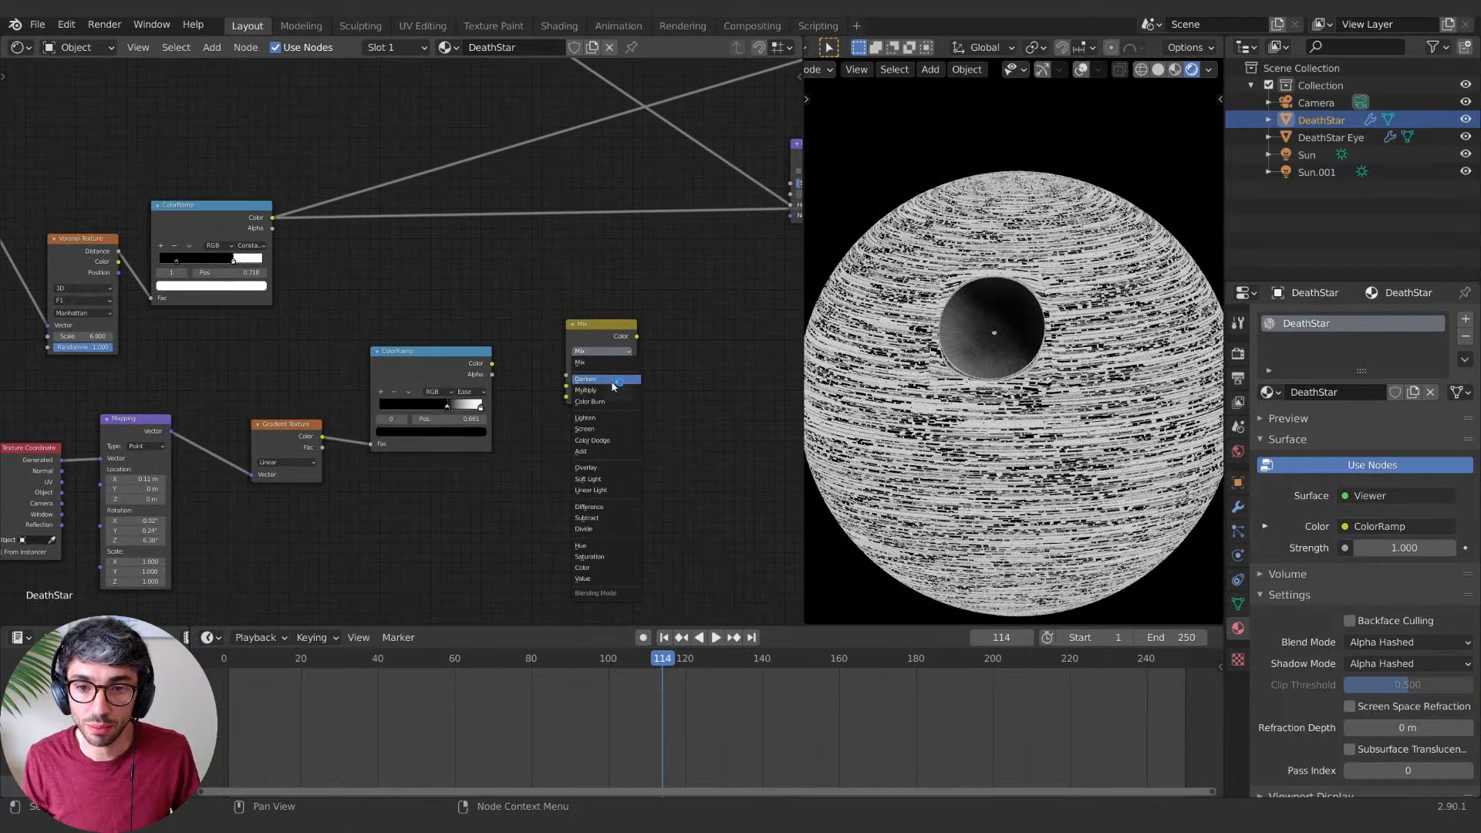
pyautogui.click(611, 390)
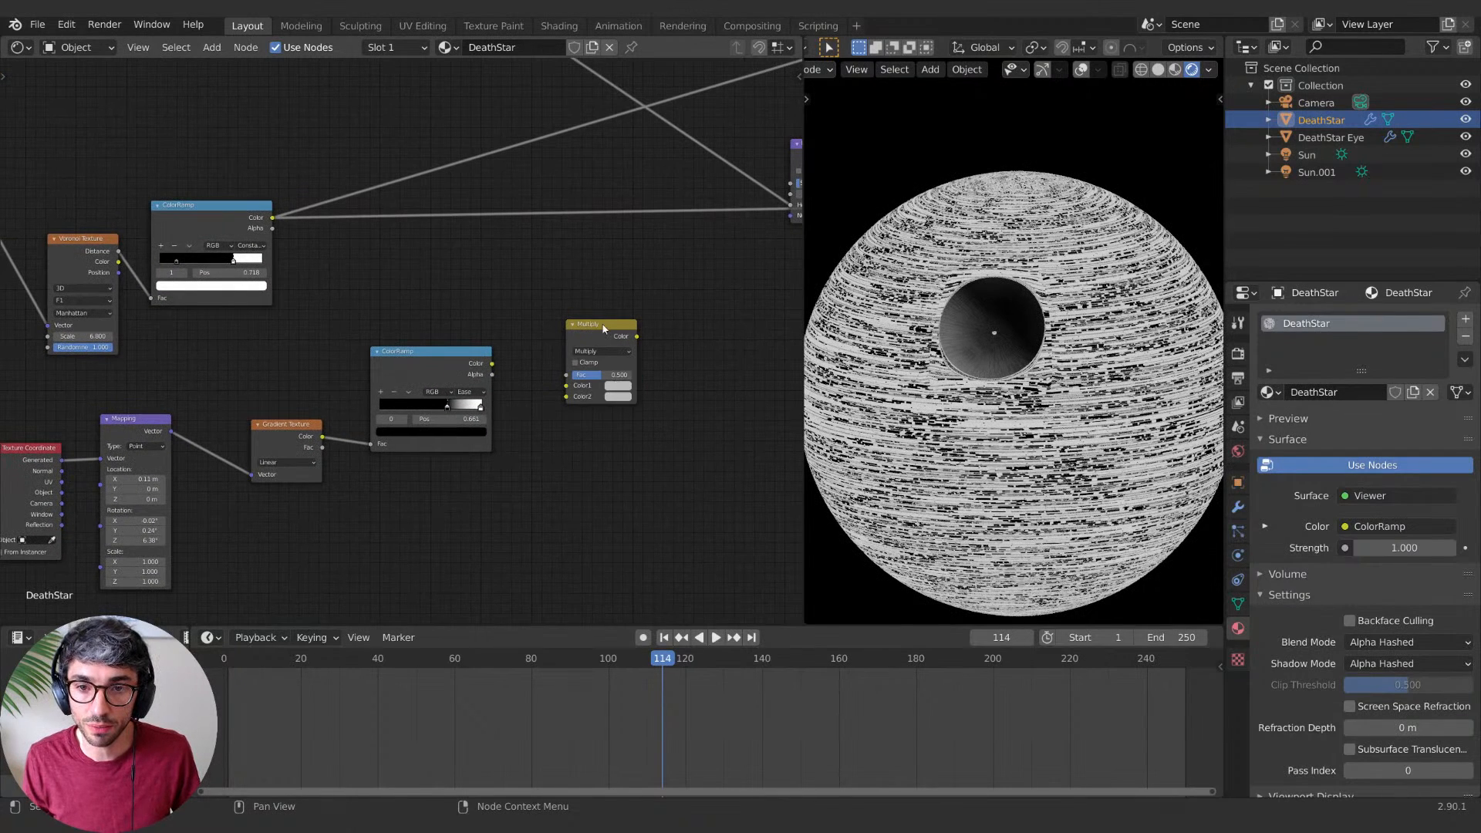
# Step: Tidy the gradient nodes, then connect the Voronoi ColorRamp to the Multiply node's Color1 and the gradient ColorRamp to Color2
pyautogui.moveTo(603, 329); pyautogui.dragTo(566, 282)
pyautogui.moveTo(486, 370)
pyautogui.mouseDown()
pyautogui.moveTo(425, 388)
pyautogui.moveTo(506, 386)
pyautogui.mouseUp()
pyautogui.moveTo(304, 428); pyautogui.dragTo(251, 437)
pyautogui.moveTo(481, 390); pyautogui.dragTo(530, 349)
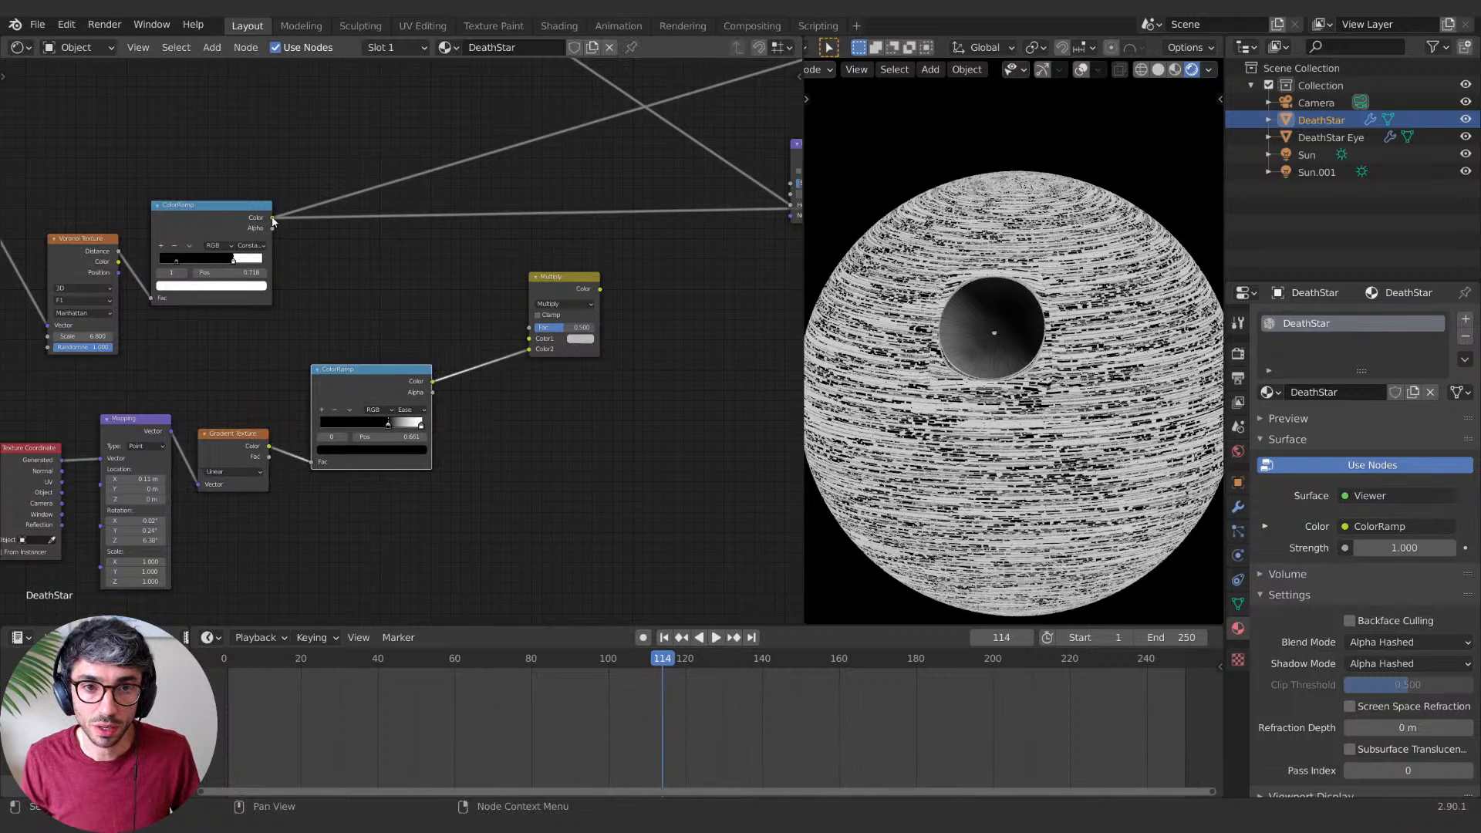
pyautogui.moveTo(272, 218); pyautogui.dragTo(531, 339)
# Step: Set the Multiply node's Fac to 1.000 and preview its output on the sphere
pyautogui.moveTo(563, 328); pyautogui.dragTo(595, 328)
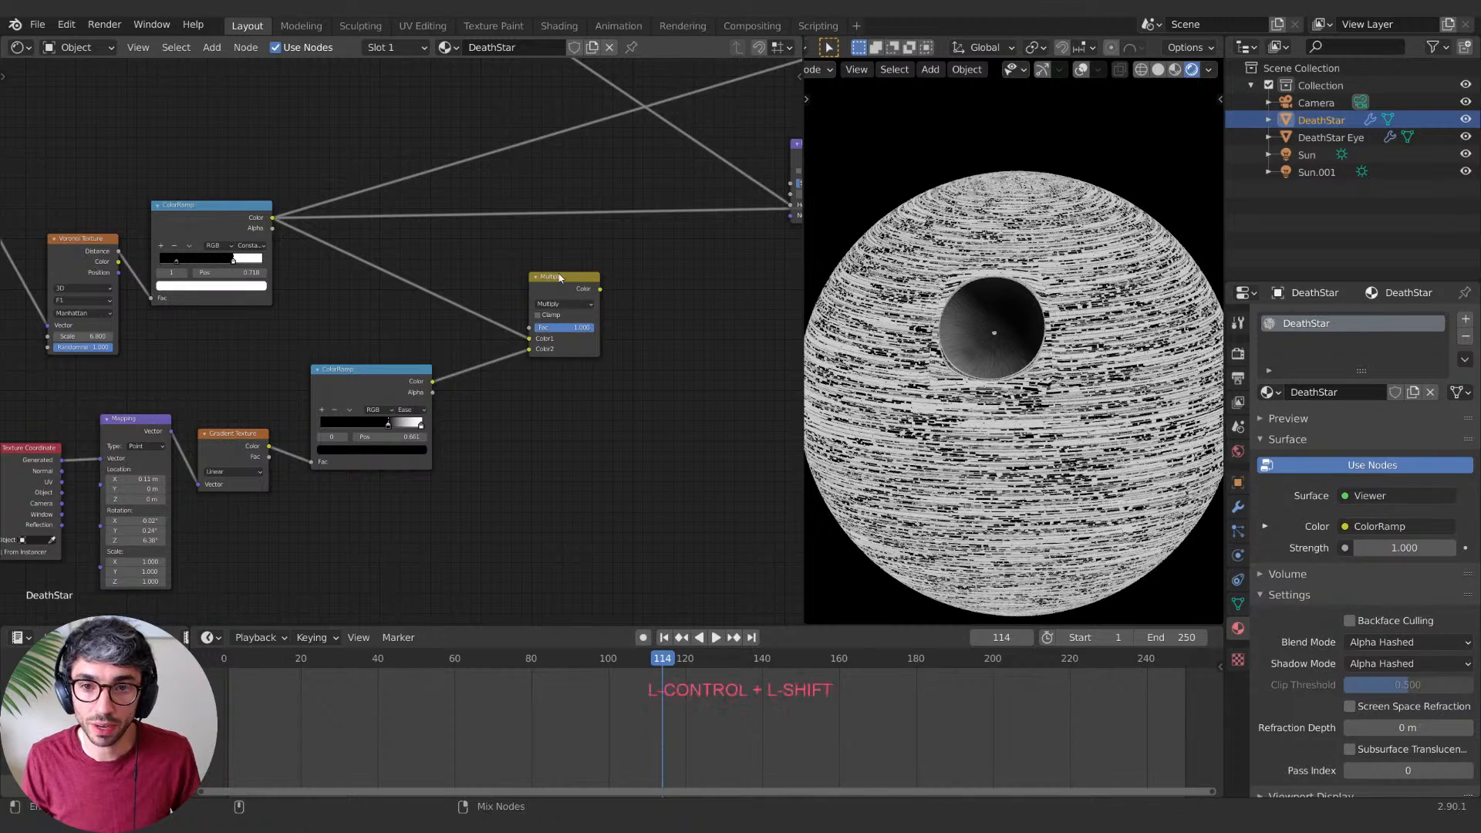
pyautogui.keyDown('ctrl'); pyautogui.keyDown('shift'); pyautogui.click(560, 277); pyautogui.keyUp('shift'); pyautogui.keyUp('ctrl')
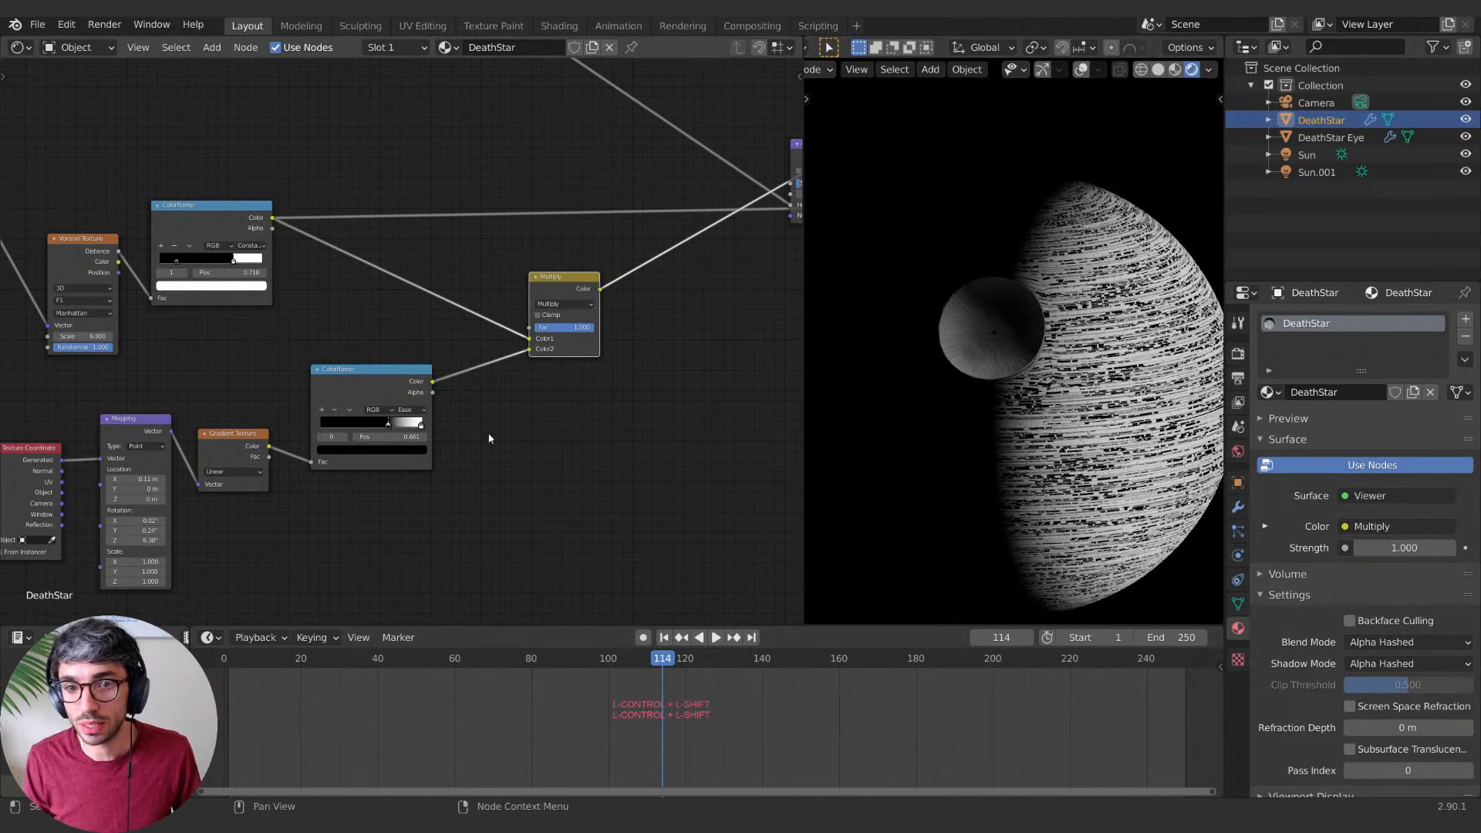
pyautogui.moveTo(489, 438); pyautogui.dragTo(626, 441, button='middle')
pyautogui.moveTo(273, 480)
pyautogui.keyDown('shift'); pyautogui.mouseDown()
pyautogui.moveTo(231, 480)
pyautogui.moveTo(273, 480)
pyautogui.mouseUp(); pyautogui.keyUp('shift')
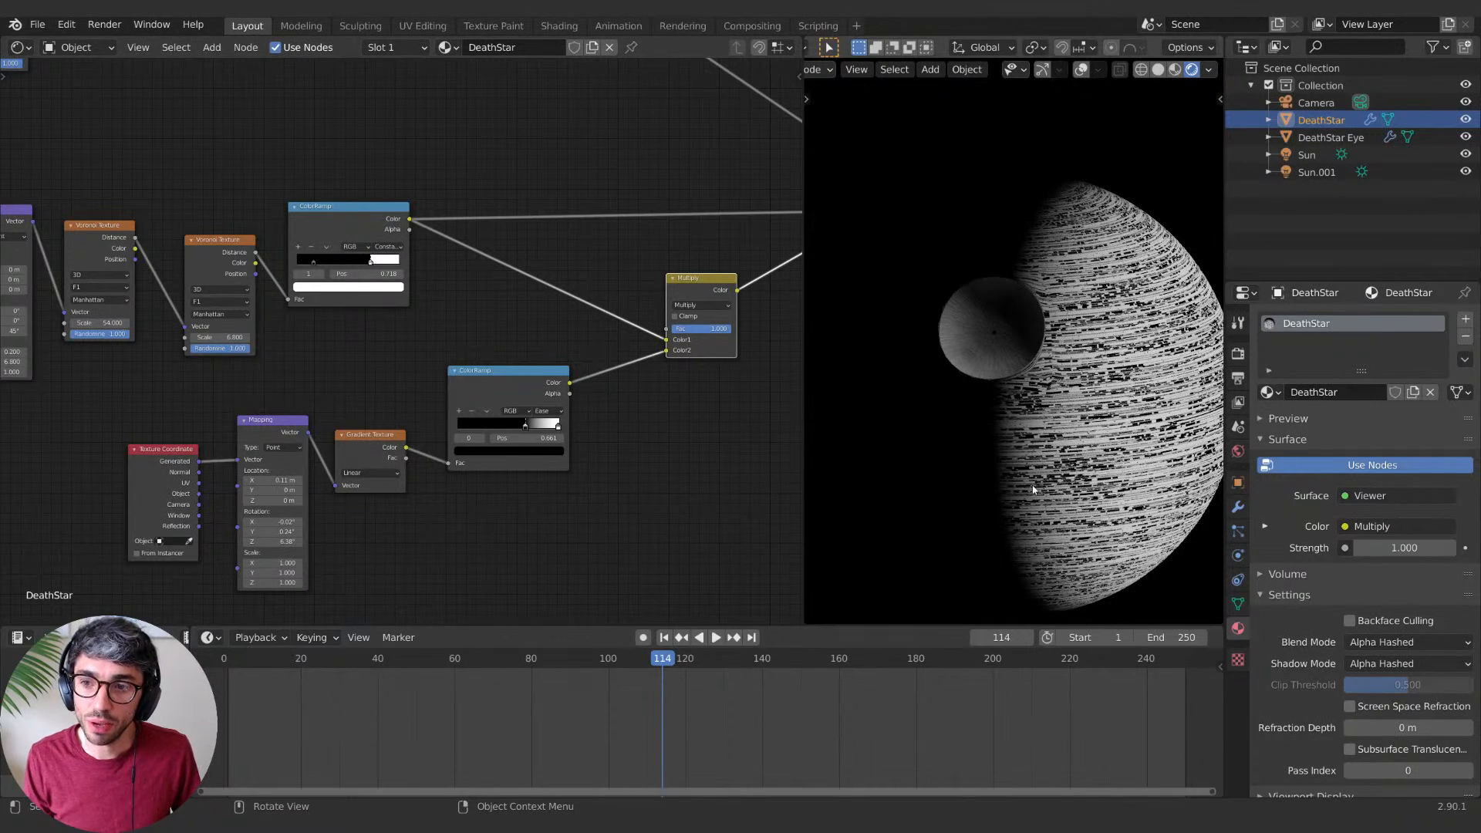
# Step: Add a Noise Texture node and place it below the Gradient Texture
pyautogui.moveTo(0, 294); pyautogui.dragTo(652, 162)
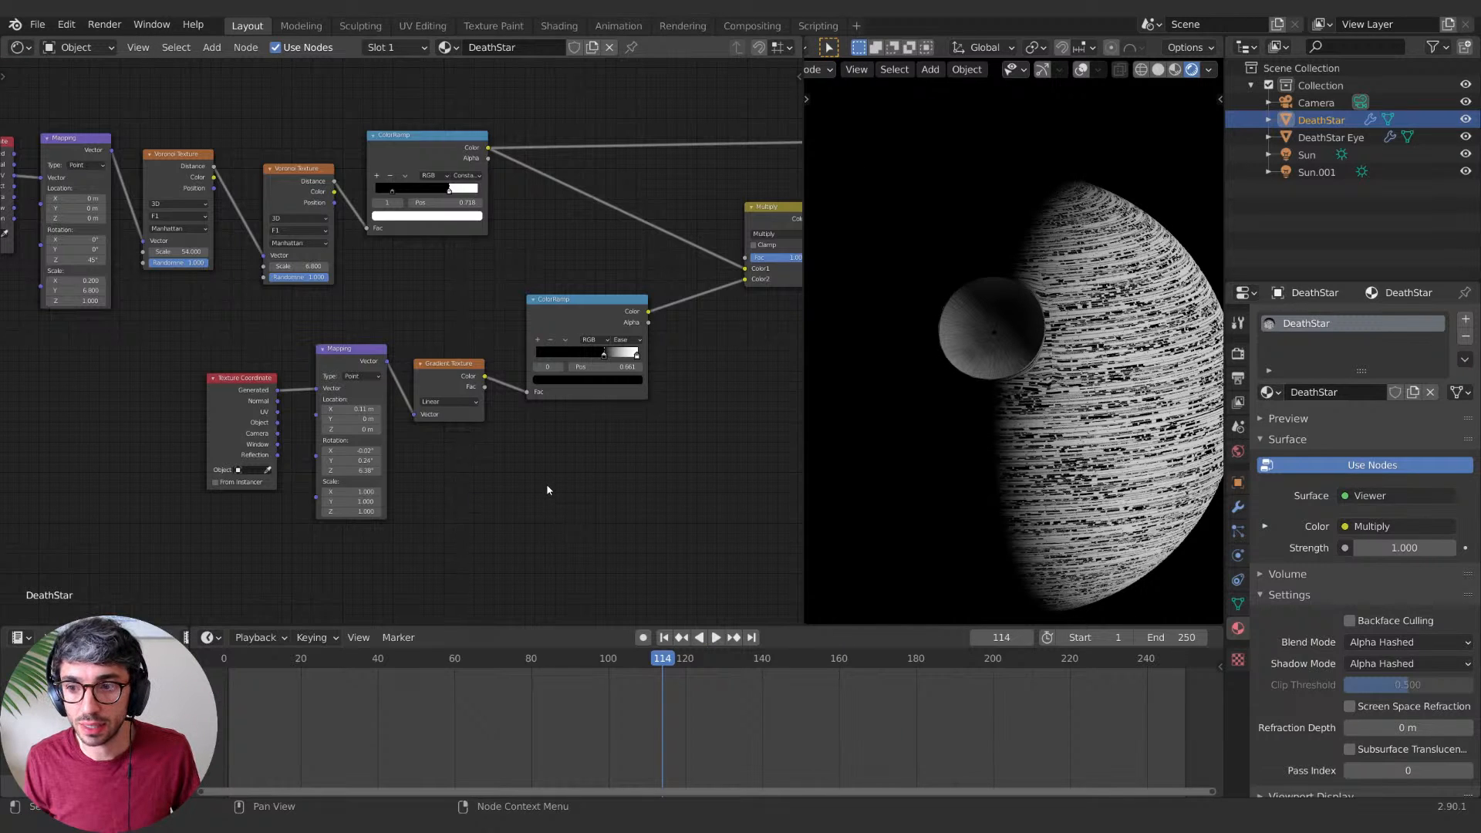
pyautogui.hotkey('shift', 'a')
pyautogui.click(518, 485)
pyautogui.write('noi')
pyautogui.click(544, 516)
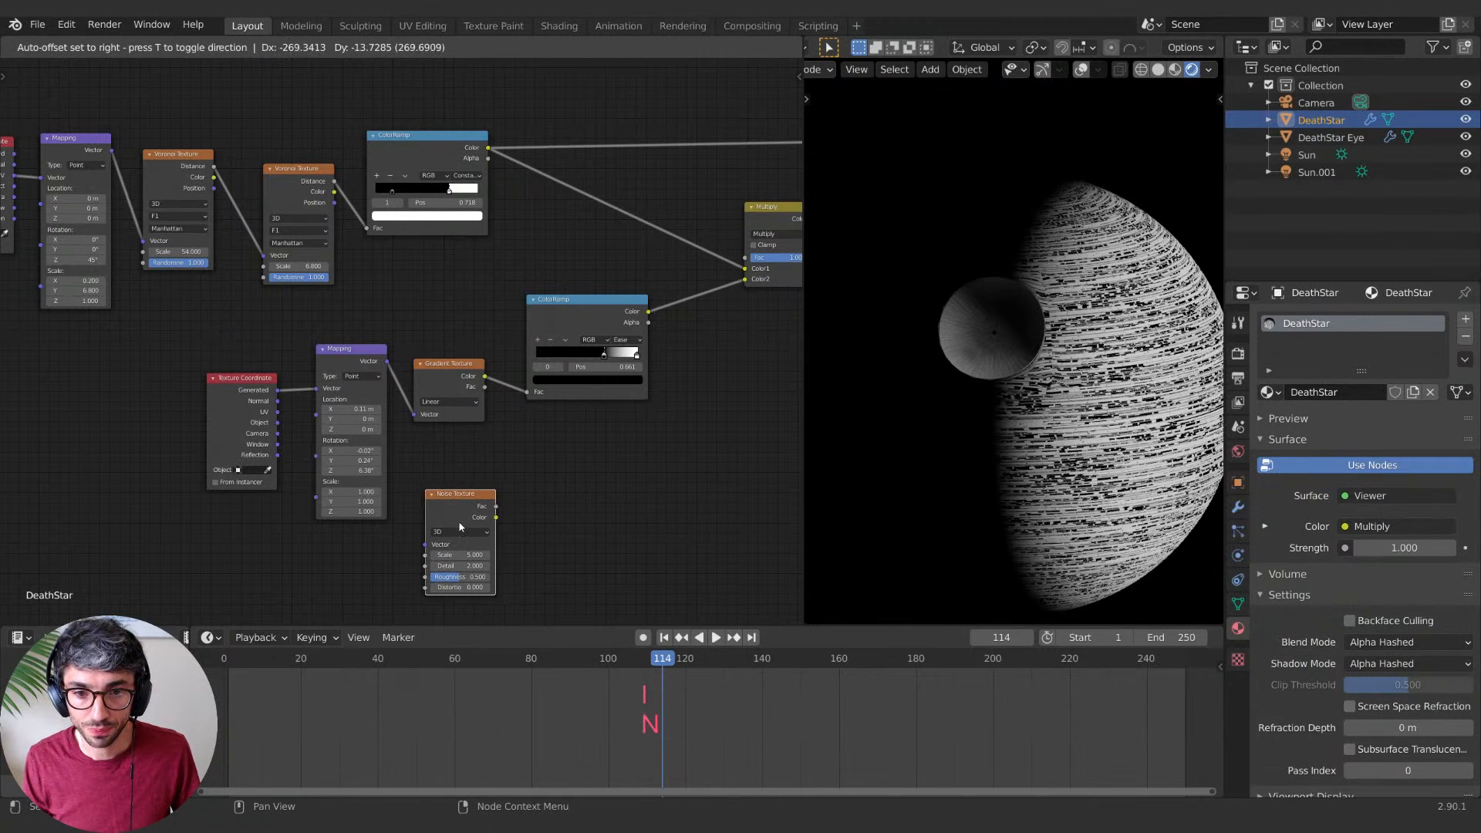
pyautogui.click(458, 523)
pyautogui.moveTo(553, 513); pyautogui.dragTo(575, 486, button='middle')
pyautogui.moveTo(493, 484); pyautogui.dragTo(489, 499)
pyautogui.moveTo(586, 495); pyautogui.dragTo(591, 458, button='middle')
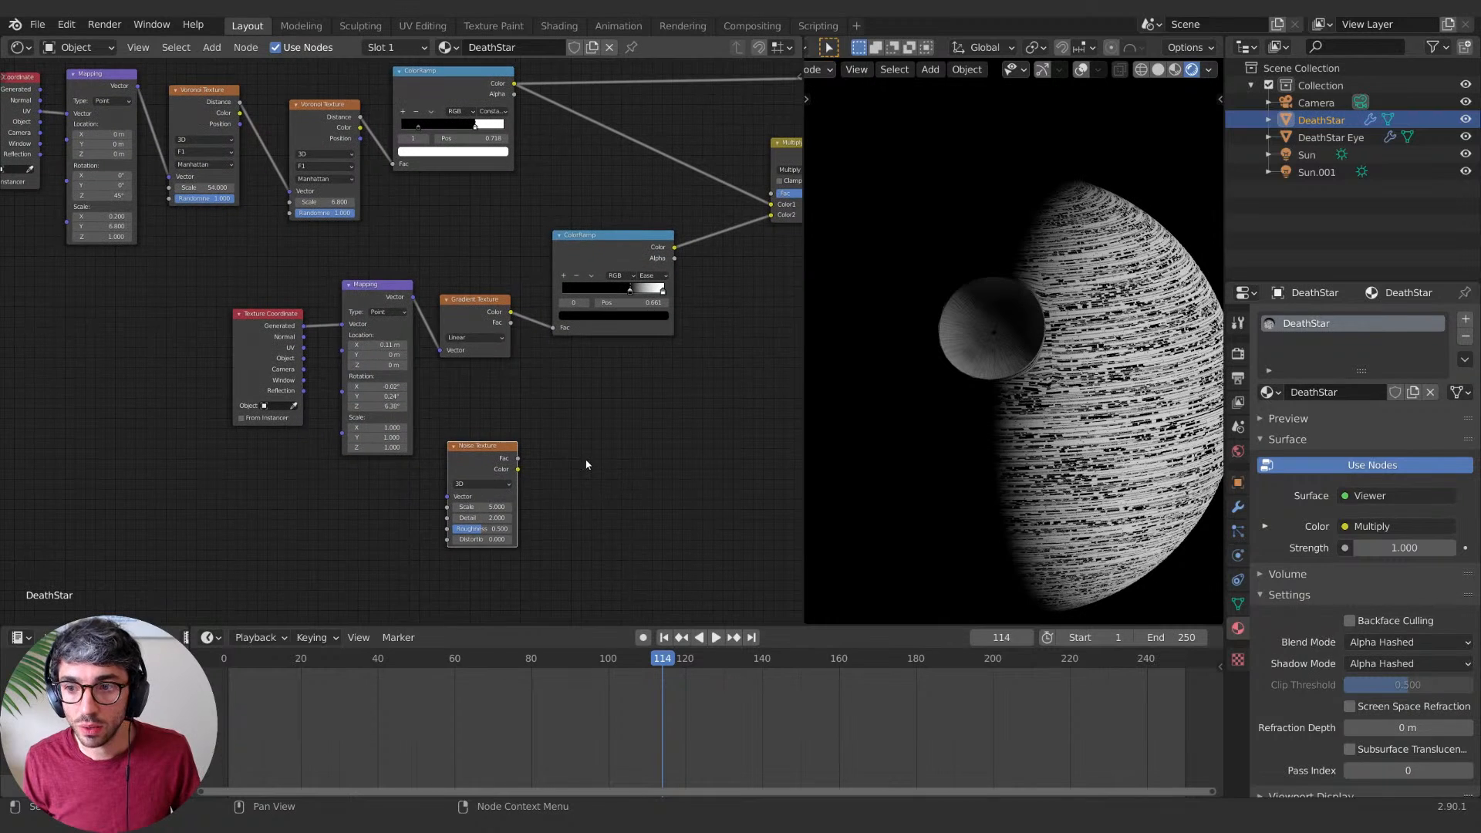
# Step: Move the Noise Texture and the gradient's Texture Coordinate node away from the Mapping node to make room between them
pyautogui.moveTo(488, 456); pyautogui.dragTo(301, 507)
pyautogui.moveTo(266, 332); pyautogui.dragTo(146, 317)
pyautogui.moveTo(251, 437); pyautogui.dragTo(326, 445, button='middle')
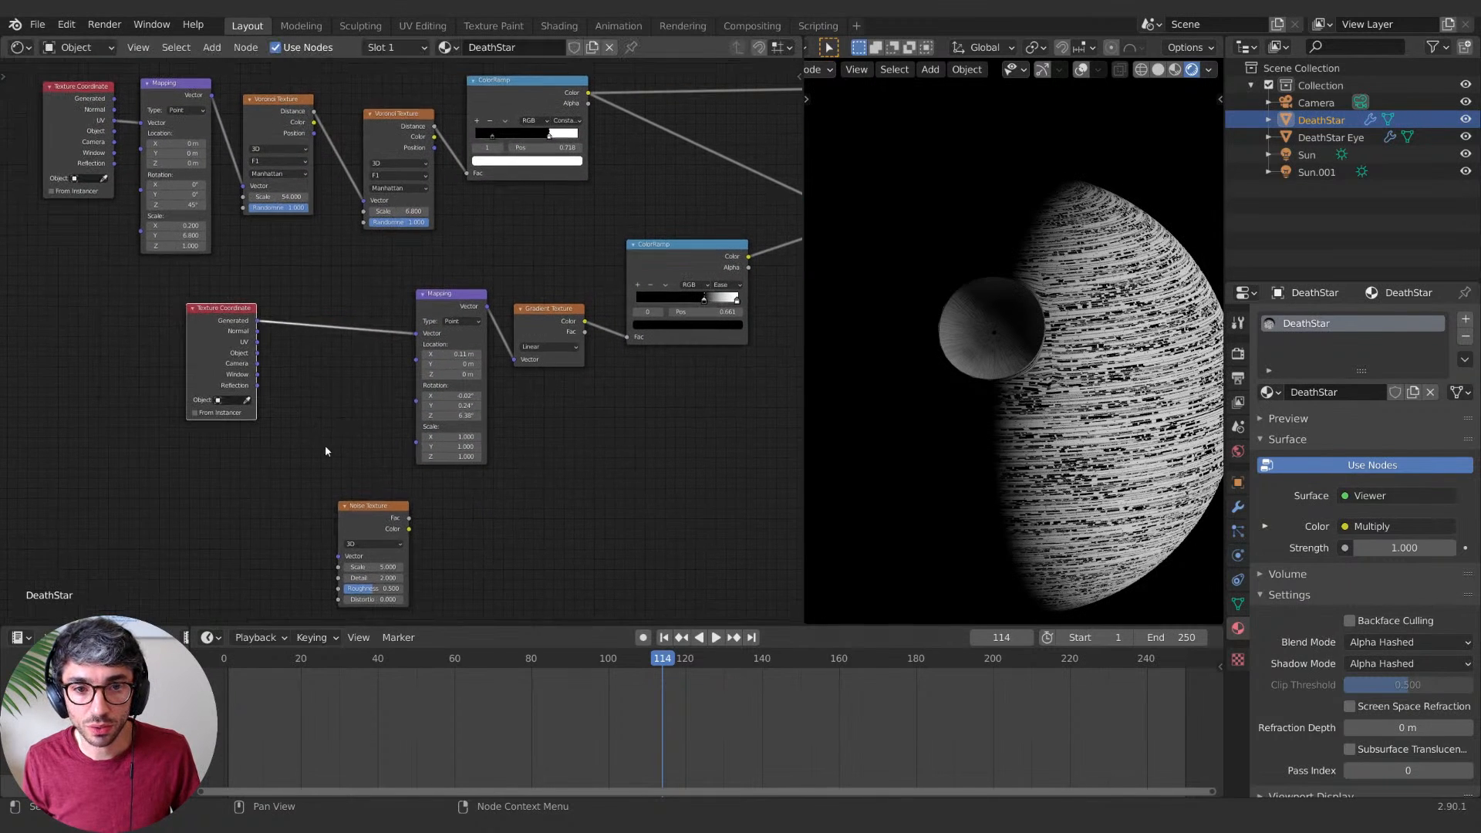
pyautogui.moveTo(355, 513); pyautogui.dragTo(212, 483)
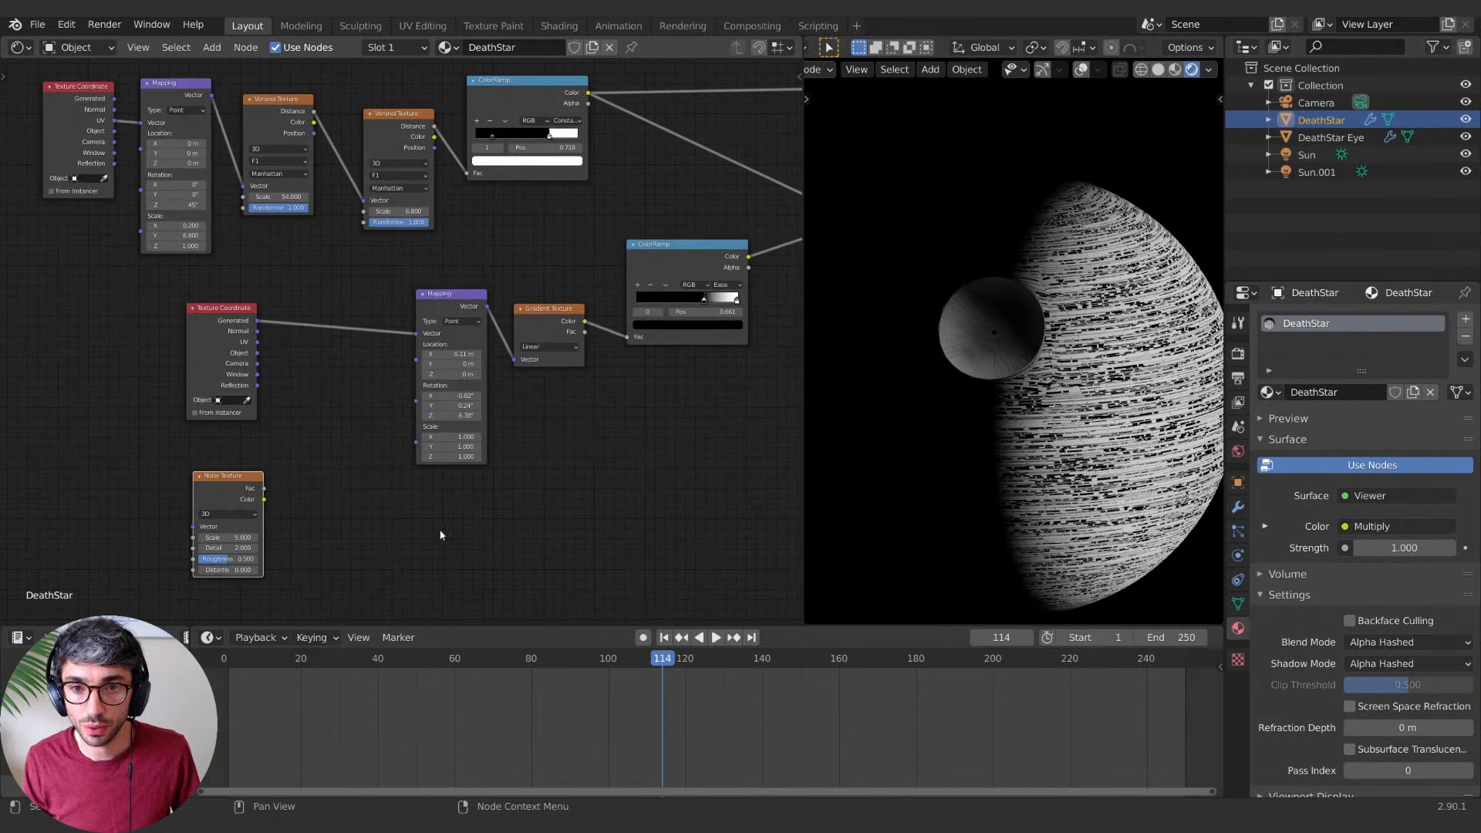
pyautogui.moveTo(450, 534); pyautogui.dragTo(395, 532, button='middle')
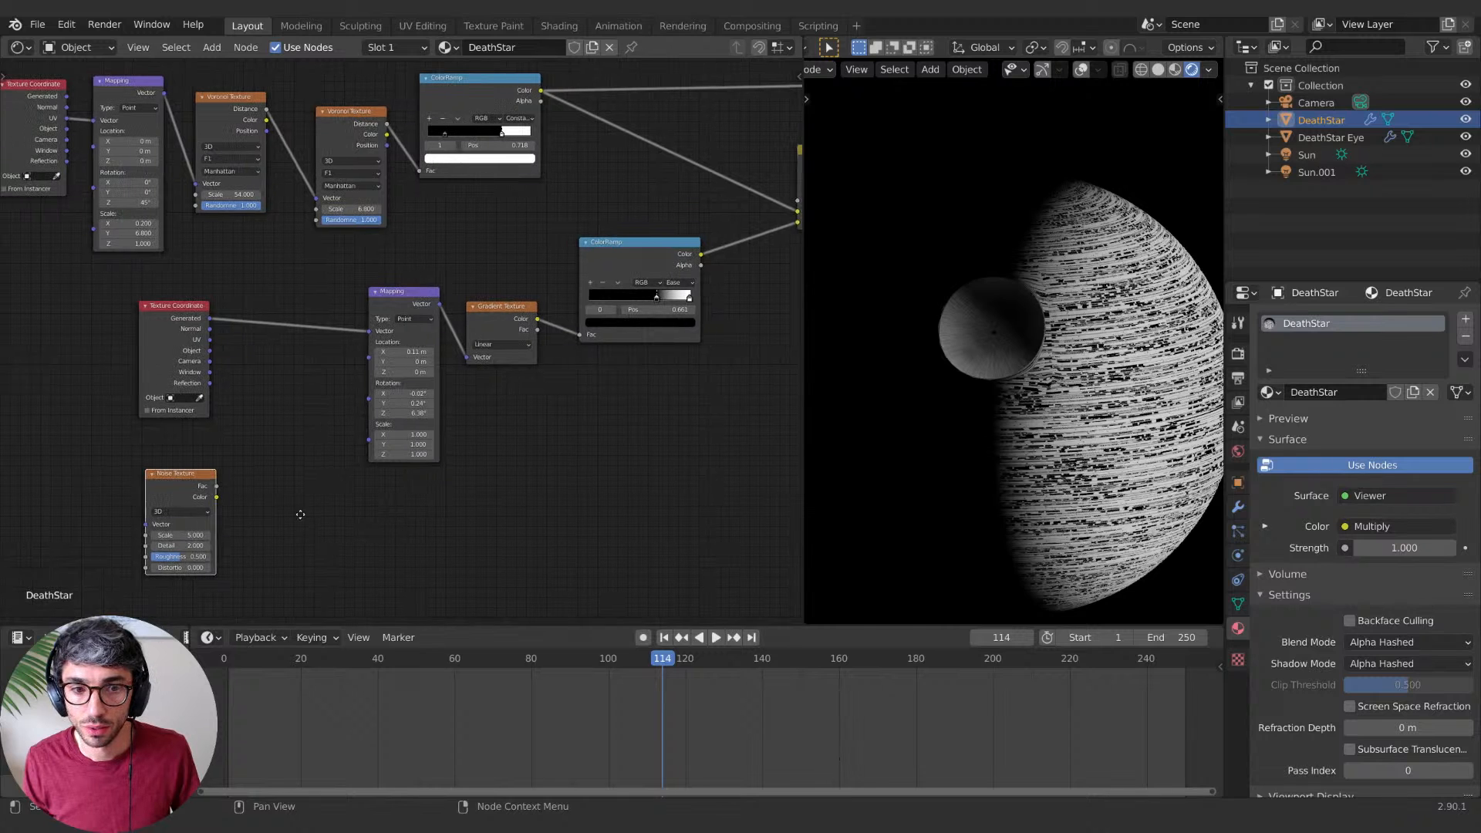
pyautogui.moveTo(231, 260); pyautogui.dragTo(277, 256, button='middle')
# Step: Insert a MixRGB node between the gradient branch's Texture Coordinate and Mapping nodes
pyautogui.hotkey('shift', 'a')
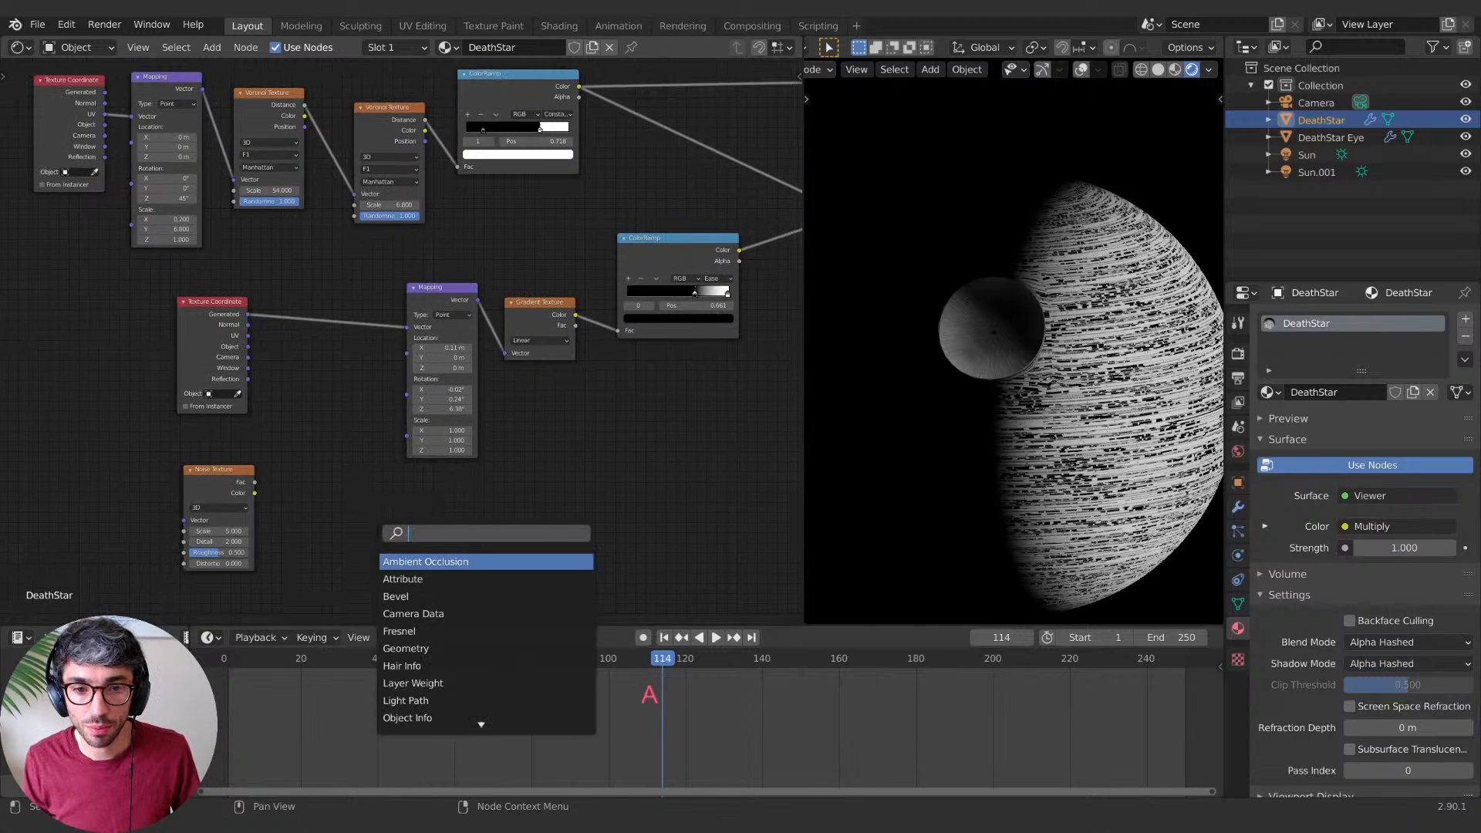
pyautogui.write('mix')
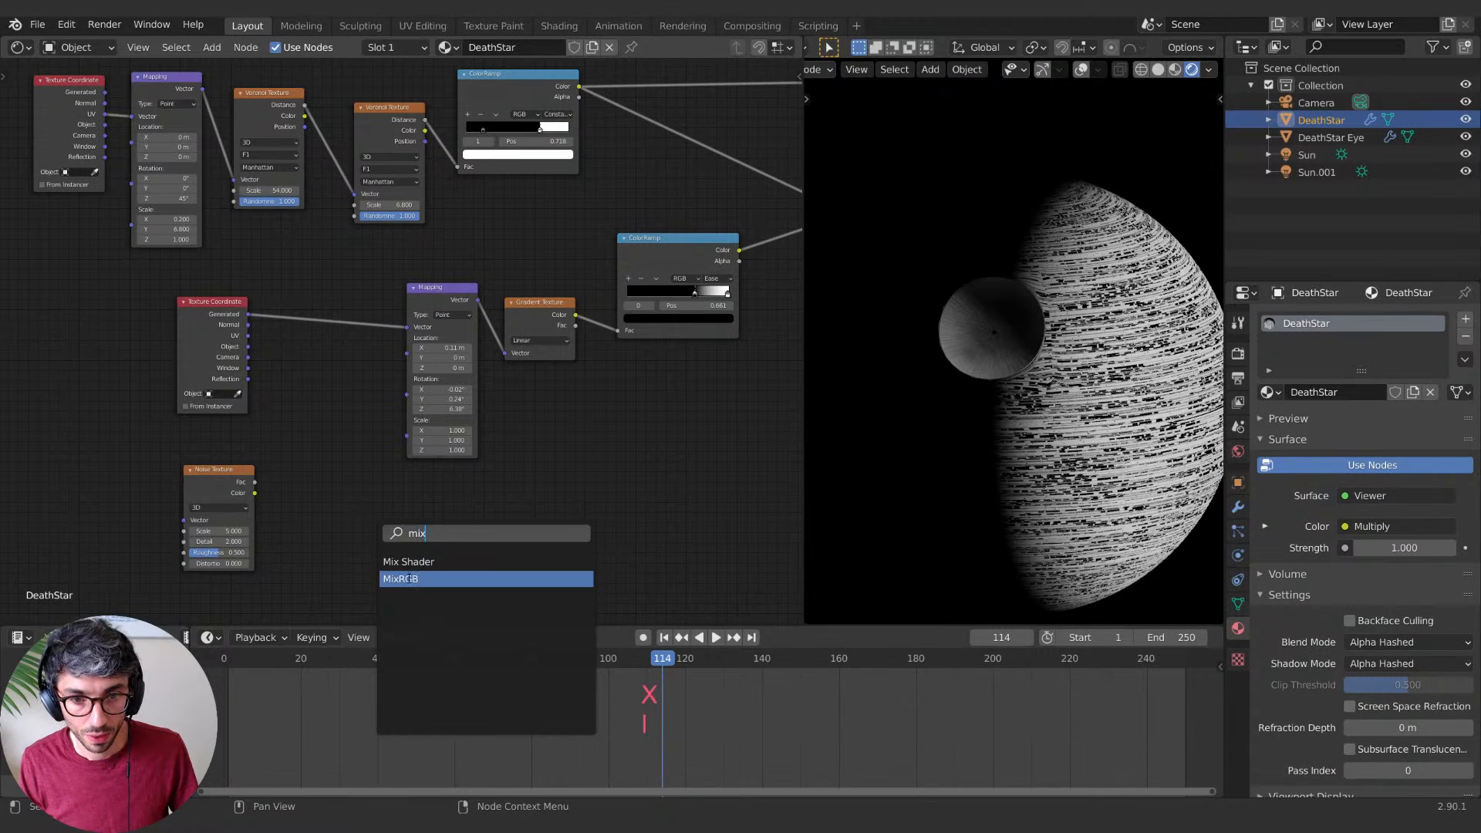
pyautogui.click(410, 578)
pyautogui.click(310, 335)
pyautogui.moveTo(321, 460); pyautogui.dragTo(364, 473, button='middle')
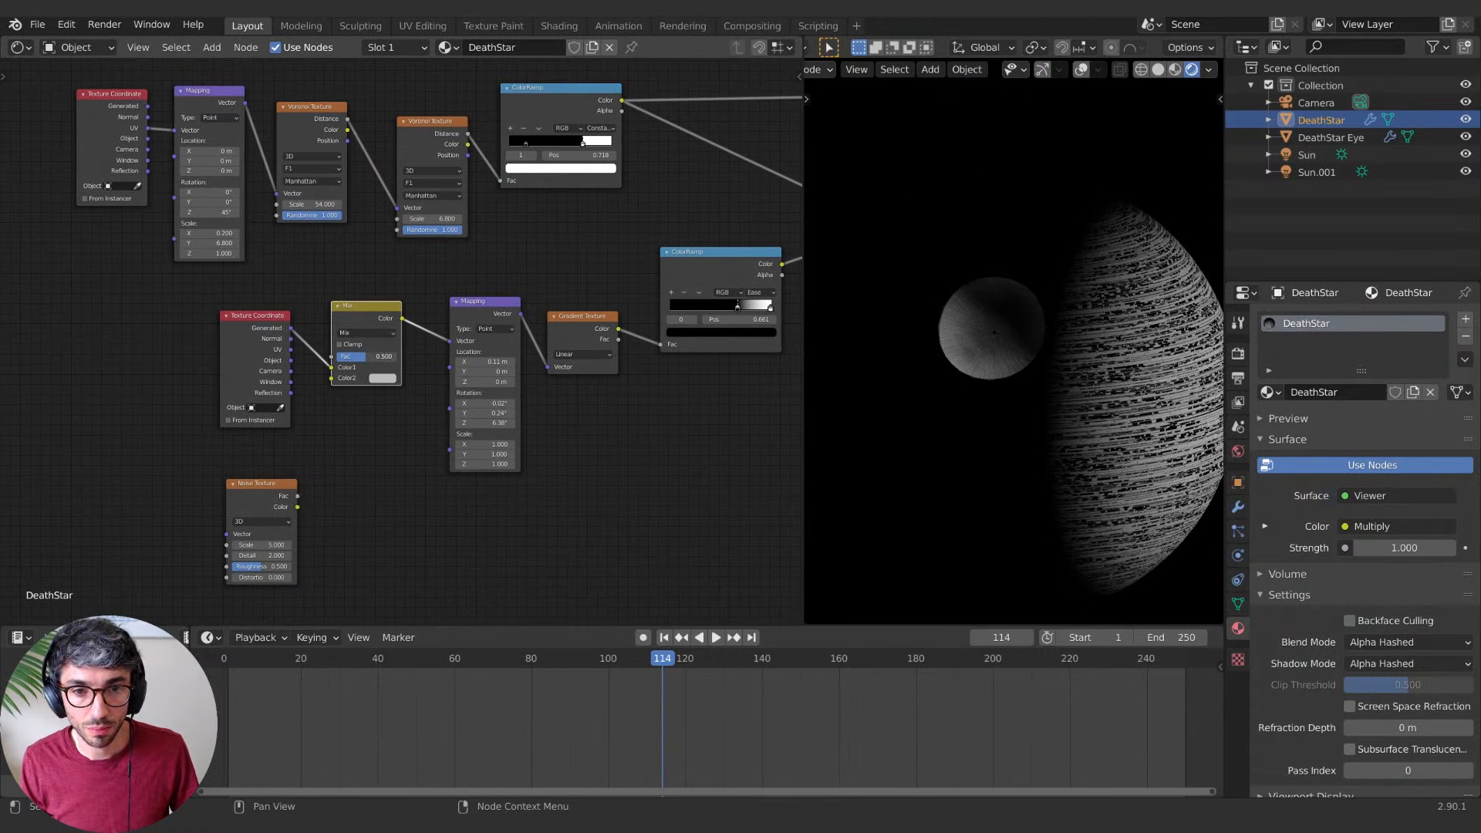
# Step: Set the new Mix node's Fac to 0.000 and connect the Noise Texture's Fac output to its Color2
pyautogui.moveTo(365, 357); pyautogui.dragTo(337, 356)
pyautogui.moveTo(297, 495); pyautogui.dragTo(333, 380)
pyautogui.moveTo(333, 380); pyautogui.dragTo(386, 446, button='middle')
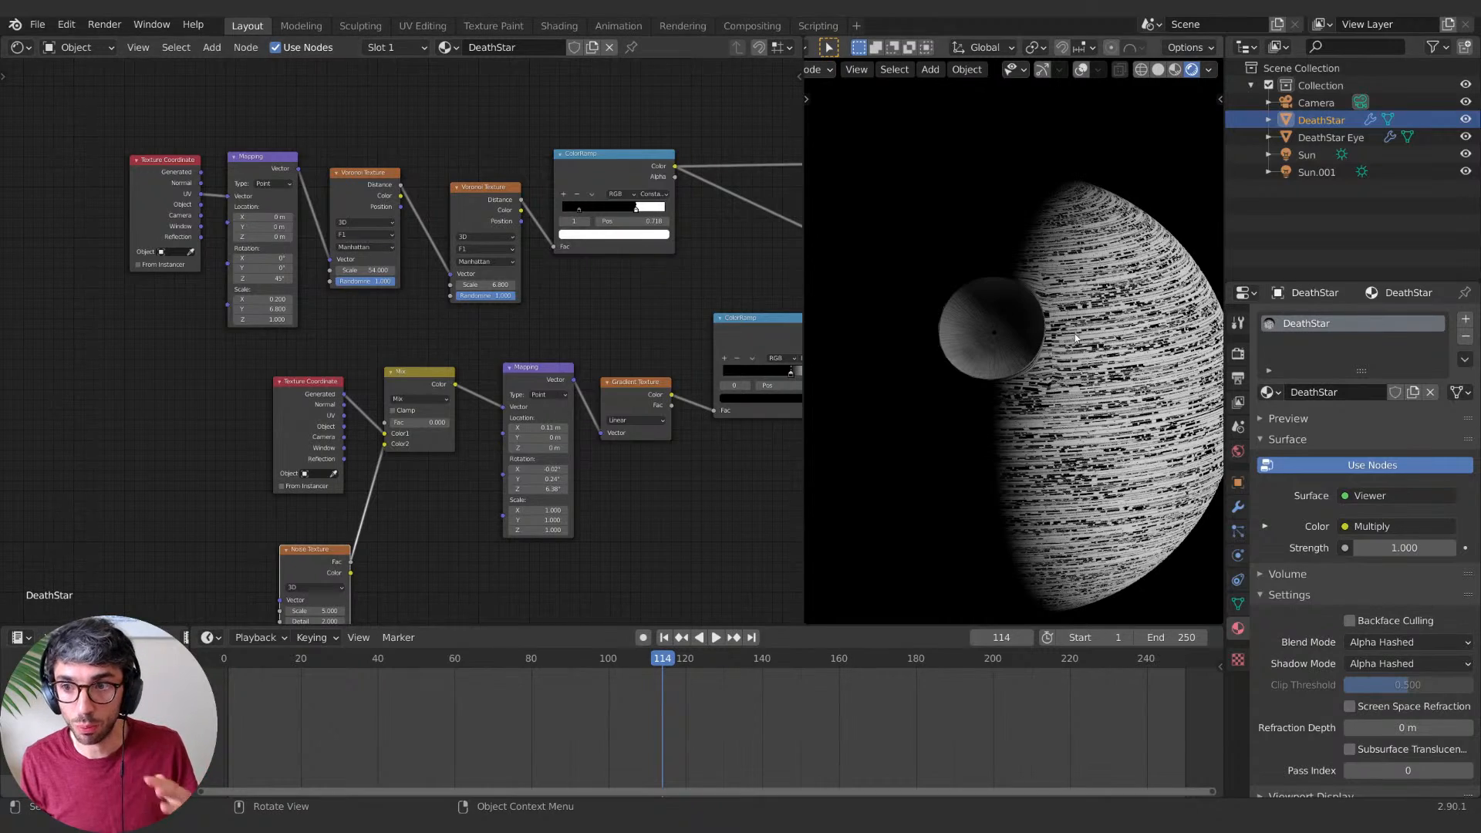
# Step: Set the Mix node's Fac to 0.294 and the Noise Texture's Scale to 2.760, Detail to 0.000 and Roughness to 1.000
pyautogui.moveTo(401, 423); pyautogui.dragTo(409, 423)
pyautogui.moveTo(414, 494); pyautogui.dragTo(447, 348, button='middle')
pyautogui.moveTo(351, 466)
pyautogui.mouseDown()
pyautogui.moveTo(317, 465)
pyautogui.moveTo(381, 489)
pyautogui.moveTo(324, 476)
pyautogui.moveTo(379, 466)
pyautogui.mouseUp()
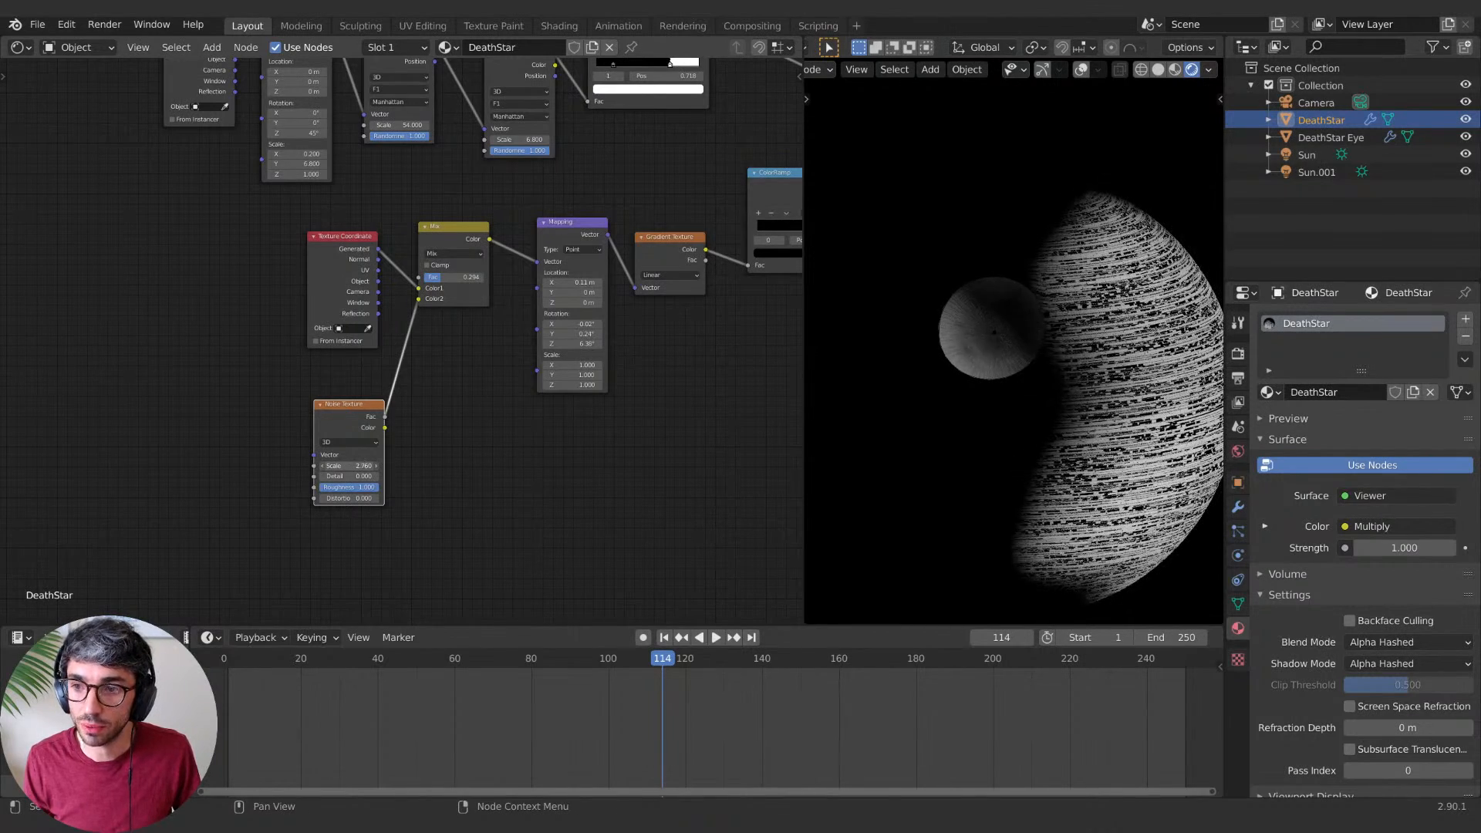
pyautogui.moveTo(1125, 418)
pyautogui.mouseDown(button='middle')
pyautogui.moveTo(1149, 404)
pyautogui.moveTo(1120, 417)
pyautogui.mouseUp(button='middle')
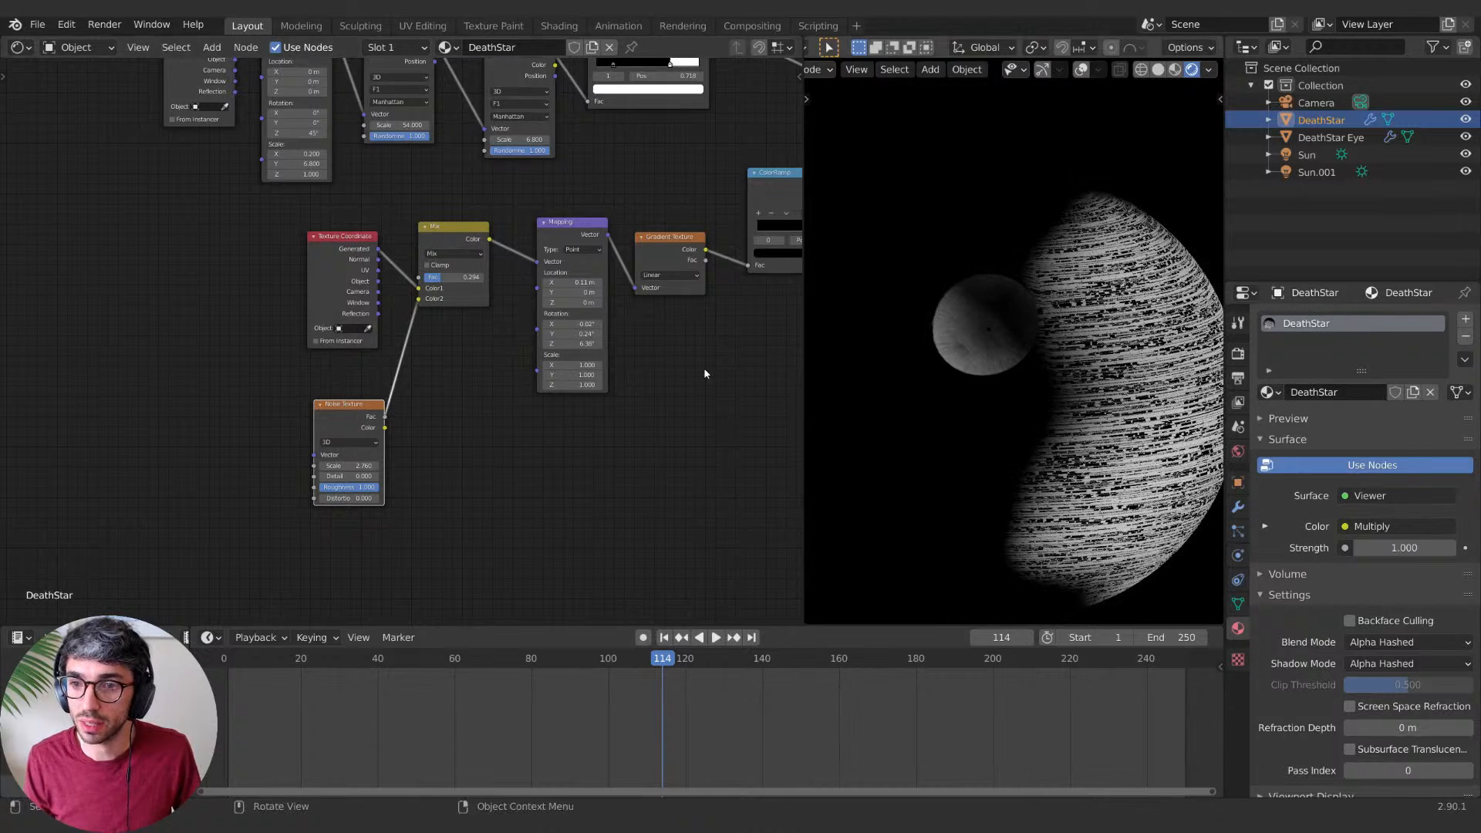
# Step: Set the gradient Mapping node's Location X to 0.09 m and the Mix node's Fac to 0.267
pyautogui.moveTo(574, 282); pyautogui.dragTo(561, 282)
pyautogui.moveTo(574, 282); pyautogui.dragTo(416, 443, button='middle')
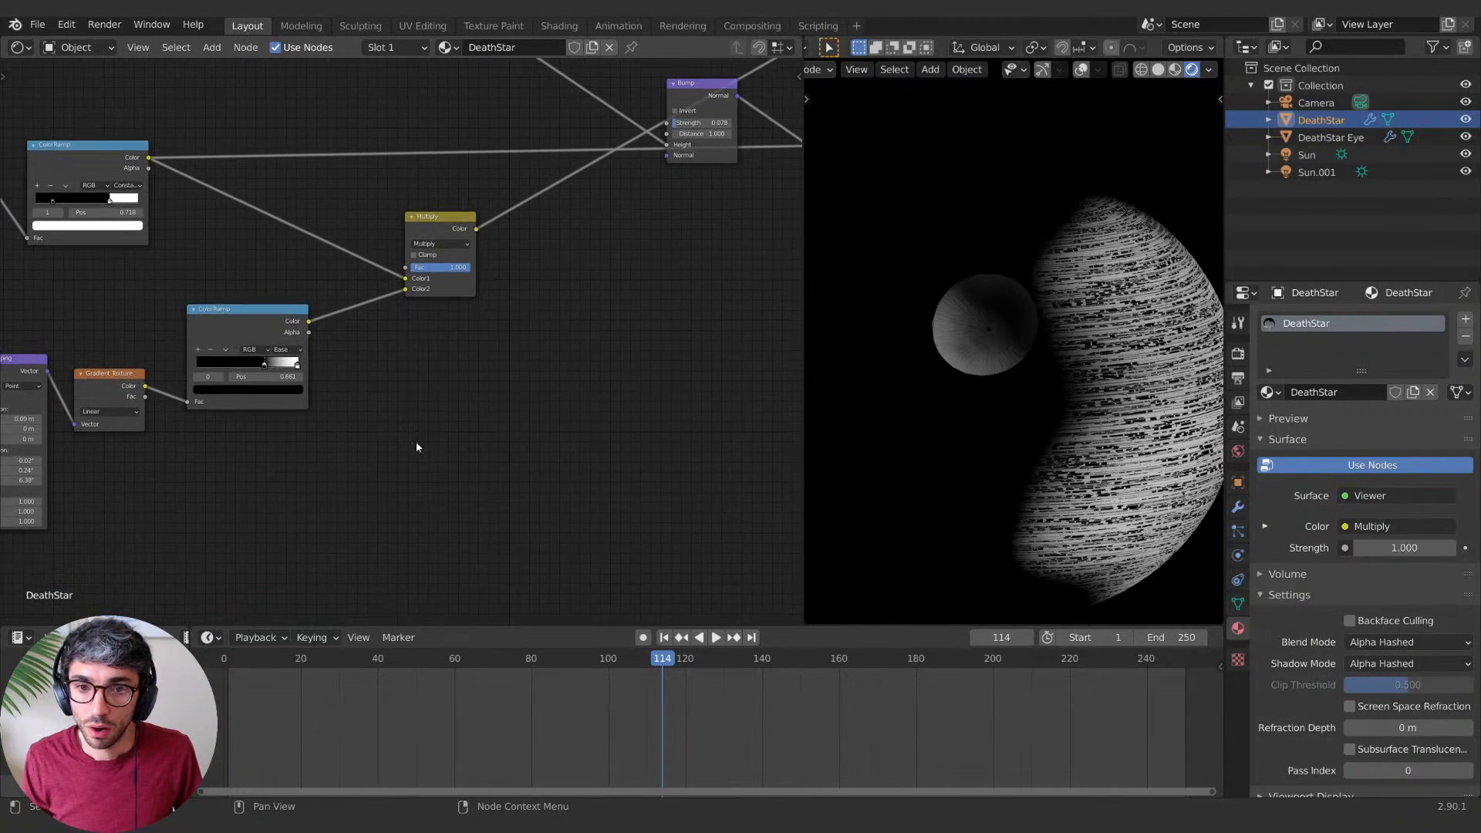
pyautogui.moveTo(959, 466); pyautogui.dragTo(1035, 452, button='middle')
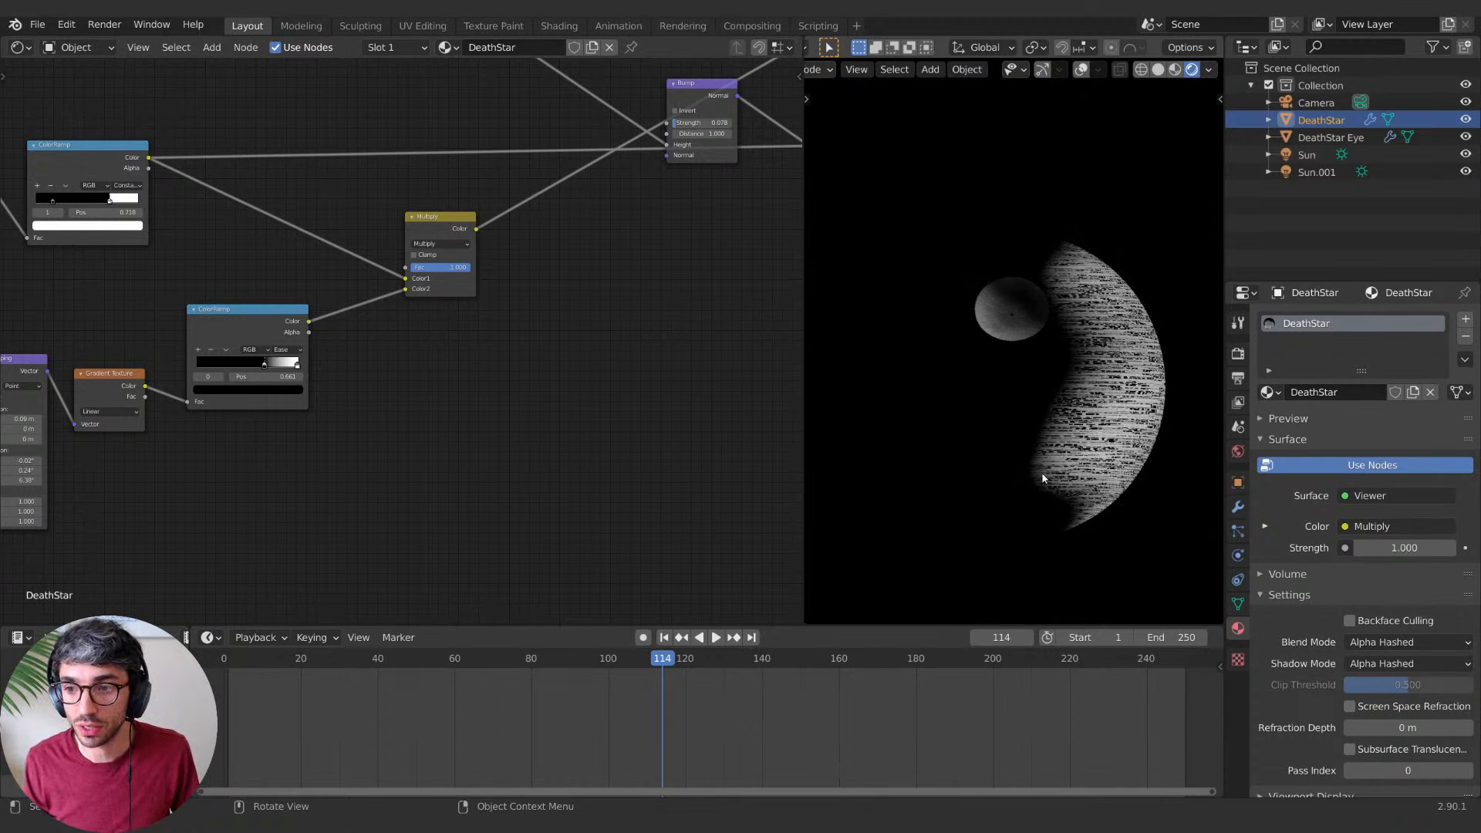
pyautogui.moveTo(501, 511); pyautogui.dragTo(780, 491, button='middle')
pyautogui.moveTo(160, 399); pyautogui.dragTo(132, 394)
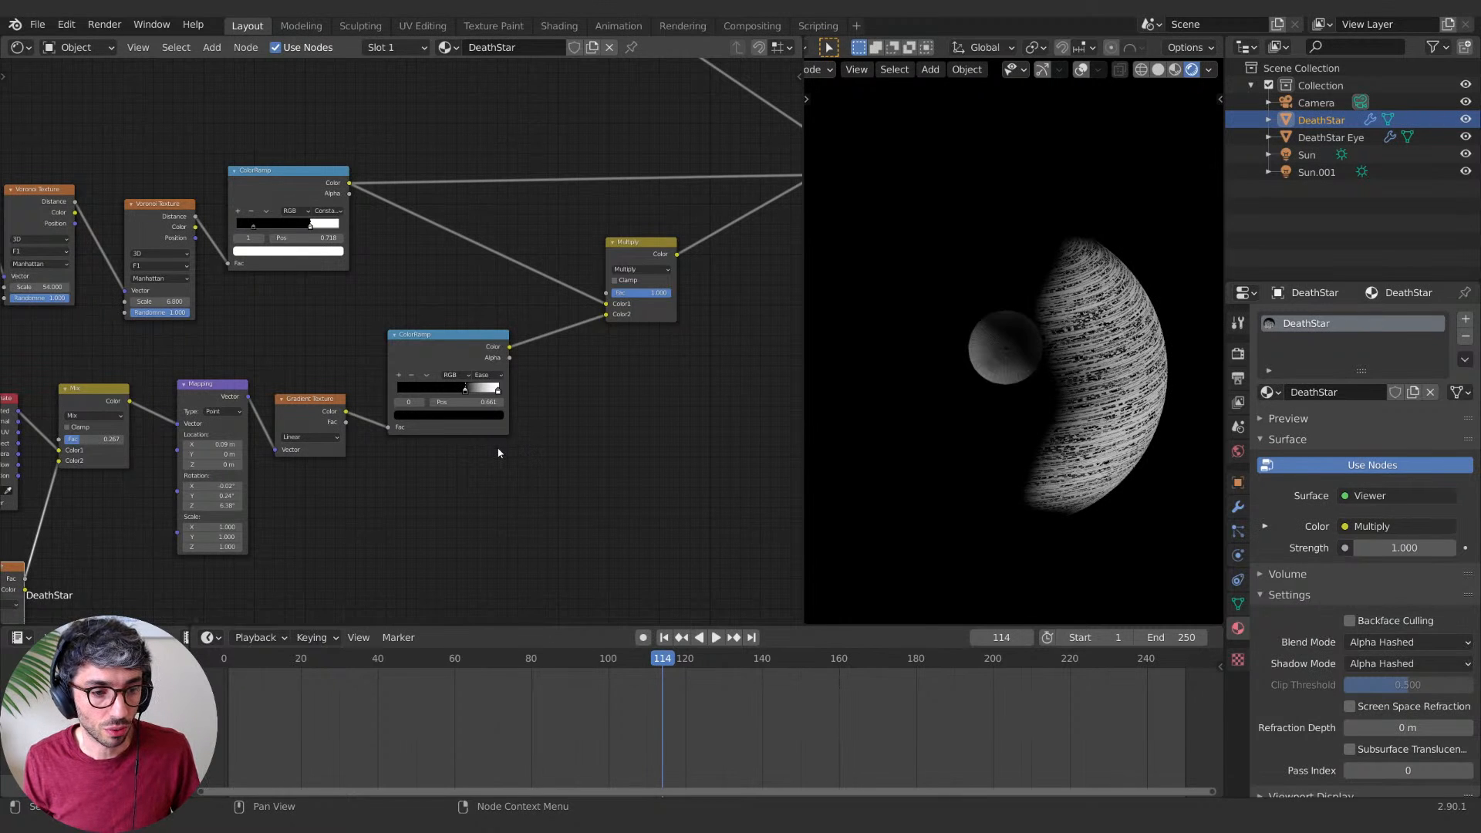
# Step: Add an Invert node on the Multiply node's output
pyautogui.moveTo(730, 363); pyautogui.dragTo(453, 461, button='middle')
pyautogui.hotkey('shift', 'a')
pyautogui.click(466, 465)
pyautogui.write('i')
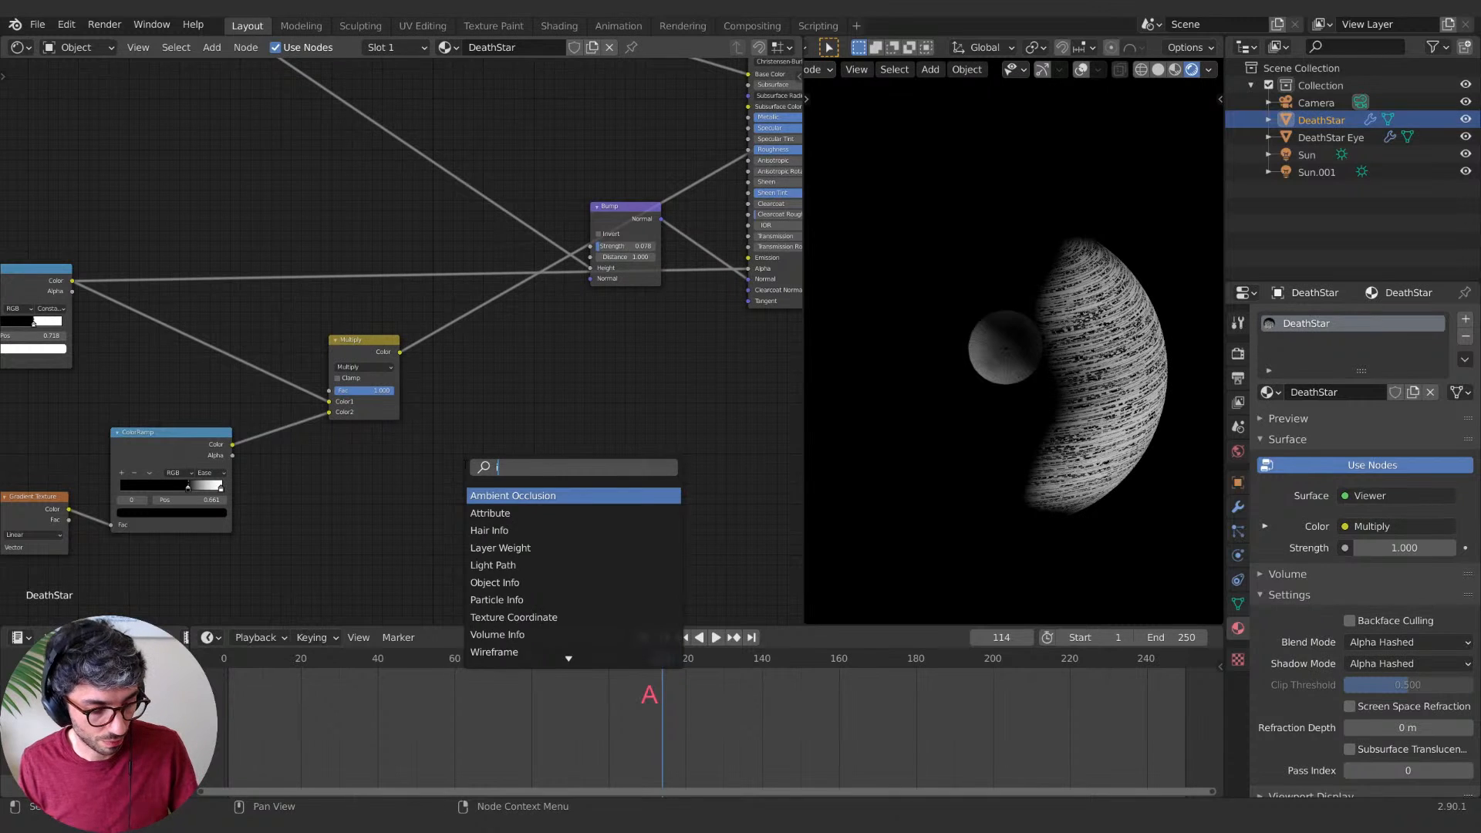
pyautogui.write('nver')
pyautogui.click(503, 496)
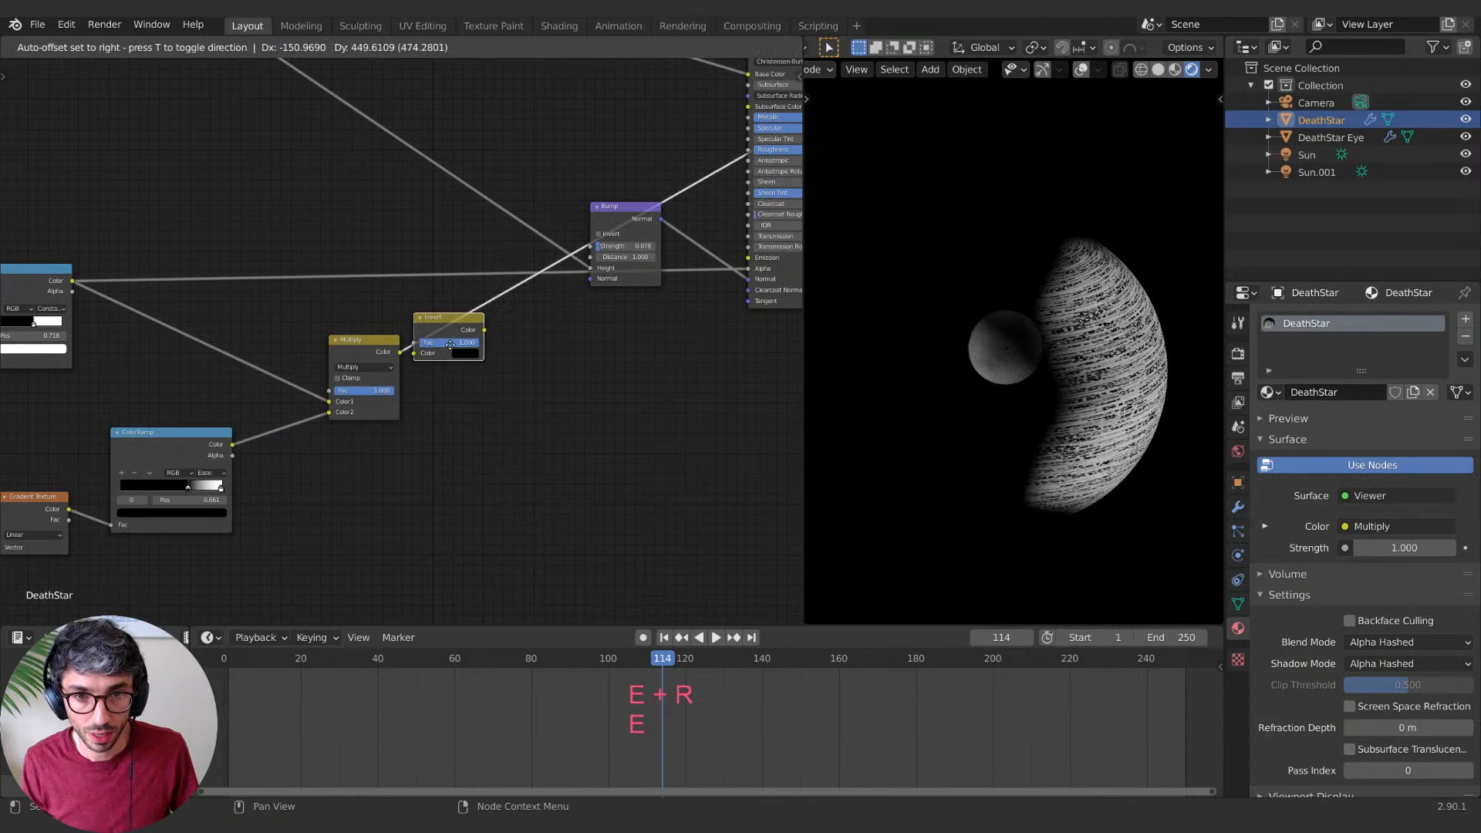
pyautogui.click(479, 339)
pyautogui.moveTo(526, 409); pyautogui.dragTo(521, 449, button='middle')
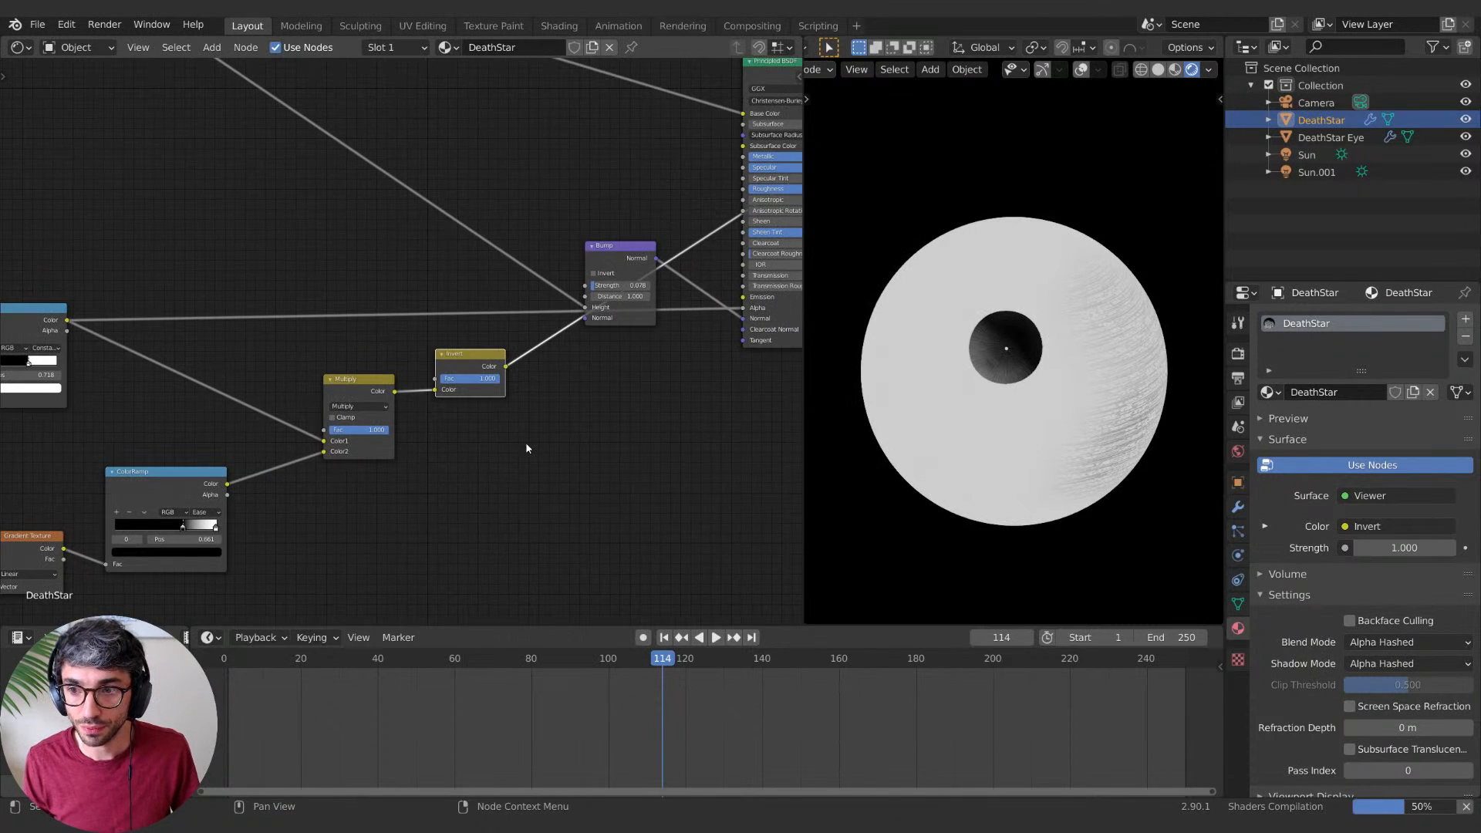
# Step: Connect the Invert node to the Principled BSDF's Alpha, preview the Principled BSDF and reposition the Bump node
pyautogui.moveTo(1015, 460); pyautogui.dragTo(1097, 430, button='middle')
pyautogui.moveTo(577, 406); pyautogui.dragTo(343, 471, button='middle')
pyautogui.moveTo(271, 426); pyautogui.dragTo(507, 368)
pyautogui.keyDown('ctrl'); pyautogui.keyDown('shift'); pyautogui.click(581, 128); pyautogui.keyUp('shift'); pyautogui.keyUp('ctrl')
pyautogui.moveTo(390, 307); pyautogui.dragTo(328, 249)
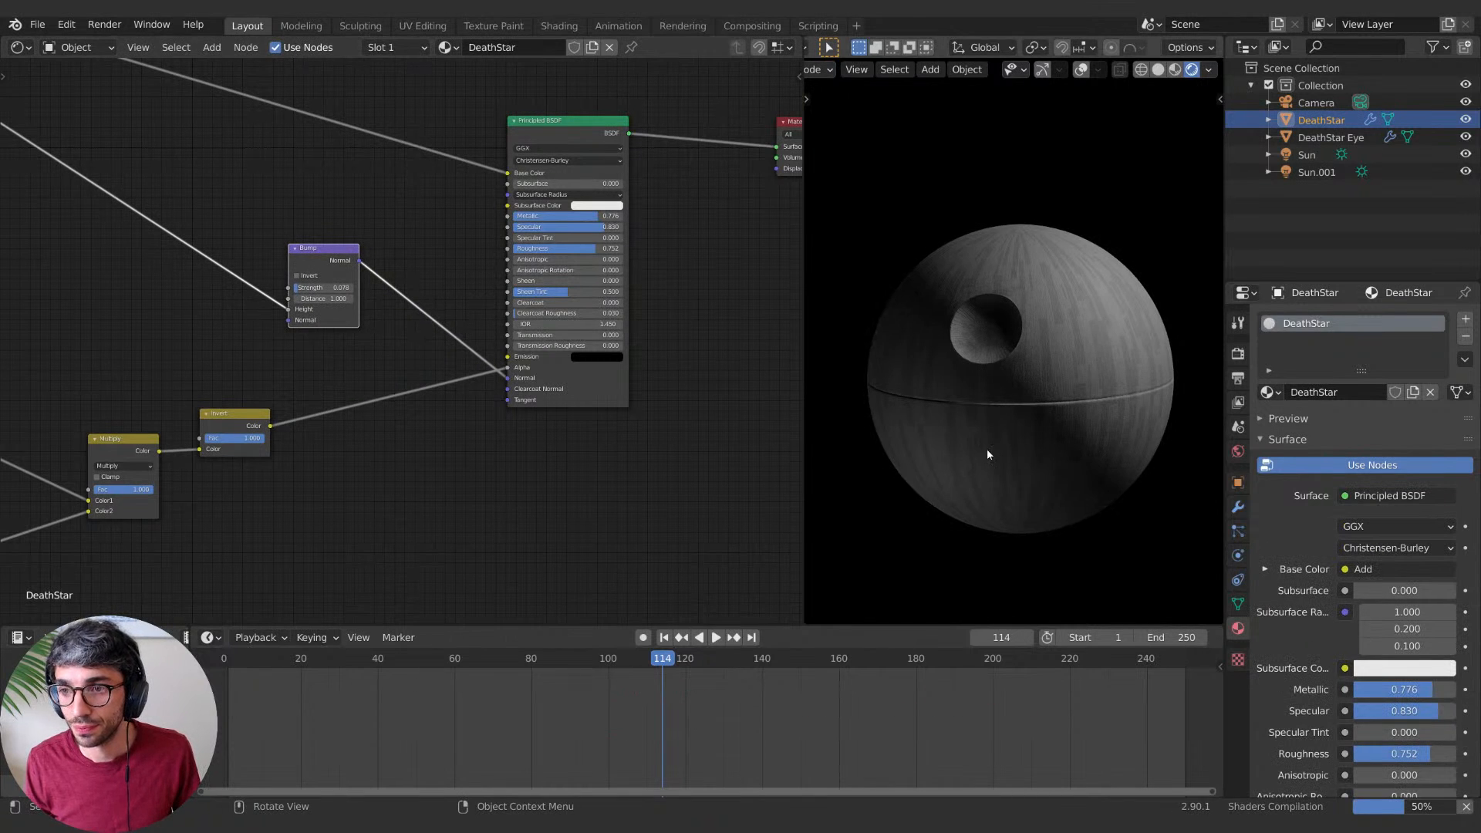
# Step: Set the gradient ColorRamp's black stop to position 0.561 and the Voronoi ColorRamp's white stop to 0.694
pyautogui.moveTo(987, 454); pyautogui.dragTo(1092, 455, button='middle')
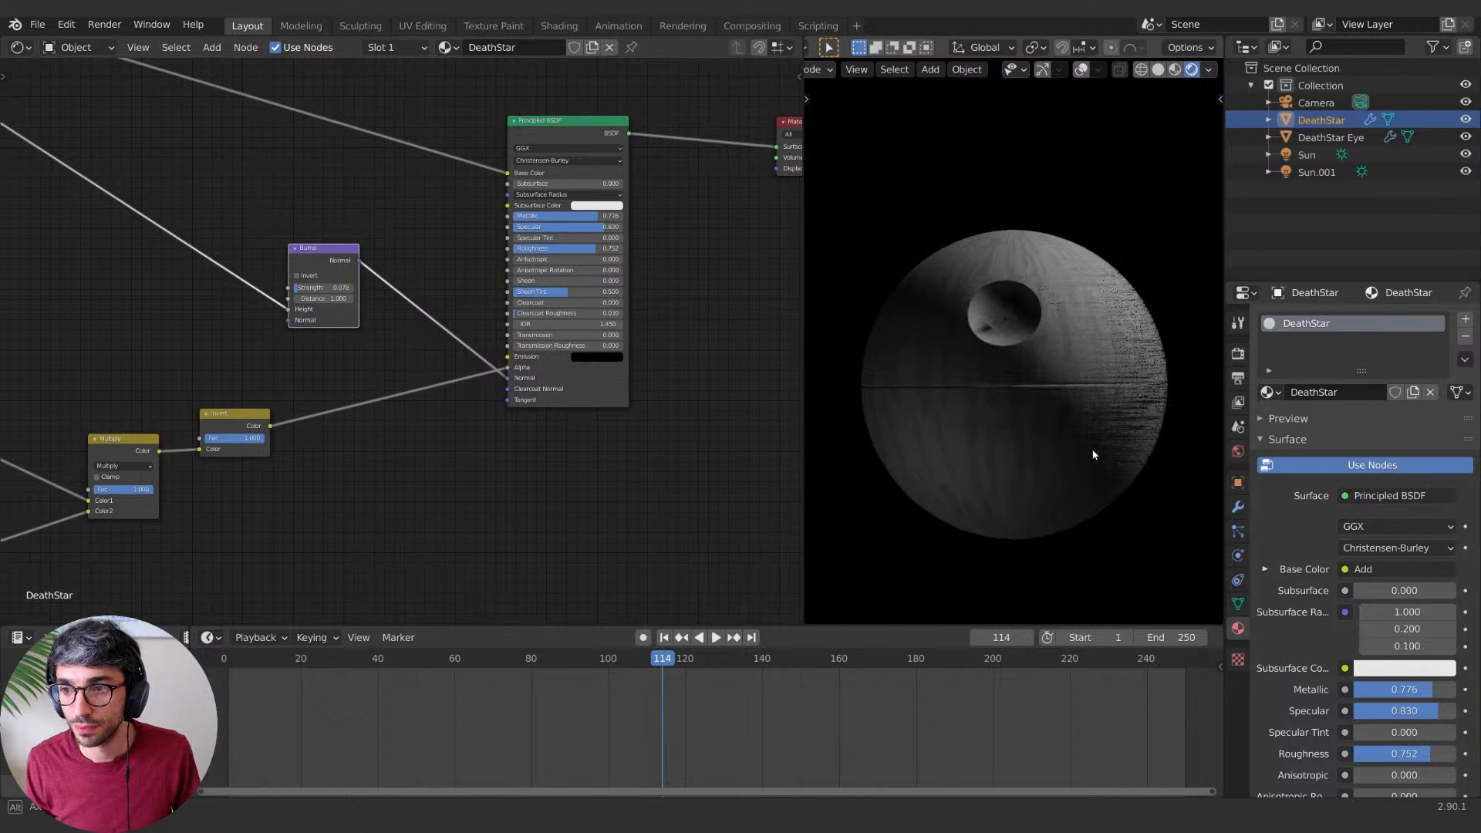
pyautogui.scroll(2, 1103, 474)
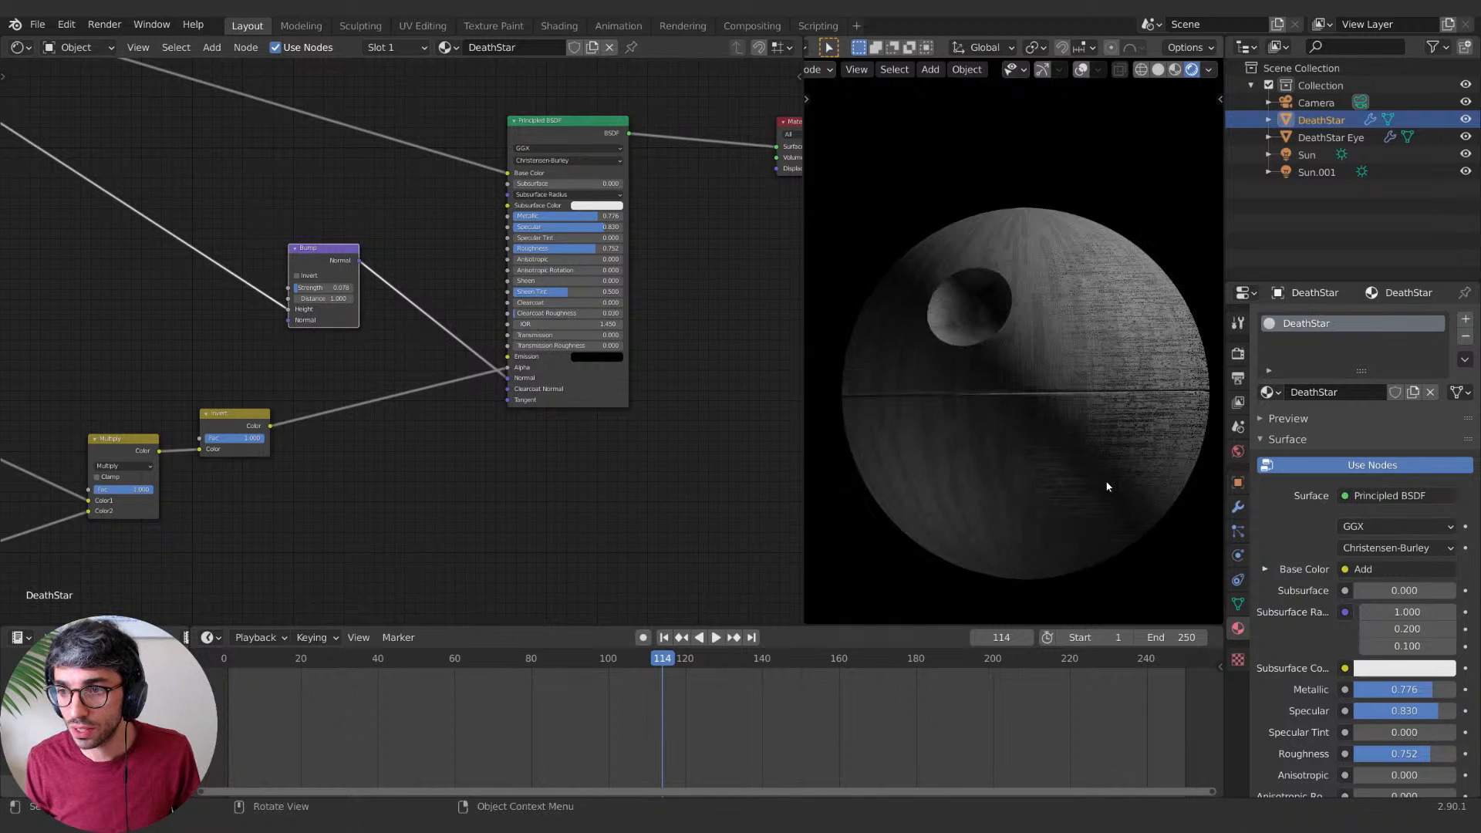
pyautogui.moveTo(149, 511); pyautogui.dragTo(404, 459, button='middle')
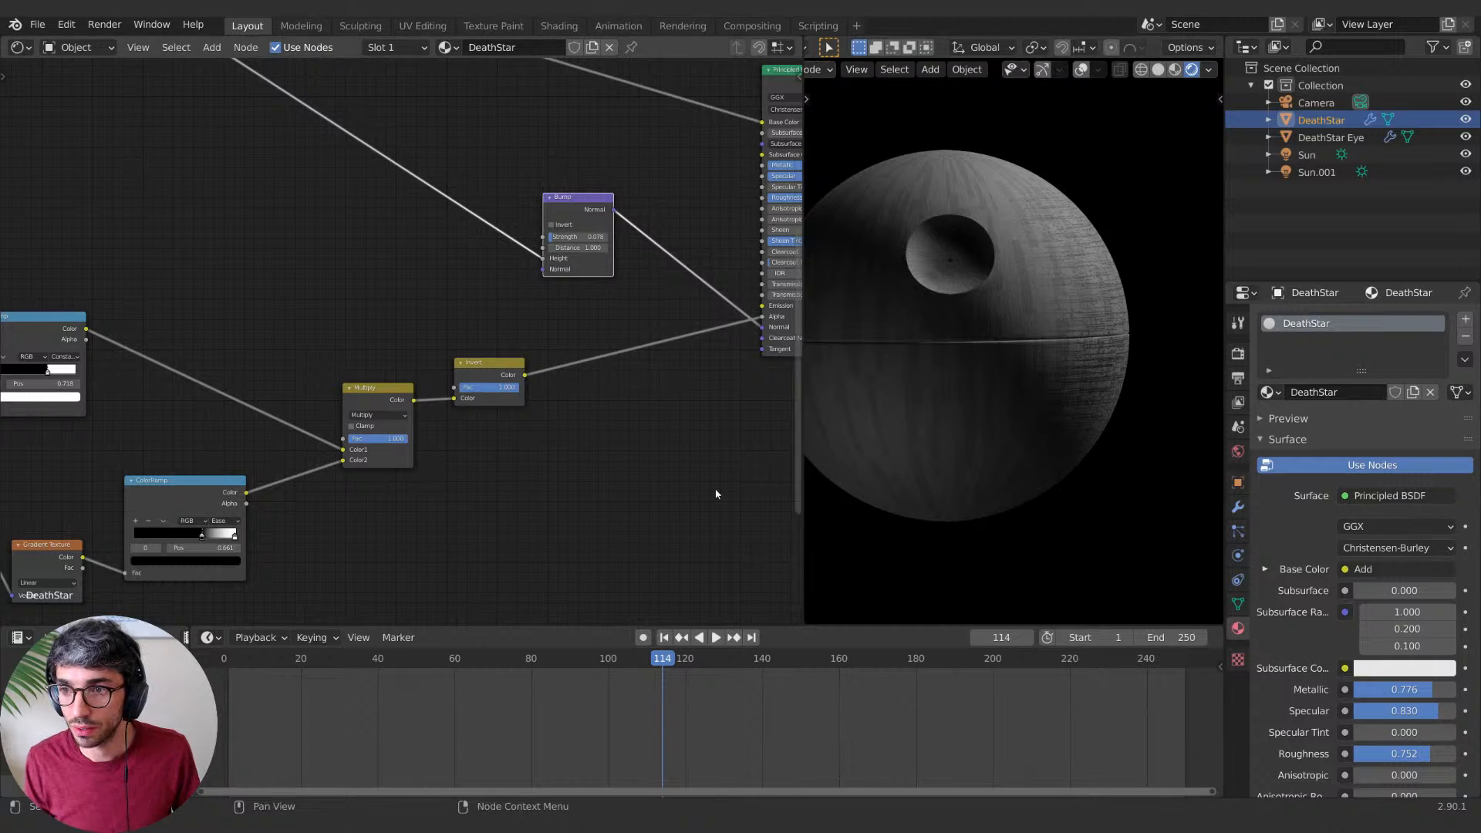
pyautogui.moveTo(925, 432); pyautogui.dragTo(1095, 397, button='middle')
pyautogui.moveTo(398, 504); pyautogui.dragTo(568, 449, button='middle')
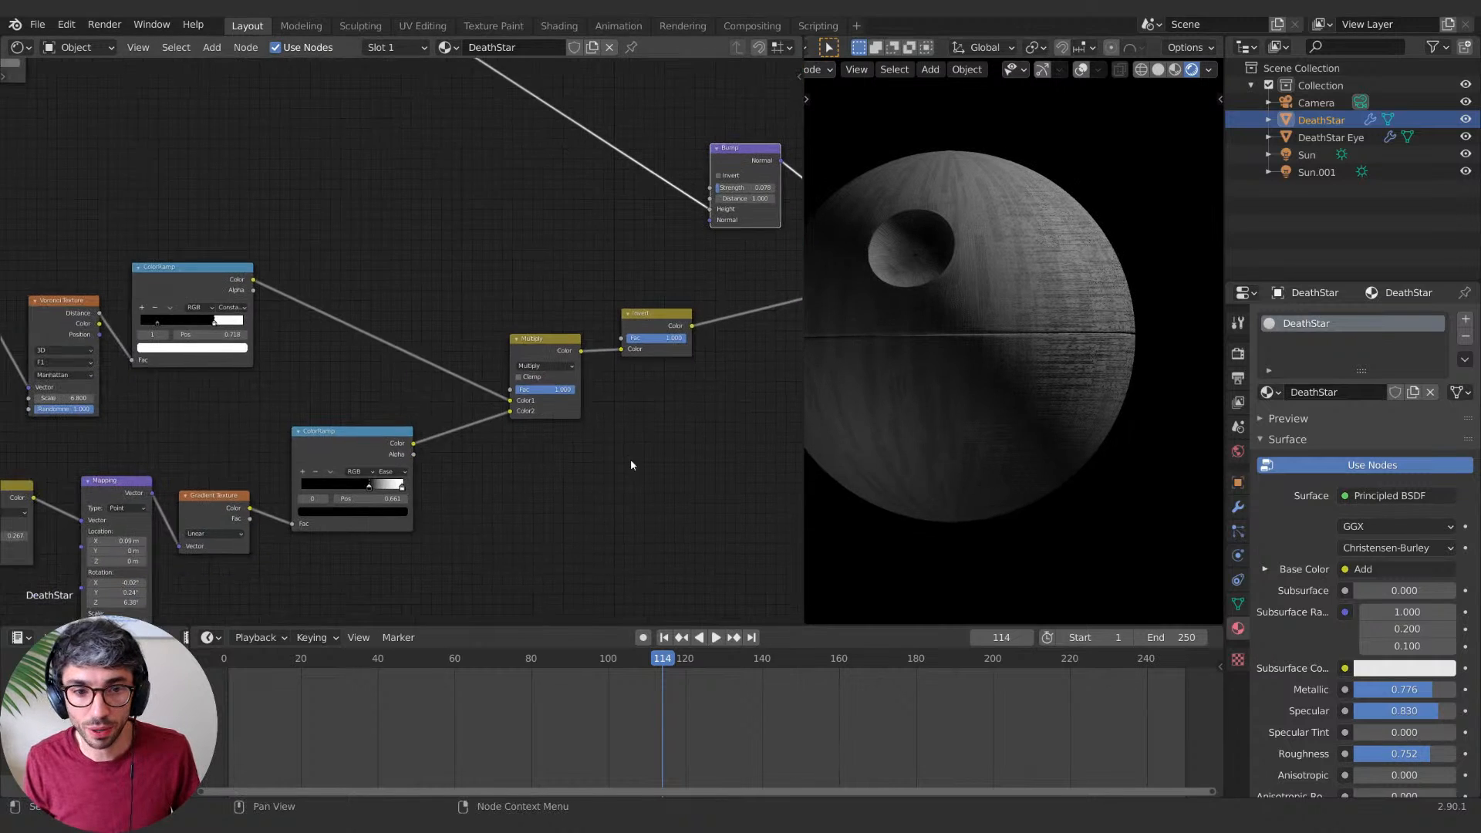
pyautogui.moveTo(368, 483)
pyautogui.mouseDown()
pyautogui.moveTo(330, 479)
pyautogui.moveTo(360, 480)
pyautogui.mouseUp()
pyautogui.moveTo(313, 373); pyautogui.dragTo(521, 365, button='middle')
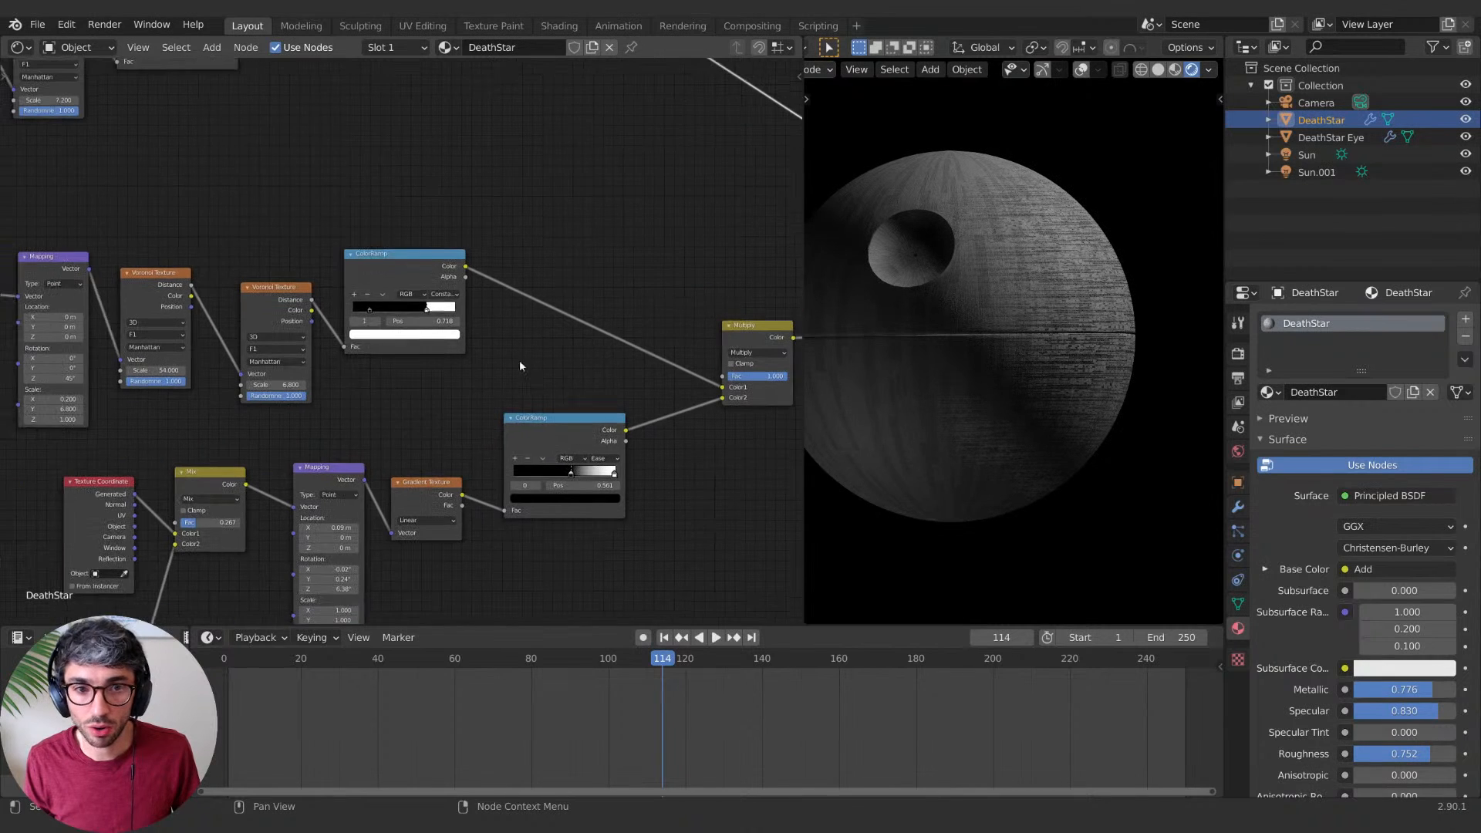
pyautogui.moveTo(428, 312)
pyautogui.mouseDown()
pyautogui.moveTo(377, 314)
pyautogui.moveTo(455, 313)
pyautogui.moveTo(426, 314)
pyautogui.mouseUp()
pyautogui.moveTo(378, 535); pyautogui.dragTo(533, 470, button='middle')
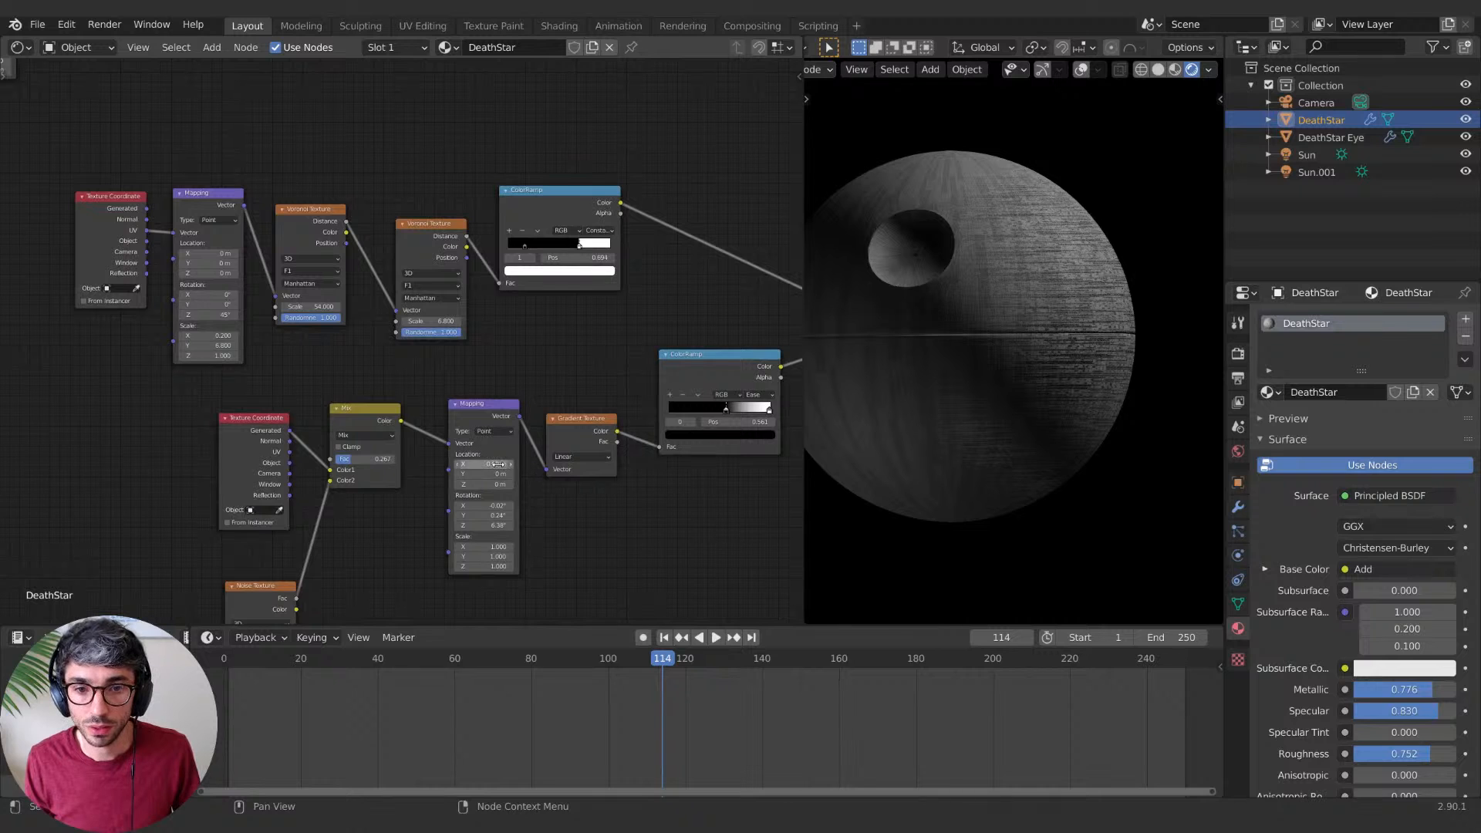
# Step: Set the Mix node's Fac to 0.167 and the gradient Mapping node's Location X to 0.3 m
pyautogui.moveTo(362, 459); pyautogui.dragTo(355, 459)
pyautogui.moveTo(484, 463)
pyautogui.keyDown('shift'); pyautogui.mouseDown()
pyautogui.moveTo(455, 463)
pyautogui.moveTo(540, 464)
pyautogui.mouseUp(); pyautogui.keyUp('shift')
pyautogui.moveTo(535, 334)
pyautogui.mouseDown(button='middle')
pyautogui.moveTo(536, 354)
pyautogui.moveTo(432, 364)
pyautogui.mouseUp(button='middle')
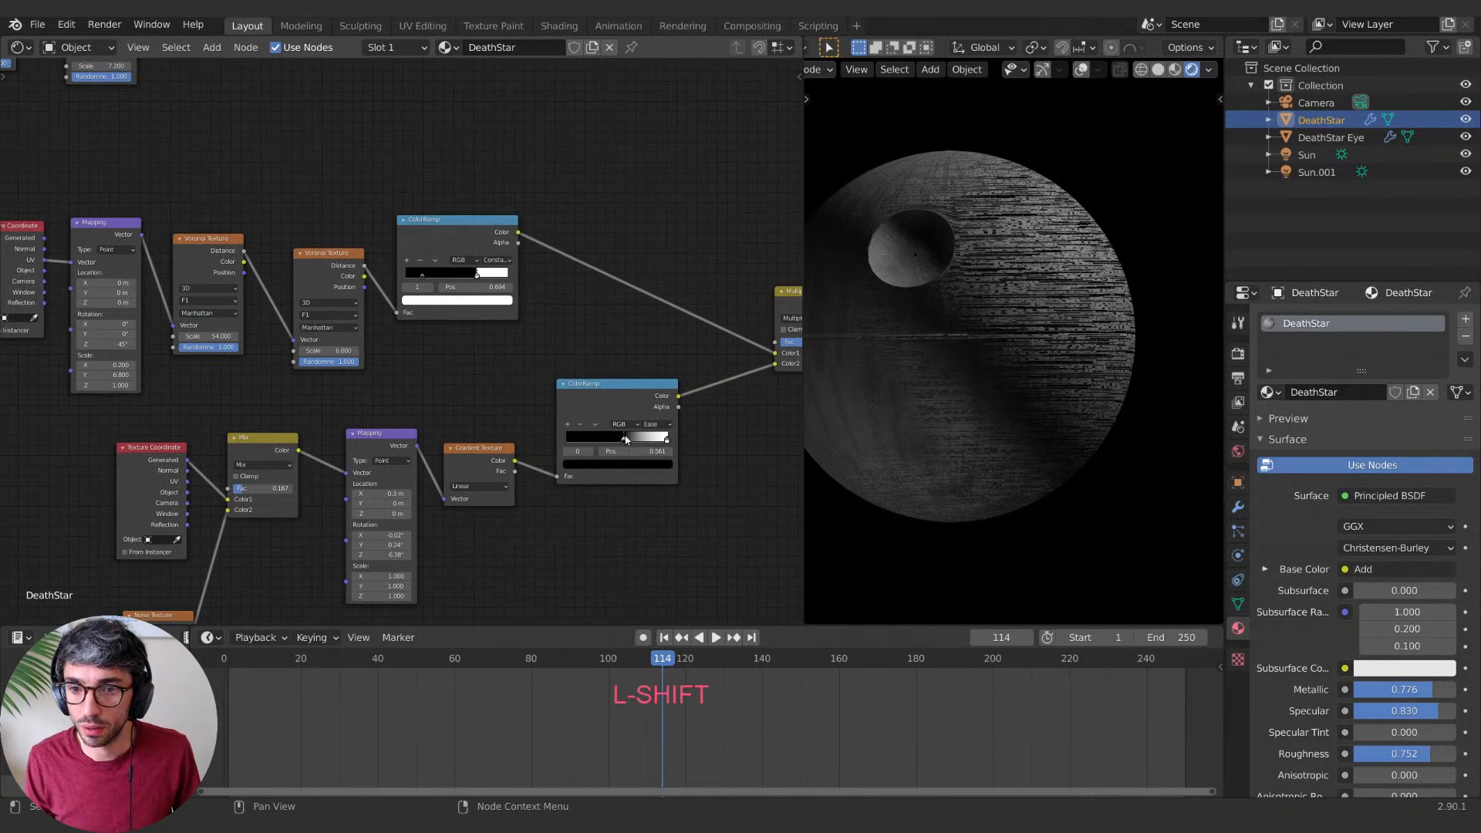
# Step: Sharpen the gradient mask by setting its ColorRamp's black stop to position 0.924
pyautogui.moveTo(625, 439); pyautogui.dragTo(662, 438)
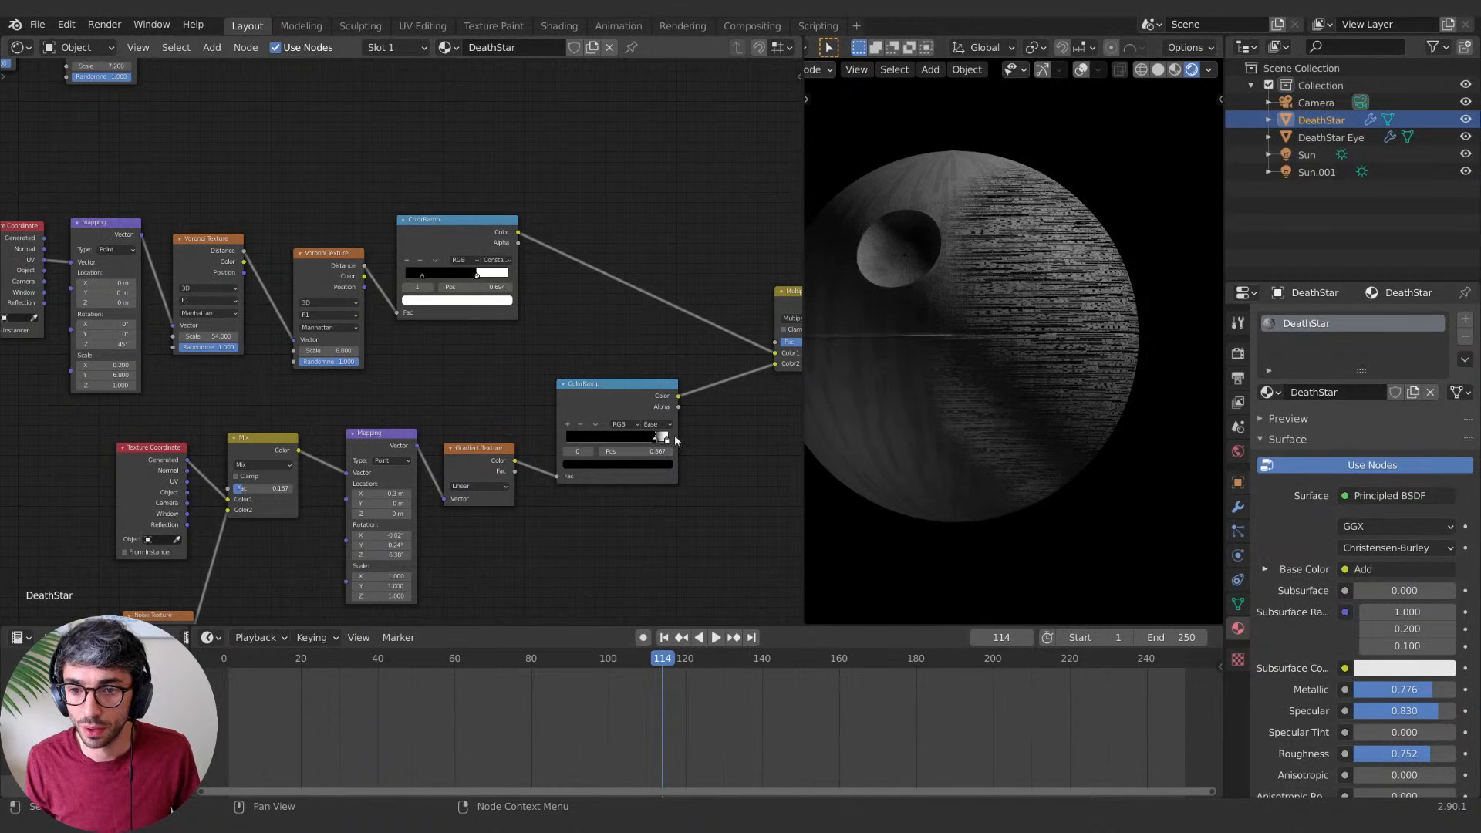
pyautogui.moveTo(660, 438); pyautogui.dragTo(663, 439)
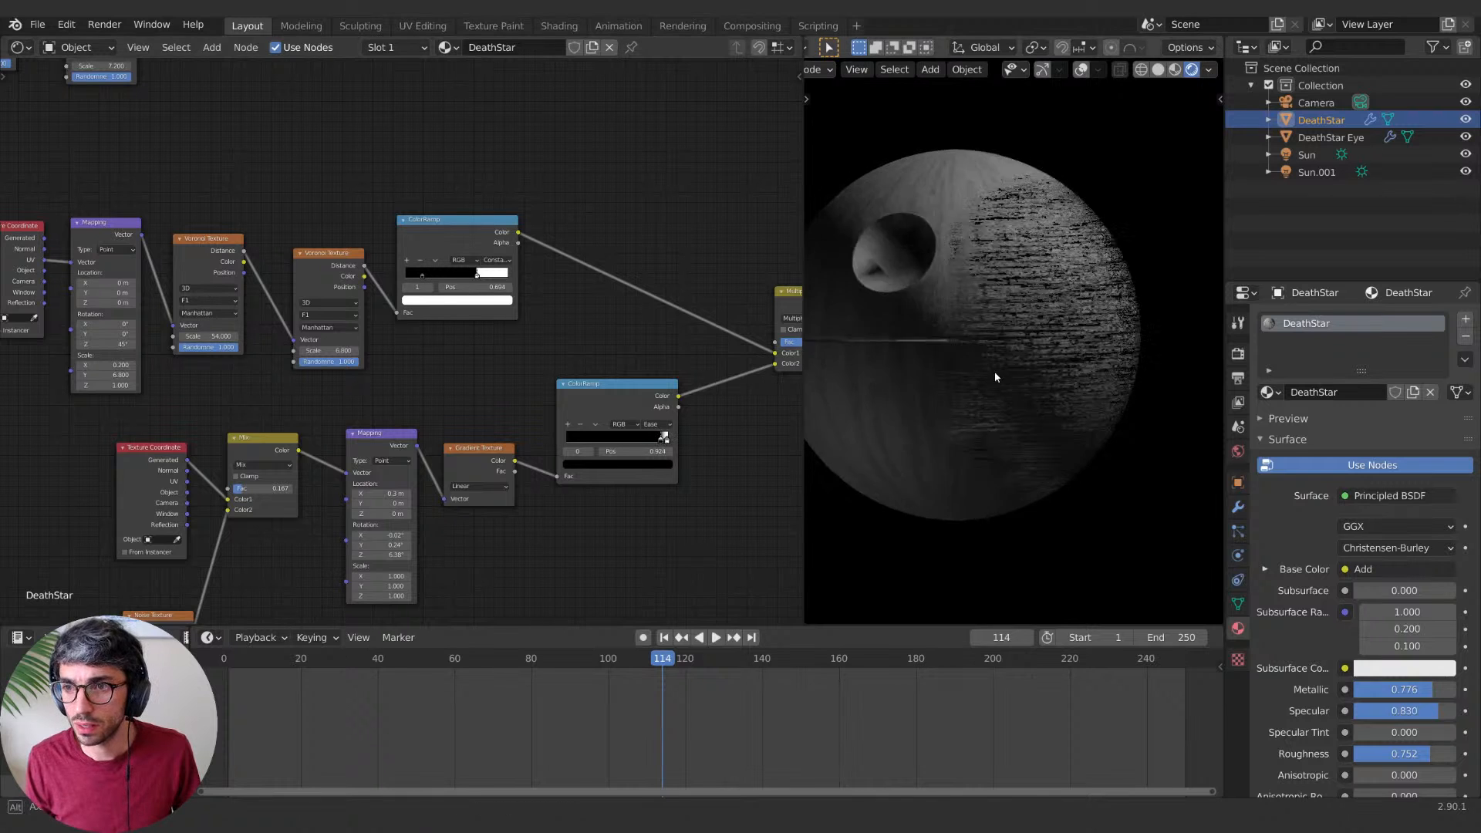
pyautogui.moveTo(1018, 421); pyautogui.dragTo(1079, 419, button='middle')
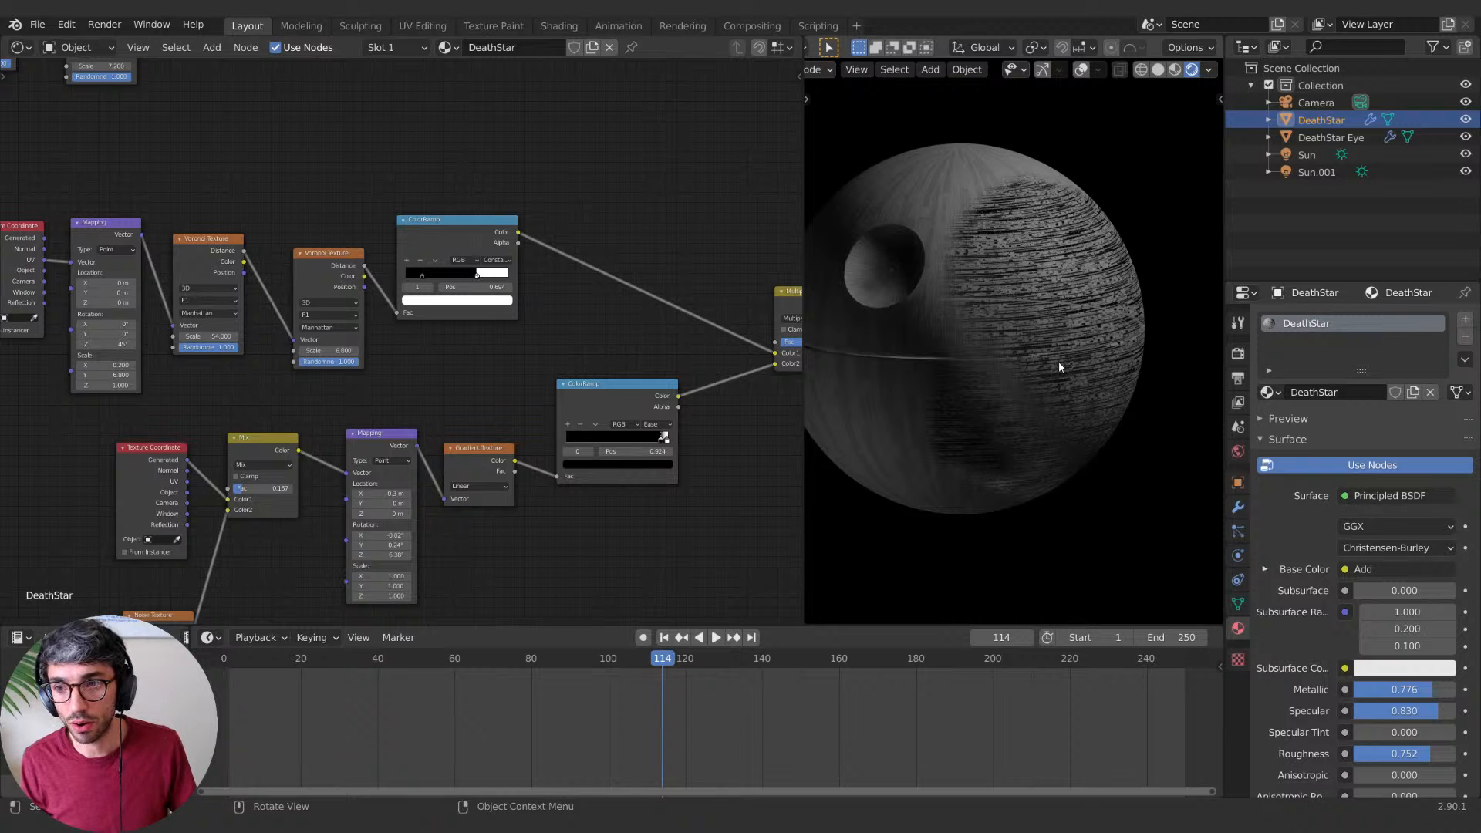
# Step: Duplicate the Noise Texture node and place the copy below the gradient branch's ColorRamp
pyautogui.scroll(-6, 622, 404)
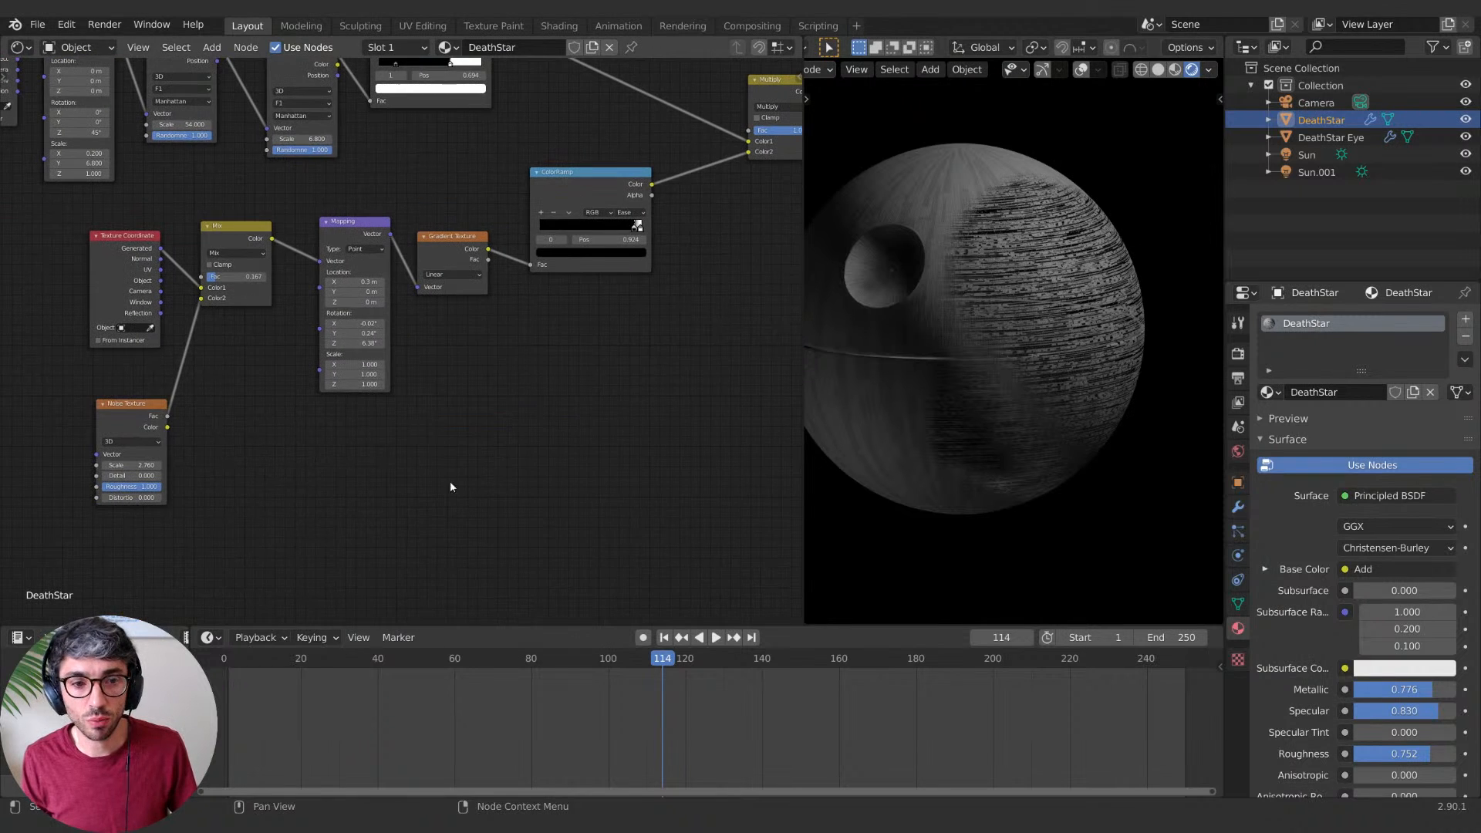
pyautogui.hotkey('shift', 'd')
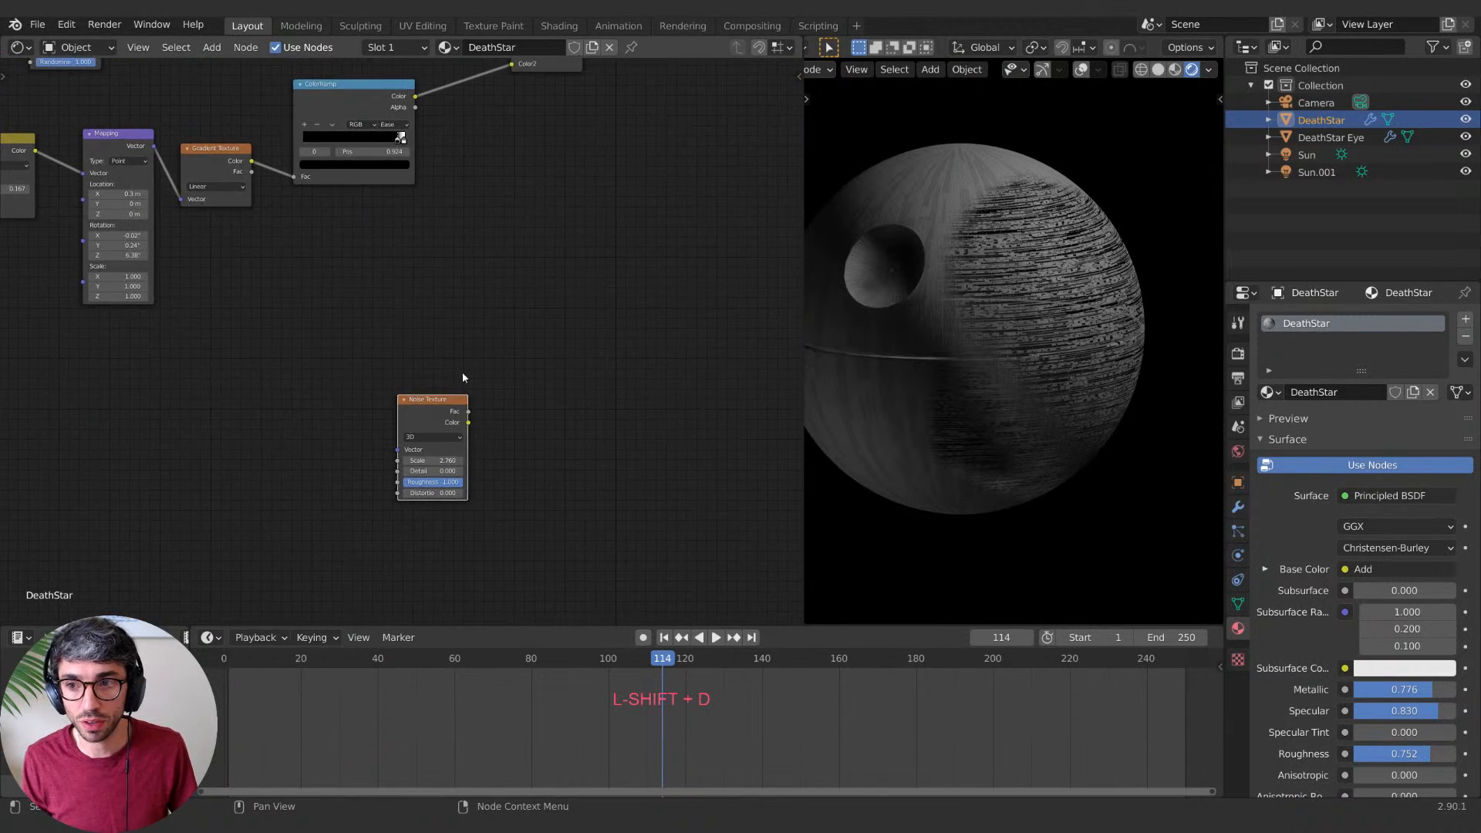
pyautogui.click(352, 395)
pyautogui.moveTo(492, 334); pyautogui.dragTo(537, 384, button='middle')
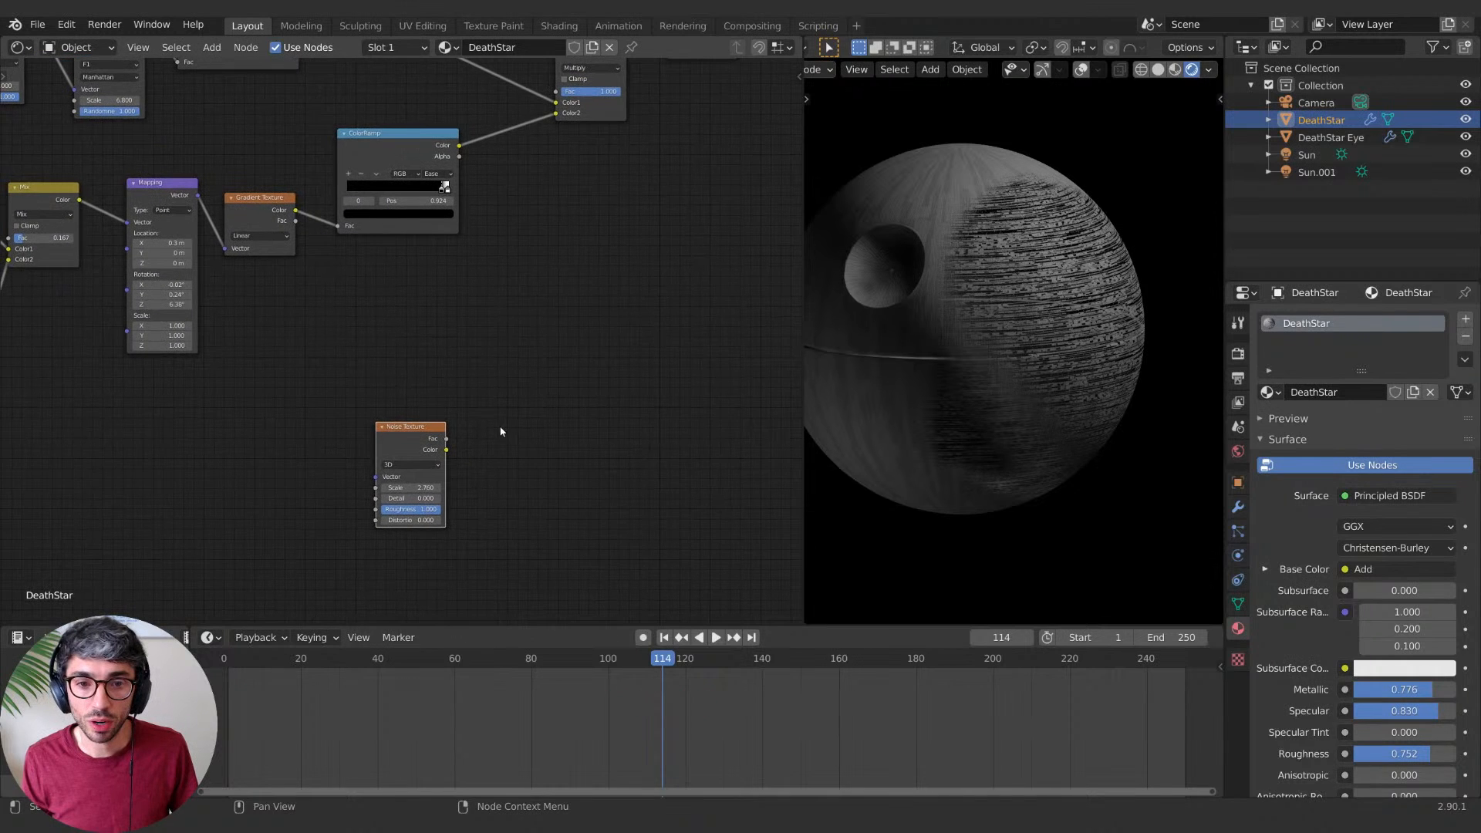
pyautogui.moveTo(501, 432); pyautogui.dragTo(511, 437, button='middle')
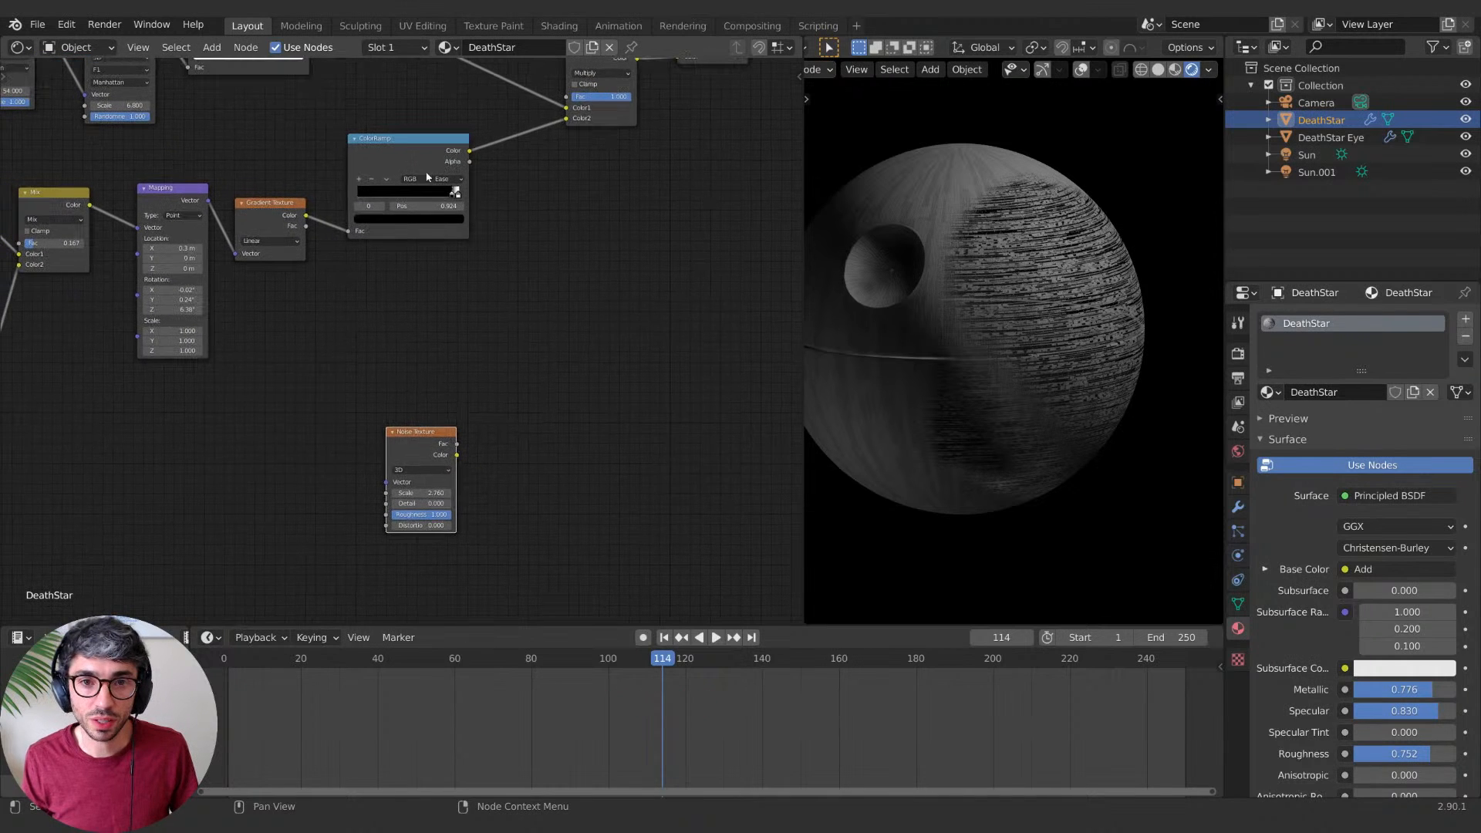
# Step: Duplicate the gradient ColorRamp, feed the copied Noise Texture's Fac into it and preview the result
pyautogui.hotkey('shift', 'd')
pyautogui.moveTo(457, 443); pyautogui.dragTo(494, 501)
pyautogui.keyDown('ctrl'); pyautogui.keyDown('shift'); pyautogui.click(552, 414); pyautogui.keyUp('shift'); pyautogui.keyUp('ctrl')
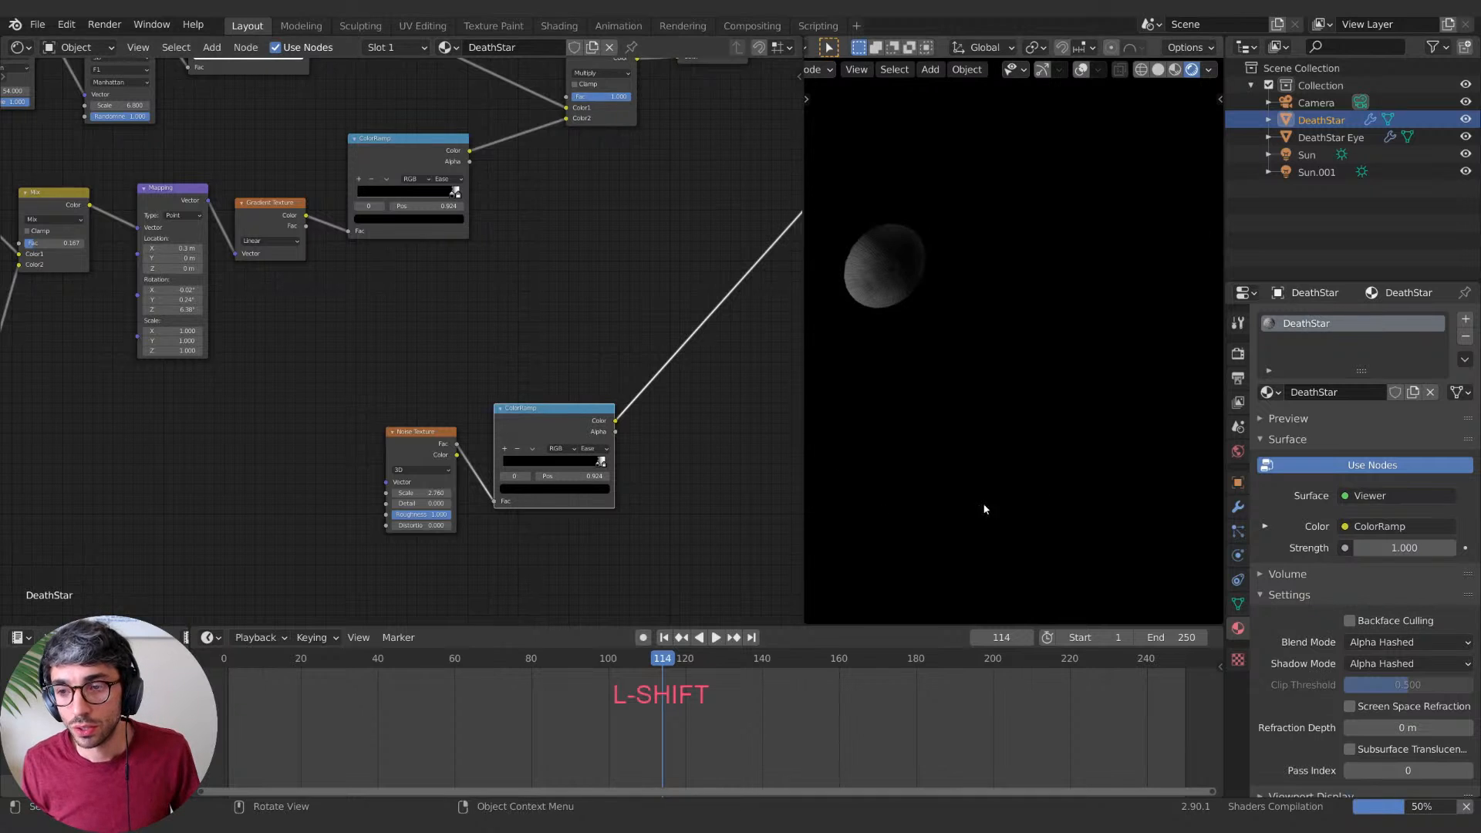
# Step: Set the noise ColorRamp's black stop to position 0.503
pyautogui.moveTo(601, 468); pyautogui.dragTo(550, 468)
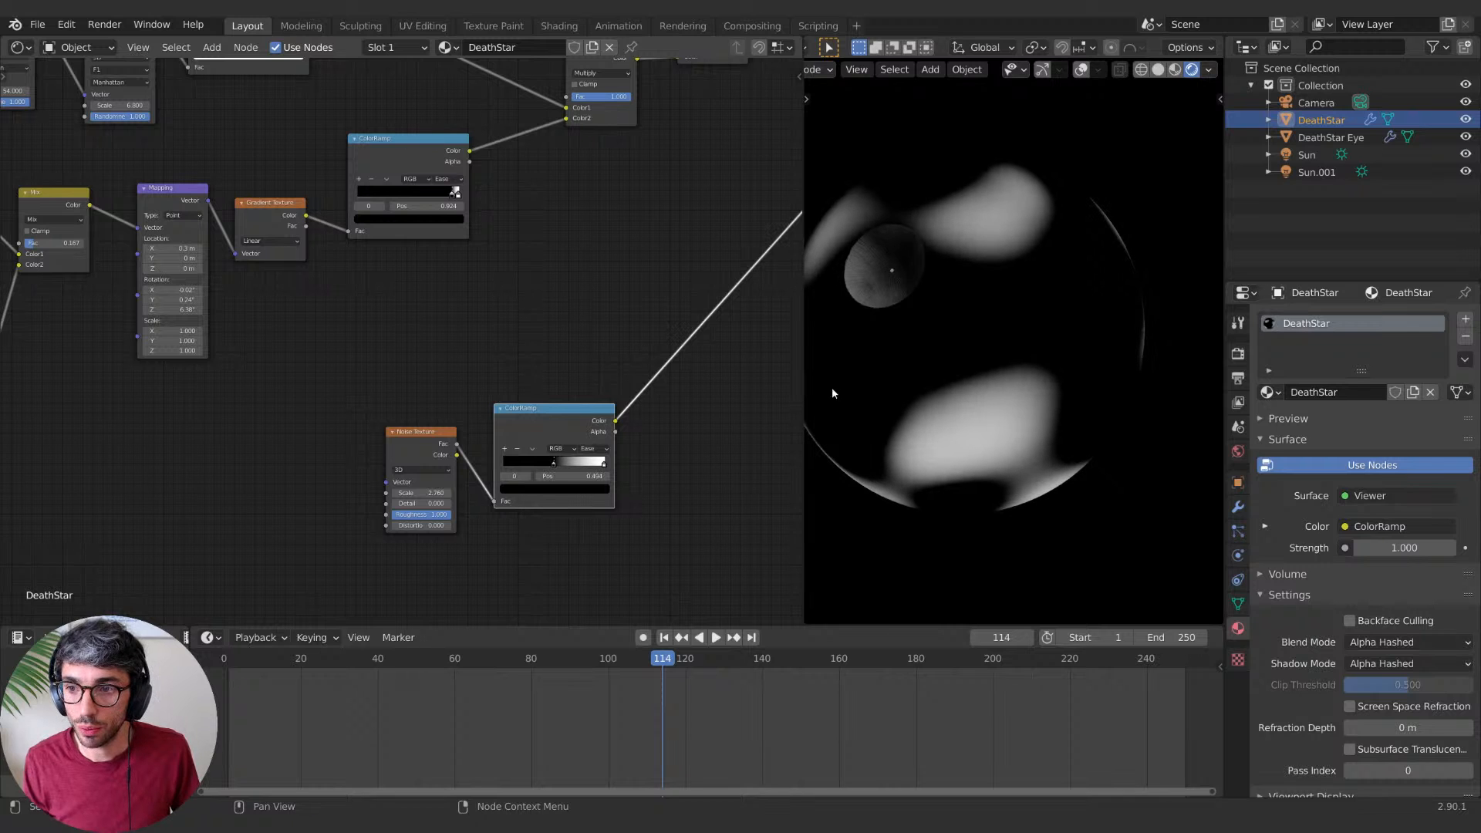
pyautogui.moveTo(557, 459); pyautogui.dragTo(556, 461)
pyautogui.moveTo(553, 252); pyautogui.dragTo(446, 360, button='middle')
pyautogui.moveTo(579, 478); pyautogui.dragTo(477, 430, button='middle')
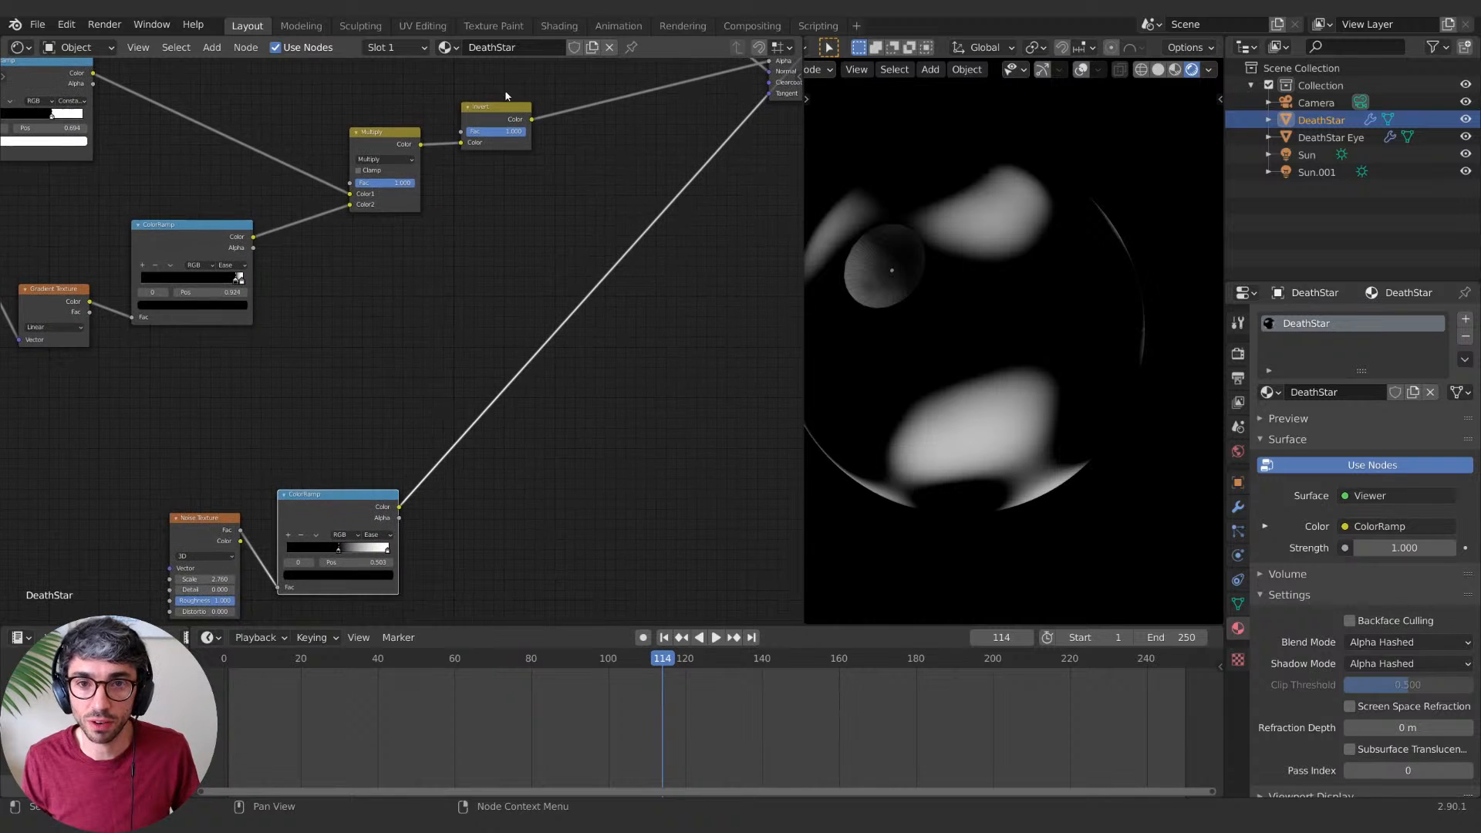
# Step: Reposition the Invert node slightly and preview the gradient ColorRamp's output on the sphere
pyautogui.moveTo(490, 115); pyautogui.dragTo(494, 136)
pyautogui.moveTo(433, 281); pyautogui.dragTo(540, 381, button='middle')
pyautogui.keyDown('ctrl'); pyautogui.keyDown('shift'); pyautogui.click(354, 187); pyautogui.keyUp('shift'); pyautogui.keyUp('ctrl')
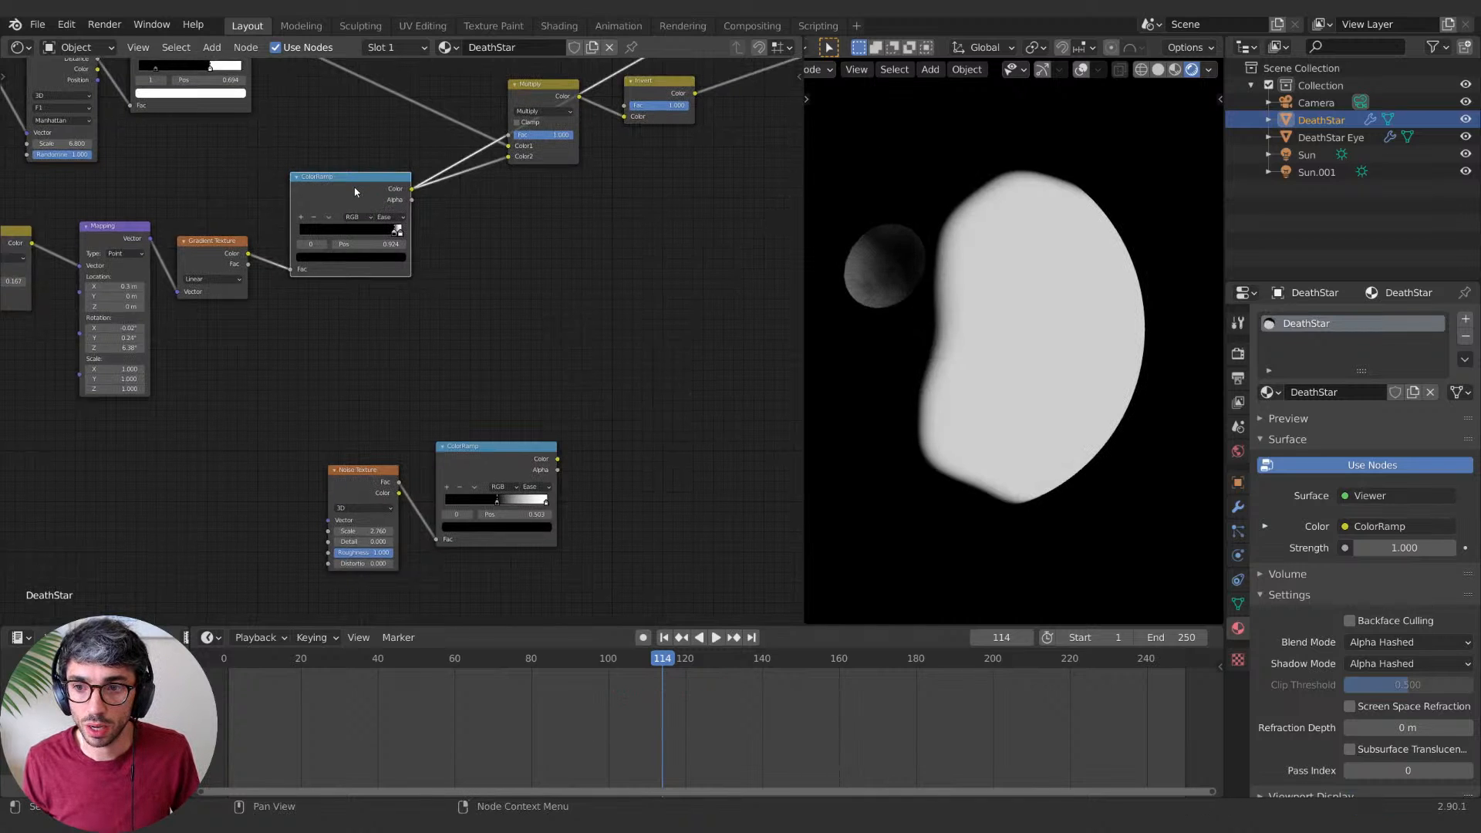
# Step: Spread out the second Noise Texture, its ColorRamp, the gradient ColorRamp and the Multiply node to make room between them
pyautogui.moveTo(357, 496); pyautogui.dragTo(167, 482)
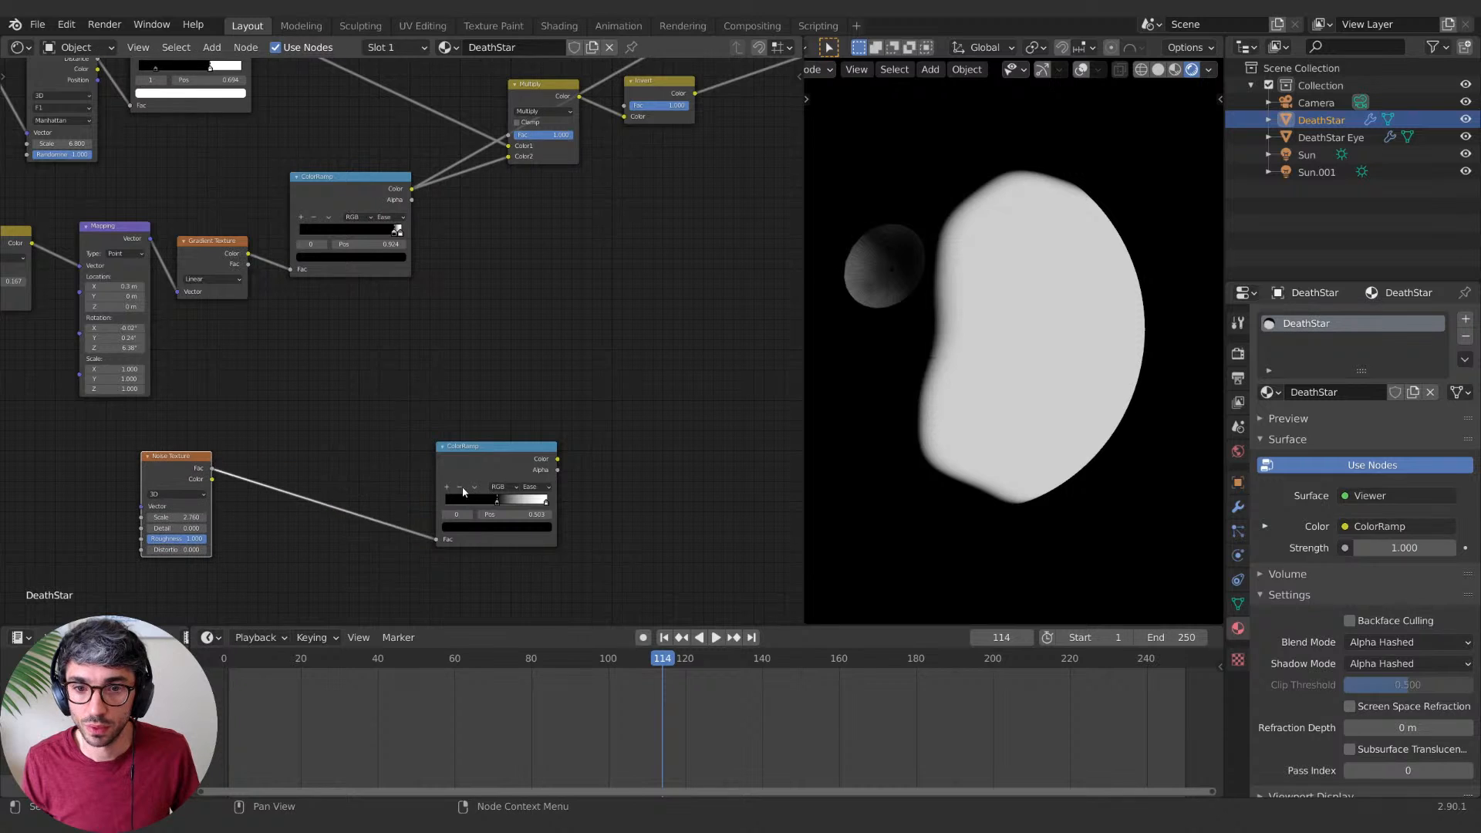
pyautogui.moveTo(488, 464); pyautogui.dragTo(345, 444)
pyautogui.moveTo(382, 468); pyautogui.dragTo(393, 489, button='middle')
pyautogui.moveTo(404, 238); pyautogui.dragTo(383, 205)
pyautogui.moveTo(562, 104); pyautogui.dragTo(565, 140)
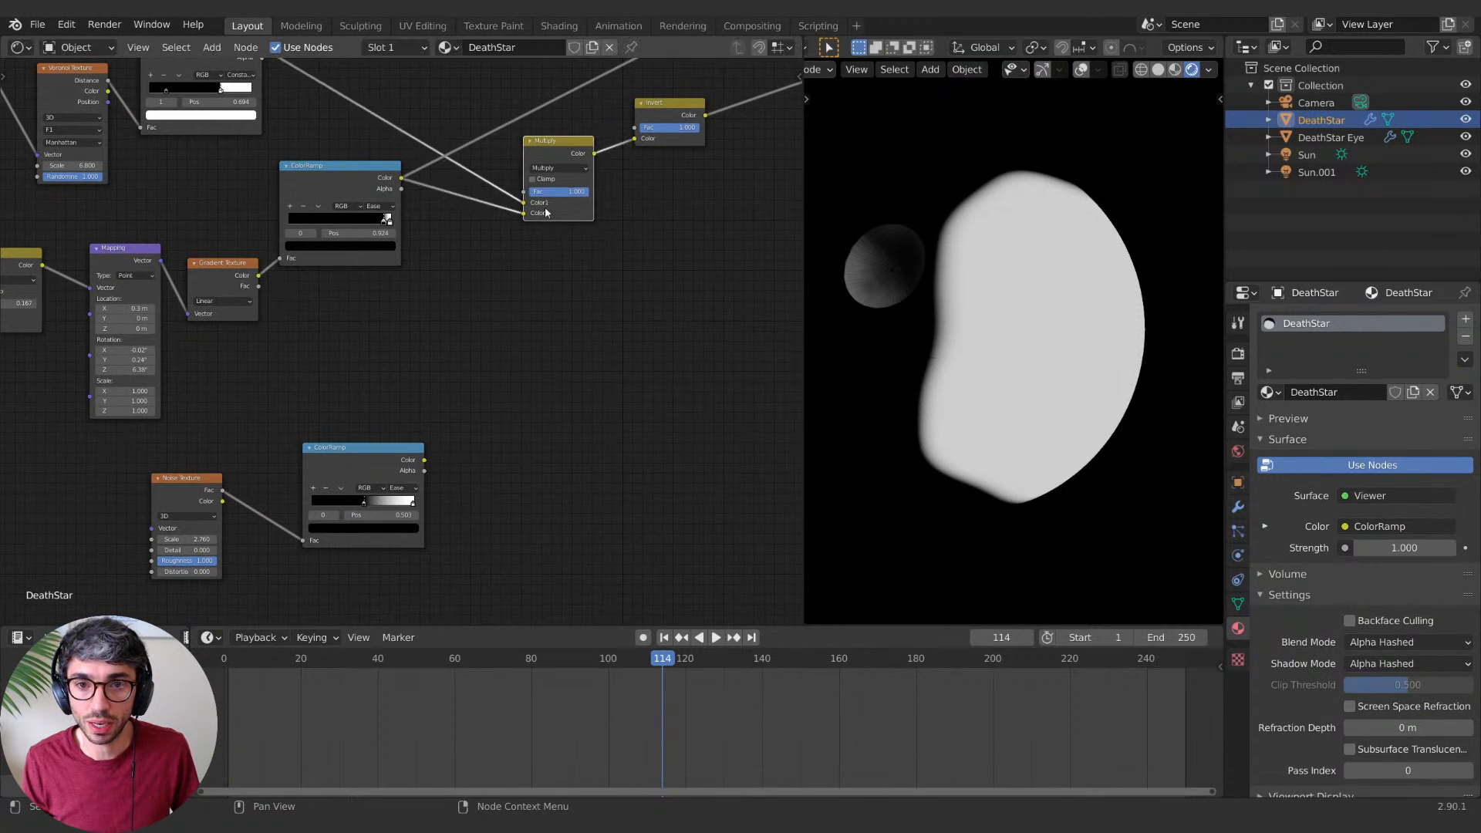
# Step: Insert a duplicate Multiply node after the gradient ColorRamp, feed the noise ColorRamp into its Color2 and preview the result on the sphere
pyautogui.moveTo(565, 139); pyautogui.dragTo(606, 182, button='middle')
pyautogui.click(604, 182)
pyautogui.hotkey('shift', 'd')
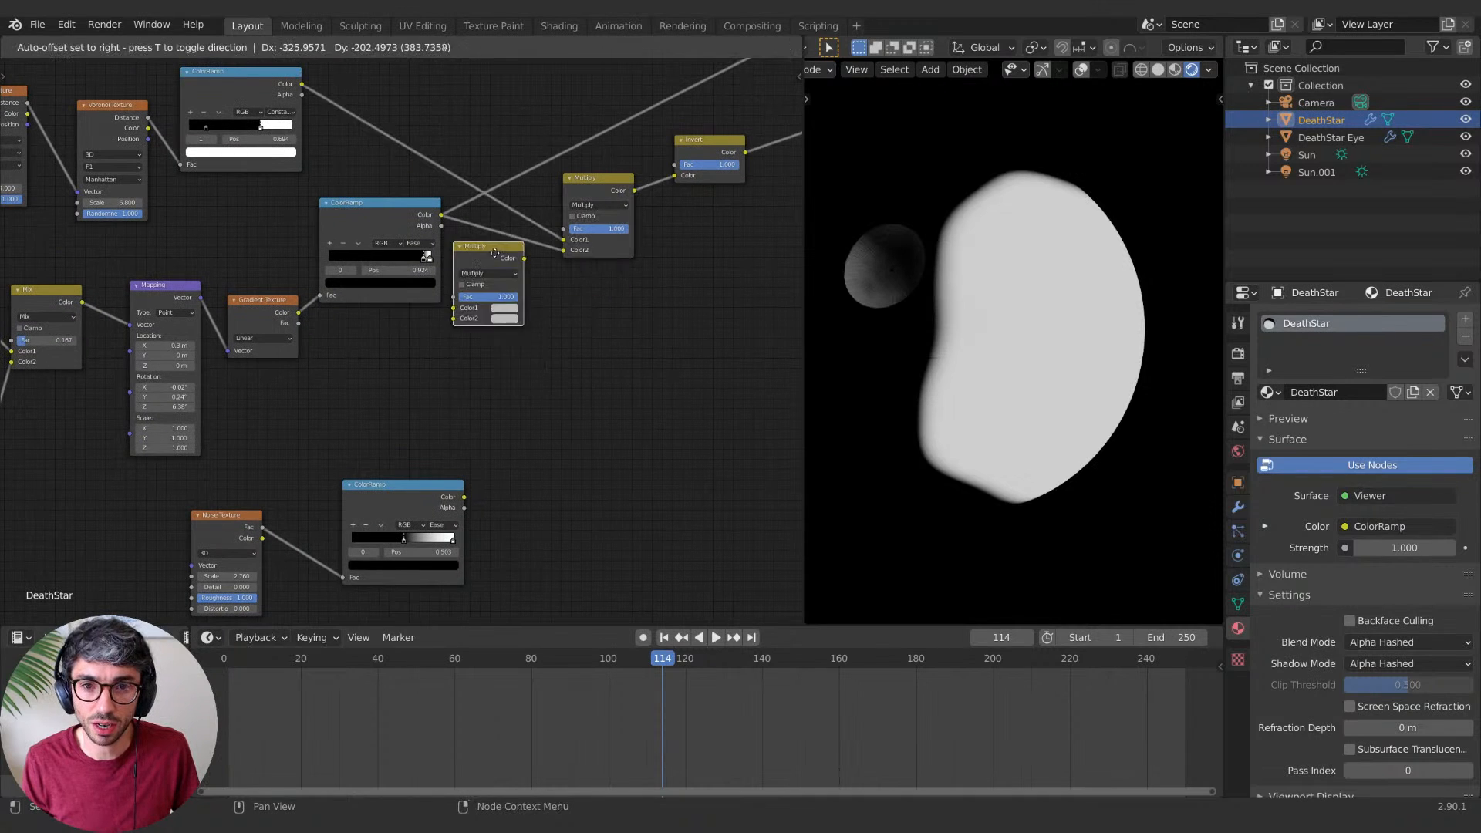
pyautogui.click(494, 232)
pyautogui.moveTo(493, 338); pyautogui.dragTo(545, 331, button='middle')
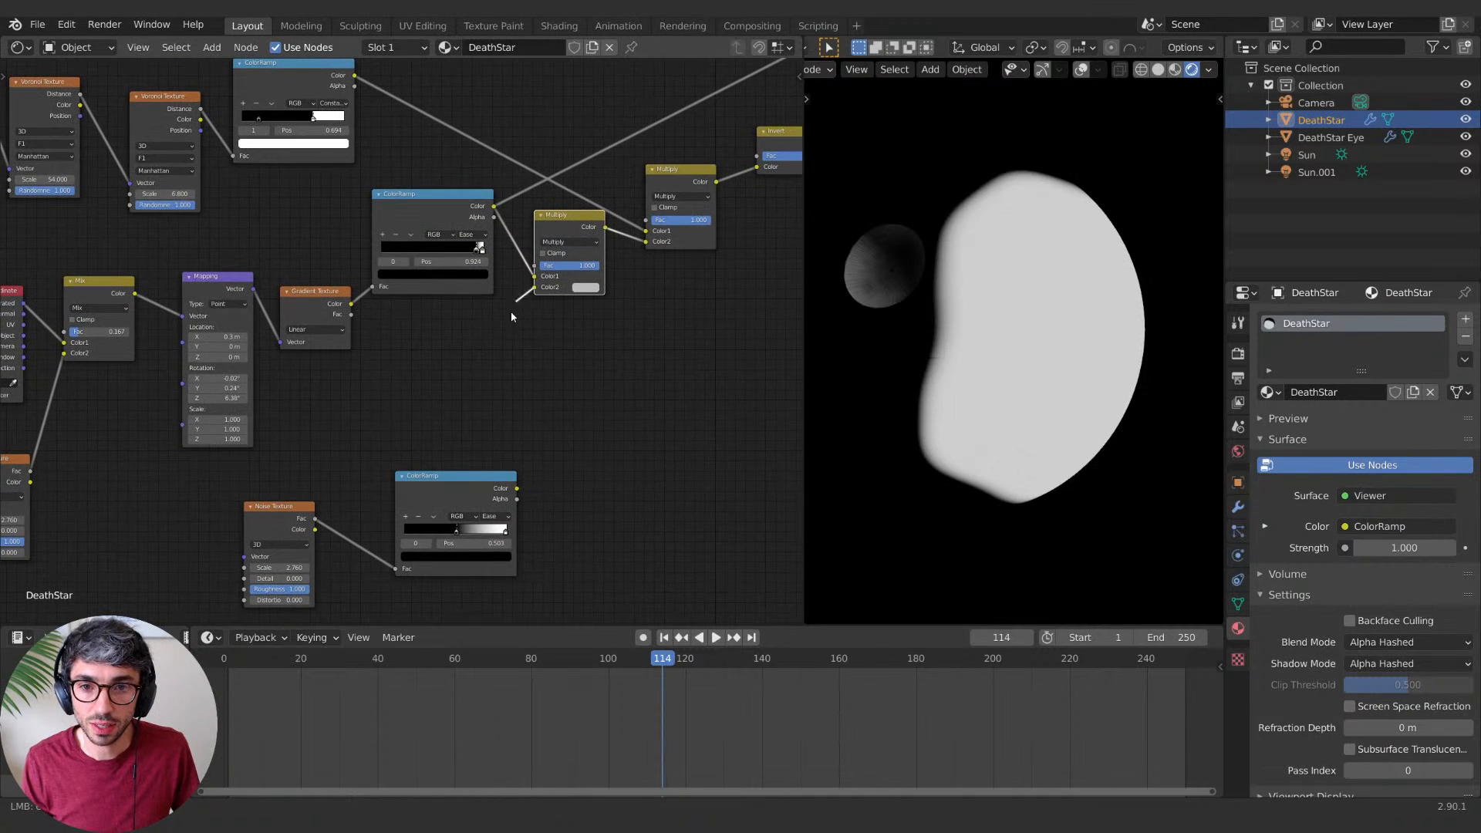
pyautogui.moveTo(534, 287); pyautogui.dragTo(518, 489)
pyautogui.keyDown('ctrl'); pyautogui.keyDown('shift'); pyautogui.click(571, 230); pyautogui.keyUp('shift'); pyautogui.keyUp('ctrl')
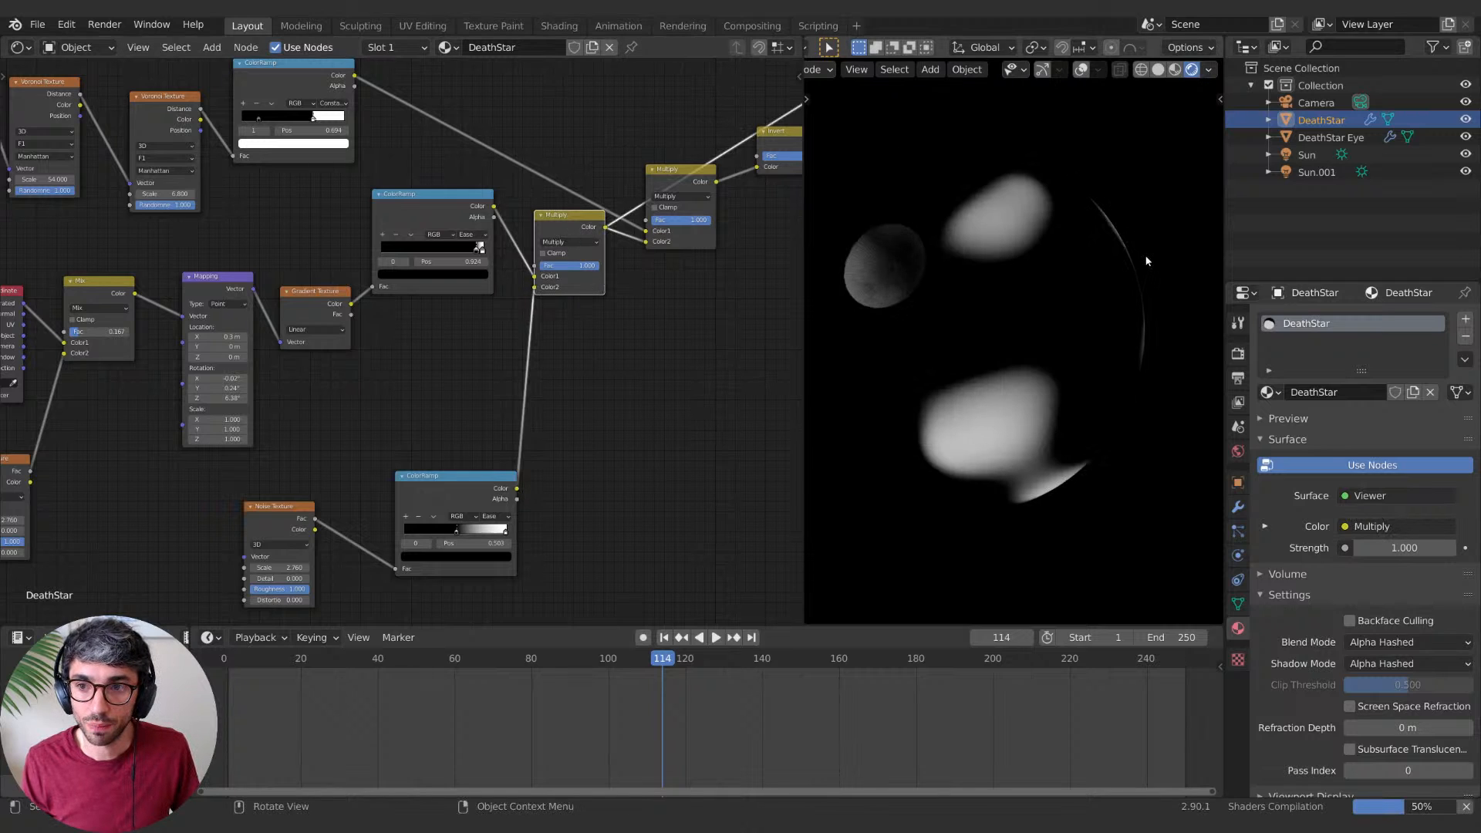
# Step: Lower the second Noise Texture's scale to about 2 and try adjusting the duplicate Multiply's factor
pyautogui.keyDown('shift'); pyautogui.moveTo(280, 567); pyautogui.dragTo(216, 567); pyautogui.keyUp('shift')
pyautogui.moveTo(409, 344); pyautogui.dragTo(440, 327, button='middle')
pyautogui.moveTo(637, 265); pyautogui.dragTo(579, 290, button='middle')
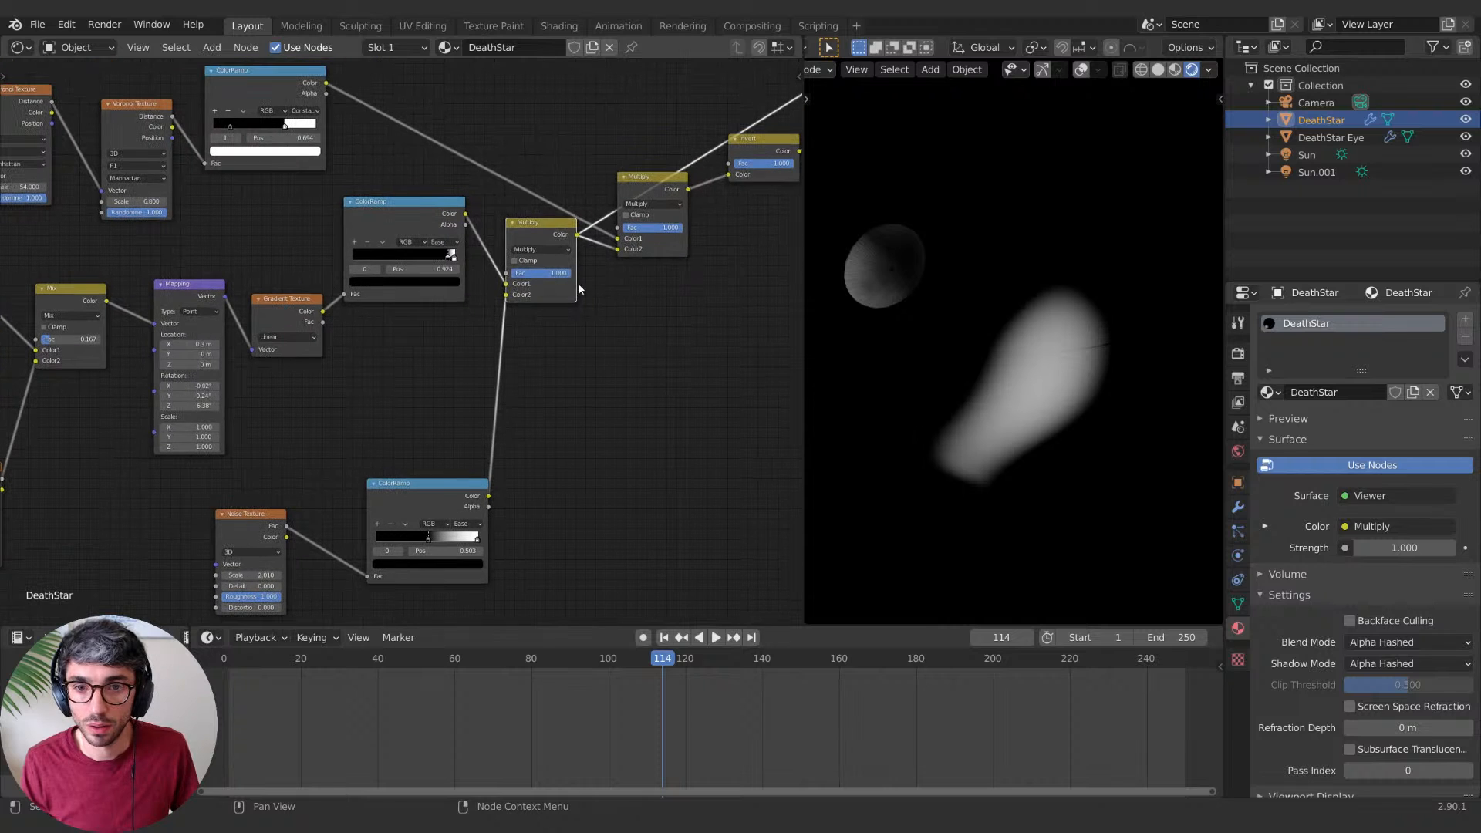
pyautogui.moveTo(565, 273)
pyautogui.mouseDown()
pyautogui.moveTo(537, 273)
pyautogui.moveTo(571, 273)
pyautogui.mouseUp()
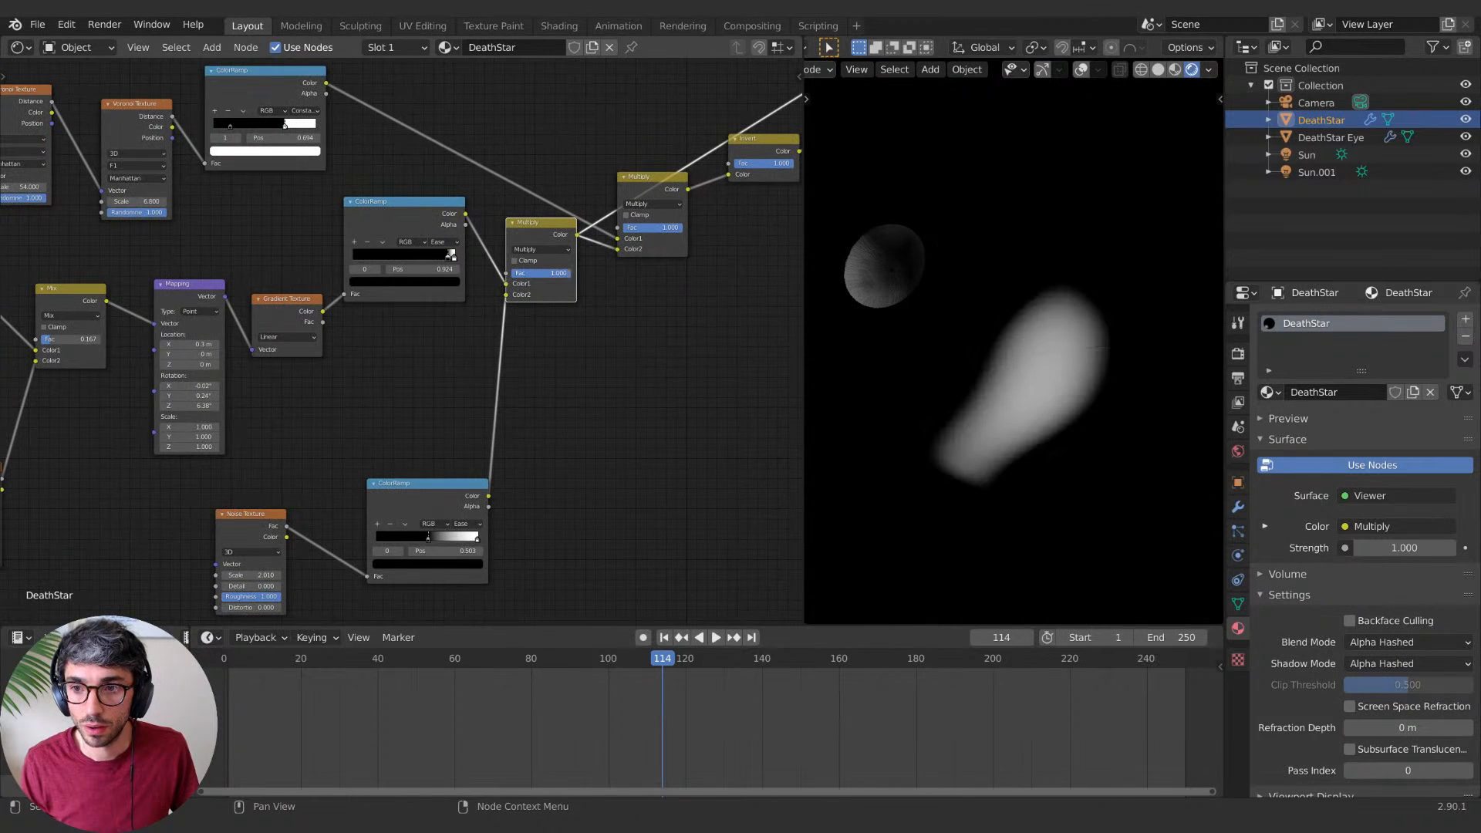
# Step: Link the gradient ColorRamp straight to the final Multiply, delete the duplicate Multiply and preview the noise and gradient ColorRamps in turn
pyautogui.moveTo(539, 389); pyautogui.dragTo(605, 352, button='middle')
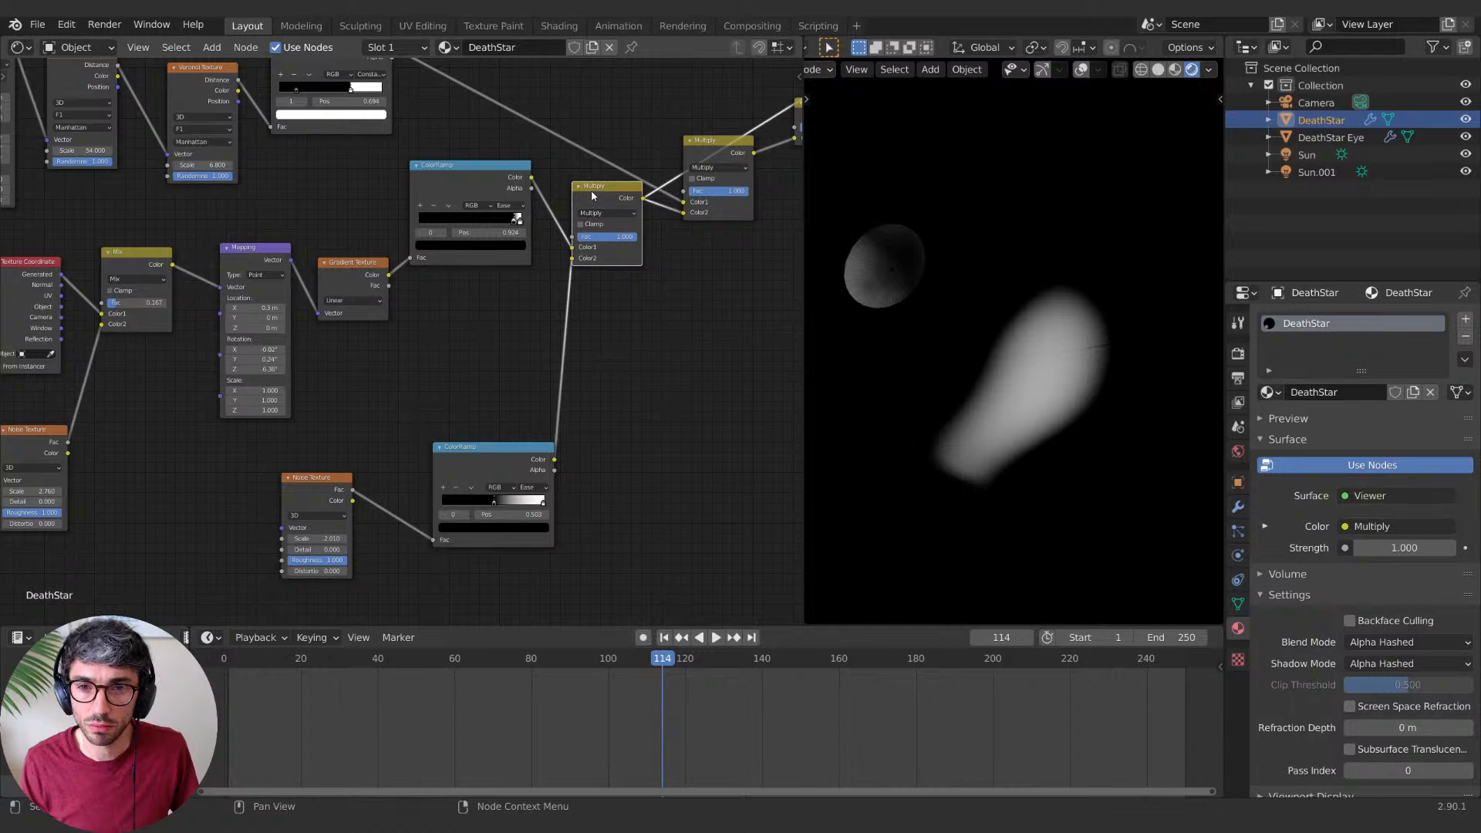
pyautogui.moveTo(593, 196); pyautogui.dragTo(303, 279, button='middle')
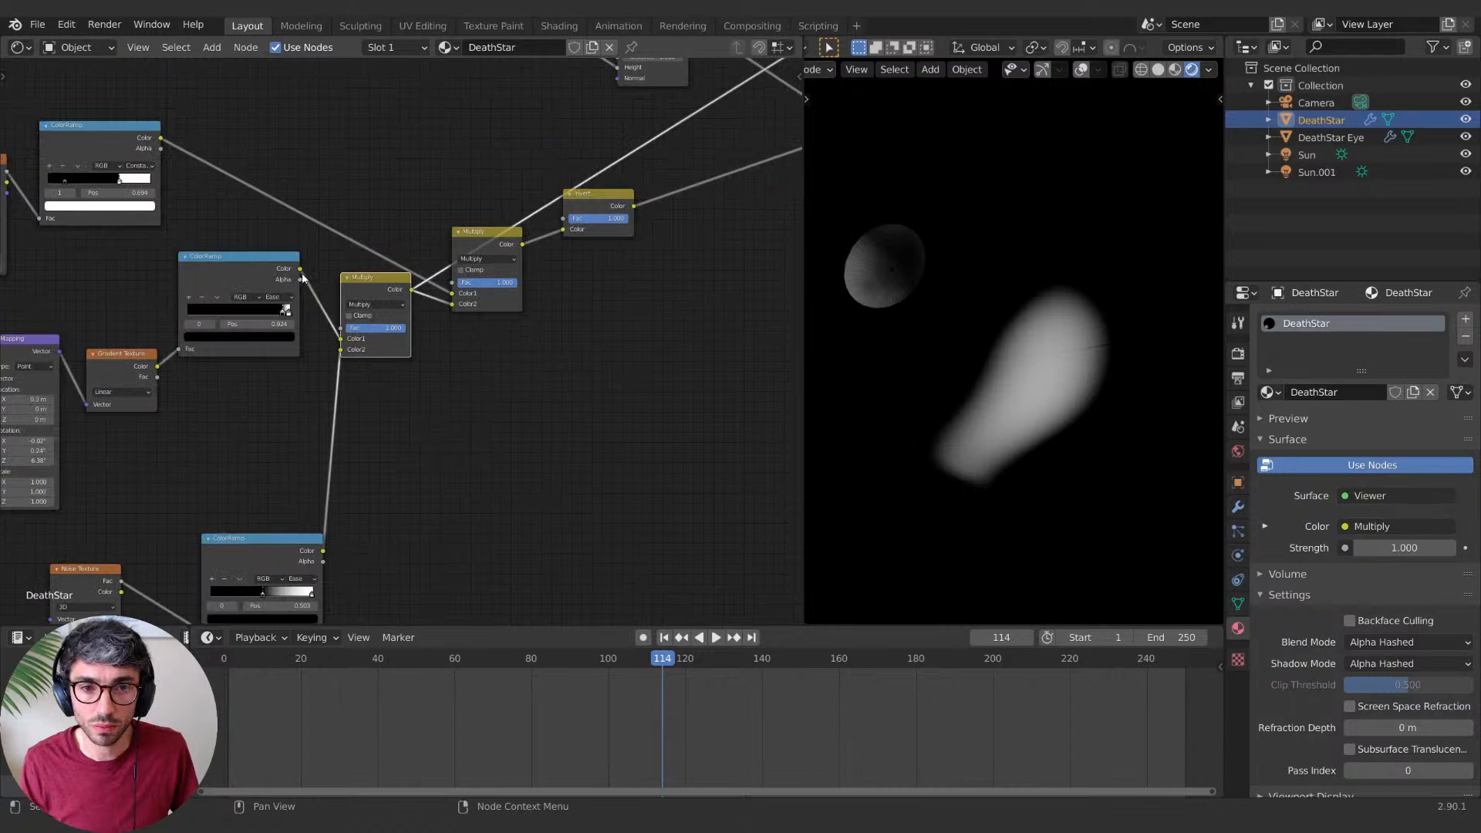
pyautogui.moveTo(300, 270); pyautogui.dragTo(452, 304)
pyautogui.press('x')
pyautogui.moveTo(274, 540); pyautogui.dragTo(420, 415, button='middle')
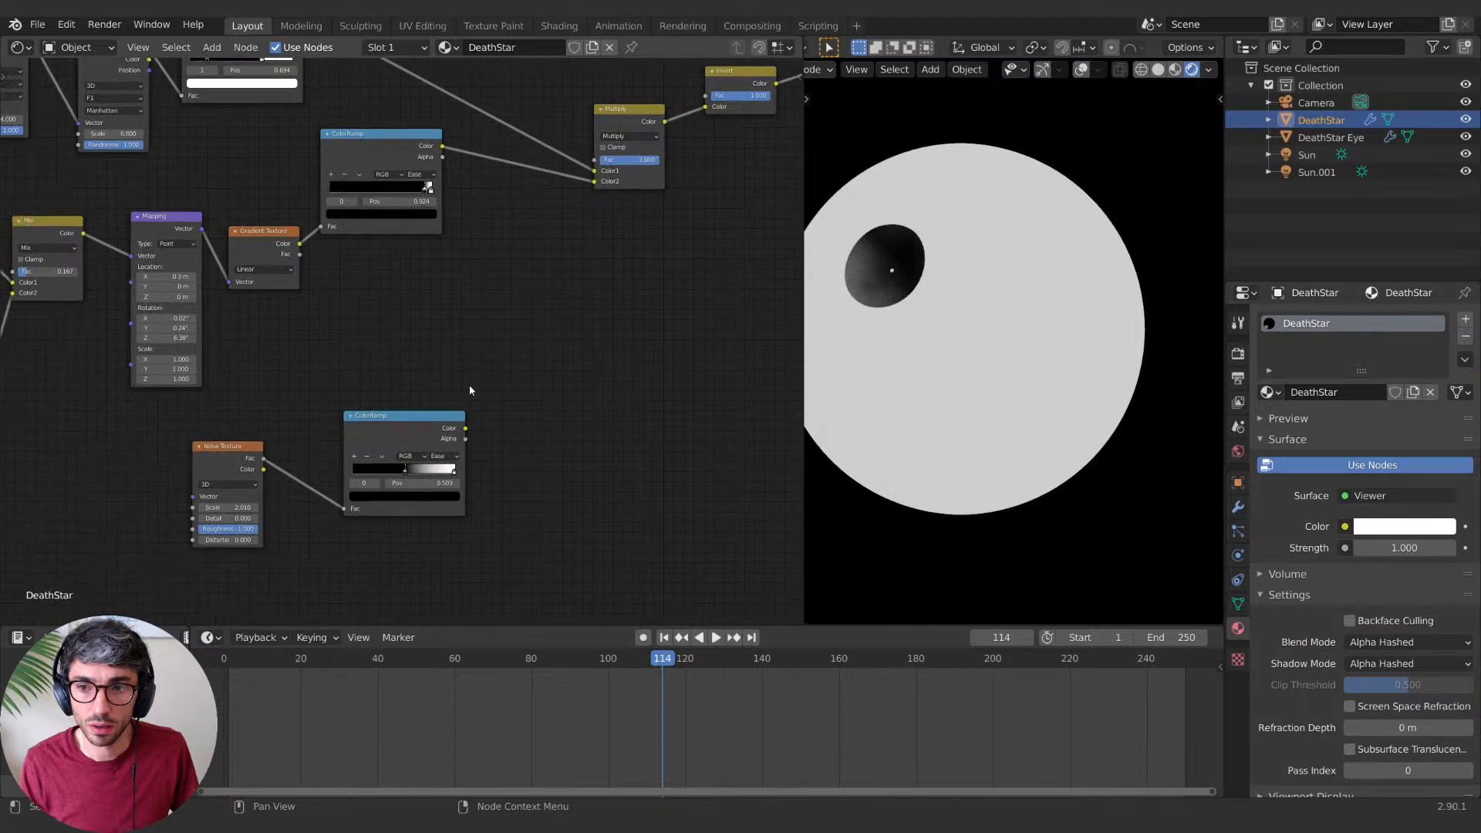
pyautogui.keyDown('ctrl'); pyautogui.keyDown('shift'); pyautogui.click(418, 446); pyautogui.keyUp('shift'); pyautogui.keyUp('ctrl')
pyautogui.moveTo(380, 147); pyautogui.dragTo(294, 207, button='middle')
pyautogui.keyDown('ctrl'); pyautogui.keyDown('shift'); pyautogui.click(295, 207); pyautogui.keyUp('shift'); pyautogui.keyUp('ctrl')
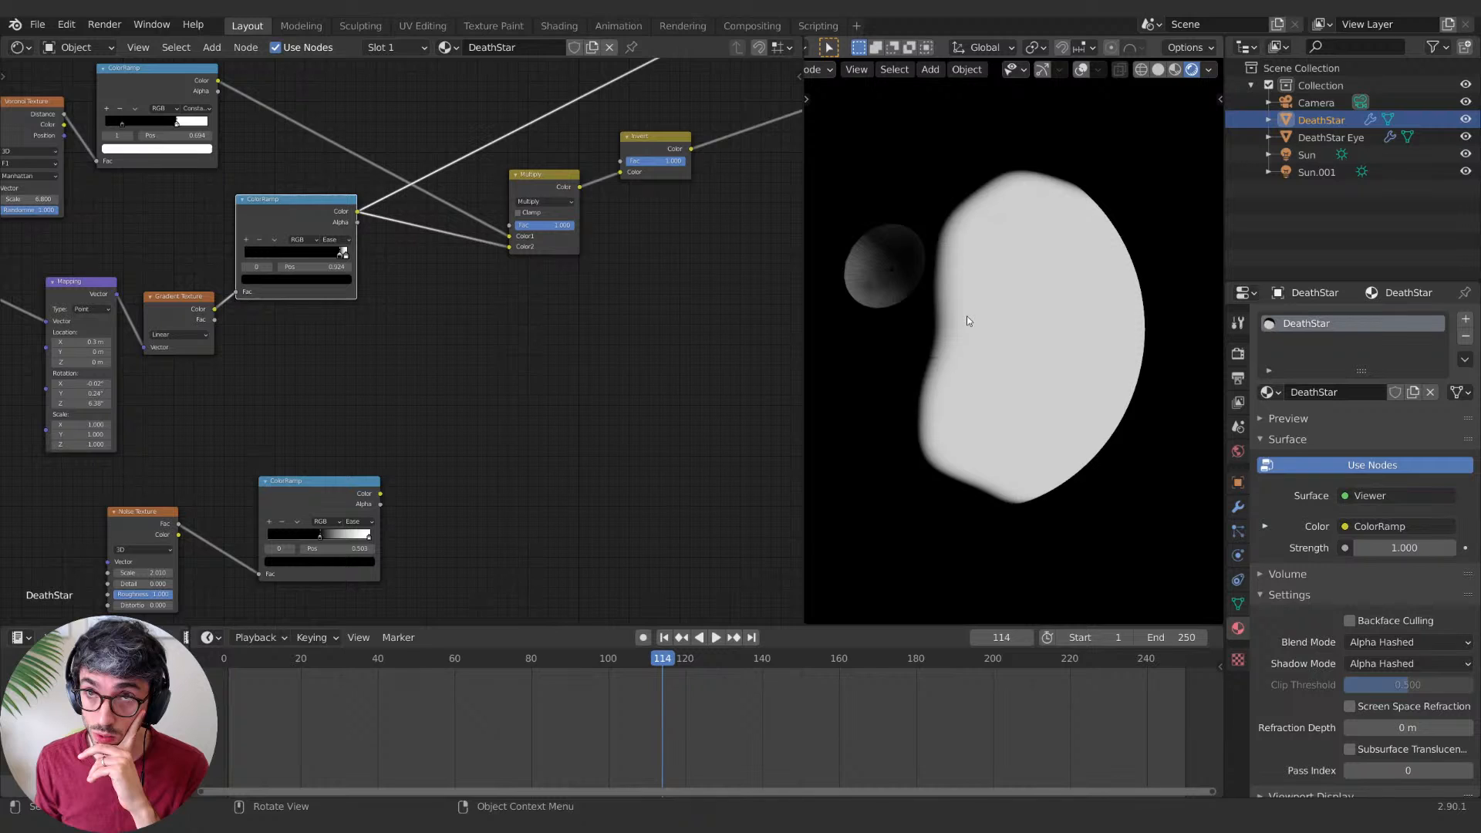
# Step: Insert a duplicate Multiply after the gradient ColorRamp, set it to Subtract and feed the noise ColorRamp's Color into Color2
pyautogui.click(442, 345)
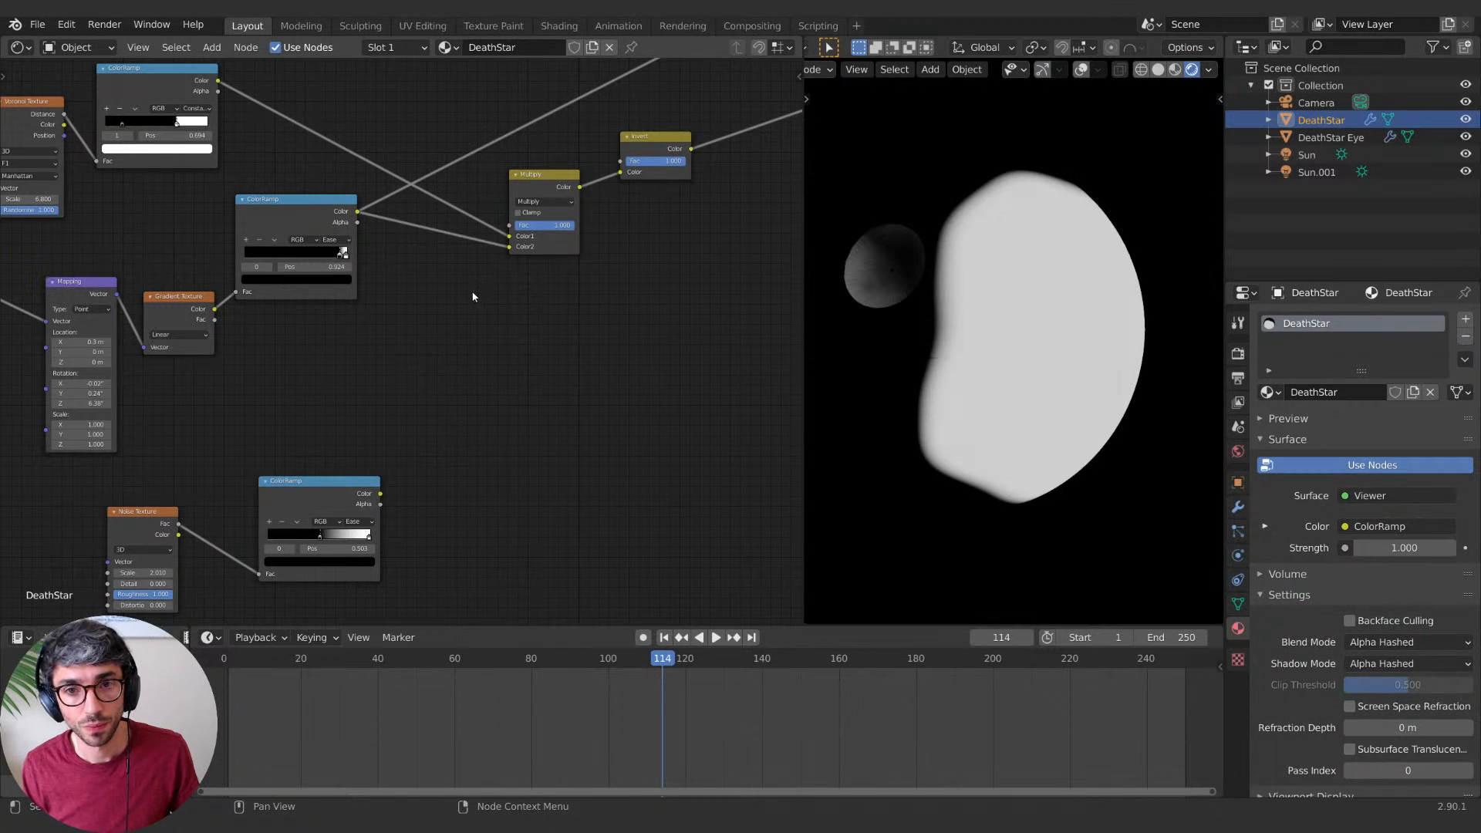
pyautogui.hotkey('shift', 'd')
pyautogui.click(433, 229)
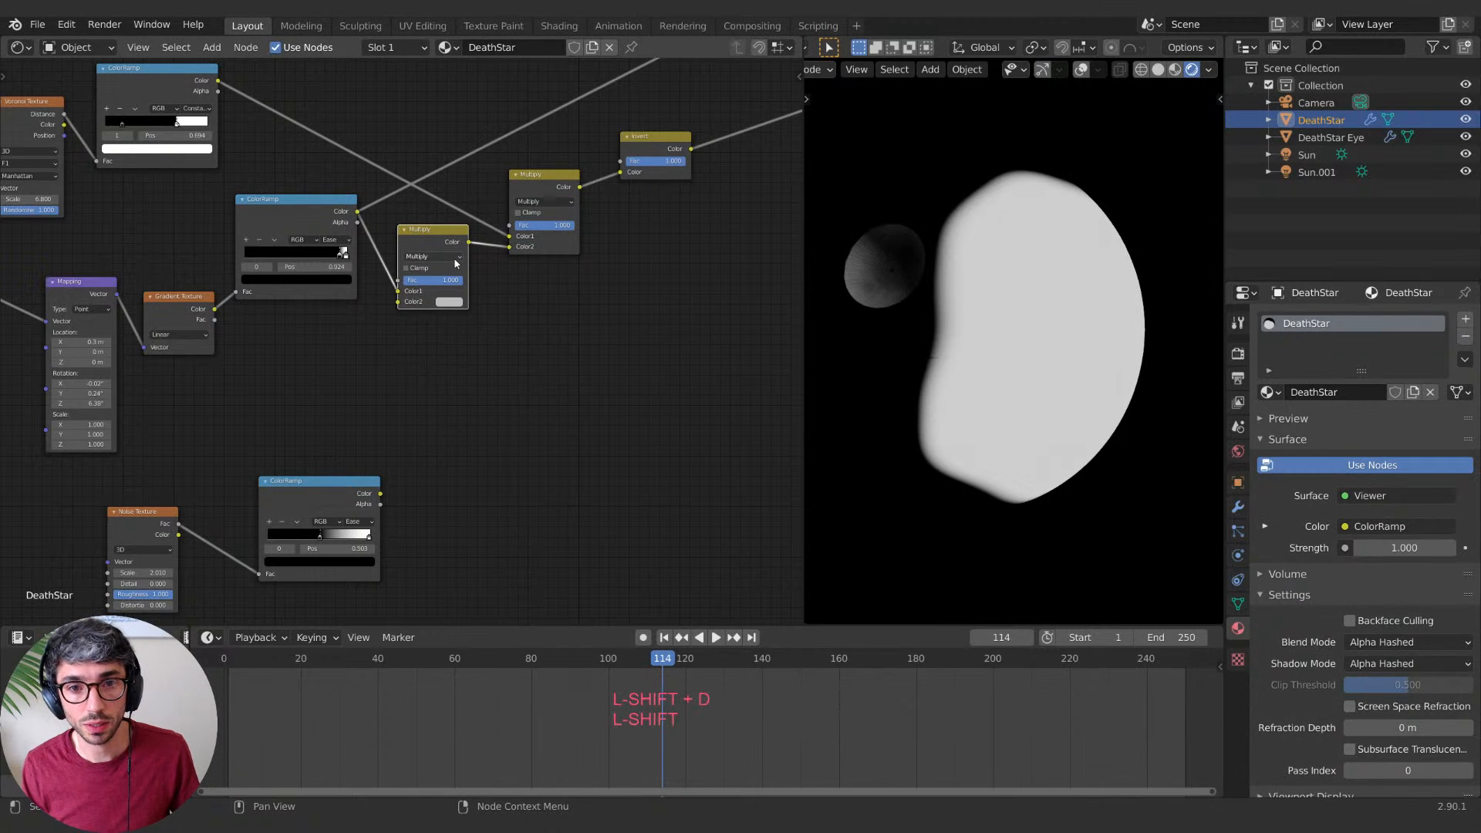
pyautogui.click(432, 256)
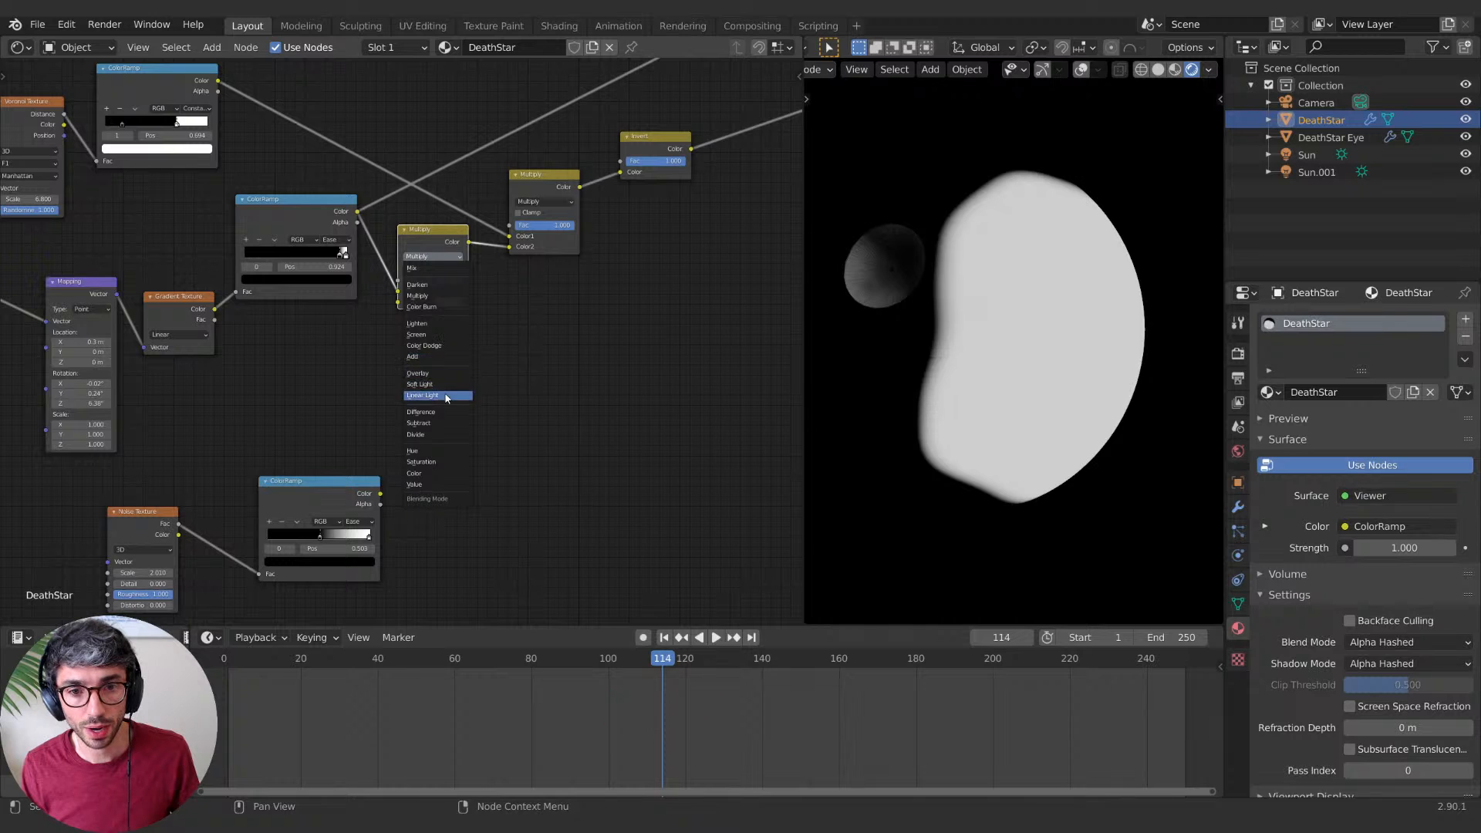
pyautogui.click(447, 424)
pyautogui.moveTo(379, 495); pyautogui.dragTo(398, 302)
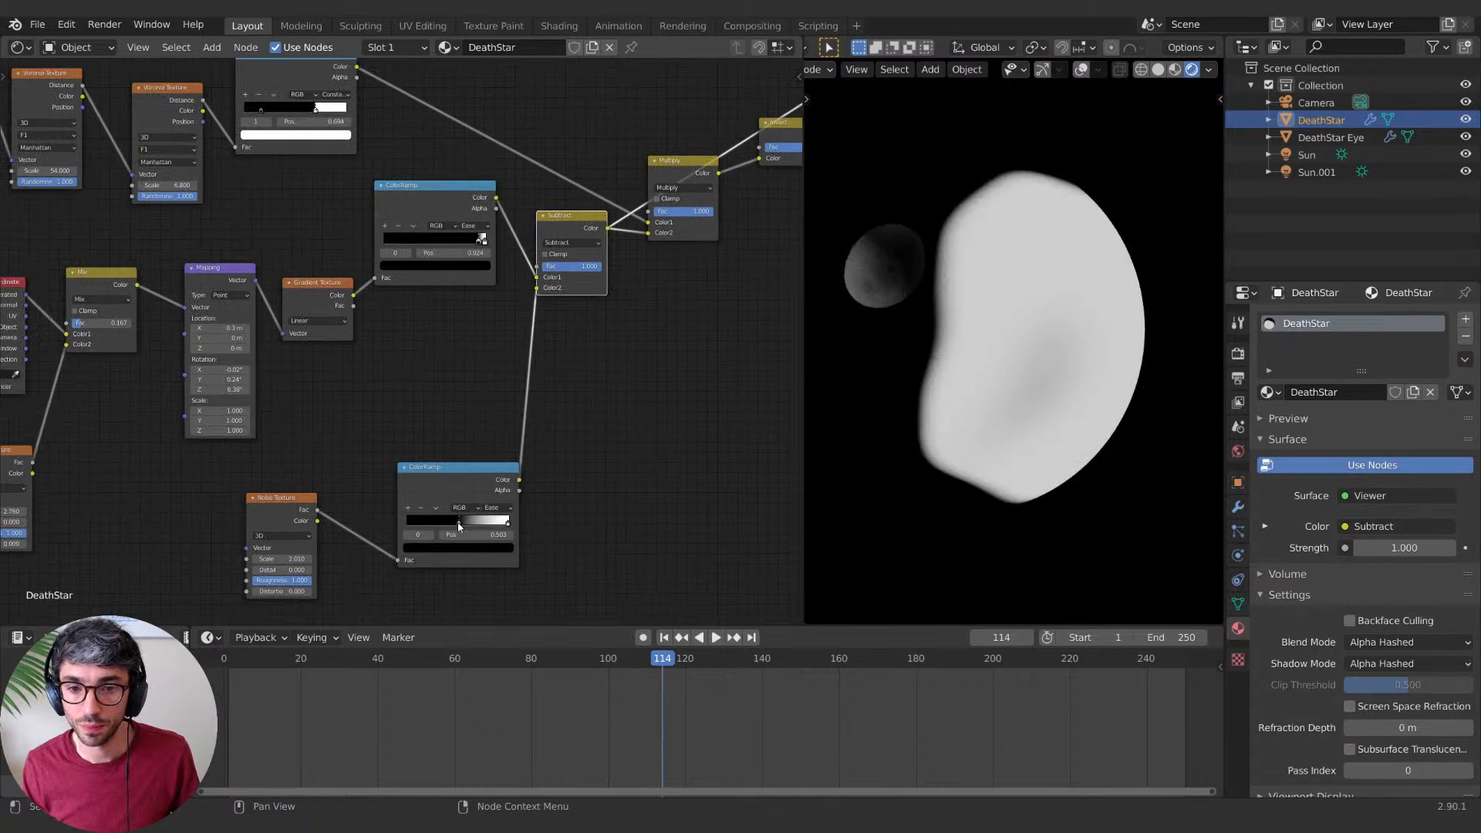
# Step: Tighten the noise ColorRamp's transition with its white stop at about 0.697 and set the second Noise Texture's scale to 2.100
pyautogui.moveTo(465, 521)
pyautogui.mouseDown()
pyautogui.moveTo(500, 525)
pyautogui.moveTo(477, 522)
pyautogui.mouseUp()
pyautogui.moveTo(282, 558)
pyautogui.keyDown('shift'); pyautogui.mouseDown()
pyautogui.moveTo(264, 558)
pyautogui.moveTo(308, 558)
pyautogui.moveTo(293, 558)
pyautogui.mouseUp(); pyautogui.keyUp('shift')
# Step: Duplicate the Texture Coordinate node and place the copy beside the second Noise Texture
pyautogui.moveTo(158, 542); pyautogui.dragTo(315, 489, button='middle')
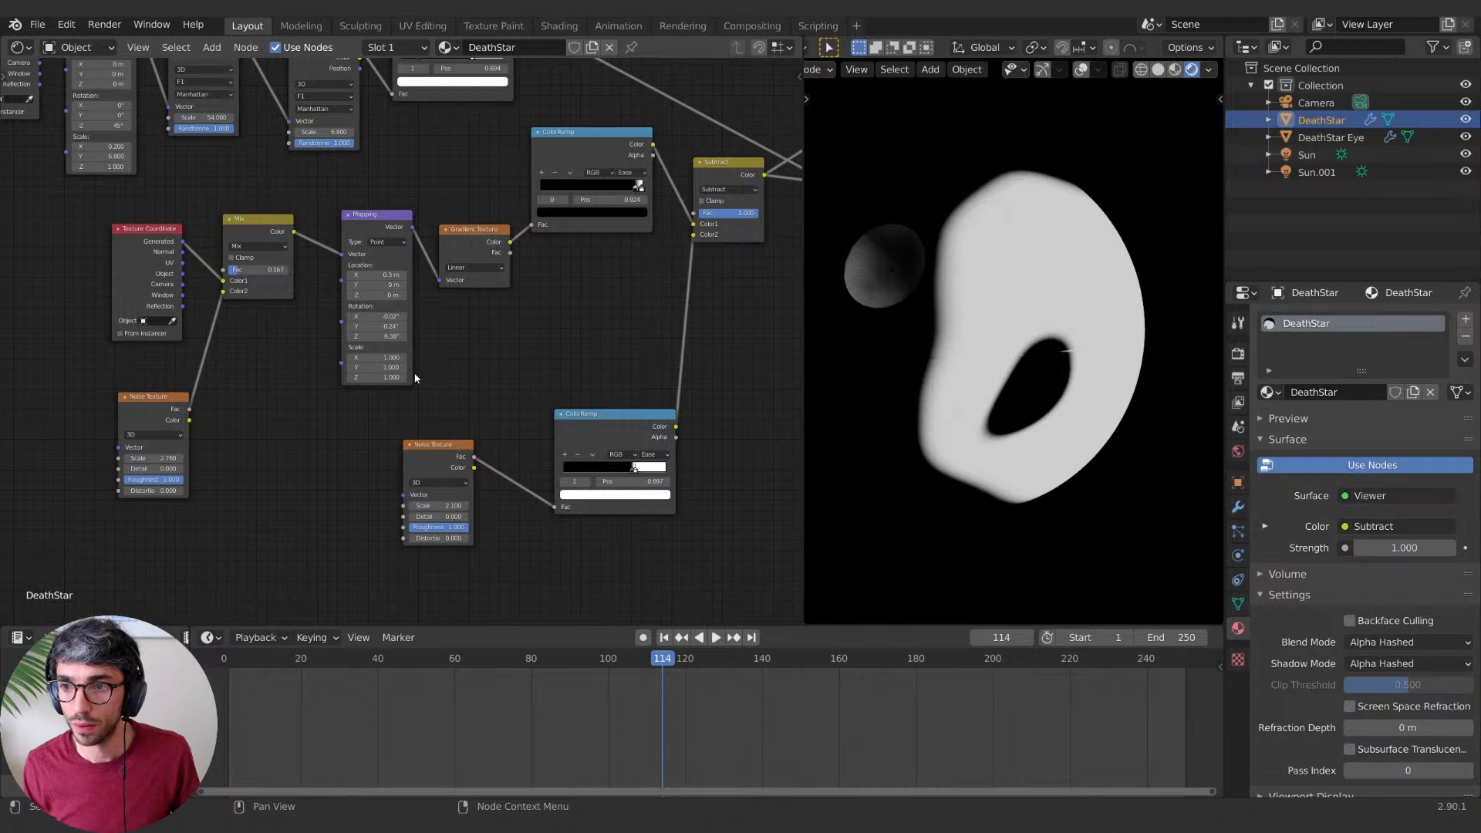
pyautogui.hotkey('shift', 'd')
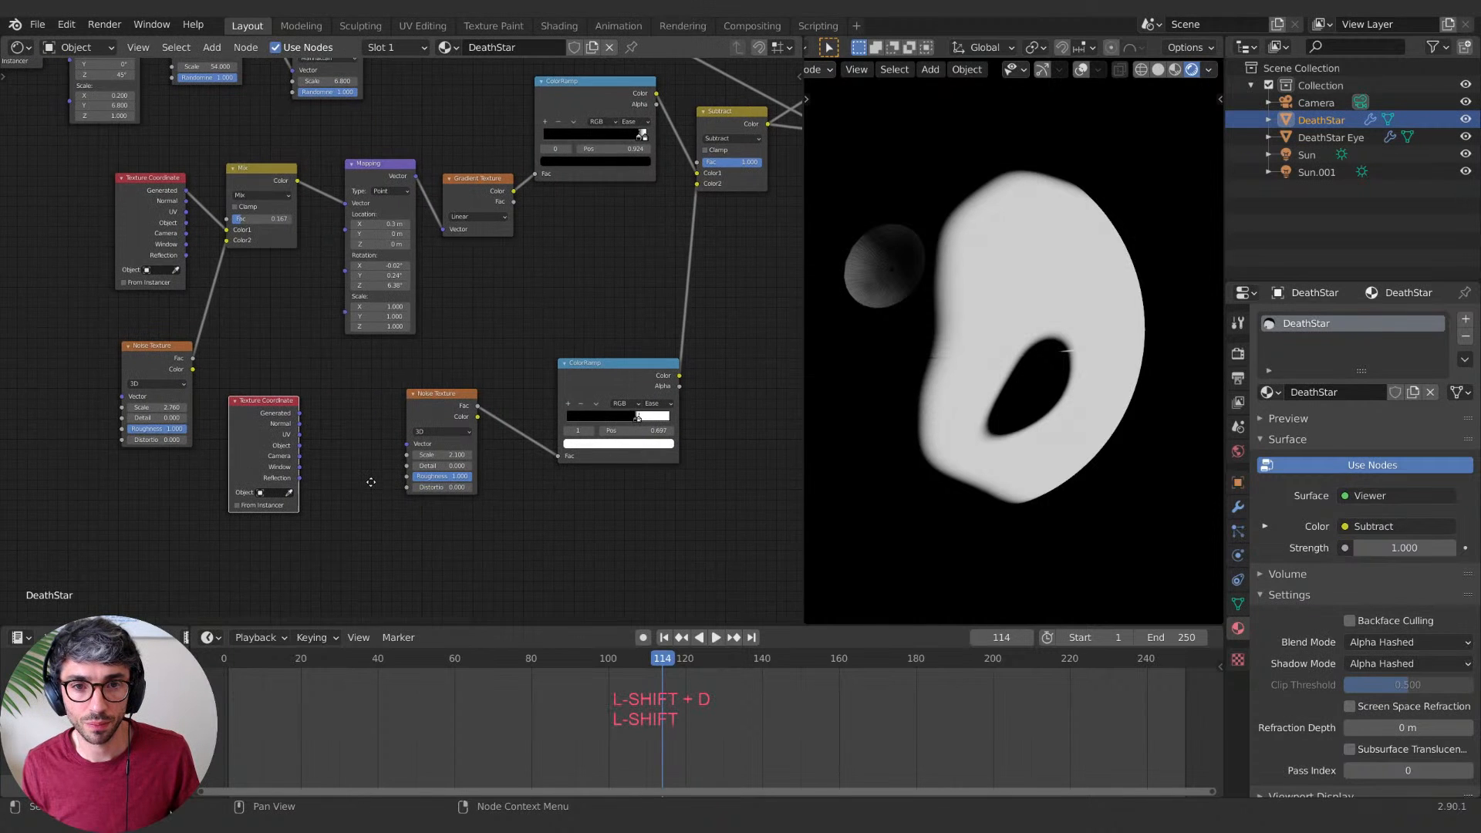
pyautogui.click(371, 482)
# Step: Add a Mapping node and link the copied Texture Coordinate's Generated output through it into the second Noise Texture's Vector
pyautogui.hotkey('shift', 'a')
pyautogui.write('mapp')
pyautogui.press('Return')
pyautogui.click(249, 426)
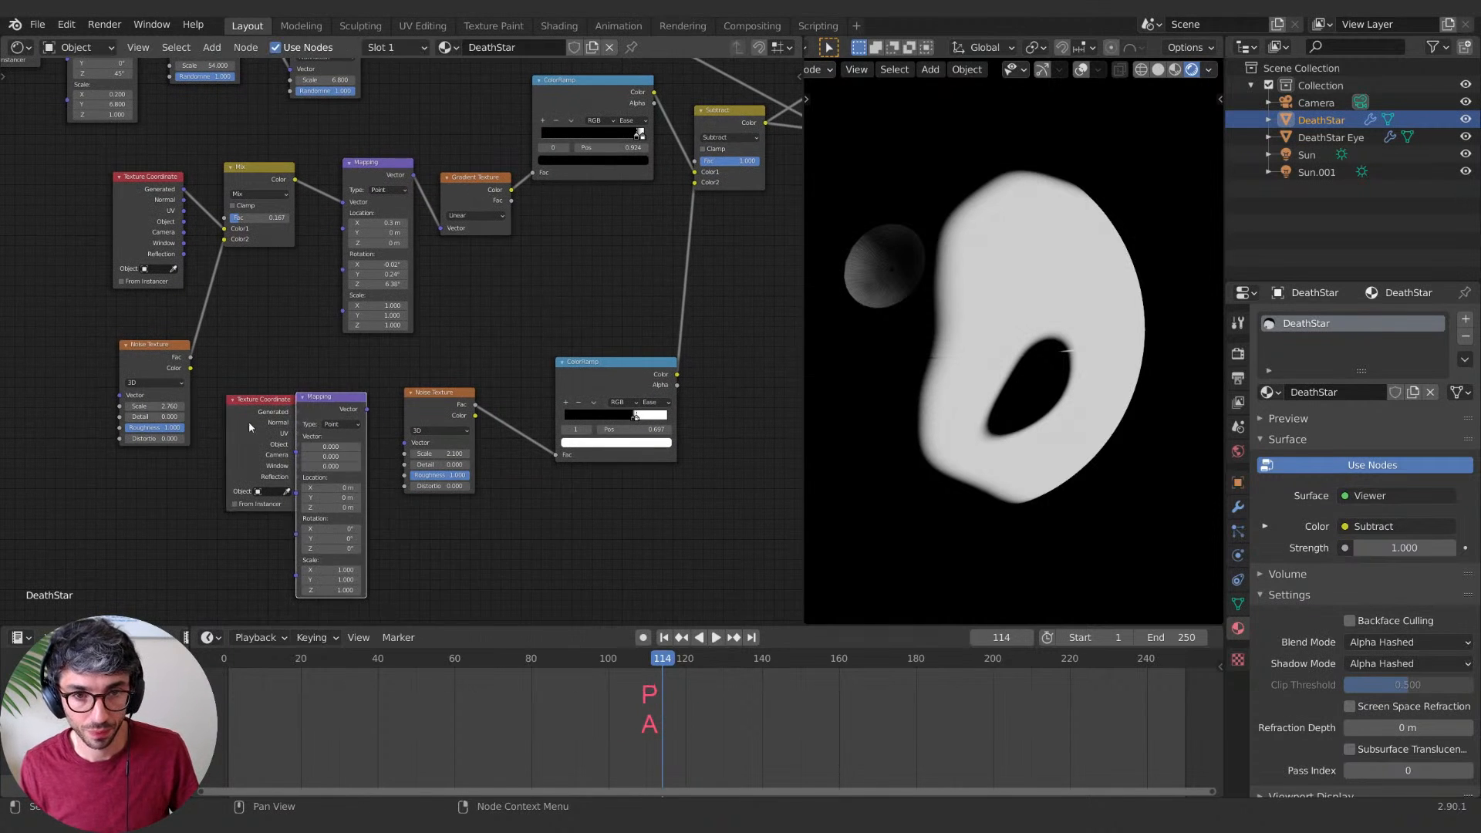
pyautogui.moveTo(249, 427); pyautogui.dragTo(290, 449)
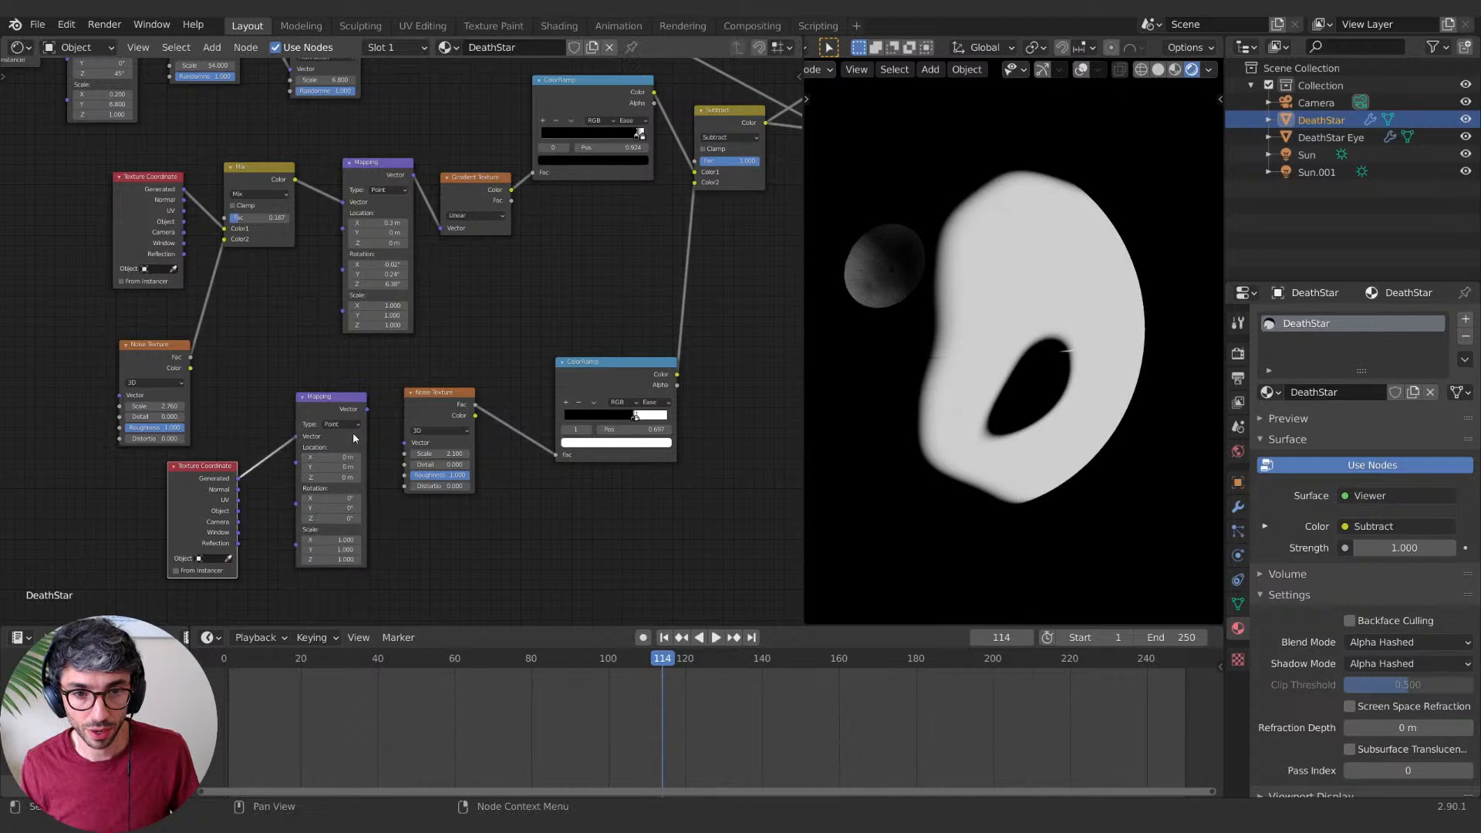
pyautogui.moveTo(367, 408); pyautogui.dragTo(396, 461)
pyautogui.moveTo(365, 411); pyautogui.dragTo(403, 442)
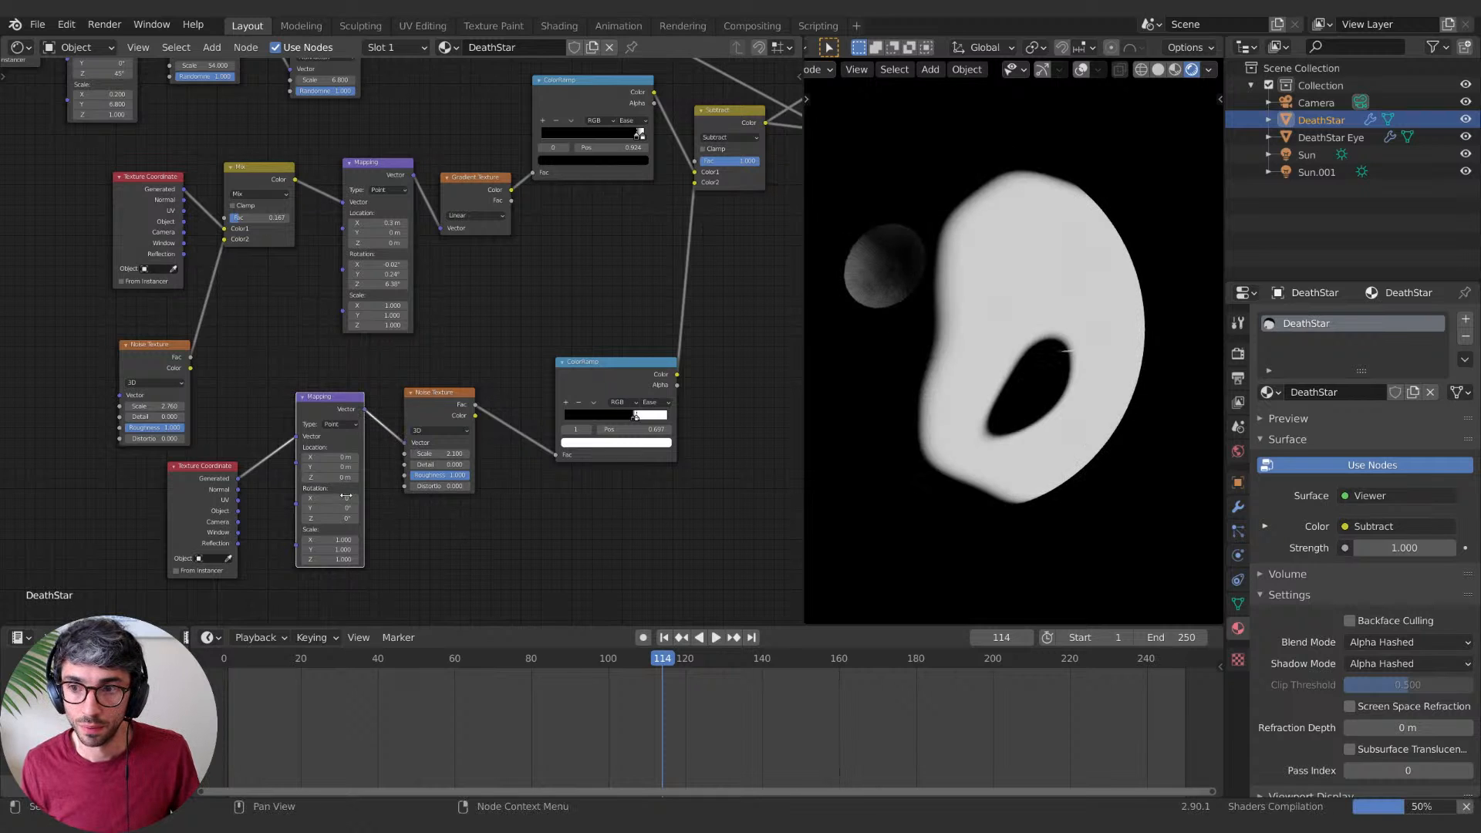
# Step: Shift the new Mapping node's X and Y location and lower the second Noise Texture's scale to about 1.920
pyautogui.moveTo(330, 457); pyautogui.dragTo(301, 467)
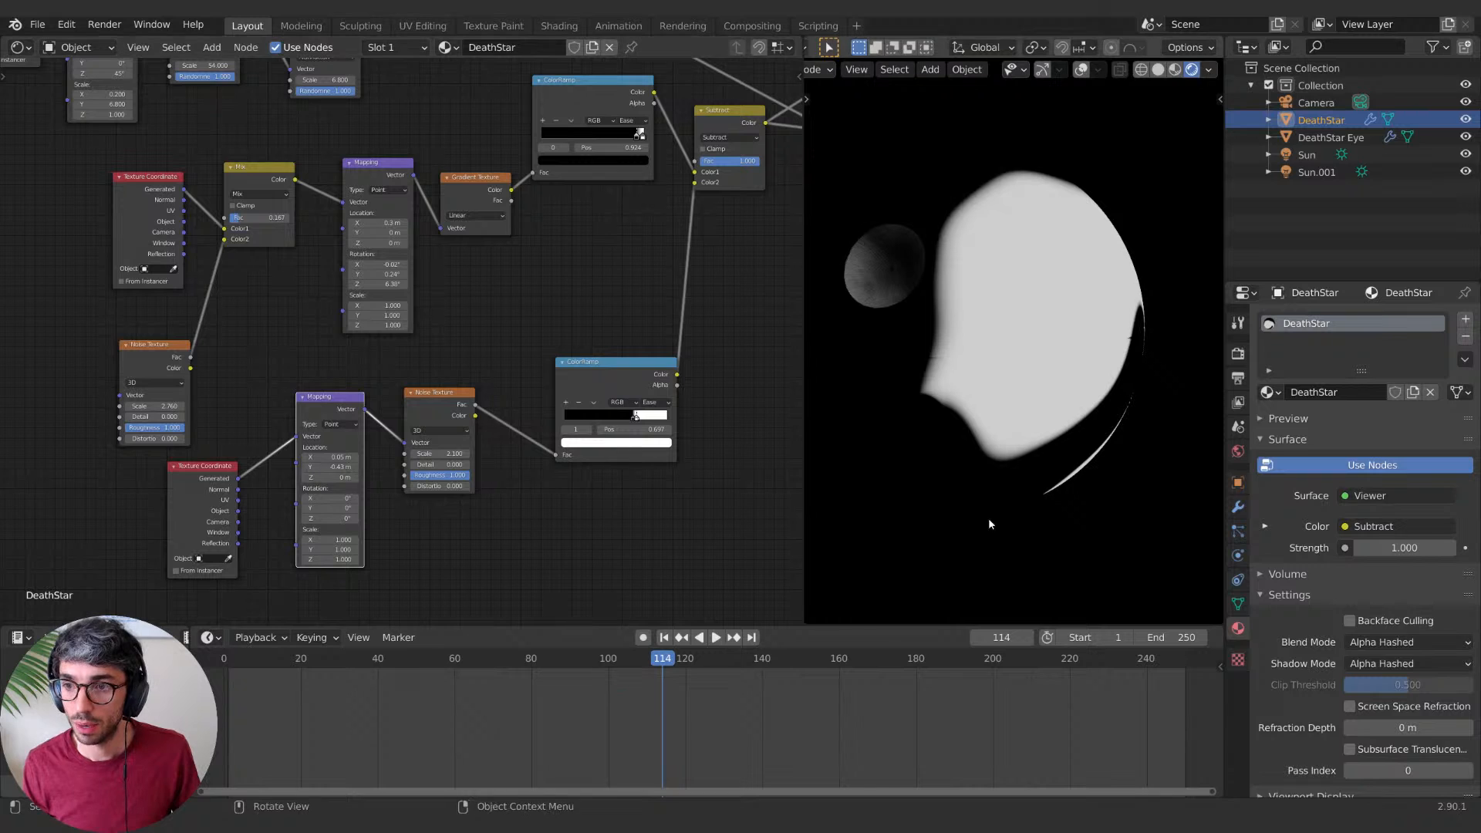
pyautogui.keyDown('shift'); pyautogui.moveTo(440, 453); pyautogui.dragTo(426, 454); pyautogui.keyUp('shift')
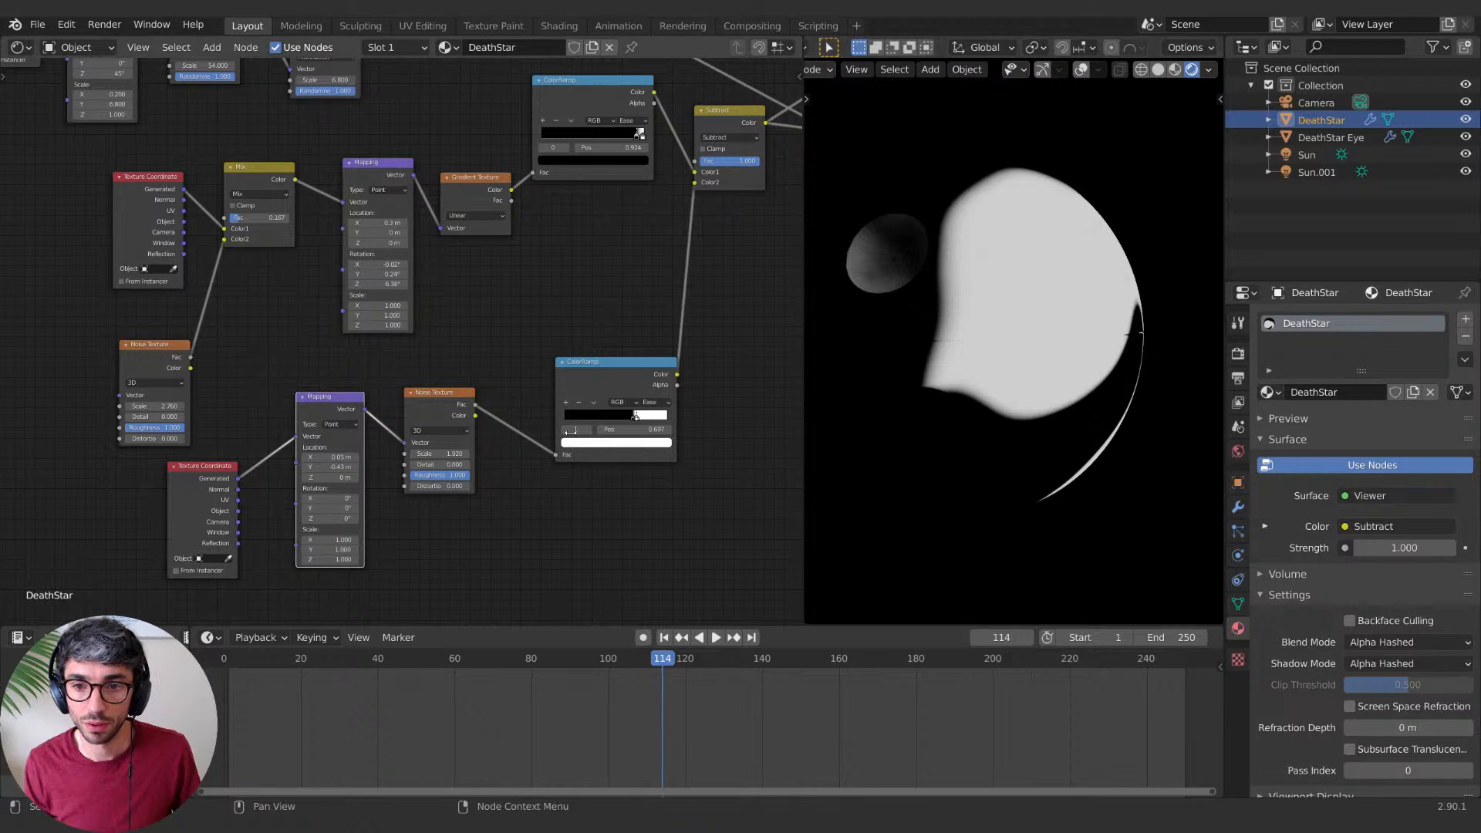
# Step: Set the noise ColorRamp's black stop to about 0.452 and readjust the new Mapping node's location to move the dark patch
pyautogui.click(633, 417)
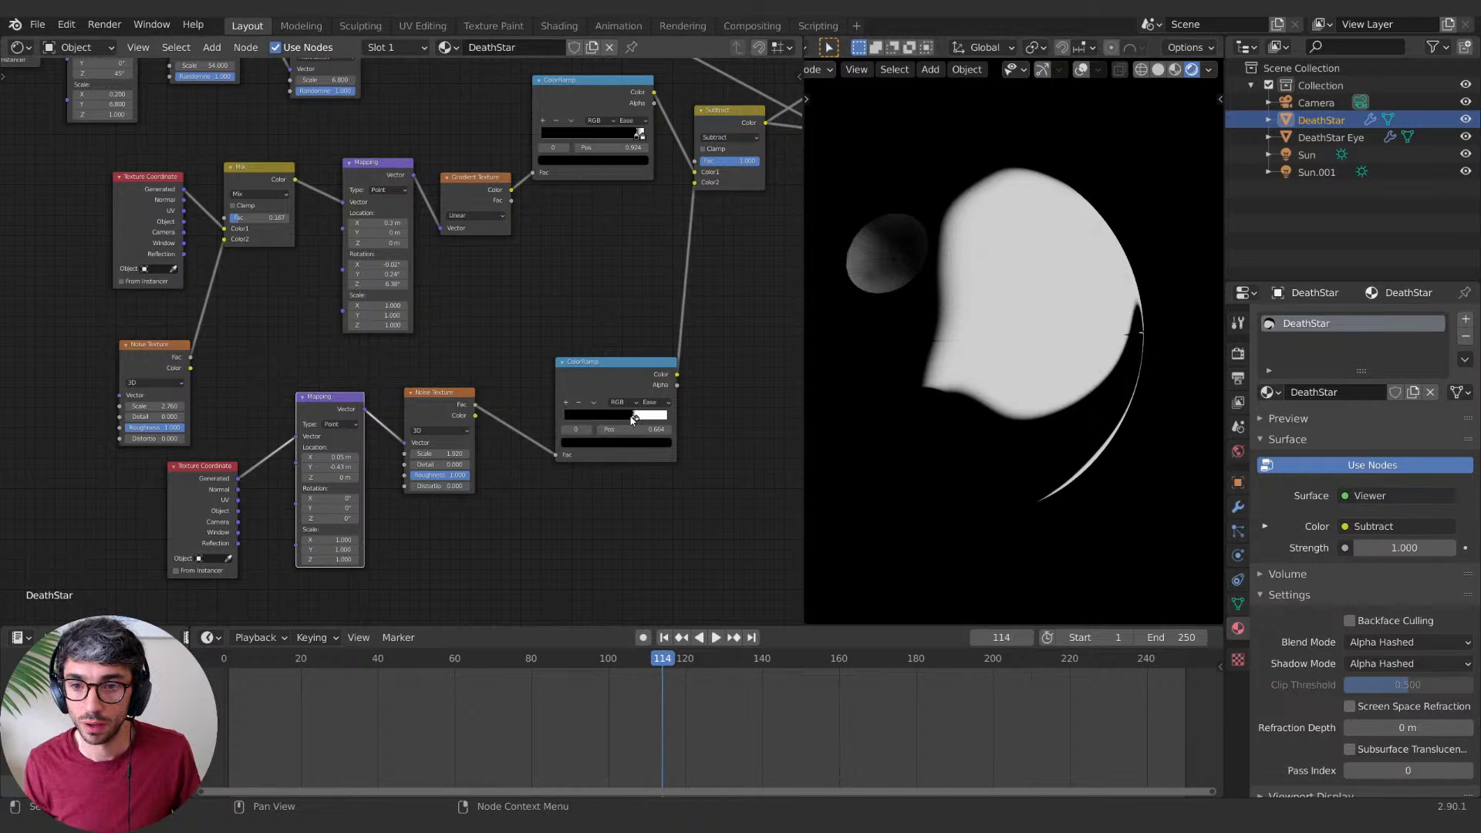
pyautogui.moveTo(634, 417); pyautogui.dragTo(610, 417)
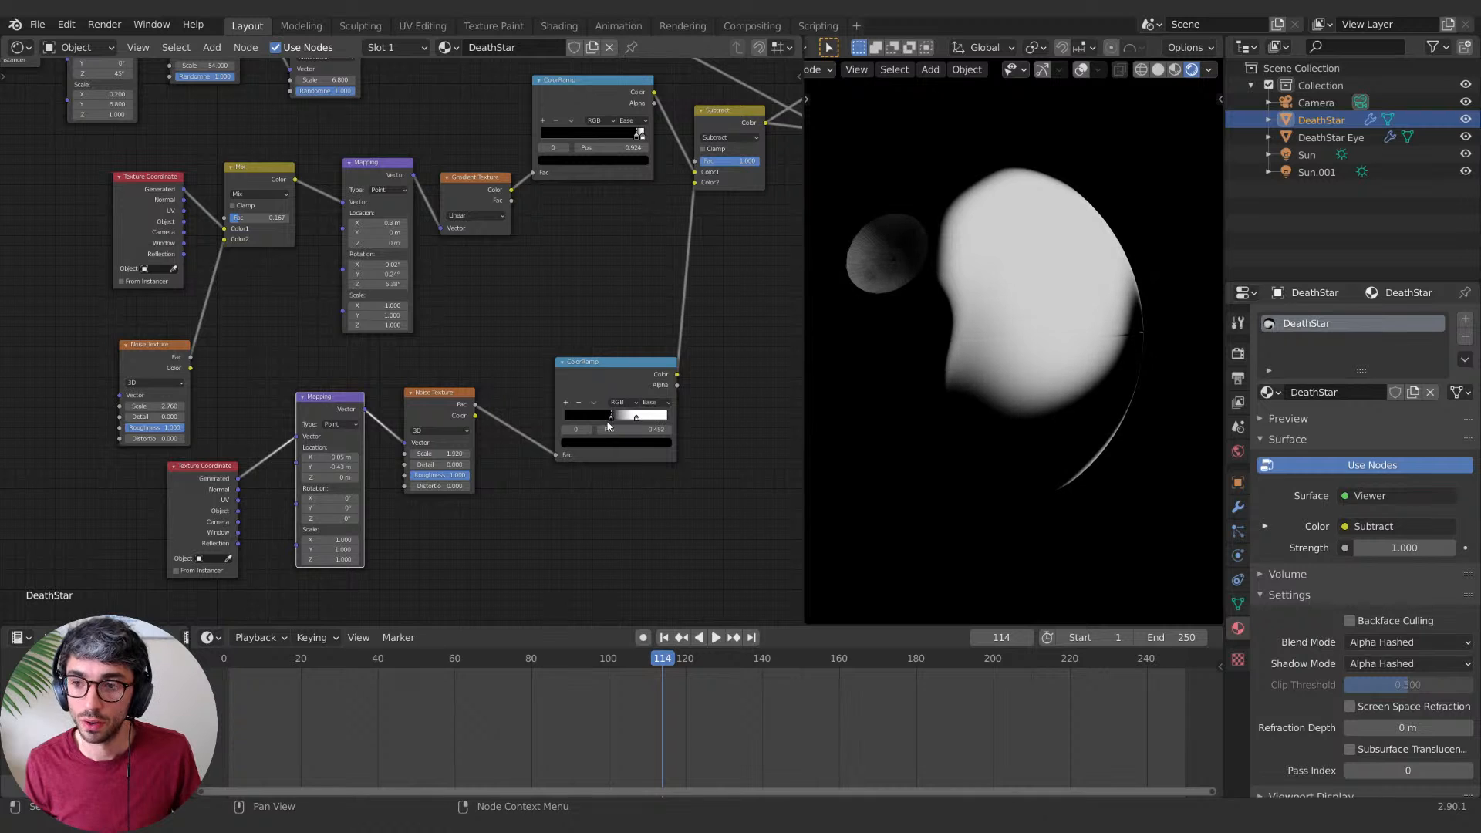
pyautogui.moveTo(327, 457)
pyautogui.mouseDown()
pyautogui.moveTo(351, 456)
pyautogui.moveTo(307, 468)
pyautogui.moveTo(337, 477)
pyautogui.moveTo(322, 477)
pyautogui.mouseUp()
# Step: Preview the Principled BSDF on the sphere again and turn the Death Star to inspect its transparency
pyautogui.moveTo(543, 303); pyautogui.dragTo(305, 432, button='middle')
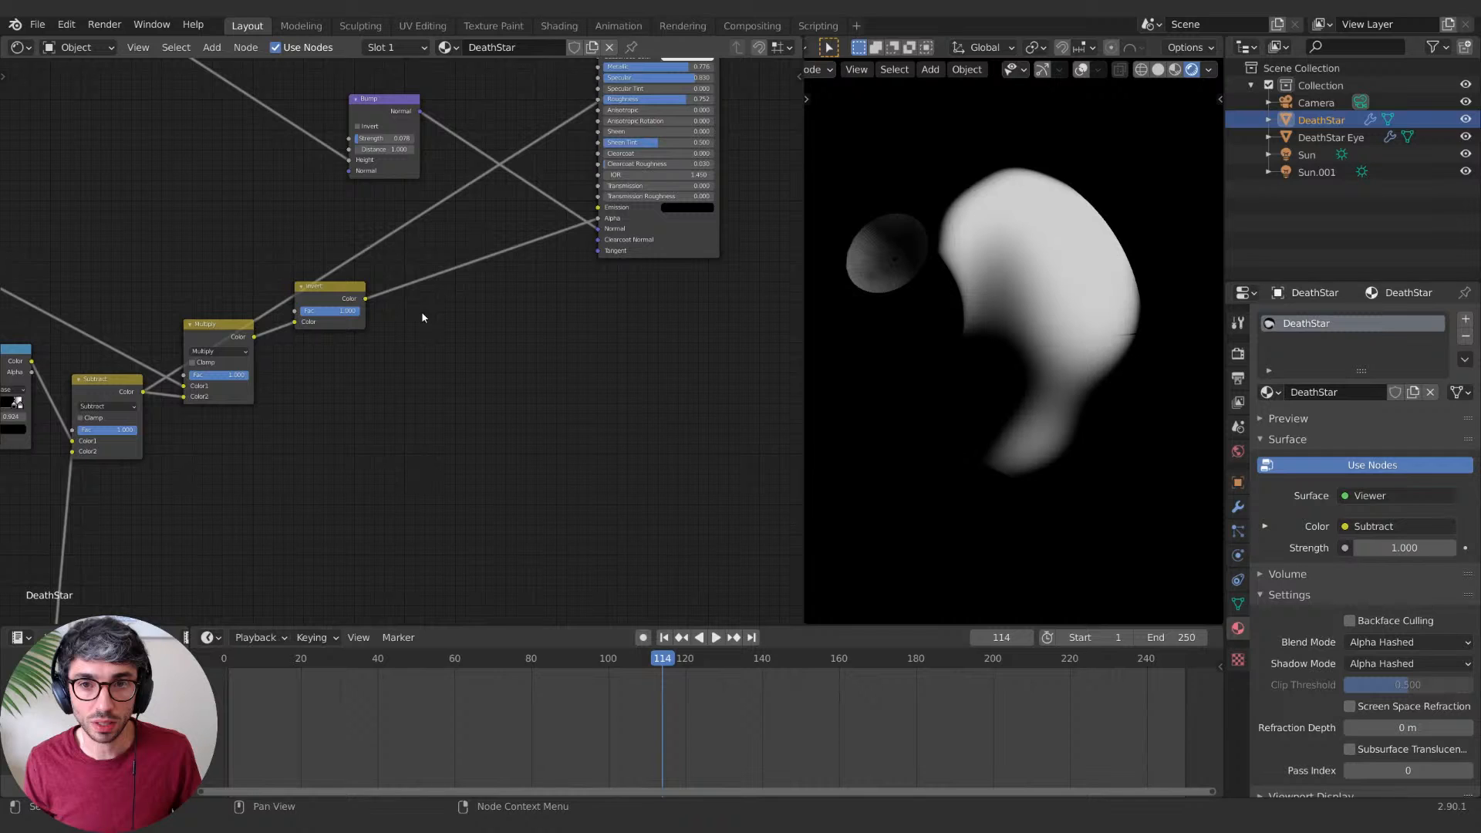
pyautogui.keyDown('ctrl'); pyautogui.keyDown('shift'); pyautogui.click(574, 162); pyautogui.keyUp('shift'); pyautogui.keyUp('ctrl')
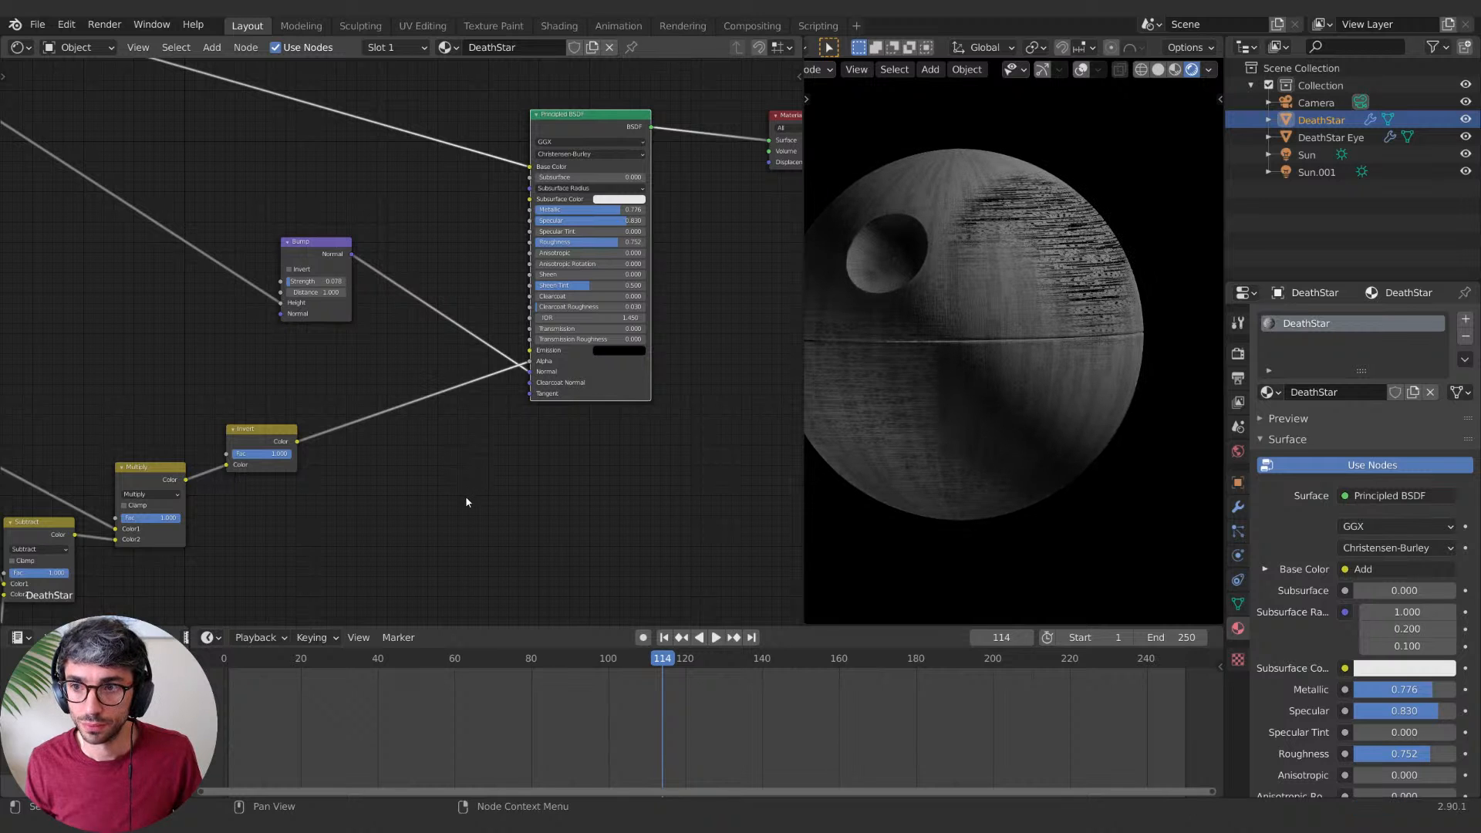
pyautogui.moveTo(886, 482); pyautogui.dragTo(953, 480, button='middle')
pyautogui.keyDown('shift'); pyautogui.moveTo(1020, 437); pyautogui.dragTo(1074, 393, button='middle'); pyautogui.keyUp('shift')
# Step: Sharpen the noise ColorRamp by moving its black stop to about 0.603 and its white stop to 0.721
pyautogui.moveTo(410, 575); pyautogui.dragTo(775, 358, button='middle')
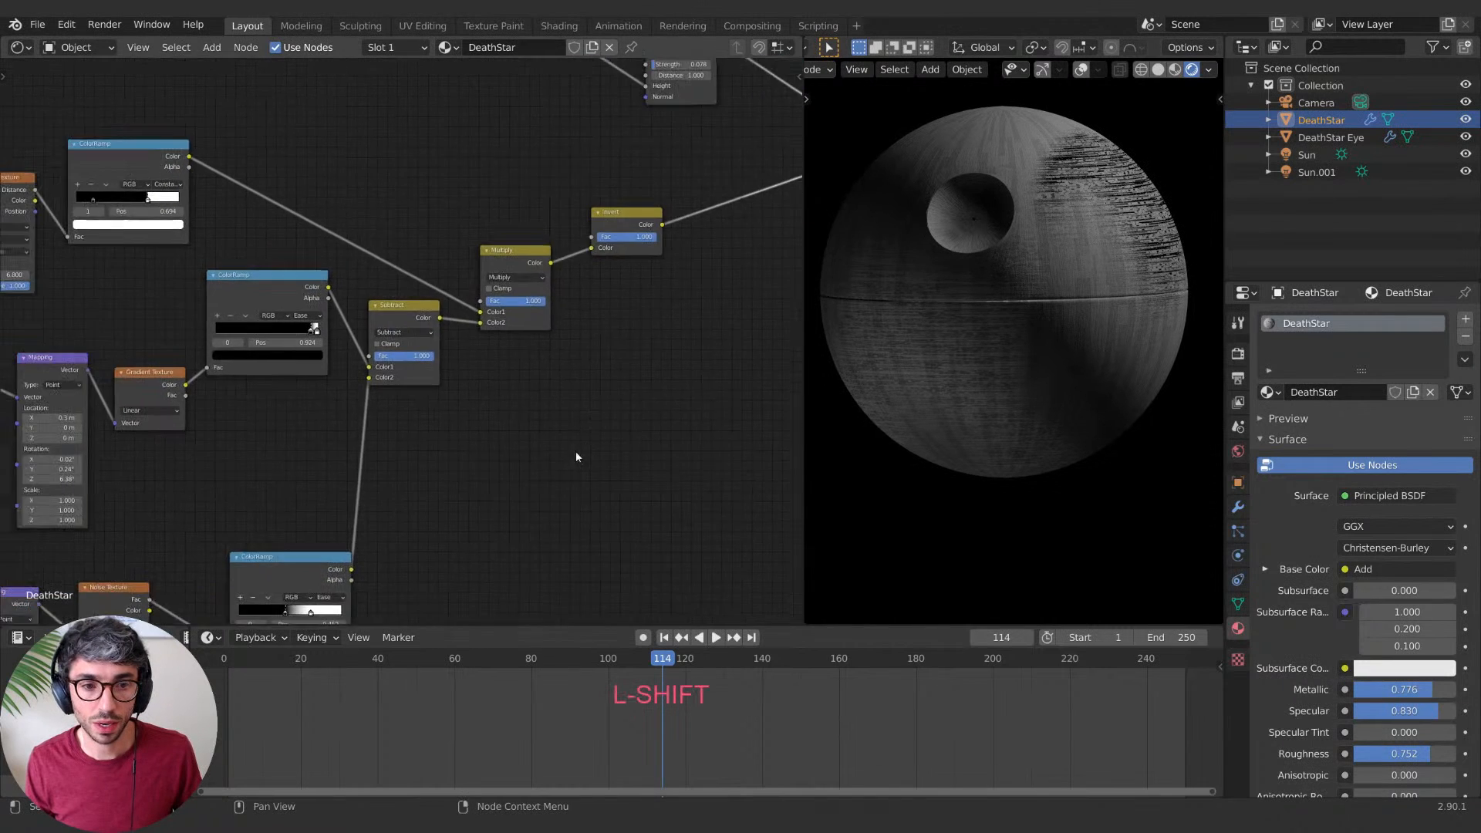
pyautogui.moveTo(323, 596); pyautogui.dragTo(385, 466, button='middle')
pyautogui.keyDown('shift'); pyautogui.moveTo(373, 482); pyautogui.dragTo(373, 483); pyautogui.keyUp('shift')
pyautogui.moveTo(977, 312); pyautogui.dragTo(942, 319, button='middle')
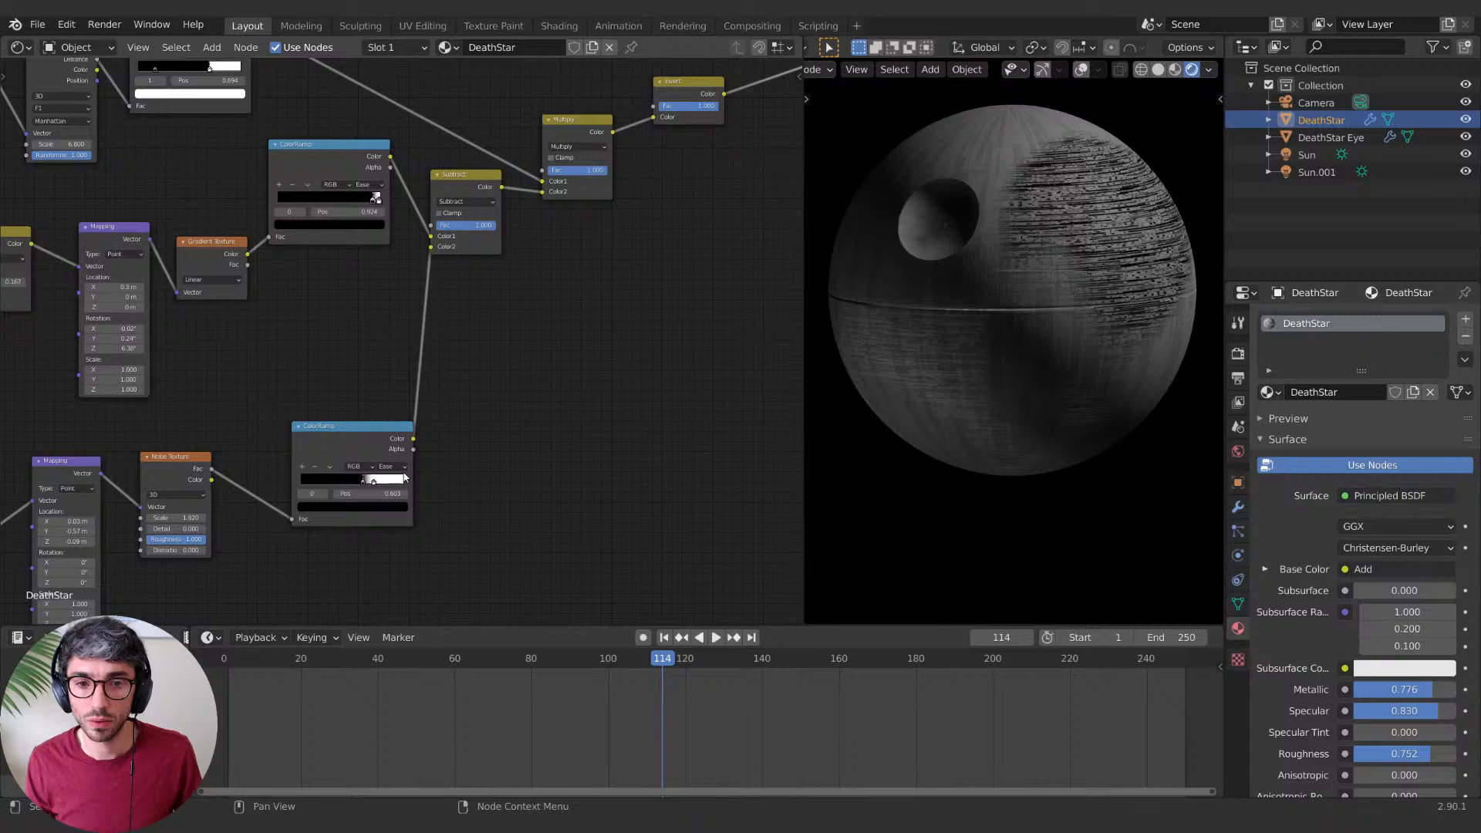
pyautogui.moveTo(373, 481); pyautogui.dragTo(374, 481)
pyautogui.moveTo(483, 225)
pyautogui.mouseDown()
pyautogui.moveTo(433, 225)
pyautogui.moveTo(500, 225)
pyautogui.mouseUp()
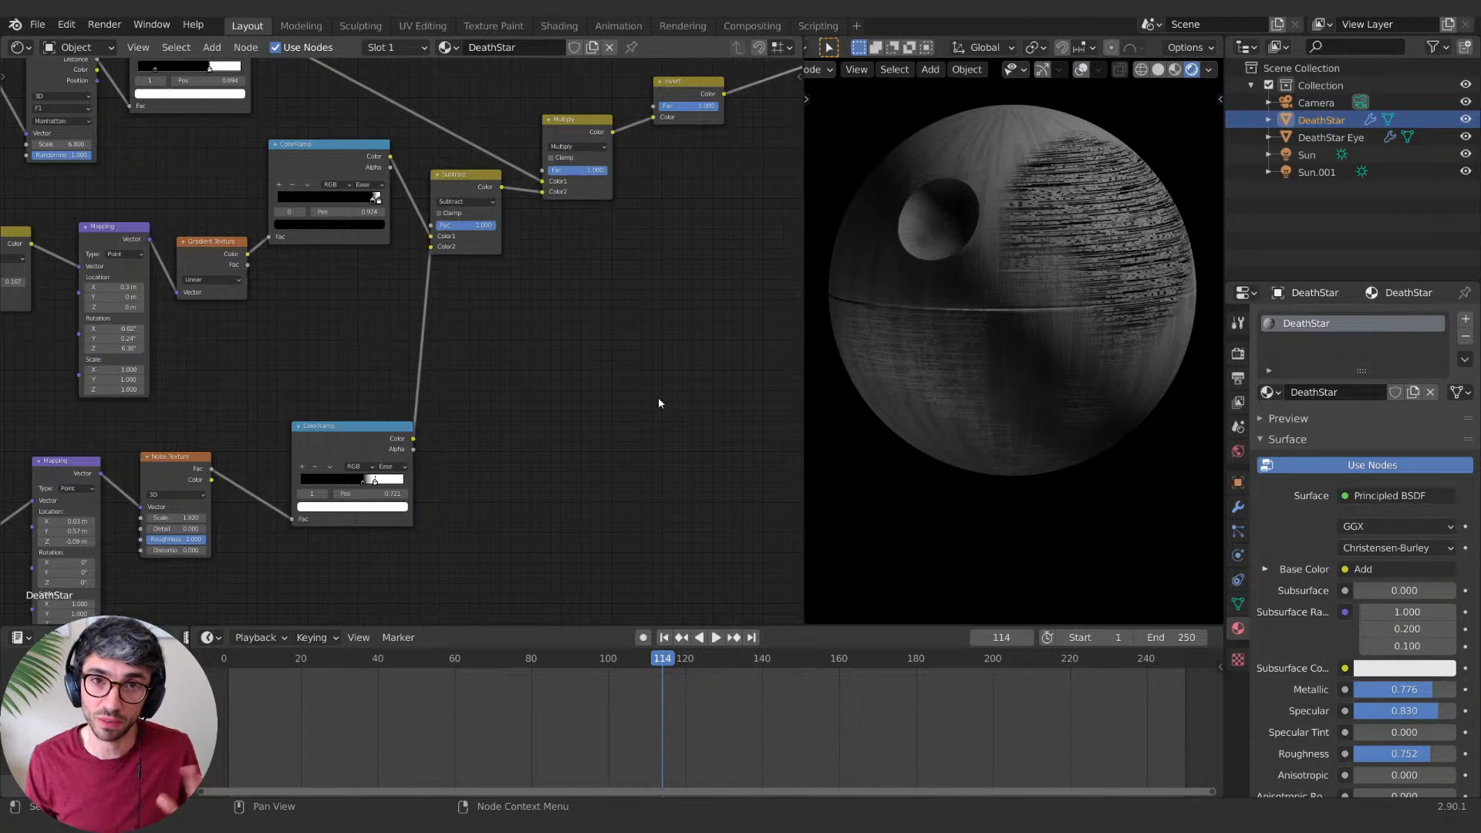
# Step: Inspect the Death Star's surface up close and set the noise ColorRamp's black stop to 0.615
pyautogui.scroll(4, 1083, 383)
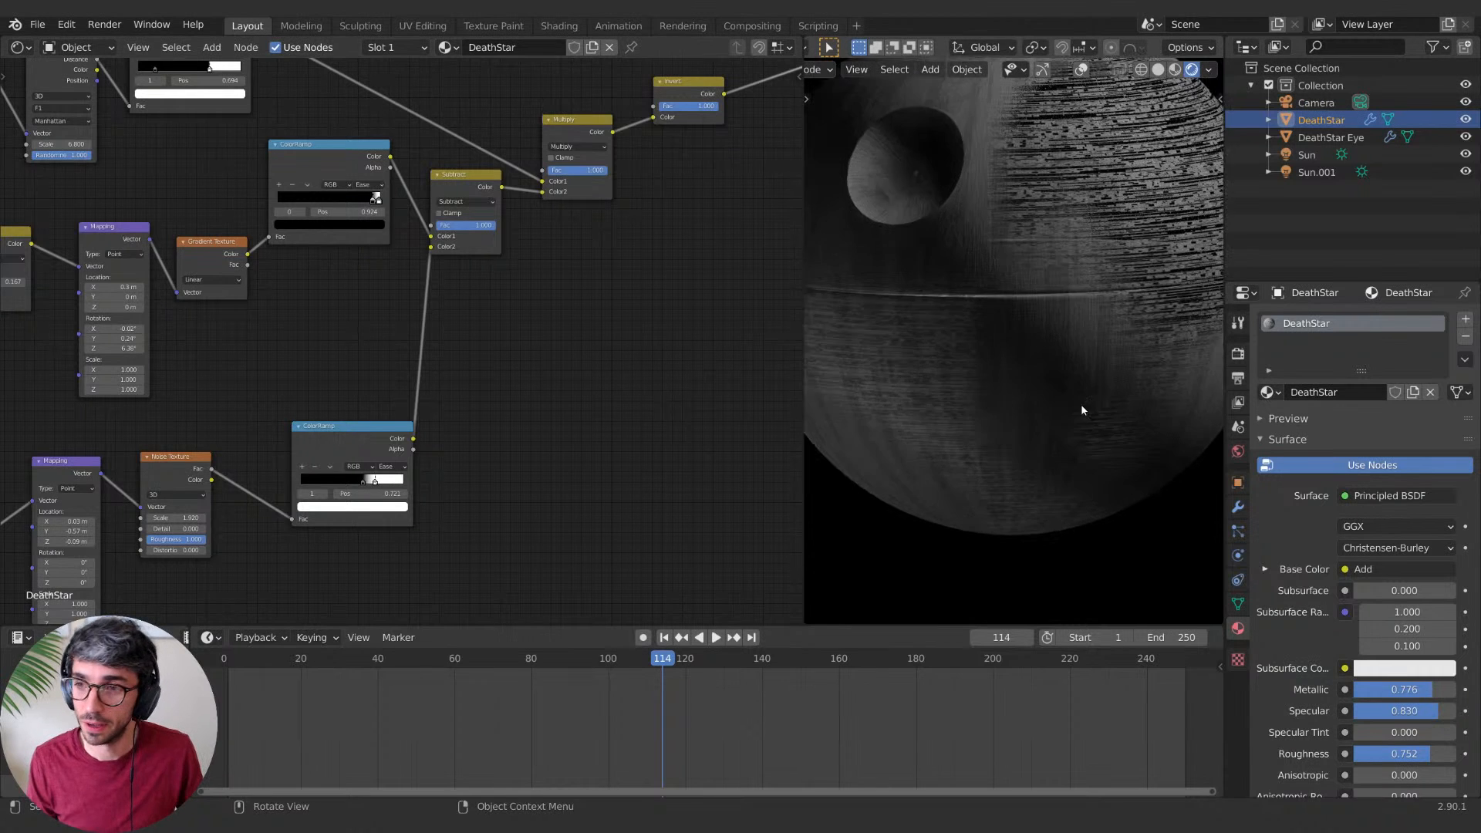
pyautogui.scroll(-4, 1080, 410)
pyautogui.moveTo(343, 489); pyautogui.dragTo(384, 472, button='middle')
pyautogui.click(405, 464)
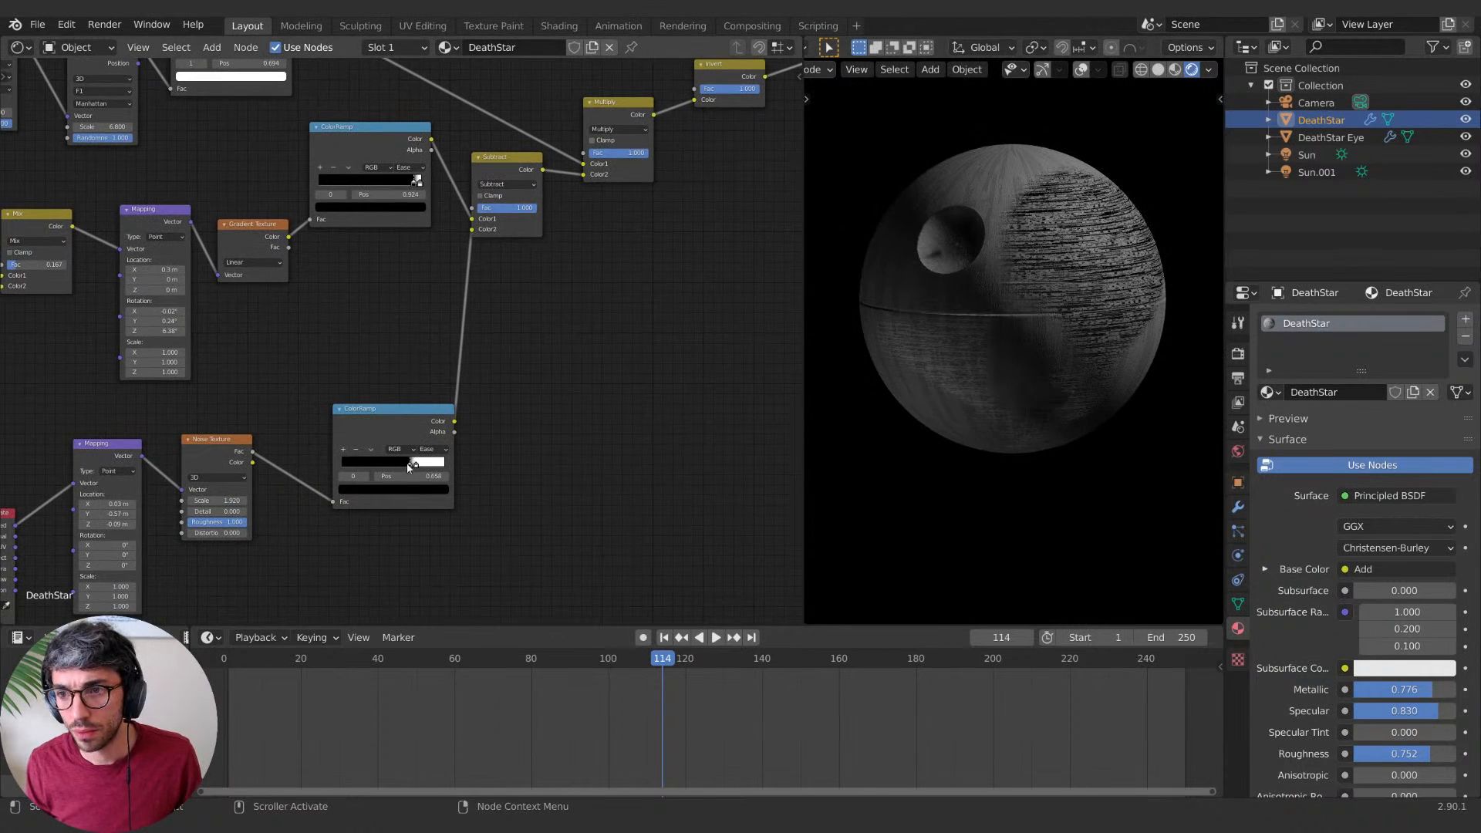
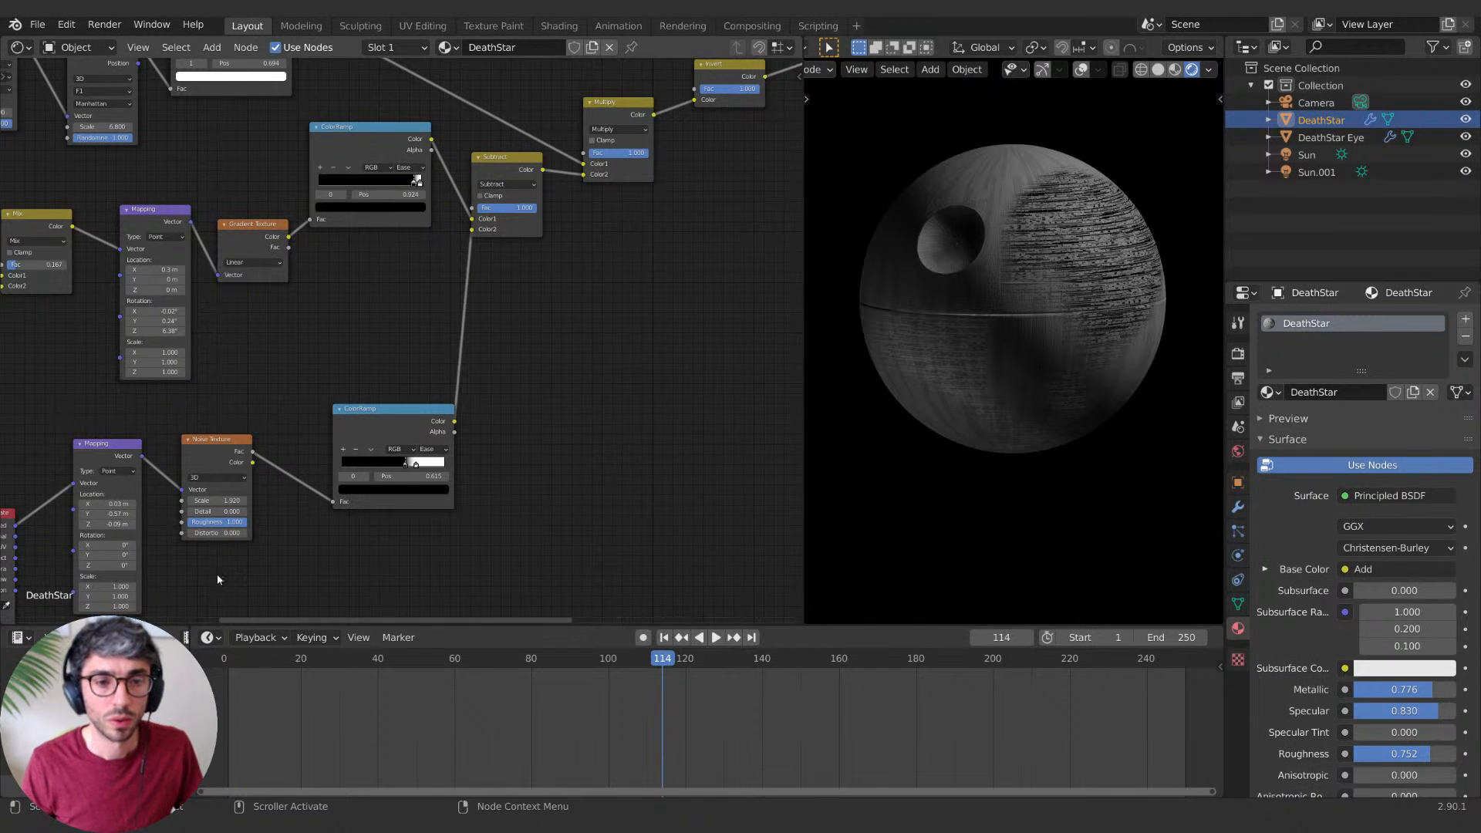
# Step: Change the Subtract node's blend mode to Multiply and turn the Death Star to check the transparent areas
pyautogui.moveTo(408, 569); pyautogui.dragTo(455, 557, button='middle')
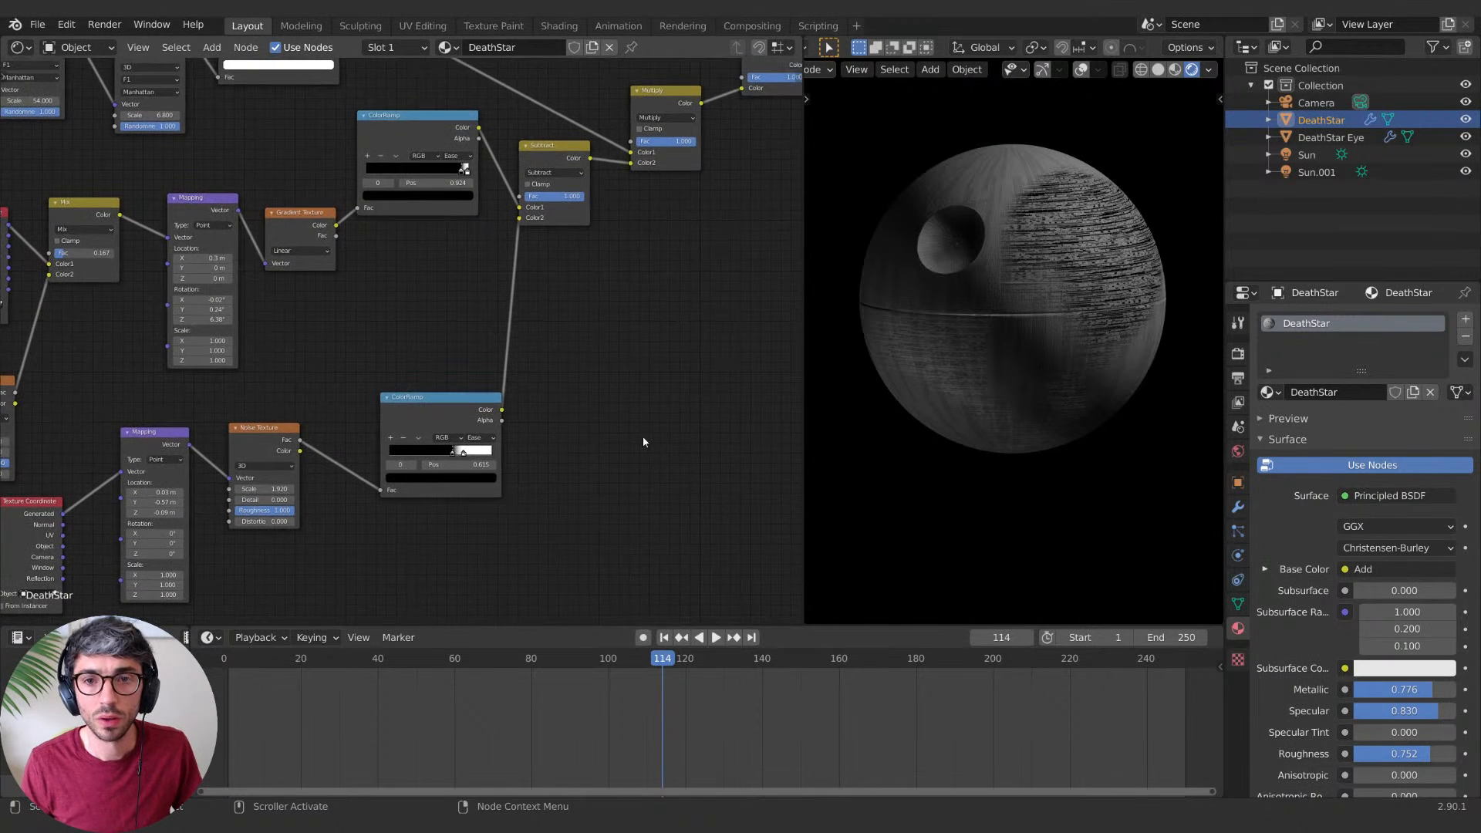
pyautogui.moveTo(643, 442); pyautogui.dragTo(541, 570, button='middle')
pyautogui.click(453, 300)
pyautogui.click(463, 344)
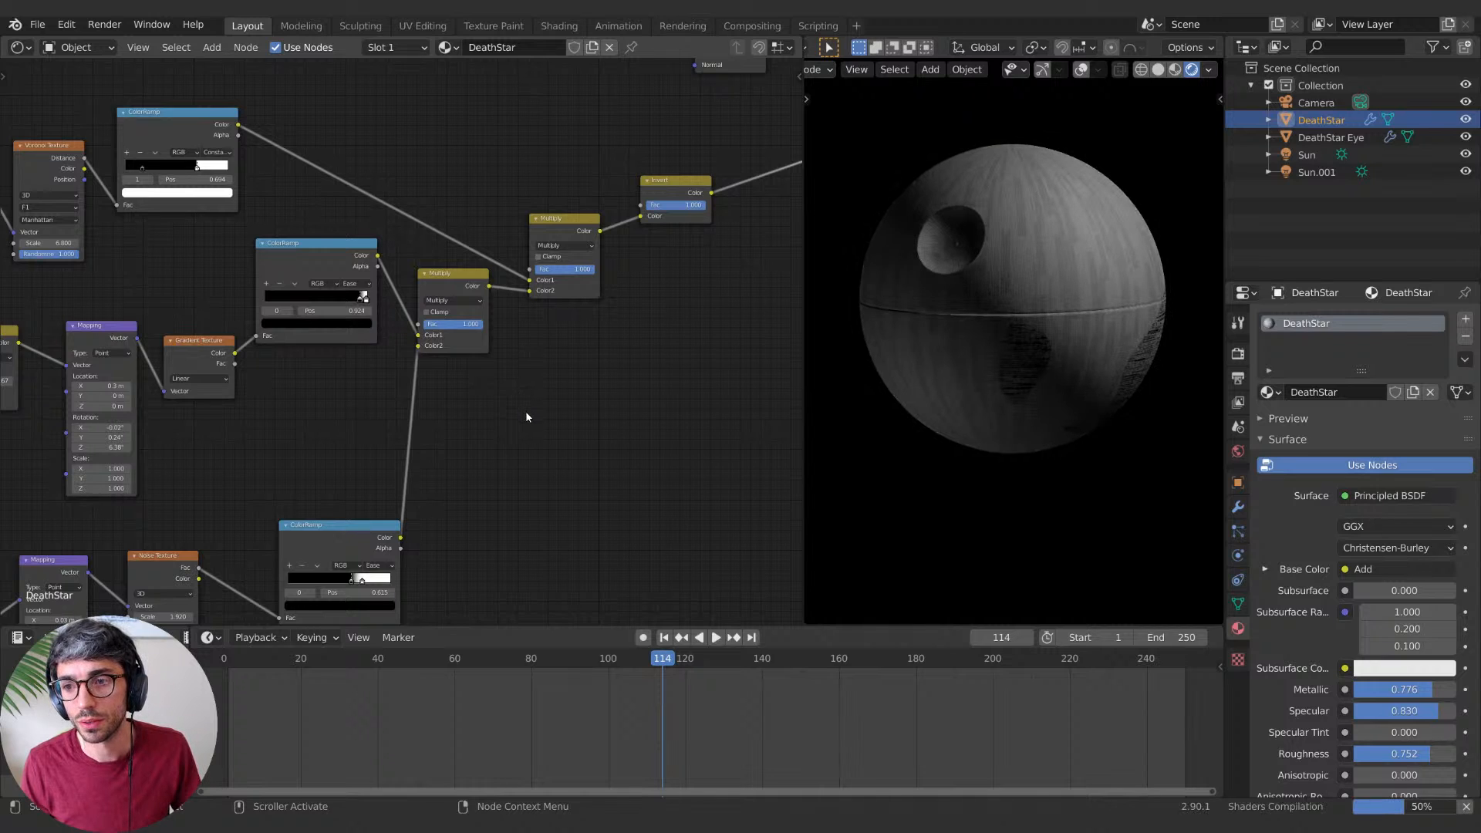
pyautogui.moveTo(1099, 389); pyautogui.dragTo(1137, 393, button='middle')
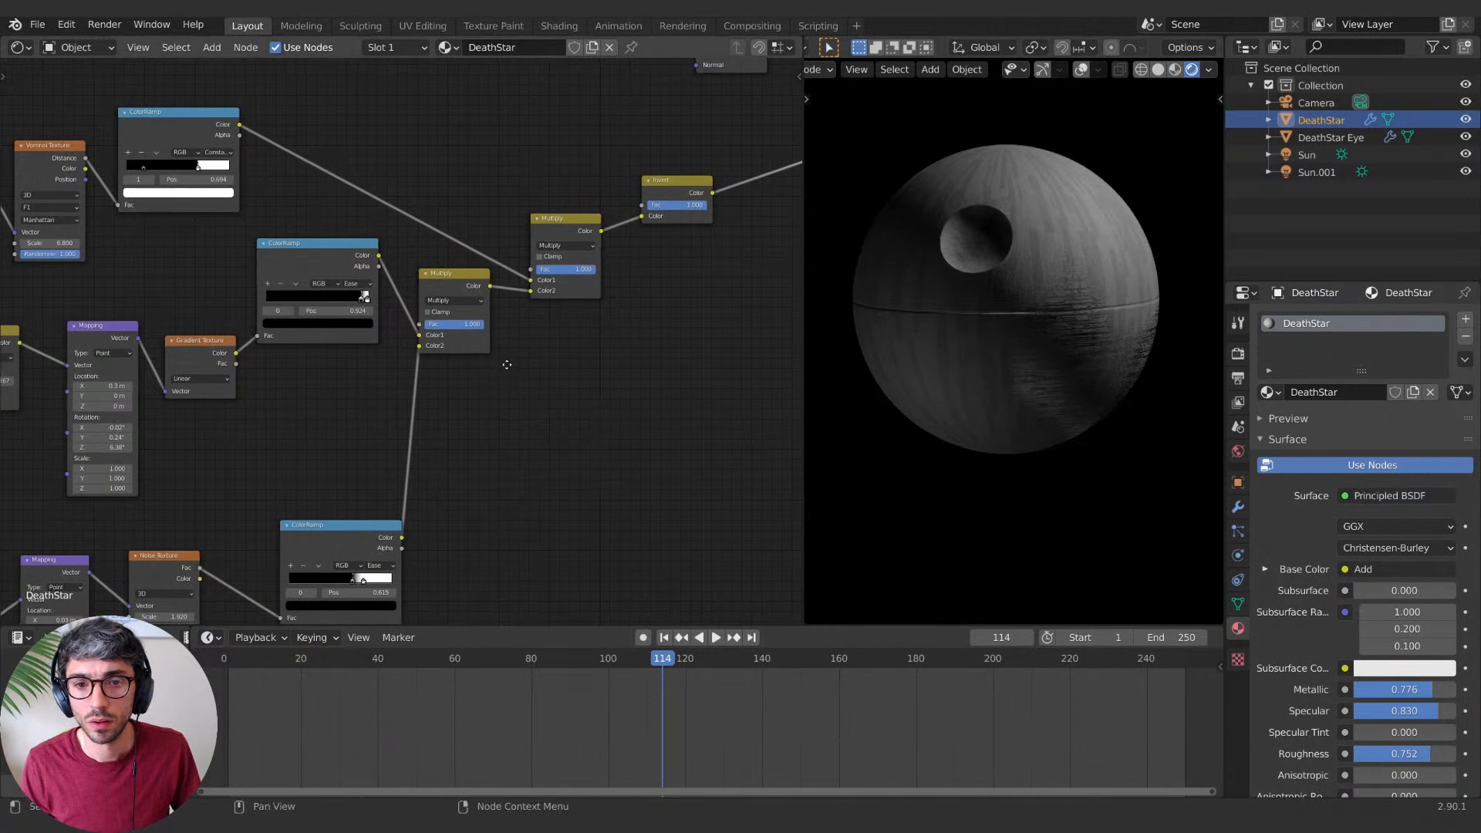
# Step: Set the additional Noise Texture's scale to 1.220 and its ColorRamp's white stop to 0.694, checking the effect on the Death Star
pyautogui.moveTo(492, 479); pyautogui.dragTo(680, 311, button='middle')
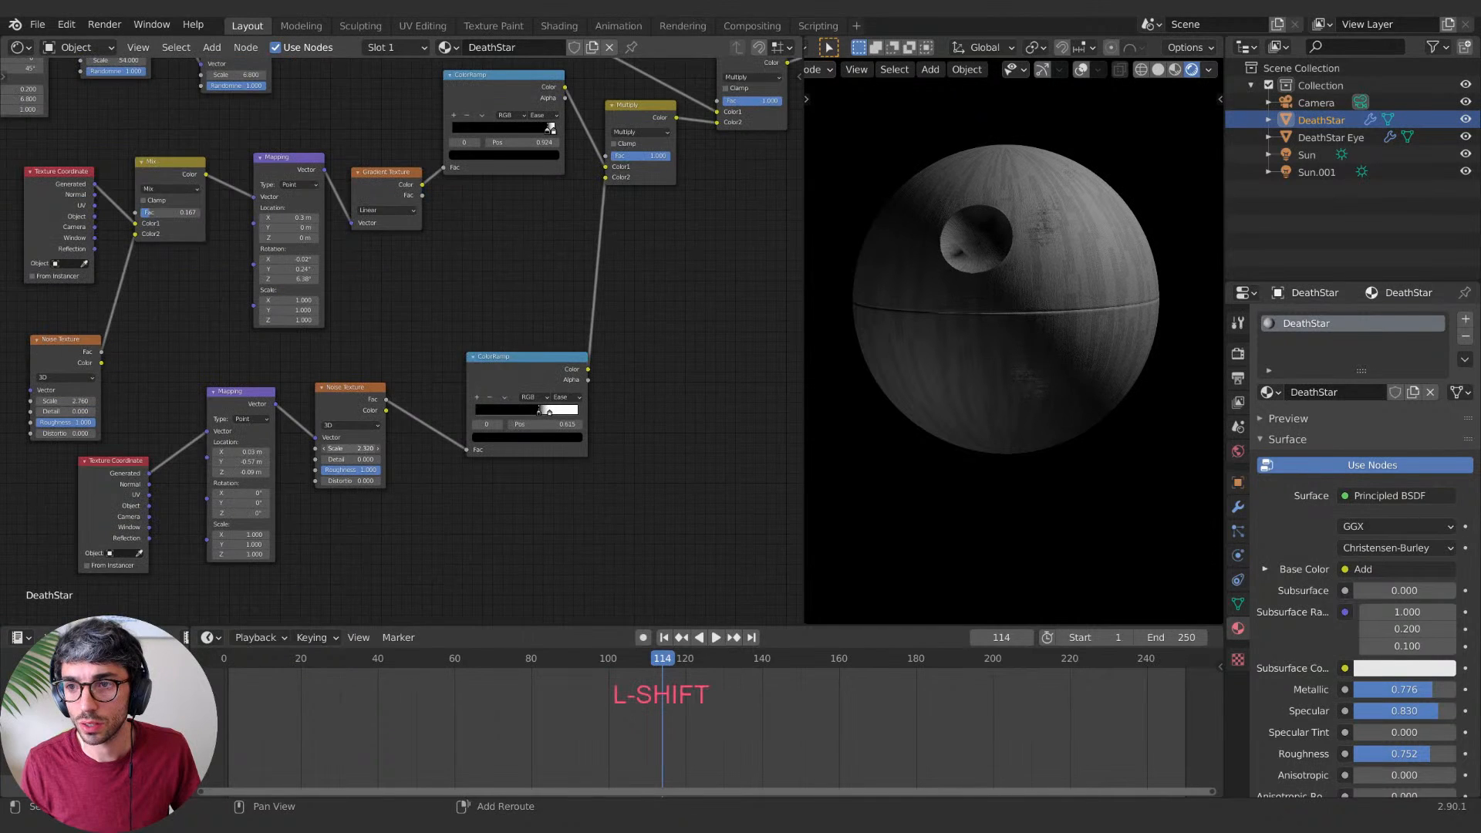
pyautogui.keyDown('shift'); pyautogui.moveTo(351, 448); pyautogui.dragTo(332, 448); pyautogui.keyUp('shift')
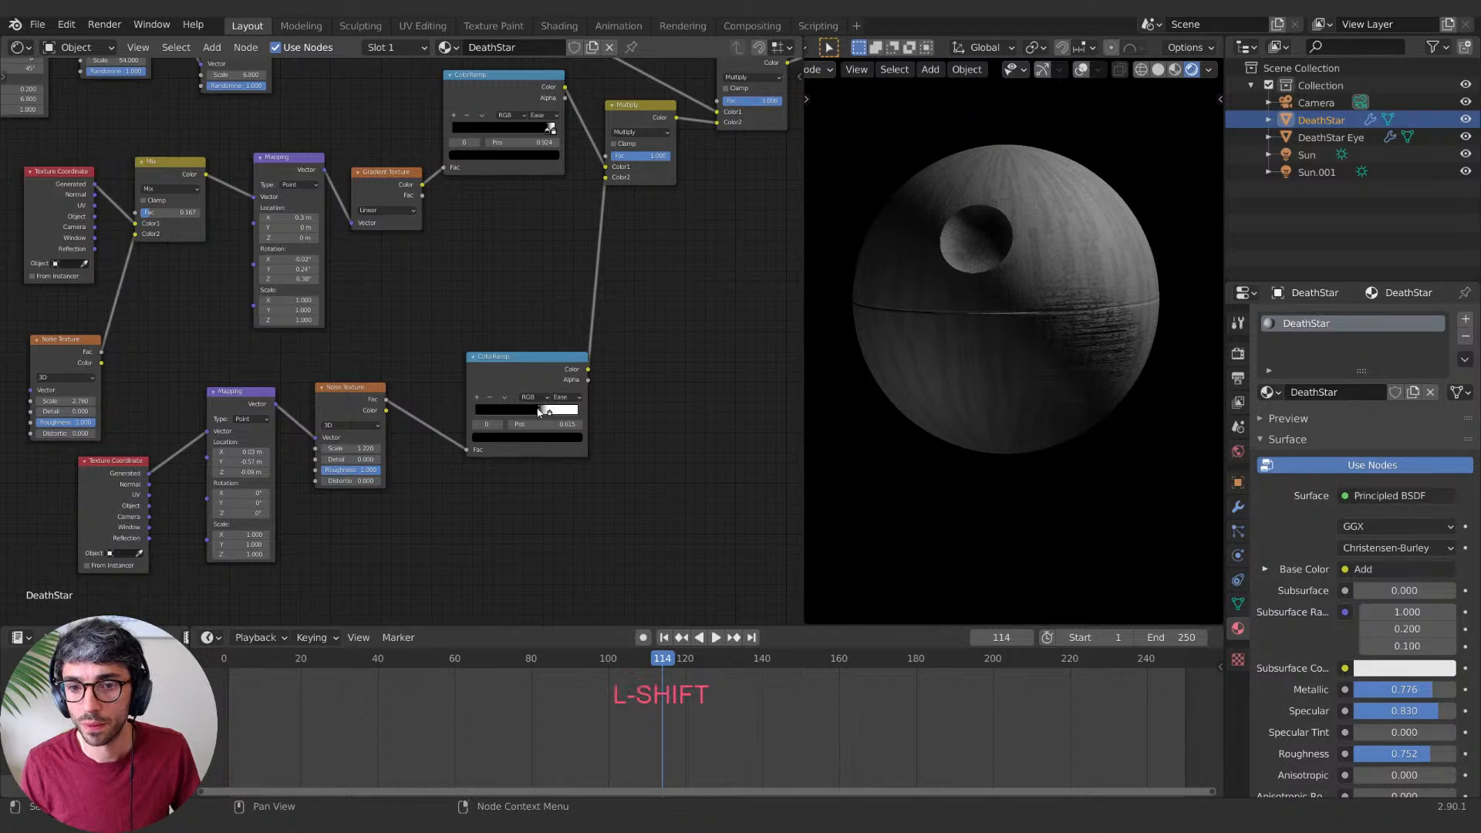
pyautogui.moveTo(538, 412)
pyautogui.mouseDown()
pyautogui.moveTo(516, 417)
pyautogui.moveTo(549, 413)
pyautogui.mouseUp()
pyautogui.moveTo(1057, 399); pyautogui.dragTo(1000, 403, button='middle')
pyautogui.moveTo(349, 352); pyautogui.dragTo(461, 327, button='middle')
pyautogui.moveTo(727, 209); pyautogui.dragTo(543, 345, button='middle')
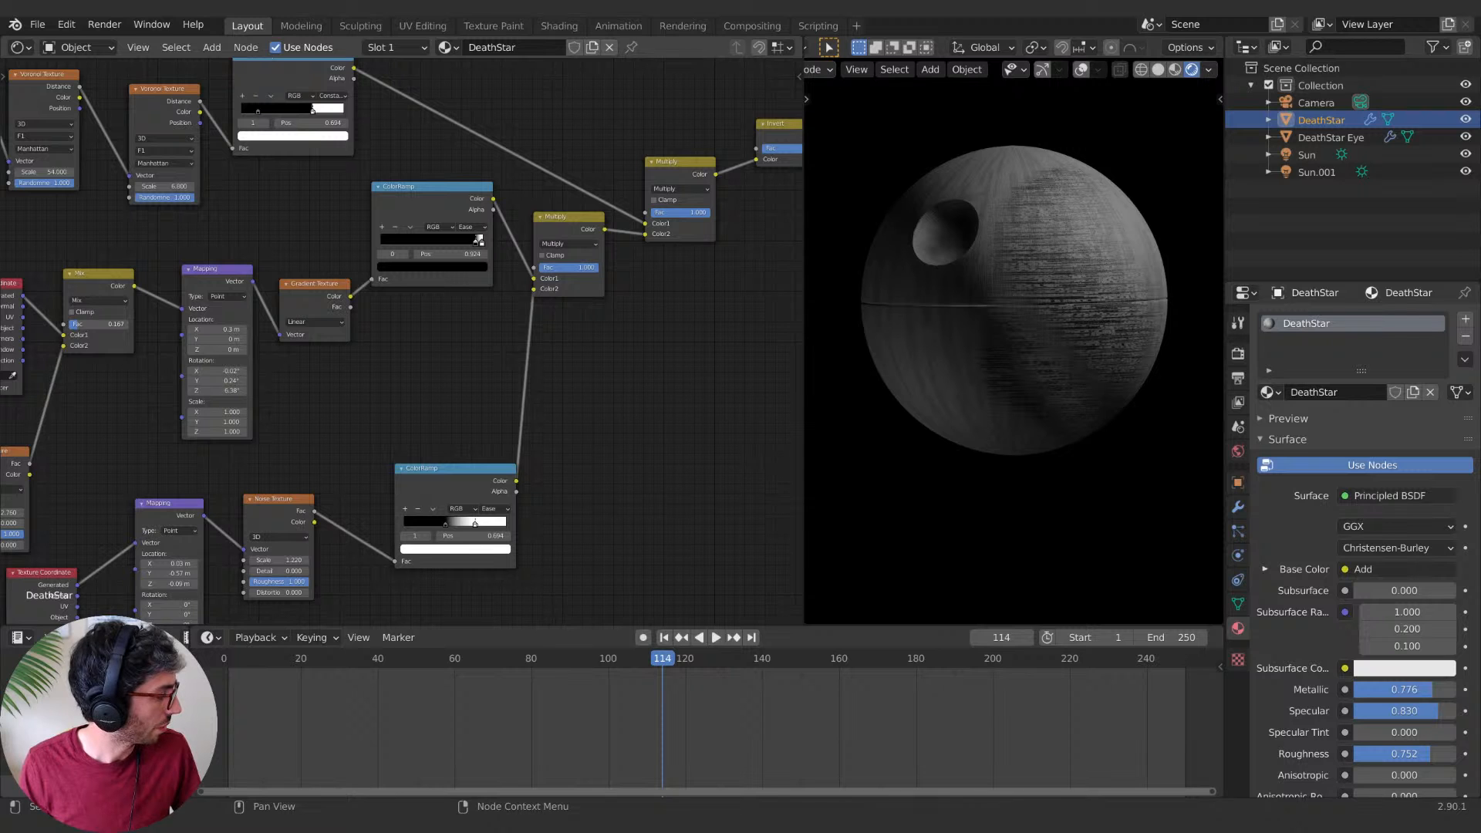
# Step: Insert a Math node set to Power with an exponent of -4.000 between the Gradient Texture and its ColorRamp
pyautogui.moveTo(581, 407); pyautogui.dragTo(614, 486, button='middle')
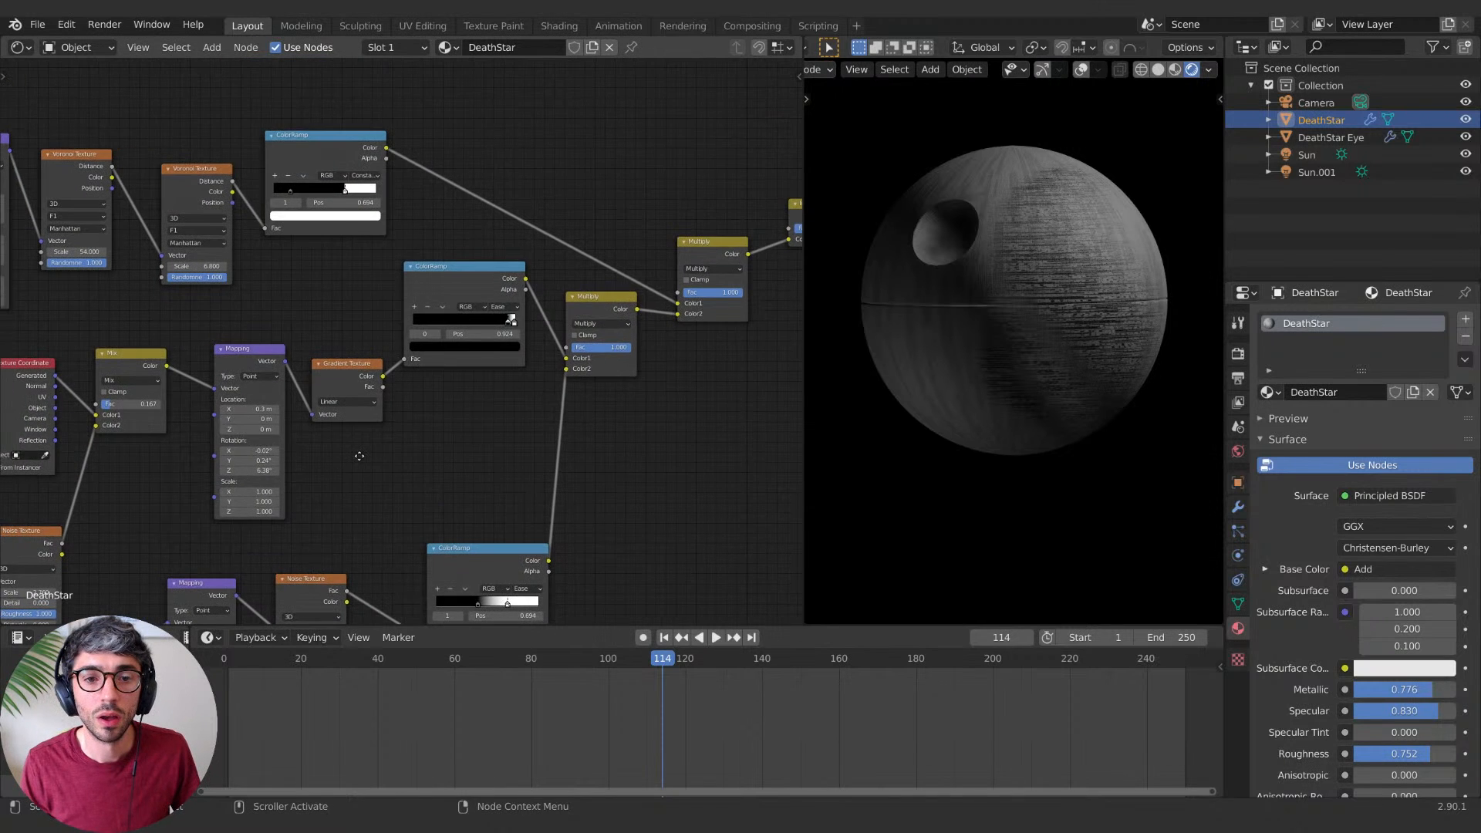
pyautogui.moveTo(409, 445); pyautogui.dragTo(320, 413, button='middle')
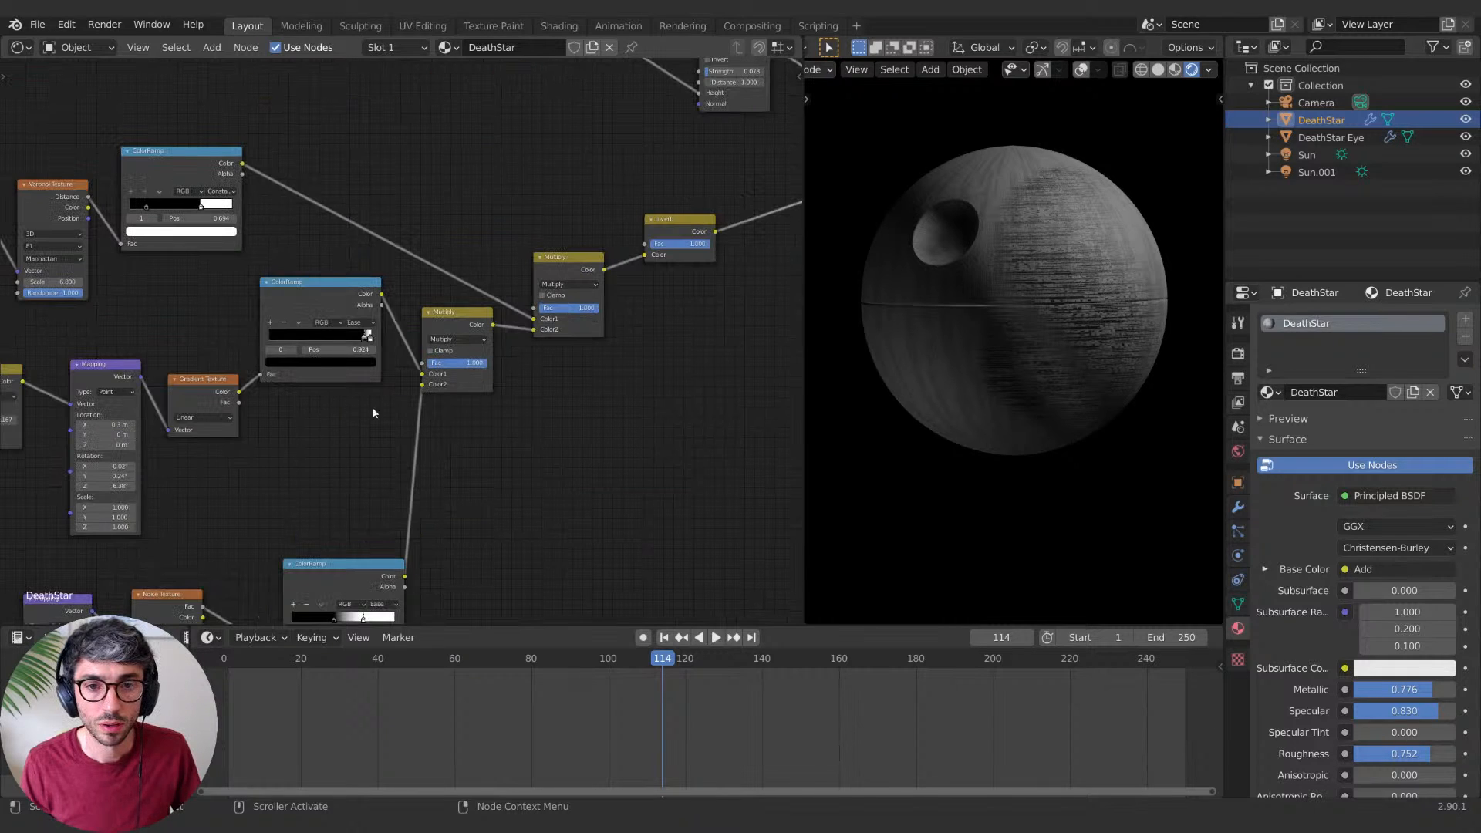
pyautogui.click(302, 287)
pyautogui.keyDown('shift'); pyautogui.click(457, 317); pyautogui.keyUp('shift')
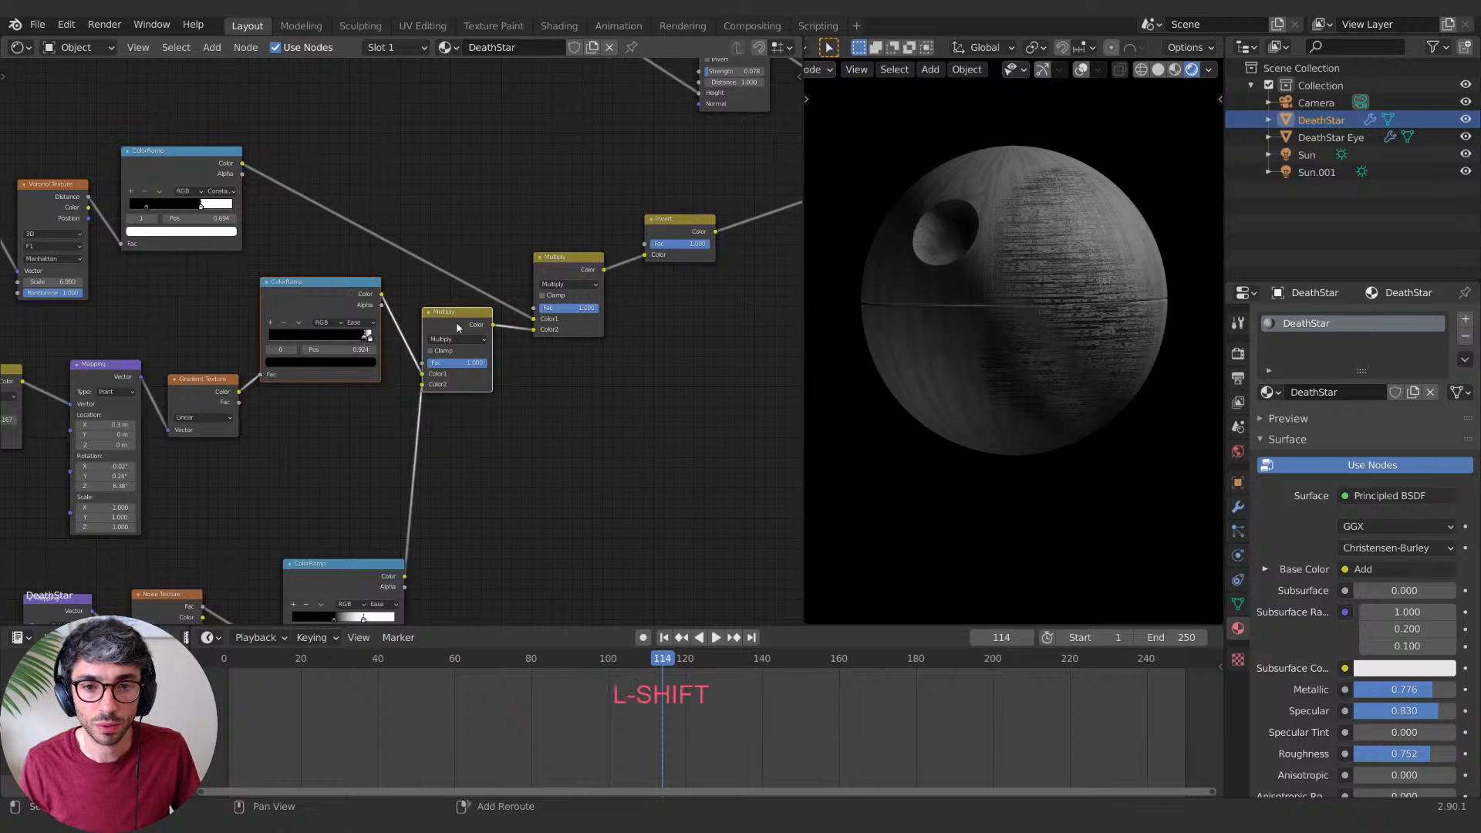
pyautogui.press('g')
pyautogui.hotkey('shift', 'a')
pyautogui.write('m')
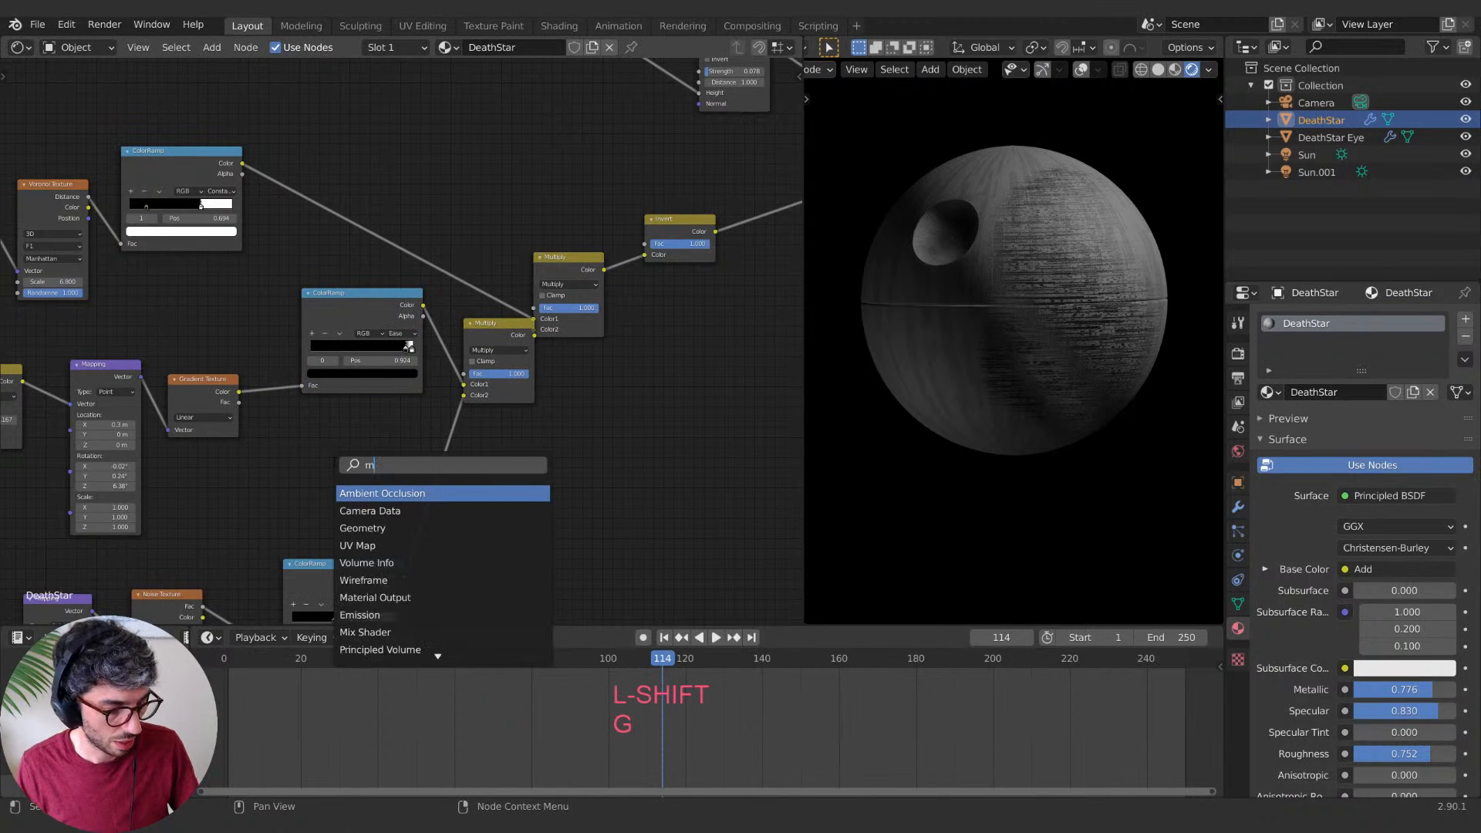
pyautogui.write('ayh')
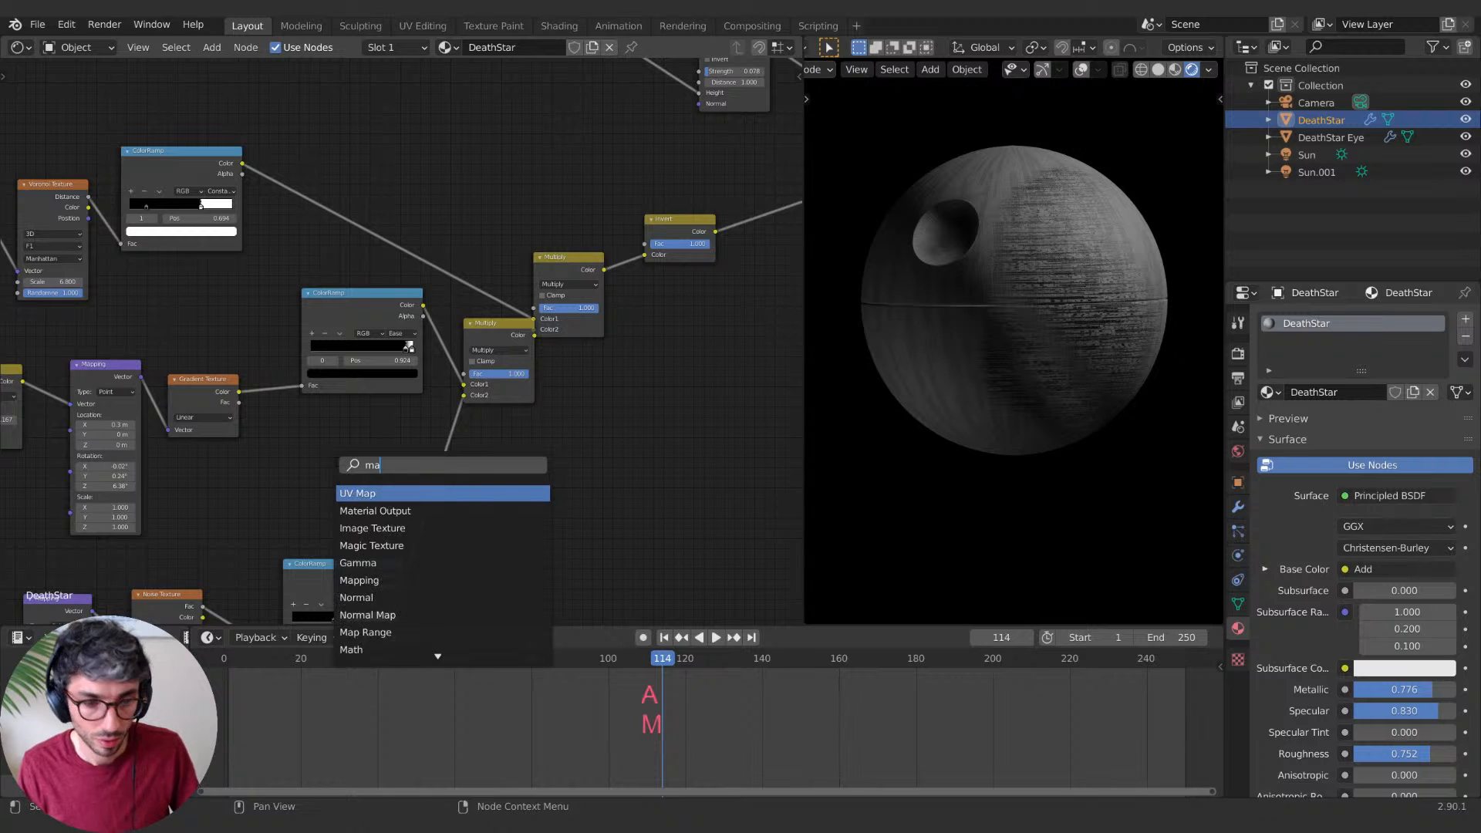
pyautogui.press('BackSpace')
pyautogui.press('BackSpace')
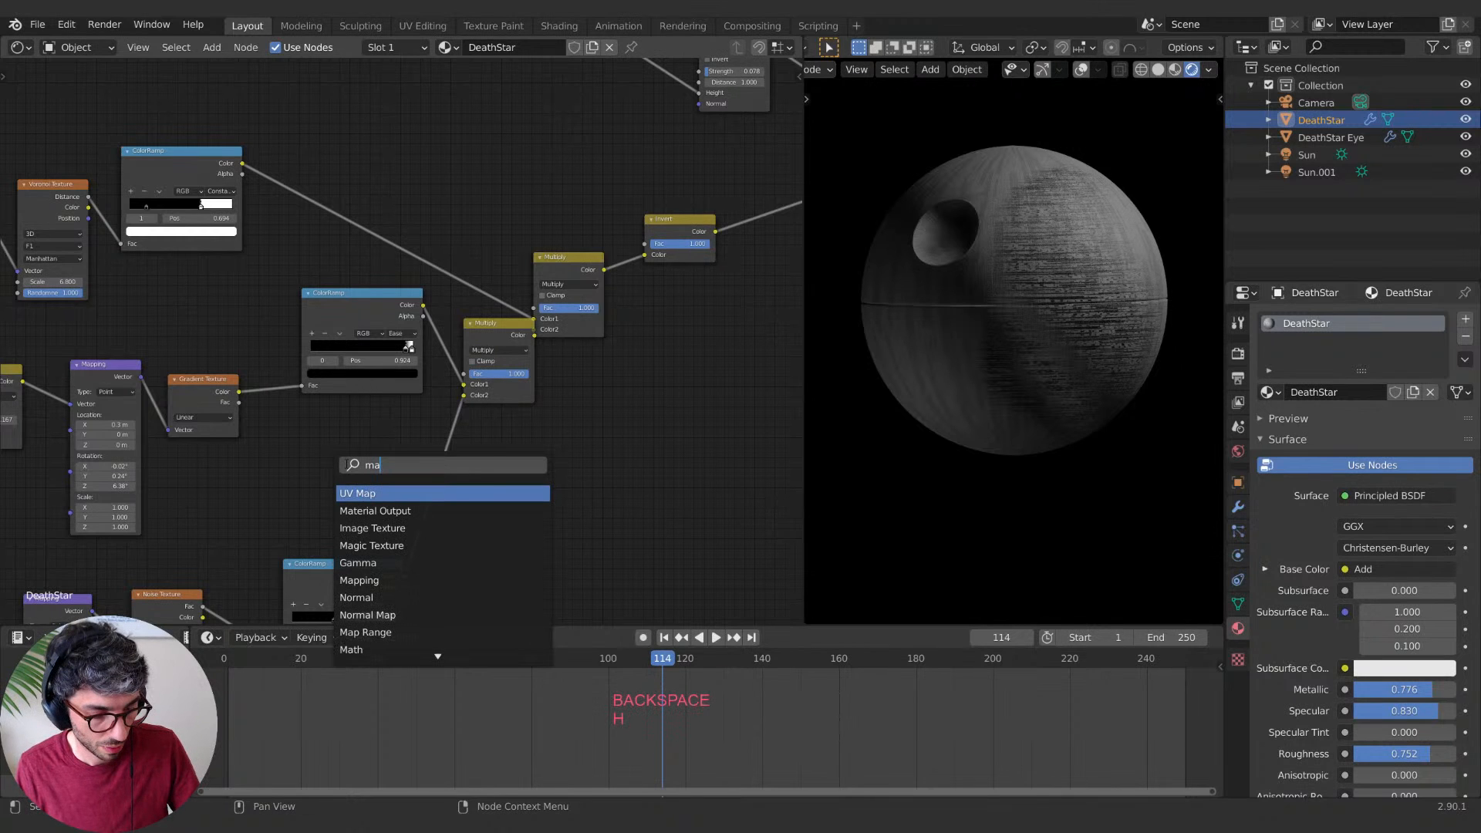
pyautogui.click(330, 390)
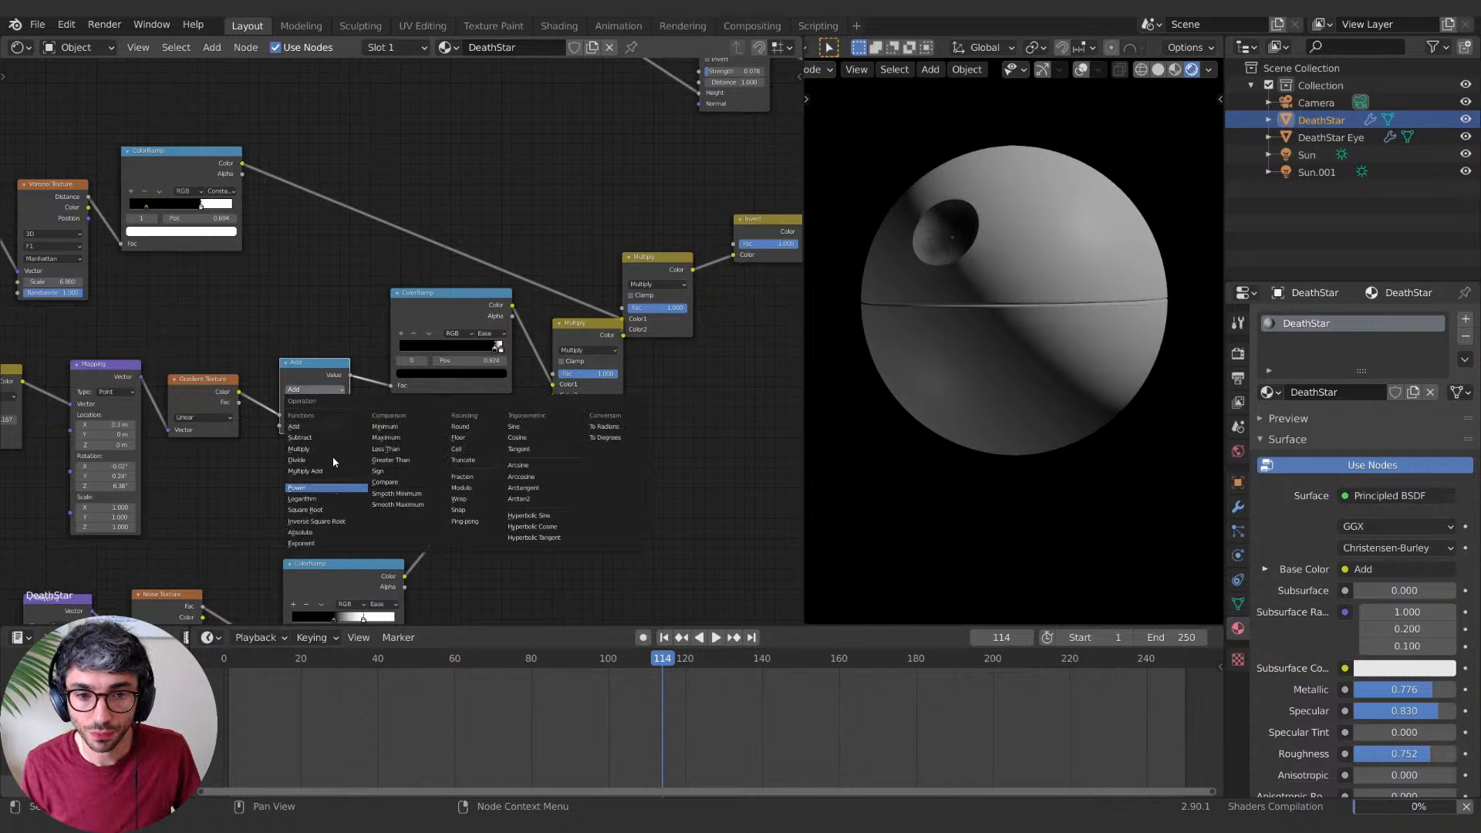
pyautogui.press('Return')
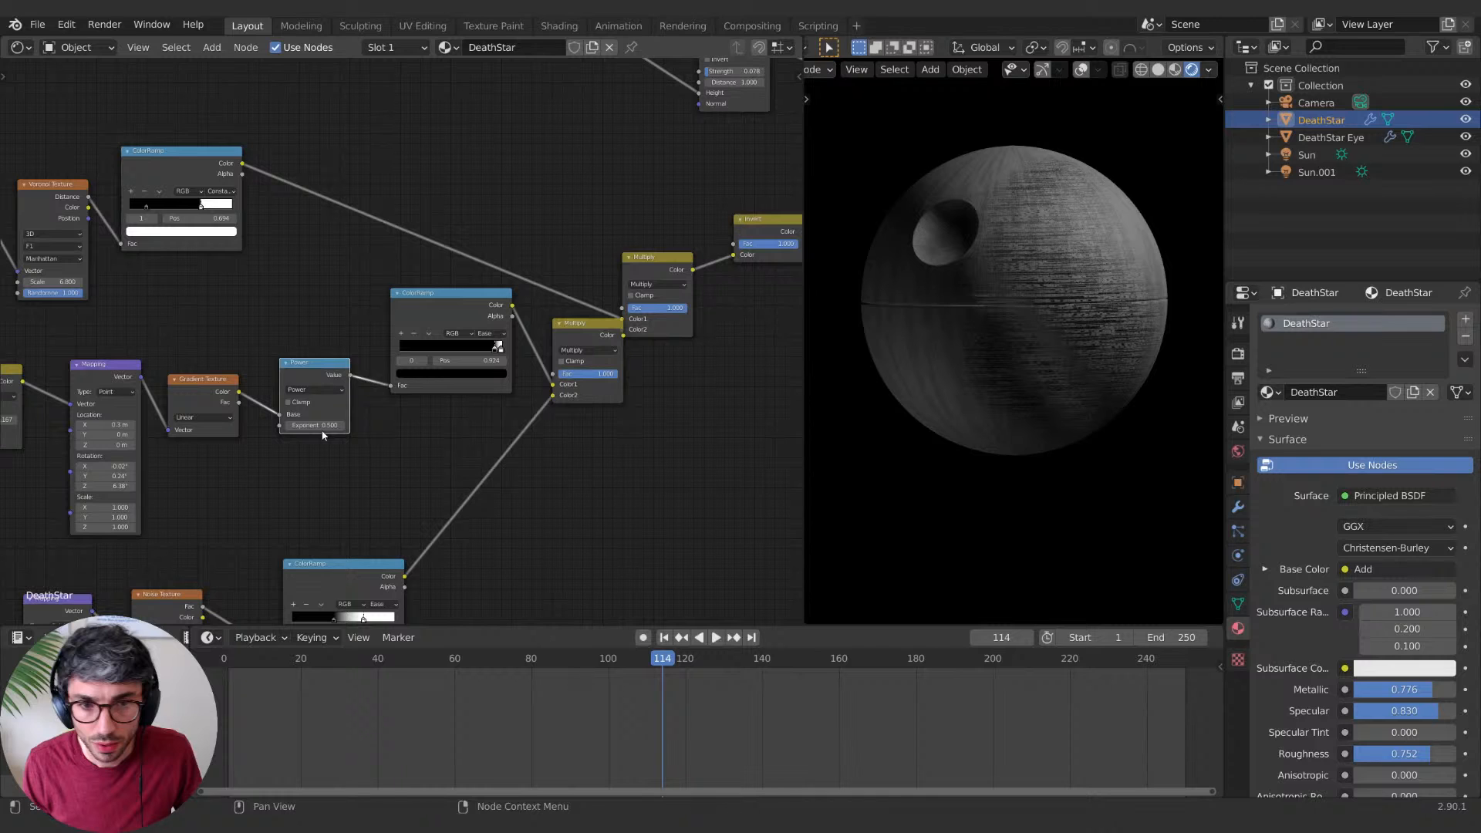
pyautogui.moveTo(322, 425); pyautogui.dragTo(241, 425)
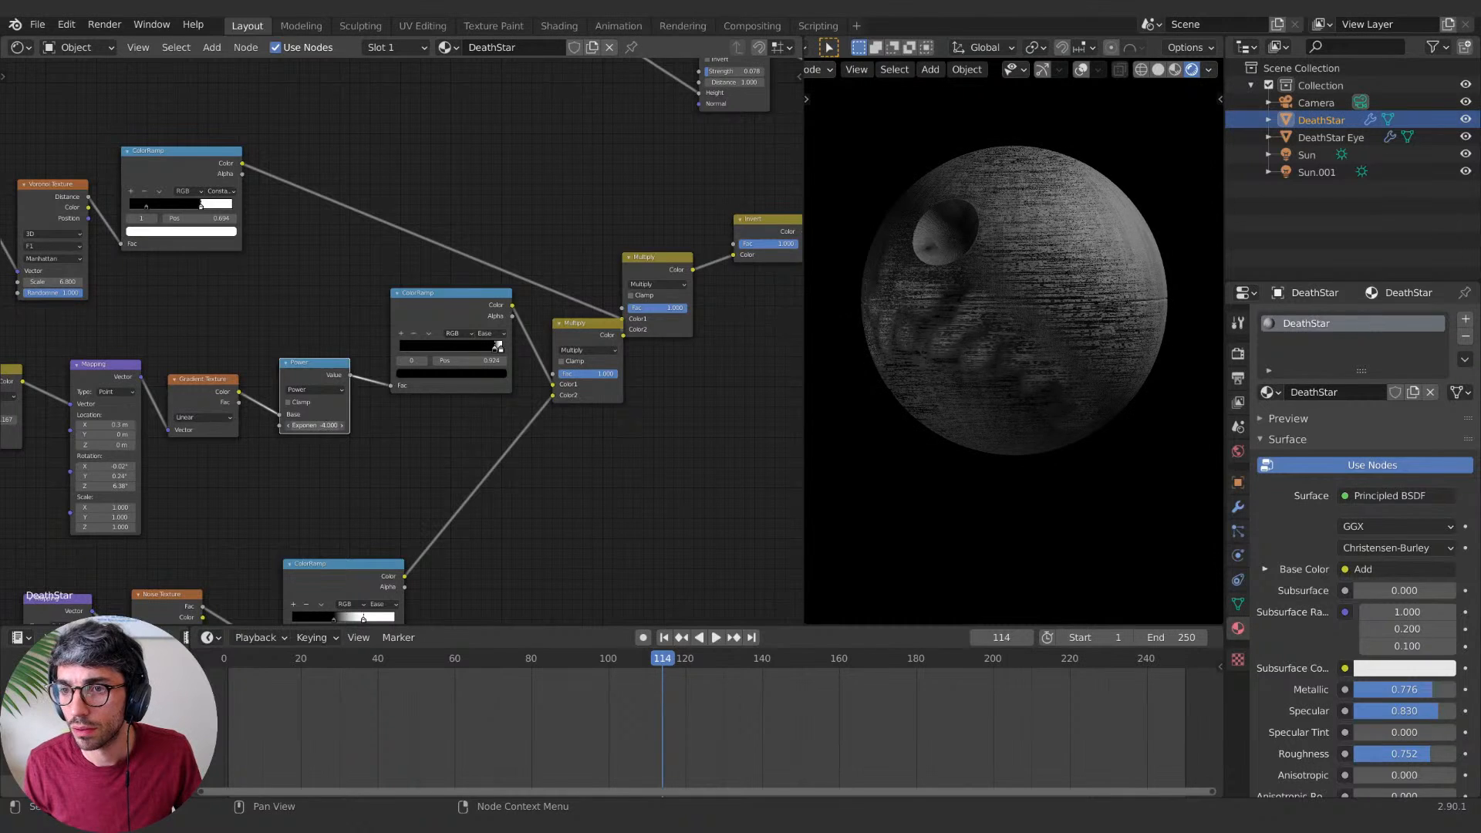
pyautogui.moveTo(1123, 420)
pyautogui.mouseDown(button='middle')
pyautogui.moveTo(1163, 419)
pyautogui.moveTo(1137, 419)
pyautogui.mouseUp(button='middle')
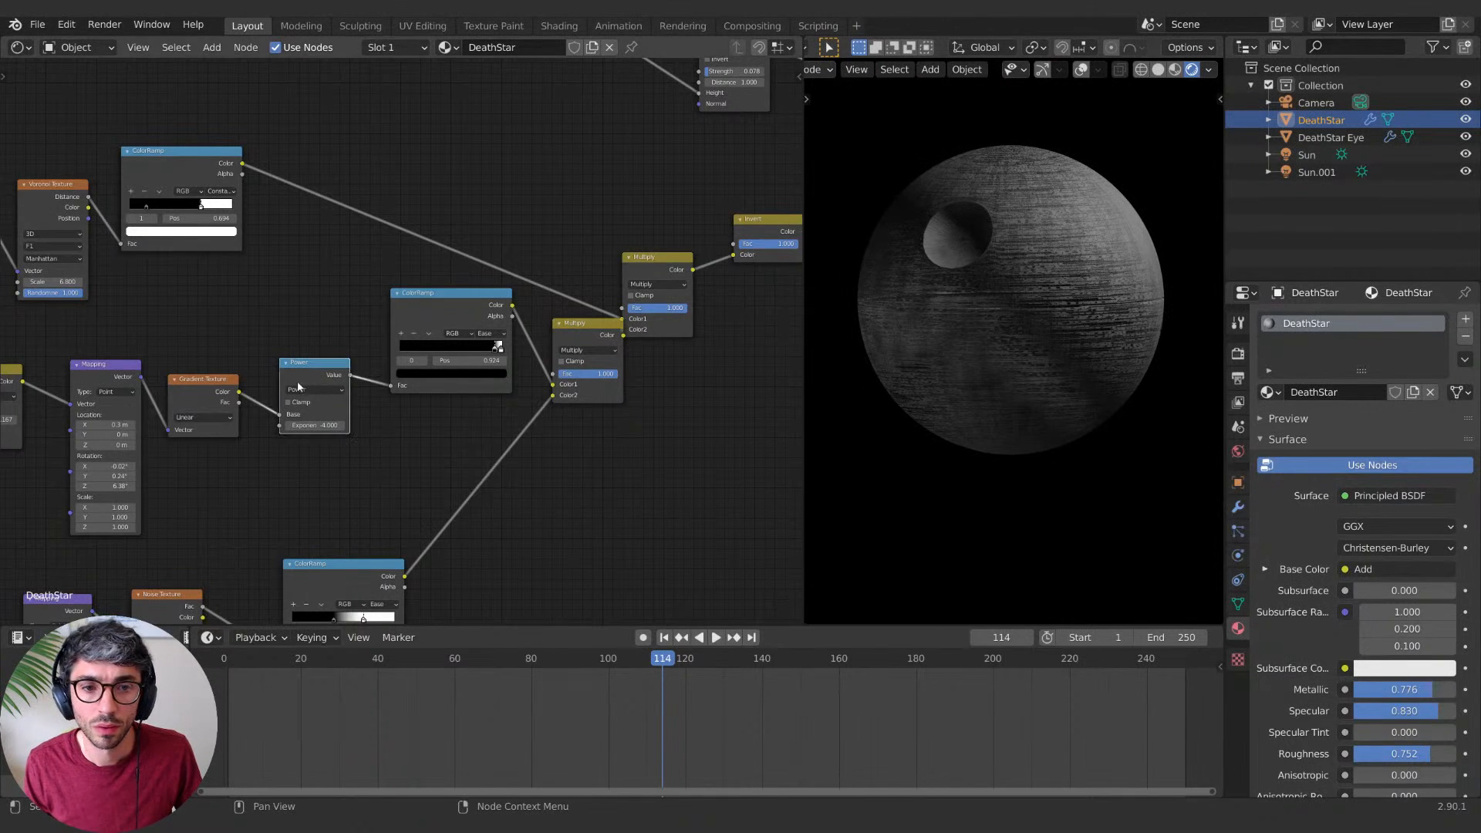
# Step: Remove the Power node while keeping its link, and move the gradient ColorRamp back beside the Gradient Texture
pyautogui.hotkey('ctrl', 'x')
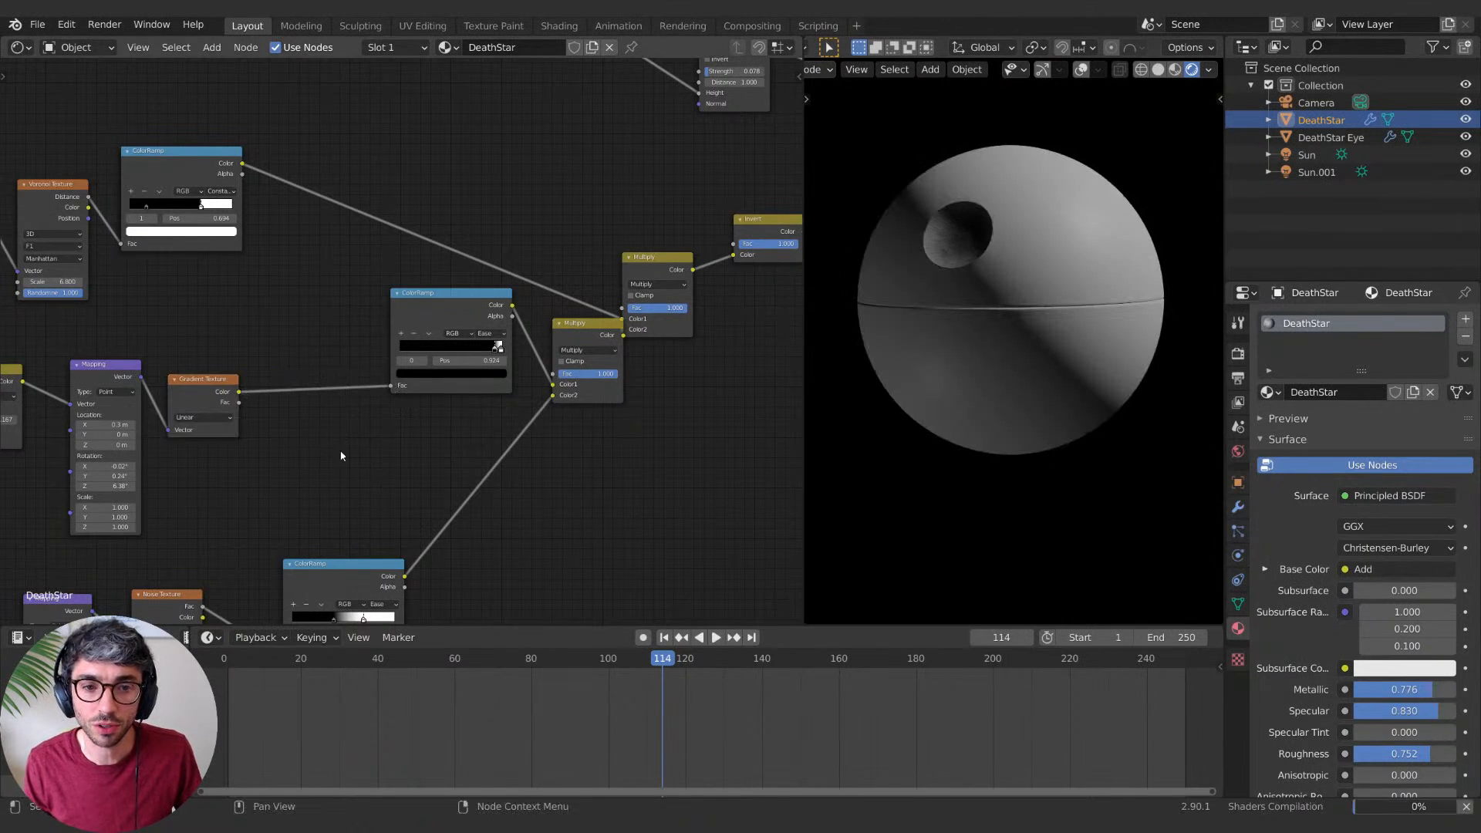
pyautogui.moveTo(341, 455); pyautogui.dragTo(413, 371, button='middle')
pyautogui.moveTo(546, 210); pyautogui.dragTo(414, 232)
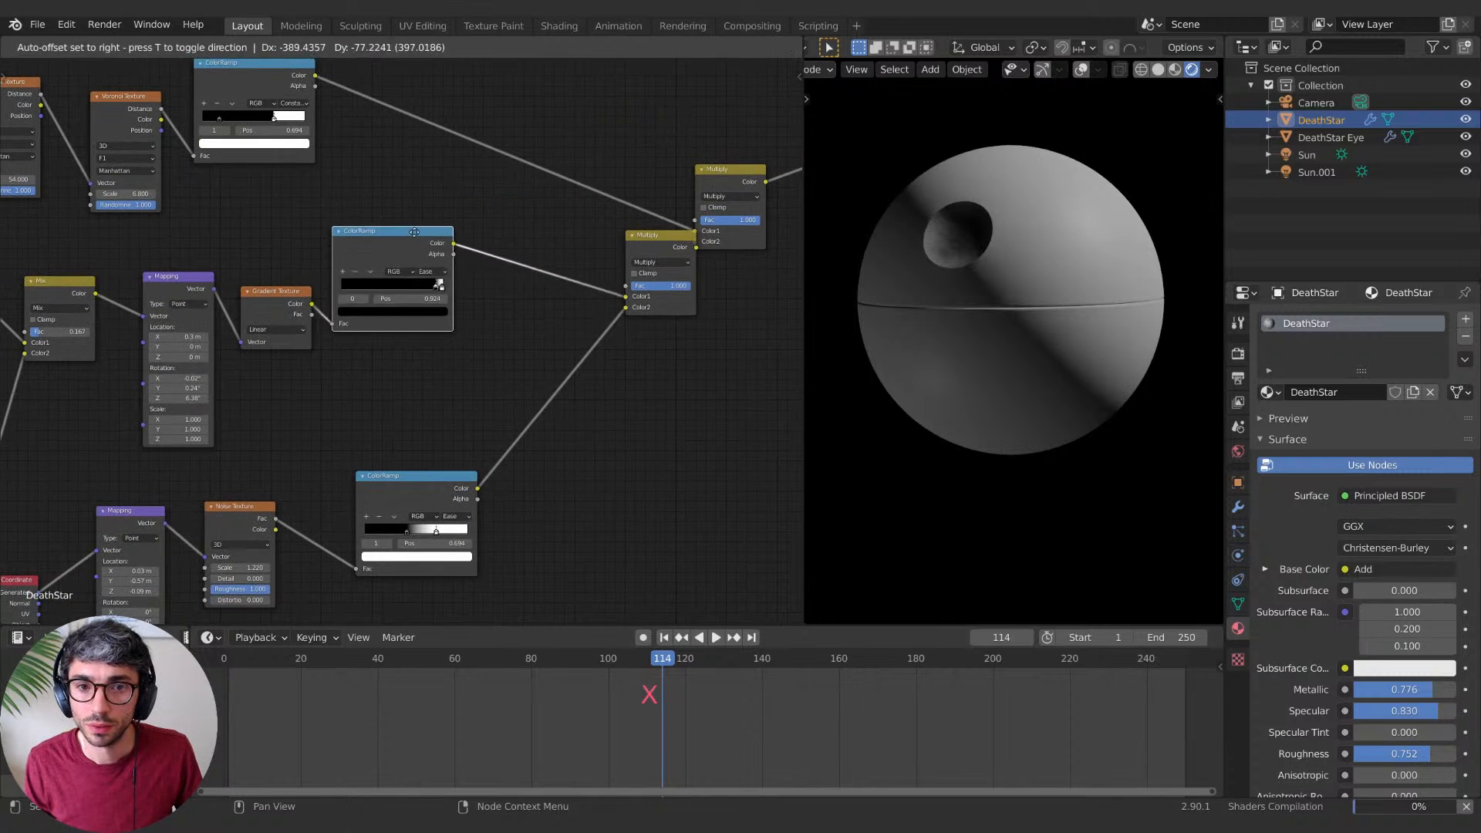
# Step: Narrow the additional noise ColorRamp's transition by adjusting its black stop and moving its white stop to 0.624
pyautogui.moveTo(425, 411); pyautogui.dragTo(546, 336, button='middle')
pyautogui.click(361, 489)
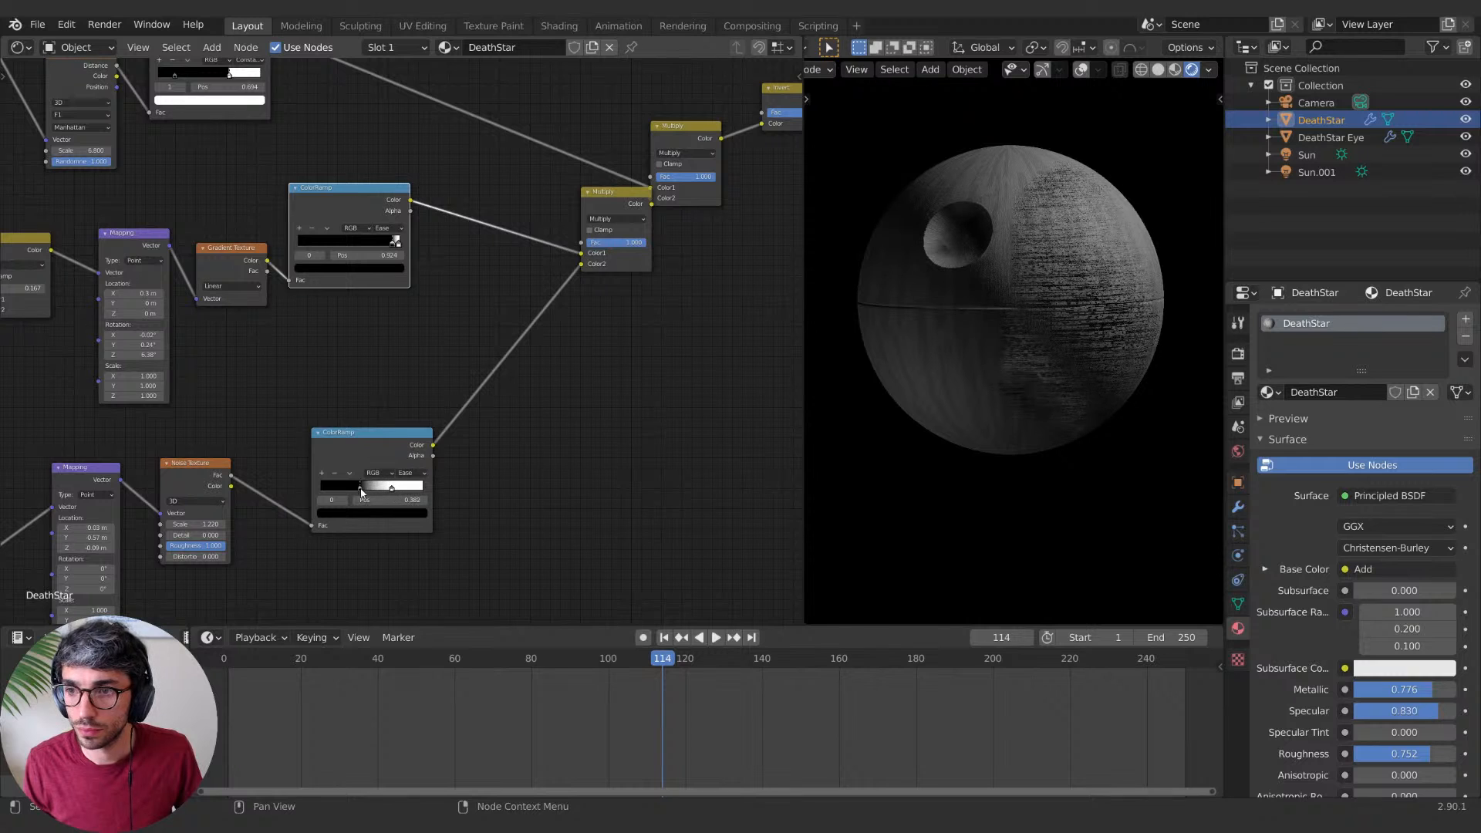
pyautogui.moveTo(361, 490); pyautogui.dragTo(386, 490)
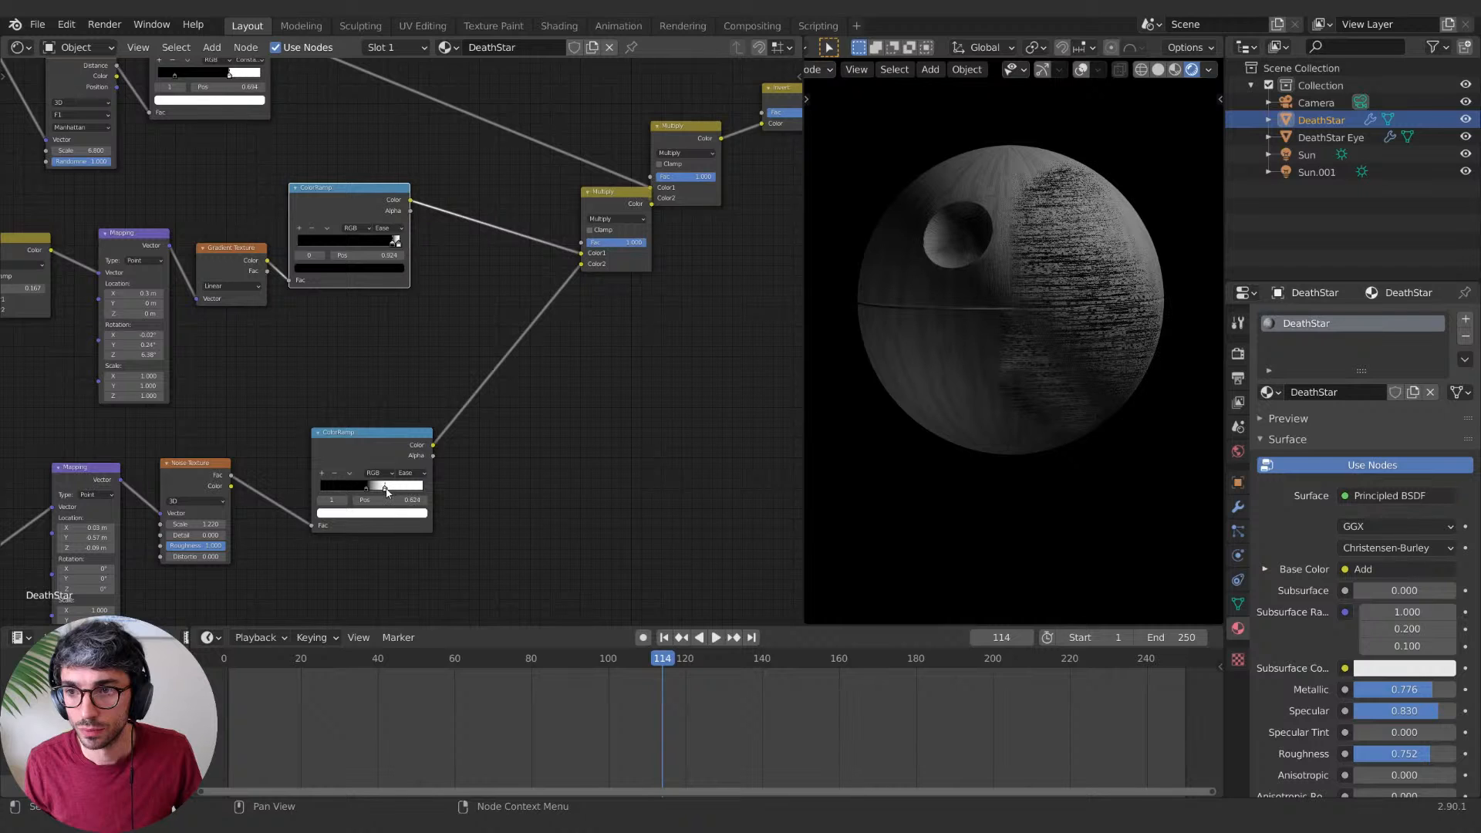
# Step: Set the additional noise ColorRamp's interpolation to Constant, lower its white stop and check the transparency on the Death Star
pyautogui.click(412, 472)
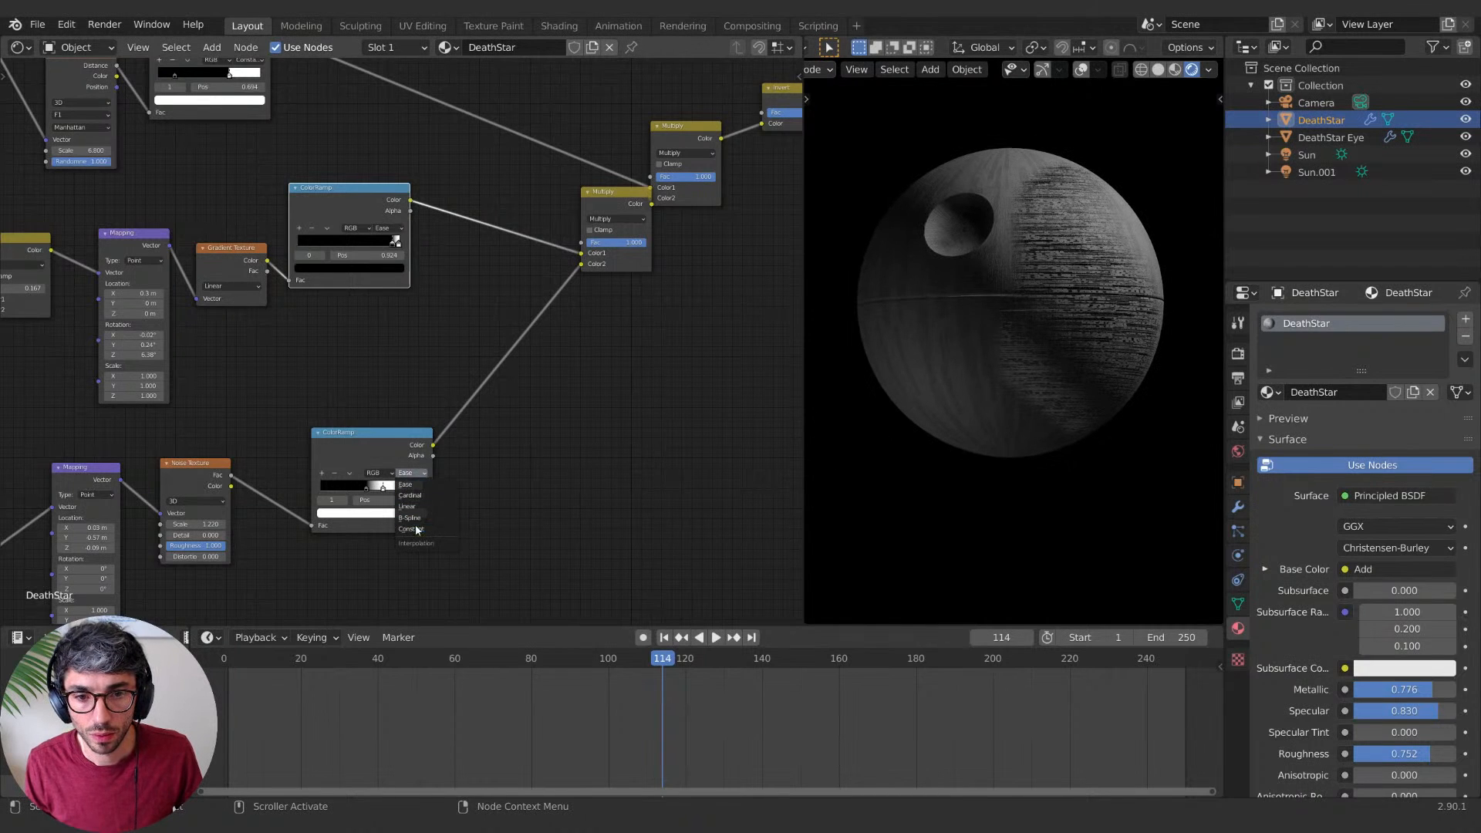
pyautogui.click(414, 529)
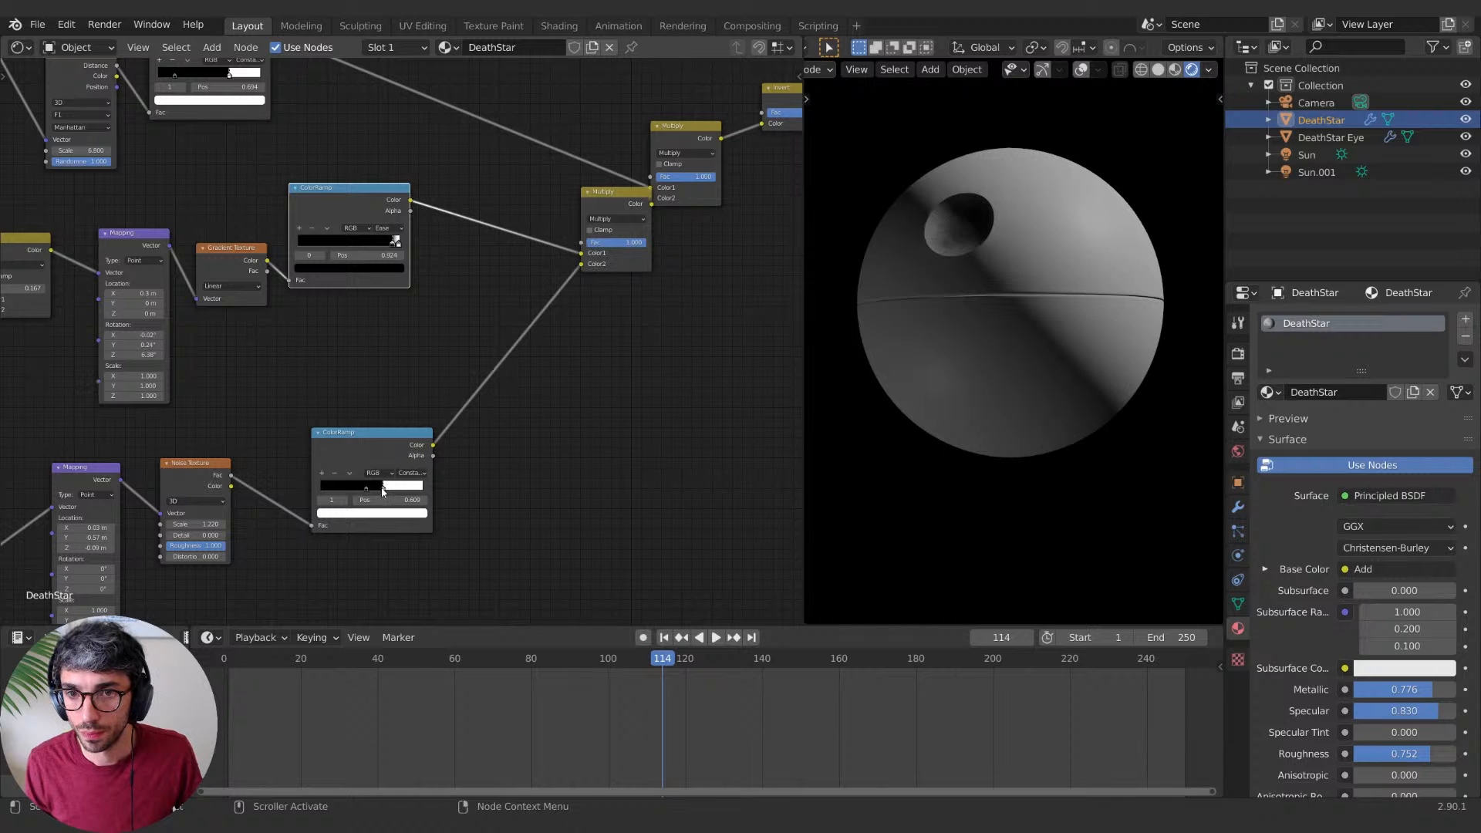
pyautogui.moveTo(382, 491); pyautogui.dragTo(371, 494)
pyautogui.moveTo(987, 453); pyautogui.dragTo(1033, 401, button='middle')
pyautogui.scroll(3, 1054, 429)
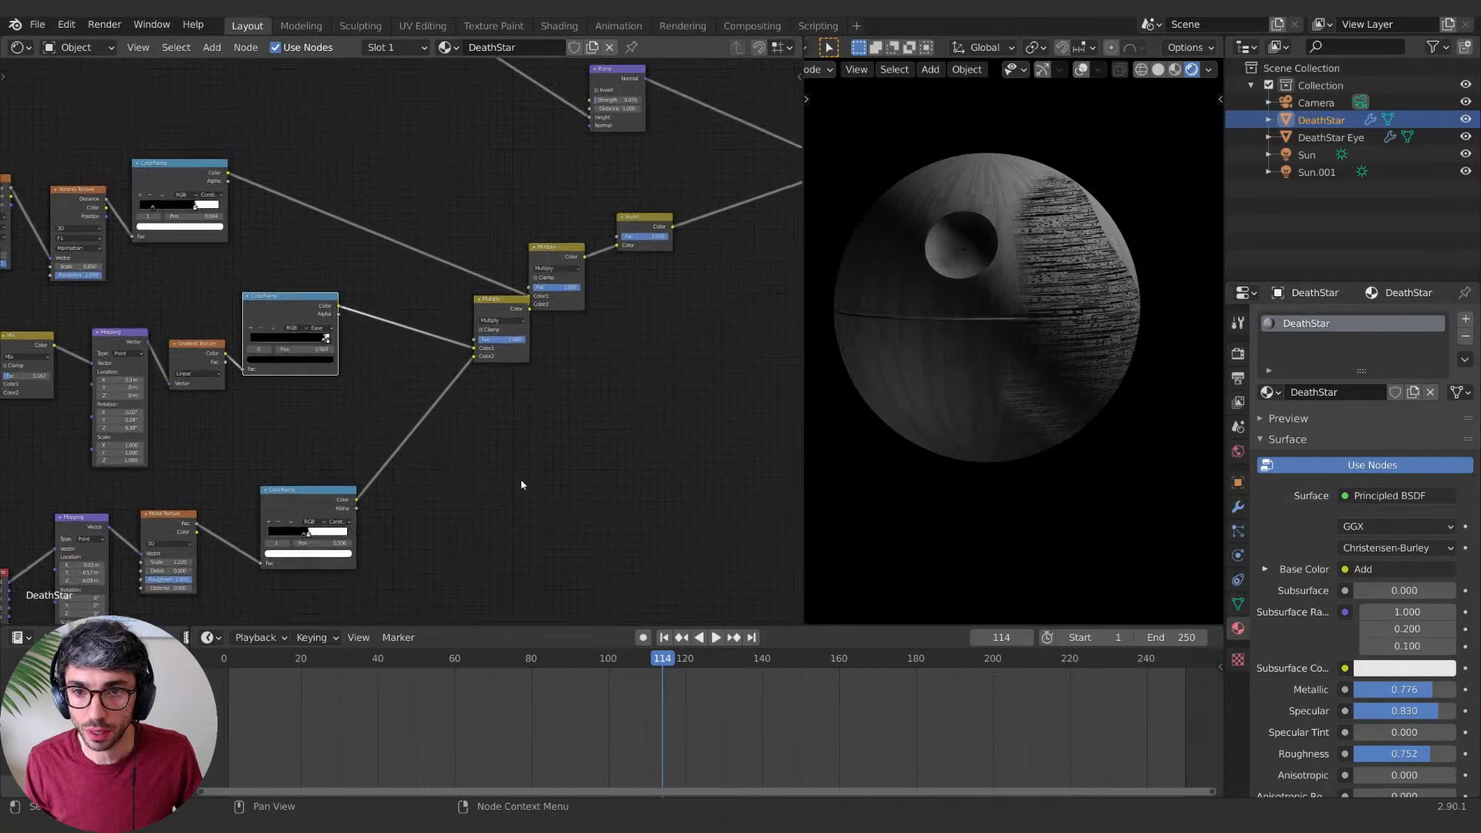
# Step: Delete the additional noise branch feeding the first Multiply node: its ColorRamp, Noise Texture, Mapping and Texture Coordinate nodes
pyautogui.moveTo(539, 405); pyautogui.dragTo(603, 404, button='middle')
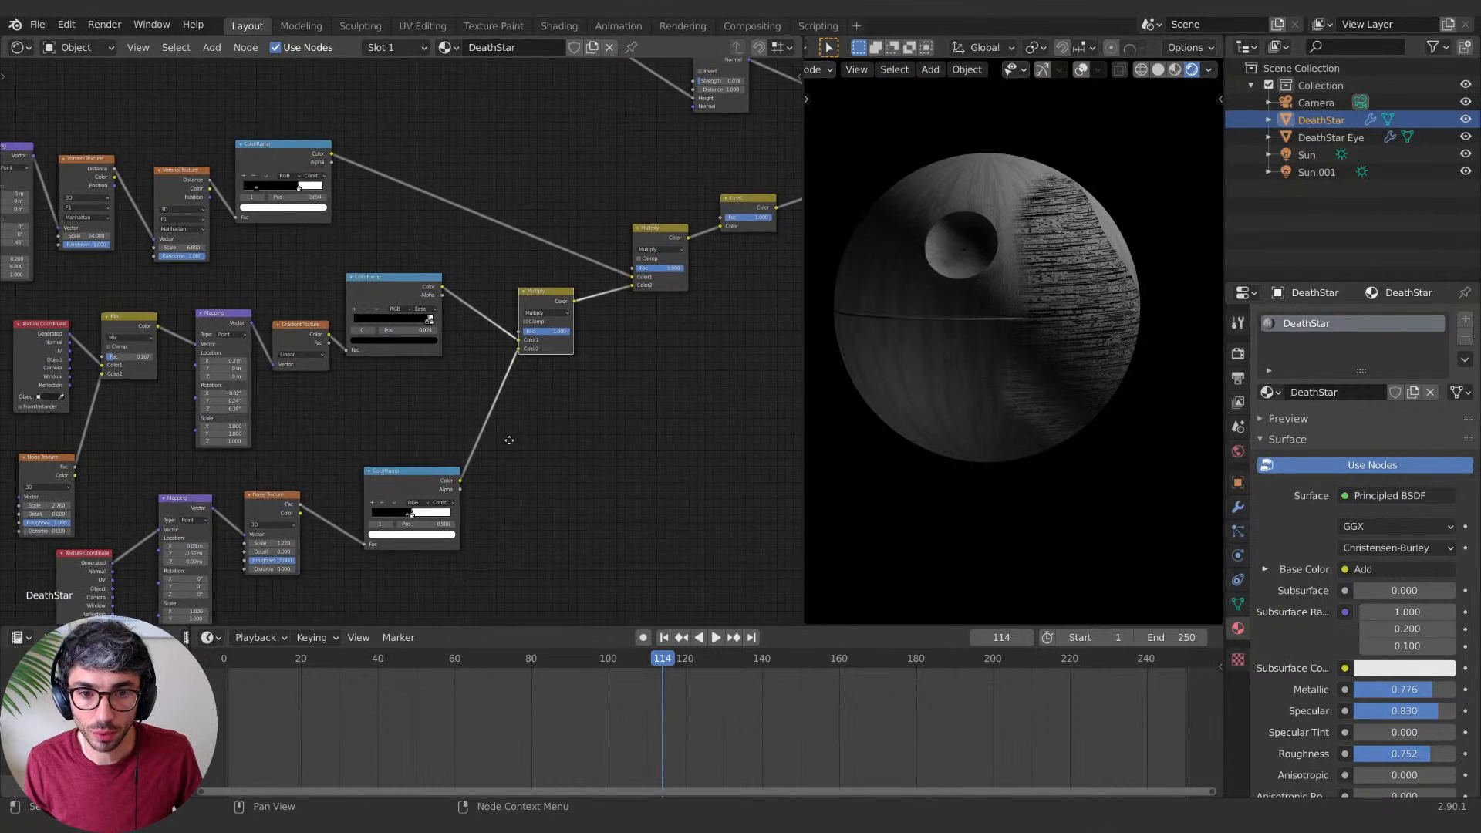
pyautogui.moveTo(509, 440); pyautogui.dragTo(627, 400, button='middle')
pyautogui.click(529, 444)
pyautogui.keyDown('shift'); pyautogui.click(391, 461); pyautogui.keyUp('shift')
pyautogui.keyDown('shift'); pyautogui.click(288, 462); pyautogui.keyUp('shift')
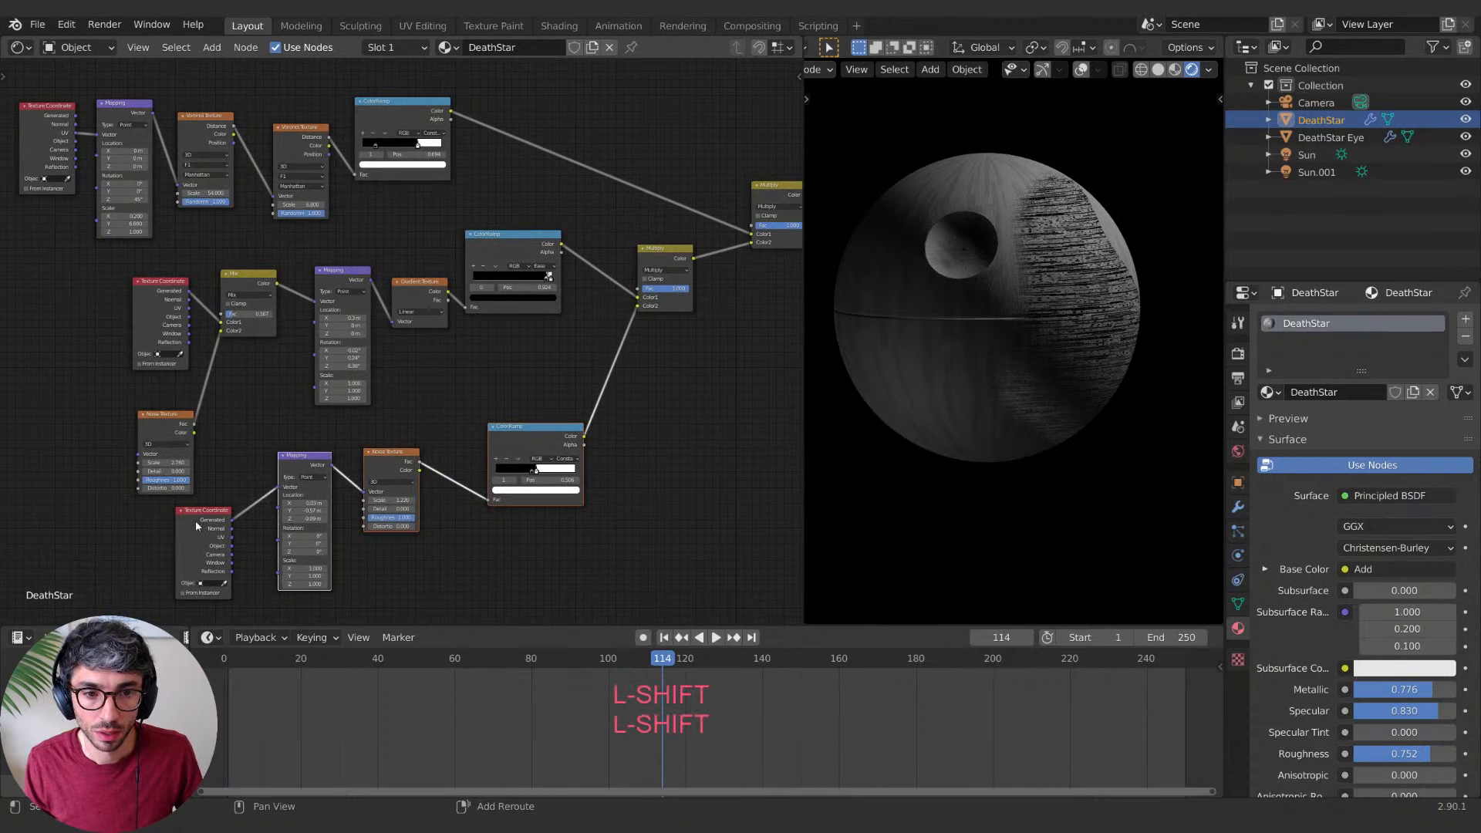
pyautogui.press('x')
pyautogui.moveTo(196, 520); pyautogui.dragTo(80, 617, button='middle')
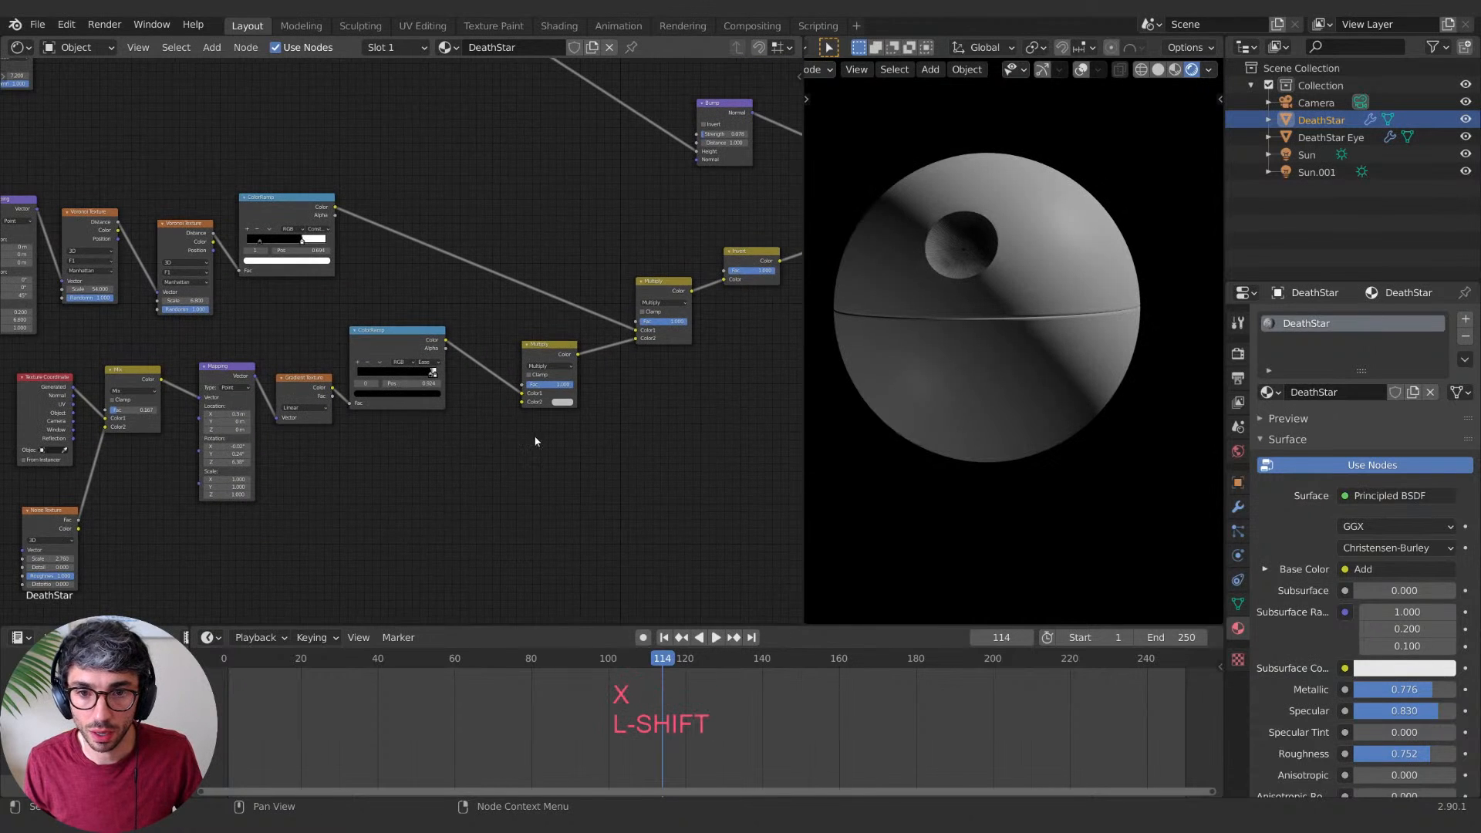
# Step: Move the distorting Noise Texture slightly away from the Mix node and raise that Mix node's factor to about 0.19
pyautogui.moveTo(473, 463); pyautogui.dragTo(475, 462, button='middle')
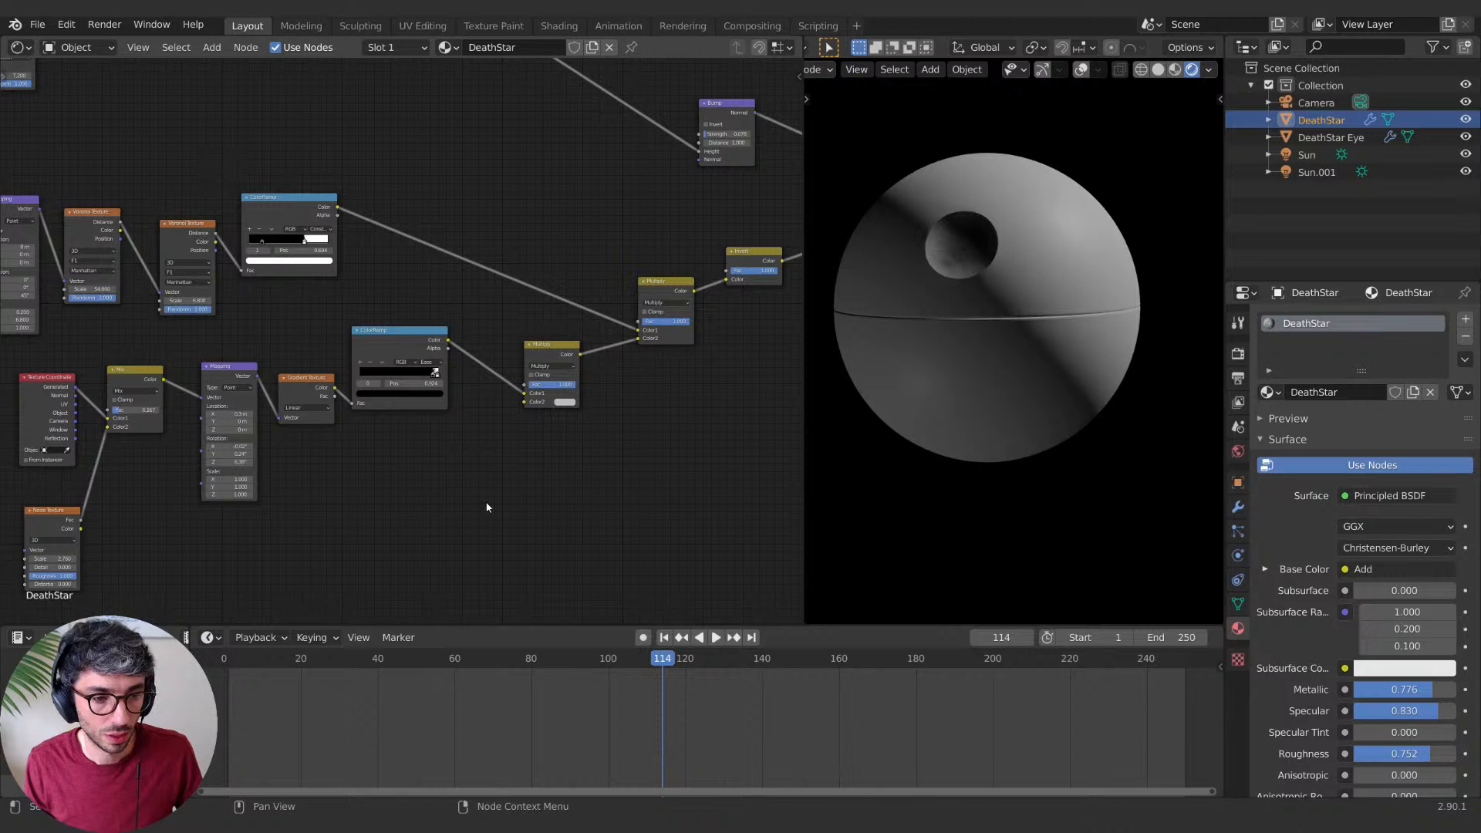
pyautogui.moveTo(351, 531); pyautogui.dragTo(577, 456, button='middle')
pyautogui.moveTo(276, 432); pyautogui.dragTo(258, 432)
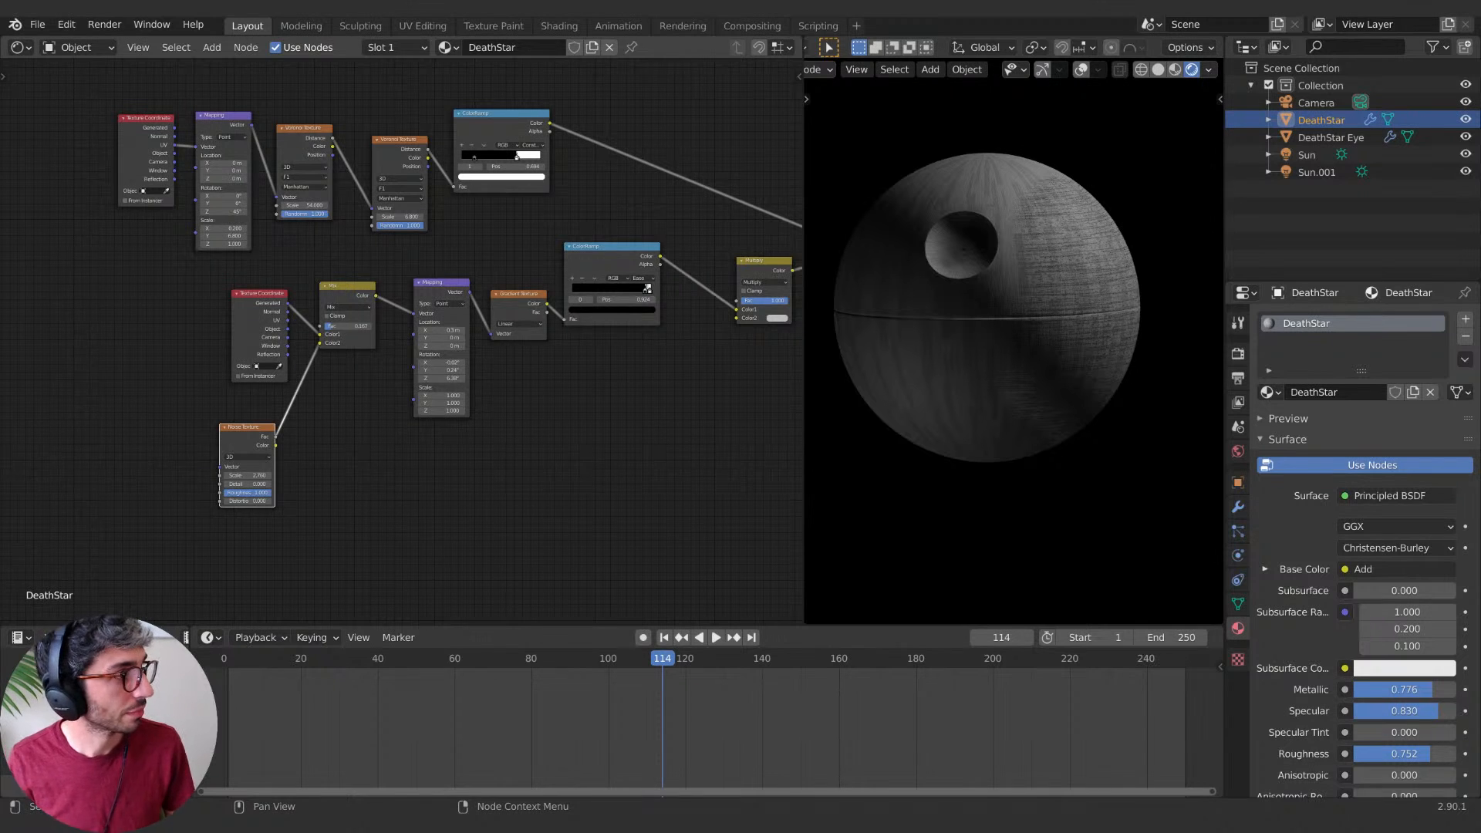
pyautogui.scroll(2, 475, 445)
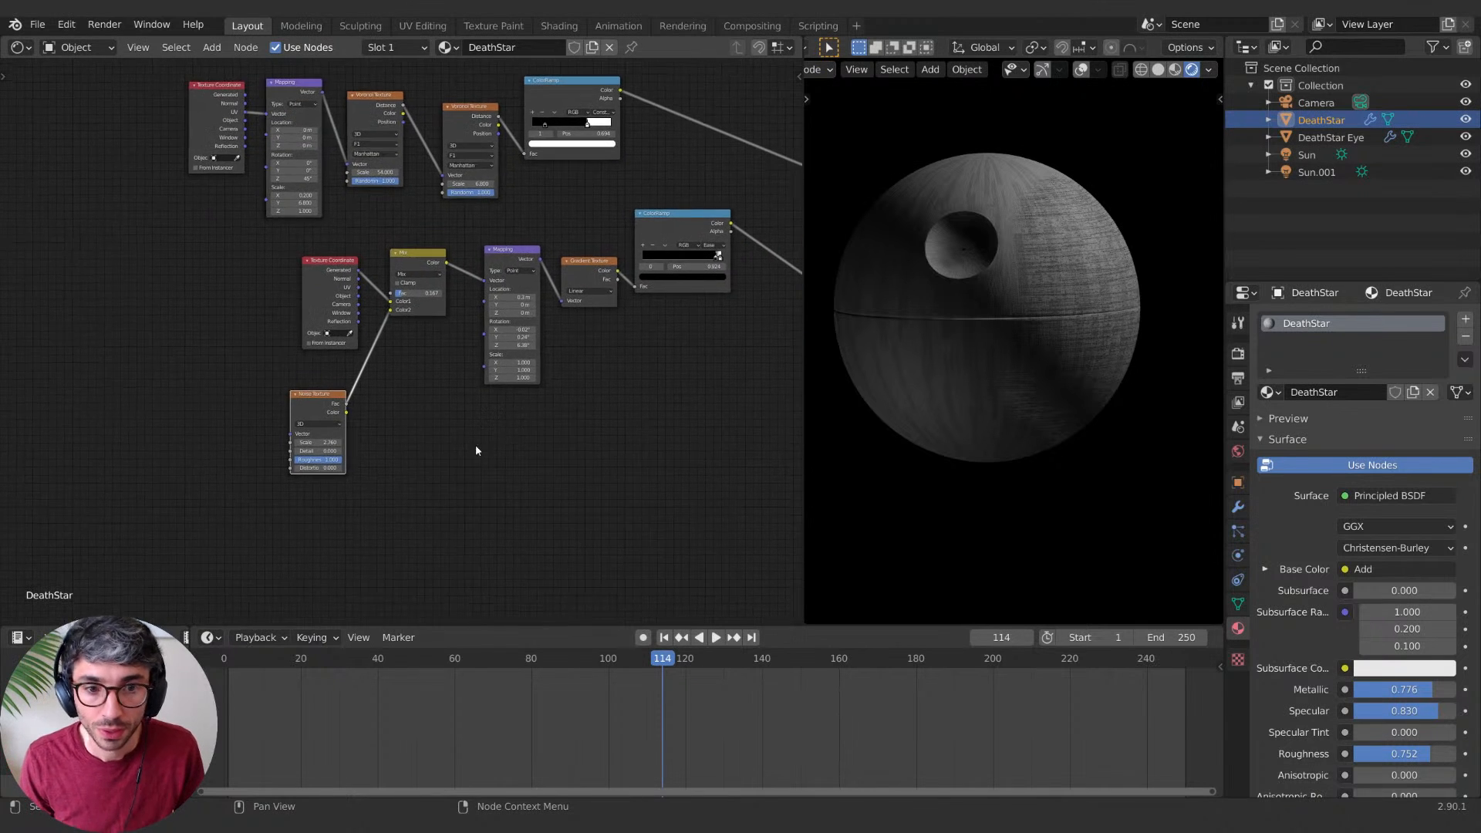
pyautogui.moveTo(436, 419); pyautogui.dragTo(304, 449, button='middle')
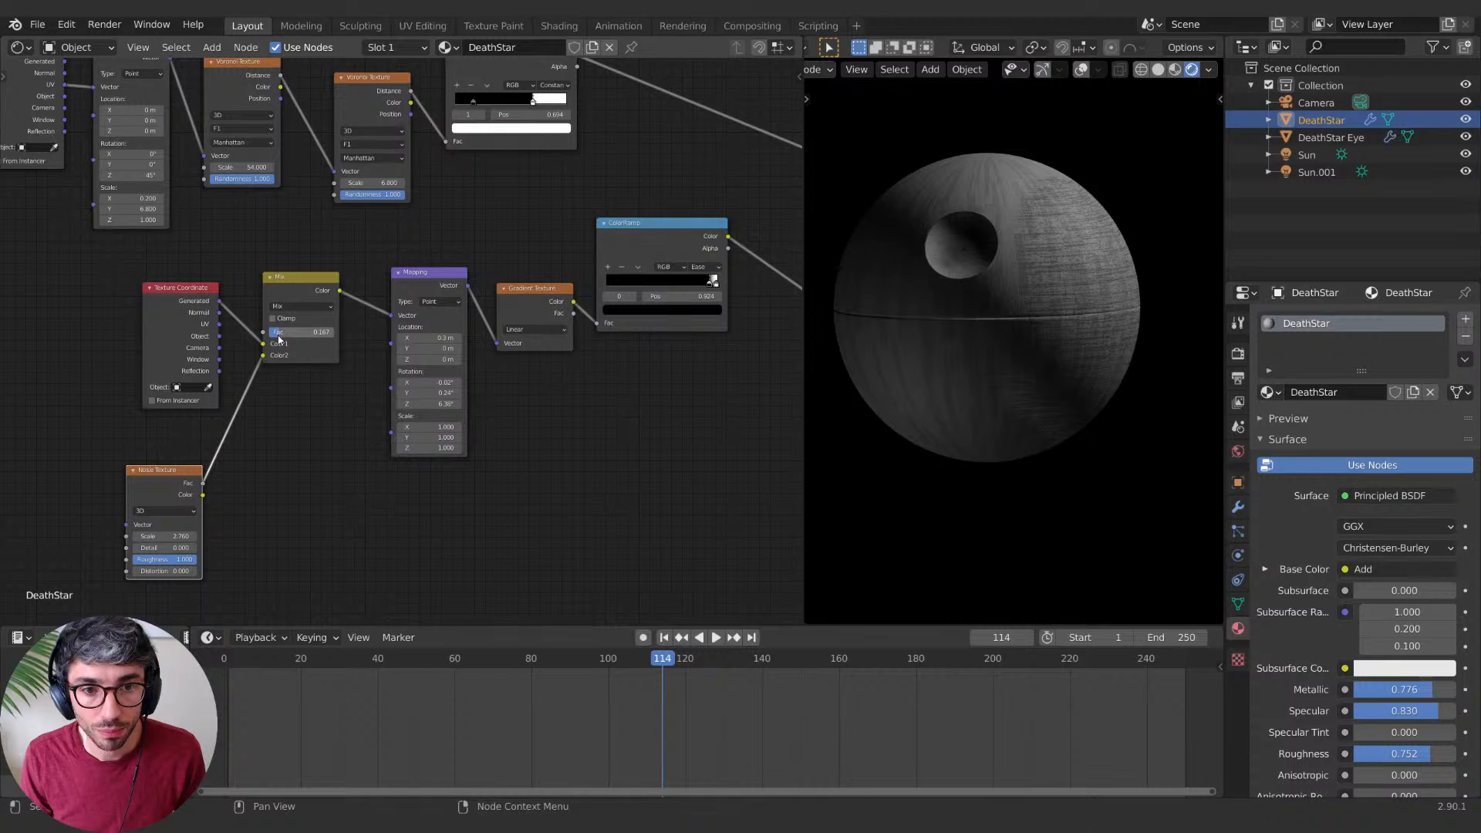
pyautogui.moveTo(280, 340); pyautogui.dragTo(290, 339)
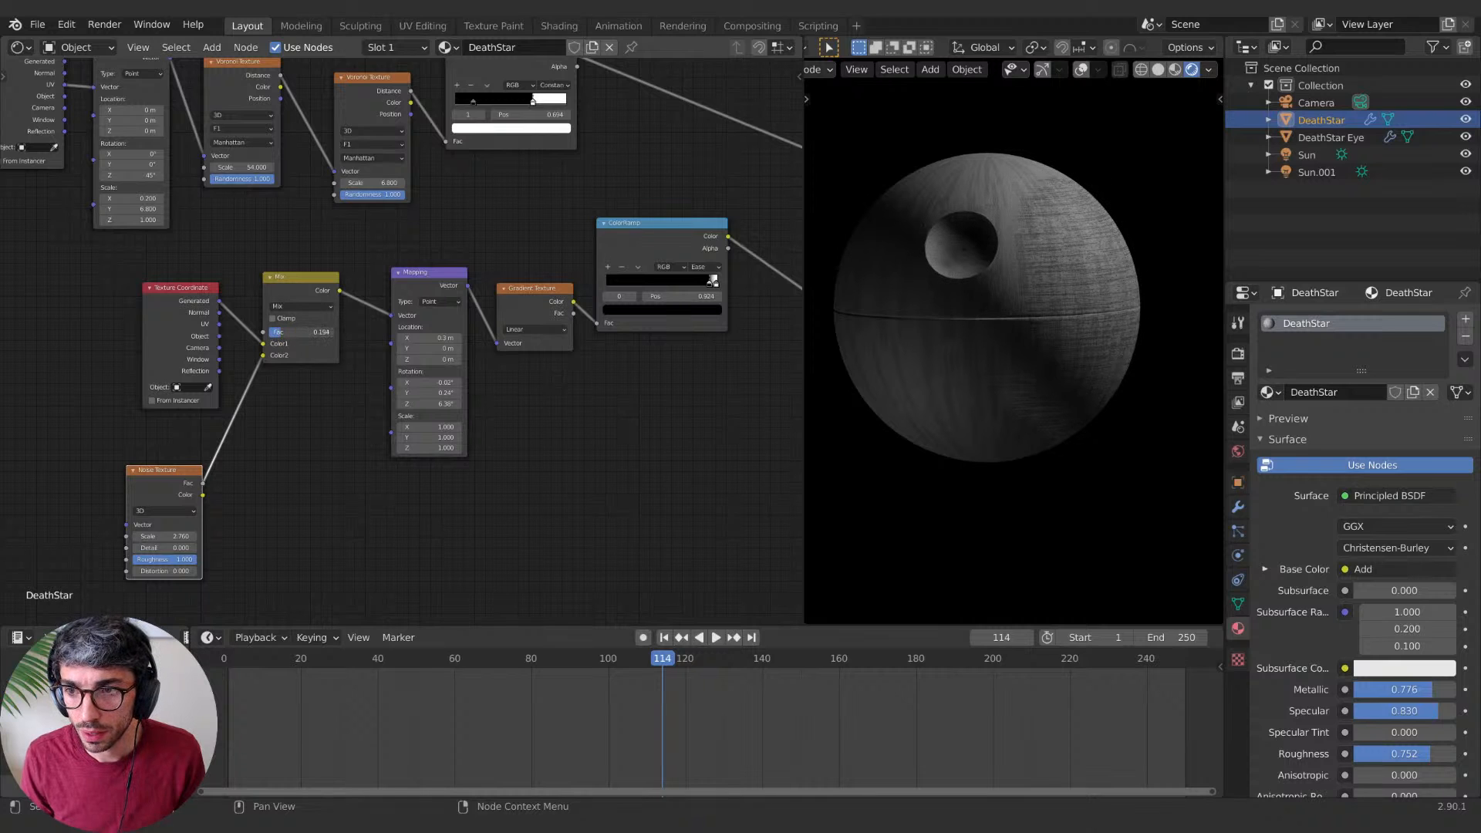
# Step: Move the gradient ColorRamp's white stop to 0.979 and set its interpolation to Constant
pyautogui.moveTo(704, 406); pyautogui.dragTo(494, 459, button='middle')
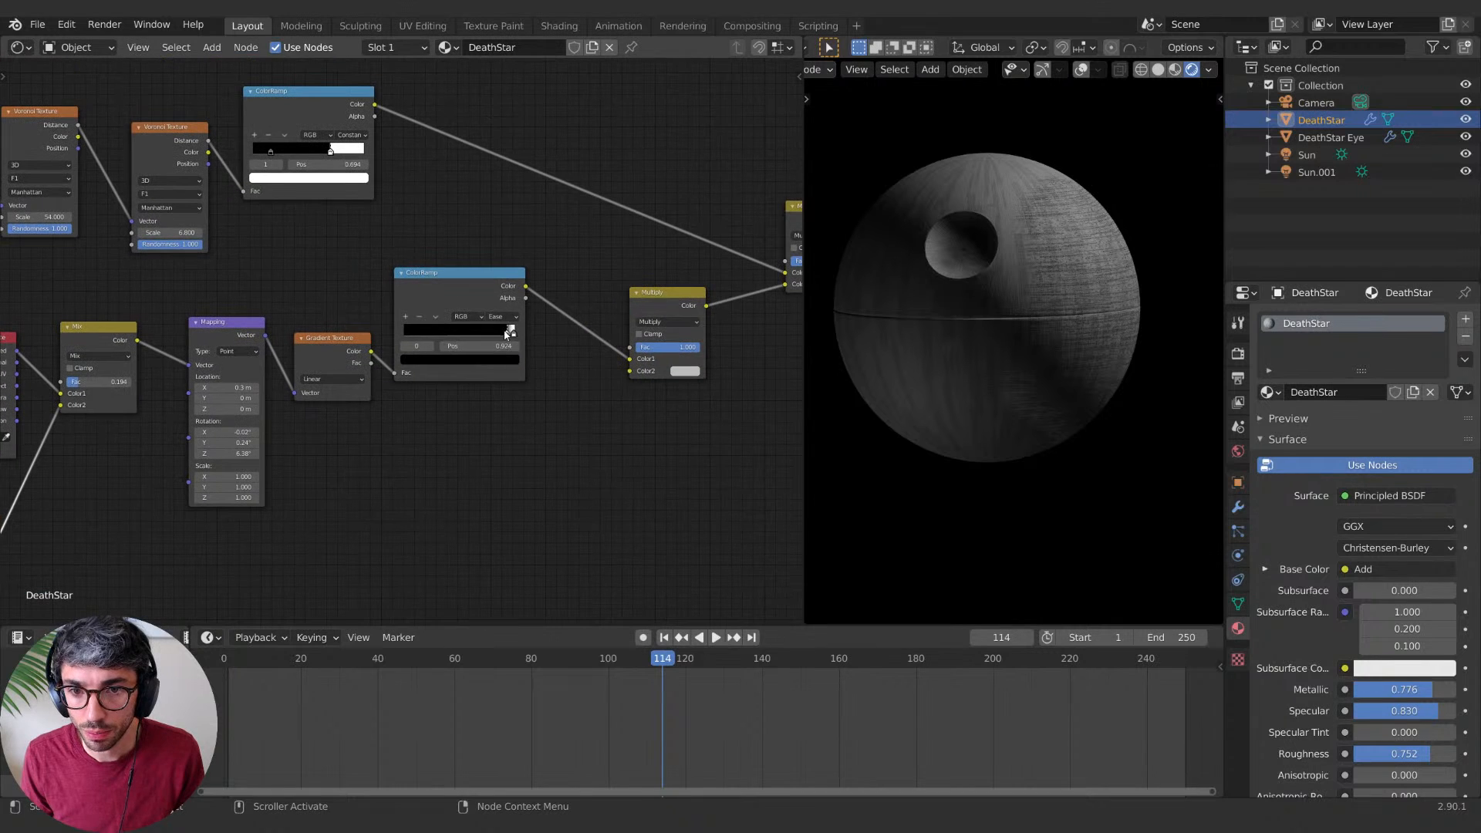
pyautogui.moveTo(509, 333); pyautogui.dragTo(515, 337)
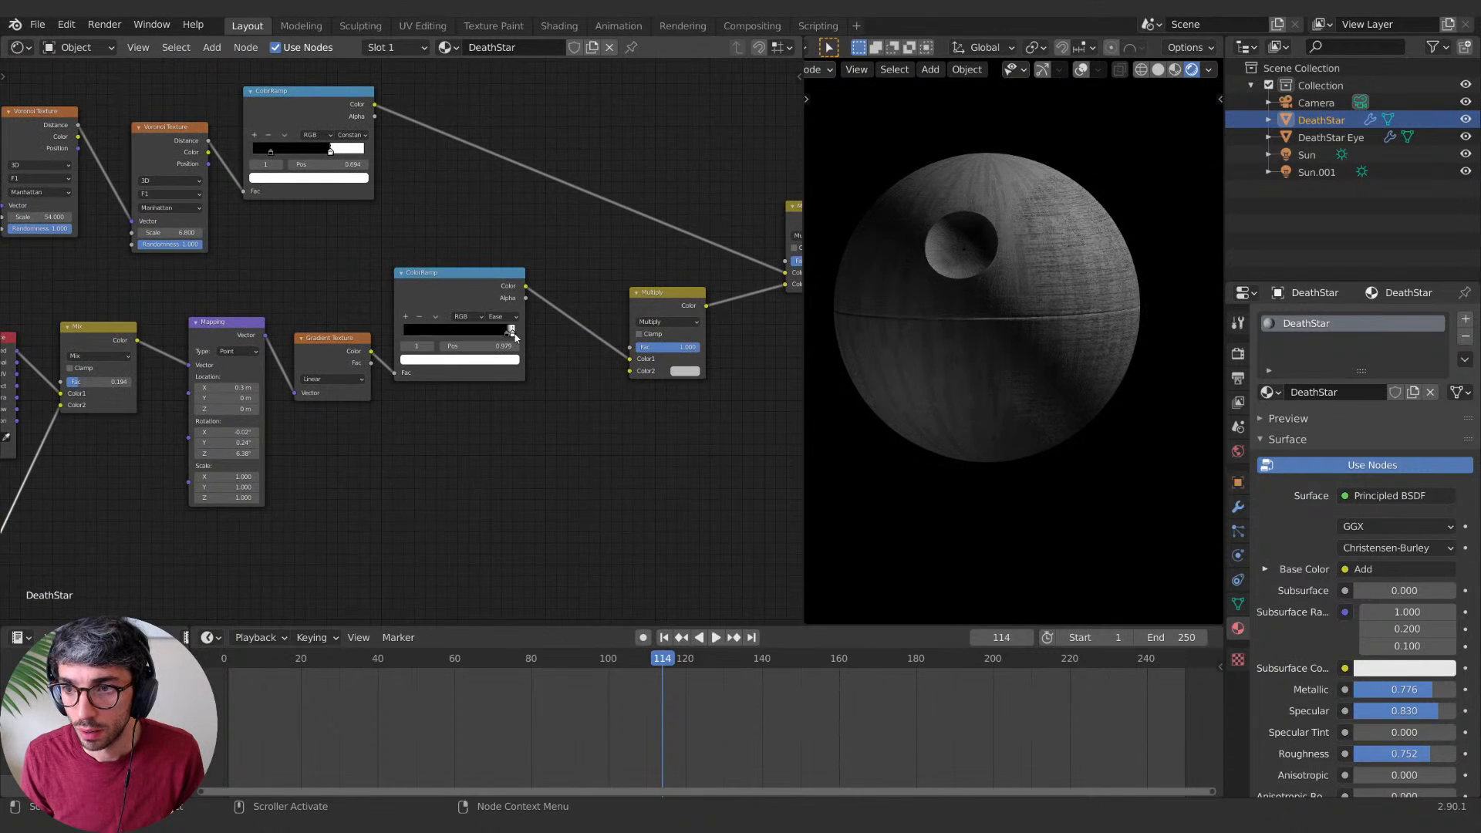
pyautogui.click(502, 317)
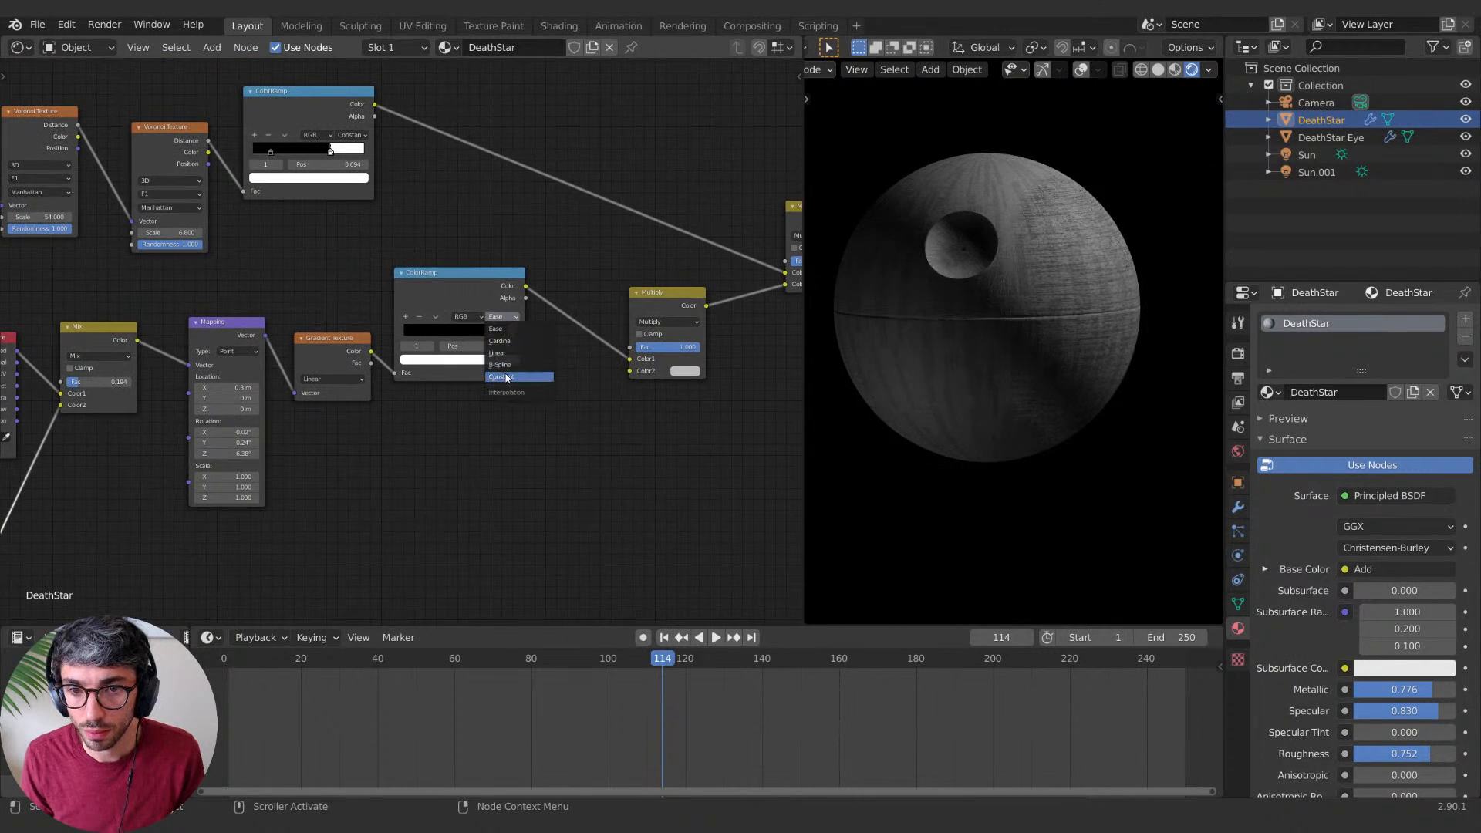
pyautogui.click(515, 364)
# Step: Widen the gradient ColorRamp's transition with a lower black stop and the white stop at 0.936, using Ease interpolation
pyautogui.click(507, 334)
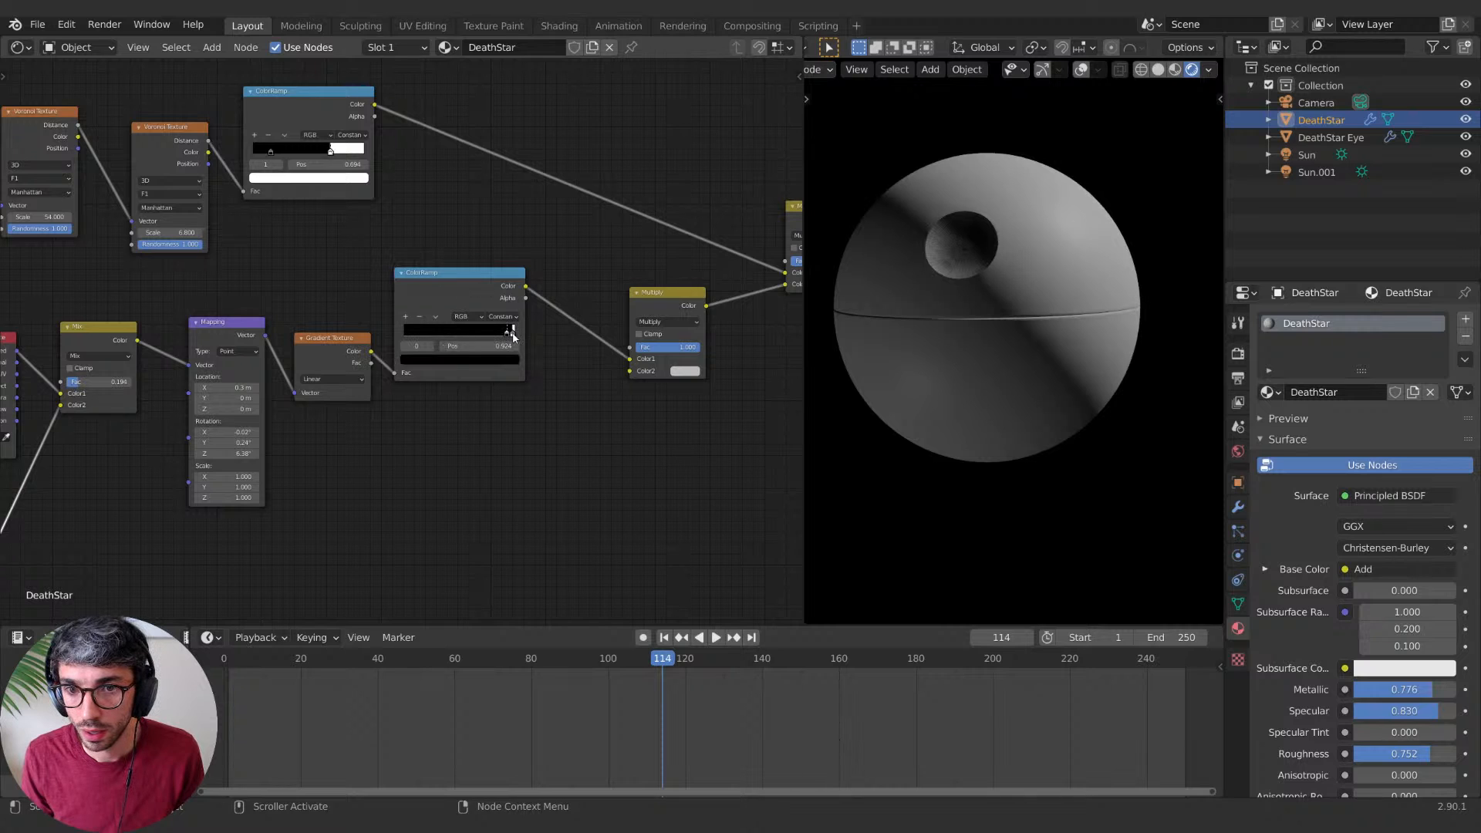
pyautogui.moveTo(512, 337); pyautogui.dragTo(473, 335)
pyautogui.click(513, 331)
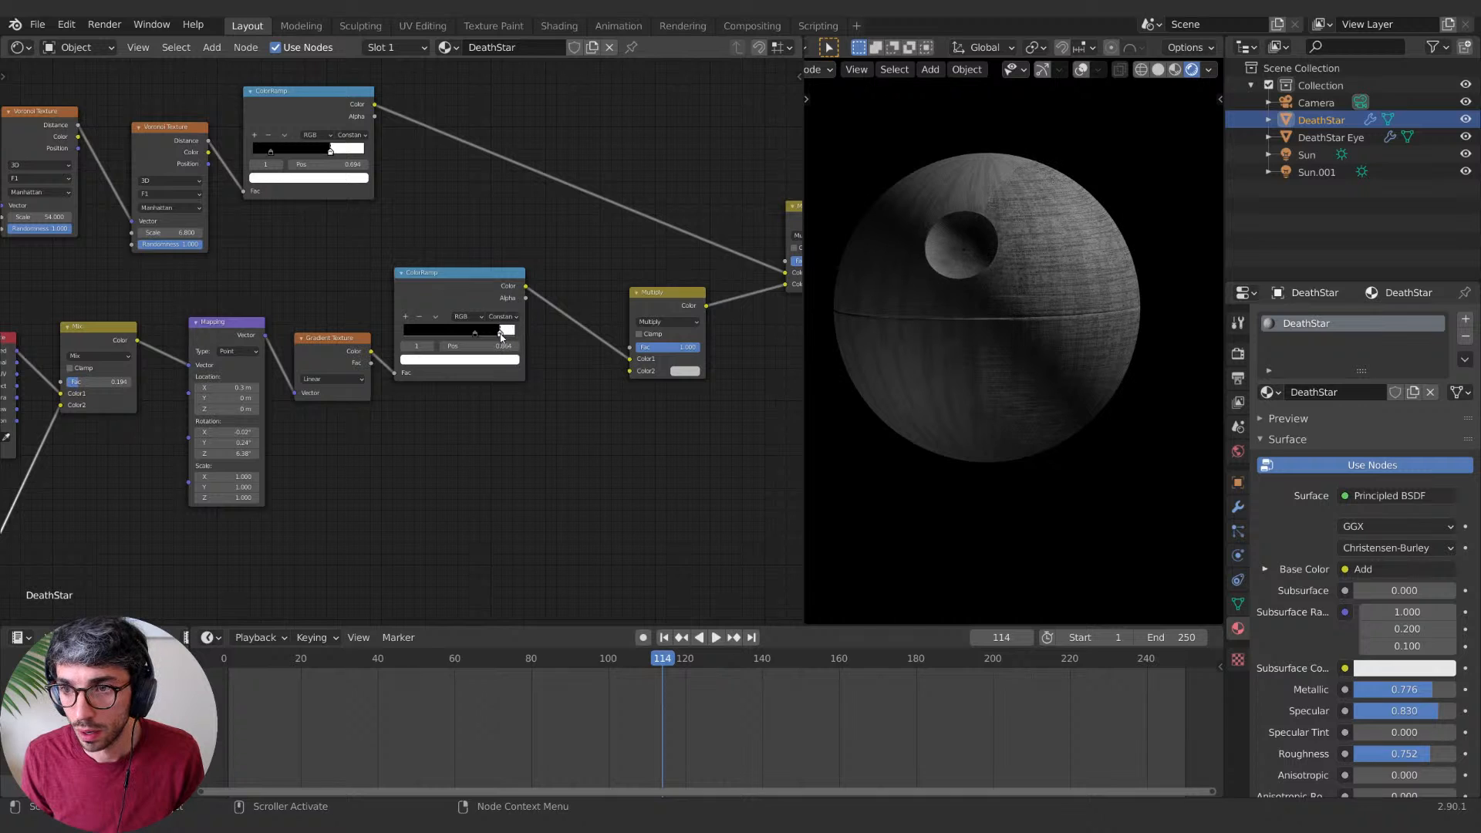
pyautogui.click(509, 317)
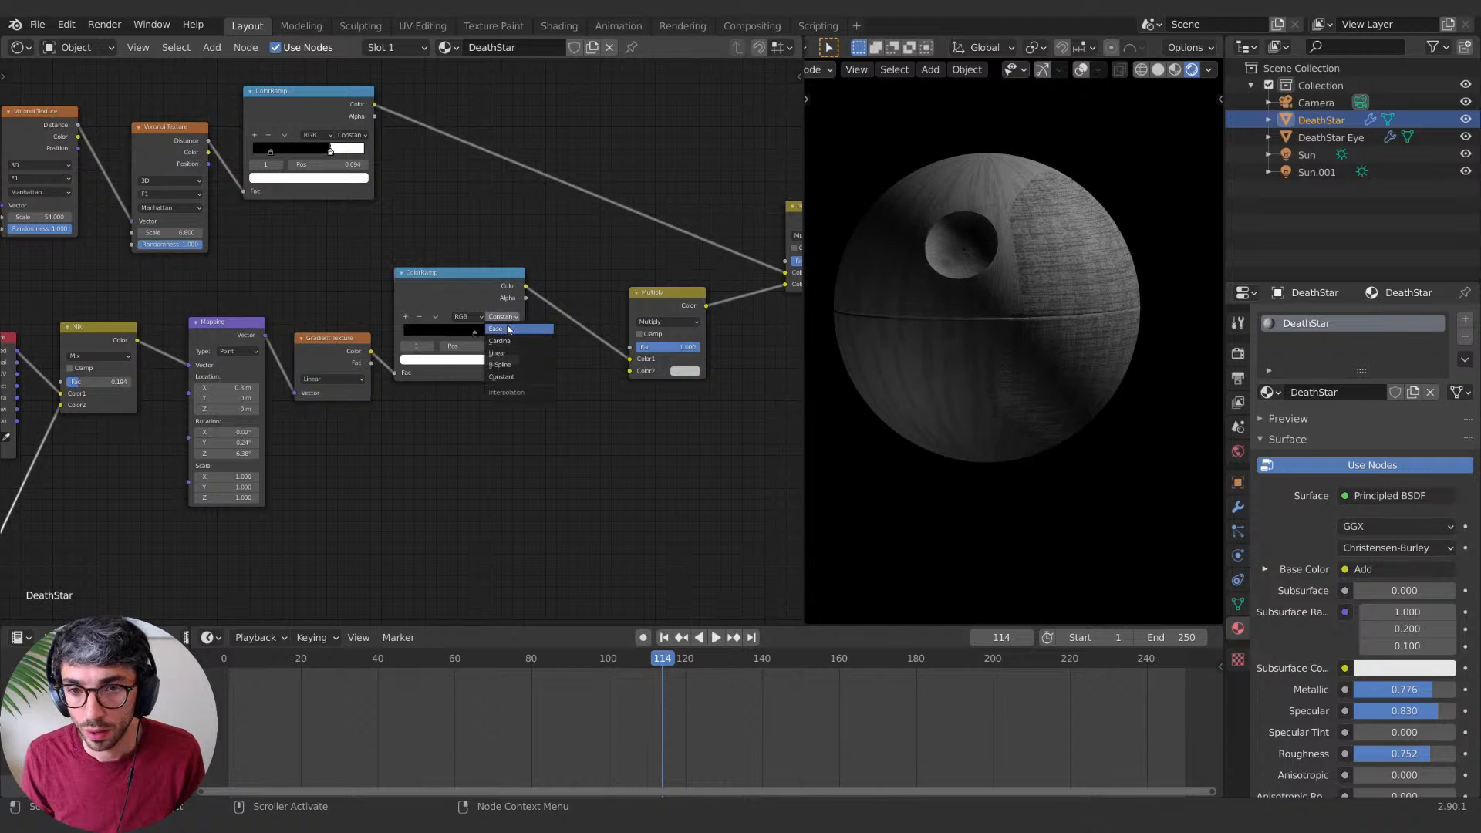
pyautogui.click(508, 329)
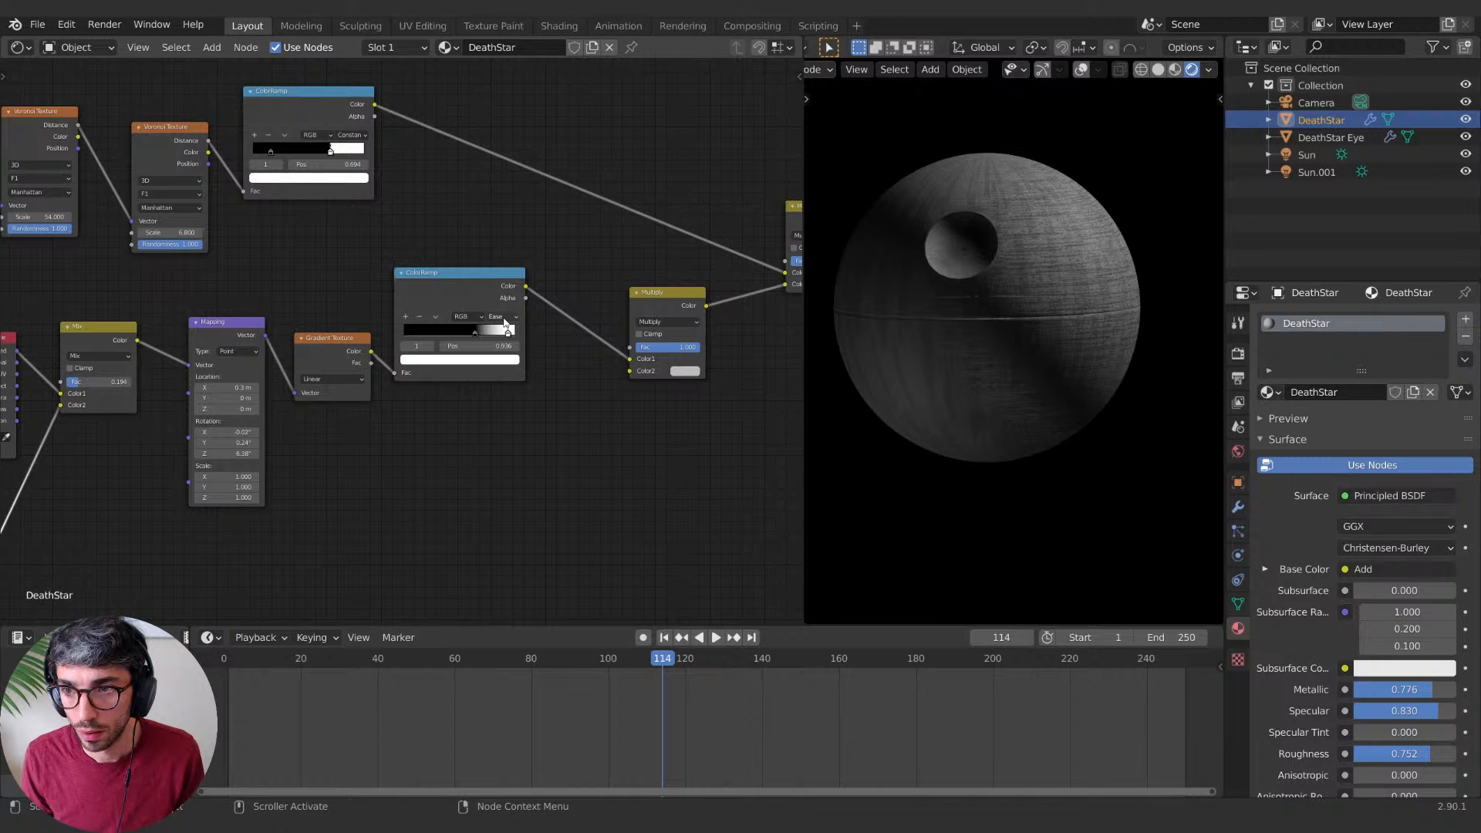
# Step: Raise the black stop of the gradient ColorRamp to 0.824 to narrow its transition
pyautogui.moveTo(475, 332); pyautogui.dragTo(495, 332)
pyautogui.scroll(4, 1157, 367)
pyautogui.scroll(-3, 1123, 367)
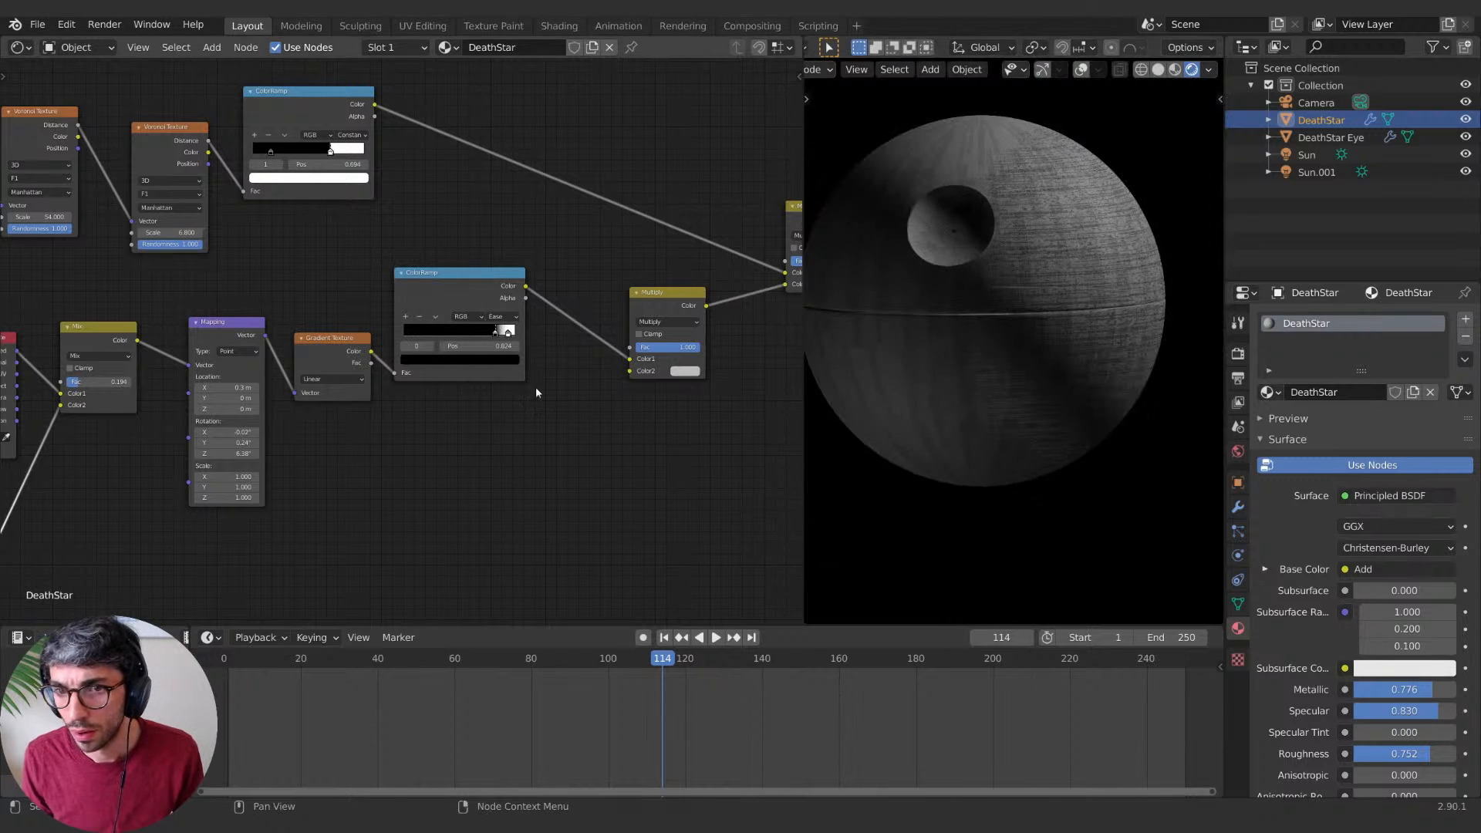
pyautogui.click(508, 332)
pyautogui.moveTo(647, 418); pyautogui.dragTo(534, 451, button='middle')
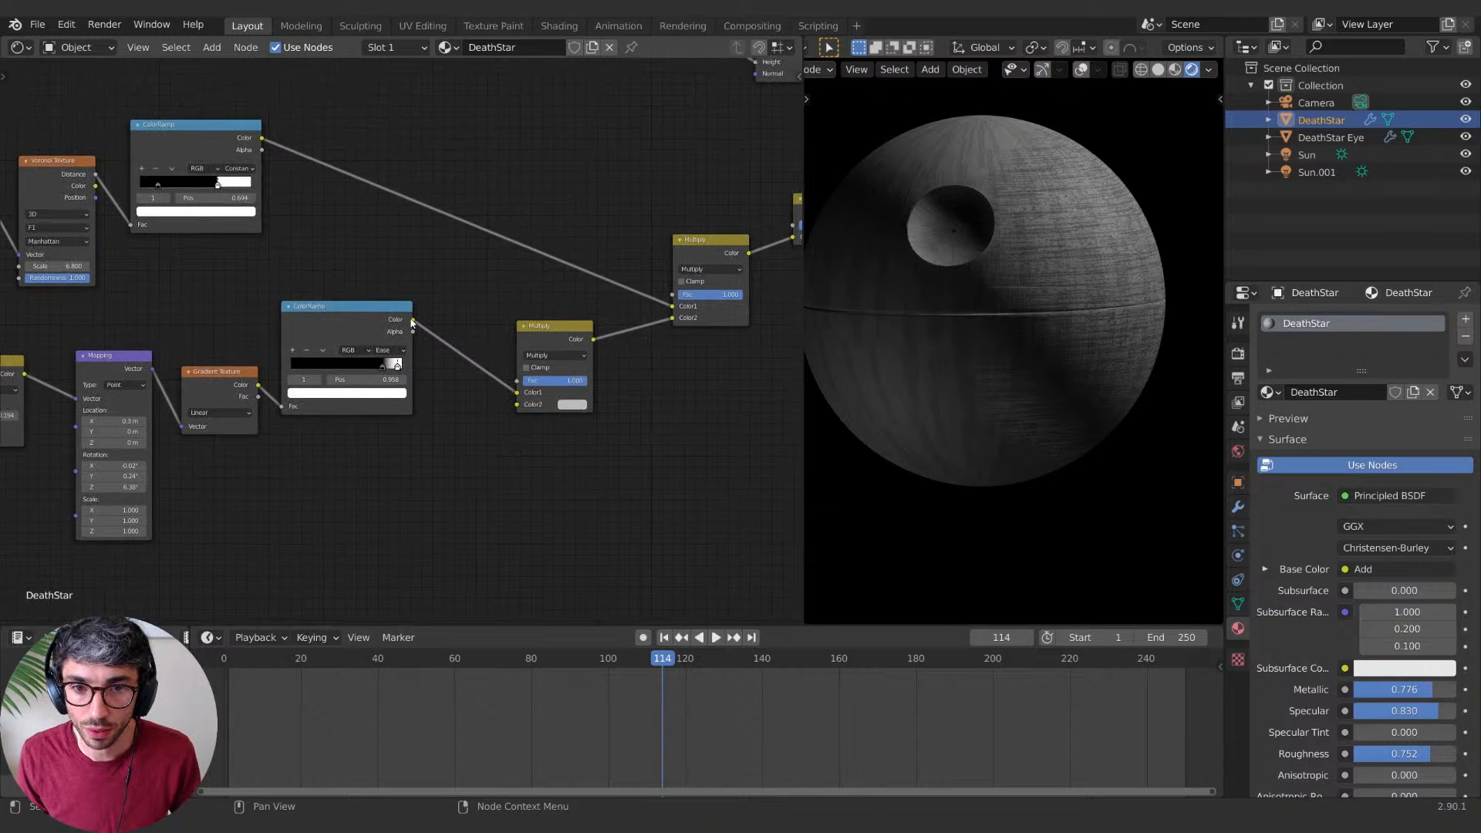
# Step: Connect the gradient ColorRamp's Color directly to the final Multiply node's Color2 and delete the intermediate Multiply node
pyautogui.moveTo(412, 318); pyautogui.dragTo(674, 318)
pyautogui.click(554, 332)
pyautogui.press('x')
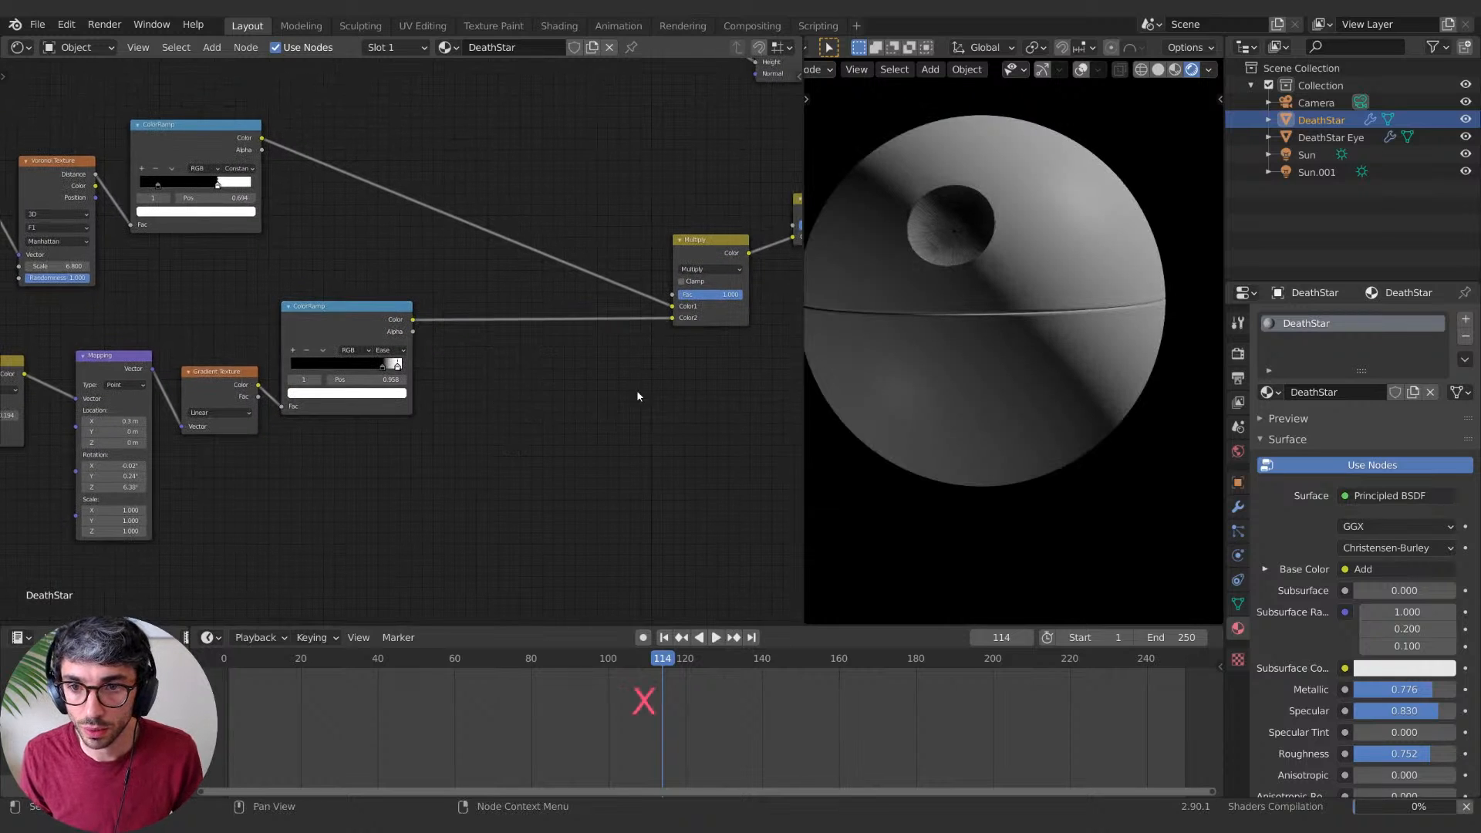
# Step: Examine the Voronoi and gradient node chains alongside the sphere's resulting transparency
pyautogui.moveTo(612, 387); pyautogui.dragTo(509, 380, button='middle')
pyautogui.moveTo(252, 432); pyautogui.dragTo(370, 412, button='middle')
pyautogui.scroll(-2, 269, 474)
pyautogui.moveTo(269, 473); pyautogui.dragTo(531, 444, button='middle')
pyautogui.scroll(-1, 550, 437)
pyautogui.moveTo(604, 415); pyautogui.dragTo(566, 443, button='middle')
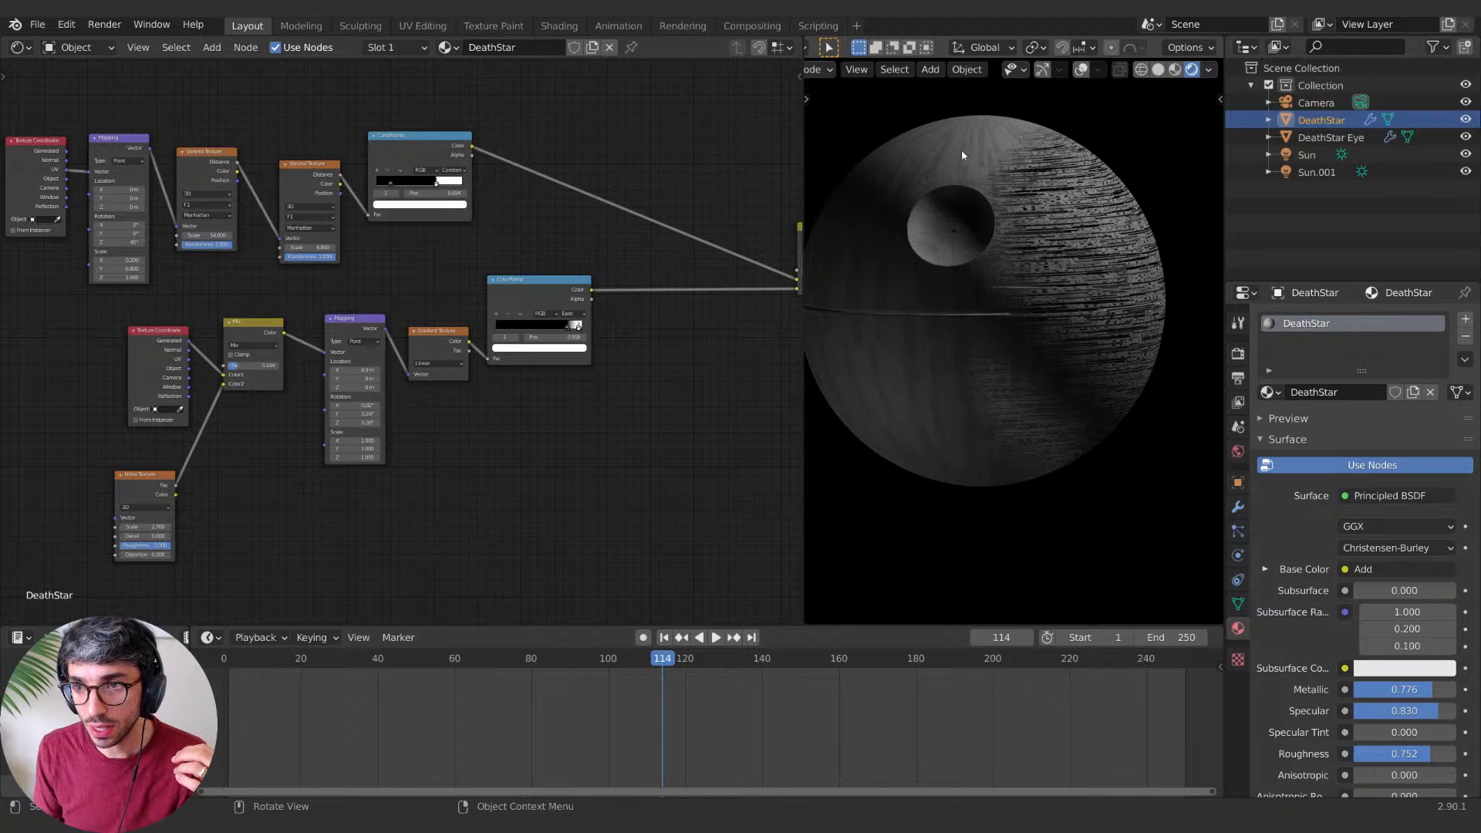
pyautogui.moveTo(528, 532); pyautogui.dragTo(667, 495, button='middle')
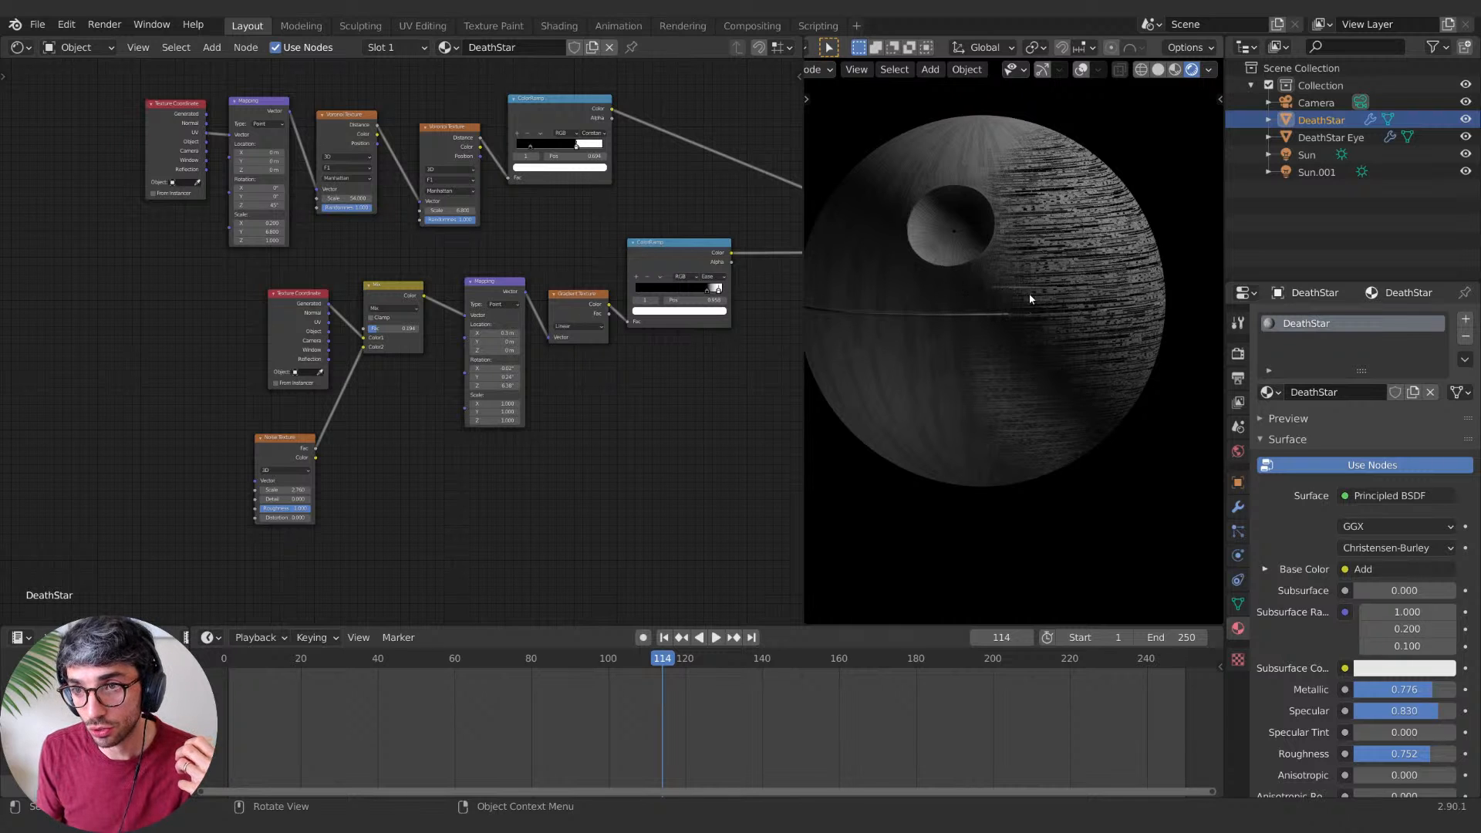
pyautogui.moveTo(456, 512); pyautogui.dragTo(533, 548, button='middle')
pyautogui.moveTo(623, 421); pyautogui.dragTo(521, 419, button='middle')
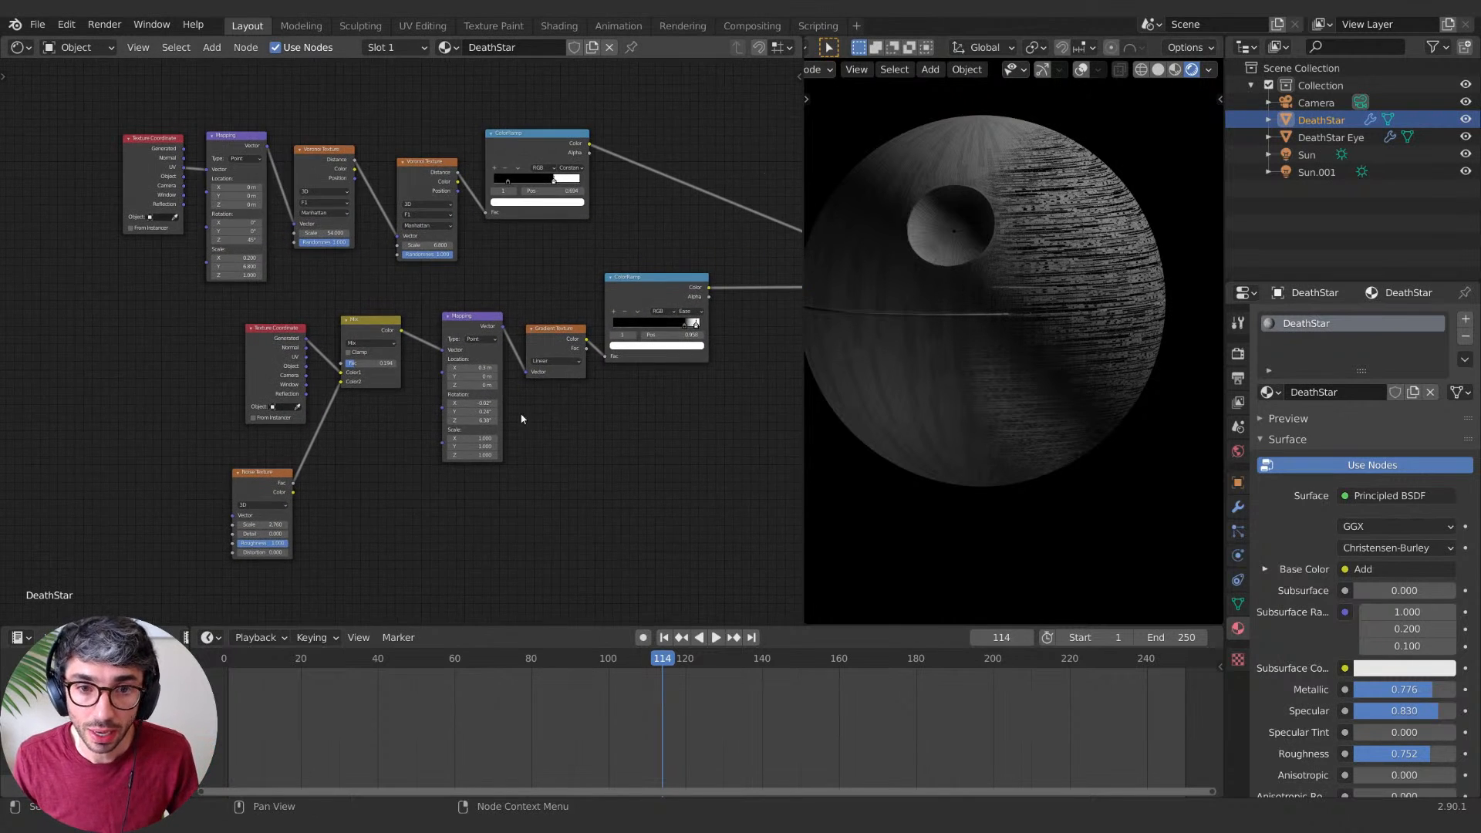
# Step: Duplicate the Voronoi mask chain of Texture Coordinate, Mapping, two Voronoi Textures and ColorRamp, placing the copy below the gradient chain
pyautogui.moveTo(192, 291); pyautogui.dragTo(232, 432, button='middle')
pyautogui.click(454, 307)
pyautogui.click(370, 298)
pyautogui.click(476, 321)
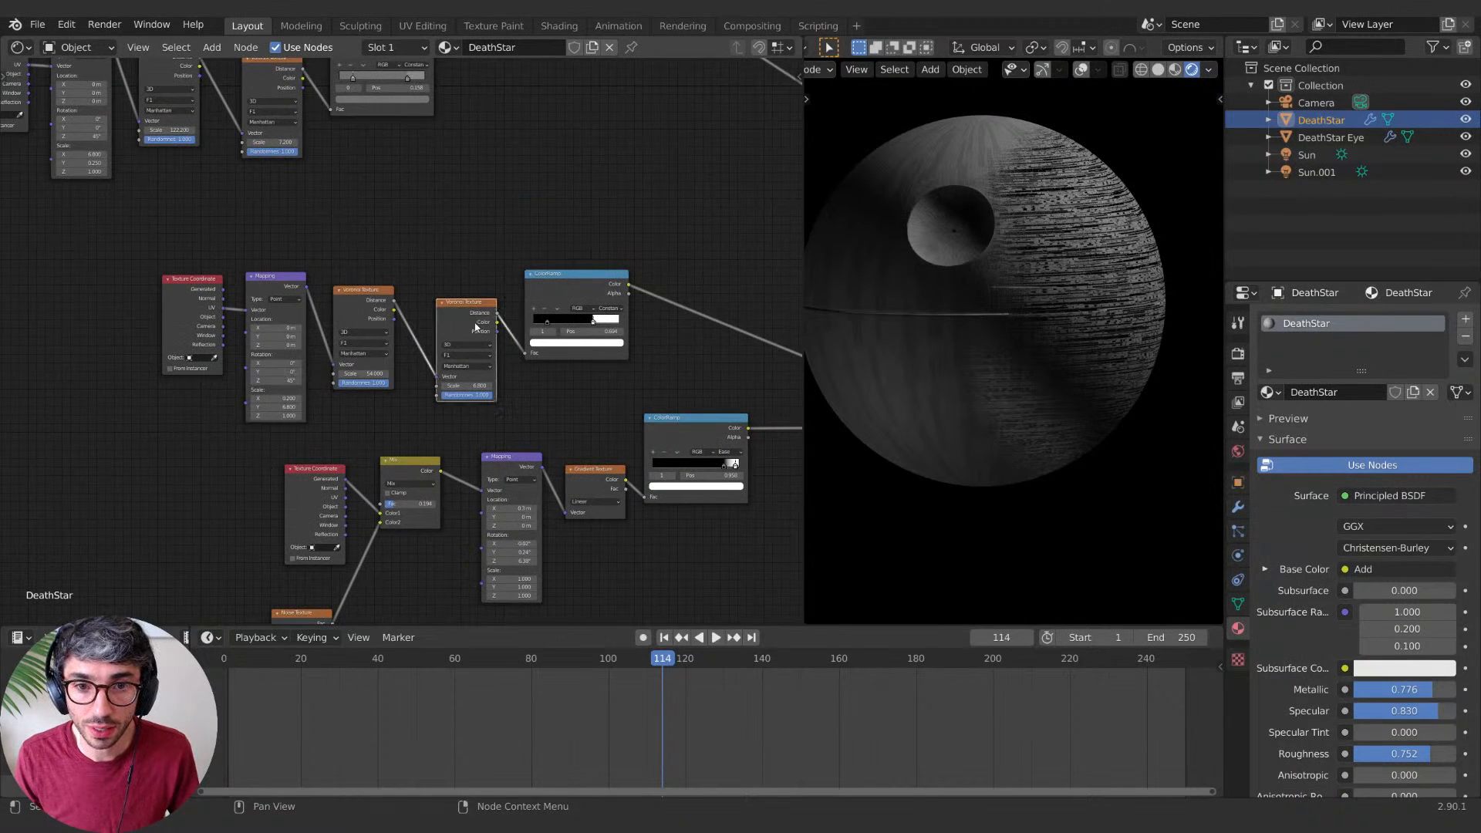
pyautogui.click(192, 292)
pyautogui.keyDown('shift'); pyautogui.click(274, 286); pyautogui.keyUp('shift')
pyautogui.keyDown('shift'); pyautogui.click(350, 290); pyautogui.keyUp('shift')
pyautogui.keyDown('shift'); pyautogui.click(465, 303); pyautogui.keyUp('shift')
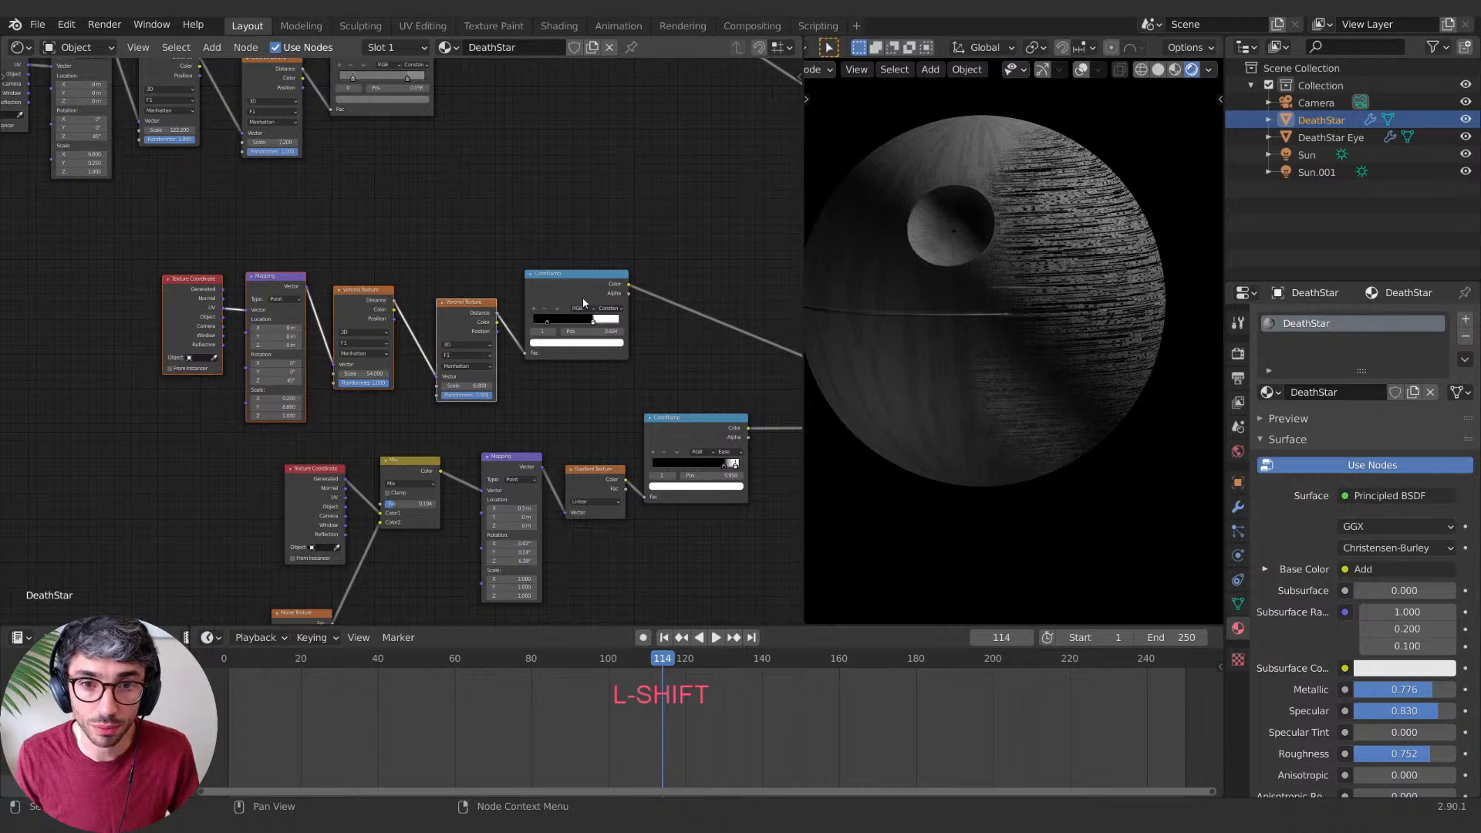
pyautogui.keyDown('shift'); pyautogui.click(571, 284); pyautogui.keyUp('shift')
pyautogui.moveTo(462, 410); pyautogui.dragTo(436, 272, button='middle')
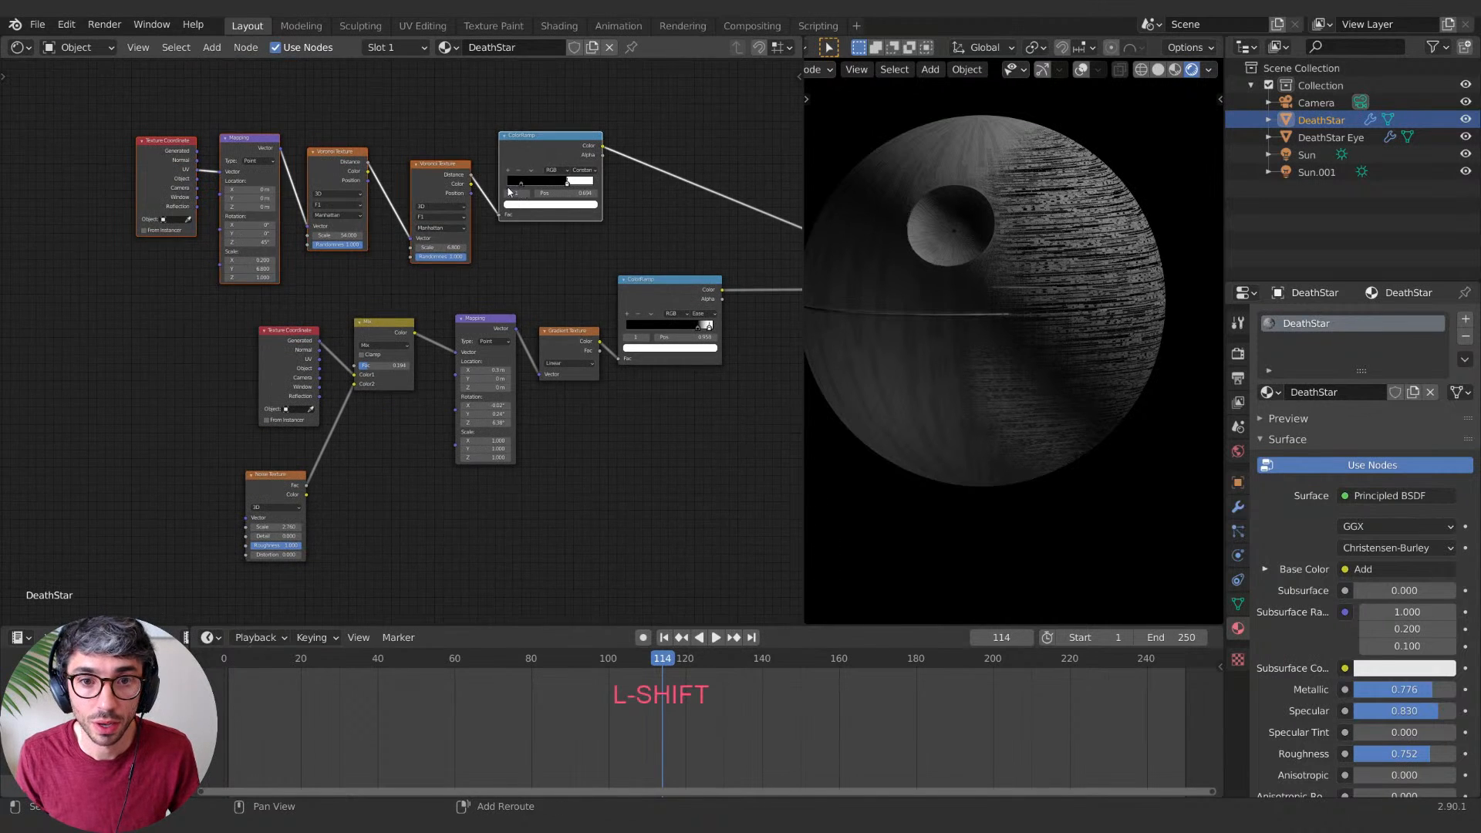
pyautogui.hotkey('shift', 'd')
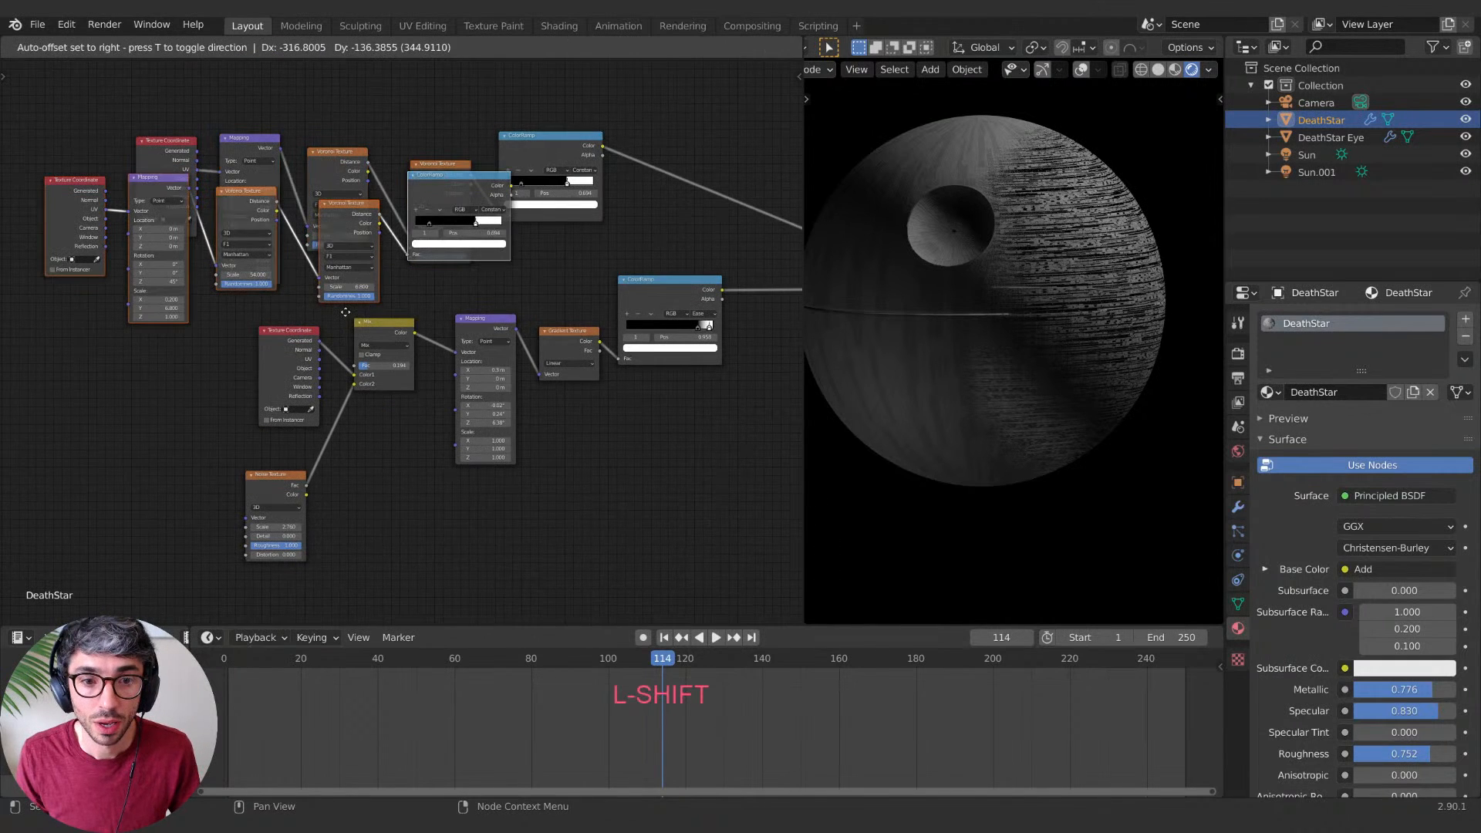
pyautogui.click(264, 694)
# Step: Move the Texture Coordinate and Noise Texture nodes of the gradient chain further away from the Mix node
pyautogui.moveTo(473, 480); pyautogui.dragTo(566, 335, button='middle')
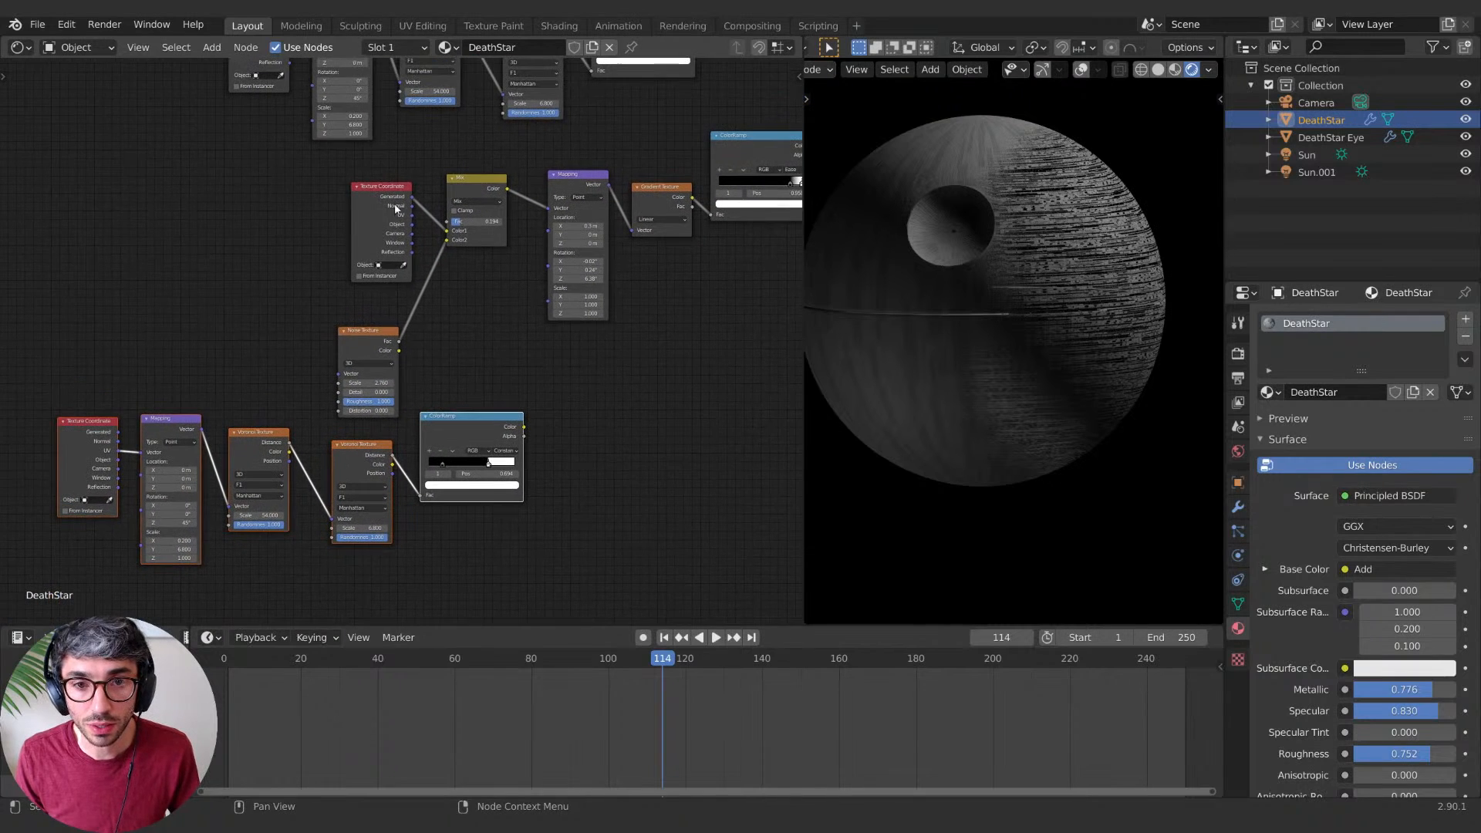
pyautogui.moveTo(395, 206); pyautogui.dragTo(358, 199)
pyautogui.moveTo(373, 346); pyautogui.dragTo(352, 337)
pyautogui.moveTo(369, 298); pyautogui.dragTo(337, 301, button='middle')
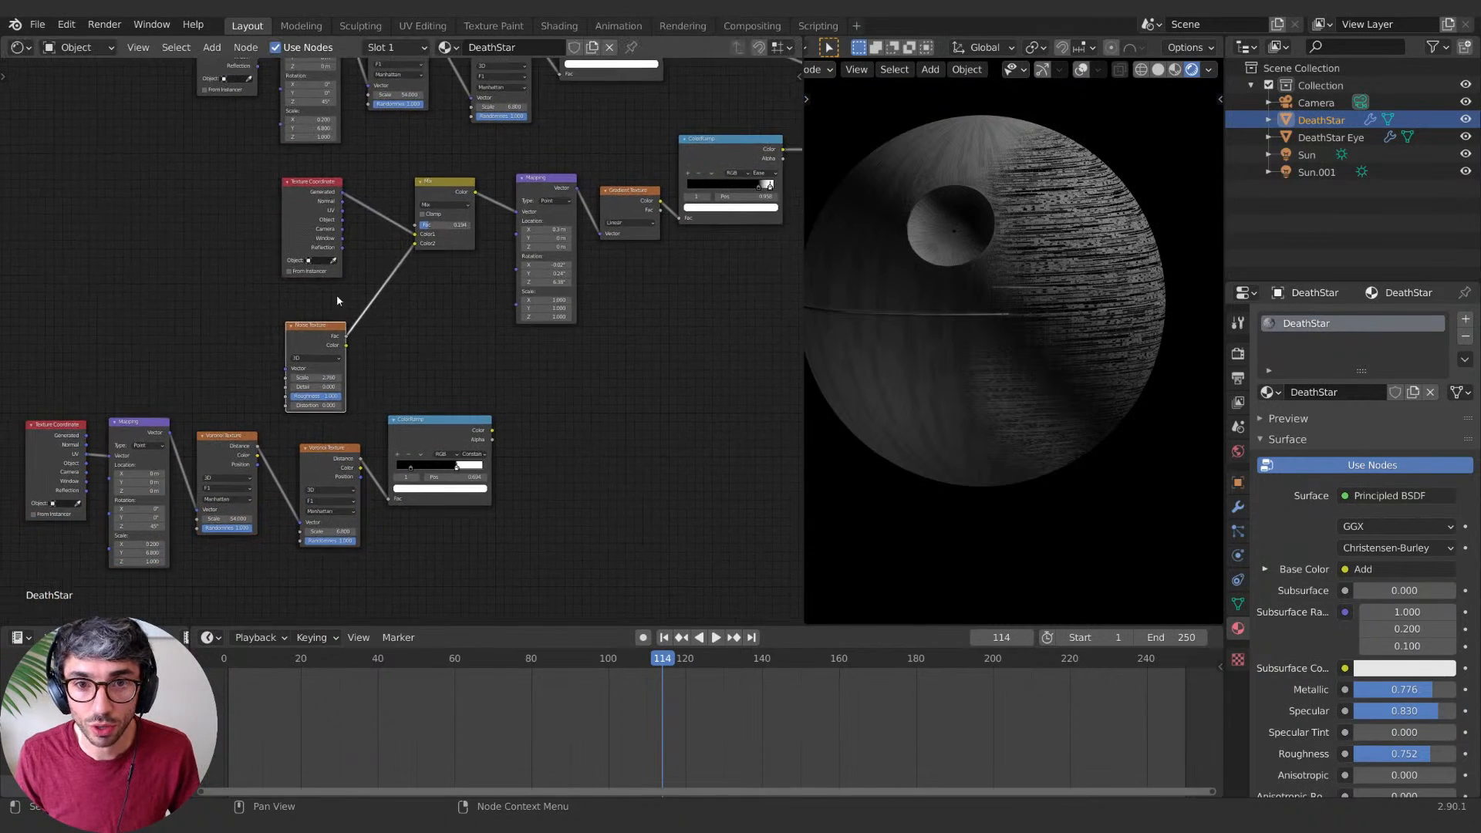
# Step: Connect the duplicated second Voronoi Texture to the Mix node's Color2 in place of the noise, and adjust the Mix factor
pyautogui.moveTo(421, 360); pyautogui.dragTo(409, 368, button='middle')
pyautogui.moveTo(410, 410); pyautogui.dragTo(436, 342, button='middle')
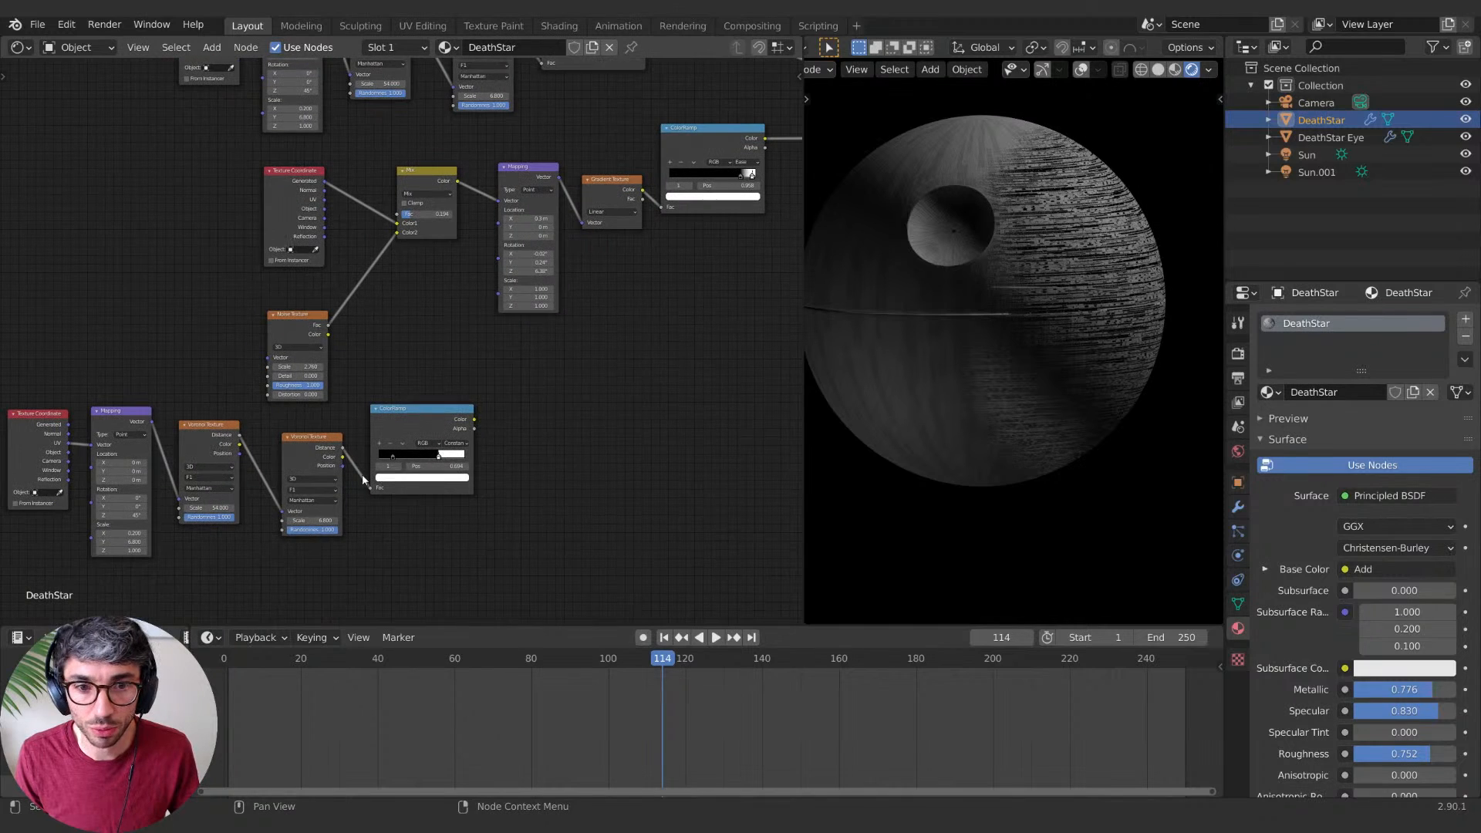
pyautogui.moveTo(344, 452); pyautogui.dragTo(398, 233)
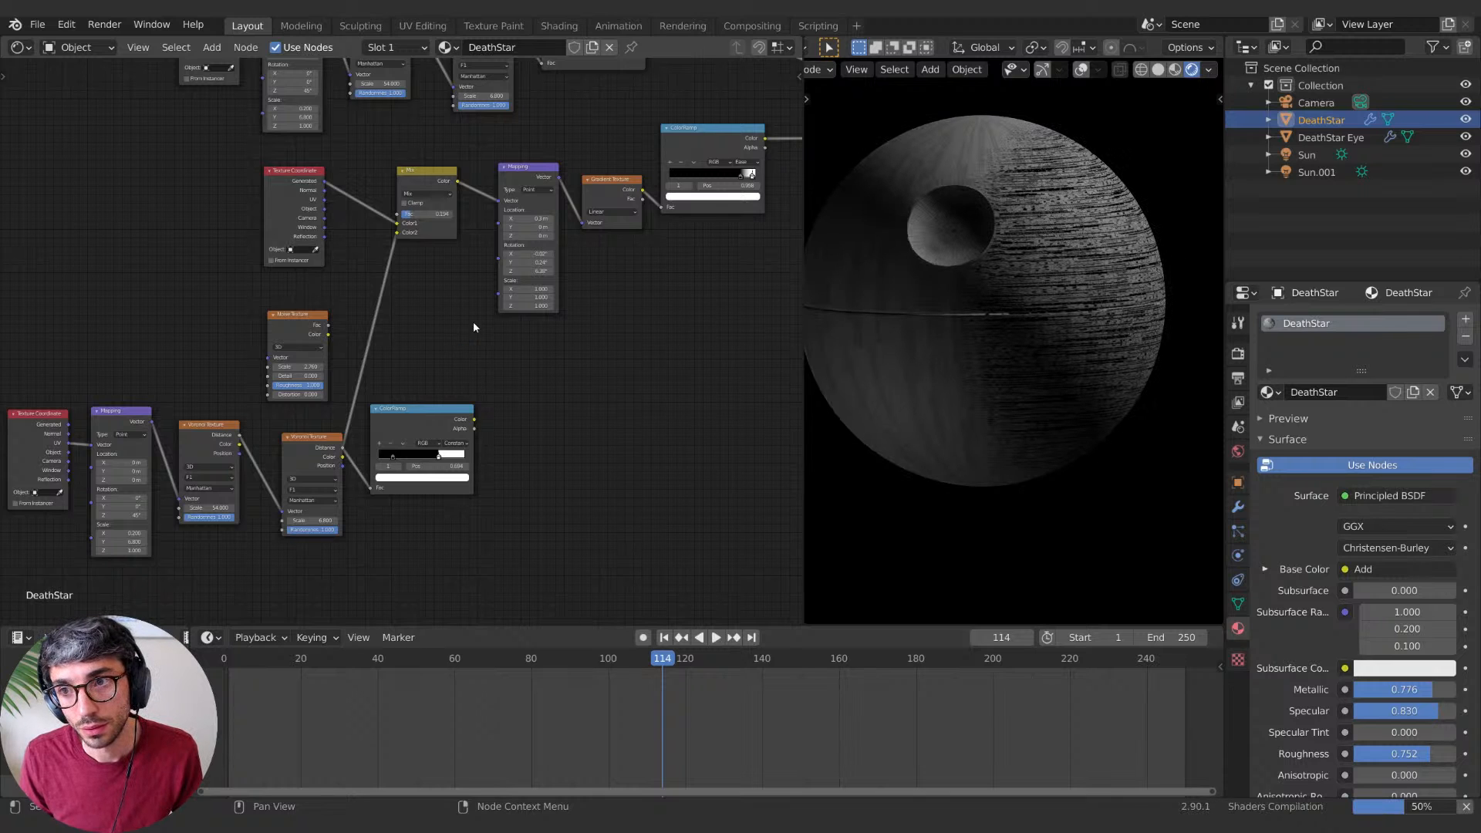
pyautogui.moveTo(409, 217)
pyautogui.mouseDown()
pyautogui.moveTo(386, 217)
pyautogui.moveTo(402, 217)
pyautogui.mouseUp()
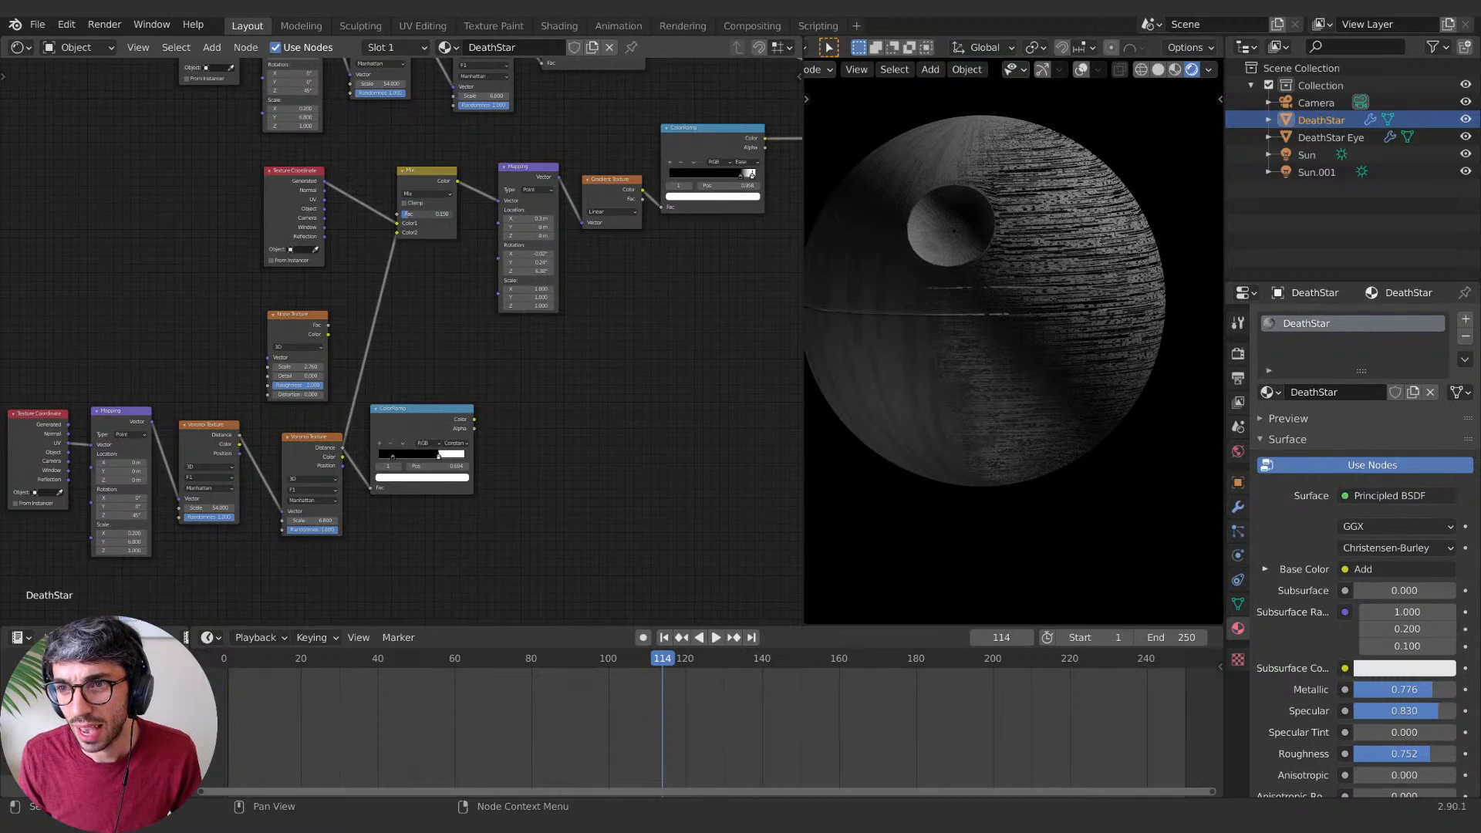
pyautogui.scroll(3, 977, 459)
pyautogui.scroll(-2, 918, 422)
pyautogui.keyDown('shift'); pyautogui.scroll(5, 895, 309); pyautogui.keyUp('shift')
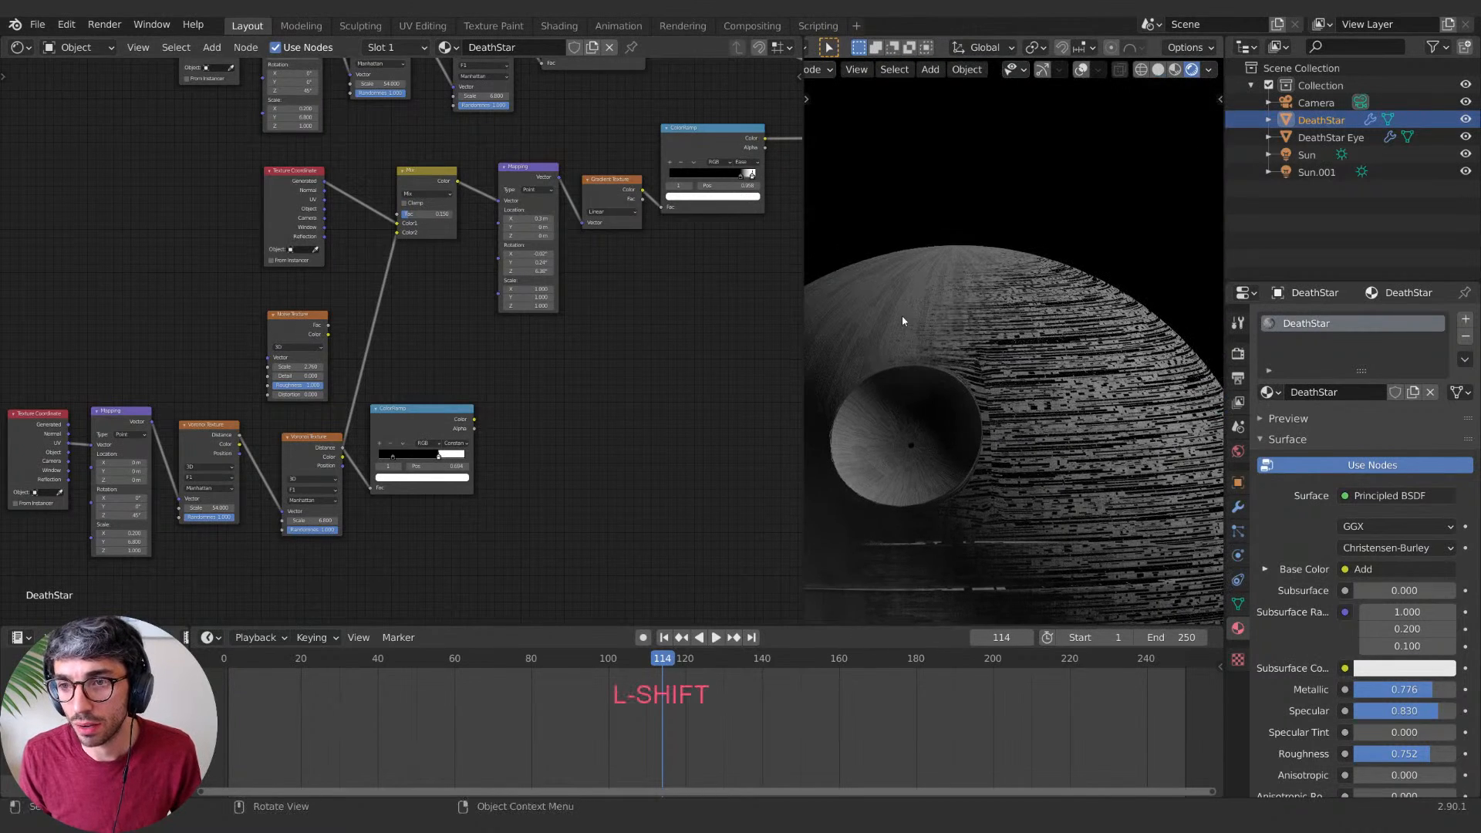
pyautogui.scroll(-3, 957, 447)
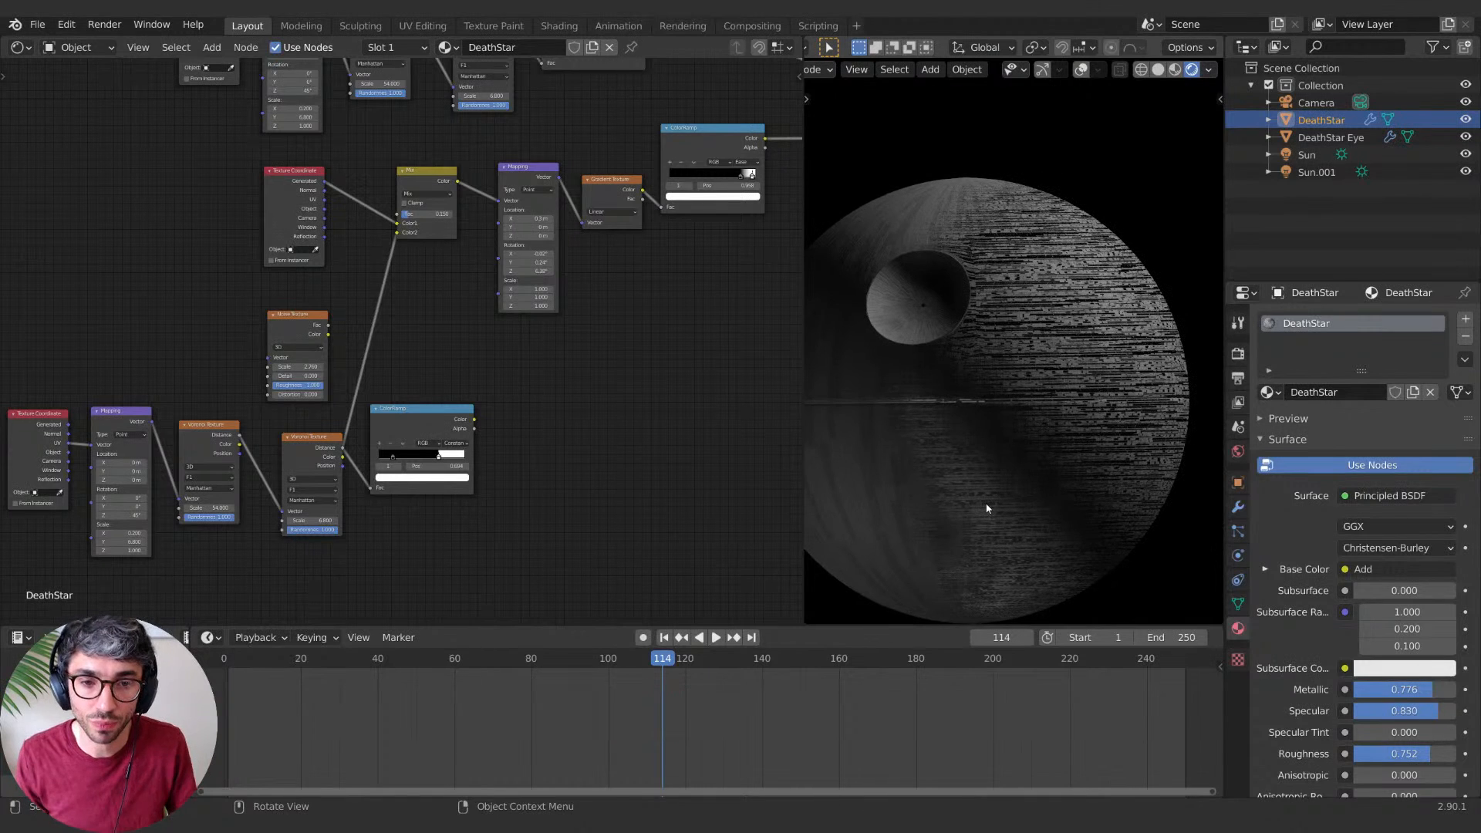
# Step: Preview the duplicated Voronoi Texture, the Mix, the Mapping and the Gradient Texture outputs in turn on the sphere
pyautogui.keyDown('ctrl'); pyautogui.keyDown('shift'); pyautogui.click(312, 455); pyautogui.keyUp('shift'); pyautogui.keyUp('ctrl')
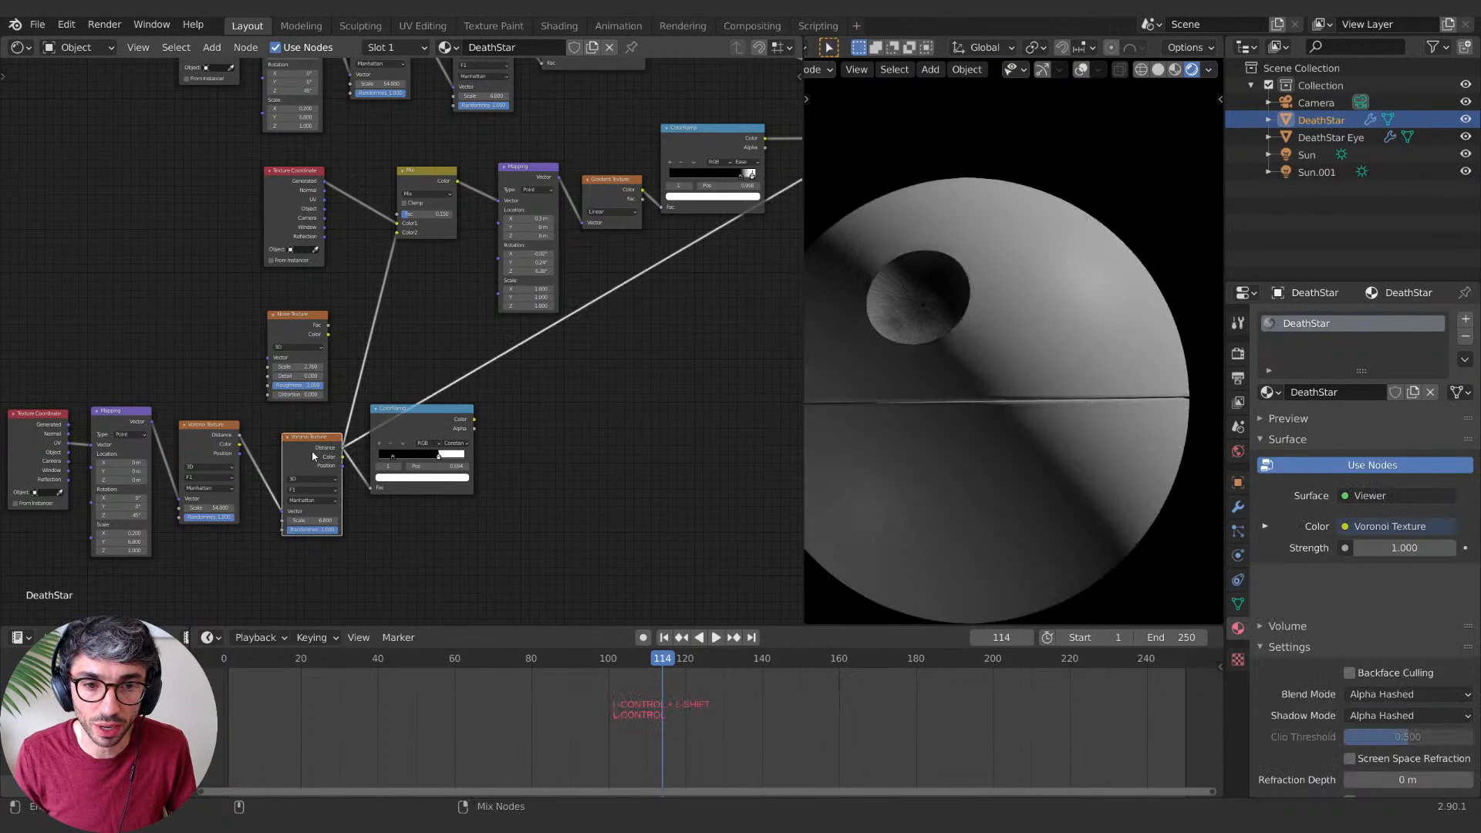
pyautogui.keyDown('ctrl'); pyautogui.keyDown('shift'); pyautogui.click(312, 455); pyautogui.keyUp('shift'); pyautogui.keyUp('ctrl')
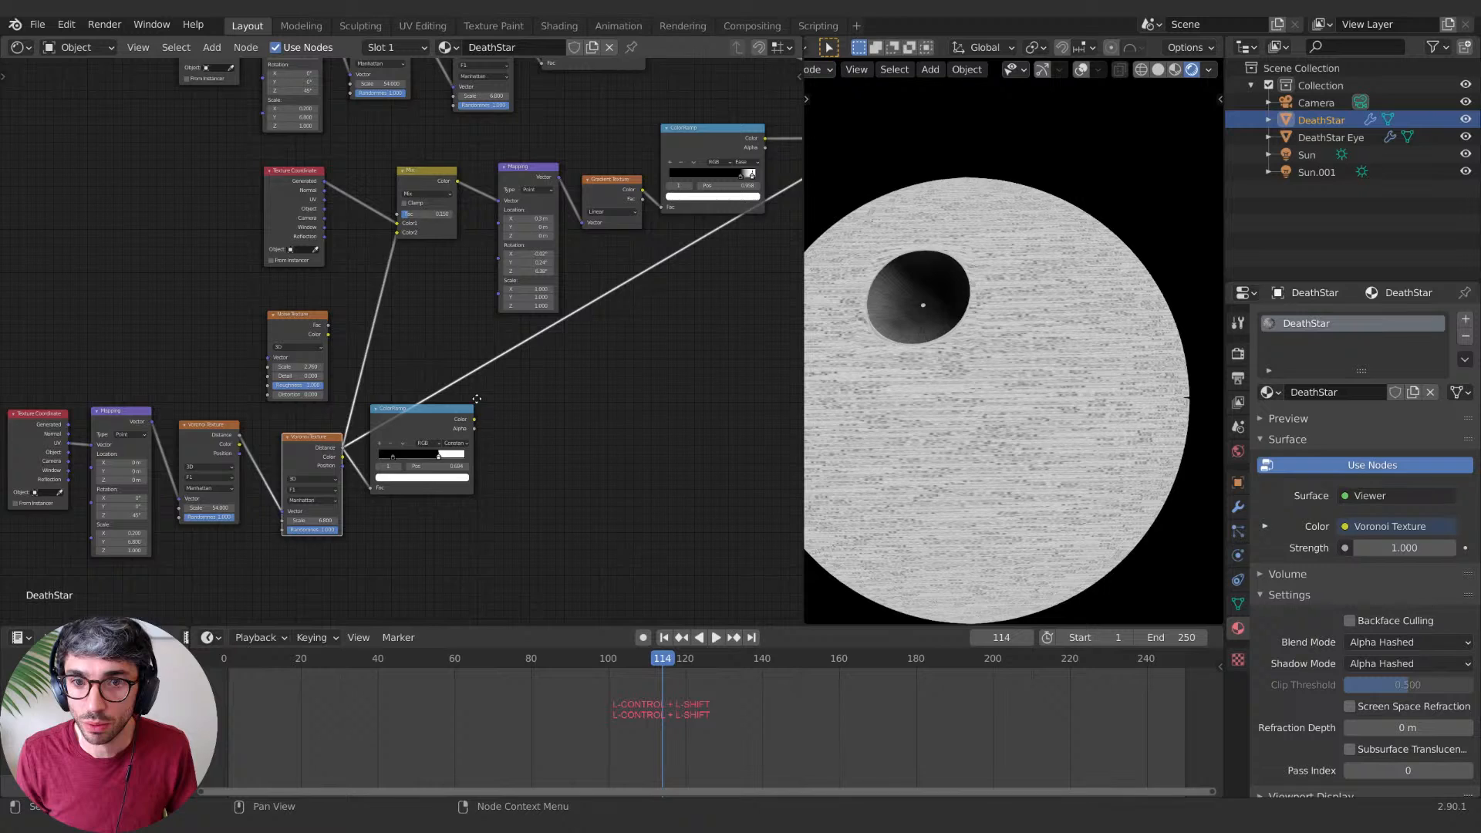
pyautogui.moveTo(477, 399); pyautogui.dragTo(528, 420, button='middle')
pyautogui.keyDown('ctrl'); pyautogui.keyDown('shift'); pyautogui.click(485, 202); pyautogui.keyUp('shift'); pyautogui.keyUp('ctrl')
pyautogui.keyDown('ctrl'); pyautogui.keyDown('shift'); pyautogui.click(580, 197); pyautogui.keyUp('shift'); pyautogui.keyUp('ctrl')
pyautogui.keyDown('ctrl'); pyautogui.keyDown('shift'); pyautogui.click(660, 214); pyautogui.keyUp('shift'); pyautogui.keyUp('ctrl')
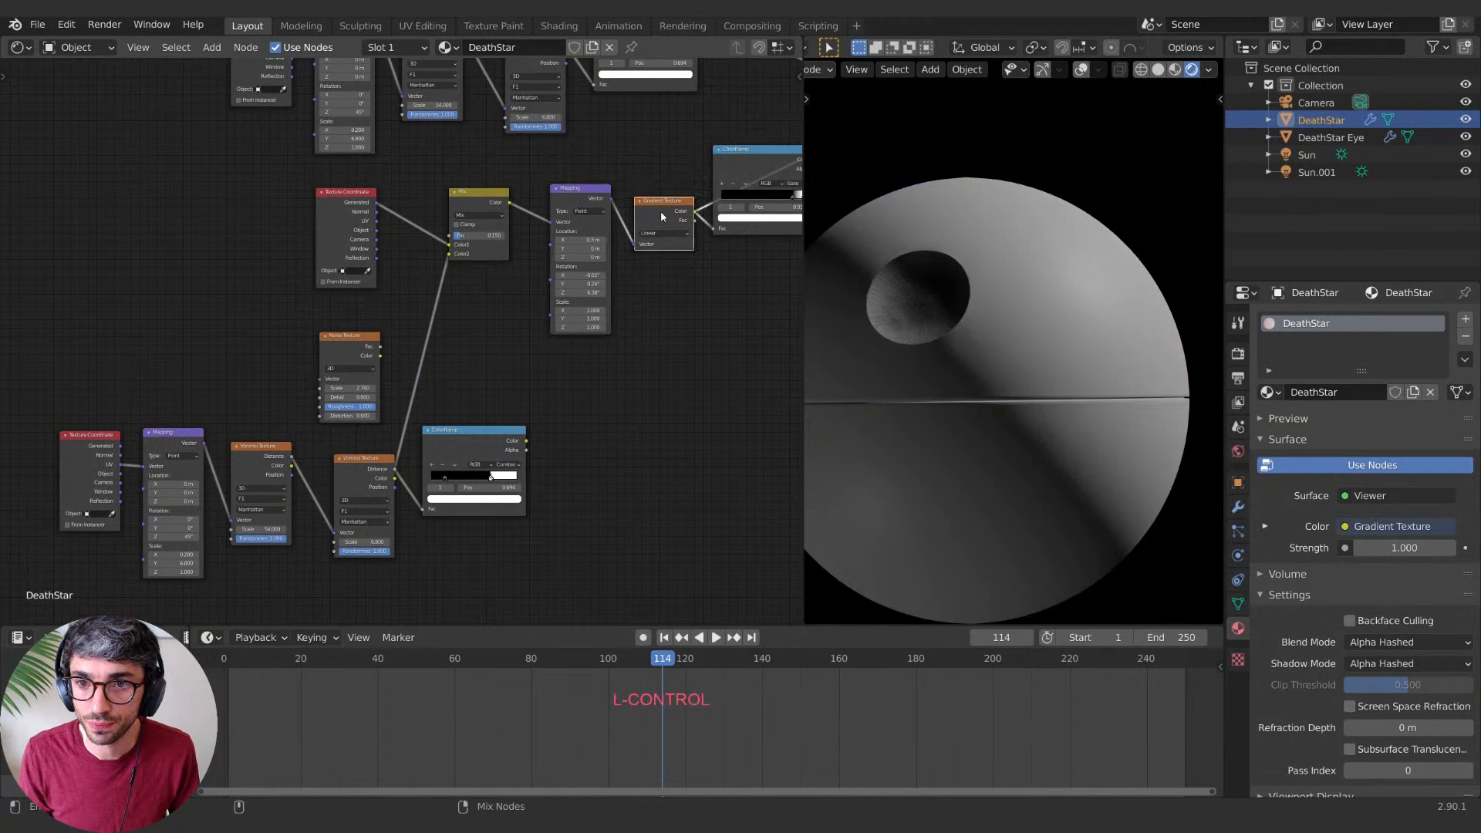
# Step: Preview the gradient ColorRamp on the sphere and lower the factor of the Mix node that distorts the gradient
pyautogui.moveTo(662, 320)
pyautogui.mouseDown(button='middle')
pyautogui.moveTo(499, 390)
pyautogui.moveTo(505, 366)
pyautogui.moveTo(482, 382)
pyautogui.moveTo(536, 430)
pyautogui.moveTo(607, 411)
pyautogui.mouseUp(button='middle')
pyautogui.keyDown('ctrl'); pyautogui.keyDown('shift'); pyautogui.click(587, 286); pyautogui.keyUp('shift'); pyautogui.keyUp('ctrl')
pyautogui.moveTo(395, 282); pyautogui.dragTo(376, 286)
pyautogui.moveTo(964, 462); pyautogui.dragTo(995, 389, button='middle')
pyautogui.moveTo(1014, 472); pyautogui.dragTo(983, 455, button='middle')
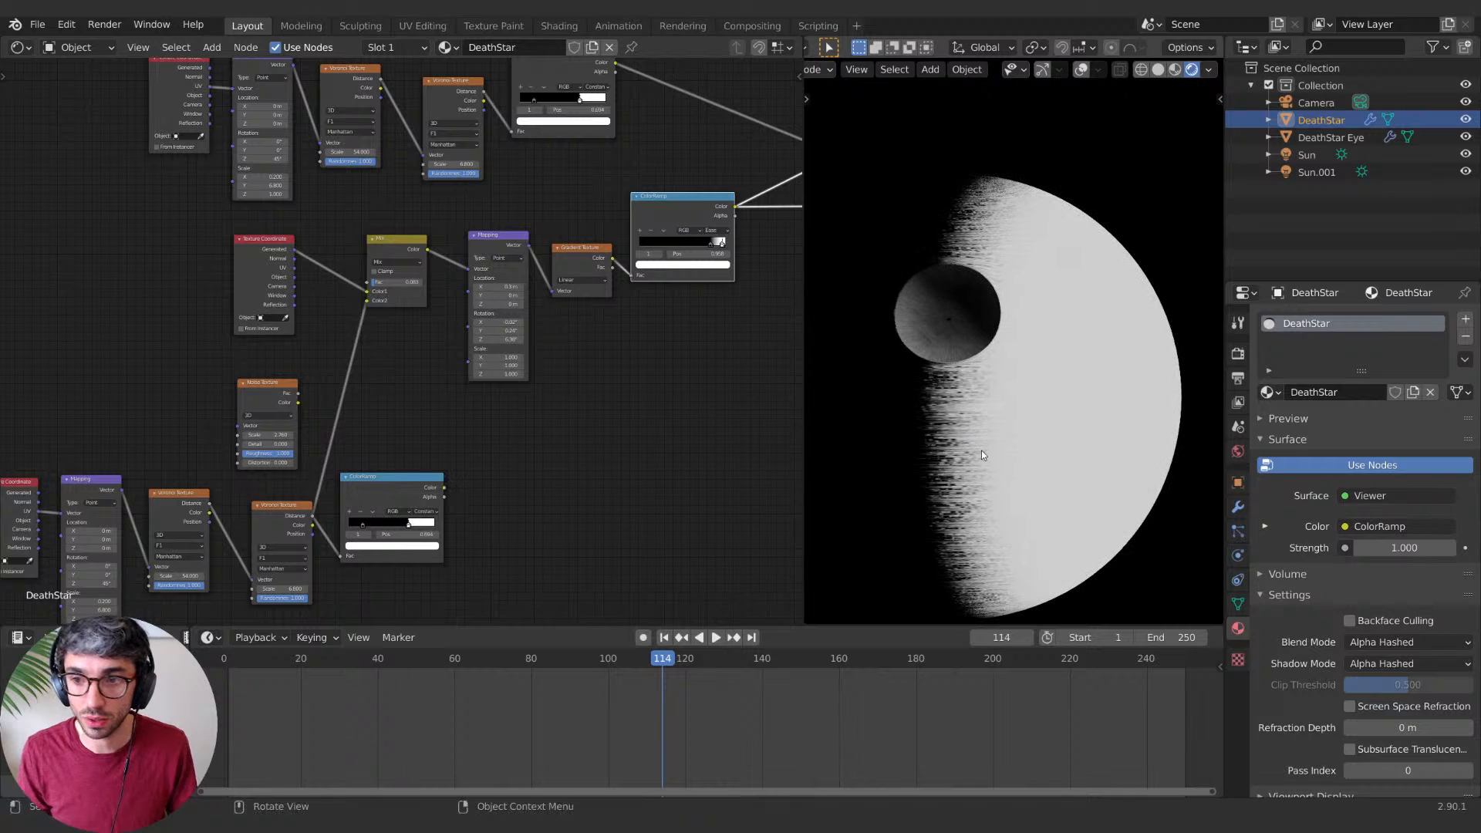
# Step: Restore the preview to the full Principled BSDF material and examine the sphere's torn edge
pyautogui.moveTo(605, 432); pyautogui.dragTo(562, 419, button='middle')
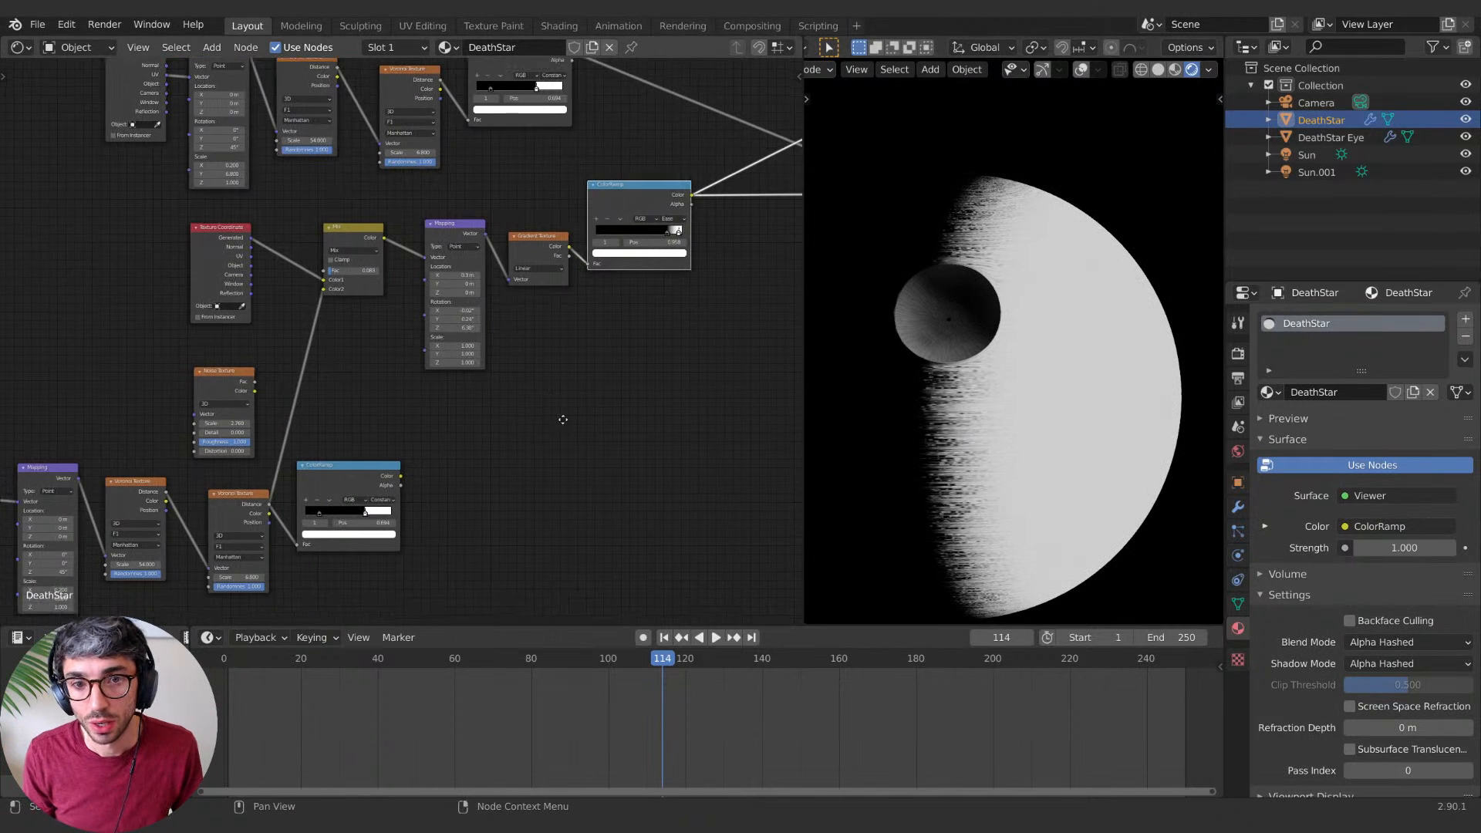
pyautogui.moveTo(673, 414); pyautogui.dragTo(563, 463, button='middle')
pyautogui.moveTo(604, 381); pyautogui.dragTo(445, 511, button='middle')
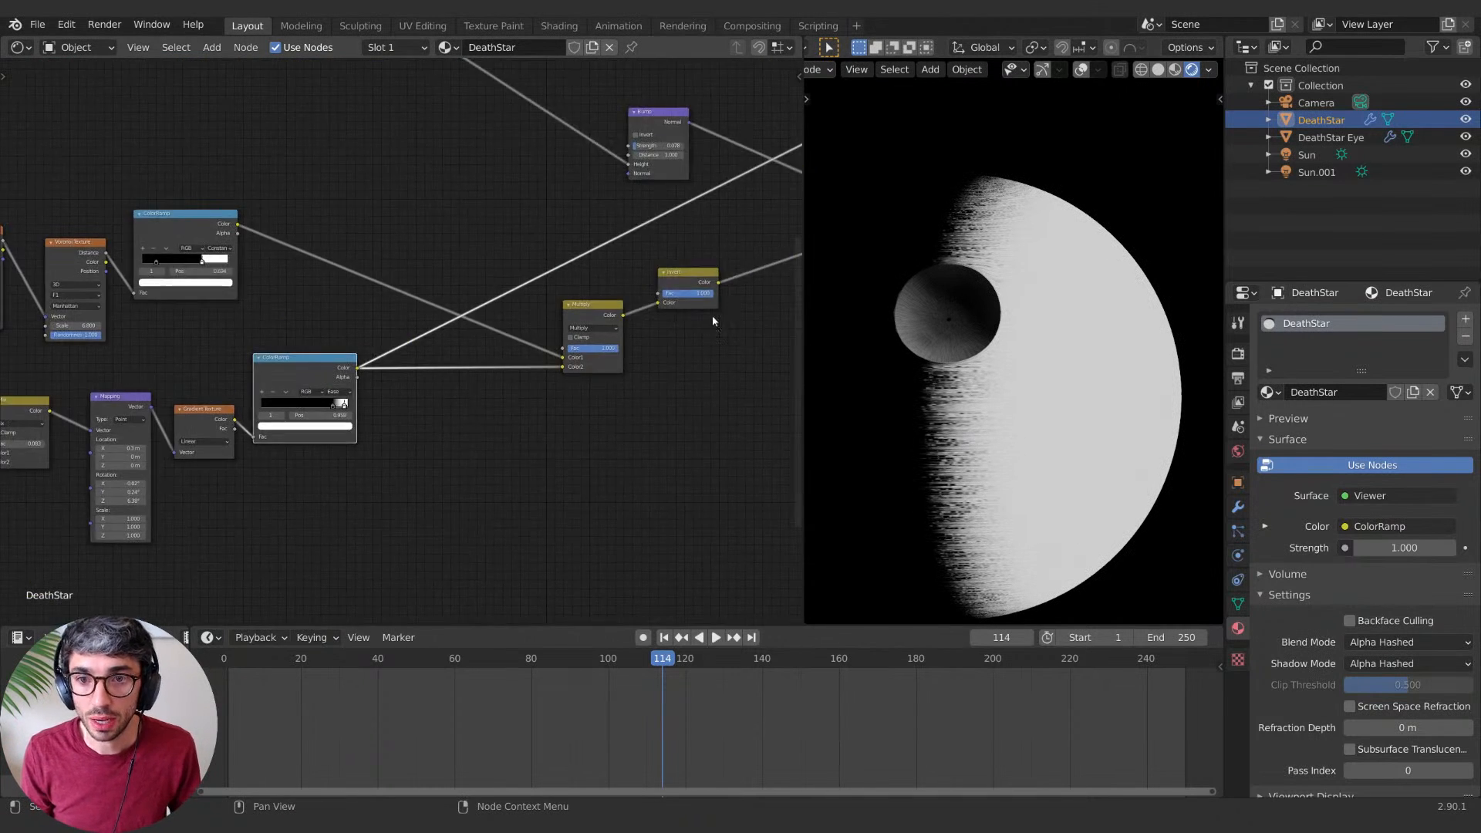
pyautogui.moveTo(712, 318); pyautogui.dragTo(276, 509, button='middle')
pyautogui.keyDown('ctrl'); pyautogui.keyDown('shift'); pyautogui.click(552, 221); pyautogui.keyUp('shift'); pyautogui.keyUp('ctrl')
pyautogui.moveTo(320, 553); pyautogui.dragTo(517, 379, button='middle')
pyautogui.moveTo(329, 446); pyautogui.dragTo(504, 308, button='middle')
pyautogui.scroll(-1, 1007, 466)
pyautogui.moveTo(1028, 475); pyautogui.dragTo(1079, 478, button='middle')
pyautogui.moveTo(369, 455); pyautogui.dragTo(478, 450, button='middle')
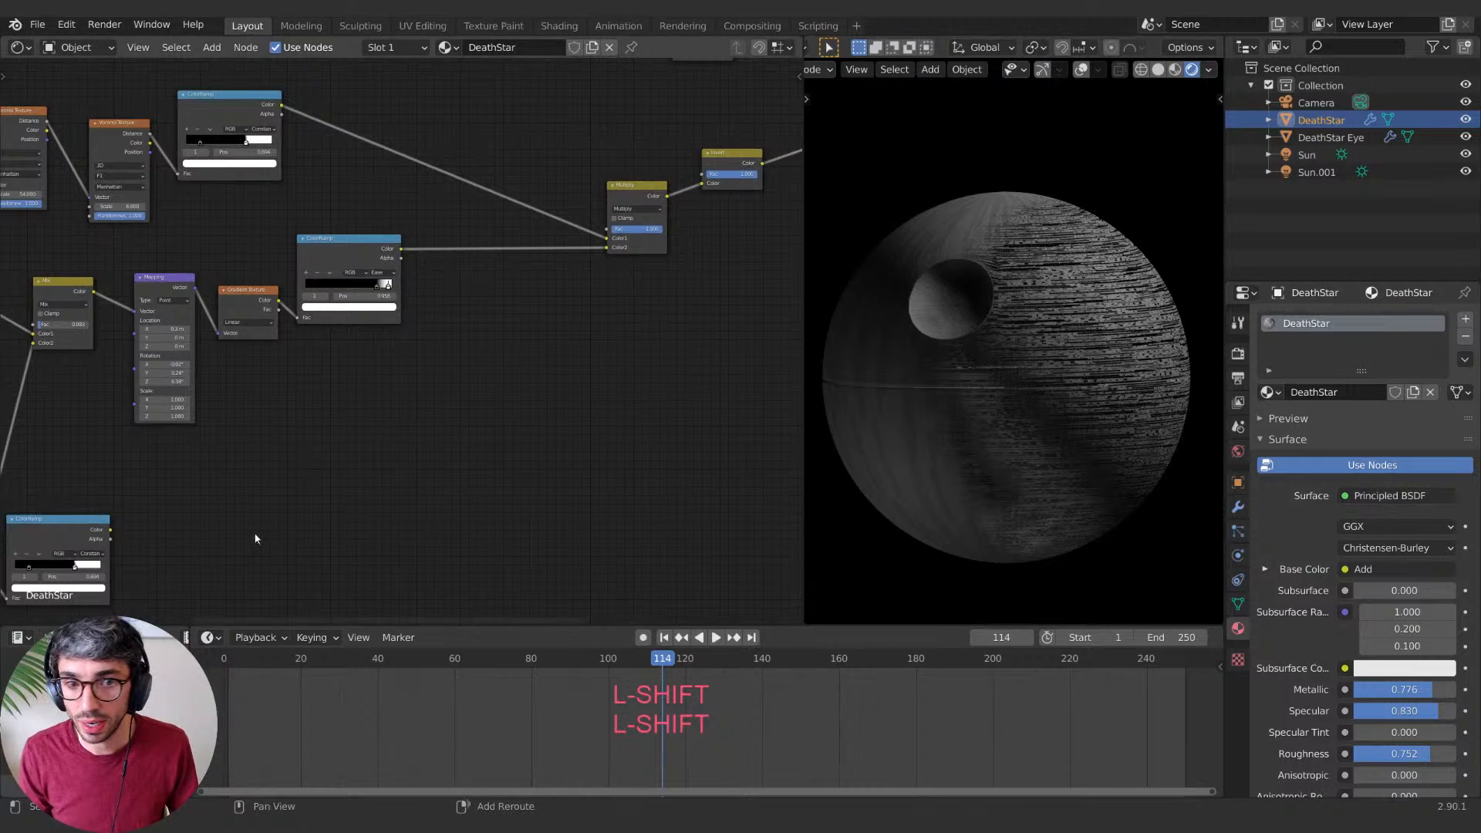
# Step: Delete the disconnected Noise Texture and the unused ColorRamp at the end of the duplicated Voronoi chain
pyautogui.moveTo(350, 471); pyautogui.dragTo(573, 394, button='middle')
pyautogui.scroll(-2, 573, 394)
pyautogui.click(214, 358)
pyautogui.press('x')
pyautogui.moveTo(499, 453); pyautogui.dragTo(483, 391, button='middle')
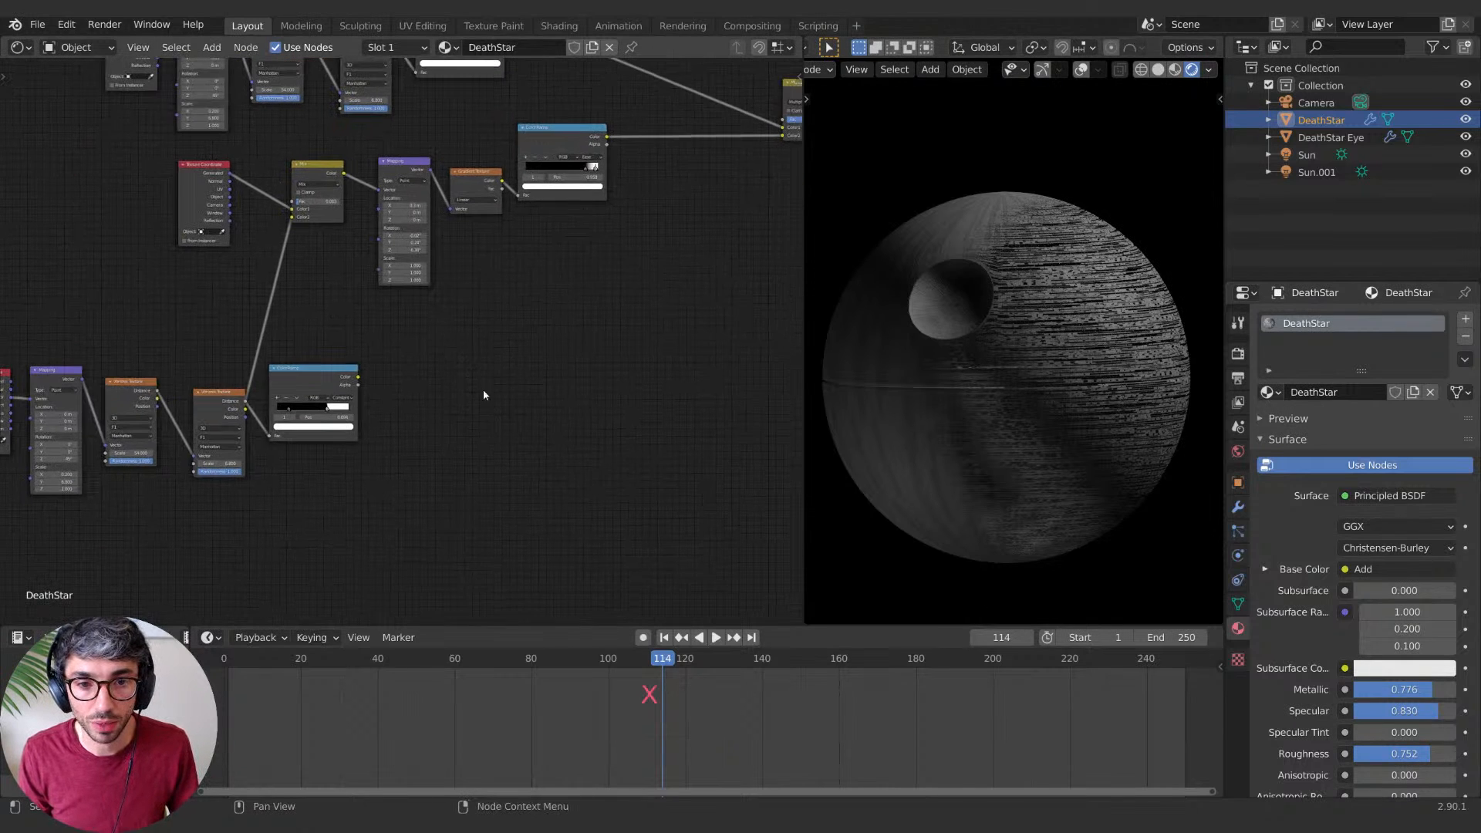
pyautogui.moveTo(333, 377); pyautogui.dragTo(512, 400, button='middle')
pyautogui.click(385, 371)
pyautogui.press('x')
# Step: Add a Noise Texture node beside the duplicated Voronoi chain and preview it on the sphere
pyautogui.hotkey('shift', 'a')
pyautogui.write('noi')
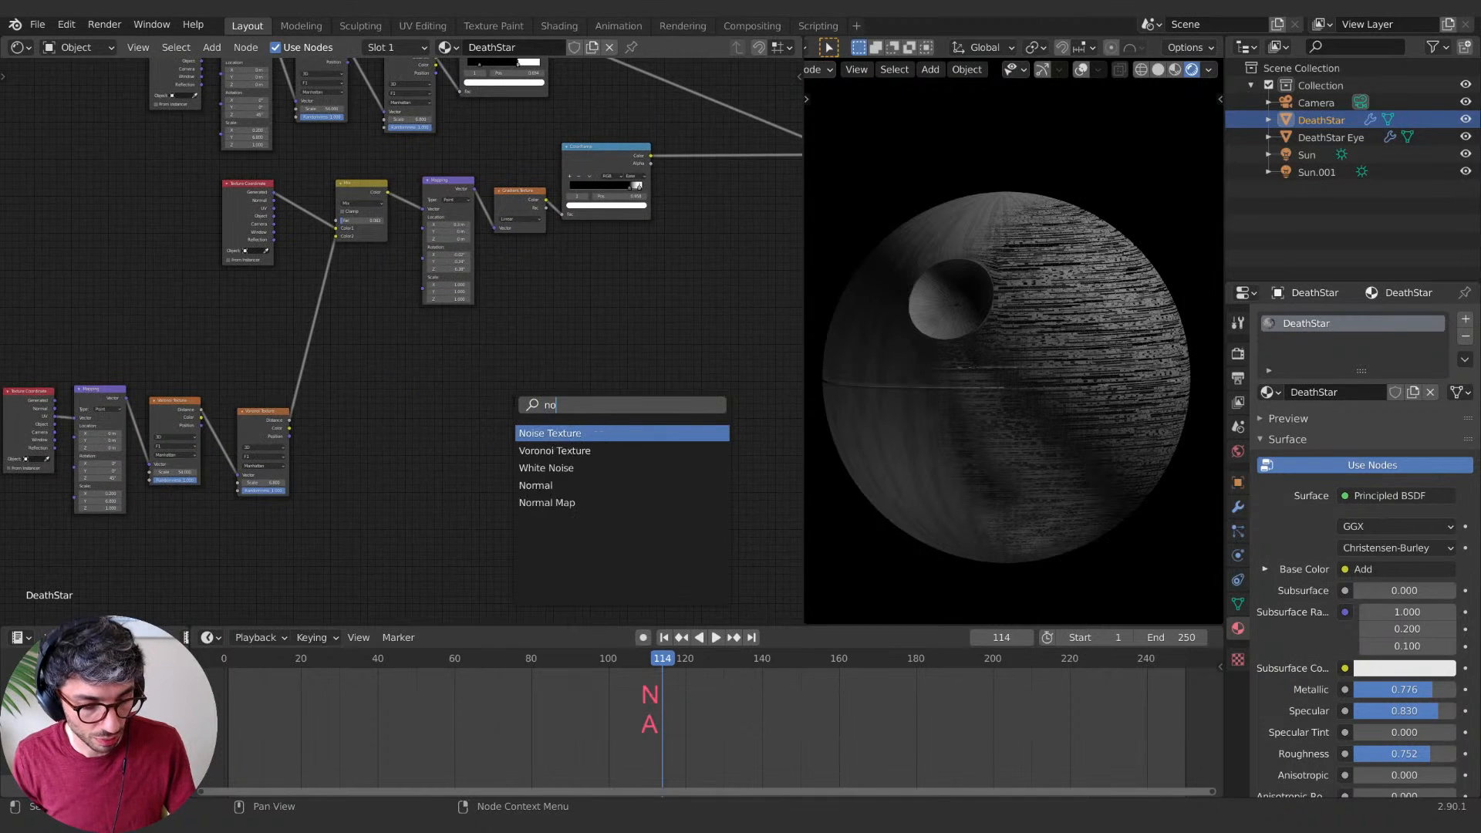
pyautogui.click(562, 432)
pyautogui.click(458, 428)
pyautogui.moveTo(532, 460); pyautogui.dragTo(552, 435, button='middle')
pyautogui.moveTo(455, 377); pyautogui.dragTo(521, 404)
pyautogui.moveTo(617, 380)
pyautogui.mouseDown(button='middle')
pyautogui.moveTo(540, 441)
pyautogui.moveTo(475, 434)
pyautogui.moveTo(433, 463)
pyautogui.mouseUp(button='middle')
pyautogui.keyDown('ctrl'); pyautogui.keyDown('shift'); pyautogui.click(400, 489); pyautogui.keyUp('shift'); pyautogui.keyUp('ctrl')
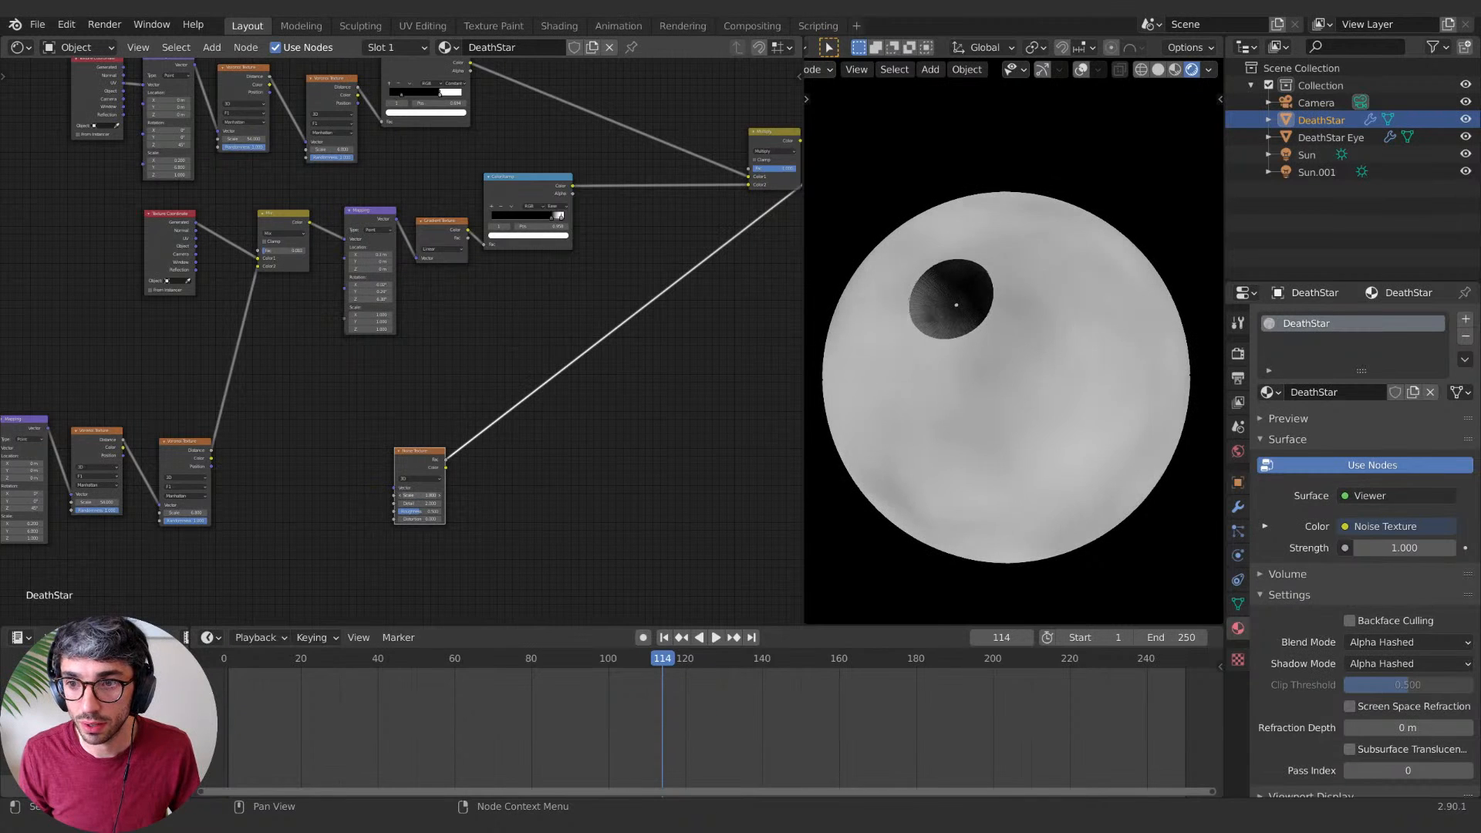
# Step: Duplicate the gradient ColorRamp onto the new Noise Texture's preview link and shift its stops toward the middle of the ramp
pyautogui.click(569, 231)
pyautogui.hotkey('shift', 'd')
pyautogui.click(564, 445)
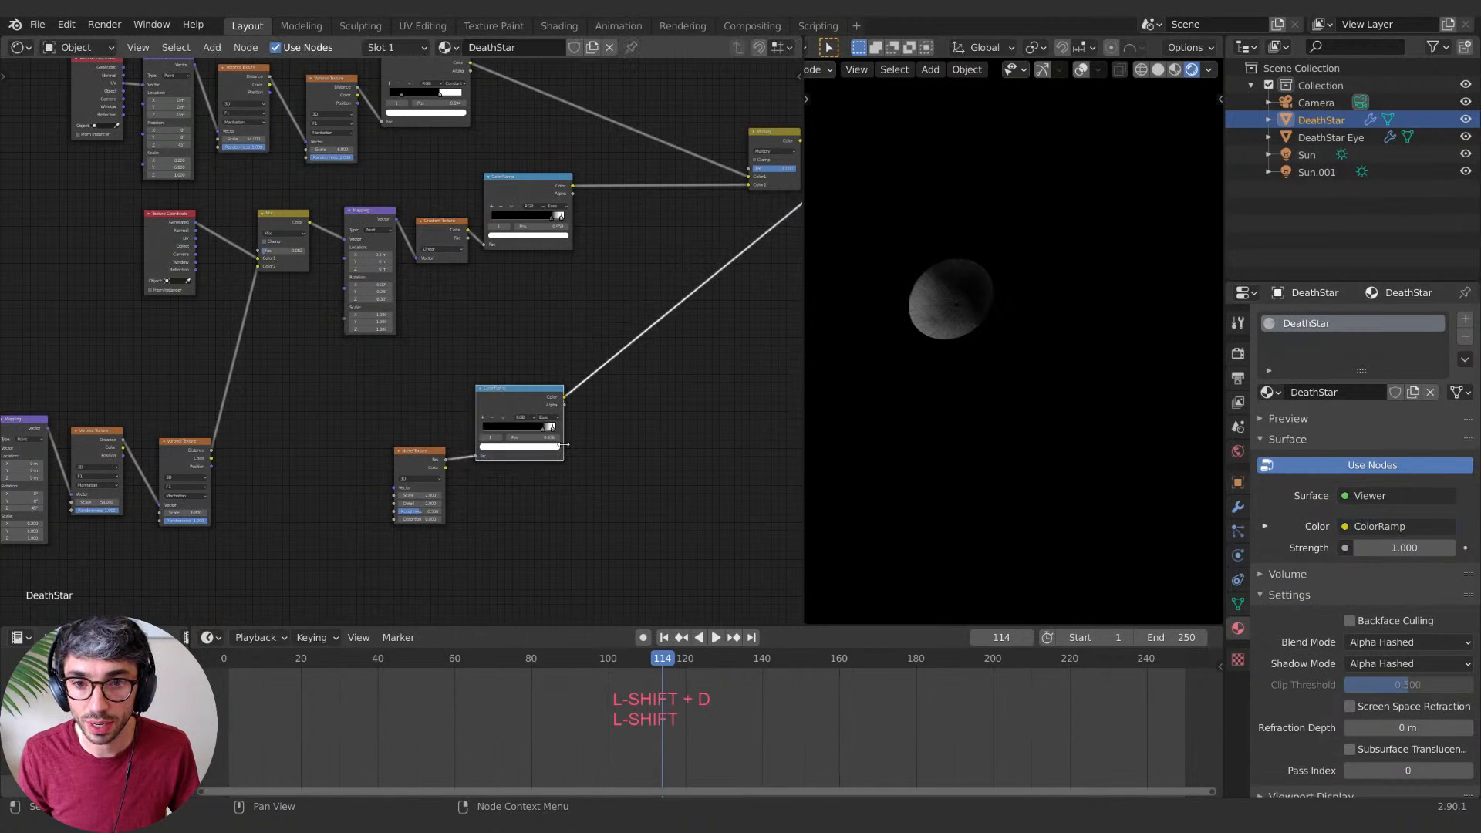
pyautogui.moveTo(546, 433); pyautogui.dragTo(520, 433)
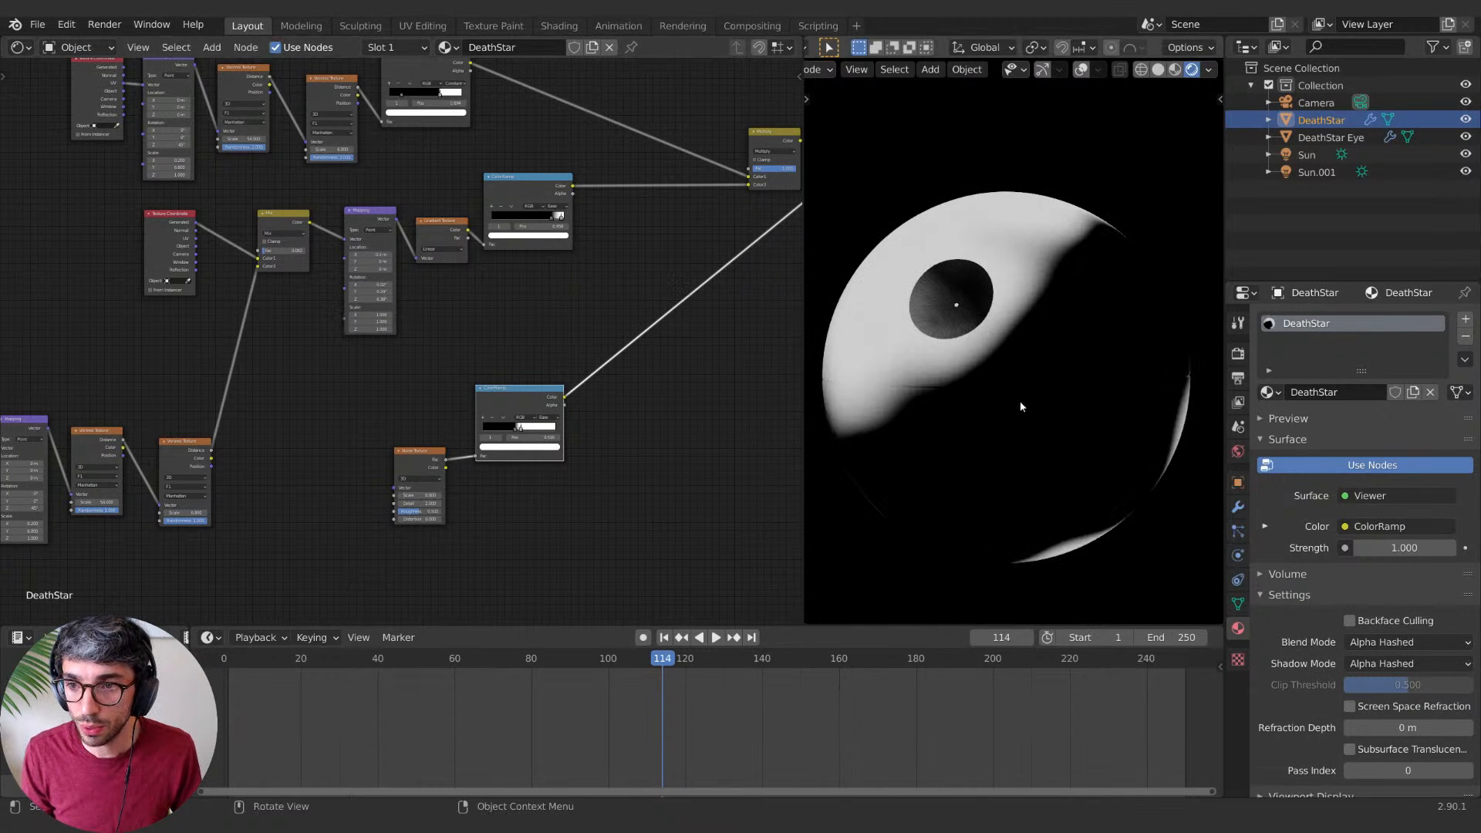
pyautogui.moveTo(1021, 406)
pyautogui.mouseDown(button='middle')
pyautogui.moveTo(1002, 334)
pyautogui.moveTo(938, 384)
pyautogui.moveTo(1159, 389)
pyautogui.moveTo(1167, 511)
pyautogui.moveTo(928, 323)
pyautogui.moveTo(1022, 416)
pyautogui.mouseUp(button='middle')
pyautogui.moveTo(246, 403); pyautogui.dragTo(312, 367, button='middle')
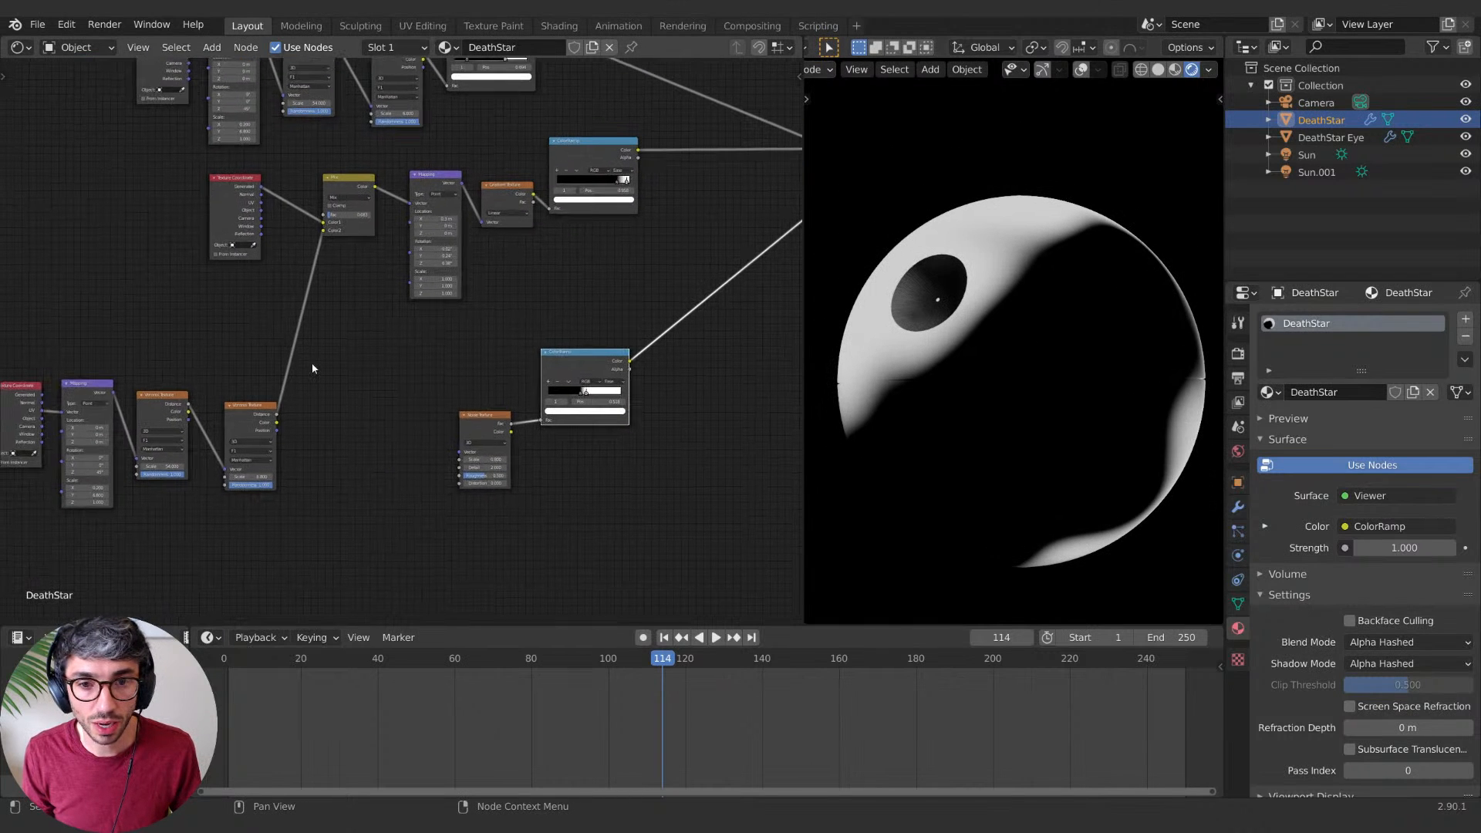
# Step: Duplicate the gradient chain's Mix node and place the copy between the lower Voronoi chain and the new Noise Texture
pyautogui.click(347, 182)
pyautogui.hotkey('shift', 'd')
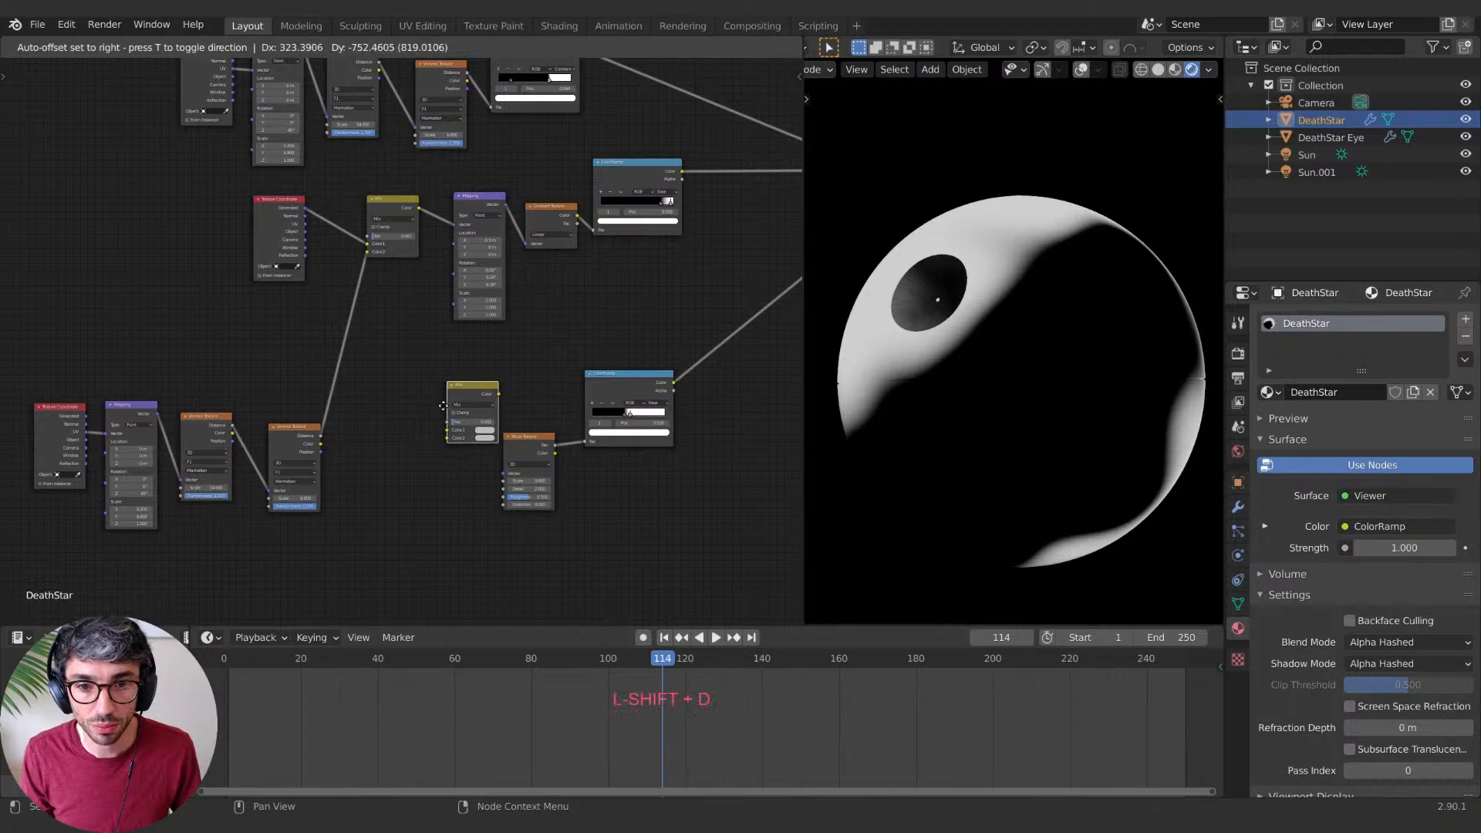
pyautogui.click(484, 403)
pyautogui.moveTo(481, 403); pyautogui.dragTo(474, 387, button='middle')
pyautogui.moveTo(436, 396); pyautogui.dragTo(416, 478)
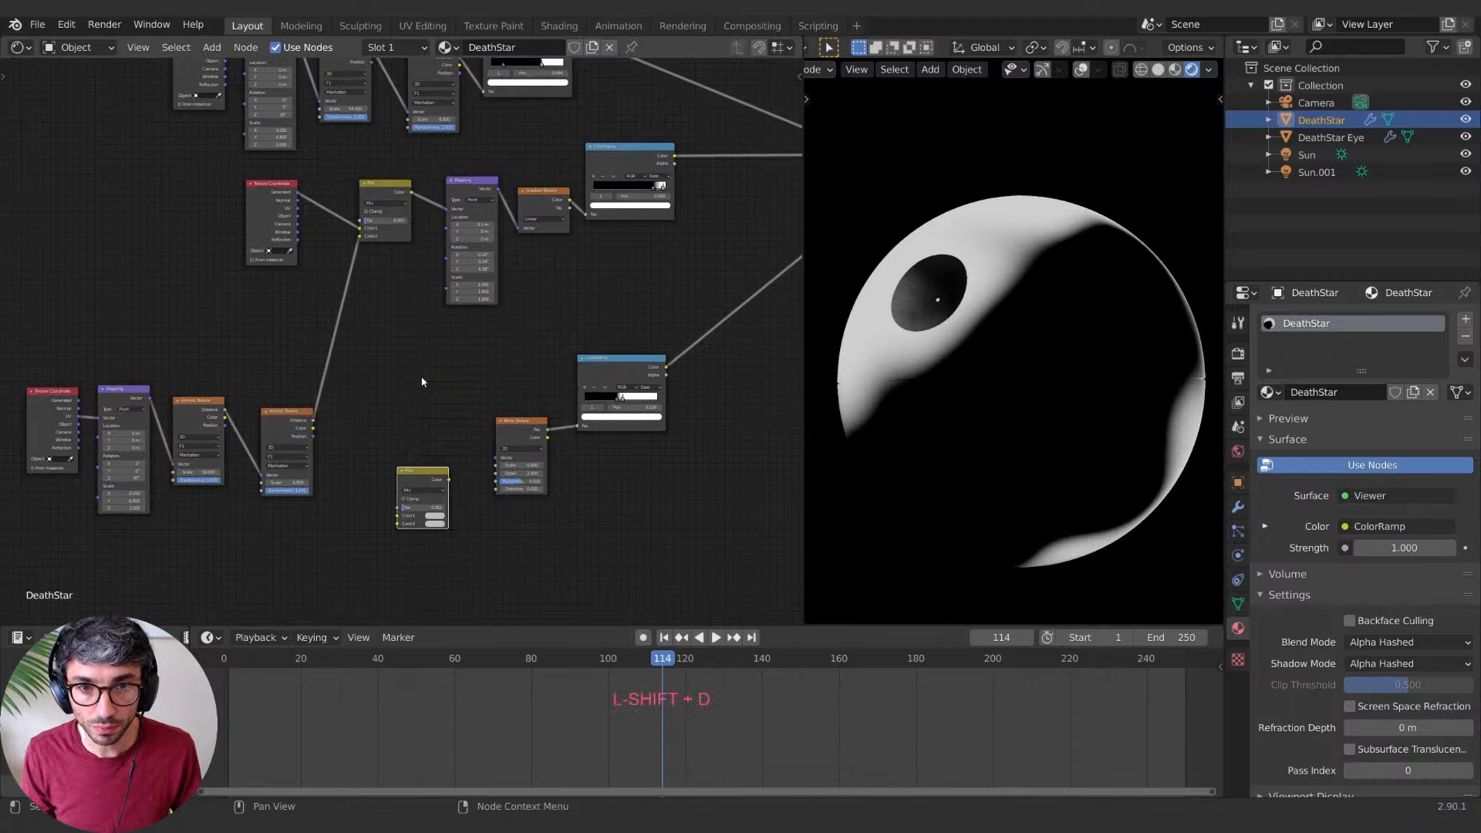
# Step: Duplicate the gradient chain's Texture Coordinate node and arrange it with the copied Mix node ahead of the new Noise Texture
pyautogui.click(268, 207)
pyautogui.hotkey('shift', 'd')
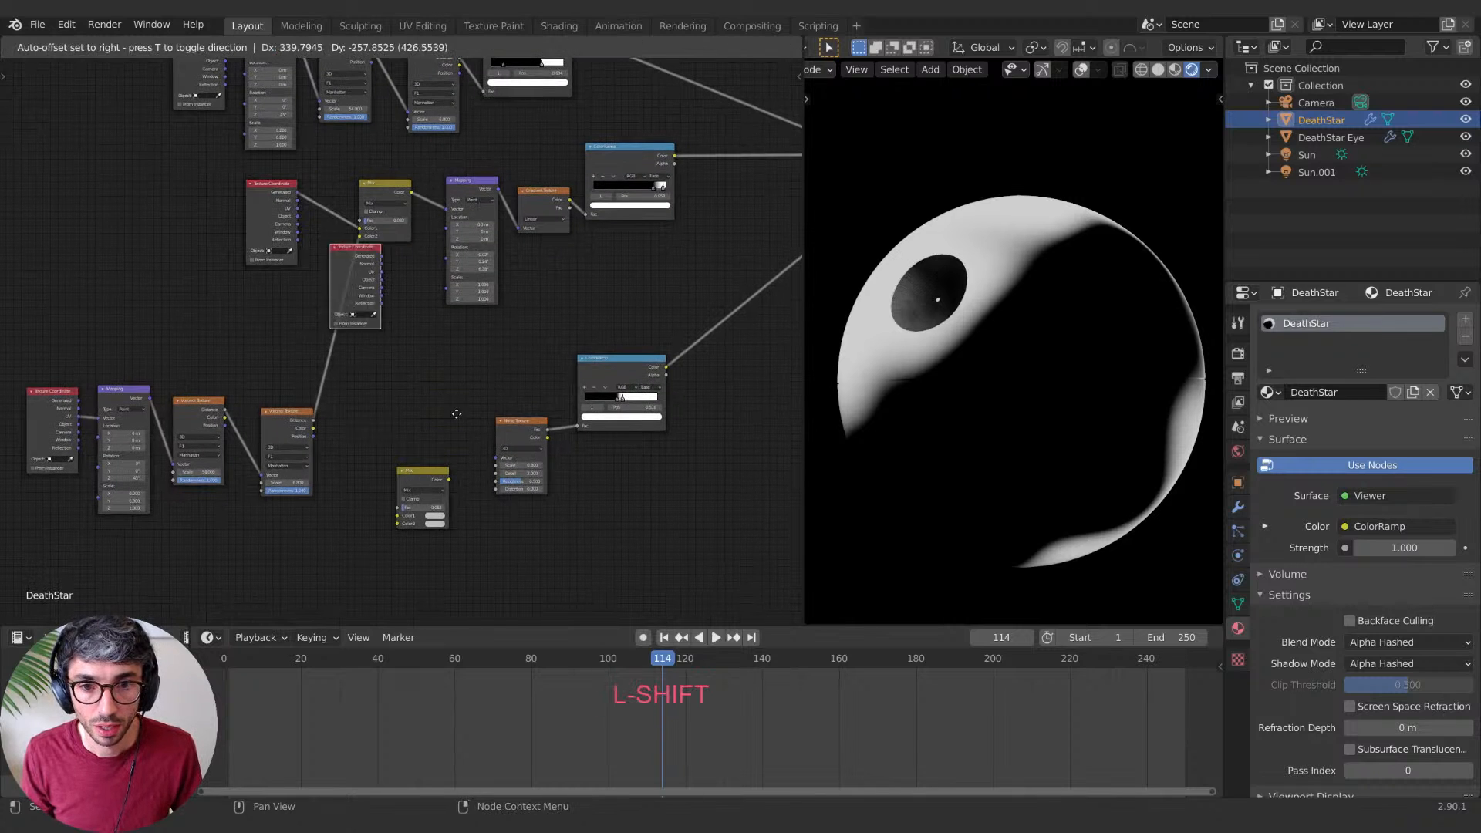
pyautogui.click(488, 530)
pyautogui.moveTo(427, 481); pyautogui.dragTo(459, 511)
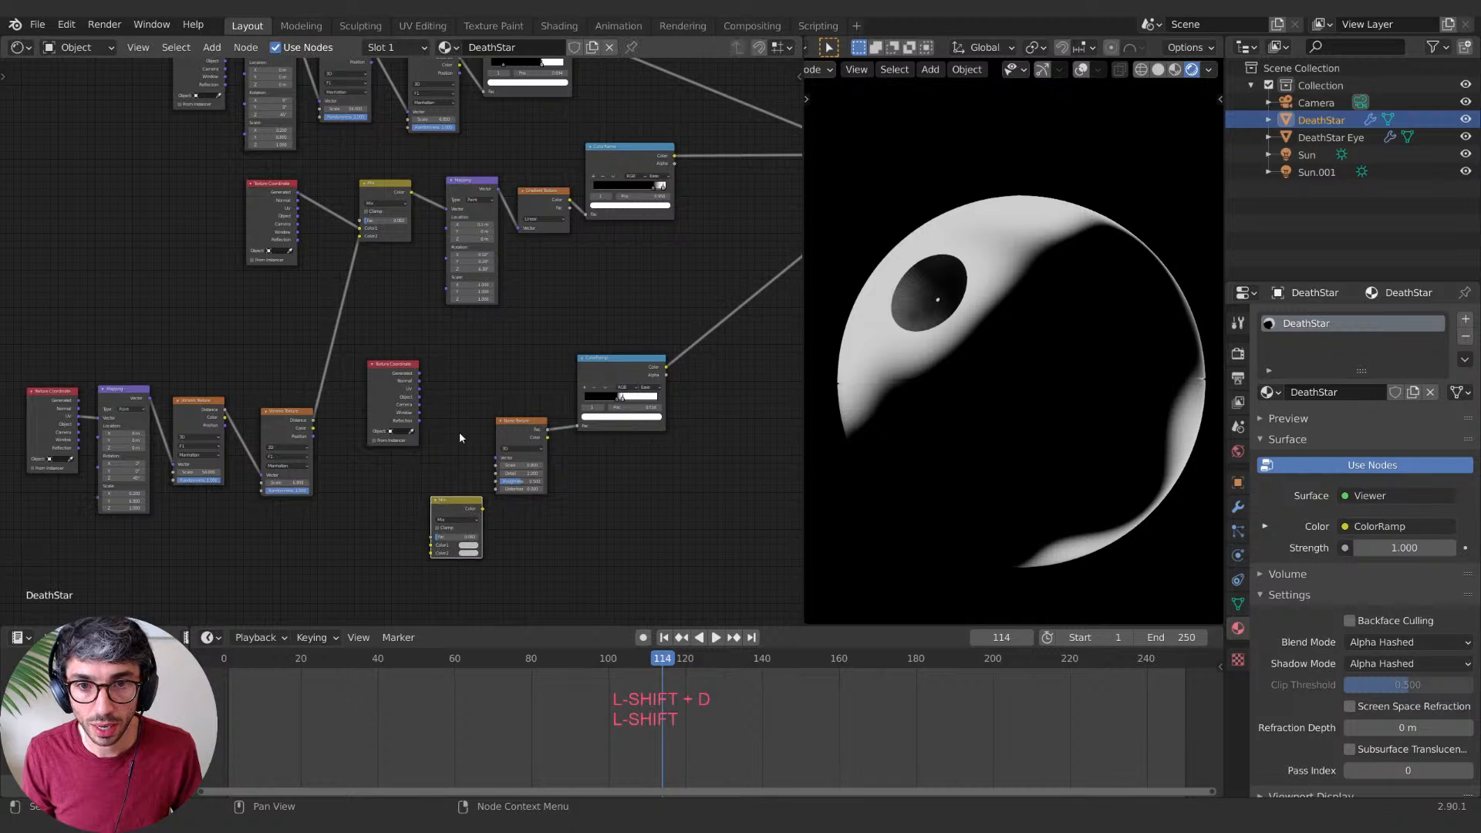
pyautogui.moveTo(385, 377); pyautogui.dragTo(372, 408)
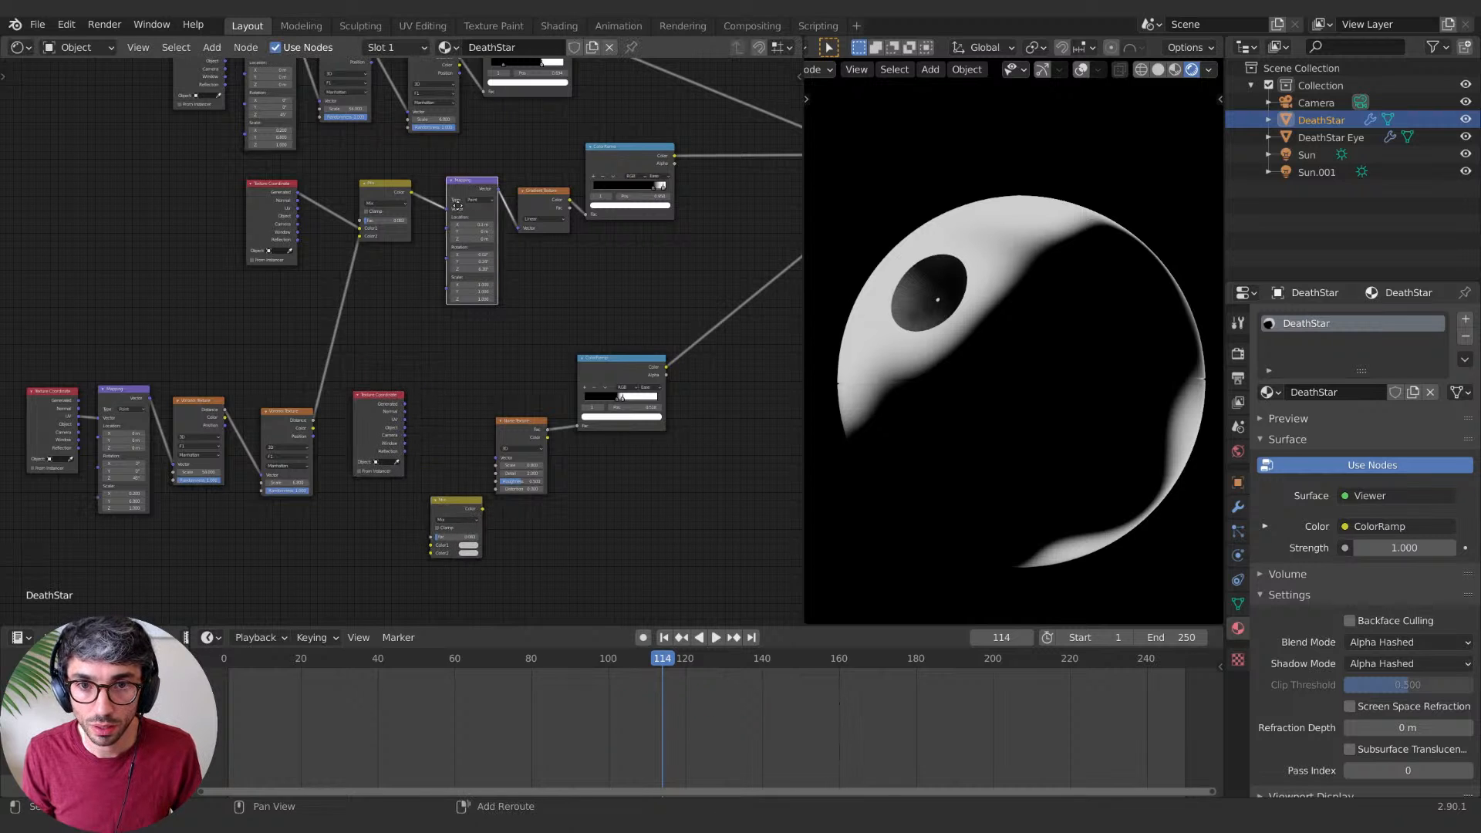
# Step: Duplicate the gradient chain's Mapping node and wire it between the copied Texture Coordinate's Generated output and the new Noise Texture's Vector input
pyautogui.hotkey('shift', 'd')
pyautogui.click(432, 361)
pyautogui.moveTo(505, 376); pyautogui.dragTo(504, 342, button='middle')
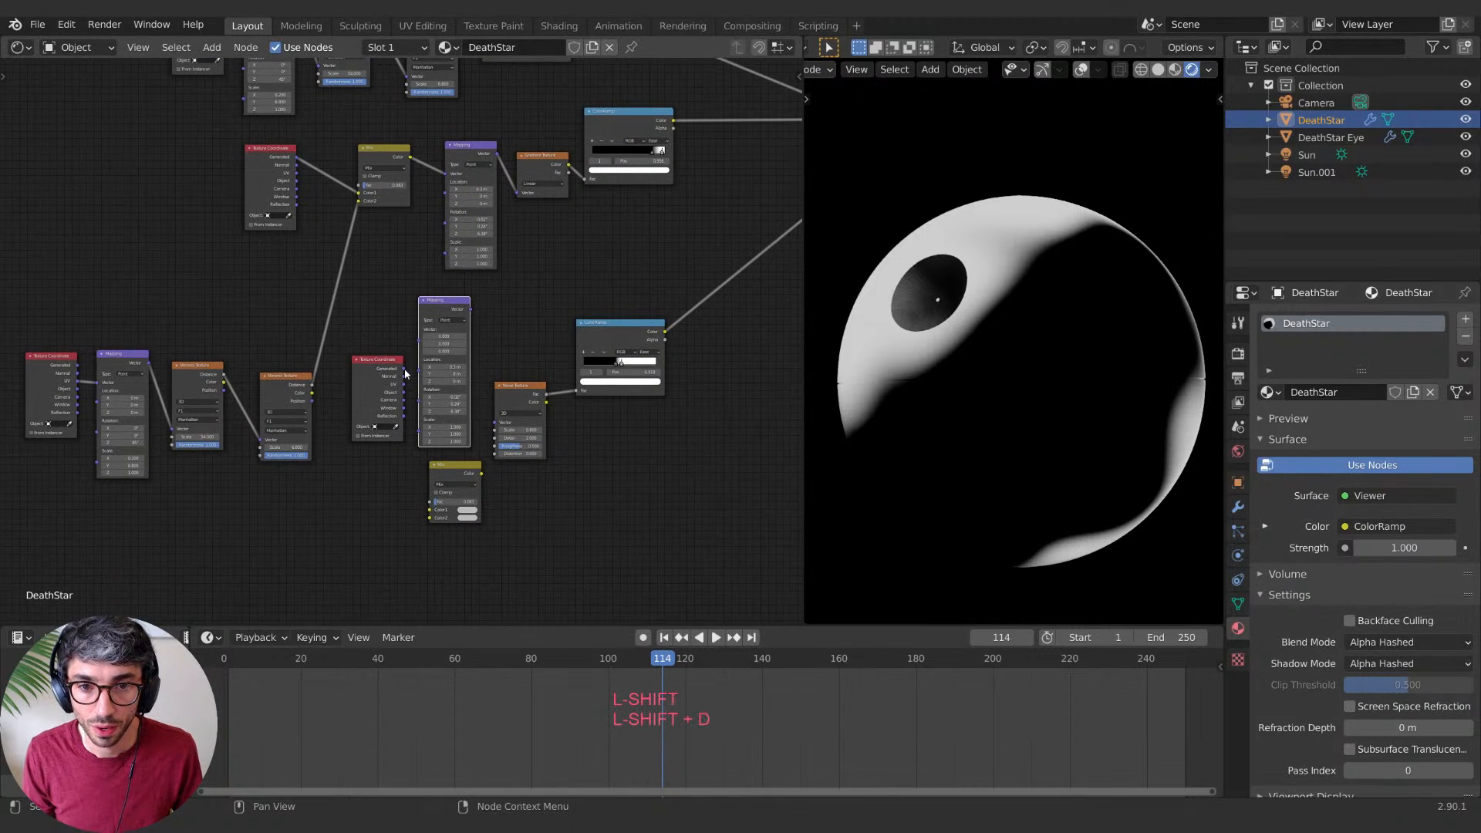
pyautogui.moveTo(405, 373); pyautogui.dragTo(417, 346)
pyautogui.moveTo(469, 309); pyautogui.dragTo(495, 422)
# Step: Move the new Texture Coordinate, Mapping, Noise Texture and ColorRamp nodes down into a row below the lower Voronoi chain
pyautogui.click(388, 388)
pyautogui.keyDown('shift'); pyautogui.click(449, 312); pyautogui.keyUp('shift')
pyautogui.press('g')
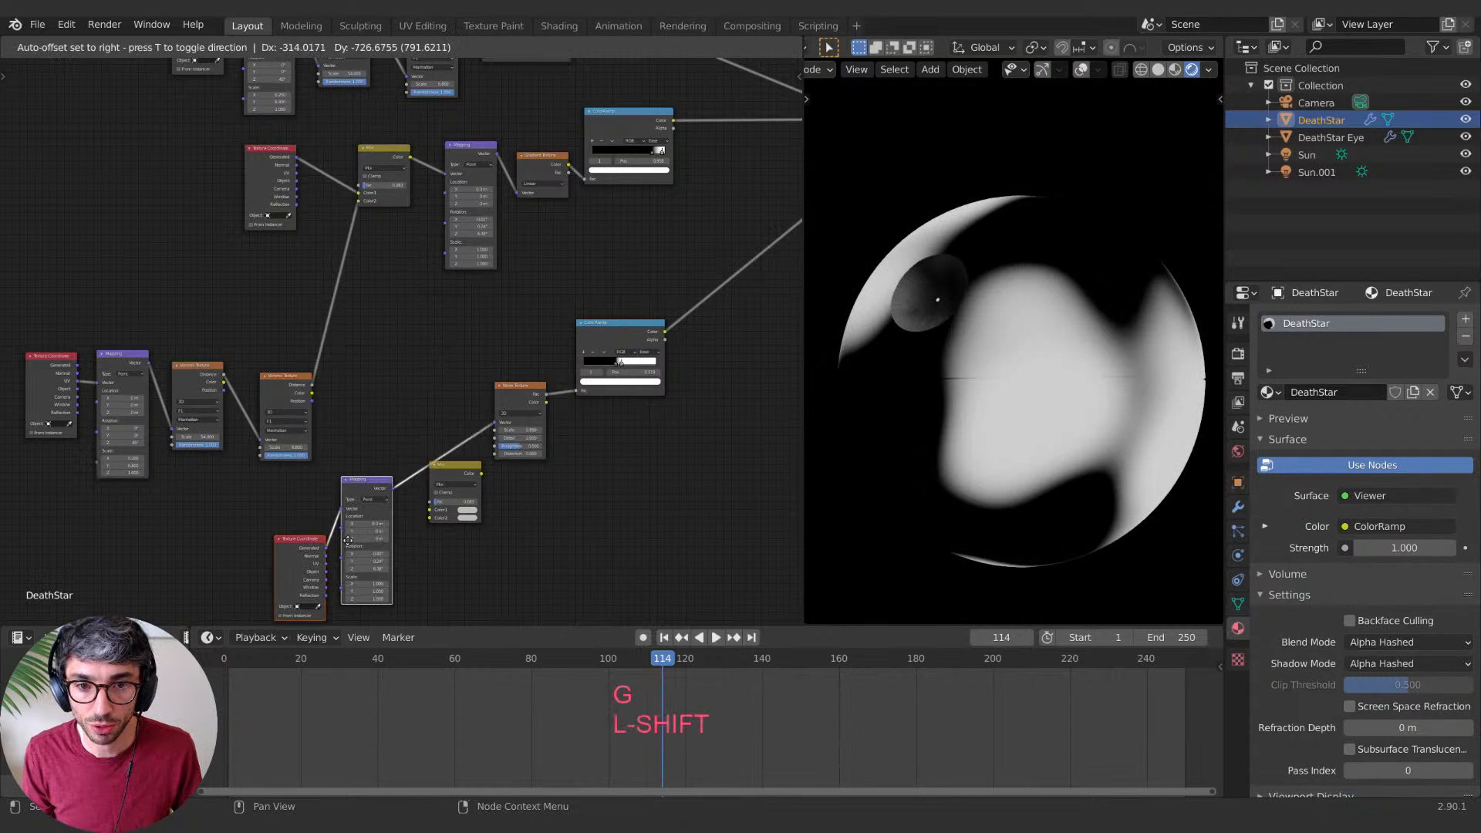
pyautogui.click(356, 485)
pyautogui.click(521, 401)
pyautogui.press('g')
pyautogui.click(516, 499)
pyautogui.click(613, 349)
pyautogui.press('g')
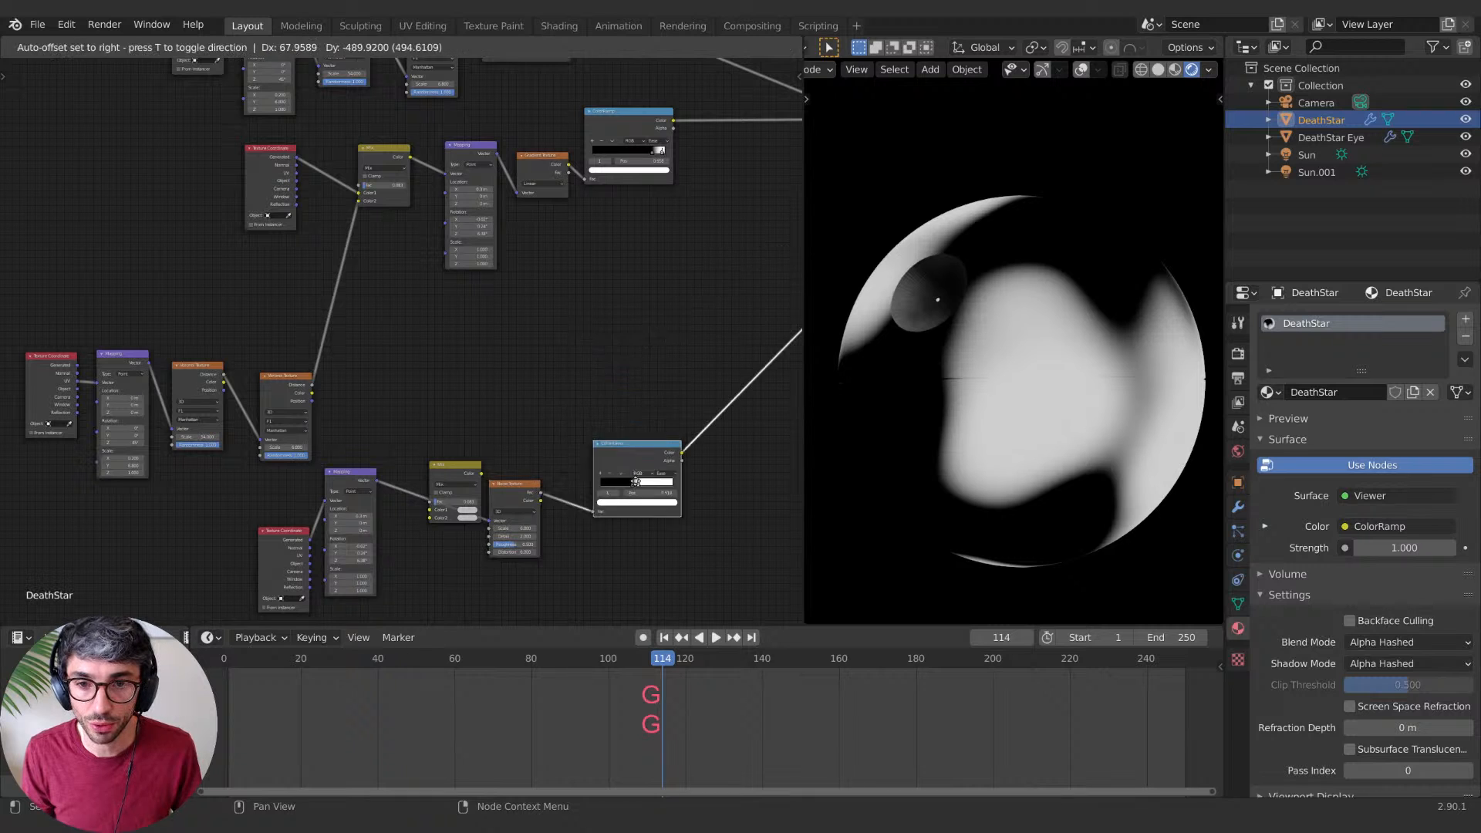
pyautogui.click(637, 490)
# Step: Pull the unlinked Mix node clear of the noise chain and shift it and the new Texture Coordinate away from the Mapping node
pyautogui.moveTo(481, 340); pyautogui.dragTo(552, 211, button='middle')
pyautogui.click(529, 340)
pyautogui.press('g')
pyautogui.click(494, 485)
pyautogui.click(358, 421)
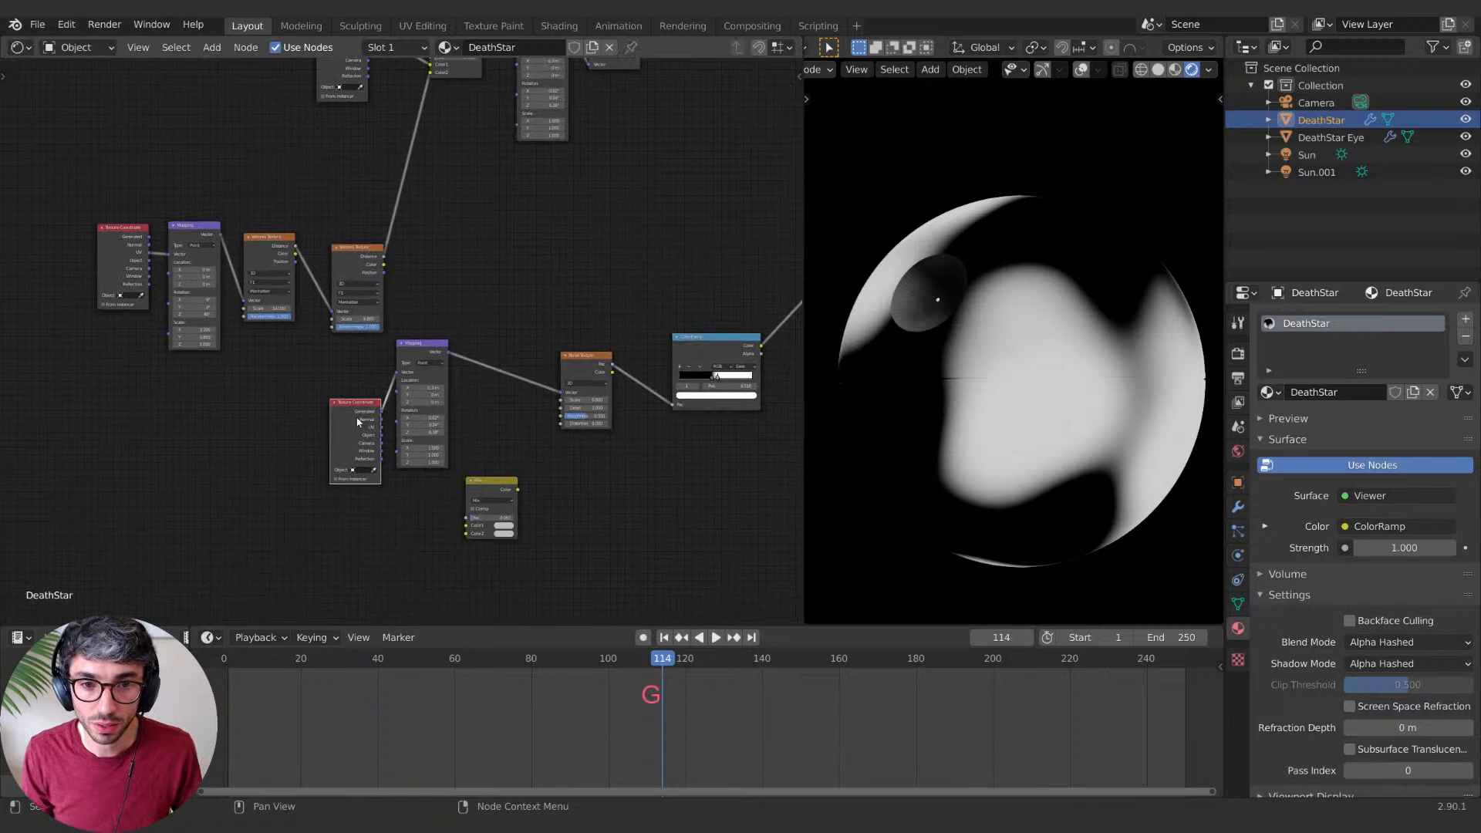
pyautogui.press('g')
pyautogui.click(148, 398)
pyautogui.click(496, 481)
pyautogui.press('g')
pyautogui.click(207, 433)
# Step: Insert the copied Mix node between the Texture Coordinate and Mapping nodes and link the lower second Voronoi's Color to its Color2 input
pyautogui.moveTo(356, 449); pyautogui.dragTo(454, 372, button='middle')
pyautogui.scroll(2, 412, 438)
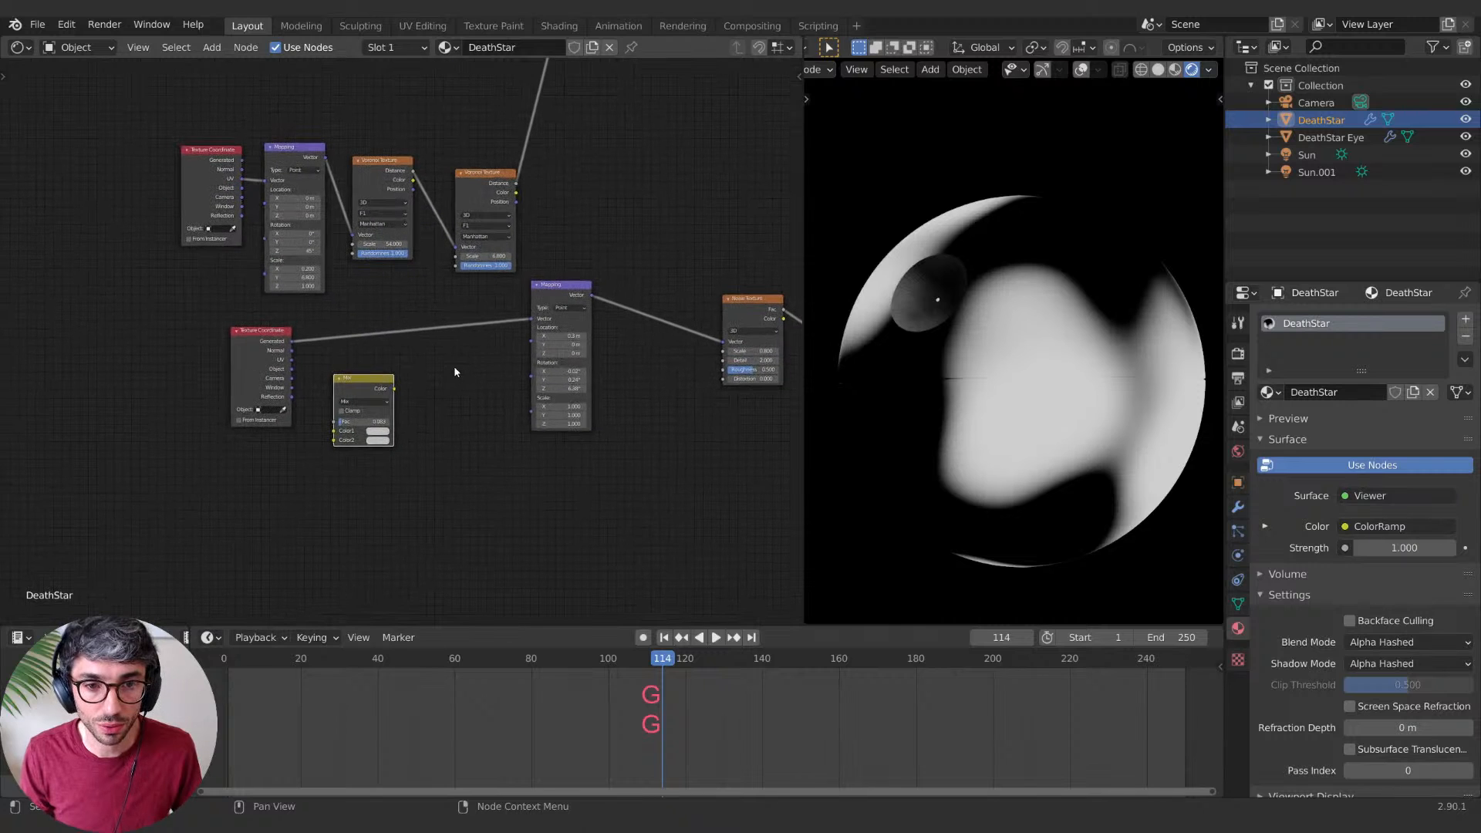
pyautogui.scroll(1, 454, 368)
pyautogui.press('g')
pyautogui.click(453, 332)
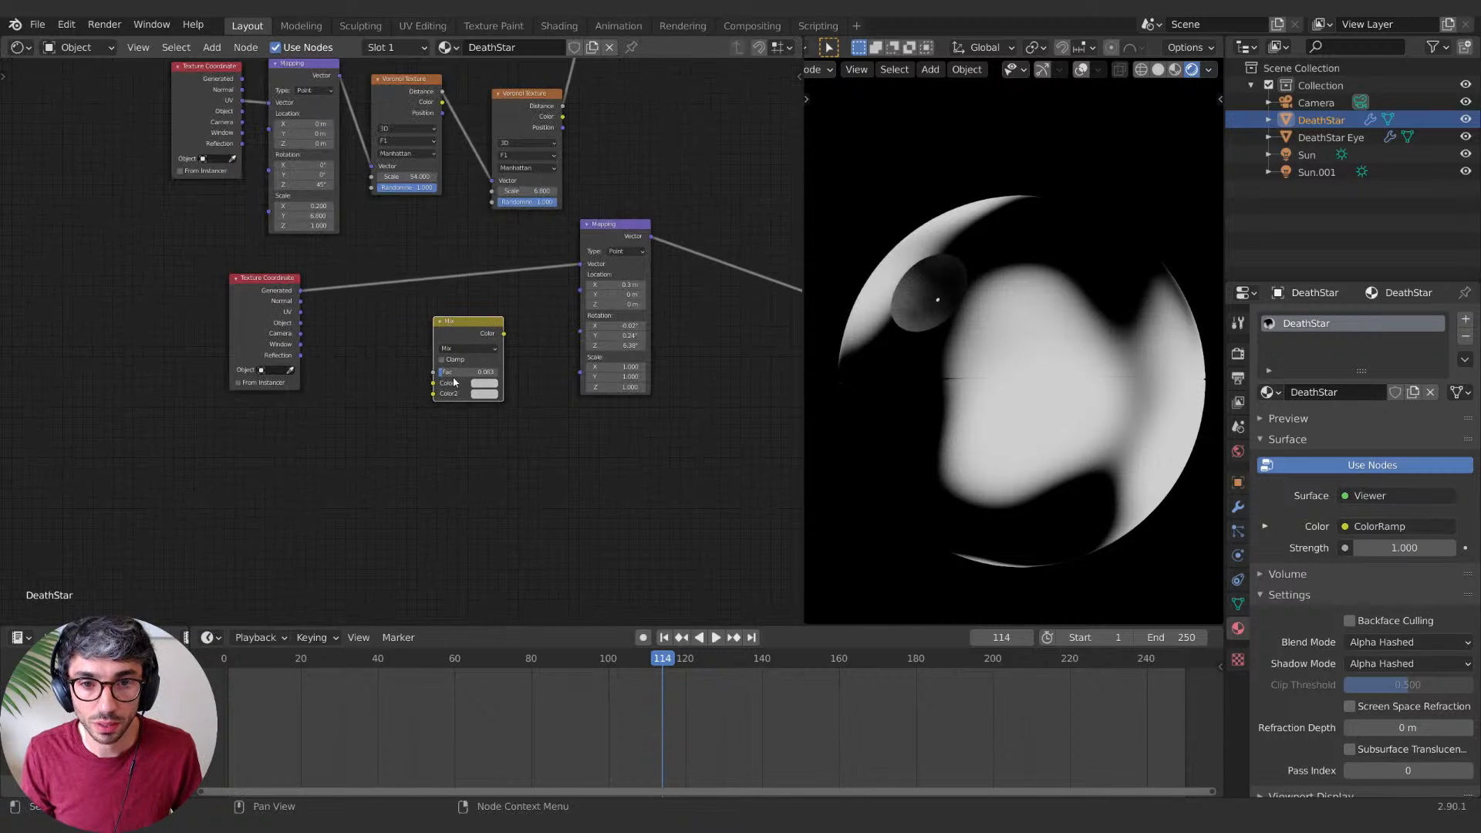
pyautogui.press('g')
pyautogui.click(465, 255)
pyautogui.moveTo(512, 412); pyautogui.dragTo(468, 470, button='middle')
pyautogui.moveTo(504, 153)
pyautogui.mouseDown()
pyautogui.moveTo(401, 394)
pyautogui.moveTo(386, 354)
pyautogui.mouseUp()
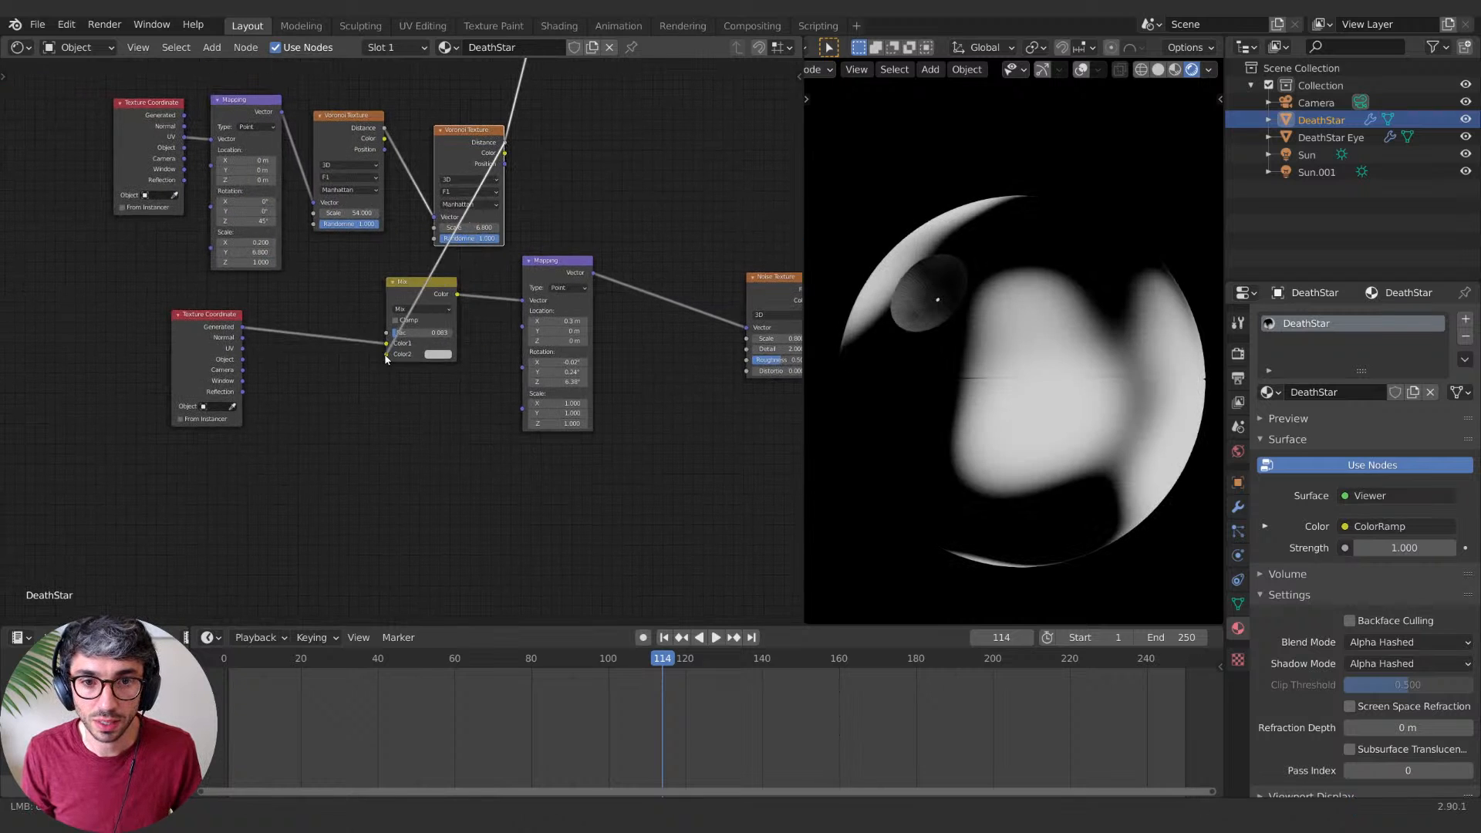
pyautogui.moveTo(444, 400); pyautogui.dragTo(371, 437, button='middle')
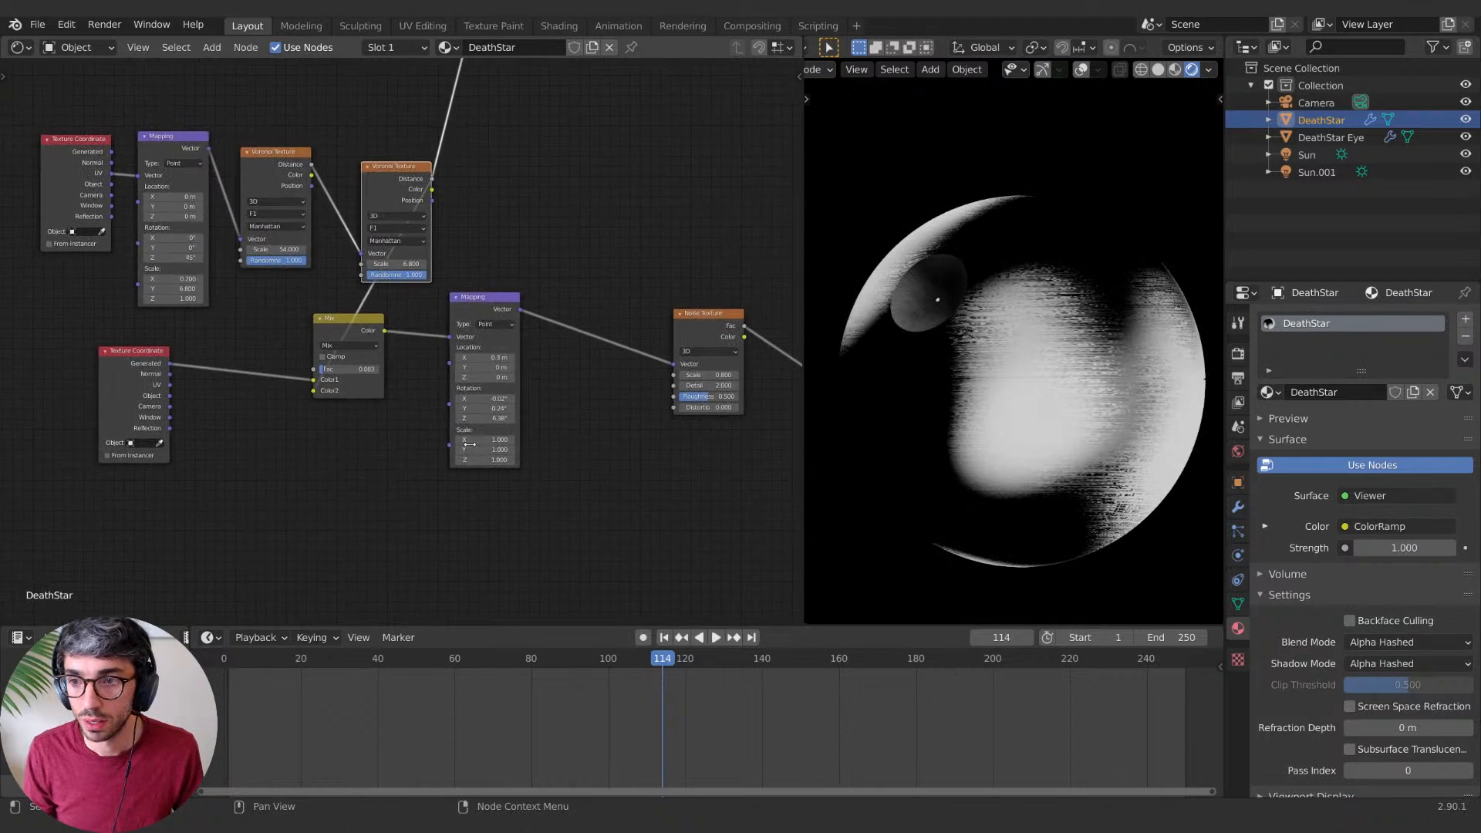
# Step: Move the Noise Texture beside its Mapping node, set the Mapping location to X -0.1 m and Y -0.31 m, and adjust the noise scale
pyautogui.moveTo(937, 378); pyautogui.dragTo(1068, 388, button='middle')
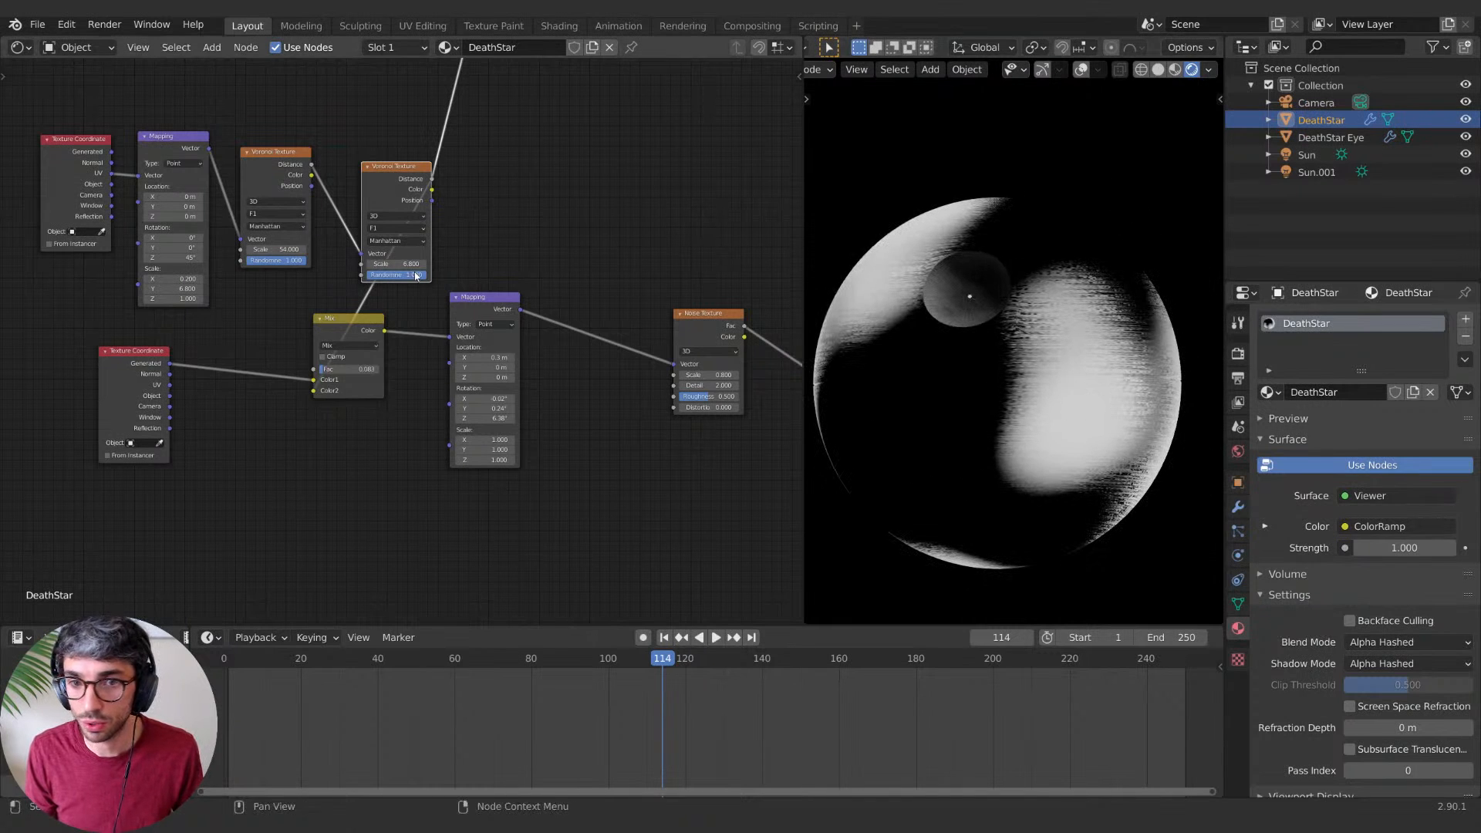
pyautogui.moveTo(702, 342); pyautogui.dragTo(524, 312, button='middle')
pyautogui.moveTo(525, 312); pyautogui.dragTo(430, 312)
pyautogui.moveTo(636, 284); pyautogui.dragTo(588, 267, button='middle')
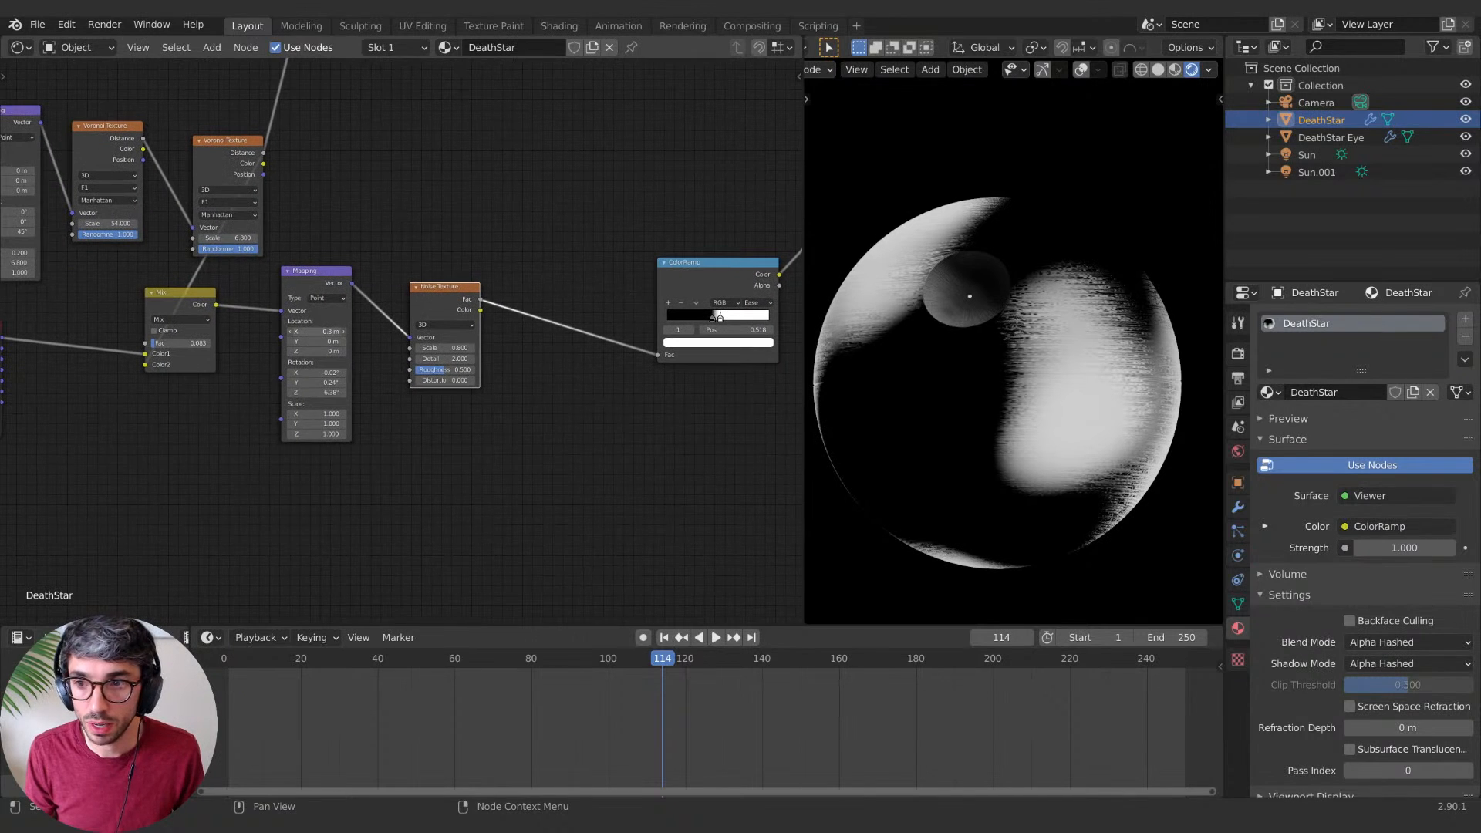
pyautogui.moveTo(316, 331); pyautogui.dragTo(290, 341)
pyautogui.moveTo(445, 348)
pyautogui.mouseDown()
pyautogui.moveTo(480, 348)
pyautogui.moveTo(463, 348)
pyautogui.mouseUp()
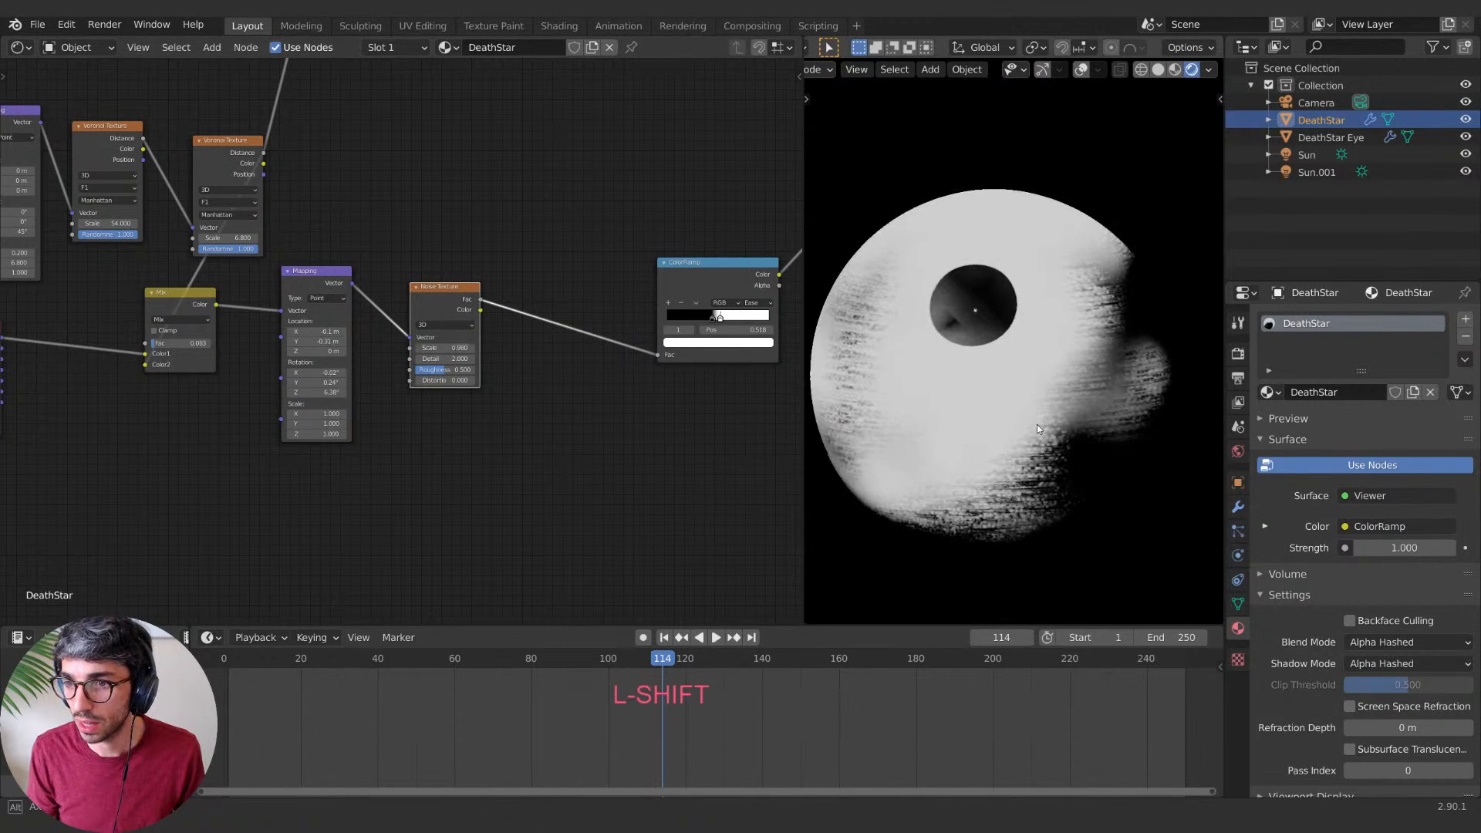
pyautogui.keyDown('shift'); pyautogui.moveTo(1094, 483); pyautogui.dragTo(1057, 444, button='middle'); pyautogui.keyUp('shift')
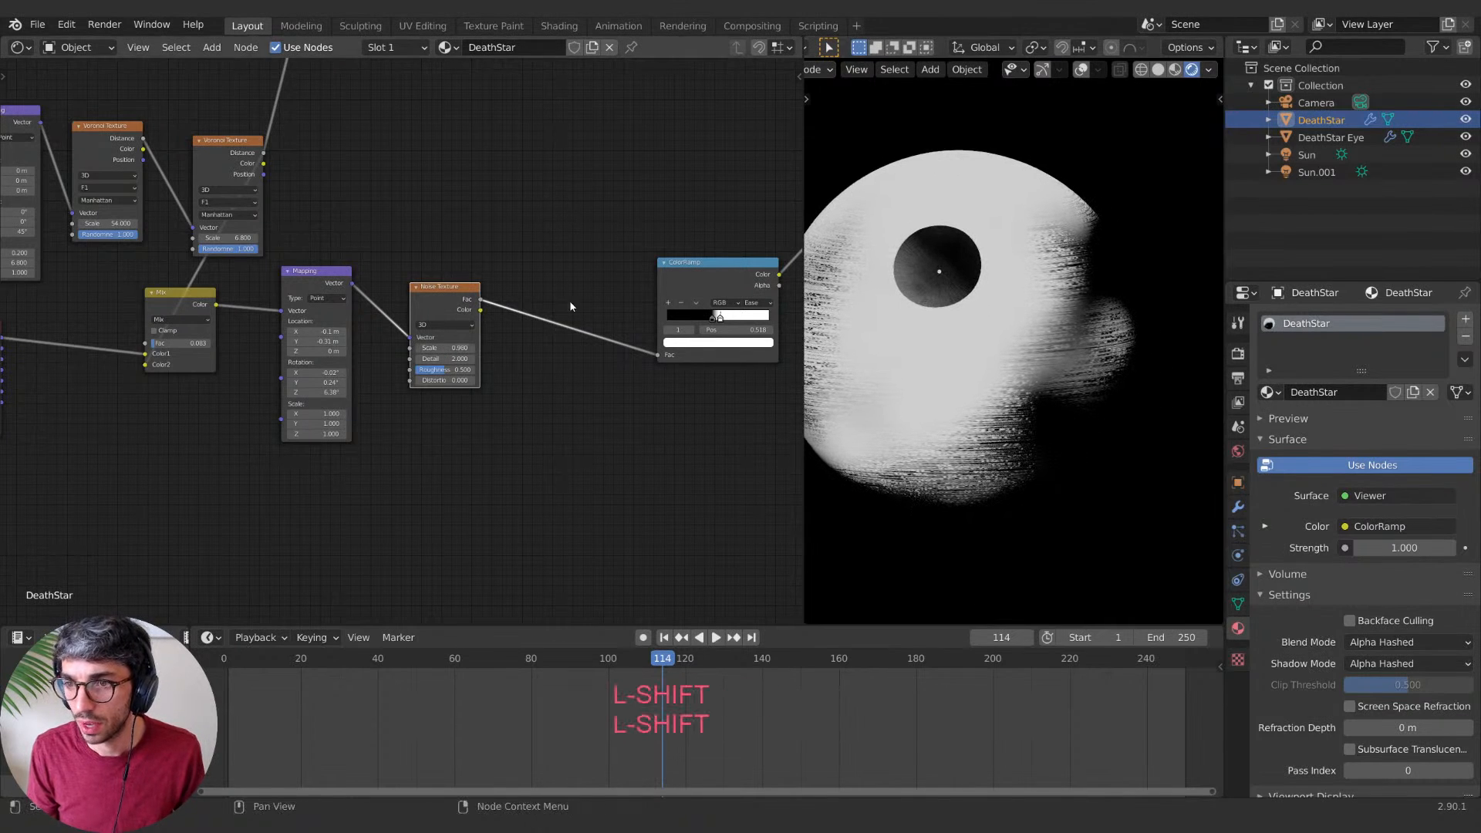
# Step: Preview the gradient chain's ColorRamp on the sphere and move the noise ColorRamp up closer beneath it
pyautogui.moveTo(641, 198); pyautogui.dragTo(347, 362, button='middle')
pyautogui.scroll(-3, 407, 339)
pyautogui.moveTo(390, 275); pyautogui.dragTo(387, 439, button='middle')
pyautogui.moveTo(493, 310); pyautogui.dragTo(485, 323, button='middle')
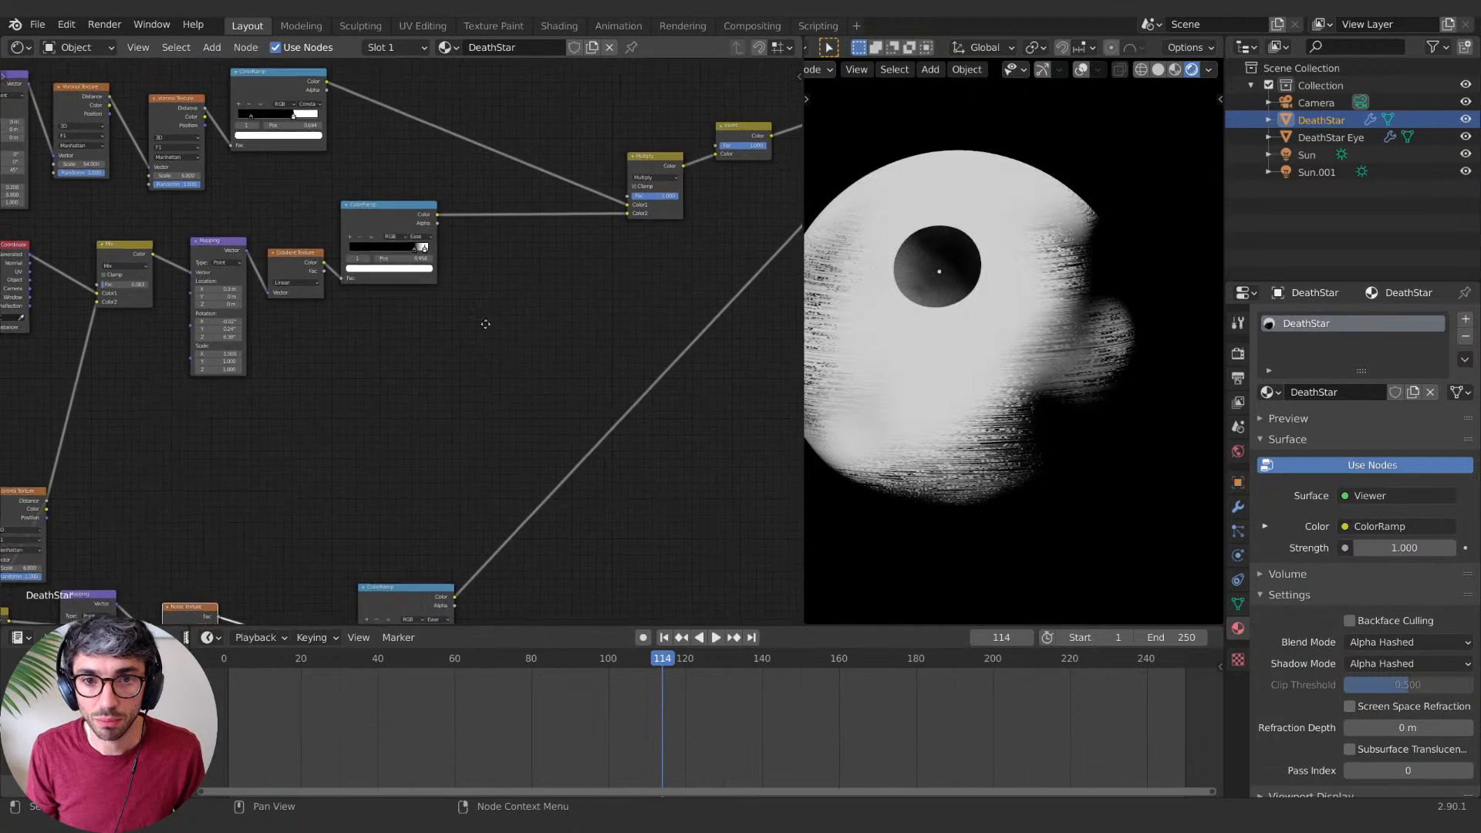
pyautogui.keyDown('ctrl'); pyautogui.keyDown('shift'); pyautogui.click(383, 237); pyautogui.keyUp('shift'); pyautogui.keyUp('ctrl')
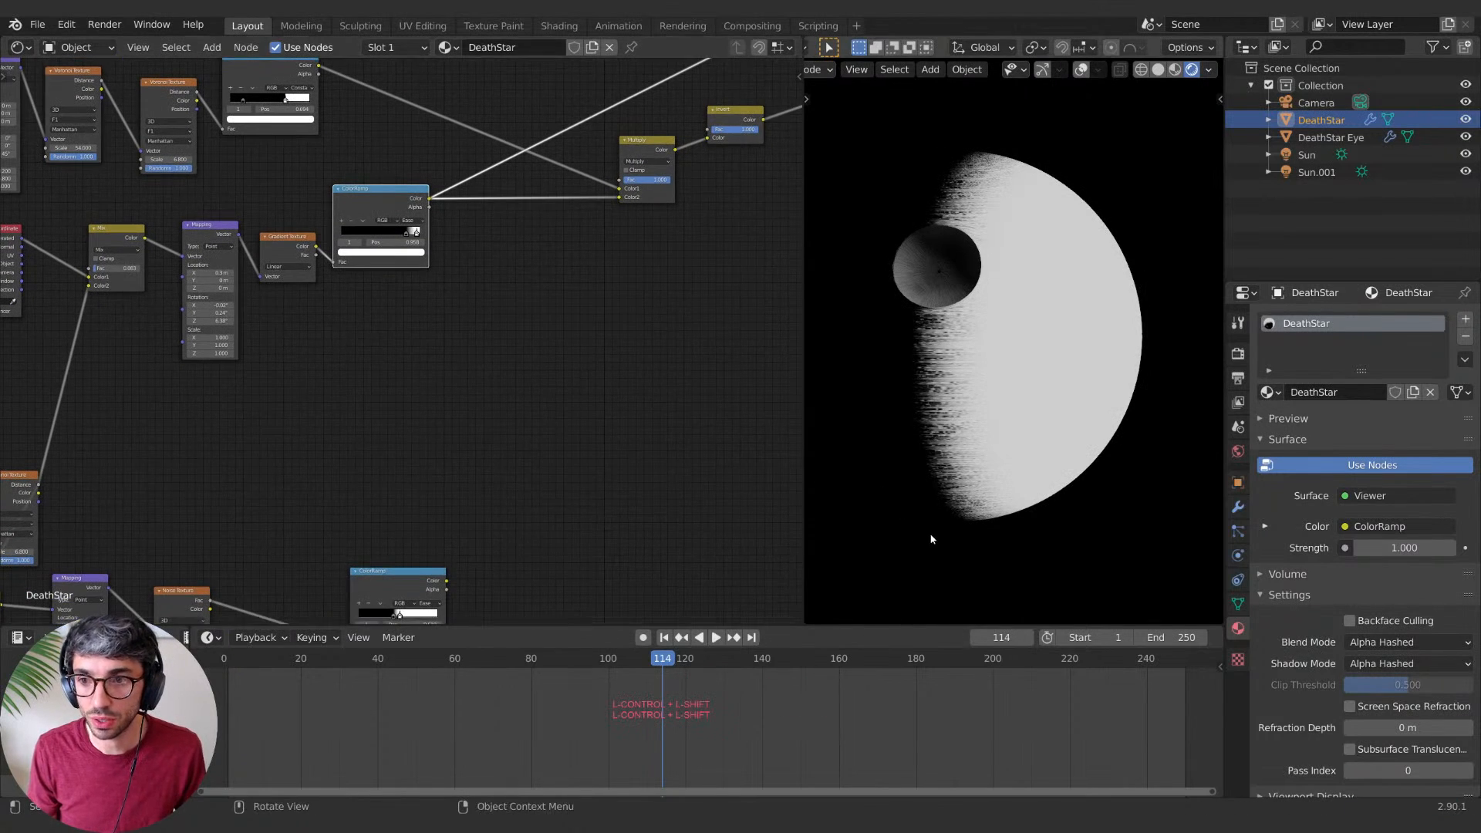
pyautogui.moveTo(407, 572); pyautogui.dragTo(441, 357)
pyautogui.moveTo(545, 283); pyautogui.dragTo(390, 410, button='middle')
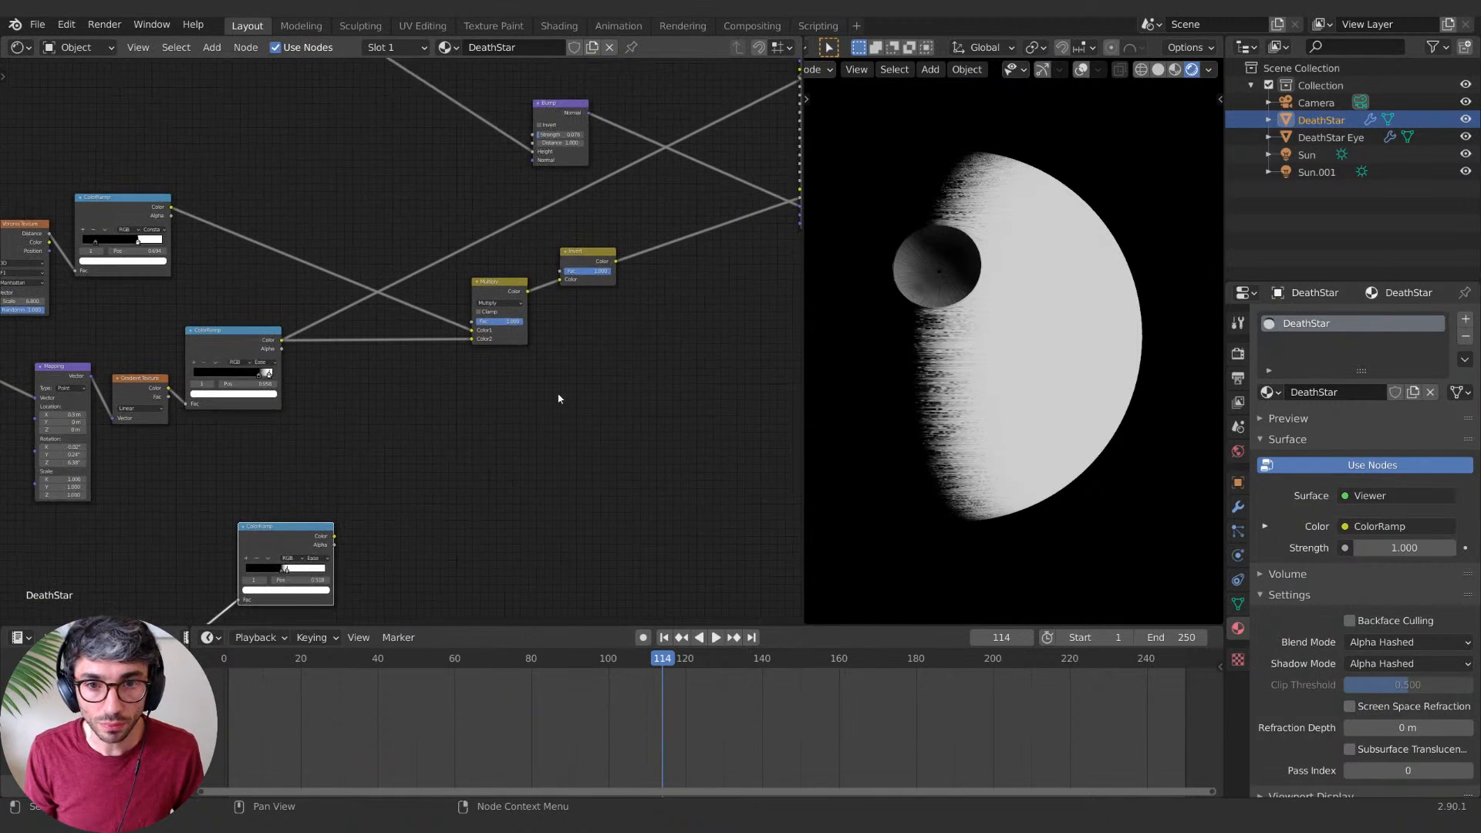
# Step: Compare the gradient ColorRamp's mask with the Multiply node's result by previewing each on the sphere
pyautogui.moveTo(489, 298); pyautogui.dragTo(474, 314, button='middle')
pyautogui.keyDown('ctrl'); pyautogui.keyDown('shift'); pyautogui.click(474, 313); pyautogui.keyUp('shift'); pyautogui.keyUp('ctrl')
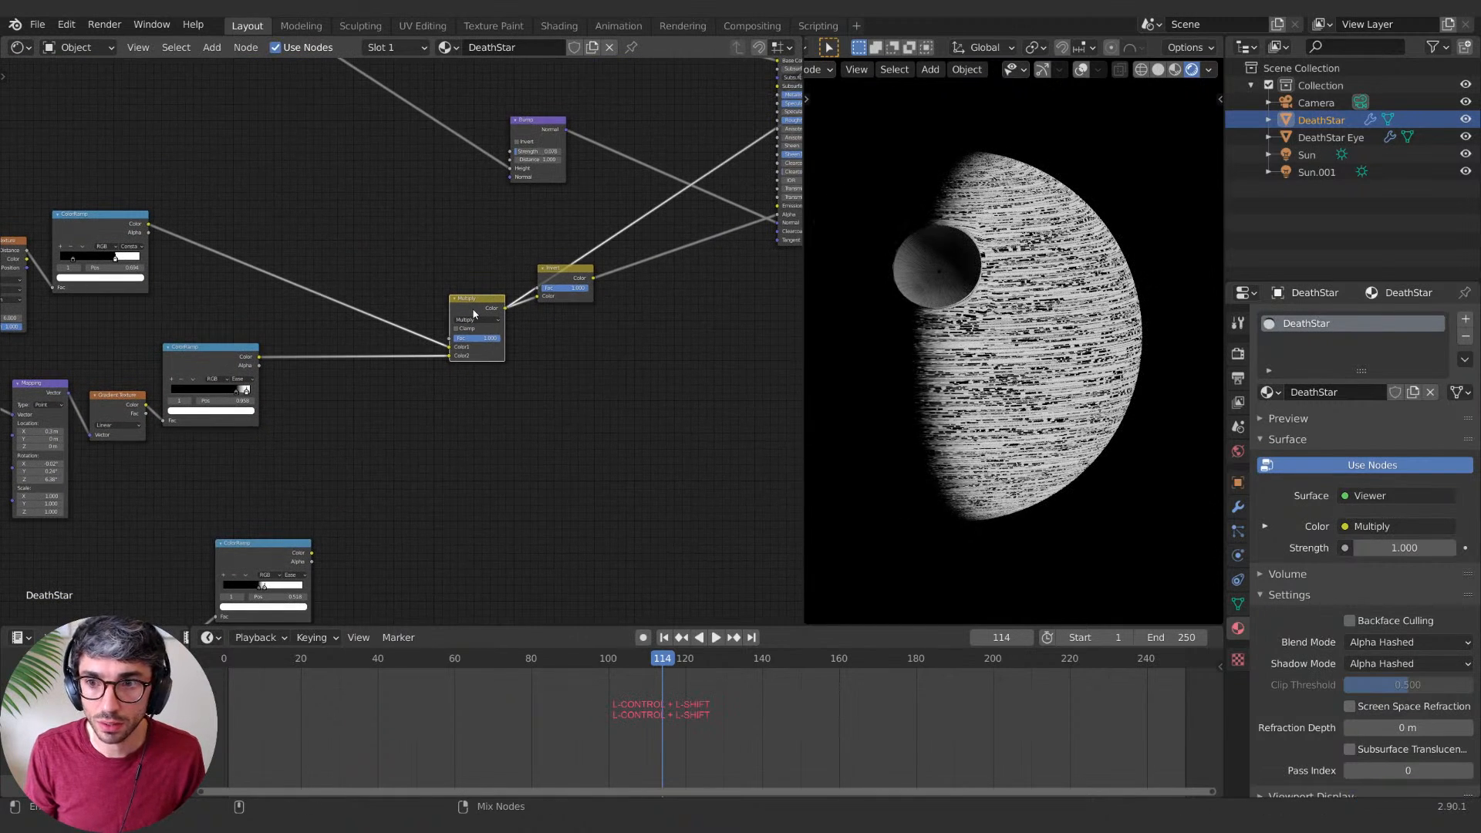
pyautogui.moveTo(440, 439); pyautogui.dragTo(592, 401, button='middle')
pyautogui.moveTo(259, 281); pyautogui.dragTo(442, 283, button='middle')
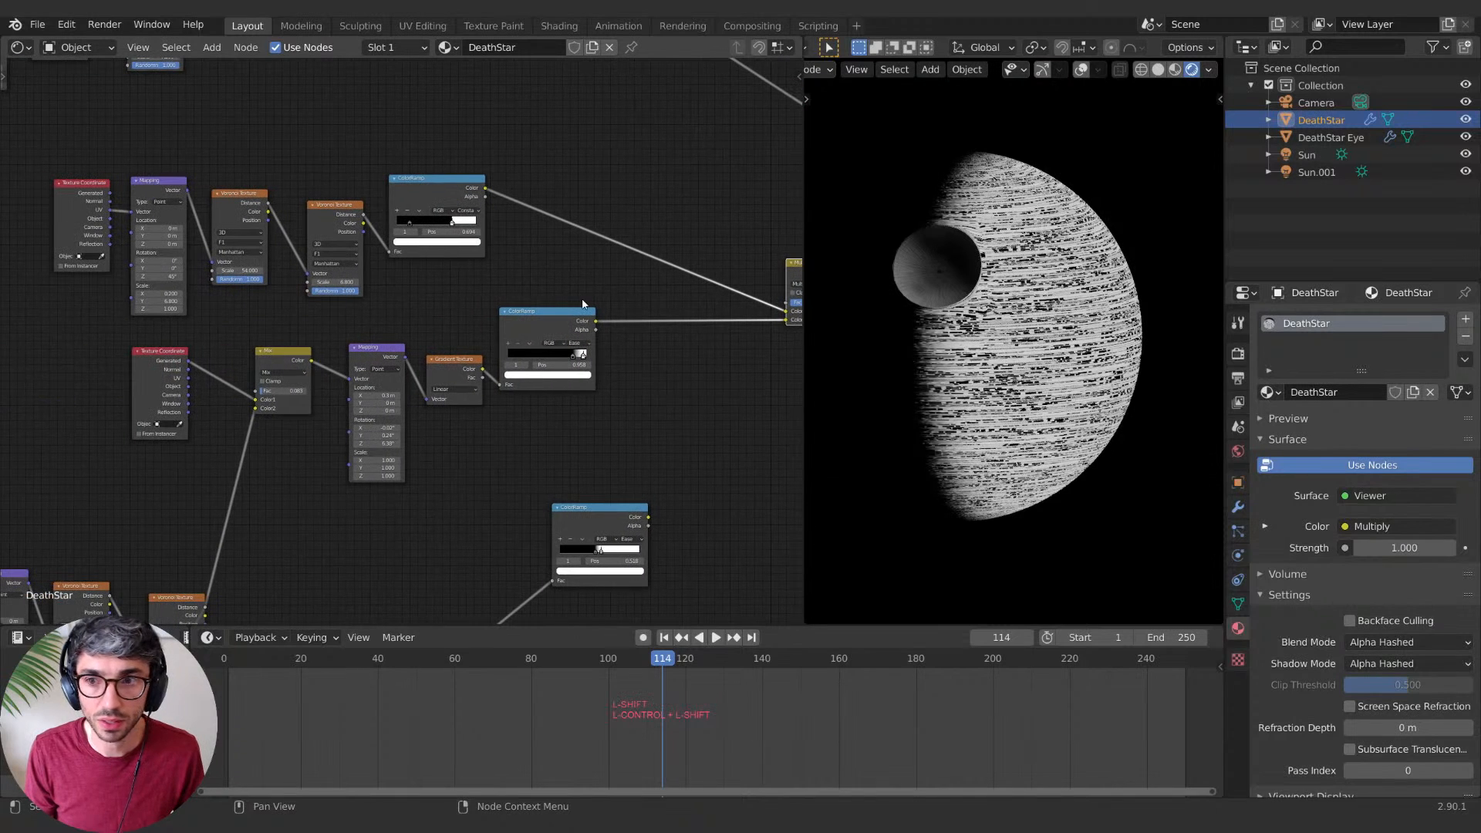
pyautogui.keyDown('ctrl'); pyautogui.keyDown('shift'); pyautogui.click(551, 334); pyautogui.keyUp('shift'); pyautogui.keyUp('ctrl')
pyautogui.moveTo(597, 303); pyautogui.dragTo(313, 332, button='middle')
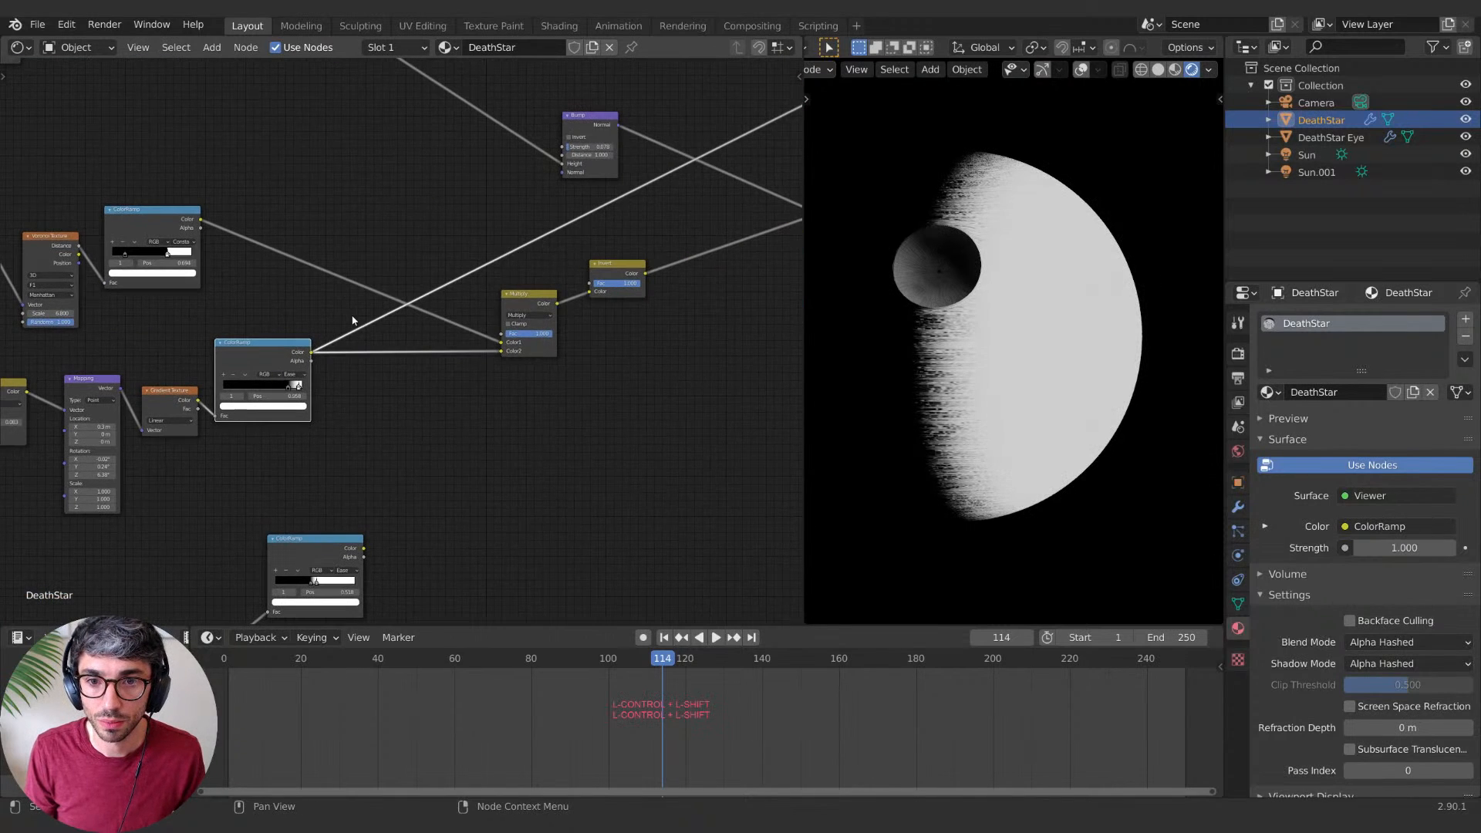
pyautogui.keyDown('ctrl'); pyautogui.keyDown('shift'); pyautogui.click(523, 298); pyautogui.keyUp('shift'); pyautogui.keyUp('ctrl')
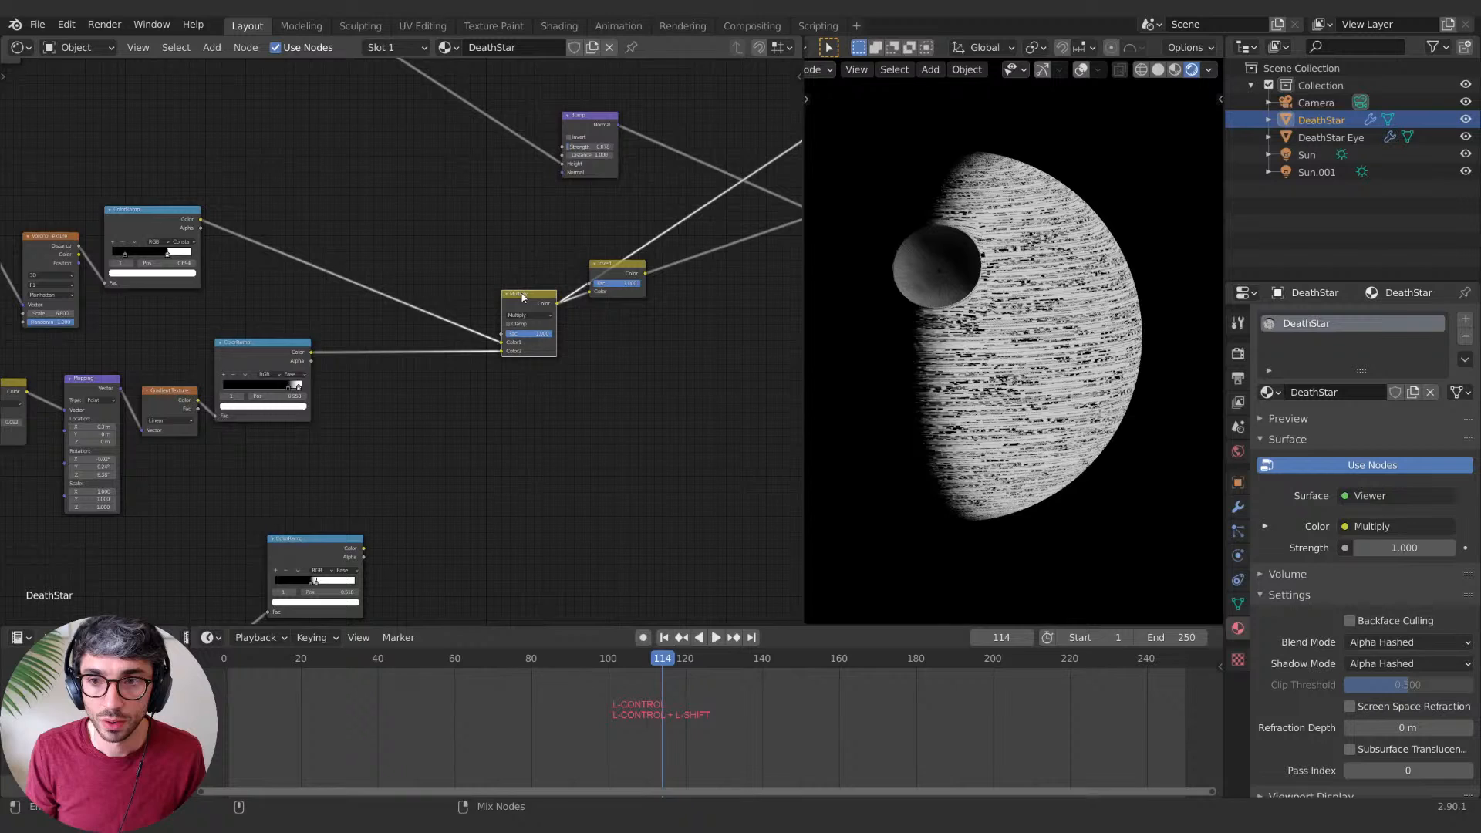
# Step: Space the Multiply and Invert nodes apart to make room for another node between them
pyautogui.moveTo(522, 297); pyautogui.dragTo(420, 286)
pyautogui.moveTo(622, 276); pyautogui.dragTo(549, 299, button='middle')
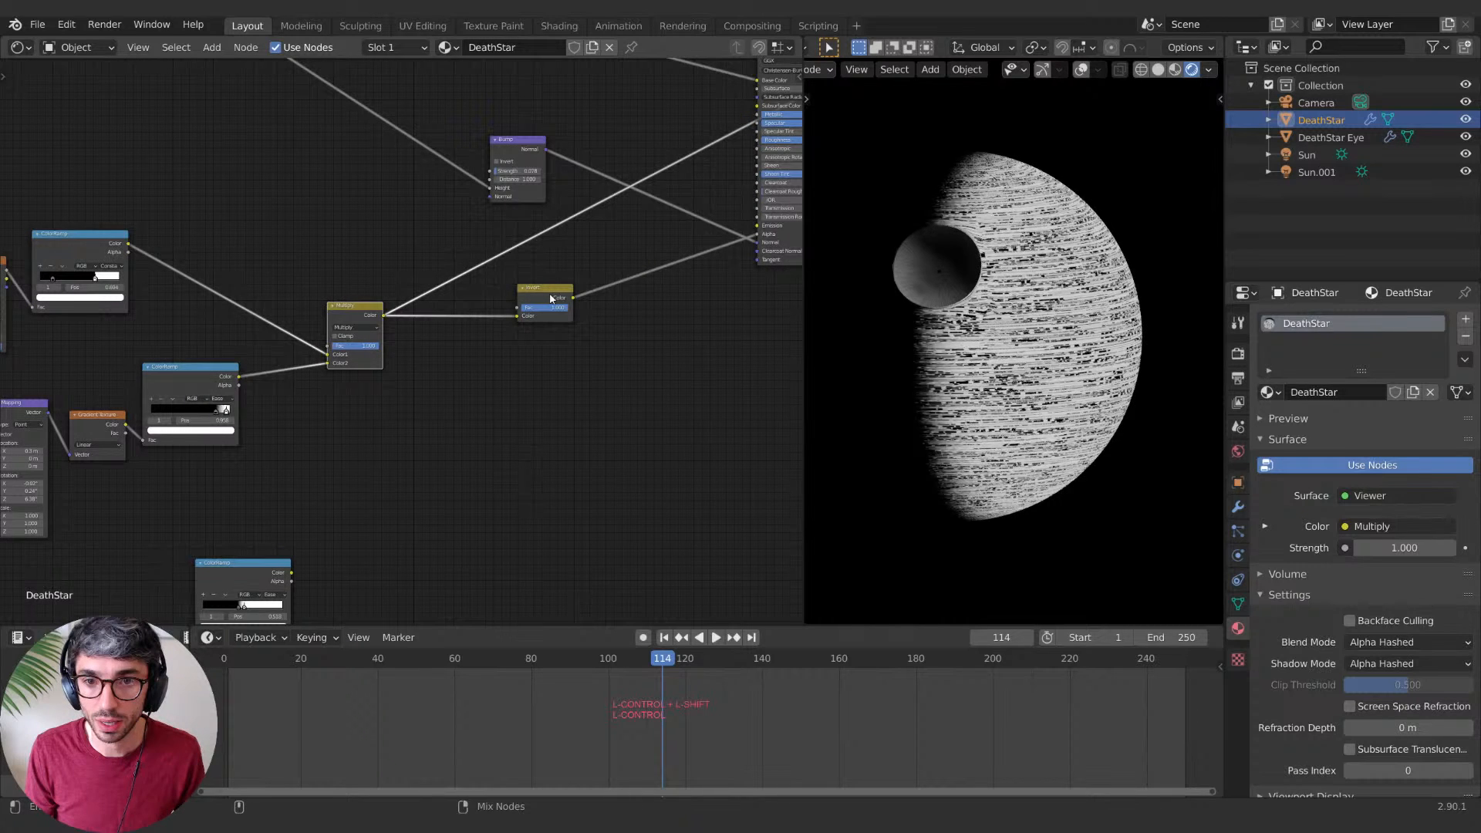
pyautogui.moveTo(551, 298); pyautogui.dragTo(605, 288)
pyautogui.moveTo(605, 289); pyautogui.dragTo(643, 253, button='middle')
# Step: Insert a duplicate Multiply node before Invert, feed the noise ColorRamp into its Color2 input, and preview it
pyautogui.click(292, 532)
pyautogui.click(390, 278)
pyautogui.hotkey('shift', 'd')
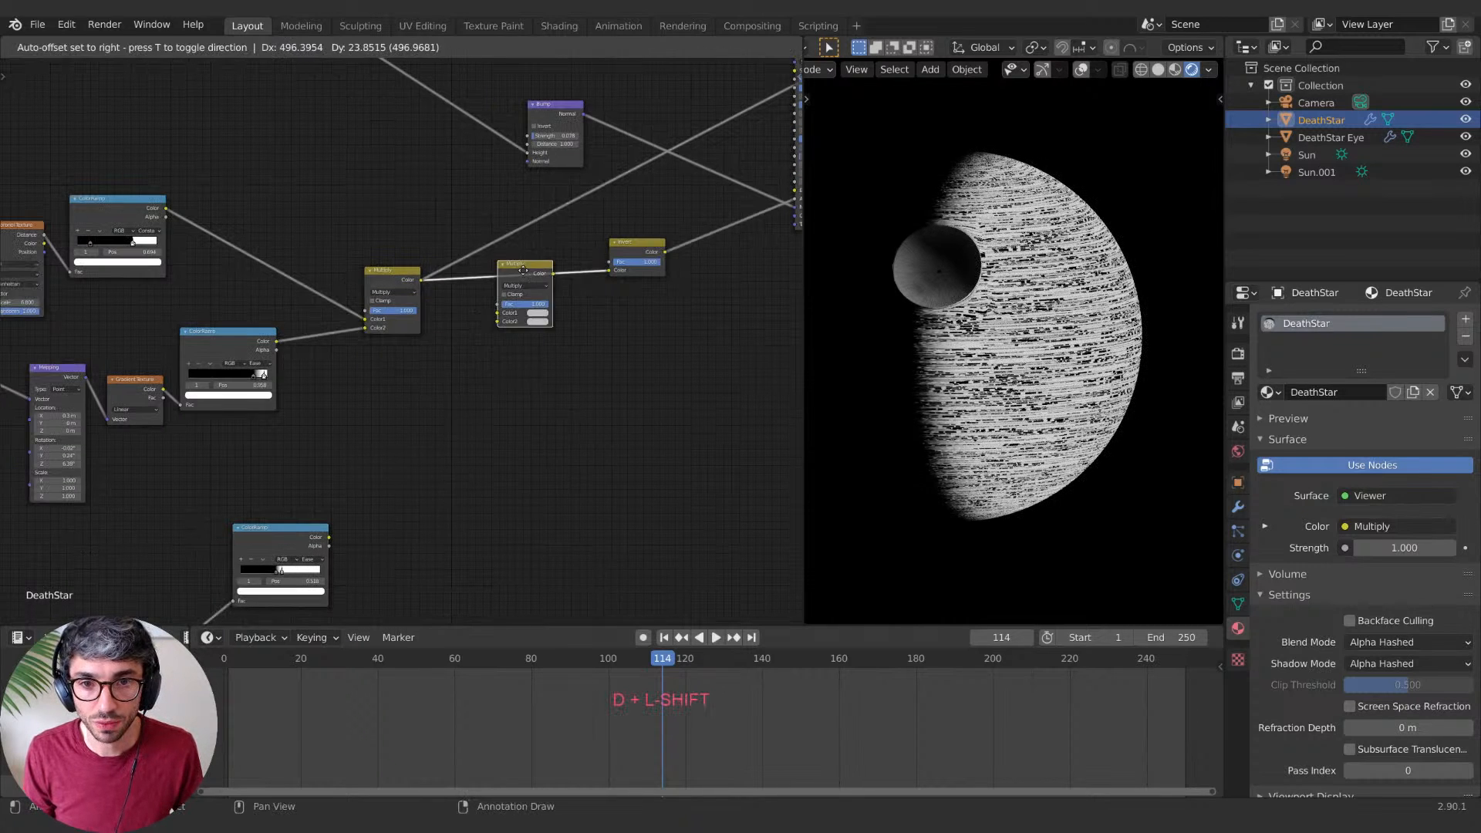
pyautogui.click(513, 320)
pyautogui.moveTo(328, 536); pyautogui.dragTo(495, 321)
pyautogui.keyDown('ctrl'); pyautogui.keyDown('shift'); pyautogui.click(517, 272); pyautogui.keyUp('shift'); pyautogui.keyUp('ctrl')
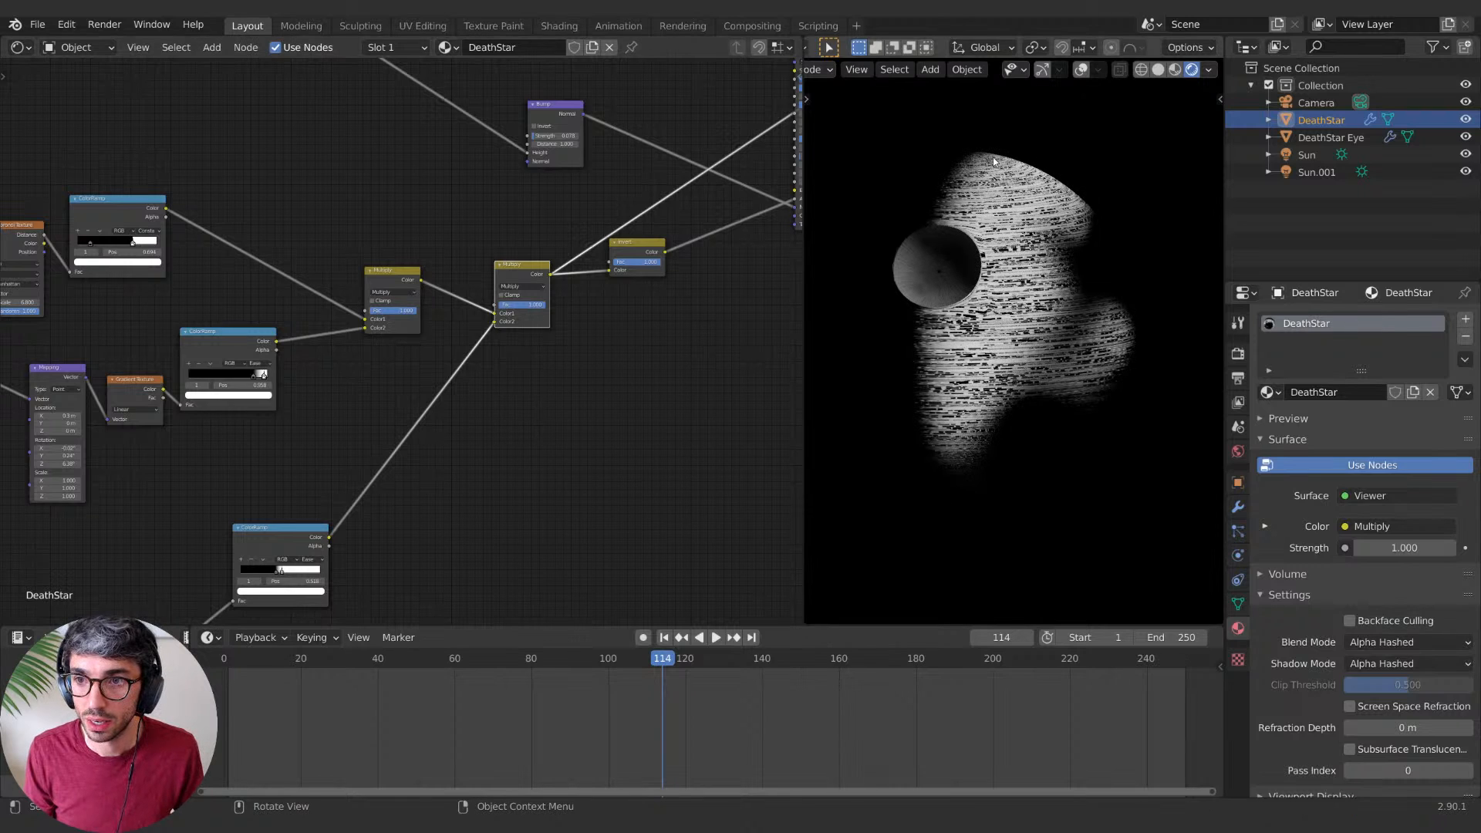
# Step: Compare the Invert output with the second Multiply output on the sphere from several angles
pyautogui.moveTo(836, 467); pyautogui.dragTo(865, 463, button='middle')
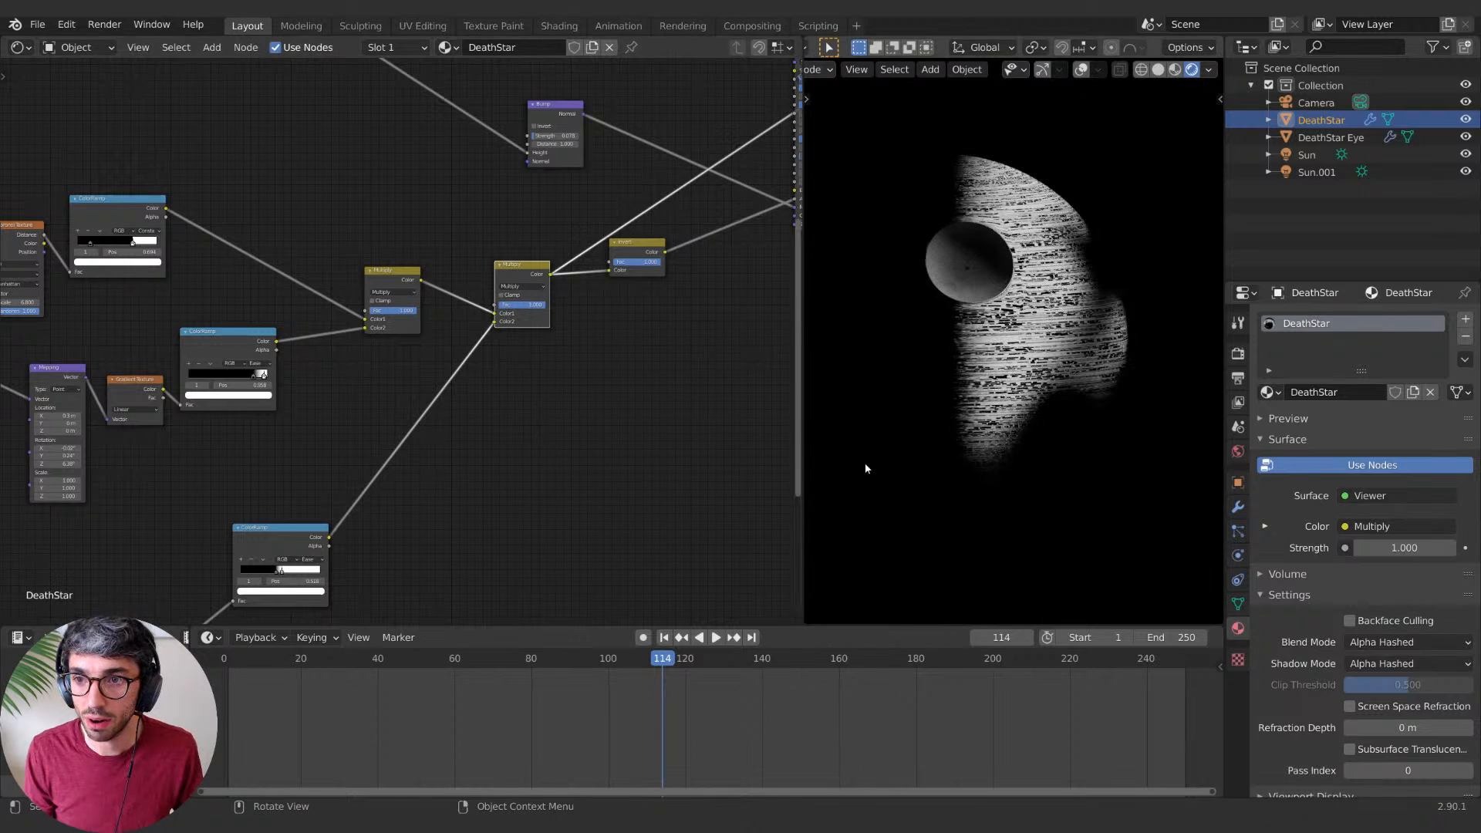
pyautogui.keyDown('ctrl'); pyautogui.keyDown('shift'); pyautogui.click(634, 246); pyautogui.keyUp('shift'); pyautogui.keyUp('ctrl')
pyautogui.moveTo(955, 362); pyautogui.dragTo(910, 372, button='middle')
pyautogui.moveTo(1036, 445); pyautogui.dragTo(1113, 348, button='middle')
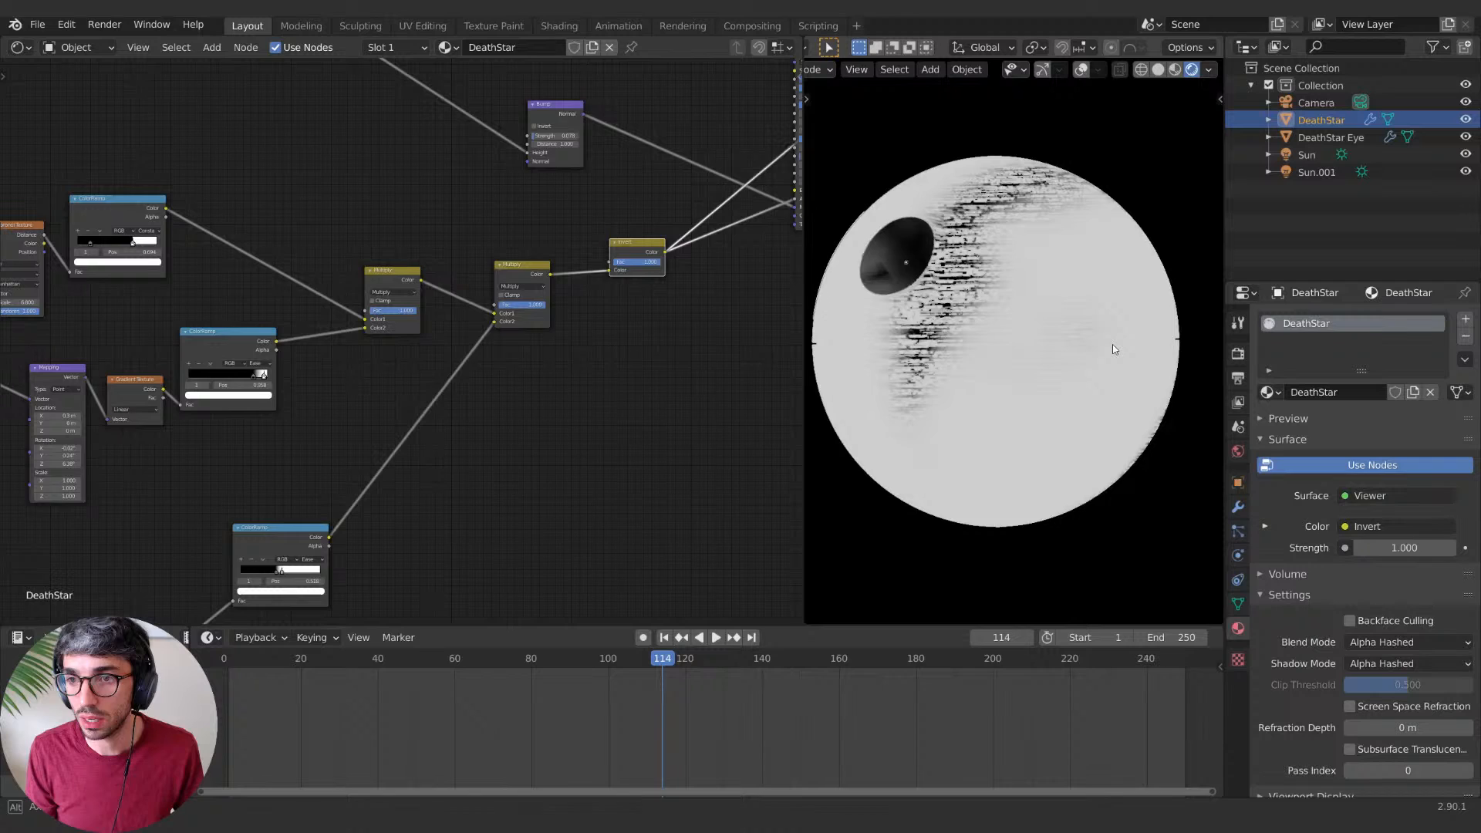
pyautogui.keyDown('ctrl'); pyautogui.keyDown('shift'); pyautogui.click(521, 289); pyautogui.keyUp('shift'); pyautogui.keyUp('ctrl')
pyautogui.moveTo(661, 363); pyautogui.dragTo(527, 339, button='middle')
pyautogui.moveTo(460, 264); pyautogui.dragTo(438, 262)
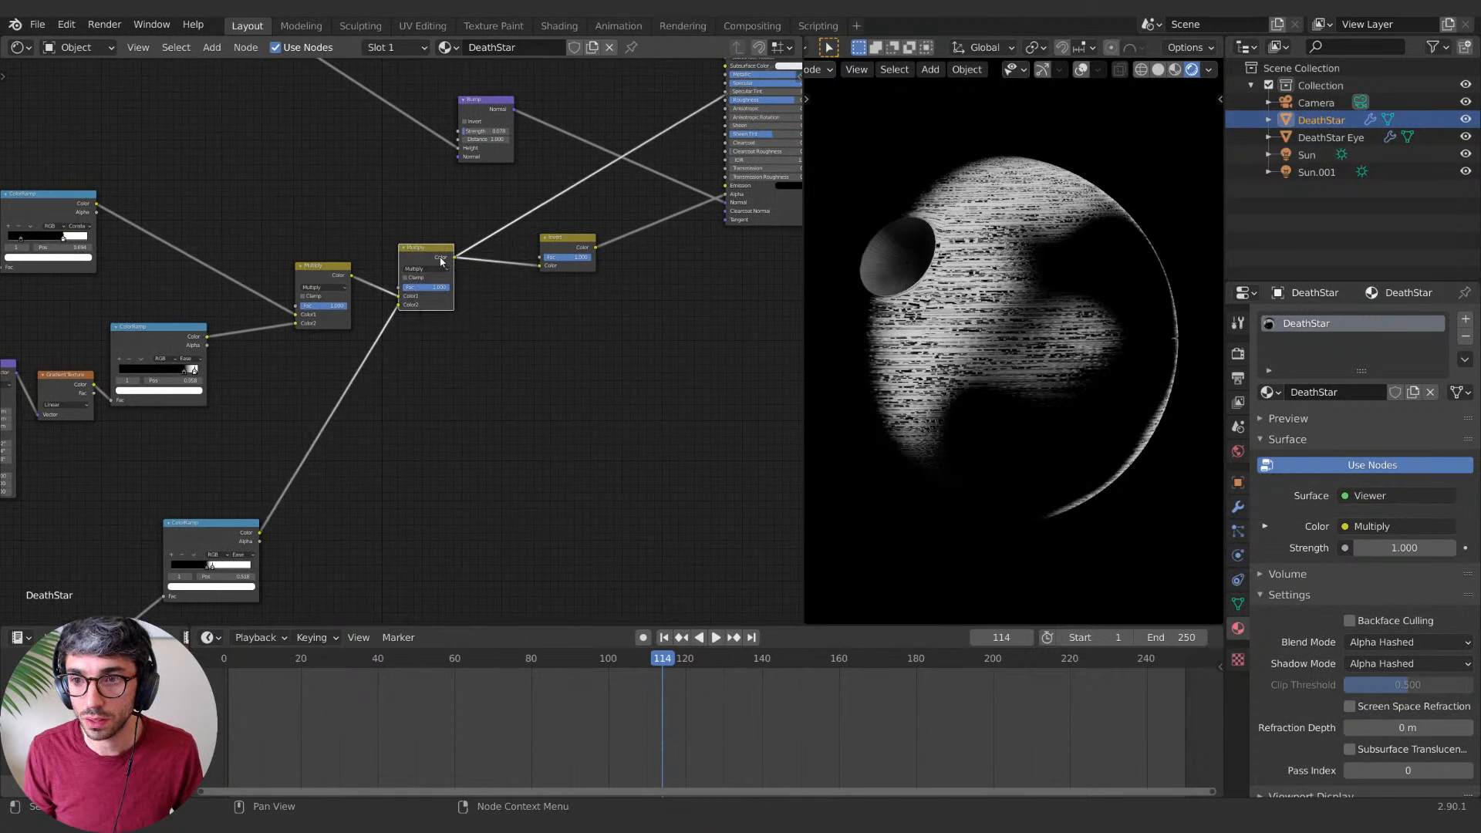
pyautogui.moveTo(442, 262); pyautogui.dragTo(527, 270, button='middle')
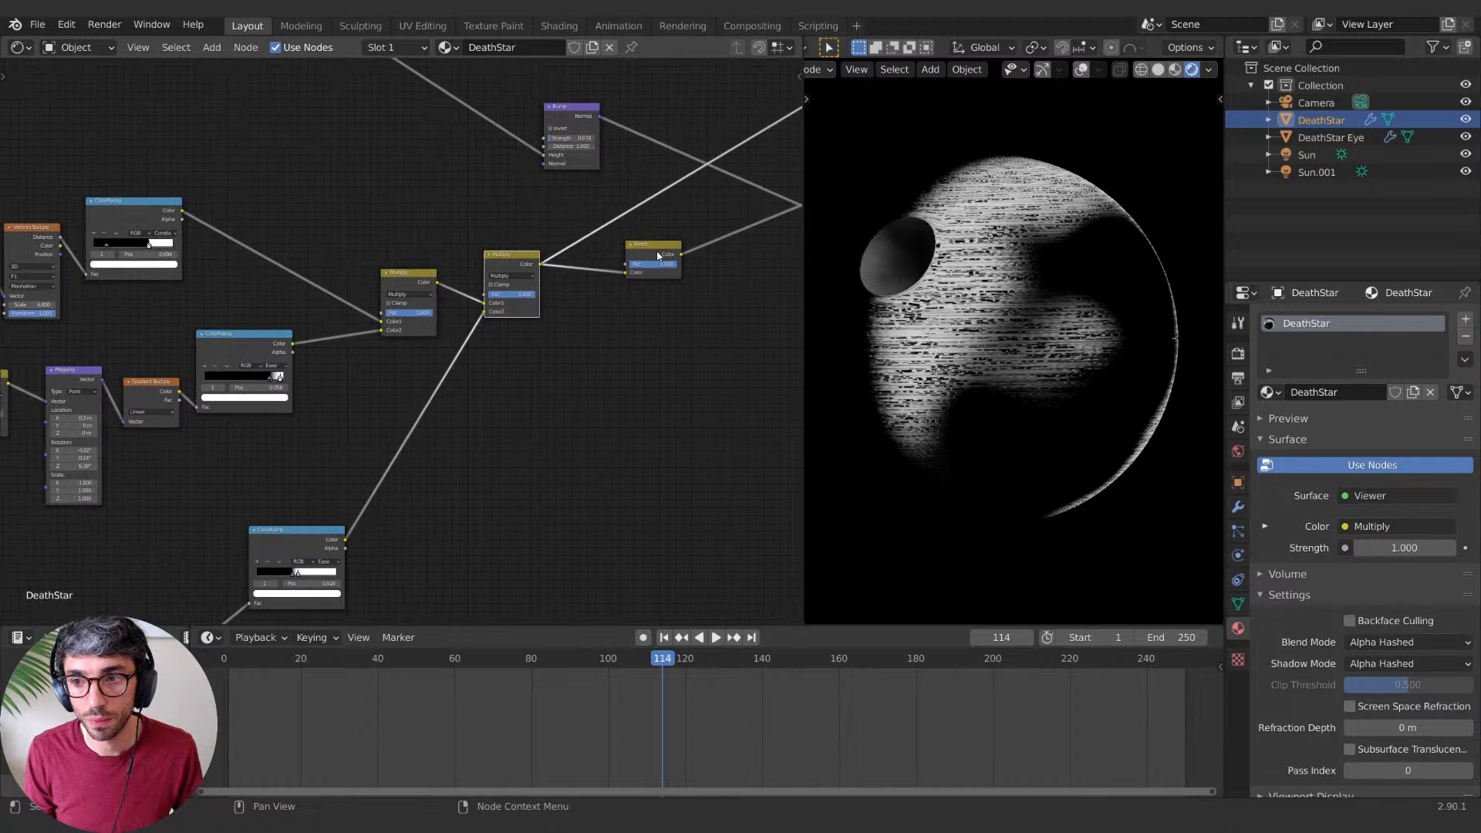
pyautogui.keyDown('ctrl'); pyautogui.keyDown('shift'); pyautogui.click(658, 256); pyautogui.keyUp('shift'); pyautogui.keyUp('ctrl')
pyautogui.keyDown('ctrl'); pyautogui.keyDown('shift'); pyautogui.click(512, 263); pyautogui.keyUp('shift'); pyautogui.keyUp('ctrl')
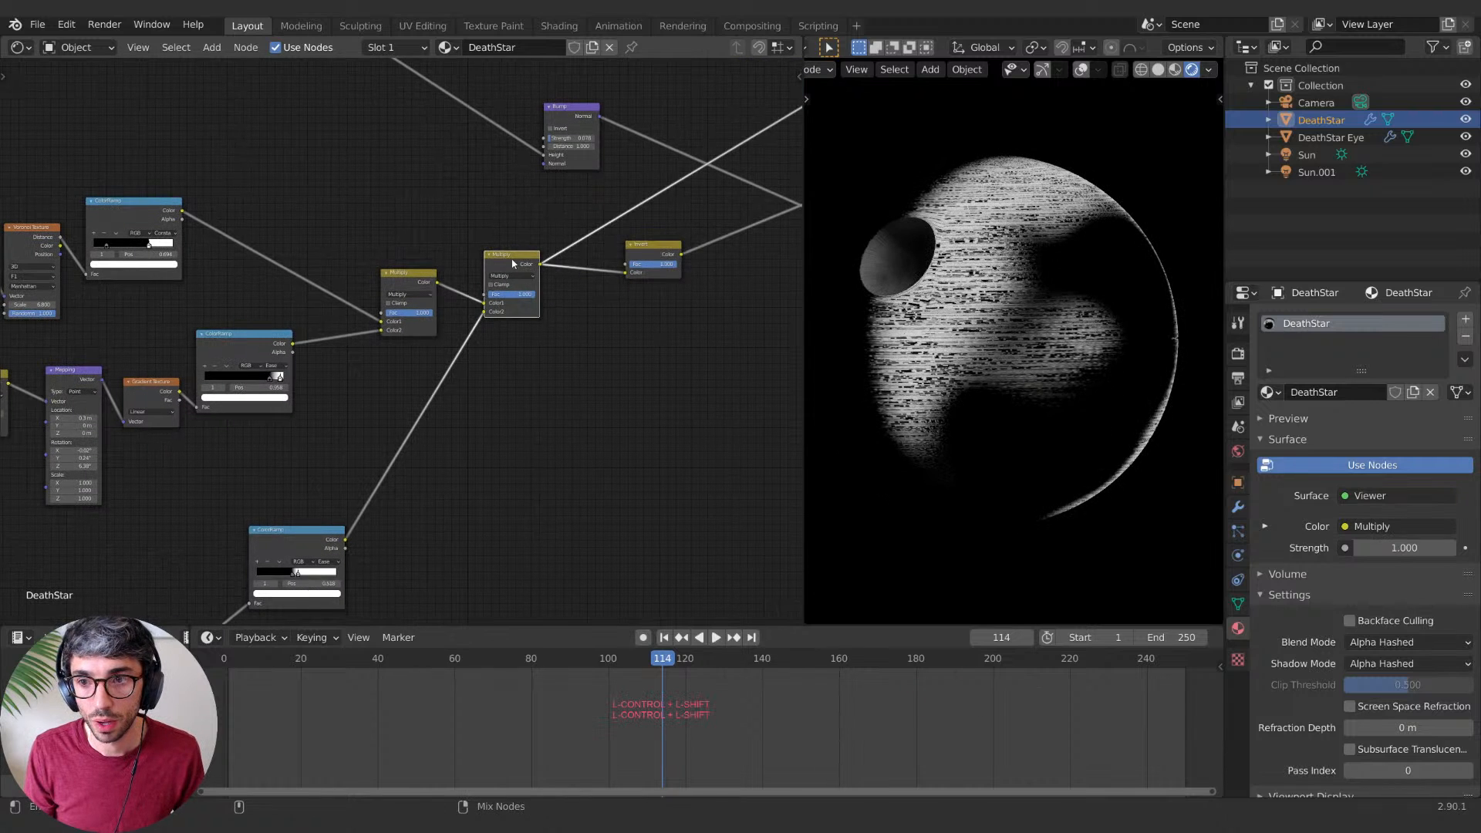
# Step: Review the gradient, Voronoi and noise node chains that feed the two Multiply nodes
pyautogui.moveTo(556, 413); pyautogui.dragTo(763, 209, button='middle')
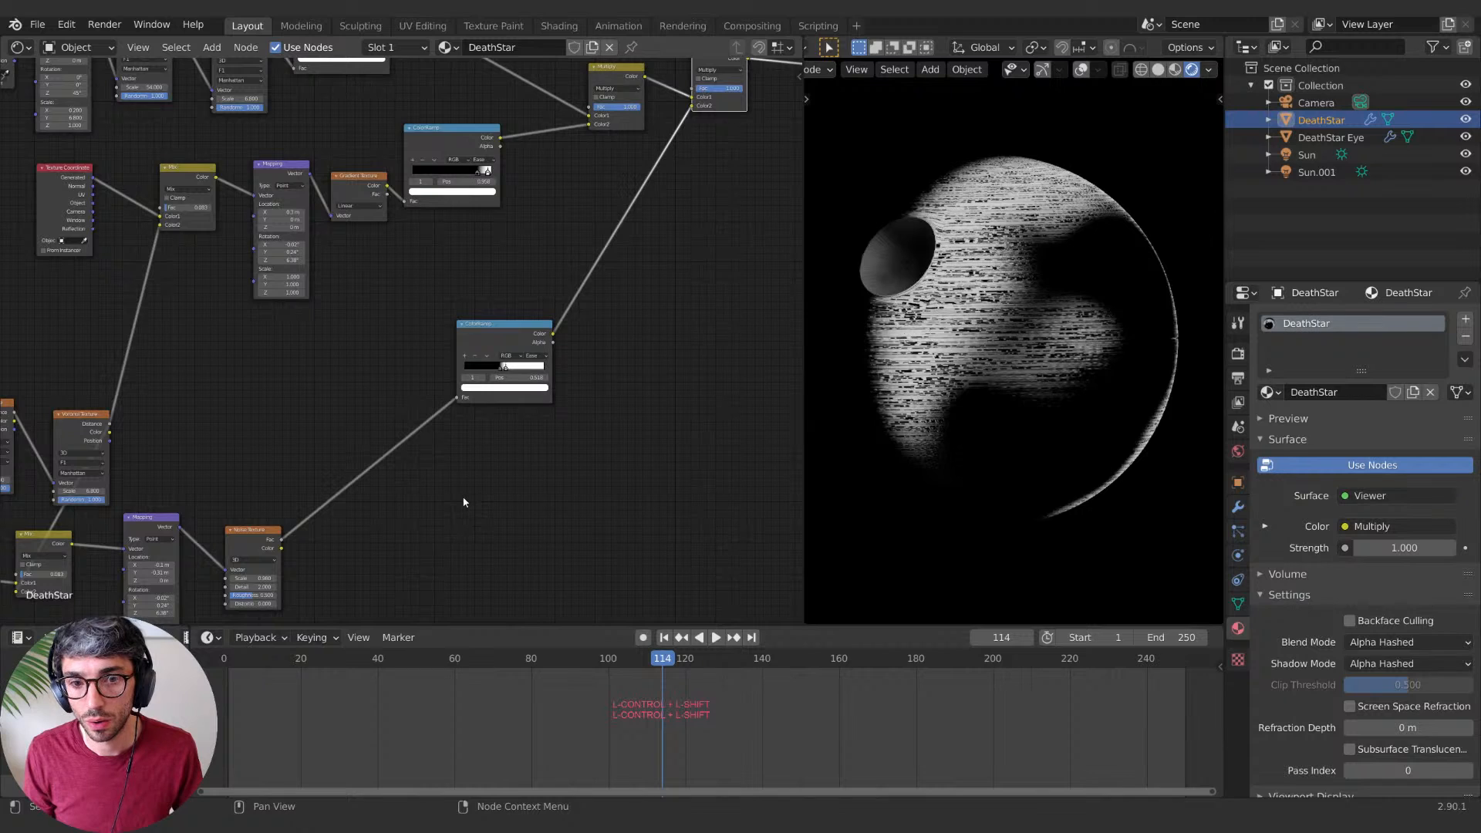
pyautogui.moveTo(463, 502); pyautogui.dragTo(683, 409, button='middle')
pyautogui.moveTo(247, 483); pyautogui.dragTo(239, 484)
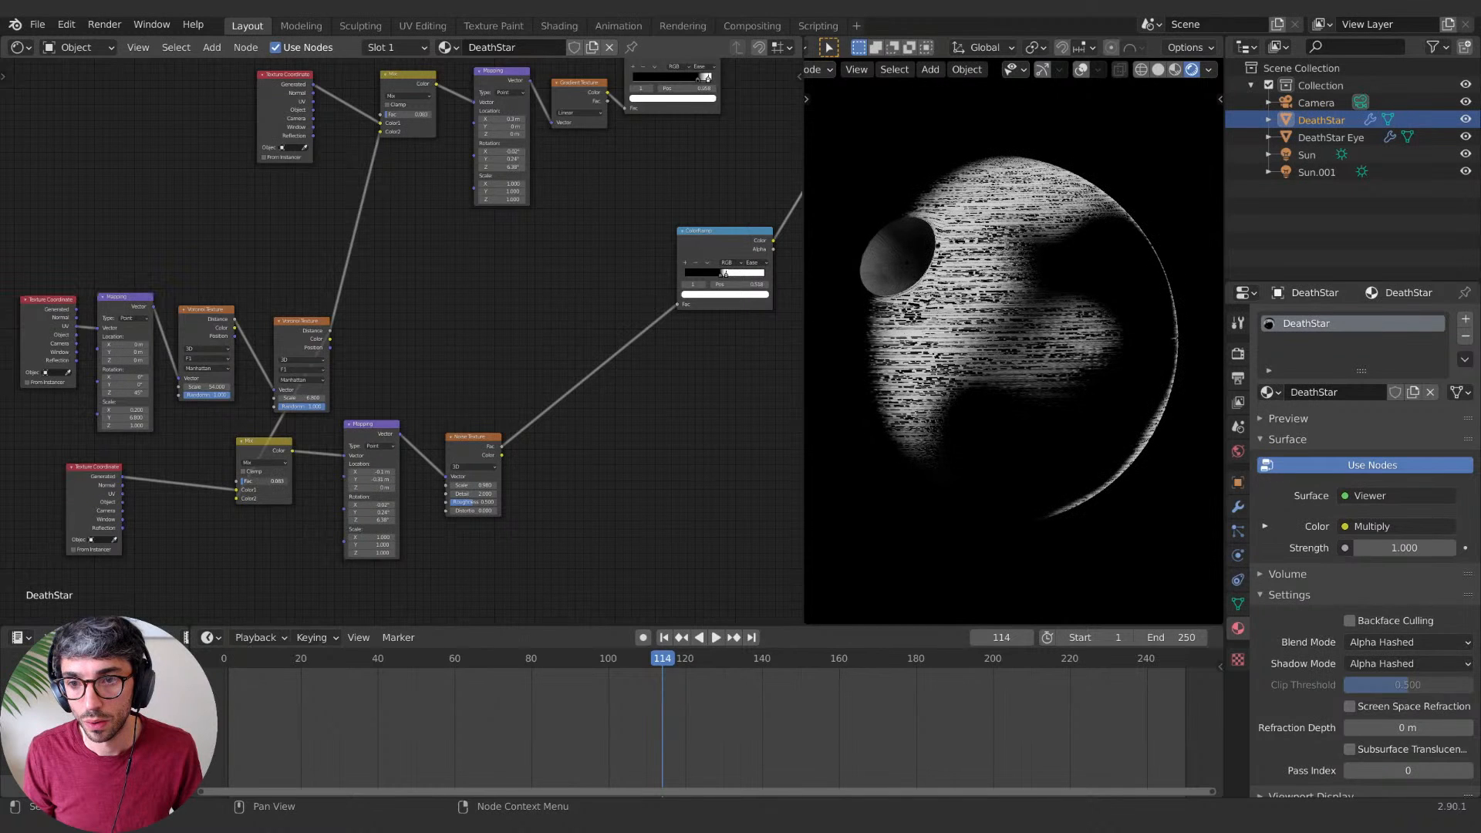
pyautogui.moveTo(724, 273); pyautogui.dragTo(469, 385, button='middle')
pyautogui.moveTo(469, 384); pyautogui.dragTo(477, 389)
pyautogui.moveTo(534, 552); pyautogui.dragTo(496, 469, button='middle')
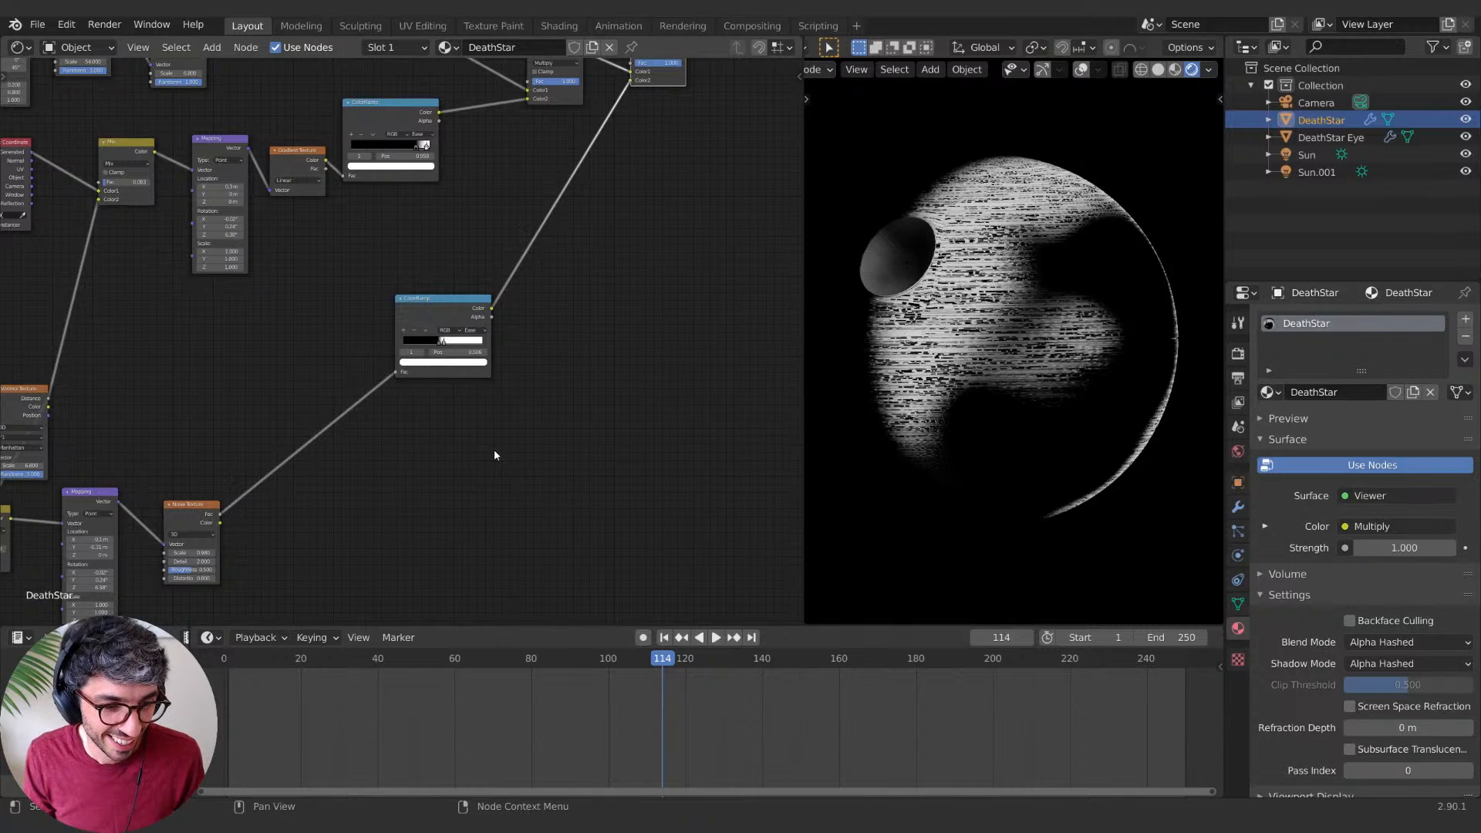
pyautogui.moveTo(488, 410); pyautogui.dragTo(619, 427, button='middle')
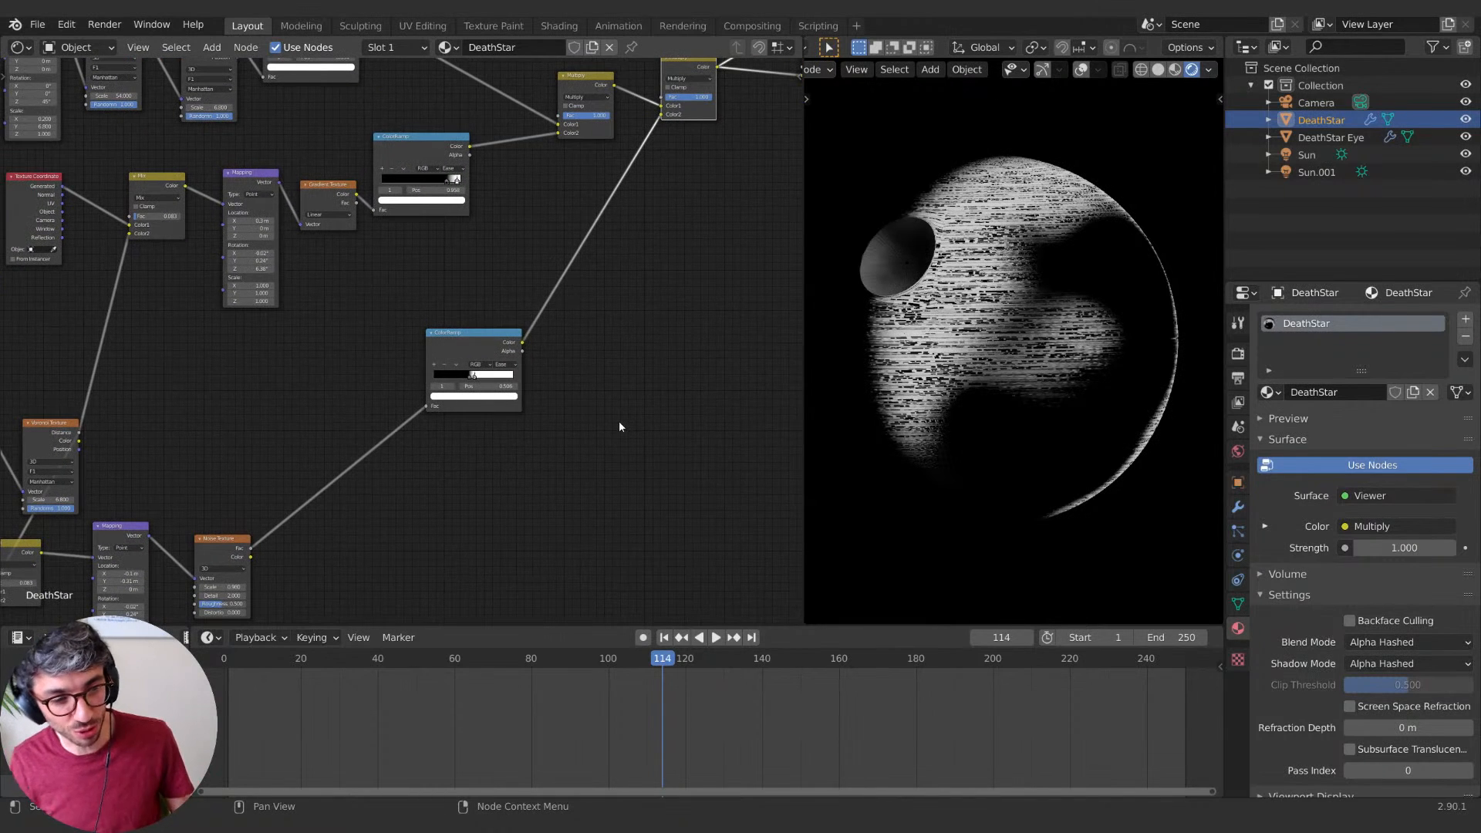
pyautogui.moveTo(624, 347); pyautogui.dragTo(483, 559, button='middle')
pyautogui.scroll(2, 492, 379)
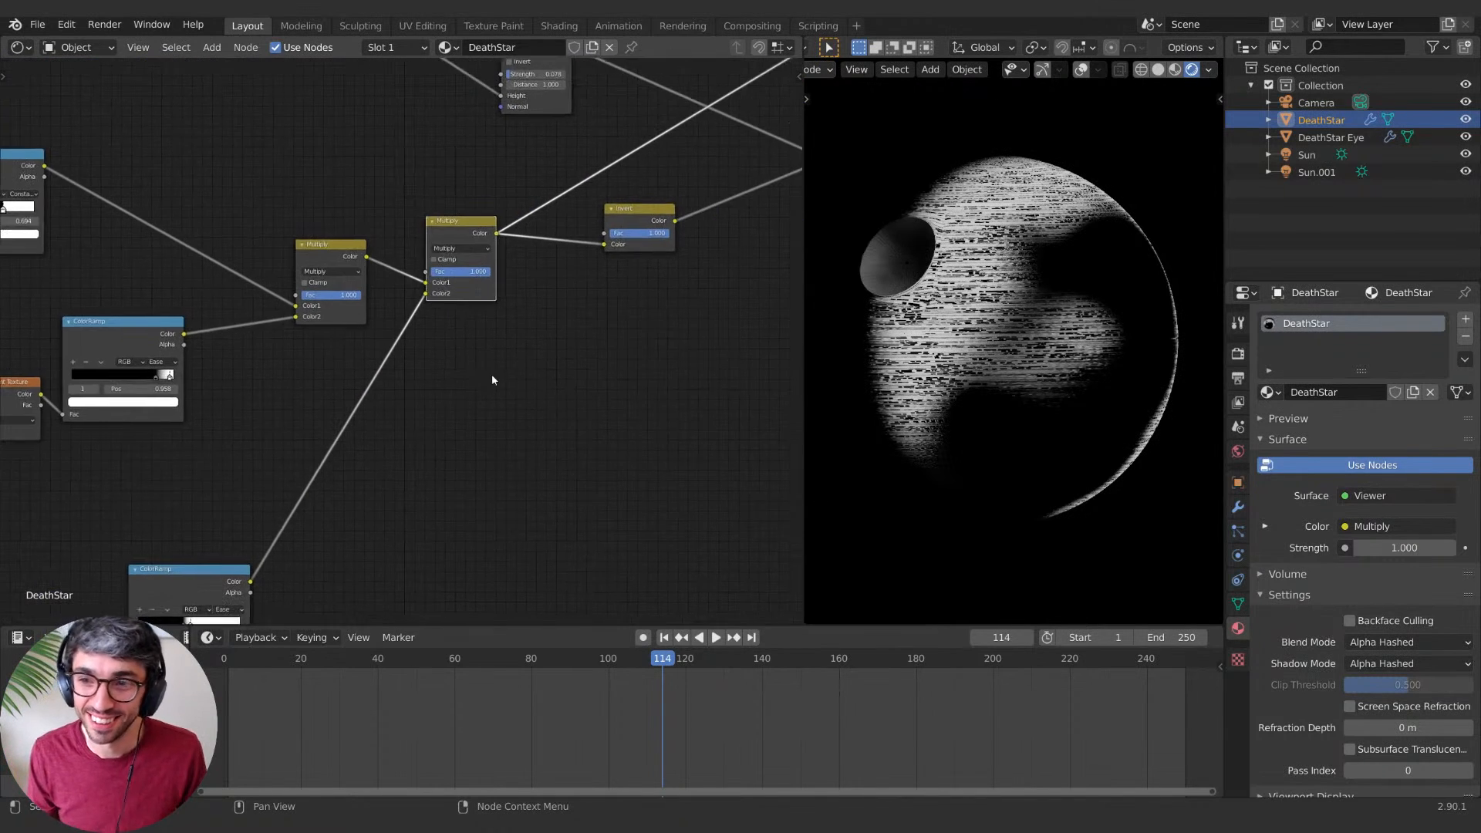
pyautogui.keyDown('shift'); pyautogui.scroll(-1, 466, 388); pyautogui.keyUp('shift')
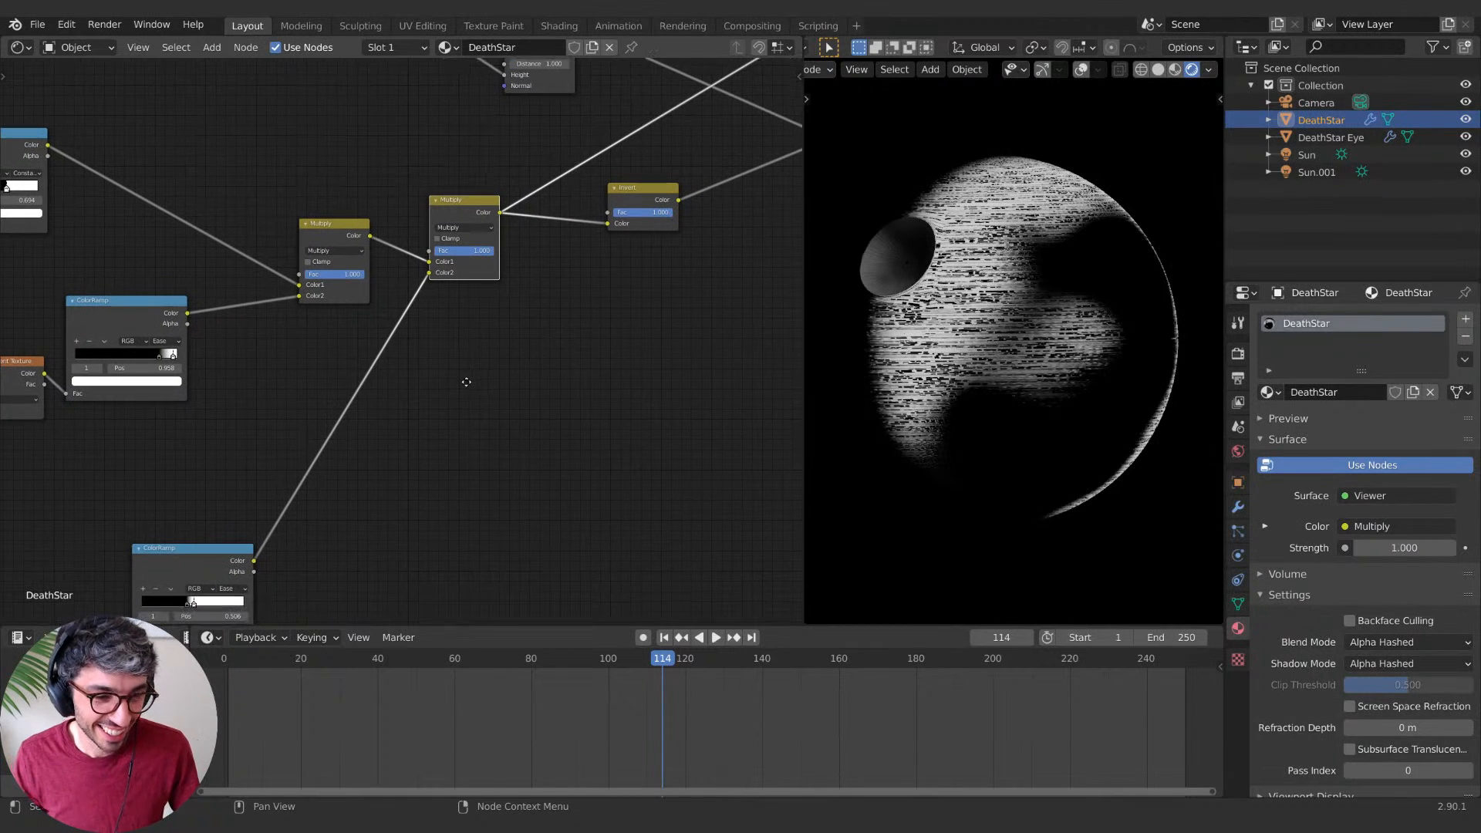
# Step: Preview the Invert node's output on the sphere
pyautogui.moveTo(455, 390); pyautogui.dragTo(282, 513, button='middle')
pyautogui.keyDown('ctrl'); pyautogui.keyDown('shift'); pyautogui.click(457, 323); pyautogui.keyUp('shift'); pyautogui.keyUp('ctrl')
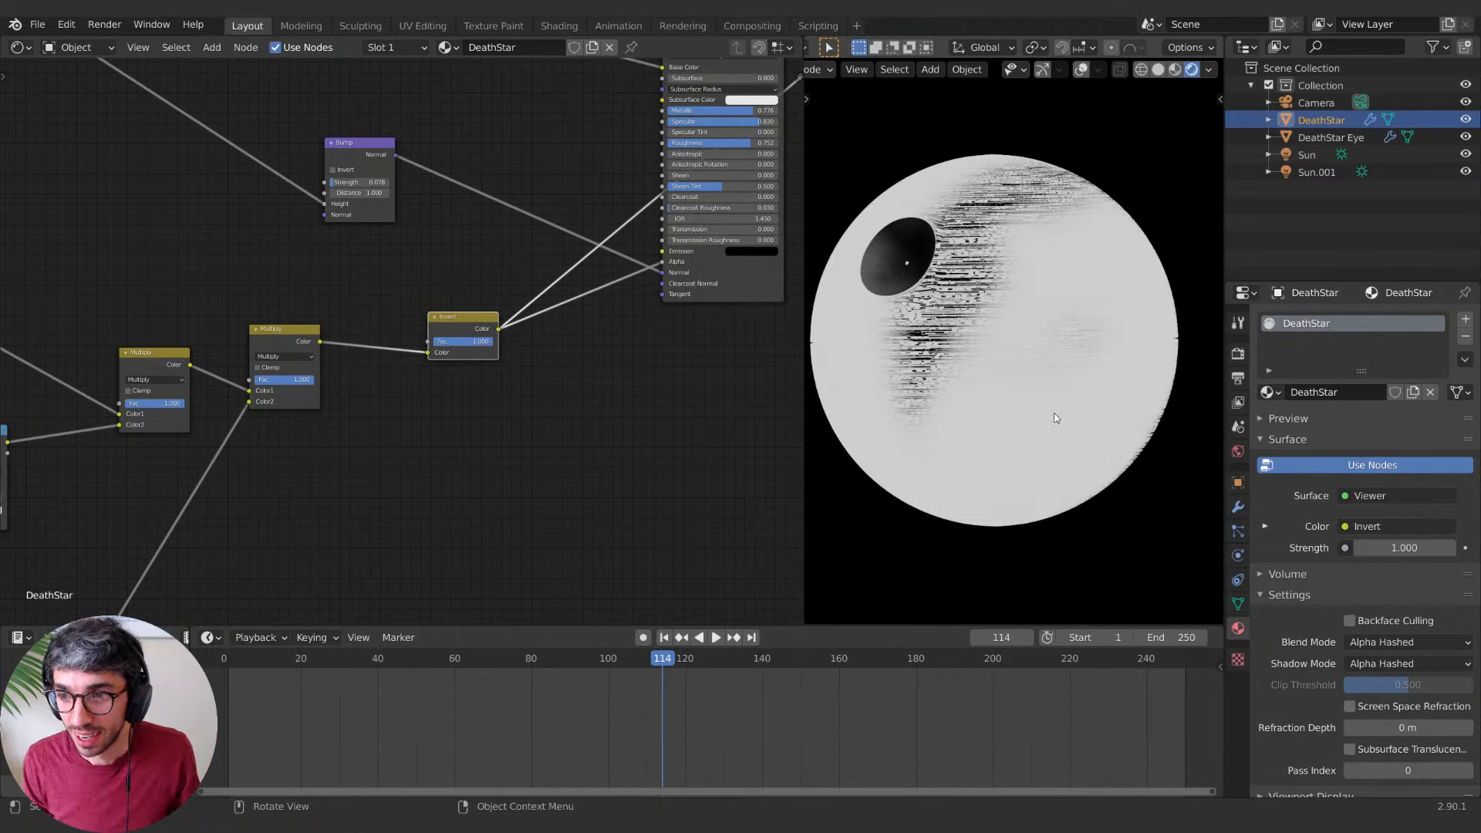
pyautogui.moveTo(459, 473); pyautogui.dragTo(574, 475, button='middle')
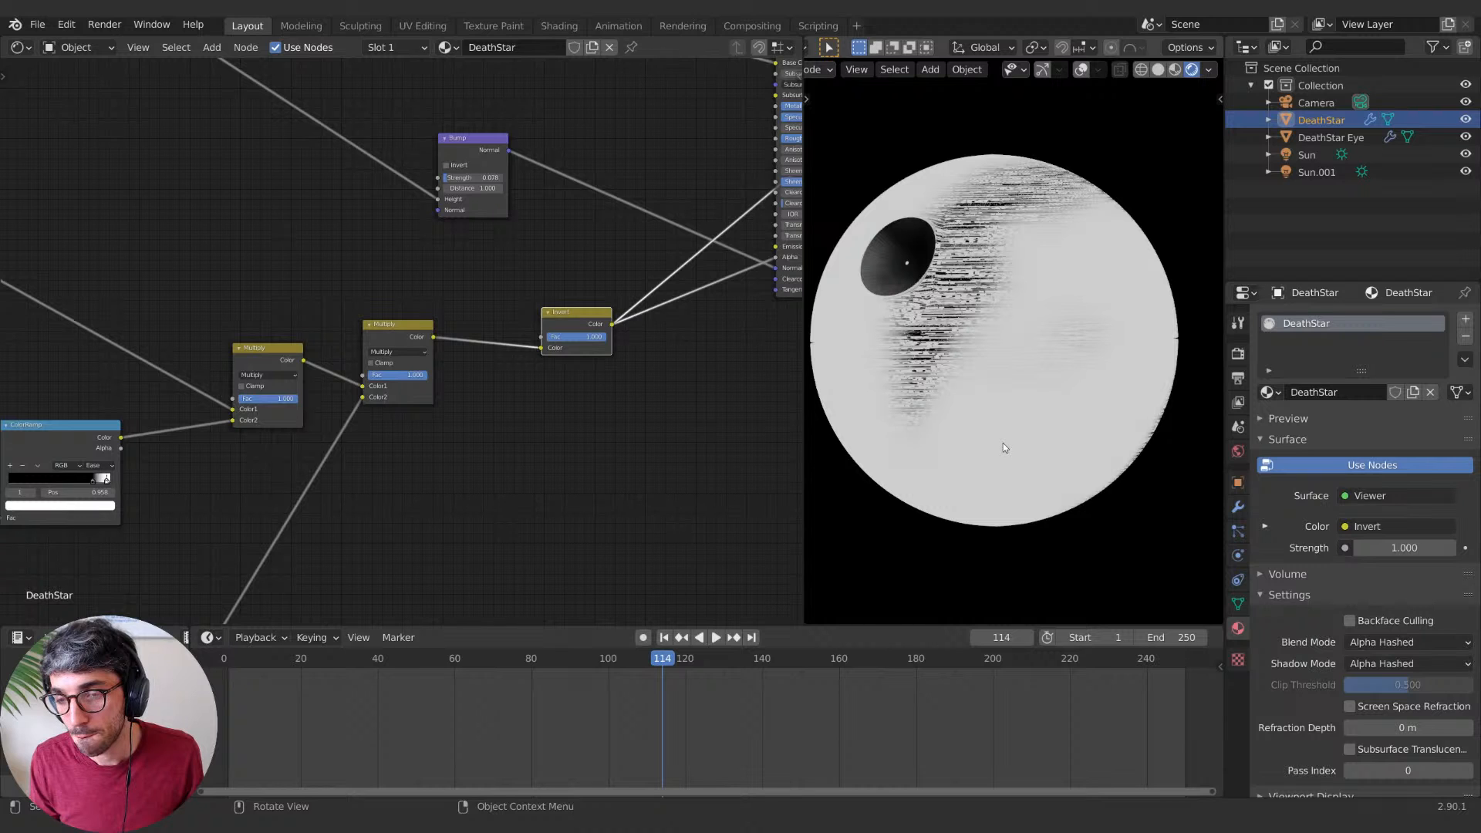
# Step: Mute the Invert node and compare the outputs of the first and second Multiply nodes on the sphere
pyautogui.moveTo(580, 452); pyautogui.dragTo(671, 425, button='middle')
pyautogui.moveTo(478, 302); pyautogui.dragTo(508, 314)
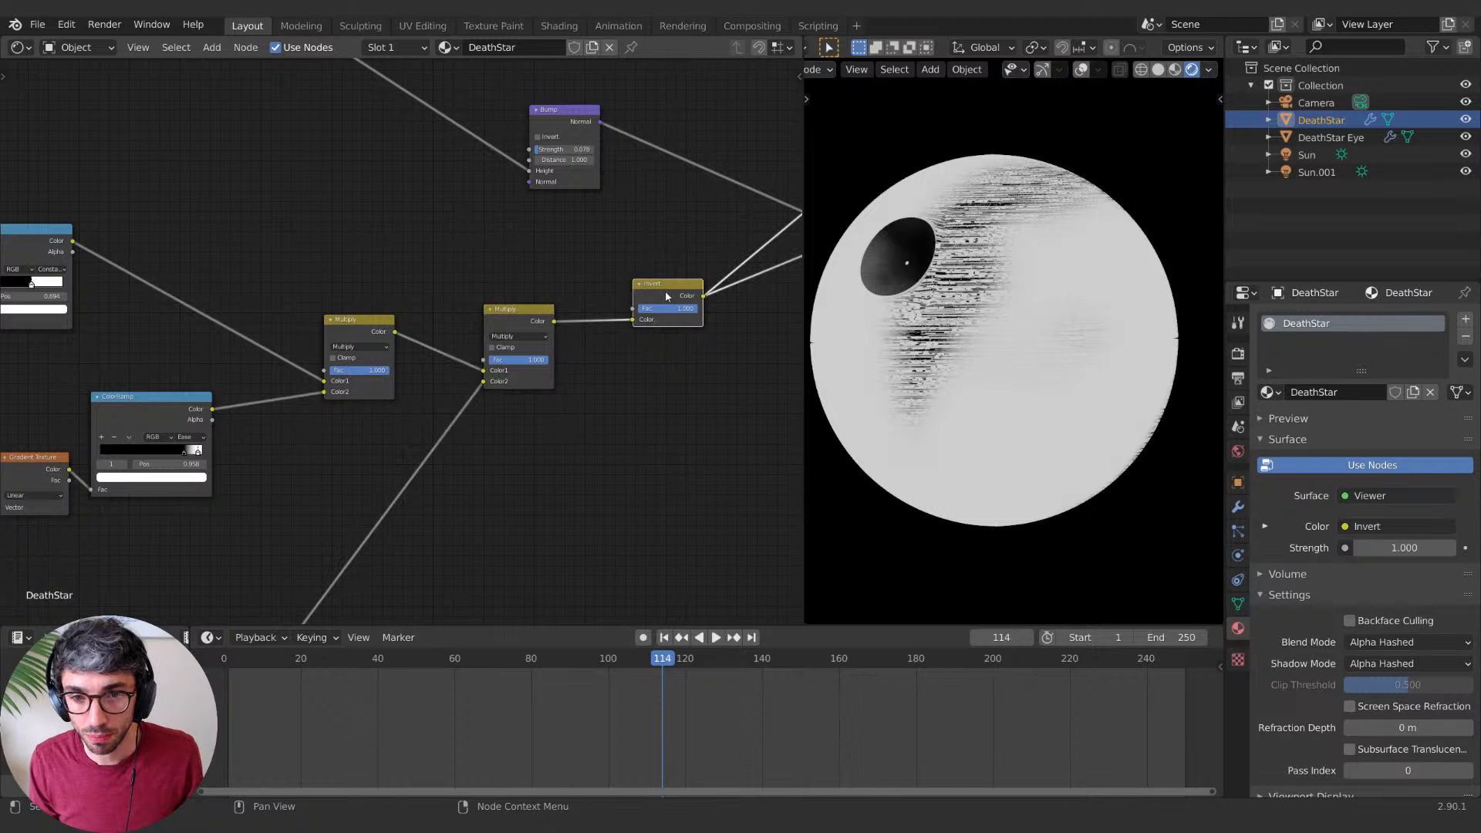
pyautogui.press('m')
pyautogui.moveTo(645, 381); pyautogui.dragTo(694, 398, button='middle')
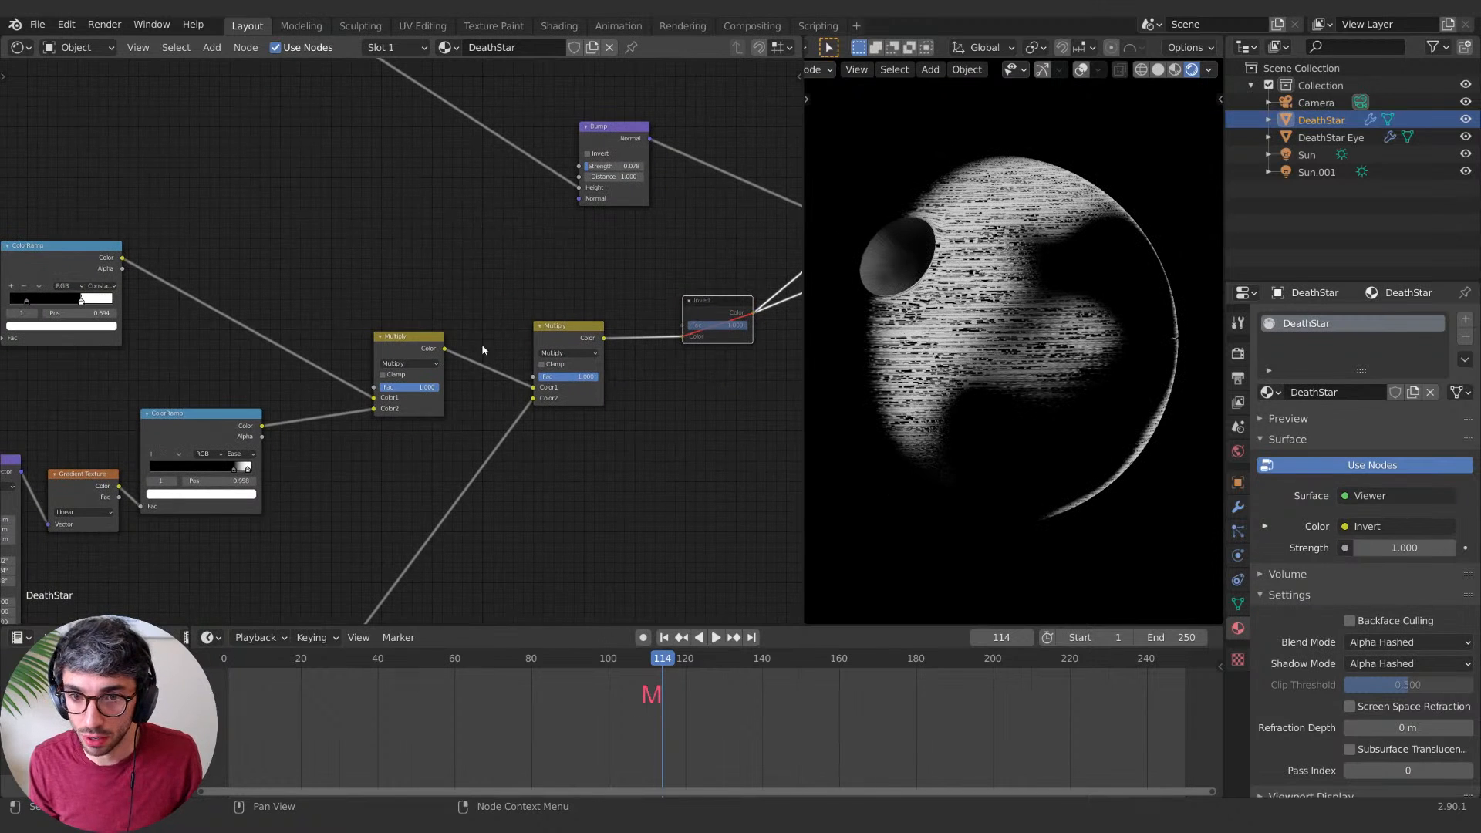
pyautogui.keyDown('ctrl'); pyautogui.keyDown('shift'); pyautogui.click(422, 352); pyautogui.keyUp('shift'); pyautogui.keyUp('ctrl')
pyautogui.keyDown('ctrl'); pyautogui.keyDown('shift'); pyautogui.click(568, 363); pyautogui.keyUp('shift'); pyautogui.keyUp('ctrl')
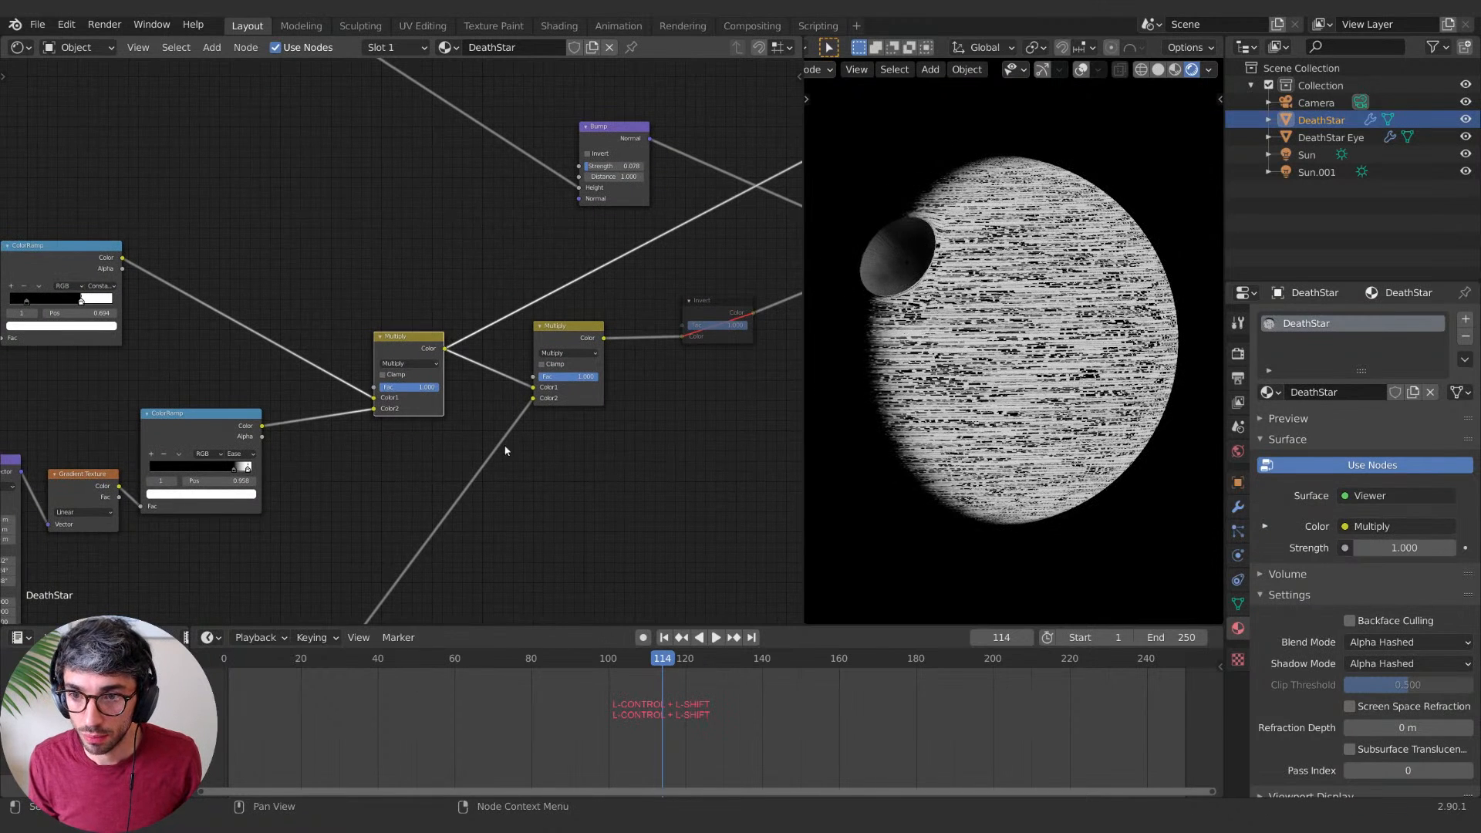
pyautogui.moveTo(551, 464); pyautogui.dragTo(571, 459, button='middle')
pyautogui.keyDown('ctrl'); pyautogui.keyDown('shift'); pyautogui.click(573, 332); pyautogui.keyUp('shift'); pyautogui.keyUp('ctrl')
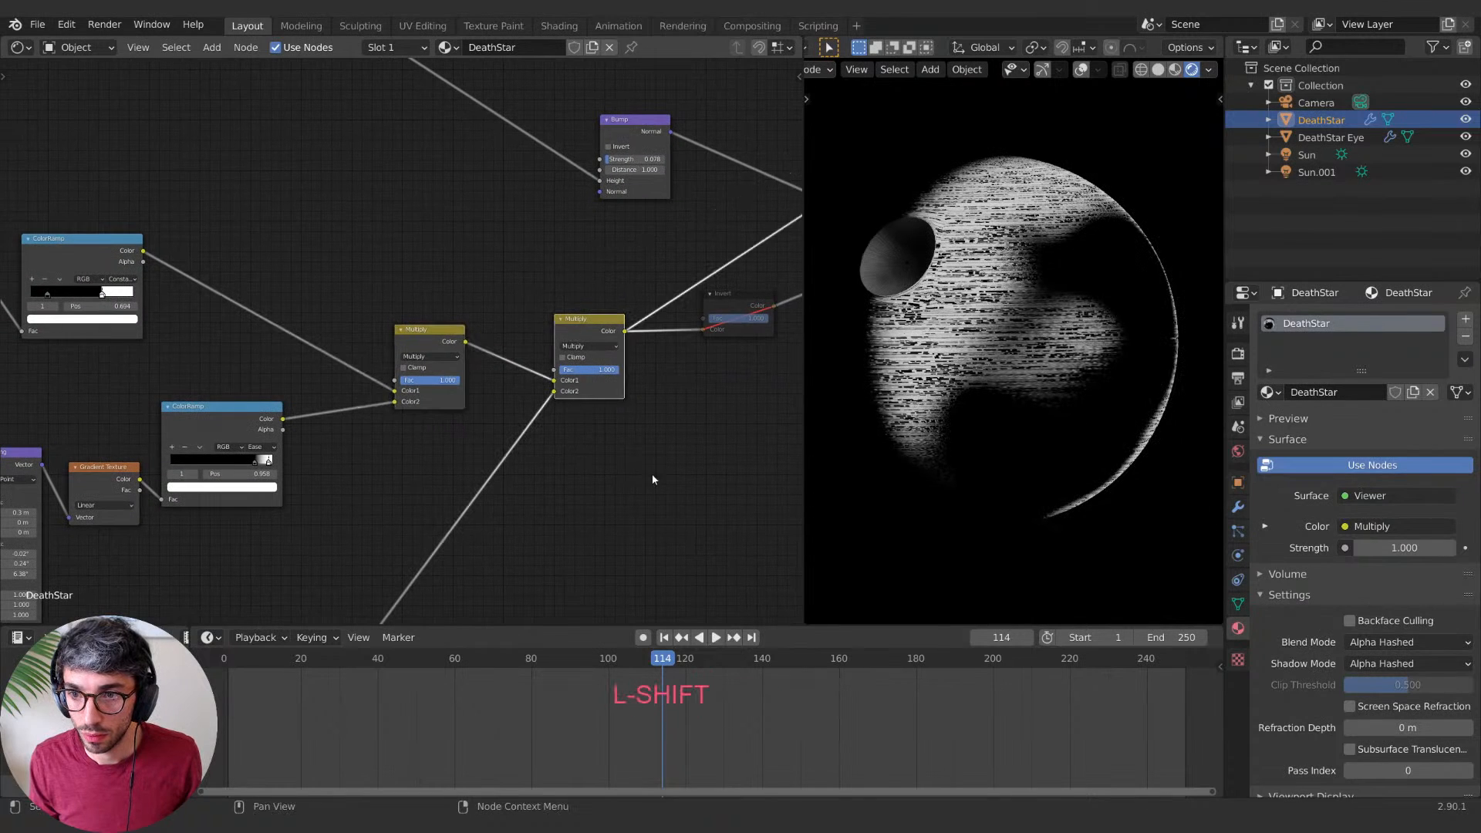
# Step: Compare the noise ColorRamp output with the gradient ColorRamp output on the sphere
pyautogui.keyDown('shift'); pyautogui.moveTo(640, 475); pyautogui.dragTo(652, 366, button='middle'); pyautogui.keyUp('shift')
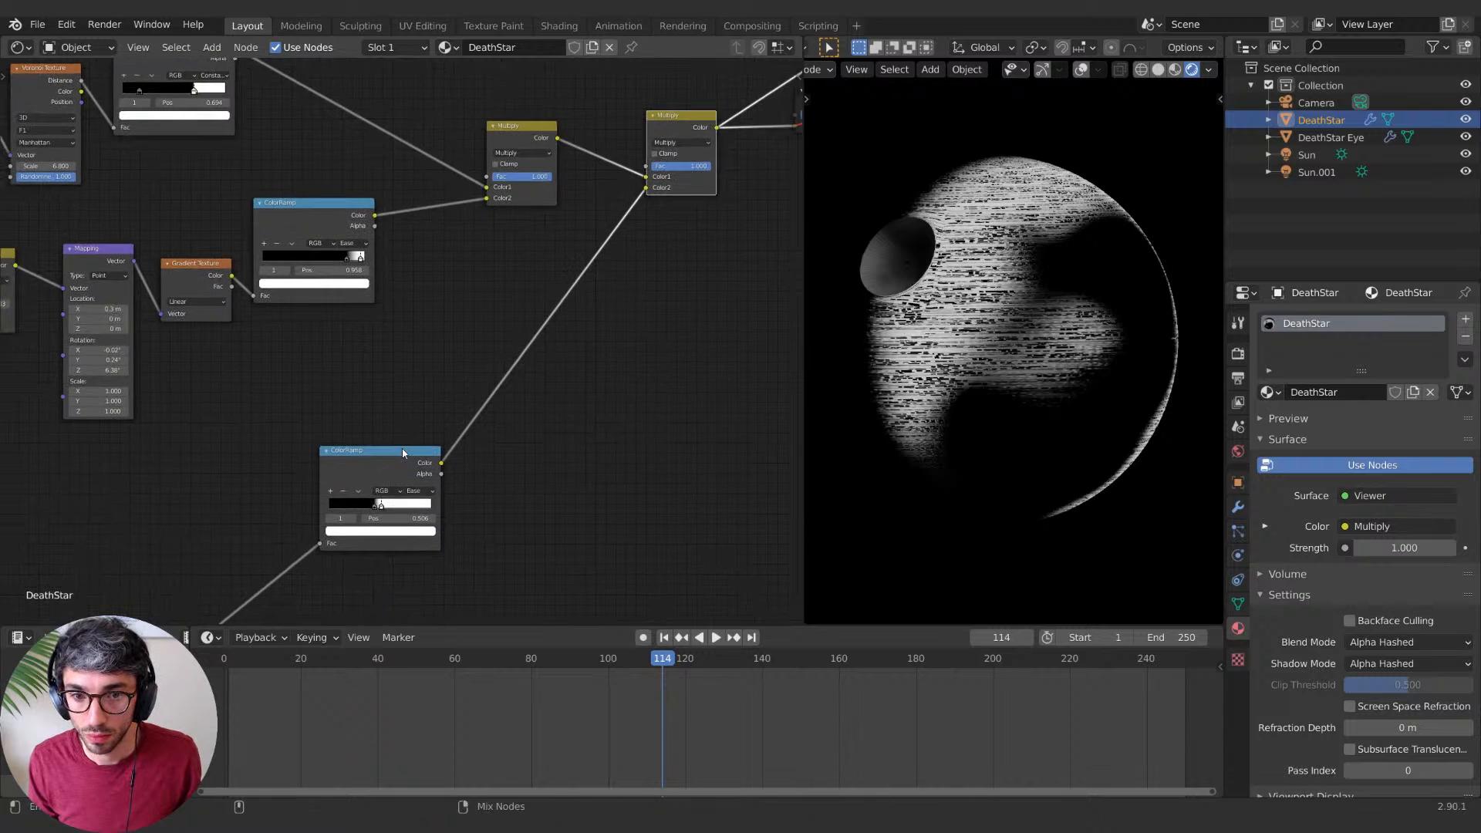
pyautogui.keyDown('ctrl'); pyautogui.keyDown('shift'); pyautogui.click(401, 455); pyautogui.keyUp('shift'); pyautogui.keyUp('ctrl')
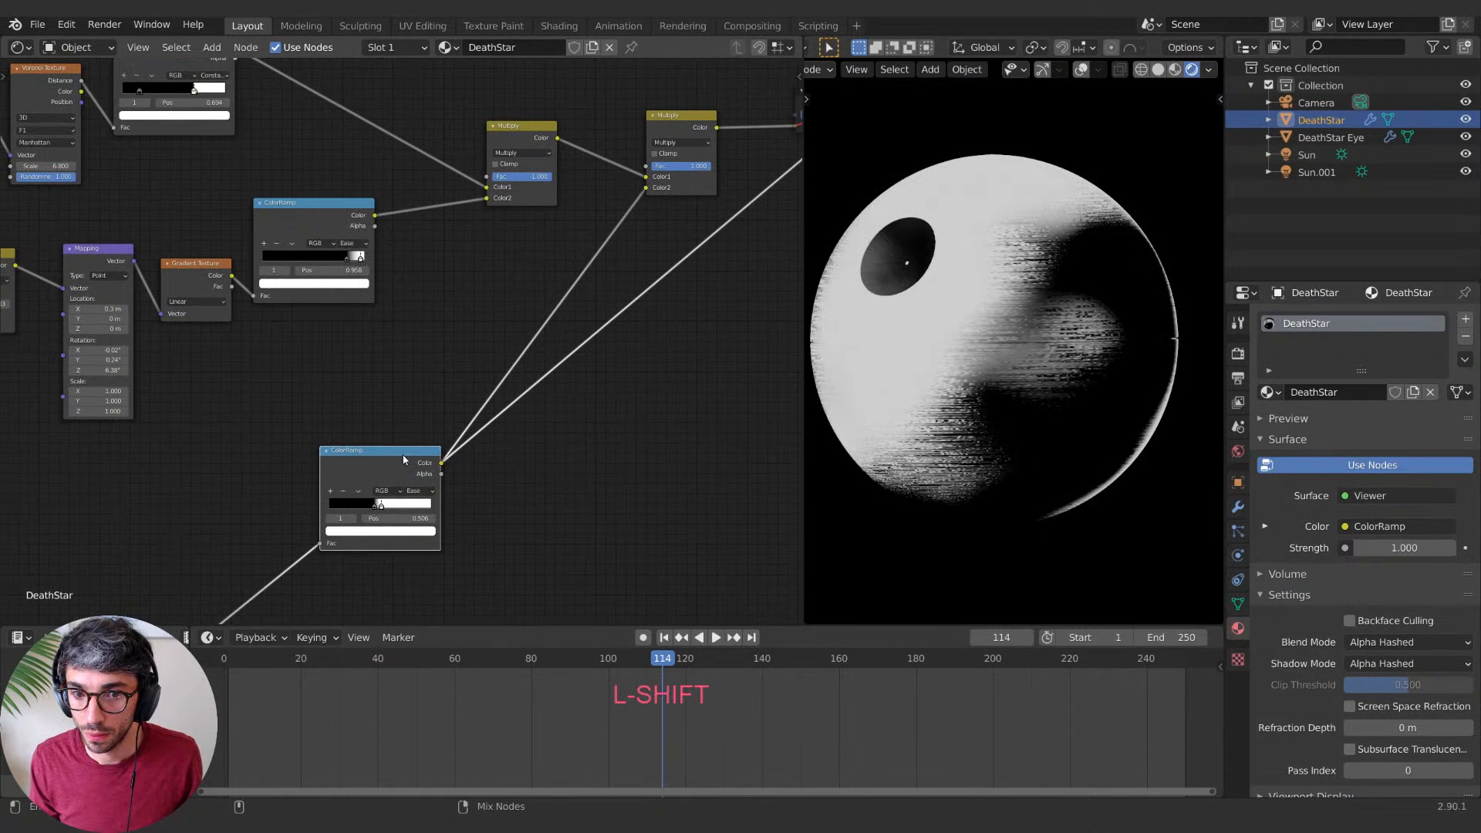
pyautogui.moveTo(884, 424); pyautogui.dragTo(924, 419, button='middle')
pyautogui.scroll(-2, 1007, 406)
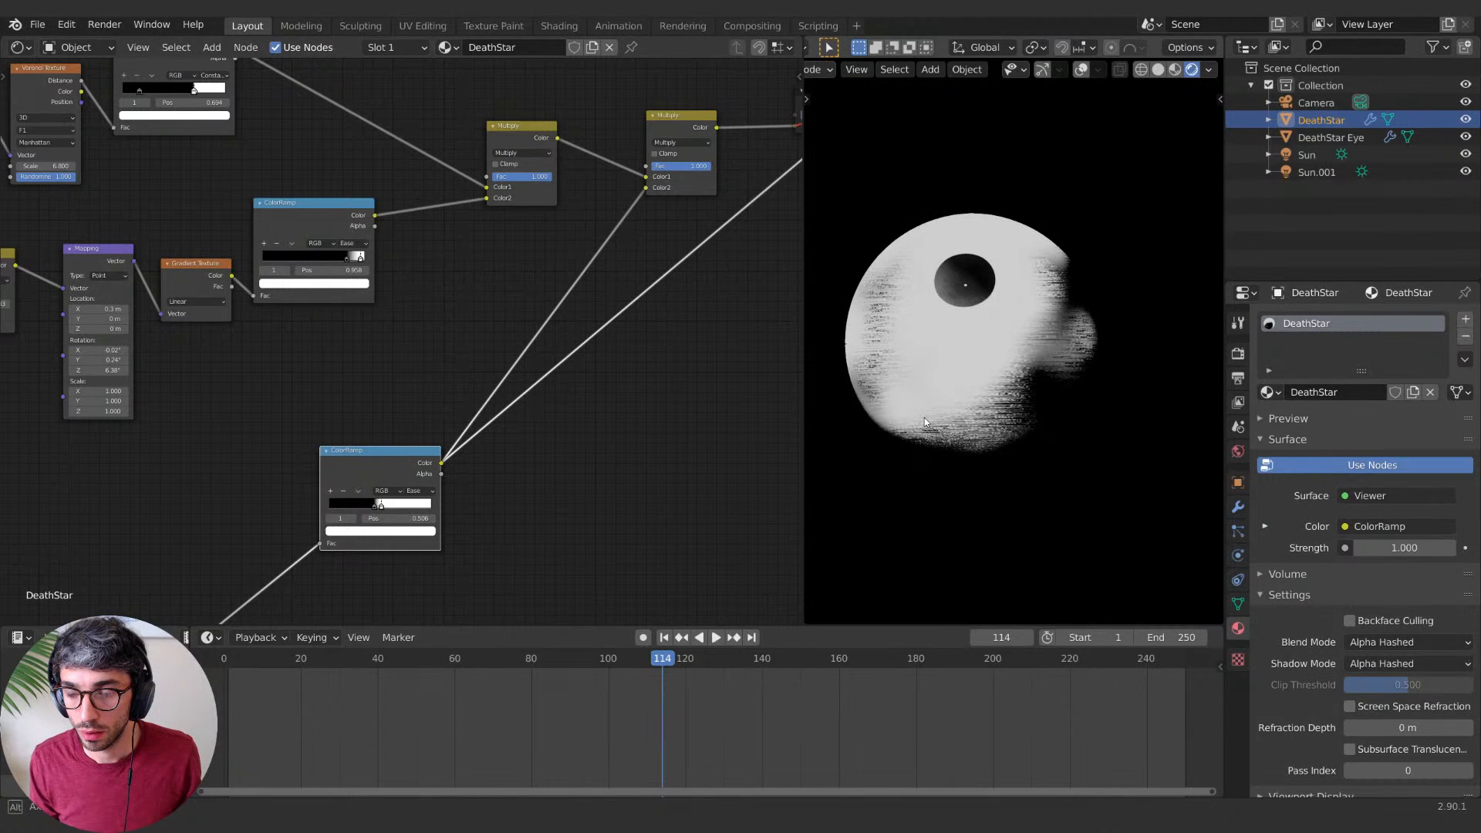
pyautogui.keyDown('ctrl'); pyautogui.keyDown('shift'); pyautogui.click(308, 220); pyautogui.keyUp('shift'); pyautogui.keyUp('ctrl')
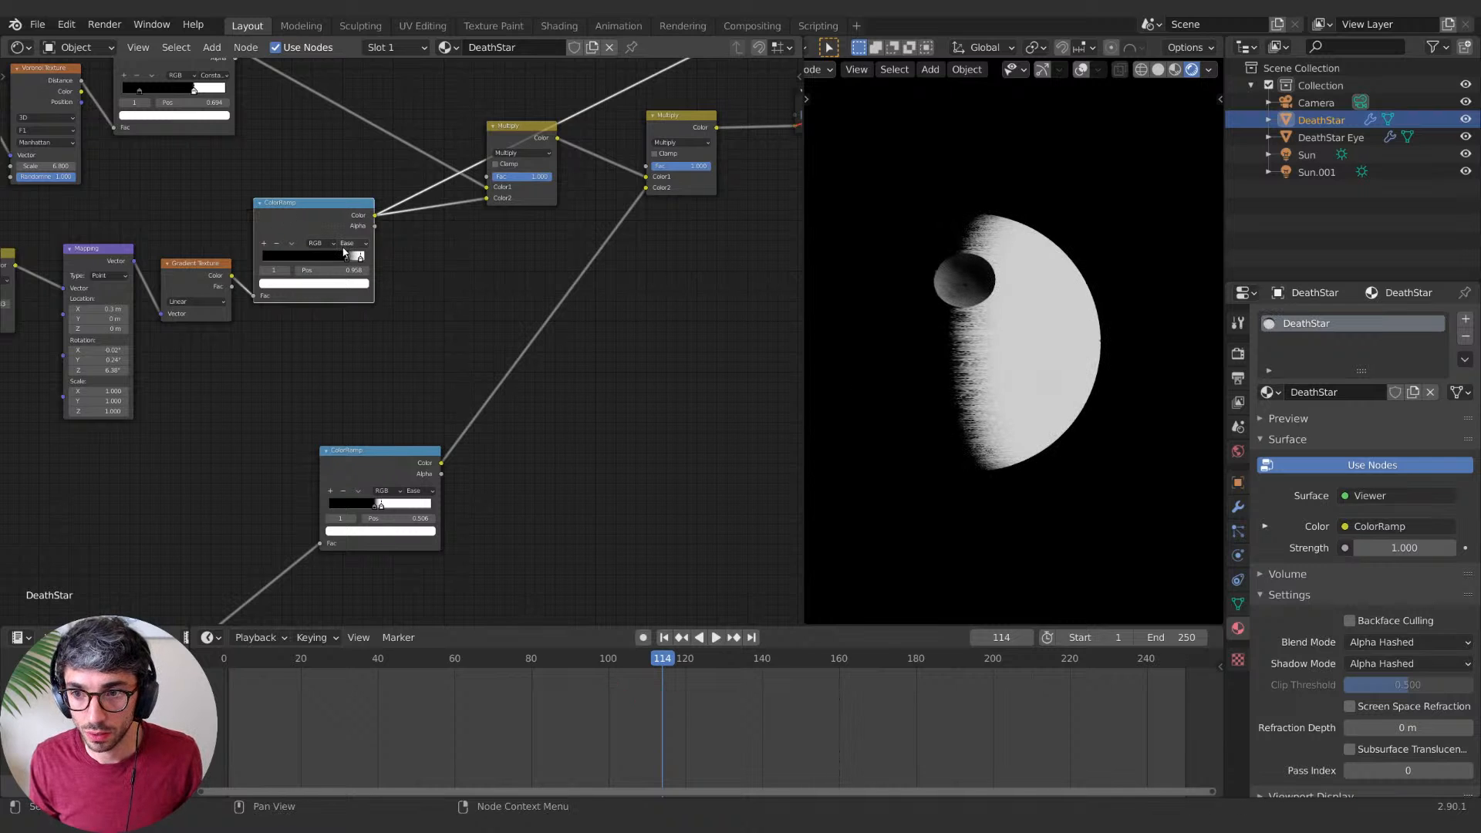
pyautogui.keyDown('ctrl'); pyautogui.keyDown('shift'); pyautogui.click(371, 473); pyautogui.keyUp('shift'); pyautogui.keyUp('ctrl')
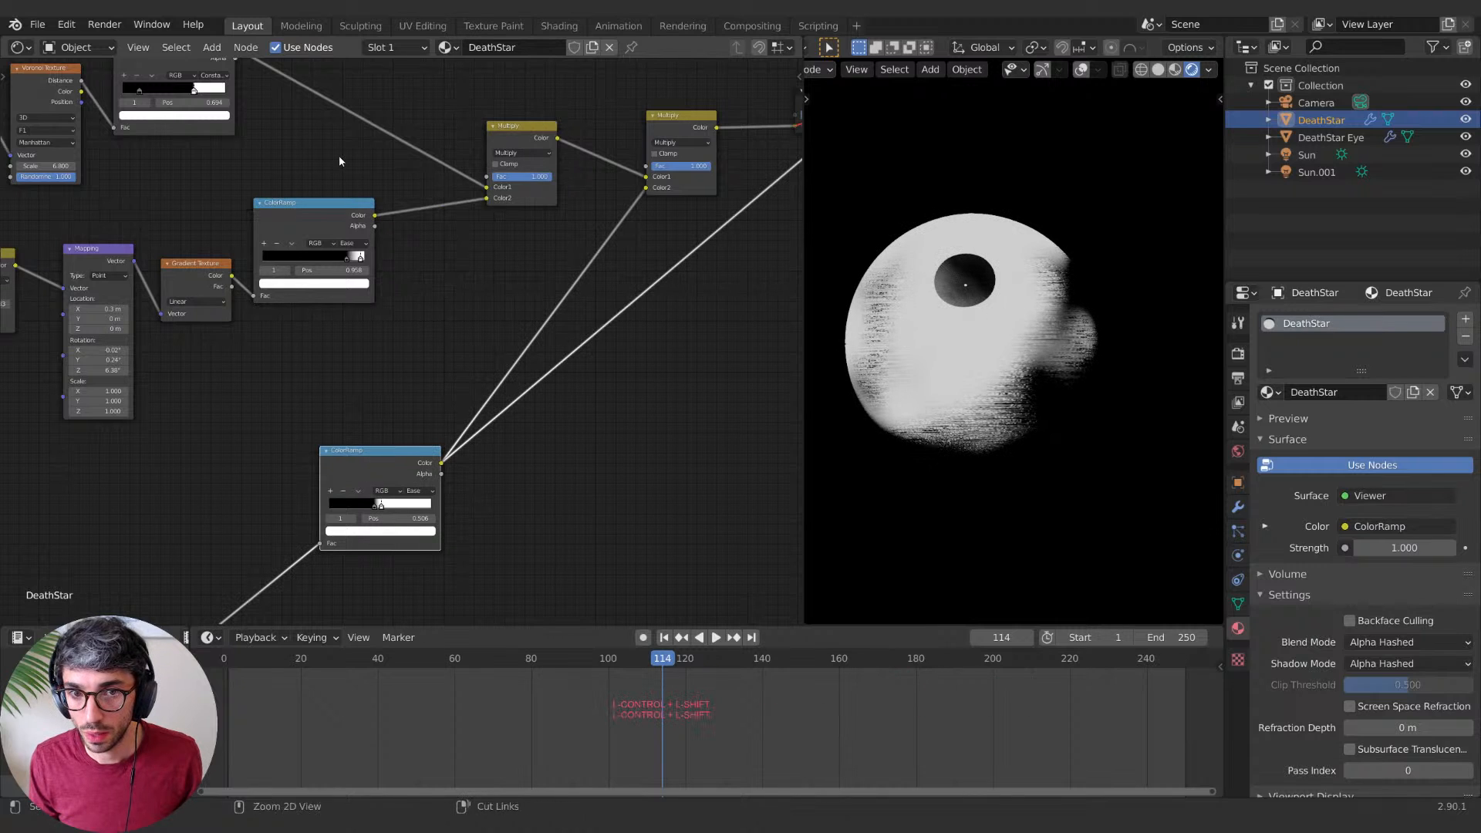
pyautogui.keyDown('ctrl'); pyautogui.keyDown('shift'); pyautogui.click(330, 225); pyautogui.keyUp('shift'); pyautogui.keyUp('ctrl')
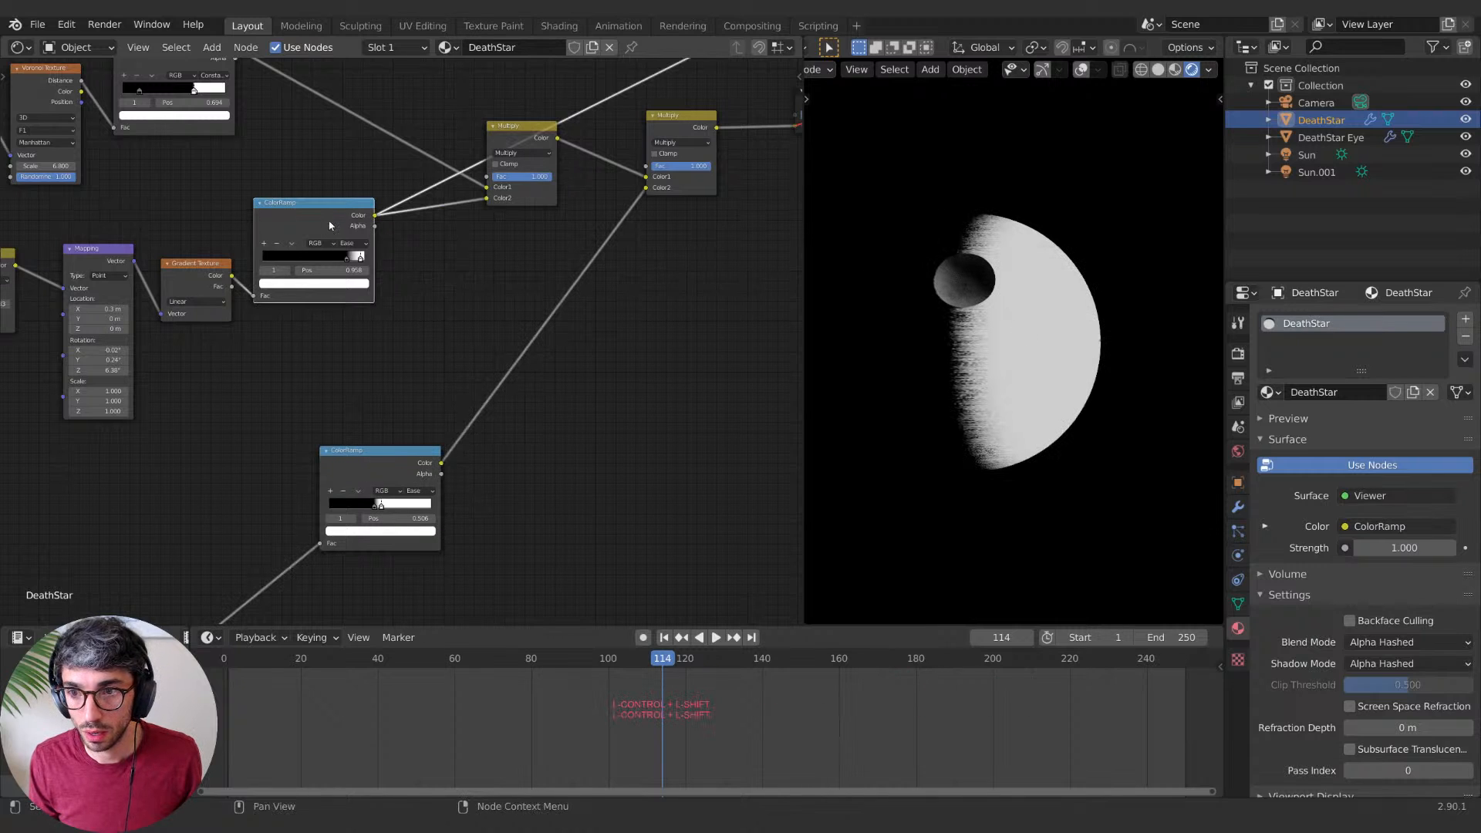
pyautogui.keyDown('ctrl'); pyautogui.keyDown('shift'); pyautogui.click(383, 471); pyautogui.keyUp('shift'); pyautogui.keyUp('ctrl')
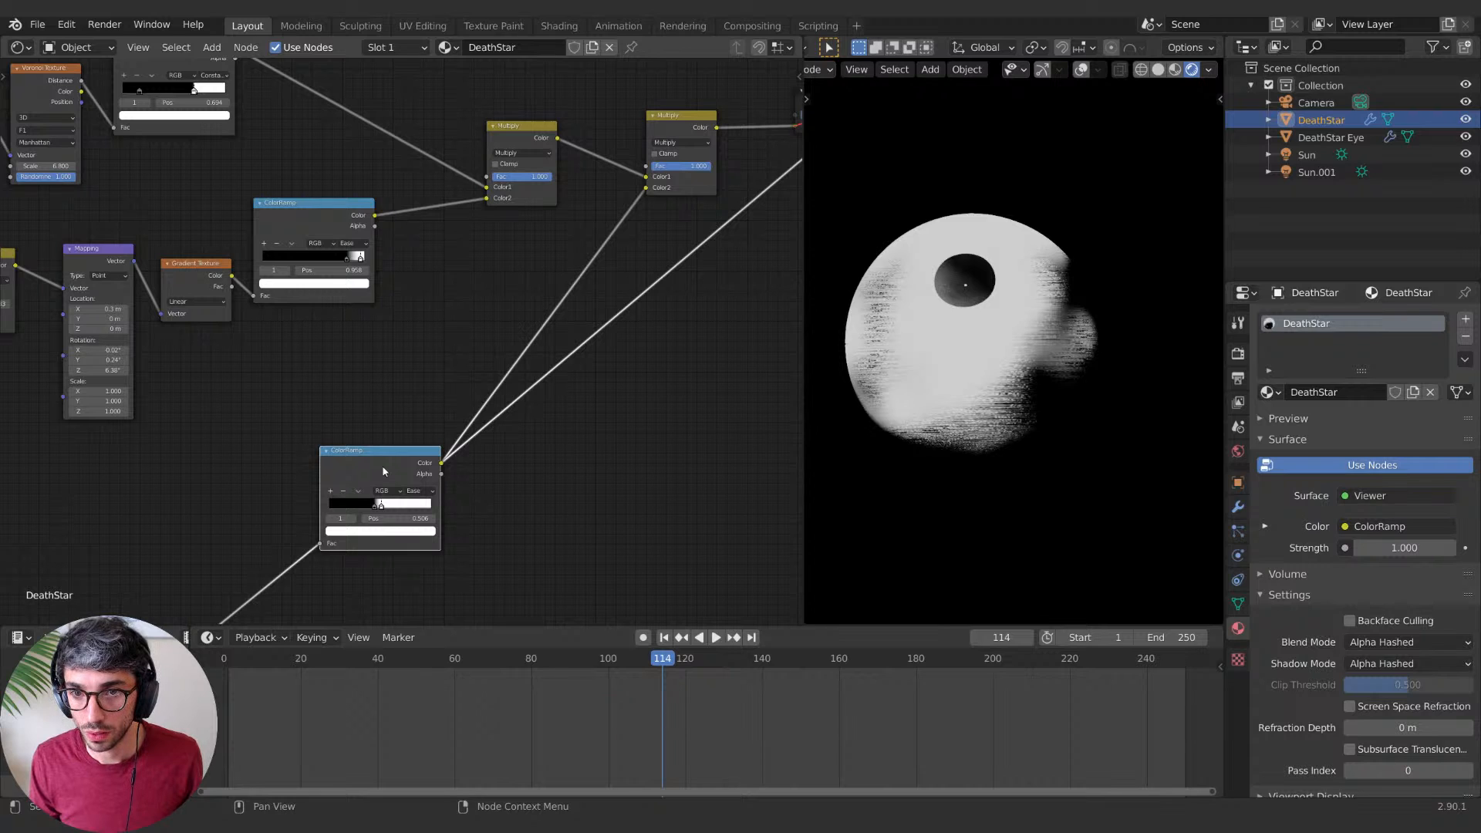
# Step: Unmute the Invert node
pyautogui.keyDown('shift'); pyautogui.moveTo(466, 337); pyautogui.dragTo(416, 394, button='middle'); pyautogui.keyUp('shift')
pyautogui.moveTo(748, 199); pyautogui.dragTo(519, 274, button='middle')
pyautogui.click(519, 272)
pyautogui.press('m')
# Step: Link the first Multiply node's Color output directly to the Invert node's Color input and delete the second Multiply node
pyautogui.moveTo(499, 443); pyautogui.dragTo(625, 382, button='middle')
pyautogui.click(543, 207)
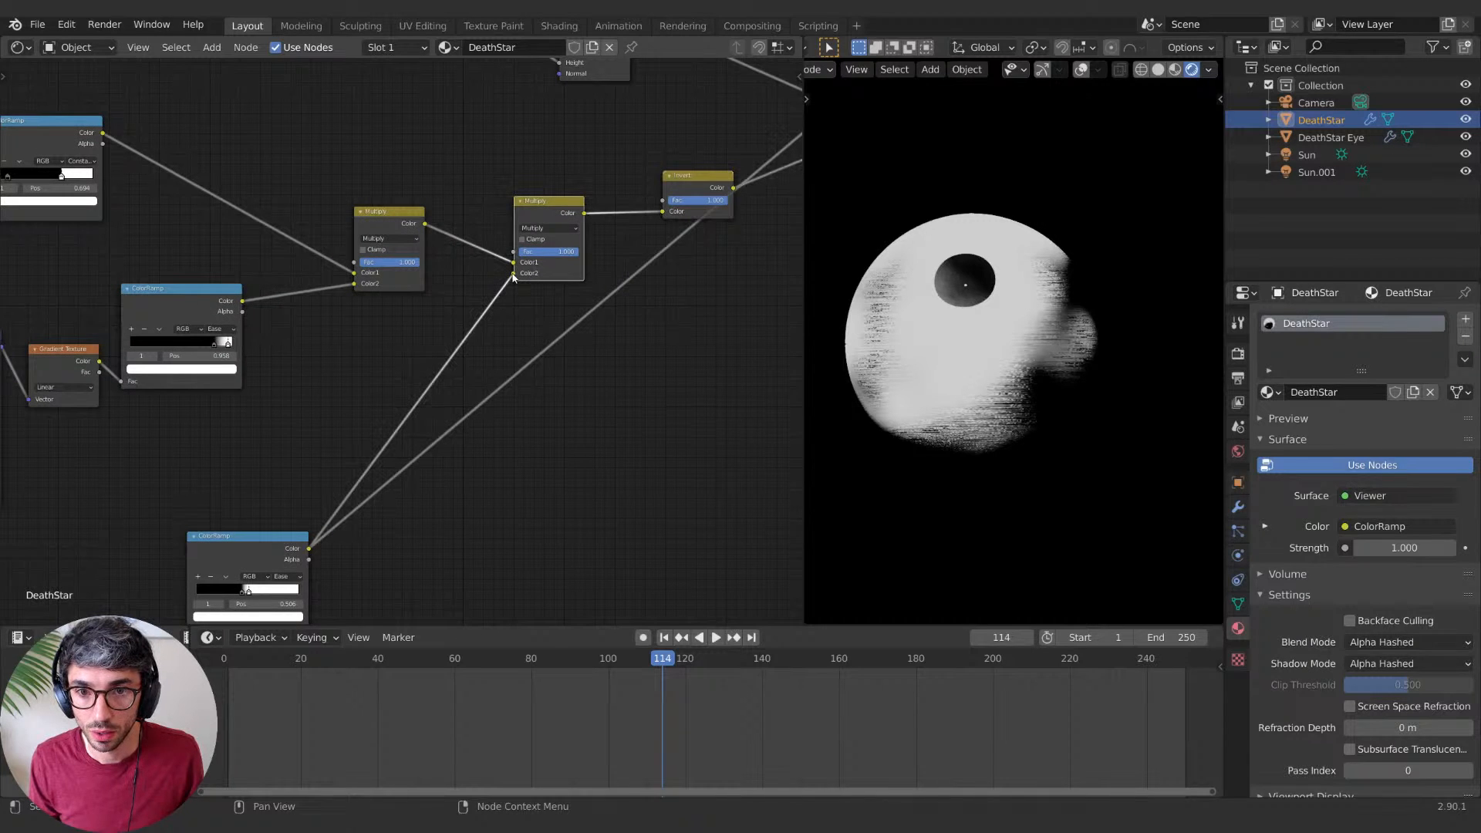
pyautogui.moveTo(427, 223); pyautogui.dragTo(665, 212)
pyautogui.click(577, 206)
pyautogui.press('x')
# Step: Preview the Principled BSDF node's output on the sphere
pyautogui.moveTo(539, 308); pyautogui.dragTo(629, 229, button='middle')
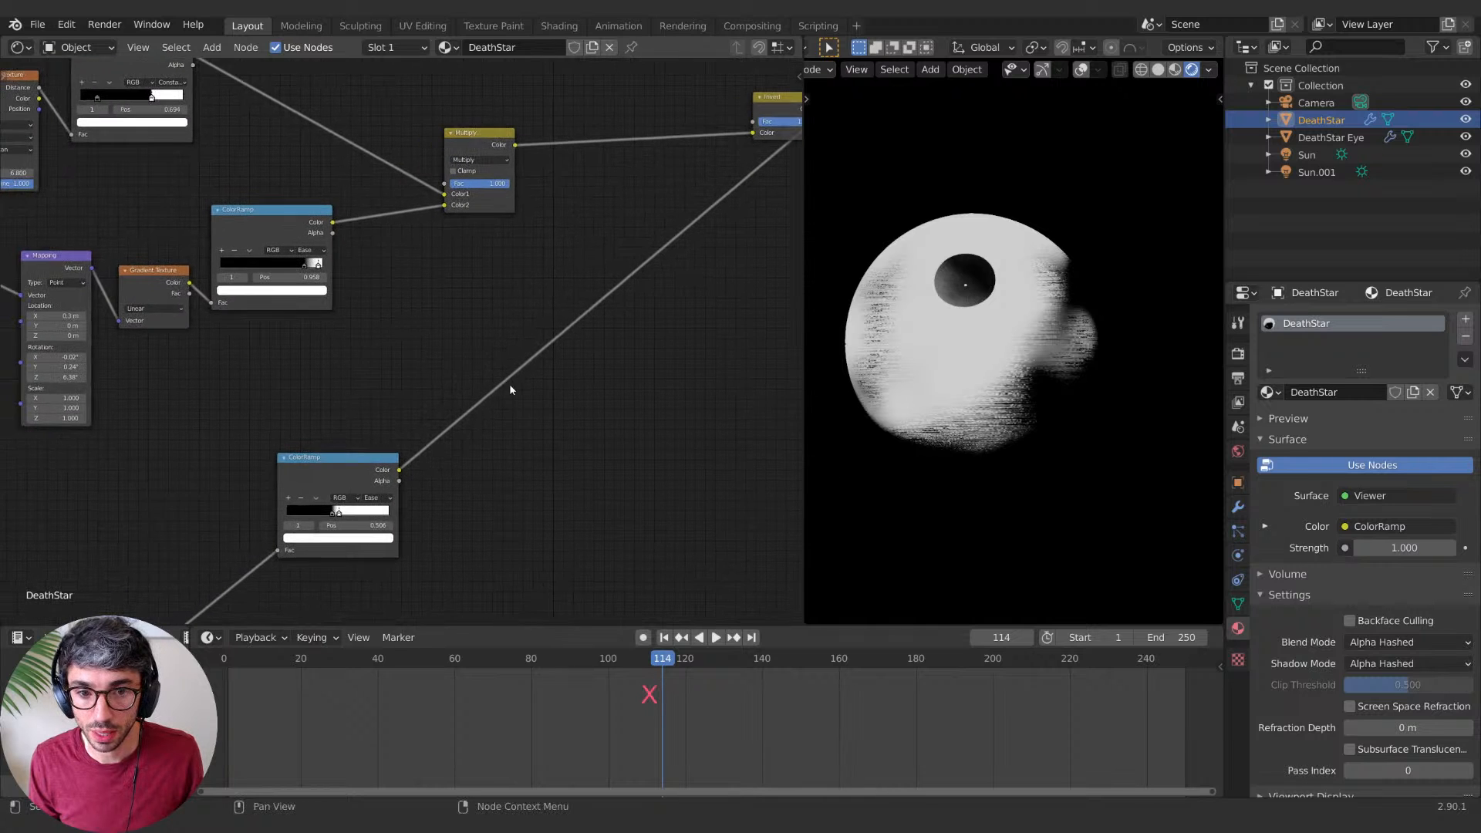
pyautogui.moveTo(644, 410); pyautogui.dragTo(349, 518, button='middle')
pyautogui.moveTo(639, 315); pyautogui.dragTo(512, 566, button='middle')
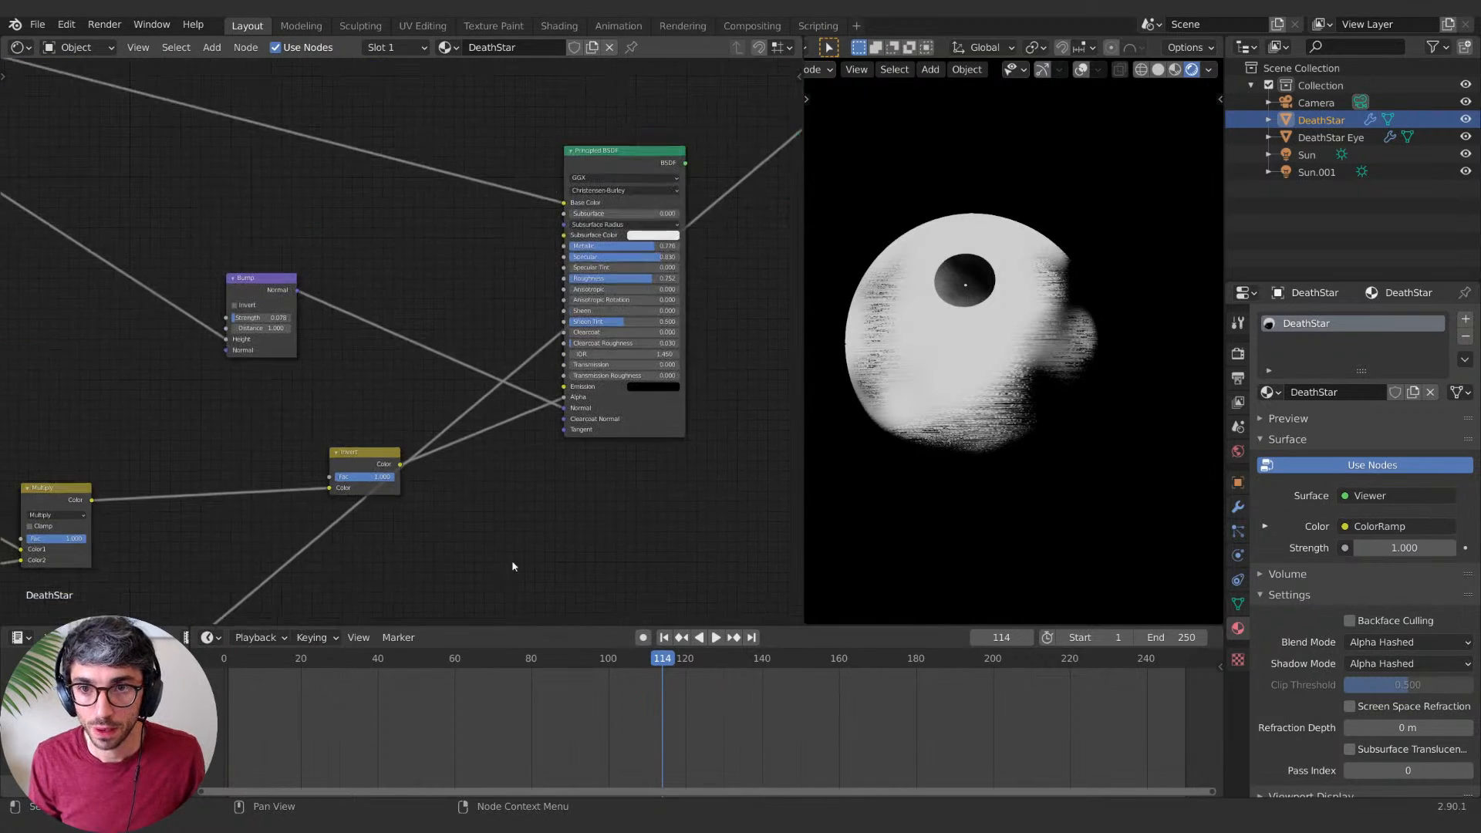
pyautogui.keyDown('ctrl'); pyautogui.keyDown('shift'); pyautogui.click(645, 172); pyautogui.keyUp('shift'); pyautogui.keyUp('ctrl')
# Step: Preview the gradient ColorRamp and the noise ColorRamp in turn, examining each mask's coverage from different angles and up close
pyautogui.moveTo(383, 466); pyautogui.dragTo(697, 237, button='middle')
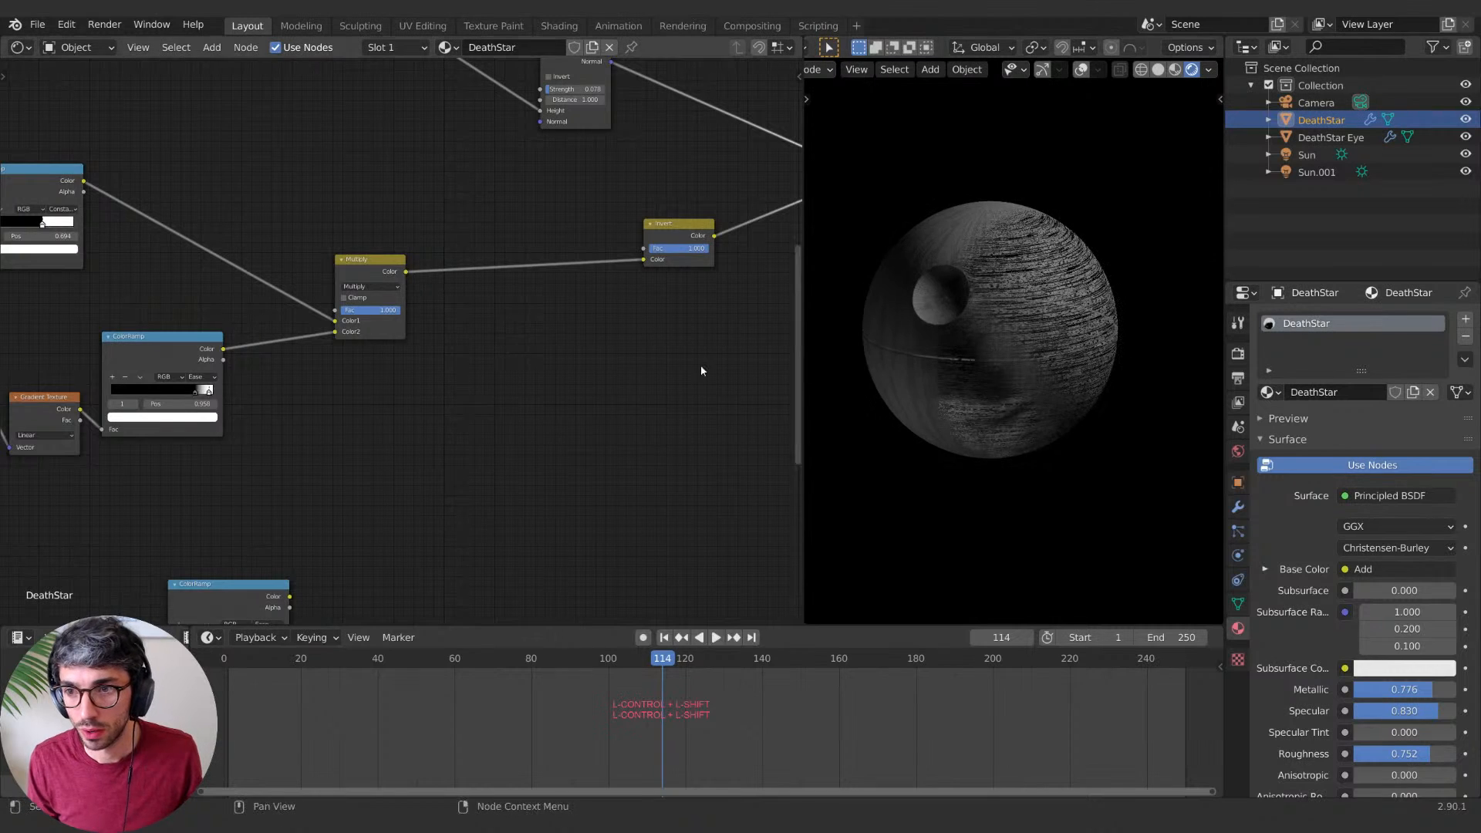
pyautogui.moveTo(436, 448); pyautogui.dragTo(529, 413, button='middle')
pyautogui.moveTo(434, 391); pyautogui.dragTo(473, 340, button='middle')
pyautogui.keyDown('ctrl'); pyautogui.keyDown('shift'); pyautogui.click(316, 272); pyautogui.keyUp('shift'); pyautogui.keyUp('ctrl')
pyautogui.moveTo(315, 272); pyautogui.dragTo(337, 244, button='middle')
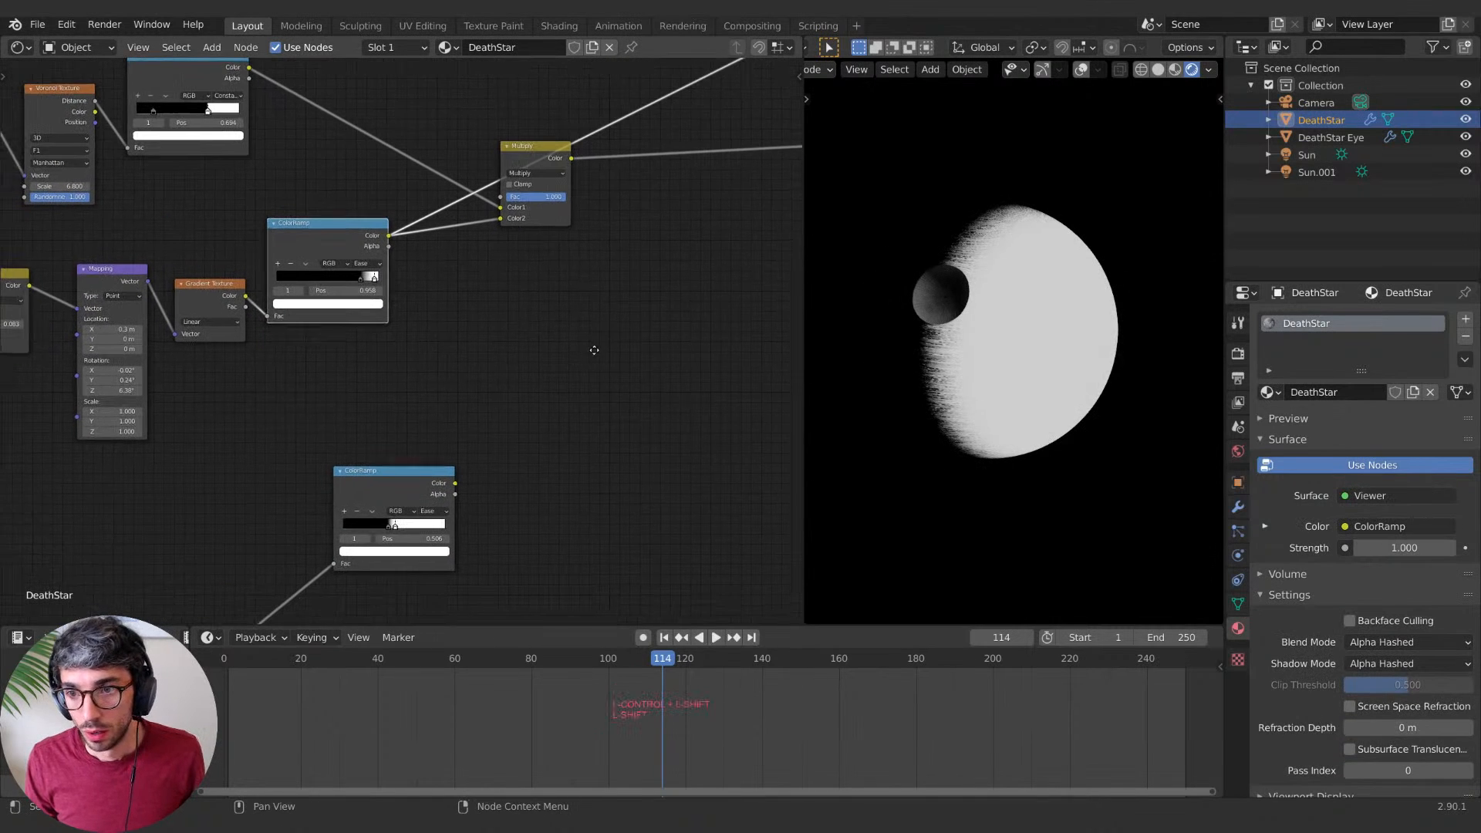
pyautogui.moveTo(935, 391); pyautogui.dragTo(881, 391, button='middle')
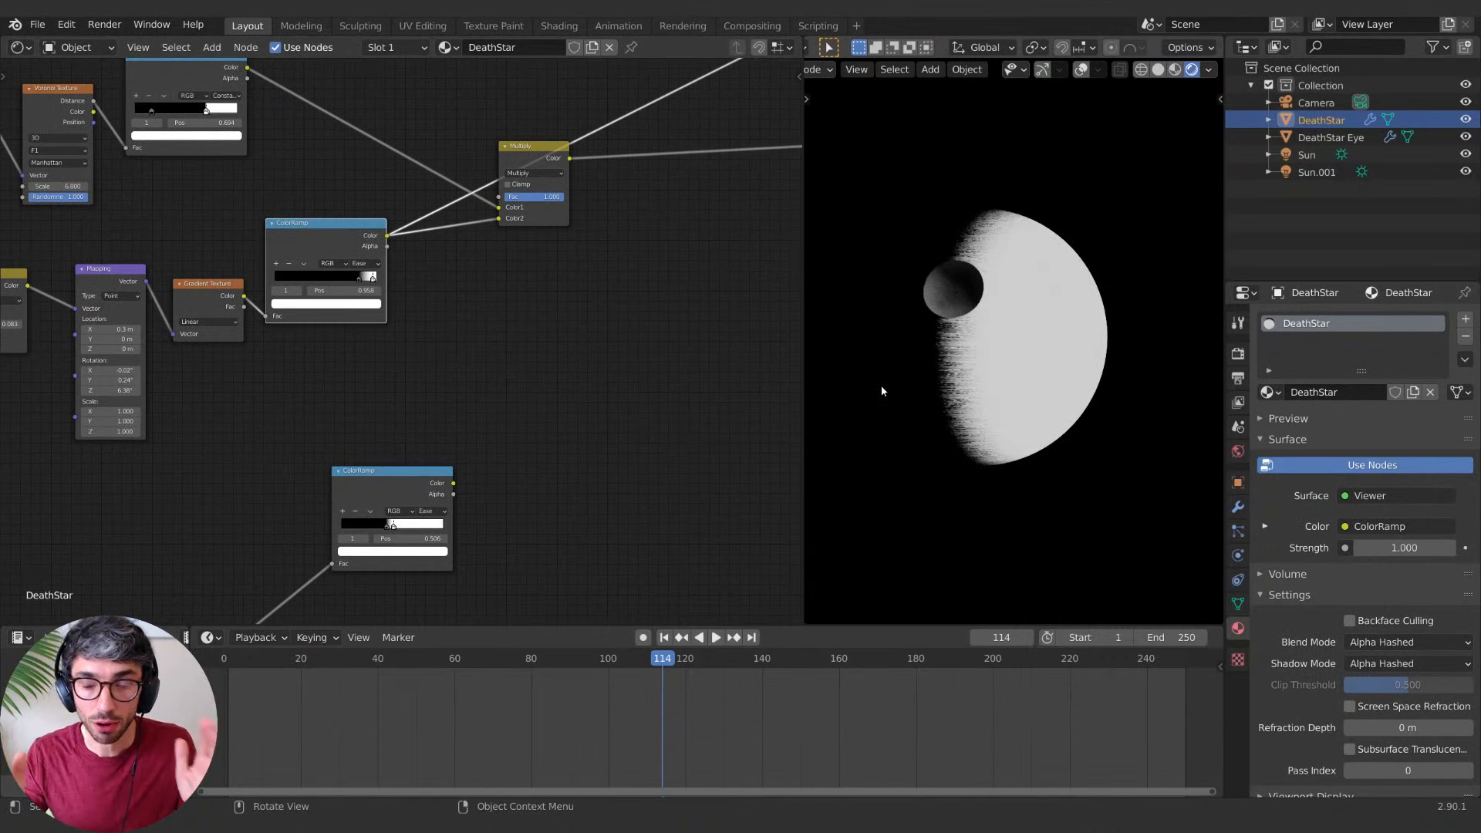
pyautogui.moveTo(586, 324)
pyautogui.mouseDown(button='middle')
pyautogui.moveTo(525, 386)
pyautogui.moveTo(578, 339)
pyautogui.mouseUp(button='middle')
pyautogui.keyDown('ctrl'); pyautogui.keyDown('shift'); pyautogui.click(410, 491); pyautogui.keyUp('shift'); pyautogui.keyUp('ctrl')
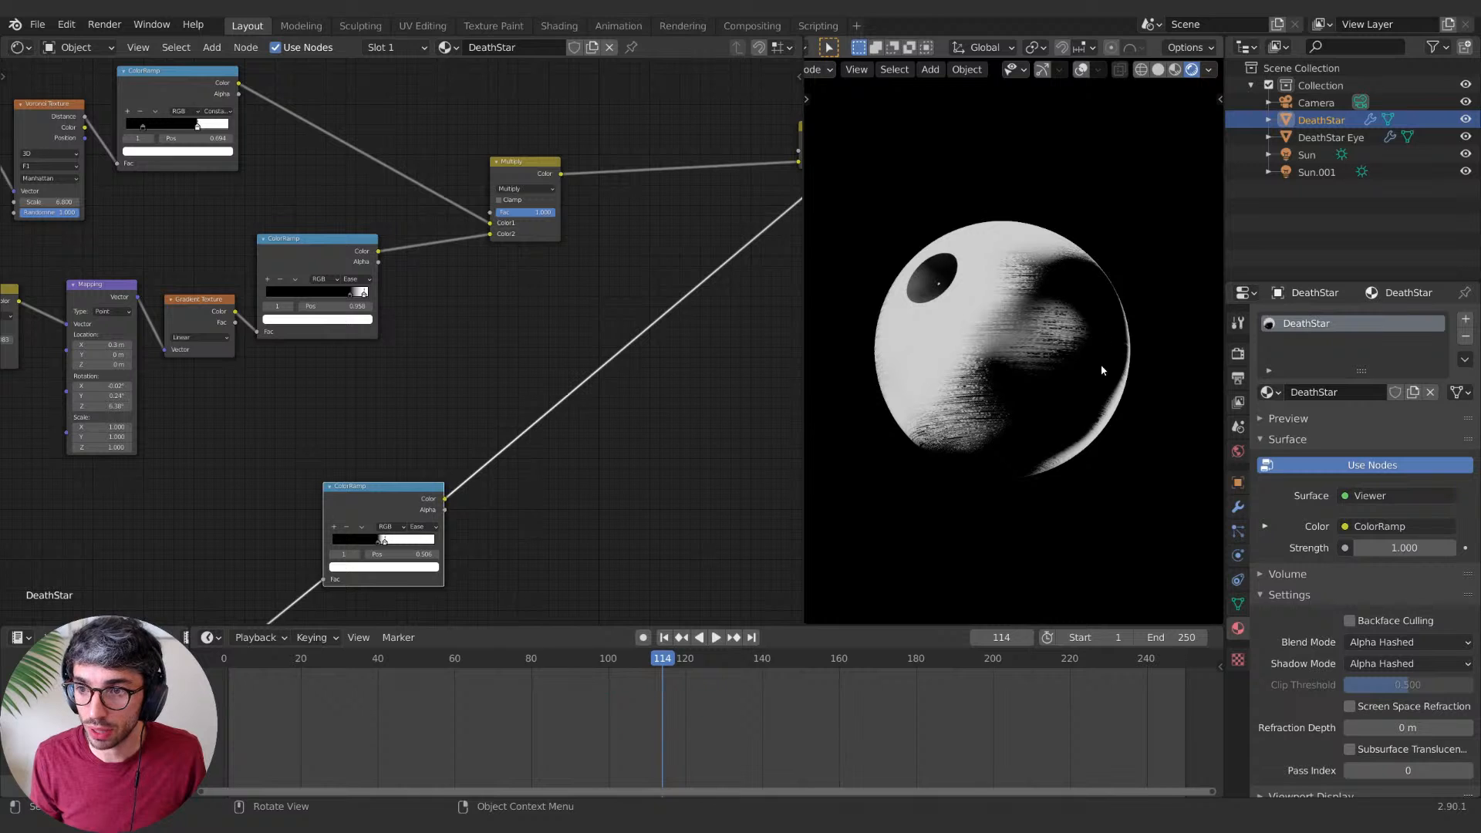
pyautogui.moveTo(1058, 421)
pyautogui.mouseDown(button='middle')
pyautogui.moveTo(1124, 456)
pyautogui.moveTo(983, 433)
pyautogui.mouseUp(button='middle')
pyautogui.scroll(3, 976, 434)
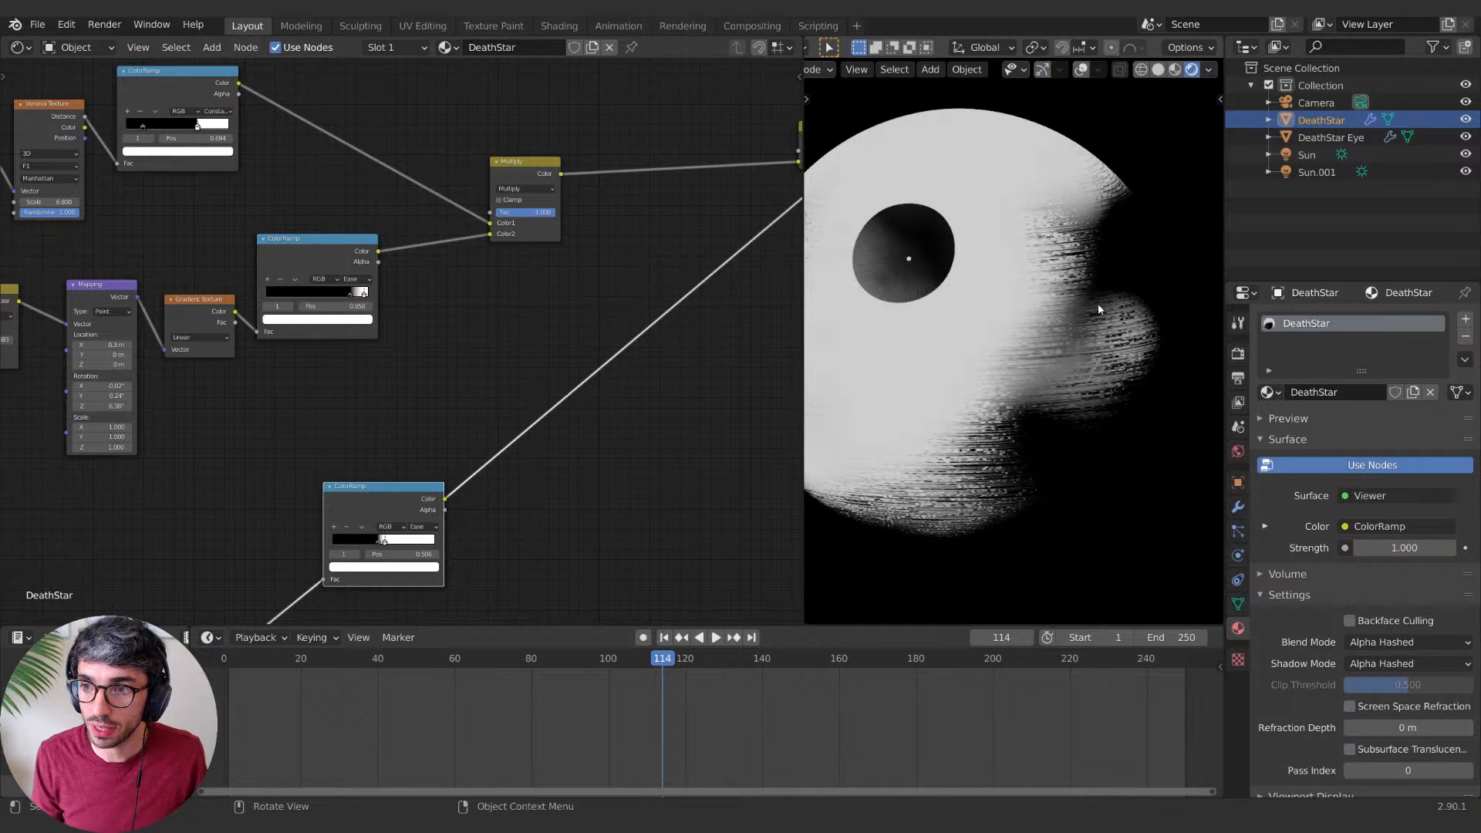
# Step: Move the Multiply node above the gradient ColorRamp, and preview the outputs of both nodes
pyautogui.moveTo(458, 346); pyautogui.dragTo(523, 348, button='middle')
pyautogui.click(413, 284)
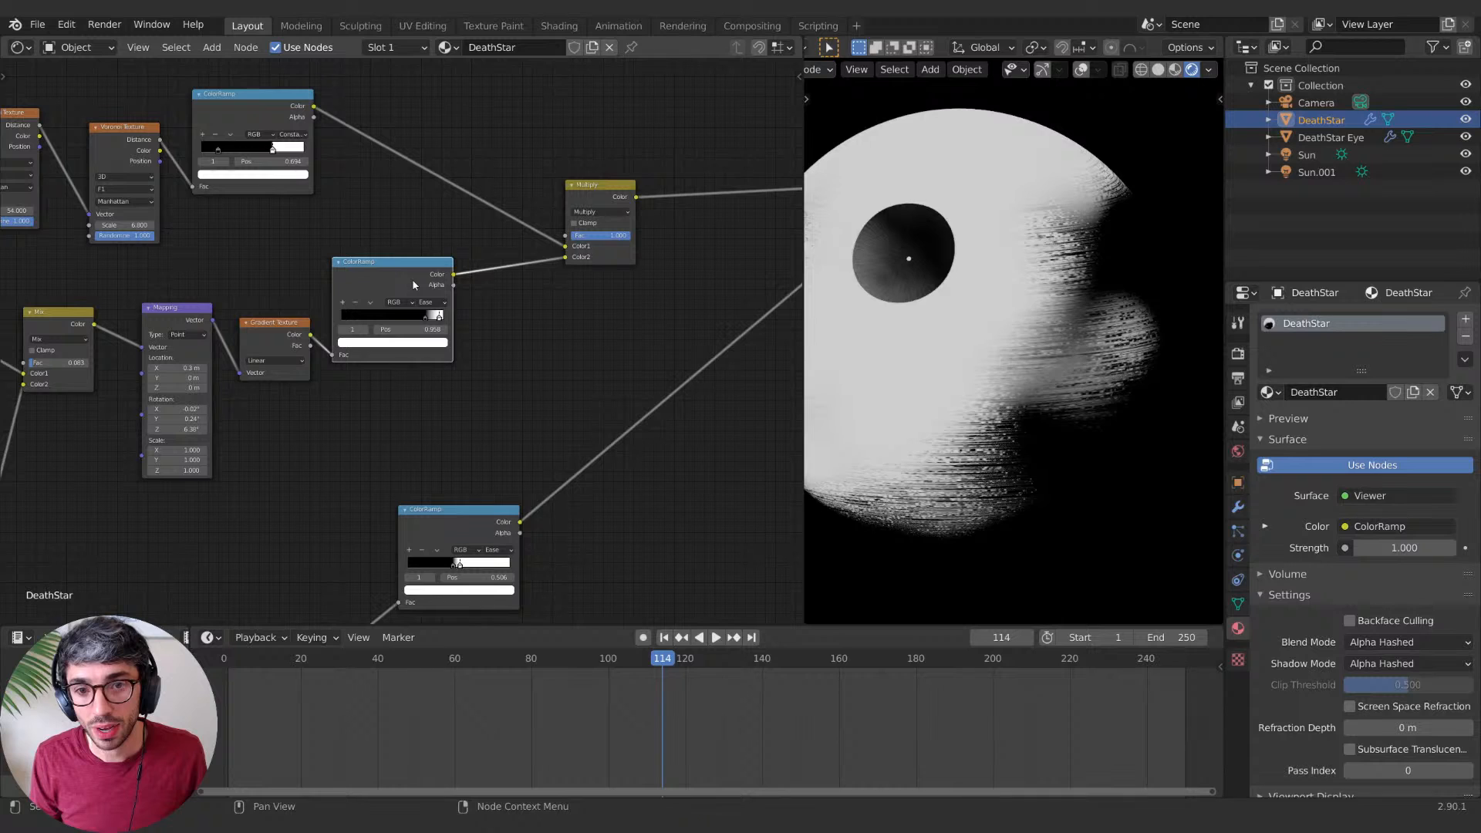
pyautogui.keyDown('ctrl'); pyautogui.keyDown('shift'); pyautogui.click(412, 279); pyautogui.keyUp('shift'); pyautogui.keyUp('ctrl')
pyautogui.moveTo(543, 364); pyautogui.dragTo(485, 391, button='middle')
pyautogui.moveTo(518, 216); pyautogui.dragTo(432, 138)
pyautogui.keyDown('ctrl'); pyautogui.keyDown('shift'); pyautogui.click(432, 138); pyautogui.keyUp('shift'); pyautogui.keyUp('ctrl')
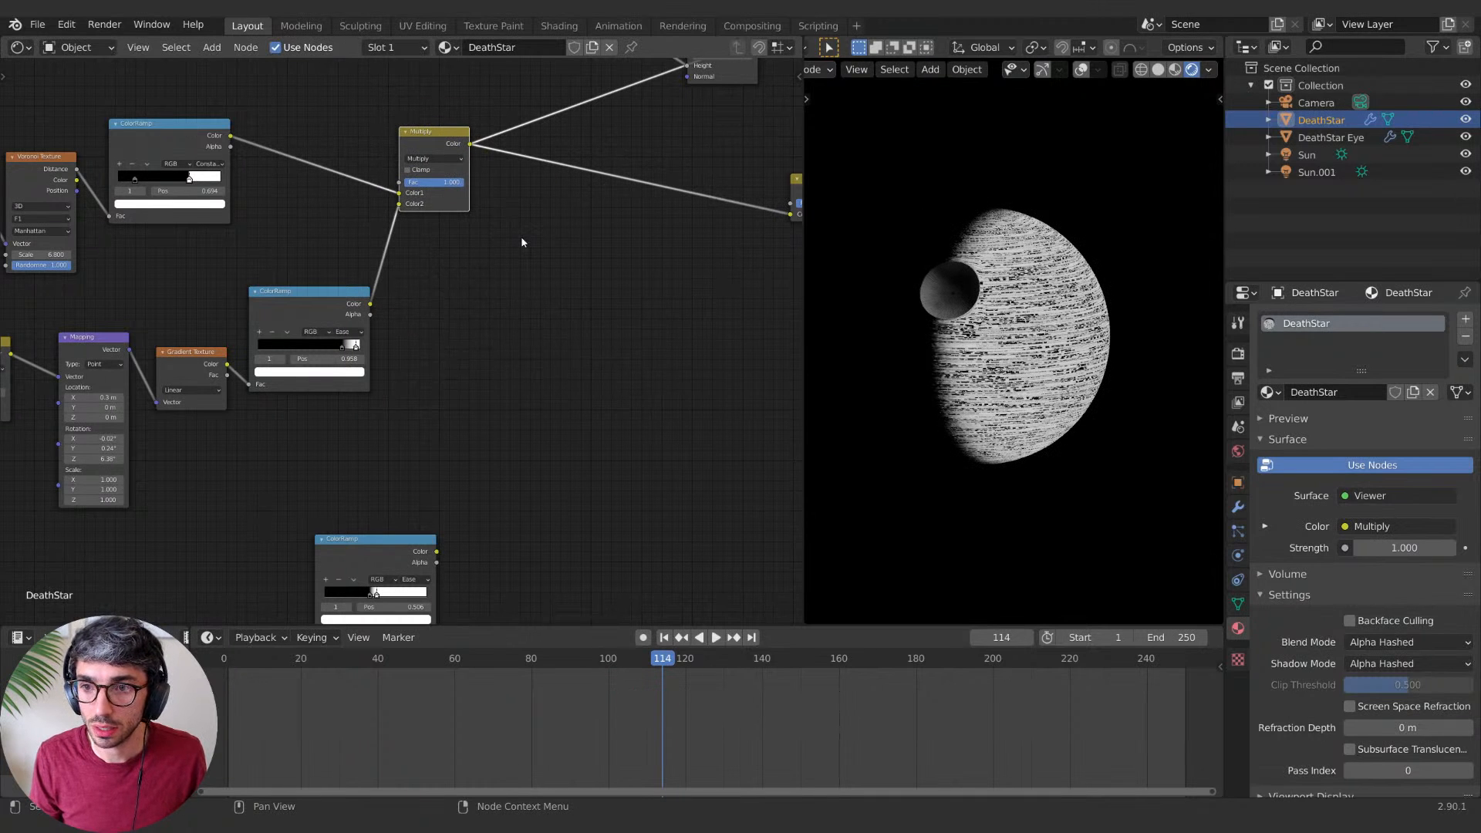
pyautogui.moveTo(511, 281); pyautogui.dragTo(519, 384, button='middle')
pyautogui.keyDown('ctrl'); pyautogui.keyDown('shift'); pyautogui.click(423, 405); pyautogui.keyUp('shift'); pyautogui.keyUp('ctrl')
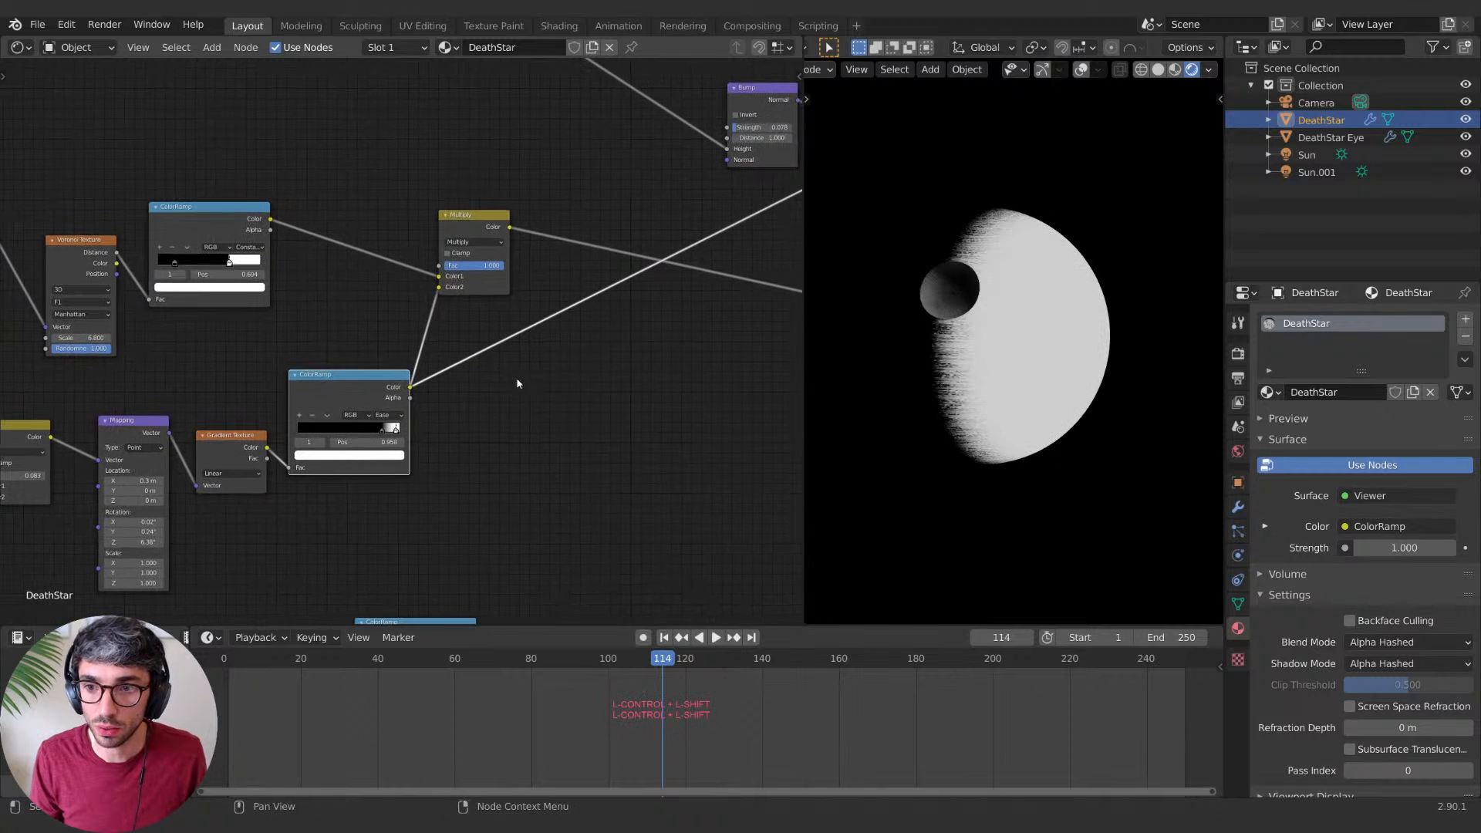
# Step: Add an Invert node, feed the gradient ColorRamp's Color output into it, and preview the inverted mask
pyautogui.click(521, 412)
pyautogui.hotkey('shift', 'a')
pyautogui.hotkey('shift', 'a')
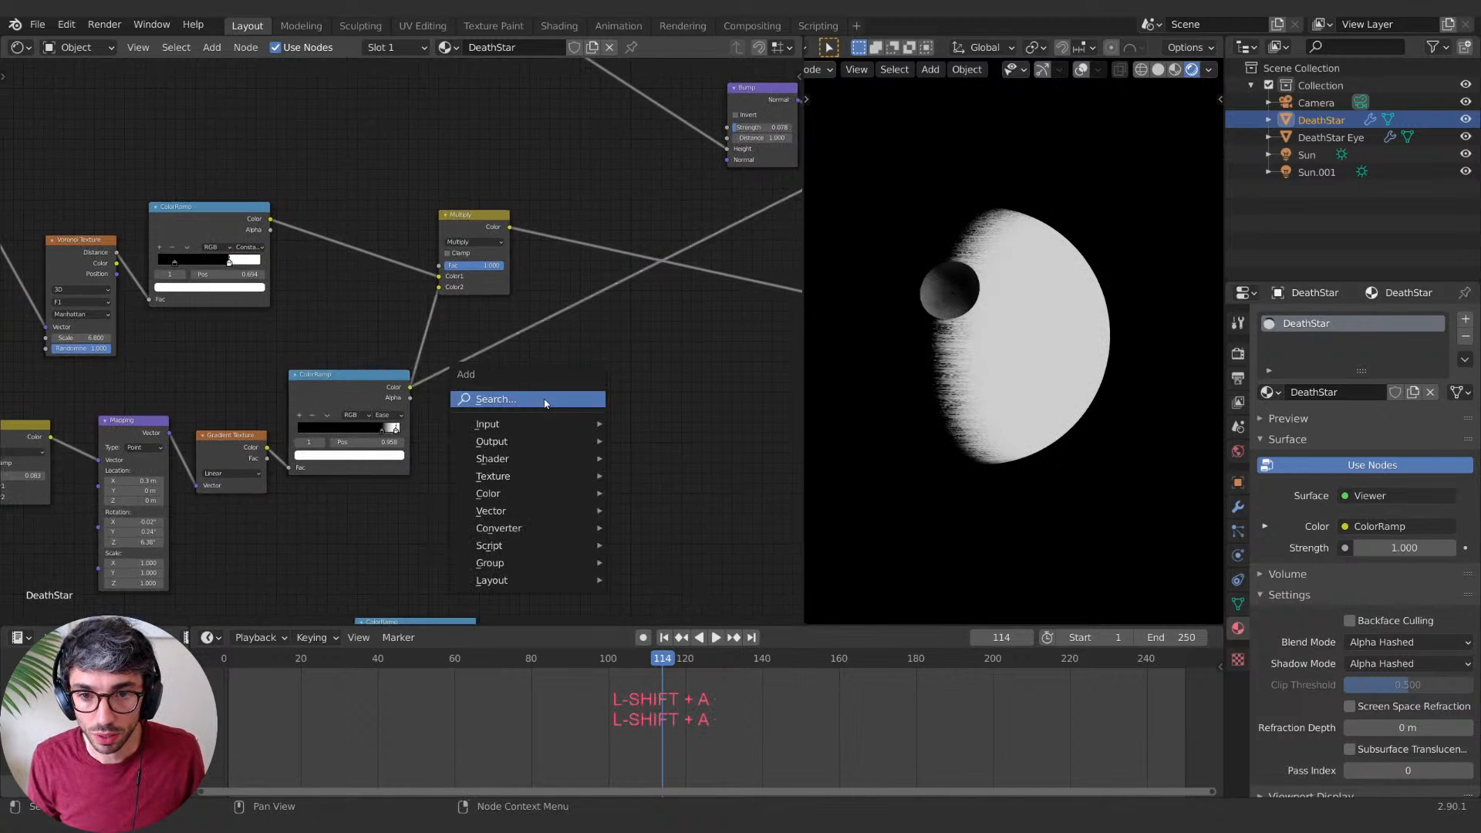
pyautogui.click(537, 399)
pyautogui.write('inv')
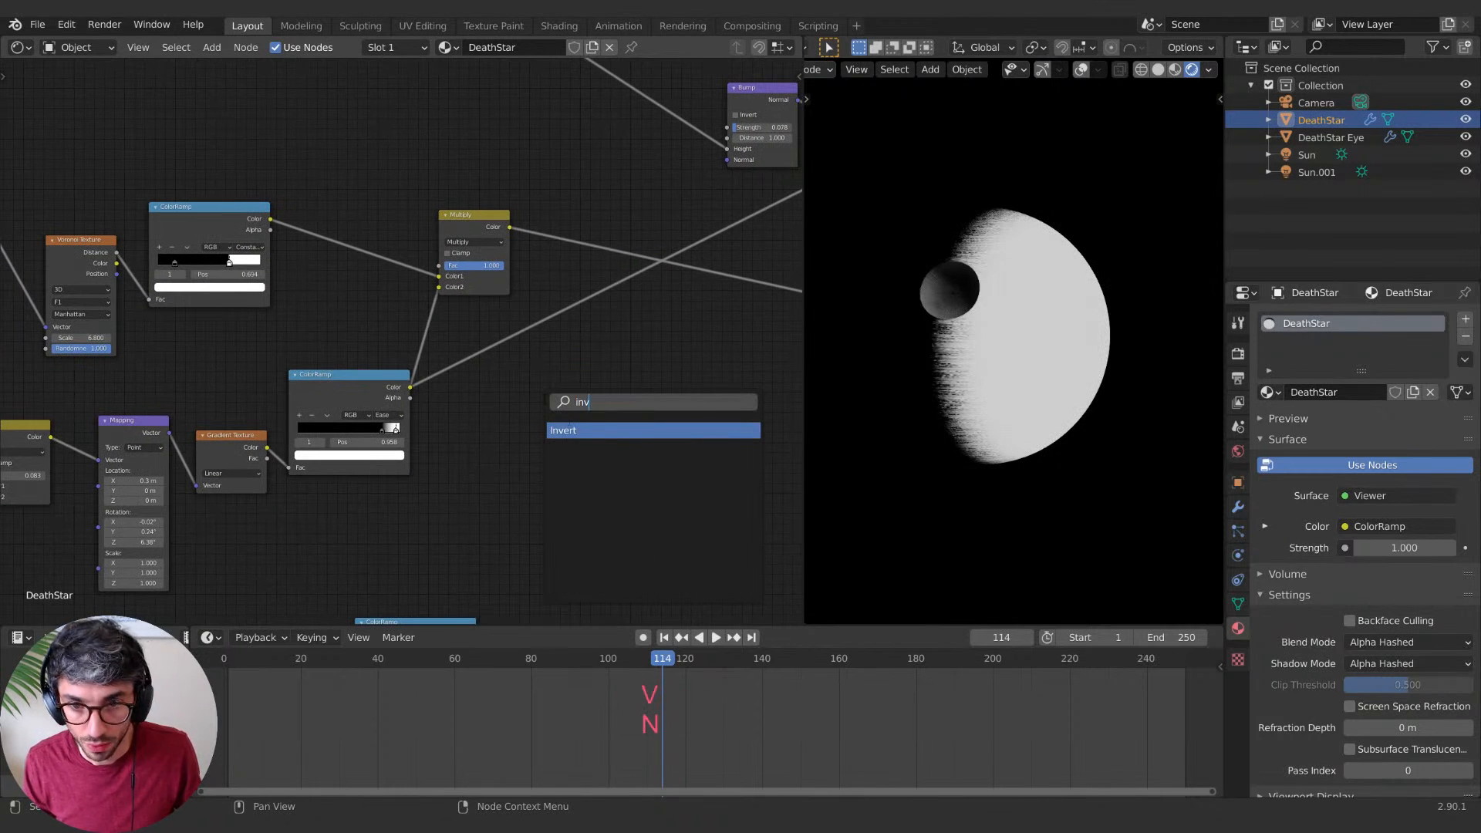
pyautogui.press('Return')
pyautogui.click(427, 413)
pyautogui.moveTo(410, 386); pyautogui.dragTo(476, 434)
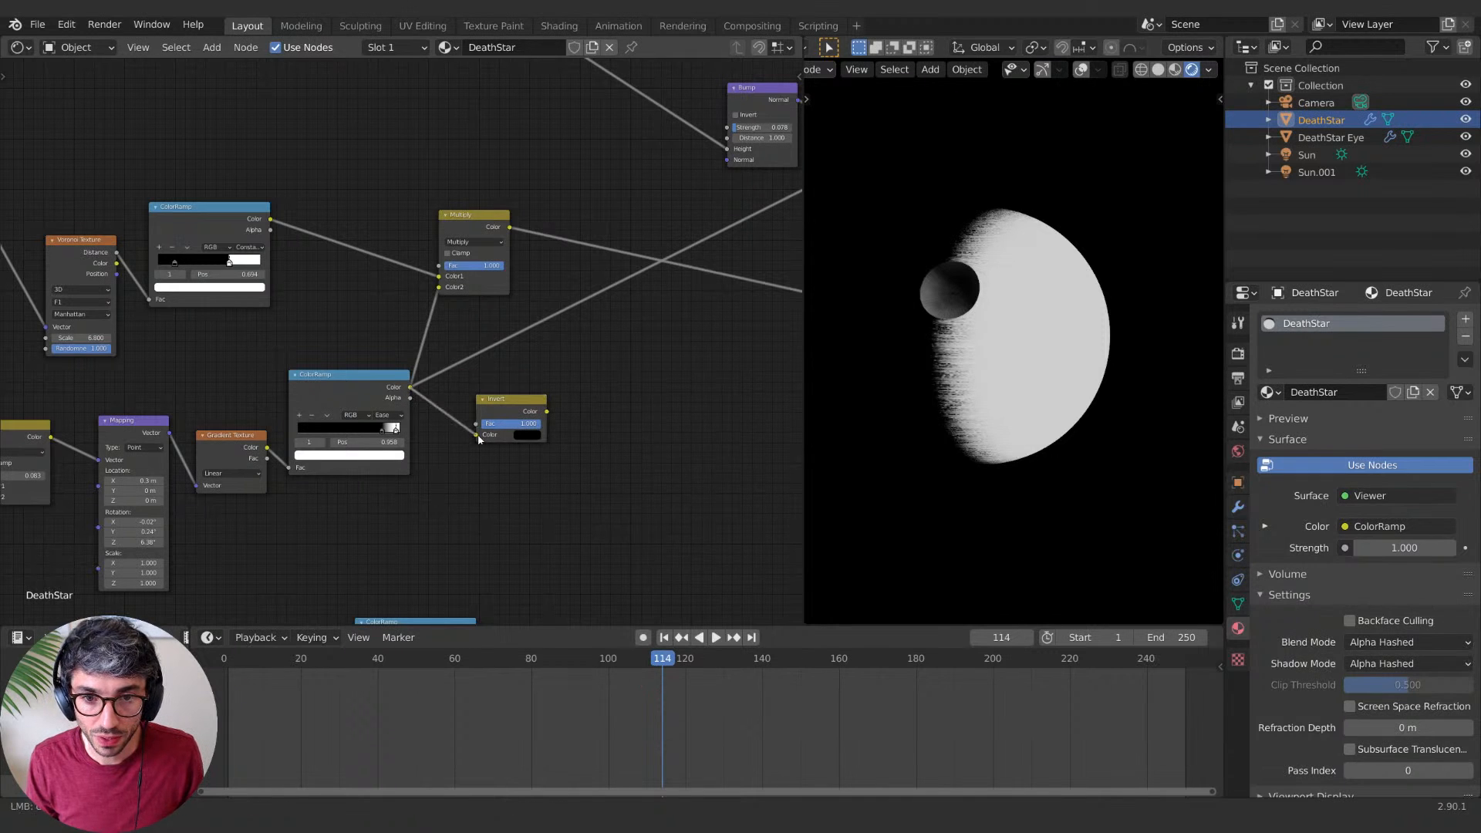
pyautogui.keyDown('ctrl'); pyautogui.keyDown('shift'); pyautogui.click(540, 428); pyautogui.keyUp('shift'); pyautogui.keyUp('ctrl')
# Step: Add a MixRGB node and link the noise ColorRamp to its Color2 input and the new Invert output to Color1
pyautogui.moveTo(553, 538); pyautogui.dragTo(519, 409, button='middle')
pyautogui.click(525, 441)
pyautogui.hotkey('shift', 'a')
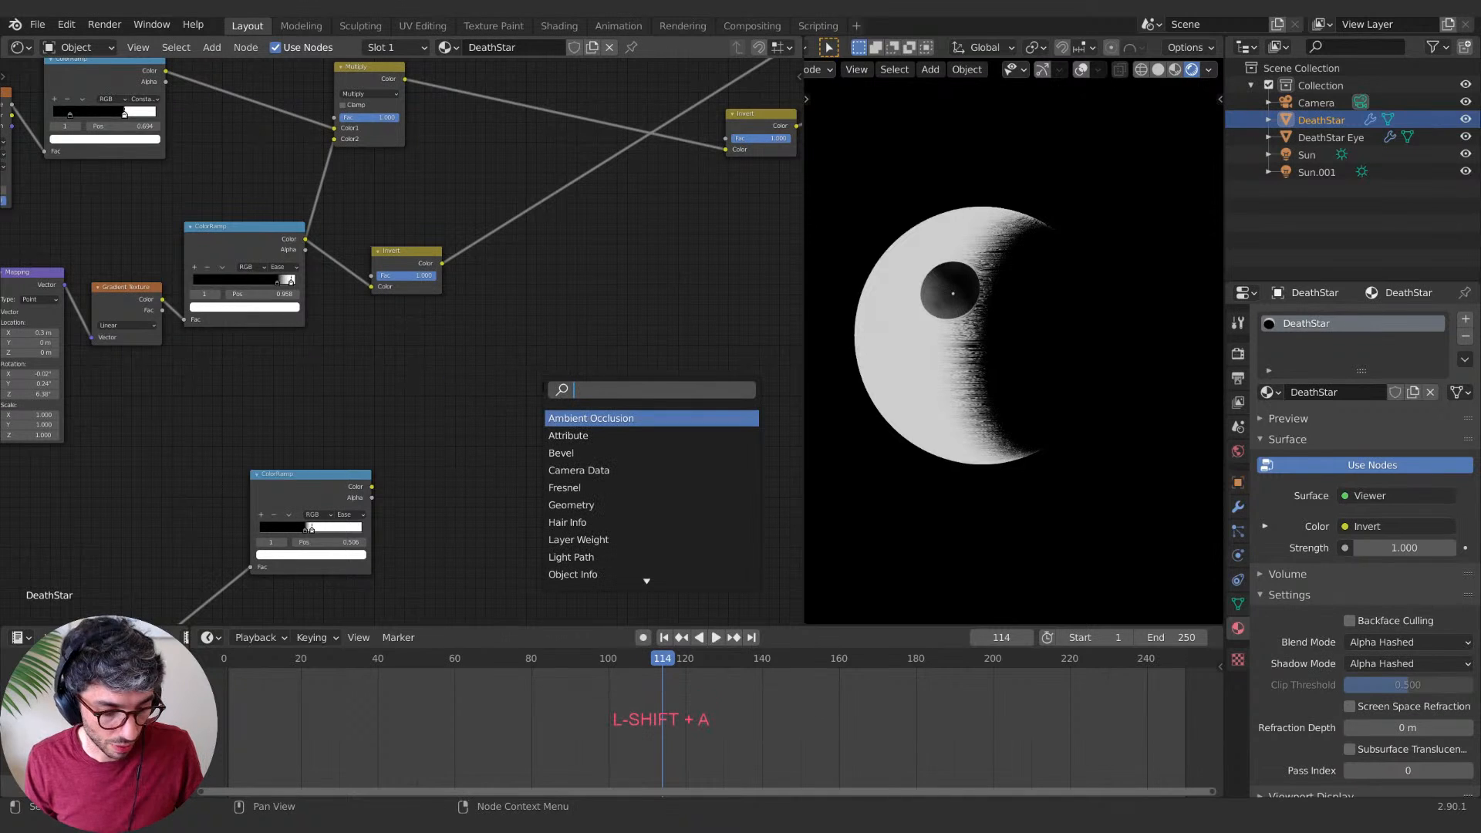
pyautogui.write('mix')
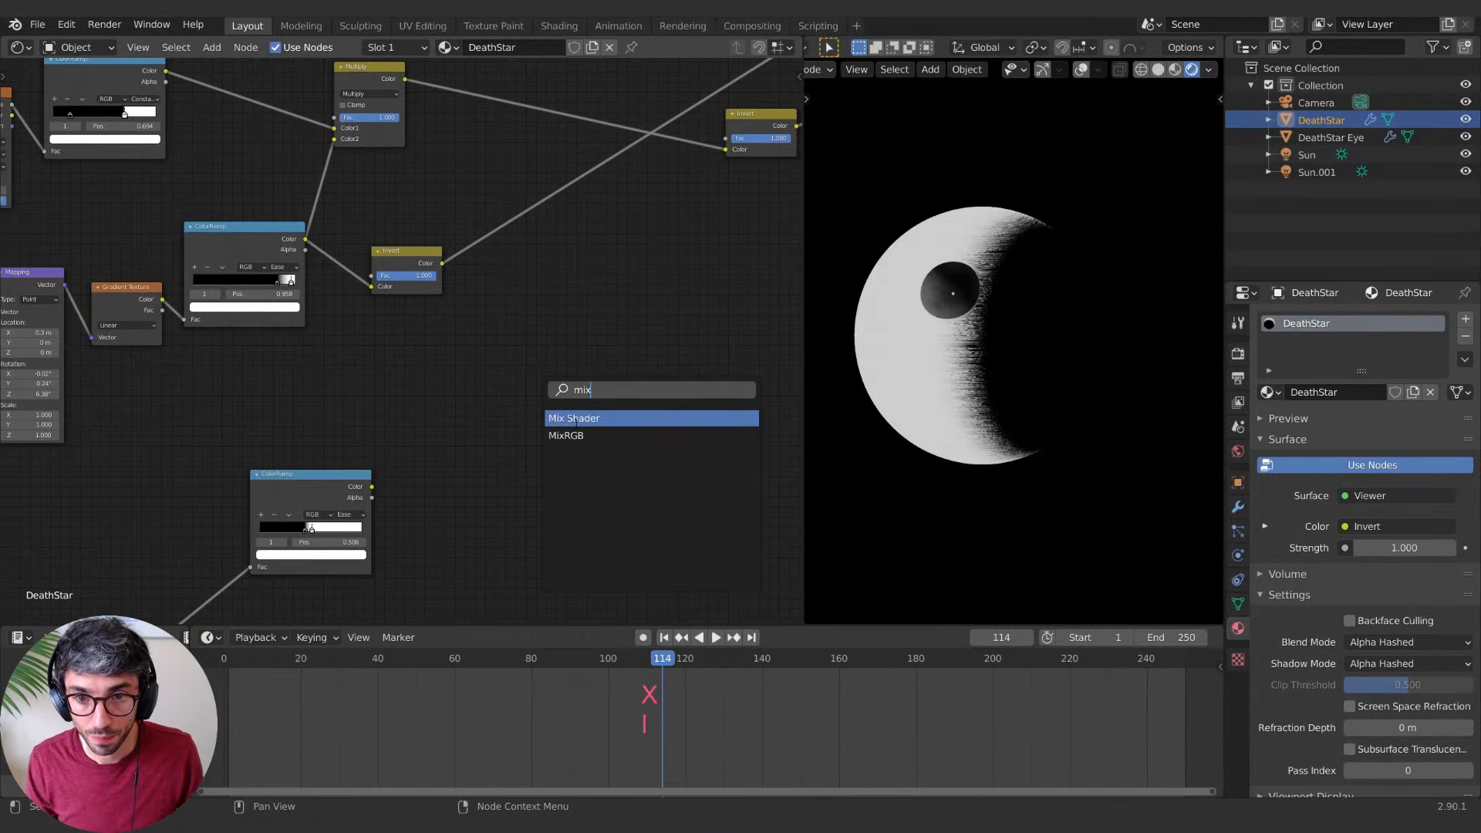
pyautogui.click(574, 435)
pyautogui.click(506, 382)
pyautogui.moveTo(506, 382); pyautogui.dragTo(493, 456, button='middle')
pyautogui.moveTo(359, 561); pyautogui.dragTo(509, 420)
pyautogui.moveTo(429, 337); pyautogui.dragTo(510, 411)
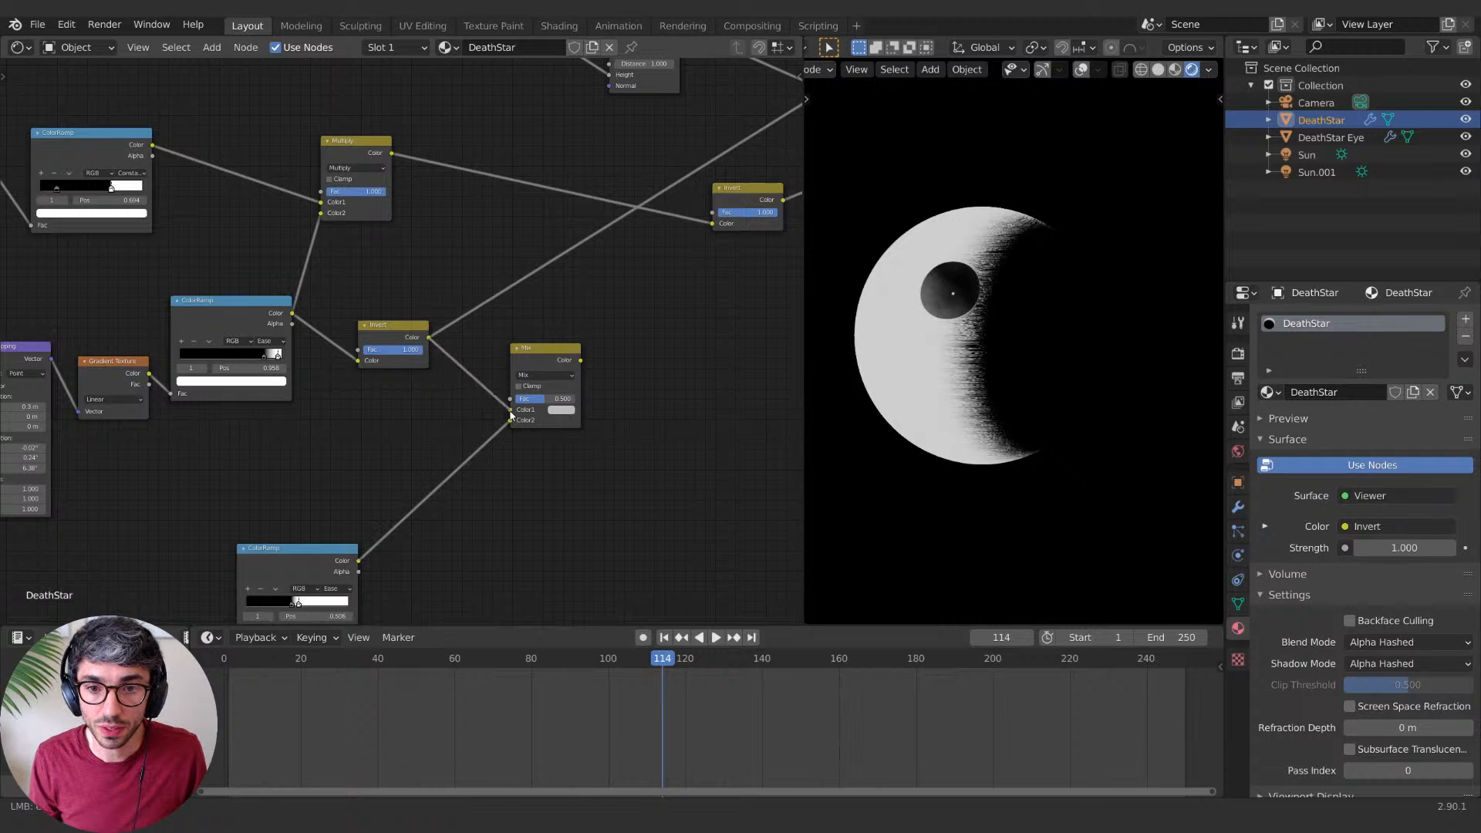
# Step: Set the MixRGB node's blend mode to Add with a factor of 1.000, and preview the combined mask on the sphere
pyautogui.moveTo(601, 420); pyautogui.dragTo(547, 473, button='middle')
pyautogui.click(494, 428)
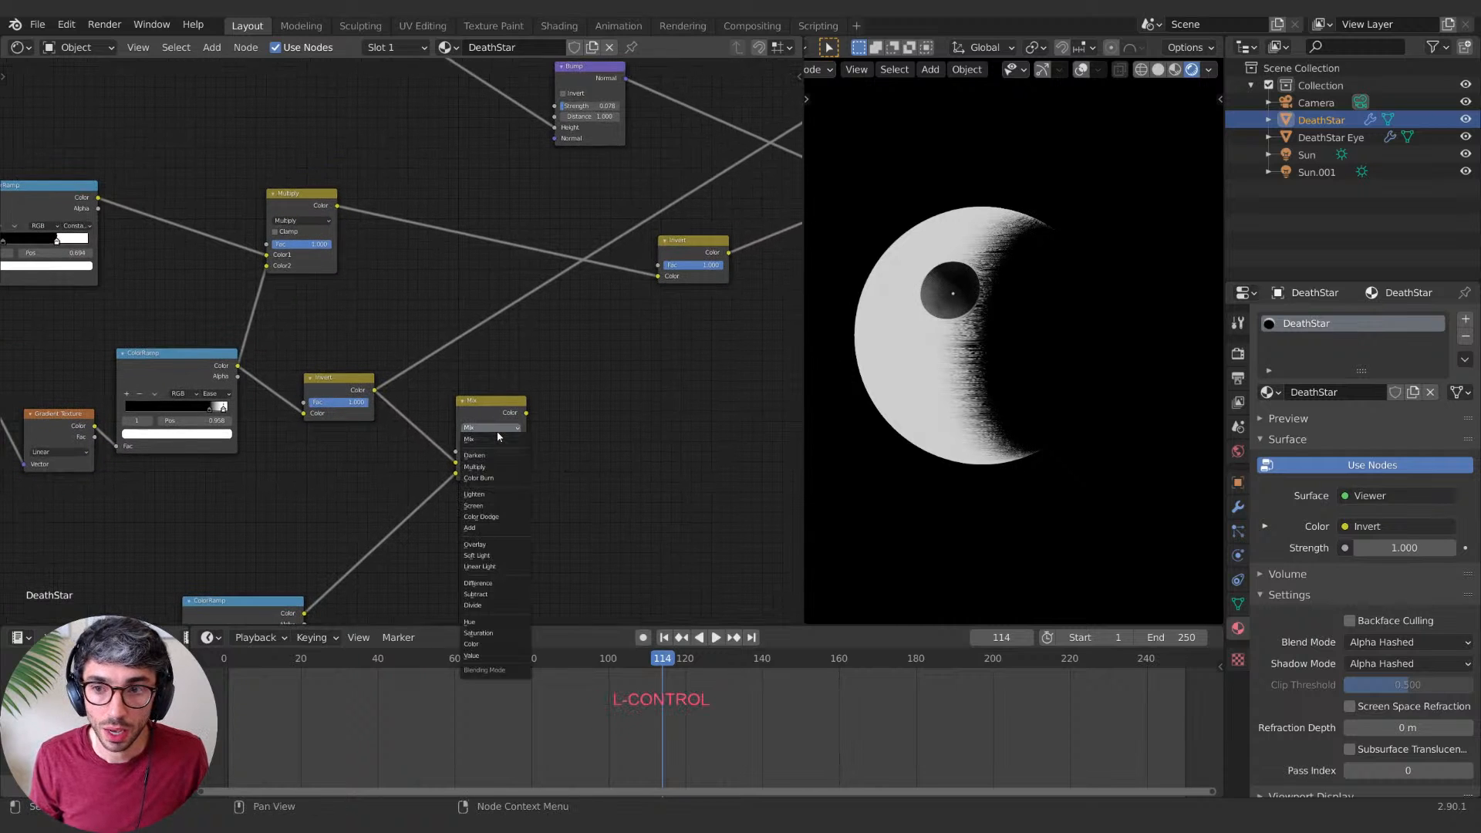
pyautogui.click(478, 528)
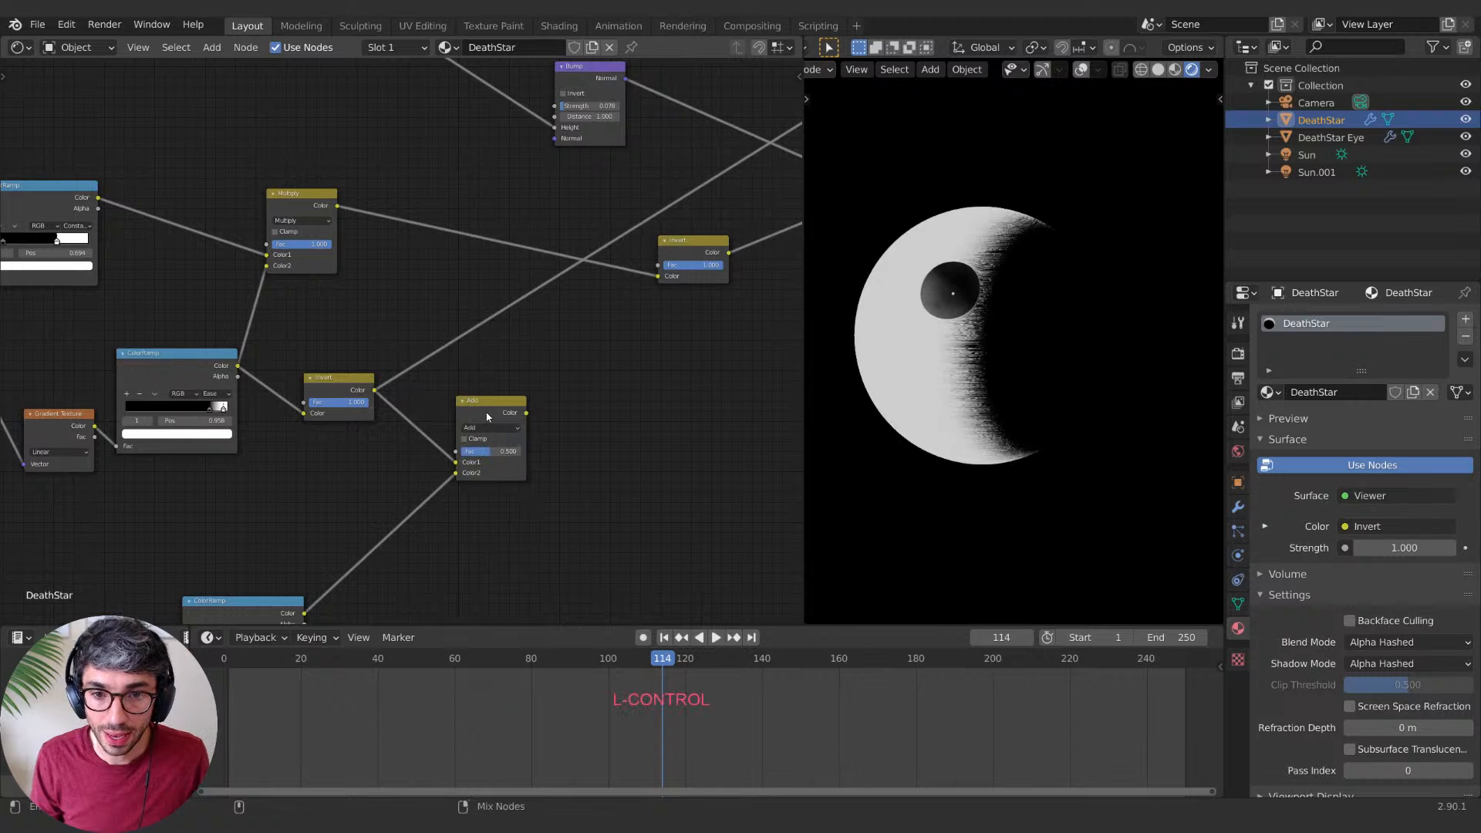
pyautogui.keyDown('ctrl'); pyautogui.keyDown('shift'); pyautogui.click(491, 455); pyautogui.keyUp('shift'); pyautogui.keyUp('ctrl')
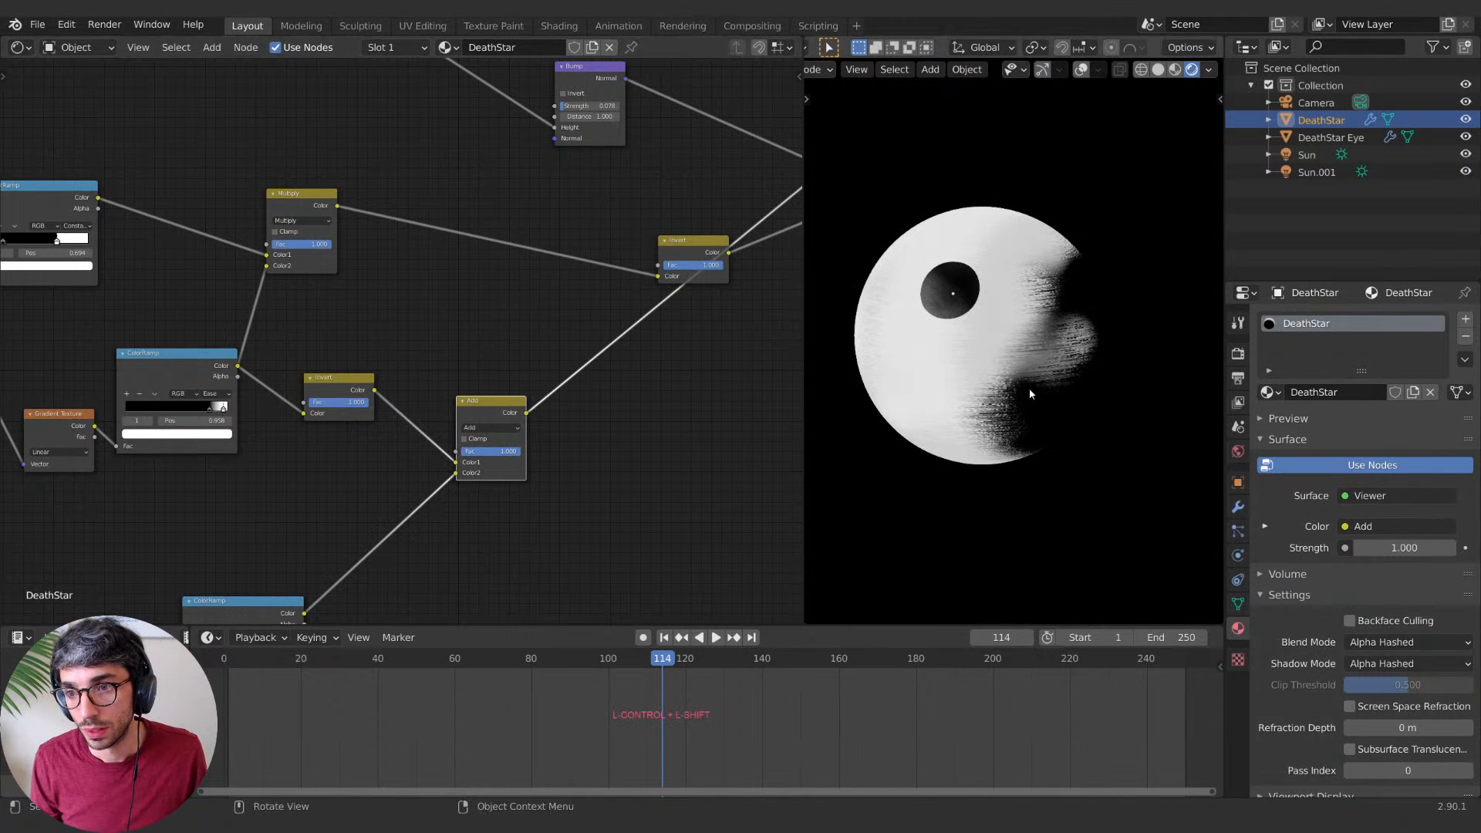
pyautogui.moveTo(1029, 387); pyautogui.dragTo(942, 341, button='middle')
pyautogui.scroll(4, 942, 341)
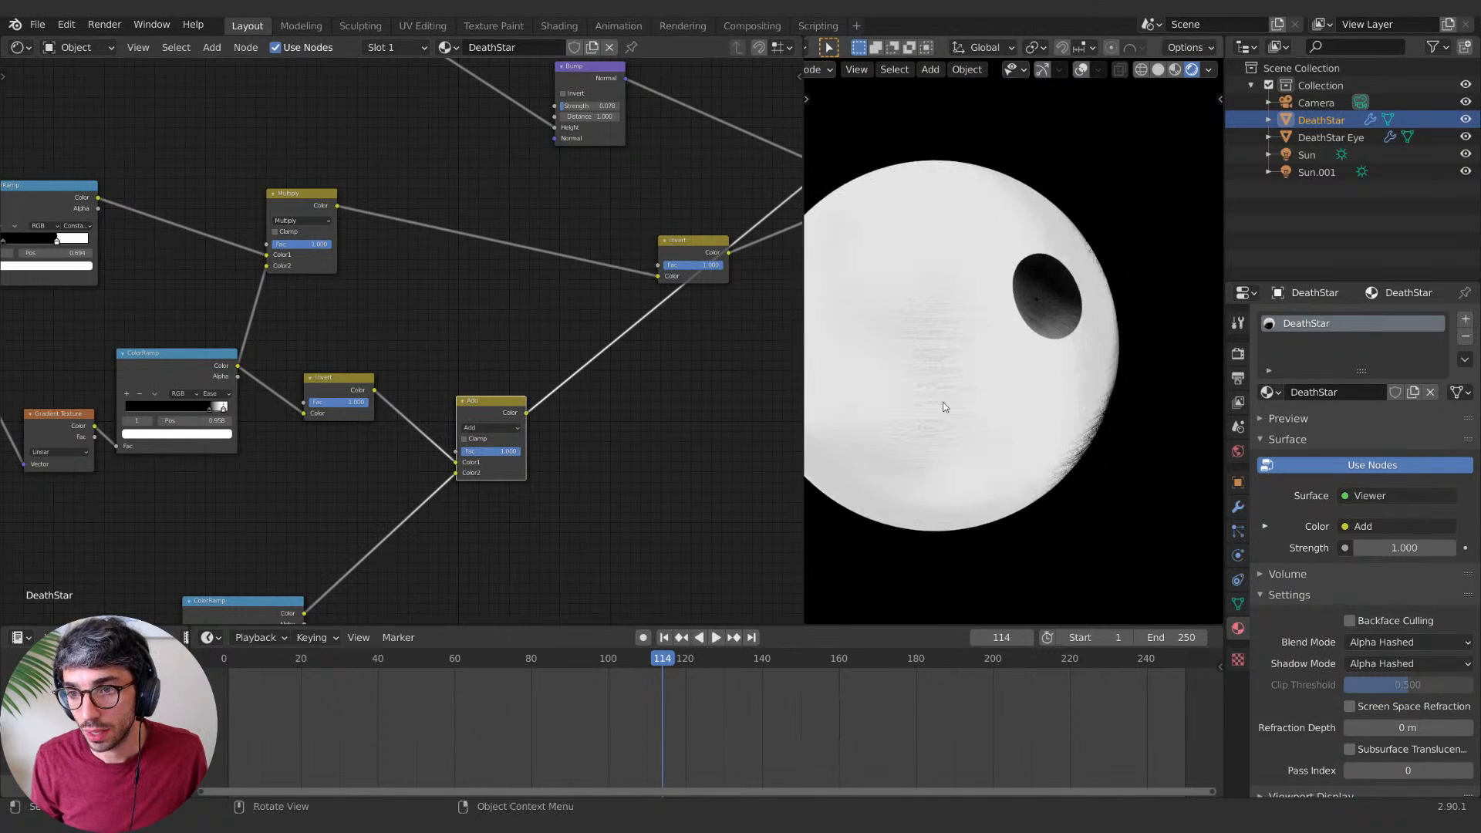
# Step: Enable Clamp on the Add node and inspect the combined mask from several angles
pyautogui.moveTo(474, 422); pyautogui.dragTo(467, 395, button='middle')
pyautogui.click(456, 411)
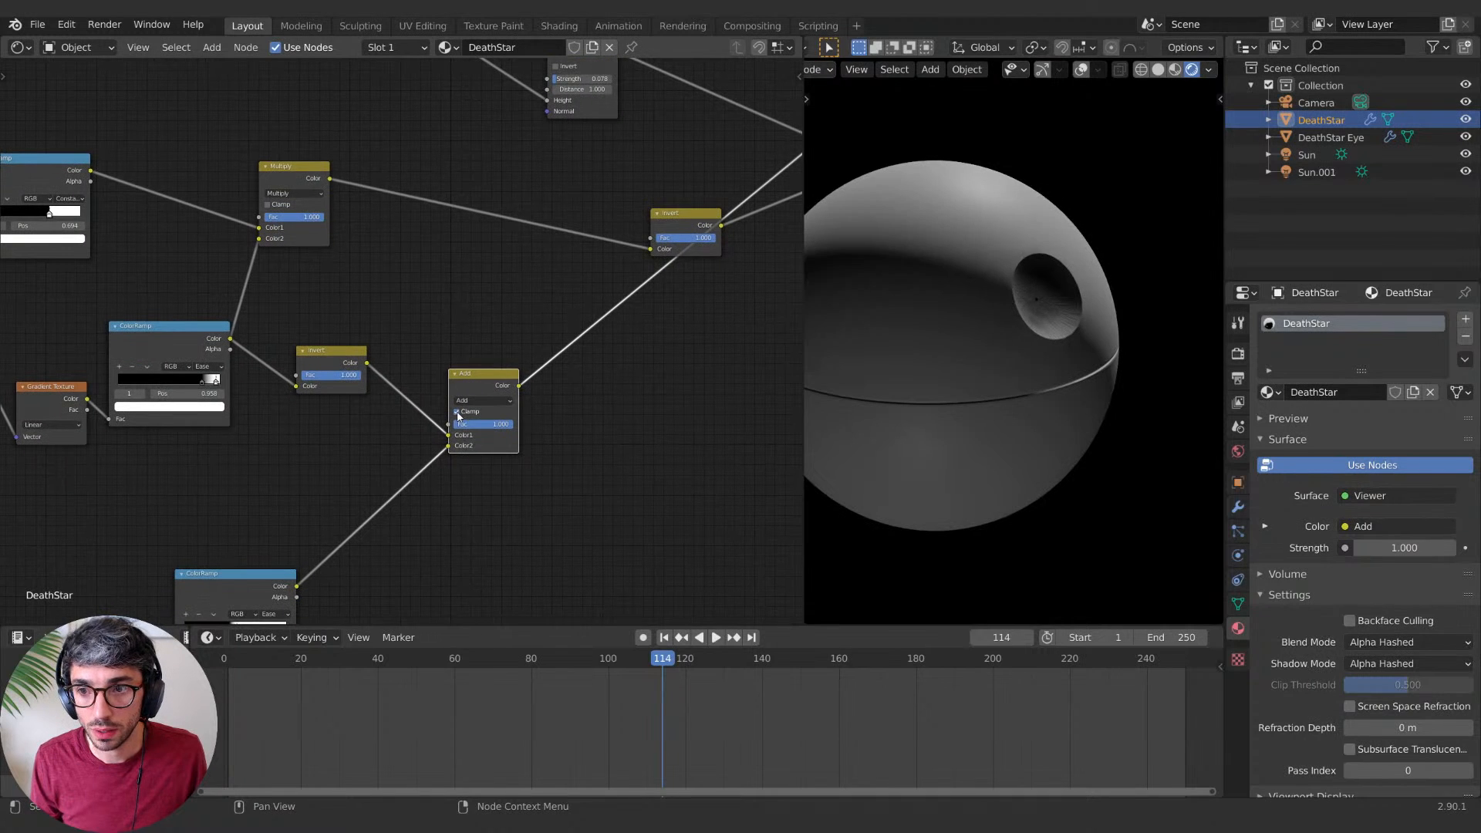
pyautogui.moveTo(886, 371); pyautogui.dragTo(843, 354, button='middle')
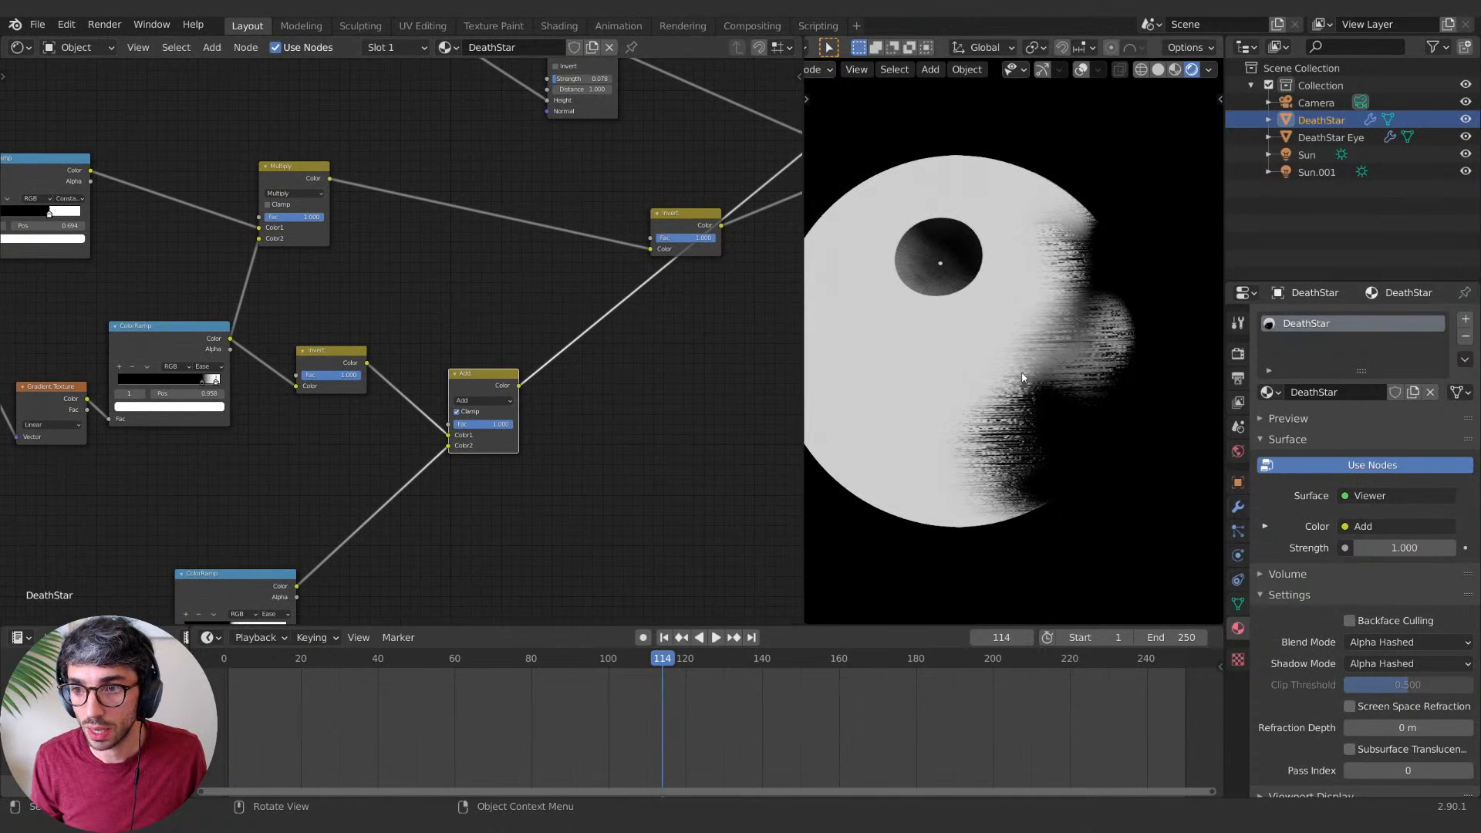
pyautogui.moveTo(1024, 385); pyautogui.dragTo(991, 401, button='middle')
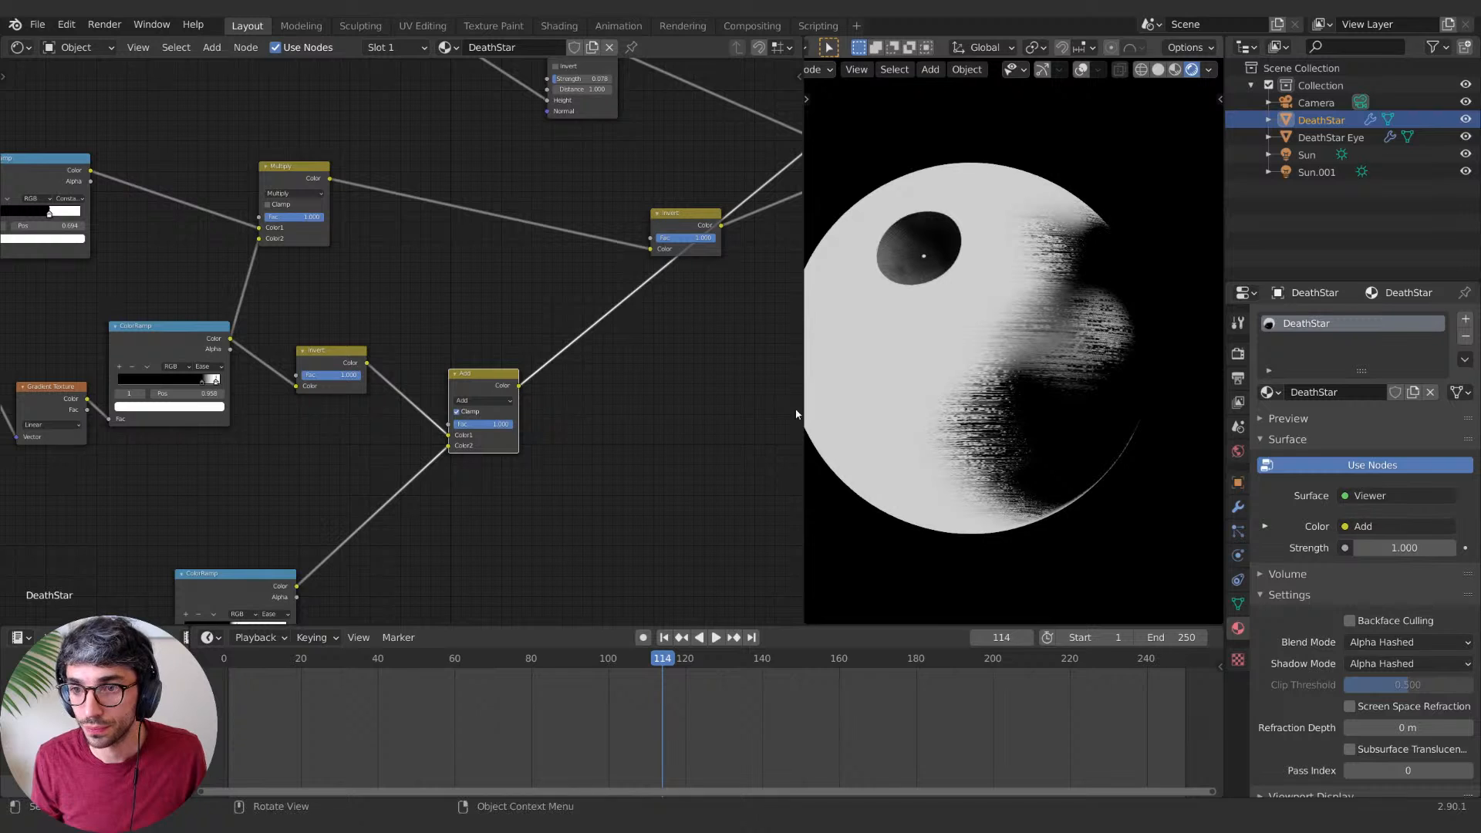
# Step: Compare the combined mask with the Add node's Clamp option off and on from several angles, leaving Clamp enabled
pyautogui.click(458, 411)
pyautogui.moveTo(895, 410); pyautogui.dragTo(1009, 413, button='middle')
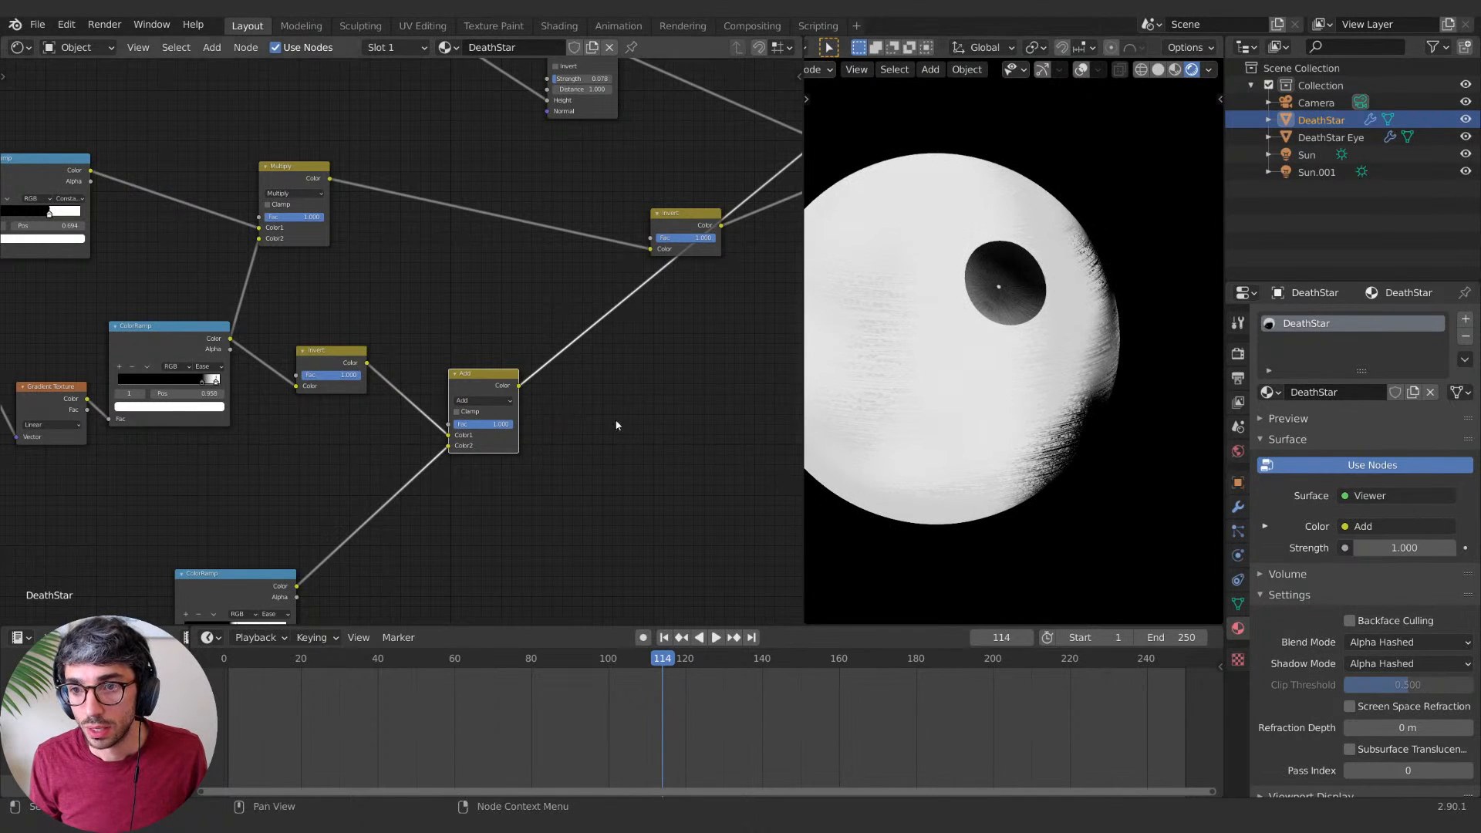
pyautogui.click(458, 411)
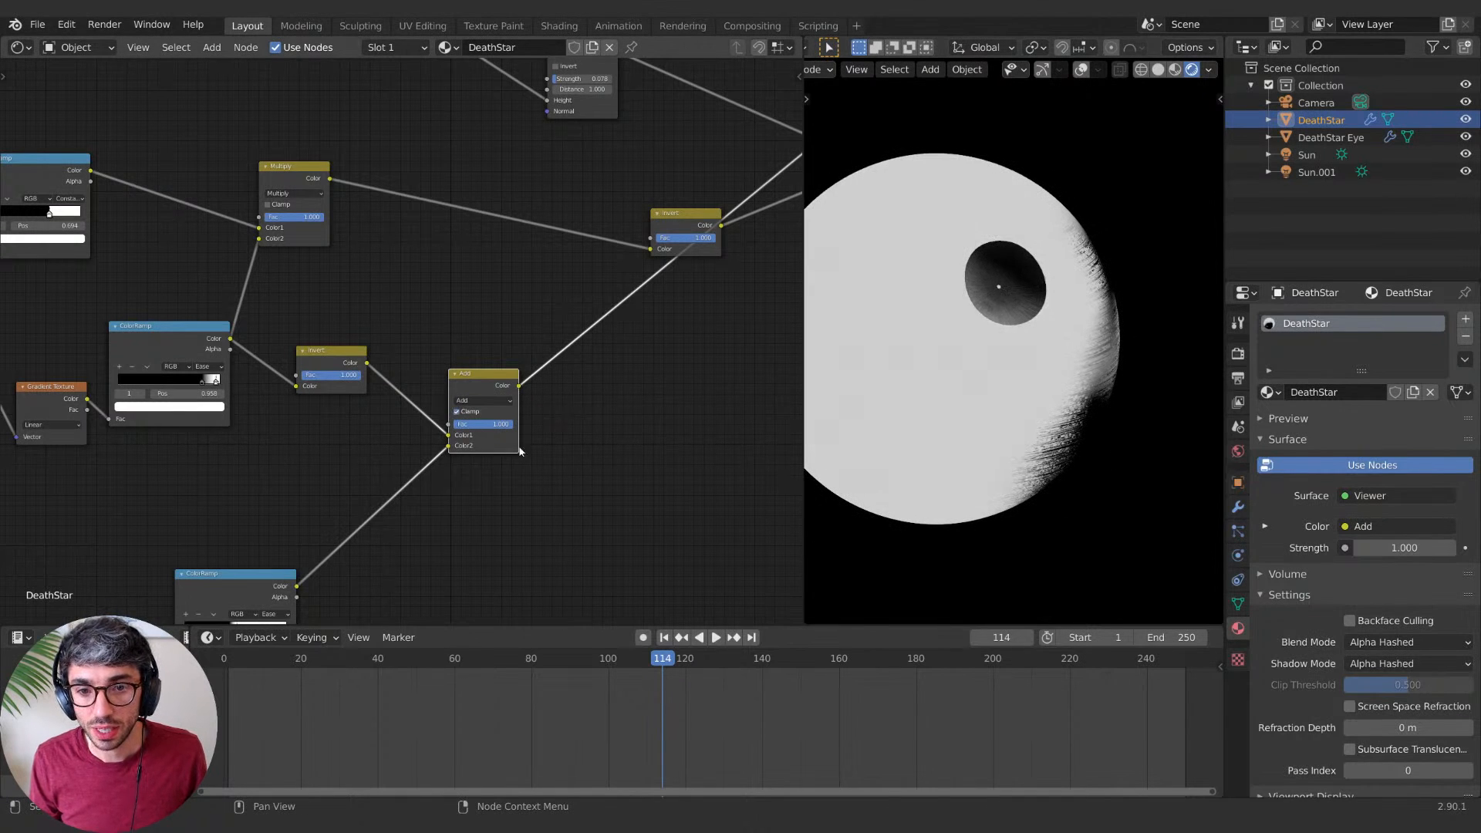
pyautogui.moveTo(960, 438); pyautogui.dragTo(909, 242, button='middle')
pyautogui.moveTo(859, 360); pyautogui.dragTo(925, 366, button='middle')
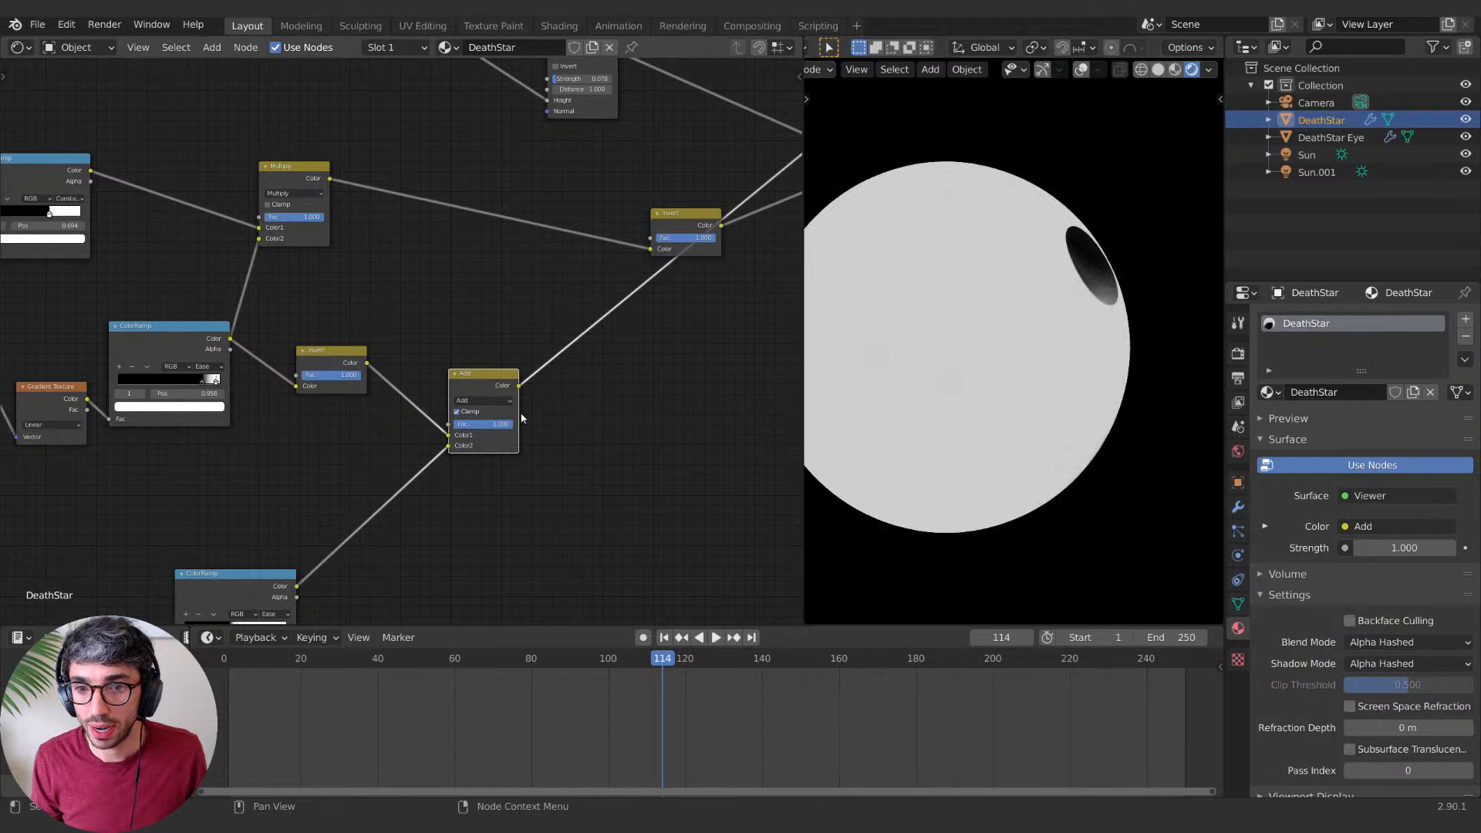
pyautogui.click(458, 412)
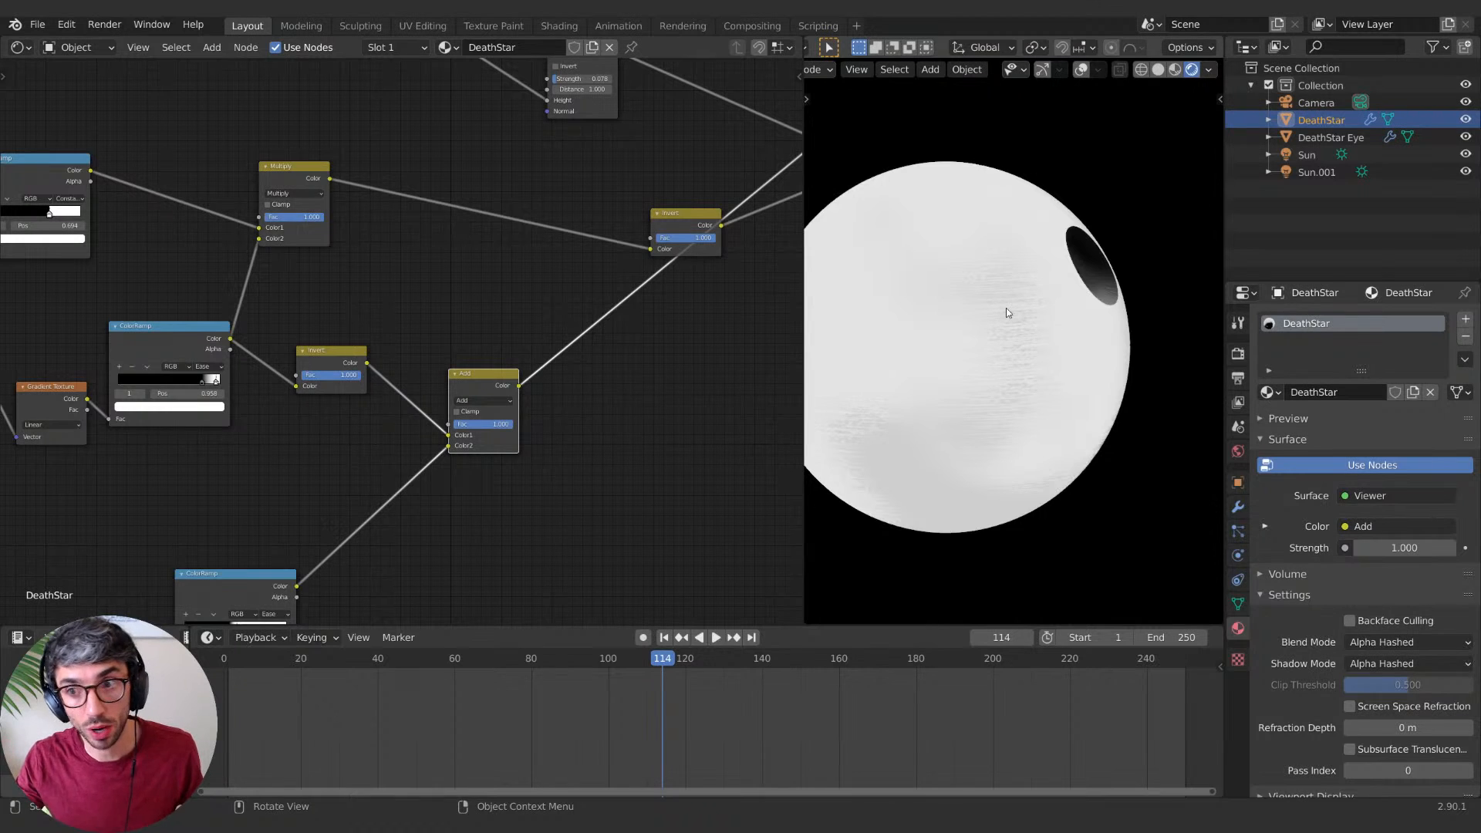
pyautogui.click(456, 412)
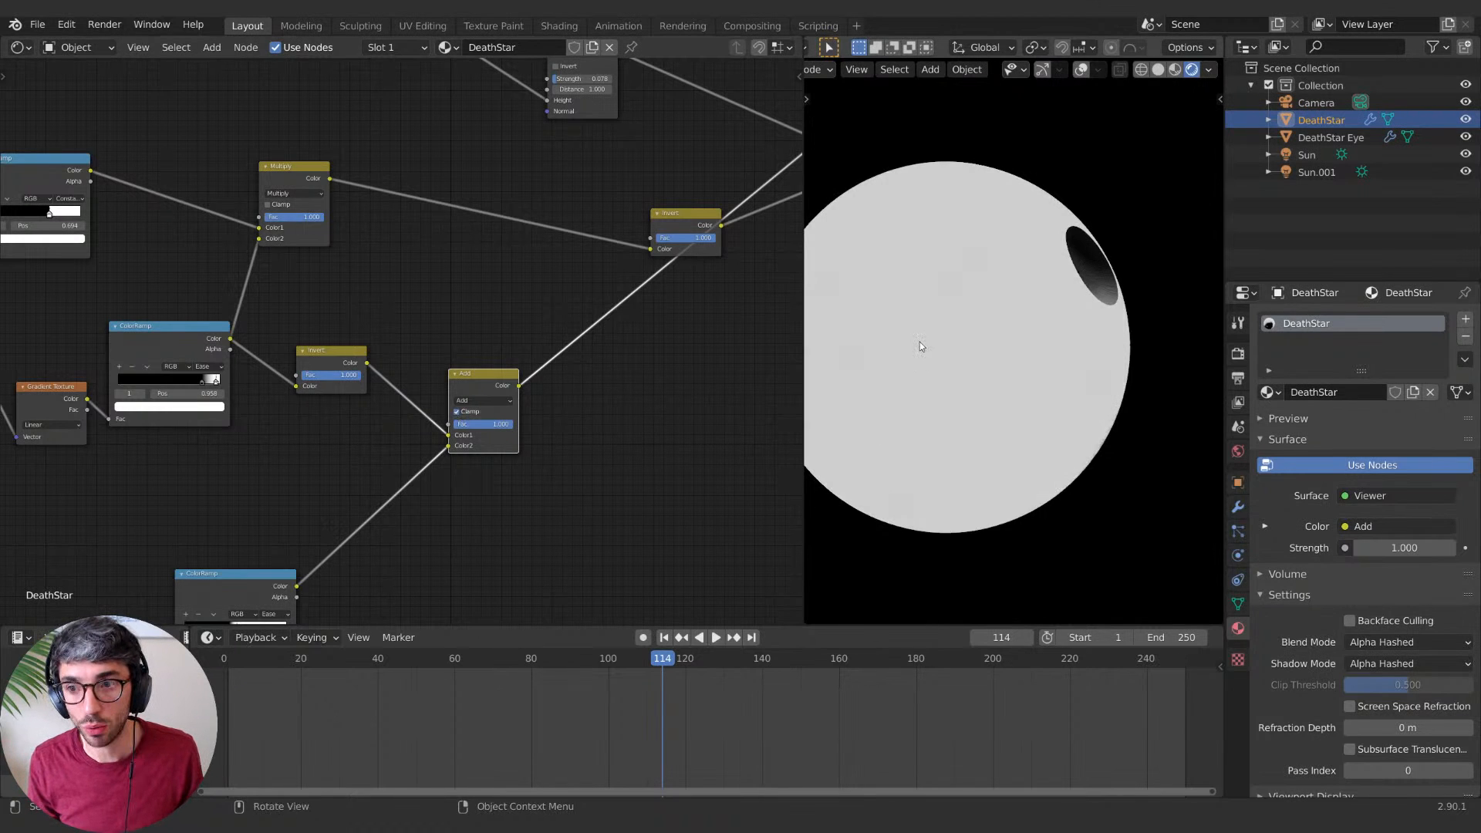
pyautogui.moveTo(920, 347); pyautogui.dragTo(959, 392, button='middle')
# Step: Move the old Invert node aside and link the Add node's Color output to the Principled BSDF's Alpha input
pyautogui.scroll(-3, 665, 407)
pyautogui.moveTo(680, 331); pyautogui.dragTo(599, 362, button='middle')
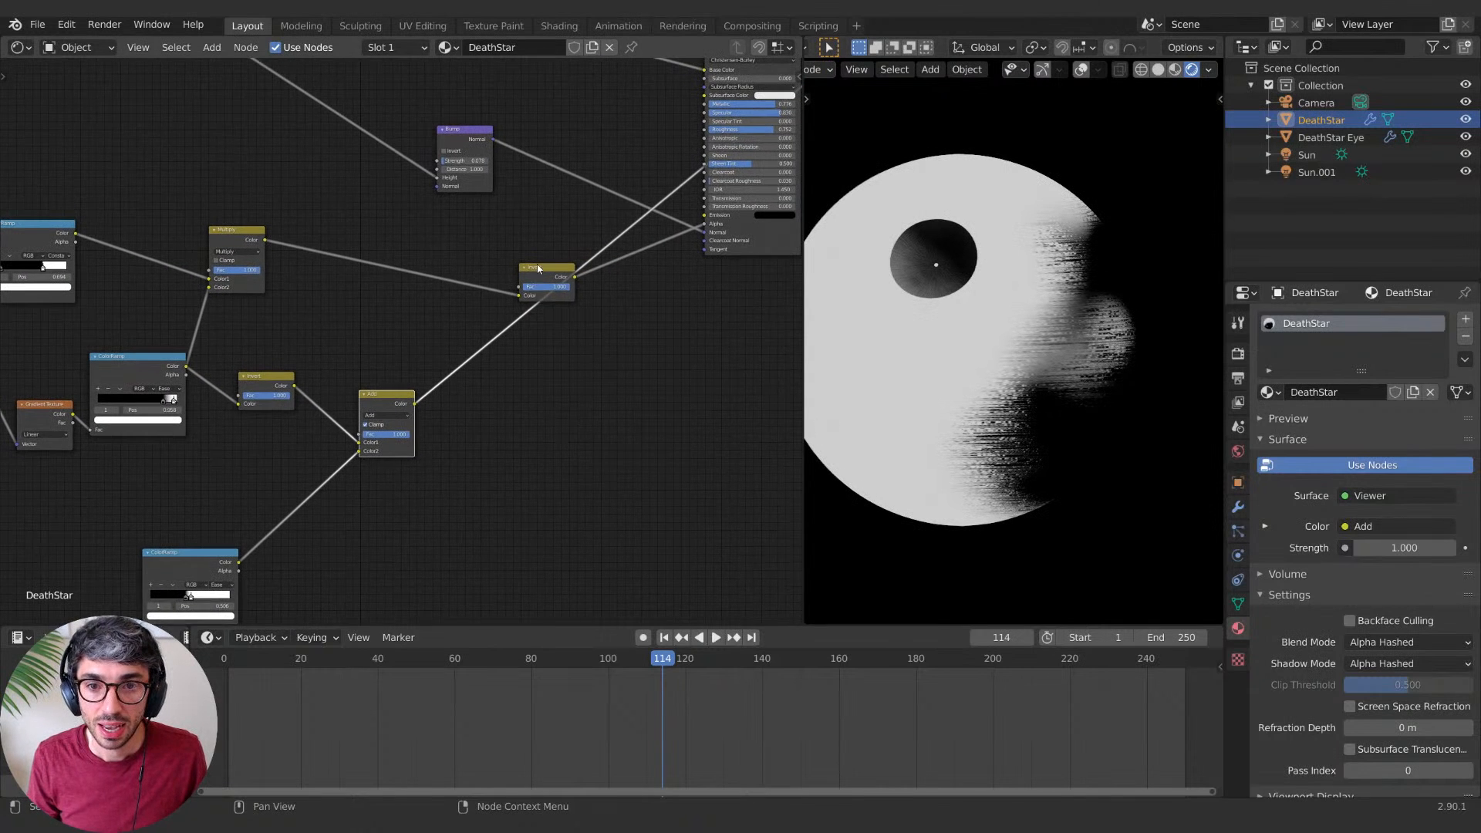
pyautogui.moveTo(537, 264); pyautogui.dragTo(453, 225)
pyautogui.moveTo(393, 371); pyautogui.dragTo(345, 390, button='middle')
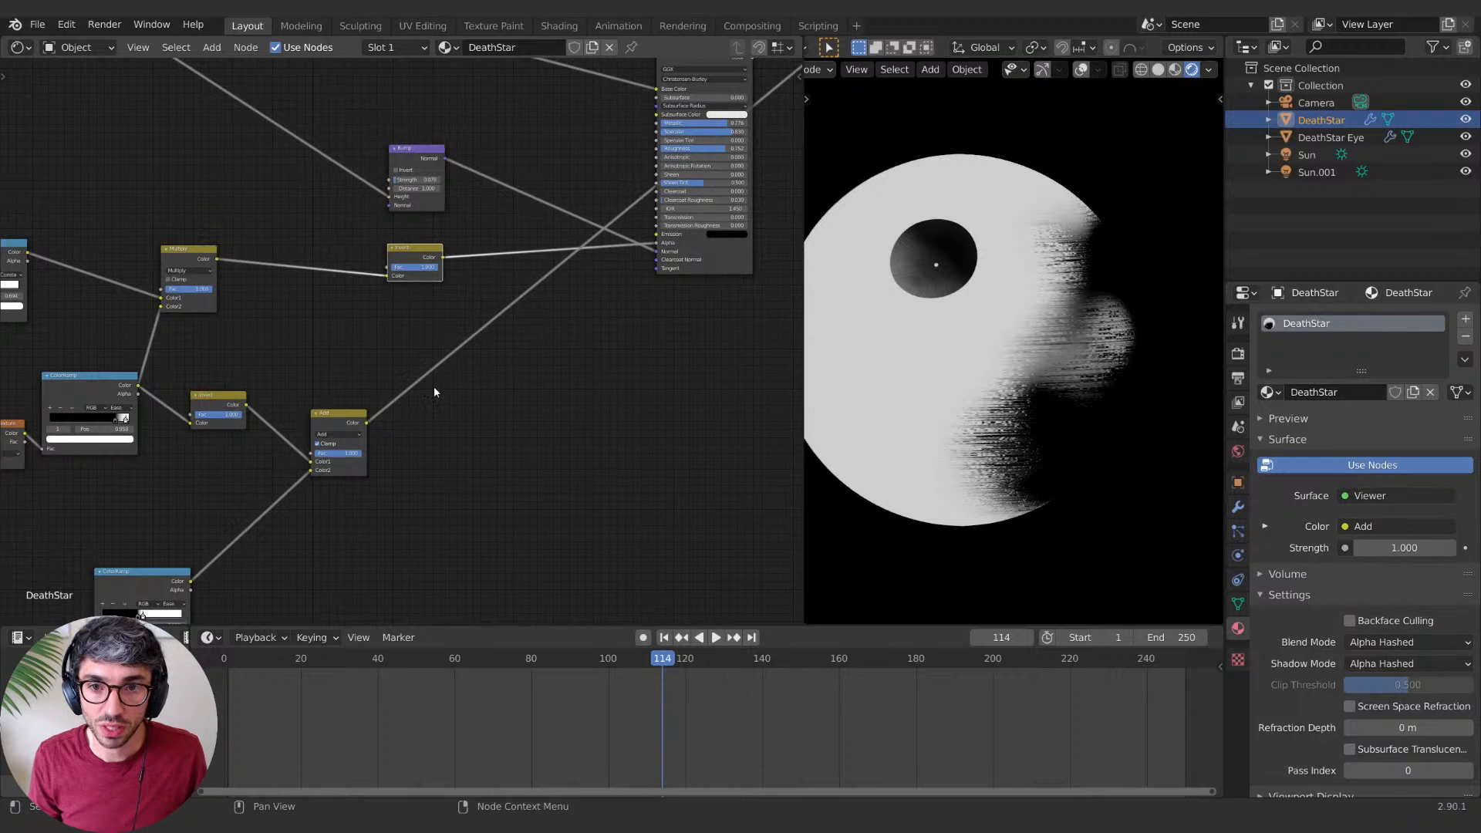
pyautogui.moveTo(366, 423); pyautogui.dragTo(656, 245)
pyautogui.moveTo(653, 307); pyautogui.dragTo(643, 338, button='middle')
# Step: Delete the disconnected Invert node and the leftover Multiply node that combined the Voronoi and gradient masks
pyautogui.click(397, 298)
pyautogui.press('x')
pyautogui.moveTo(350, 316); pyautogui.dragTo(587, 310, button='middle')
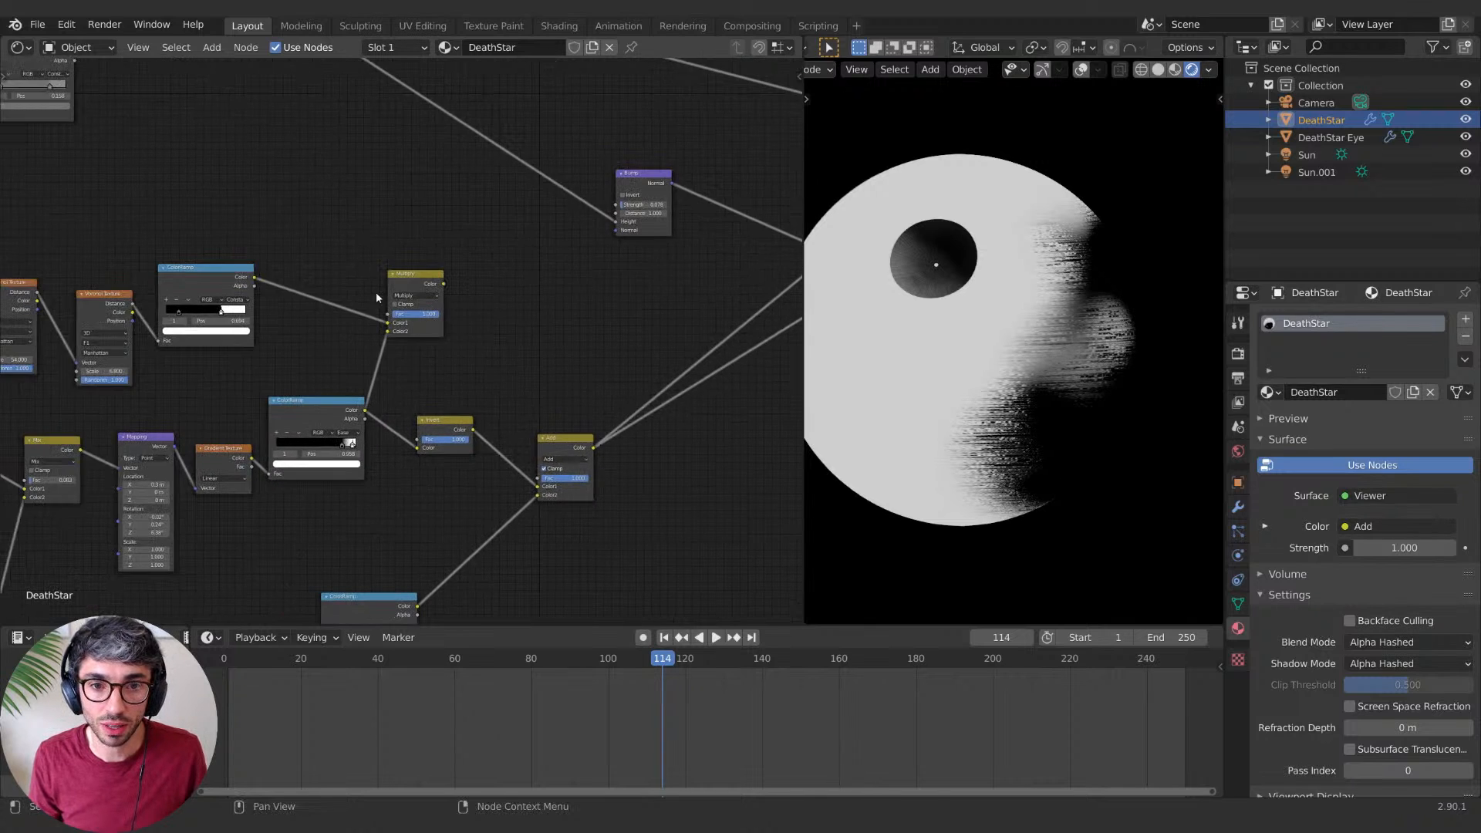
pyautogui.click(420, 286)
pyautogui.moveTo(421, 286); pyautogui.dragTo(583, 283, button='middle')
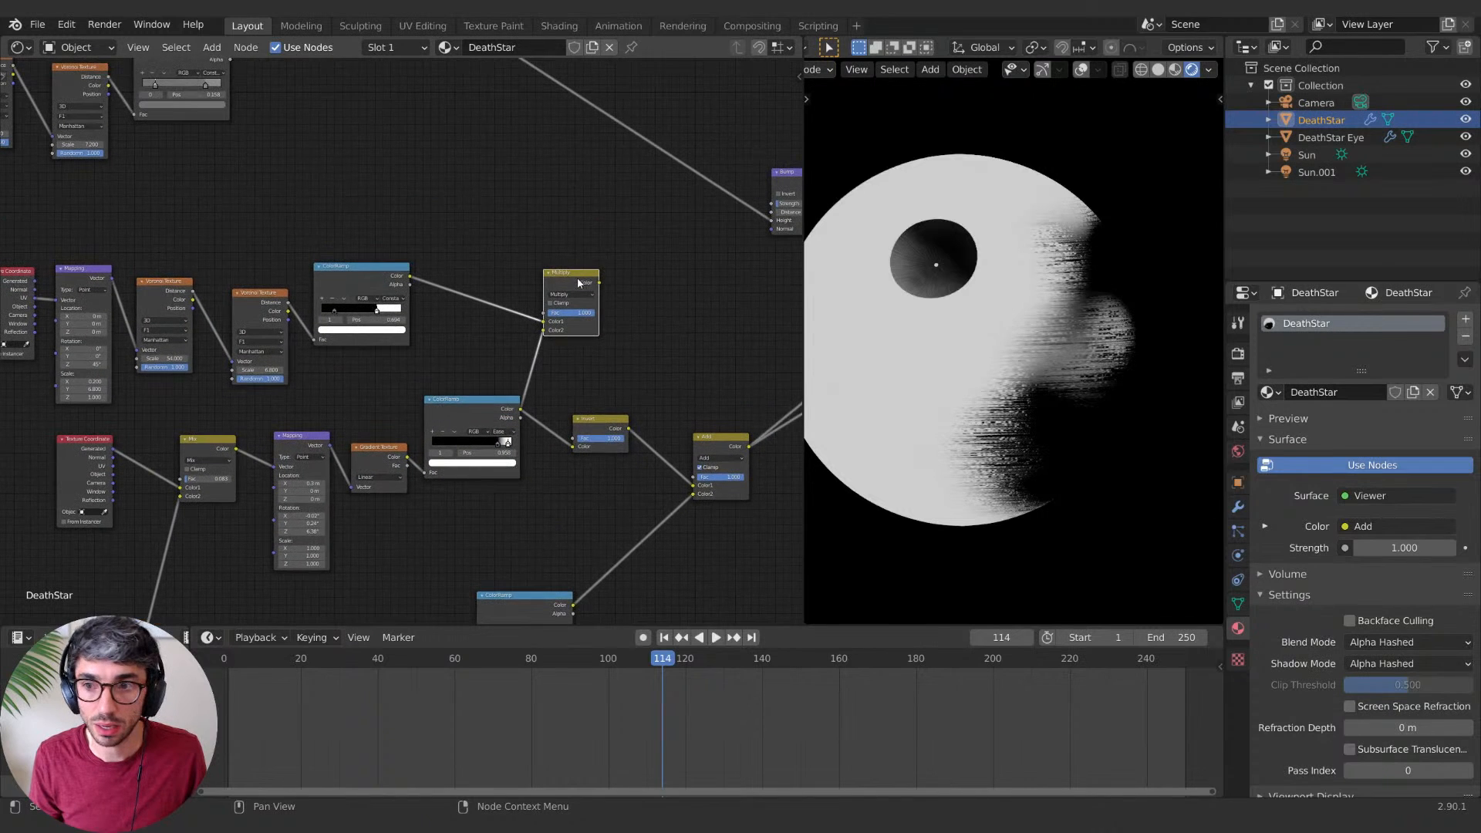
pyautogui.press('x')
# Step: Route the Principled BSDF back to the material output and inspect the transparent shader up close and through the camera
pyautogui.scroll(-3, 476, 427)
pyautogui.moveTo(581, 589); pyautogui.dragTo(9, 574, button='middle')
pyautogui.keyDown('ctrl'); pyautogui.keyDown('shift'); pyautogui.click(446, 239); pyautogui.keyUp('shift'); pyautogui.keyUp('ctrl')
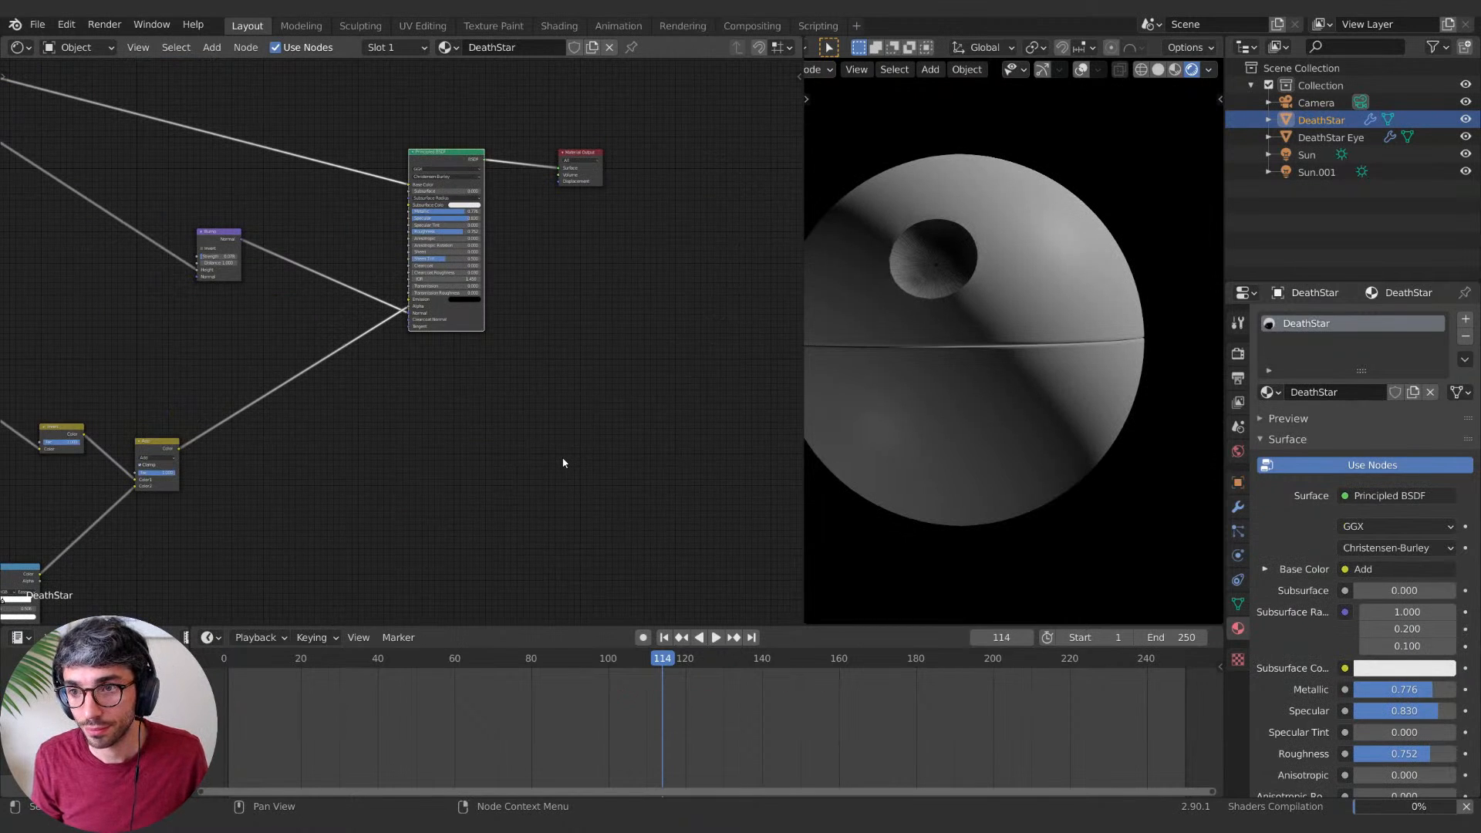
pyautogui.moveTo(876, 439); pyautogui.dragTo(1050, 390, button='middle')
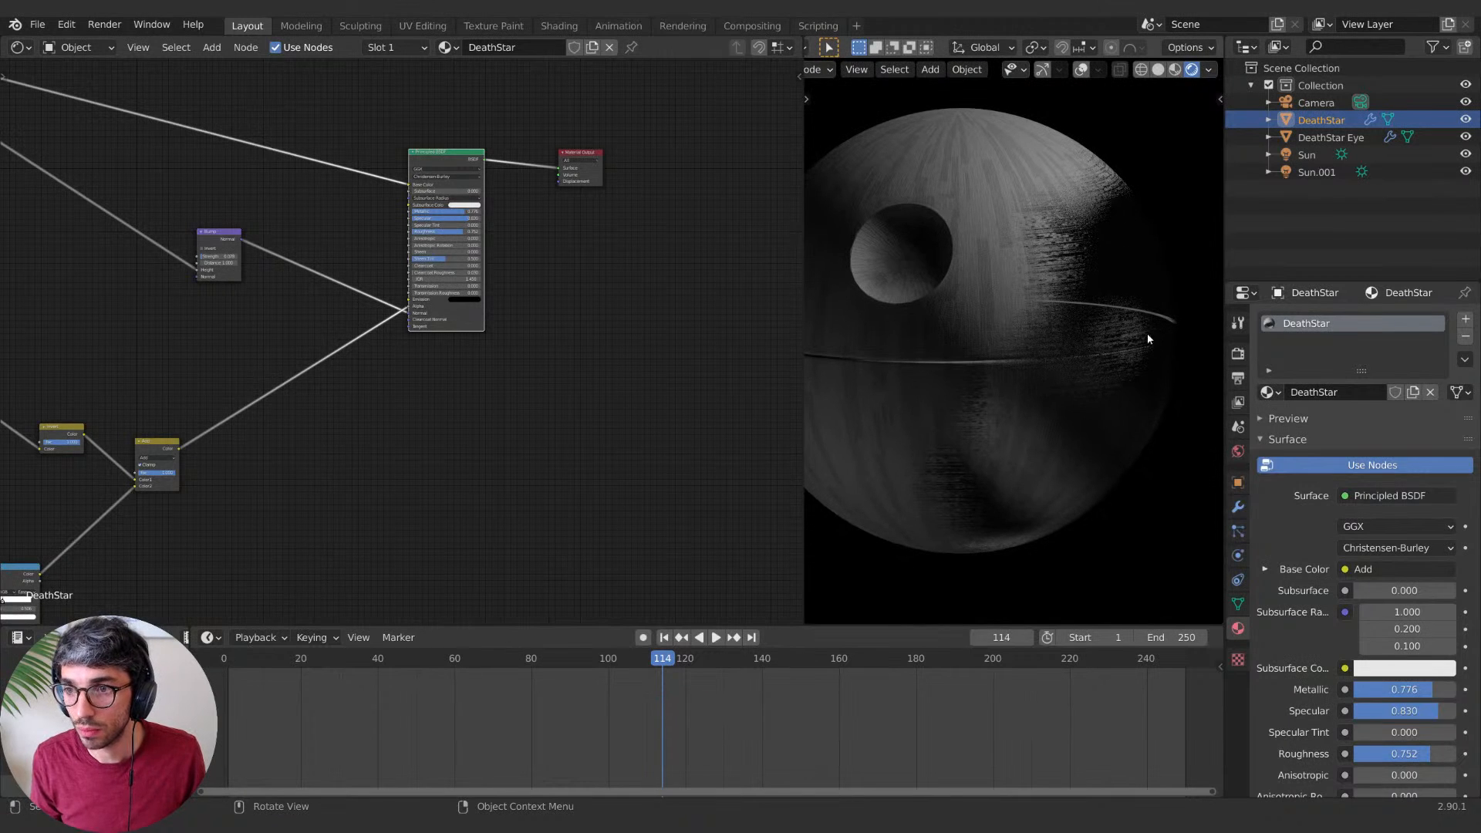
pyautogui.moveTo(1148, 338); pyautogui.dragTo(1021, 426, button='middle')
pyautogui.moveTo(298, 510); pyautogui.dragTo(594, 370, button='middle')
pyautogui.moveTo(1090, 274); pyautogui.dragTo(1015, 324, button='middle')
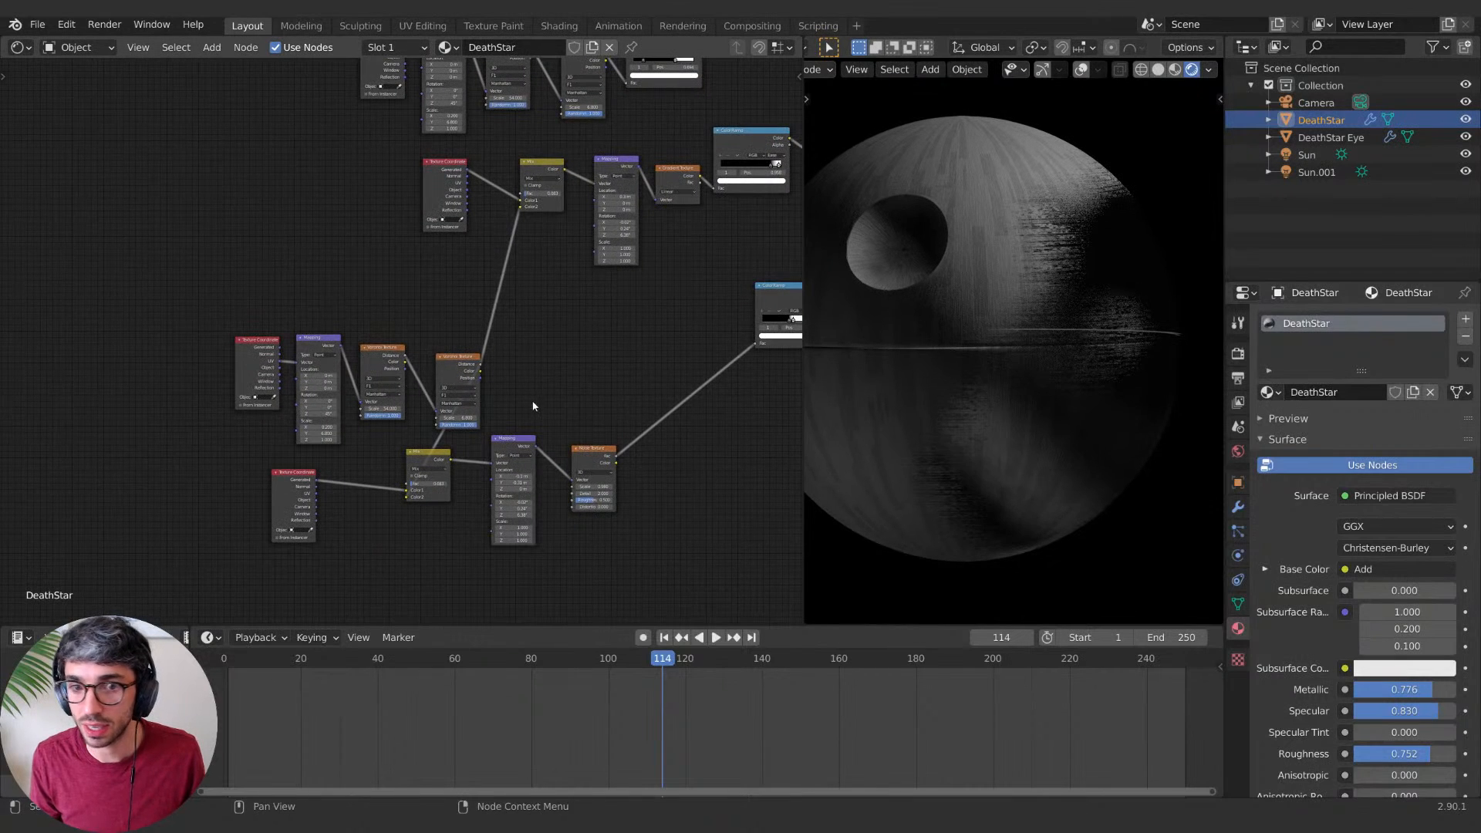
pyautogui.press('KP_0')
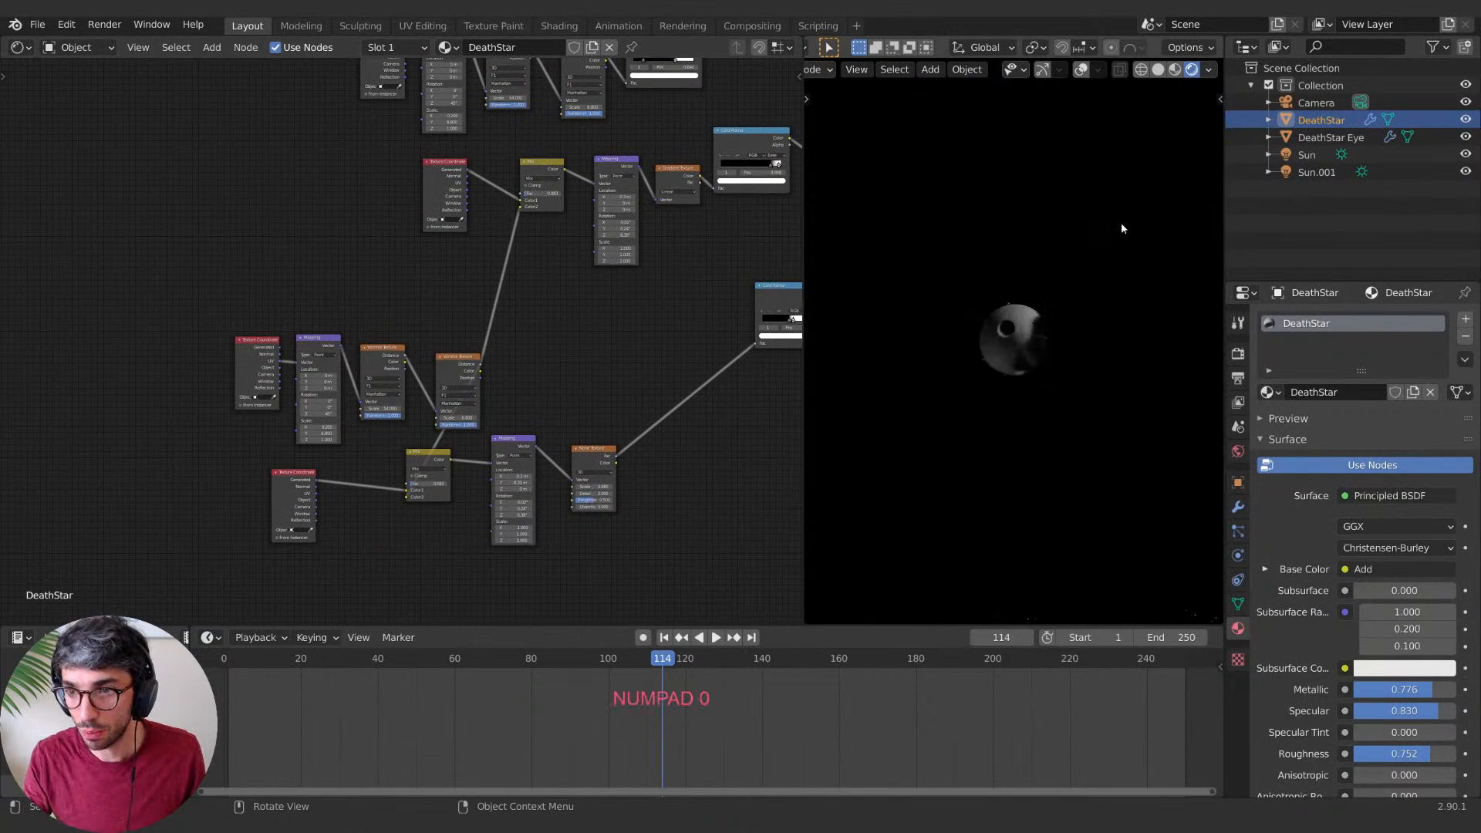
# Step: Set the factor of the Mix node distorting the noise coordinates to 0.228 and check the result through the camera
pyautogui.moveTo(348, 323); pyautogui.dragTo(254, 194, button='middle')
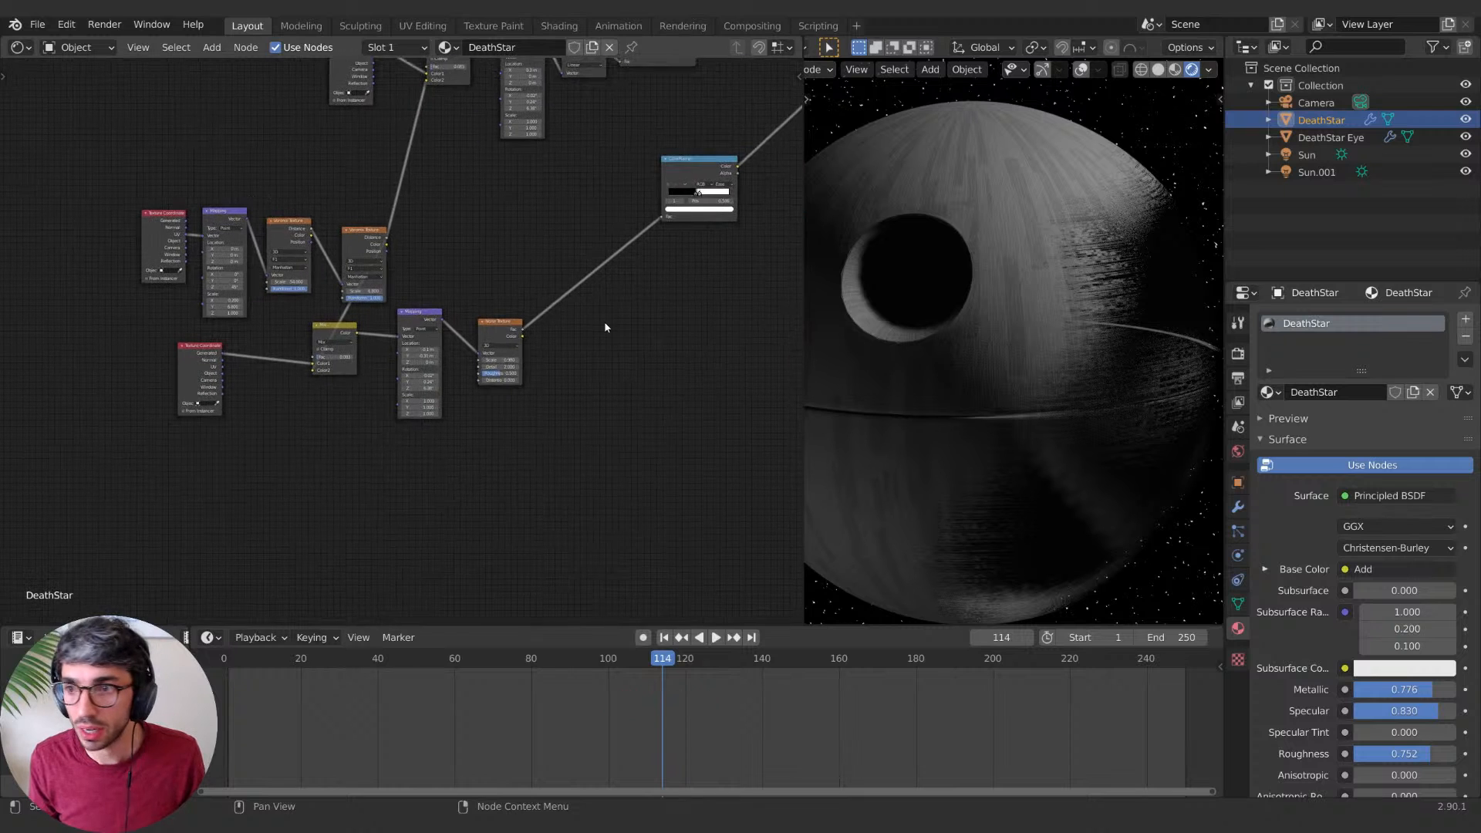
pyautogui.moveTo(201, 448); pyautogui.dragTo(259, 531, button='middle')
pyautogui.scroll(6, 407, 499)
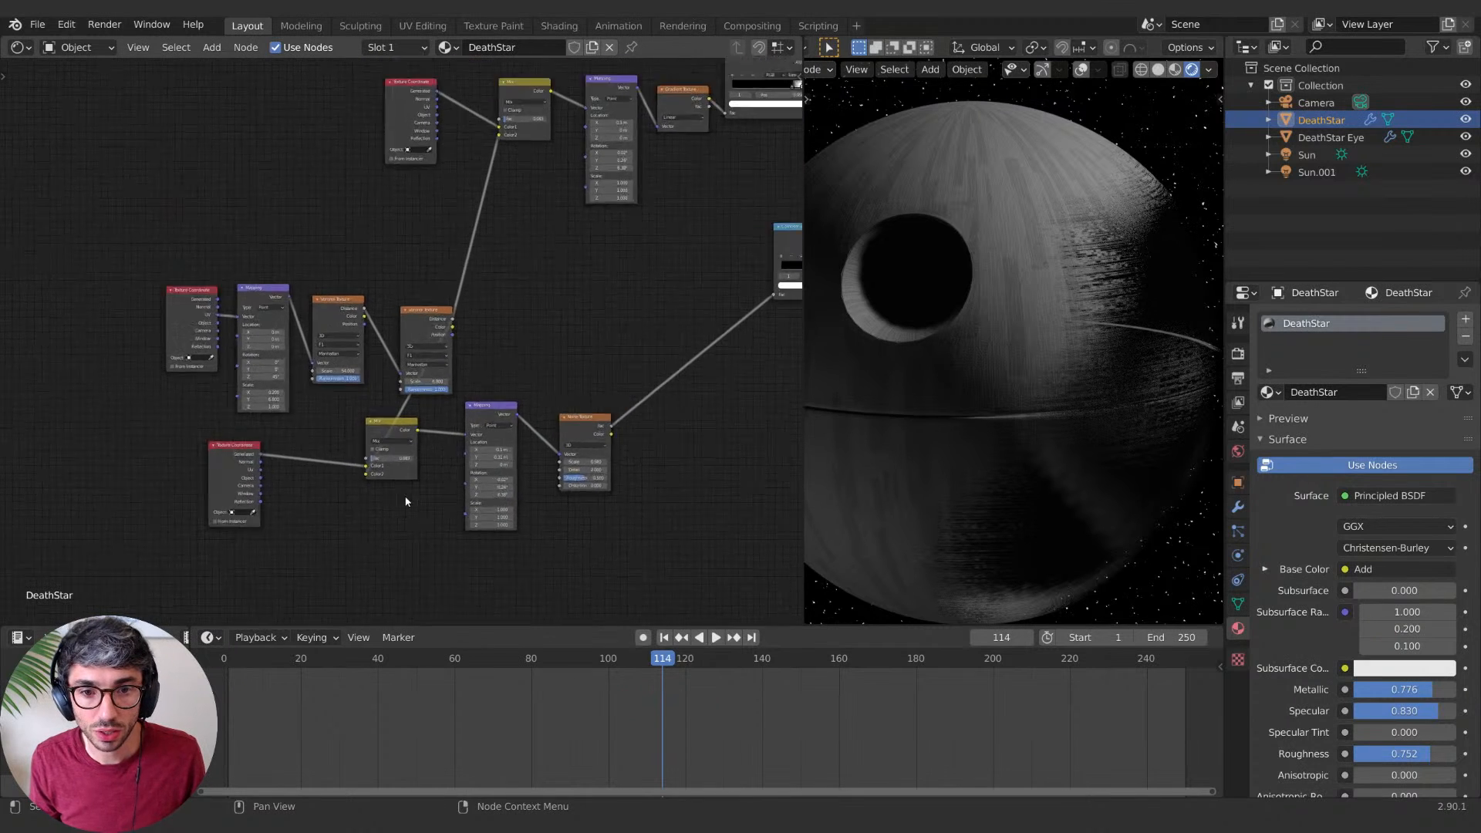
pyautogui.moveTo(395, 558); pyautogui.dragTo(395, 522, button='middle')
pyautogui.moveTo(362, 461); pyautogui.dragTo(371, 461)
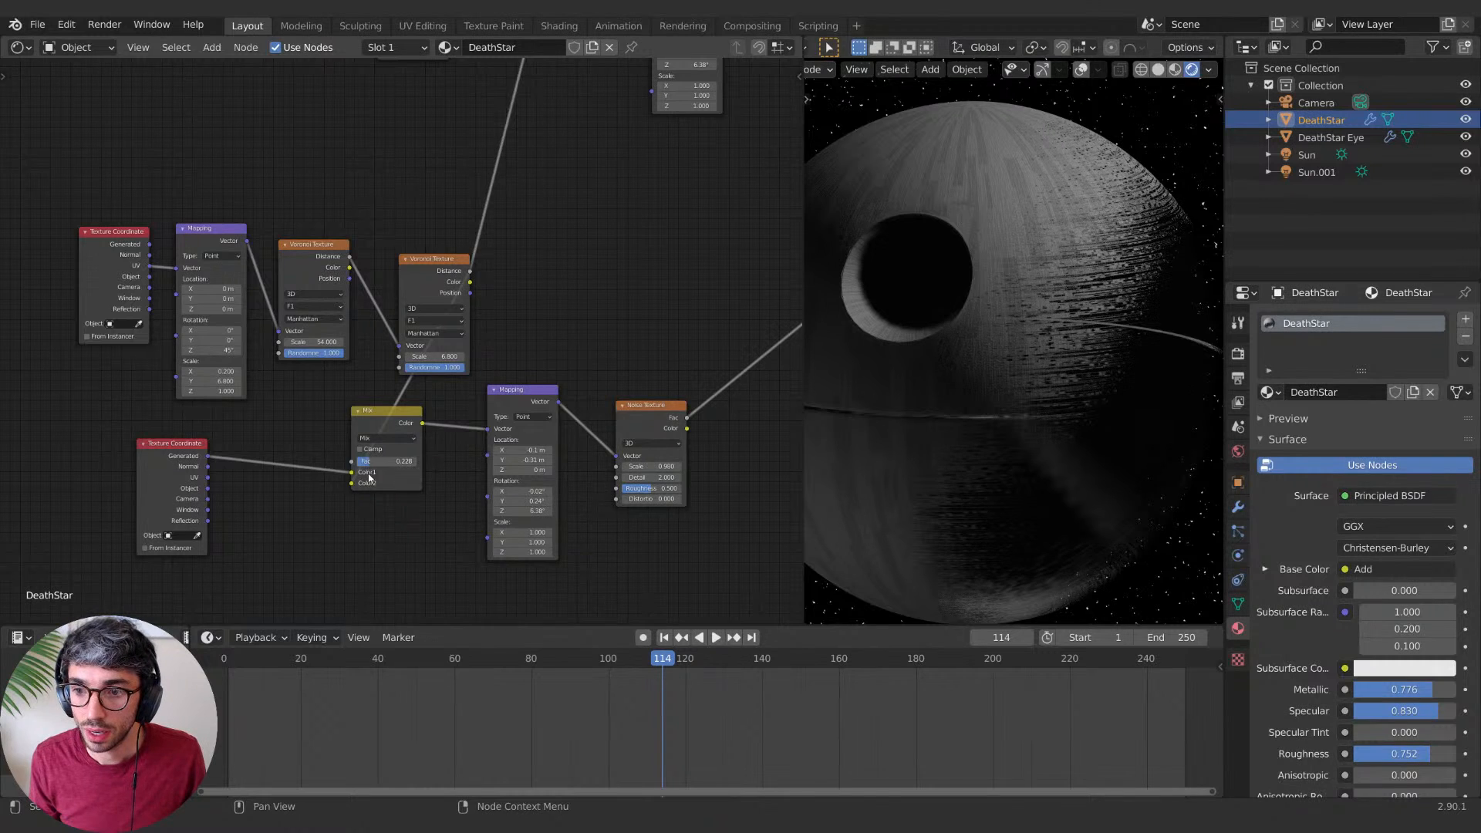
pyautogui.scroll(-10, 1036, 512)
pyautogui.scroll(10, 1038, 460)
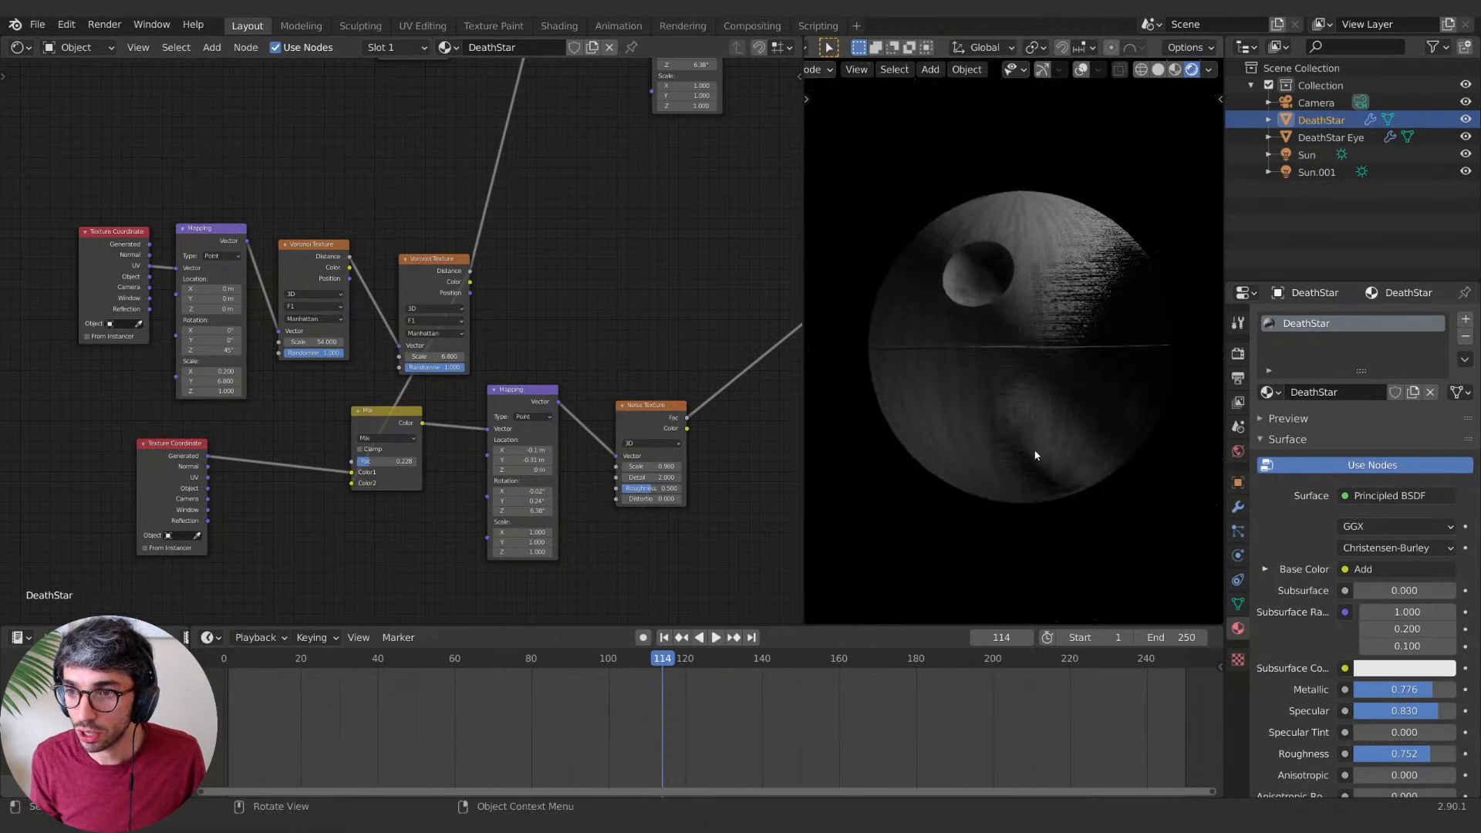
pyautogui.press('KP_0')
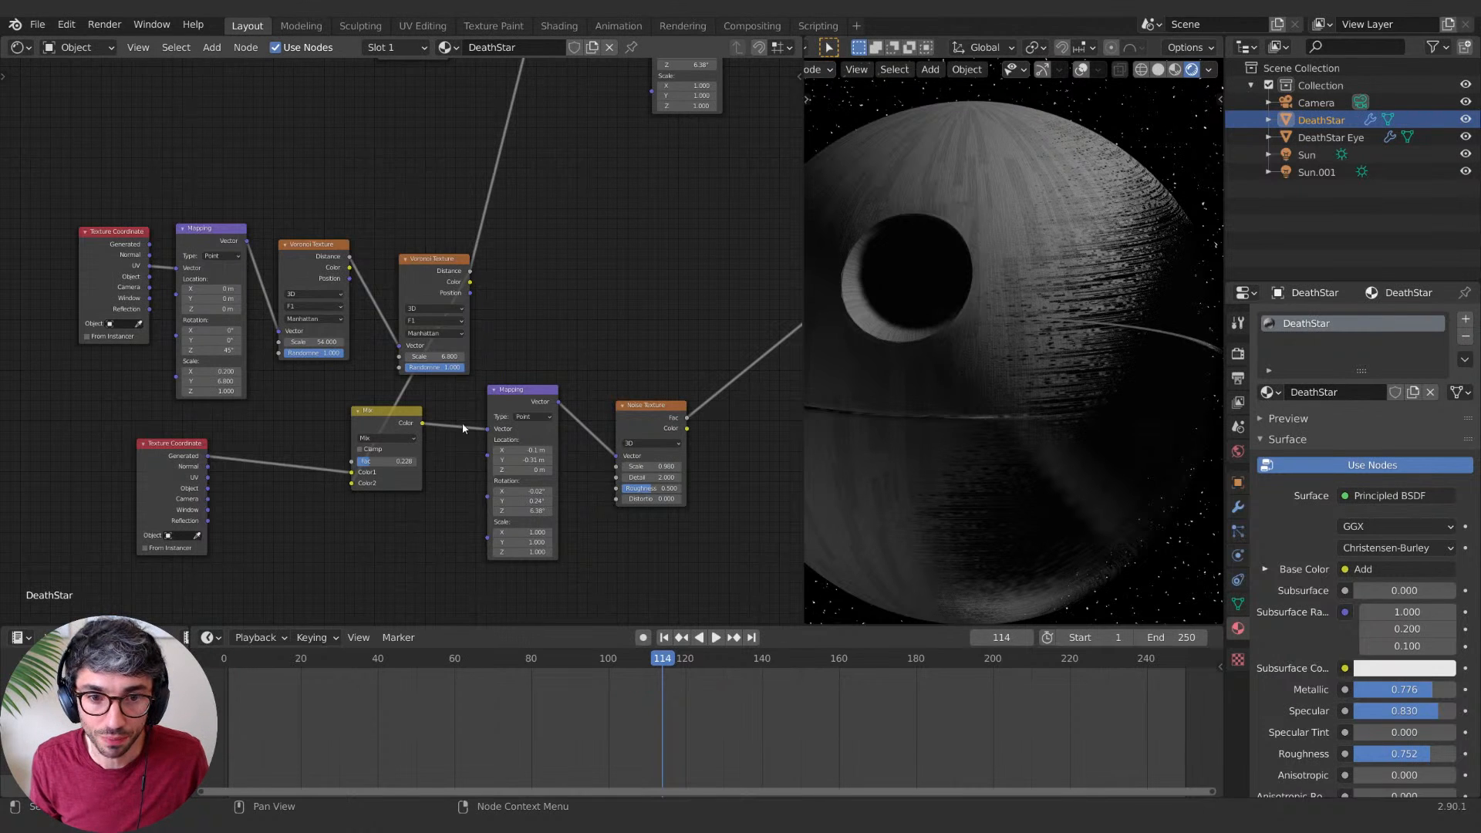
# Step: Set the scale of the noise branch's first Voronoi Texture to 40.200 and its second to 13.700
pyautogui.moveTo(281, 398); pyautogui.dragTo(308, 425, button='middle')
pyautogui.moveTo(332, 369)
pyautogui.mouseDown()
pyautogui.moveTo(344, 368)
pyautogui.moveTo(324, 368)
pyautogui.mouseUp()
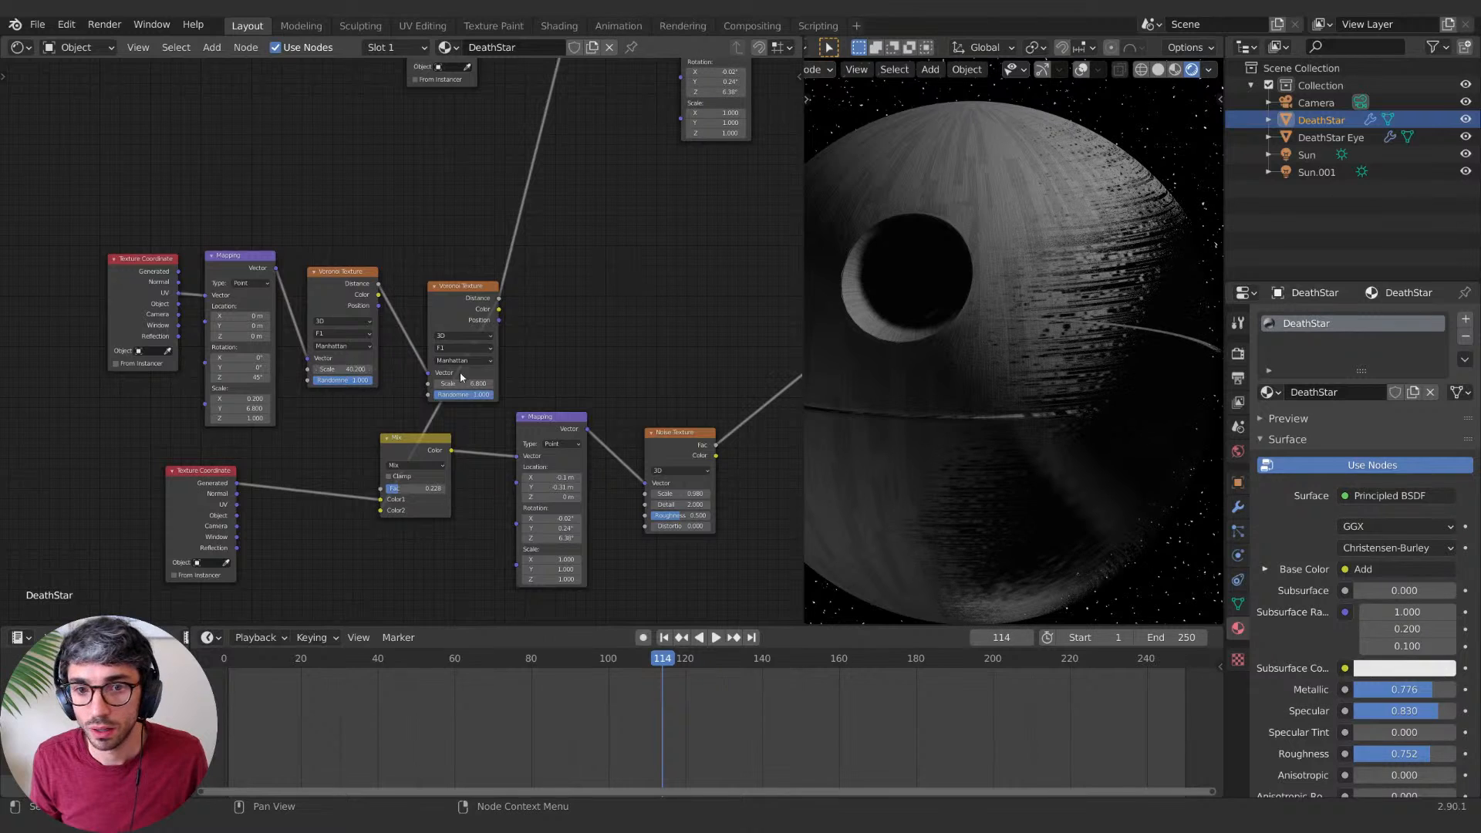
pyautogui.moveTo(462, 383); pyautogui.dragTo(498, 384)
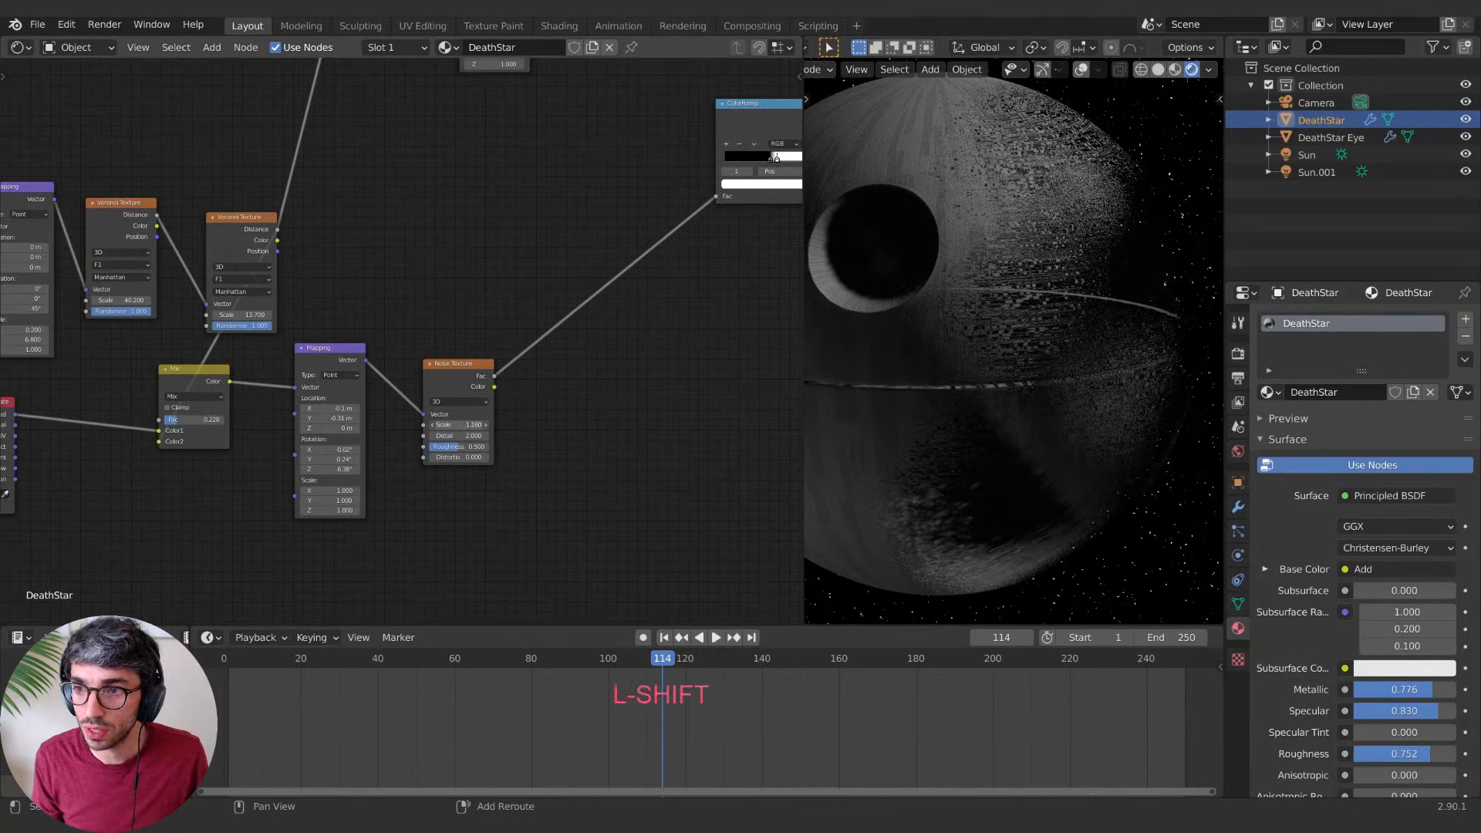
# Step: Set the Noise Texture's scale to 1.020 and the X location of its Mapping node to -0.12 m
pyautogui.keyDown('shift'); pyautogui.moveTo(458, 424); pyautogui.dragTo(421, 424); pyautogui.keyUp('shift')
pyautogui.moveTo(330, 409); pyautogui.dragTo(362, 381, button='middle')
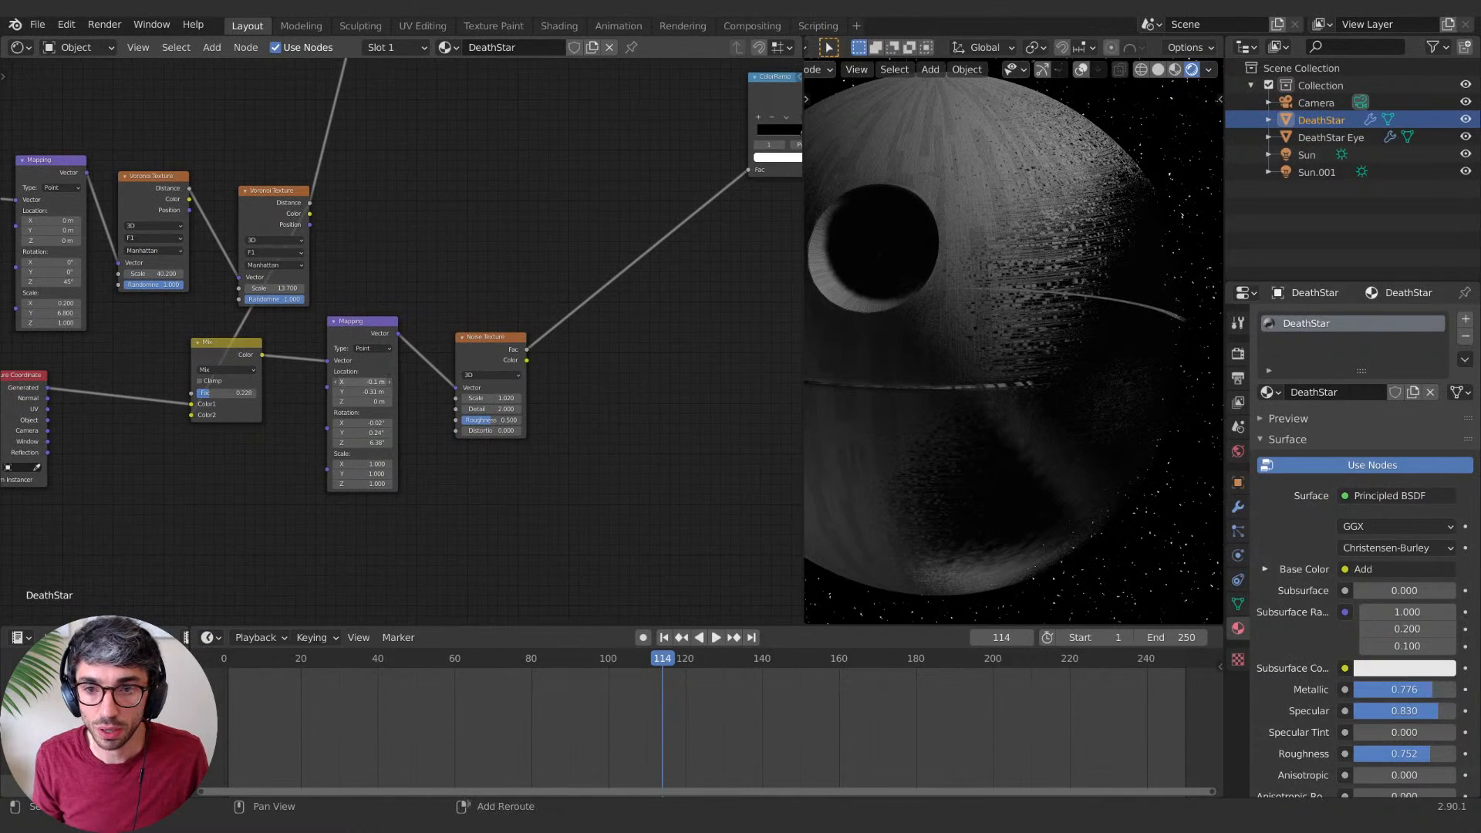
pyautogui.keyDown('shift'); pyautogui.moveTo(363, 382); pyautogui.dragTo(524, 381); pyautogui.keyUp('shift')
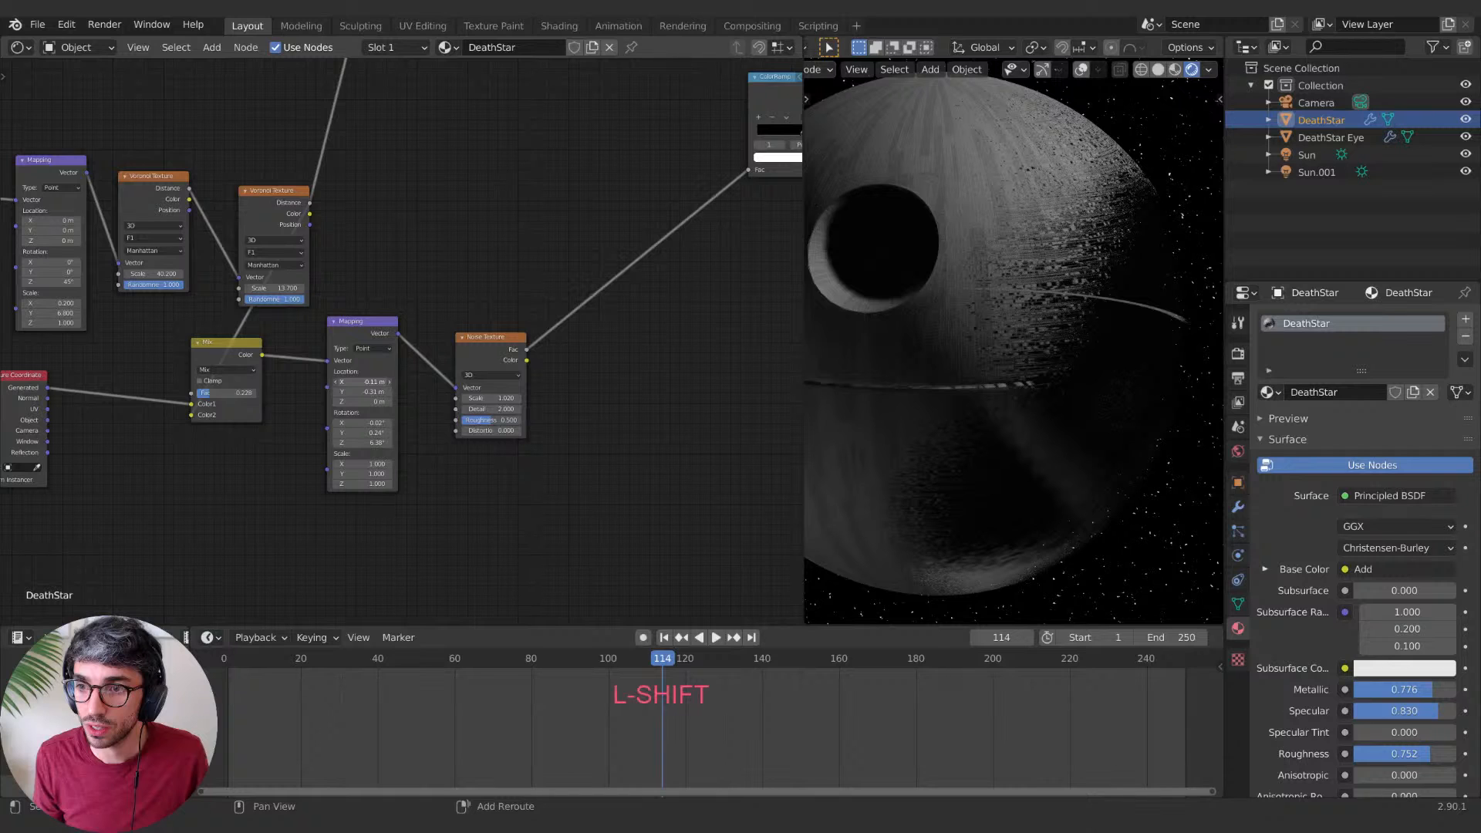
pyautogui.keyDown('shift'); pyautogui.moveTo(362, 382); pyautogui.dragTo(356, 382); pyautogui.keyUp('shift')
pyautogui.scroll(-3, 1044, 498)
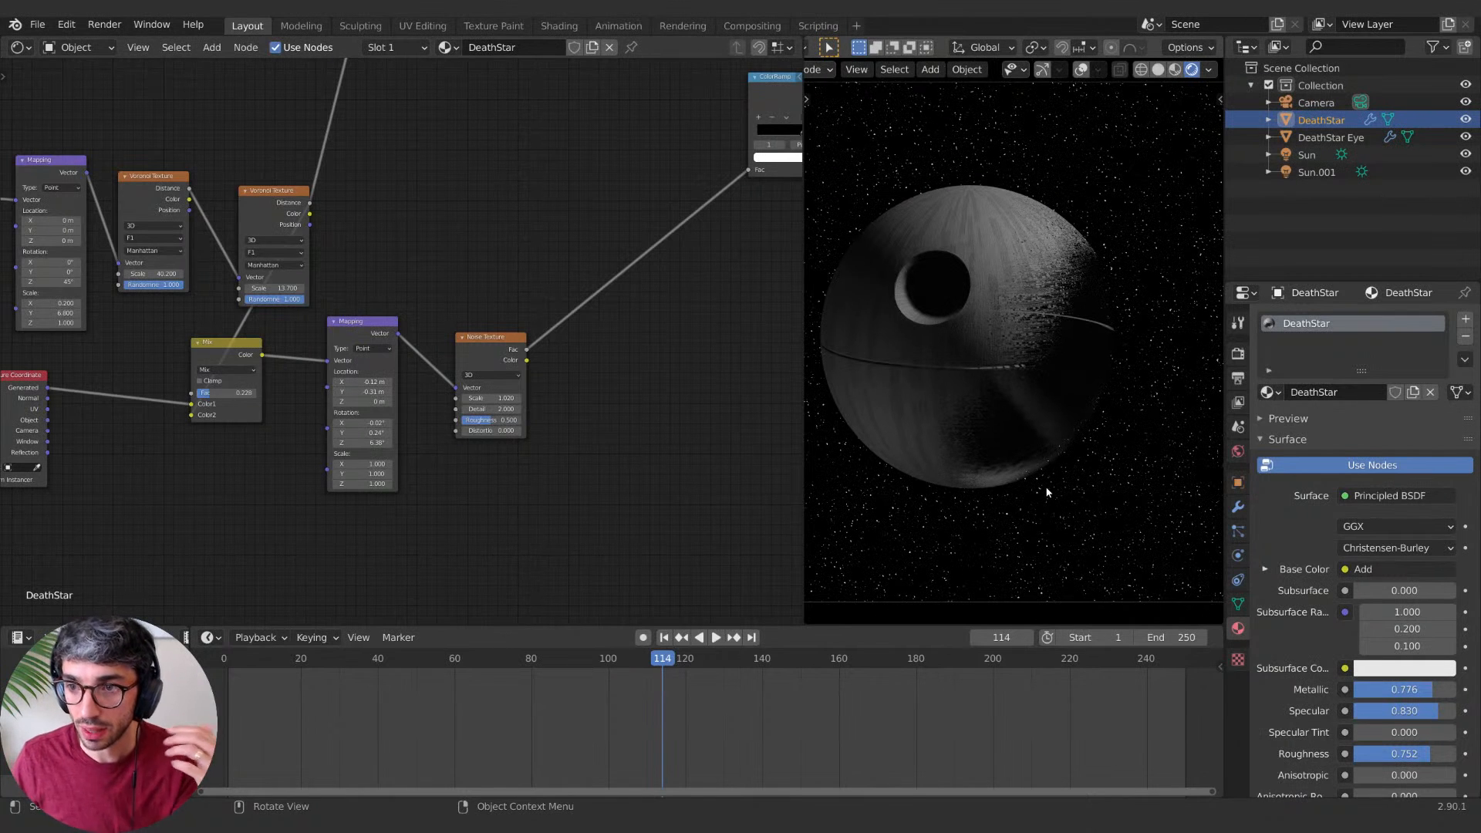
# Step: Switch the noise ColorRamp's interpolation to Constant, shift its white stop to 0.455, and check the edge through the camera
pyautogui.moveTo(602, 388); pyautogui.dragTo(357, 545, button='middle')
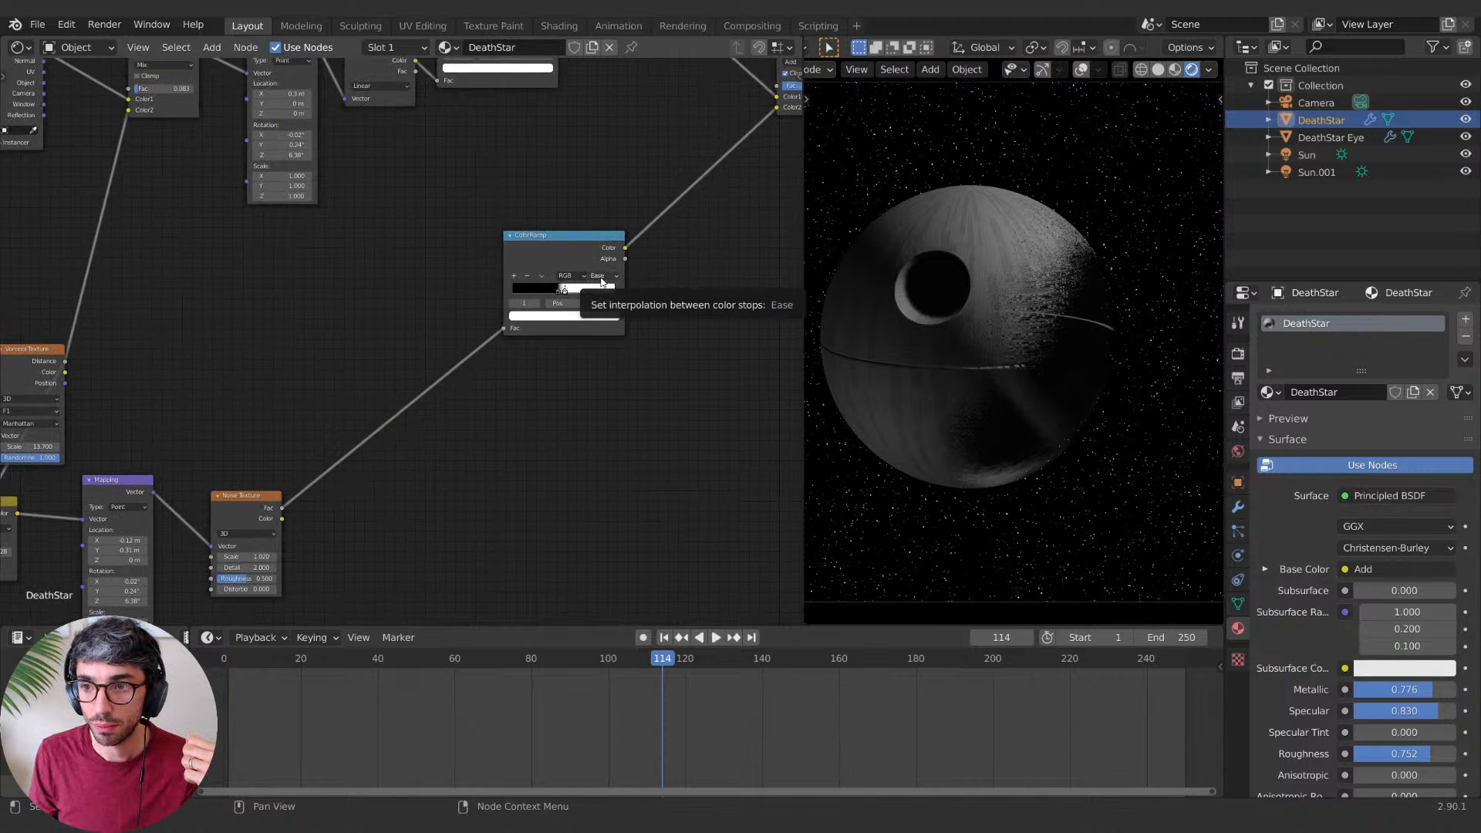
pyautogui.click(602, 282)
pyautogui.click(606, 337)
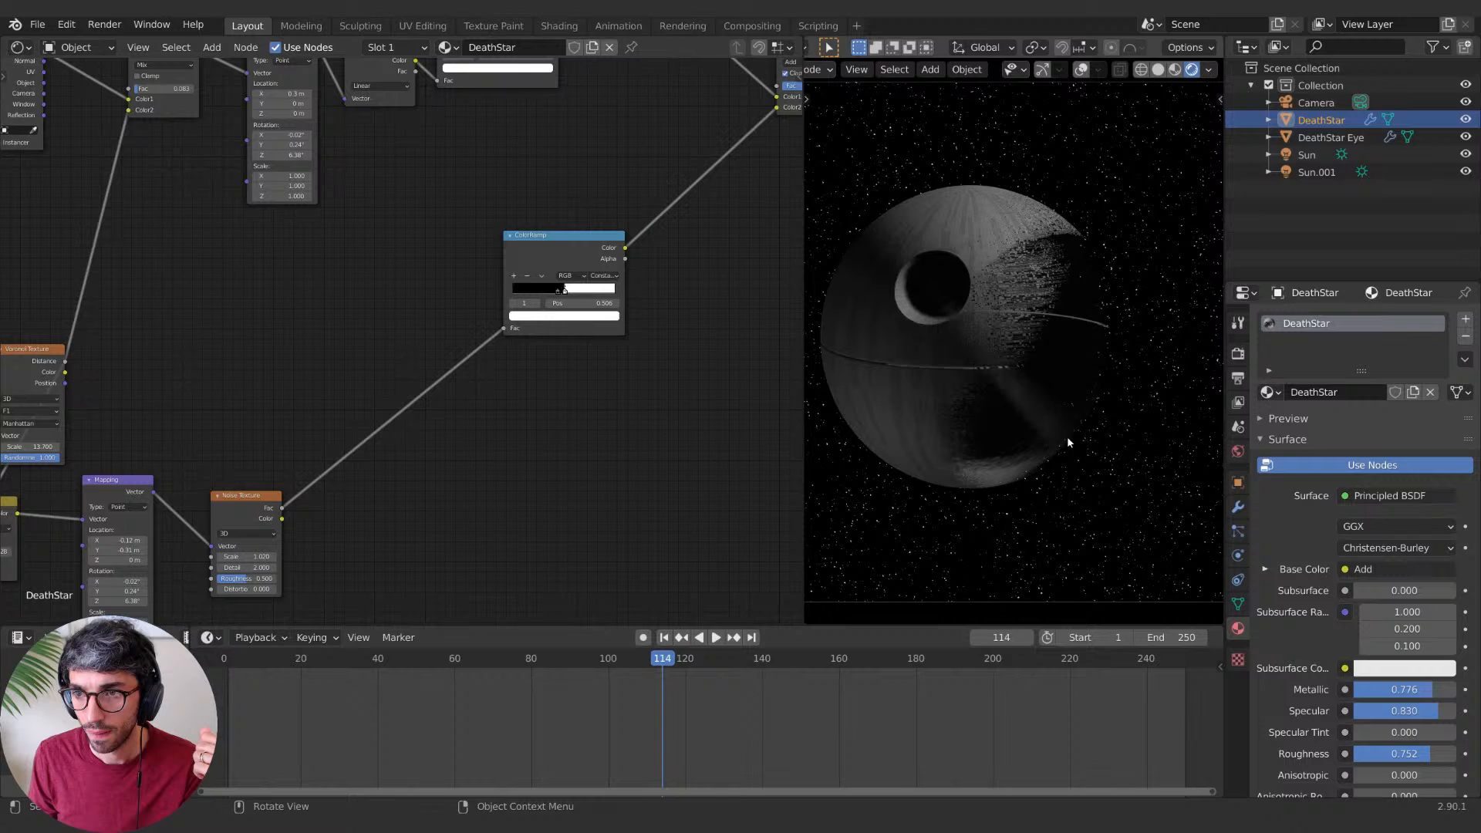
pyautogui.moveTo(565, 290); pyautogui.dragTo(559, 293)
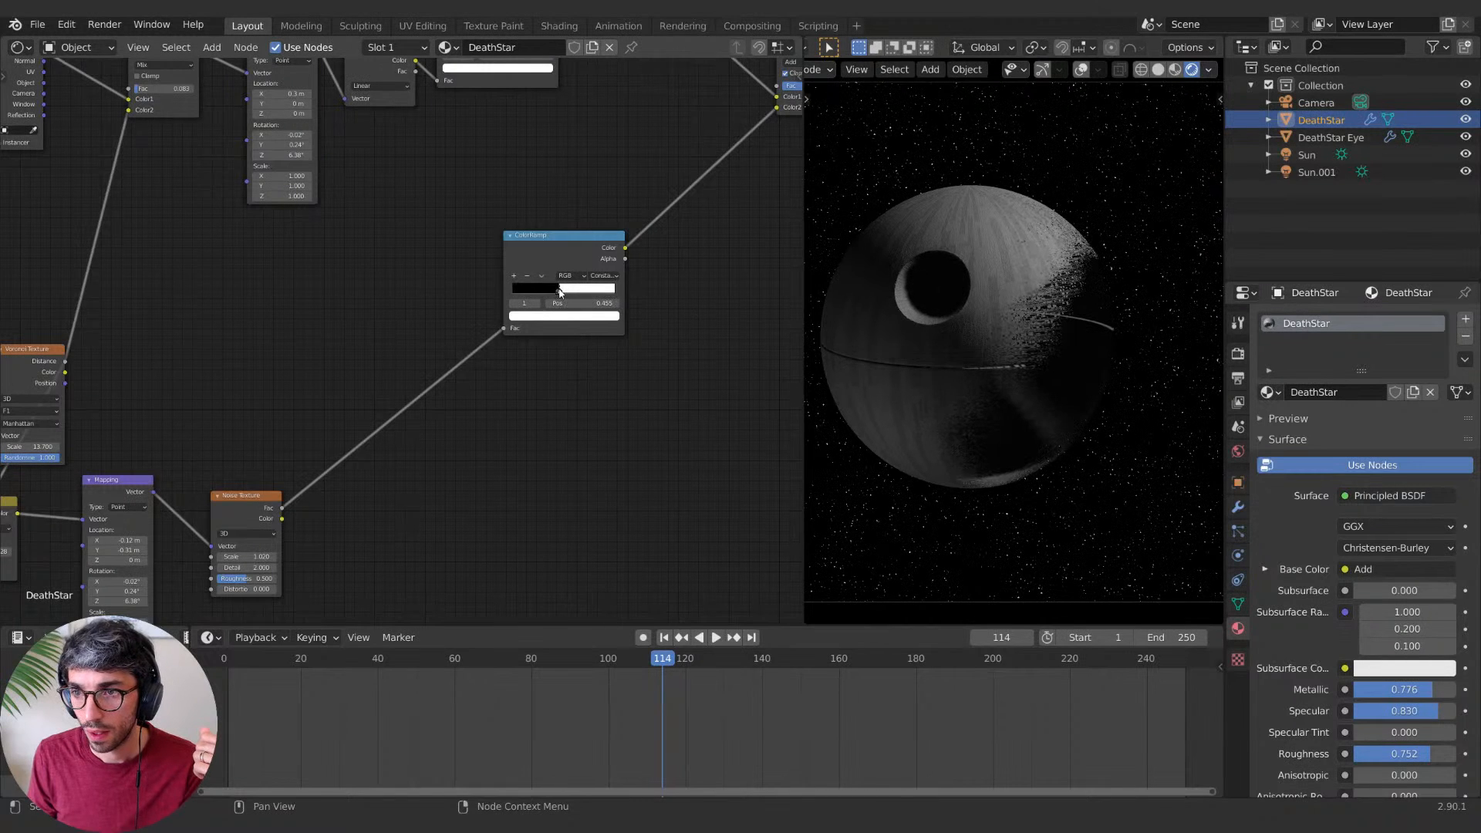
pyautogui.scroll(3, 1032, 348)
pyautogui.scroll(-10, 1034, 355)
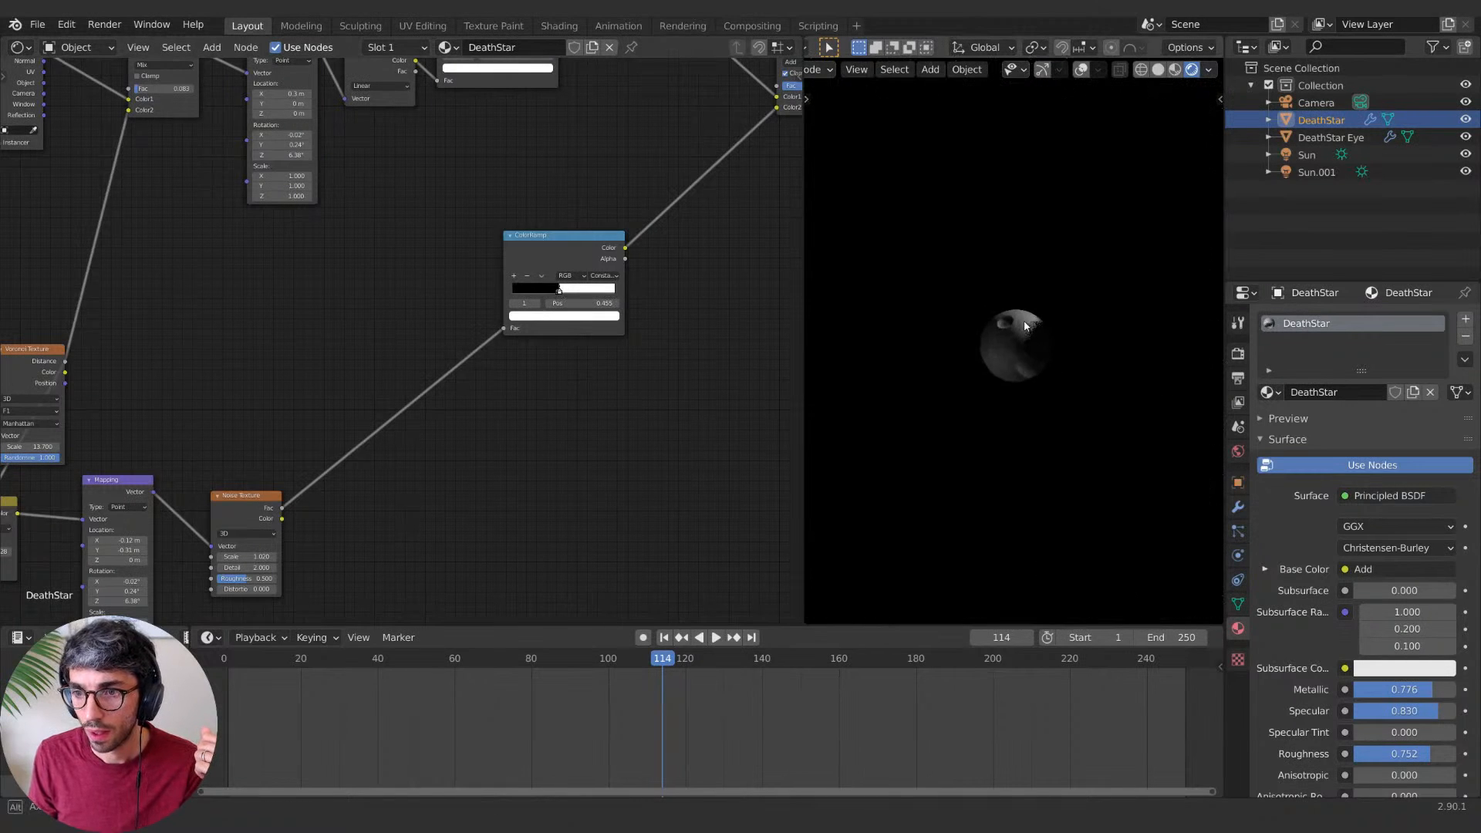
pyautogui.press('KP_0')
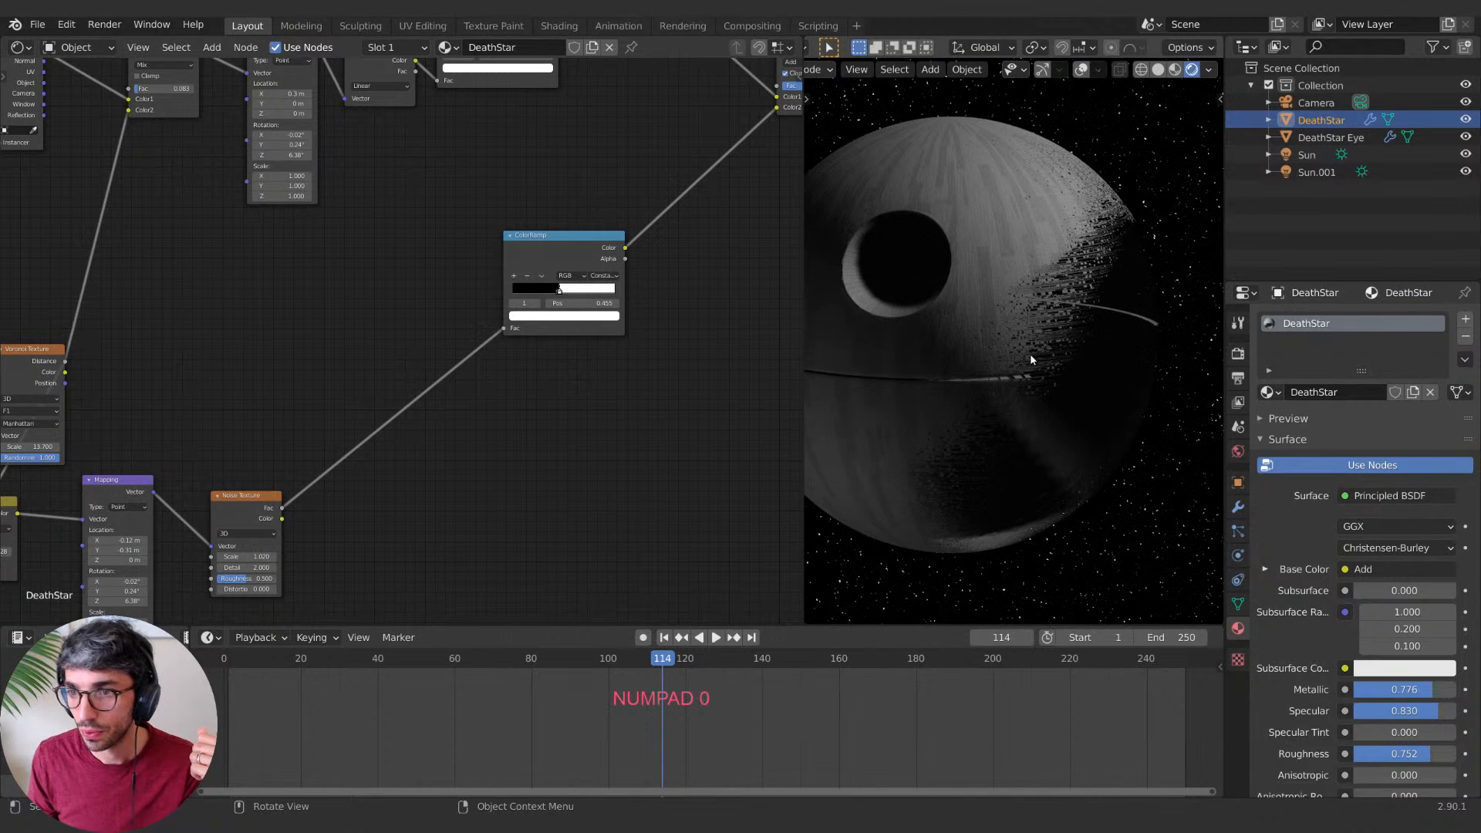
pyautogui.scroll(-2, 1041, 359)
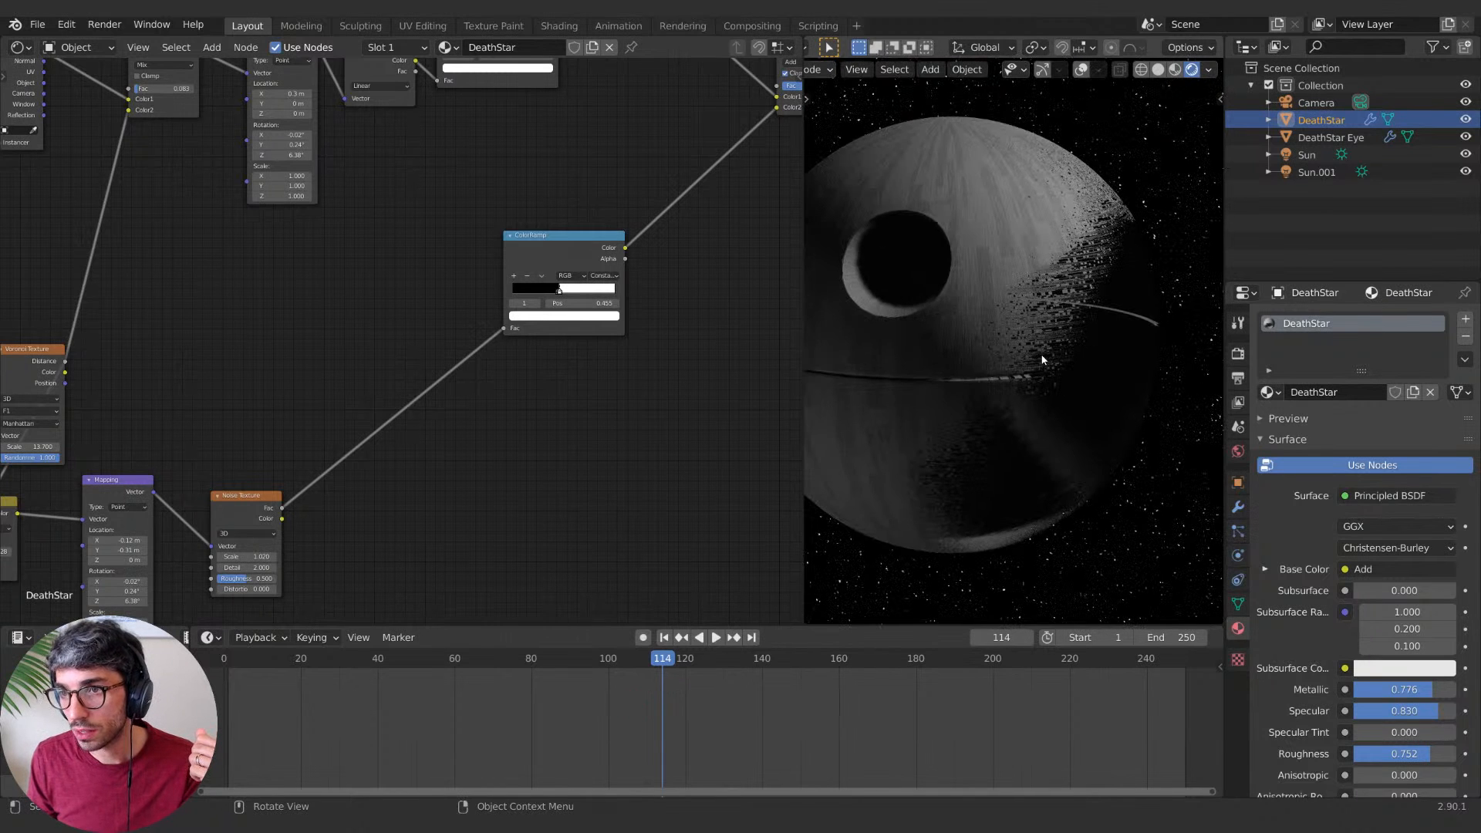
# Step: Try a higher factor on the noise branch's Mix node and shifted X and Z locations on its Mapping node
pyautogui.moveTo(344, 435); pyautogui.dragTo(552, 390, button='middle')
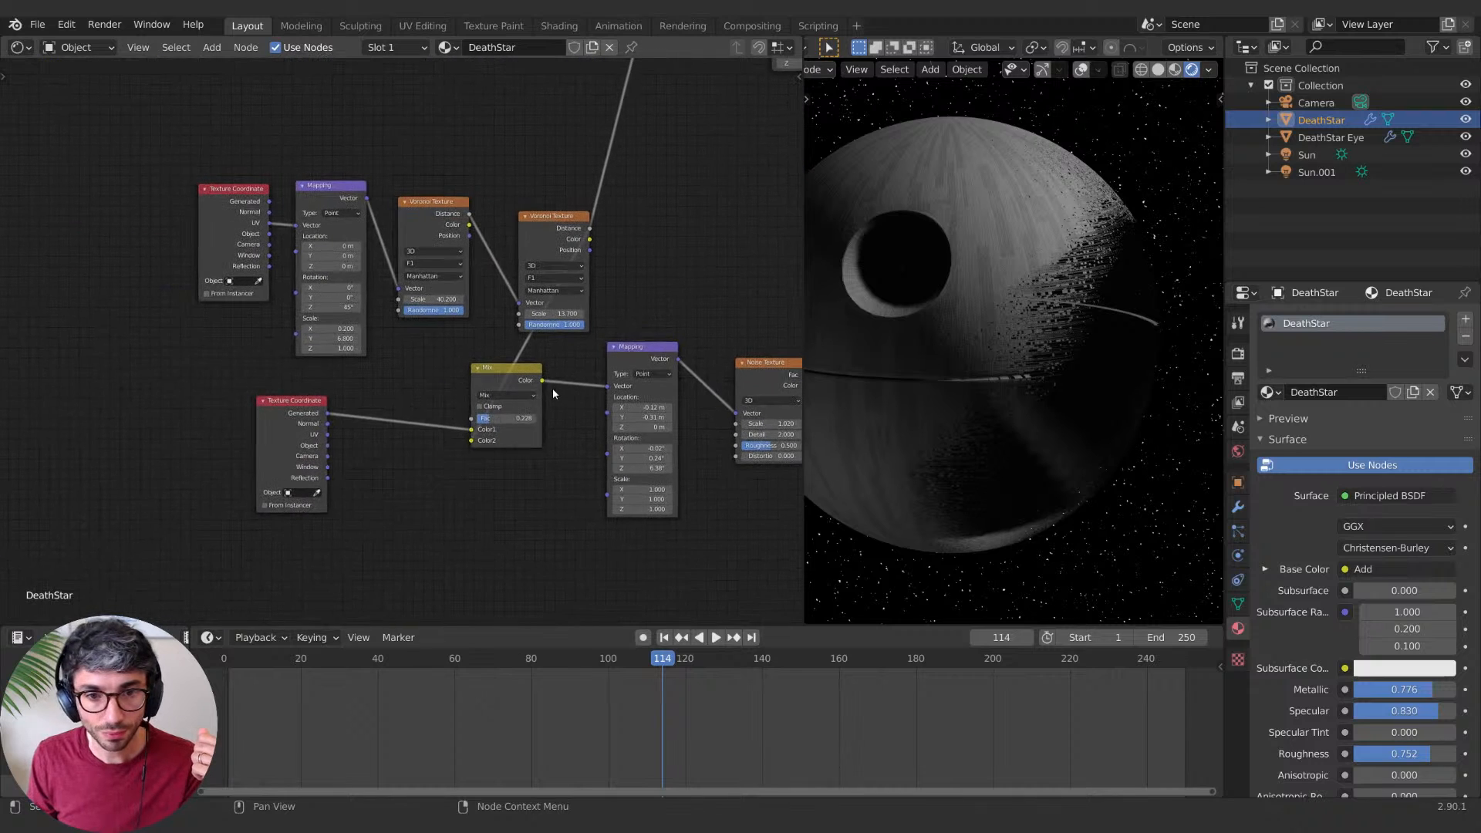
pyautogui.moveTo(487, 423); pyautogui.dragTo(492, 423)
pyautogui.moveTo(645, 427); pyautogui.dragTo(617, 422, button='middle')
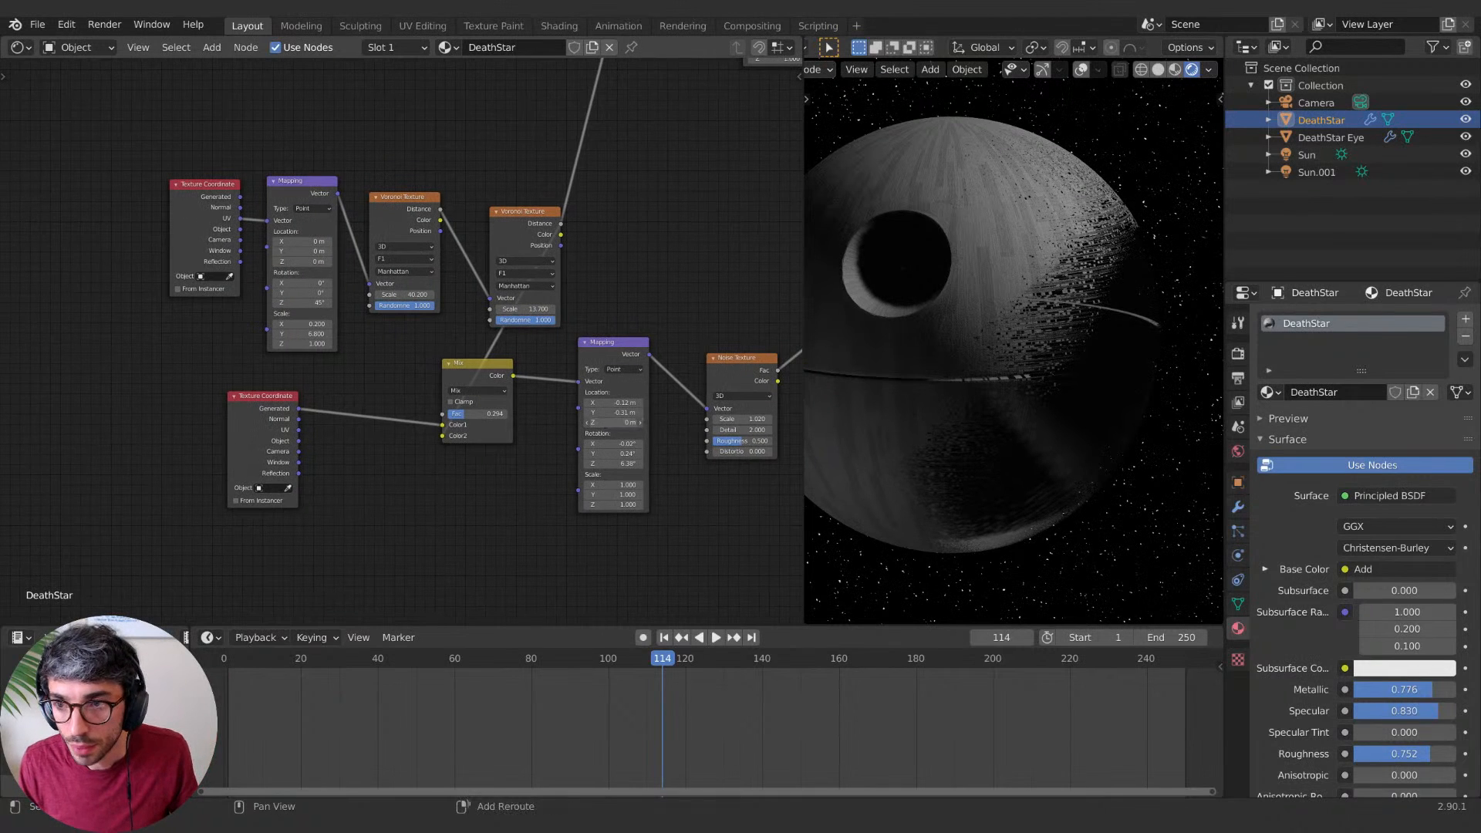
pyautogui.moveTo(617, 423); pyautogui.dragTo(586, 402)
pyautogui.click(613, 412)
pyautogui.click(613, 408)
pyautogui.click(613, 402)
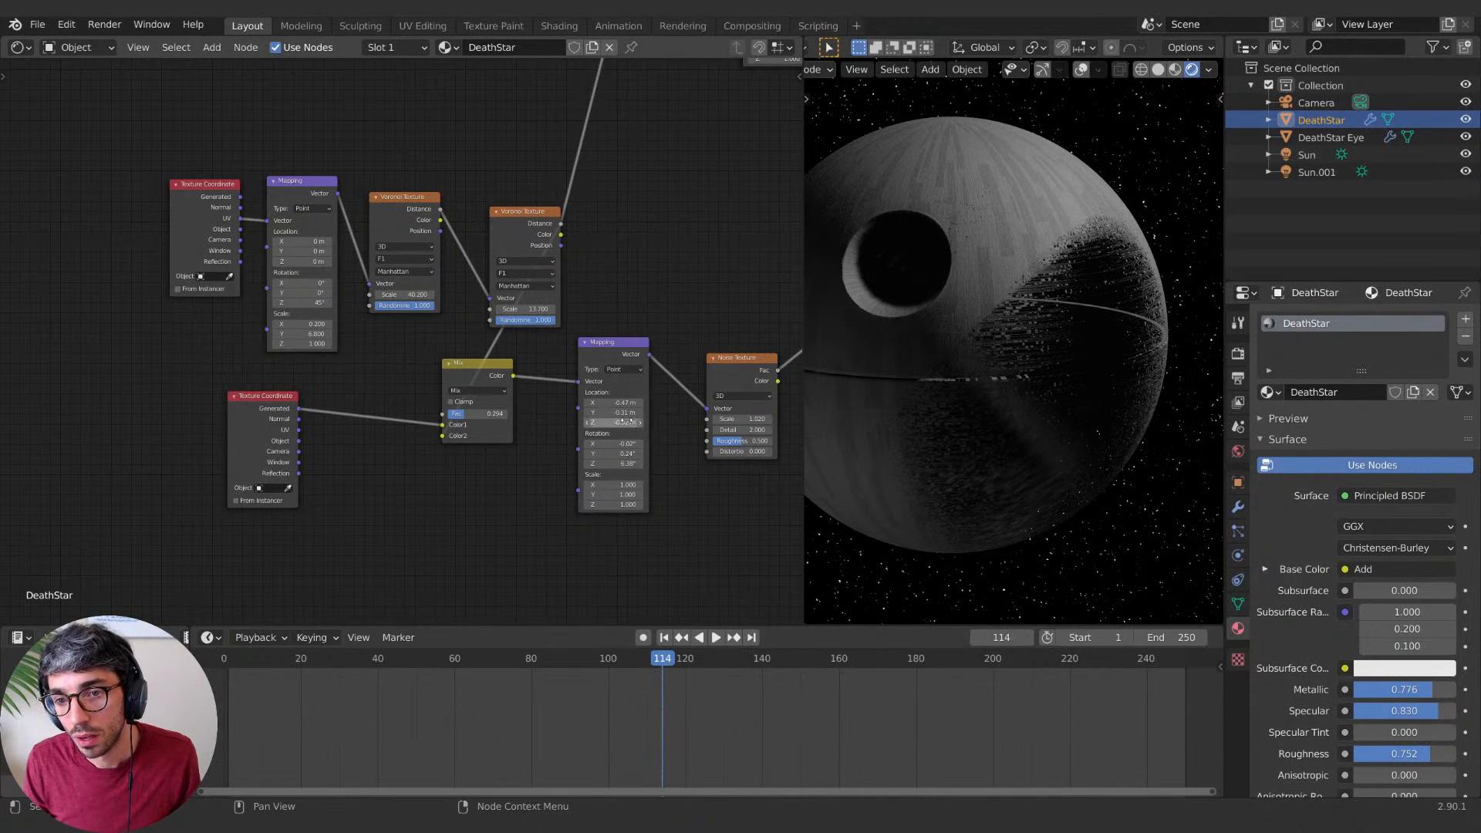
# Step: Undo the trial changes to the noise Mapping node's location and the Mix node's factor
pyautogui.hotkey('ctrl', 'z')
pyautogui.hotkey('ctrl', 'z')
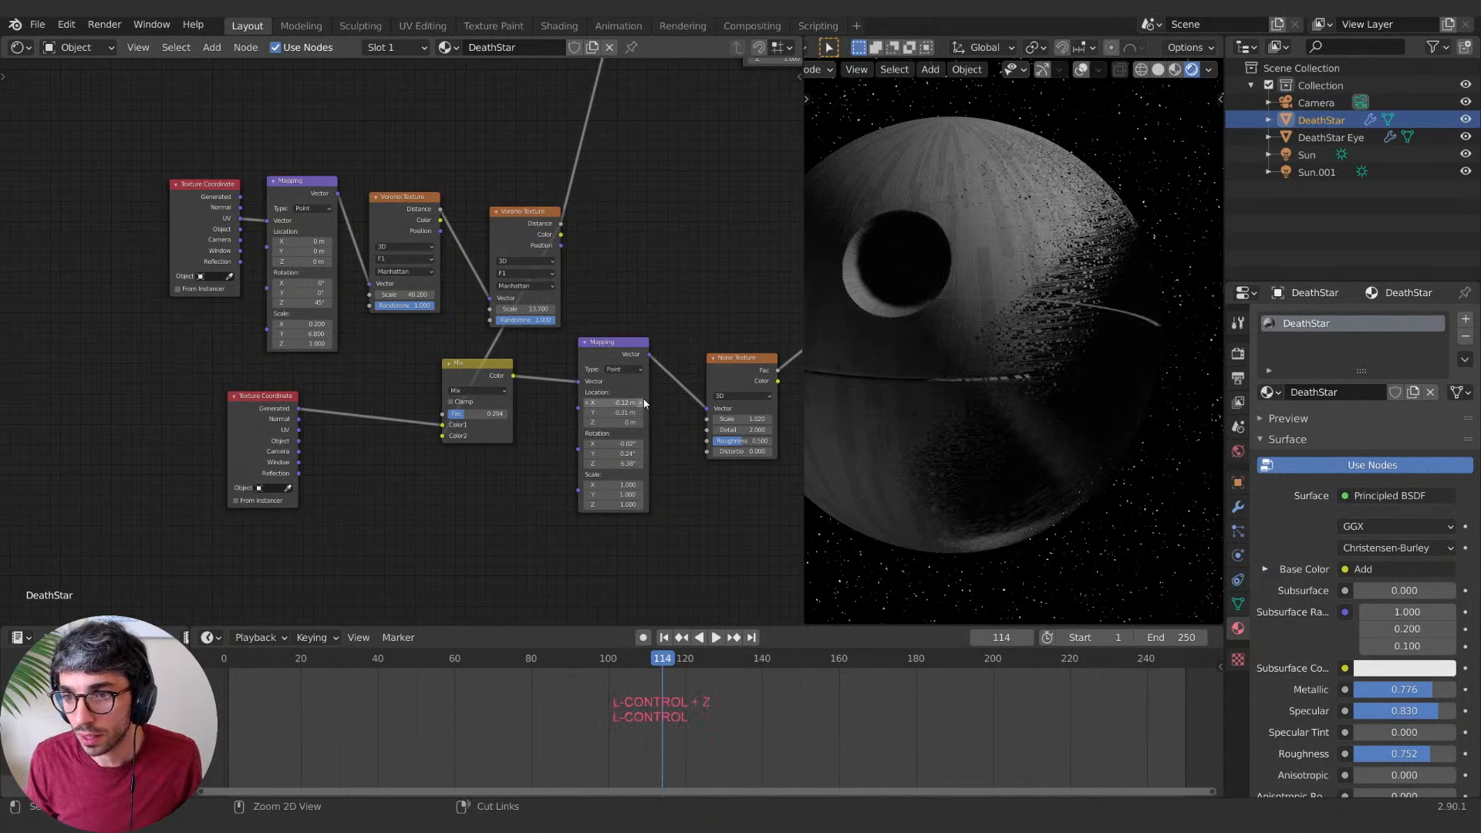
pyautogui.hotkey('ctrl', 'z')
pyautogui.hotkey('ctrl', 'z')
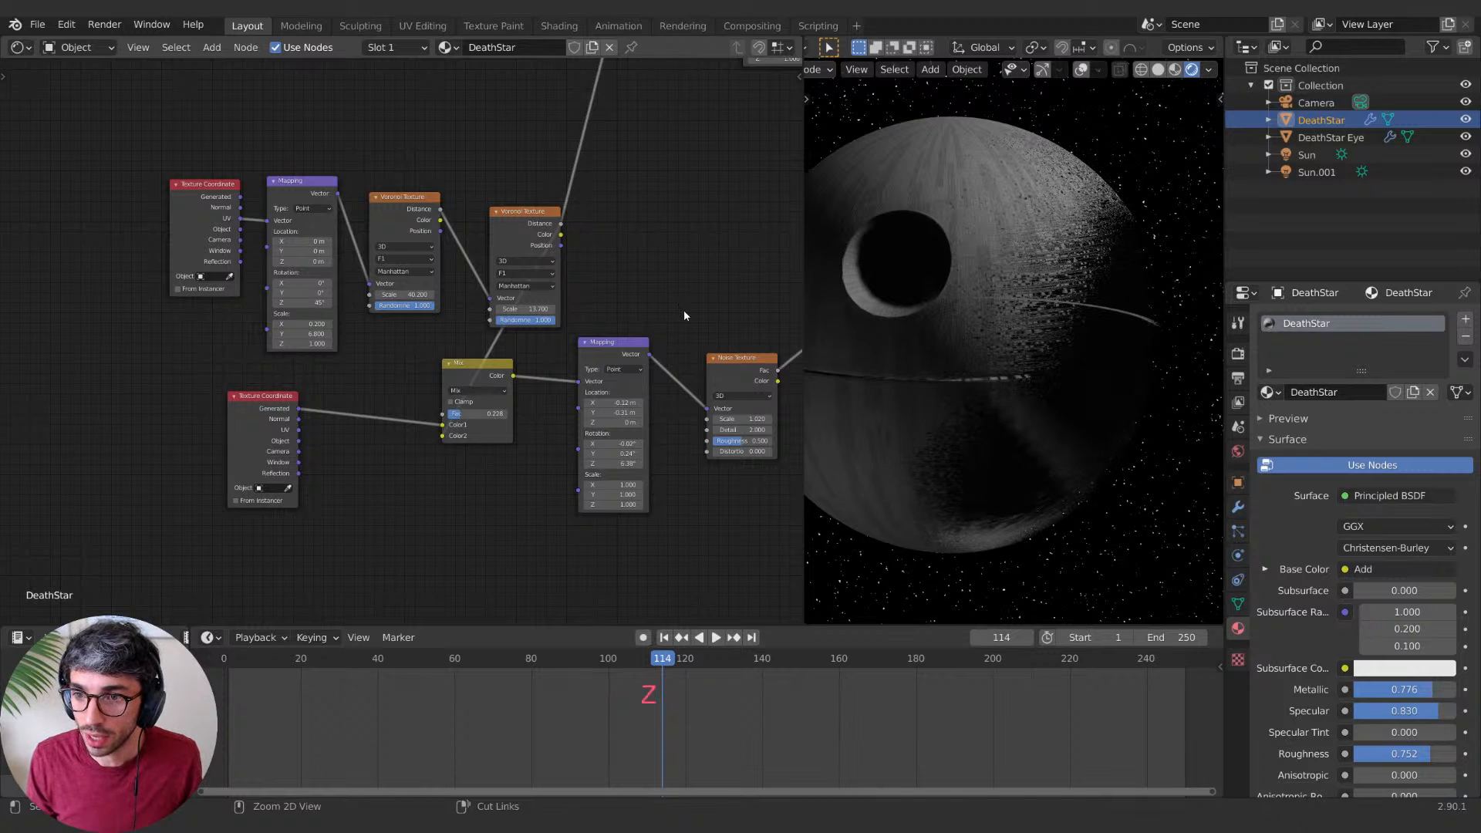
# Step: Set the Noise Texture's detail to 1.000 and roughness to 0.378, and its Mapping node's Z location to 0.02 m
pyautogui.moveTo(725, 284); pyautogui.dragTo(586, 447, button='middle')
pyautogui.moveTo(486, 423)
pyautogui.mouseDown()
pyautogui.moveTo(602, 423)
pyautogui.moveTo(458, 433)
pyautogui.moveTo(479, 433)
pyautogui.mouseUp()
pyautogui.moveTo(562, 403); pyautogui.dragTo(570, 422, button='middle')
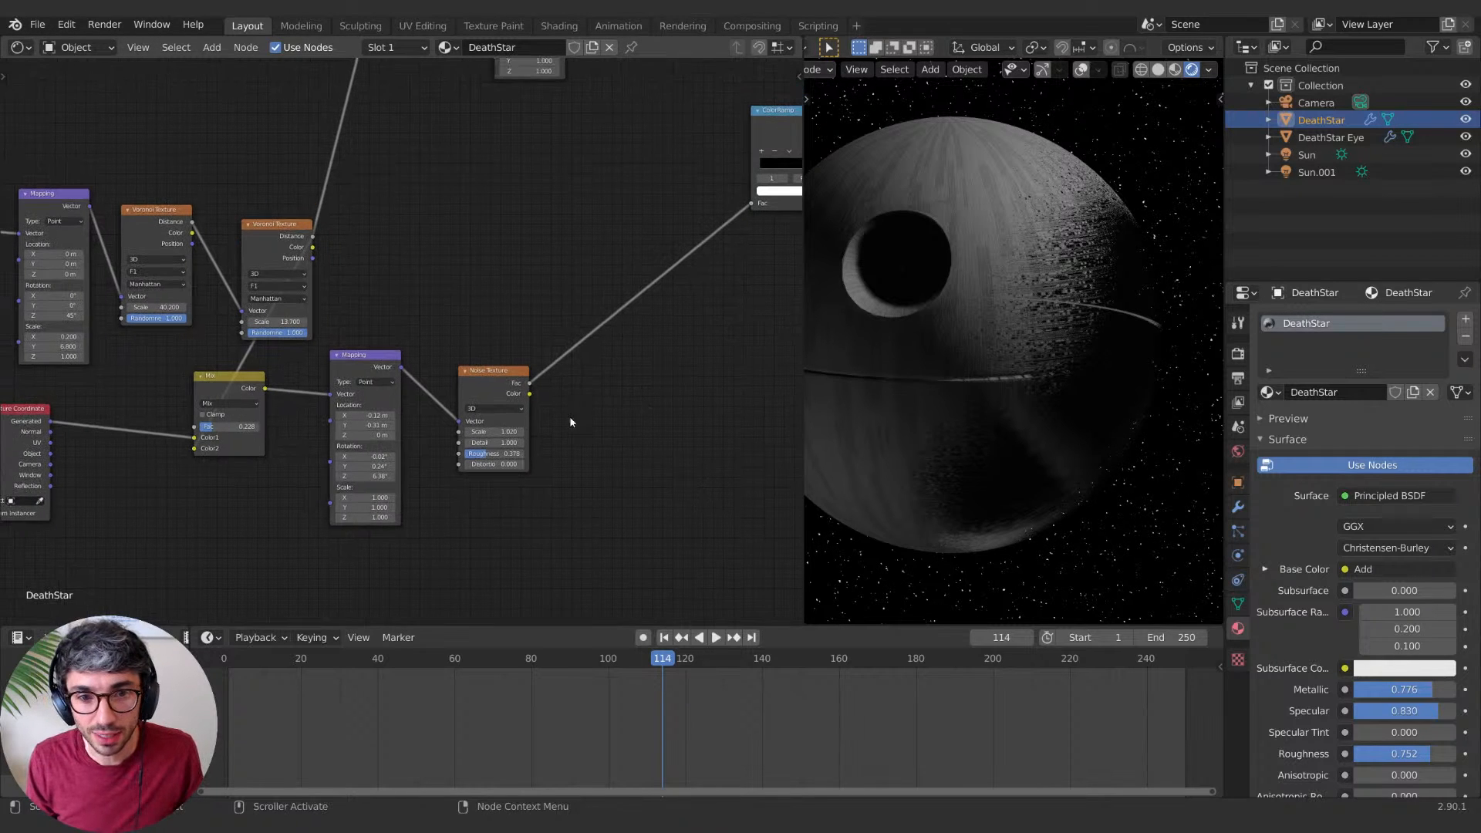
pyautogui.moveTo(378, 434)
pyautogui.keyDown('shift'); pyautogui.mouseDown()
pyautogui.moveTo(401, 435)
pyautogui.moveTo(374, 435)
pyautogui.mouseUp(); pyautogui.keyUp('shift')
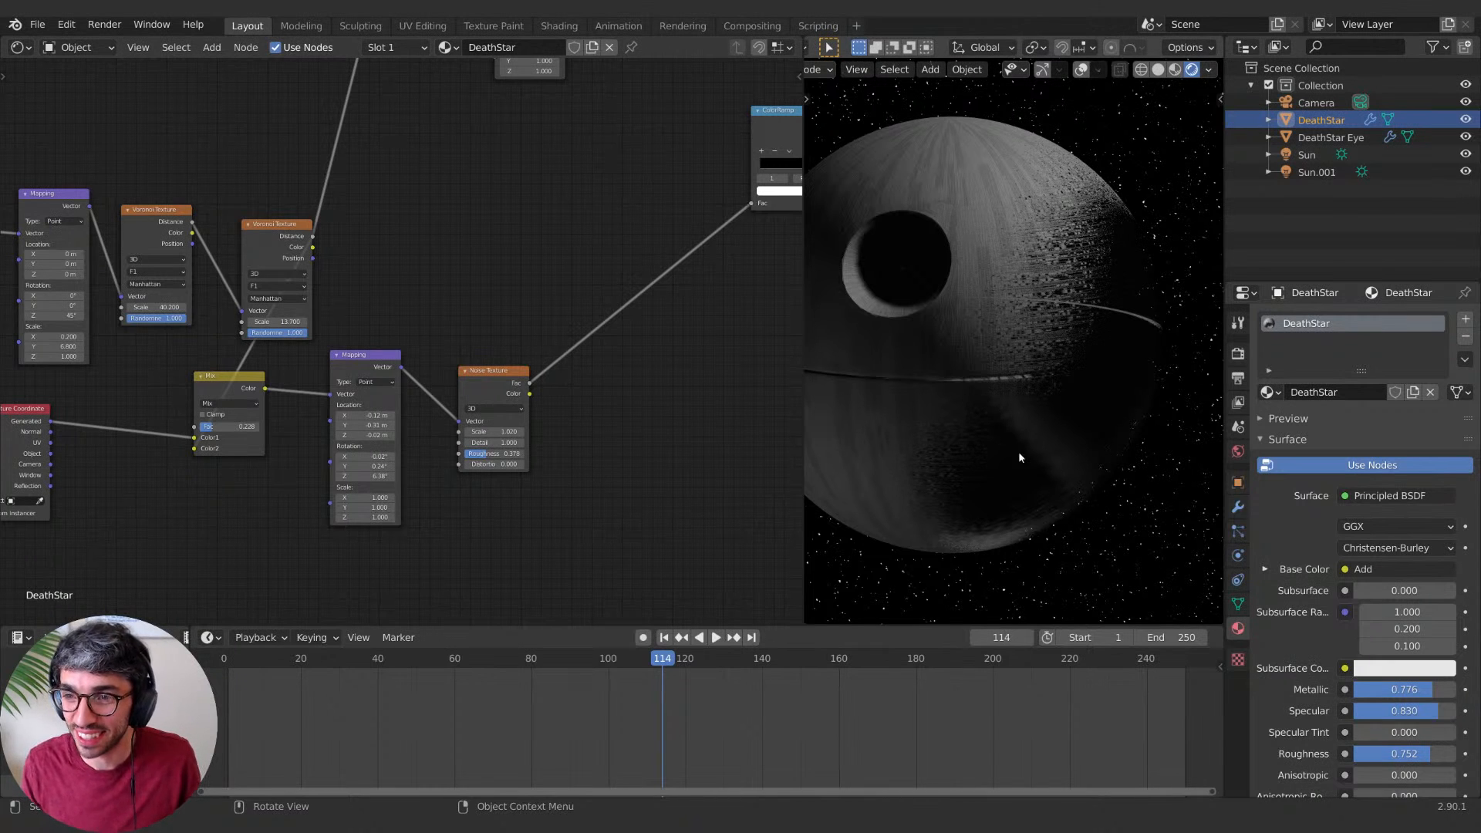
pyautogui.keyDown('shift'); pyautogui.moveTo(1091, 406); pyautogui.dragTo(1148, 307, button='middle'); pyautogui.keyUp('shift')
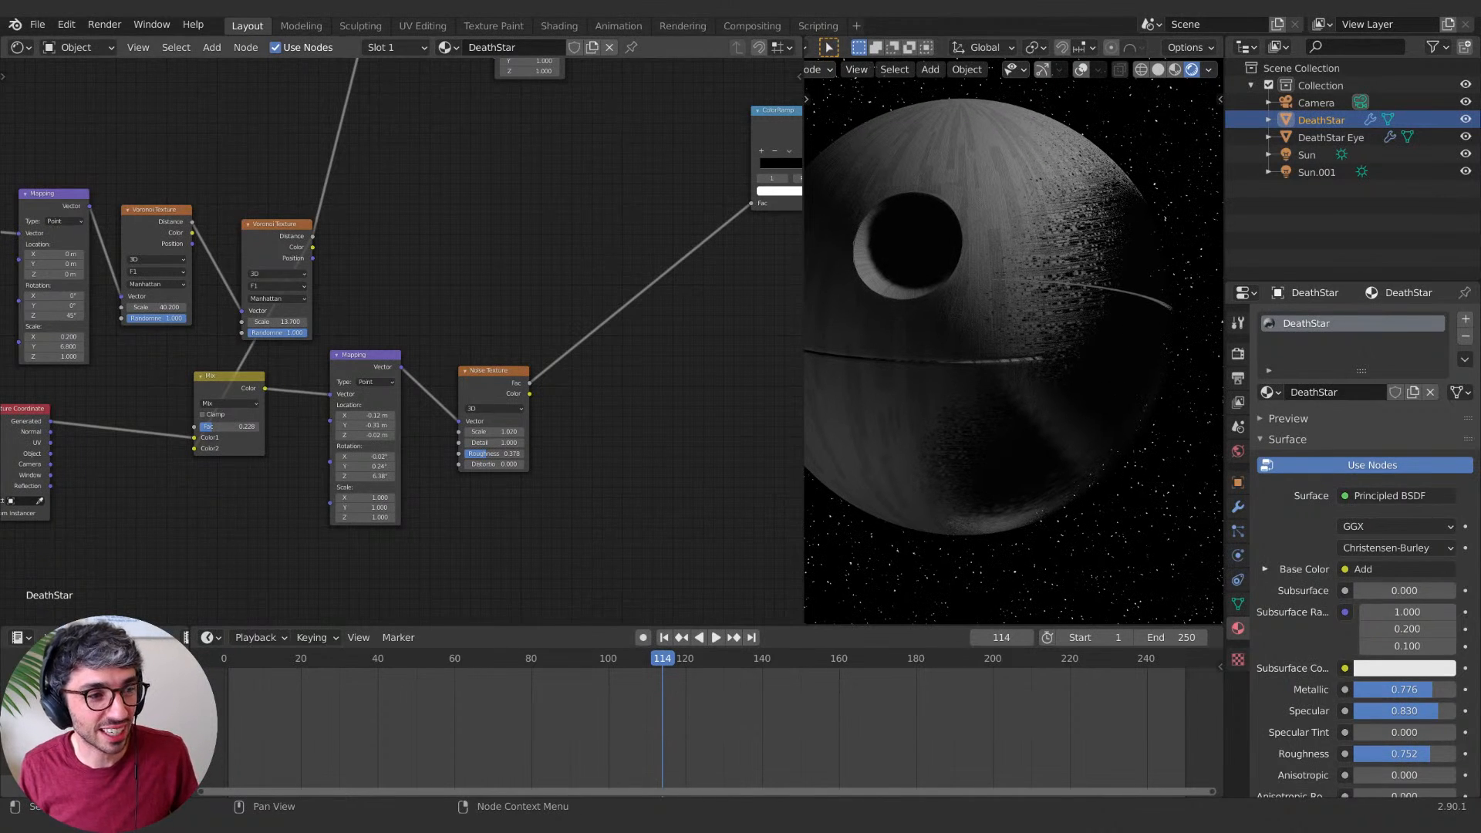
# Step: Check the Death Star reference image in the web browser and return to the 3D scene
pyautogui.moveTo(0, 203); pyautogui.dragTo(763, 203)
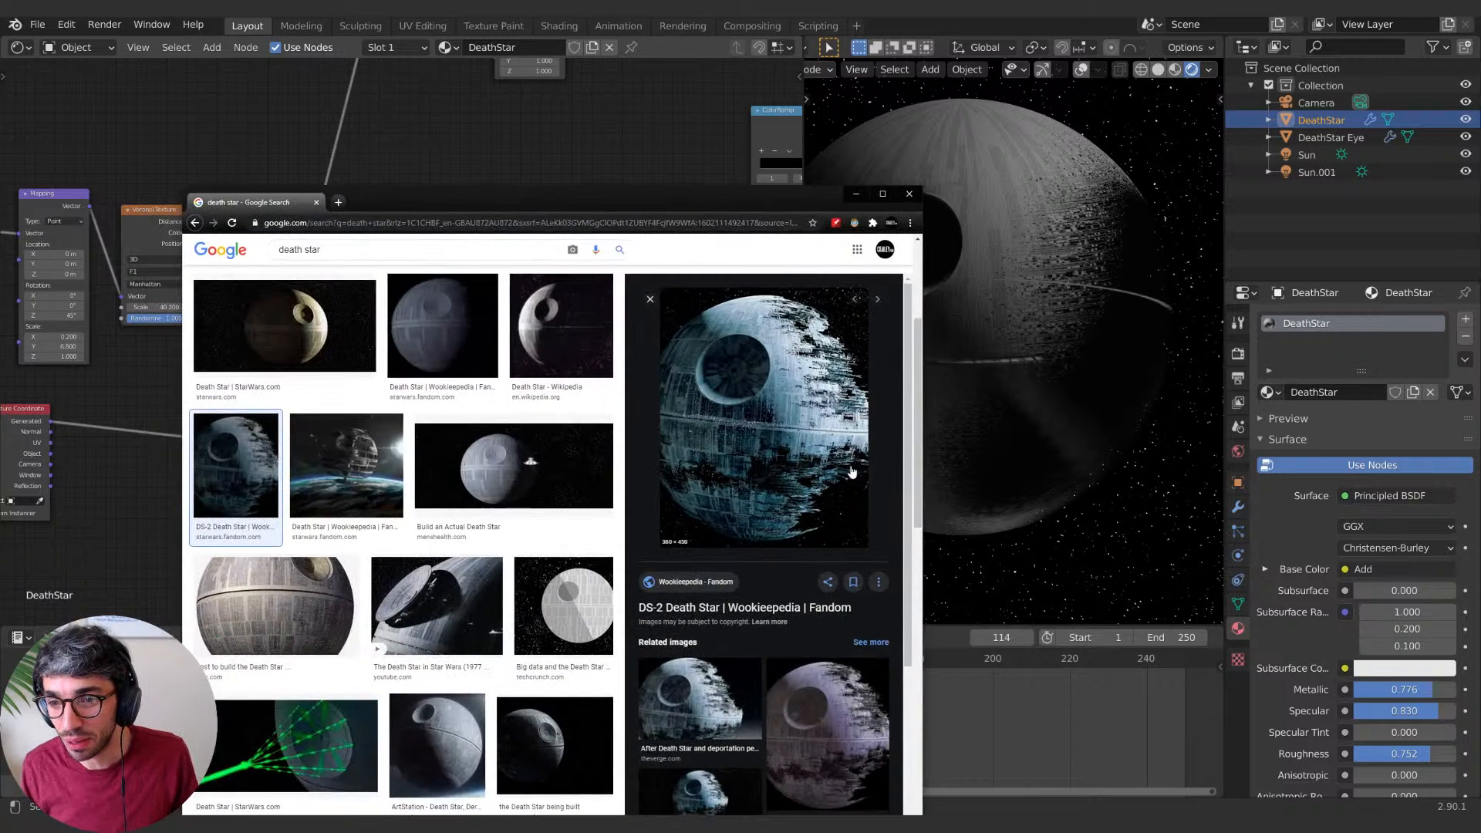
pyautogui.click(855, 193)
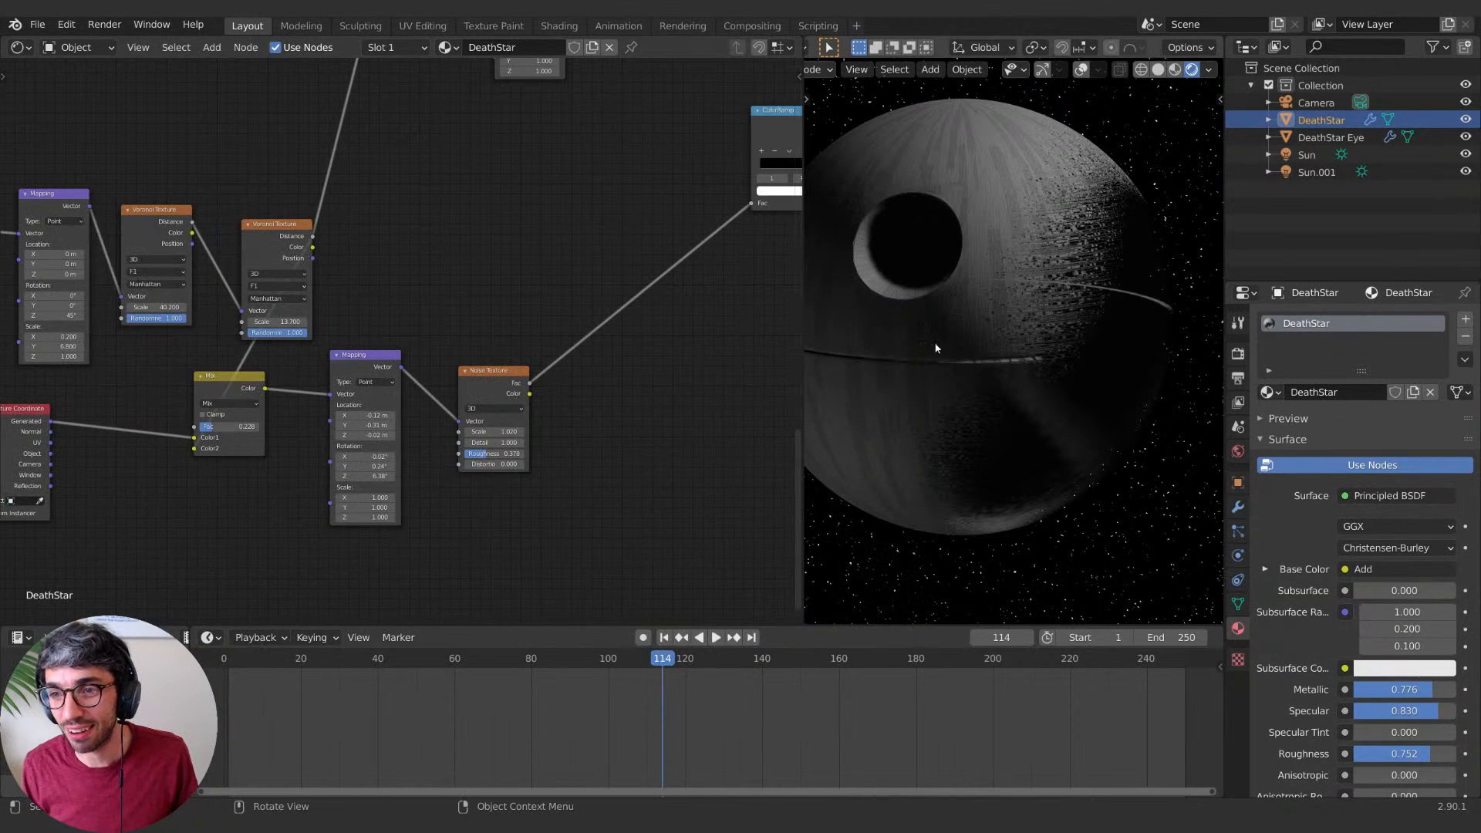
# Step: Add a plane through the Death Star's equator in camera view, scale it beyond the sphere and give it an Array modifier
pyautogui.press('KP_0')
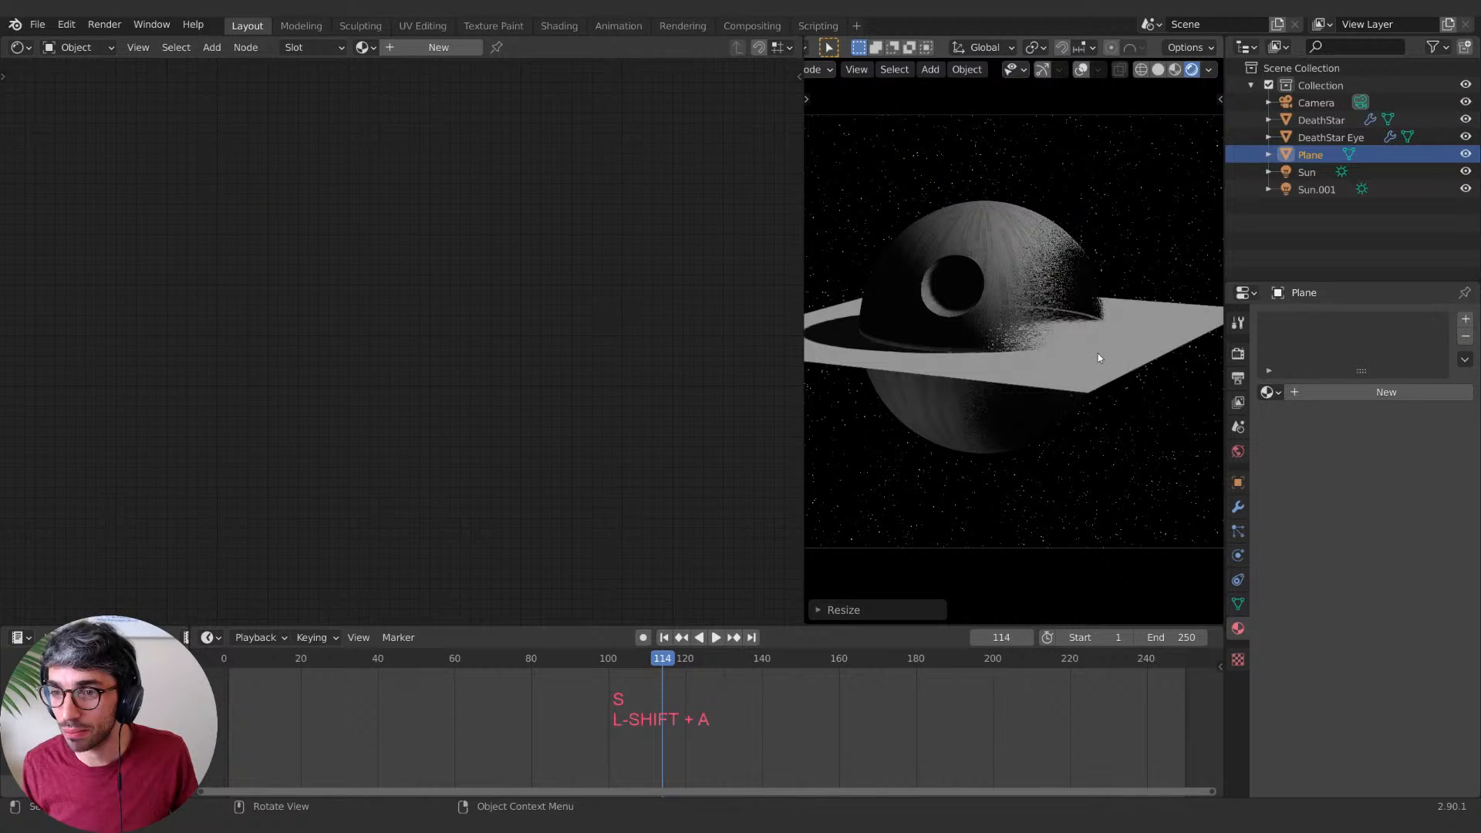
pyautogui.click(1237, 507)
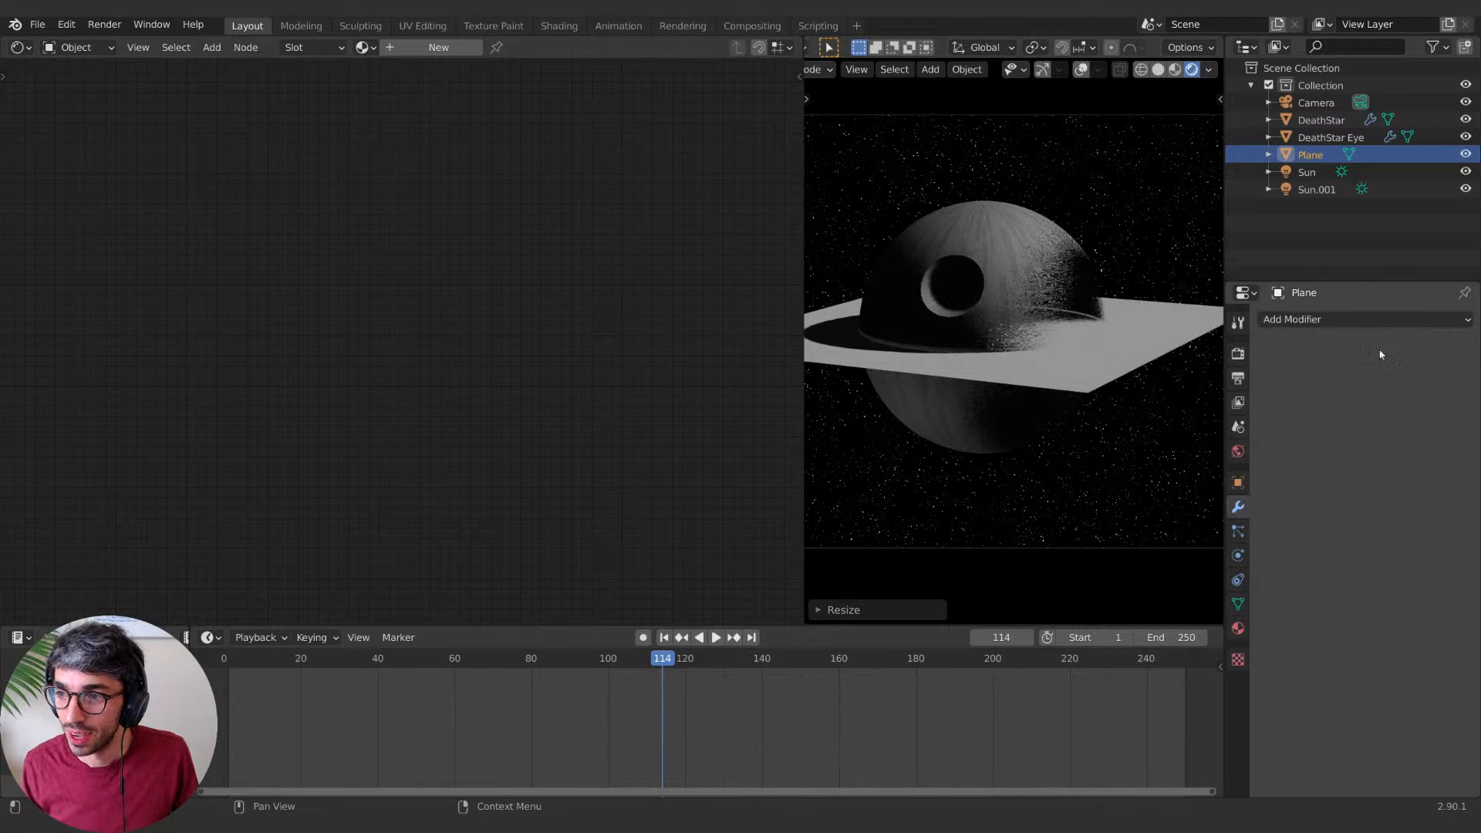
pyautogui.click(1311, 319)
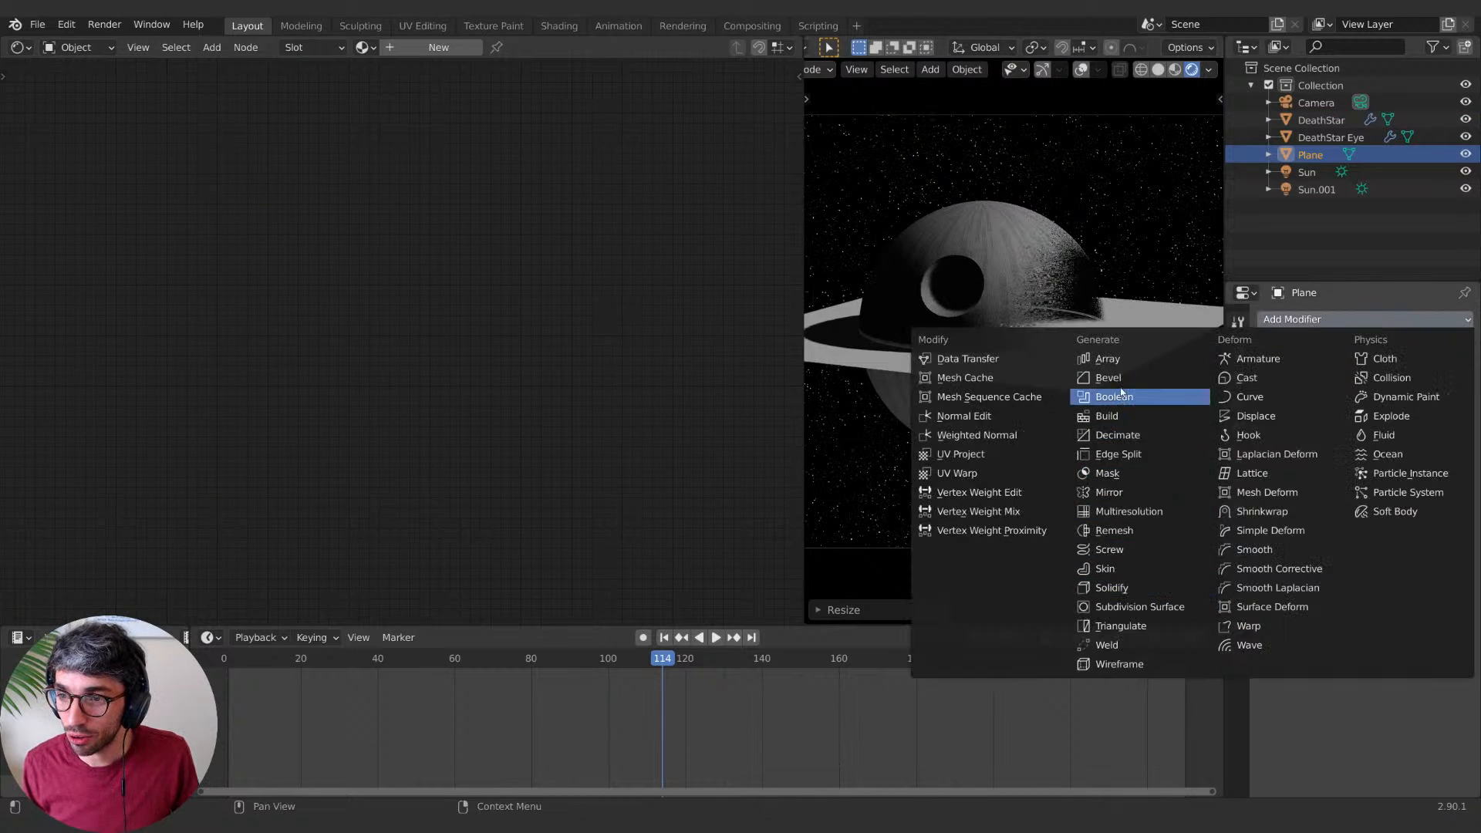
pyautogui.click(1115, 359)
# Step: Try relative offset factors of 0 on X and 1 on Z in the plane's Array modifier
pyautogui.click(1389, 448)
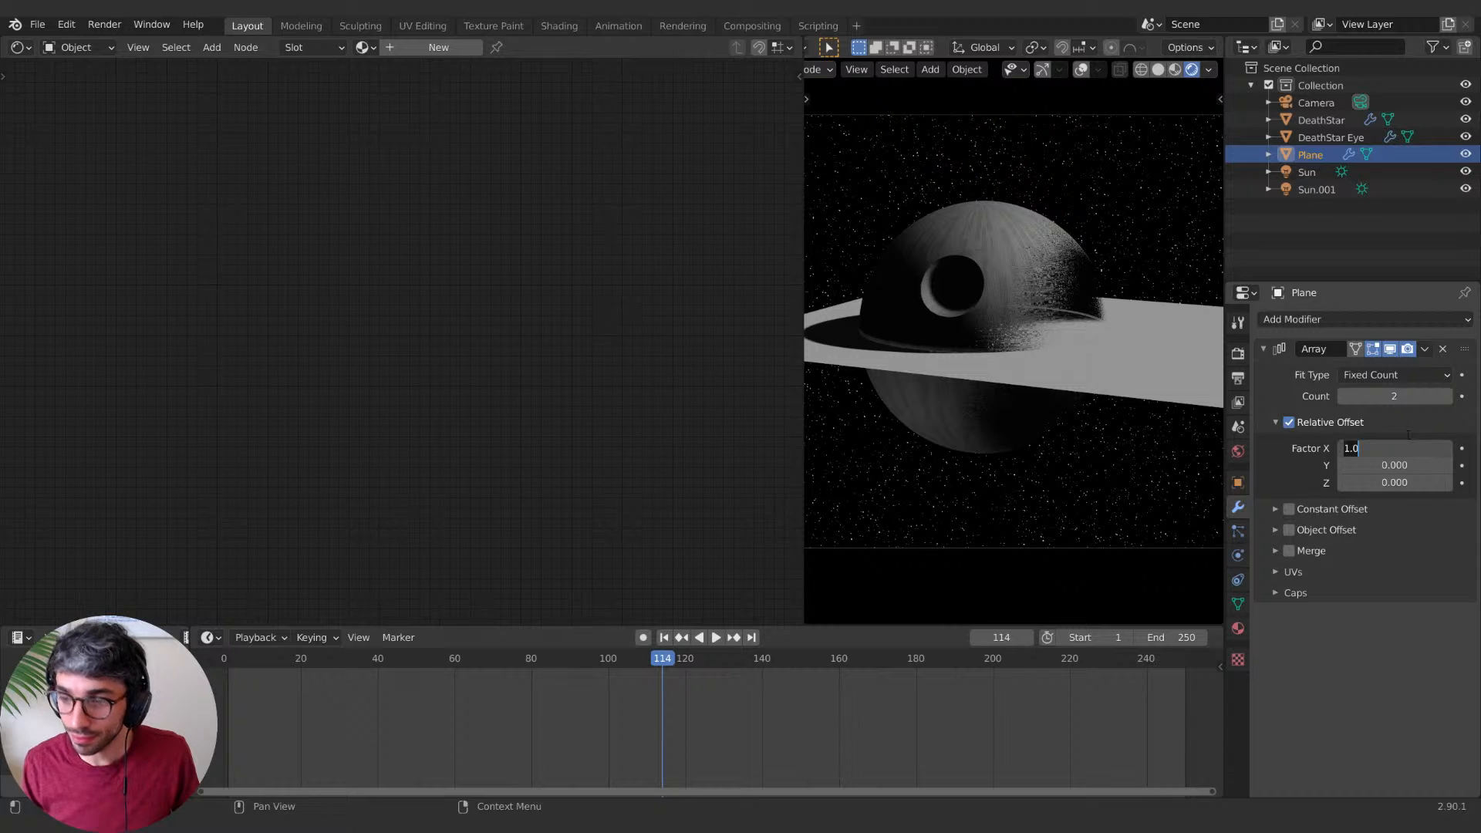
pyautogui.write('0')
pyautogui.press('Return')
pyautogui.click(1402, 482)
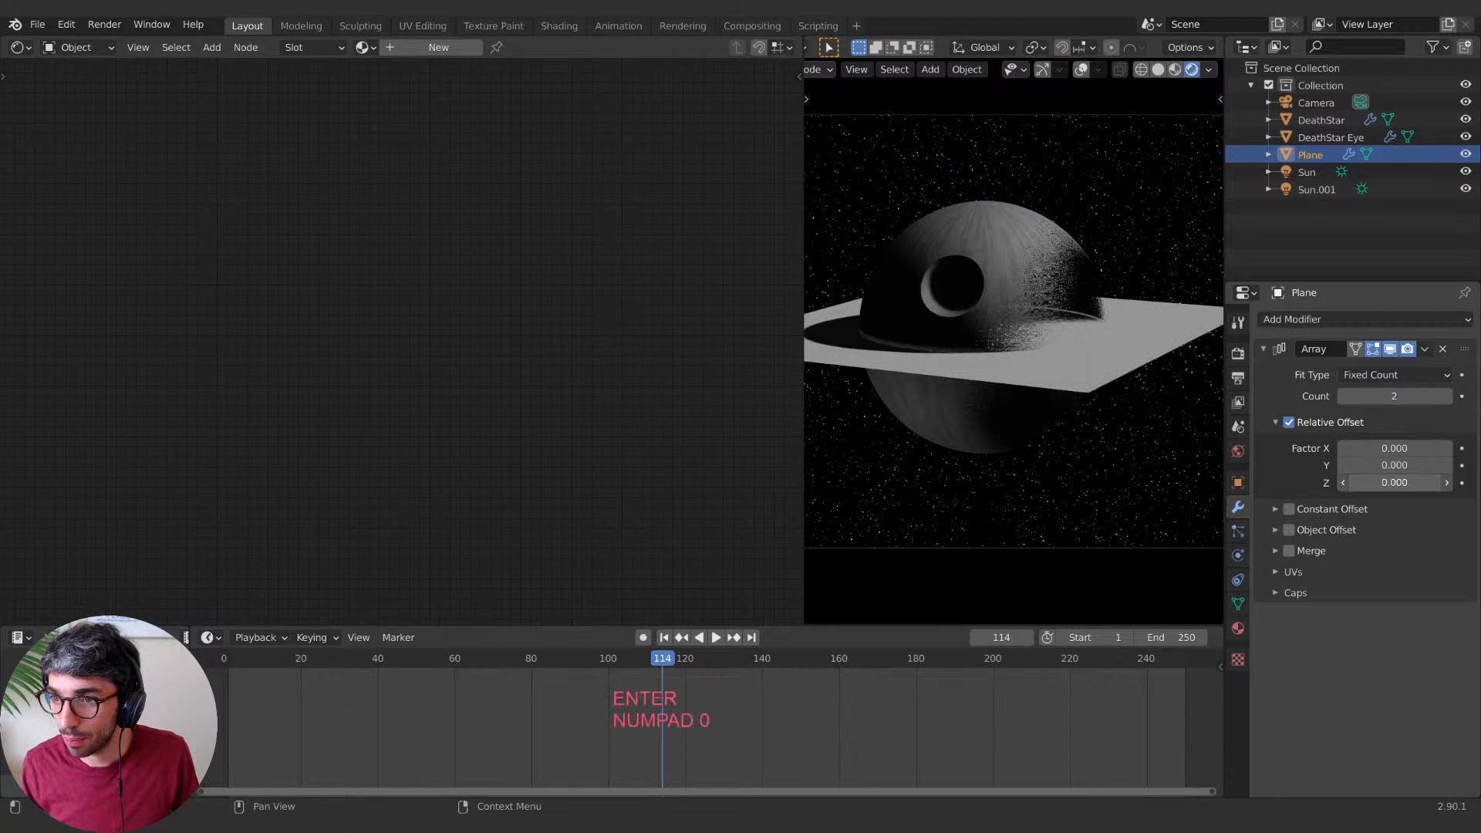
pyautogui.write('1.31')
pyautogui.press('Return')
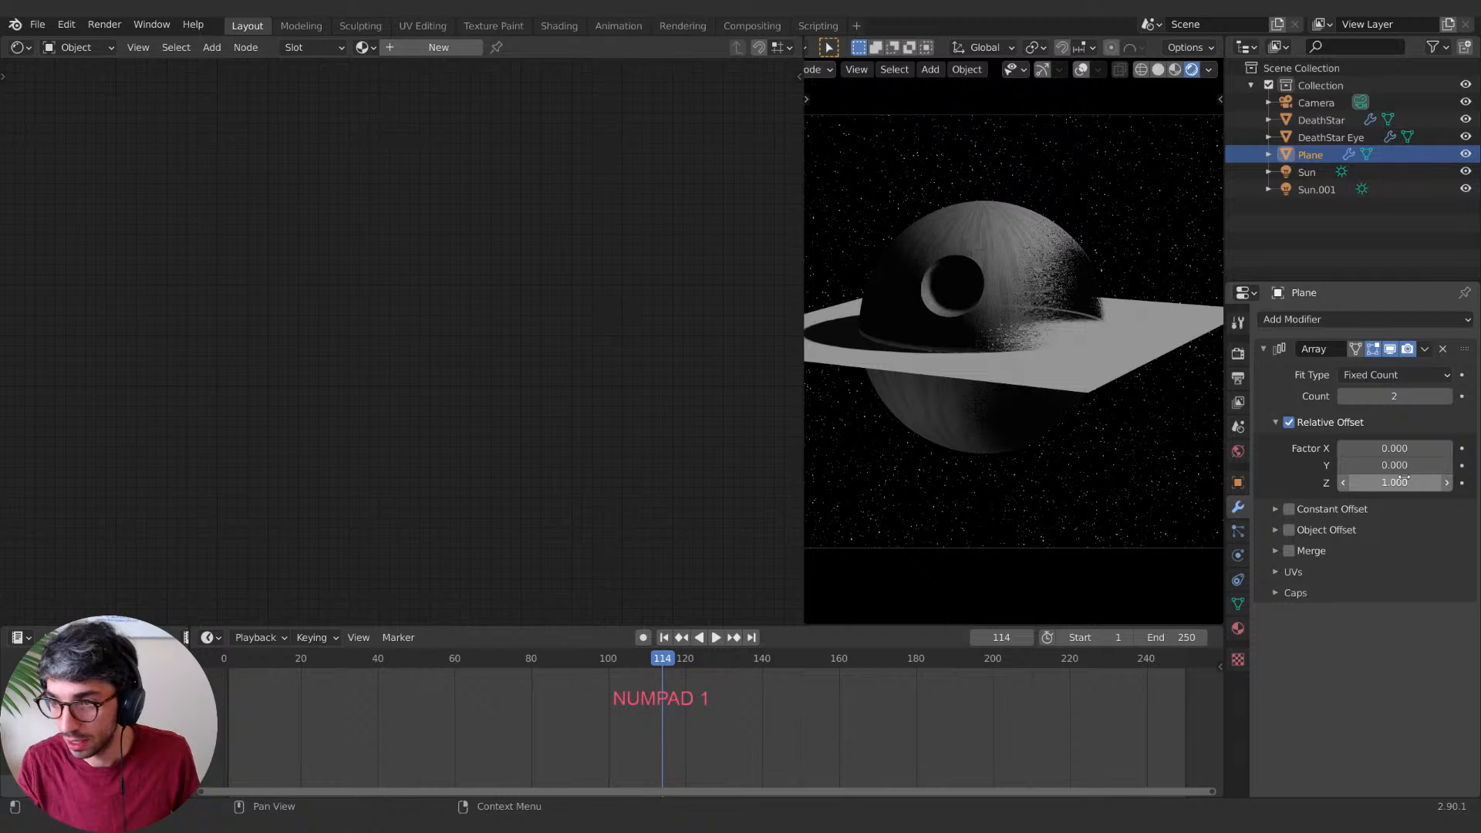
# Step: Switch the array from relative to constant offset and display the viewport in solid shading with gizmos and overlays
pyautogui.click(1288, 422)
pyautogui.click(1288, 509)
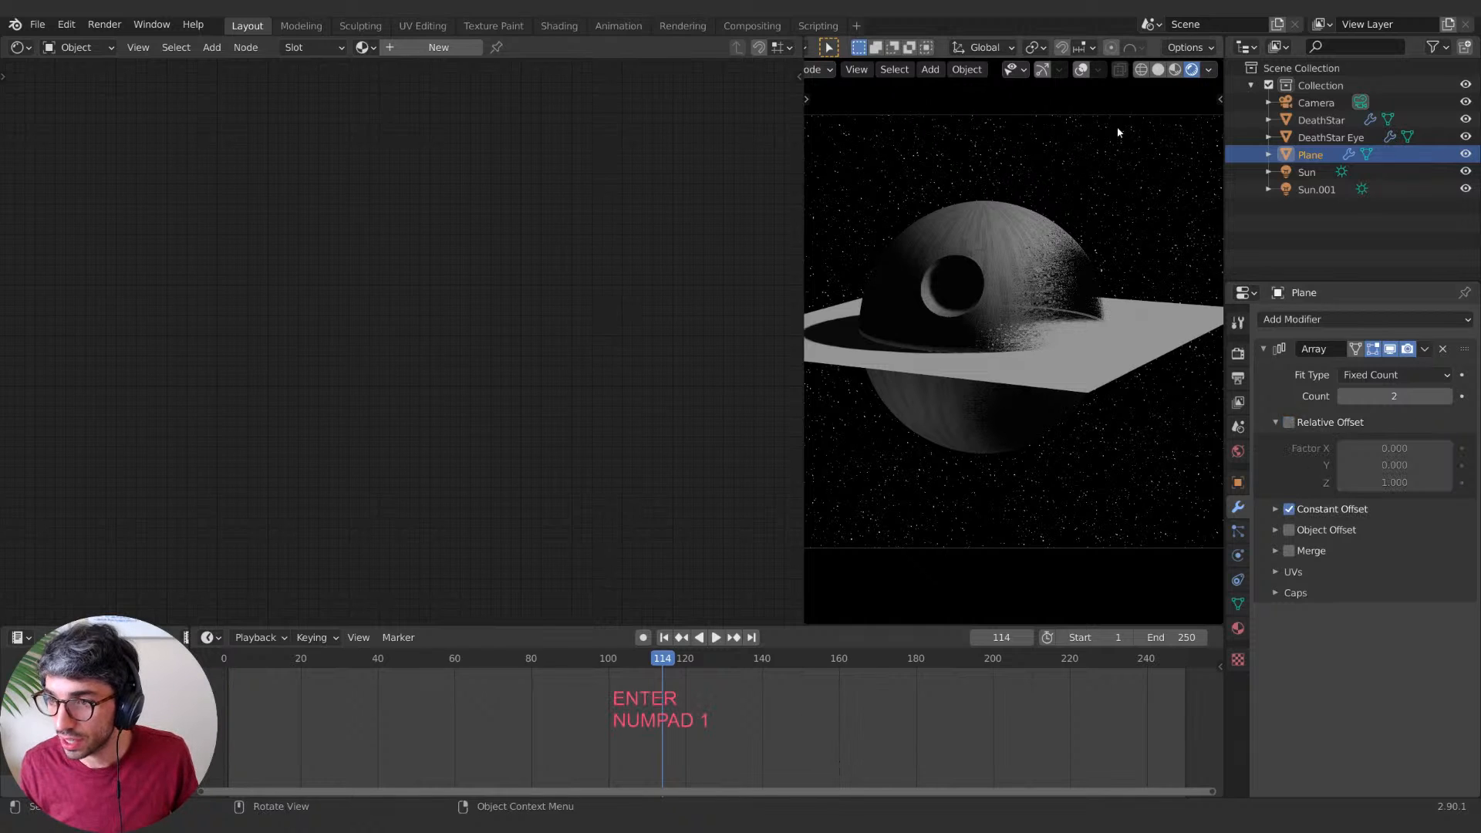
pyautogui.click(1158, 71)
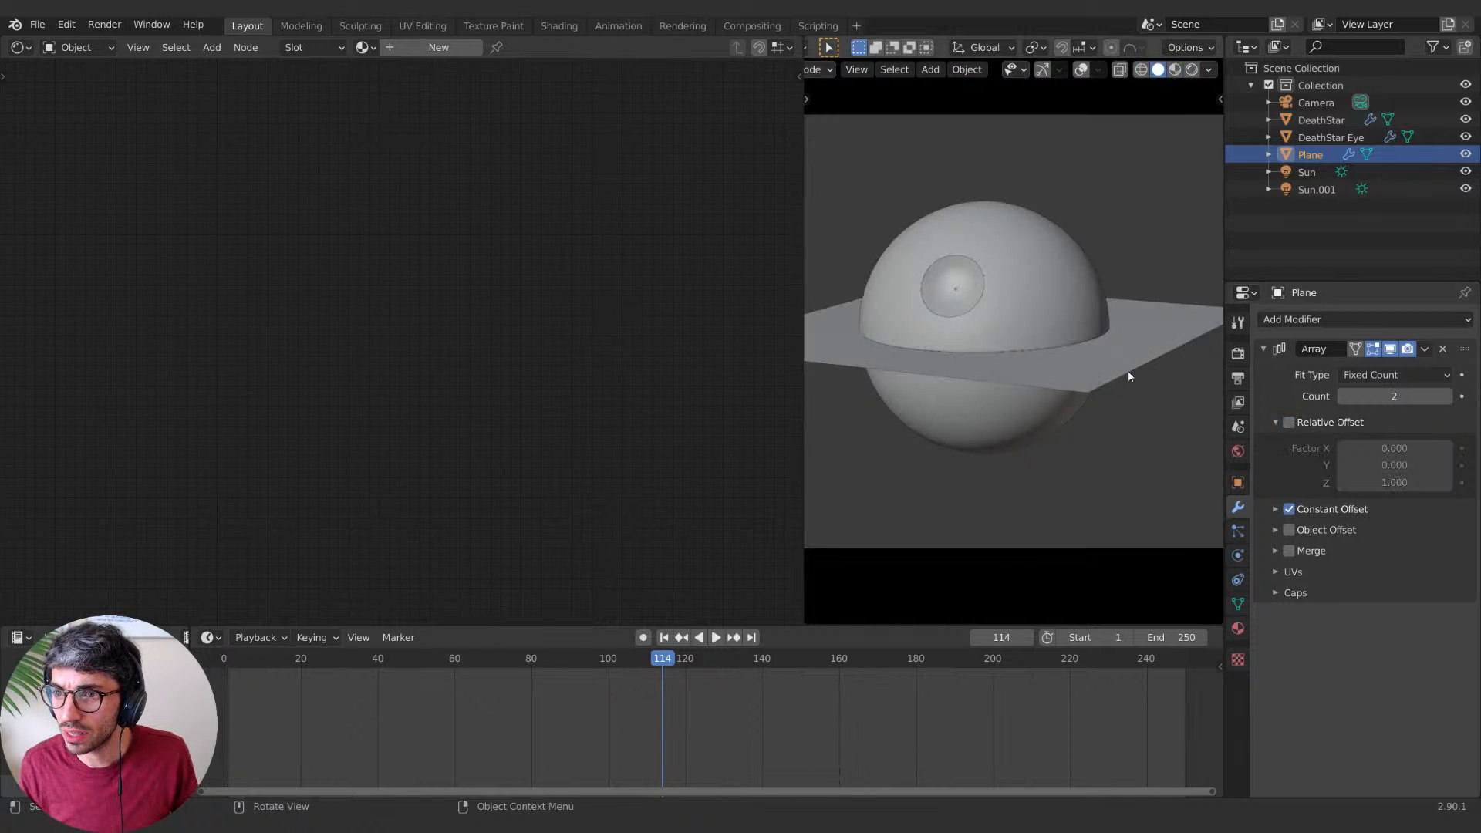
pyautogui.click(1097, 69)
pyautogui.click(1042, 70)
pyautogui.click(1080, 70)
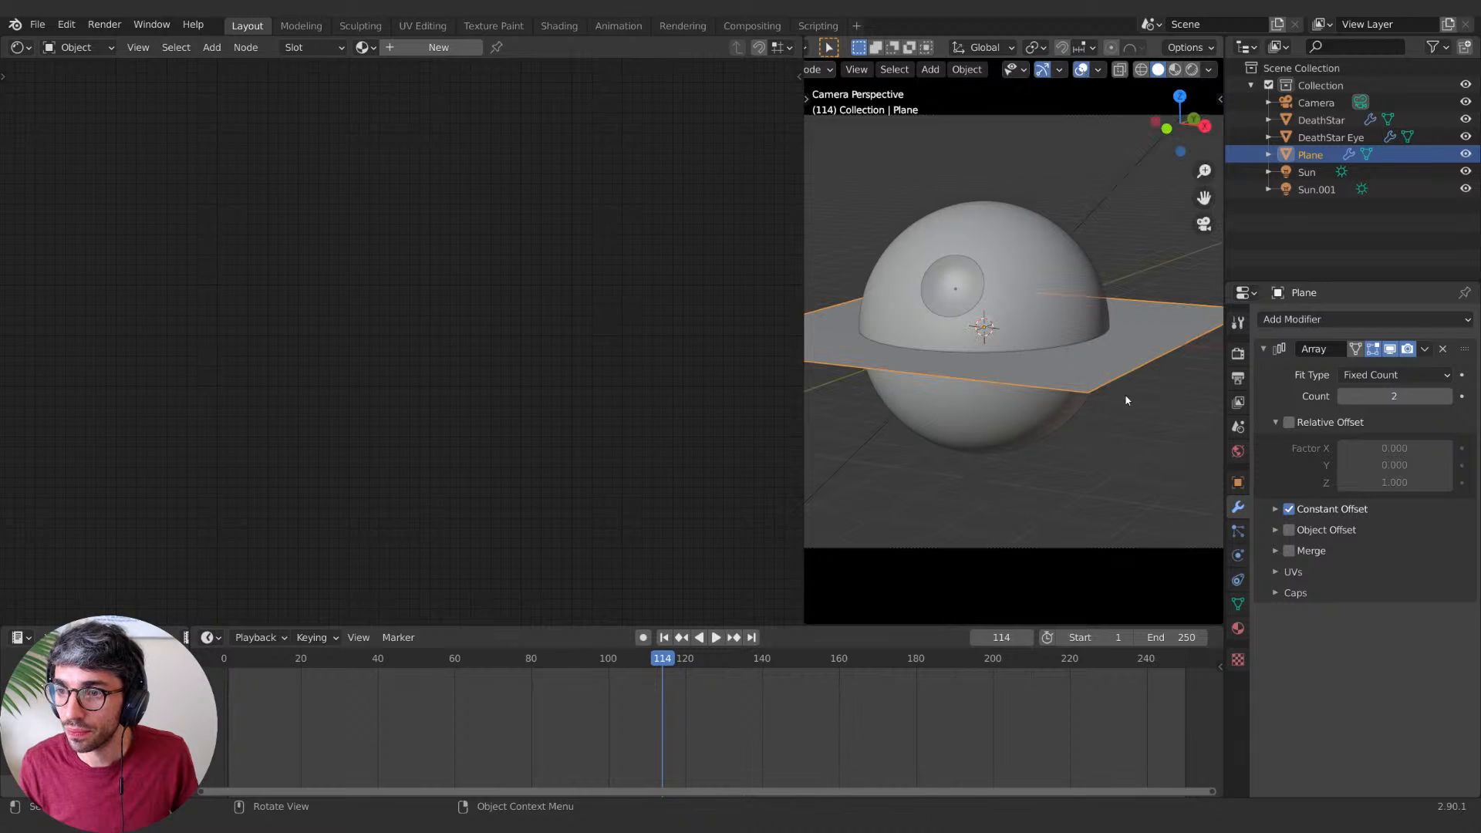
# Step: Set the array's constant Z offset to 0.05 m and its count to 13
pyautogui.click(1274, 509)
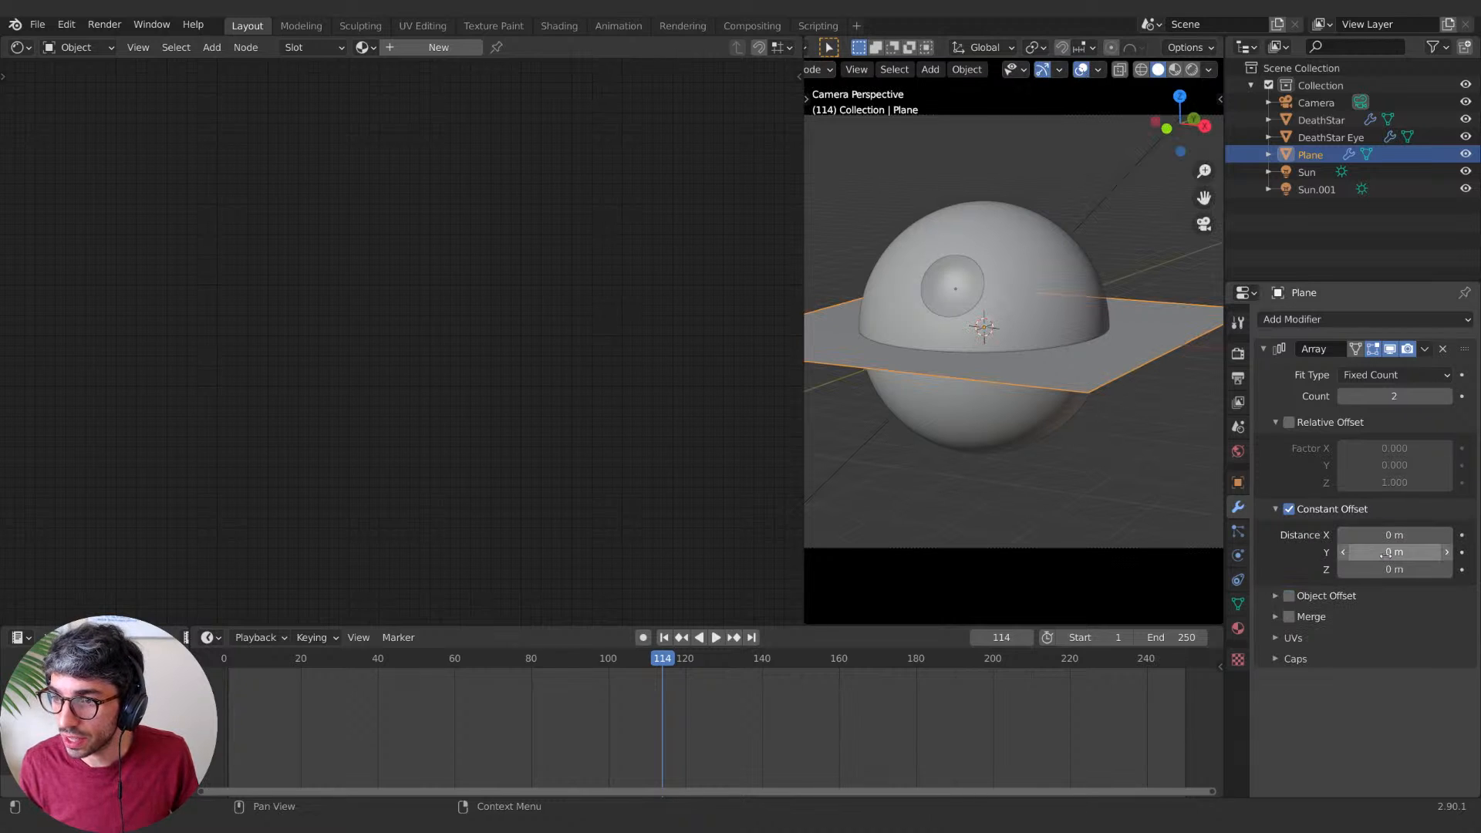
pyautogui.moveTo(1388, 569)
pyautogui.mouseDown()
pyautogui.moveTo(1411, 569)
pyautogui.moveTo(1380, 569)
pyautogui.mouseUp()
pyautogui.moveTo(1047, 449); pyautogui.dragTo(1053, 437, button='middle')
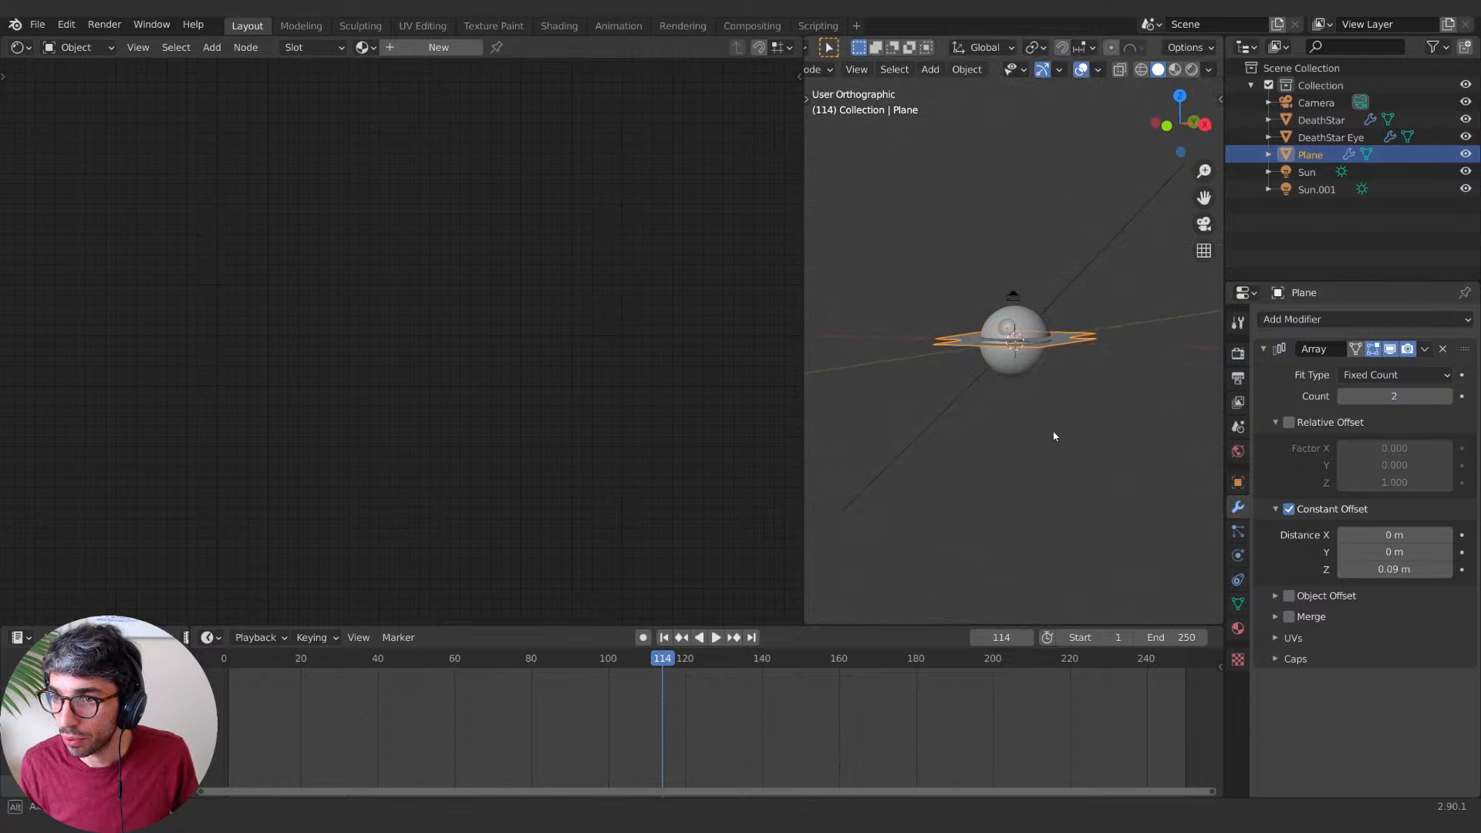
pyautogui.scroll(7, 1053, 432)
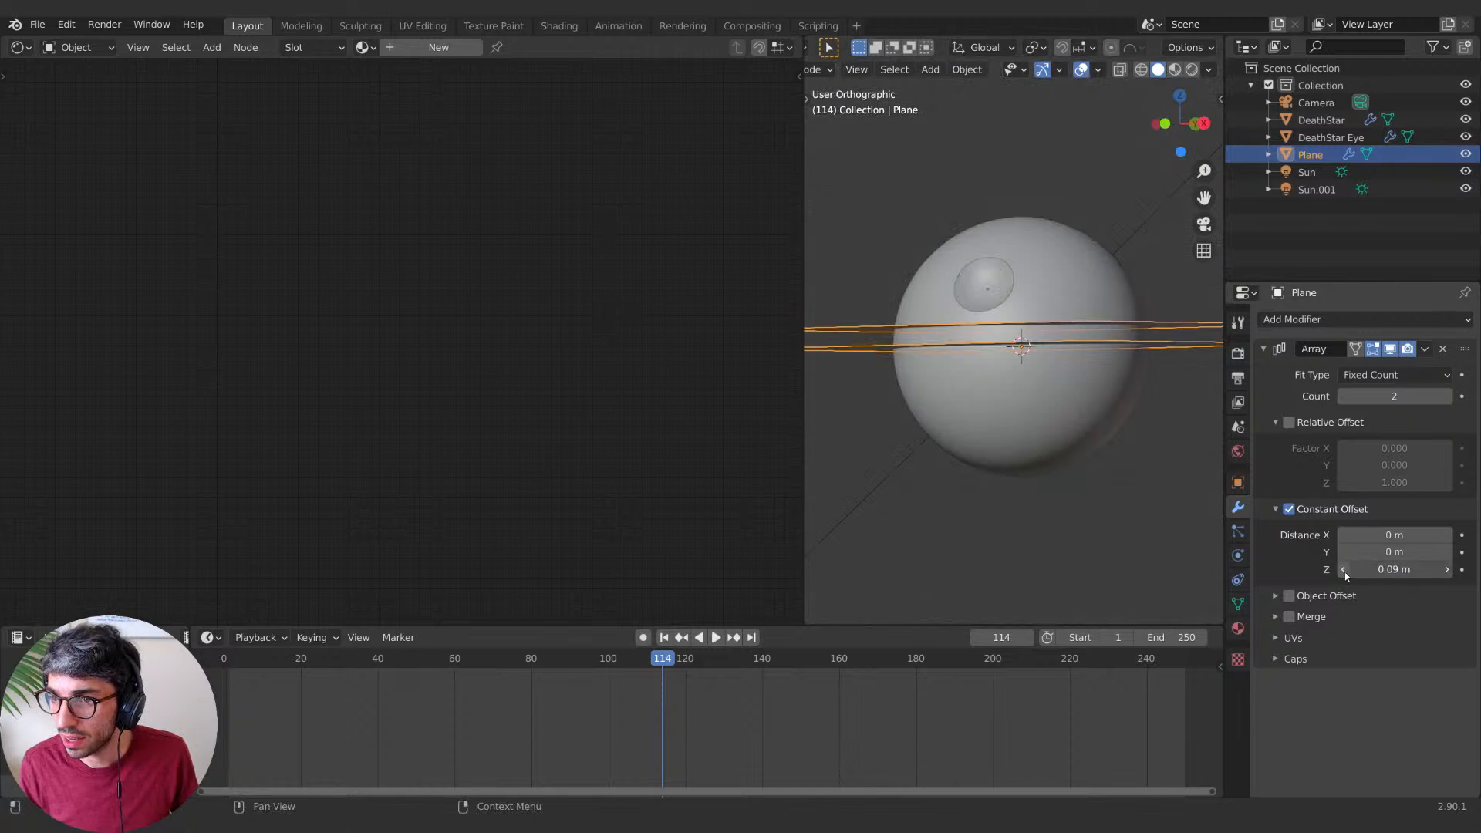
pyautogui.click(1344, 570)
pyautogui.click(1344, 570)
pyautogui.click(1343, 569)
pyautogui.click(1343, 569)
pyautogui.moveTo(991, 397); pyautogui.dragTo(991, 455, button='middle')
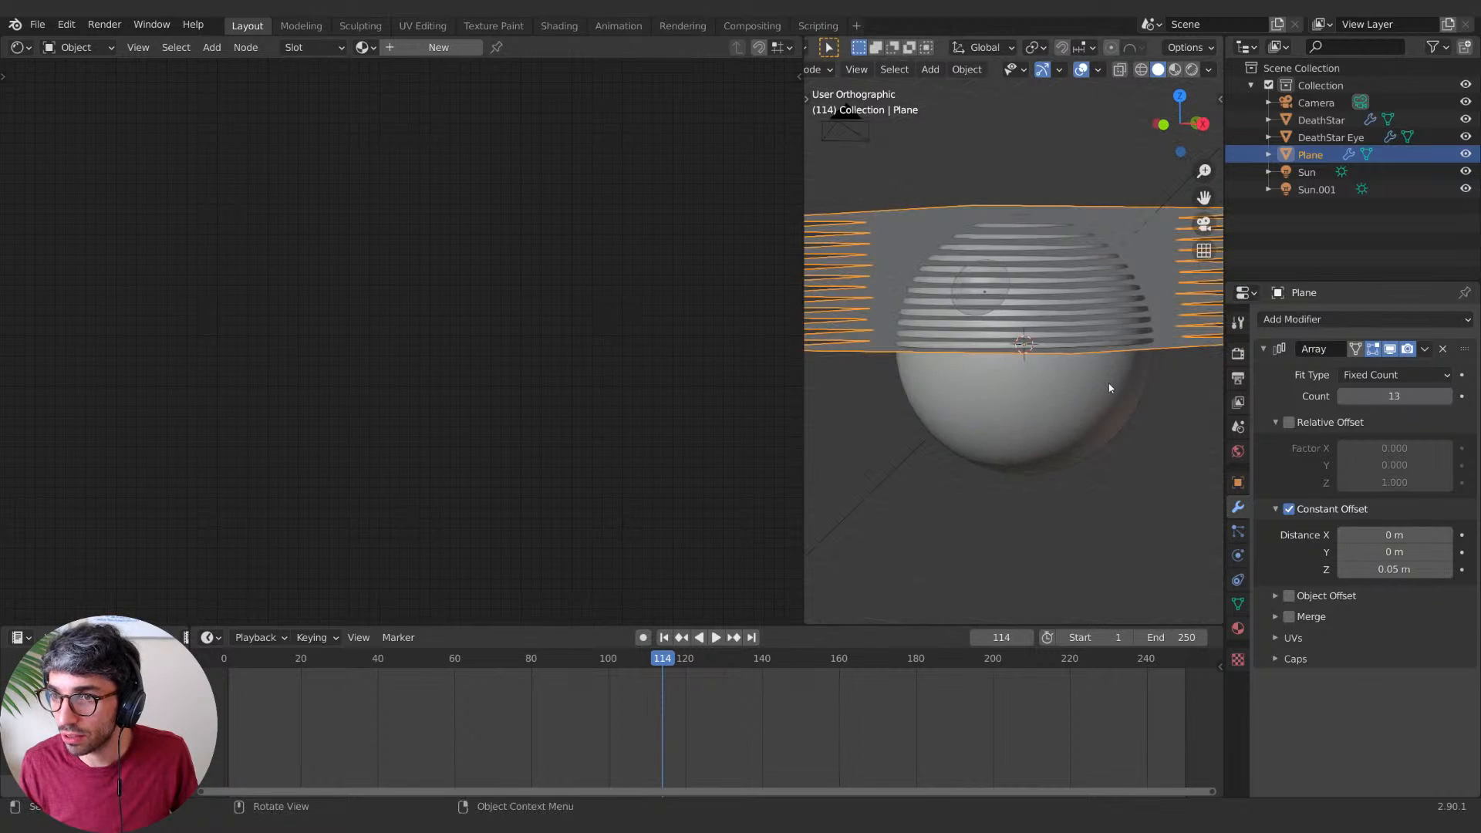
pyautogui.moveTo(1109, 387); pyautogui.dragTo(1102, 304, button='middle')
# Step: Add a second Array modifier to the plane, using constant offset instead of relative offset
pyautogui.click(1271, 359)
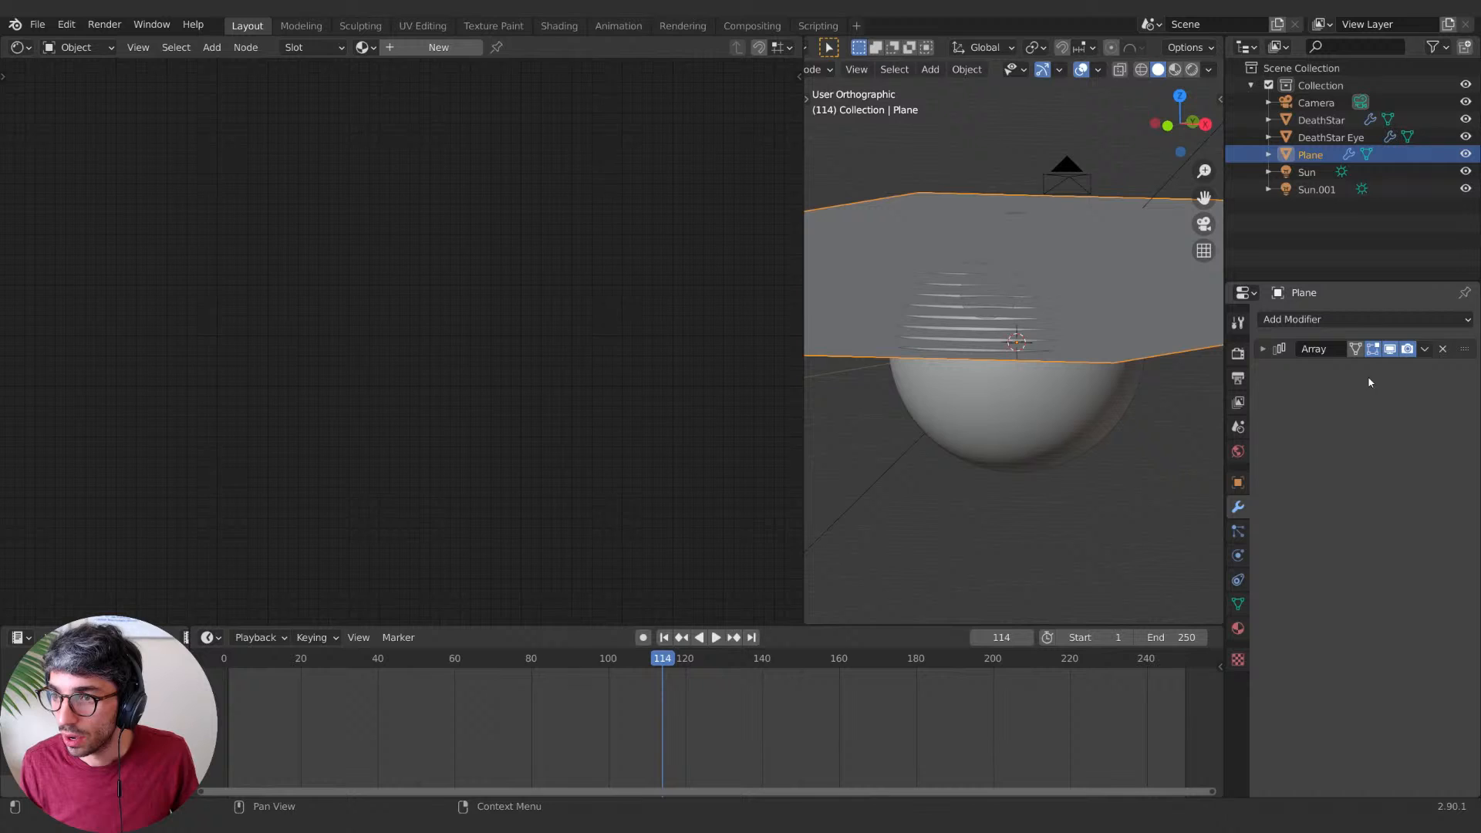
pyautogui.click(1329, 316)
pyautogui.click(1099, 359)
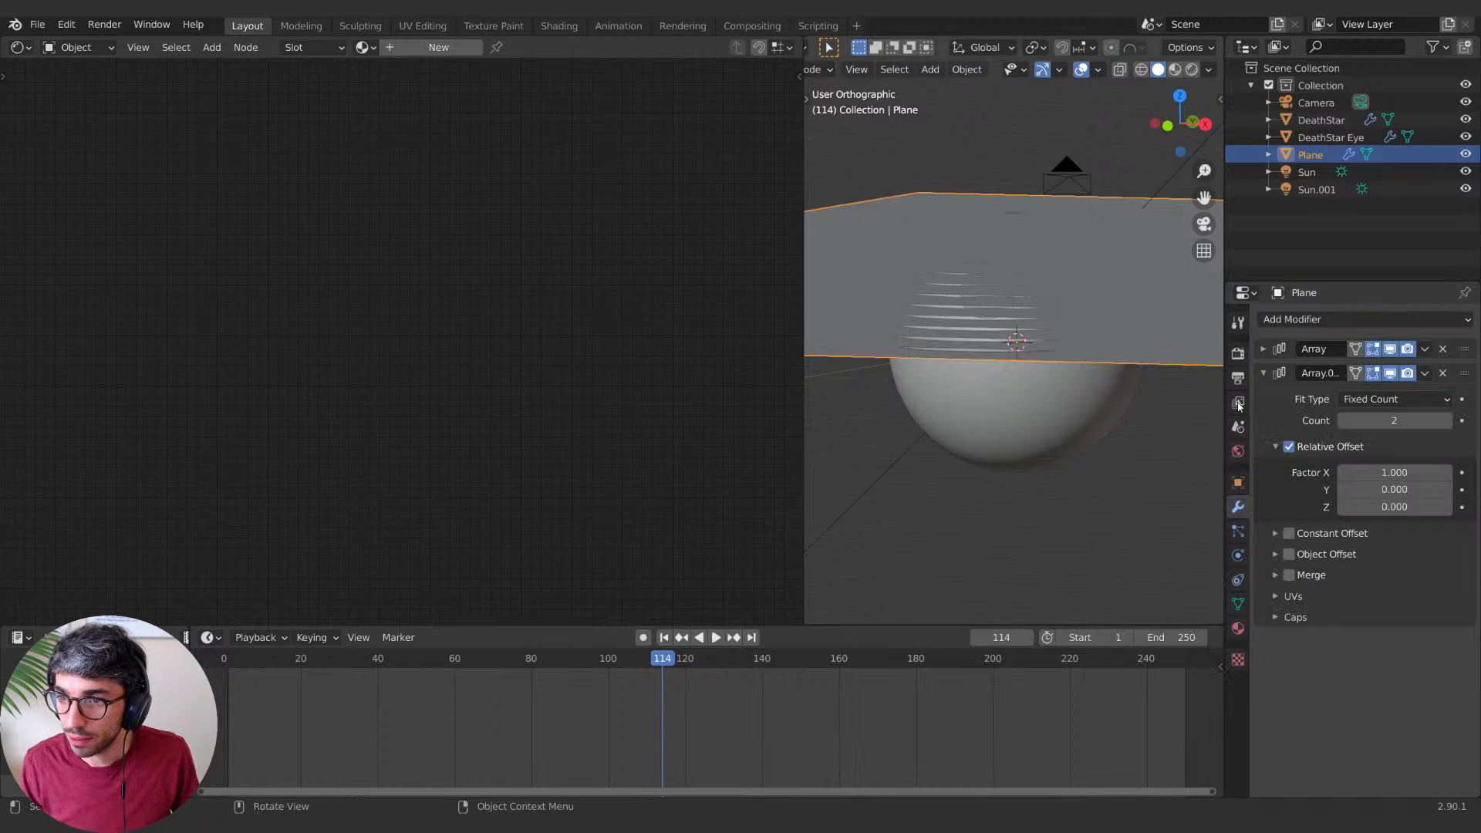
pyautogui.click(1288, 446)
pyautogui.click(1288, 534)
pyautogui.click(1274, 534)
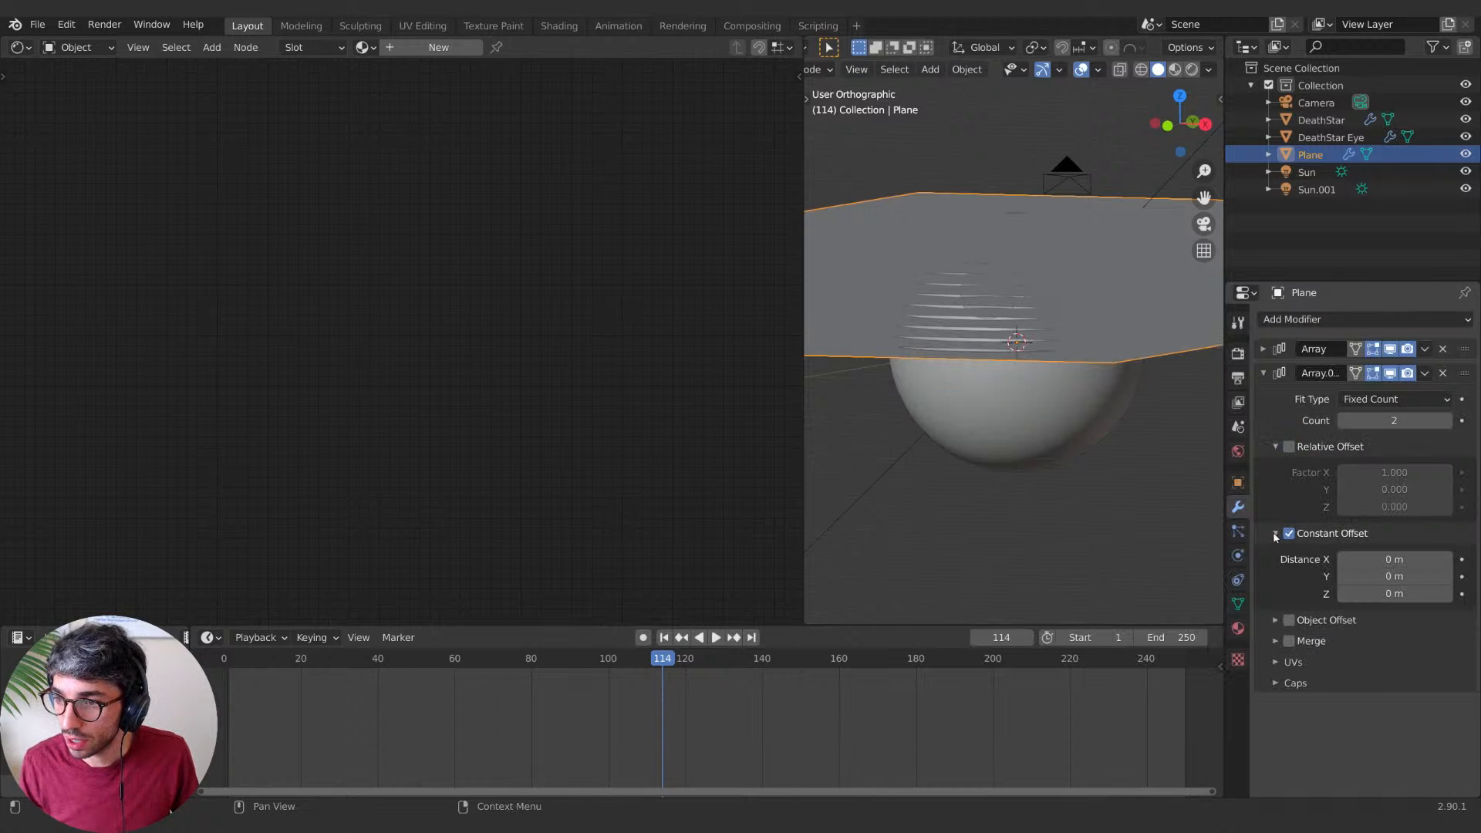
# Step: Set the second array's constant Z offset to -0.64 m so the copies cover the sphere's lower half
pyautogui.click(1386, 593)
pyautogui.write('-1')
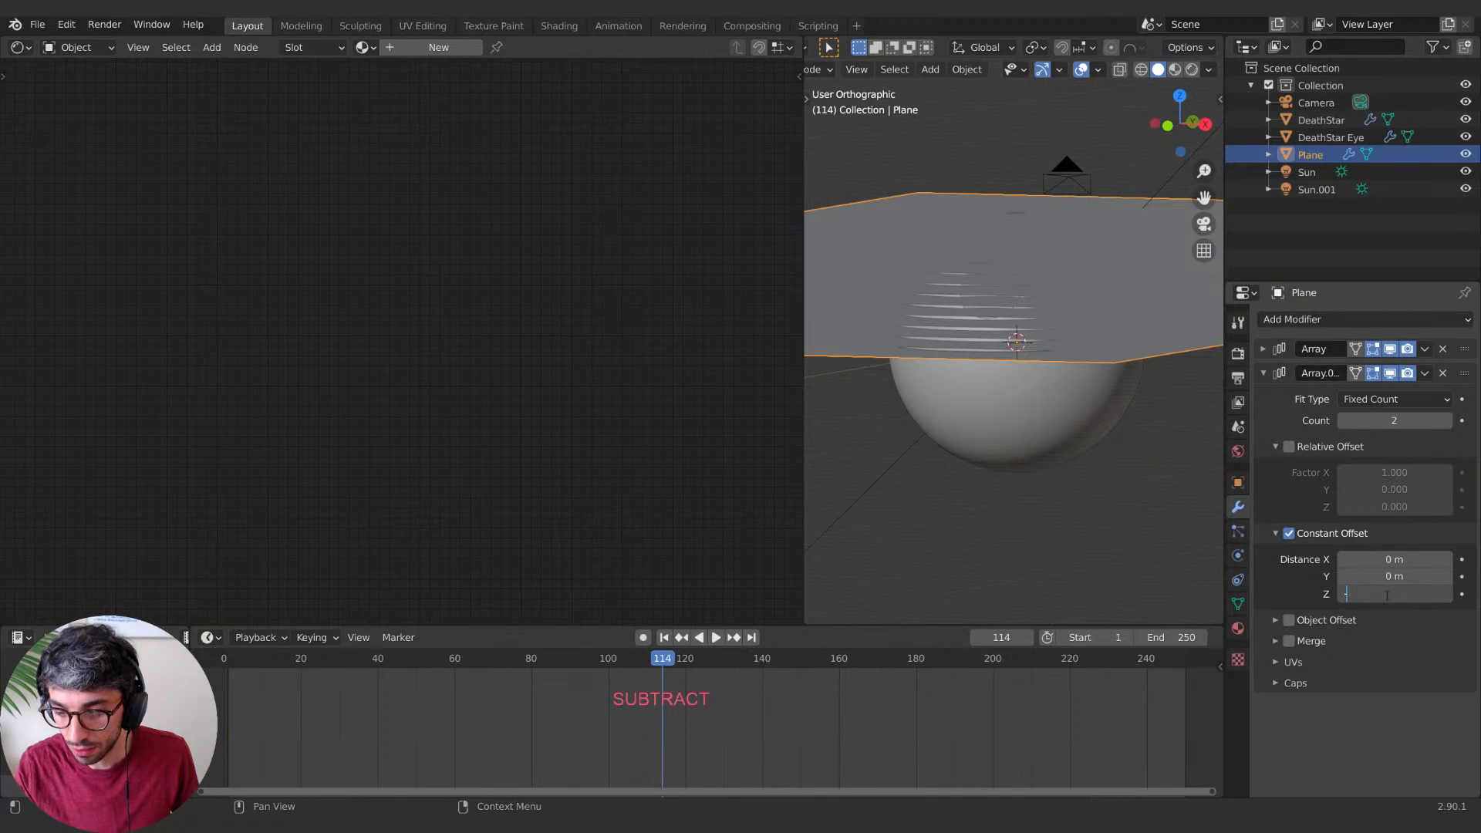
pyautogui.press('Return')
pyautogui.moveTo(1389, 593); pyautogui.dragTo(1418, 593)
pyautogui.moveTo(1032, 569); pyautogui.dragTo(1018, 512, button='middle')
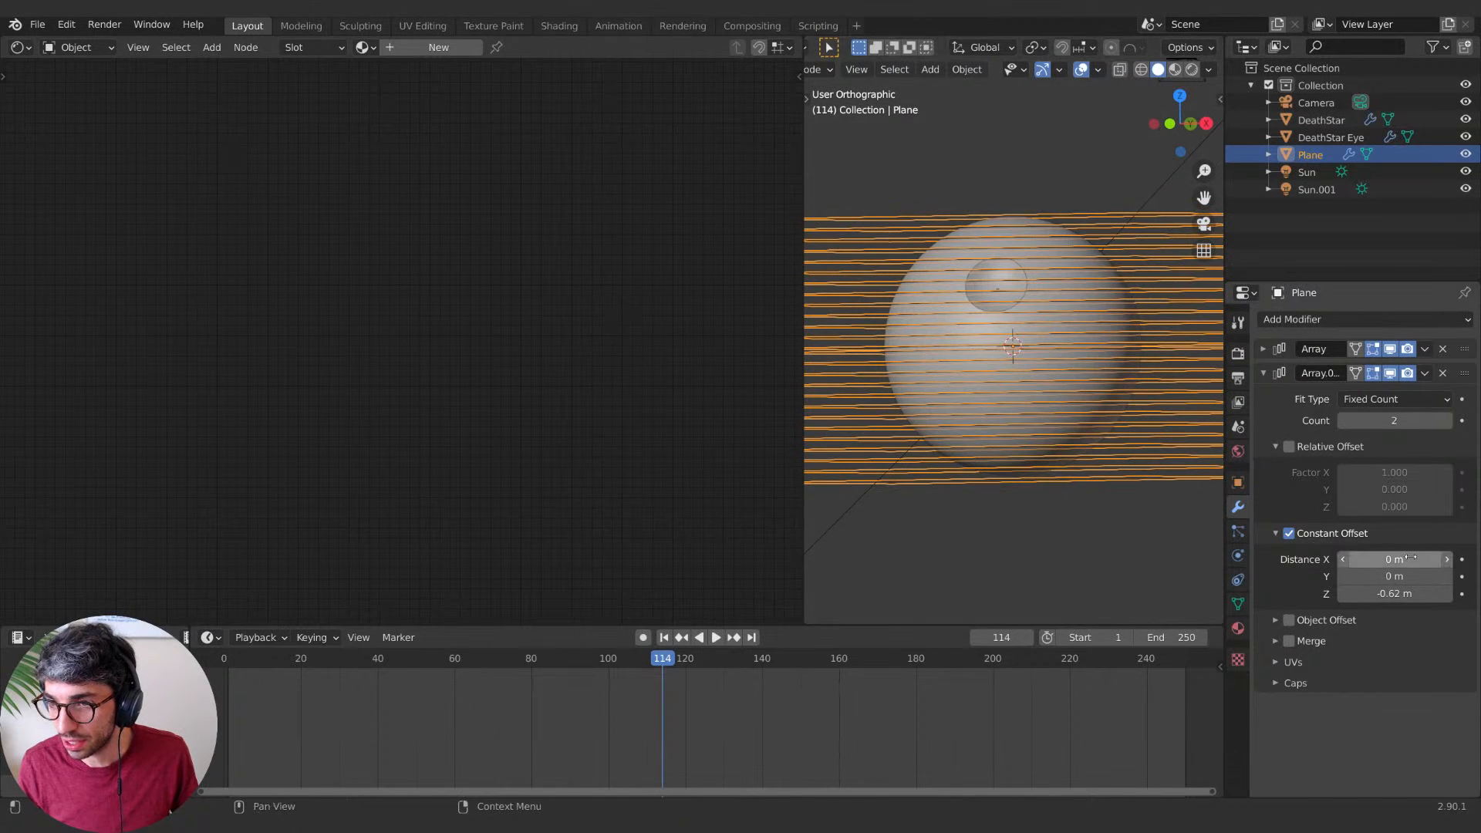
pyautogui.moveTo(1418, 593); pyautogui.dragTo(1420, 593)
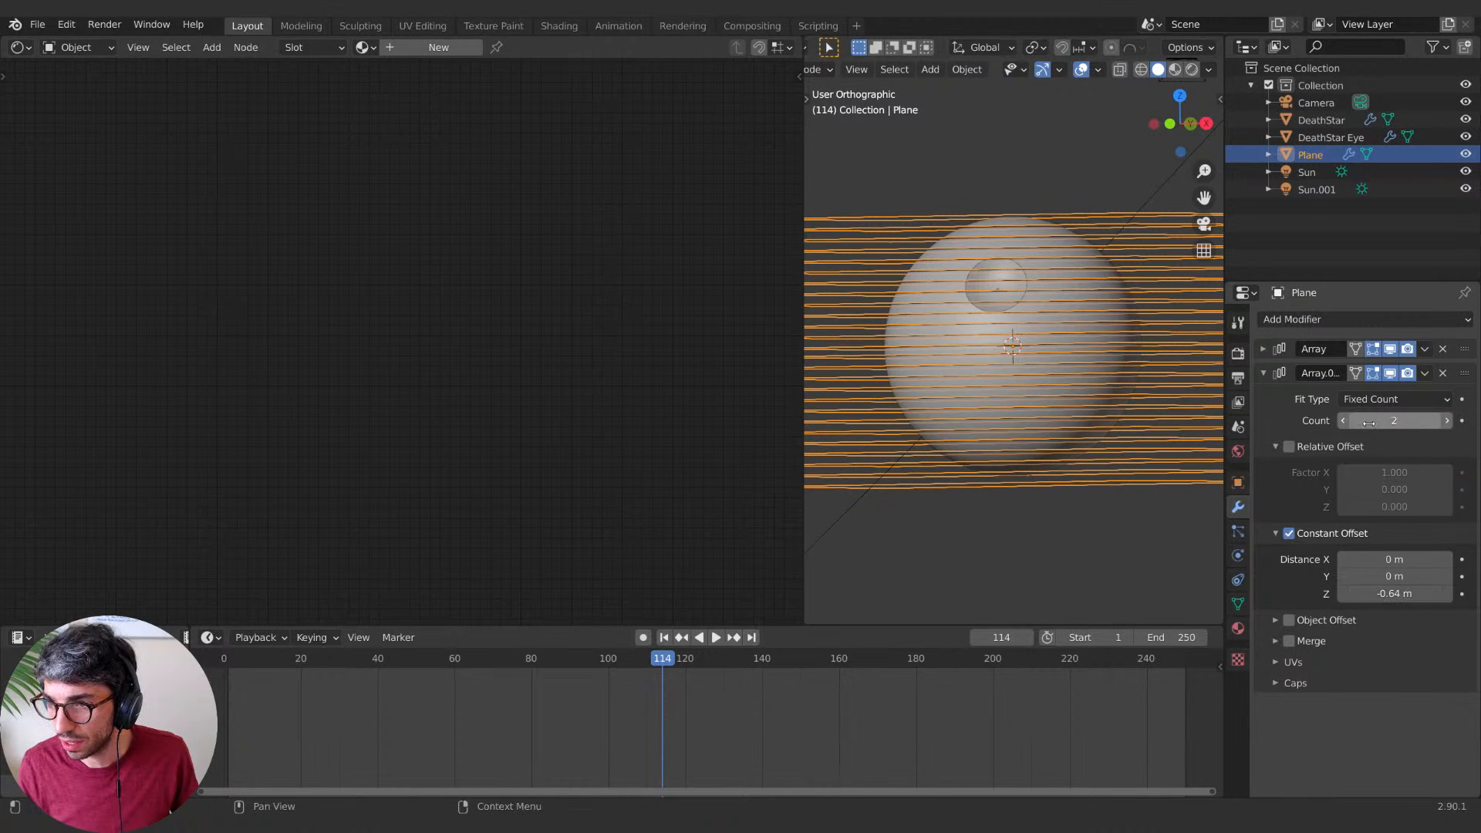
# Step: Compare the plane stack with the second array's count lowered by one and restored to 2
pyautogui.click(1343, 420)
pyautogui.click(1447, 420)
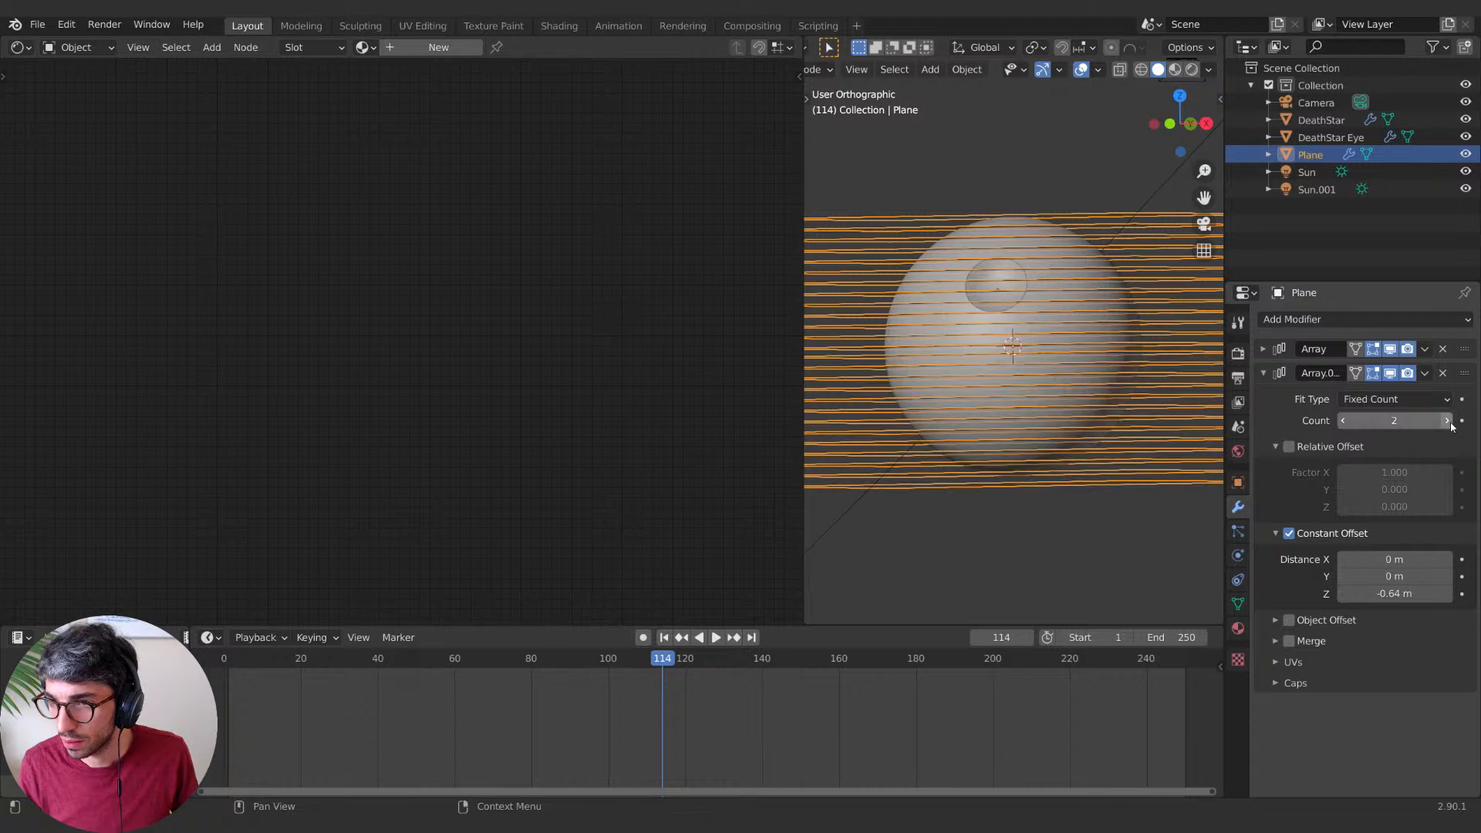
pyautogui.moveTo(1038, 401)
pyautogui.mouseDown(button='middle')
pyautogui.moveTo(965, 442)
pyautogui.moveTo(1053, 410)
pyautogui.mouseUp(button='middle')
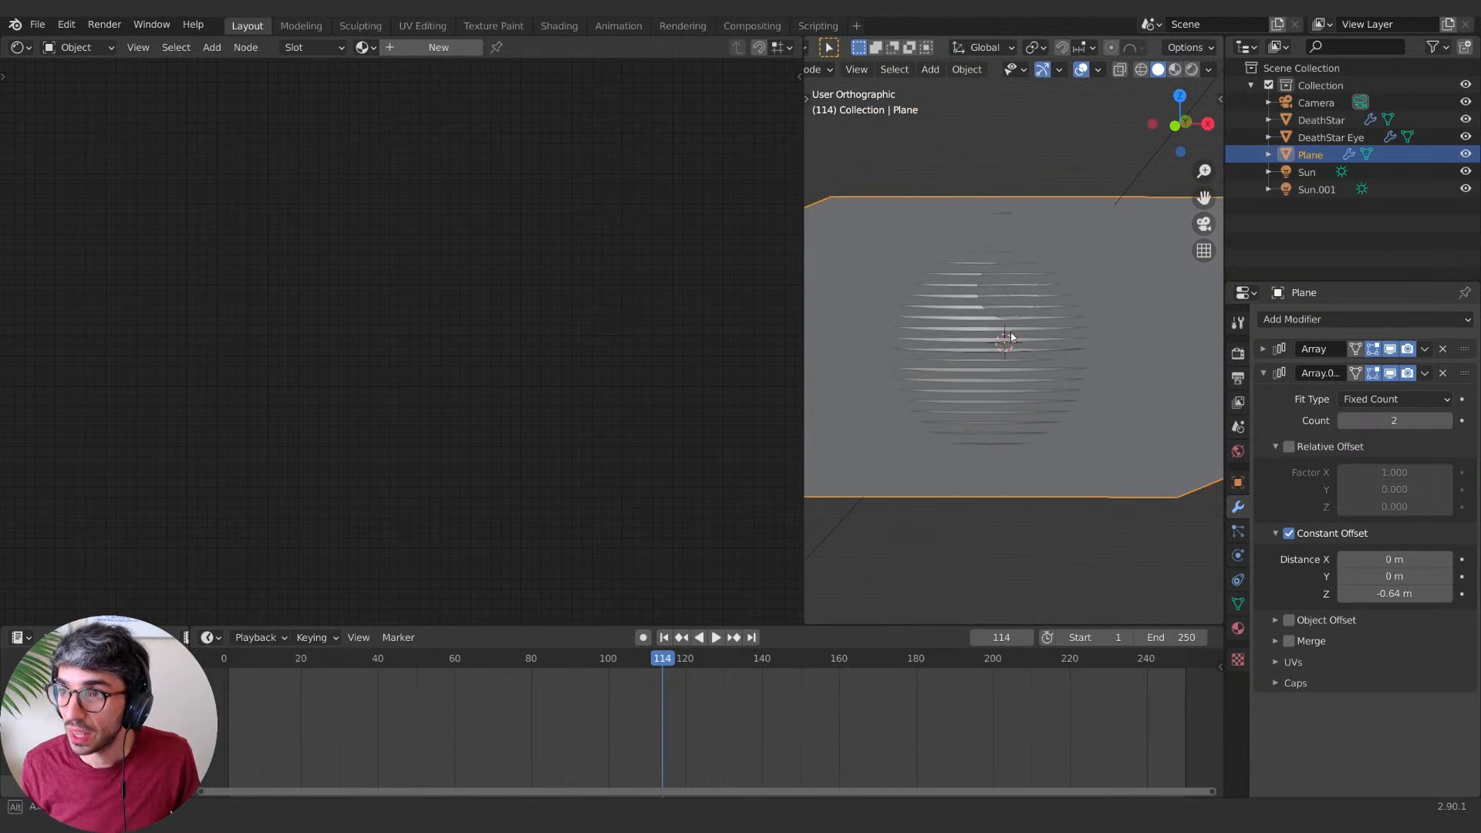
pyautogui.moveTo(1010, 332); pyautogui.dragTo(1026, 343, button='middle')
# Step: Apply both Array modifiers on the plane
pyautogui.click(1263, 374)
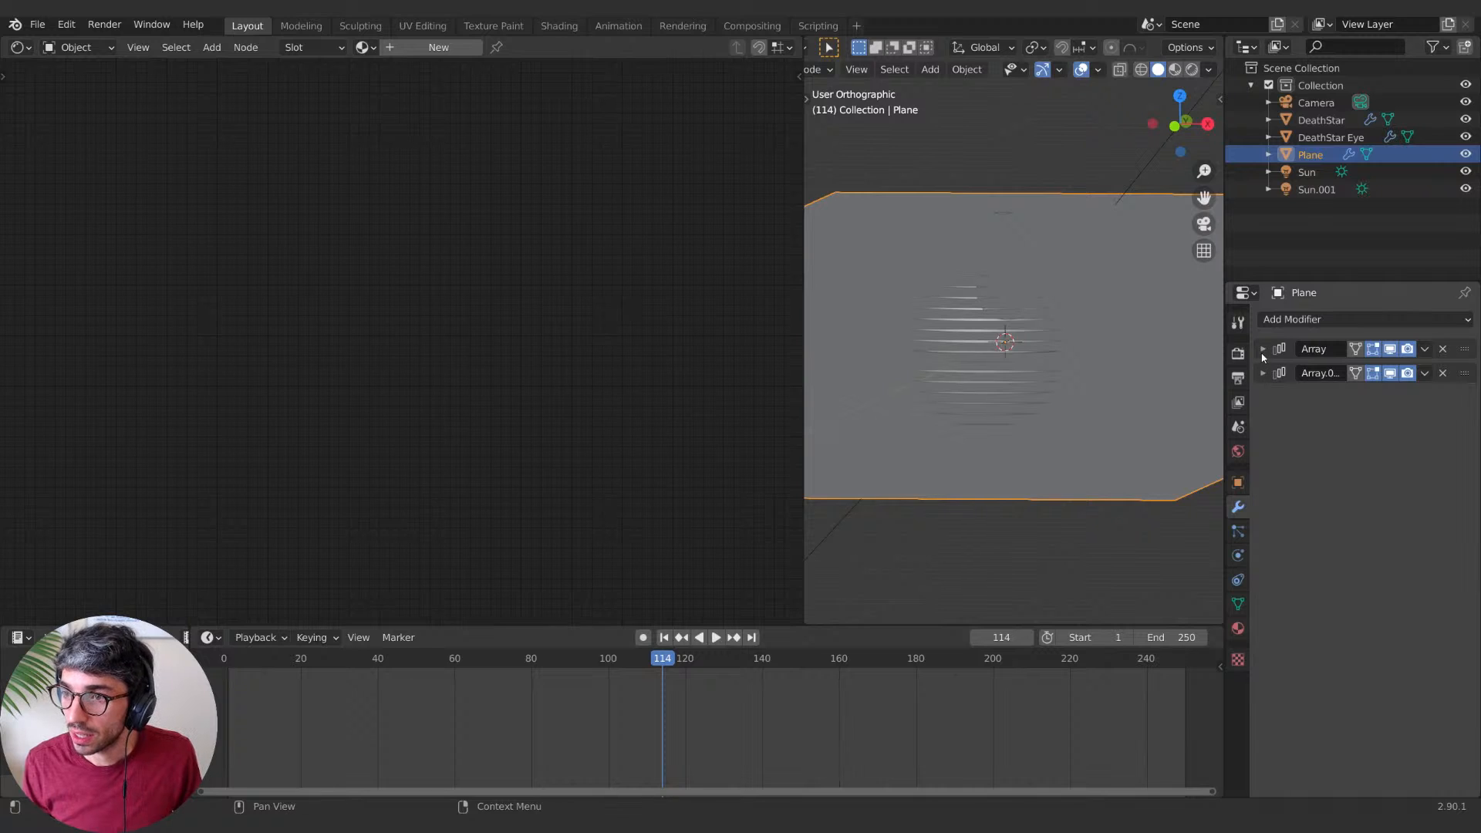
pyautogui.click(1424, 373)
pyautogui.click(1408, 394)
pyautogui.click(1424, 349)
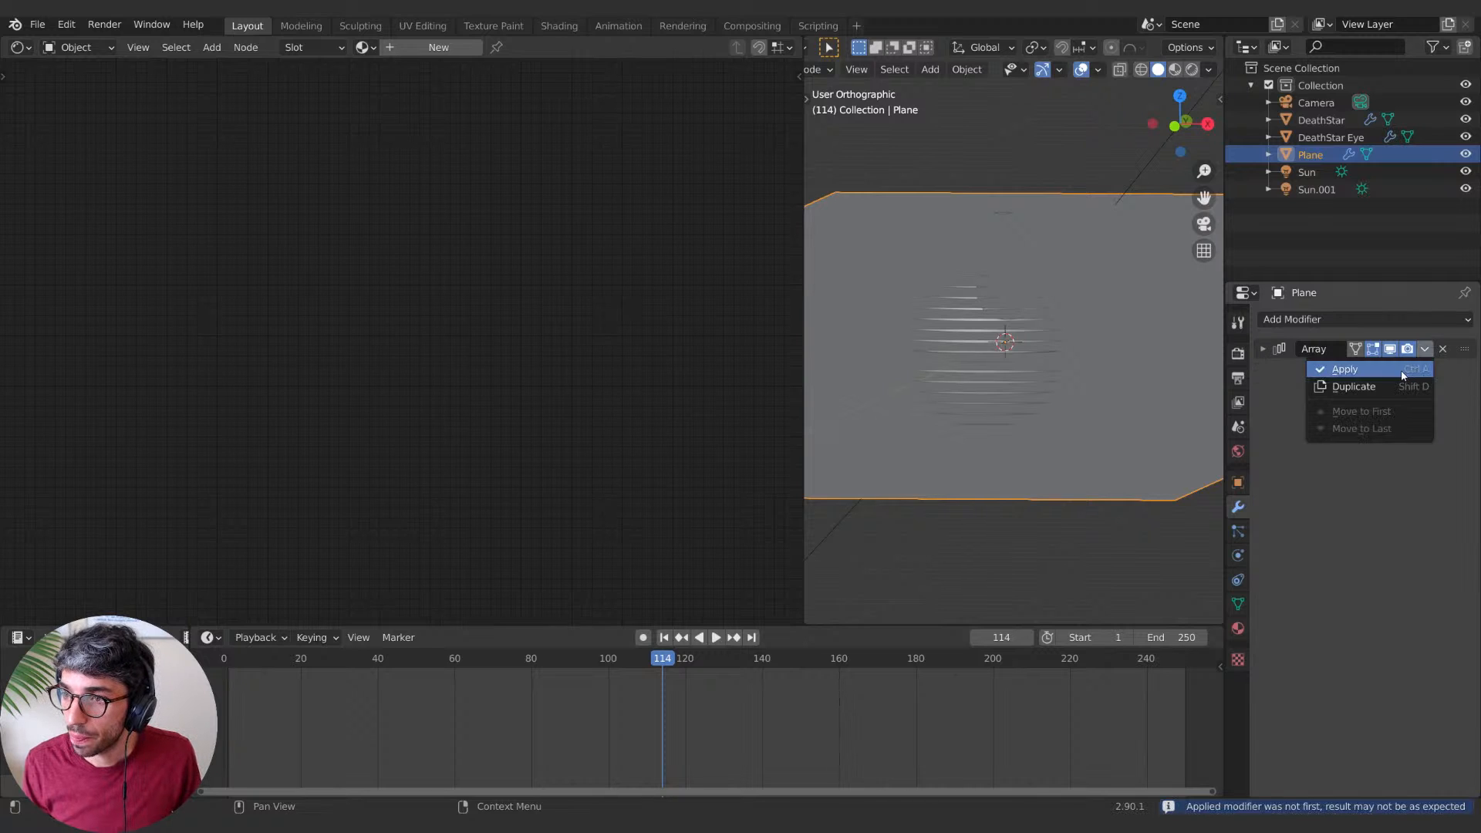
pyautogui.click(1401, 373)
pyautogui.moveTo(1048, 419); pyautogui.dragTo(1043, 423, button='middle')
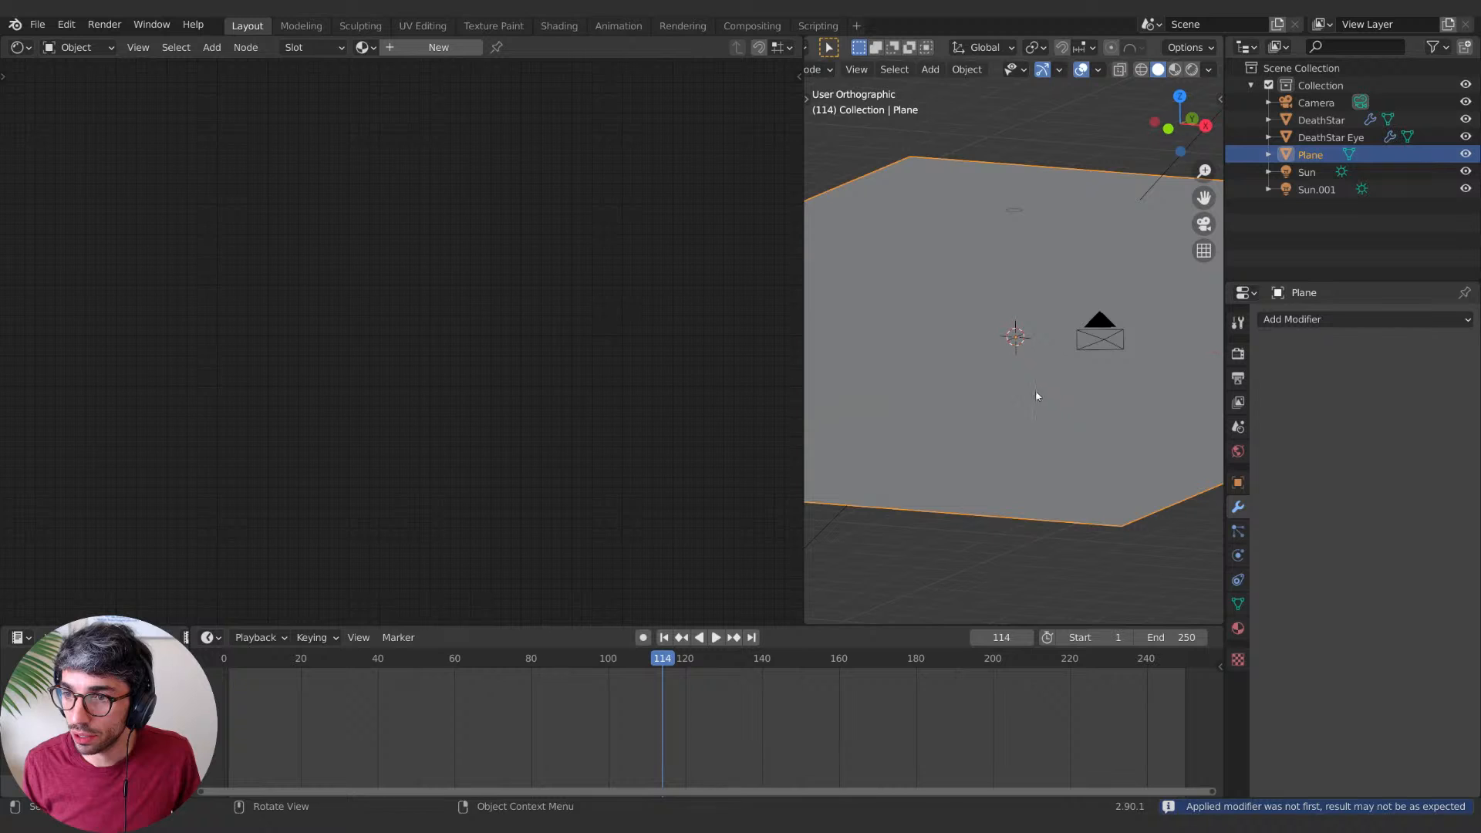
# Step: Create a new material named Levels on the plane and switch the viewport to rendered shading
pyautogui.click(1237, 628)
pyautogui.click(1345, 392)
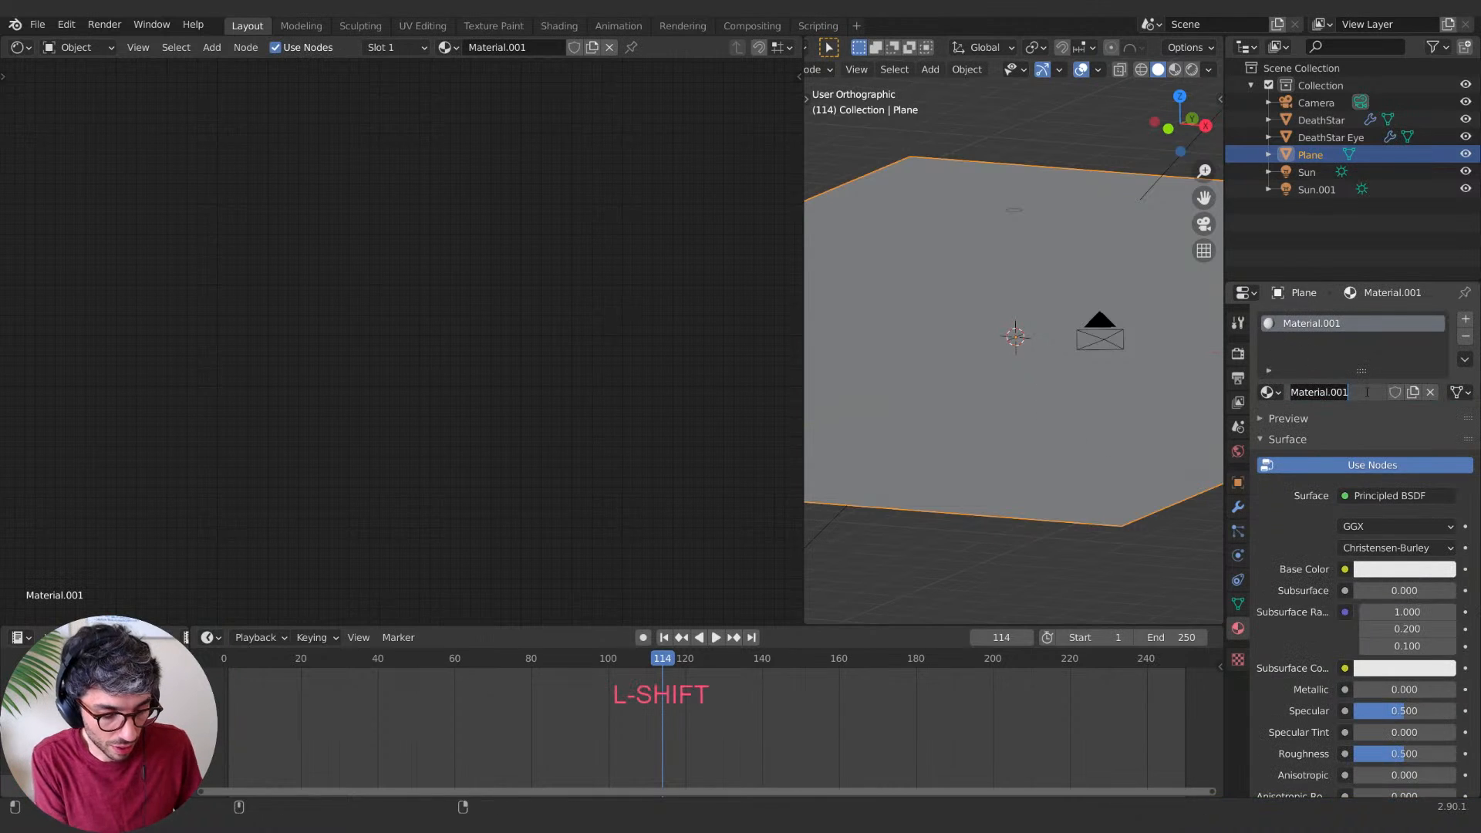
pyautogui.write('Levels')
pyautogui.press('Return')
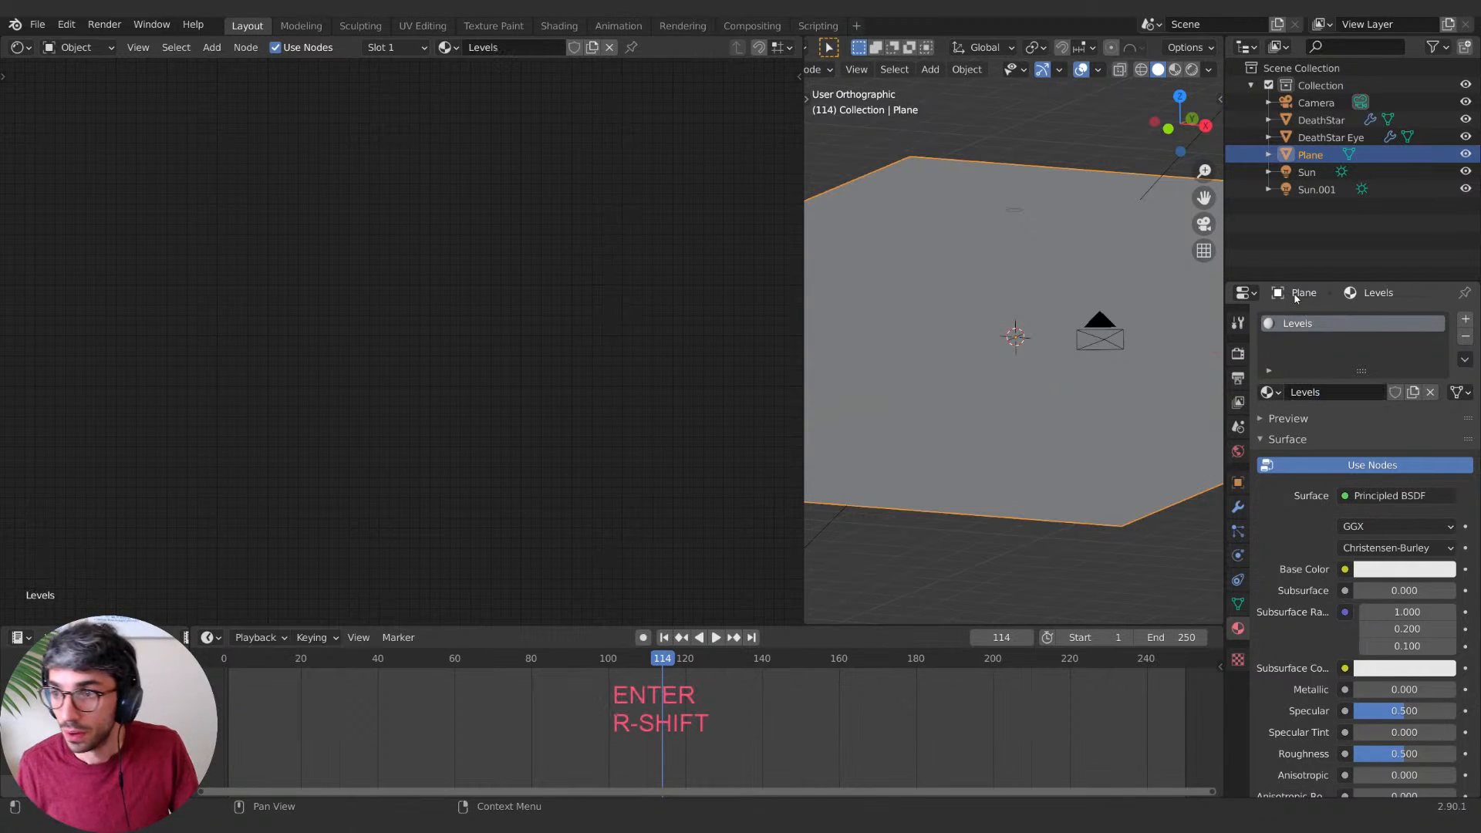
pyautogui.click(1191, 69)
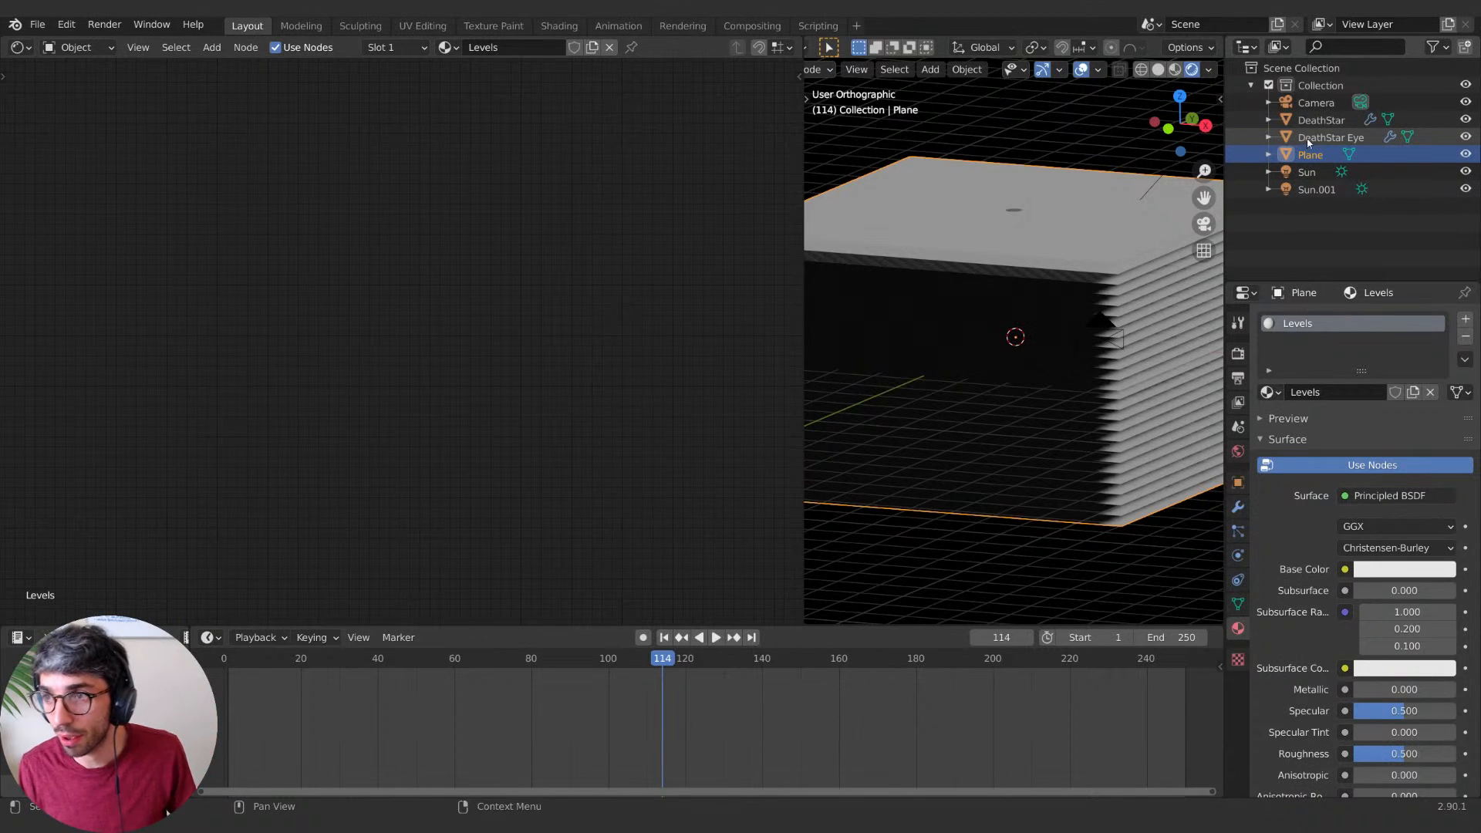
# Step: Copy the Texture Coordinate, Mapping and two chained Voronoi Texture nodes from the DeathStar material
pyautogui.click(1320, 119)
pyautogui.scroll(-3, 632, 464)
pyautogui.moveTo(628, 465); pyautogui.dragTo(536, 479, button='middle')
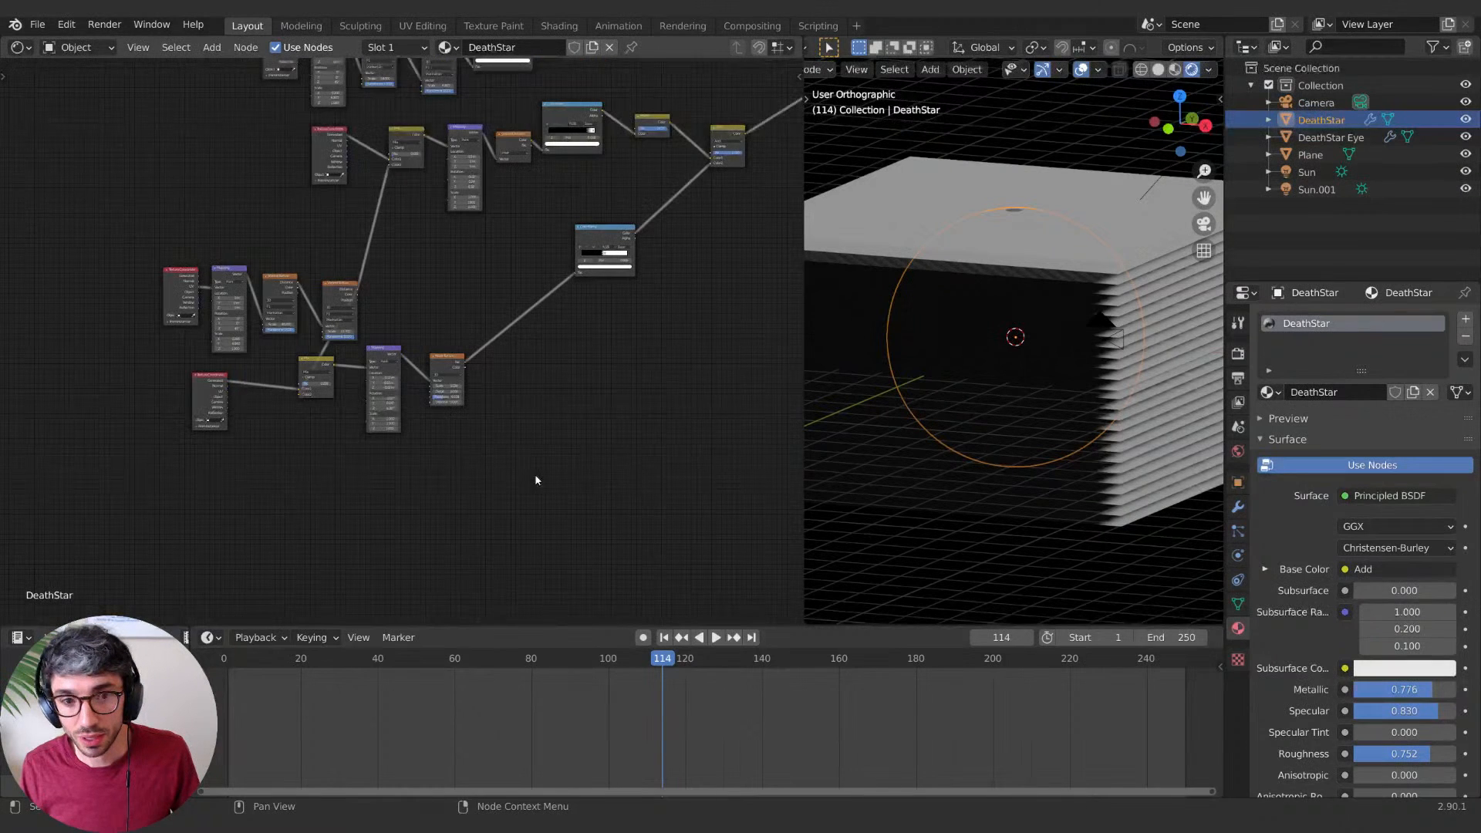
pyautogui.scroll(7, 169, 252)
pyautogui.moveTo(169, 252); pyautogui.dragTo(137, 363, button='middle')
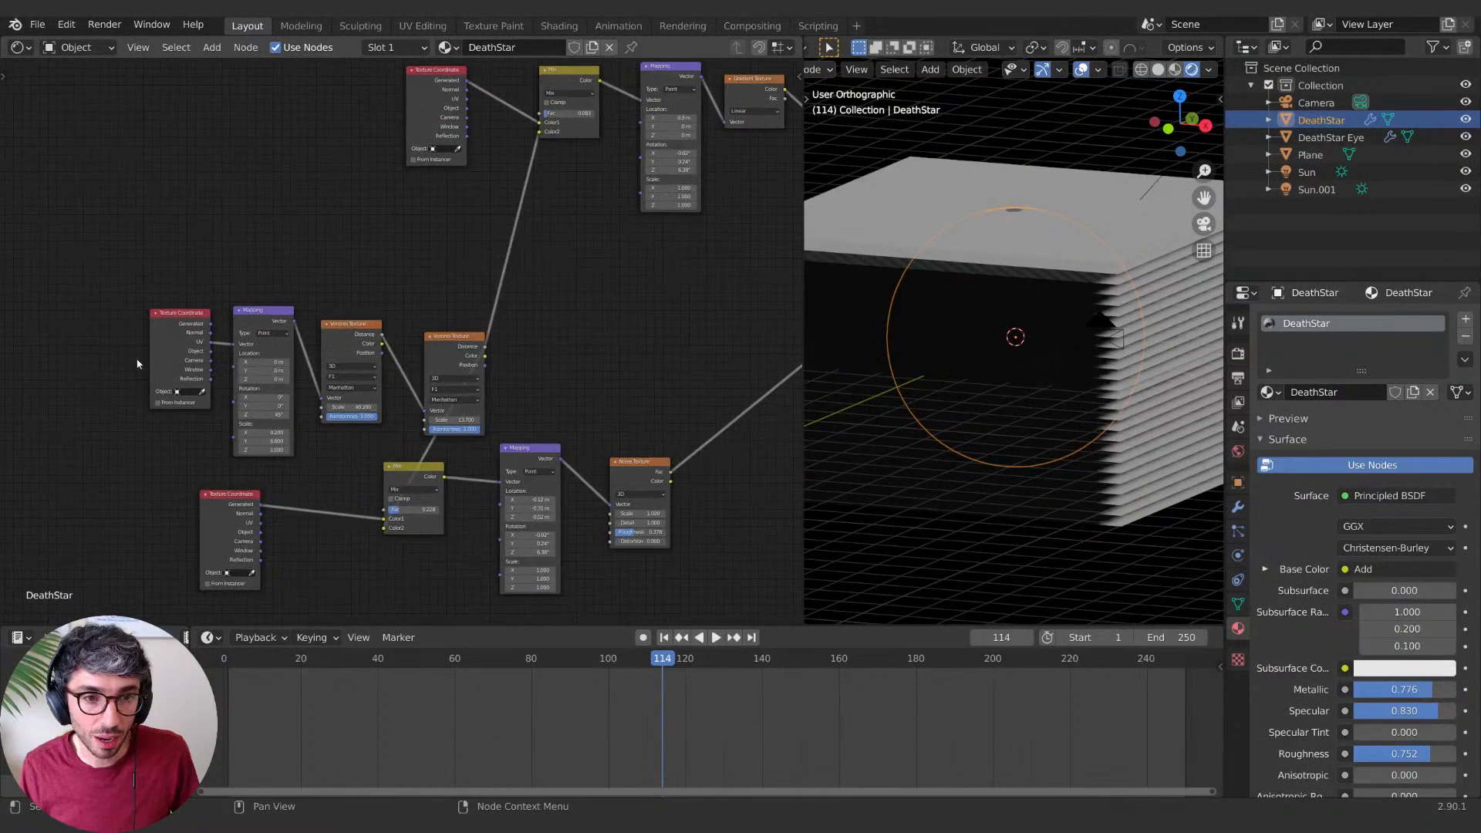
pyautogui.keyDown('shift'); pyautogui.click(349, 328); pyautogui.keyUp('shift')
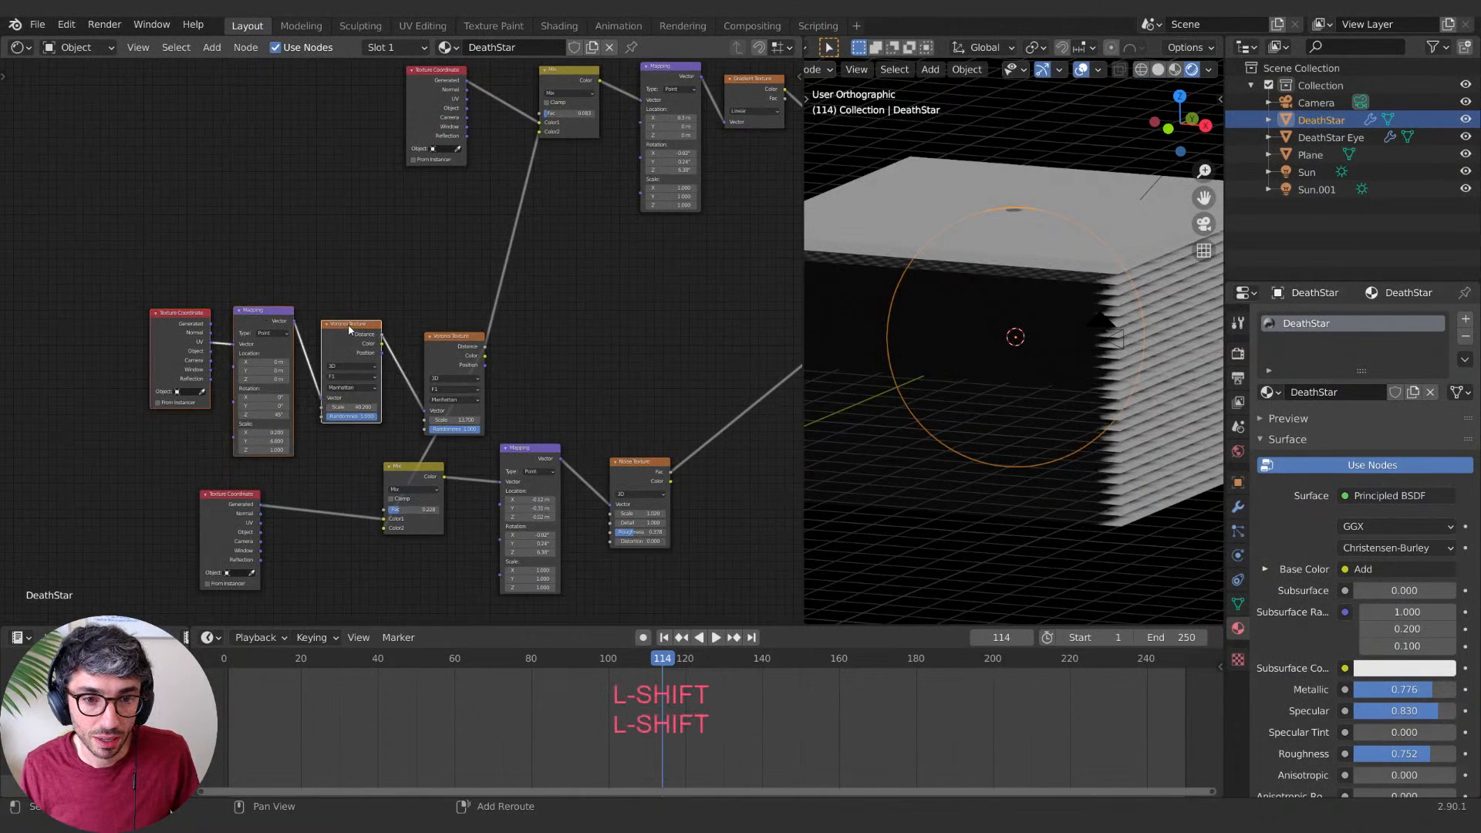
pyautogui.keyDown('shift'); pyautogui.click(441, 340); pyautogui.keyUp('shift')
pyautogui.hotkey('ctrl', 'c')
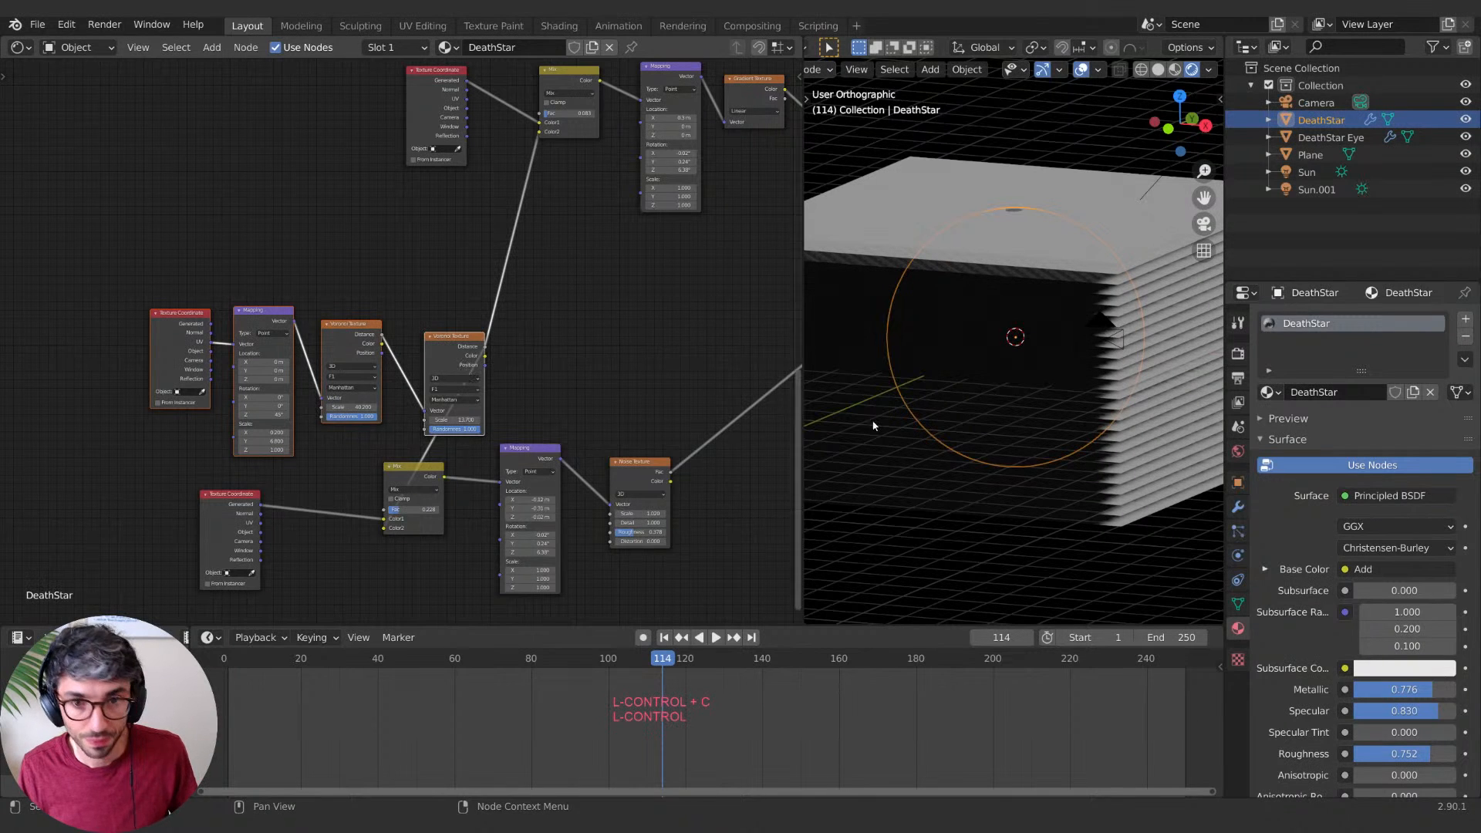
# Step: Paste the copied Texture Coordinate, Mapping and Voronoi Texture nodes into the plane's Levels material, beside the Principled BSDF
pyautogui.click(1156, 235)
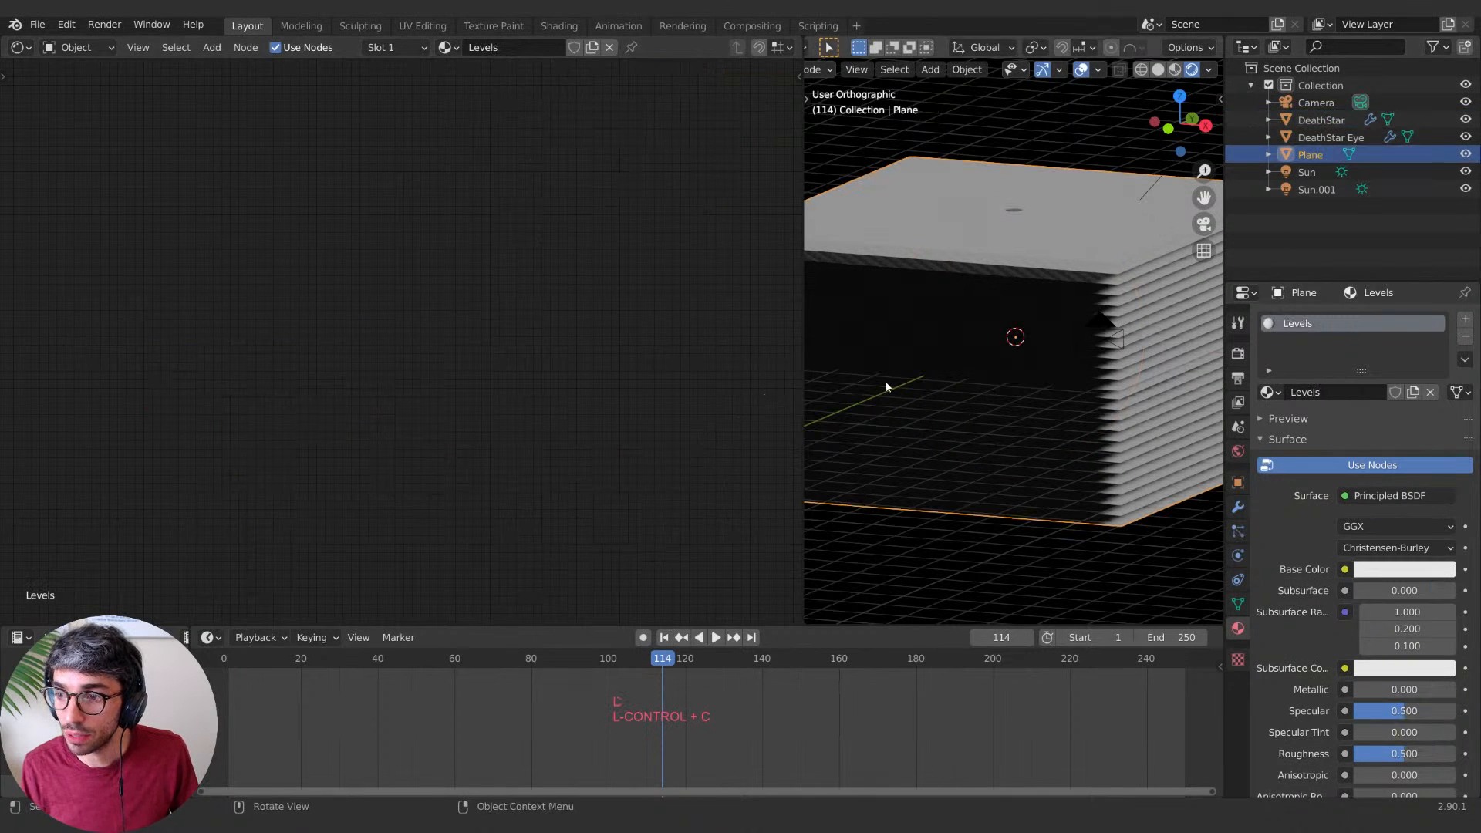
pyautogui.moveTo(662, 104); pyautogui.dragTo(300, 377, button='middle')
pyautogui.scroll(10, 407, 384)
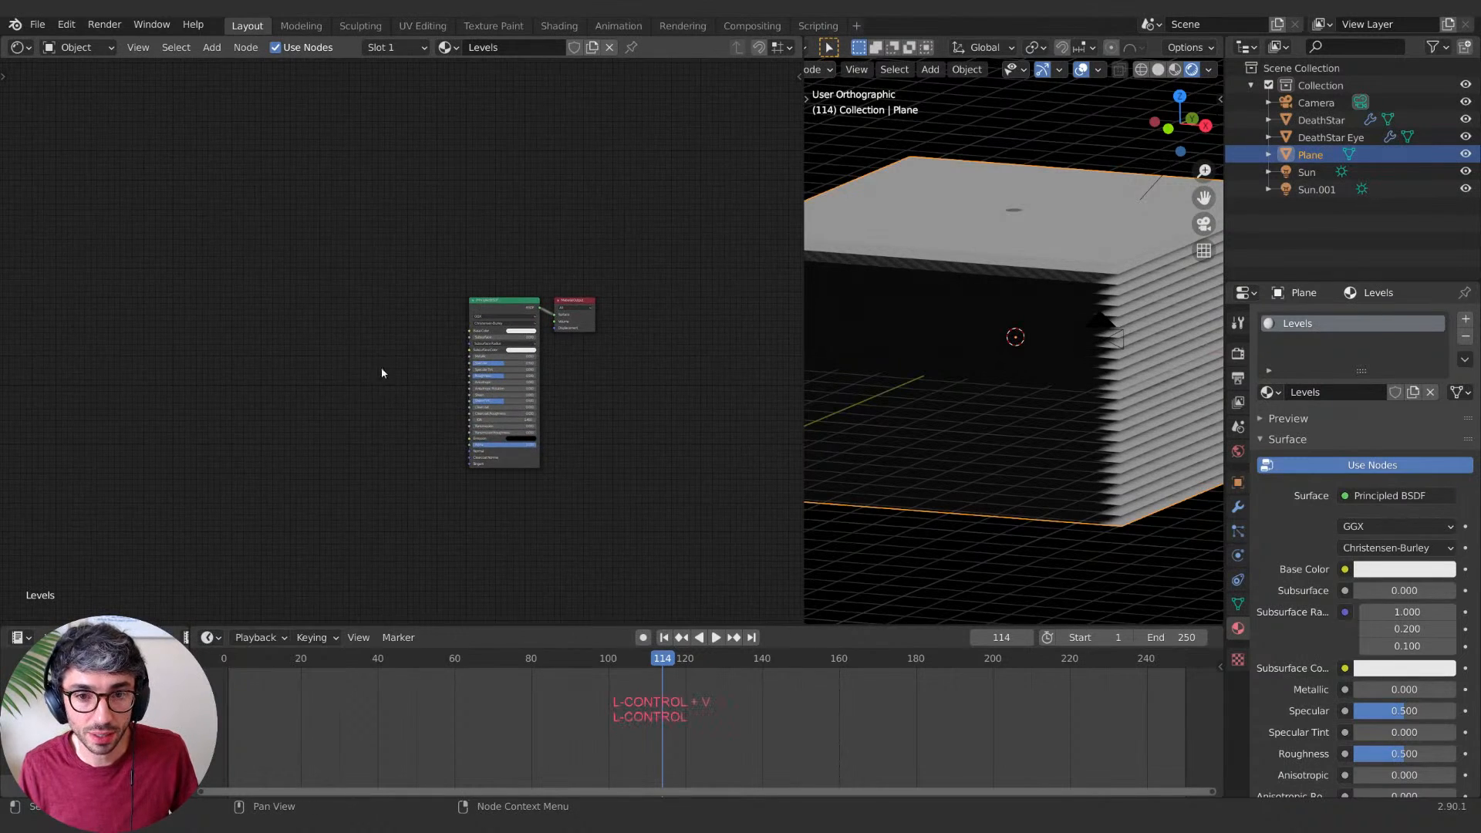
pyautogui.scroll(-6, 377, 416)
pyautogui.hotkey('ctrl', 'v')
pyautogui.press('g')
pyautogui.scroll(8, 398, 378)
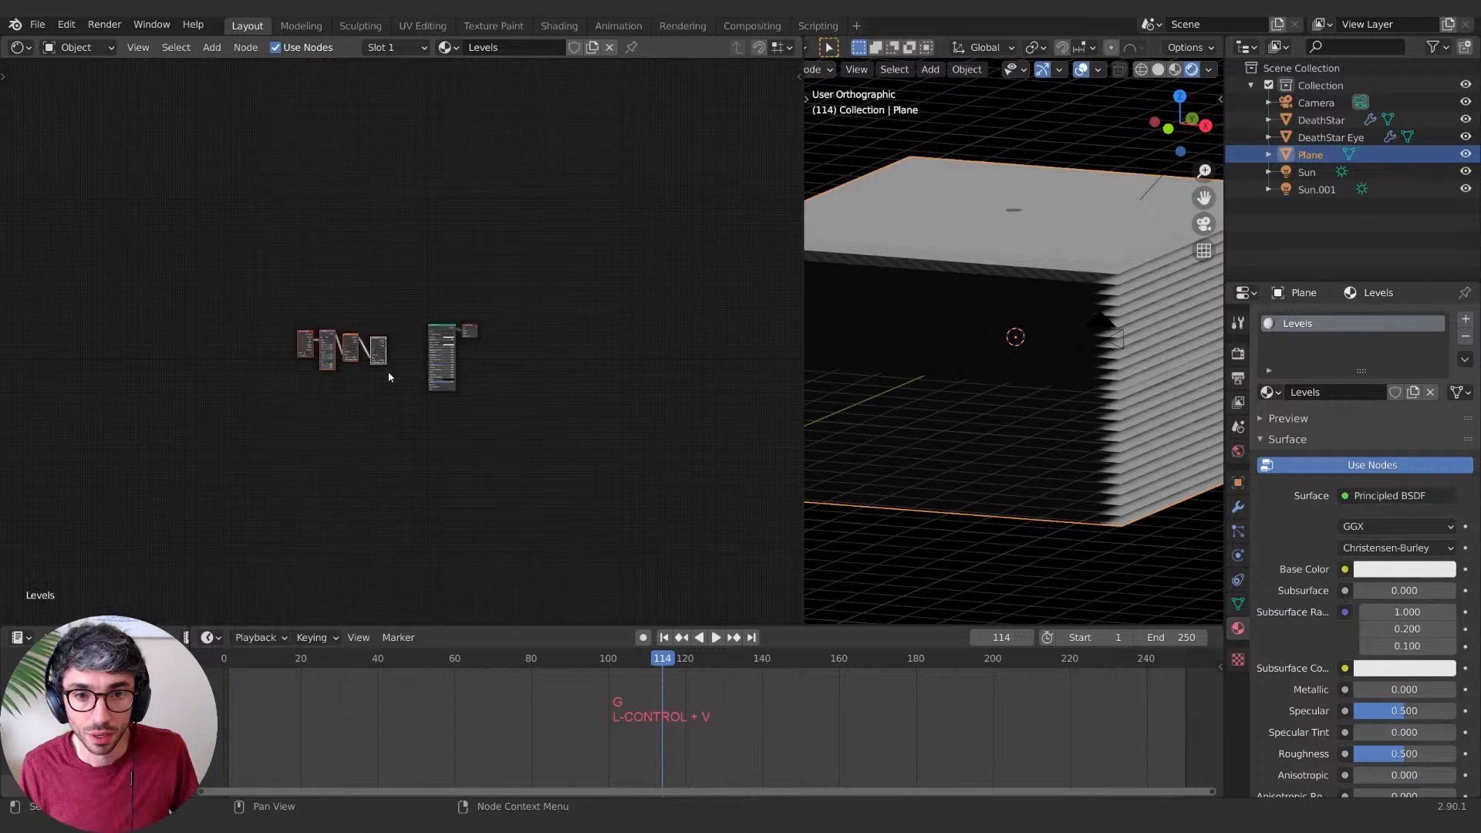
pyautogui.click(437, 535)
pyautogui.moveTo(457, 478); pyautogui.dragTo(526, 418, button='middle')
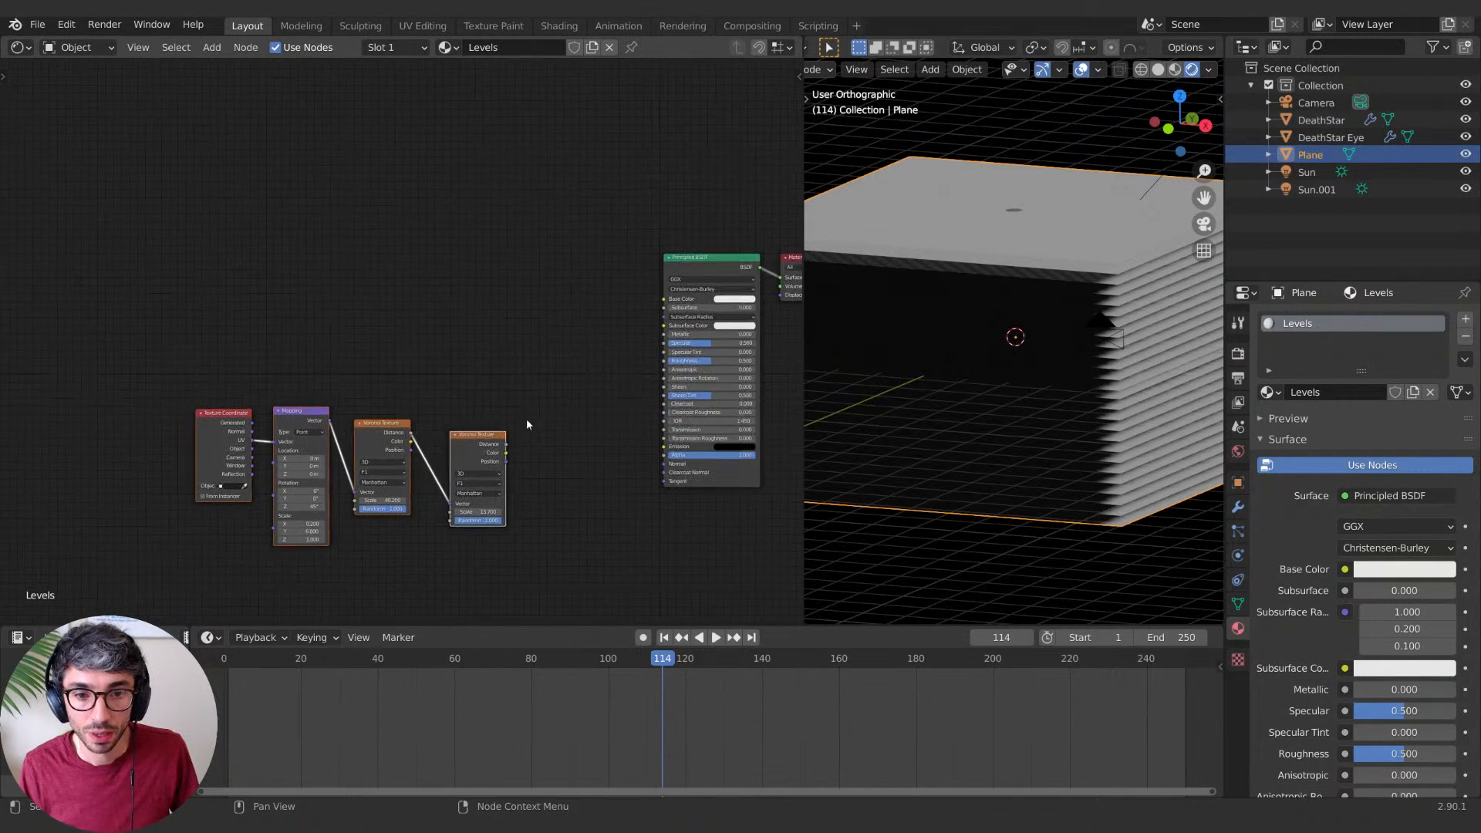
pyautogui.click(526, 418)
# Step: Add a Gradient Texture node above the Voronoi chain and set its type to Spherical
pyautogui.moveTo(354, 218); pyautogui.dragTo(350, 253, button='middle')
pyautogui.hotkey('shift', 'a')
pyautogui.click(327, 250)
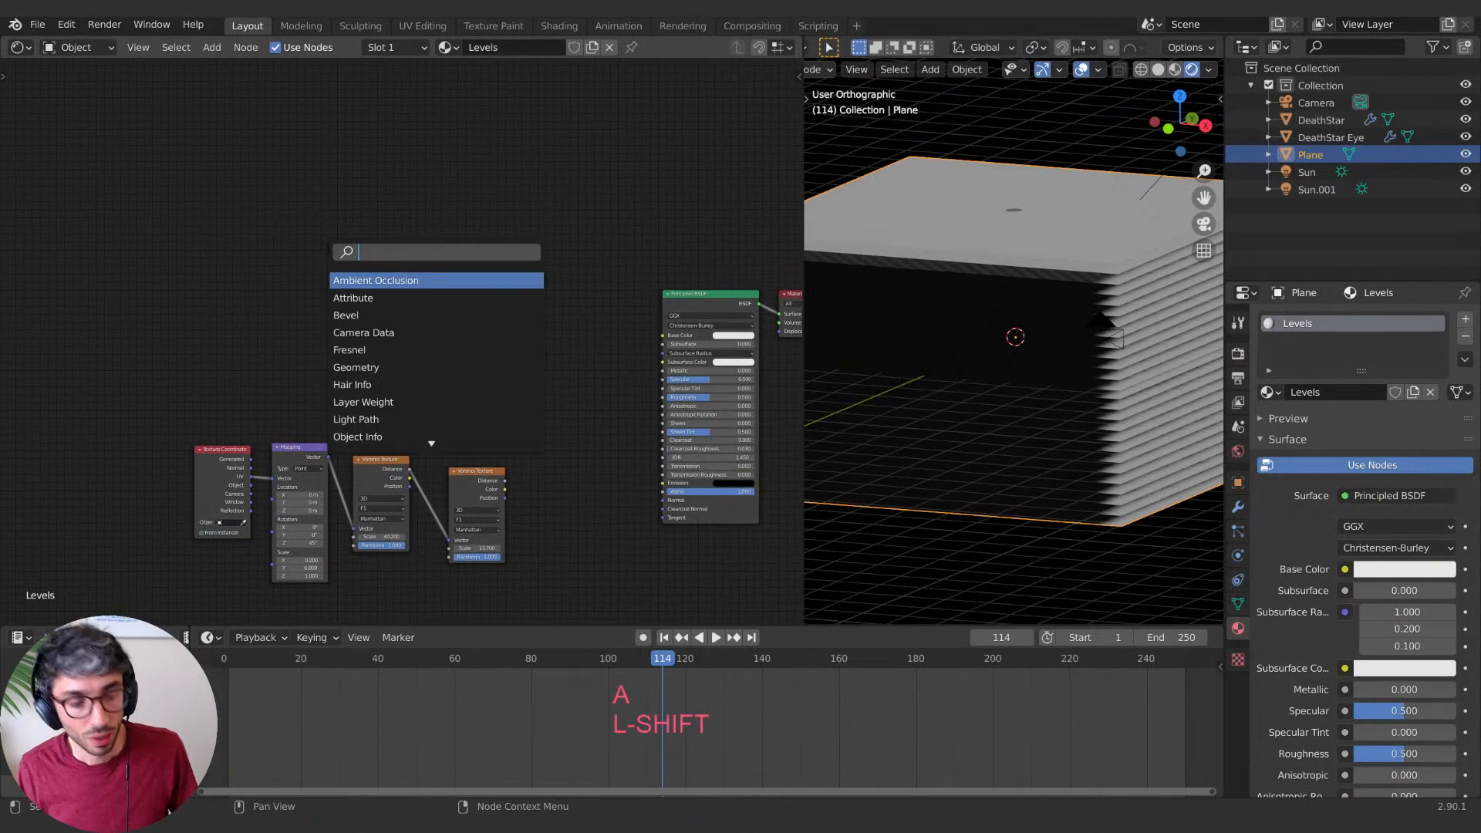
pyautogui.write('gra')
pyautogui.click(359, 280)
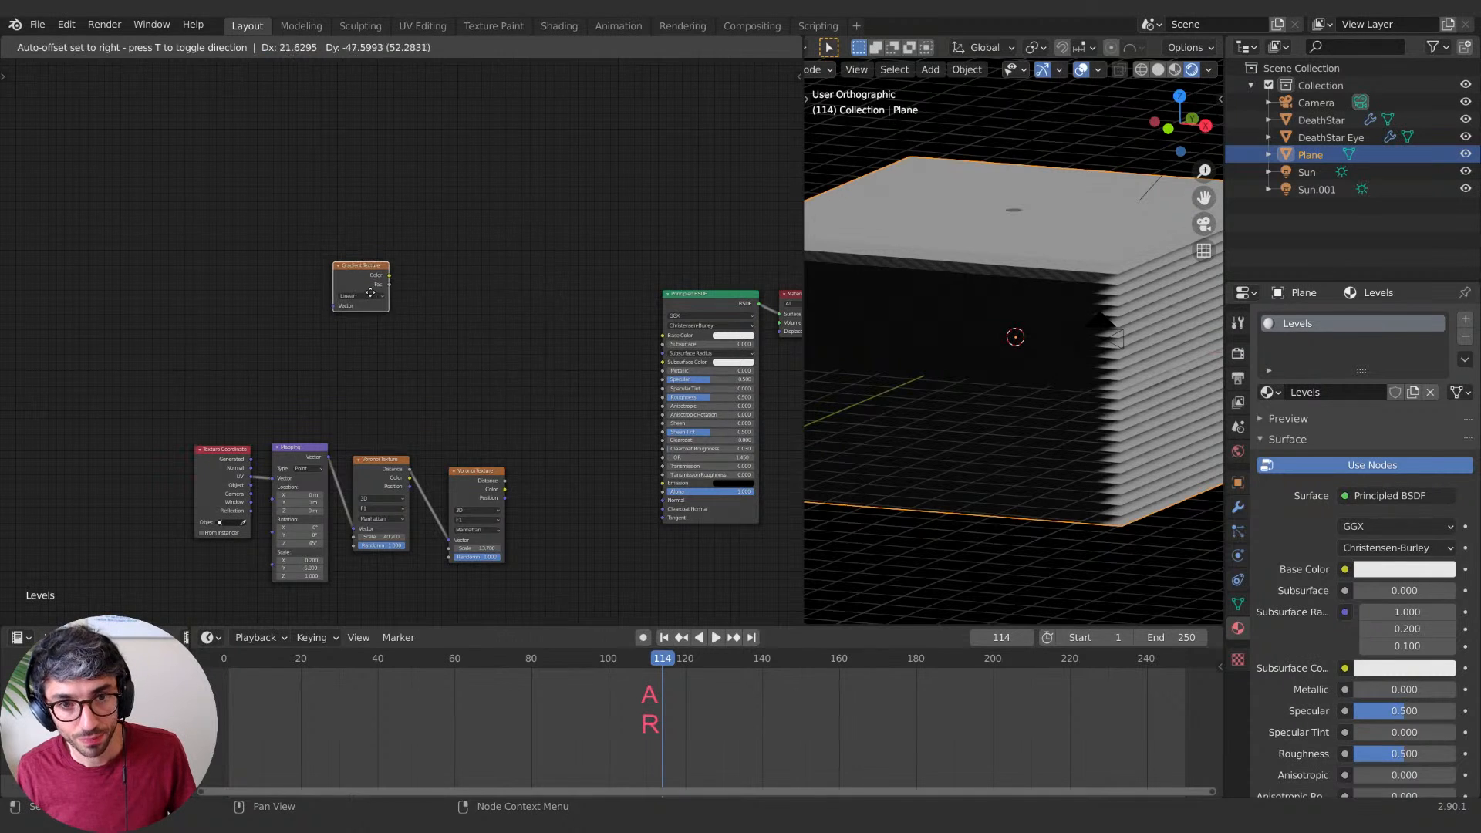
pyautogui.click(361, 295)
pyautogui.click(360, 296)
pyautogui.click(367, 341)
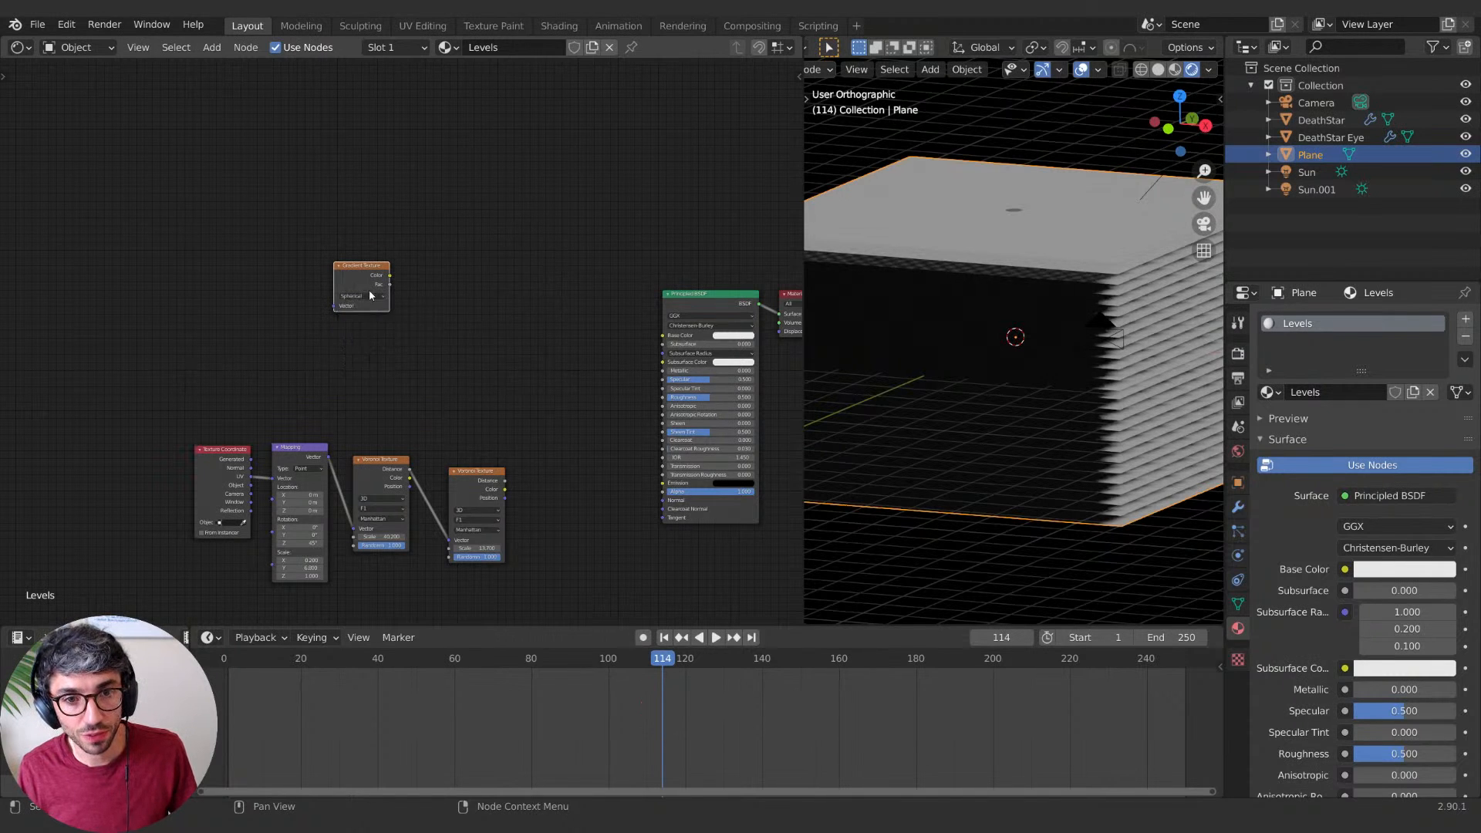
# Step: Duplicate the Texture Coordinate node and connect its Object output to the Gradient Texture's Vector input
pyautogui.scroll(2, 289, 358)
pyautogui.moveTo(290, 359); pyautogui.dragTo(260, 364, button='middle')
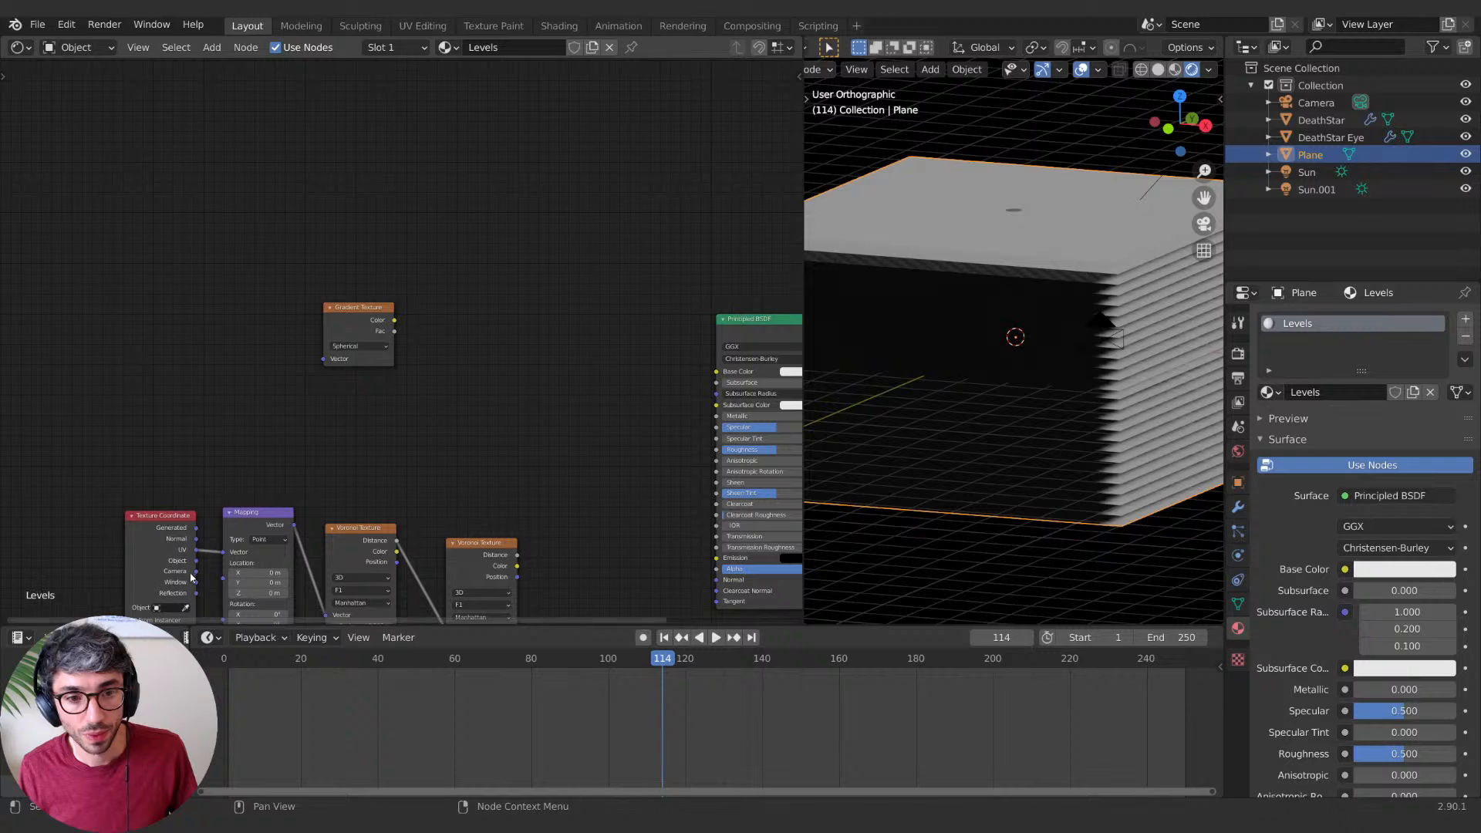
pyautogui.click(142, 555)
pyautogui.hotkey('shift', 'd')
pyautogui.click(197, 314)
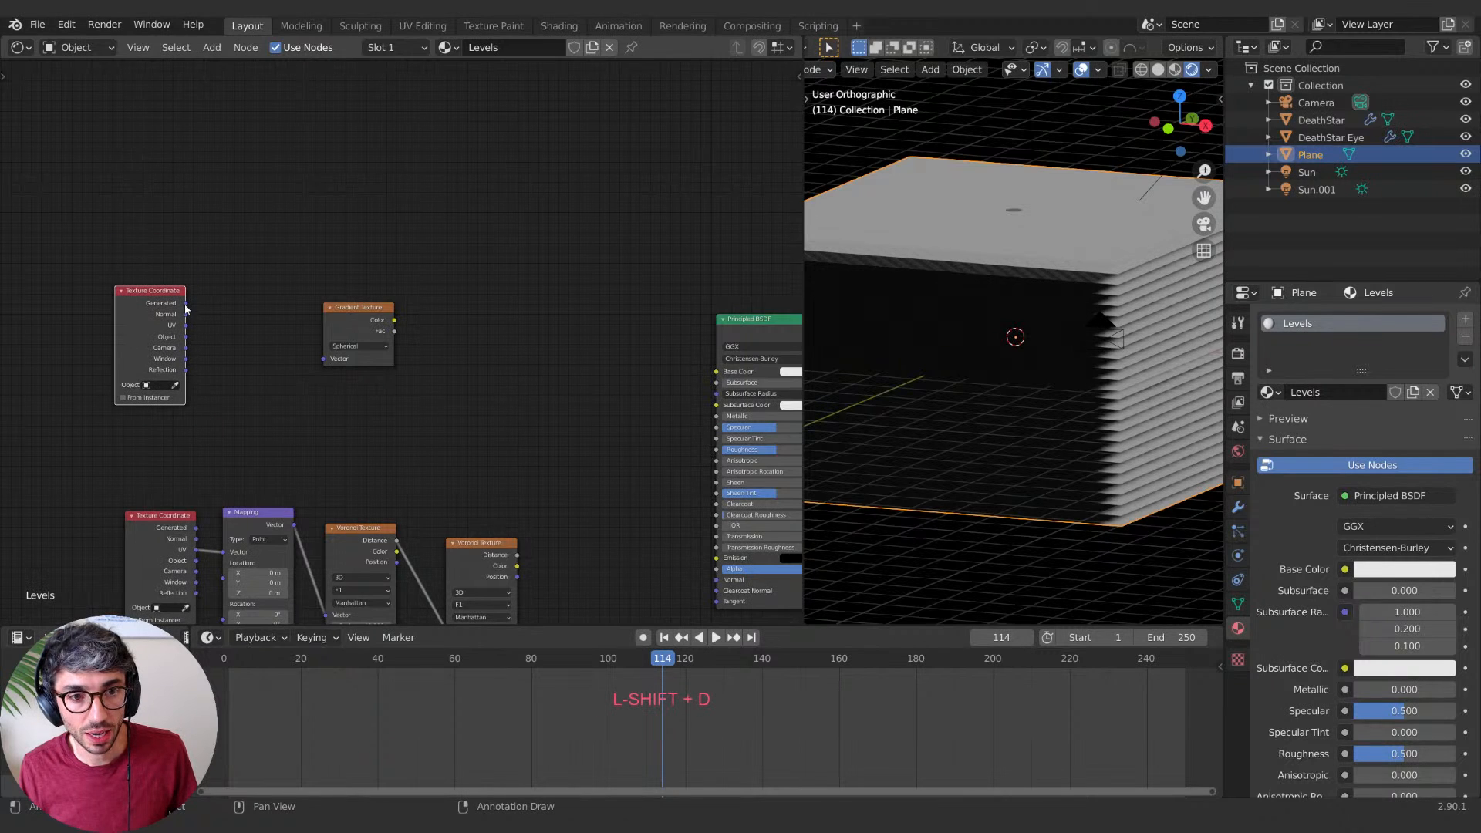
pyautogui.moveTo(188, 335); pyautogui.dragTo(216, 349)
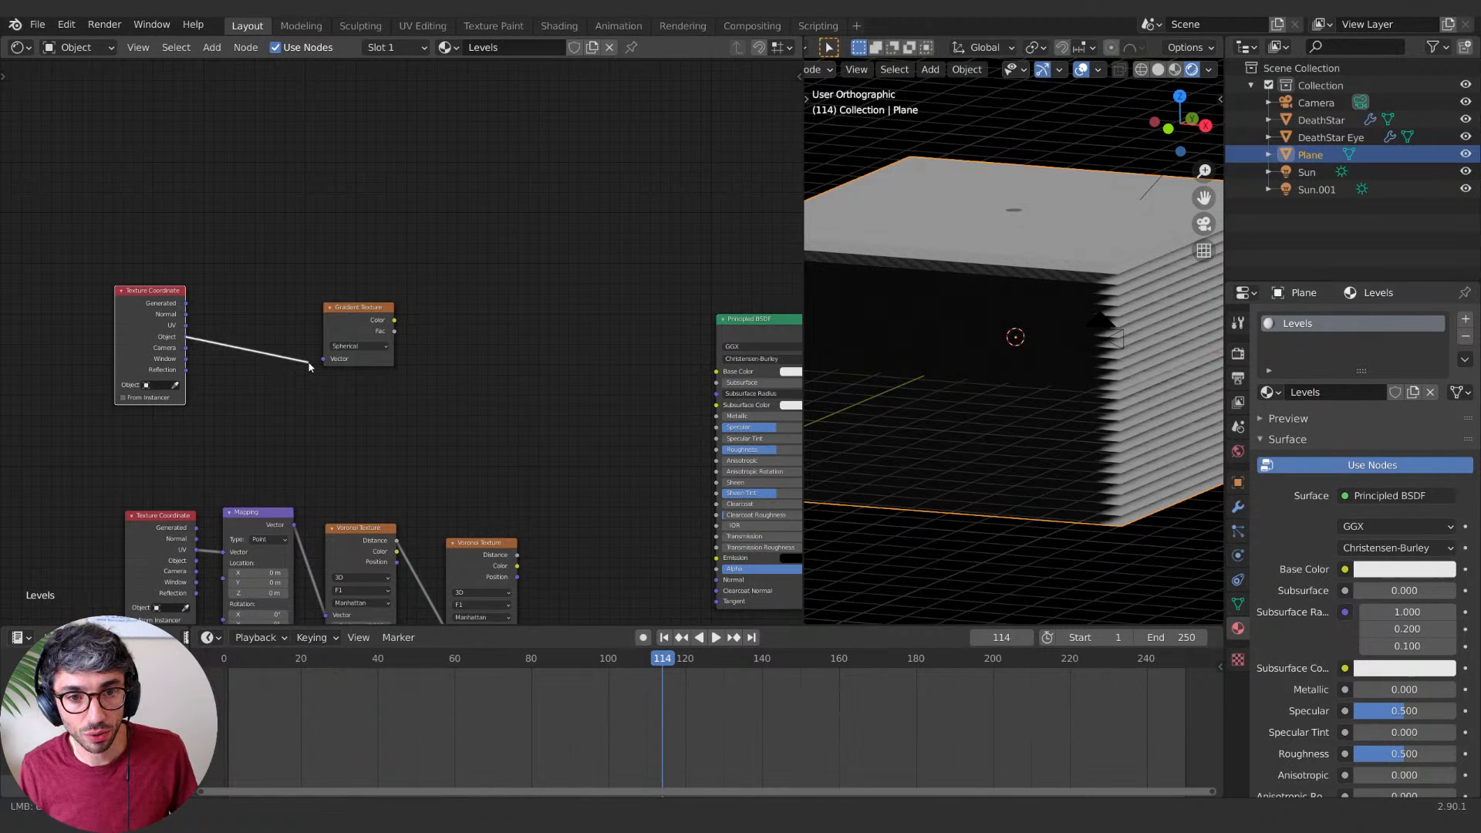
pyautogui.moveTo(330, 364); pyautogui.dragTo(324, 360)
pyautogui.moveTo(439, 402); pyautogui.dragTo(288, 380, button='middle')
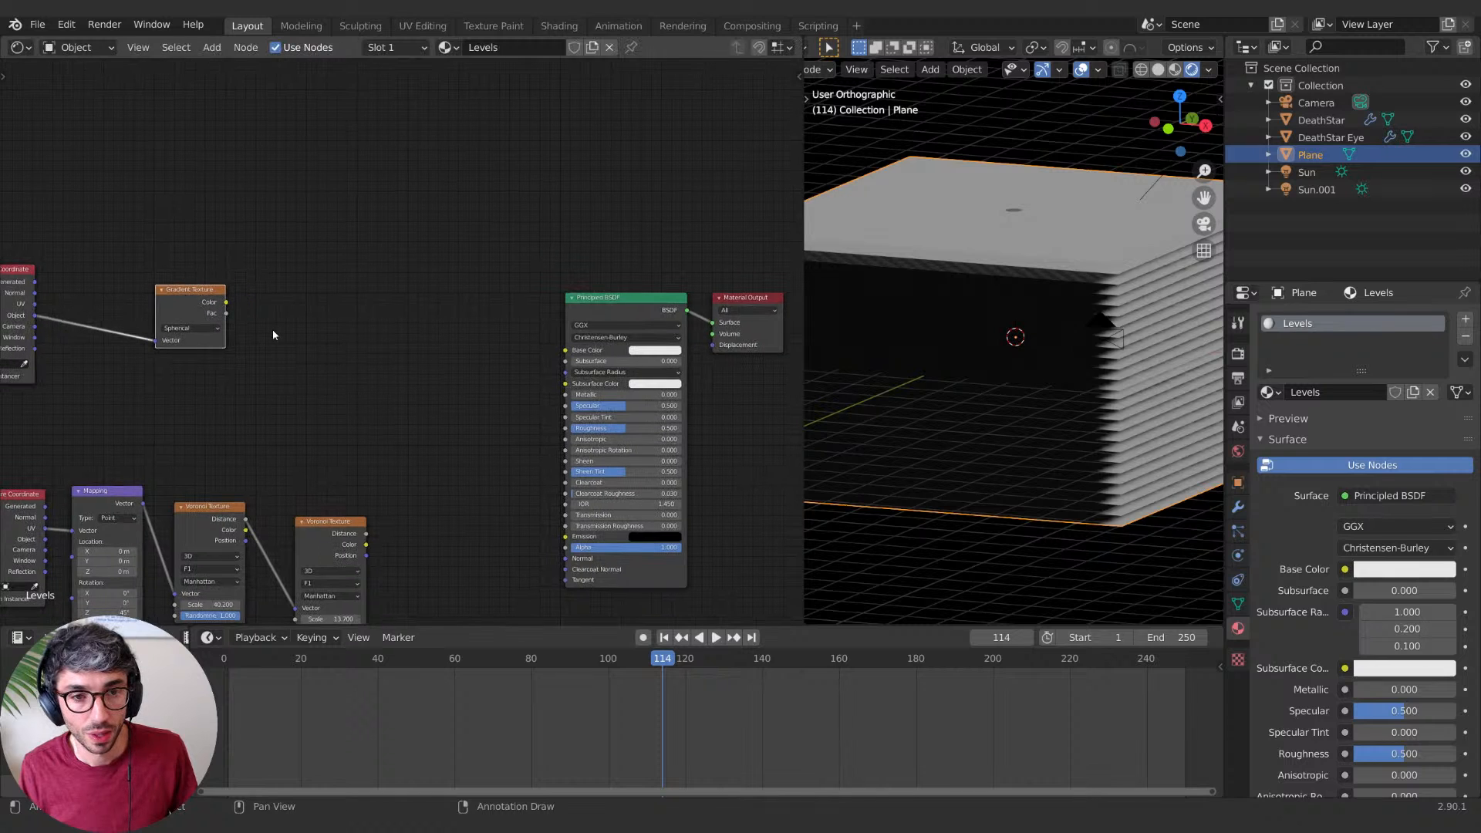
# Step: Add a ColorRamp driven by the Gradient Texture's color and connect its Color output to the Principled BSDF's Alpha
pyautogui.hotkey('shift', 'a')
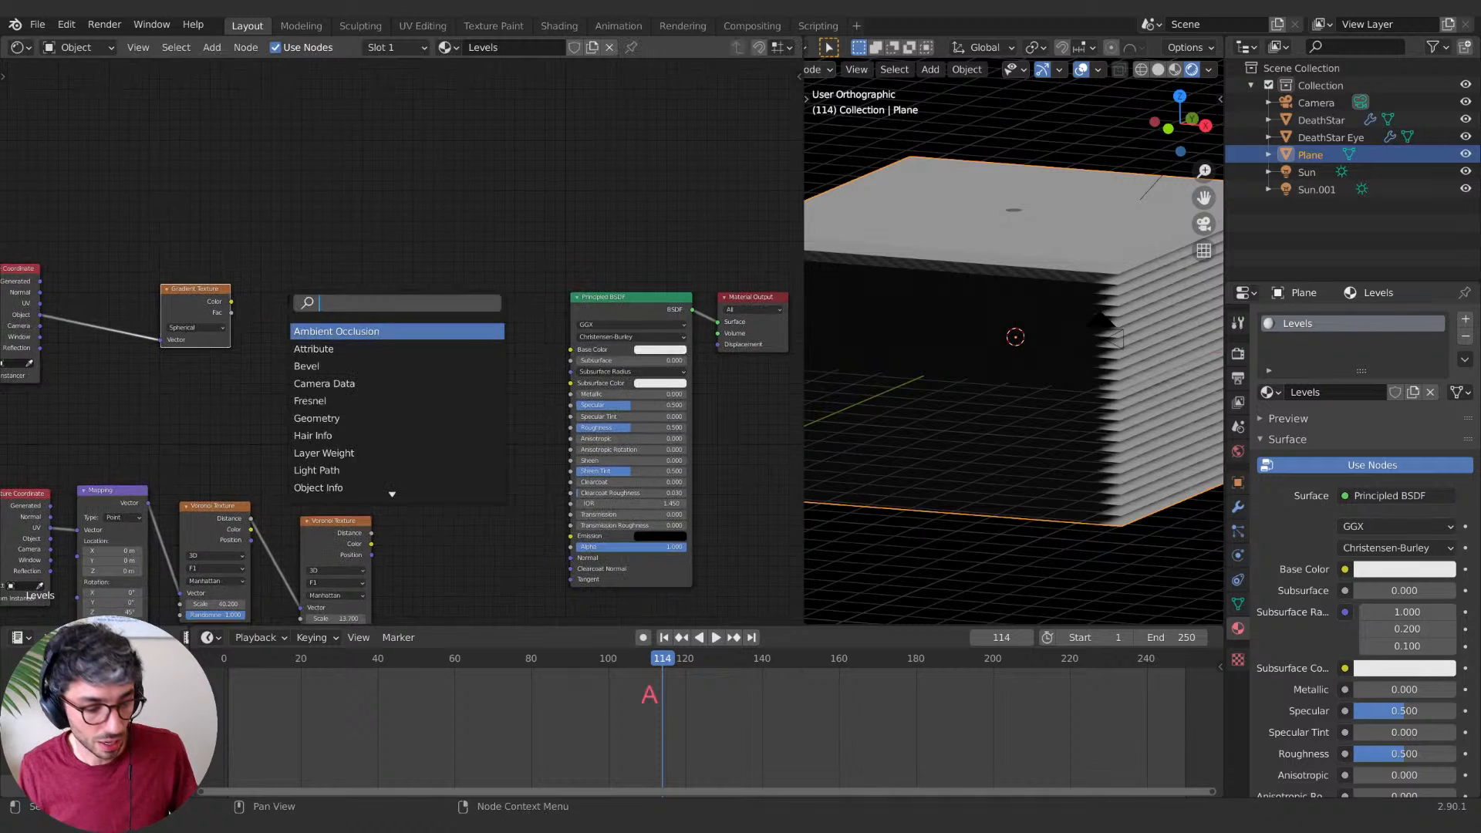
pyautogui.write('col')
pyautogui.click(302, 345)
pyautogui.click(295, 290)
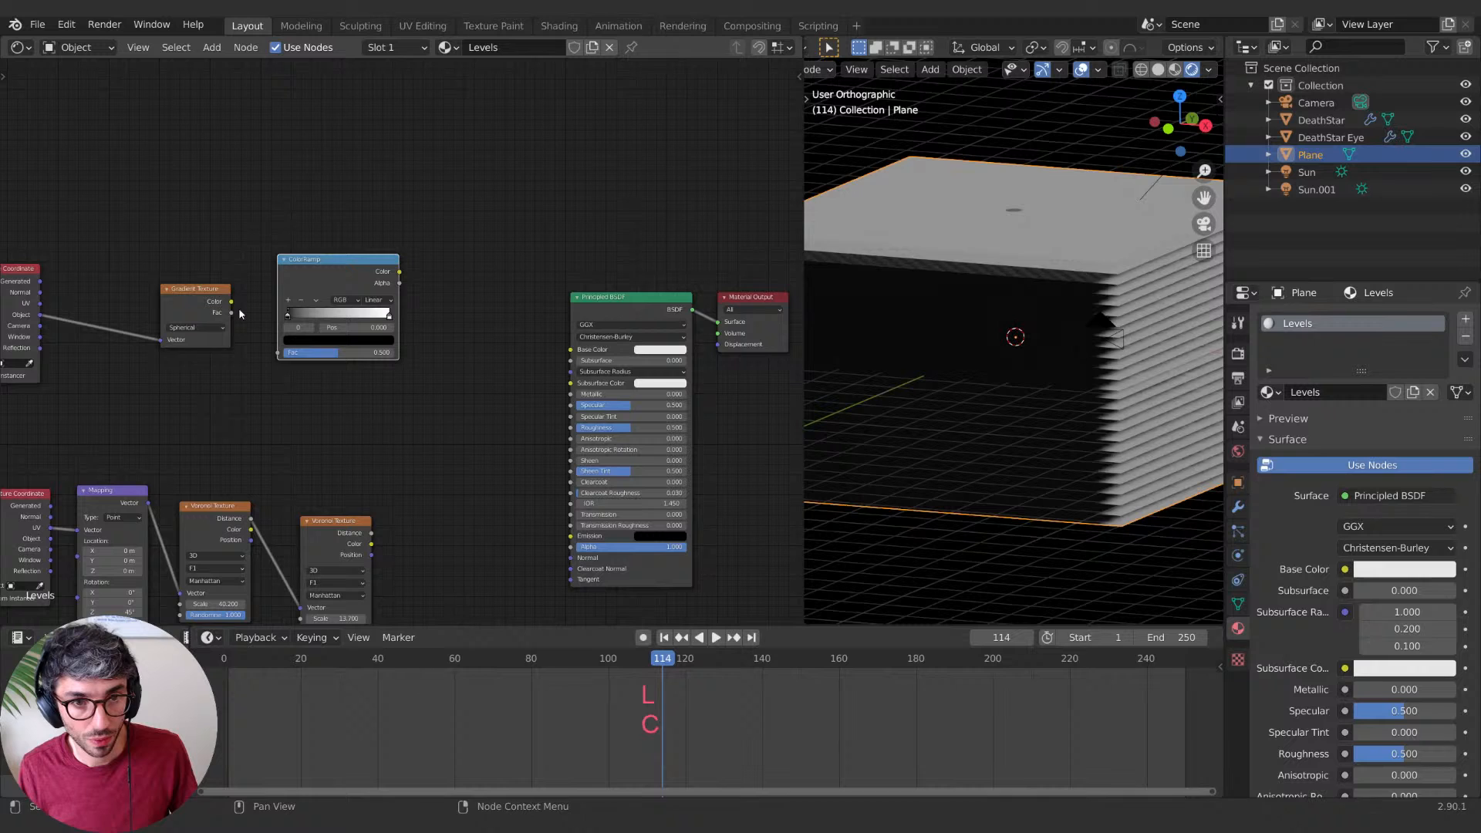
pyautogui.moveTo(231, 301); pyautogui.dragTo(279, 356)
pyautogui.scroll(1, 421, 294)
pyautogui.moveTo(420, 294); pyautogui.dragTo(360, 277, button='middle')
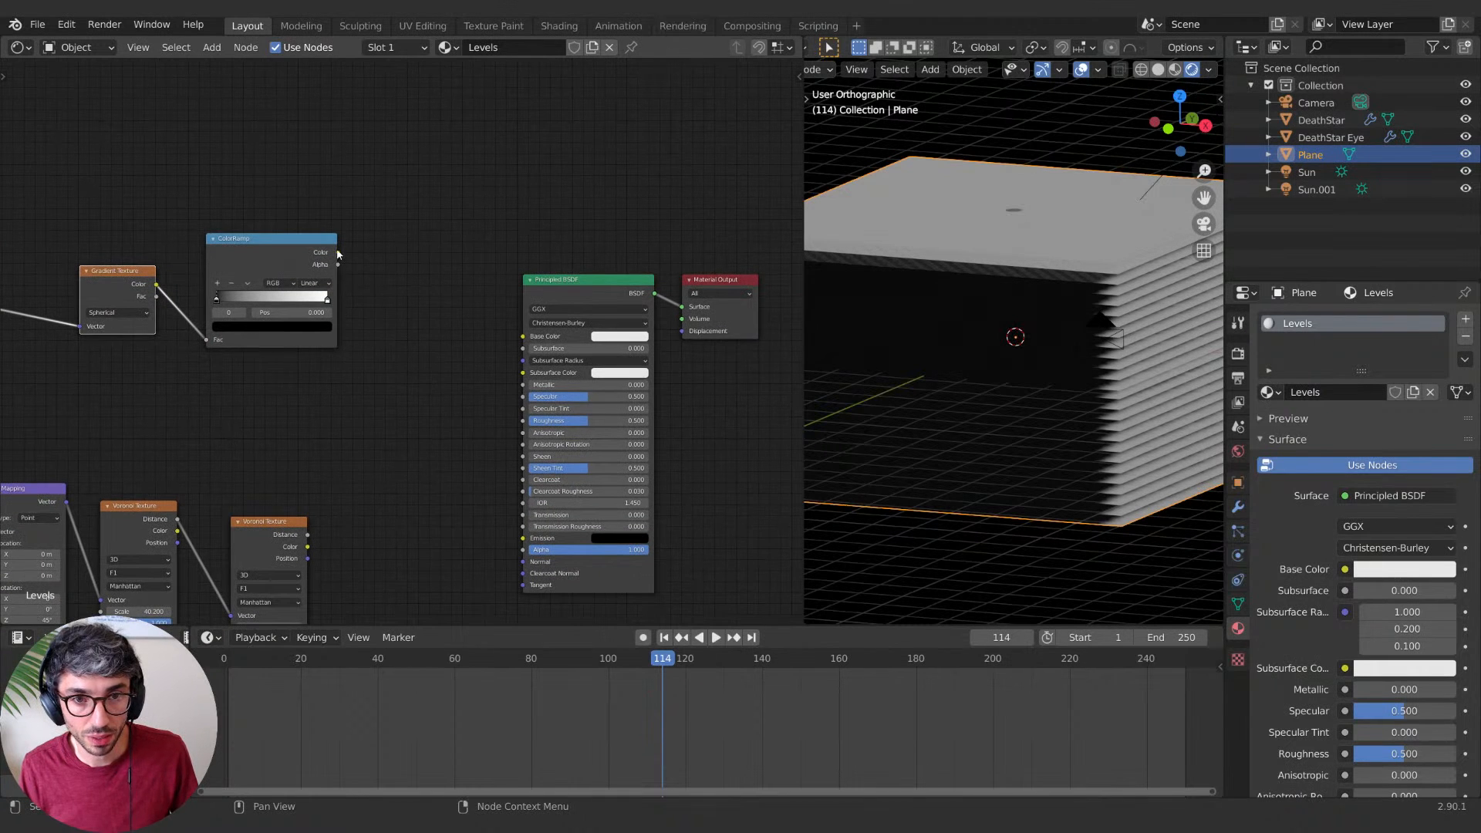
pyautogui.moveTo(337, 253); pyautogui.dragTo(523, 549)
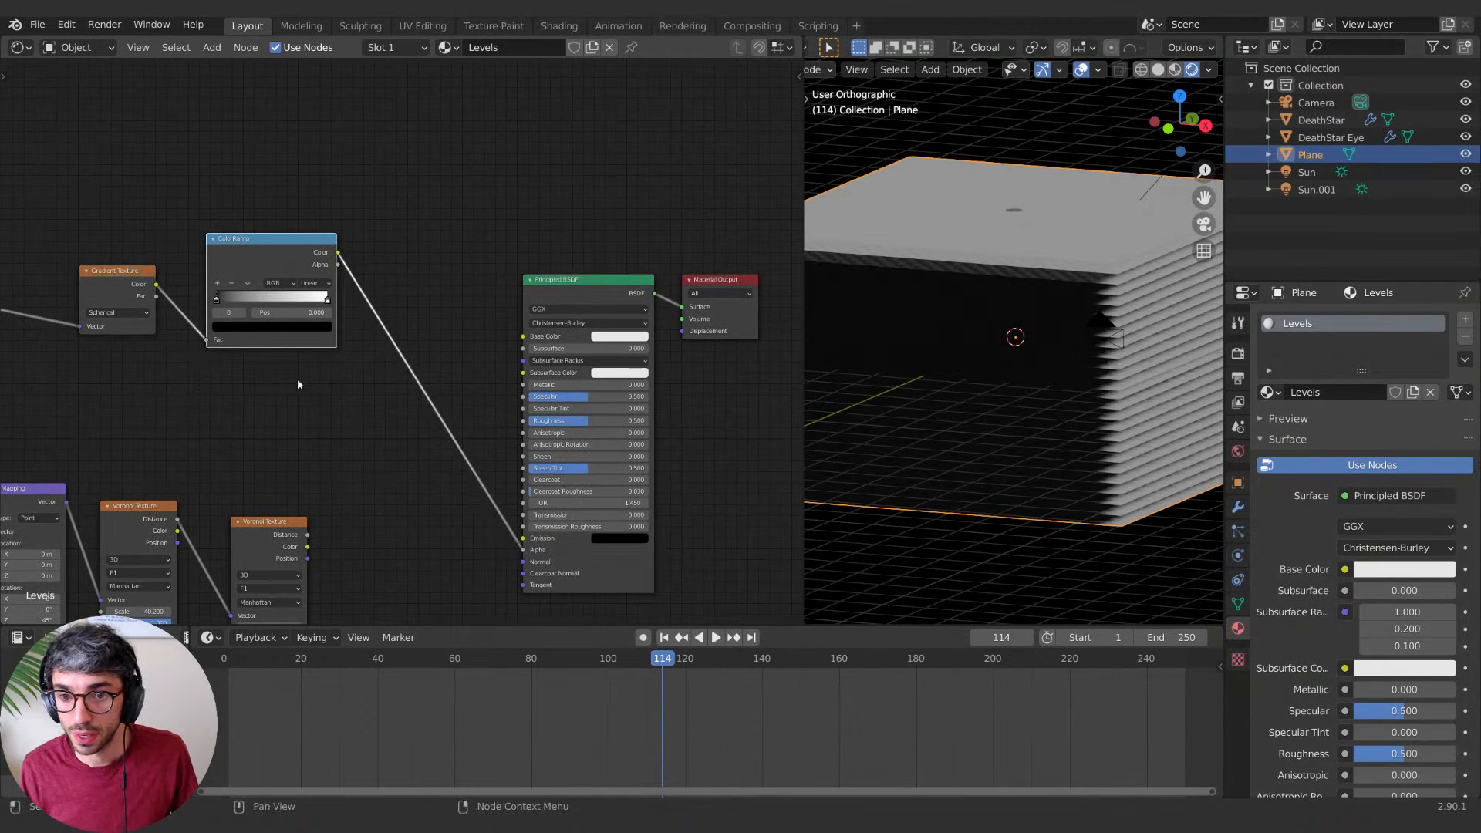
# Step: Set the Levels material's blend mode to Alpha Blend and its shadow mode to Alpha Hashed
pyautogui.click(795, 75)
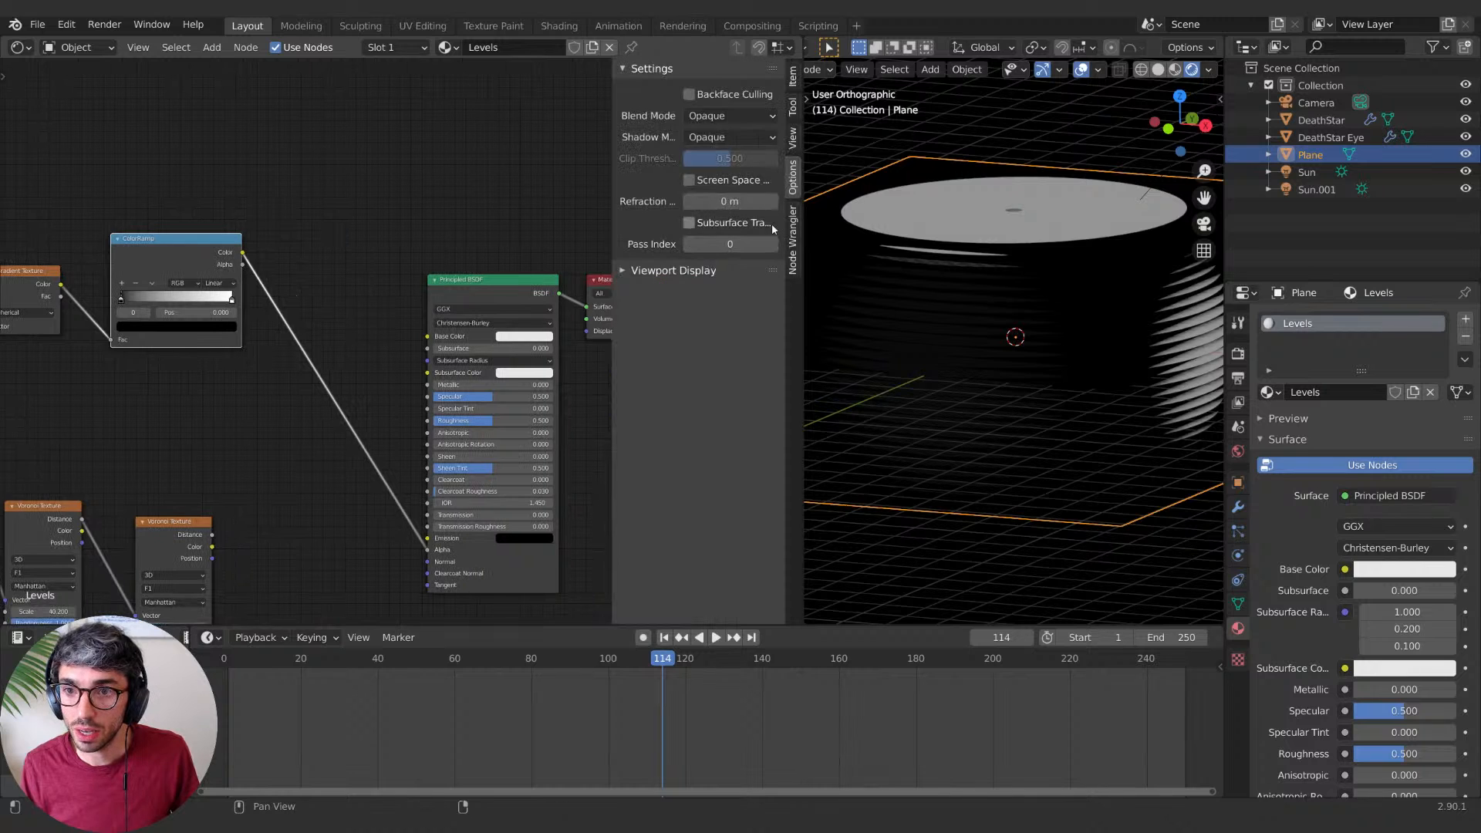
pyautogui.click(729, 116)
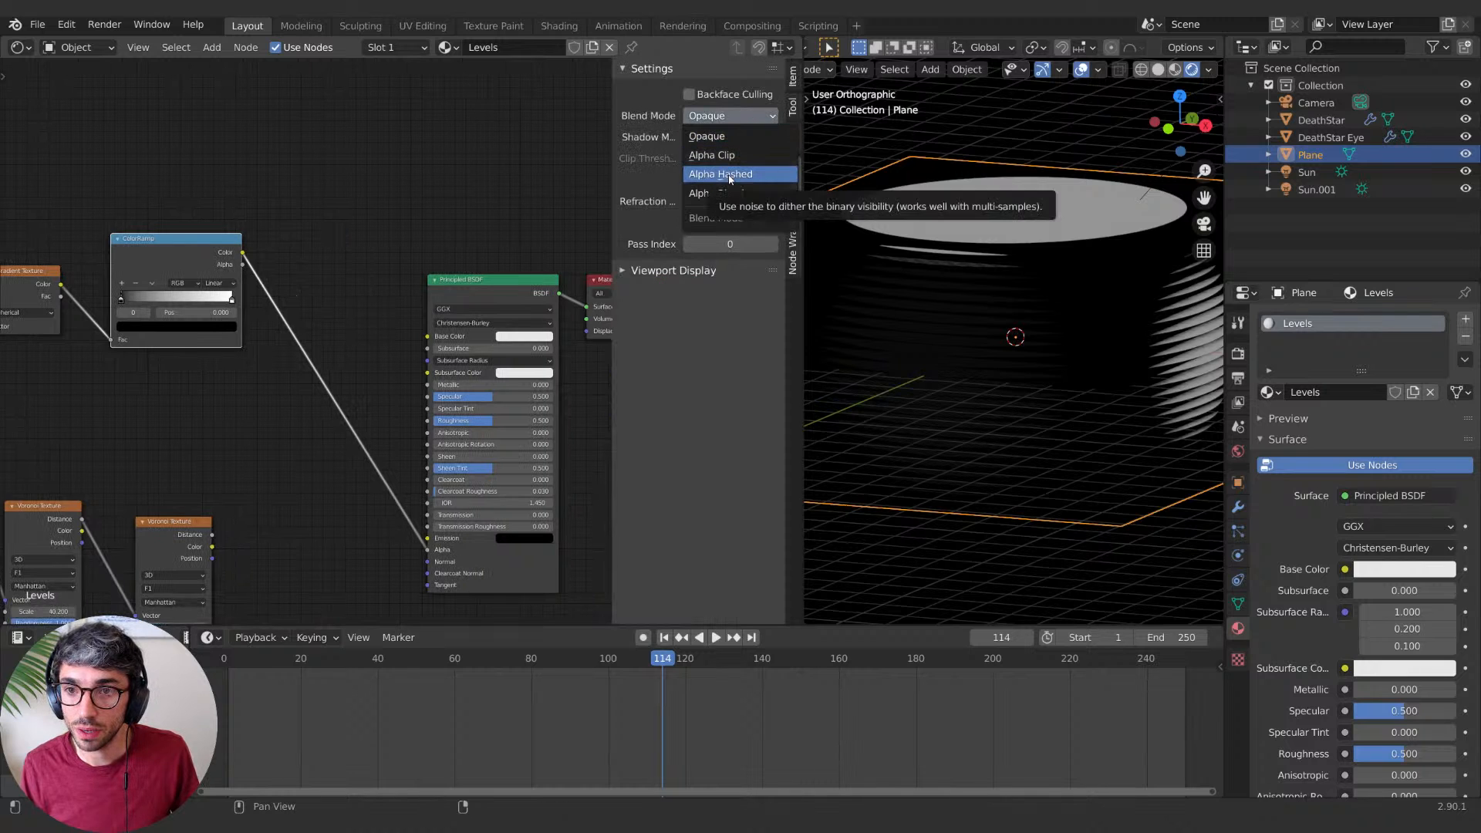
pyautogui.click(730, 193)
pyautogui.click(728, 137)
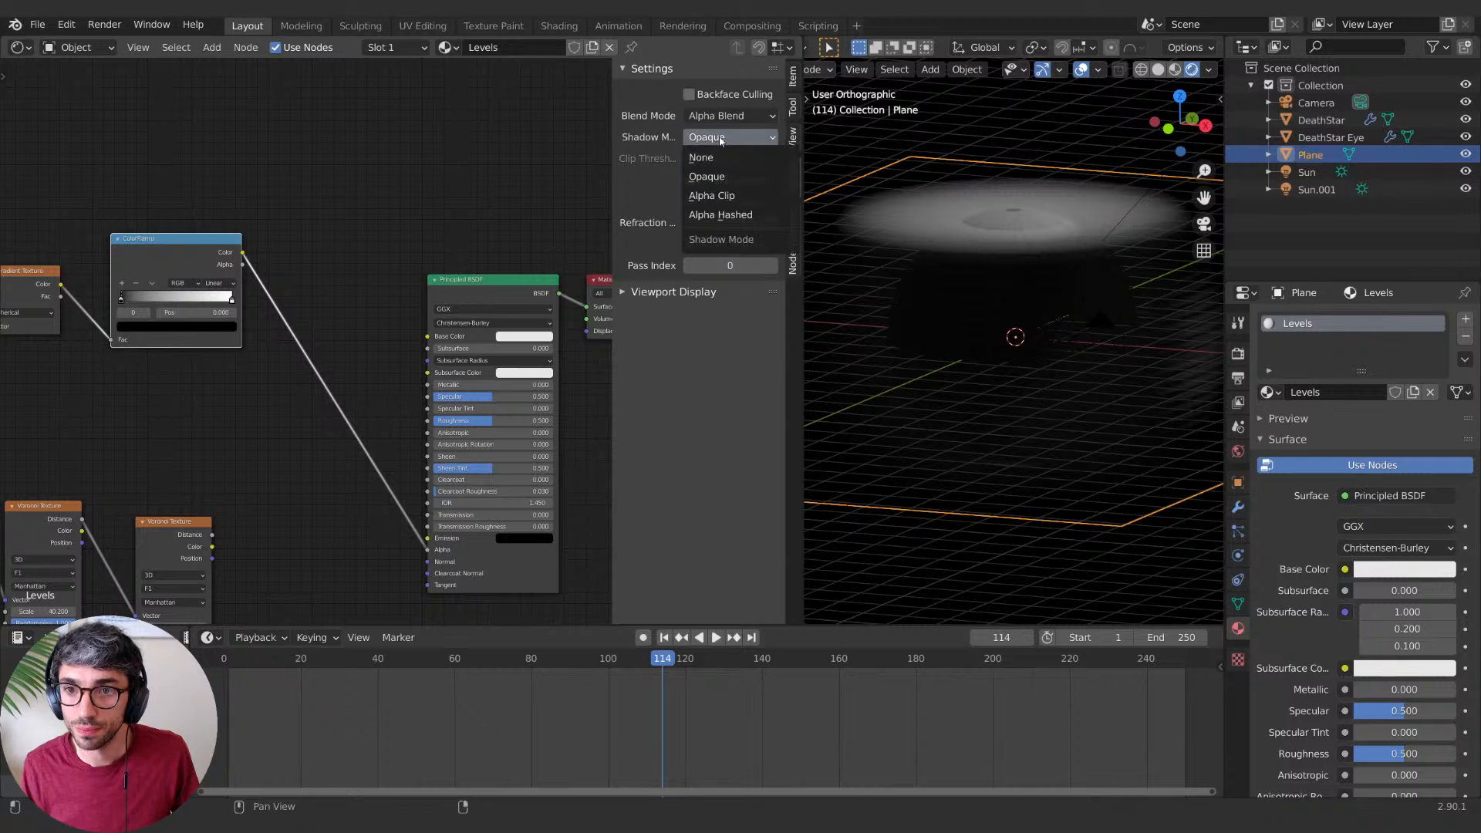
pyautogui.click(727, 215)
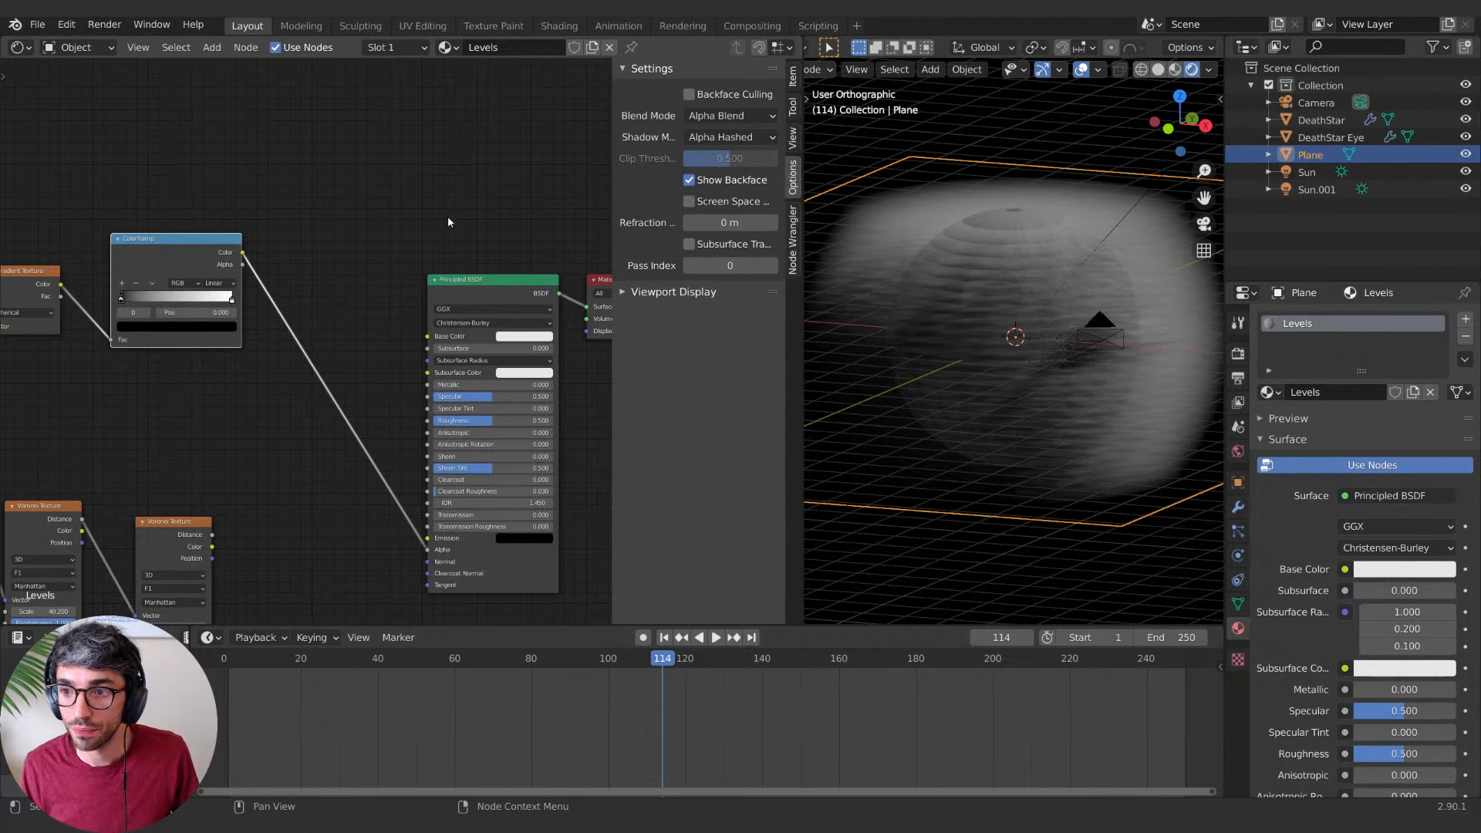
# Step: Set the ColorRamp to Constant interpolation and shift its black and white stops, placing white at about 0.5, to shrink the levels inside the sphere
pyautogui.moveTo(190, 308); pyautogui.dragTo(360, 297, button='middle')
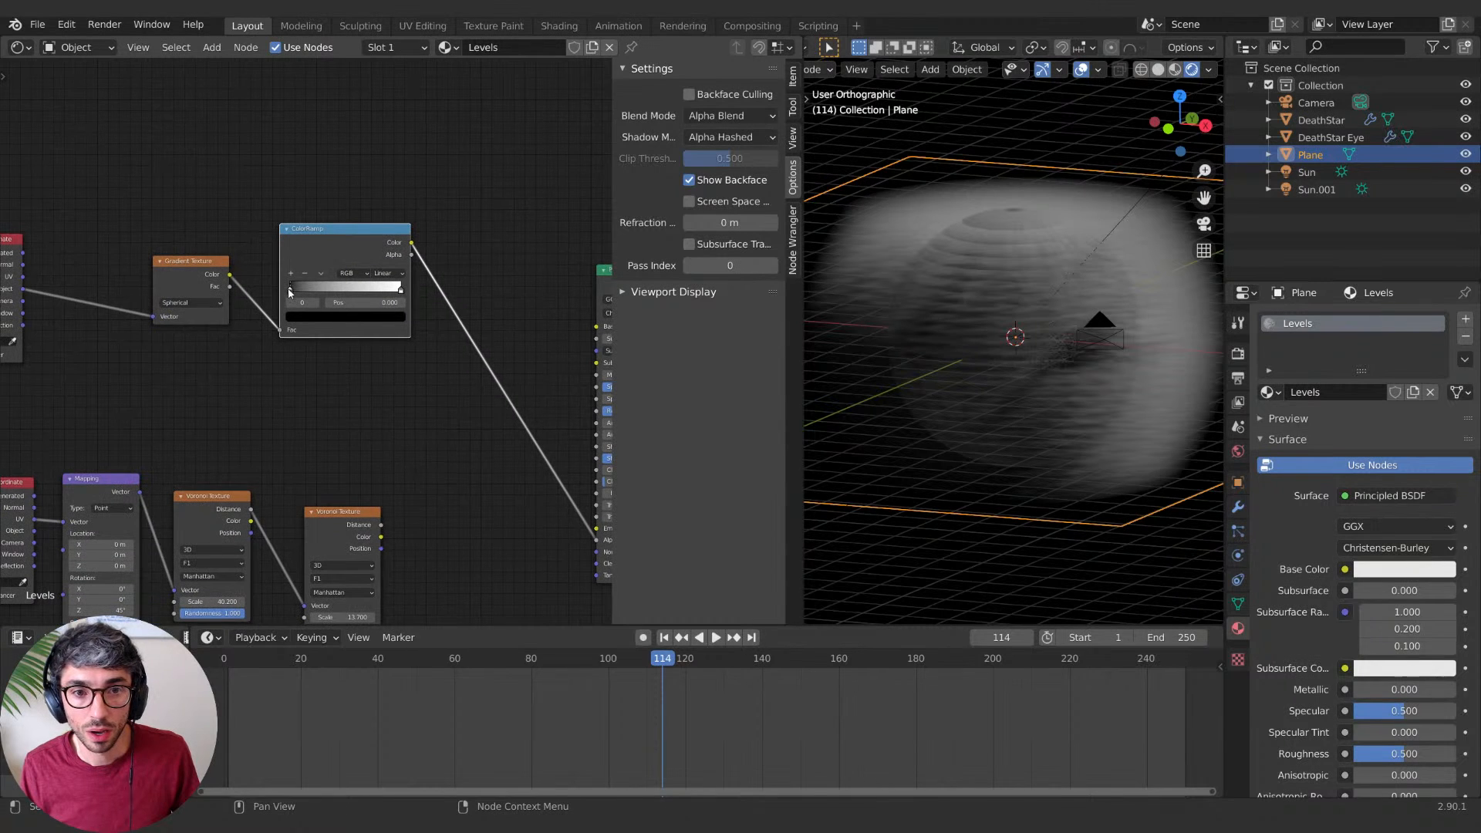
pyautogui.moveTo(290, 291)
pyautogui.mouseDown()
pyautogui.moveTo(398, 291)
pyautogui.moveTo(325, 296)
pyautogui.mouseUp()
pyautogui.click(392, 274)
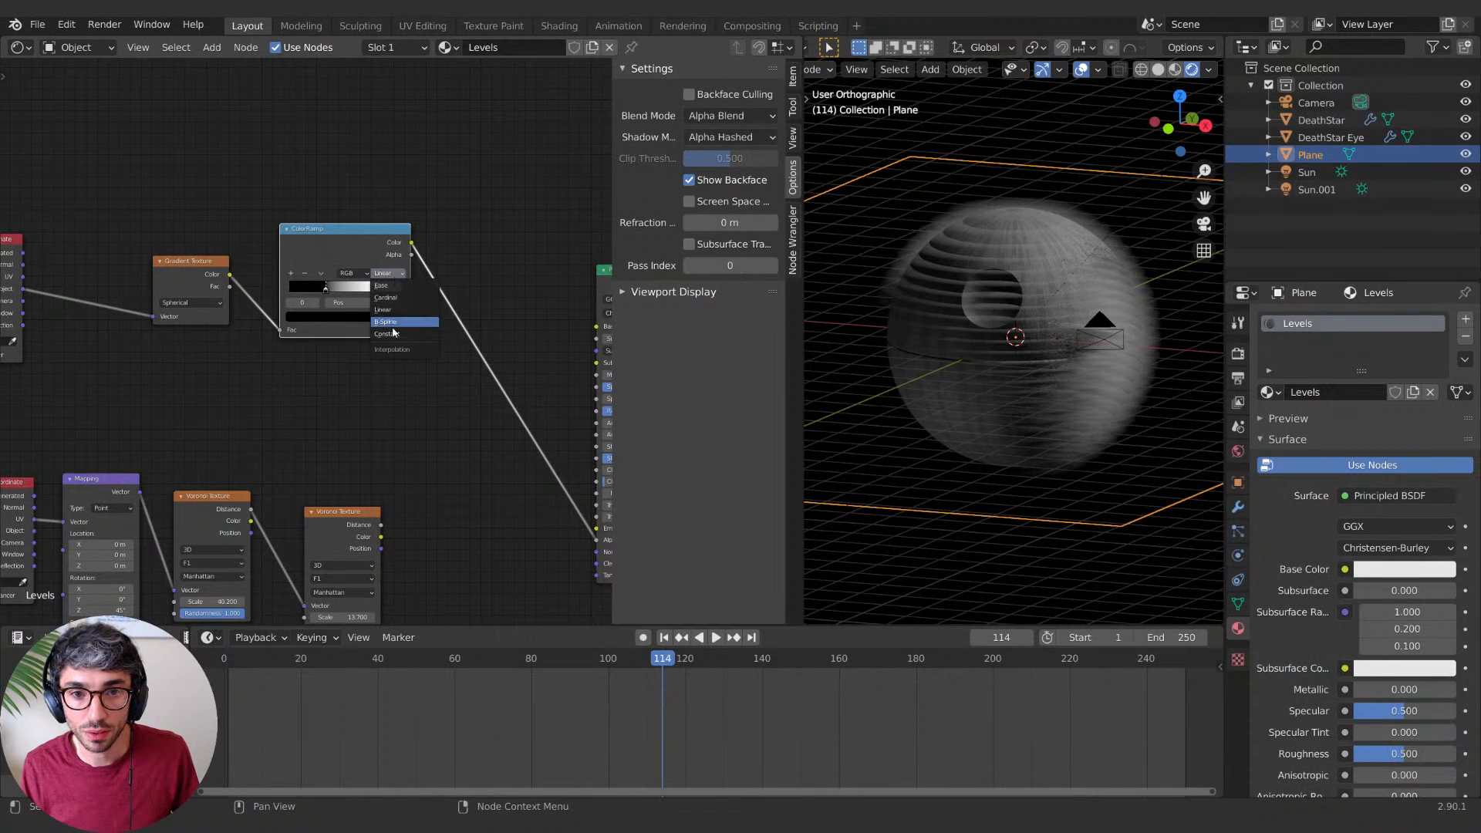
pyautogui.click(368, 317)
pyautogui.moveTo(377, 293); pyautogui.dragTo(335, 294)
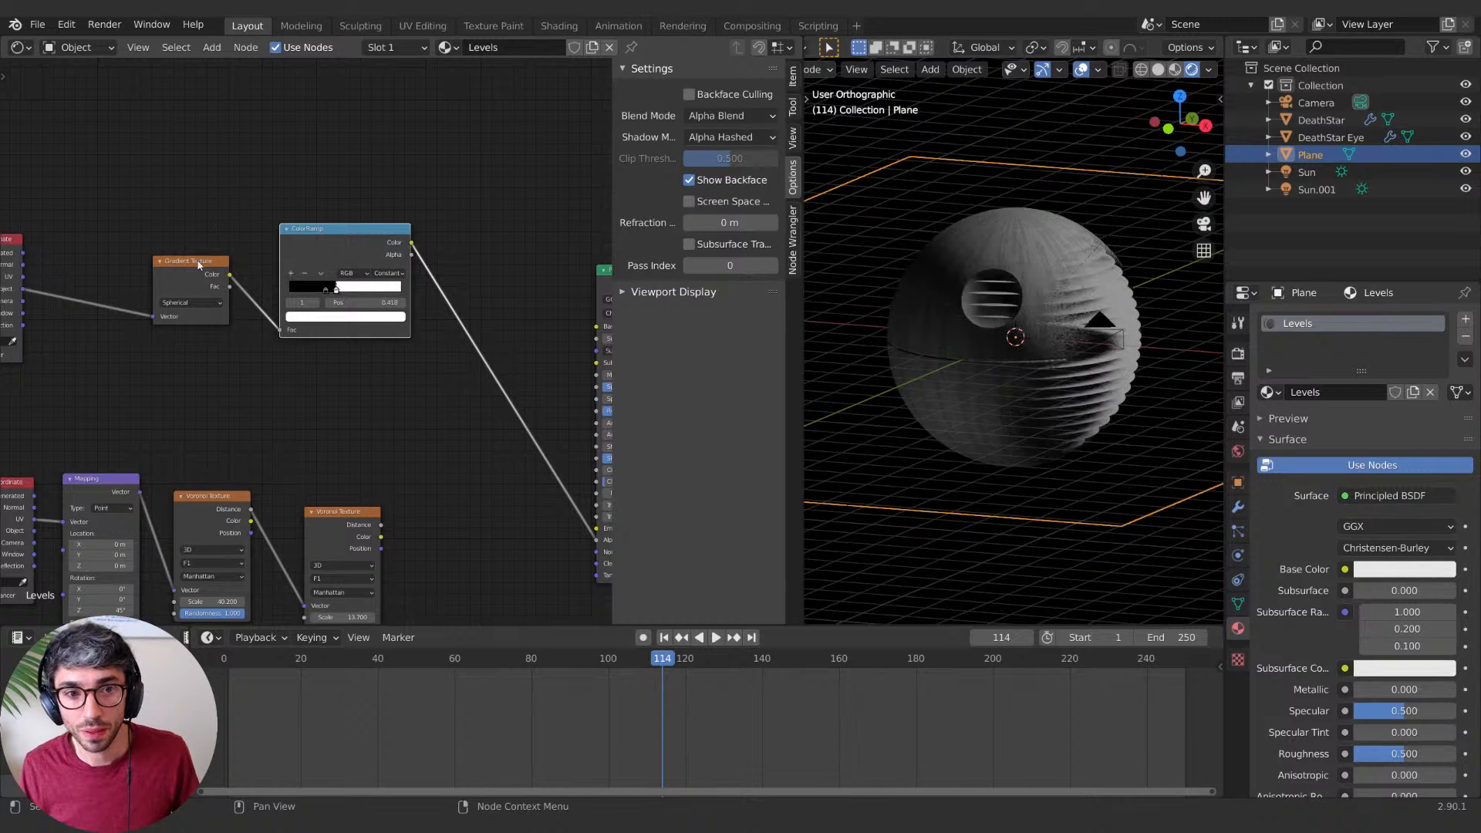
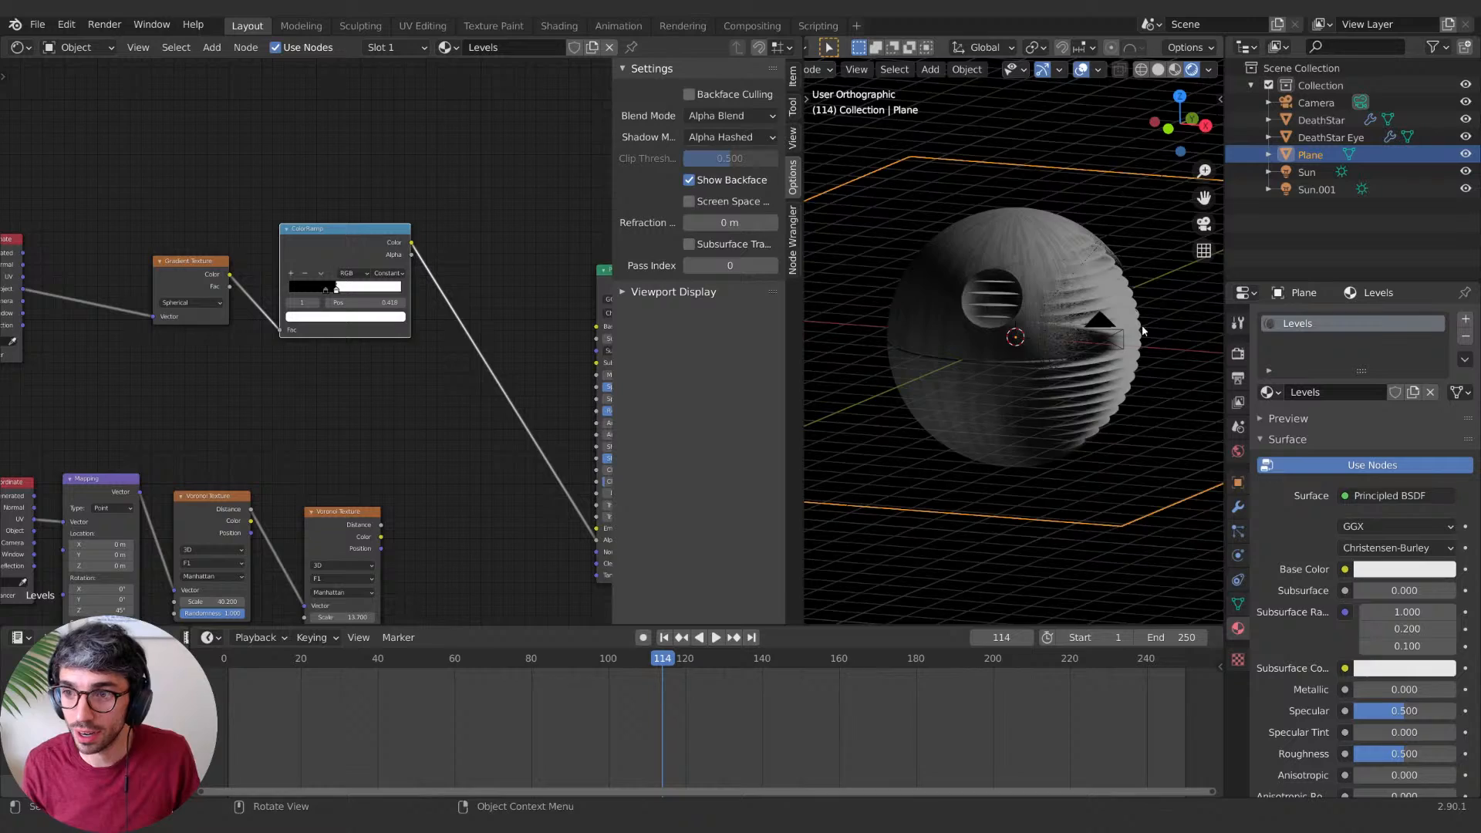
pyautogui.moveTo(991, 338); pyautogui.dragTo(871, 372, button='middle')
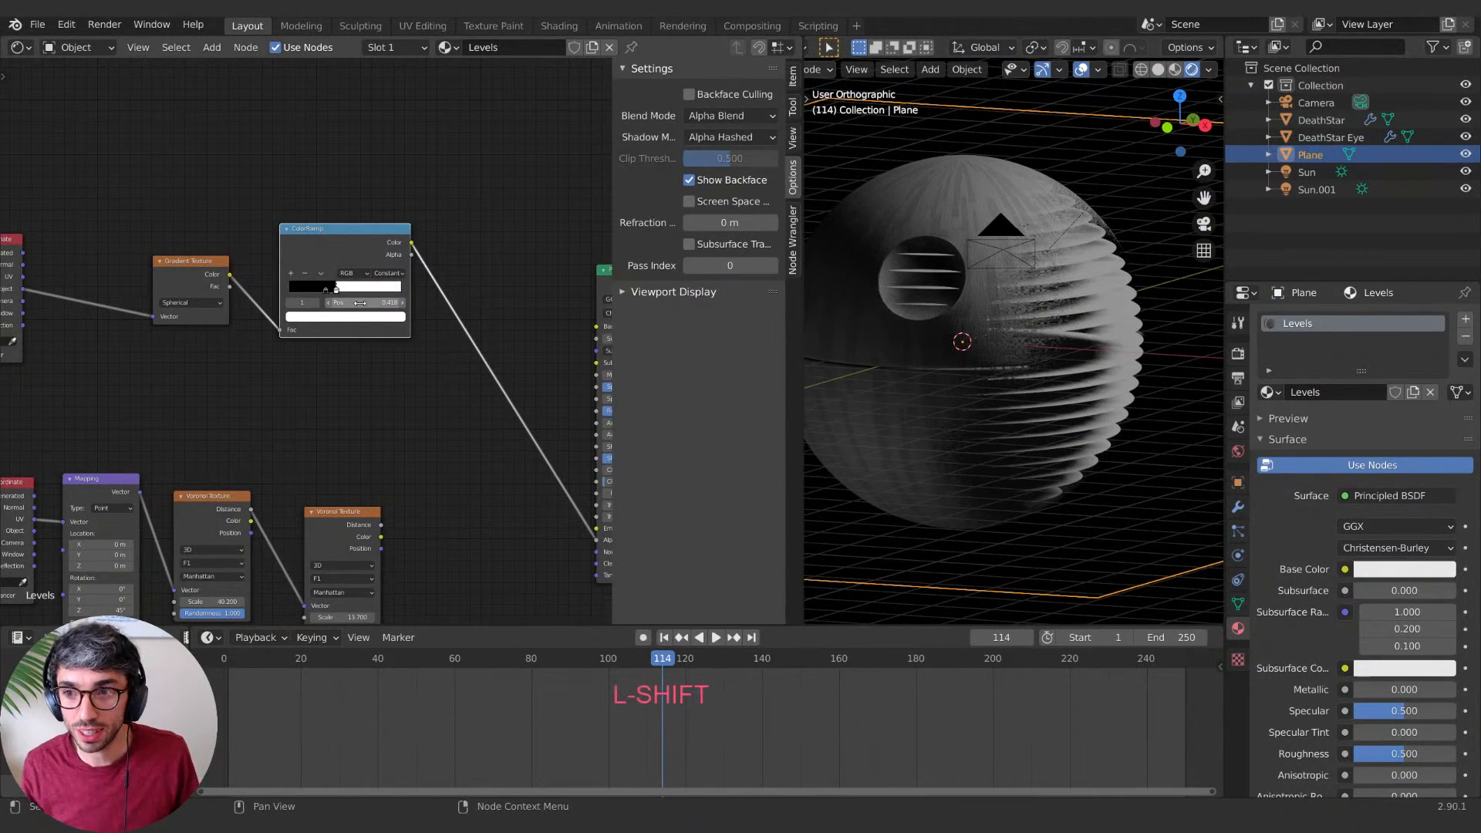
pyautogui.moveTo(336, 290); pyautogui.dragTo(347, 295)
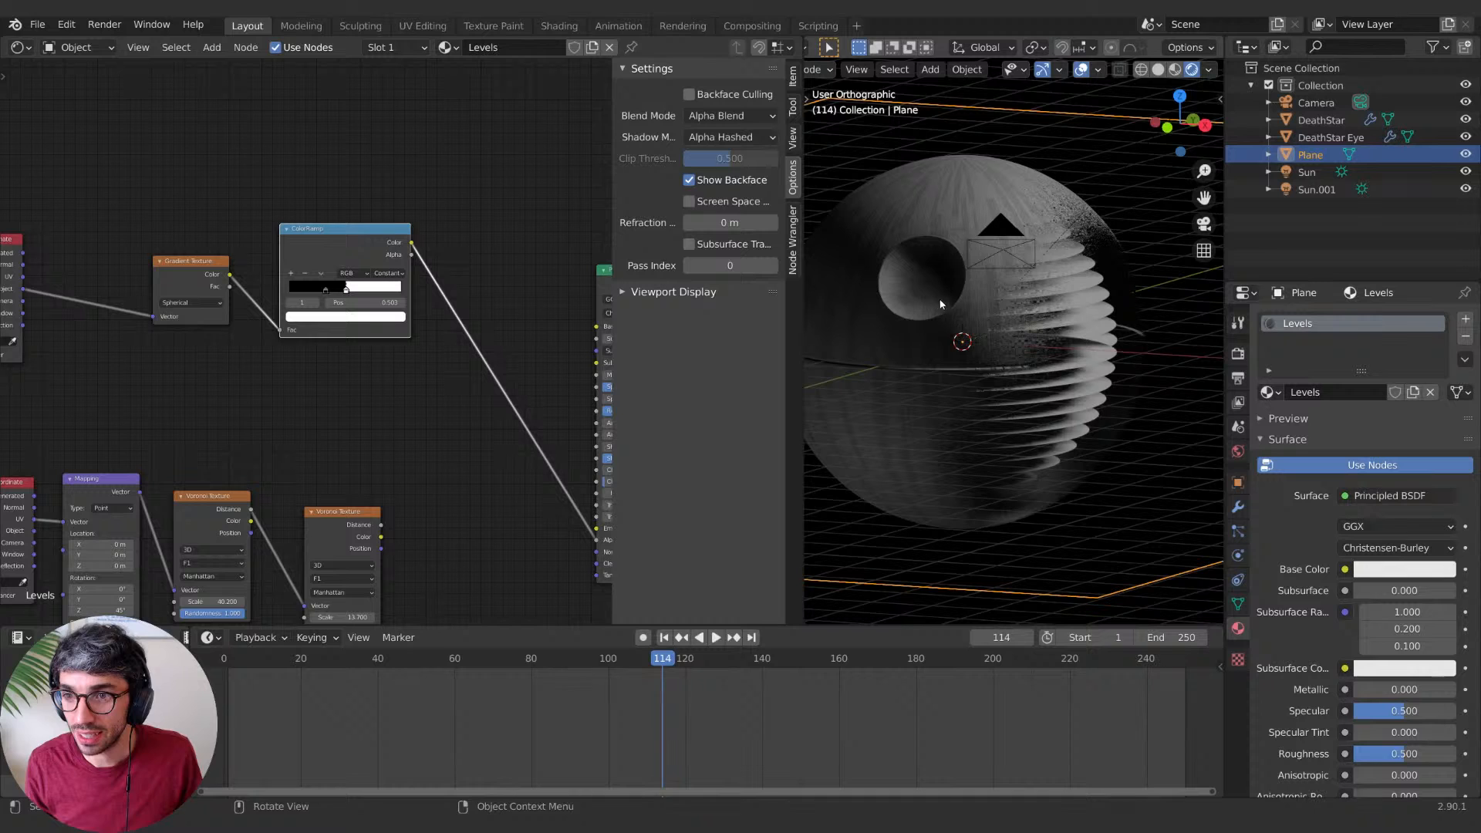
# Step: Move the plane stack slightly along the X axis so the levels extend from the Death Star's broken side
pyautogui.press('g')
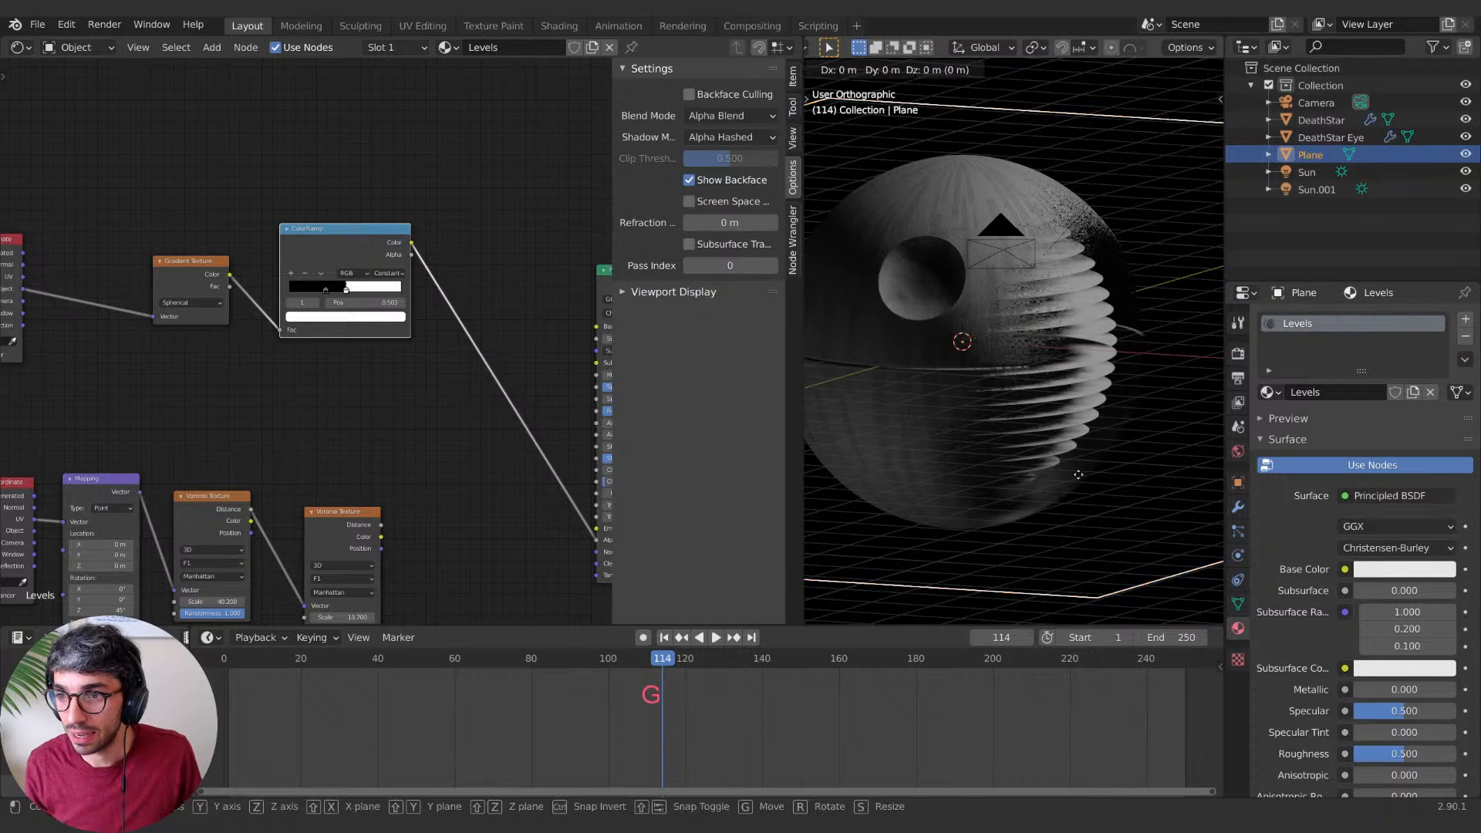
pyautogui.press('x')
pyautogui.click(1117, 477)
pyautogui.moveTo(1117, 472)
pyautogui.mouseDown(button='middle')
pyautogui.moveTo(1133, 466)
pyautogui.moveTo(1070, 471)
pyautogui.moveTo(1115, 471)
pyautogui.mouseUp(button='middle')
pyautogui.press('g')
pyautogui.press('x')
pyautogui.click(1137, 467)
pyautogui.press('g')
pyautogui.press('x')
pyautogui.click(1119, 472)
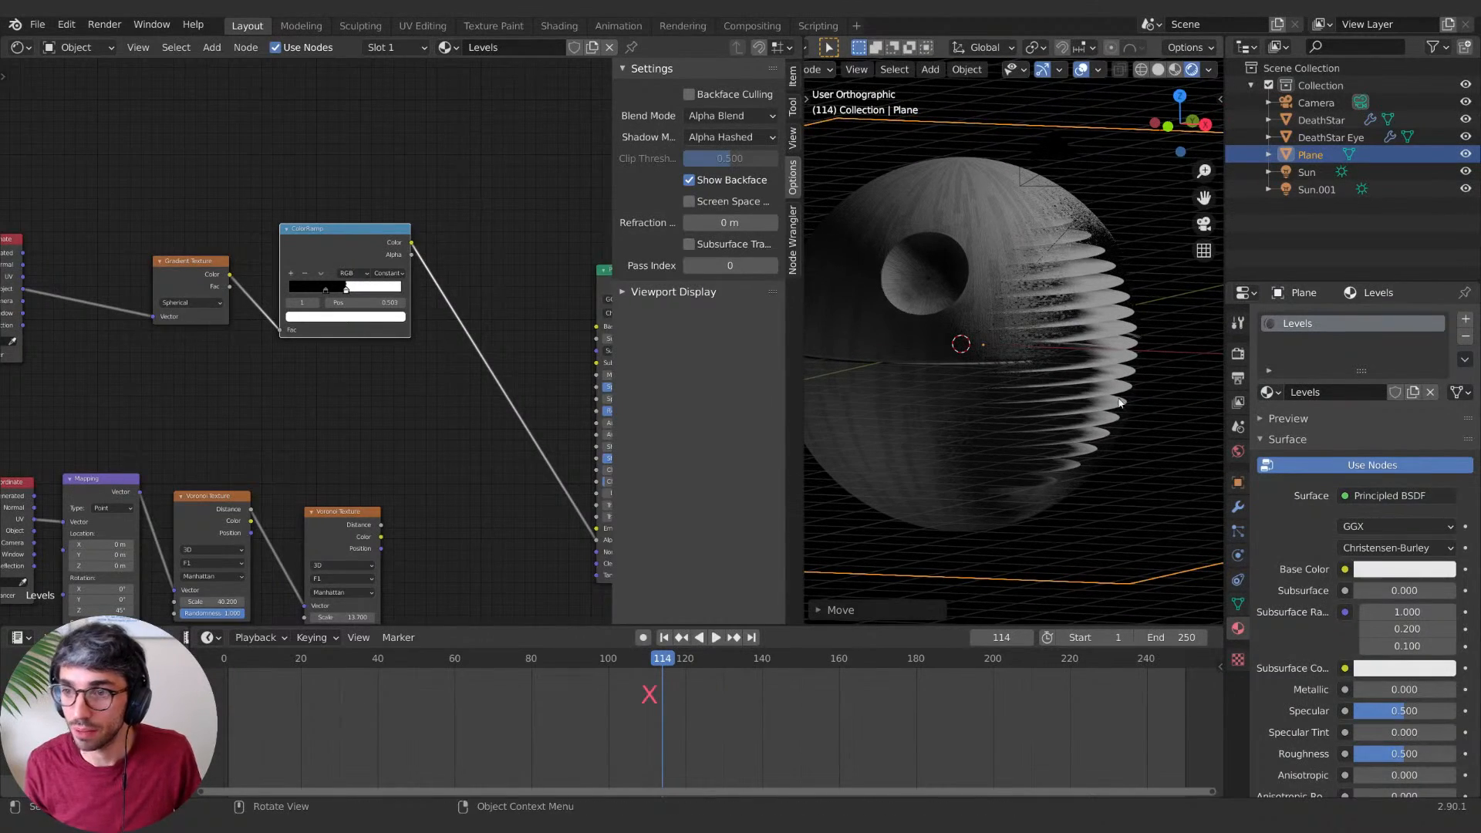
# Step: Duplicate the ColorRamp, feed it from the second Voronoi Texture's Distance, and connect its Color to the Principled BSDF's Base Color
pyautogui.moveTo(390, 437)
pyautogui.mouseDown(button='middle')
pyautogui.moveTo(364, 390)
pyautogui.moveTo(408, 365)
pyautogui.moveTo(384, 428)
pyautogui.mouseUp(button='middle')
pyautogui.scroll(-2, 383, 432)
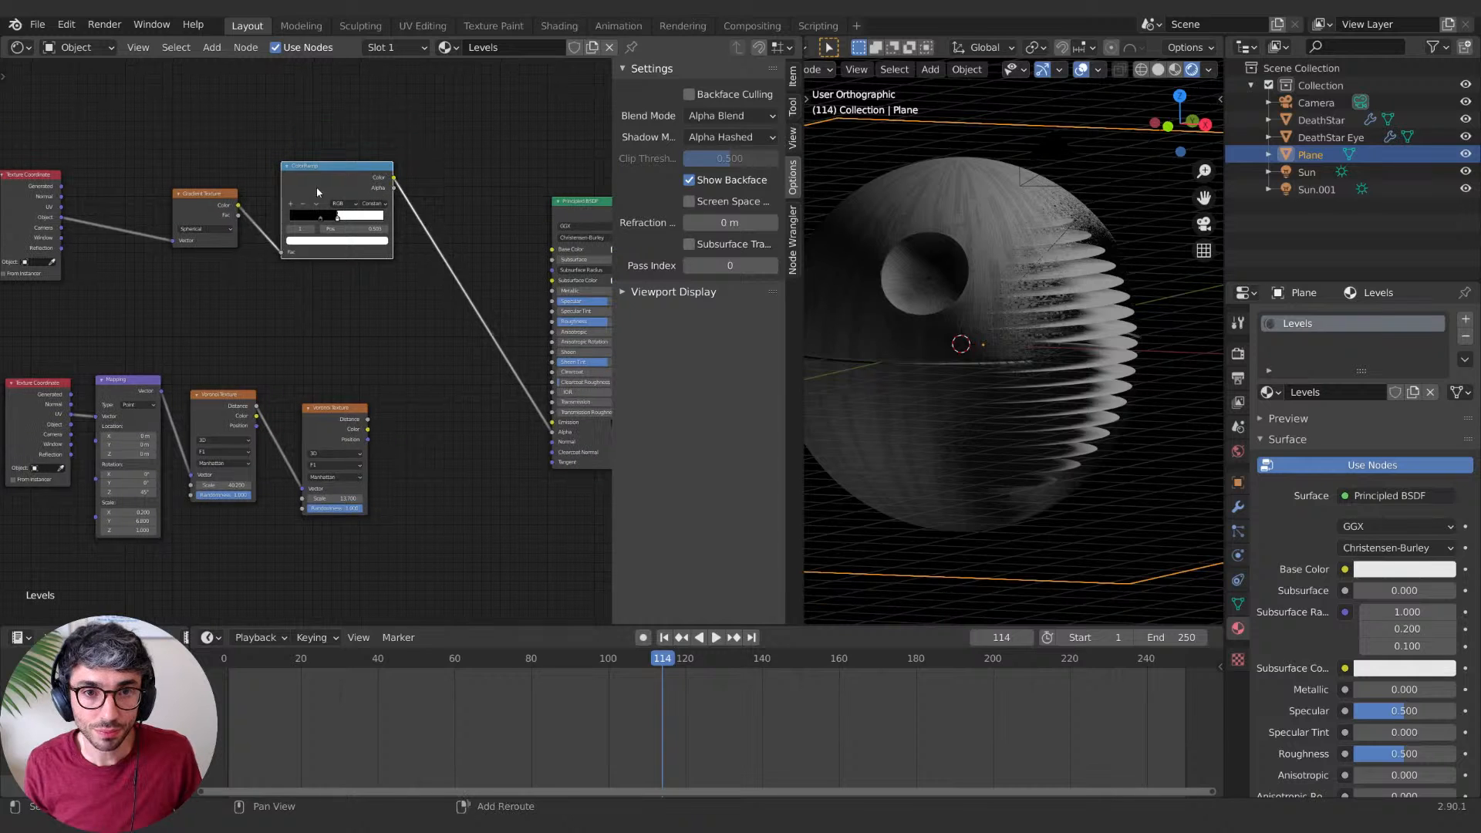
pyautogui.hotkey('shift', 'd')
pyautogui.click(390, 447)
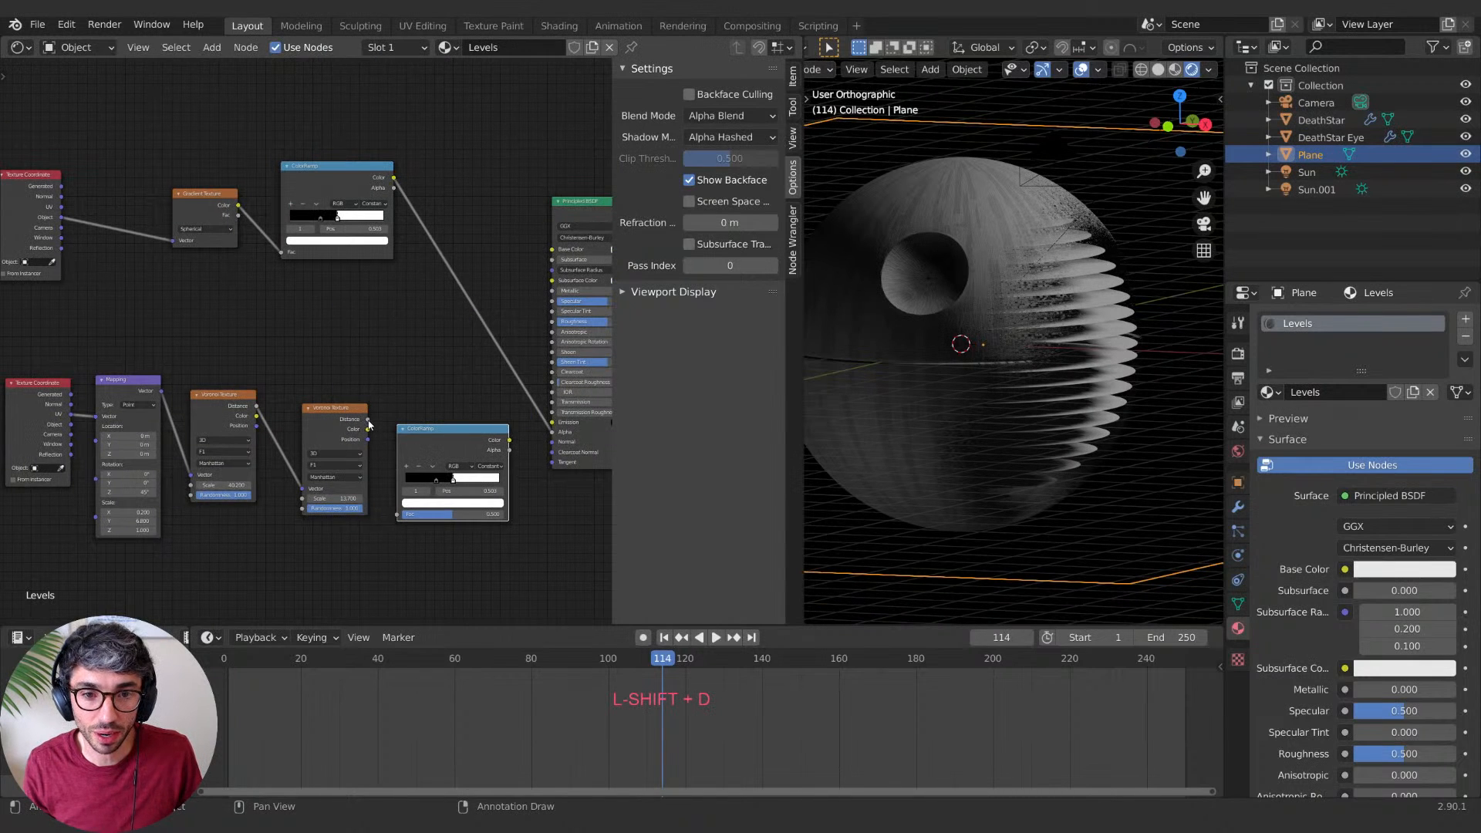
pyautogui.moveTo(367, 420); pyautogui.dragTo(397, 516)
pyautogui.moveTo(510, 440)
pyautogui.mouseDown()
pyautogui.moveTo(566, 231)
pyautogui.moveTo(547, 262)
pyautogui.moveTo(552, 250)
pyautogui.mouseUp()
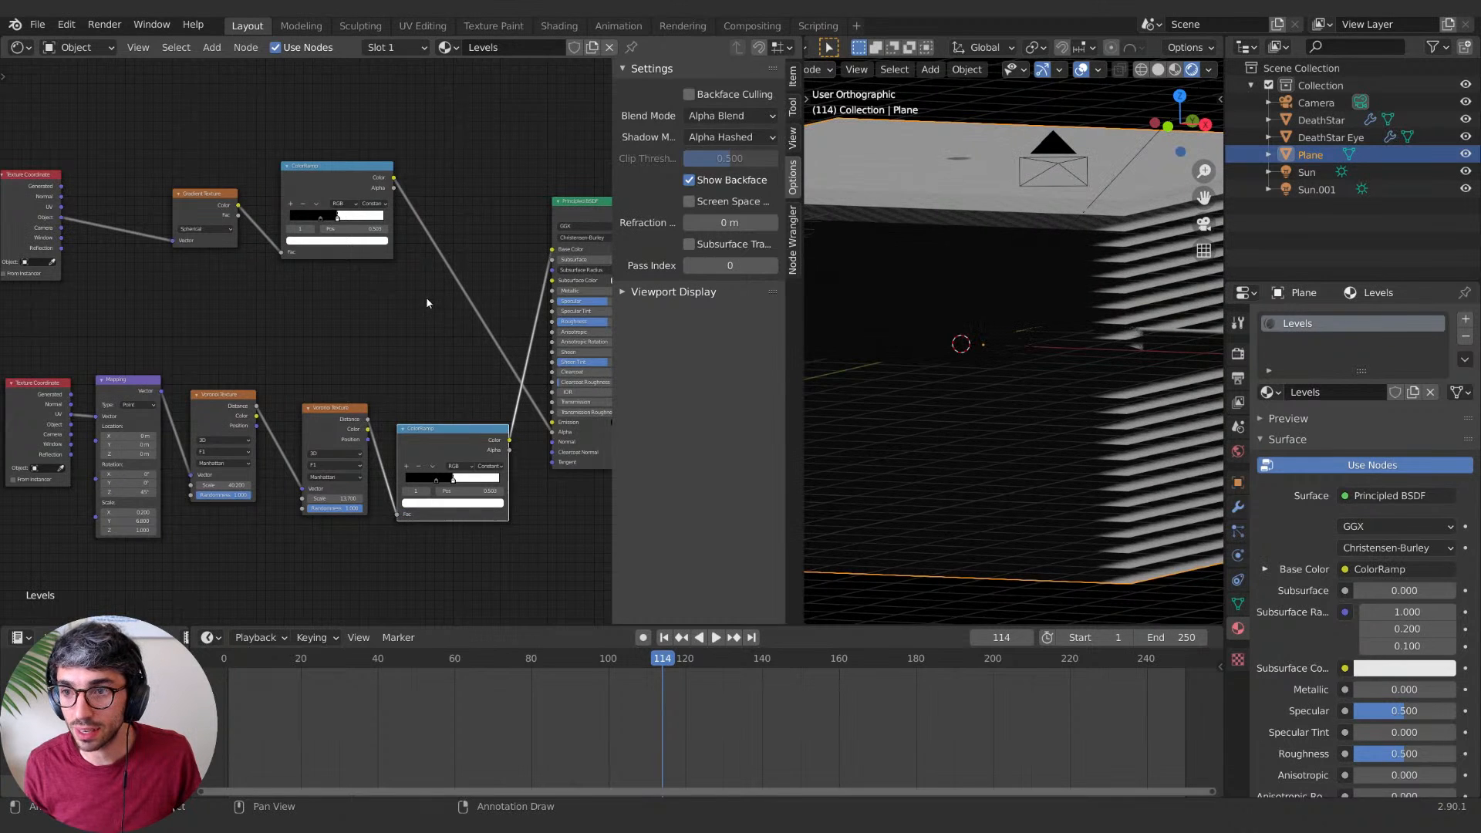
# Step: Examine the Voronoi pattern on the levels up close after nudging the first Voronoi Texture node
pyautogui.moveTo(283, 361); pyautogui.dragTo(416, 315, button='middle')
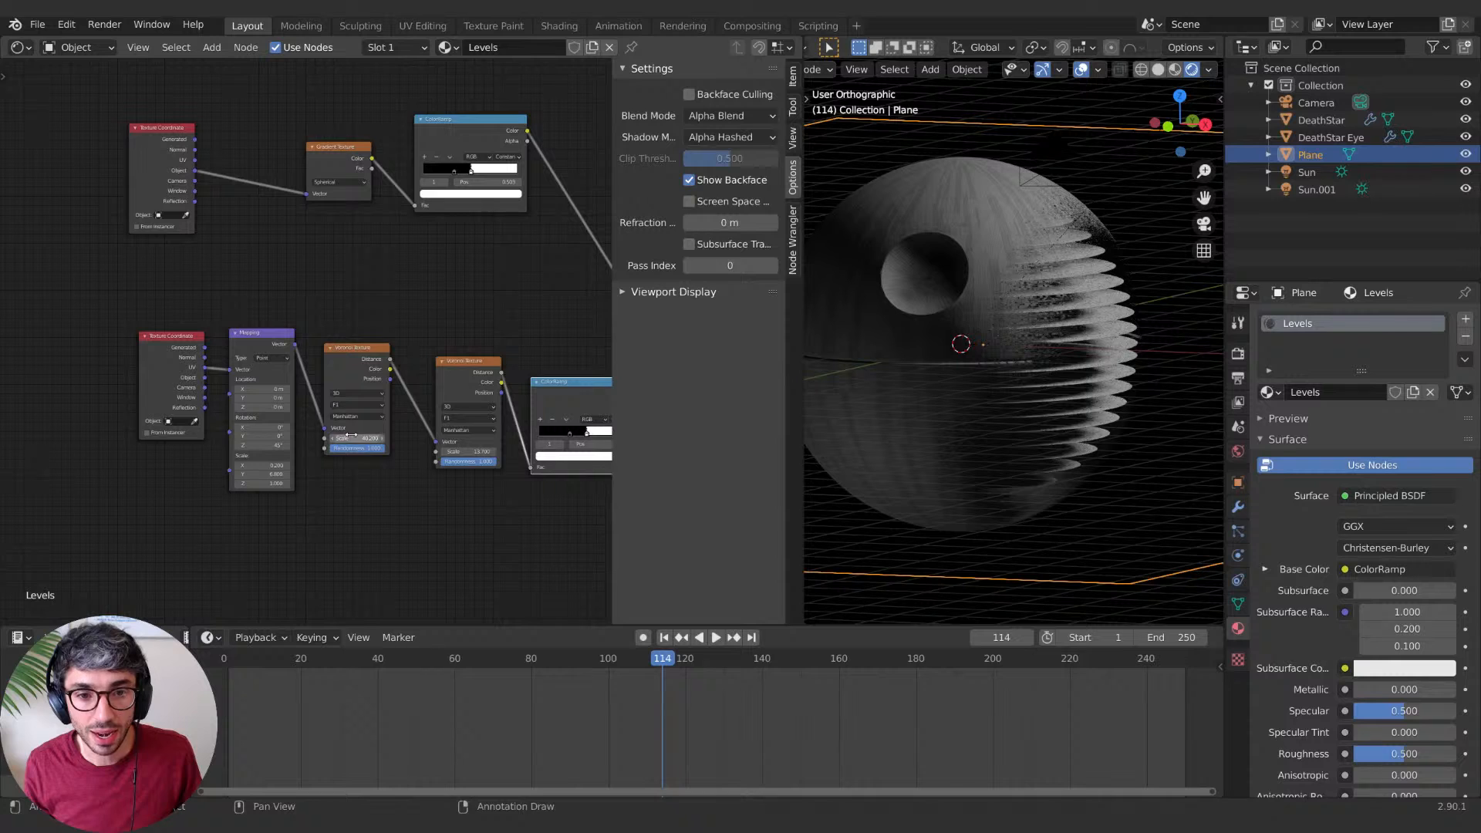
pyautogui.moveTo(352, 430)
pyautogui.mouseDown()
pyautogui.moveTo(392, 437)
pyautogui.moveTo(356, 445)
pyautogui.mouseUp()
pyautogui.click(378, 501)
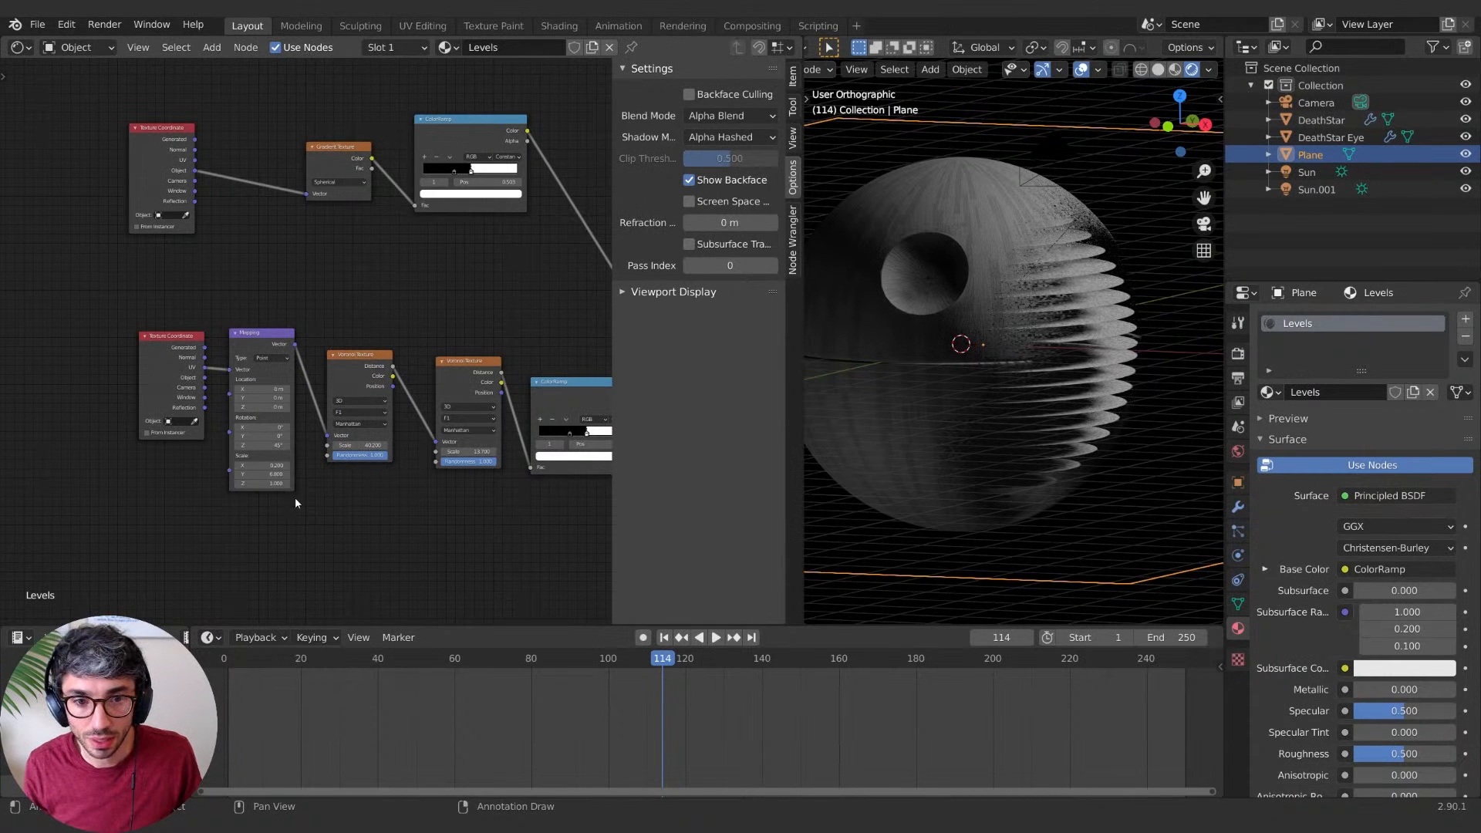
pyautogui.moveTo(295, 503); pyautogui.dragTo(439, 476, button='middle')
pyautogui.scroll(6, 1123, 405)
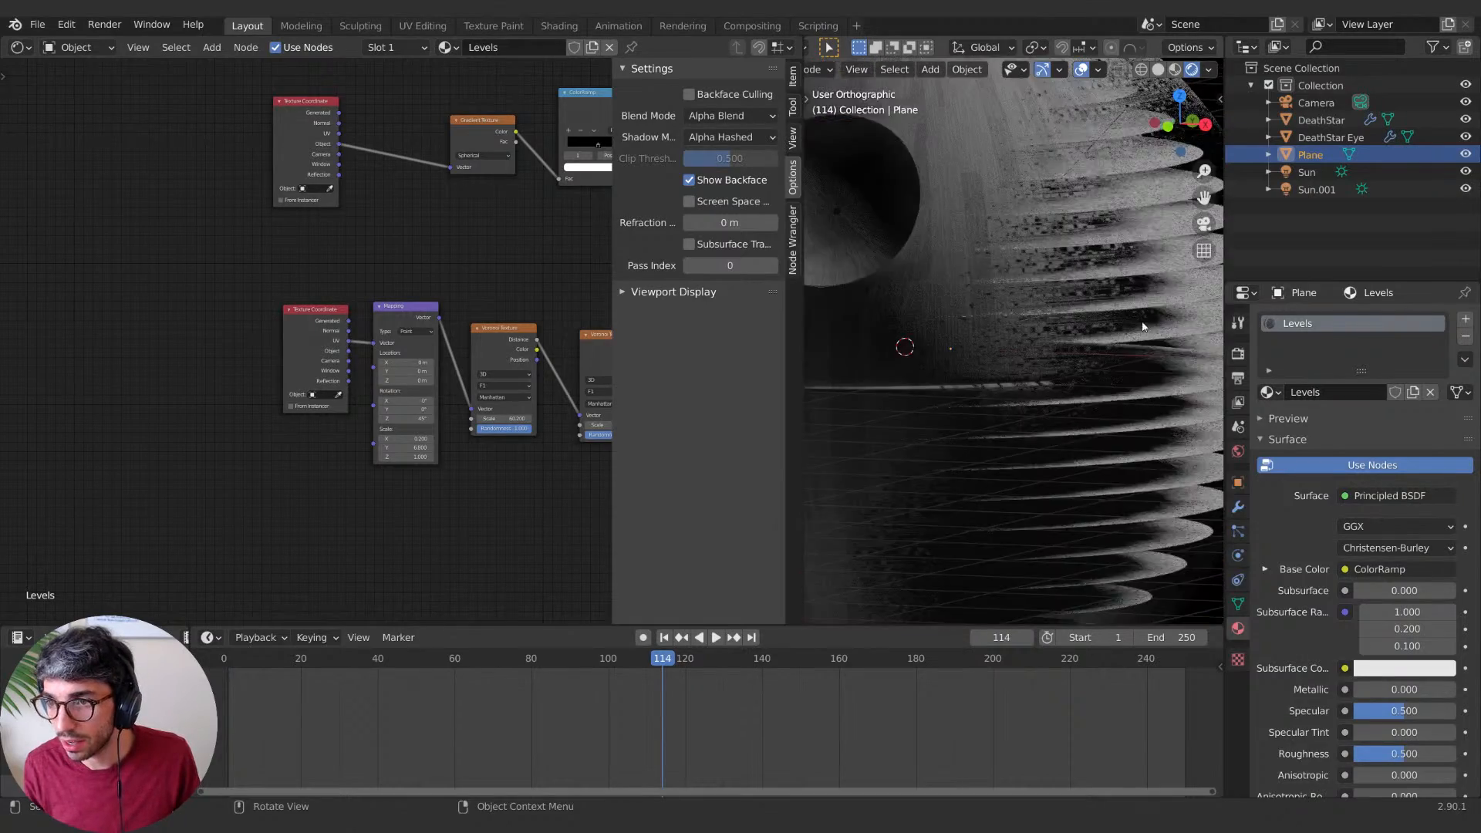
pyautogui.keyDown('shift'); pyautogui.moveTo(926, 468); pyautogui.dragTo(1073, 495, button='middle'); pyautogui.keyUp('shift')
pyautogui.scroll(-6, 1072, 541)
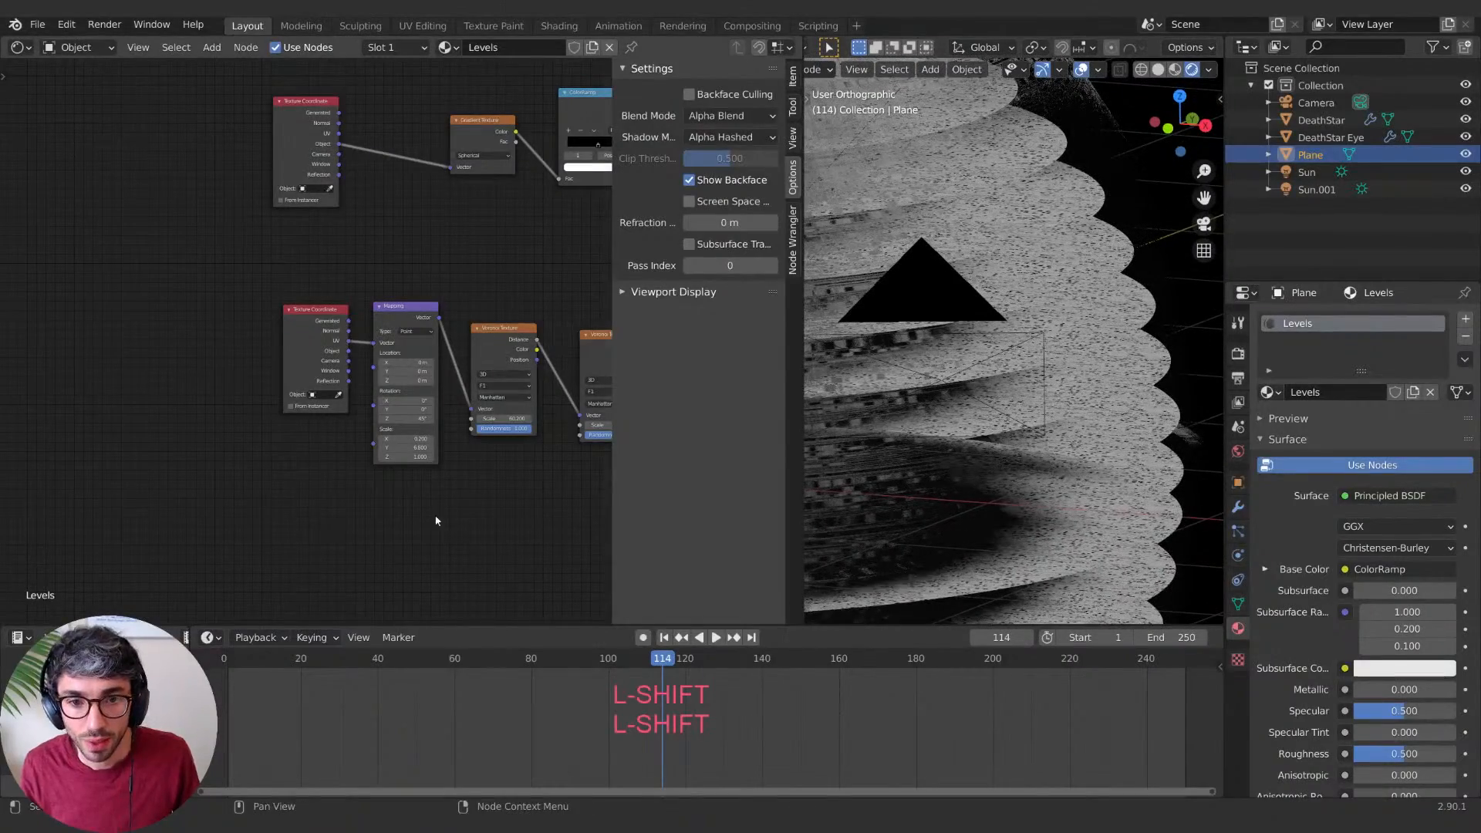
# Step: Set the Z rotation of the Voronoi chain's Mapping node to 45°
pyautogui.moveTo(407, 418); pyautogui.dragTo(388, 418)
pyautogui.click(393, 418)
pyautogui.write('45')
pyautogui.press('Return')
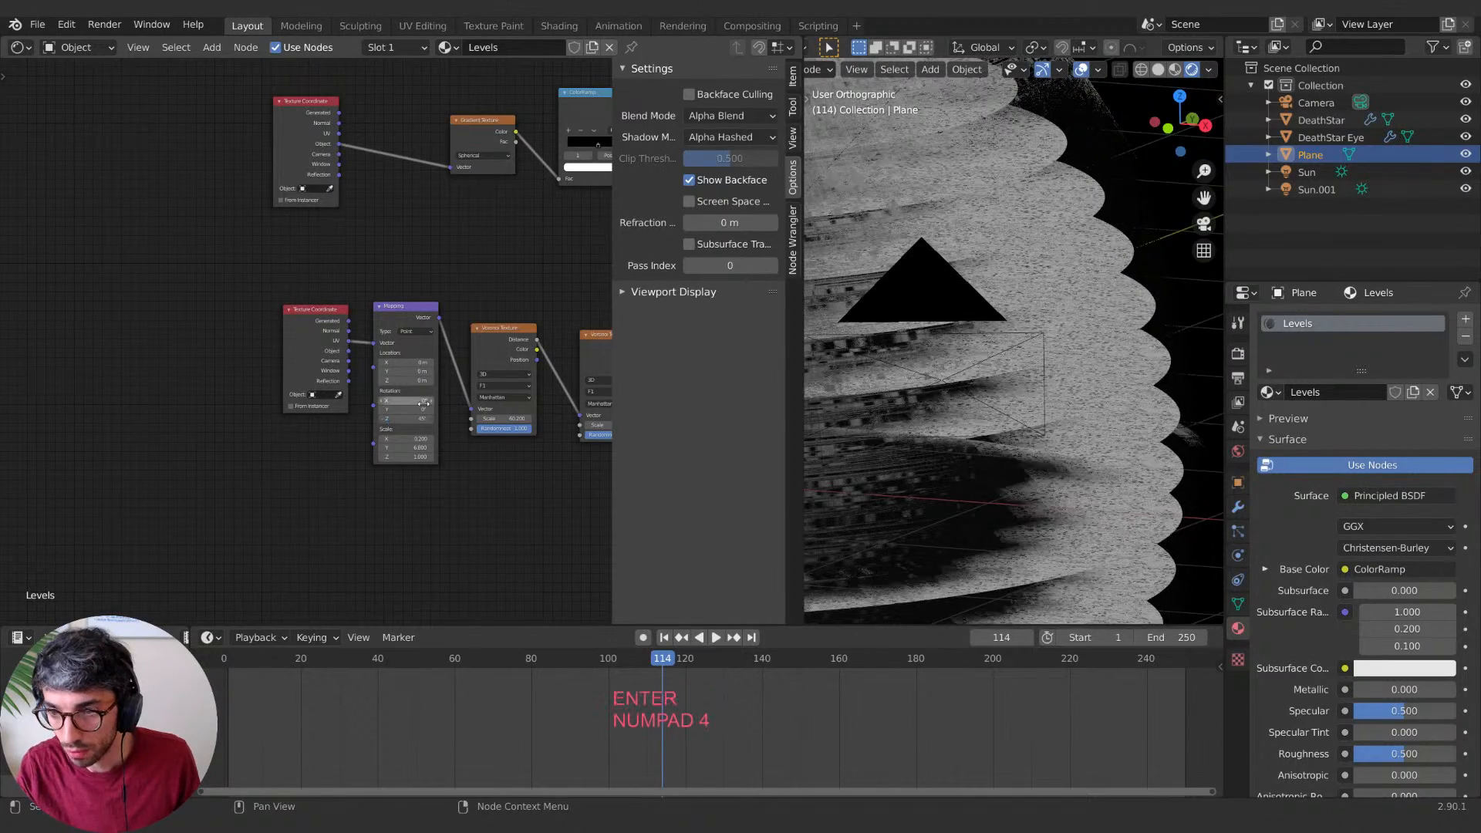
# Step: Move the white stop of the Voronoi chain's ColorRamp close to the white end to darken the levels' Base Color
pyautogui.scroll(-4, 973, 399)
pyautogui.keyDown('shift'); pyautogui.moveTo(973, 399); pyautogui.dragTo(1009, 351, button='middle'); pyautogui.keyUp('shift')
pyautogui.moveTo(537, 433); pyautogui.dragTo(262, 462, button='middle')
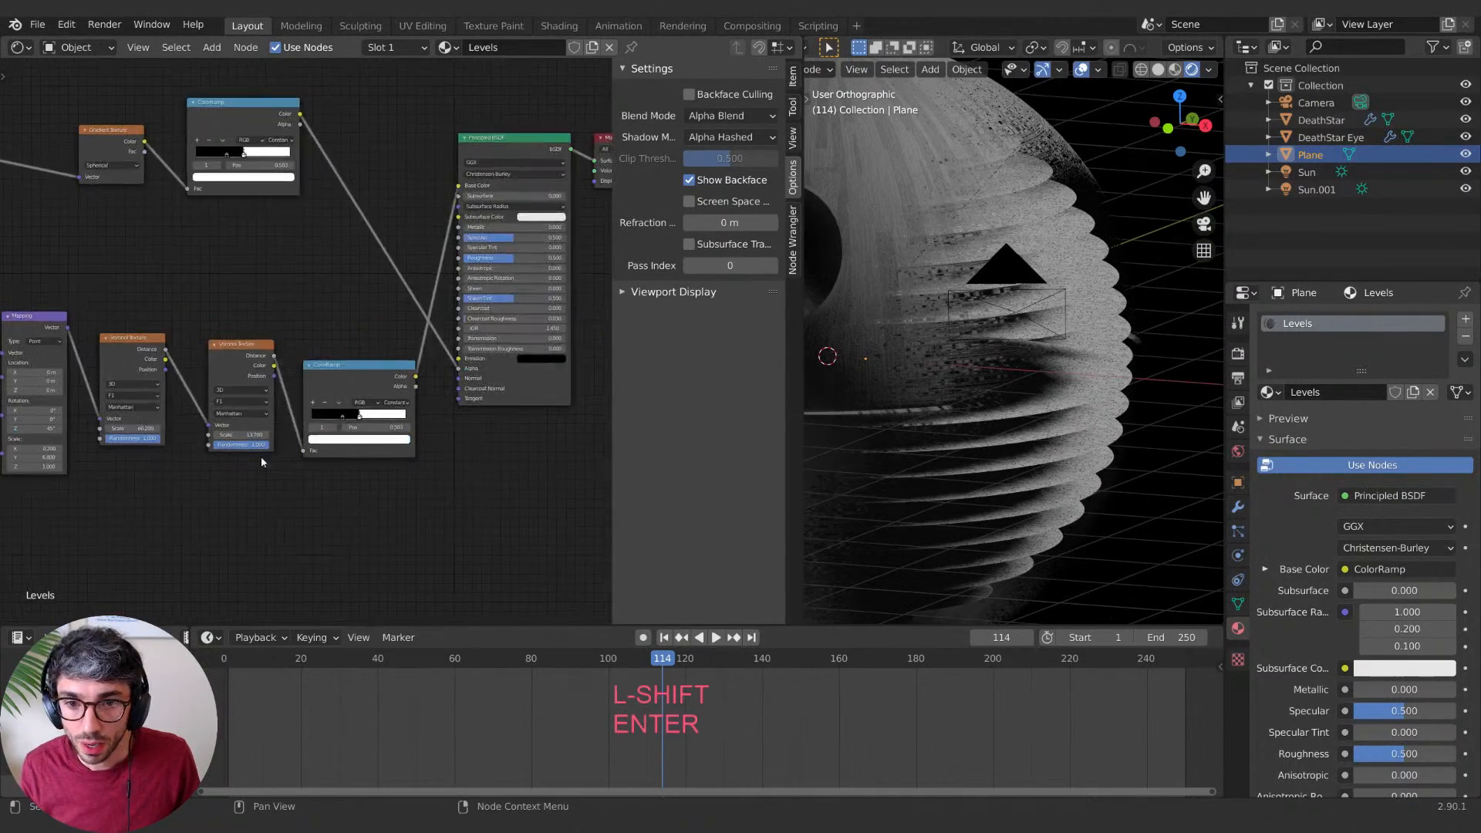
pyautogui.moveTo(359, 418); pyautogui.dragTo(401, 414)
pyautogui.scroll(4, 1156, 421)
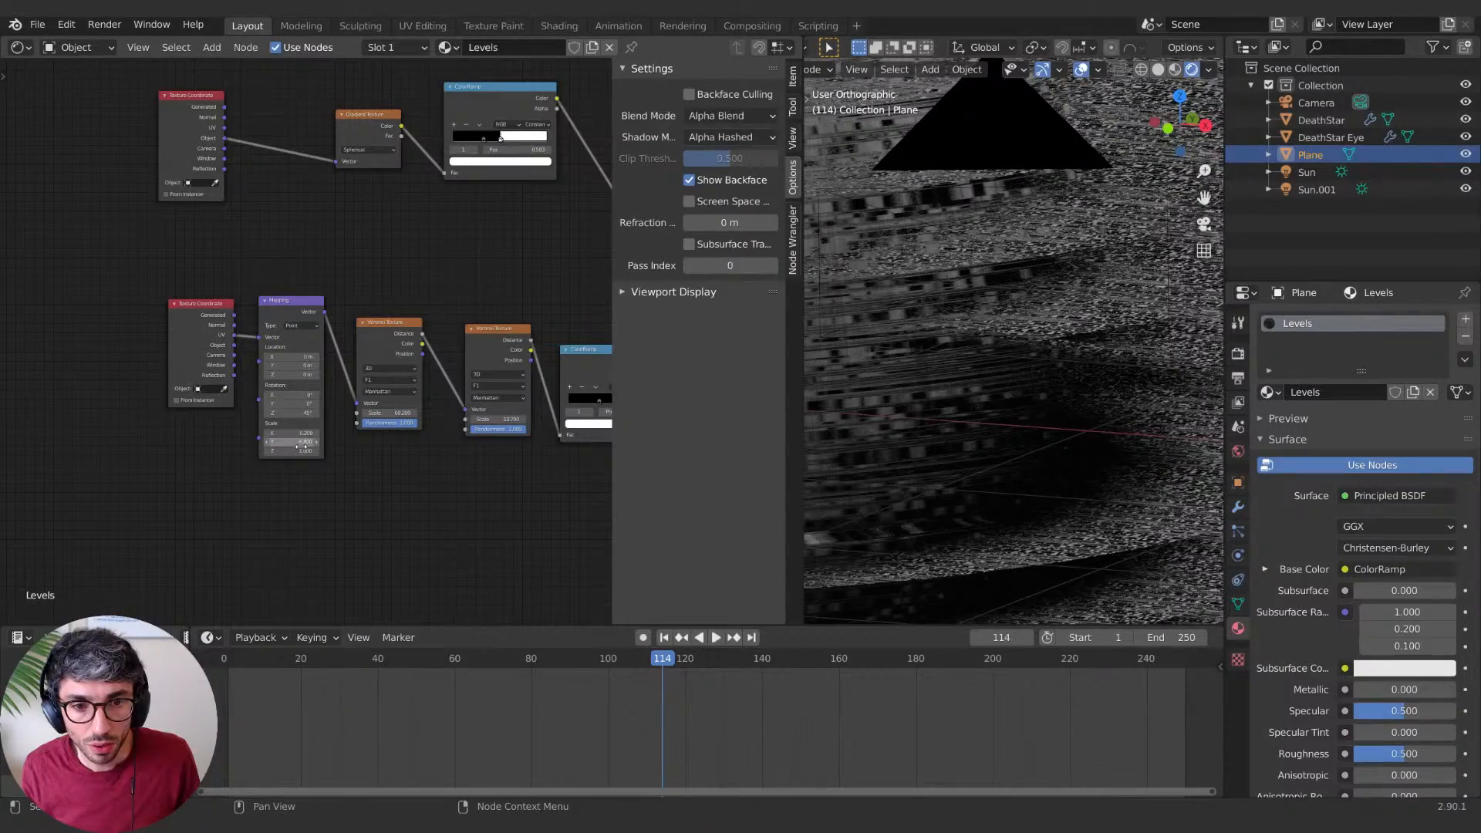
# Step: Increase the Y scale of the Voronoi chain's Mapping node and check the stretched pattern up close and through the camera
pyautogui.moveTo(306, 441); pyautogui.dragTo(455, 441)
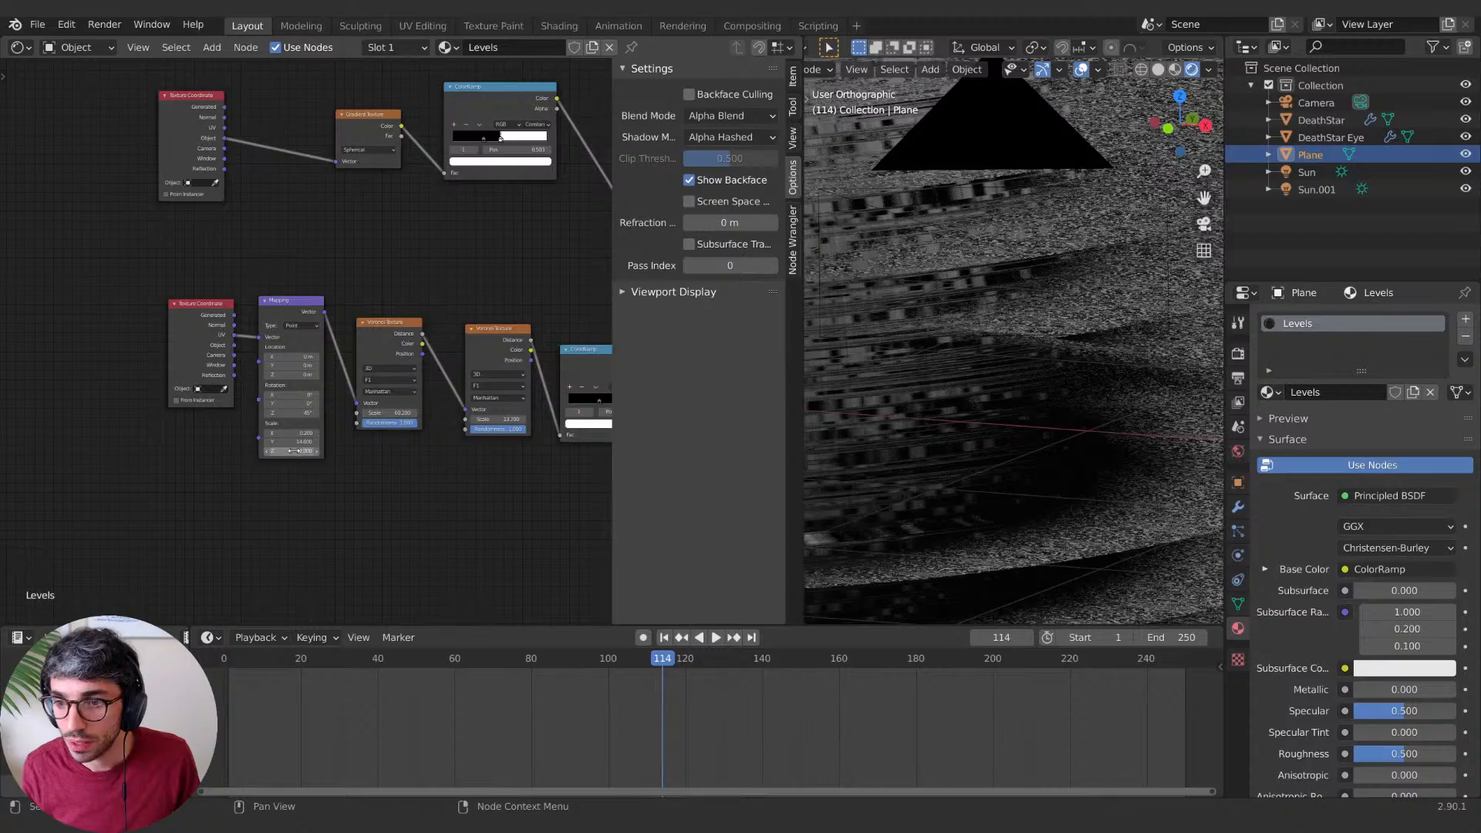
pyautogui.scroll(-5, 955, 529)
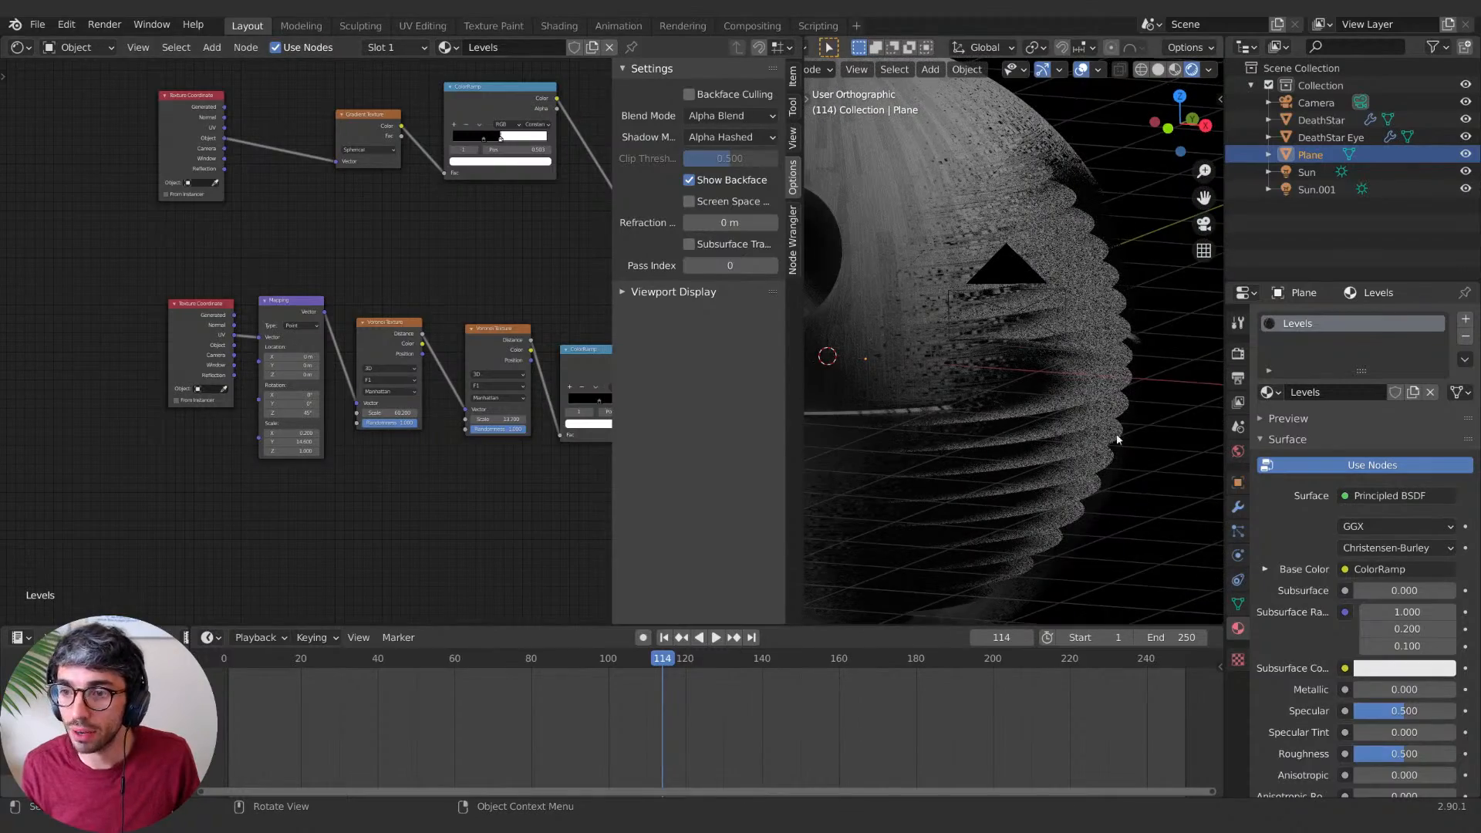
pyautogui.scroll(6, 1119, 501)
pyautogui.moveTo(1076, 414); pyautogui.dragTo(853, 397, button='middle')
pyautogui.keyDown('shift'); pyautogui.moveTo(1041, 469); pyautogui.dragTo(1055, 469, button='middle'); pyautogui.keyUp('shift')
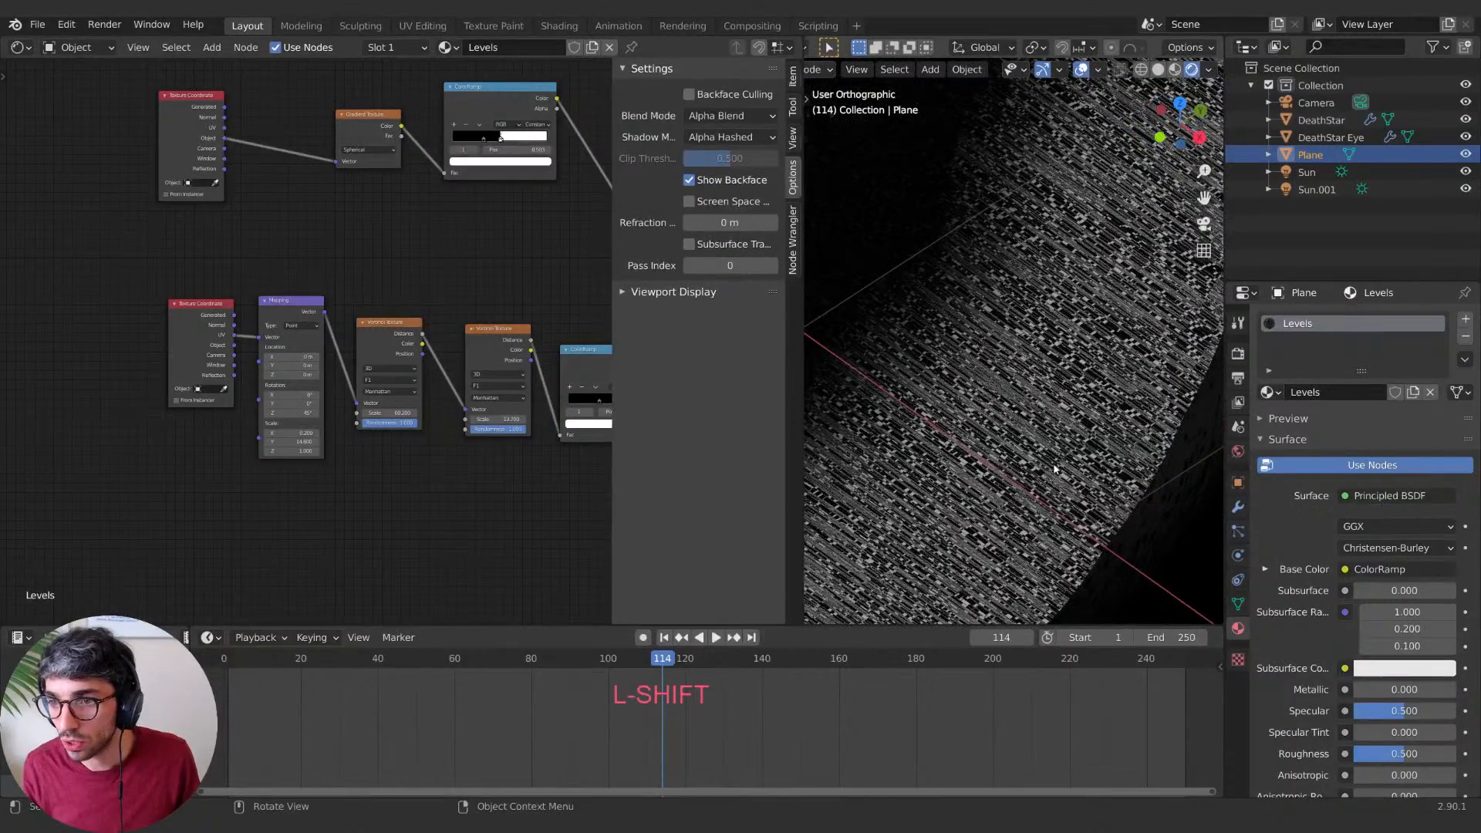
pyautogui.press('KP_0')
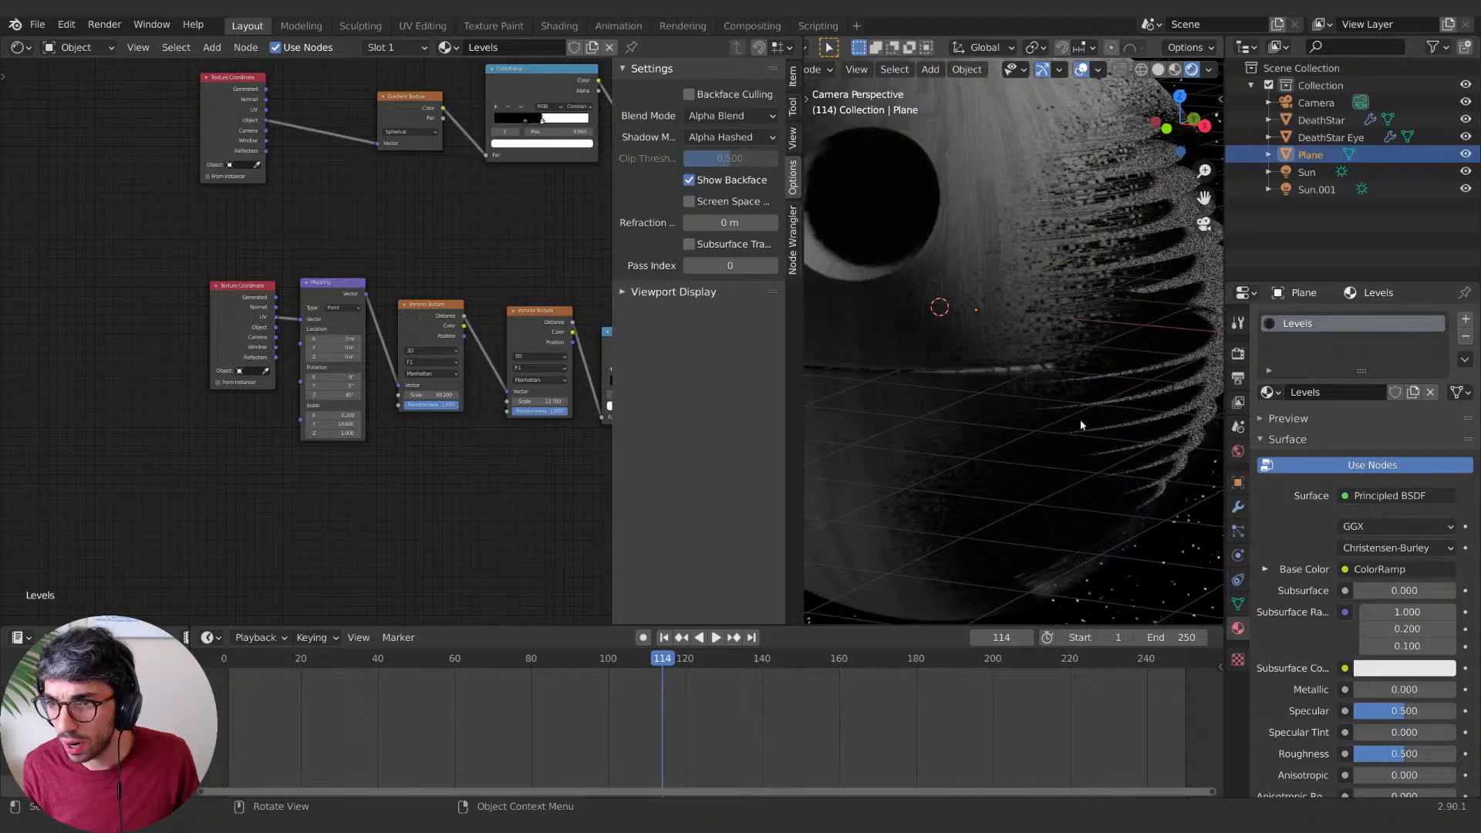
pyautogui.scroll(3, 1010, 340)
pyautogui.keyDown('shift'); pyautogui.moveTo(1025, 401); pyautogui.dragTo(895, 462, button='middle'); pyautogui.keyUp('shift')
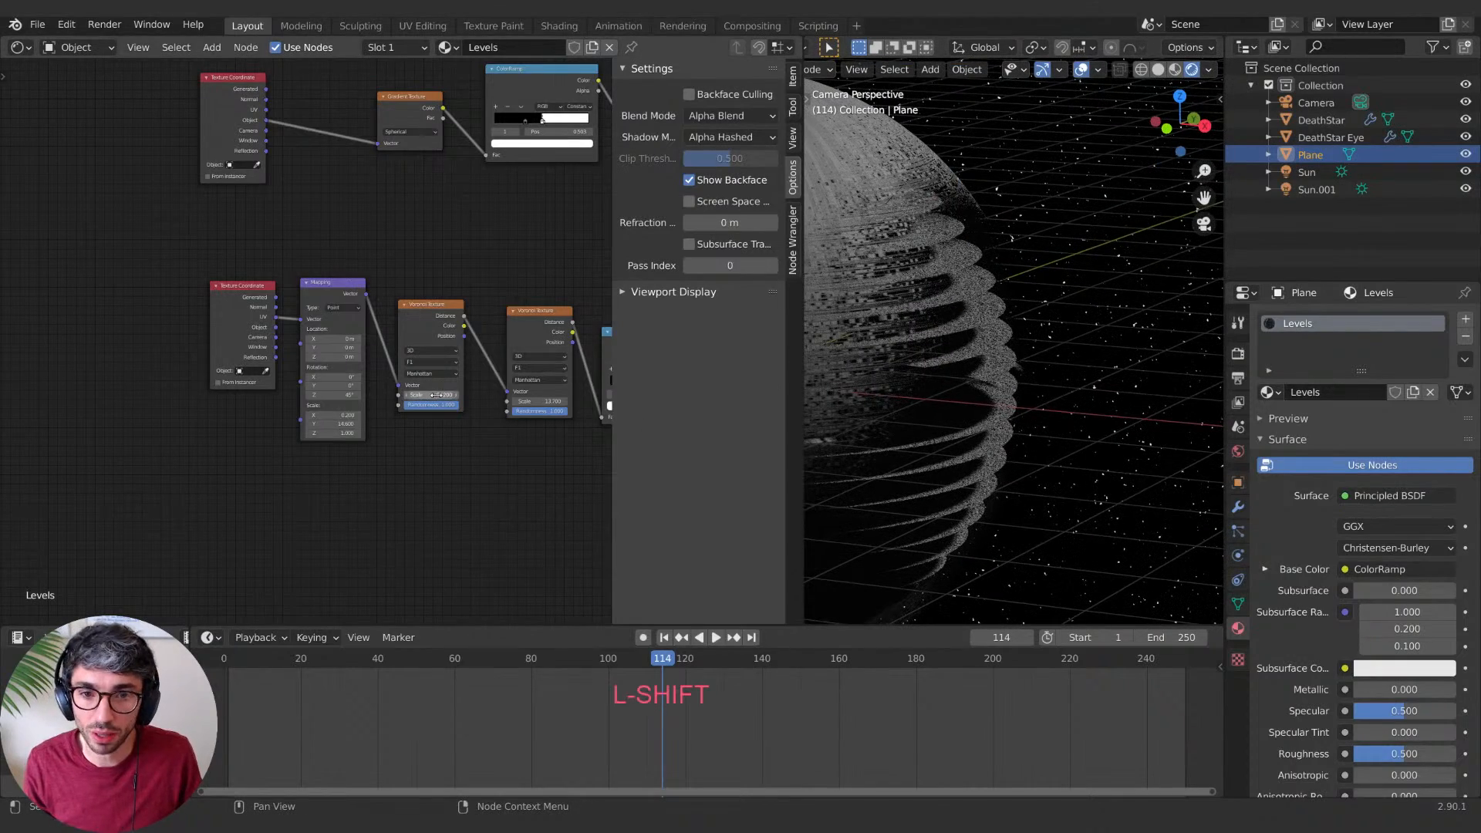
# Step: Lower the first Voronoi Texture's Scale strongly and the second's moderately for larger, streakier patches on the levels
pyautogui.moveTo(436, 395)
pyautogui.mouseDown()
pyautogui.moveTo(420, 395)
pyautogui.moveTo(446, 395)
pyautogui.moveTo(433, 395)
pyautogui.mouseUp()
pyautogui.moveTo(540, 401)
pyautogui.mouseDown()
pyautogui.moveTo(506, 401)
pyautogui.moveTo(527, 401)
pyautogui.mouseUp()
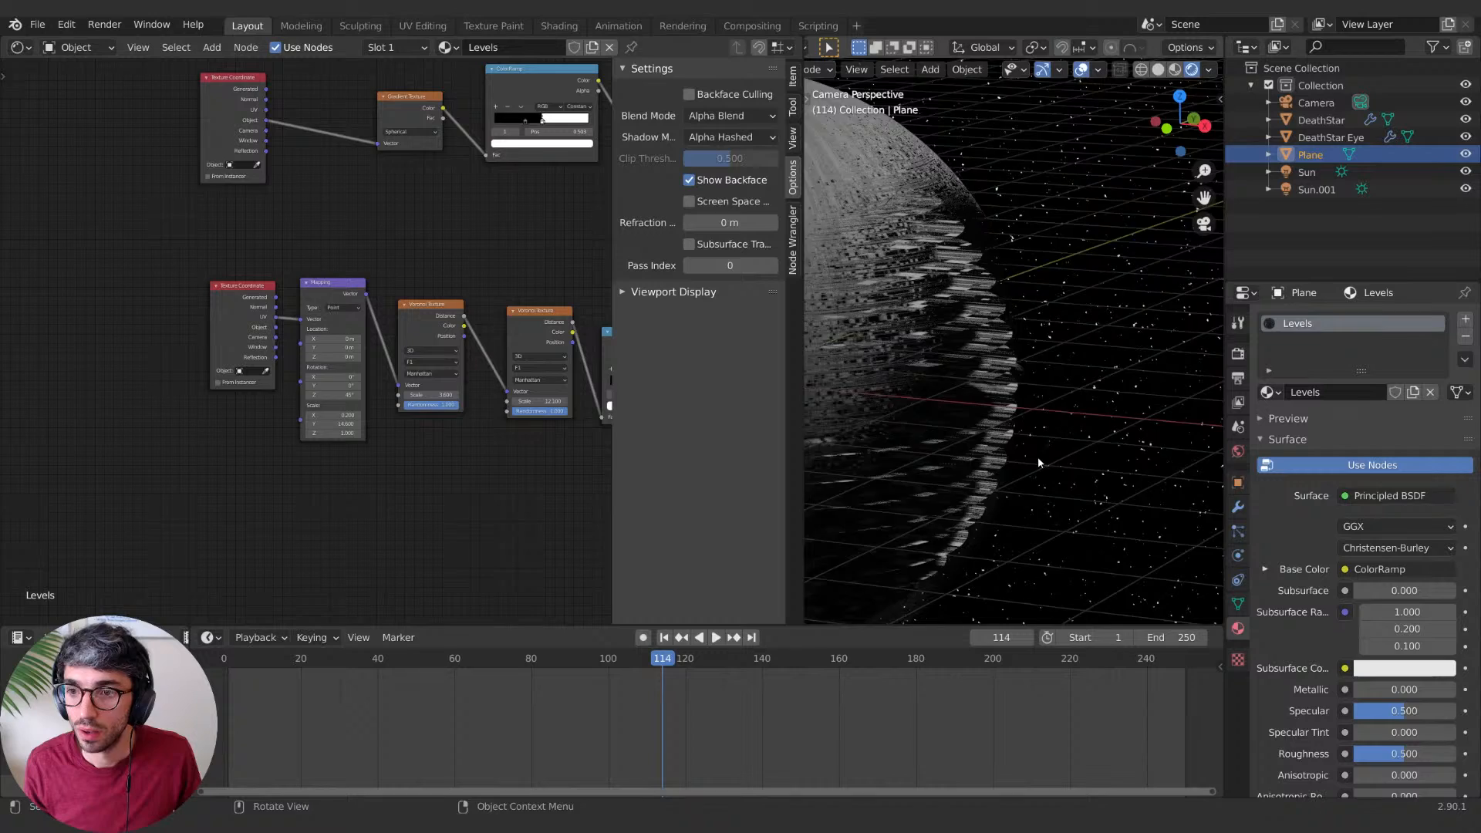
pyautogui.scroll(-4, 1038, 463)
pyautogui.keyDown('shift'); pyautogui.moveTo(887, 442); pyautogui.dragTo(992, 443, button='middle'); pyautogui.keyUp('shift')
pyautogui.keyDown('shift'); pyautogui.moveTo(1118, 456); pyautogui.dragTo(1073, 469, button='middle'); pyautogui.keyUp('shift')
pyautogui.scroll(2, 1072, 471)
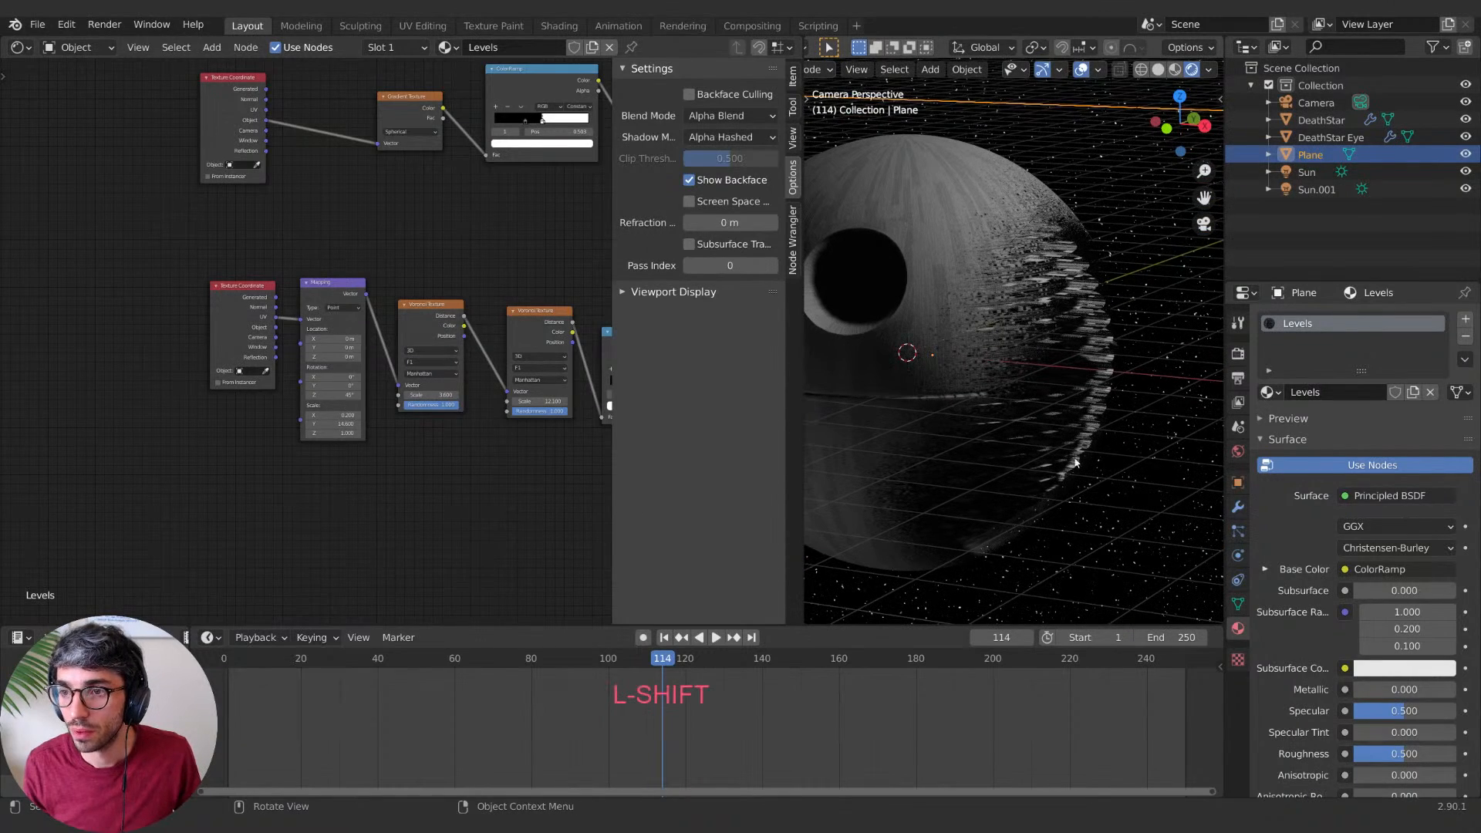
# Step: Select the whole Voronoi chain, from ColorRamp back to Texture Coordinate, and move it closer beneath the gradient chain
pyautogui.moveTo(556, 494); pyautogui.dragTo(285, 442, button='middle')
pyautogui.moveTo(426, 447); pyautogui.dragTo(493, 515, button='middle')
pyautogui.keyDown('shift'); pyautogui.click(437, 359); pyautogui.keyUp('shift')
pyautogui.keyDown('shift'); pyautogui.click(345, 337); pyautogui.keyUp('shift')
pyautogui.keyDown('shift'); pyautogui.click(221, 328); pyautogui.keyUp('shift')
pyautogui.keyDown('shift'); pyautogui.click(123, 307); pyautogui.keyUp('shift')
pyautogui.keyDown('shift'); pyautogui.click(37, 304); pyautogui.keyUp('shift')
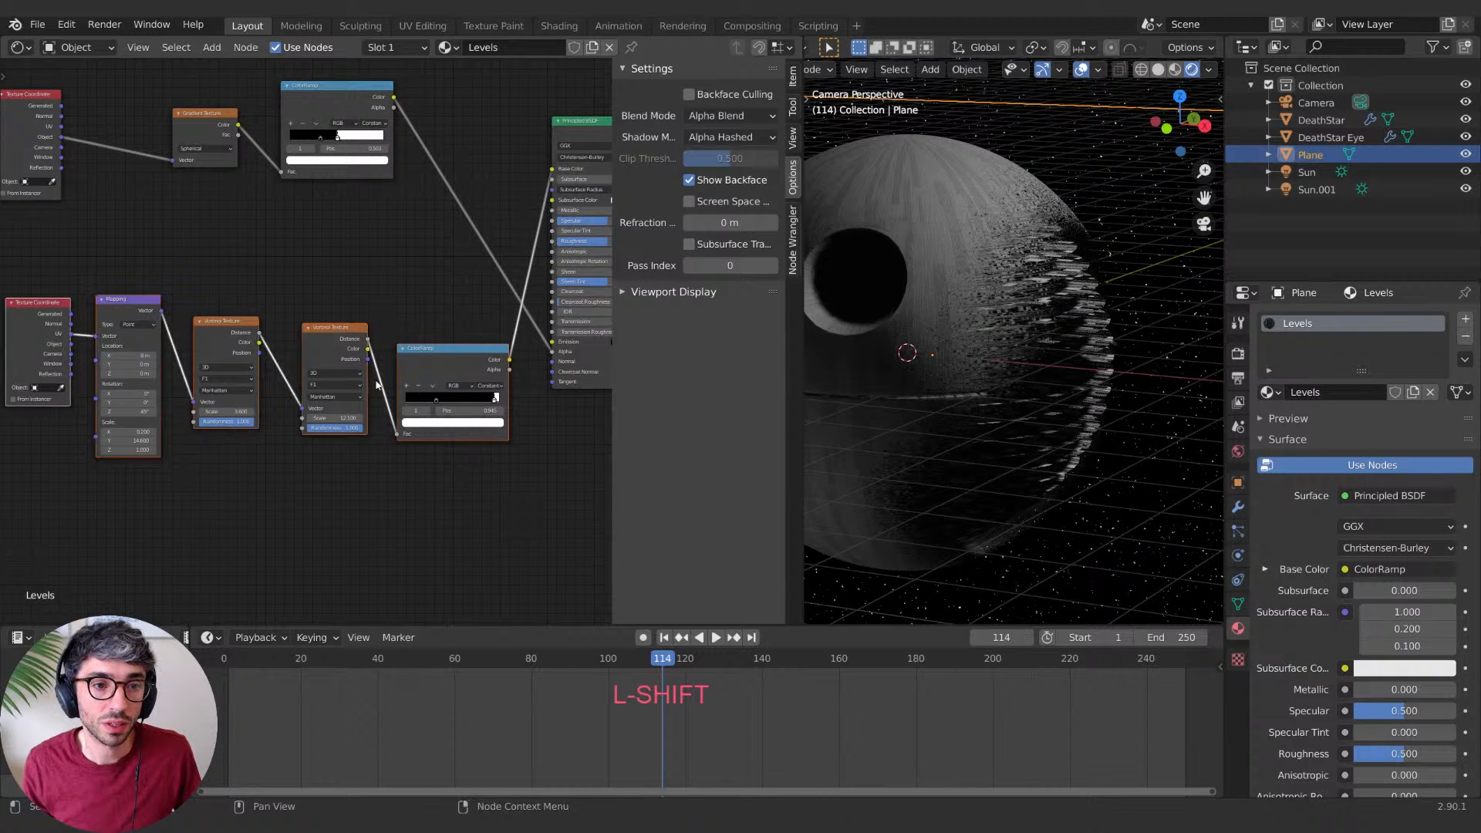
pyautogui.press('g')
pyautogui.click(123, 309)
# Step: Add a Noise Texture node in the free space below the Voronoi chain
pyautogui.scroll(-3, 386, 433)
pyautogui.hotkey('shift', 'a')
pyautogui.click(274, 429)
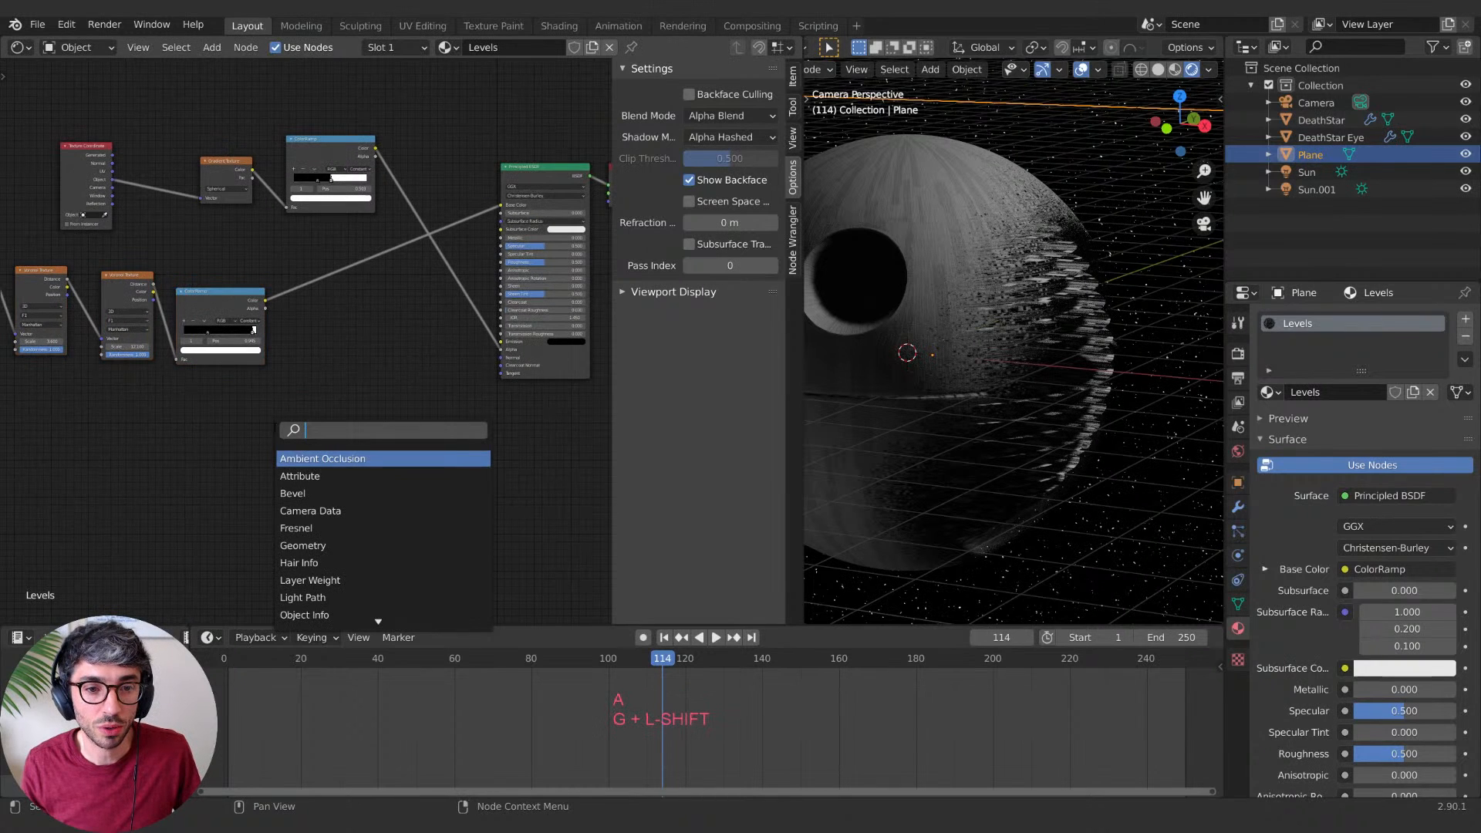
pyautogui.write('noi')
pyautogui.click(323, 458)
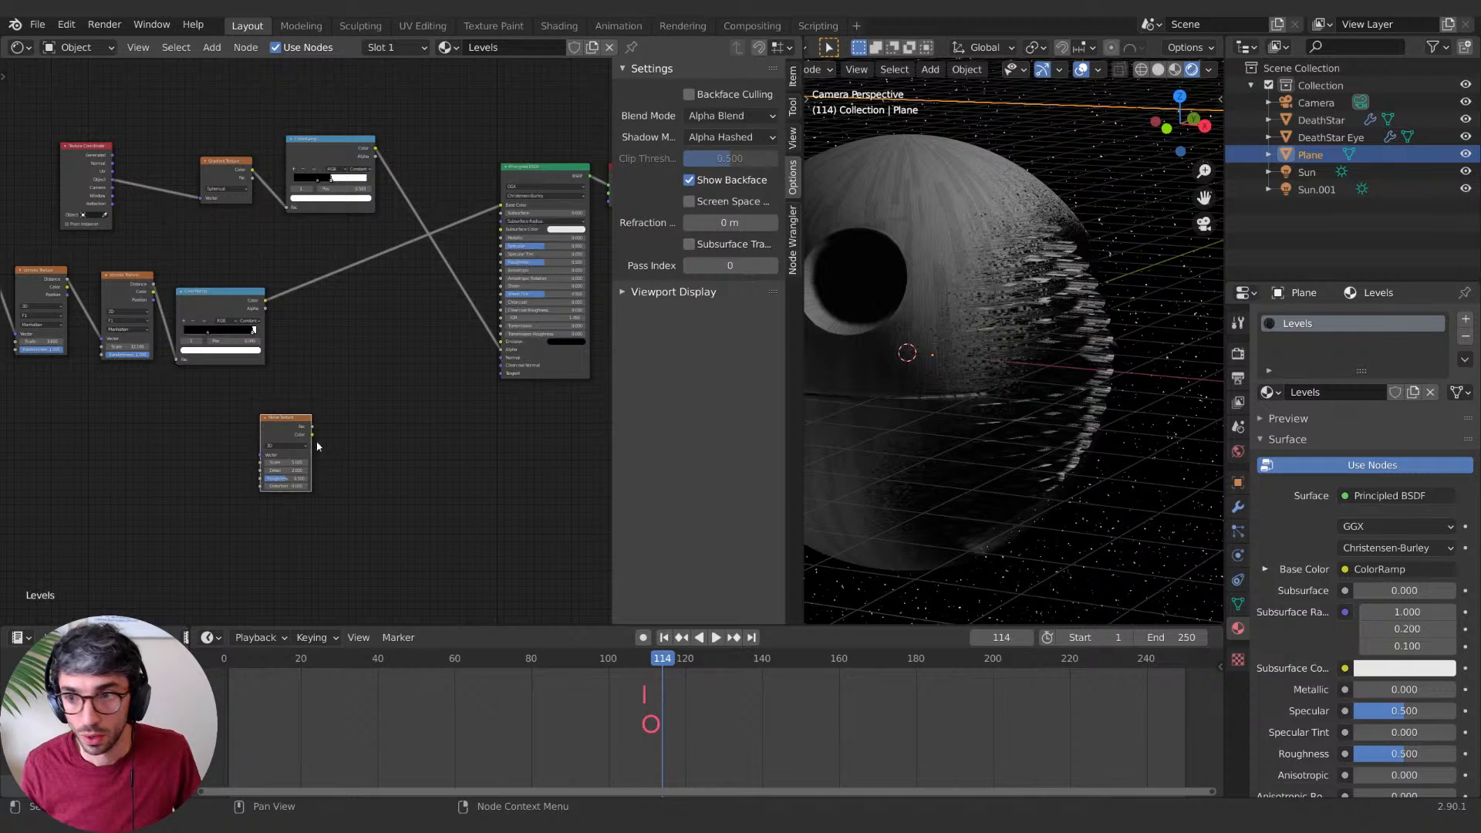
pyautogui.click(320, 447)
pyautogui.moveTo(454, 414)
pyautogui.mouseDown(button='middle')
pyautogui.moveTo(502, 401)
pyautogui.moveTo(461, 436)
pyautogui.mouseUp(button='middle')
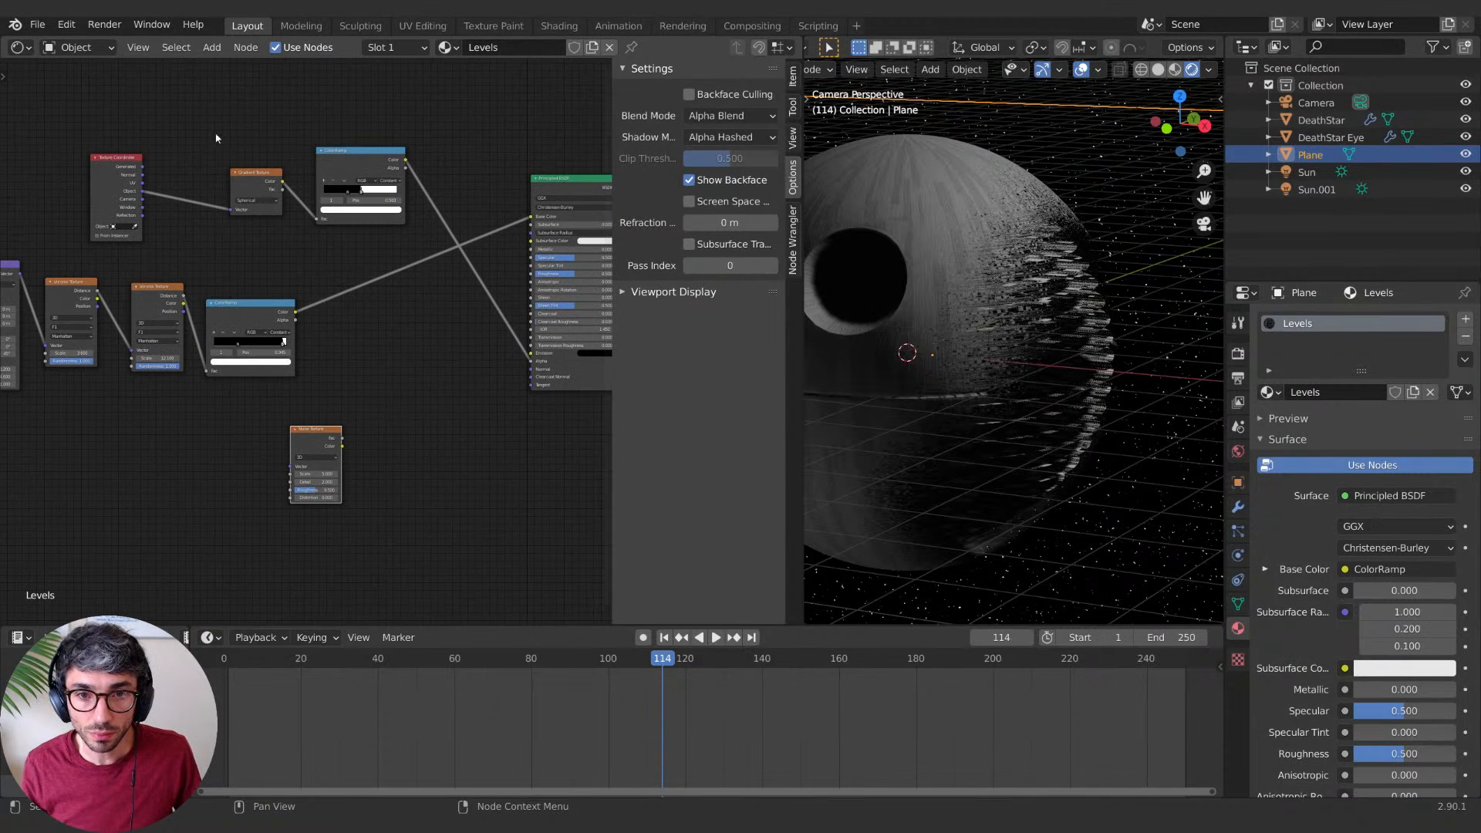
# Step: Move the gradient chain's three nodes below the Voronoi chain and place the Noise Texture underneath them
pyautogui.moveTo(293, 307); pyautogui.dragTo(419, 245, button='middle')
pyautogui.click(486, 101)
pyautogui.keyDown('shift'); pyautogui.click(382, 116); pyautogui.keyUp('shift')
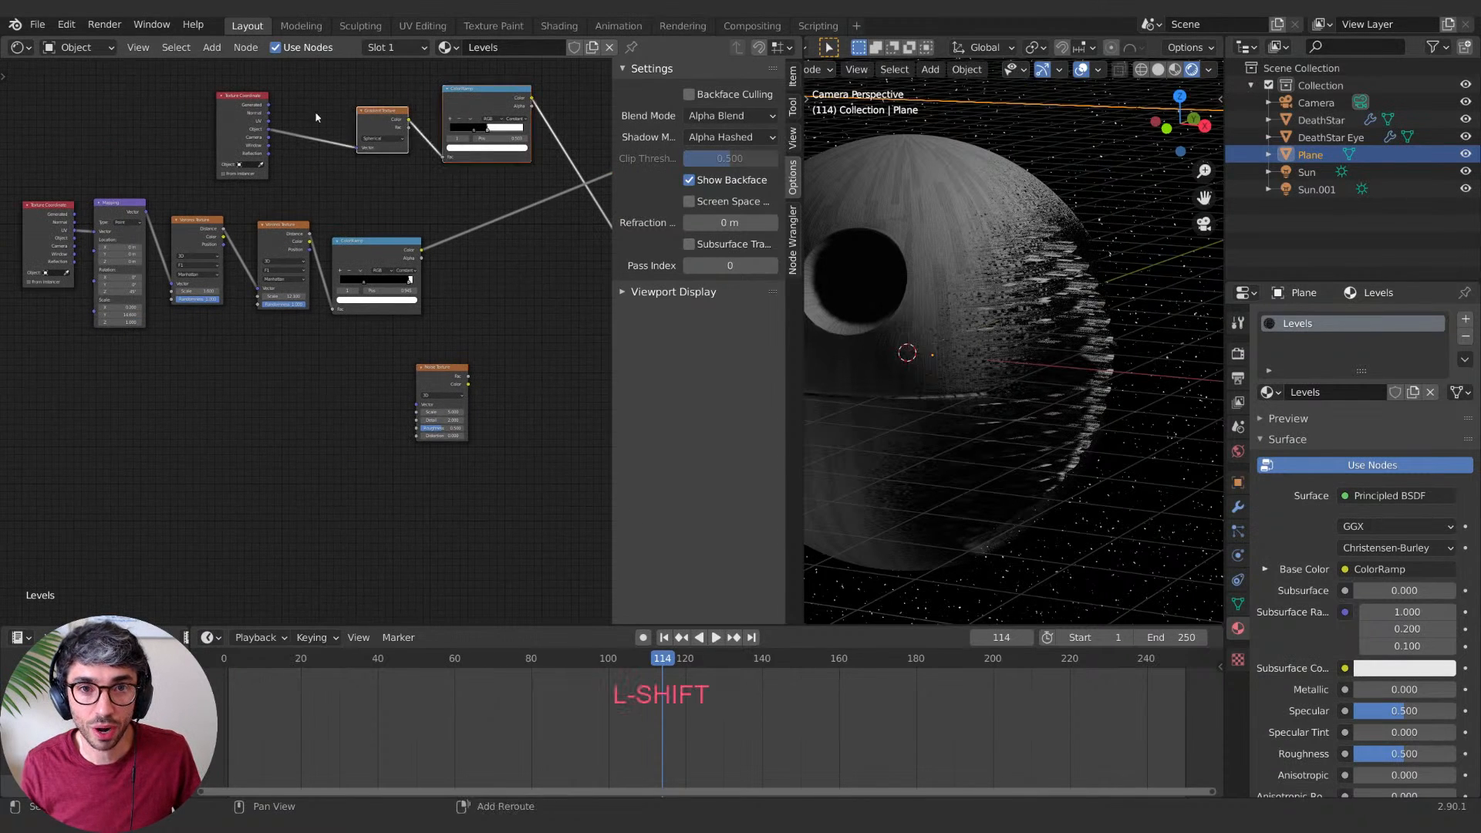
pyautogui.keyDown('shift'); pyautogui.click(225, 113); pyautogui.keyUp('shift')
pyautogui.press('g')
pyautogui.click(192, 362)
pyautogui.moveTo(192, 361); pyautogui.dragTo(17, 340, button='middle')
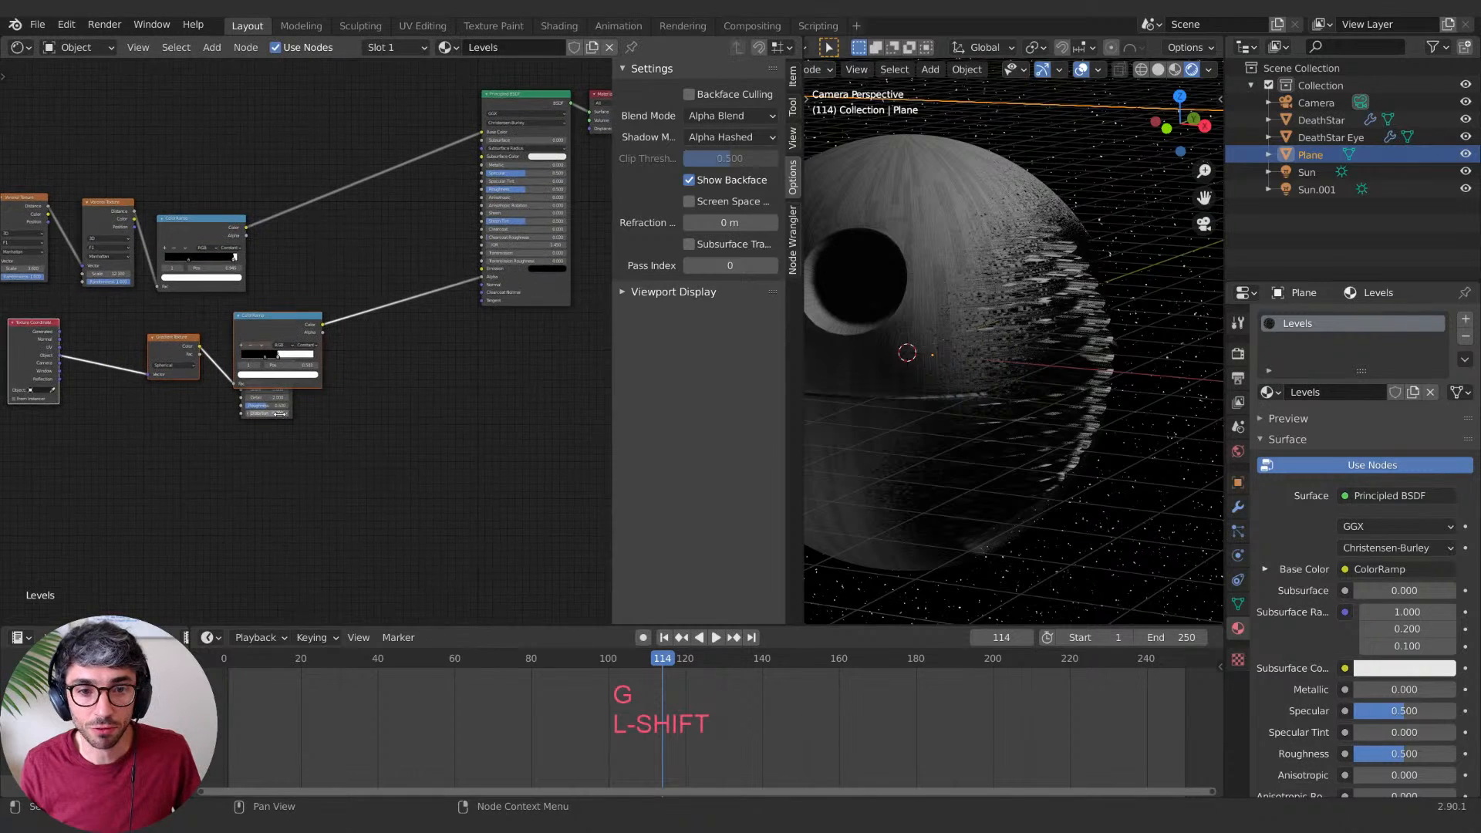
pyautogui.click(290, 407)
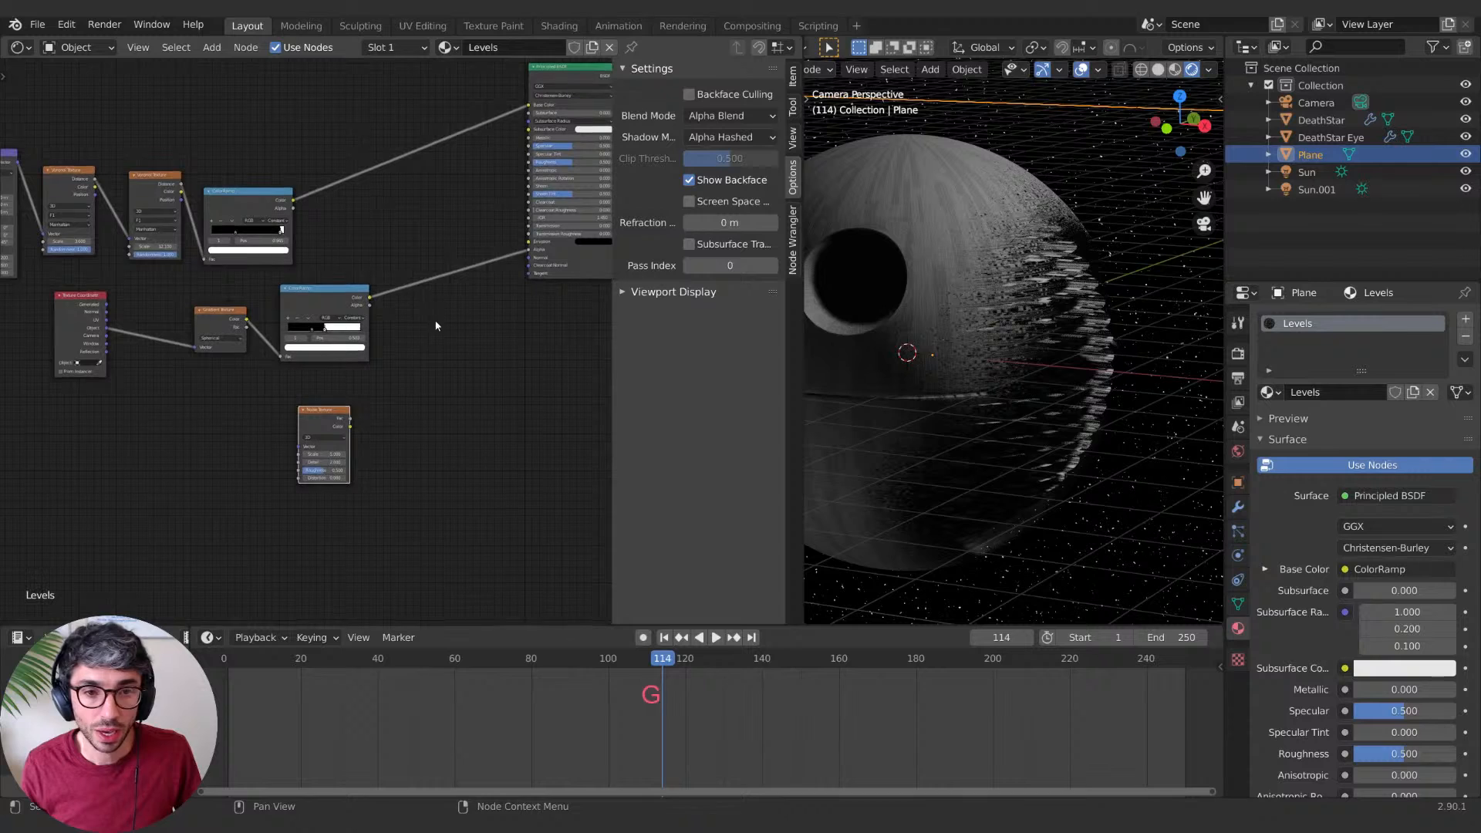
# Step: Duplicate the gradient's ColorRamp beside the Noise Texture and feed the copy from the noise output
pyautogui.click(347, 303)
pyautogui.hotkey('shift', 'd')
pyautogui.click(450, 406)
pyautogui.moveTo(351, 426); pyautogui.dragTo(384, 461)
# Step: Insert a MixRGB node before the Alpha input, set it to Multiply with Fac 1, and connect the noise ColorRamp to Color2
pyautogui.hotkey('shift', 'a')
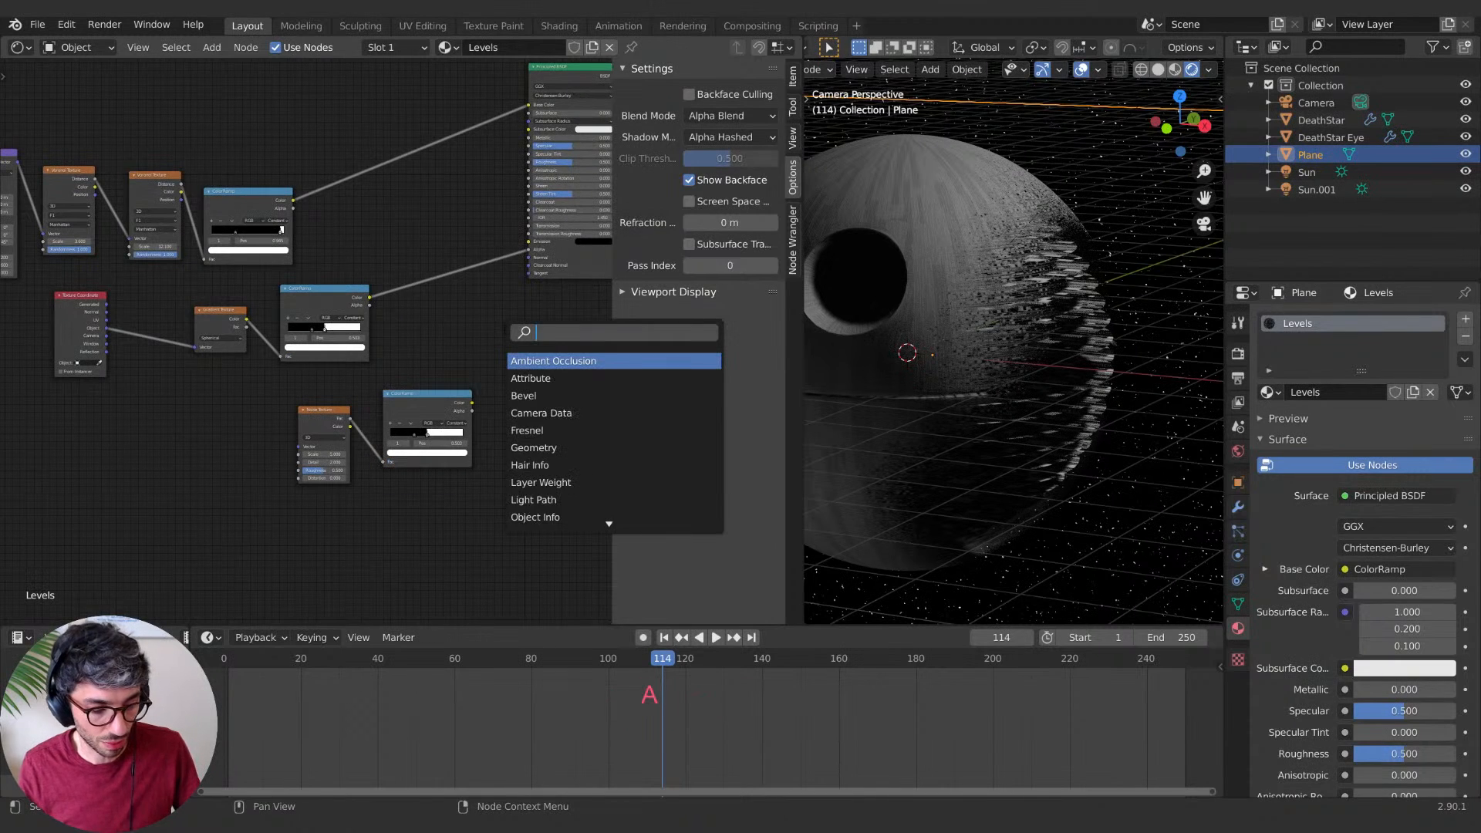
pyautogui.write('mix')
pyautogui.click(526, 377)
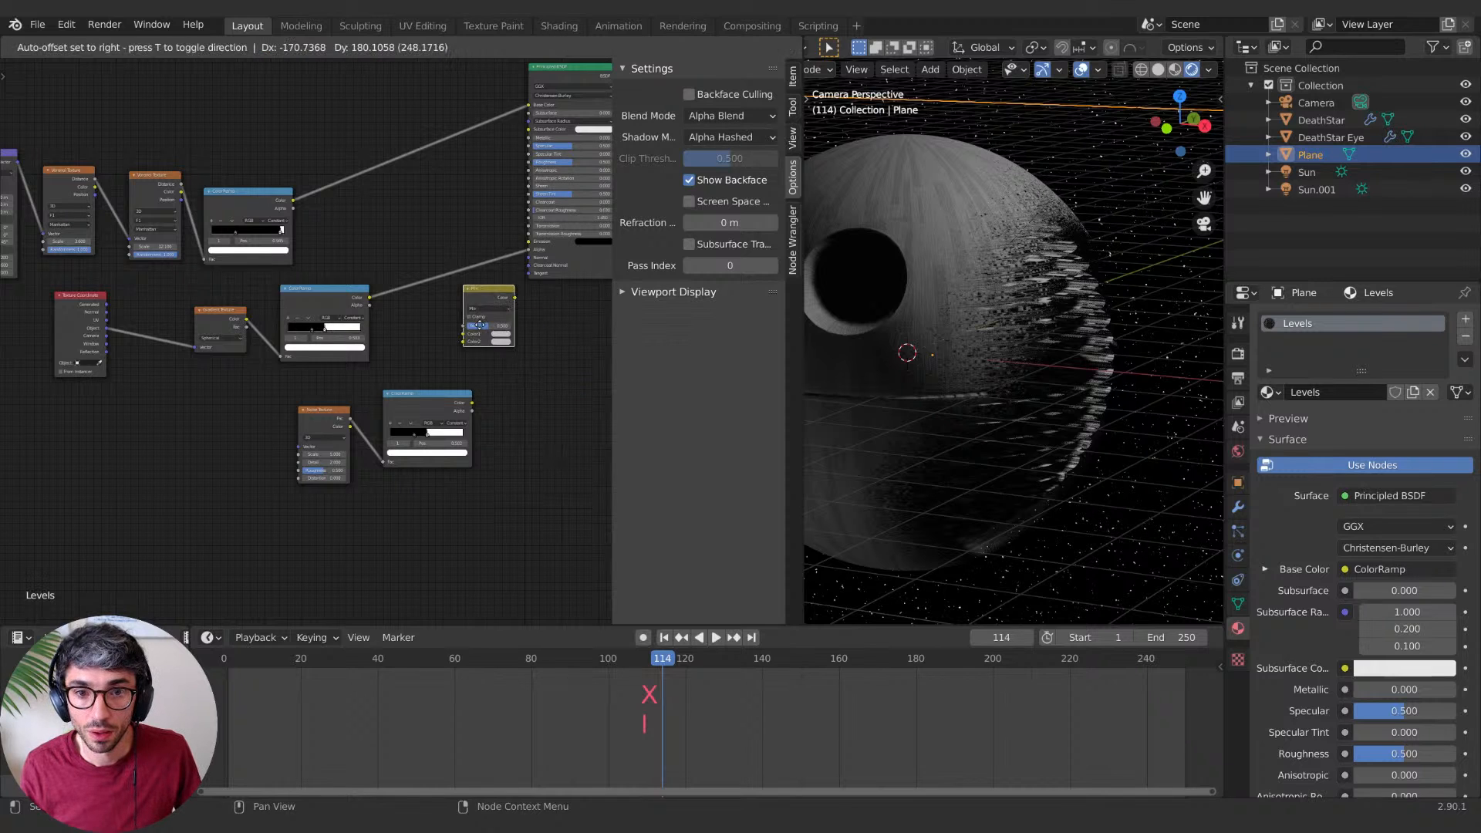
pyautogui.click(463, 310)
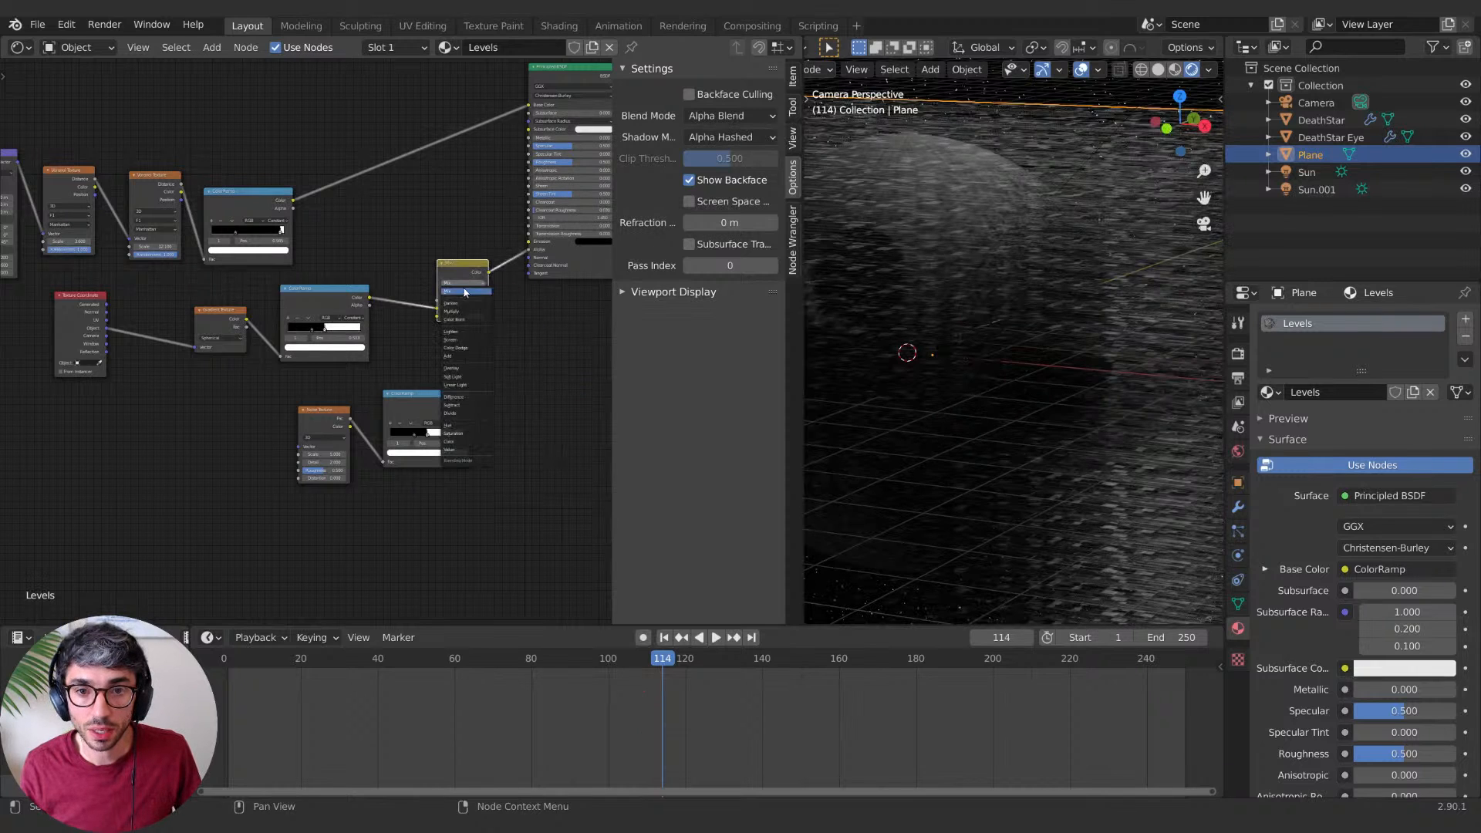
pyautogui.moveTo(472, 403); pyautogui.dragTo(438, 317)
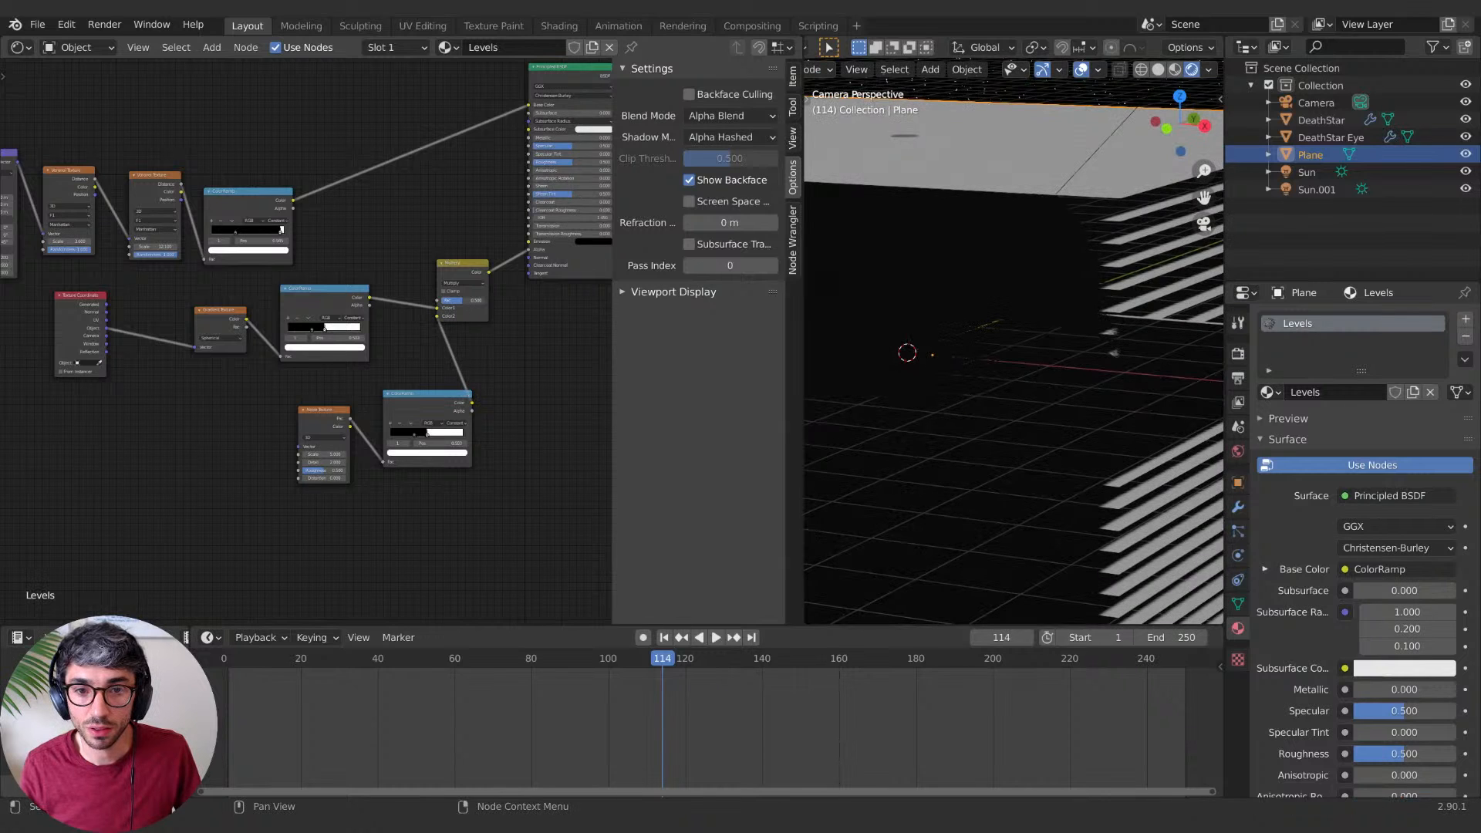
pyautogui.moveTo(463, 300); pyautogui.dragTo(485, 300)
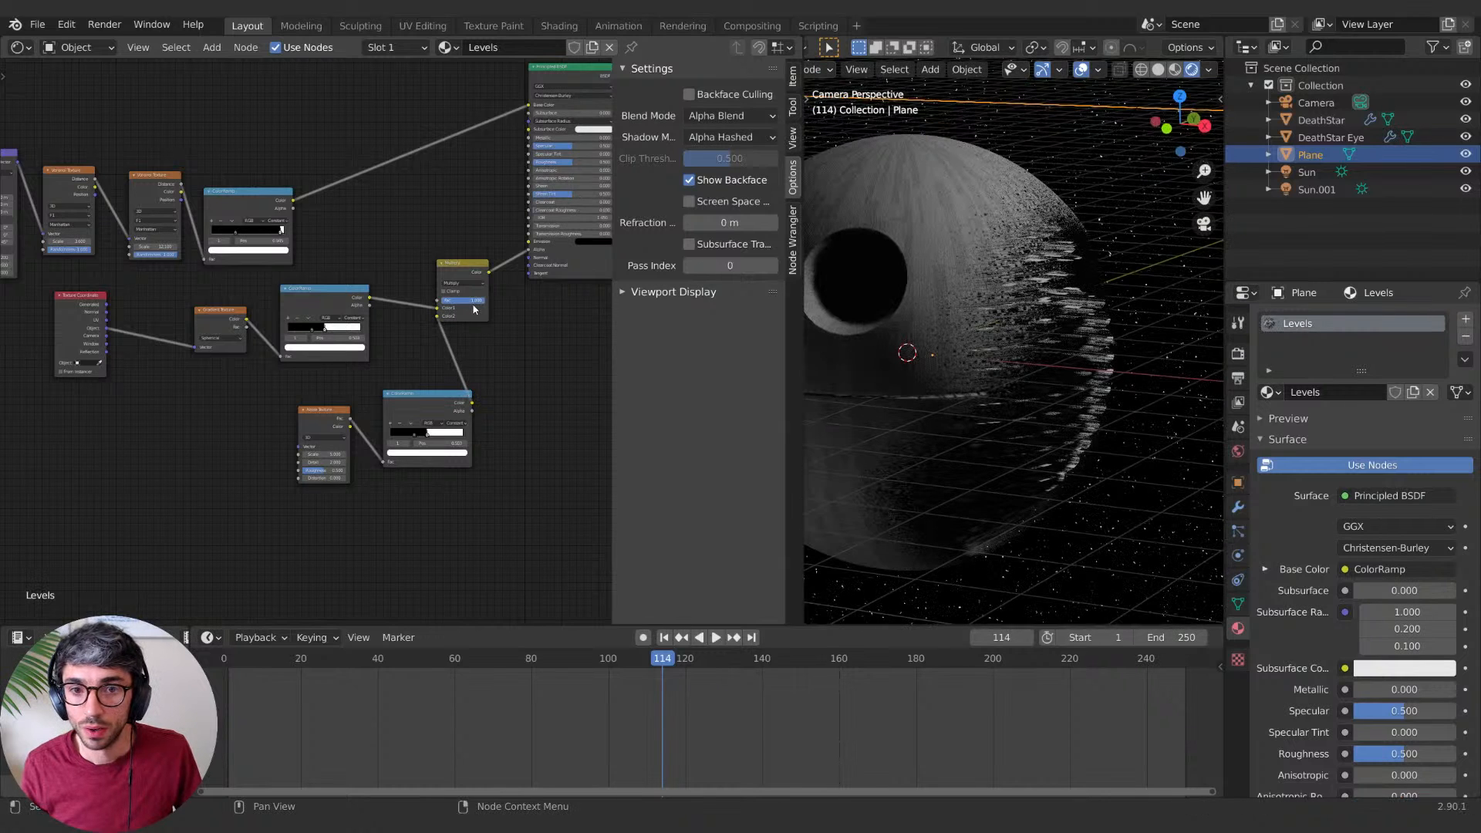
# Step: Tune the Noise Texture's Scale until it breaks up the levels irregularly, and check the deselected model from the camera view
pyautogui.moveTo(324, 455); pyautogui.dragTo(270, 455)
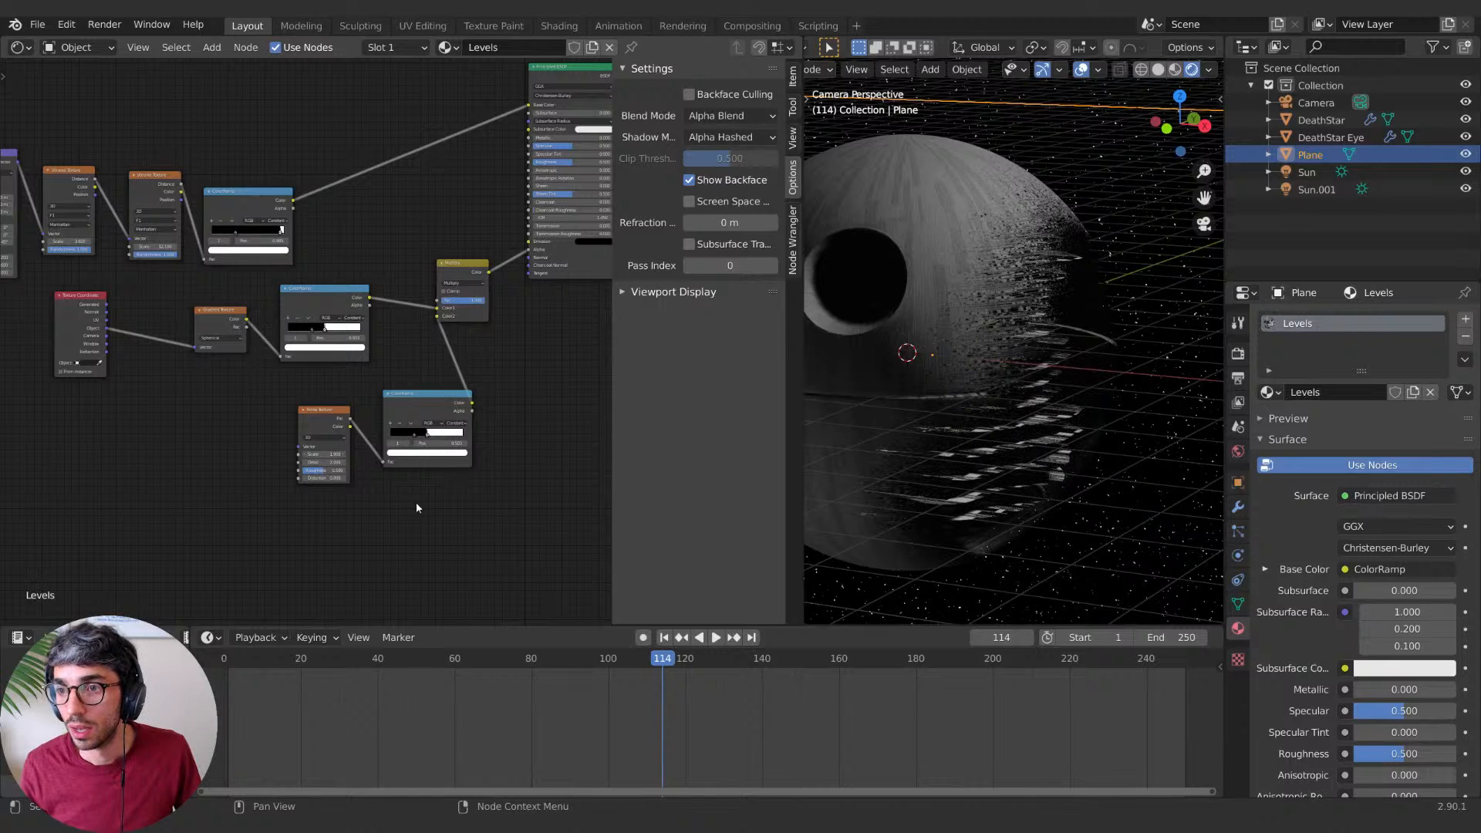
pyautogui.scroll(-1, 1015, 434)
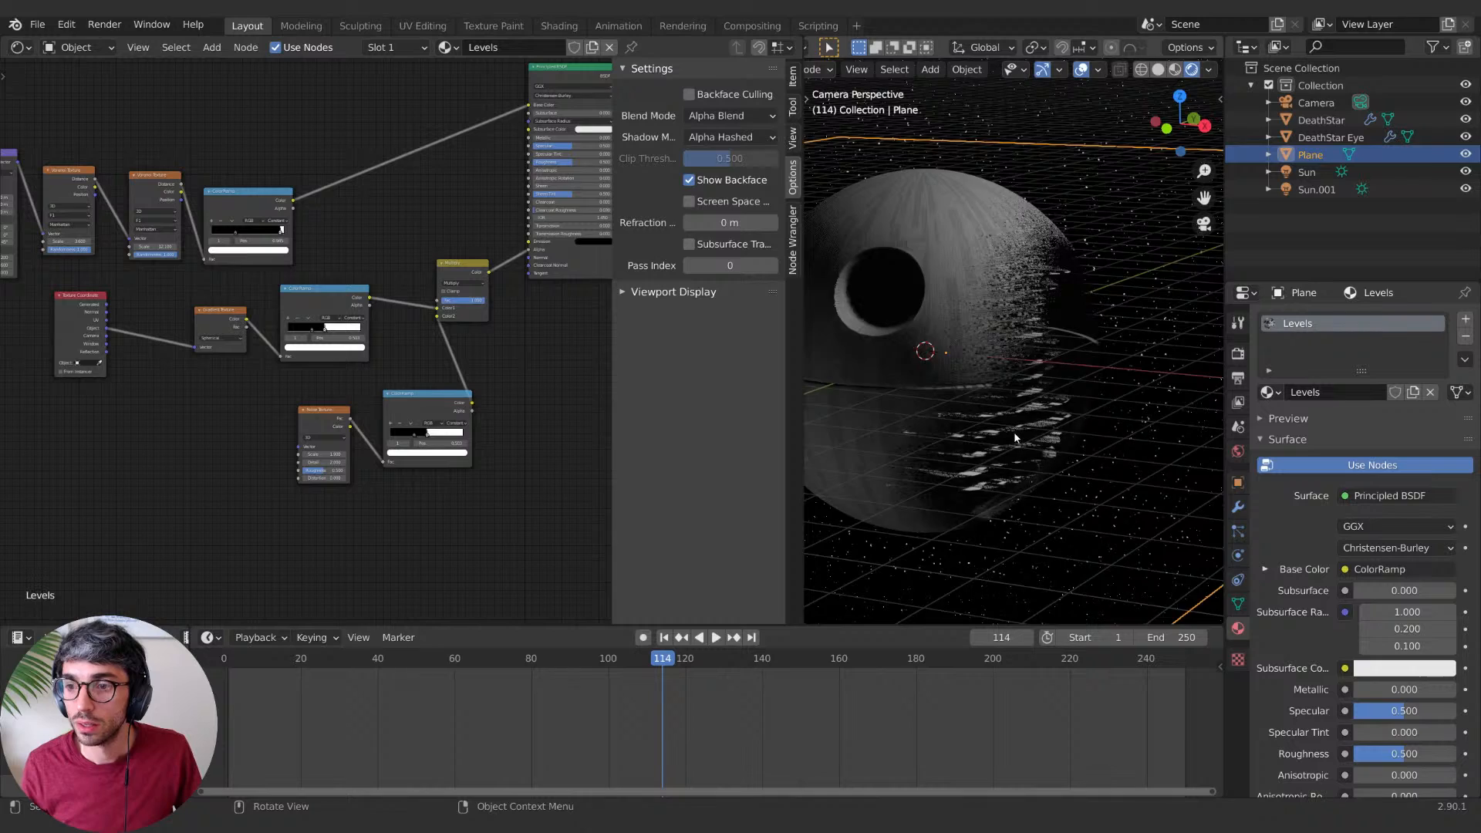
pyautogui.scroll(1, 1013, 432)
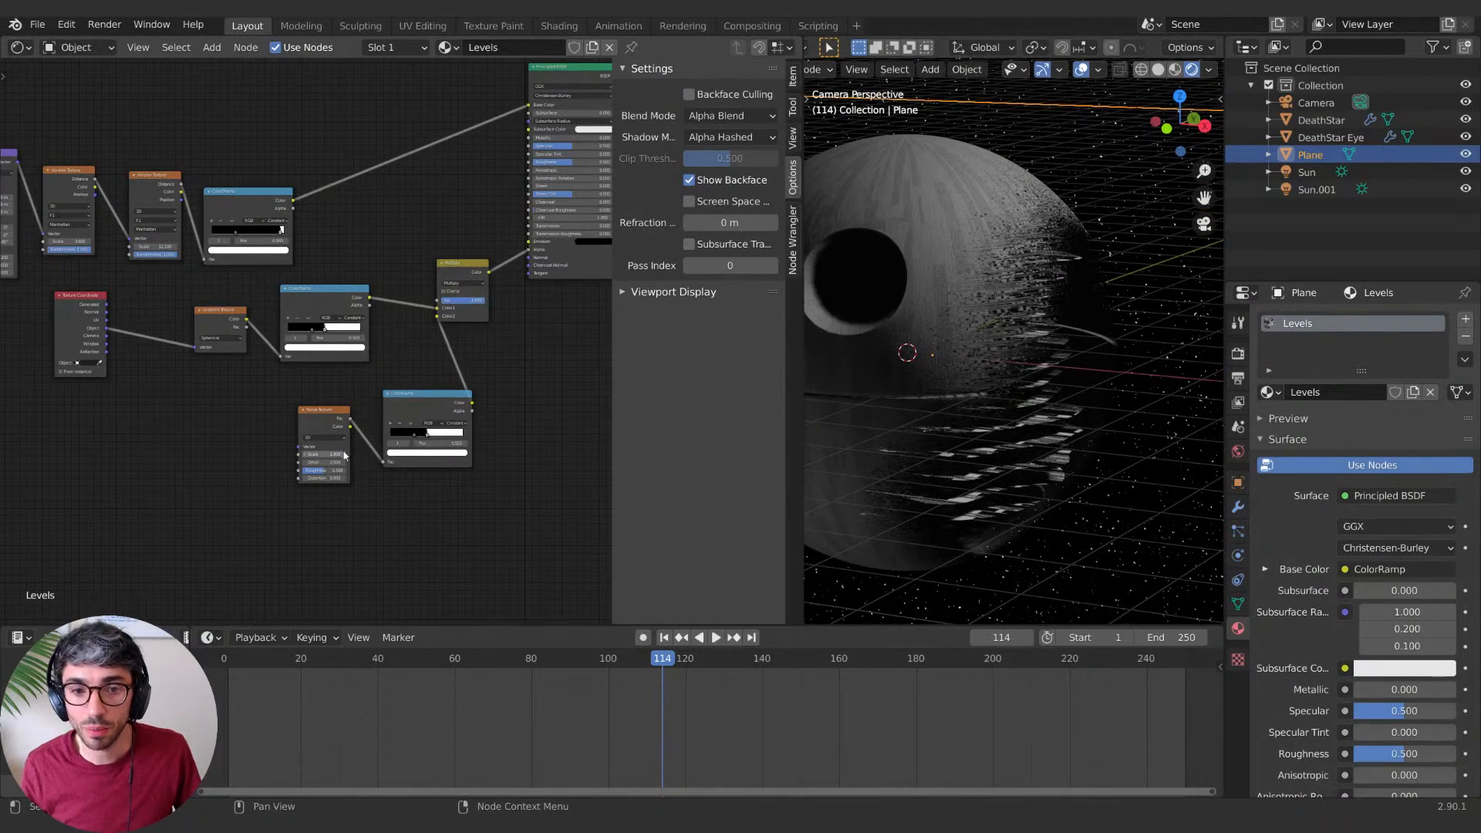
pyautogui.keyDown('shift'); pyautogui.moveTo(324, 454); pyautogui.dragTo(363, 455); pyautogui.keyUp('shift')
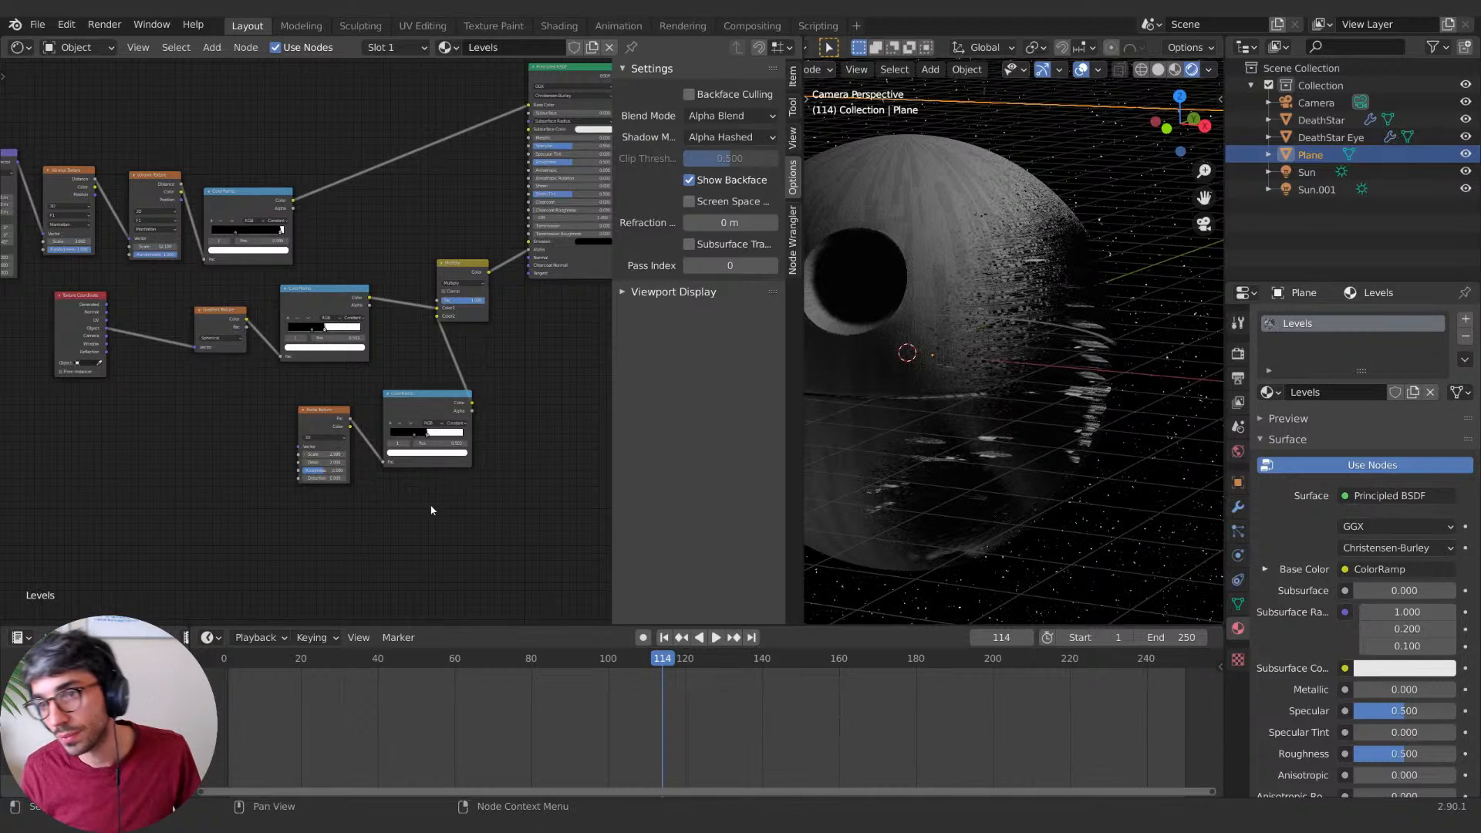
pyautogui.moveTo(483, 369); pyautogui.dragTo(371, 402, button='middle')
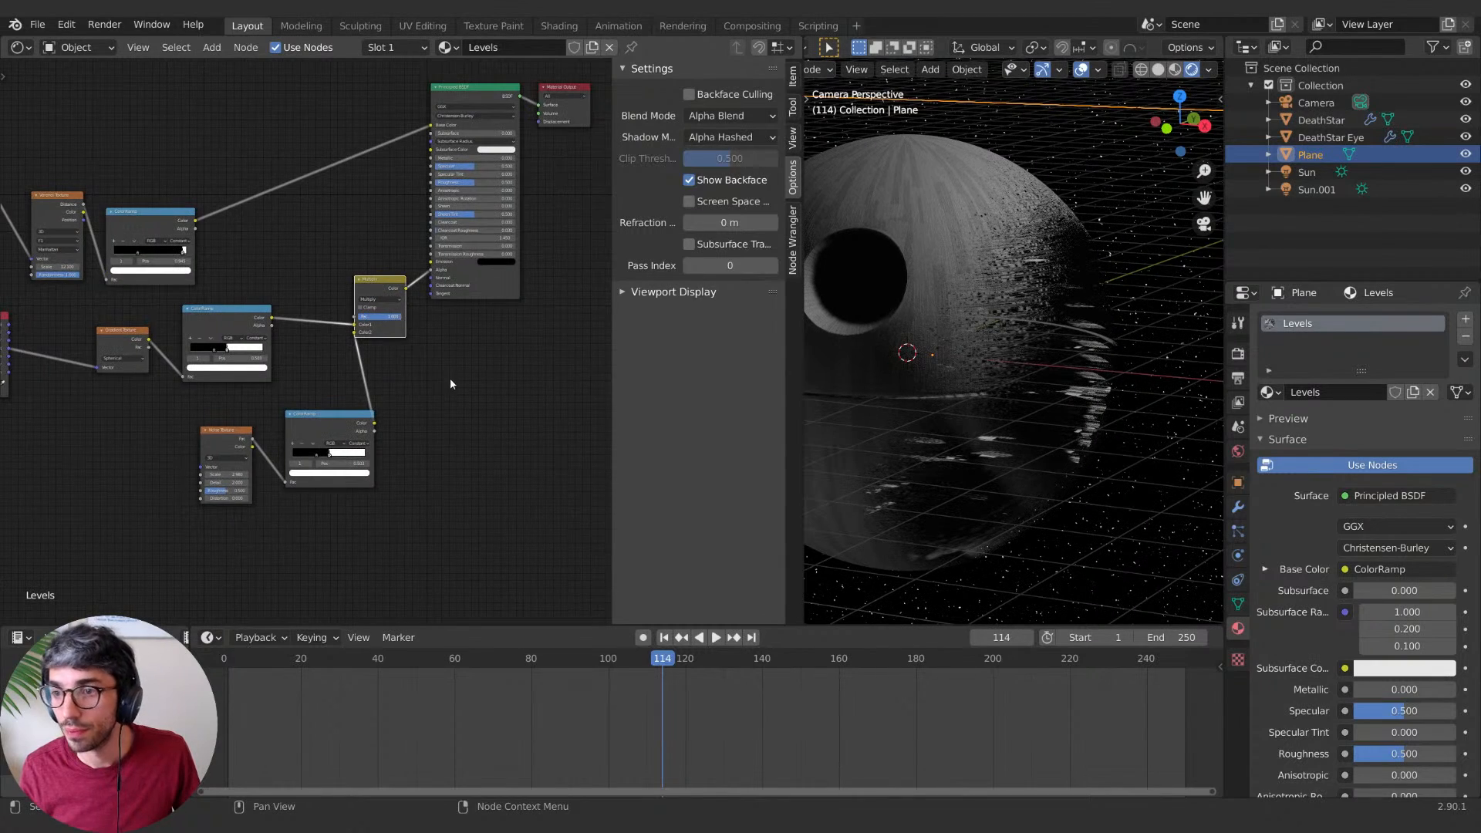
pyautogui.moveTo(451, 379); pyautogui.dragTo(522, 363, button='middle')
pyautogui.moveTo(1033, 459); pyautogui.dragTo(1124, 402, button='middle')
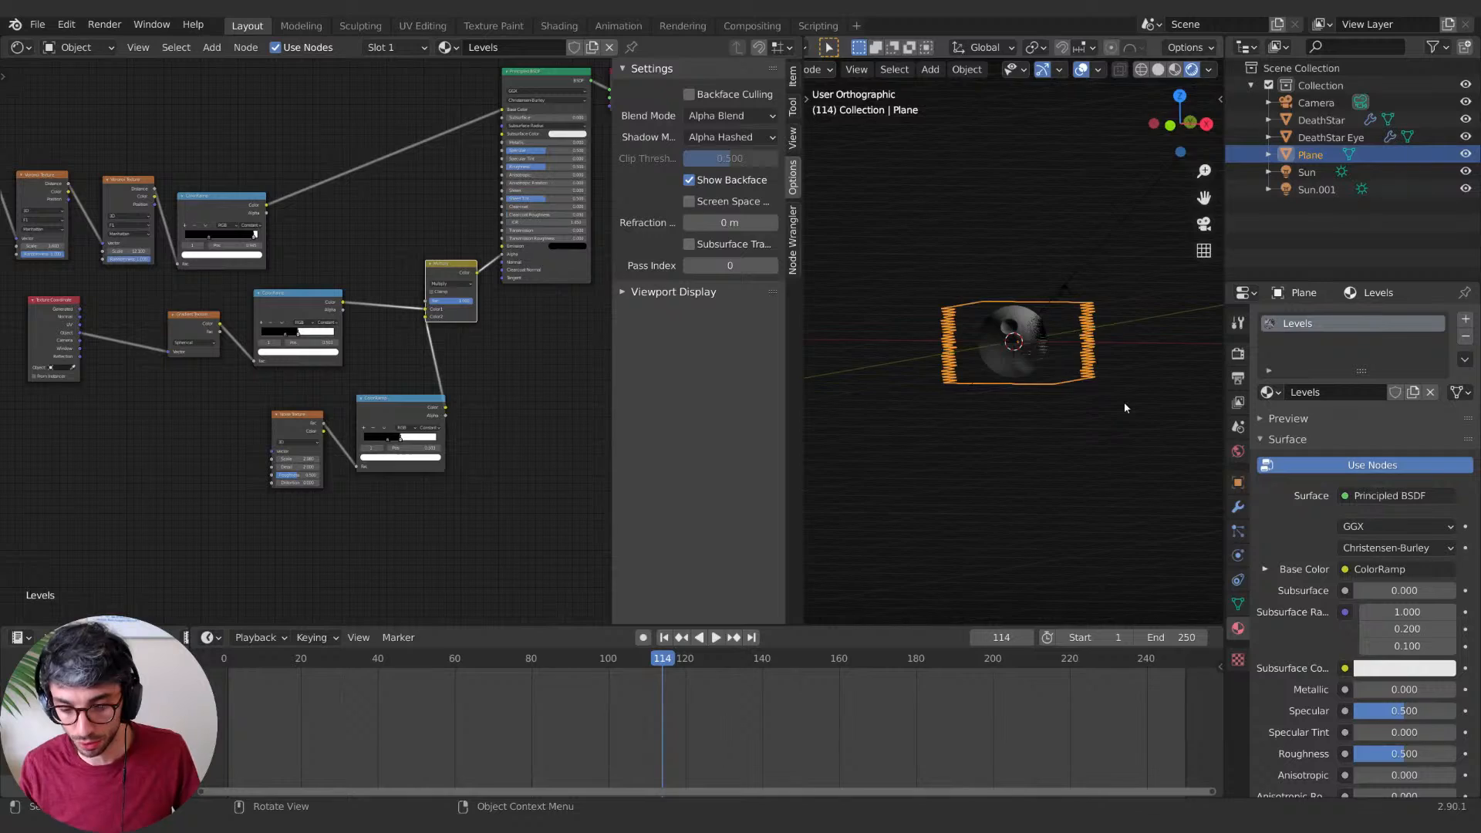
pyautogui.press('KP_0')
pyautogui.scroll(-2, 1075, 188)
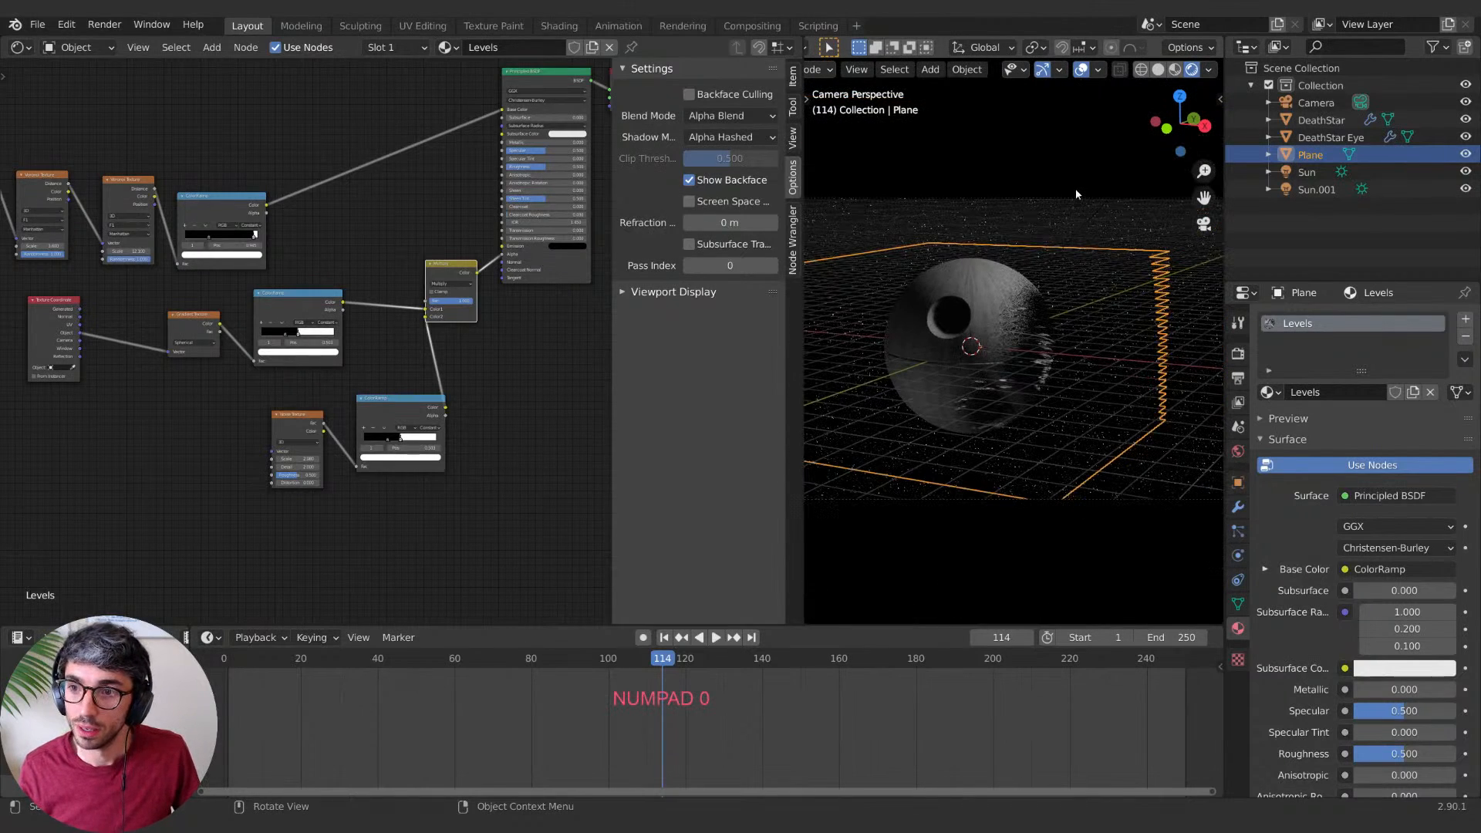
pyautogui.click(1076, 191)
pyautogui.keyDown('shift'); pyautogui.moveTo(1064, 433); pyautogui.dragTo(1076, 431, button='middle'); pyautogui.keyUp('shift')
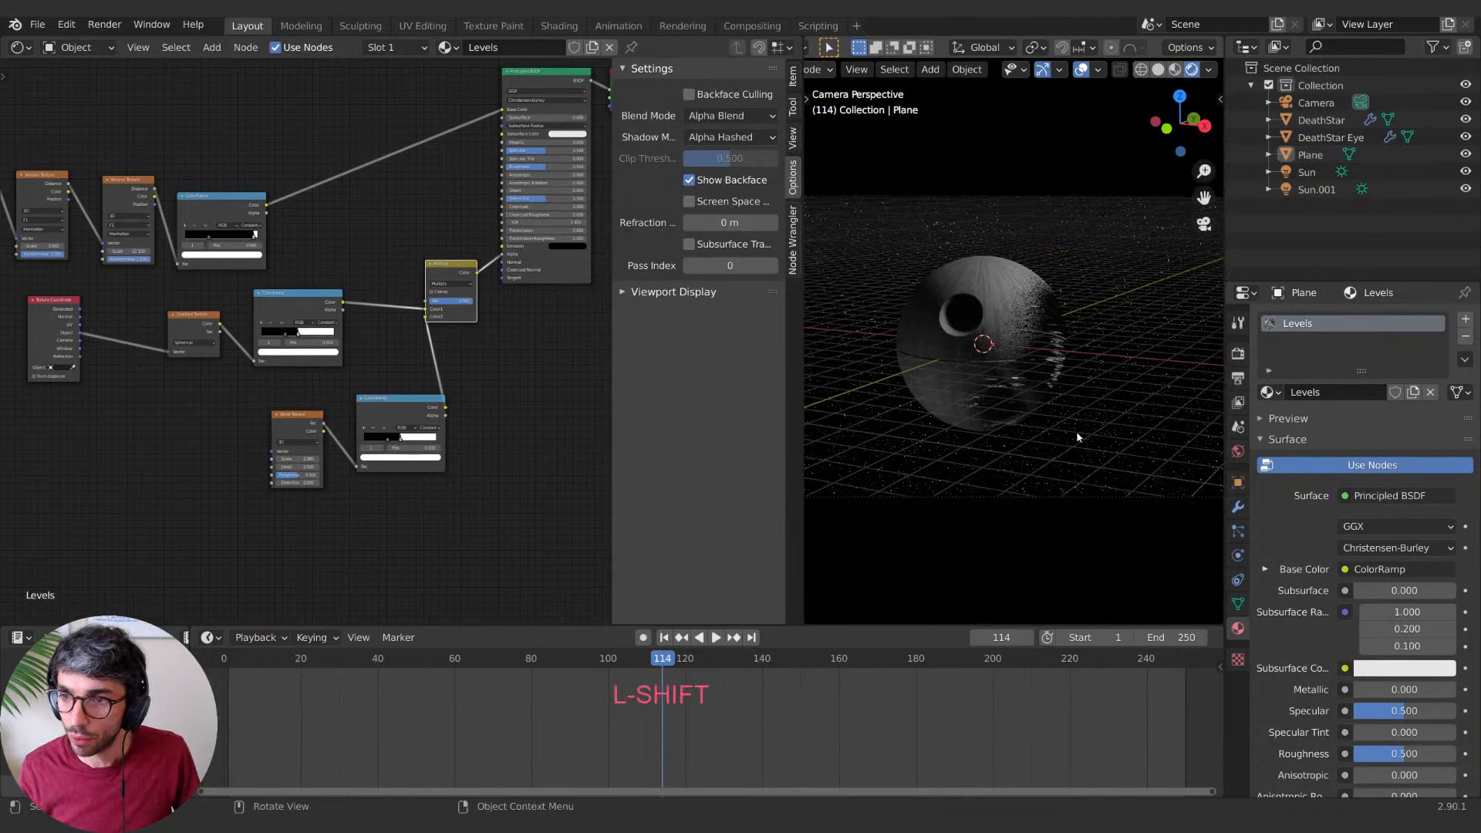
# Step: Add a point light and move it to the Death Star's broken side
pyautogui.click(1307, 172)
pyautogui.click(1316, 189)
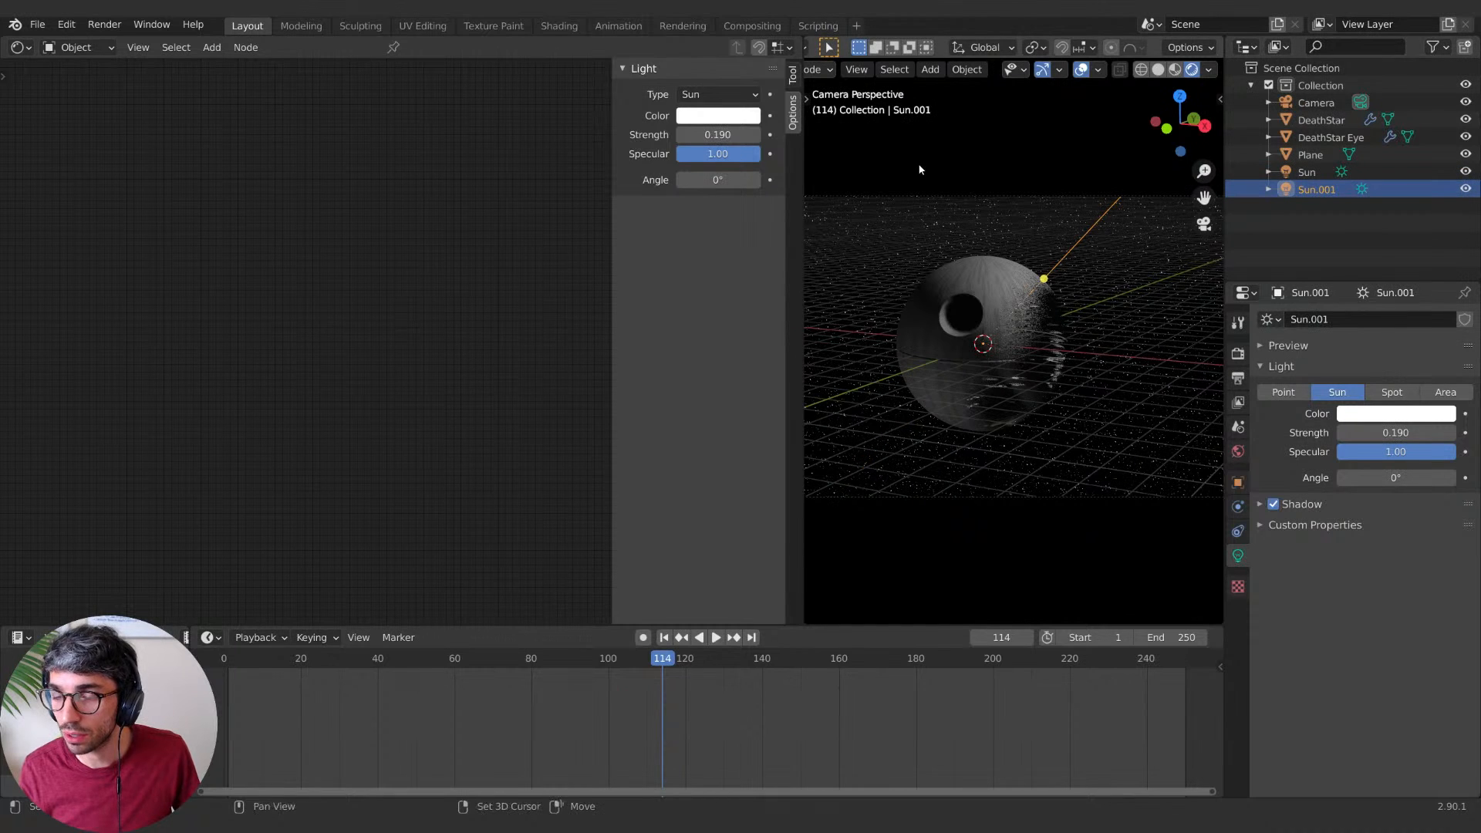
pyautogui.hotkey('shift', 'a')
pyautogui.moveTo(895, 379)
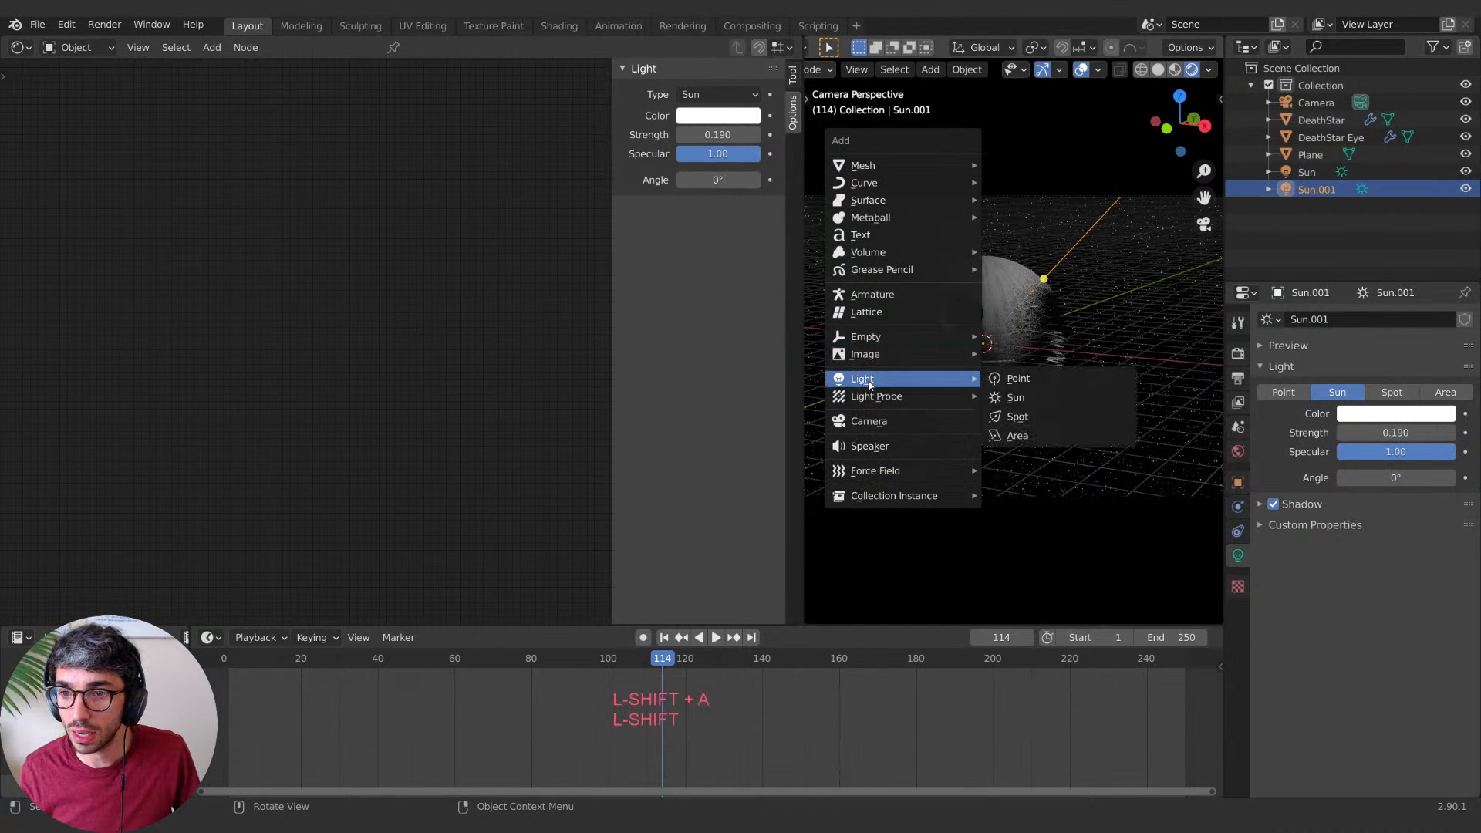
pyautogui.click(1017, 378)
pyautogui.press('g')
pyautogui.click(1069, 377)
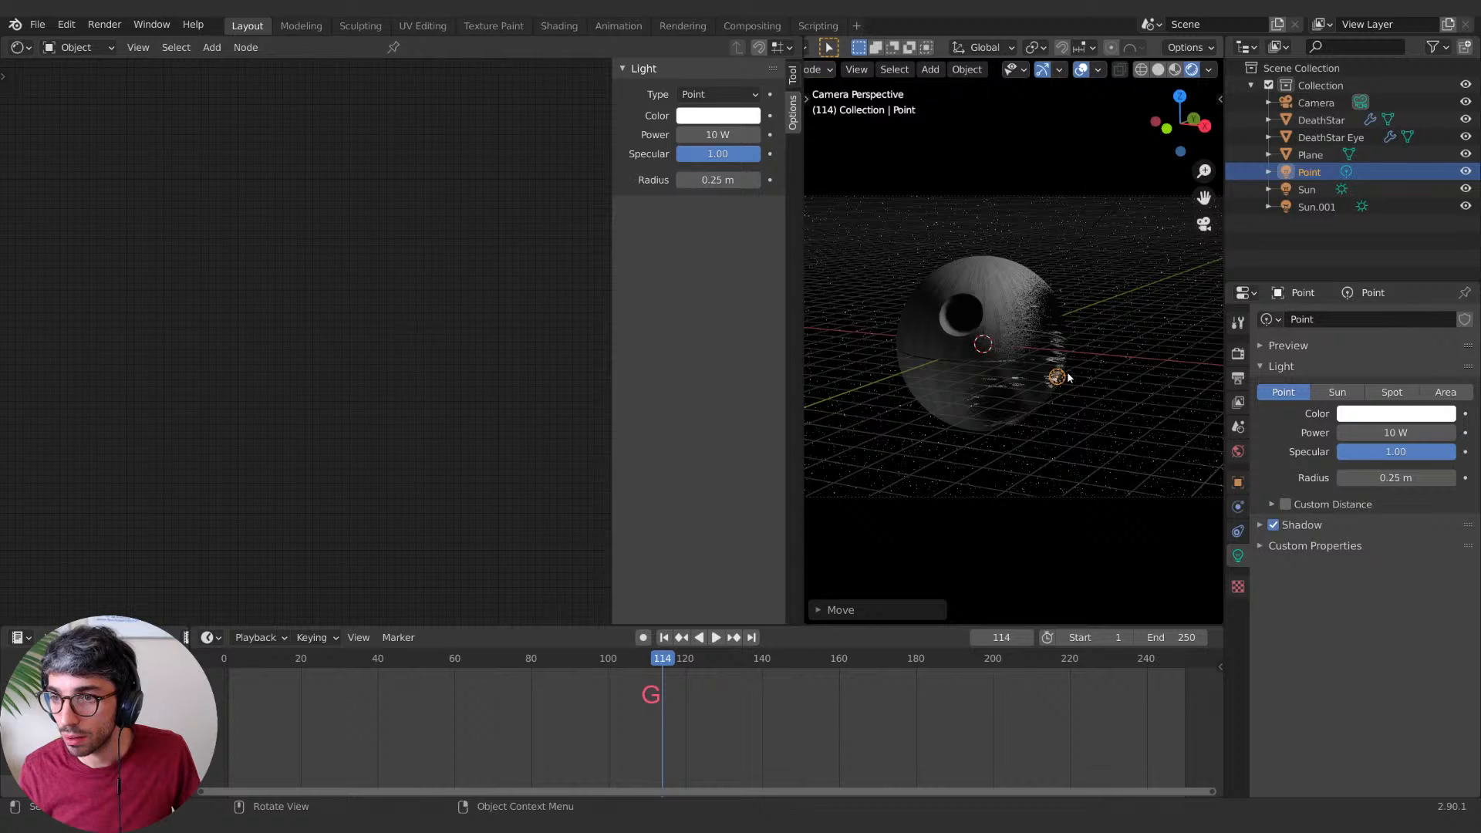
# Step: Reposition the point light inside the broken area and give it a power of 92.9 W and a radius of 1.71 m
pyautogui.scroll(5, 1069, 377)
pyautogui.press('g')
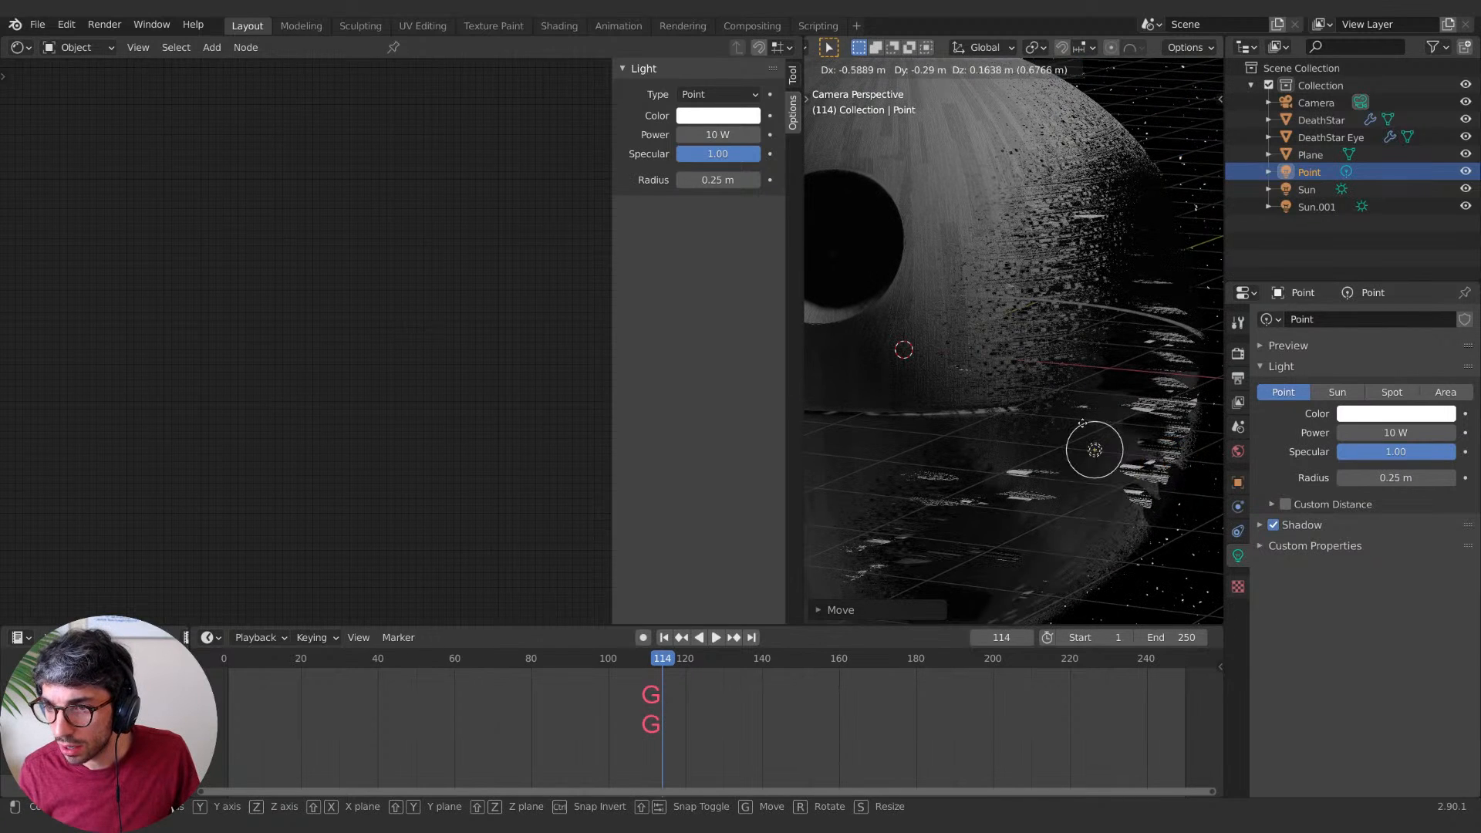
pyautogui.click(1083, 422)
pyautogui.moveTo(1394, 478); pyautogui.dragTo(1447, 477)
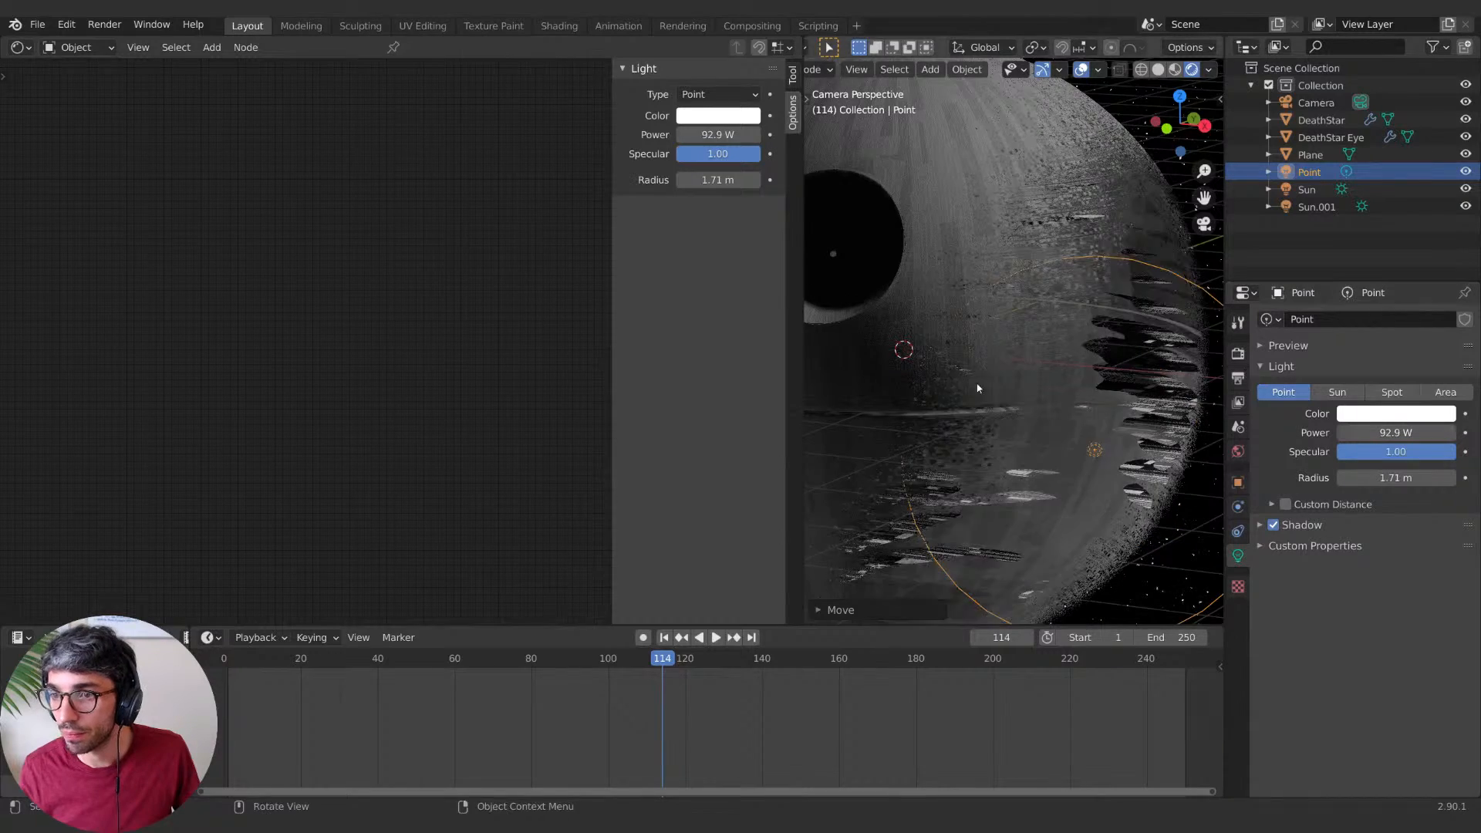
pyautogui.scroll(-4, 1056, 428)
pyautogui.press('g')
pyautogui.click(1070, 454)
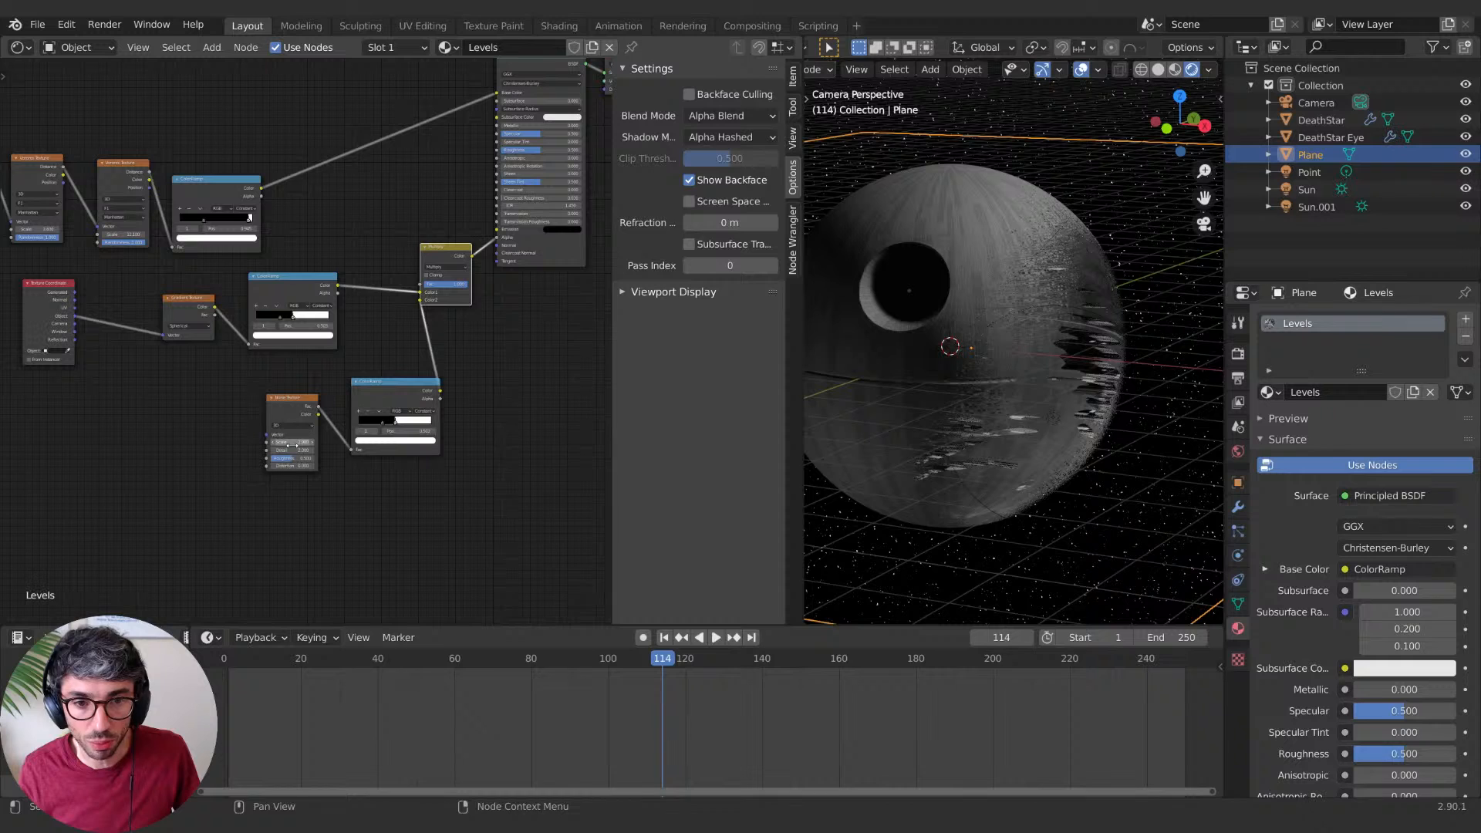
# Step: Lower the Noise Texture's Scale so that larger patches of the levels show on the broken side
pyautogui.moveTo(291, 441); pyautogui.dragTo(207, 442)
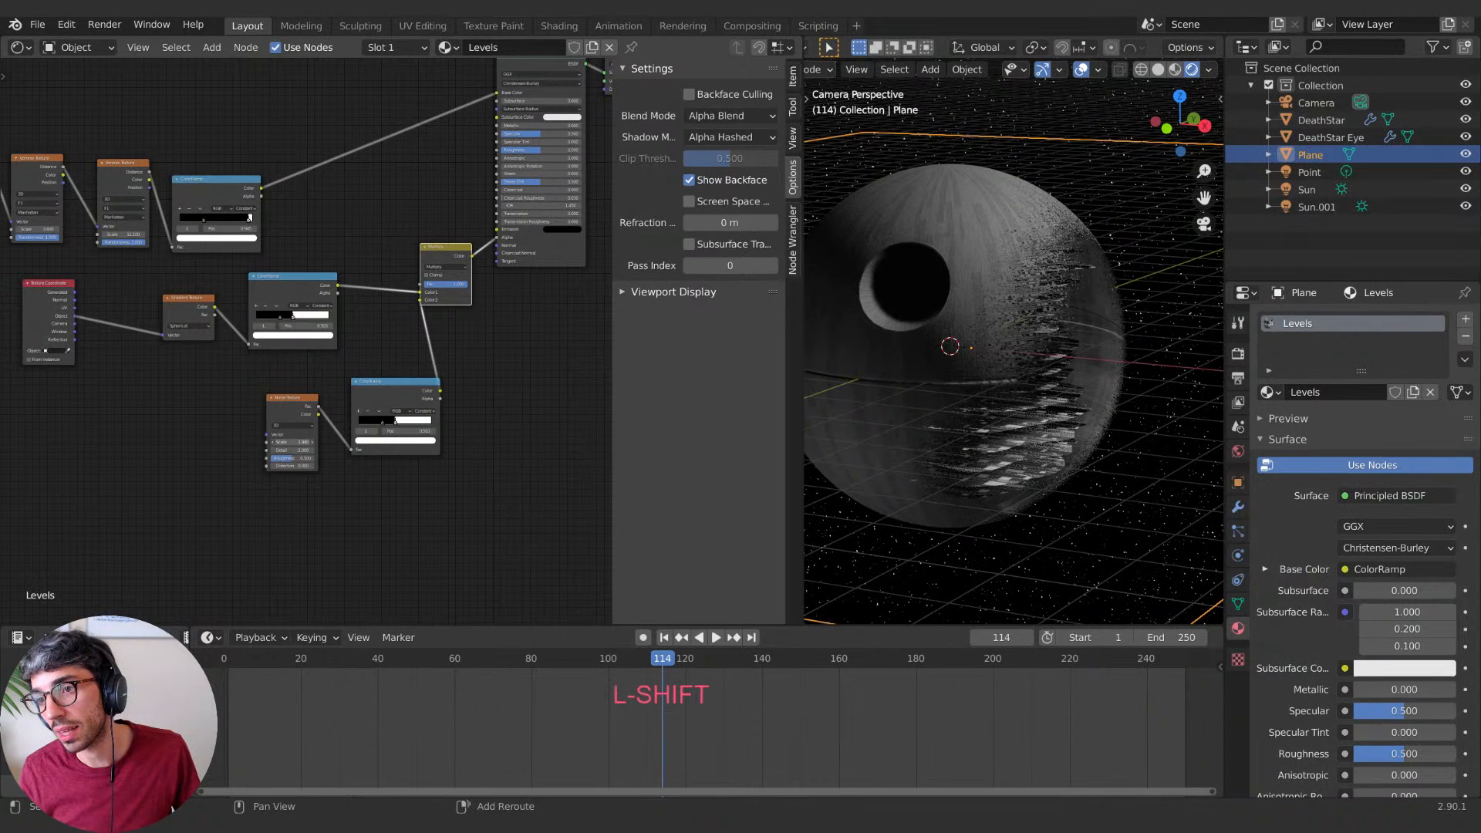
pyautogui.click(218, 425)
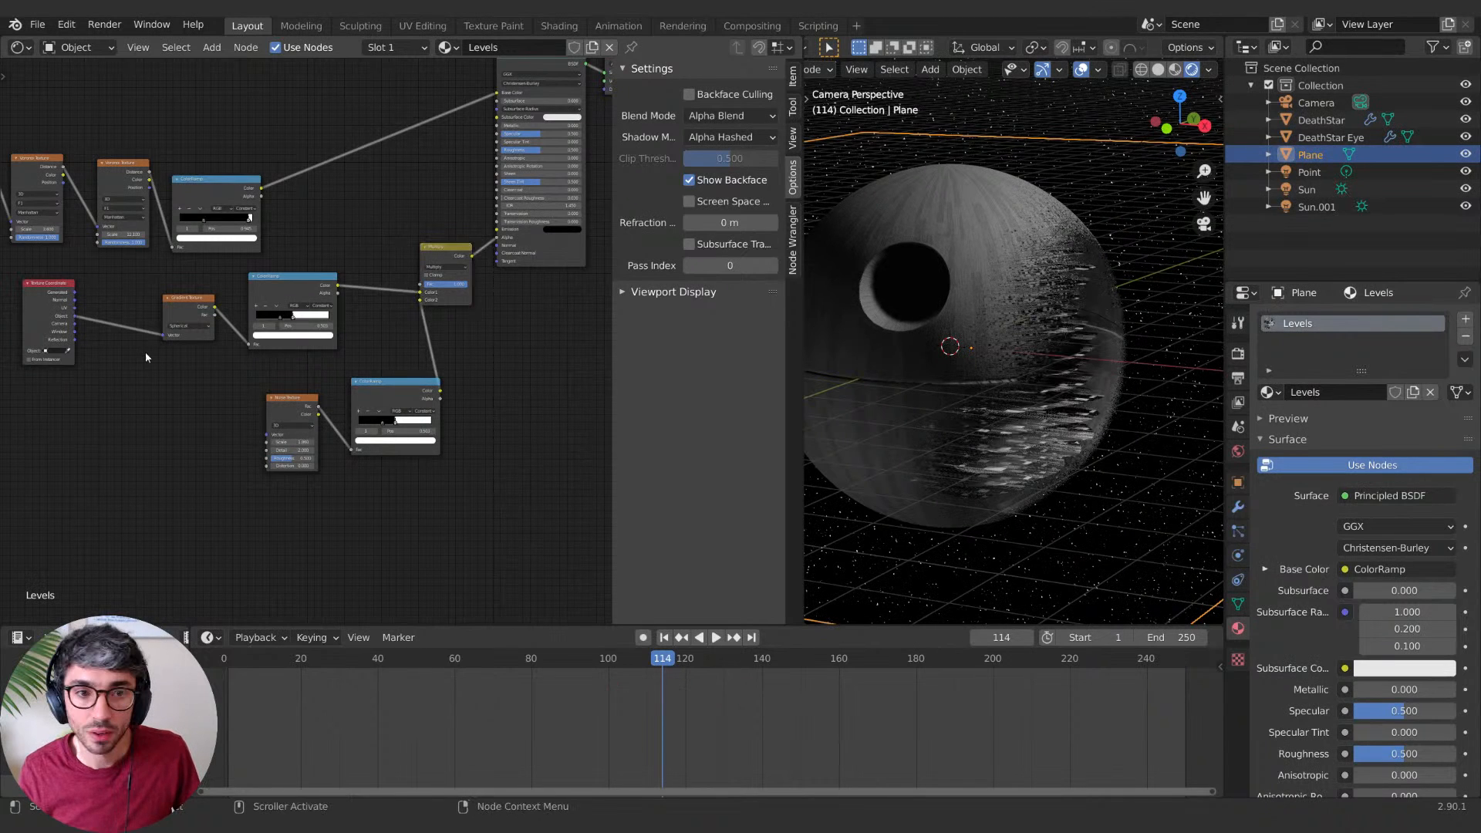
# Step: Darken the white stop of the Voronoi branch's ColorRamp to a mid grey
pyautogui.moveTo(145, 351); pyautogui.dragTo(368, 388, button='middle')
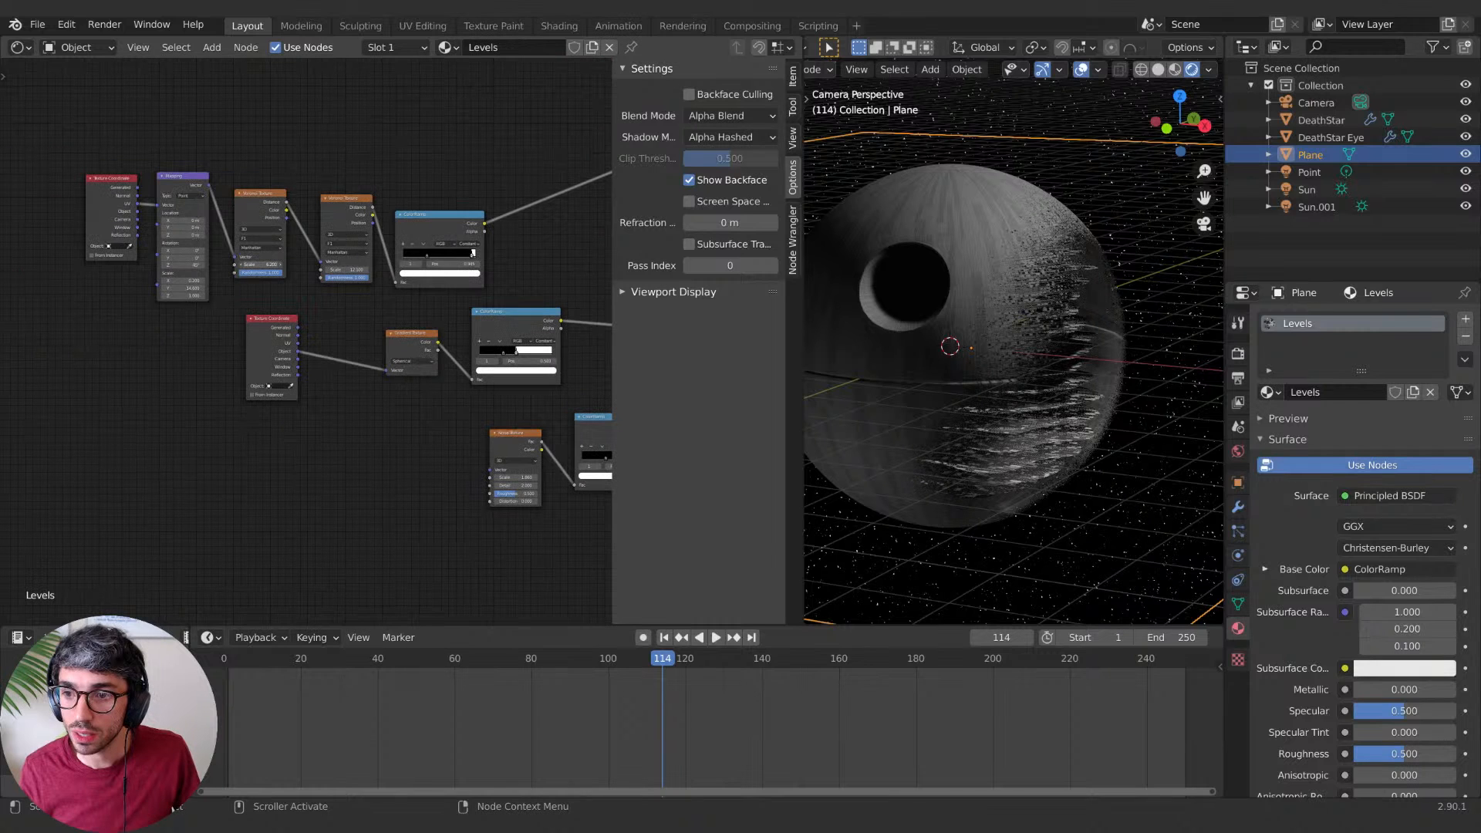
pyautogui.moveTo(450, 192); pyautogui.dragTo(381, 248, button='middle')
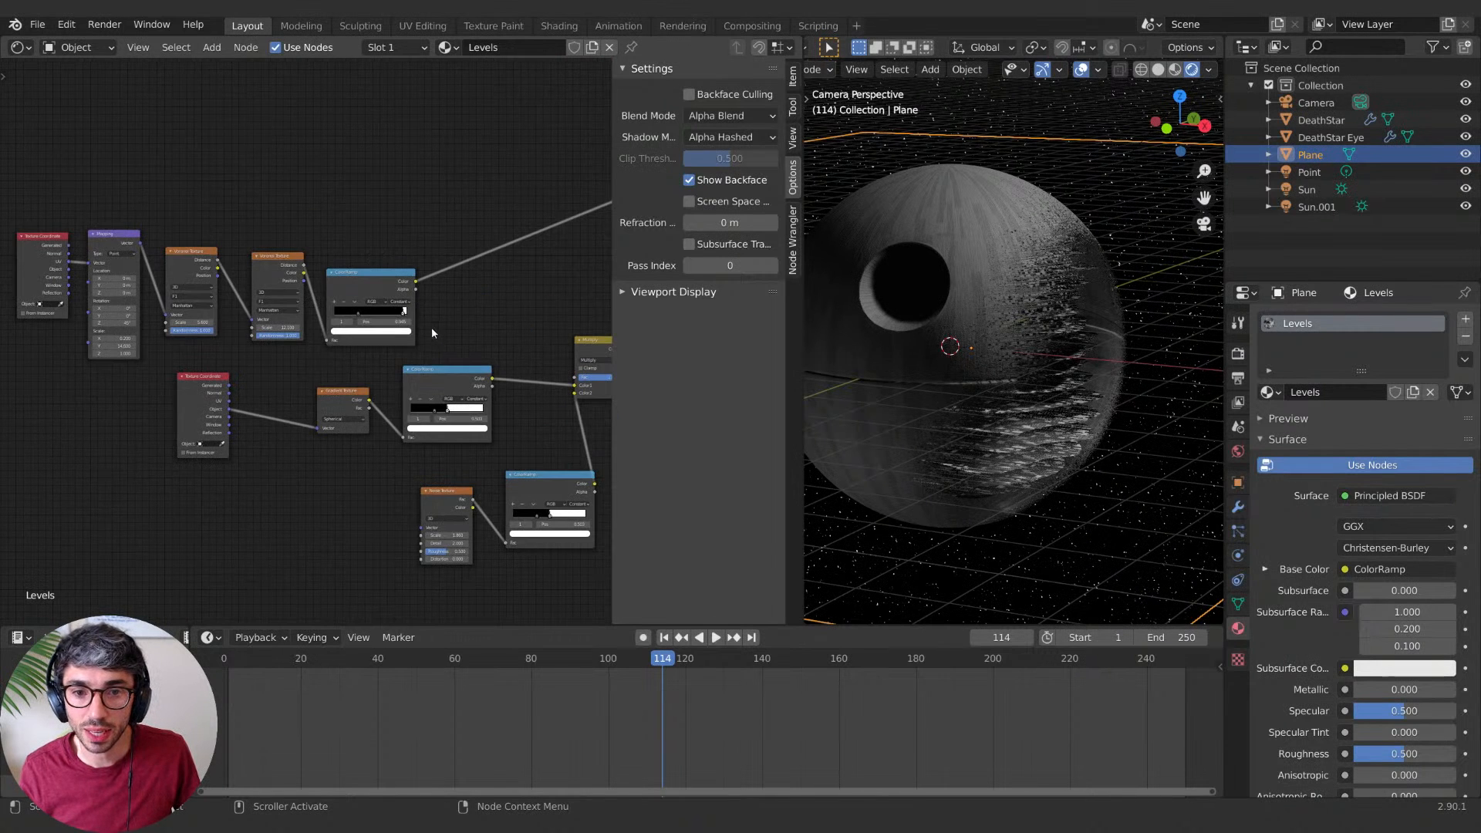
pyautogui.click(401, 319)
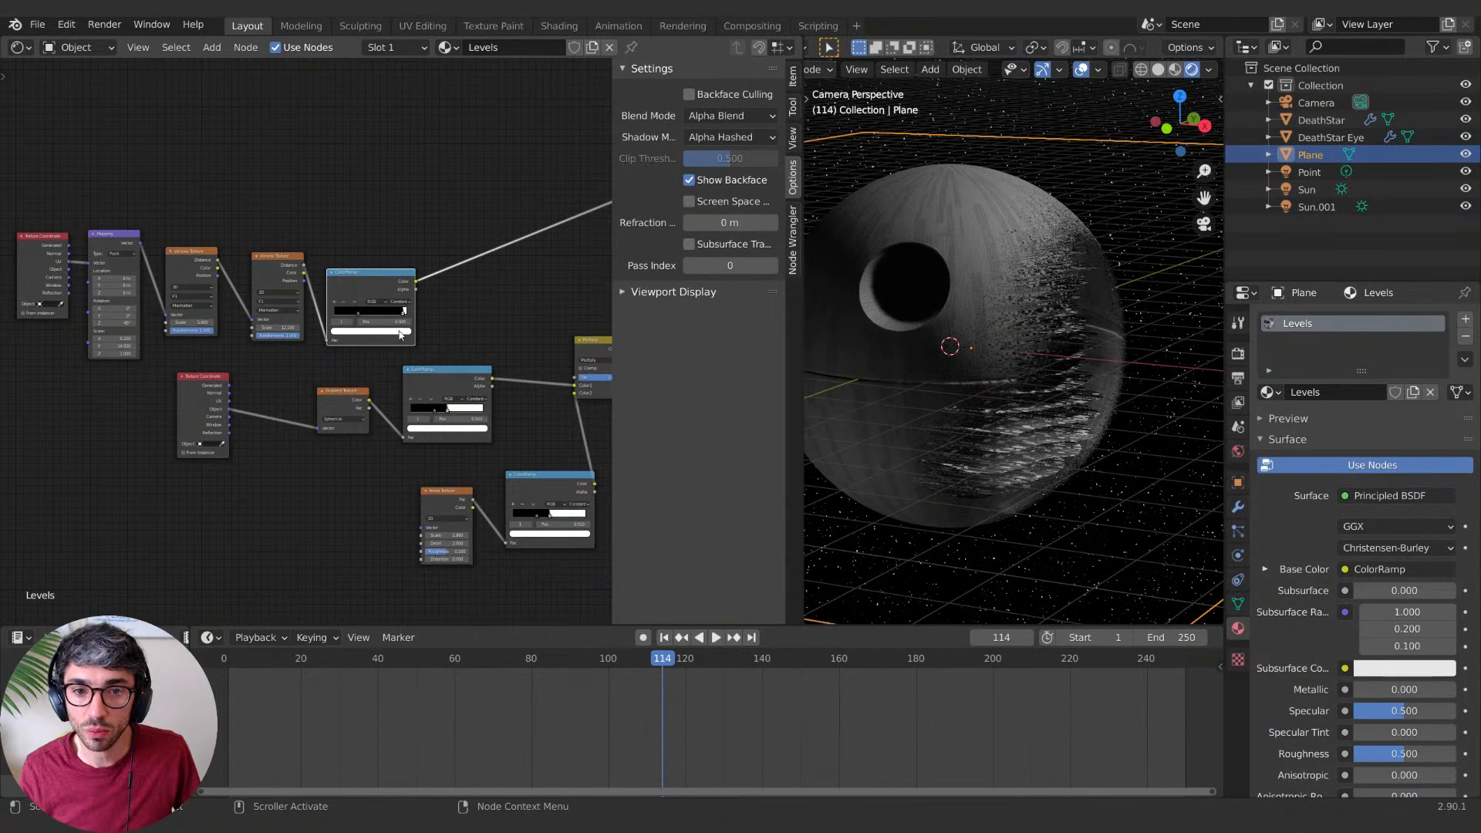
pyautogui.click(400, 333)
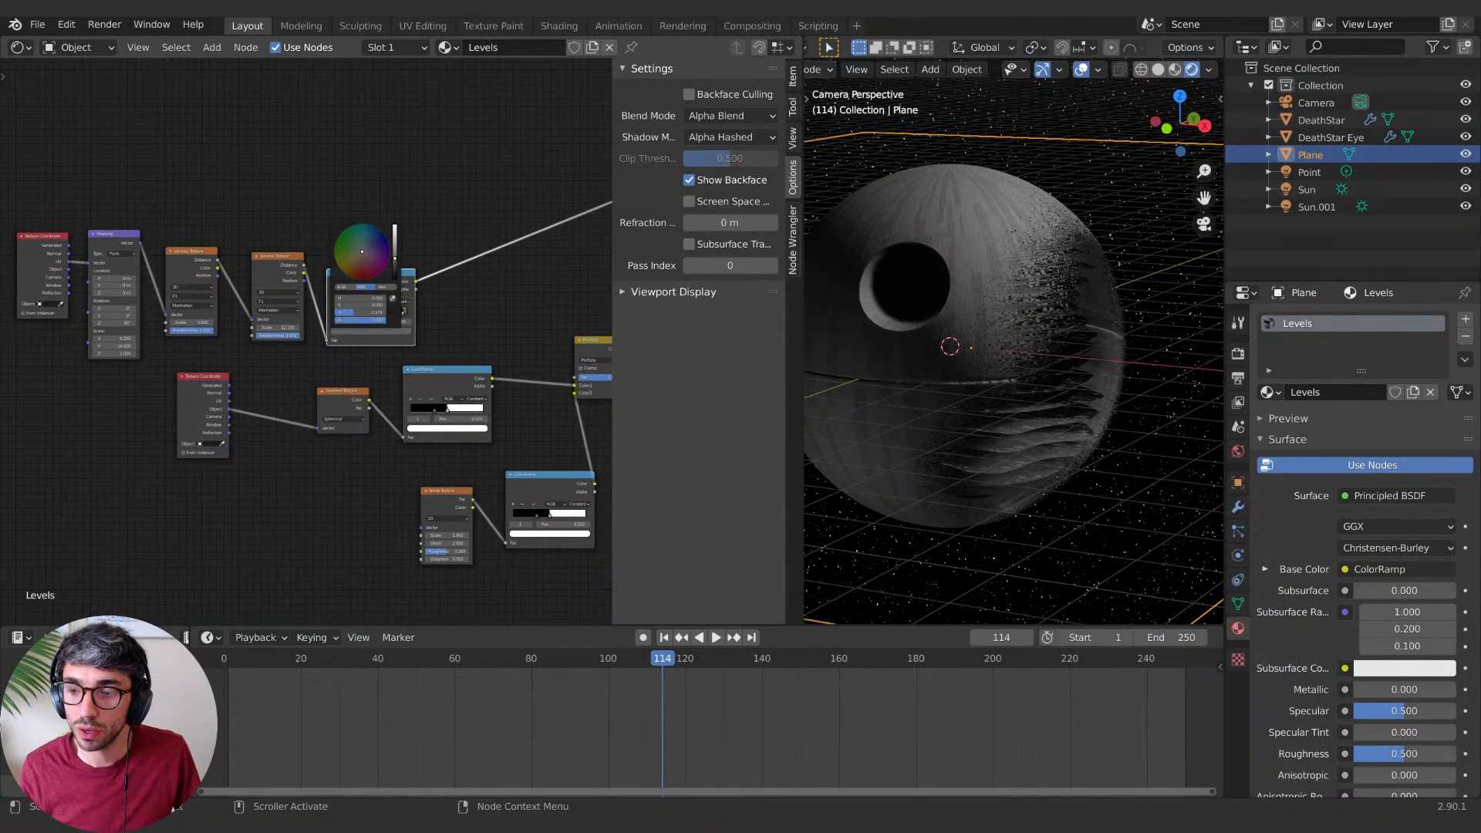
pyautogui.moveTo(394, 258)
pyautogui.mouseDown()
pyautogui.moveTo(394, 278)
pyautogui.moveTo(394, 254)
pyautogui.mouseUp()
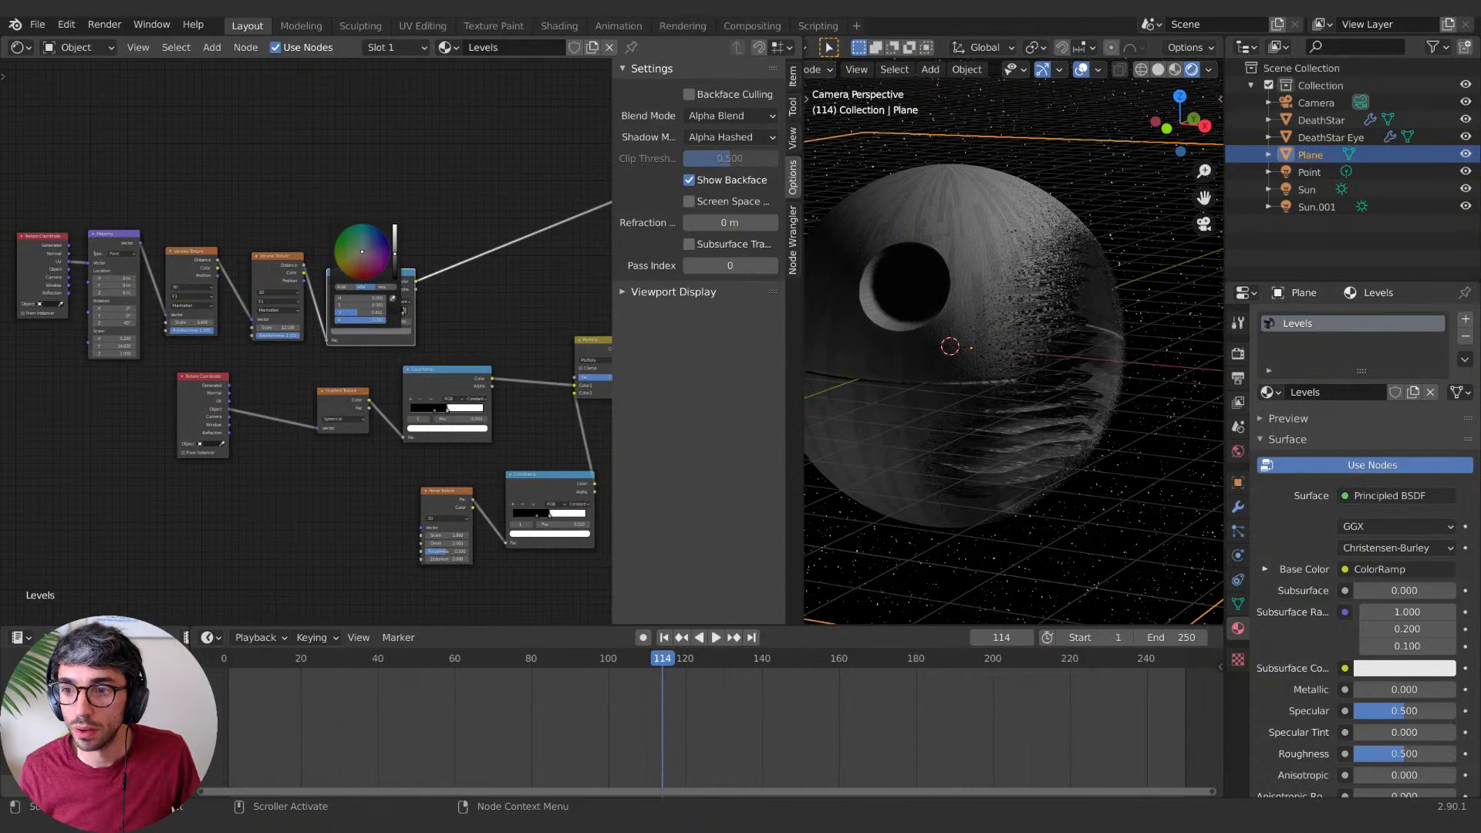
# Step: Set the Principled BSDF's Metallic to 0.773, Specular to 0.770 and Roughness to 0.145
pyautogui.hscroll(10, 429, 336)
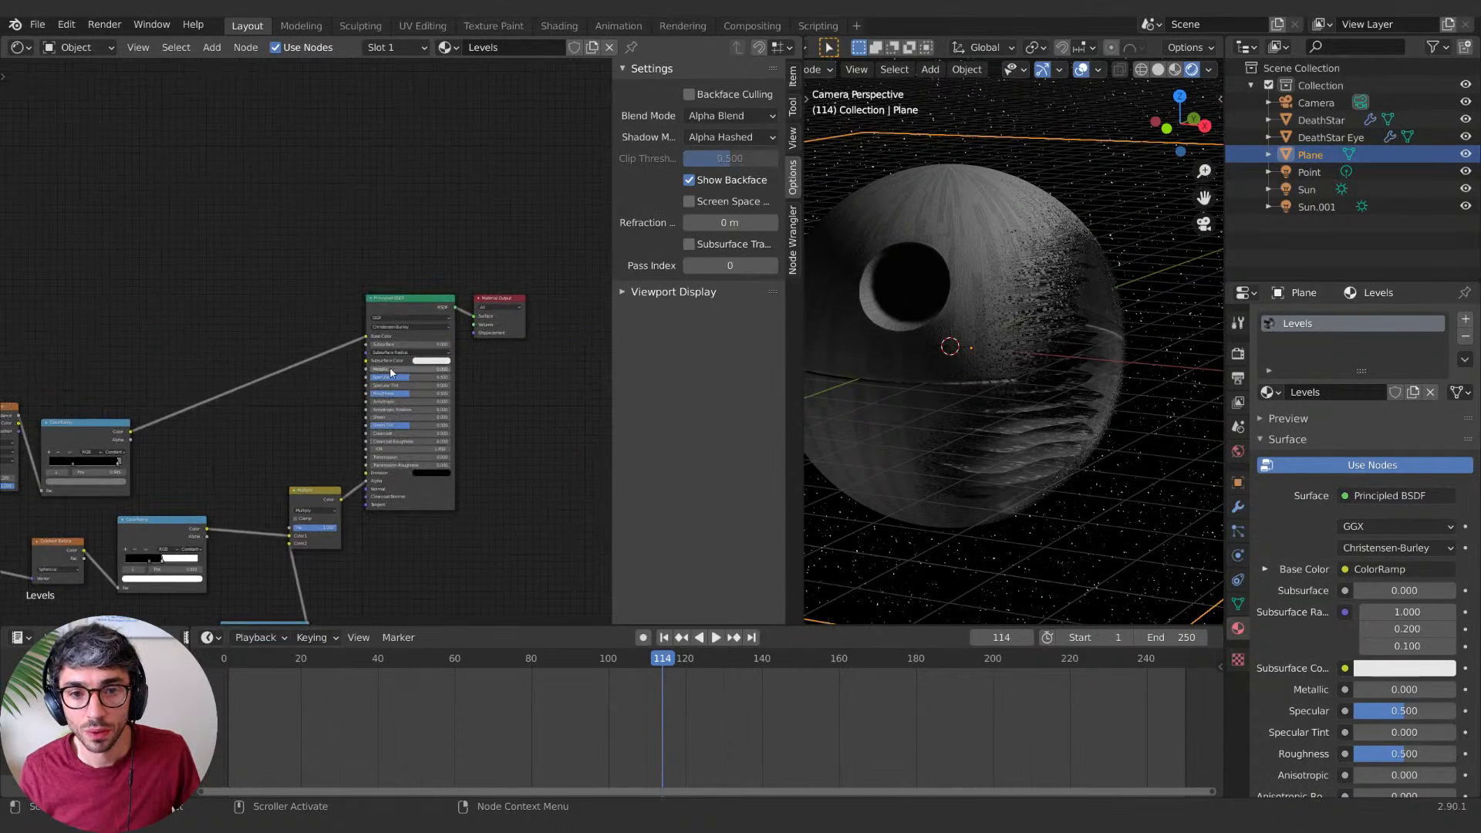
pyautogui.moveTo(391, 371)
pyautogui.mouseDown()
pyautogui.moveTo(432, 377)
pyautogui.moveTo(380, 394)
pyautogui.mouseUp()
# Step: Move the gradient and noise mask nodes away from the Principled BSDF, and space the Multiply node out from its two ColorRamps
pyautogui.moveTo(133, 419); pyautogui.dragTo(340, 235, button='middle')
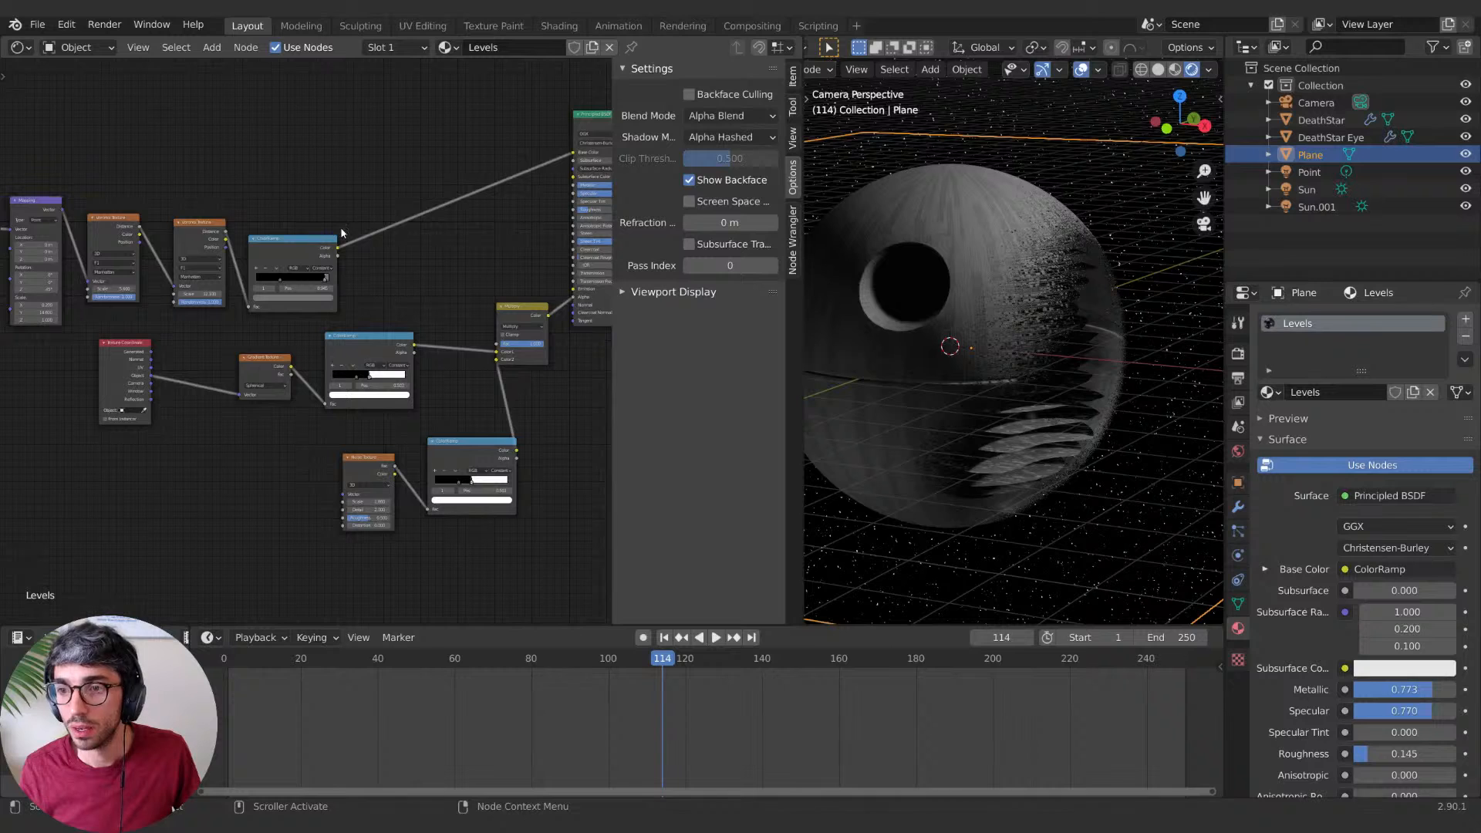
pyautogui.moveTo(400, 315); pyautogui.dragTo(401, 273, button='middle')
pyautogui.moveTo(503, 318); pyautogui.dragTo(339, 324, button='middle')
pyautogui.click(357, 281)
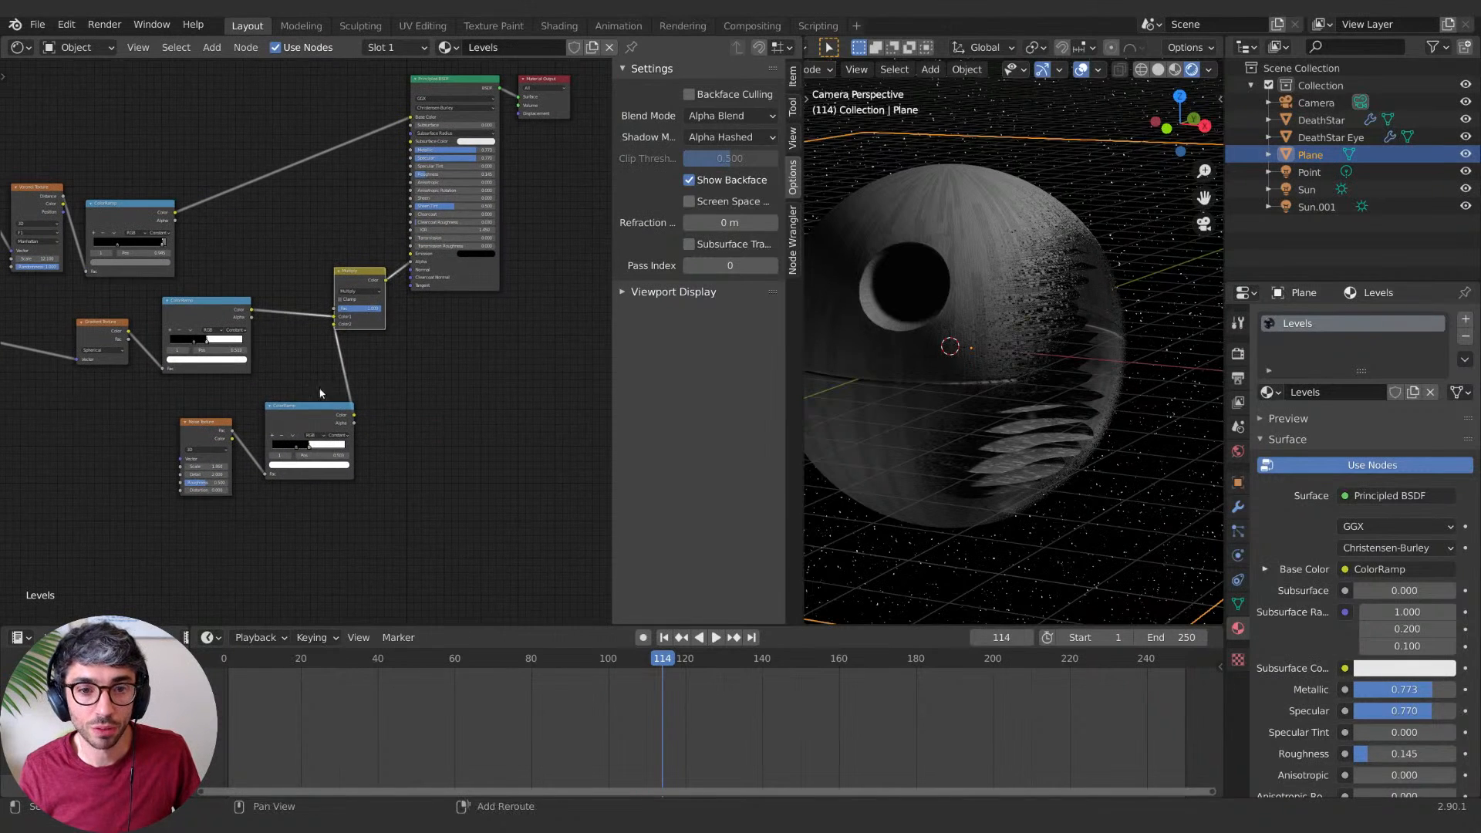
pyautogui.keyDown('shift'); pyautogui.click(307, 413); pyautogui.keyUp('shift')
pyautogui.keyDown('shift'); pyautogui.click(213, 426); pyautogui.keyUp('shift')
pyautogui.keyDown('shift'); pyautogui.click(204, 315); pyautogui.keyUp('shift')
pyautogui.keyDown('shift'); pyautogui.click(95, 331); pyautogui.keyUp('shift')
pyautogui.moveTo(95, 333); pyautogui.dragTo(298, 339, button='middle')
pyautogui.keyDown('shift'); pyautogui.click(162, 330); pyautogui.keyUp('shift')
pyautogui.press('g')
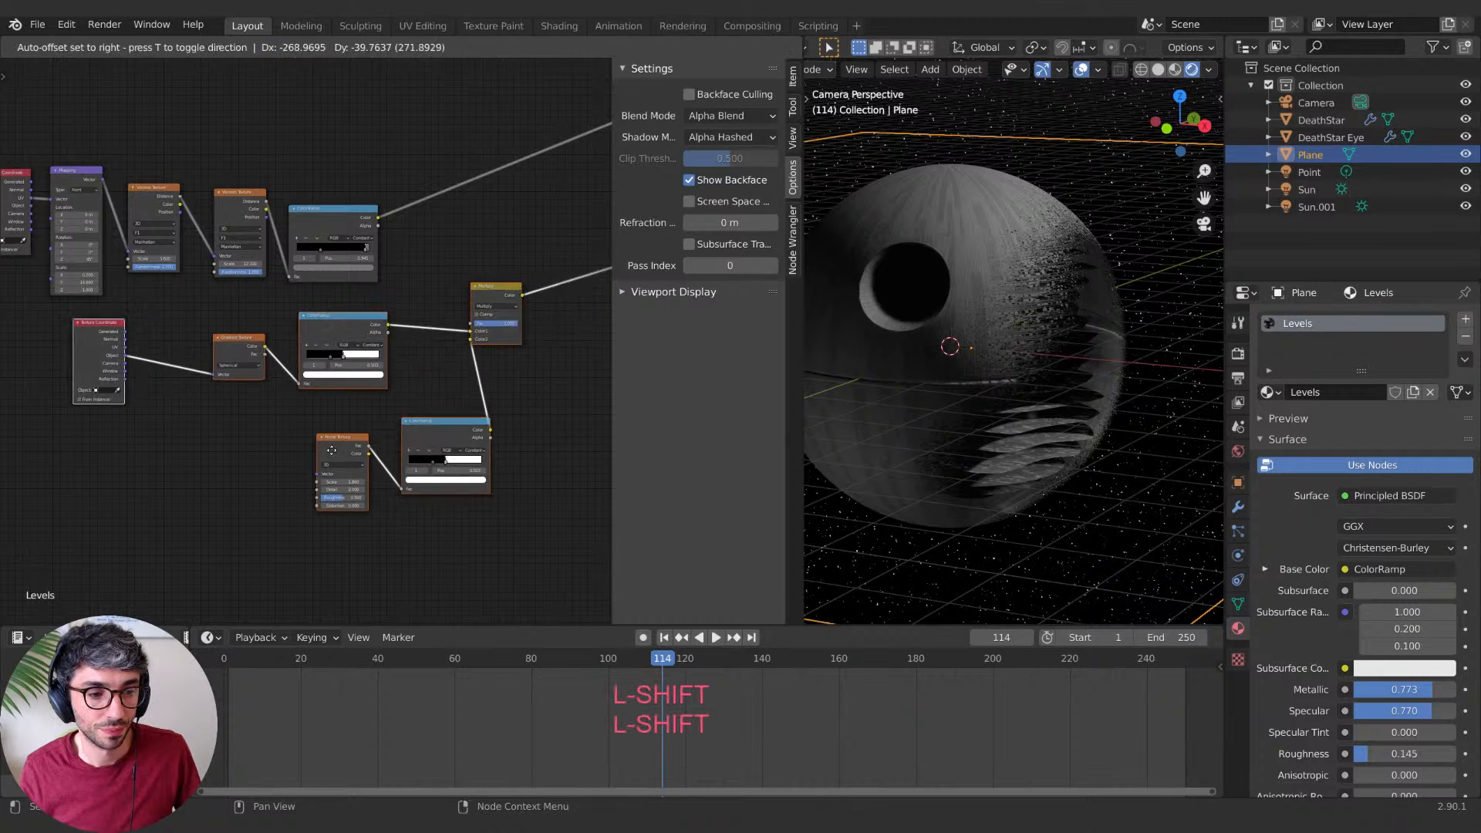
pyautogui.click(201, 442)
pyautogui.moveTo(391, 438); pyautogui.dragTo(458, 441, button='middle')
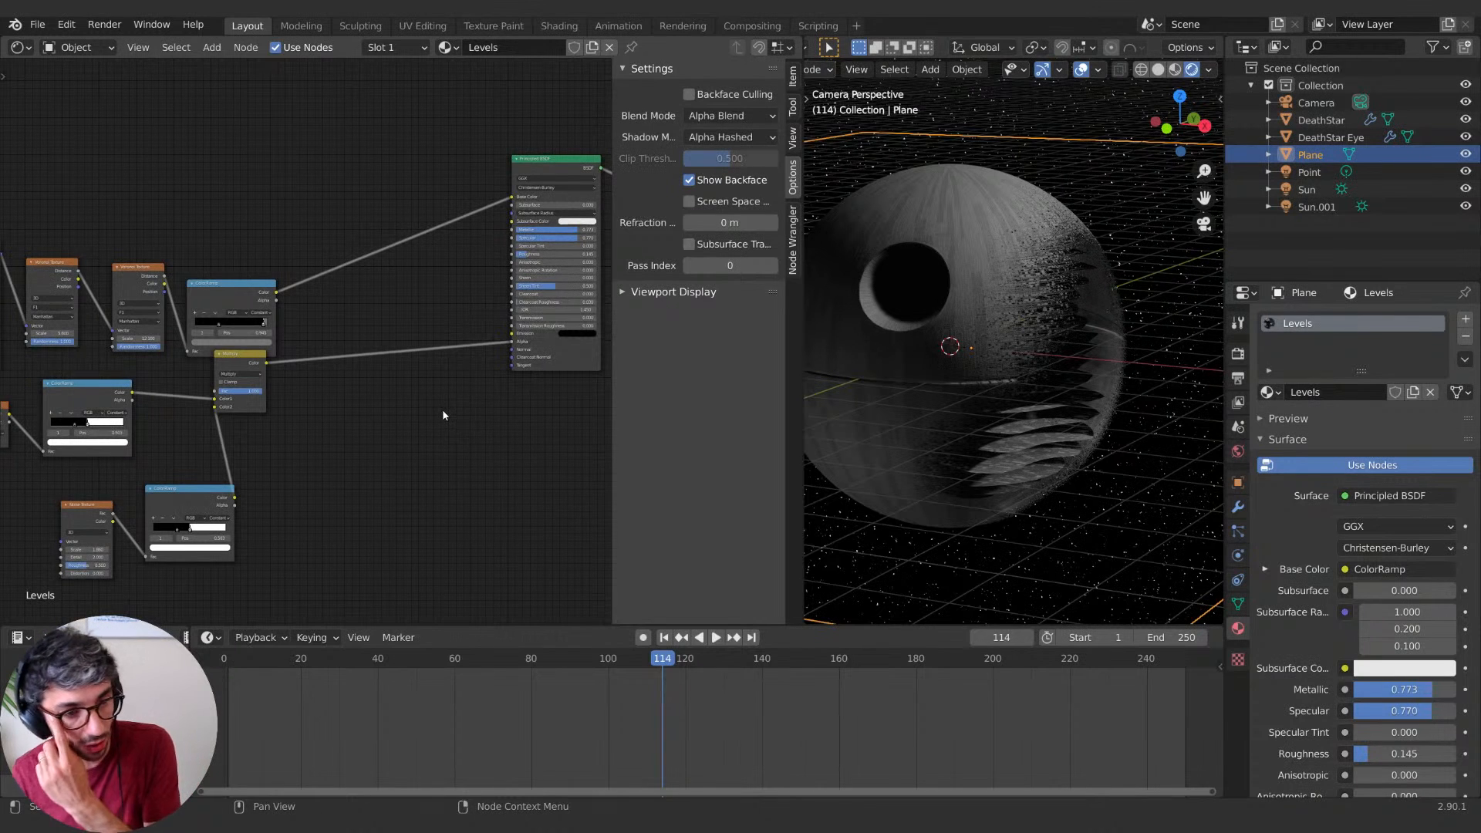
pyautogui.scroll(1, 437, 427)
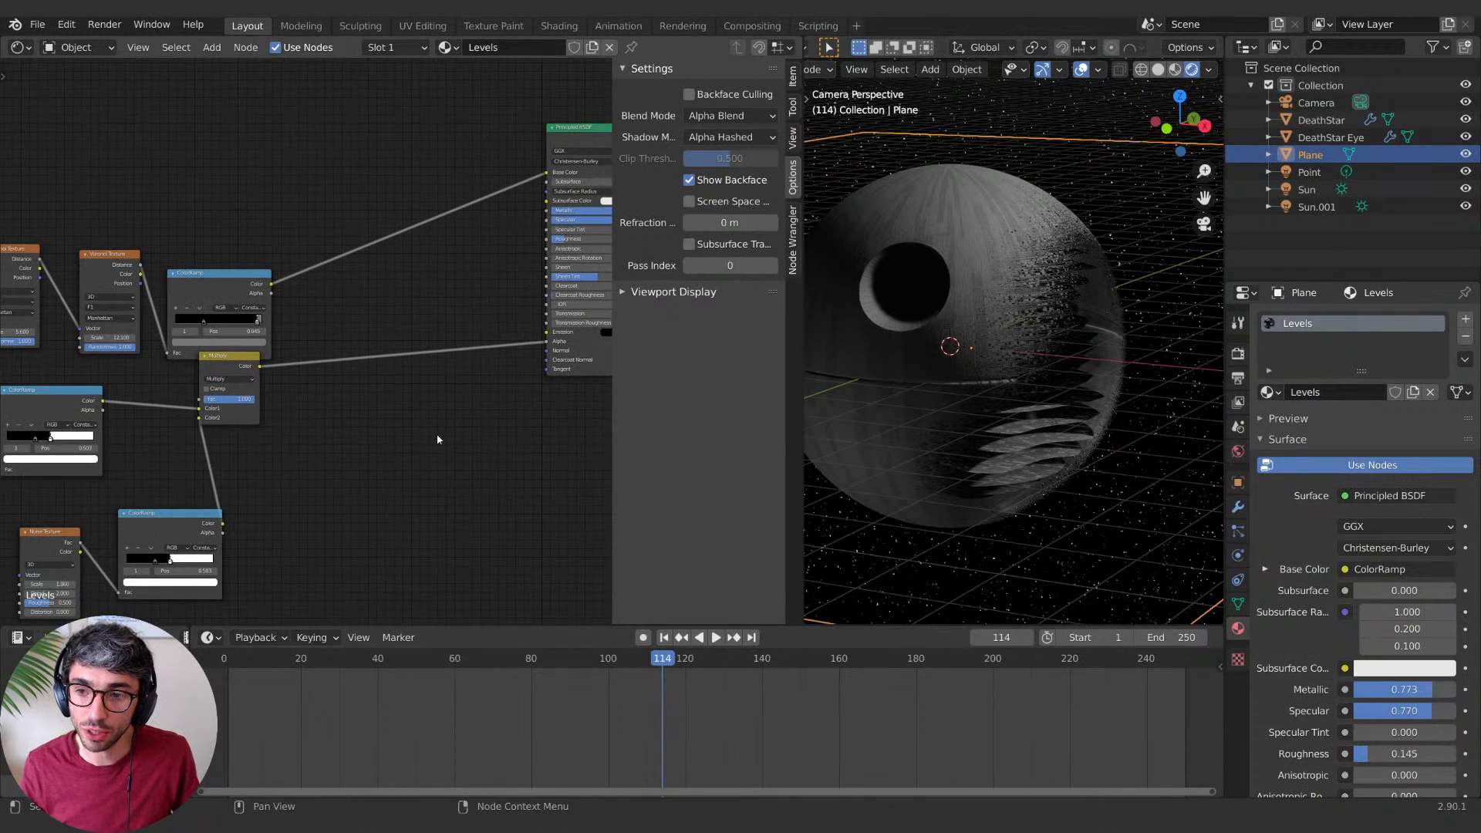
pyautogui.moveTo(438, 439); pyautogui.dragTo(395, 487, button='middle')
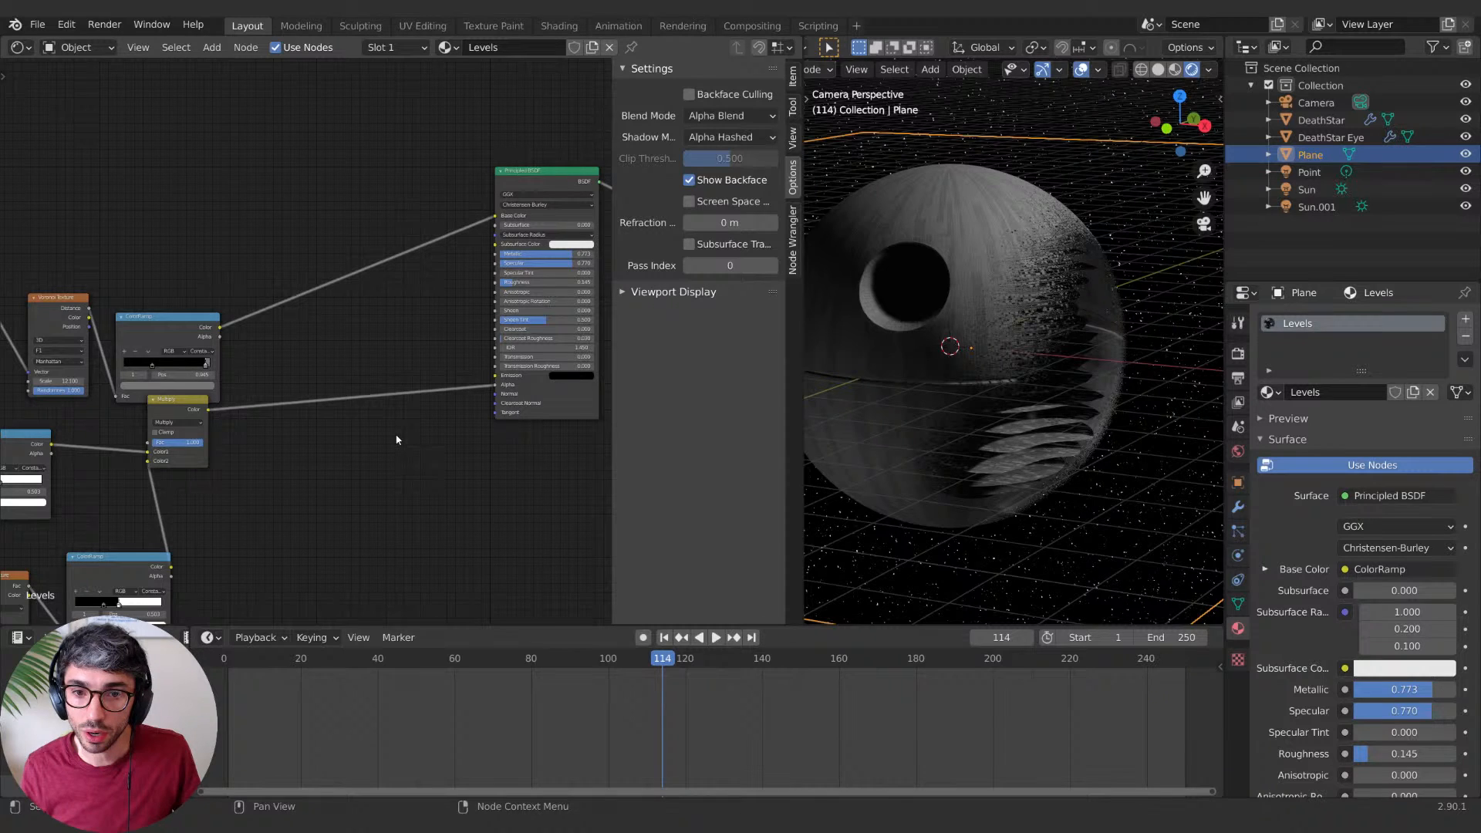
pyautogui.moveTo(397, 439); pyautogui.dragTo(605, 353, button='middle')
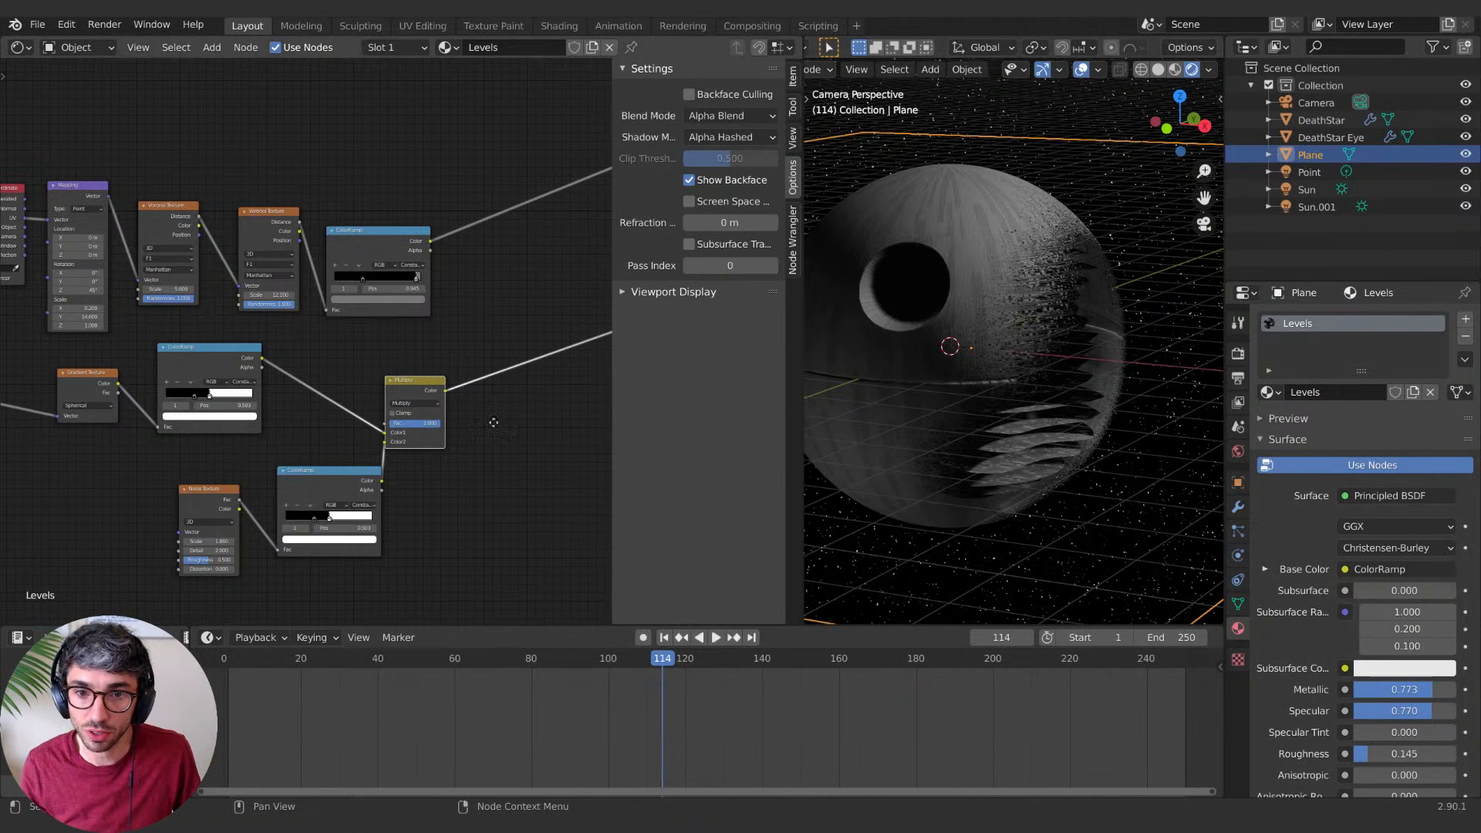
# Step: Add a Bump node, feed the Multiply node's Color into its Height, and connect its output to the Principled BSDF's Normal input
pyautogui.moveTo(527, 418); pyautogui.dragTo(451, 419, button='middle')
pyautogui.hotkey('shift', 'a')
pyautogui.write('bump')
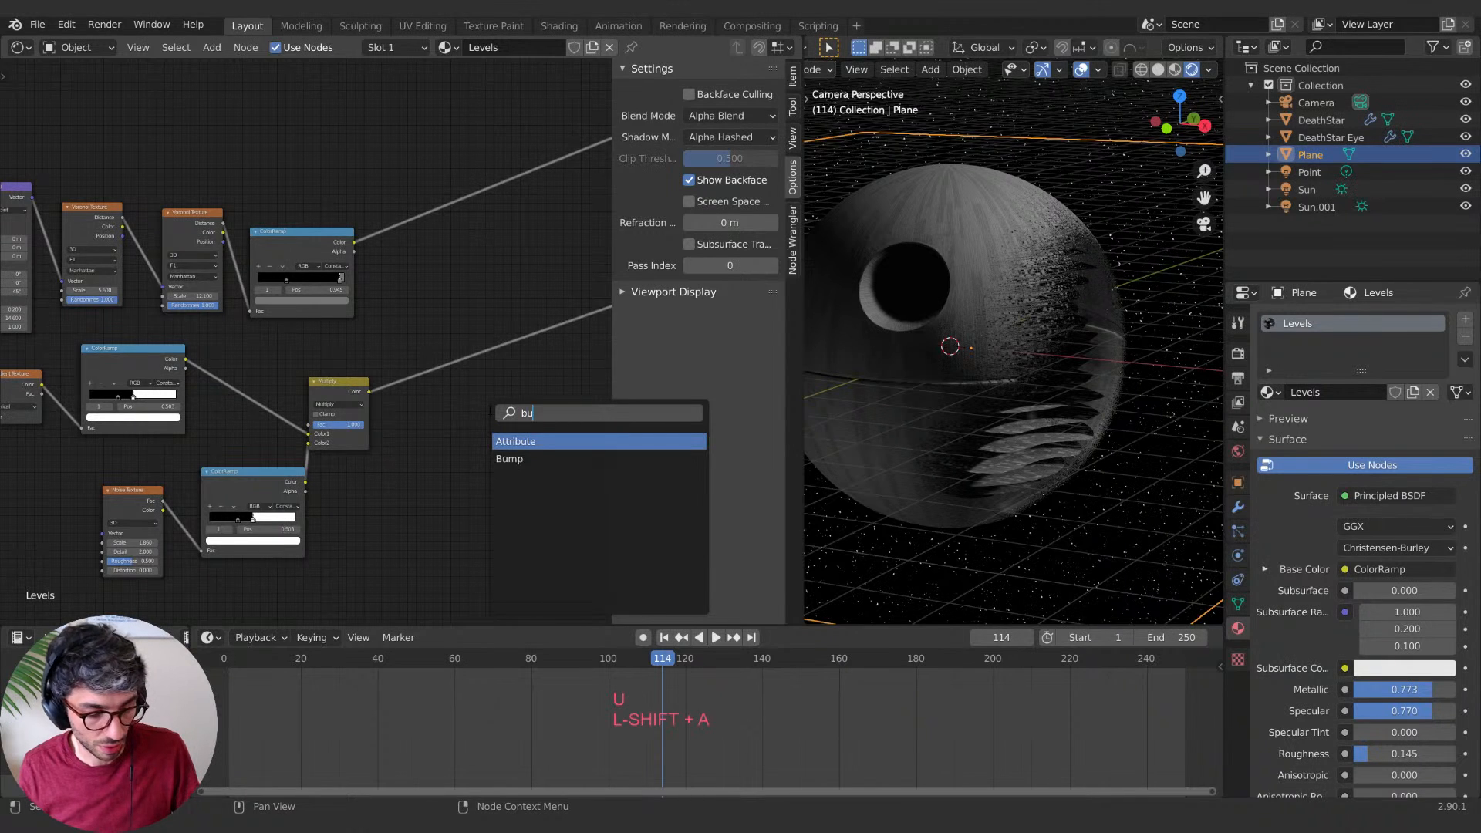
pyautogui.press('Return')
pyautogui.moveTo(433, 380); pyautogui.dragTo(268, 390, button='middle')
pyautogui.moveTo(177, 410)
pyautogui.mouseDown()
pyautogui.moveTo(293, 438)
pyautogui.moveTo(314, 459)
pyautogui.mouseUp()
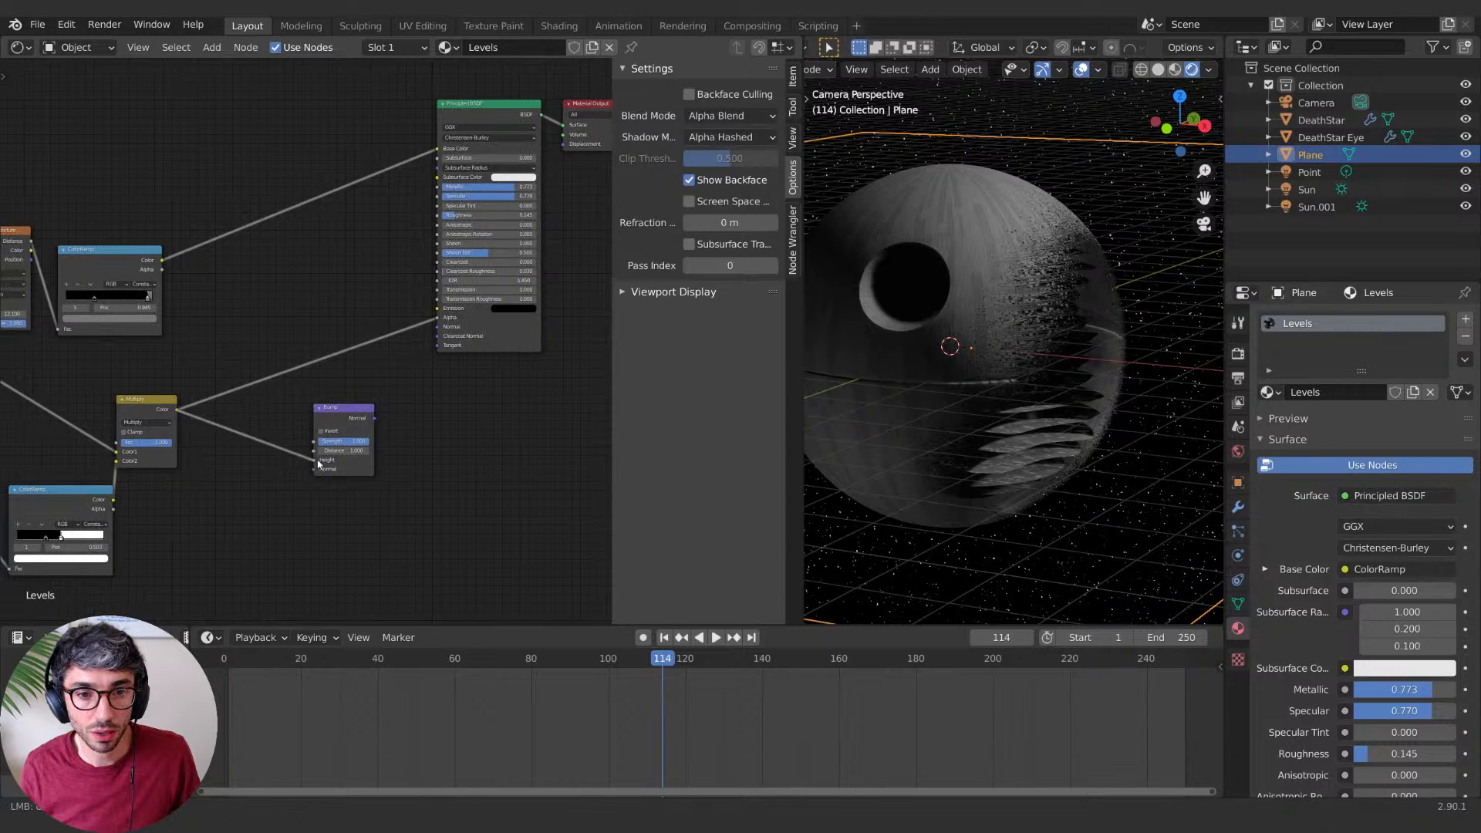
pyautogui.moveTo(374, 418); pyautogui.dragTo(438, 328)
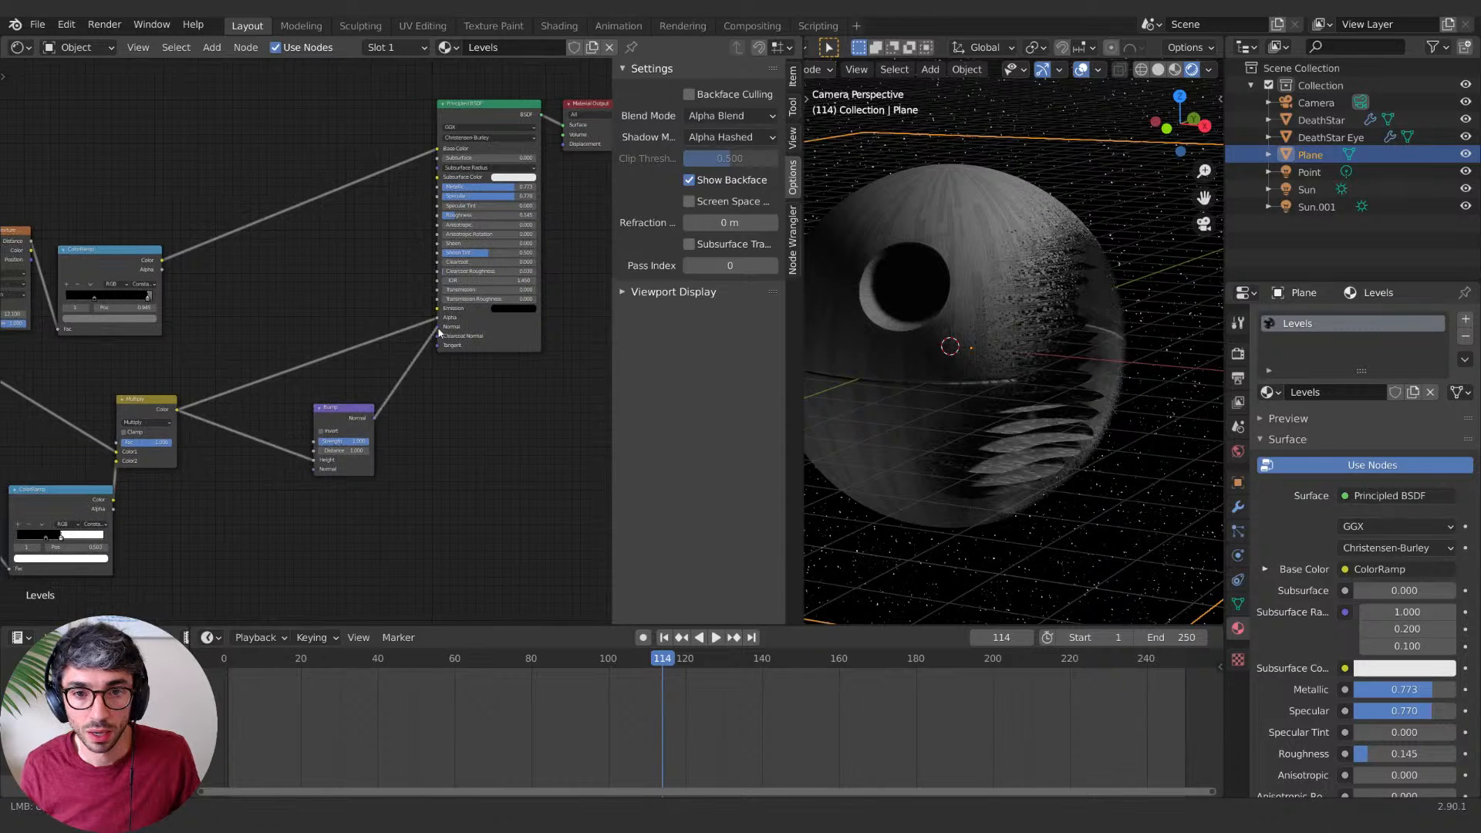
# Step: Replace the Bump node's Height input with the Color output of the Voronoi ColorRamp and check the levels up close
pyautogui.moveTo(394, 460); pyautogui.dragTo(496, 449, button='middle')
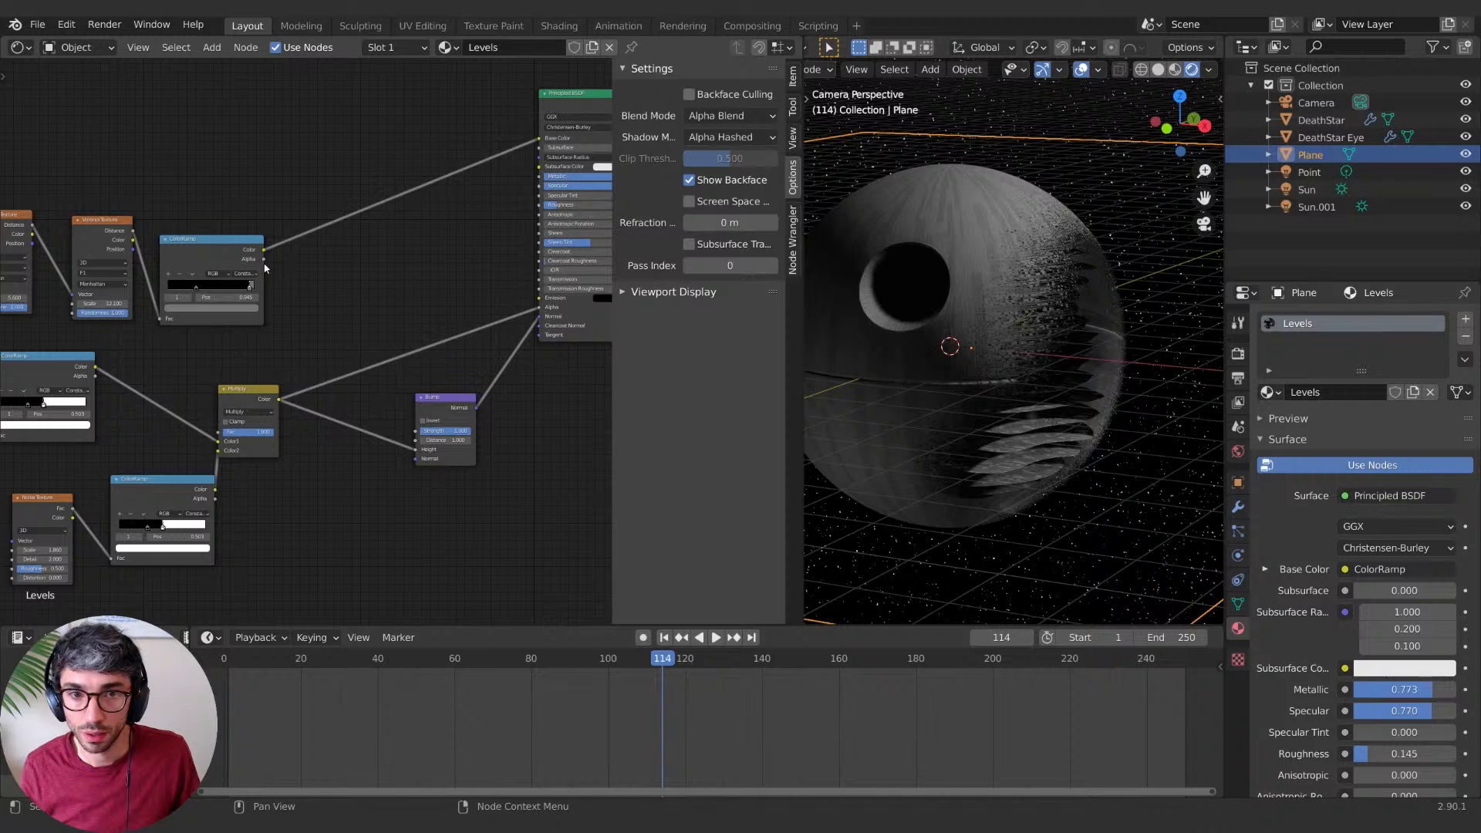
pyautogui.moveTo(263, 251)
pyautogui.mouseDown()
pyautogui.moveTo(332, 372)
pyautogui.moveTo(416, 449)
pyautogui.mouseUp()
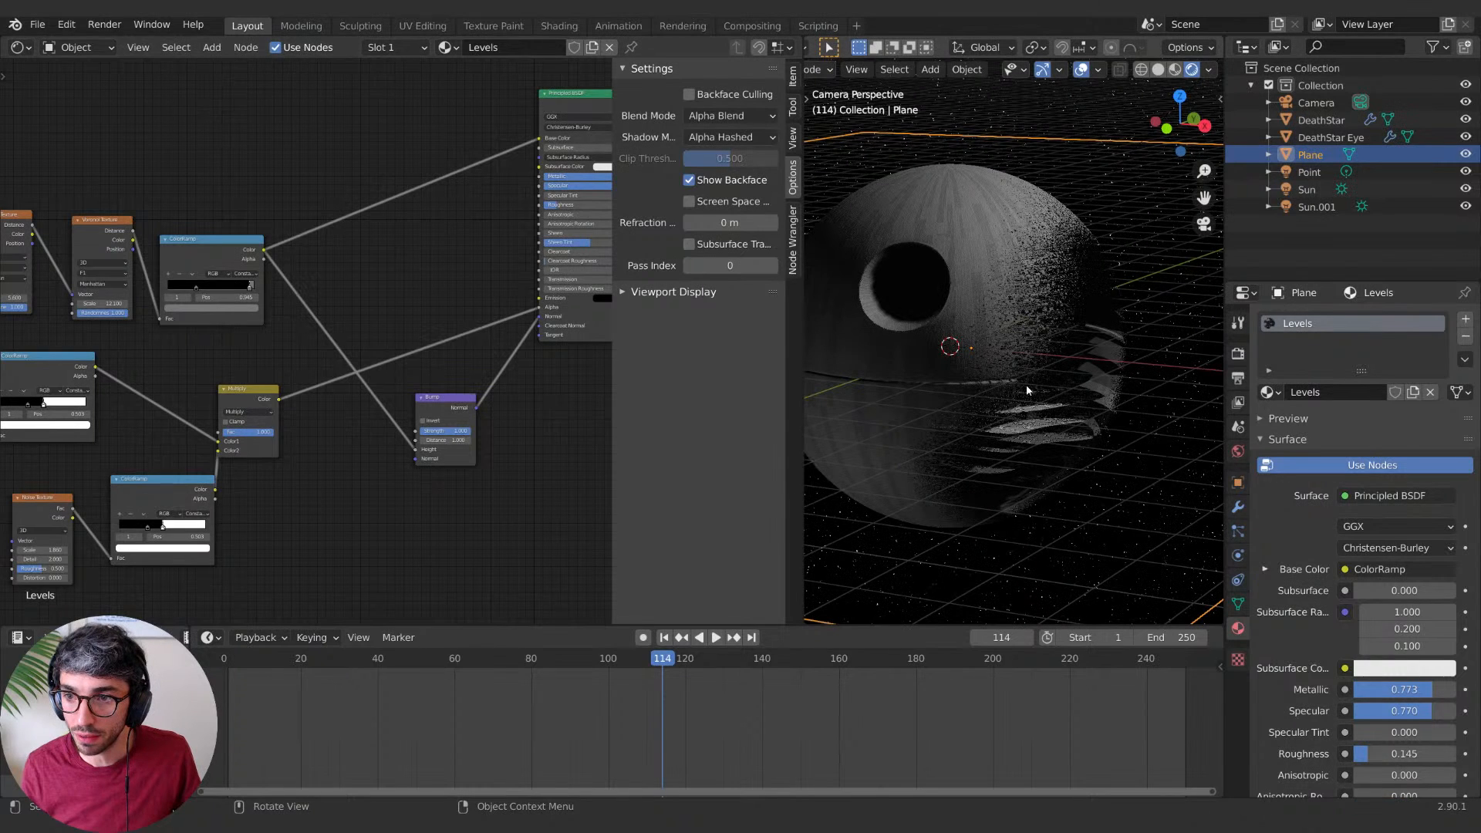
pyautogui.scroll(3, 1027, 389)
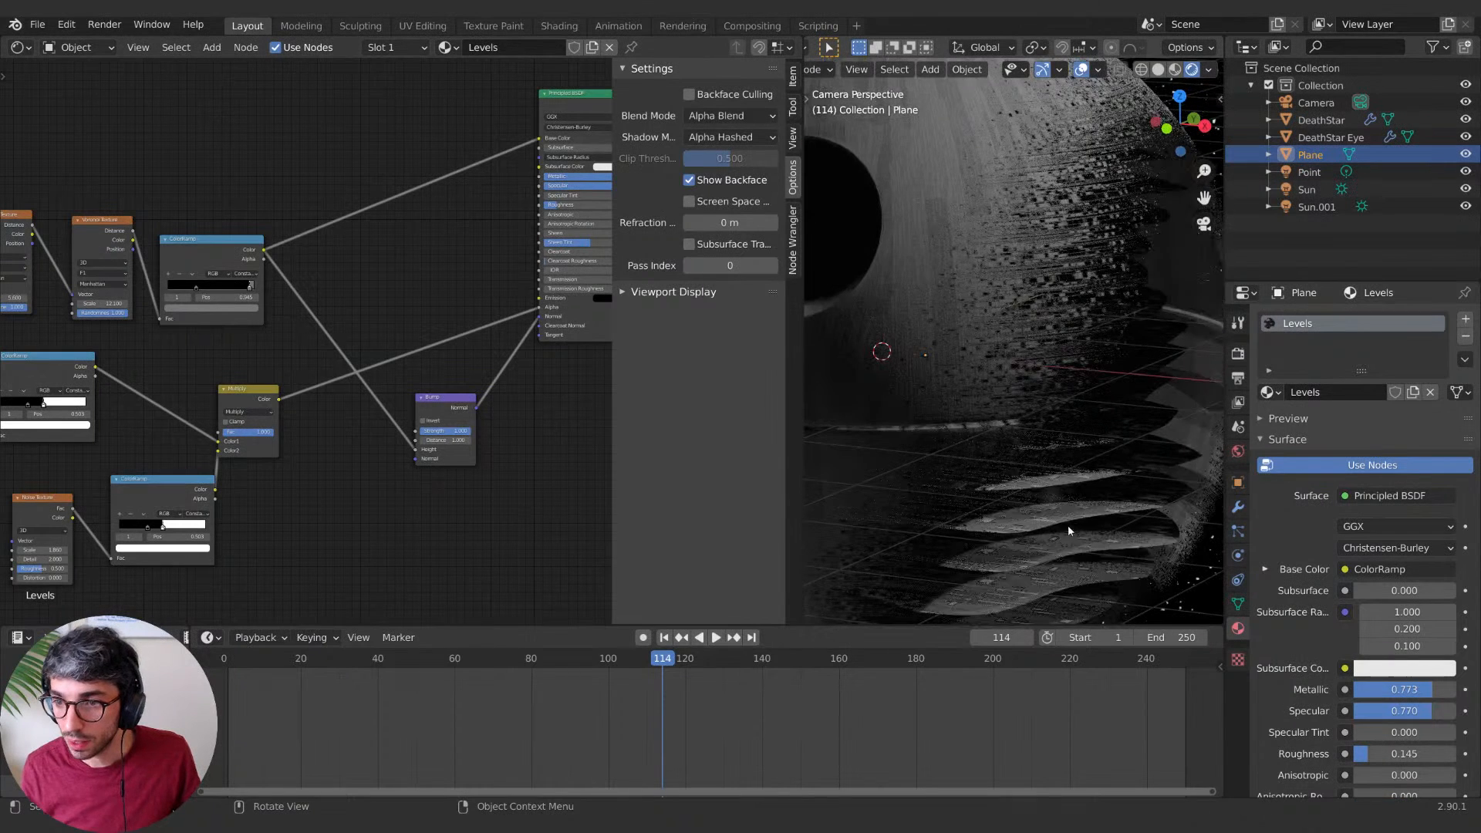
pyautogui.scroll(-2, 1075, 538)
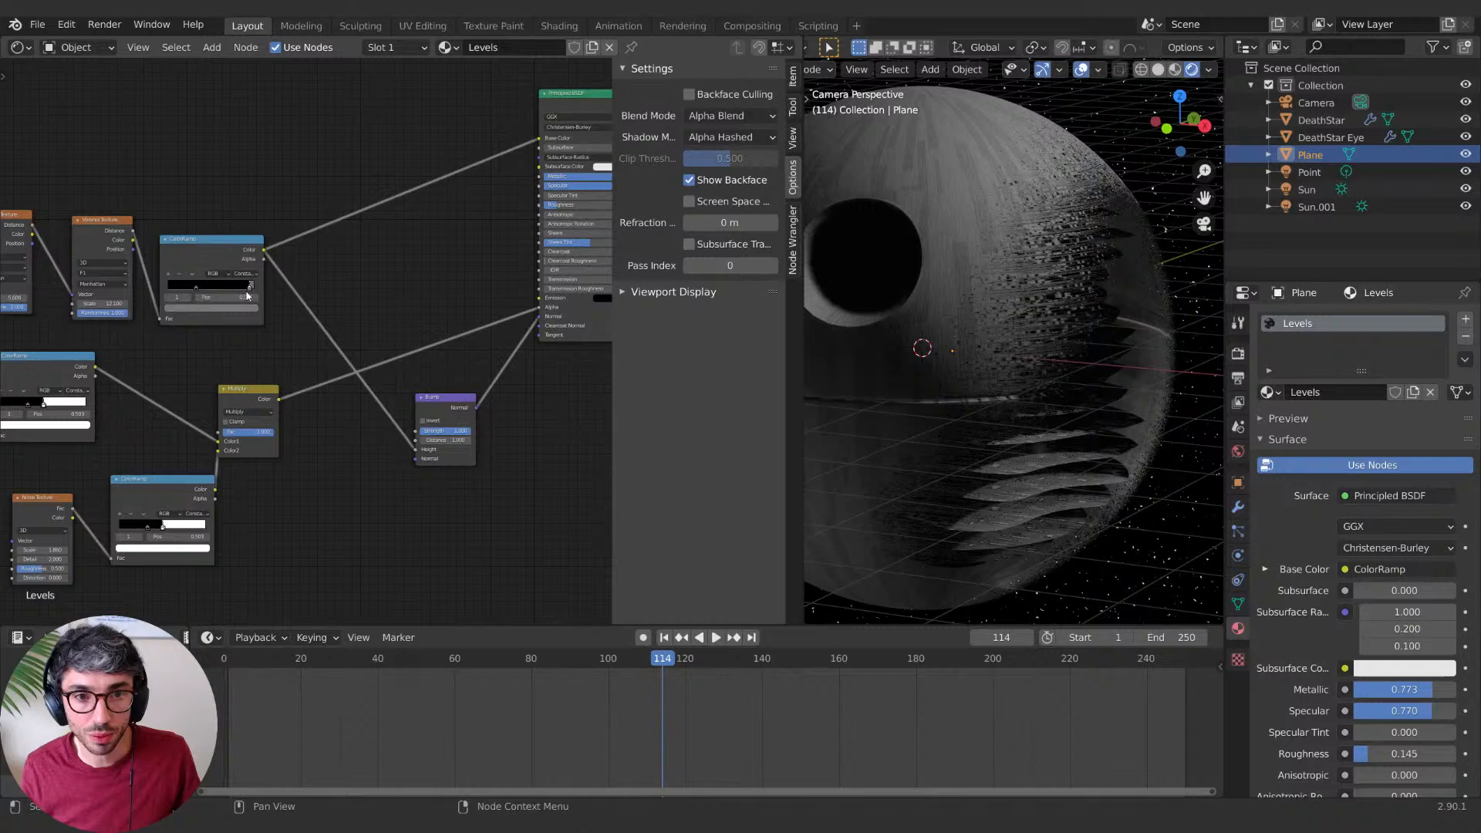
# Step: Shift the grey stop of the Voronoi ColorRamp towards the black one to widen the grey areas on the levels
pyautogui.moveTo(248, 291); pyautogui.dragTo(226, 292)
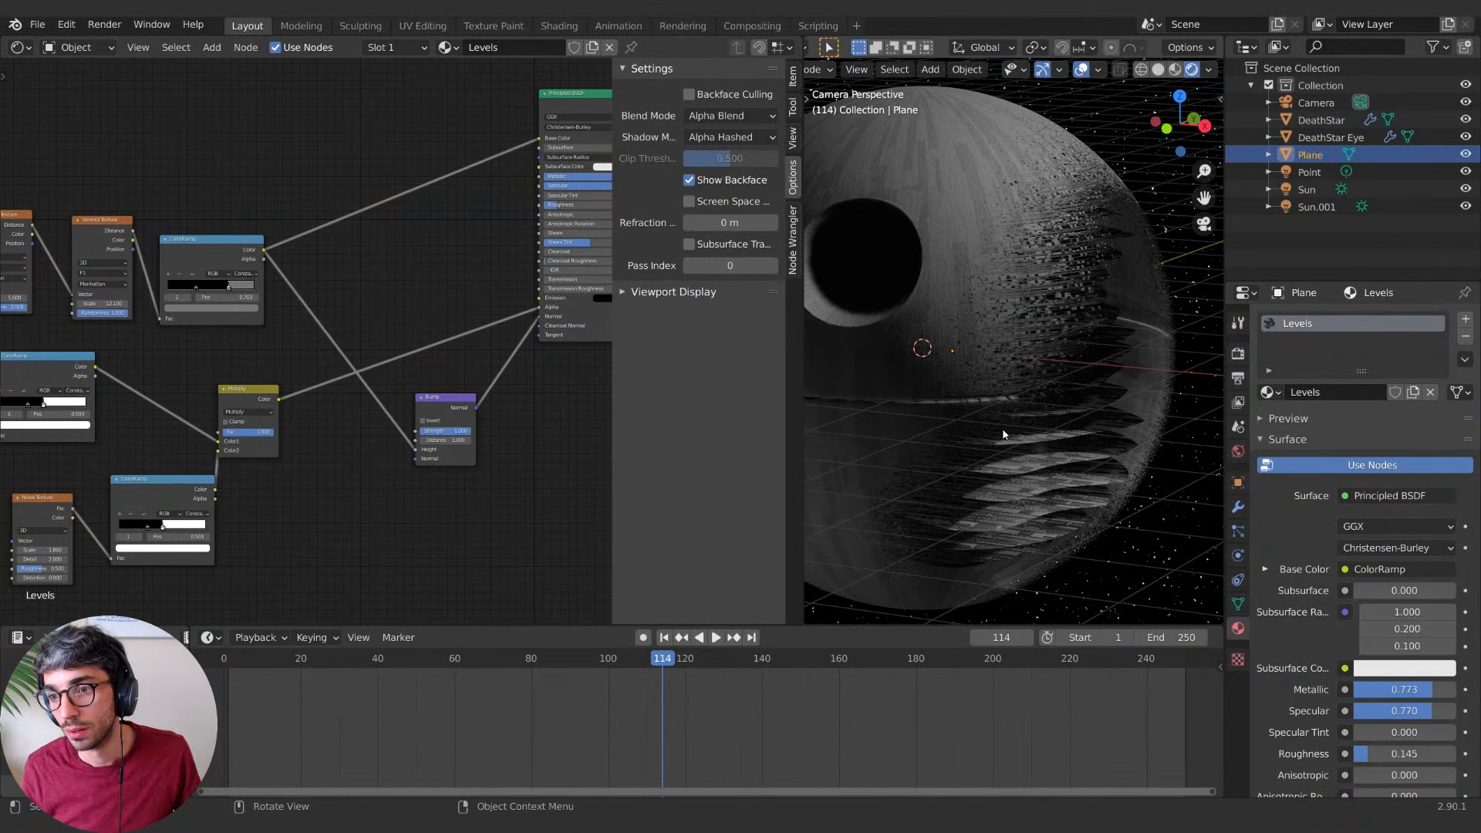
pyautogui.scroll(-5, 1003, 434)
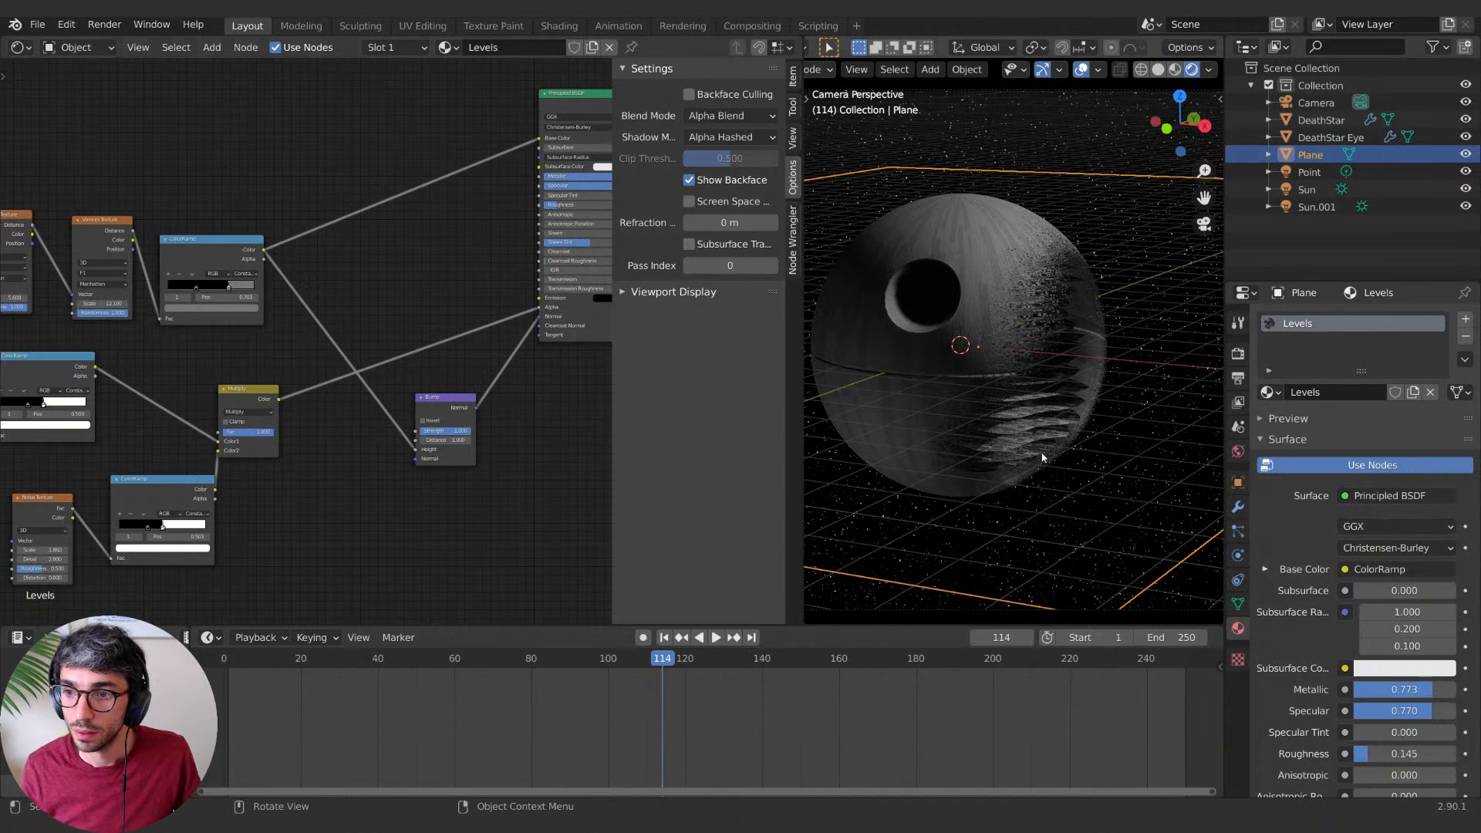
pyautogui.keyDown('shift'); pyautogui.moveTo(1009, 430); pyautogui.dragTo(1081, 402, button='middle'); pyautogui.keyUp('shift')
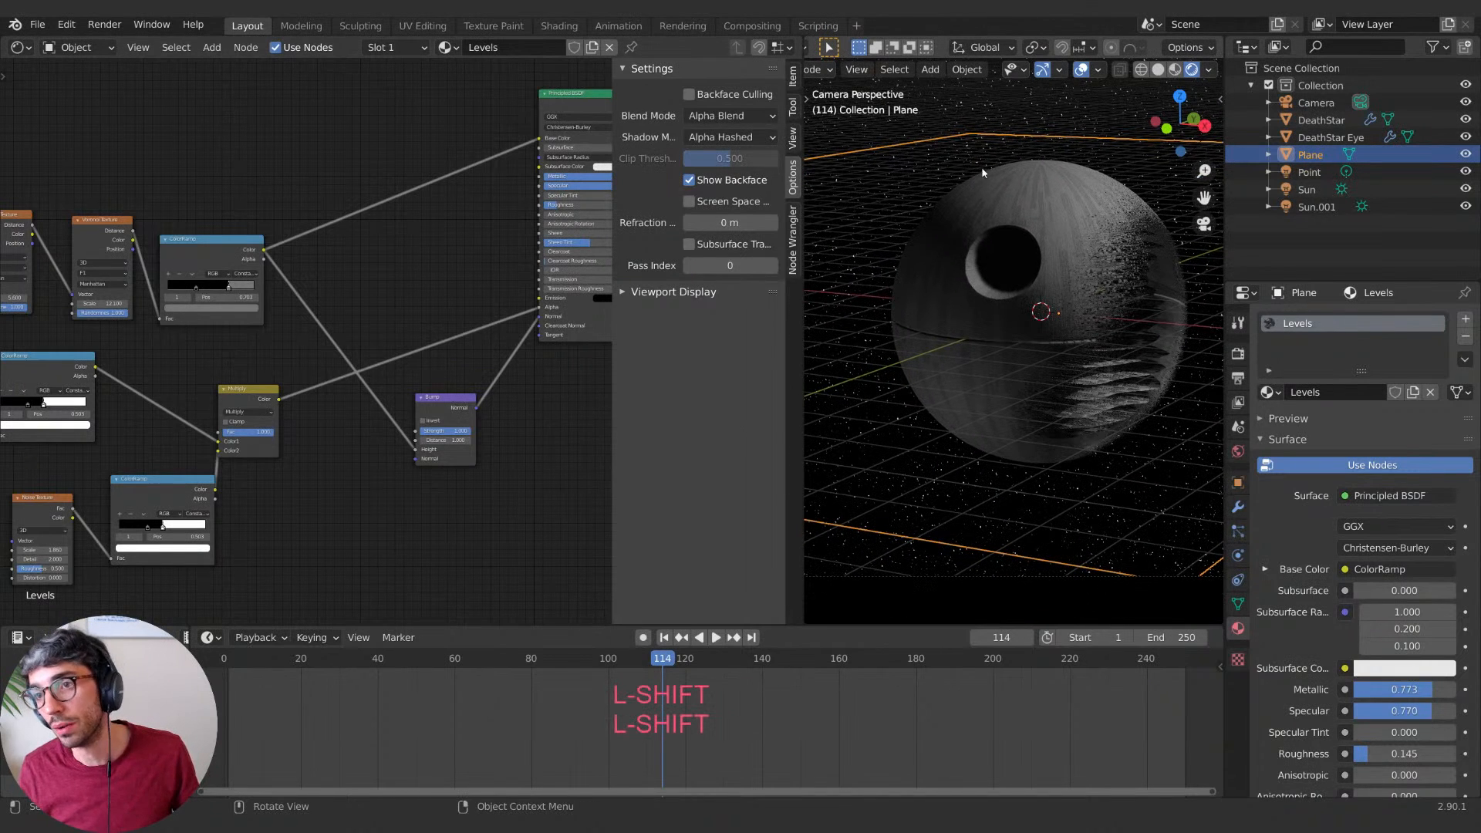
# Step: Hide the viewport overlays and gizmos, inspect the levels from several angles, and return to the camera view
pyautogui.click(1082, 71)
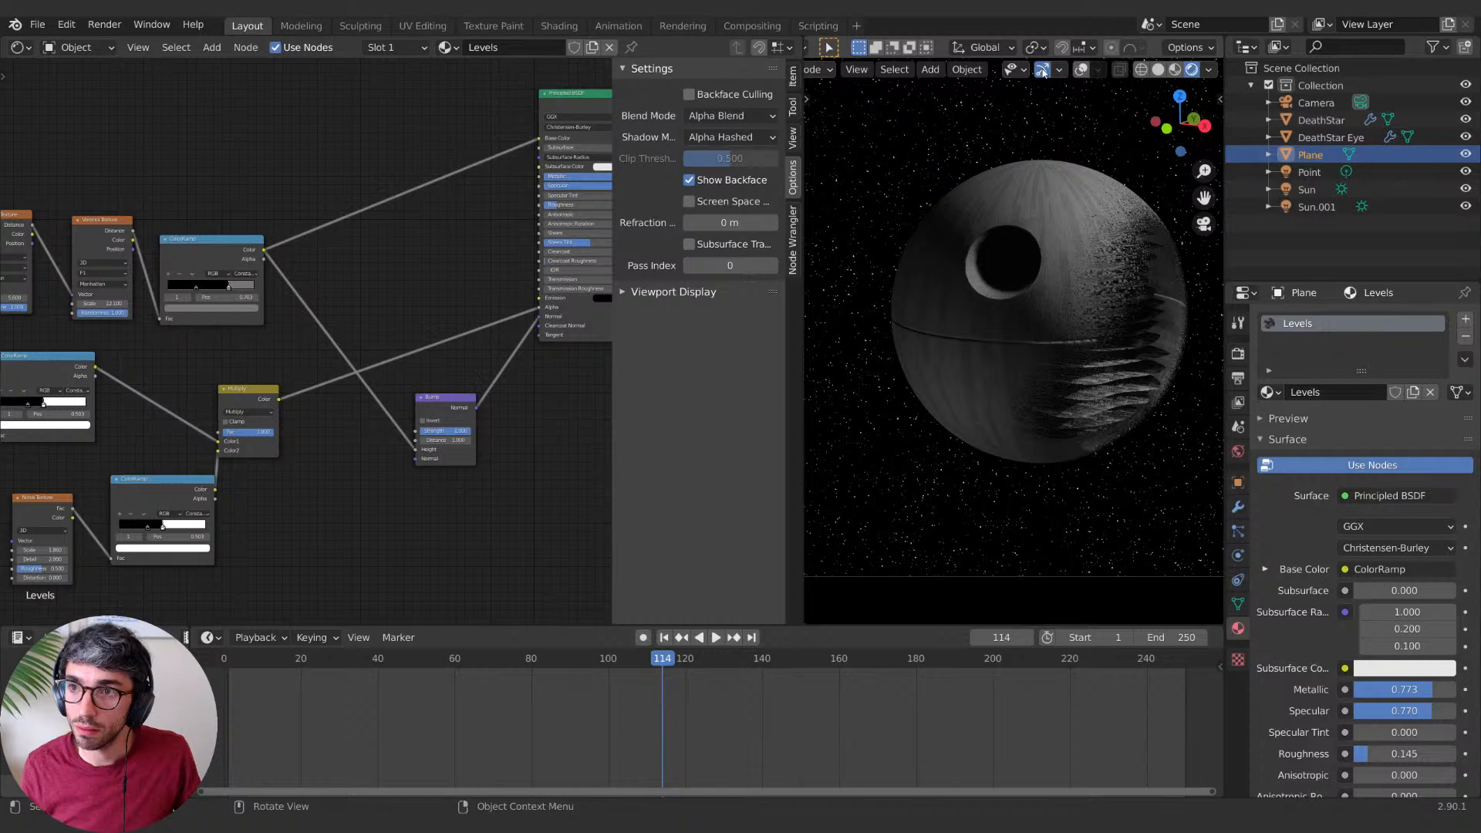
pyautogui.click(1043, 70)
pyautogui.moveTo(989, 391); pyautogui.dragTo(1028, 377, button='middle')
pyautogui.scroll(5, 1041, 406)
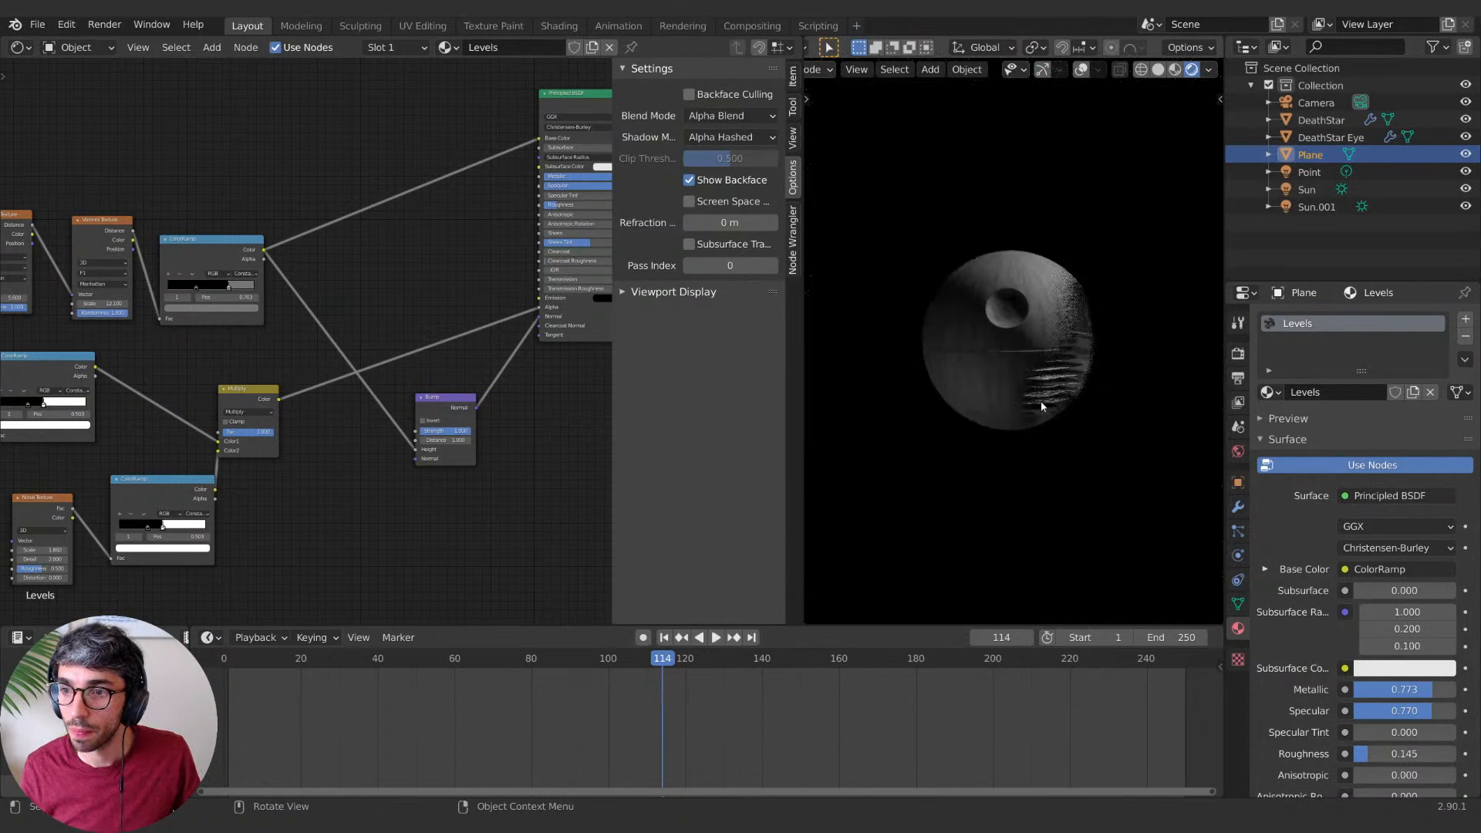
pyautogui.scroll(4, 1107, 466)
pyautogui.moveTo(1108, 466); pyautogui.dragTo(1090, 432, button='middle')
pyautogui.scroll(3, 1092, 381)
pyautogui.moveTo(1092, 381); pyautogui.dragTo(1127, 399, button='middle')
pyautogui.scroll(-4, 1110, 424)
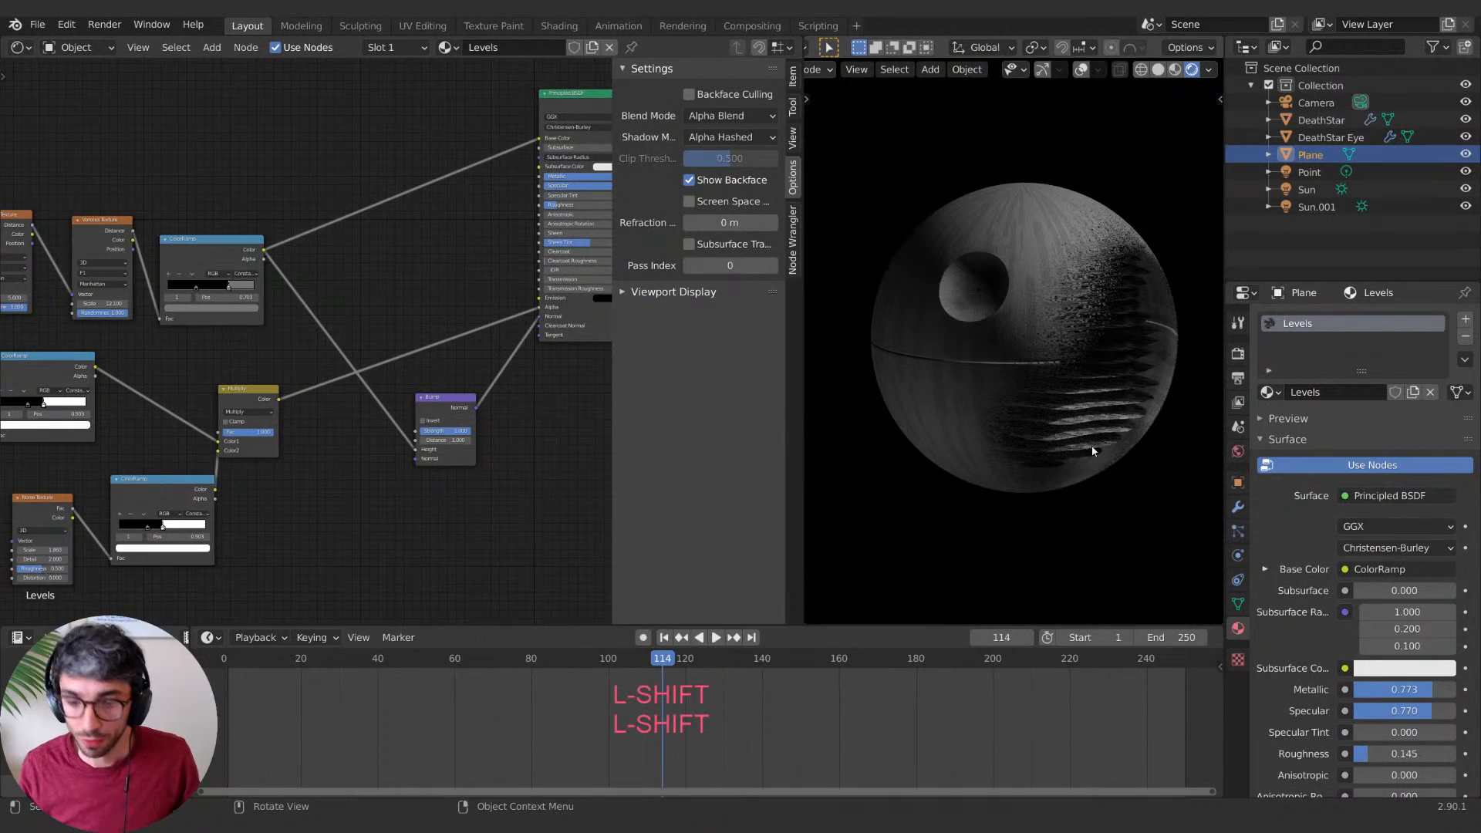
pyautogui.press('KP_0')
# Step: Select the Death Star sphere and examine its broken edge and the levels up close
pyautogui.click(1061, 279)
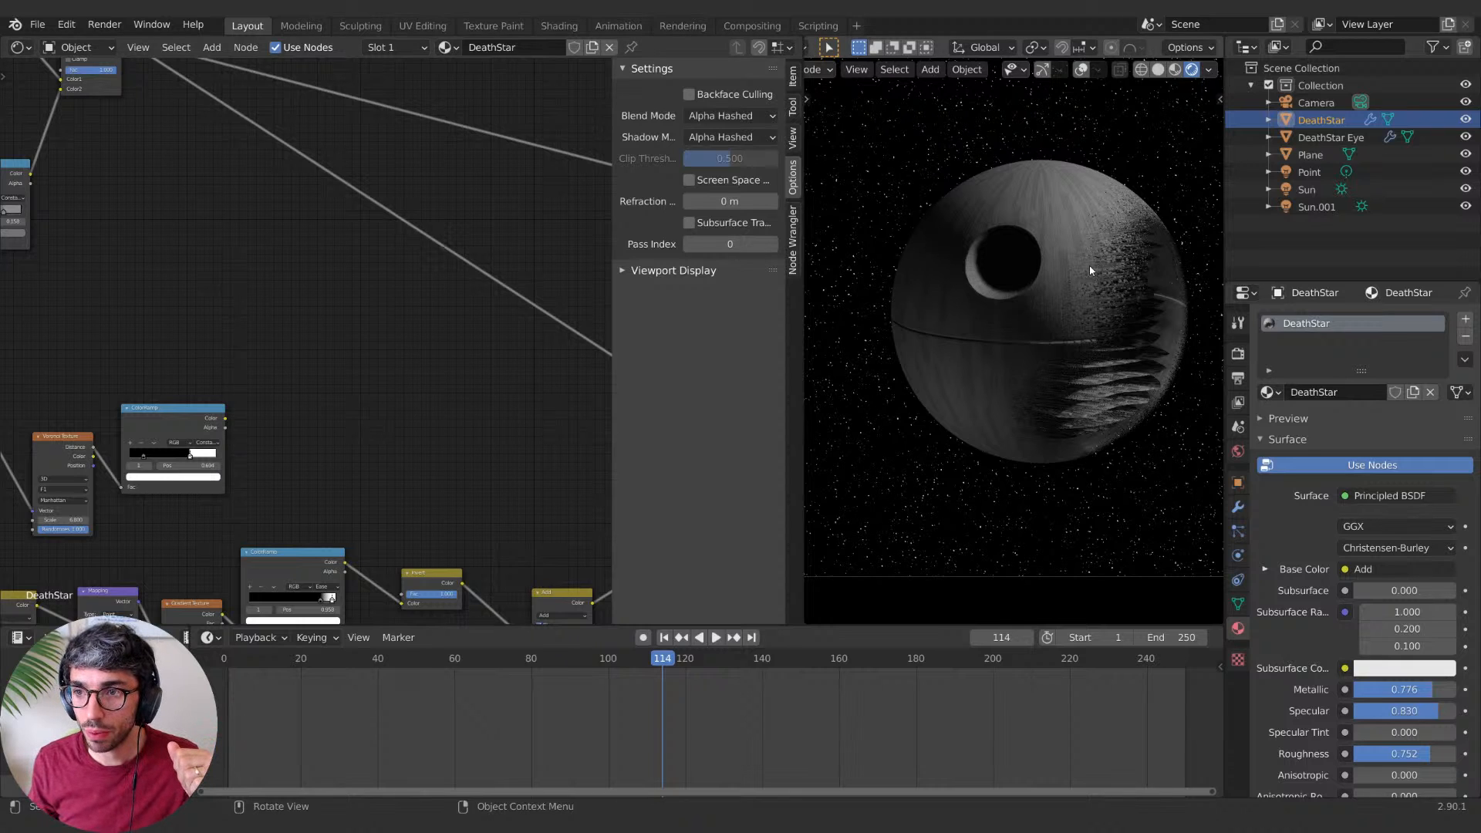
pyautogui.scroll(4, 1090, 266)
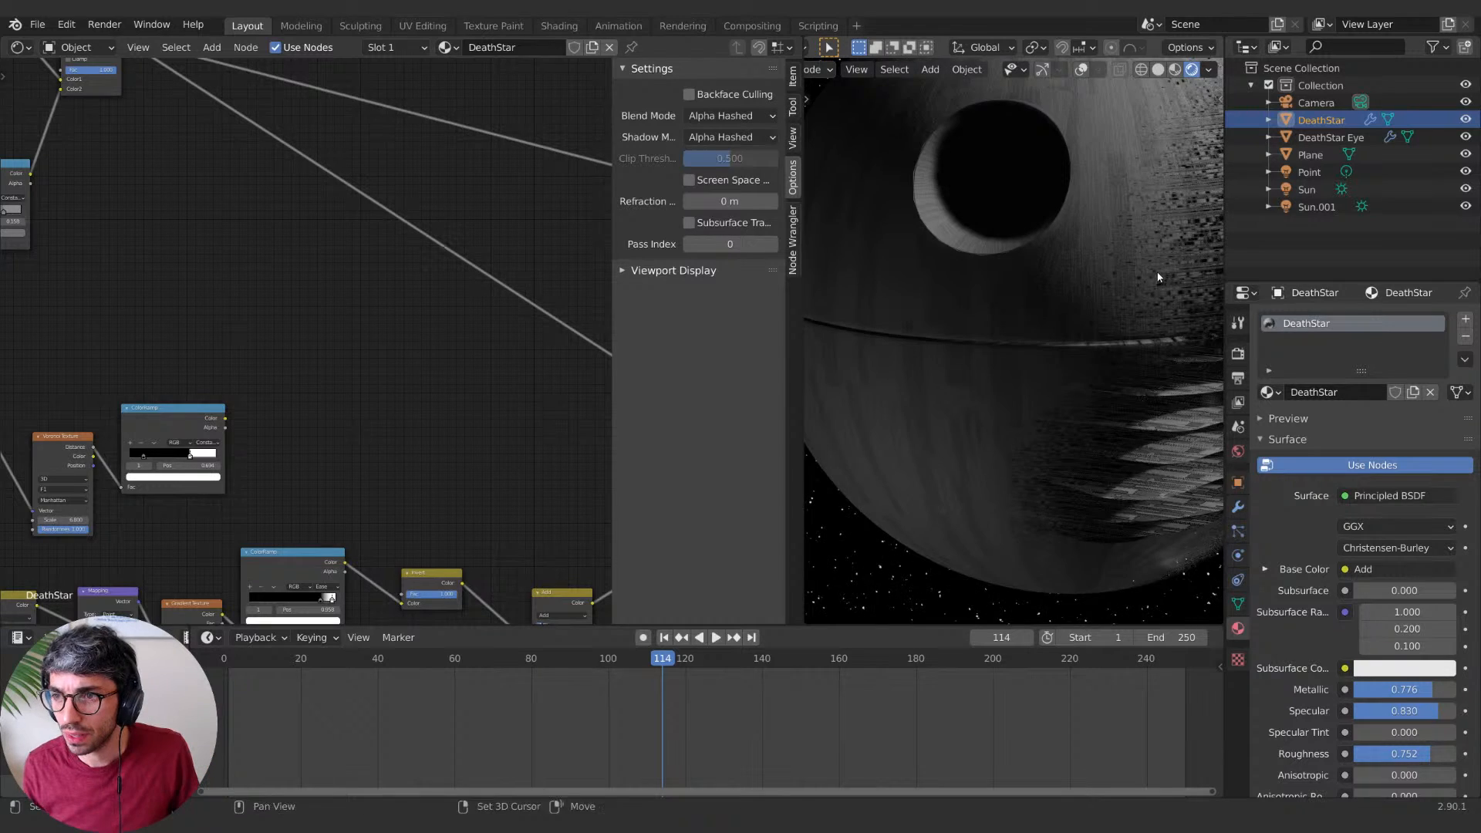
pyautogui.keyDown('shift'); pyautogui.moveTo(1154, 275); pyautogui.dragTo(919, 358, button='middle'); pyautogui.keyUp('shift')
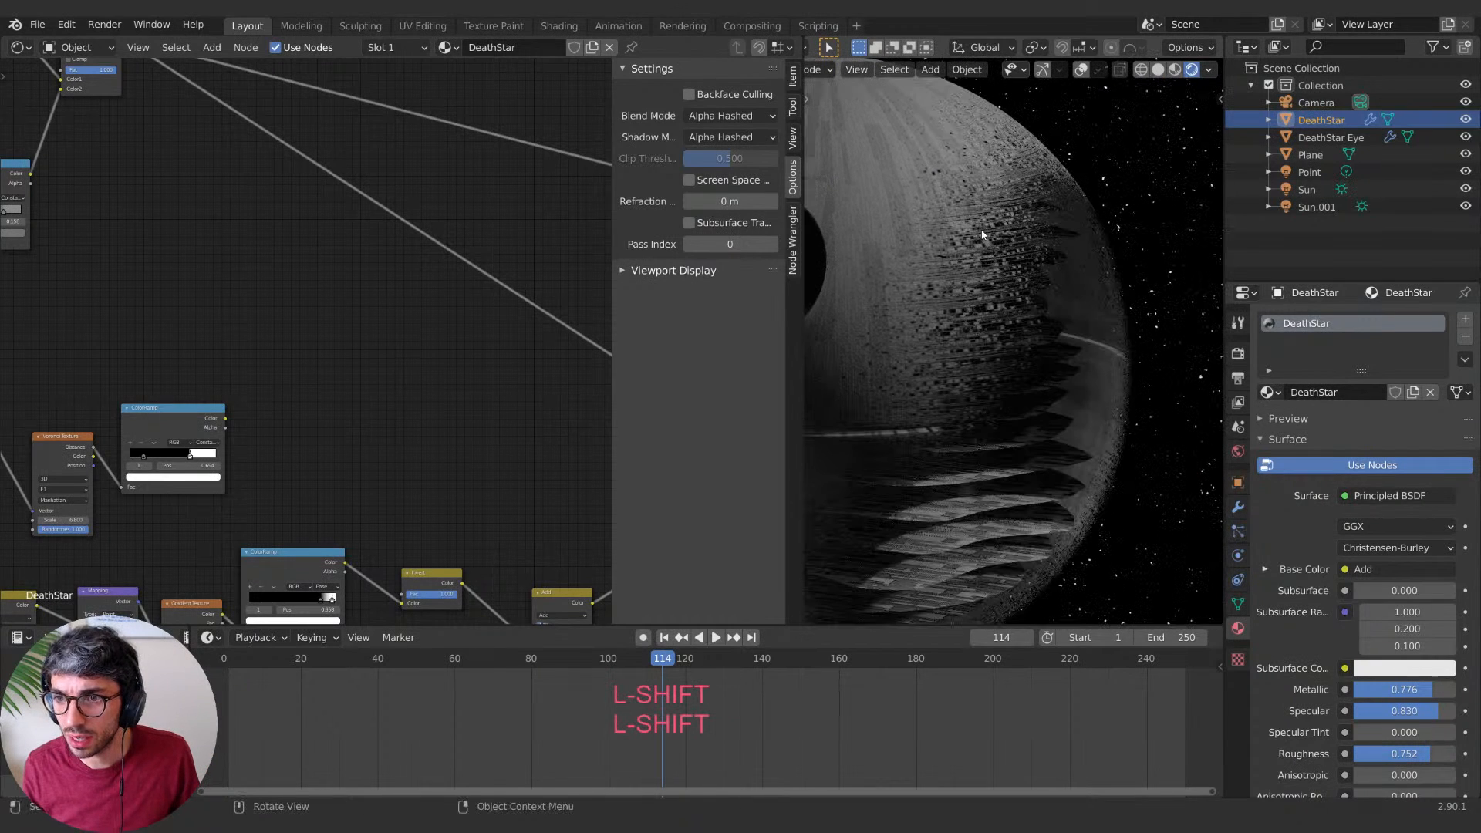
pyautogui.scroll(-2, 942, 384)
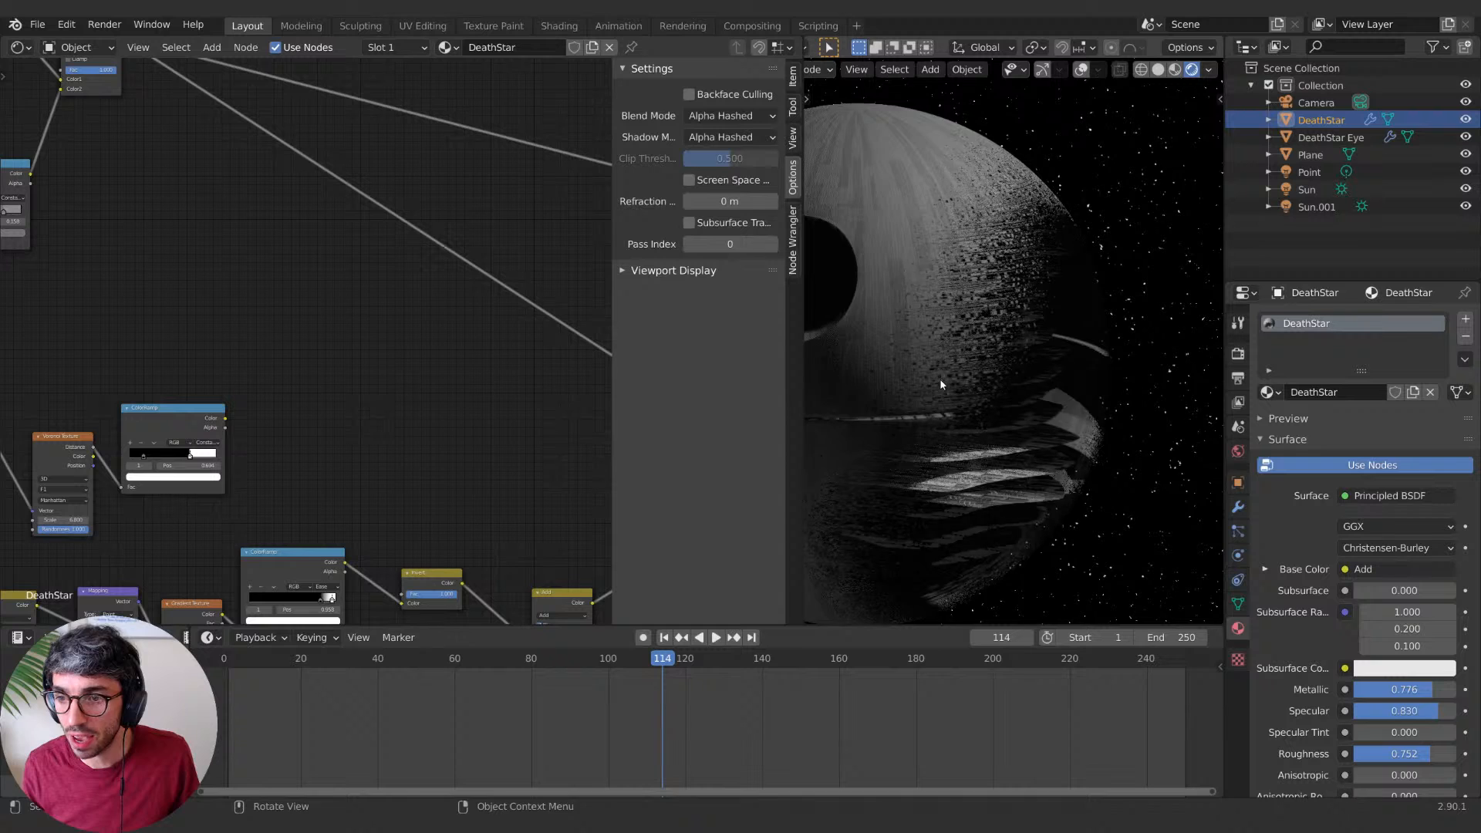
pyautogui.keyDown('shift'); pyautogui.moveTo(987, 373); pyautogui.dragTo(1107, 307, button='middle'); pyautogui.keyUp('shift')
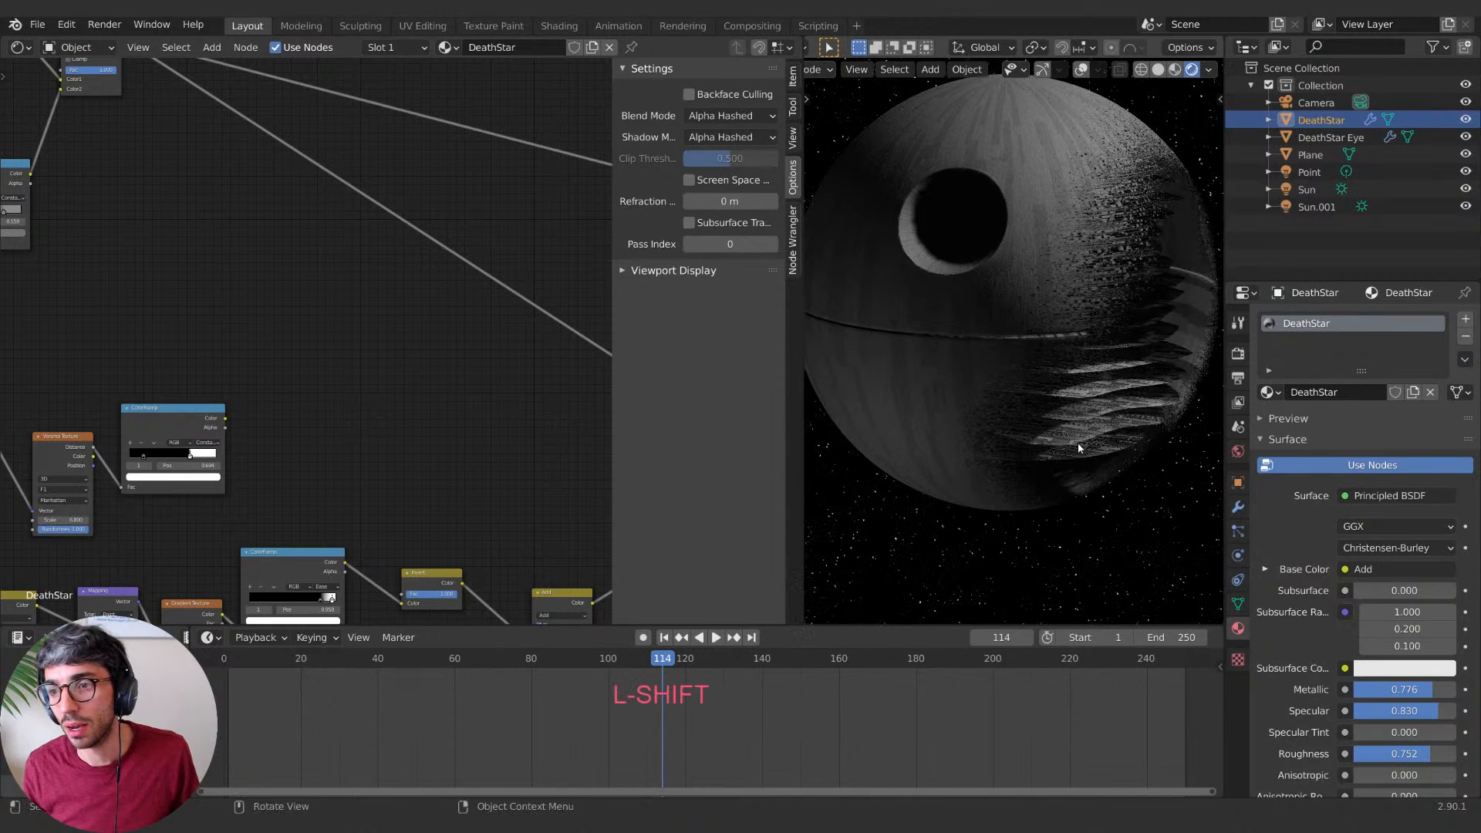
# Step: Select the levels plane and examine its node tree, previewing the Multiply alpha mask and the Voronoi ColorRamp on their own
pyautogui.click(1103, 413)
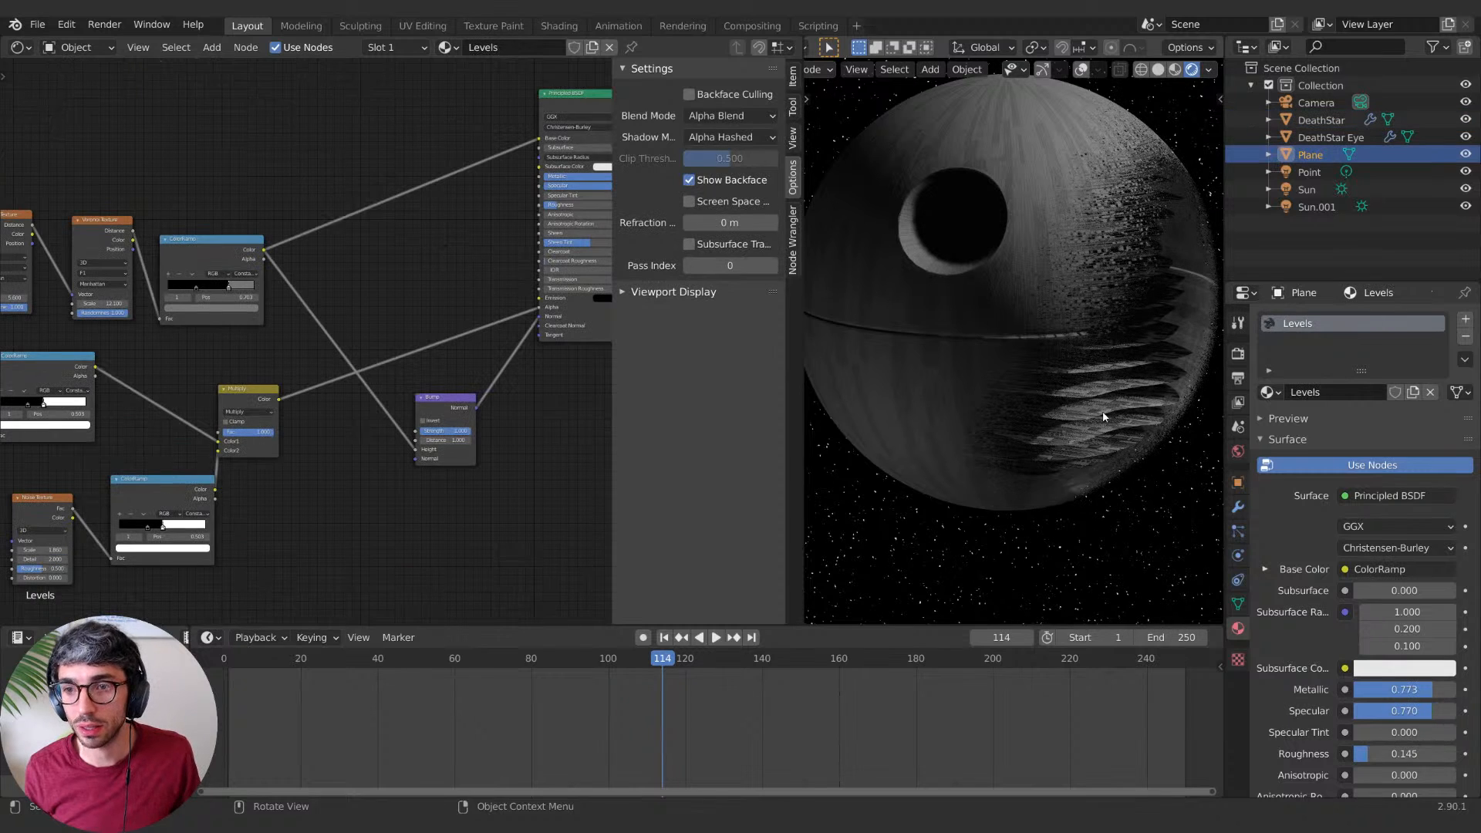
pyautogui.moveTo(325, 536); pyautogui.dragTo(572, 439, button='middle')
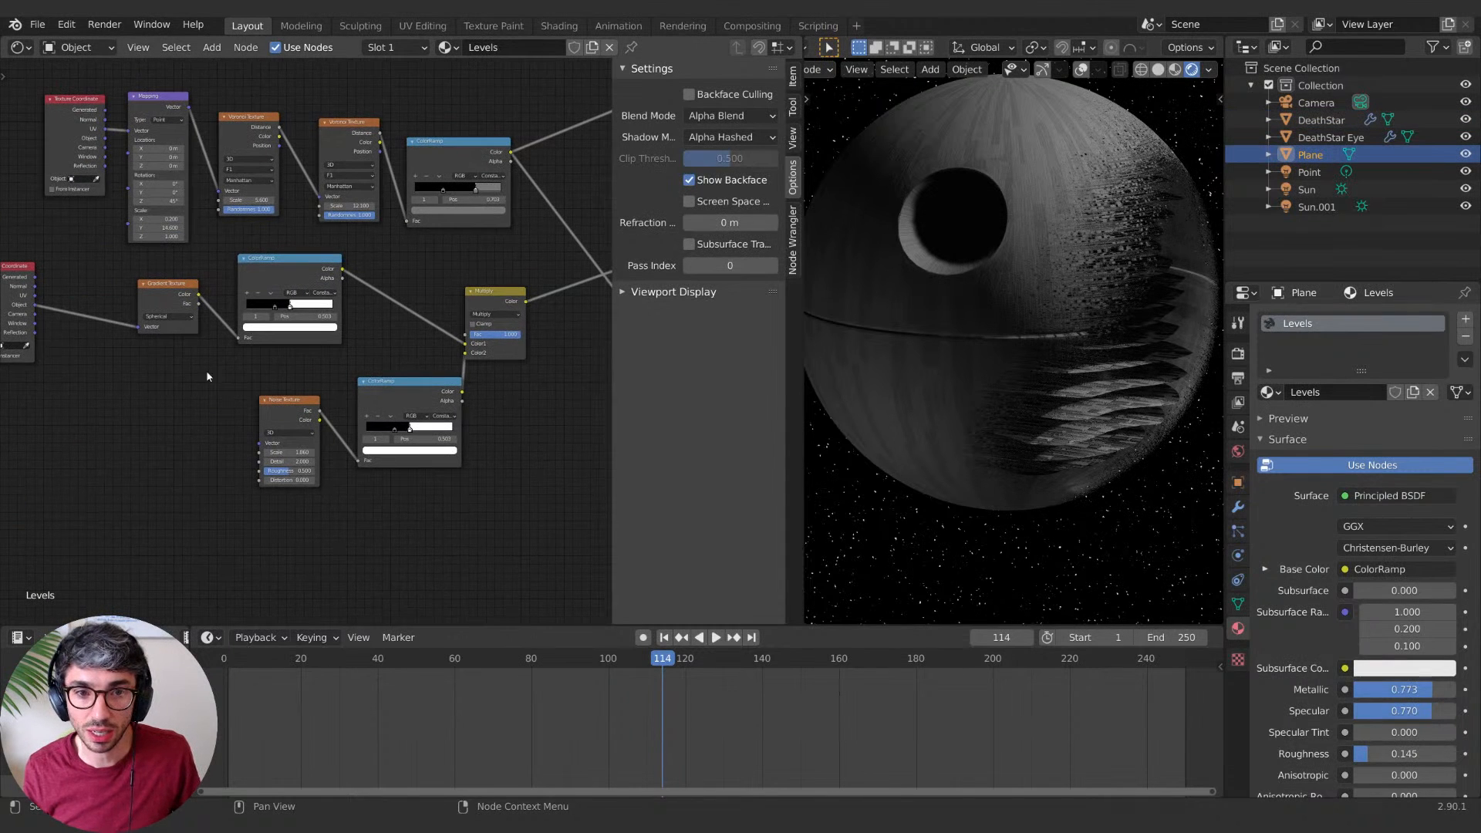
pyautogui.moveTo(165, 114); pyautogui.dragTo(282, 241, button='middle')
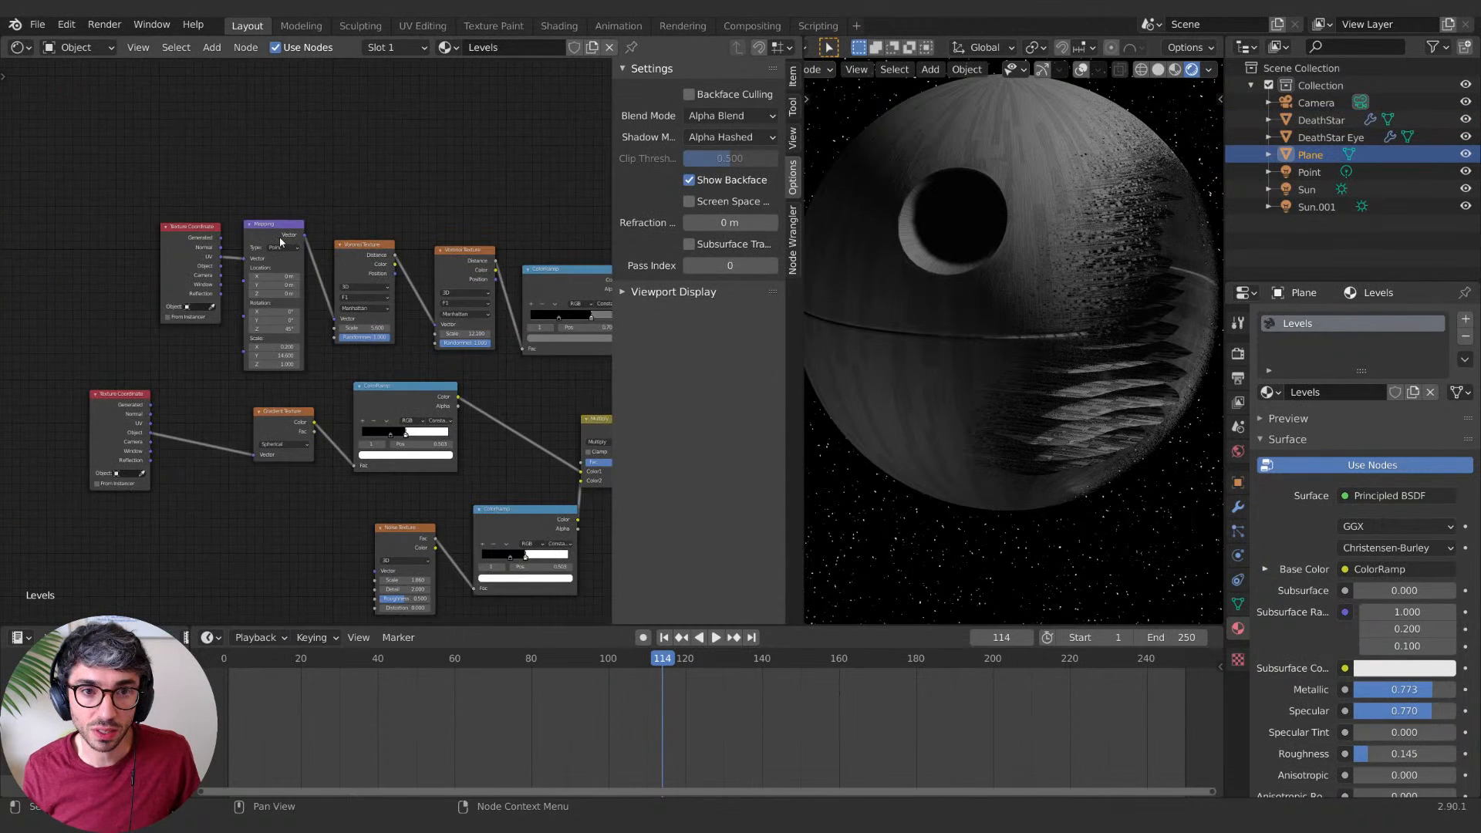
pyautogui.moveTo(540, 347); pyautogui.dragTo(116, 347, button='middle')
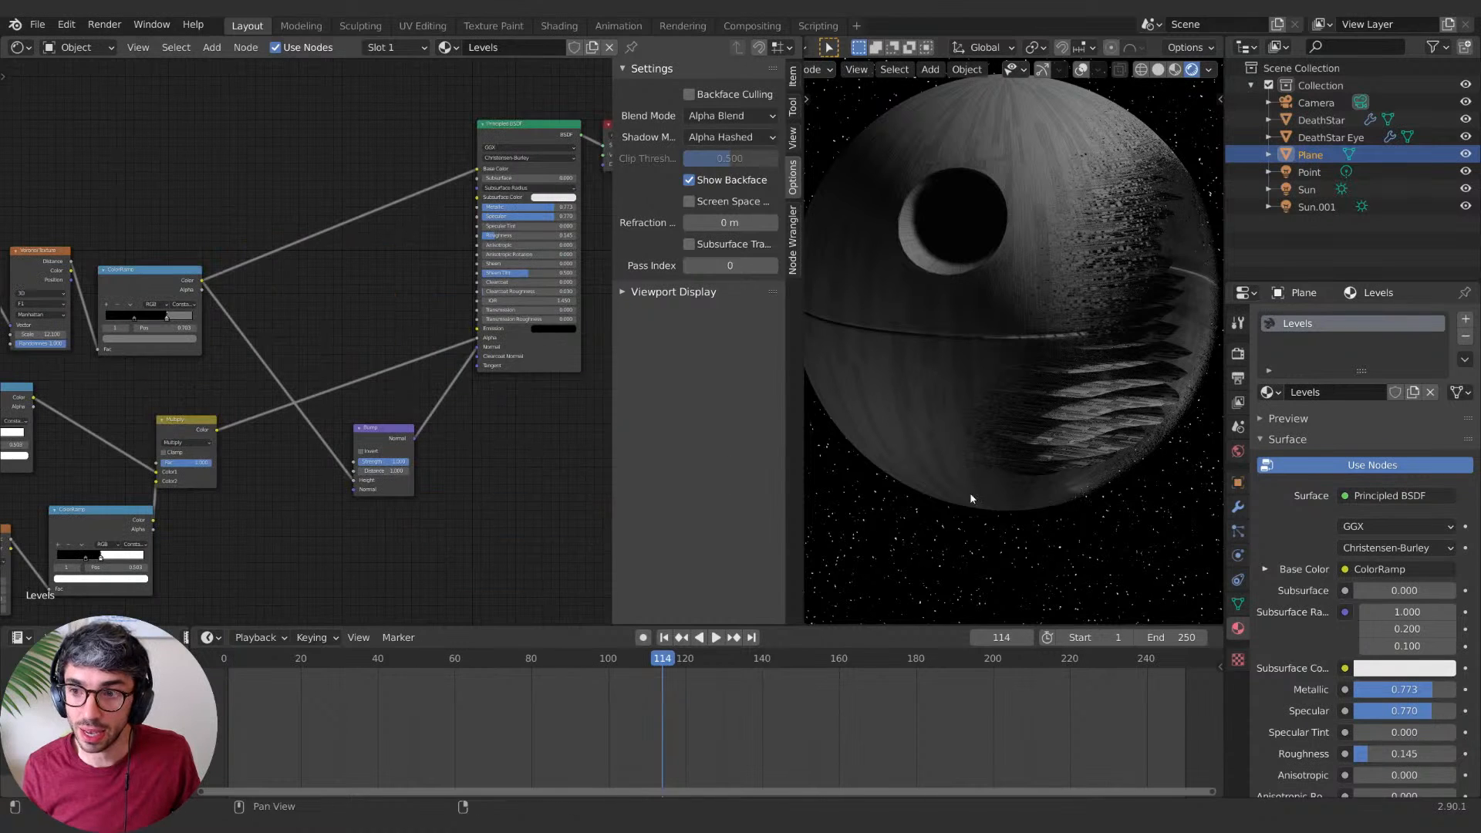
pyautogui.moveTo(224, 407); pyautogui.dragTo(396, 368, button='middle')
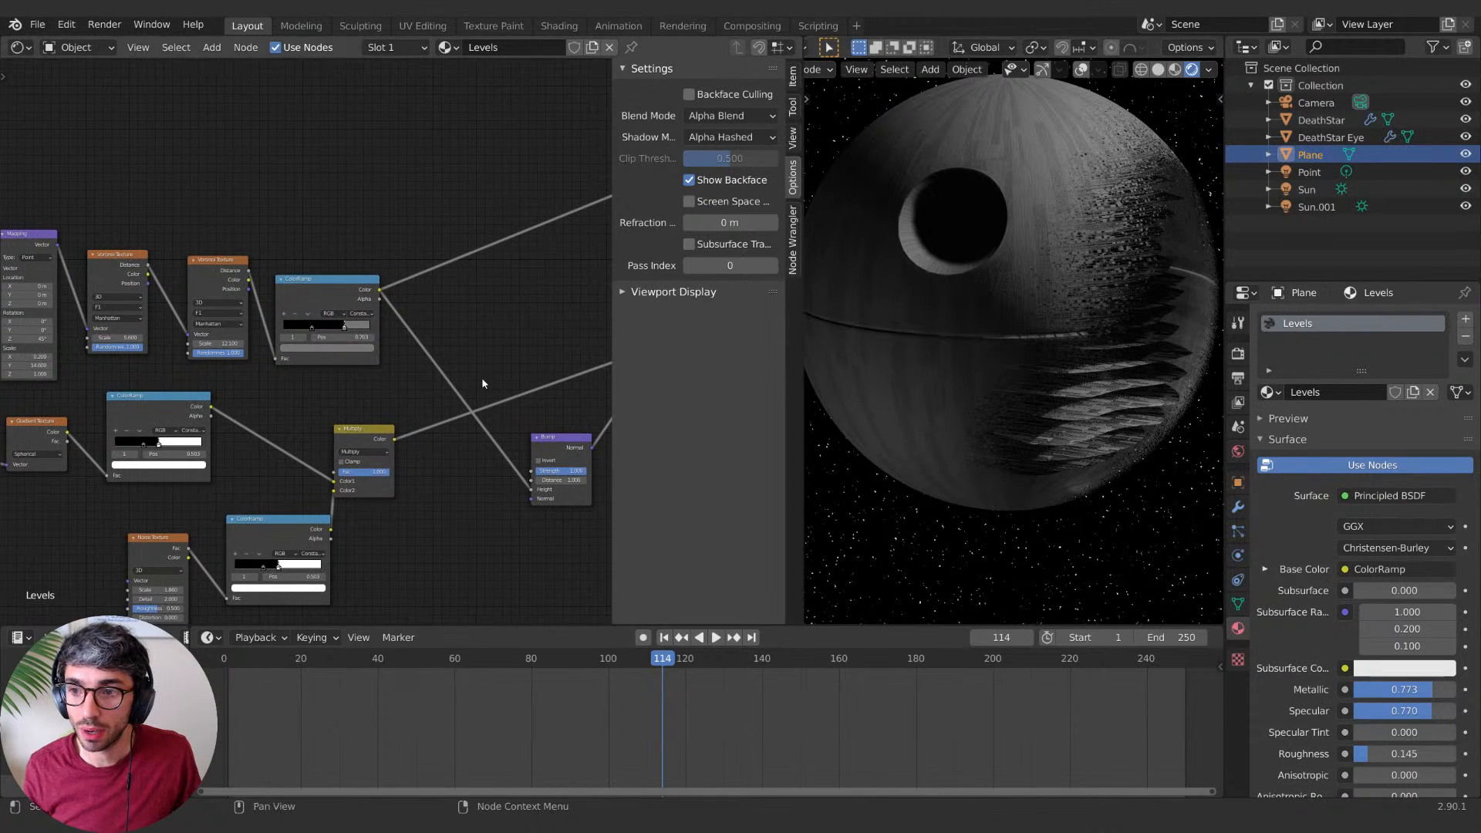
pyautogui.moveTo(482, 384); pyautogui.dragTo(491, 365, button='middle')
pyautogui.moveTo(383, 417); pyautogui.dragTo(352, 434, button='middle')
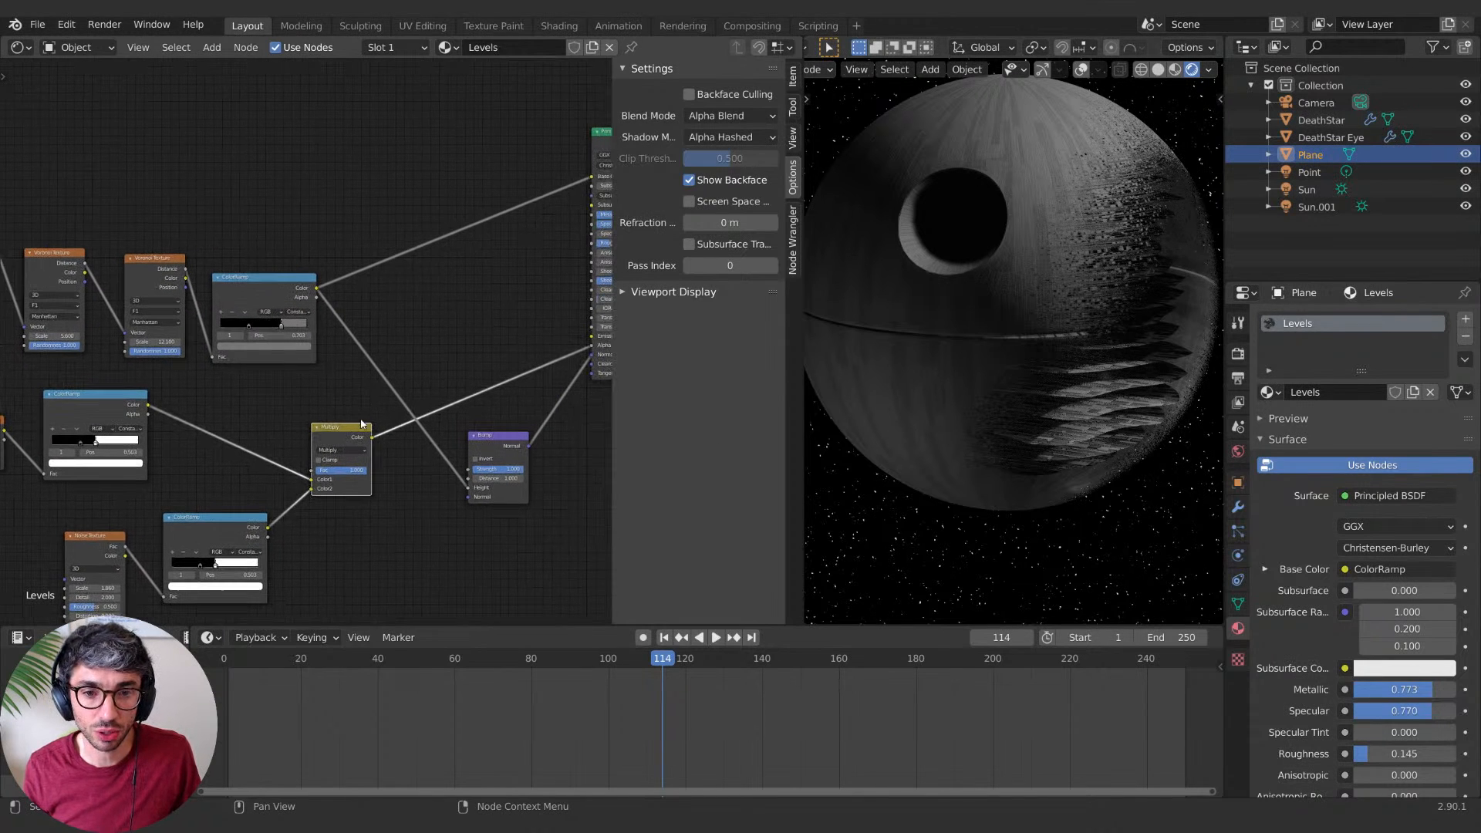
pyautogui.keyDown('ctrl'); pyautogui.keyDown('shift'); pyautogui.click(346, 433); pyautogui.keyUp('shift'); pyautogui.keyUp('ctrl')
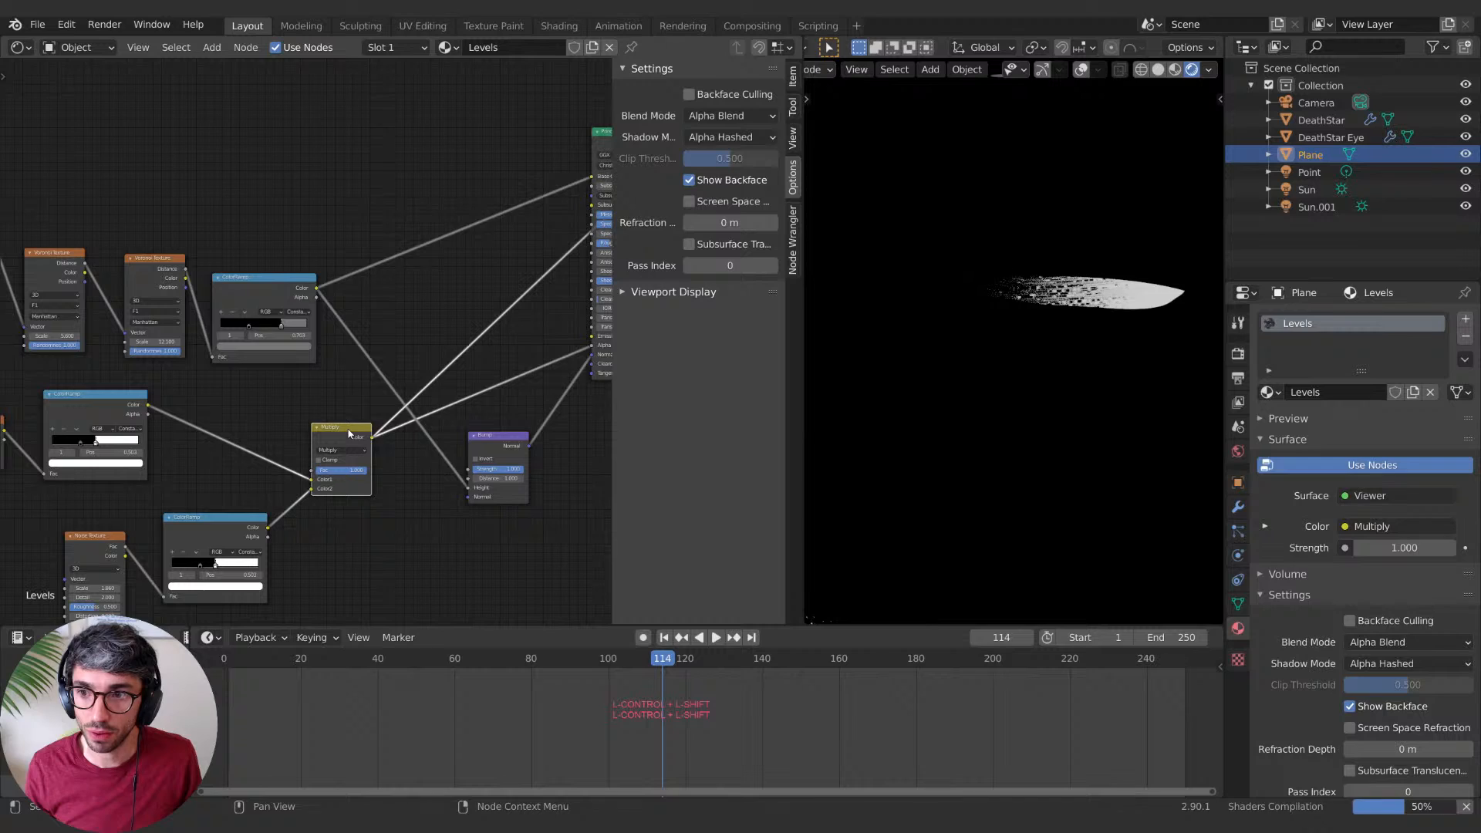
pyautogui.keyDown('ctrl'); pyautogui.keyDown('shift'); pyautogui.click(254, 295); pyautogui.keyUp('shift'); pyautogui.keyUp('ctrl')
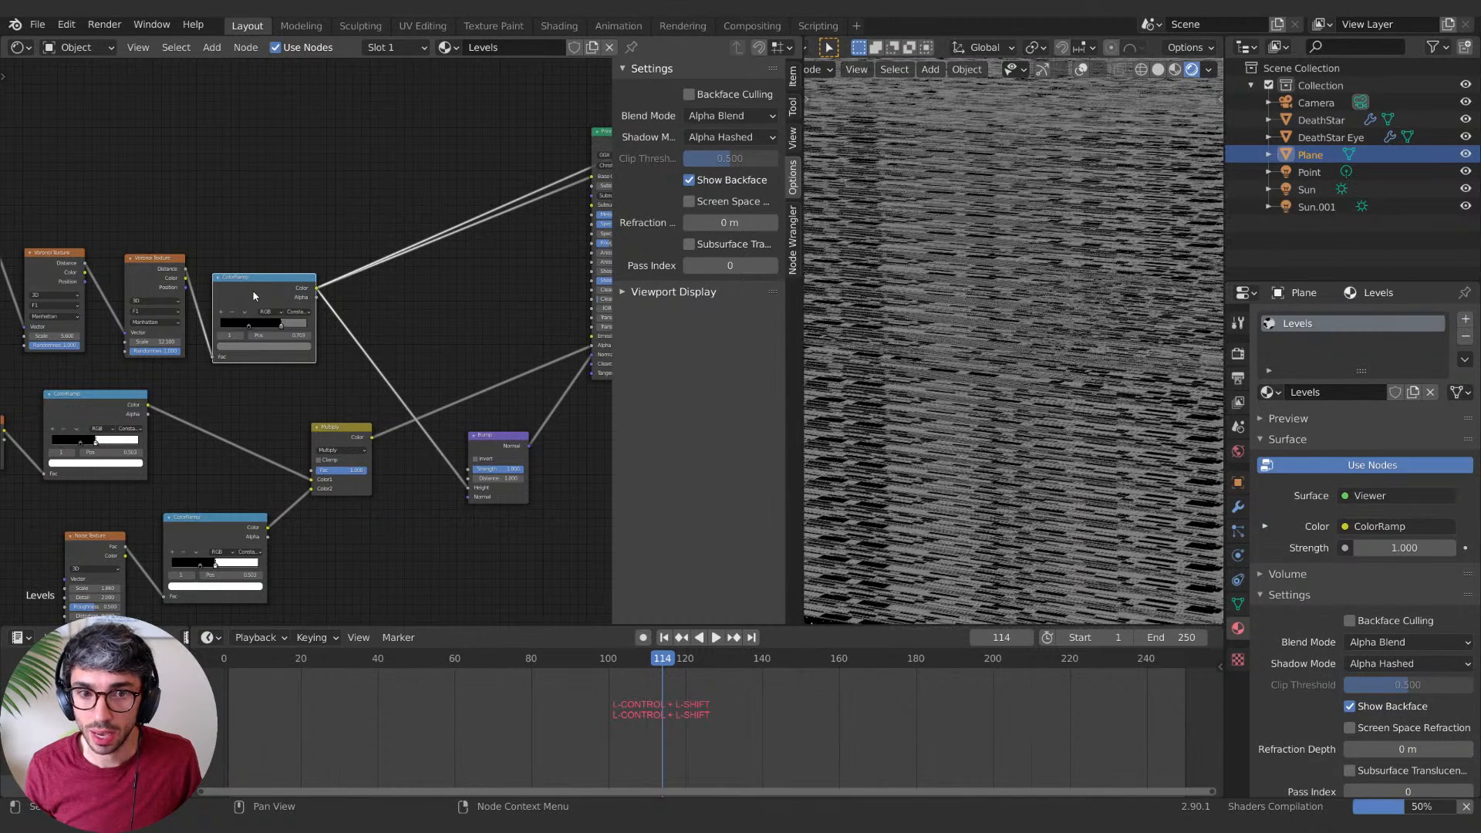
# Step: Insert a duplicate Multiply node before the Alpha input, feed its Color2 from the Voronoi ColorRamp, and restore the Principled BSDF output
pyautogui.moveTo(431, 318); pyautogui.dragTo(302, 337, button='middle')
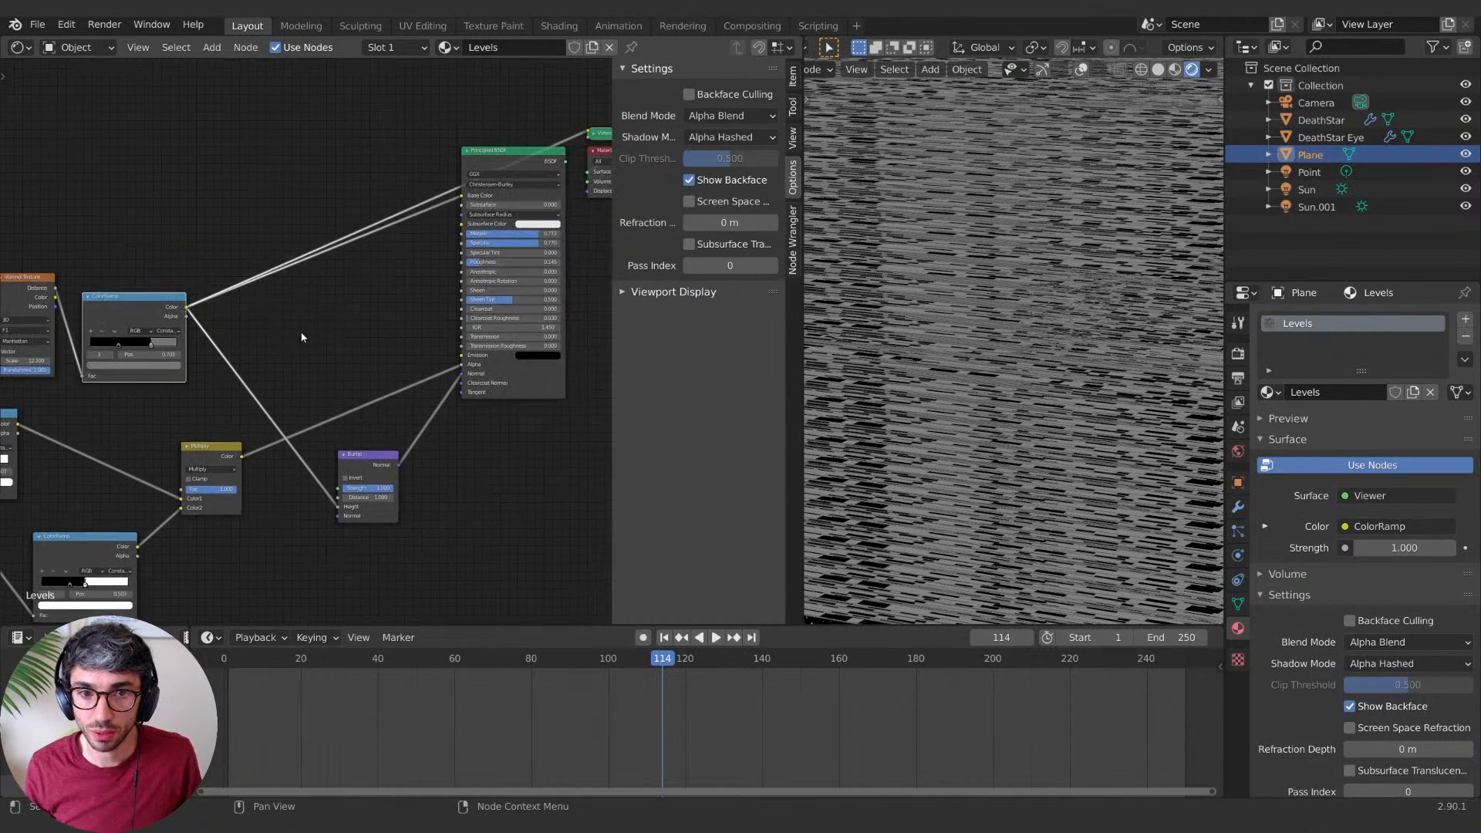
pyautogui.click(215, 450)
pyautogui.hotkey('shift', 'd')
pyautogui.click(357, 369)
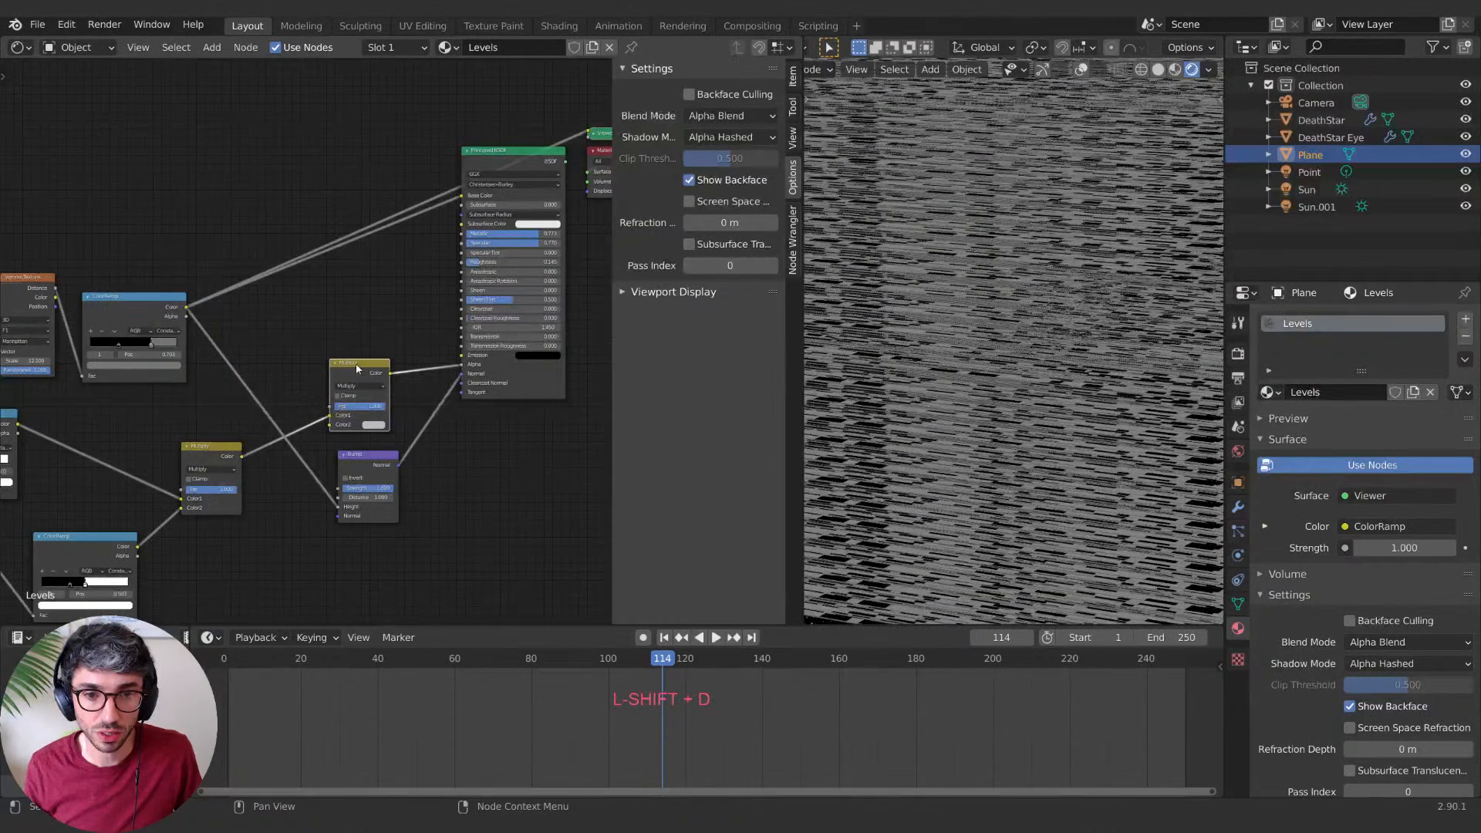
pyautogui.moveTo(186, 307); pyautogui.dragTo(329, 424)
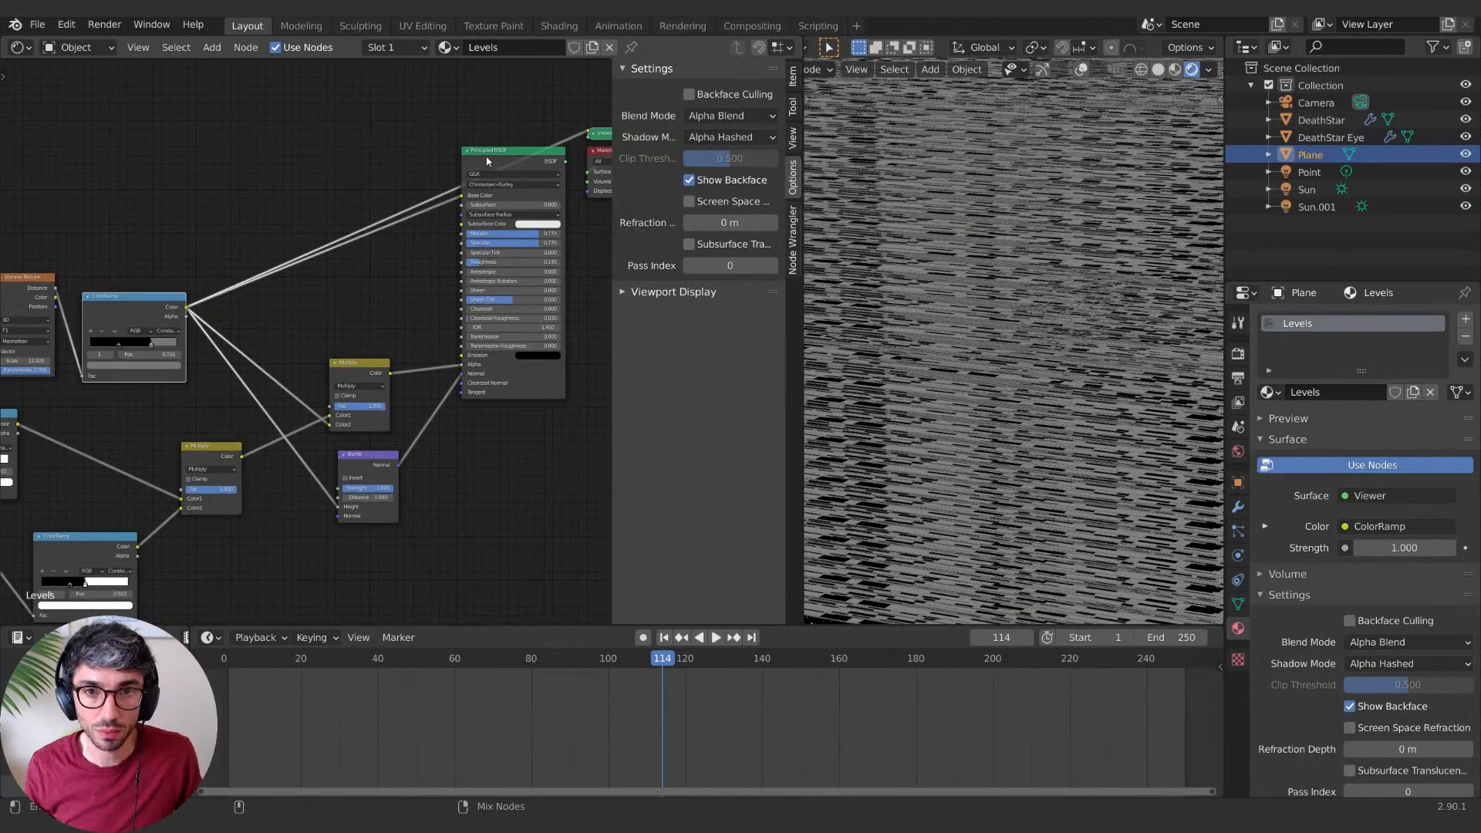
pyautogui.keyDown('ctrl'); pyautogui.keyDown('shift'); pyautogui.click(487, 160); pyautogui.keyUp('shift'); pyautogui.keyUp('ctrl')
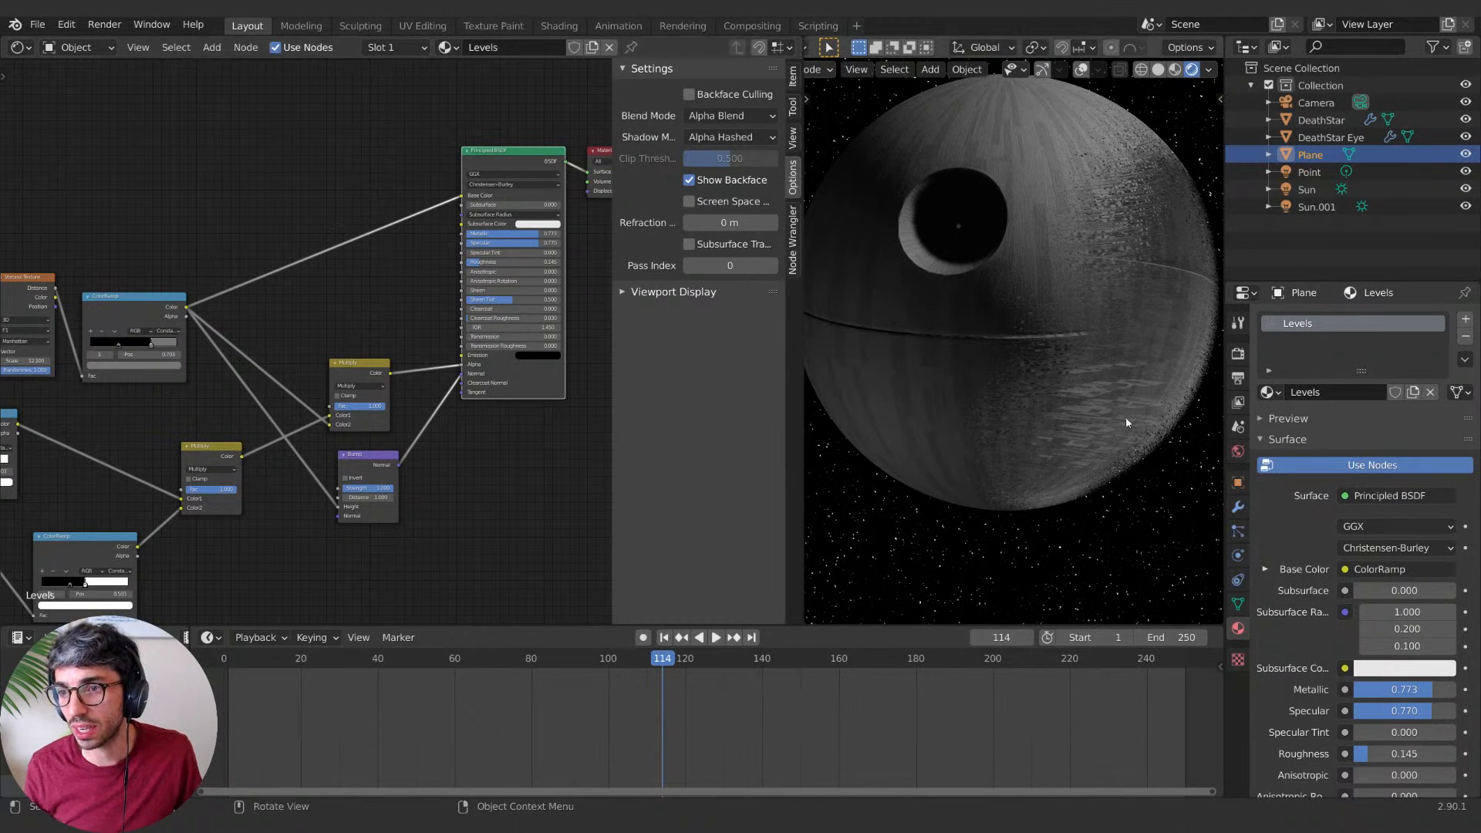
# Step: Move the upper Texture Coordinate node aside and connect its Object output to the Mapping node's Vector input
pyautogui.moveTo(158, 165); pyautogui.dragTo(492, 155, button='middle')
pyautogui.moveTo(261, 214); pyautogui.dragTo(334, 207, button='middle')
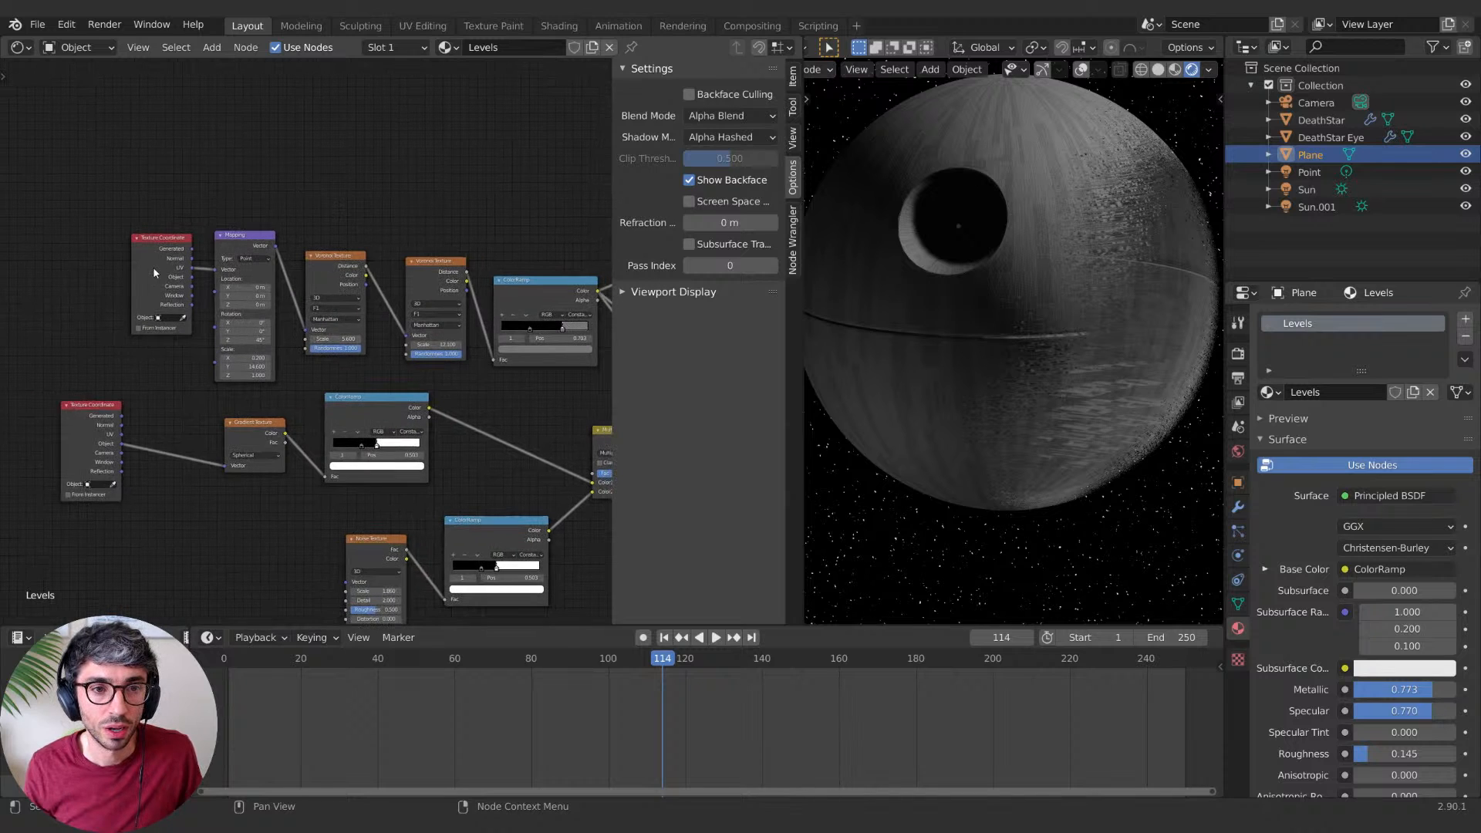
pyautogui.moveTo(154, 272)
pyautogui.mouseDown()
pyautogui.moveTo(91, 283)
pyautogui.moveTo(166, 284)
pyautogui.moveTo(132, 290)
pyautogui.mouseUp()
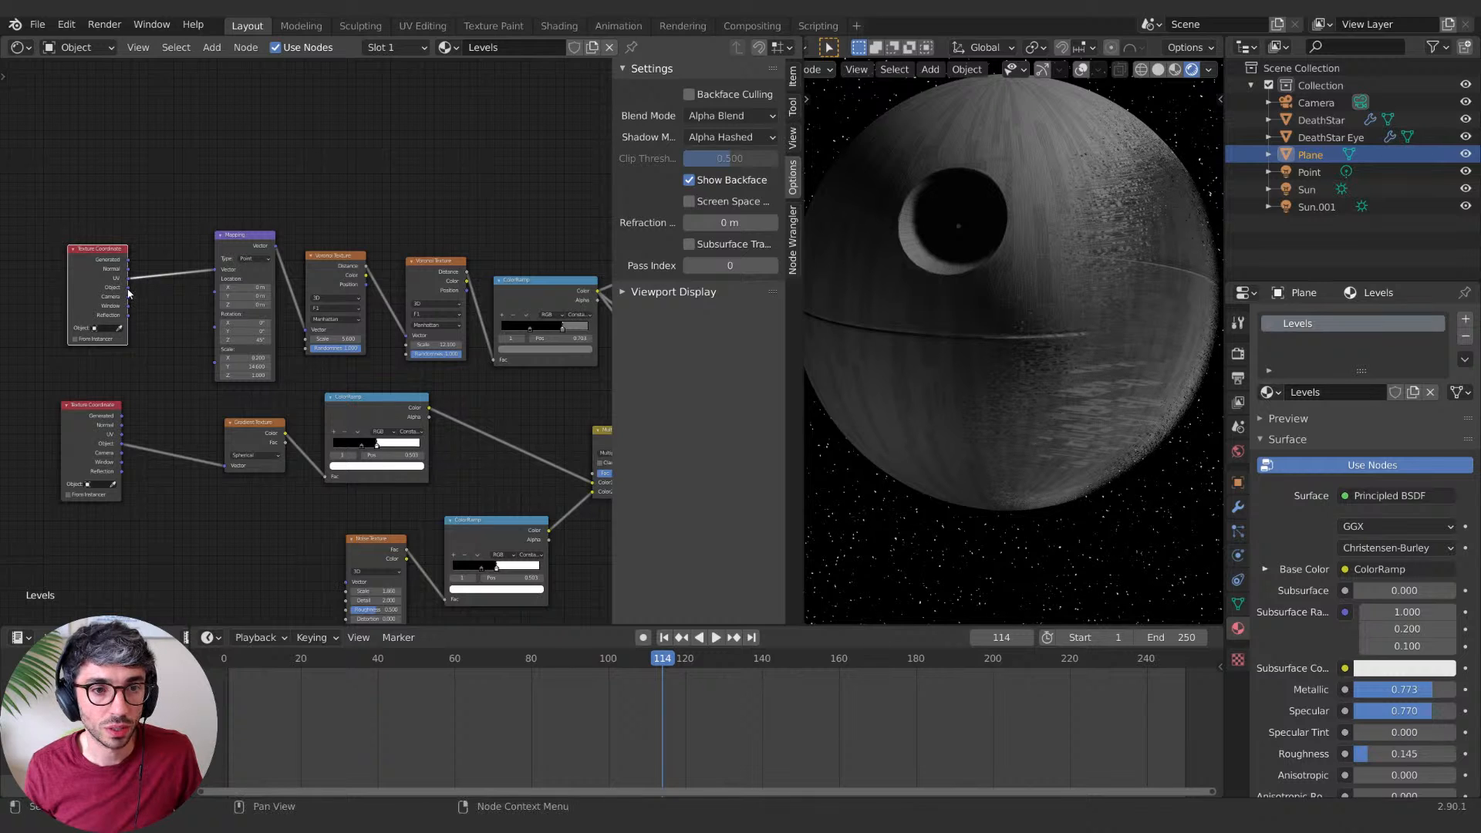
pyautogui.moveTo(128, 288); pyautogui.dragTo(216, 271)
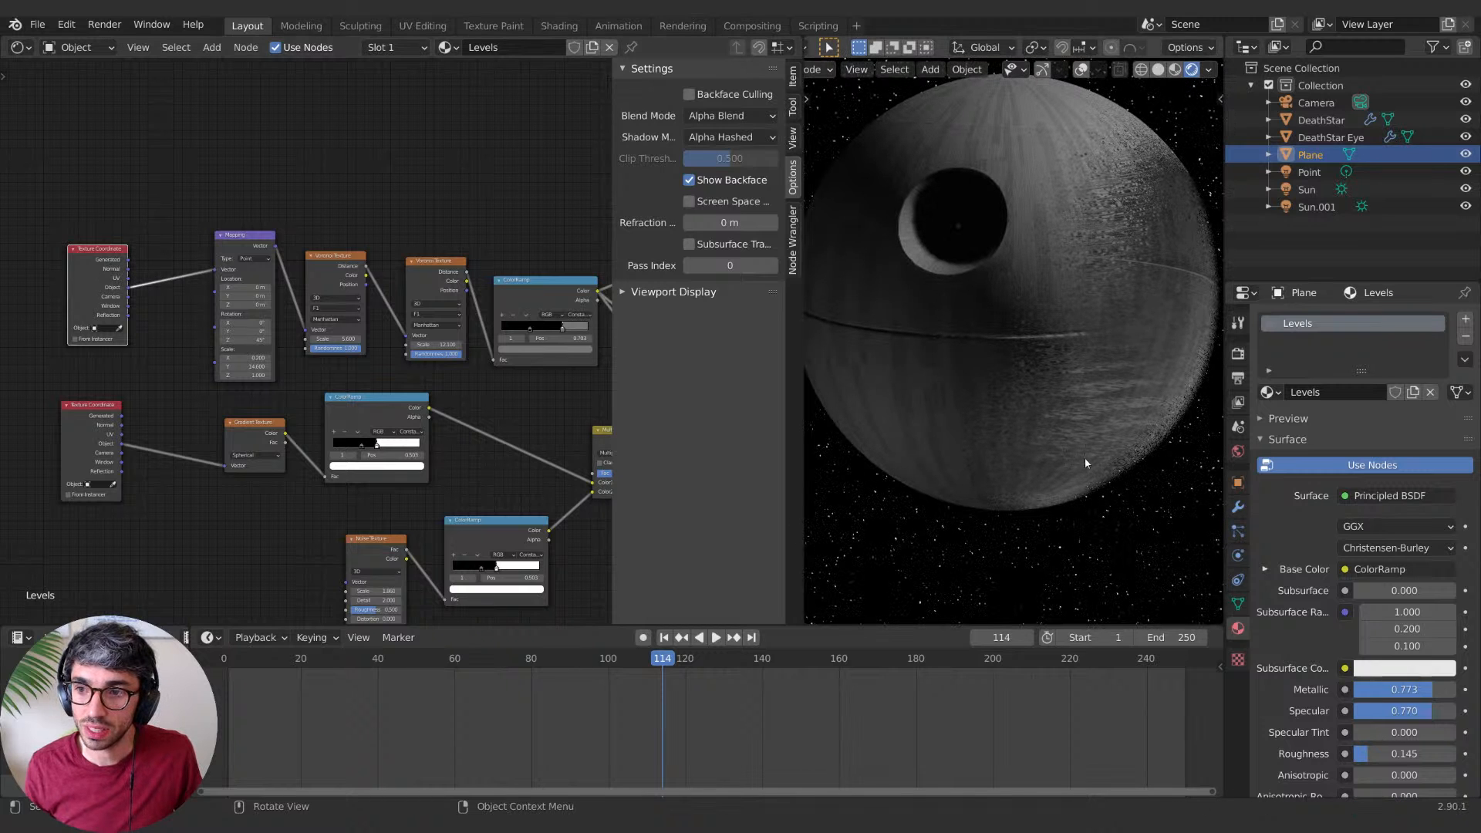
# Step: Try brightening the Voronoi ColorRamp's grey stop to white, and return it to grey
pyautogui.moveTo(524, 262); pyautogui.dragTo(252, 280, button='middle')
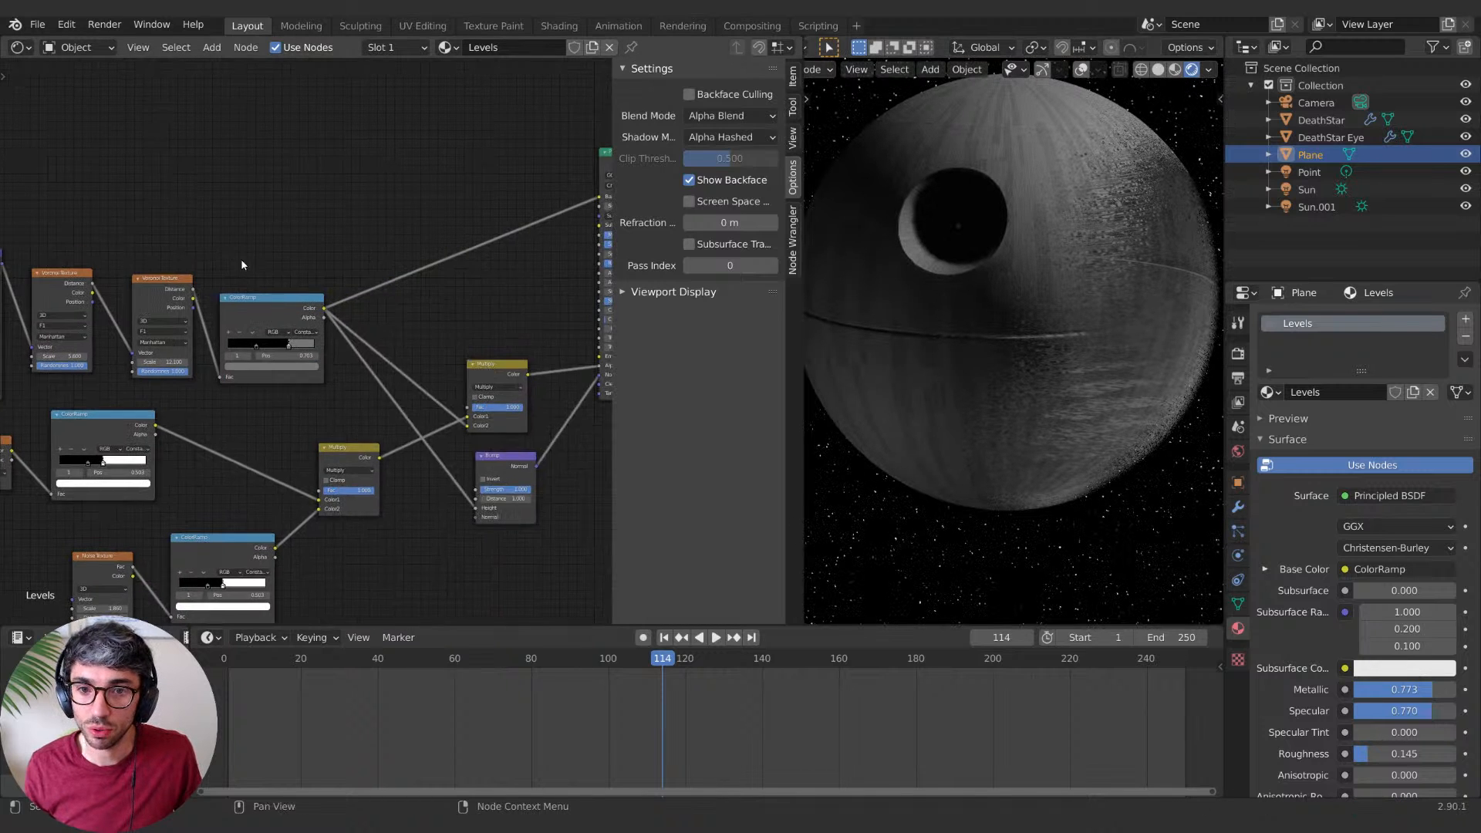
pyautogui.click(287, 366)
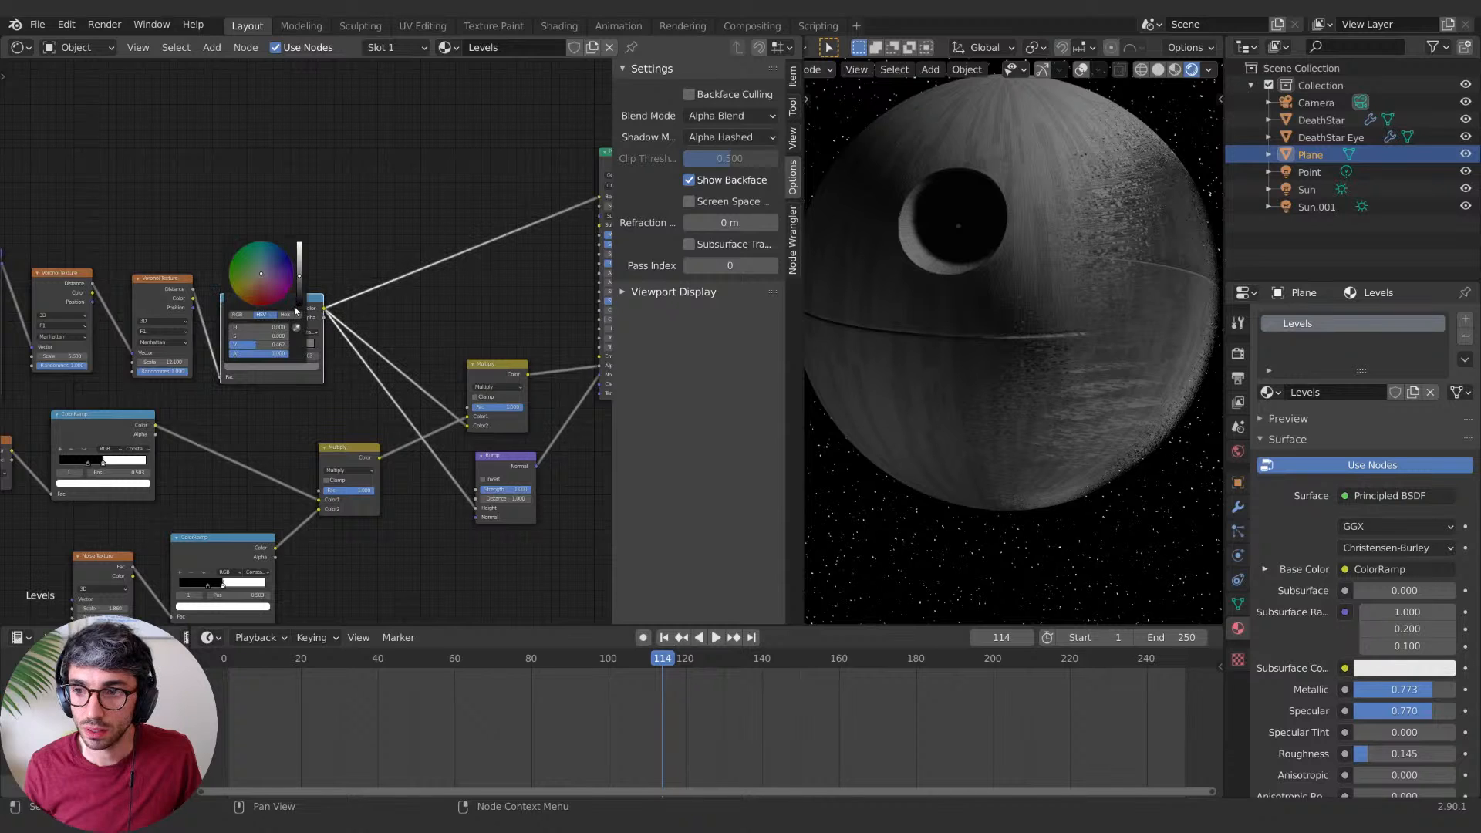
pyautogui.moveTo(300, 279); pyautogui.dragTo(299, 246)
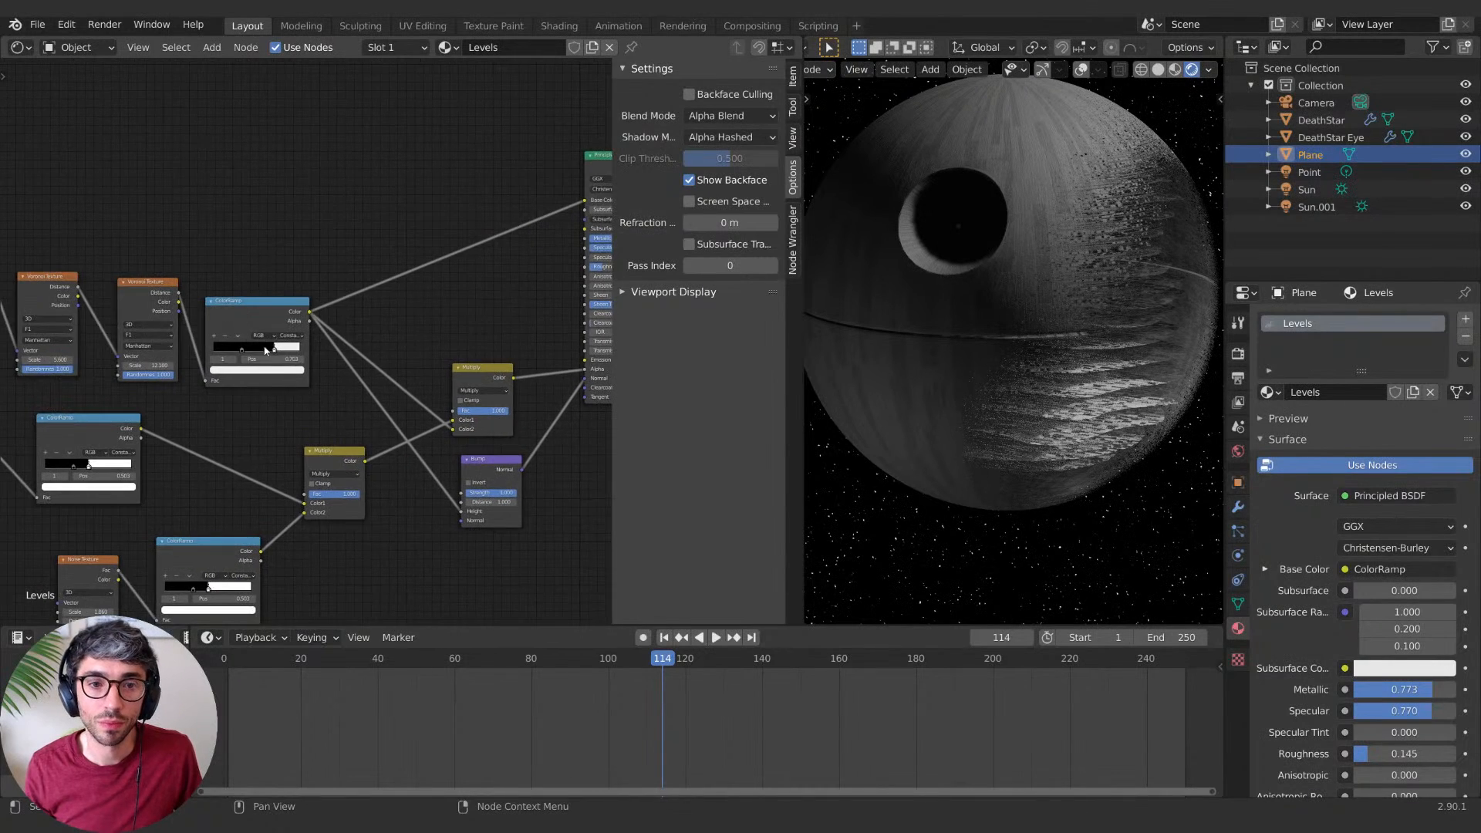
pyautogui.click(280, 370)
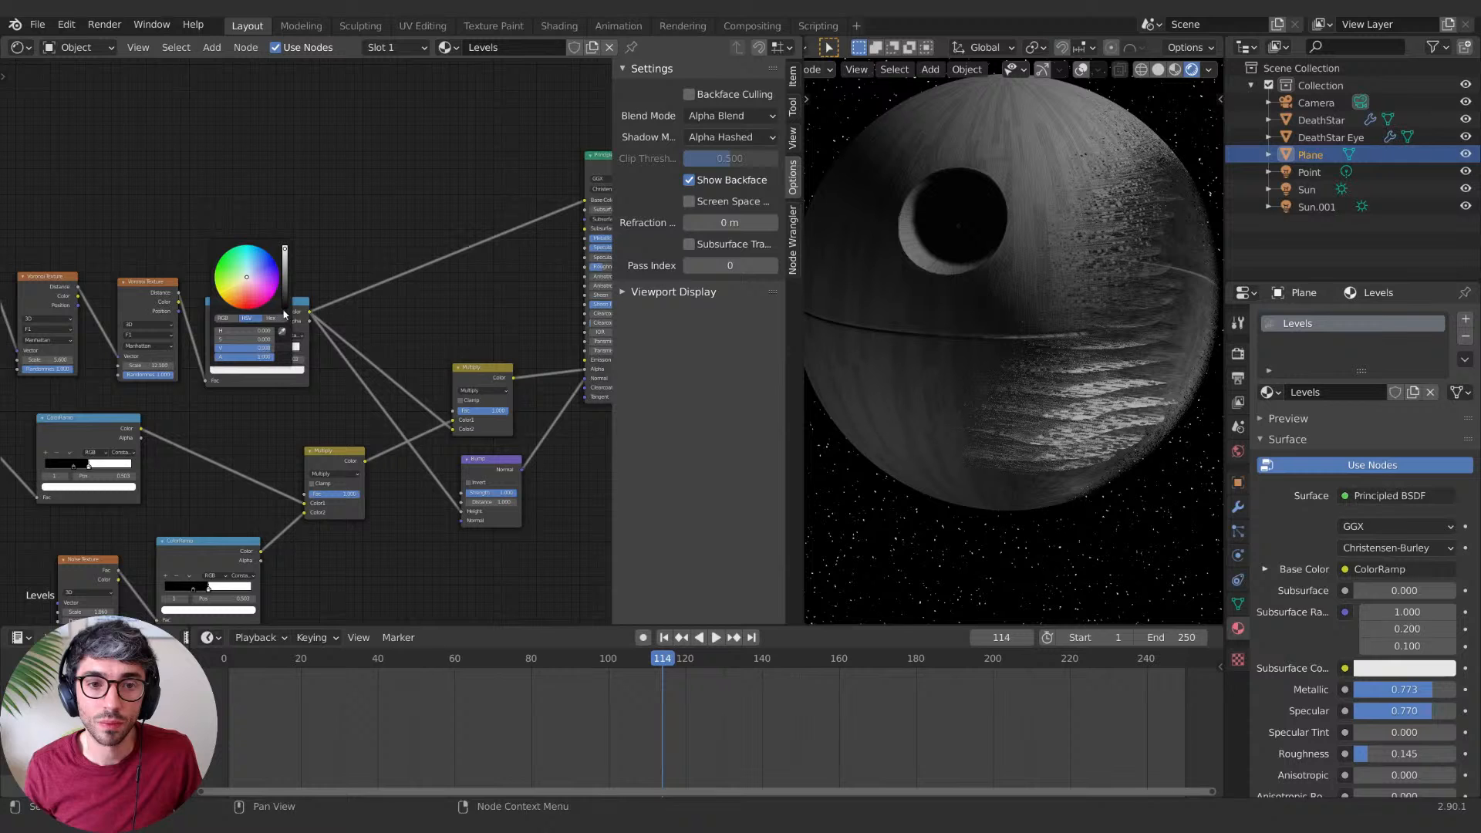
pyautogui.moveTo(287, 266)
pyautogui.mouseDown()
pyautogui.moveTo(285, 287)
pyautogui.moveTo(285, 274)
pyautogui.mouseUp()
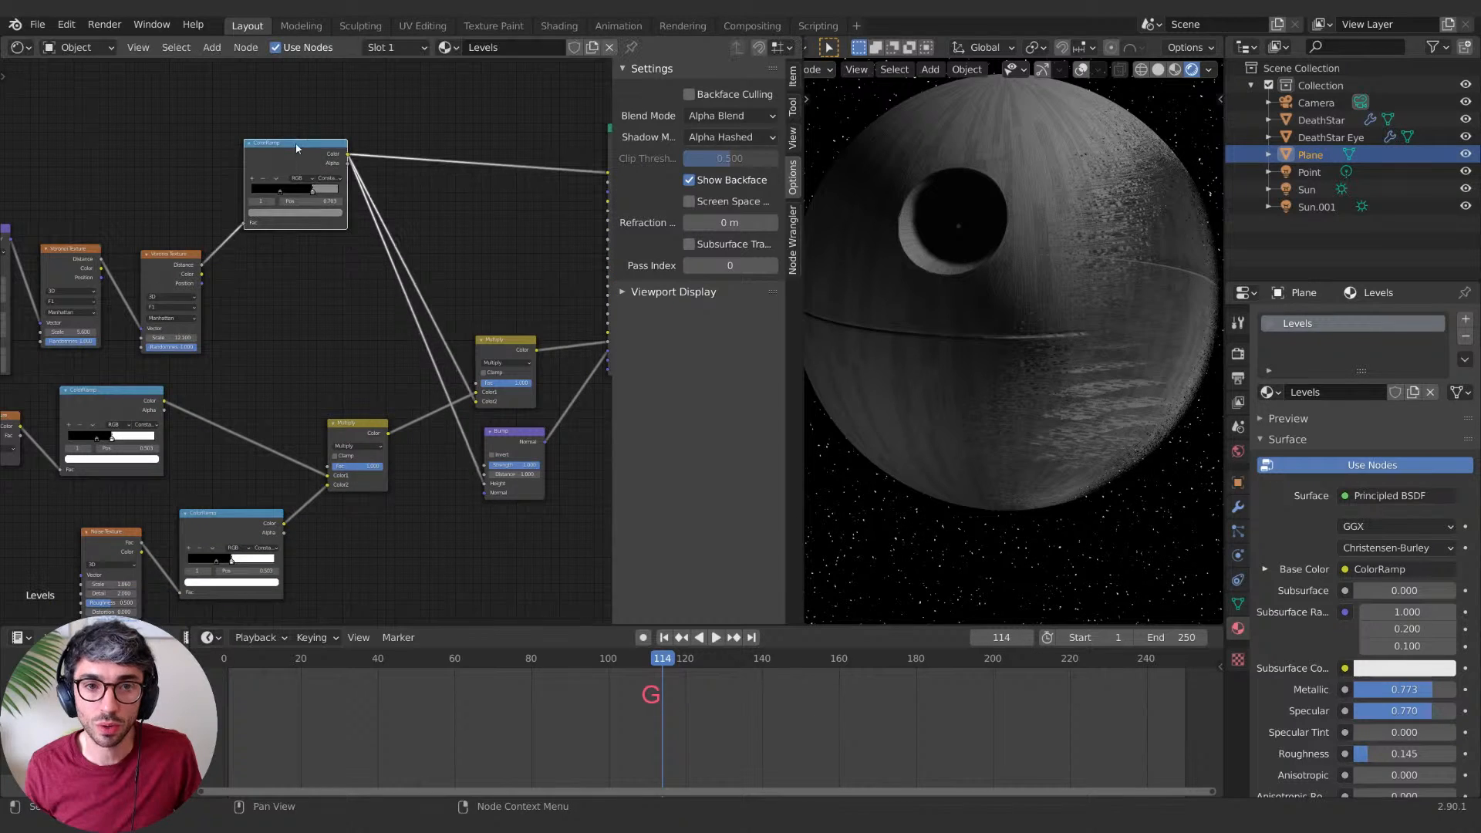
# Step: Duplicate the Voronoi ColorRamp below the original and connect the second Voronoi Texture to the copy's Fac input
pyautogui.hotkey('shift', 'd')
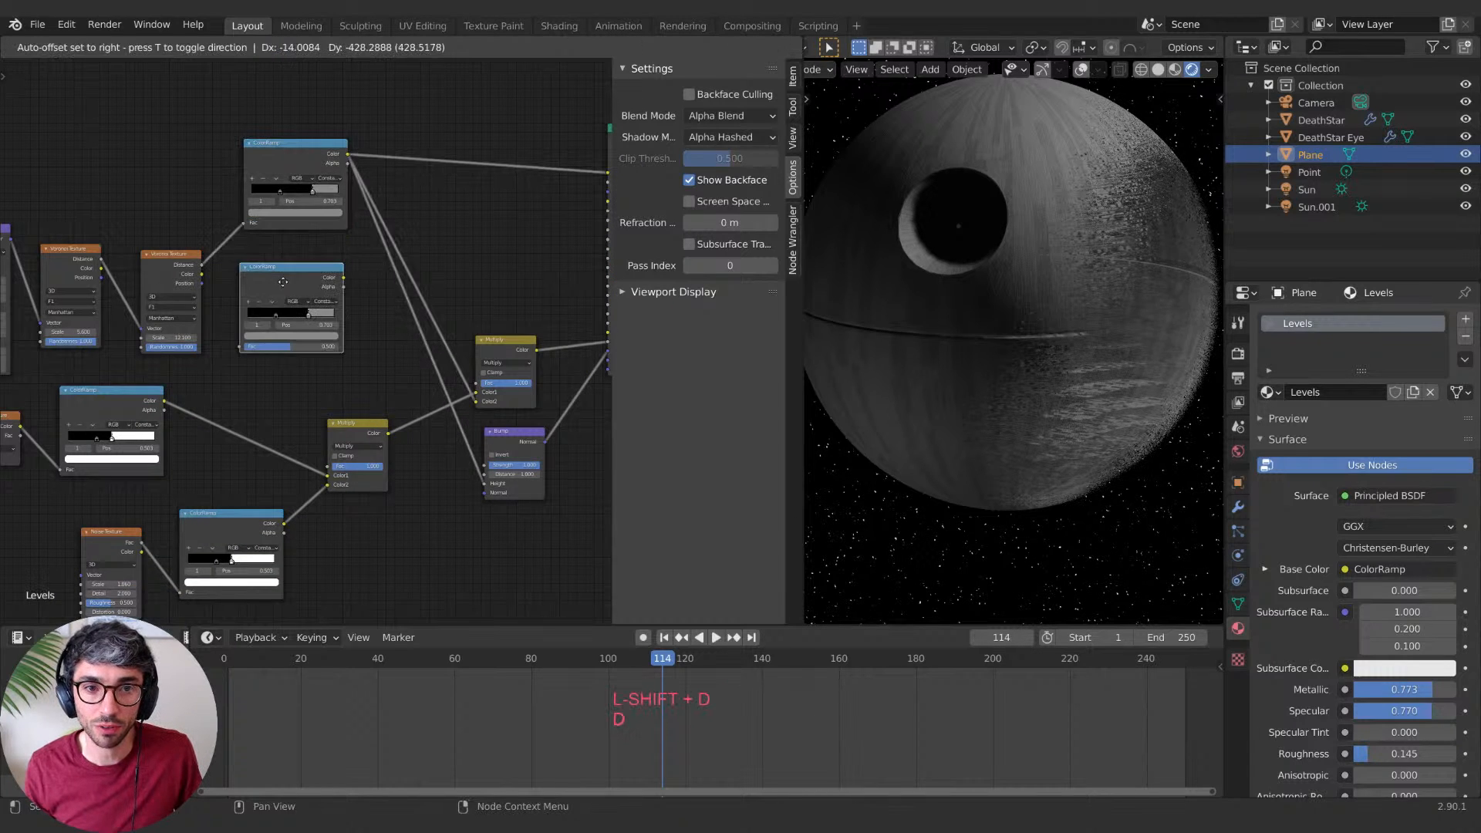
pyautogui.click(292, 272)
pyautogui.moveTo(202, 274); pyautogui.dragTo(252, 344)
pyautogui.moveTo(405, 276); pyautogui.dragTo(325, 282, button='middle')
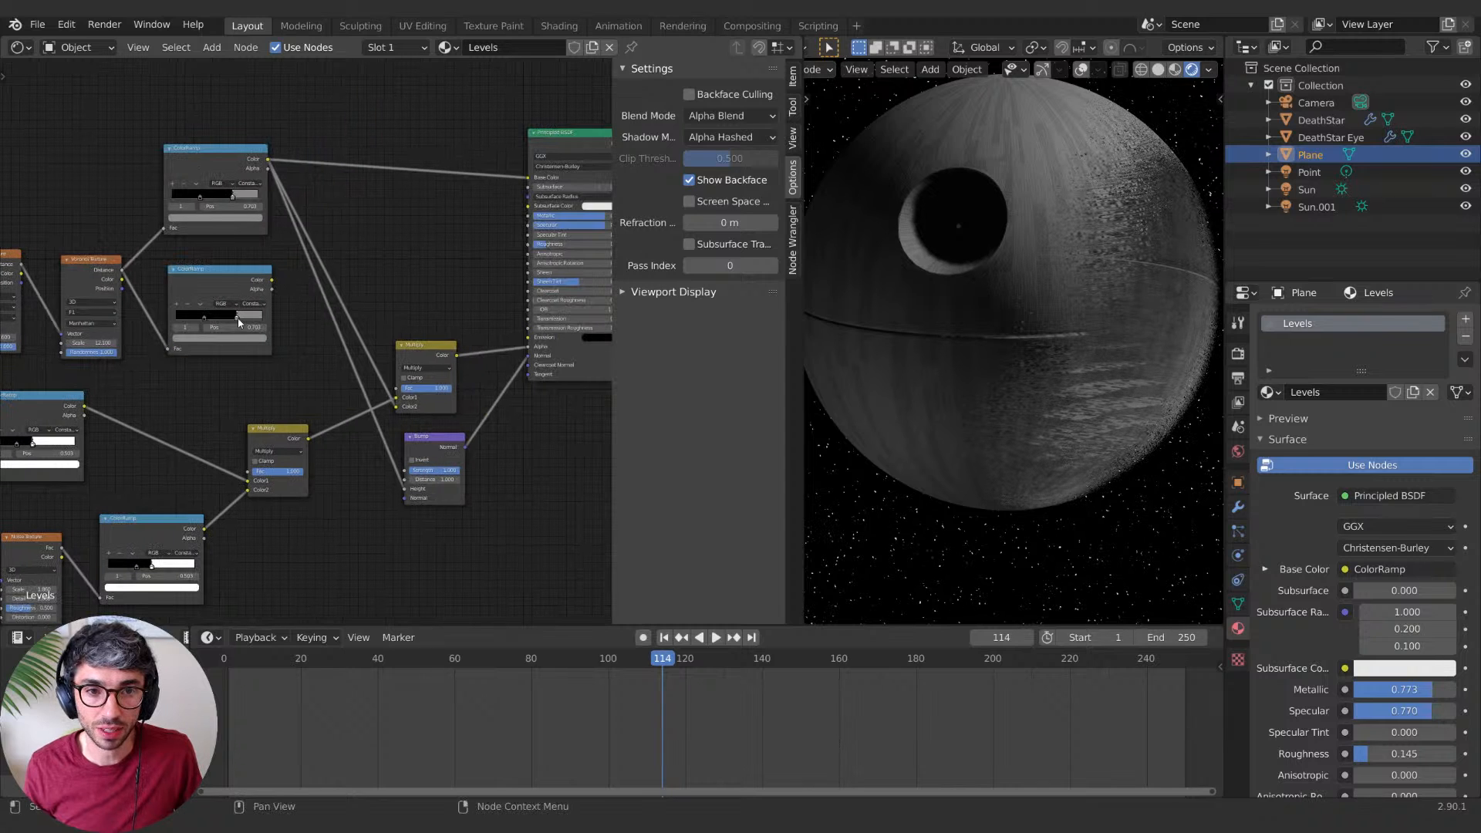
# Step: Make the duplicate ColorRamp's grey stop white and connect its Color output to Color2 of the last Multiply node
pyautogui.click(244, 339)
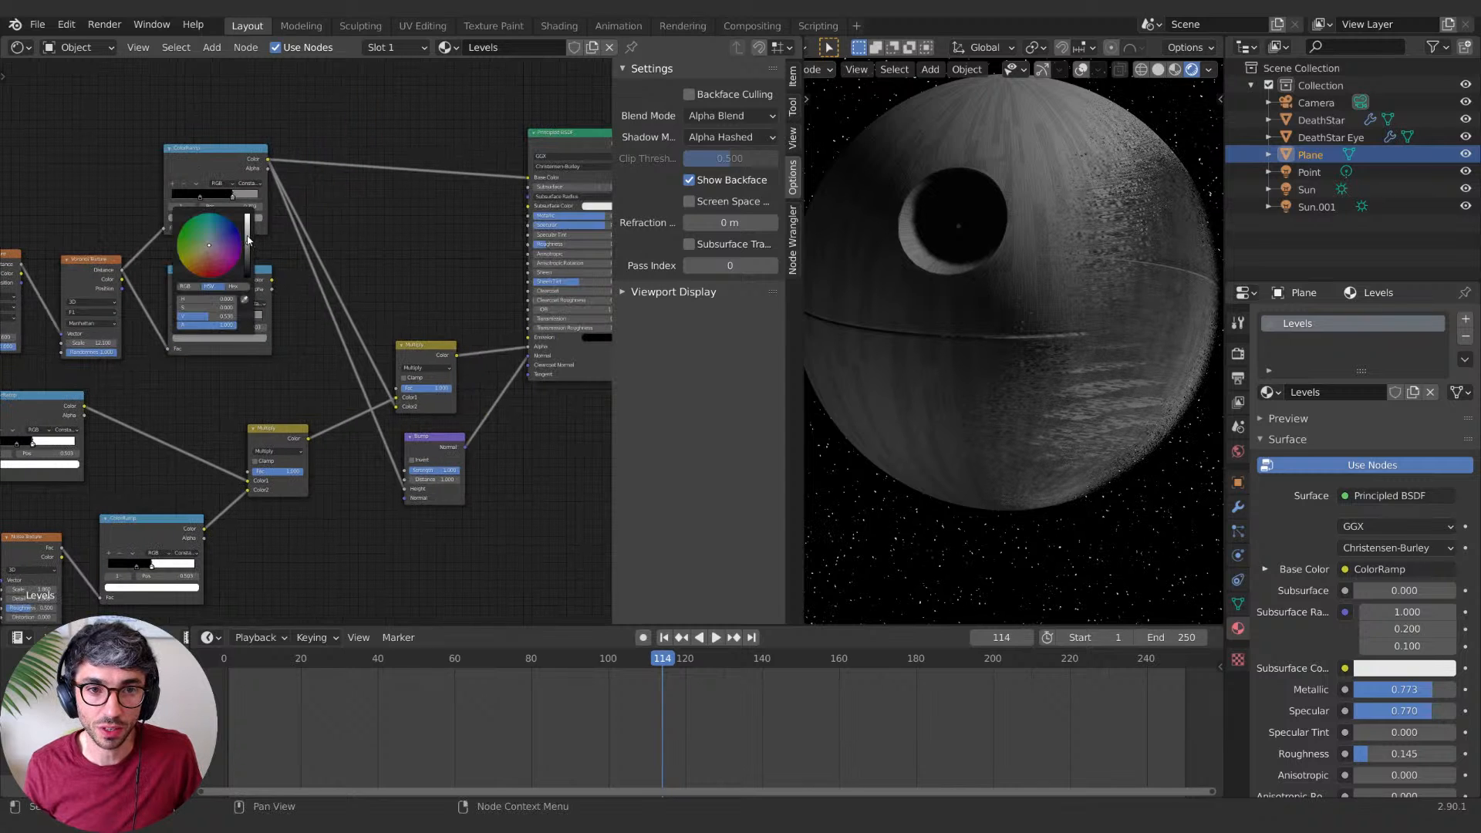
pyautogui.moveTo(248, 240); pyautogui.dragTo(247, 215)
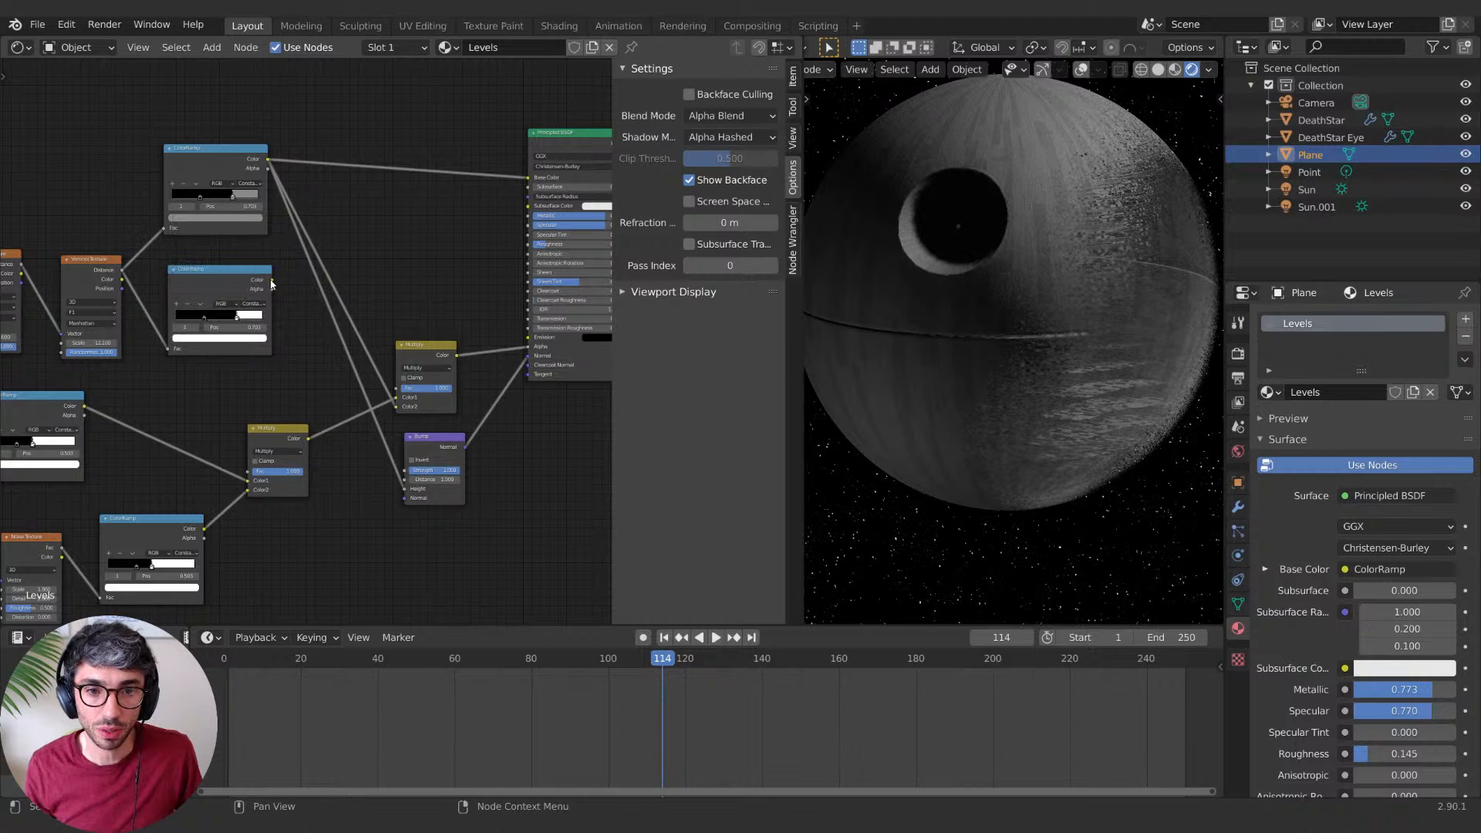
pyautogui.moveTo(268, 280); pyautogui.dragTo(395, 406)
pyautogui.moveTo(376, 310); pyautogui.dragTo(349, 372, button='middle')
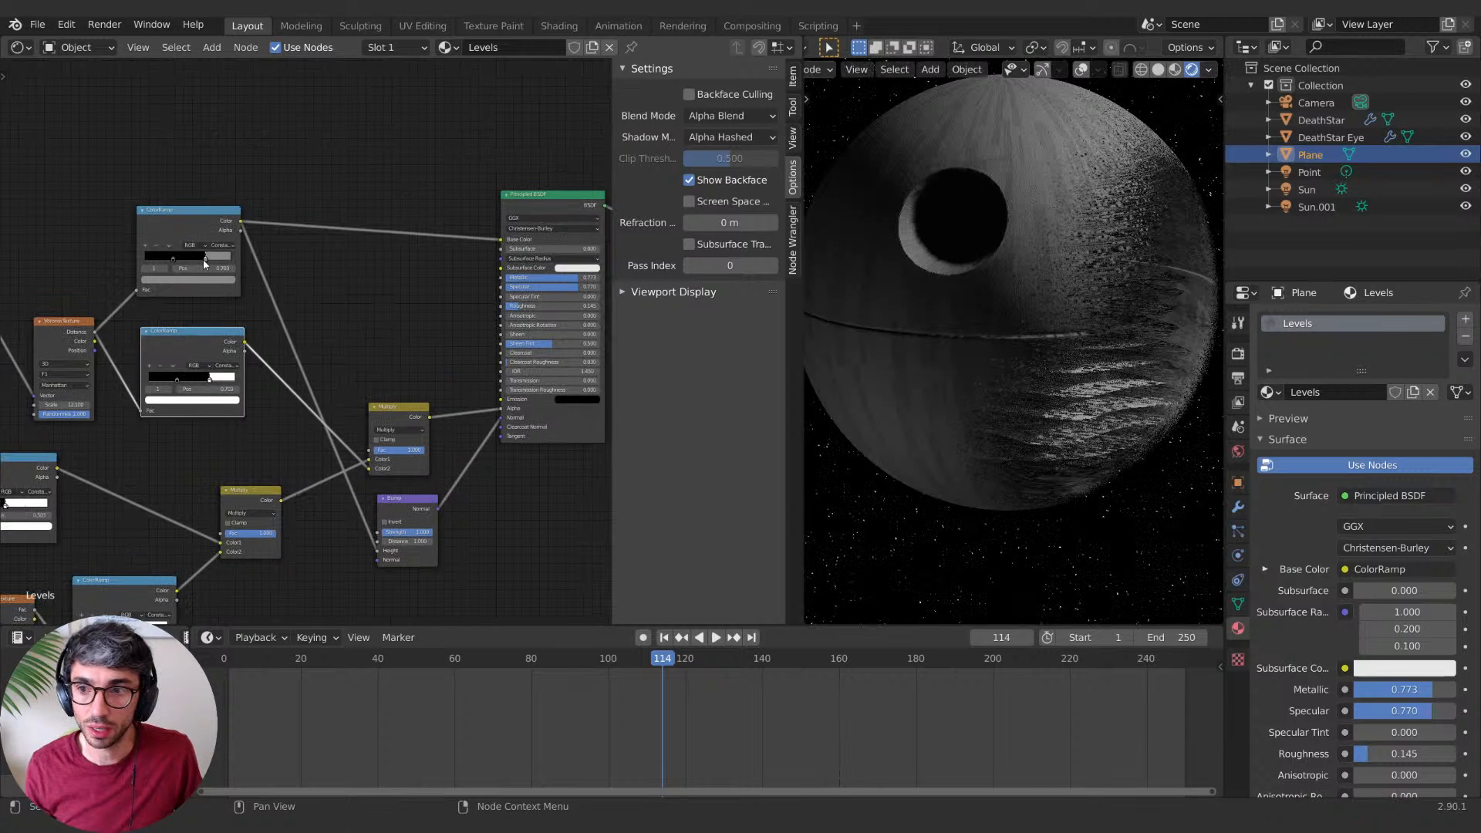
# Step: Darken the grey stop of the base colour ColorRamp and set the levels' Metallic to 0.858 and Roughness to 0.406
pyautogui.click(208, 280)
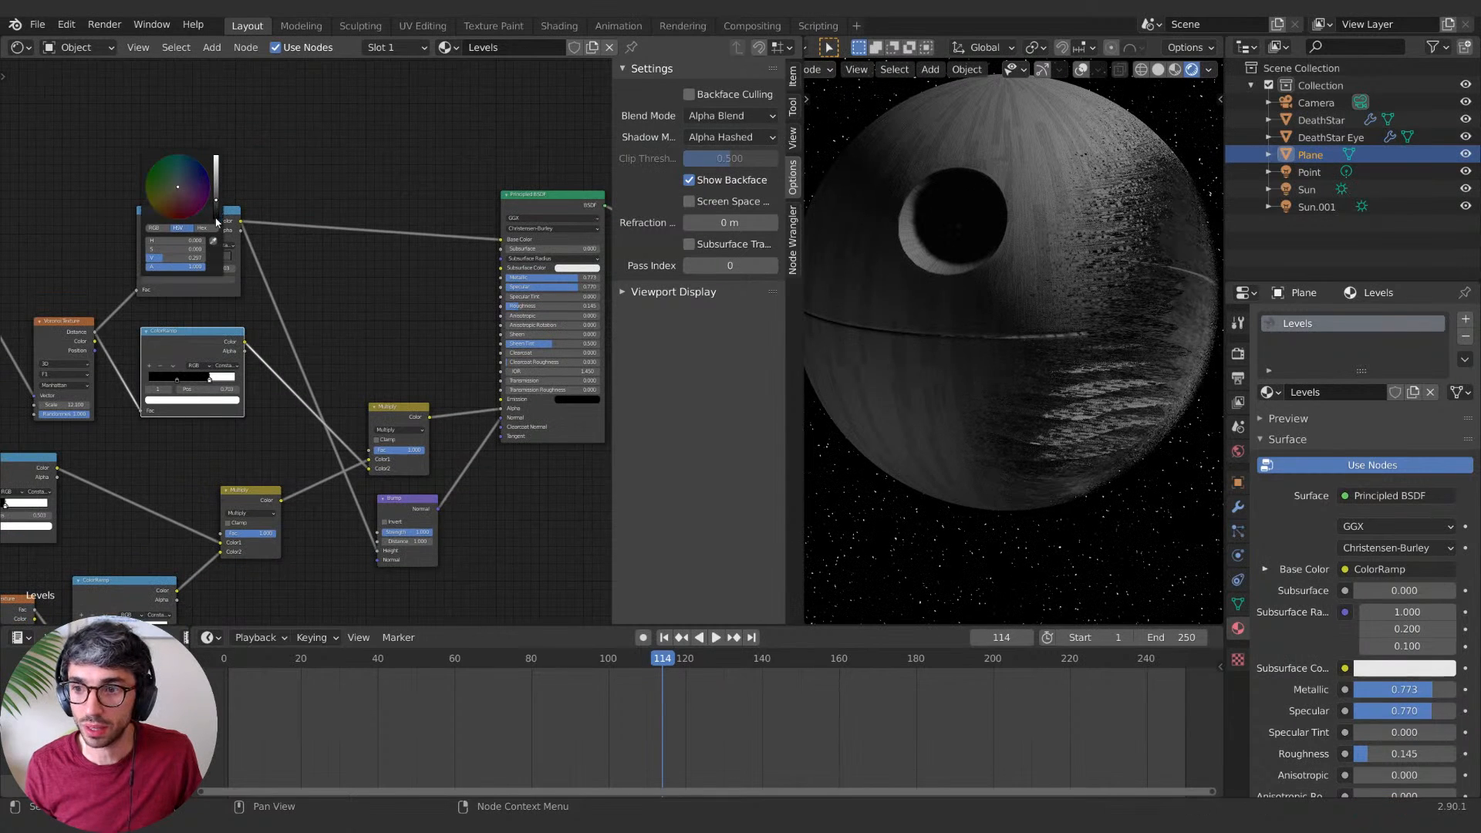
pyautogui.moveTo(217, 201); pyautogui.dragTo(216, 211)
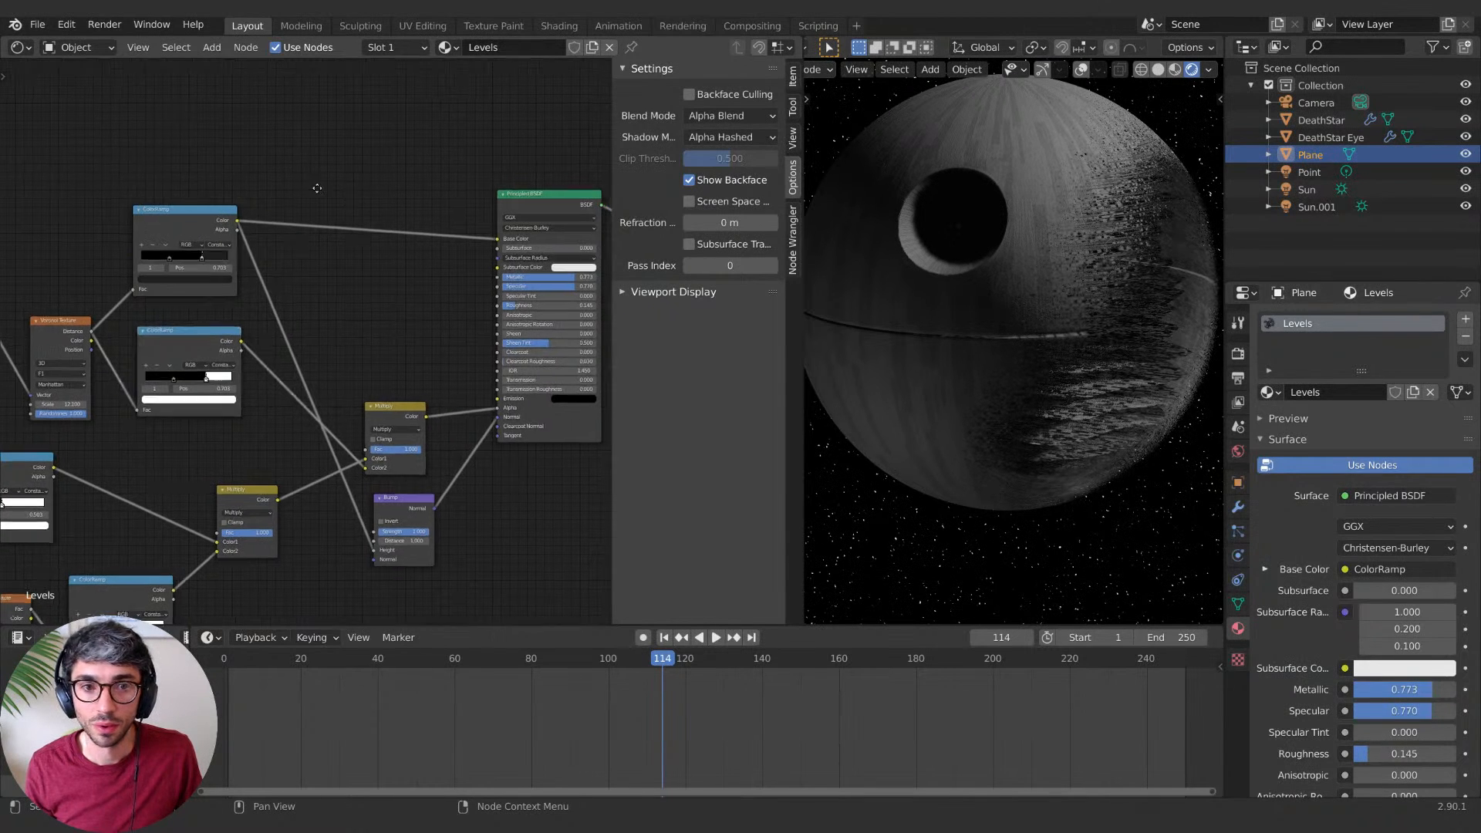
pyautogui.moveTo(540, 285); pyautogui.dragTo(420, 289, button='middle')
pyautogui.moveTo(455, 282)
pyautogui.mouseDown()
pyautogui.moveTo(440, 308)
pyautogui.moveTo(455, 308)
pyautogui.mouseUp()
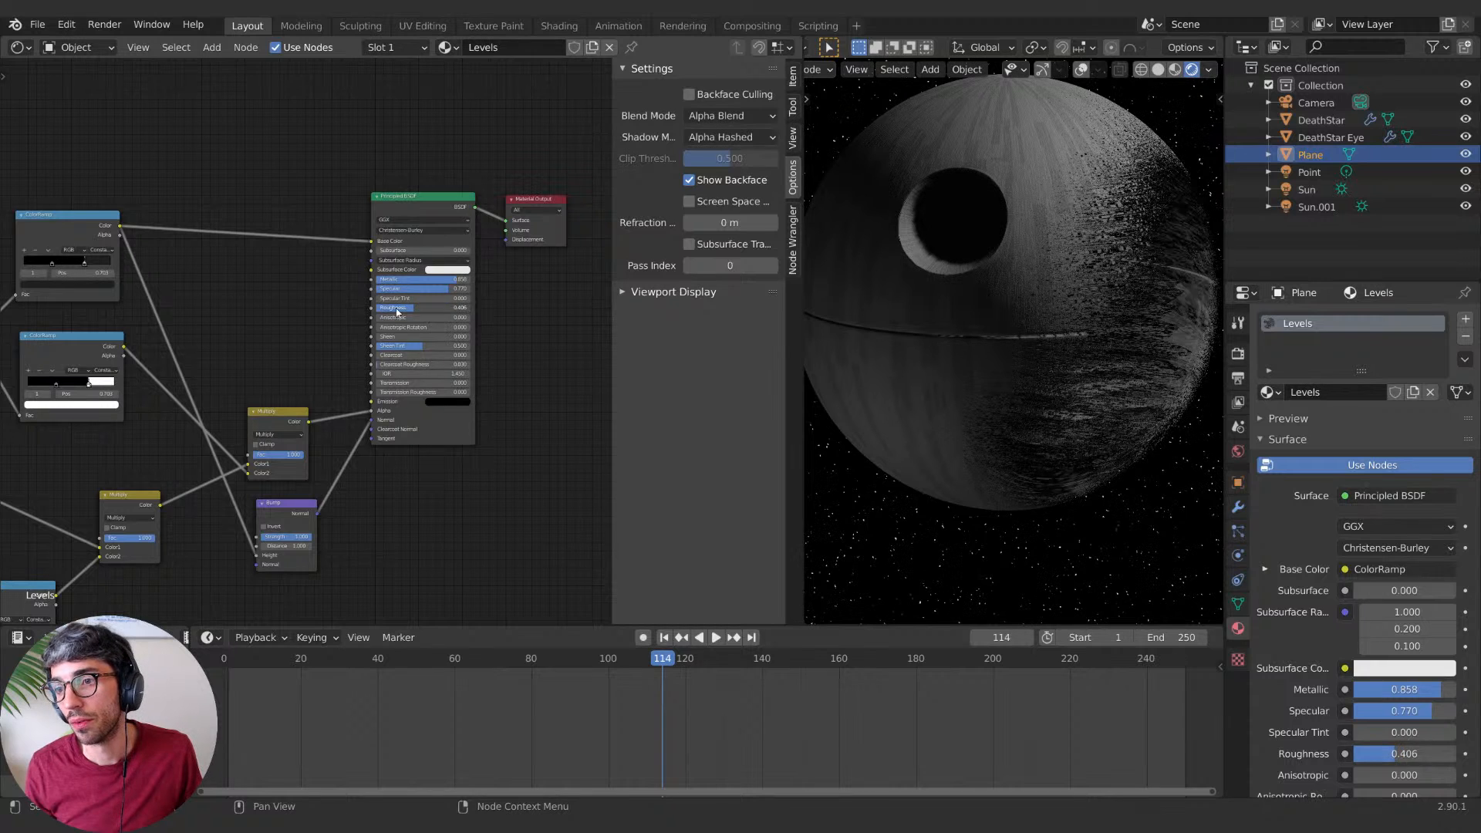
# Step: On the Death Star material, move the gradient ColorRamp's black stop away from white and the noise ColorRamp's black stop closer to white
pyautogui.click(1049, 202)
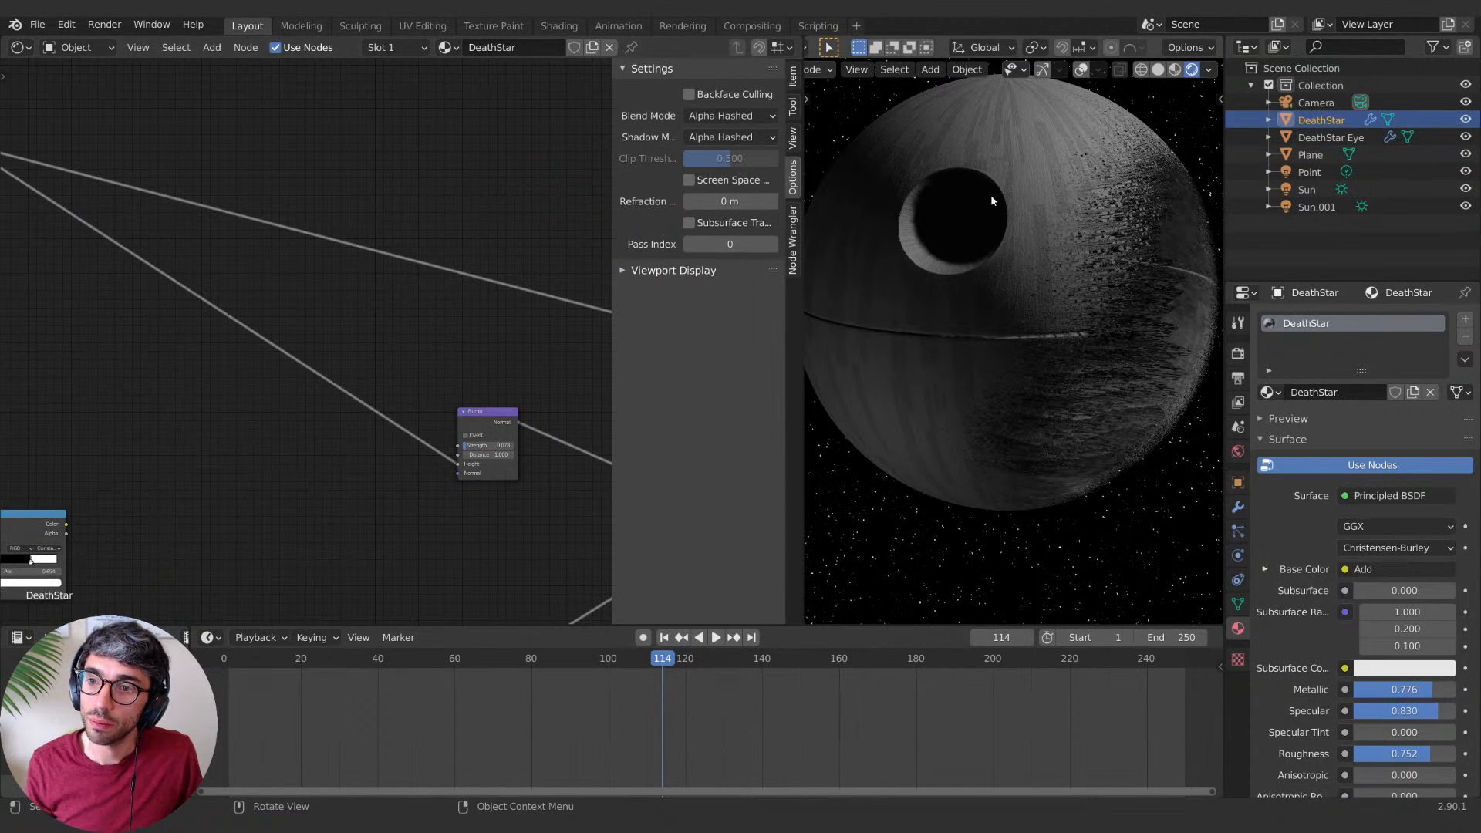
pyautogui.moveTo(126, 403); pyautogui.dragTo(373, 262, button='middle')
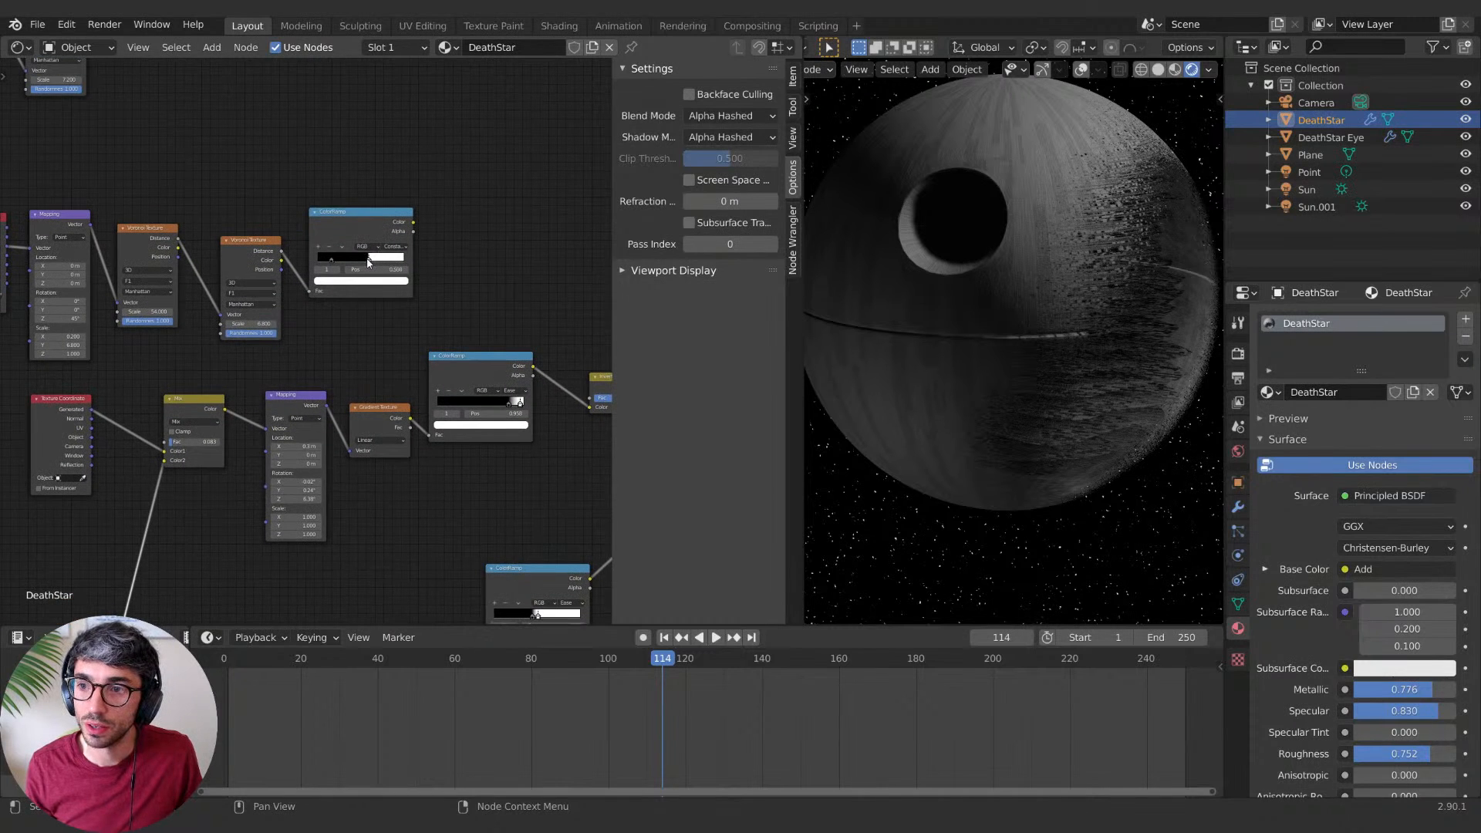
pyautogui.moveTo(371, 262); pyautogui.dragTo(342, 274, button='middle')
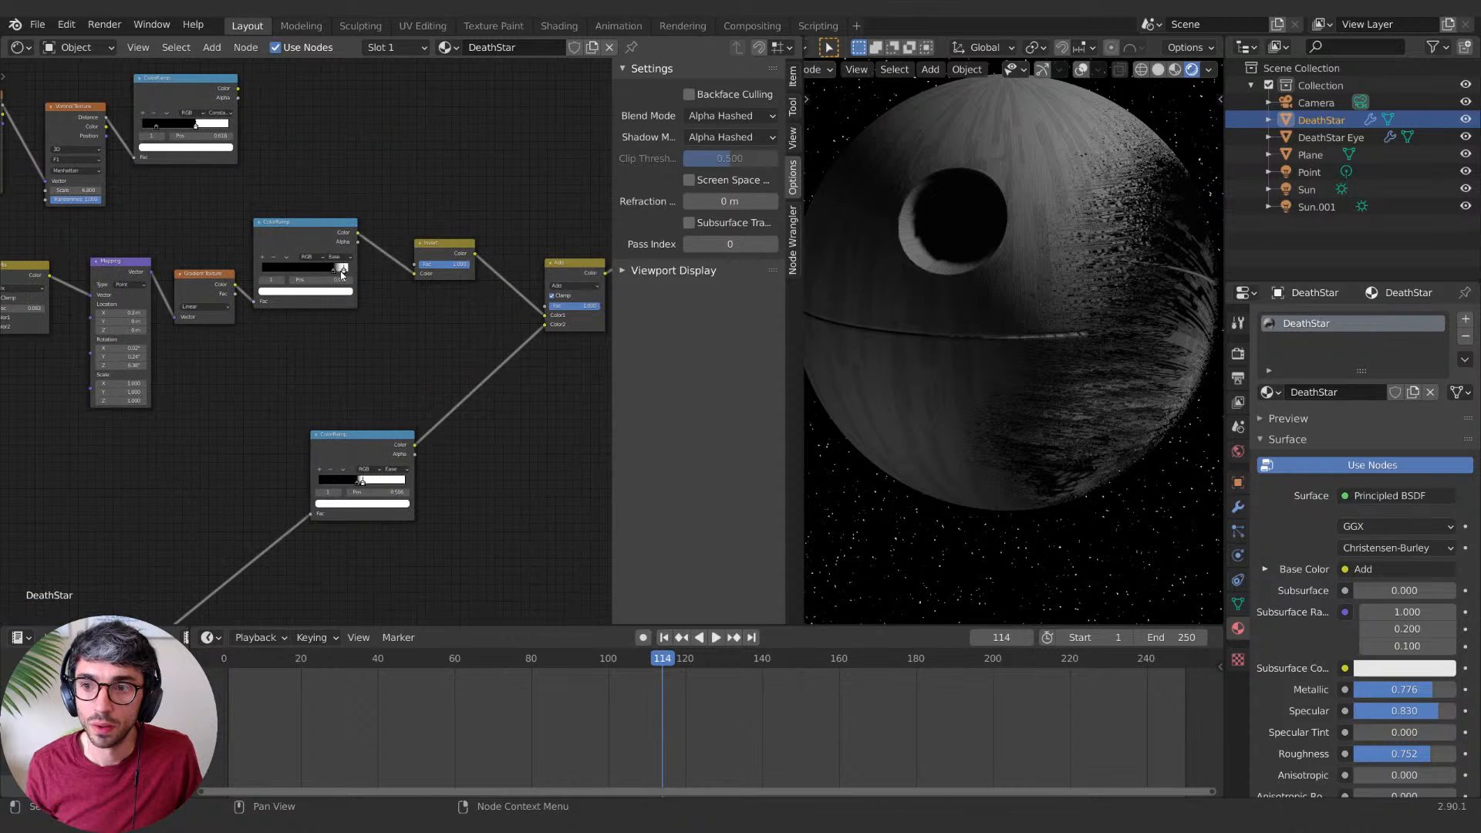
pyautogui.moveTo(341, 274); pyautogui.dragTo(276, 275)
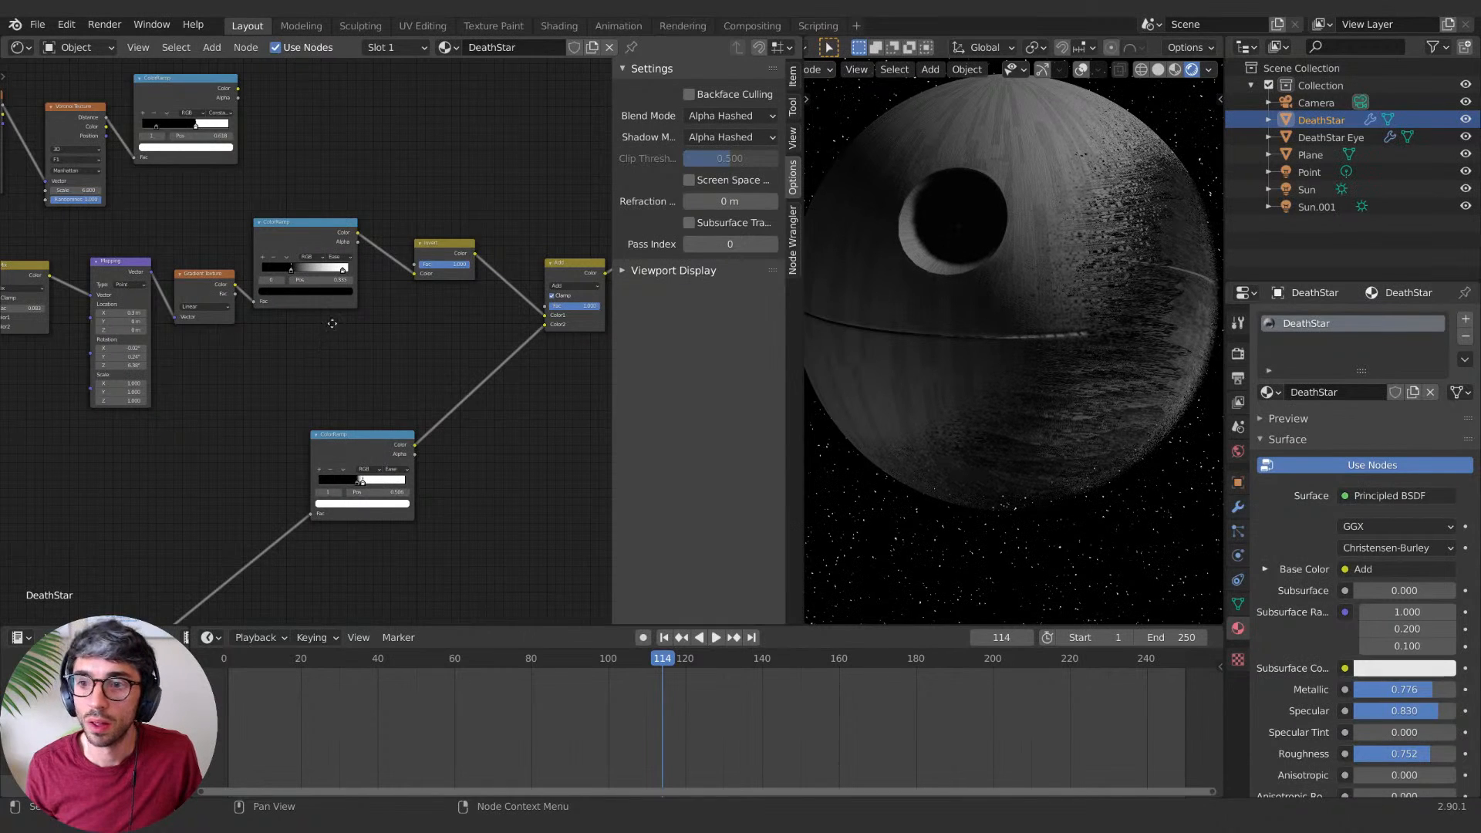
pyautogui.moveTo(306, 368); pyautogui.dragTo(323, 280, button='middle')
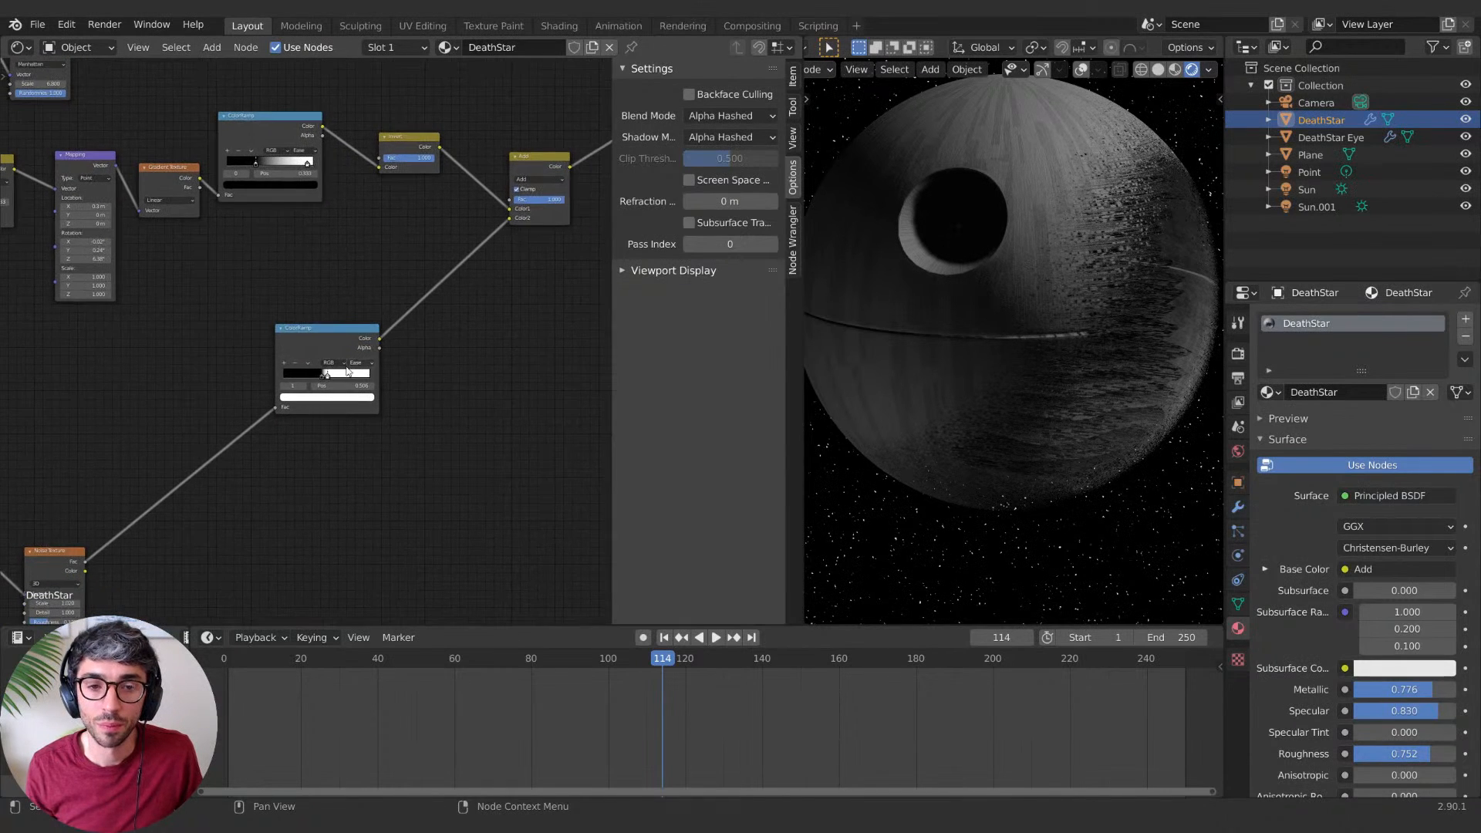
pyautogui.moveTo(321, 377)
pyautogui.mouseDown()
pyautogui.moveTo(304, 377)
pyautogui.moveTo(327, 376)
pyautogui.mouseUp()
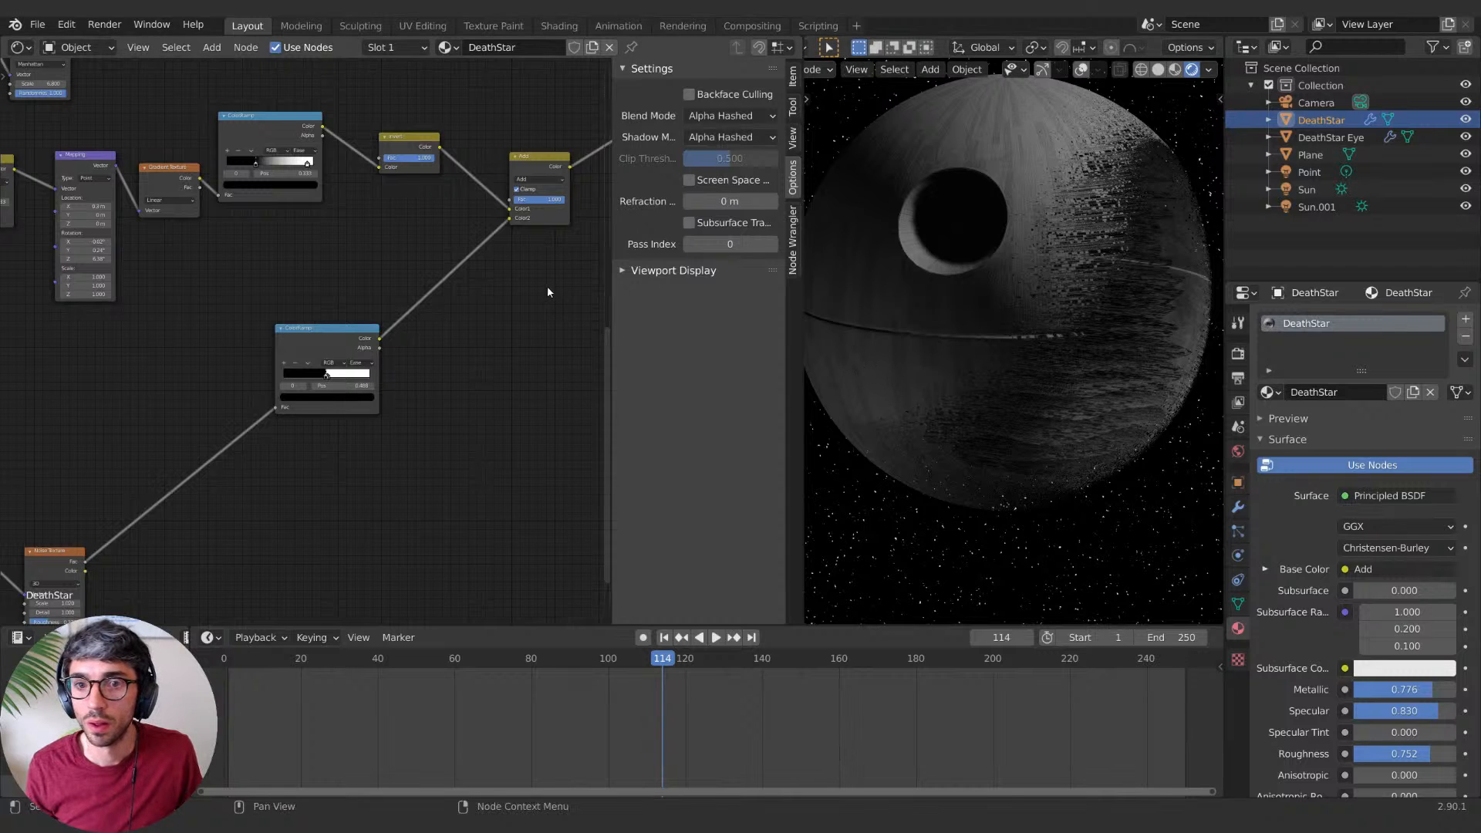
# Step: Raise the Scale of the Death Star's Noise Texture and fine-tune the Location X of the Mapping node feeding it
pyautogui.moveTo(467, 337); pyautogui.dragTo(565, 225, button='middle')
pyautogui.moveTo(245, 465); pyautogui.dragTo(401, 422, button='middle')
pyautogui.moveTo(309, 449); pyautogui.dragTo(381, 450)
pyautogui.keyDown('shift'); pyautogui.moveTo(199, 435); pyautogui.dragTo(300, 450); pyautogui.keyUp('shift')
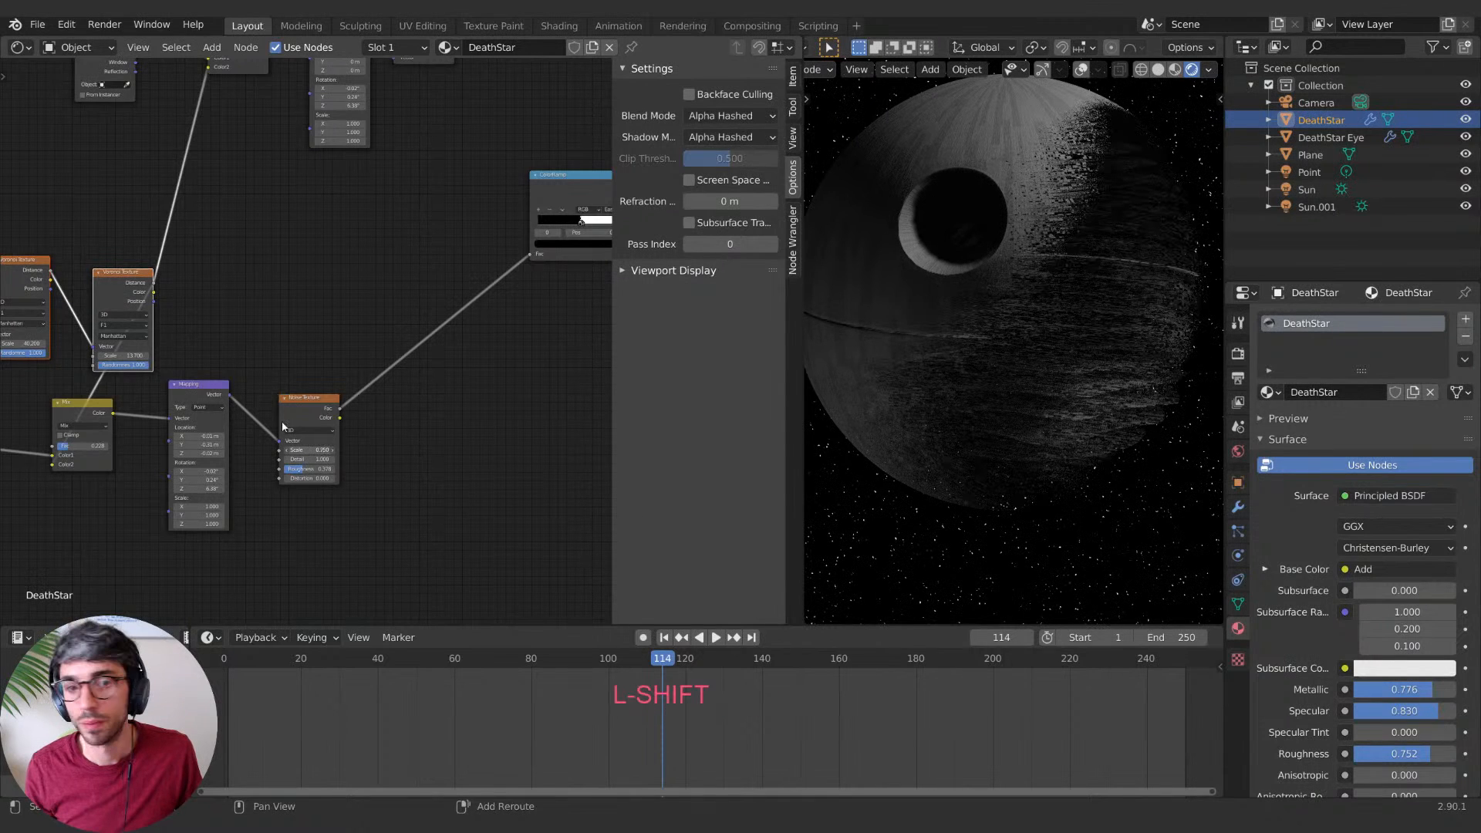
# Step: Fine-tune the Location and Rotation values of the Mapping node feeding the Death Star's Noise Texture to reshape the eroded area
pyautogui.keyDown('shift'); pyautogui.moveTo(199, 436); pyautogui.dragTo(192, 488); pyautogui.keyUp('shift')
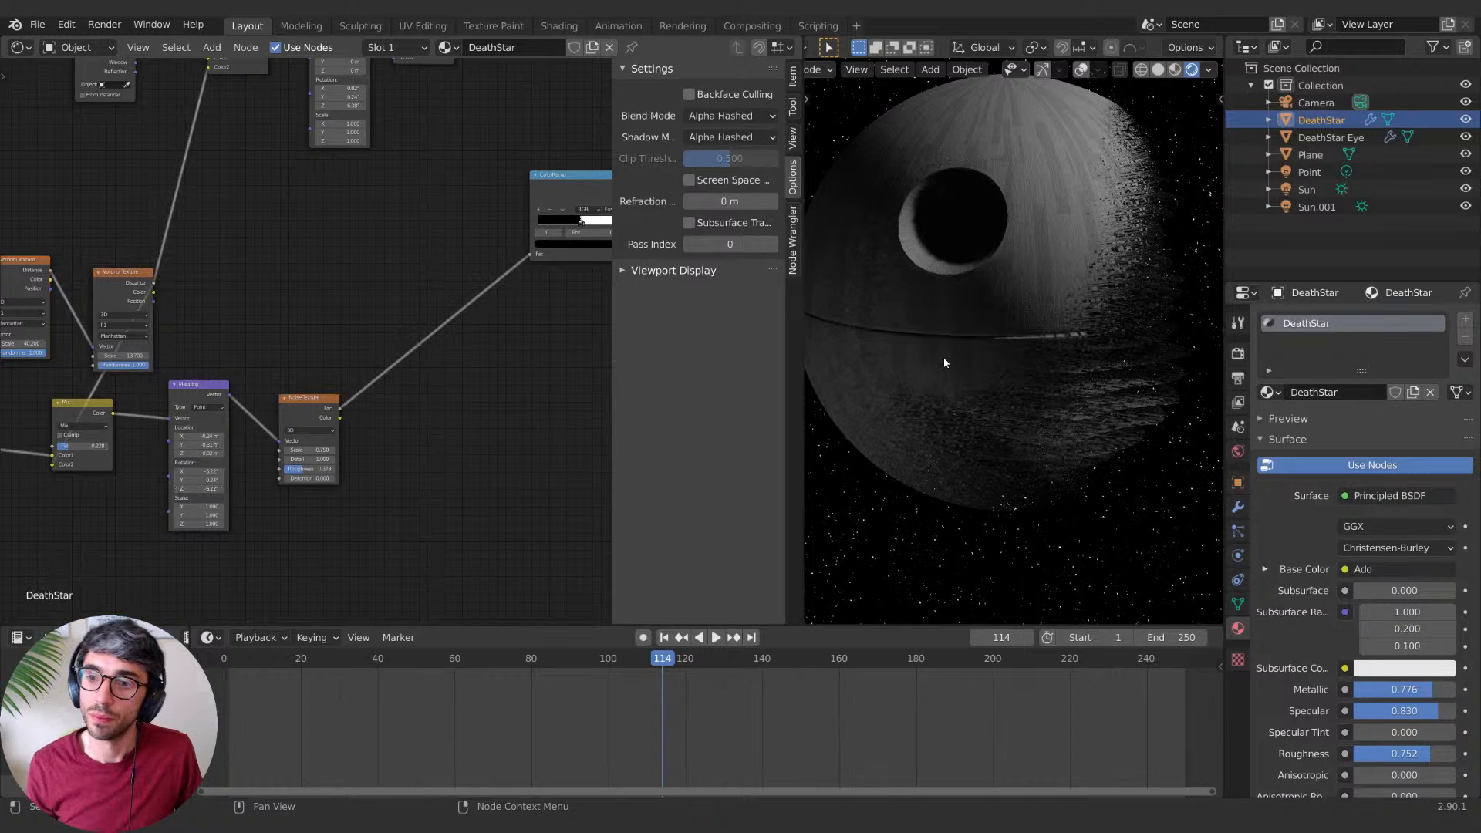
pyautogui.scroll(-1, 942, 356)
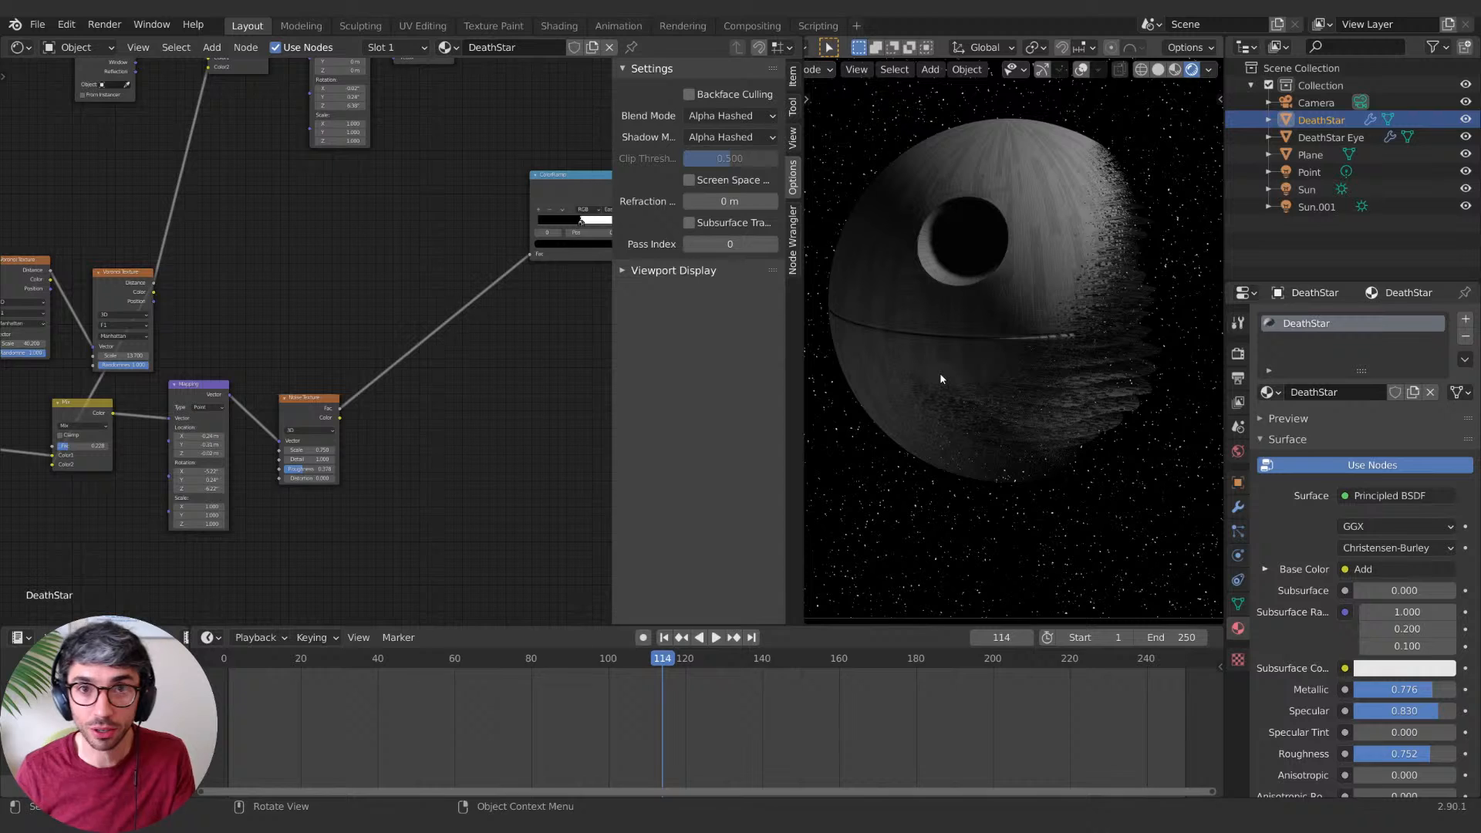
# Step: Parent the DeathStar object to DeathStar Eye
pyautogui.click(1328, 139)
pyautogui.keyDown('shift'); pyautogui.click(1321, 121); pyautogui.keyUp('shift')
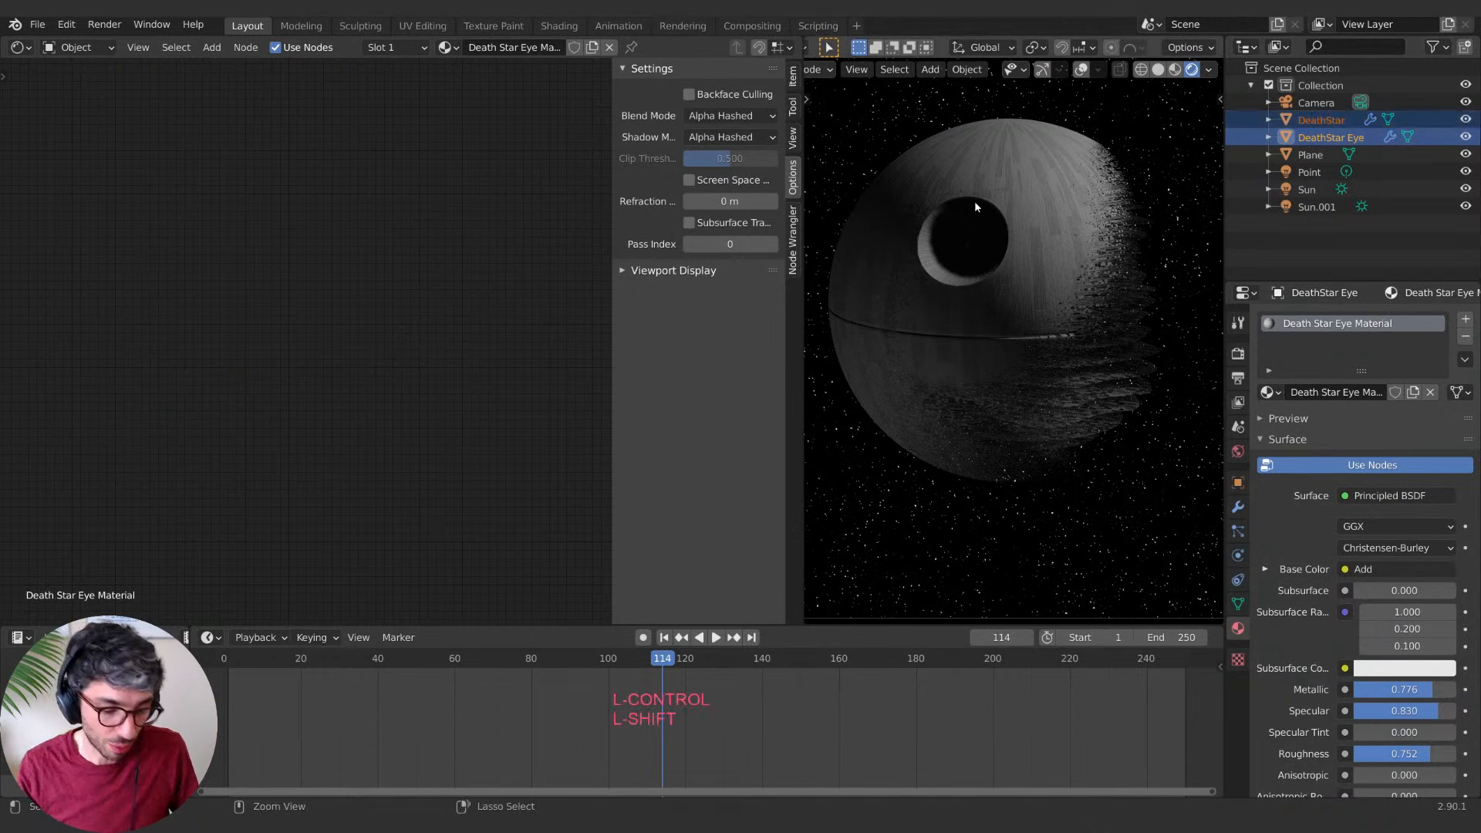
pyautogui.hotkey('ctrl', 'p')
pyautogui.press('Return')
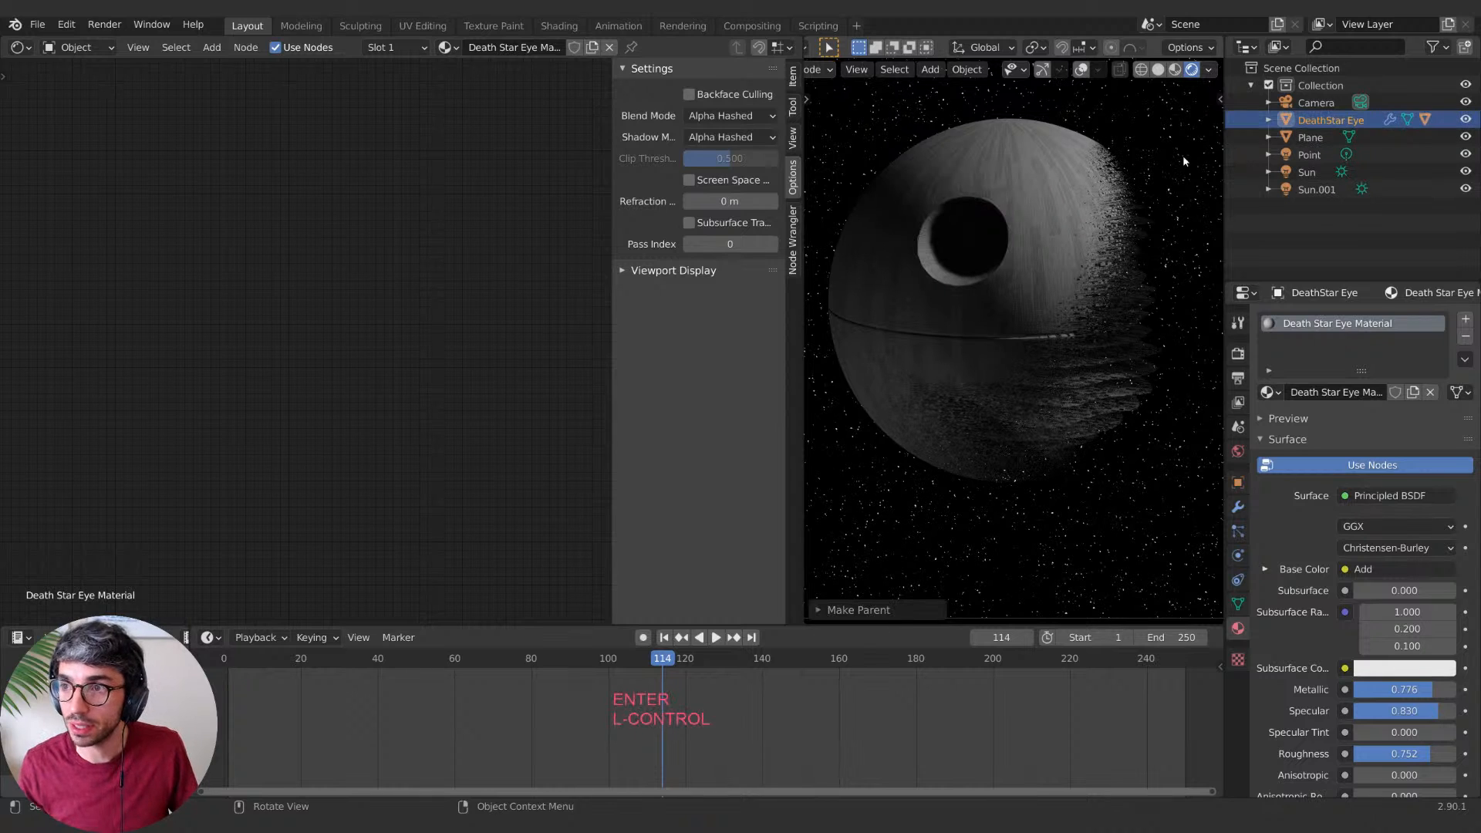
# Step: Parent the Plane that forms the floor levels to DeathStar Eye
pyautogui.click(1310, 137)
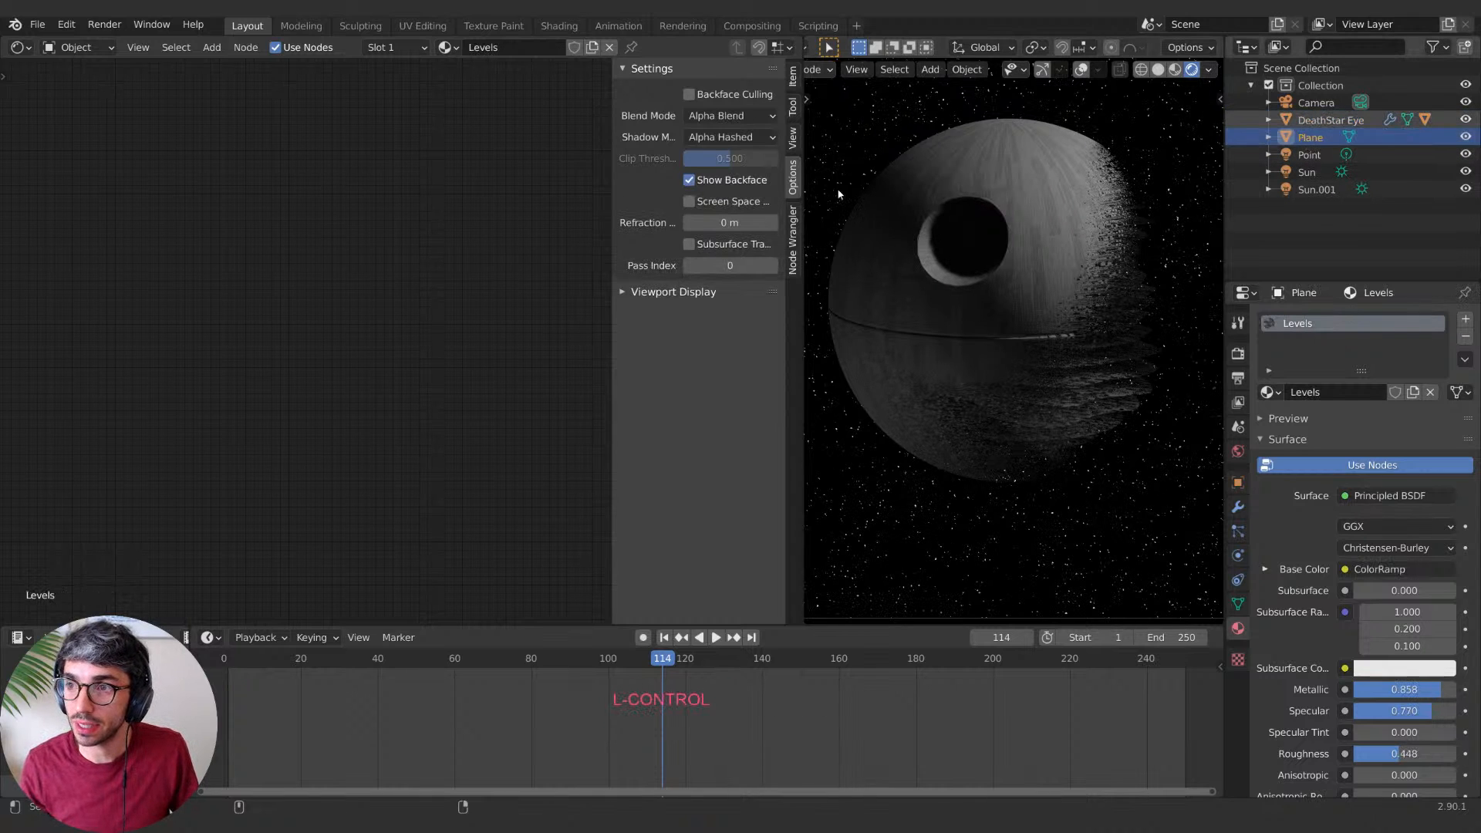
pyautogui.keyDown('ctrl'); pyautogui.click(1329, 120); pyautogui.keyUp('ctrl')
pyautogui.hotkey('ctrl', 'p')
pyautogui.hotkey('ctrl', 'p')
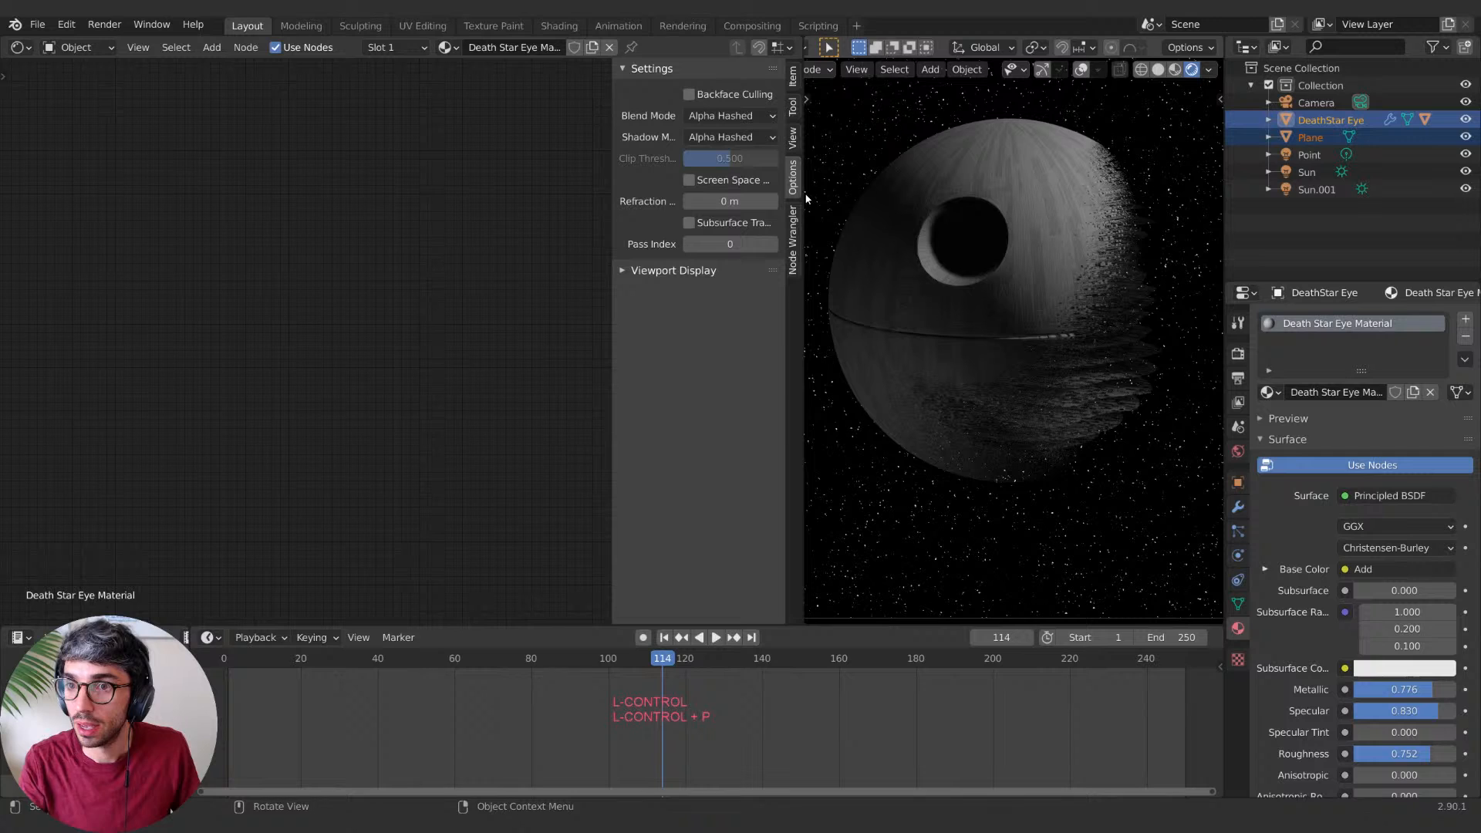
pyautogui.hotkey('ctrl', 'p')
pyautogui.press('Return')
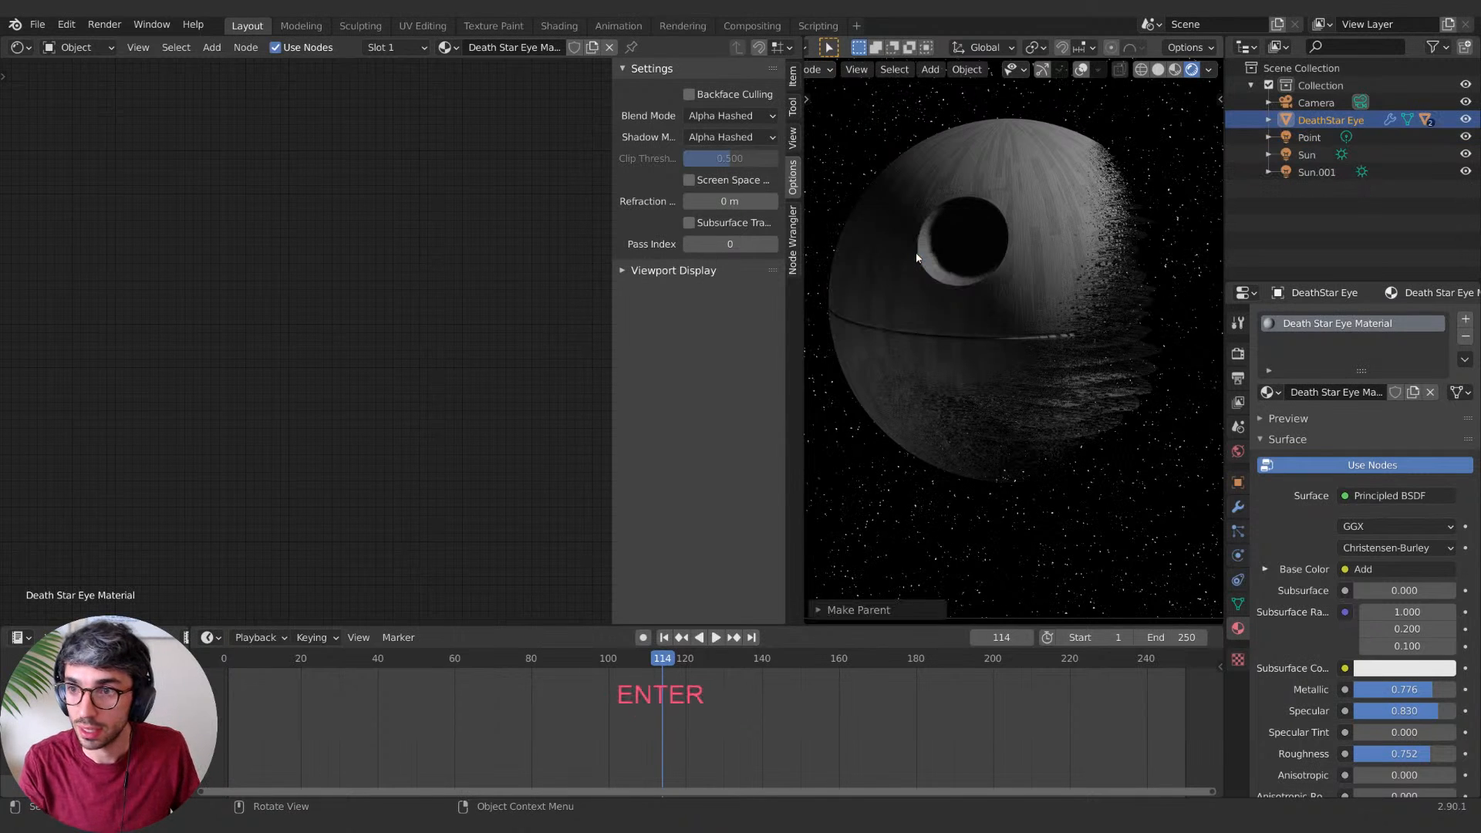
# Step: Tilt DeathStar Eye with its children about 9° in the view plane and turn it slightly about the global Z axis
pyautogui.click(1297, 117)
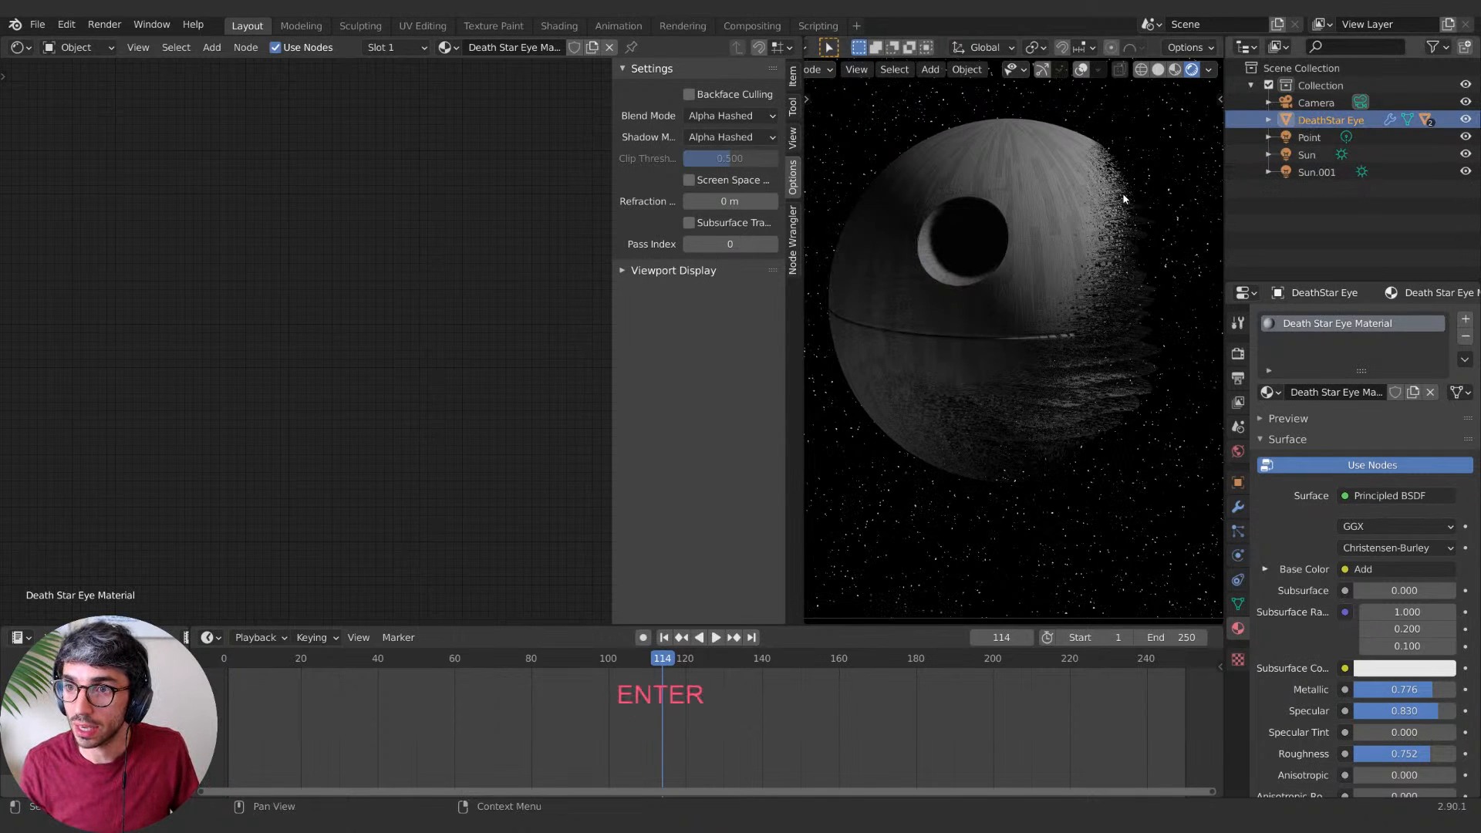
pyautogui.press('r')
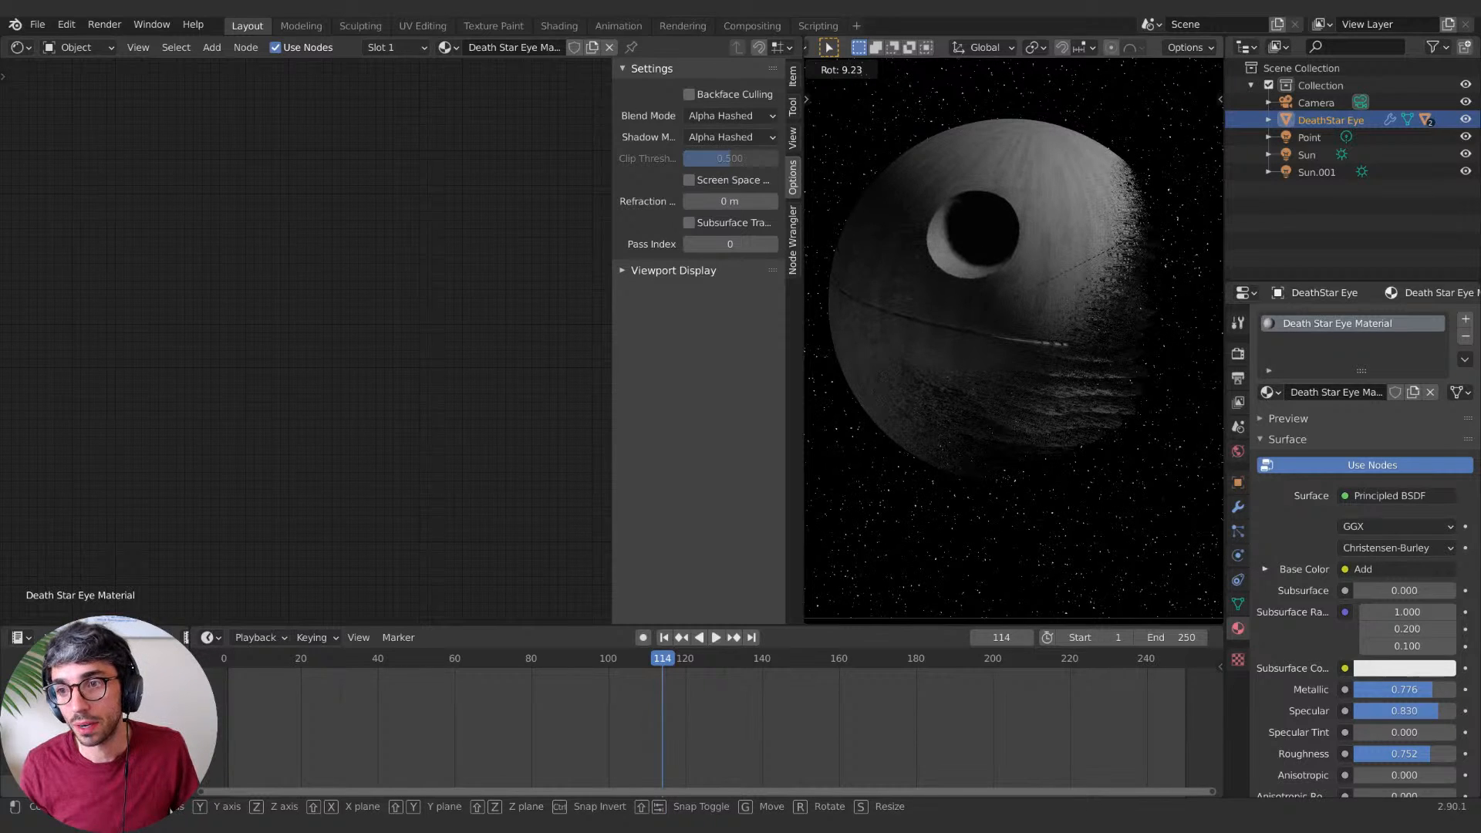
pyautogui.click(1146, 231)
pyautogui.press('r')
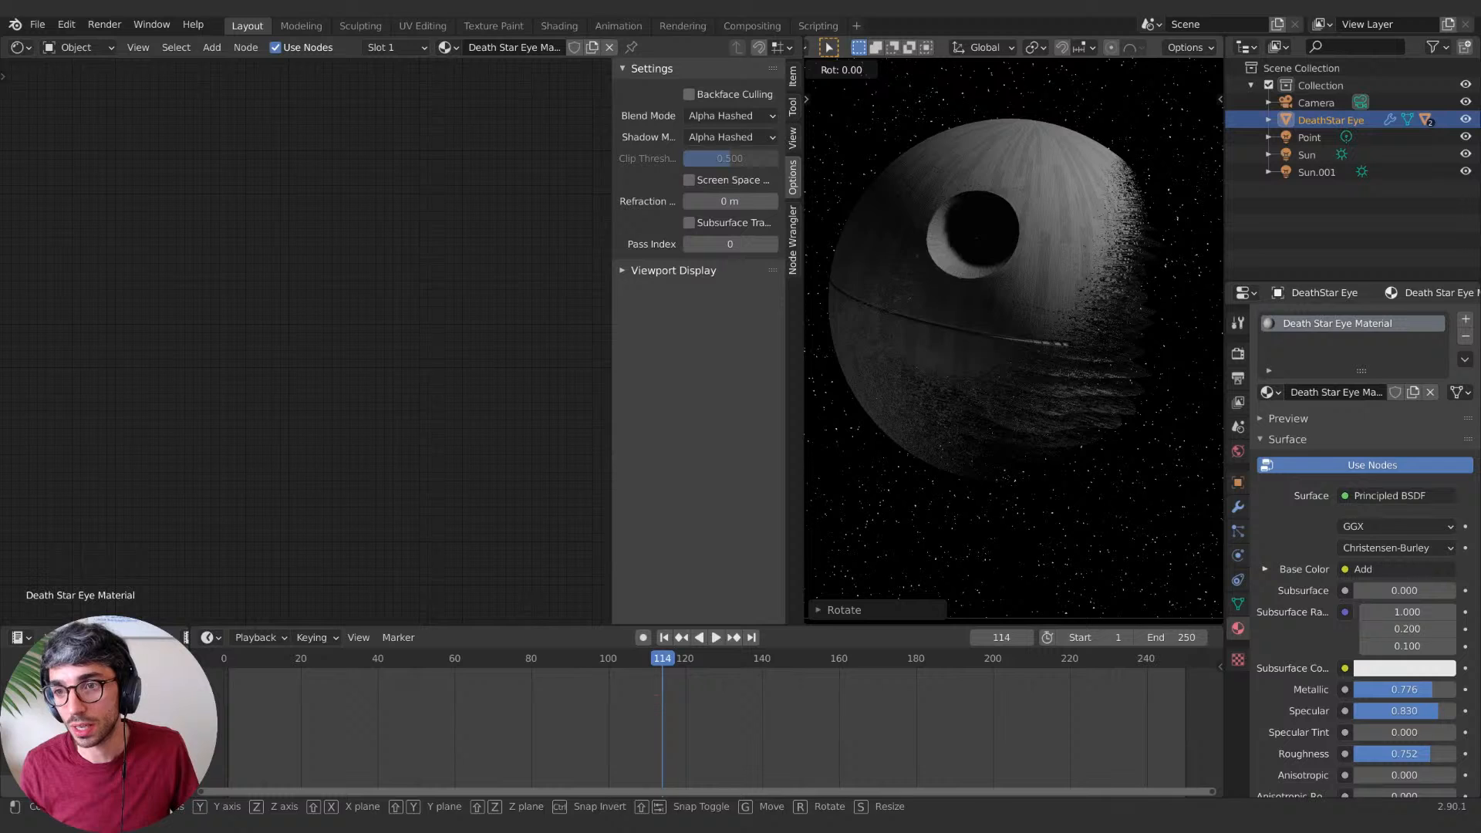
pyautogui.press('z')
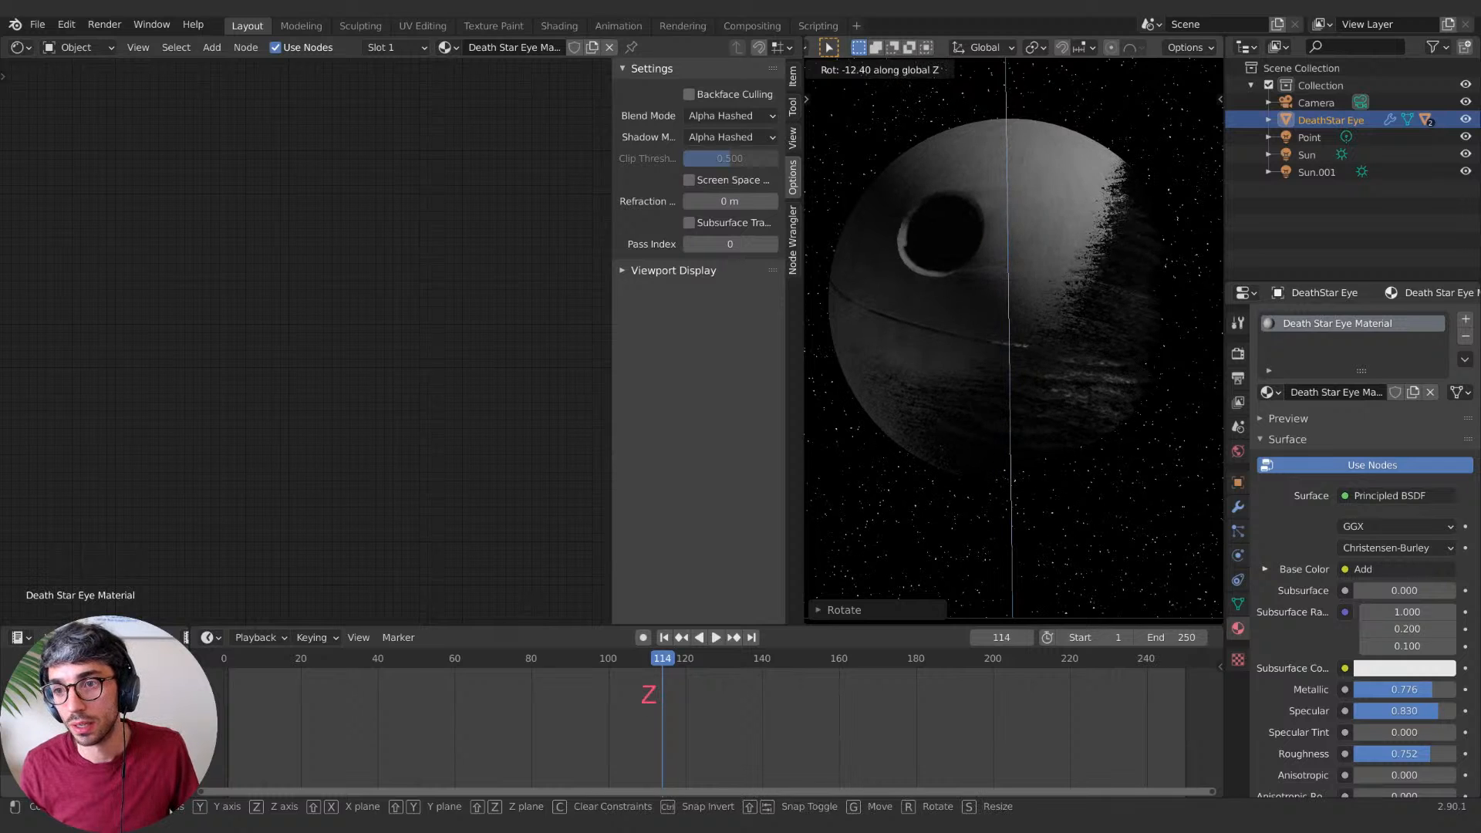
pyautogui.click(1104, 544)
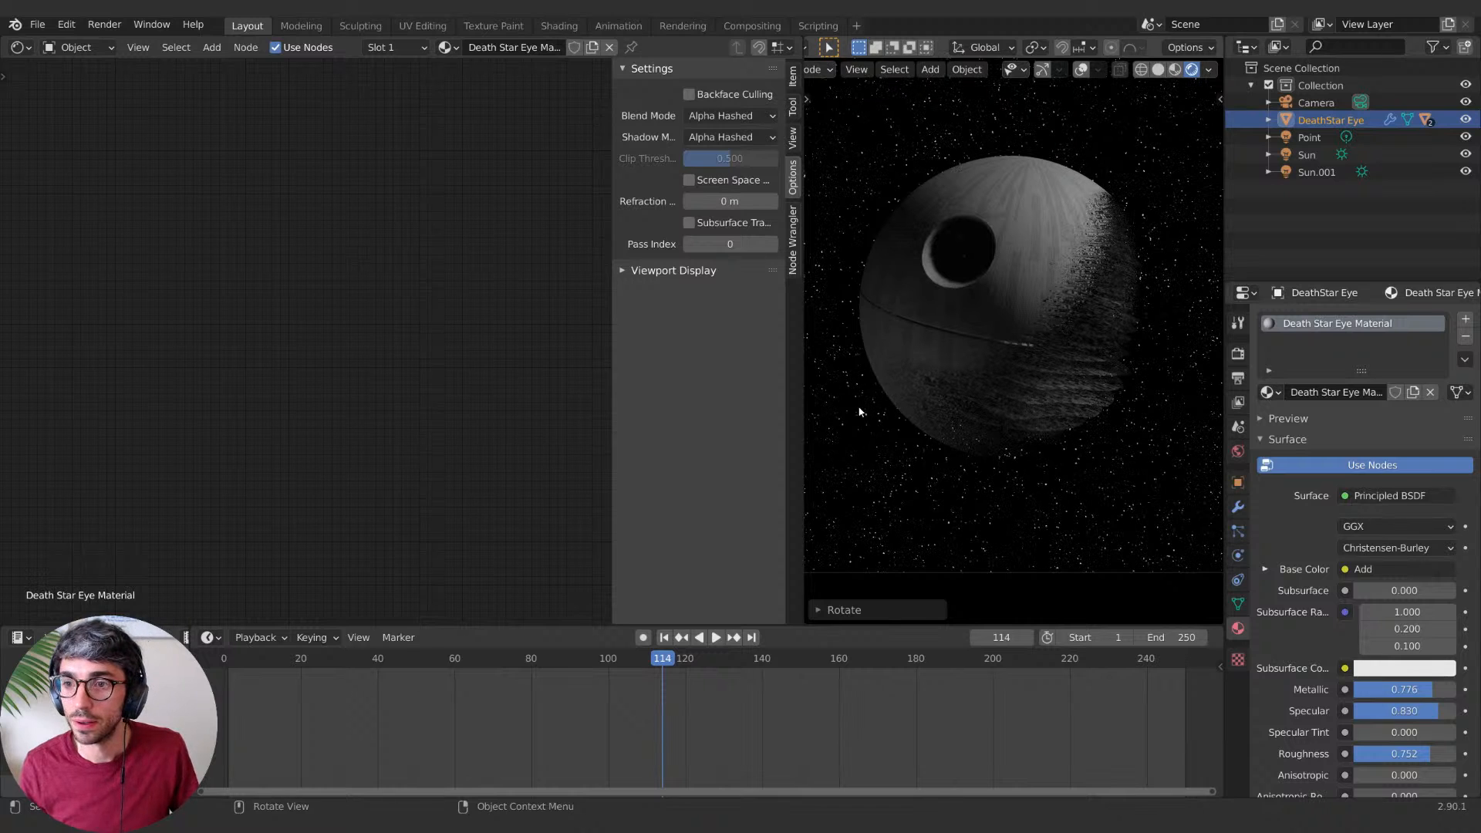
# Step: Expand the 3D viewport over the node editor area and switch it to the World's shader nodes
pyautogui.moveTo(809, 616); pyautogui.dragTo(690, 420)
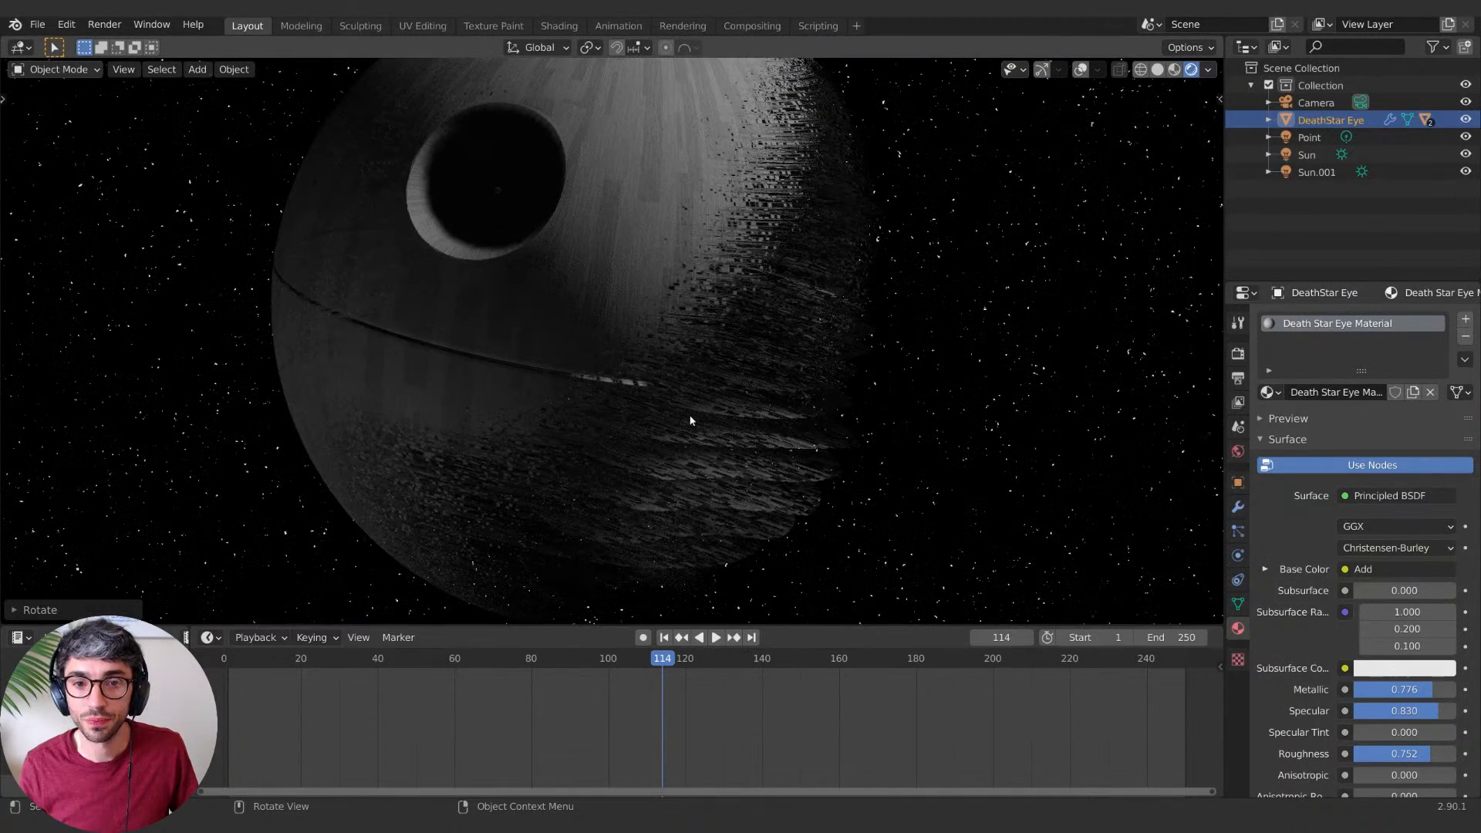
pyautogui.scroll(-3, 691, 418)
pyautogui.keyDown('shift'); pyautogui.moveTo(665, 299); pyautogui.dragTo(685, 317, button='middle'); pyautogui.keyUp('shift')
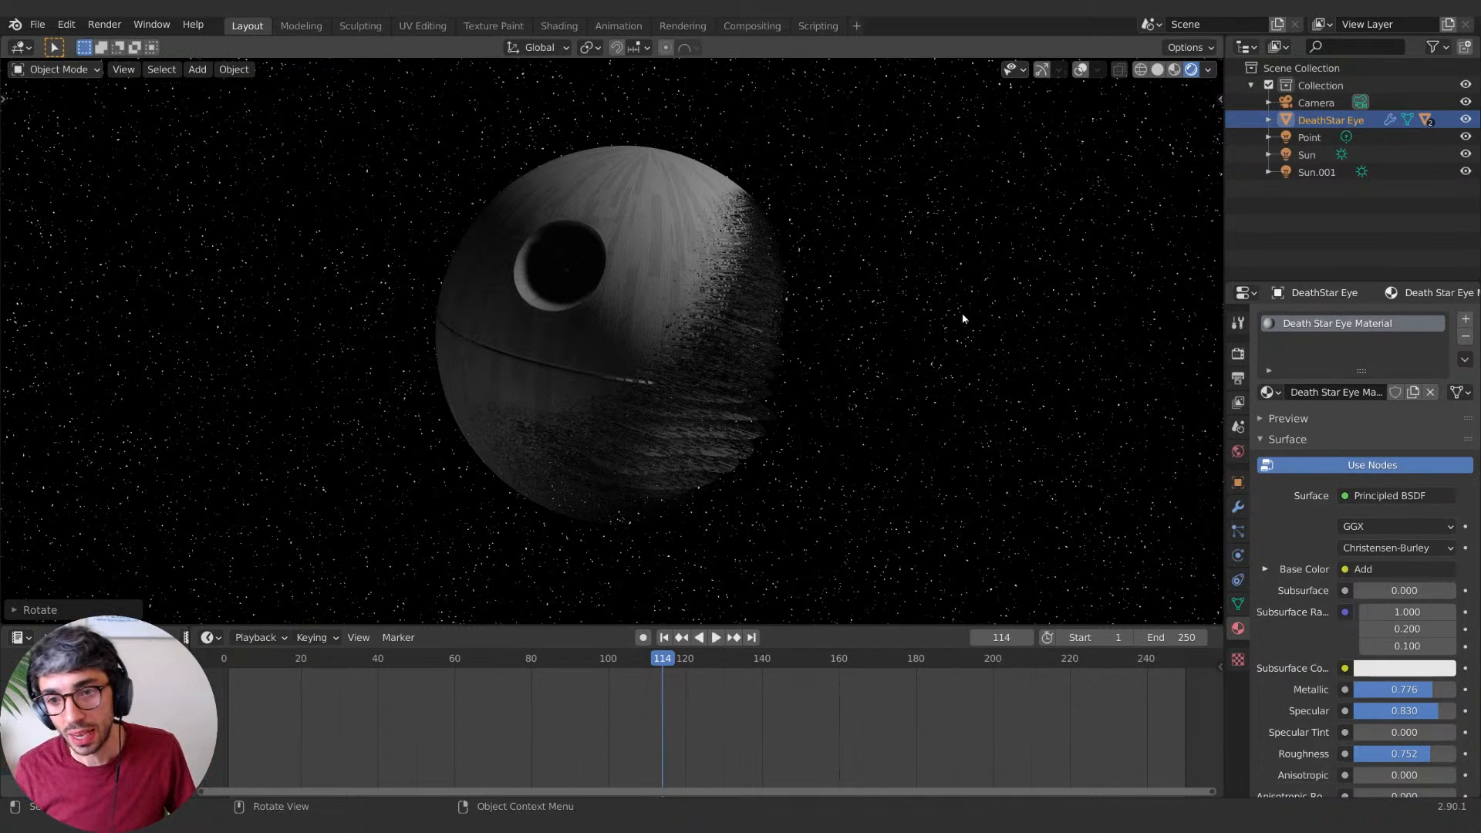
pyautogui.scroll(-3, 864, 344)
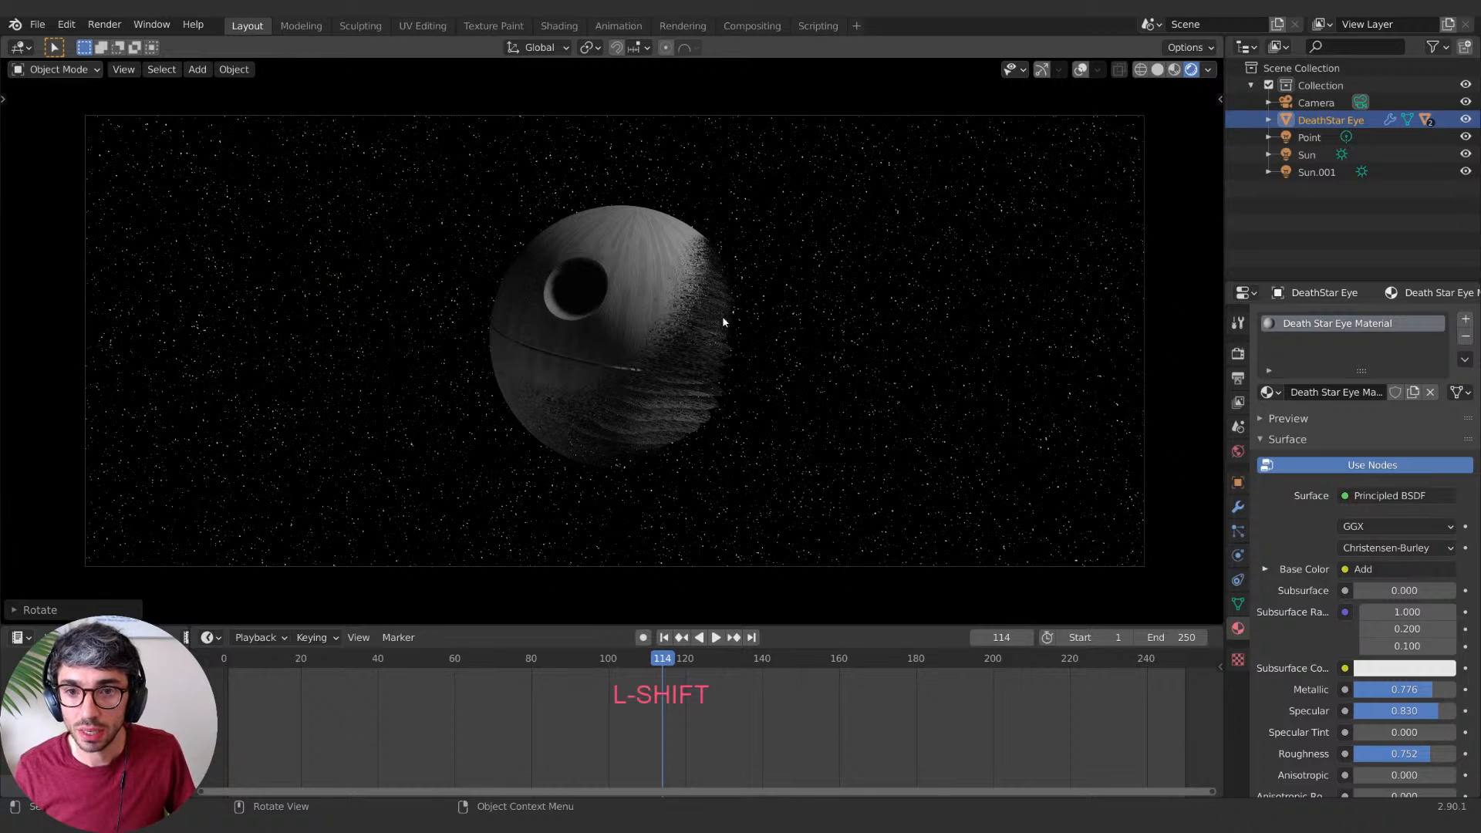
pyautogui.click(21, 47)
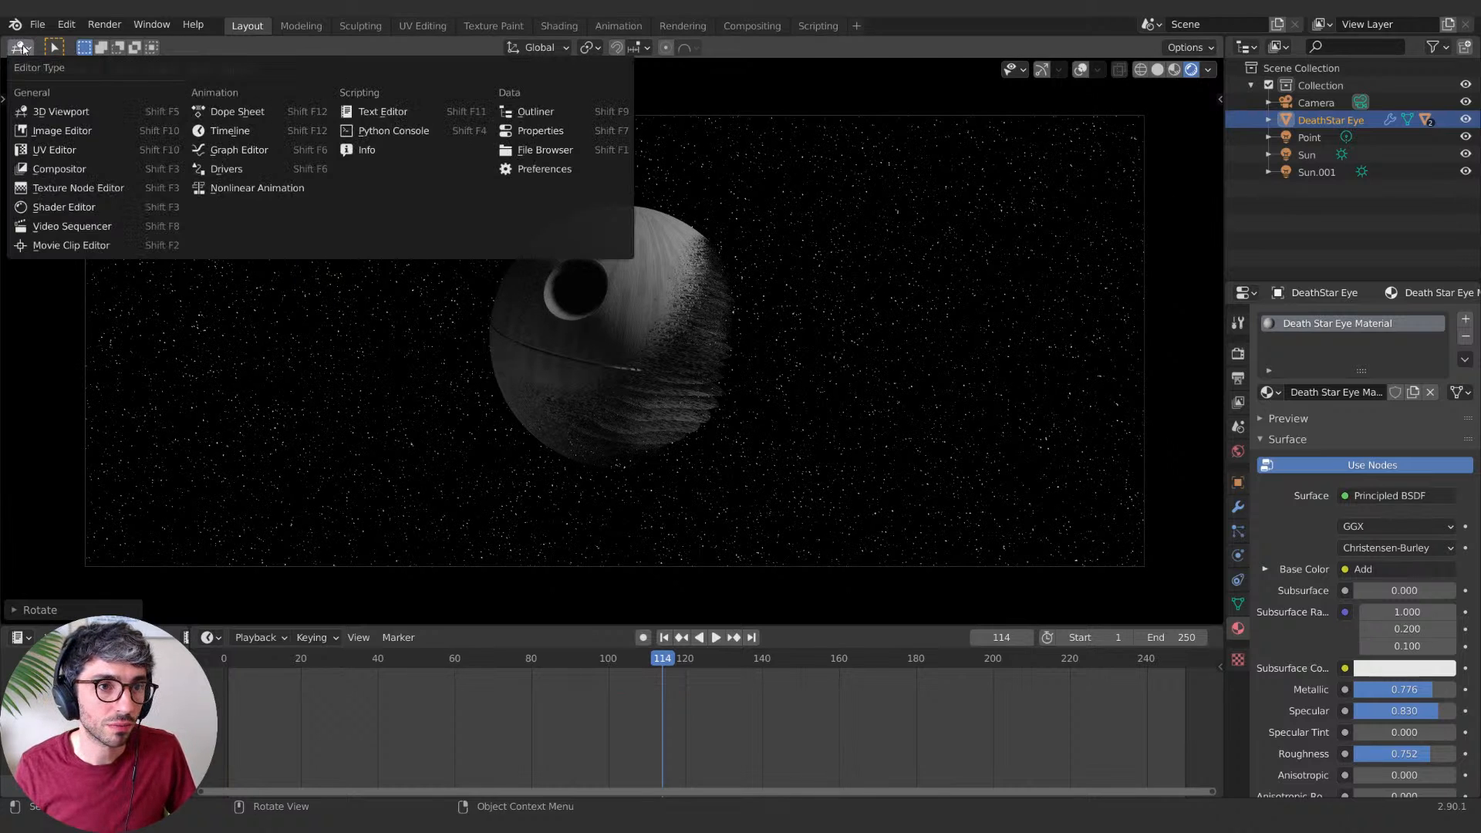
pyautogui.click(71, 208)
pyautogui.click(91, 47)
pyautogui.click(77, 102)
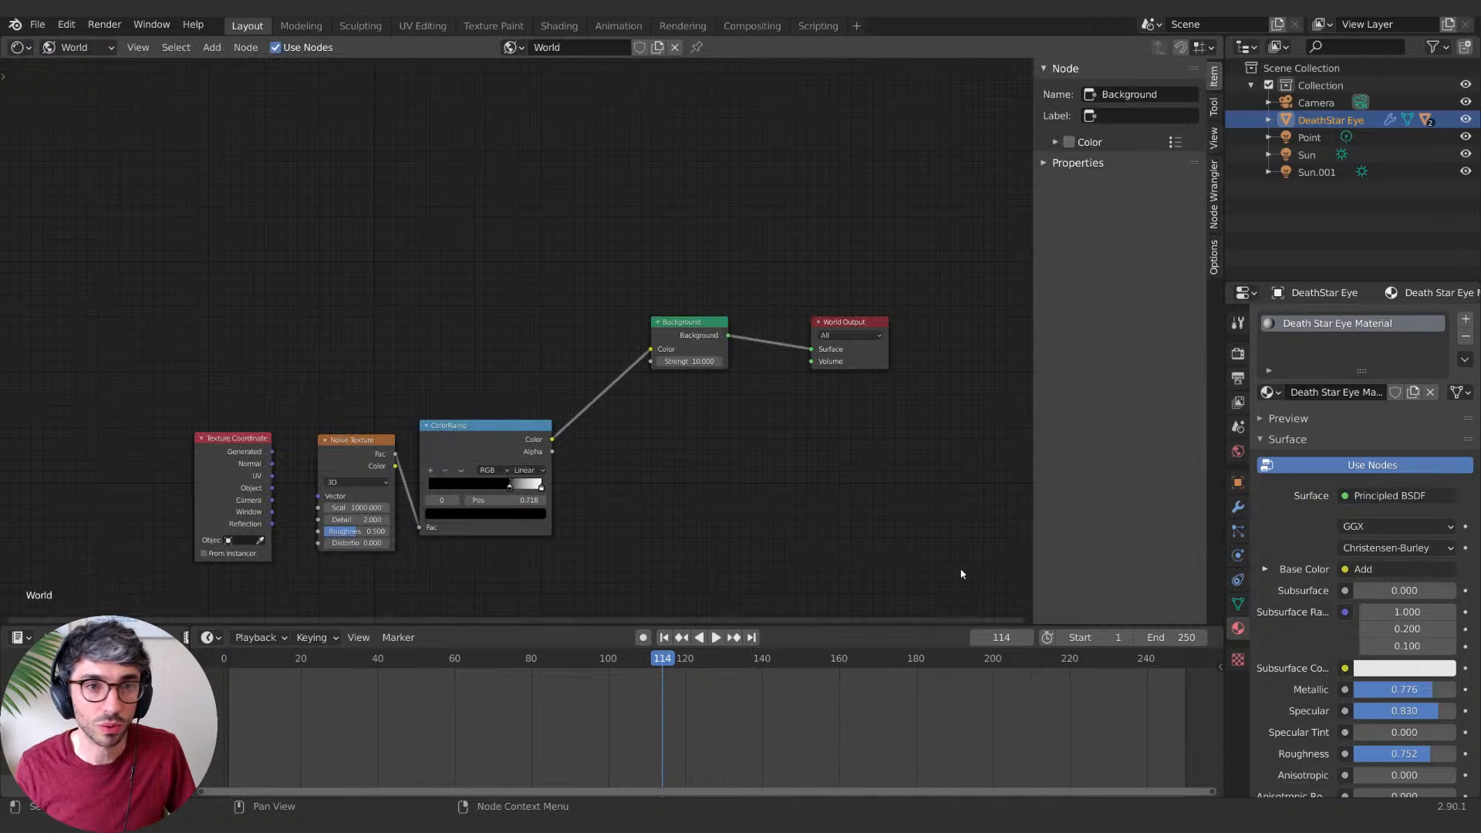
# Step: Add a Volume Scatter node to the World shader beneath the Background node
pyautogui.moveTo(686, 347); pyautogui.dragTo(649, 298, button='middle')
pyautogui.hotkey('shift', 'a')
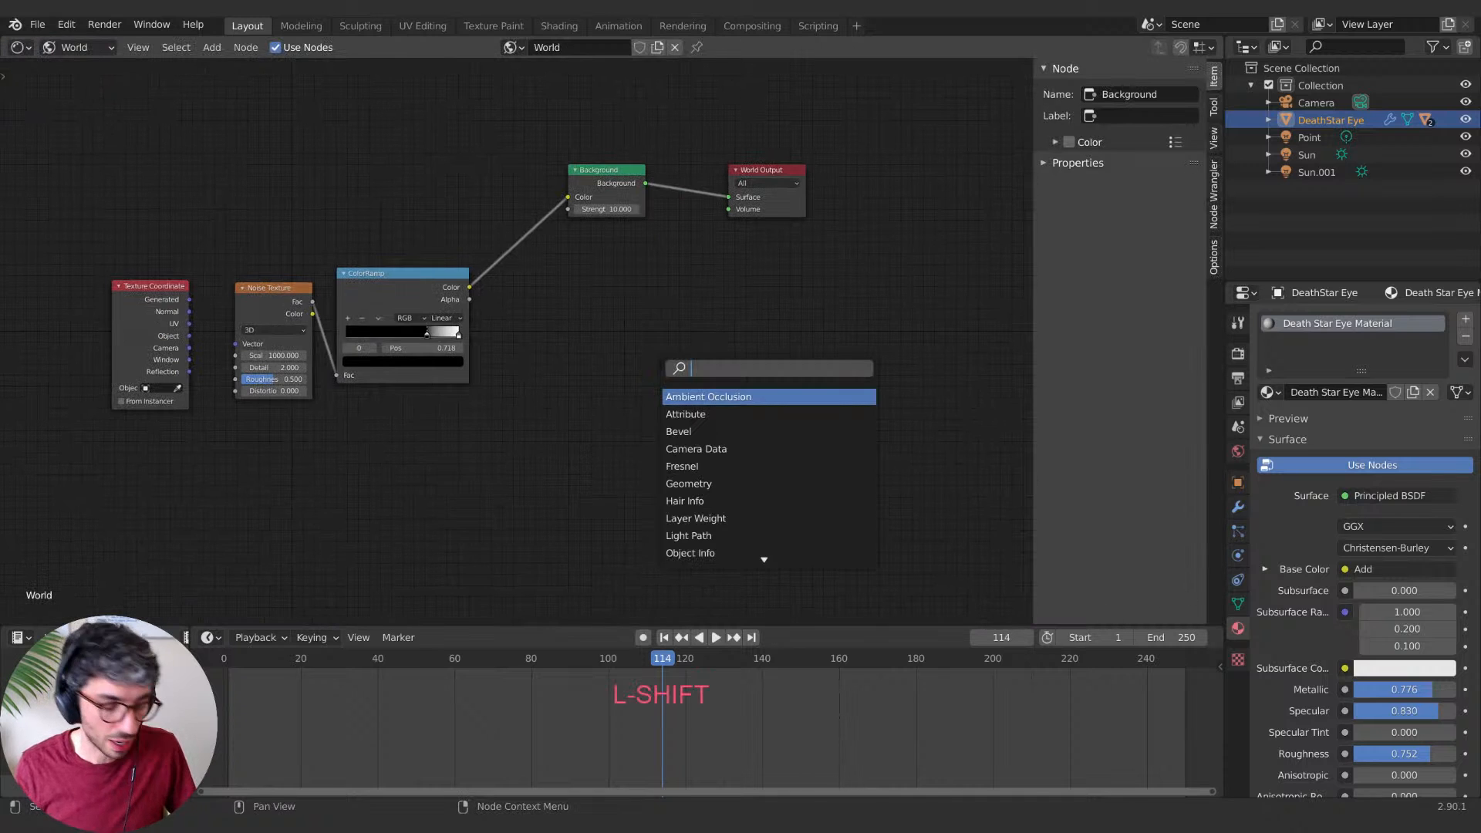
pyautogui.write('vol')
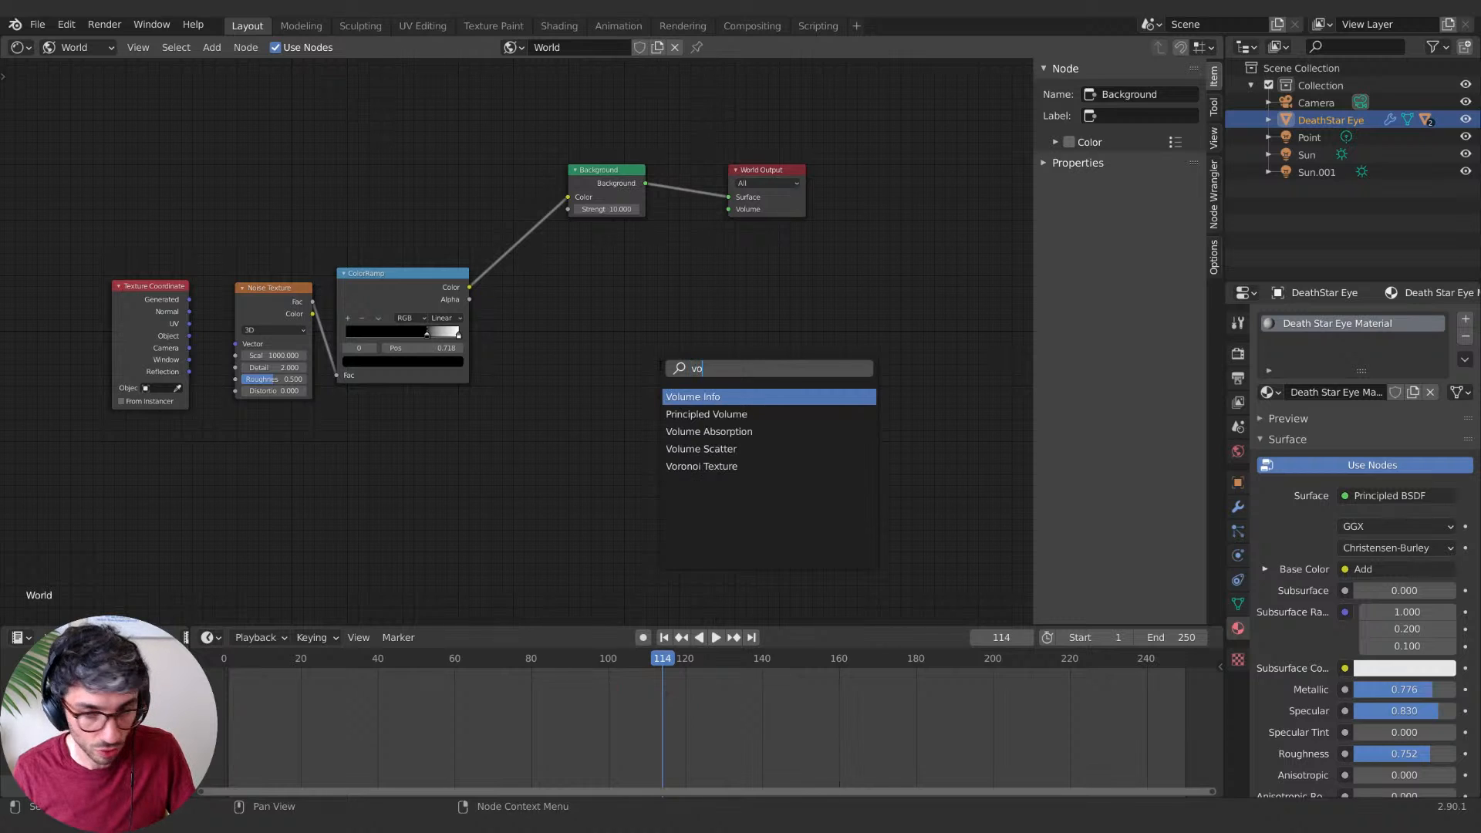
pyautogui.click(708, 449)
pyautogui.click(590, 359)
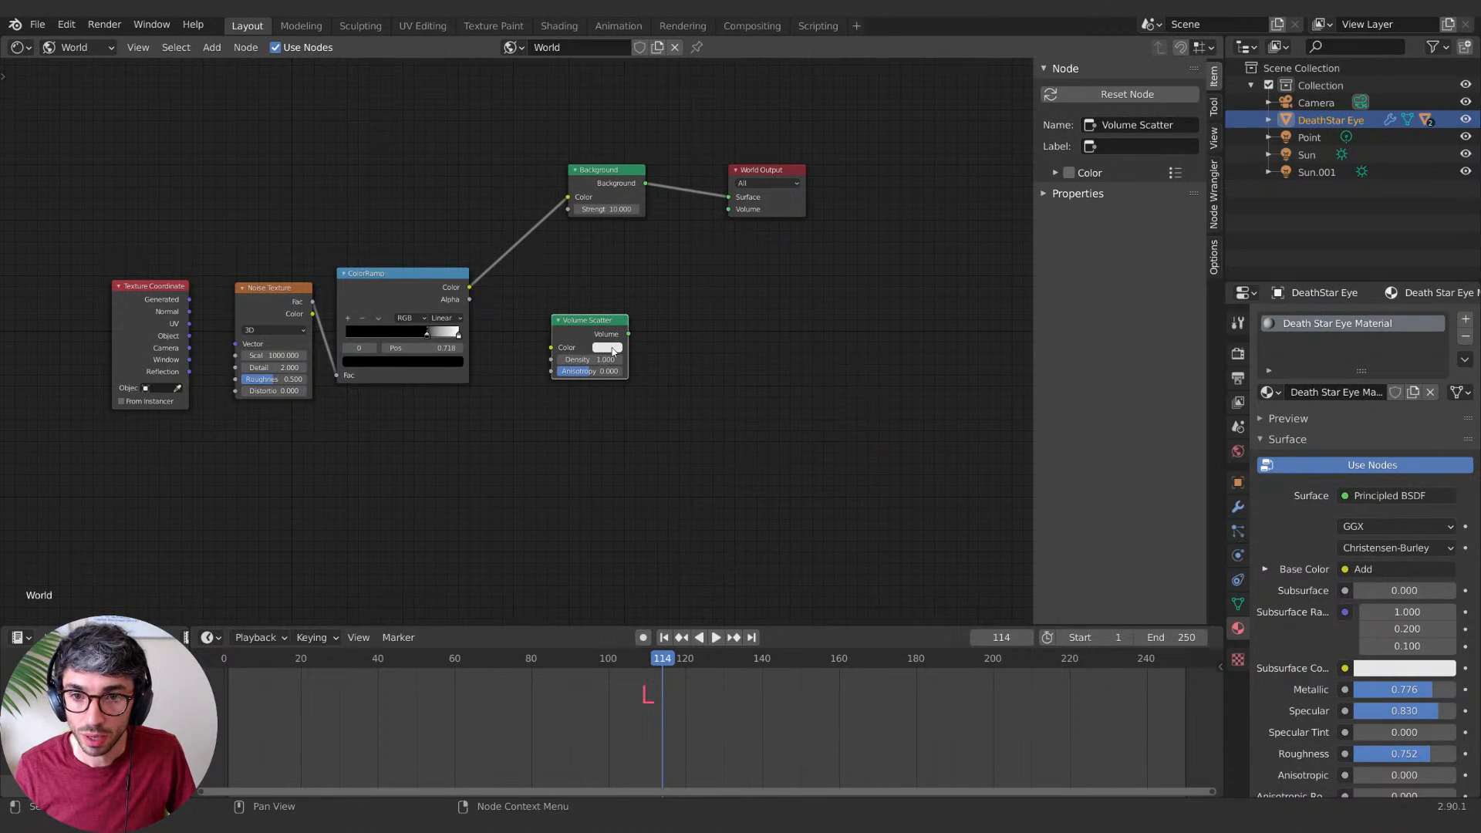
# Step: Give the Volume Scatter a light blue colour, Density 0.010 and Anisotropy -0.978, and connect it to the World Output's Volume
pyautogui.click(607, 347)
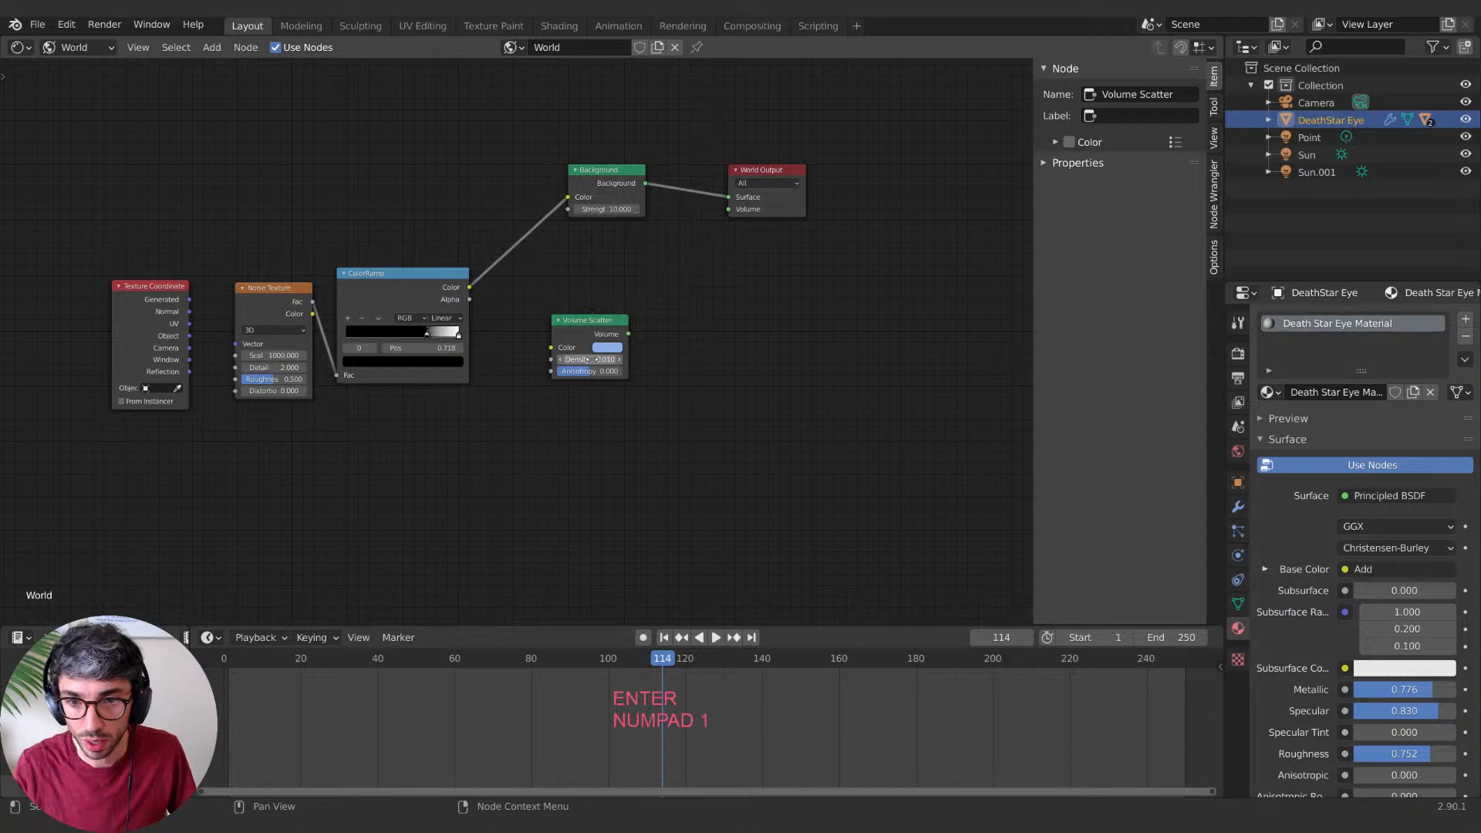
pyautogui.moveTo(579, 371); pyautogui.dragTo(559, 371)
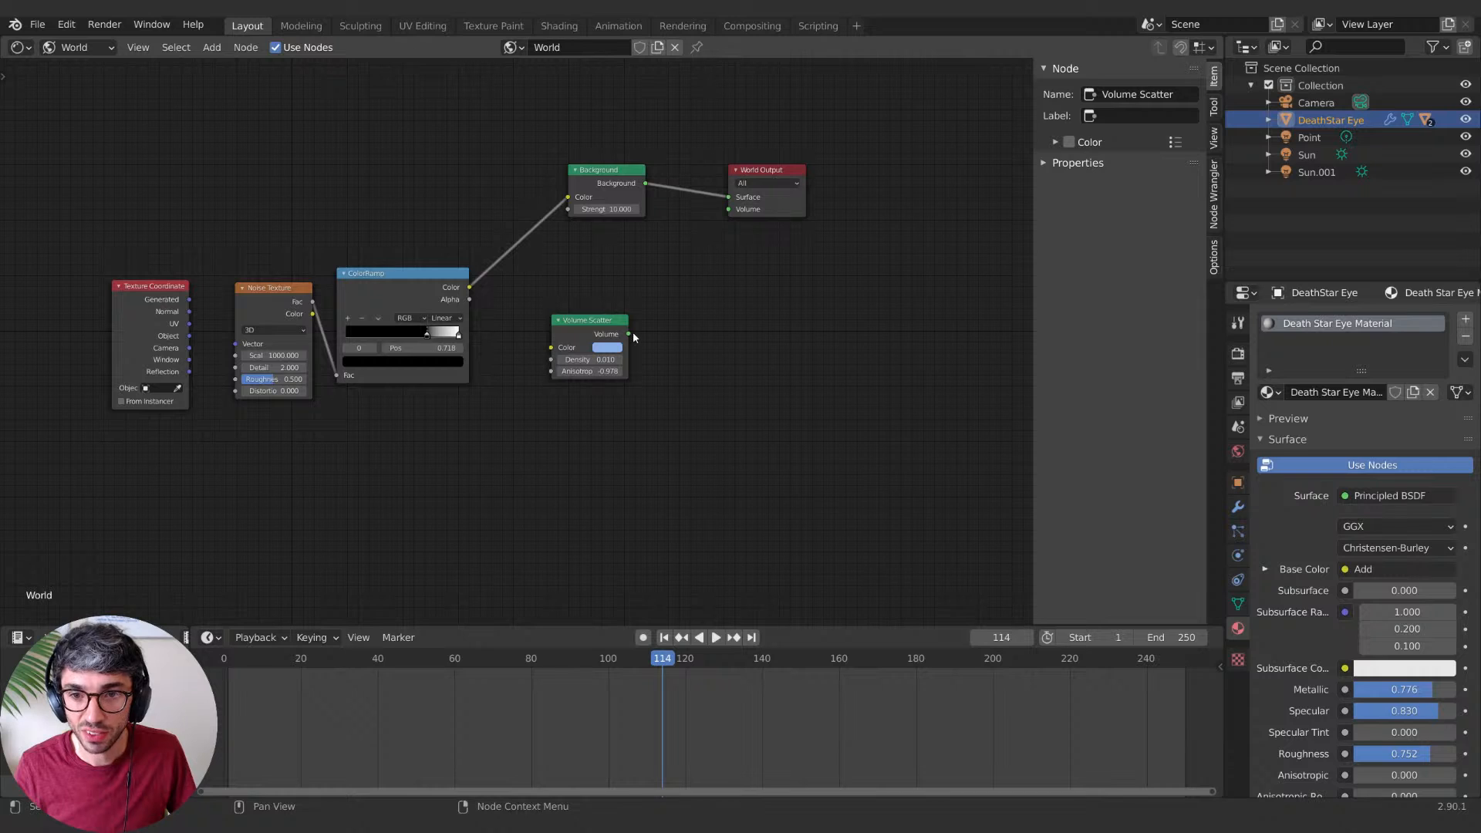
pyautogui.moveTo(629, 333); pyautogui.dragTo(690, 267)
pyautogui.moveTo(731, 216); pyautogui.dragTo(730, 211)
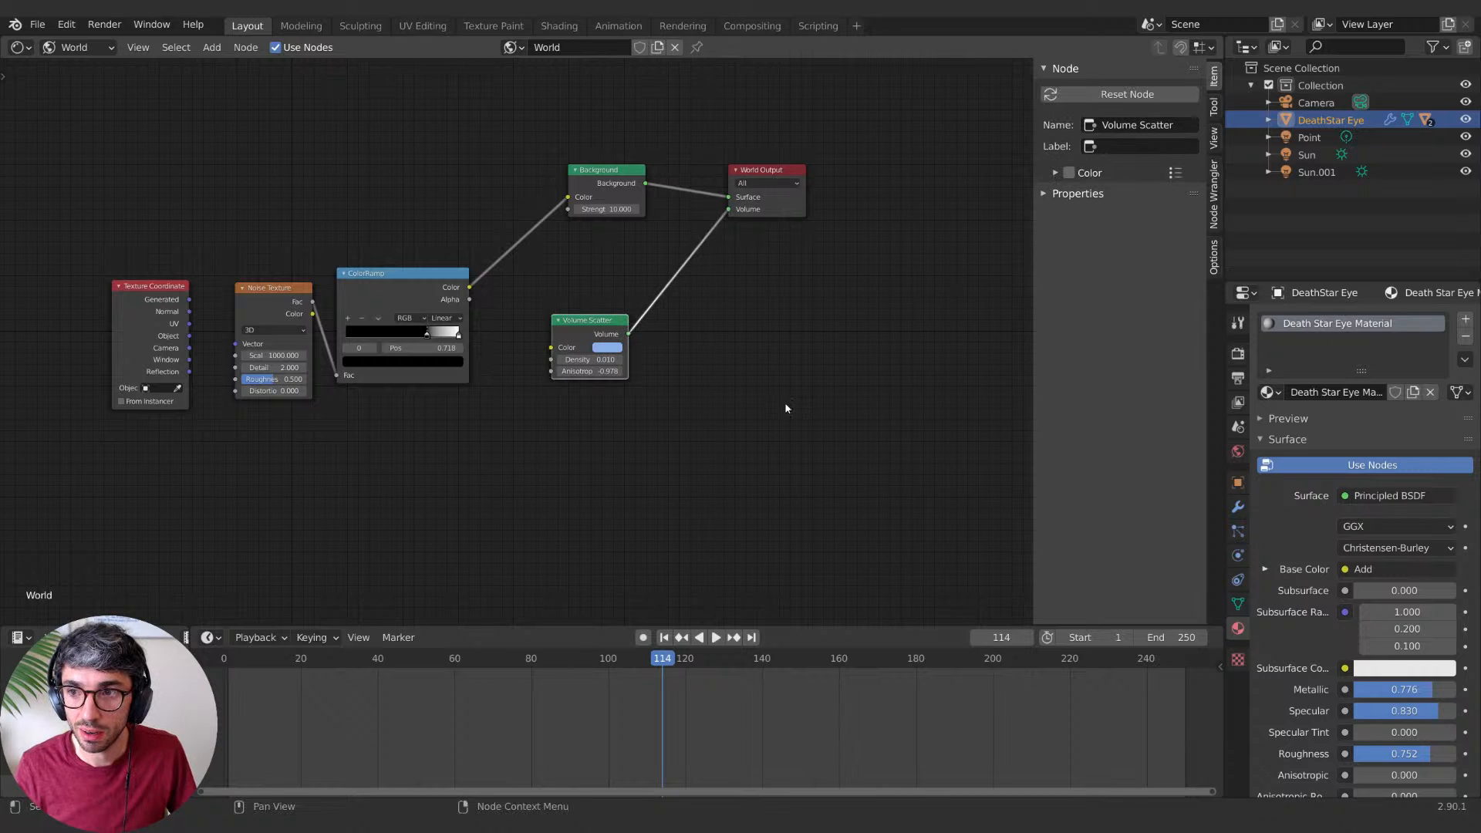
# Step: Back in the 3D viewport, move the point light out from the Death Star and set its Power to 1000 W
pyautogui.click(17, 48)
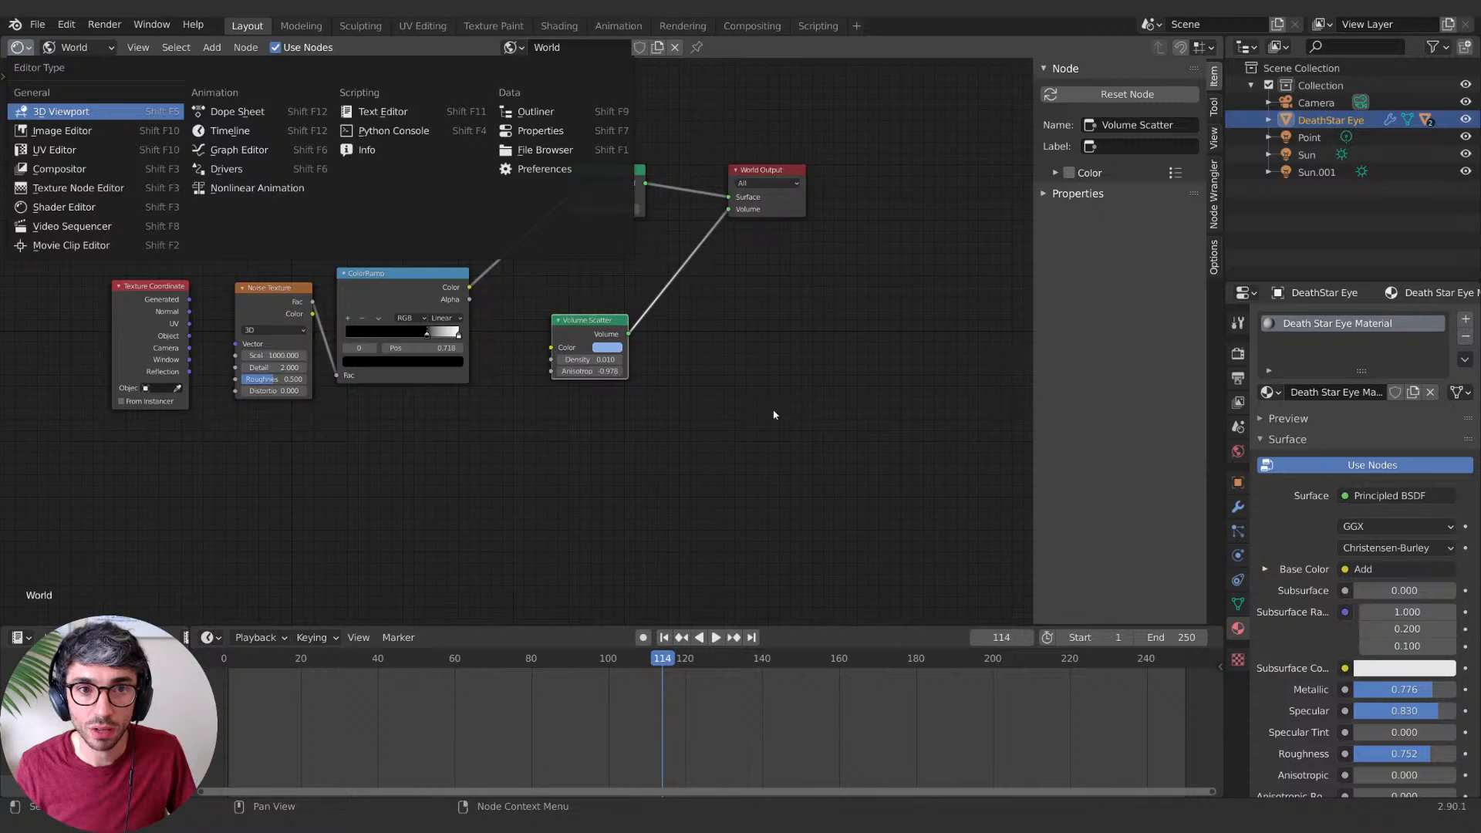
pyautogui.press('Return')
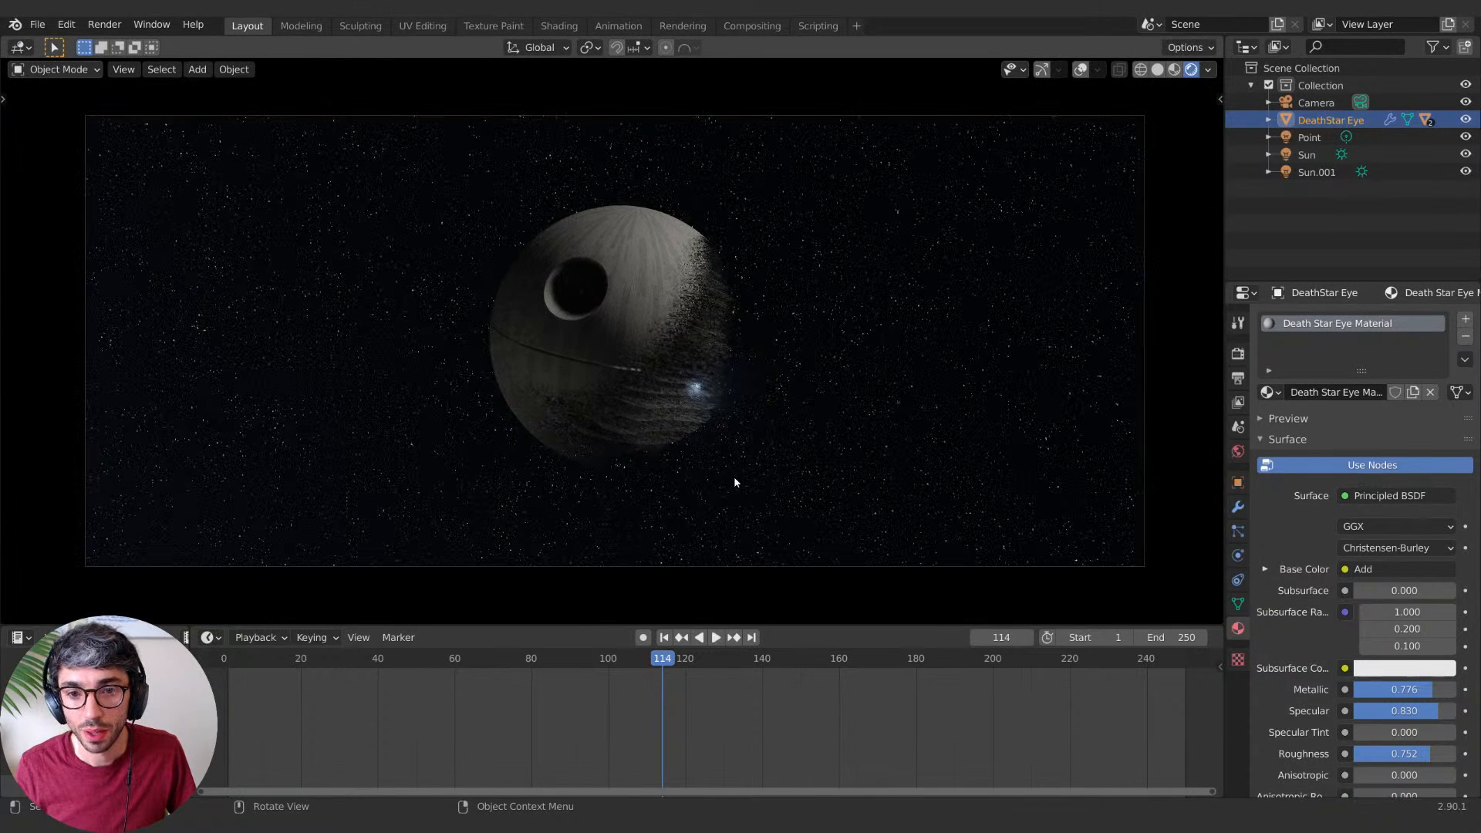
pyautogui.click(1293, 139)
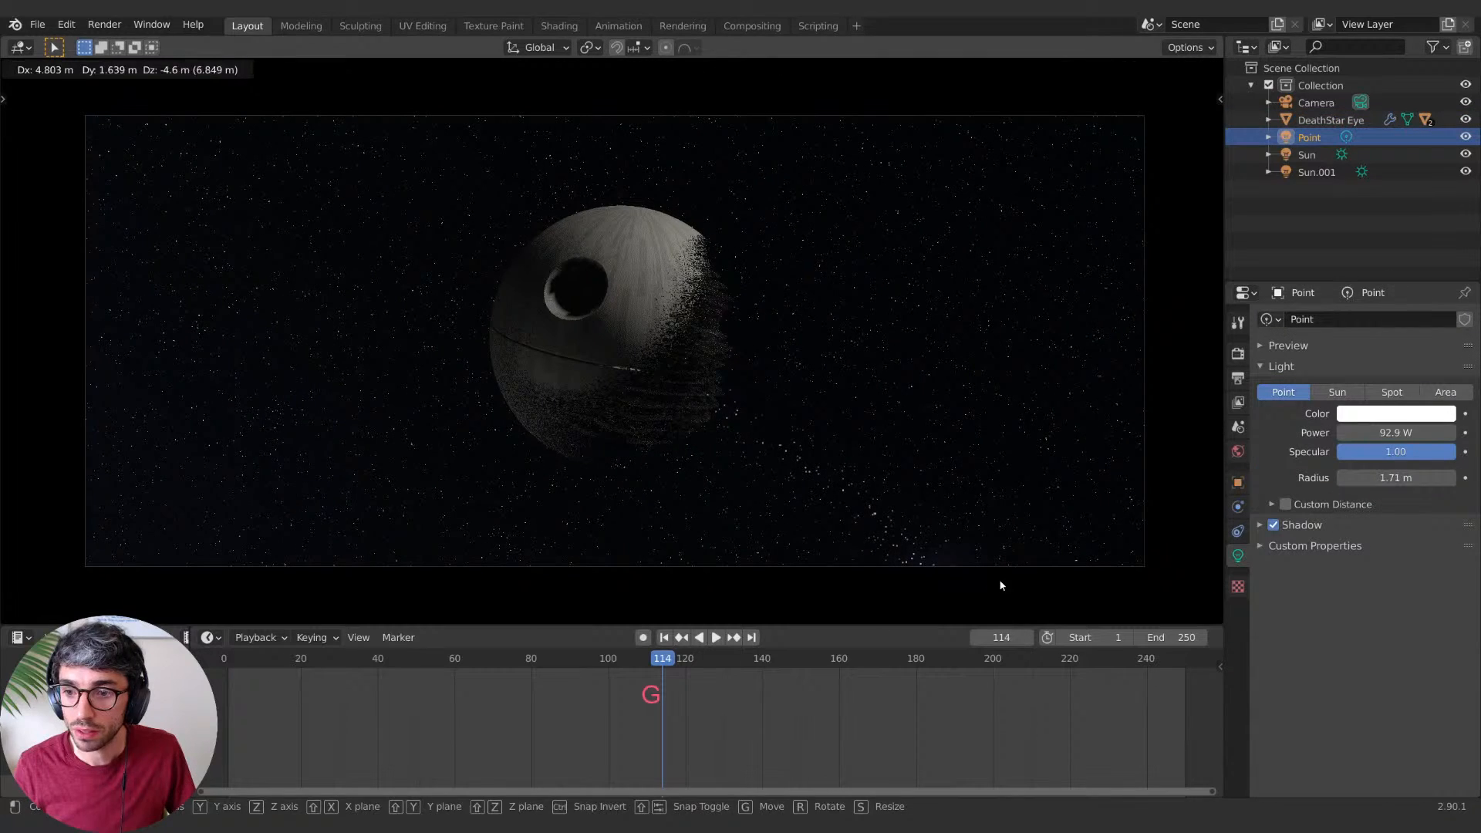
pyautogui.doubleClick(1393, 433)
pyautogui.write('100')
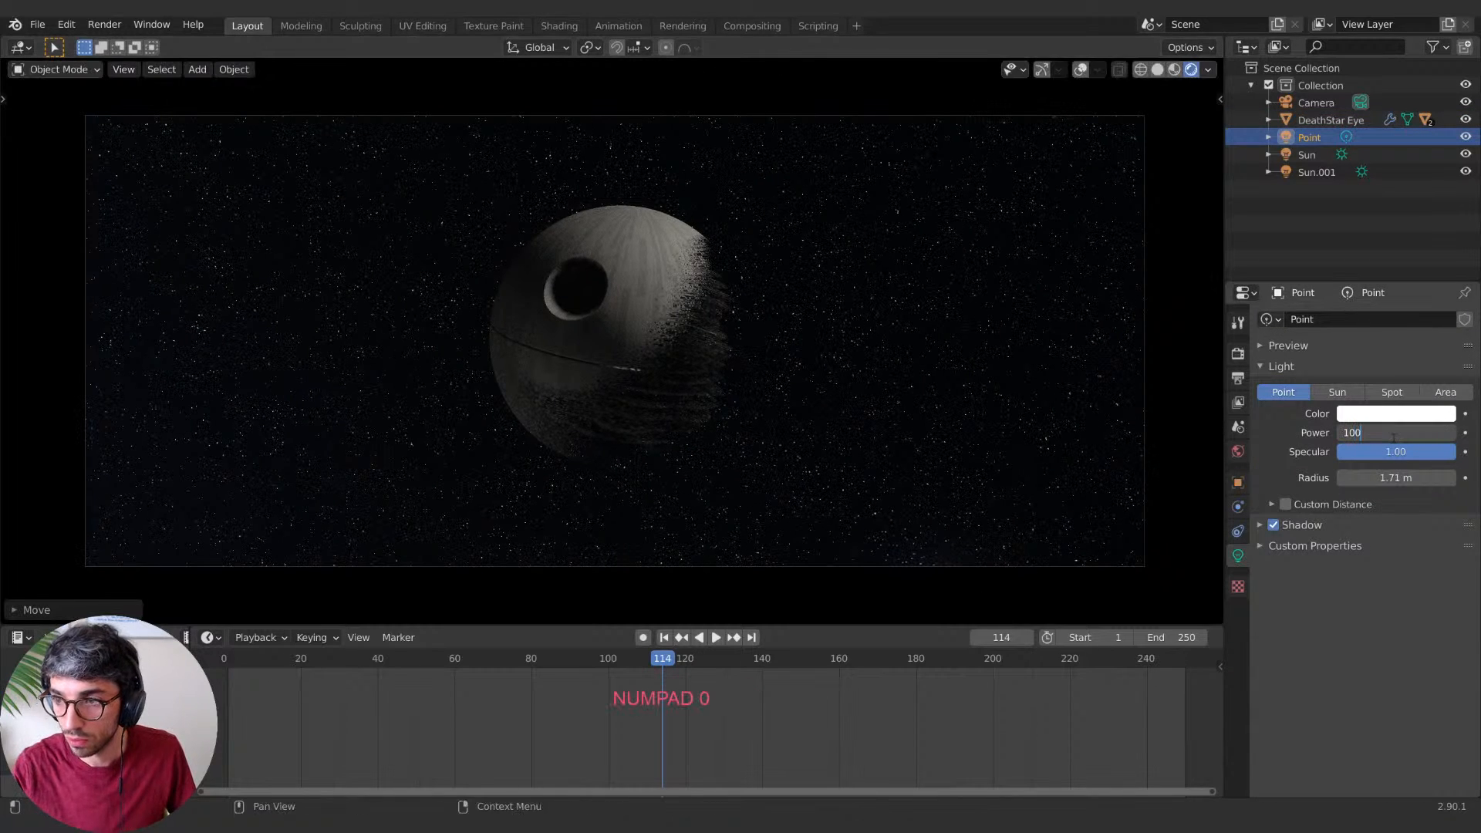
pyautogui.write('0')
pyautogui.press('Return')
# Step: Move the point light to the lower edge of the camera frame, just below the Death Star
pyautogui.press('g')
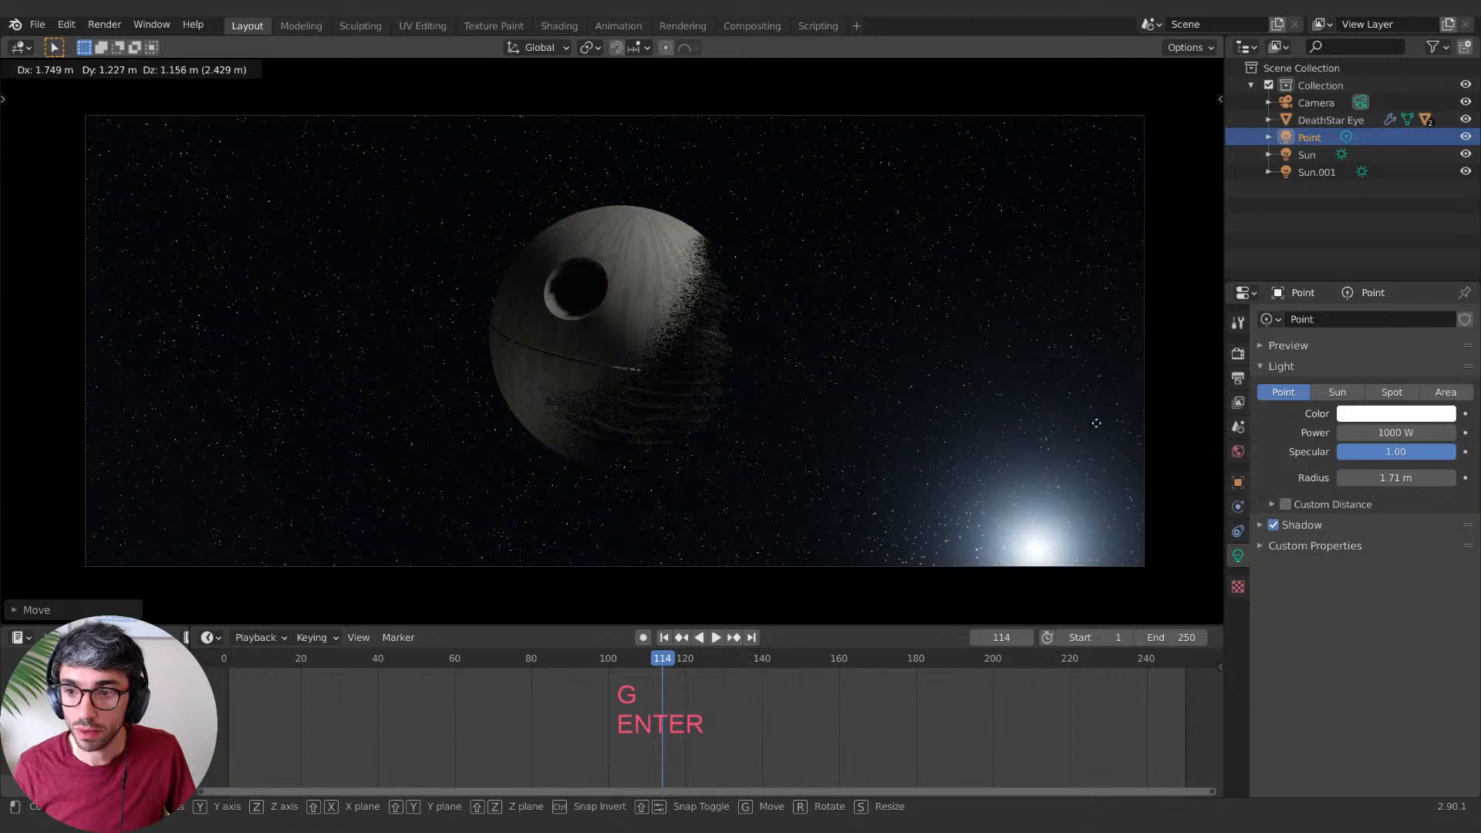
pyautogui.press('g')
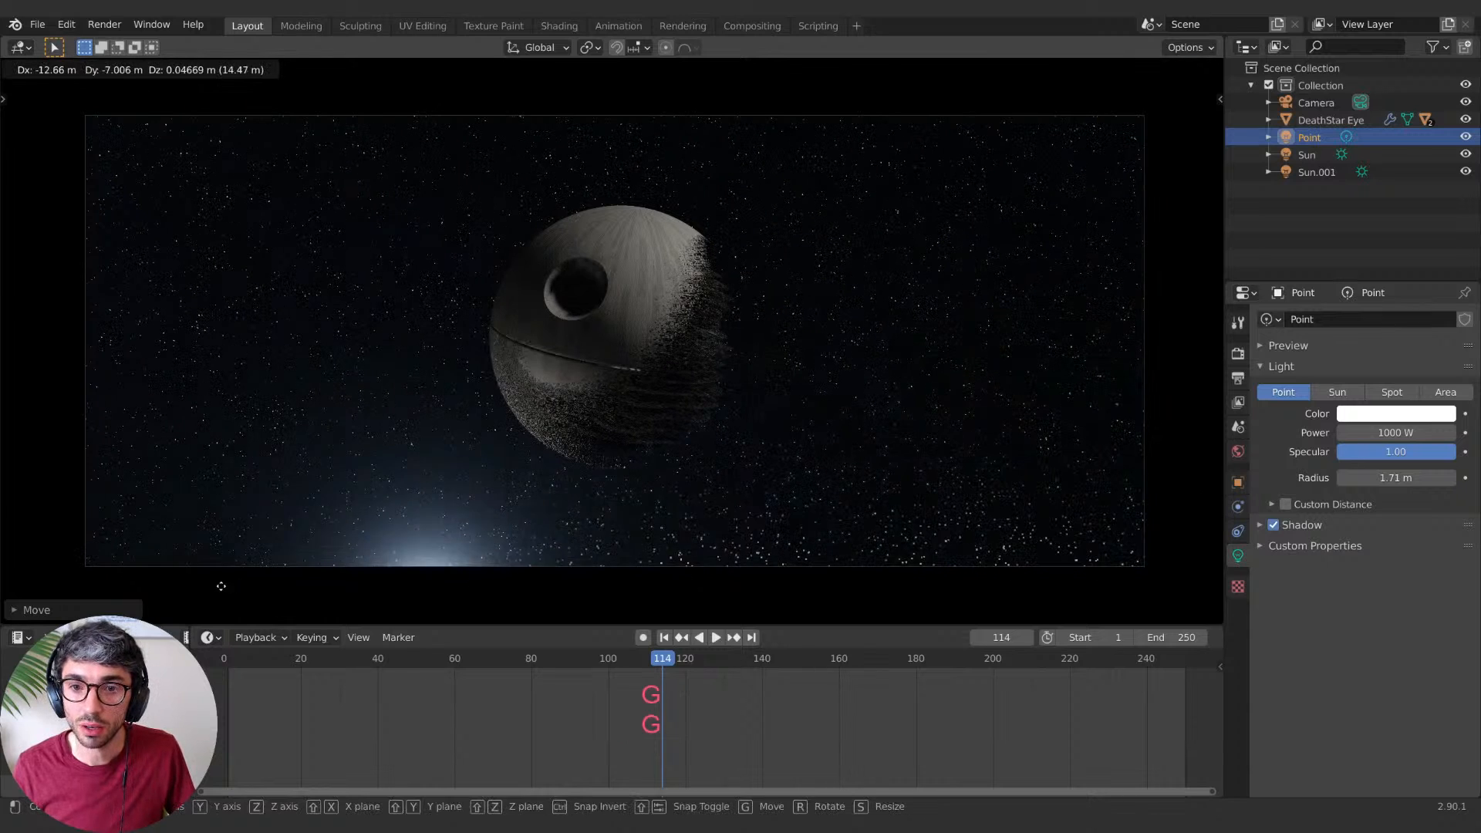
pyautogui.click(549, 599)
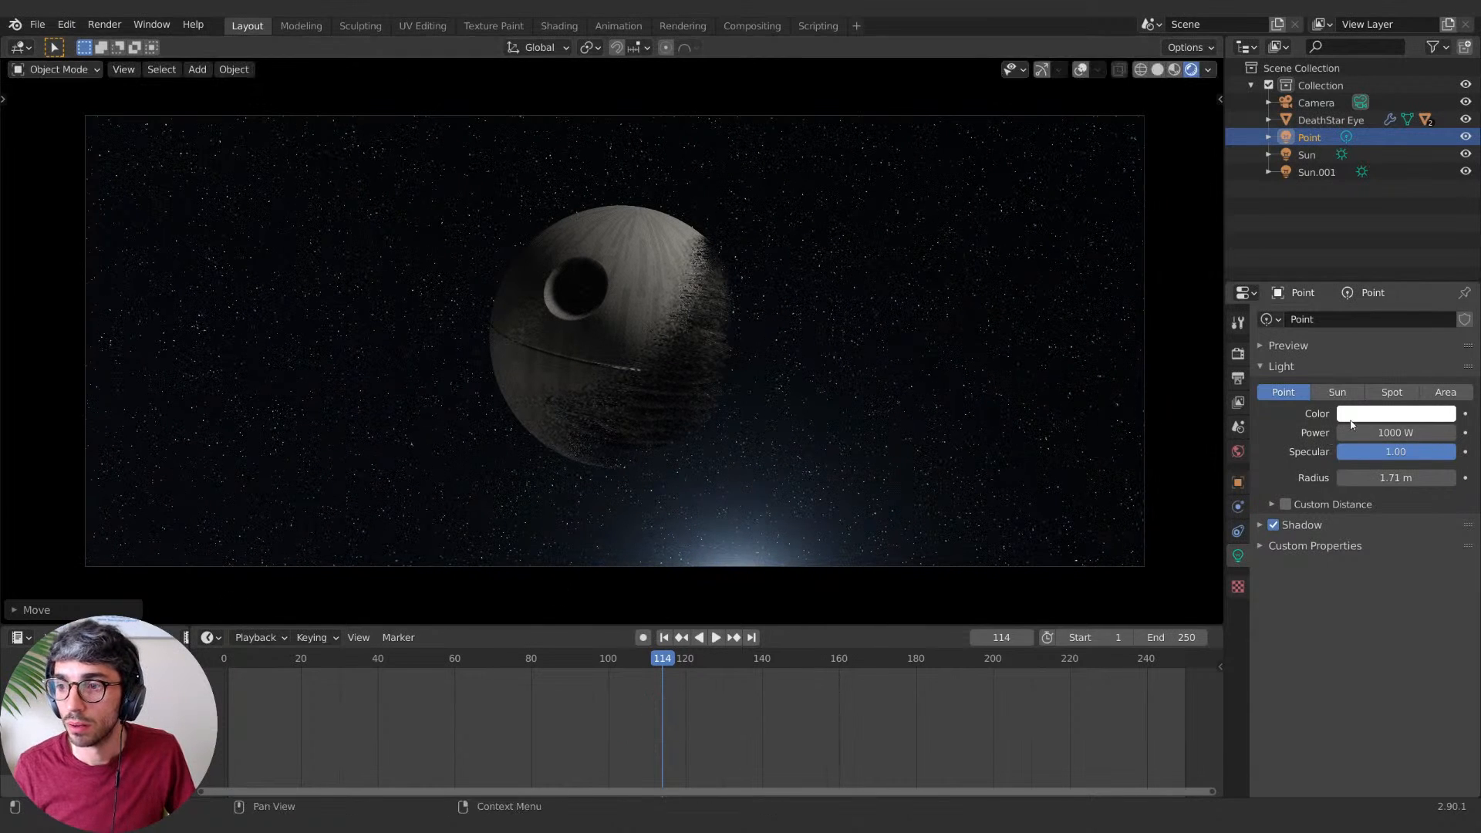
# Step: Tint the point light pale blue (hue 0.617, saturation 0.258) and set its Power to 2000 W
pyautogui.click(1357, 414)
pyautogui.click(1381, 237)
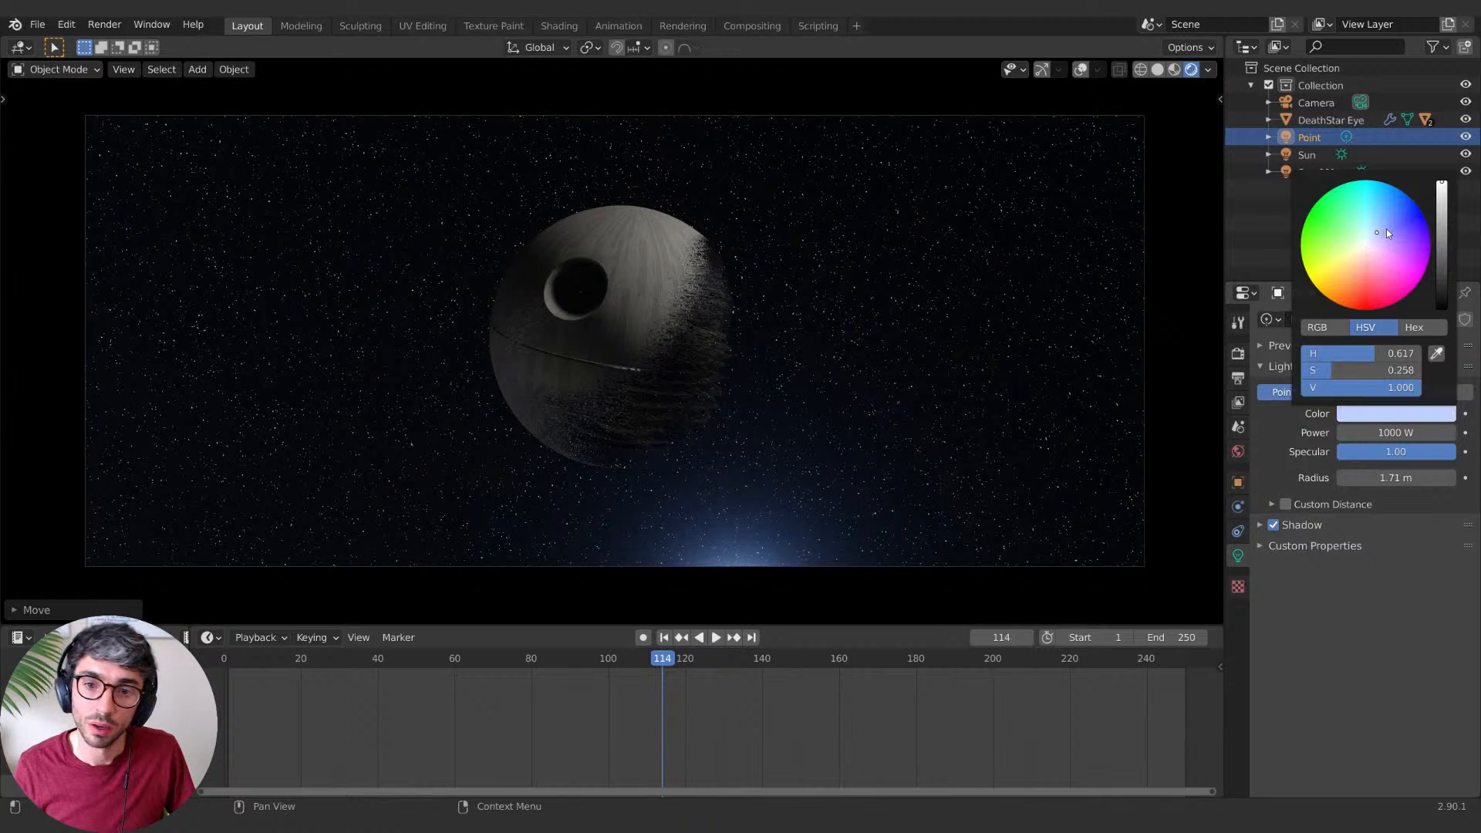
pyautogui.click(1396, 432)
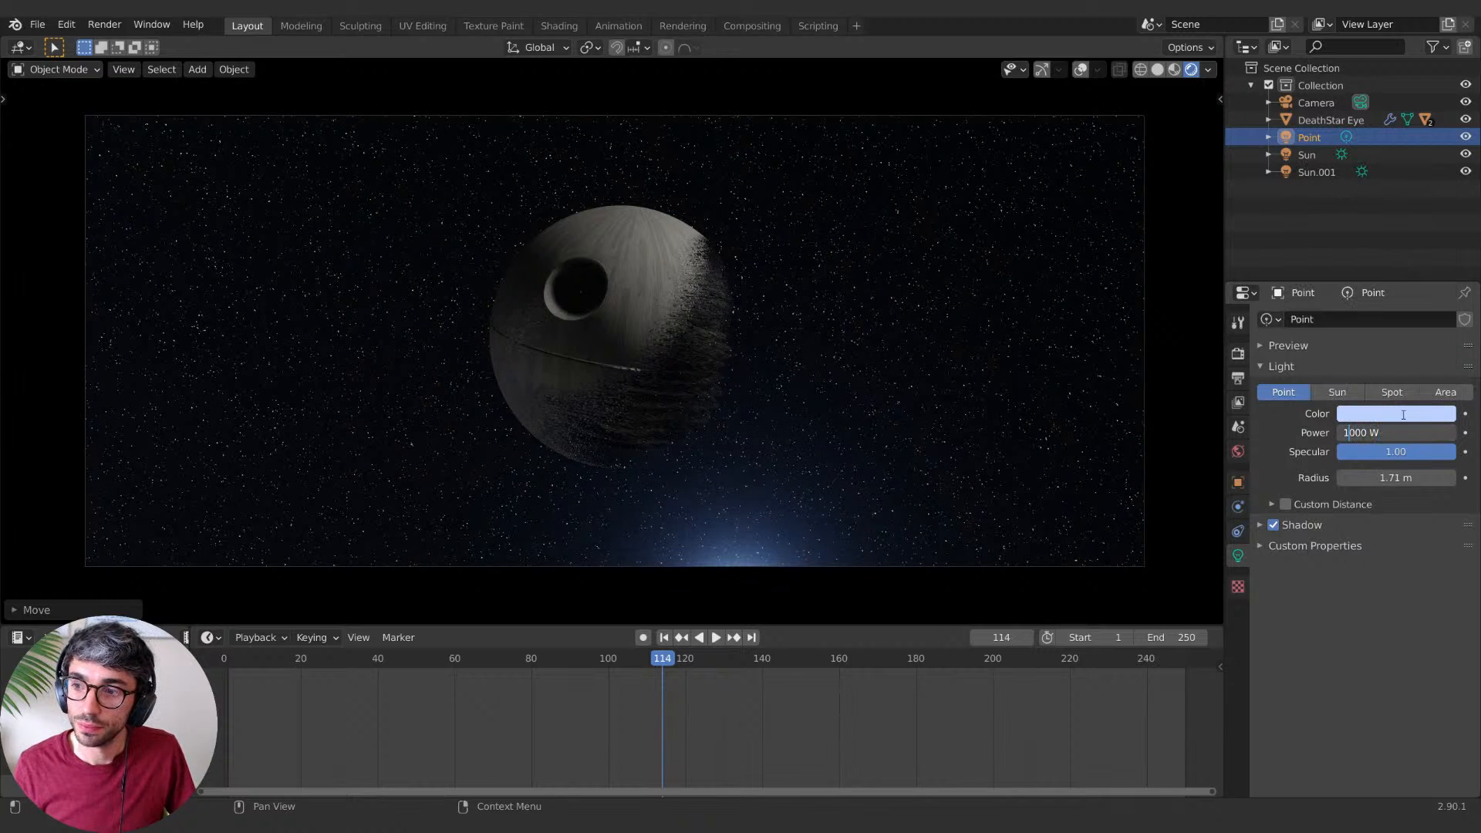
pyautogui.write('2')
pyautogui.press('Return')
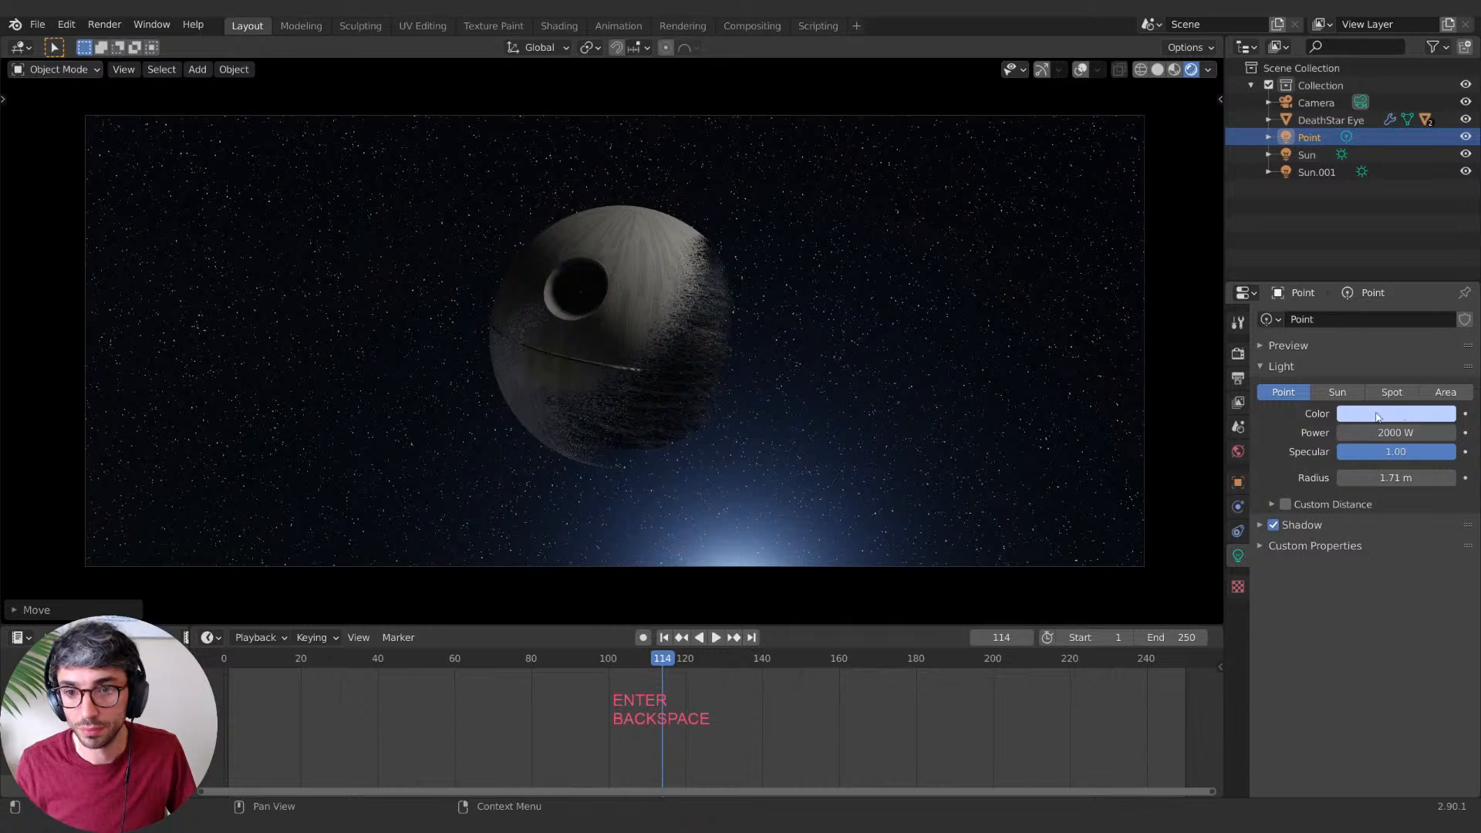
# Step: Move the point light along the X axis to the lower edge of the camera frame, left of the Death Star
pyautogui.press('g')
pyautogui.press('Return')
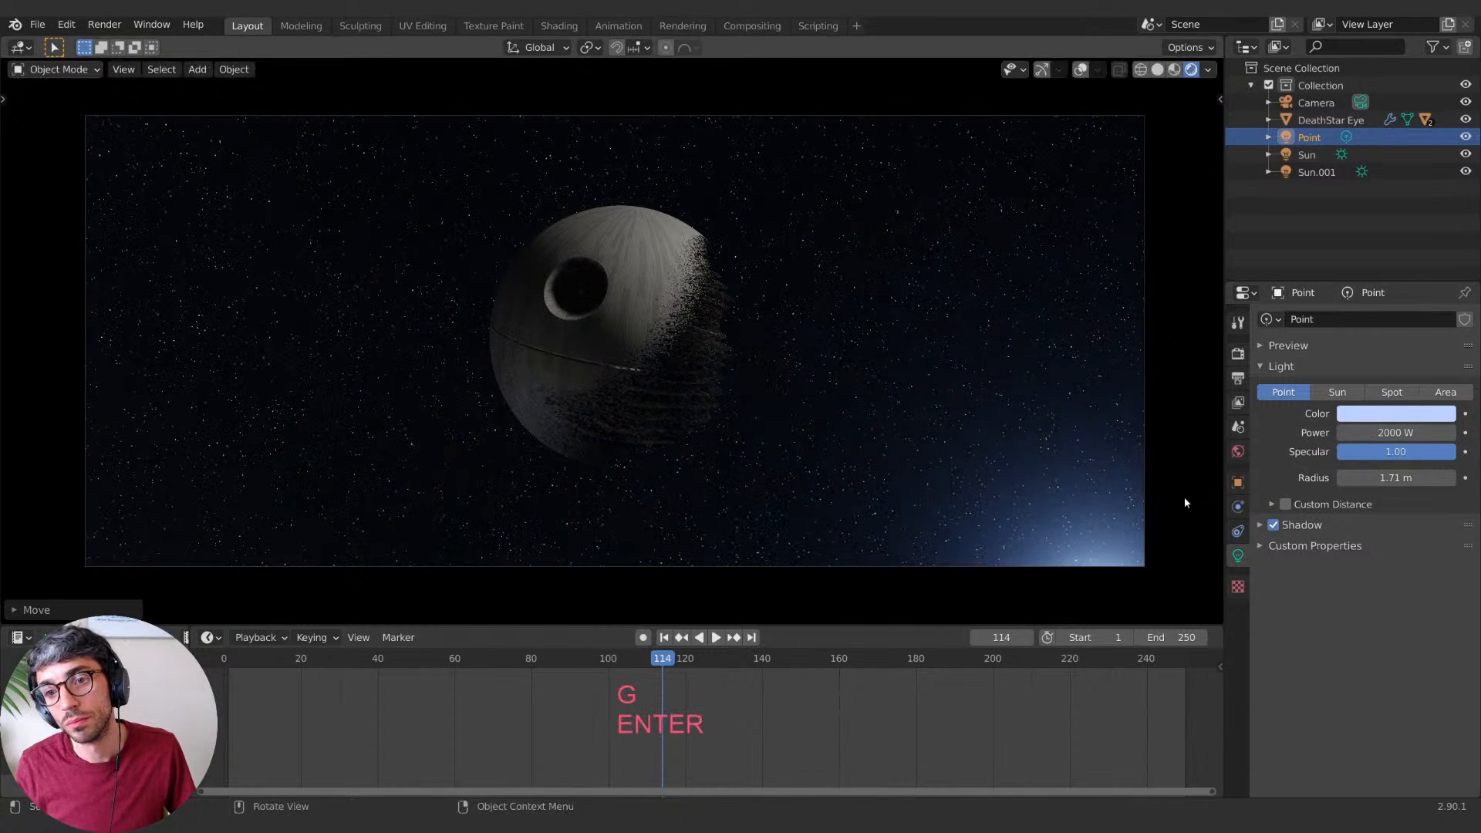
pyautogui.press('g')
pyautogui.press('x')
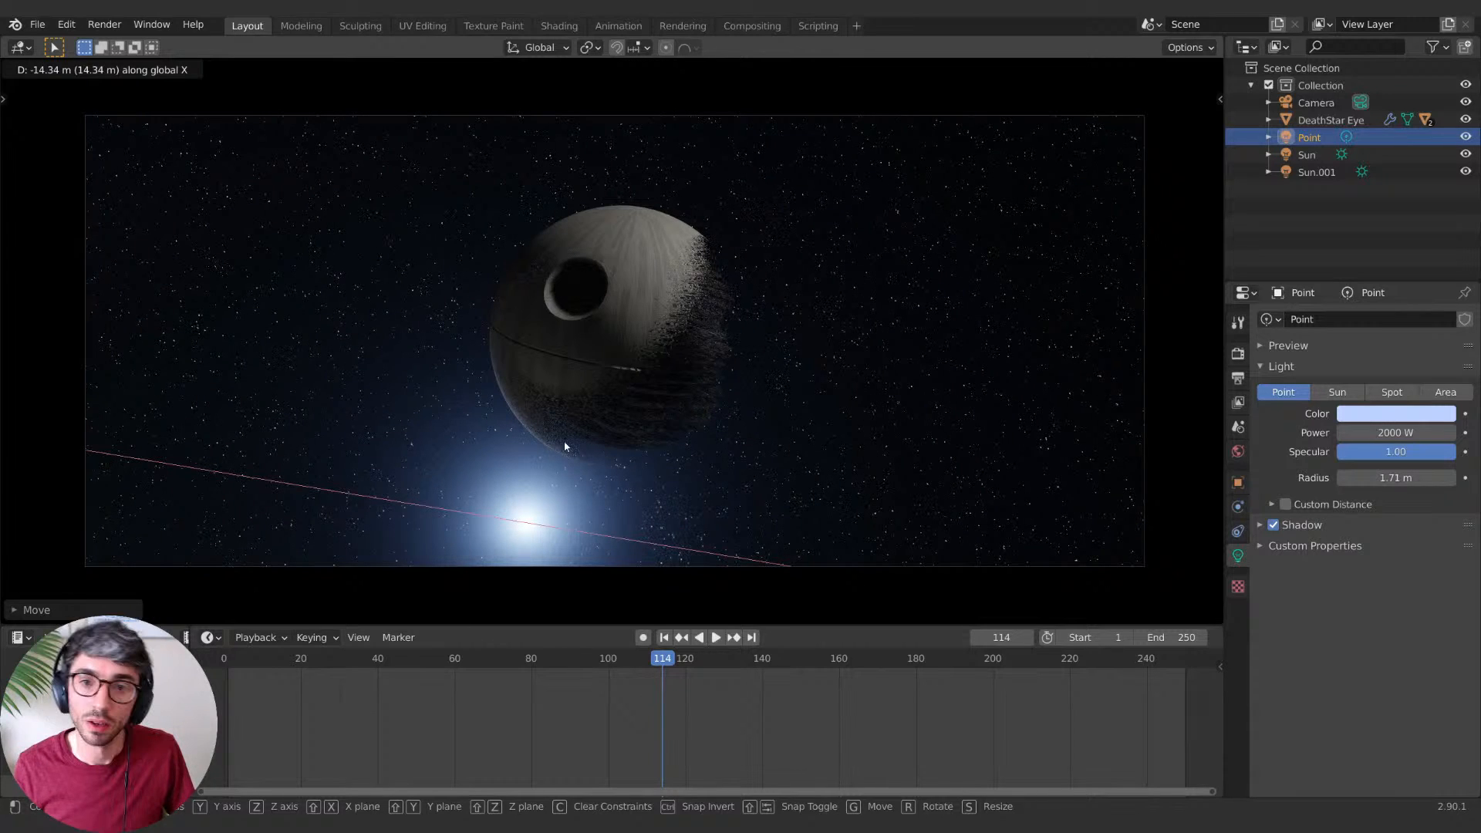
pyautogui.click(544, 596)
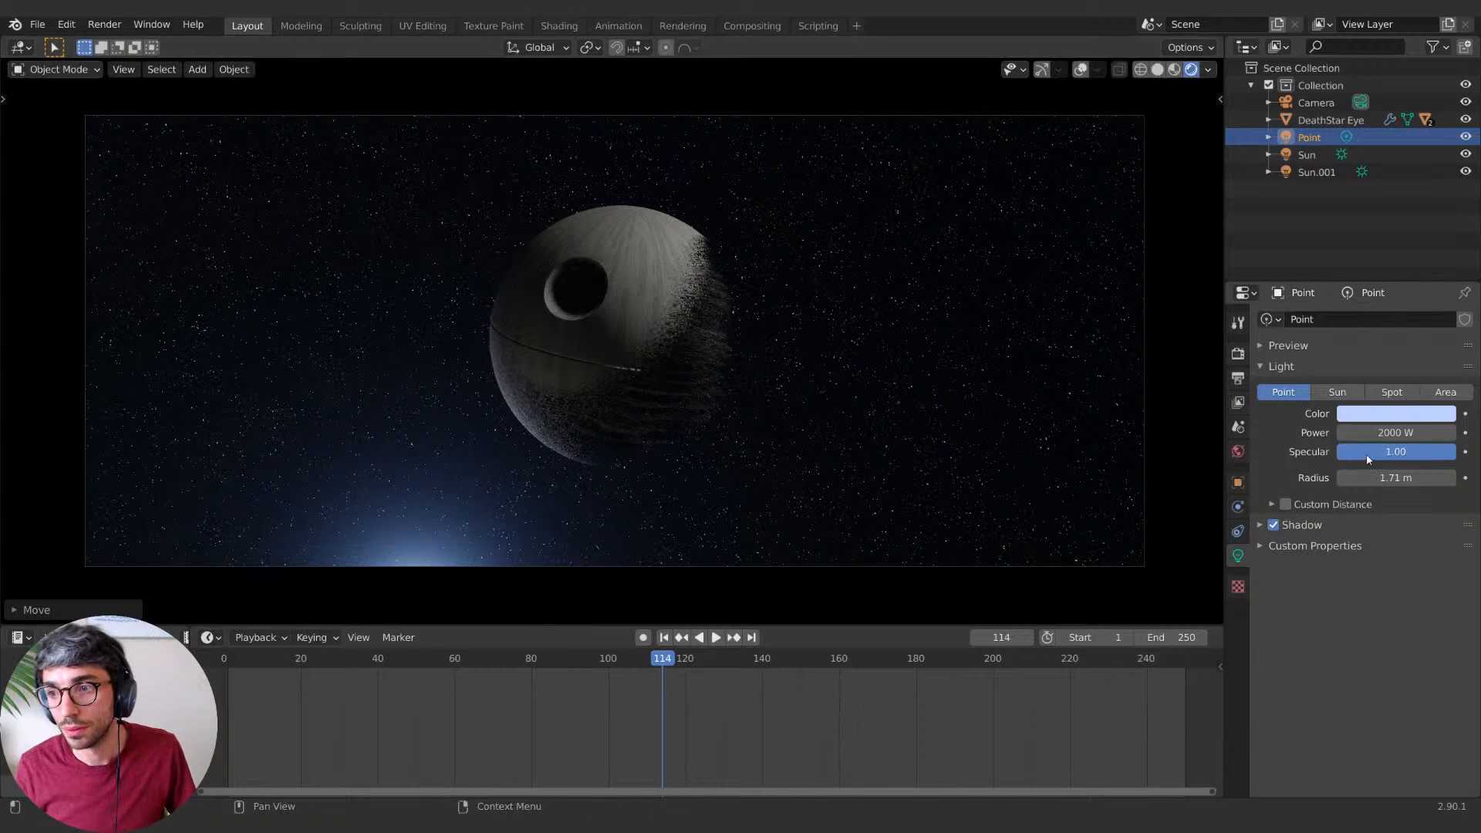
# Step: Change the point light's colour to a very pale icy blue and set its Radius to 11.4 m
pyautogui.click(1383, 416)
pyautogui.moveTo(1367, 249); pyautogui.dragTo(1377, 236)
pyautogui.moveTo(1396, 478)
pyautogui.mouseDown()
pyautogui.moveTo(1357, 477)
pyautogui.moveTo(1419, 478)
pyautogui.moveTo(1392, 478)
pyautogui.mouseUp()
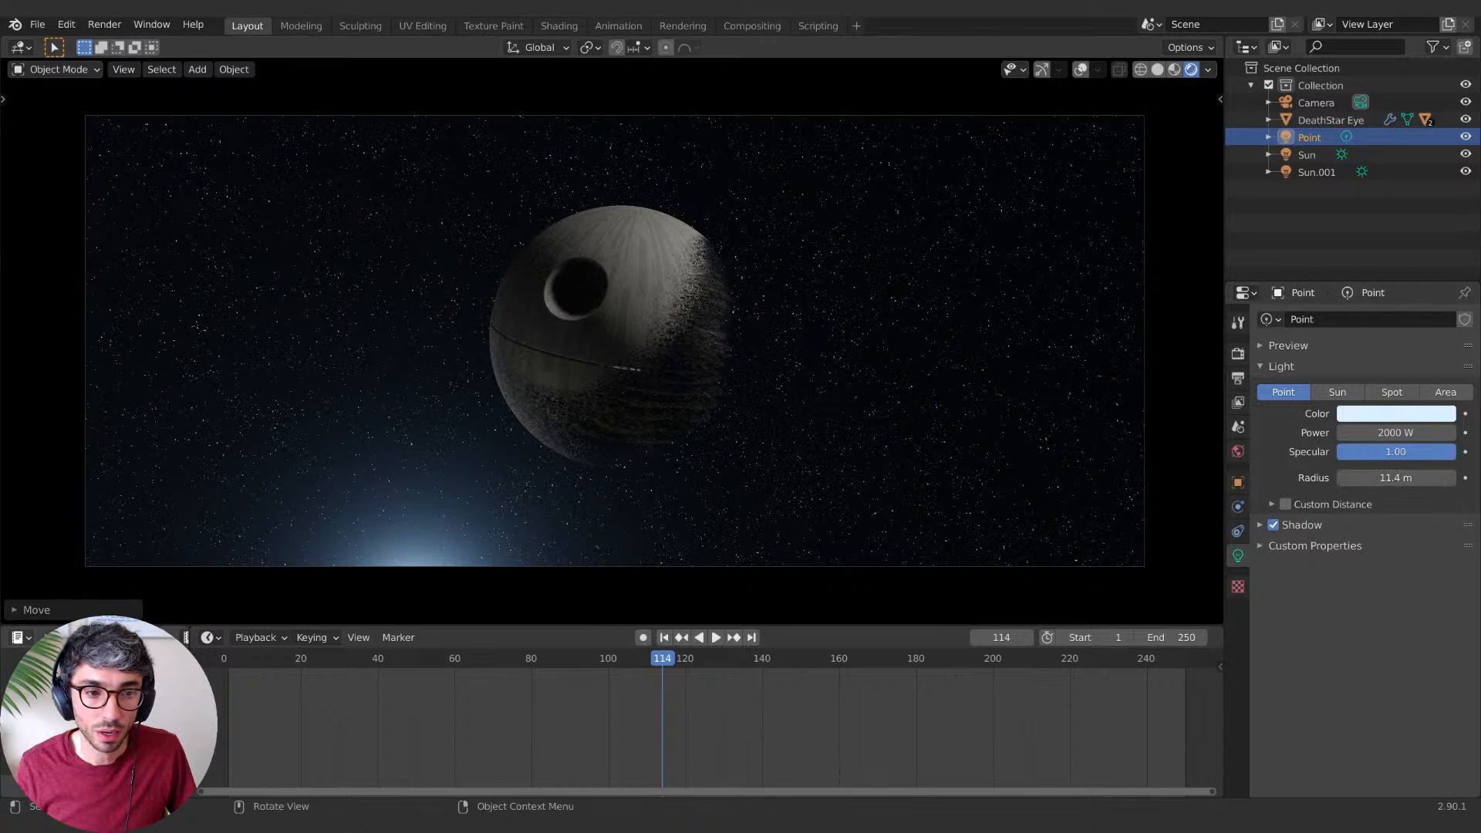
# Step: Split the 3D viewport and show the World shader nodes in the new area, with the Volume Scatter node in view
pyautogui.moveTo(4, 621); pyautogui.dragTo(437, 324)
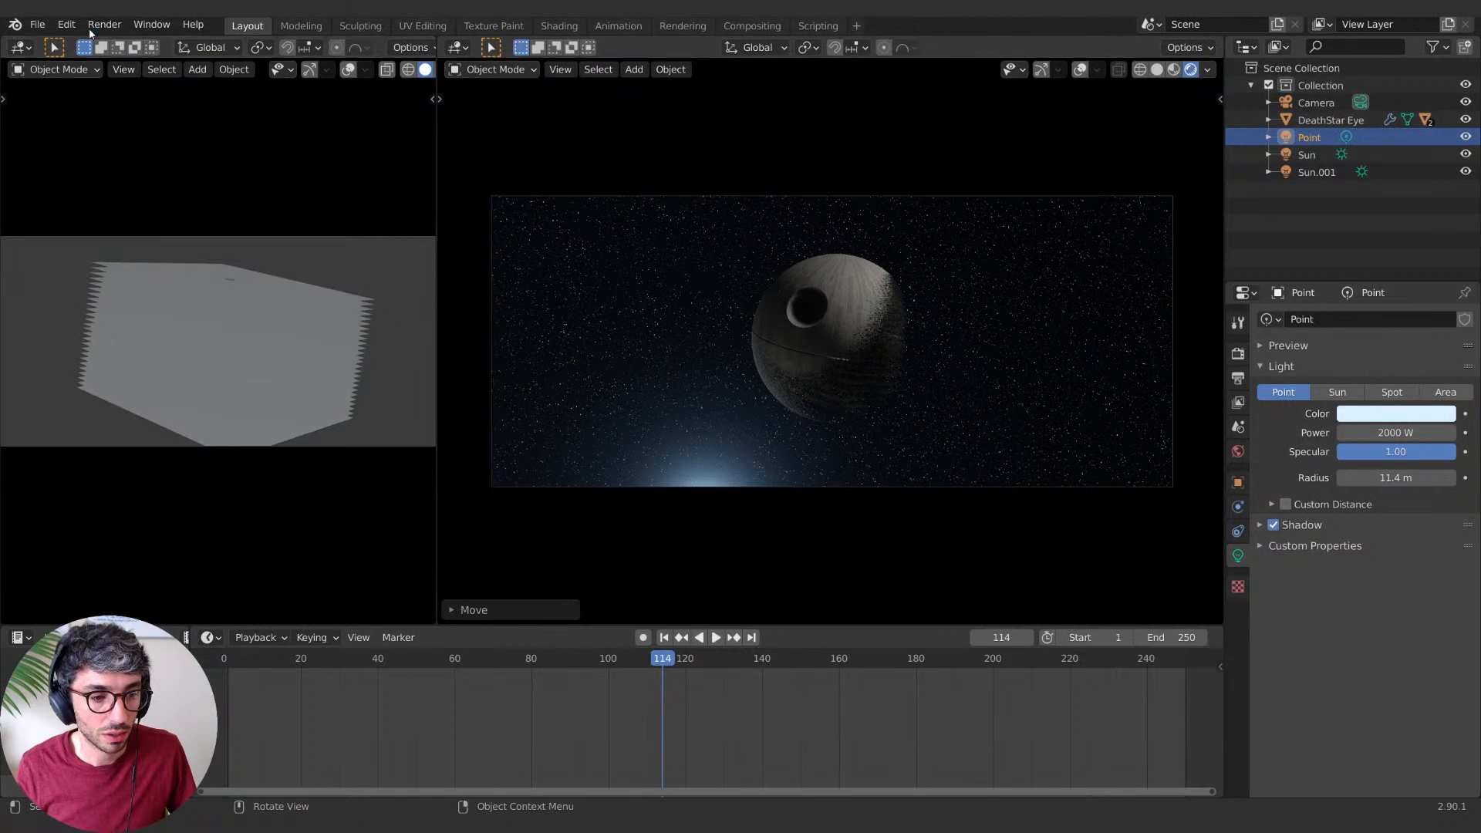
pyautogui.click(21, 47)
pyautogui.click(77, 207)
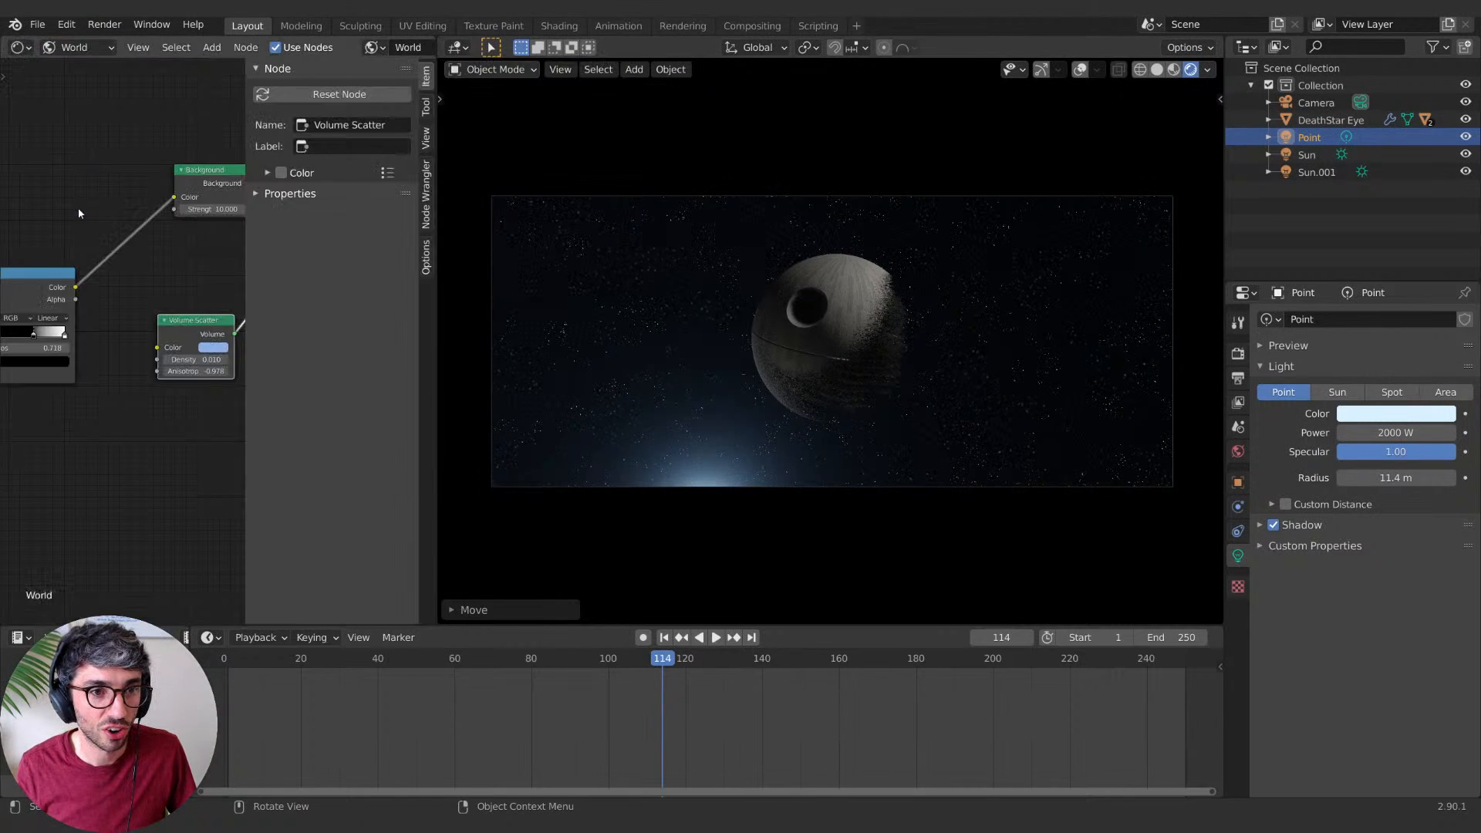
pyautogui.moveTo(216, 298); pyautogui.dragTo(148, 300, button='middle')
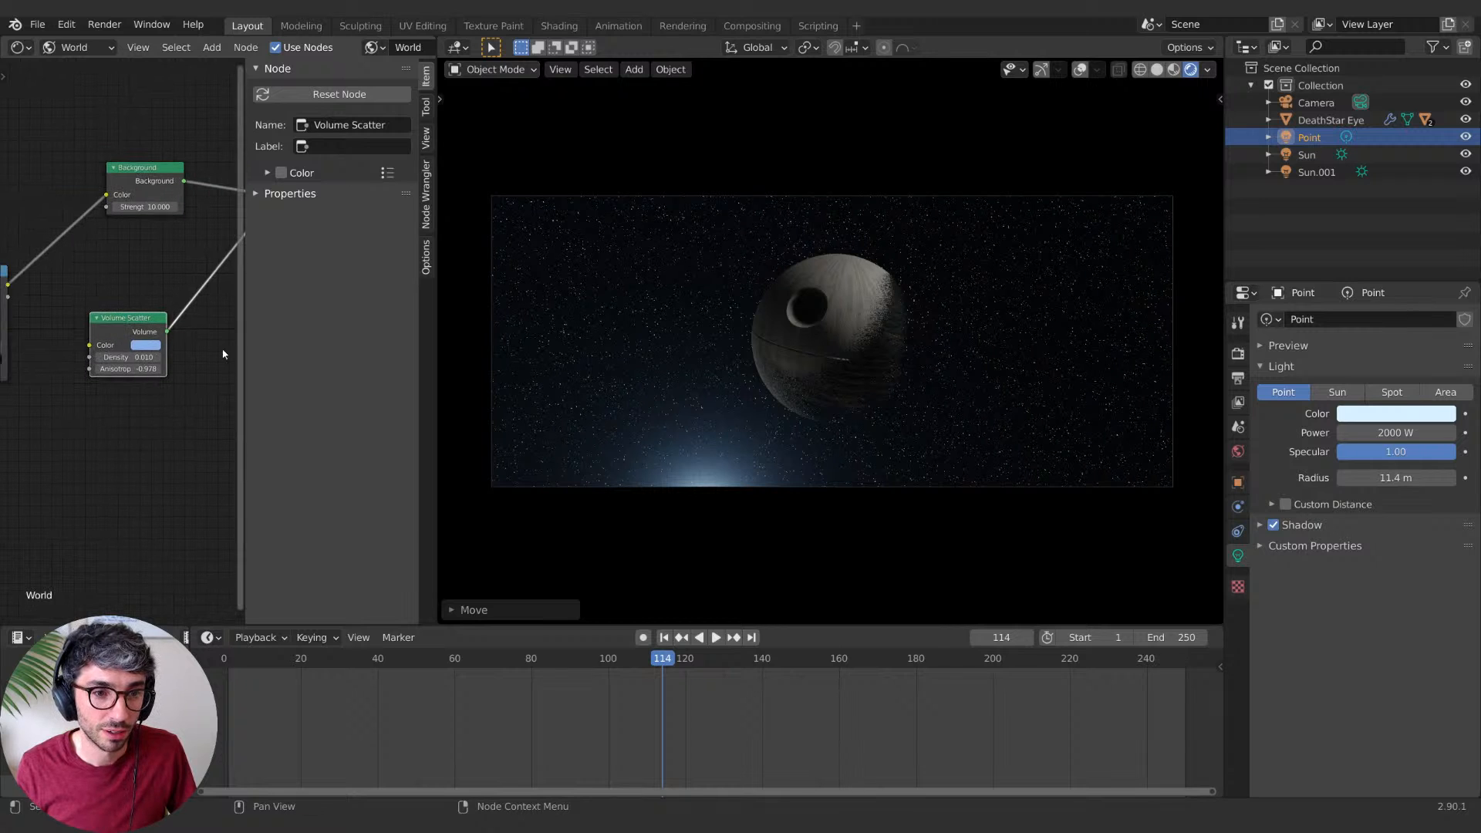
# Step: Shift the point light just below the camera frame and set the Volume Scatter's Anisotropy to -0.971
pyautogui.moveTo(131, 368); pyautogui.dragTo(46, 368)
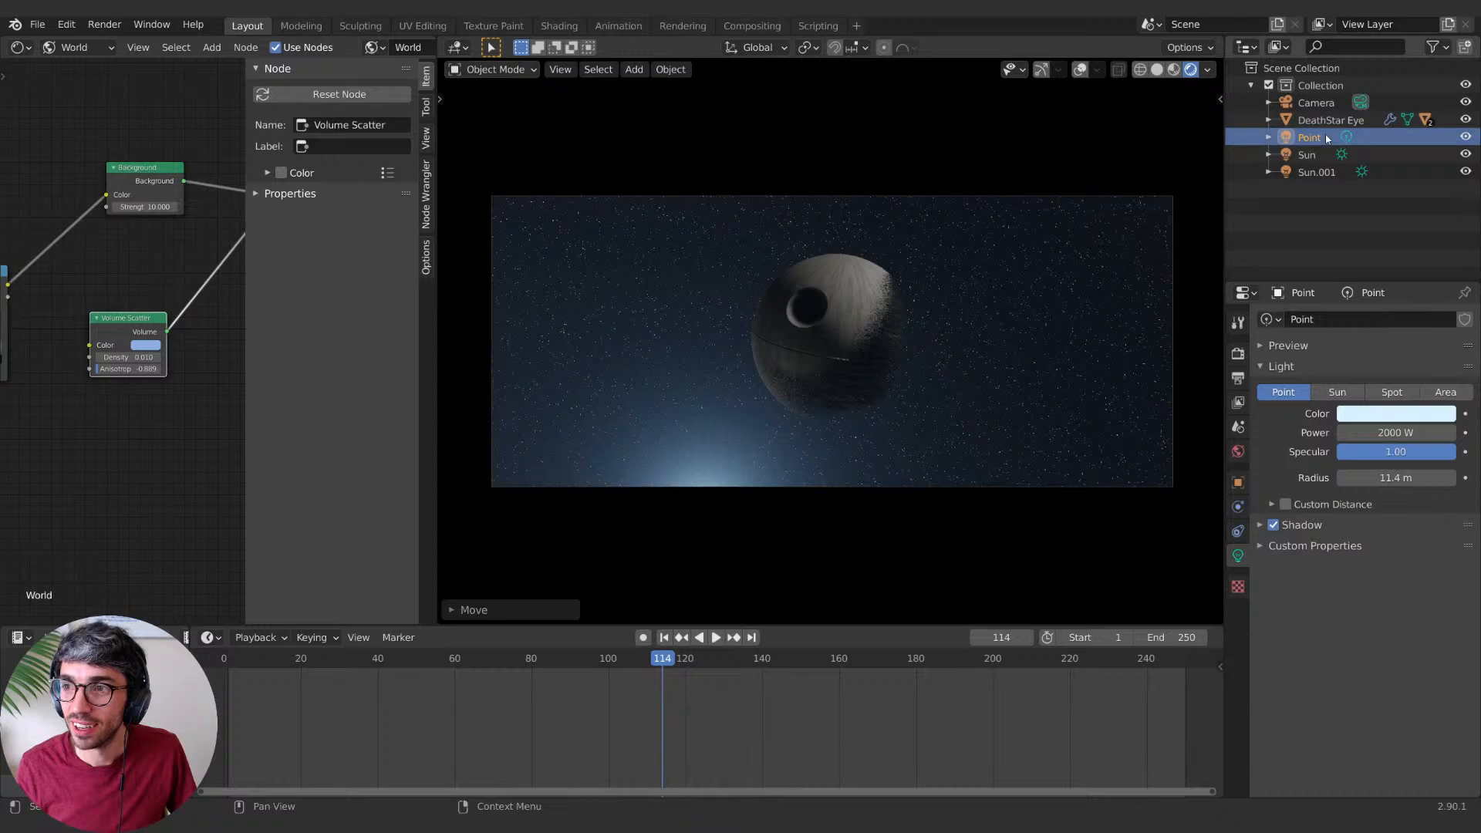
pyautogui.press('g')
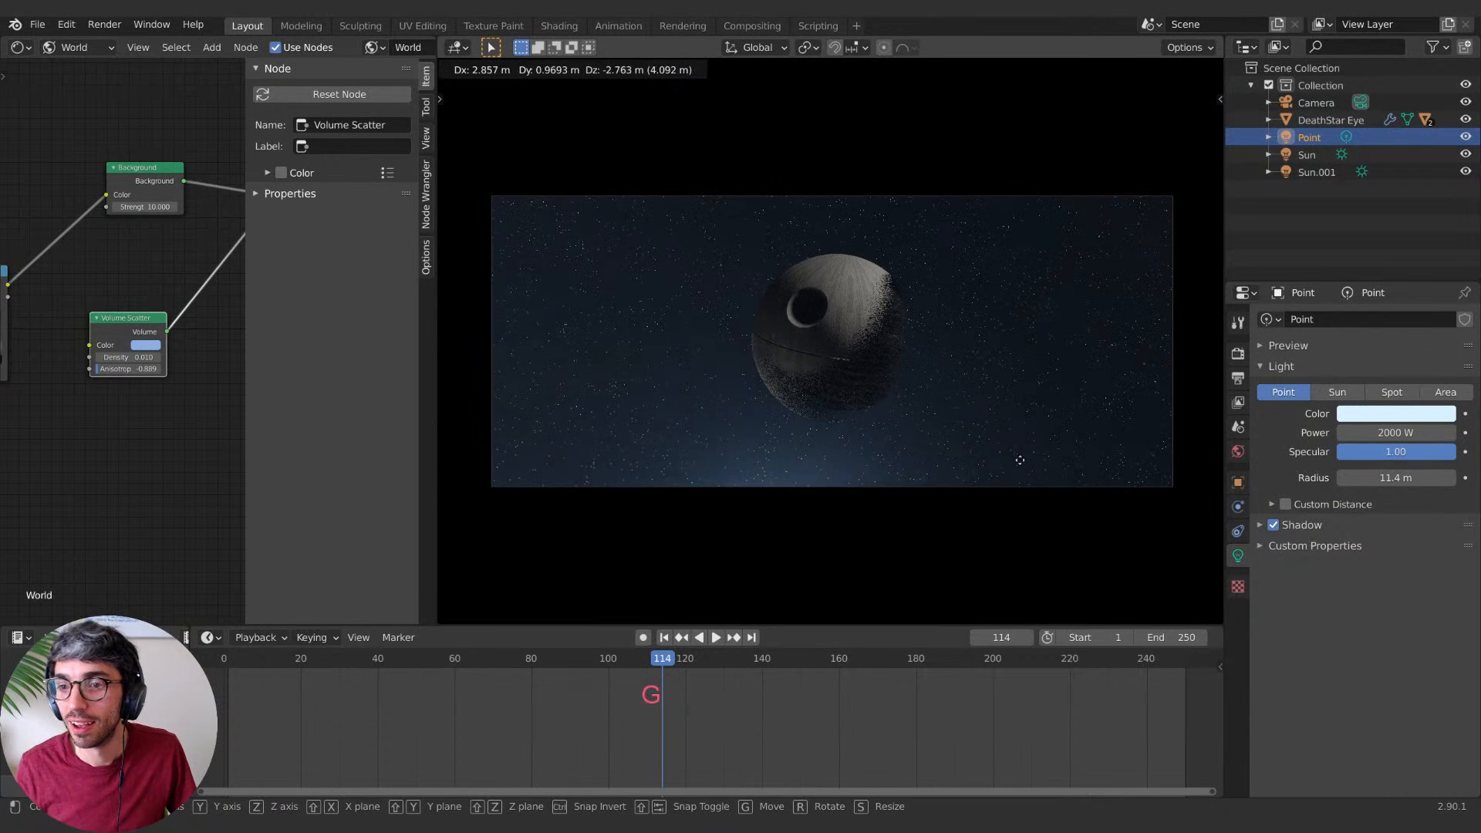
pyautogui.click(971, 463)
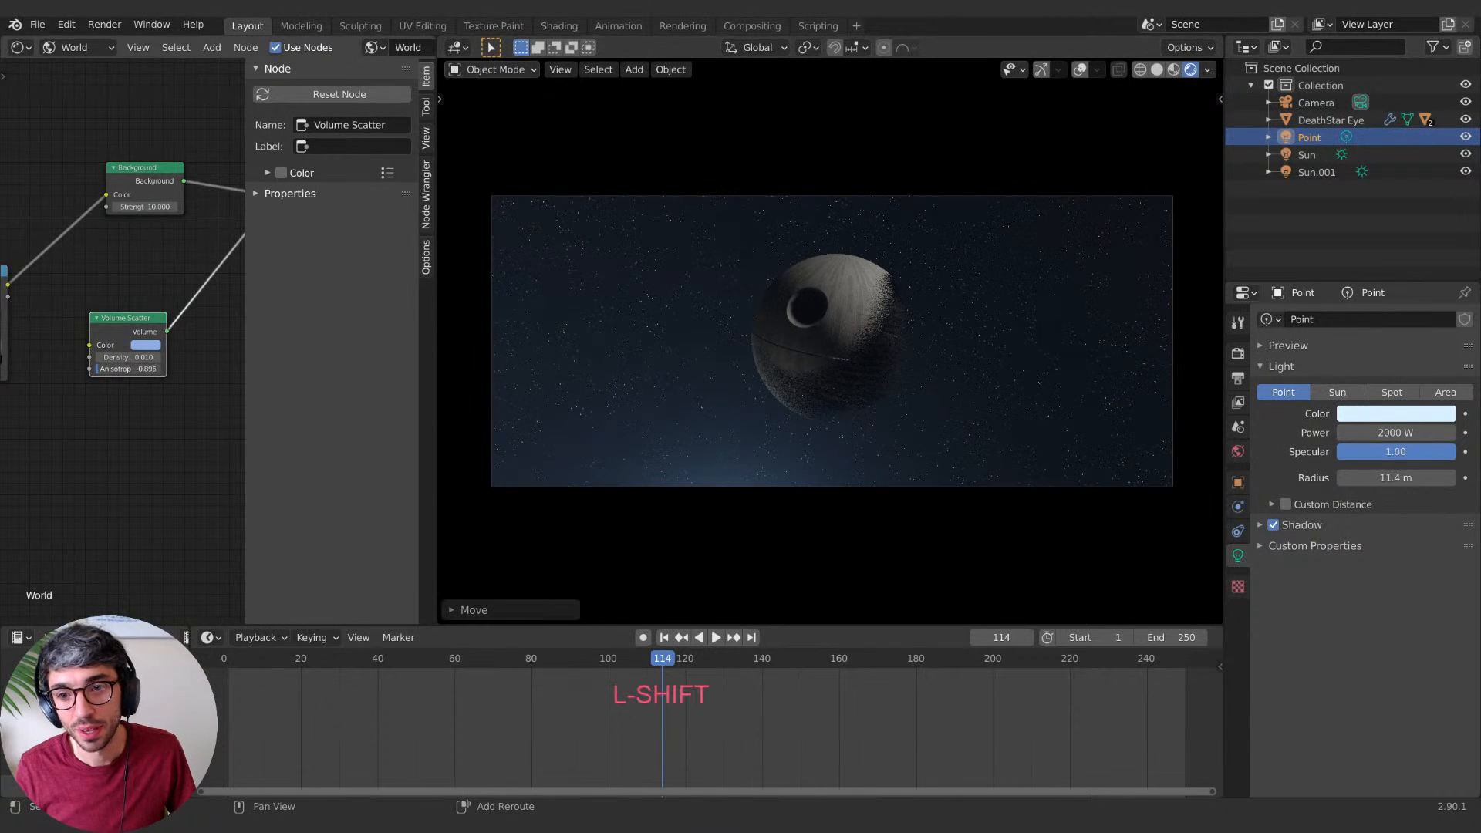
pyautogui.keyDown('shift'); pyautogui.moveTo(131, 368); pyautogui.dragTo(104, 369); pyautogui.keyUp('shift')
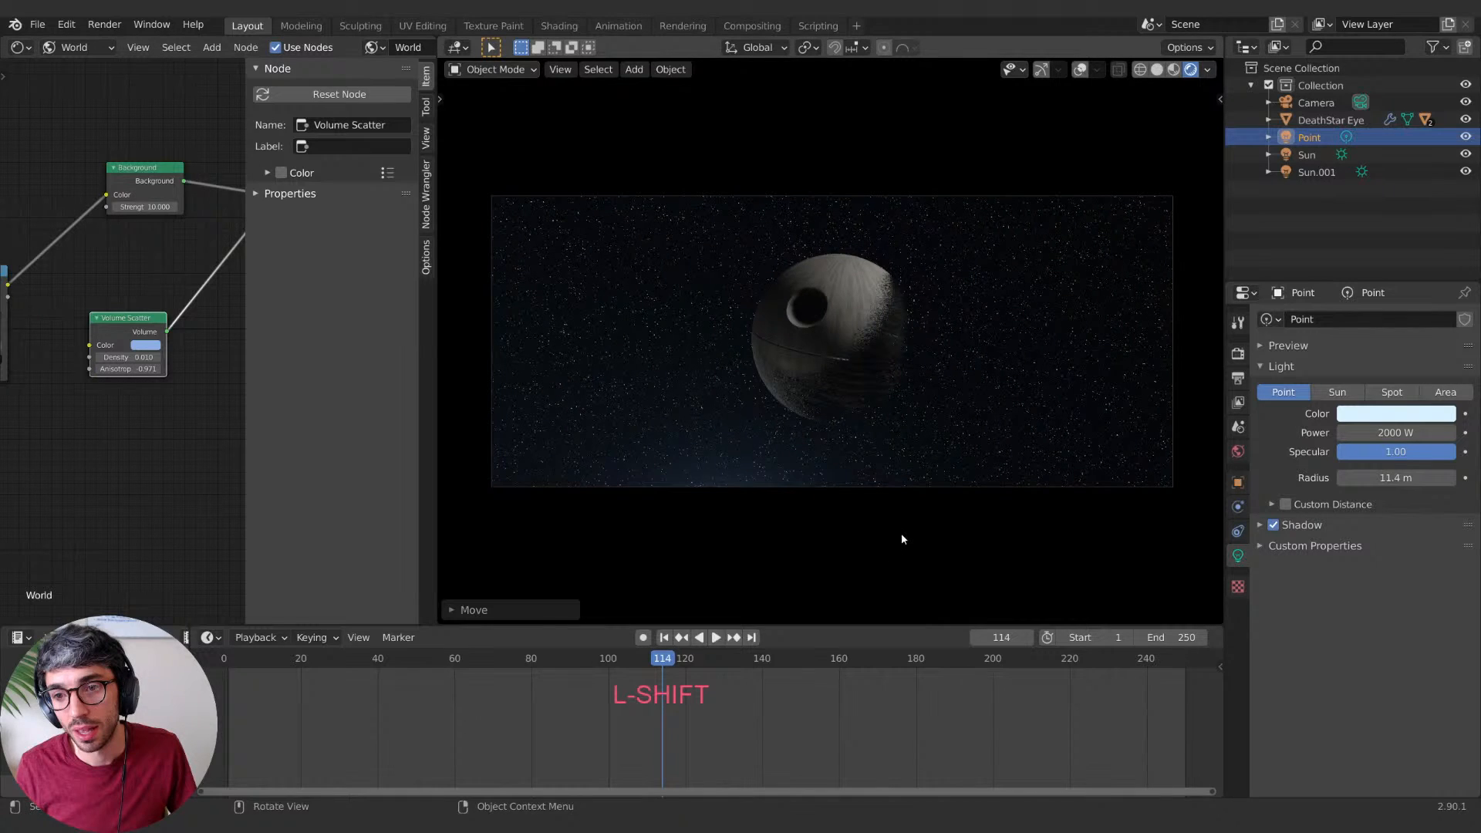
# Step: Move the point light to the lower-left corner of the camera frame
pyautogui.press('g')
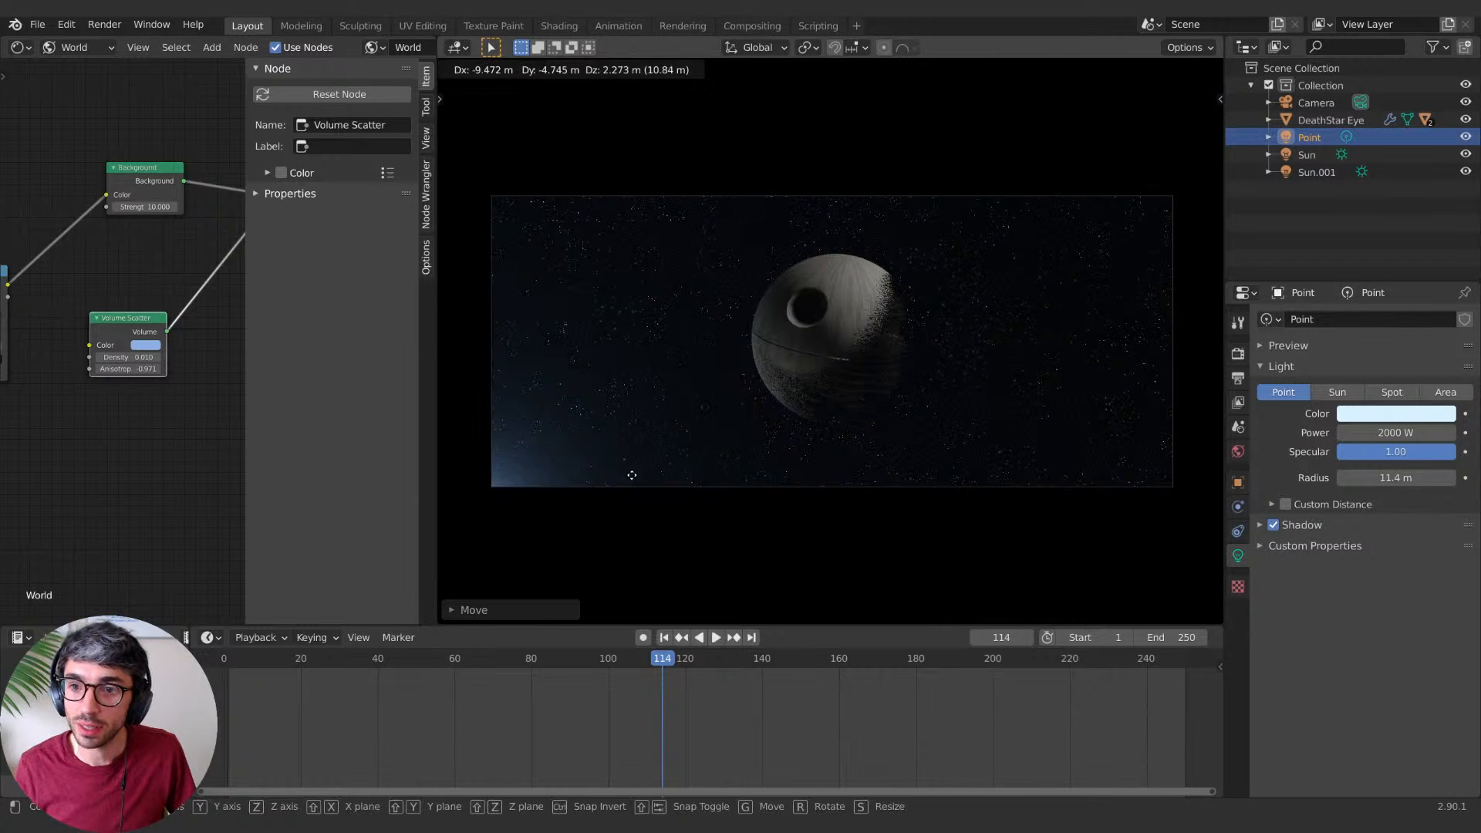
pyautogui.click(631, 474)
pyautogui.scroll(4, 884, 409)
pyautogui.scroll(-4, 884, 415)
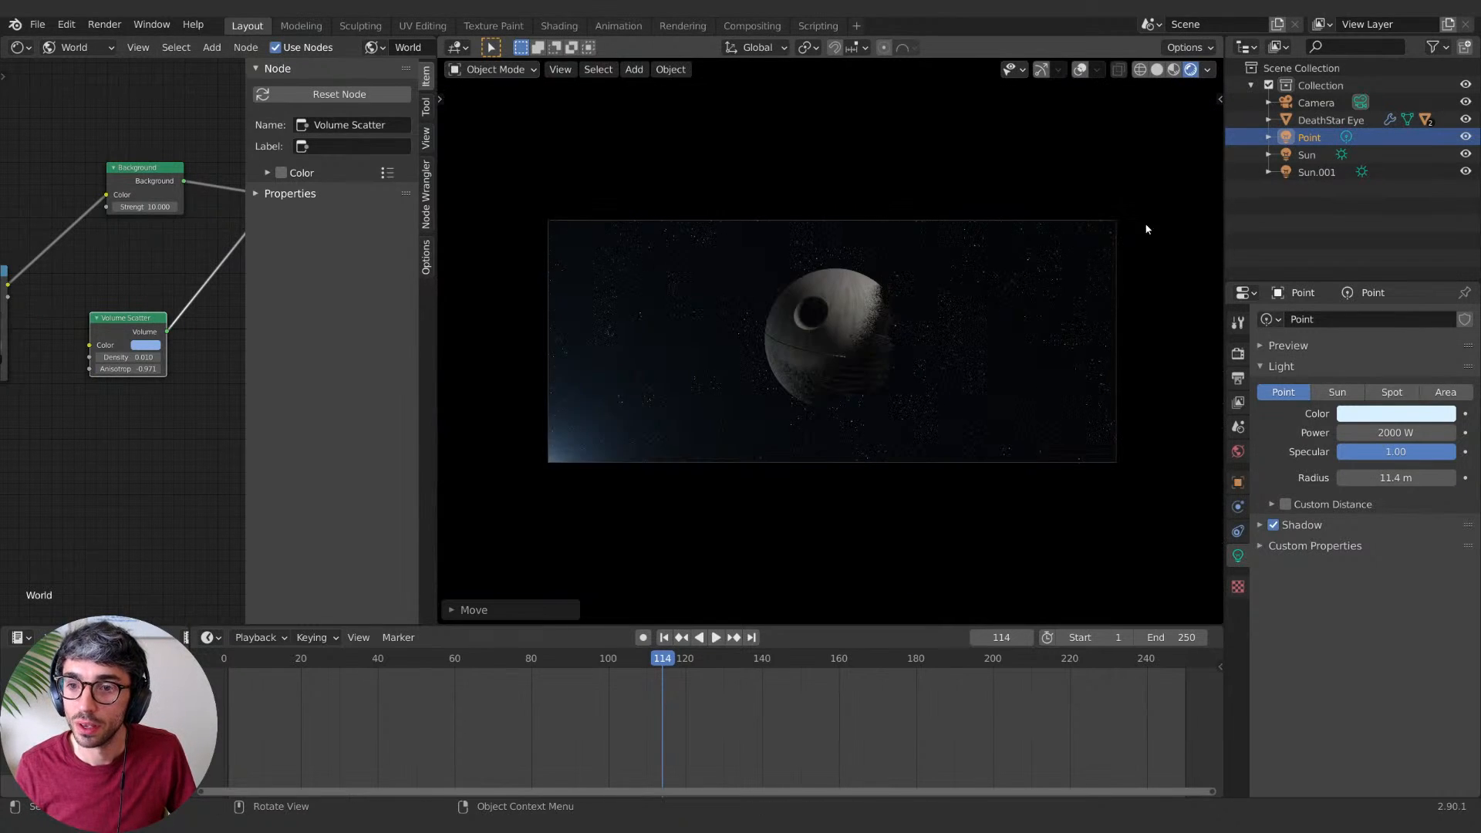
# Step: With the camera locked to the view, reframe it closer to the Death Star, placing the sphere slightly right of the frame's centre
pyautogui.click(1218, 102)
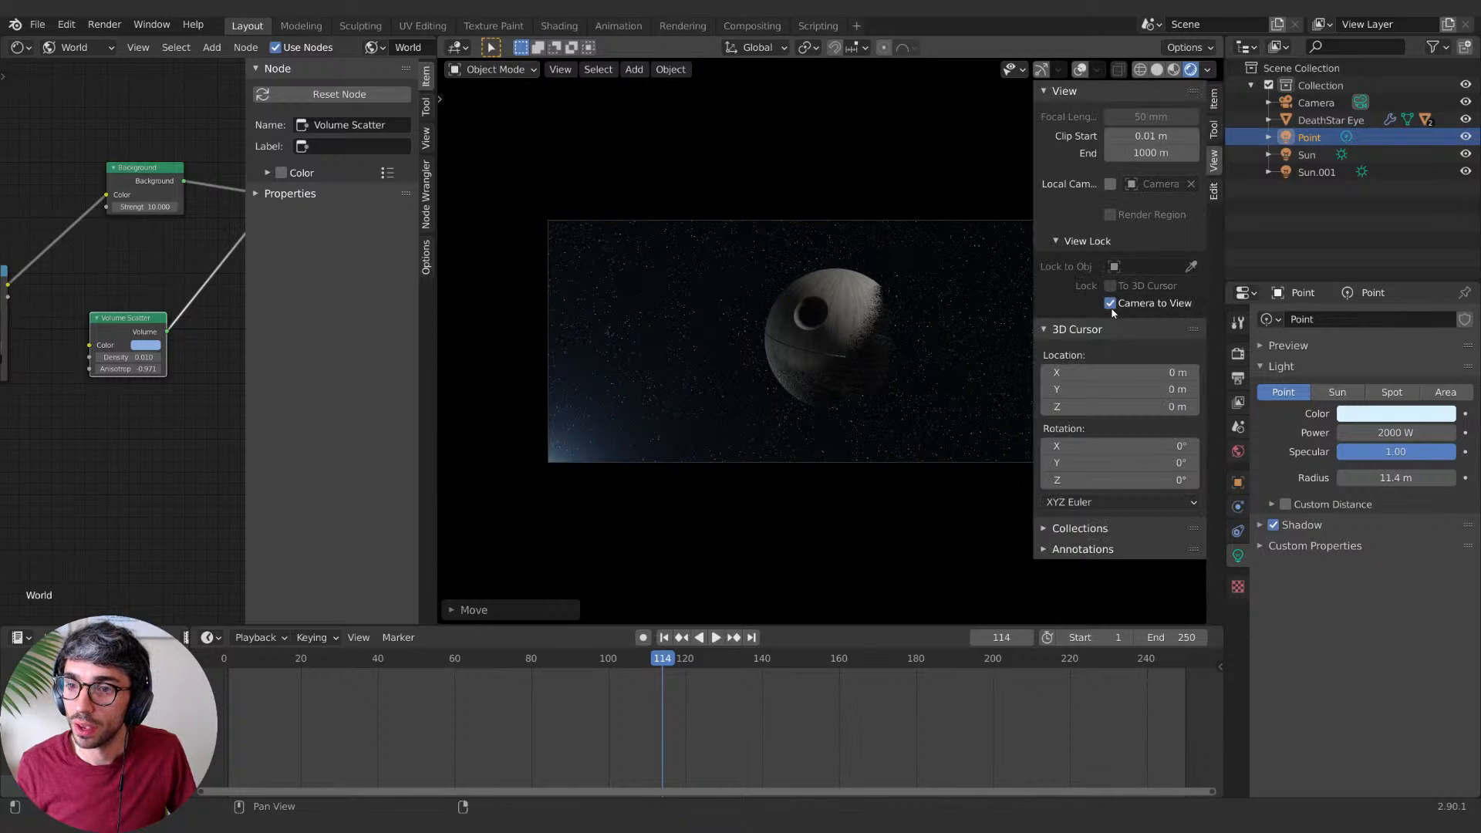
pyautogui.scroll(3, 935, 405)
pyautogui.moveTo(929, 419); pyautogui.dragTo(874, 384, button='middle')
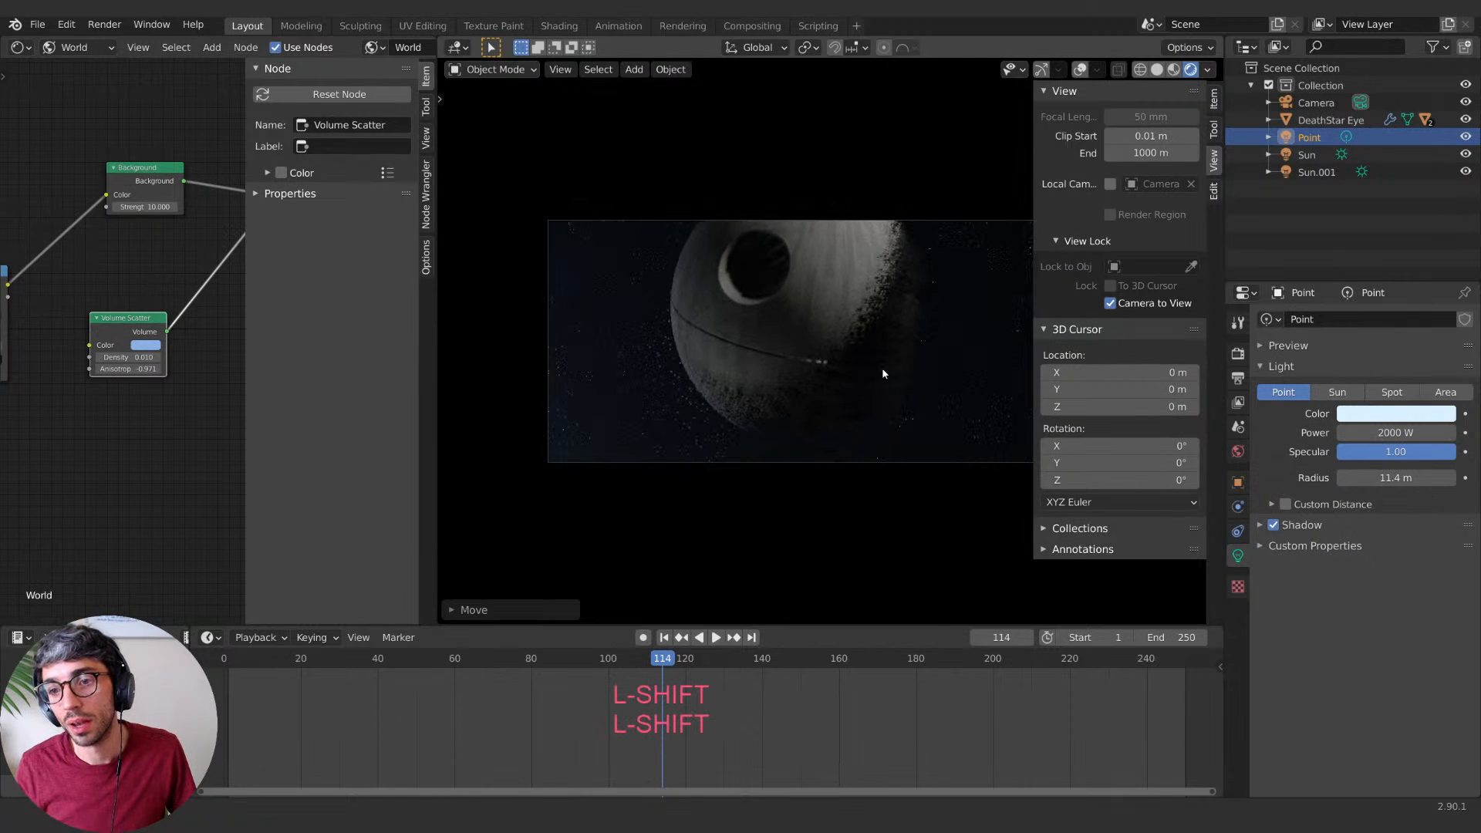
pyautogui.scroll(-1, 879, 337)
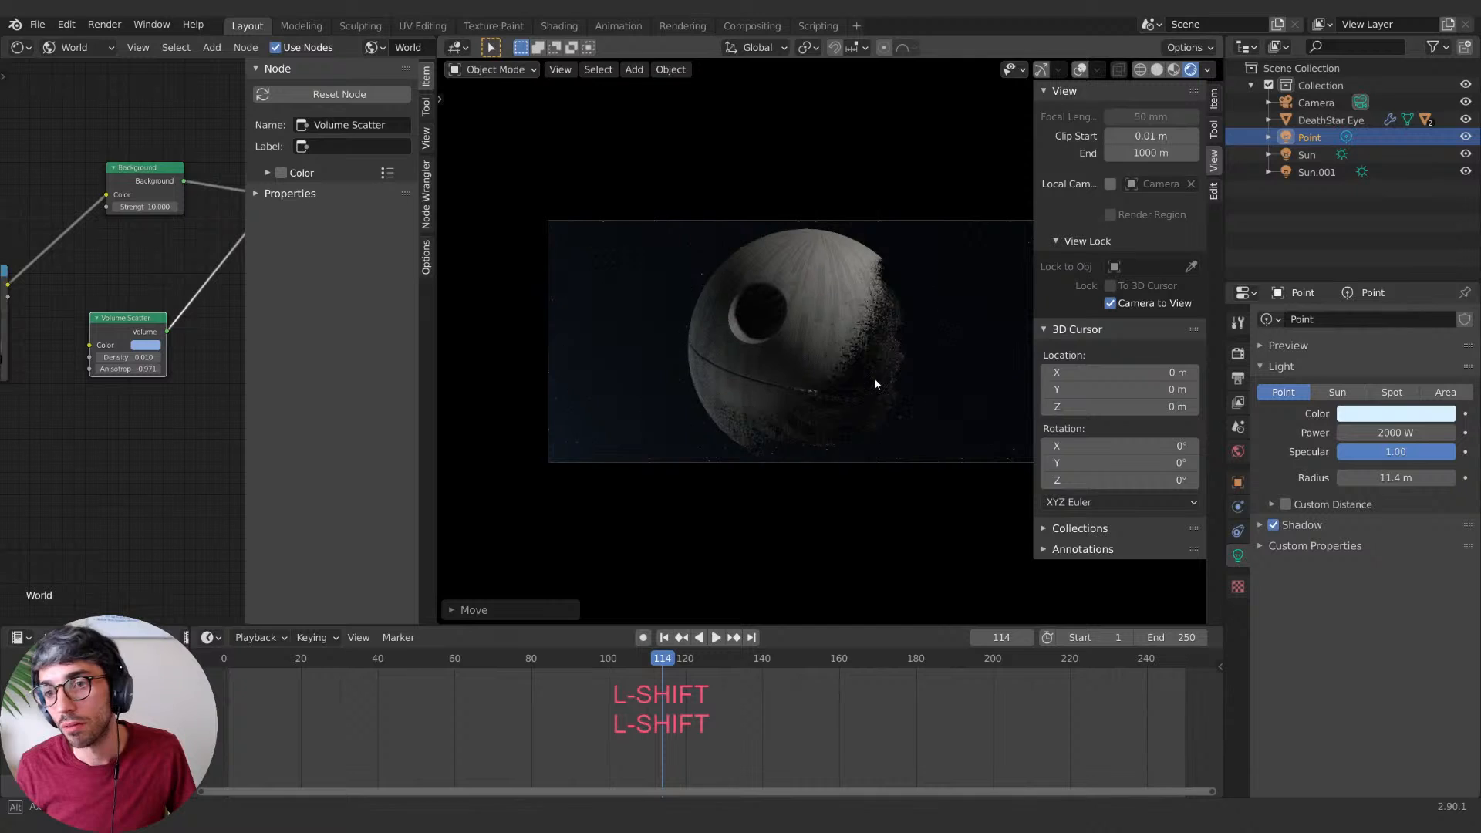
pyautogui.press('n')
pyautogui.keyDown('shift'); pyautogui.moveTo(803, 325); pyautogui.dragTo(927, 334, button='middle'); pyautogui.keyUp('shift')
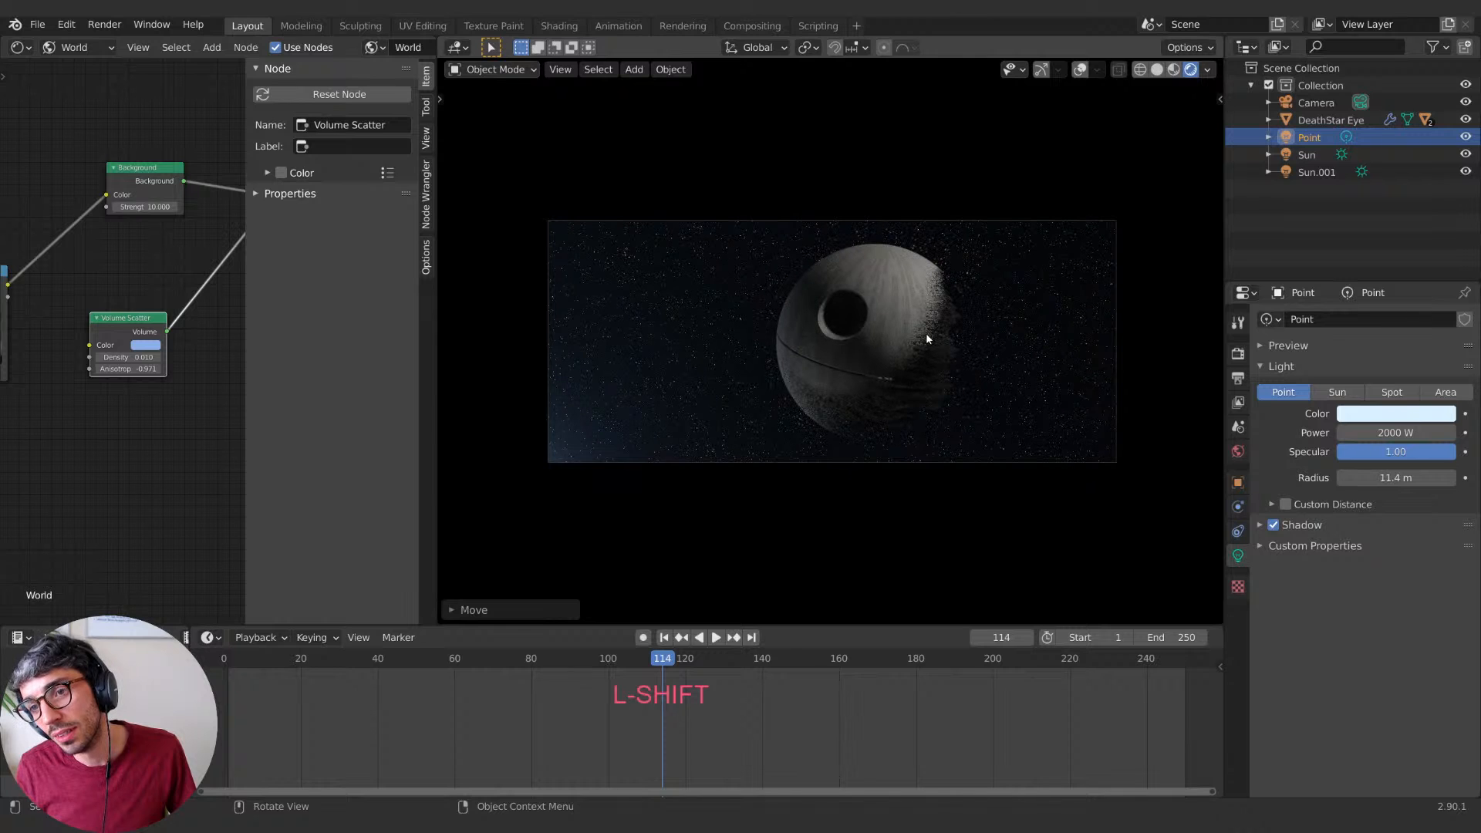
# Step: Reposition the original point light at the frame's lower edge, between the left corner and the Death Star
pyautogui.click(1305, 154)
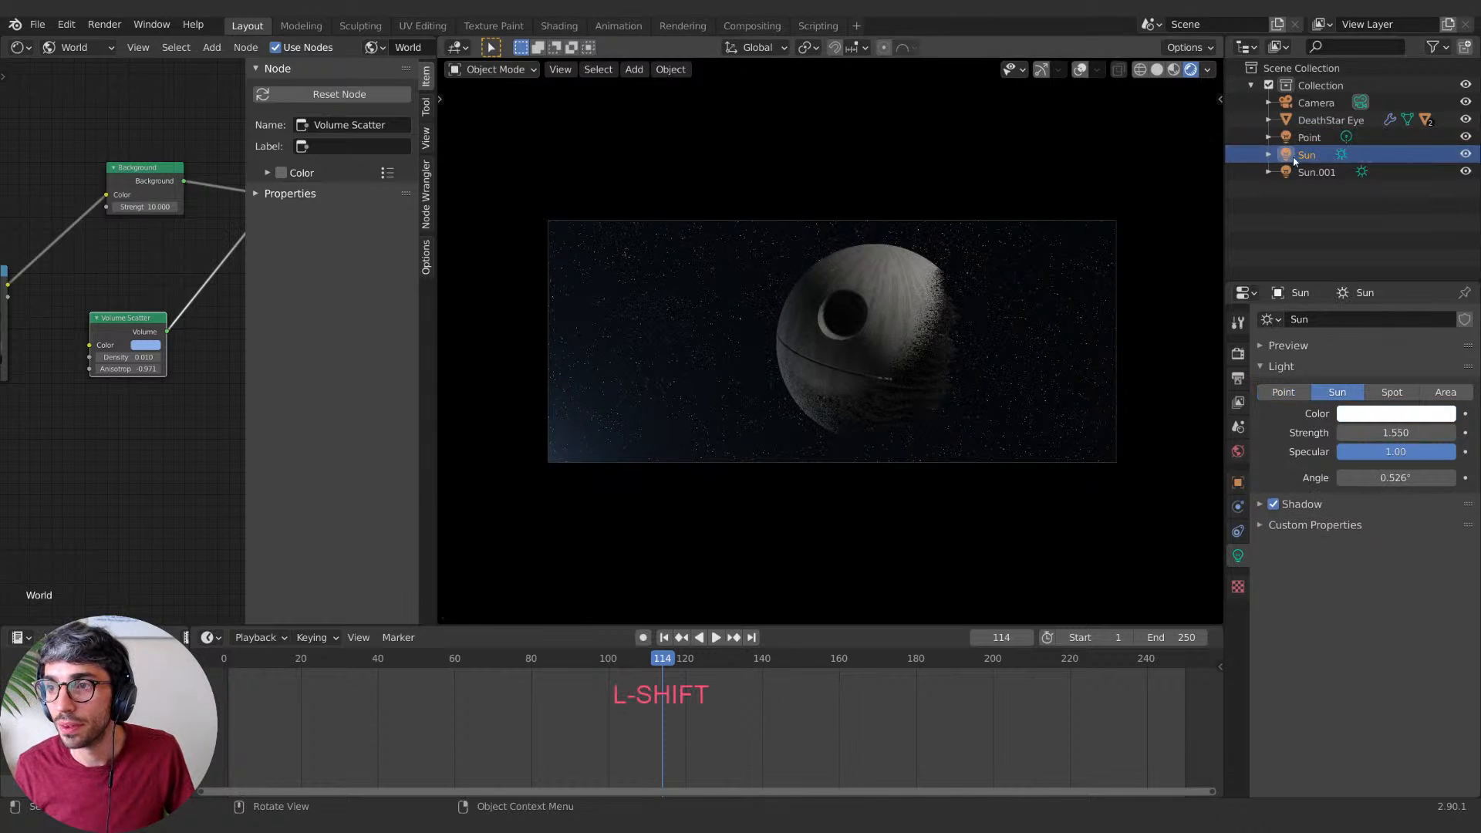
pyautogui.click(1309, 137)
pyautogui.press('g')
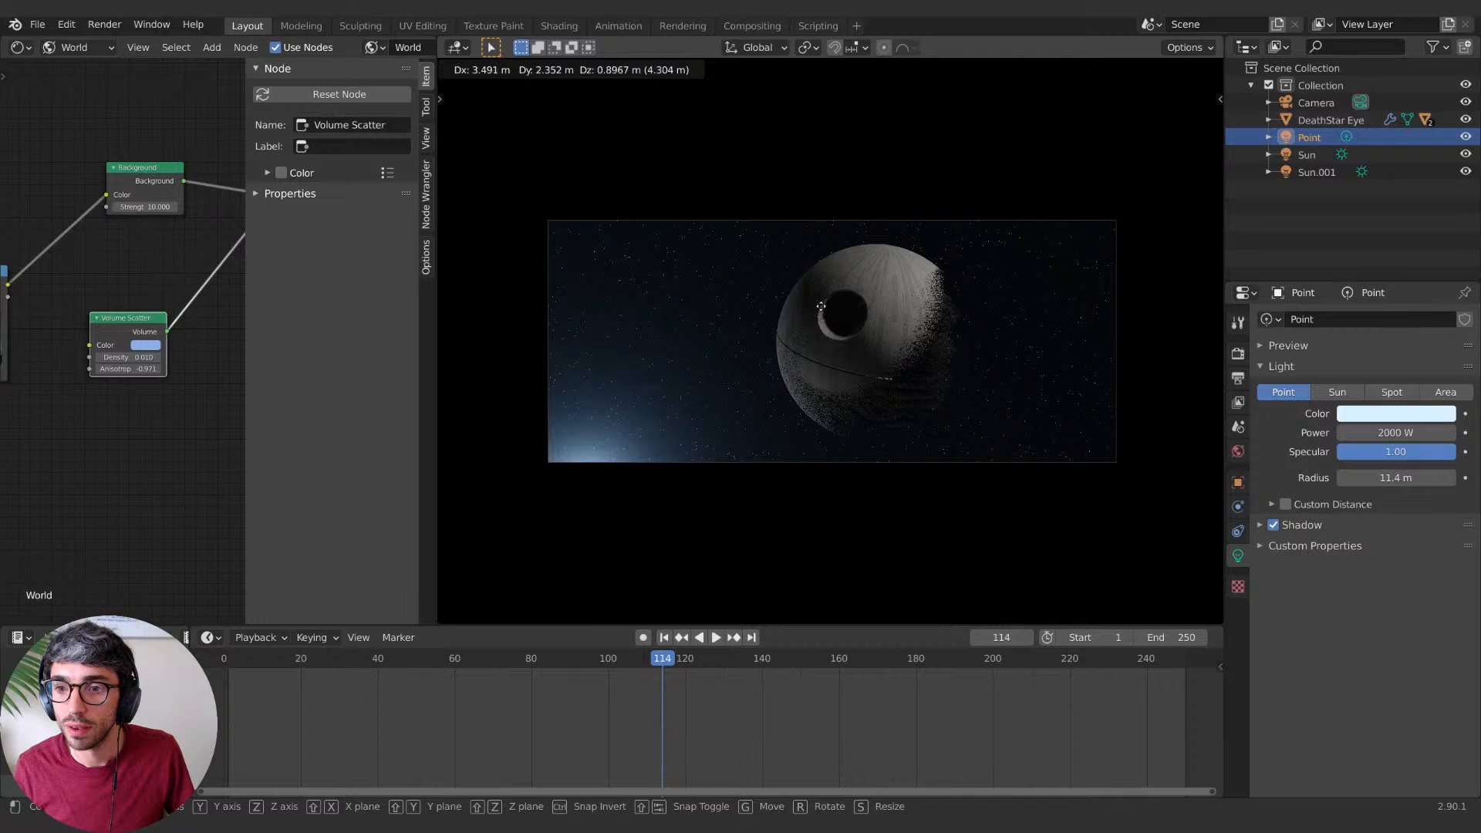
pyautogui.click(820, 307)
pyautogui.press('g')
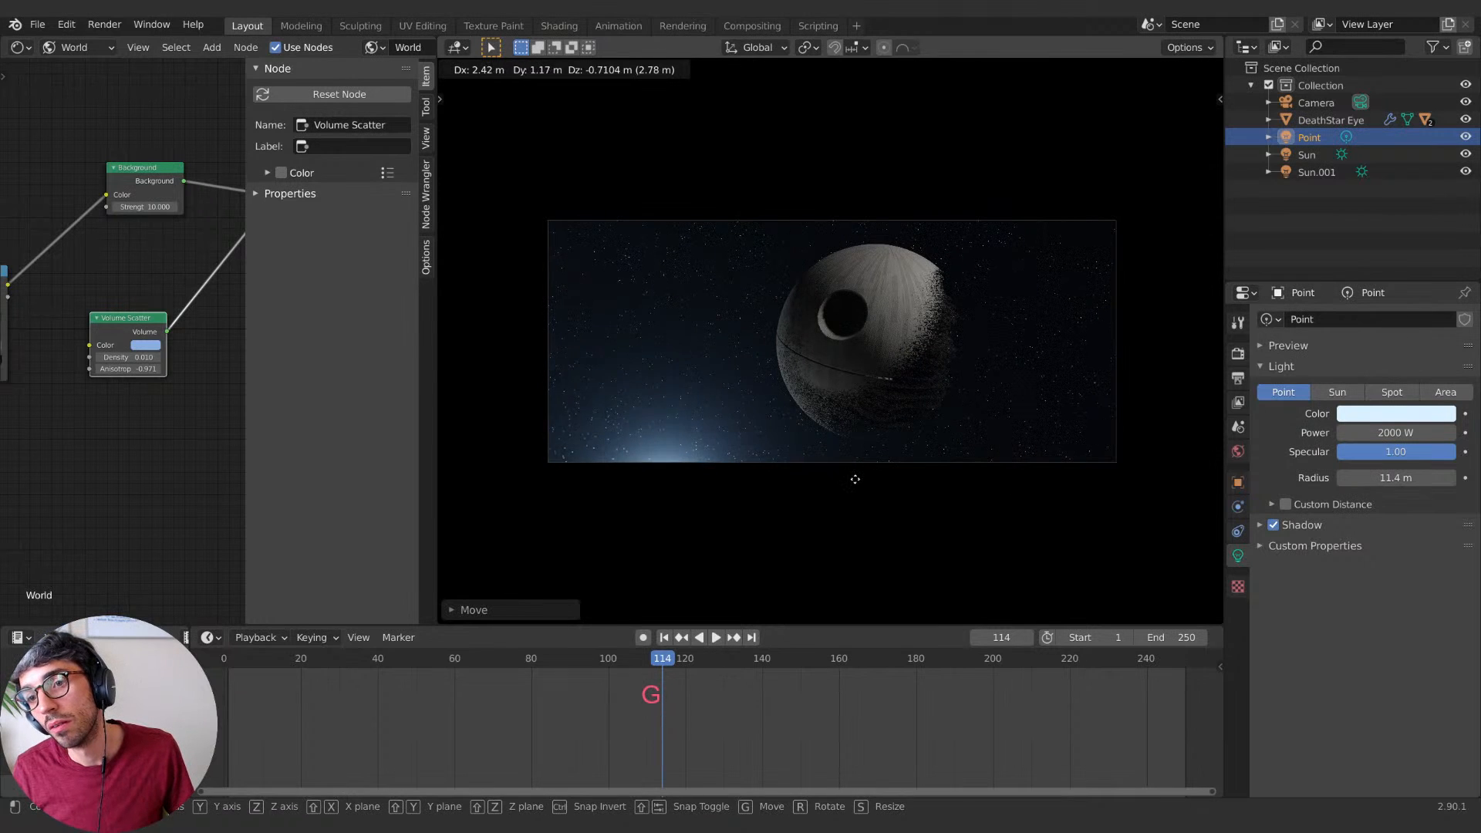
pyautogui.click(853, 482)
# Step: Duplicate the point light into the upper-right corner of the frame and colour the copy orange (hue 0.065, saturation 0.663)
pyautogui.hotkey('shift', 'd')
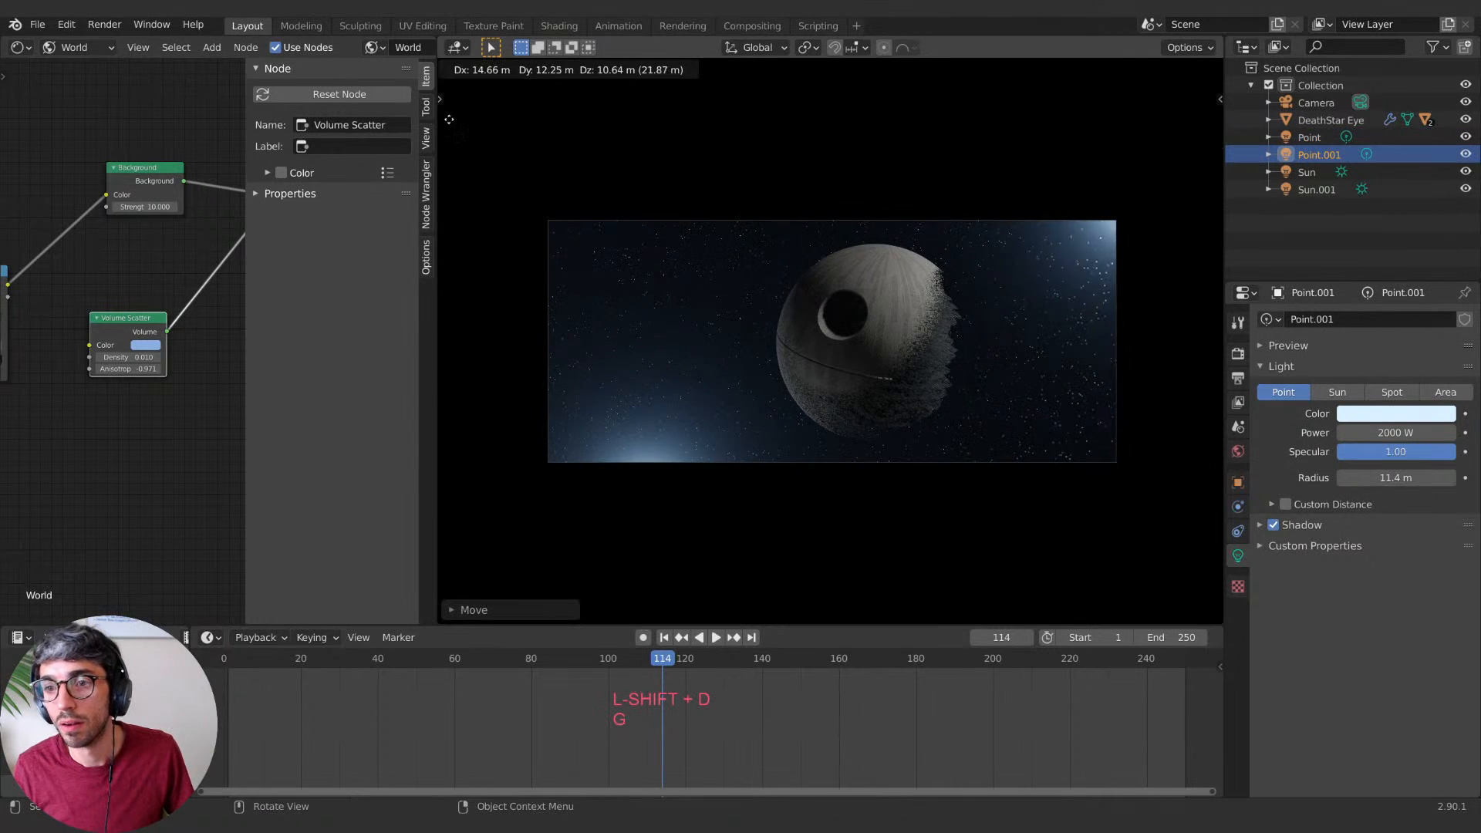
pyautogui.click(448, 120)
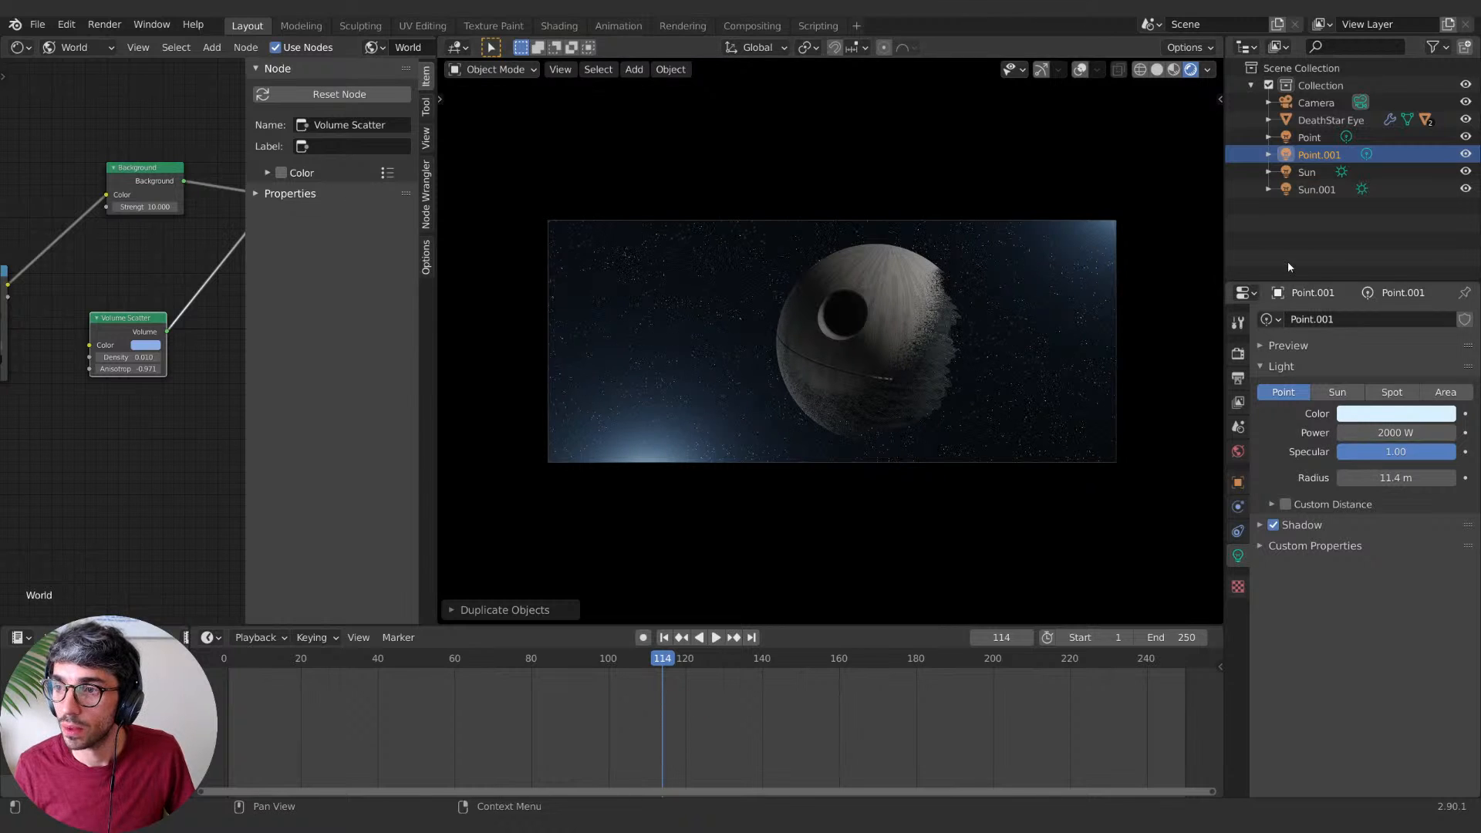
pyautogui.click(1396, 413)
pyautogui.moveTo(1367, 246); pyautogui.dragTo(1346, 285)
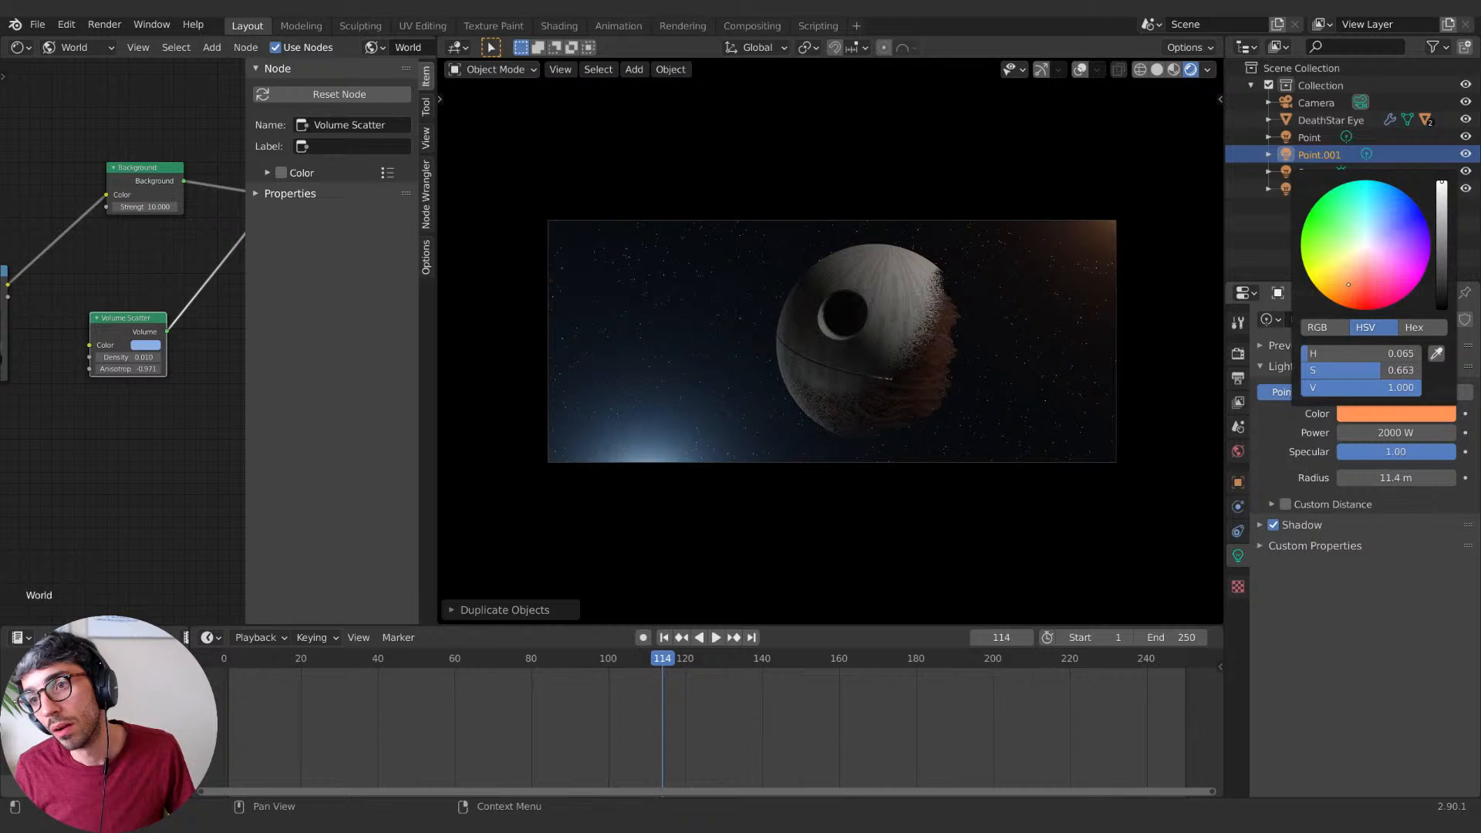
# Step: Move the orange point light down towards the lower-right corner of the camera frame
pyautogui.press('g')
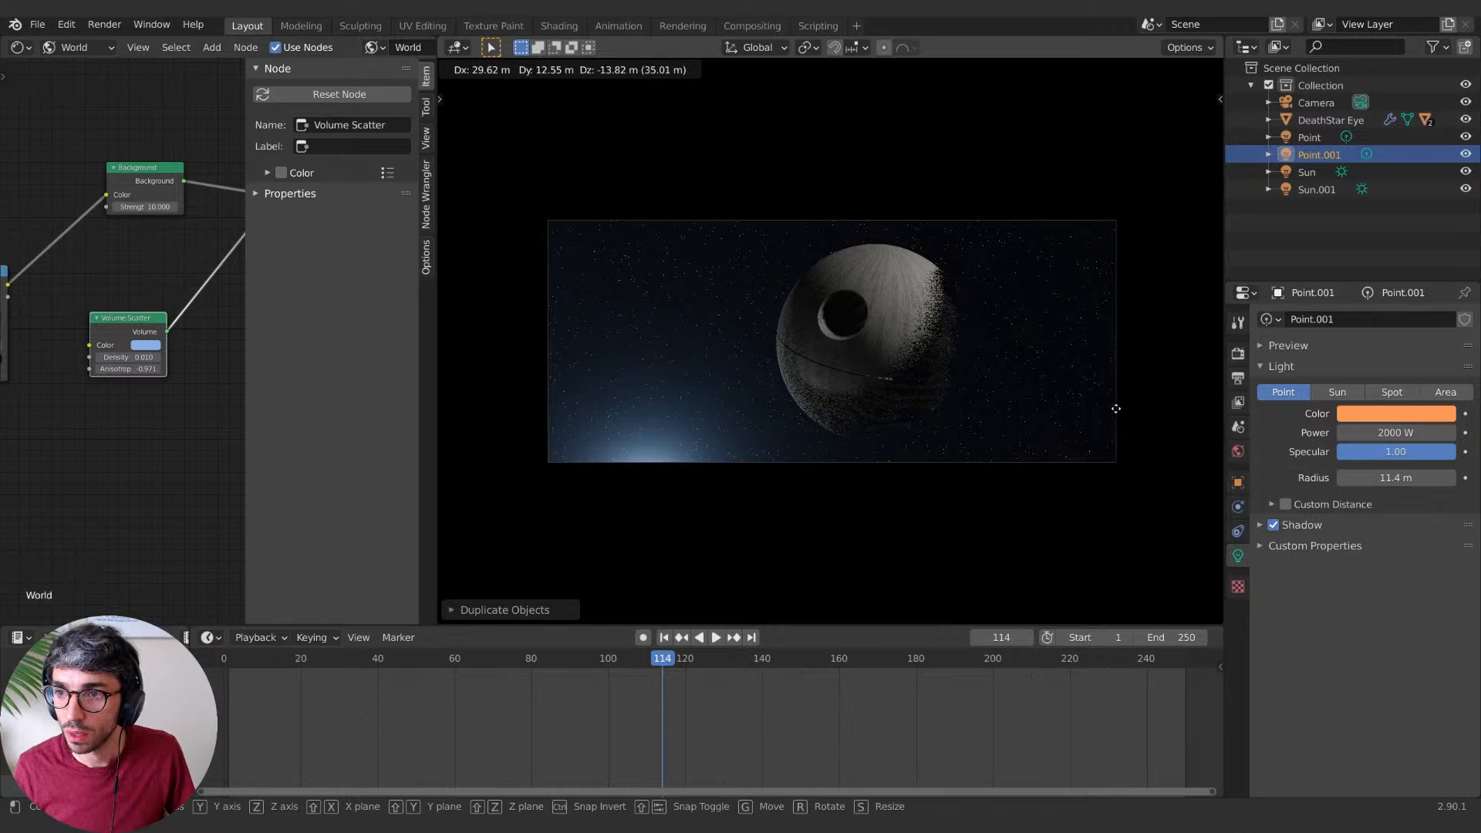
pyautogui.press('Escape')
pyautogui.press('g')
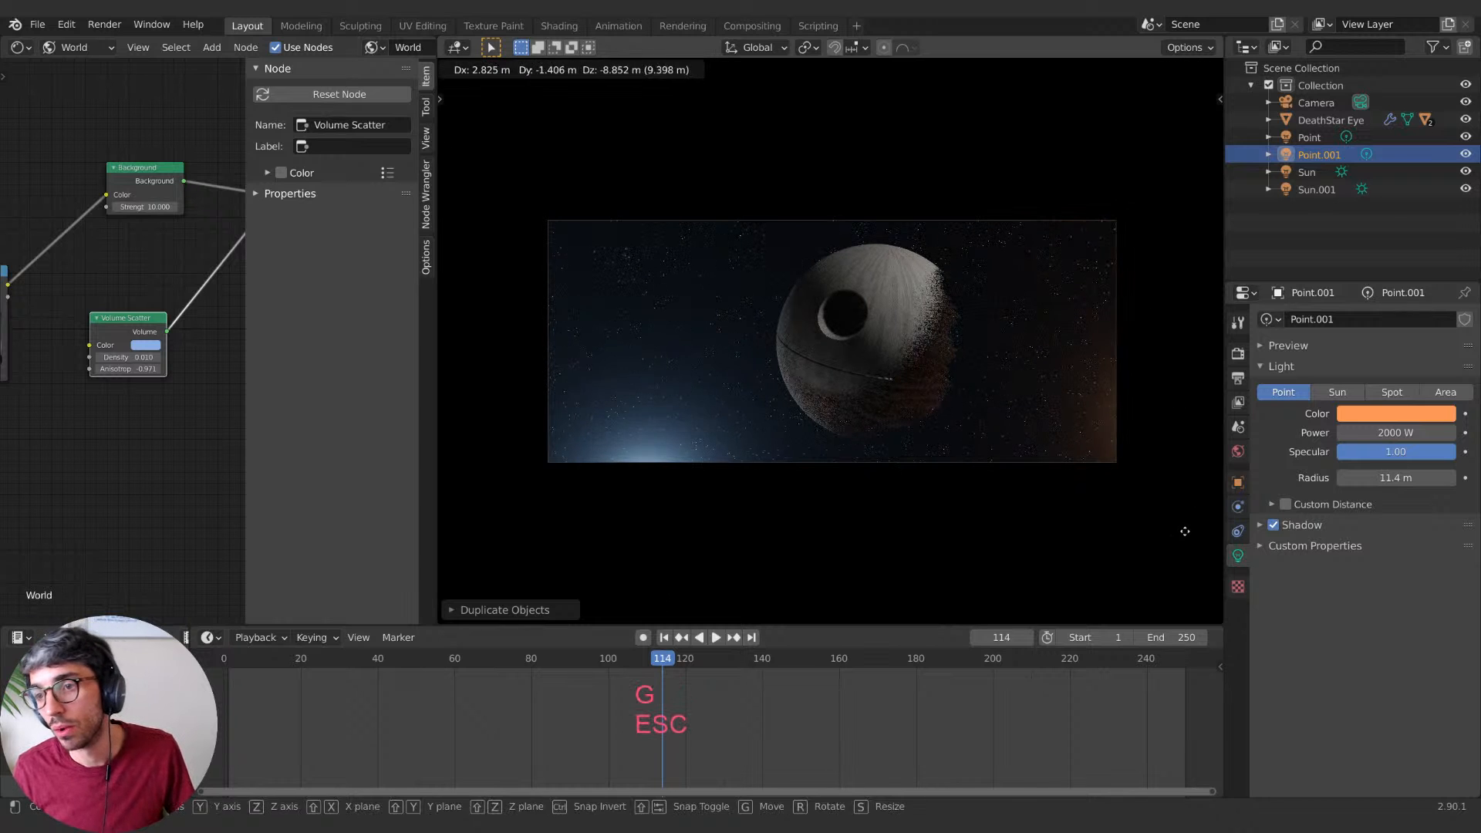
pyautogui.click(1183, 522)
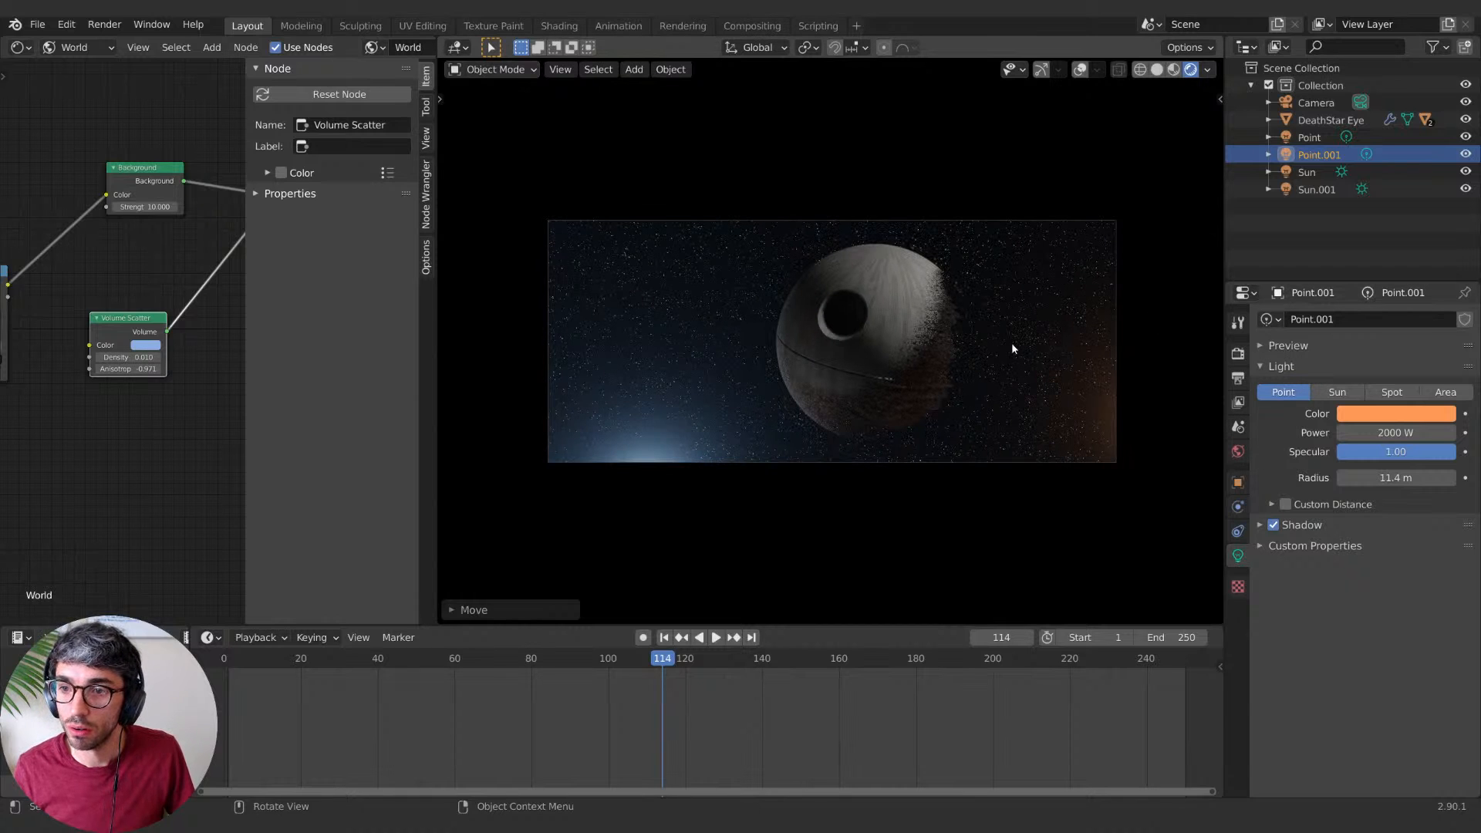
# Step: Select the pale blue point light and move it into the lower-left corner of the camera frame
pyautogui.click(1309, 138)
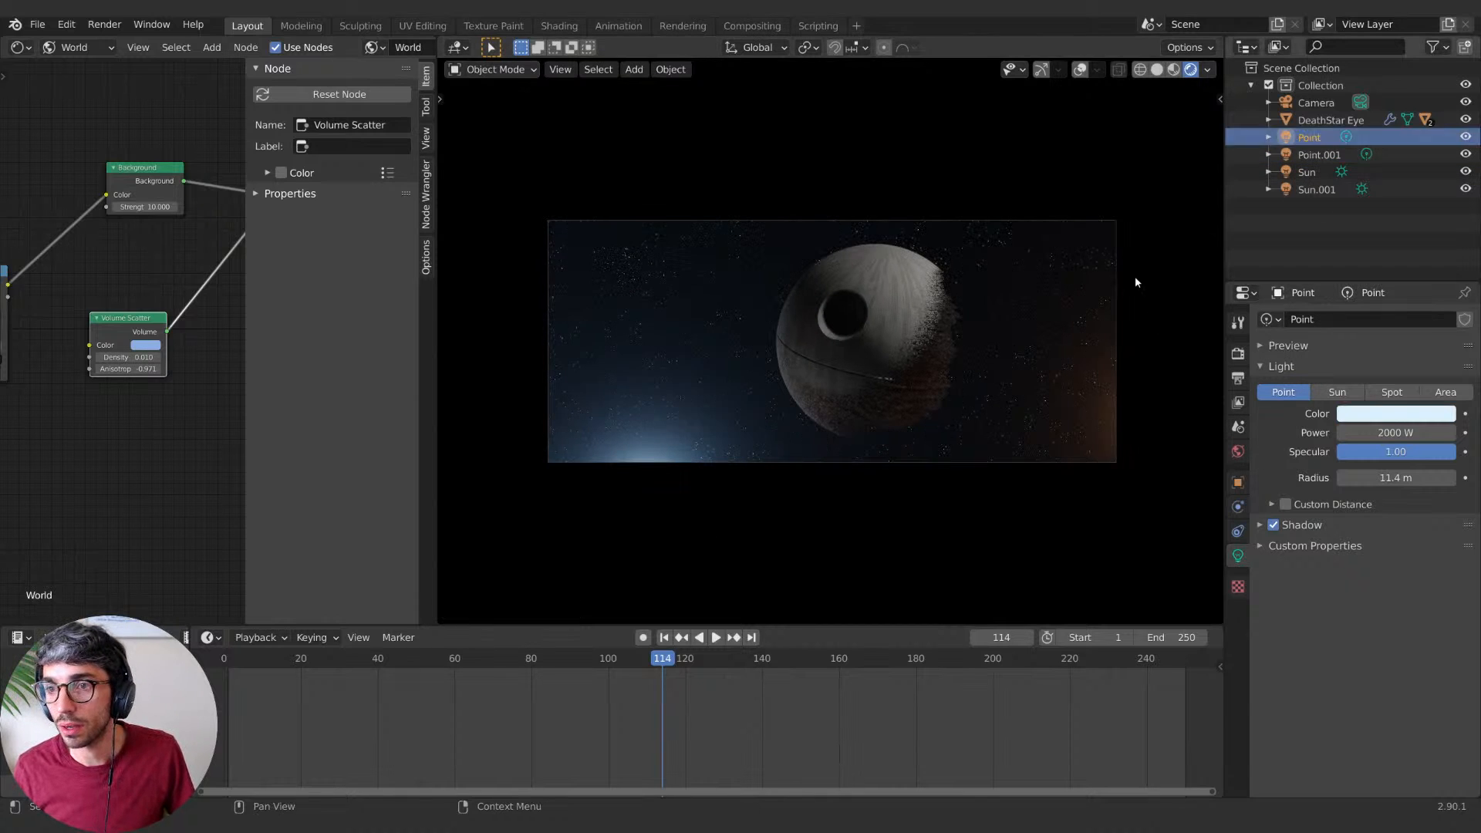
pyautogui.press('g')
pyautogui.click(763, 424)
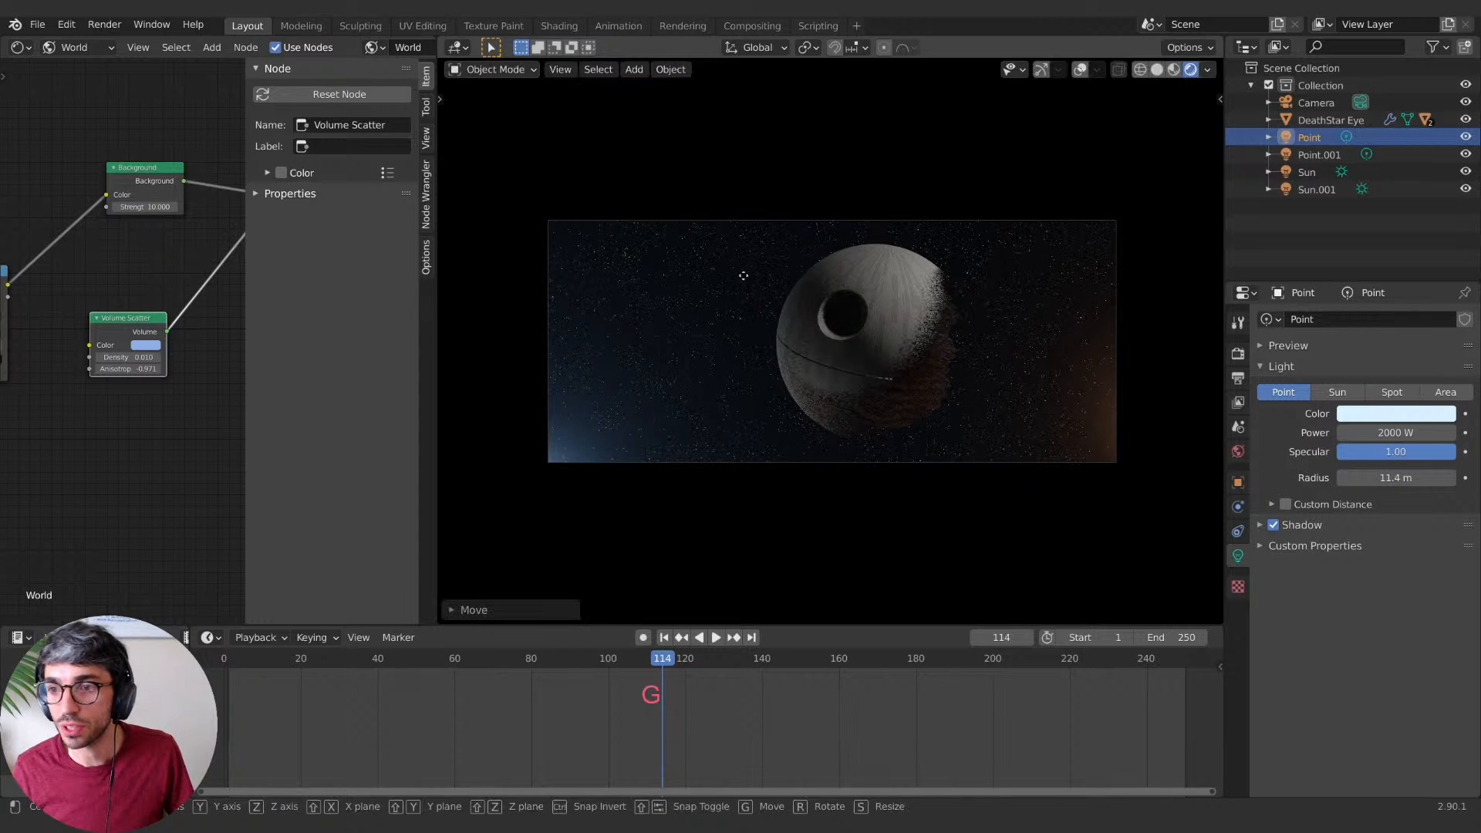
pyautogui.press('g')
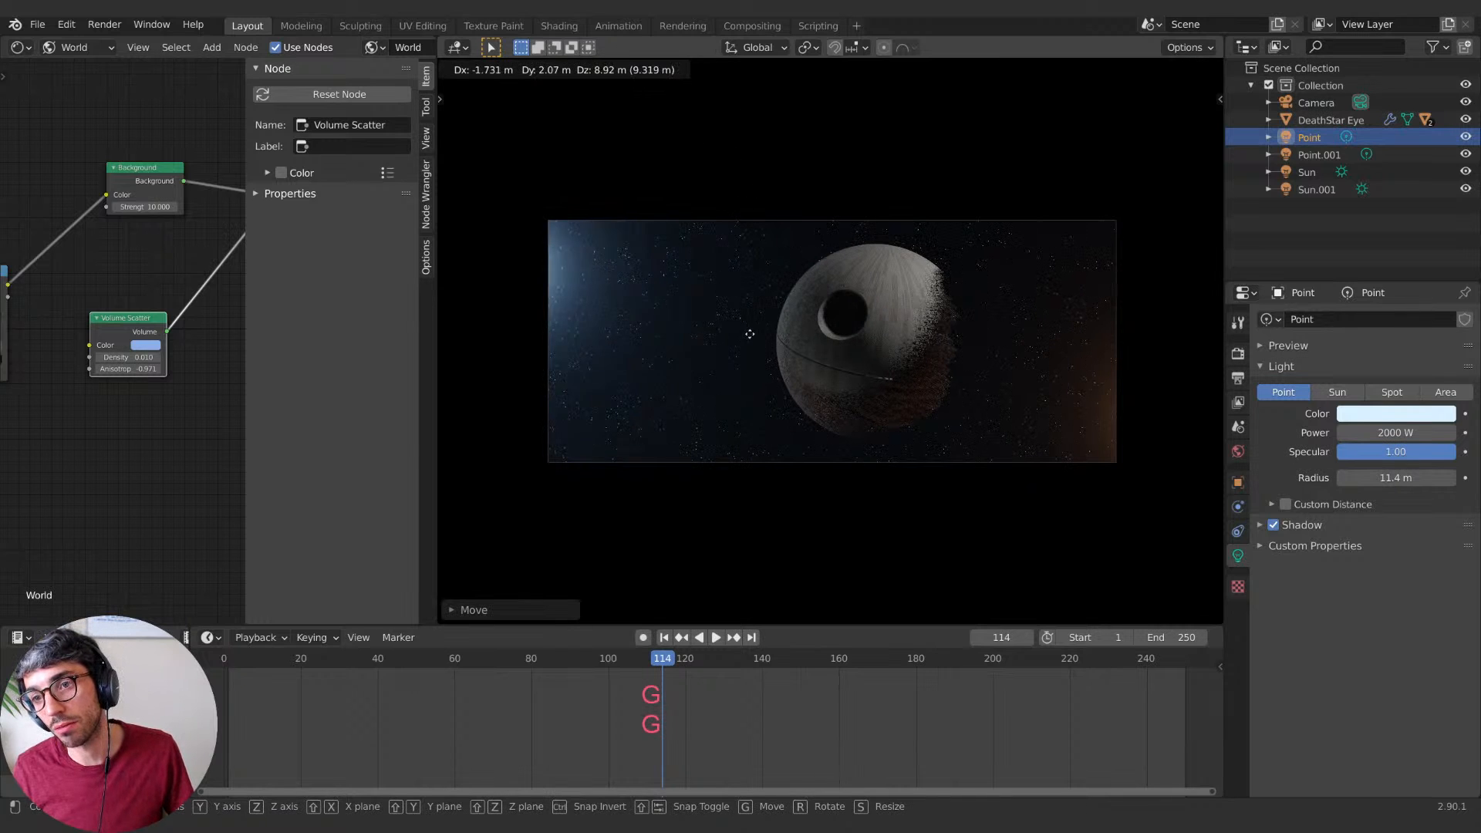
pyautogui.click(759, 420)
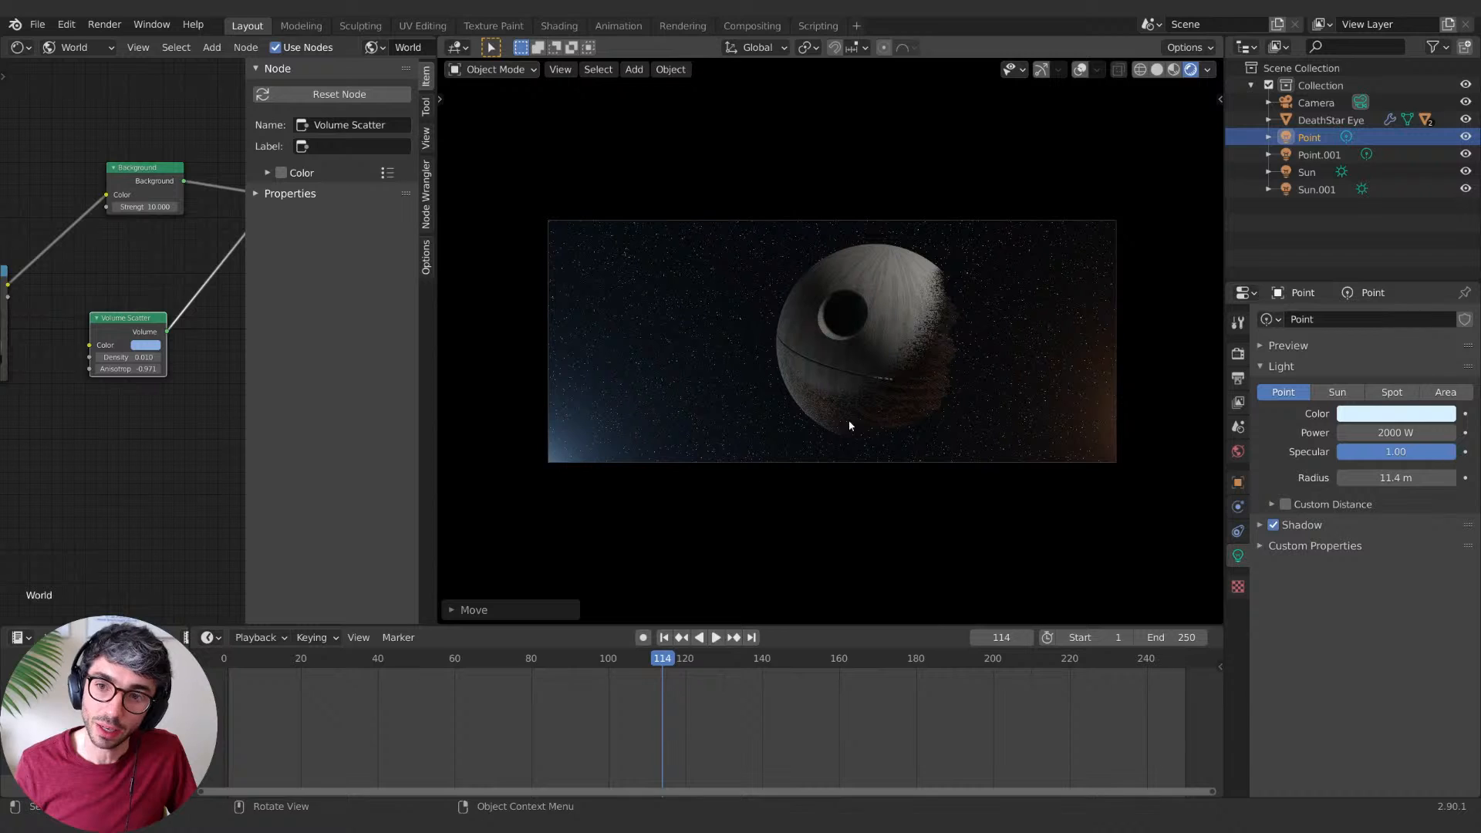
# Step: Move the duplicated point light back to the frame's upper-right corner and change its colour to a saturated blue
pyautogui.click(1316, 156)
pyautogui.press('g')
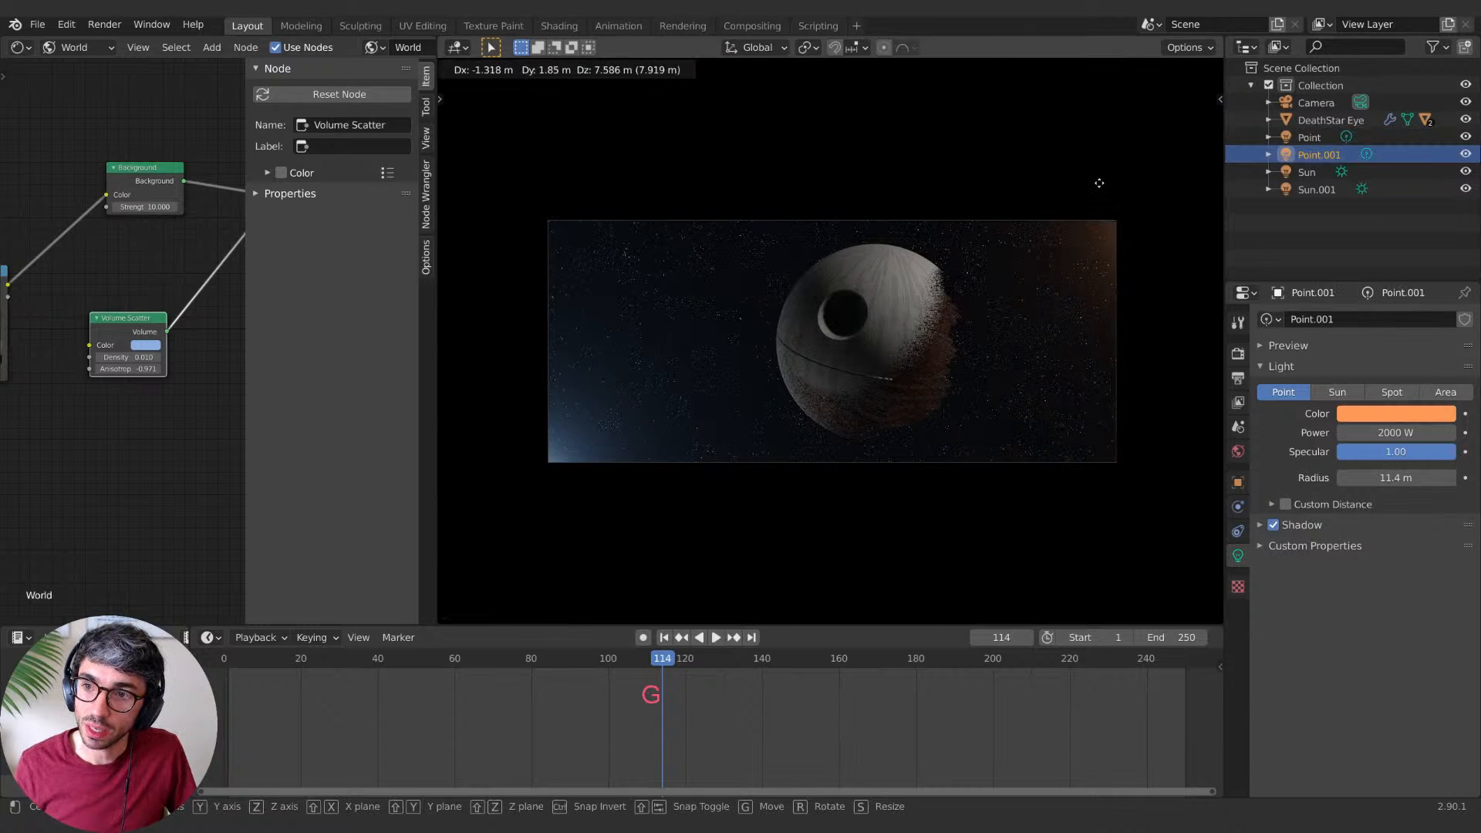
pyautogui.click(1099, 183)
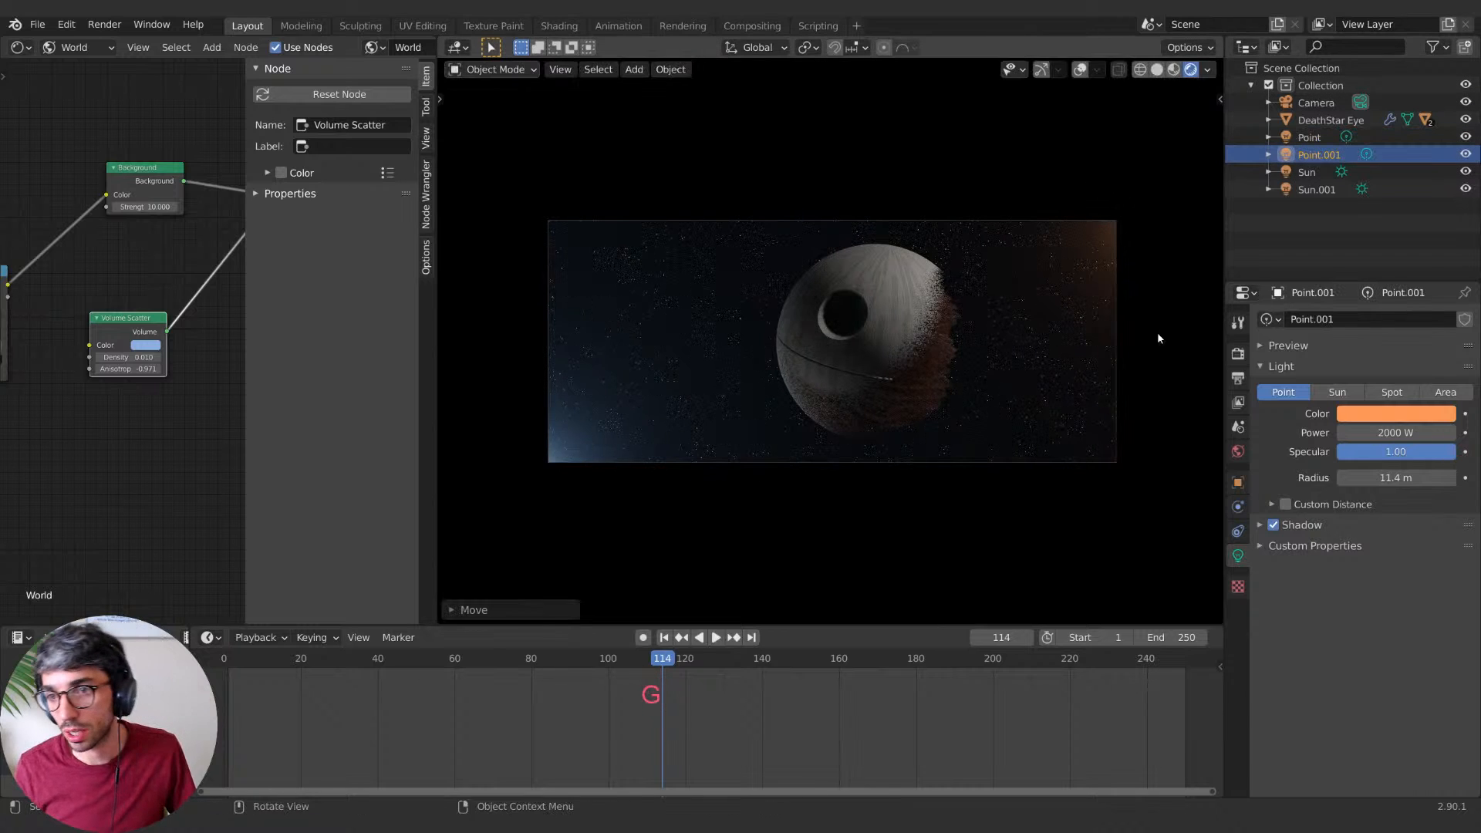
pyautogui.click(1430, 408)
pyautogui.moveTo(1367, 240); pyautogui.dragTo(1389, 203)
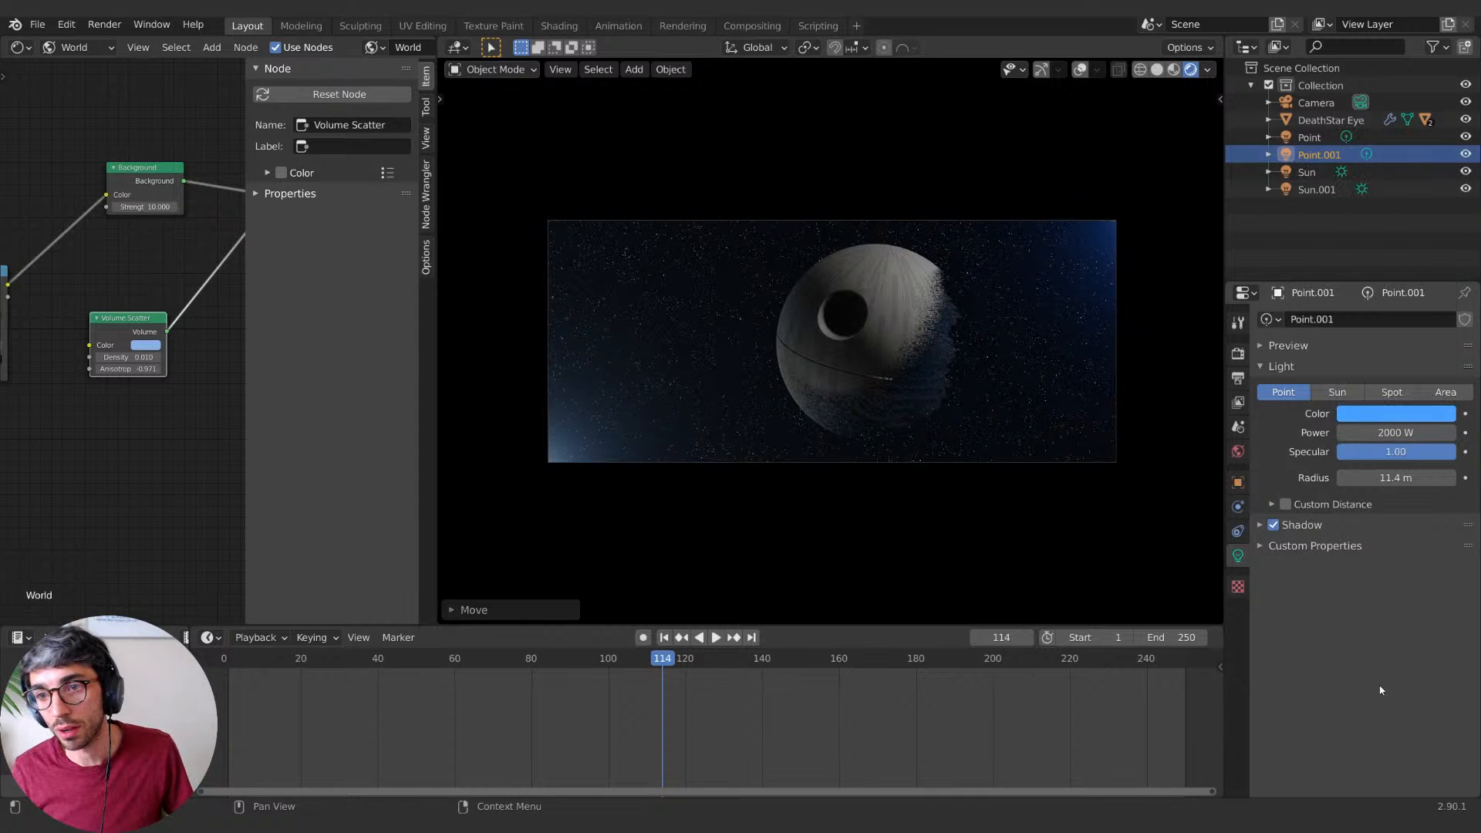
# Step: Tint the first sun light, Sun, a pale blue
pyautogui.click(1306, 171)
pyautogui.click(1426, 414)
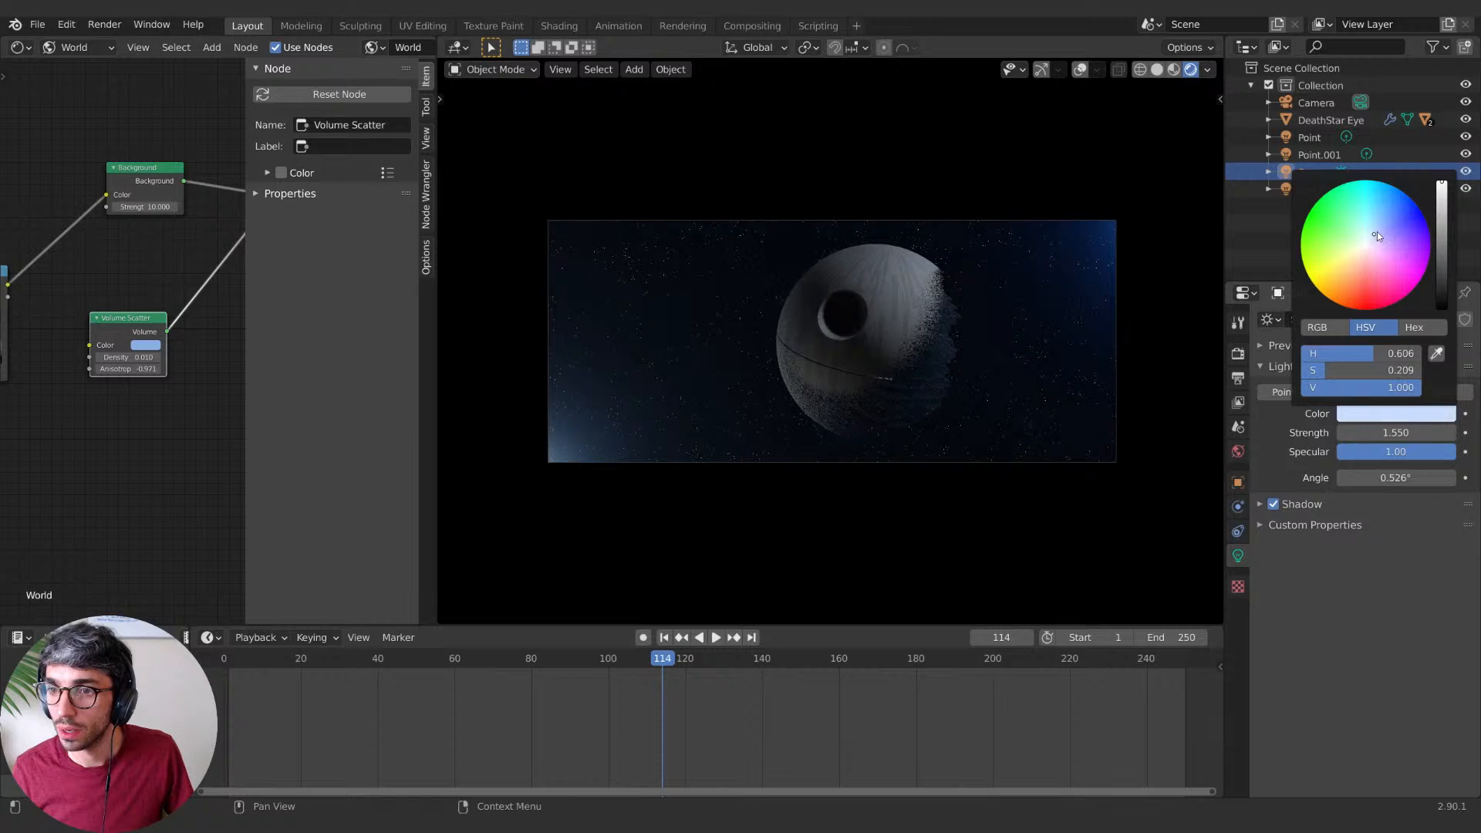
pyautogui.click(1377, 233)
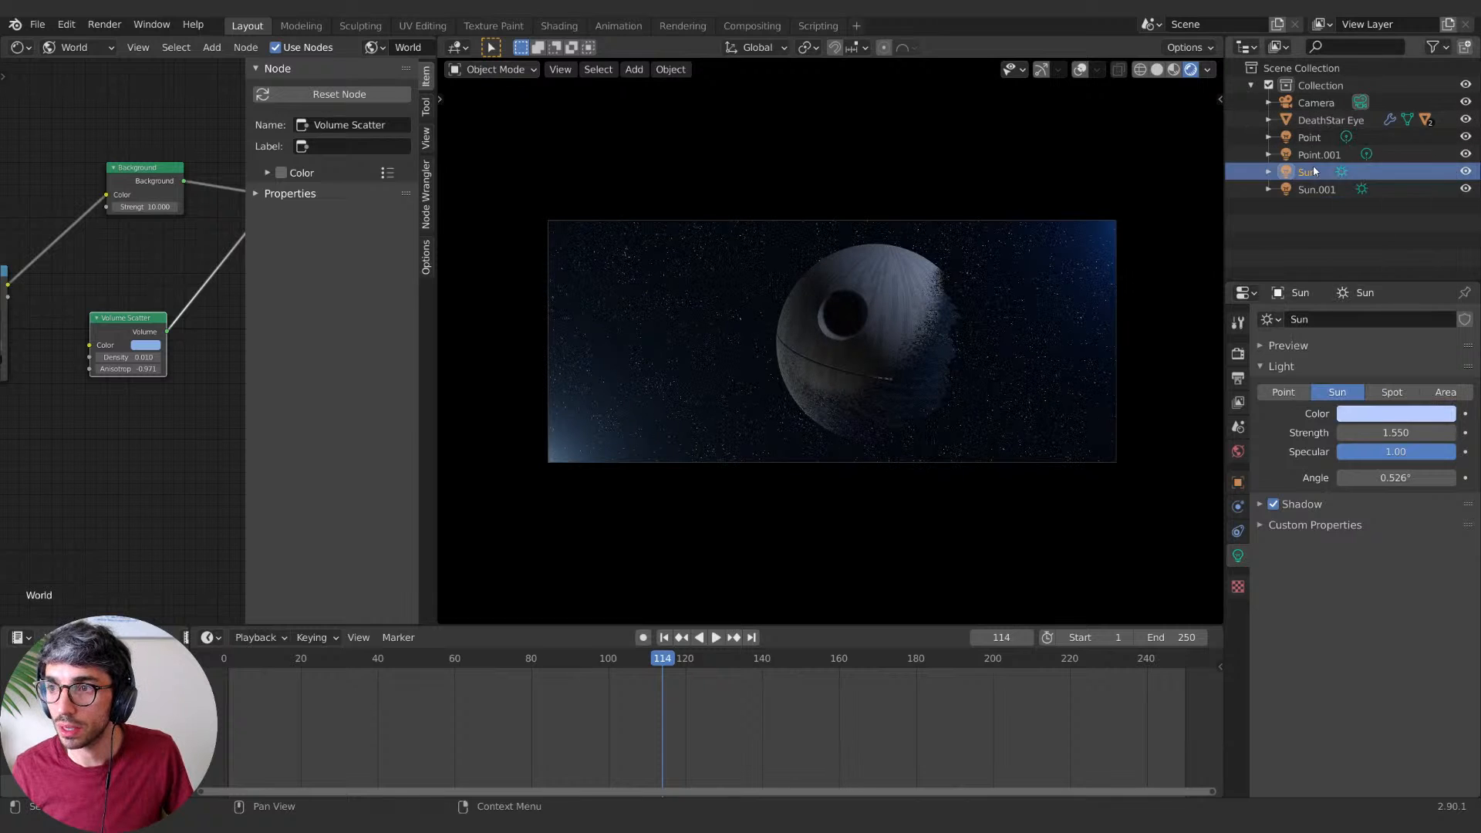
# Step: Tint the second sun light, Sun.001, a light orange
pyautogui.click(1311, 188)
pyautogui.click(1386, 413)
pyautogui.moveTo(1354, 266); pyautogui.dragTo(1351, 272)
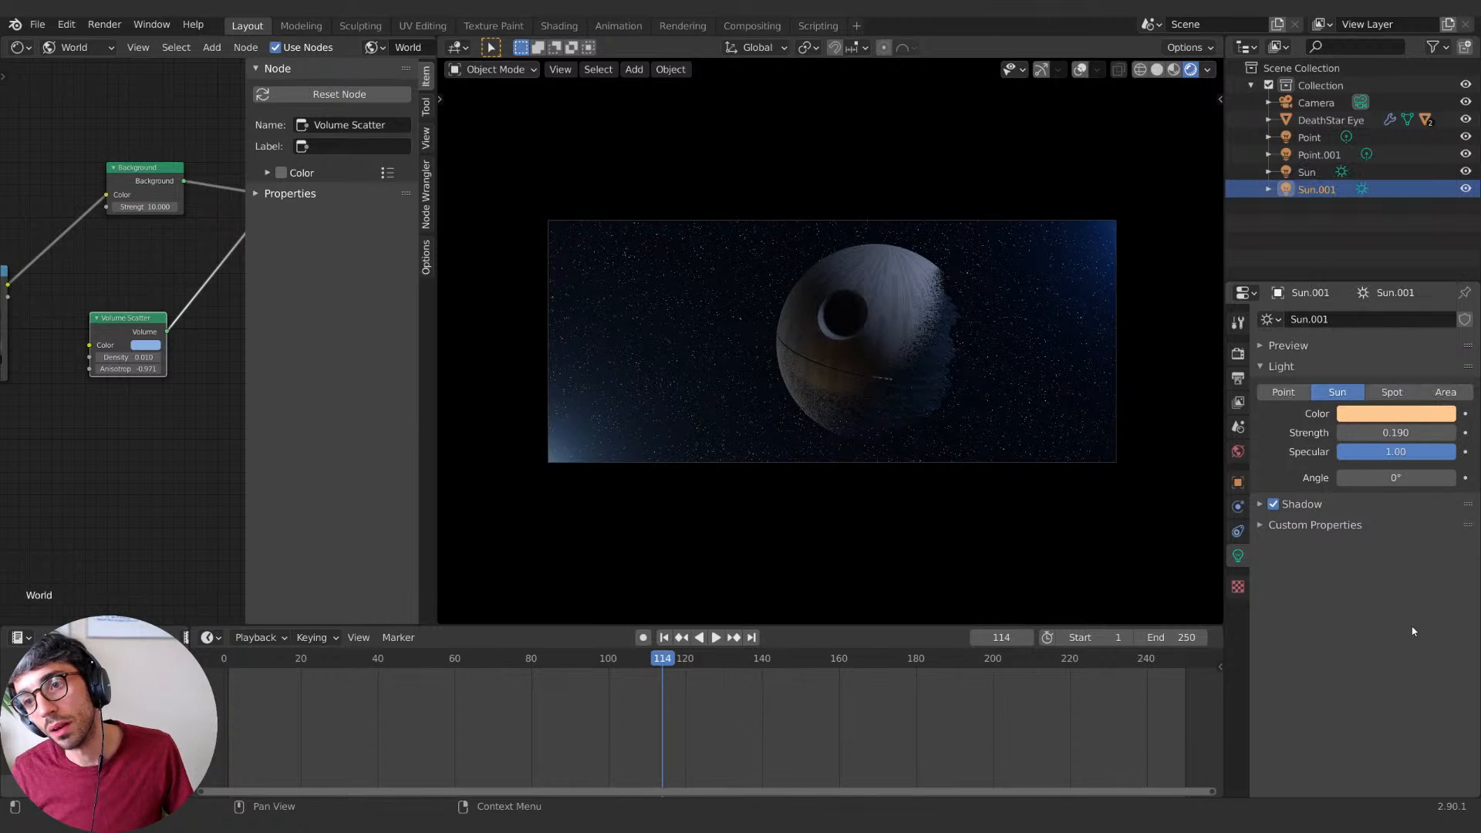
# Step: Reframe the camera closer on the Death Star and move the pale blue point light, Point, back into the frame's lower-left corner
pyautogui.moveTo(1027, 408); pyautogui.dragTo(941, 344, button='middle')
pyautogui.scroll(2, 1000, 384)
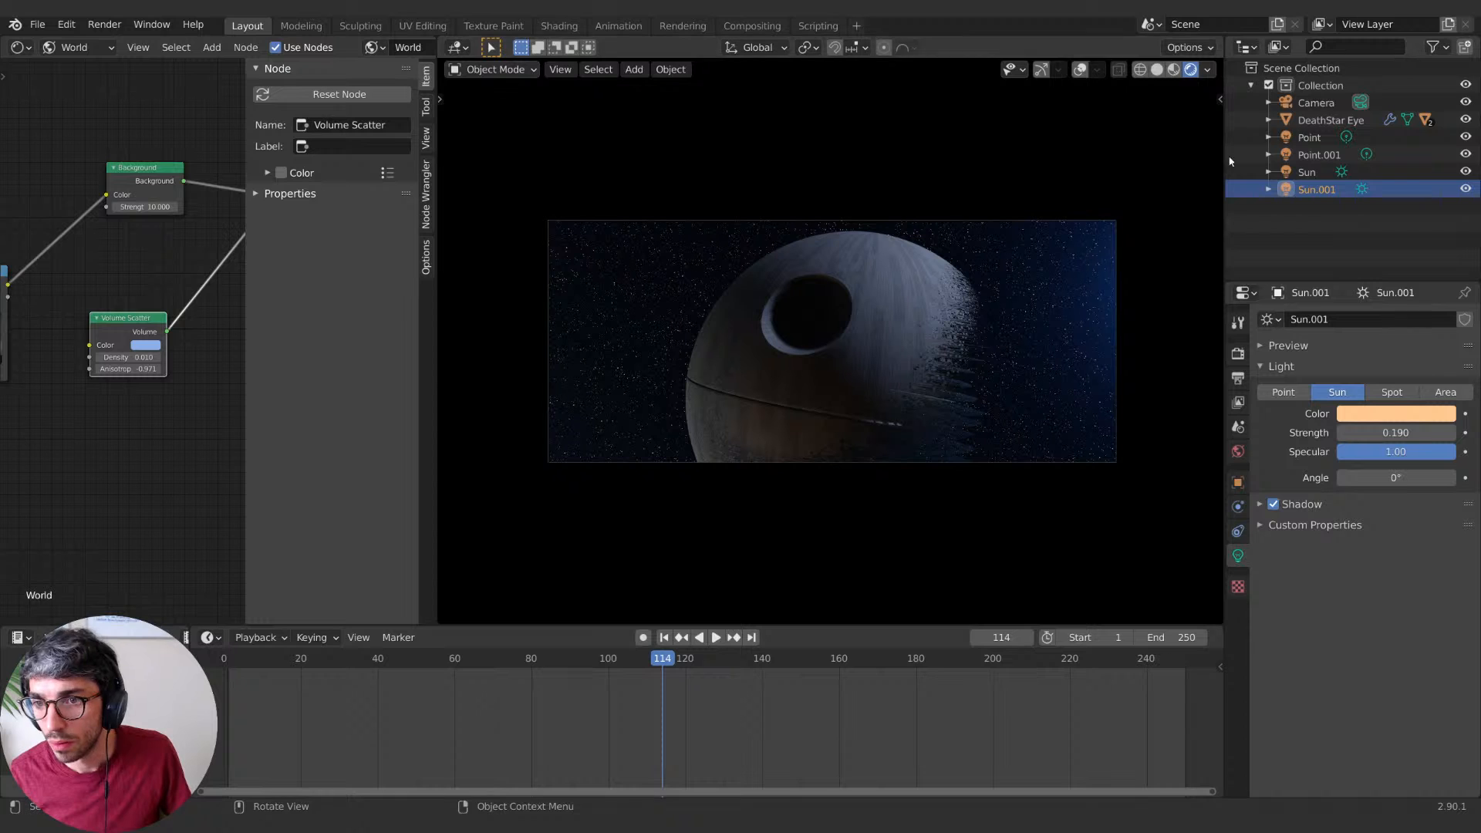
pyautogui.click(1311, 137)
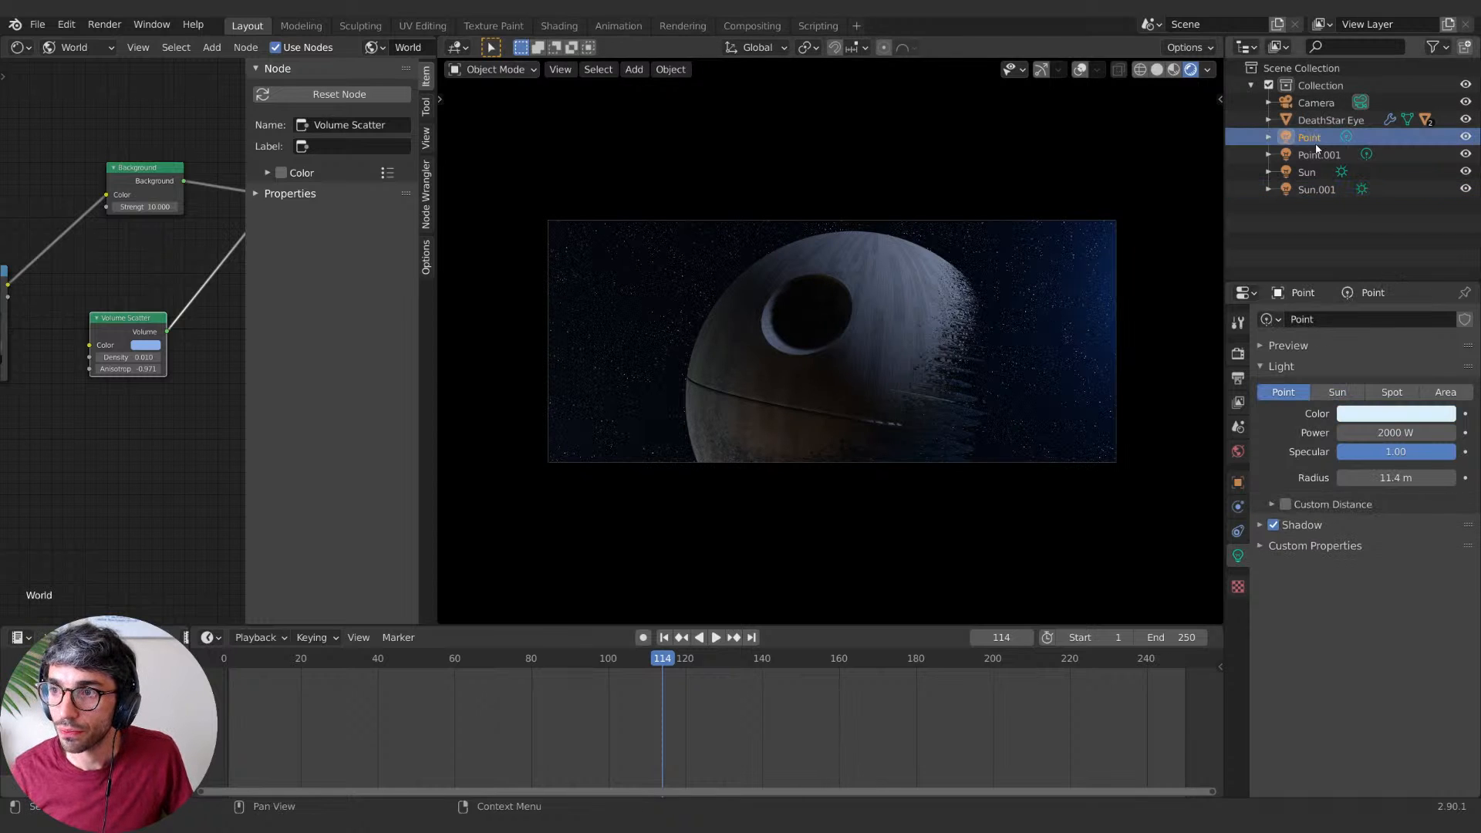
pyautogui.press('g')
pyautogui.press('x')
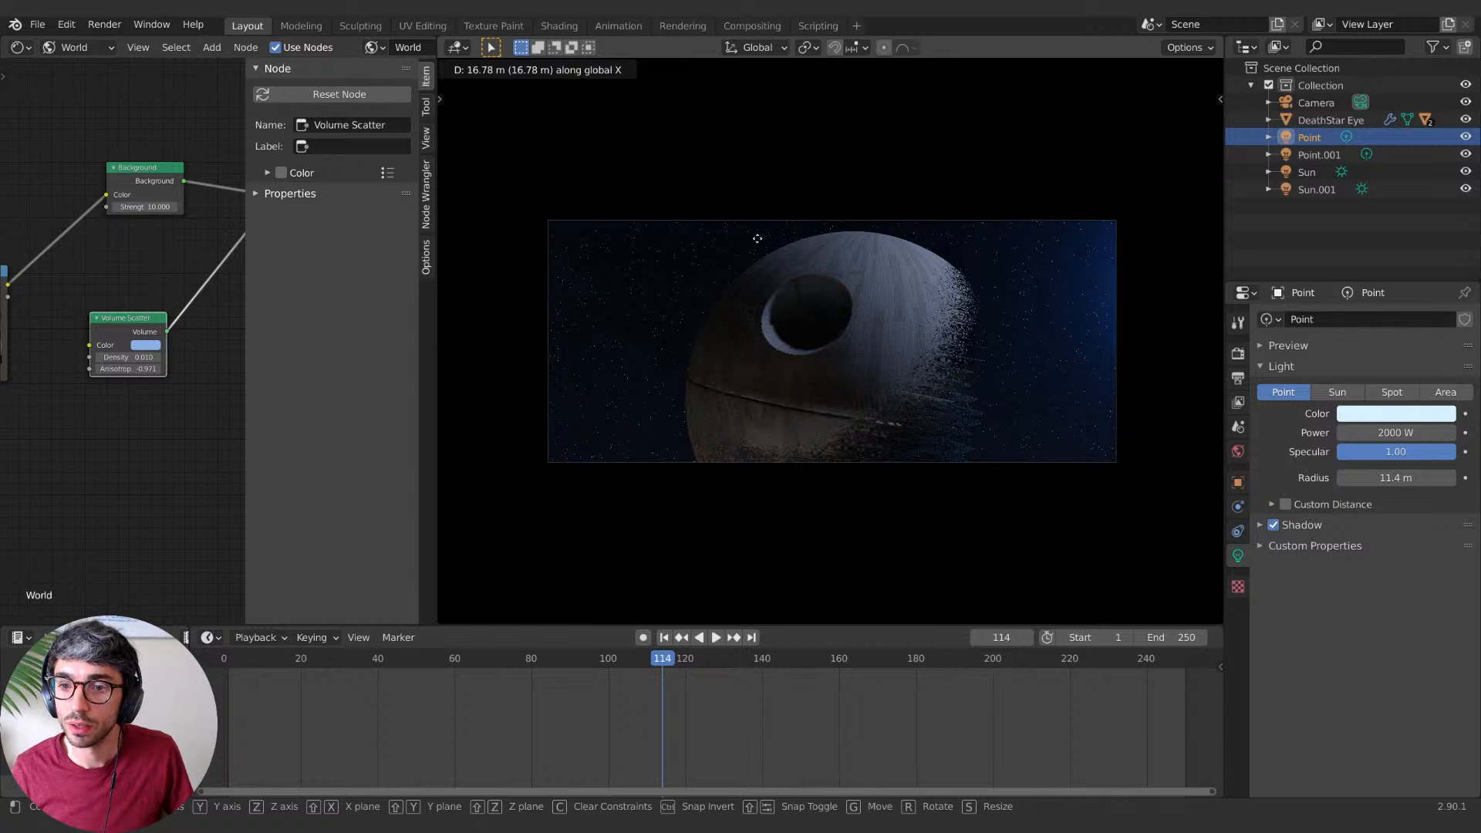
pyautogui.press('Escape')
pyautogui.press('g')
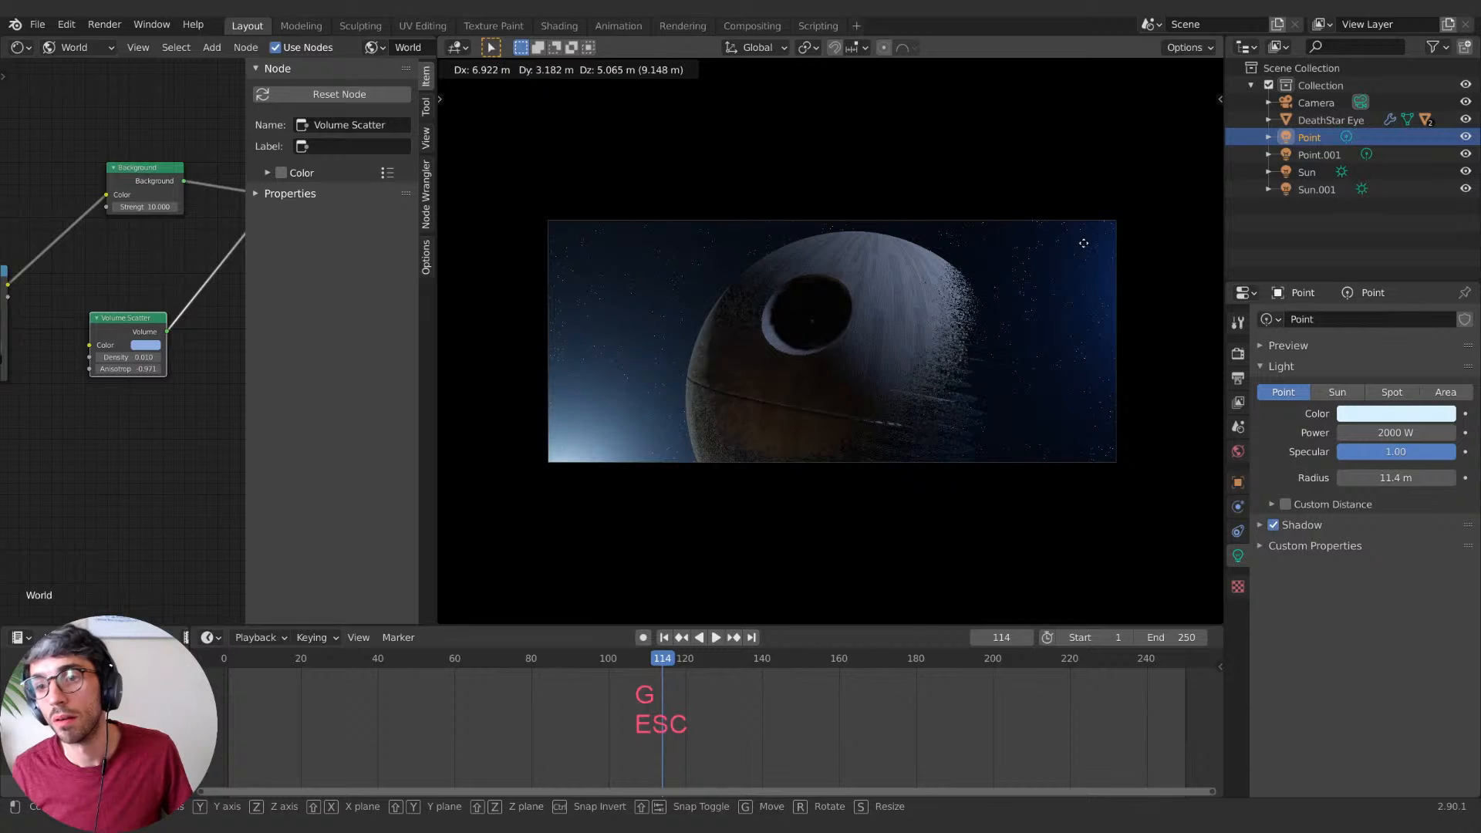
pyautogui.click(734, 206)
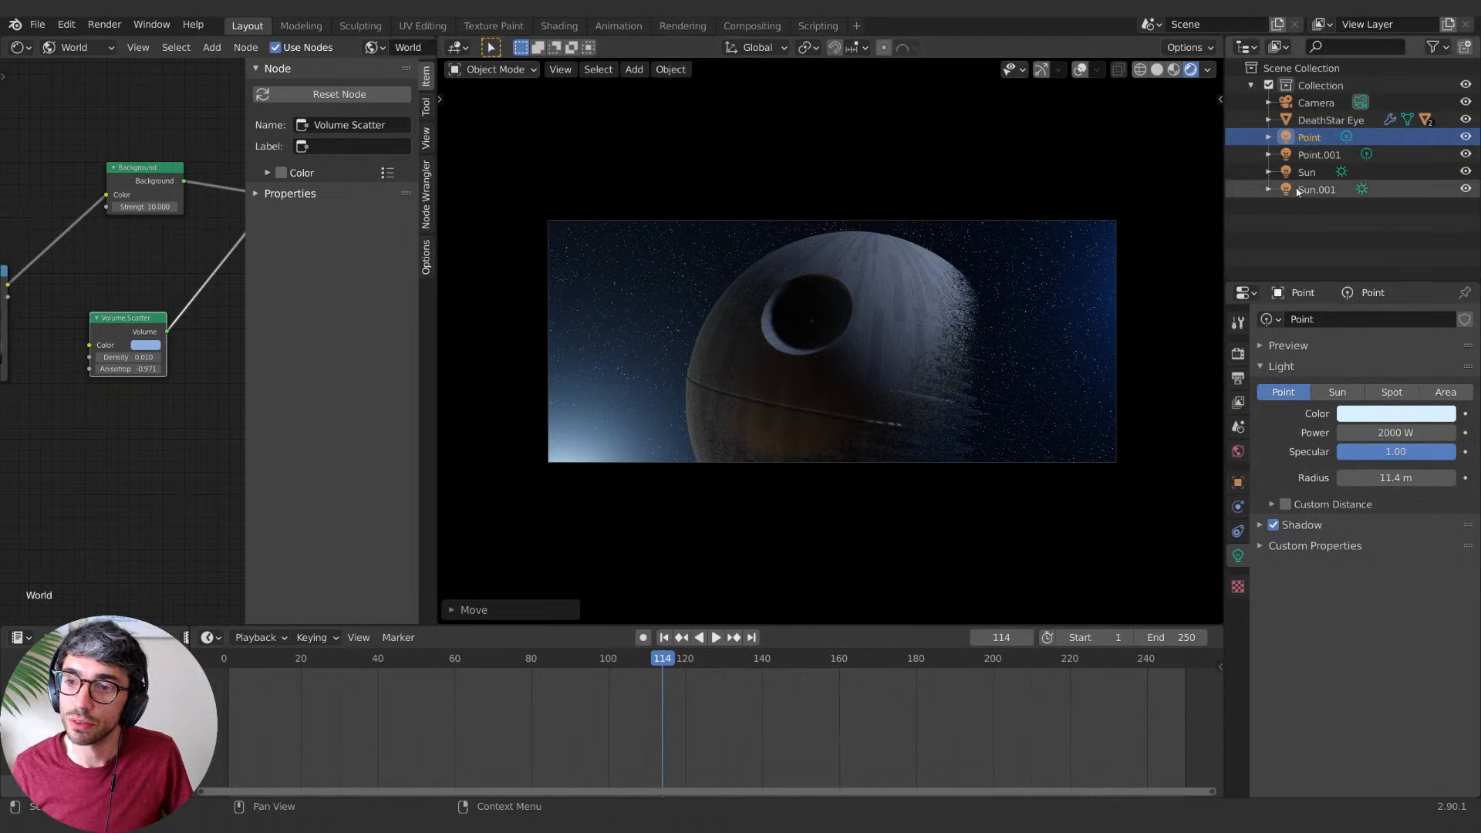
# Step: Place the blue point light, Point.001, behind the Death Star's upper-right edge with a radius of 9.69 m and power of 1056.5 W
pyautogui.click(1311, 173)
pyautogui.click(1315, 154)
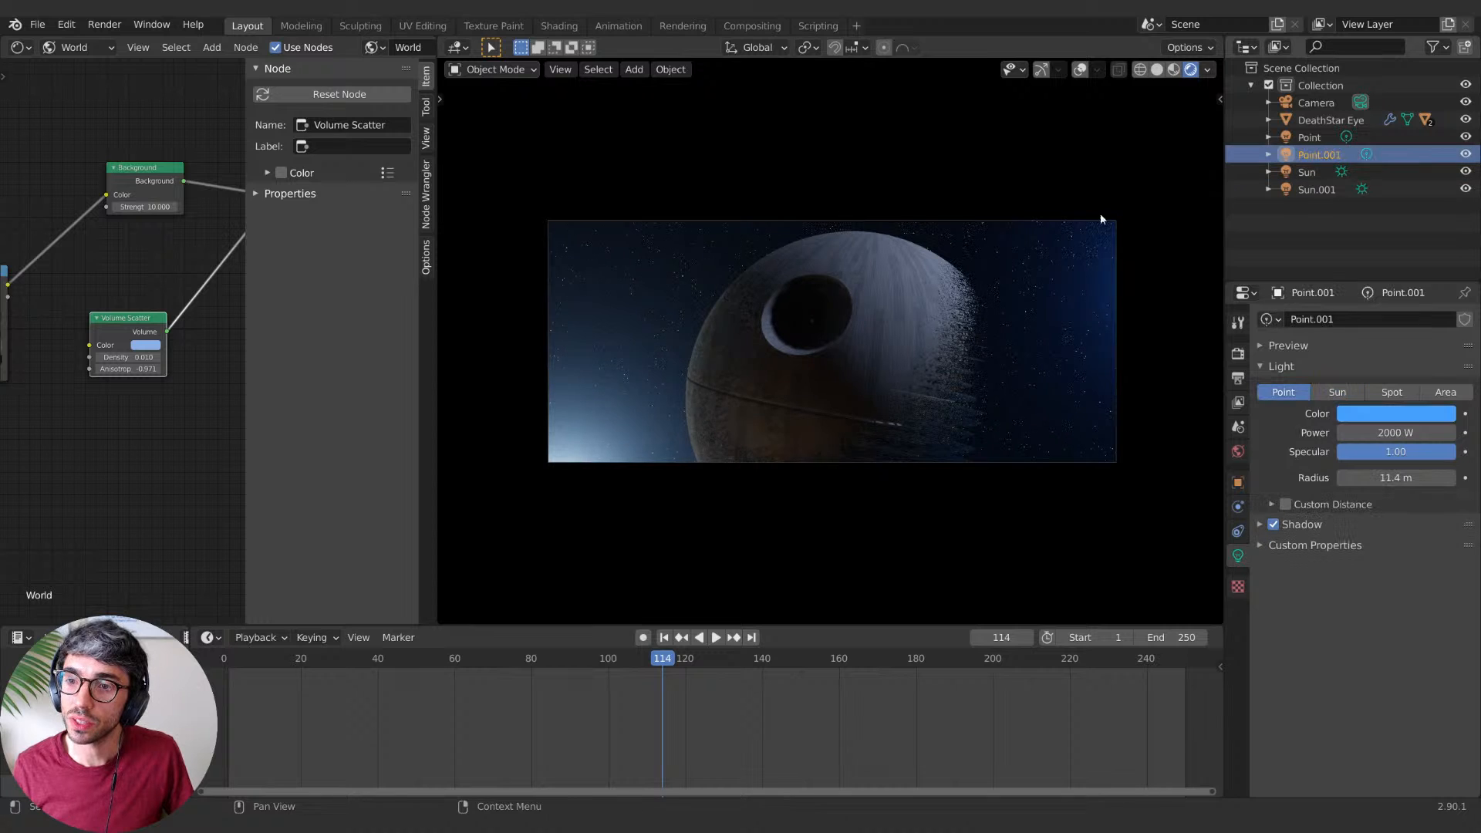
pyautogui.press('g')
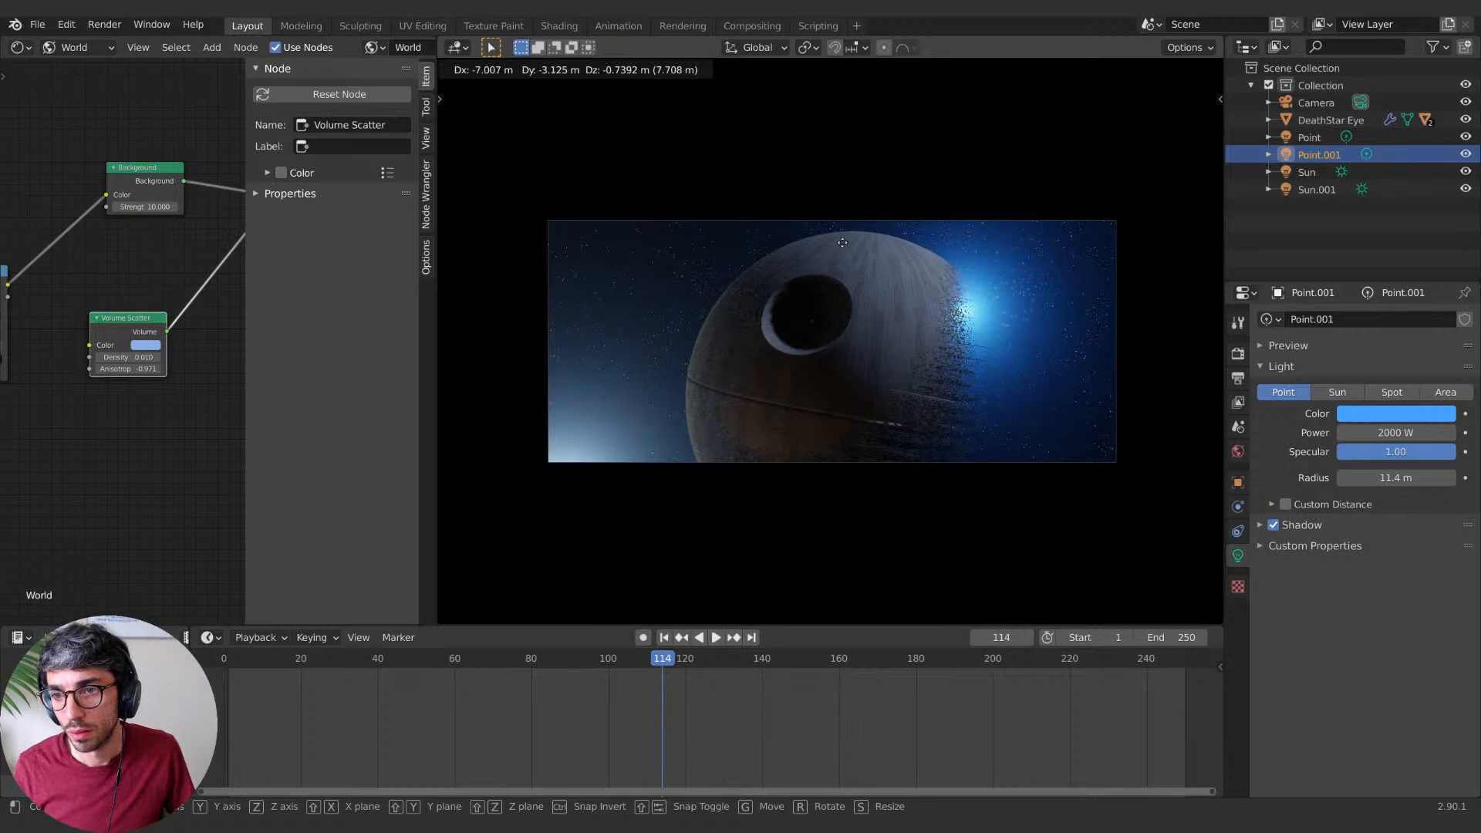
pyautogui.moveTo(1350, 478); pyautogui.dragTo(1341, 478)
pyautogui.moveTo(1396, 432); pyautogui.dragTo(1306, 432)
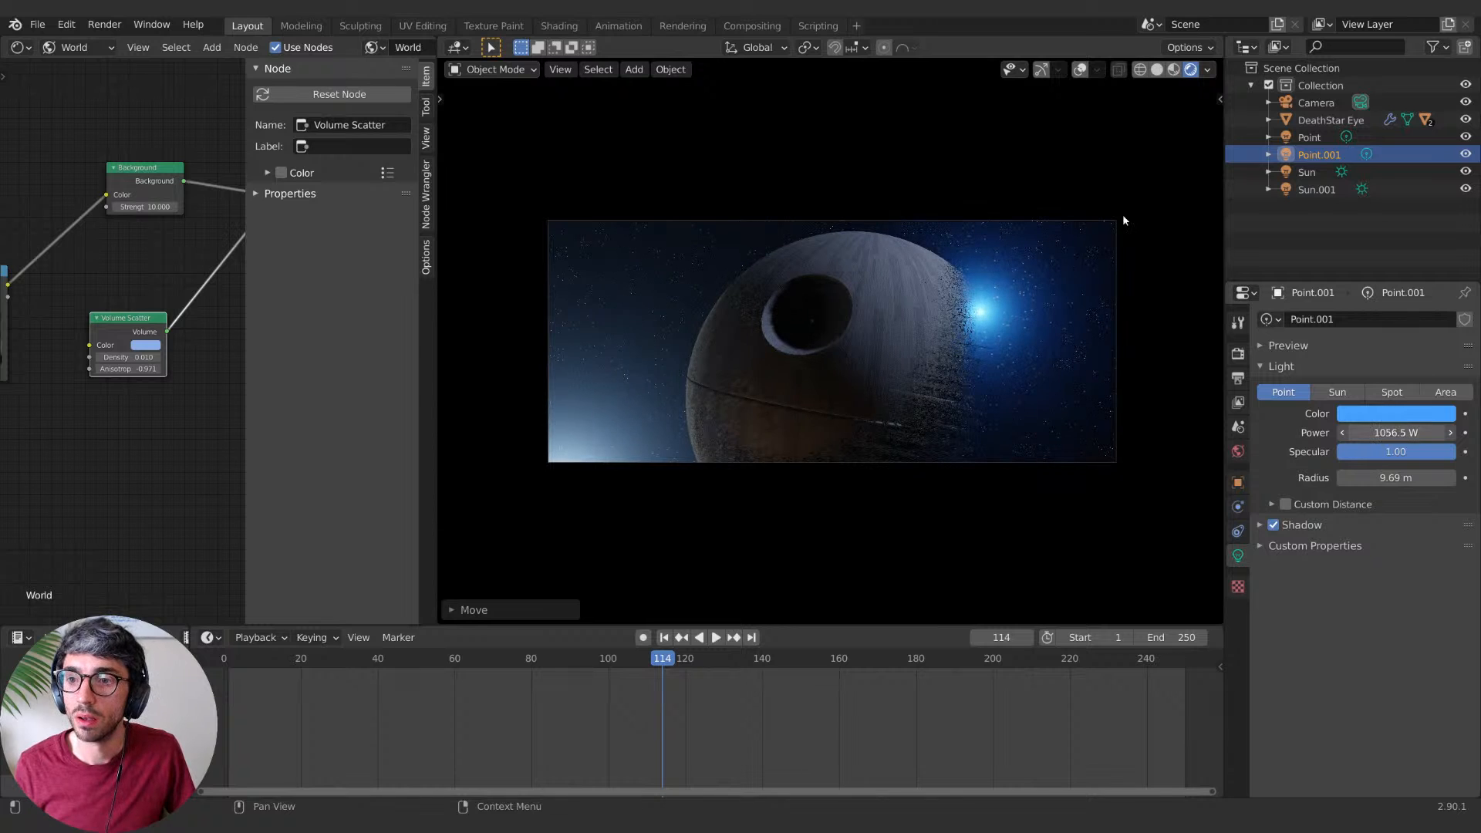
pyautogui.press('g')
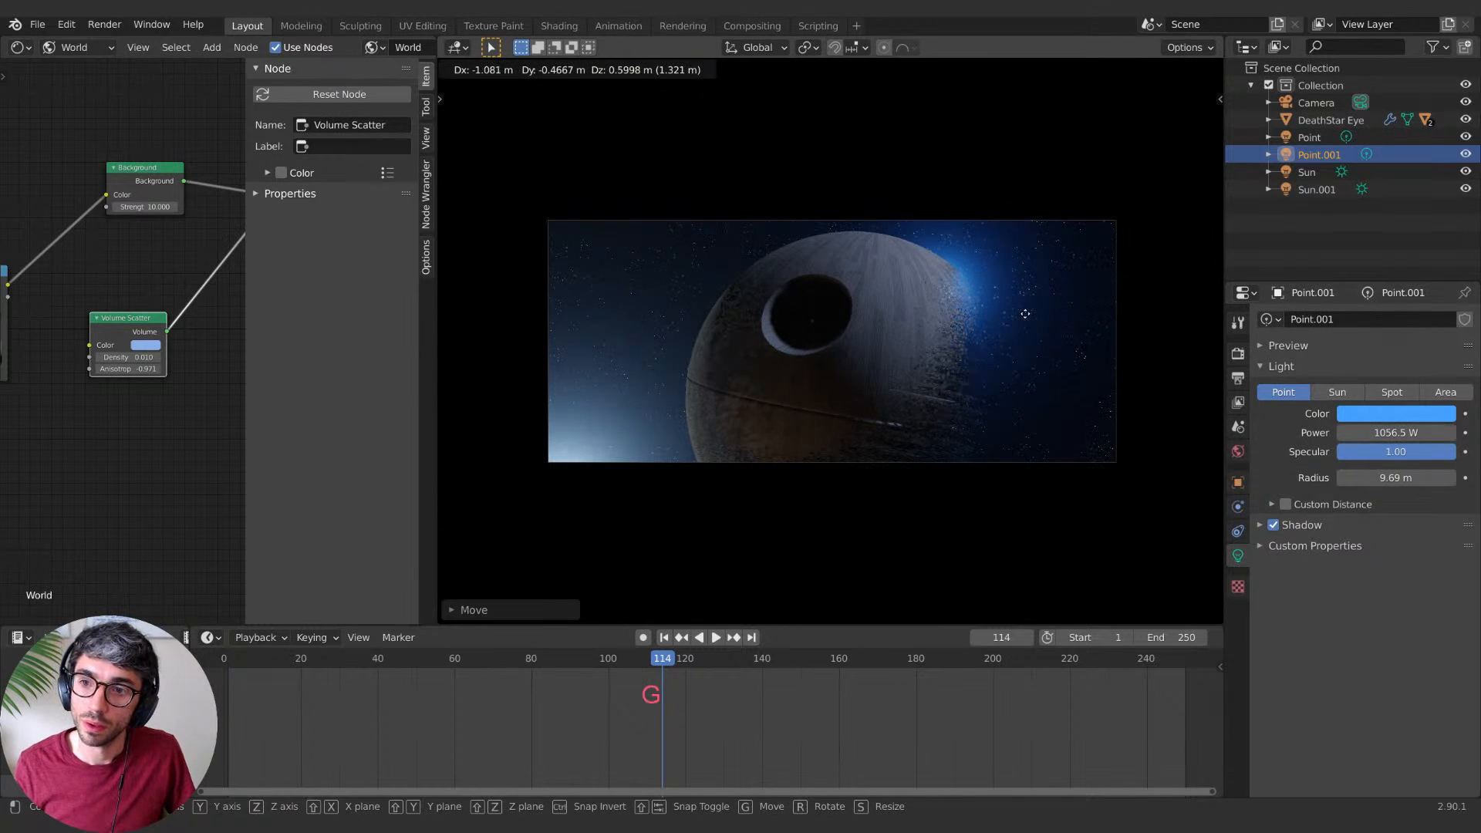
pyautogui.click(1239, 228)
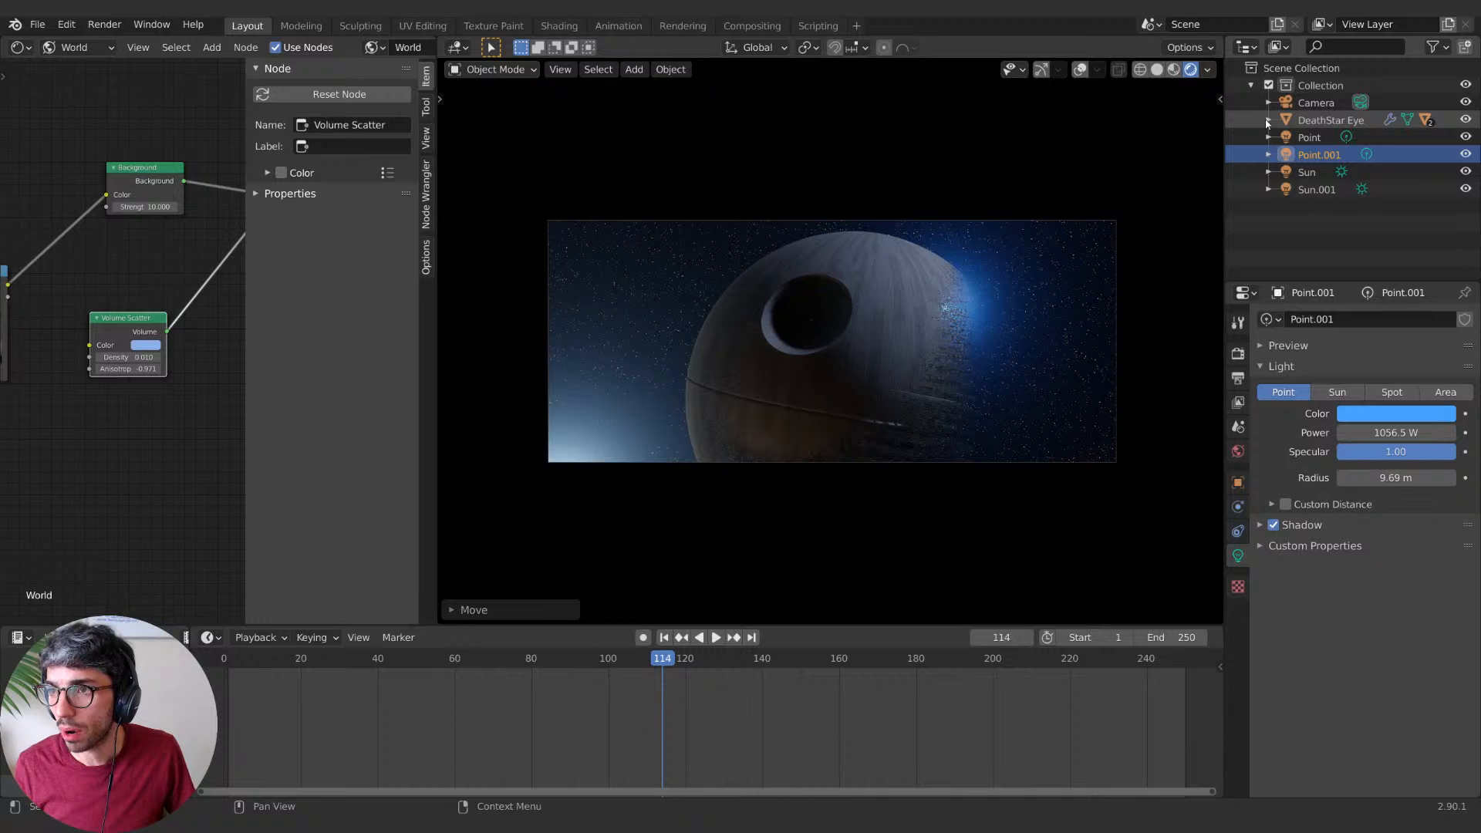
# Step: Select the Plane parented to DeathStar Eye, adjust its position slightly and scale it down along global Z
pyautogui.click(1268, 120)
pyautogui.click(1327, 189)
pyautogui.press('g')
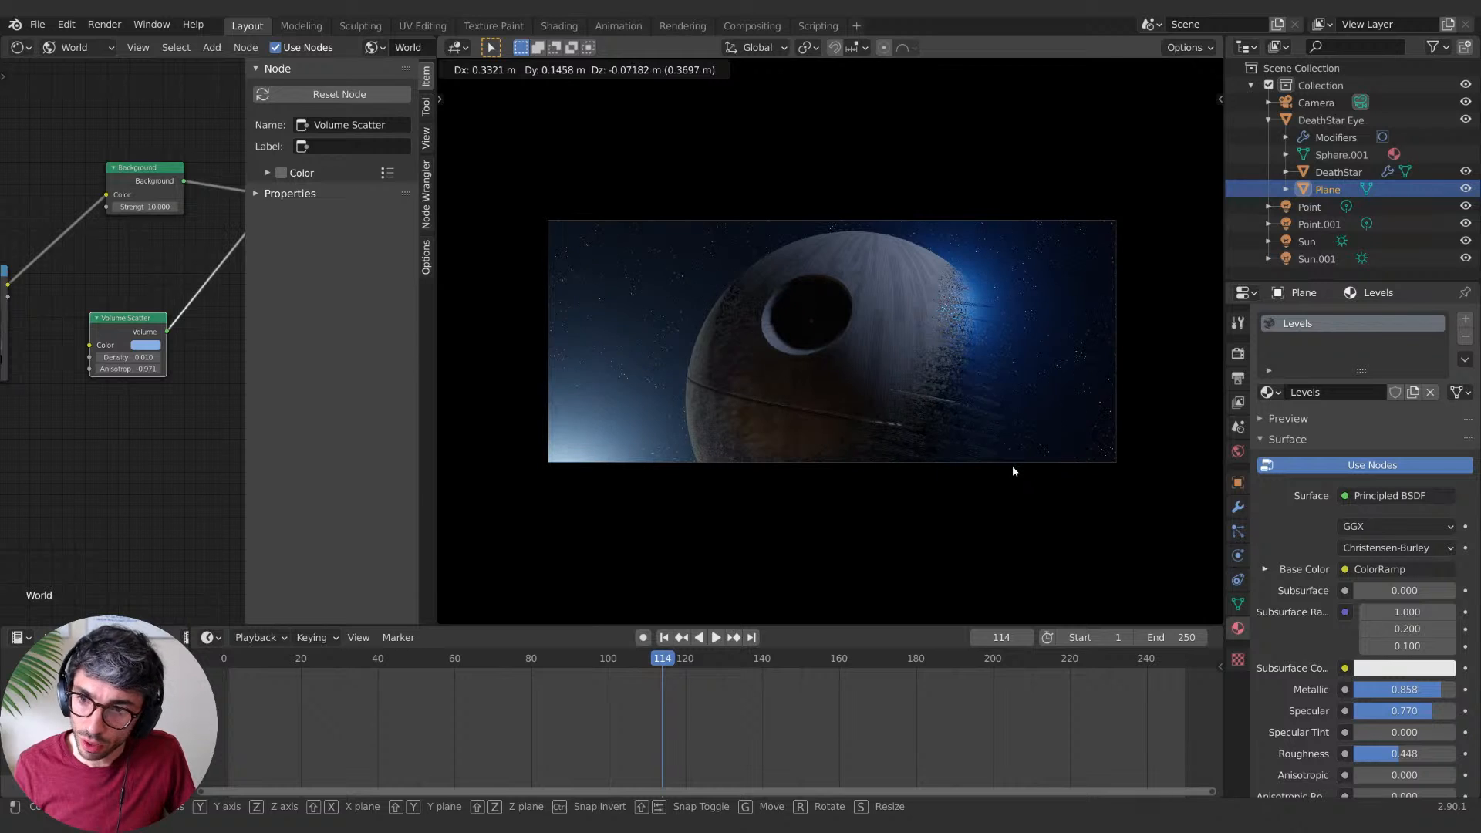
pyautogui.click(1017, 469)
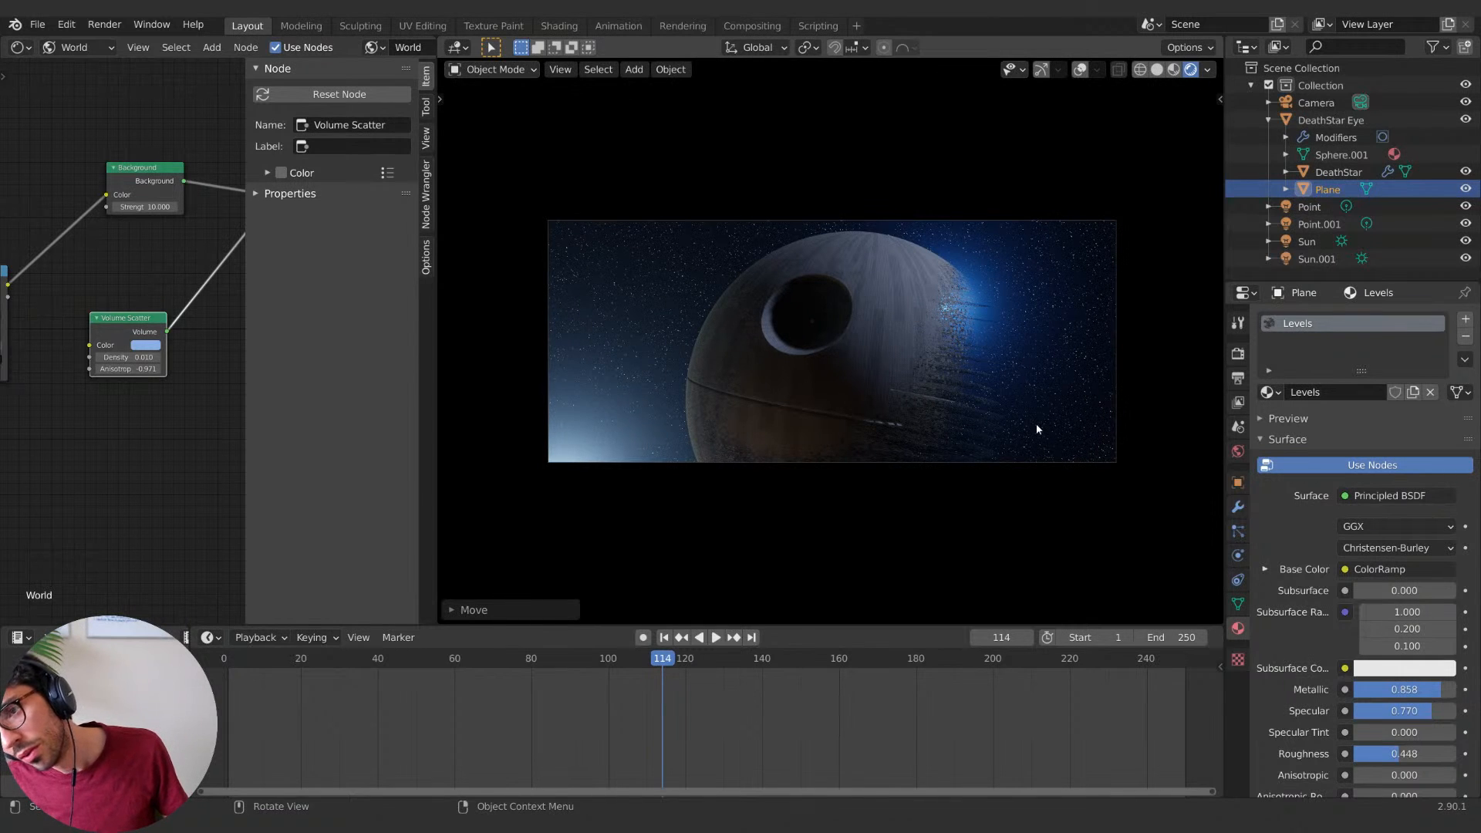
pyautogui.press('s')
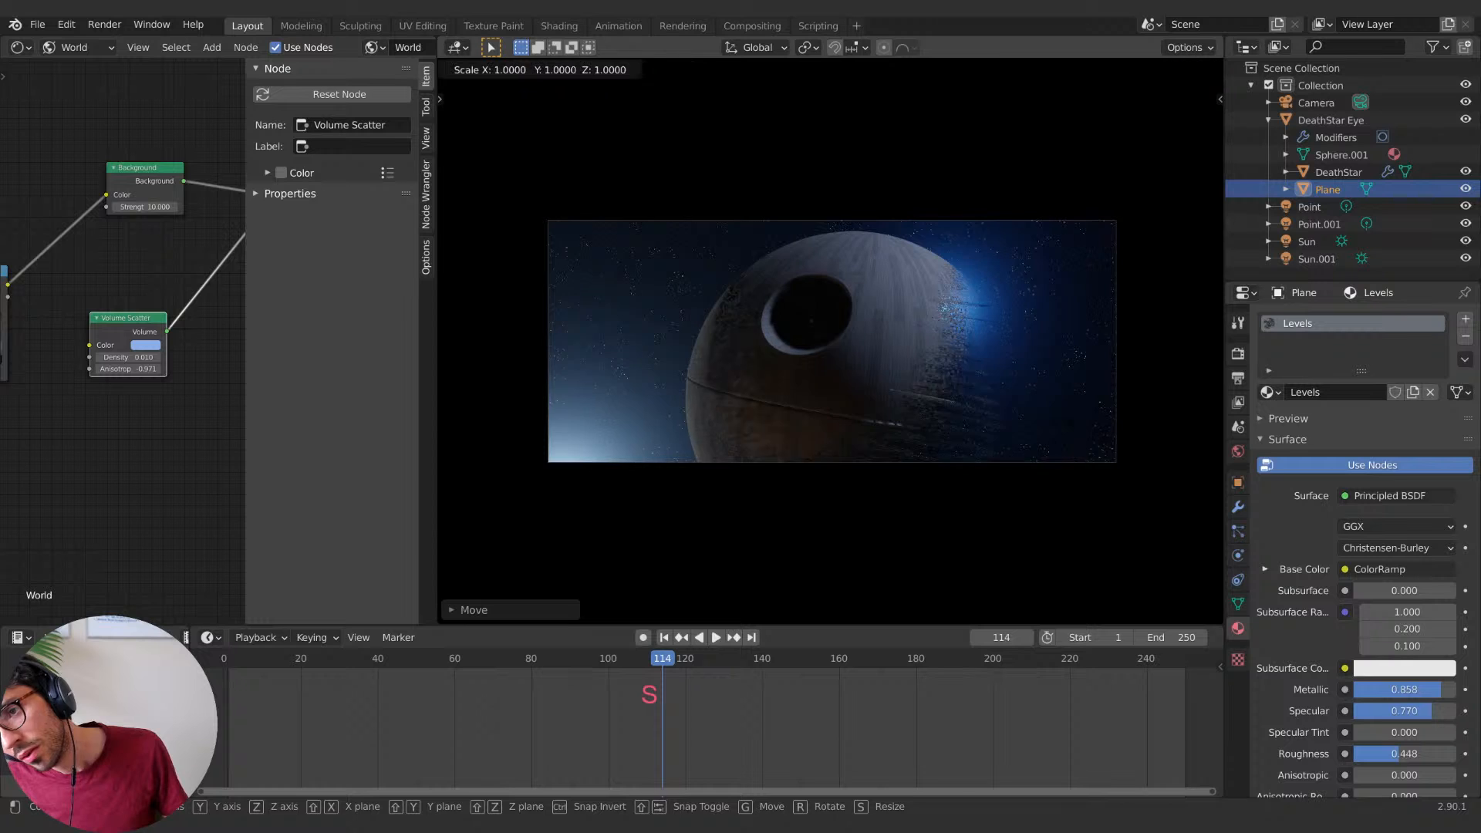
pyautogui.press('z')
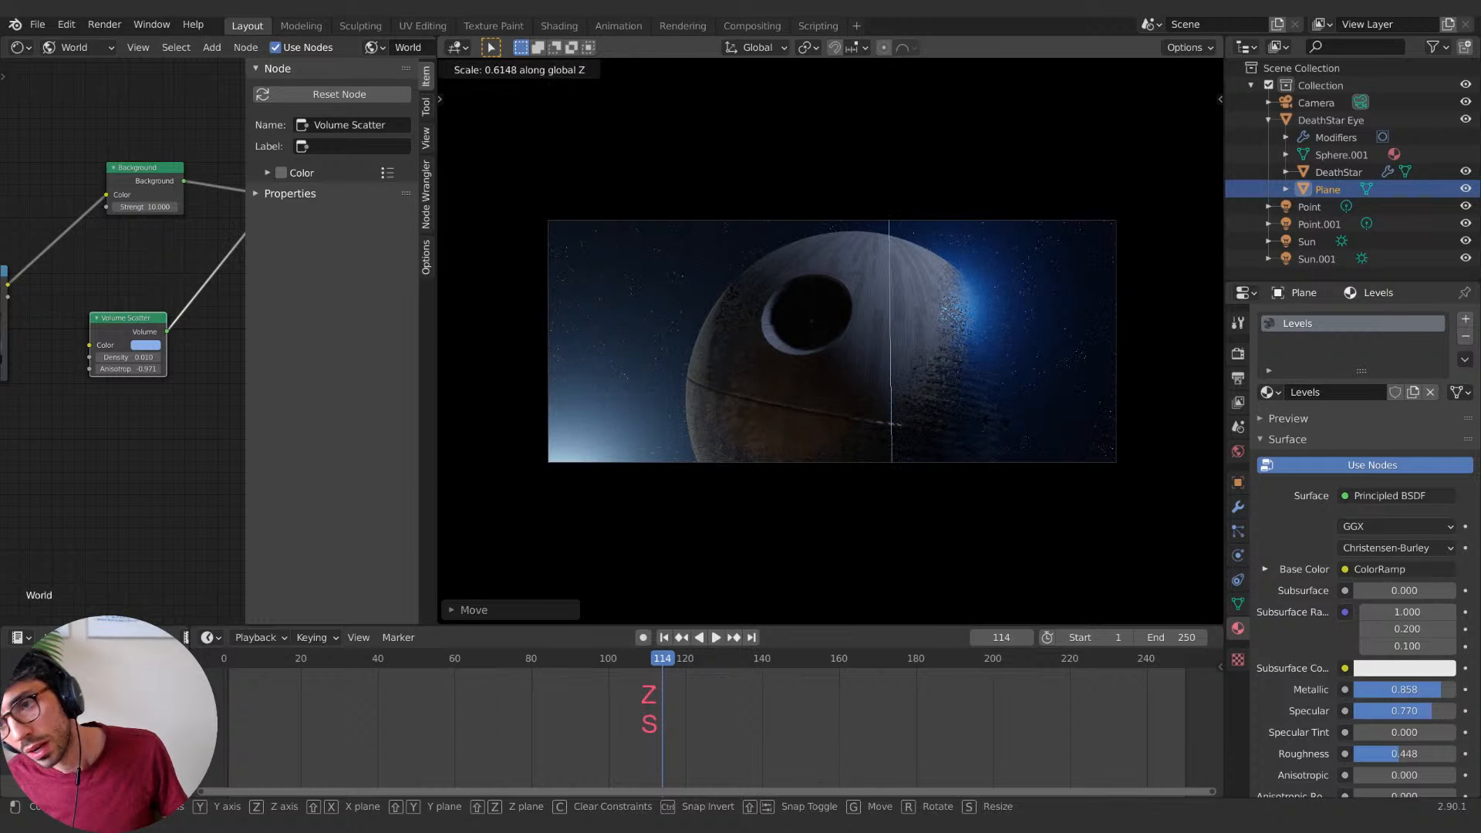
pyautogui.click(1031, 407)
# Step: Reposition the Plane along global Z and shift it about 0.47 m along global X
pyautogui.press('g')
pyautogui.press('z')
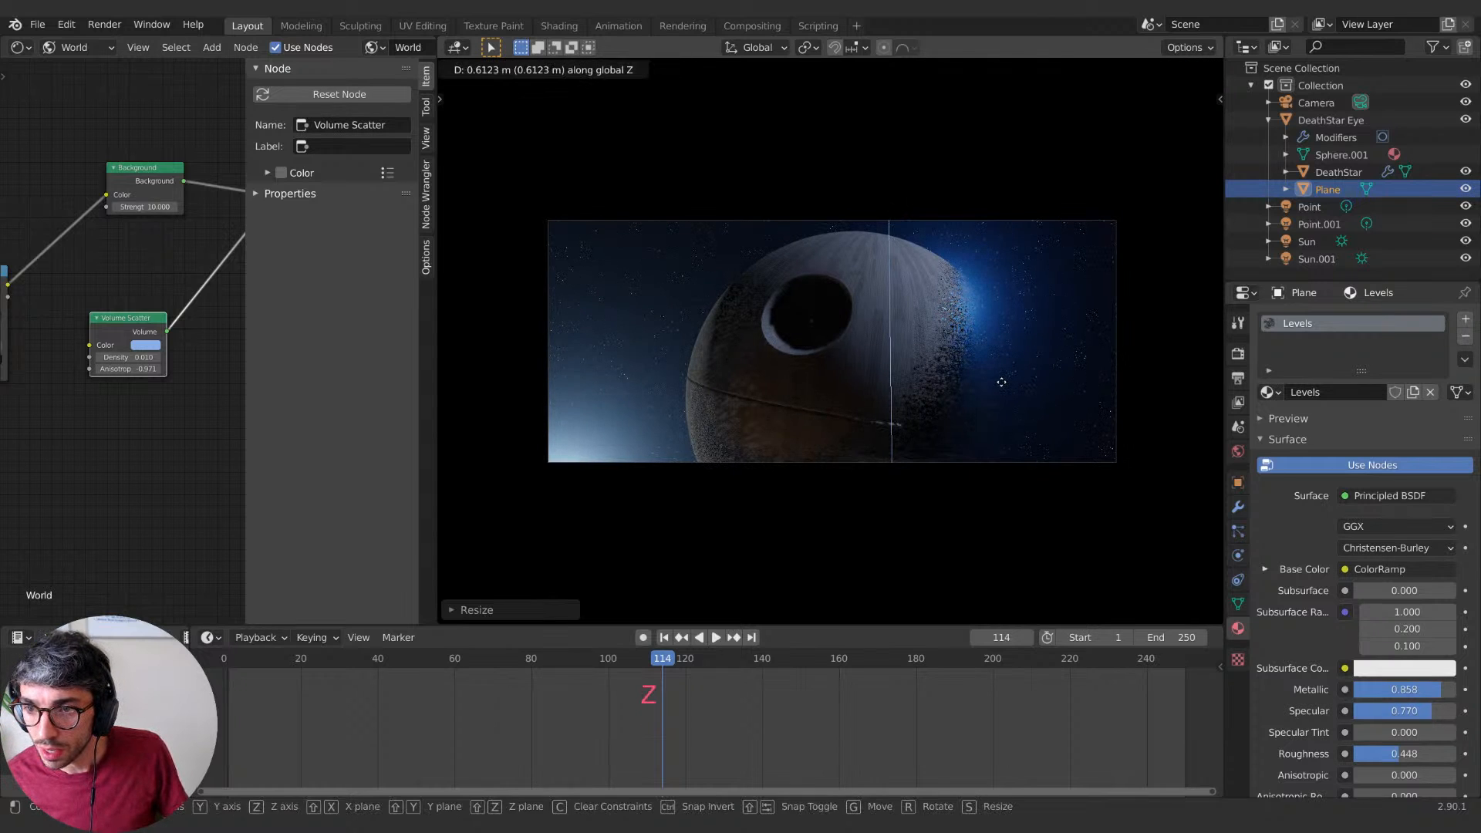
pyautogui.click(1187, 434)
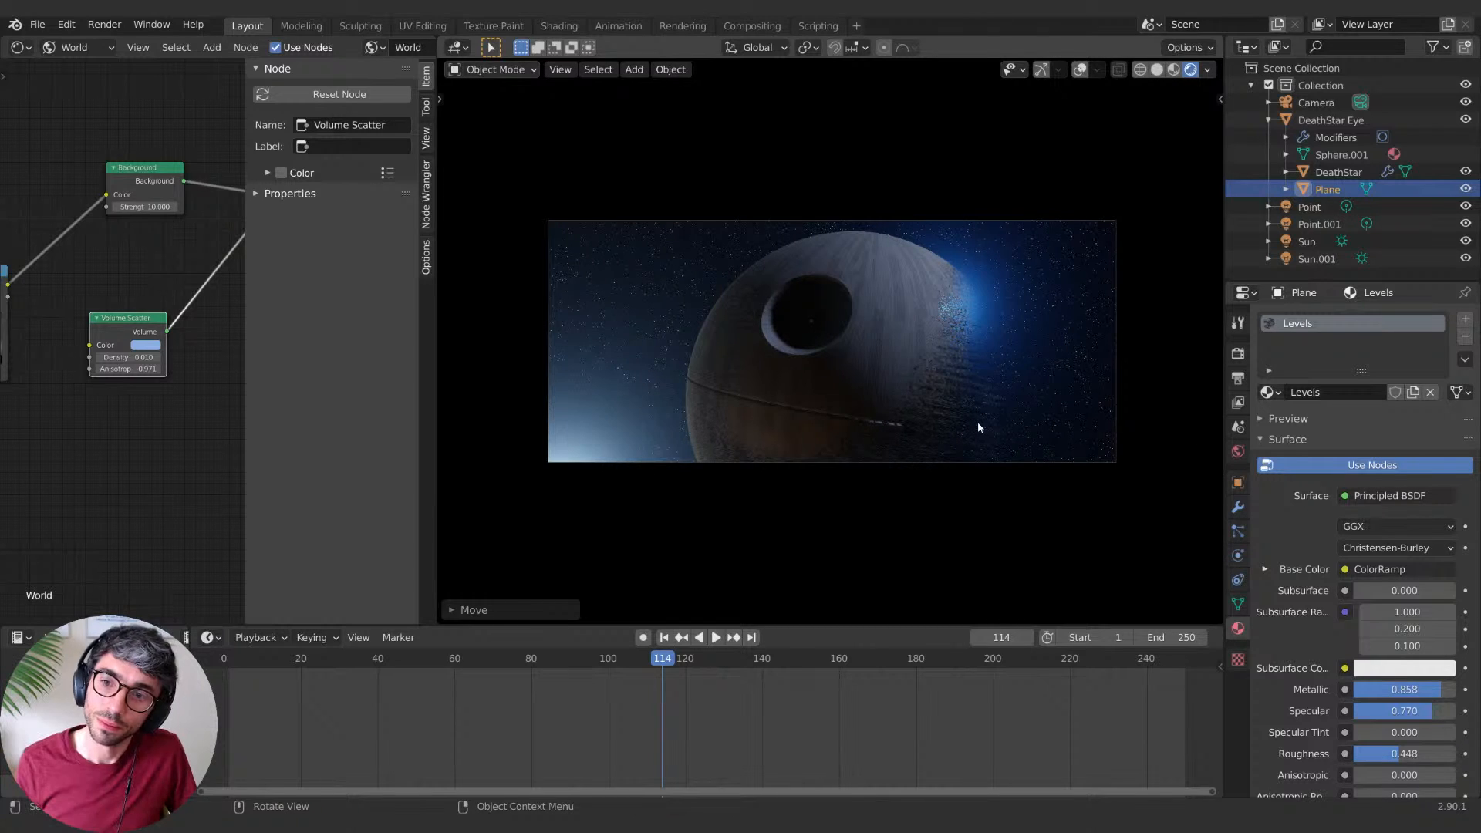
pyautogui.press('g')
pyautogui.press('x')
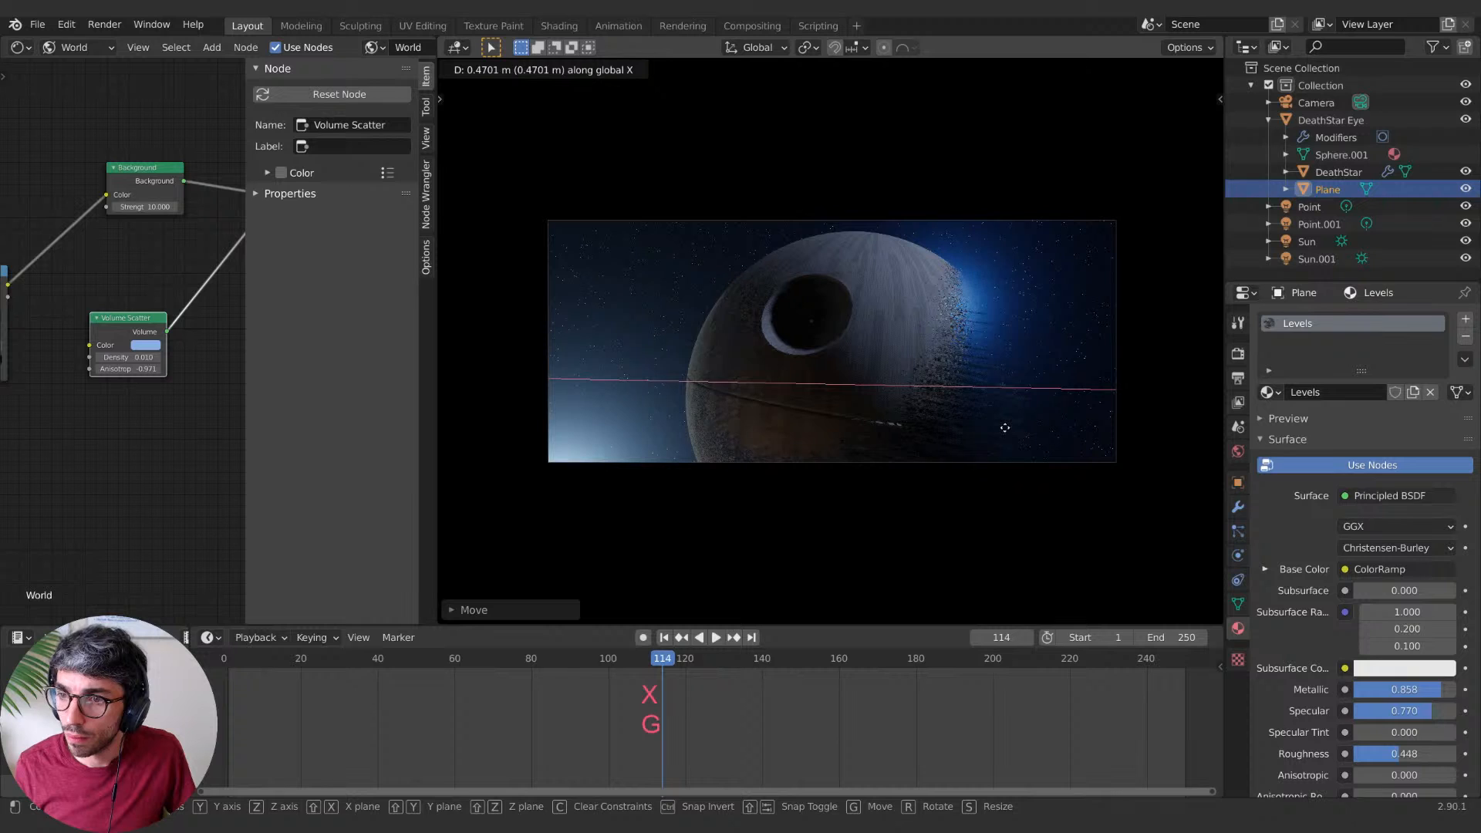
pyautogui.click(1005, 427)
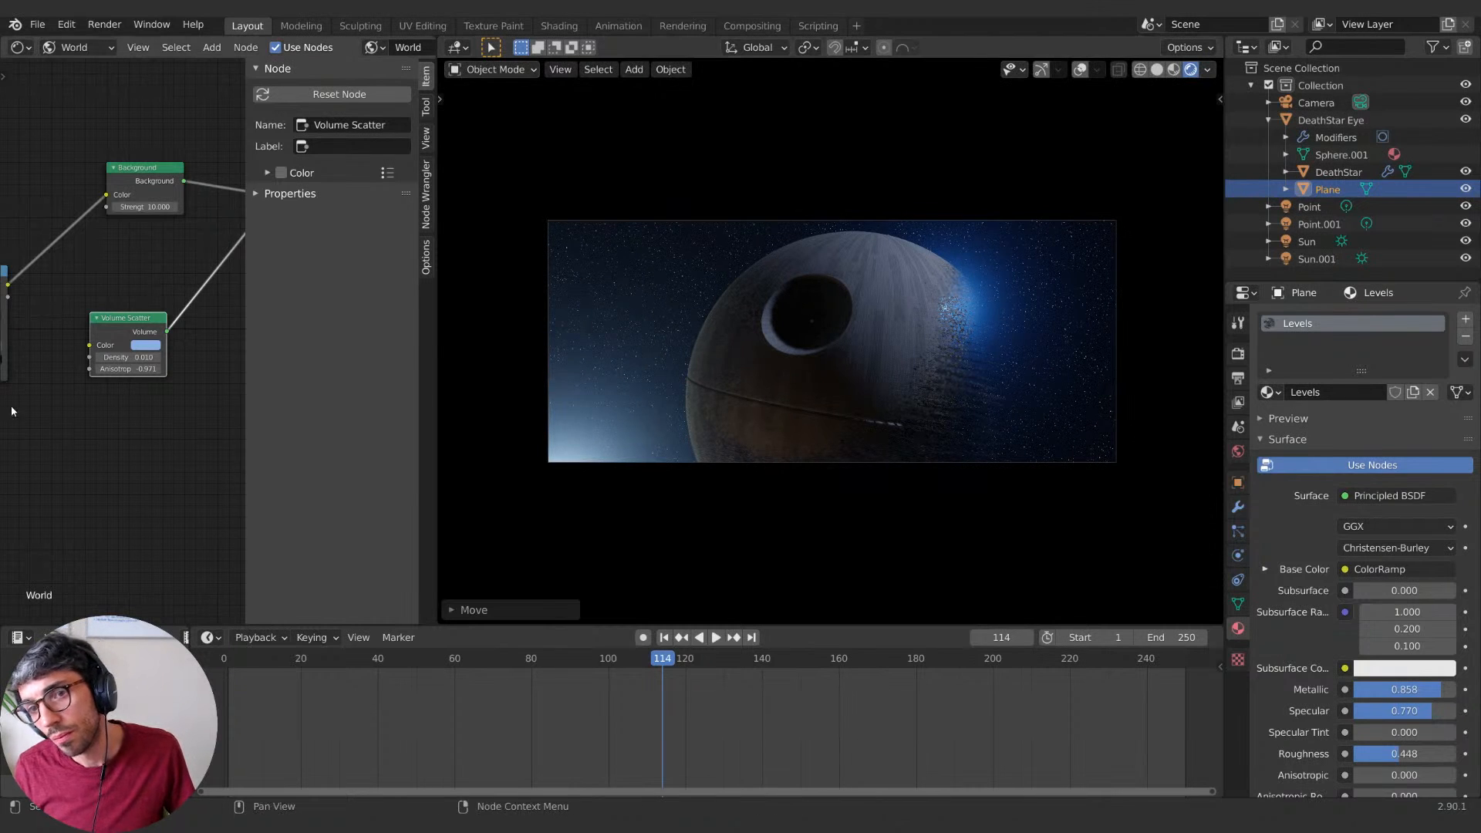
# Step: Show the Plane's Levels material in the shader editor and set its Principled BSDF to Metallic 0.127 and Roughness 0.791
pyautogui.moveTo(172, 433); pyautogui.dragTo(88, 512, button='middle')
pyautogui.click(18, 47)
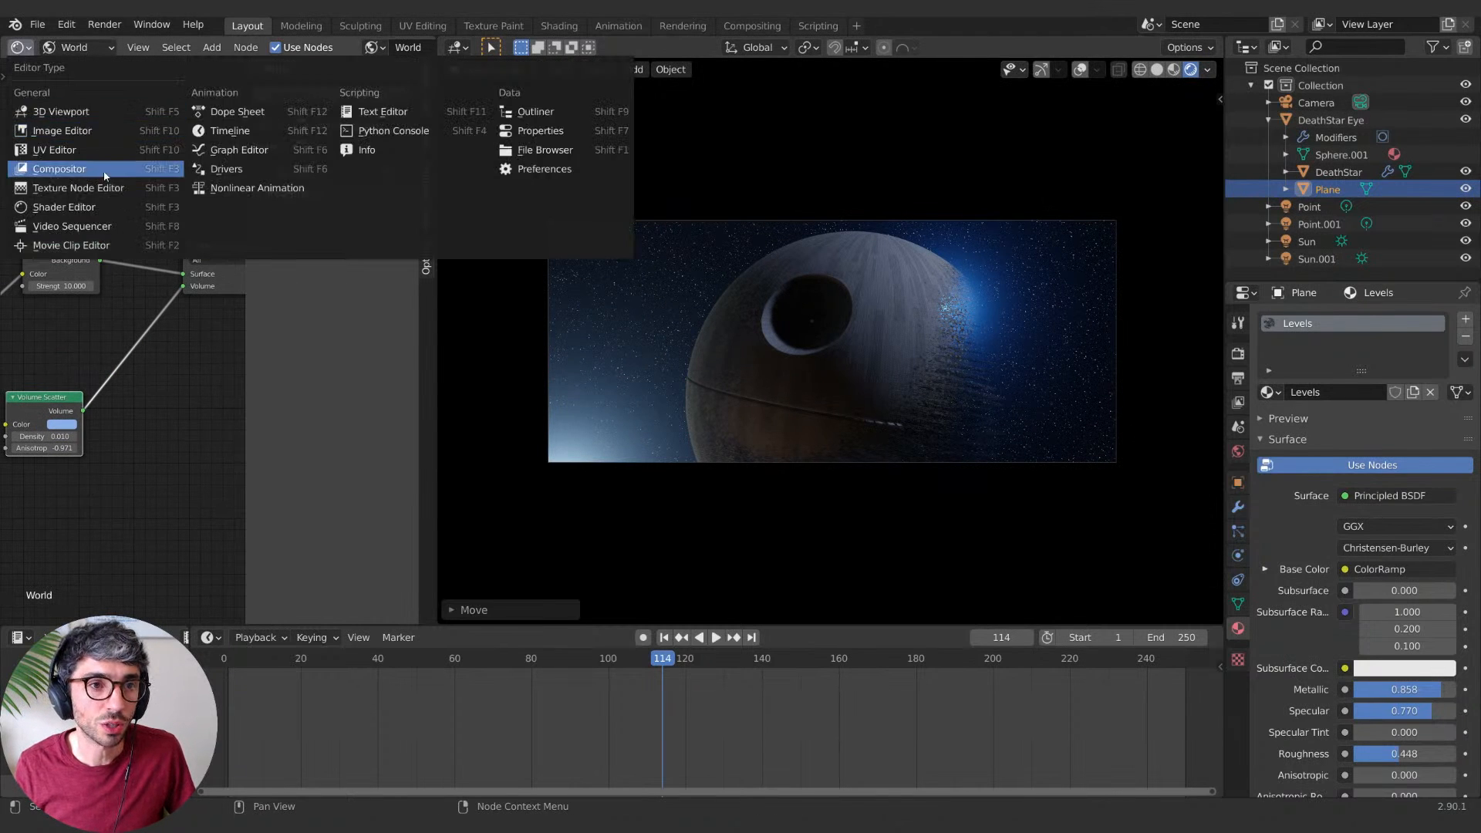
pyautogui.moveTo(137, 403); pyautogui.dragTo(235, 387, button='middle')
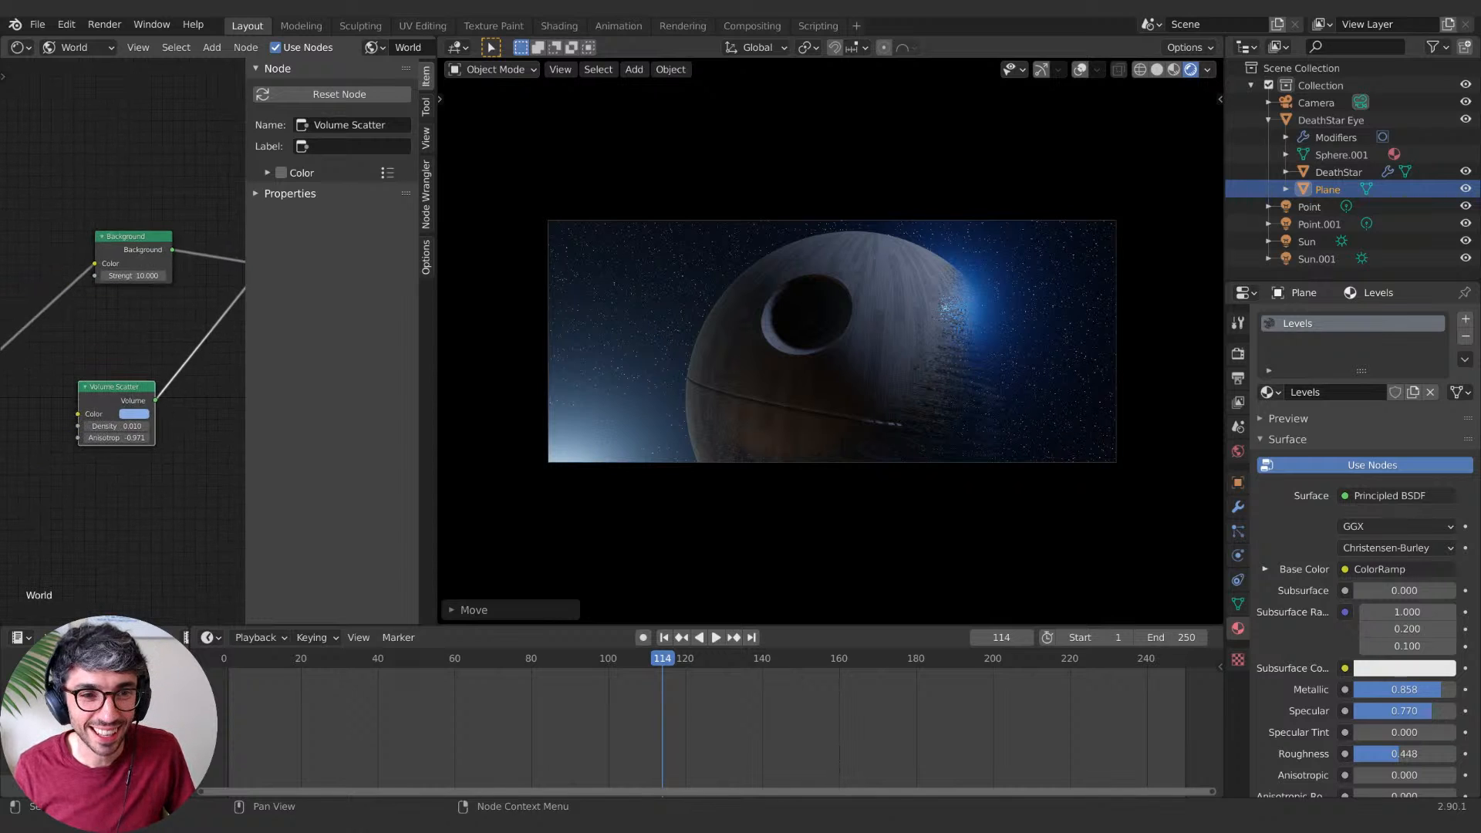
pyautogui.moveTo(122, 326); pyautogui.dragTo(236, 332, button='middle')
pyautogui.click(74, 47)
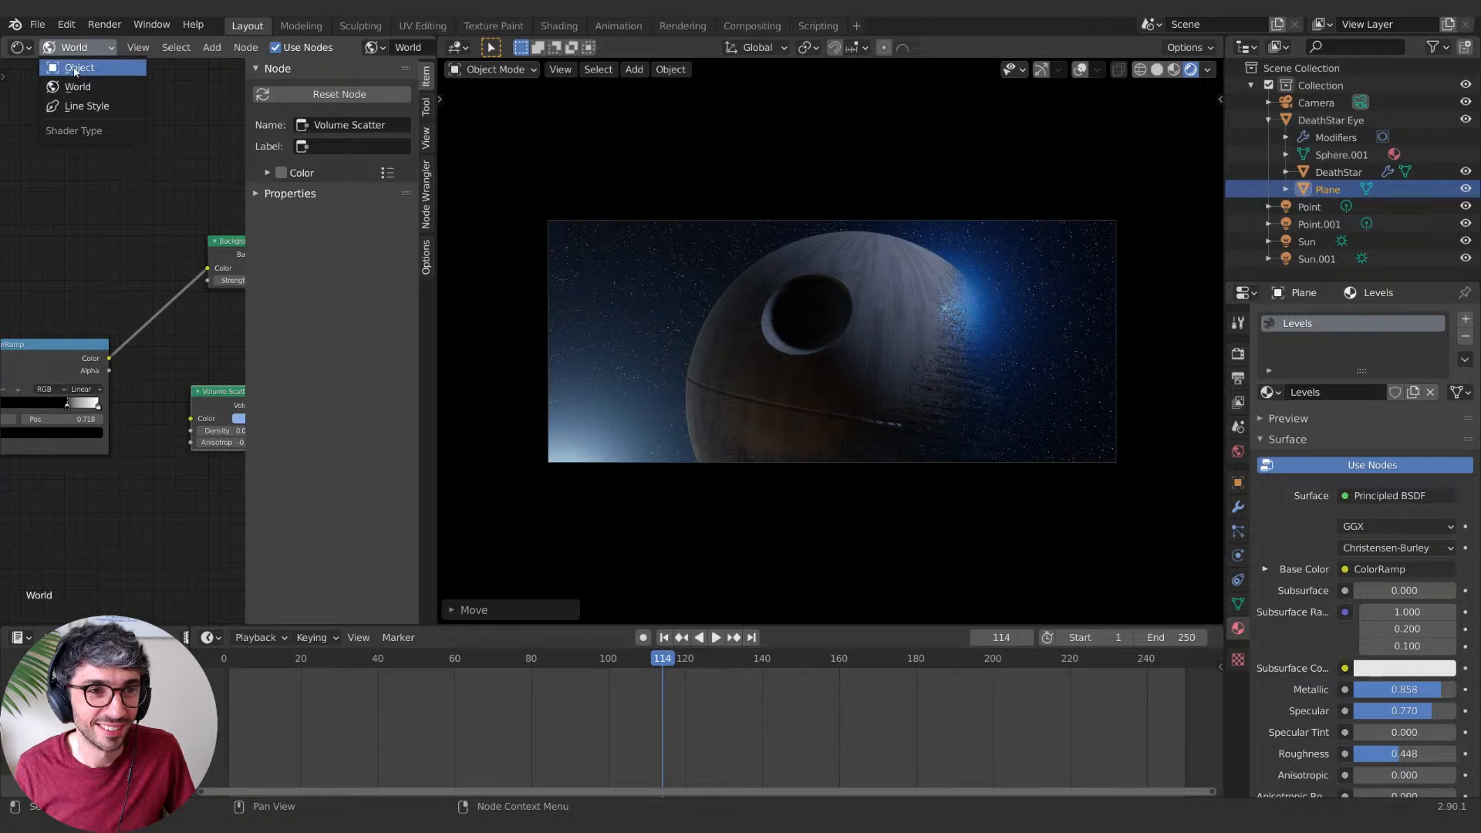
pyautogui.click(75, 69)
pyautogui.moveTo(110, 325); pyautogui.dragTo(8, 383, button='middle')
pyautogui.moveTo(204, 340); pyautogui.dragTo(191, 377)
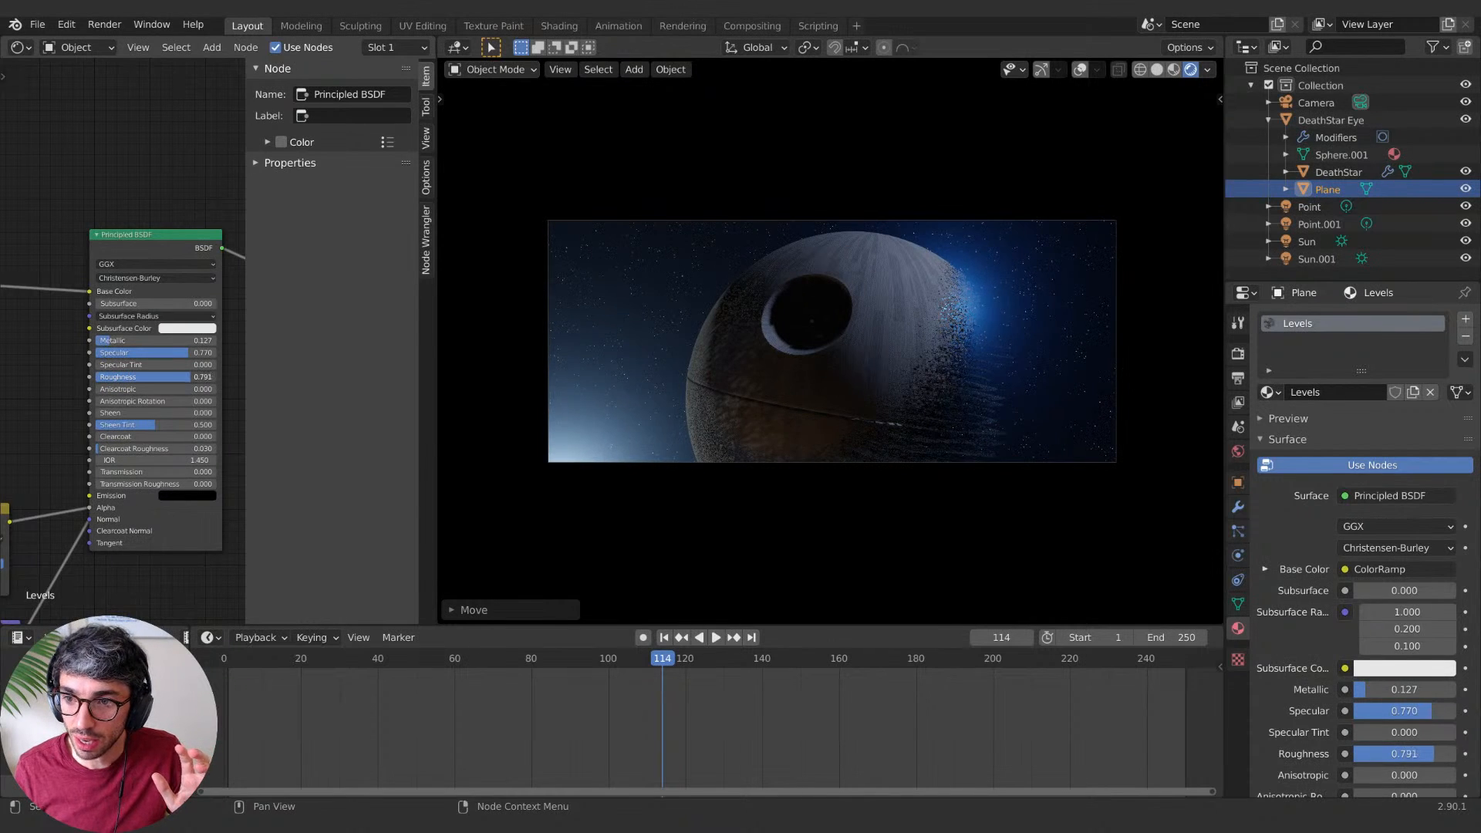
# Step: Lighten the grey colour stop at position 0.703 on the upper ColorRamp of the Levels material
pyautogui.moveTo(62, 347)
pyautogui.mouseDown(button='middle')
pyautogui.moveTo(49, 354)
pyautogui.moveTo(78, 359)
pyautogui.mouseUp(button='middle')
pyautogui.click(205, 354)
pyautogui.moveTo(224, 251)
pyautogui.mouseDown()
pyautogui.moveTo(223, 221)
pyautogui.moveTo(223, 232)
pyautogui.mouseUp()
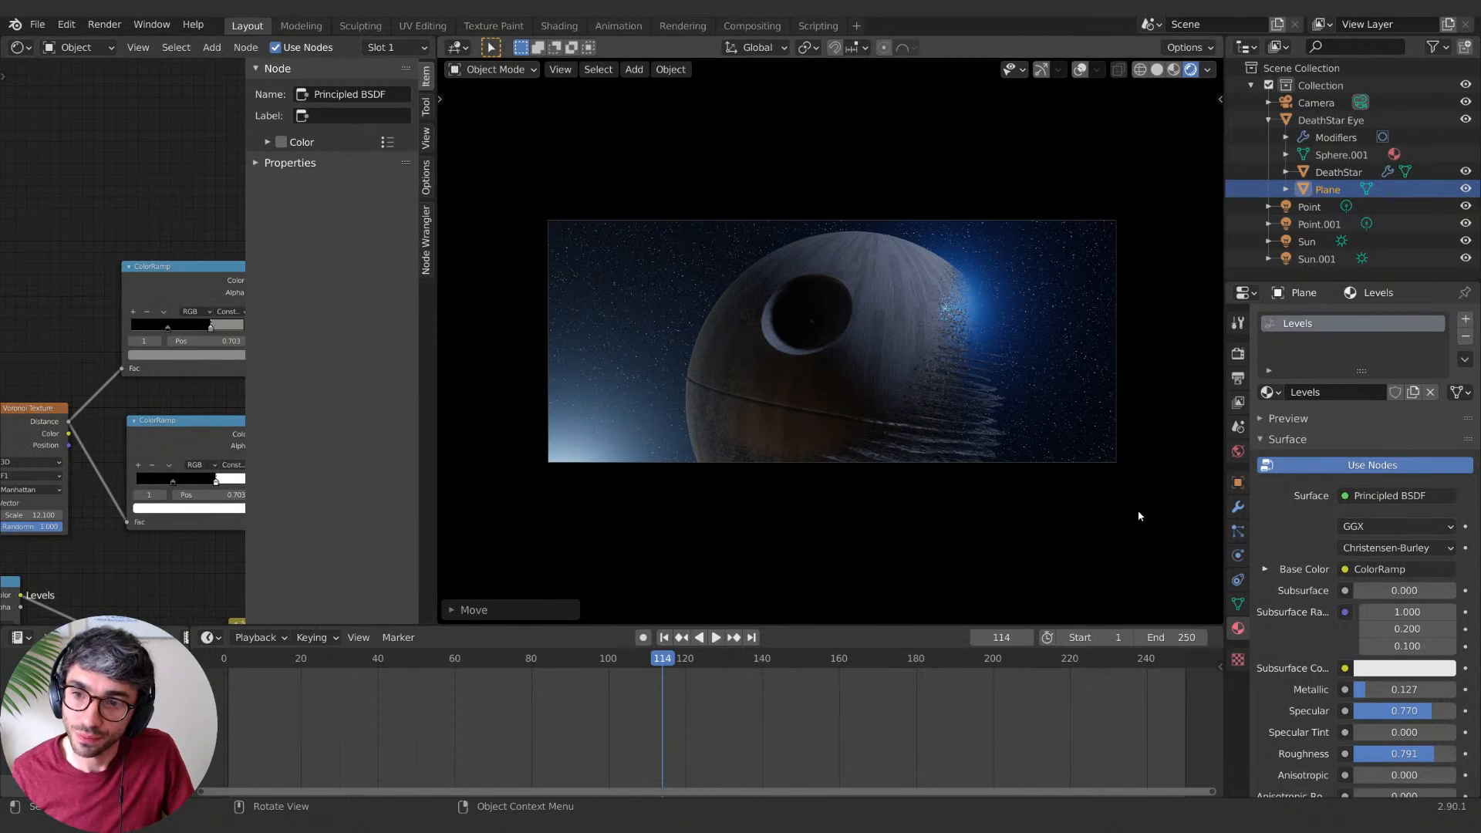
# Step: Shrink the Plane overall, stretch it along global X and nudge it near the Death Star's broken lower-right edge
pyautogui.press('g')
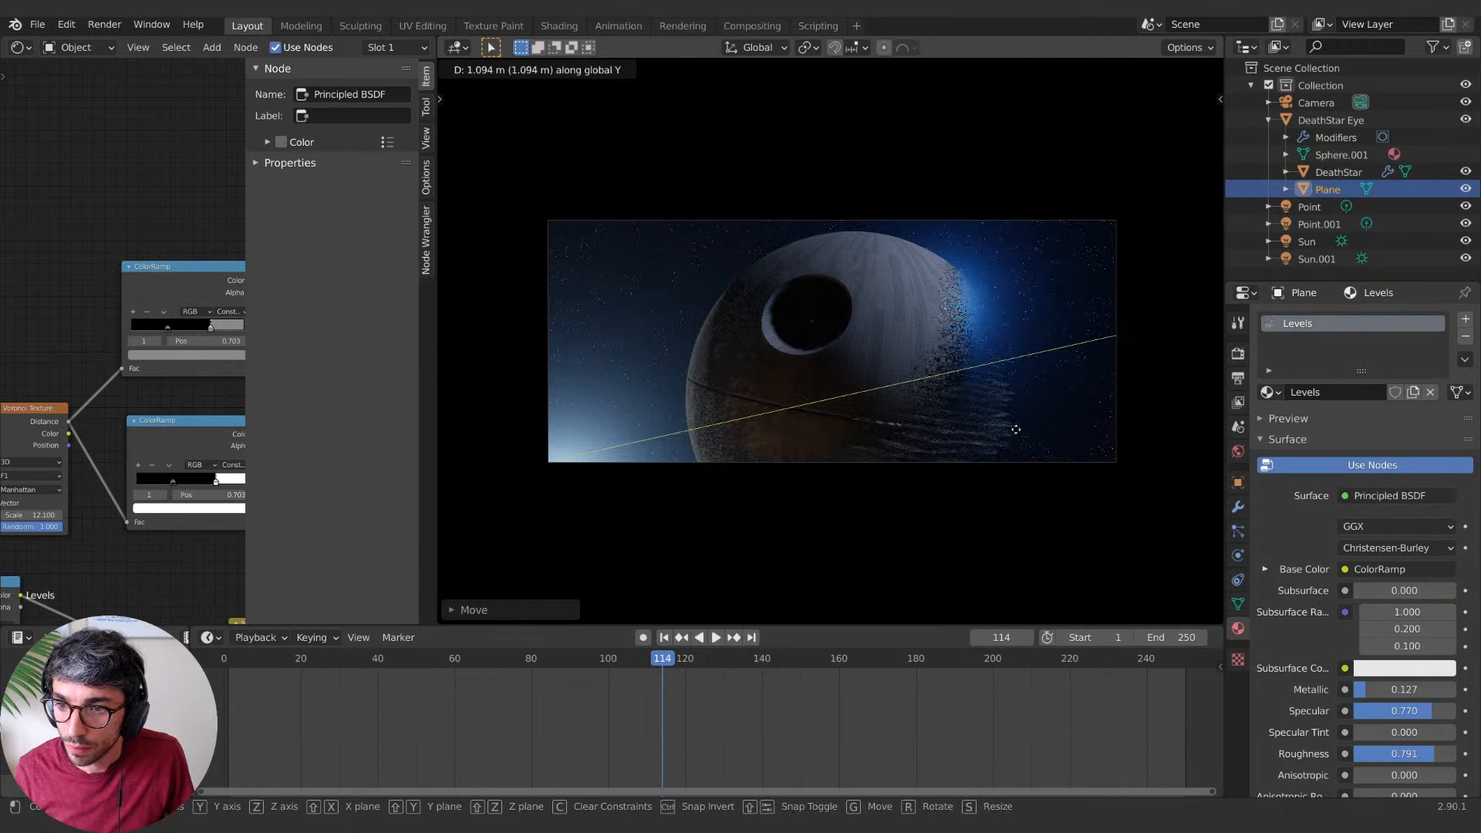
pyautogui.press('Escape')
pyautogui.press('s')
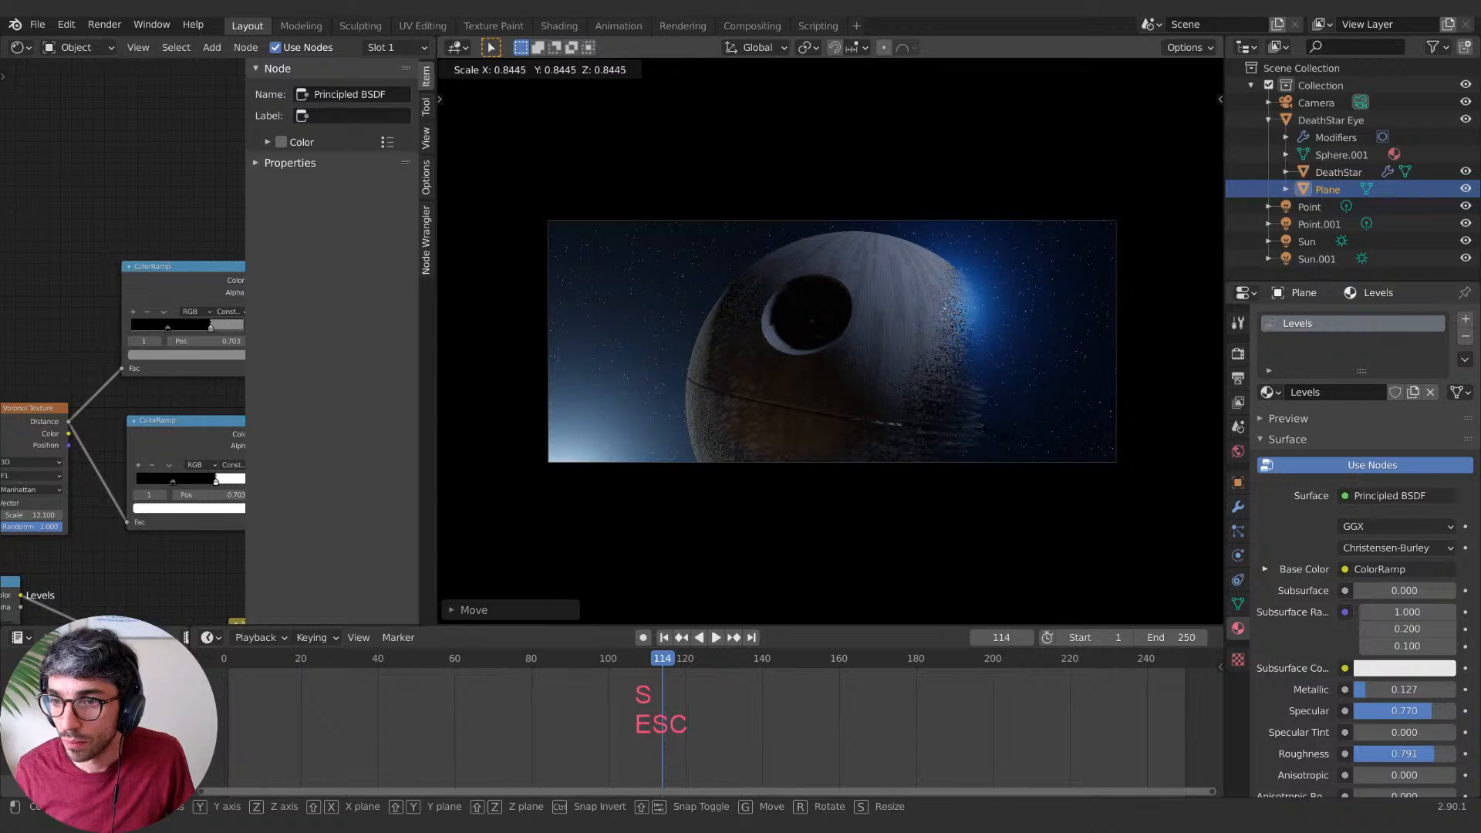
pyautogui.press('x')
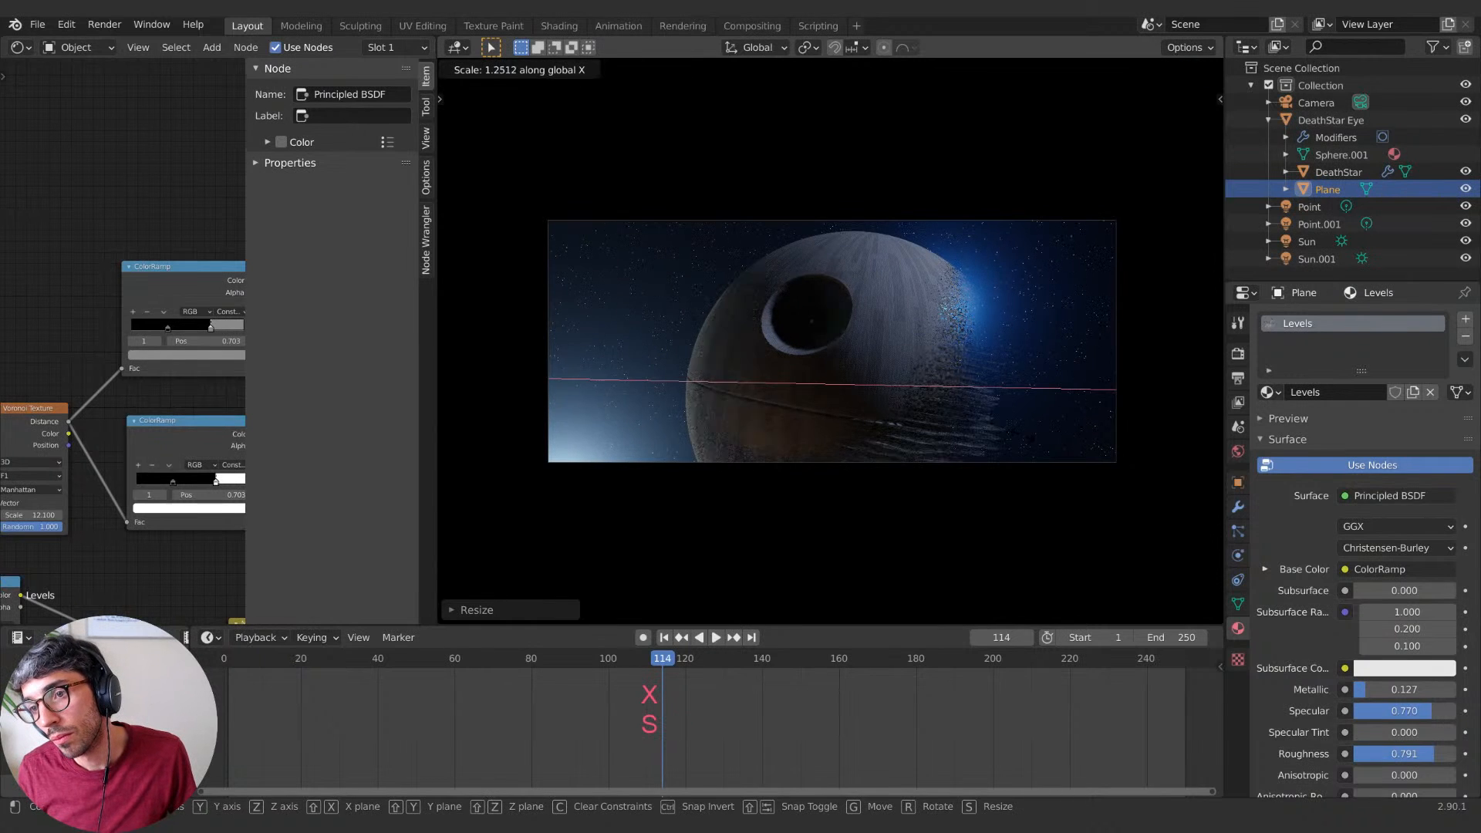
pyautogui.press('s')
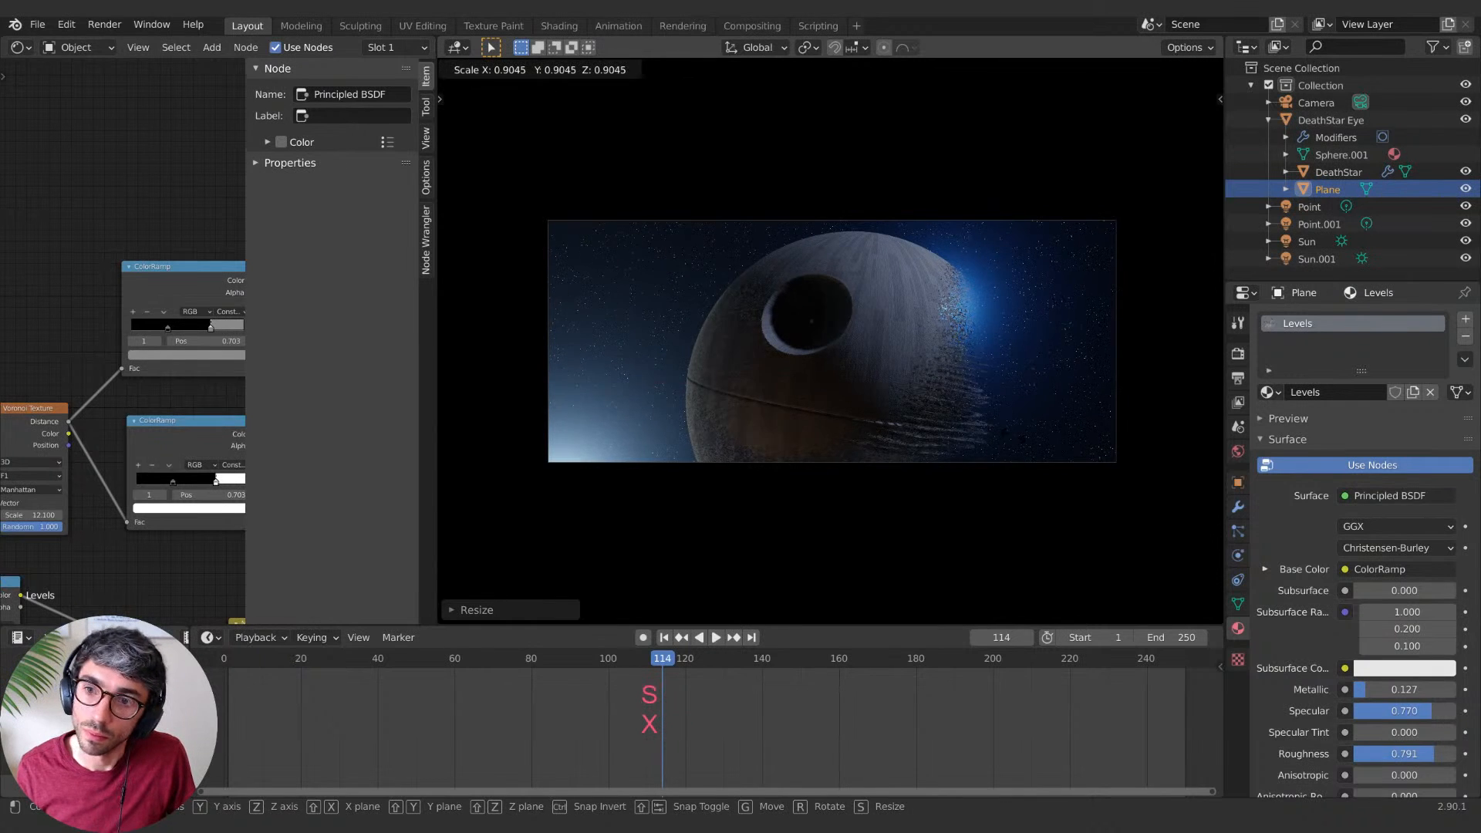
pyautogui.click(994, 436)
pyautogui.press('g')
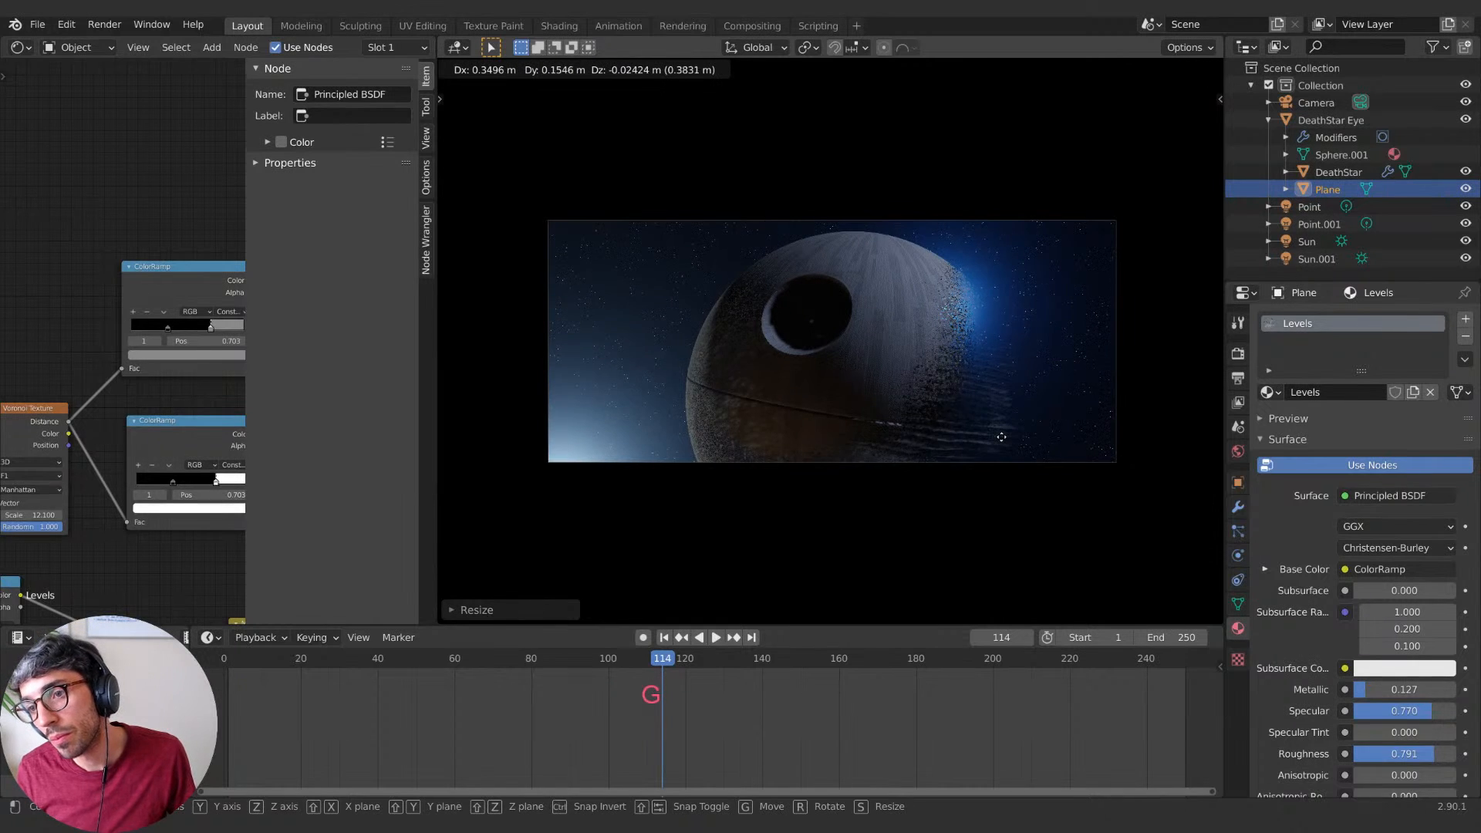
pyautogui.click(992, 430)
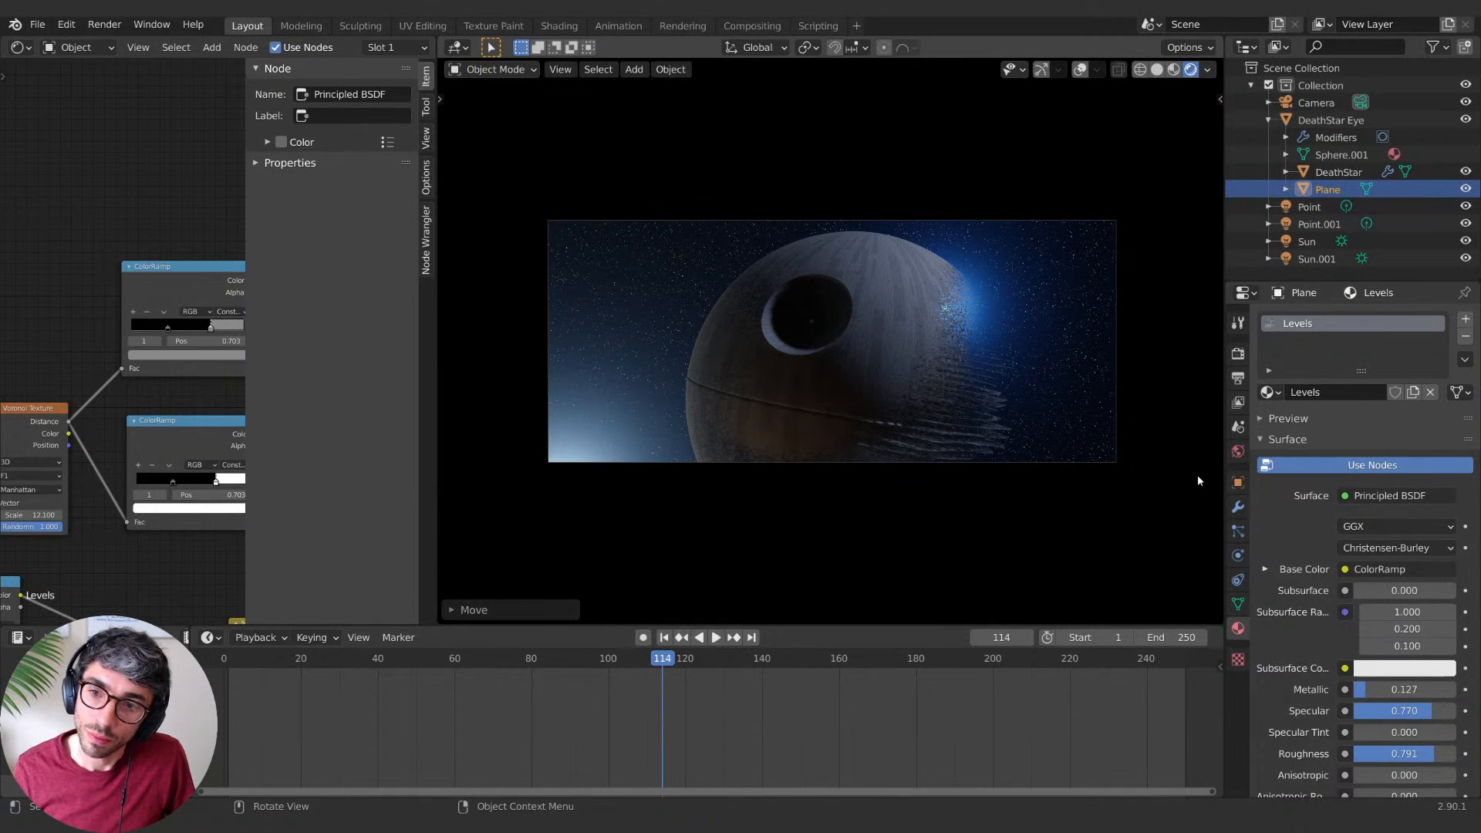
# Step: Reselect the Plane and scale it up uniformly by a factor of about 1.03
pyautogui.click(867, 350)
pyautogui.moveTo(93, 373); pyautogui.dragTo(129, 365, button='middle')
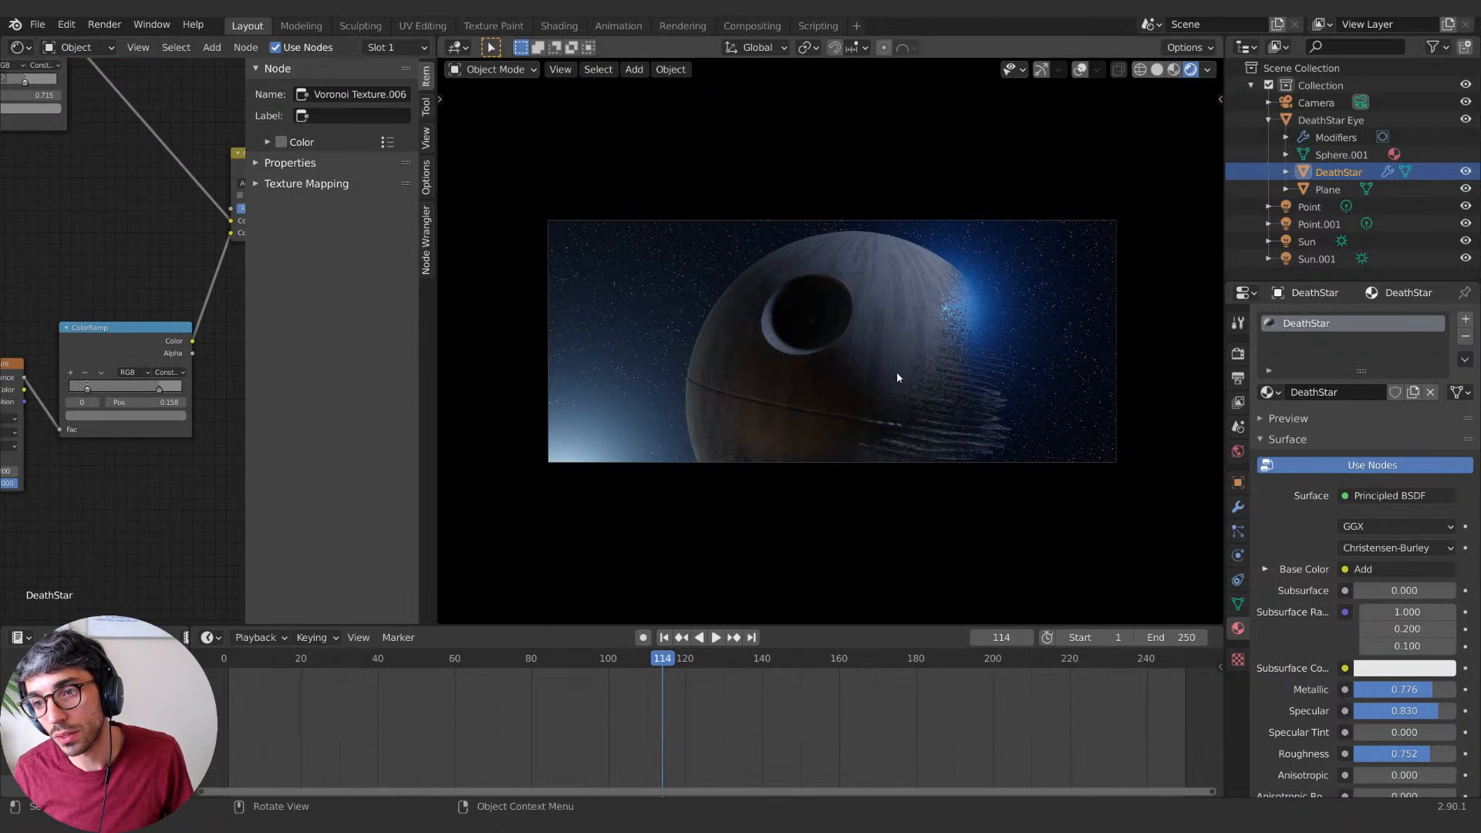
pyautogui.click(993, 424)
pyautogui.press('s')
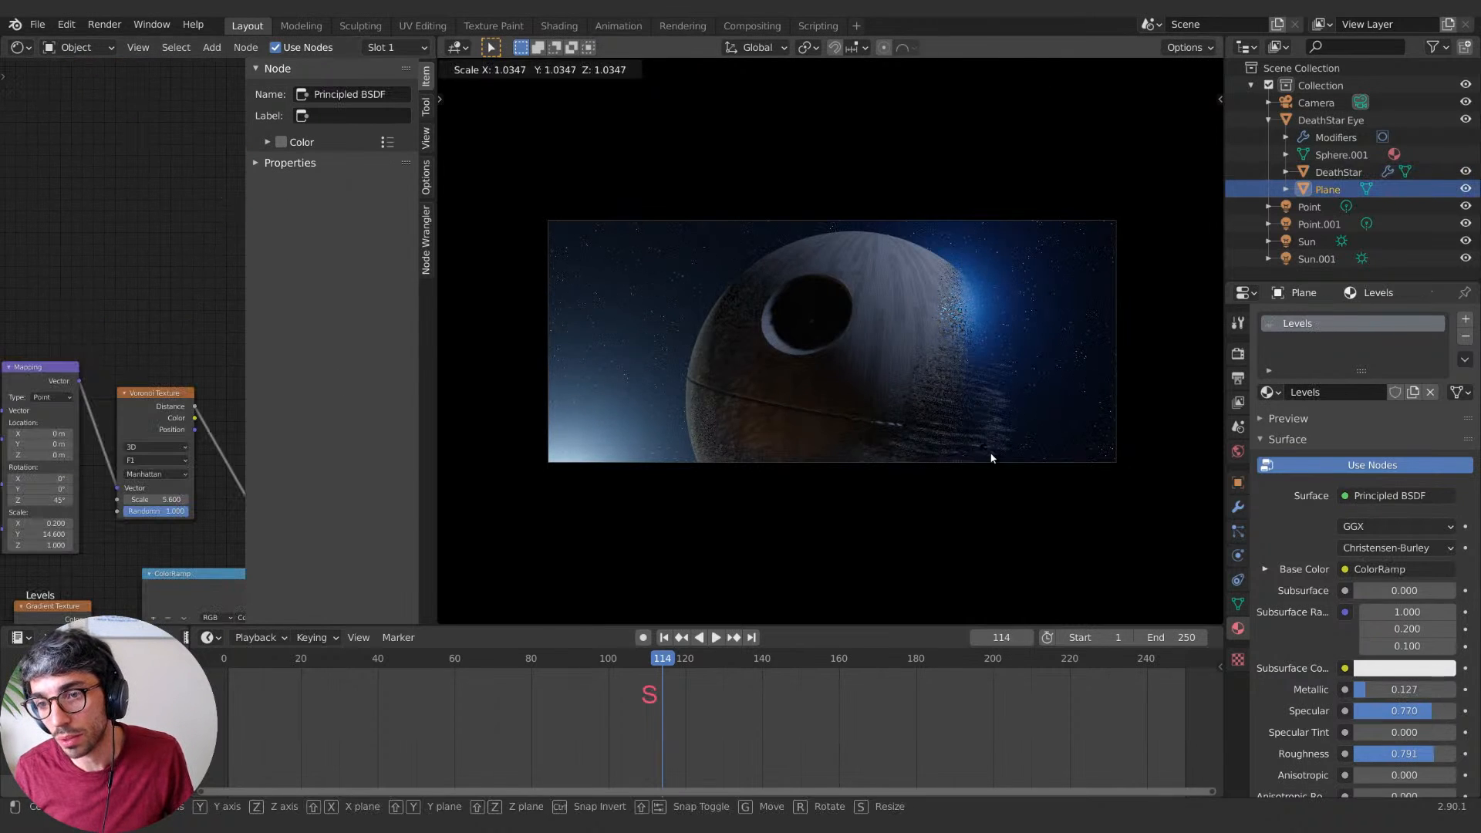
pyautogui.click(991, 458)
pyautogui.press('g')
pyautogui.press('y')
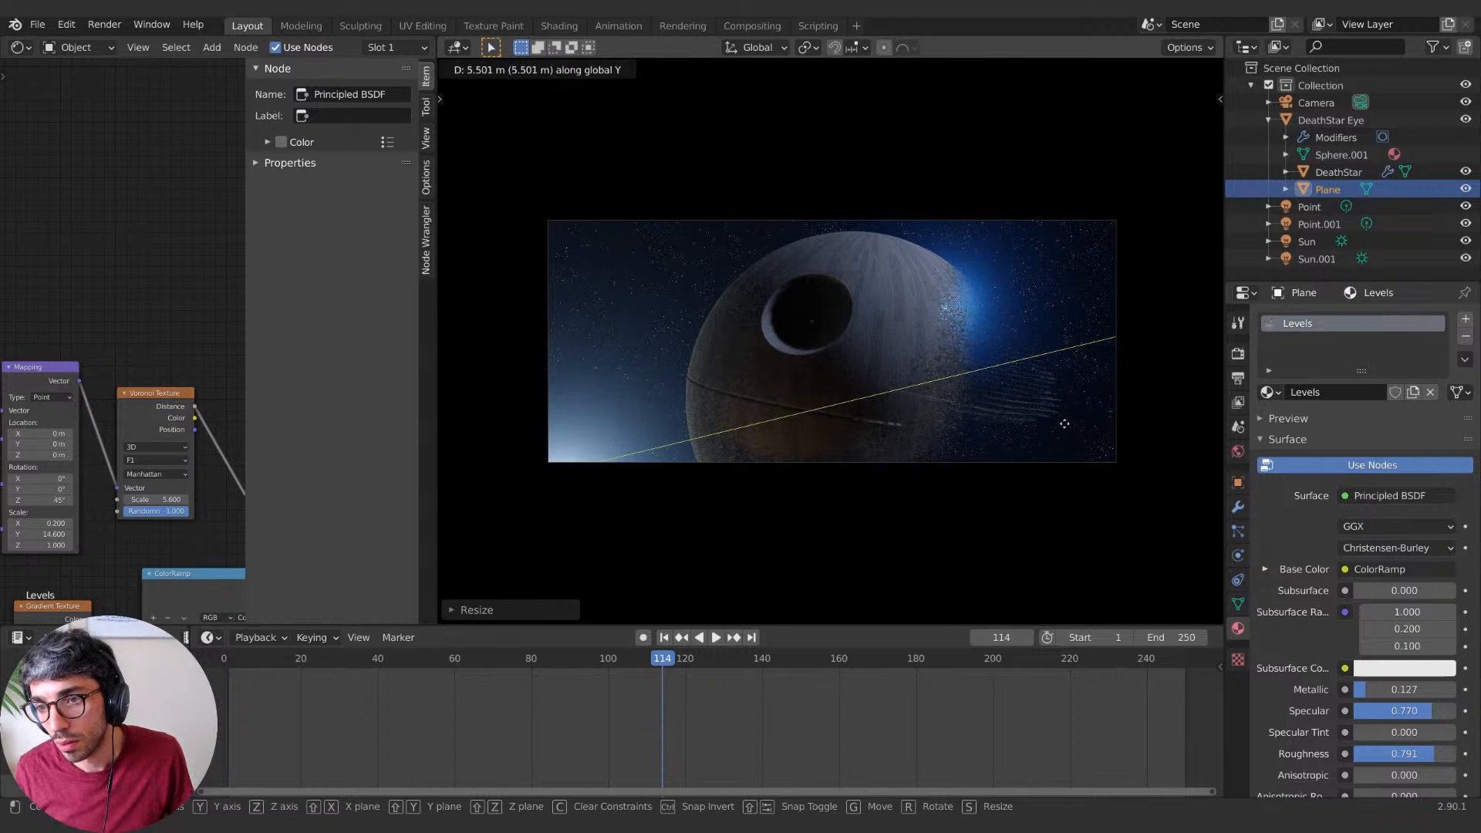
pyautogui.press('Escape')
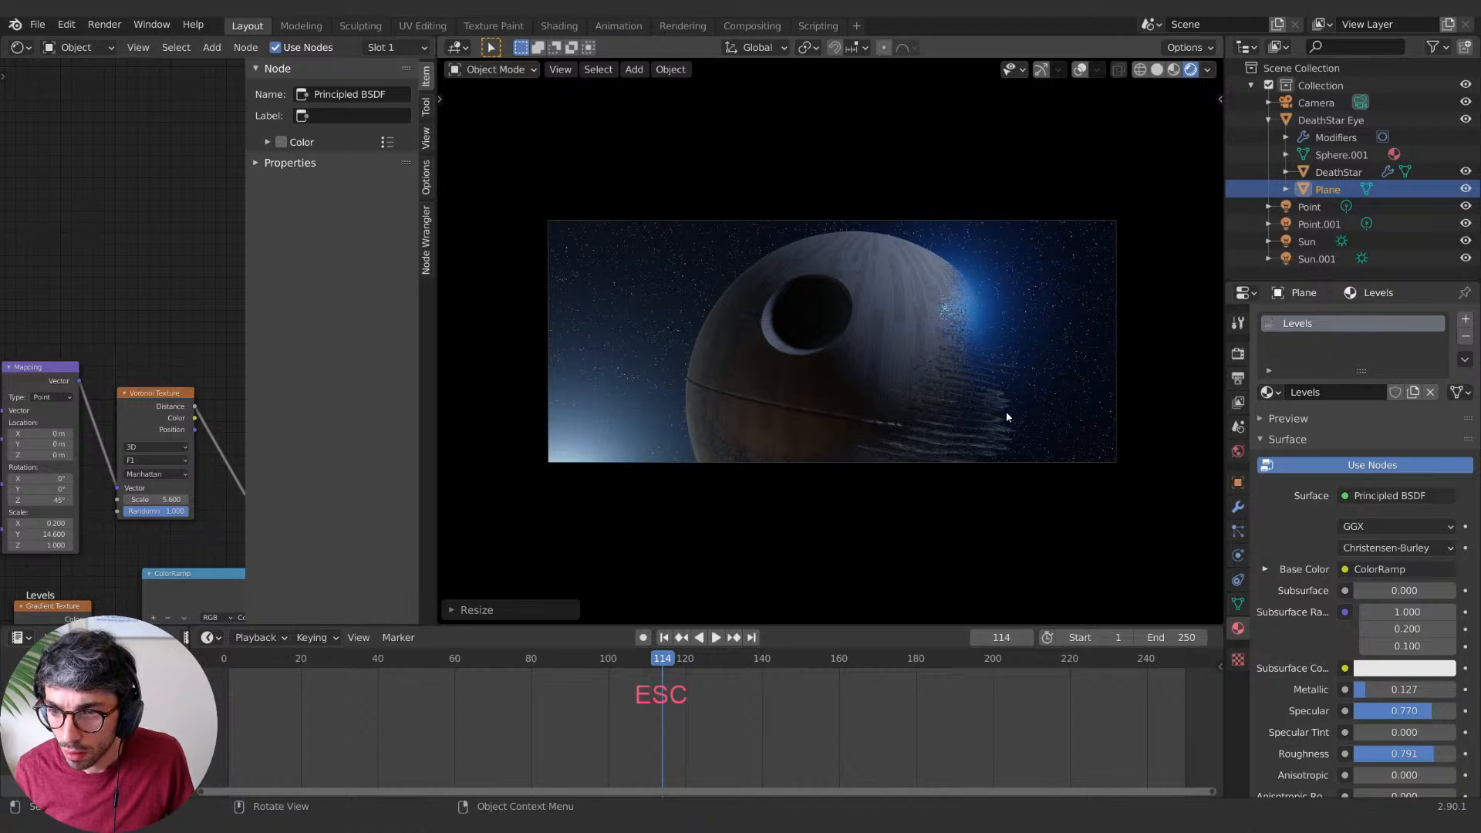
# Step: Rescale the Plane uniformly and shift it along global X so its levels sit within the Death Star's broken edge
pyautogui.press('s')
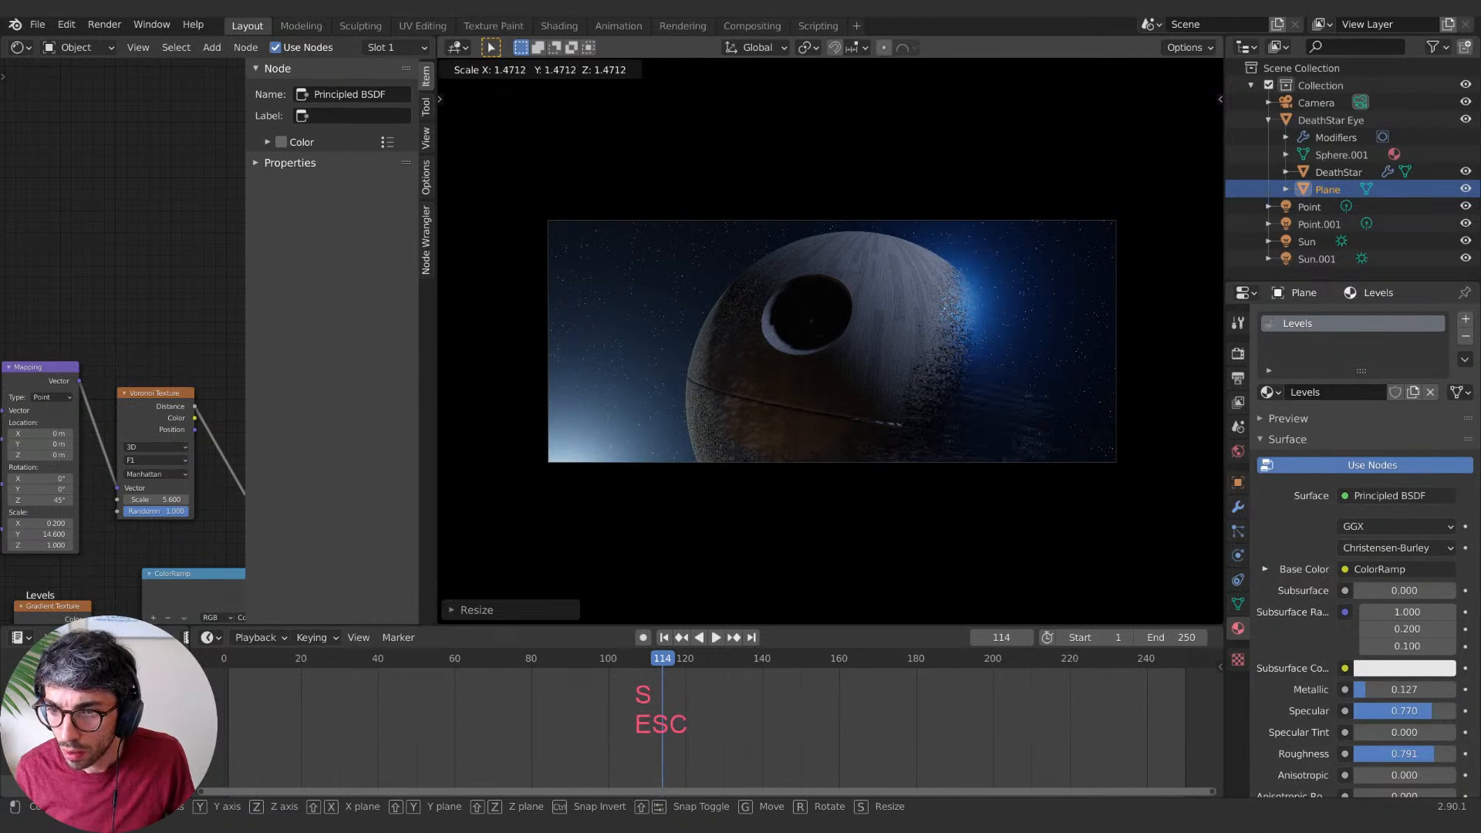
pyautogui.click(1083, 432)
pyautogui.press('g')
pyautogui.press('x')
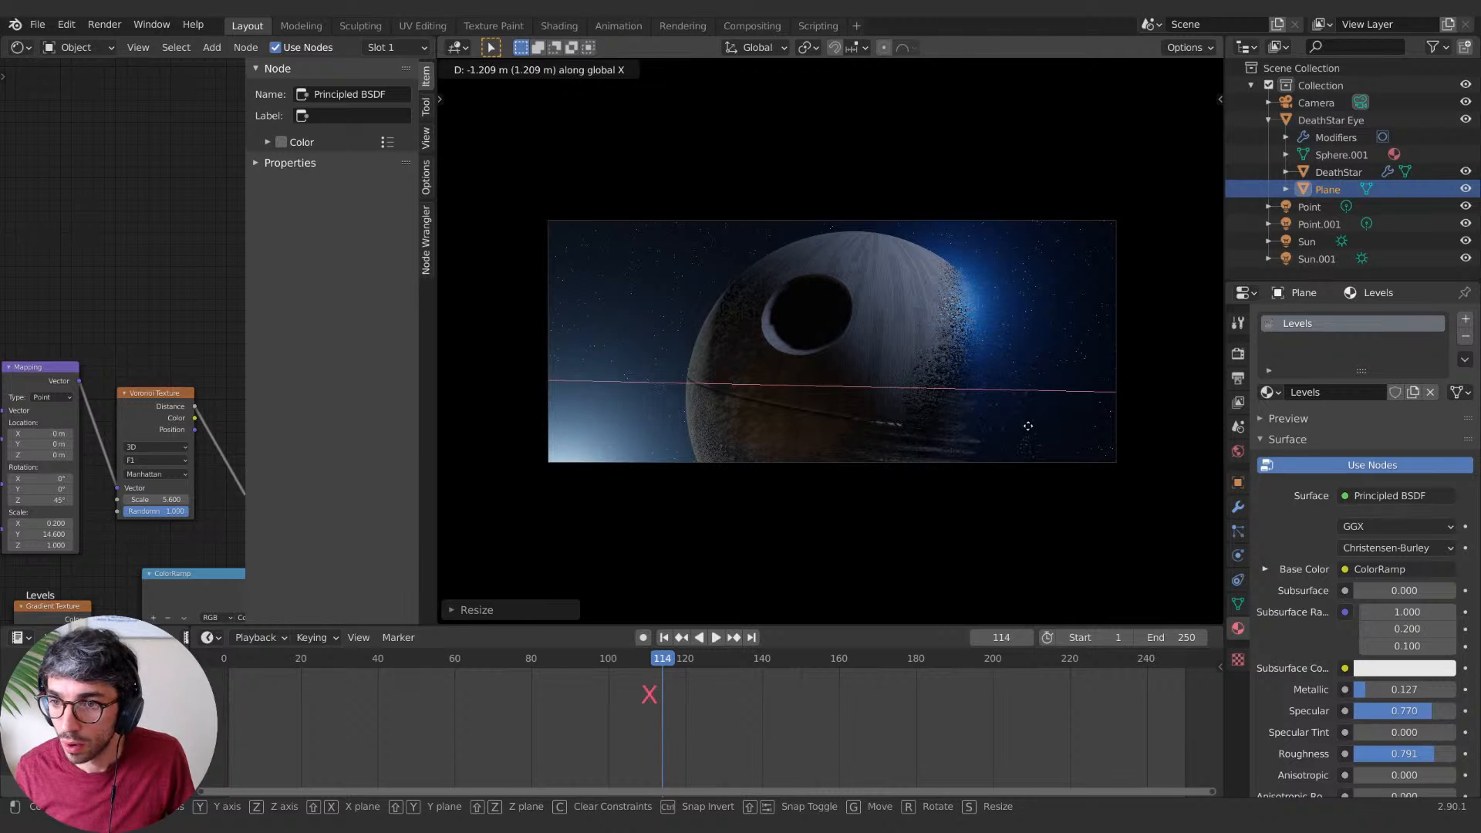
pyautogui.click(1069, 436)
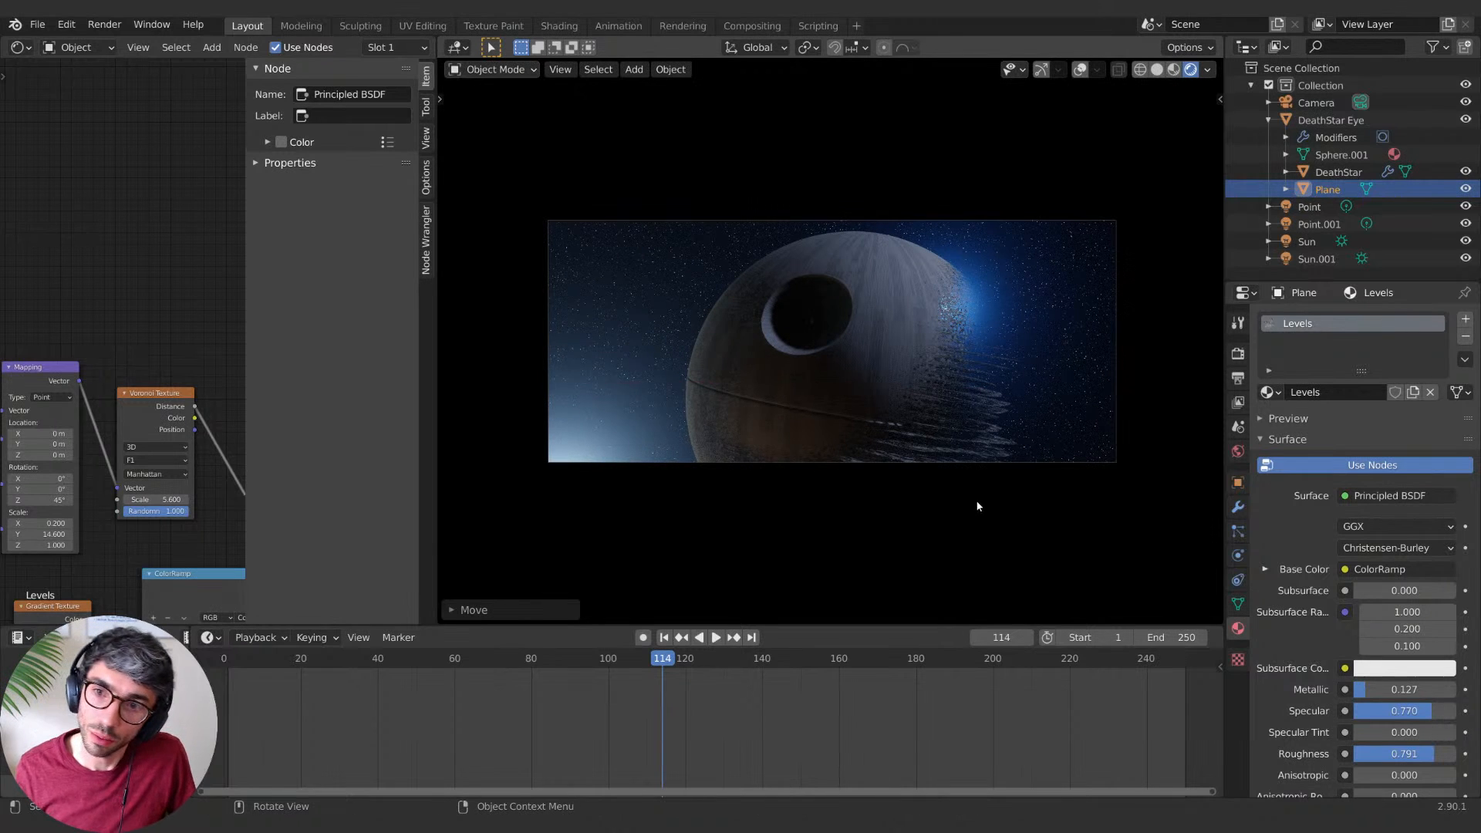
pyautogui.press('s')
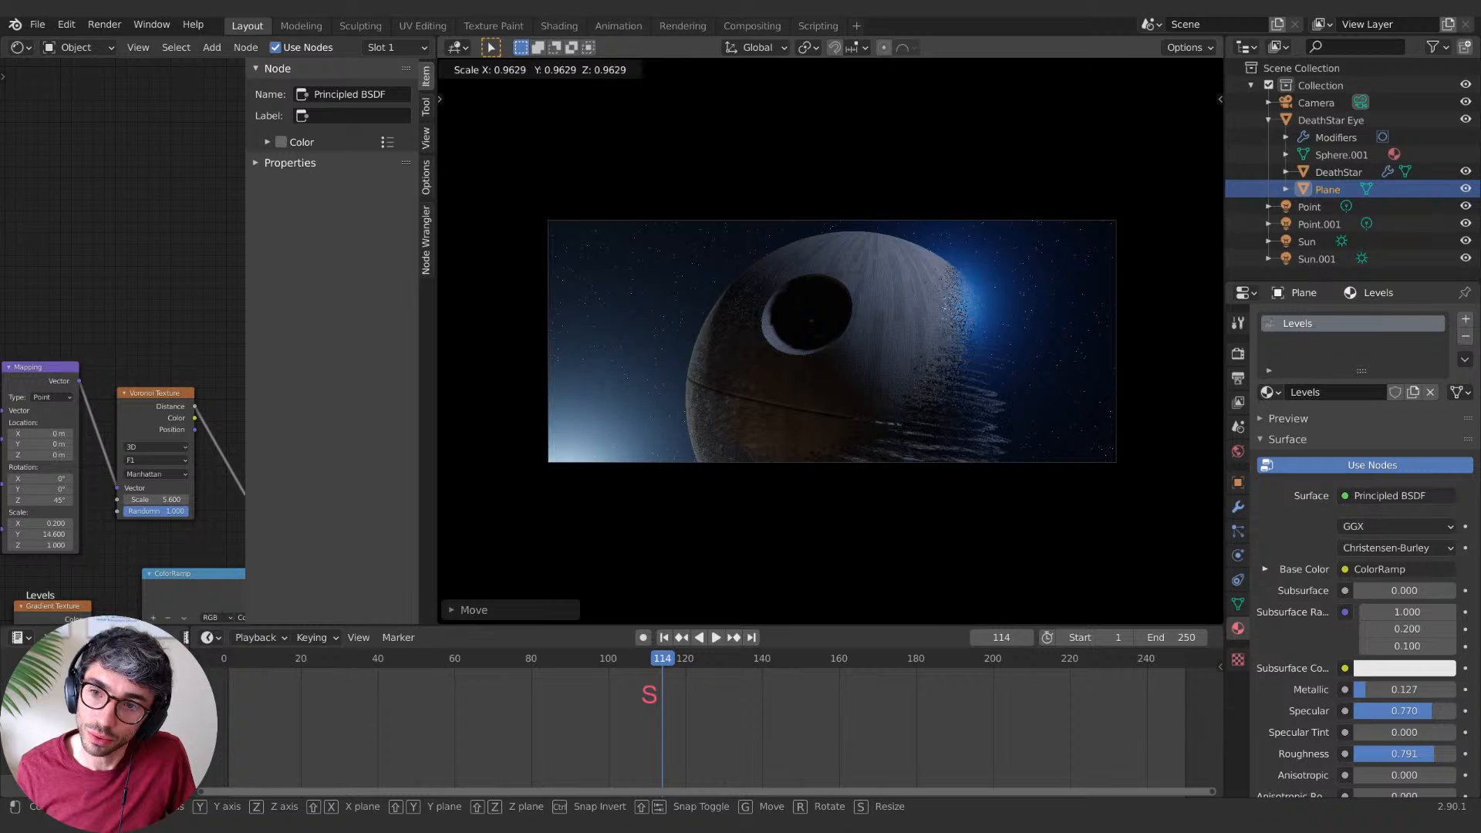
pyautogui.click(954, 383)
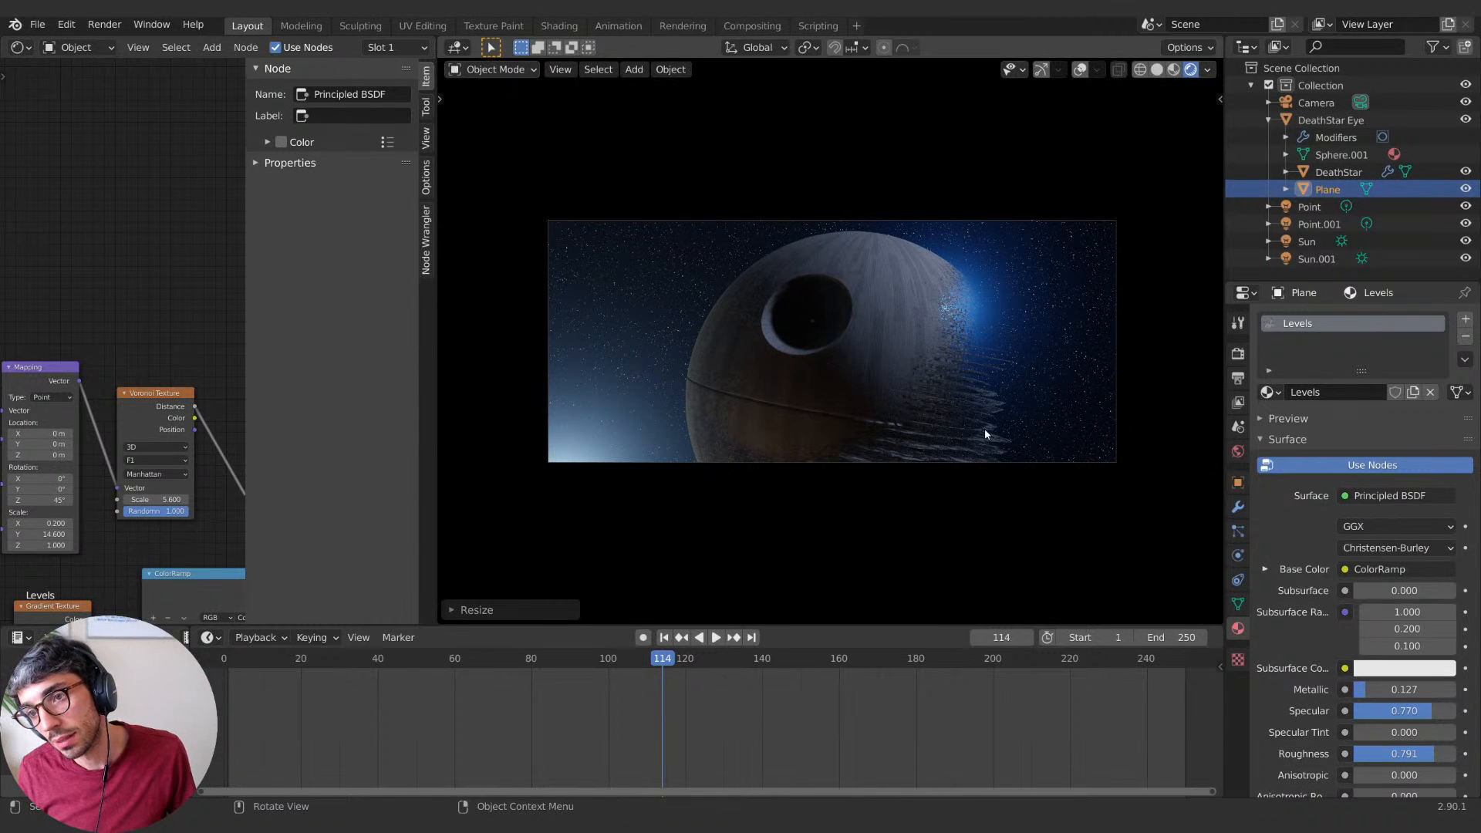
# Step: Show the DeathStar material in a wider node area and raise the X Location of the Mapping node feeding the Gradient Texture
pyautogui.click(766, 375)
pyautogui.moveTo(70, 459); pyautogui.dragTo(248, 440, button='middle')
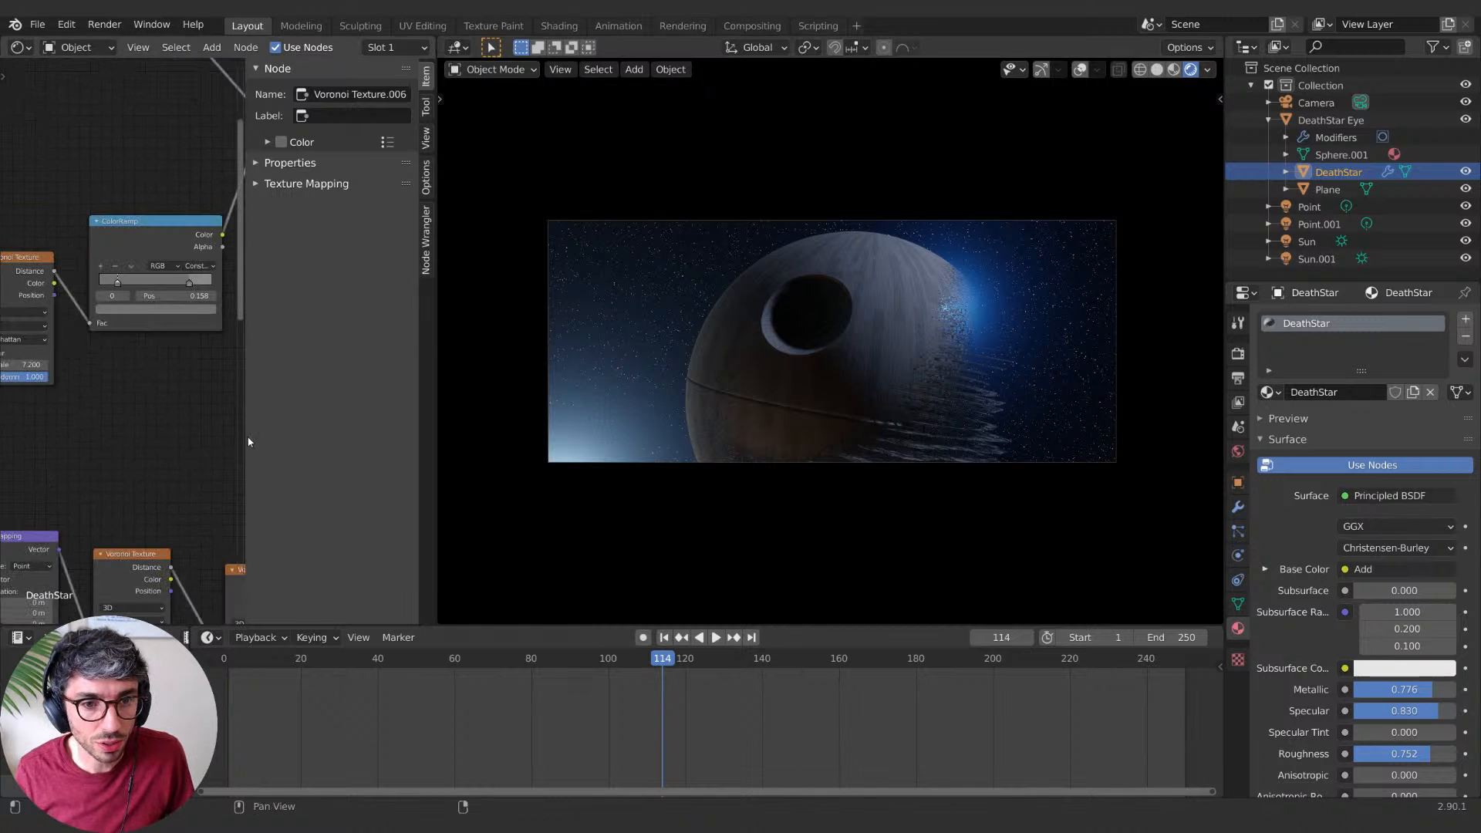
pyautogui.moveTo(247, 439); pyautogui.dragTo(476, 428)
pyautogui.moveTo(200, 422); pyautogui.dragTo(56, 85, button='middle')
pyautogui.moveTo(343, 377); pyautogui.dragTo(341, 328, button='middle')
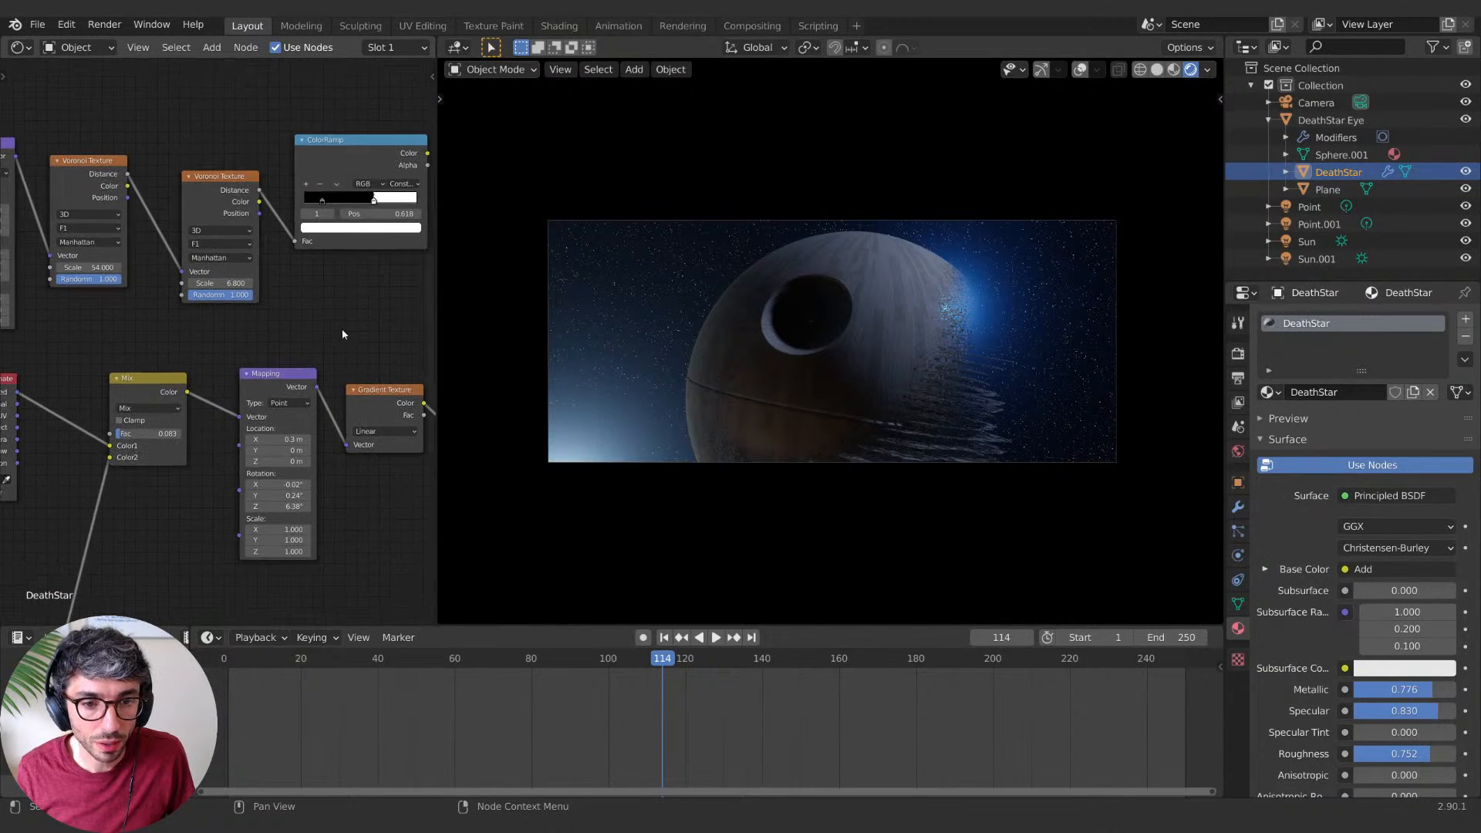
pyautogui.moveTo(279, 439)
pyautogui.keyDown('shift'); pyautogui.mouseDown()
pyautogui.moveTo(255, 438)
pyautogui.moveTo(314, 439)
pyautogui.moveTo(271, 439)
pyautogui.moveTo(289, 439)
pyautogui.mouseUp(); pyautogui.keyUp('shift')
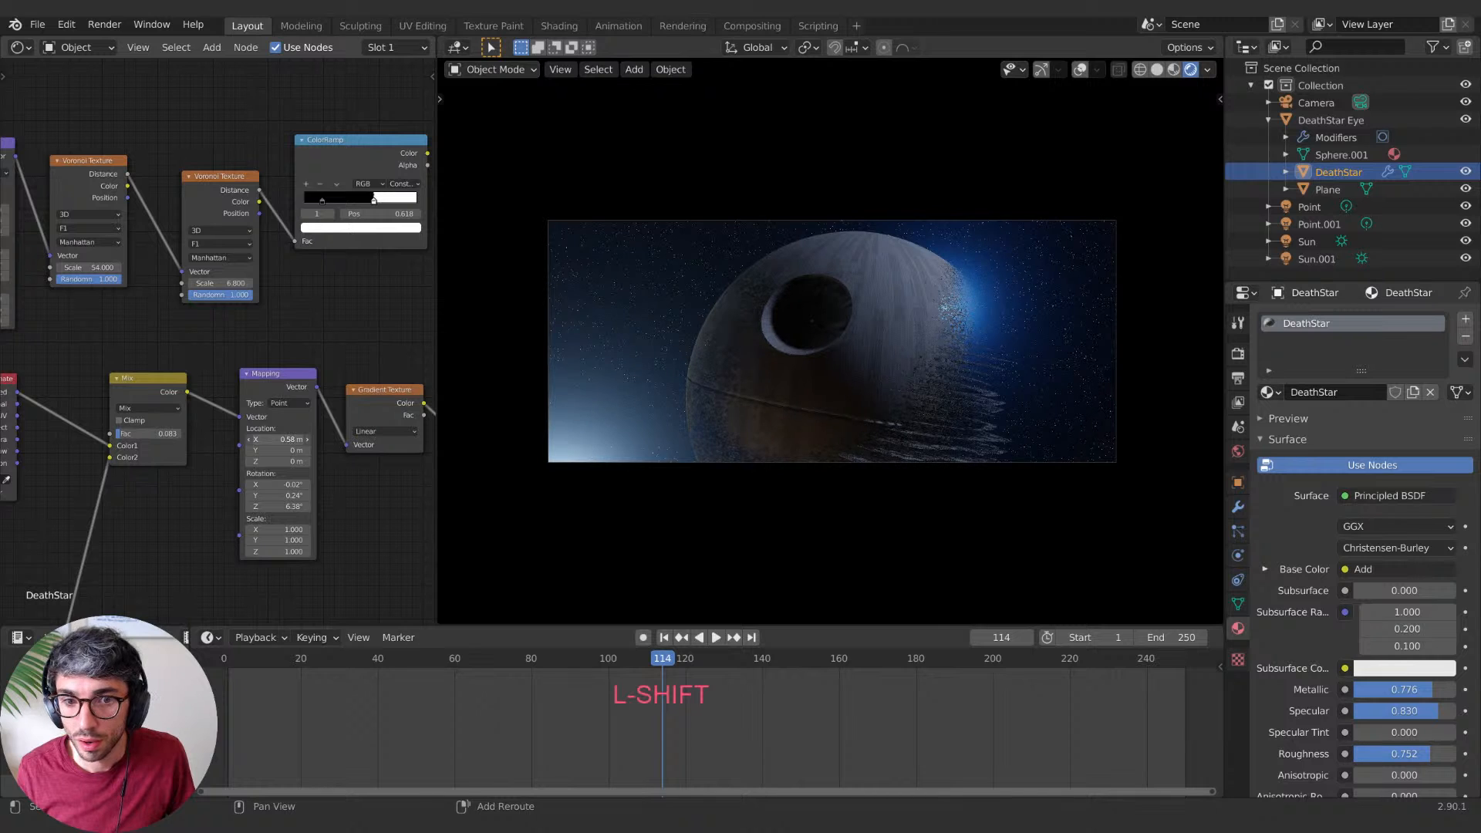
# Step: Try moving the black stop of the Gradient Texture's ColorRamp to position 0.652, and undo it
pyautogui.moveTo(356, 512); pyautogui.dragTo(158, 403, button='middle')
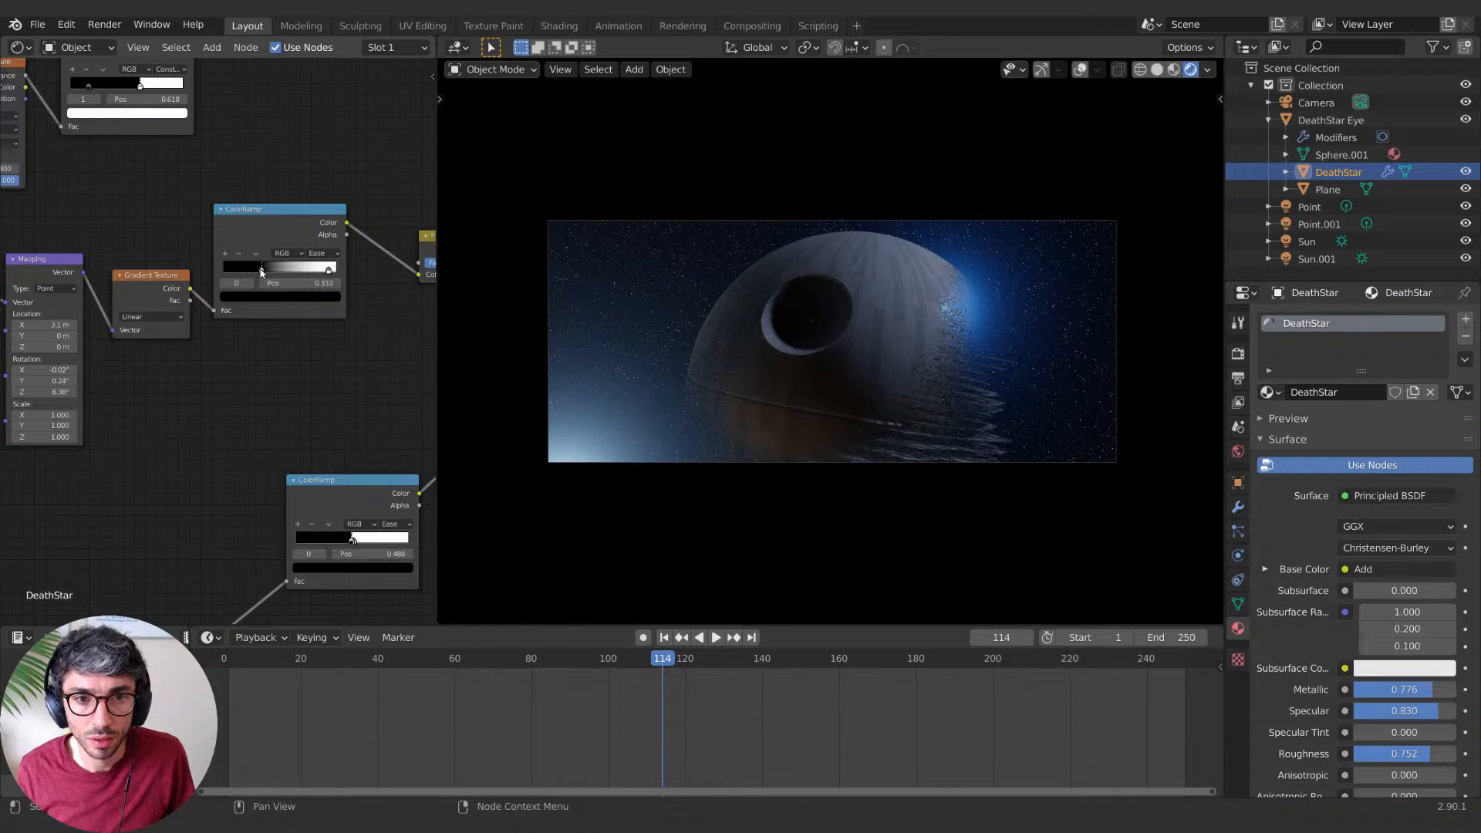
pyautogui.moveTo(297, 268)
pyautogui.mouseDown()
pyautogui.moveTo(313, 268)
pyautogui.moveTo(225, 268)
pyautogui.moveTo(297, 269)
pyautogui.mouseUp()
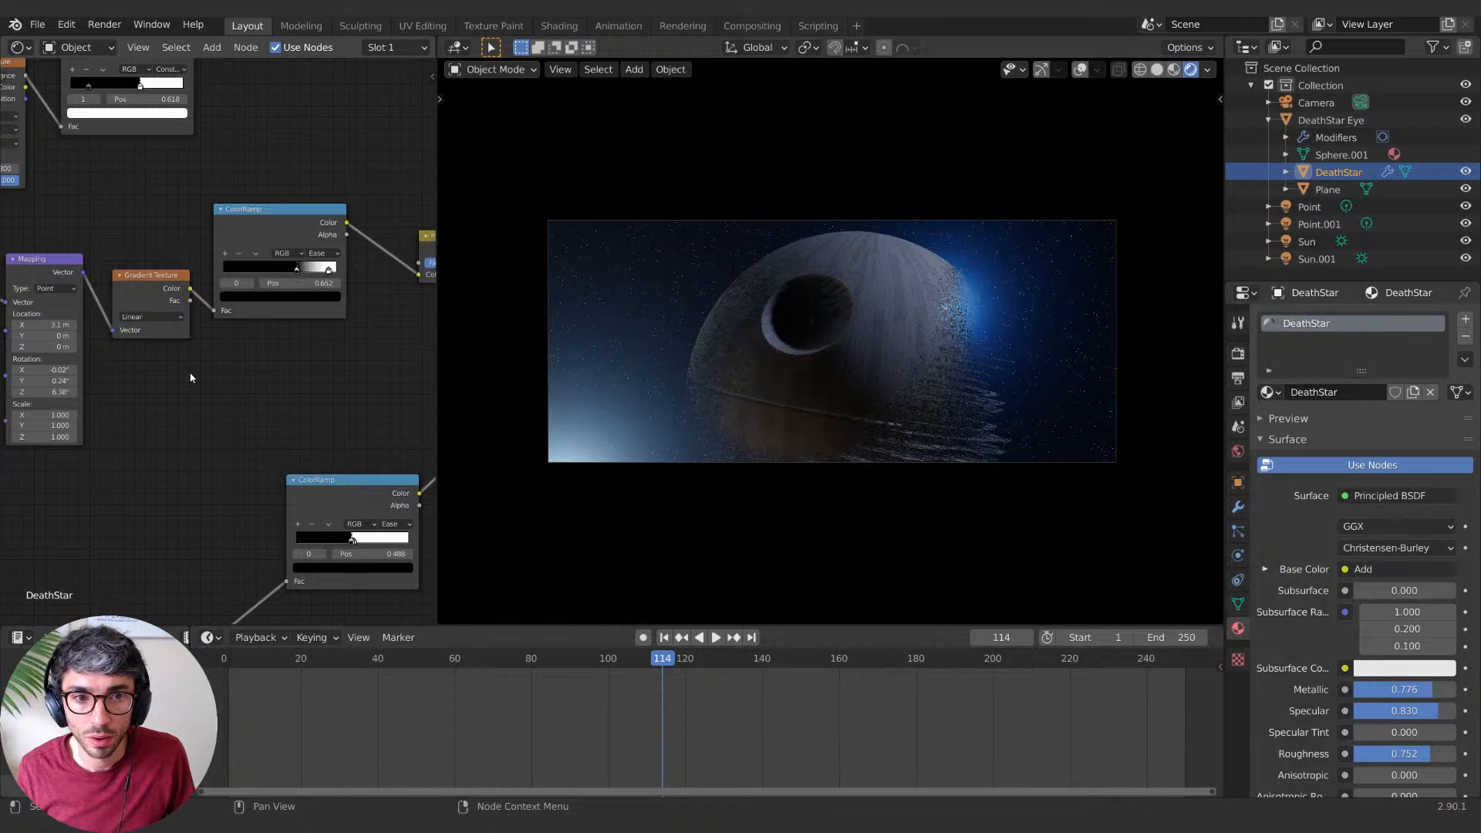
pyautogui.hotkey('ctrl', 'z')
# Step: Lower the X Location of the Mapping node feeding the Gradient Texture to near zero
pyautogui.moveTo(100, 334); pyautogui.dragTo(88, 323, button='middle')
pyautogui.moveTo(34, 315); pyautogui.dragTo(58, 315)
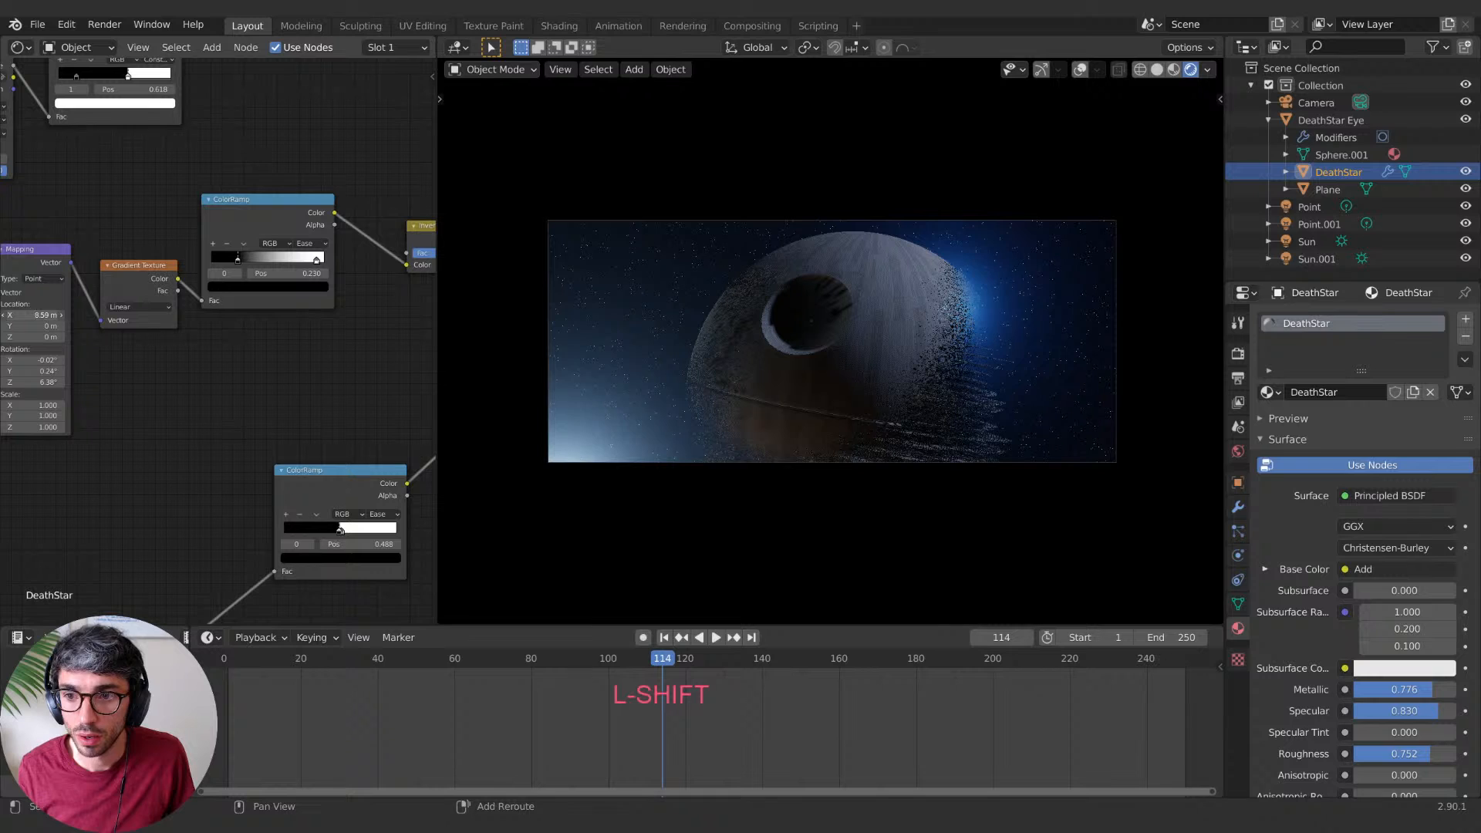
pyautogui.moveTo(35, 315)
pyautogui.keyDown('shift'); pyautogui.mouseDown()
pyautogui.moveTo(9, 315)
pyautogui.moveTo(55, 314)
pyautogui.mouseUp(); pyautogui.keyUp('shift')
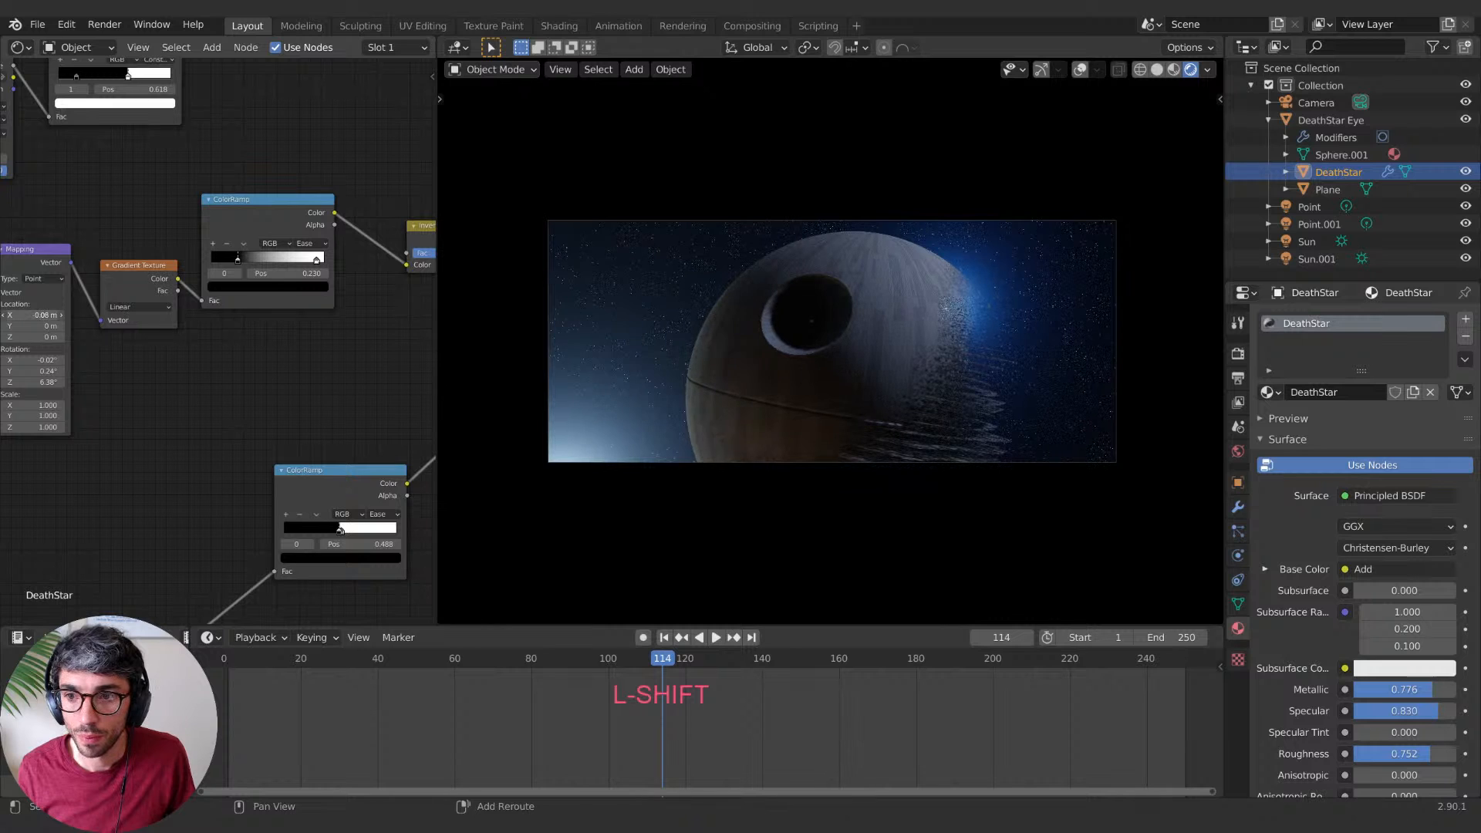
# Step: On the lower ColorRamp of the DeathStar material, move the white stop to position 0.521 and set the interpolation to Constant
pyautogui.moveTo(256, 433); pyautogui.dragTo(165, 370, button='middle')
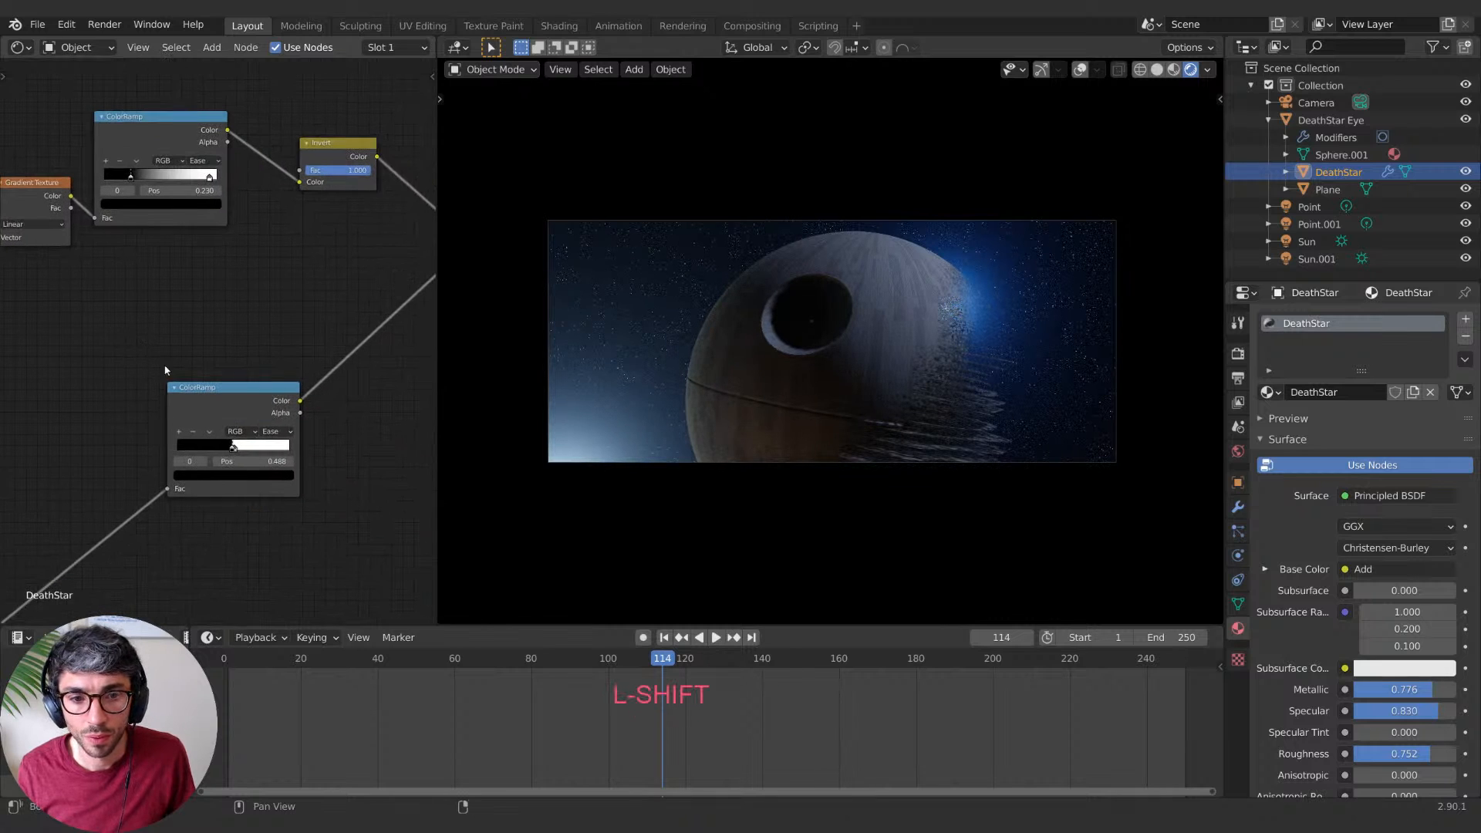
pyautogui.moveTo(233, 448)
pyautogui.mouseDown()
pyautogui.moveTo(263, 447)
pyautogui.moveTo(249, 448)
pyautogui.mouseUp()
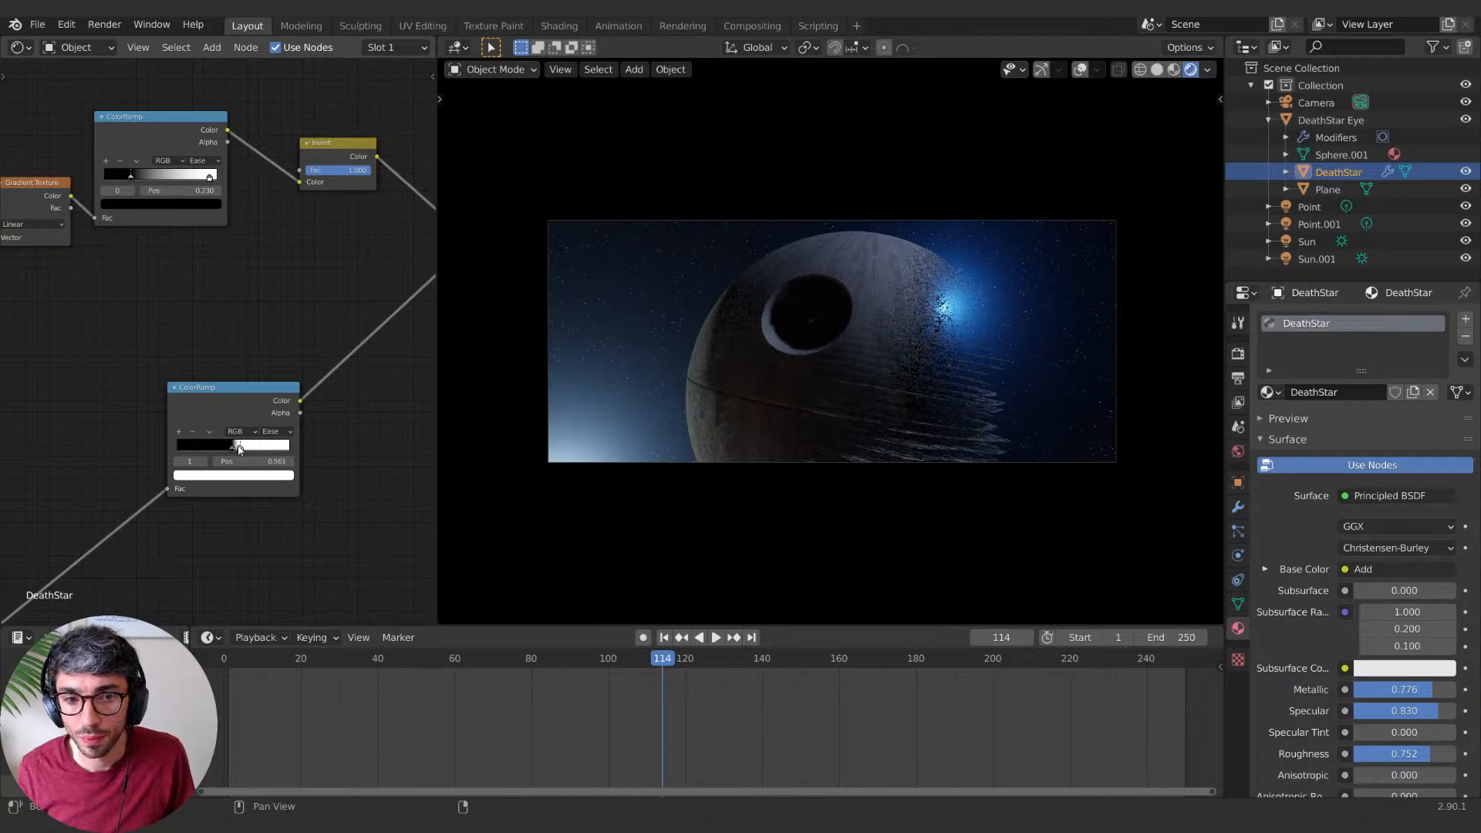
pyautogui.click(274, 431)
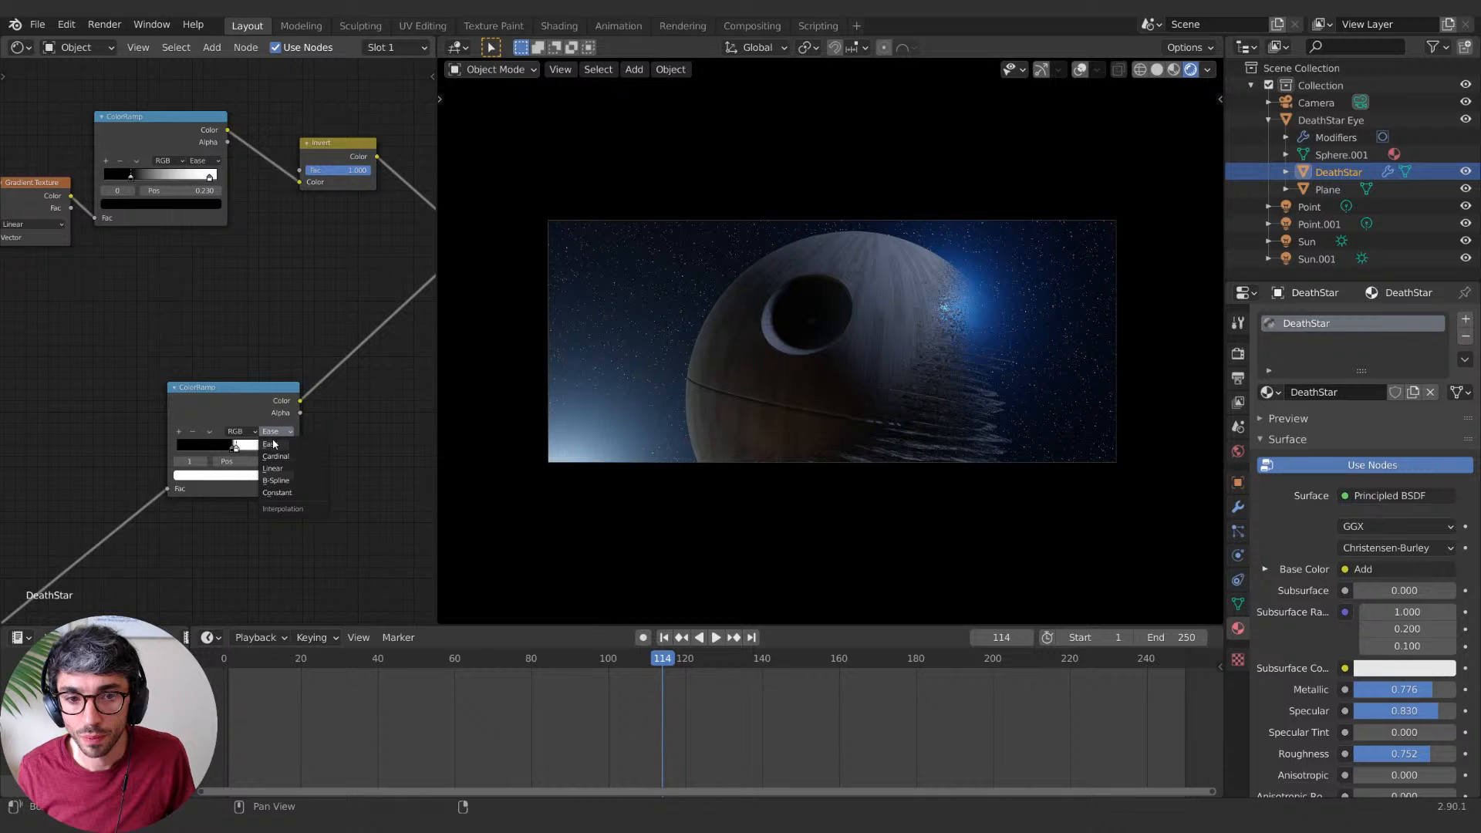
pyautogui.click(277, 492)
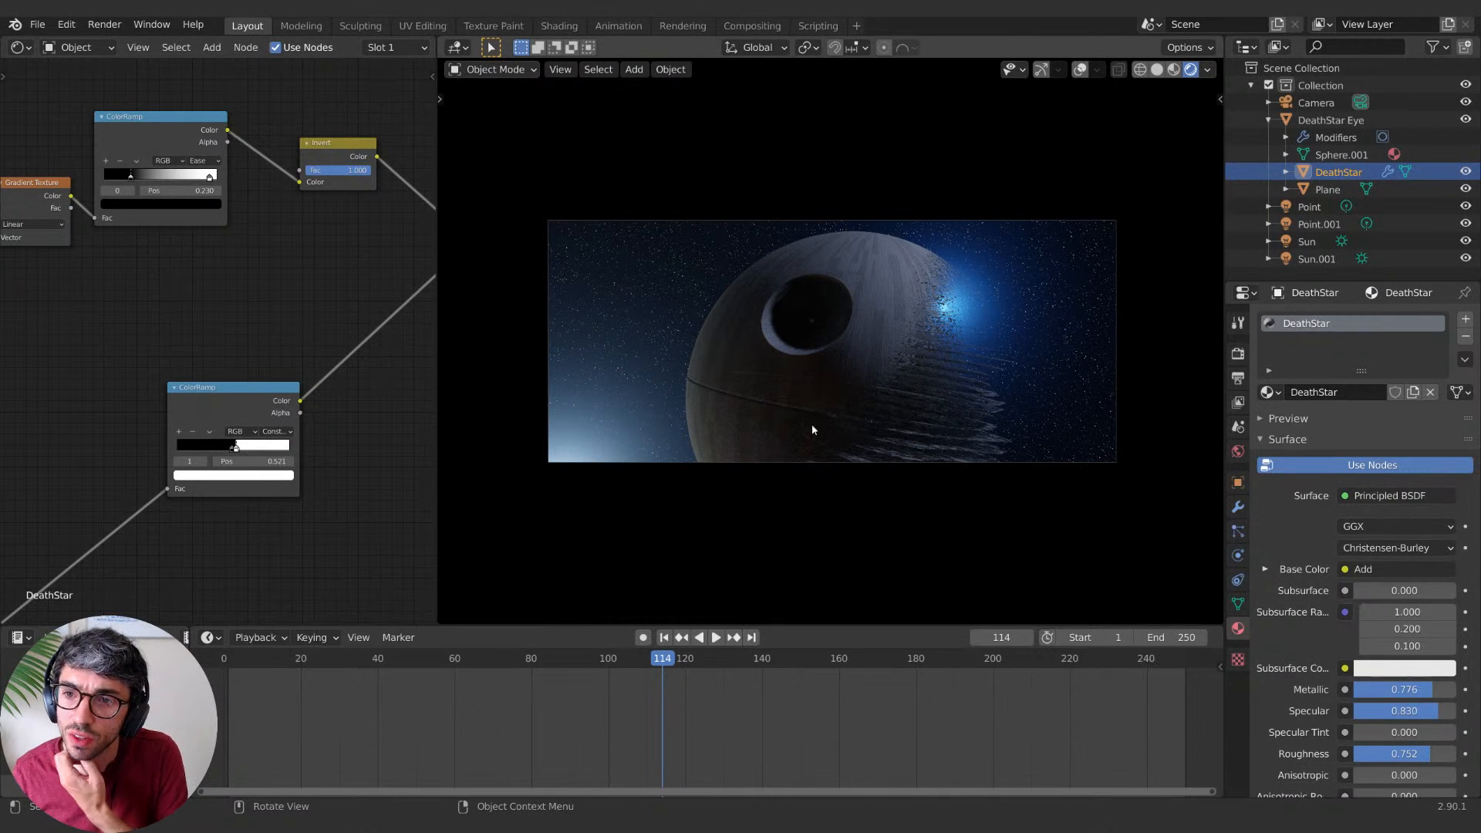
# Step: Set the Mix node's factor to 0.222 and the Scale of the first Voronoi Texture in the chain above it to 16.7
pyautogui.moveTo(152, 371); pyautogui.dragTo(161, 474, button='middle')
pyautogui.moveTo(157, 467); pyautogui.dragTo(156, 467)
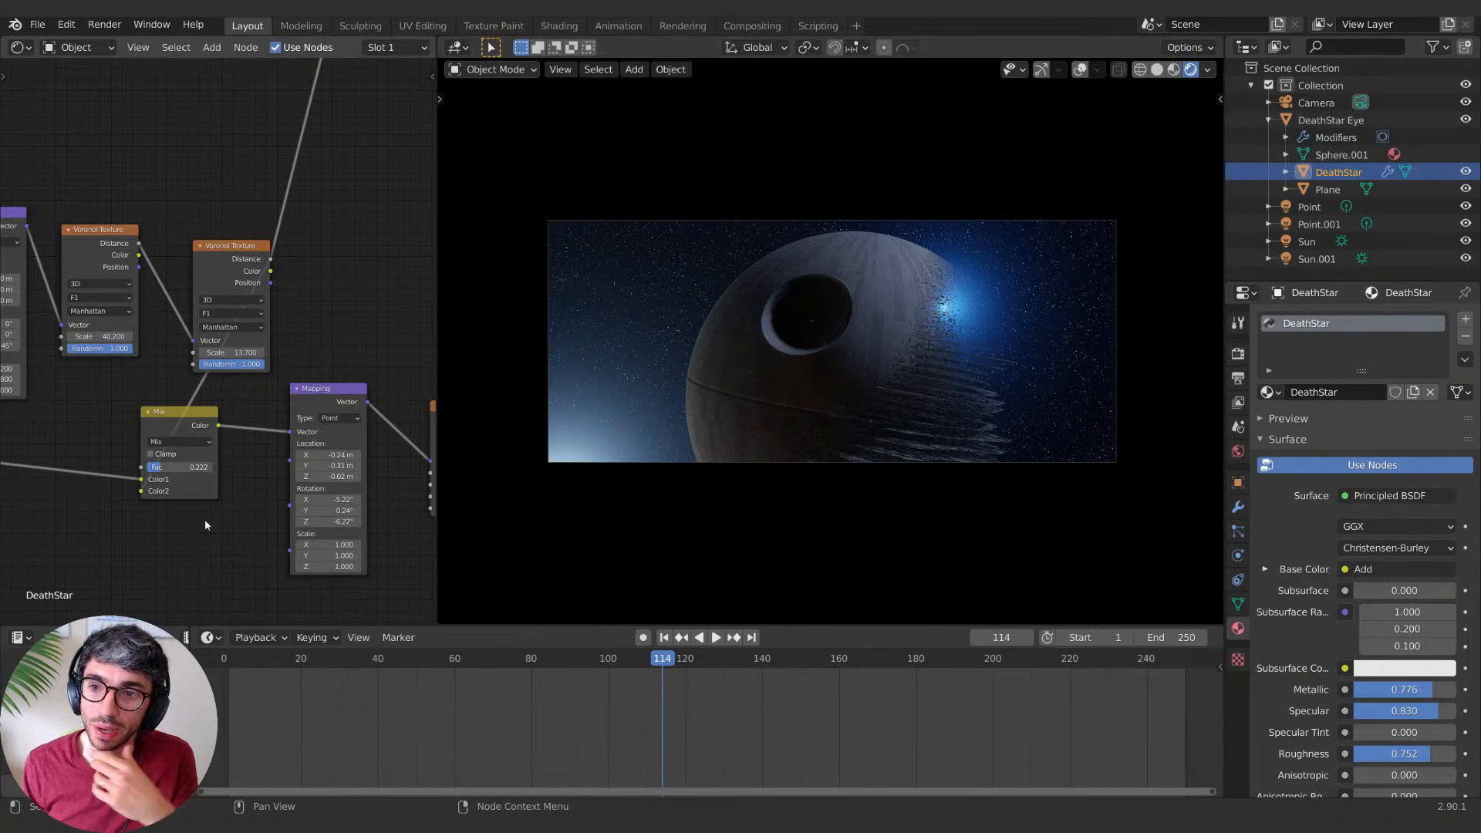
pyautogui.moveTo(188, 536); pyautogui.dragTo(219, 526, button='middle')
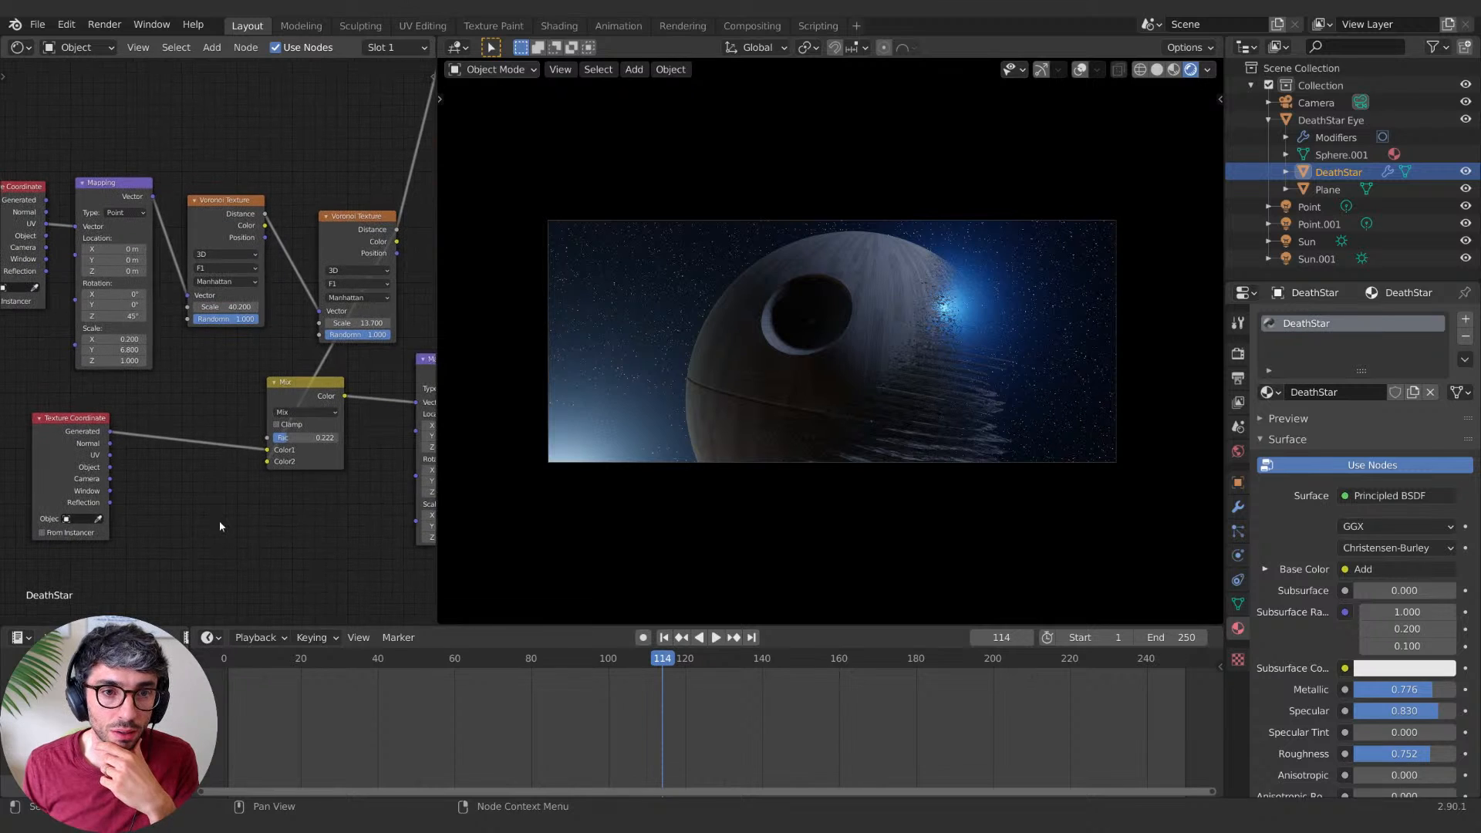
pyautogui.moveTo(237, 350); pyautogui.dragTo(233, 358, button='middle')
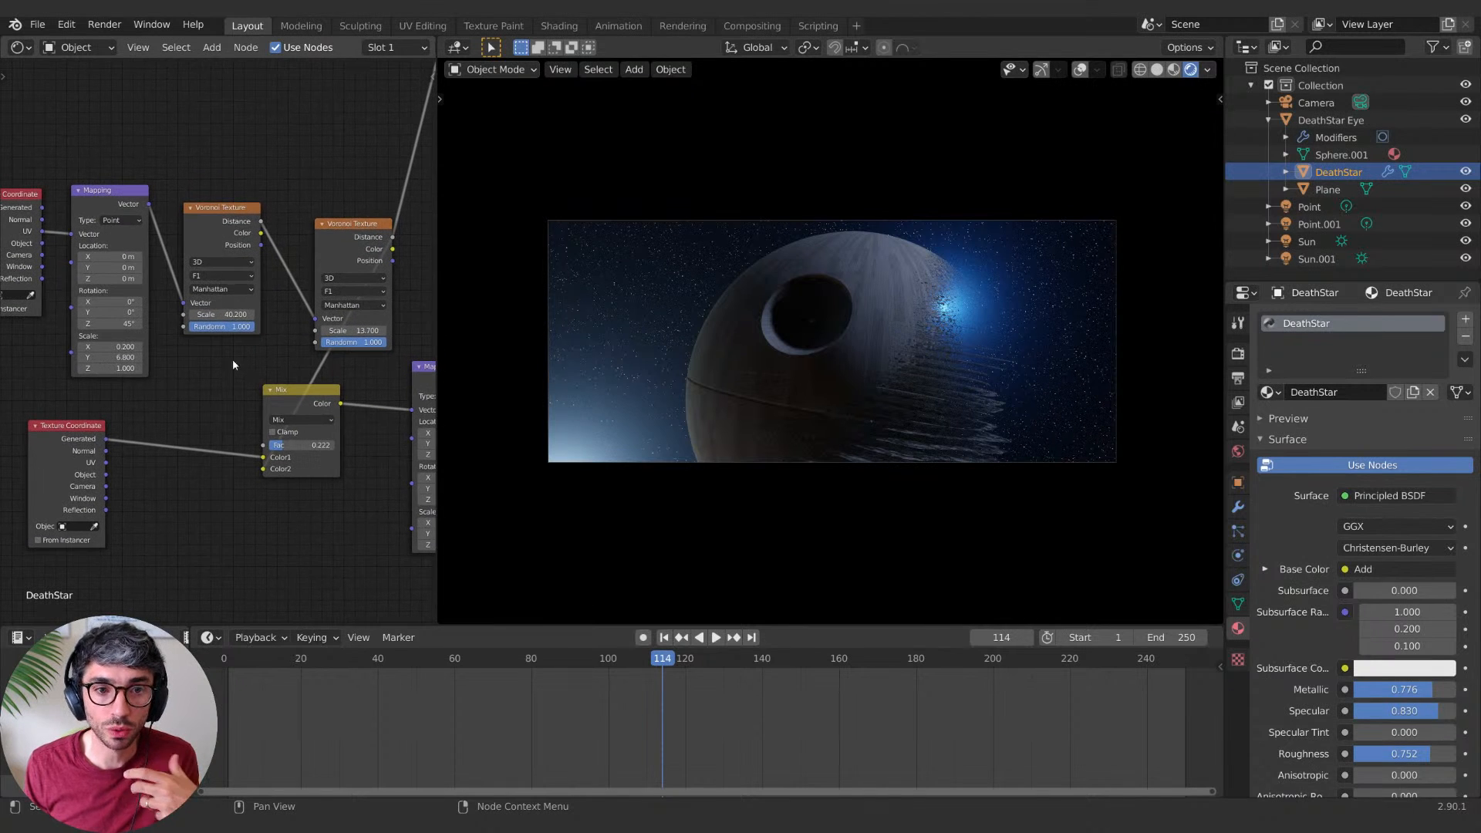
pyautogui.moveTo(218, 314); pyautogui.dragTo(349, 314)
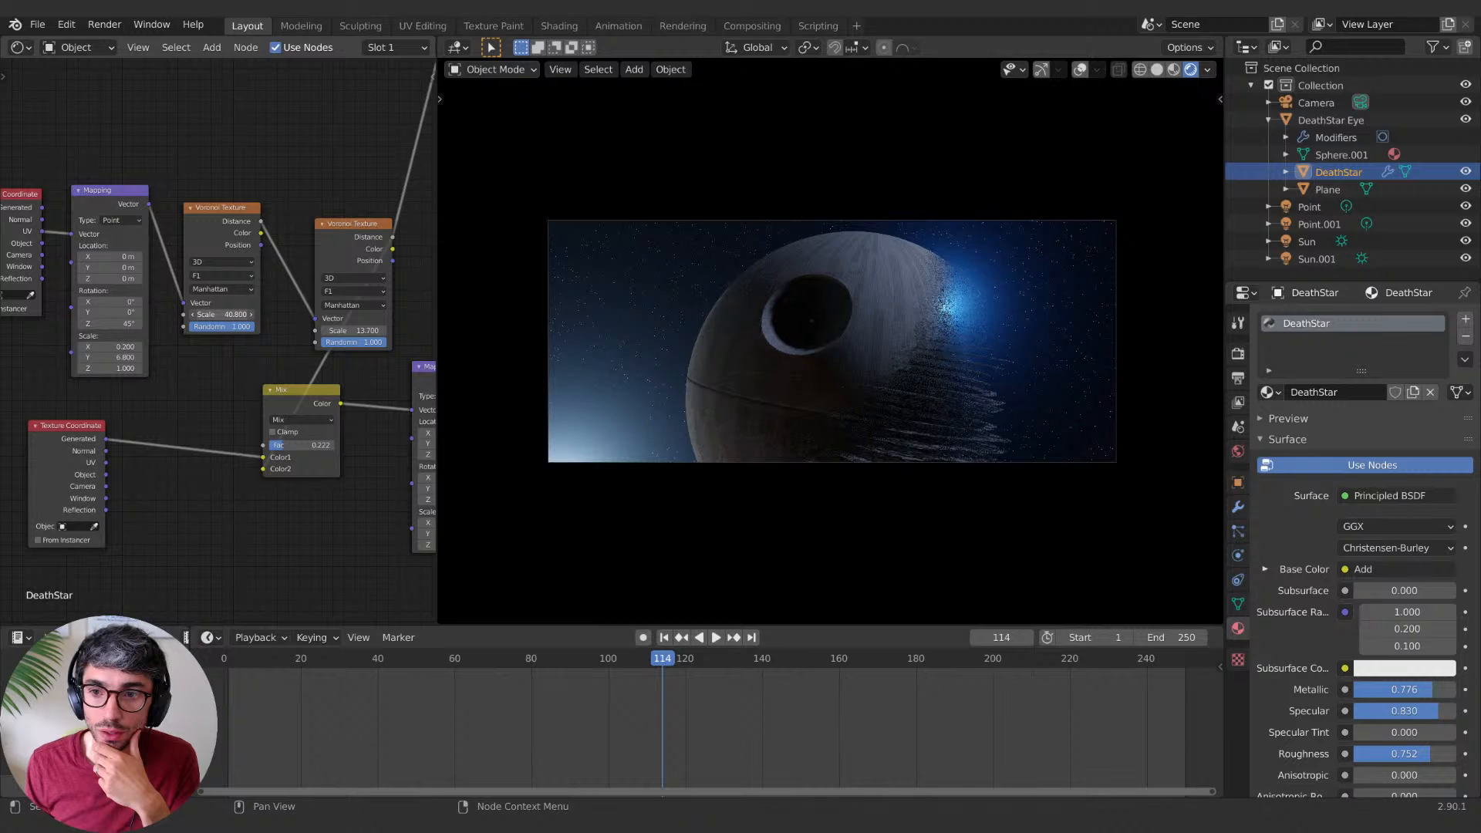
pyautogui.moveTo(218, 314)
pyautogui.mouseDown()
pyautogui.moveTo(126, 314)
pyautogui.moveTo(215, 313)
pyautogui.mouseUp()
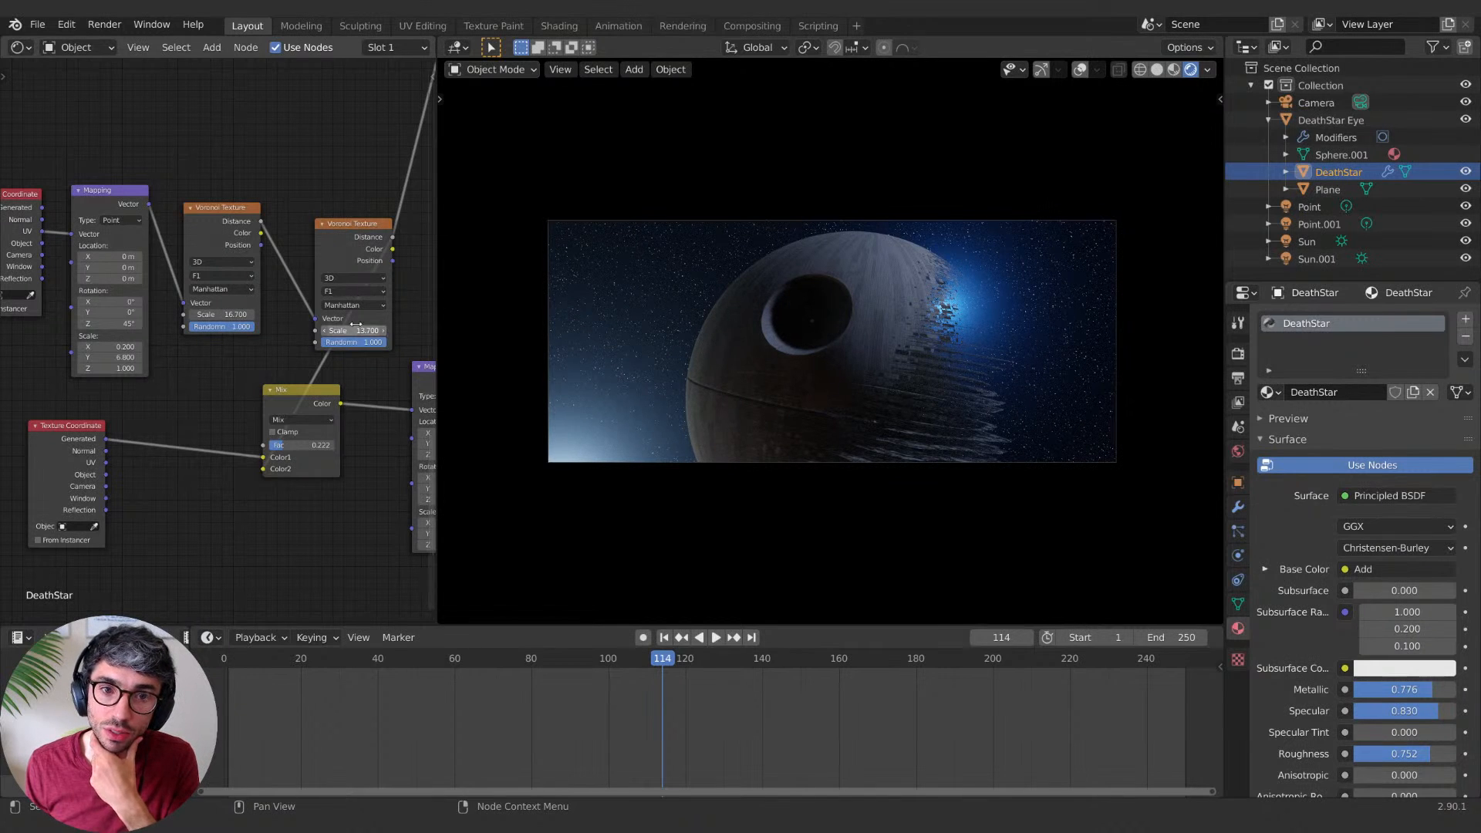
# Step: Set the second Voronoi Texture's Scale to 37.1 and the first one's Scale to 22
pyautogui.moveTo(352, 320); pyautogui.dragTo(489, 330)
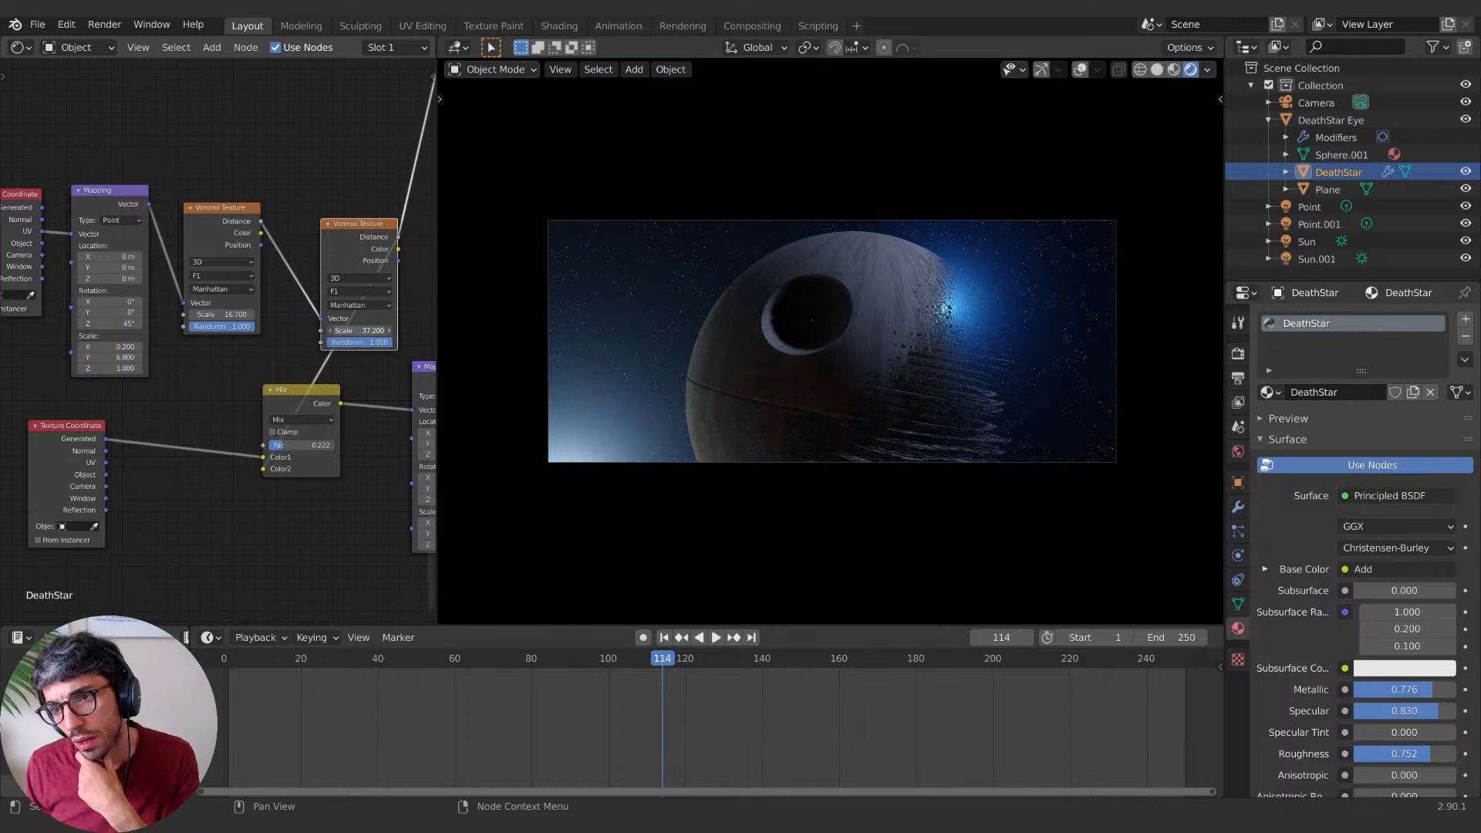
pyautogui.moveTo(351, 330); pyautogui.dragTo(351, 330)
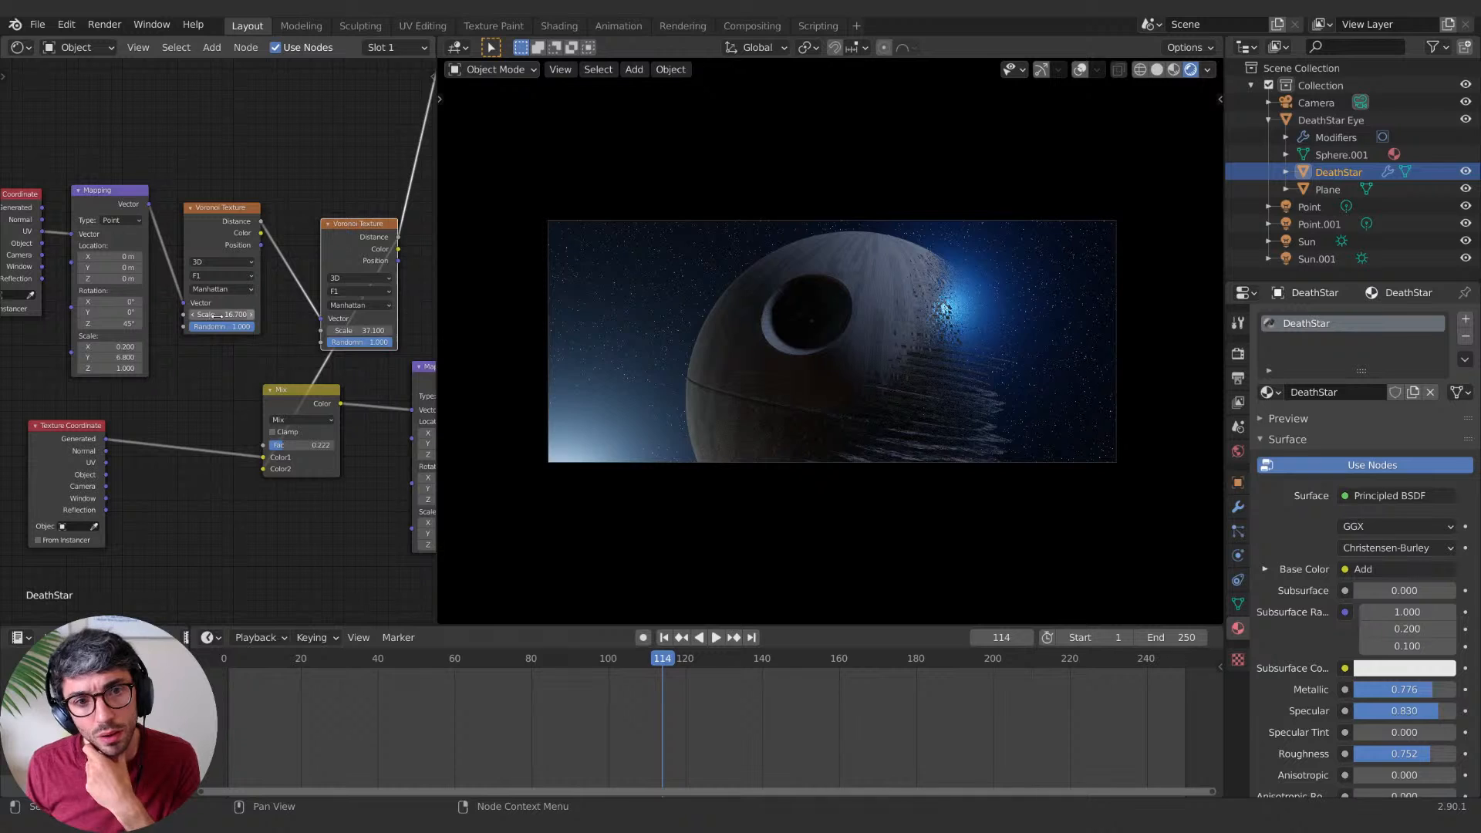
pyautogui.moveTo(222, 314)
pyautogui.mouseDown()
pyautogui.moveTo(187, 314)
pyautogui.moveTo(282, 314)
pyautogui.moveTo(99, 314)
pyautogui.mouseUp()
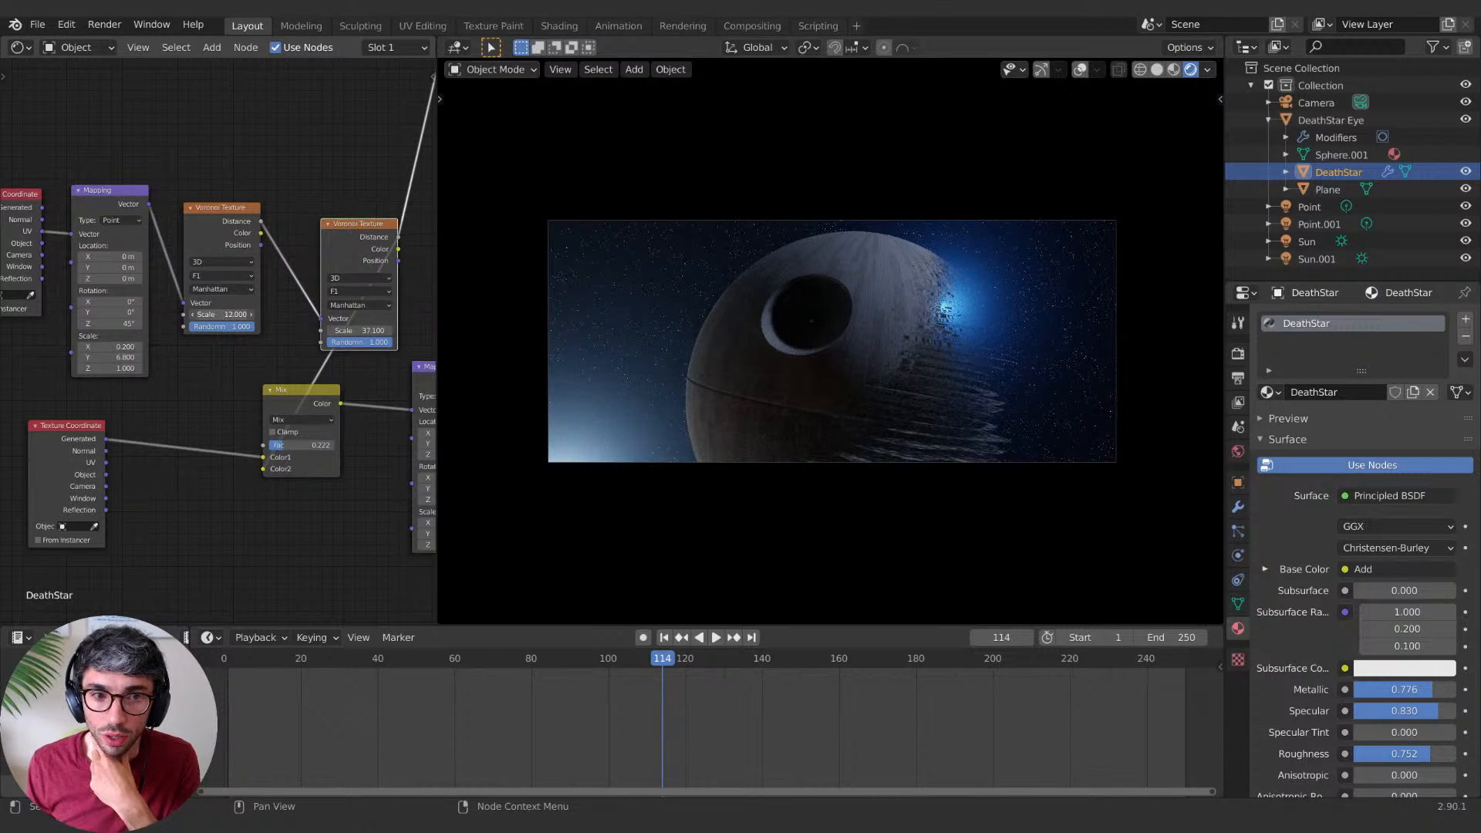
pyautogui.moveTo(222, 314); pyautogui.dragTo(243, 313)
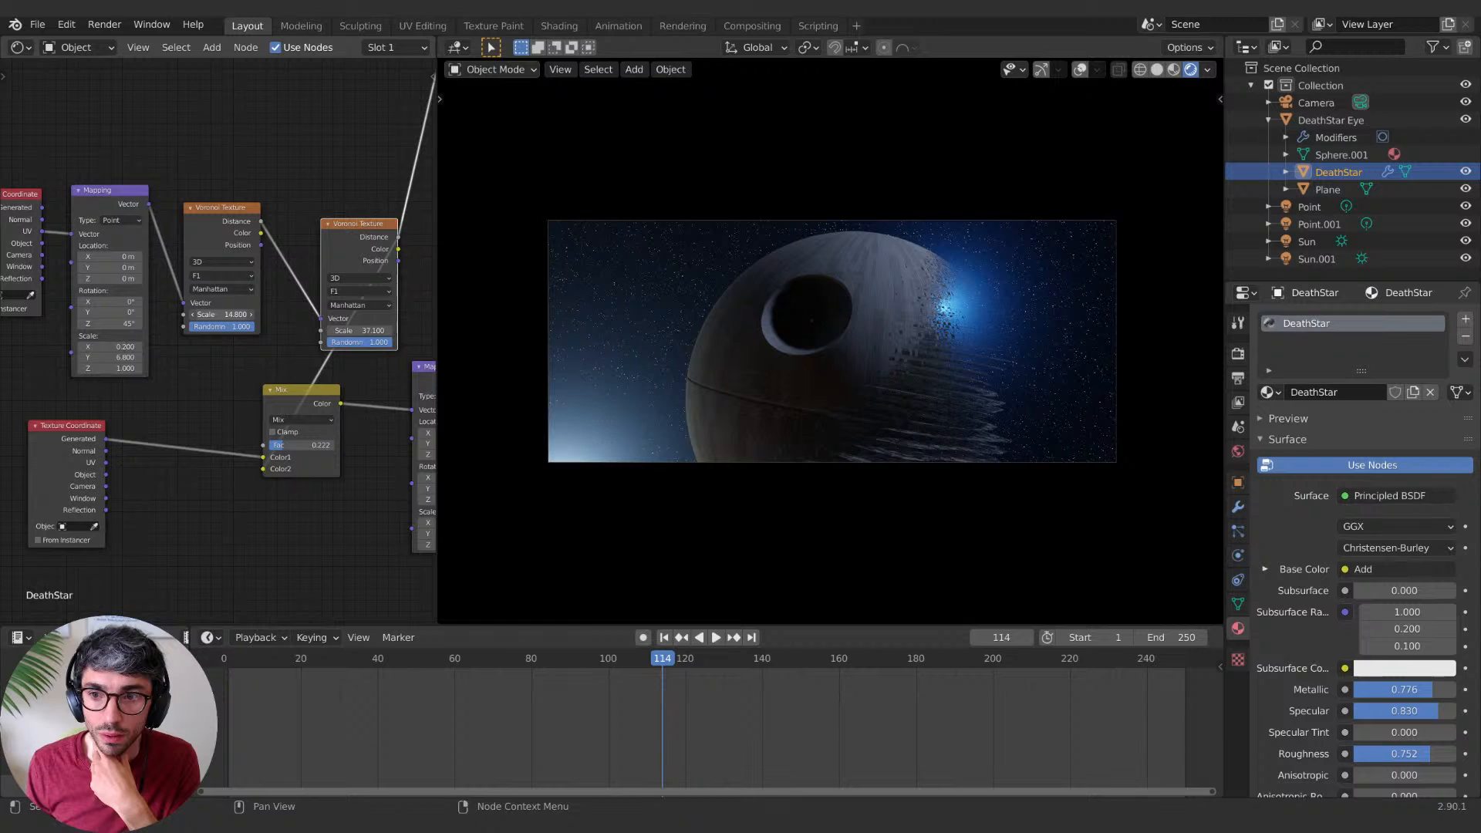
pyautogui.moveTo(221, 313); pyautogui.dragTo(277, 314)
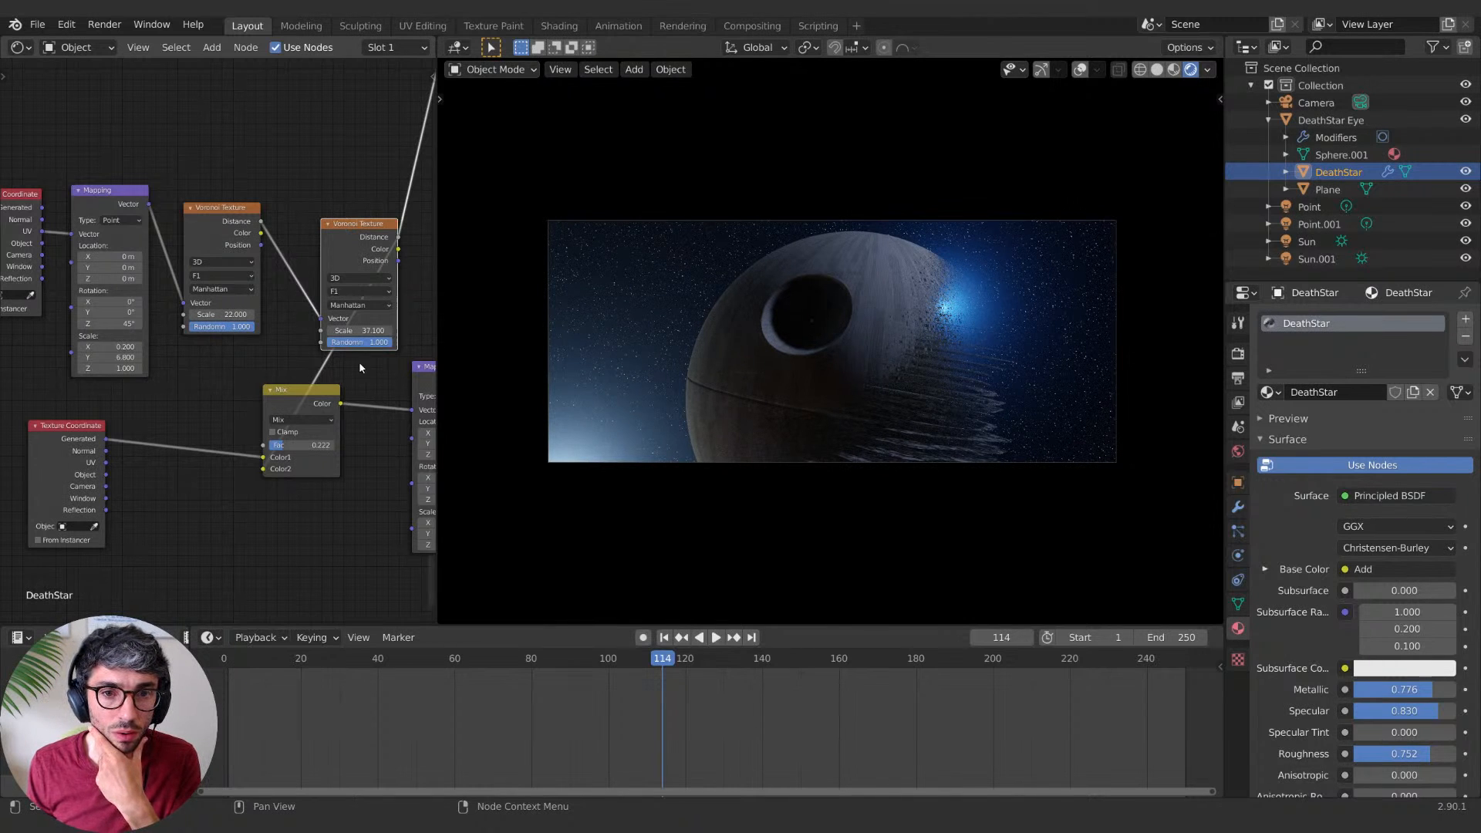
# Step: Set the Noise Texture's Scale to 1.04 and the Z Rotation of the Mapping node feeding it to -3.42°
pyautogui.moveTo(359, 367); pyautogui.dragTo(40, 354, button='middle')
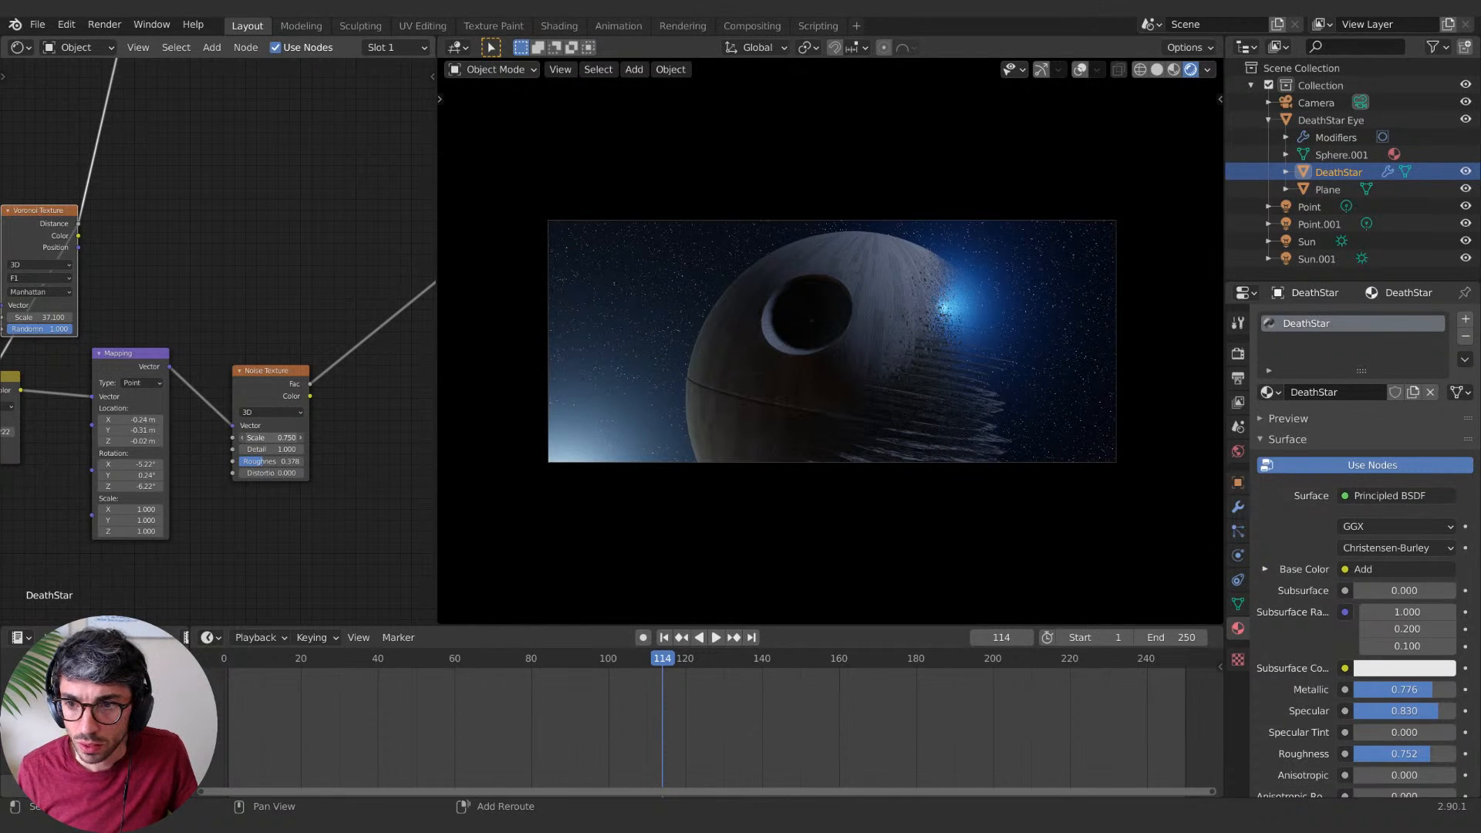
pyautogui.keyDown('shift'); pyautogui.moveTo(269, 437); pyautogui.dragTo(438, 437); pyautogui.keyUp('shift')
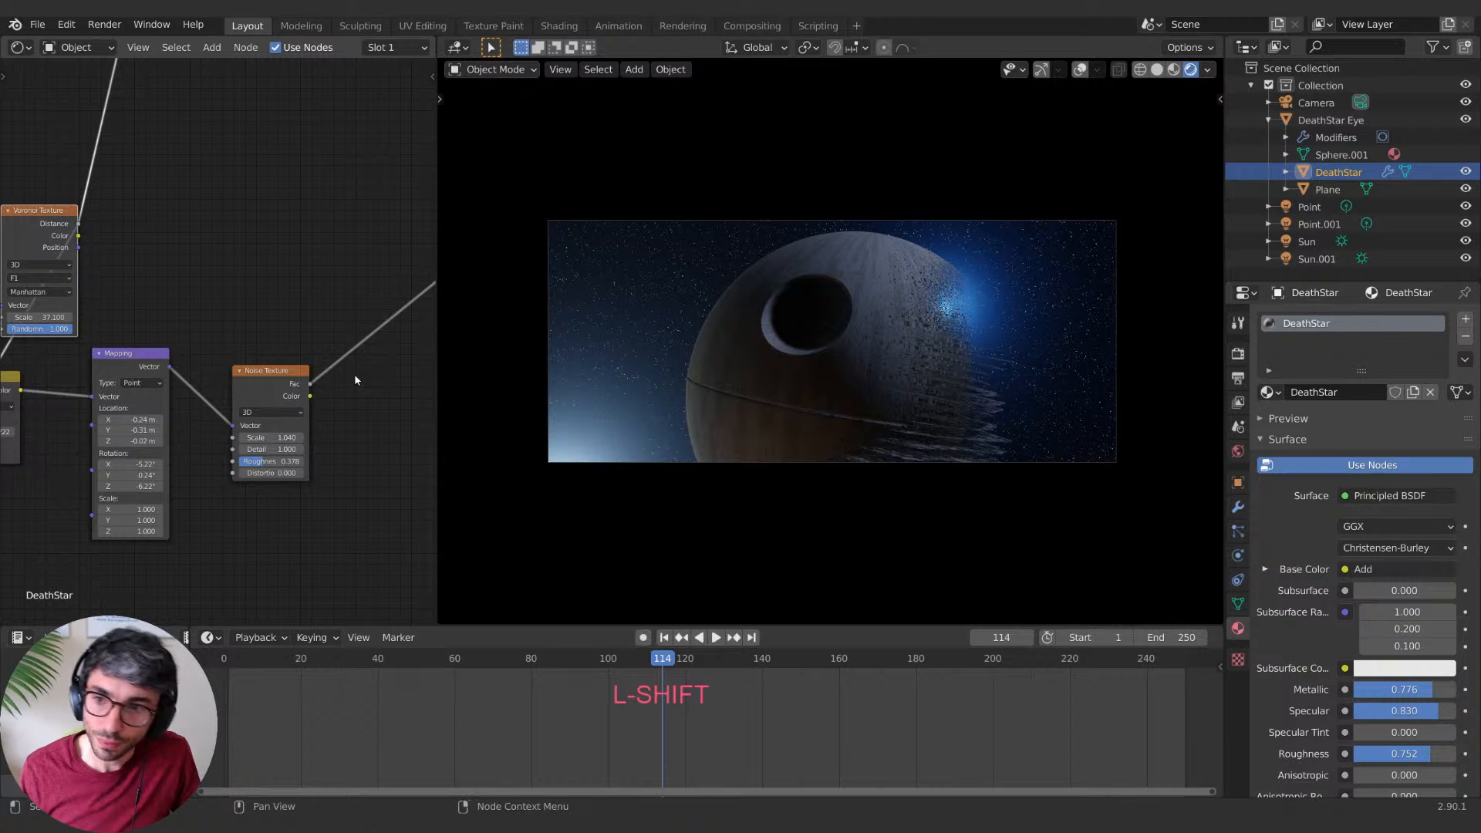
pyautogui.moveTo(261, 337); pyautogui.dragTo(386, 278, button='middle')
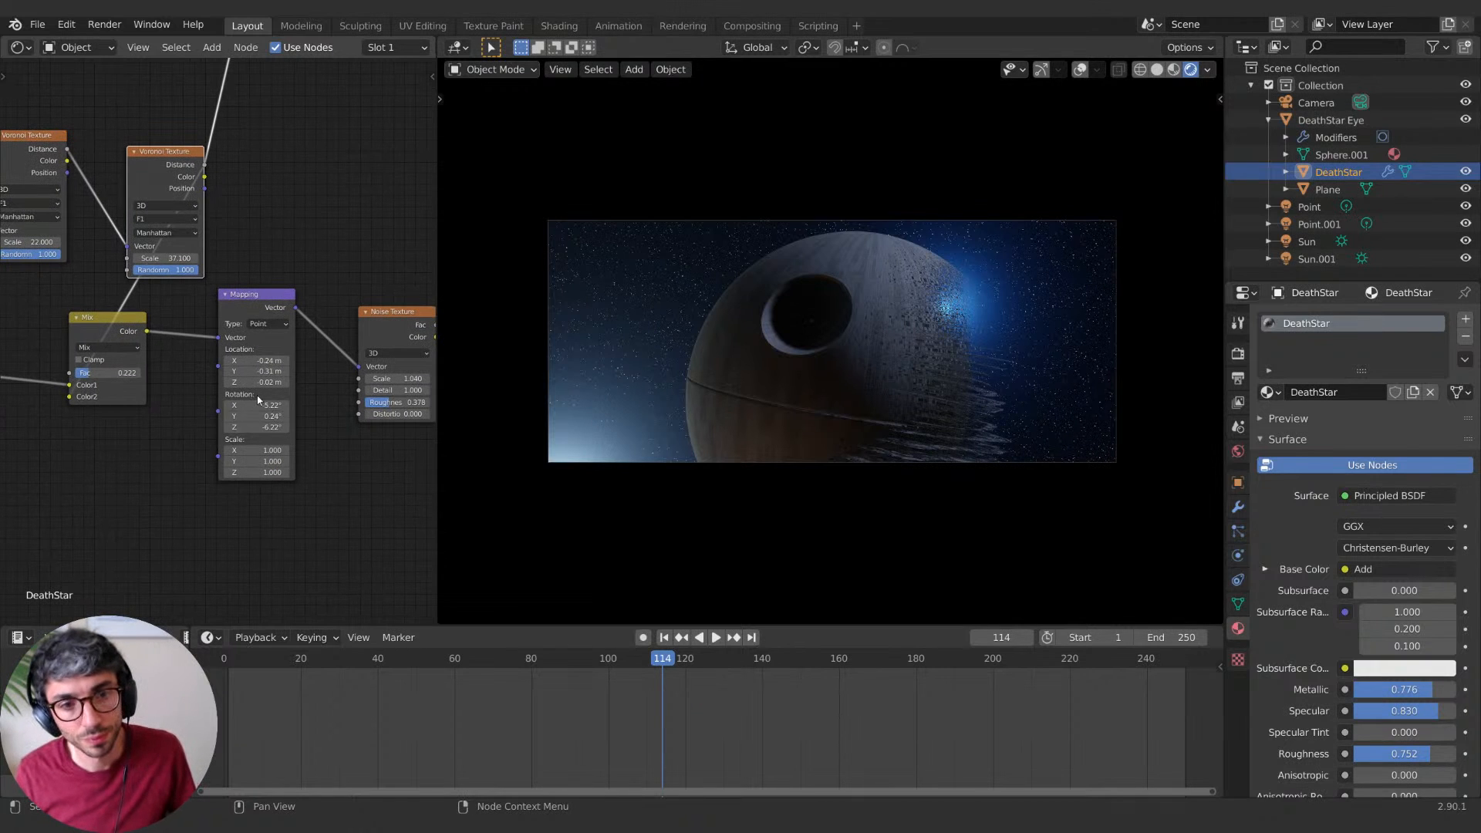
pyautogui.moveTo(258, 426)
pyautogui.mouseDown()
pyautogui.moveTo(345, 427)
pyautogui.moveTo(280, 426)
pyautogui.mouseUp()
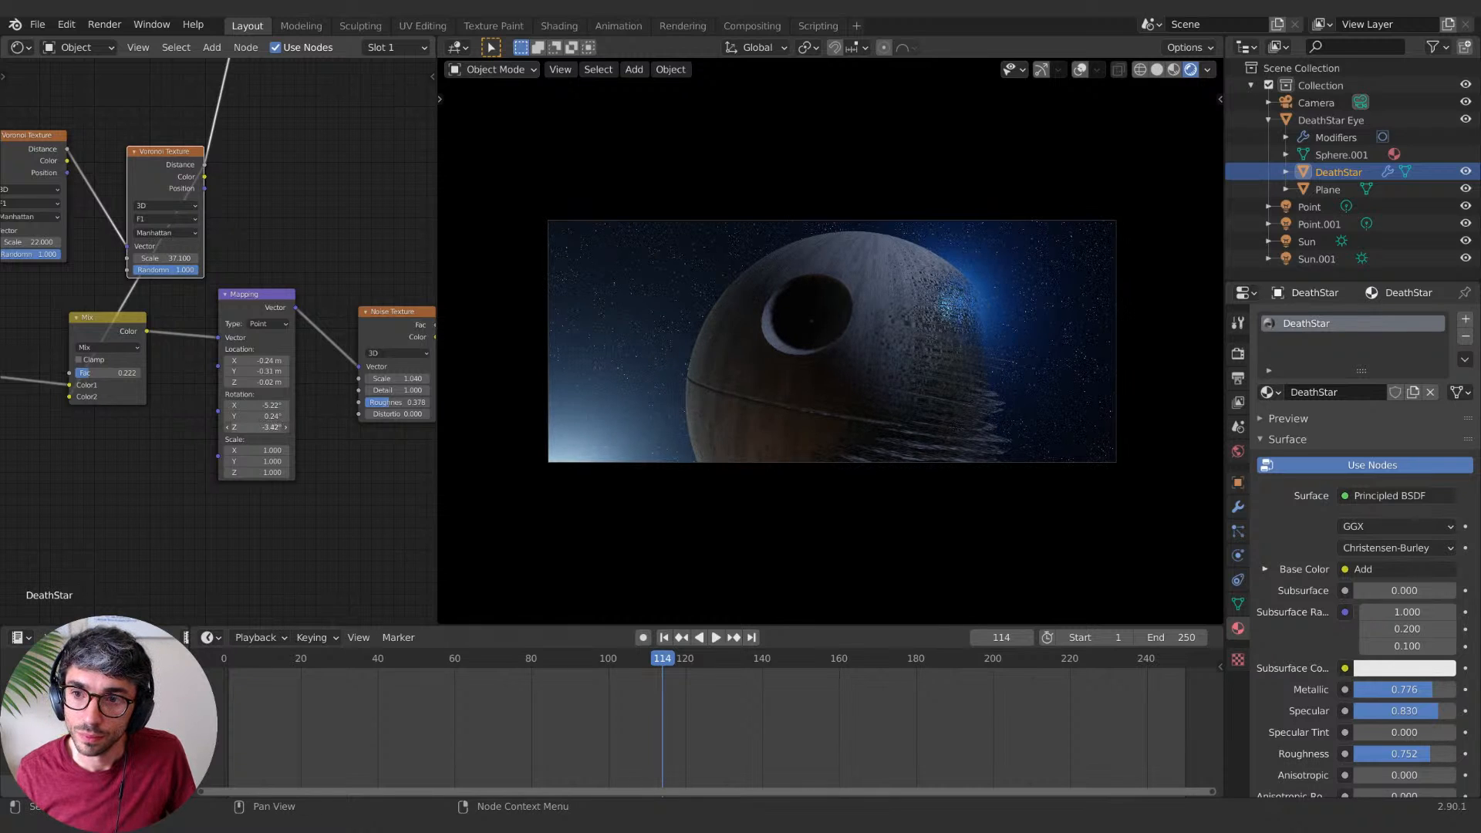
# Step: Try a higher factor on the Mix node and bring it back to 0.222
pyautogui.click(107, 374)
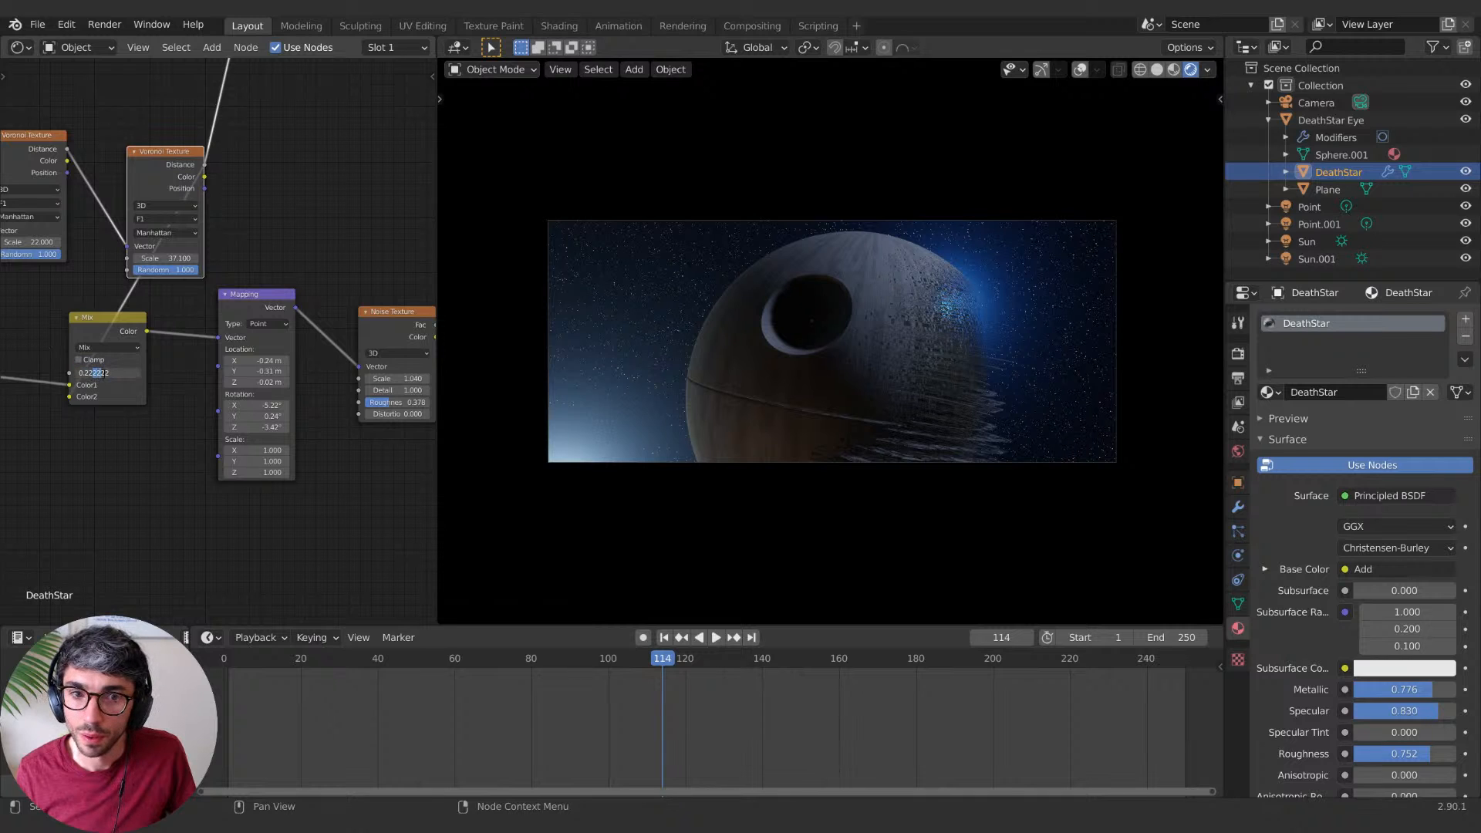
pyautogui.write('0.539')
pyautogui.press('Return')
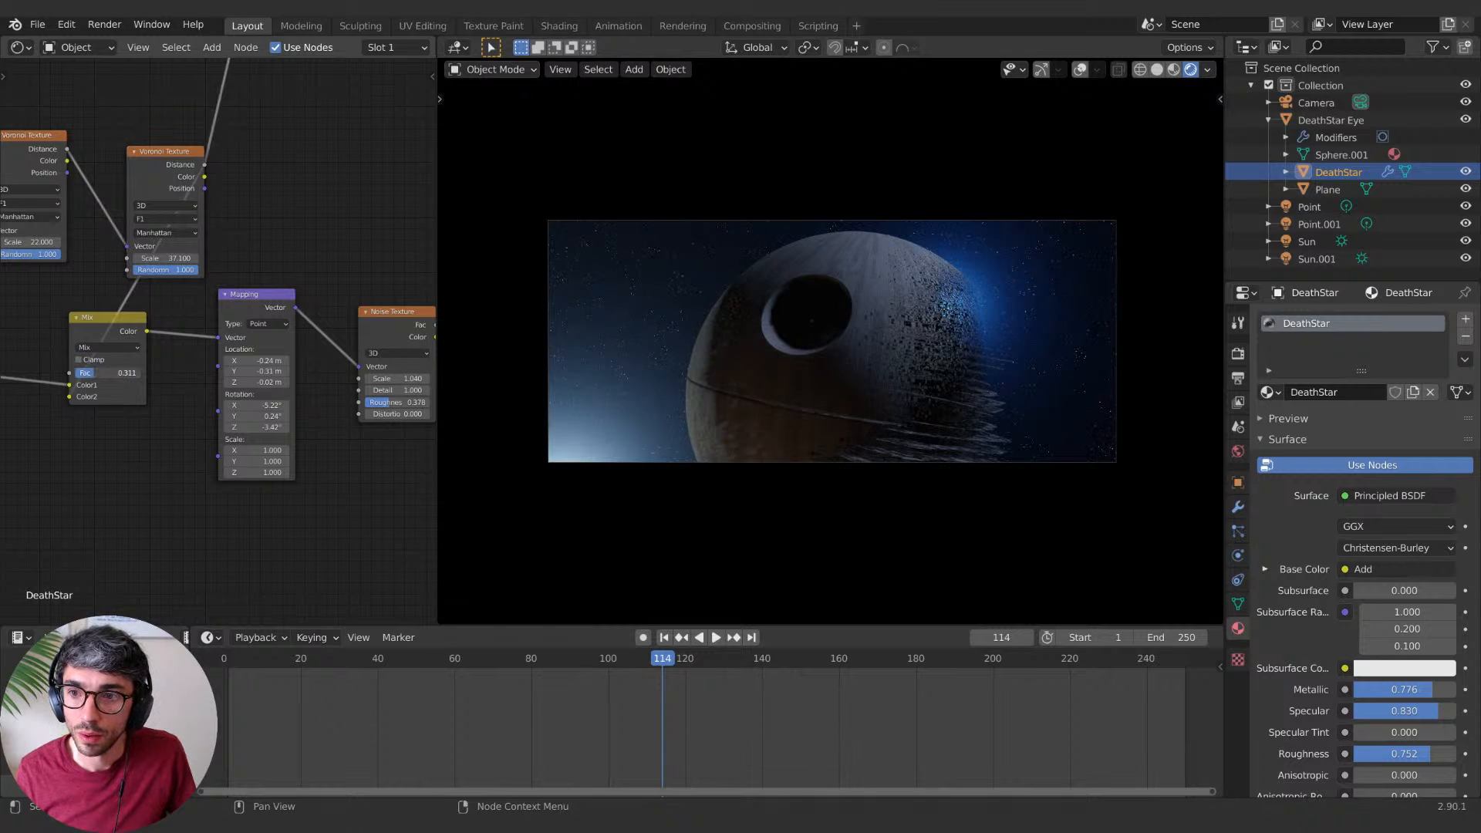
pyautogui.moveTo(109, 372)
pyautogui.mouseDown()
pyautogui.moveTo(73, 372)
pyautogui.moveTo(88, 373)
pyautogui.mouseUp()
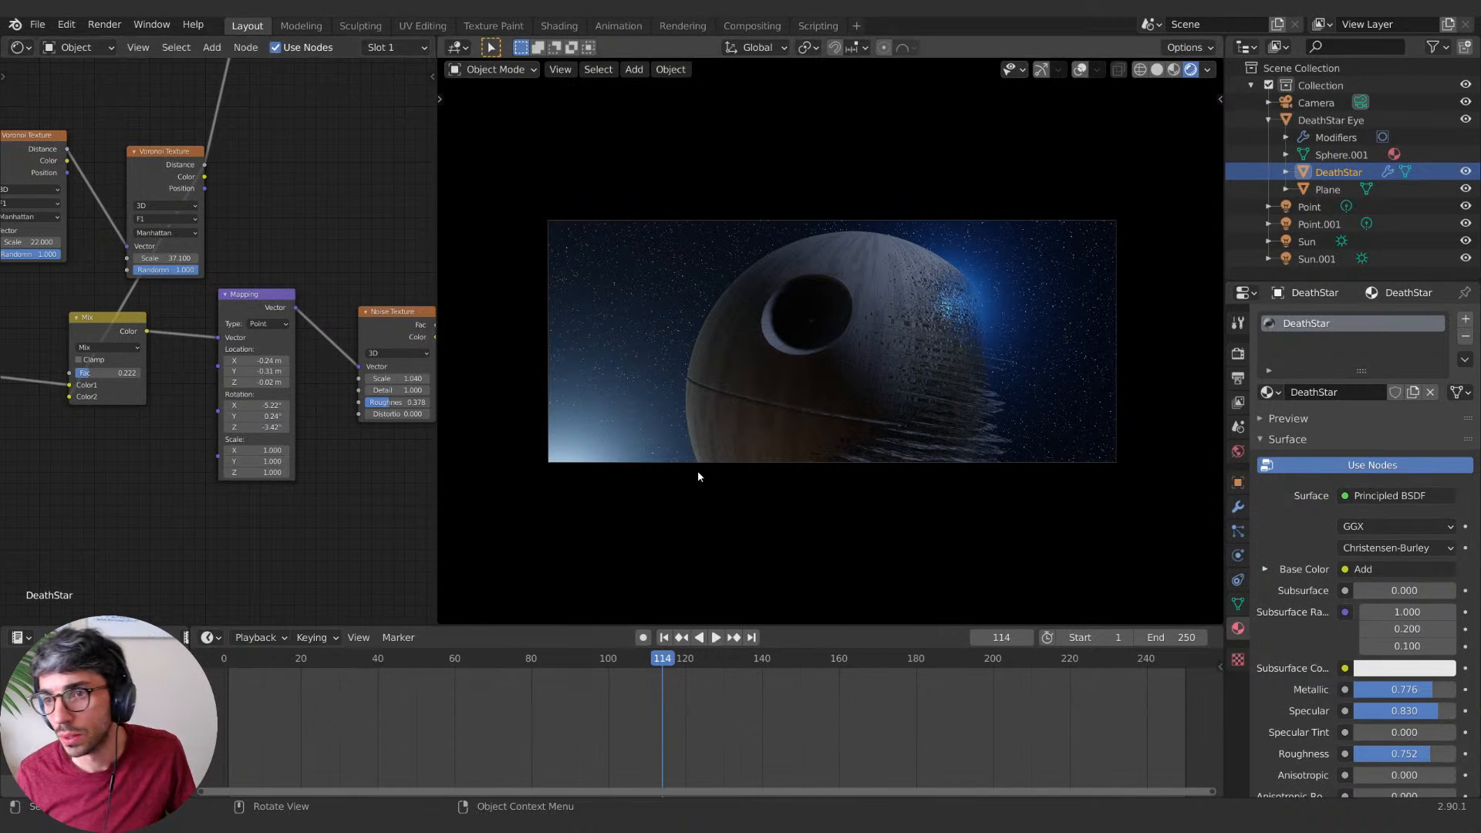
# Step: Set the Z Location of the Mapping node feeding the Noise Texture to 0 m
pyautogui.moveTo(266, 382)
pyautogui.mouseDown()
pyautogui.moveTo(286, 382)
pyautogui.moveTo(219, 382)
pyautogui.moveTo(274, 382)
pyautogui.moveTo(262, 382)
pyautogui.mouseUp()
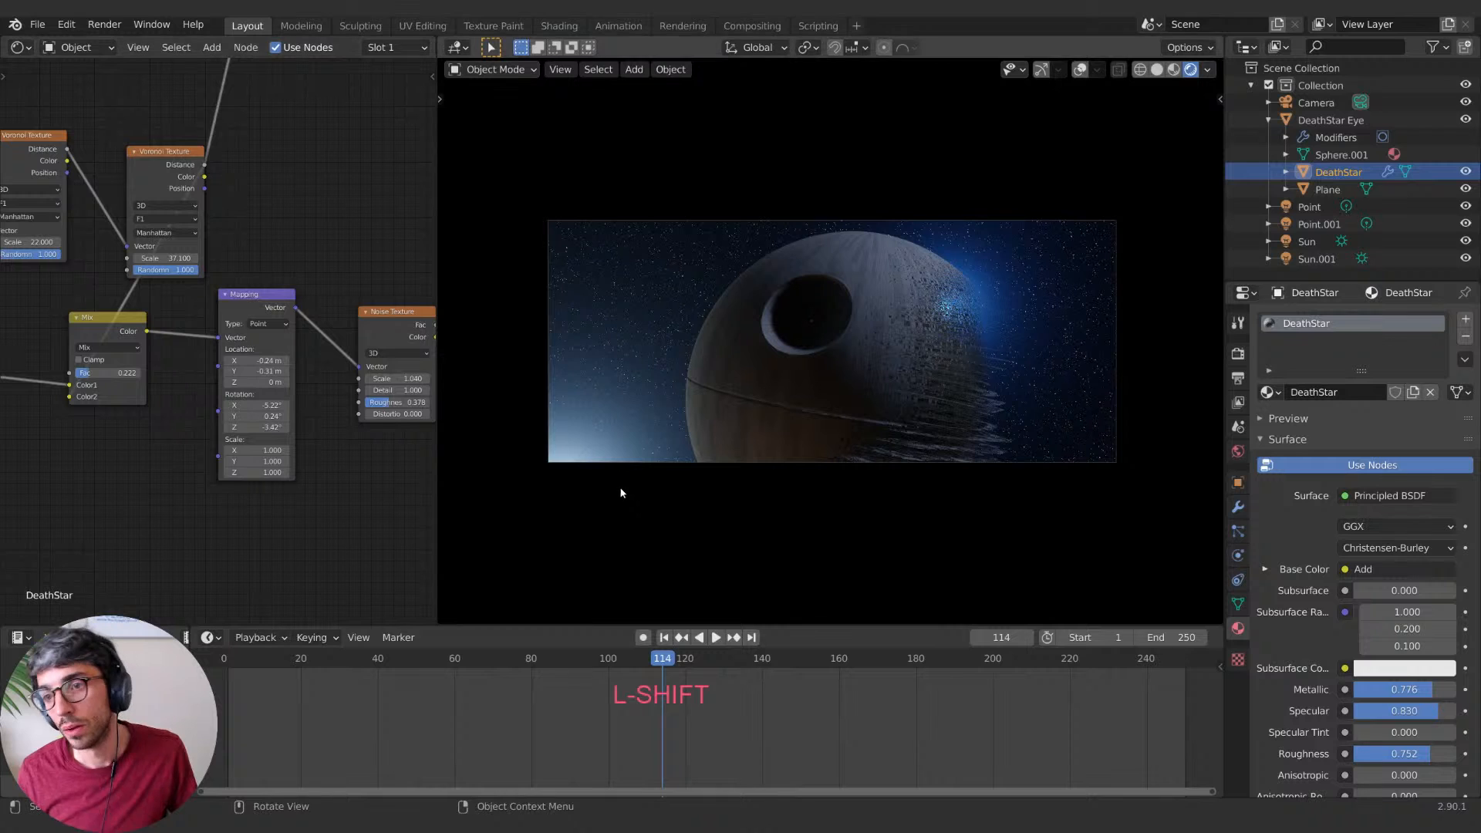
# Step: Move the blue point light Point.001 down behind the Death Star's broken edge, just below the equatorial trench's upper side
pyautogui.click(1310, 224)
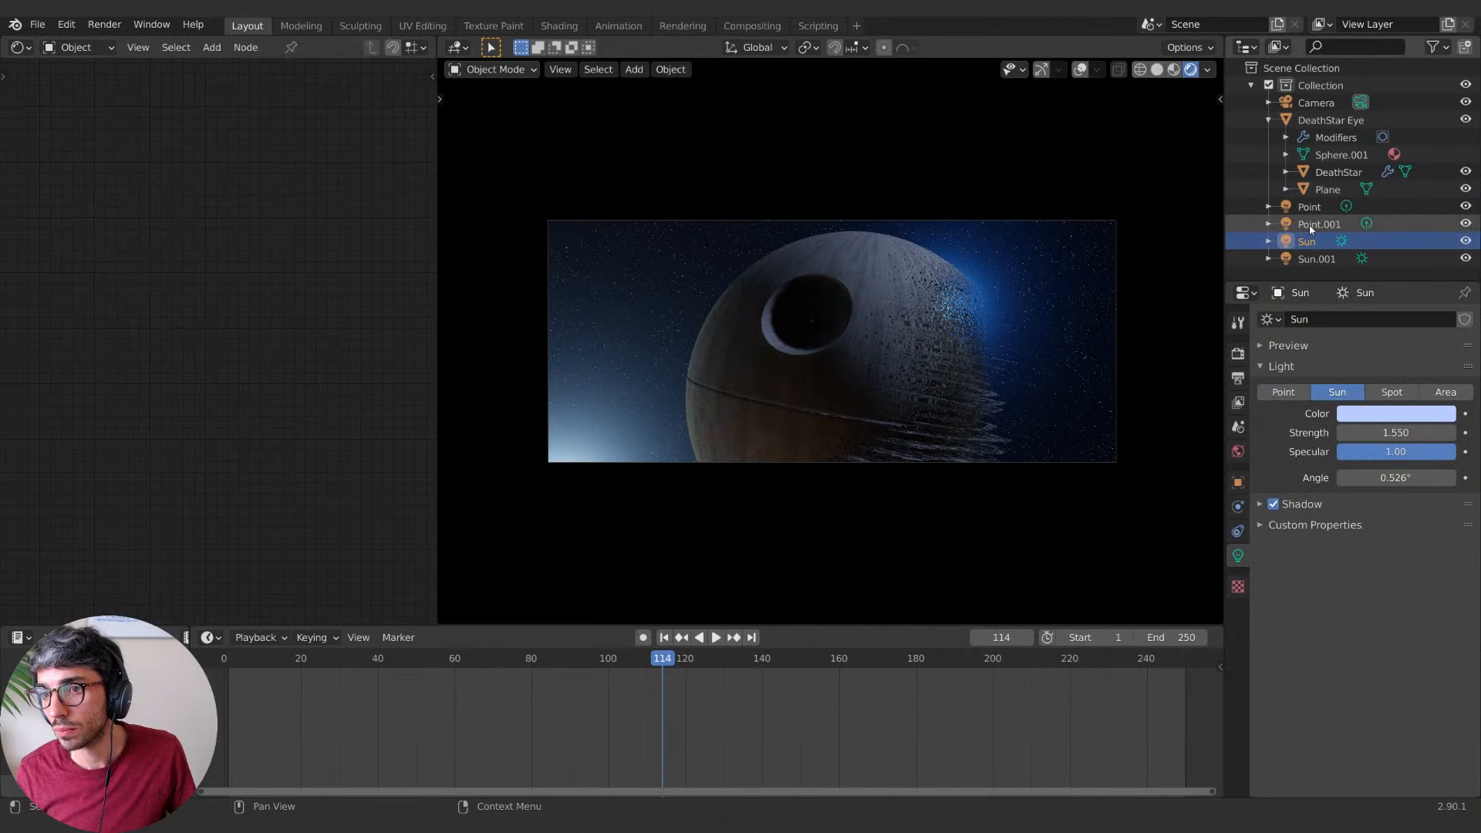
pyautogui.press('g')
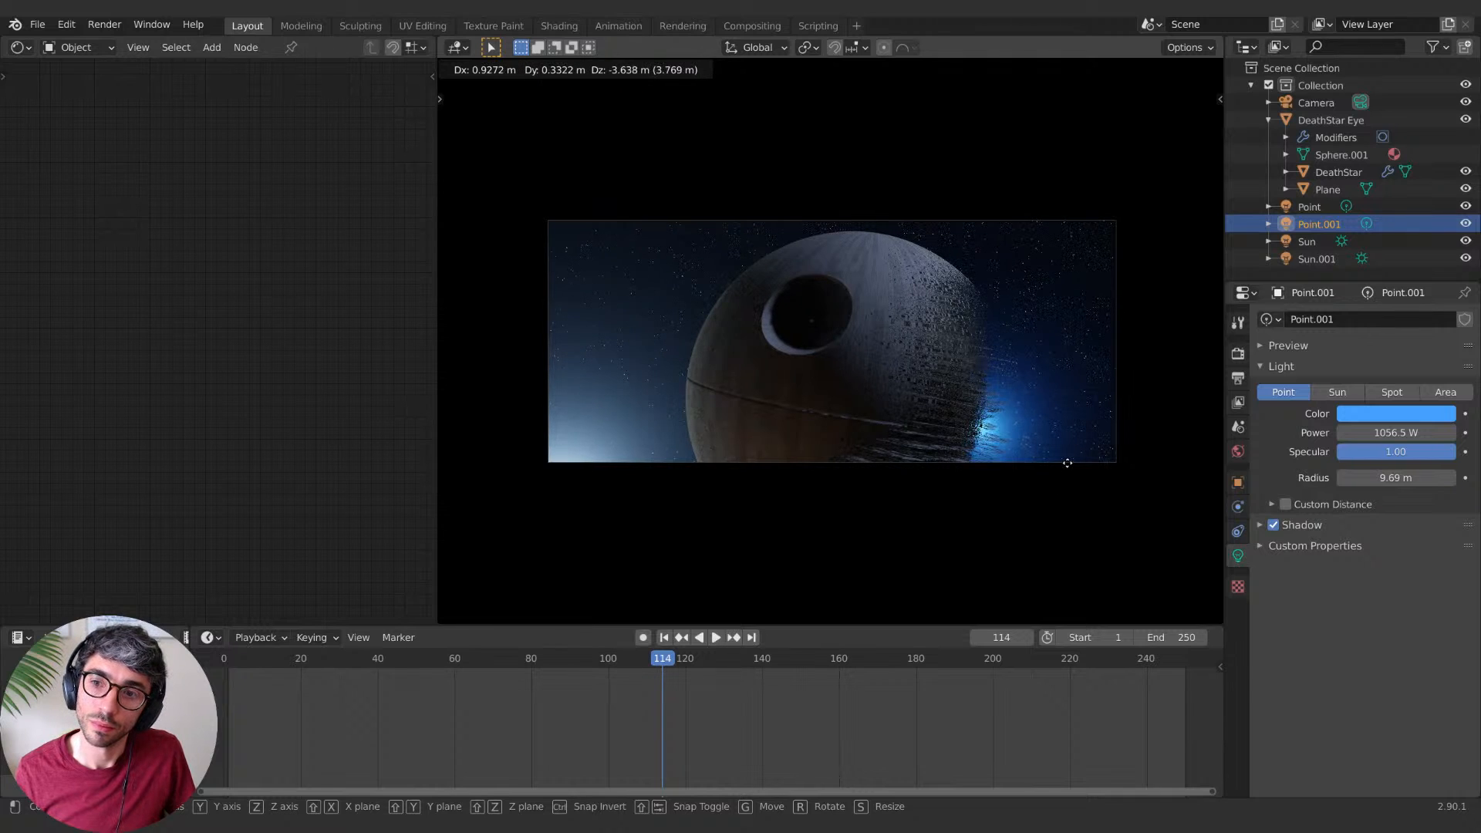
pyautogui.click(1066, 412)
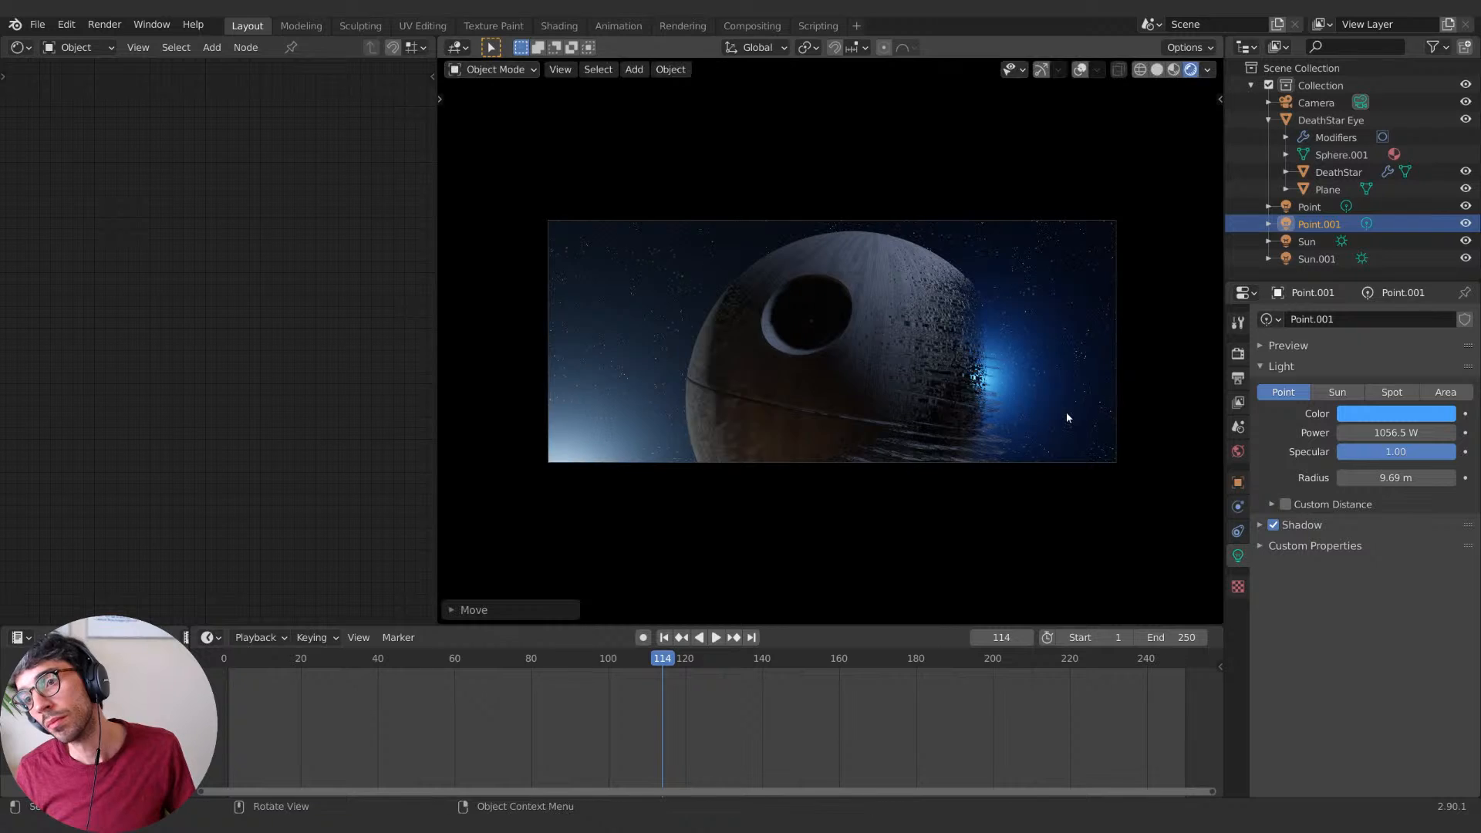
# Step: Examine the Death Star's levels, broken edge and lighting up close in the camera framing and from other angles
pyautogui.click(875, 393)
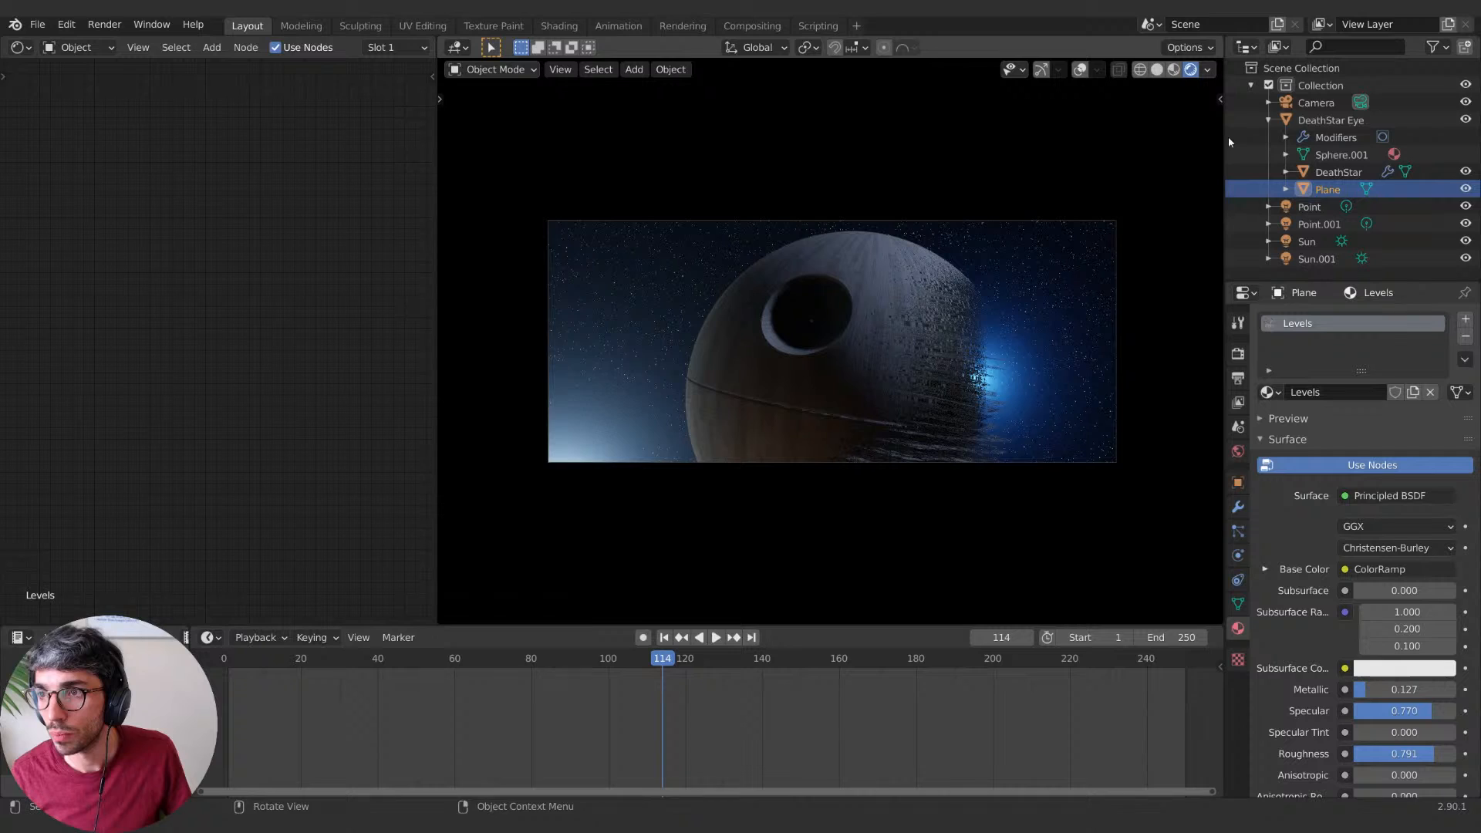
pyautogui.press('n')
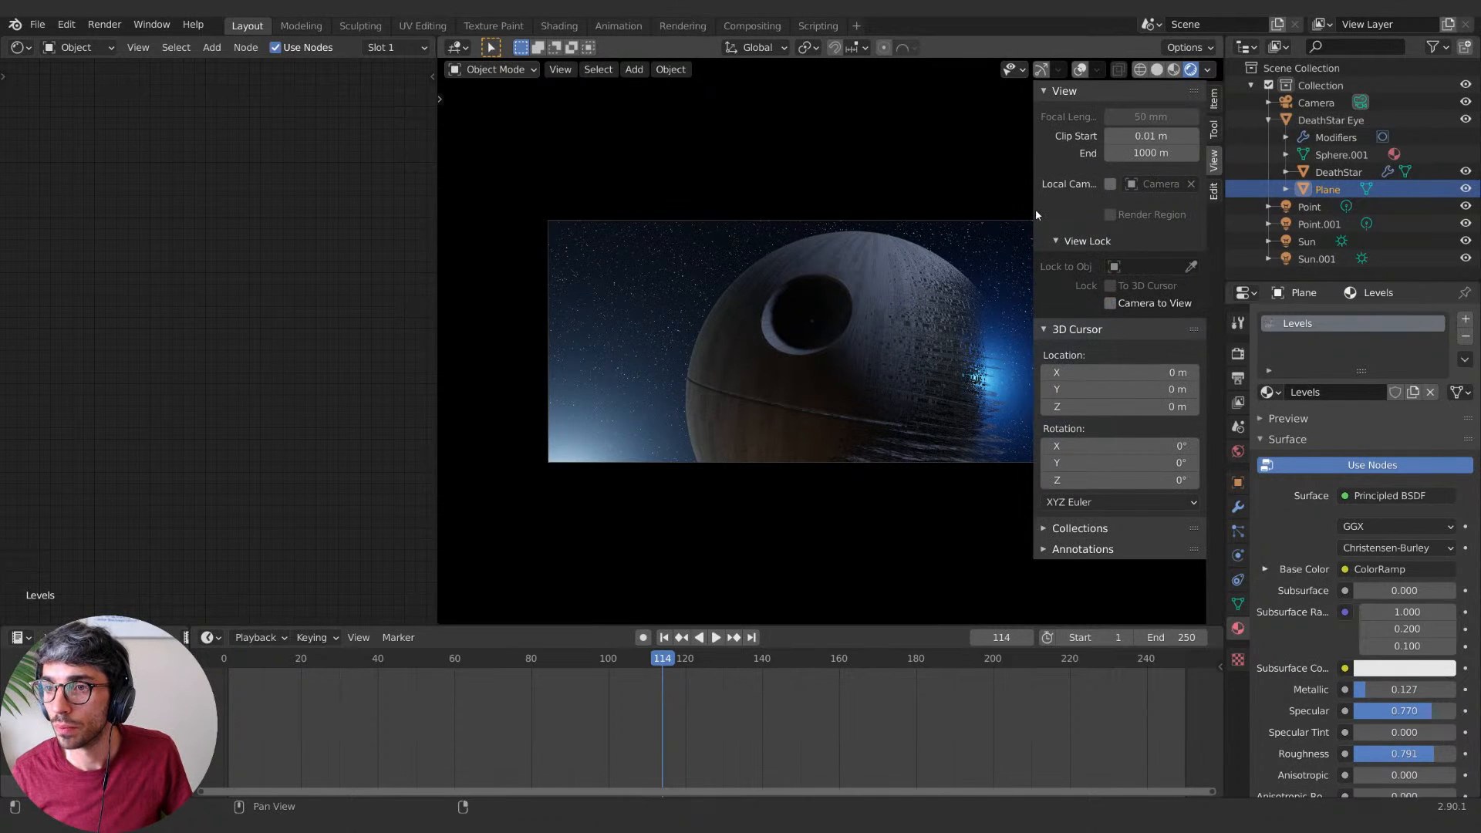
pyautogui.press('n')
pyautogui.scroll(2, 959, 423)
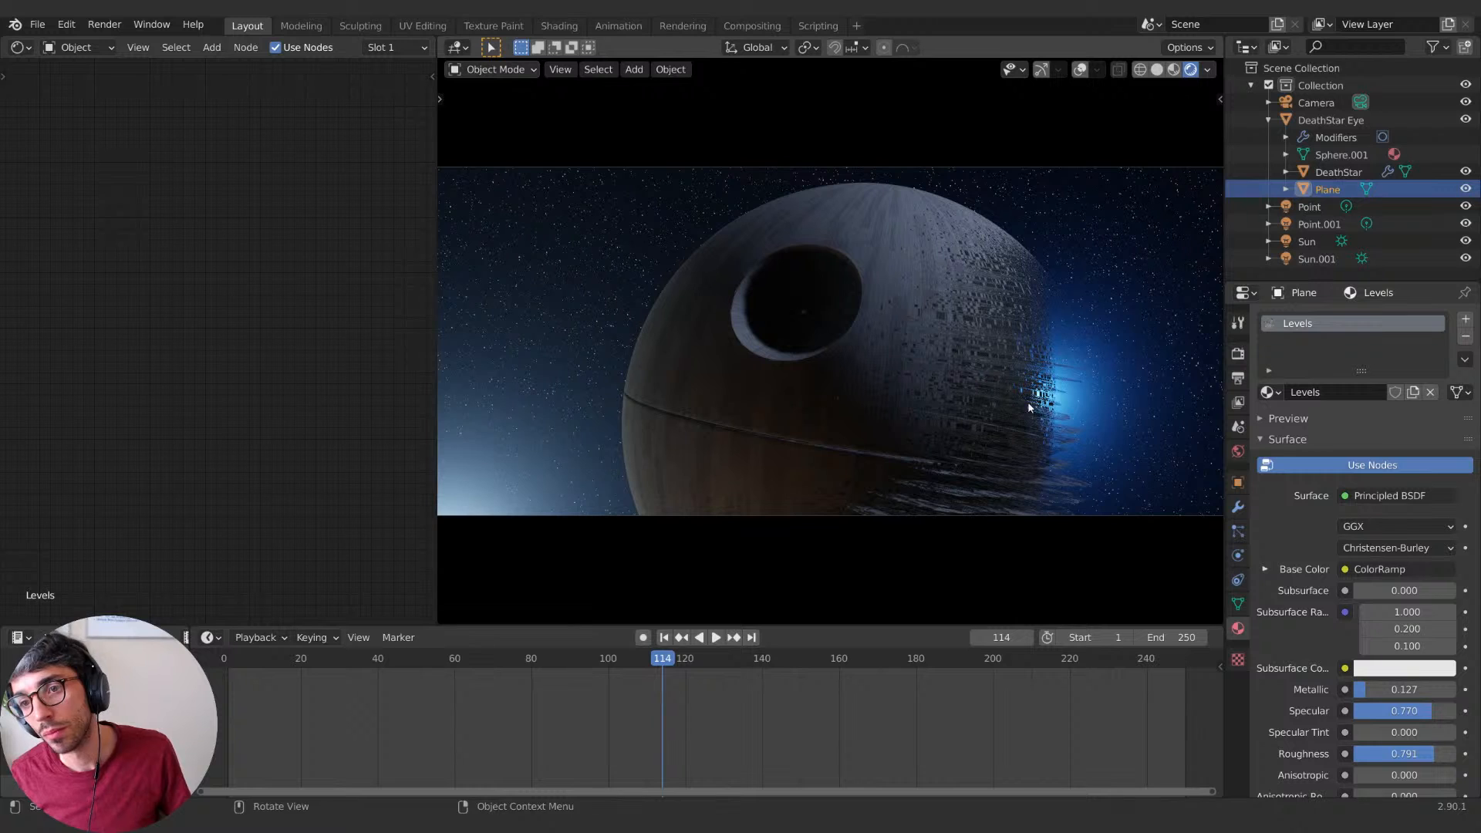
pyautogui.keyDown('shift'); pyautogui.moveTo(928, 401); pyautogui.dragTo(692, 521, button='middle'); pyautogui.keyUp('shift')
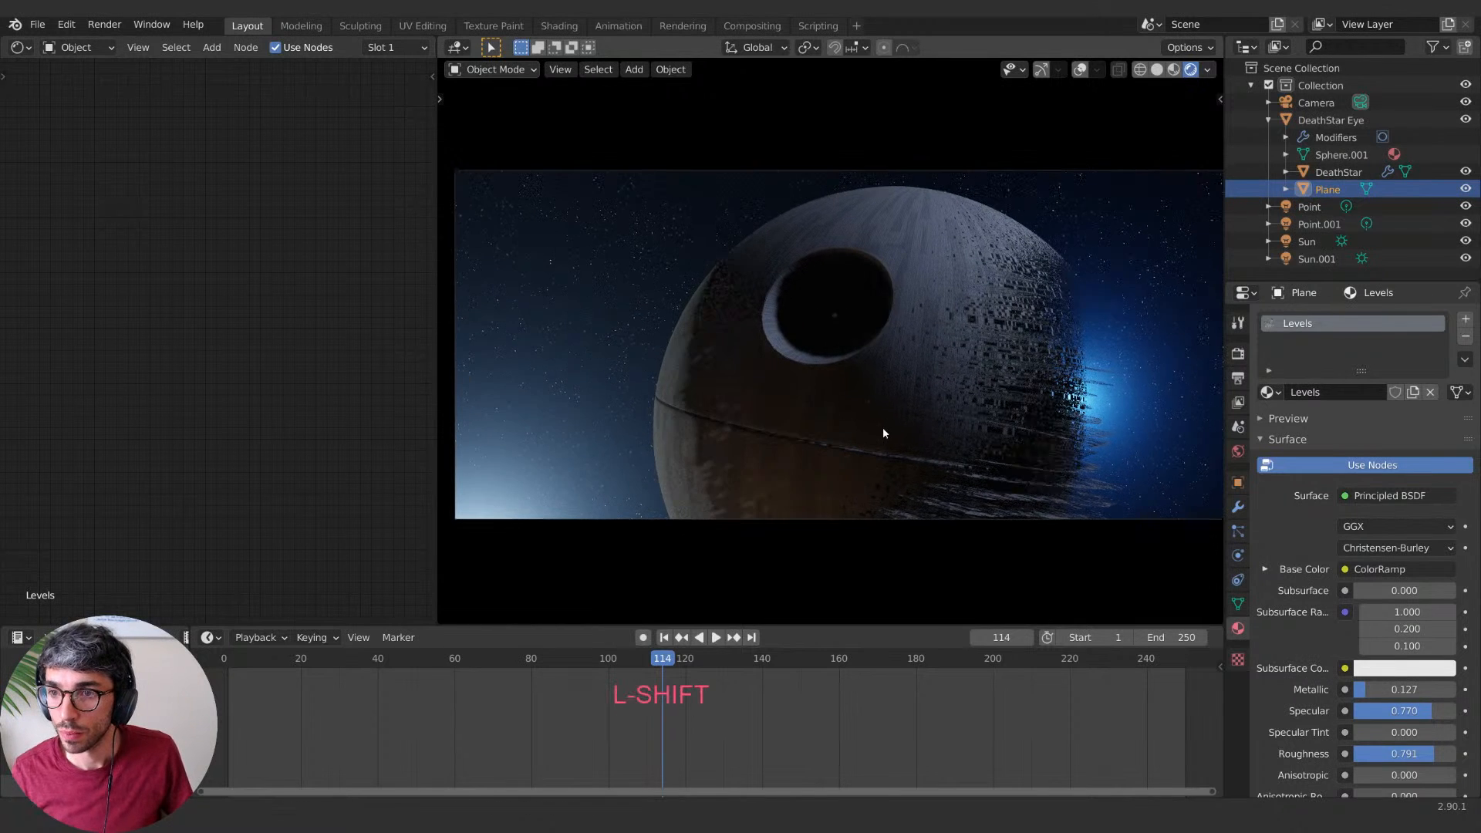
pyautogui.keyDown('shift'); pyautogui.moveTo(883, 427); pyautogui.dragTo(909, 548, button='middle'); pyautogui.keyUp('shift')
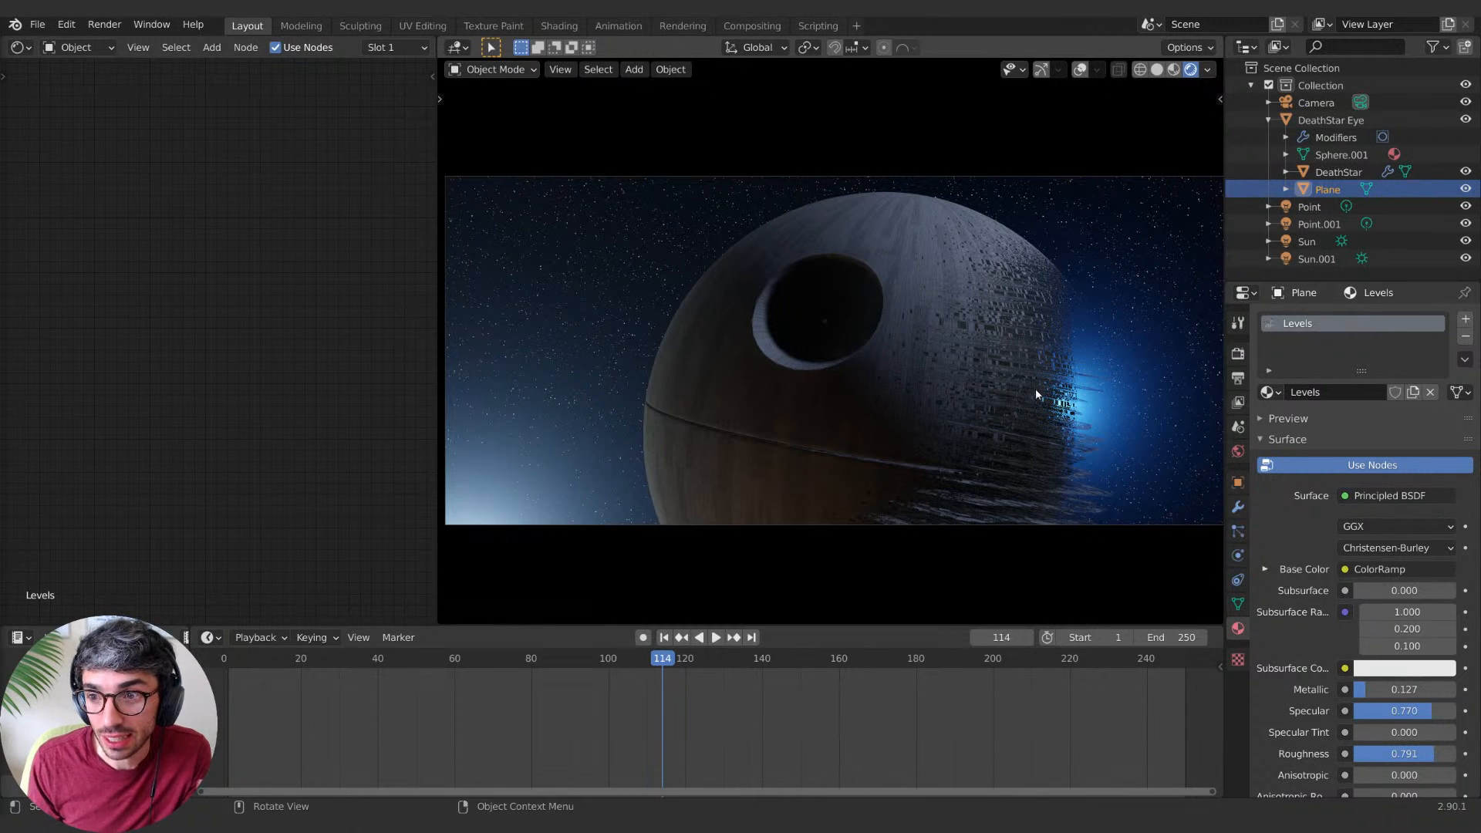
pyautogui.moveTo(1035, 387); pyautogui.dragTo(1025, 585, button='middle')
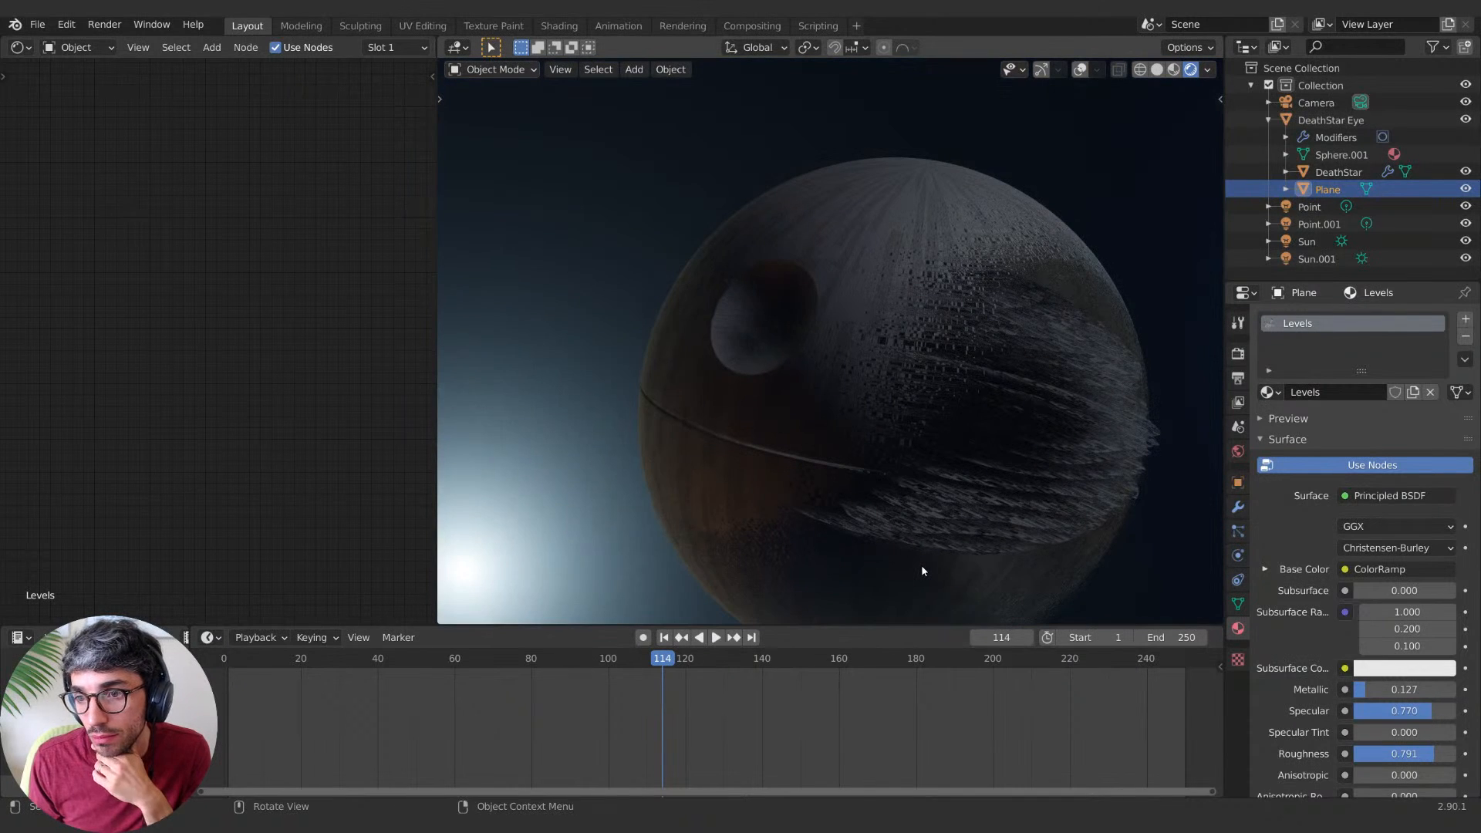
pyautogui.moveTo(926, 562); pyautogui.dragTo(992, 496, button='middle')
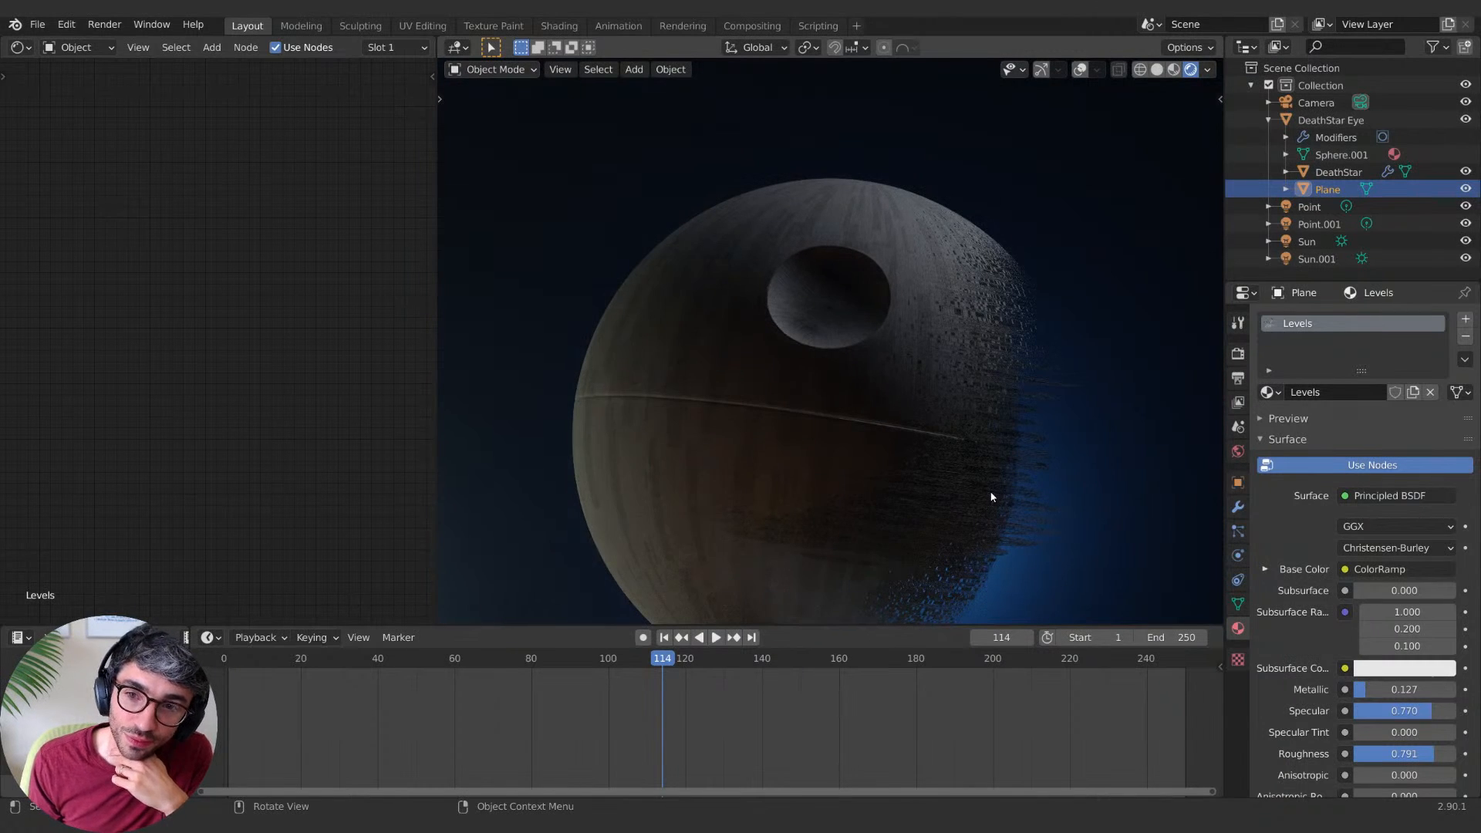